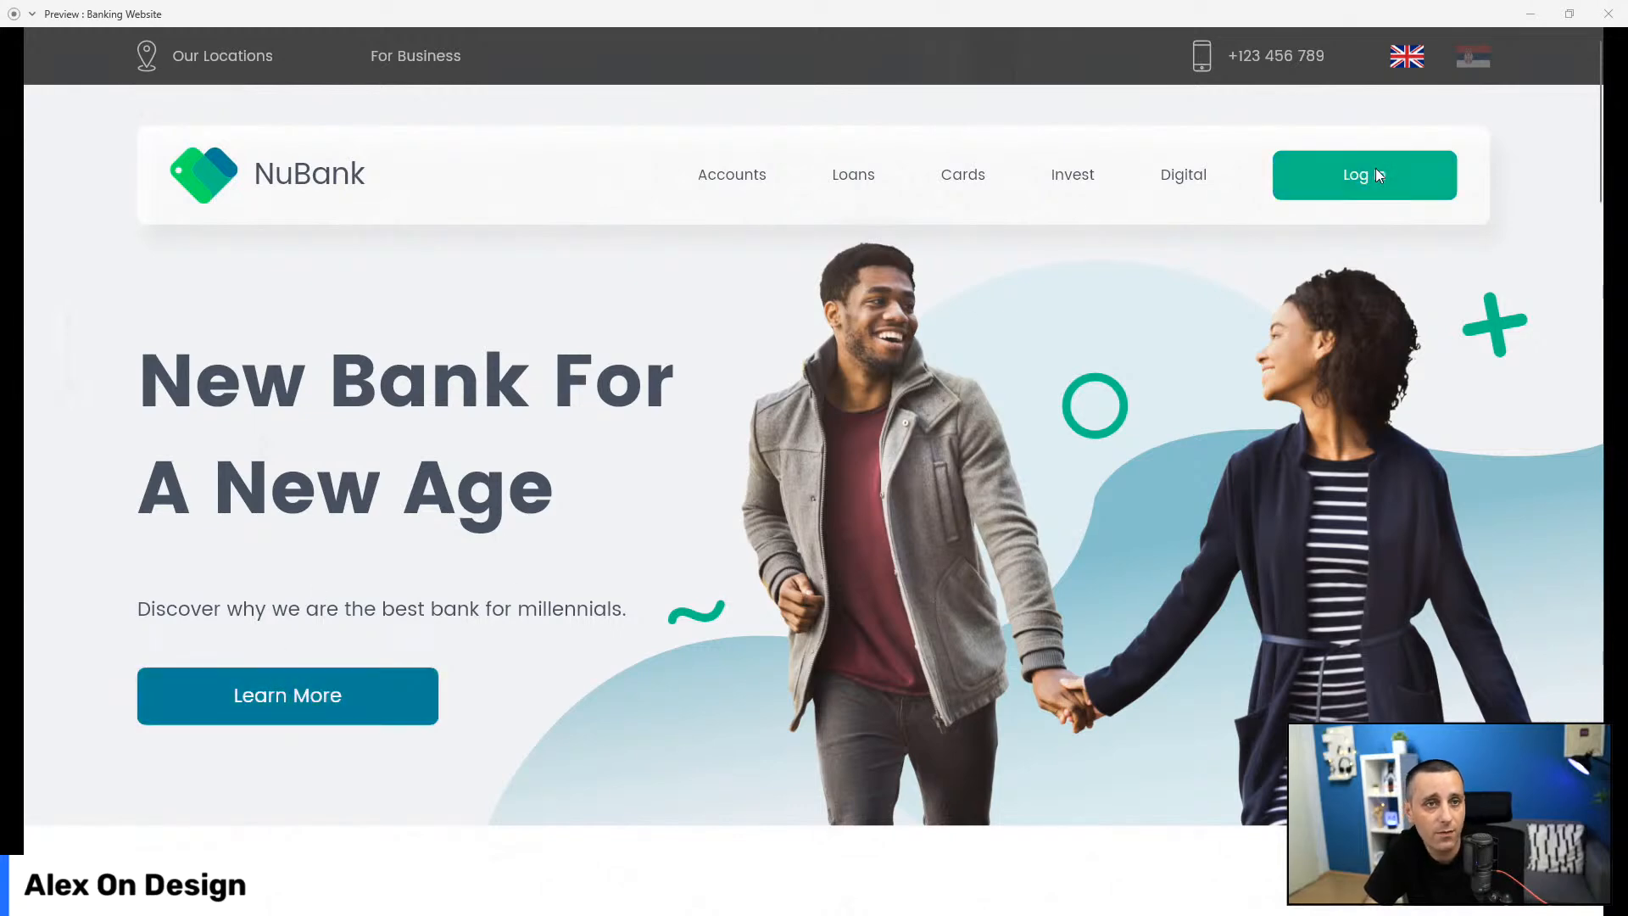
Step: Scroll the preview down so the Tailor Made Services cards pass beneath the frosted nav card
scroll(135, 451, "down", 5)
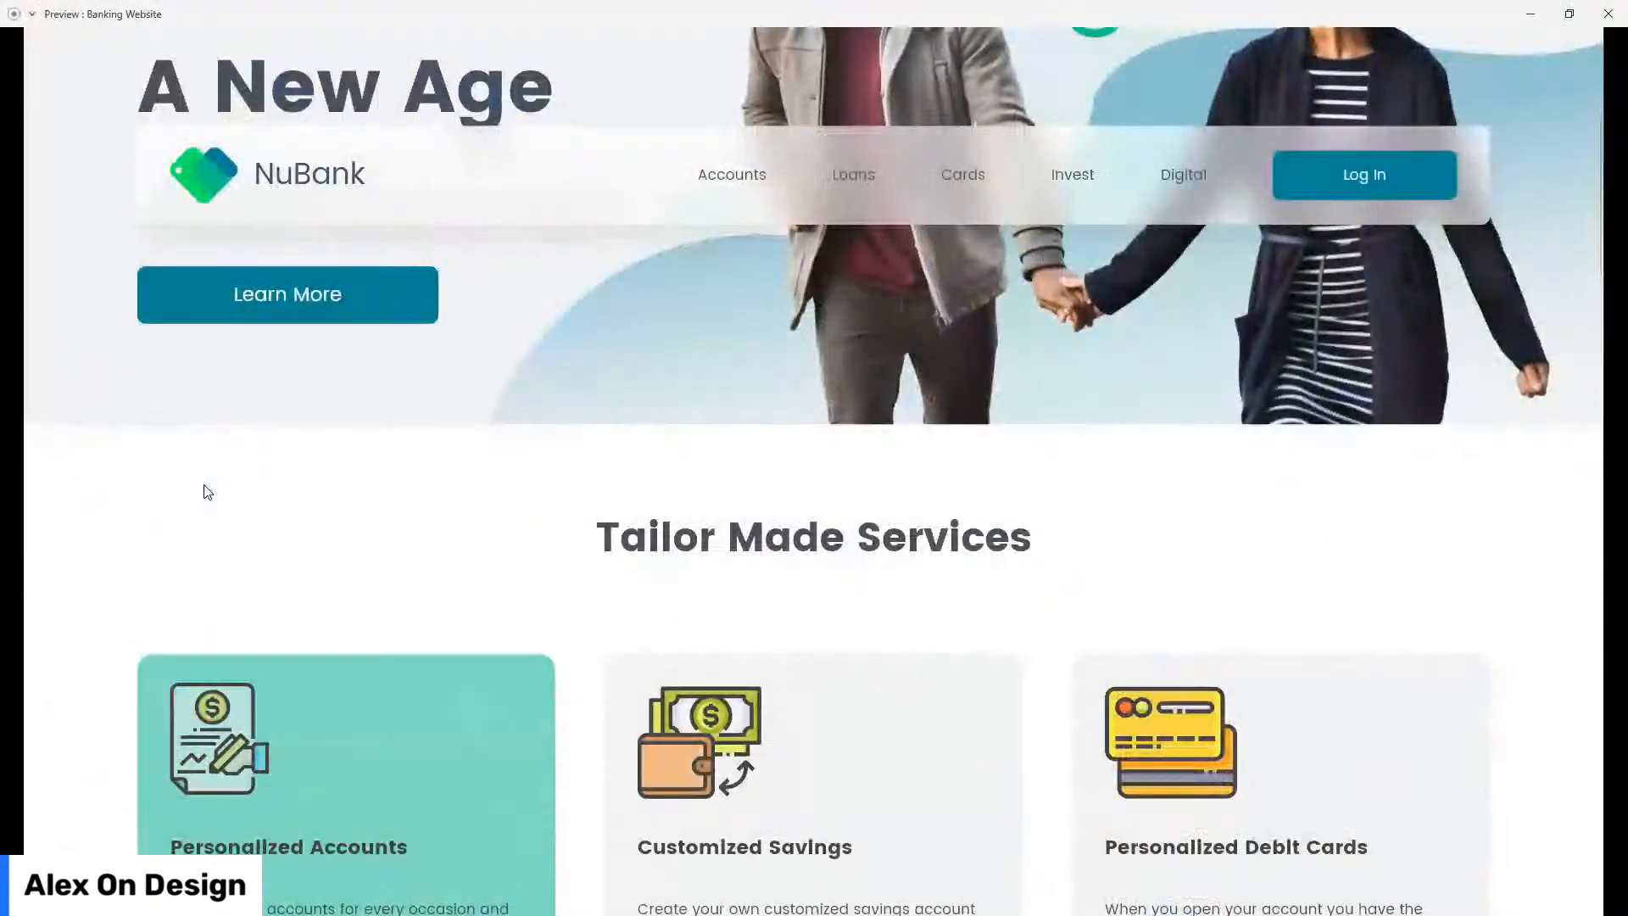
scroll(33, 432, "down", 3)
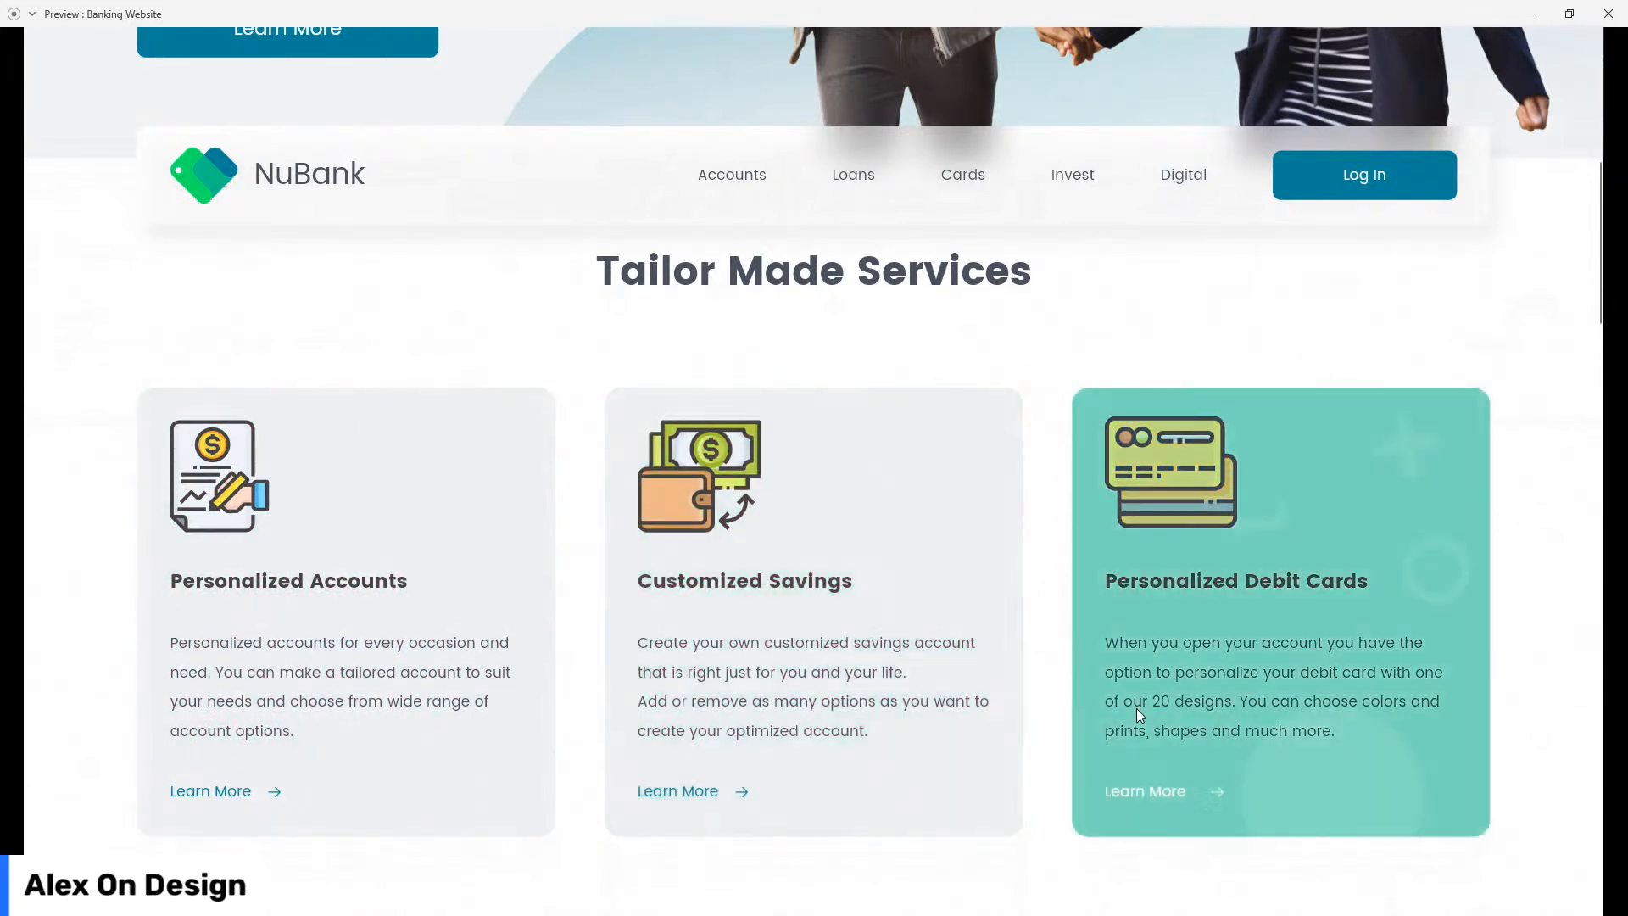
Step: Scroll the Banking Website preview all the way down to the footer
scroll(3, 588, "down", 5)
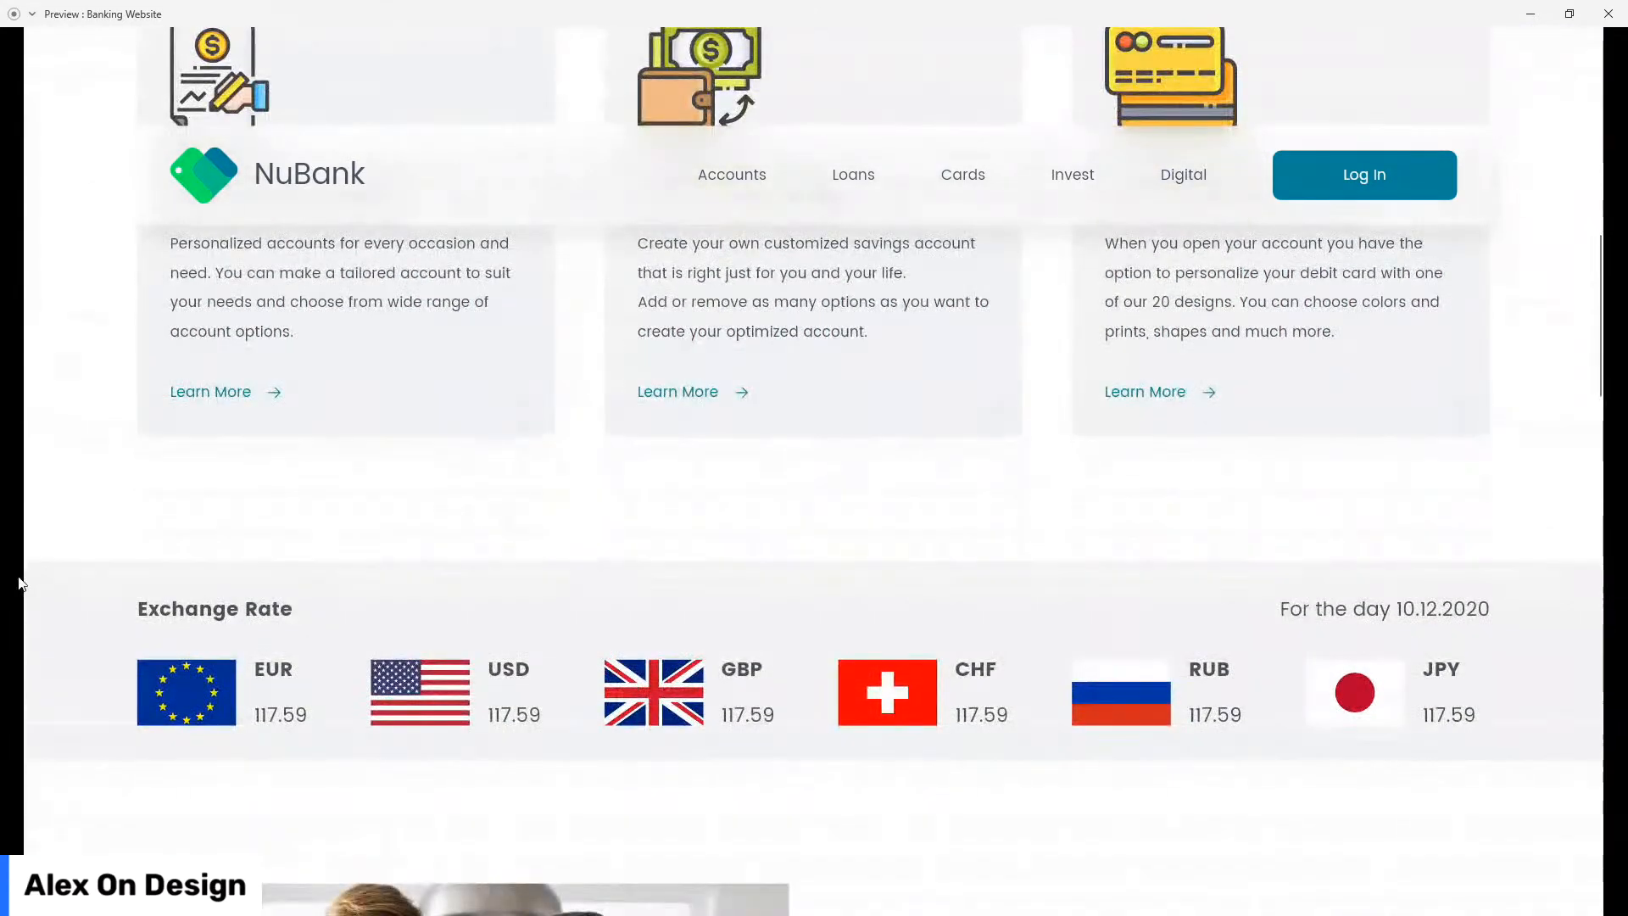
scroll(45, 582, "down", 3)
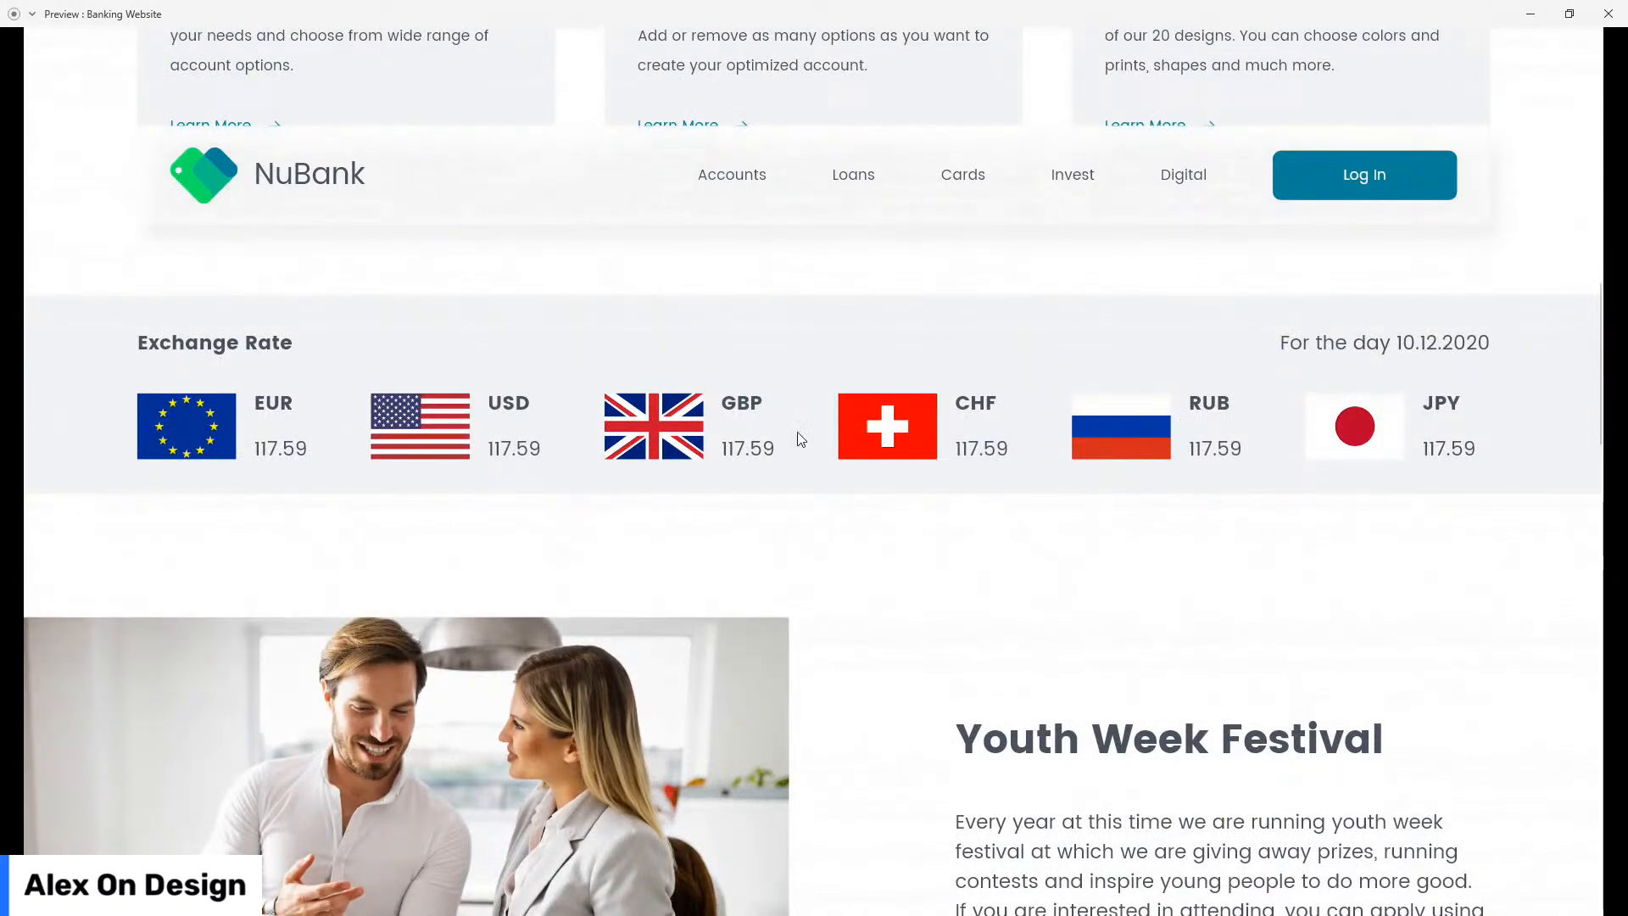
scroll(139, 520, "down", 1)
scroll(119, 509, "down", 2)
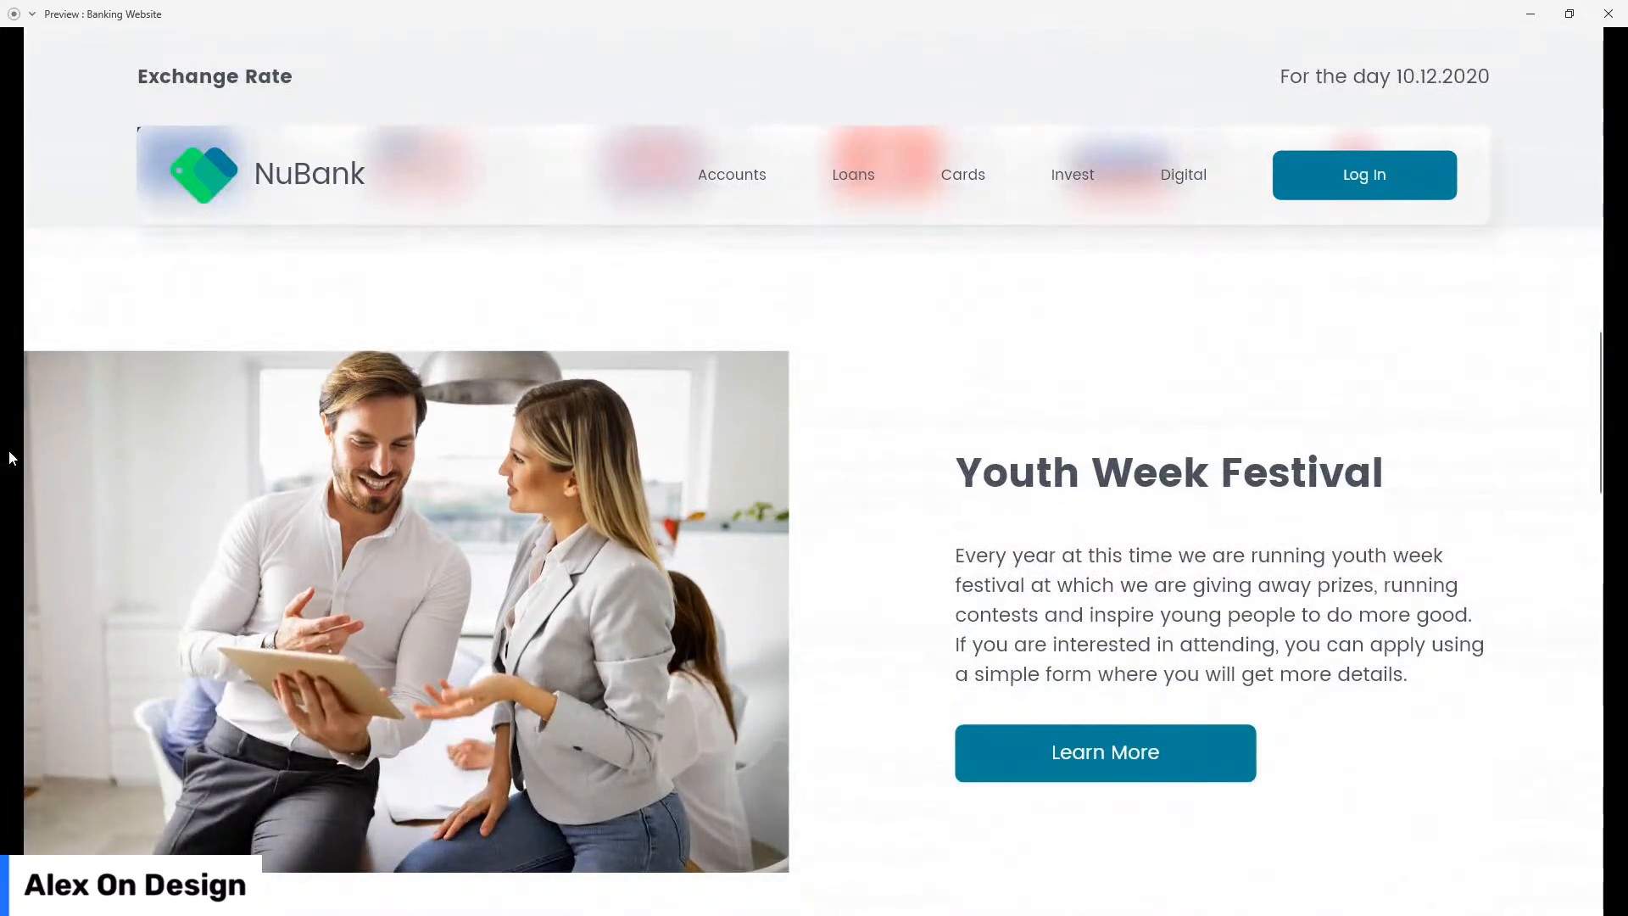
scroll(623, 445, "down", 2)
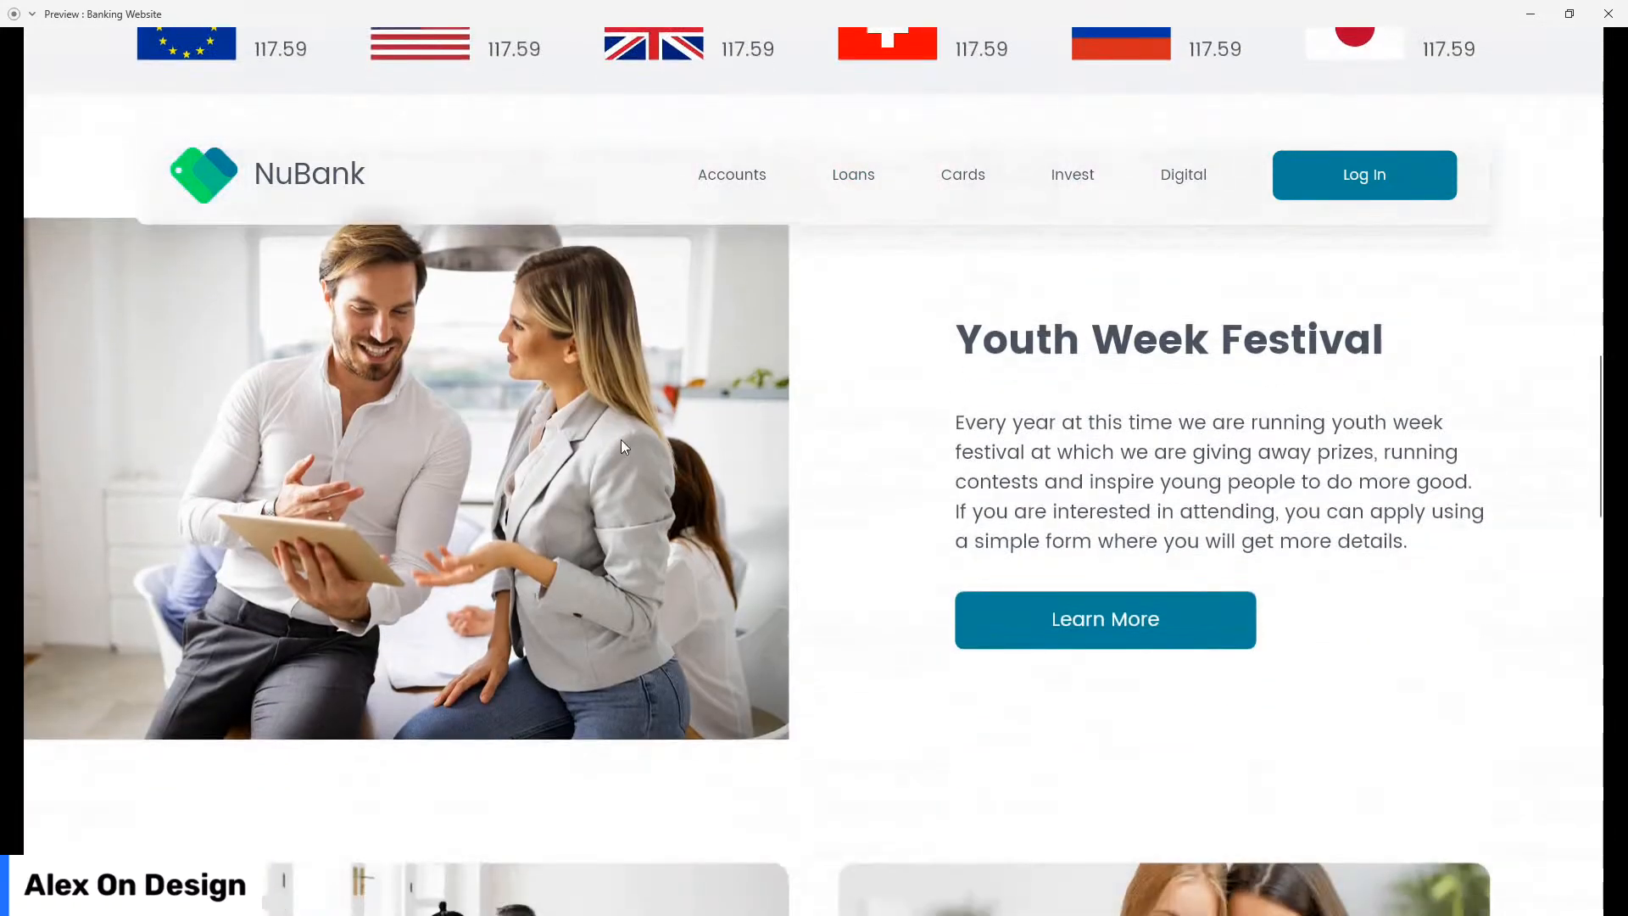
scroll(191, 633, "down", 4)
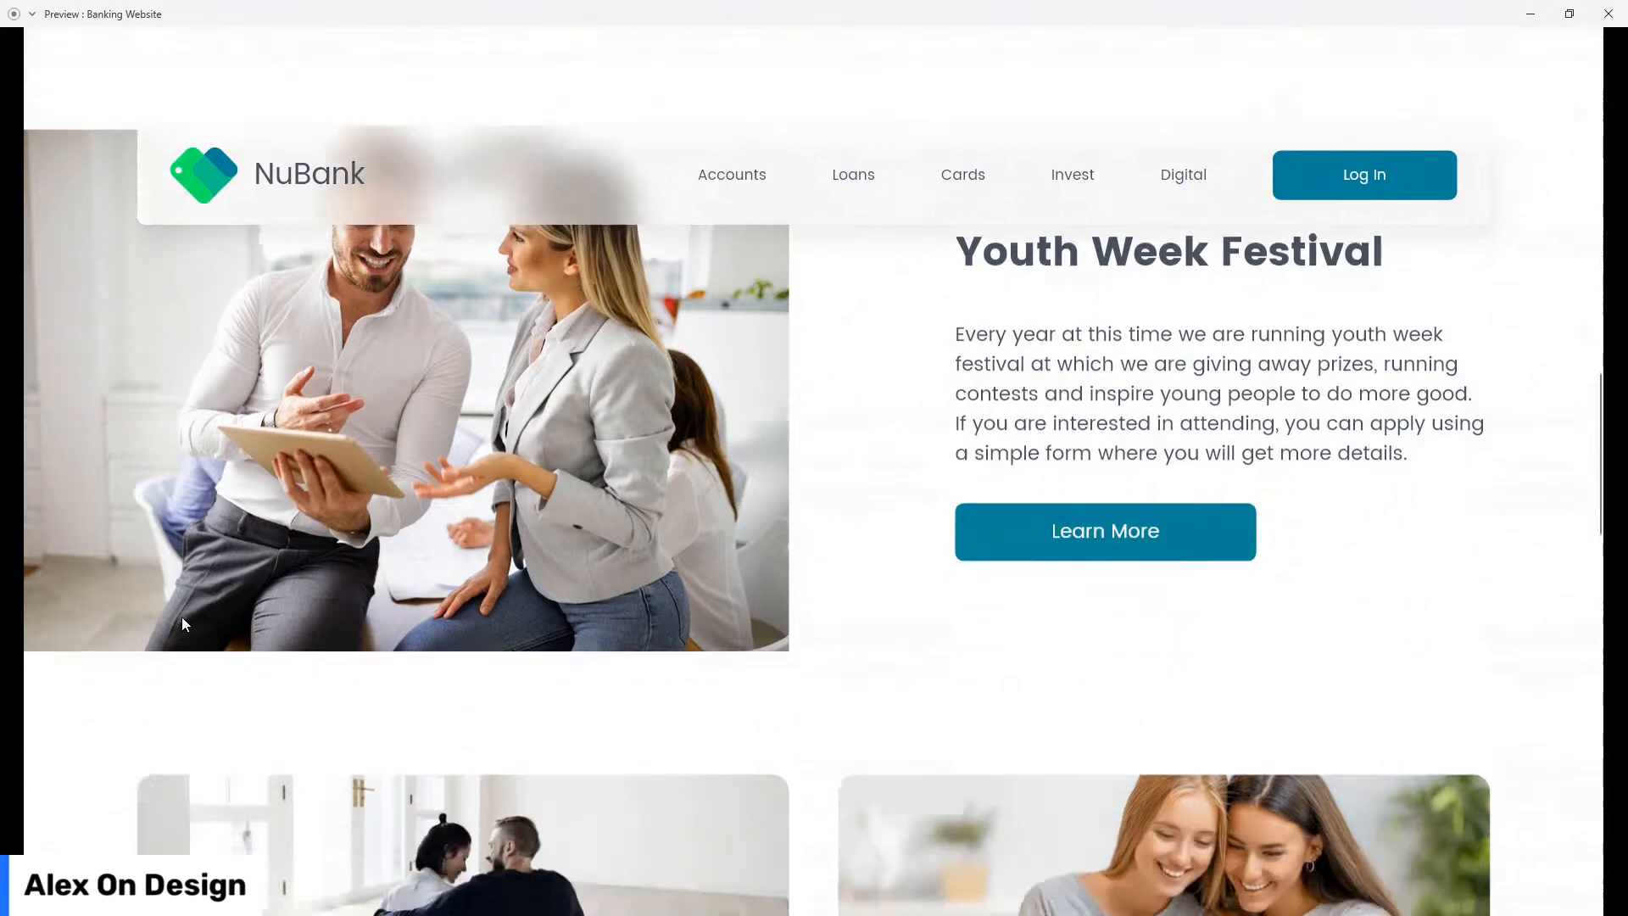
scroll(59, 559, "down", 4)
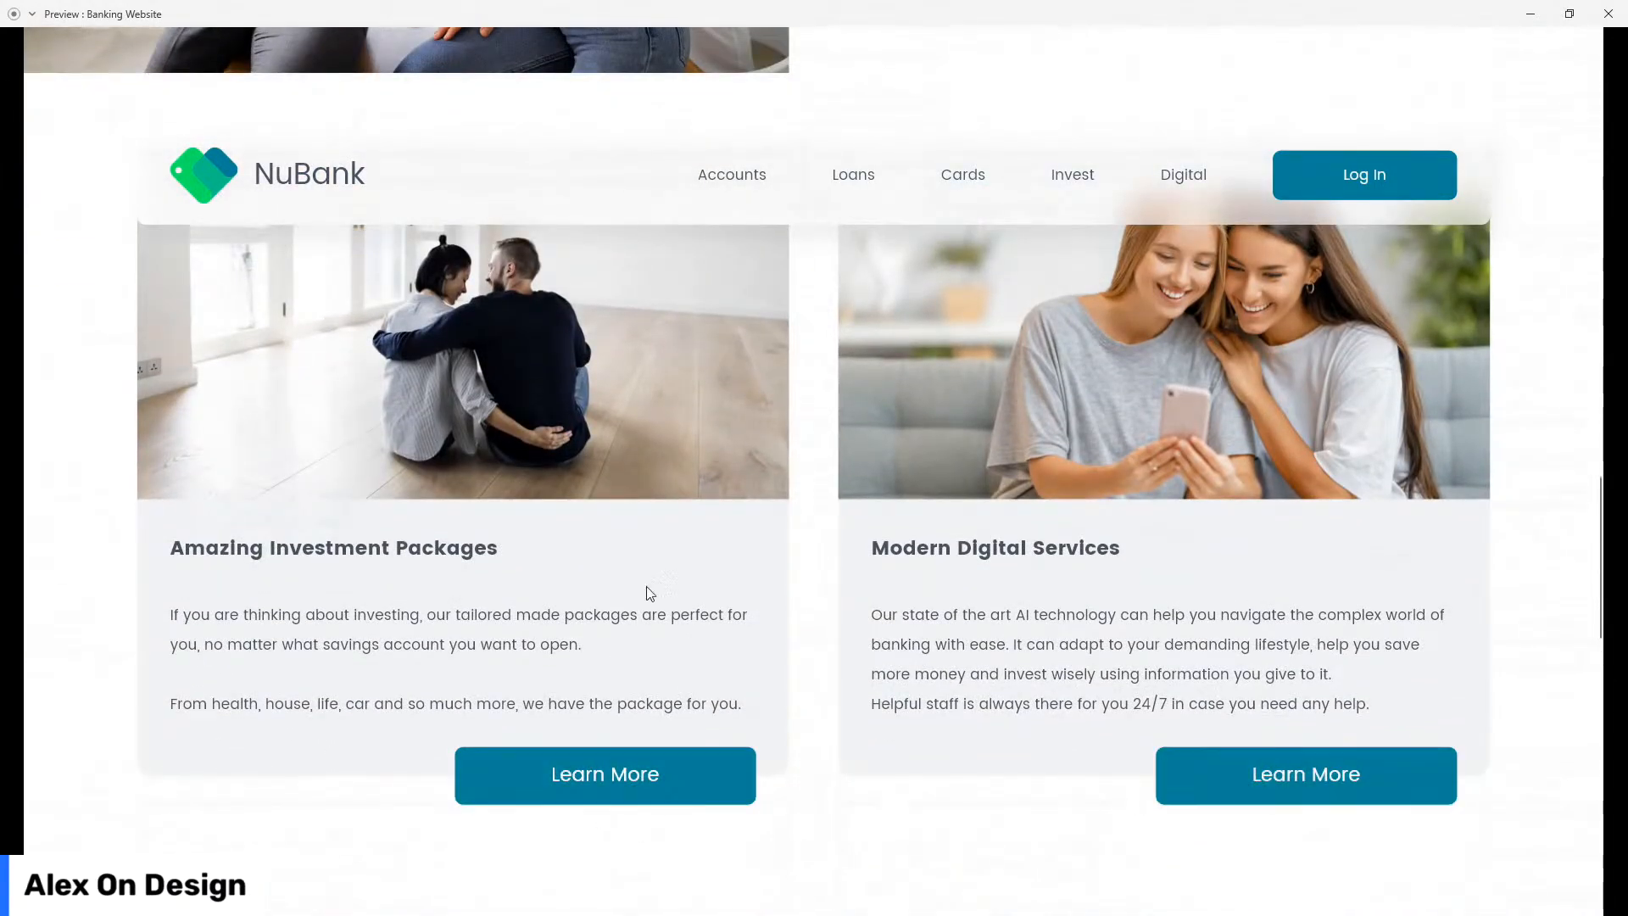
scroll(75, 454, "down", 5)
scroll(34, 472, "down", 3)
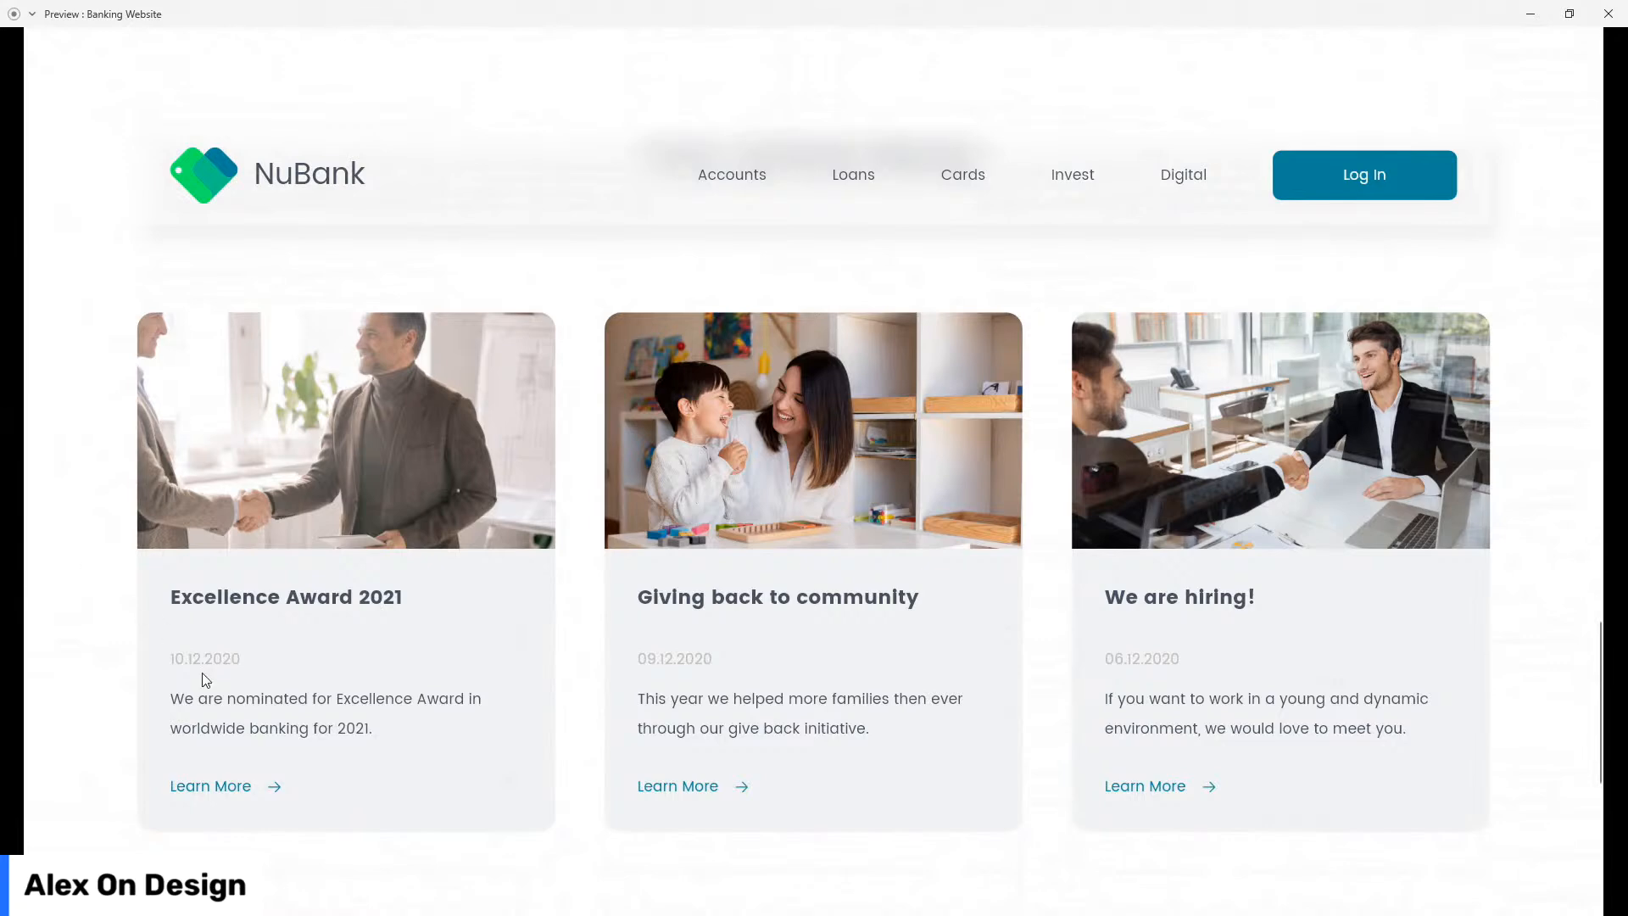
scroll(98, 553, "down", 5)
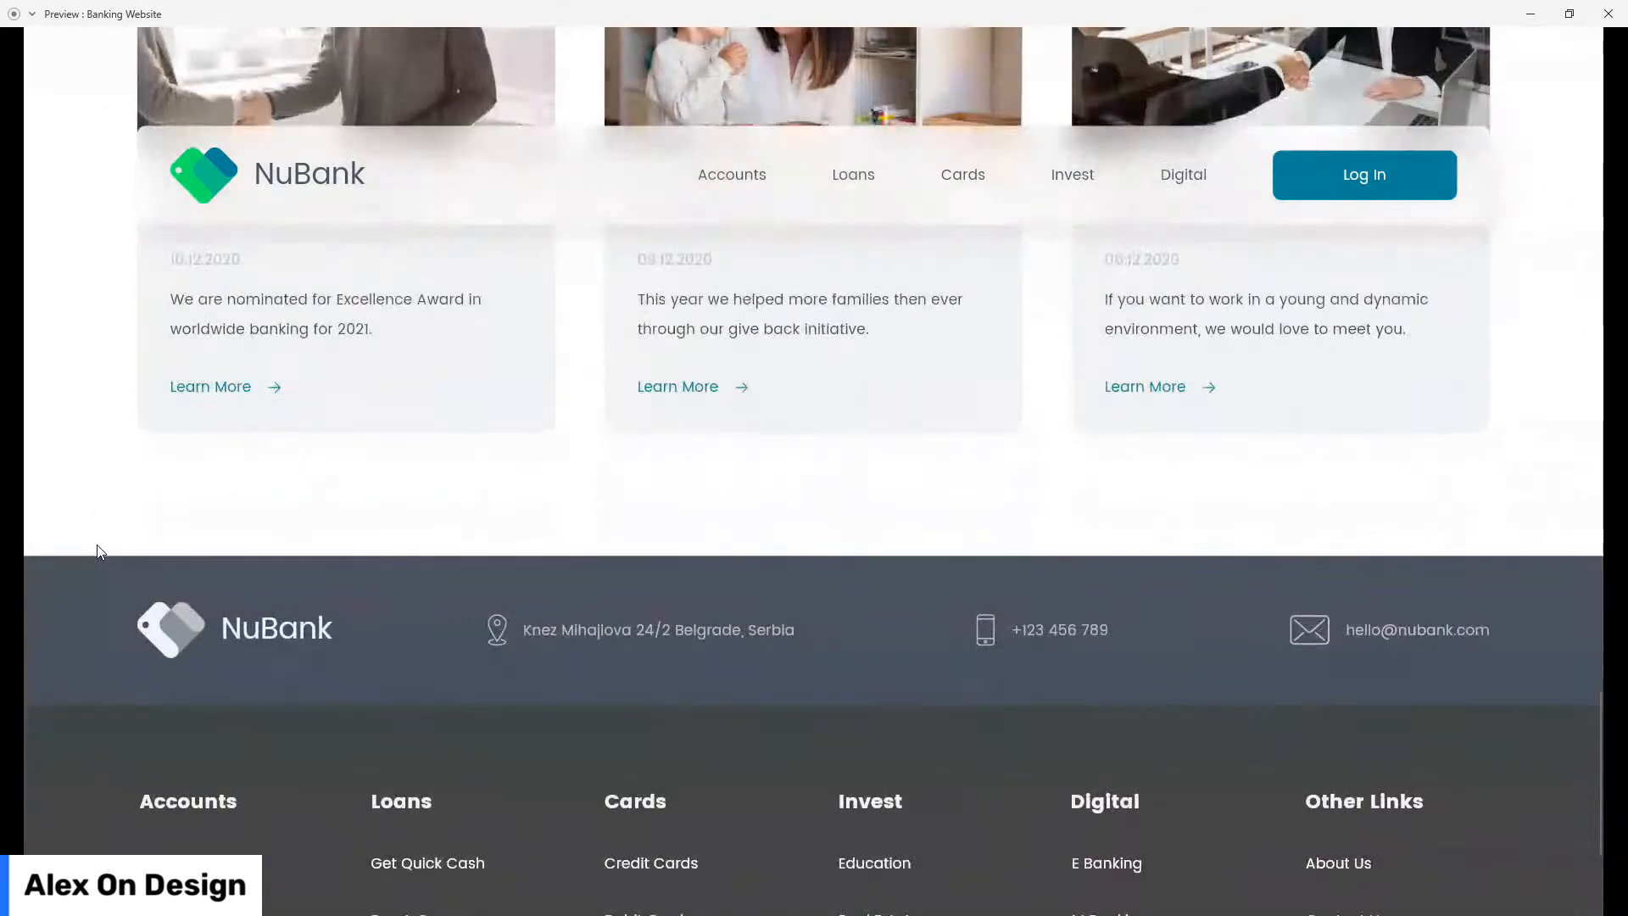
scroll(98, 547, "down", 3)
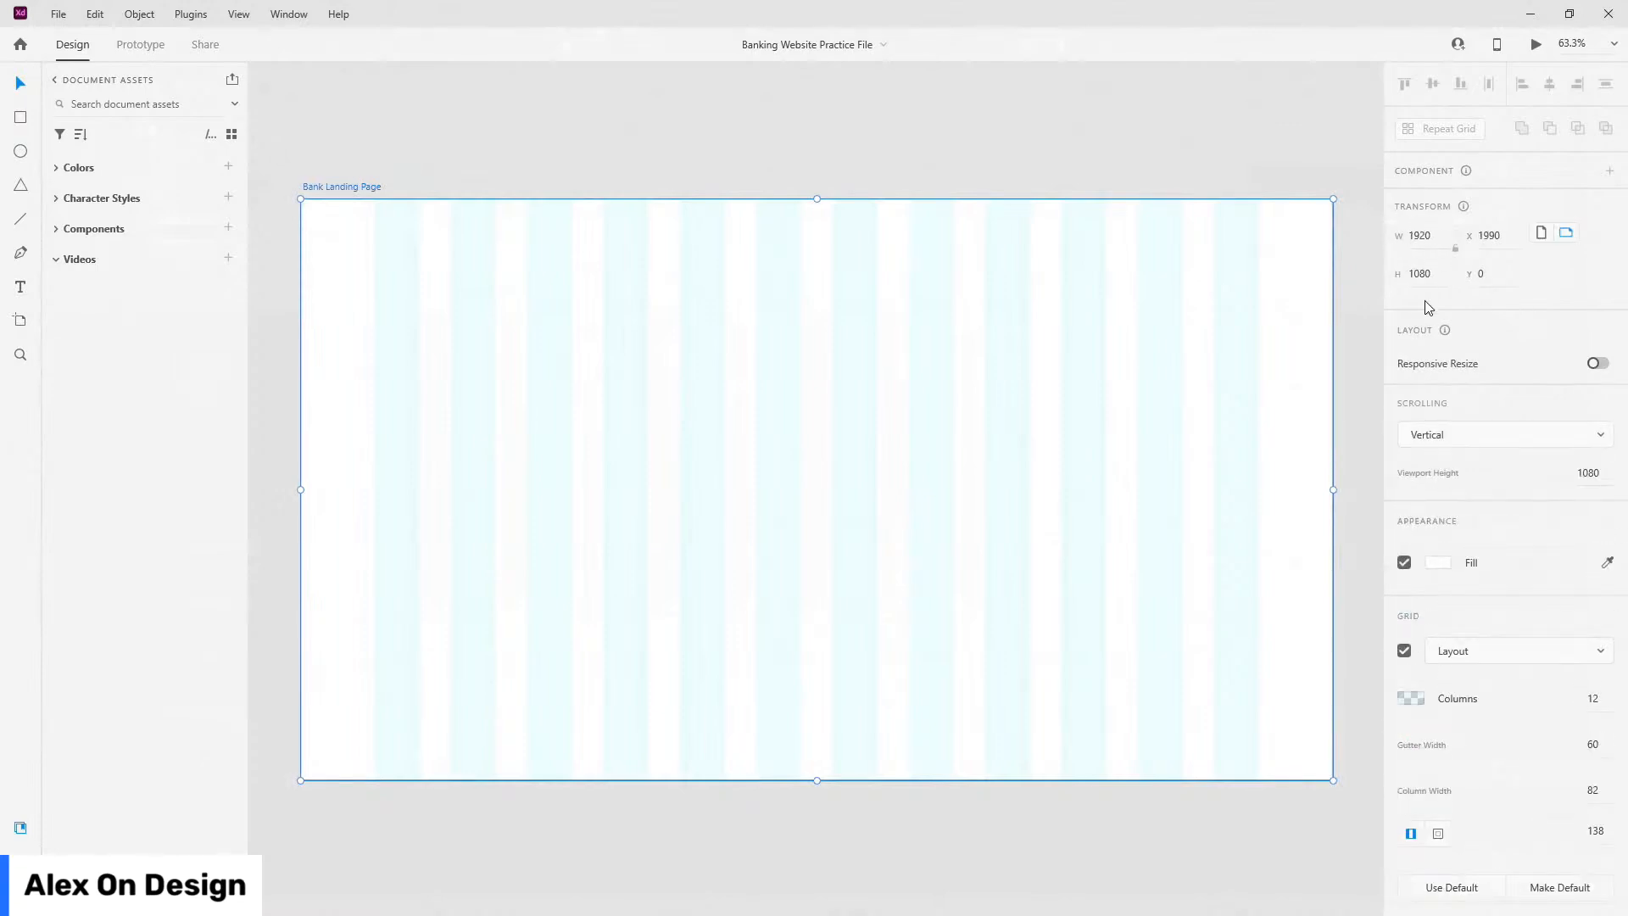
Step: Expand the Colors, Character Styles and Components lists in Document Assets
scroll(1552, 633, "down", 1)
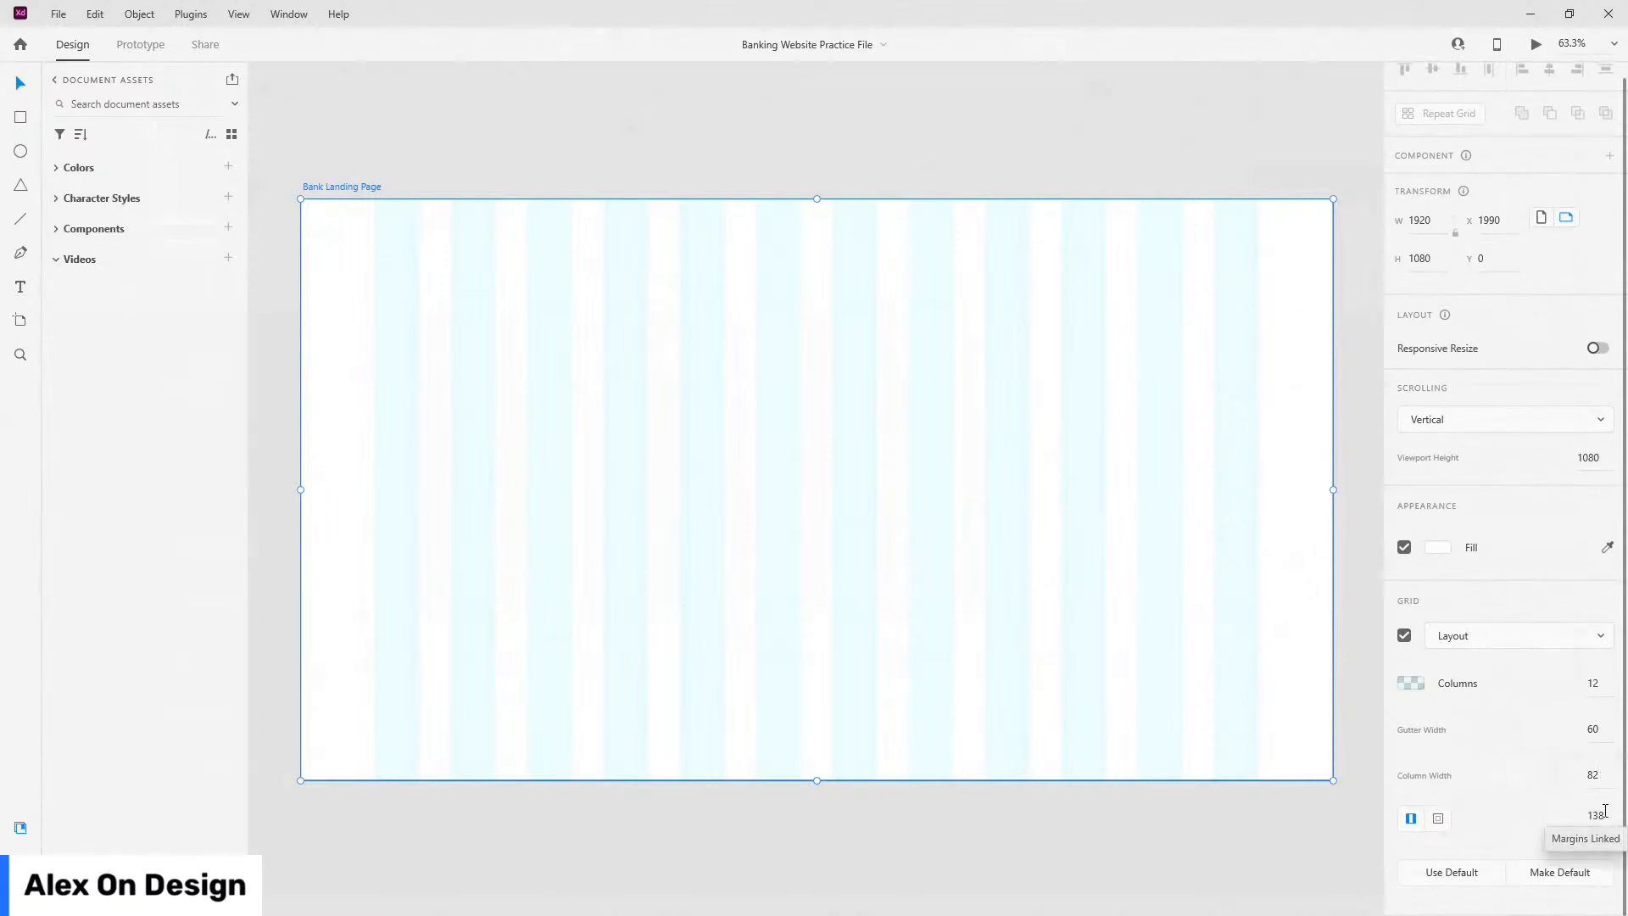
left_click(56, 169)
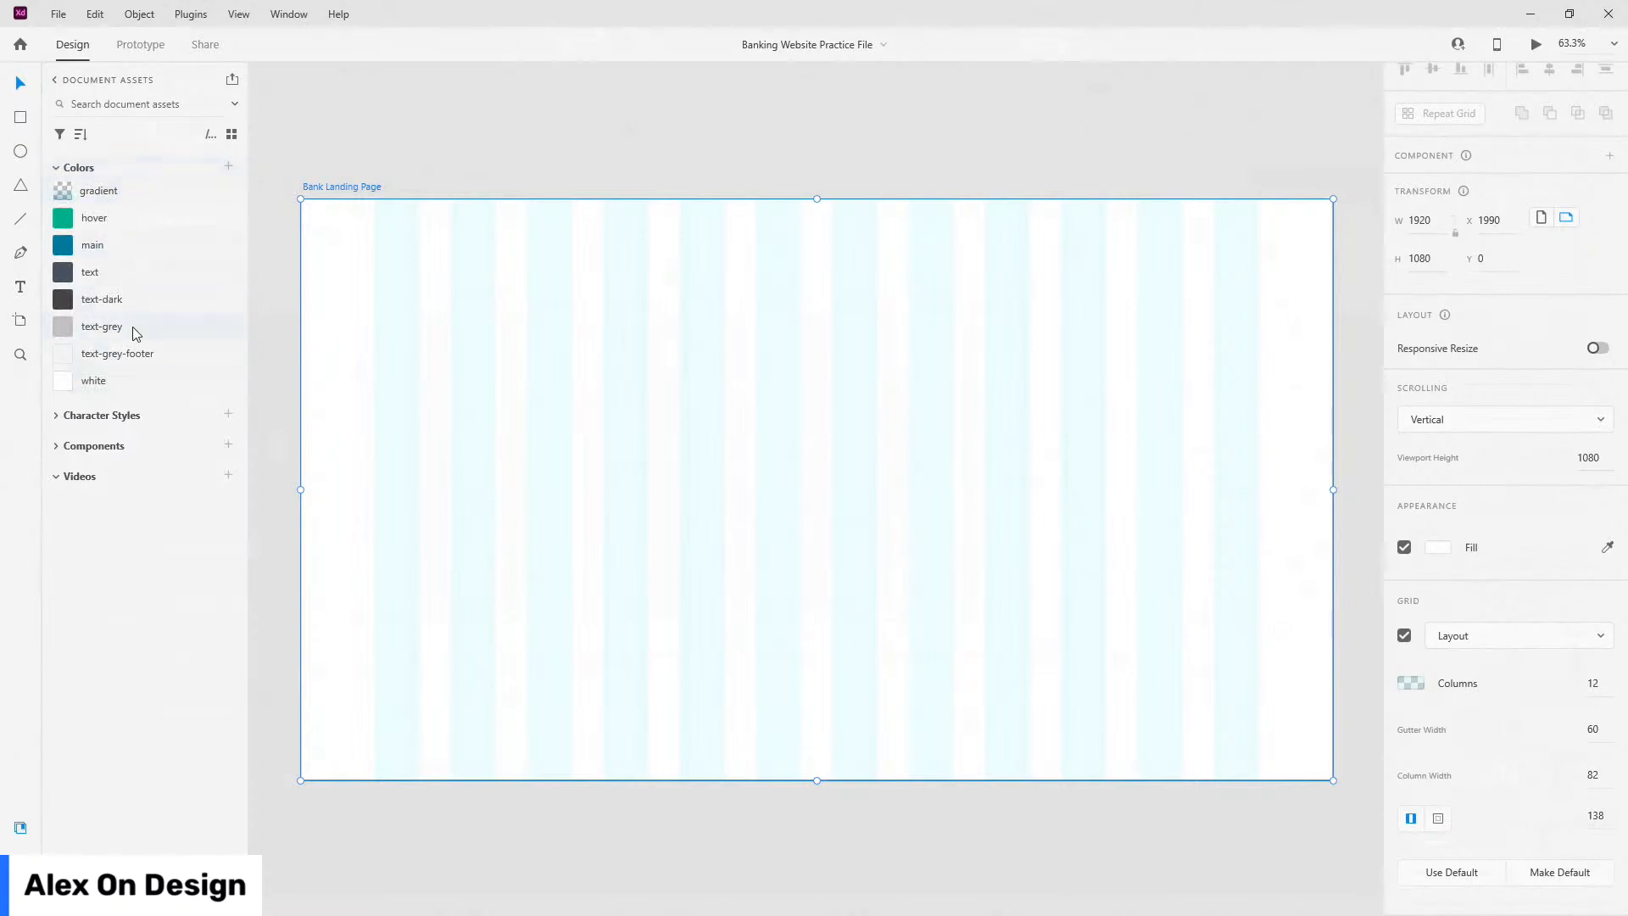
left_click(57, 417)
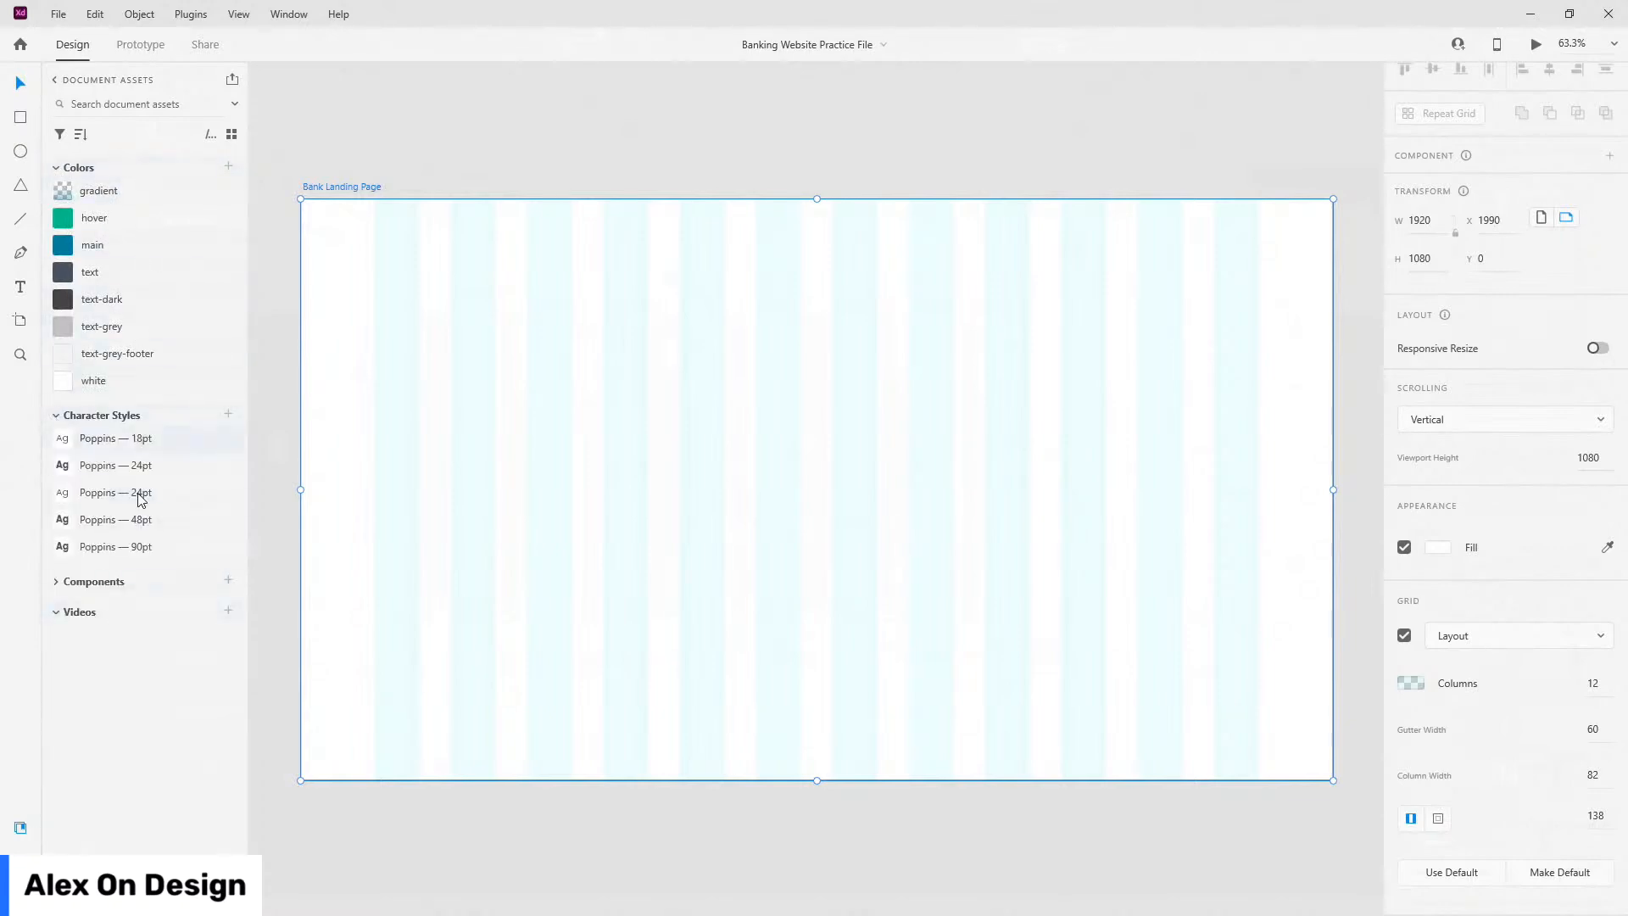
left_click(56, 582)
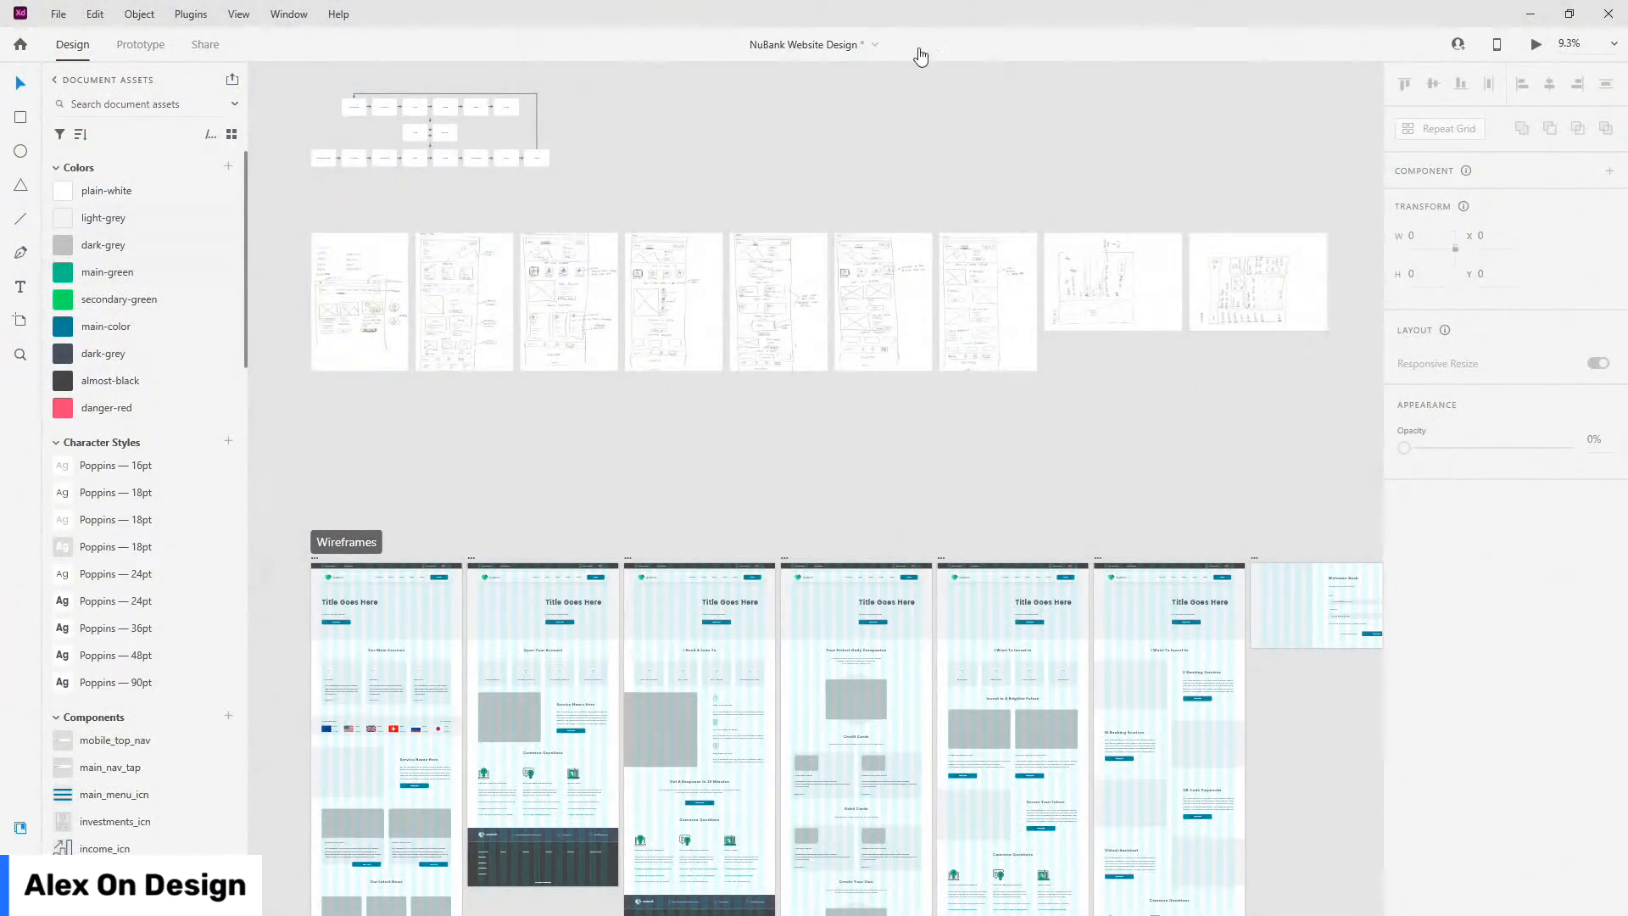
scroll(138, 309, "down", 15)
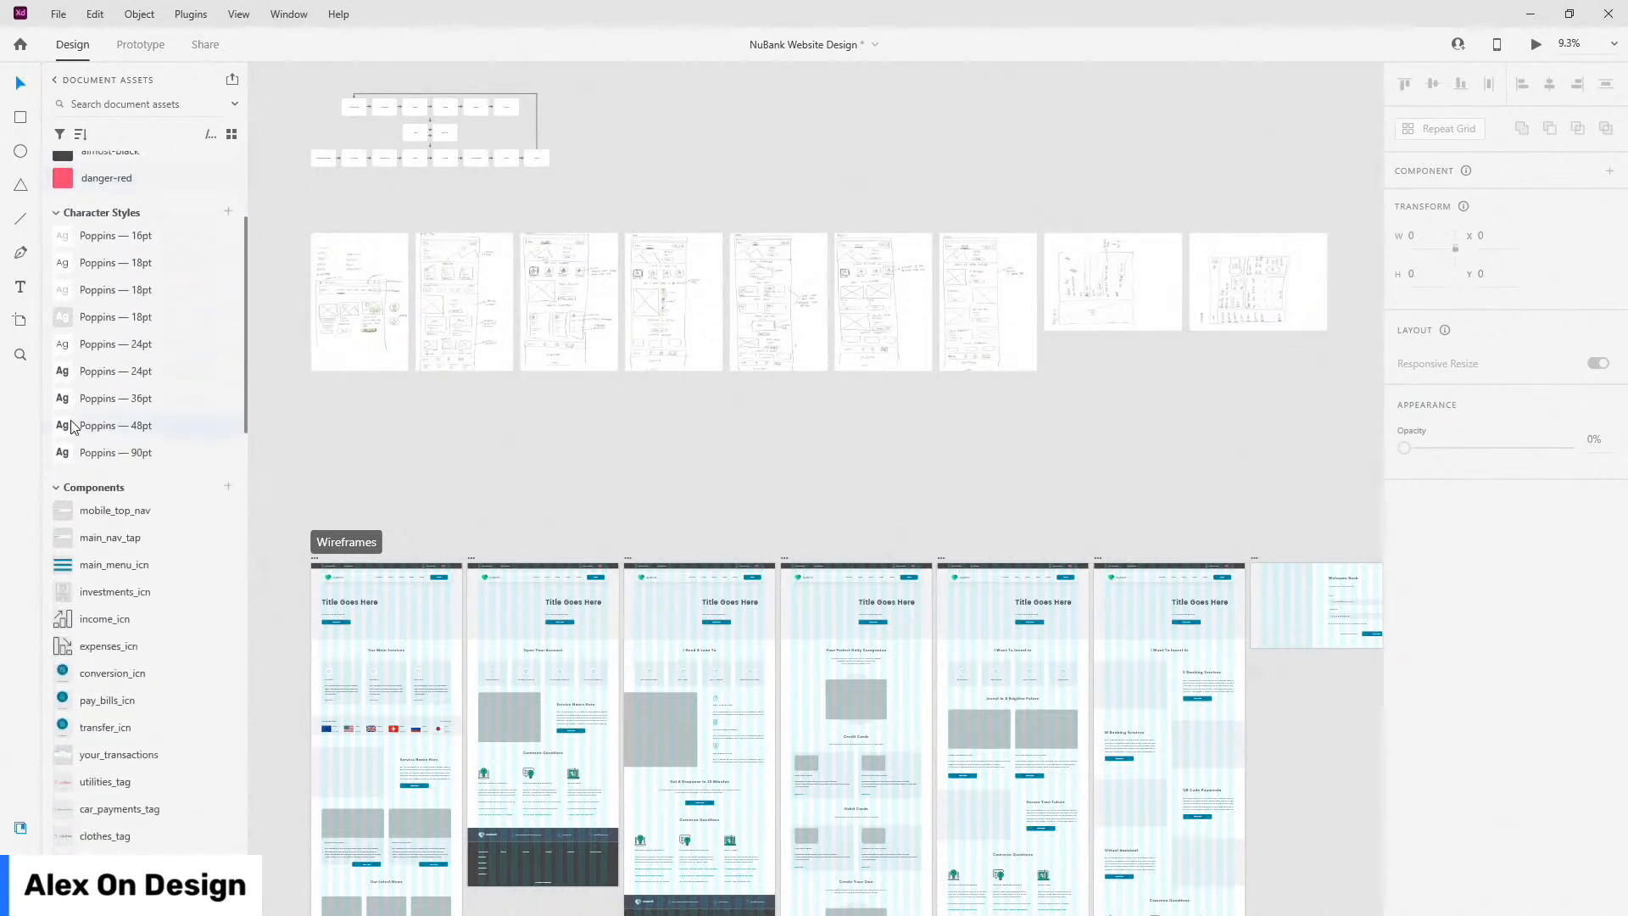
scroll(78, 431, "down", 15)
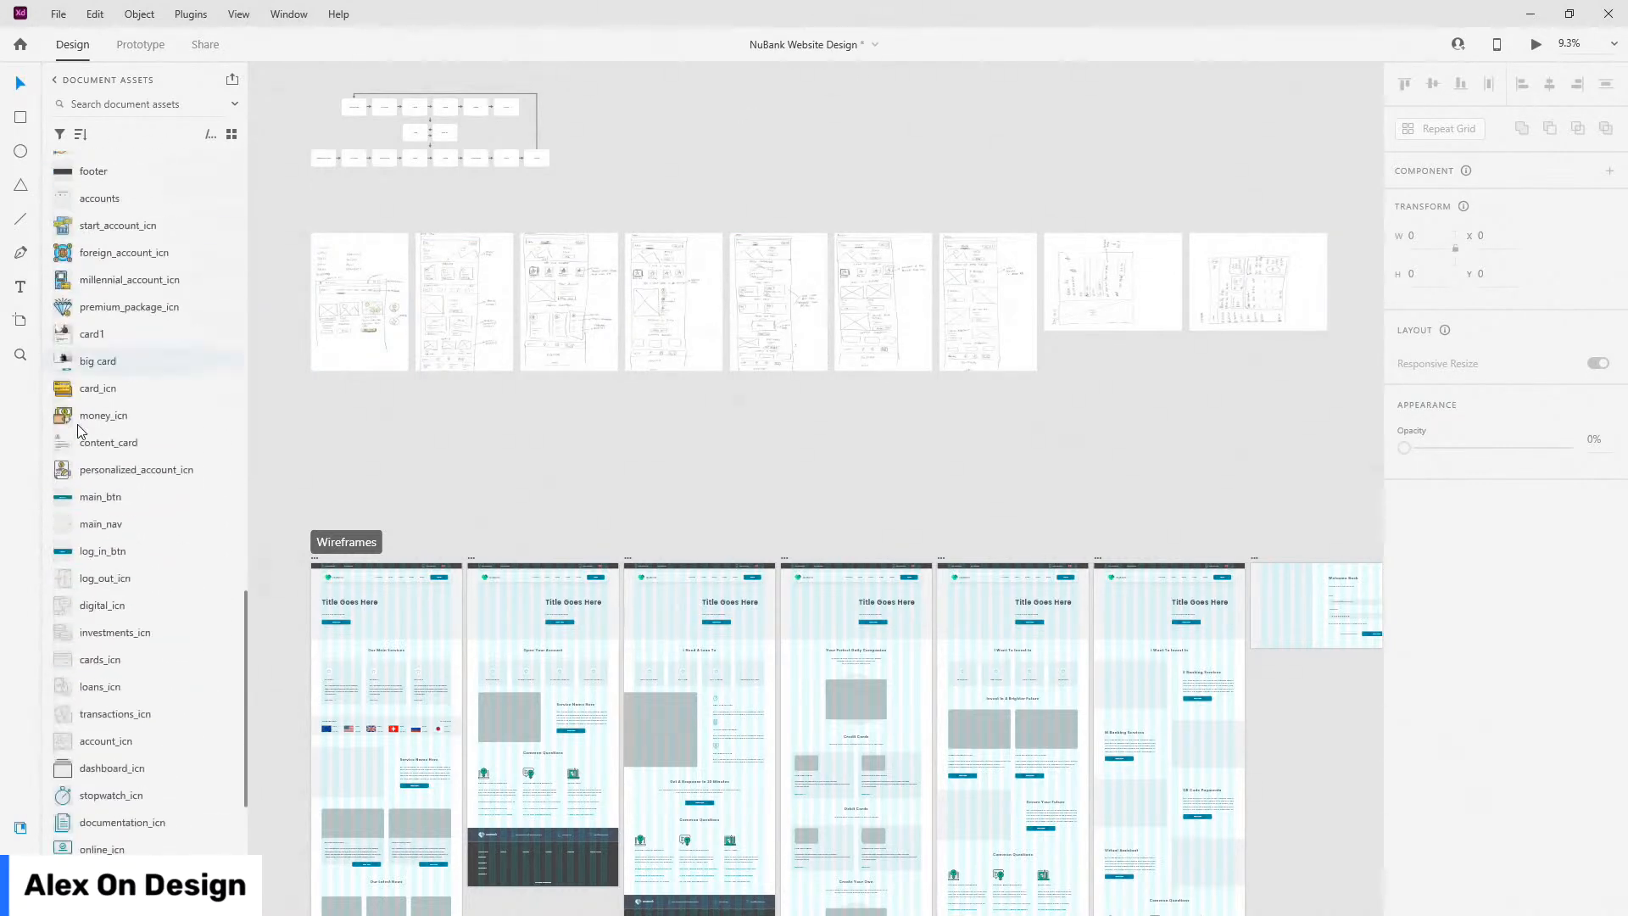
scroll(78, 430, "up", 20)
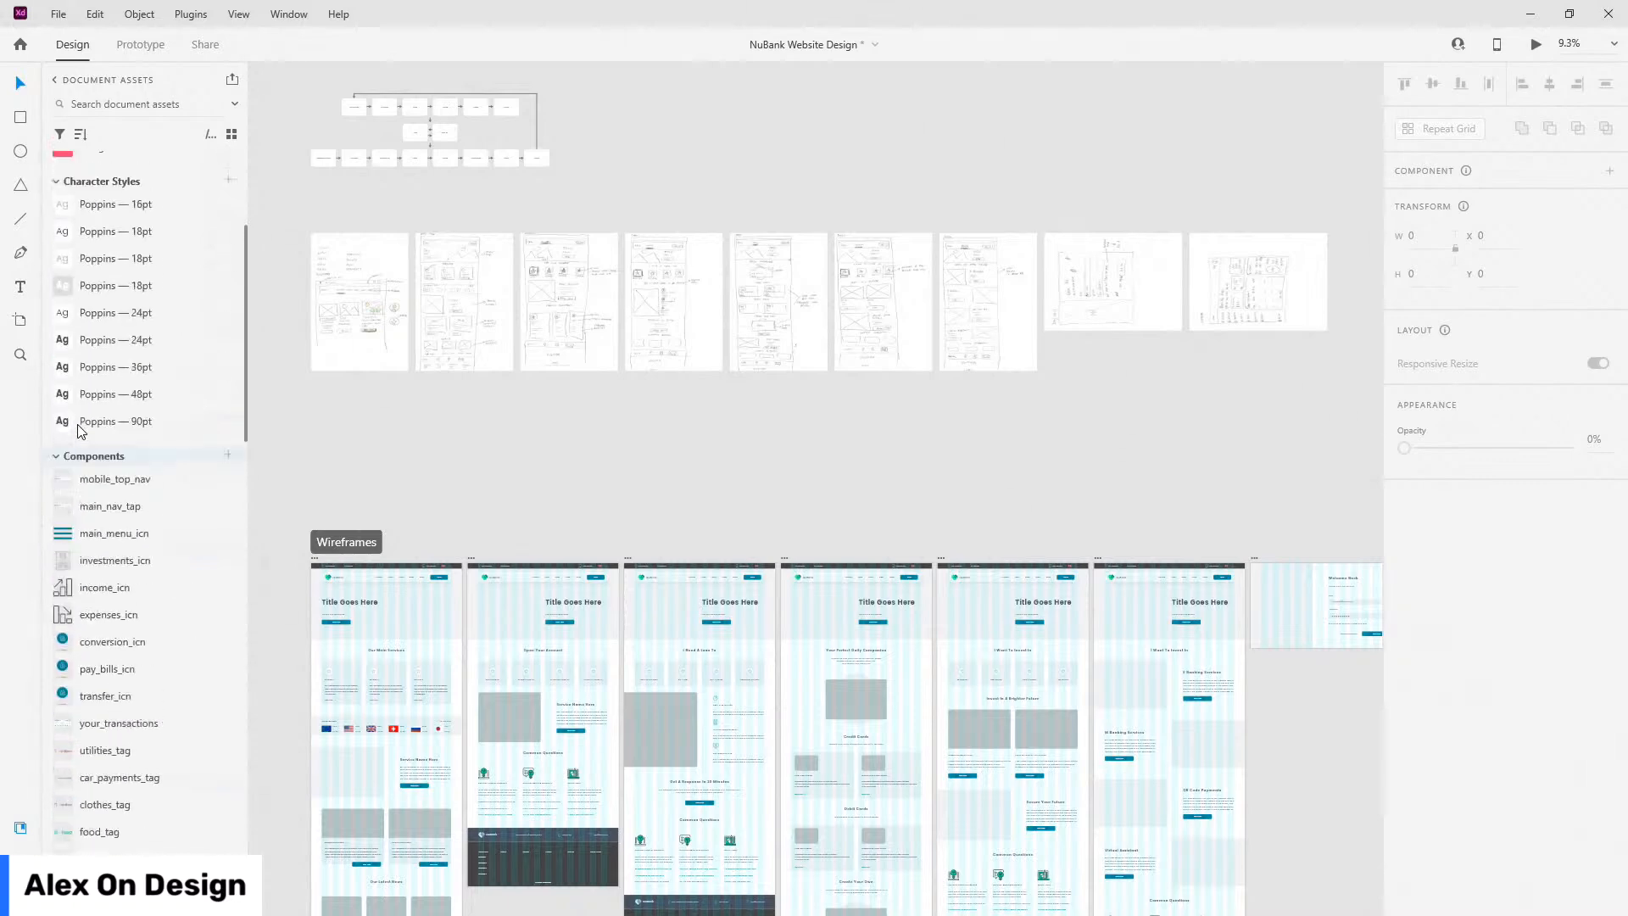
scroll(368, 90, "up", 5)
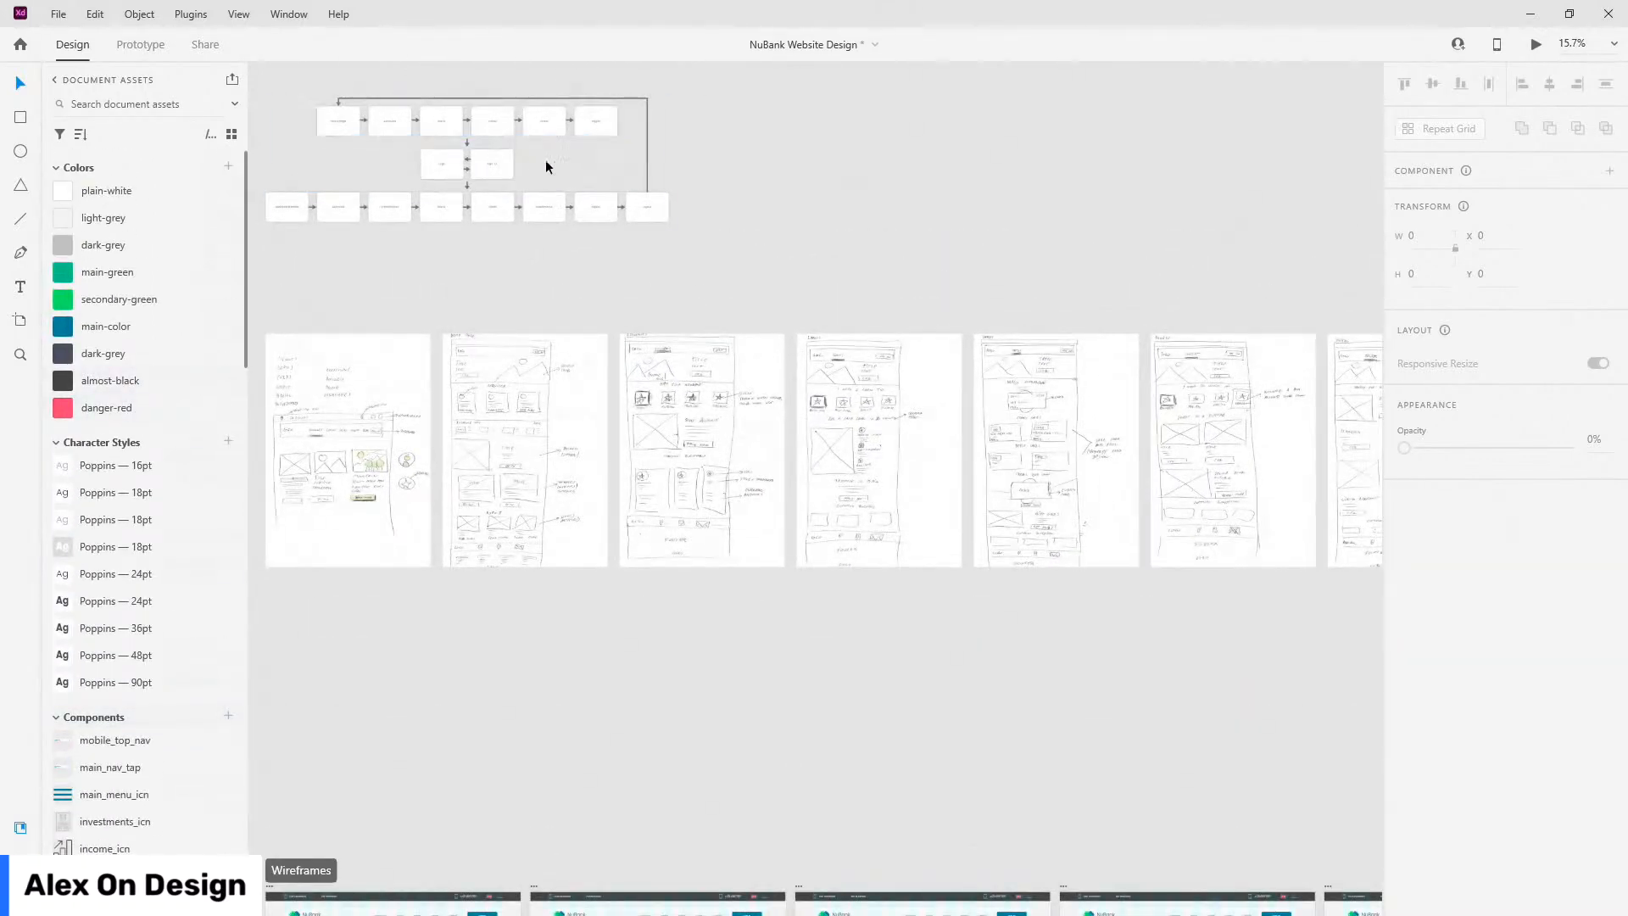
scroll(812, 191, "down", 5)
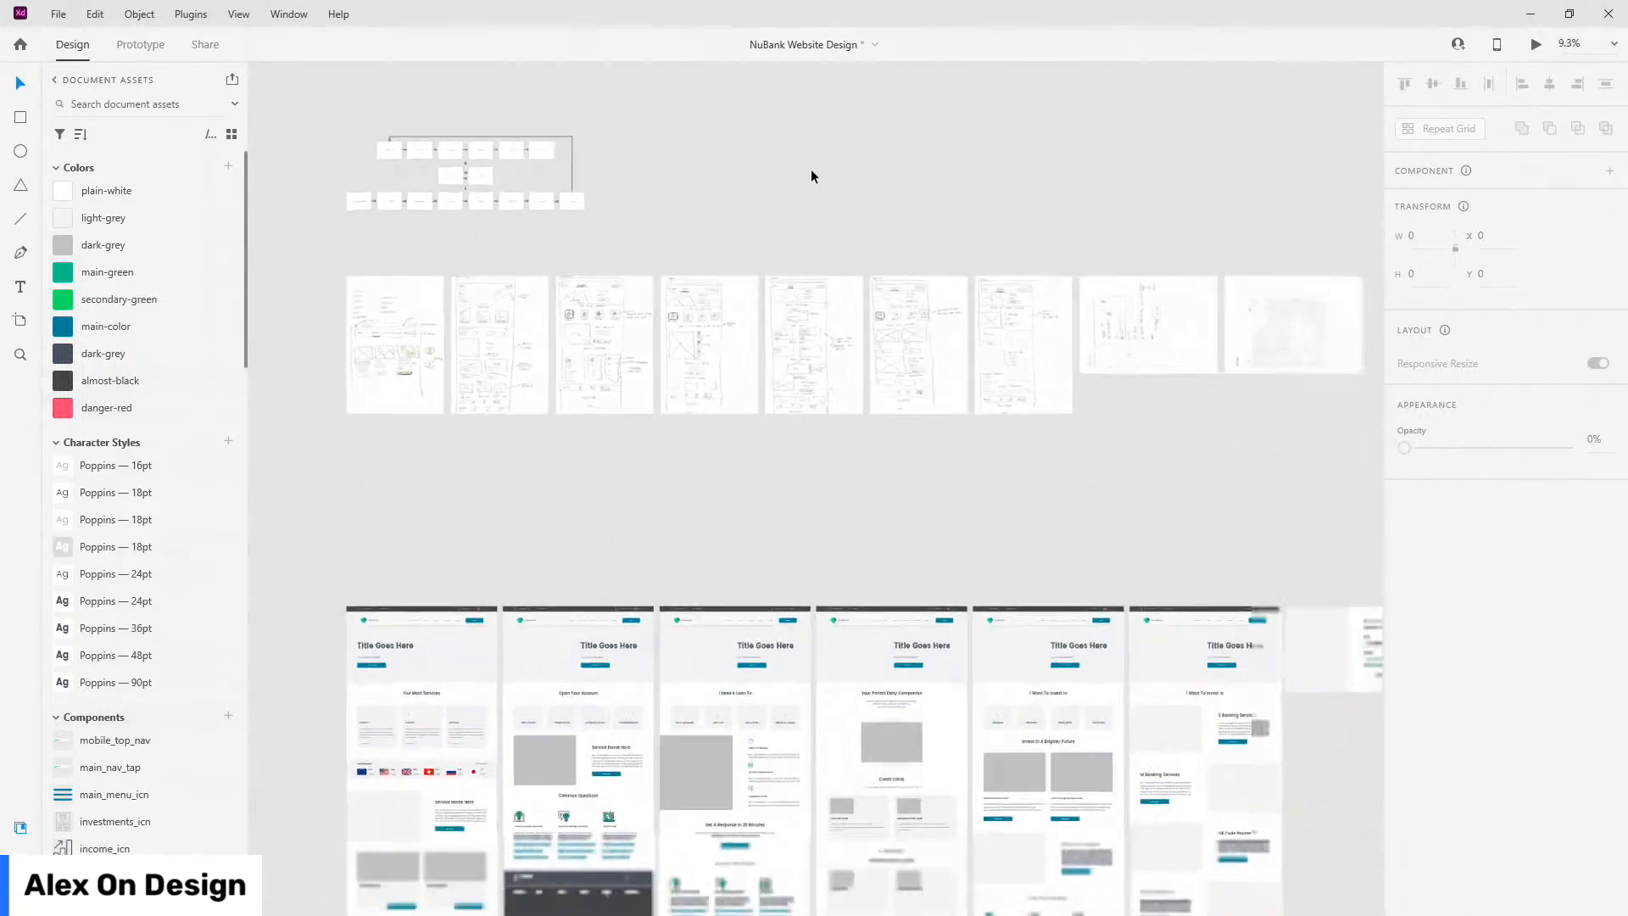
left_click(509, 171)
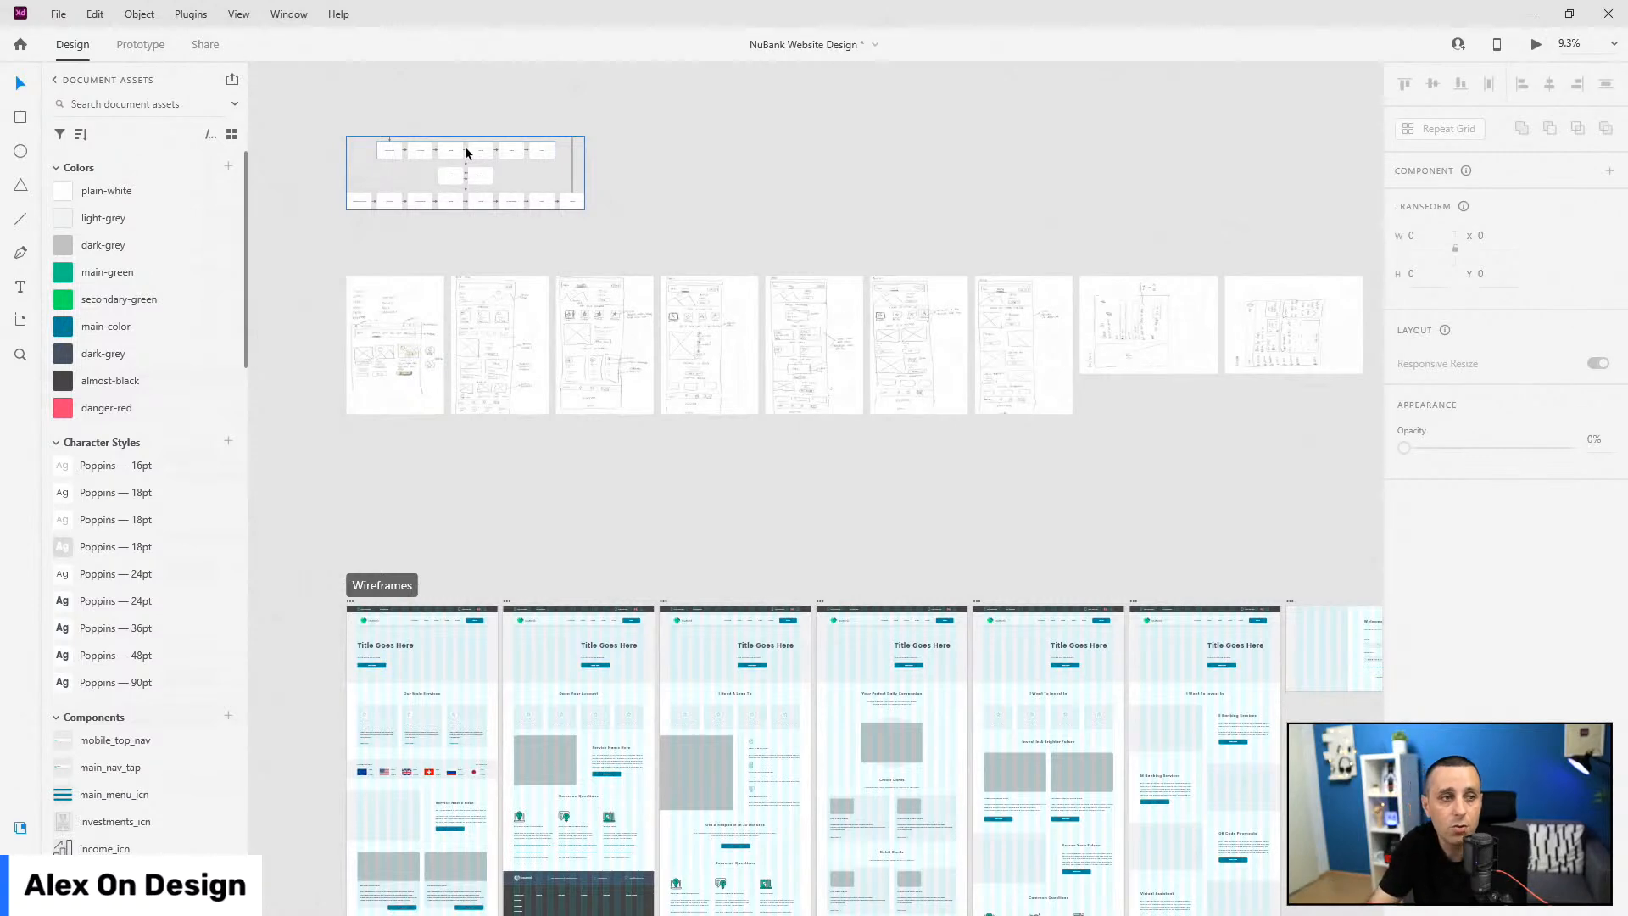
scroll(549, 201, "down", 2)
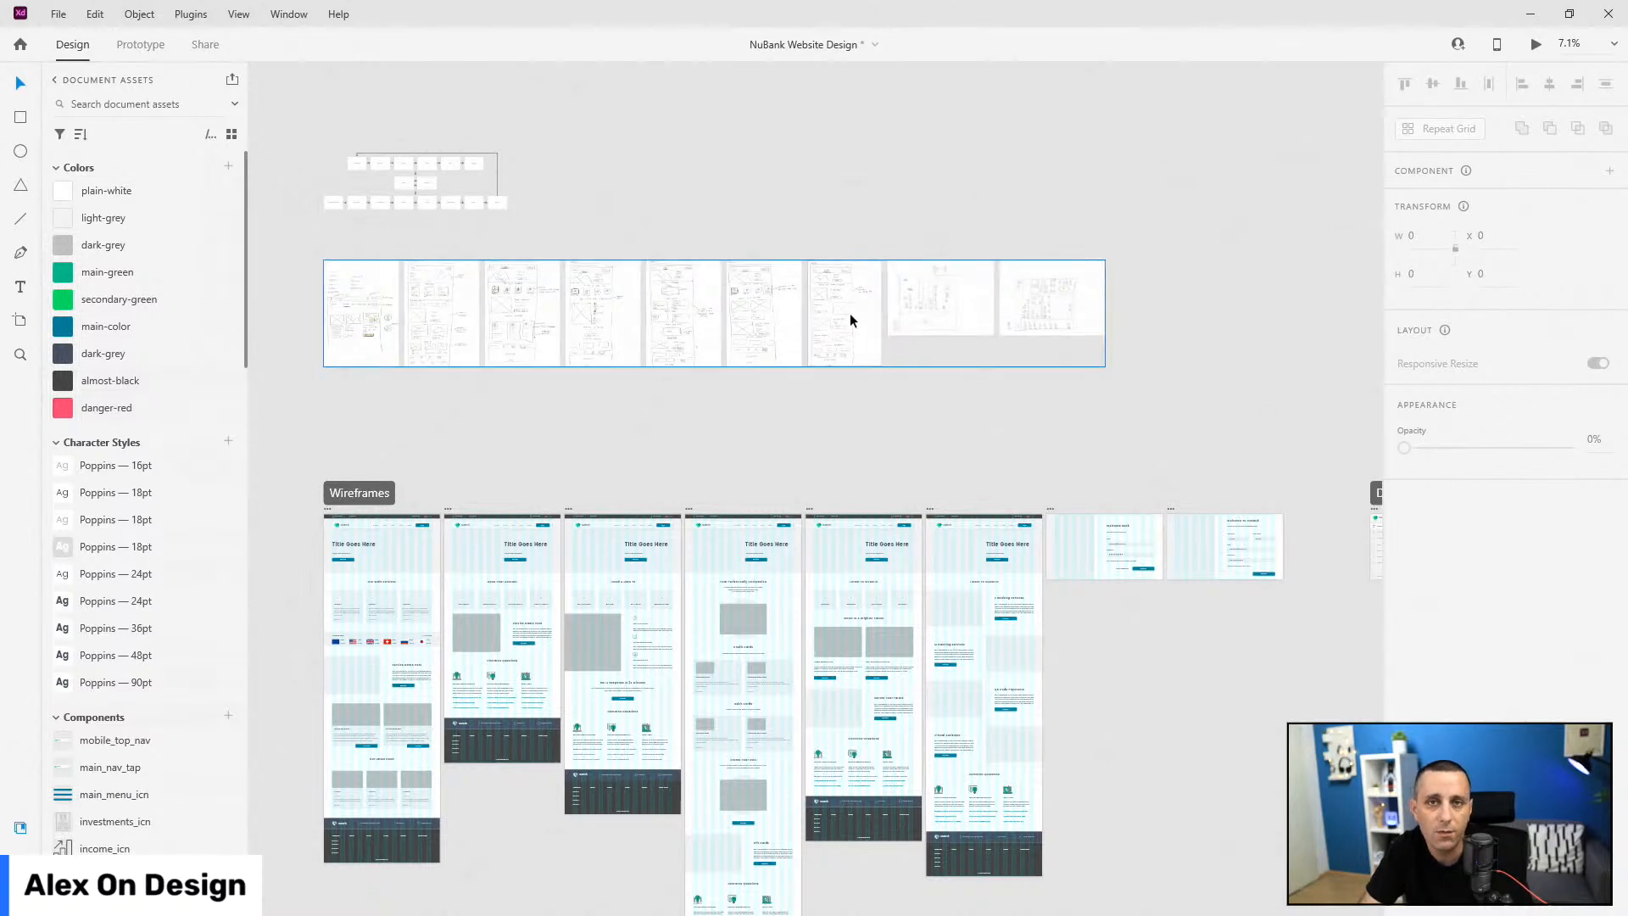
Step: Show the layout grids on every artboard with Ctrl+Shift+'
scroll(820, 337, "down", 5)
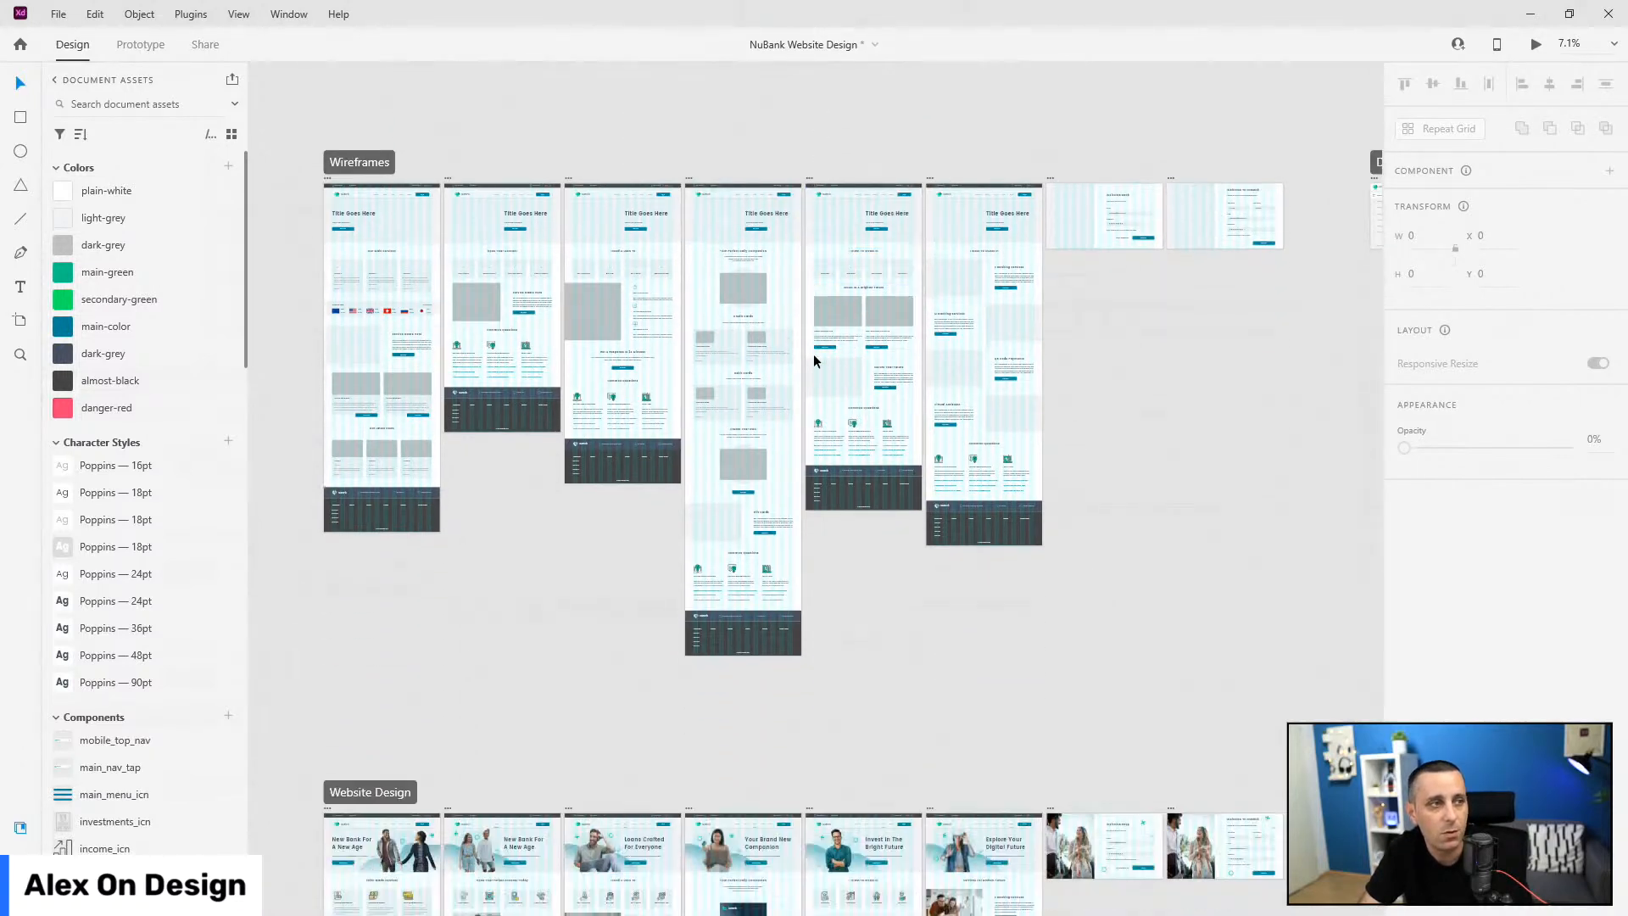
scroll(439, 193, "up", 2)
key("ctrl+shift+apostrophe")
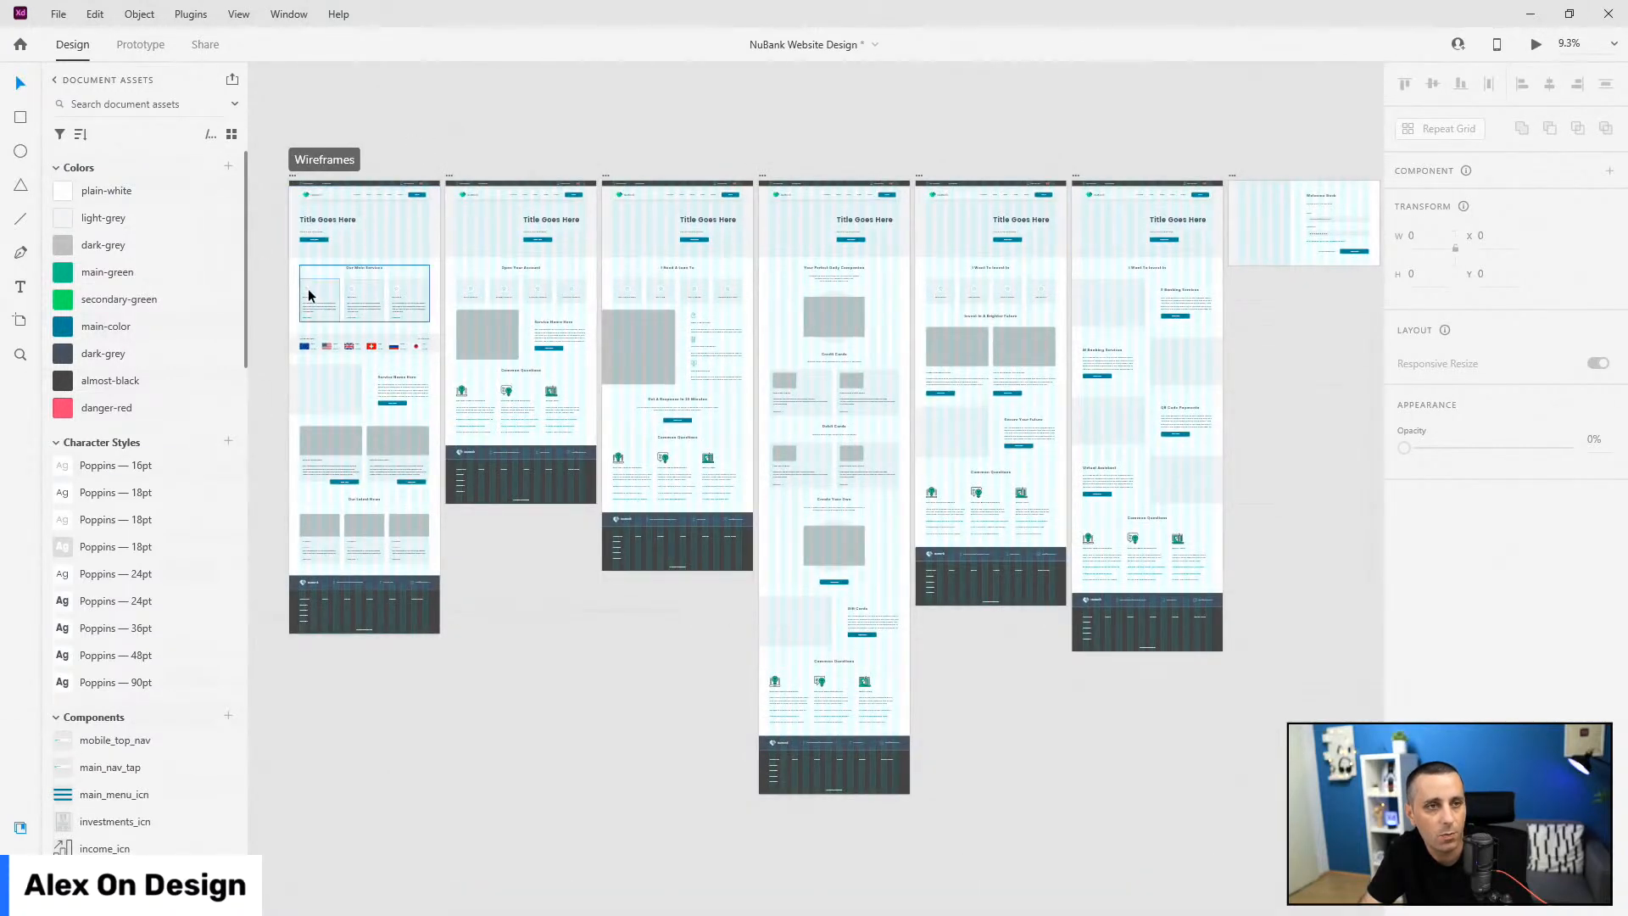
Step: Pan and zoom the canvas to bring the Website Design artboards into view
scroll(339, 293, "down", 2)
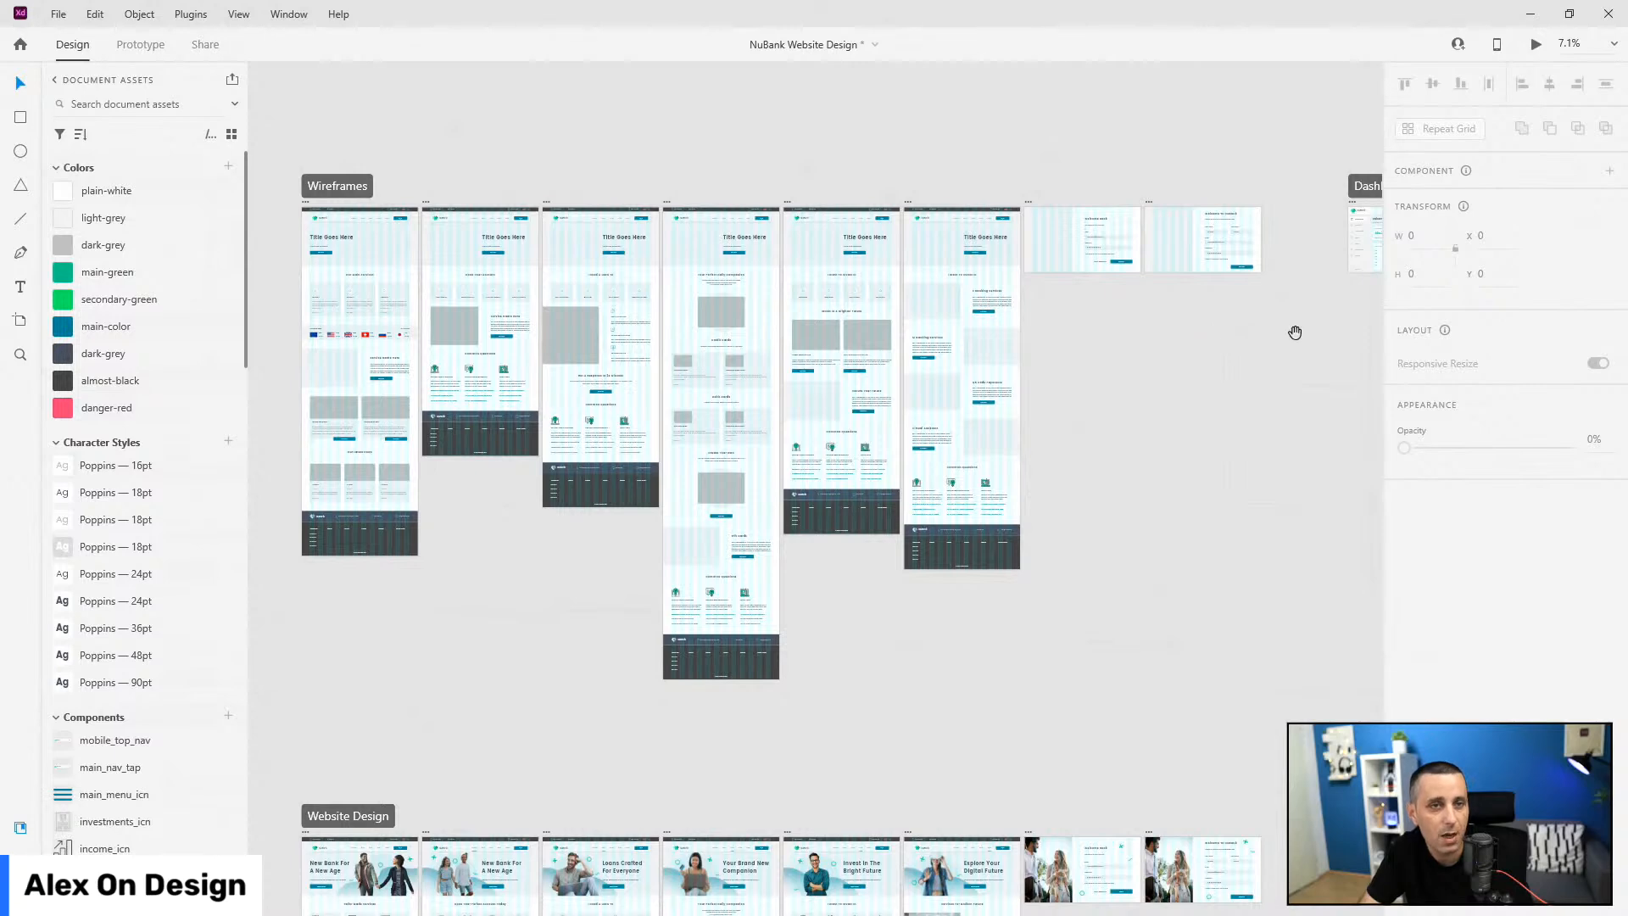
left_click_drag(1294, 331, 916, 318)
scroll(1106, 180, "up", 4)
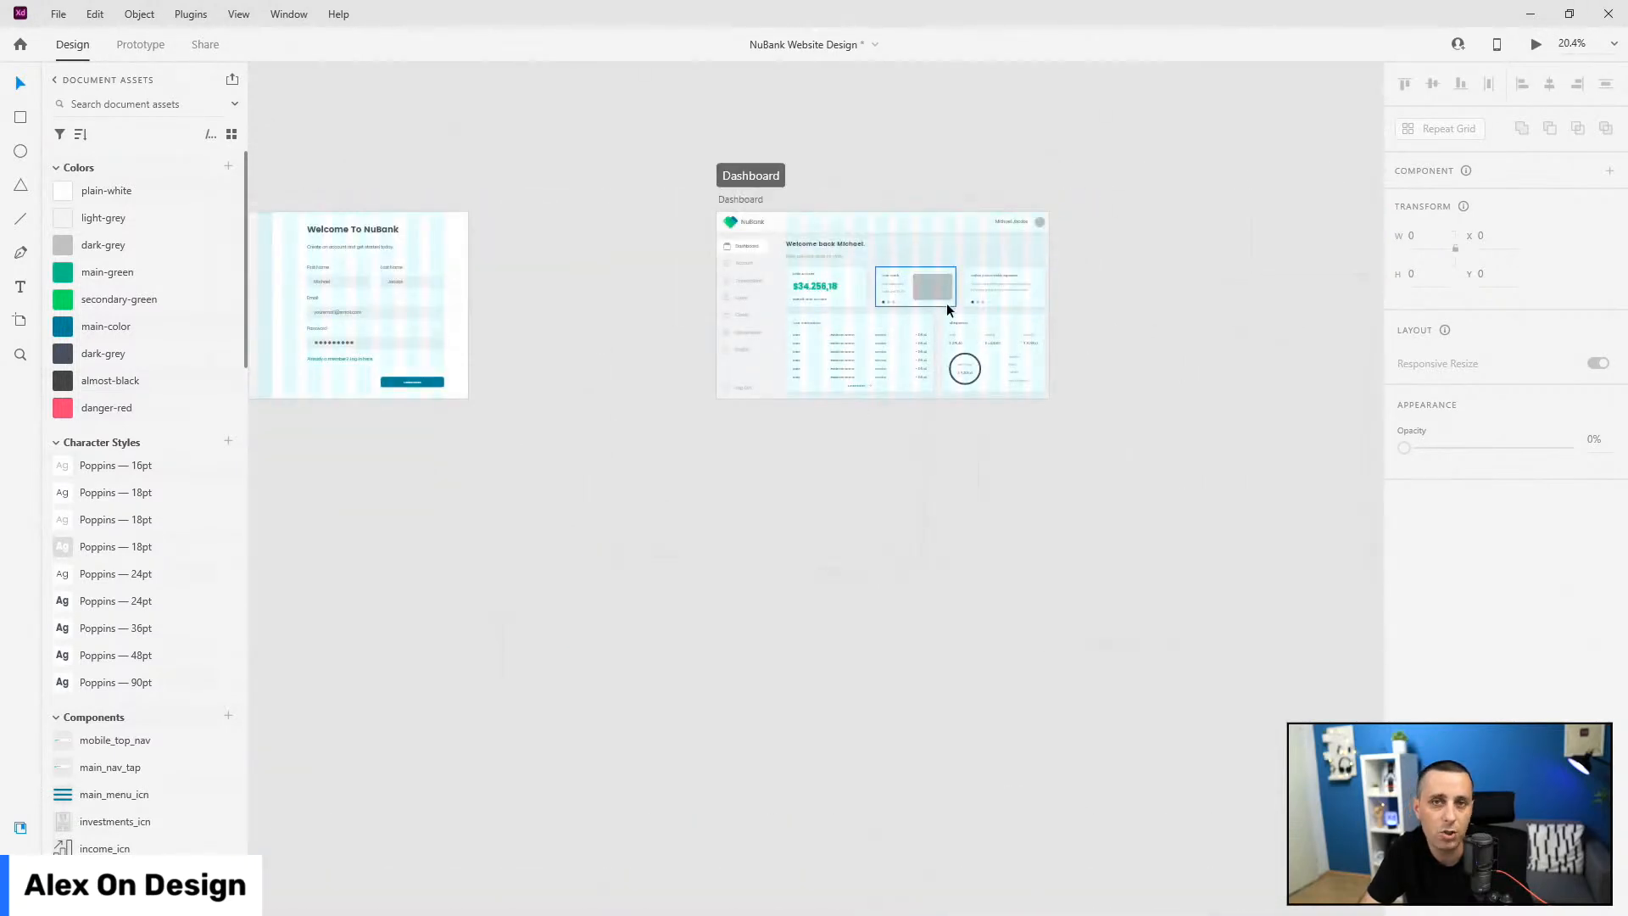
scroll(1286, 309, "down", 4)
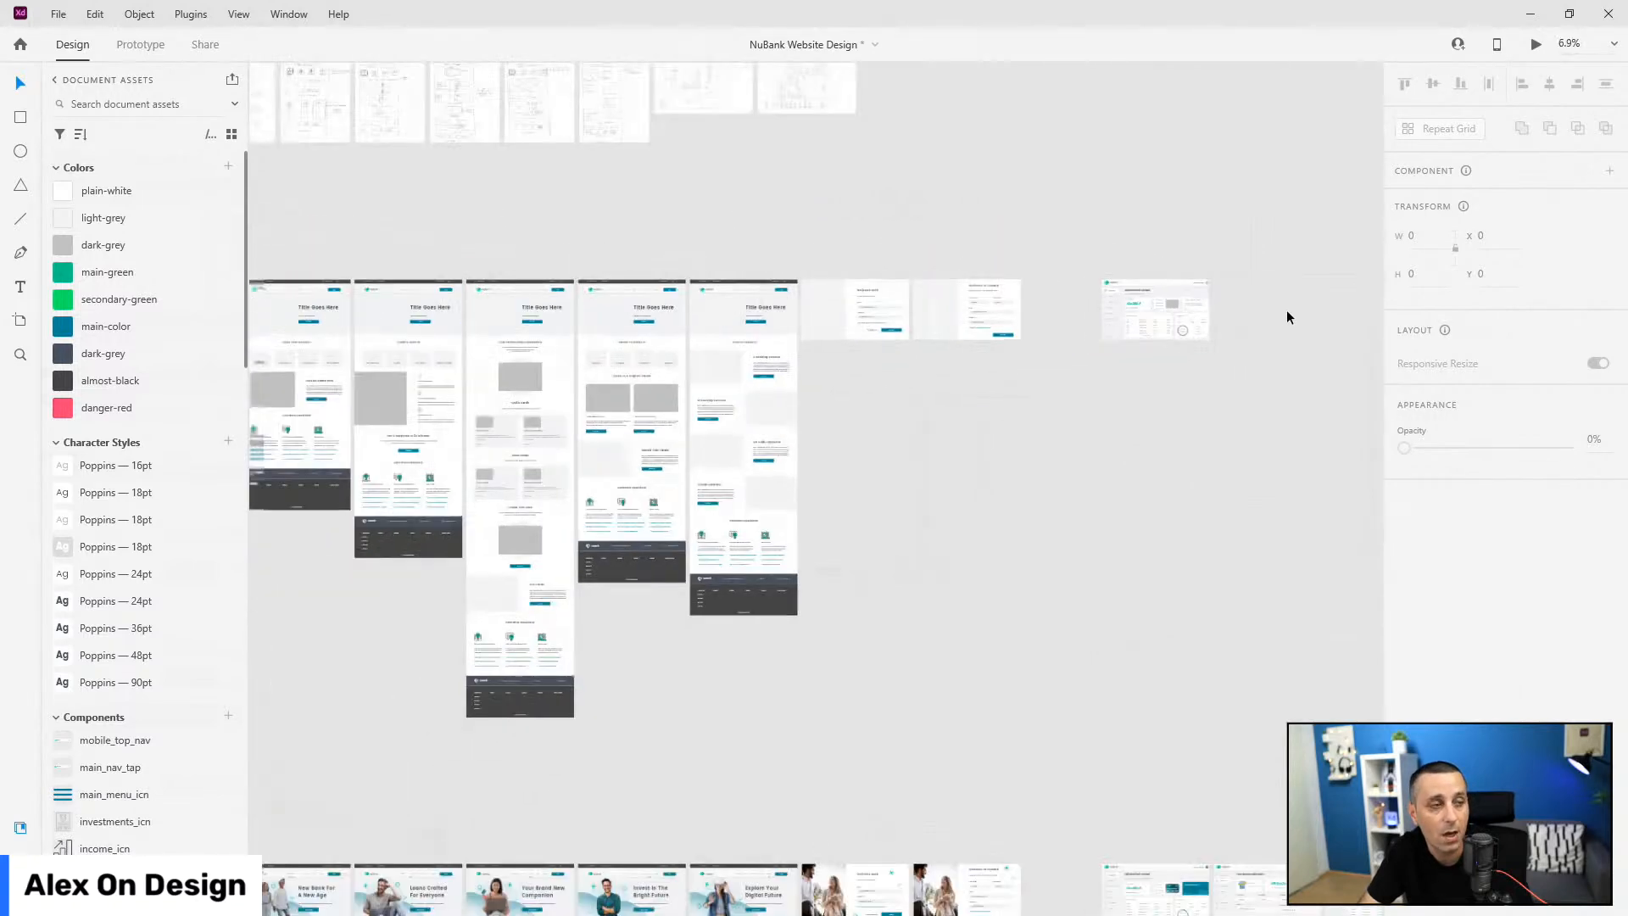
scroll(1081, 510, "down", 1)
scroll(1087, 493, "down", 5)
scroll(305, 280, "up", 5)
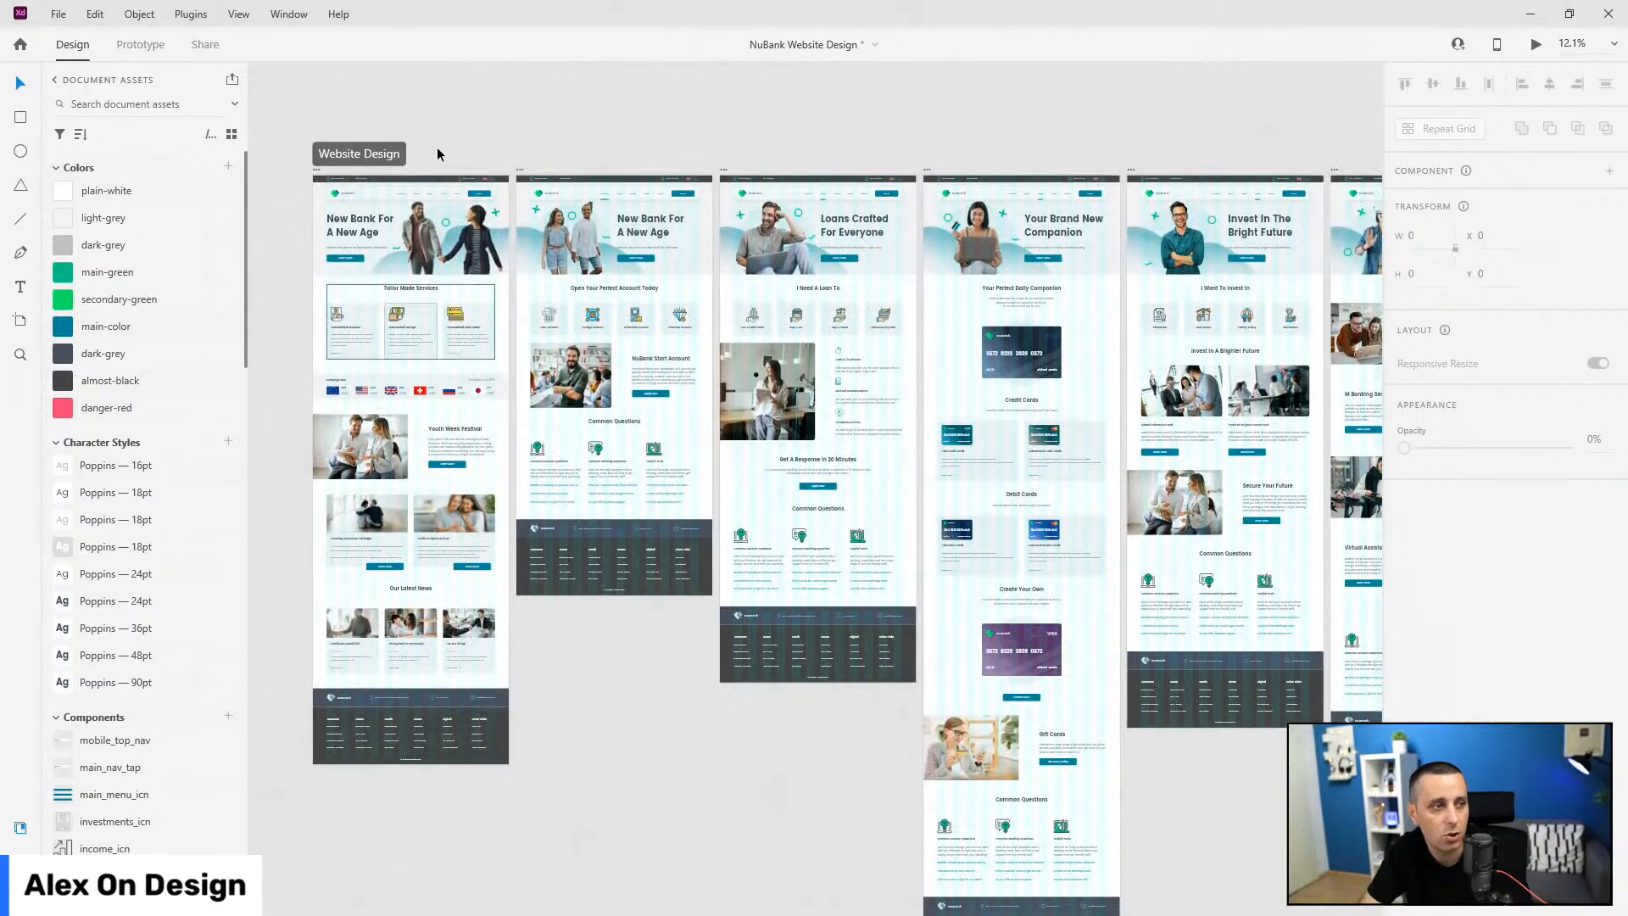
scroll(360, 313, "down", 4)
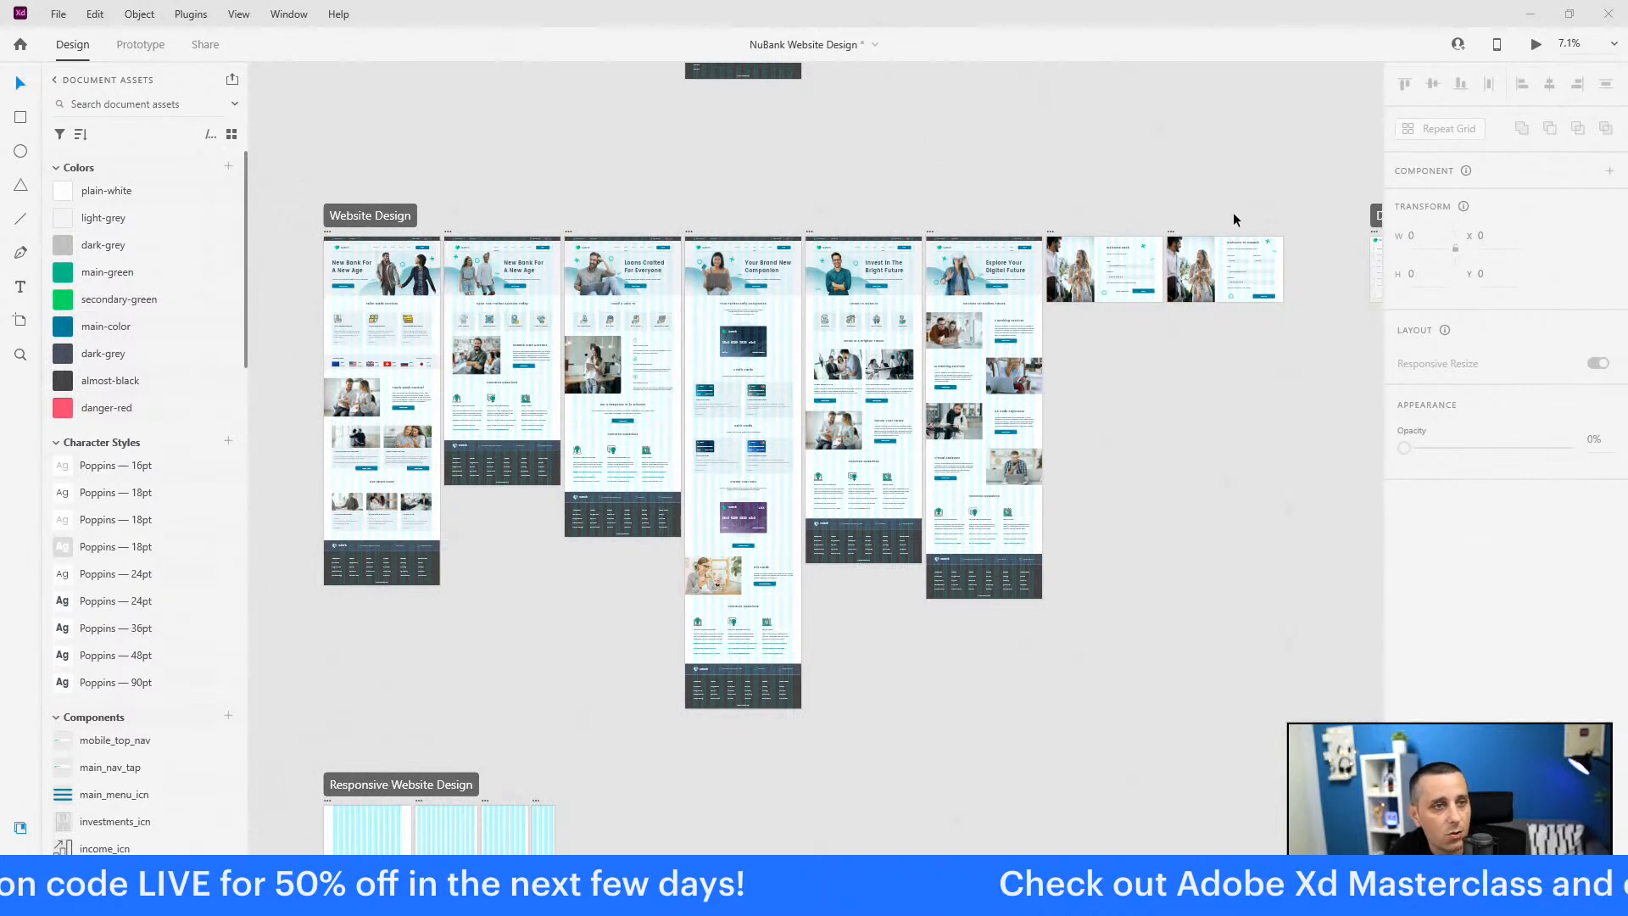
left_click_drag(1279, 425, 603, 427)
left_click_drag(997, 419, 705, 650)
left_click_drag(519, 64, 588, 334)
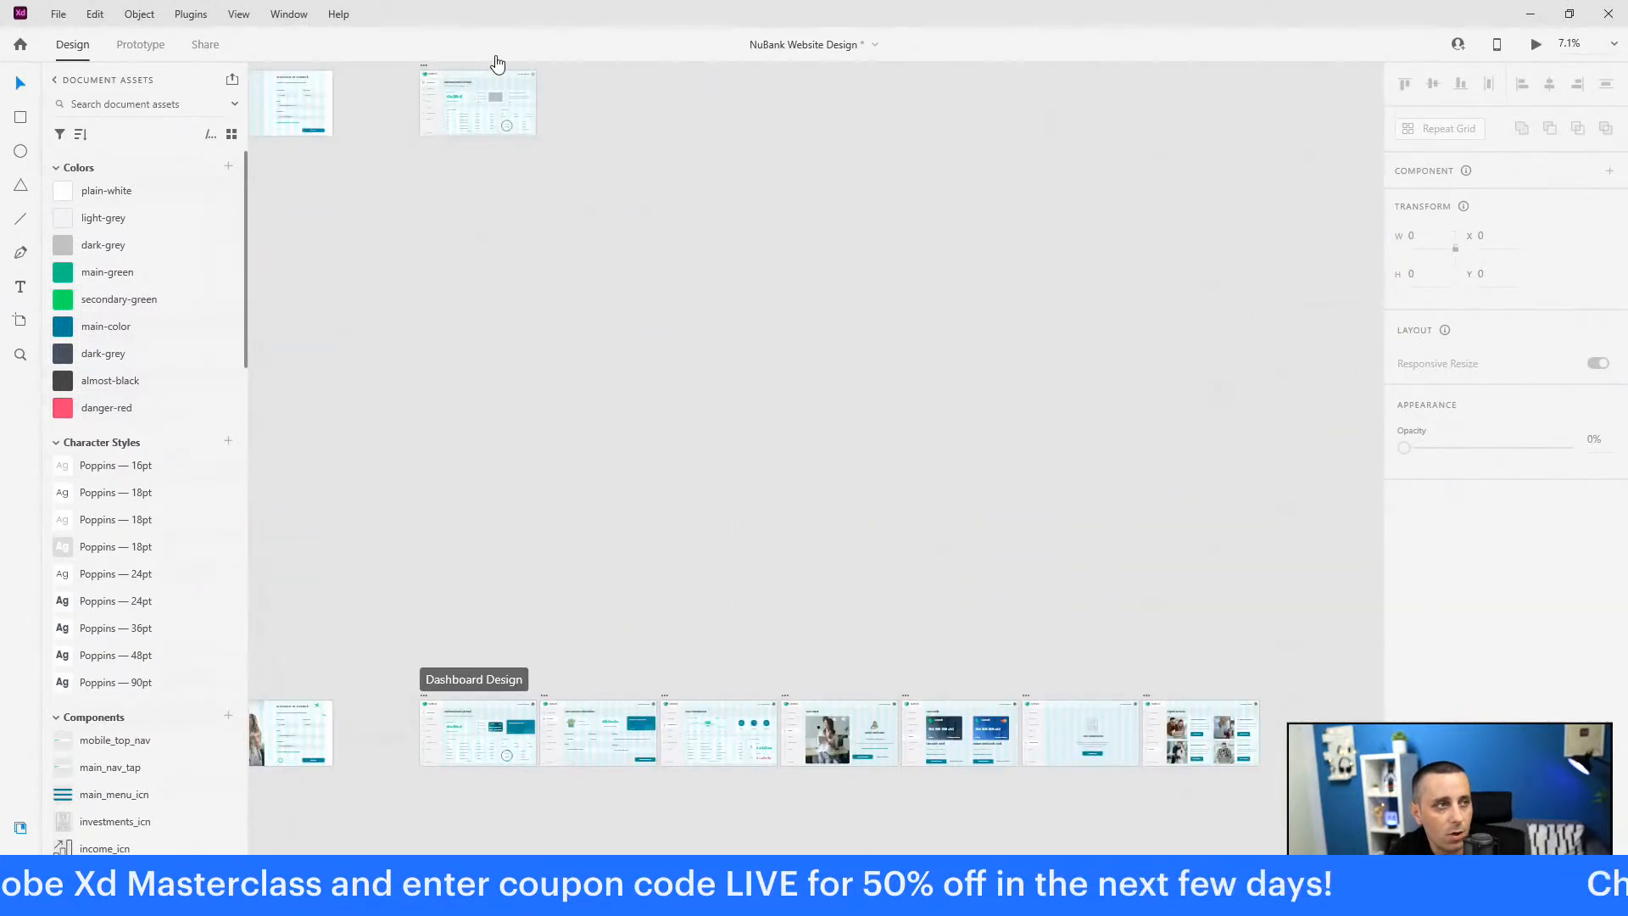
left_click_drag(922, 557, 917, 152)
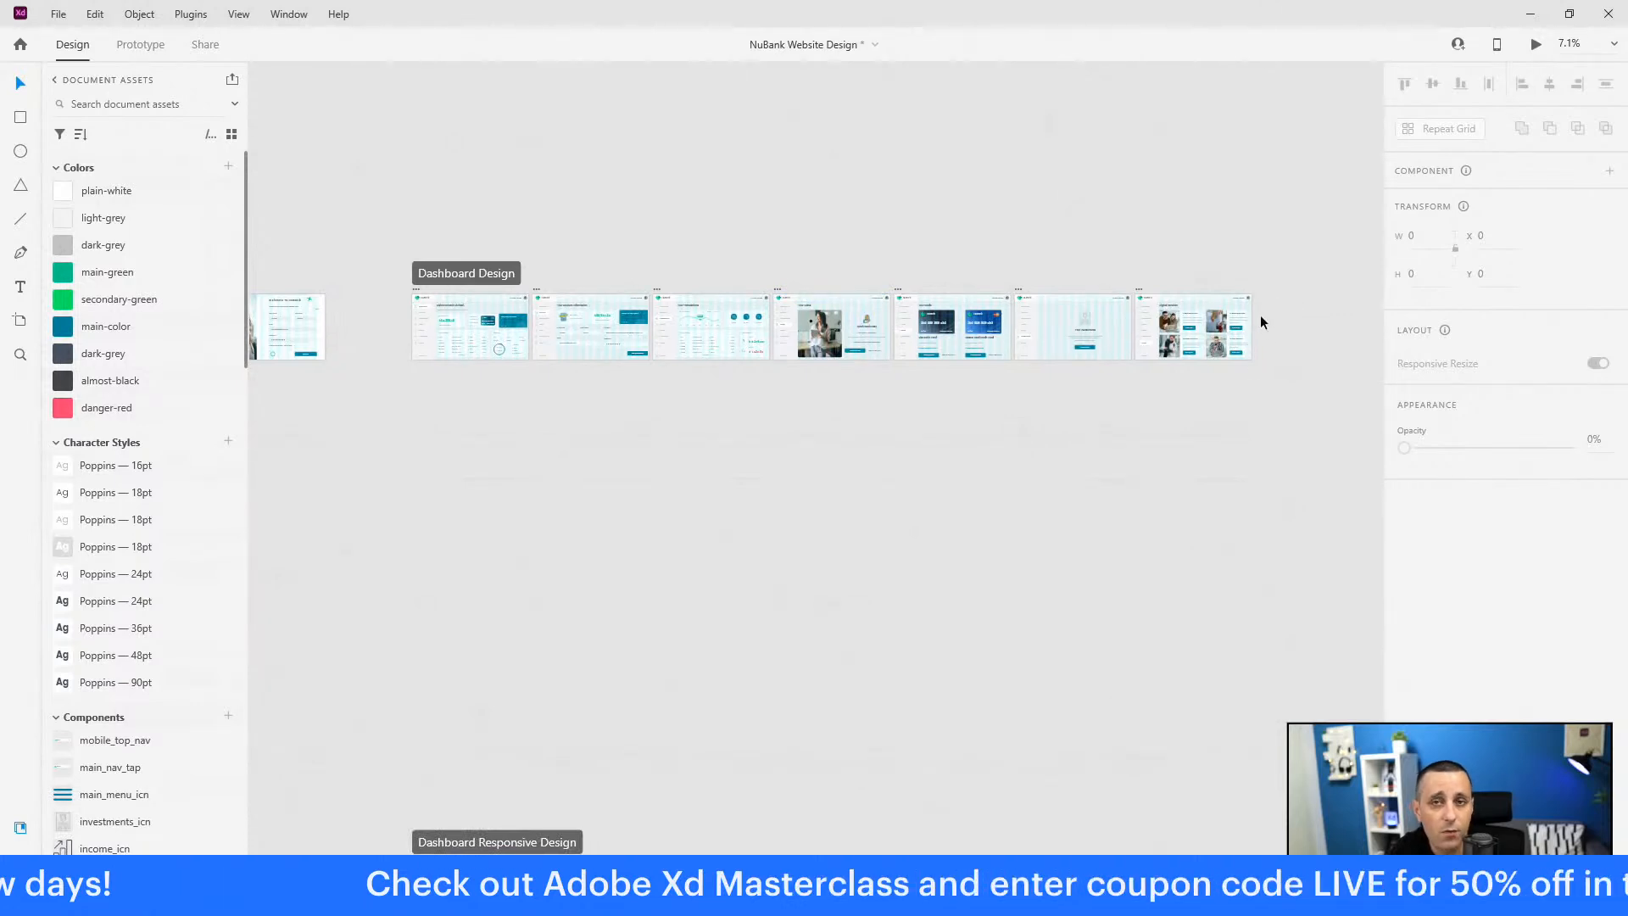
scroll(1239, 458, "down", 2)
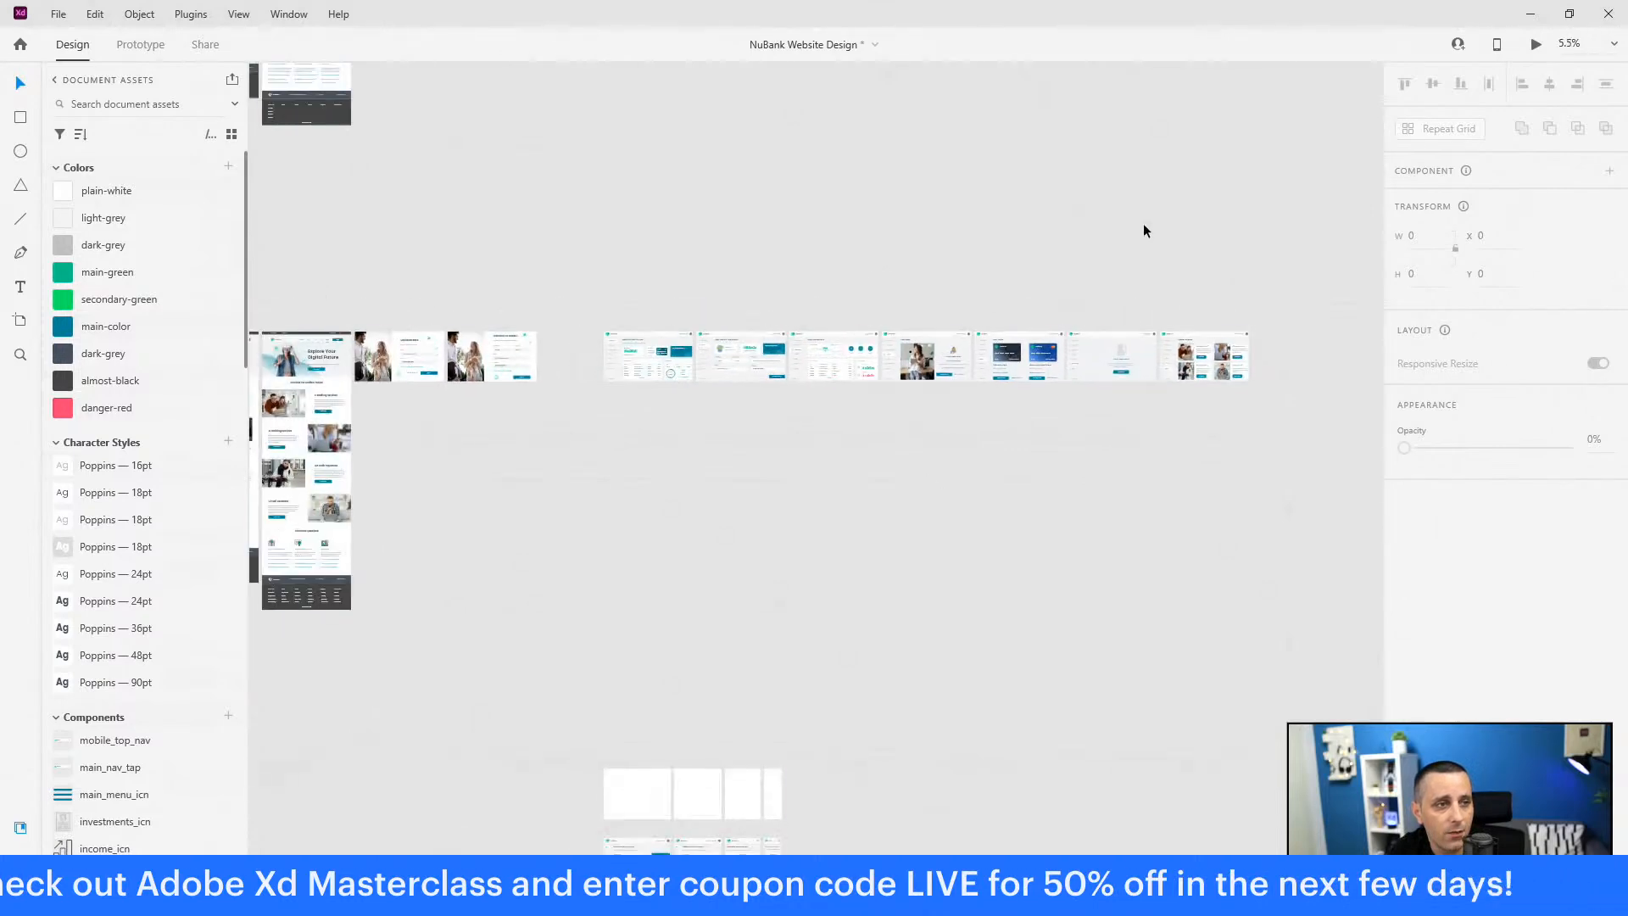
left_click_drag(937, 443, 1386, 108)
scroll(709, 171, "down", 5)
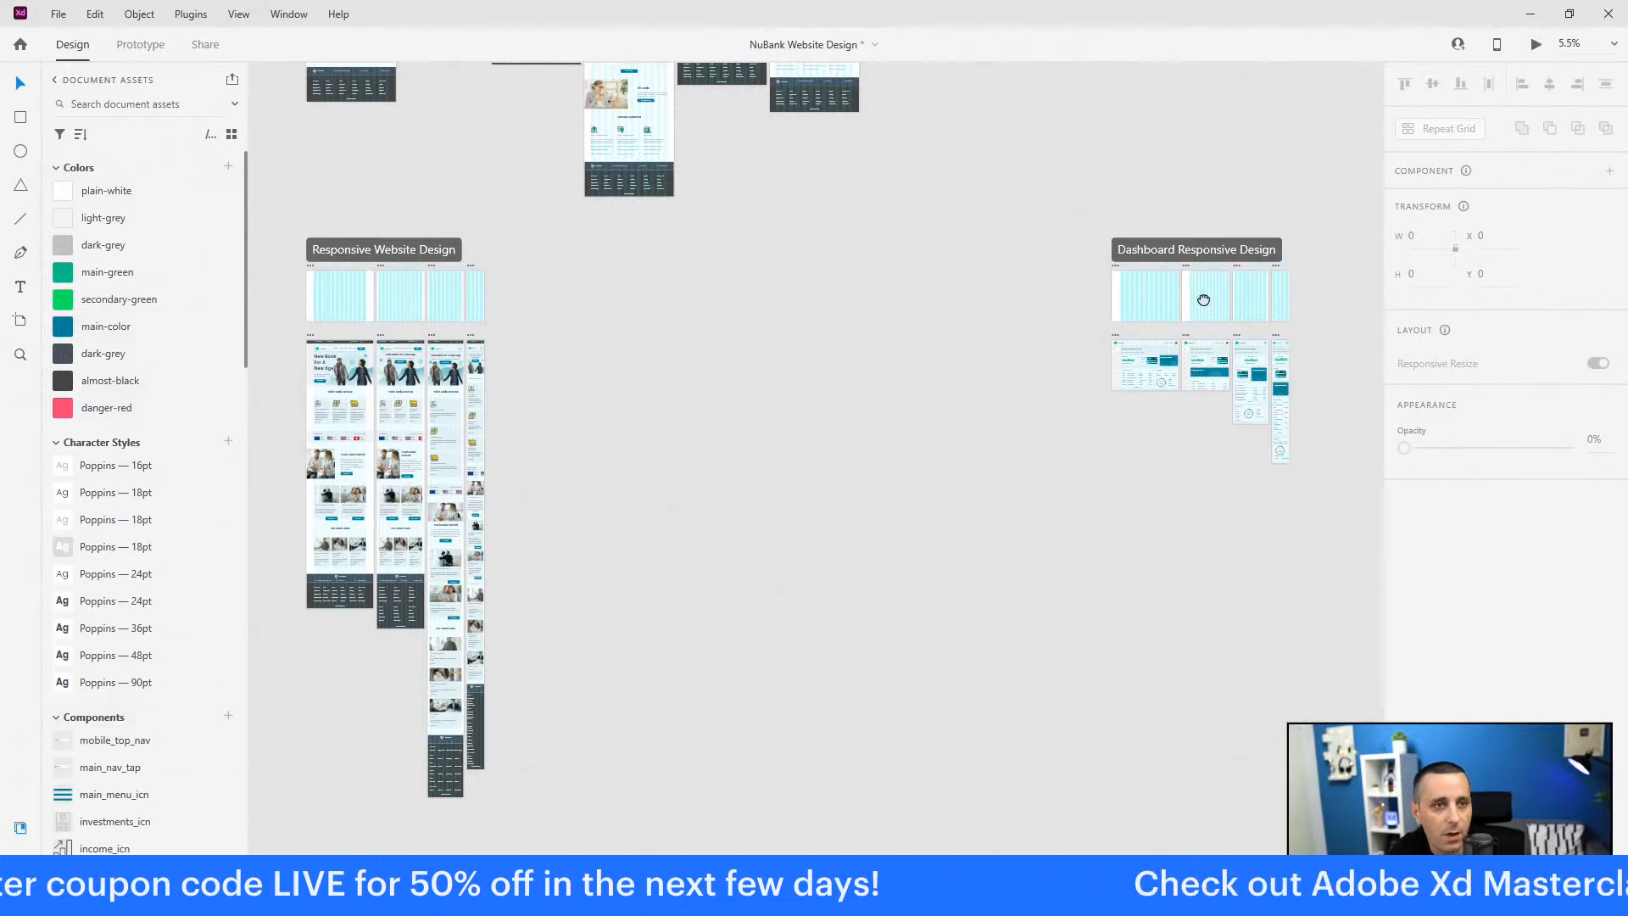
scroll(1204, 297, "down", 3)
scroll(1217, 288, "right", 5)
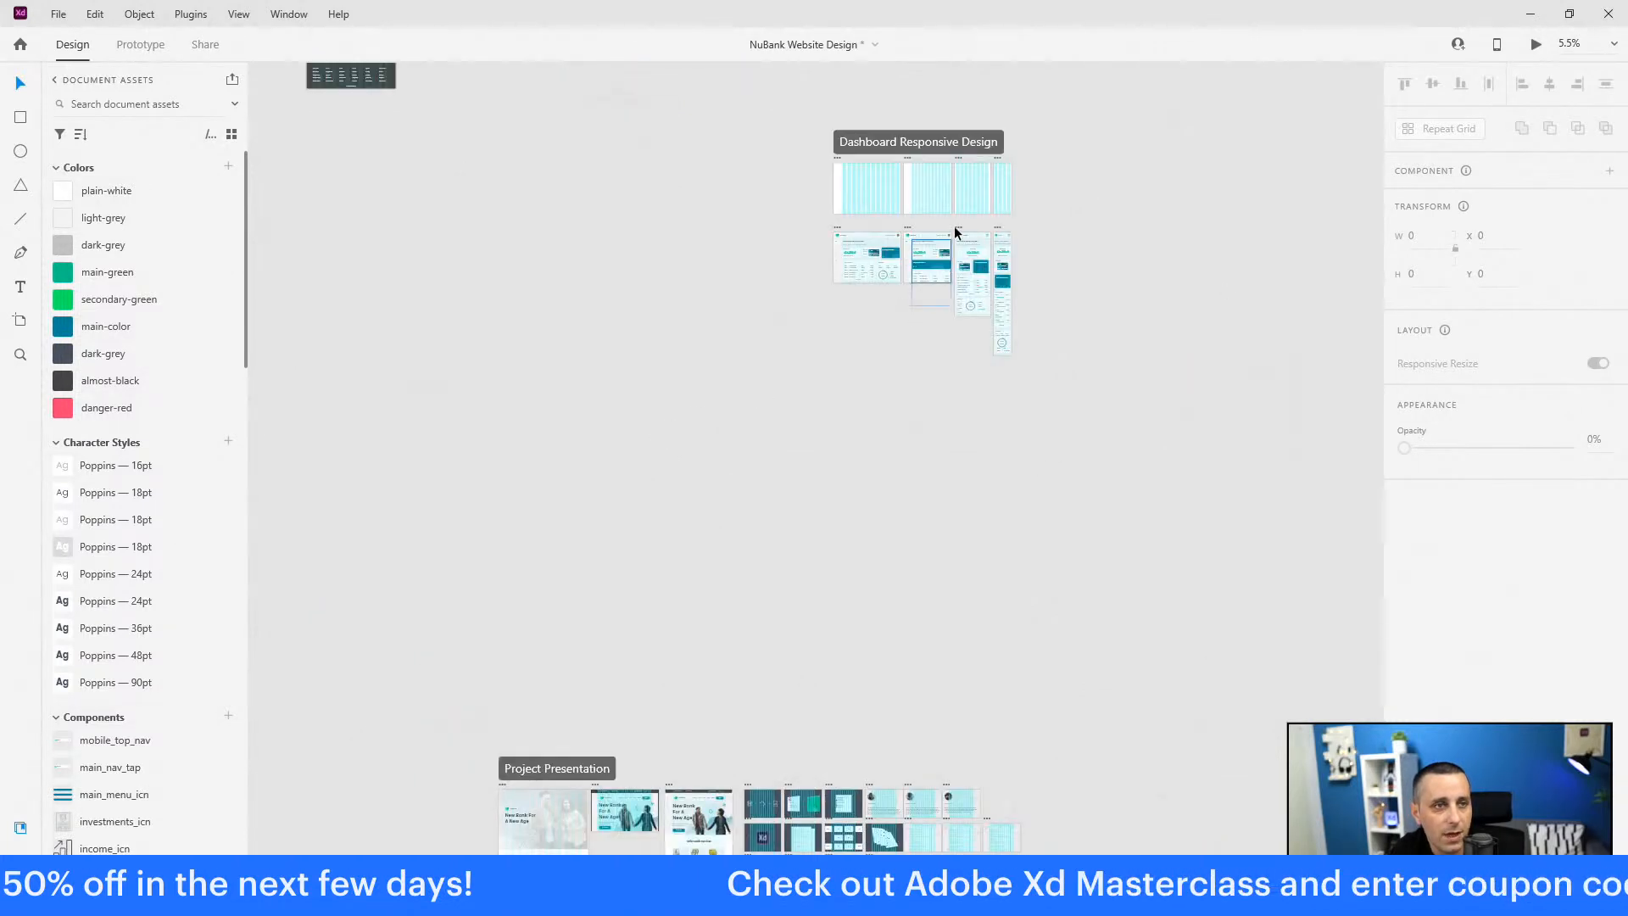
scroll(1178, 242, "down", 2)
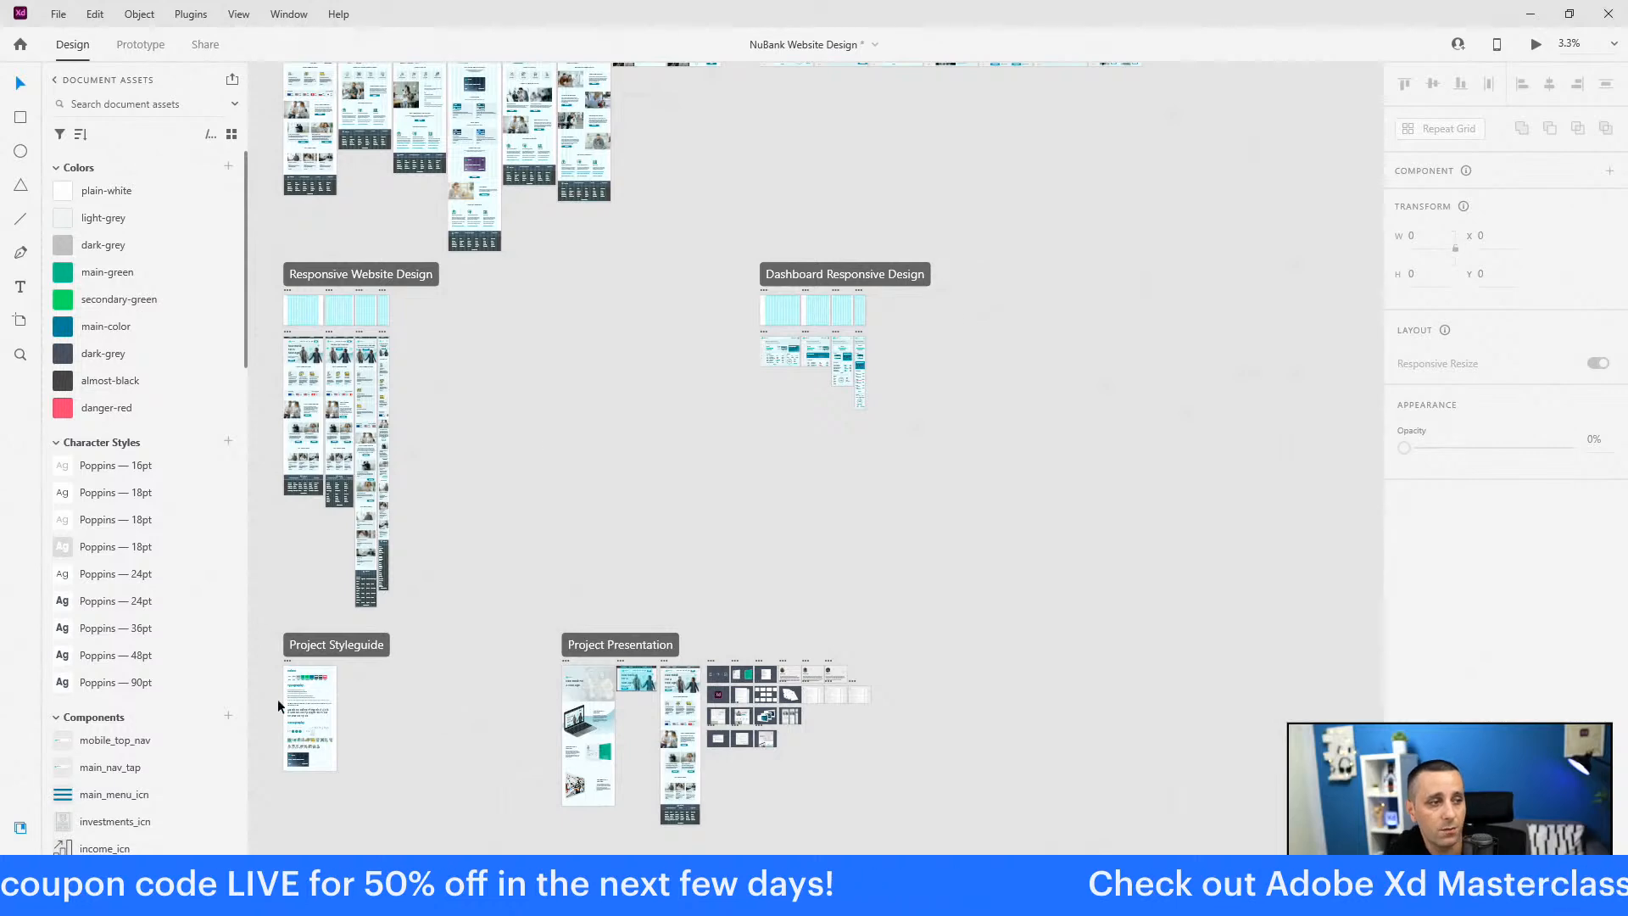
scroll(282, 785, "up", 5)
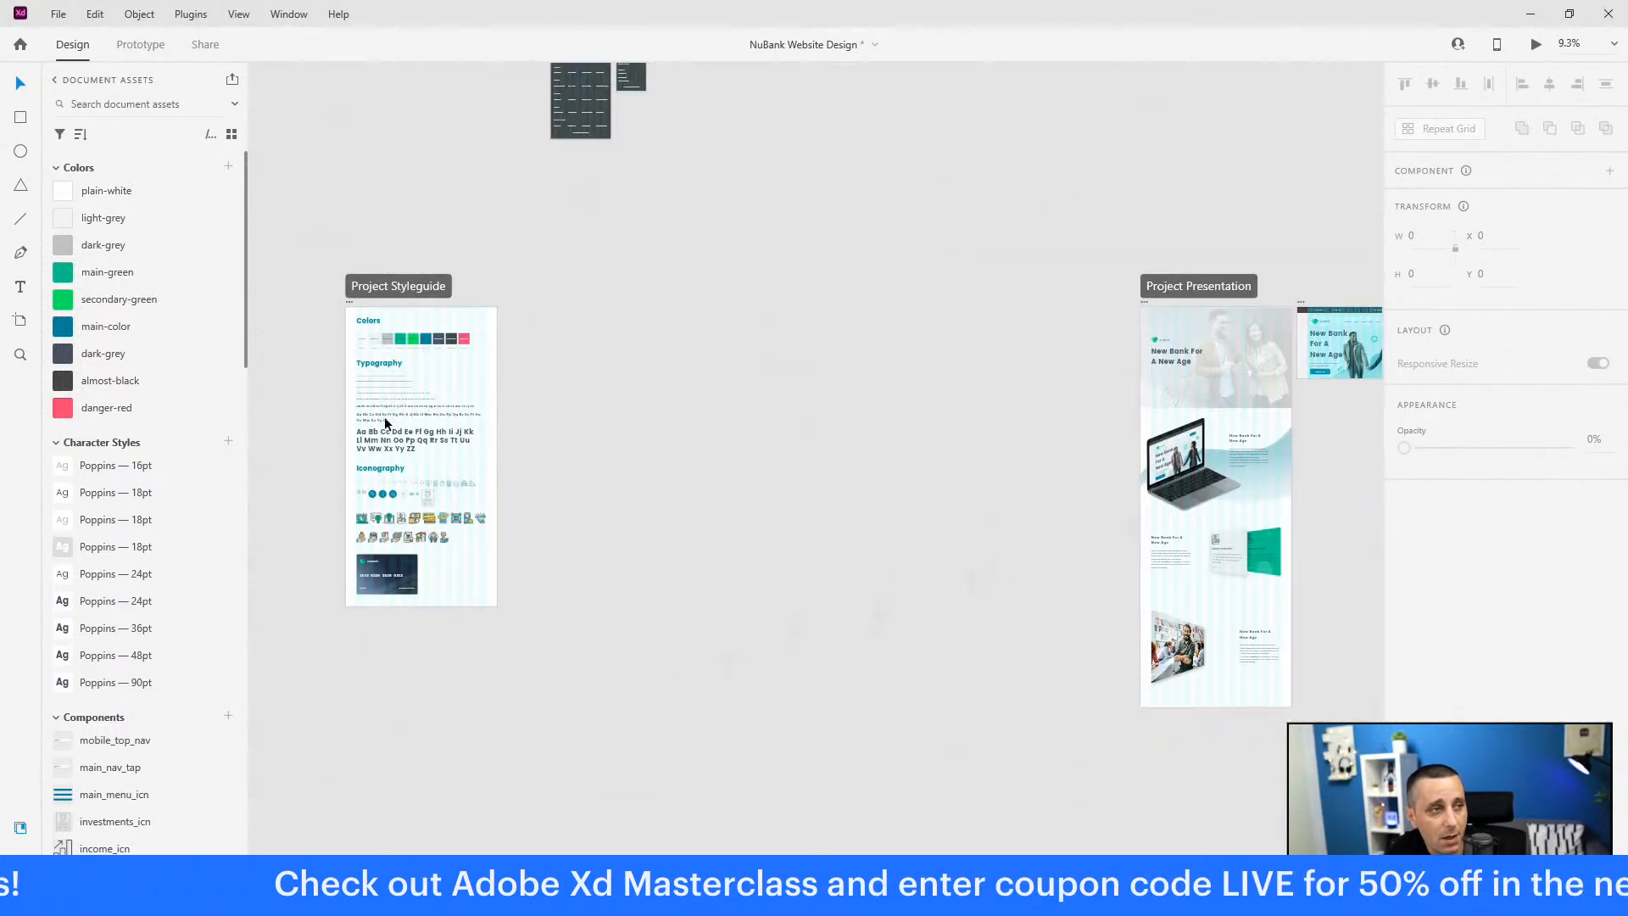
Step: Zoom through the Project Styleguide, close the NuBank file unsaved, and switch to the browser
scroll(337, 512, "up", 3)
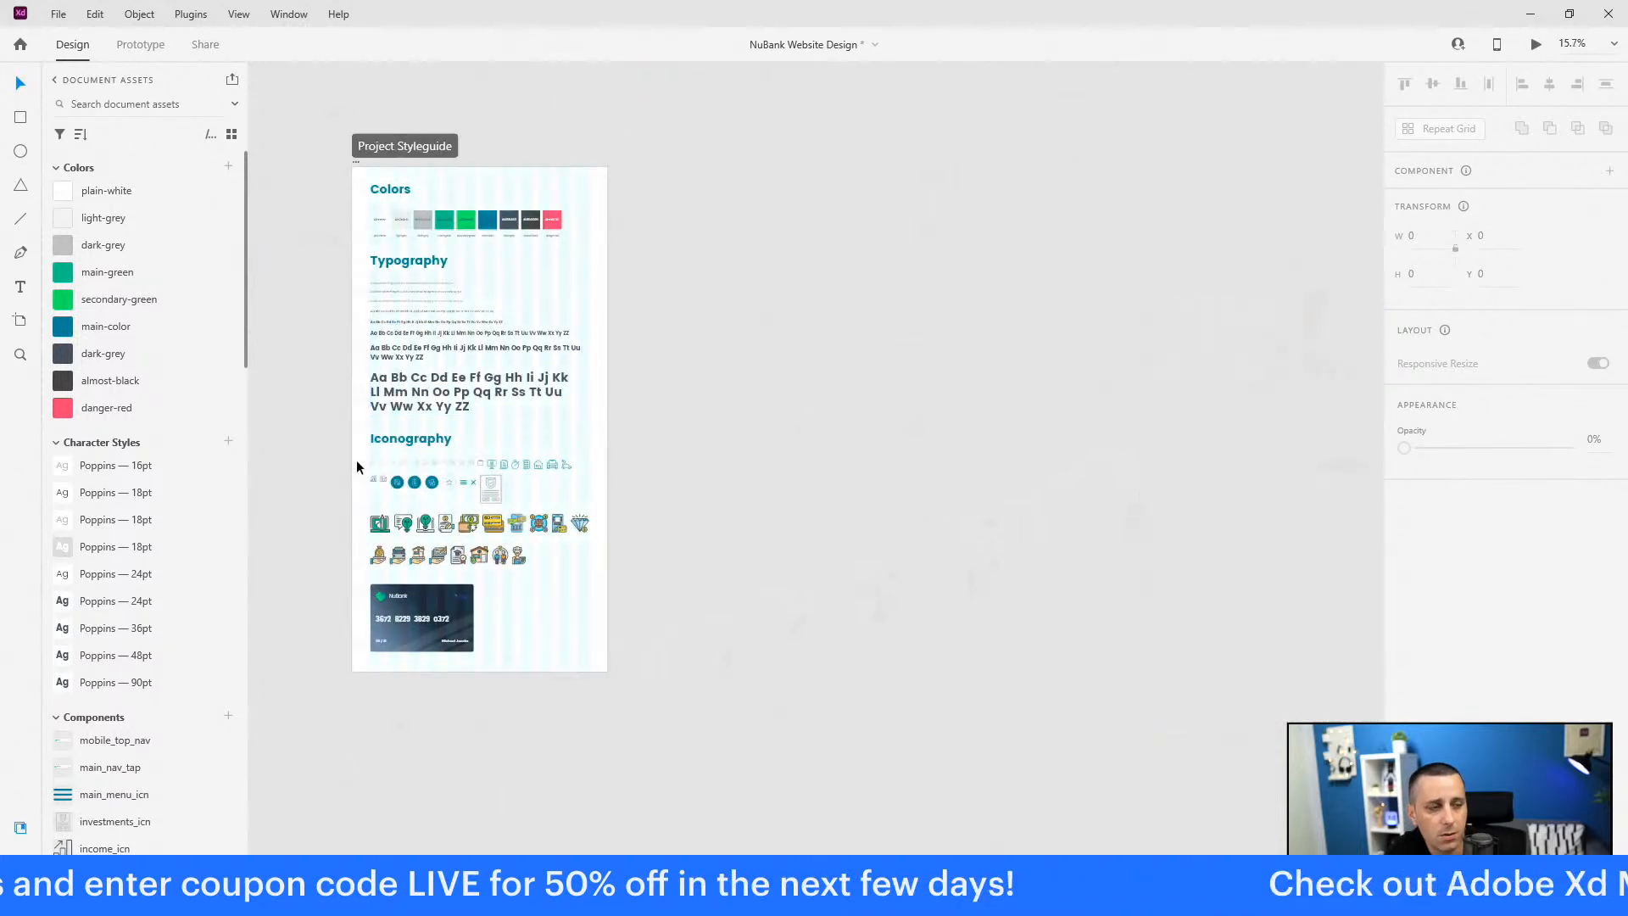
scroll(290, 471, "down", 5)
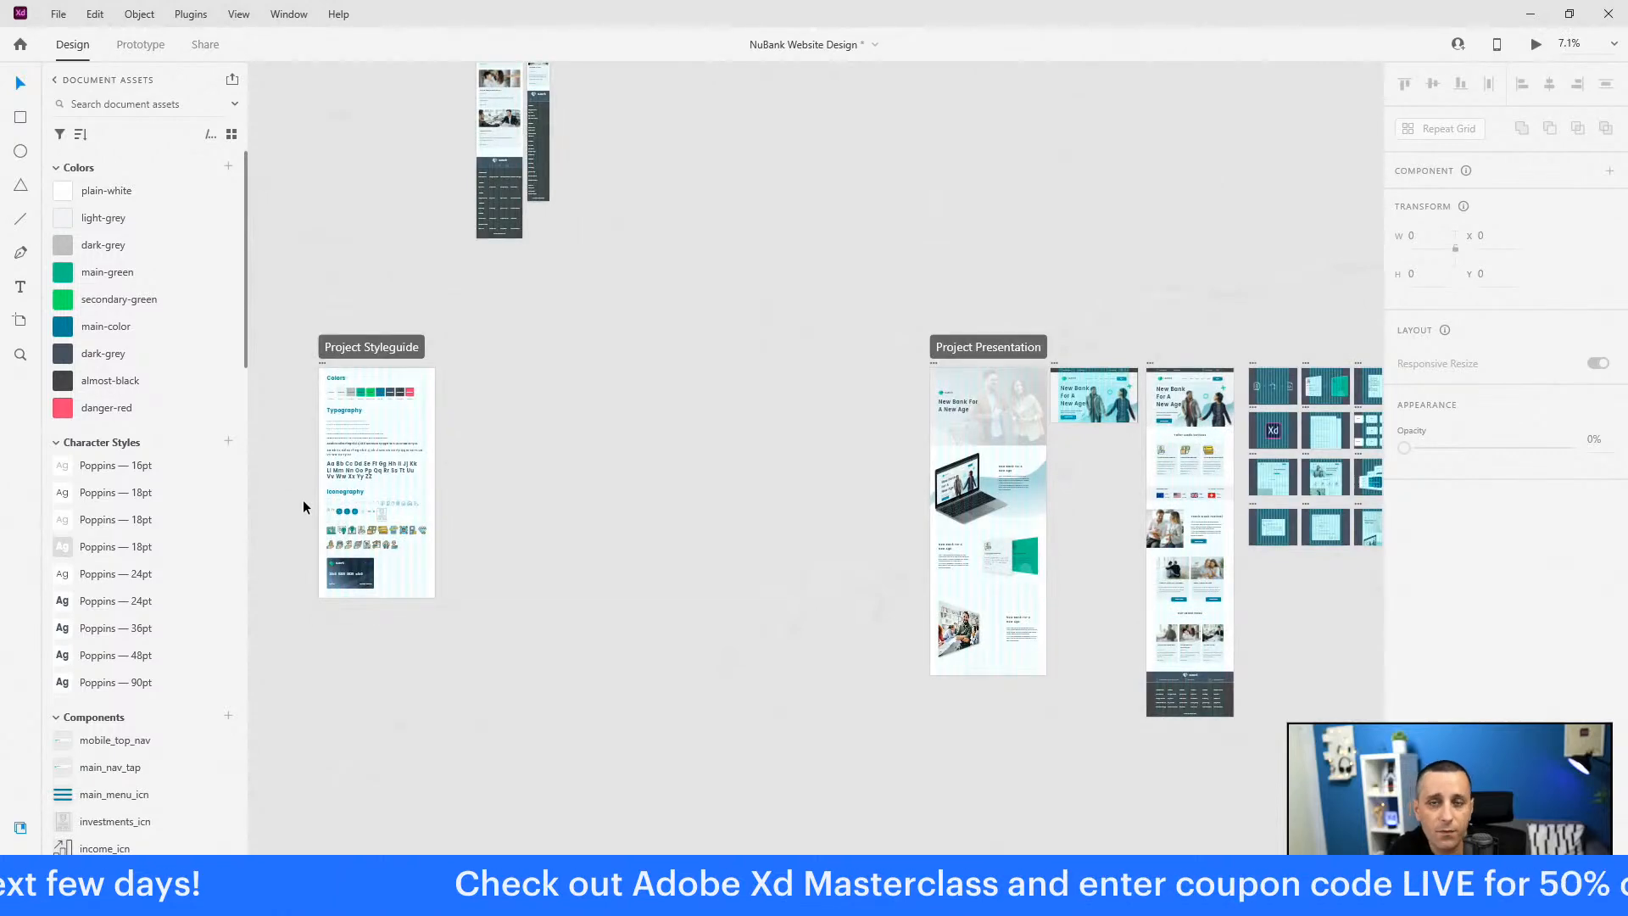
scroll(490, 405, "down", 3)
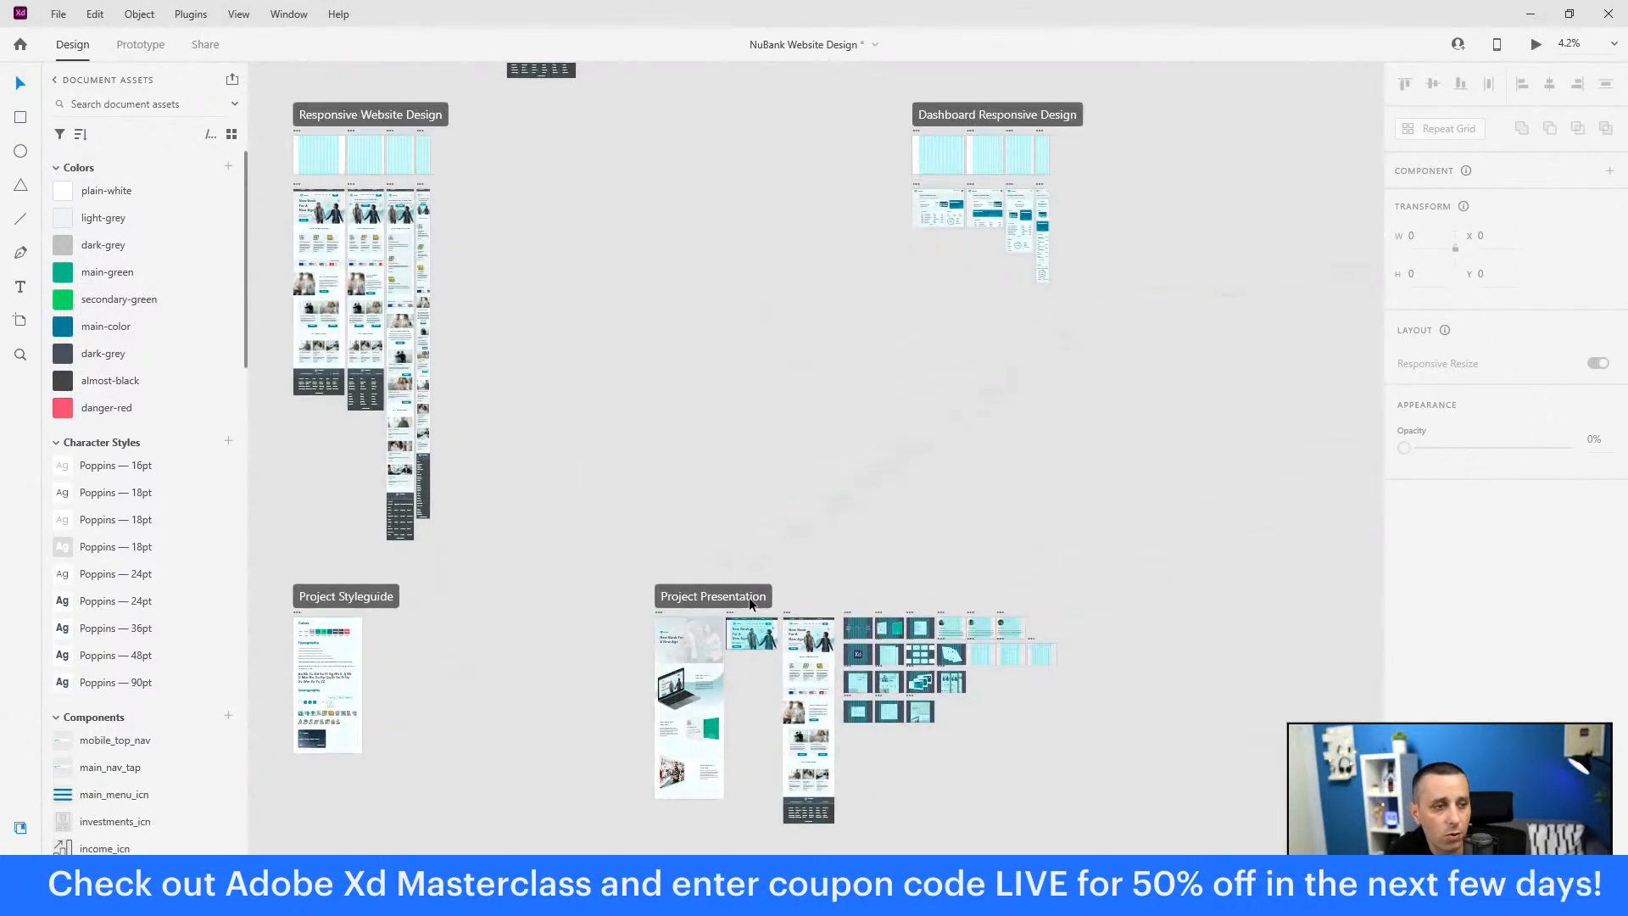
scroll(794, 548, "down", 2)
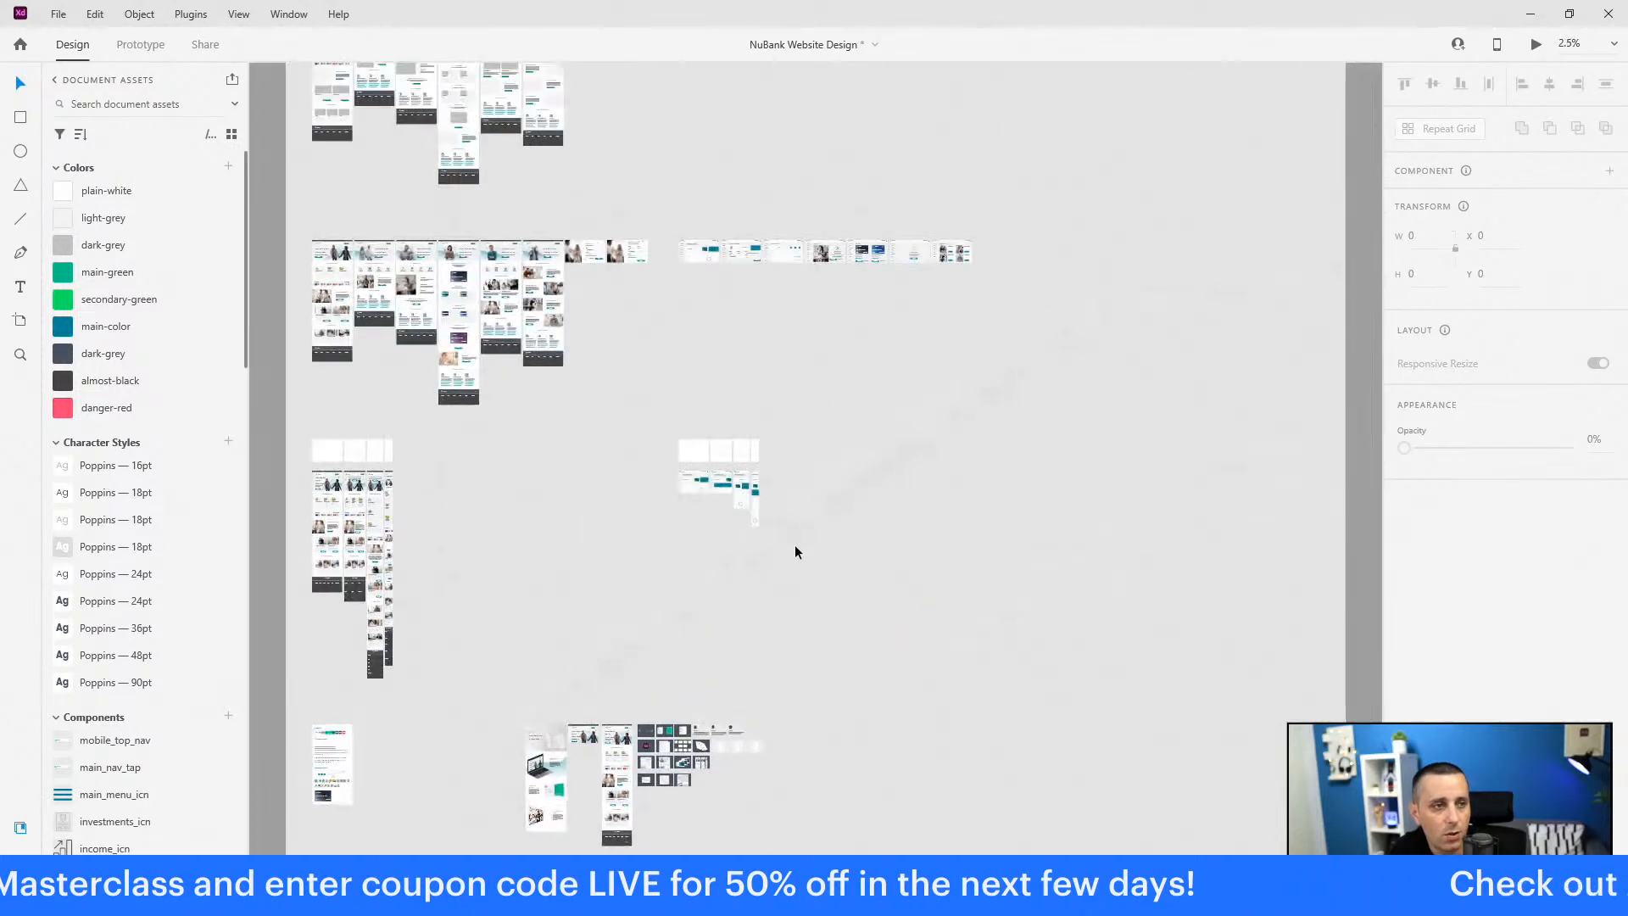
scroll(846, 537, "up", 3)
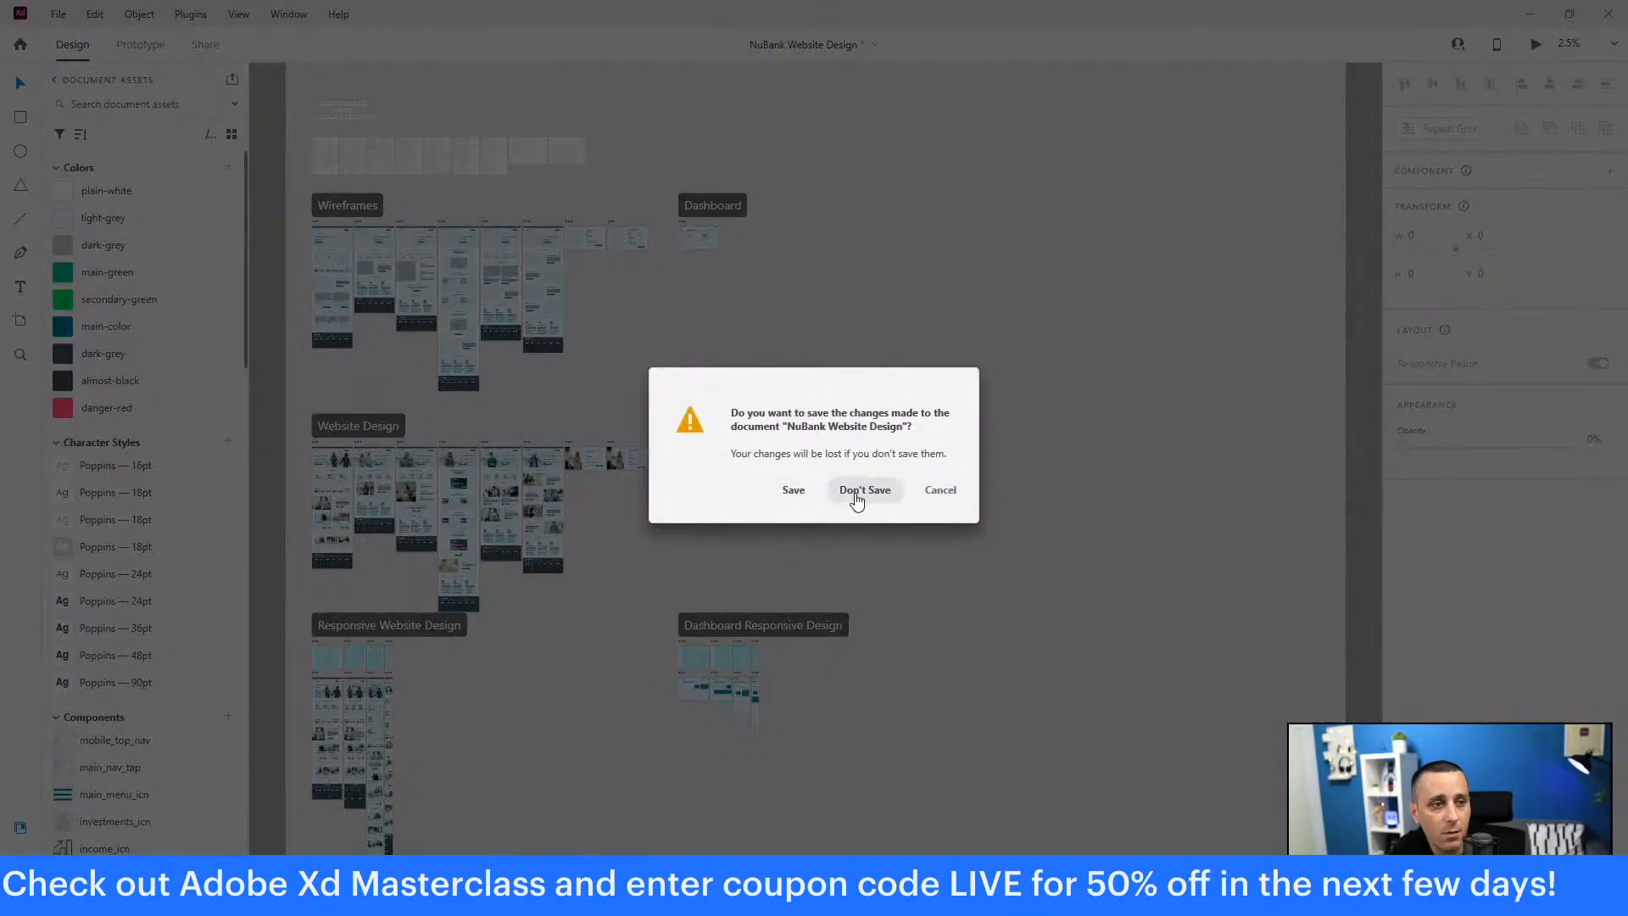
left_click(855, 488)
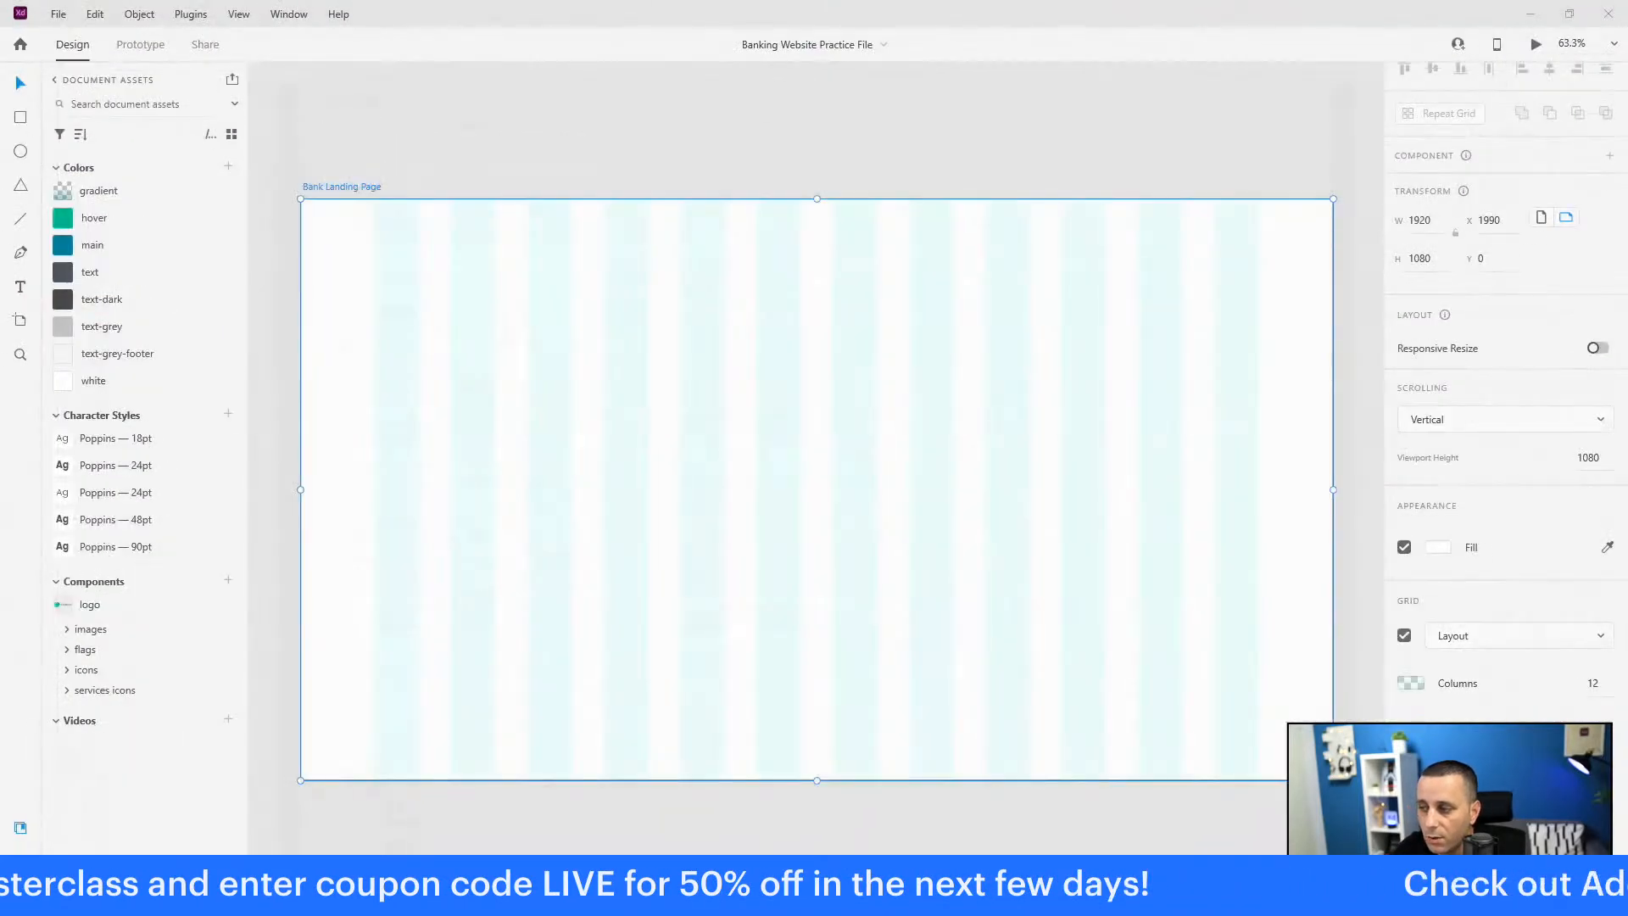
key("alt+Tab")
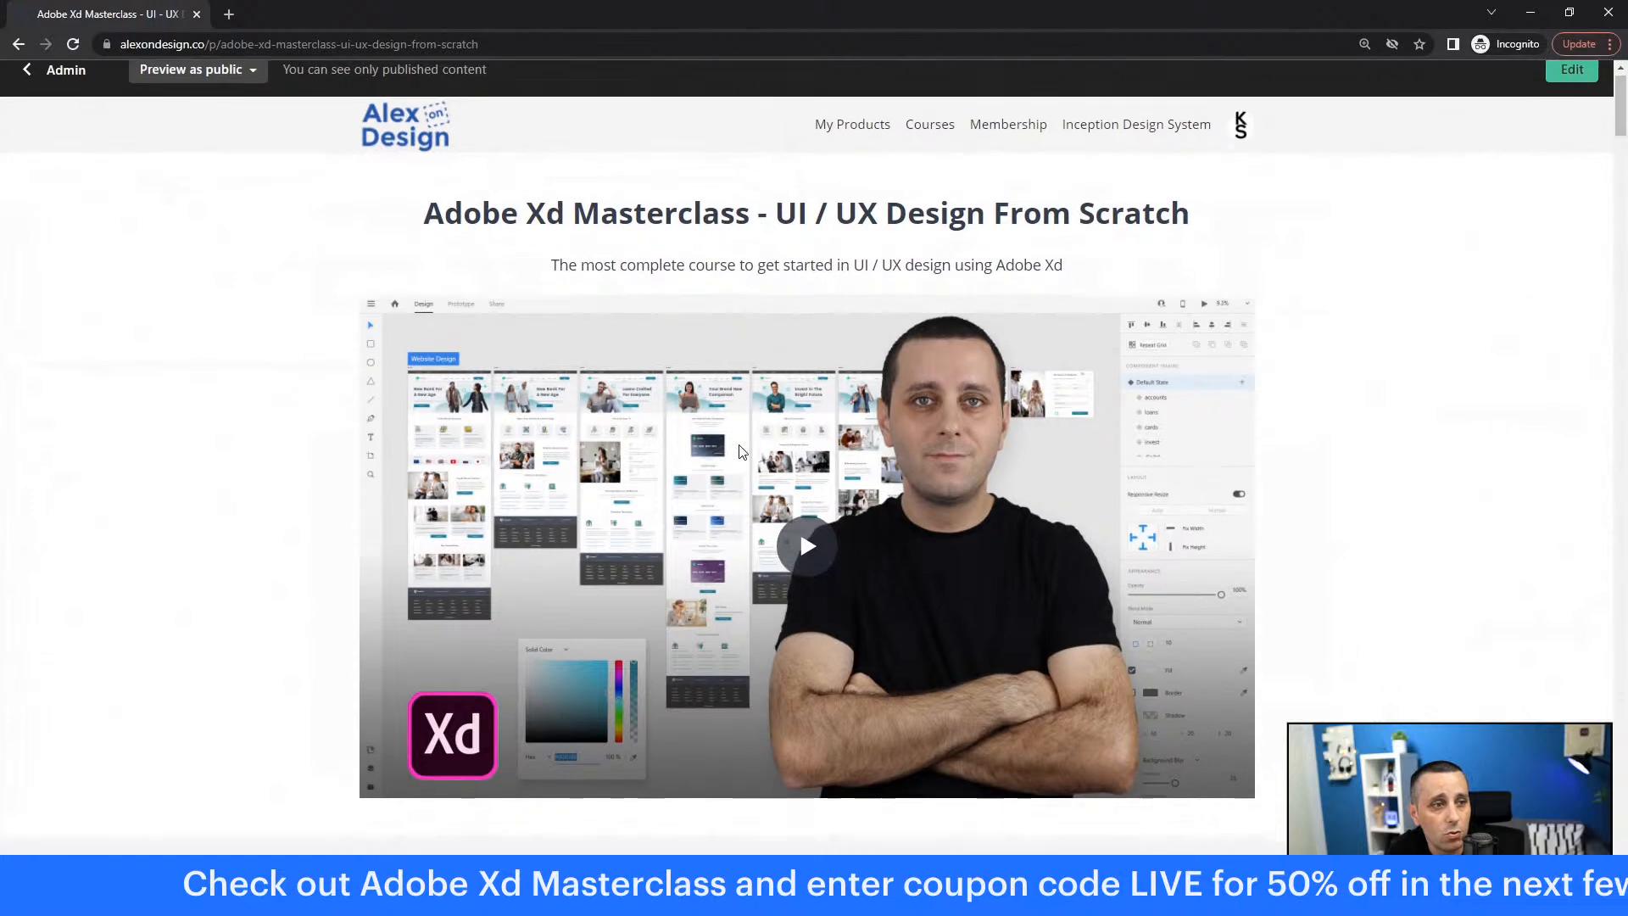
Step: Scroll down the Adobe Xd Masterclass course page and start enrollment with Enroll Now
scroll(76, 441, "down", 5)
scroll(110, 465, "down", 7)
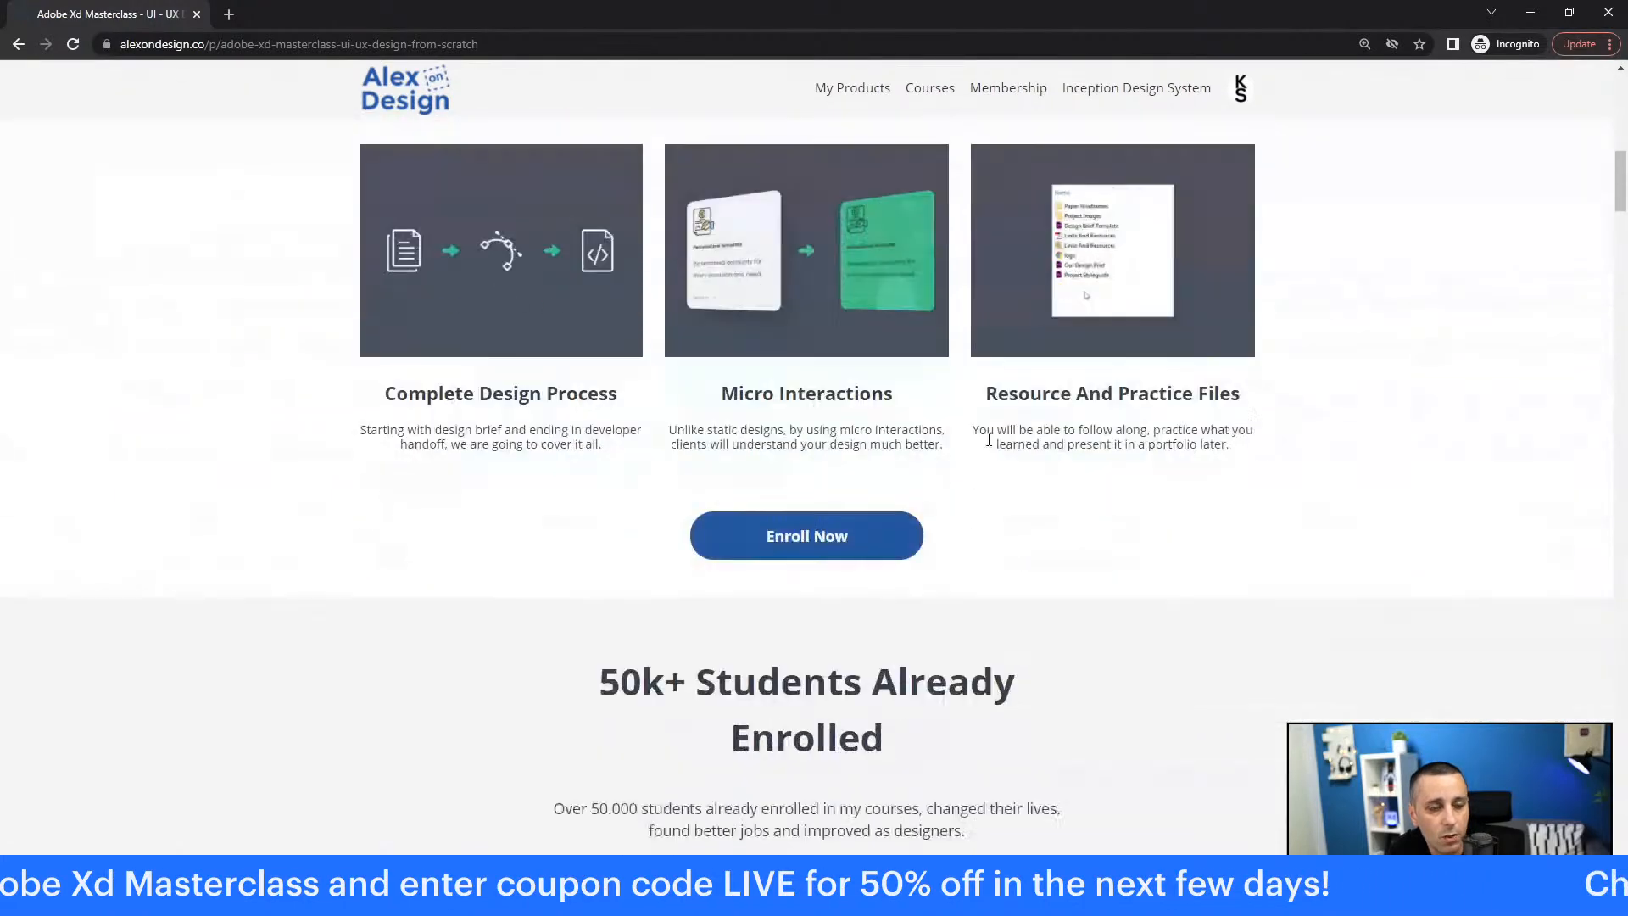
scroll(415, 515, "down", 13)
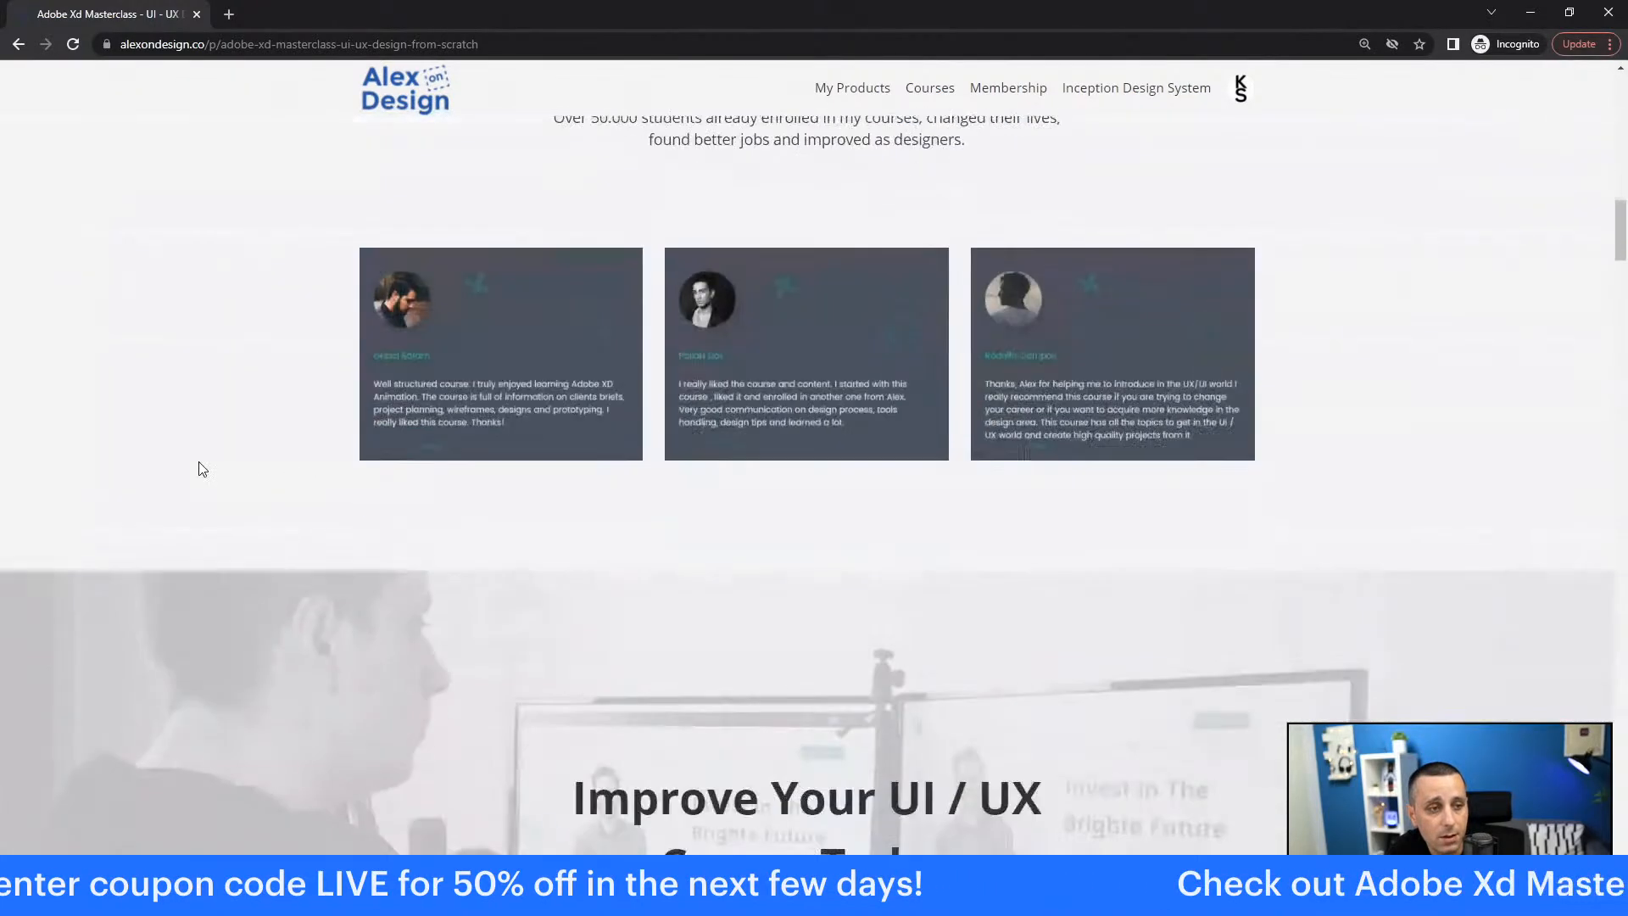
scroll(750, 666, "up", 20)
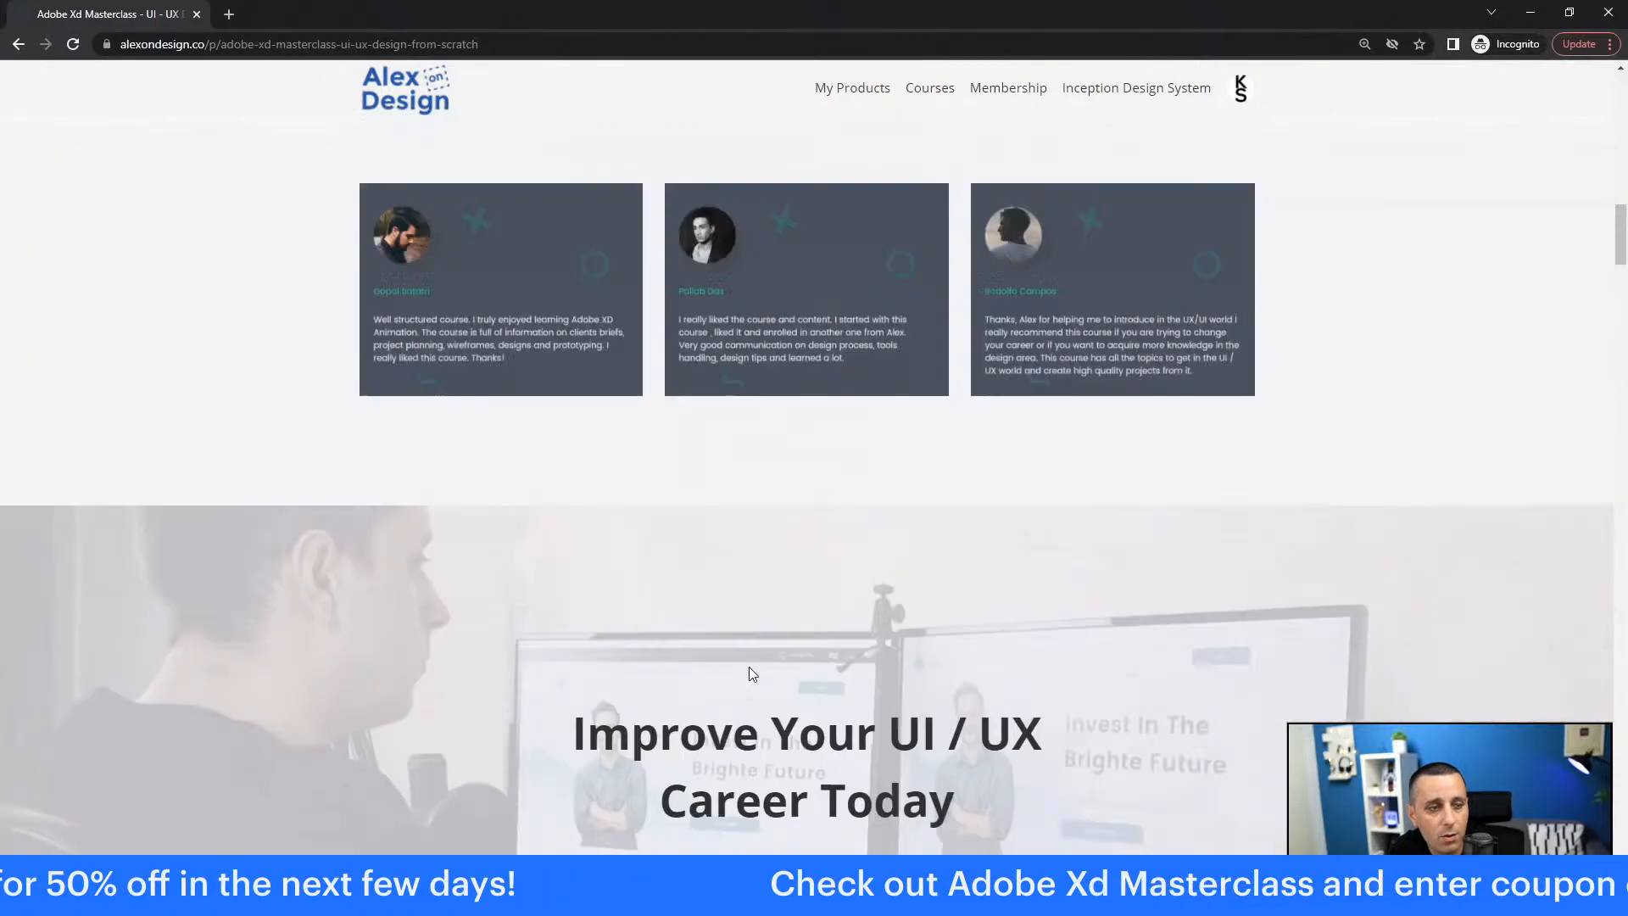
scroll(735, 343, "down", 12)
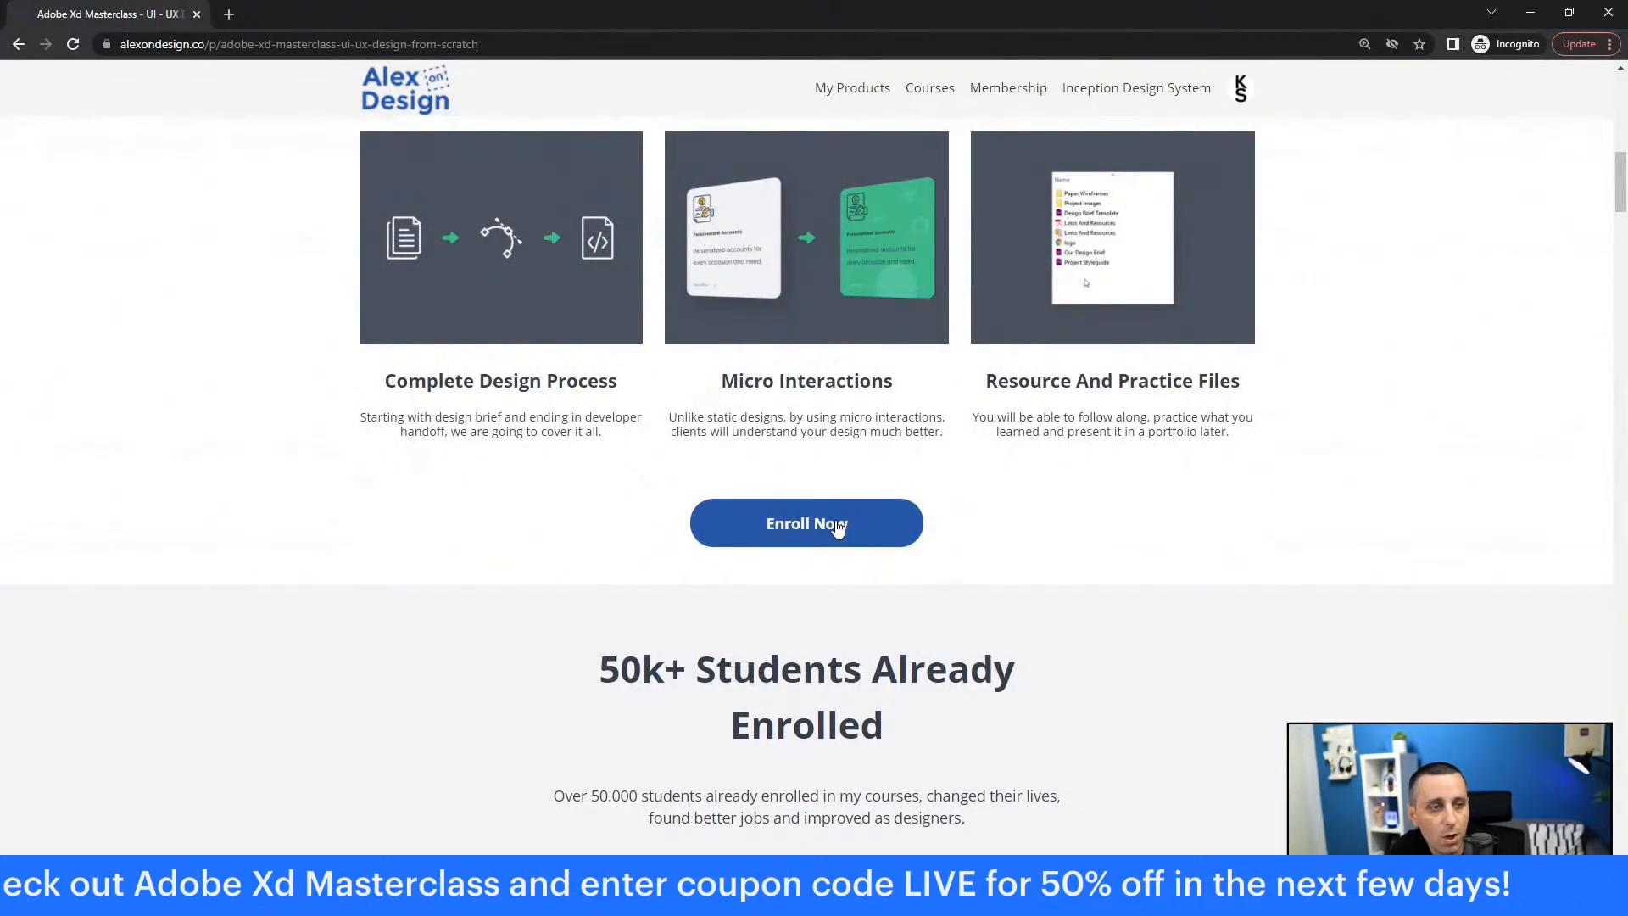
left_click(837, 527)
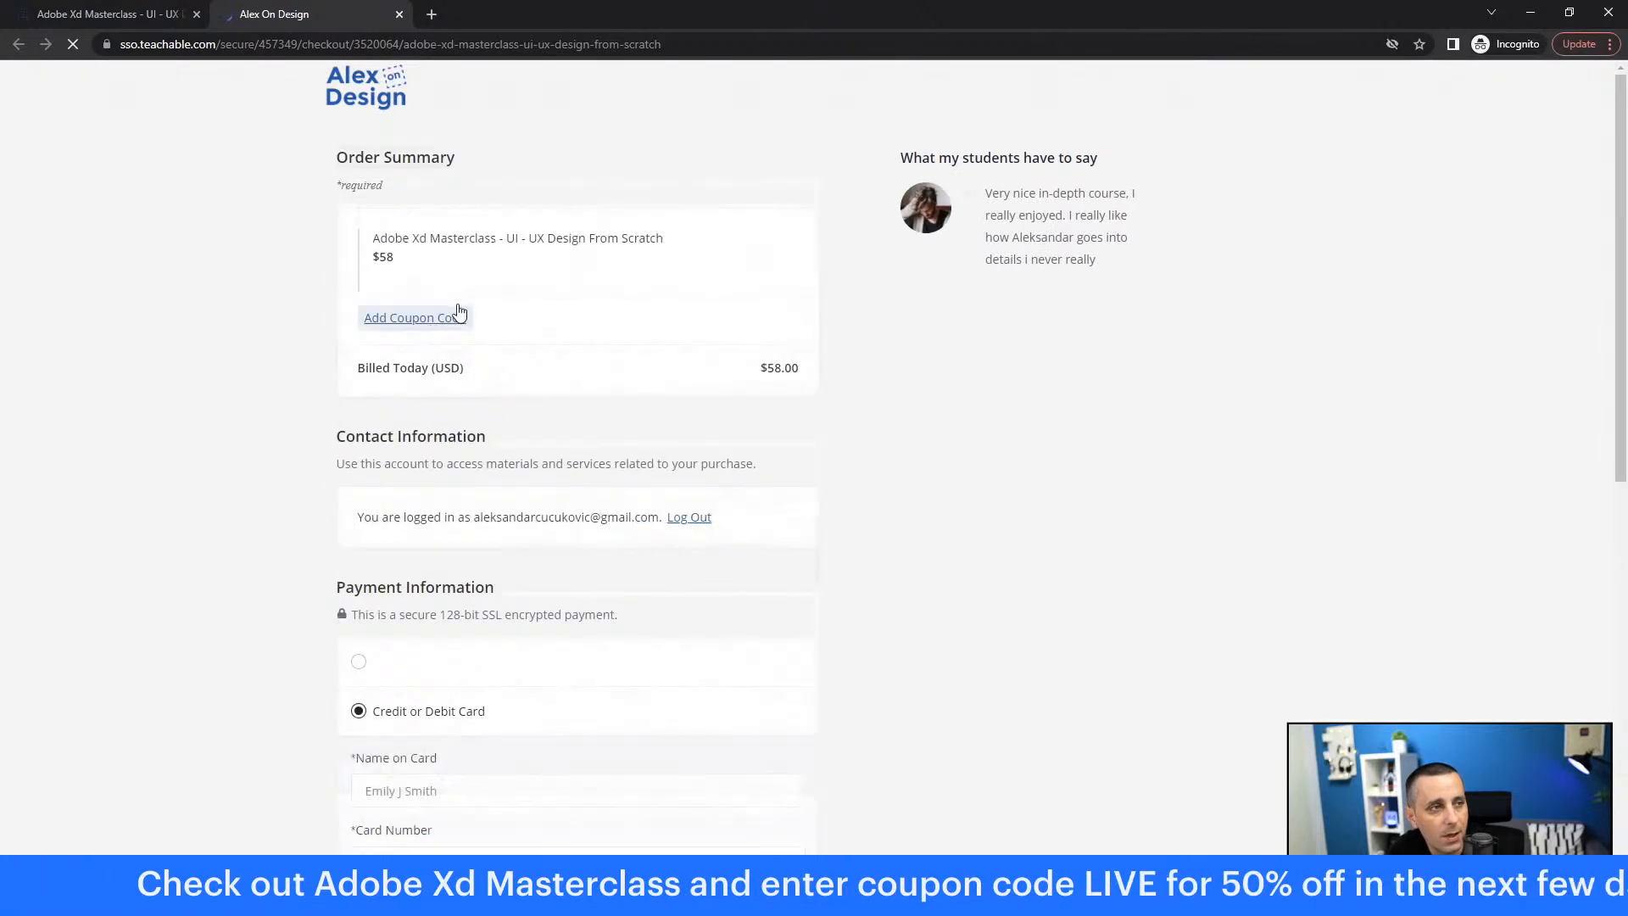
Step: Apply the coupon code LIVE, cutting the total to $29.00
left_click(414, 319)
type("live")
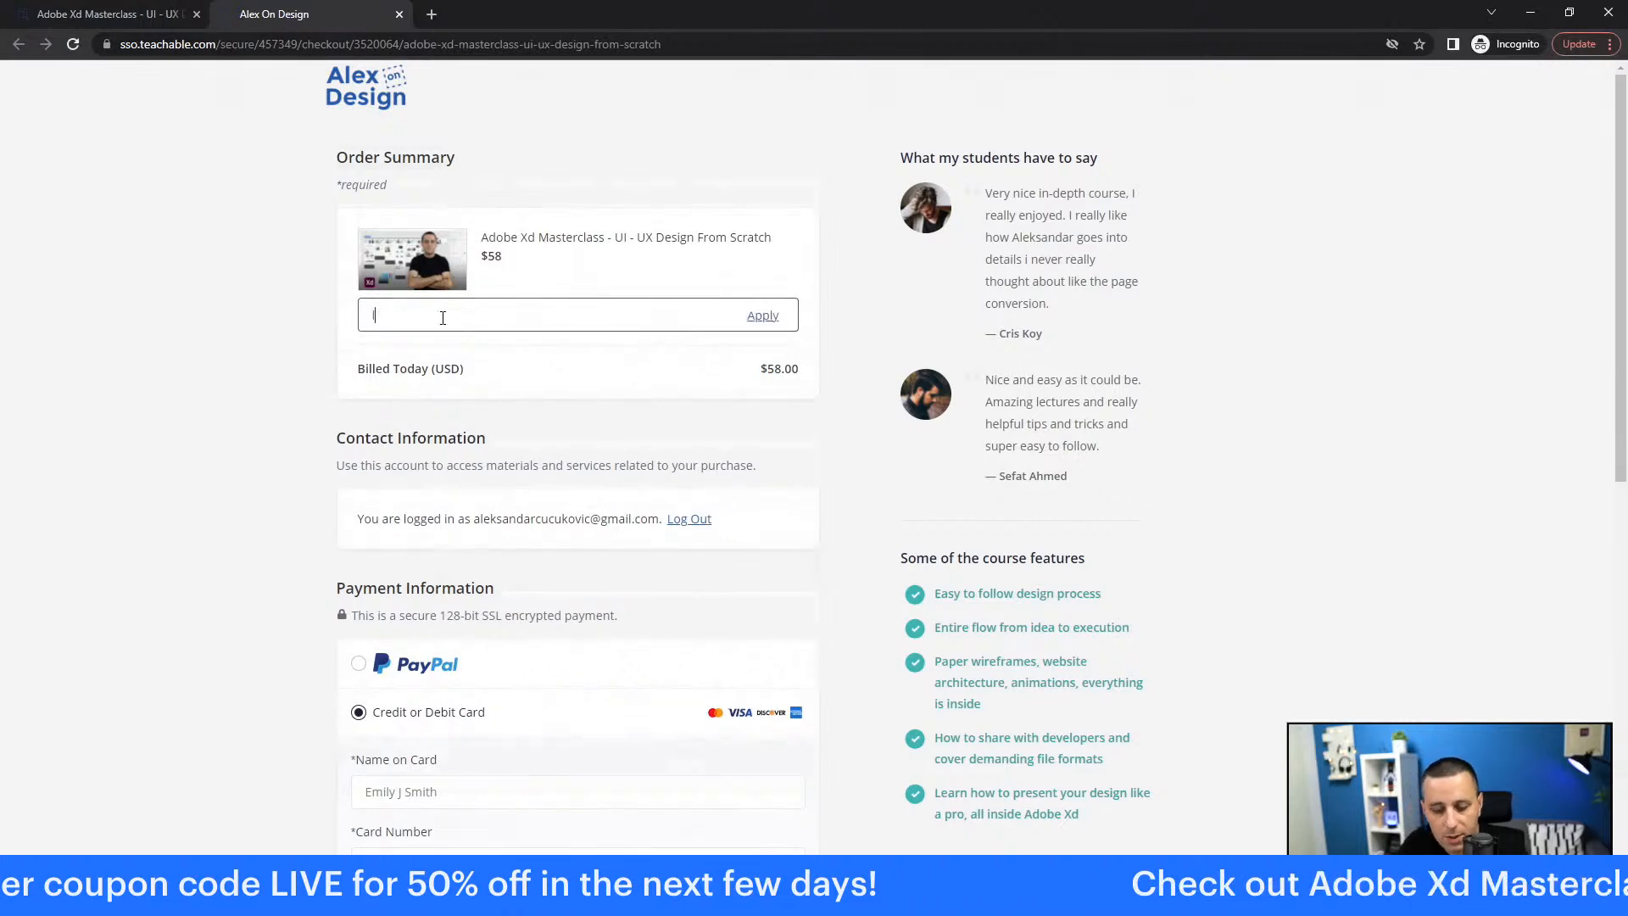
left_click(763, 316)
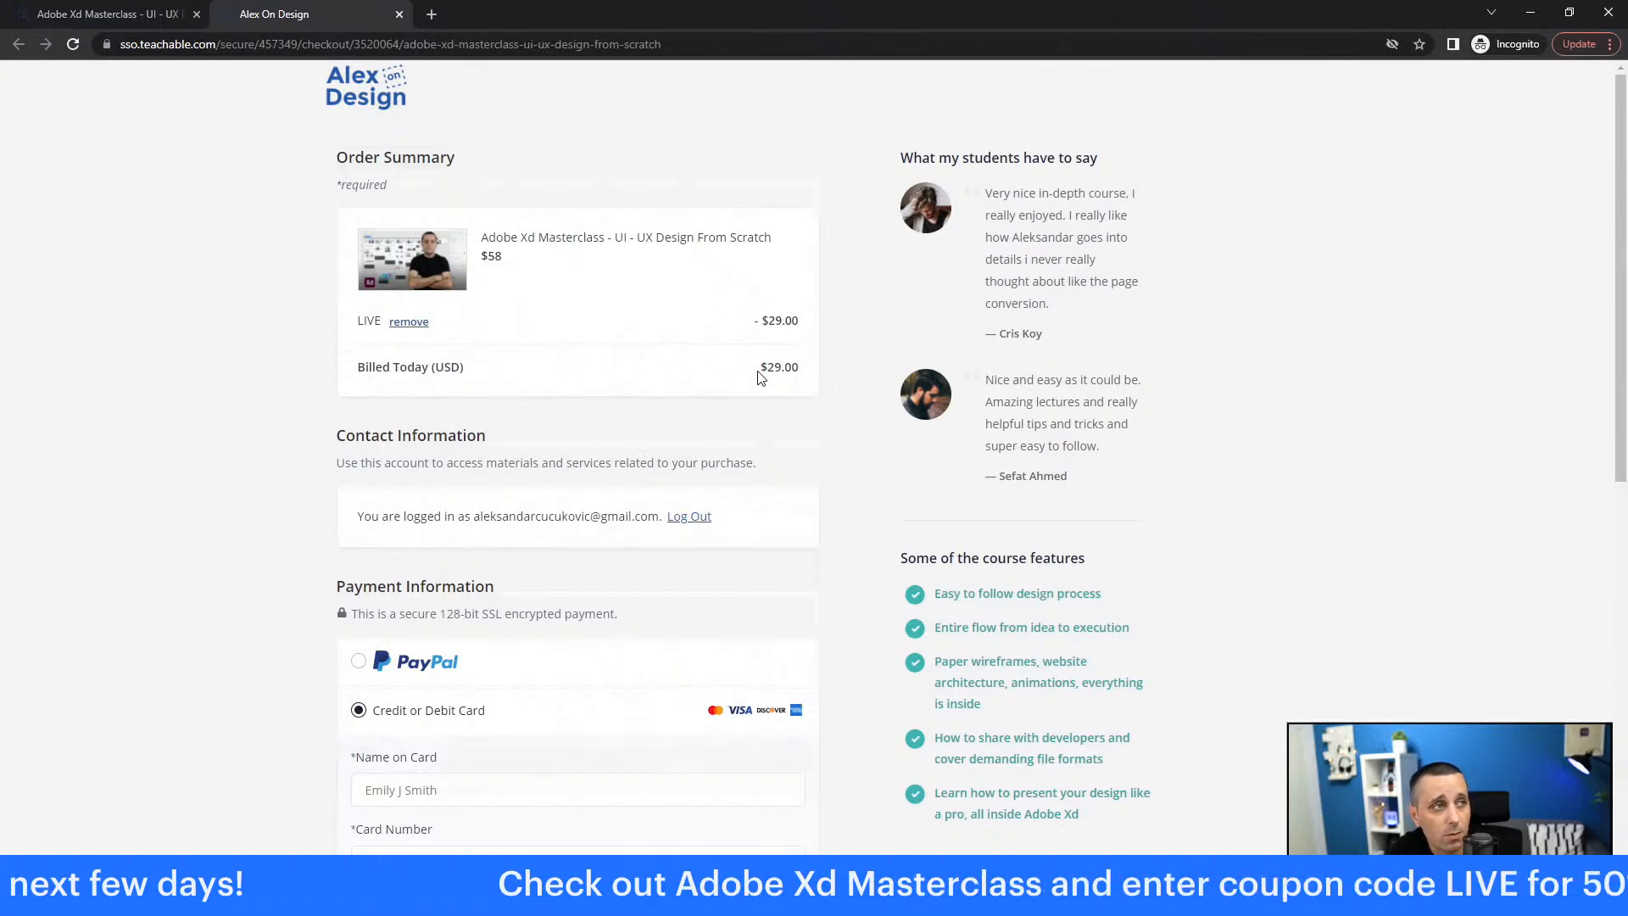
Step: Return to the course page tab, look it over, and close the browser
left_click(91, 14)
scroll(521, 422, "up", 10)
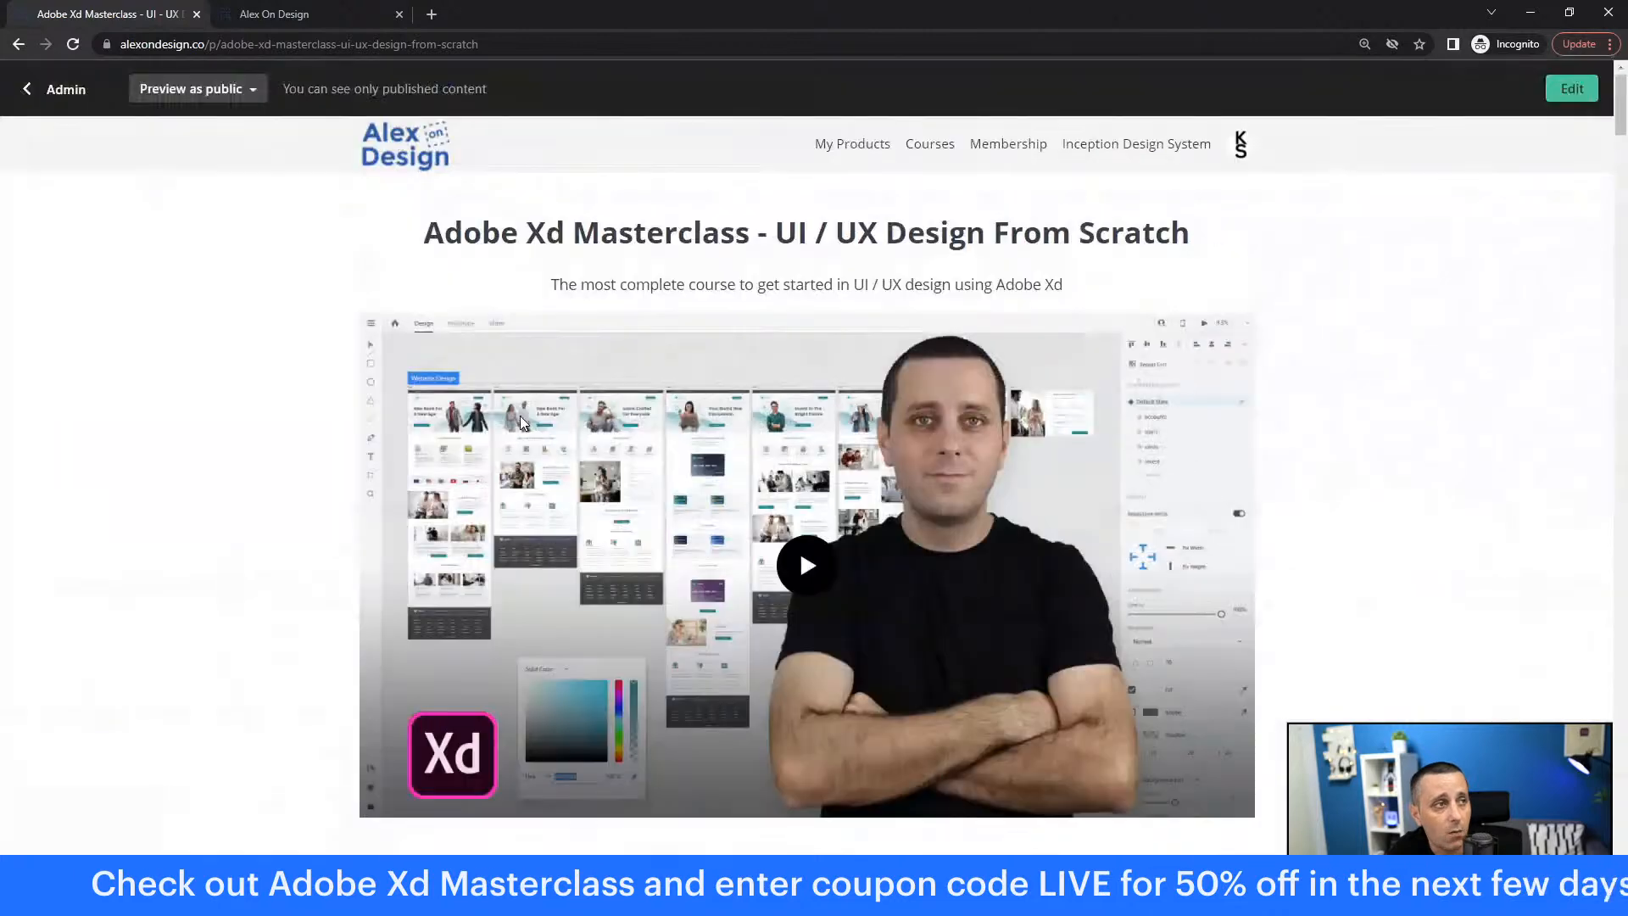
scroll(521, 421, "down", 1)
scroll(521, 421, "up", 1)
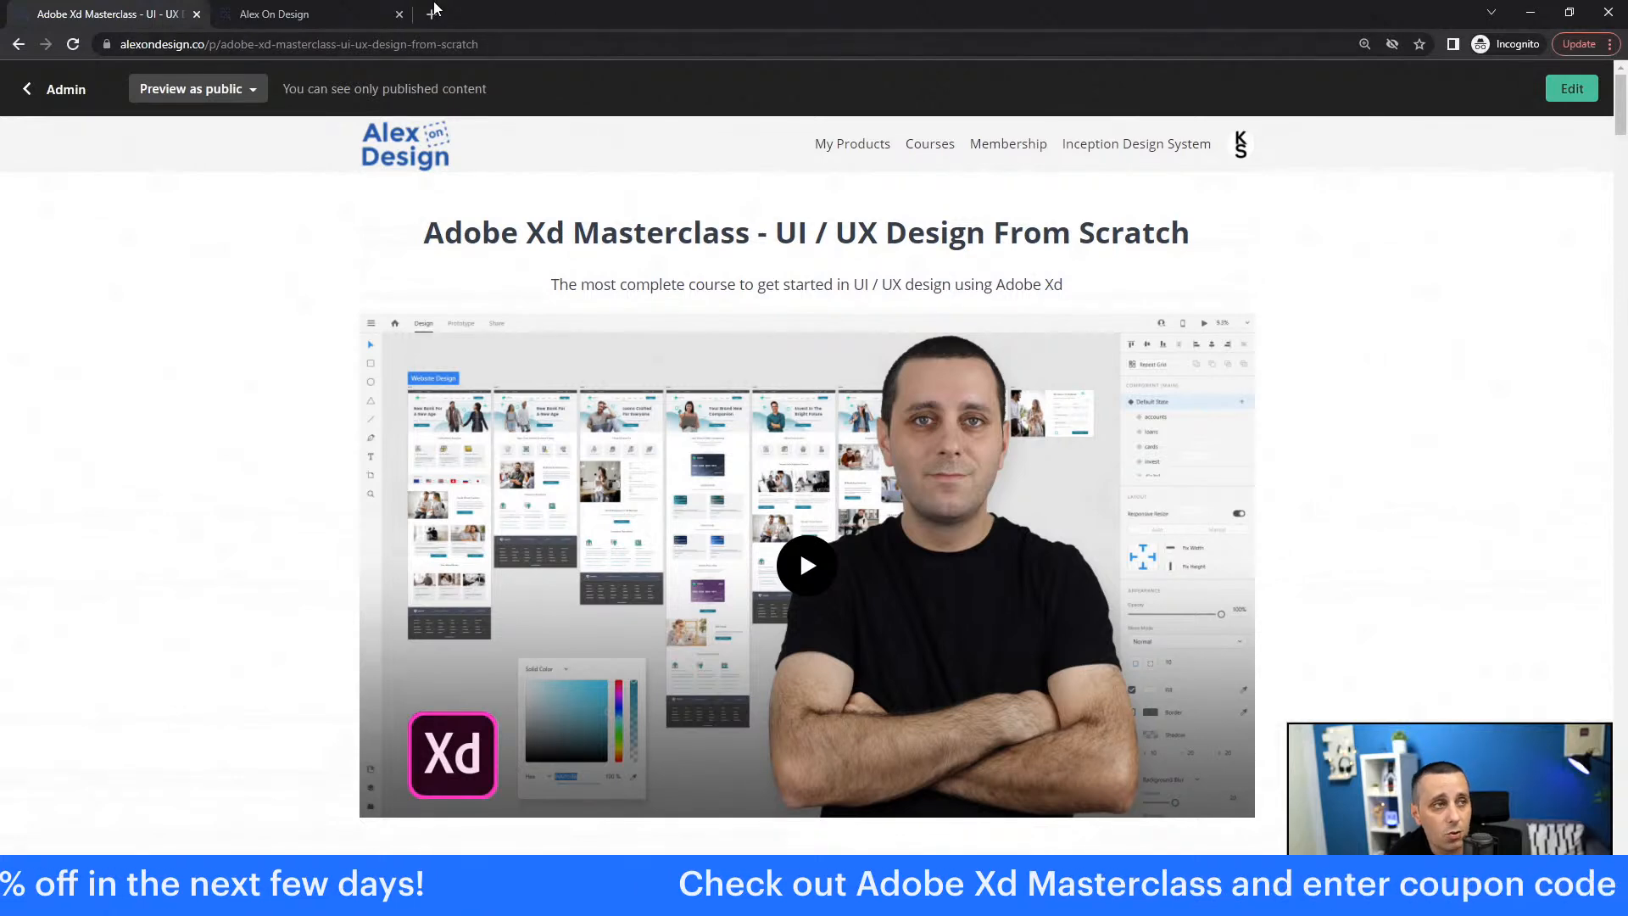
left_click(1610, 12)
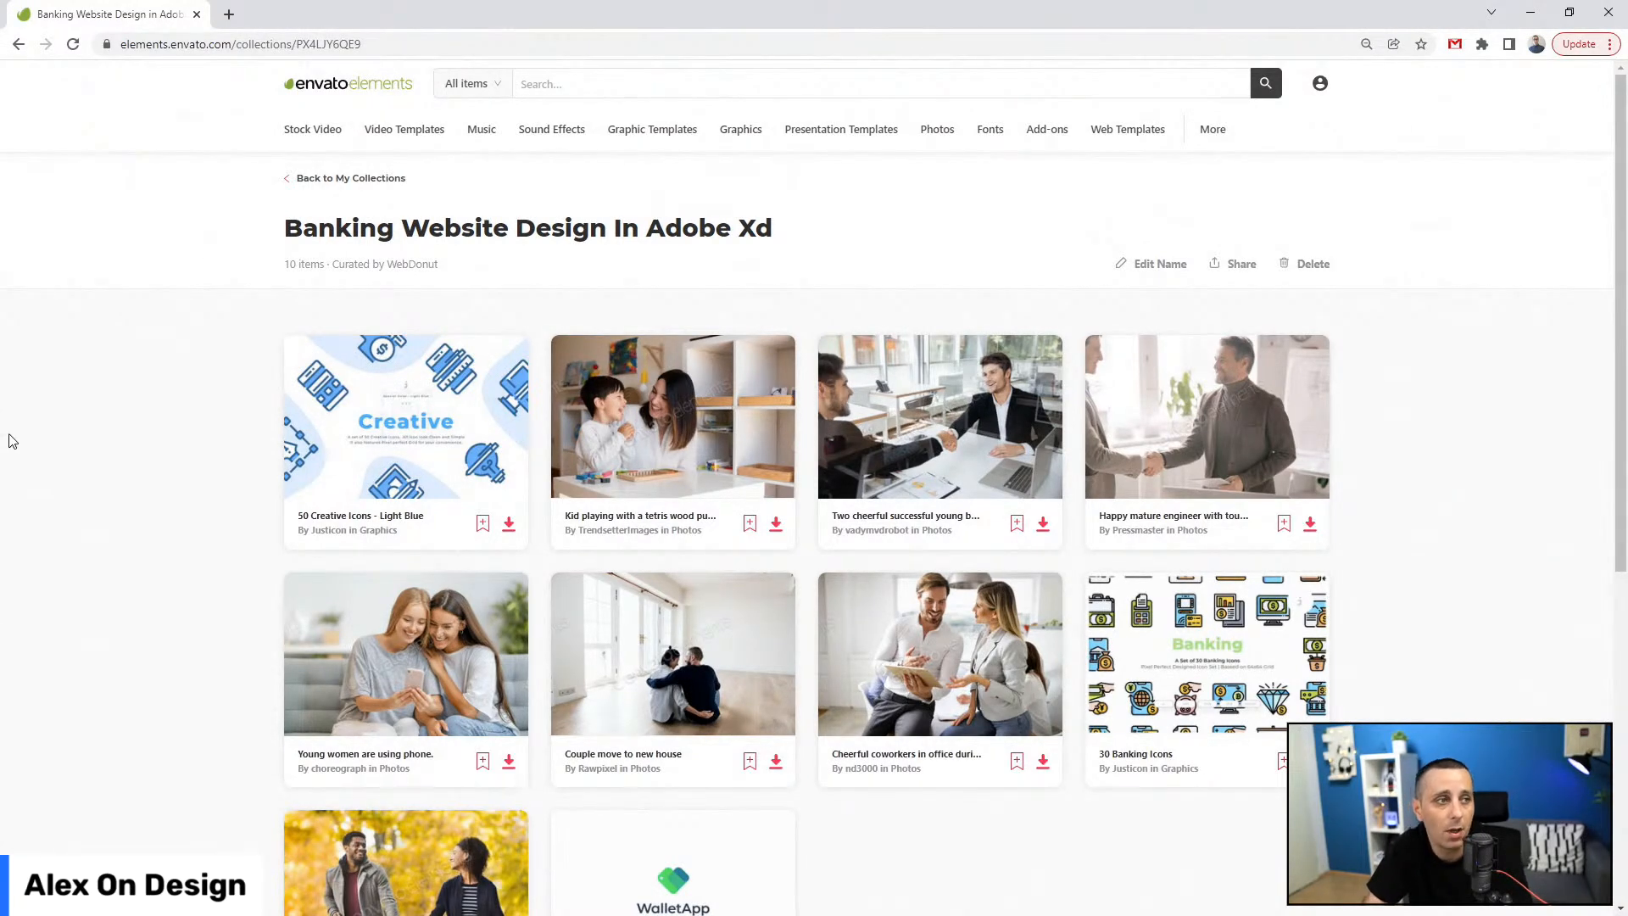
scroll(8, 437, "down", 2)
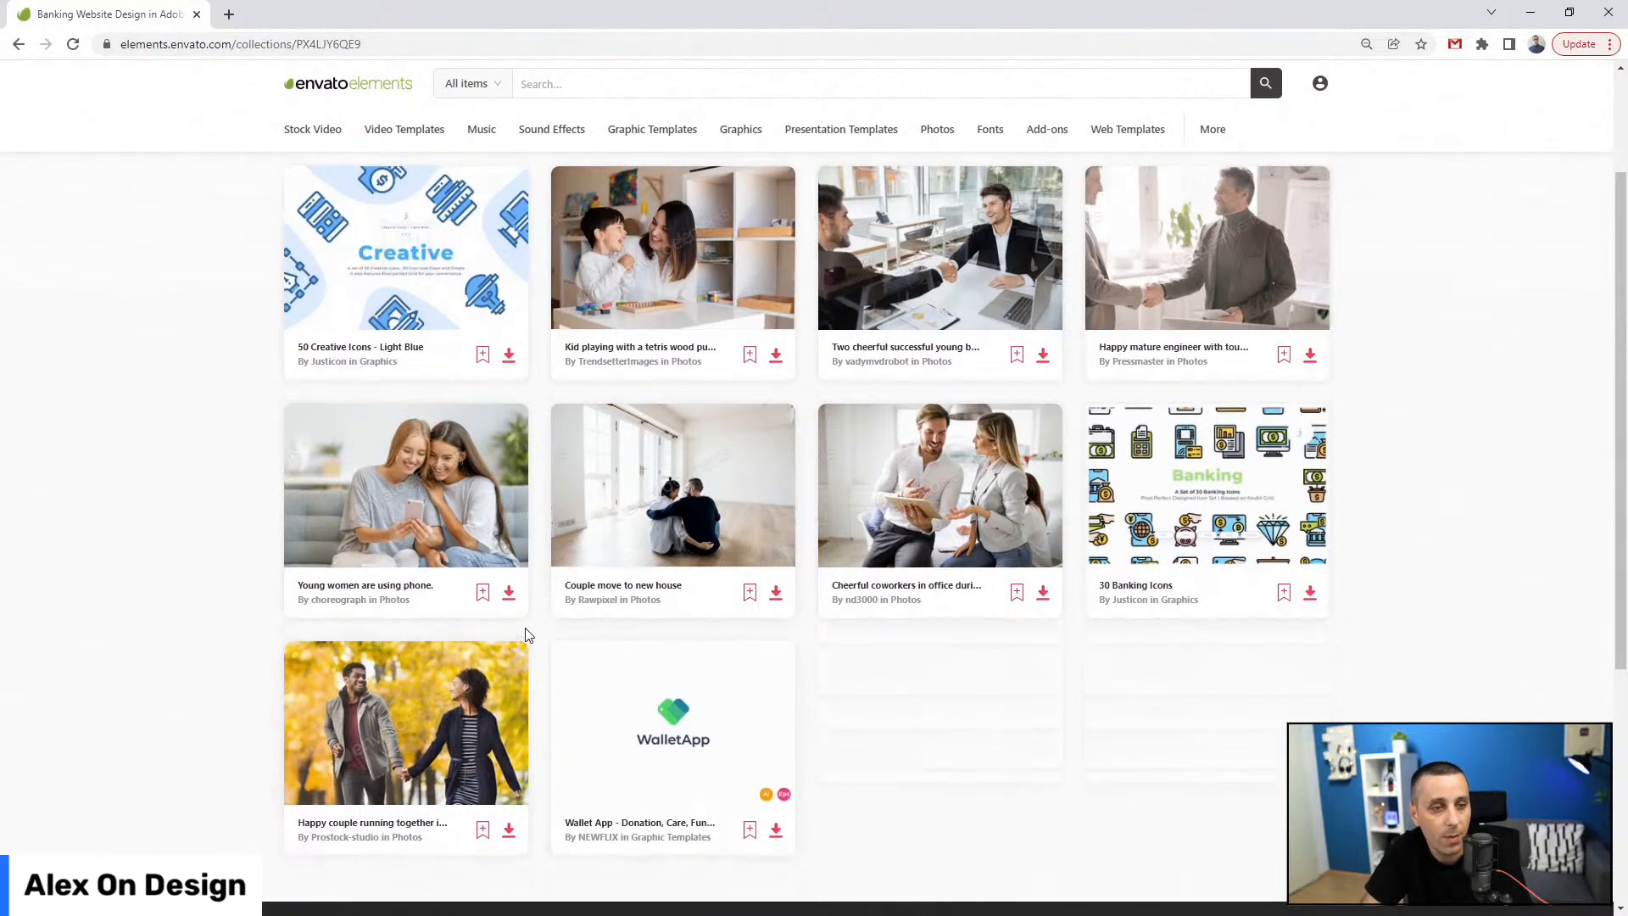
scroll(524, 639, "up", 2)
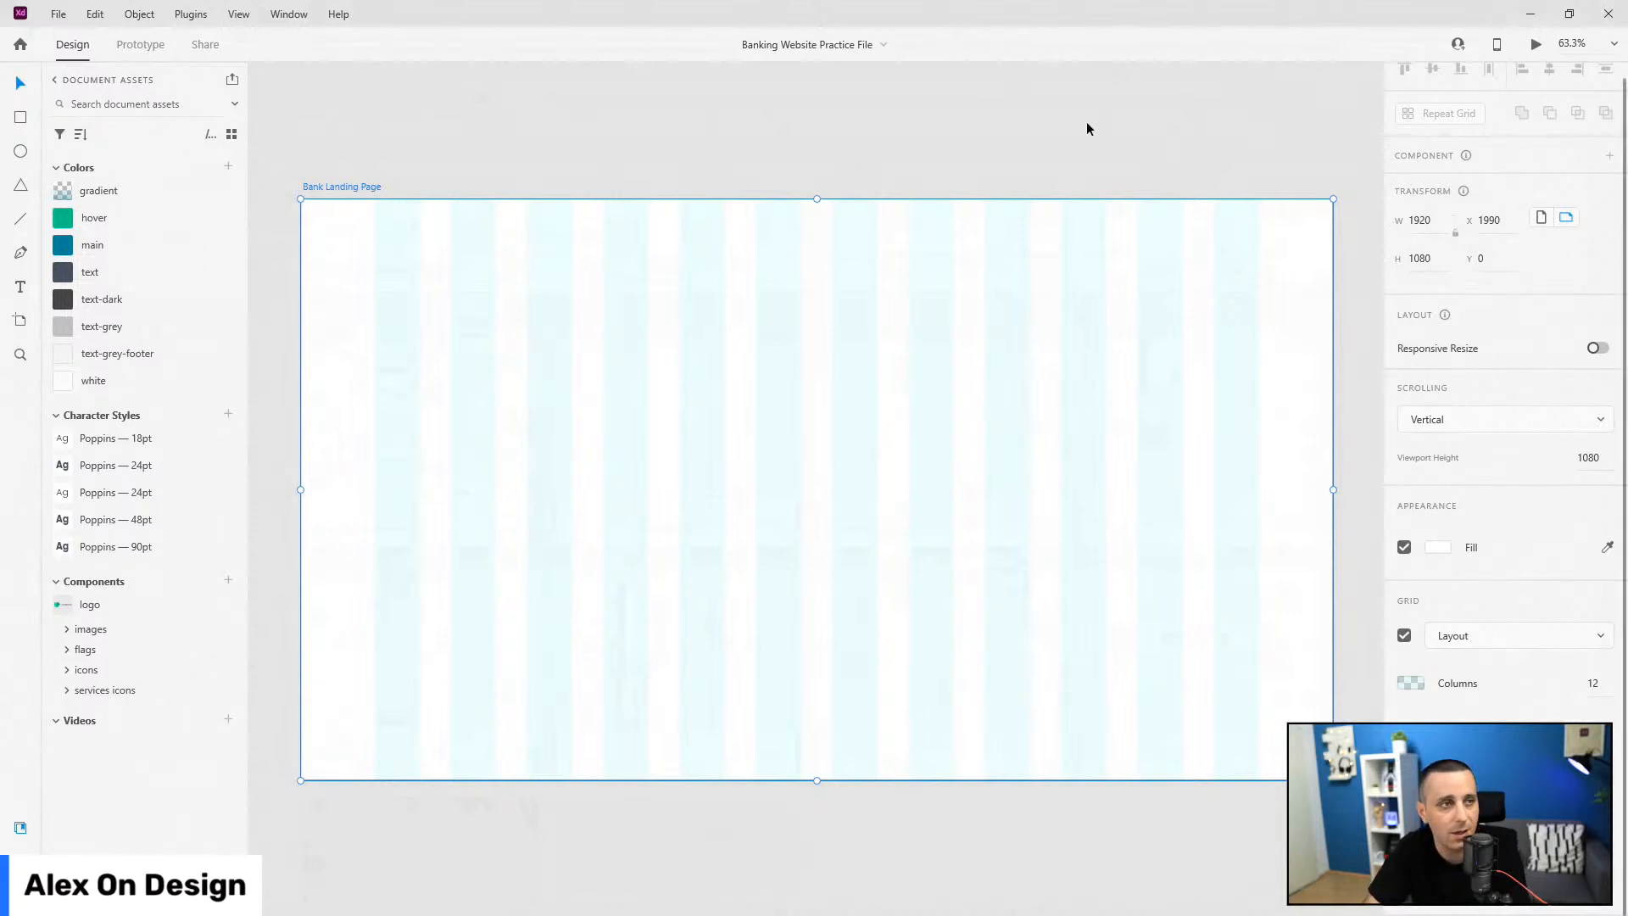
Step: Stretch the Bank Landing Page artboard to 2769 px tall, then to 9829 px
scroll(829, 313, "down", 2)
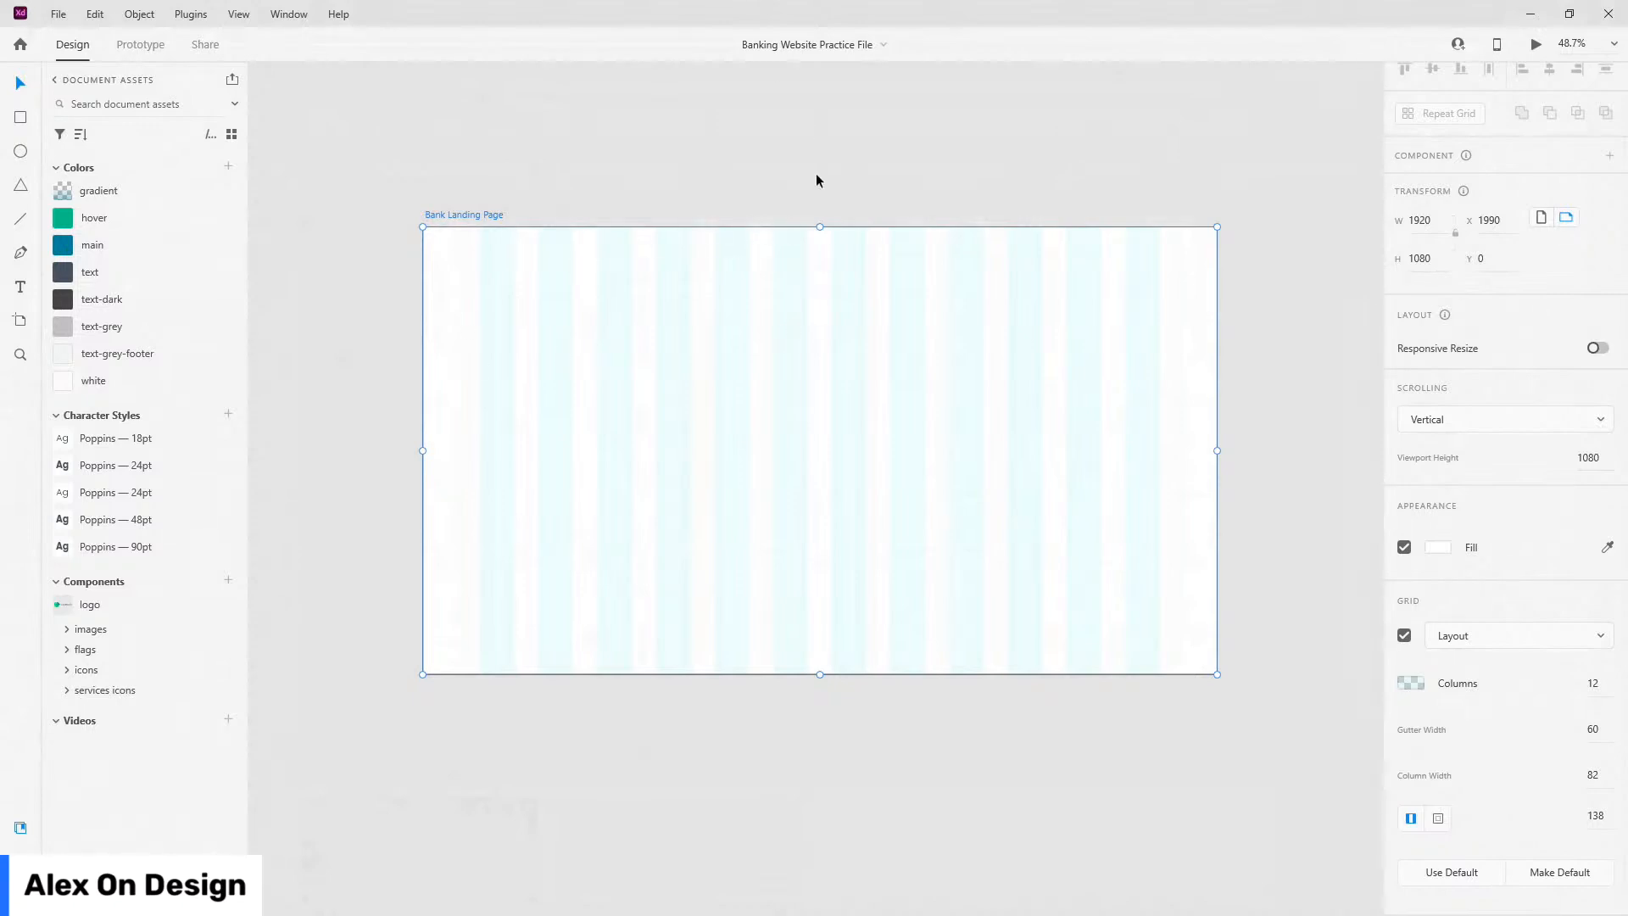
scroll(817, 204, "up", 2)
scroll(803, 374, "down", 5)
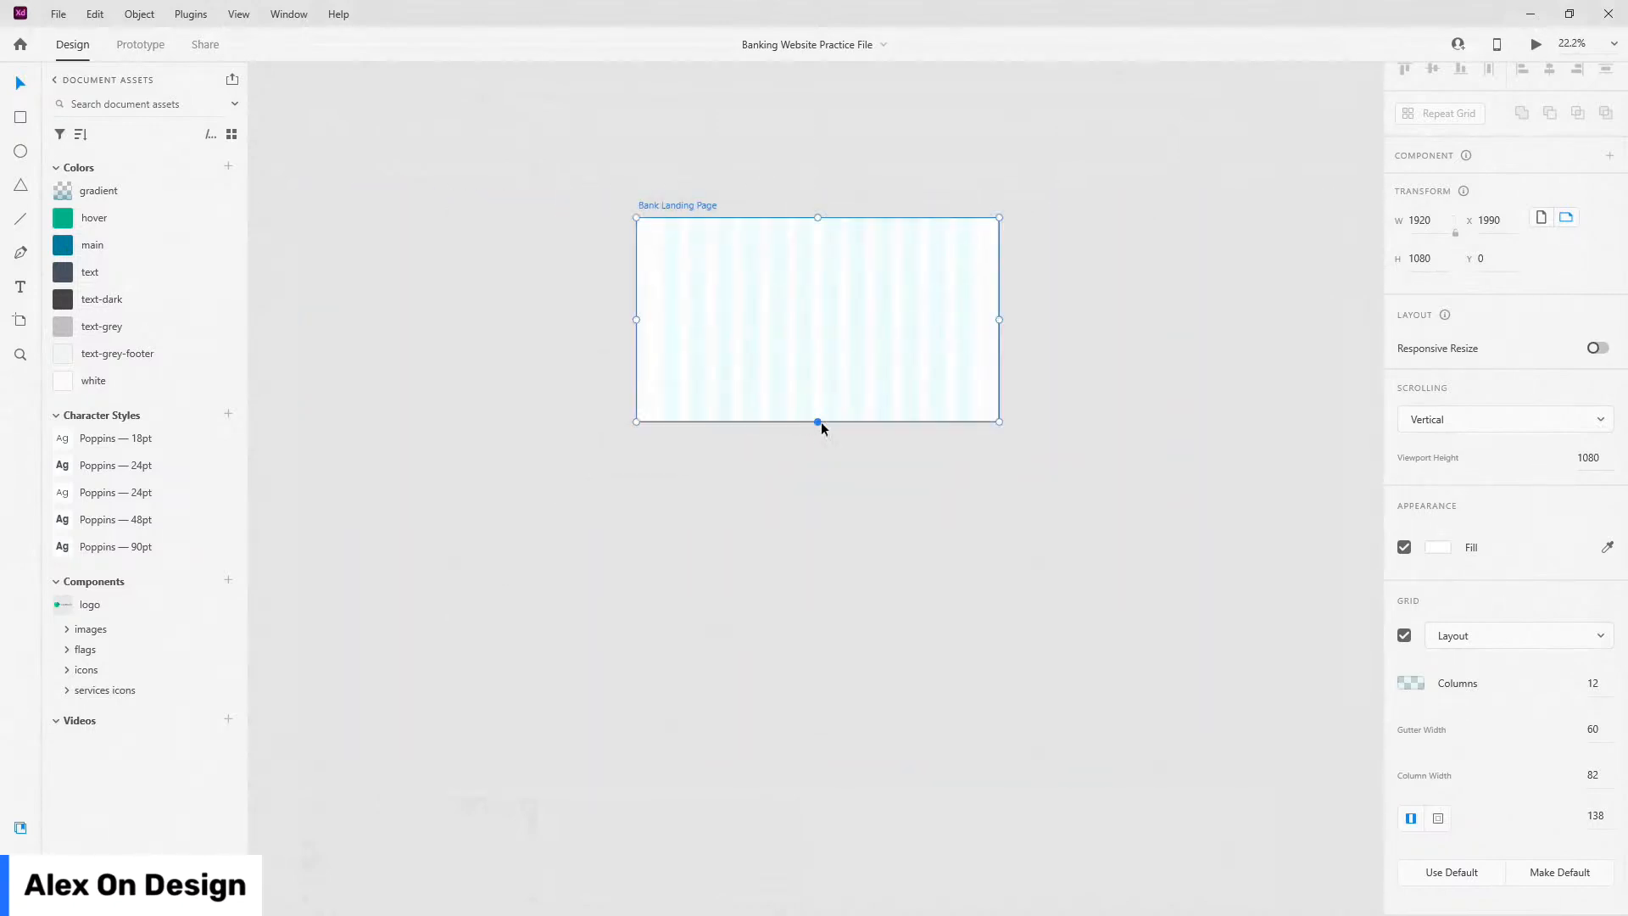
left_click_drag(819, 422, 835, 740)
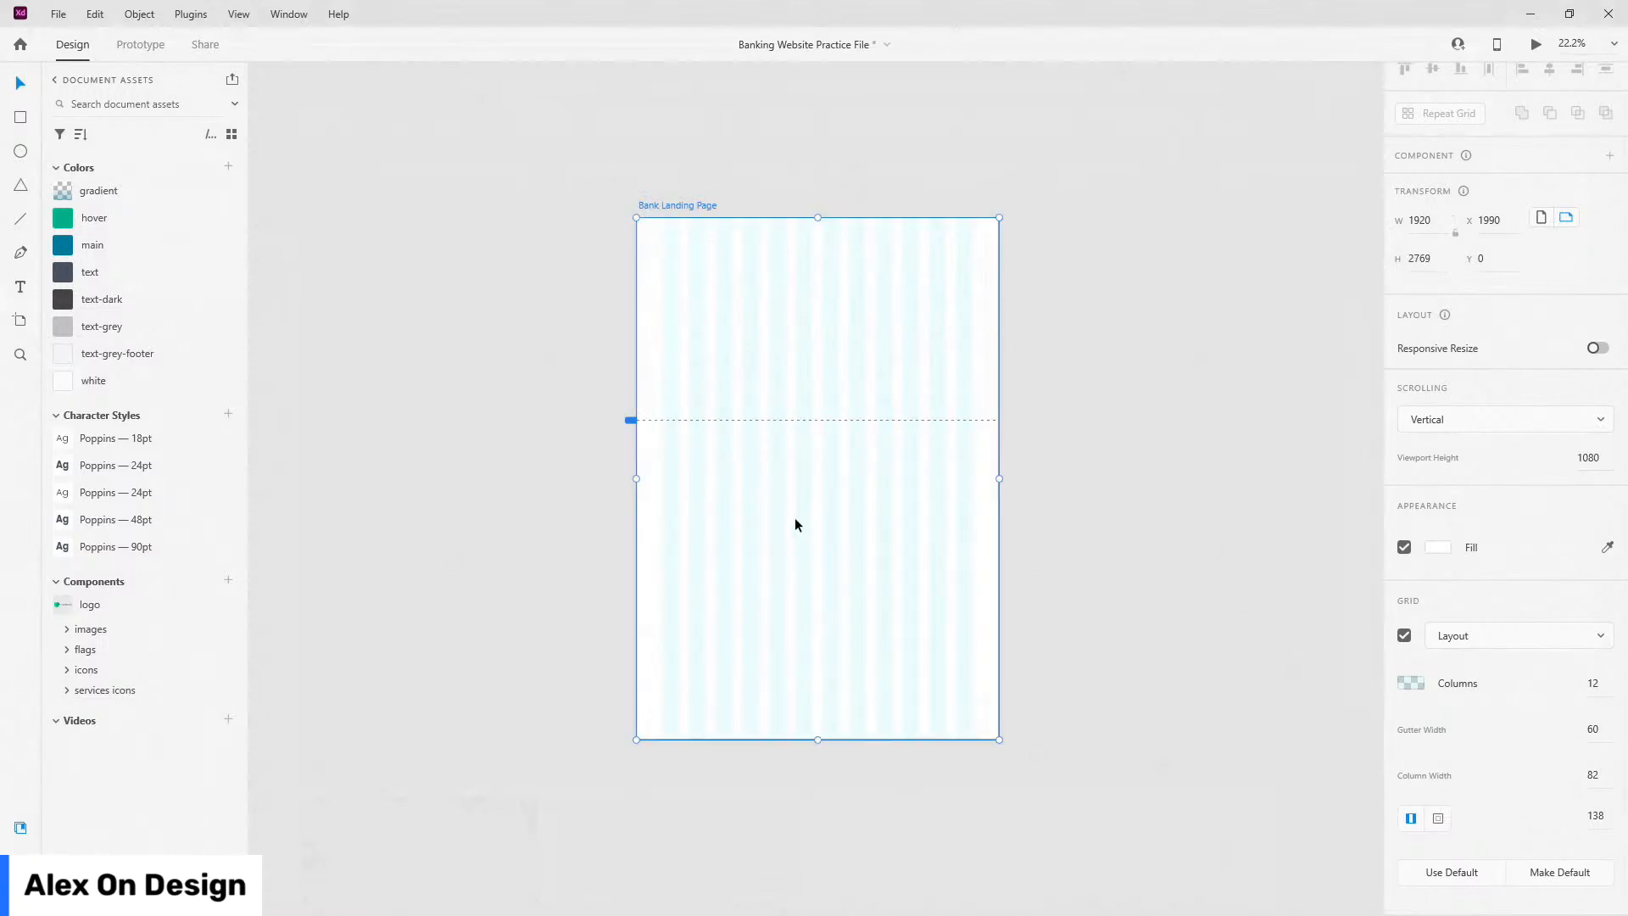
scroll(795, 525, "down", 4)
scroll(738, 450, "down", 2)
left_click_drag(806, 366, 794, 617)
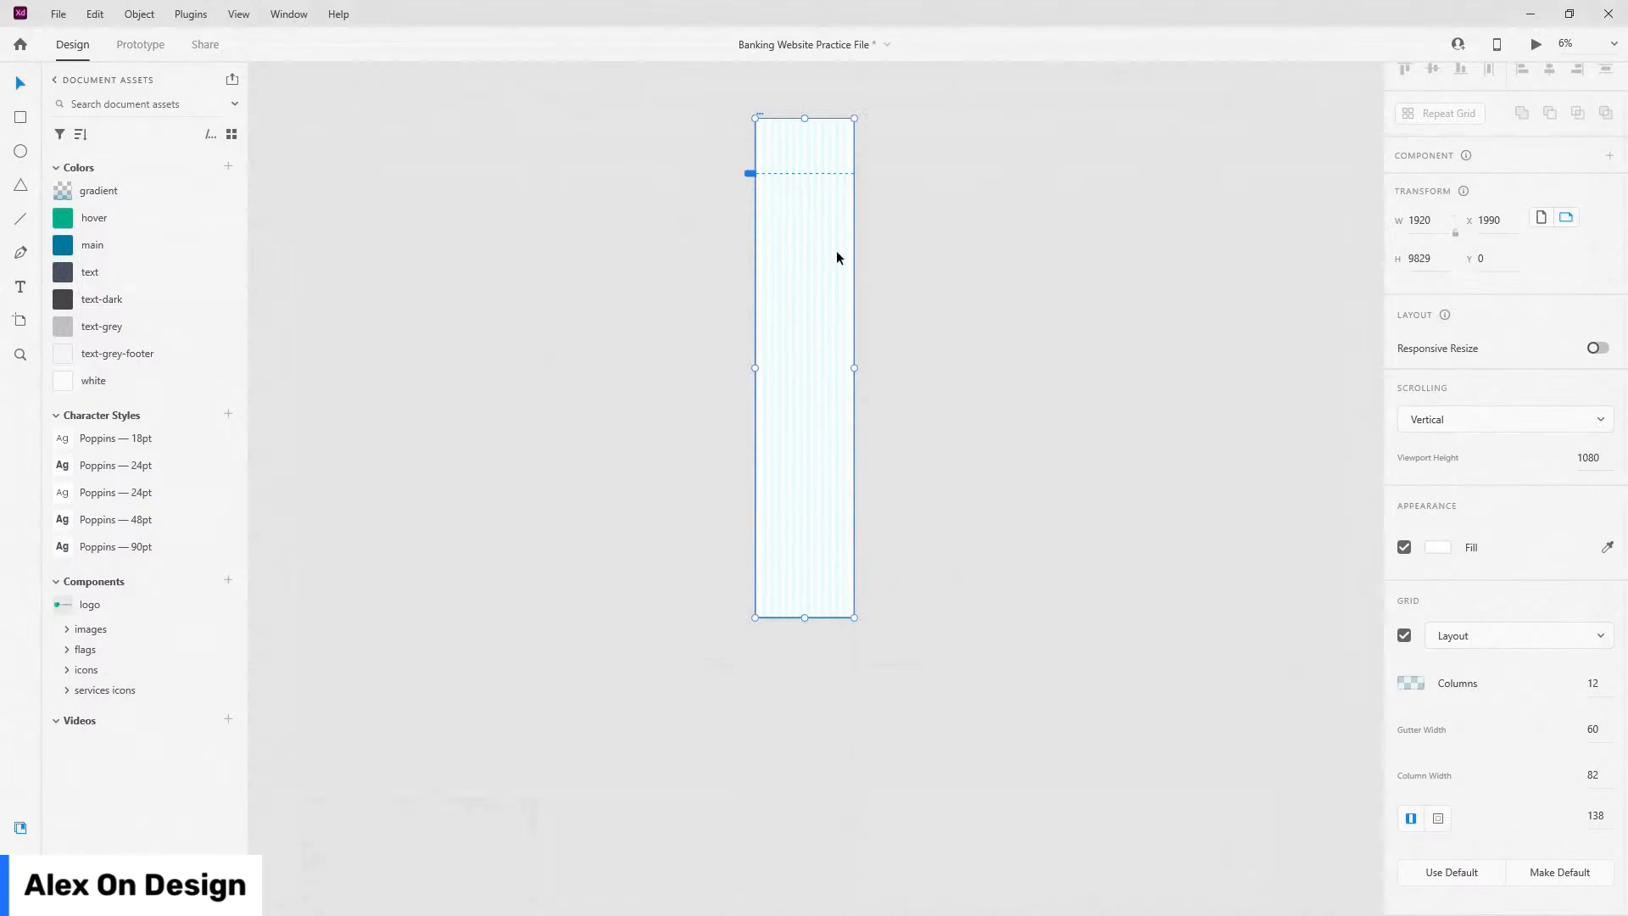
scroll(806, 95, "up", 5)
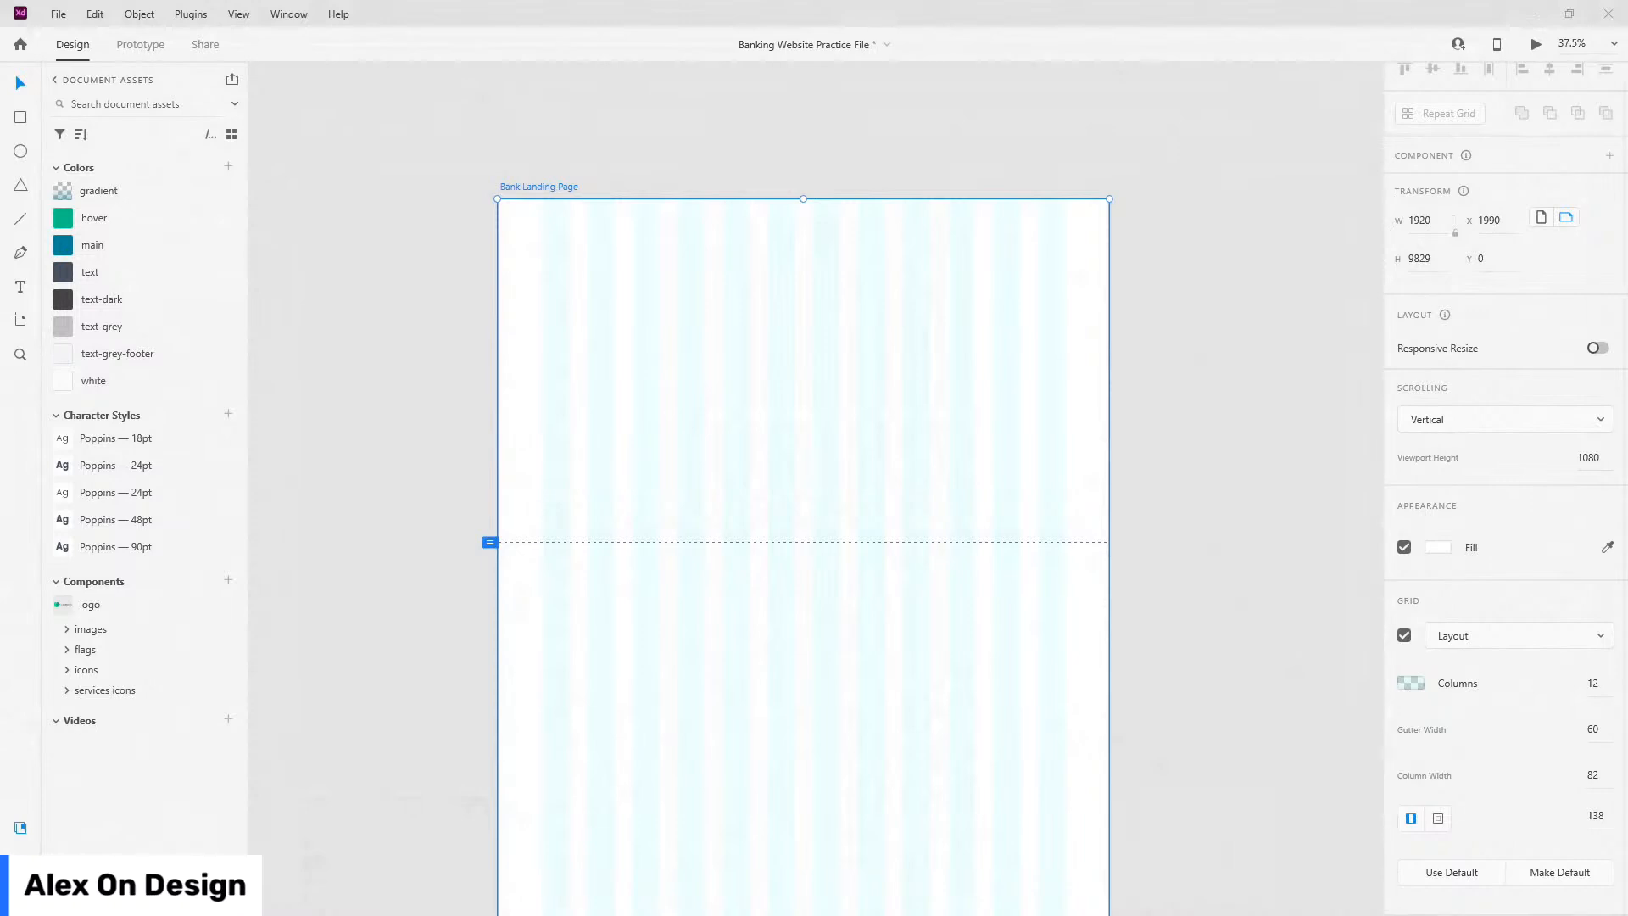
Step: Draw a rectangle across the artboard top and size it to 1920×70
left_click(20, 117)
left_click_drag(510, 225, 1101, 284)
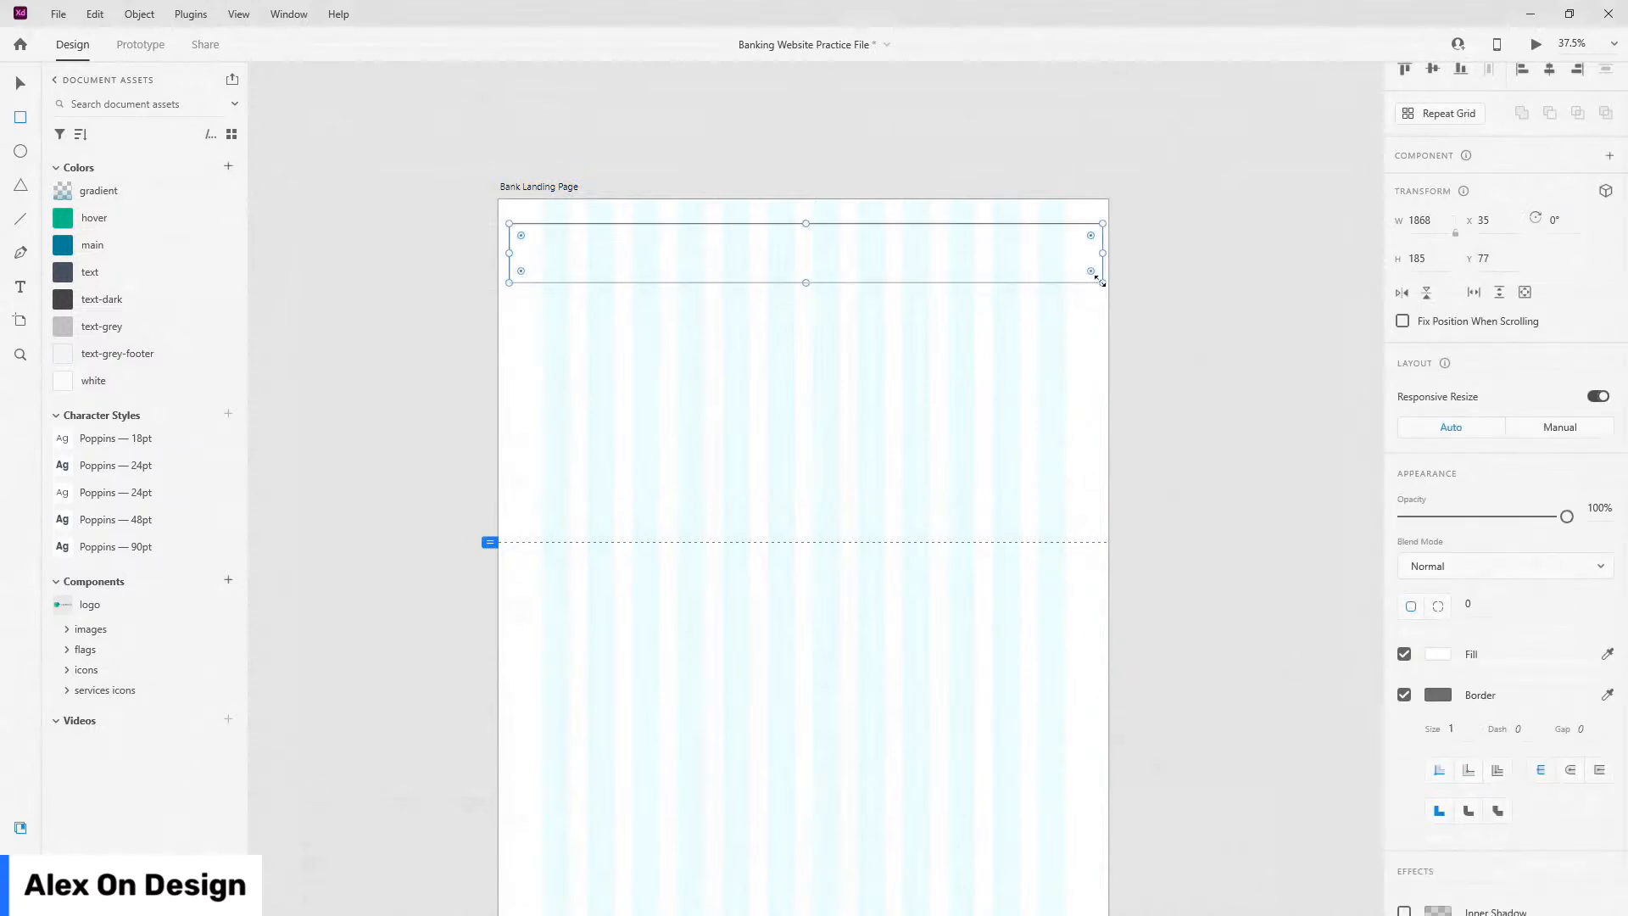
left_click(1435, 255)
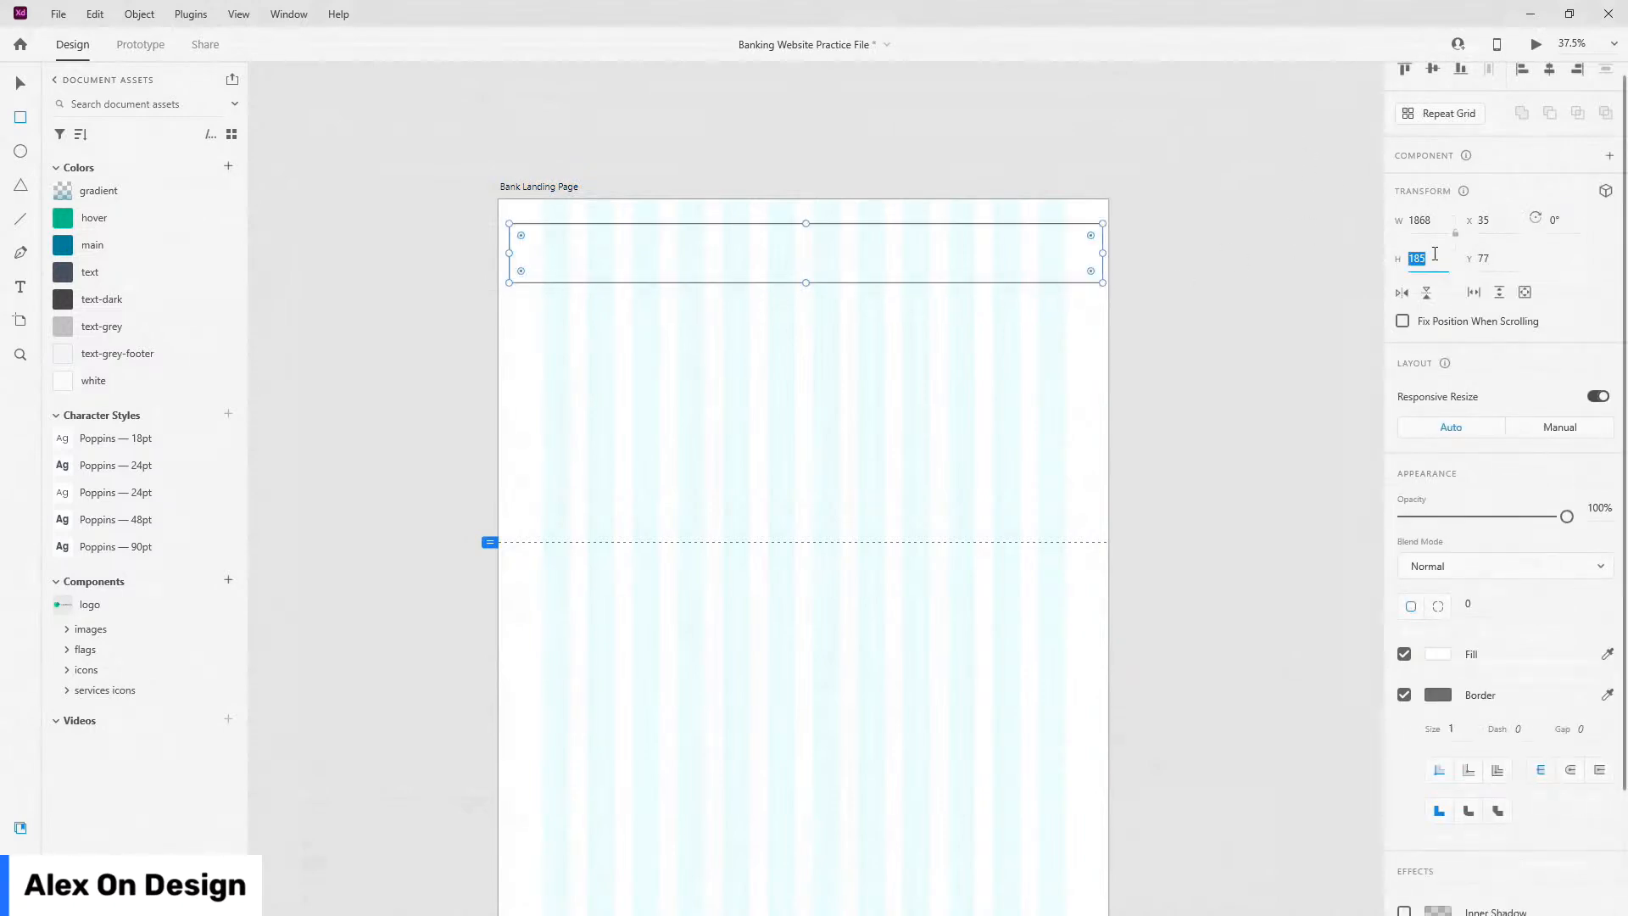
type("70")
key("Return")
left_click(1436, 222)
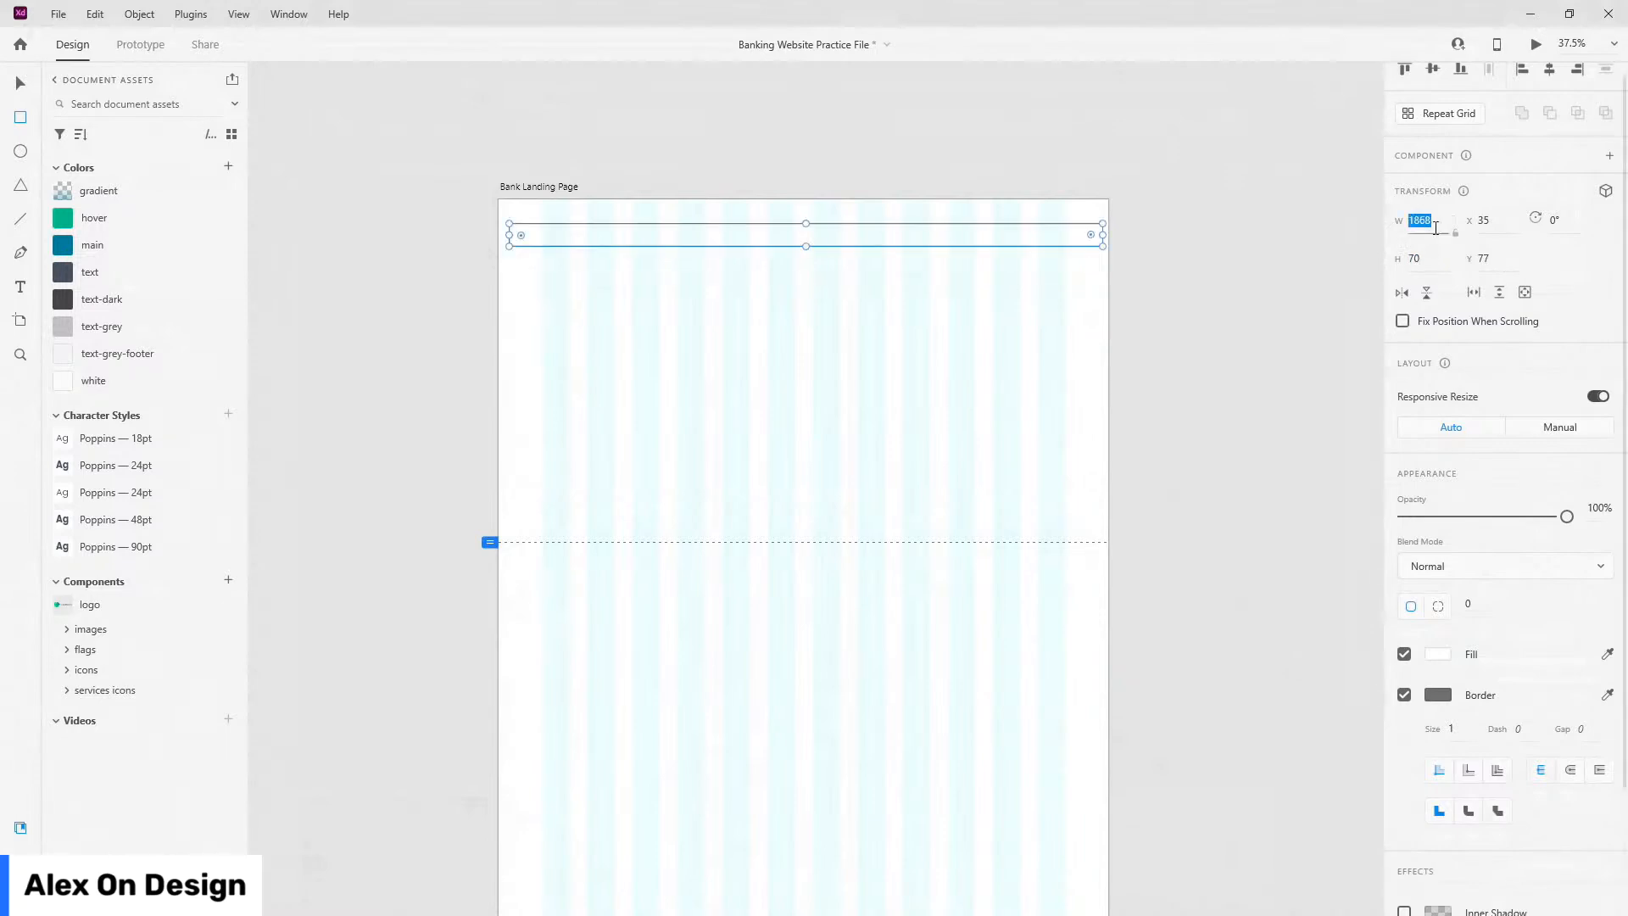
type("1920")
key("Return")
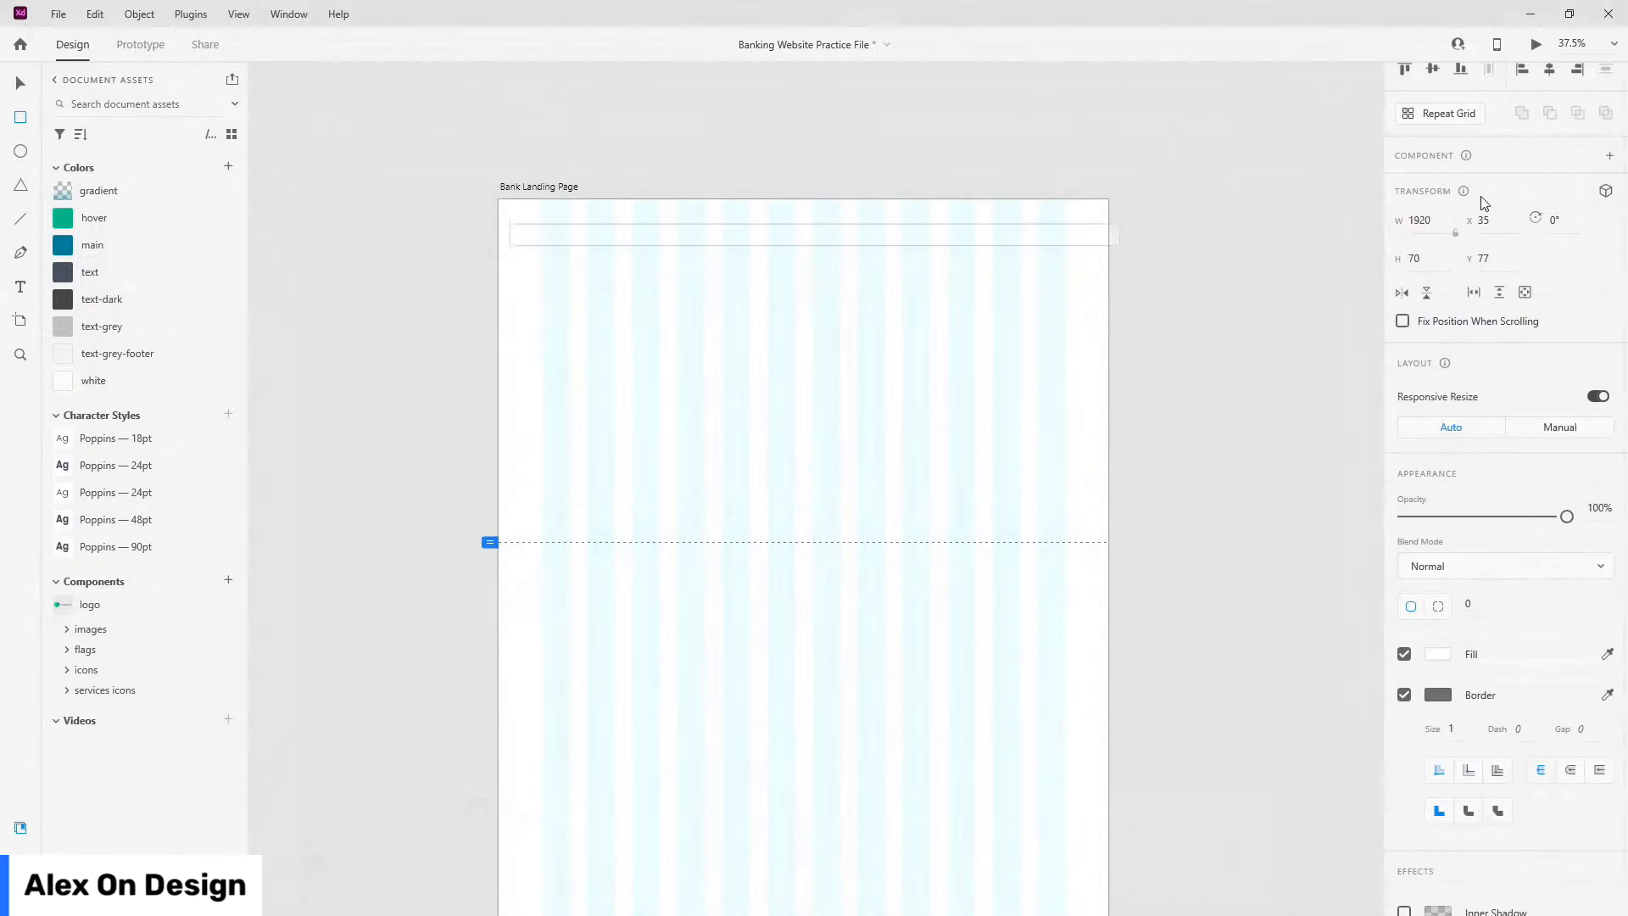
Step: Align the bar to the top-left, remove its border, and fill it with text-dark
scroll(1407, 85, "up", 1)
left_click(1404, 84)
left_click(1521, 84)
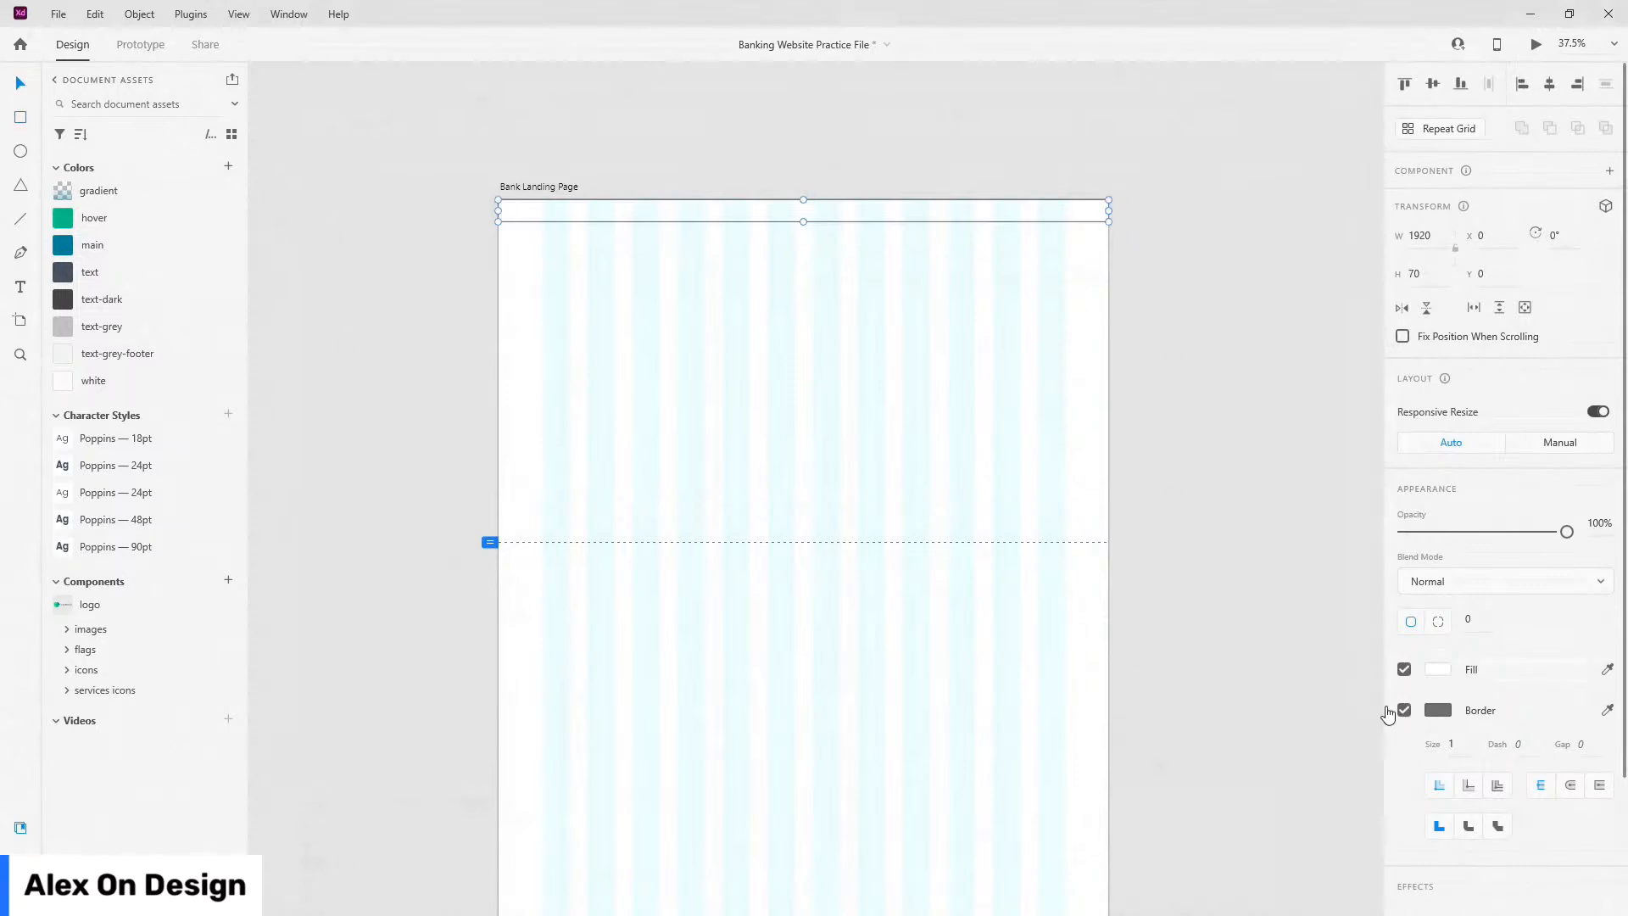
left_click(1404, 710)
left_click(150, 298)
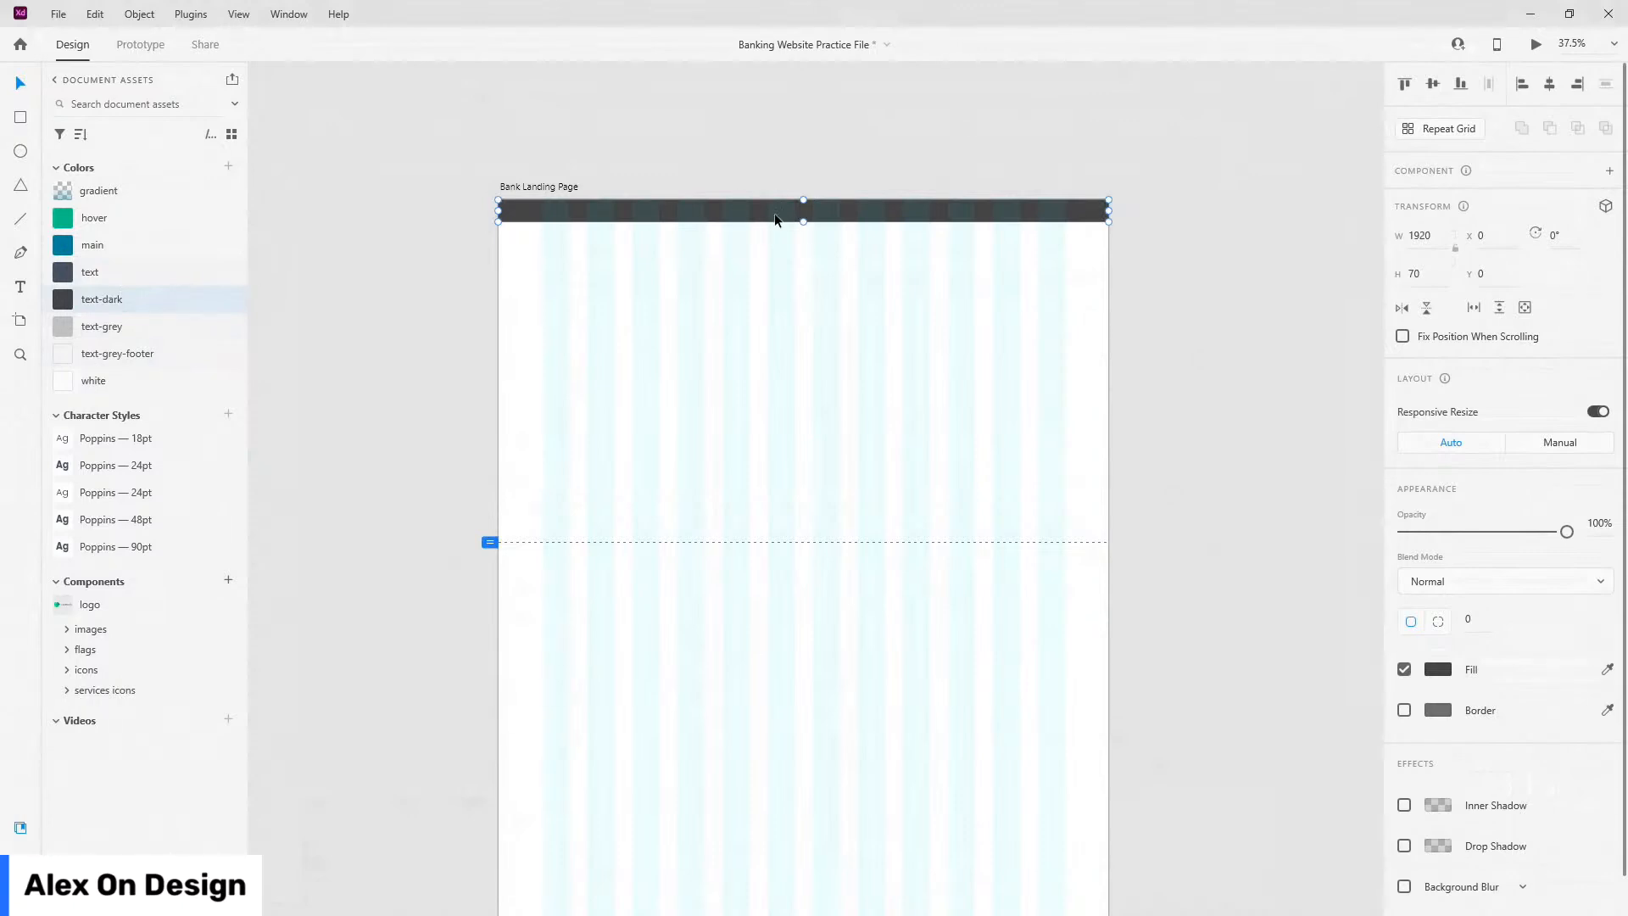
Step: Pick the location_icn component from the icons group in Assets
scroll(640, 140, "up", 5)
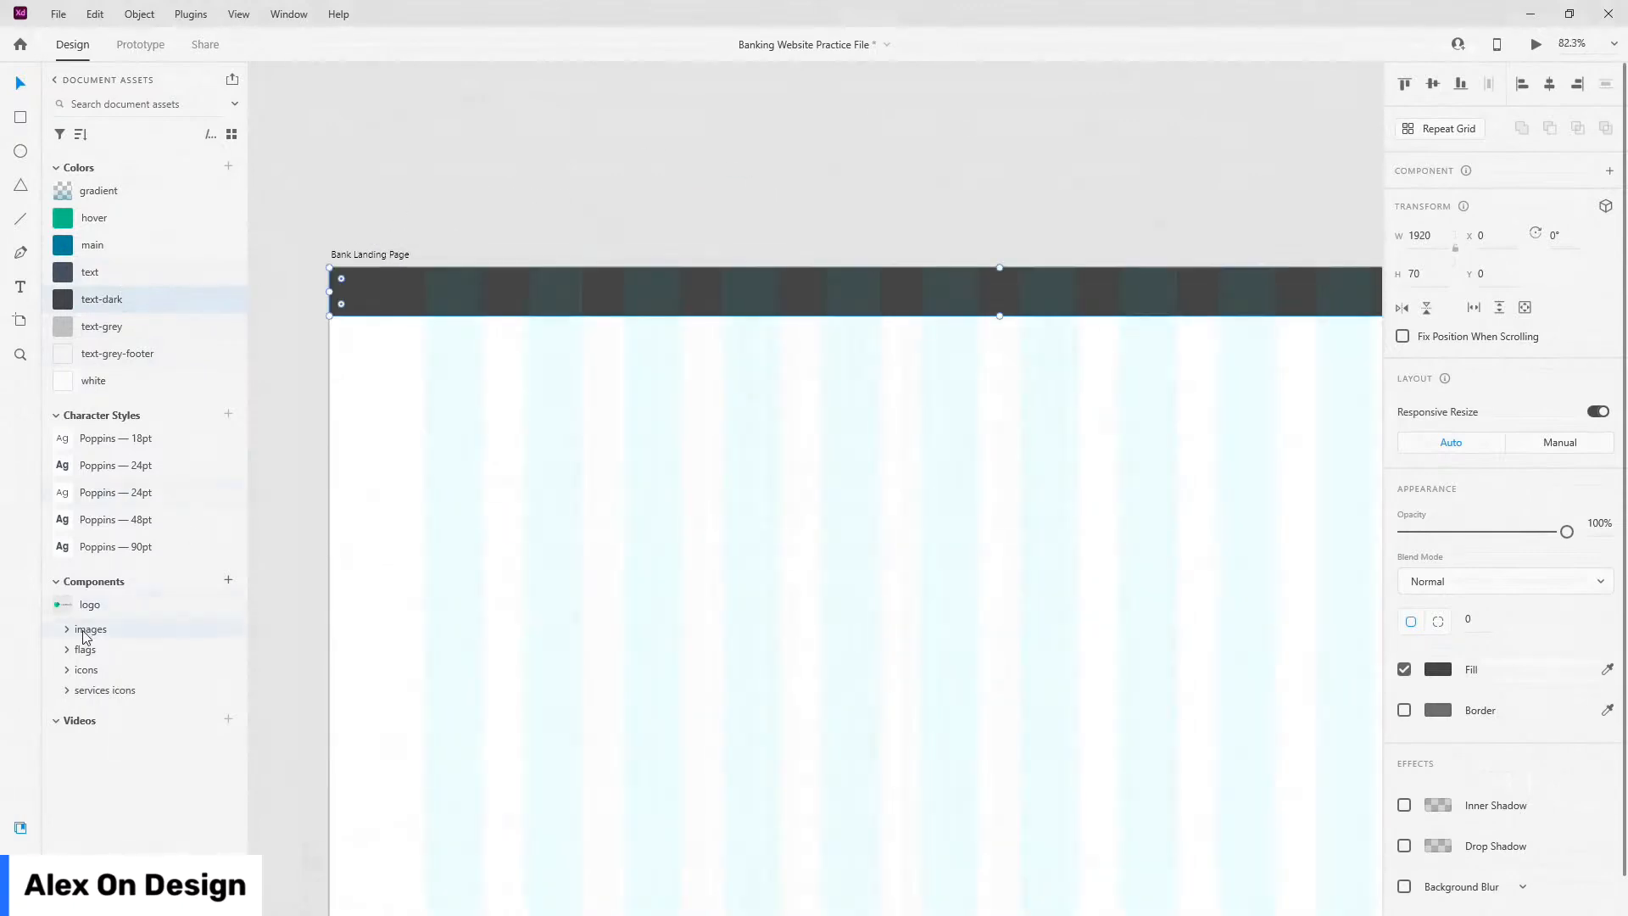
left_click(71, 670)
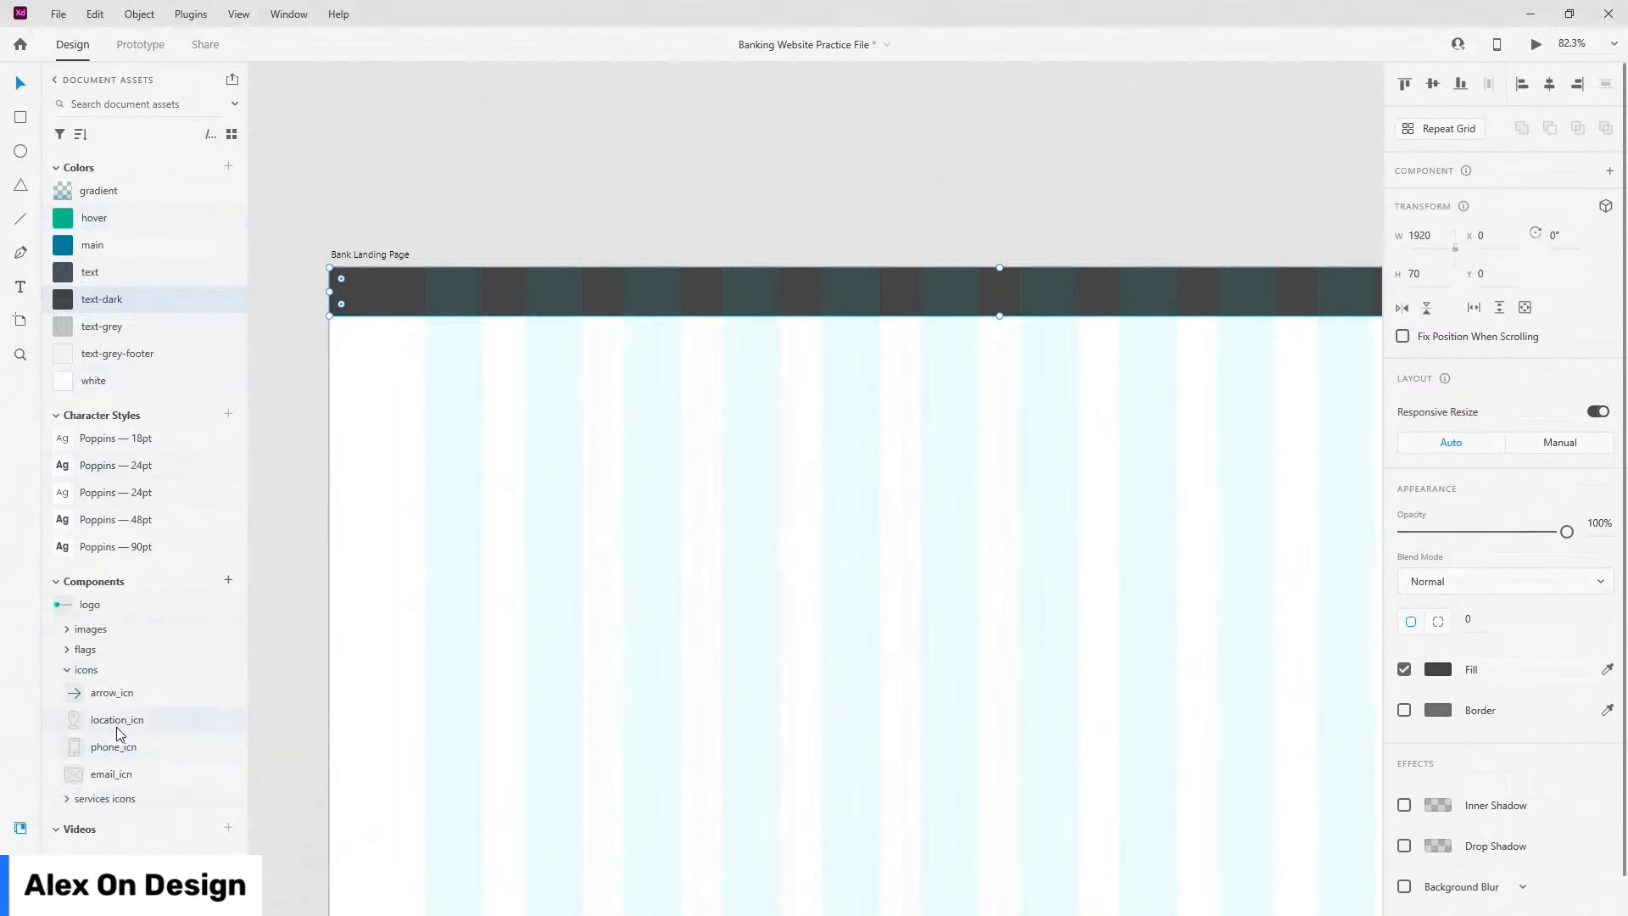
left_click(69, 717)
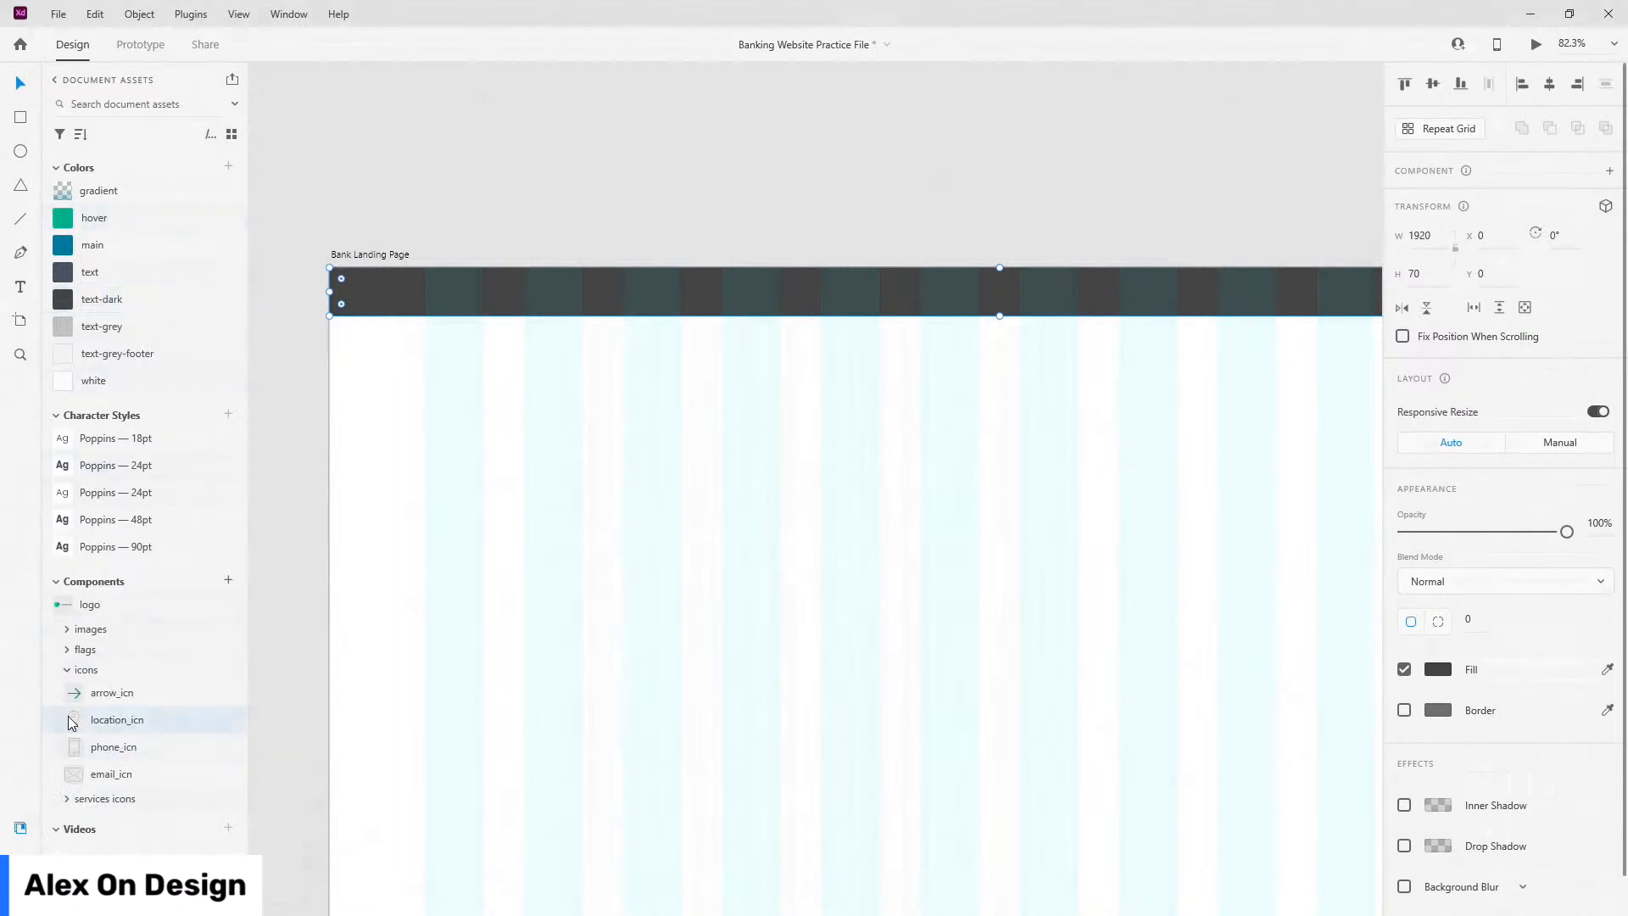
Step: Position the location icon at the left of the dark top bar
left_click(433, 296)
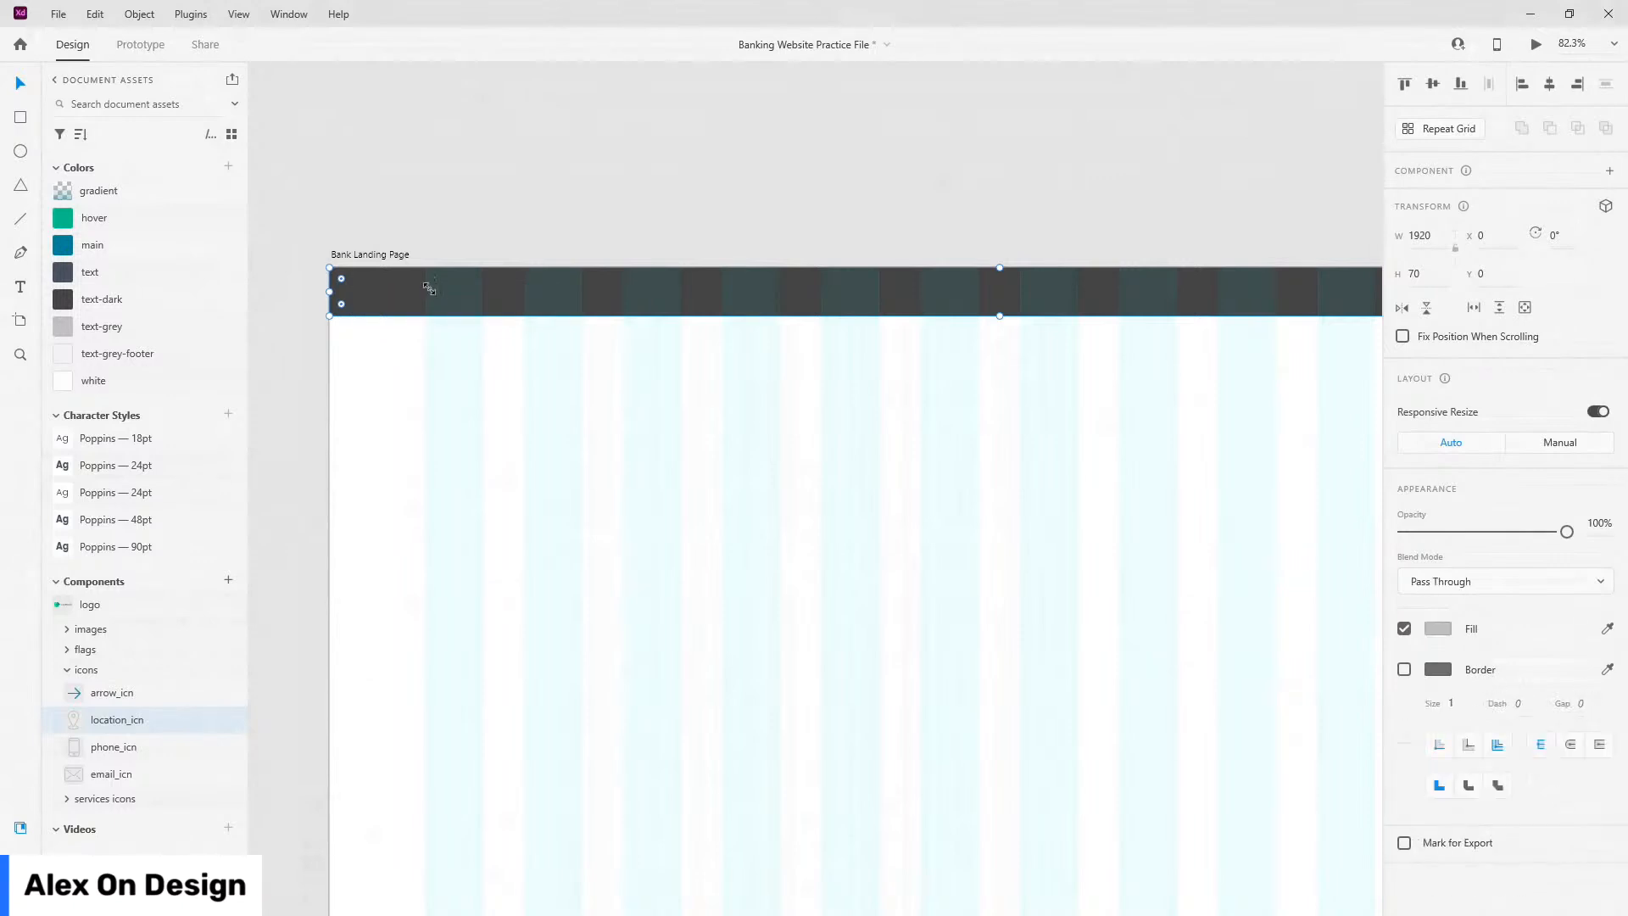
double_click(433, 295)
scroll(425, 280, "up", 5)
left_click_drag(520, 347, 493, 304)
key("Escape")
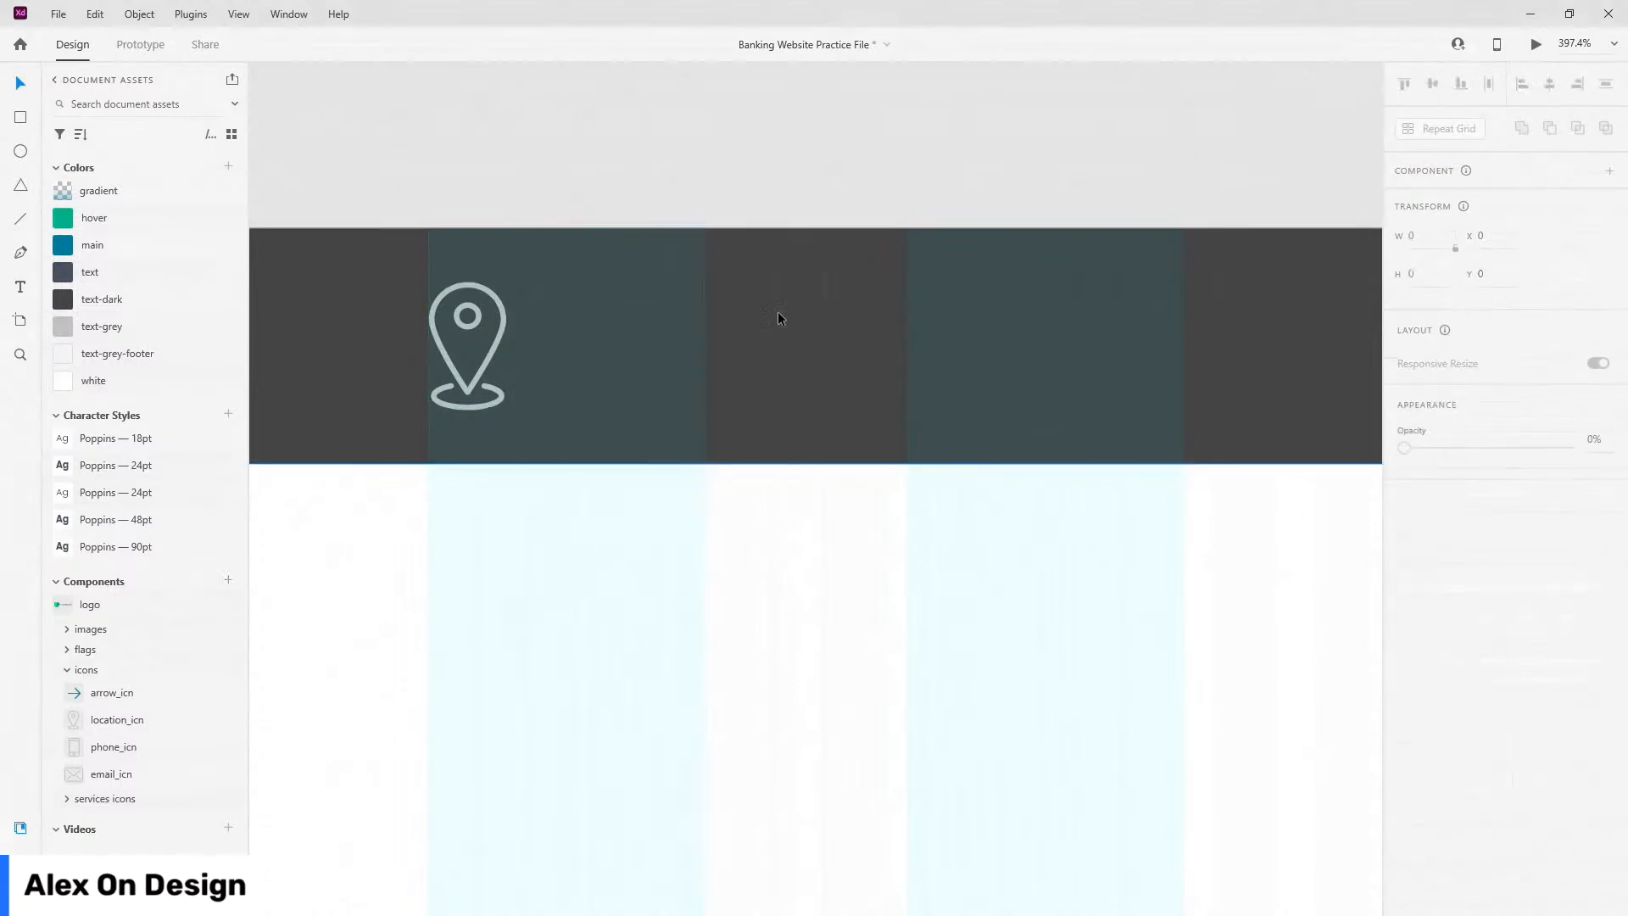
Step: Rename the top bar's rectangle layer to 'top-nav-bg'
left_click(738, 319)
key("ctrl+y")
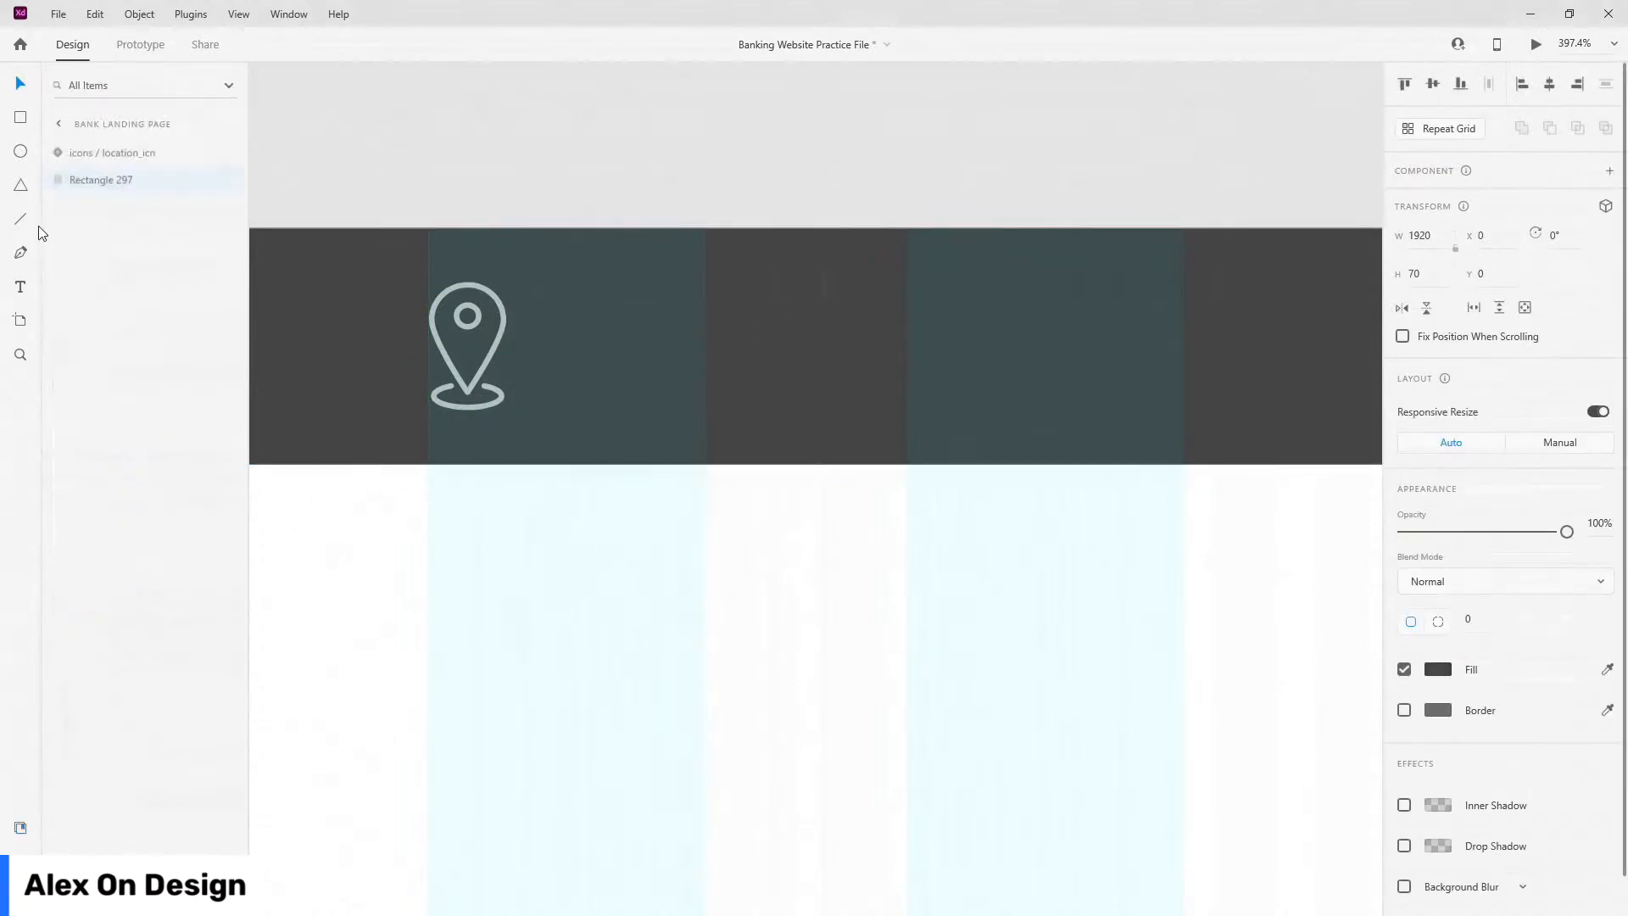
double_click(94, 170)
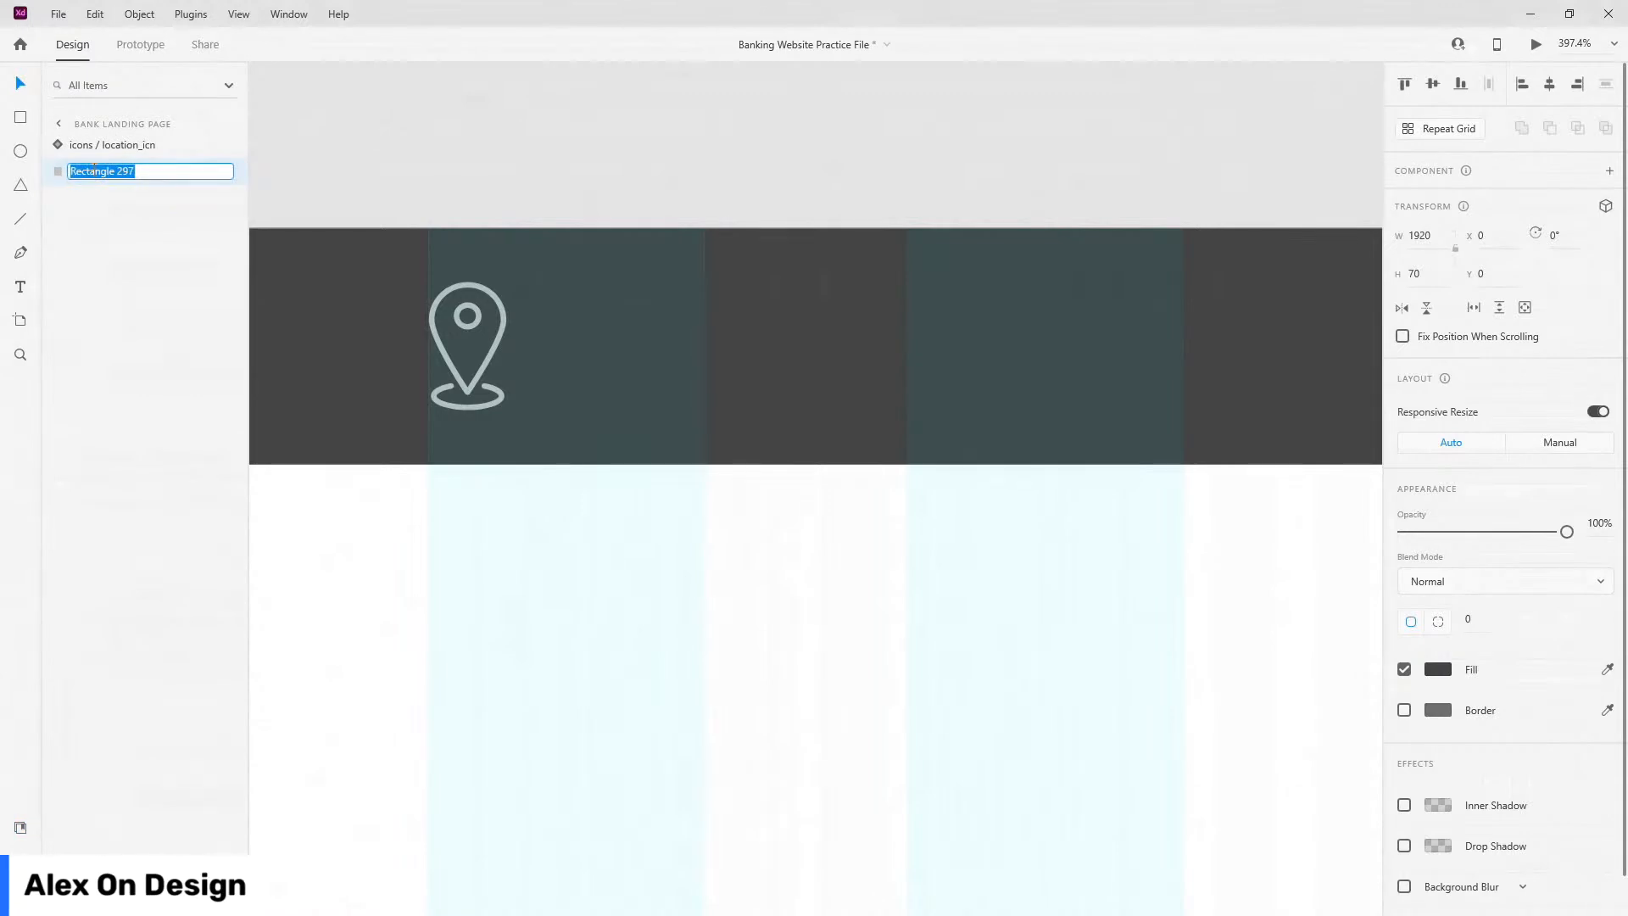
type("top-nav-bg")
key("Return")
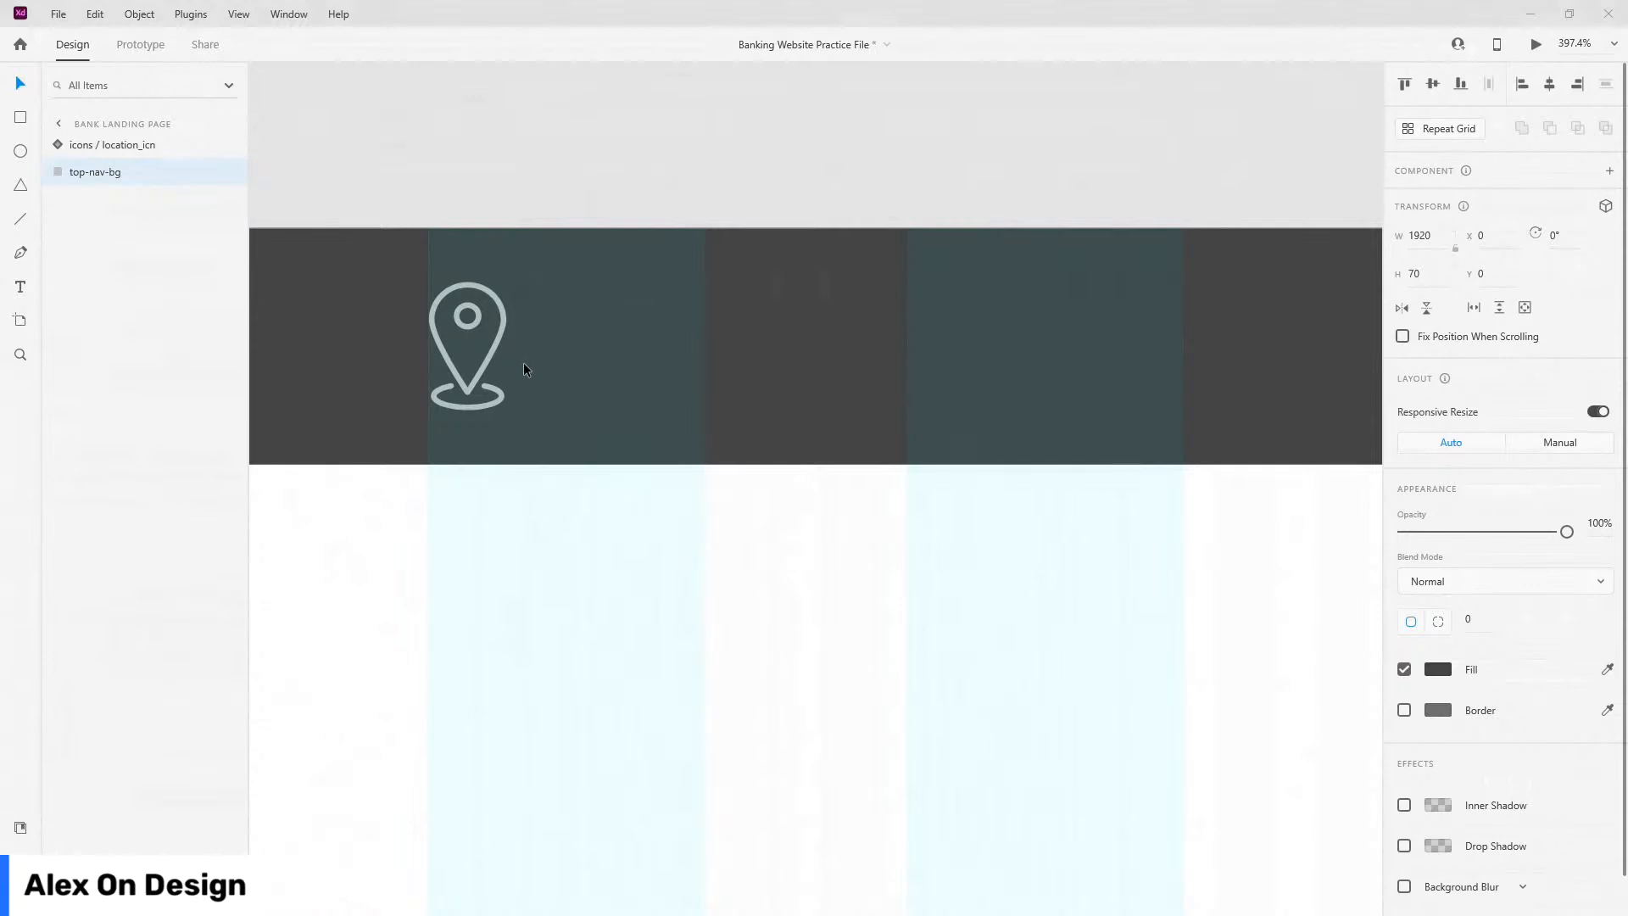
Step: Add 'Our Locations' text styled Poppins 18pt in the text-grey-footer colour
key("t")
left_click(566, 346)
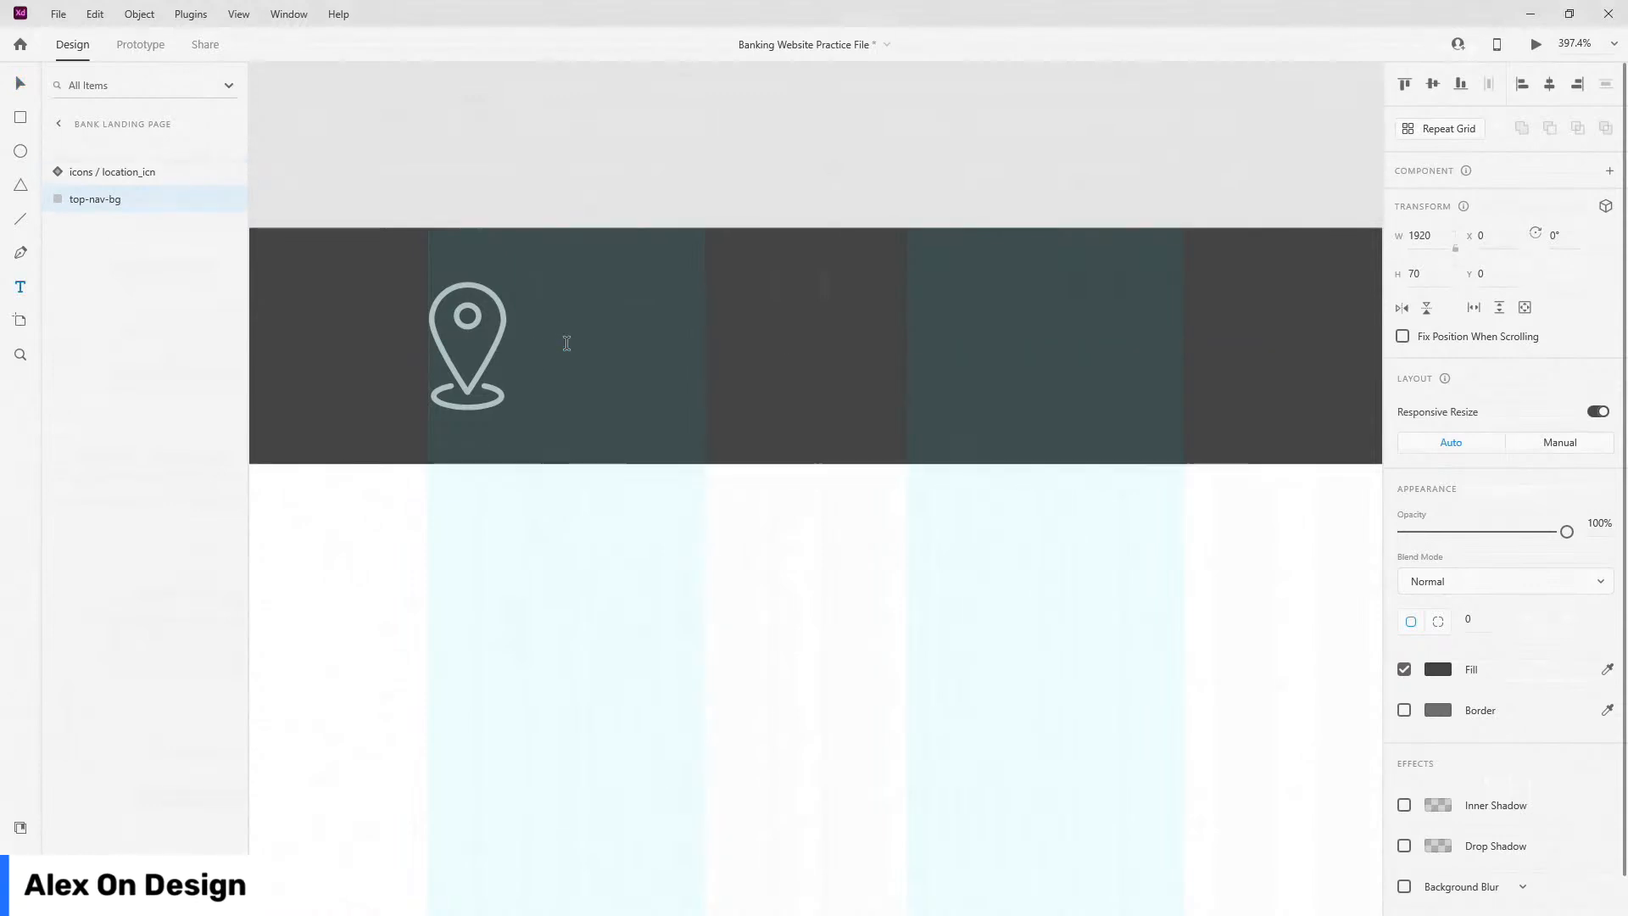
type("Our Loc")
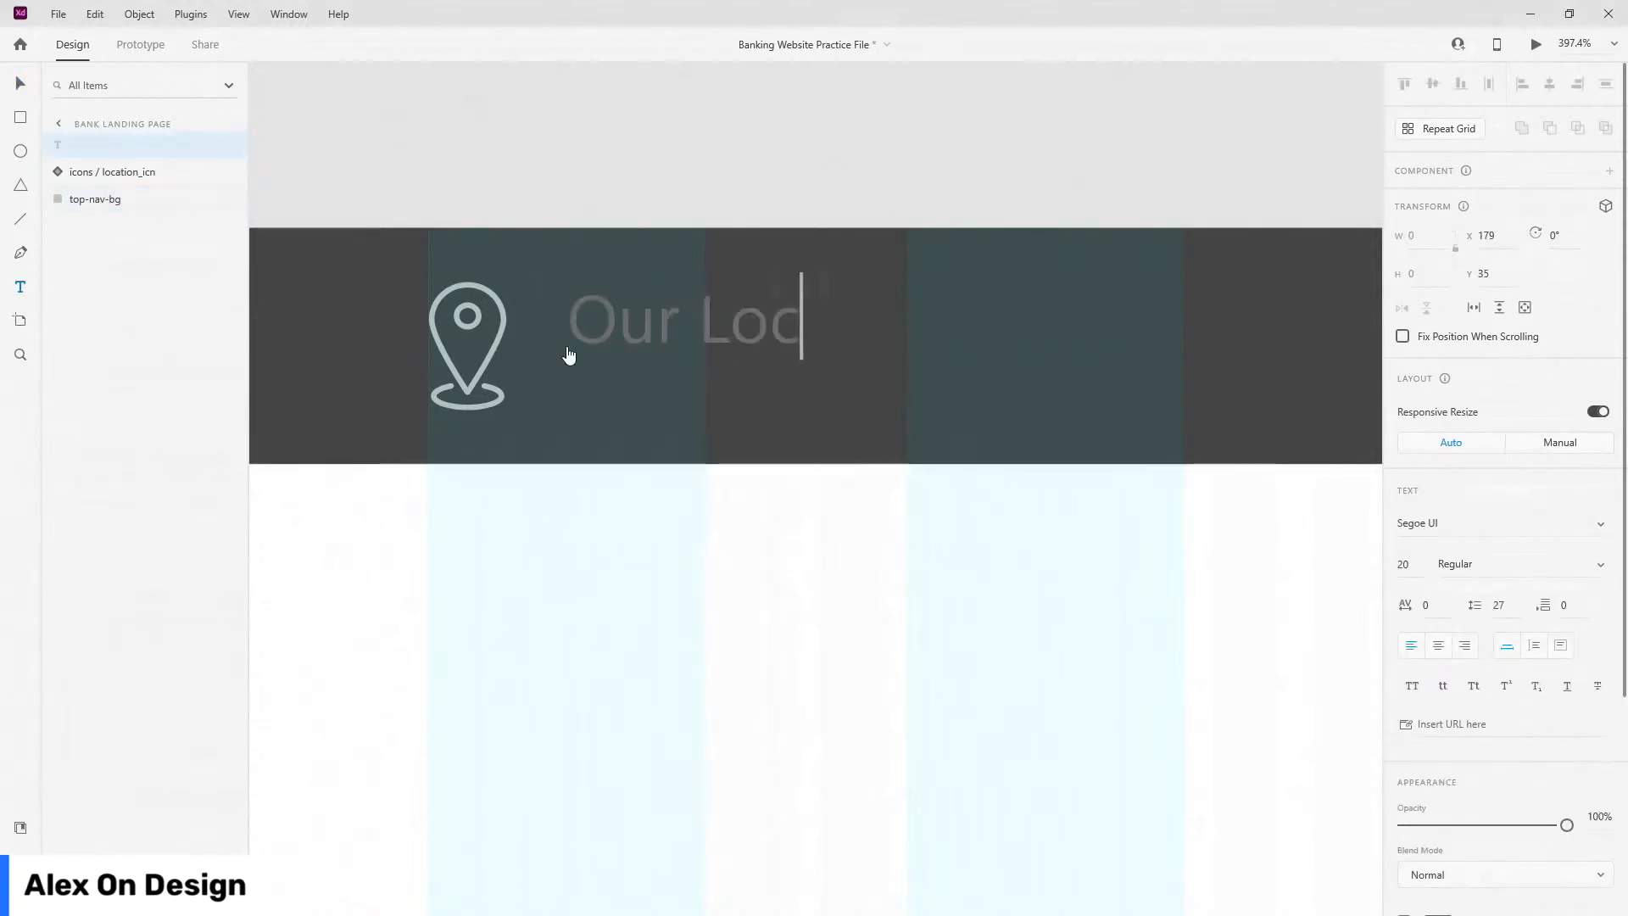
type("ations")
key("Escape")
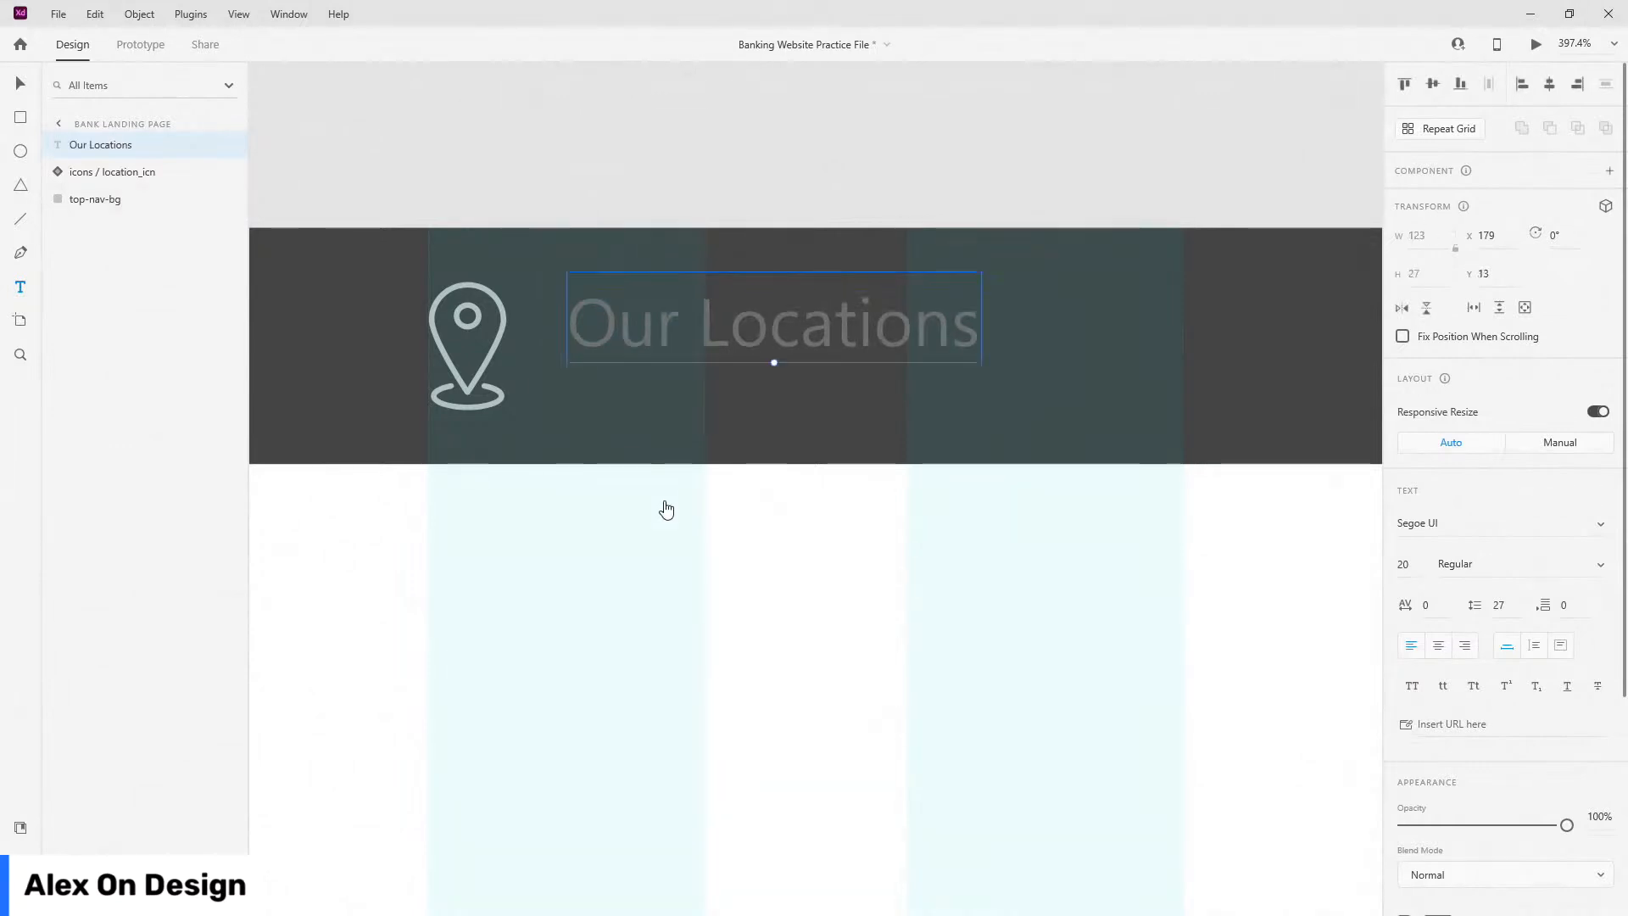
left_click(20, 828)
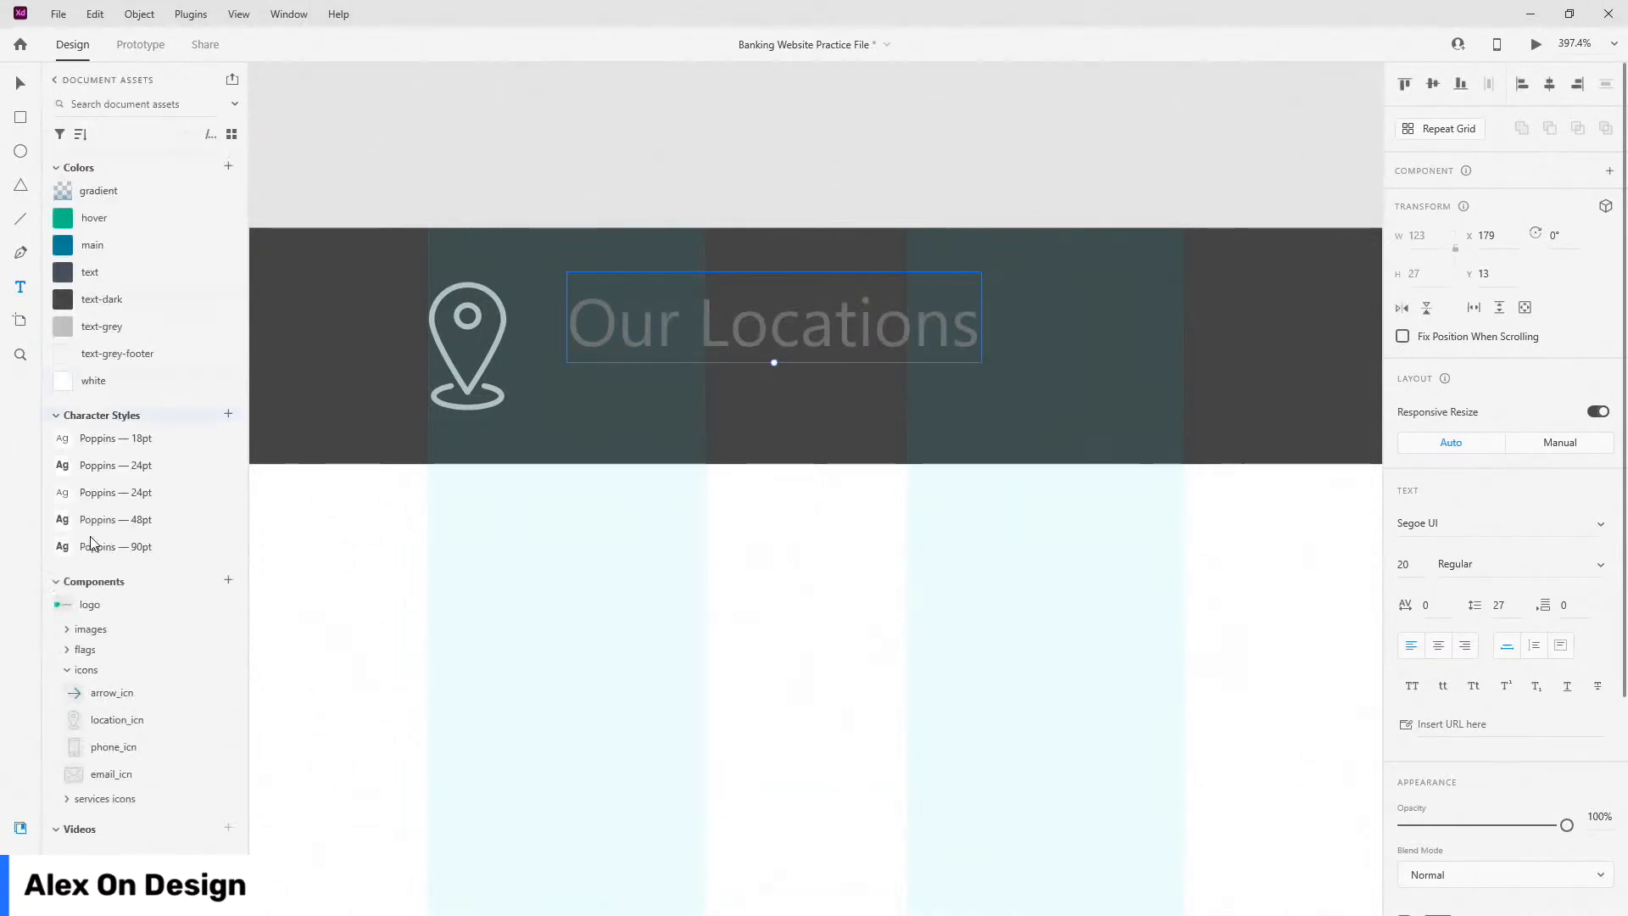
left_click(116, 439)
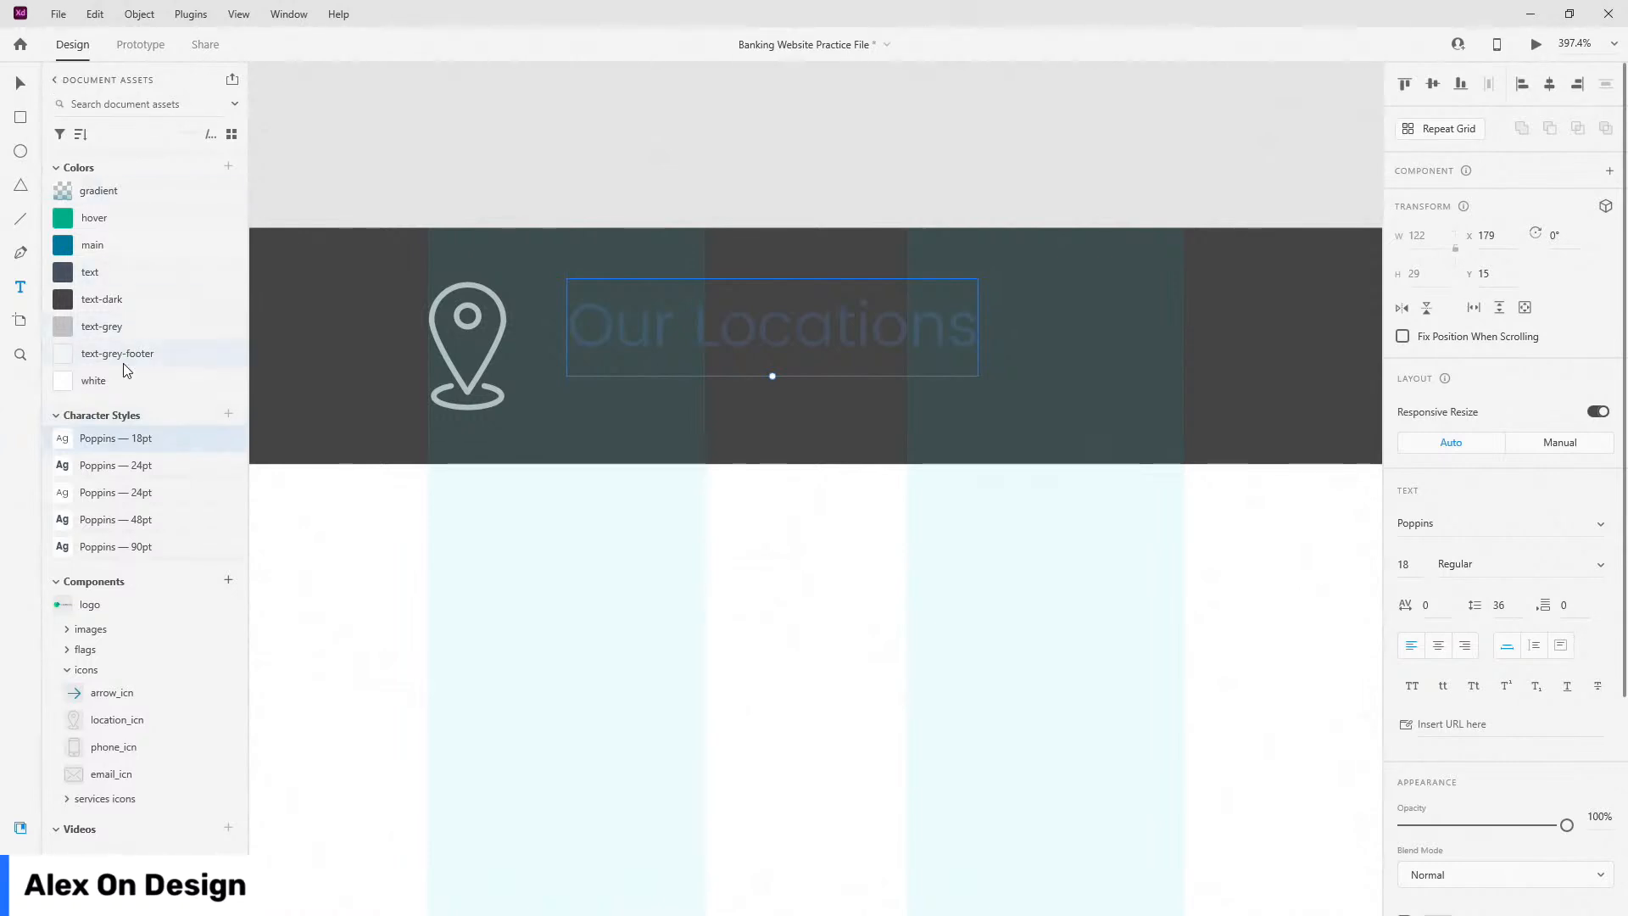
left_click(123, 355)
Step: Move the Our Locations layer below the icon layer and place the text beside the pin
left_click(21, 82)
left_click_drag(898, 334, 899, 354)
key("Escape")
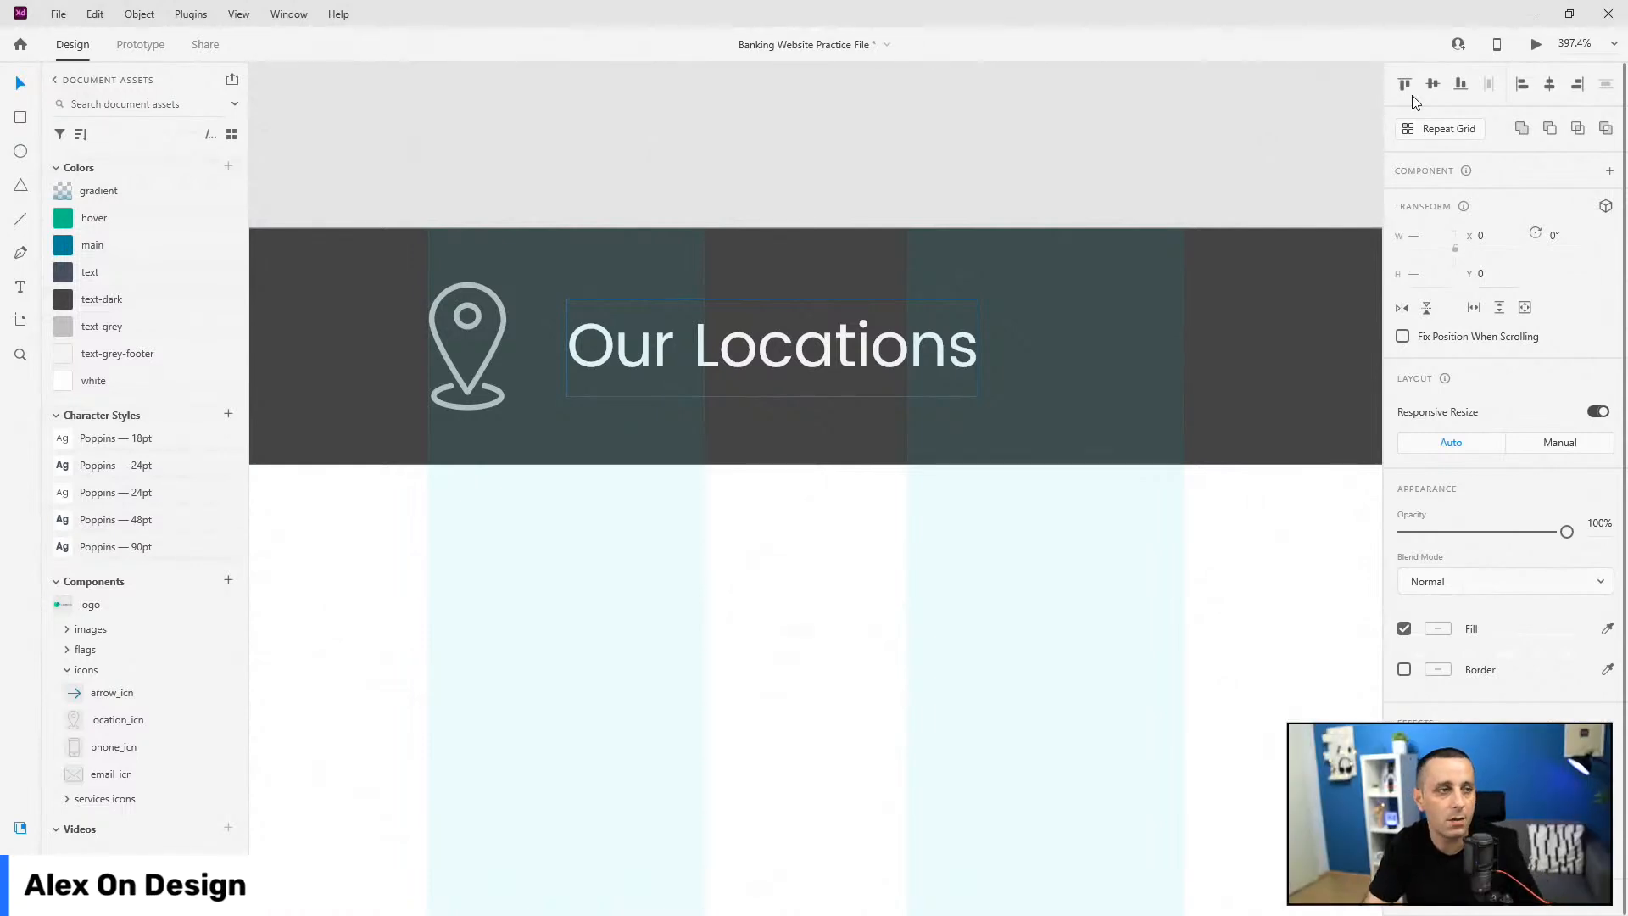
left_click(498, 307)
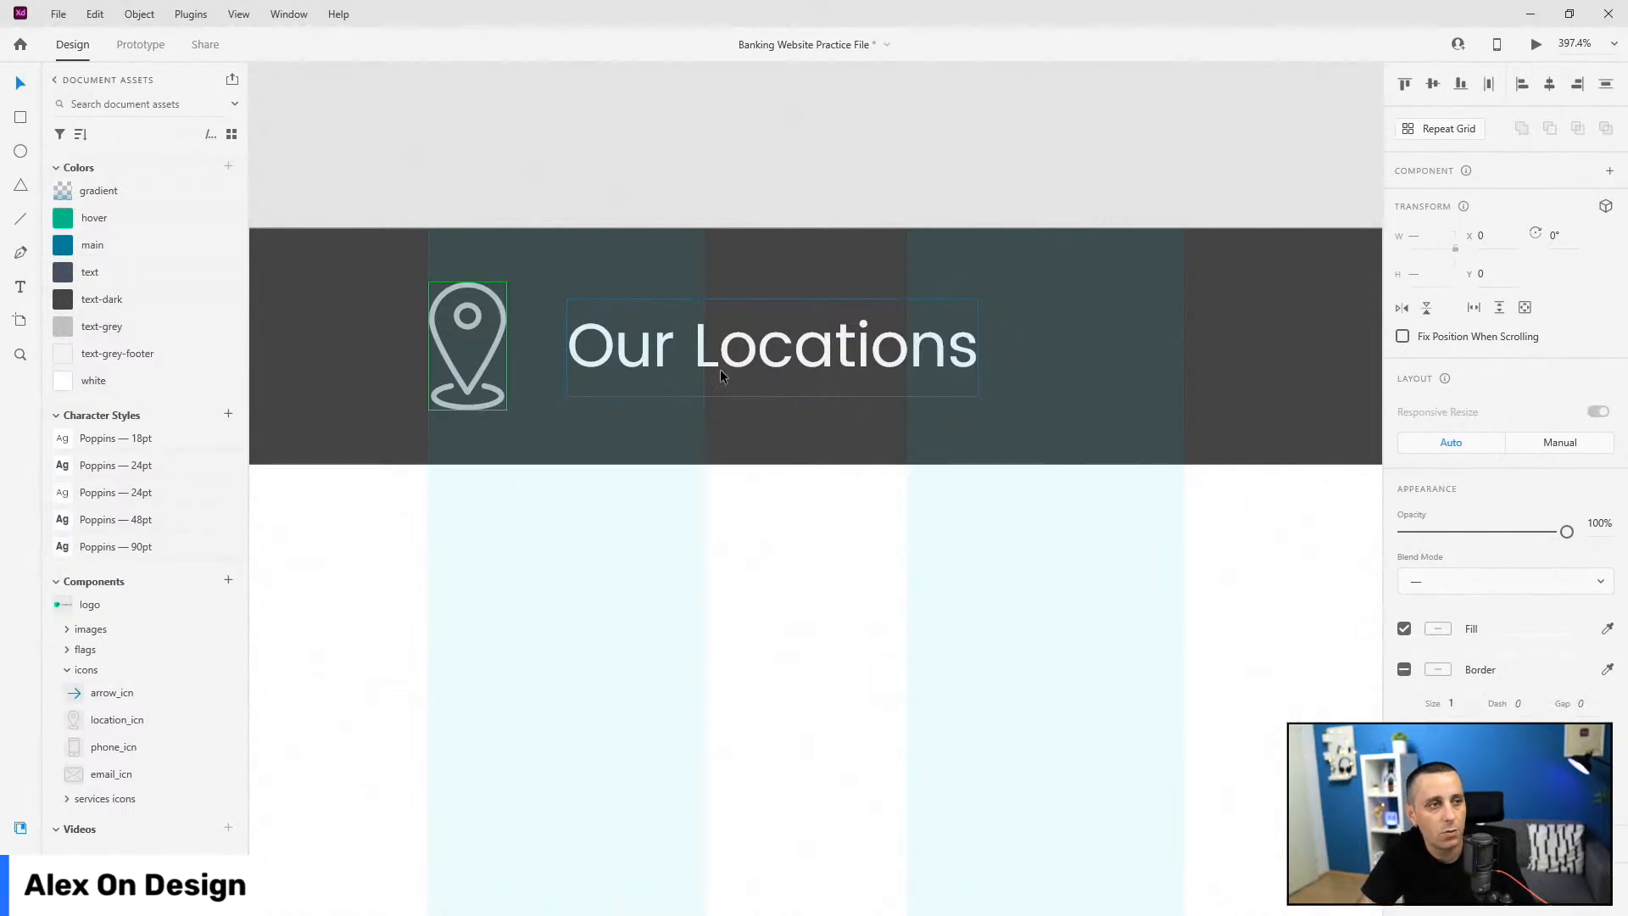
key("ctrl+y")
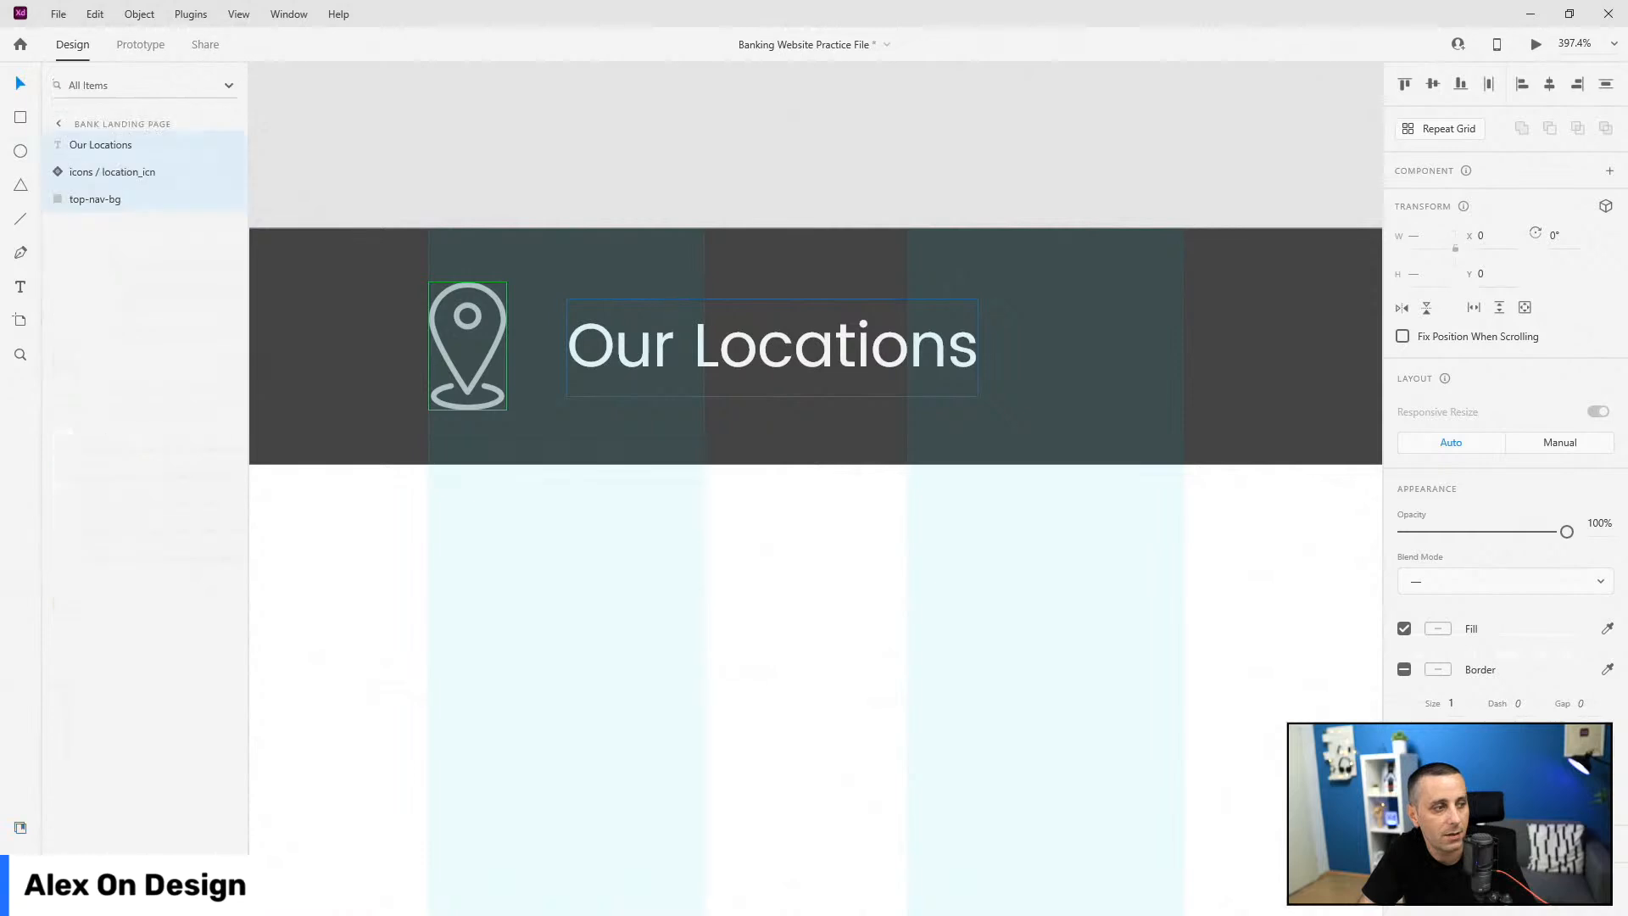
left_click(116, 155)
left_click_drag(119, 152, 110, 187)
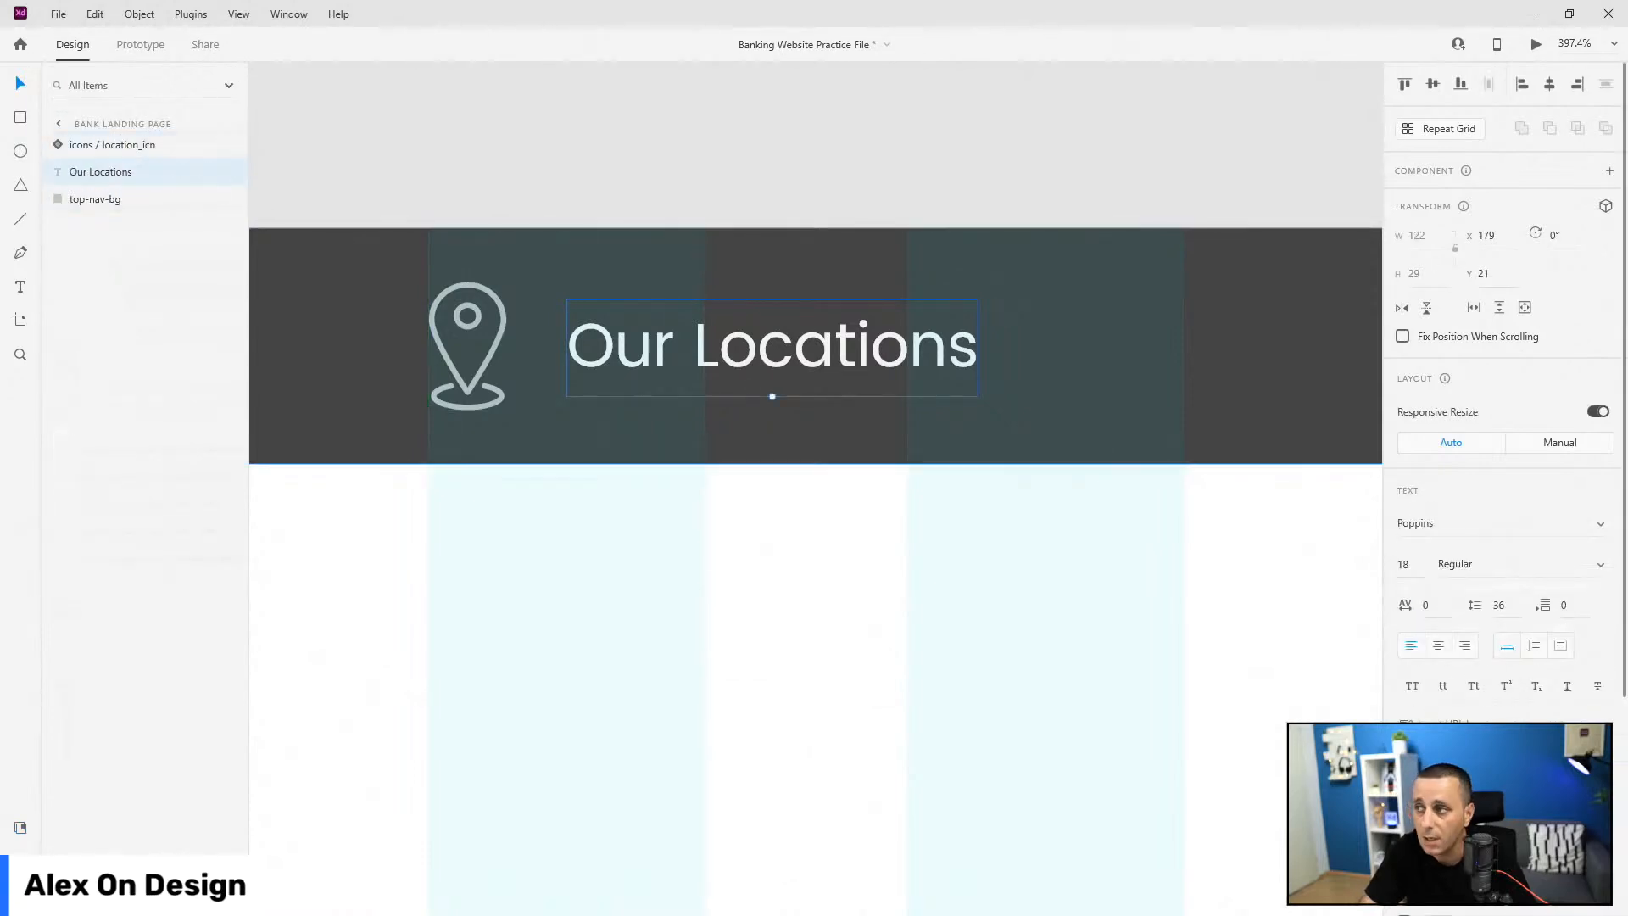
key("alt")
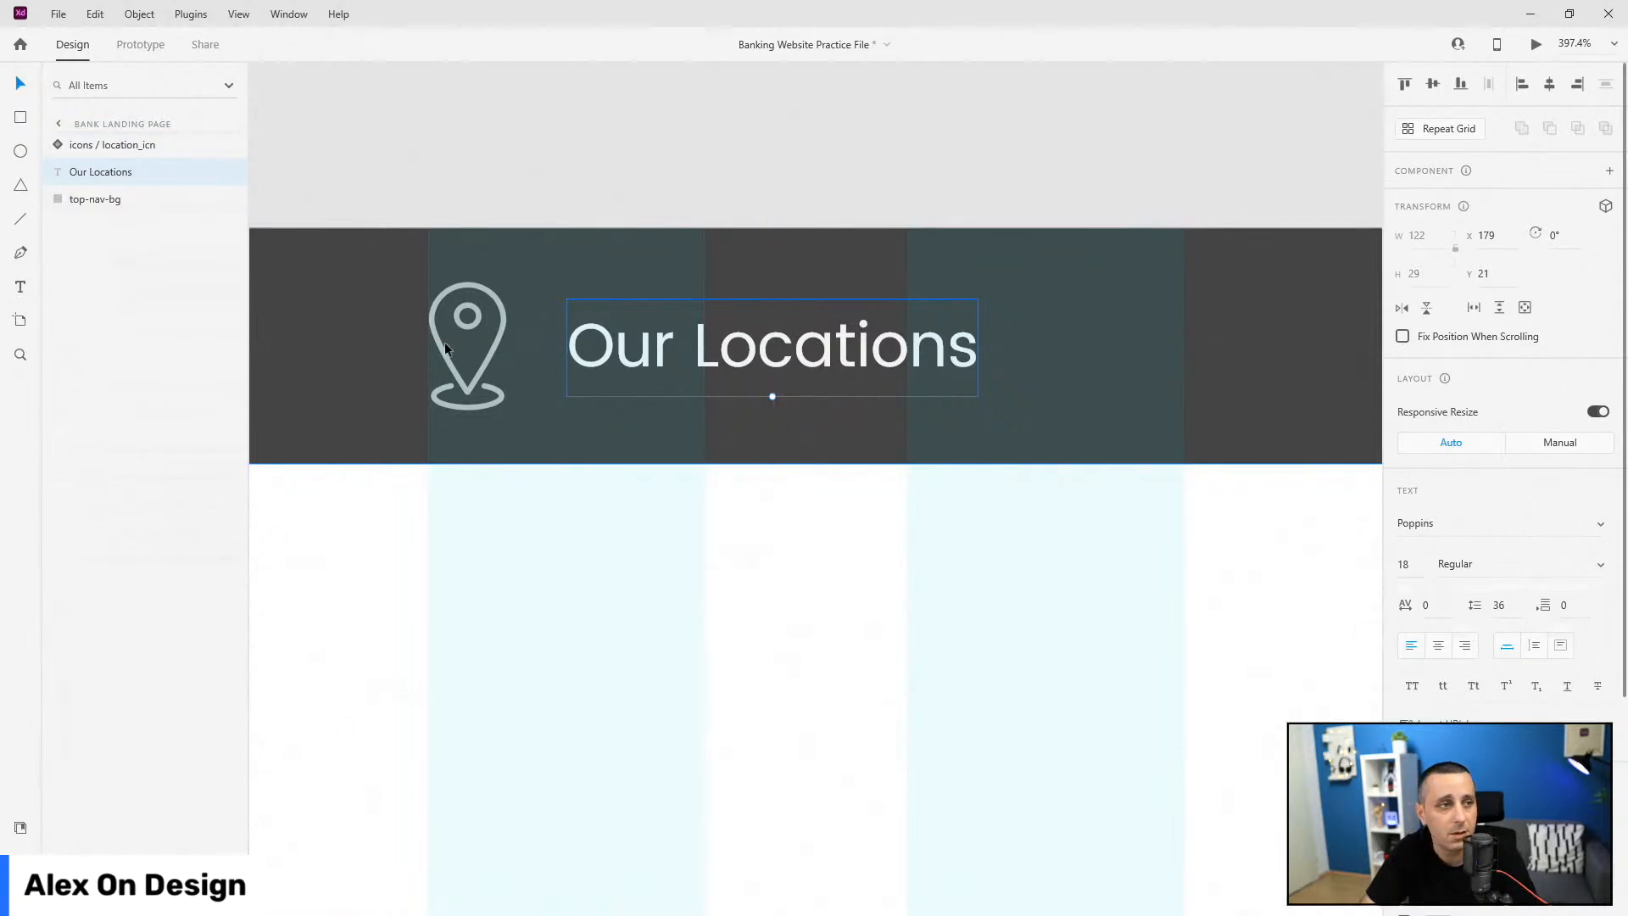
left_click_drag(614, 335, 554, 334)
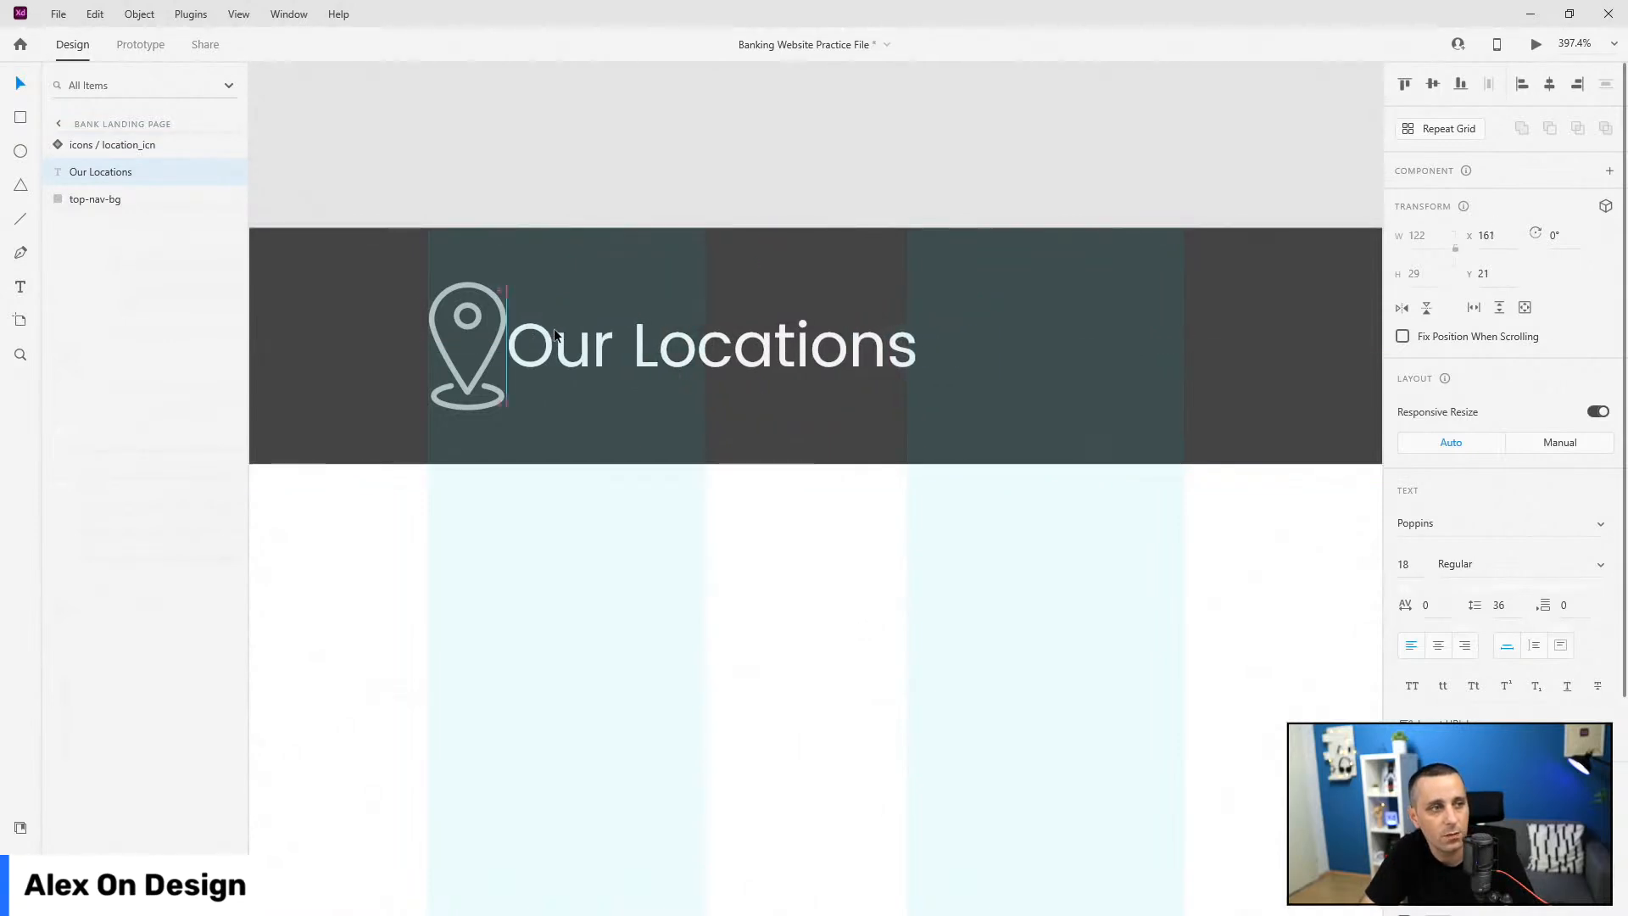
Step: Offset the text 20 units from the pin and group both as 'locations'
key("shift+Right")
key("shift+Right")
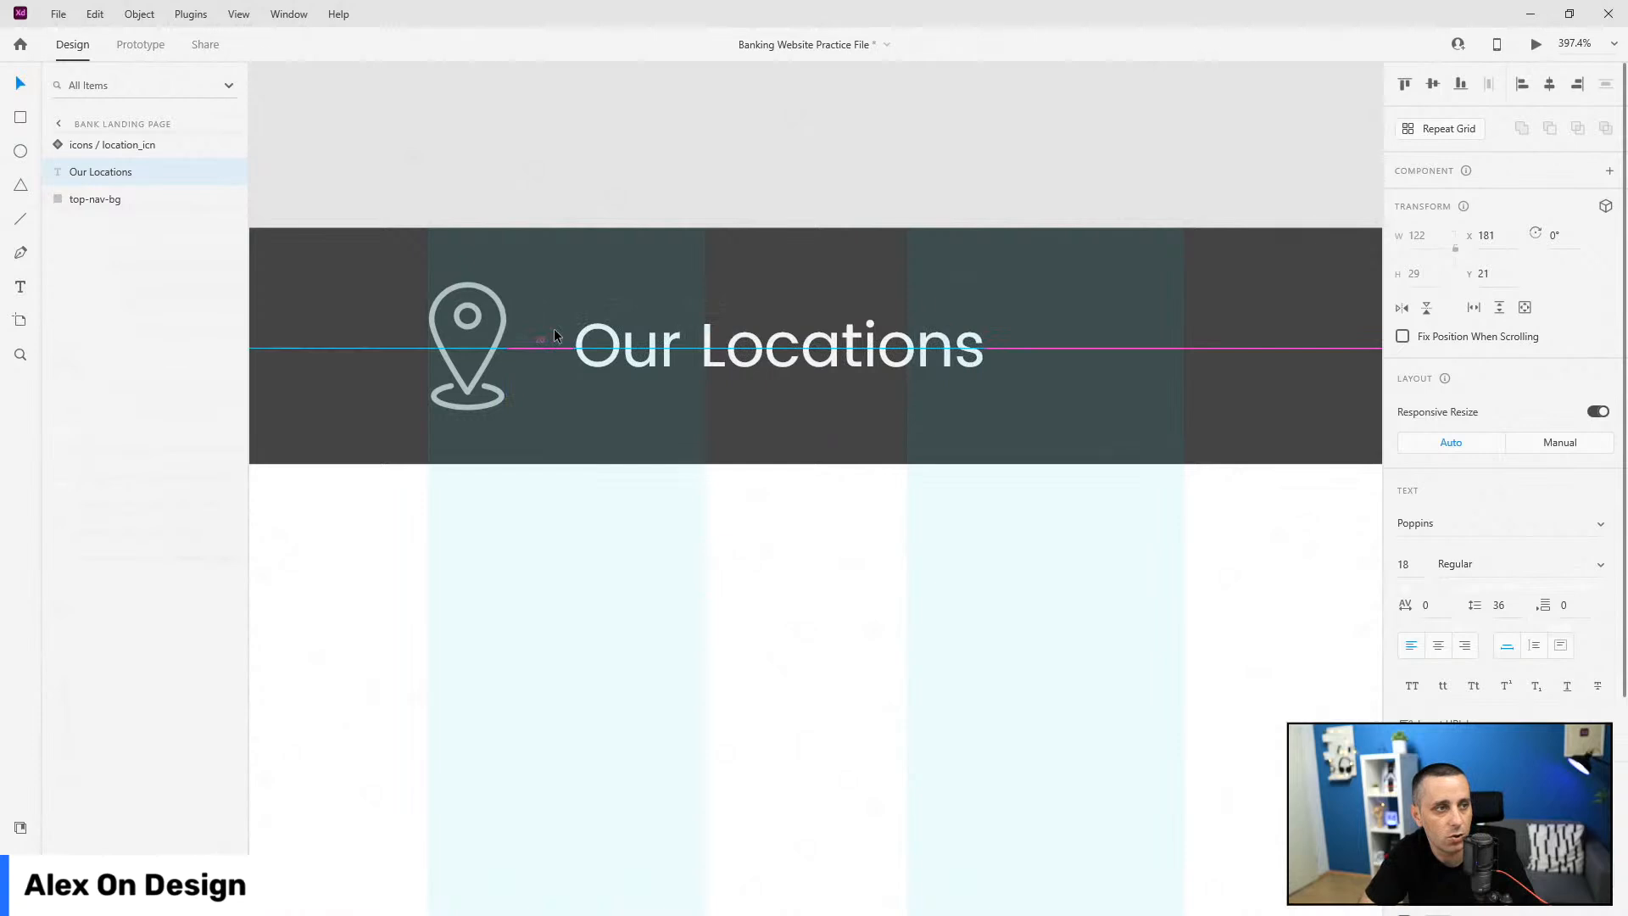
left_click(500, 302, "shift")
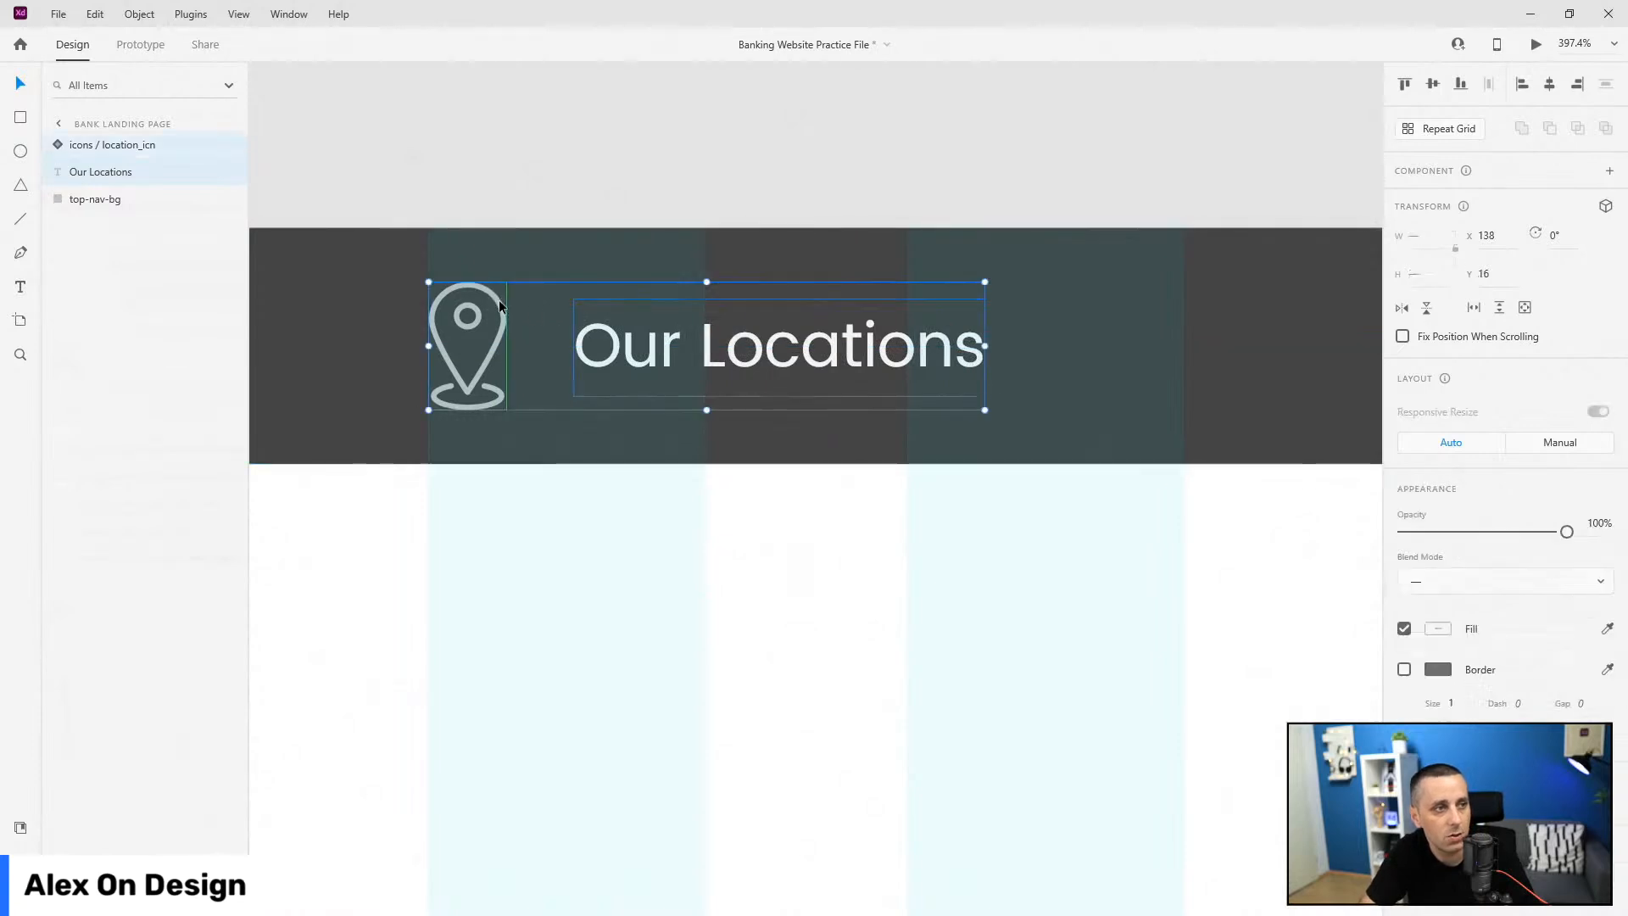
key("ctrl+g")
double_click(97, 145)
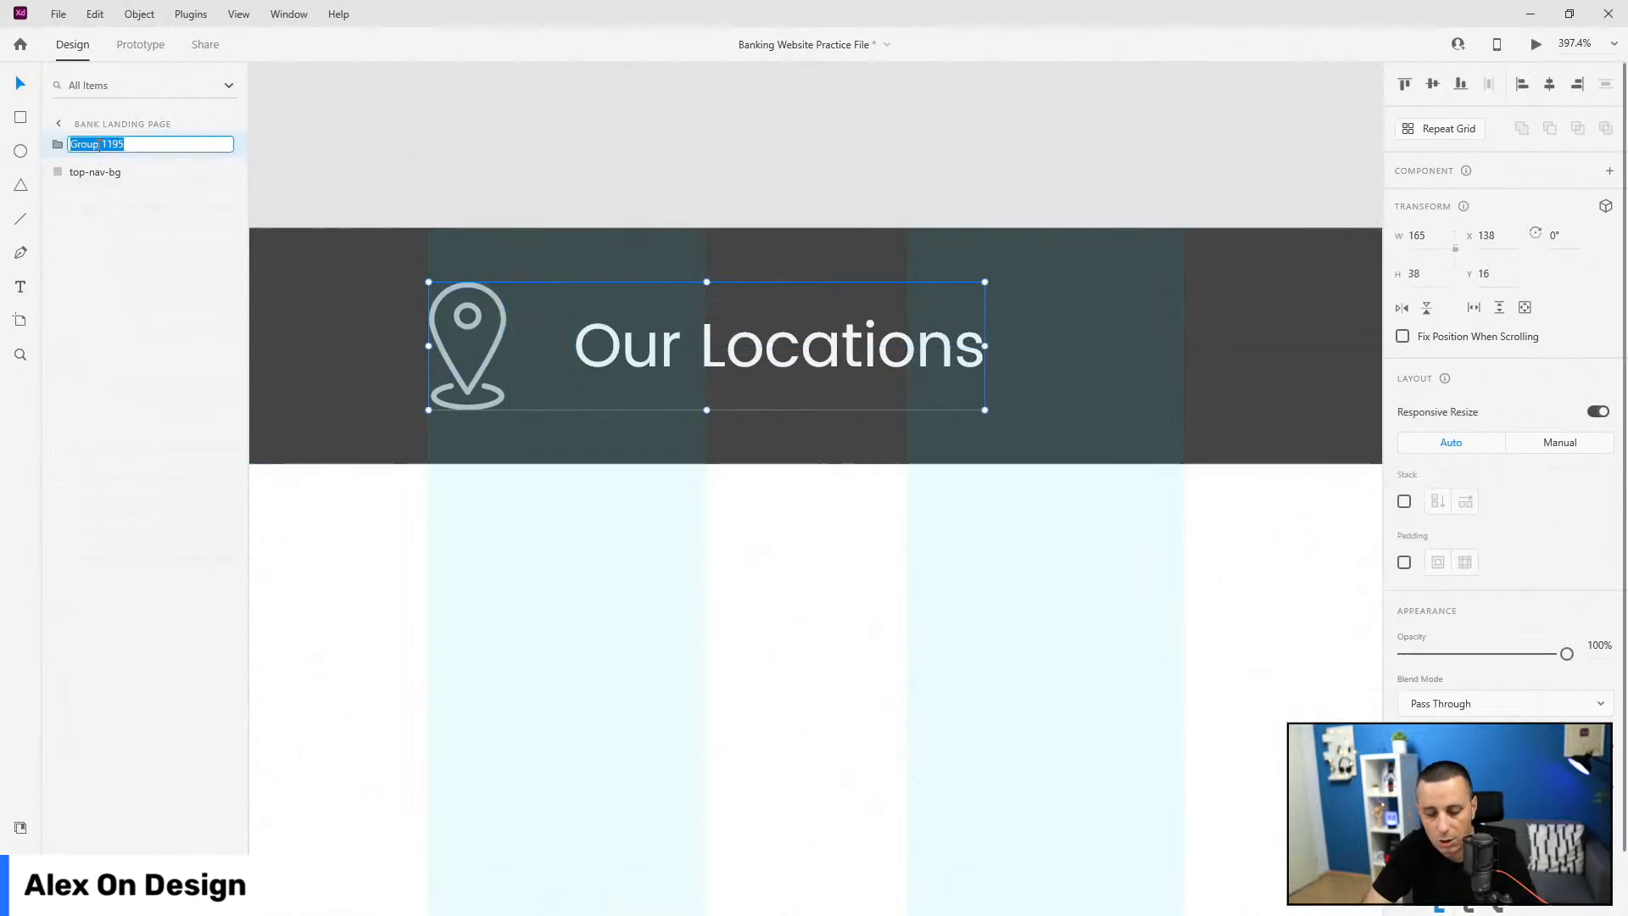
type("locations")
key("Return")
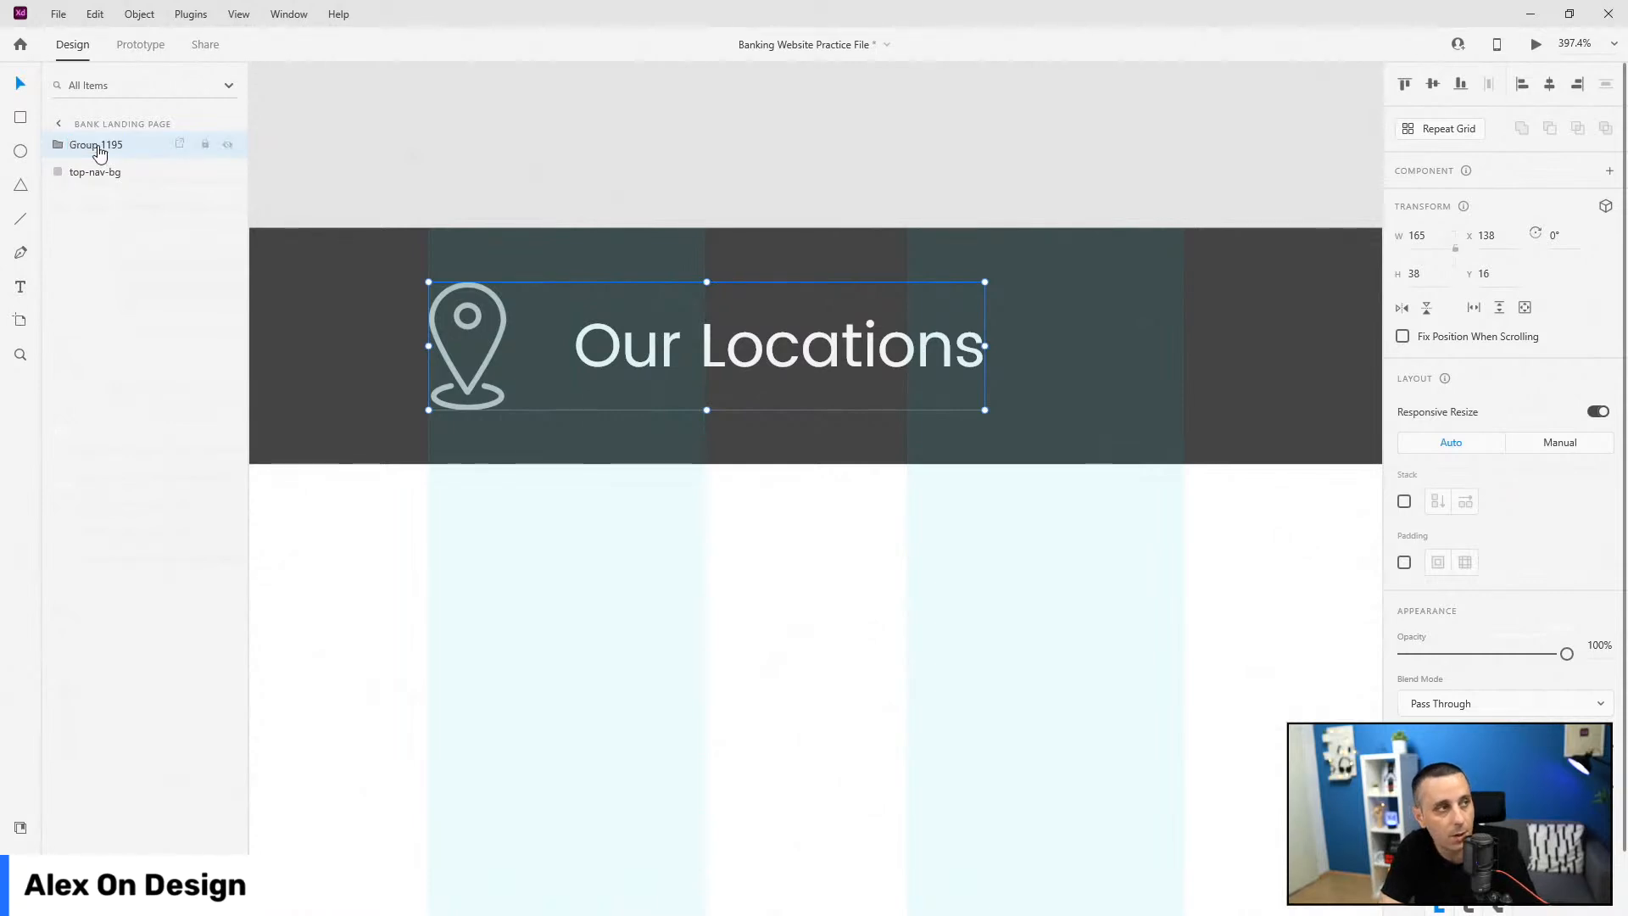
Step: Turn on horizontal Stack layout for the locations group with 20 spacing
scroll(680, 514, "down", 7)
scroll(592, 538, "down", 1)
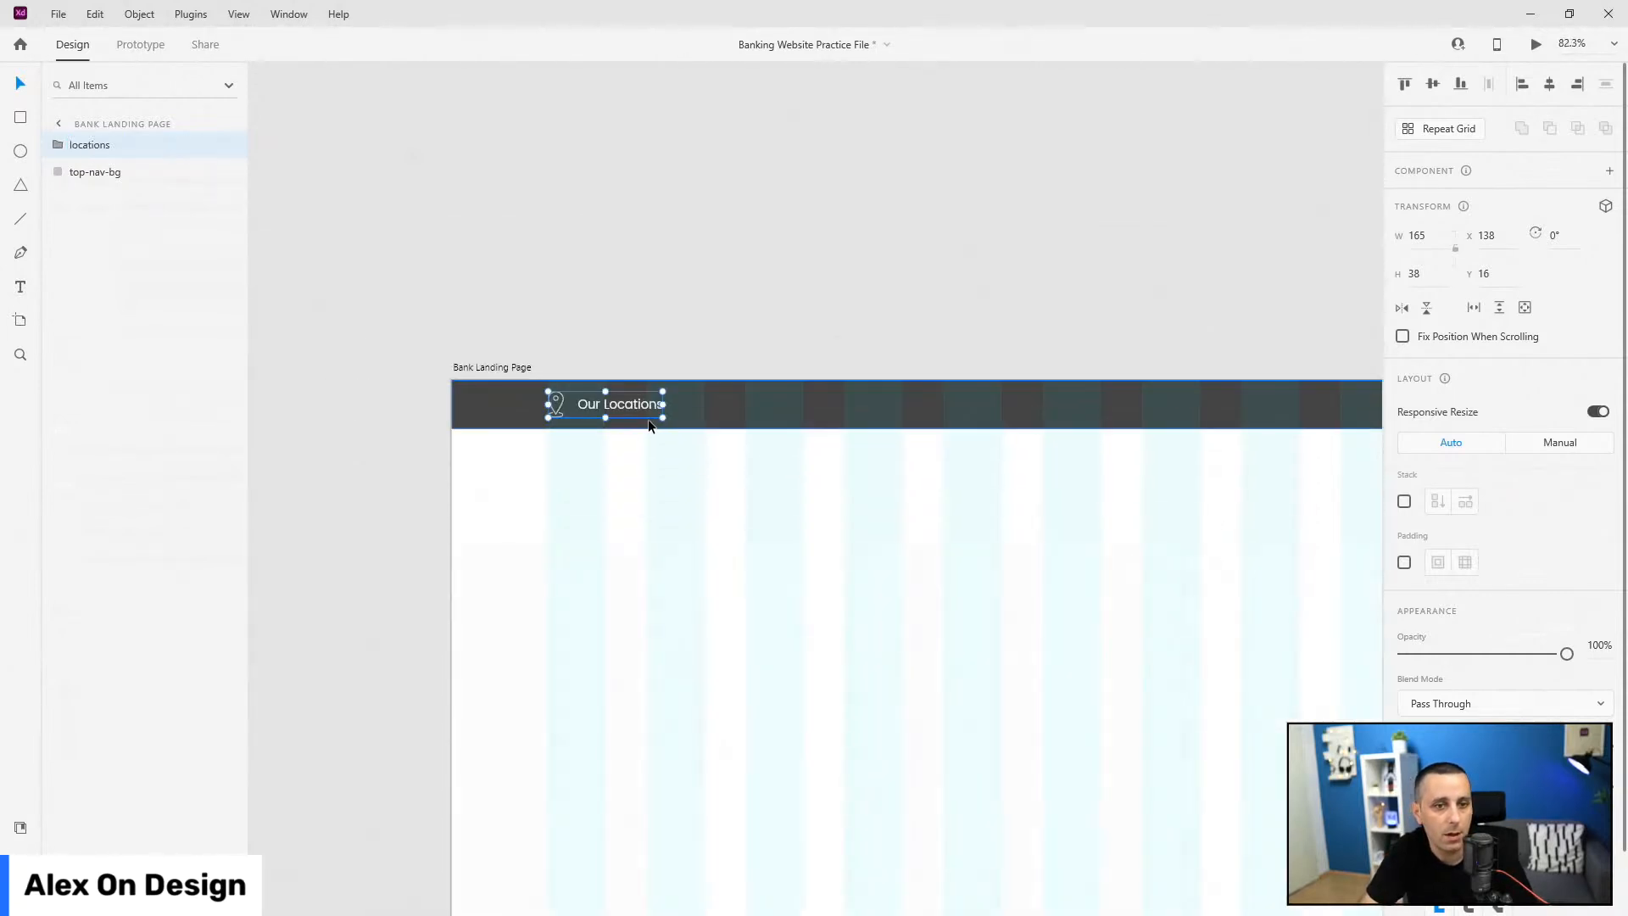
left_click(1404, 501)
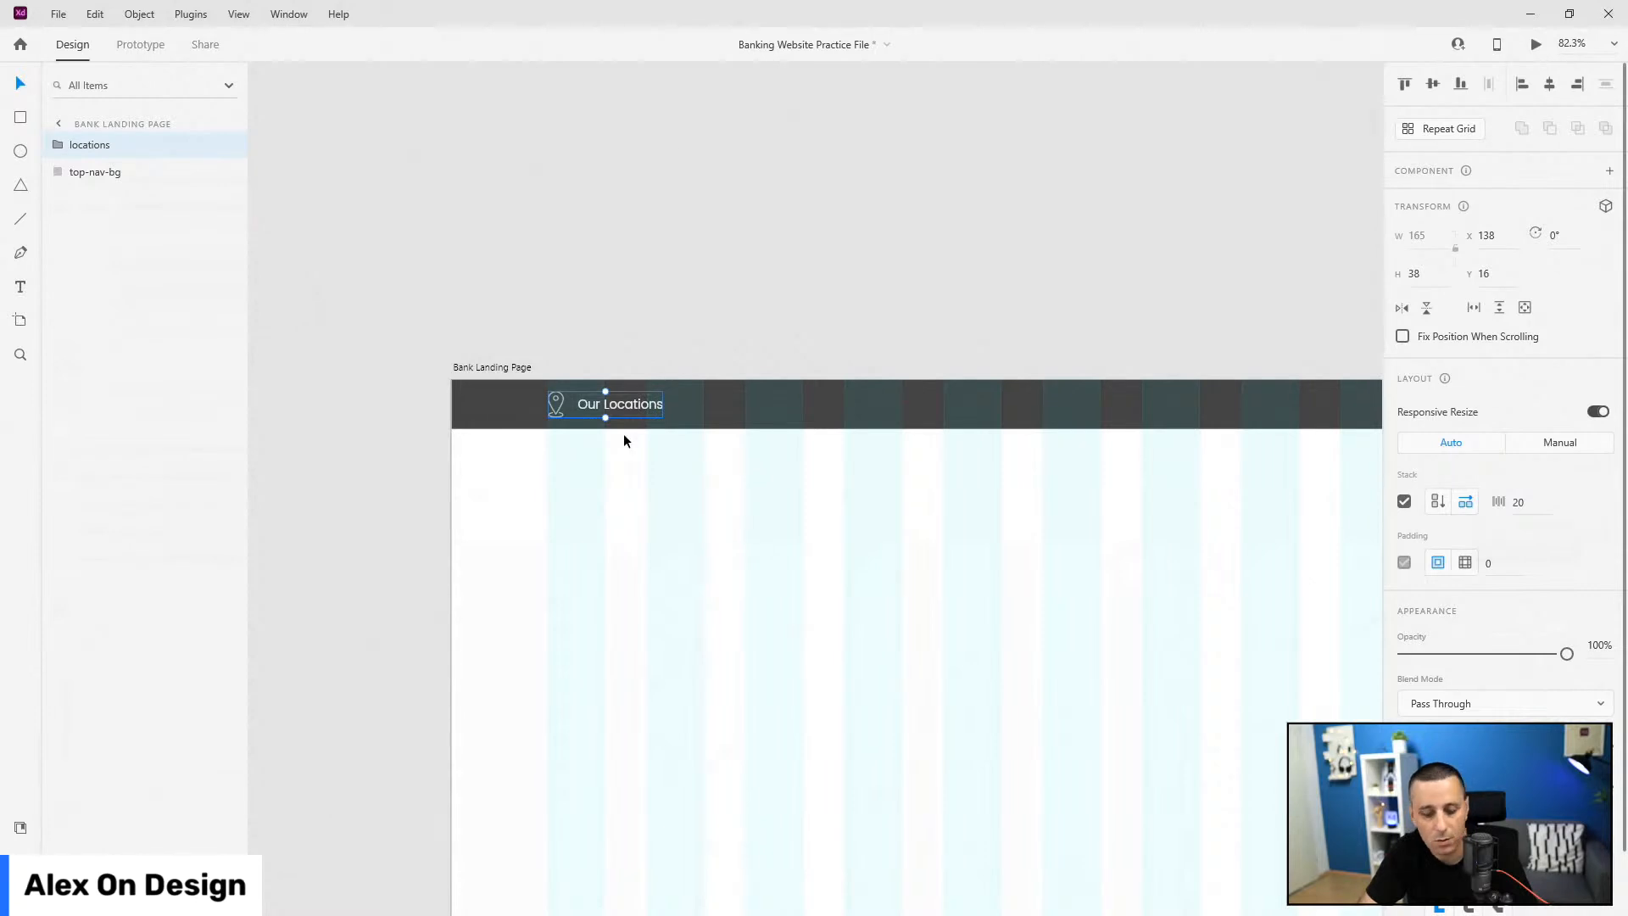
Step: Duplicate the locations group to the right and relabel the copy 'For Business'
key("ctrl+d")
left_click_drag(630, 402, 875, 398)
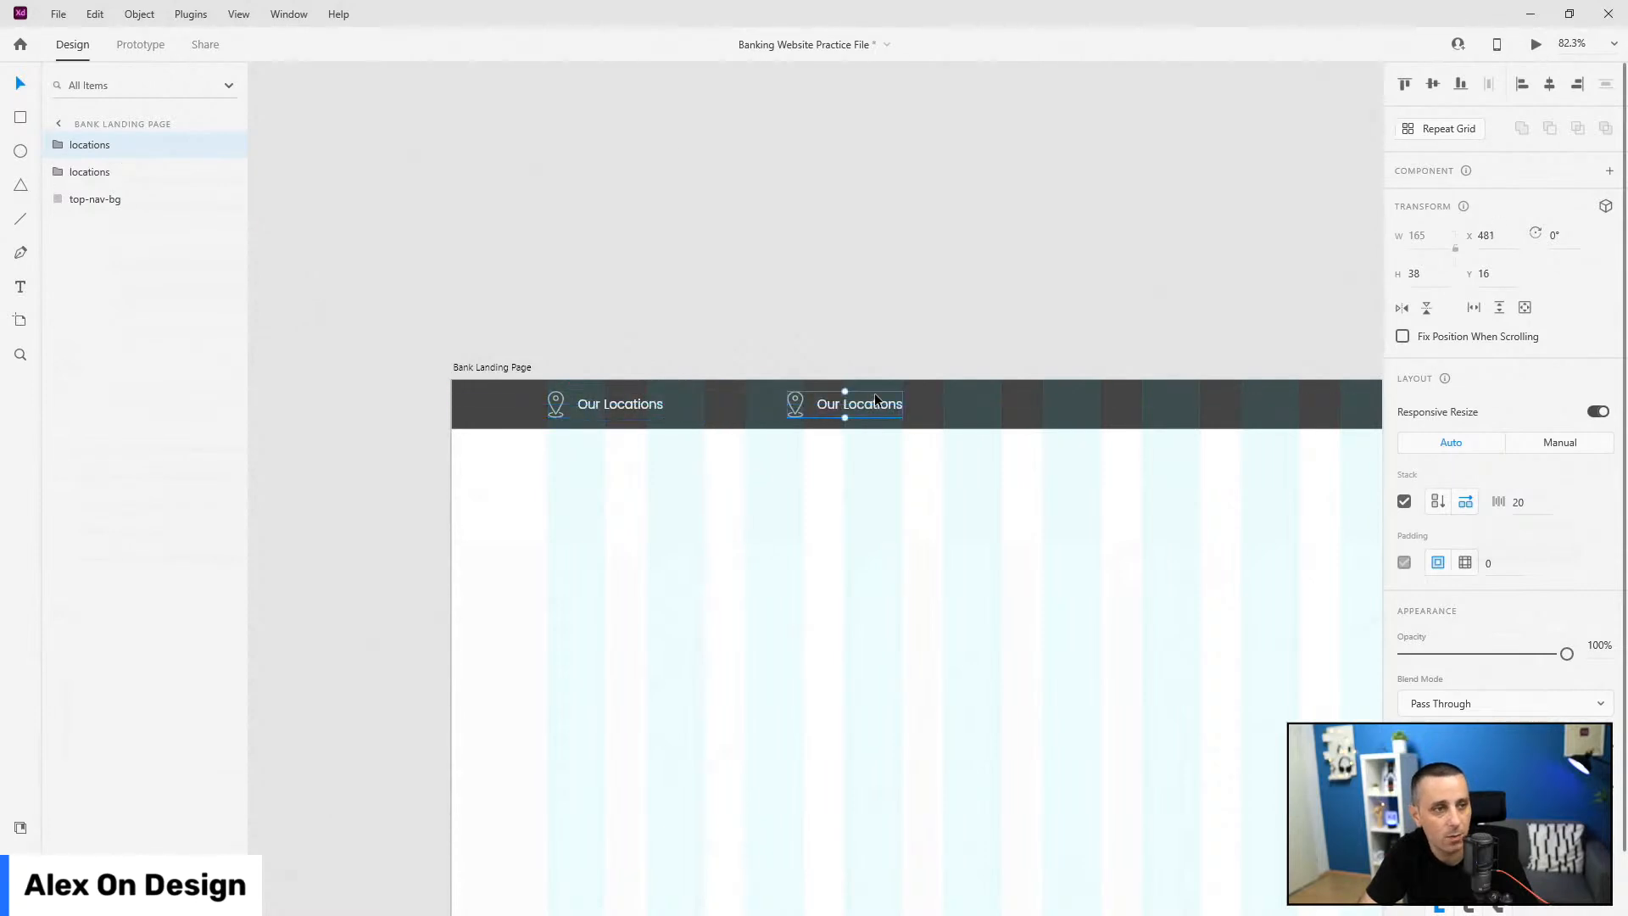
double_click(873, 400)
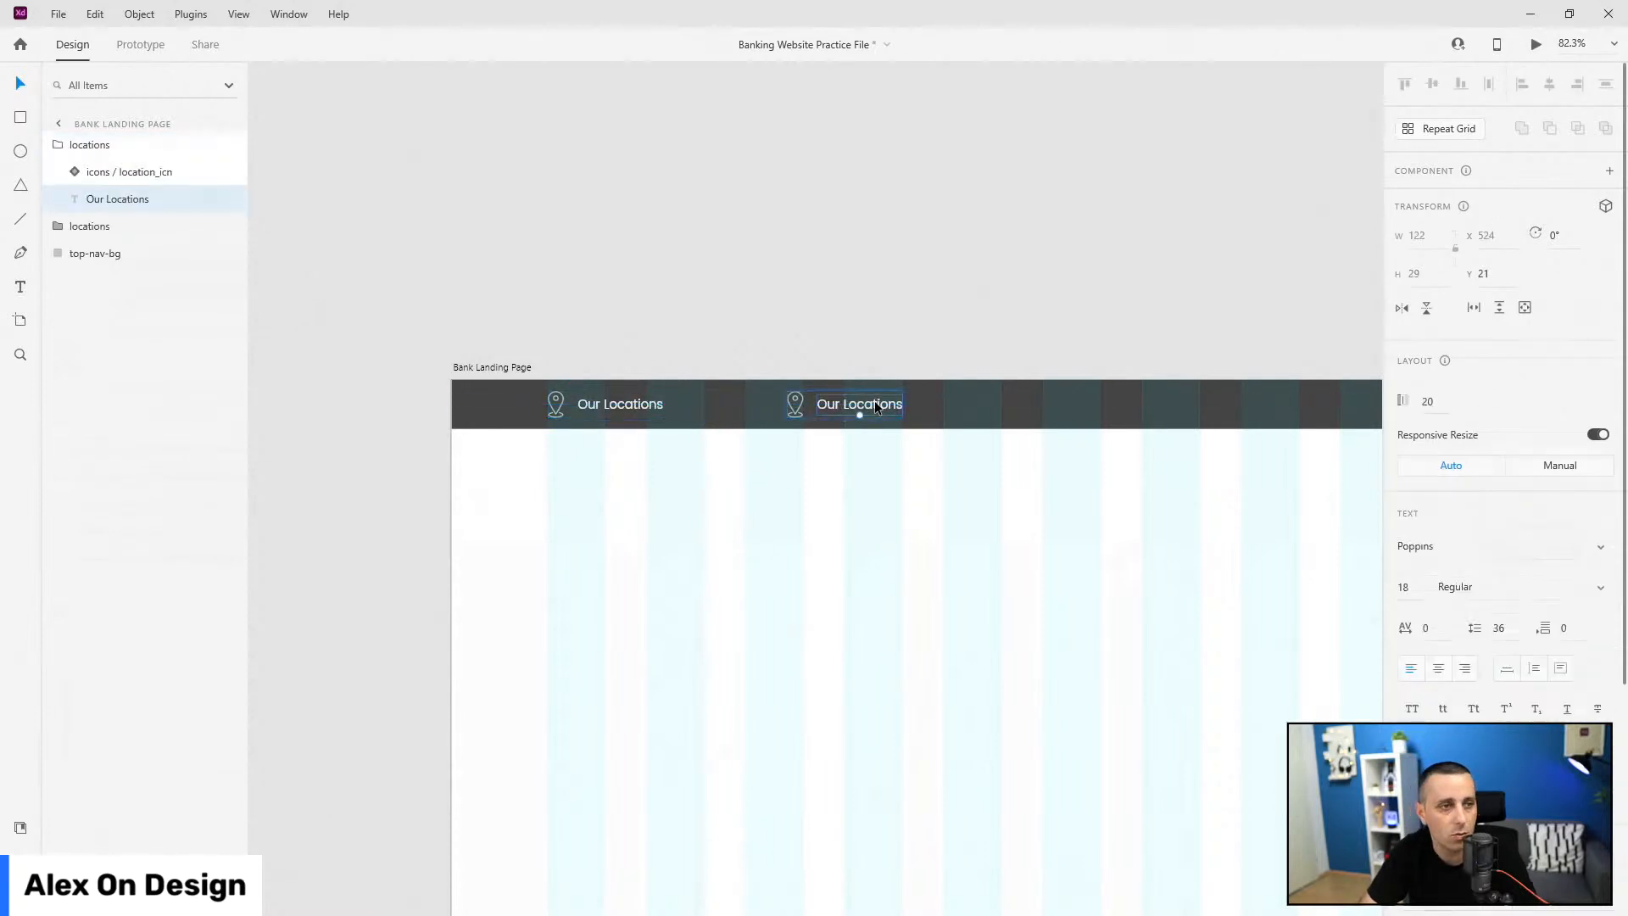
double_click(874, 404)
type("For Business")
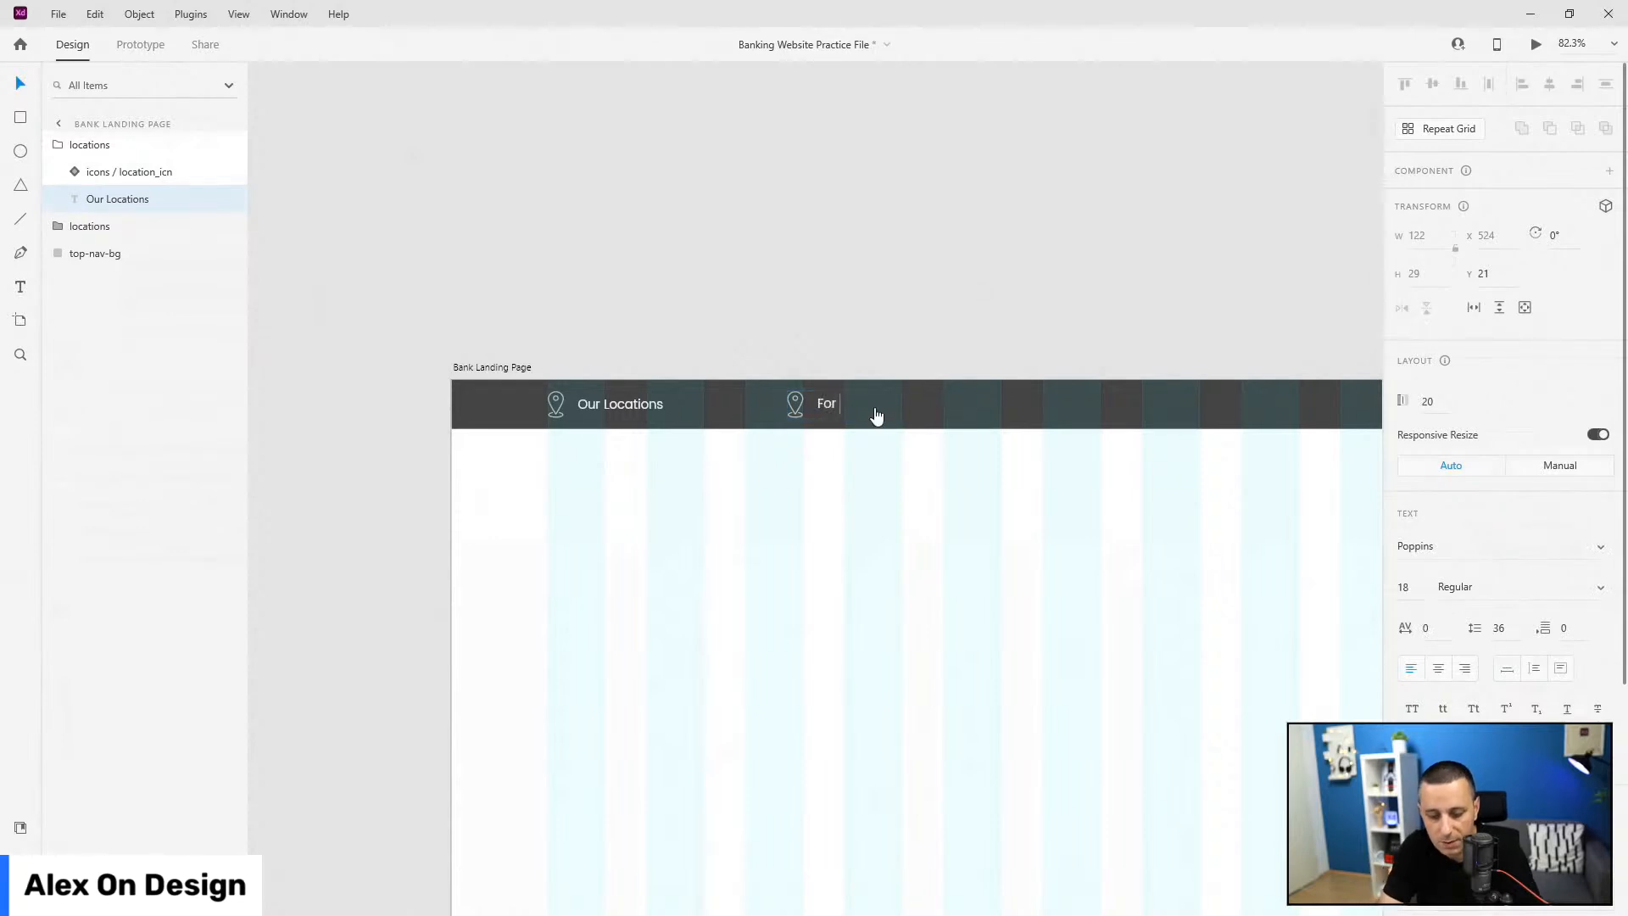
key("Escape")
left_click(817, 526)
left_click(823, 404)
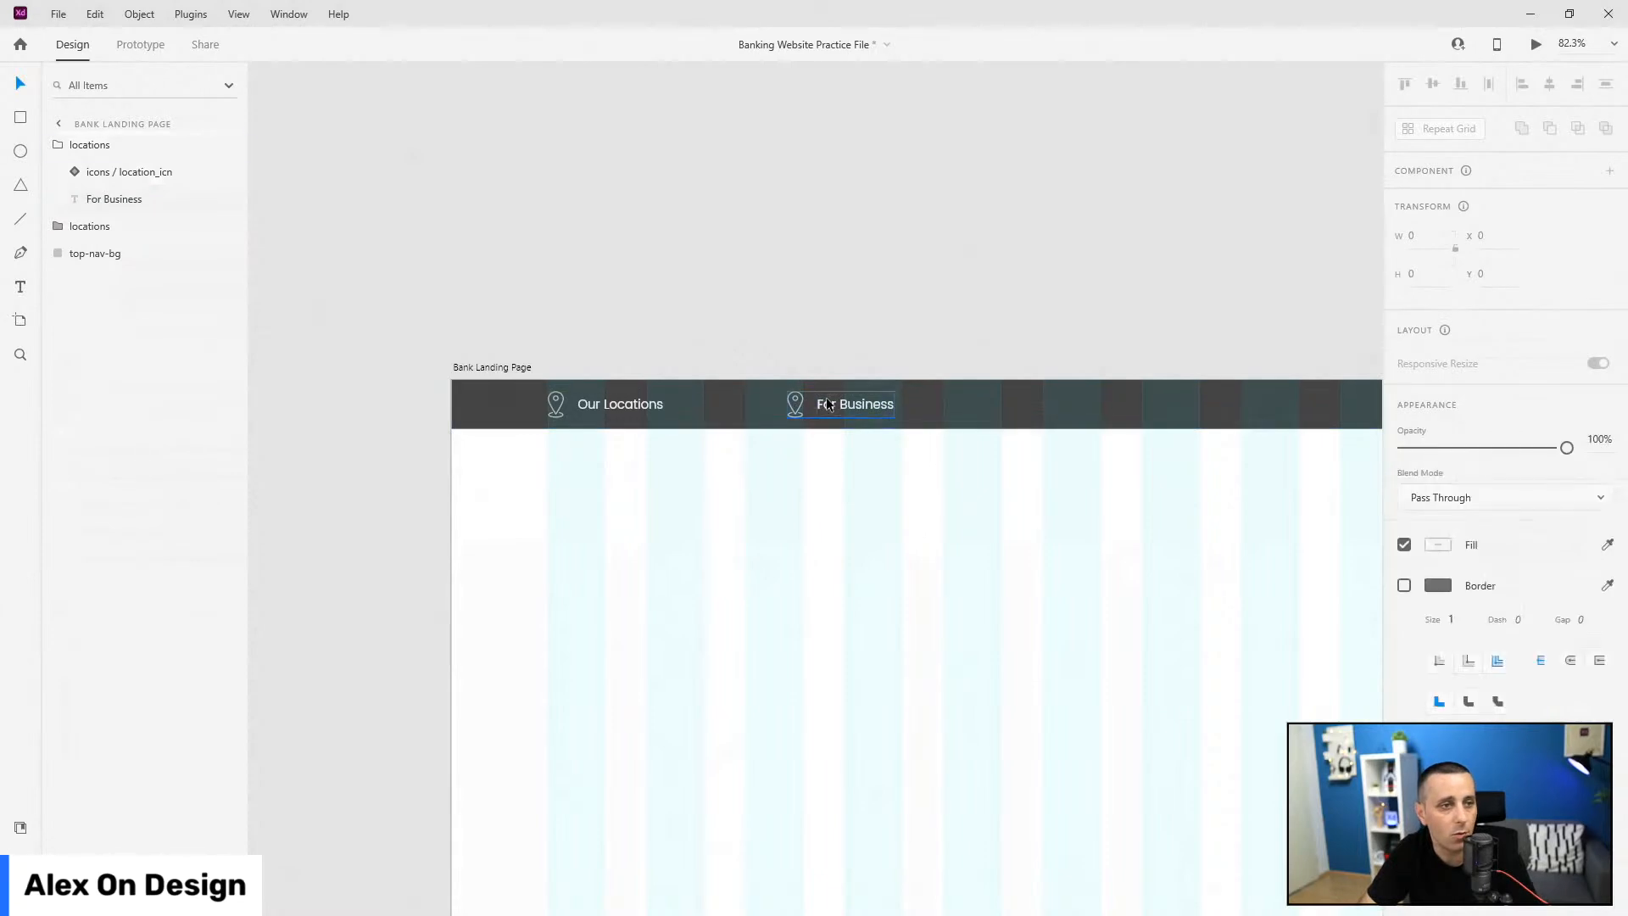
Step: Duplicate the For Business item further right and relabel it with a placeholder phone number
key("ctrl+d")
left_click_drag(849, 399, 1163, 411)
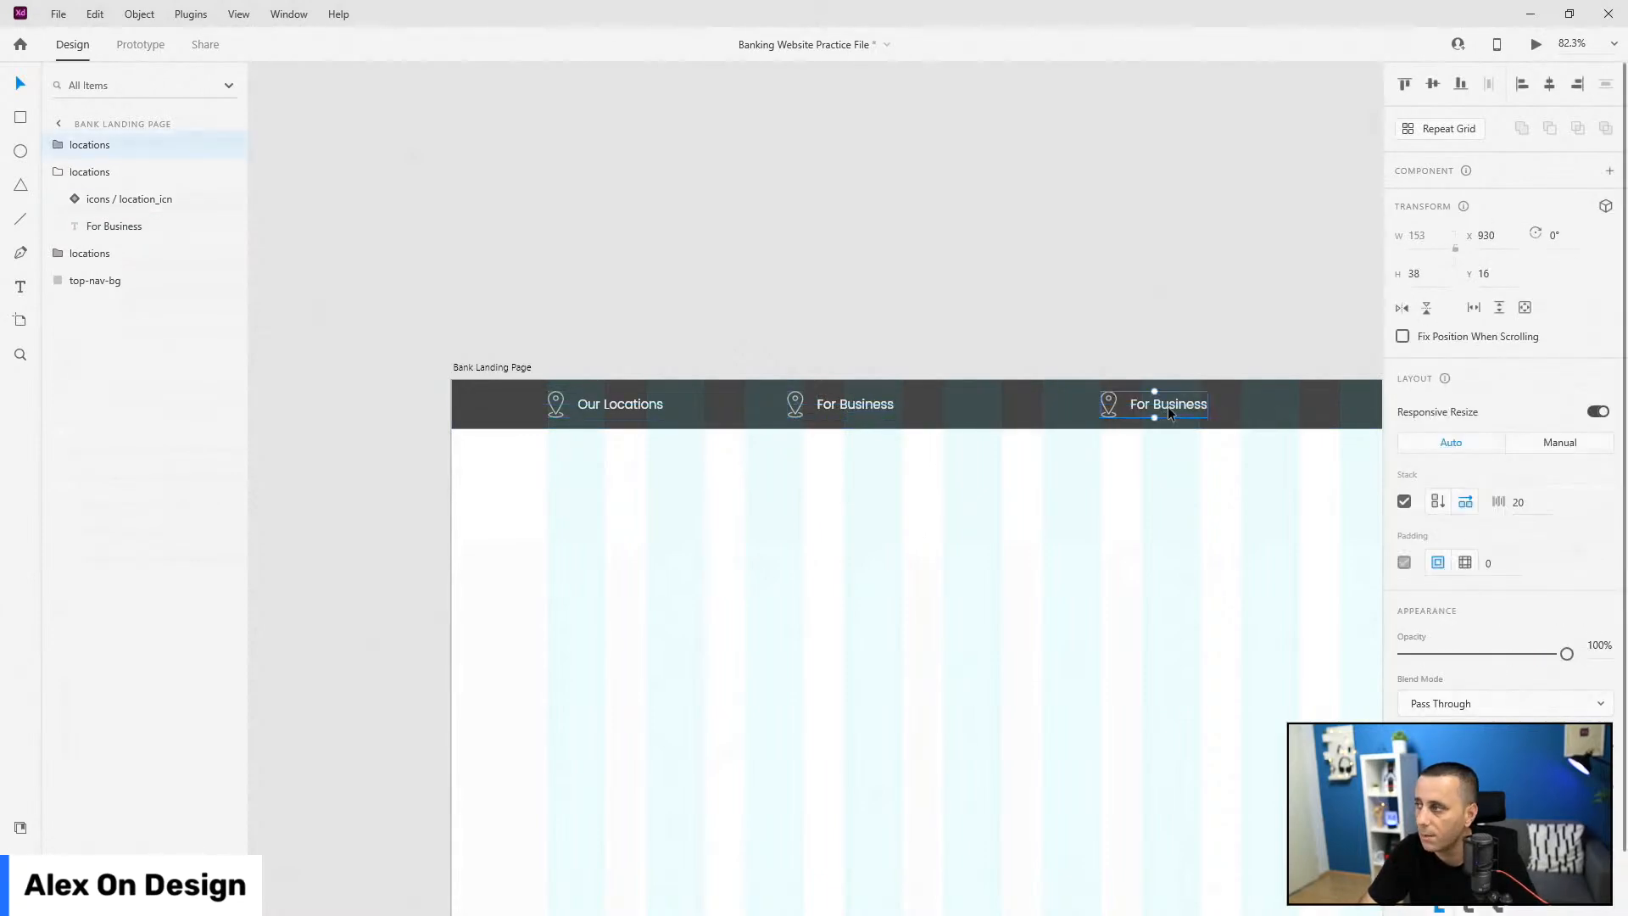
double_click(1168, 404)
key("Return")
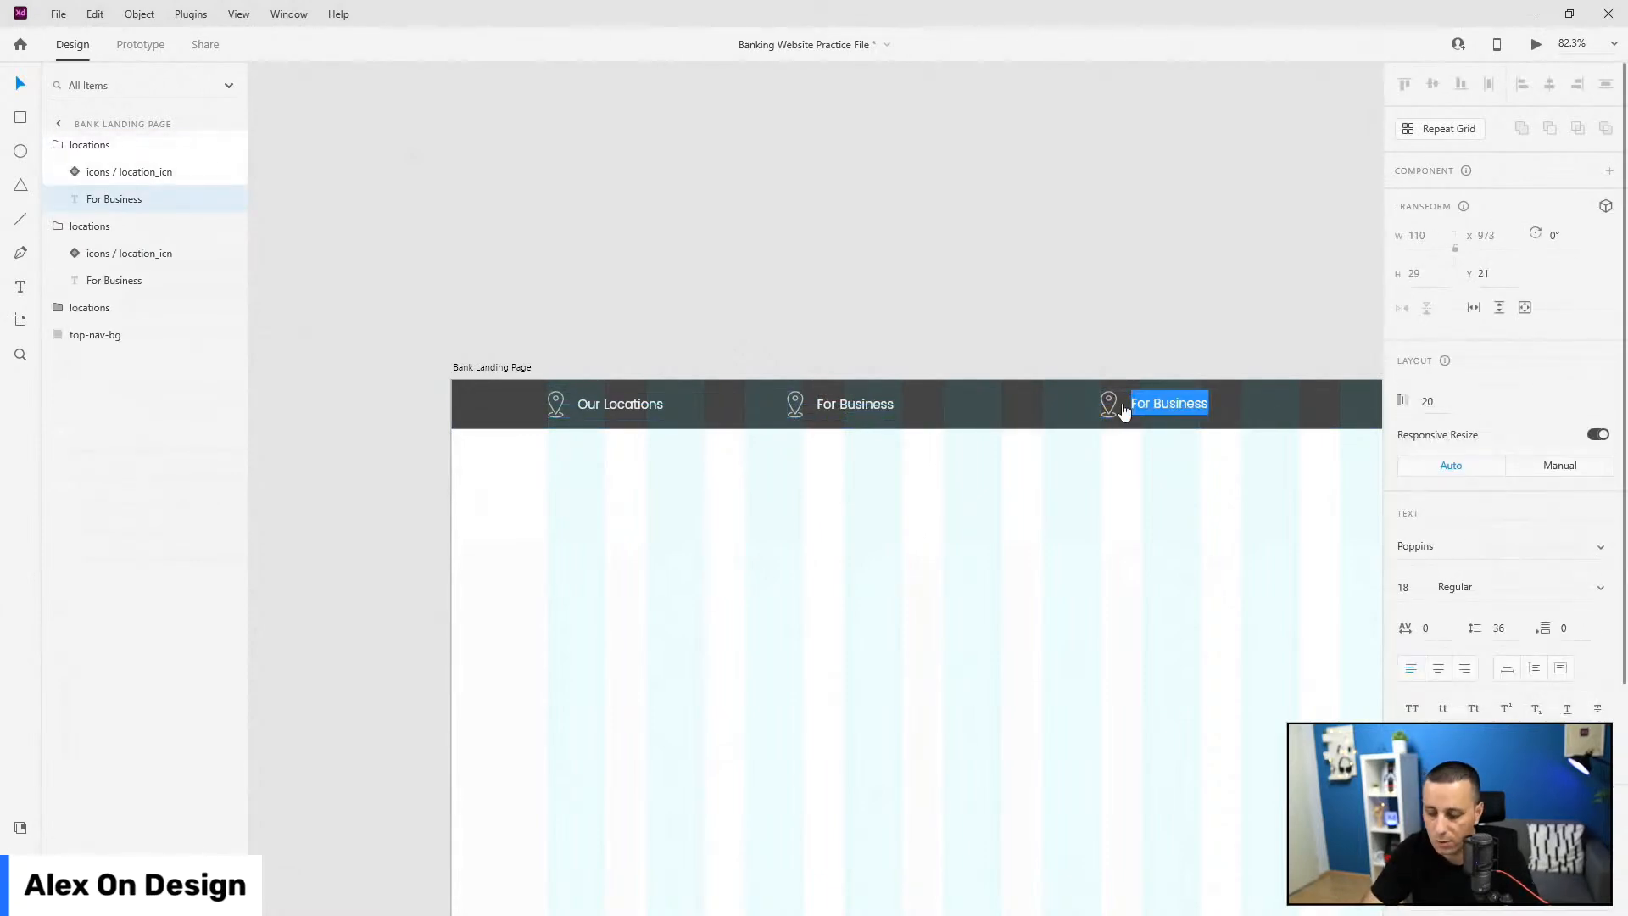
type("+134")
key("BackSpace")
key("BackSpace")
key("BackSpace")
type("123 4")
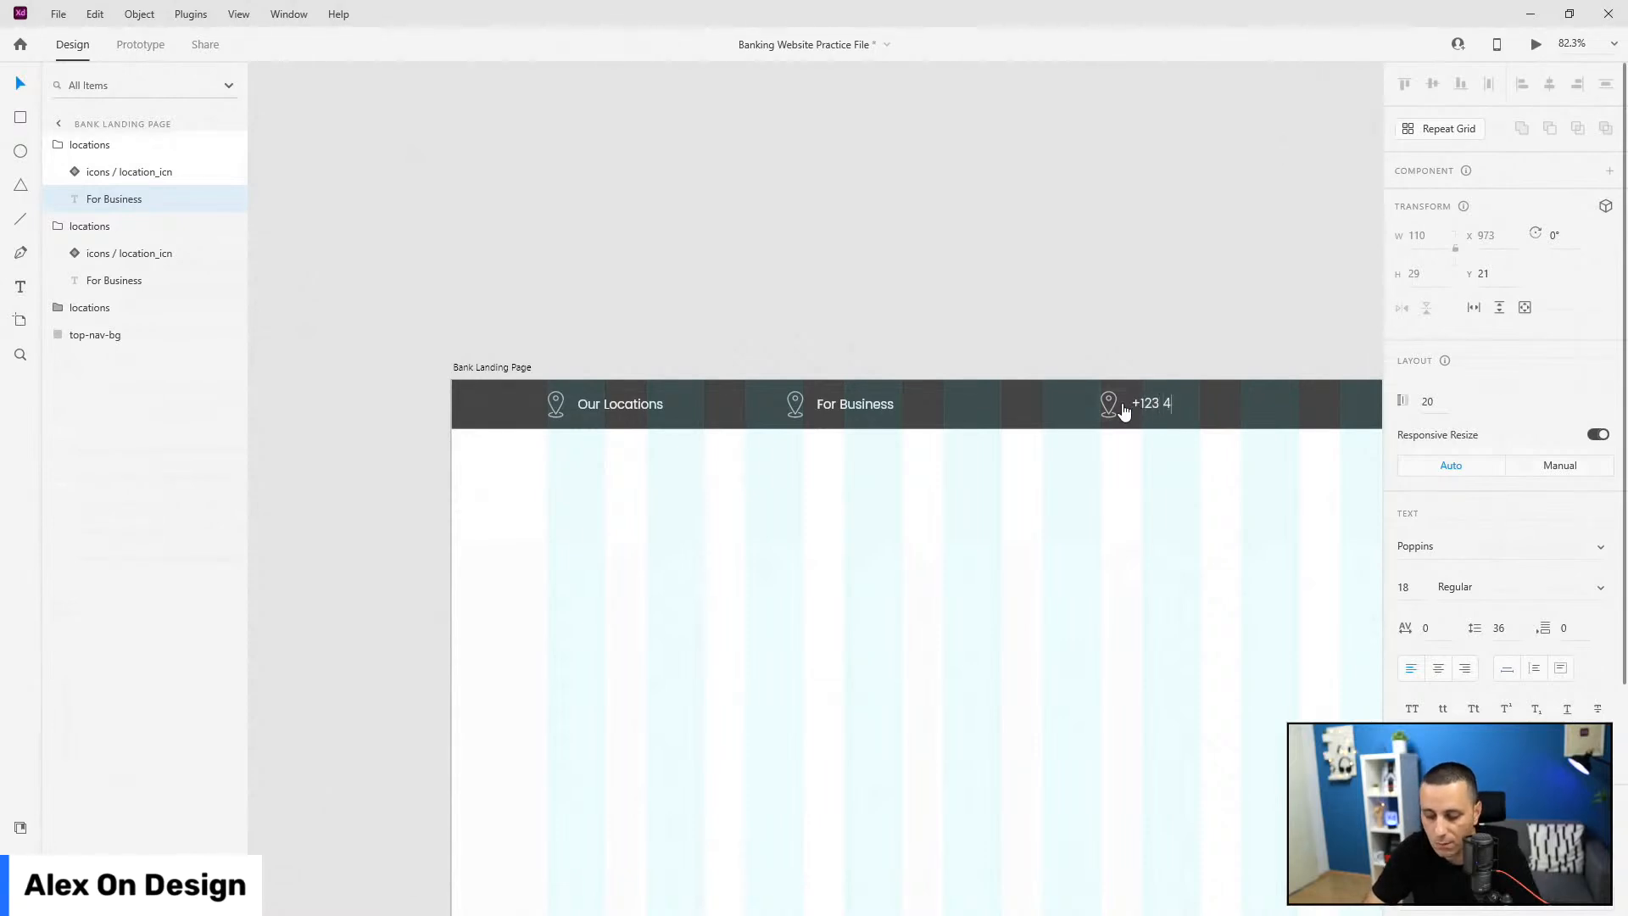
type("56 789")
key("Escape")
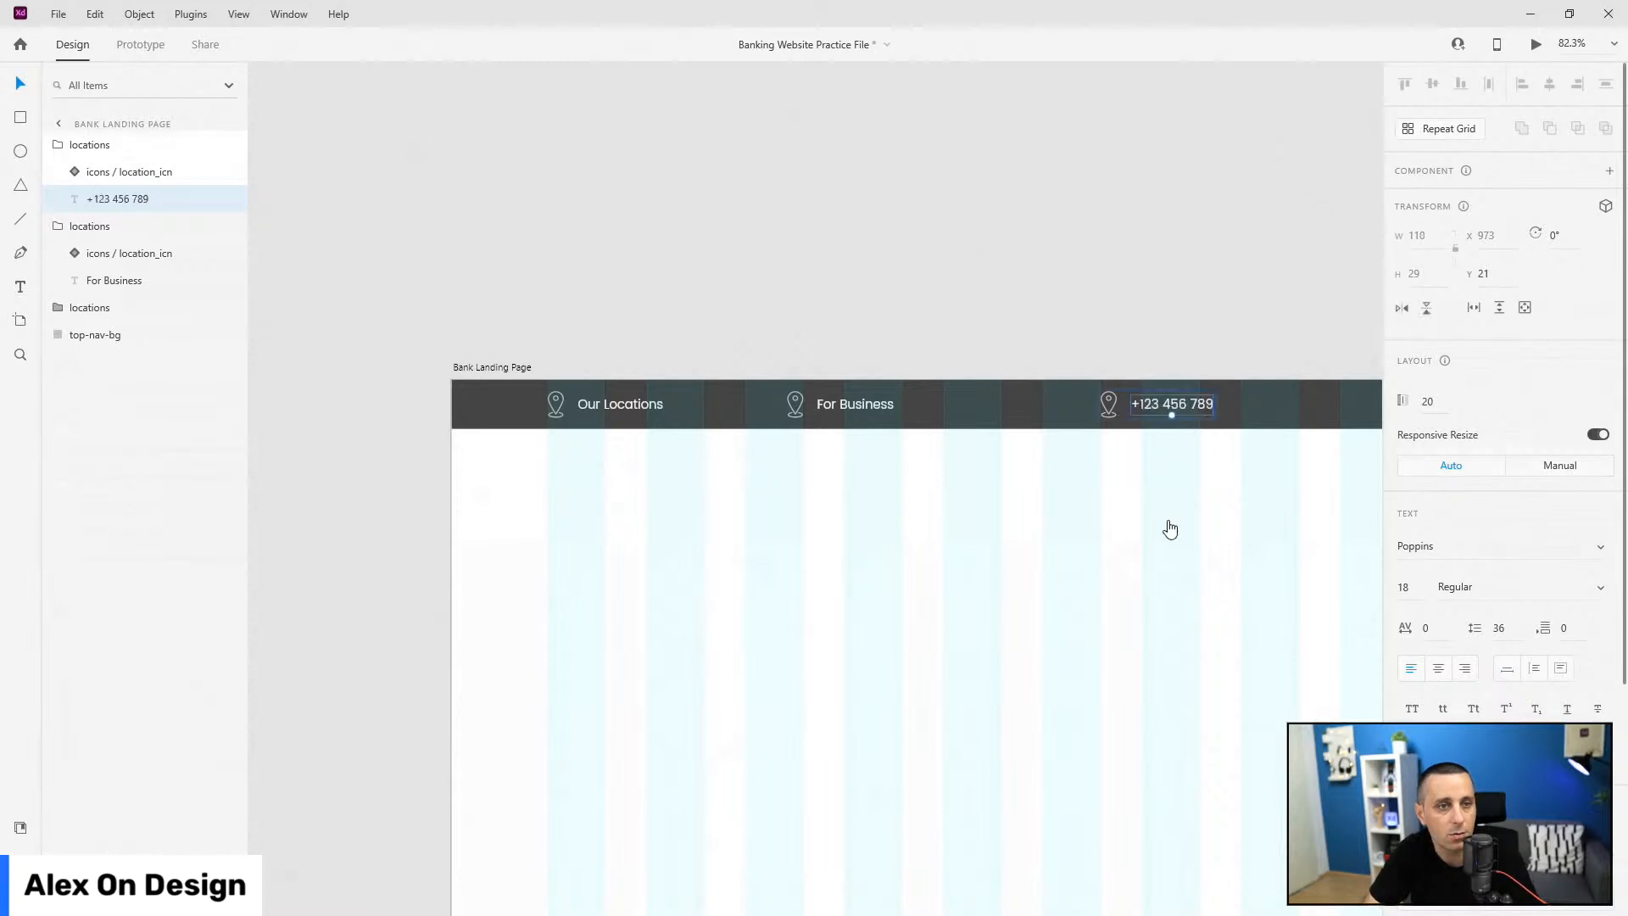
mouse_move(1292, 472)
left_mouse_down()
mouse_move(731, 476)
mouse_move(792, 502)
left_mouse_up()
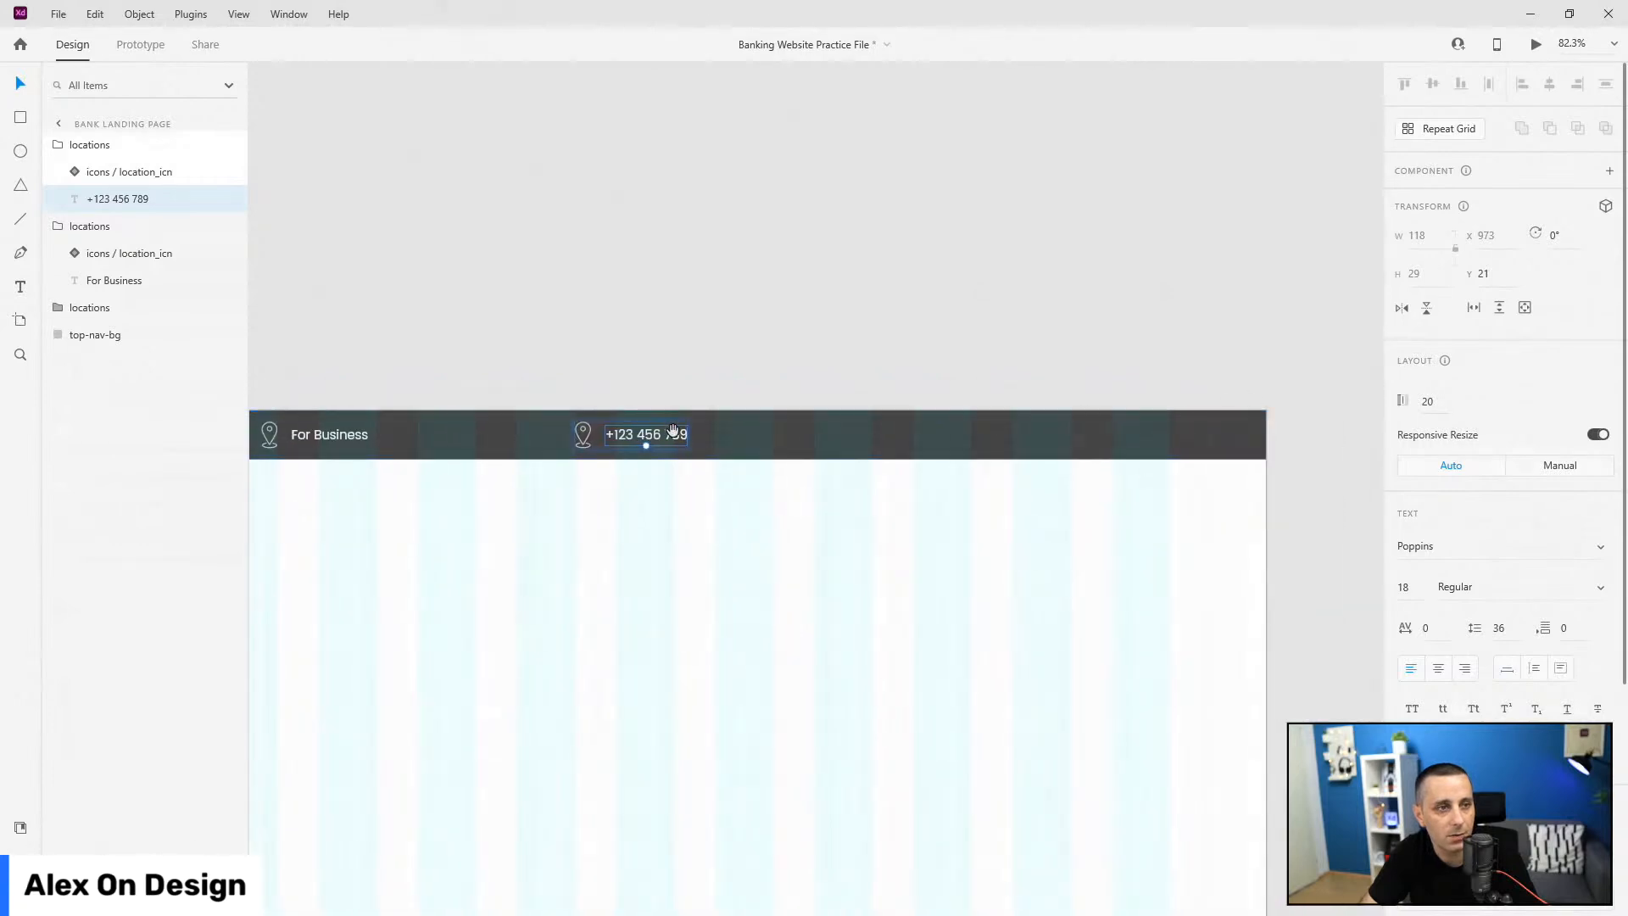
Step: Rename the phone number group to 'phone'
scroll(564, 440, "up", 5)
left_click(89, 145)
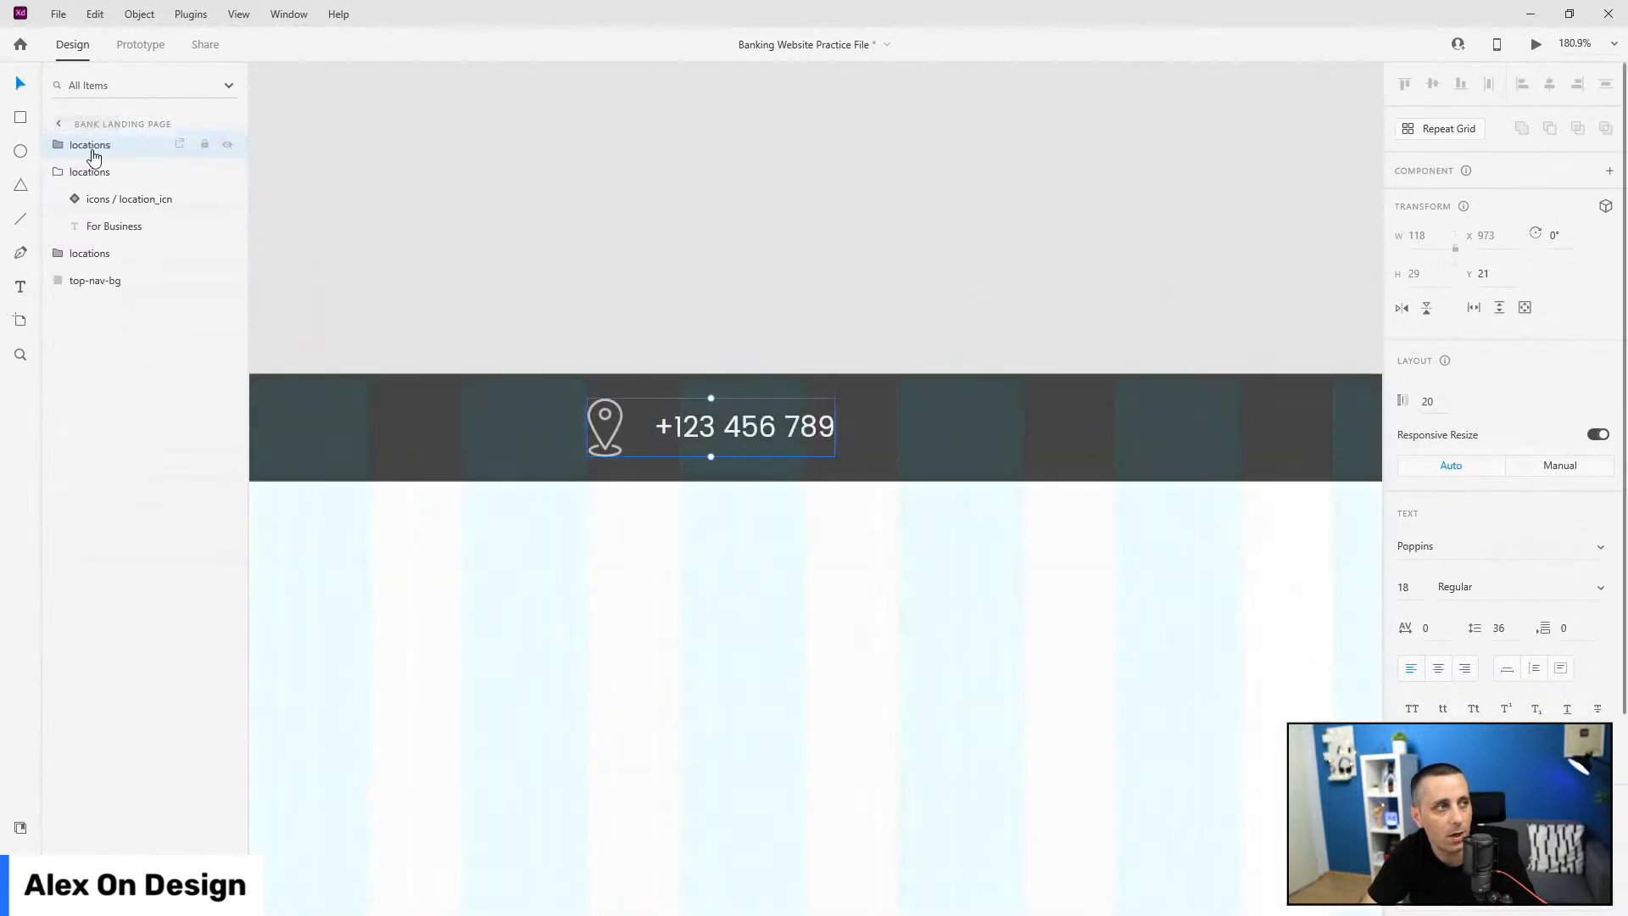
double_click(92, 145)
type("pho")
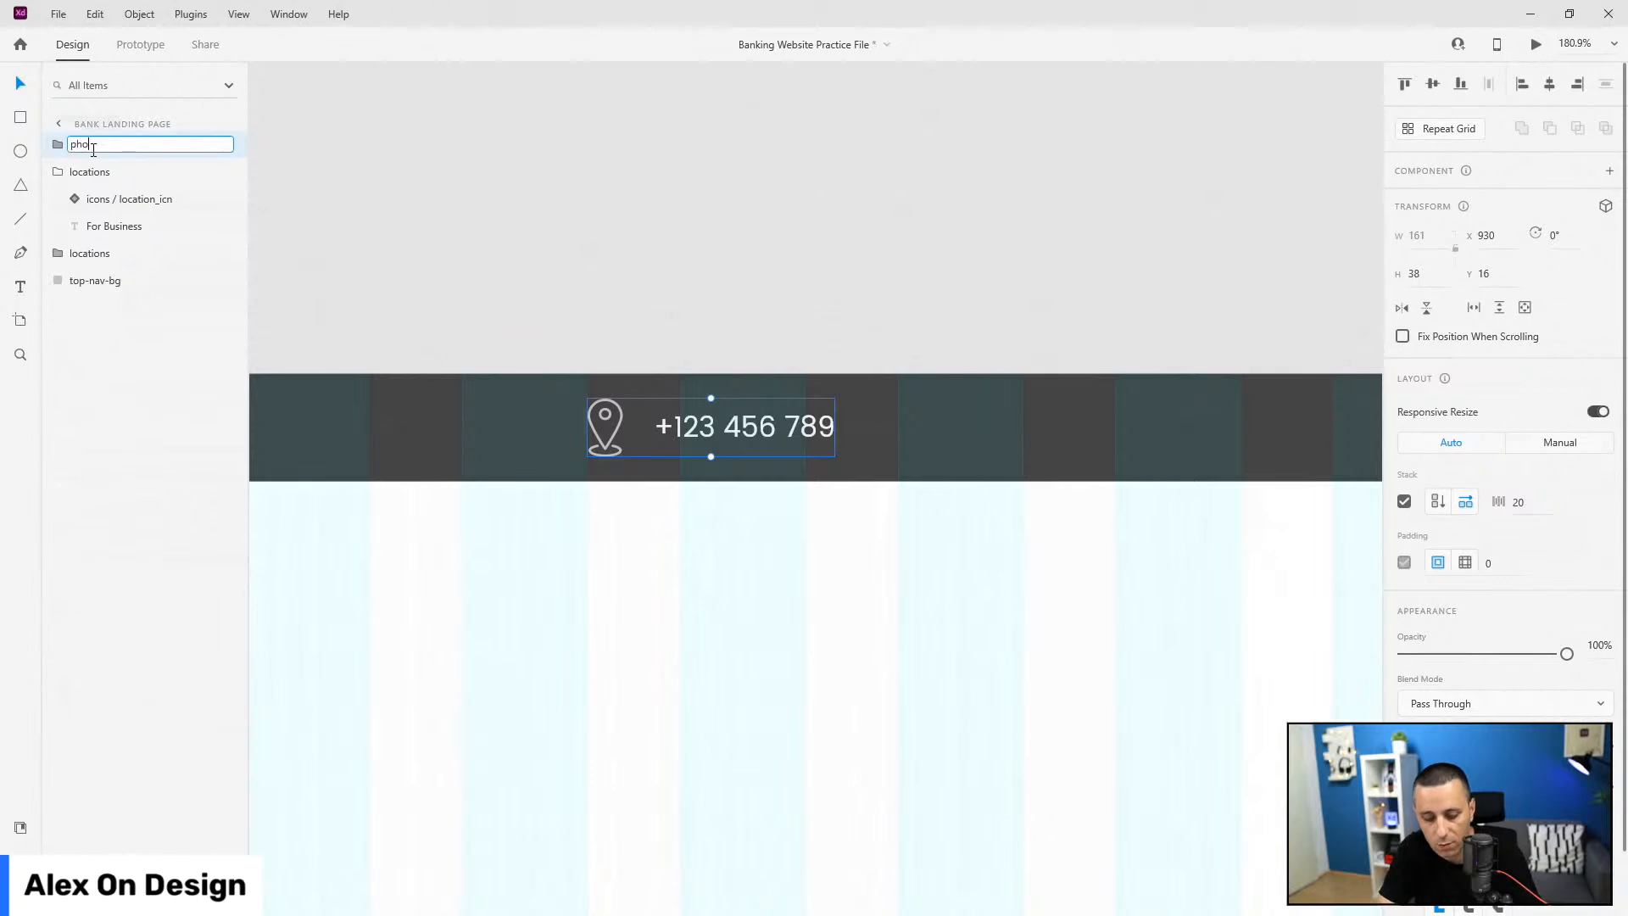
key("Return")
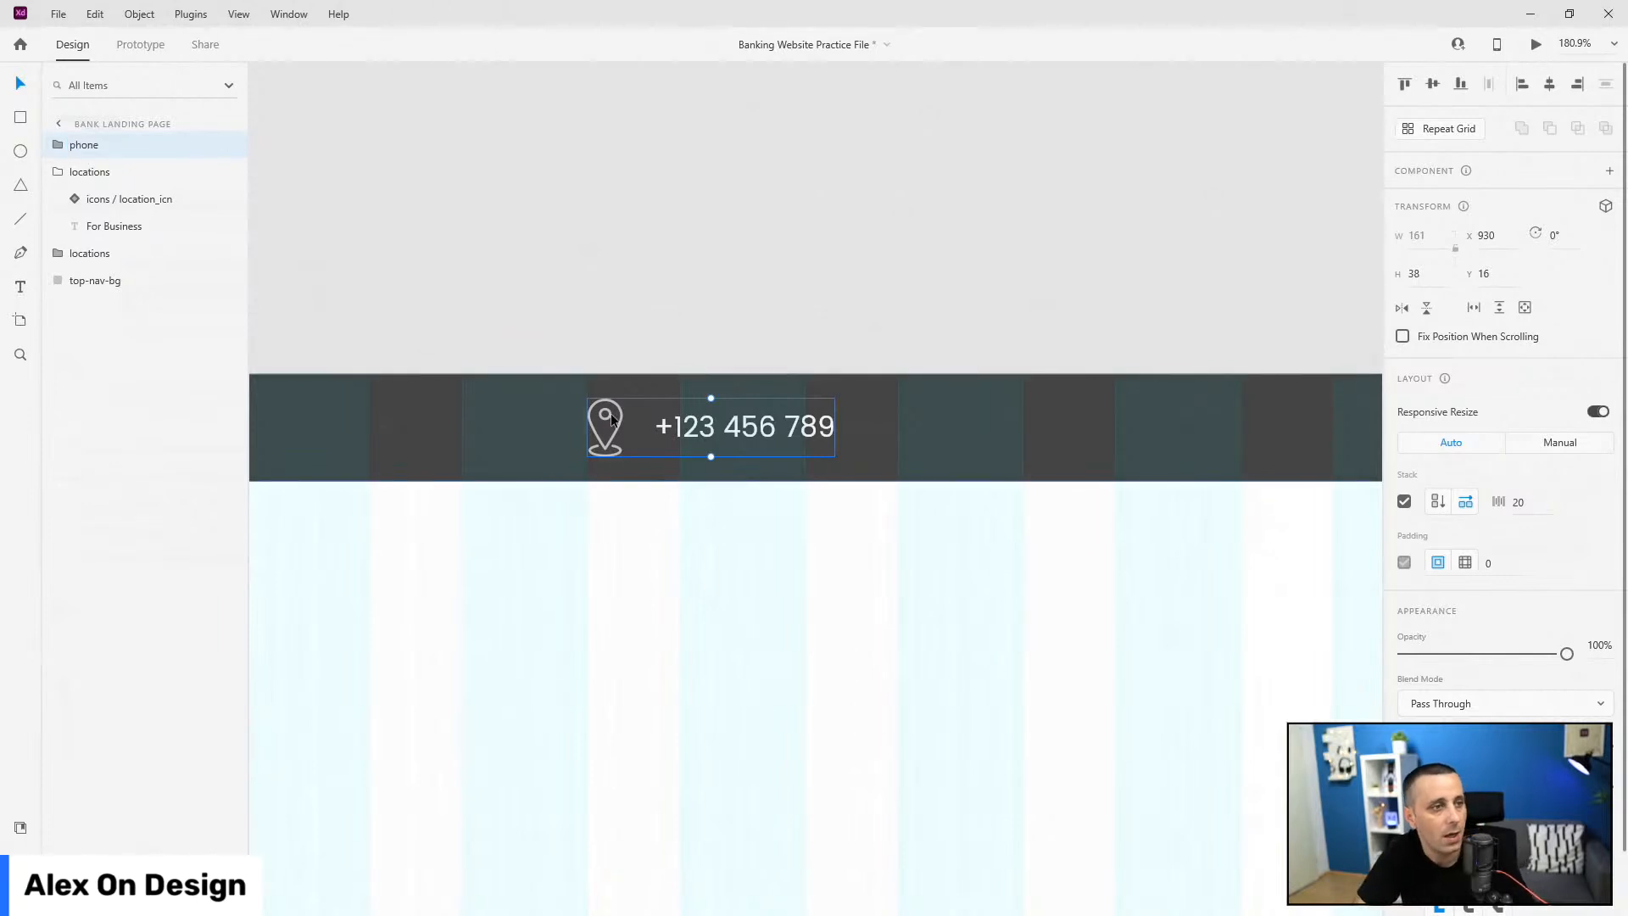
Step: Swap the phone group's pin icon for the phone_icn asset
scroll(606, 415, "up", 5)
left_click(649, 380)
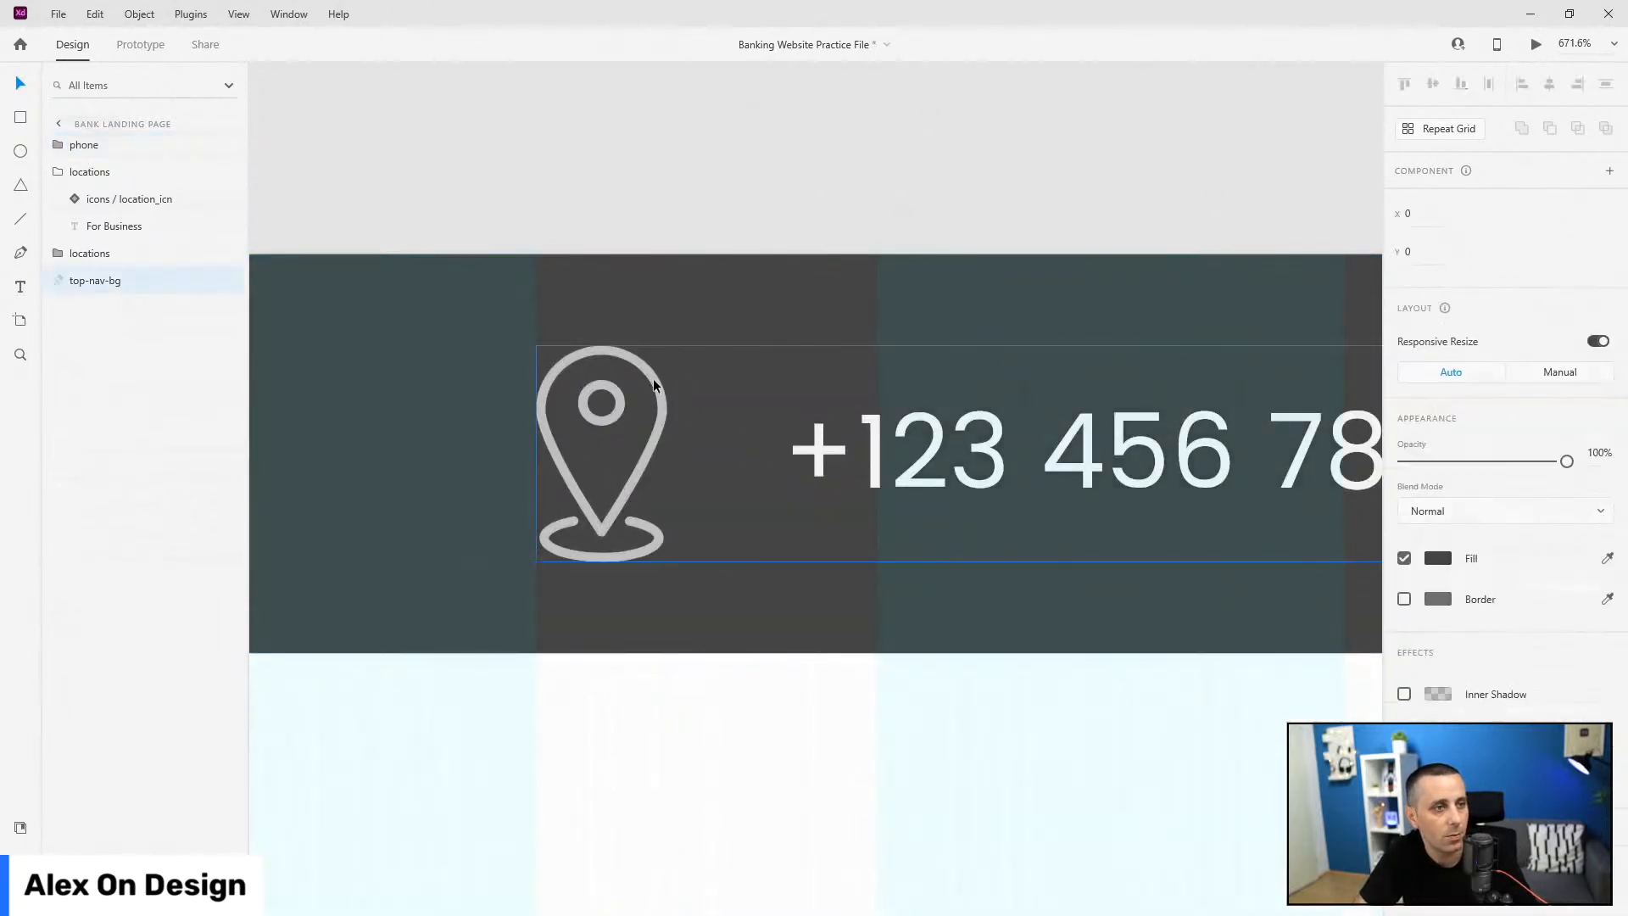
double_click(653, 379)
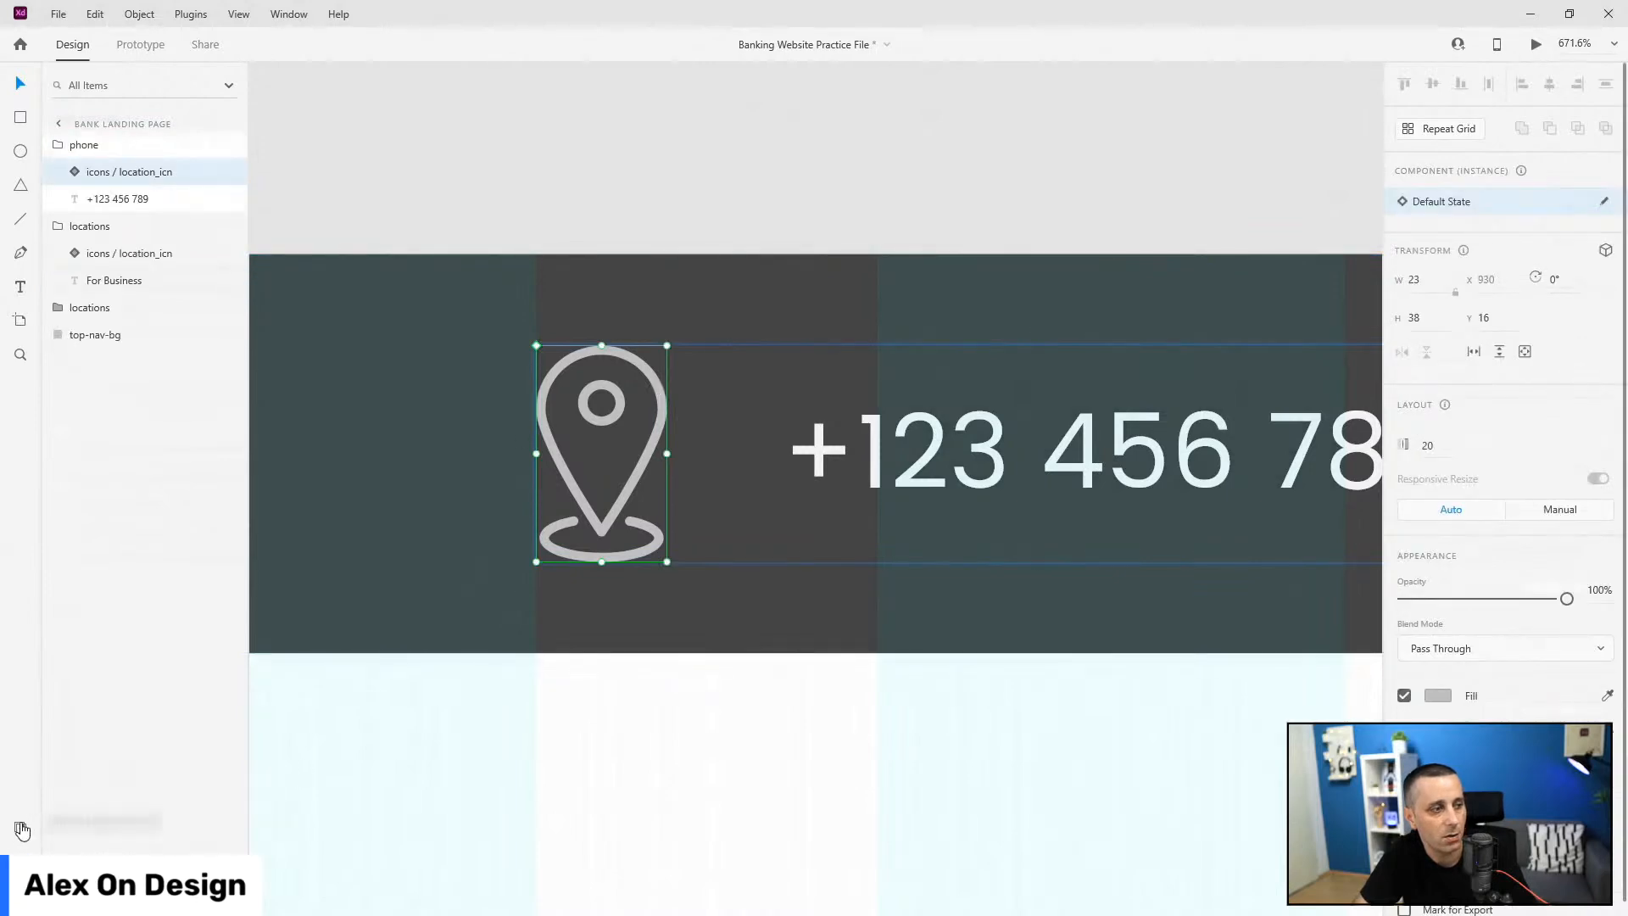
left_click(21, 829)
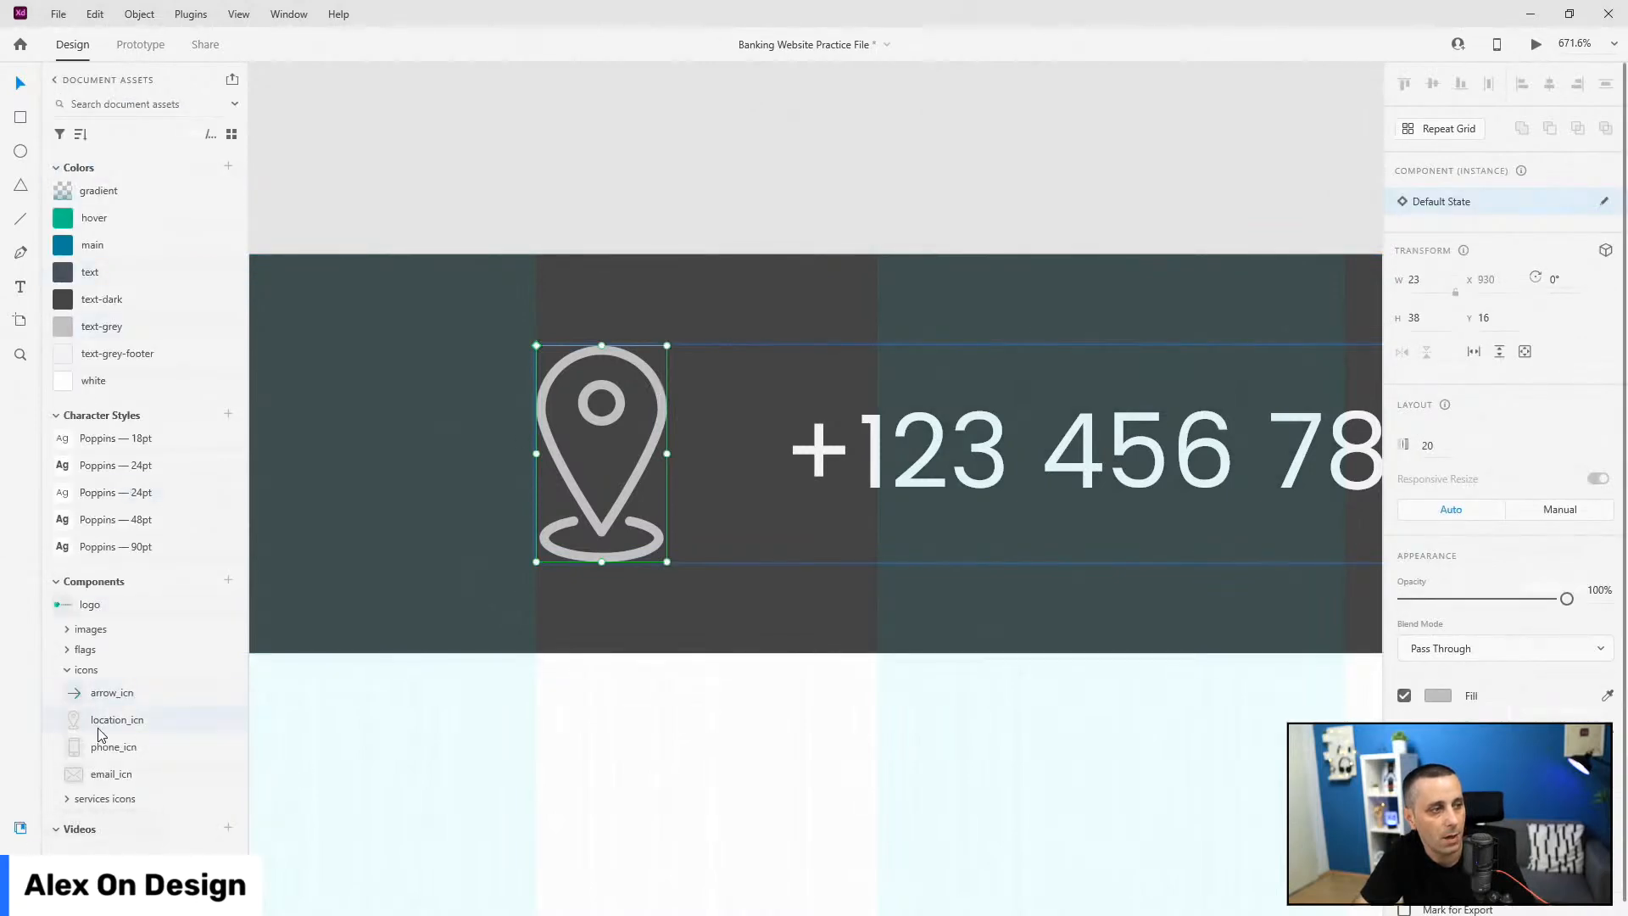
left_click_drag(114, 755, 553, 449)
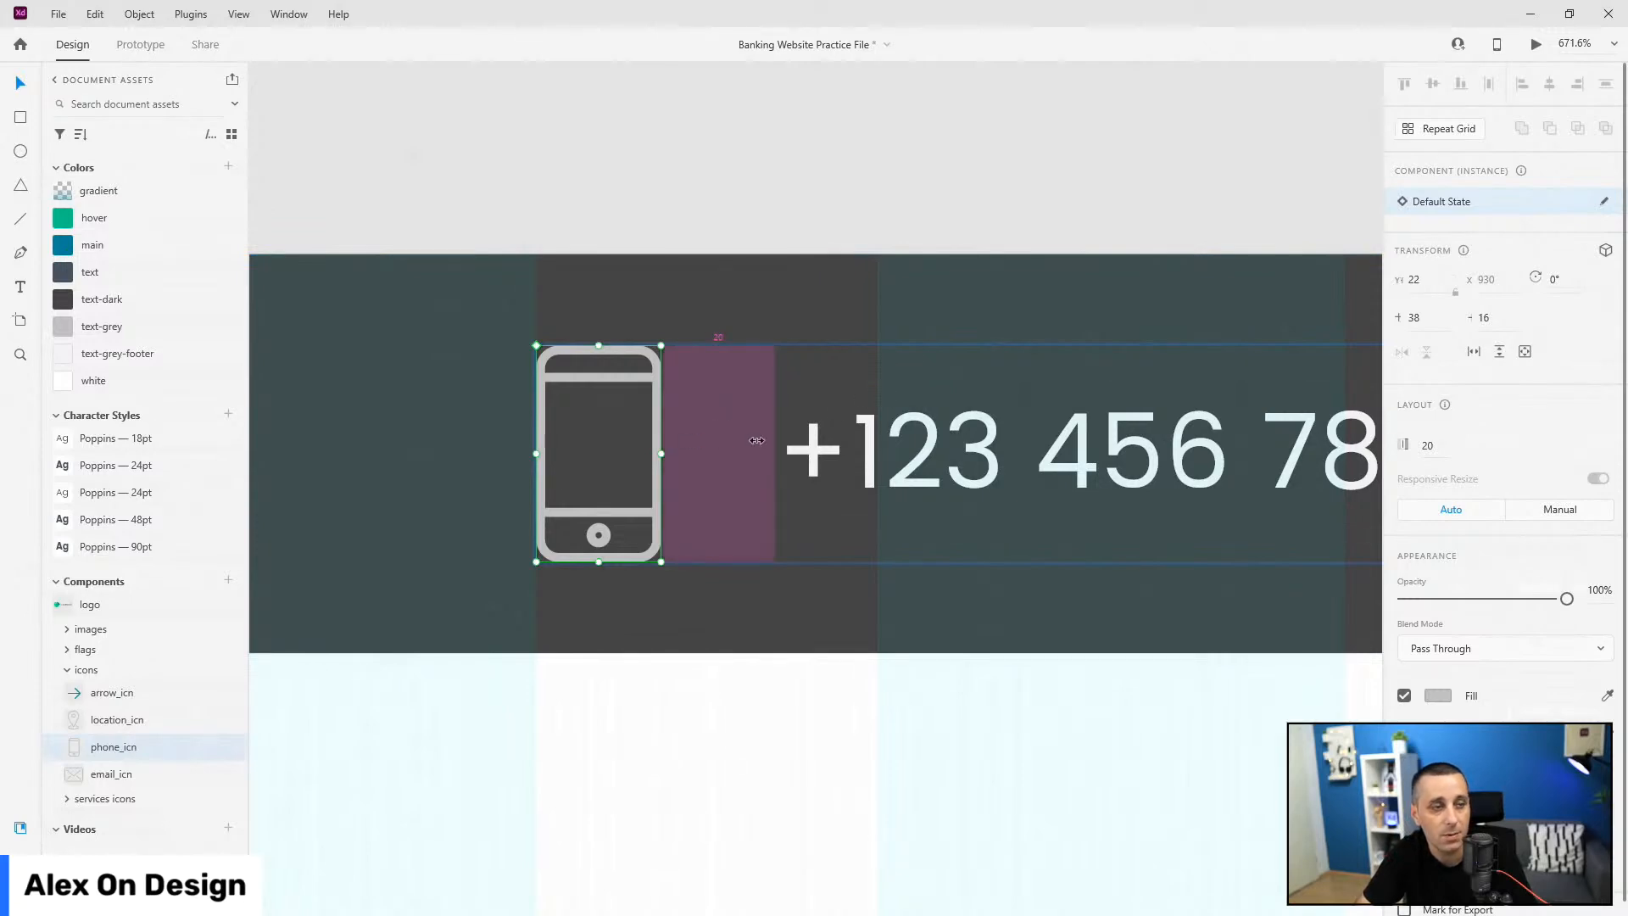
Step: Move the phone group below the locations groups in the Layers panel
key("ctrl+y")
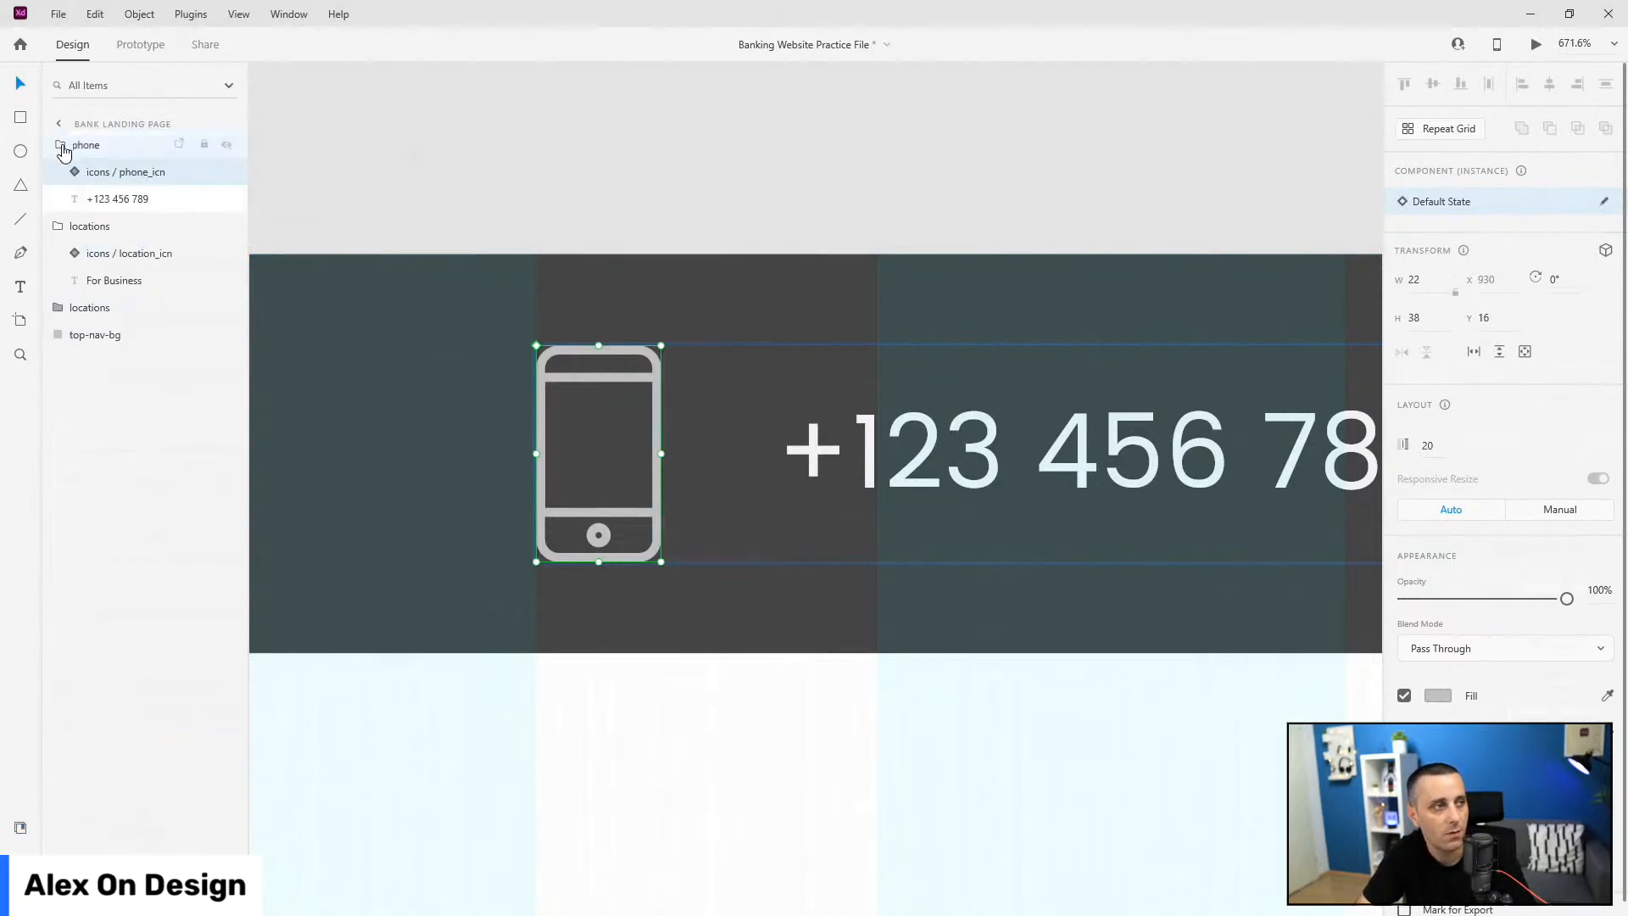
left_click(49, 145)
key("ctrl+0")
left_click_drag(87, 149, 89, 252)
left_click(87, 145)
scroll(1093, 460, "down", 4)
key("ctrl+3")
Step: Ungroup the For Business item and delete its pin icon
right_click(85, 146)
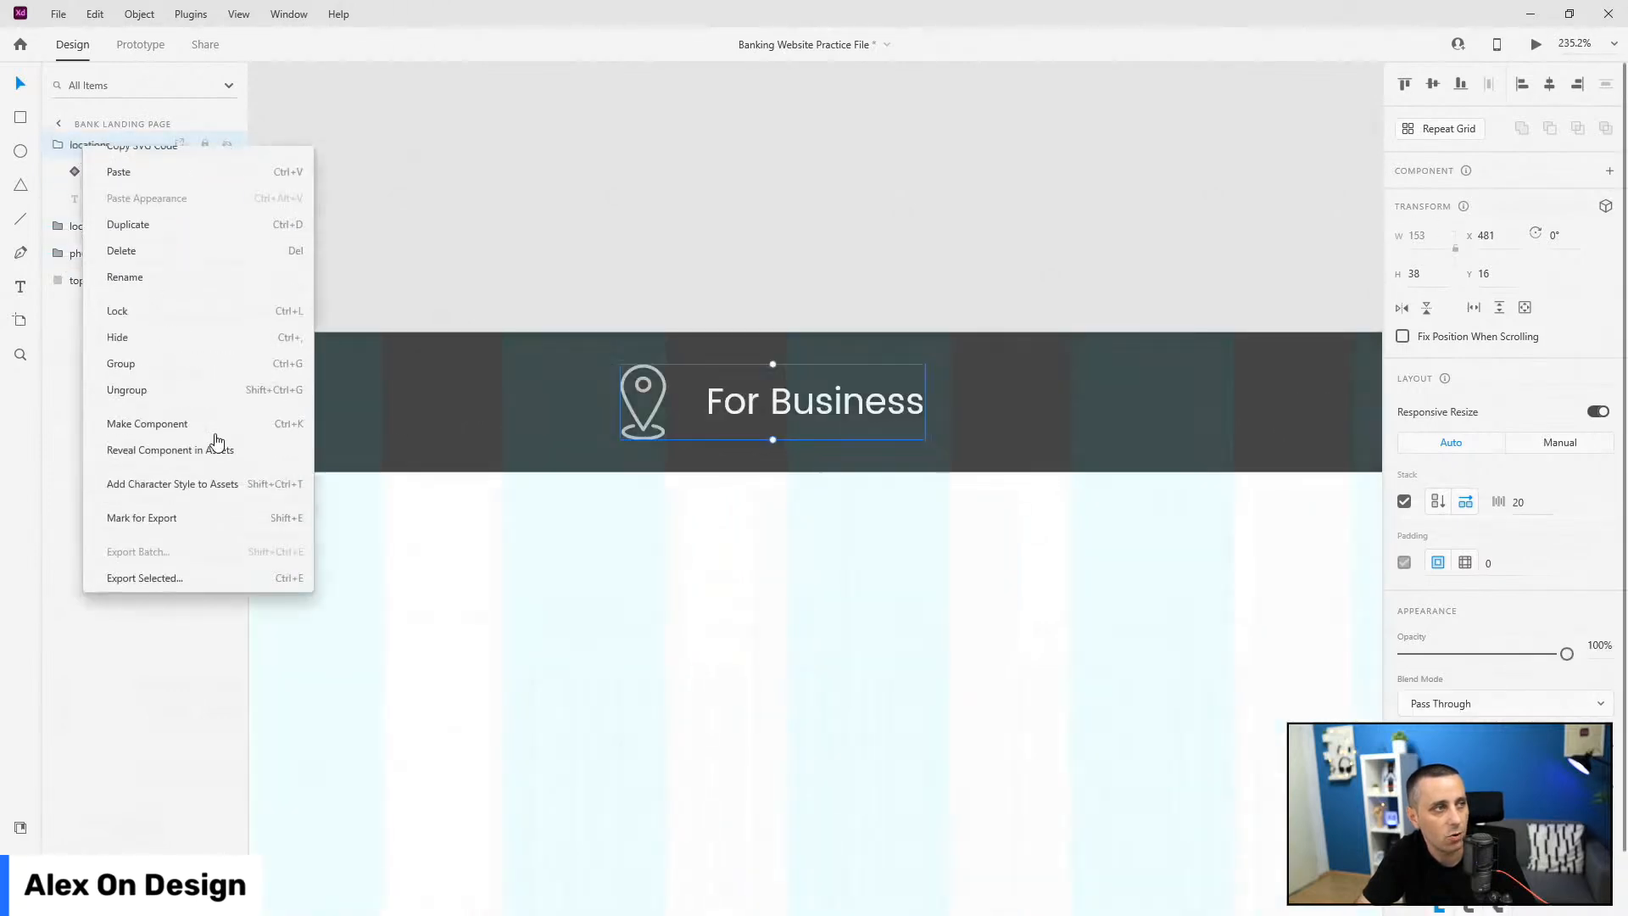
left_click(178, 429)
left_click(113, 148)
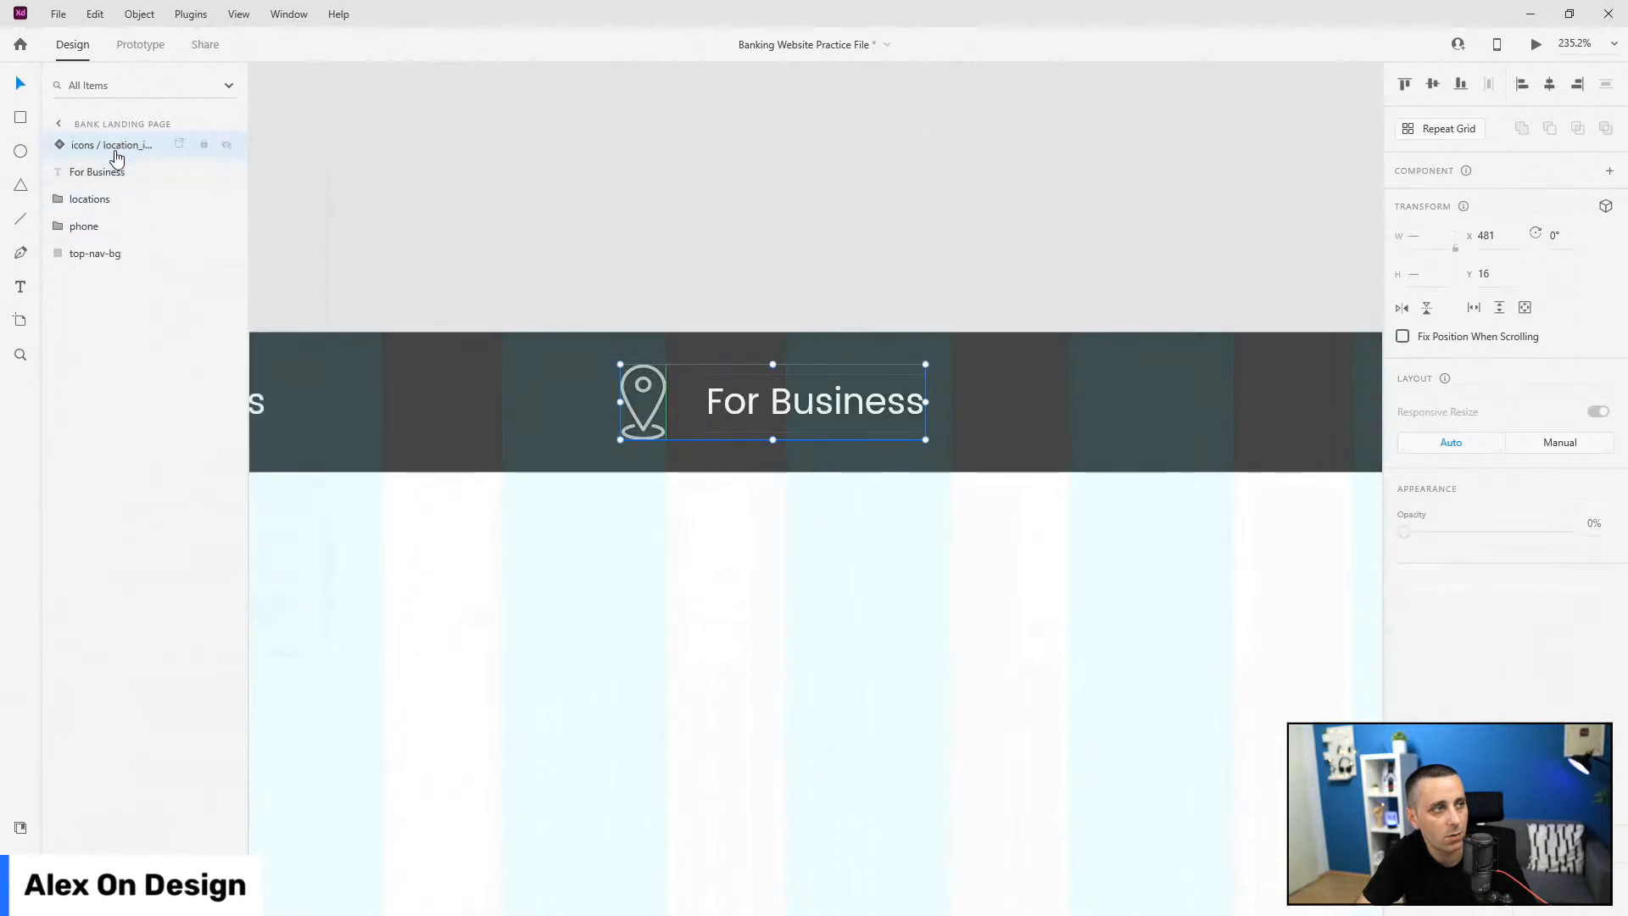
key("Delete")
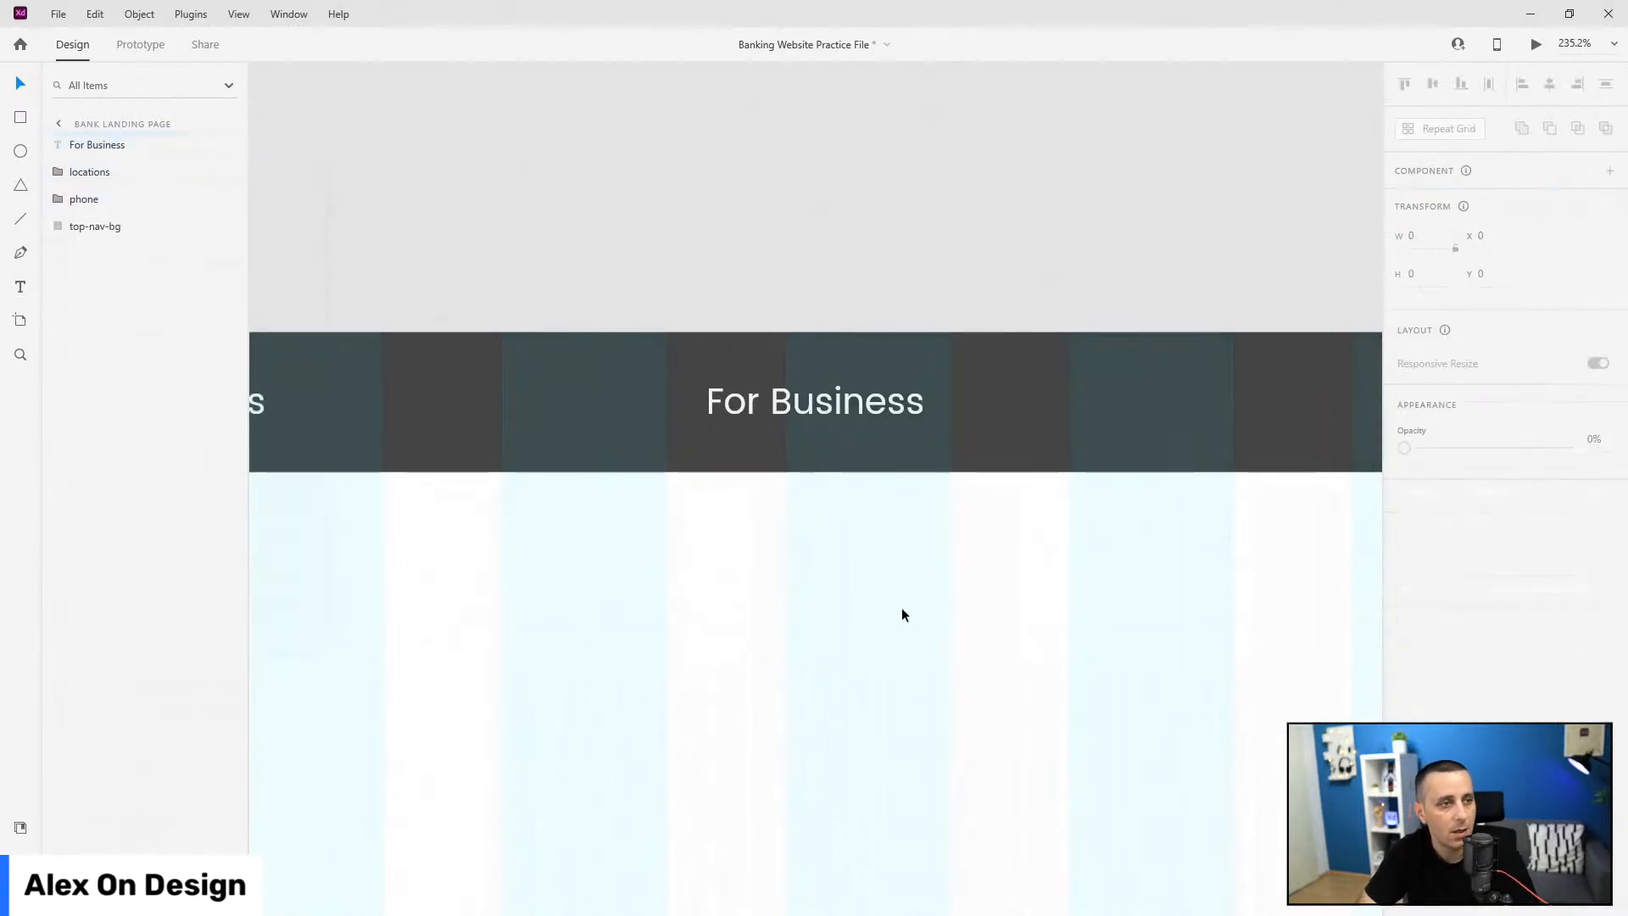
Step: Move the For Business text left, between Our Locations and the phone number
scroll(975, 605, "down", 1)
scroll(1005, 604, "down", 2)
left_click(828, 492)
left_click_drag(827, 486, 708, 486)
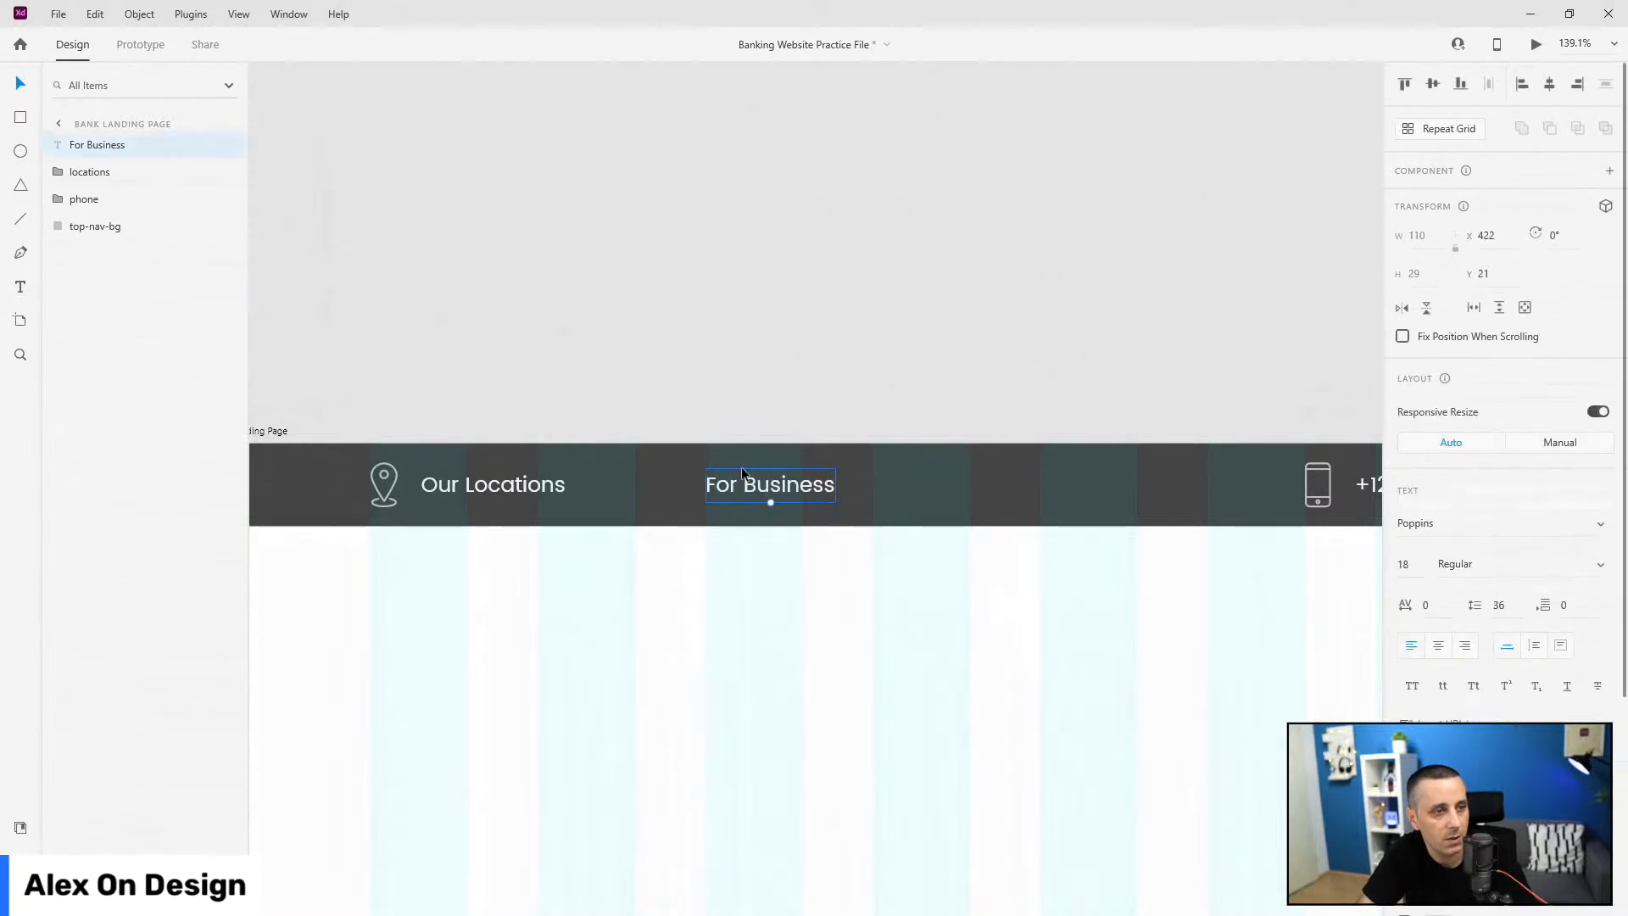
scroll(1453, 632, "down", 4)
scroll(385, 470, "down", 1)
scroll(386, 471, "down", 4)
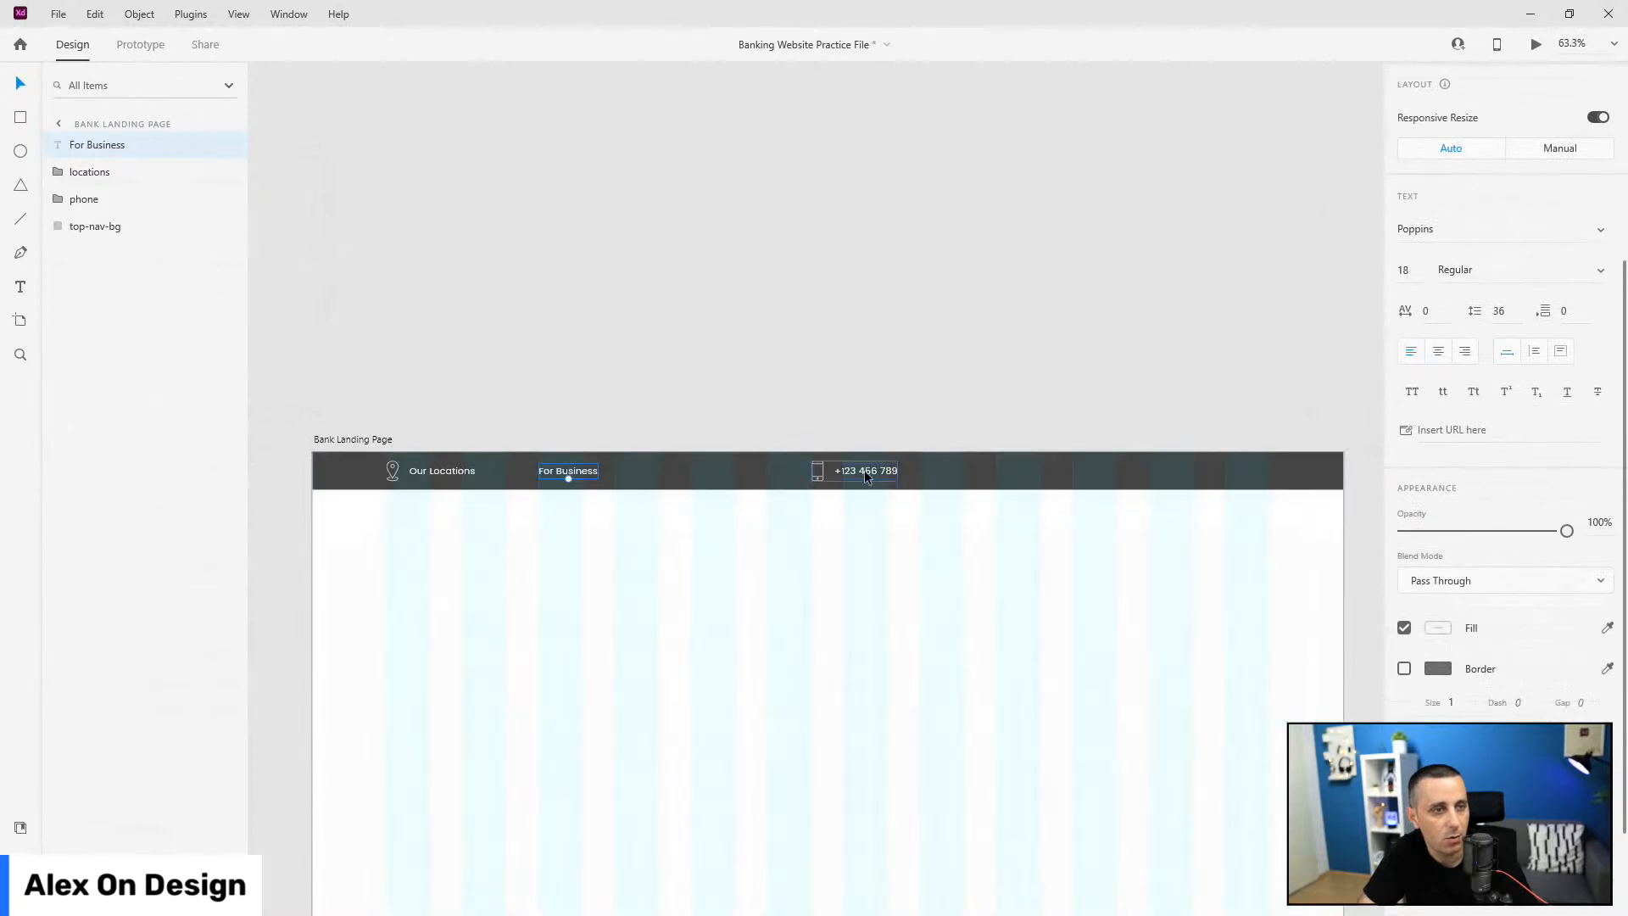
Step: Place small England and Serbia flag components side by side after the phone number
left_click(1066, 480)
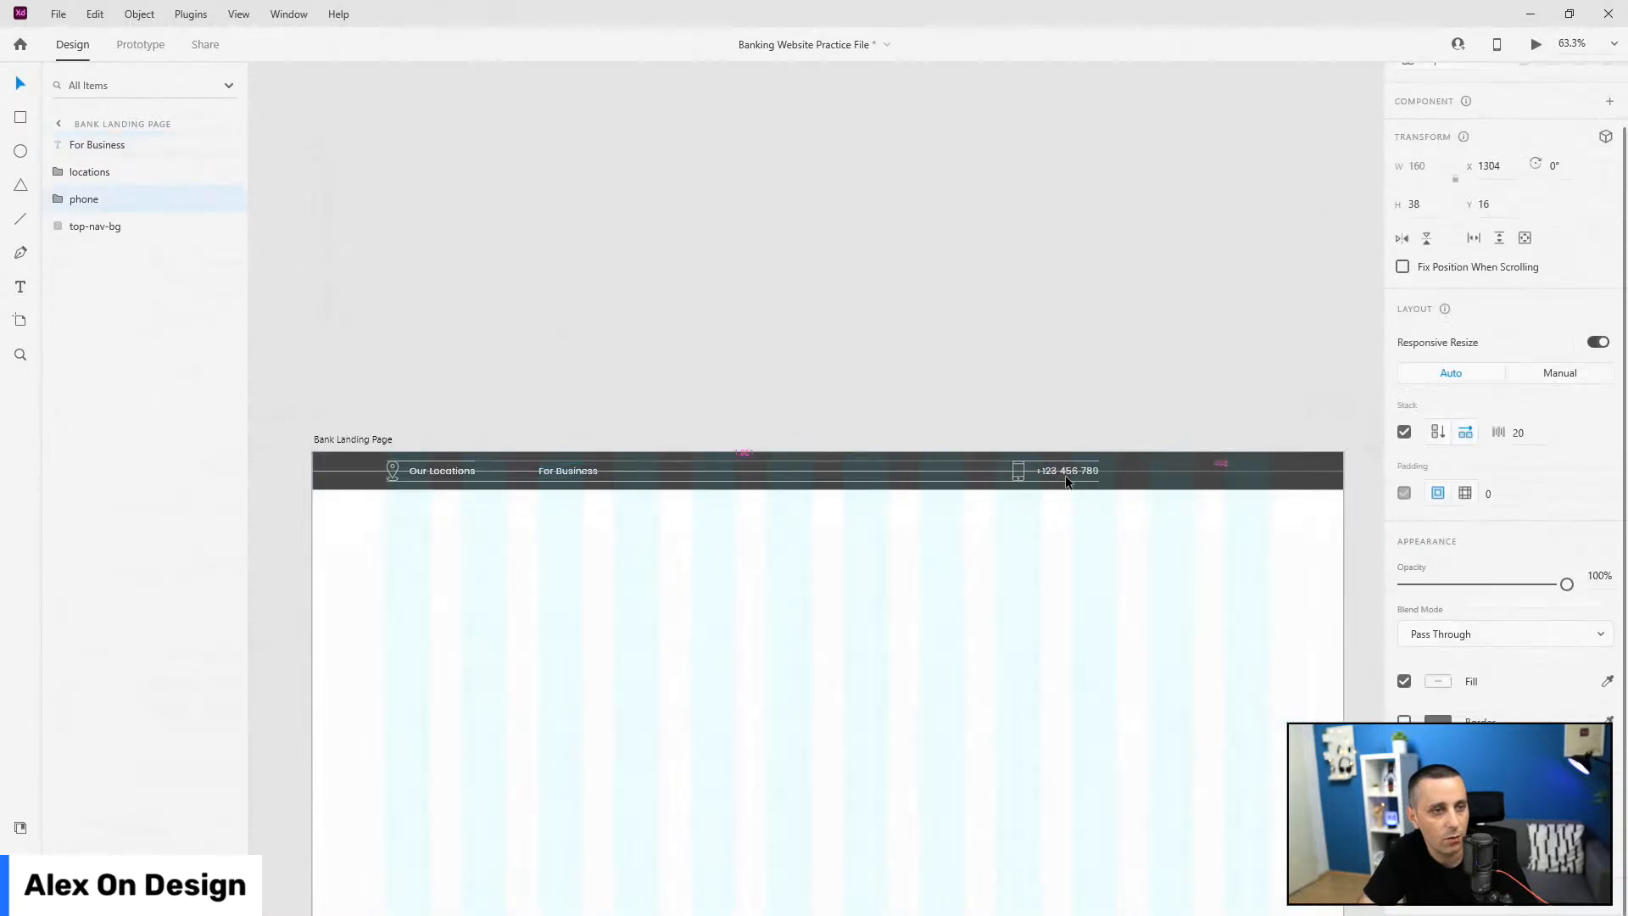
left_click(21, 827)
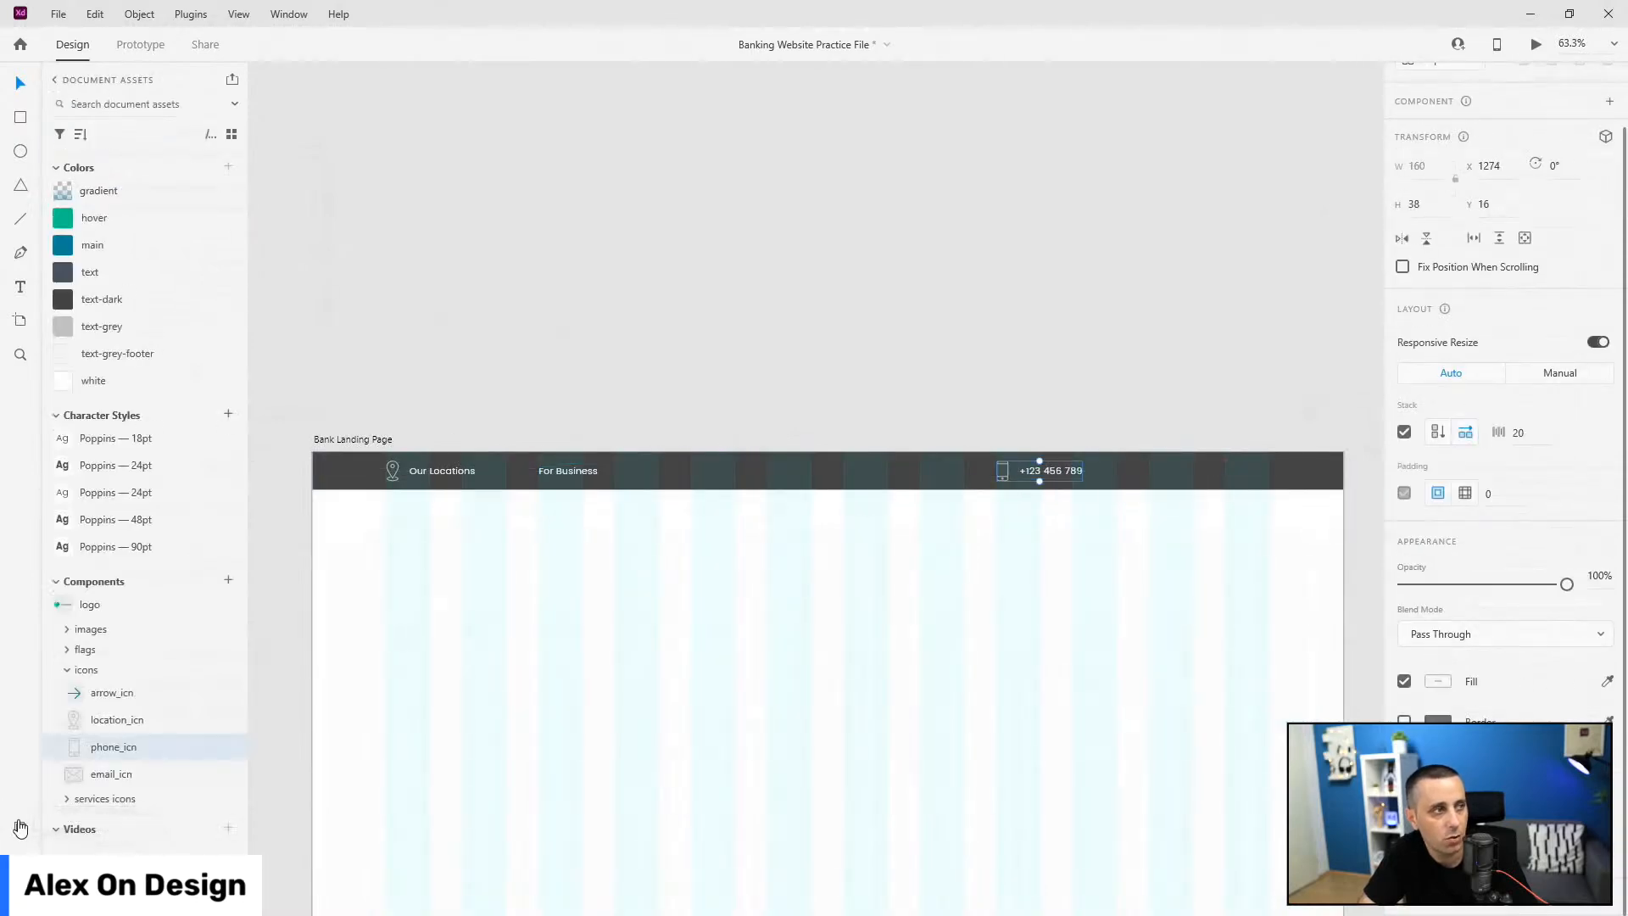
left_click(68, 653)
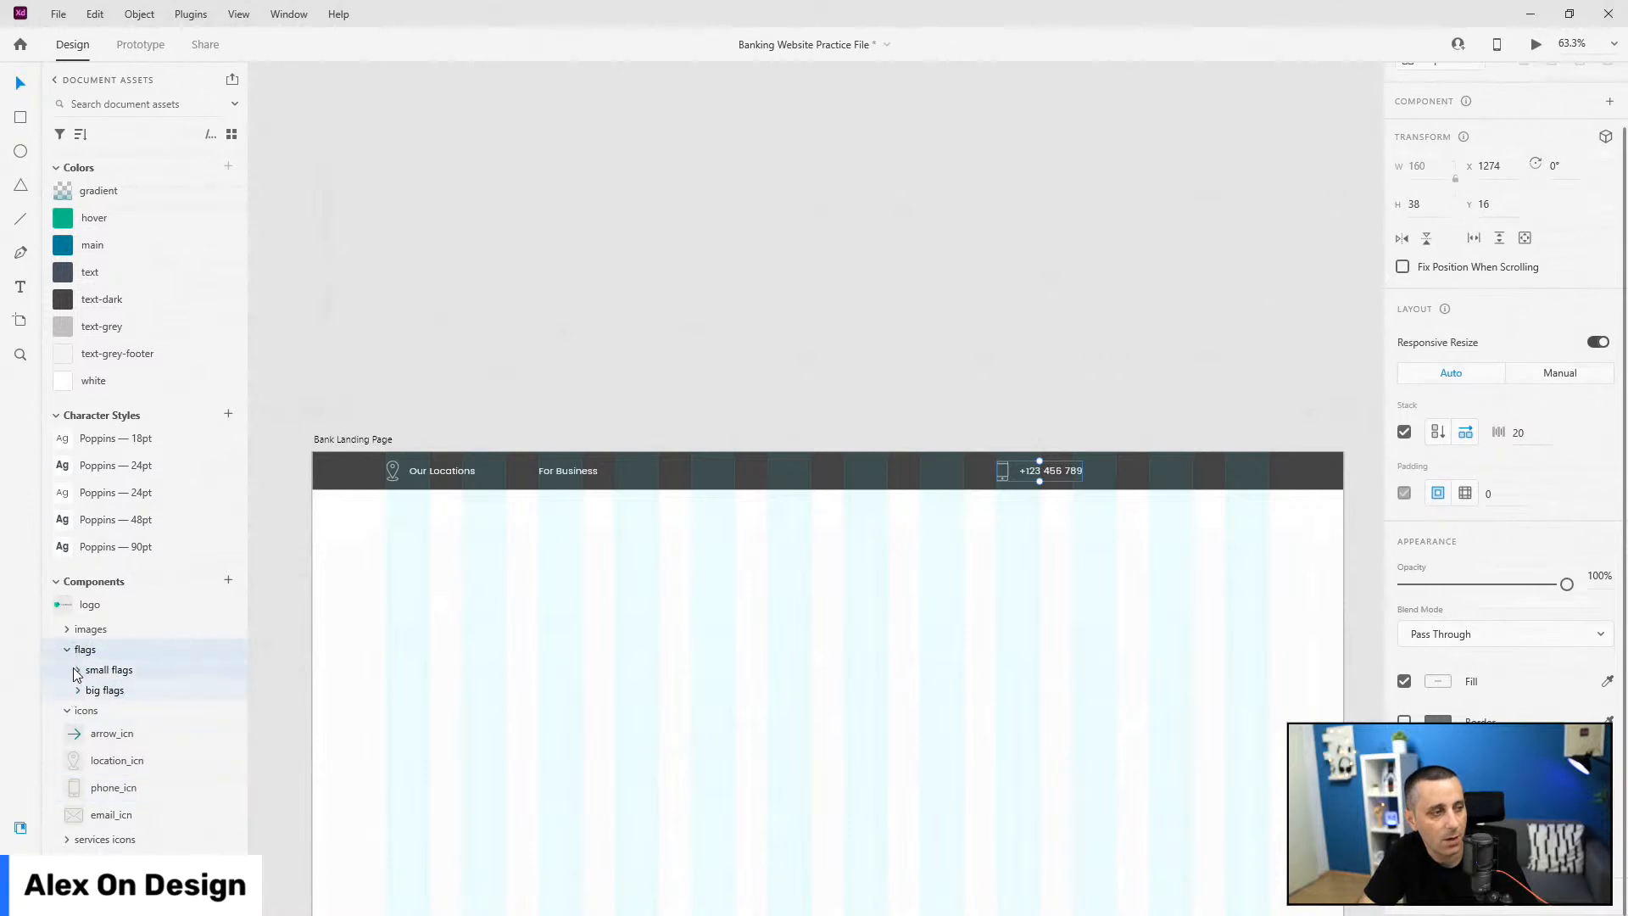
left_click(78, 671)
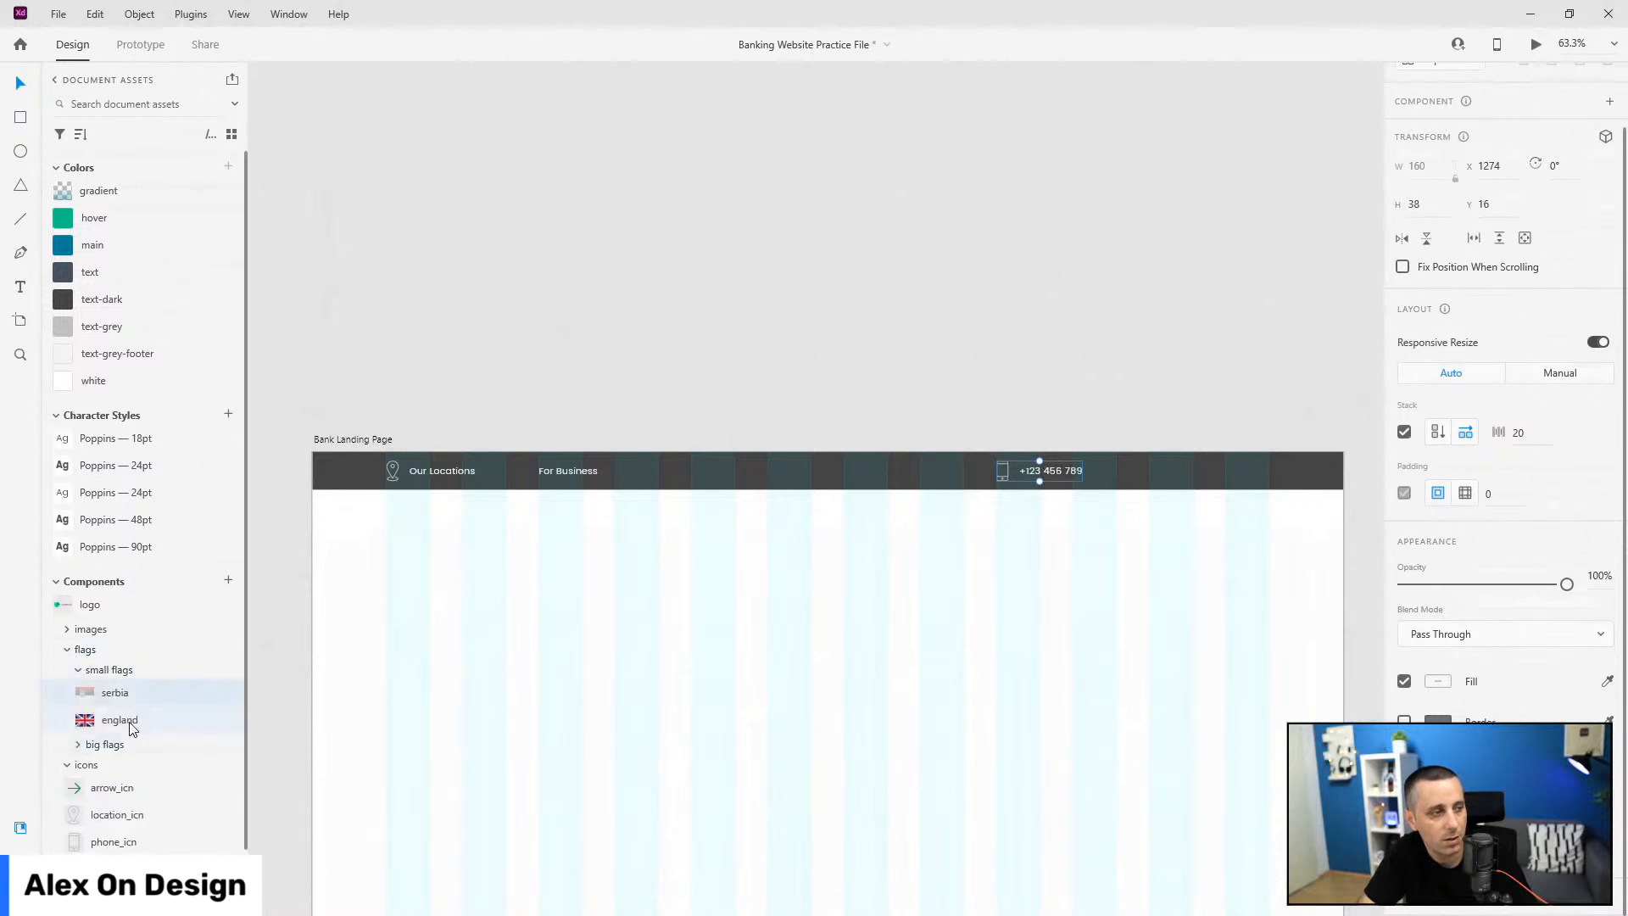
left_click_drag(135, 727, 1174, 469)
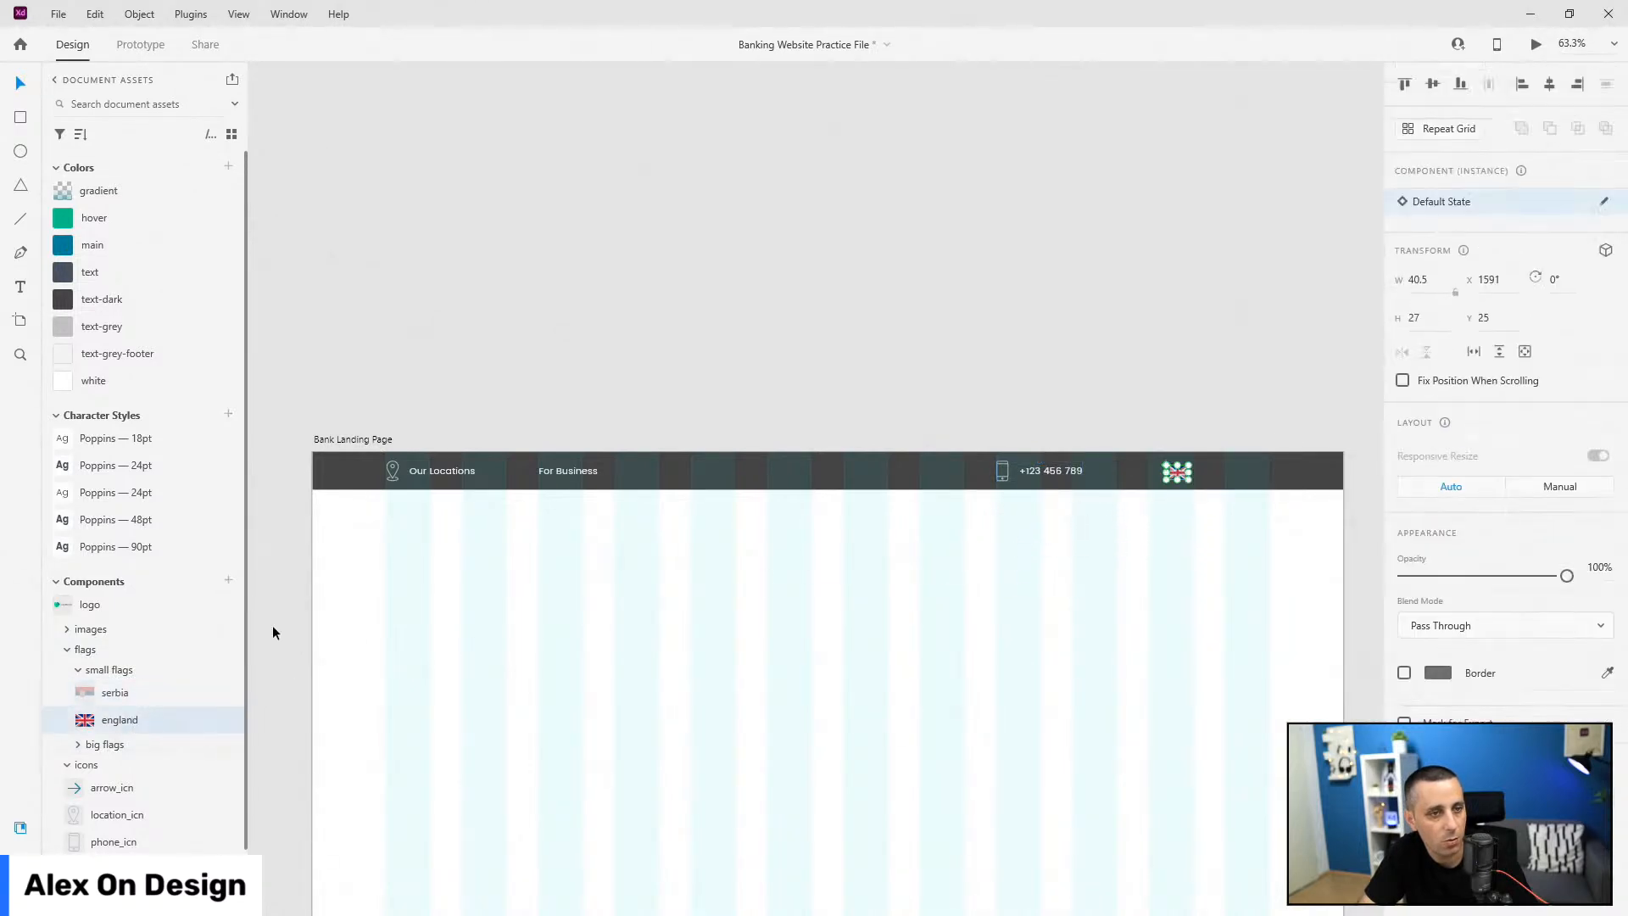
left_click_drag(109, 699, 1222, 476)
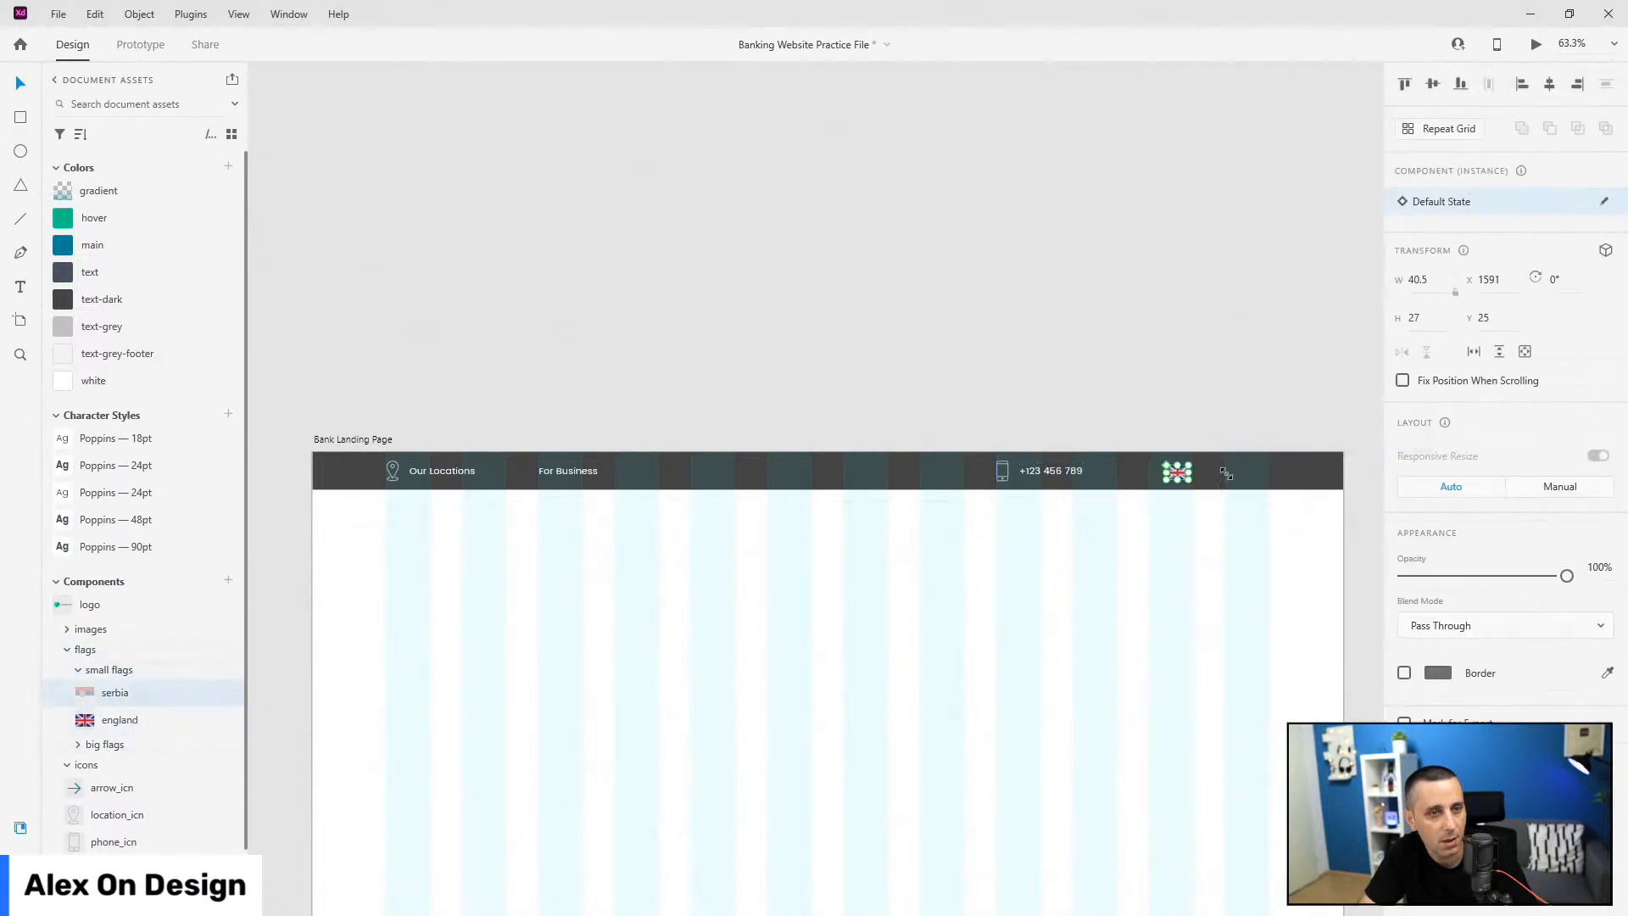
scroll(1303, 458, "up", 2)
scroll(1302, 458, "up", 5)
left_click_drag(1031, 575, 1156, 513)
left_click_drag(791, 522, 971, 507)
Step: Align both flags to the middle of the dark header bar
left_click(1177, 462)
left_click(1141, 519)
left_click(977, 536, "shift")
left_click(948, 434)
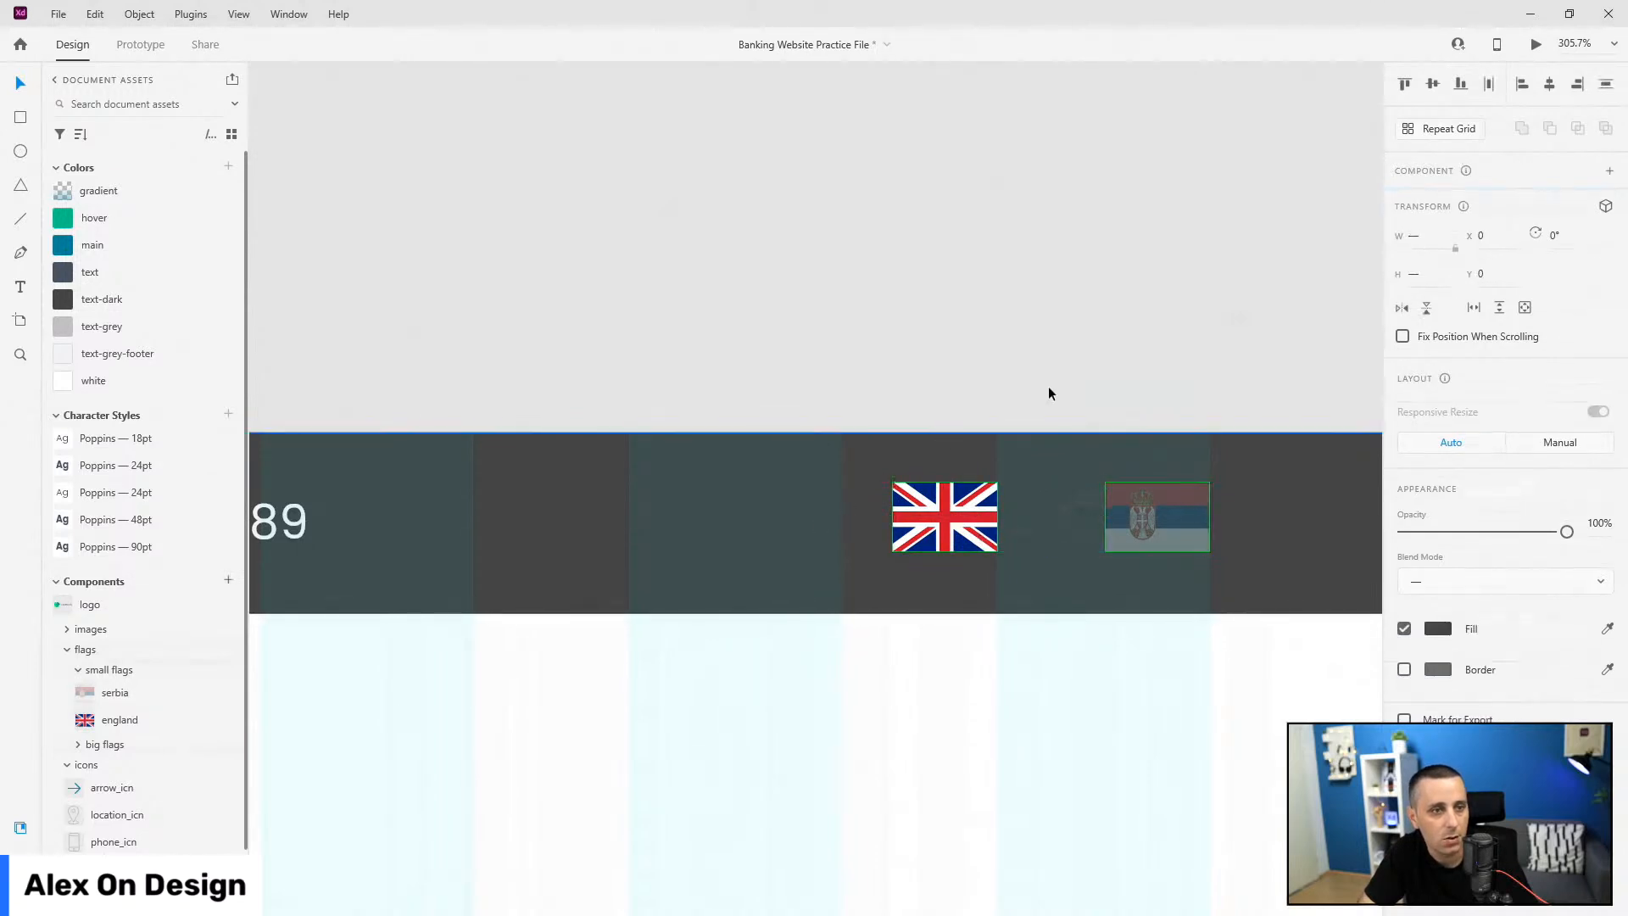
left_click(1435, 84)
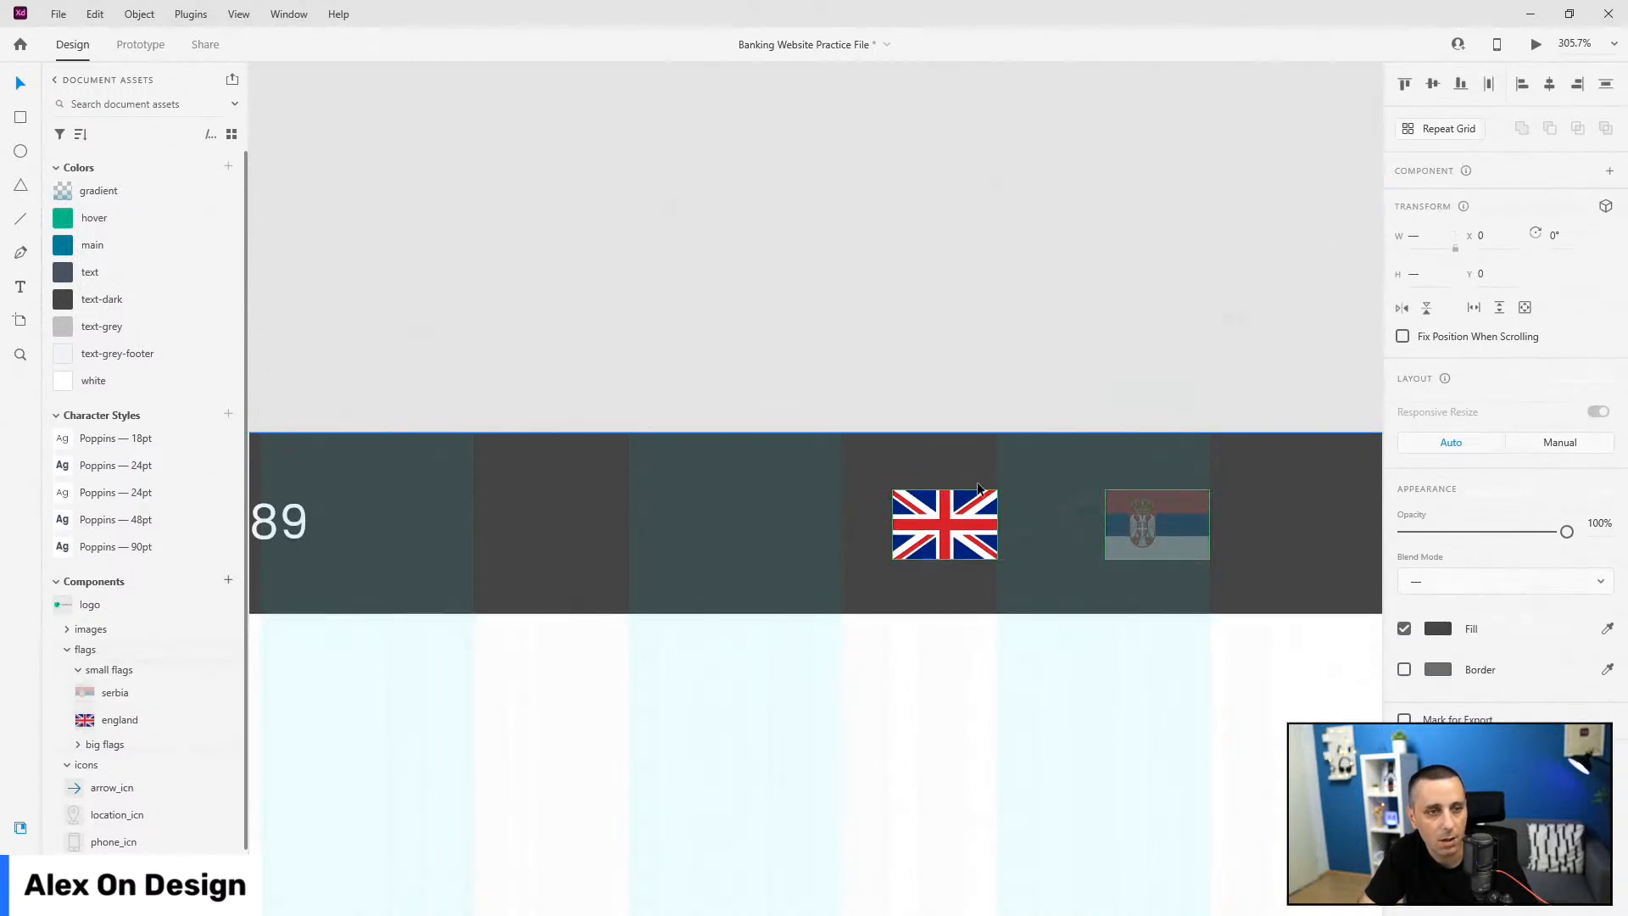
left_click(1182, 548)
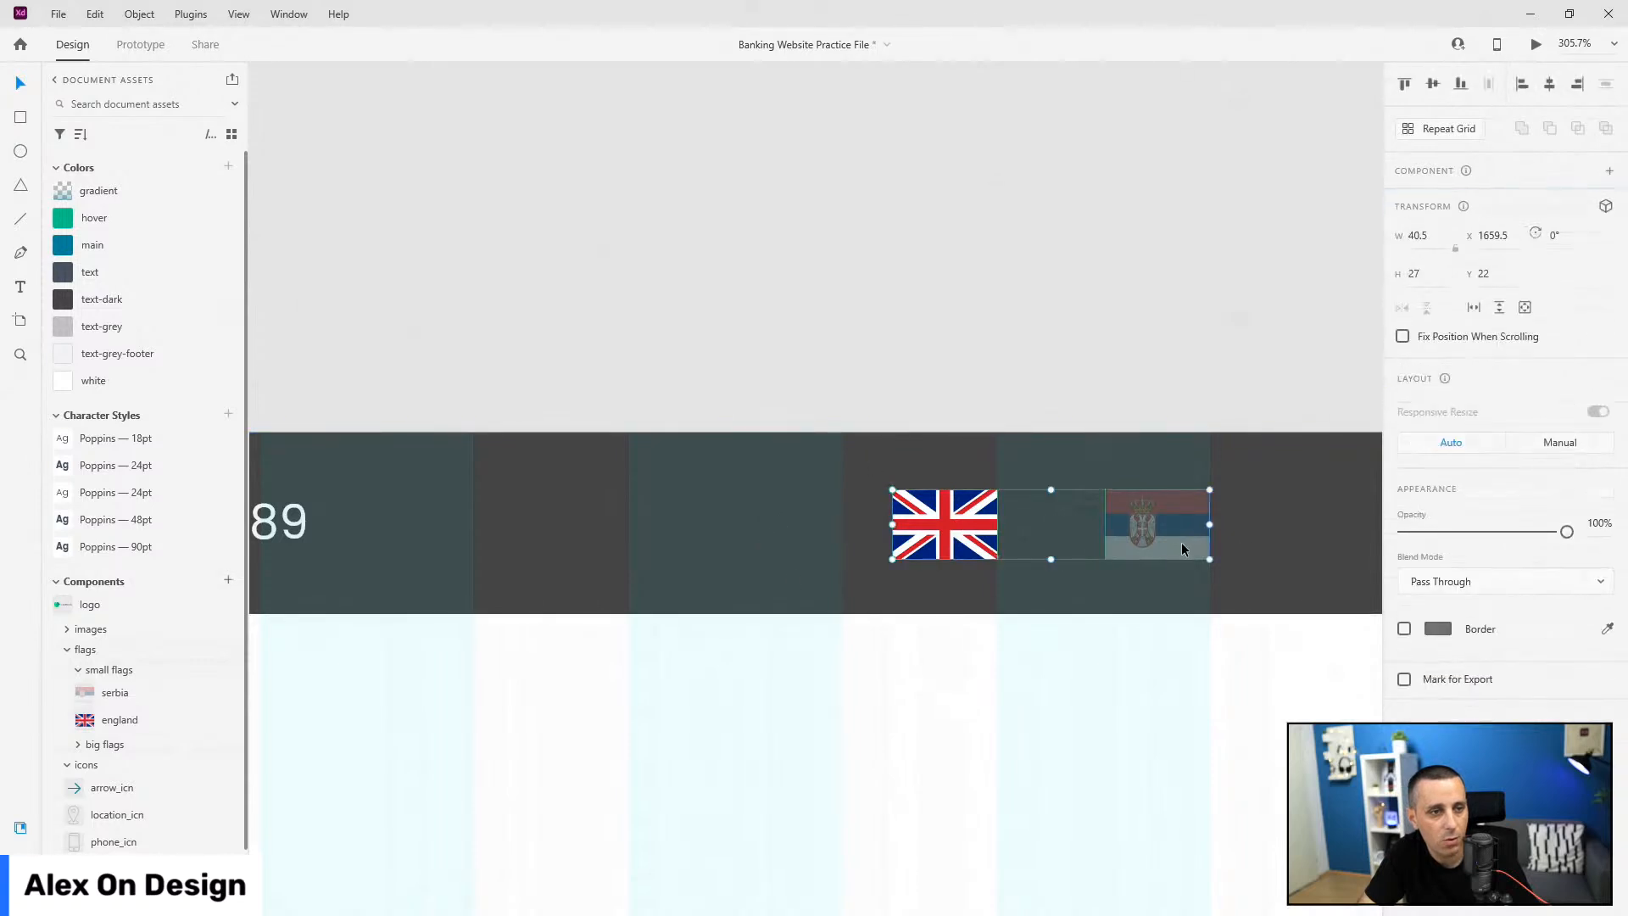
Step: Group the two flags as 'flags' and move the layer below phone
key("ctrl+g")
key("ctrl+y")
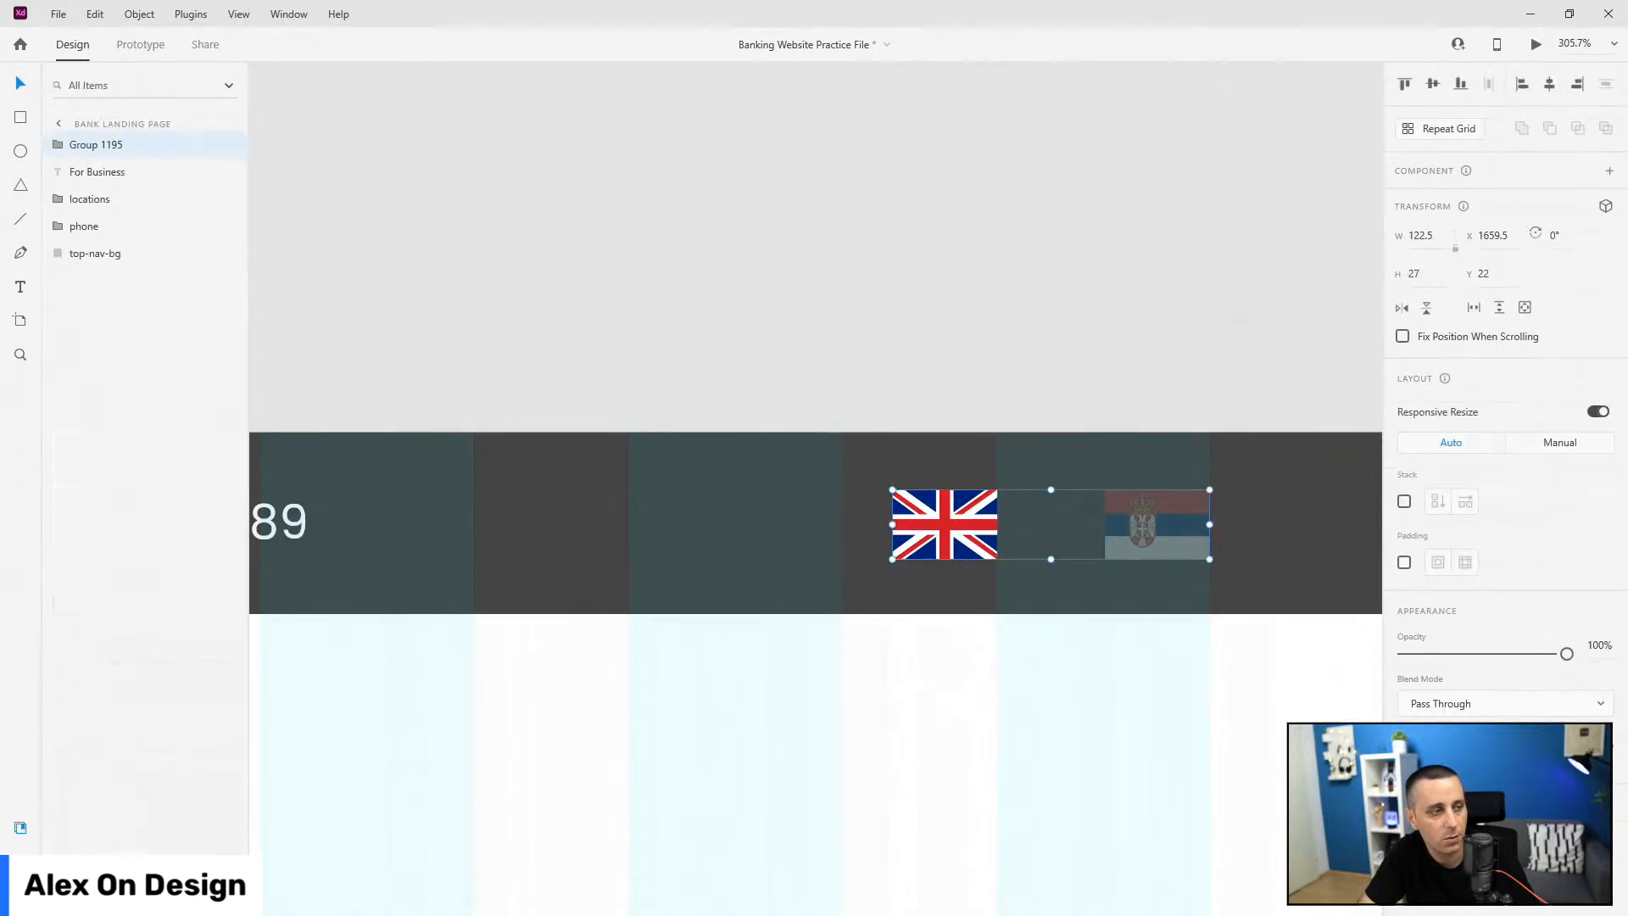
double_click(102, 145)
type("floags")
key("ctrl+a")
type("flags")
key("Return")
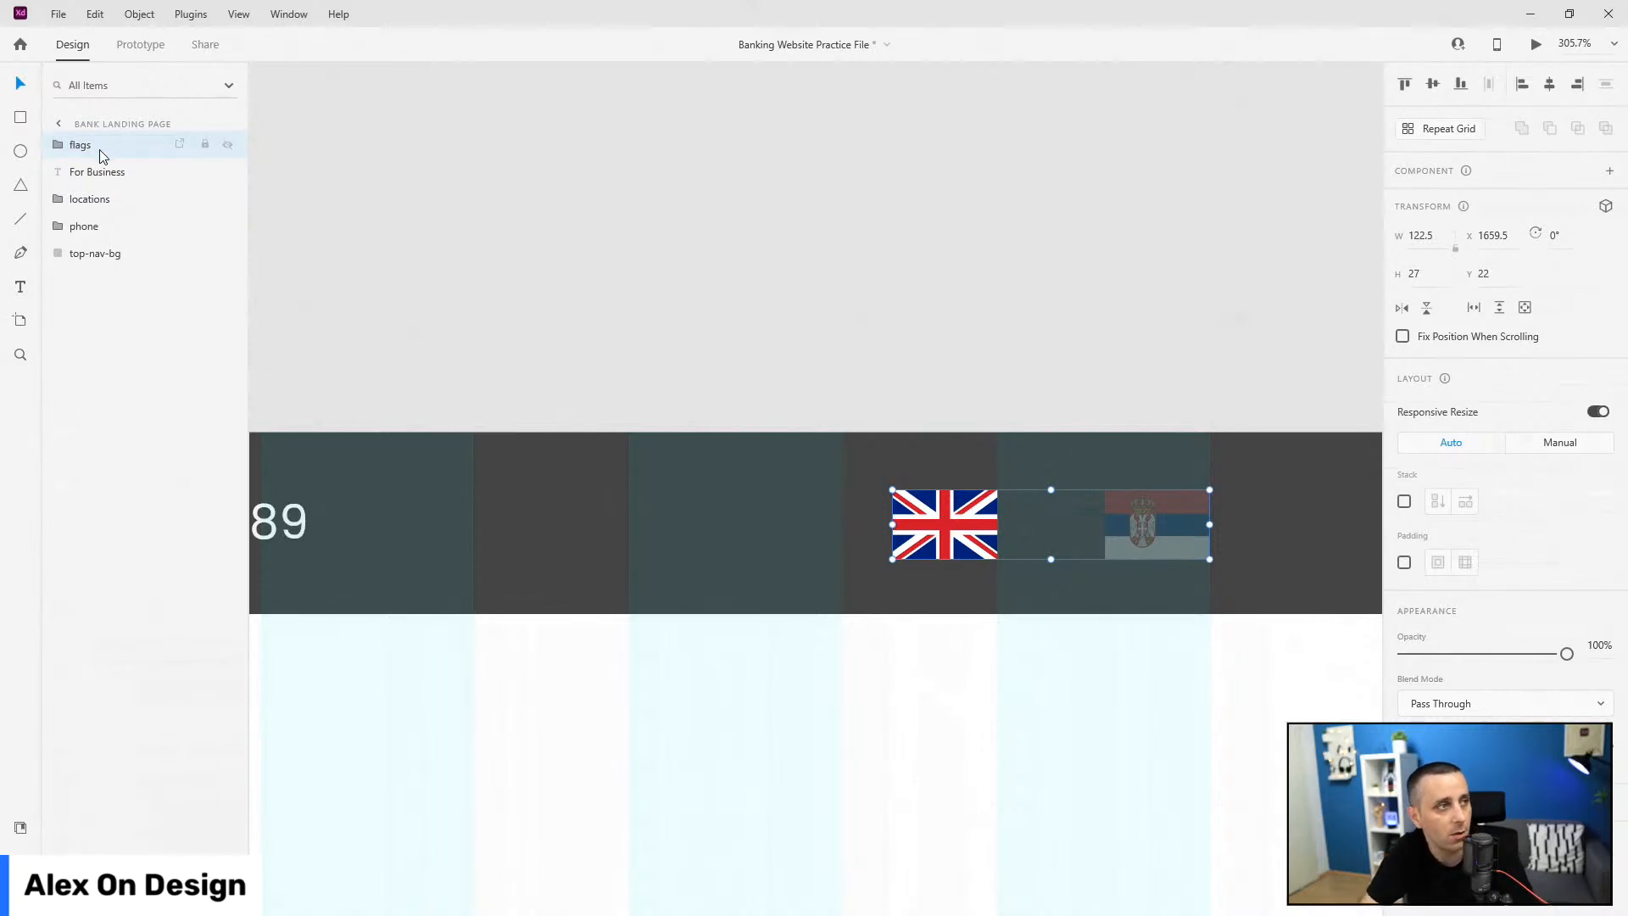
left_click_drag(102, 151, 103, 244)
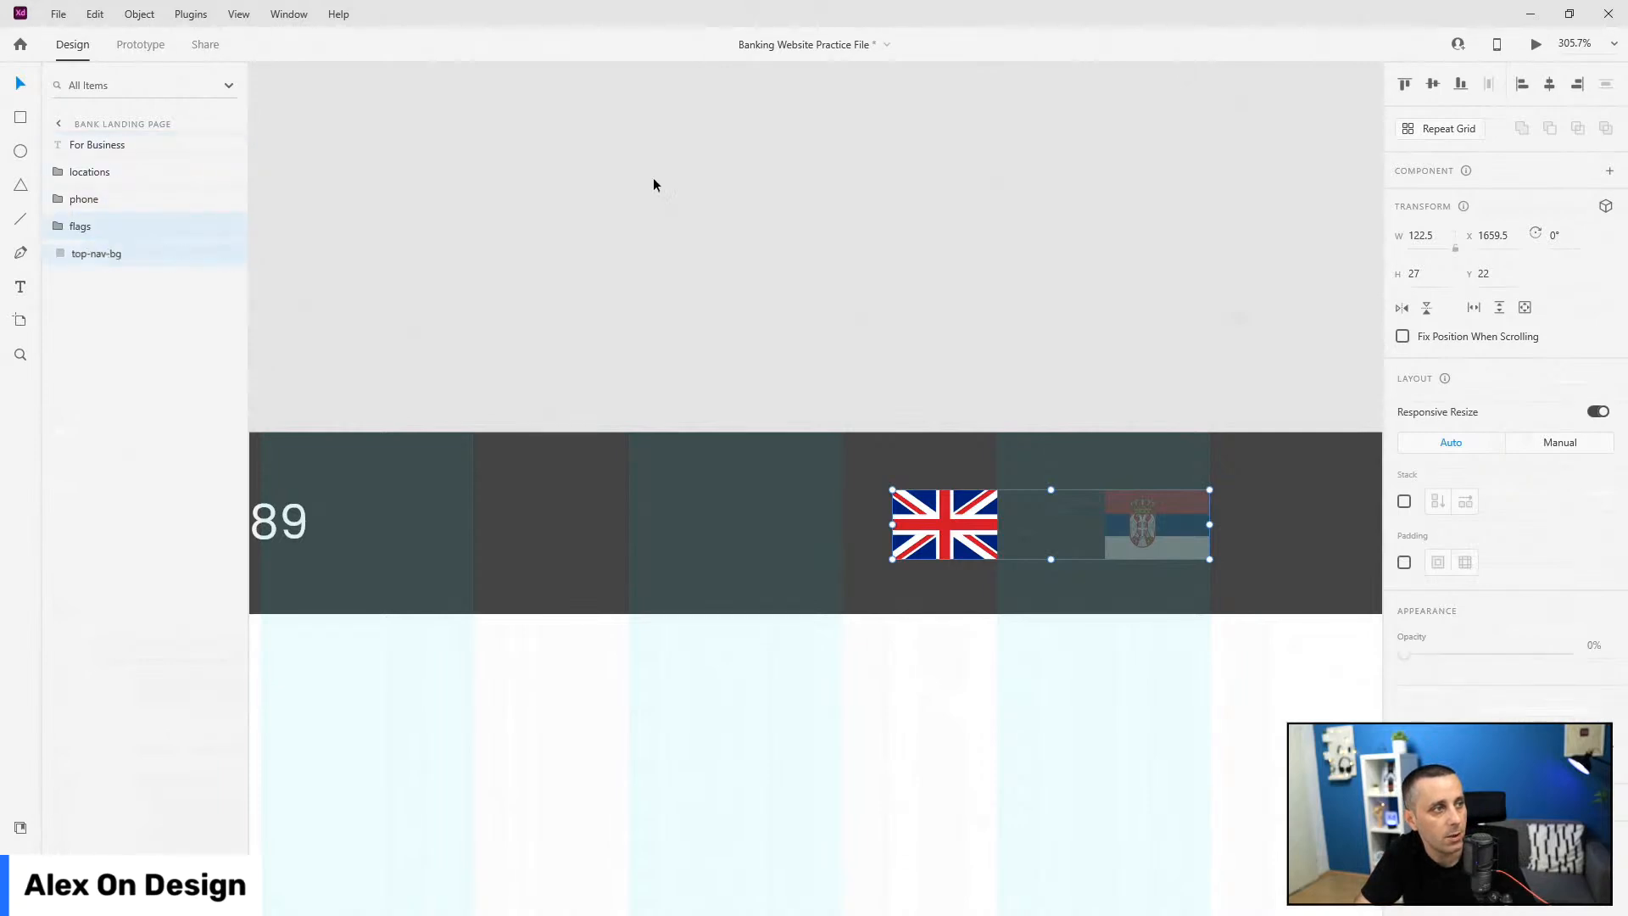
Step: Reposition the phone number group along the bar to x 1338
scroll(964, 392, "down", 5)
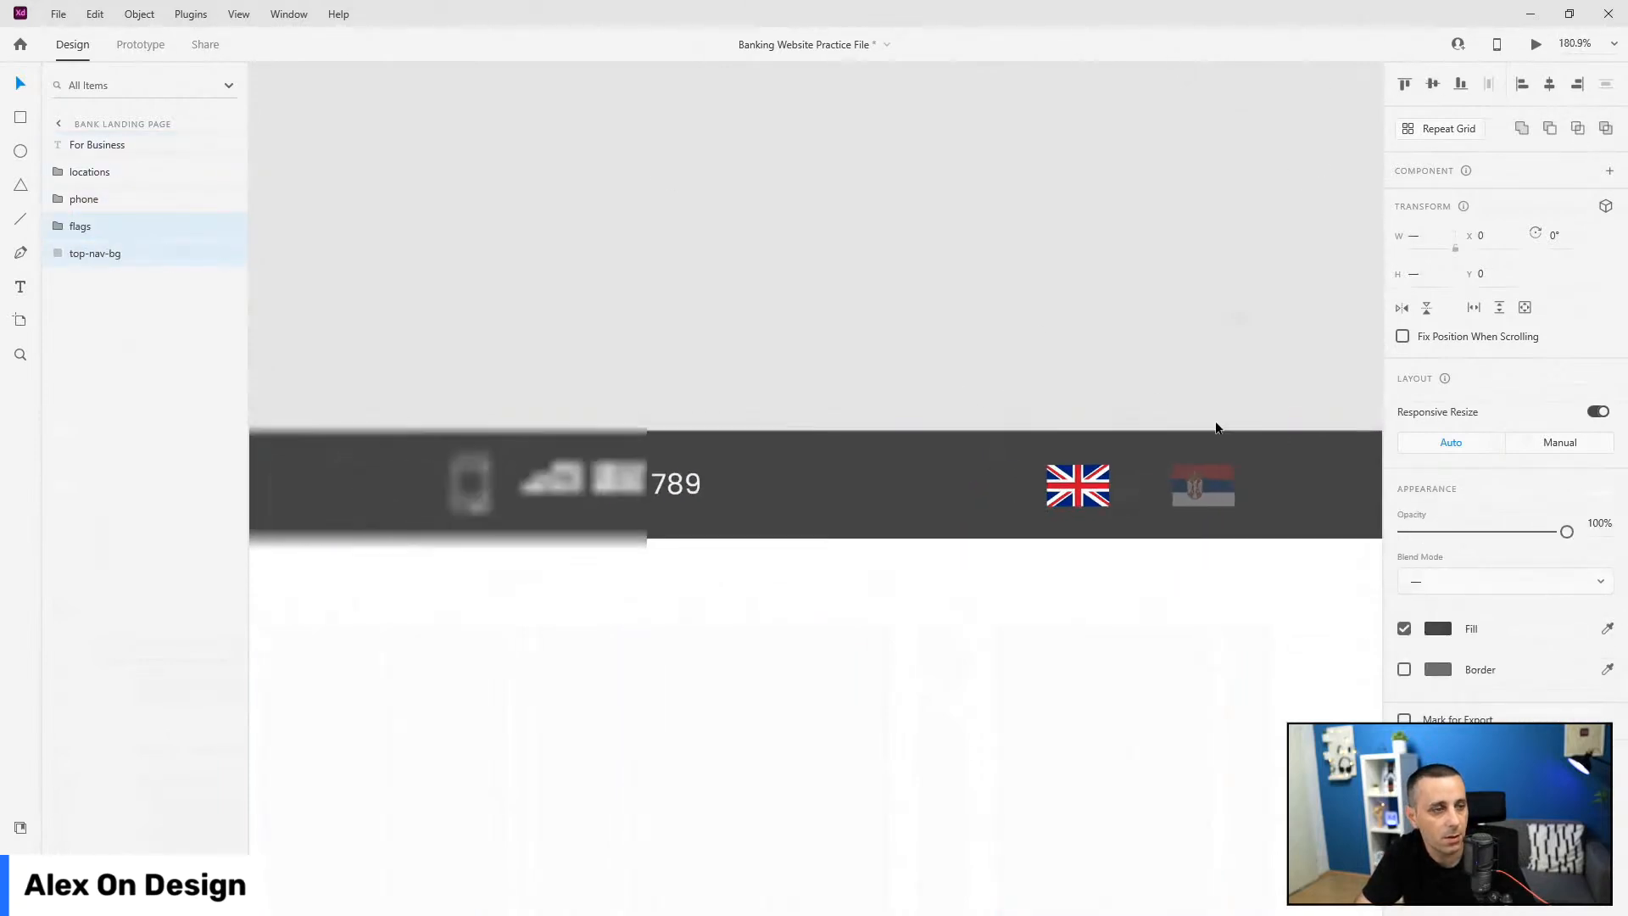
left_click(765, 485)
left_click_drag(765, 485, 833, 489)
scroll(1308, 588, "down", 4)
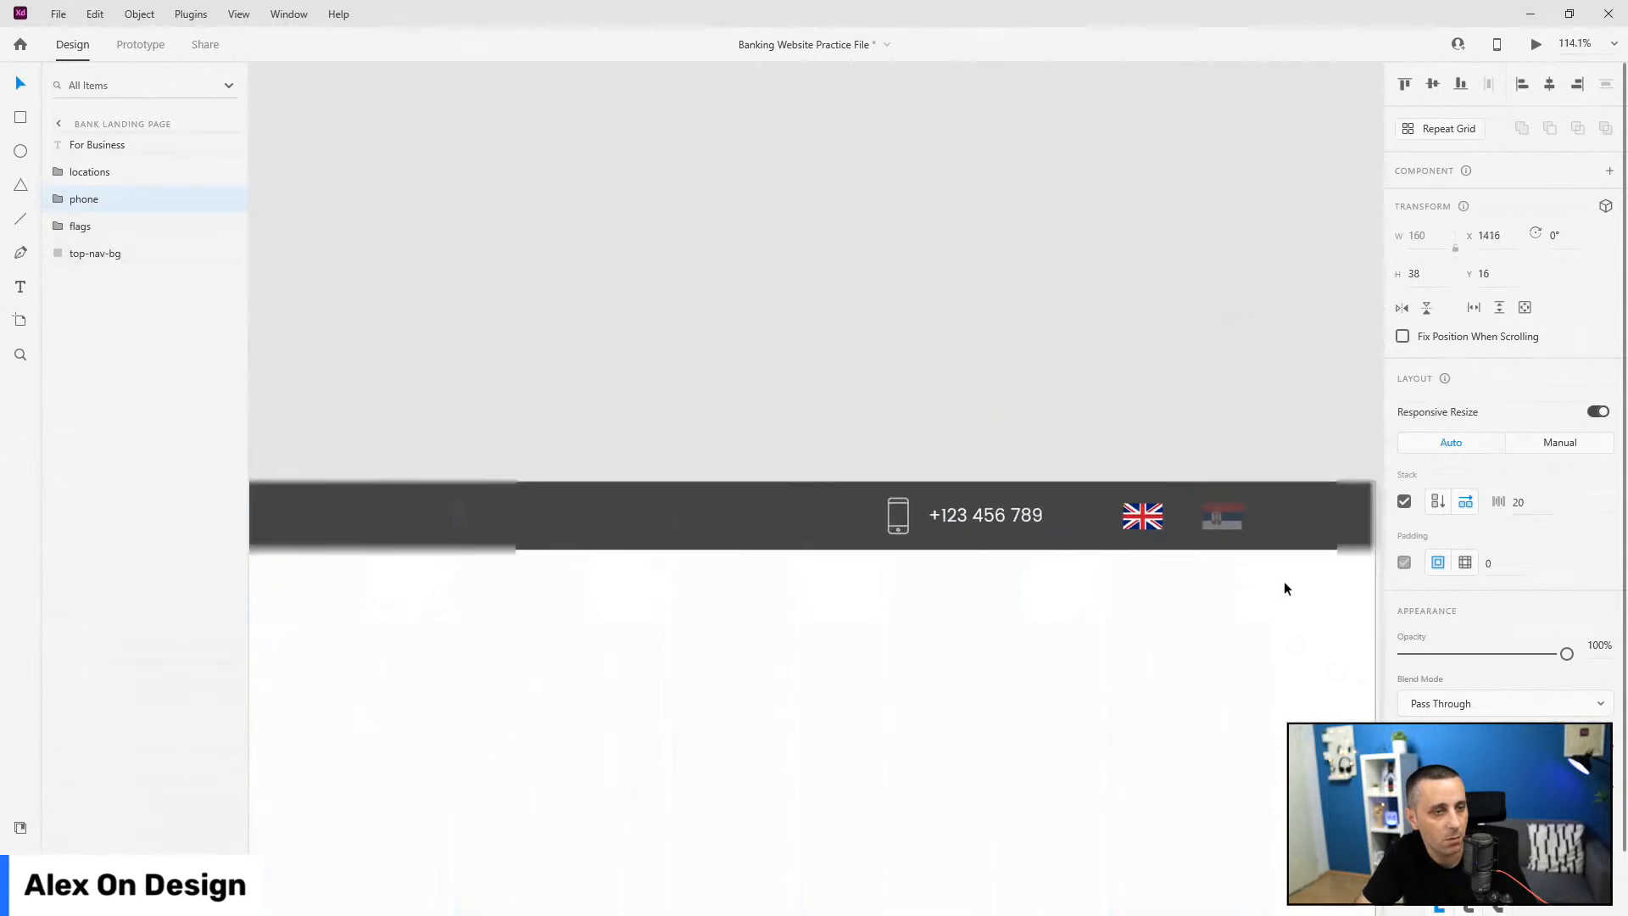
left_click_drag(969, 520, 895, 528)
scroll(1174, 658, "down", 5)
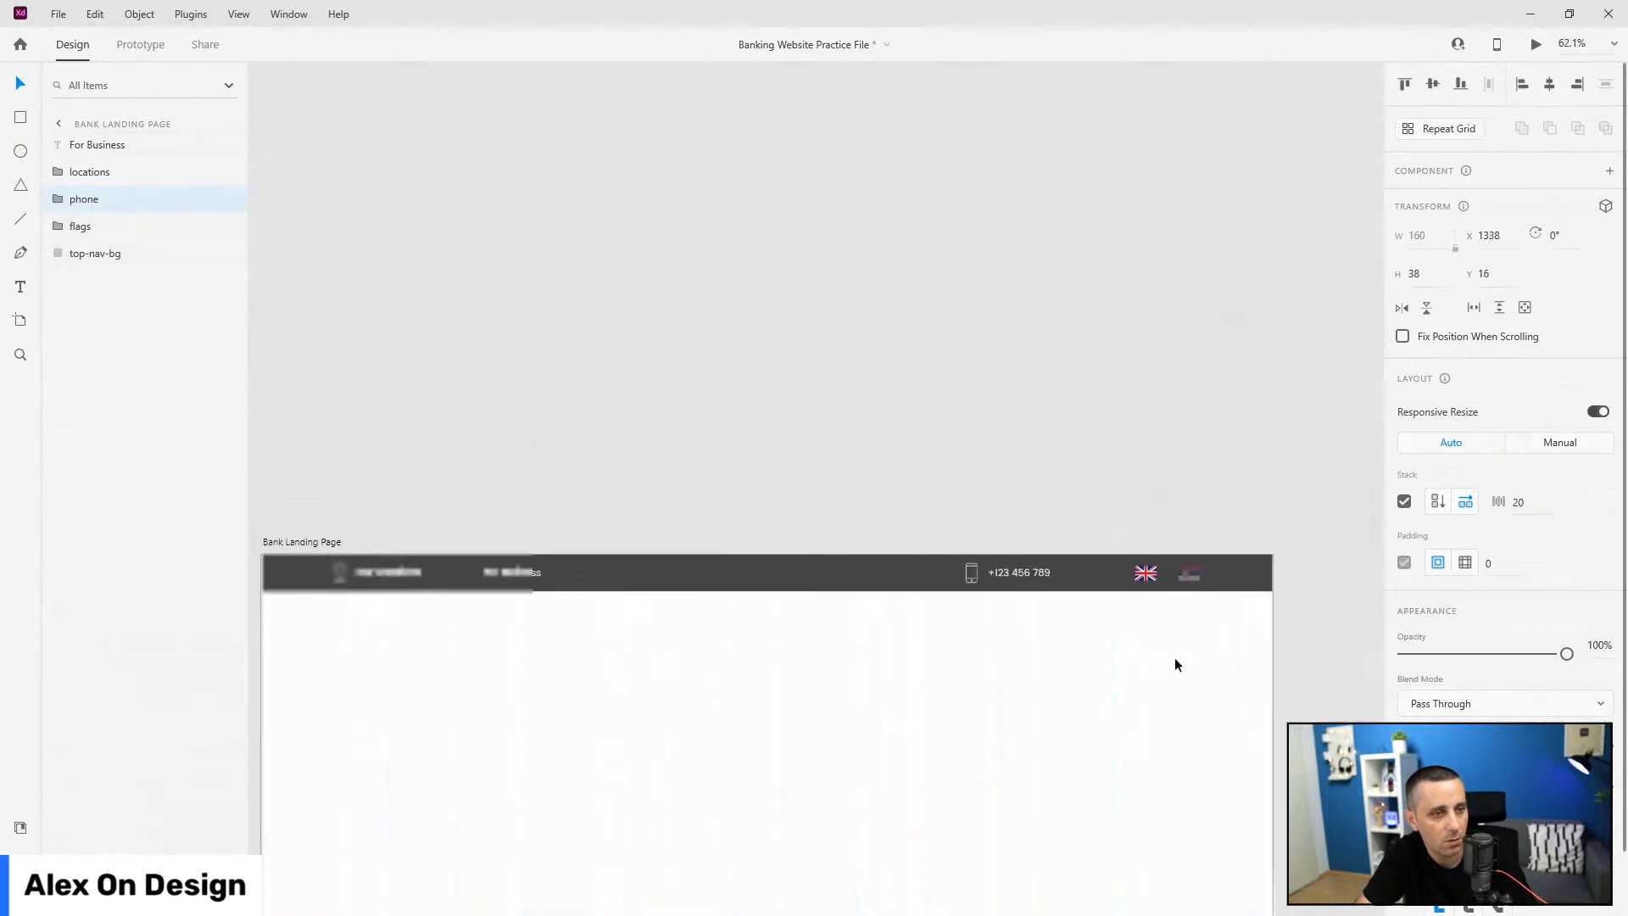
scroll(1173, 658, "up", 5)
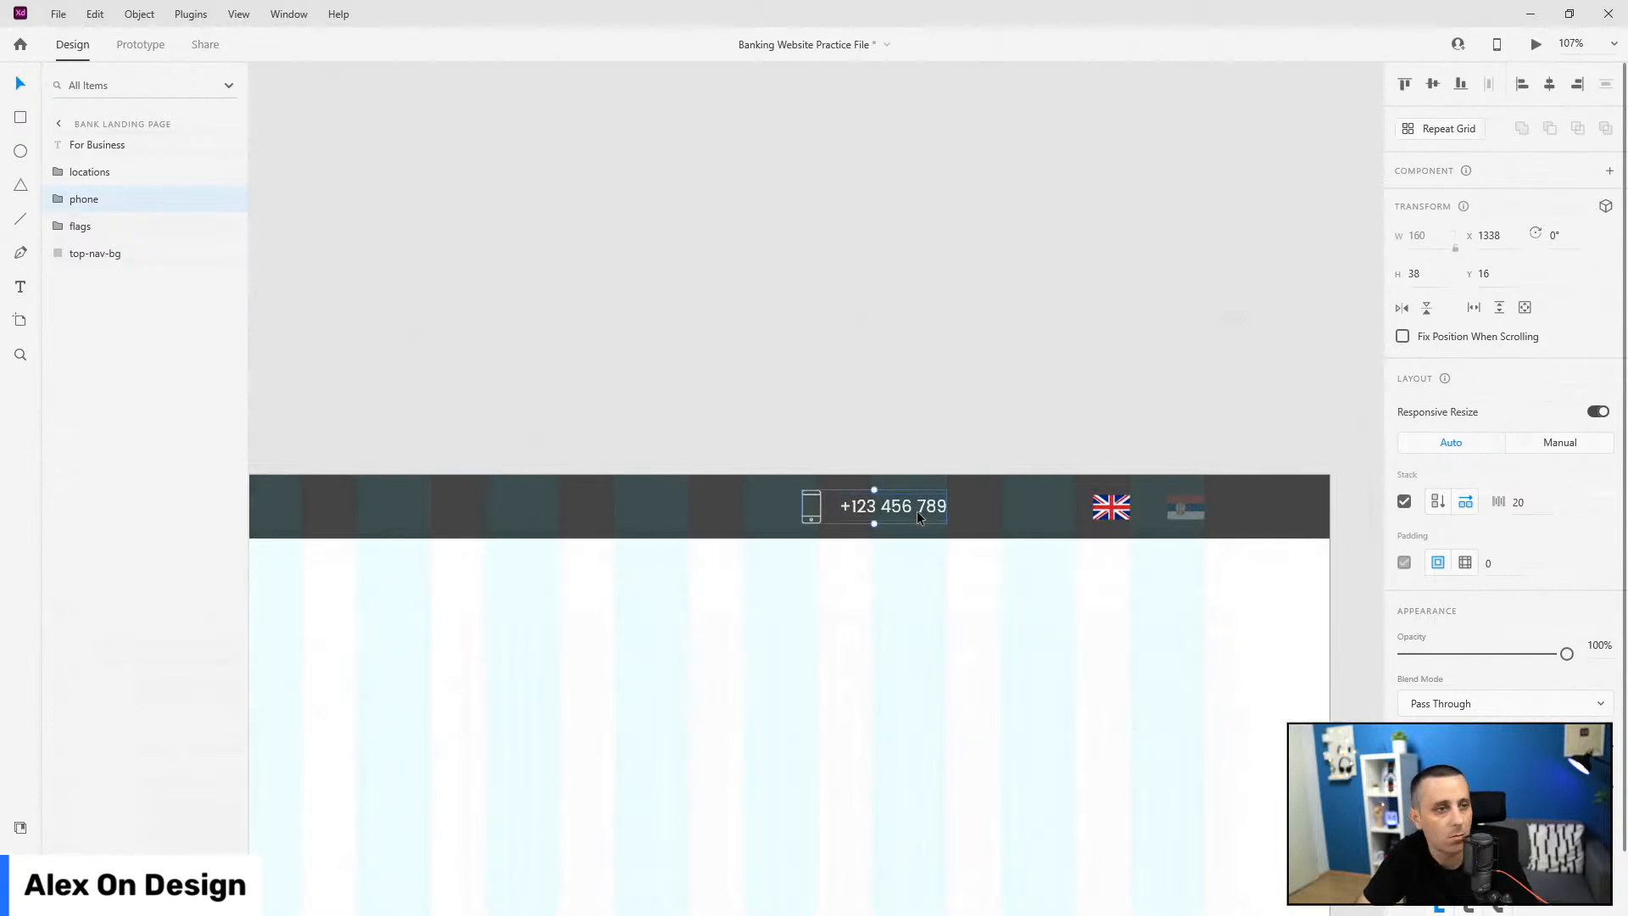
Step: Shift the phone number right and stack the flags group with 30 spacing
left_click_drag(913, 509, 984, 506)
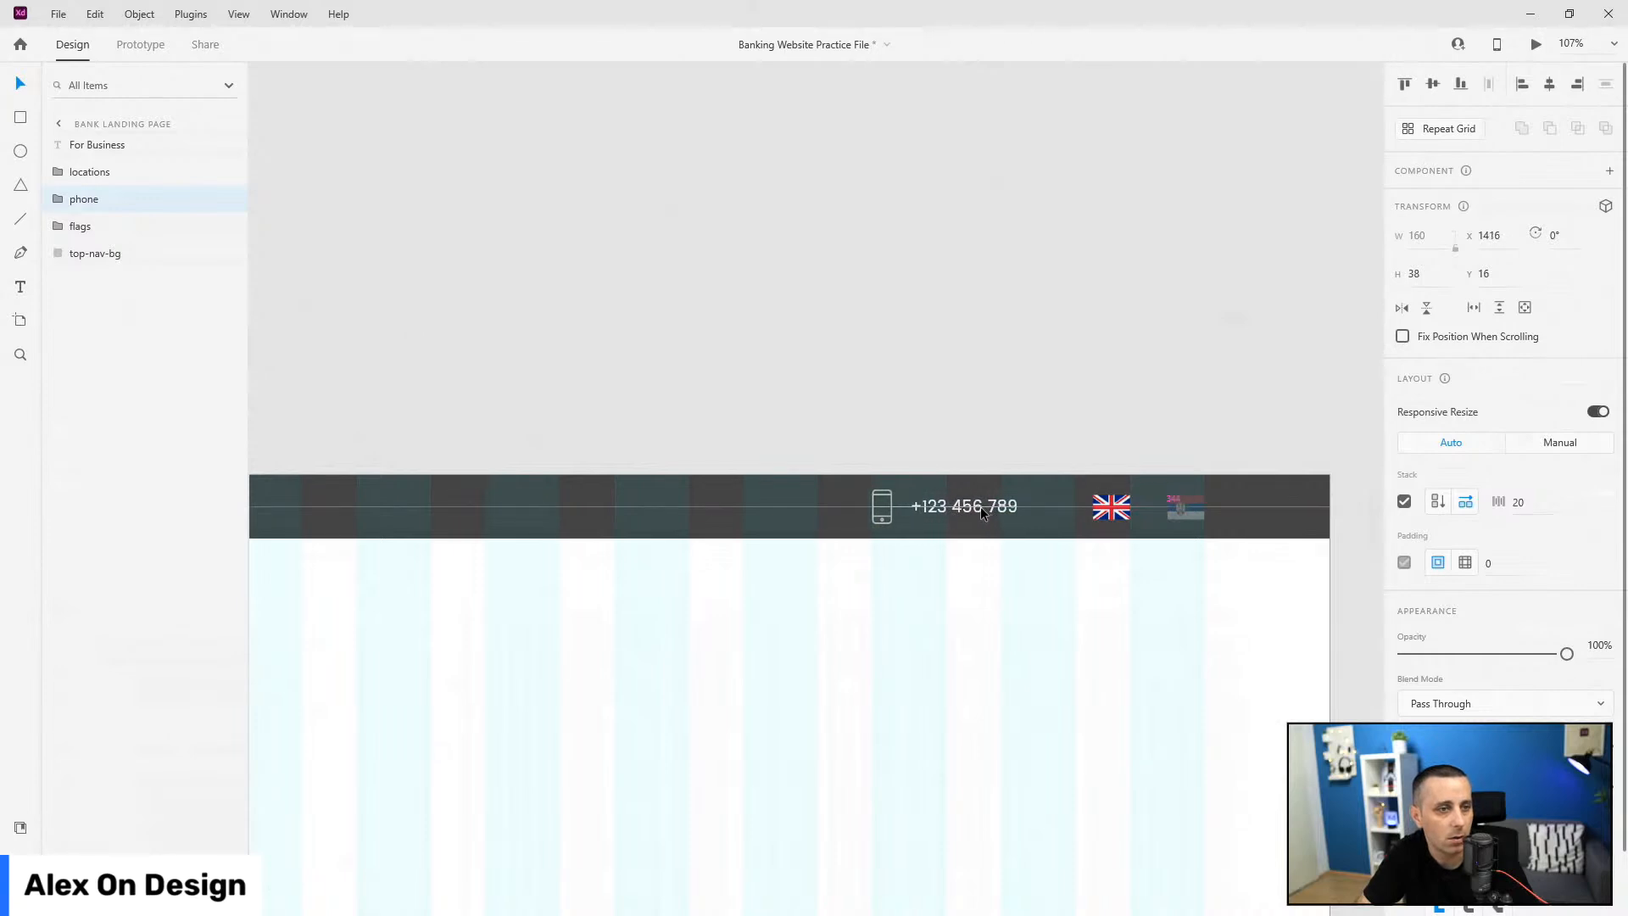
scroll(1313, 587, "down", 2)
scroll(1305, 566, "up", 4)
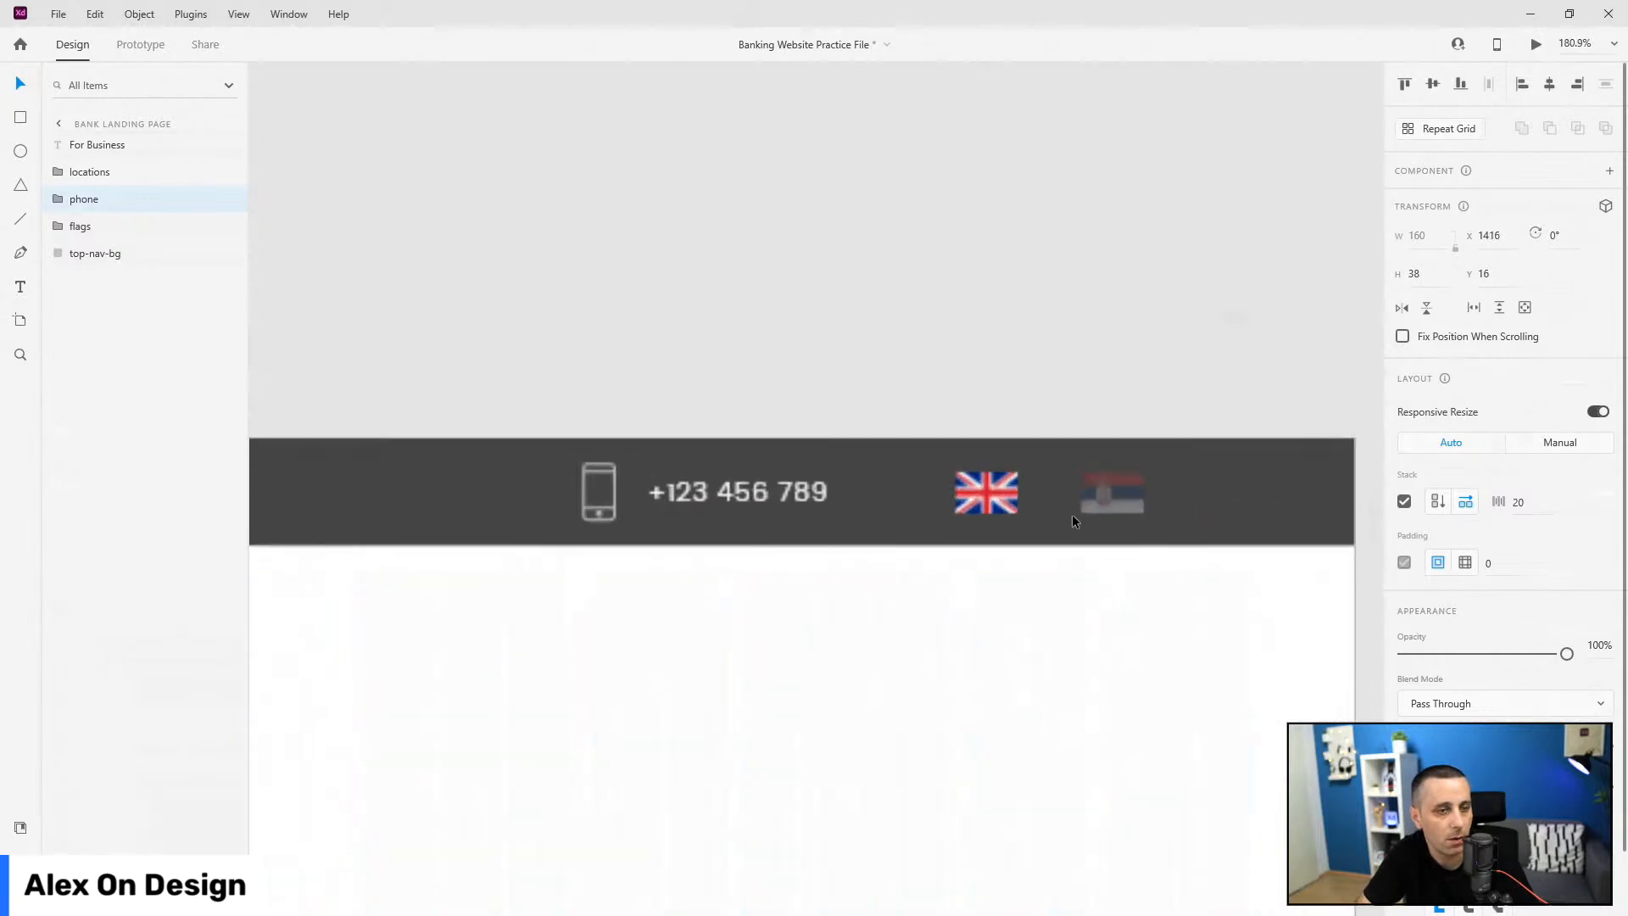
left_click(986, 492, "ctrl")
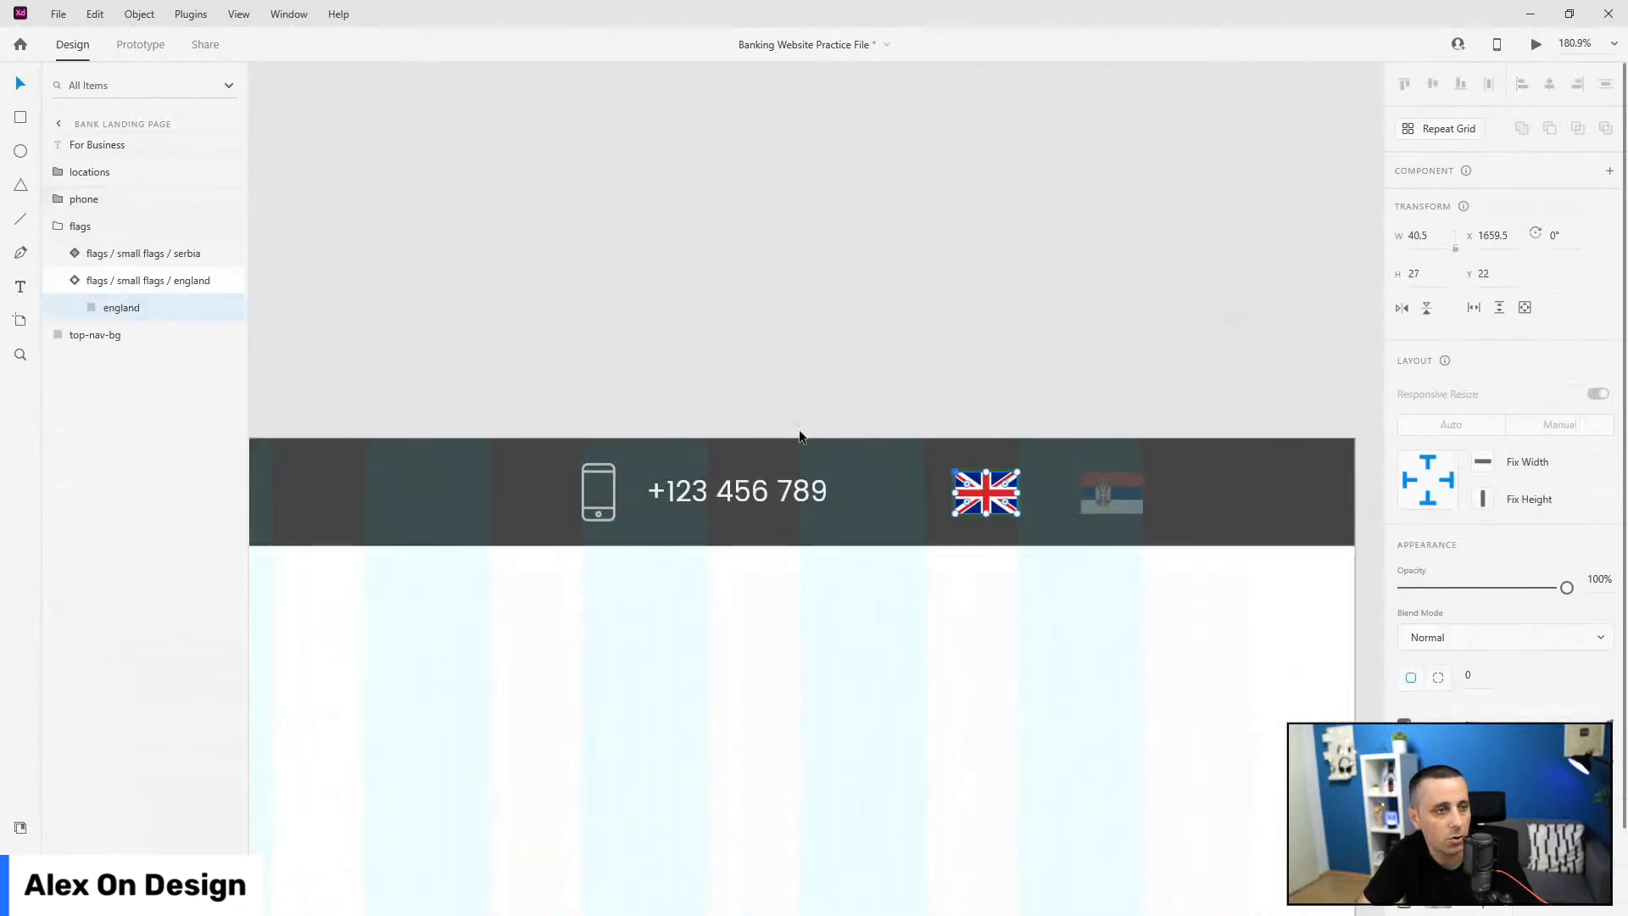
left_click(74, 278)
left_click(59, 225)
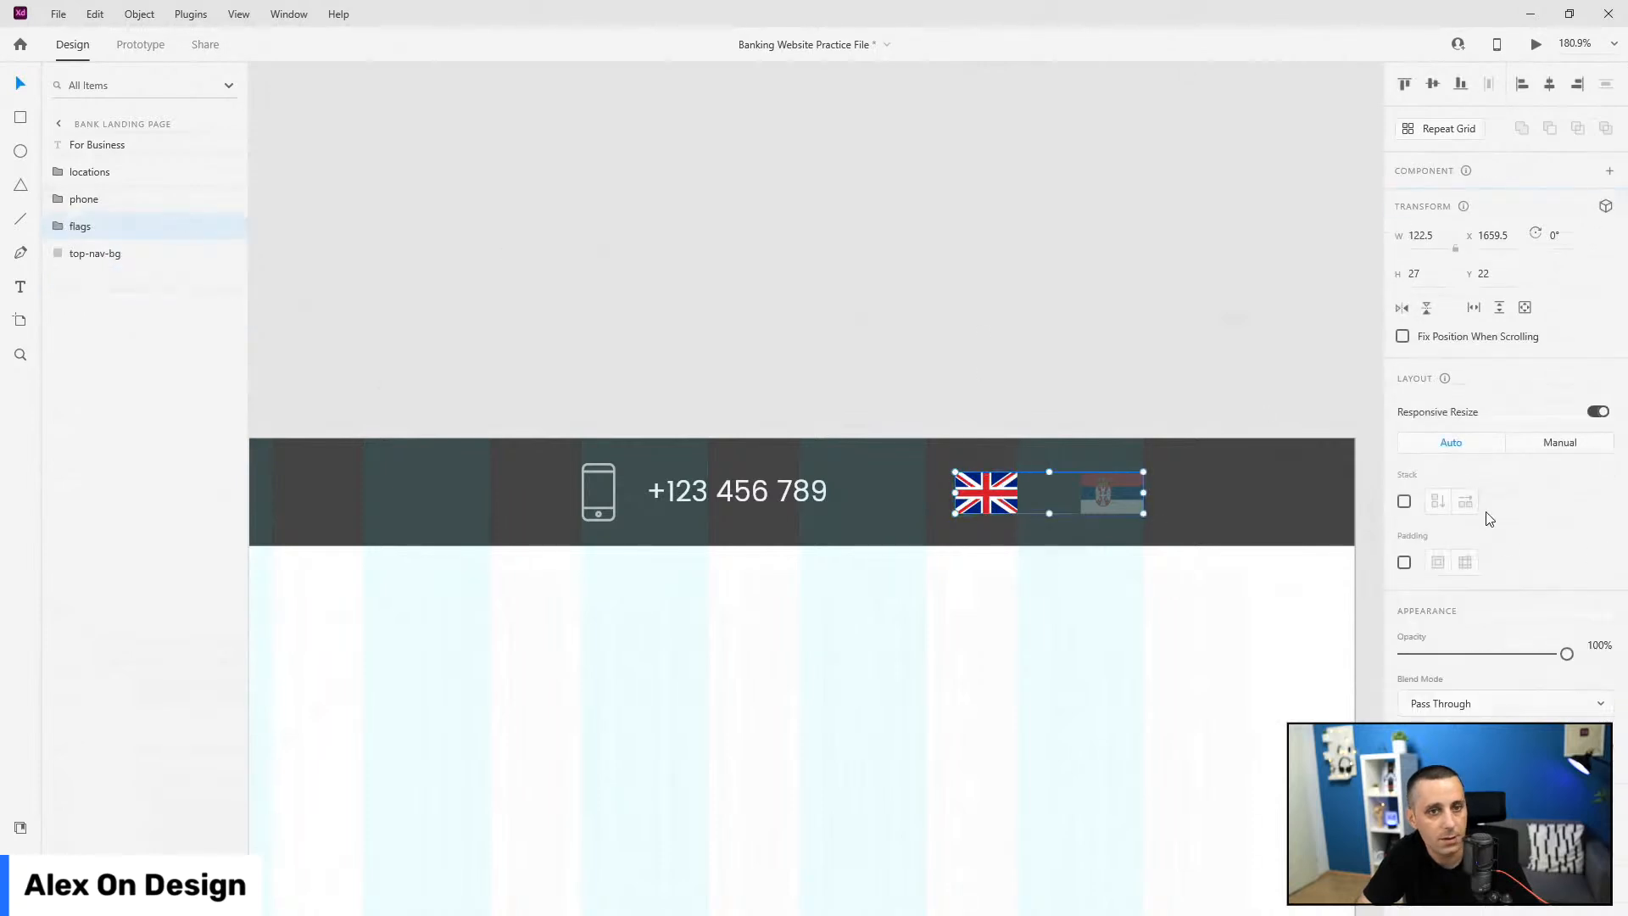
left_click(1405, 502)
left_click(1539, 501)
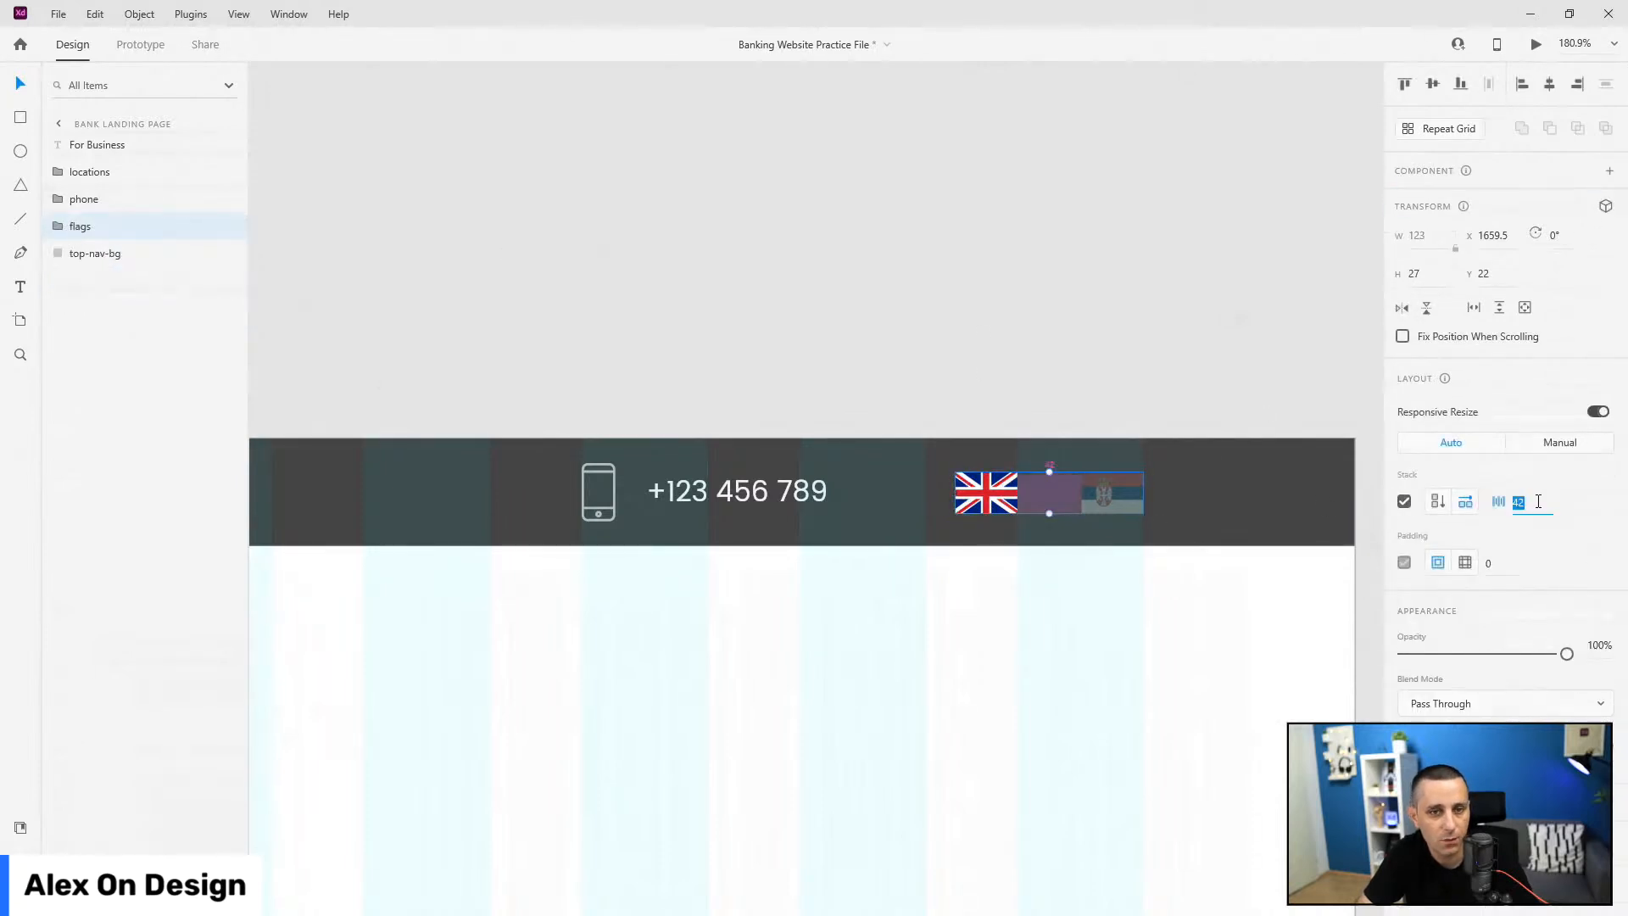
type("30")
key("Return")
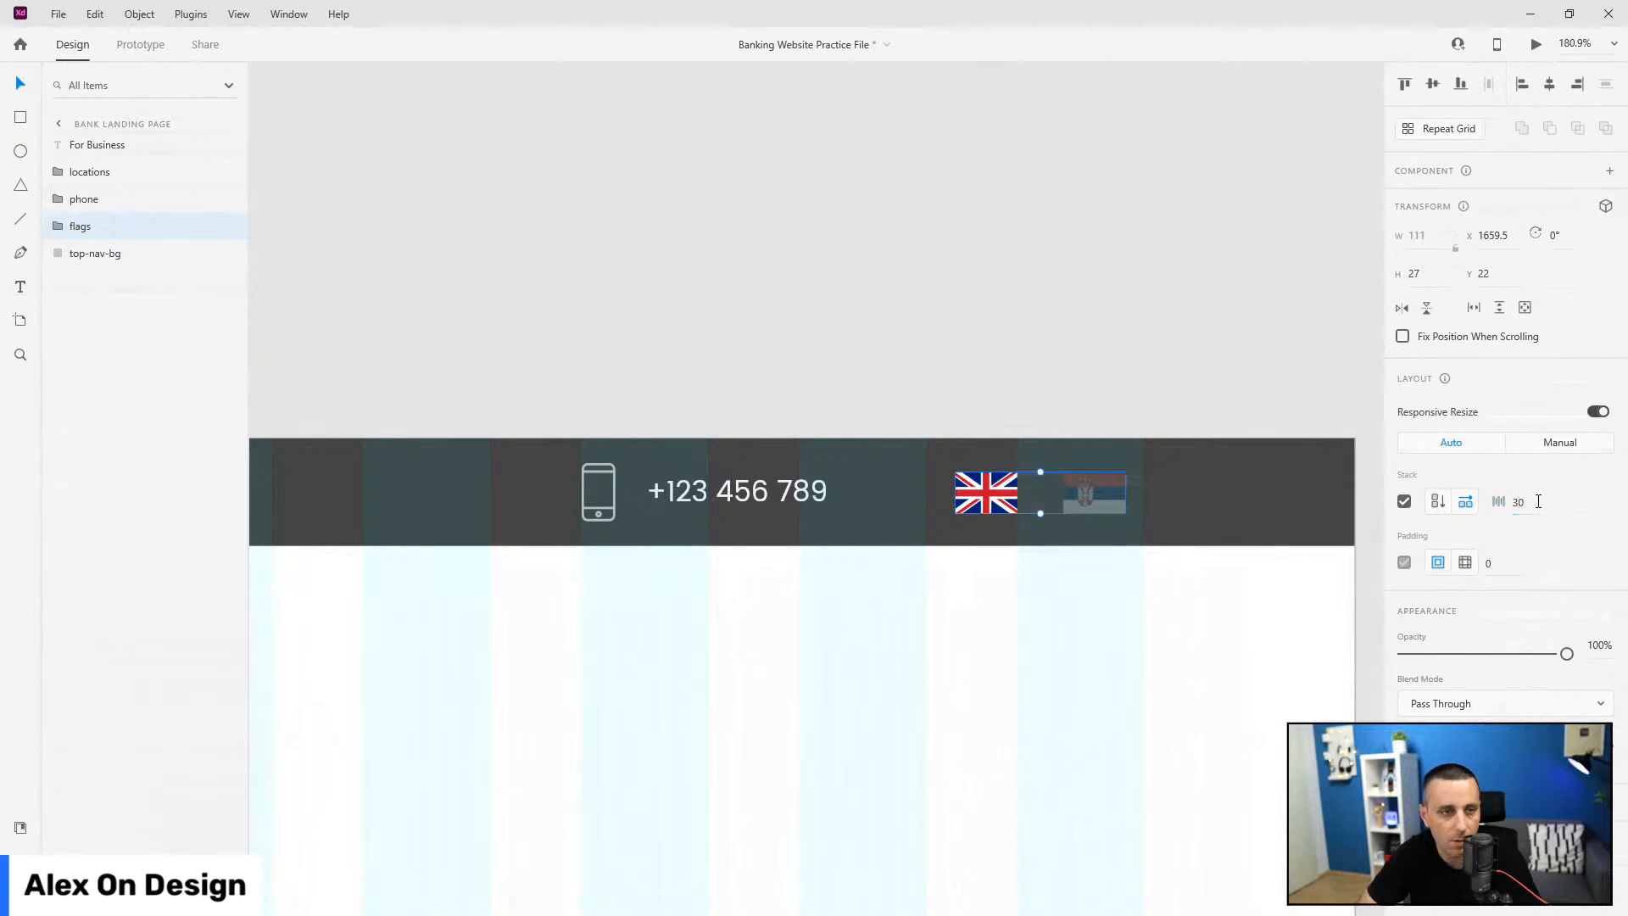
left_click_drag(1105, 502, 1124, 500)
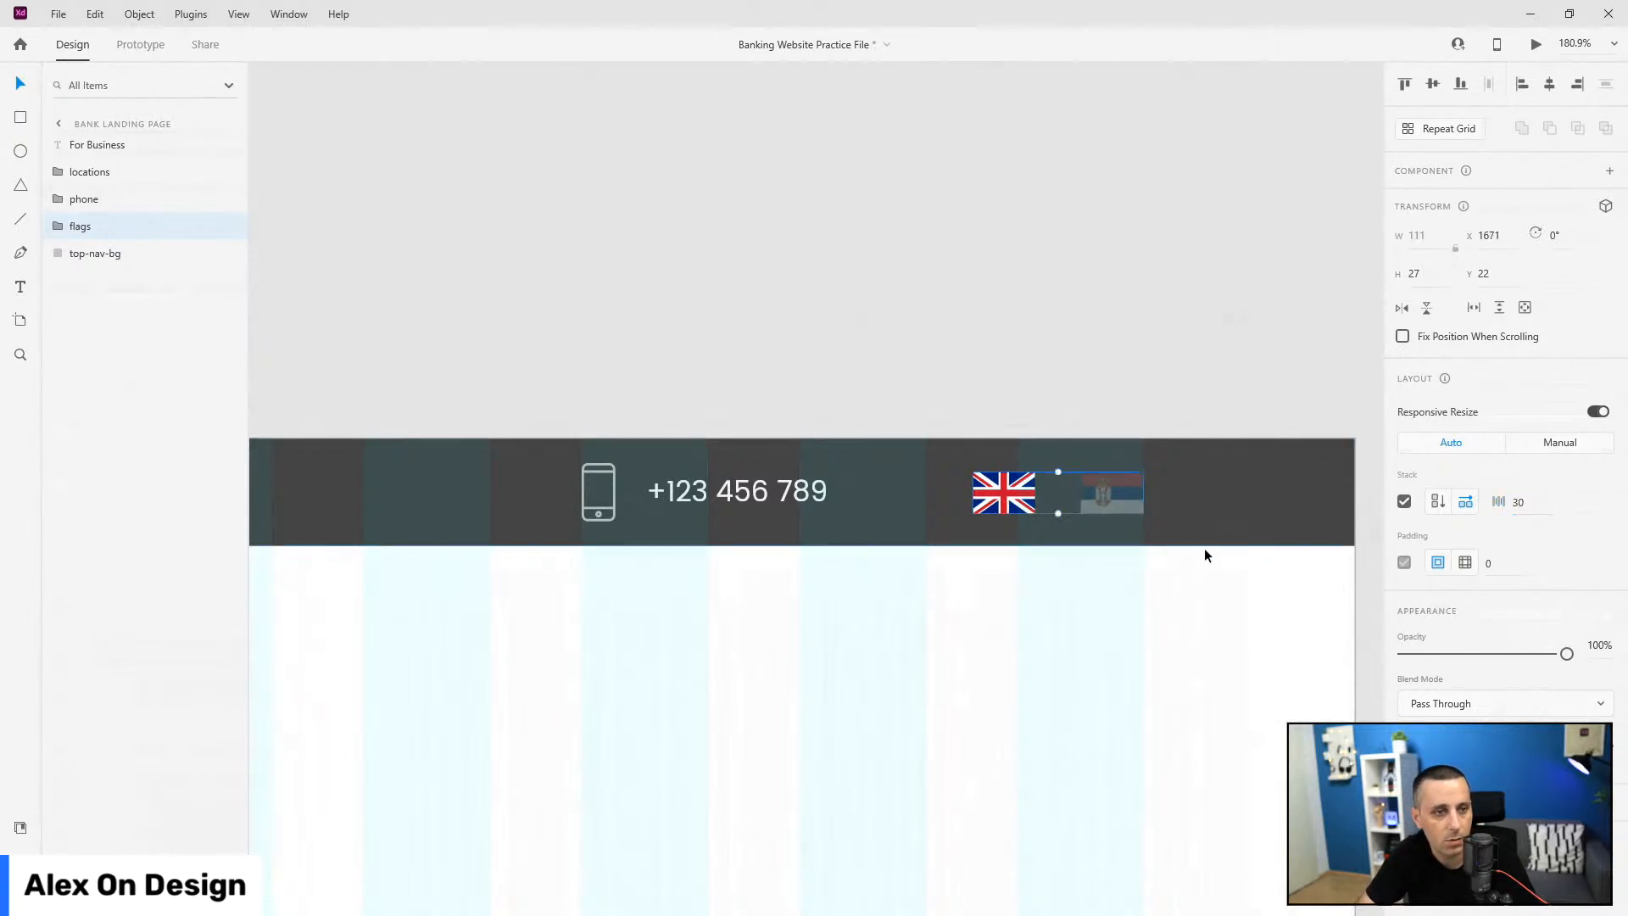
Step: Reorder For Business below locations and group all nav items as 'top-nav'
scroll(1269, 574, "down", 5)
scroll(1245, 632, "down", 3)
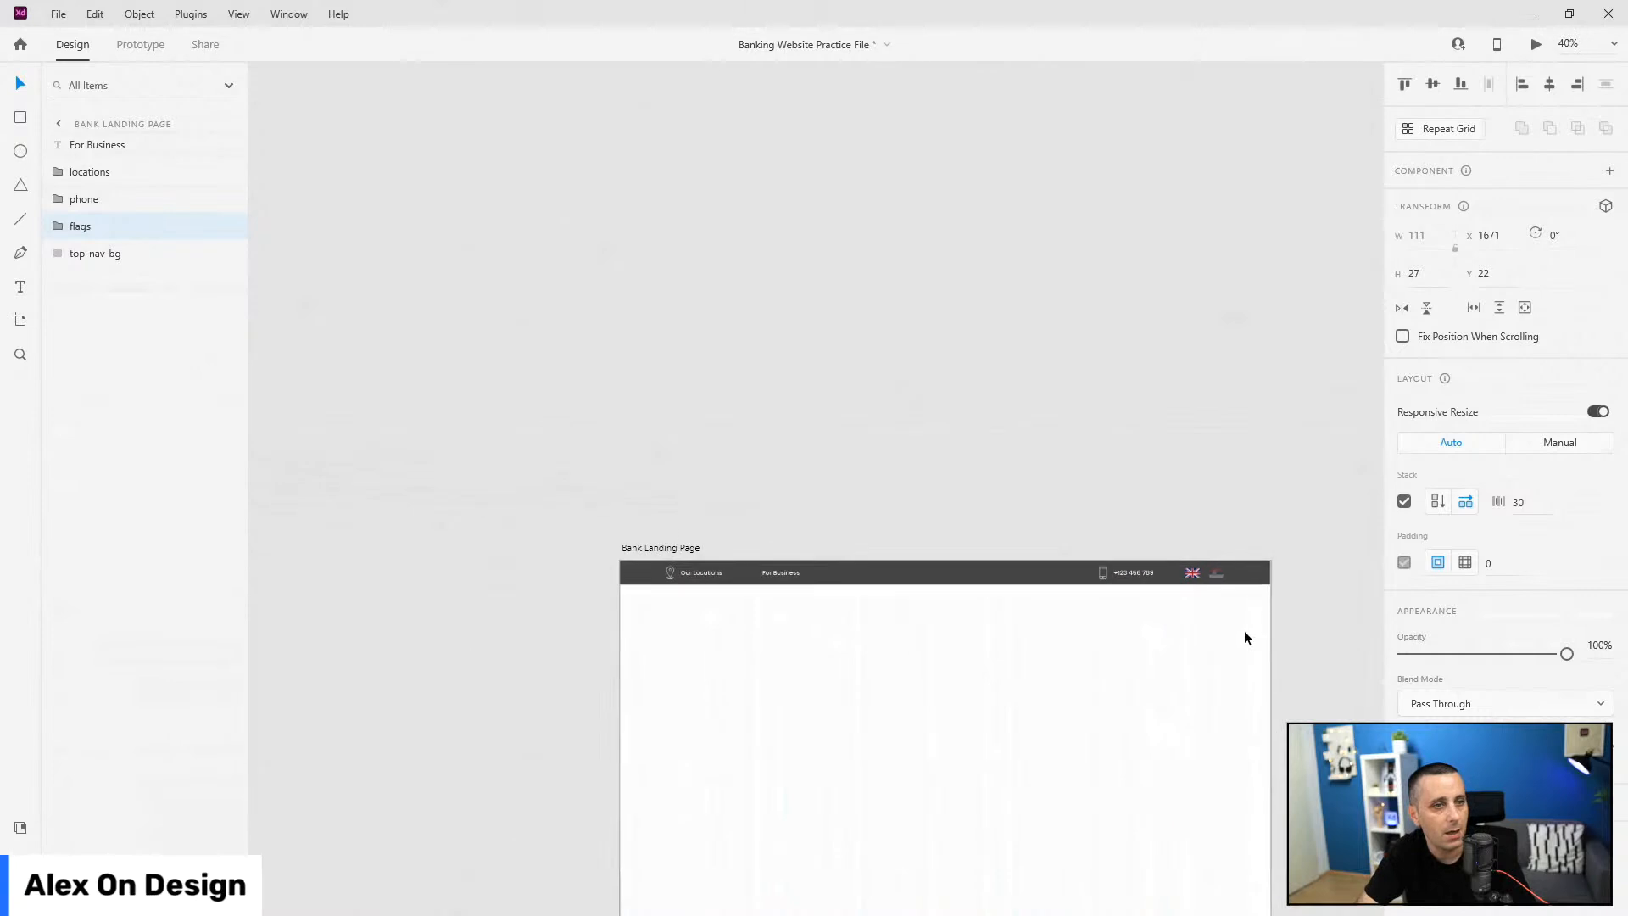
left_click_drag(136, 145, 136, 194)
left_click_drag(1279, 620, 643, 525)
key("ctrl+g")
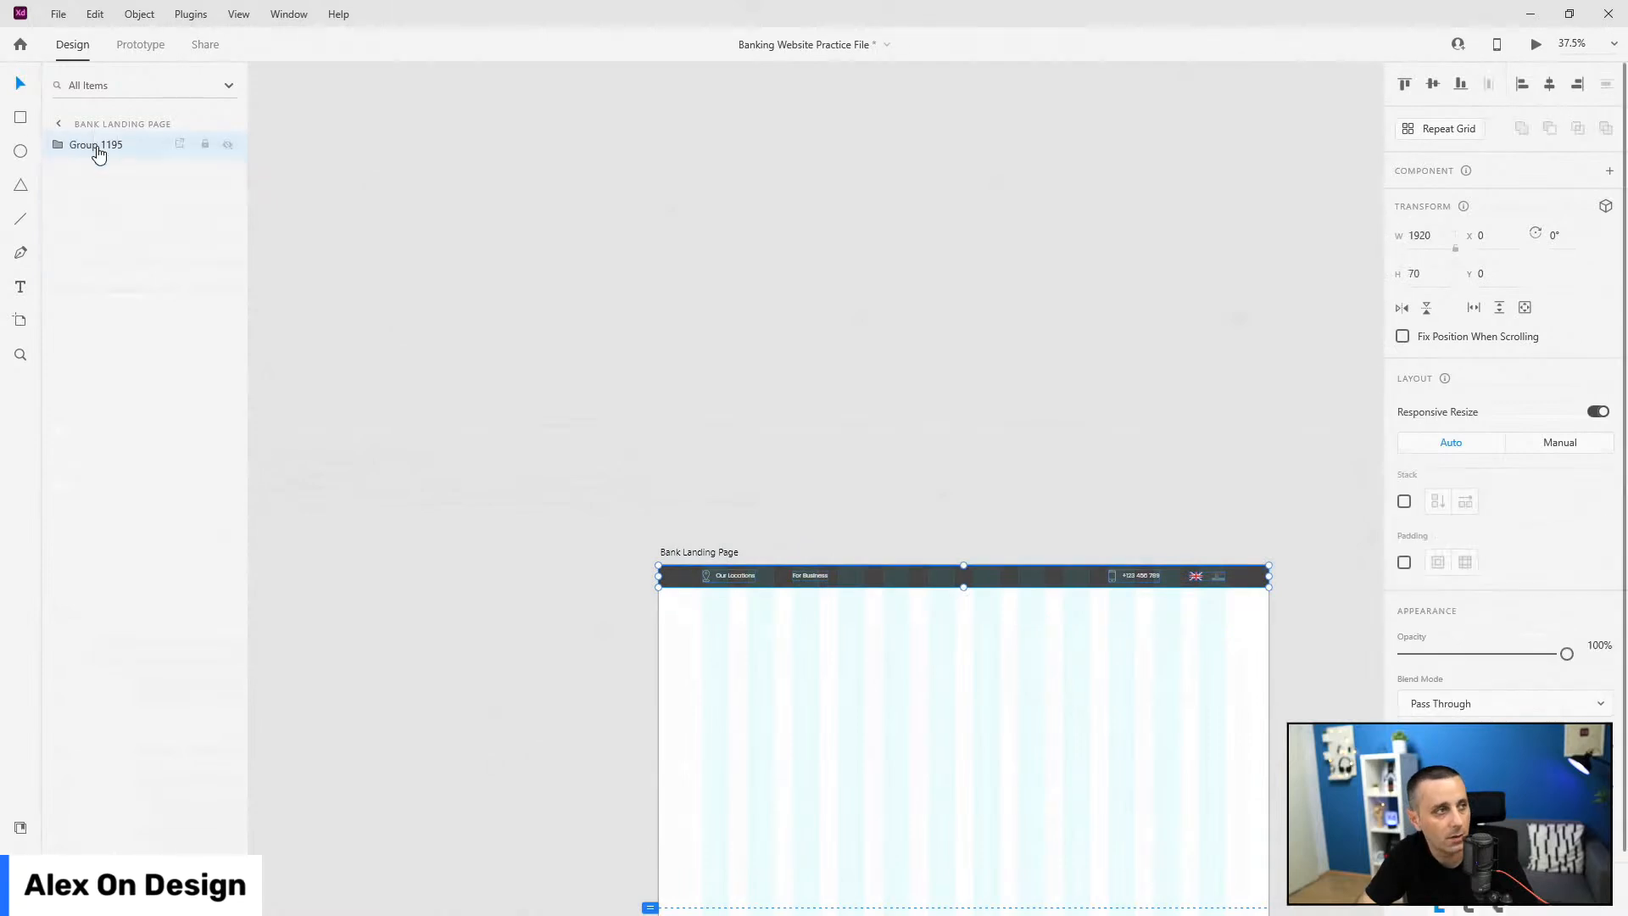
double_click(100, 146)
type("top-na")
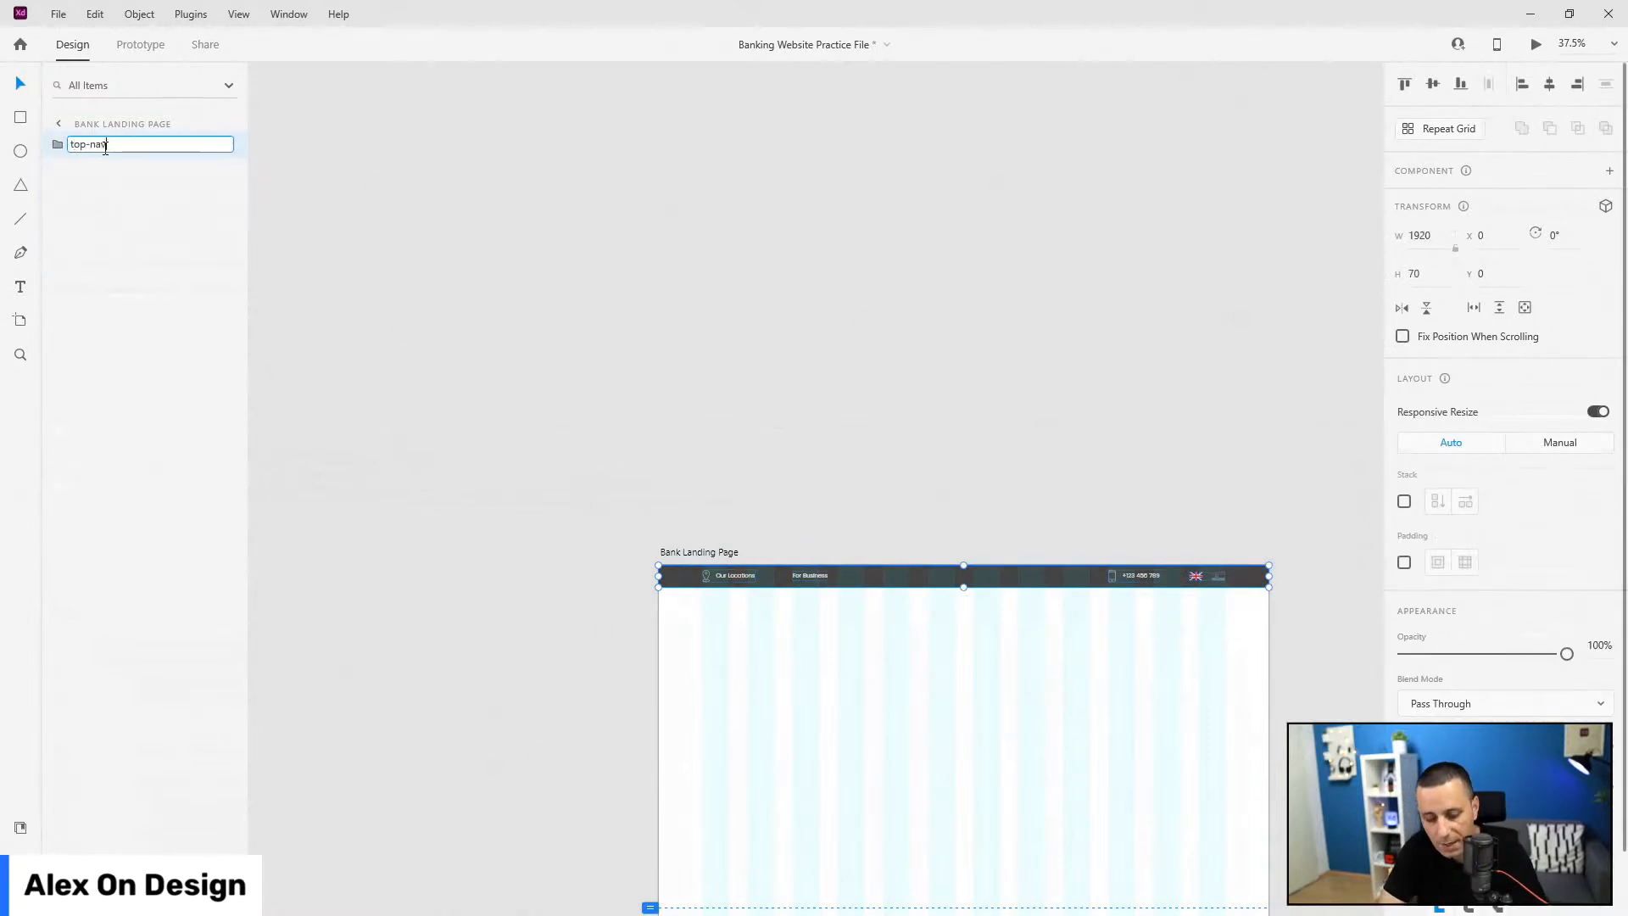
type("v")
key("Return")
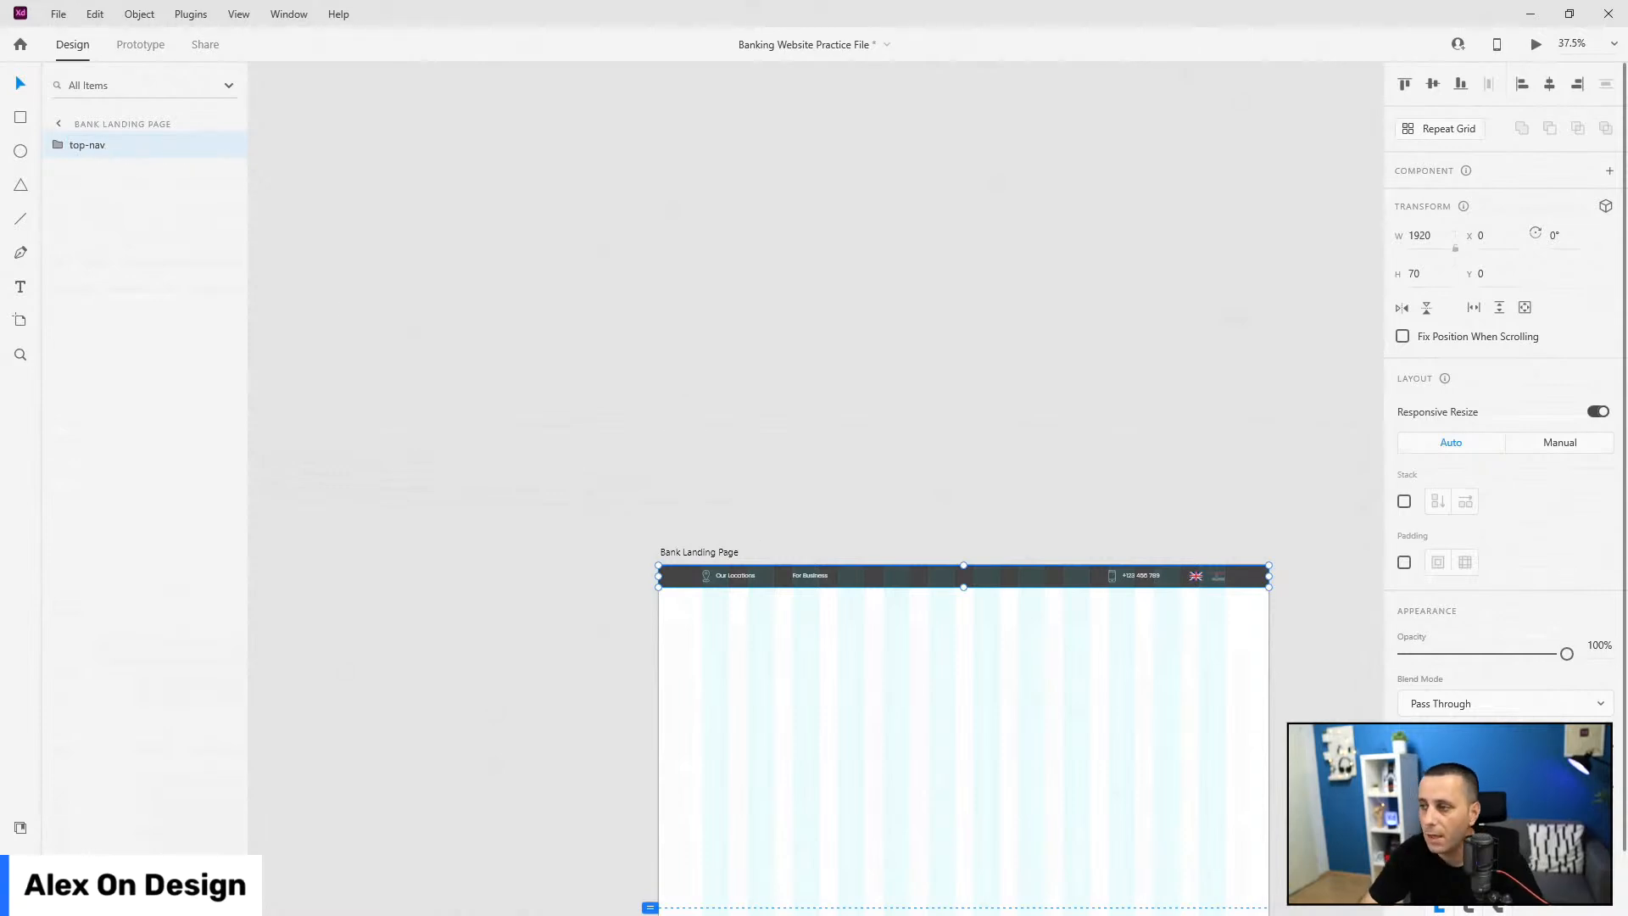
scroll(916, 544, "down", 3)
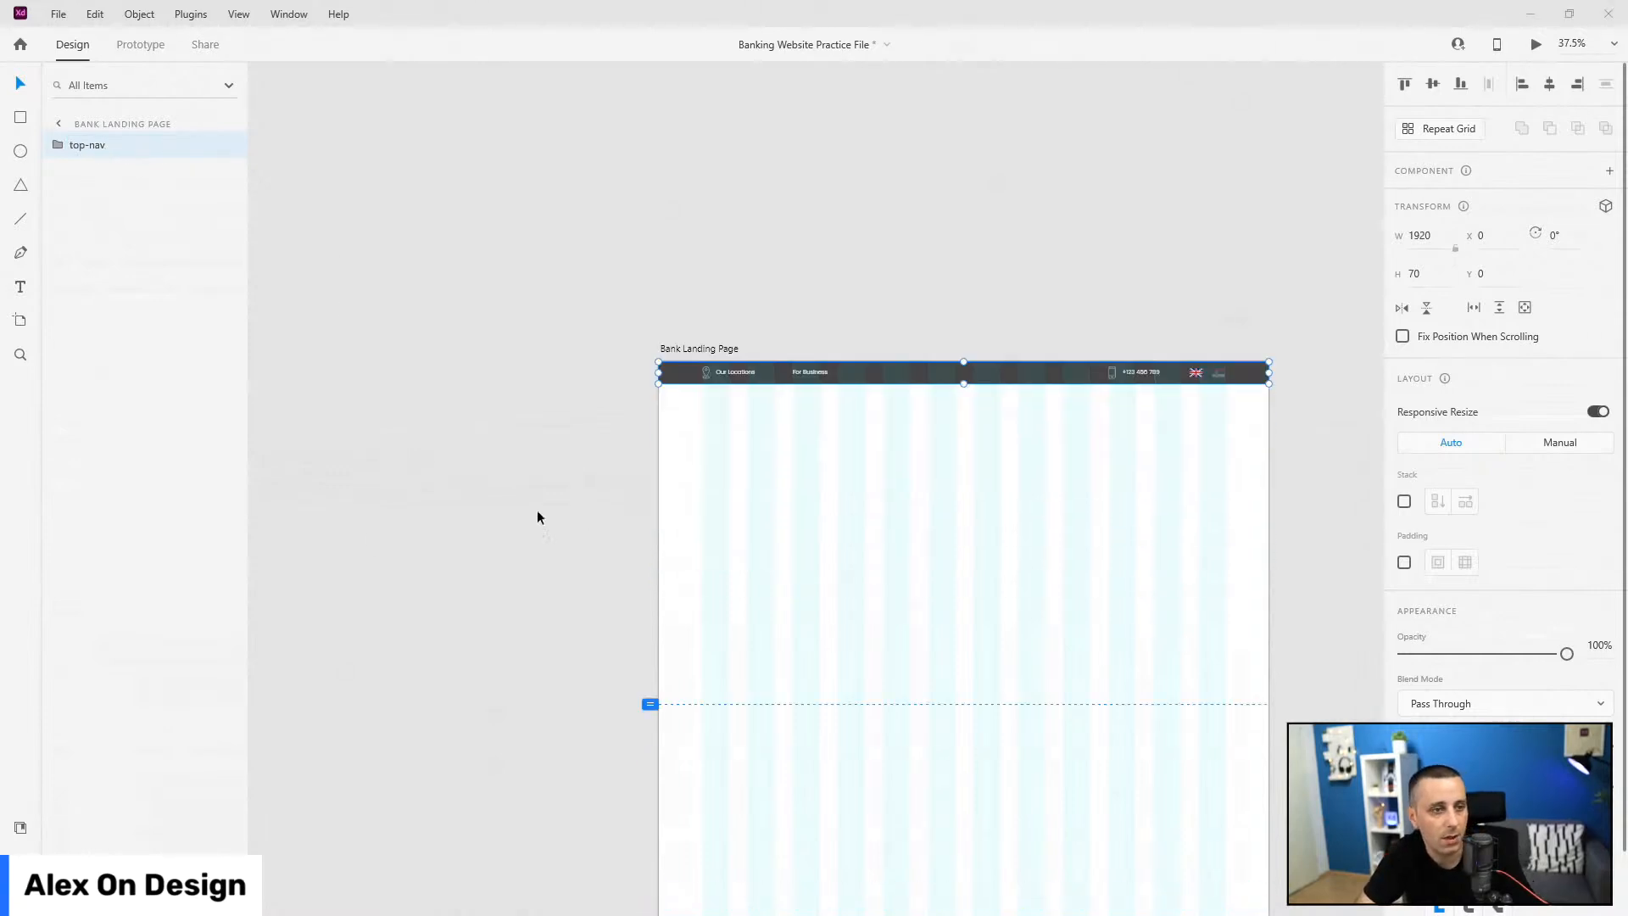
Step: Draw a full-width rectangle below top-nav and name it 'hero-bg'
left_click(20, 118)
mouse_move(660, 380)
left_mouse_down()
mouse_move(720, 418)
mouse_move(1243, 596)
mouse_move(1269, 631)
left_mouse_up()
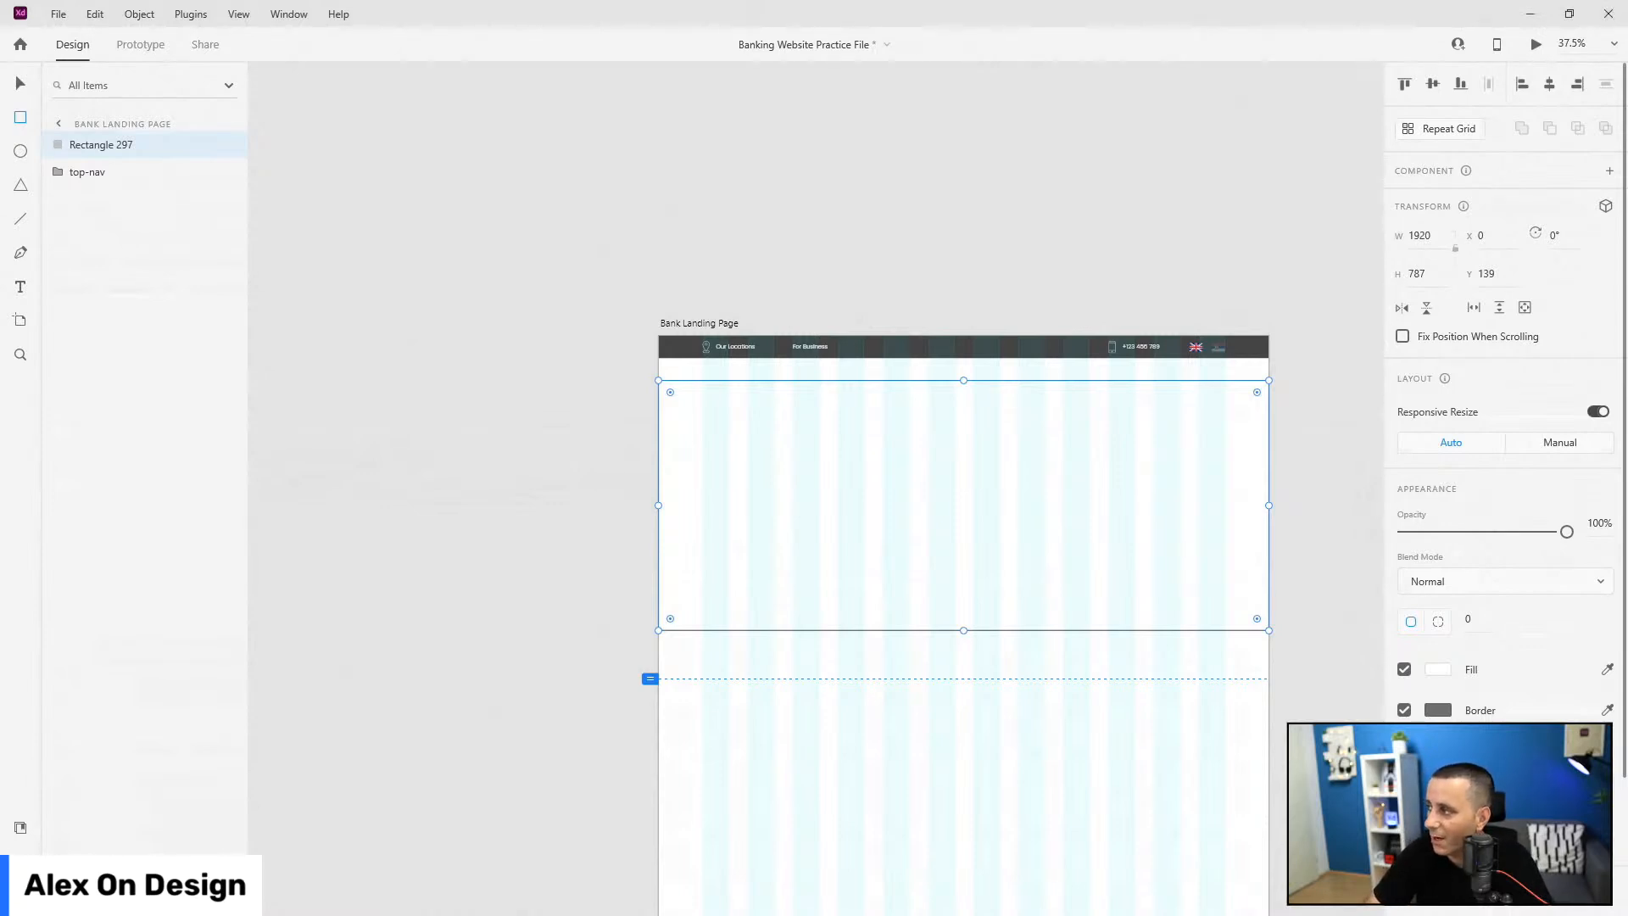
left_click(20, 83)
mouse_move(91, 145)
left_mouse_down()
mouse_move(90, 211)
mouse_move(95, 176)
left_mouse_up()
double_click(95, 173)
type("hero-")
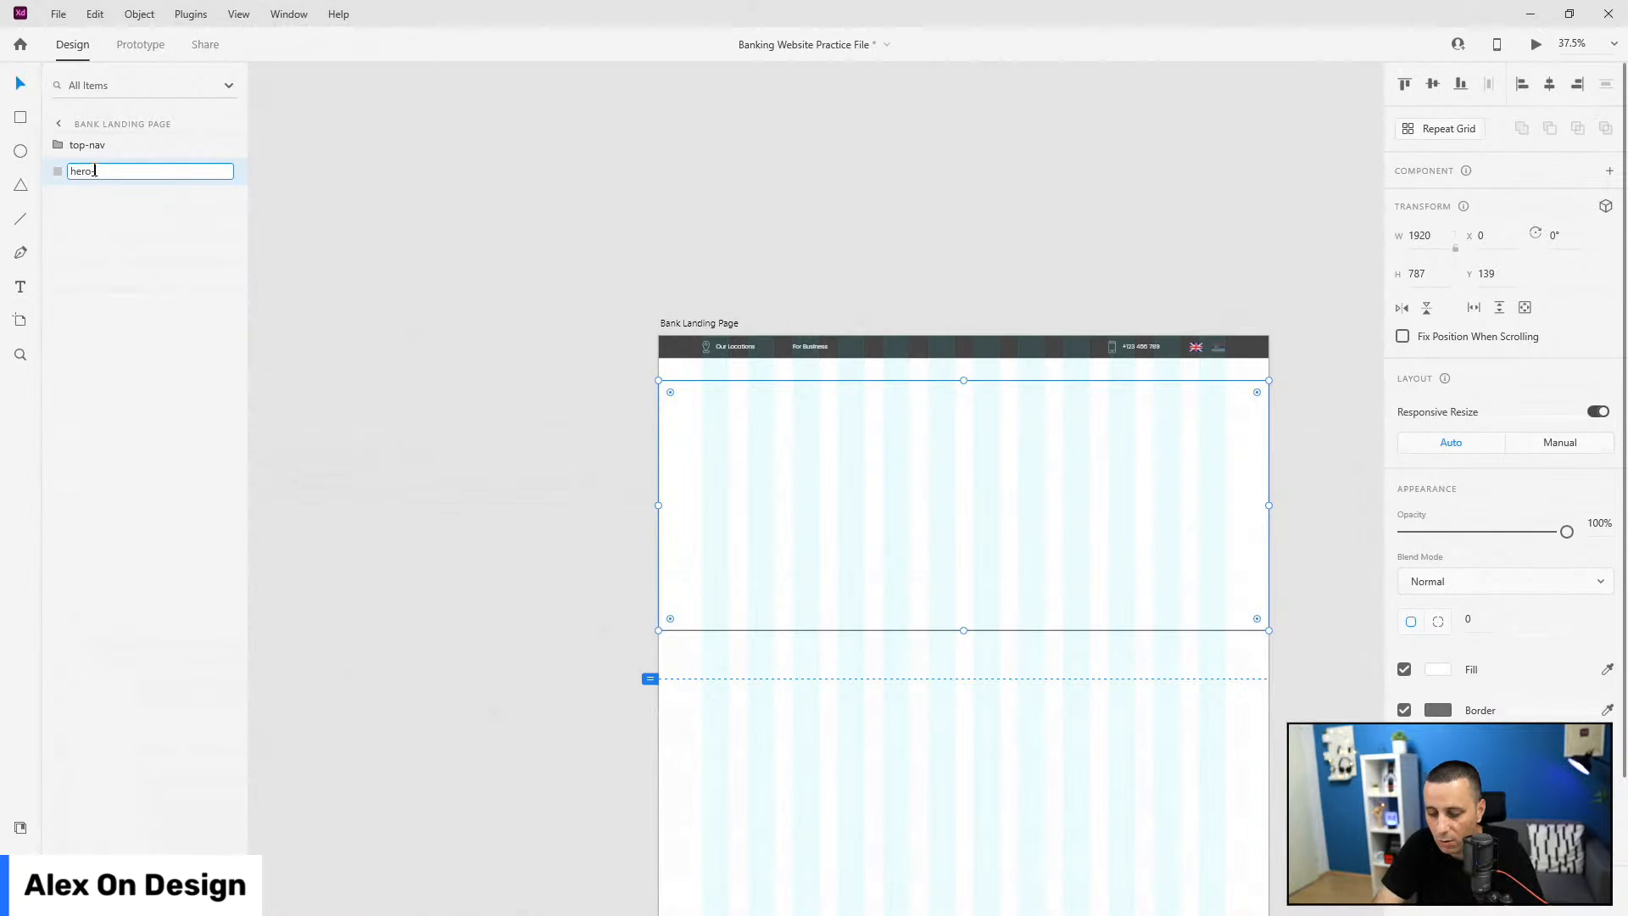
key("Escape")
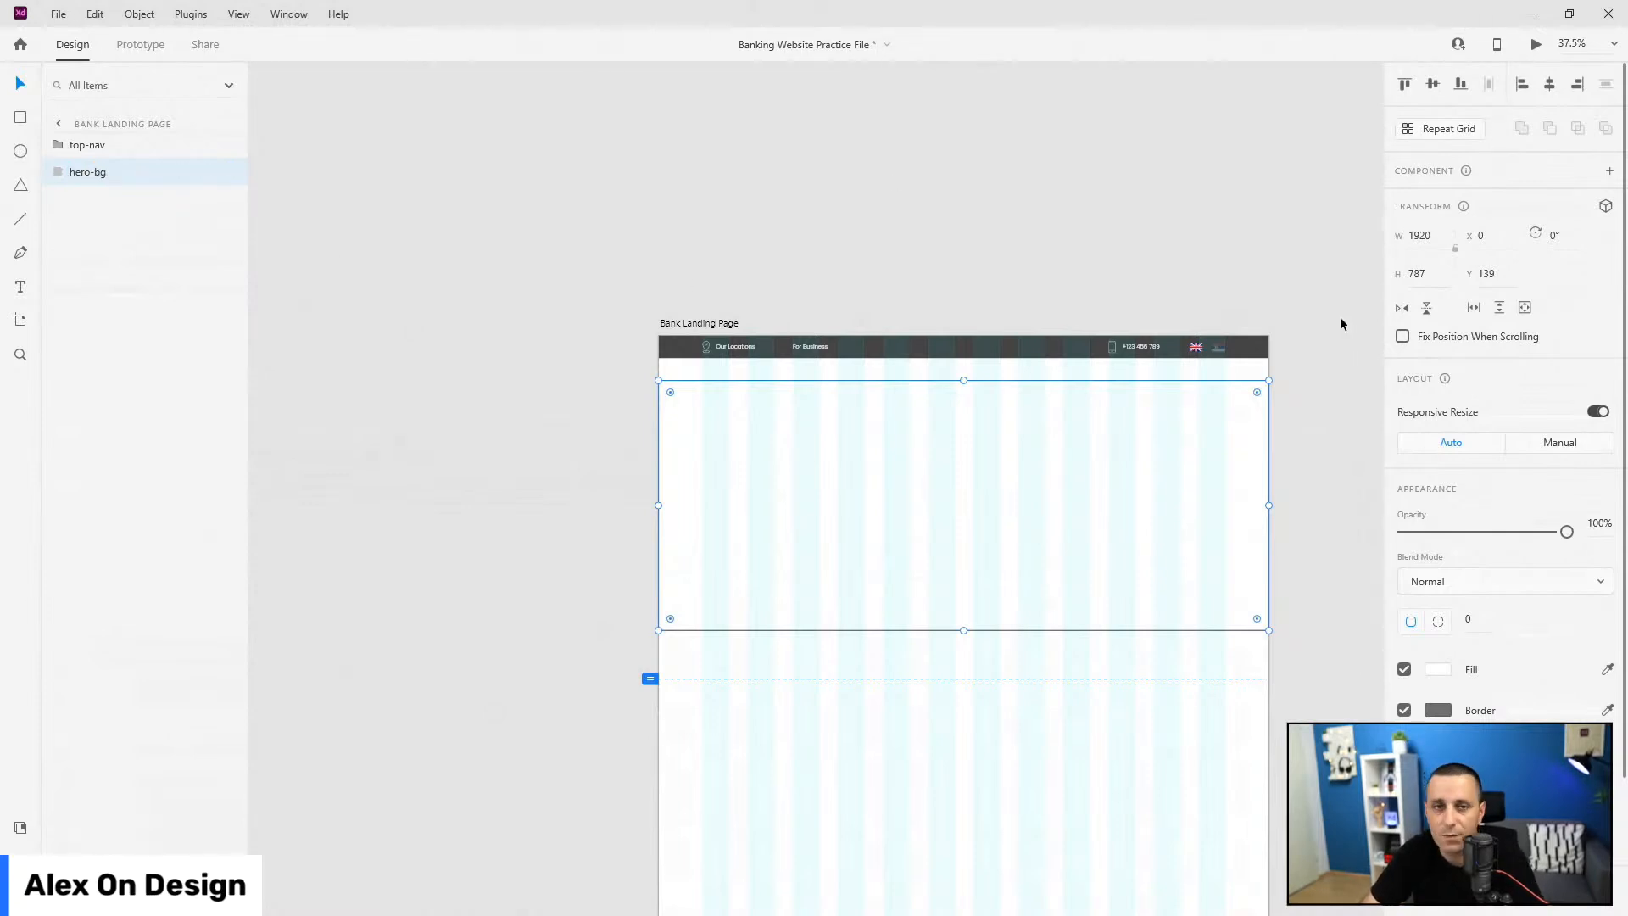
Step: Make hero-bg 900 high under the nav, filled text-grey-footer with no border
left_click(1444, 269)
type("900")
key("Return")
left_click_drag(753, 436, 756, 417)
left_click(27, 843)
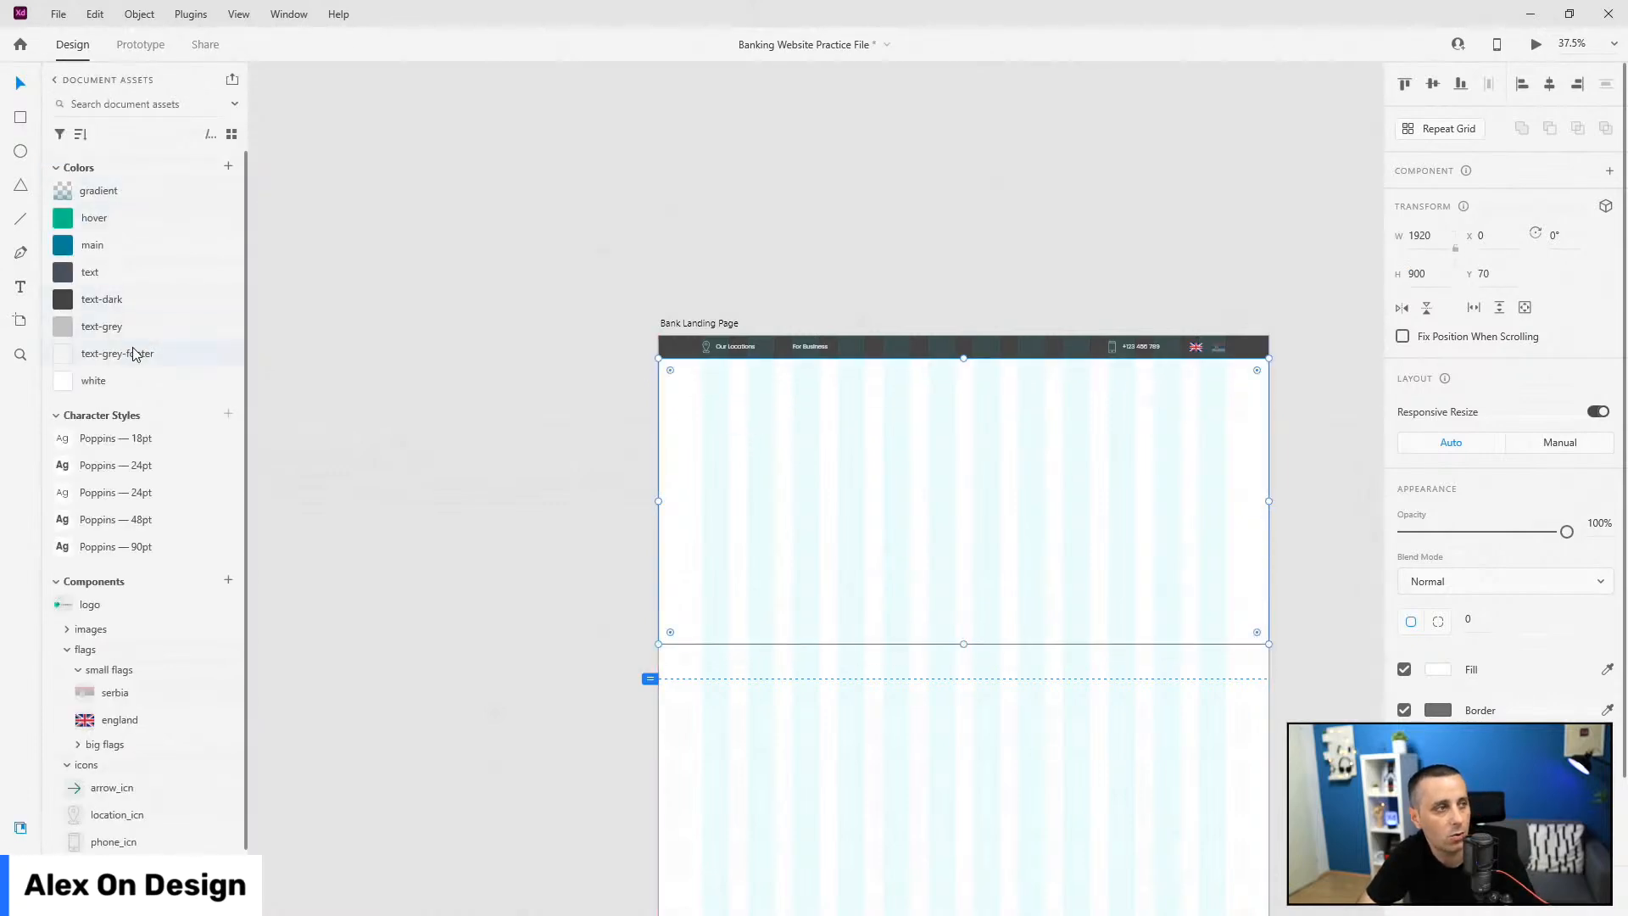
left_click(133, 353)
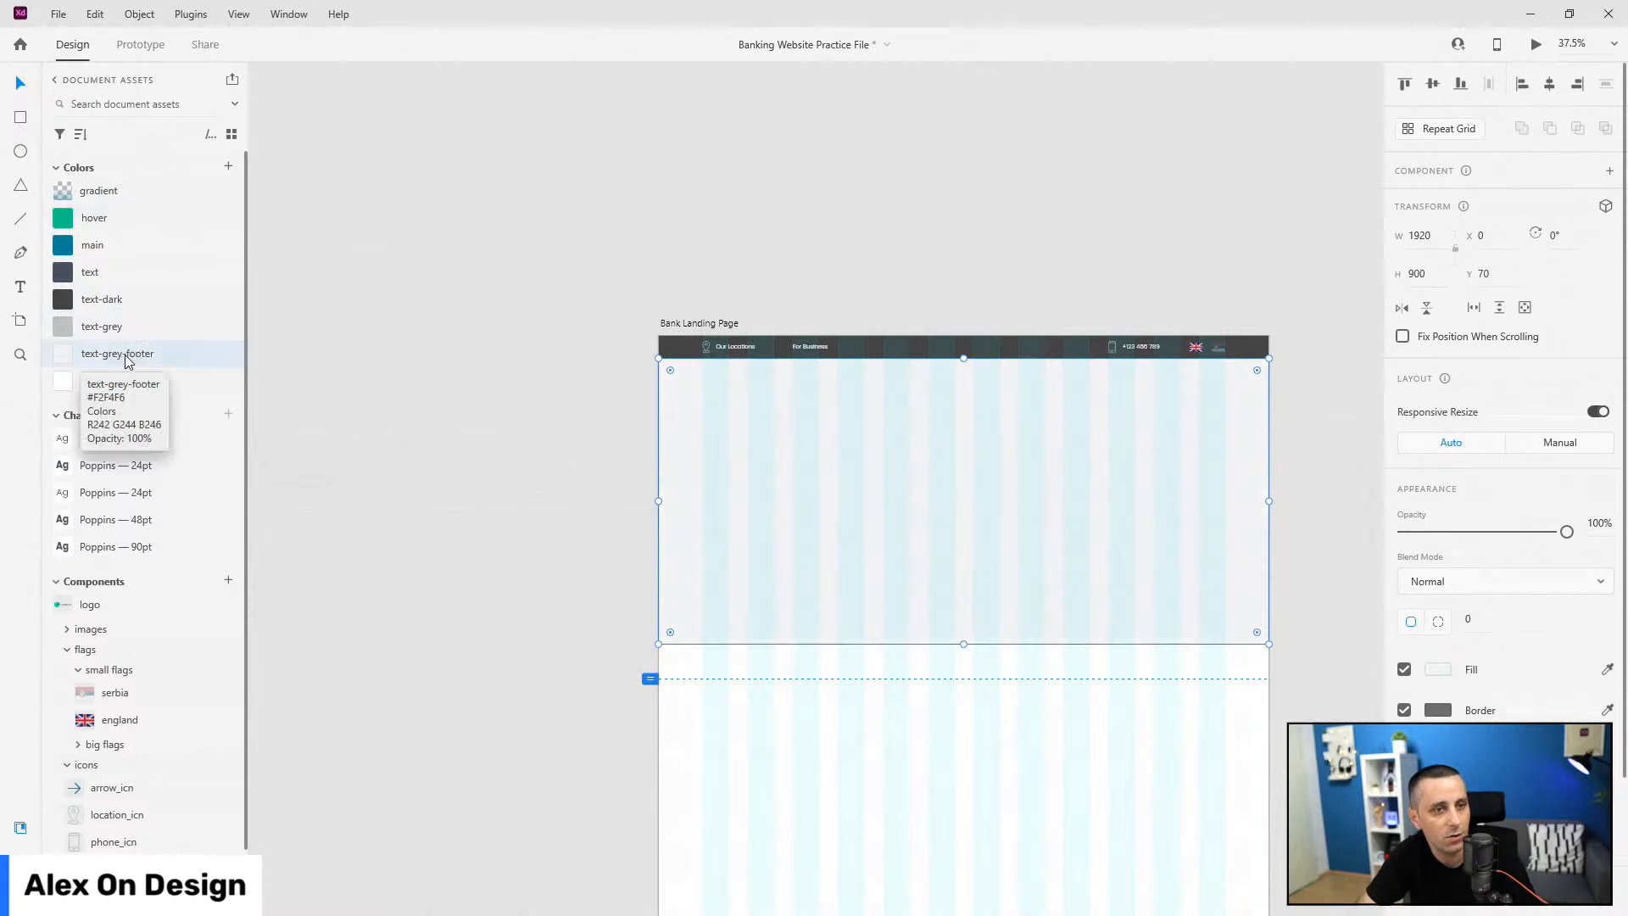
left_click(1405, 711)
scroll(1213, 494, "up", 3)
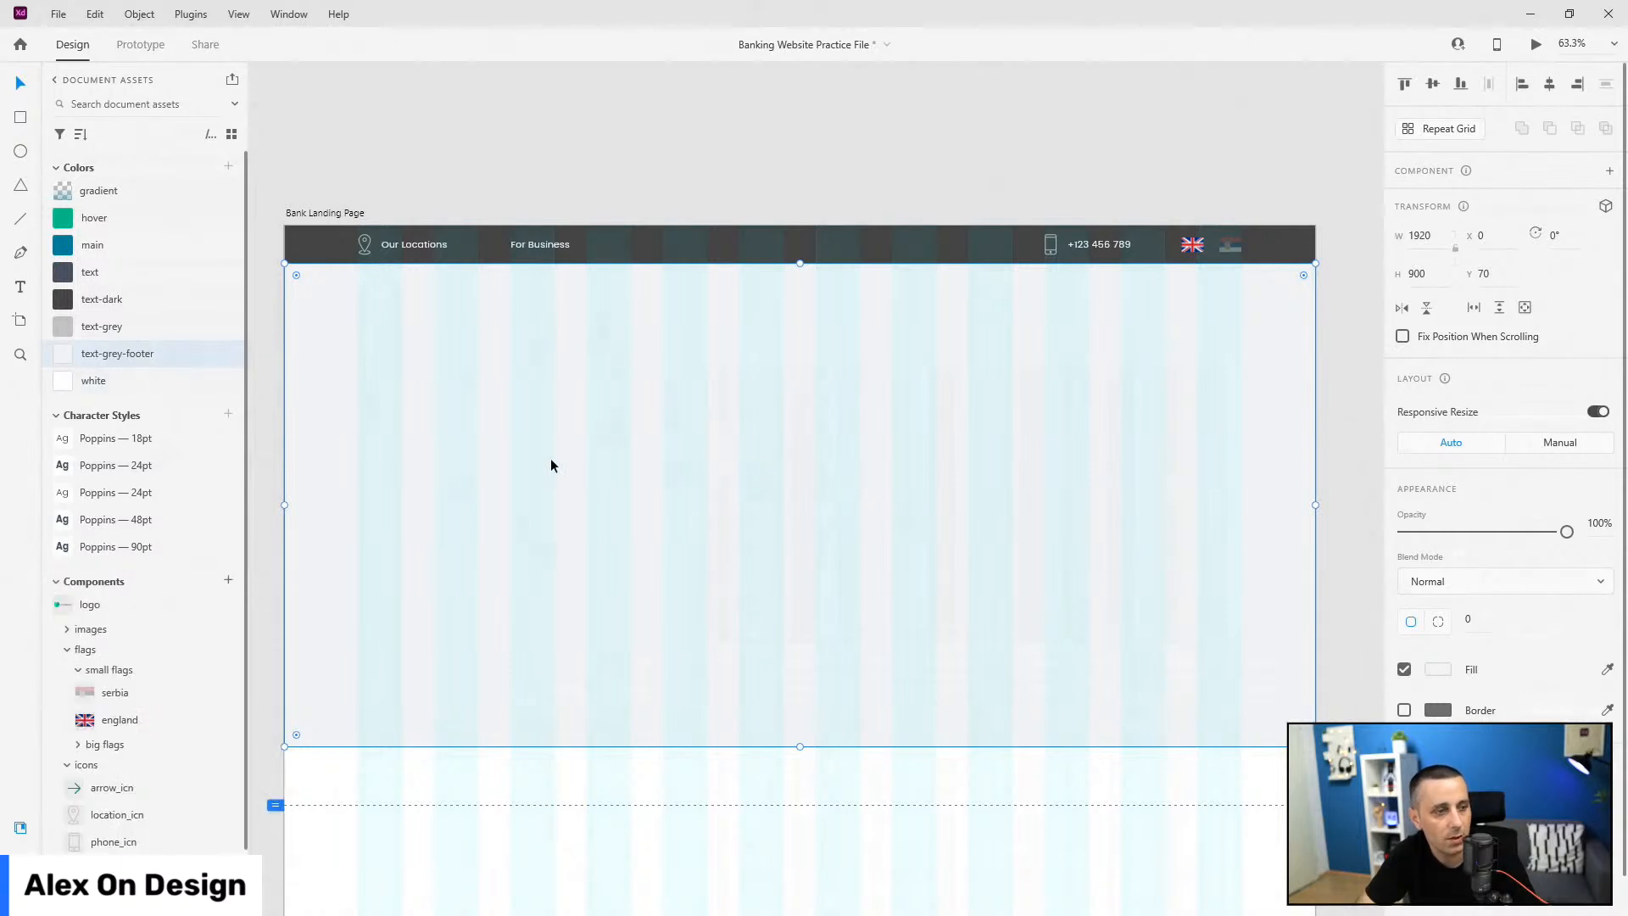
Step: Apply the Poppins 90pt style to the 'New Bank For A New Age' heading and move it into place
key("t")
left_click(393, 394)
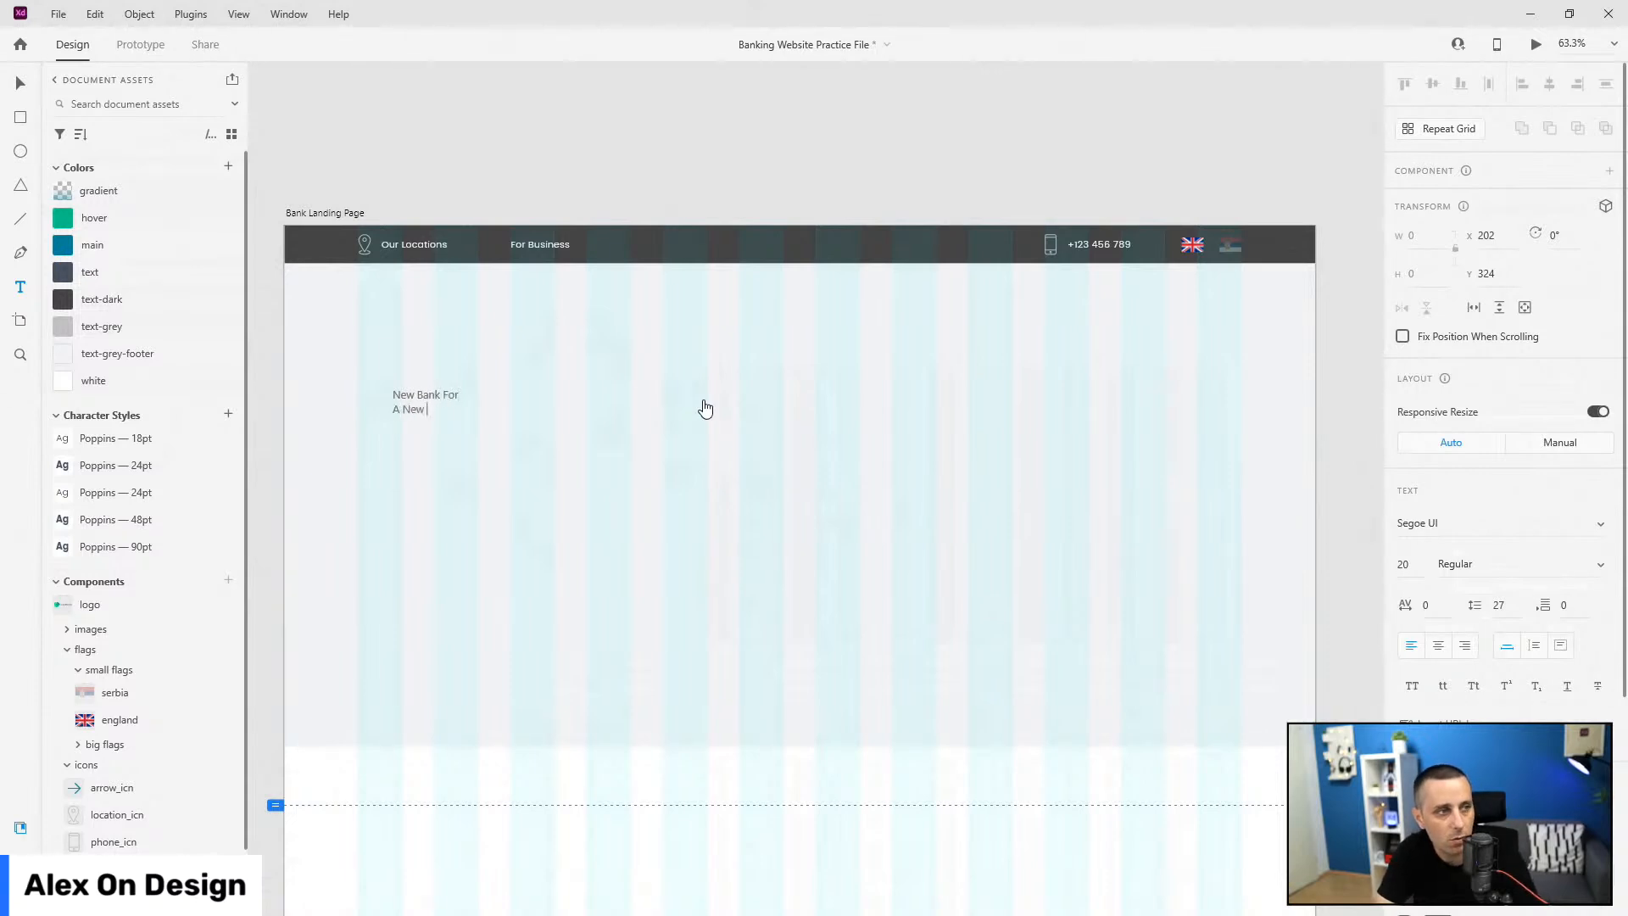
key("Escape")
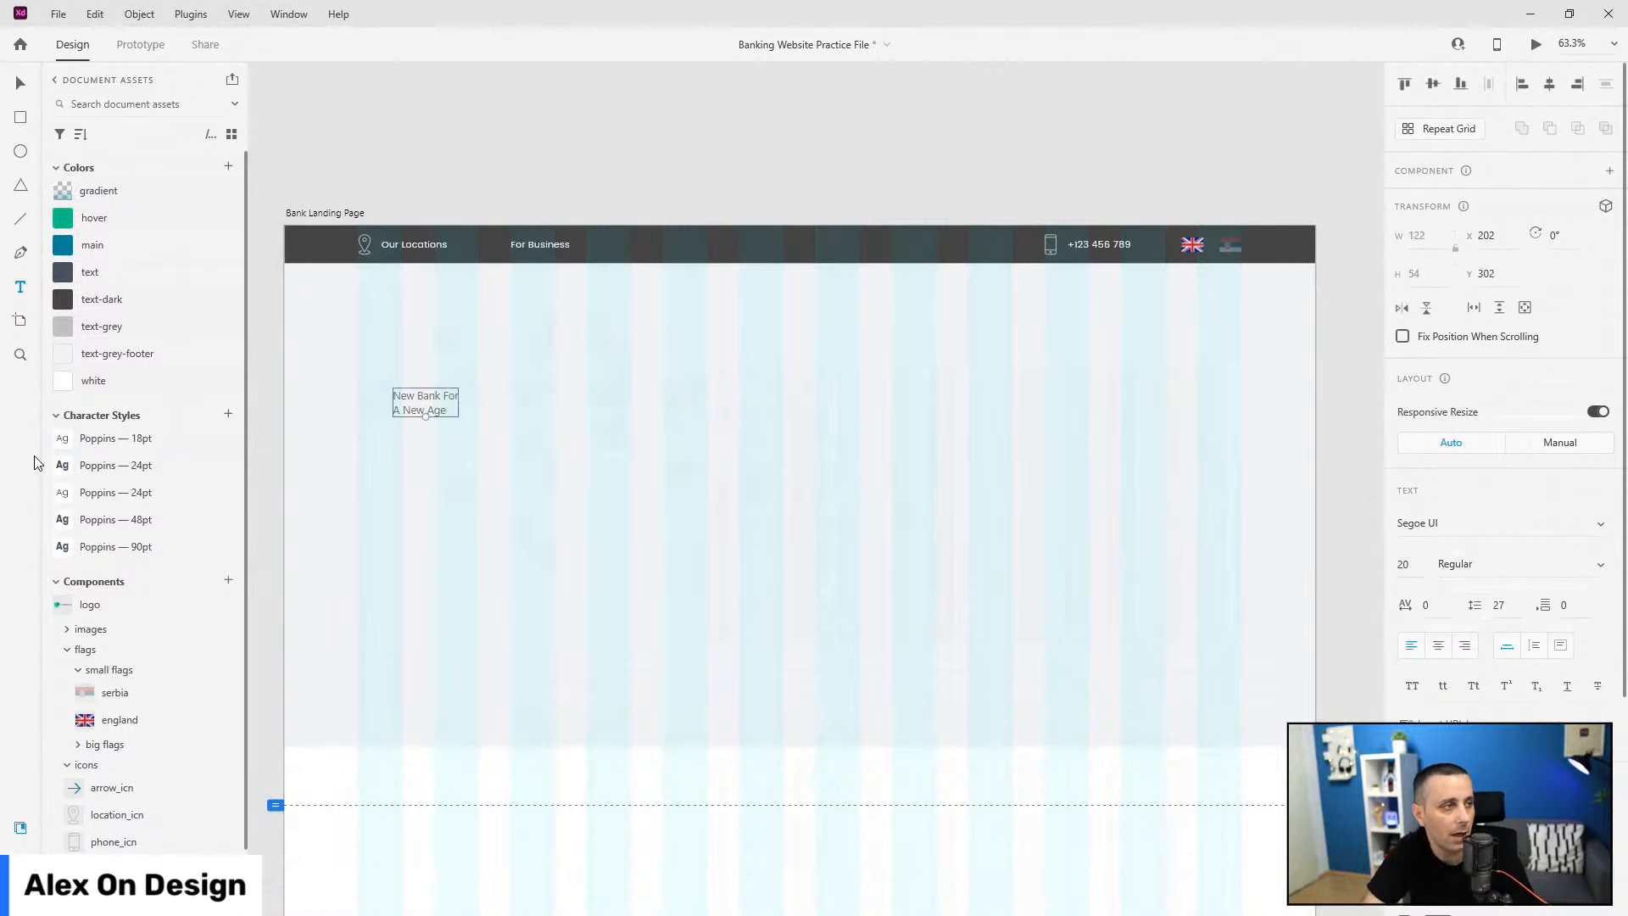
left_click(110, 555)
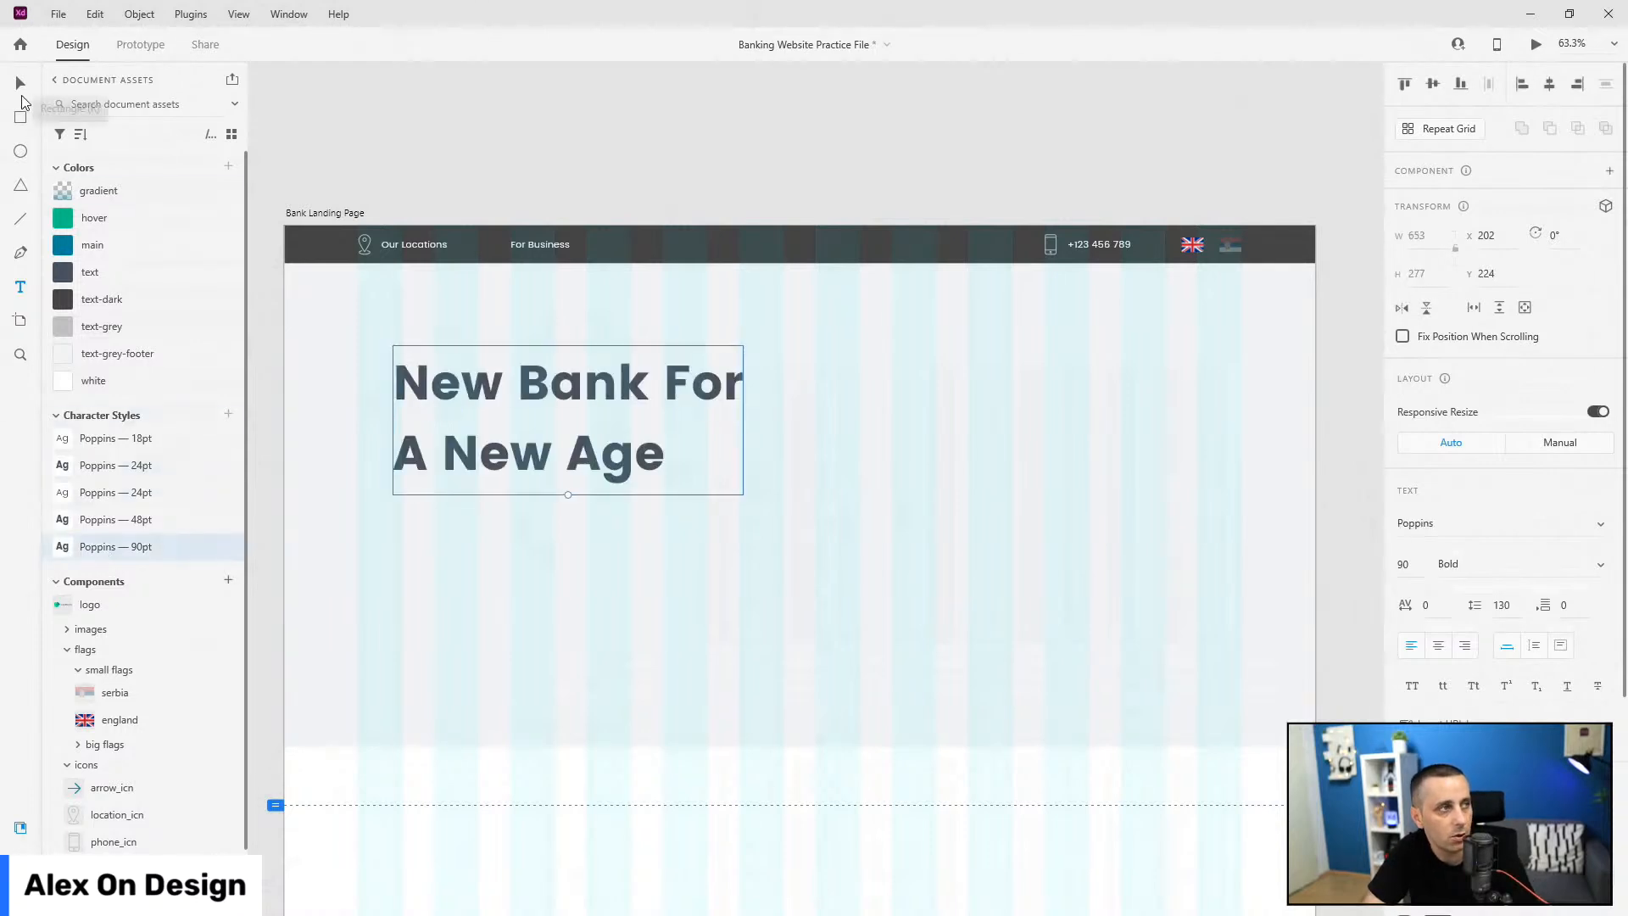
left_click_drag(597, 389, 638, 581)
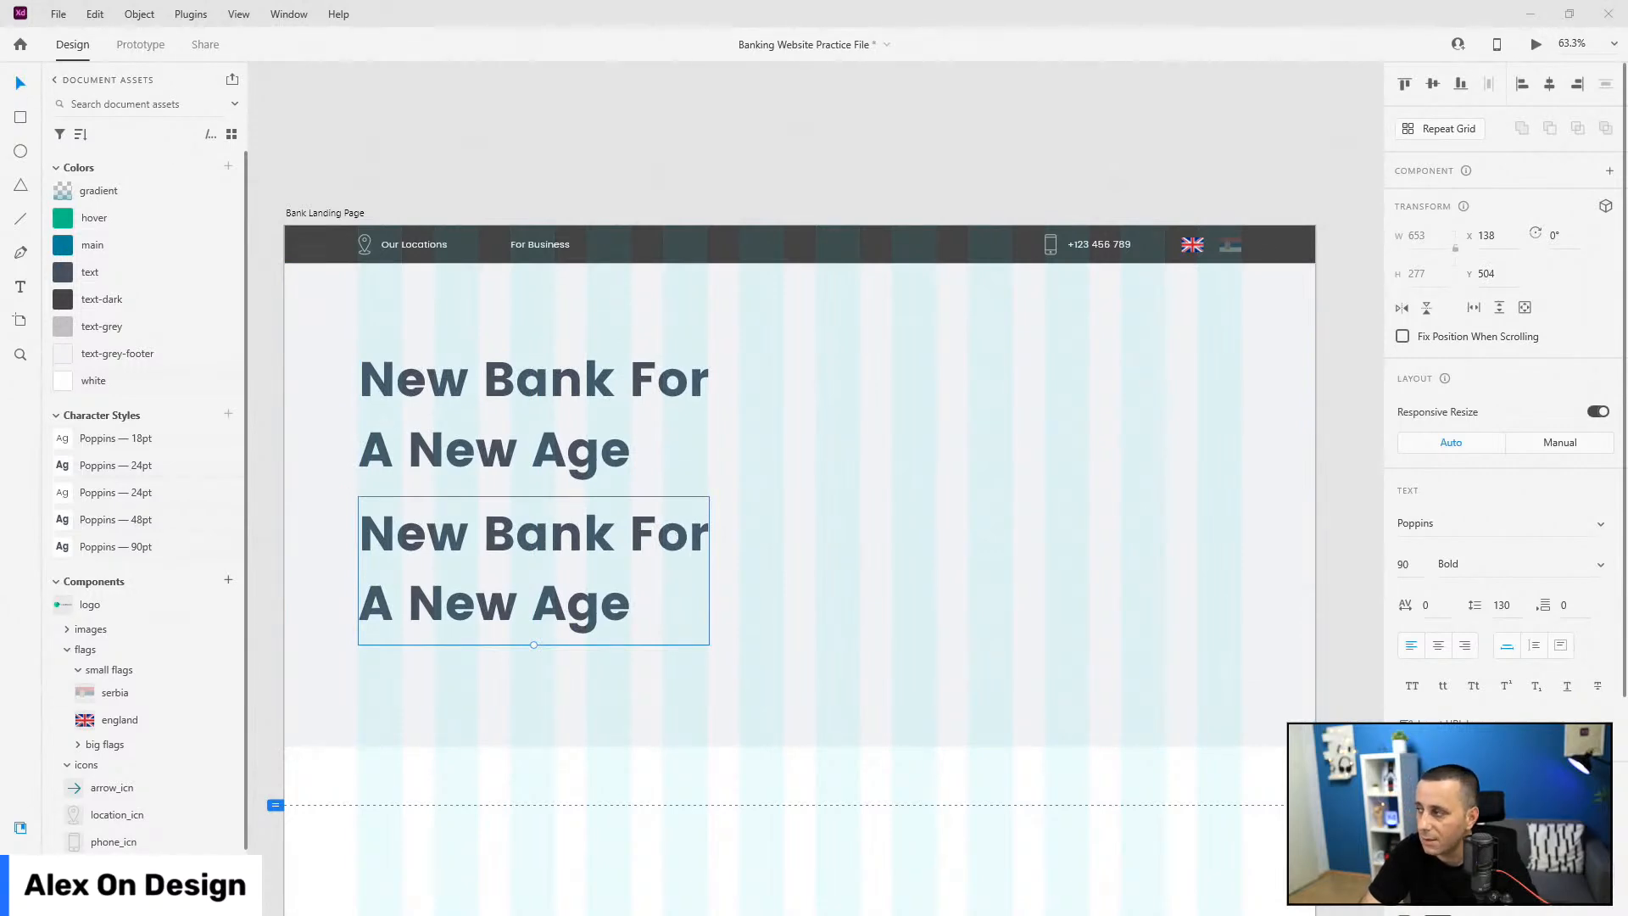
Step: Turn a heading copy into a Poppins 24pt subtitle with the pasted millennials tagline, just below the heading
left_click(140, 498)
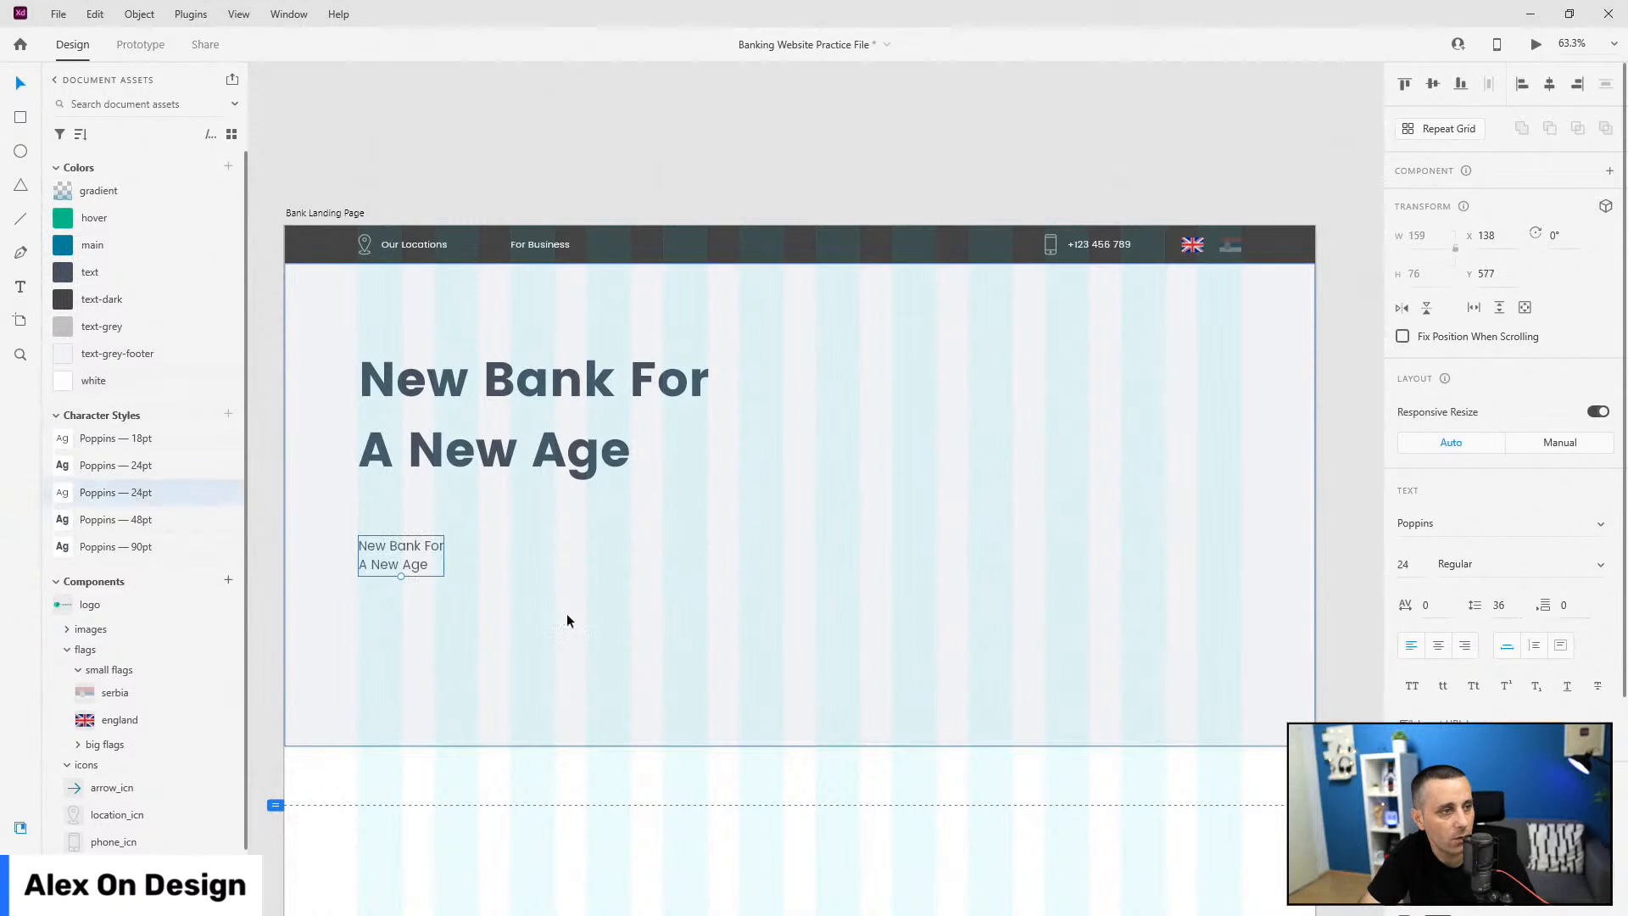
double_click(373, 560)
key("ctrl+v")
key("Escape")
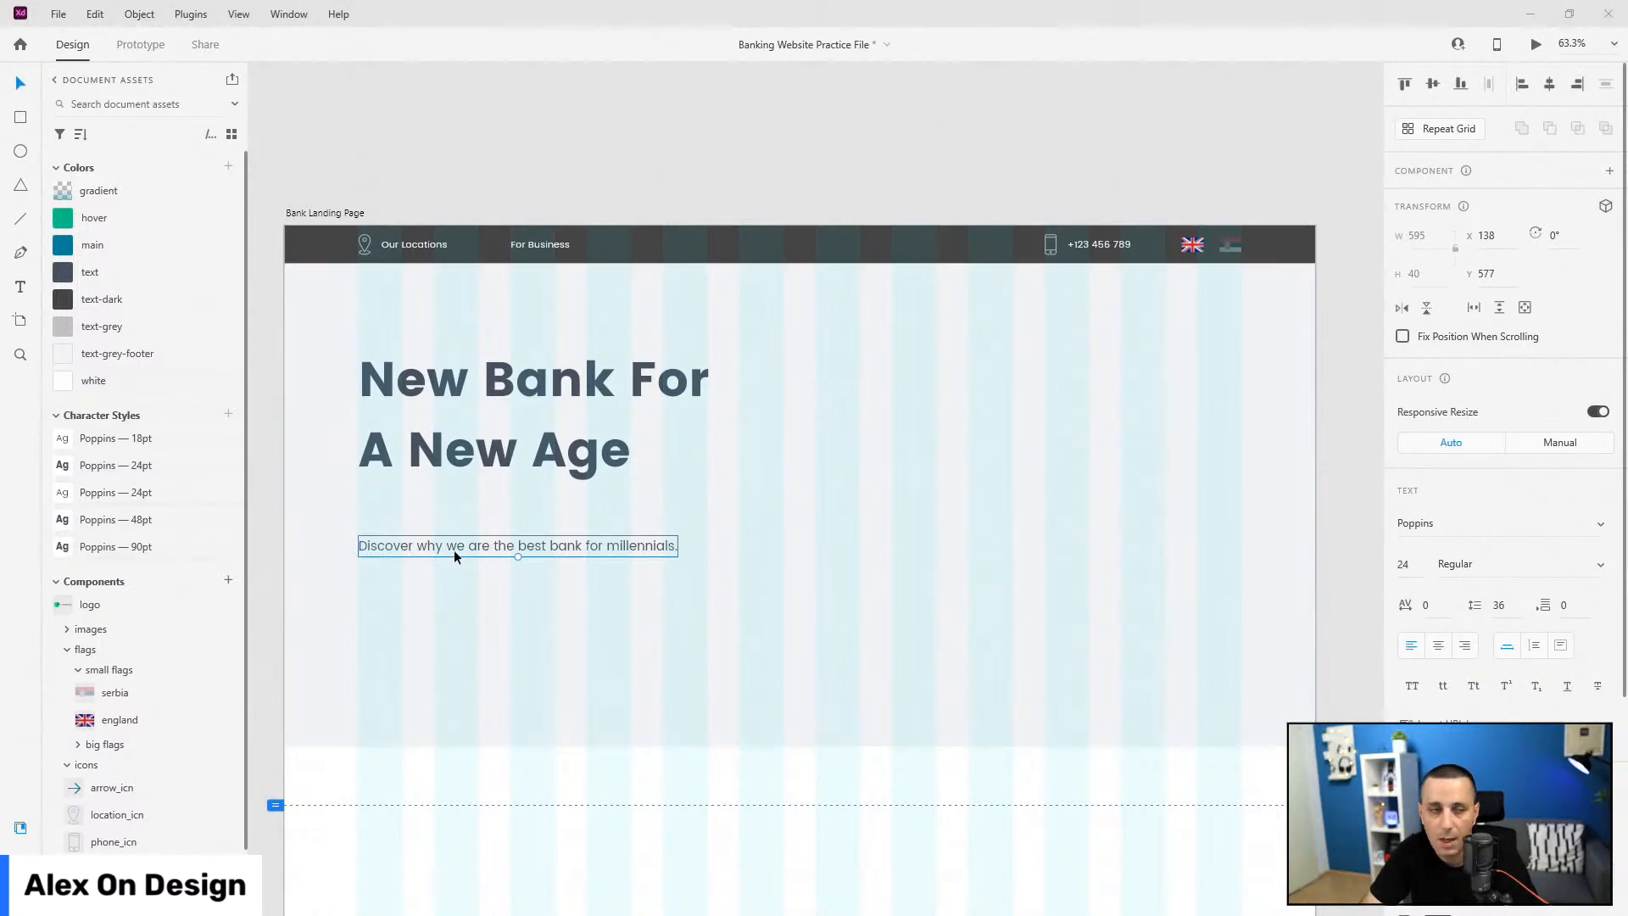
left_click_drag(473, 544, 472, 526)
key("Up")
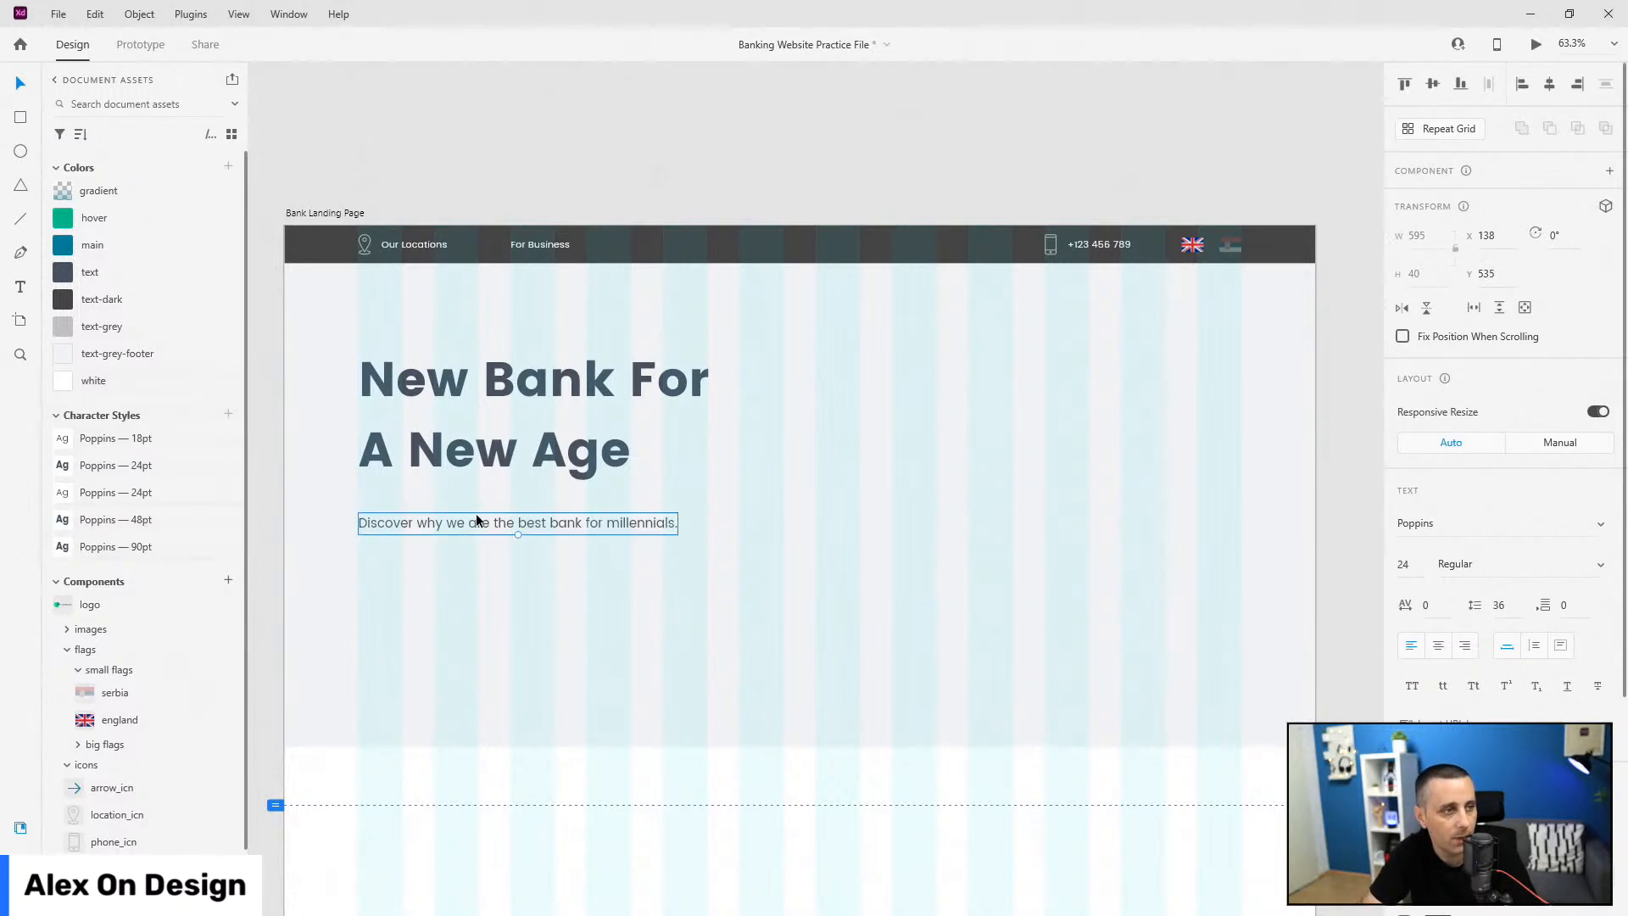
Step: Duplicate the subtitle below it and change the copy's text to 'Learn More'
left_click_drag(529, 519, 520, 599)
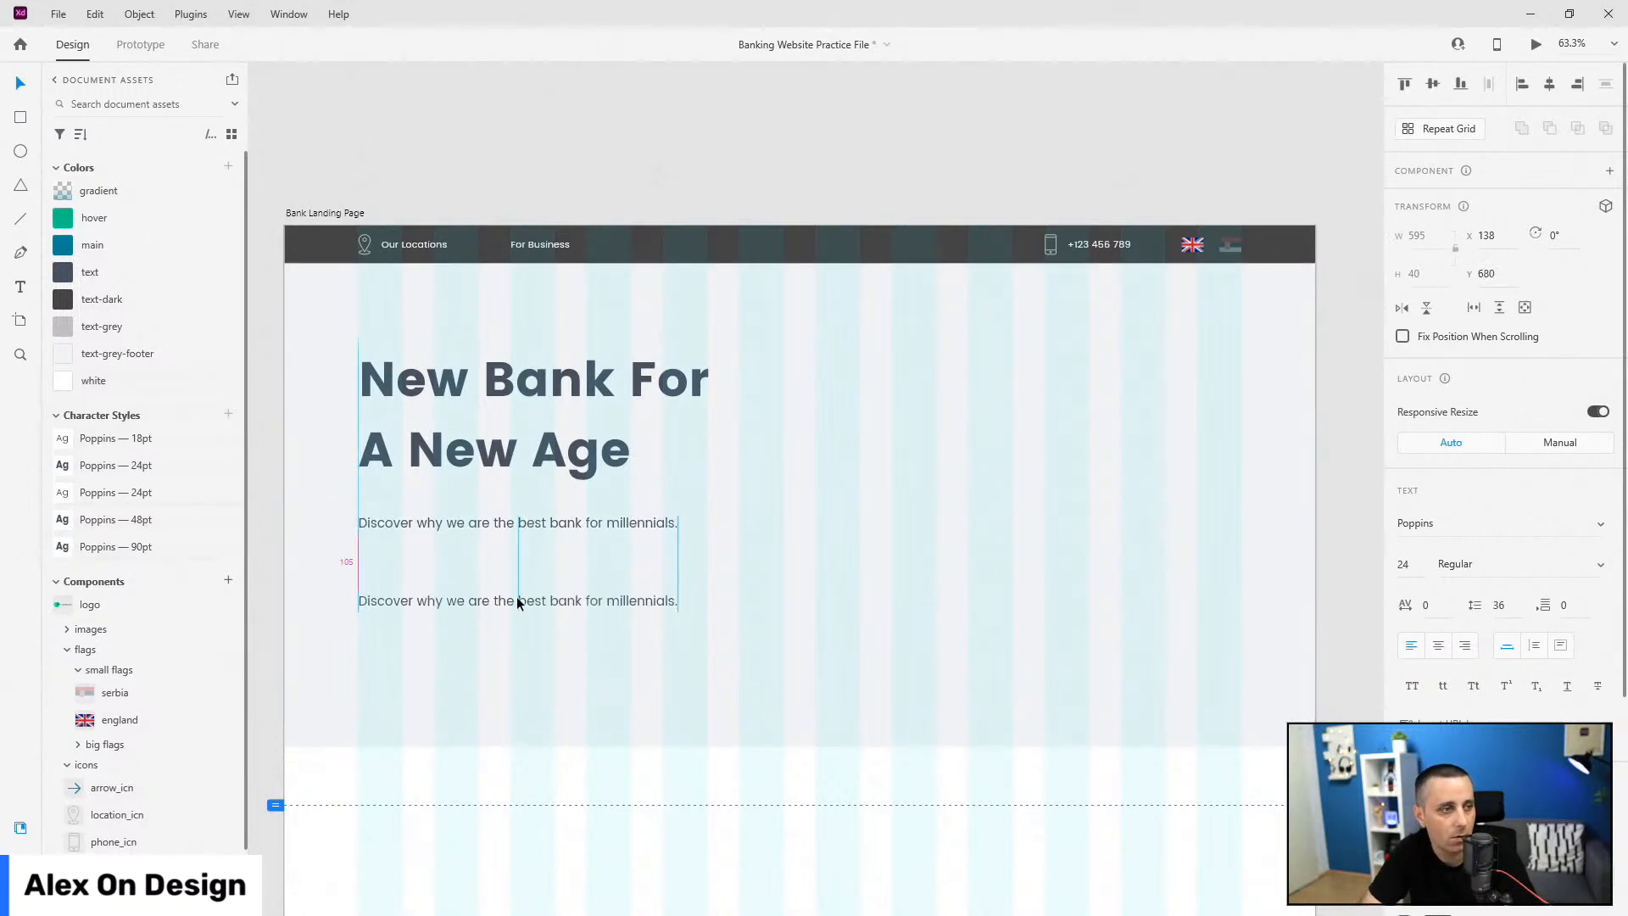
double_click(524, 602)
type("Learn More")
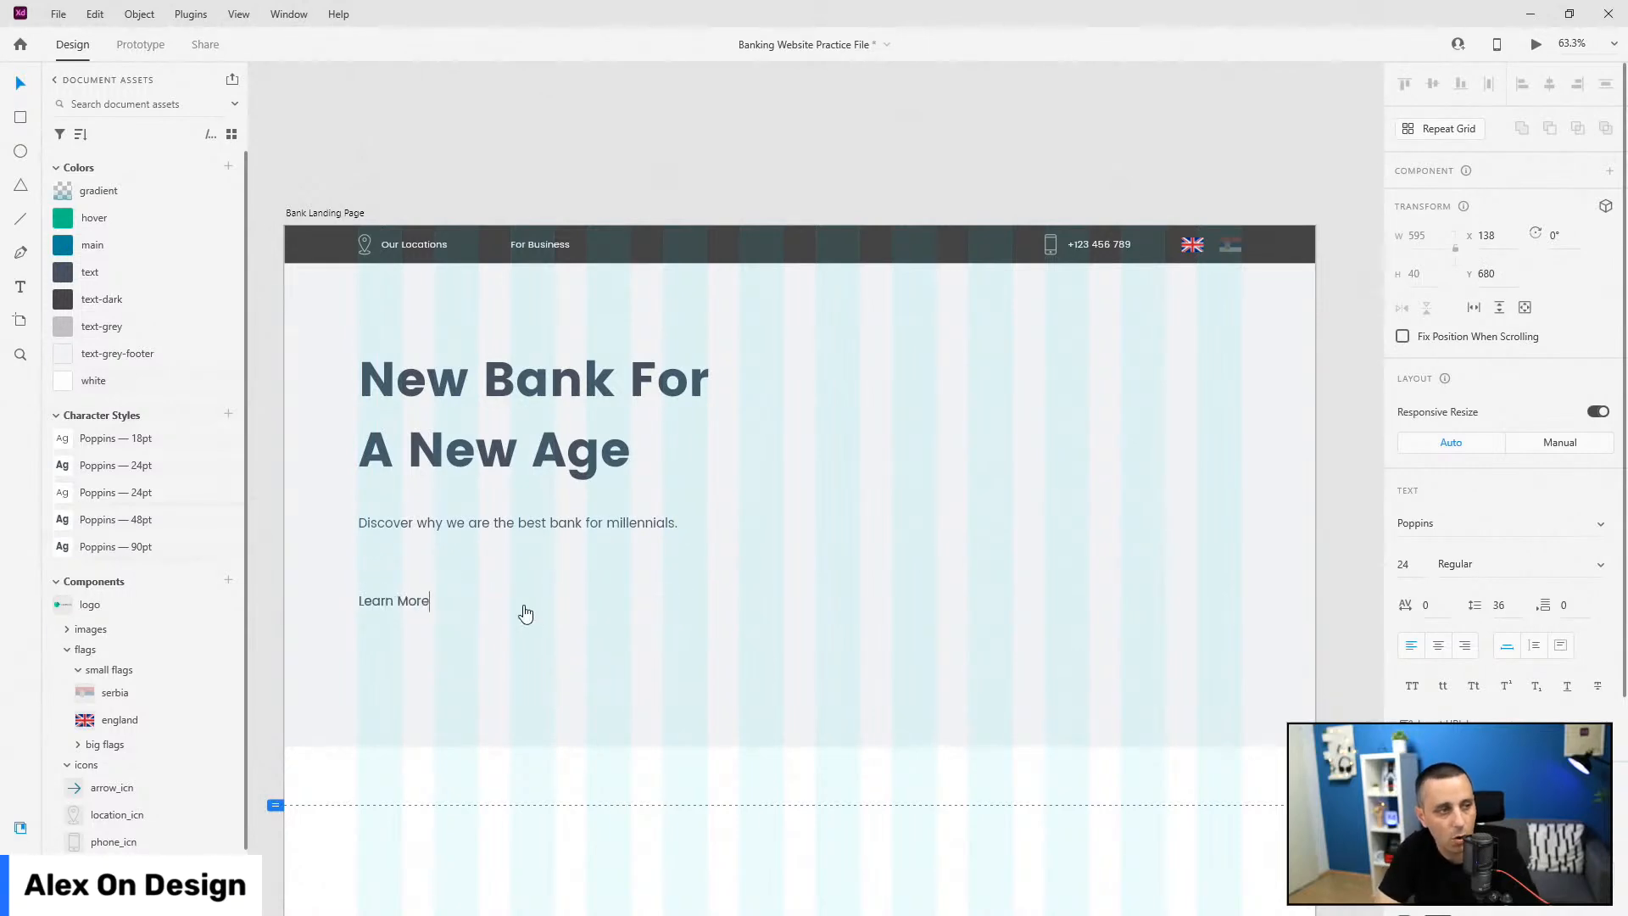
key("Escape")
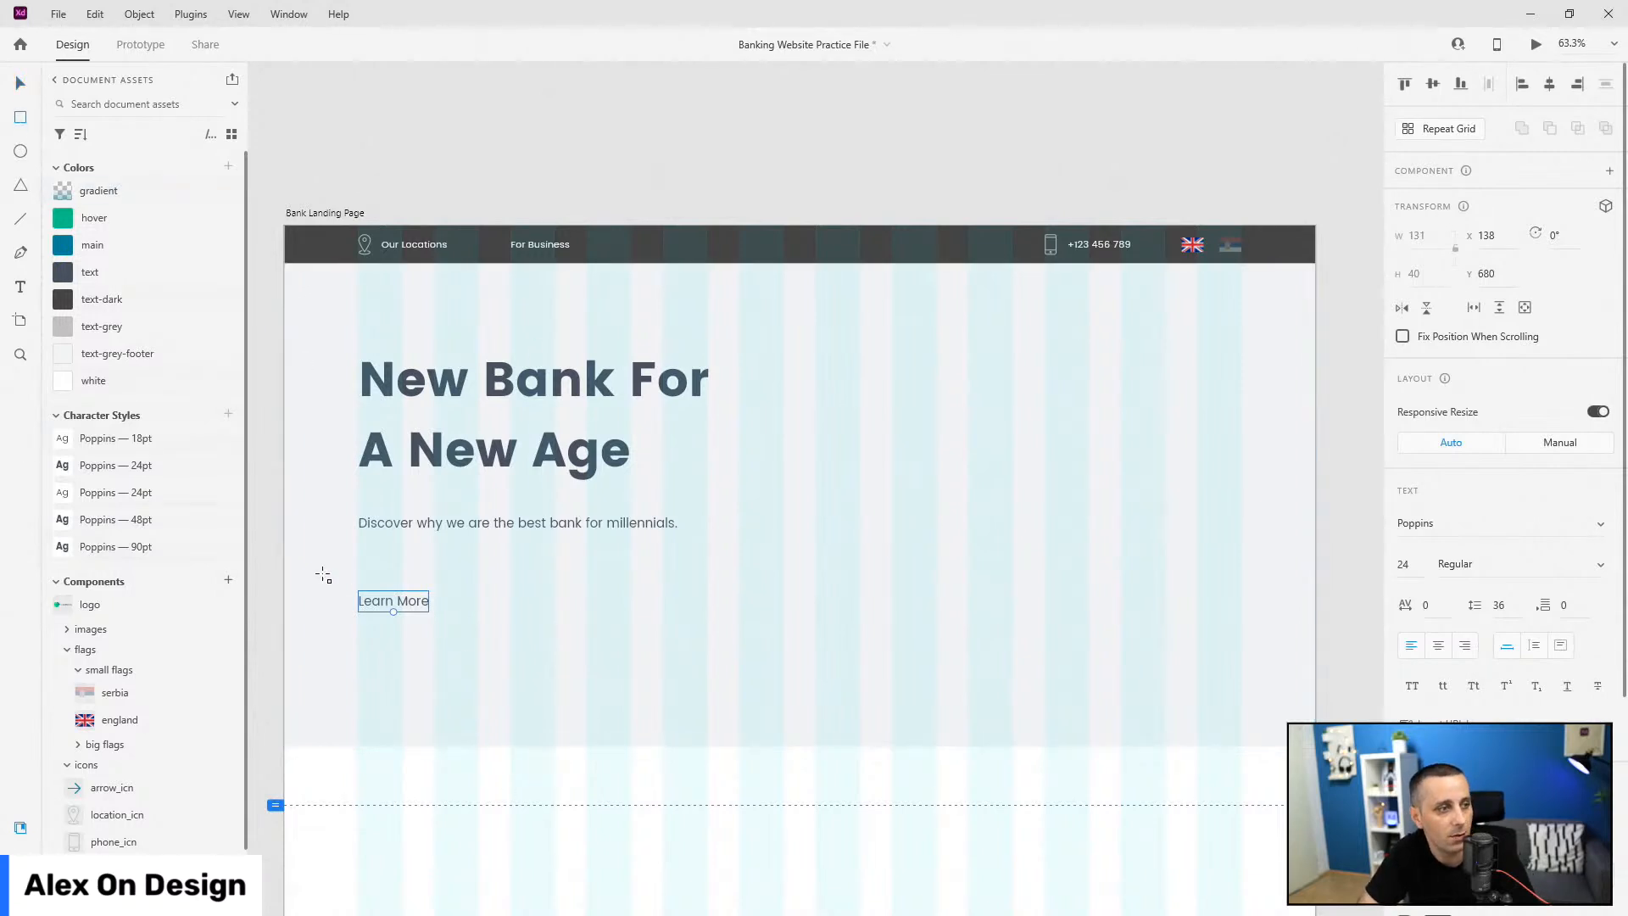
Step: Draw a borderless rectangle 70 high over the Learn More text
left_click_drag(359, 579, 556, 624)
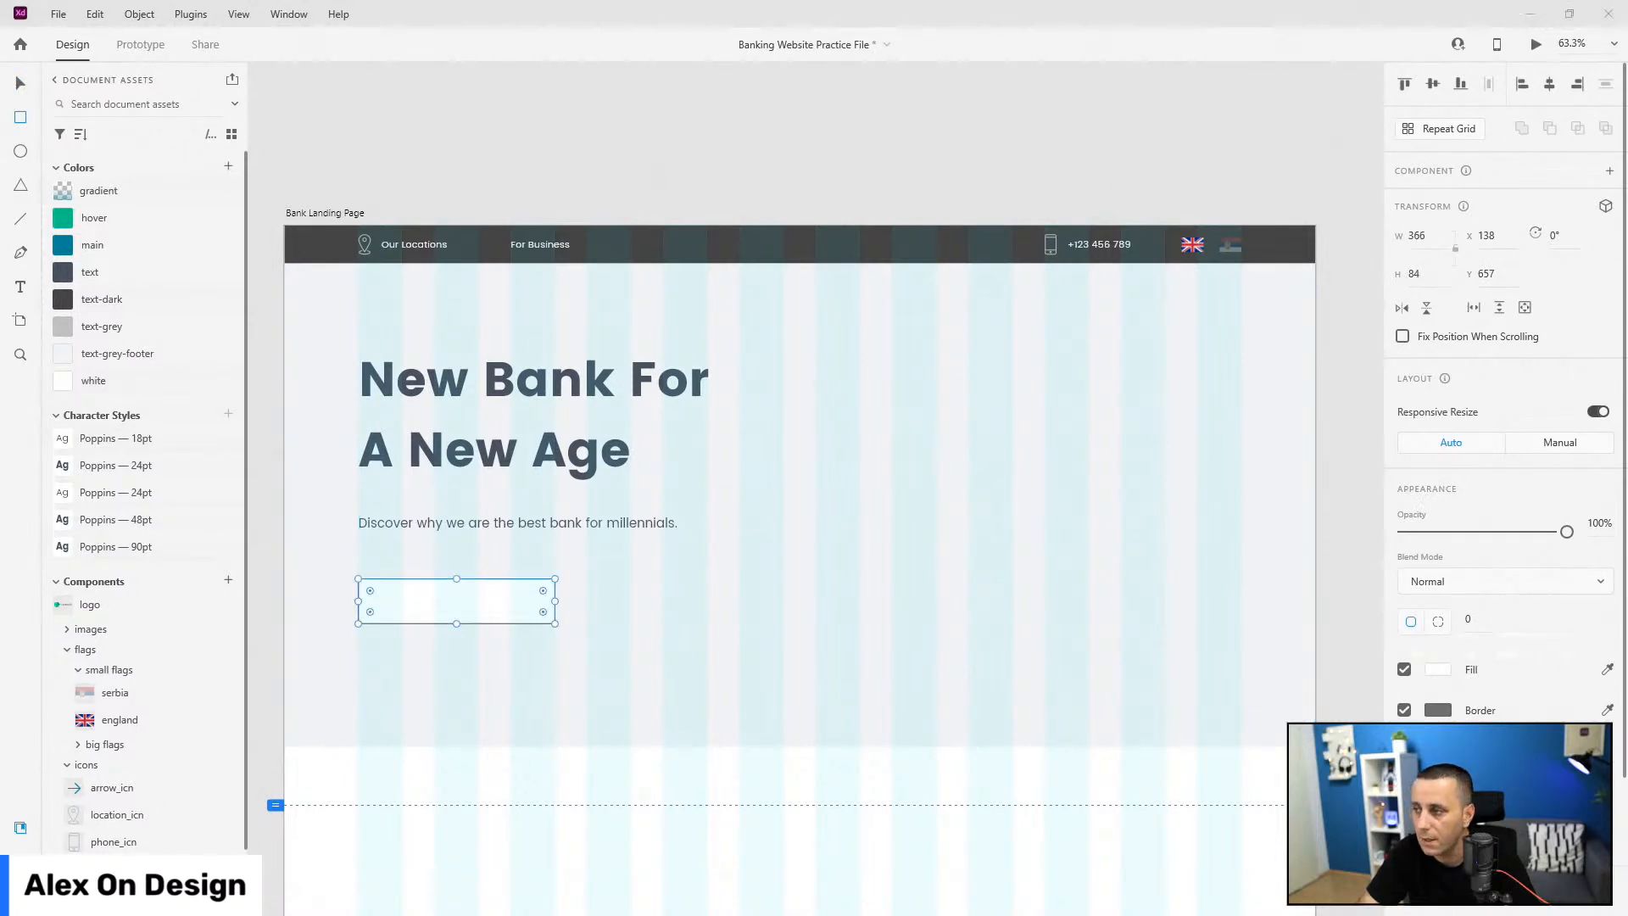
left_click(1439, 282)
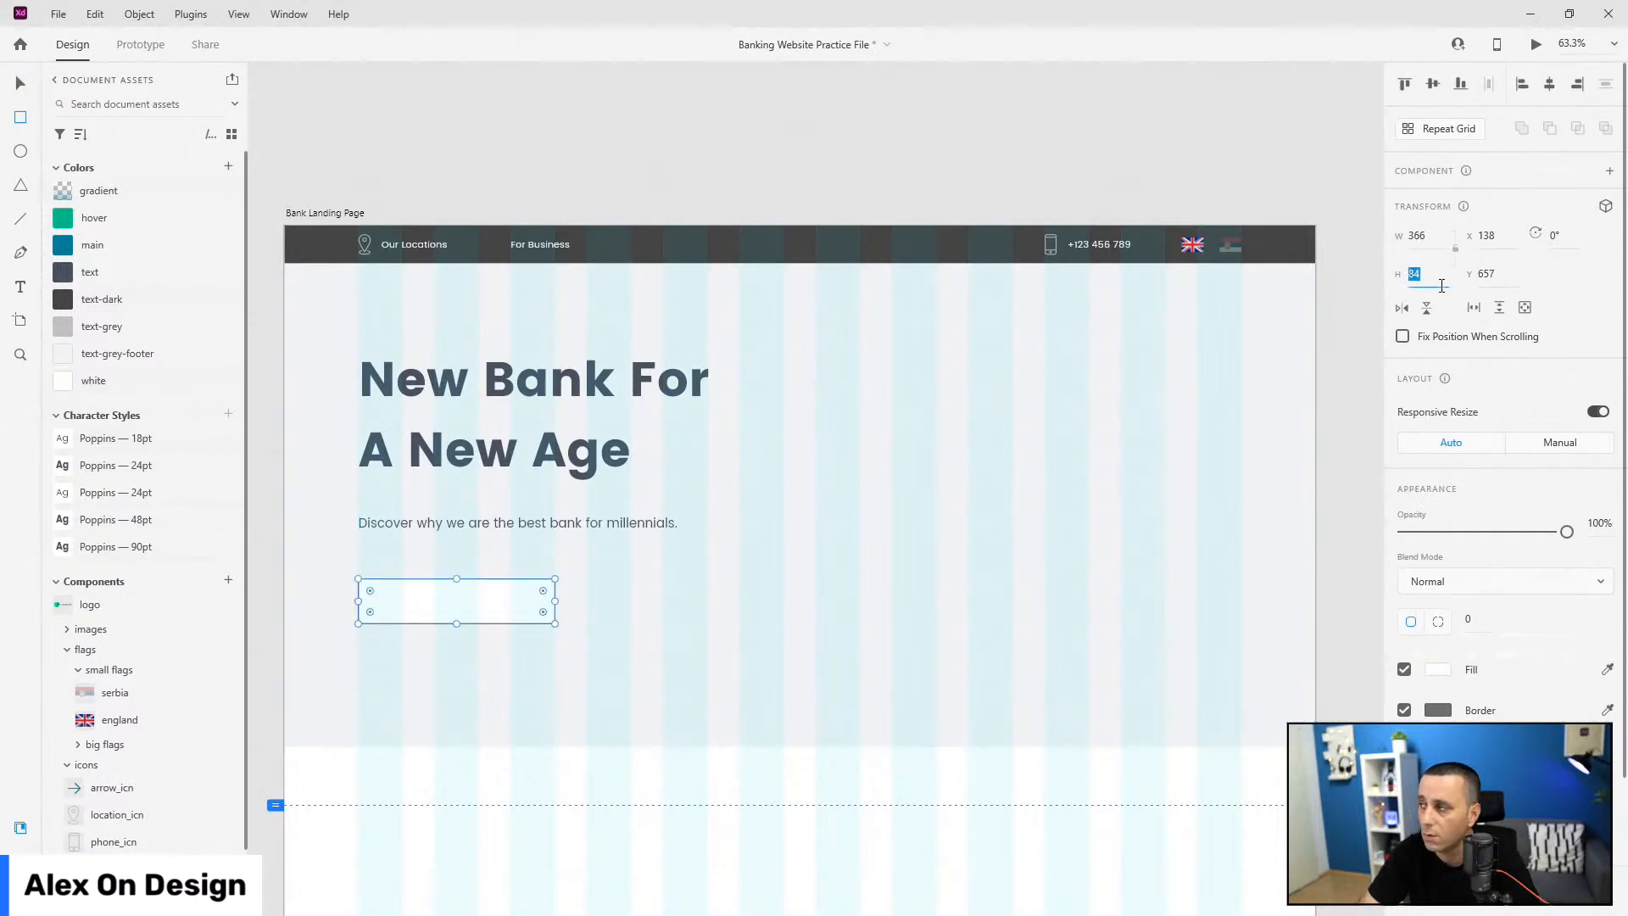
type("70")
key("Return")
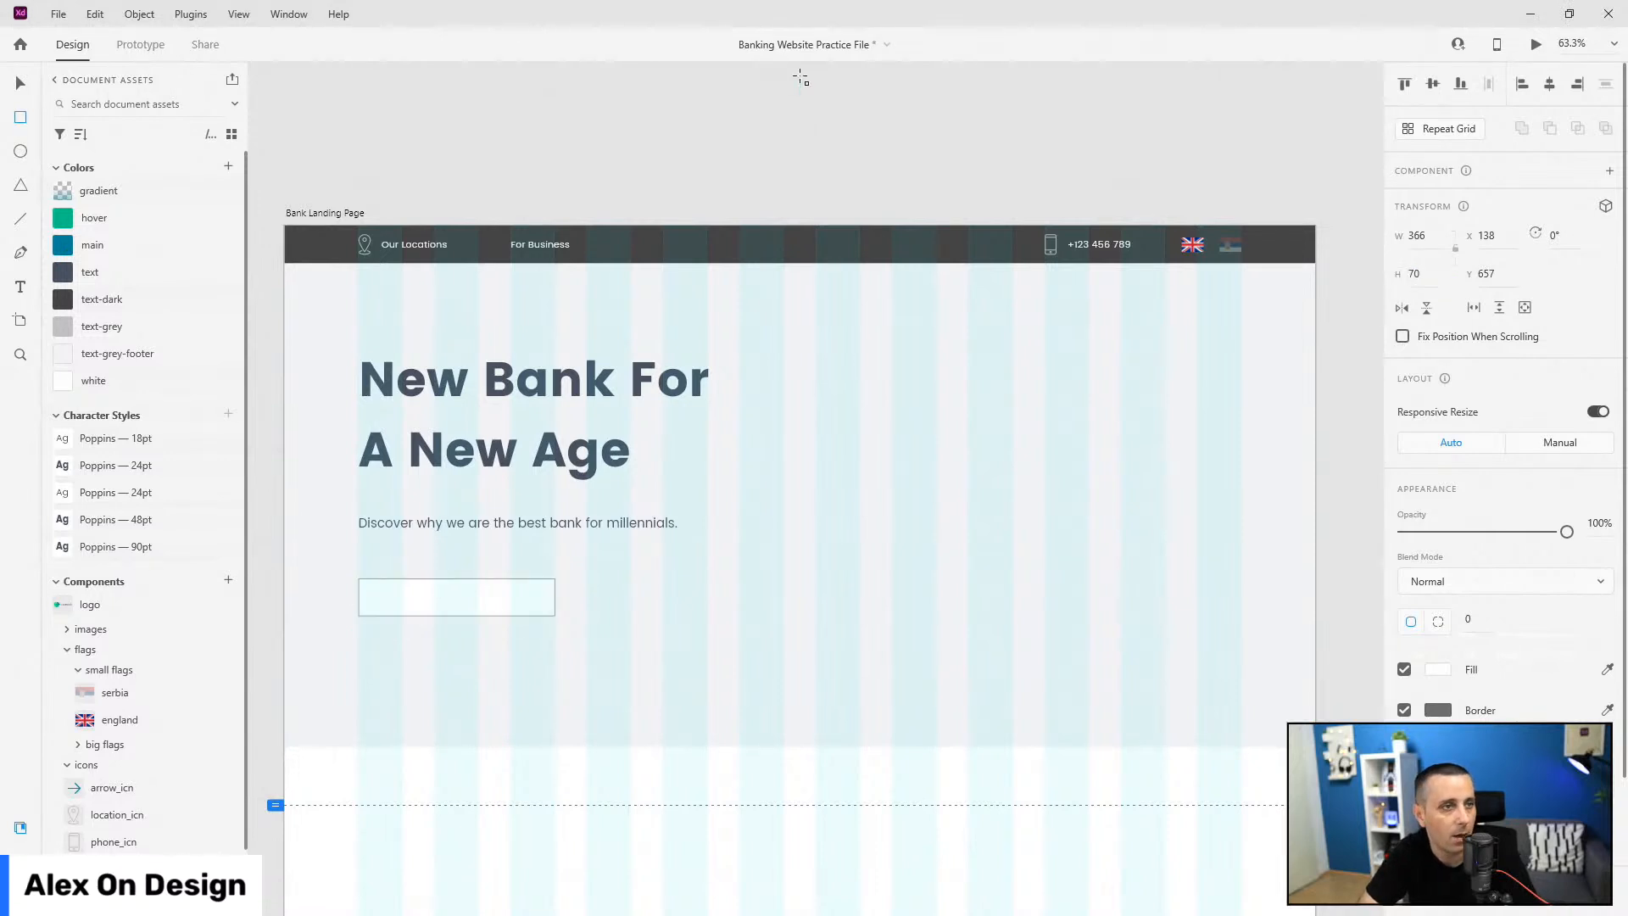
left_click(19, 83)
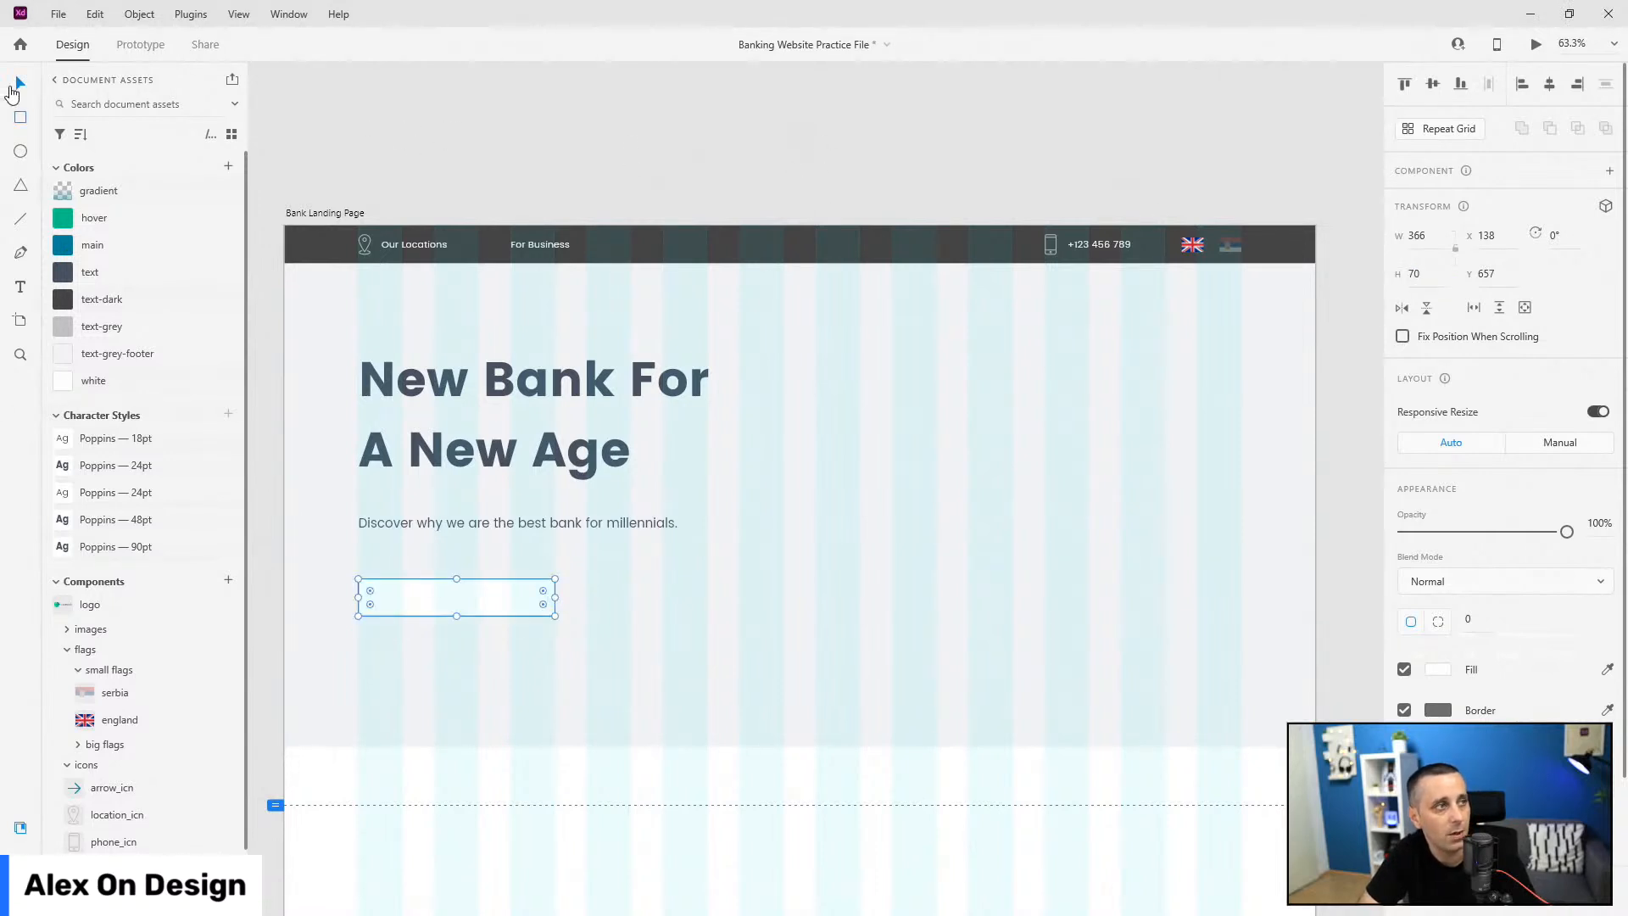
left_click(1405, 710)
left_click(456, 595)
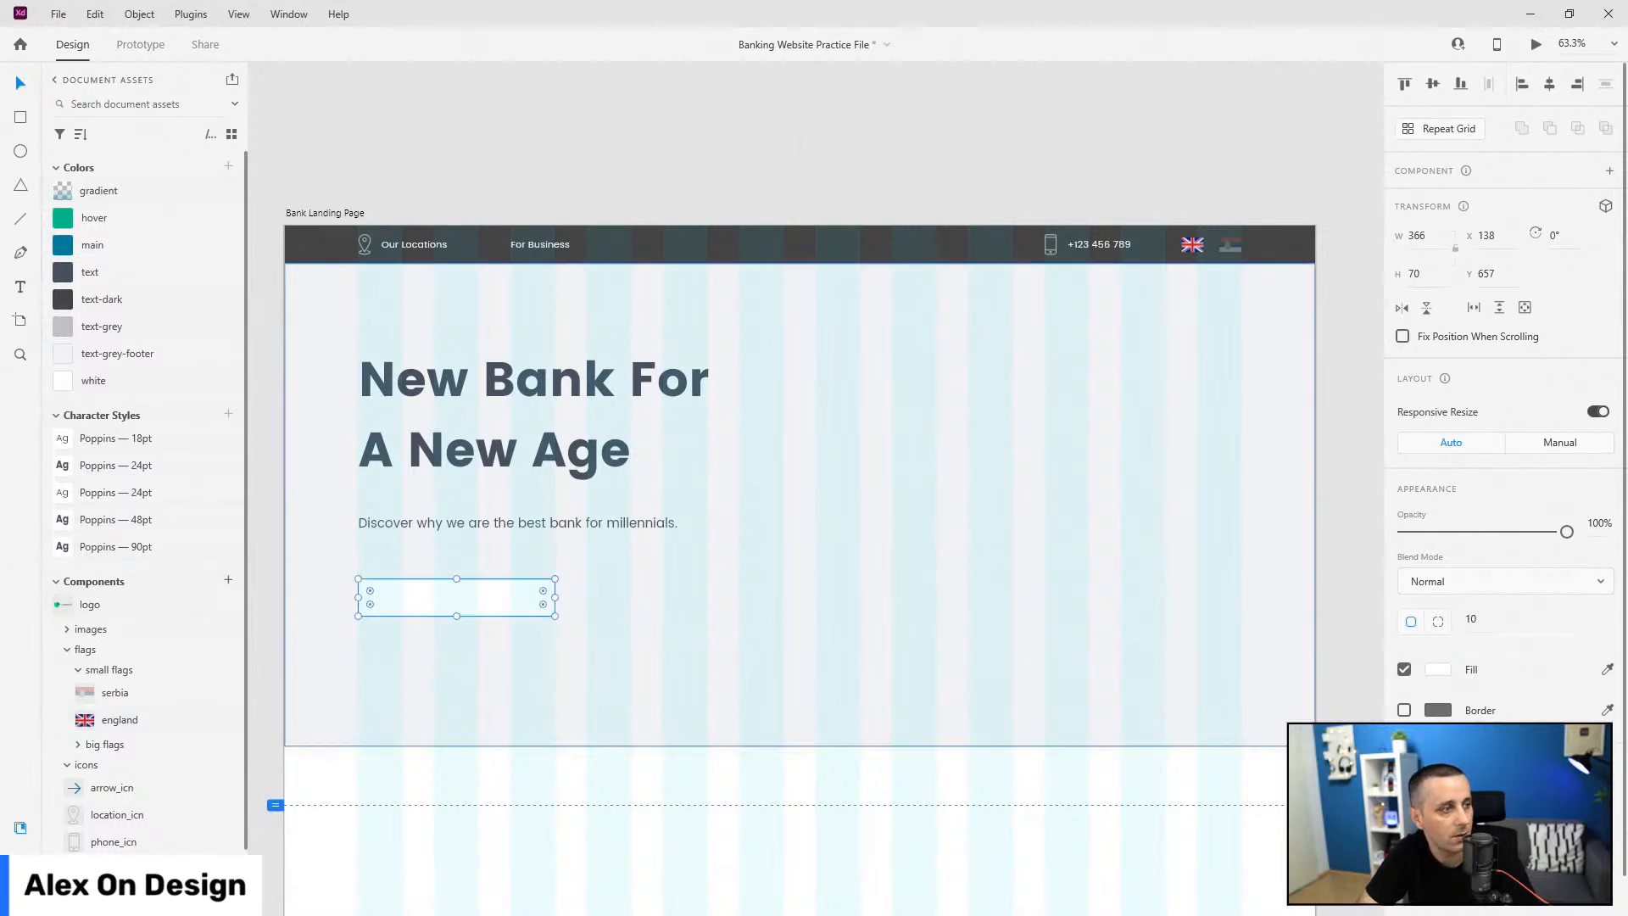
Step: Rename the rectangle layer btn-bg and move it below Learn More in the layer order
left_click(20, 828)
double_click(102, 145)
type("btn-bg")
key("Return")
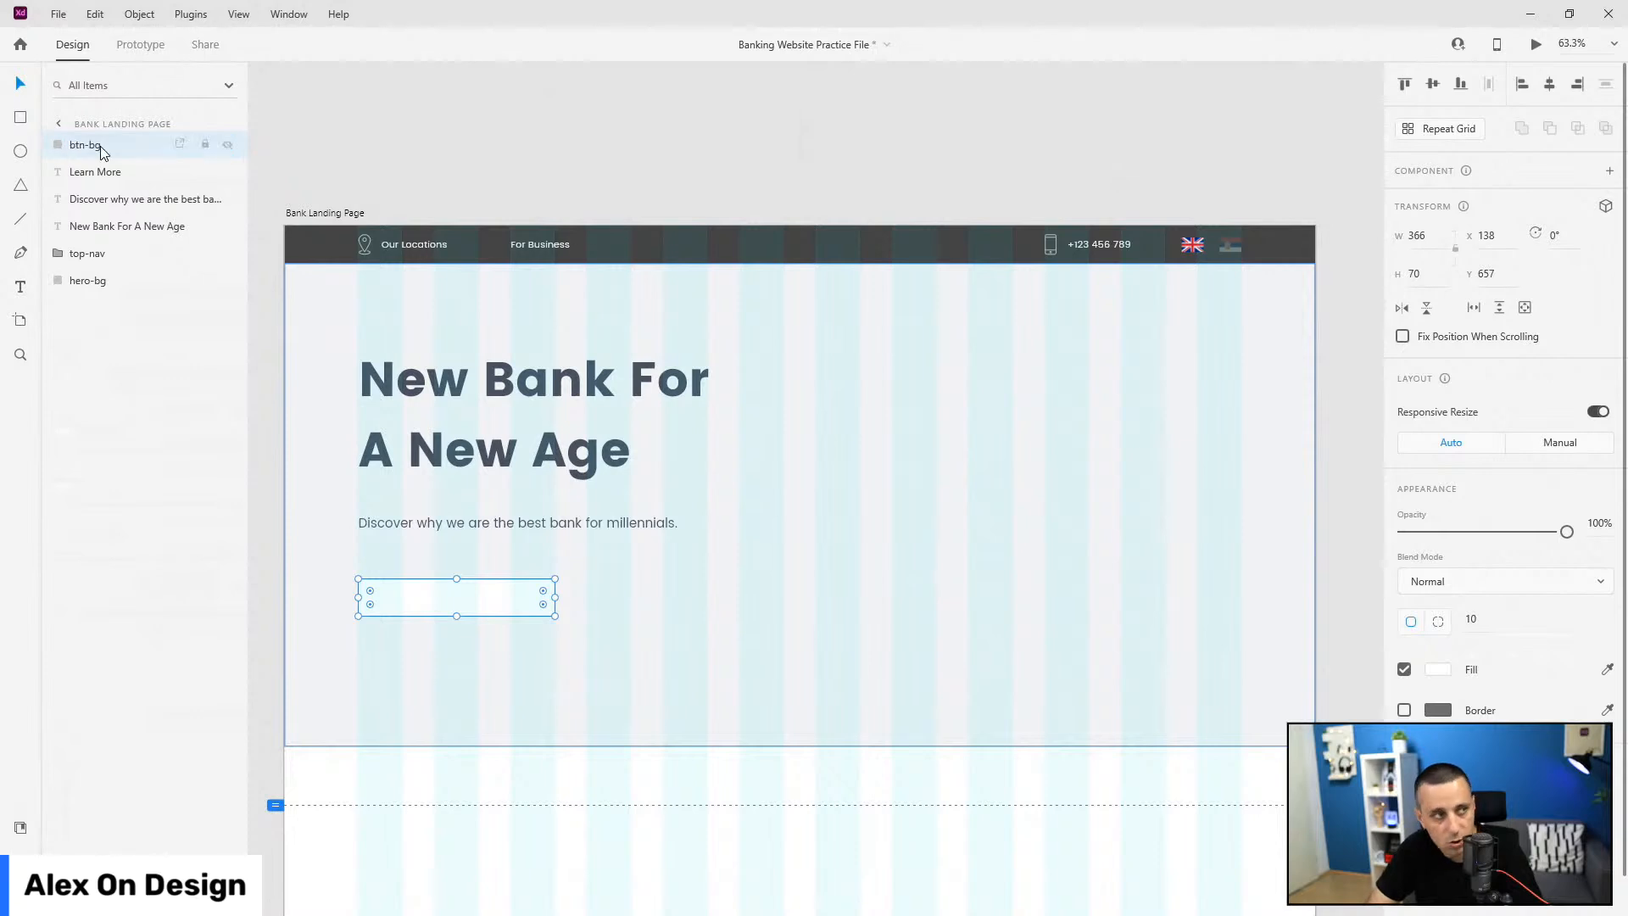
left_click_drag(103, 145, 105, 173)
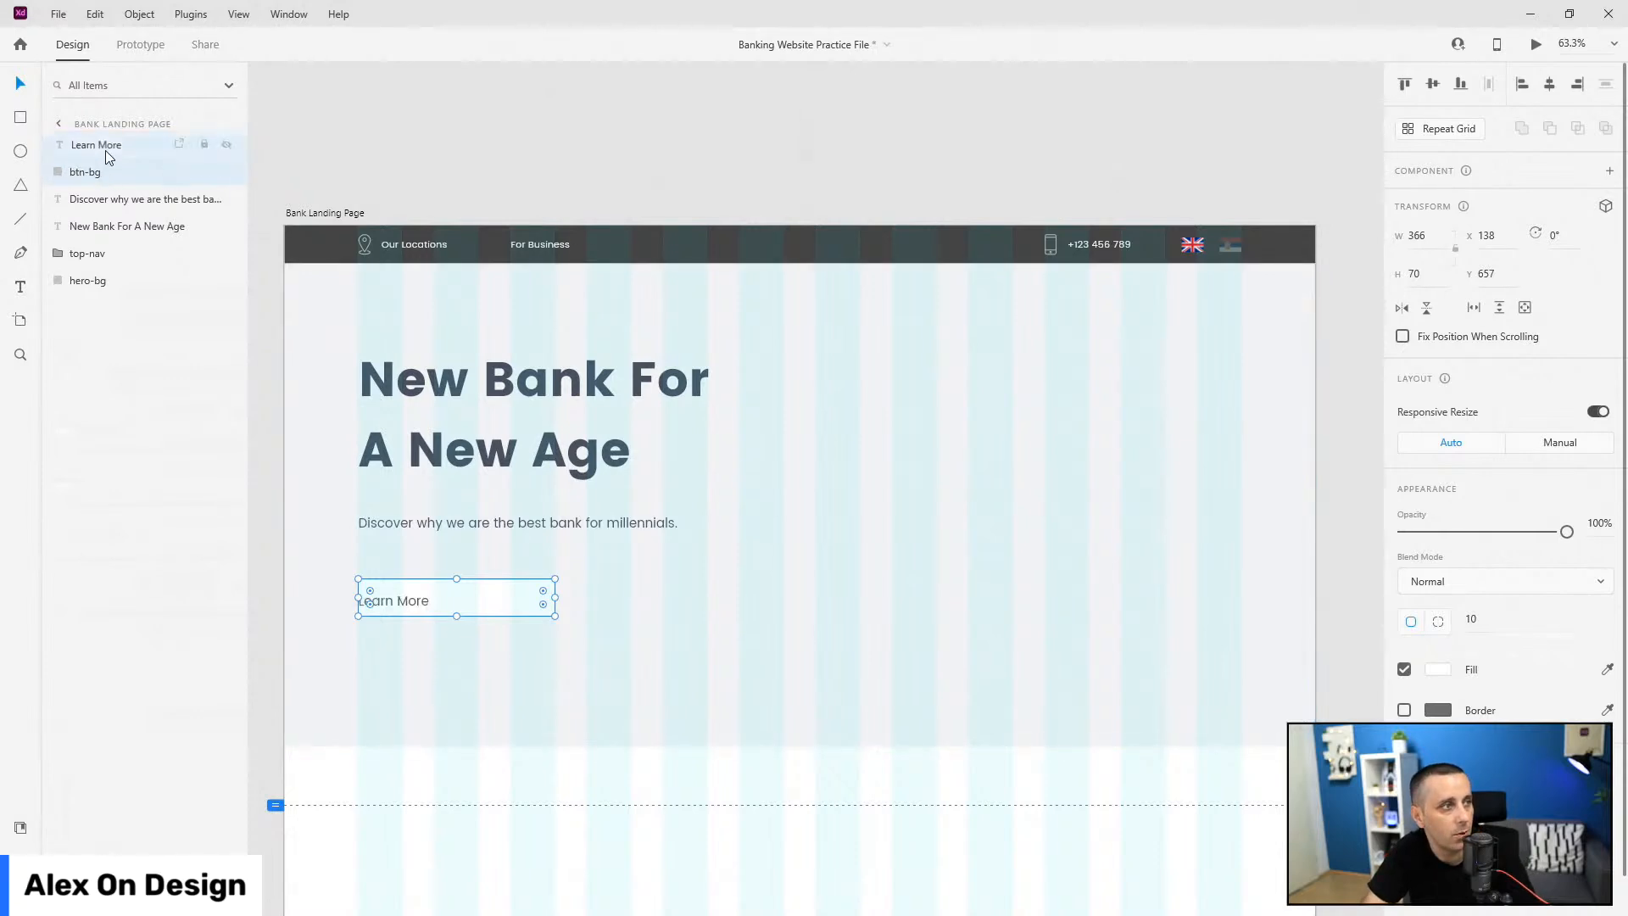
Step: Centre the Learn More text and btn-bg on each other
left_click(105, 150, "shift")
left_click(1435, 83)
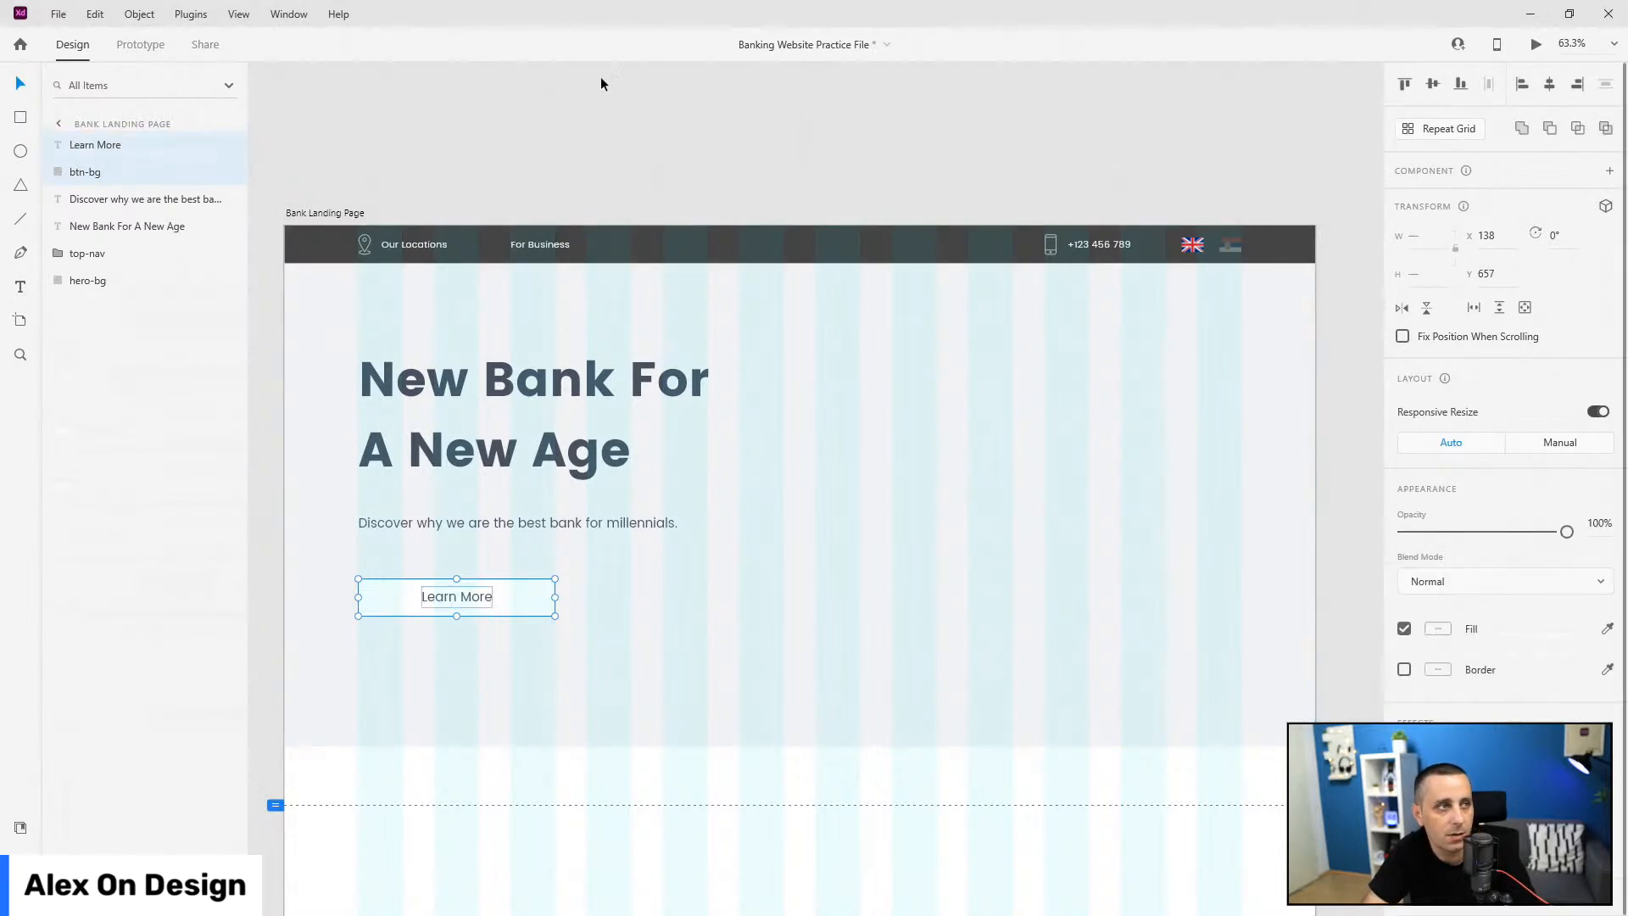
left_click(117, 145)
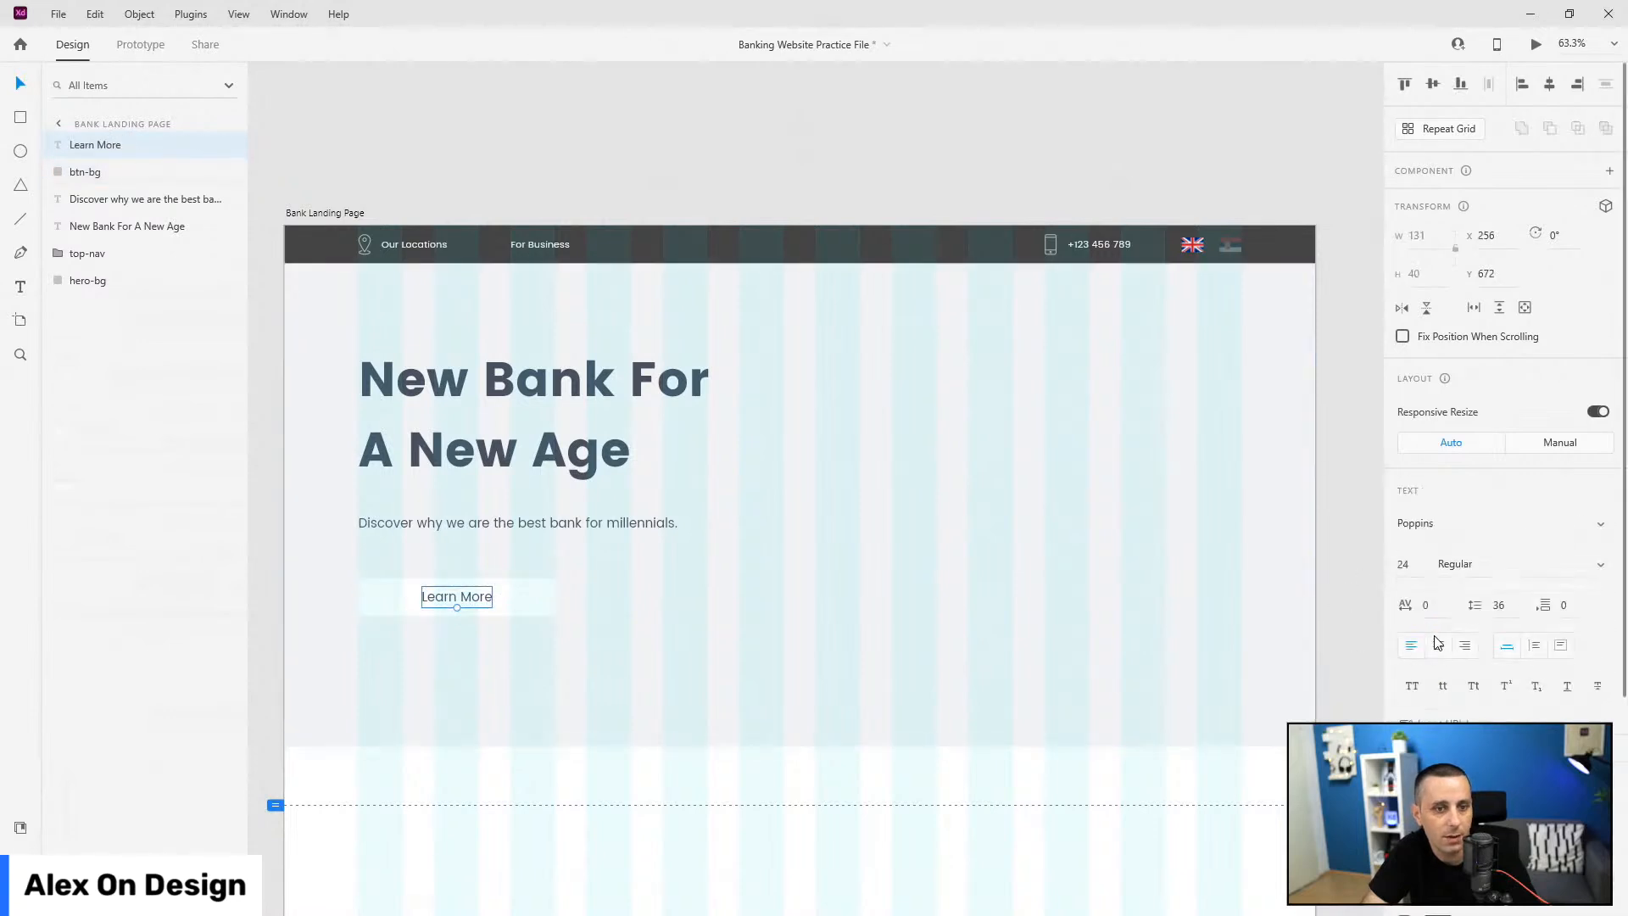
scroll(1437, 560, "down", 3)
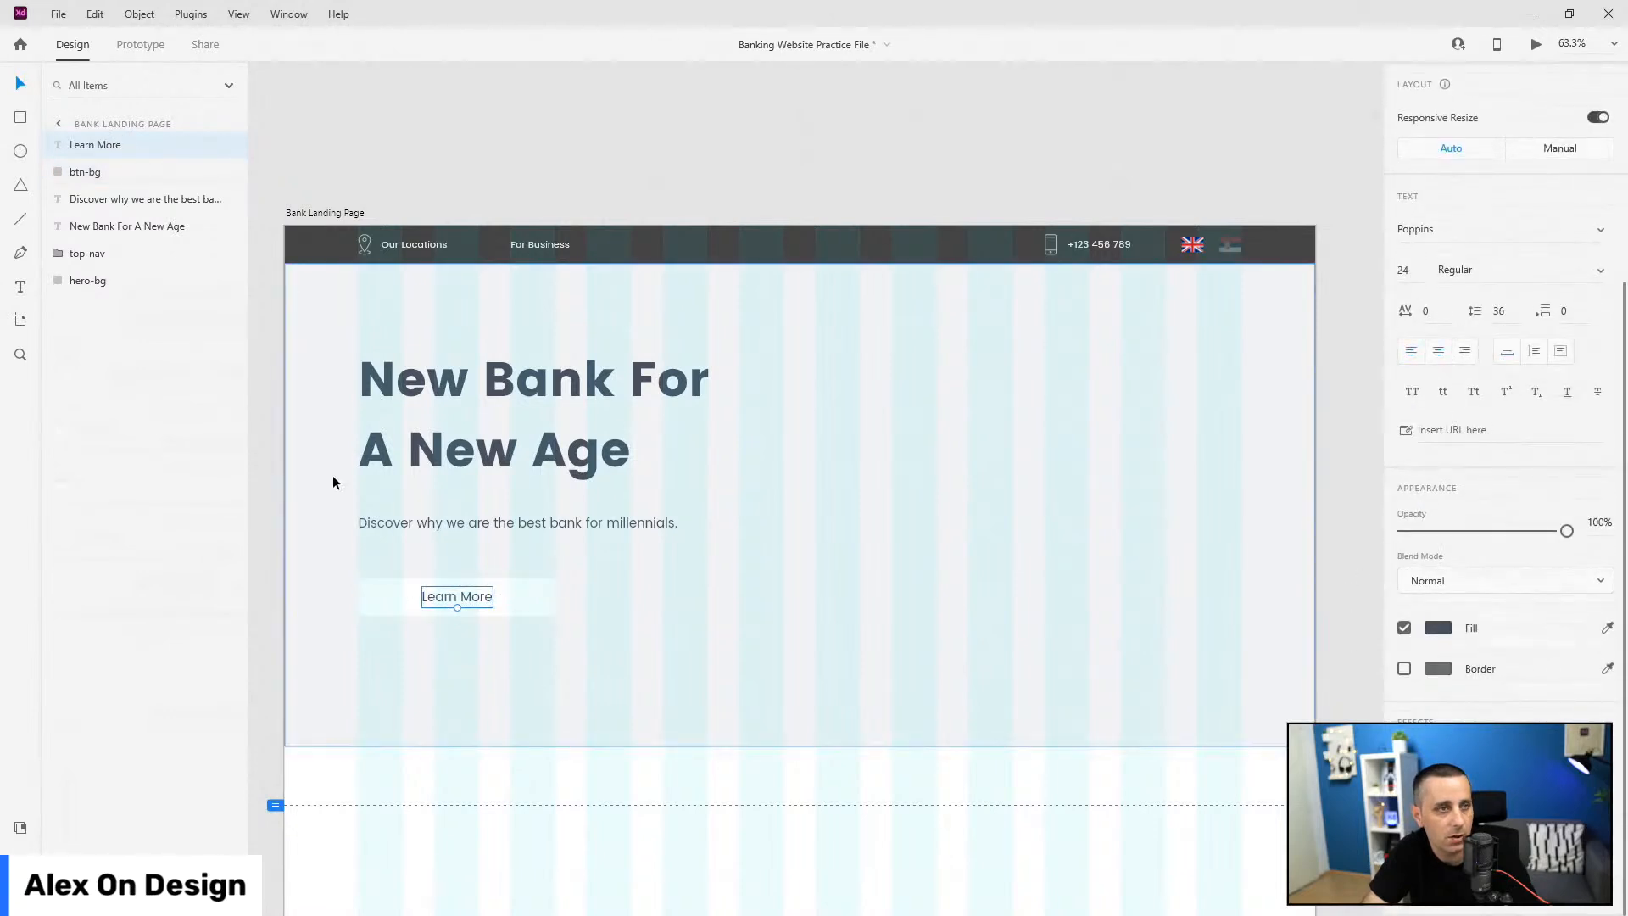
left_click(120, 170, "shift")
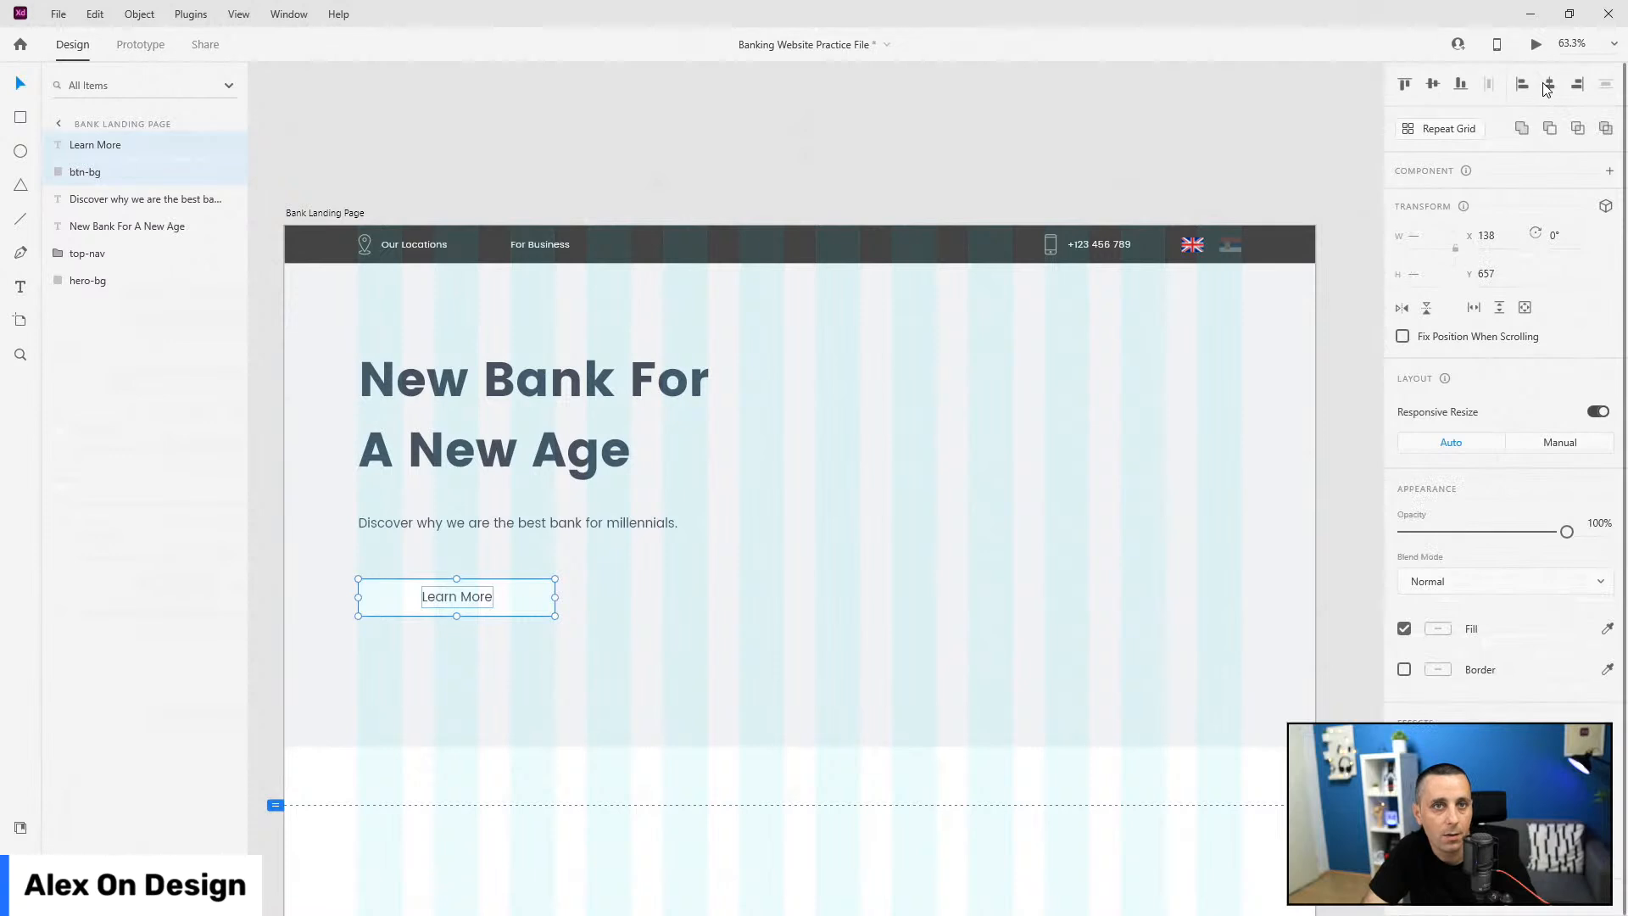
left_click(740, 592)
Step: Fill btn-bg with the saved 'main' teal colour
left_click(539, 603)
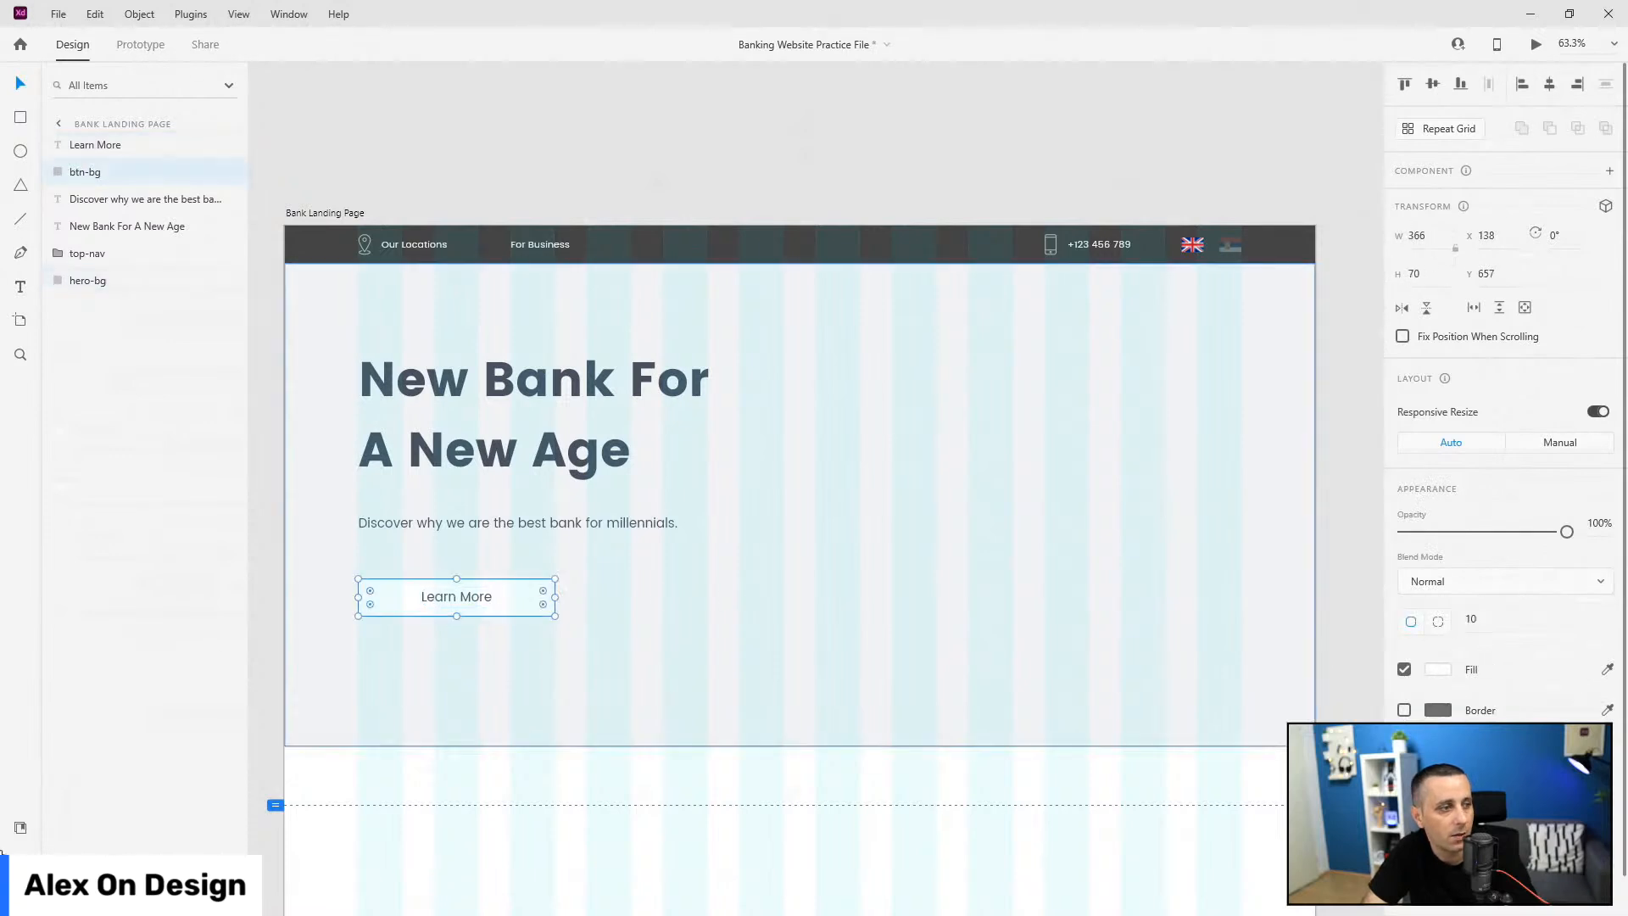
left_click(20, 827)
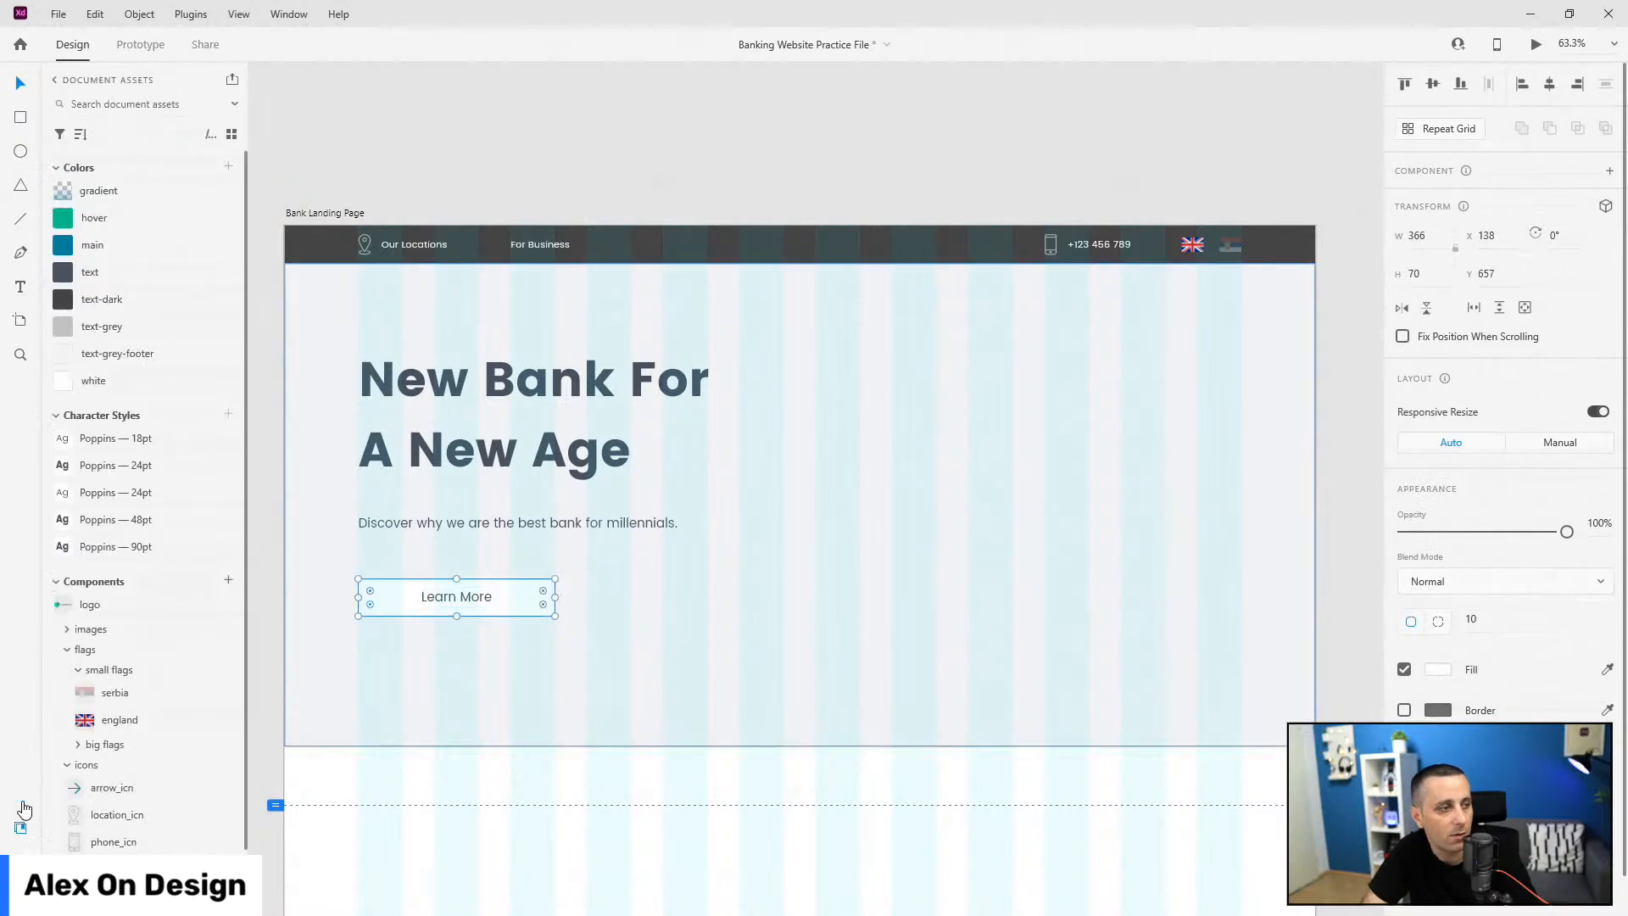
left_click(113, 245)
double_click(454, 599)
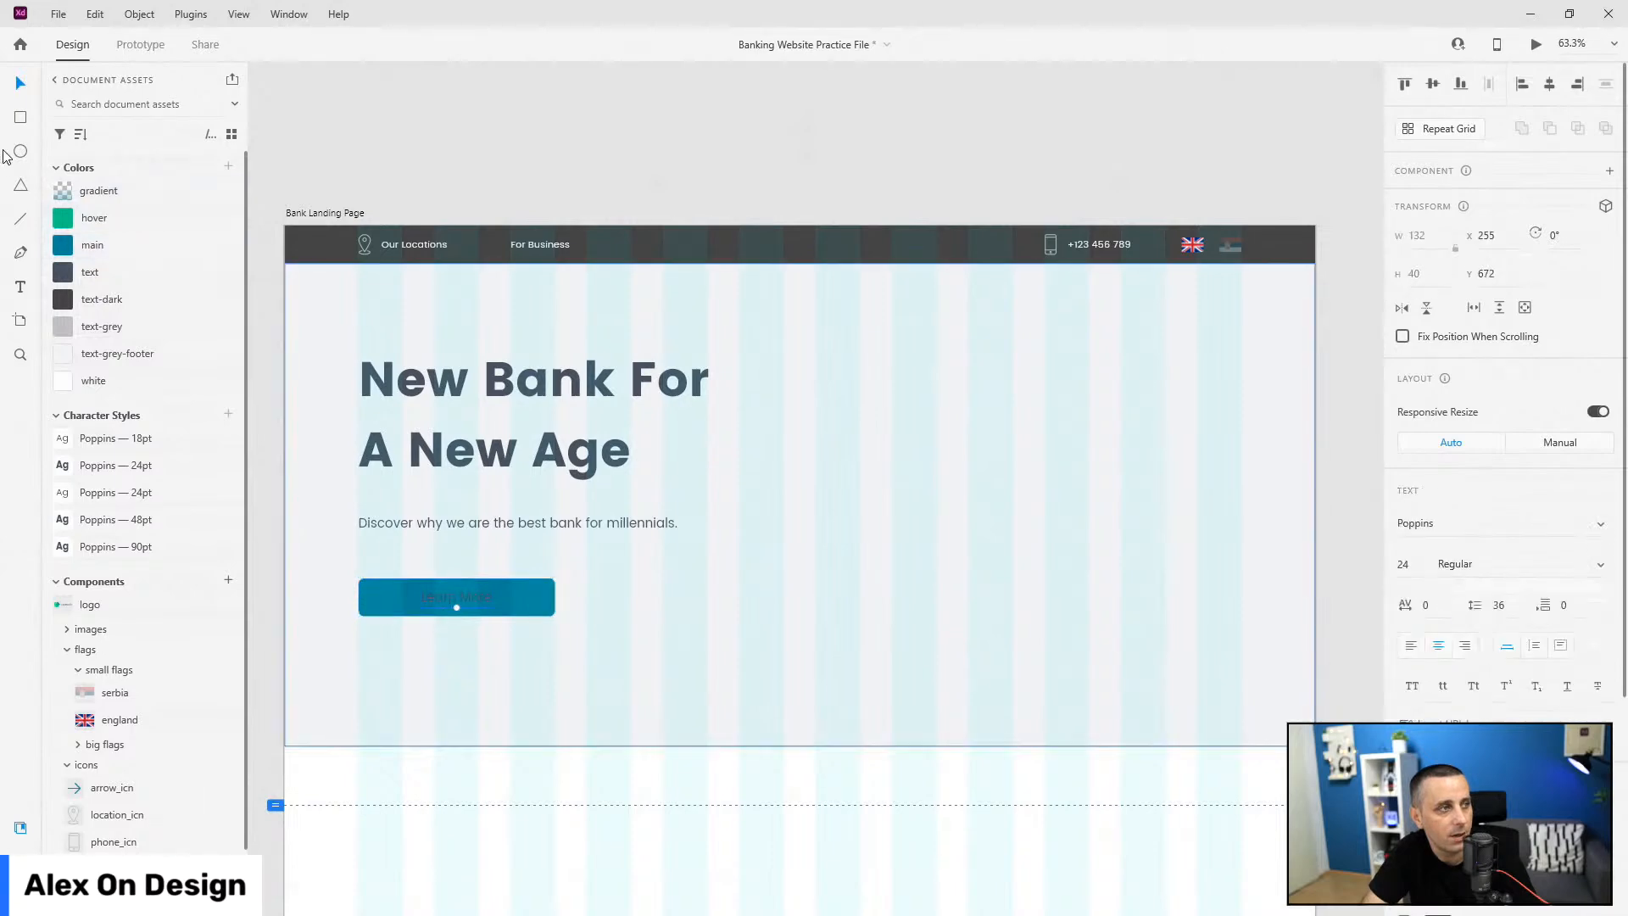
Step: Make the Learn More text near-white, group it with btn-bg, and name the group main-btn
left_click(109, 354)
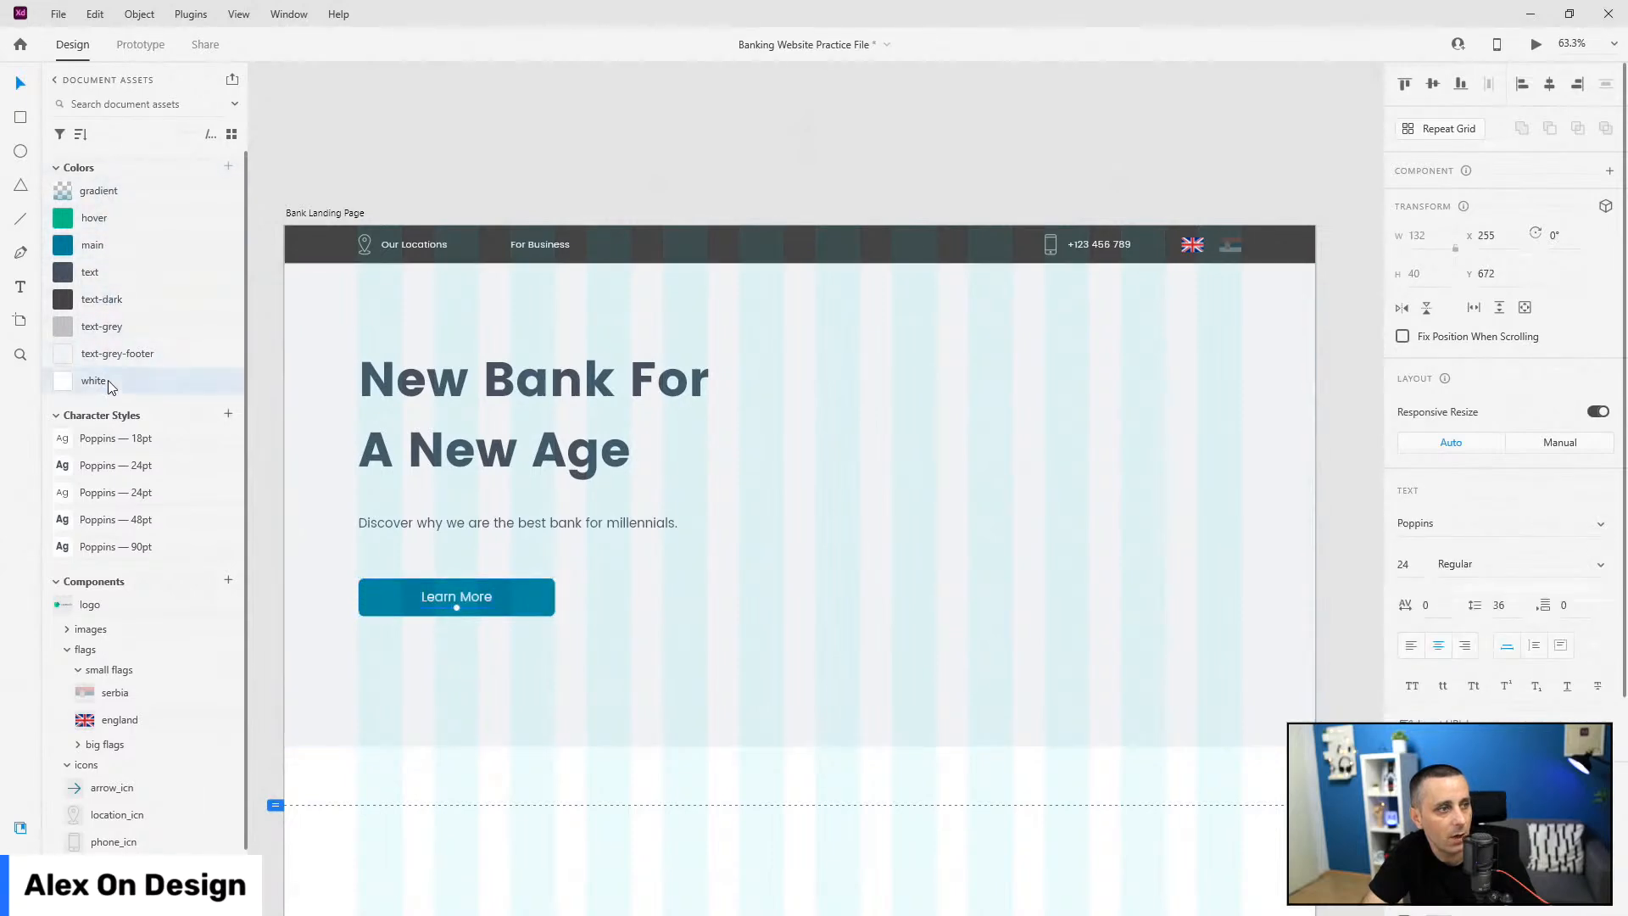
key("ctrl+y")
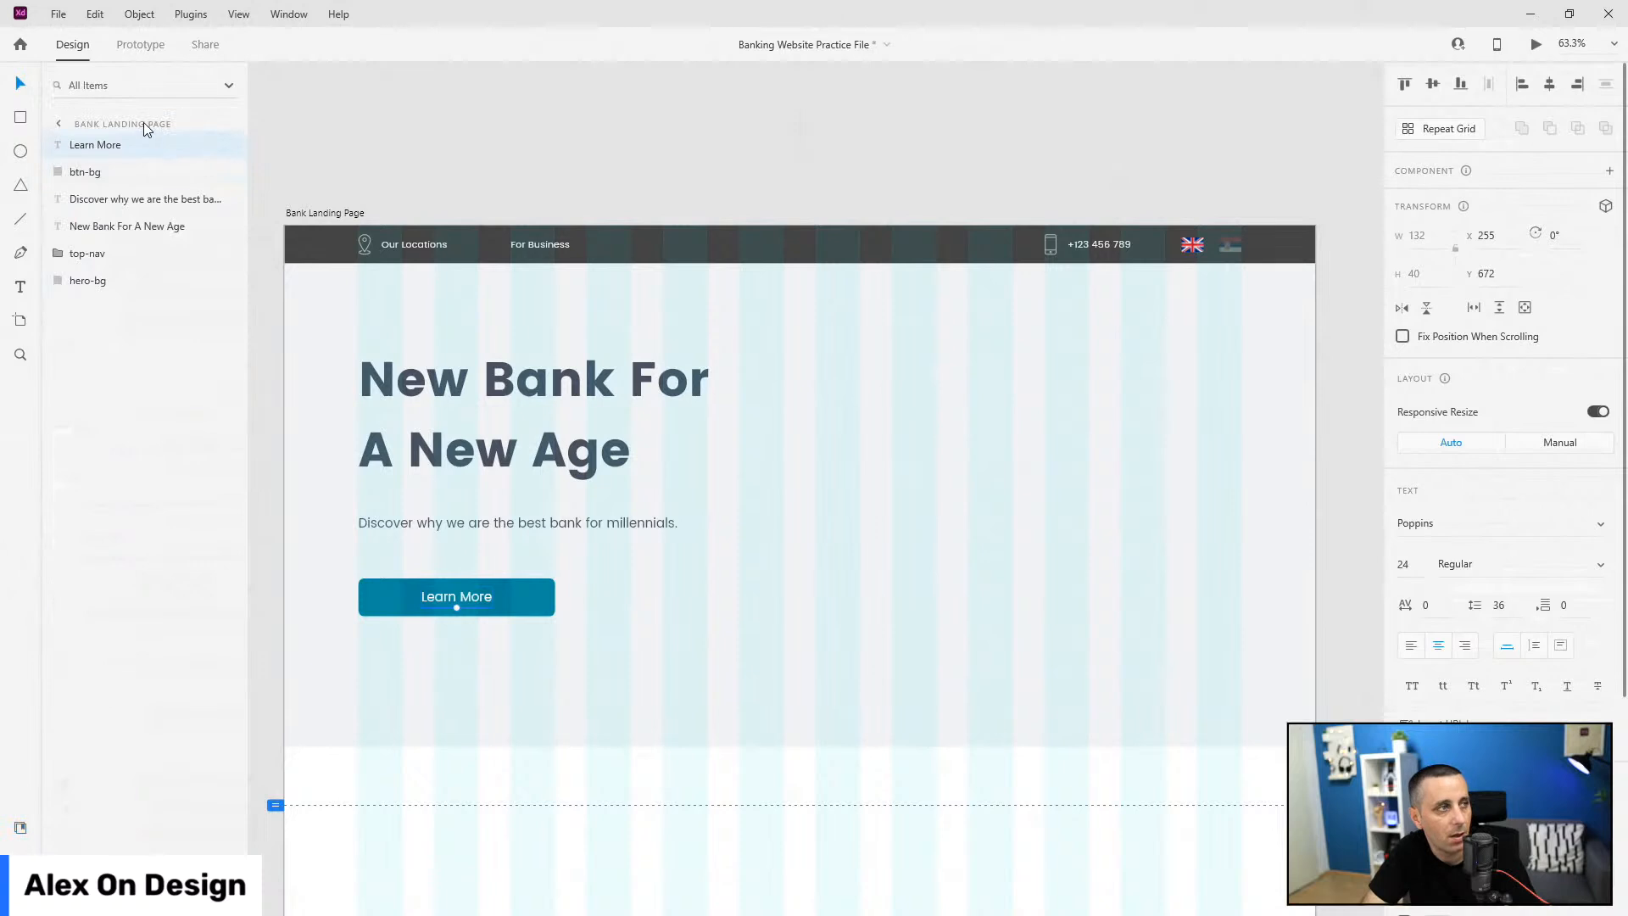
left_click(93, 174, "shift")
key("ctrl+g")
double_click(96, 145)
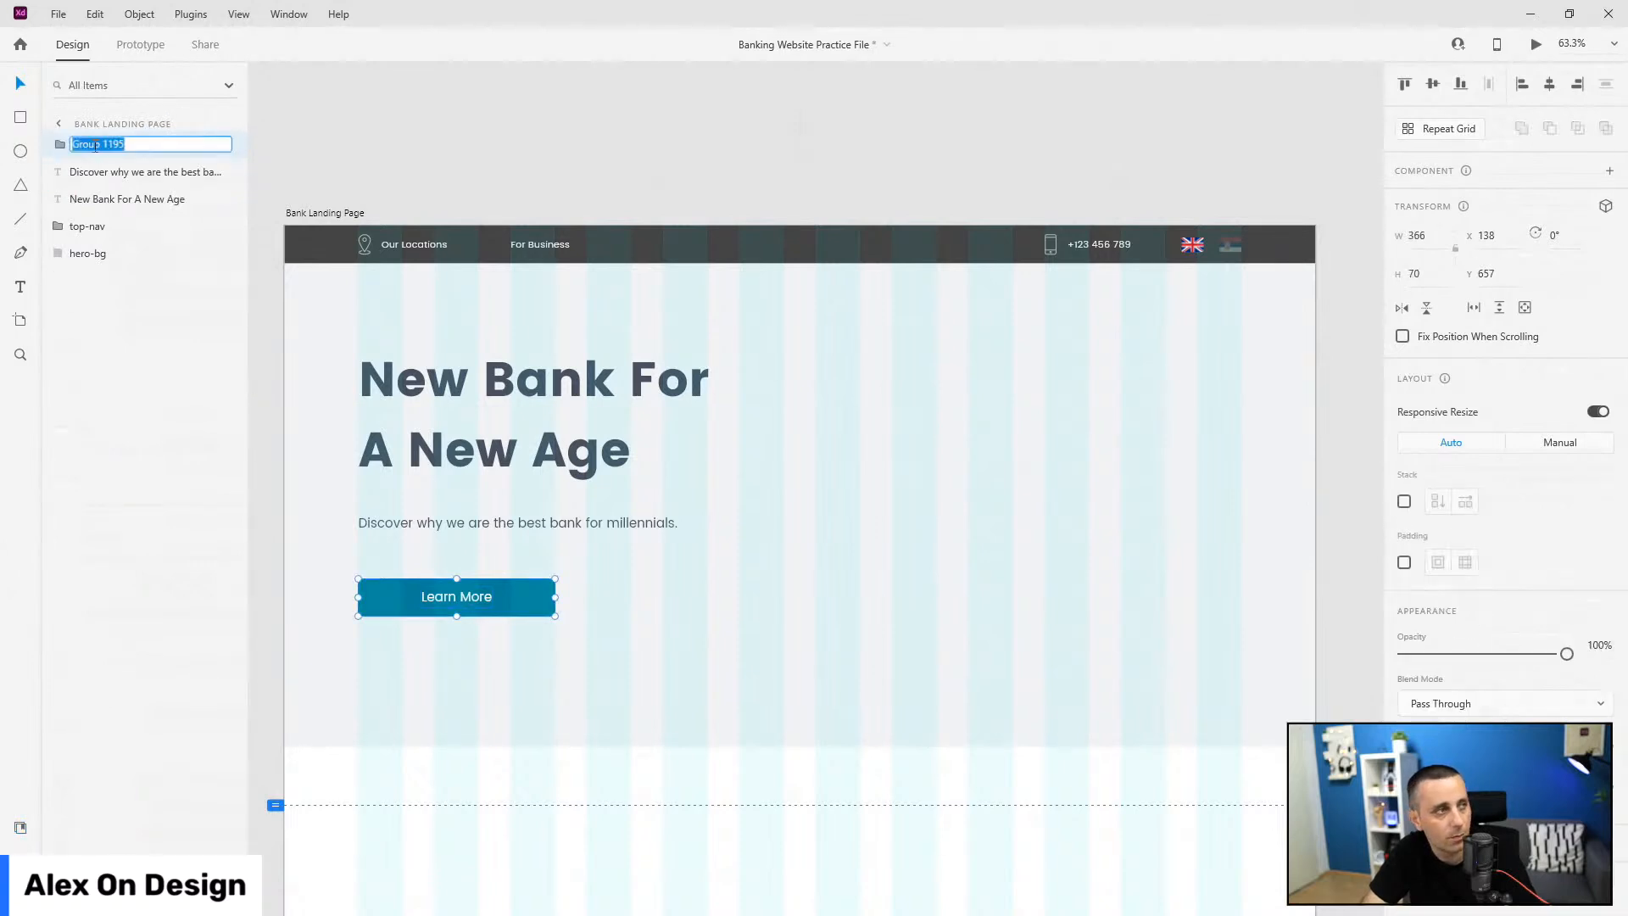
type("main-bg")
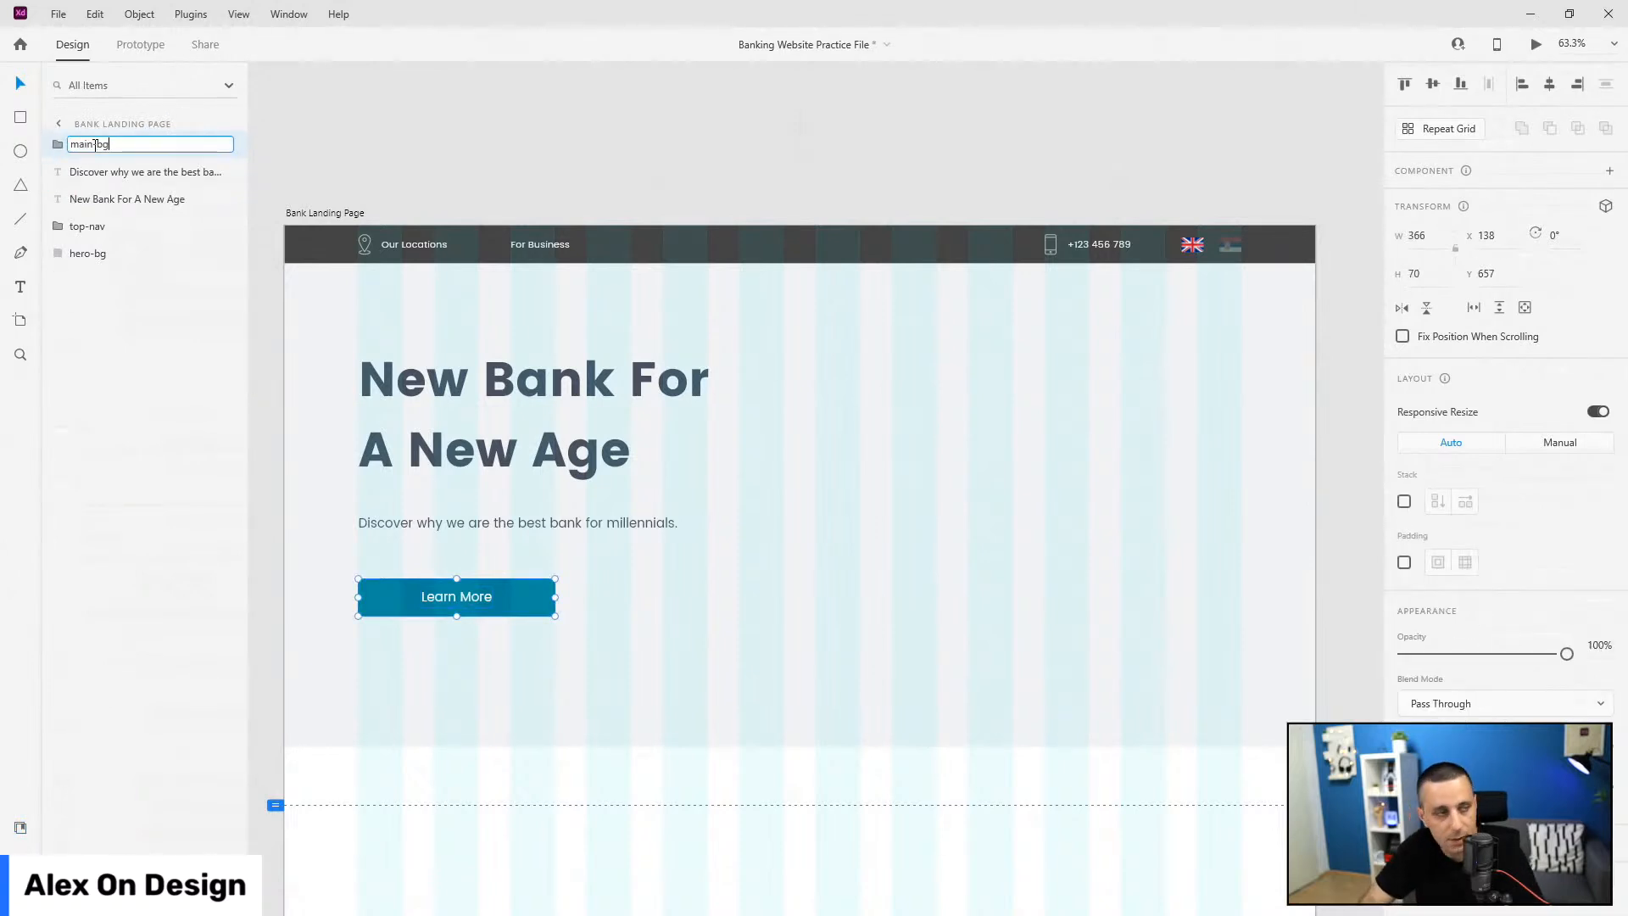
key("BackSpace")
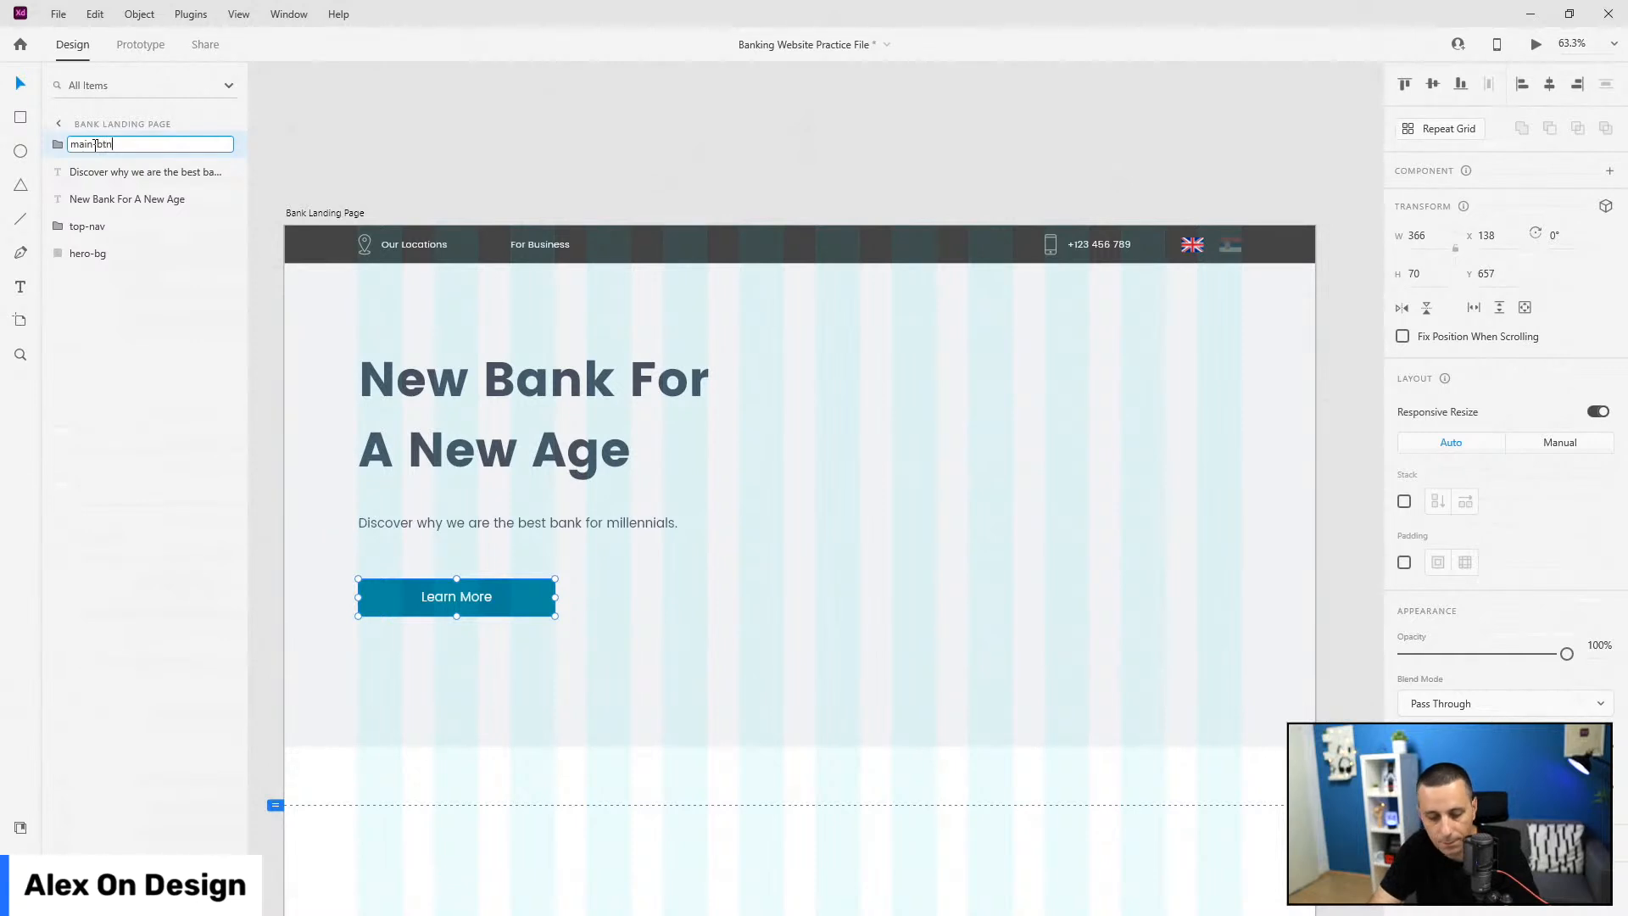
key("Return")
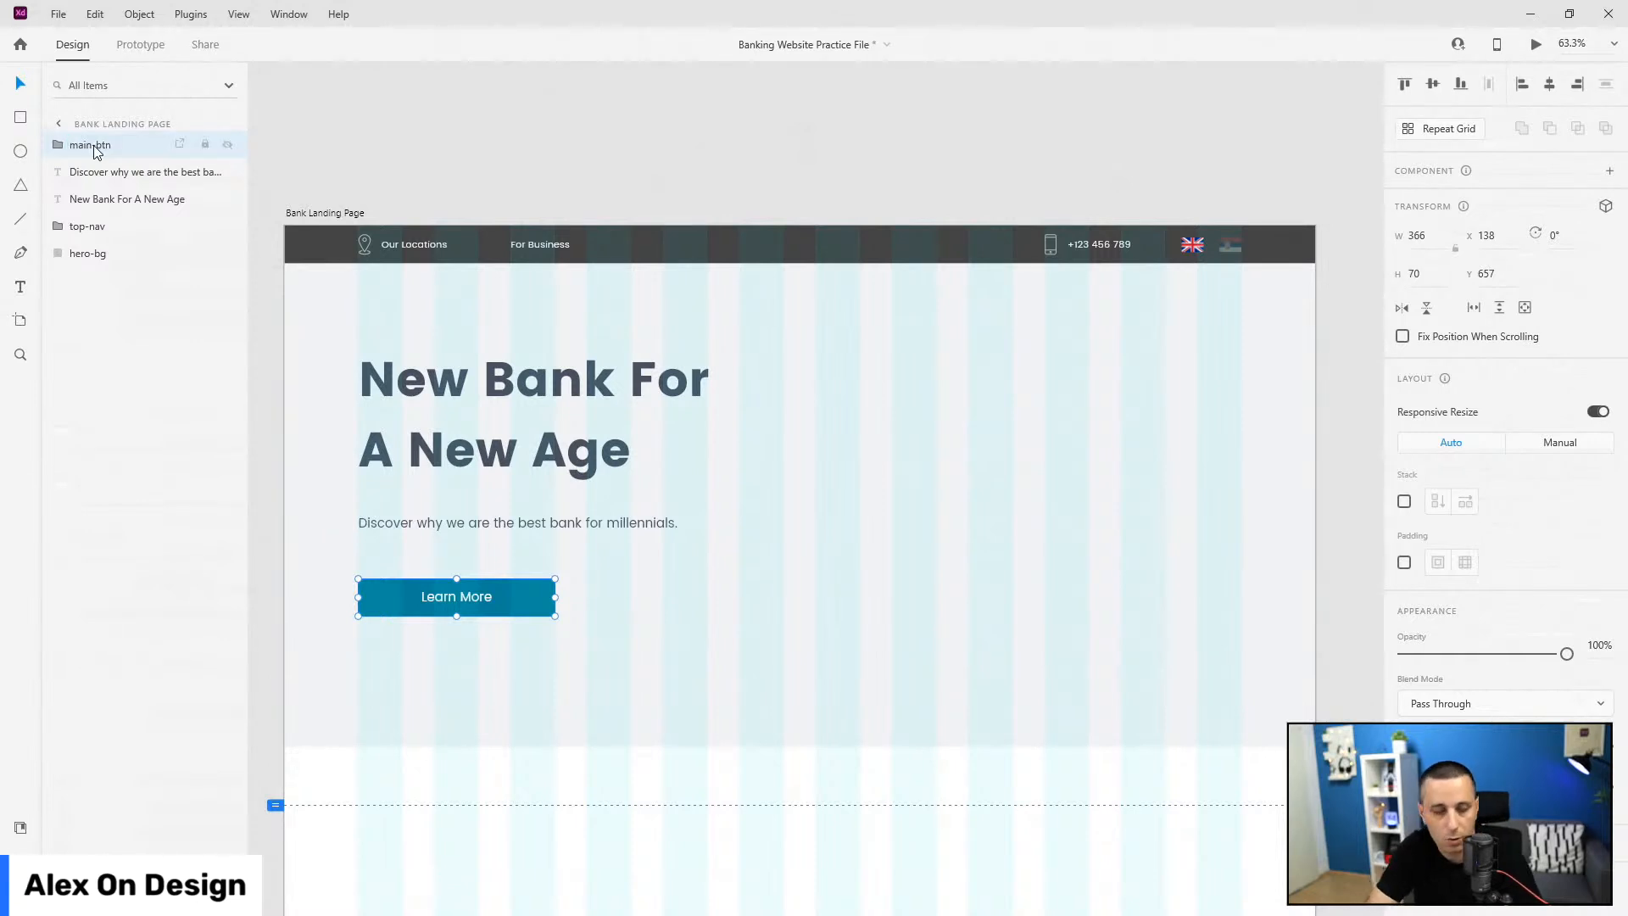
Step: Make main-btn a component and add a state named 'hover'
key("ctrl+k")
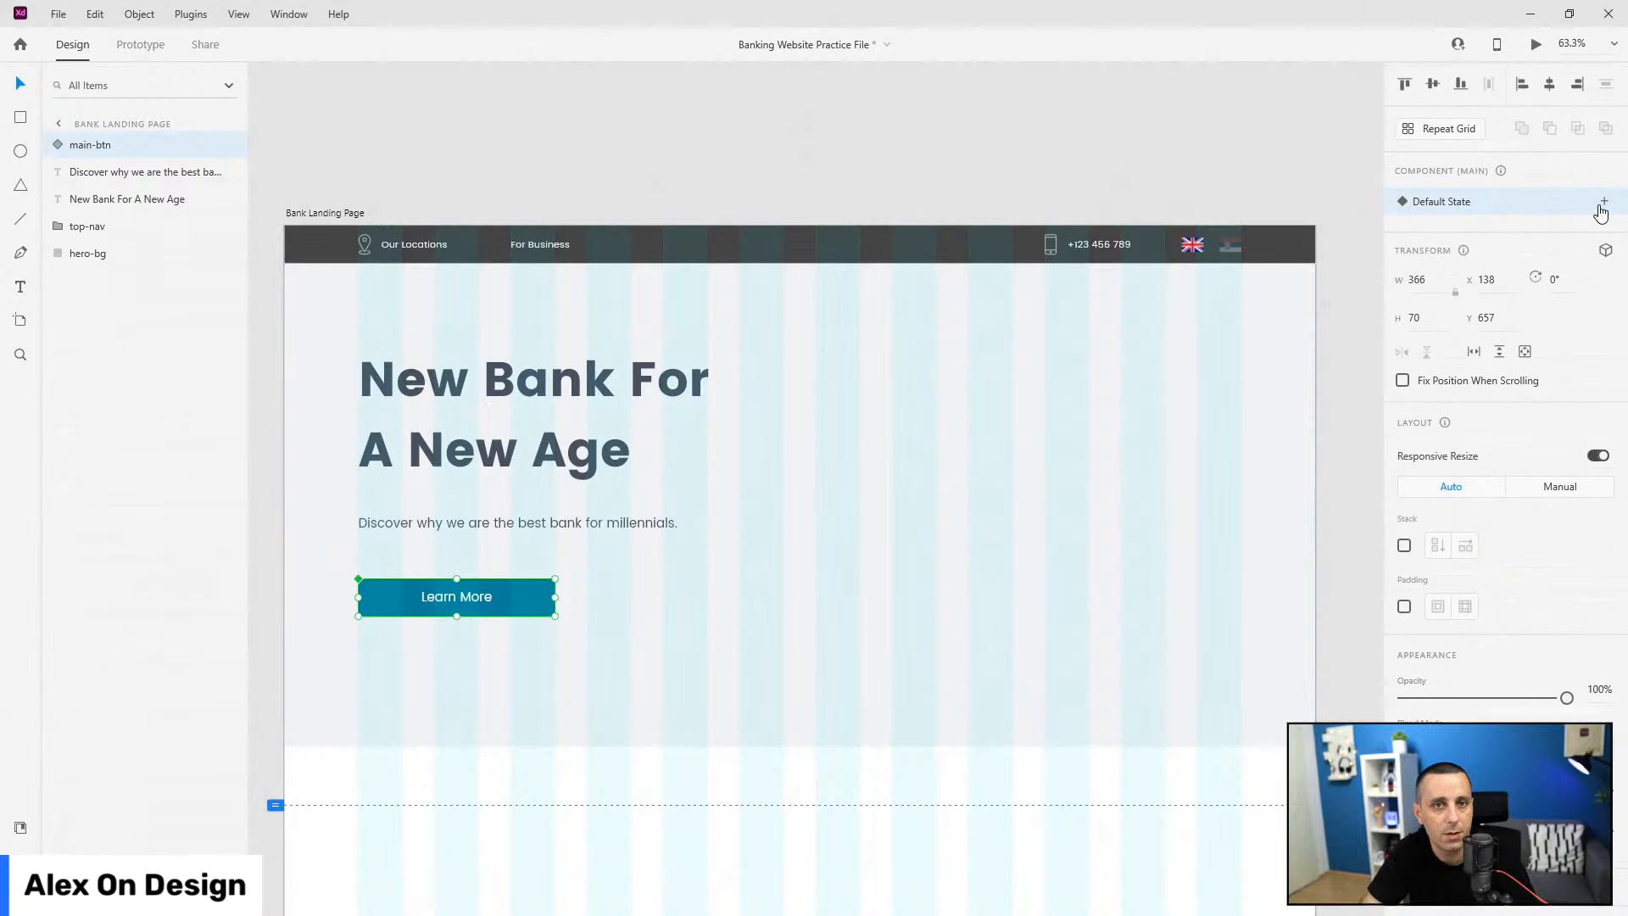
left_click(1603, 203)
left_click(1508, 240)
type("hover")
key("Return")
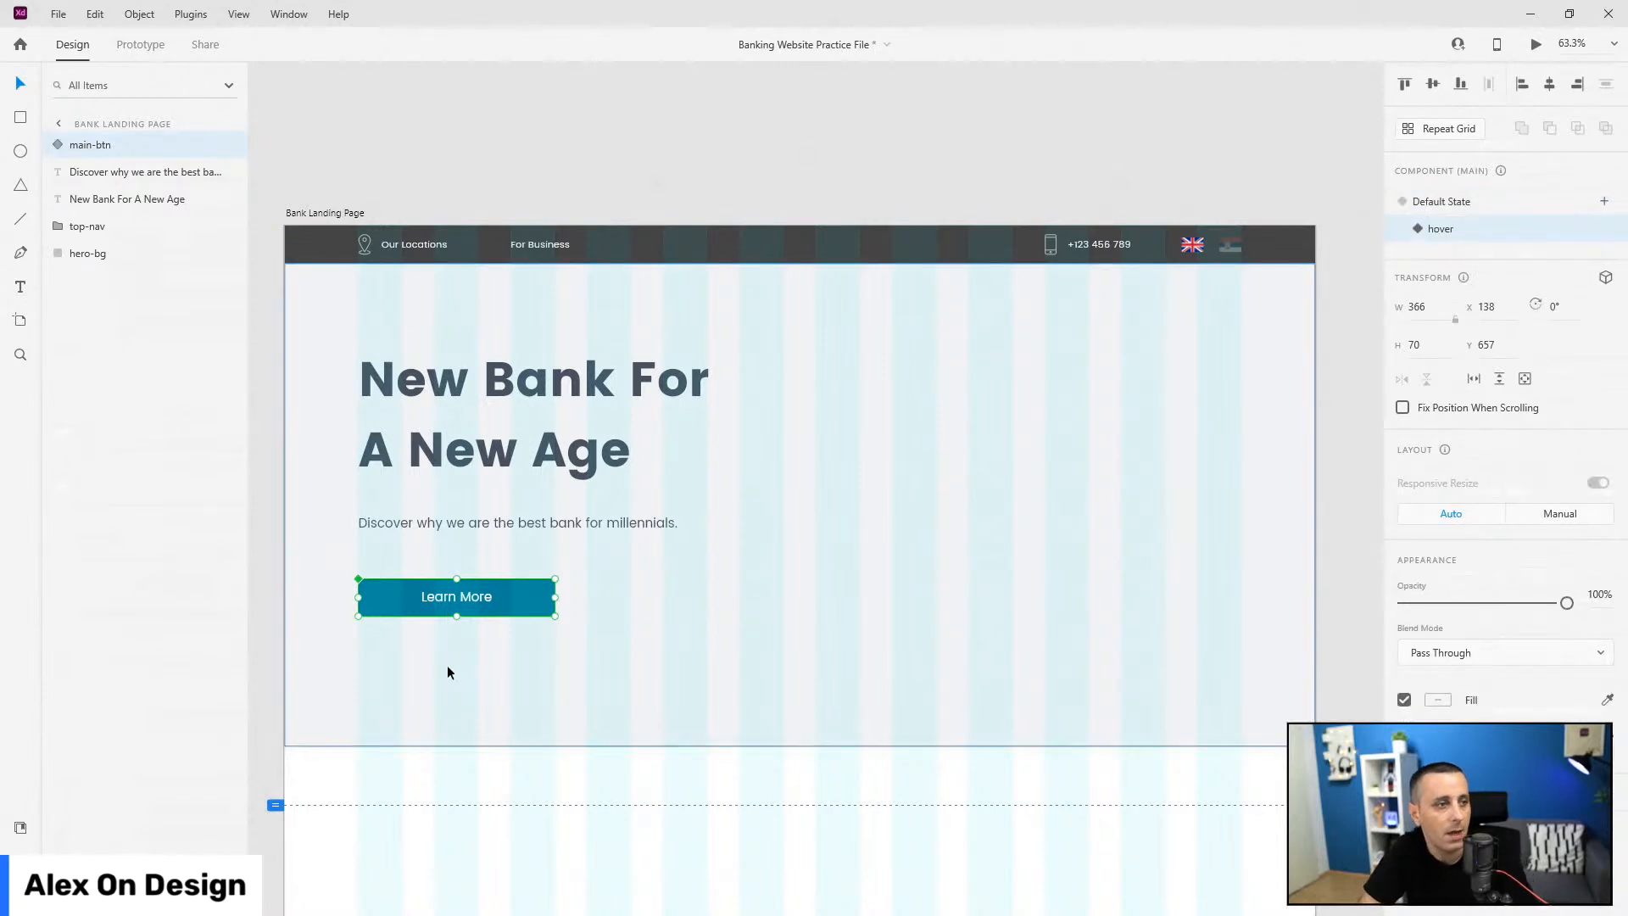
Step: Fill the button's hover state with the 'hover' colour, then return to the Default State
double_click(513, 607)
left_click(20, 829)
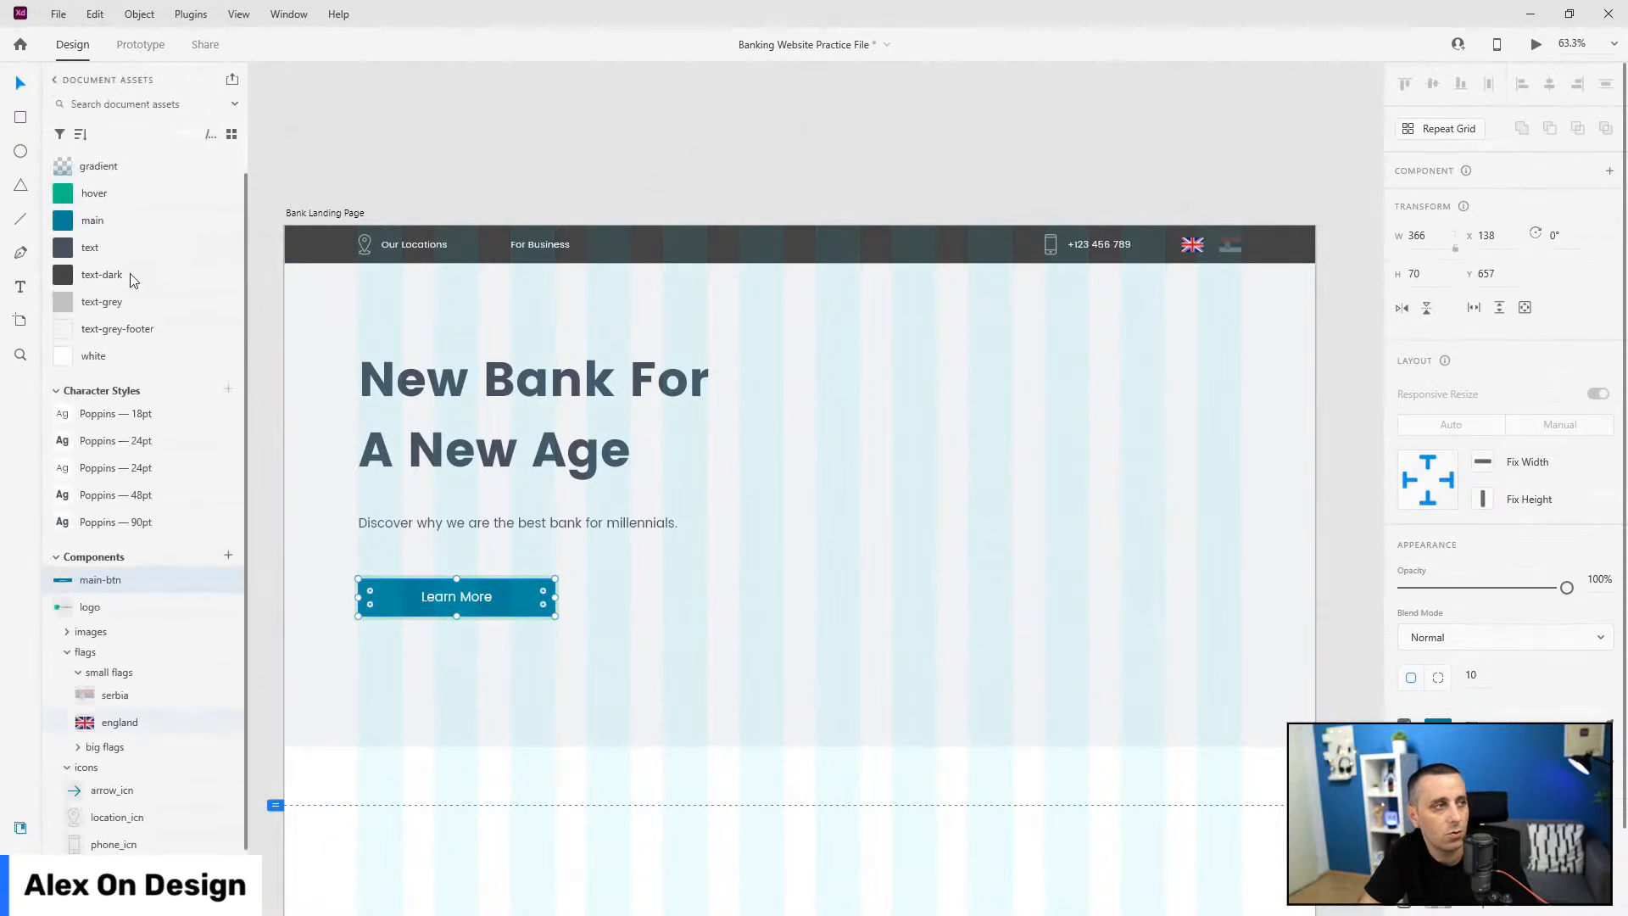
left_click(130, 196)
left_click(20, 816)
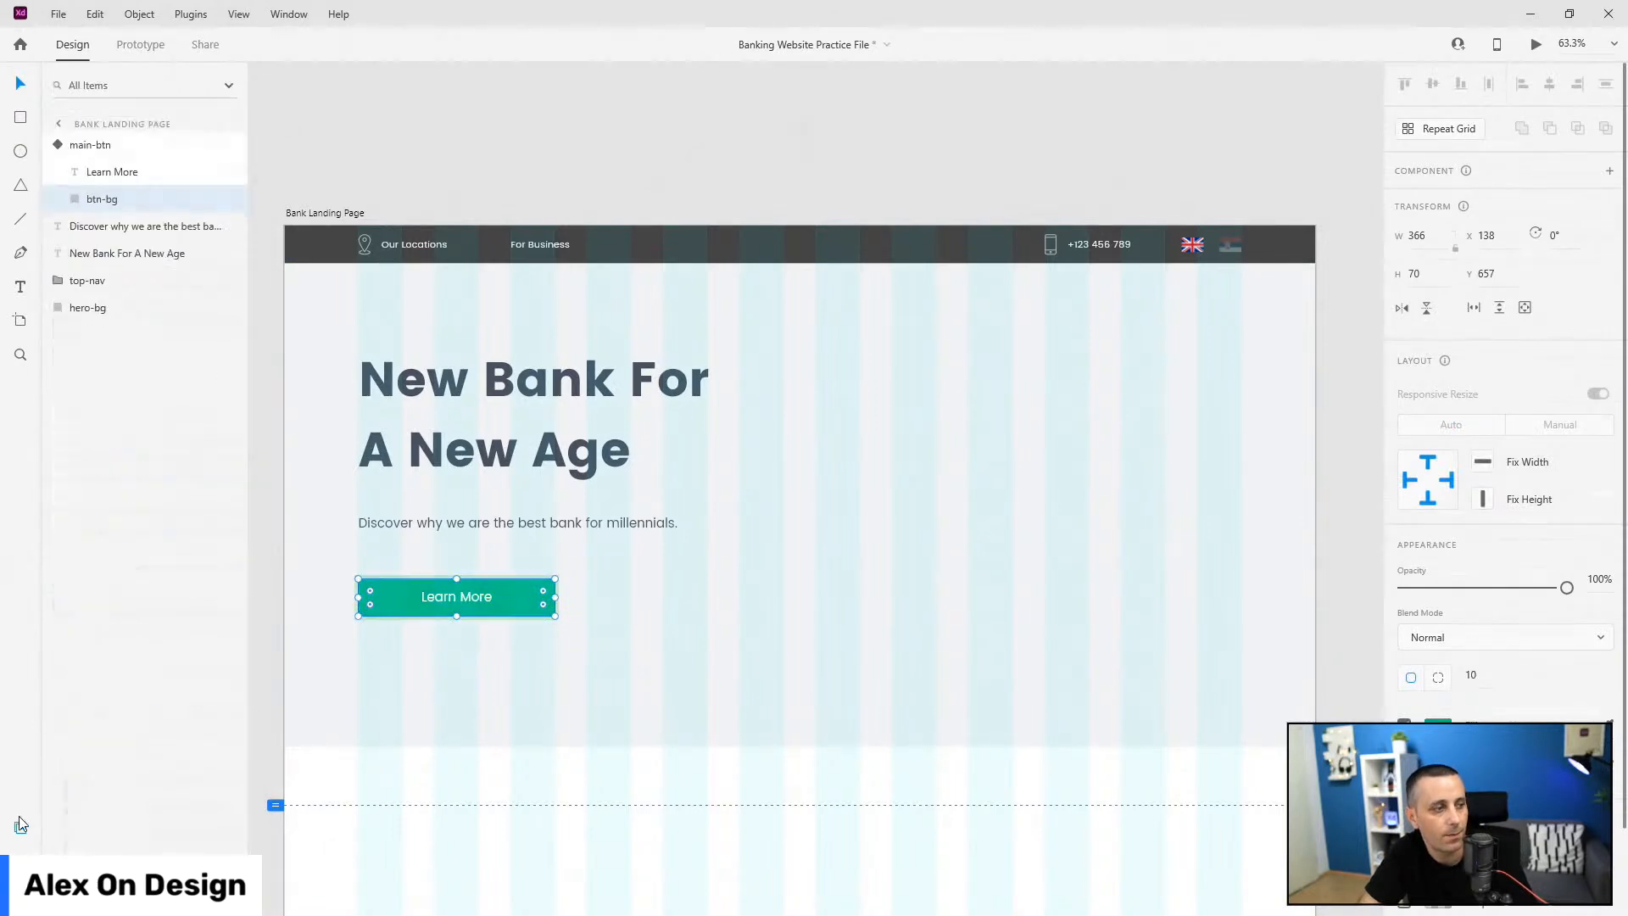
left_click(76, 142)
left_click(1494, 203)
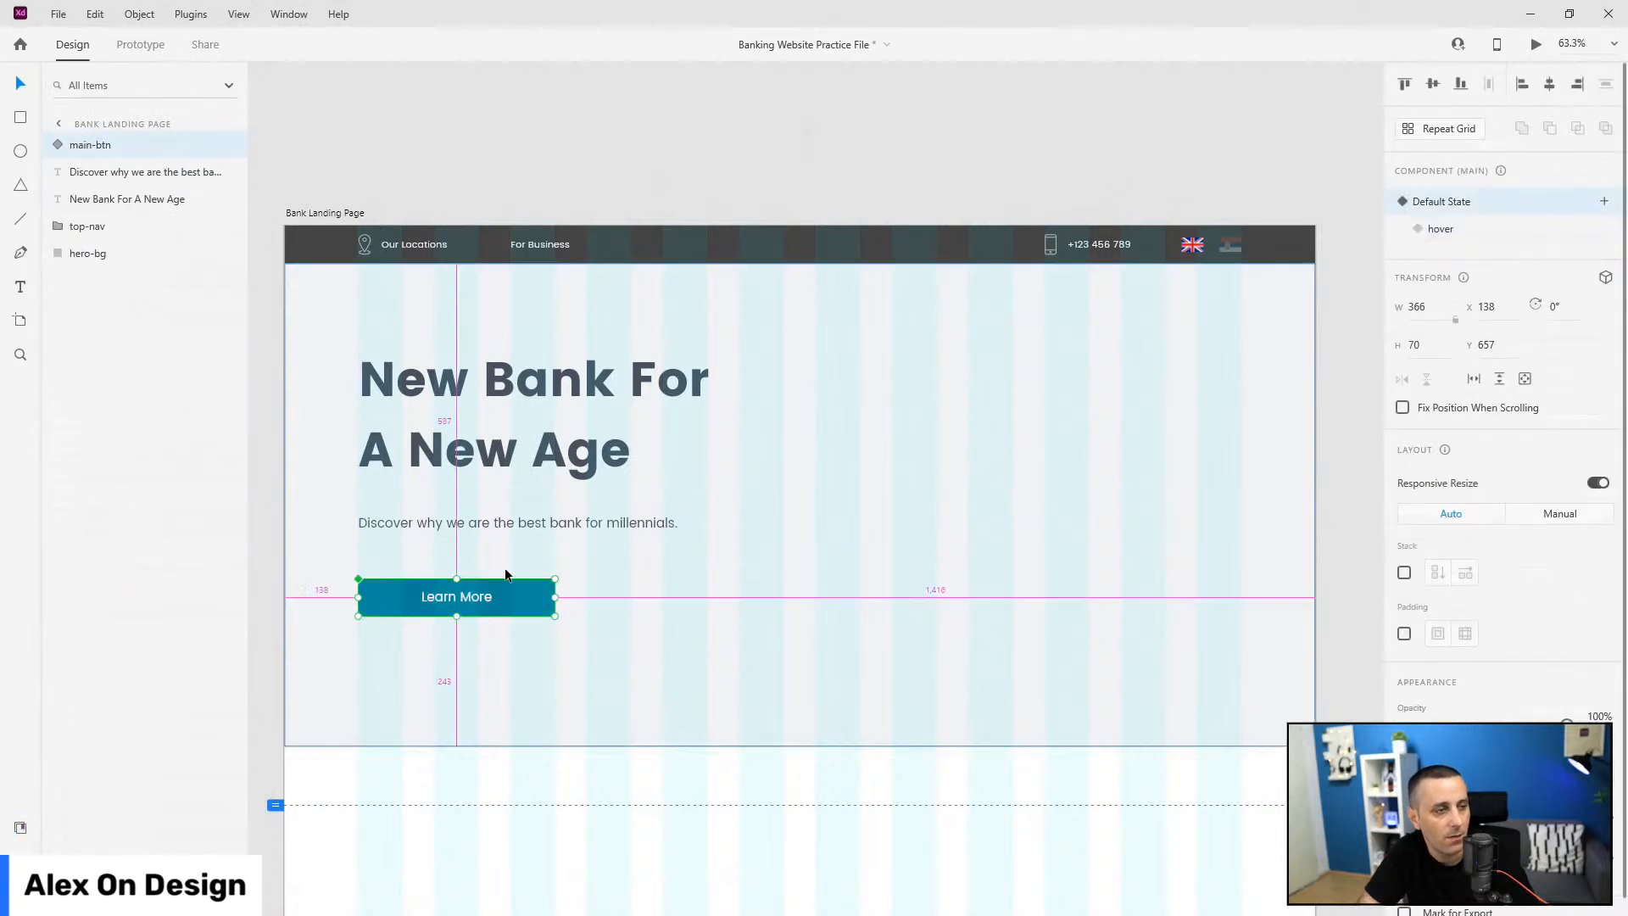
Step: Move the Learn More button up so it's evenly spaced below the subtitle, then select it with the subtitle and heading
left_click_drag(512, 583, 511, 555)
left_click(517, 526, "shift")
left_click(541, 437, "shift")
Step: Group heading, subtitle and button as 'text' with a vertical stack layout
key("ctrl+g")
double_click(85, 144)
type("text")
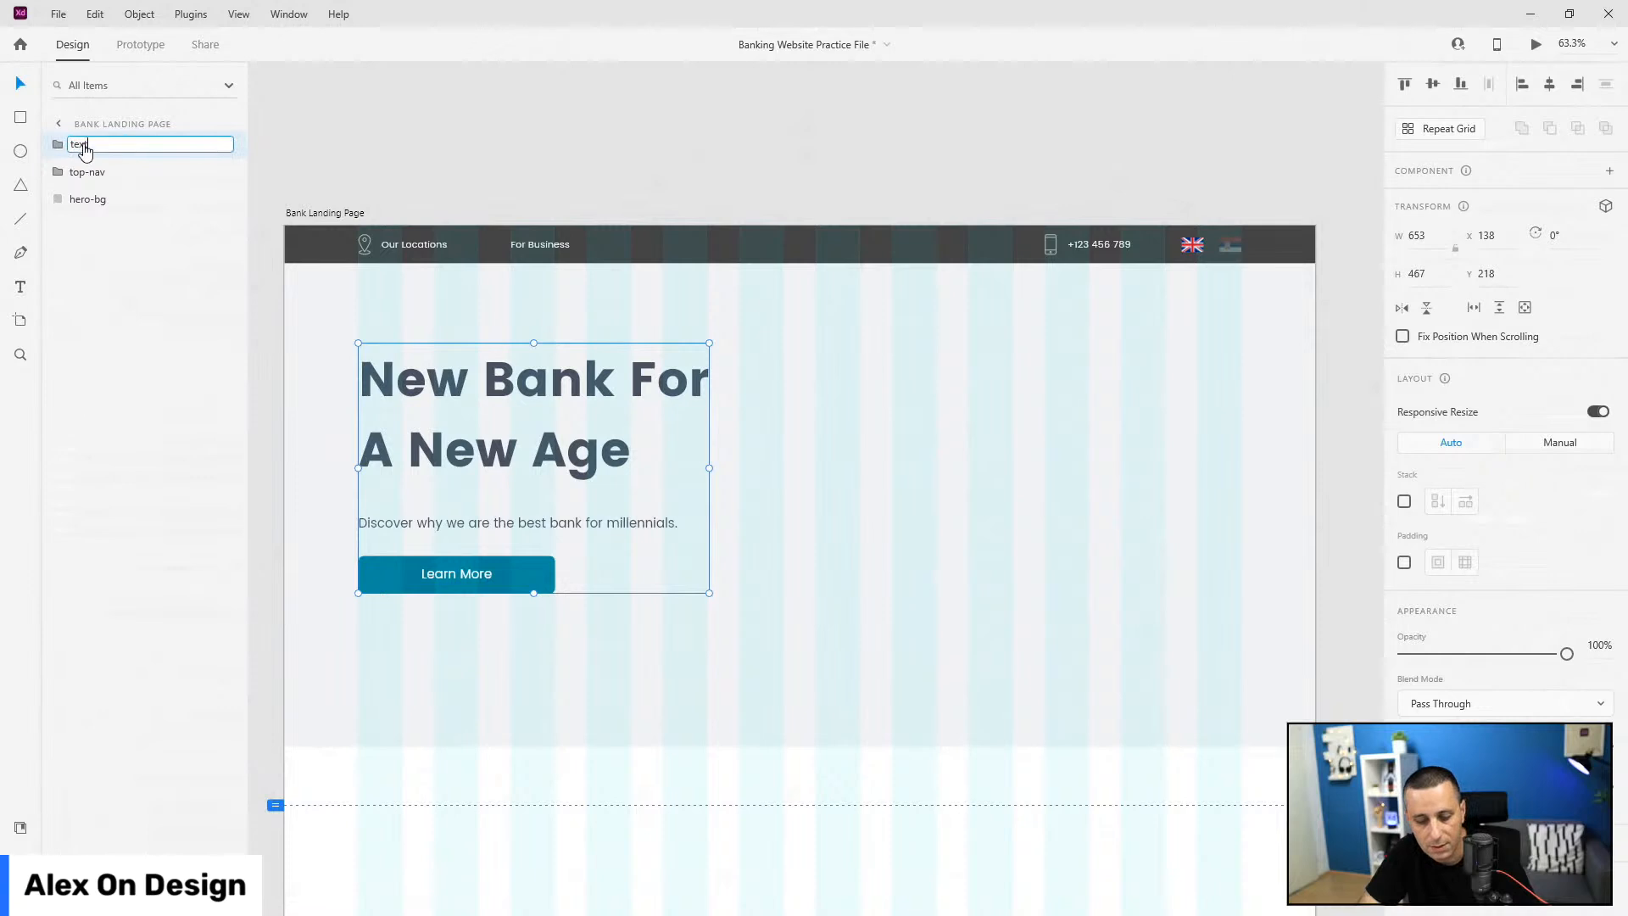
key("Return")
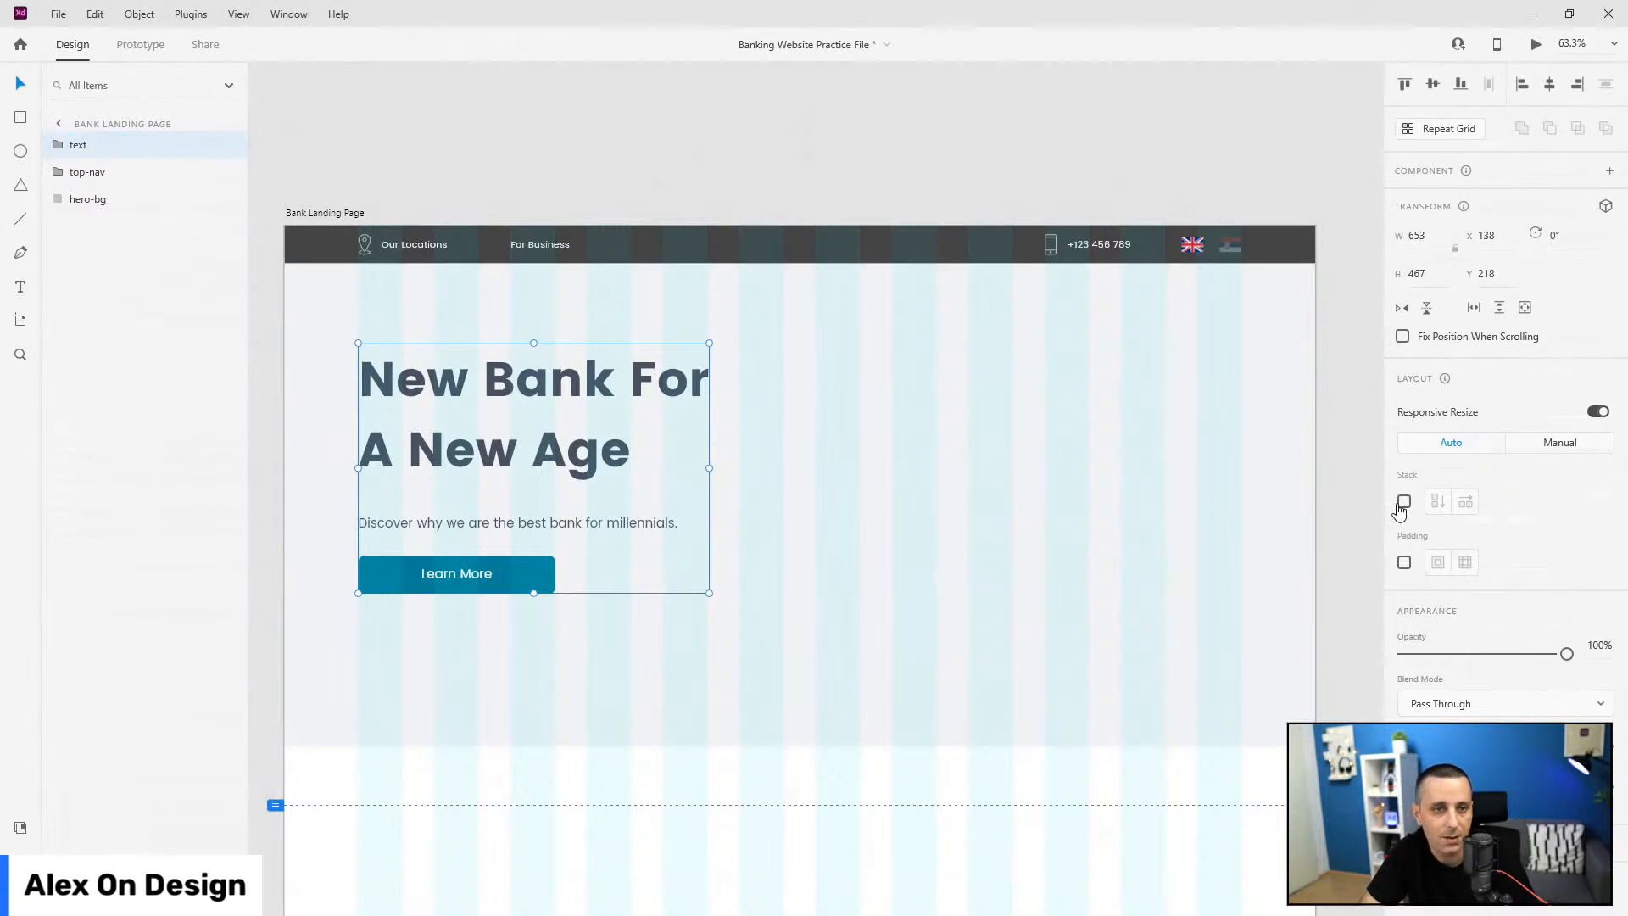
left_click(1399, 506)
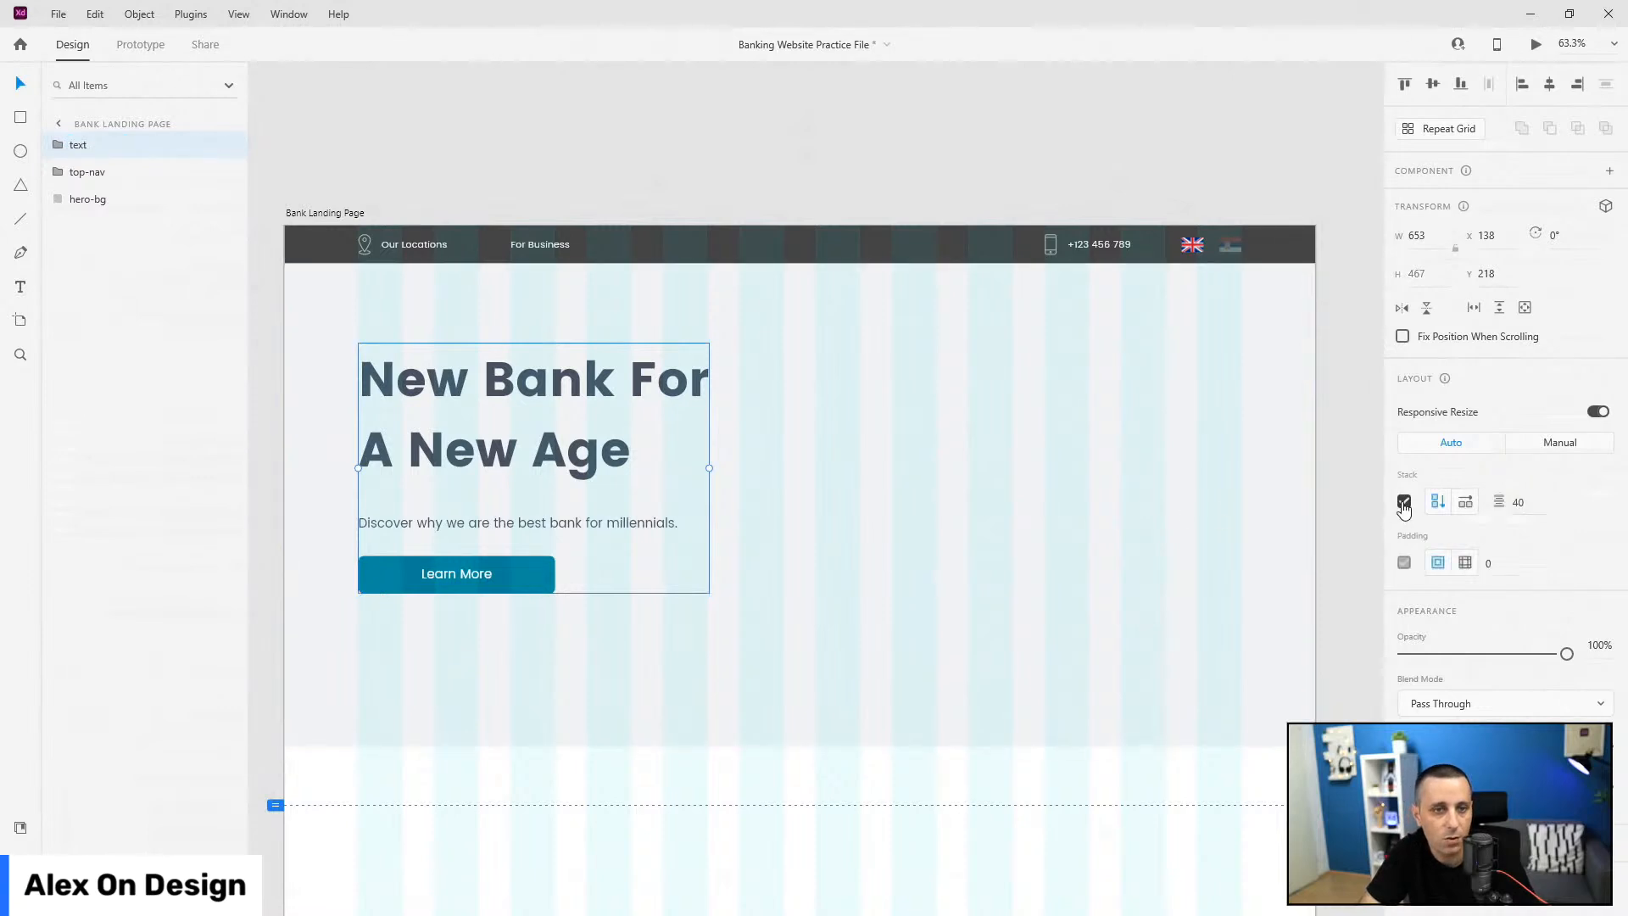
Step: Move the text group lower in the hero and place it beneath top-nav in the layers
left_click(1279, 602)
left_click(677, 392)
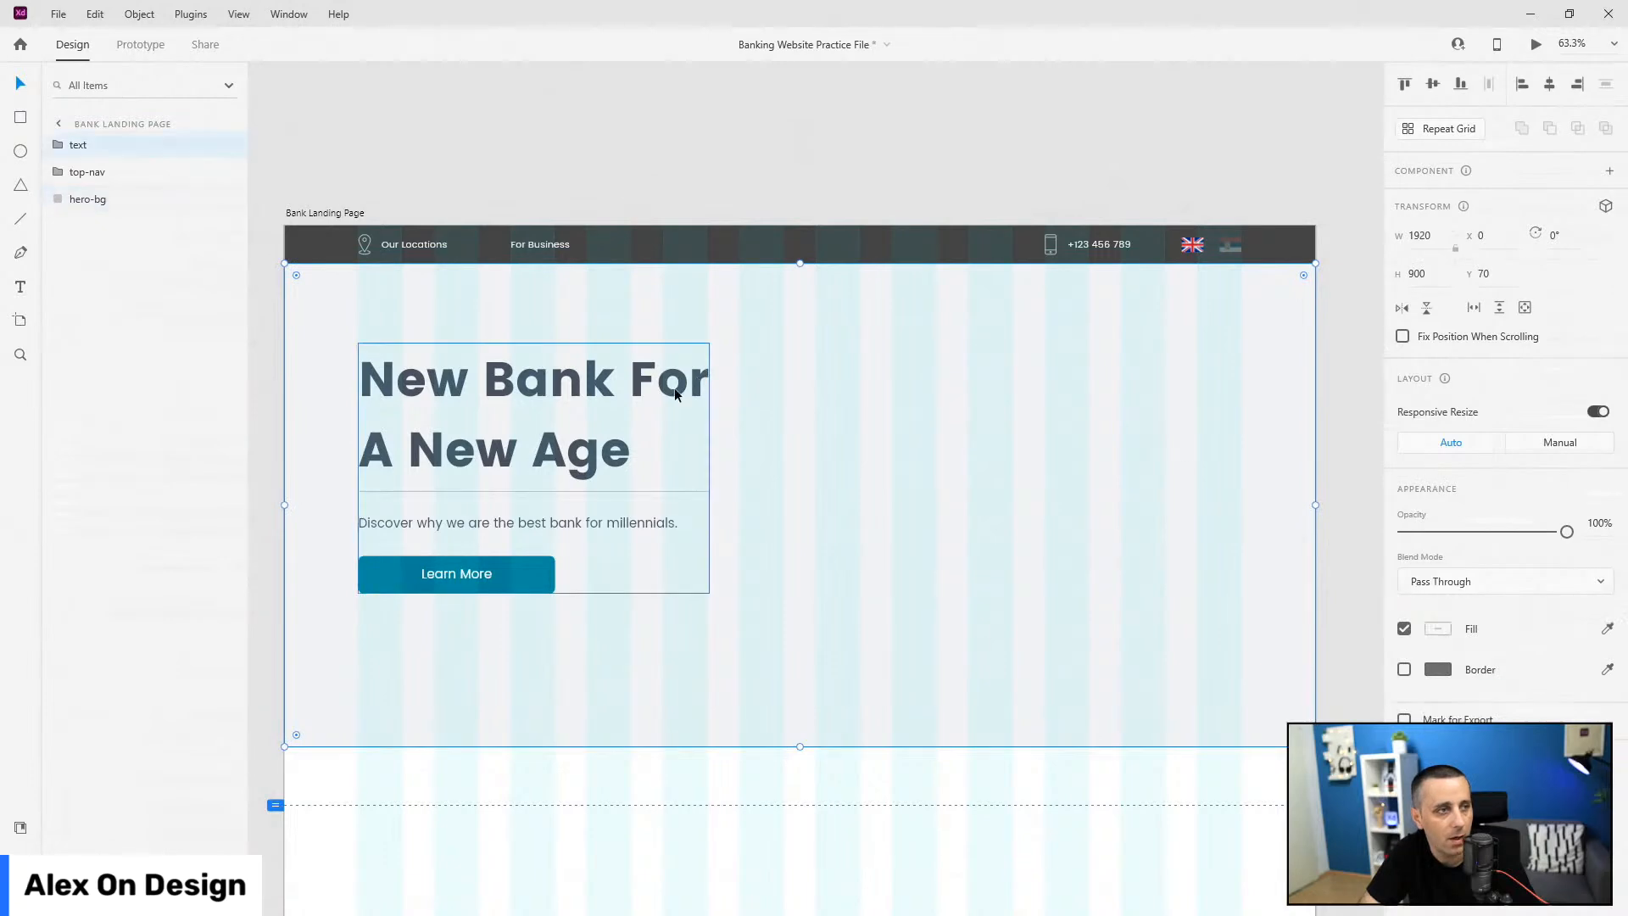
left_click_drag(645, 399, 640, 446)
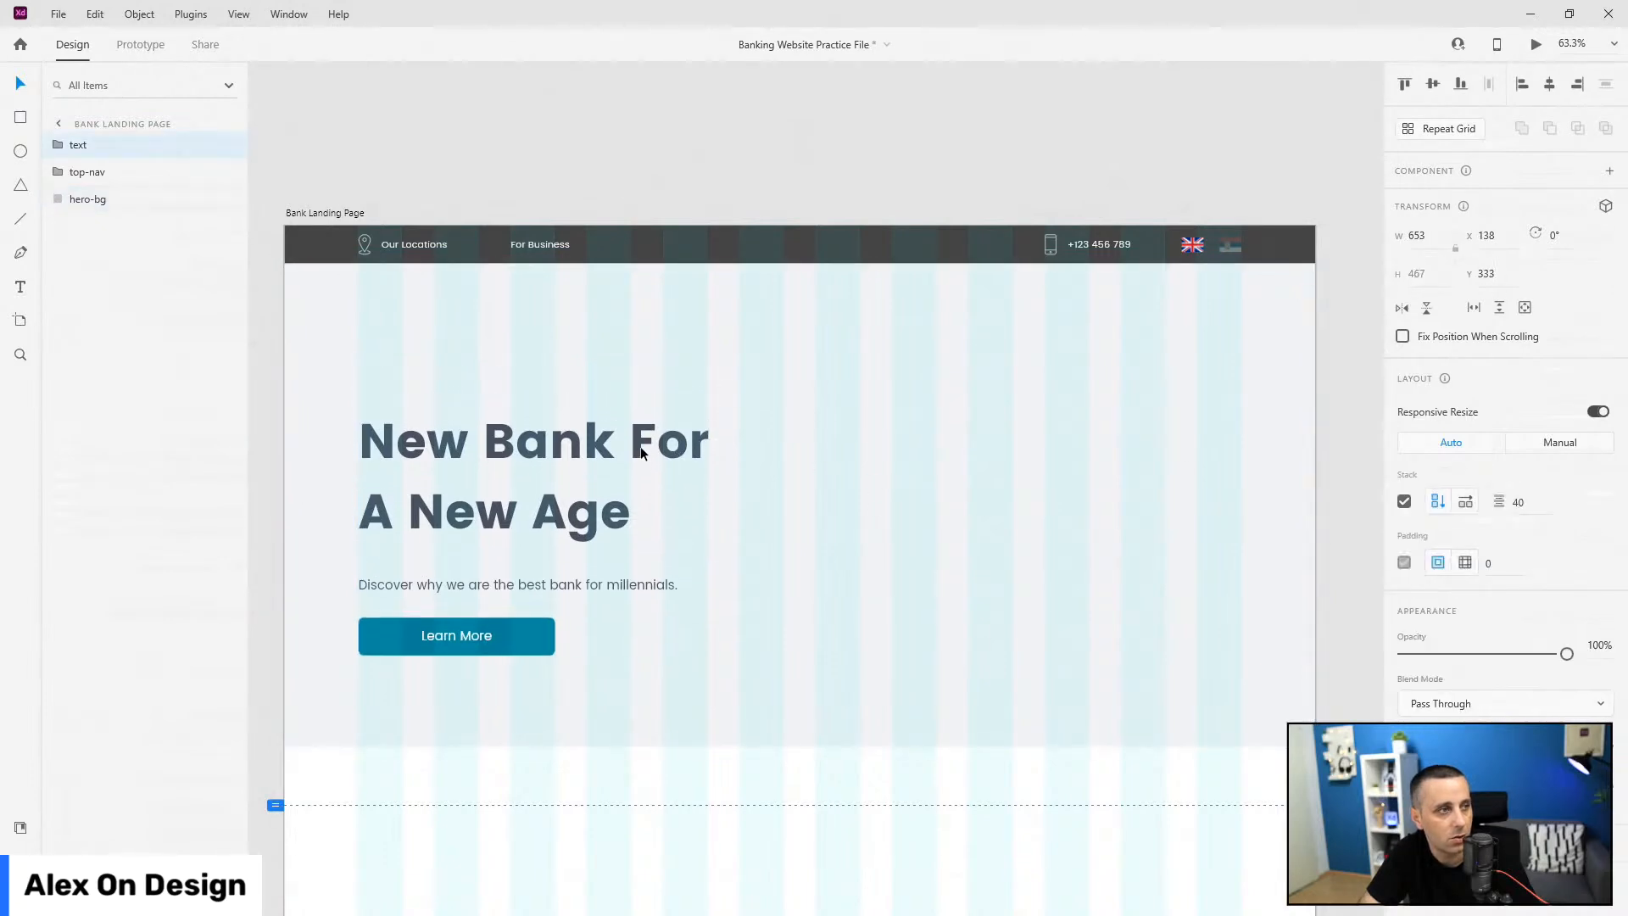
left_click(645, 253)
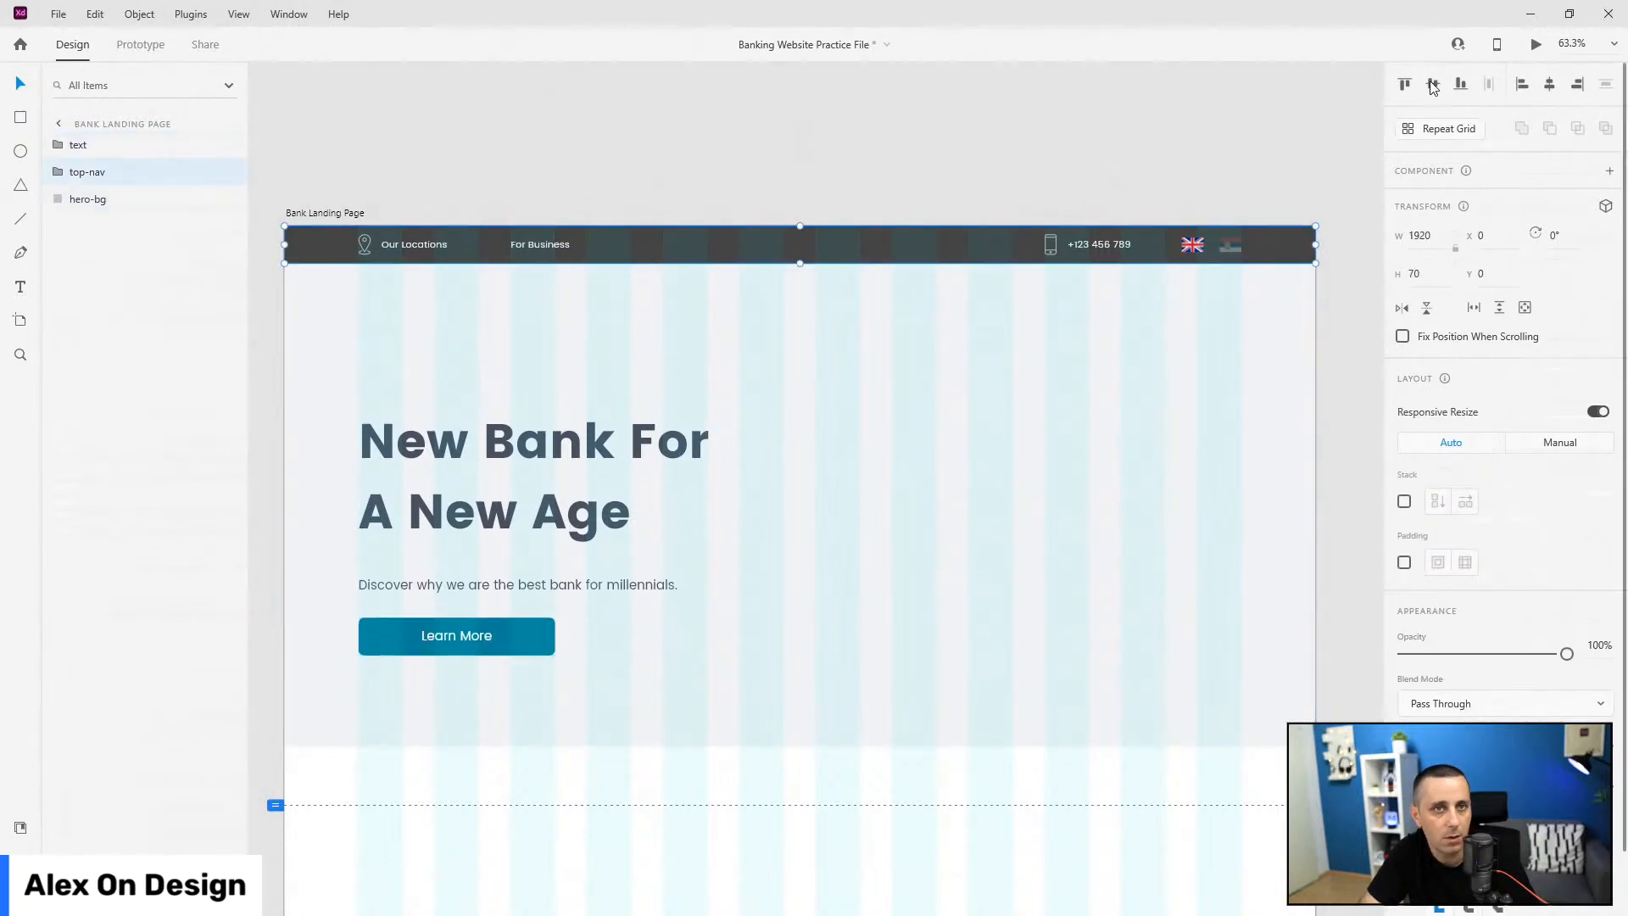
left_click(873, 520)
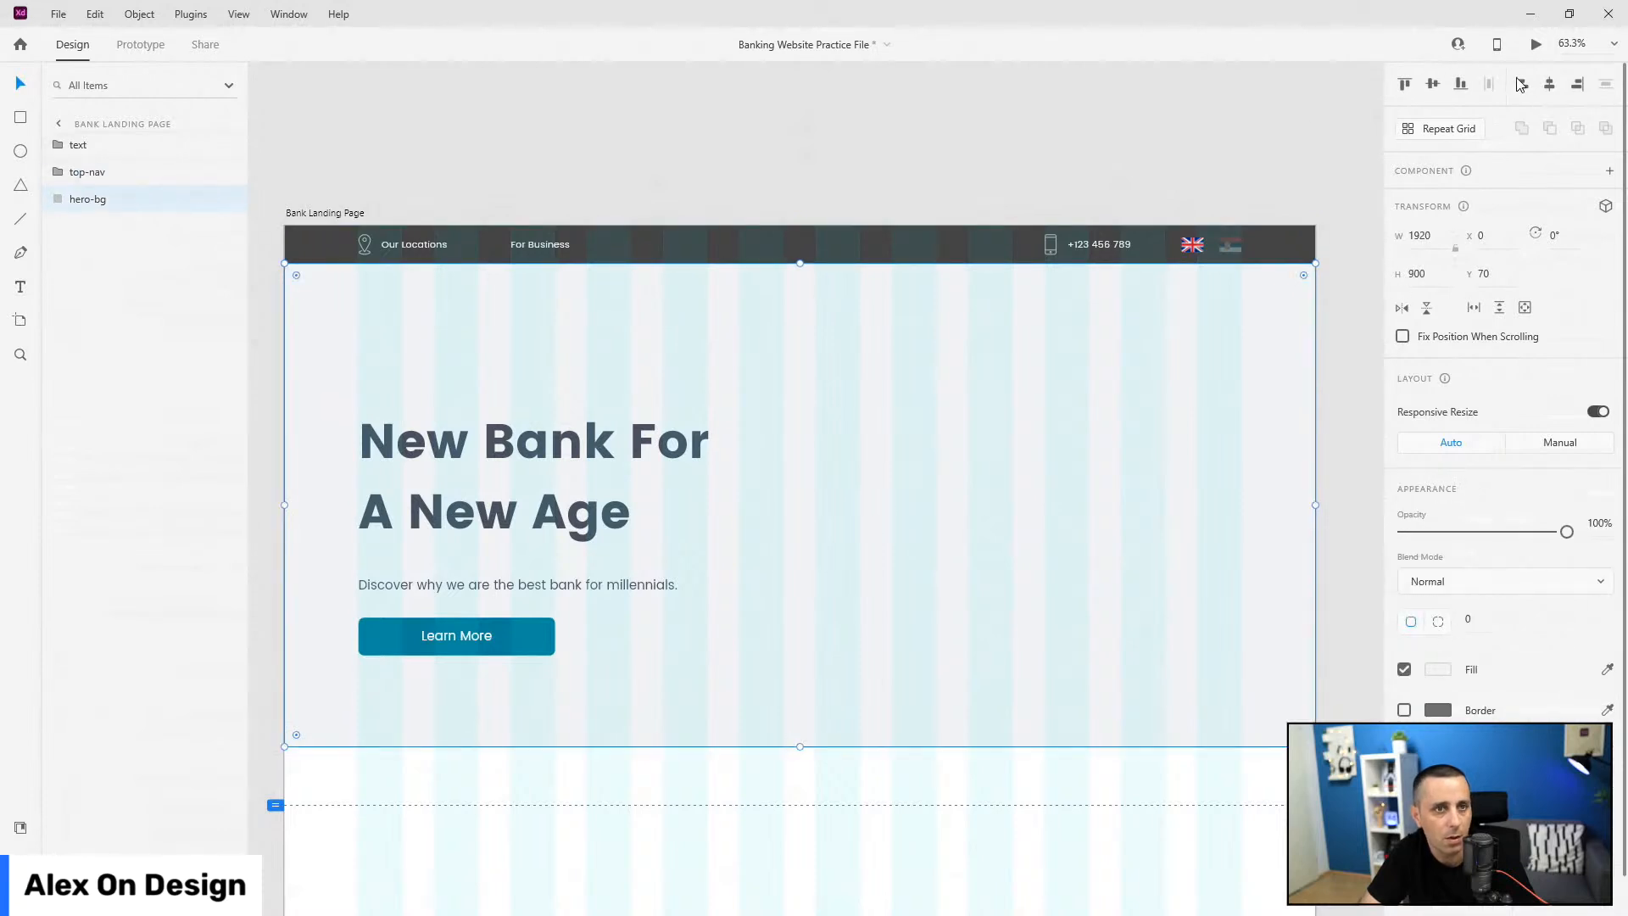
left_click(1289, 259)
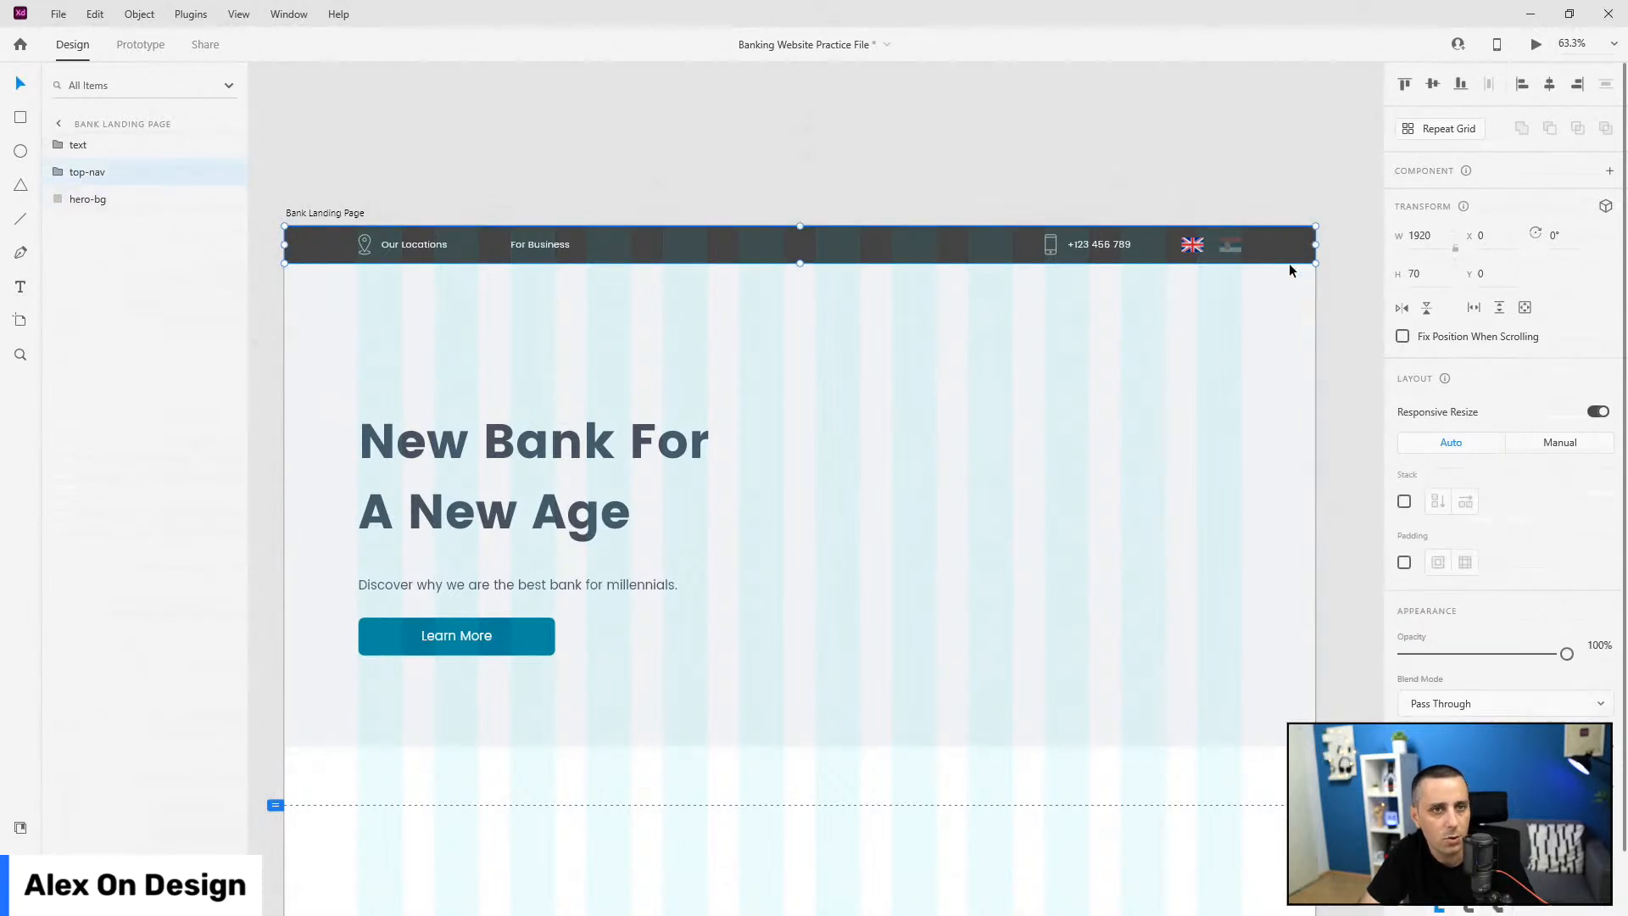
left_click(1127, 419)
left_click_drag(574, 440, 559, 428)
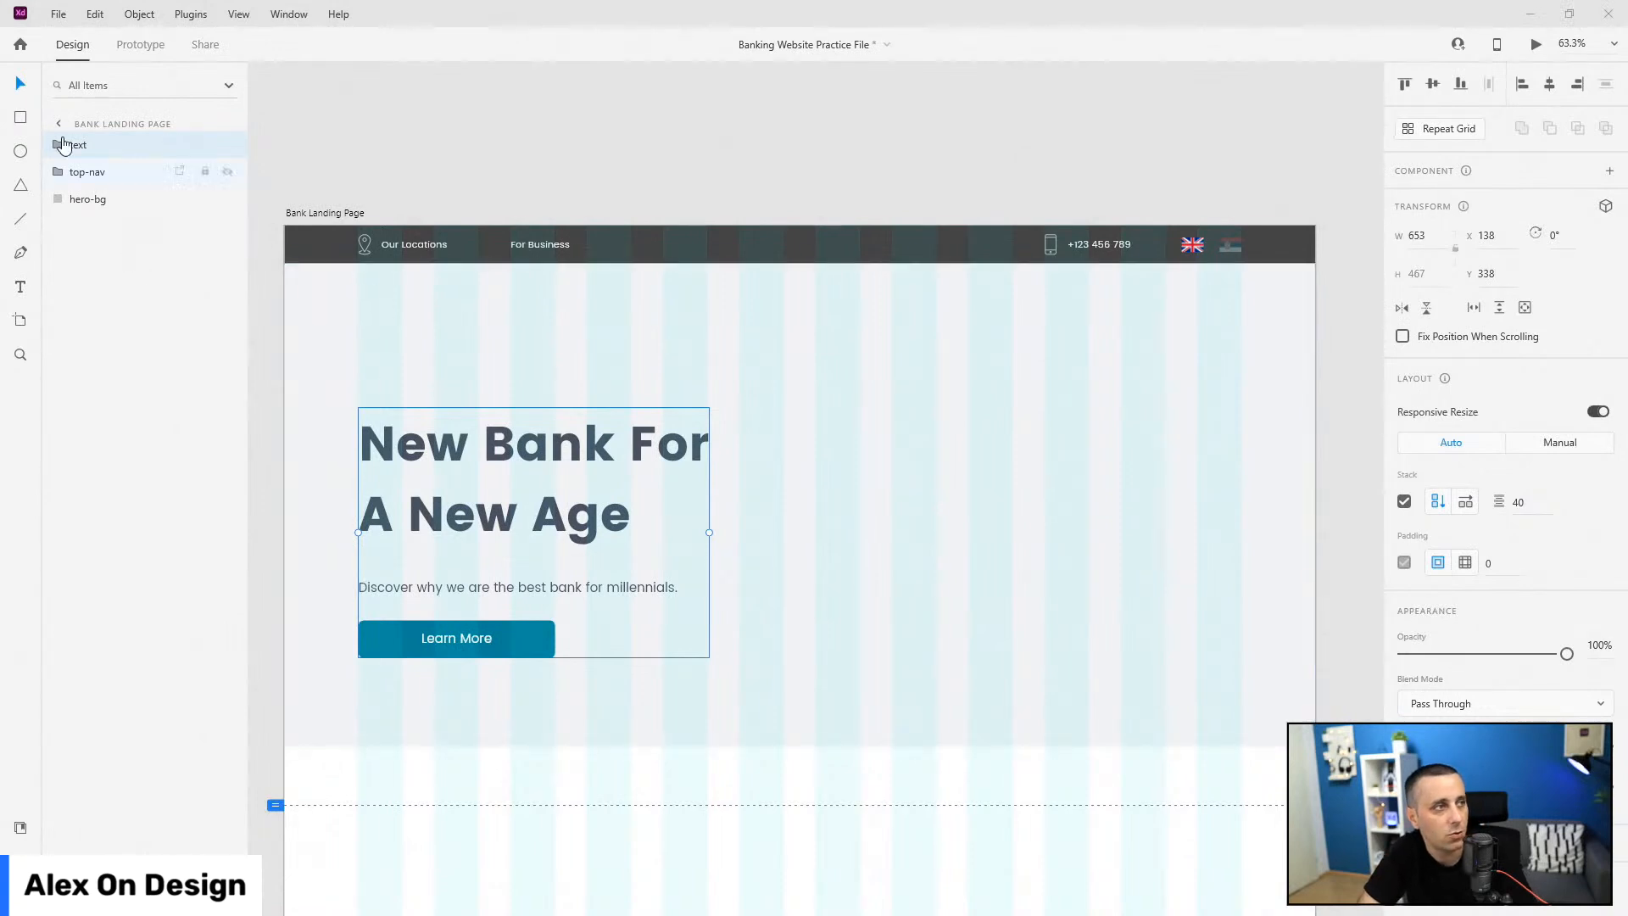
left_click_drag(117, 150, 110, 195)
Step: Draw a wide borderless rectangle above the heading, 120 high with 10 corner radius
left_click(21, 120)
mouse_move(362, 290)
left_mouse_down()
mouse_move(738, 379)
mouse_move(1240, 361)
left_mouse_up()
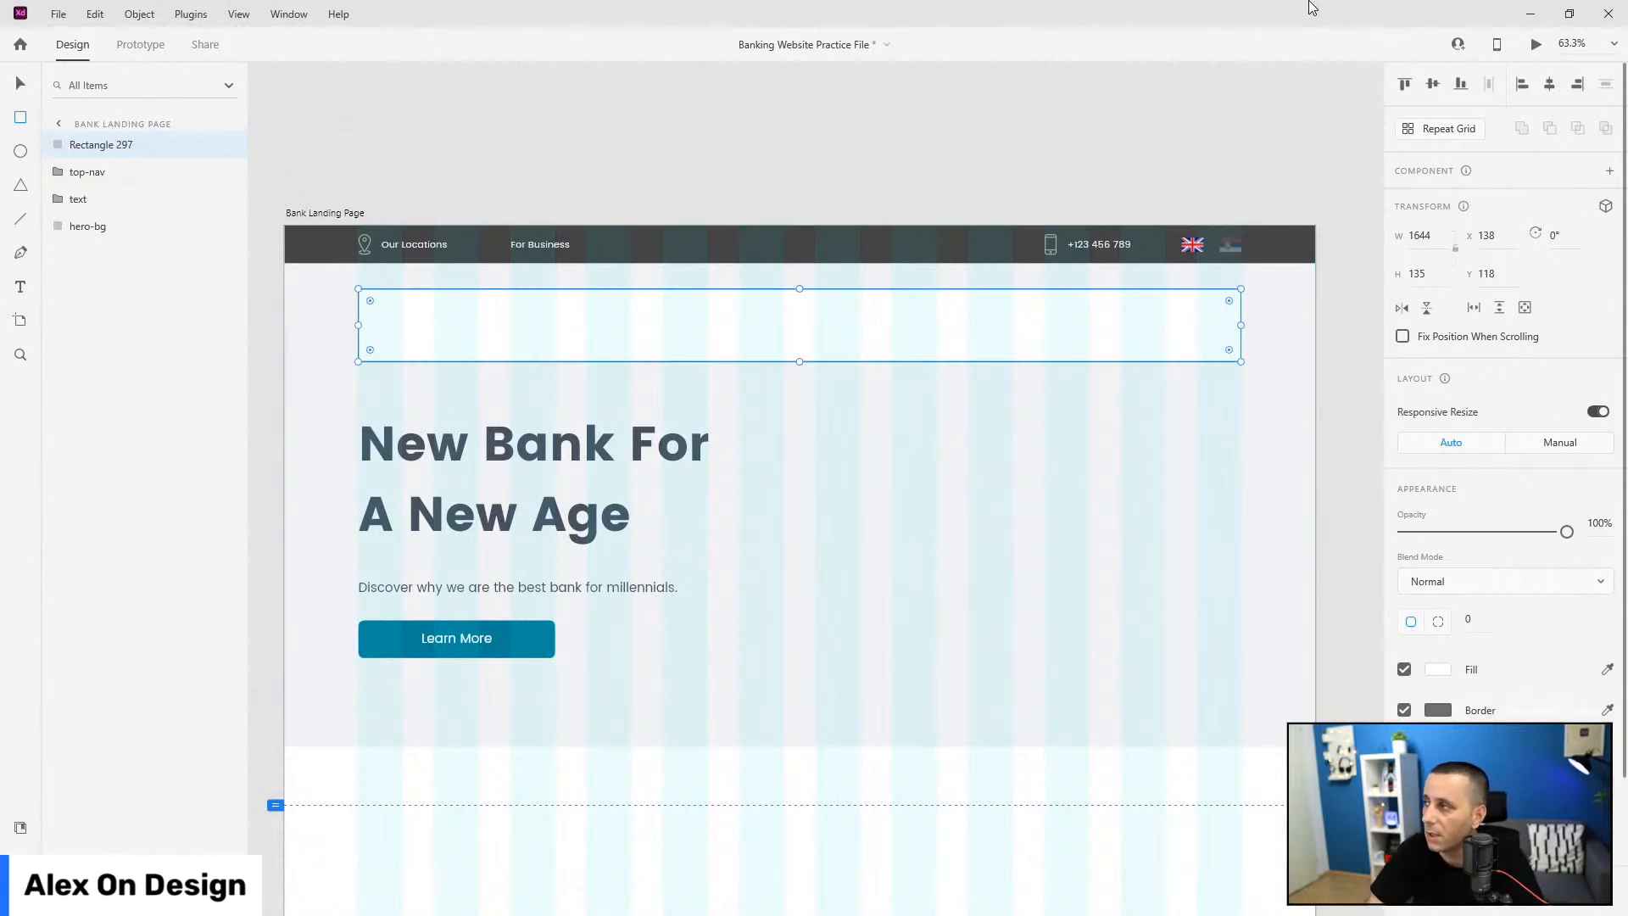
left_click(1443, 285)
type("120")
key("Return")
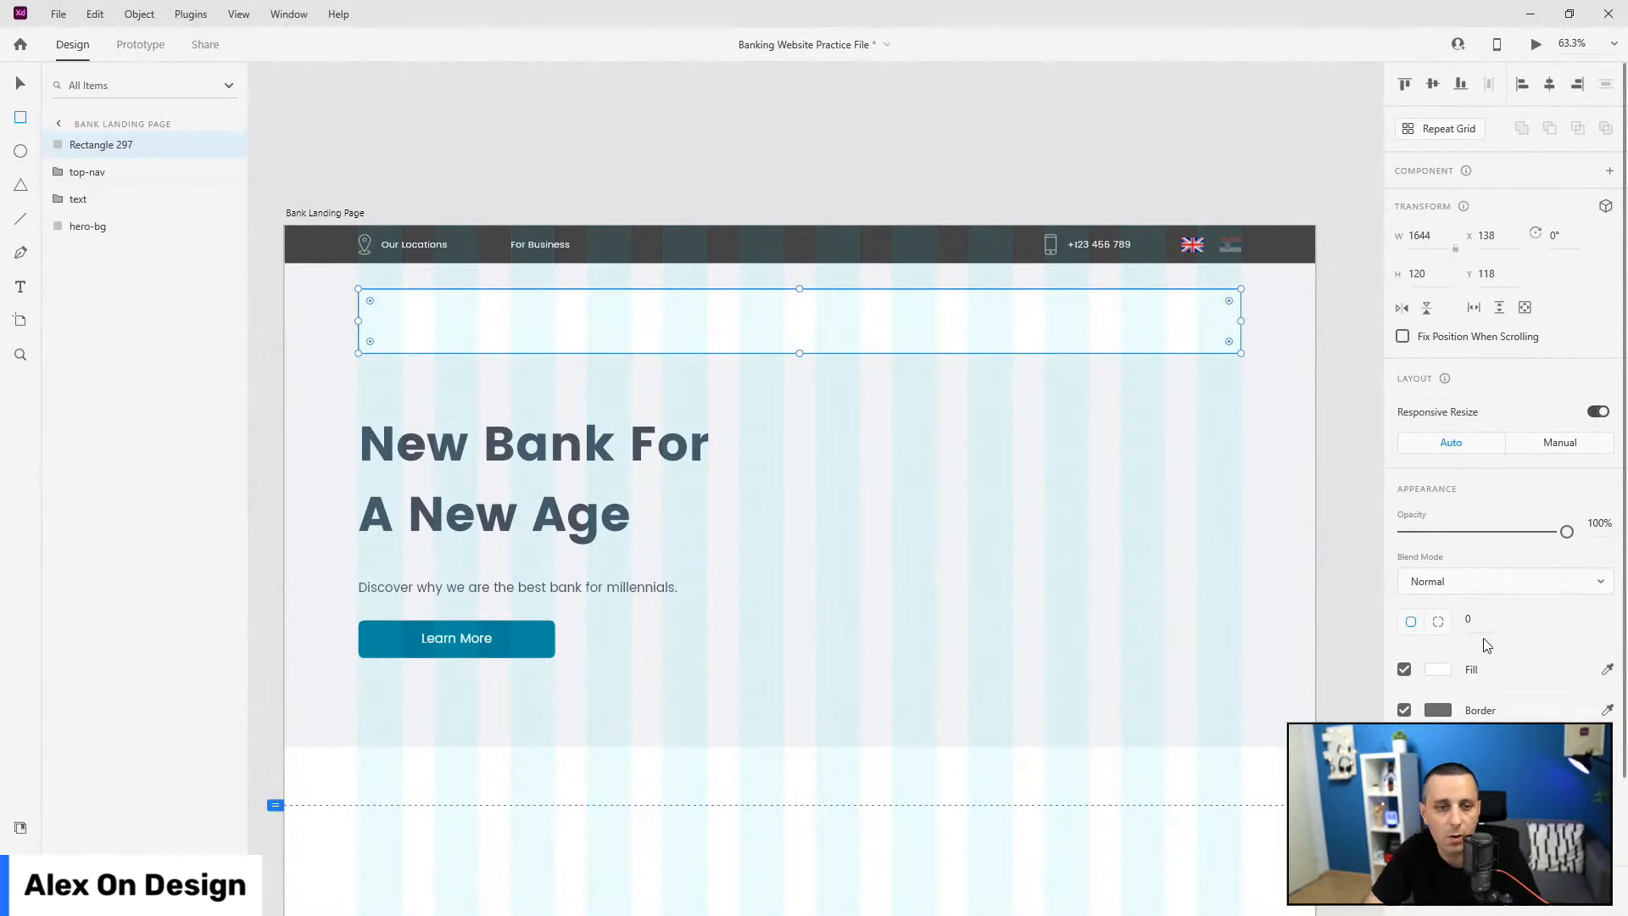
key("Return")
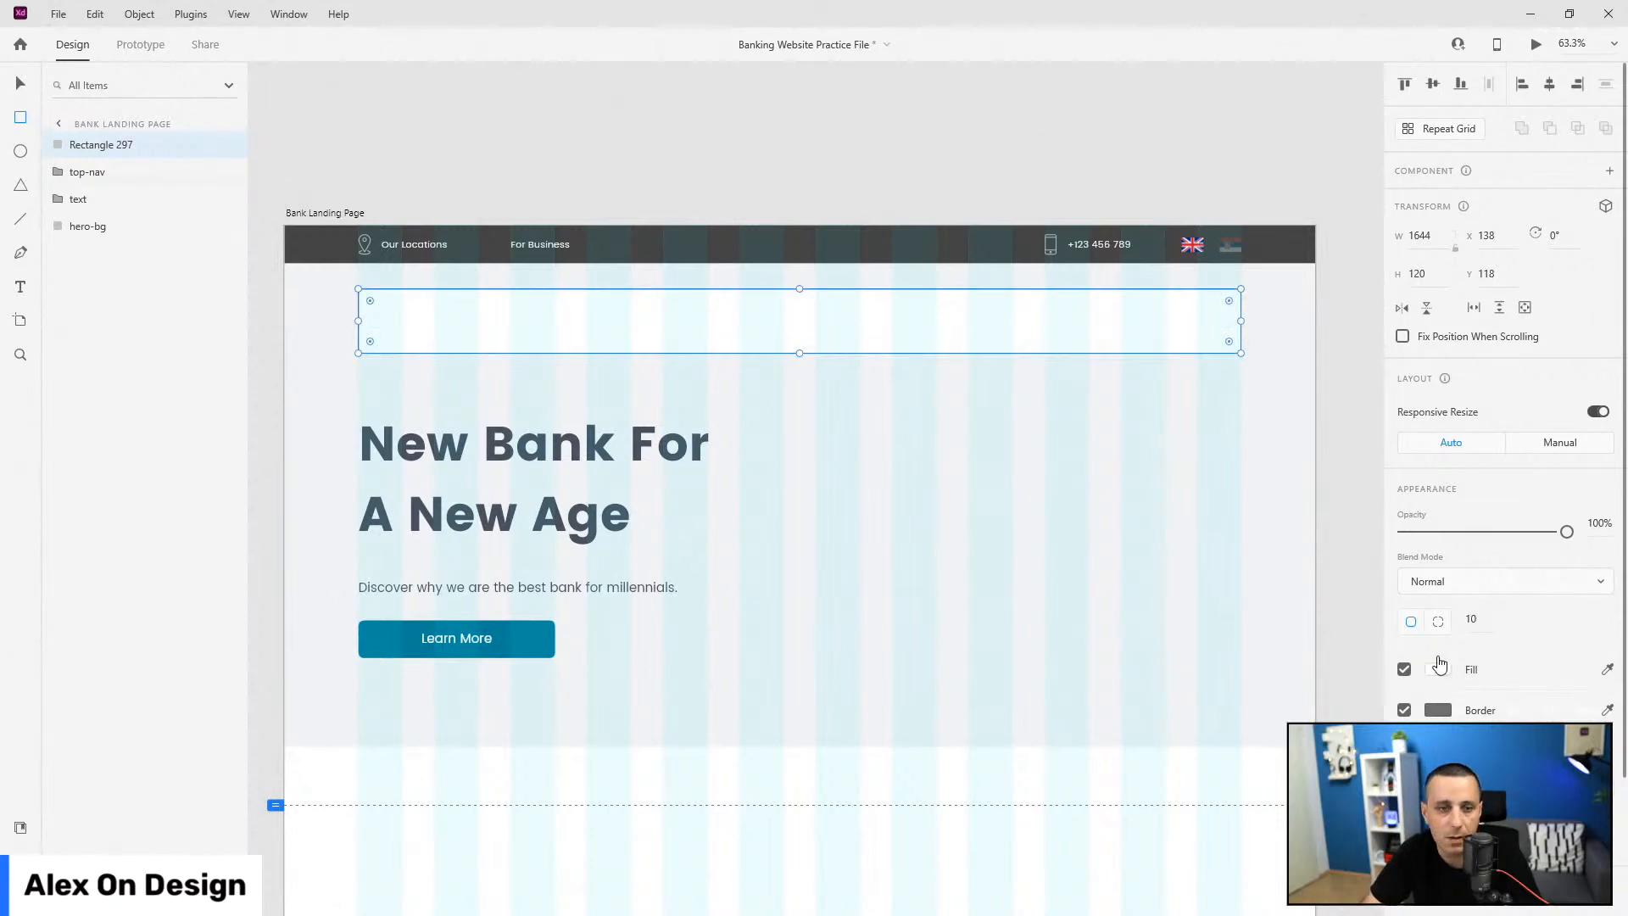
left_click(1405, 711)
scroll(1441, 678, "down", 1)
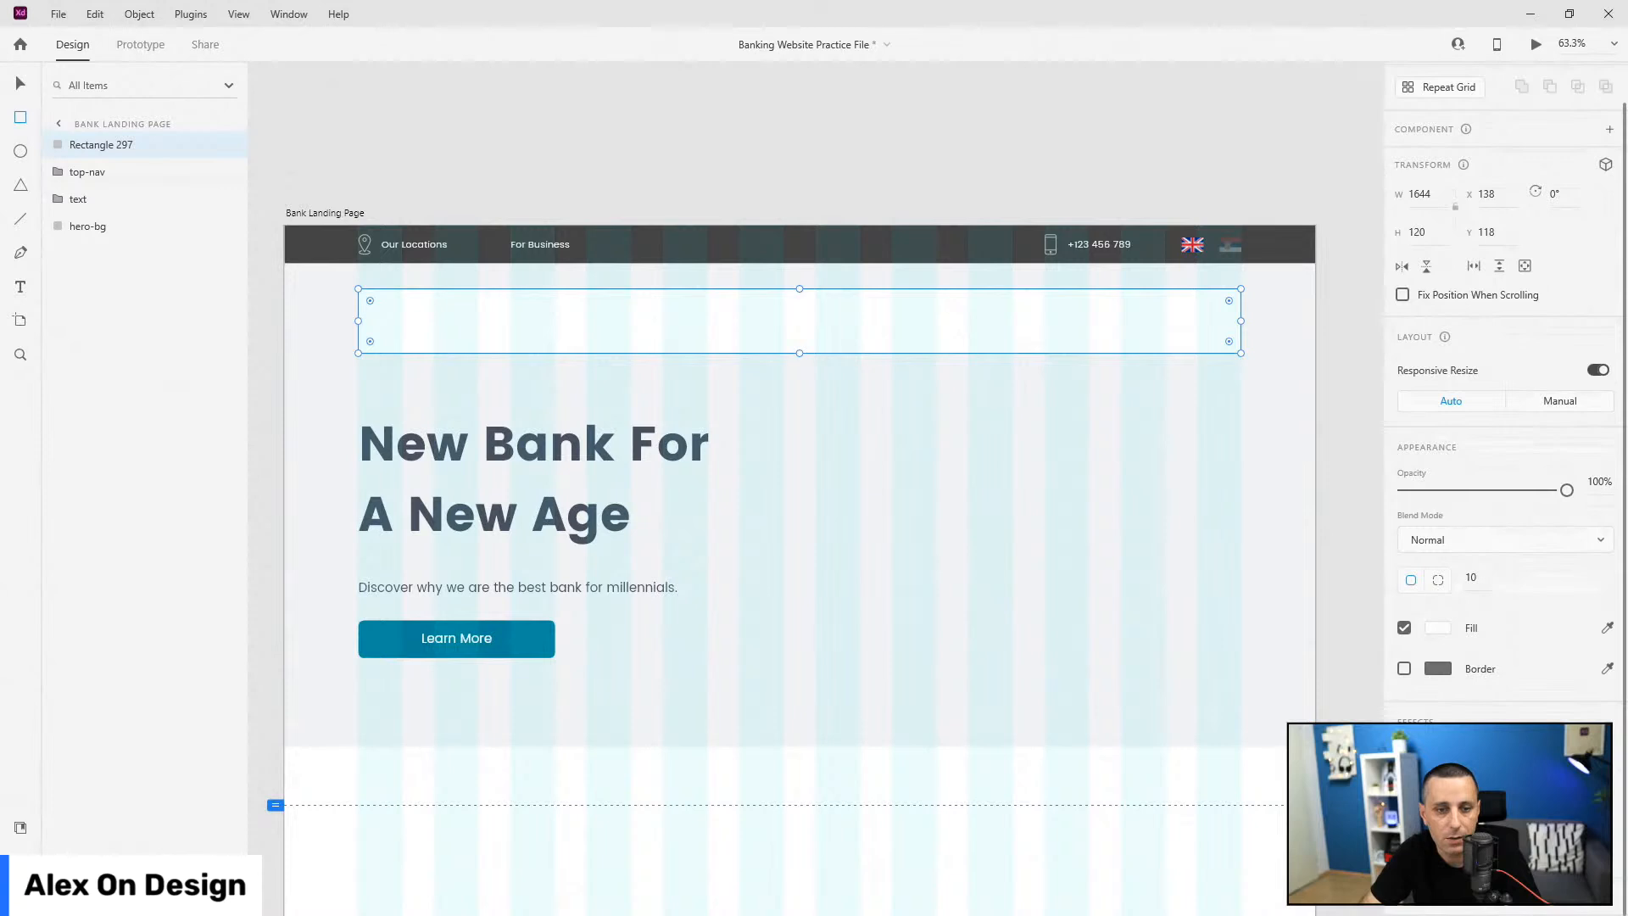
scroll(1453, 665, "down", 1)
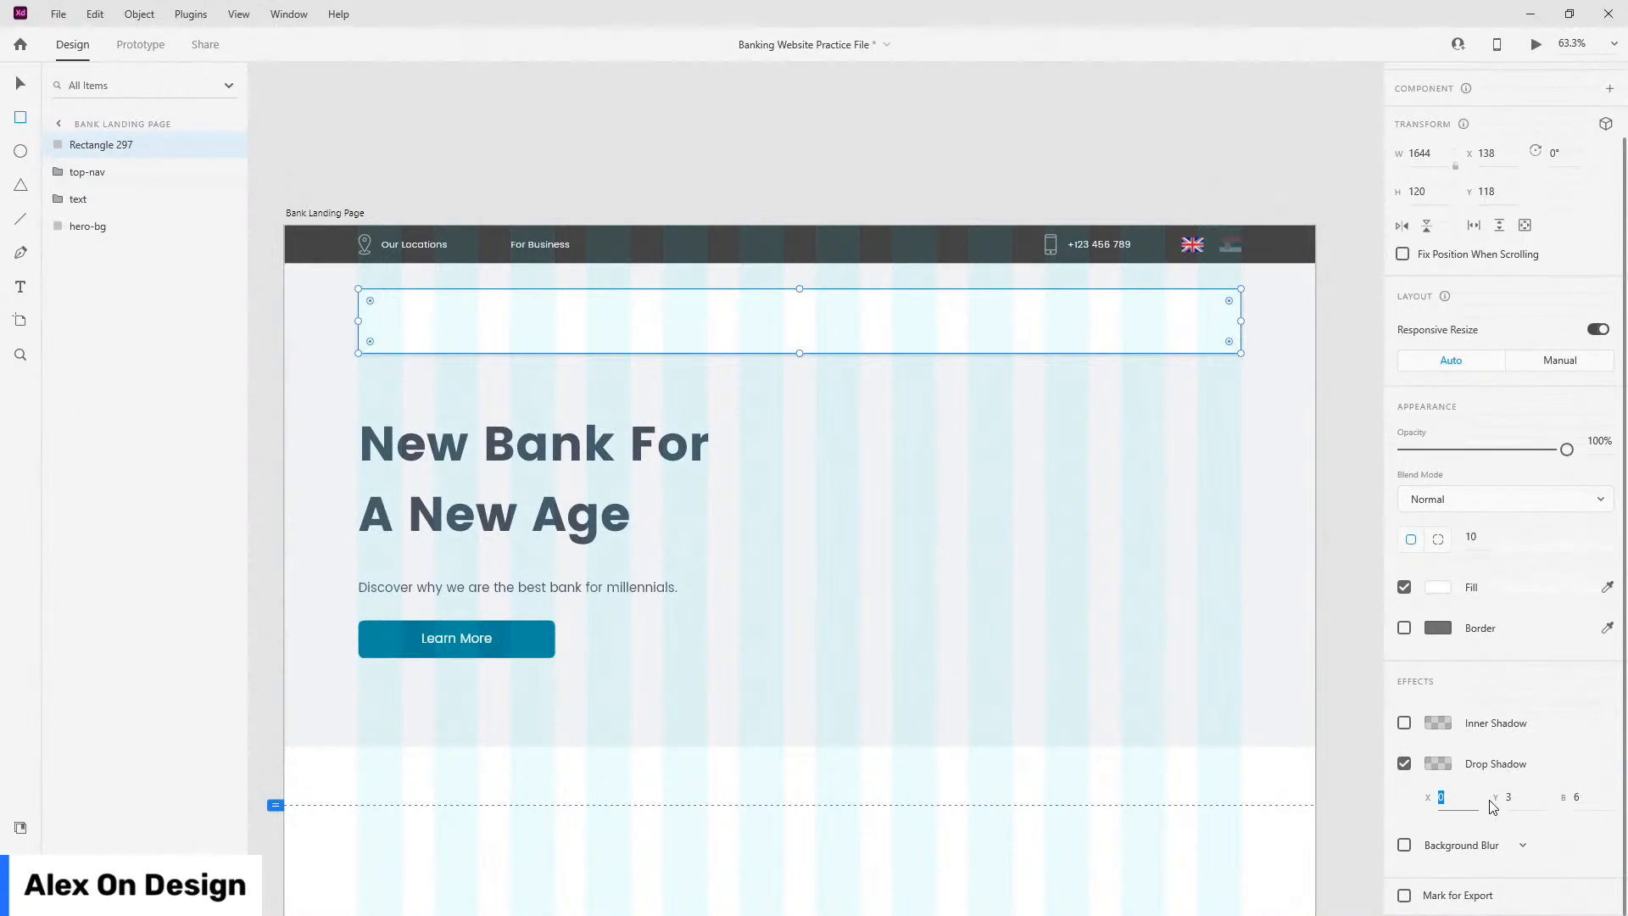
Step: Give the rectangle a drop shadow with X 10, Y 20 and blur 20
left_click(1465, 801)
type("10")
key("Tab")
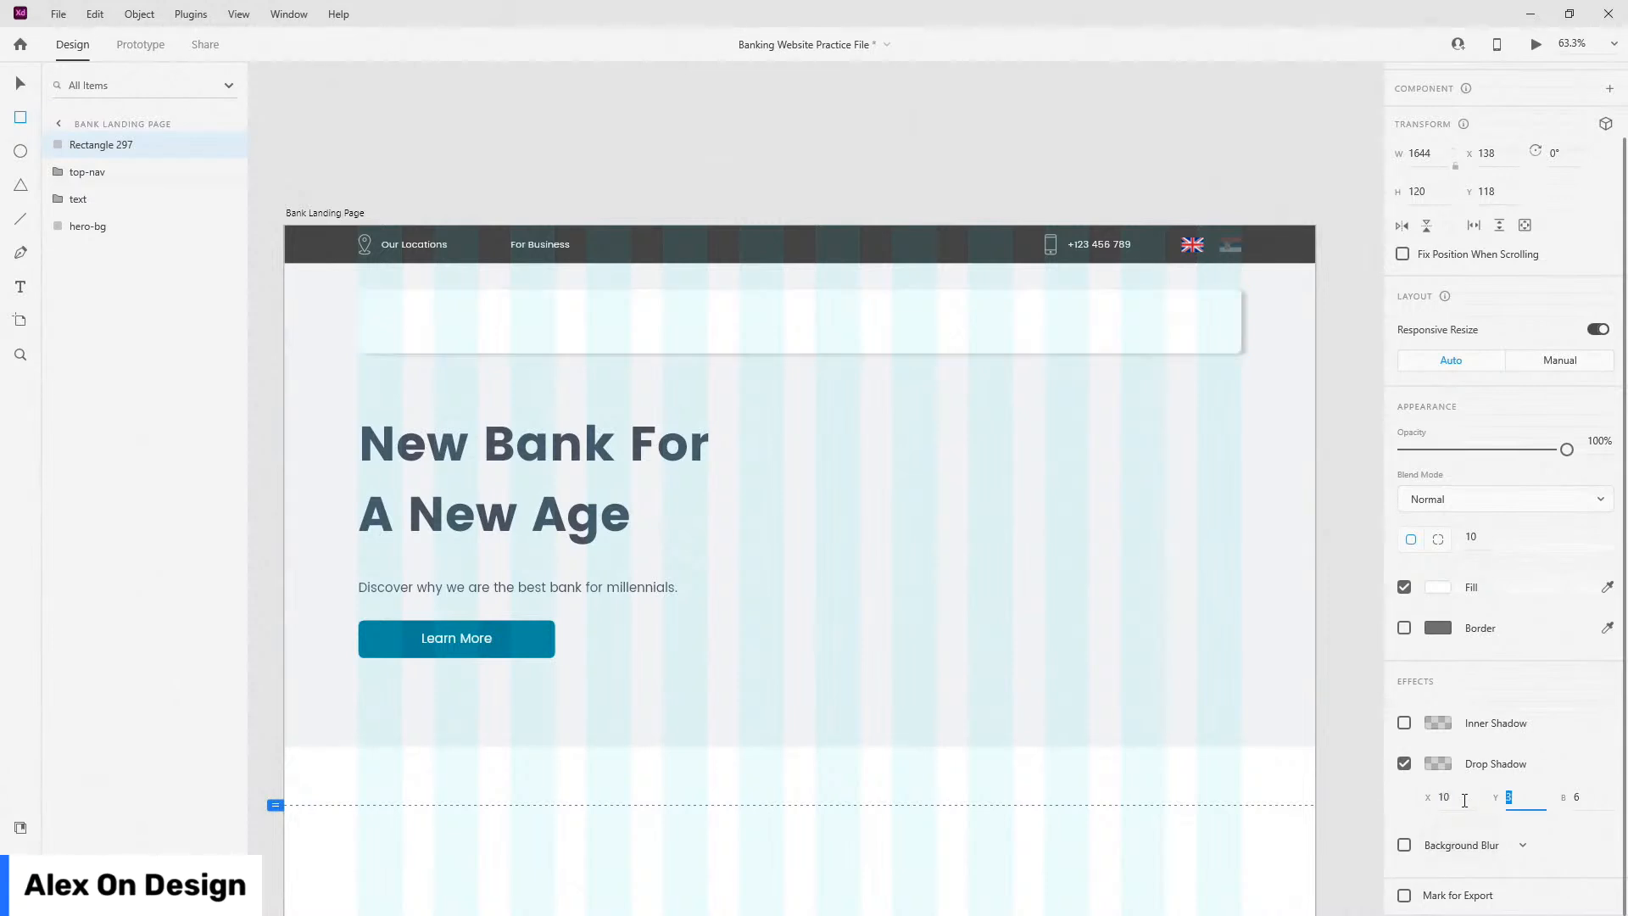
type("20")
key("Tab")
type("20")
key("Return")
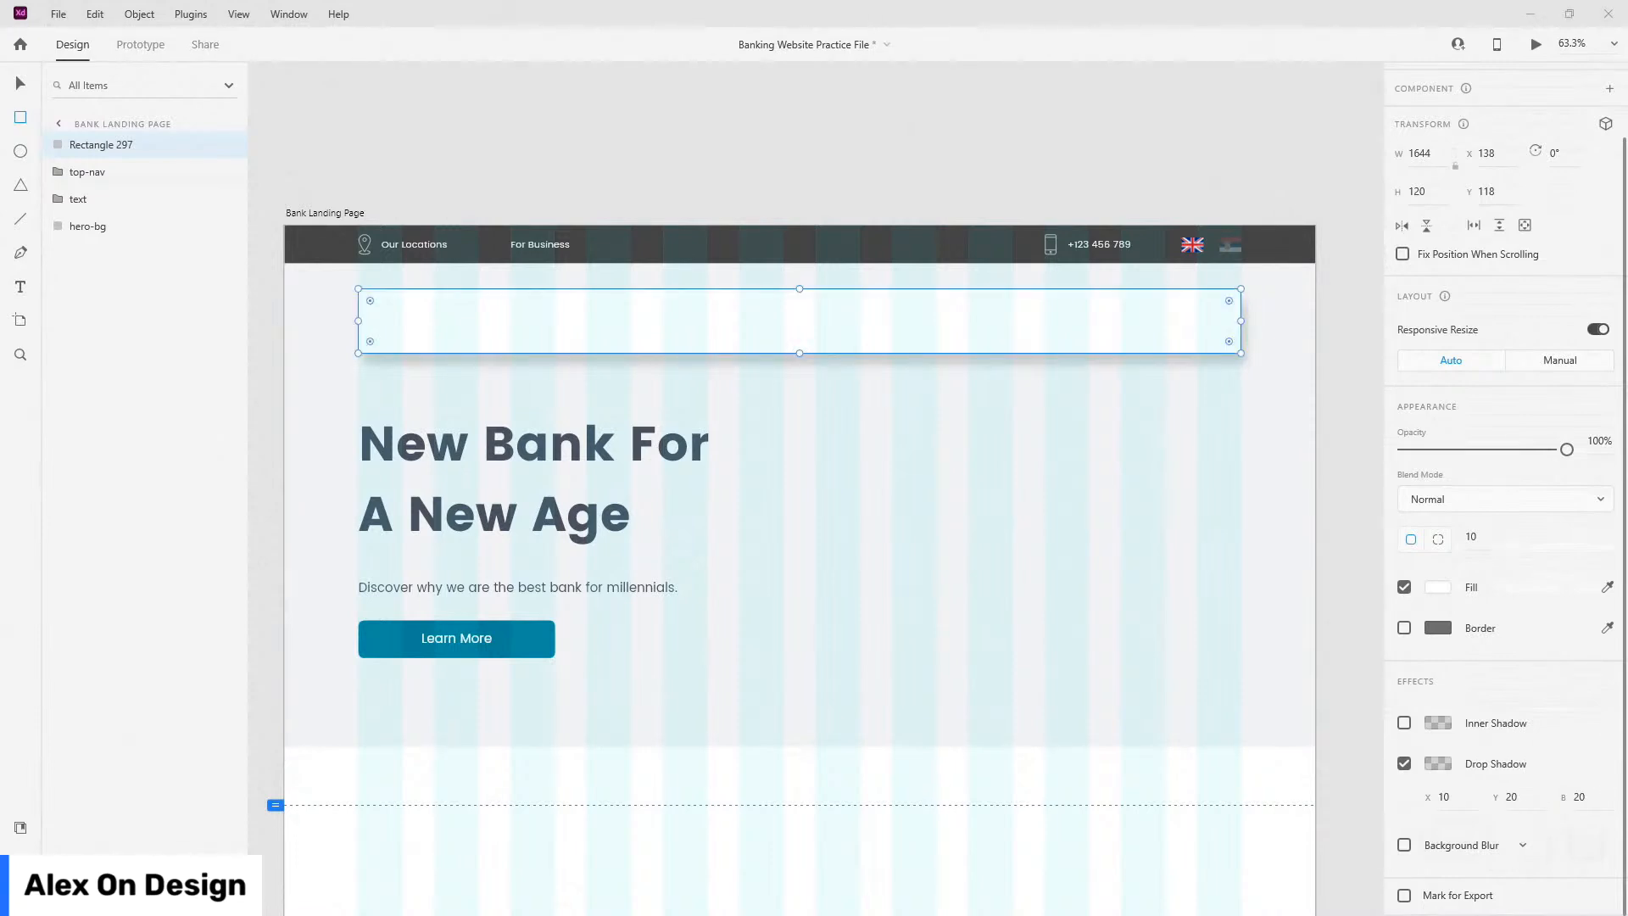
Step: Lower the drop shadow colour's opacity to 5%
left_click(1442, 764)
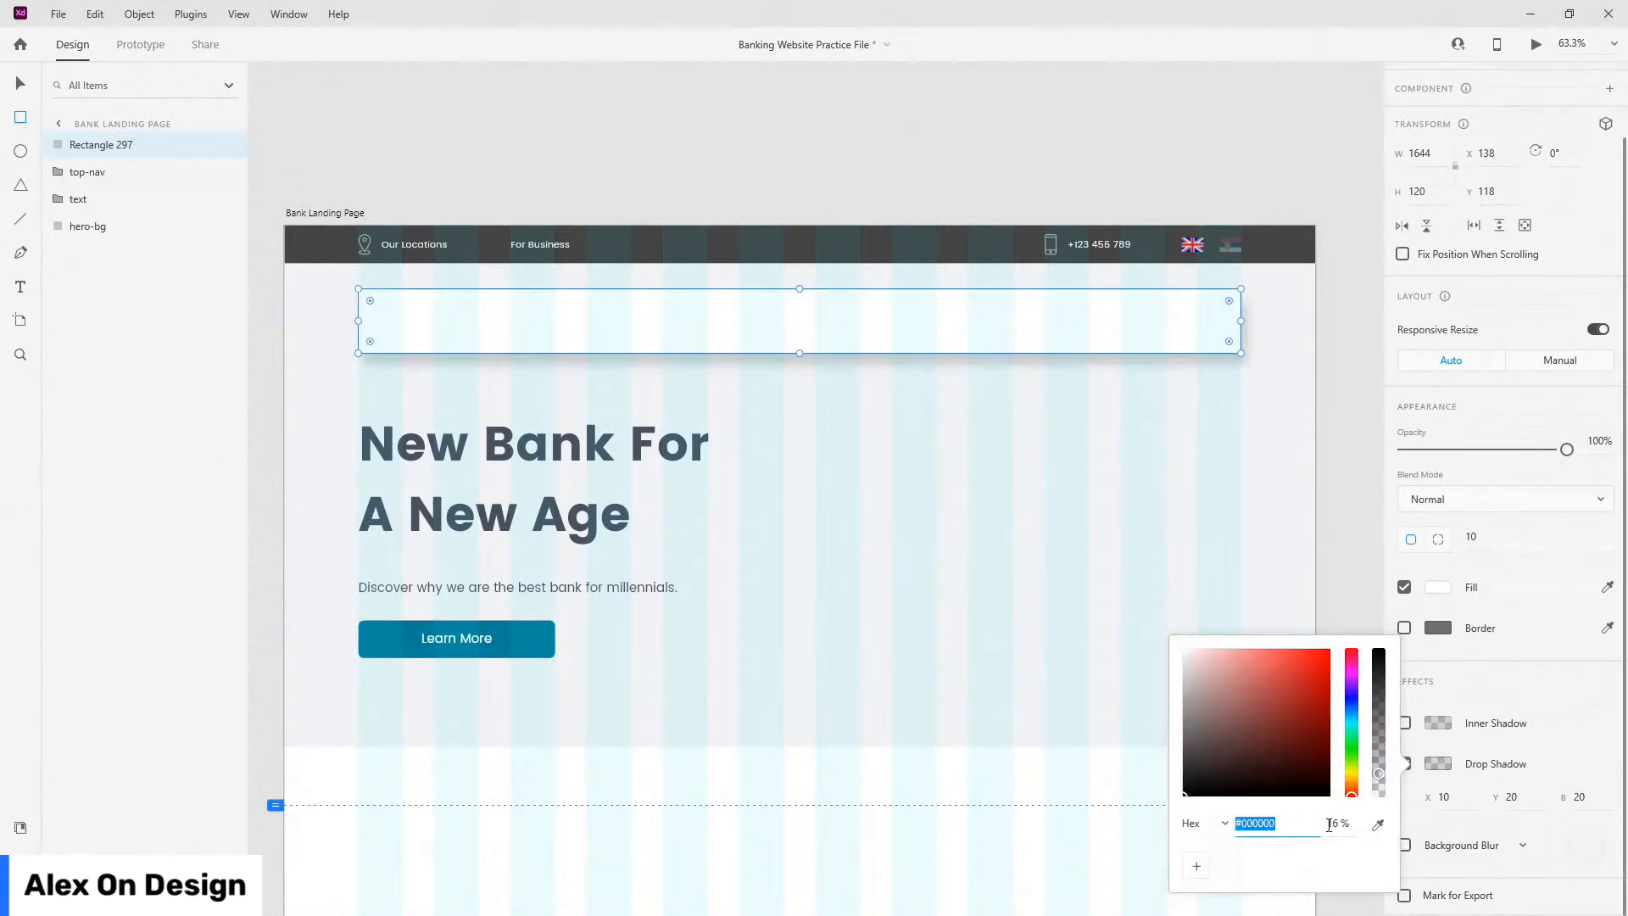
left_click(1331, 824)
type("5")
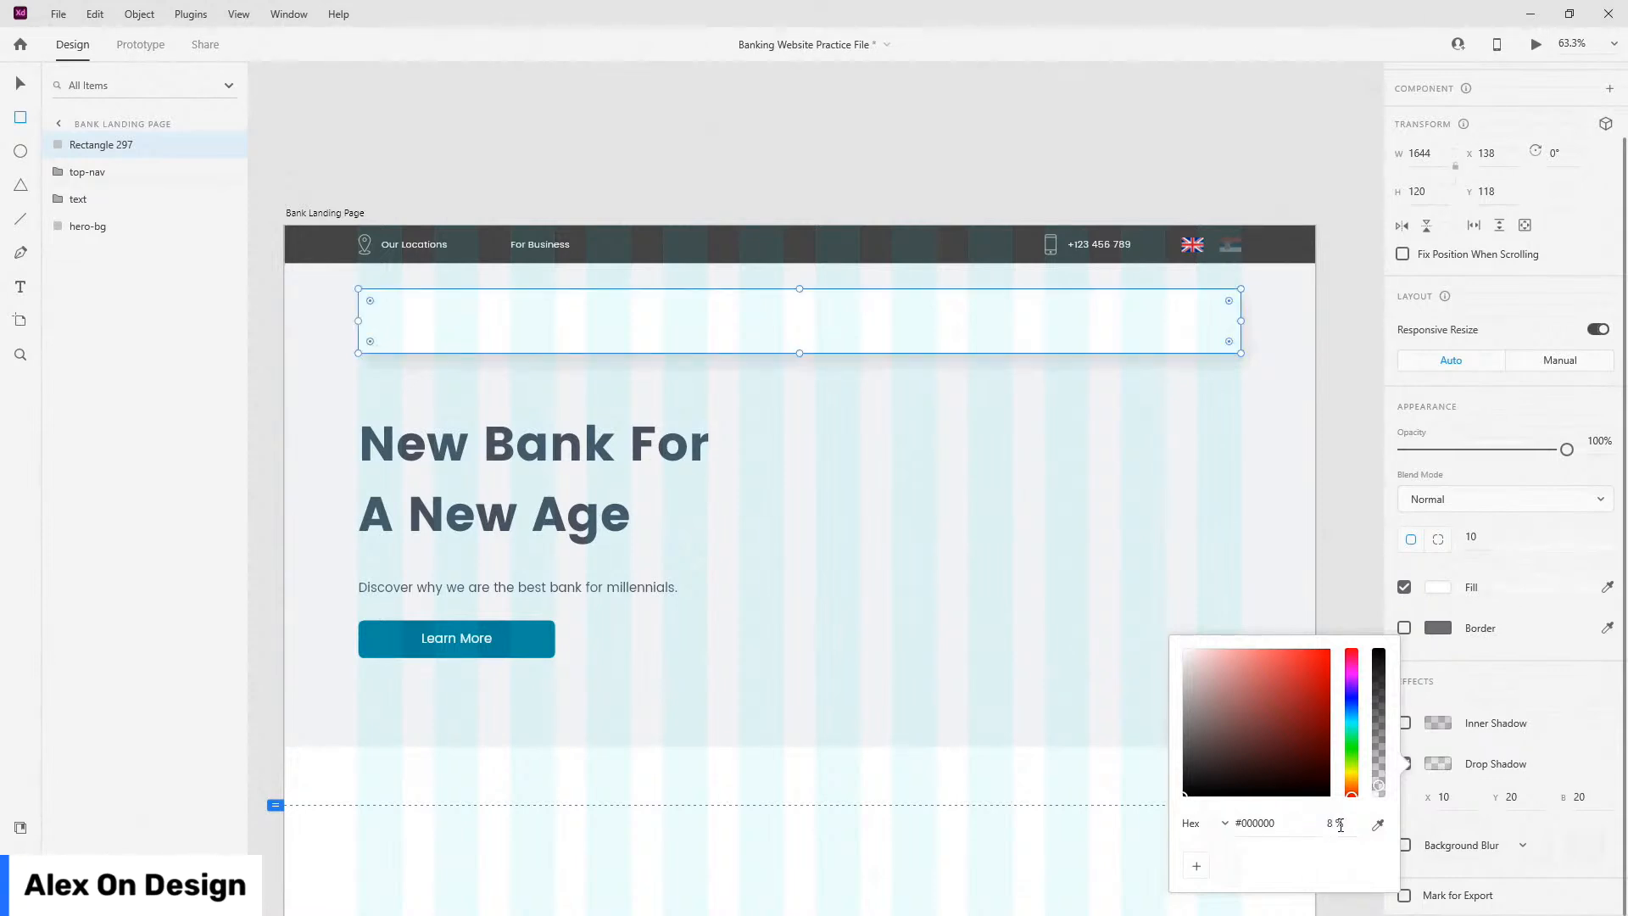
left_click(1559, 693)
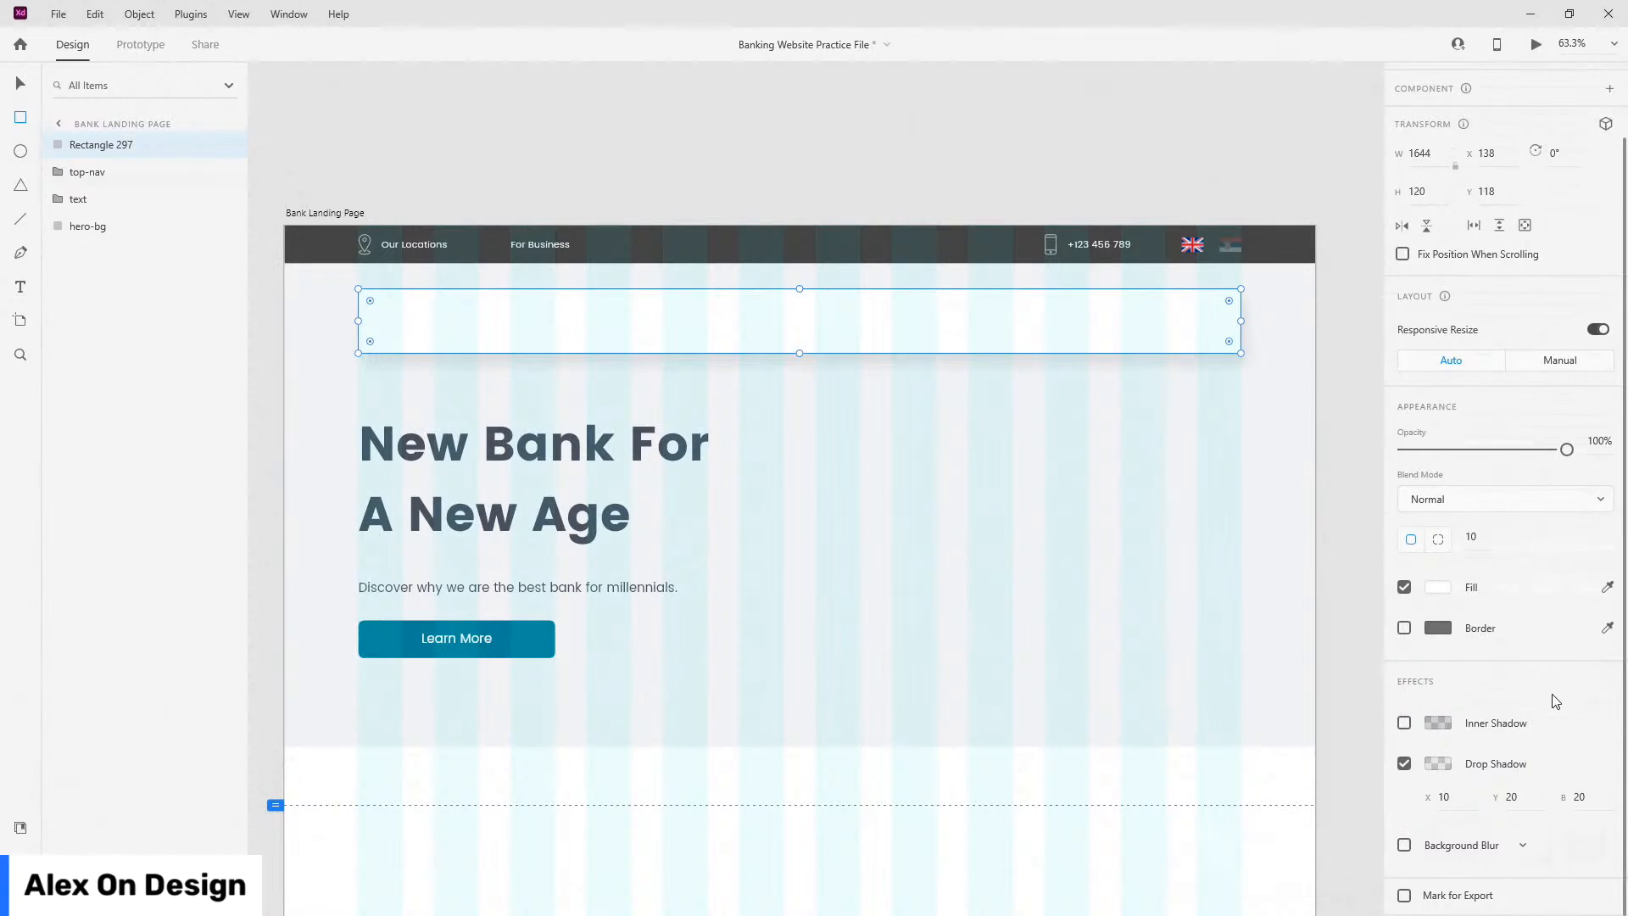
Step: Enable background blur with amount 20, brightness 15 and opacity 50%
left_click(1404, 844)
scroll(1534, 581, "down", 3)
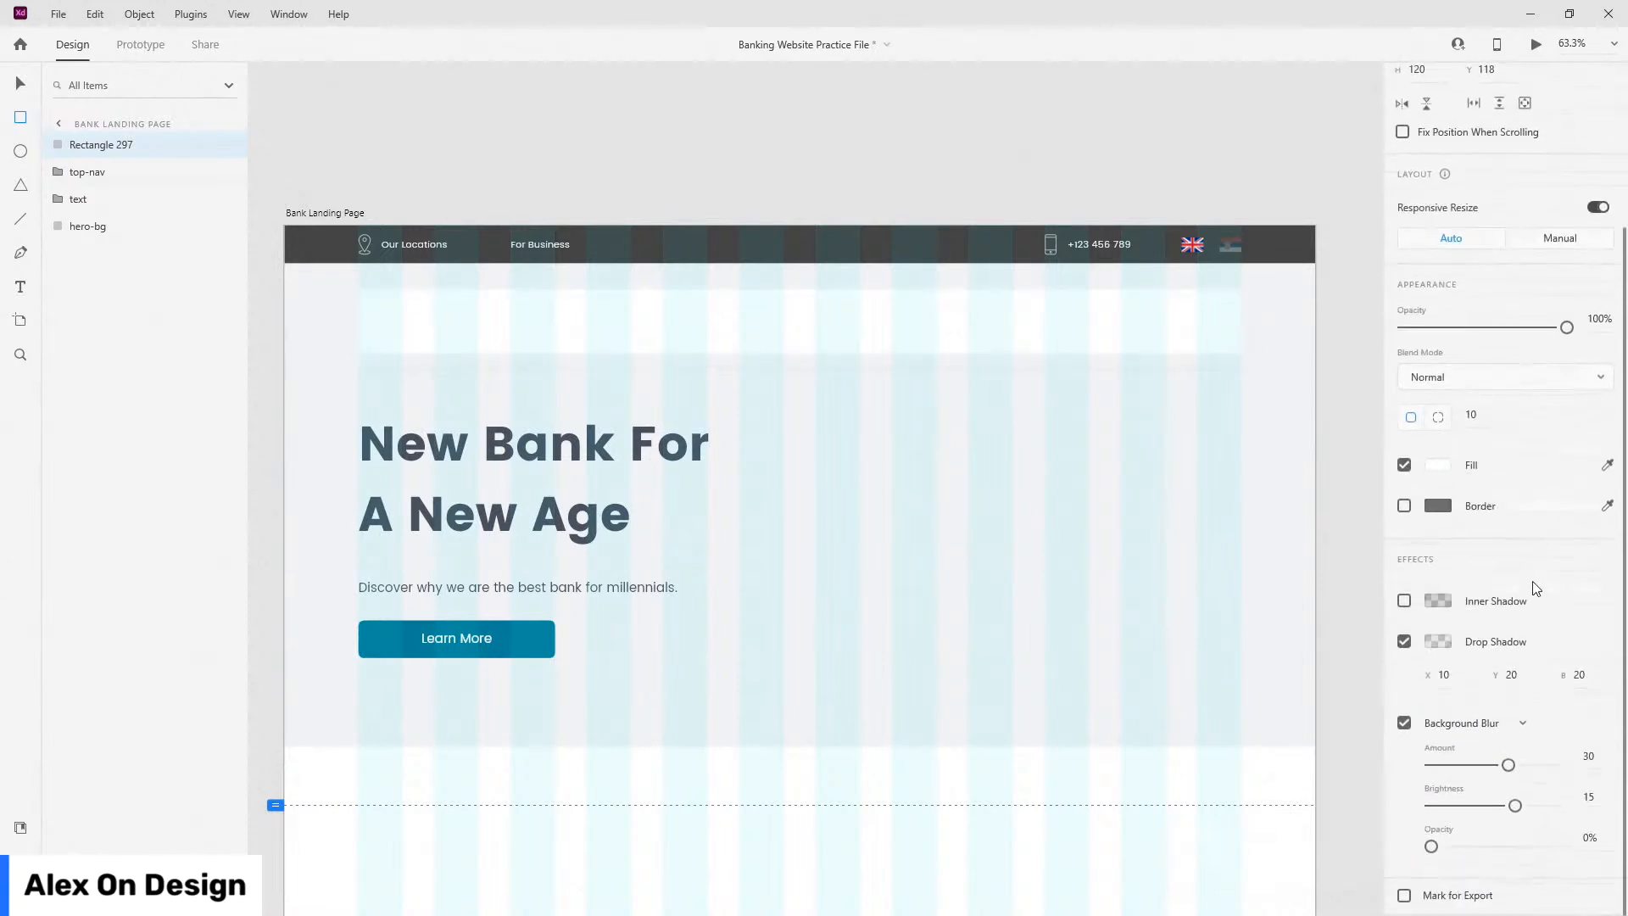
left_click(1605, 759)
type("20")
key("Tab")
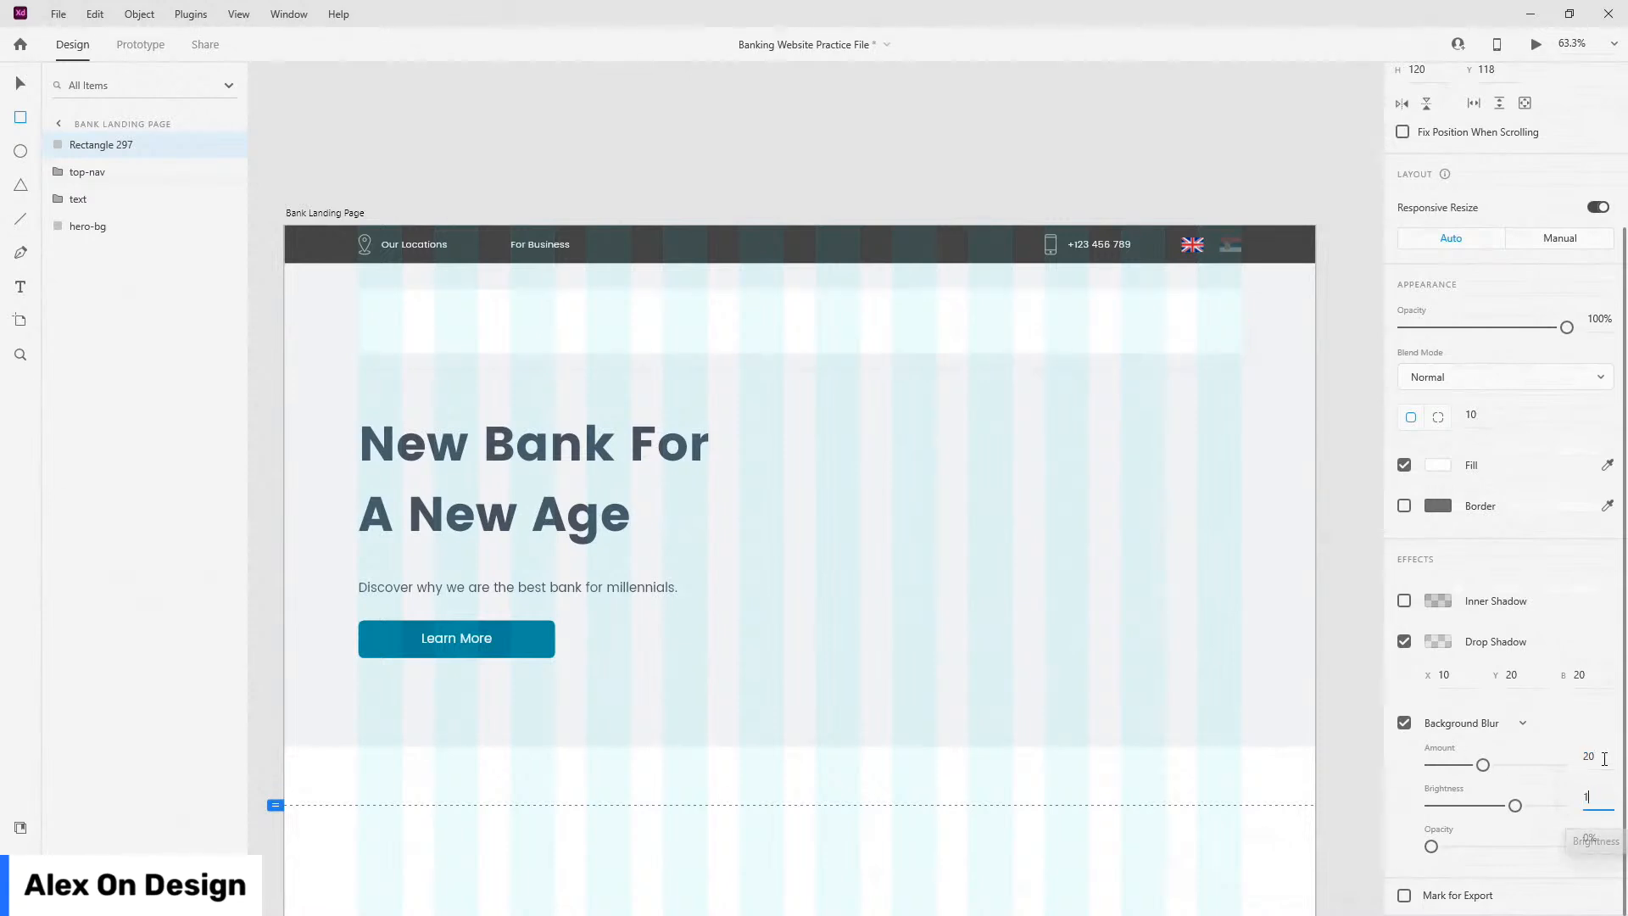
type("15")
key("Tab")
type("50")
key("Return")
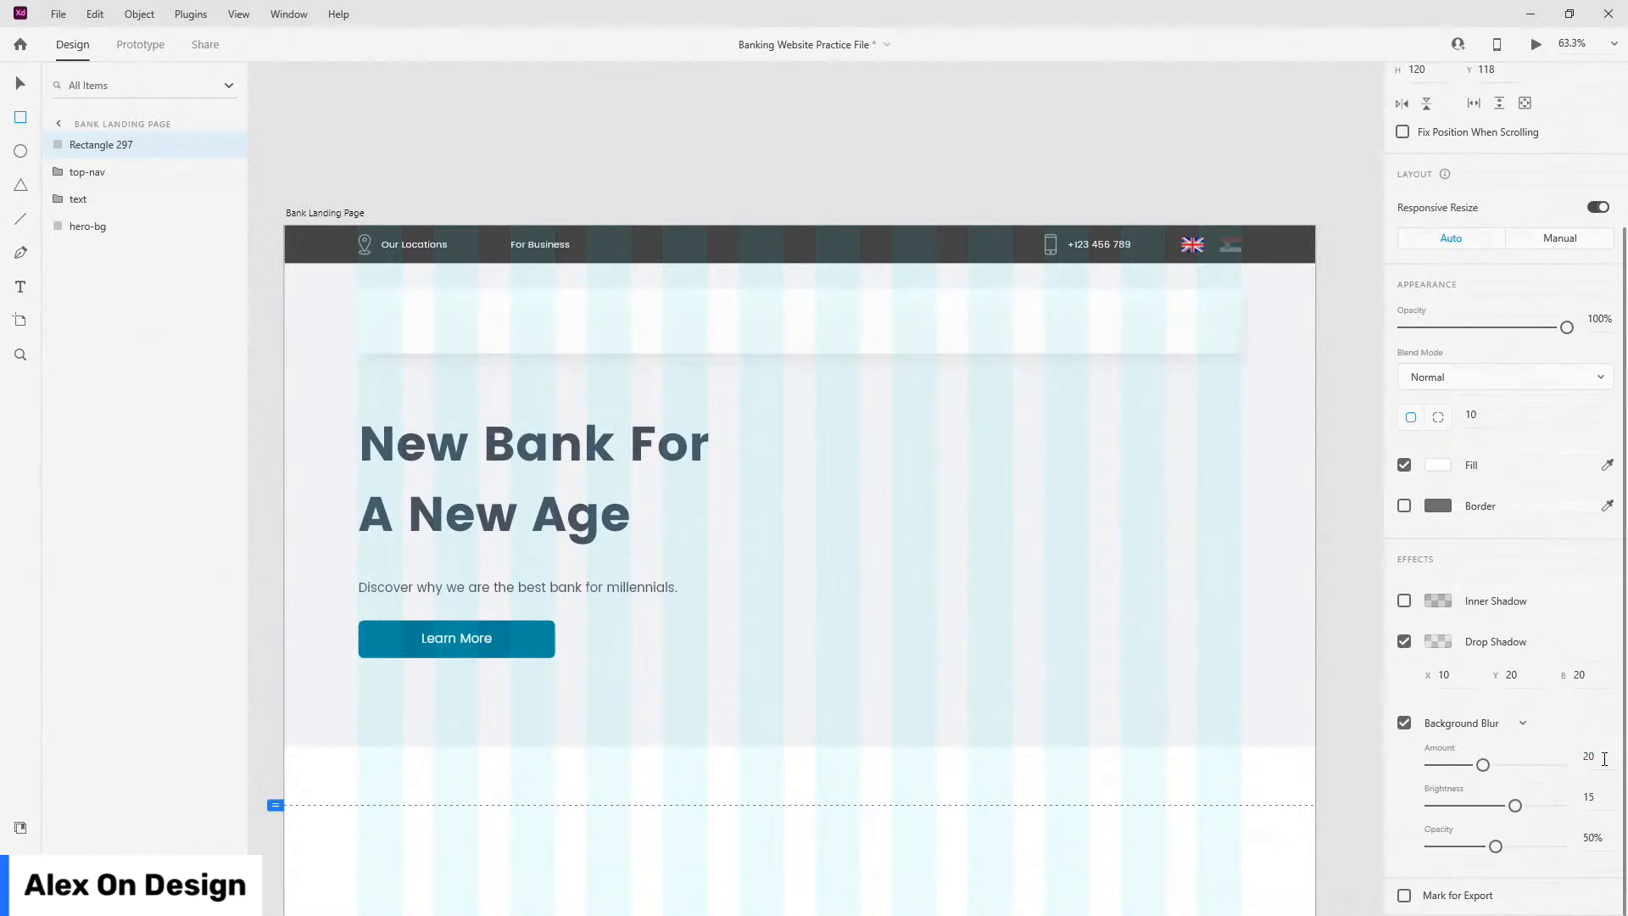
Step: Preview the frosted nav card, adjust the shadow opacity to 6%, and preview again
left_click(817, 324)
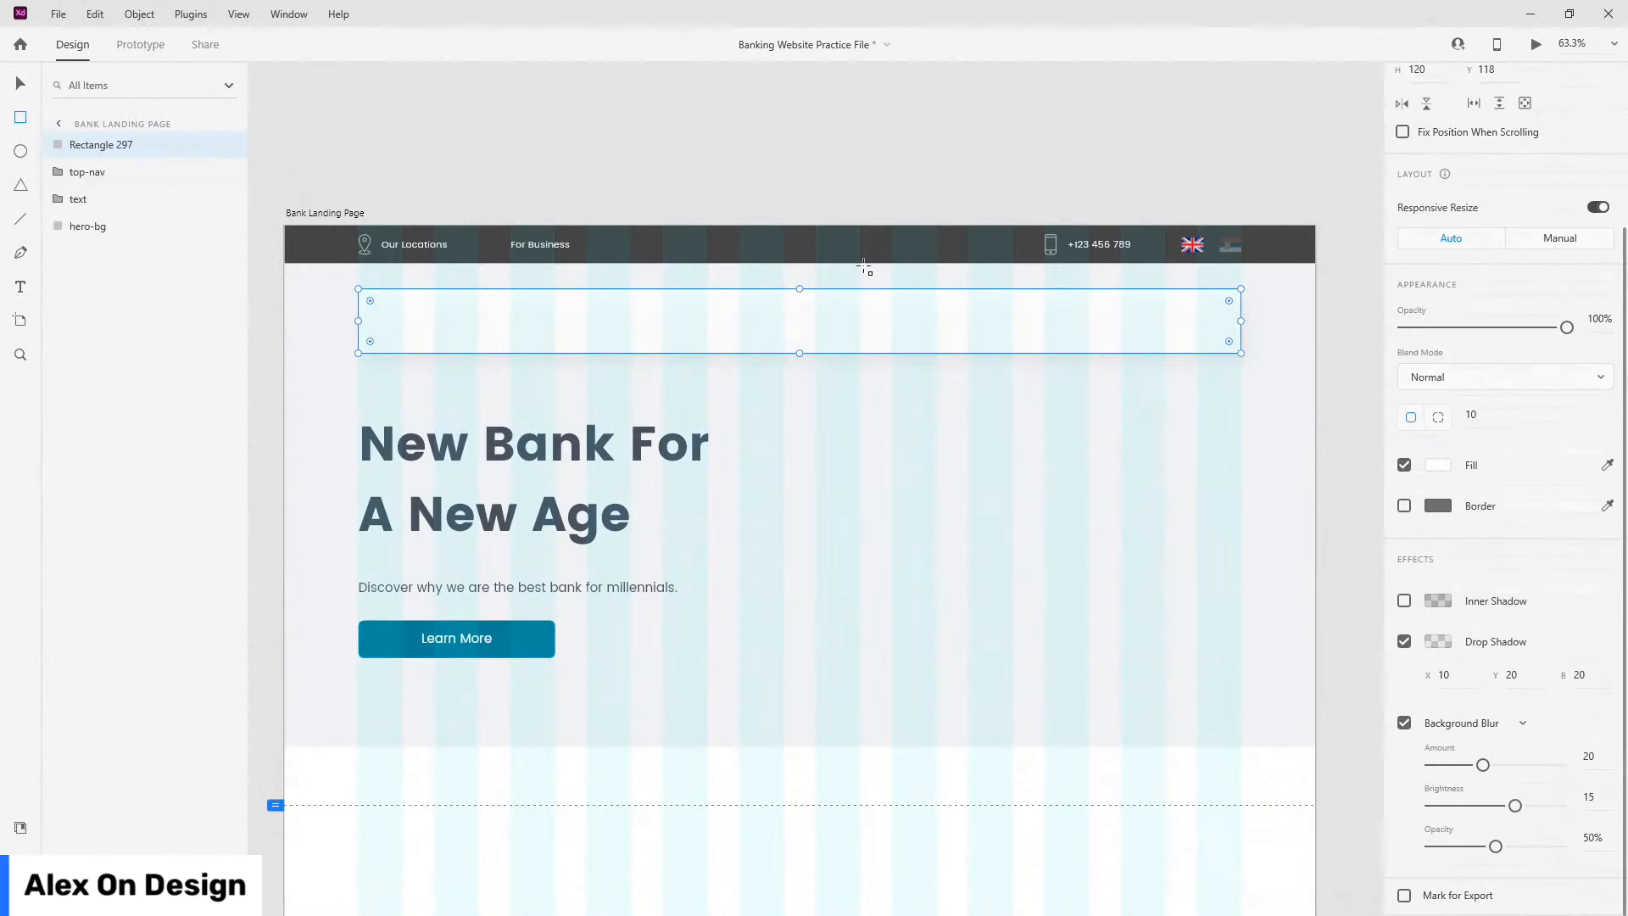
key("ctrl+Return")
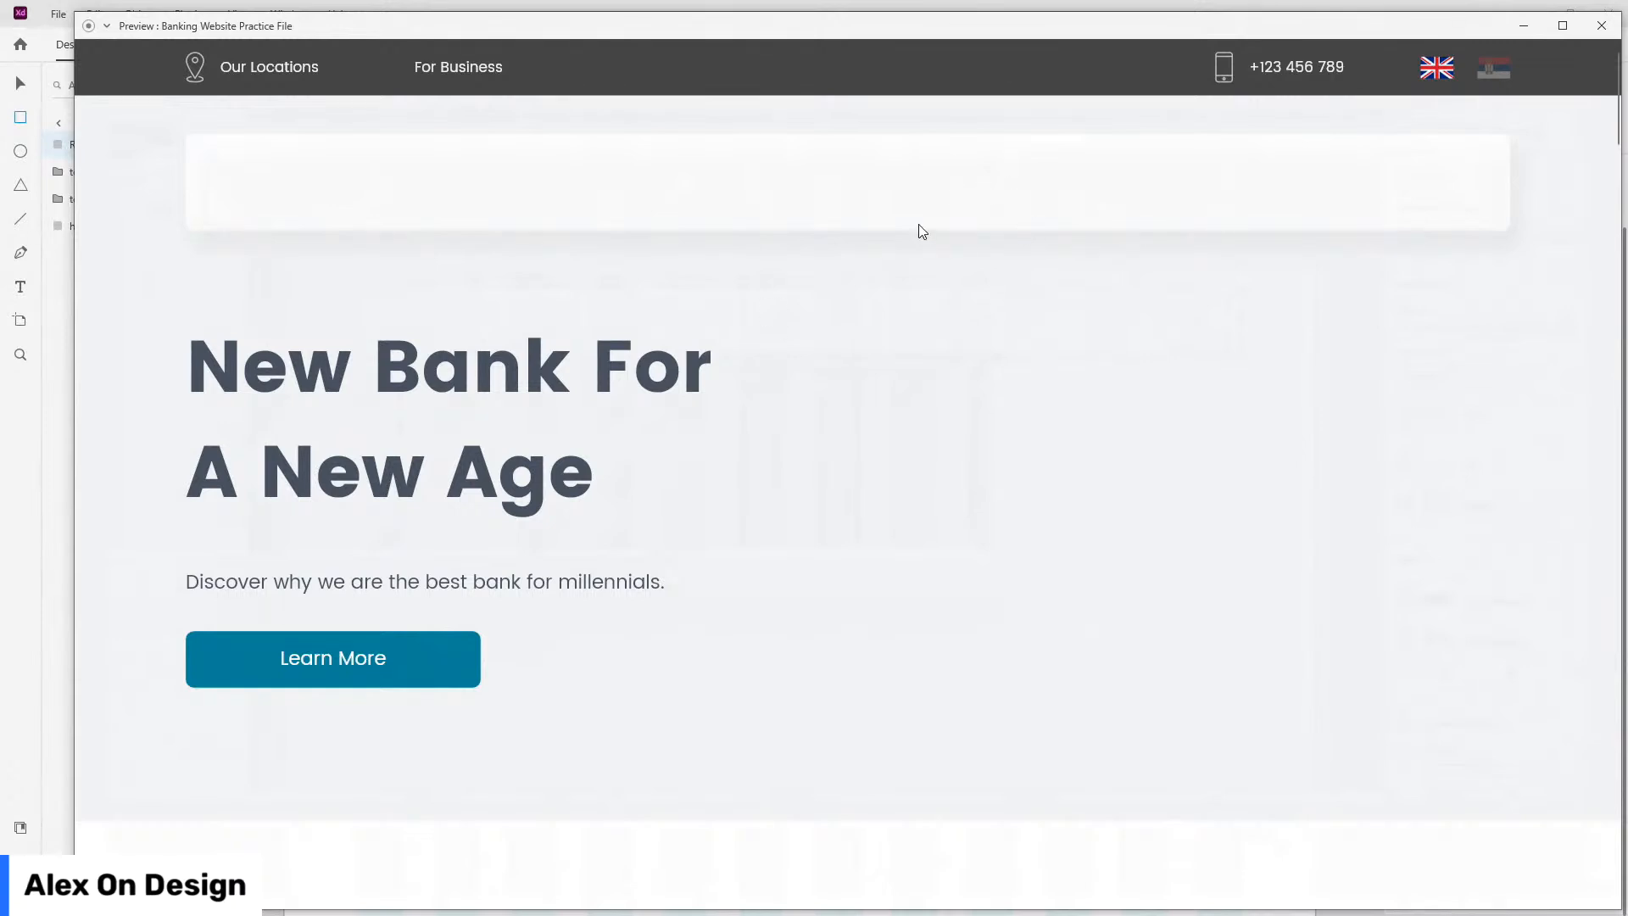
left_click(1601, 23)
left_click(1442, 642)
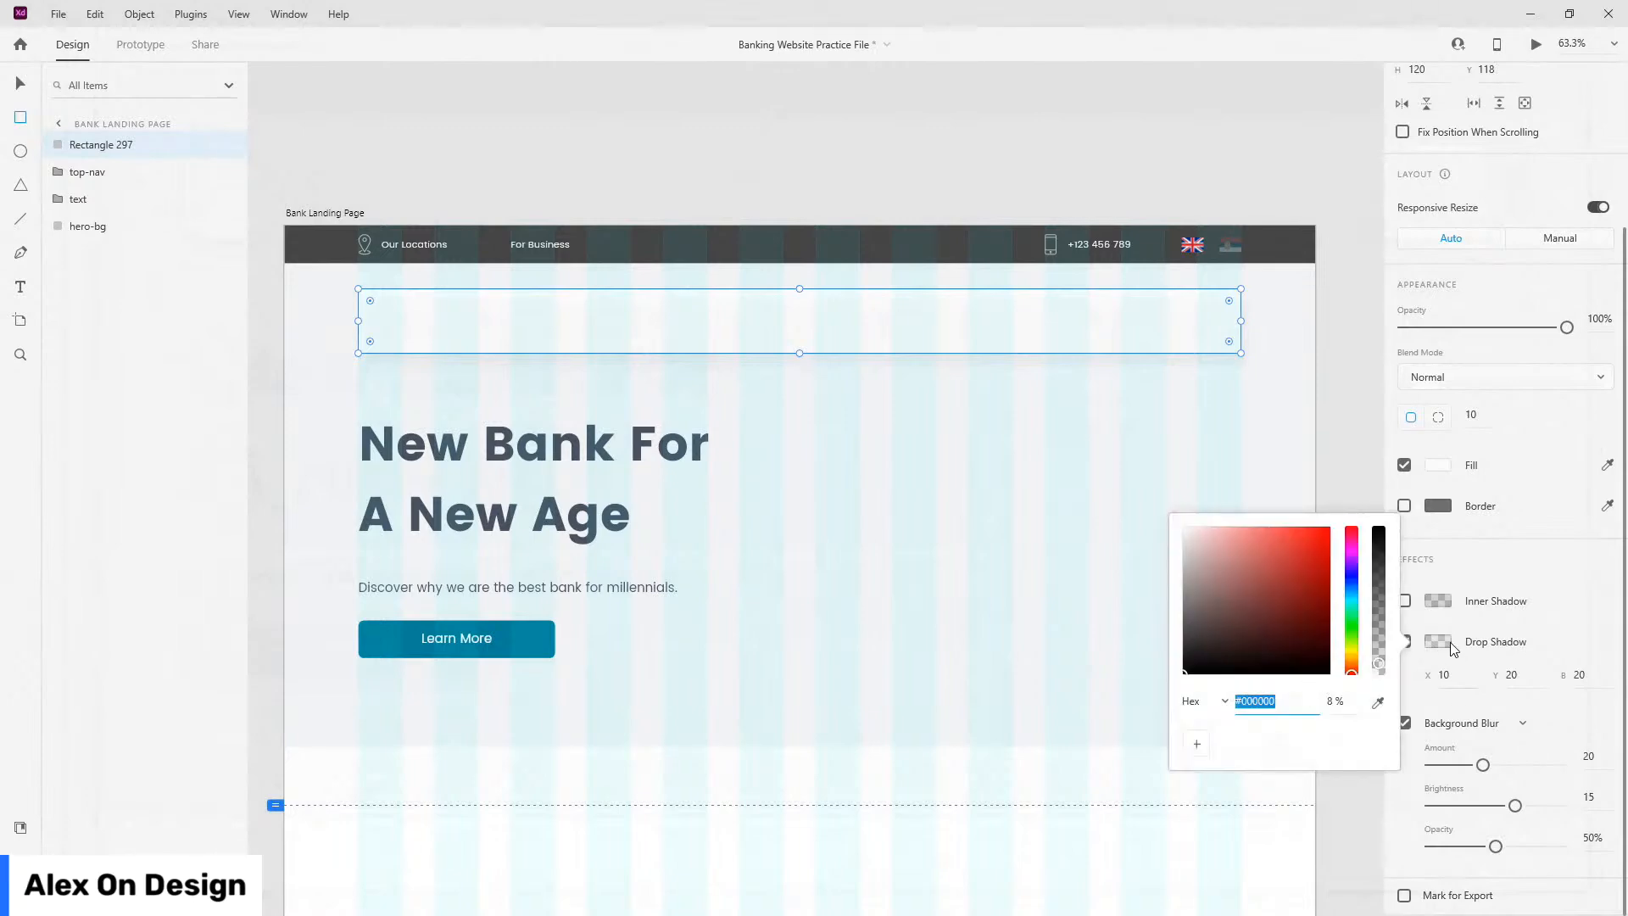
left_click(1349, 701)
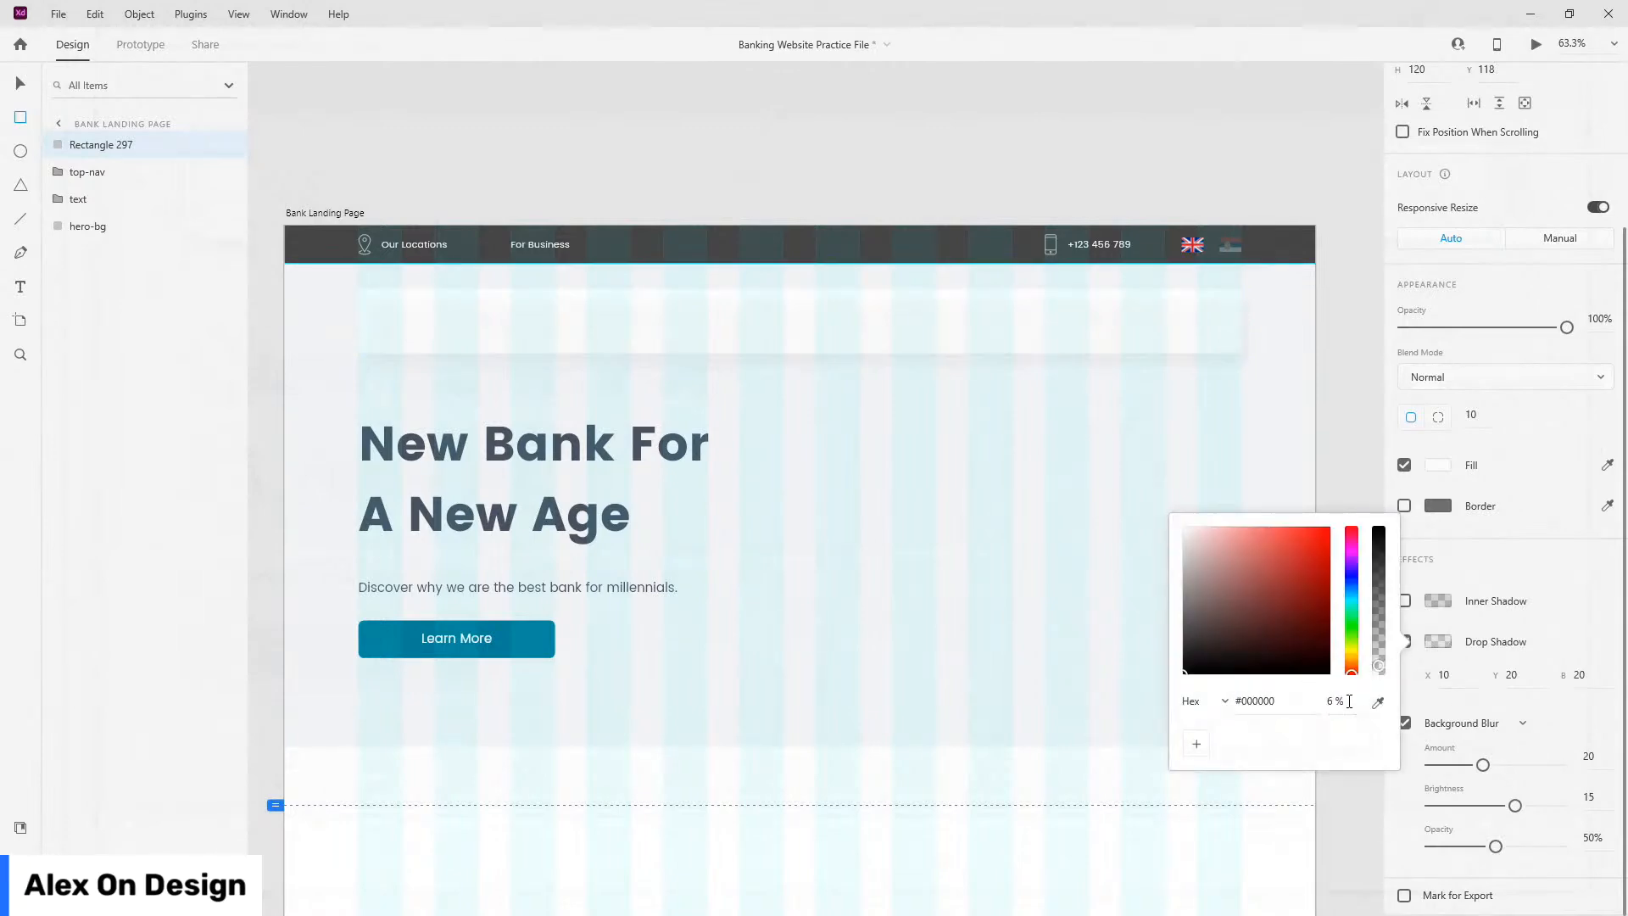
left_click(1535, 46)
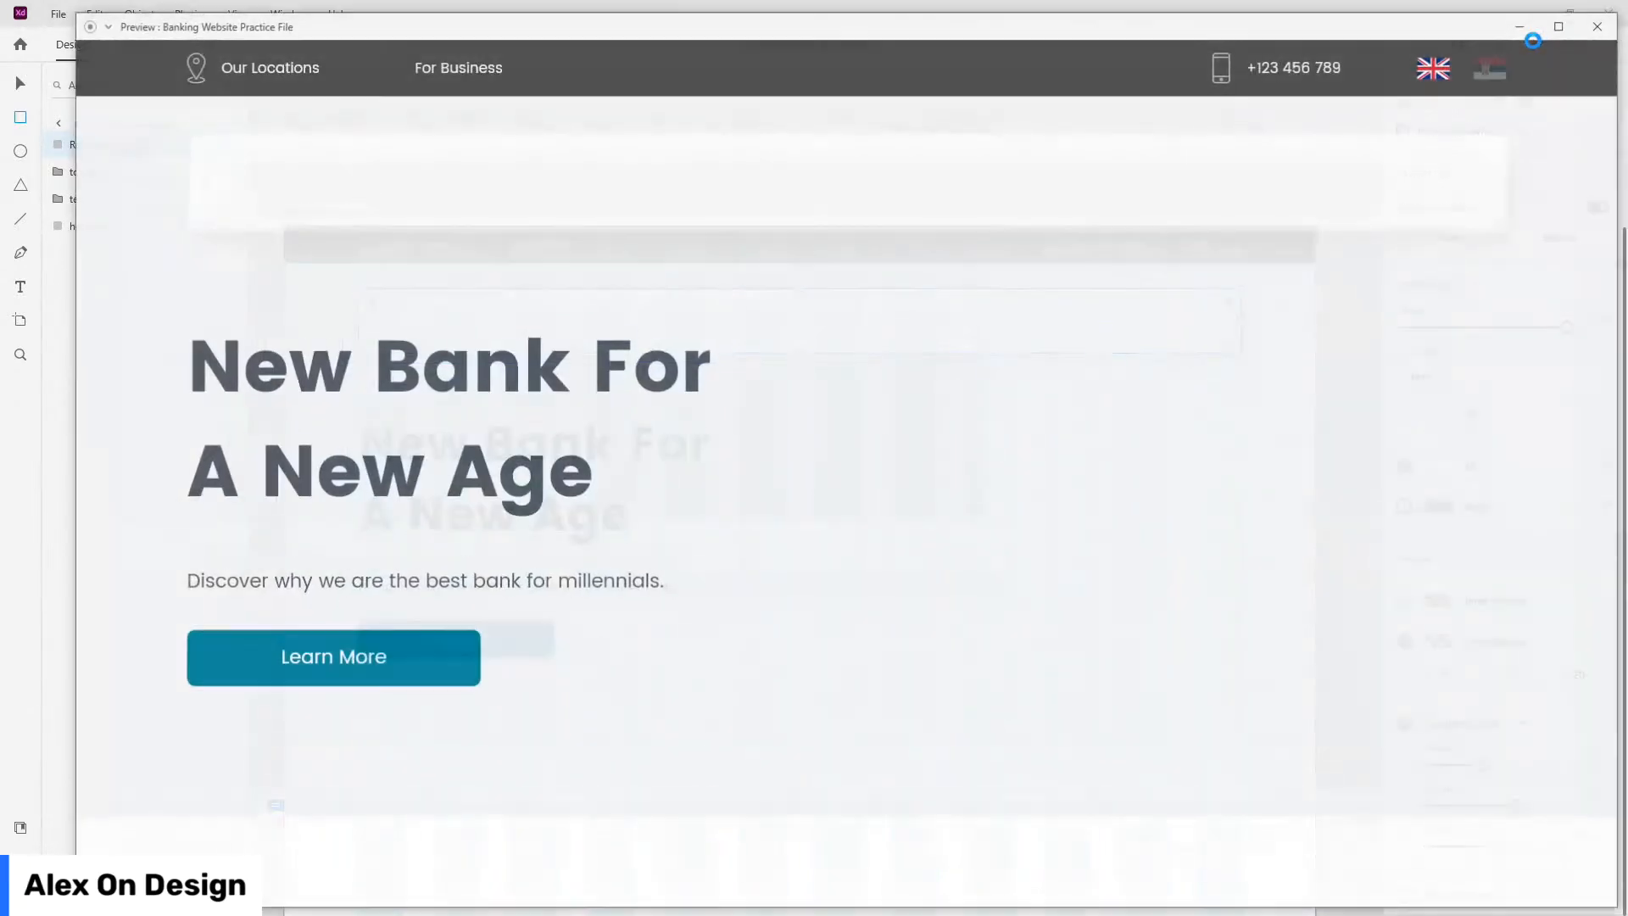
left_click(1601, 25)
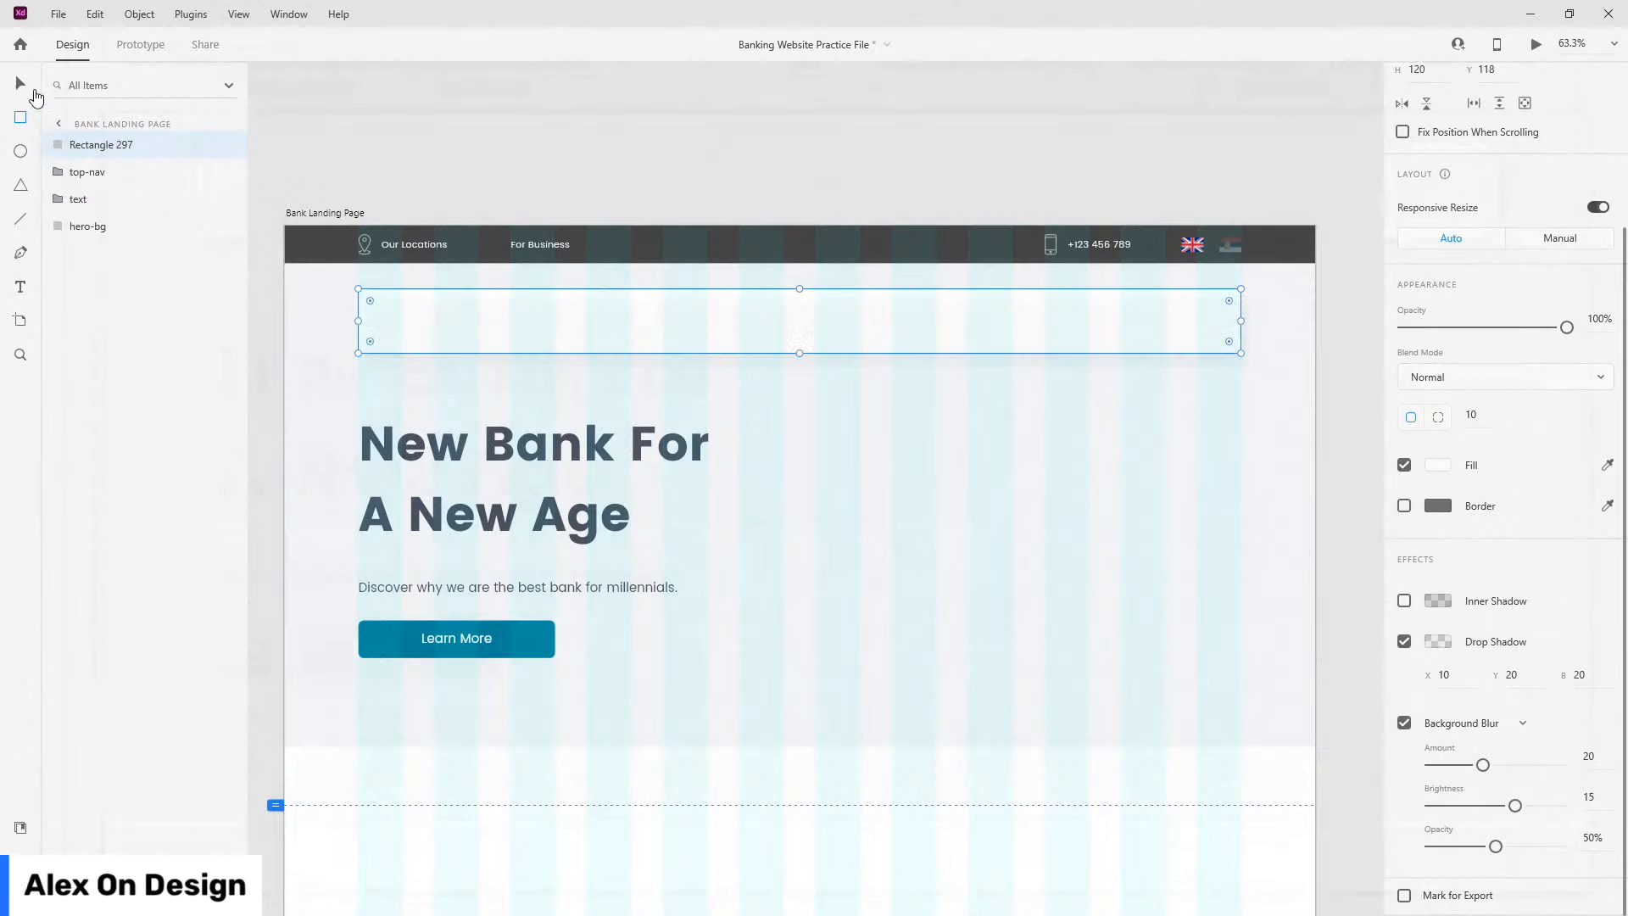
Step: Draw a tall helper rectangle below the nav card and vertically centre the hero text group against it
left_click(20, 83)
key("Up")
key("Up")
key("Up")
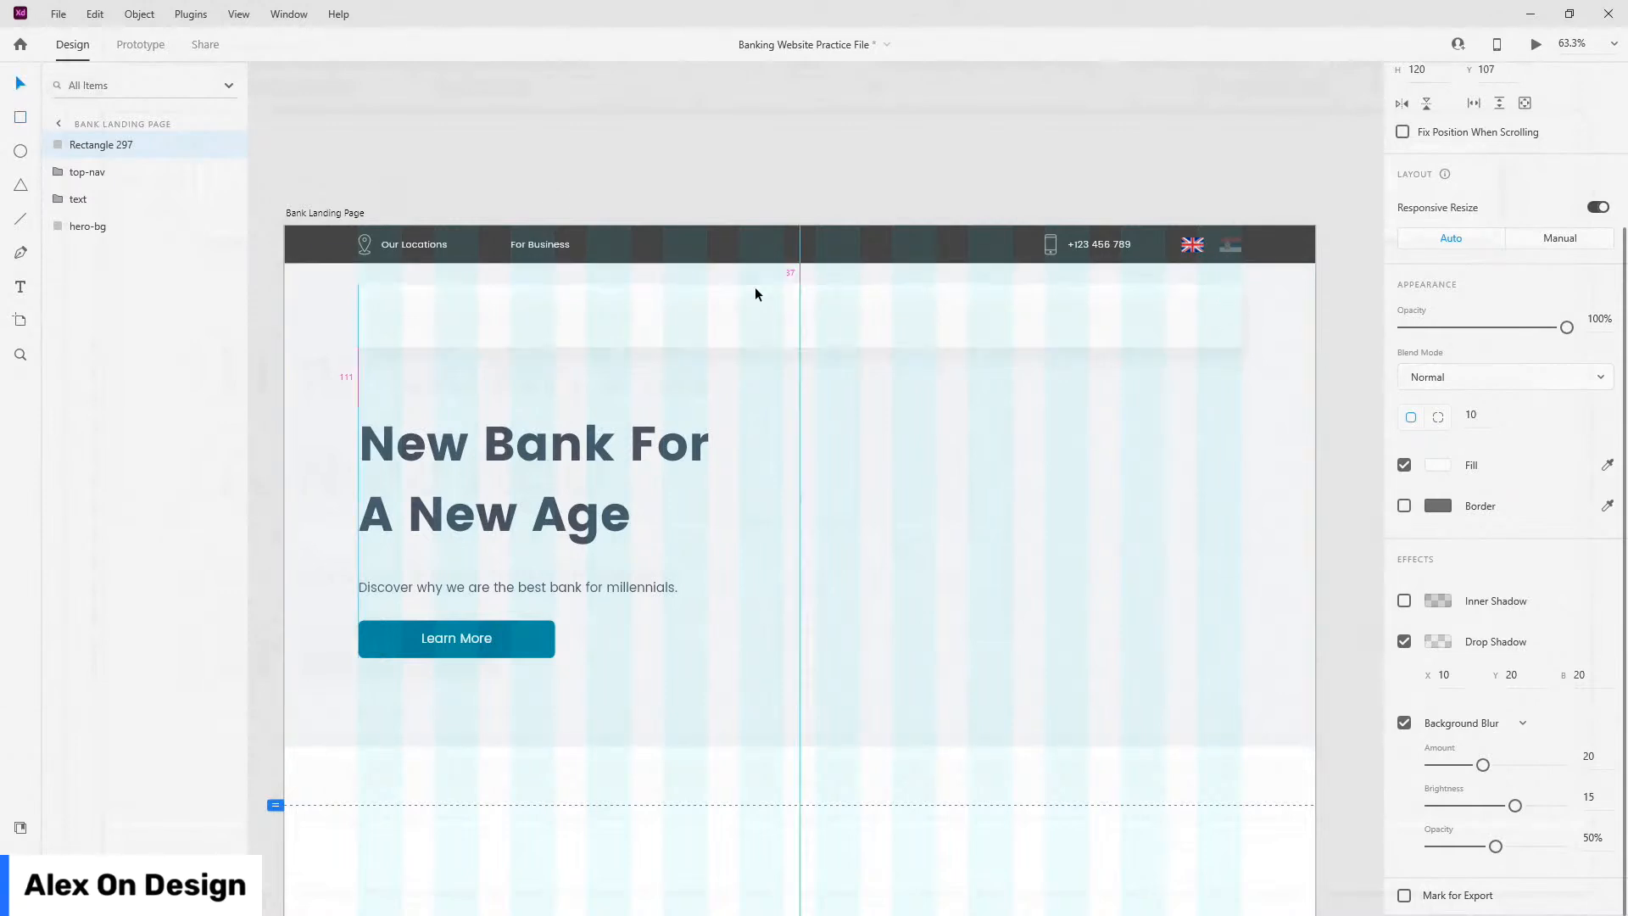
key("Down")
key("Down")
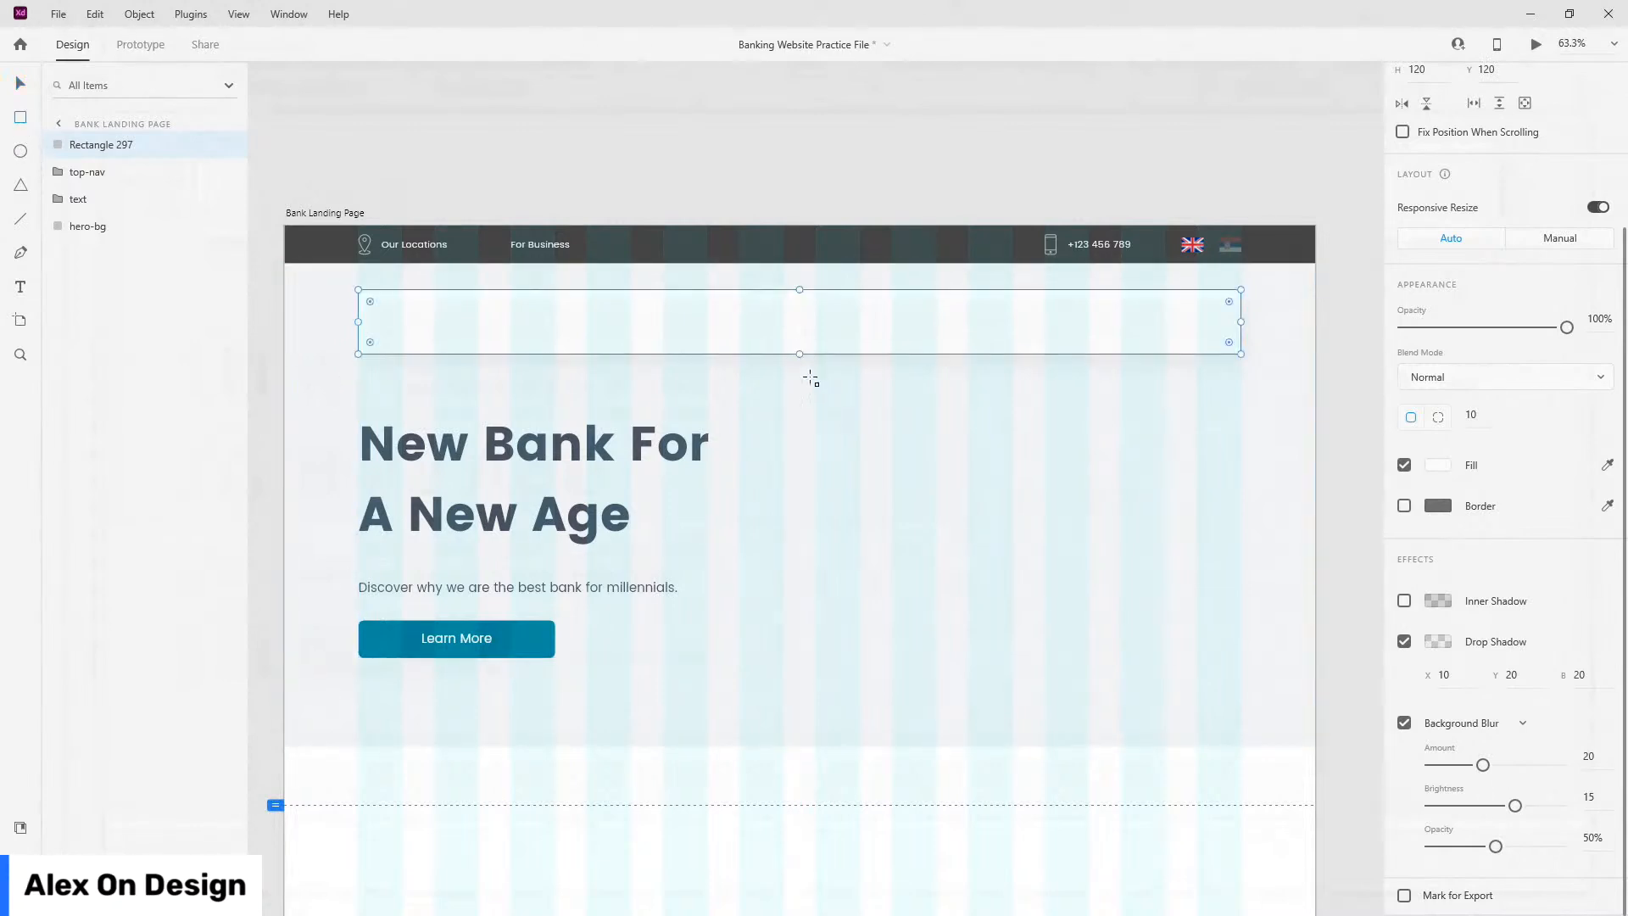
left_click_drag(784, 354, 843, 746)
left_click(572, 458, "shift")
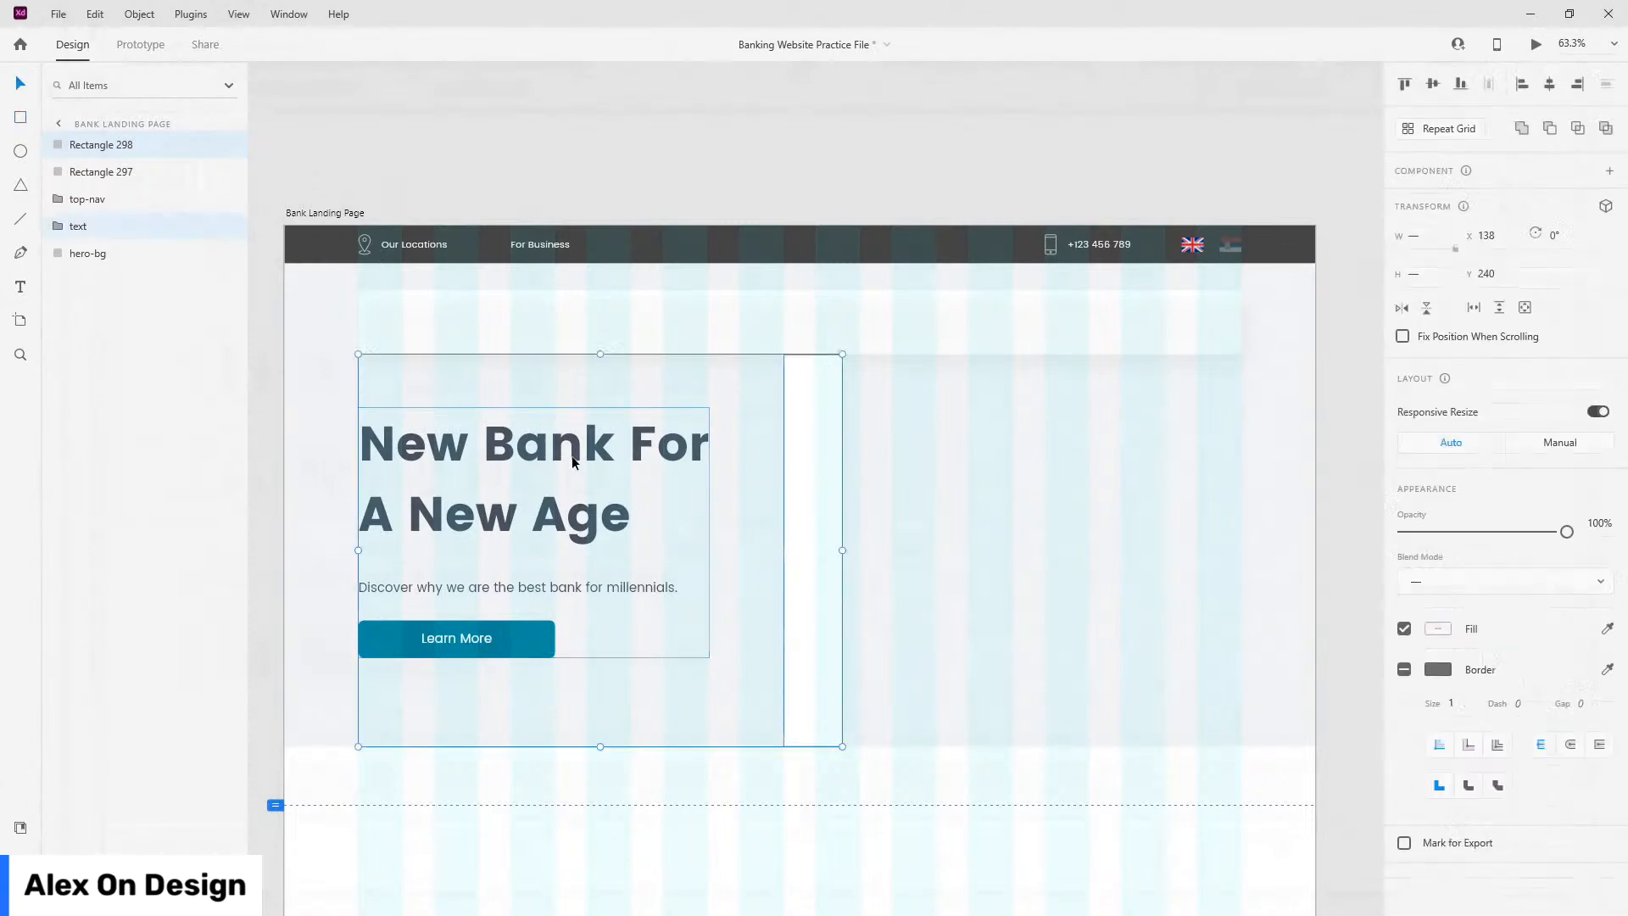
left_click(1433, 85)
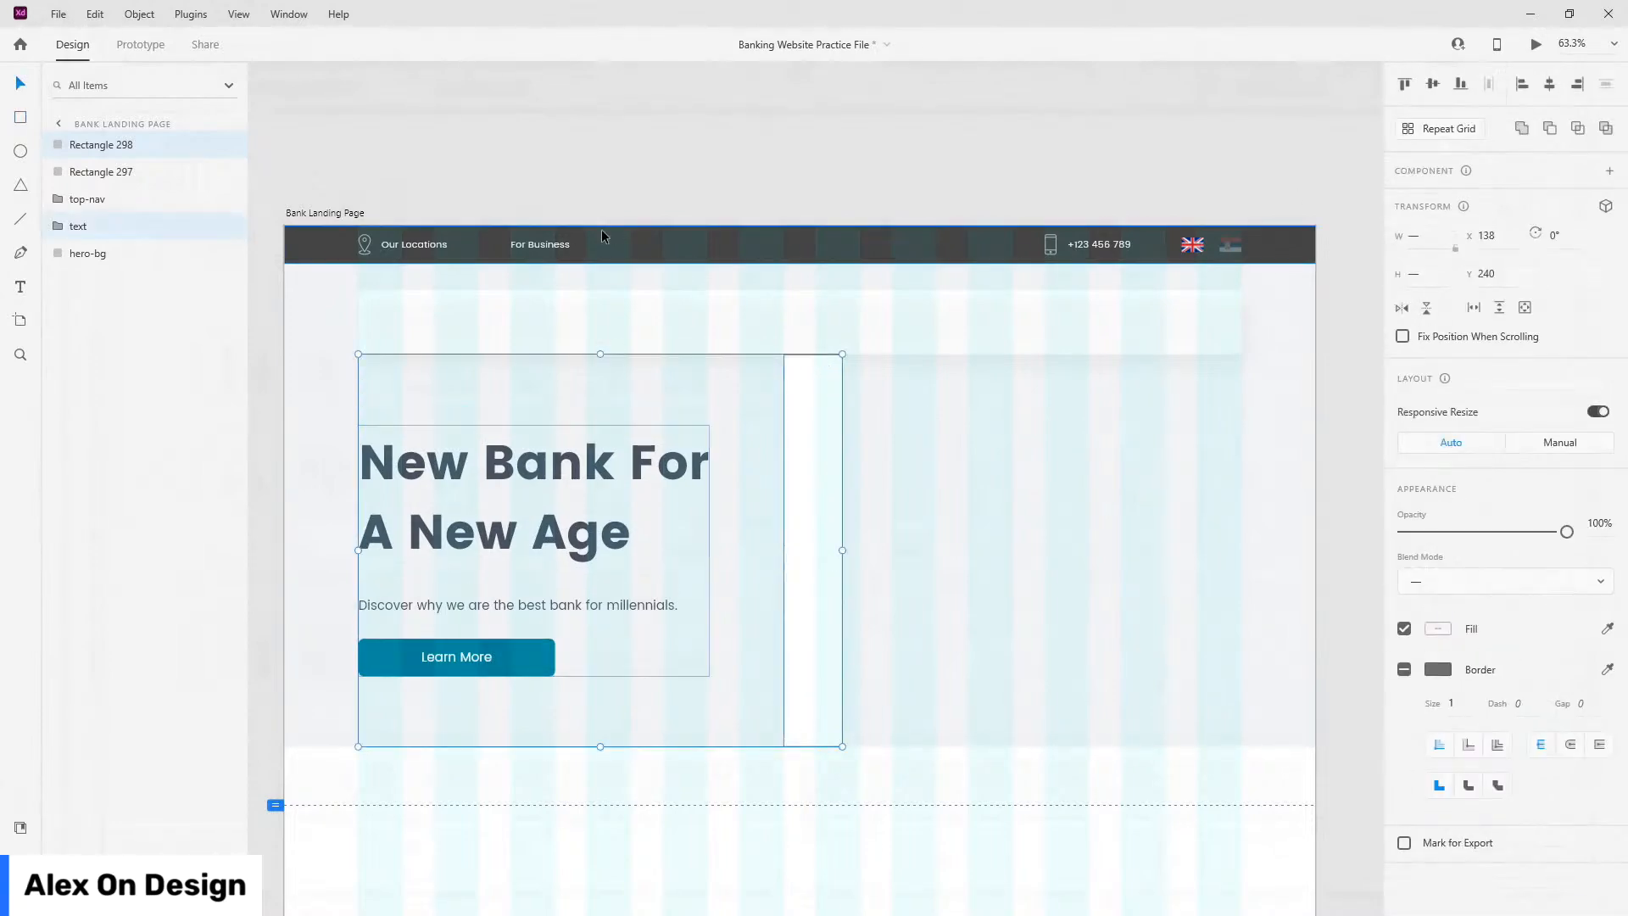
left_click(618, 212)
Step: Delete the tall helper rectangle and rename the nav card's layer to main-nav-bg
left_click(829, 456)
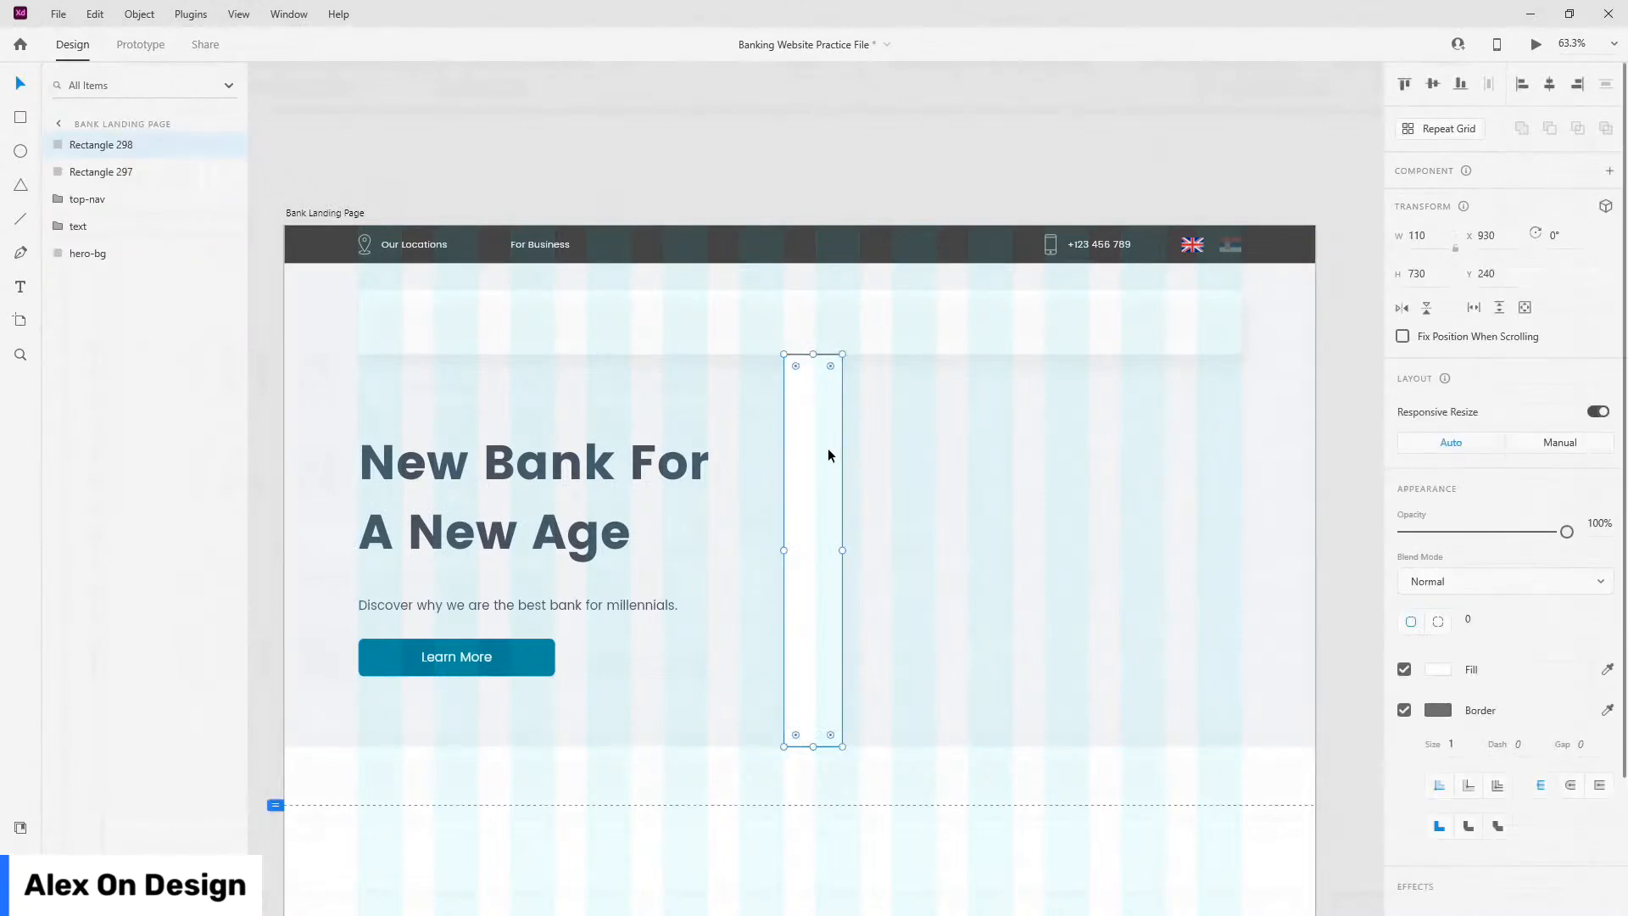
key("Delete")
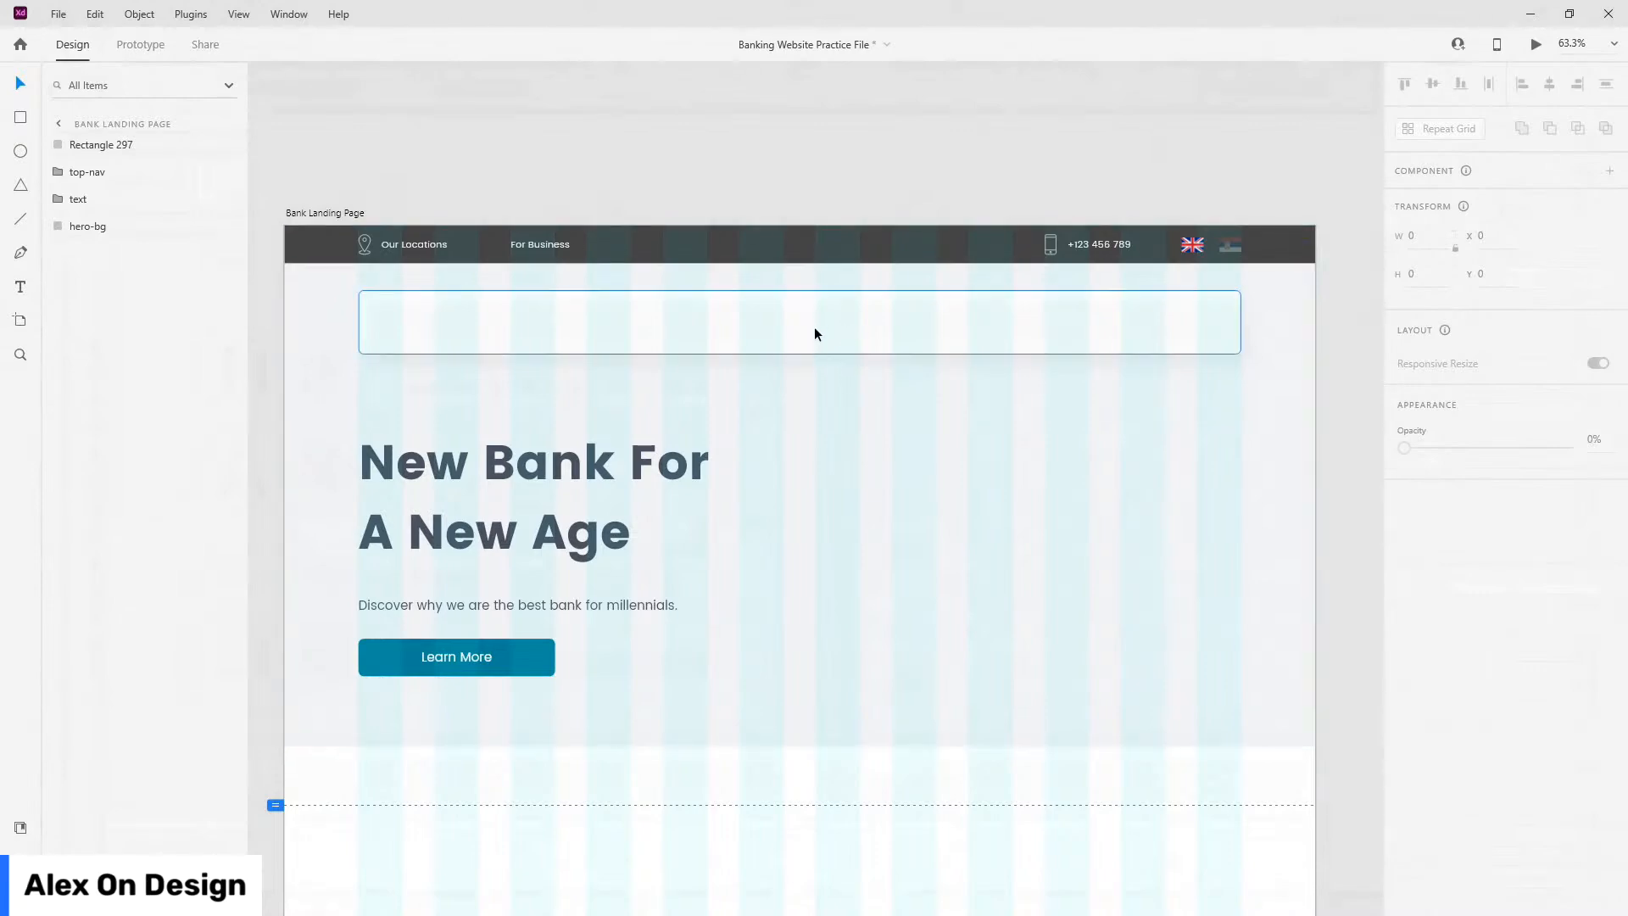
double_click(91, 145)
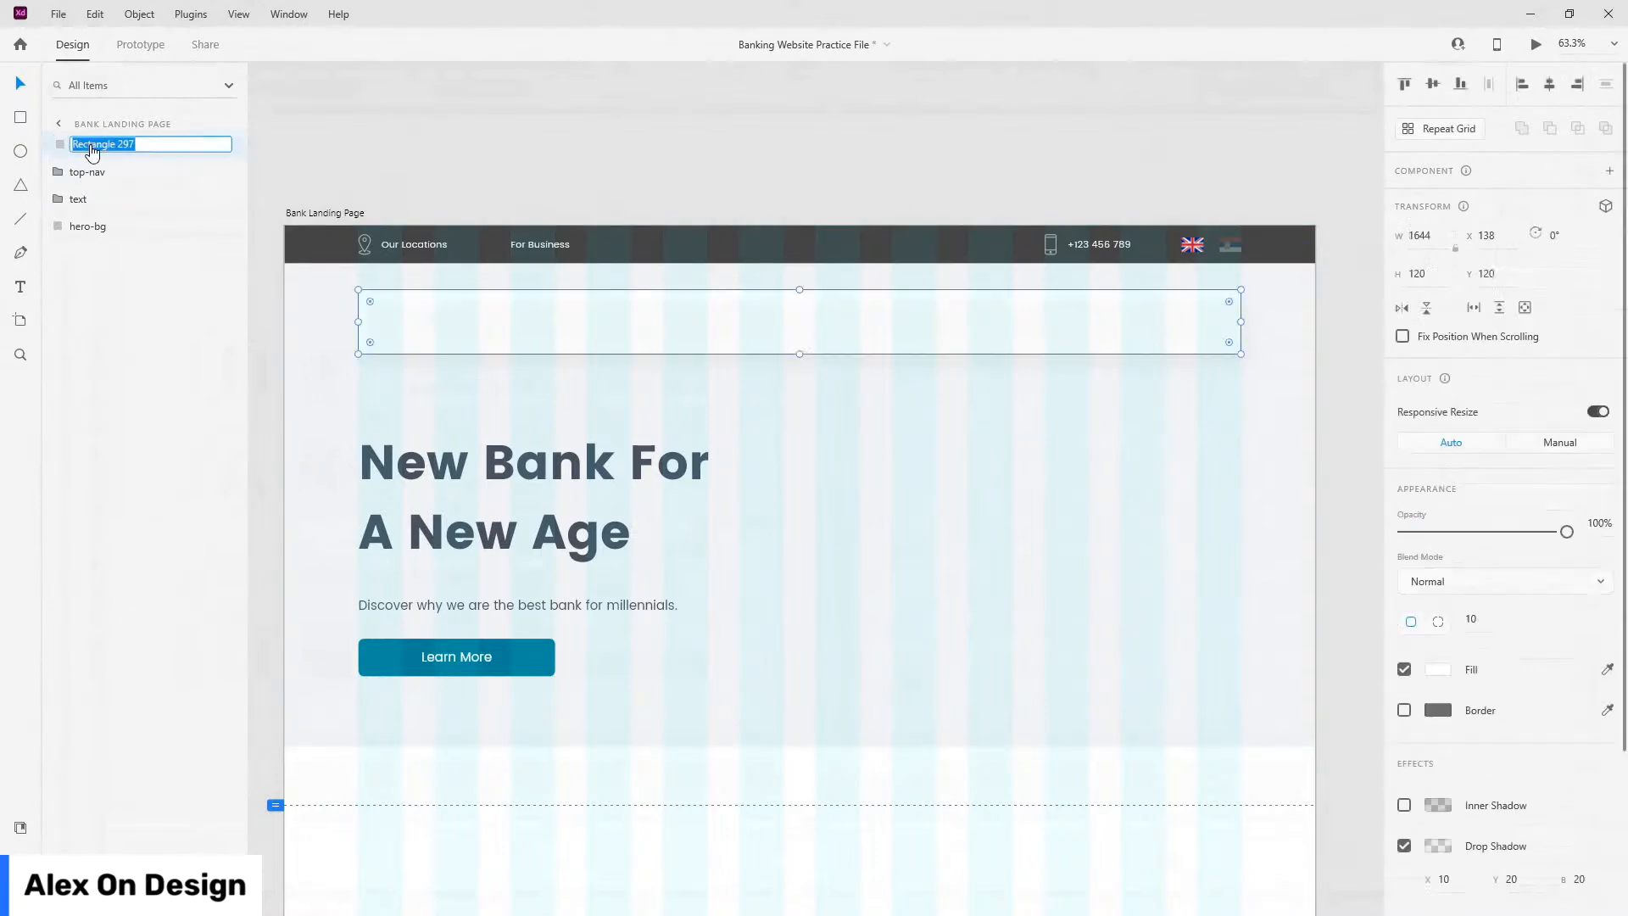
type("nav-bg")
key("Return")
double_click(92, 146)
left_click(92, 145)
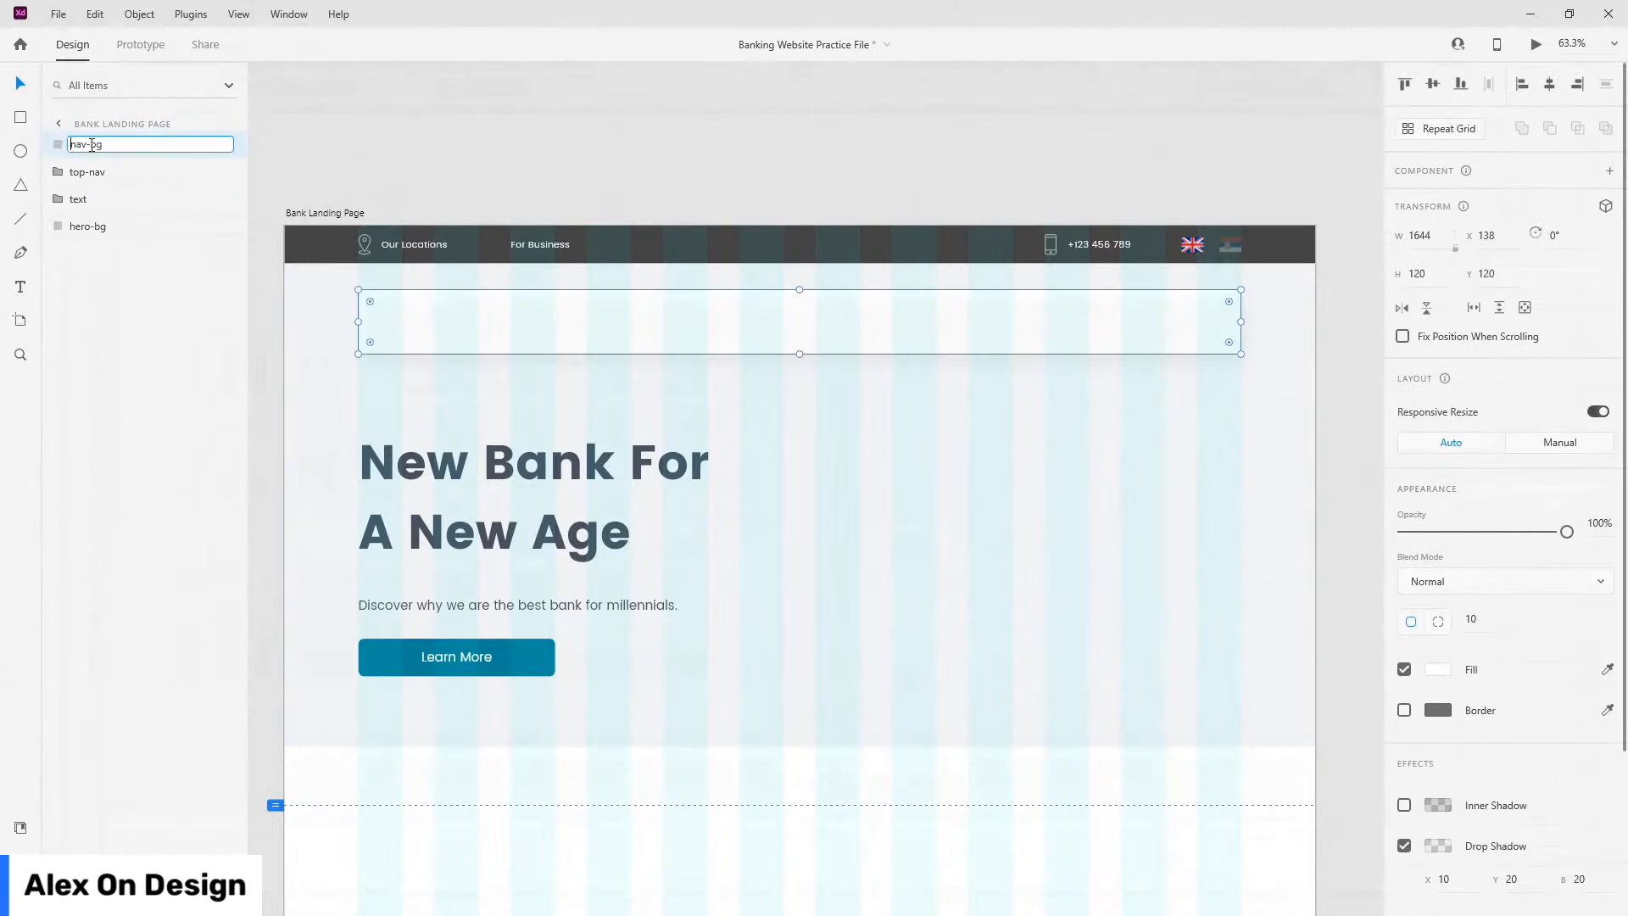
key("Return")
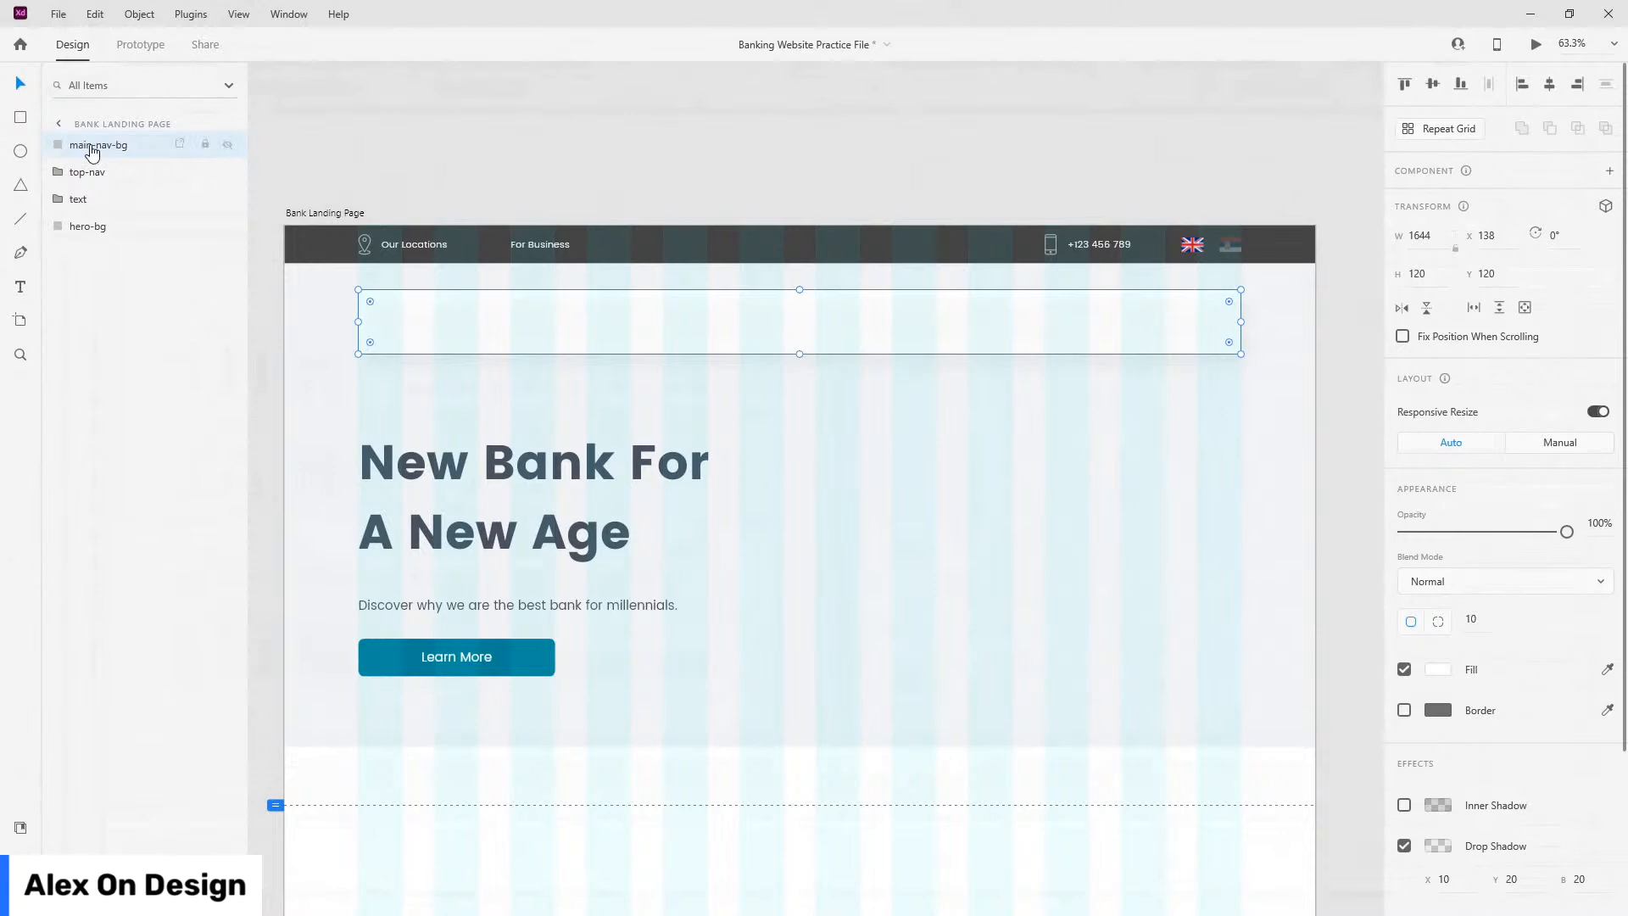
Step: Place the NuBank logo component against the nav card's left edge, nudged inward with Shift+Right
left_click(18, 827)
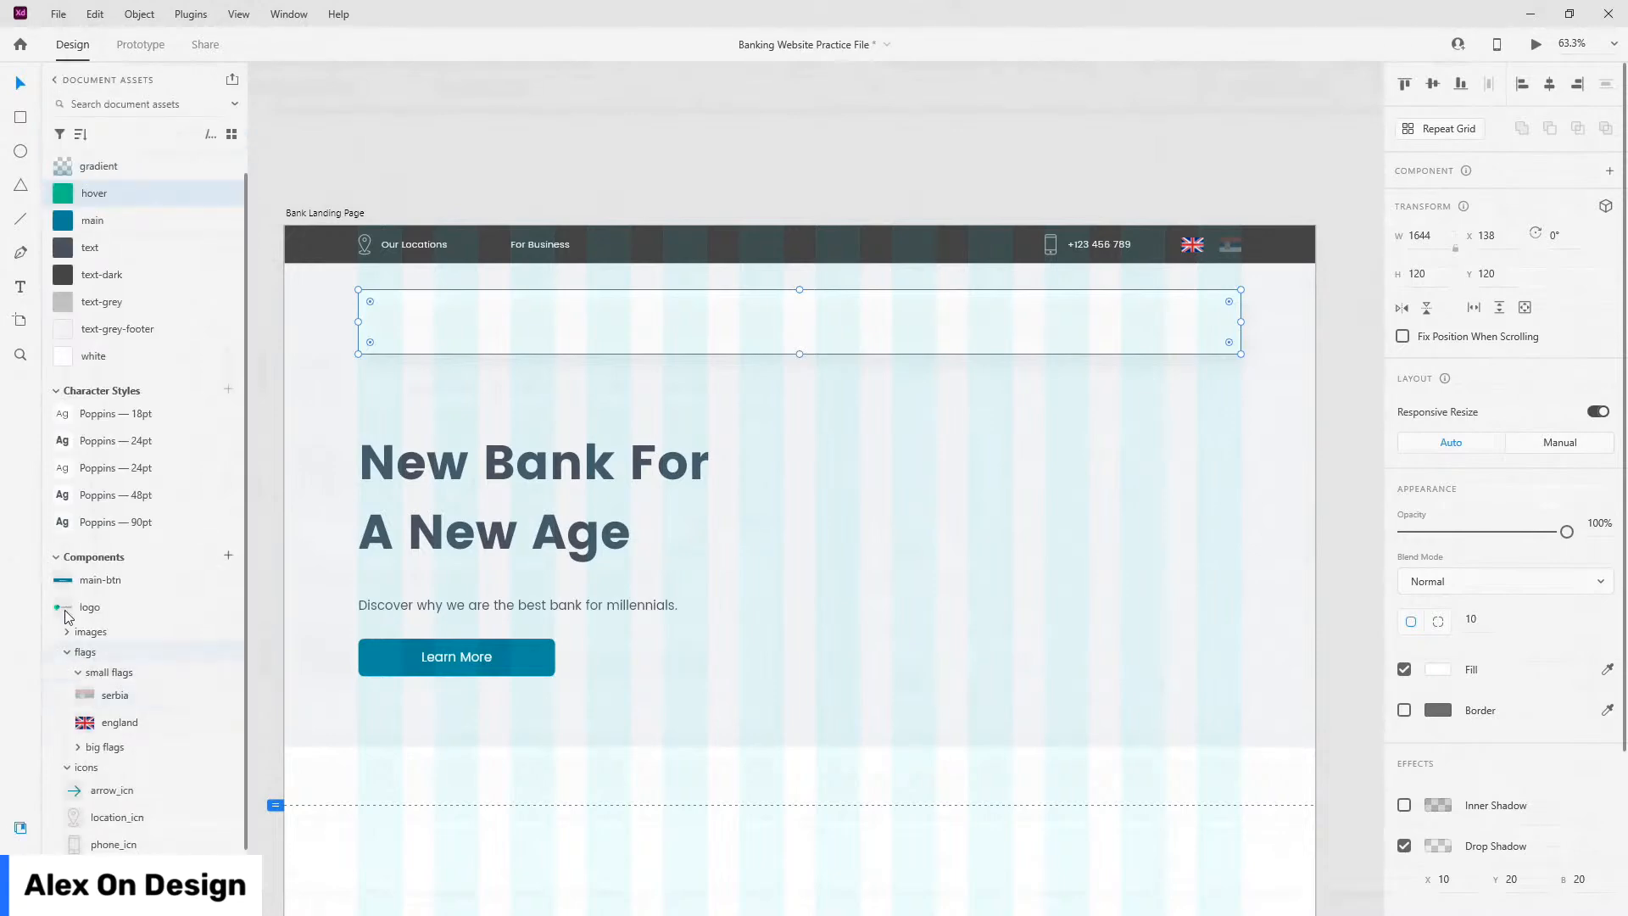
left_click_drag(92, 607, 463, 330)
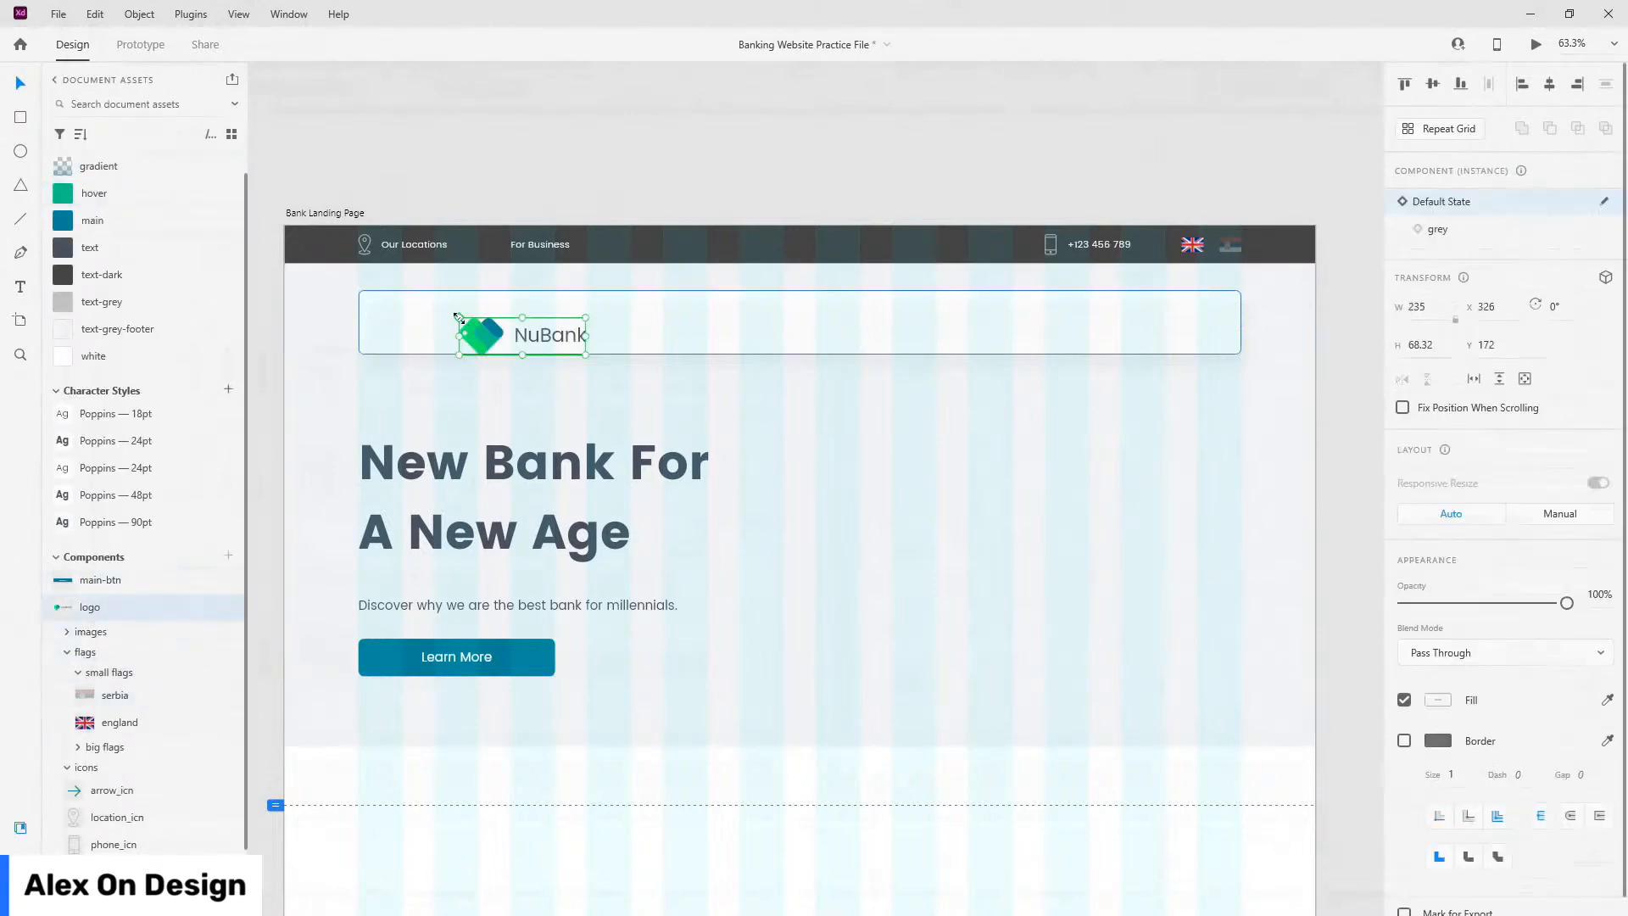
scroll(297, 297, "up", 5)
left_click_drag(809, 418, 636, 378)
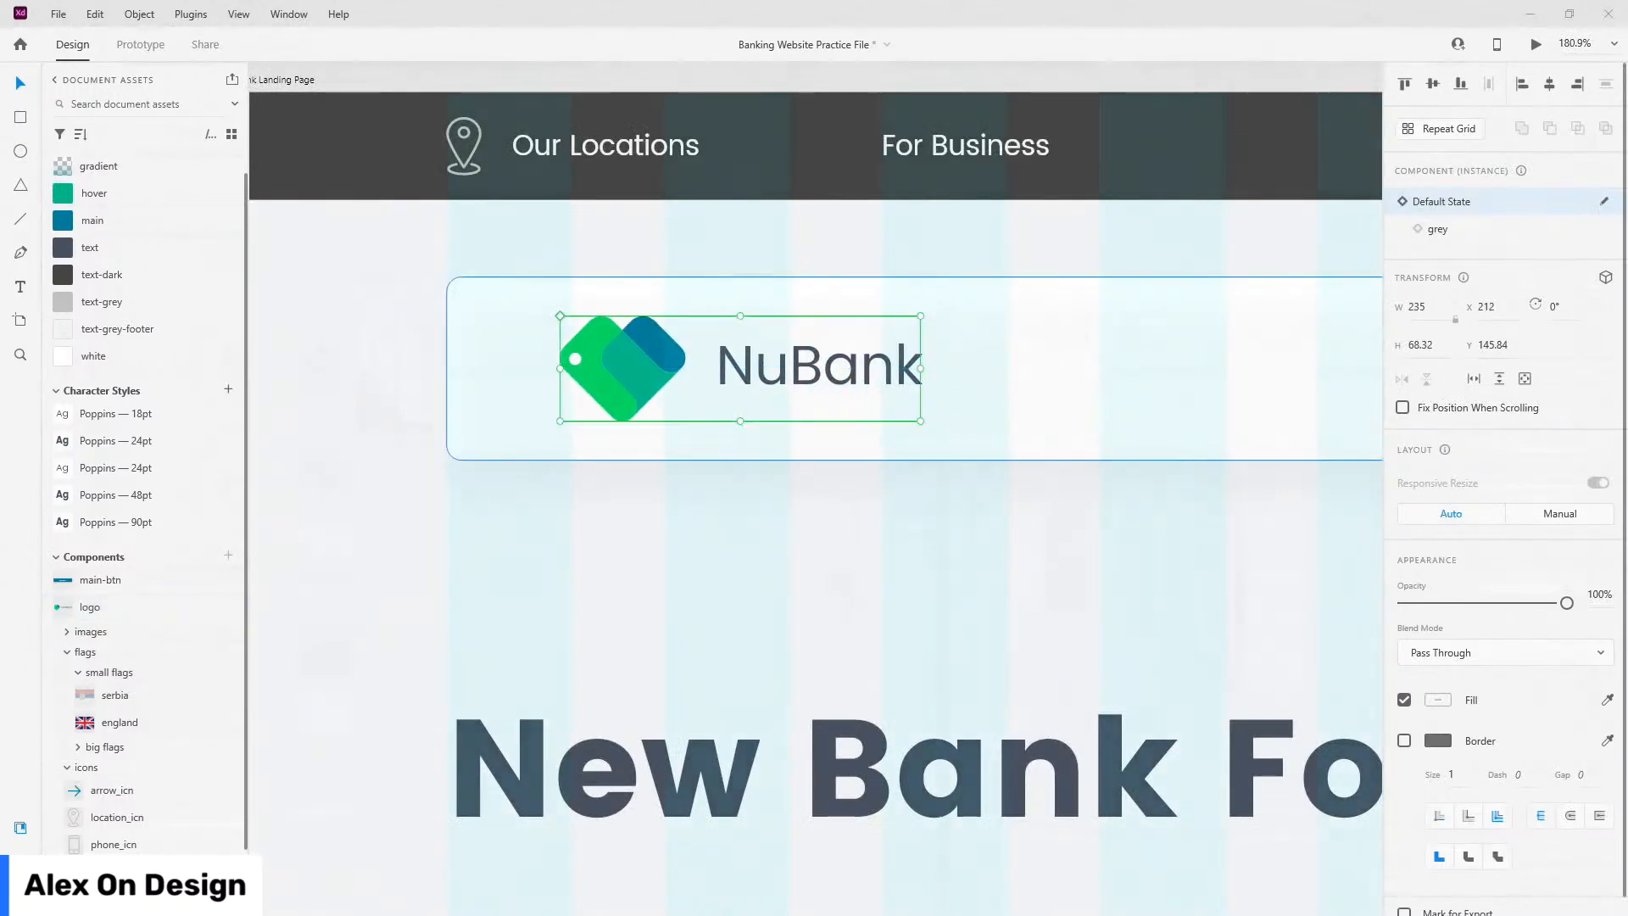
left_click_drag(575, 364, 485, 365)
key("shift+Right")
key("shift+Right")
key("shift+Right")
key("shift+Right")
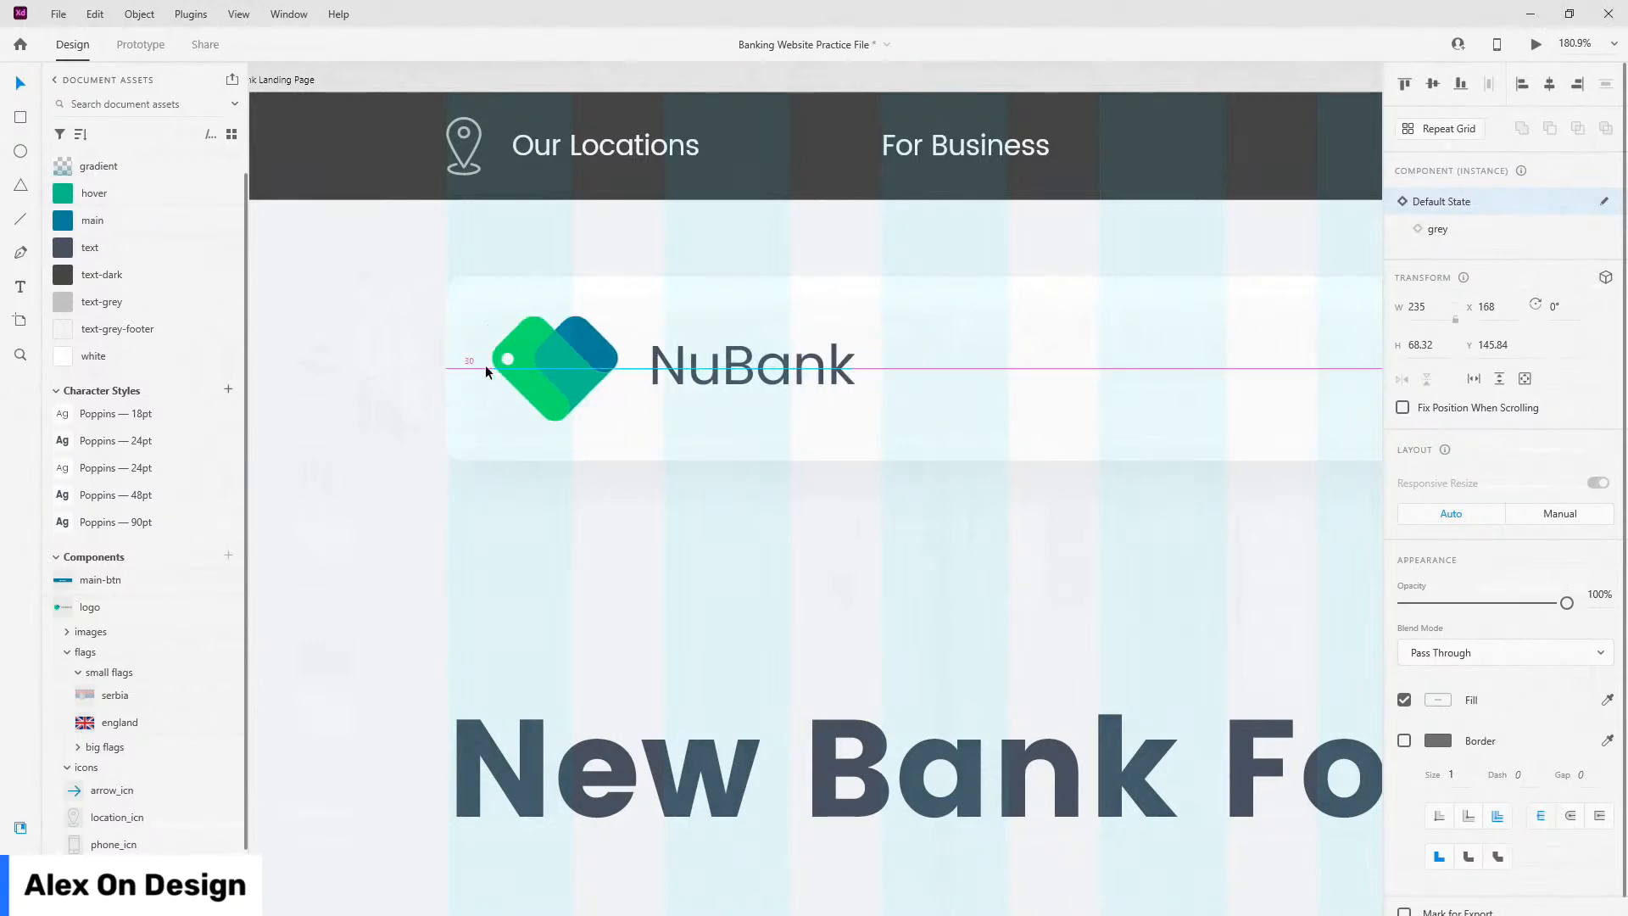
left_click(1141, 298)
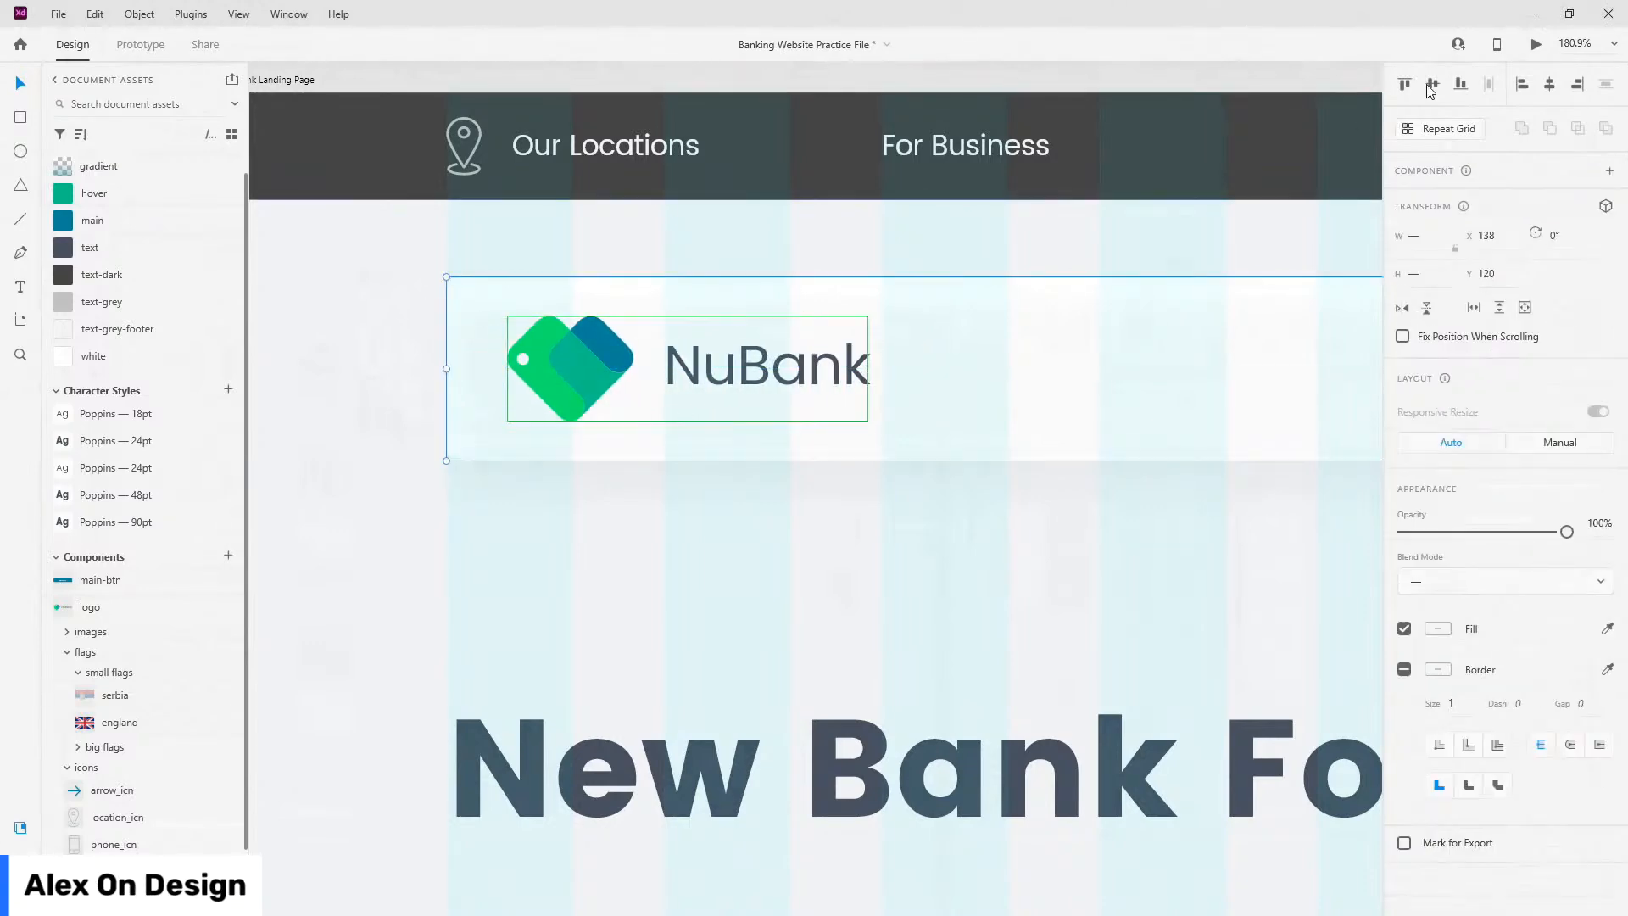
scroll(497, 390, "down", 8)
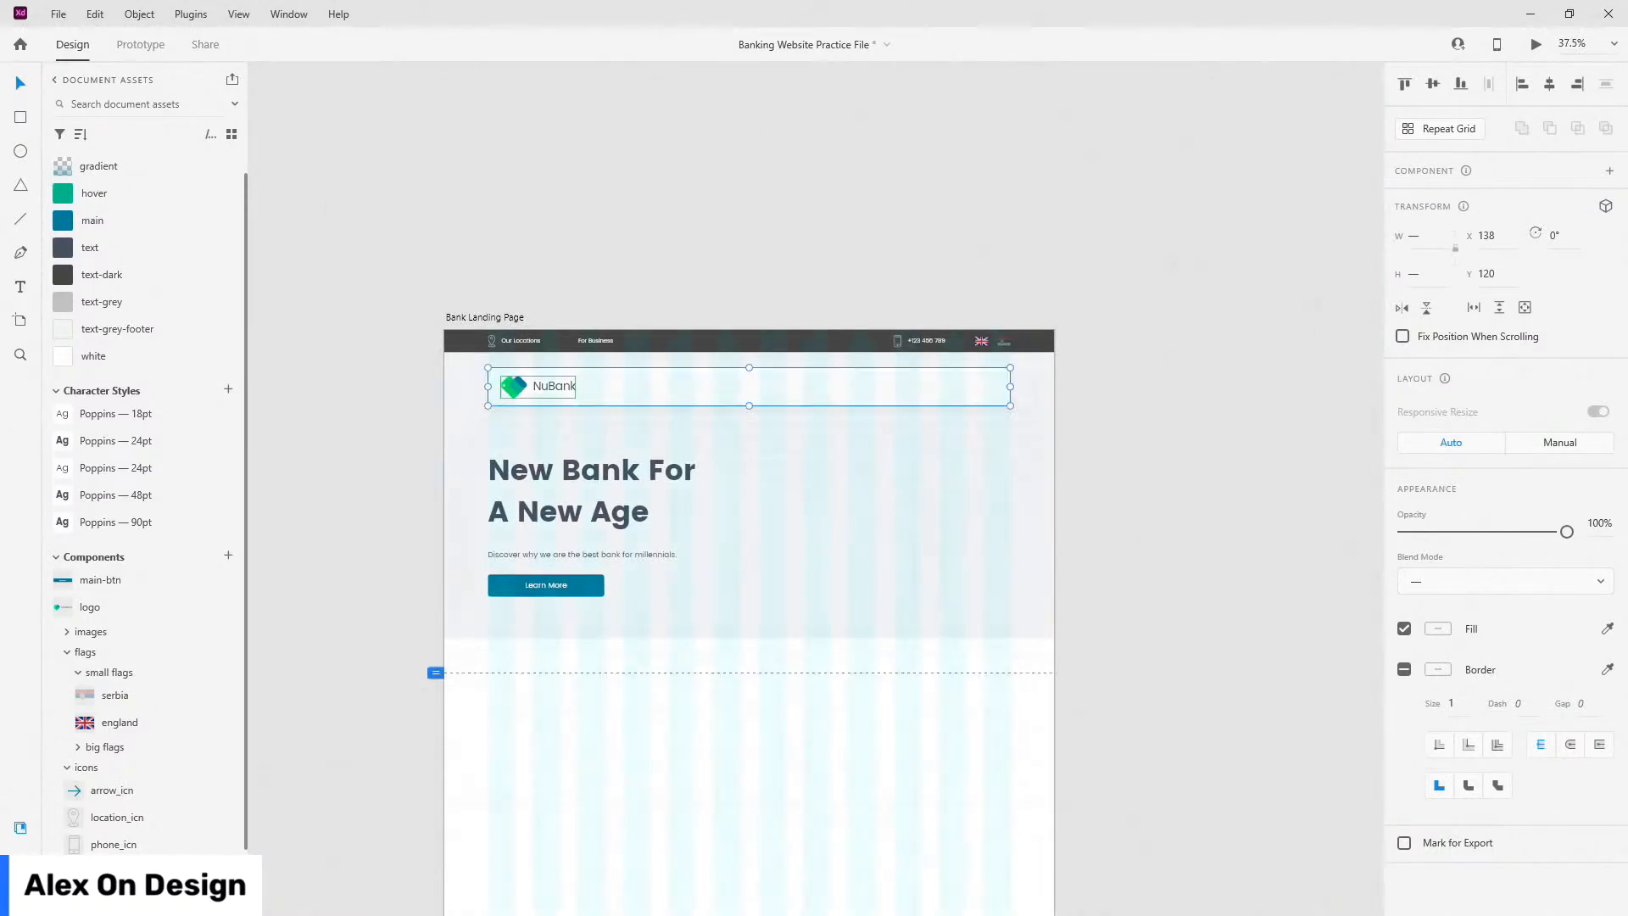
scroll(726, 364, "up", 4)
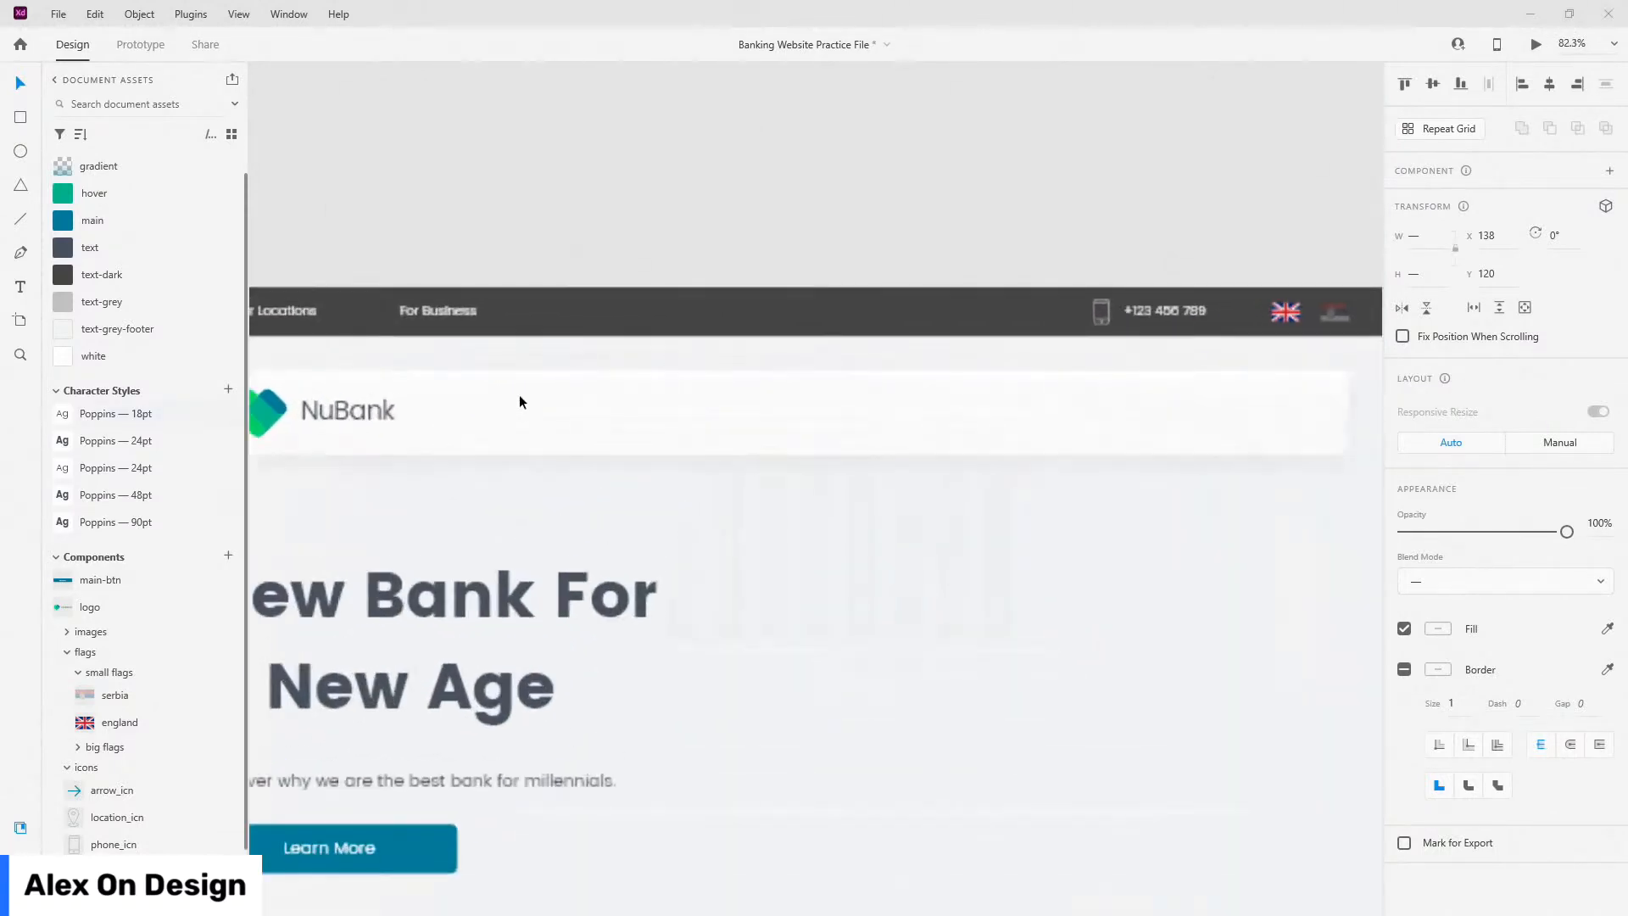
Step: Add an 'Accounts' text label inside the nav card and apply the Poppins 18pt style
key("t")
left_click(638, 417)
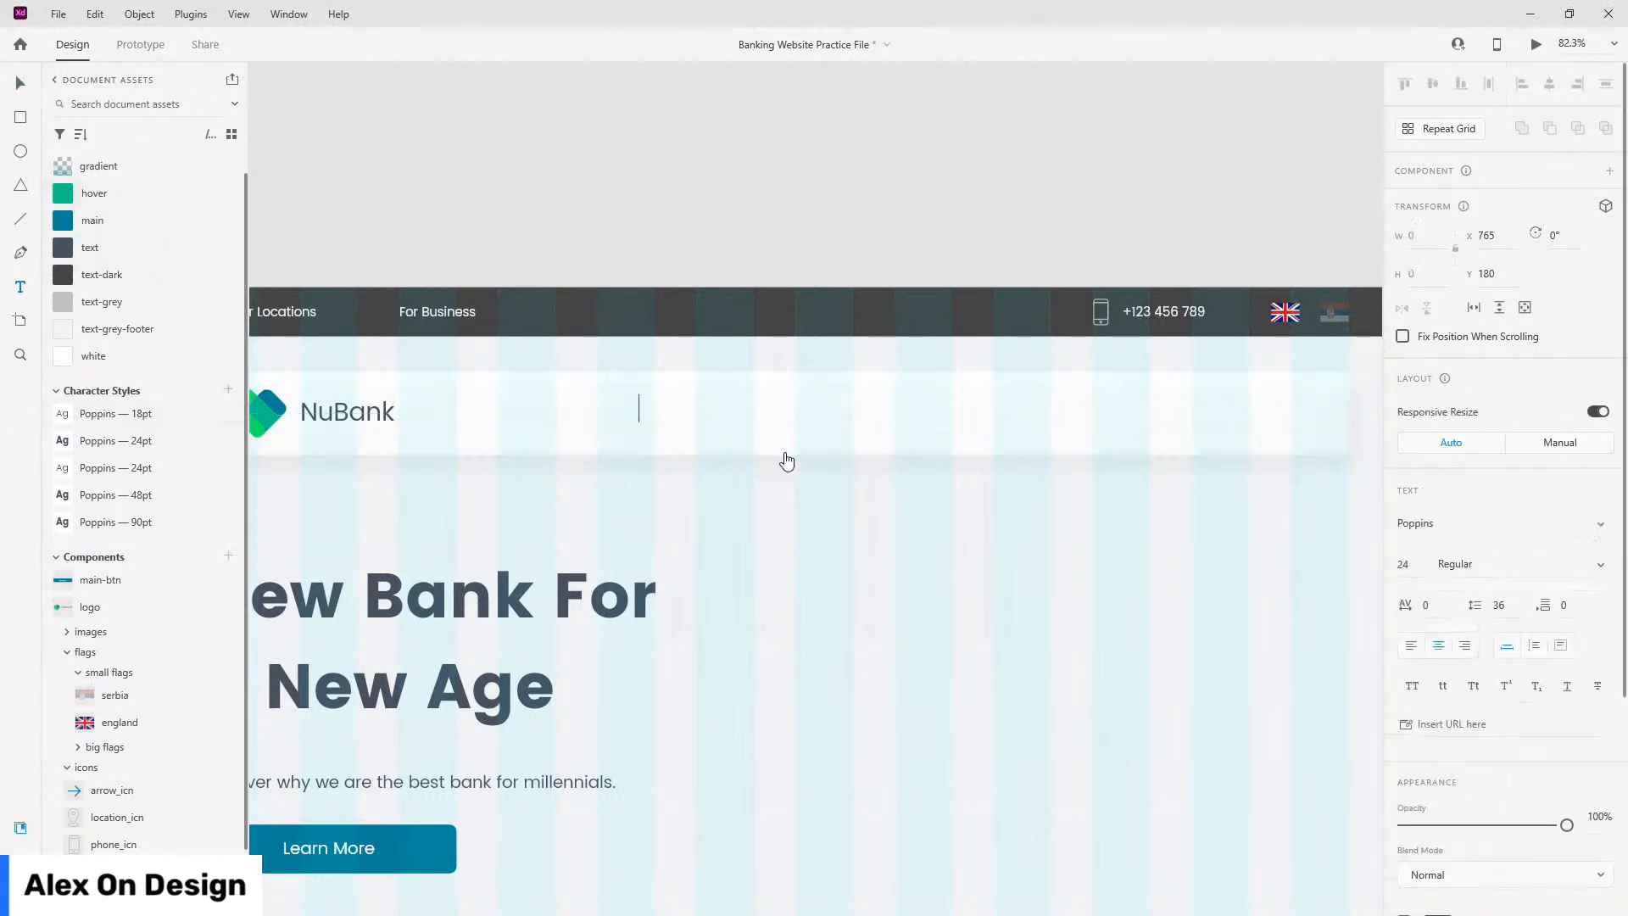
type("Accounts")
key("Escape")
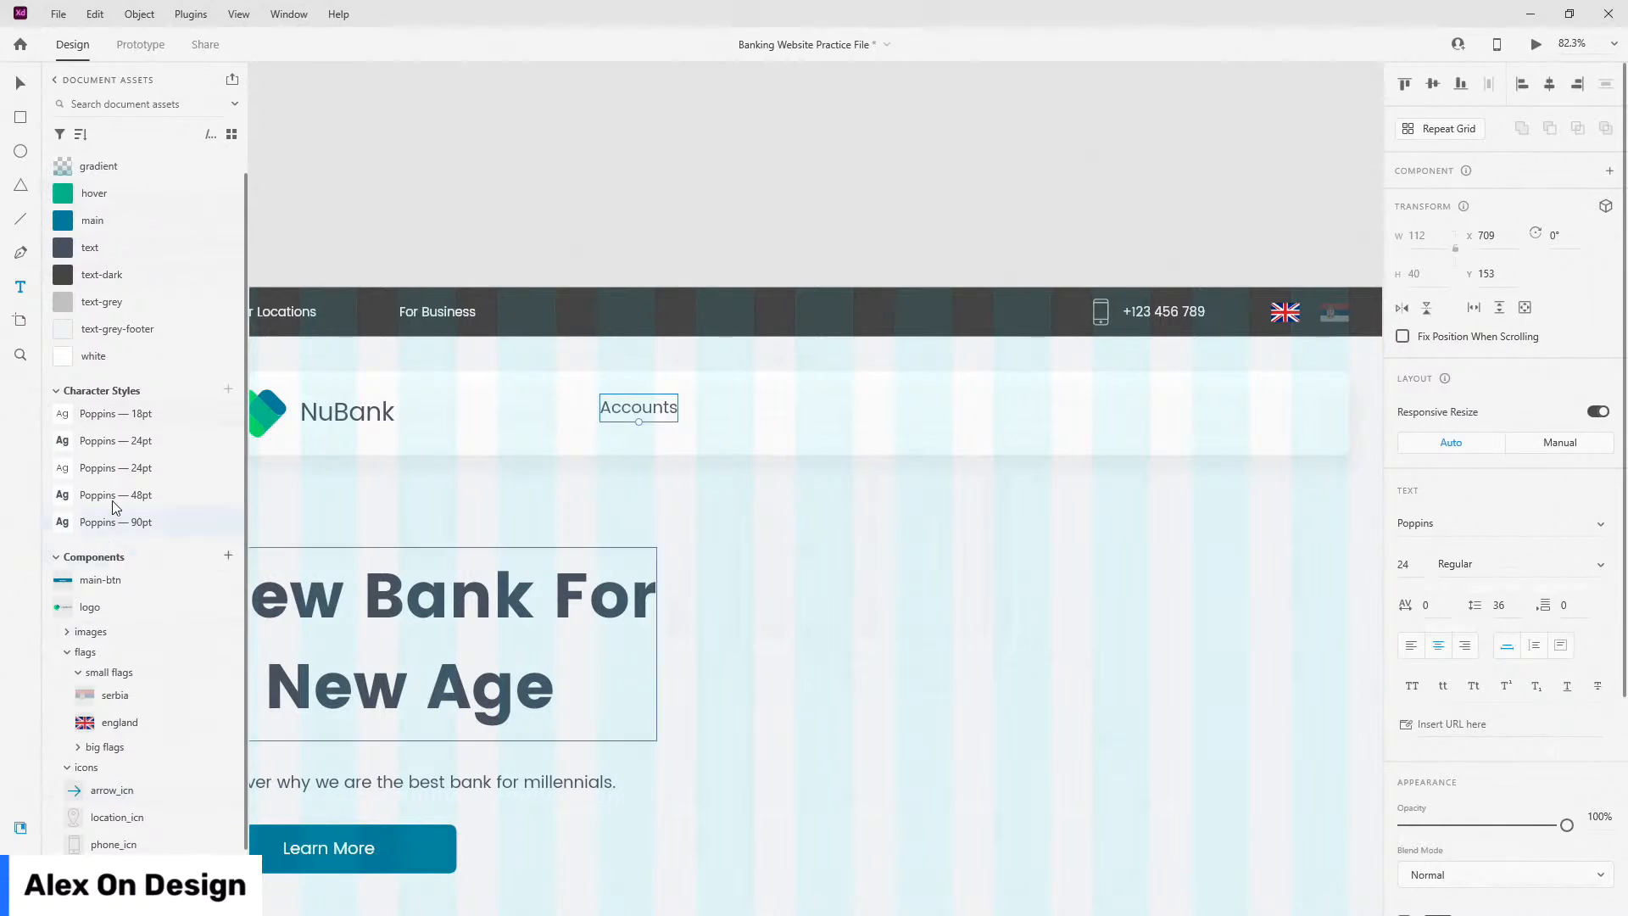
left_click(126, 417)
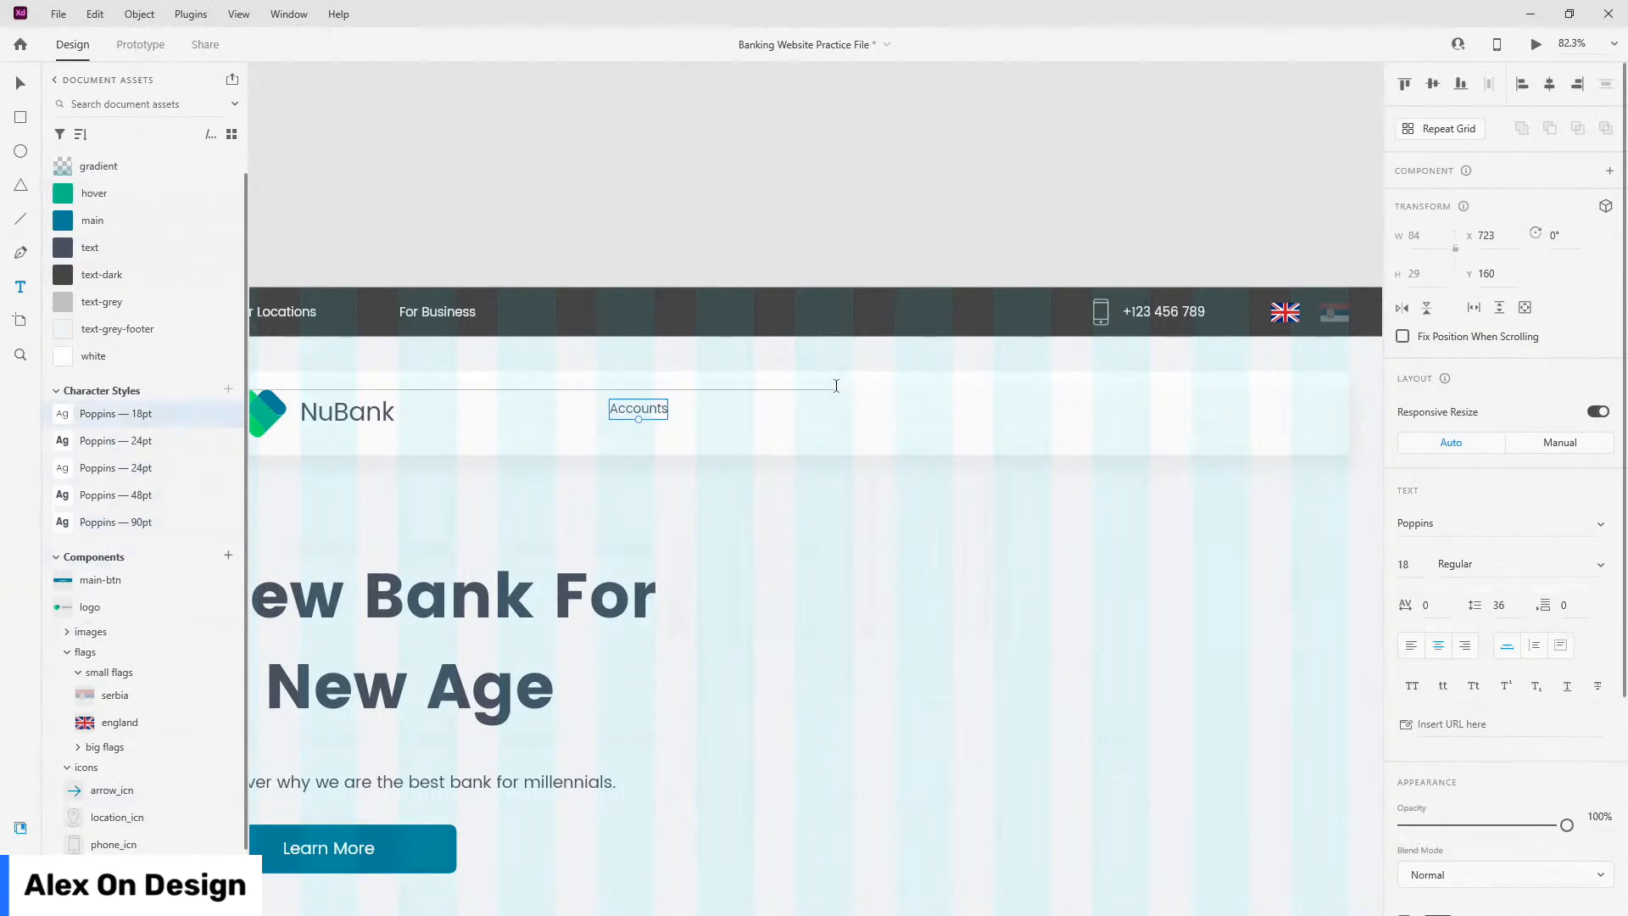
Step: Align the Accounts label to the middle of the nav card and group it
left_click(17, 81)
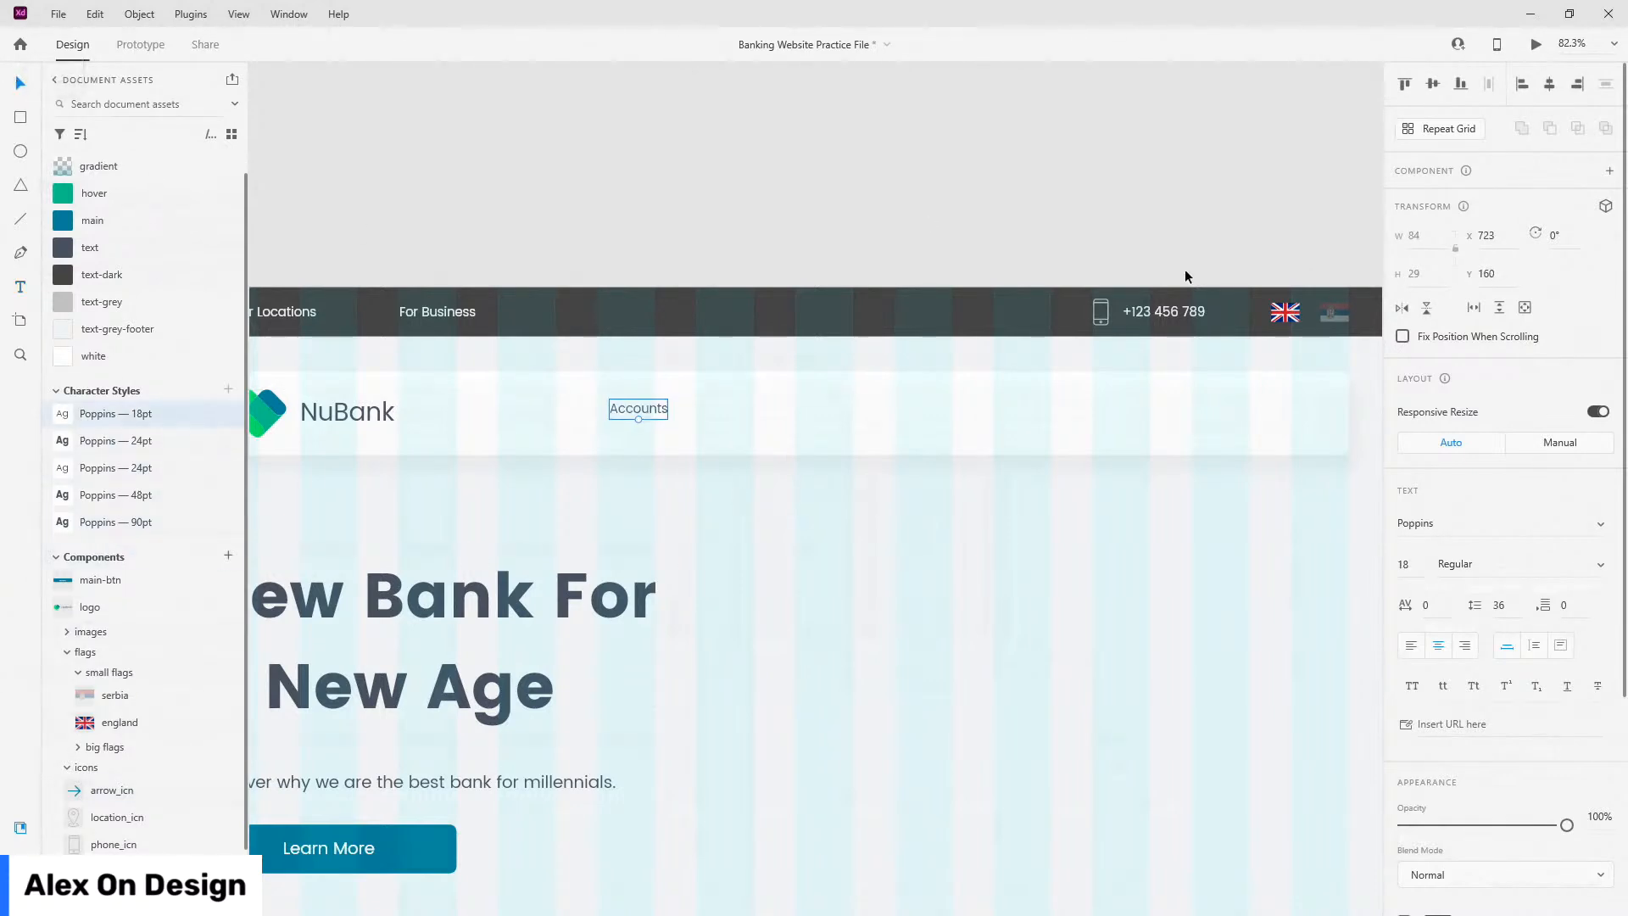
left_click(746, 383)
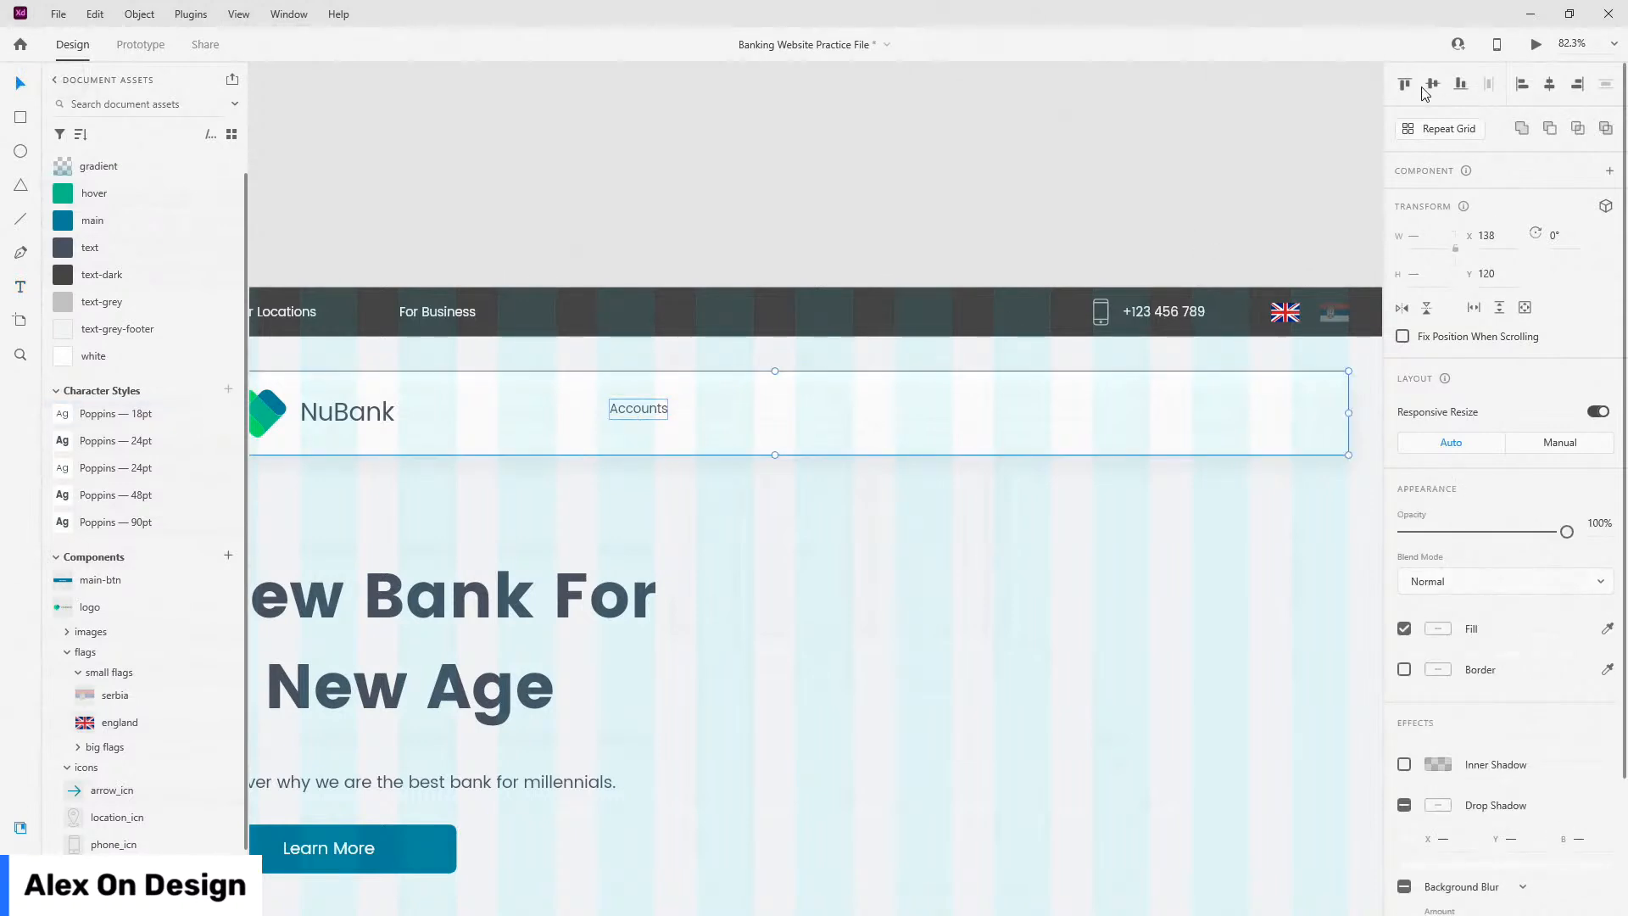
double_click(649, 414)
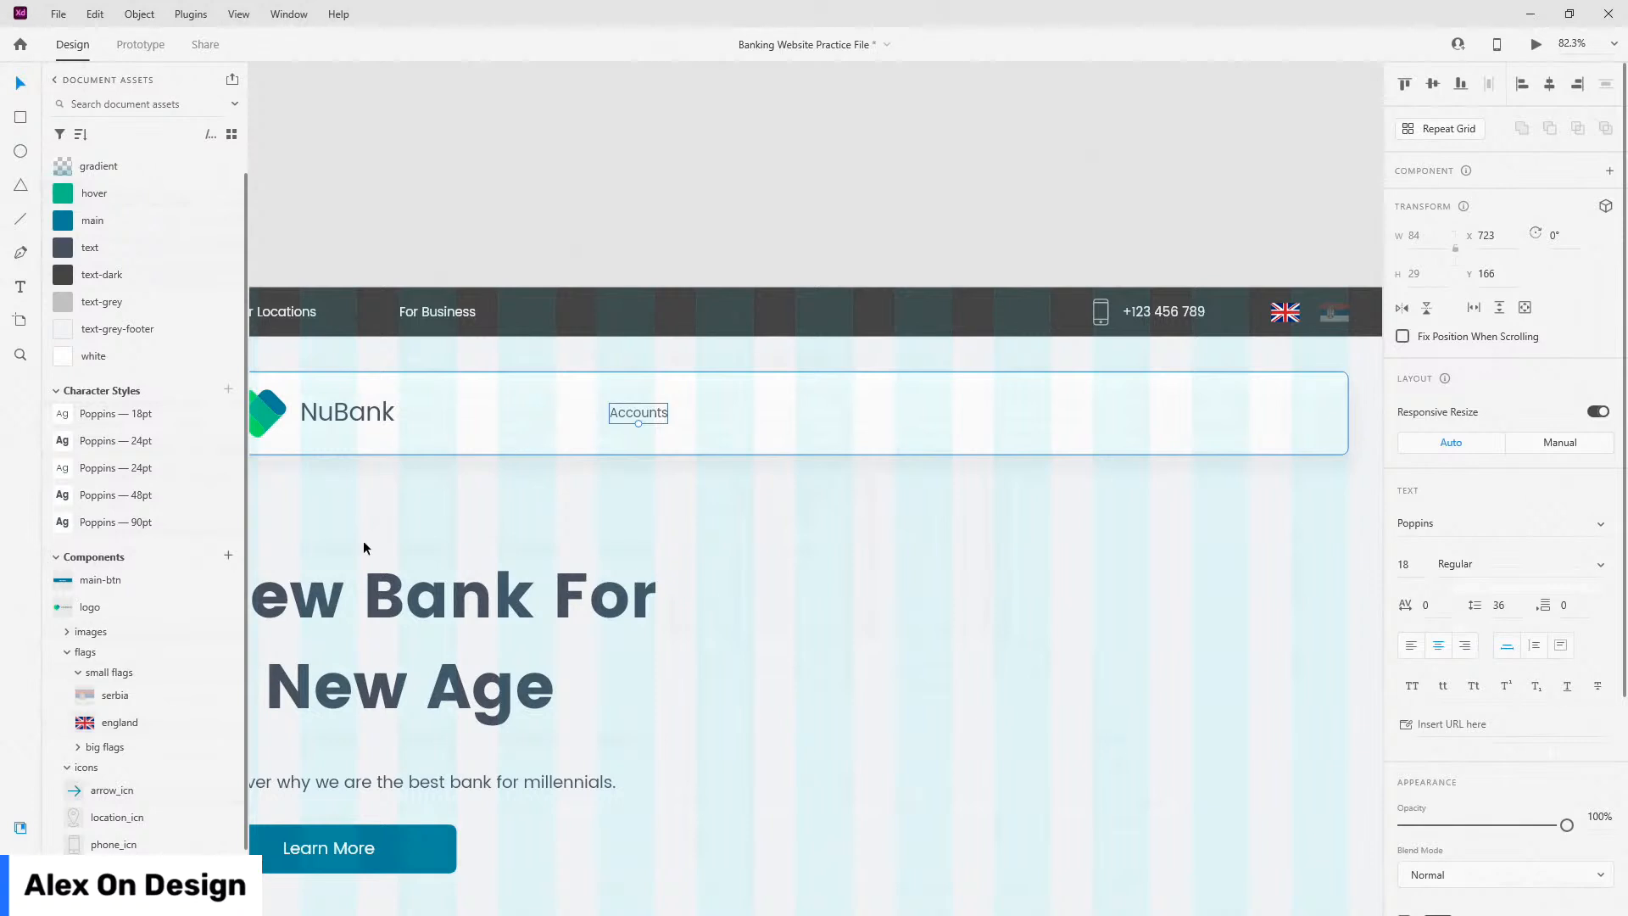
key("Escape")
key("ctrl+y")
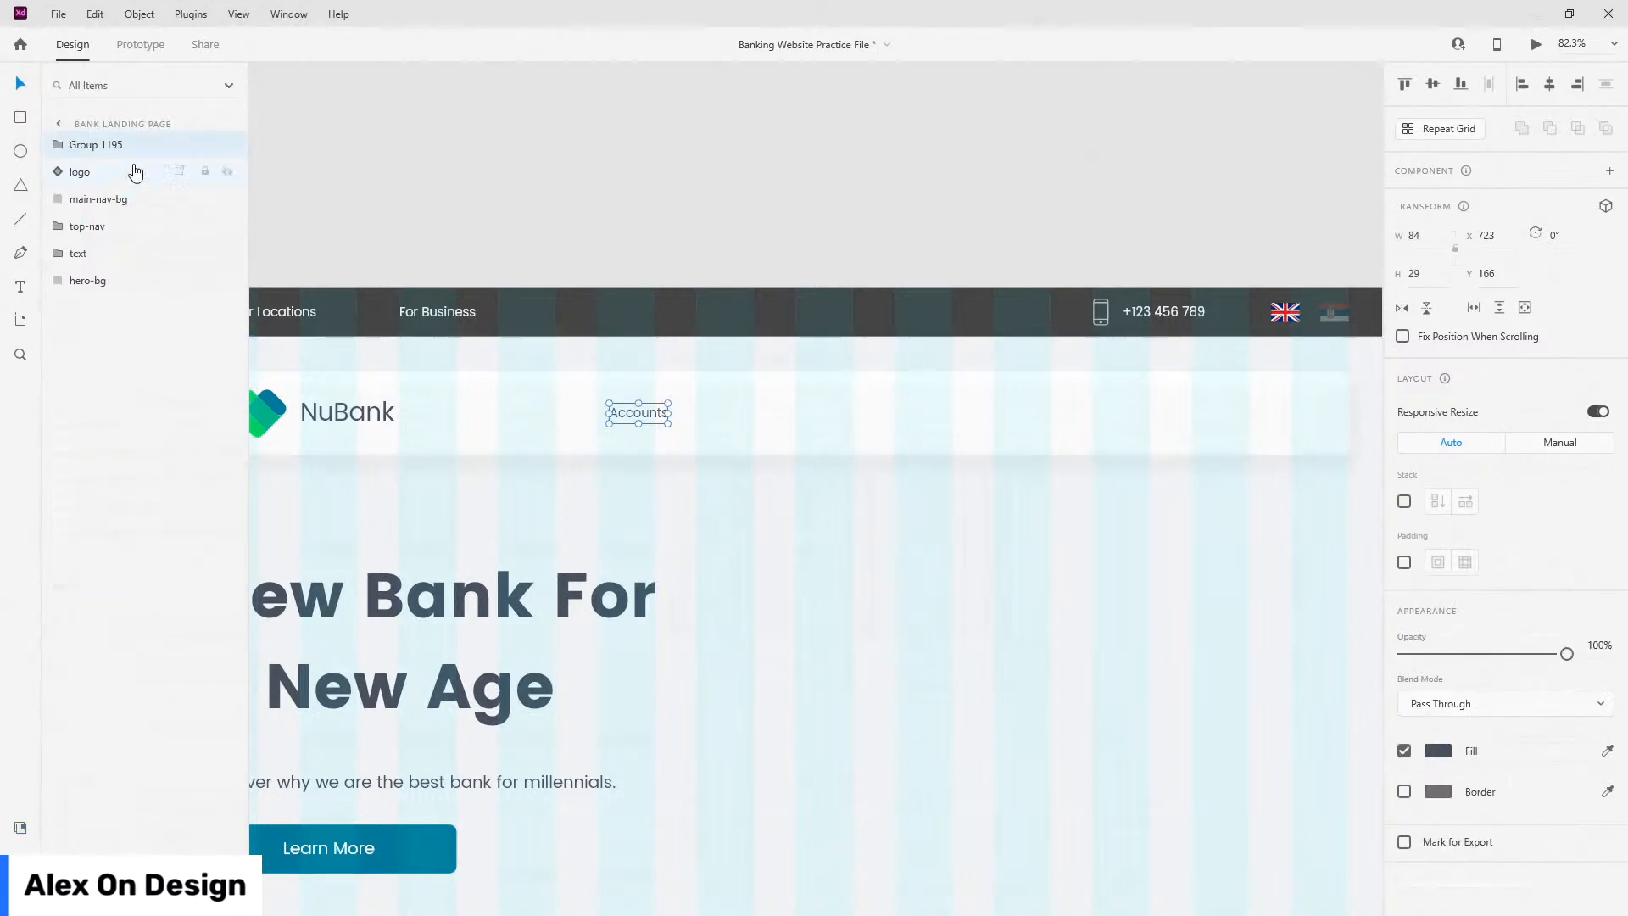
Step: Rename the Accounts label's group to 'main-nav-items'
double_click(99, 146)
type("main")
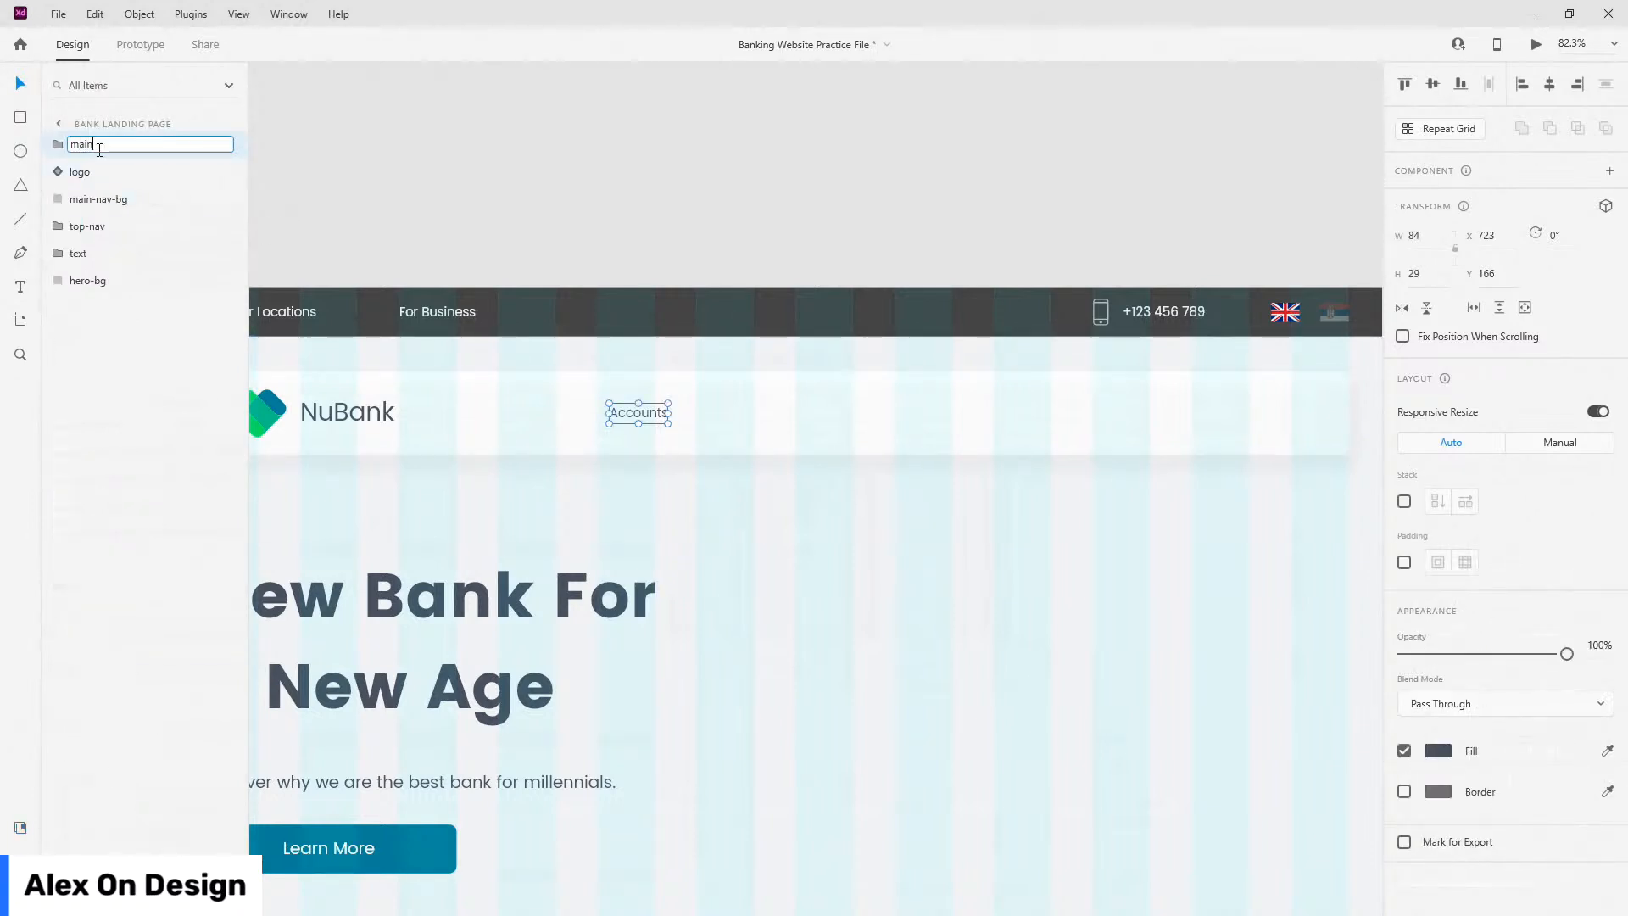
type("-nav-items")
key("Return")
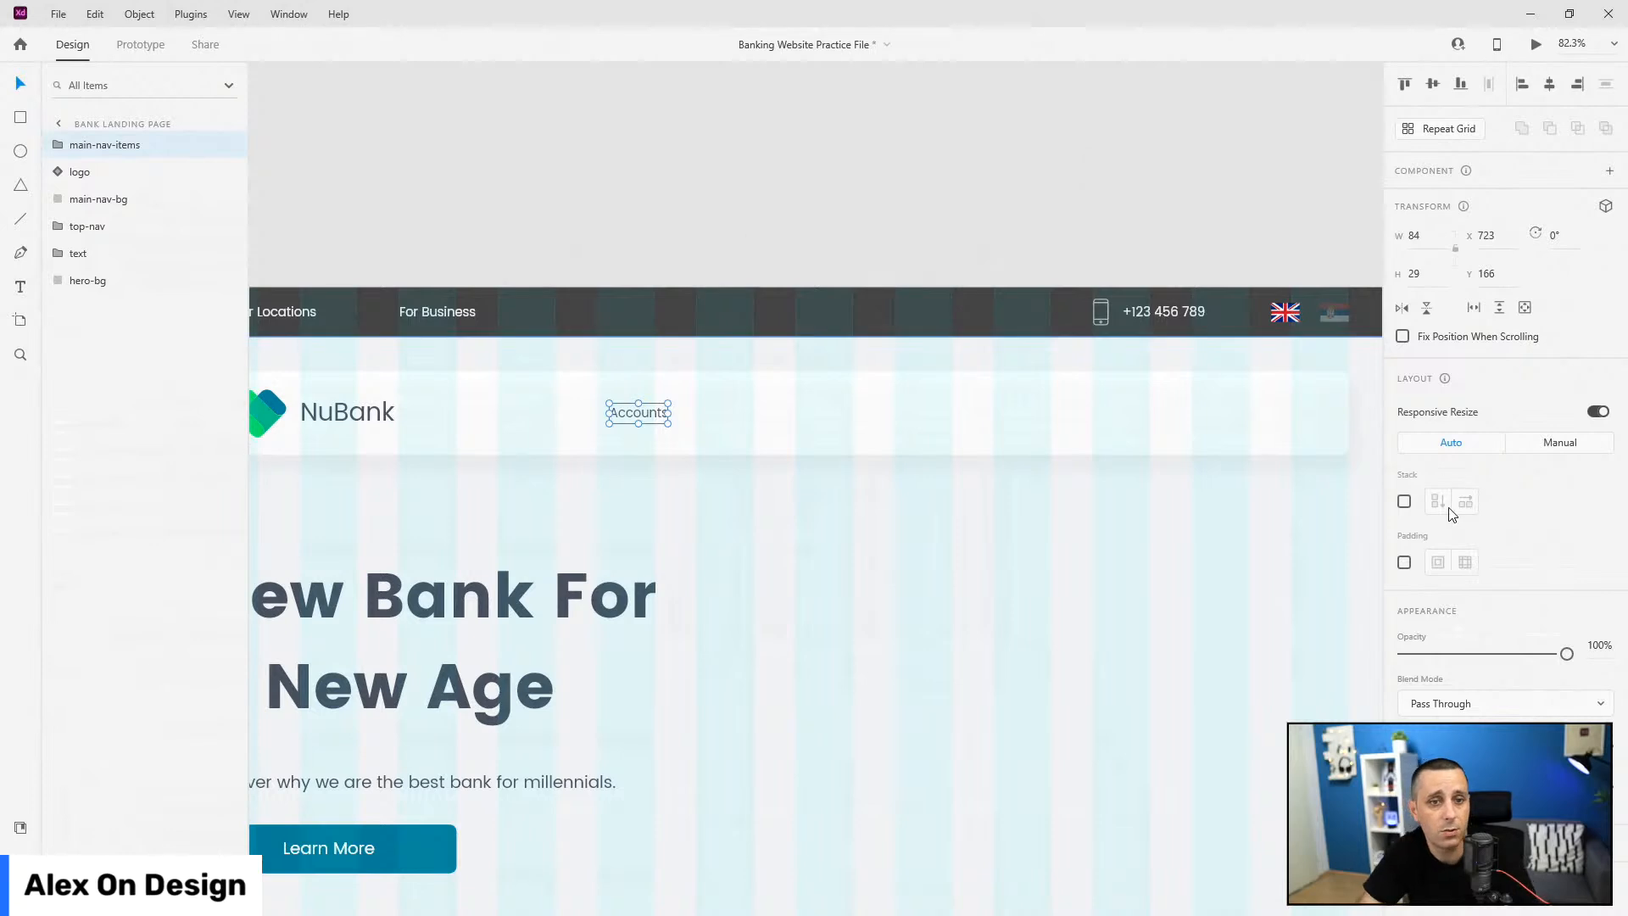
Step: Turn on stack layout for main-nav-items, keeping only one copy of the group
left_click(1404, 502)
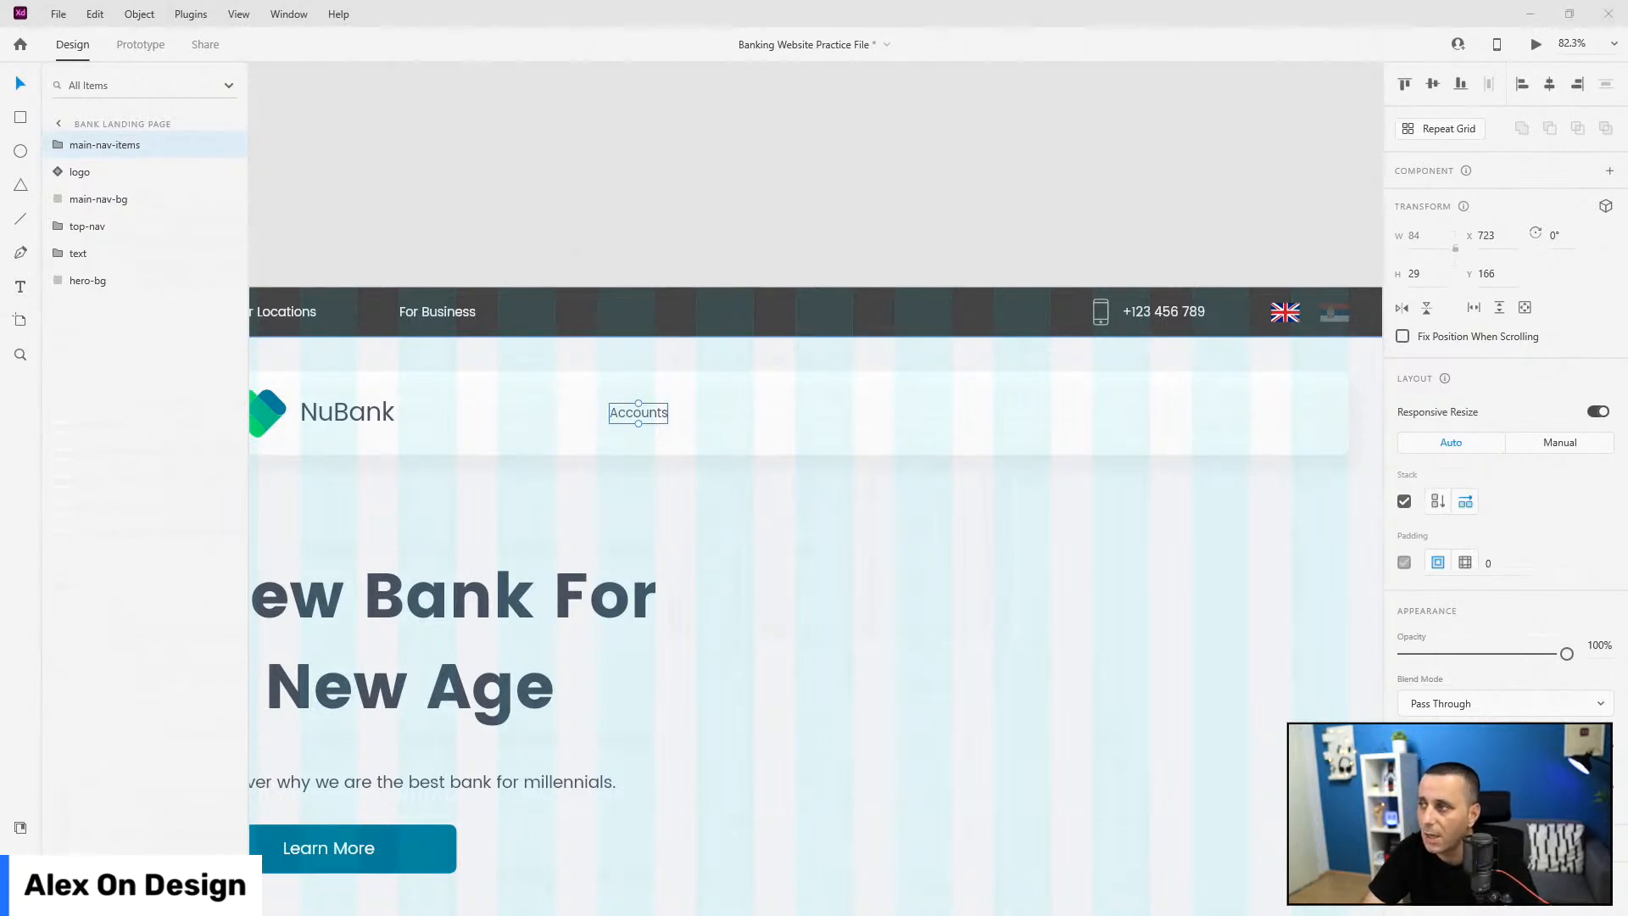
scroll(432, 352, "down", 3)
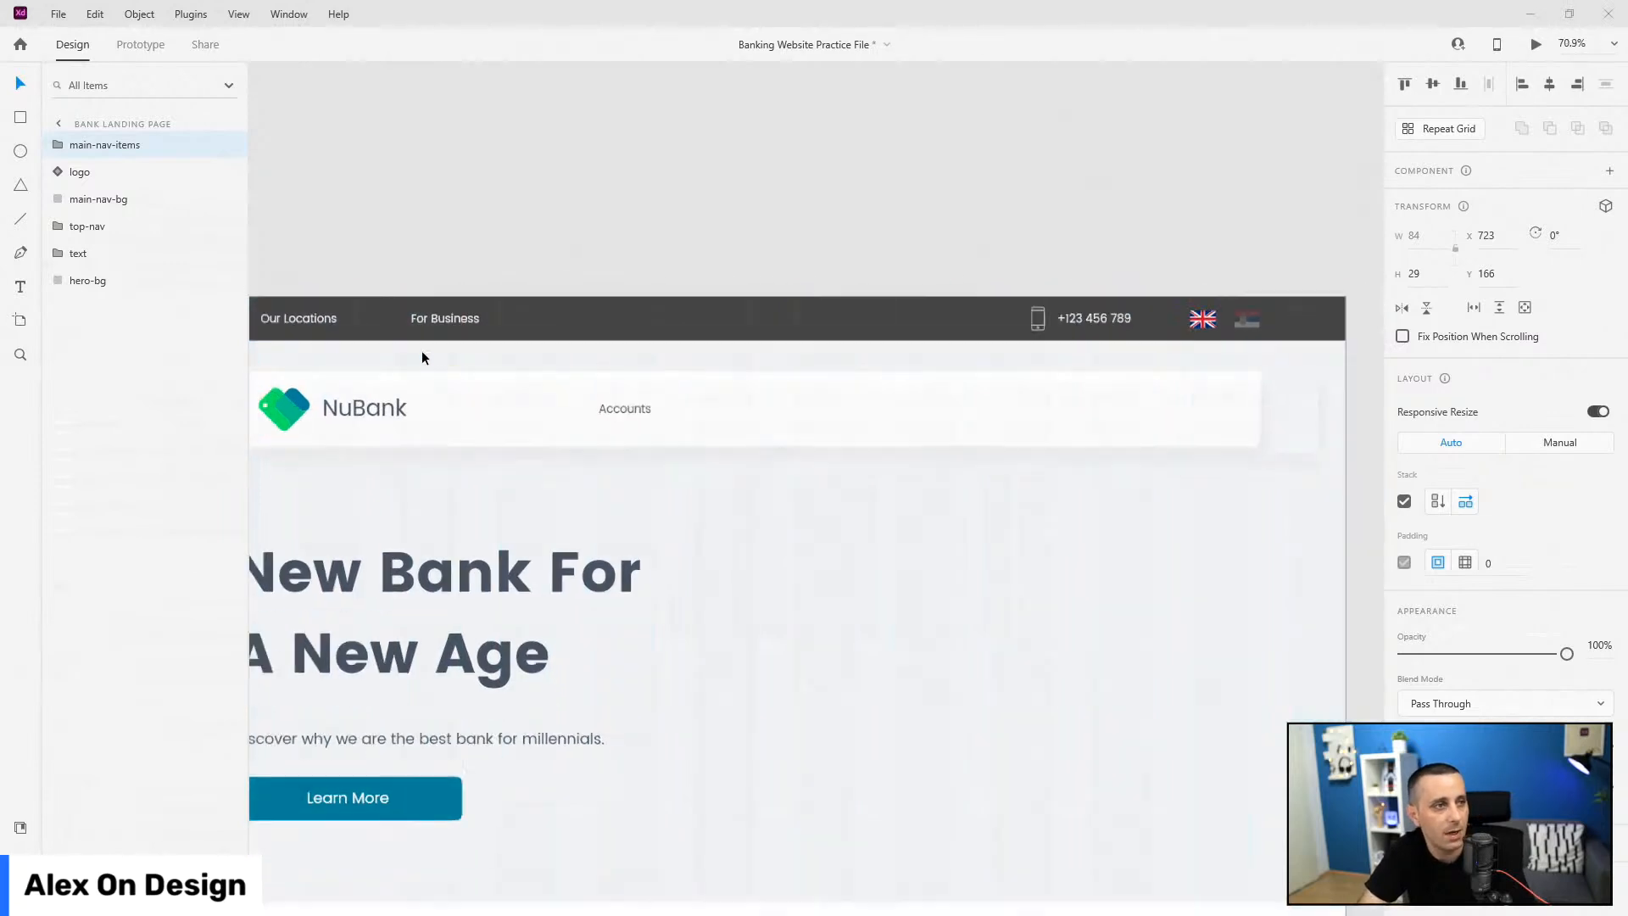
scroll(572, 391, "up", 4)
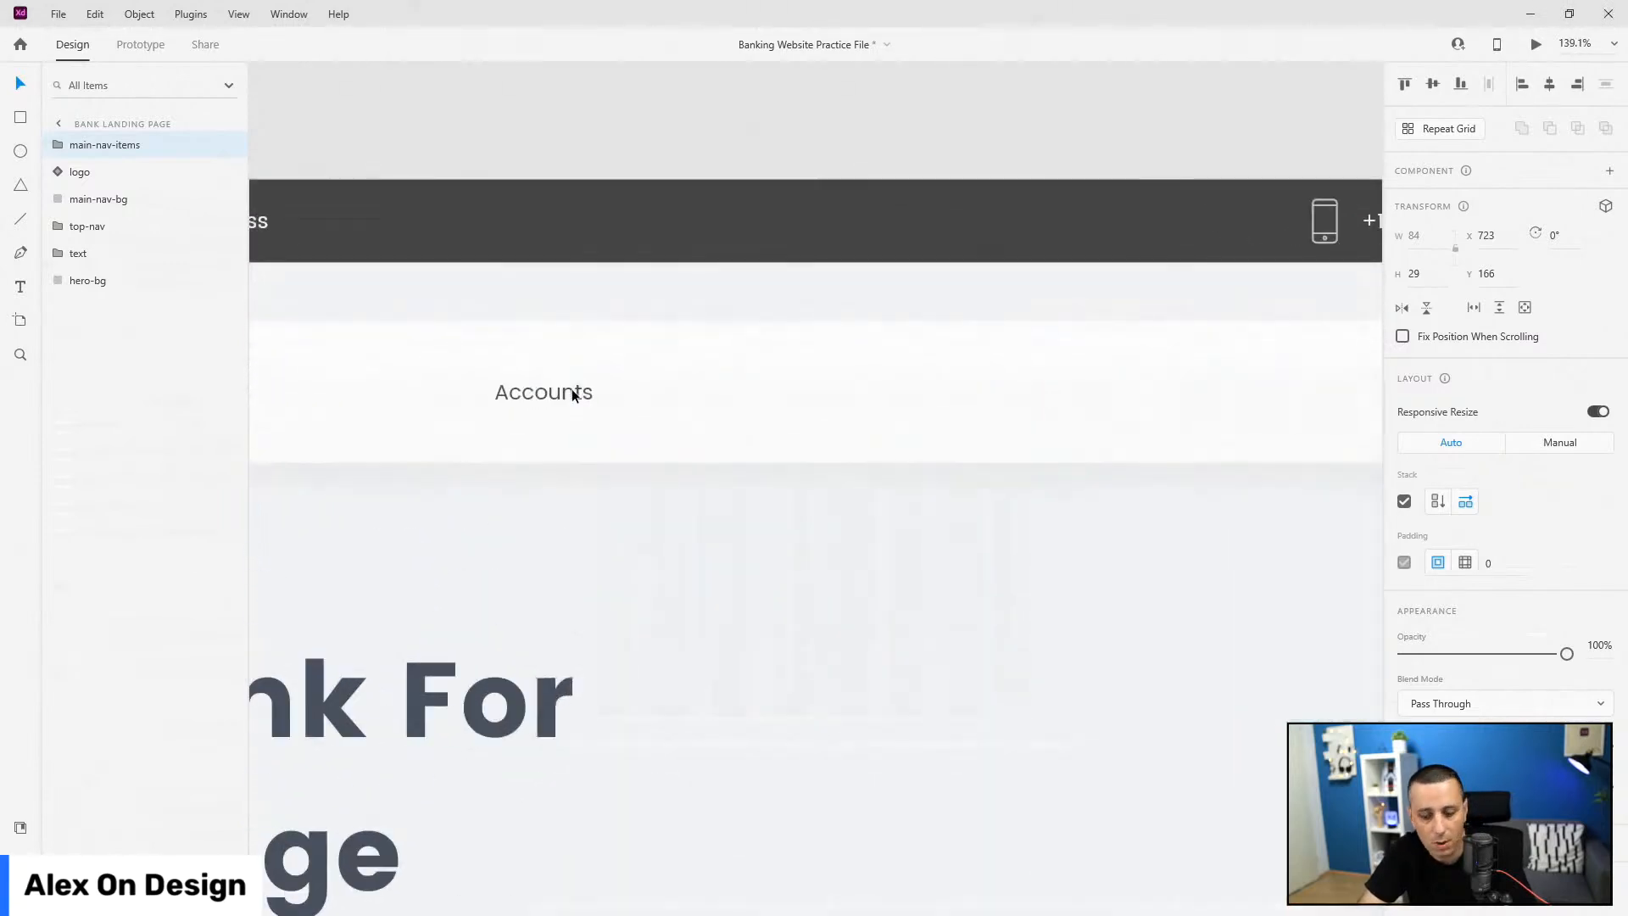
key("ctrl+d")
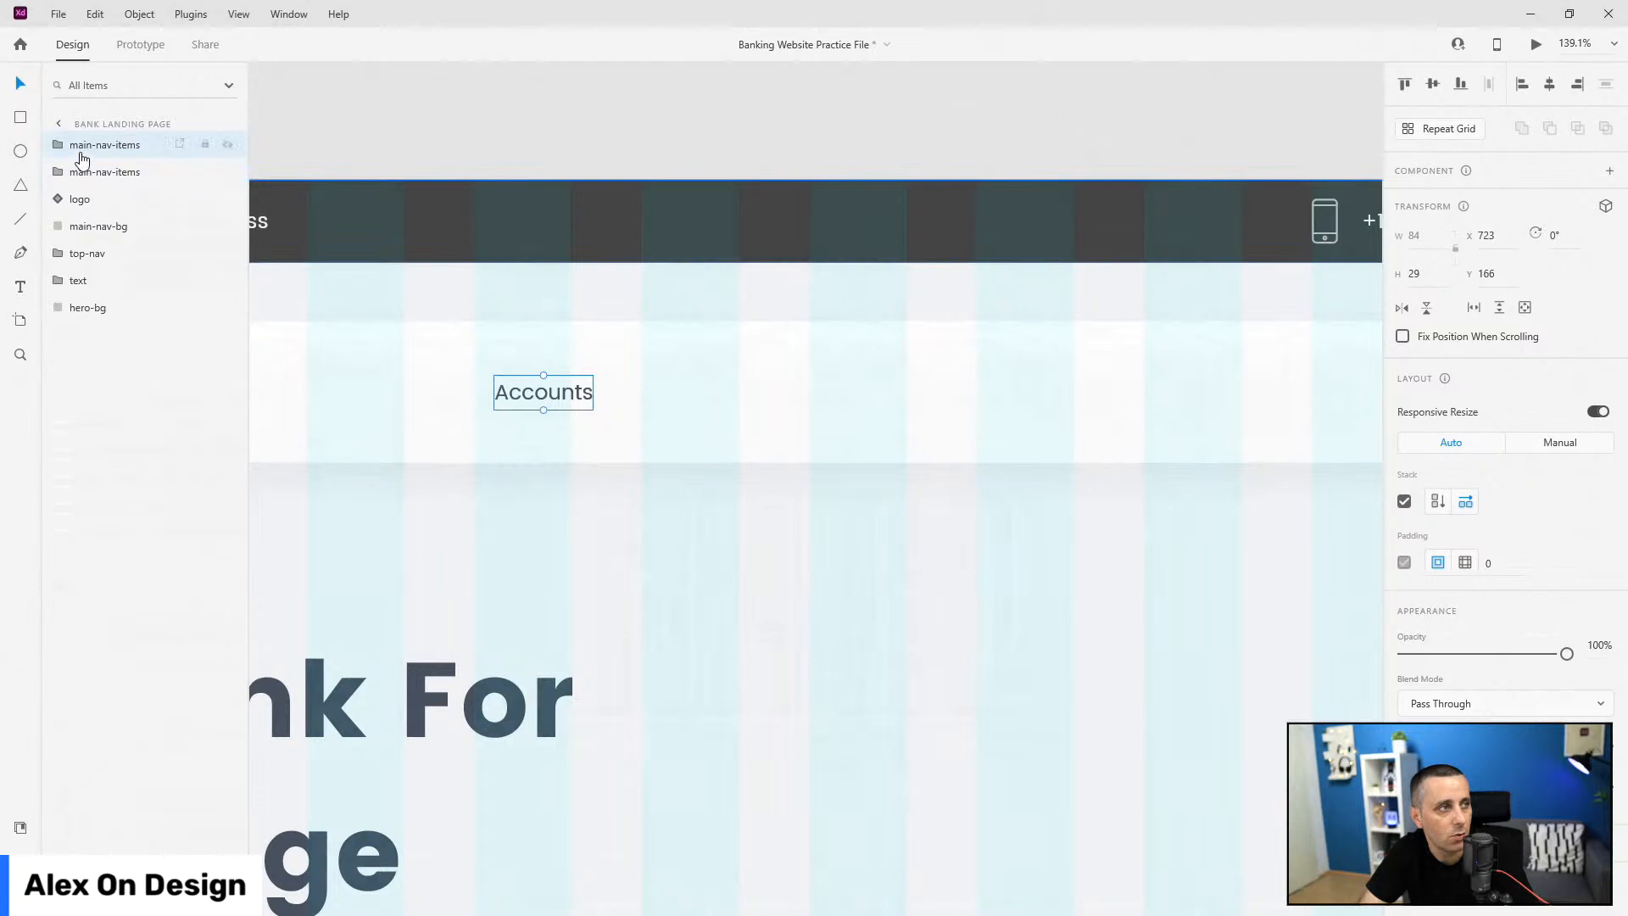
key("ctrl+z")
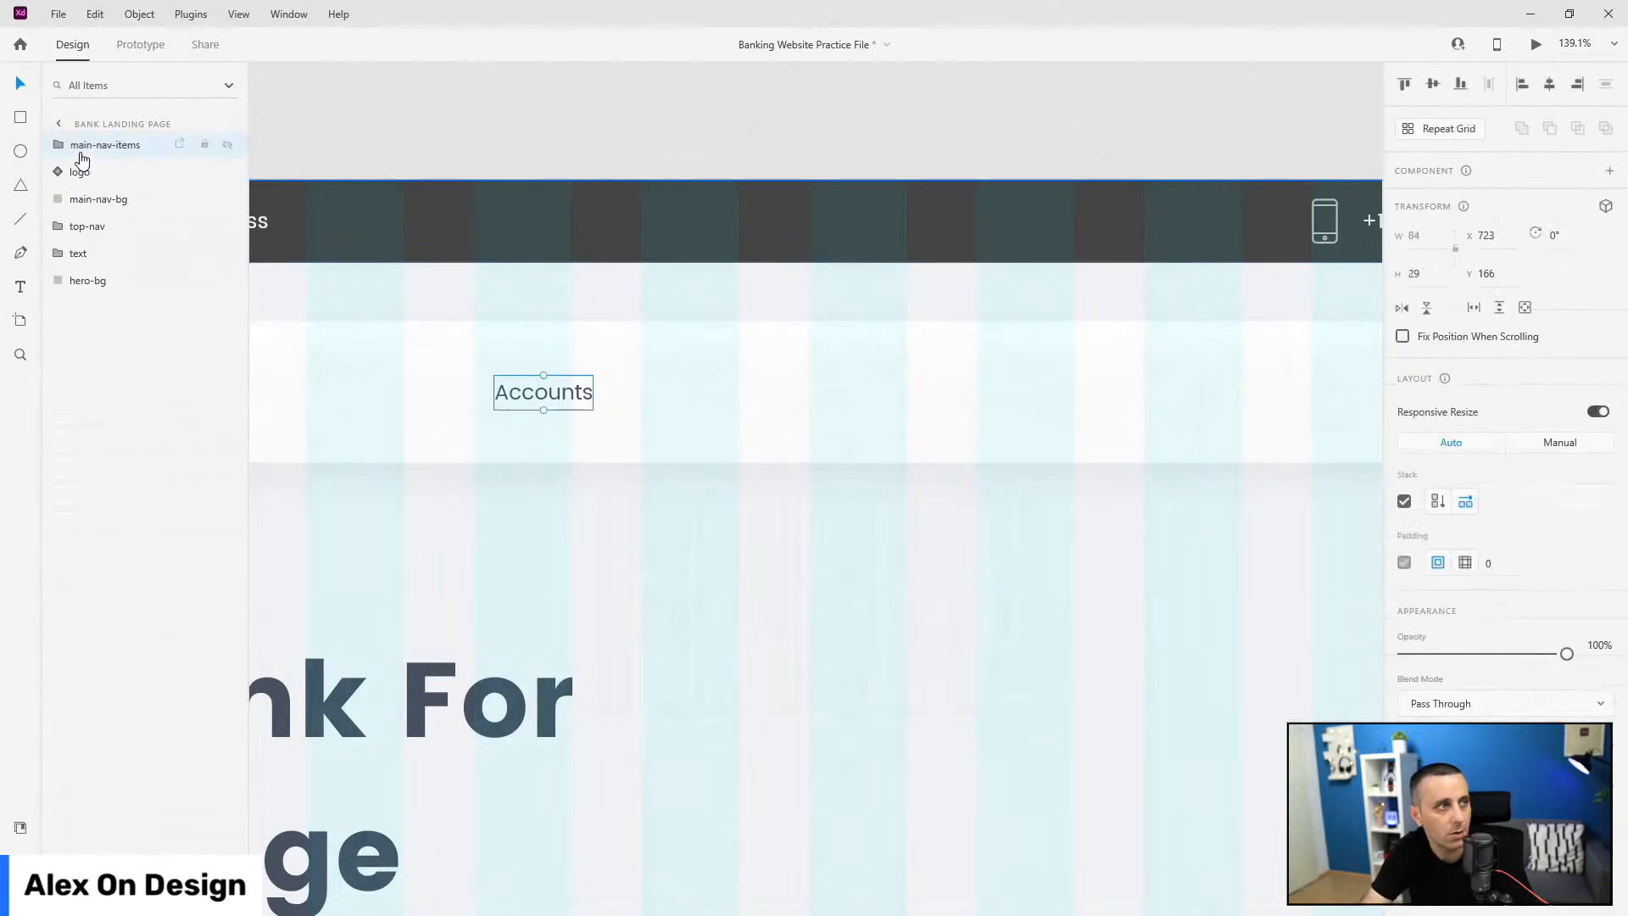
Step: Duplicate the Accounts label into new 'Loans' and 'Cards' menu labels
left_click(62, 144)
left_click(96, 174)
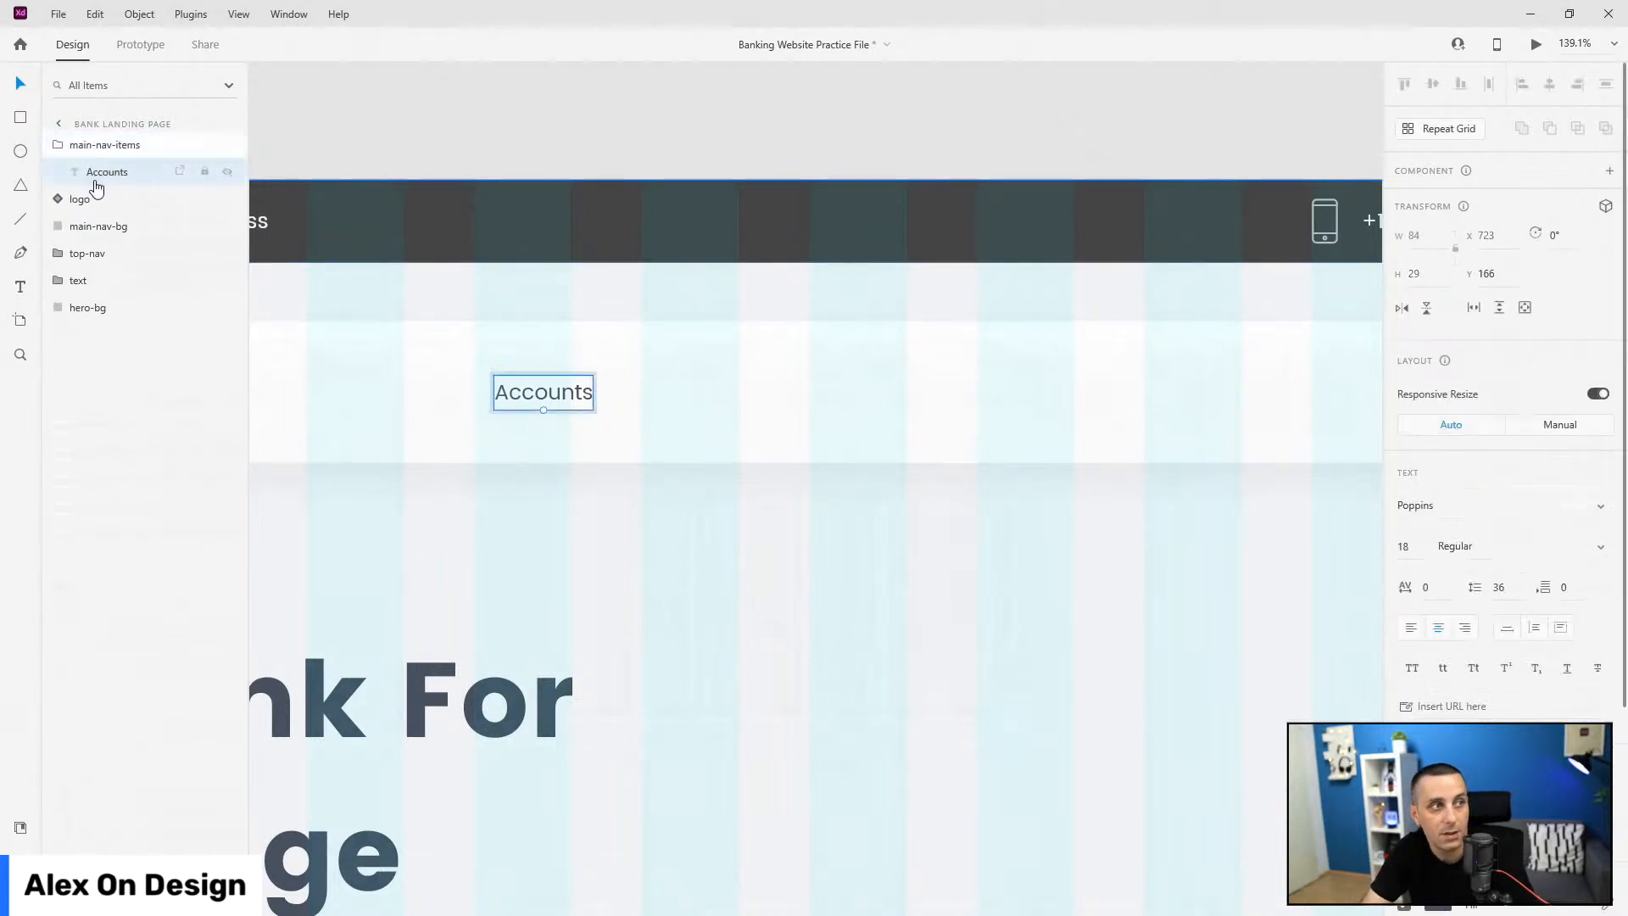
key("ctrl+d")
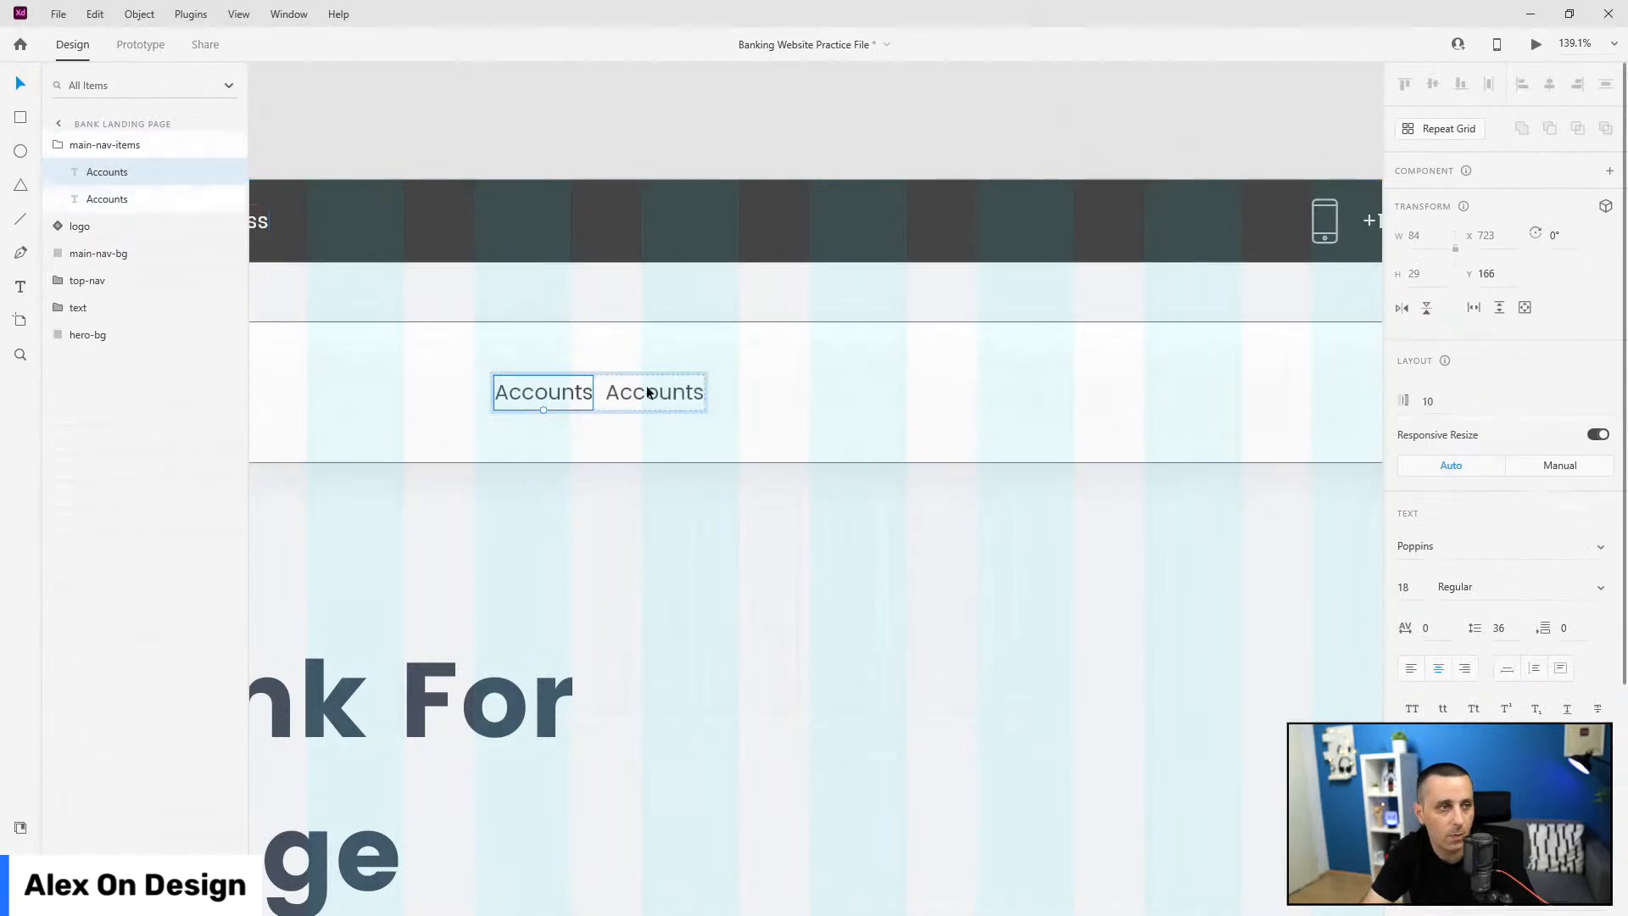
double_click(655, 398)
type("Loans")
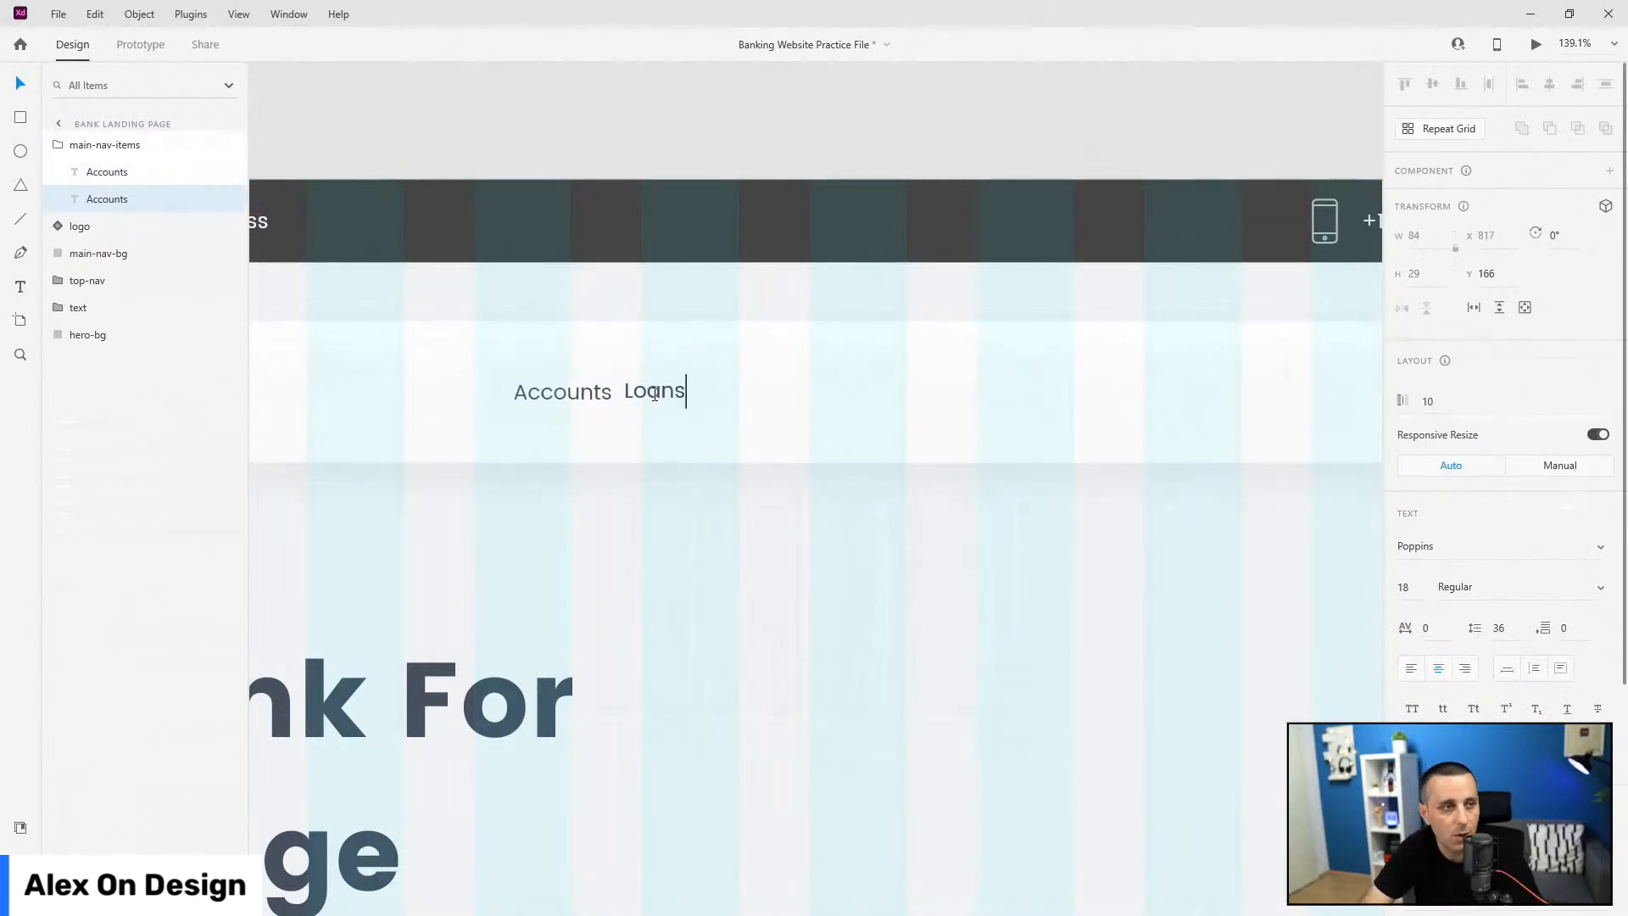
key("Escape")
key("ctrl+d")
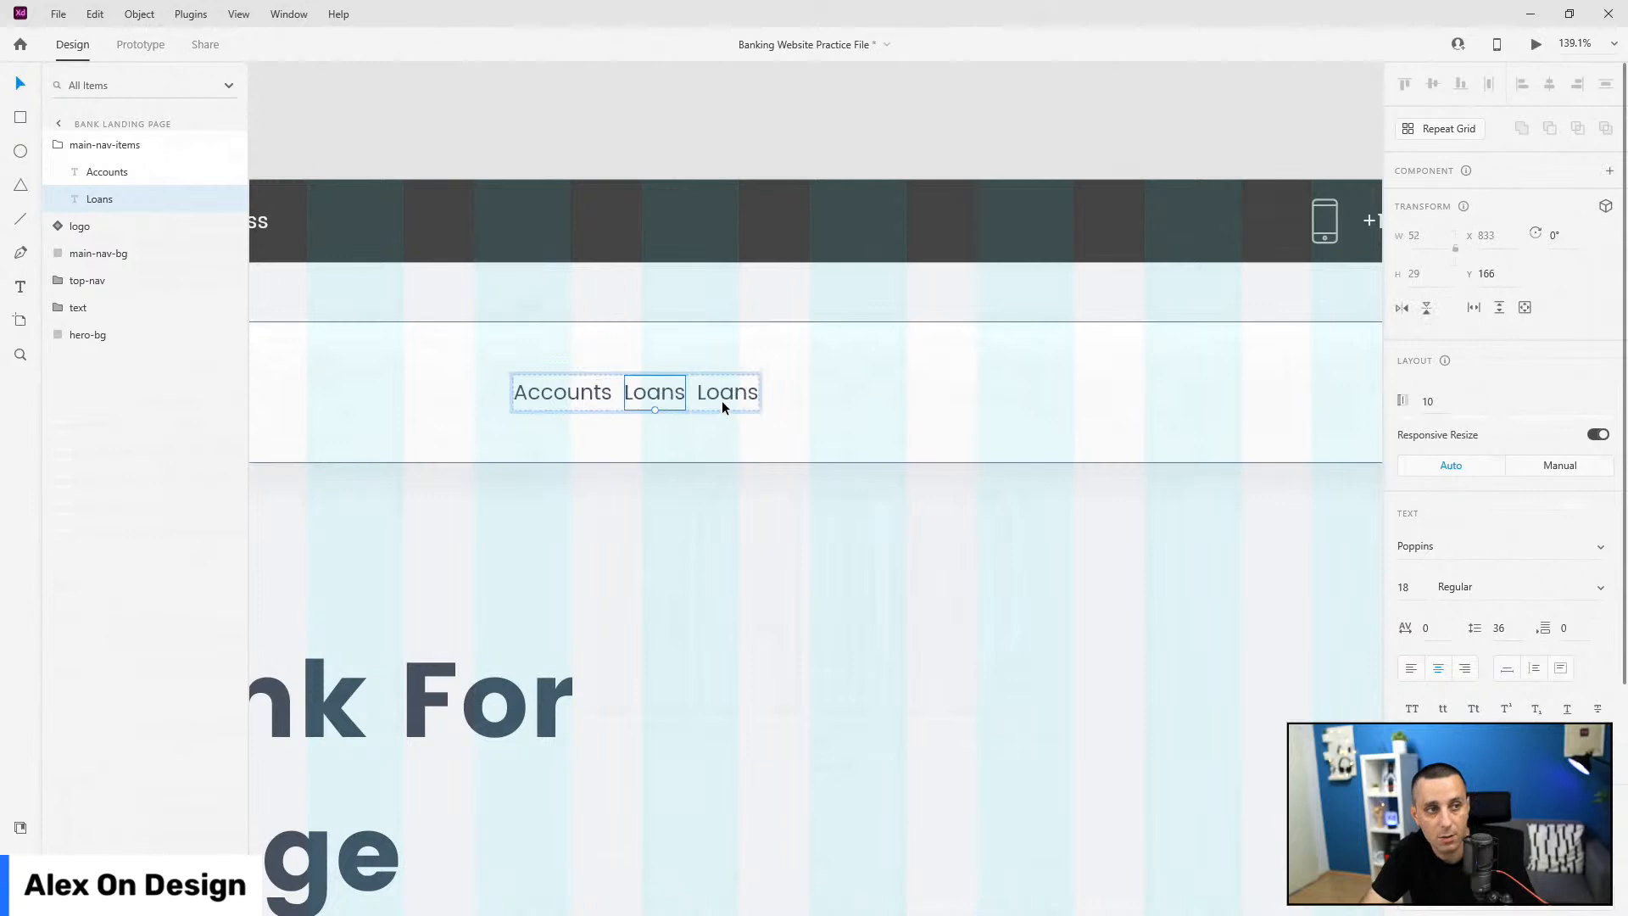
double_click(723, 398)
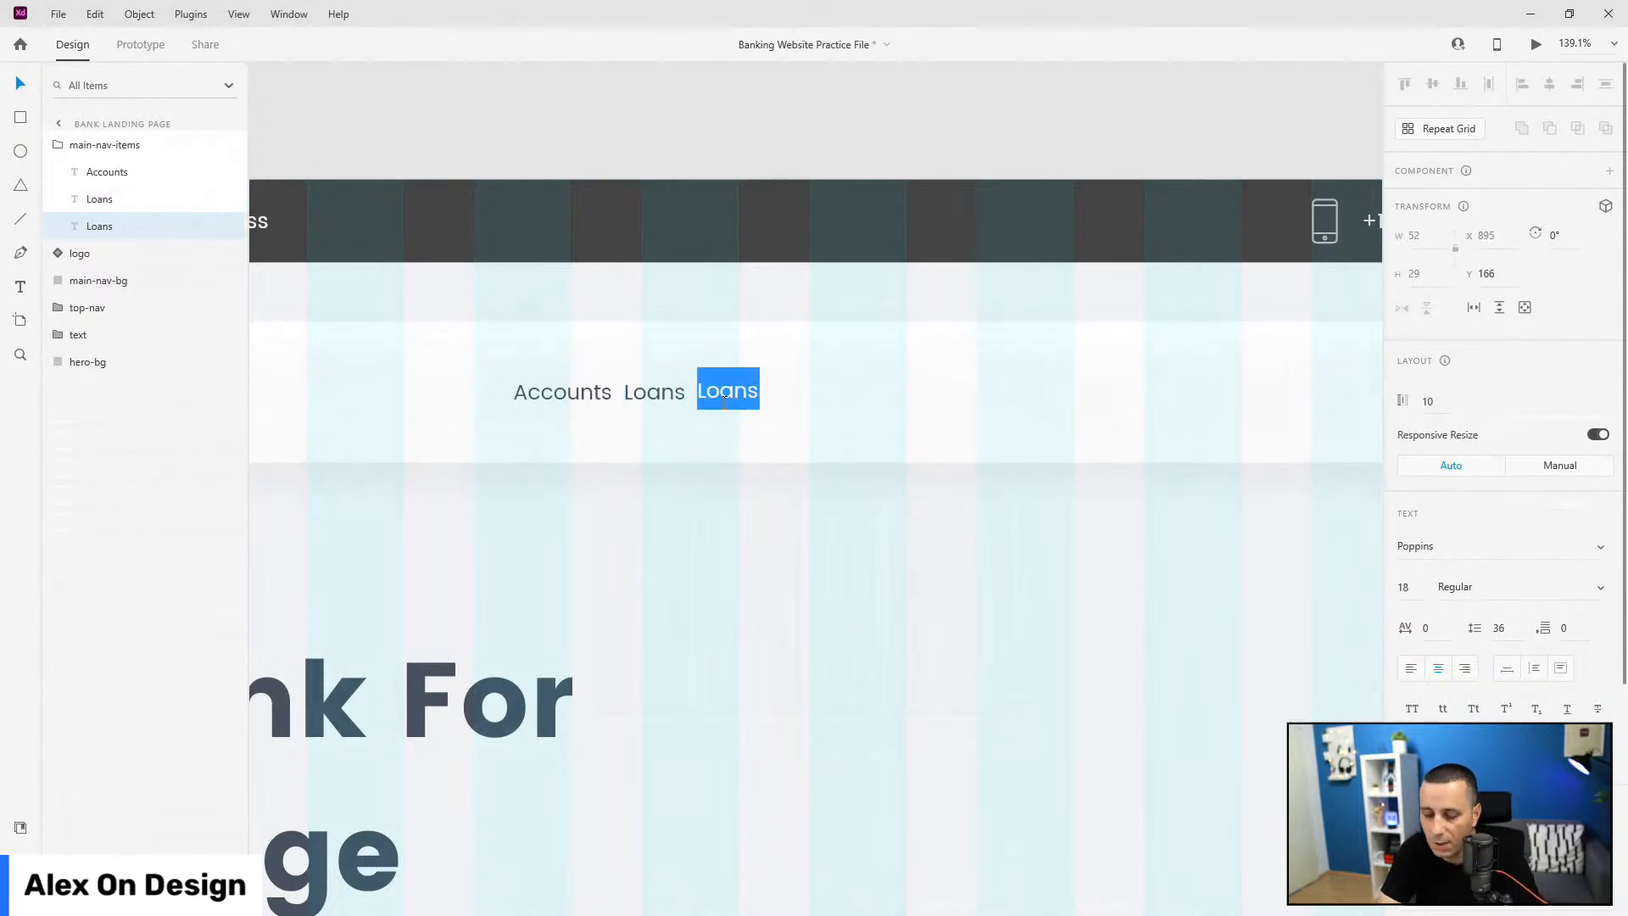
type("Cards")
key("Escape")
Step: Add 'Invest' and 'Digital' labels the same way, then select the main-nav-items group
key("ctrl+d")
double_click(804, 391)
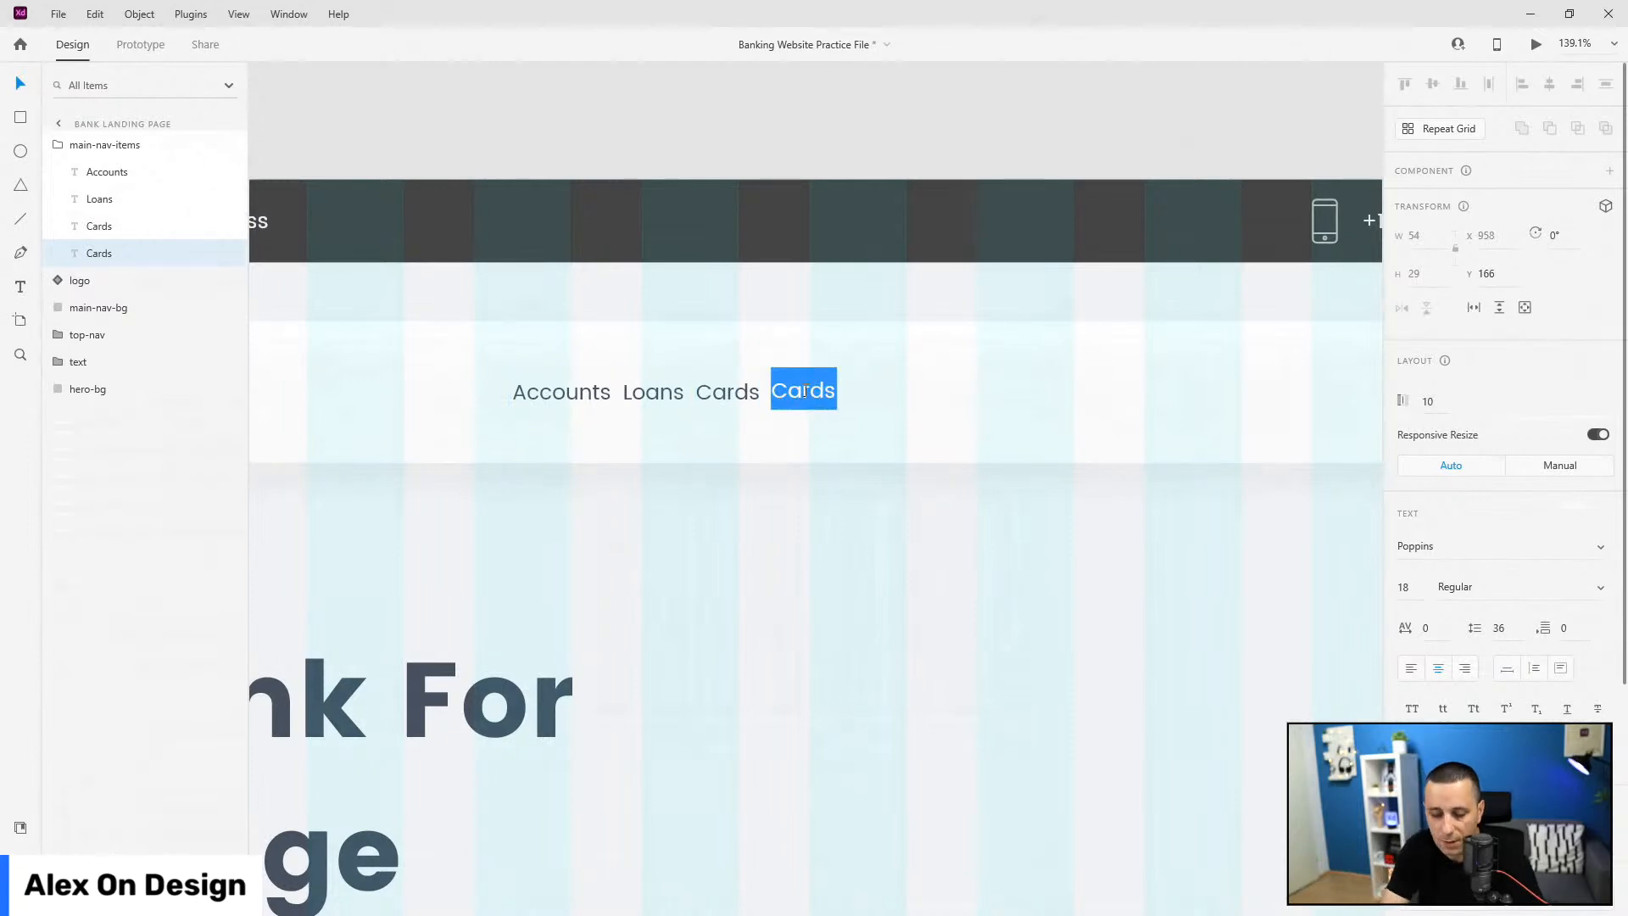
type("Invest")
key("Escape")
key("ctrl+d")
double_click(867, 393)
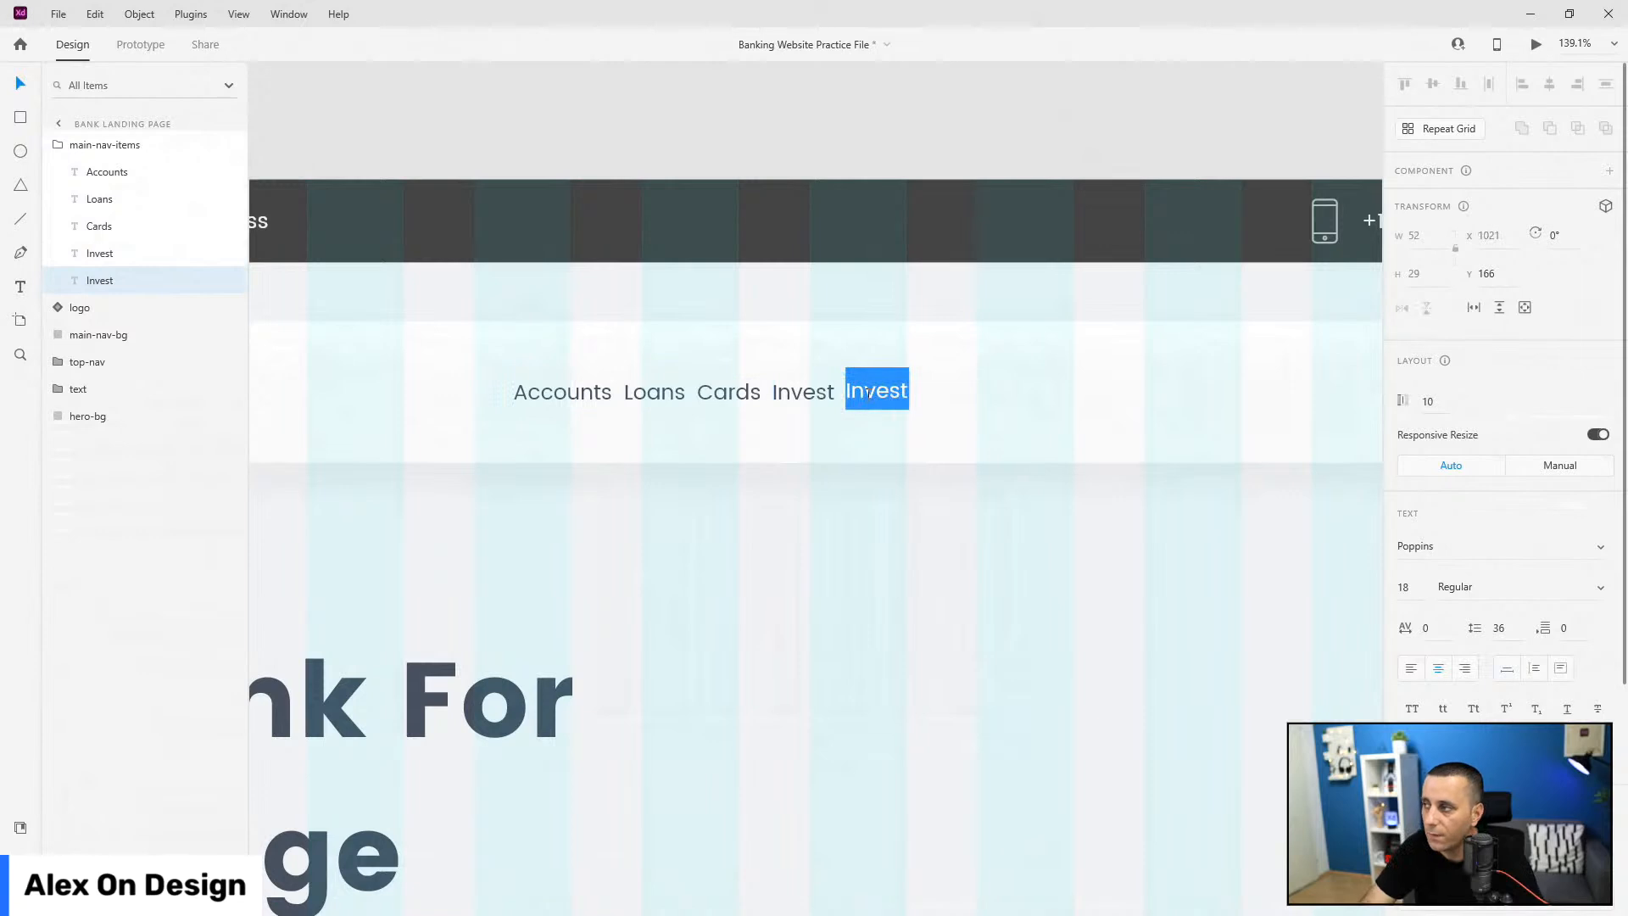
type("Digital")
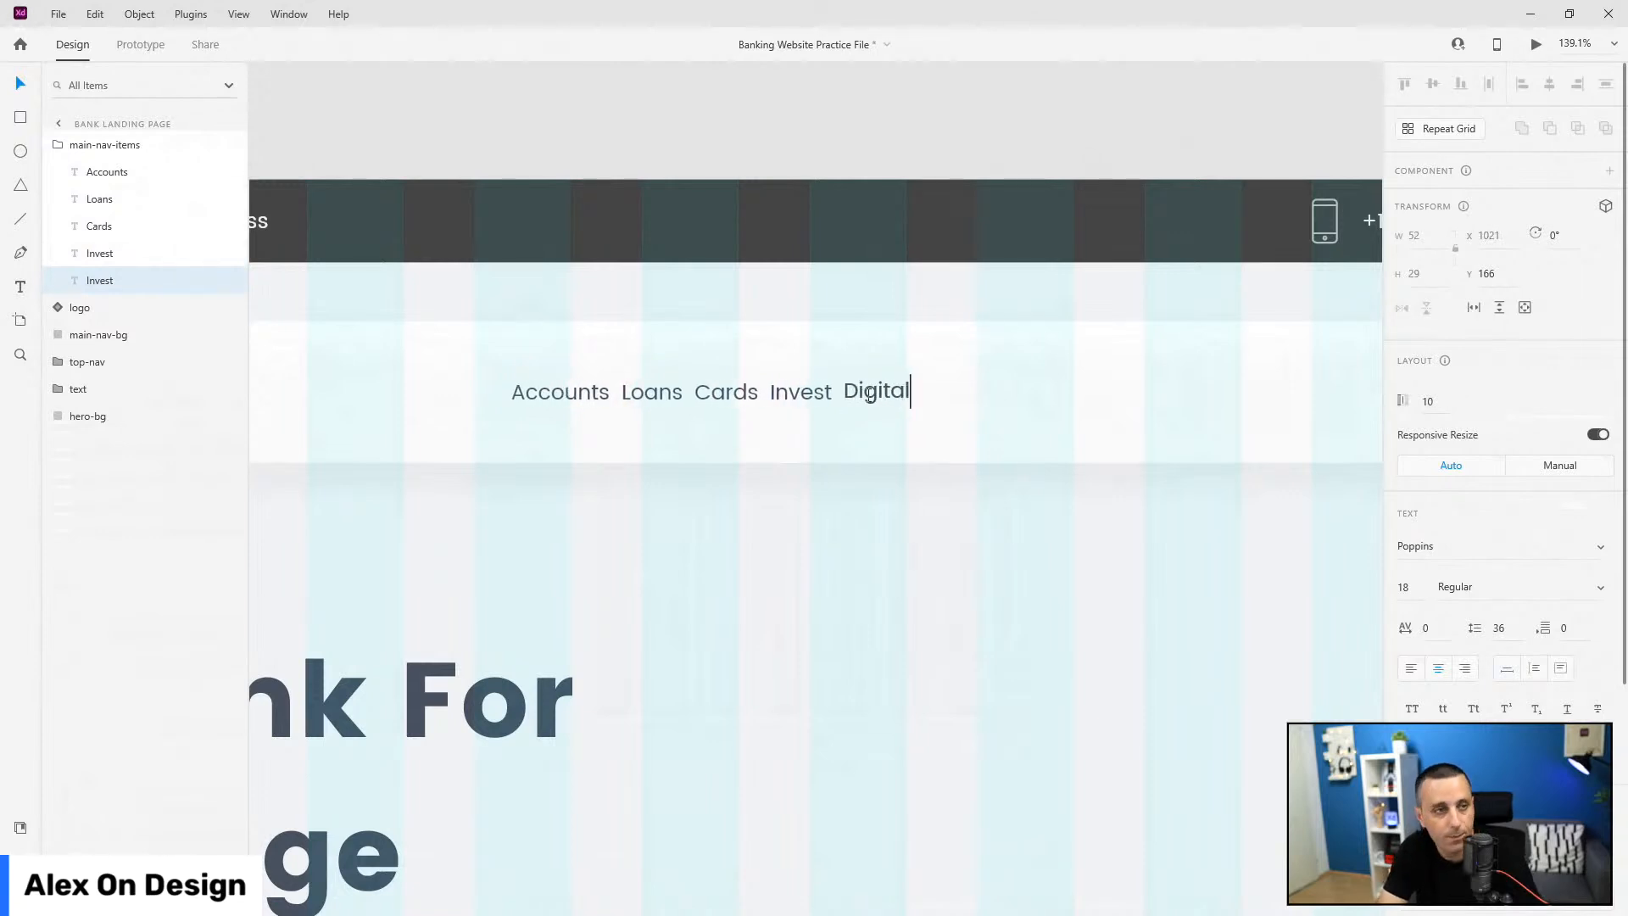
key("Escape")
left_click(85, 147)
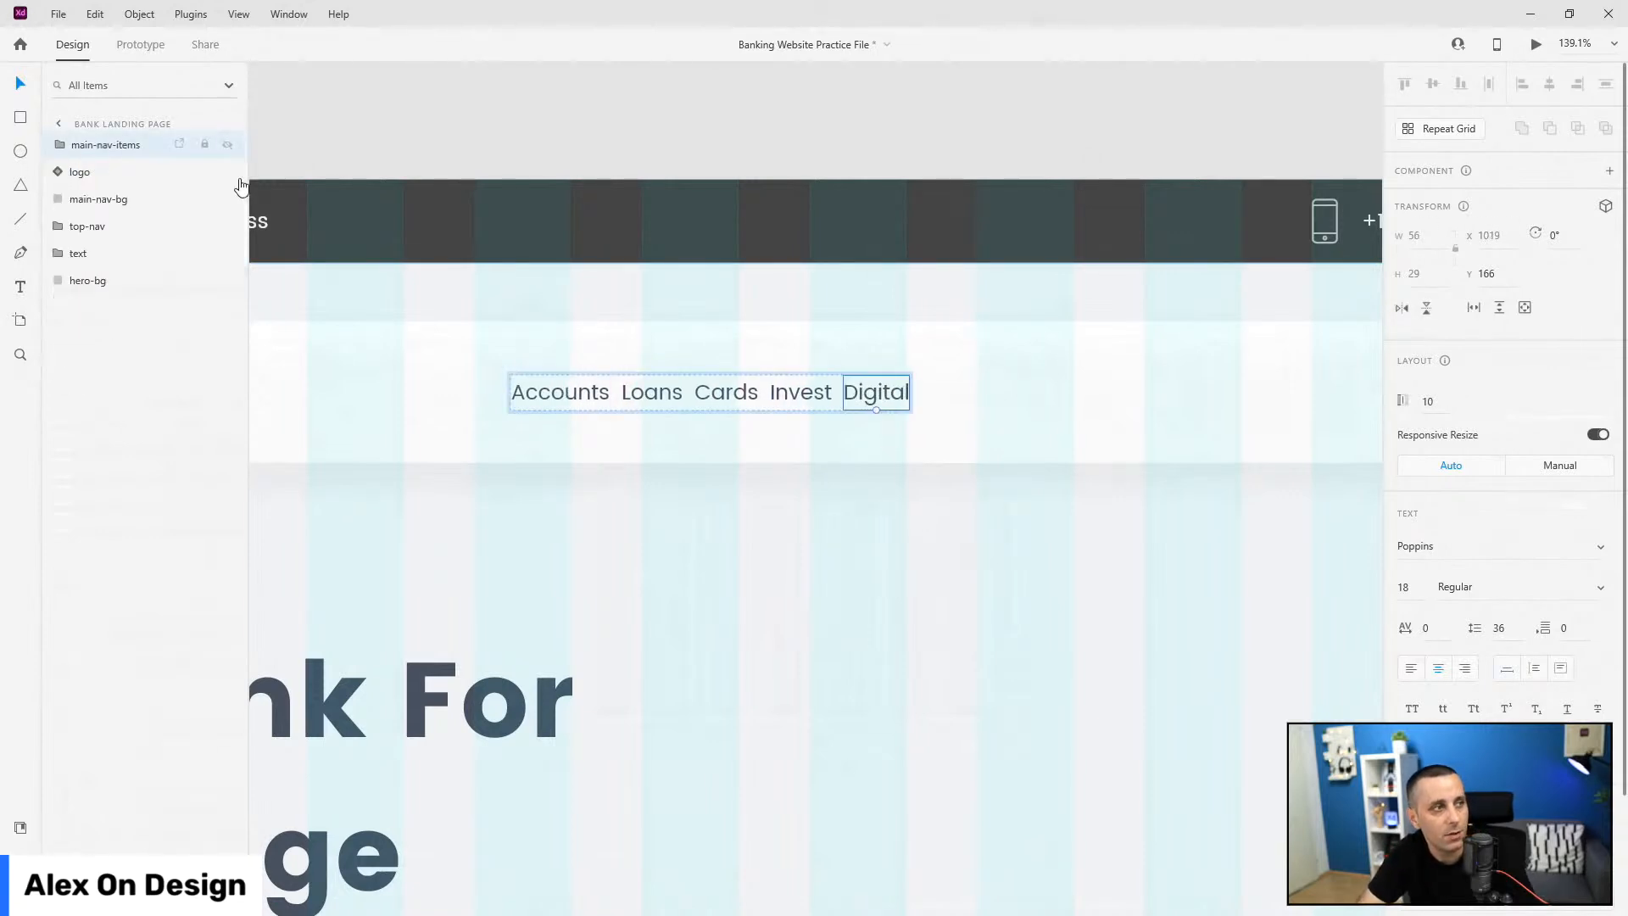
left_click(1524, 504)
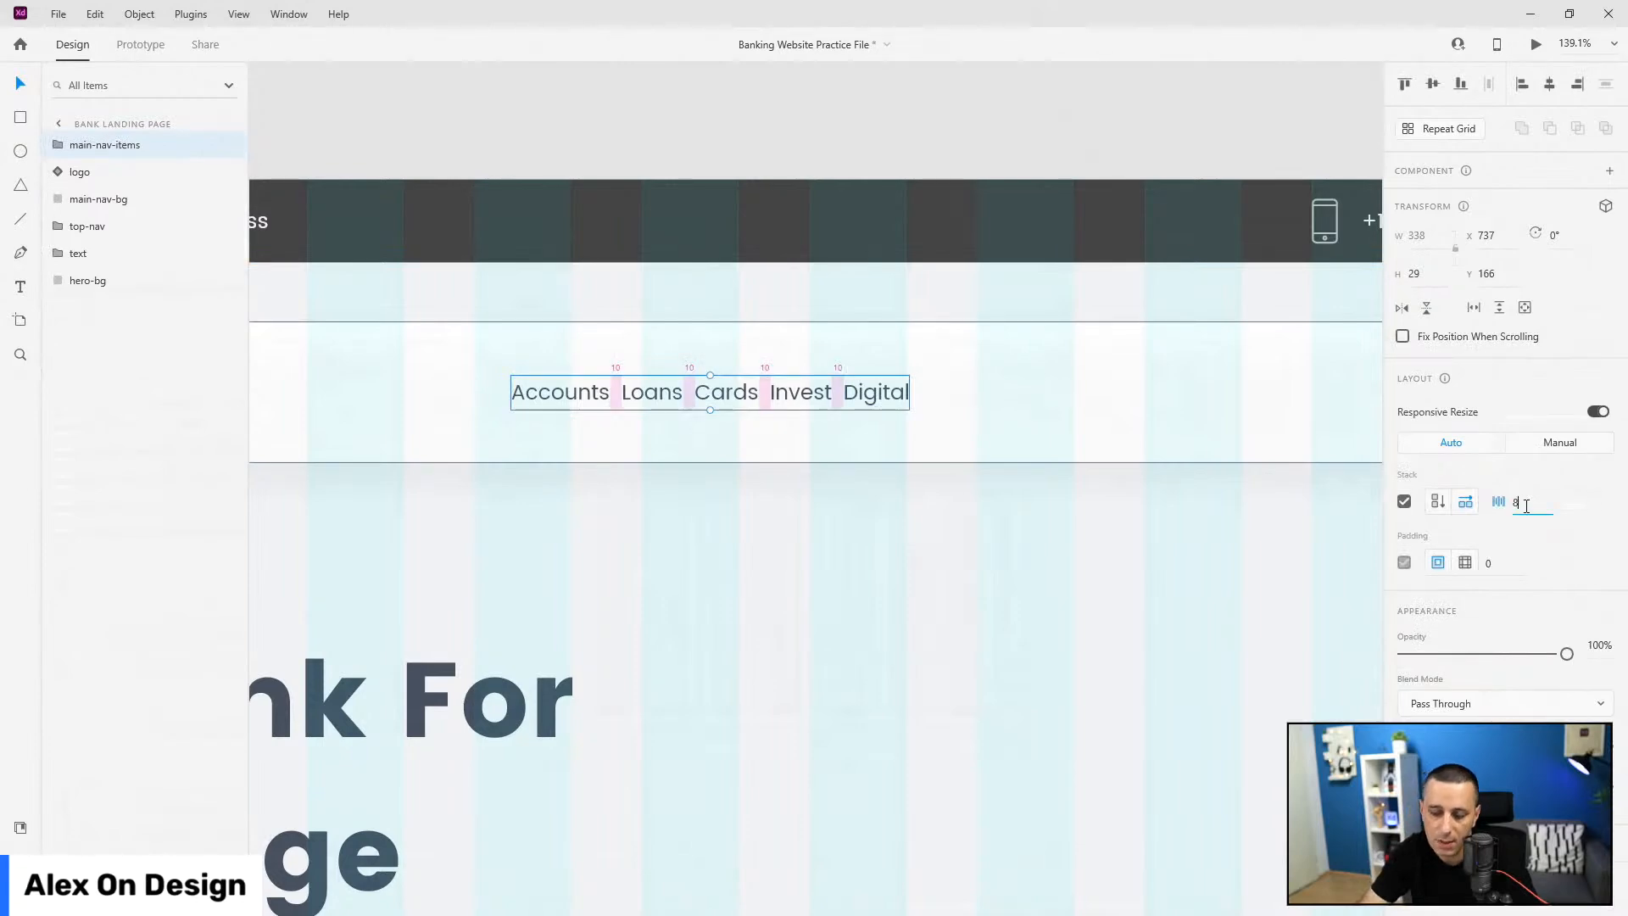
Step: Set the main-nav-items stack spacing to 80 and select all five nav labels
type("80")
key("Return")
scroll(701, 531, "down", 5)
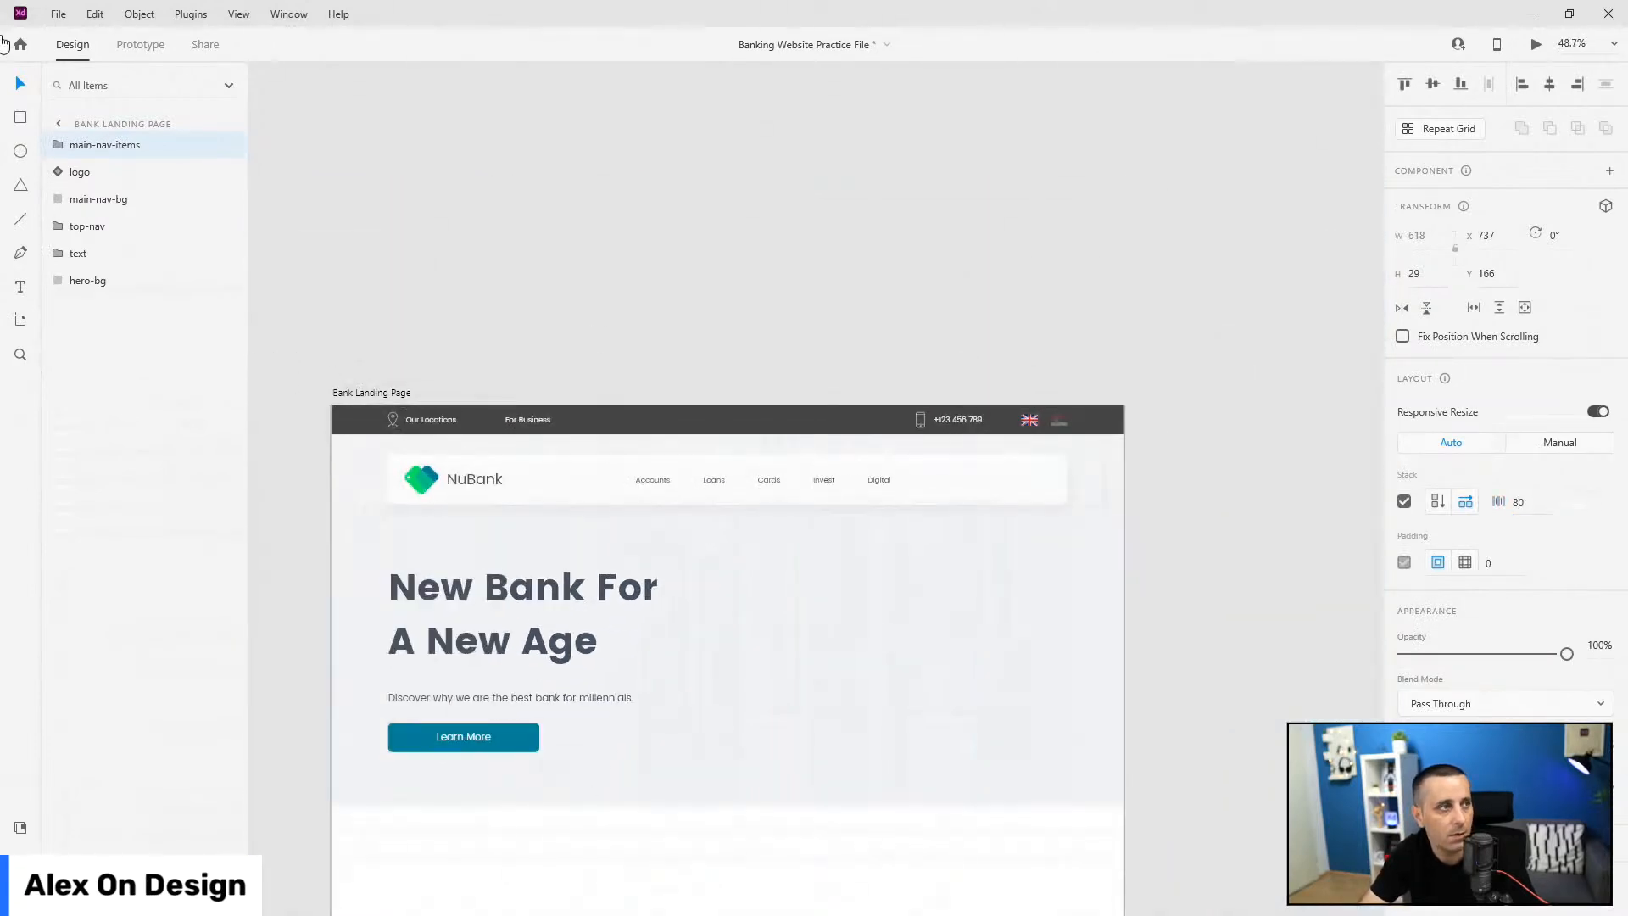
left_click(61, 146)
left_click(93, 172)
left_click(100, 280, "shift")
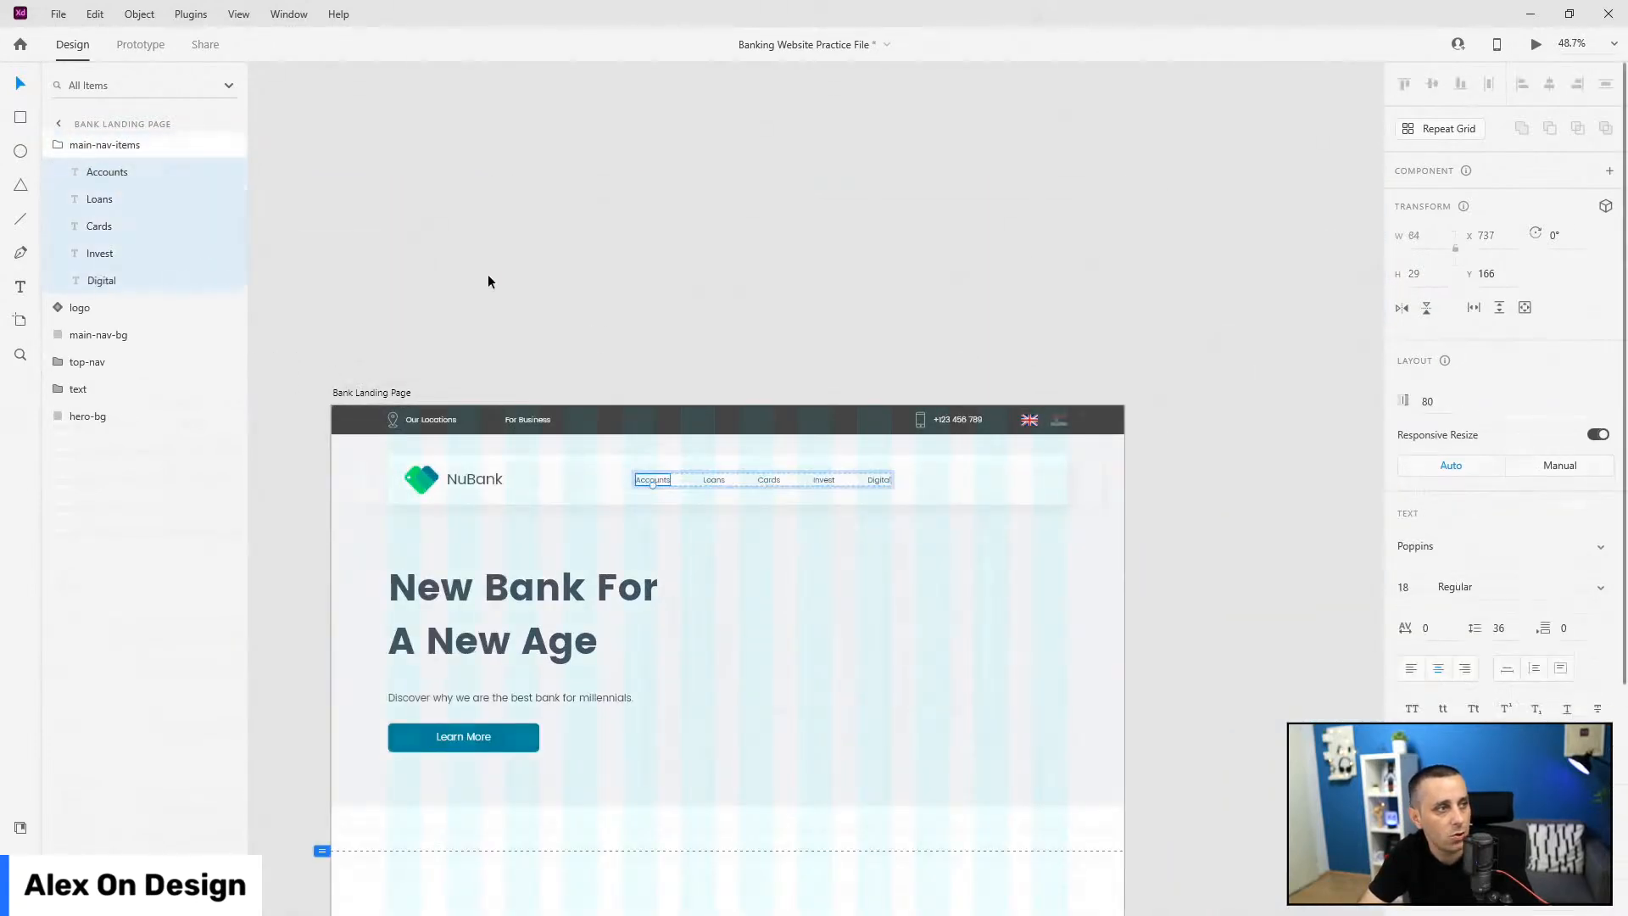
scroll(1573, 615, "down", 4)
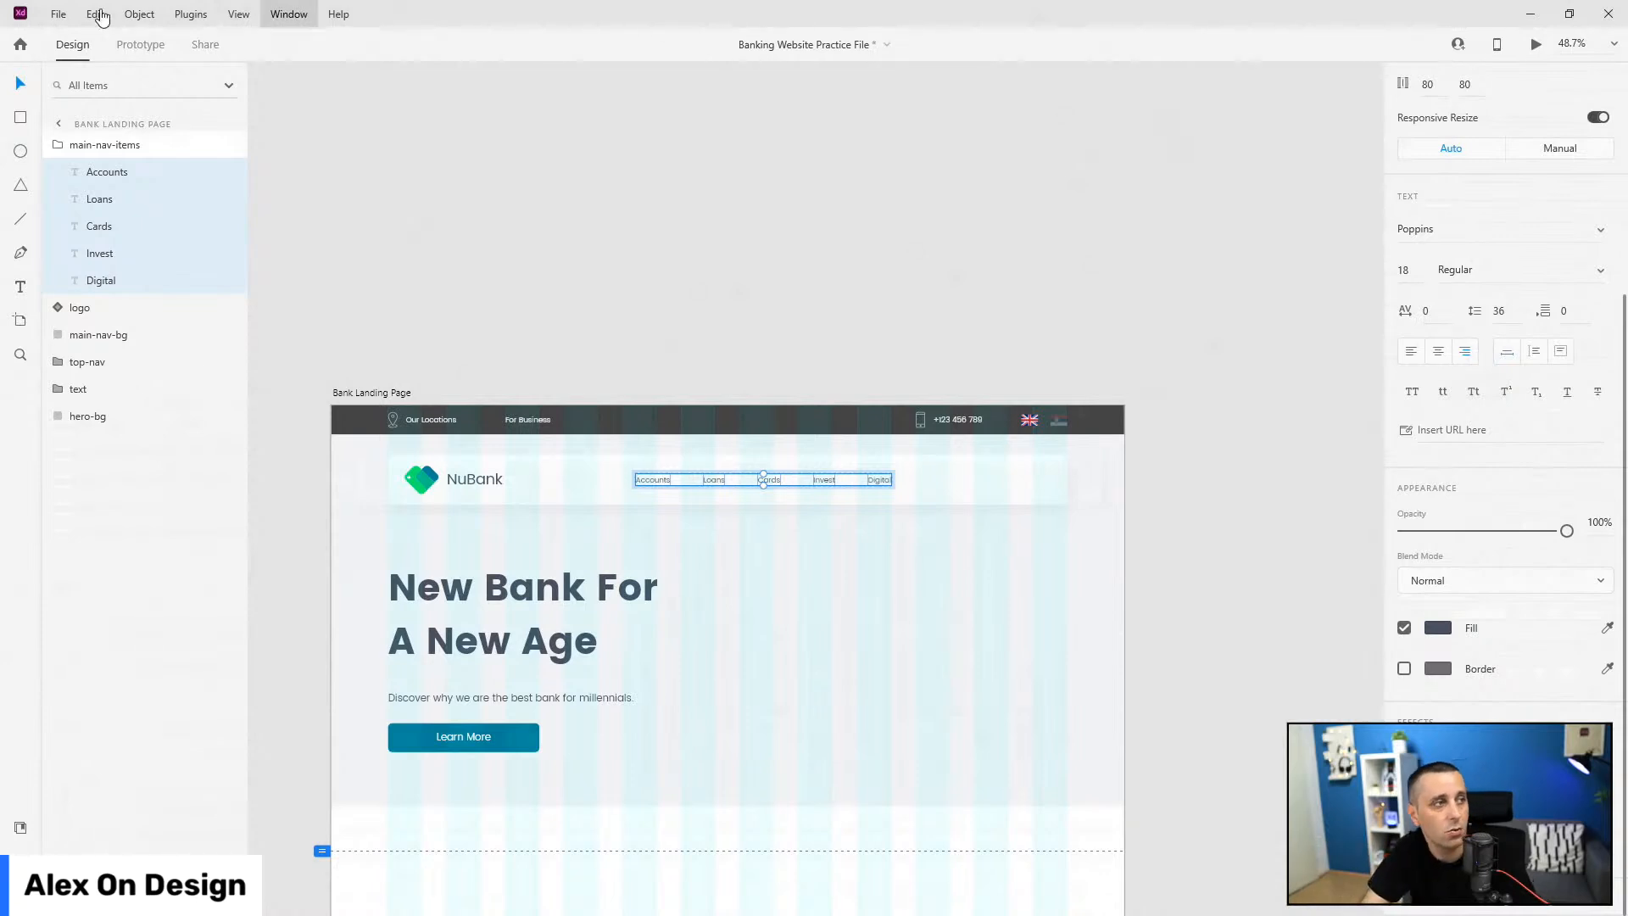
Step: Move main-nav-items lower in Layers and select the logo and nav layers together
left_click(93, 145)
left_click_drag(112, 149, 118, 247)
left_click(110, 145)
left_click(111, 201, "shift")
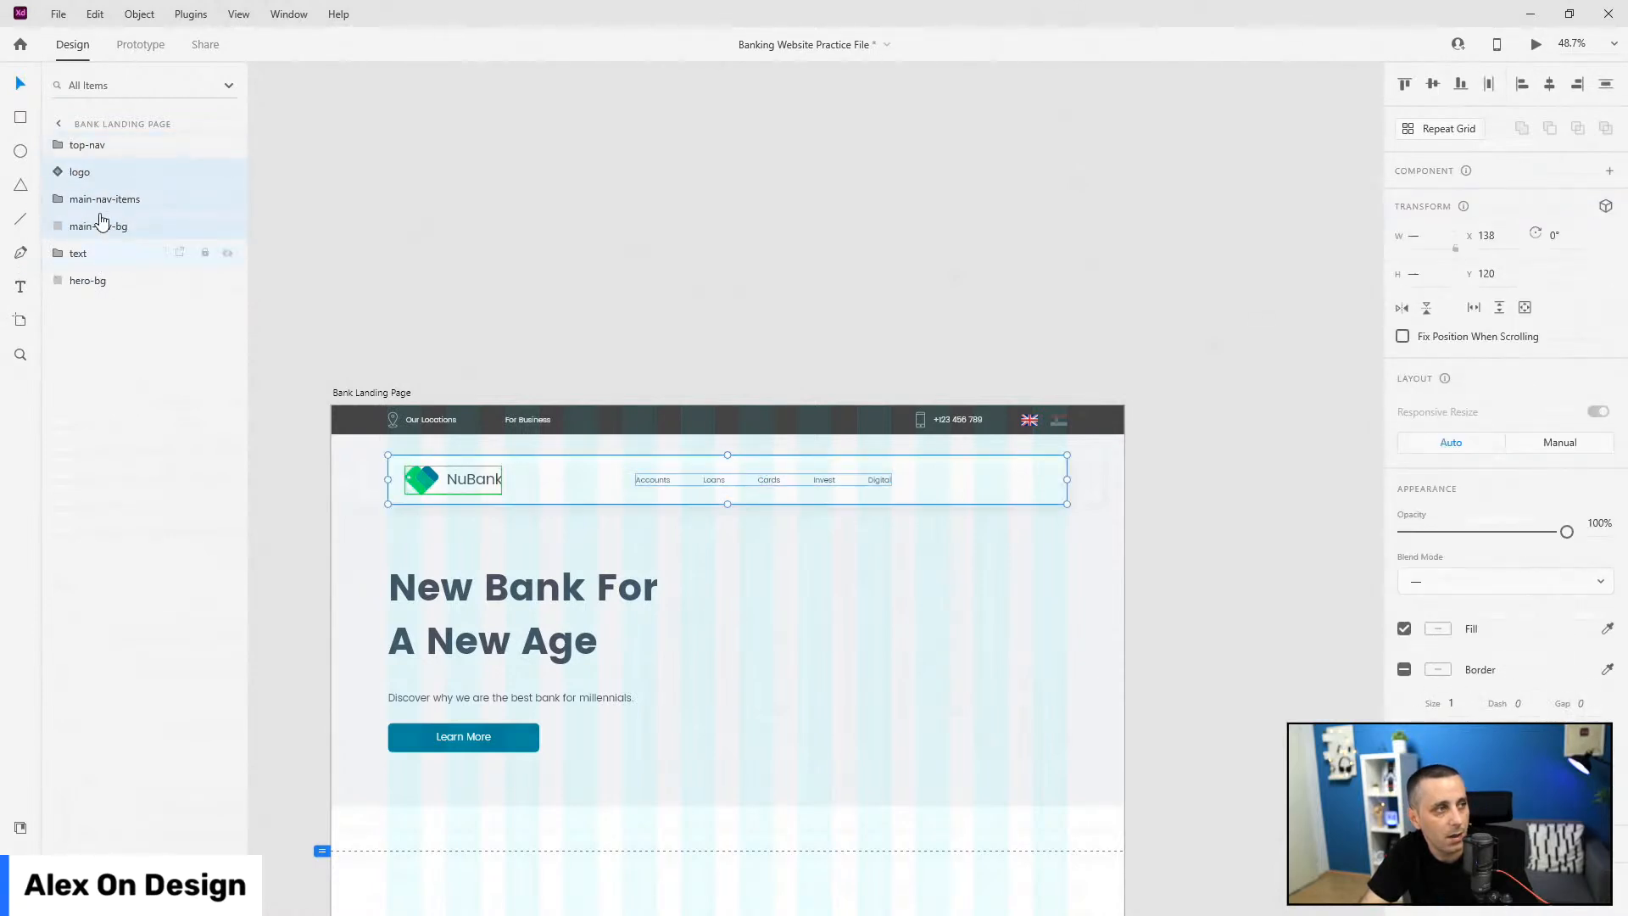
Step: Paste a copy of the main-btn Learn More button from the hero text group
left_click(500, 736)
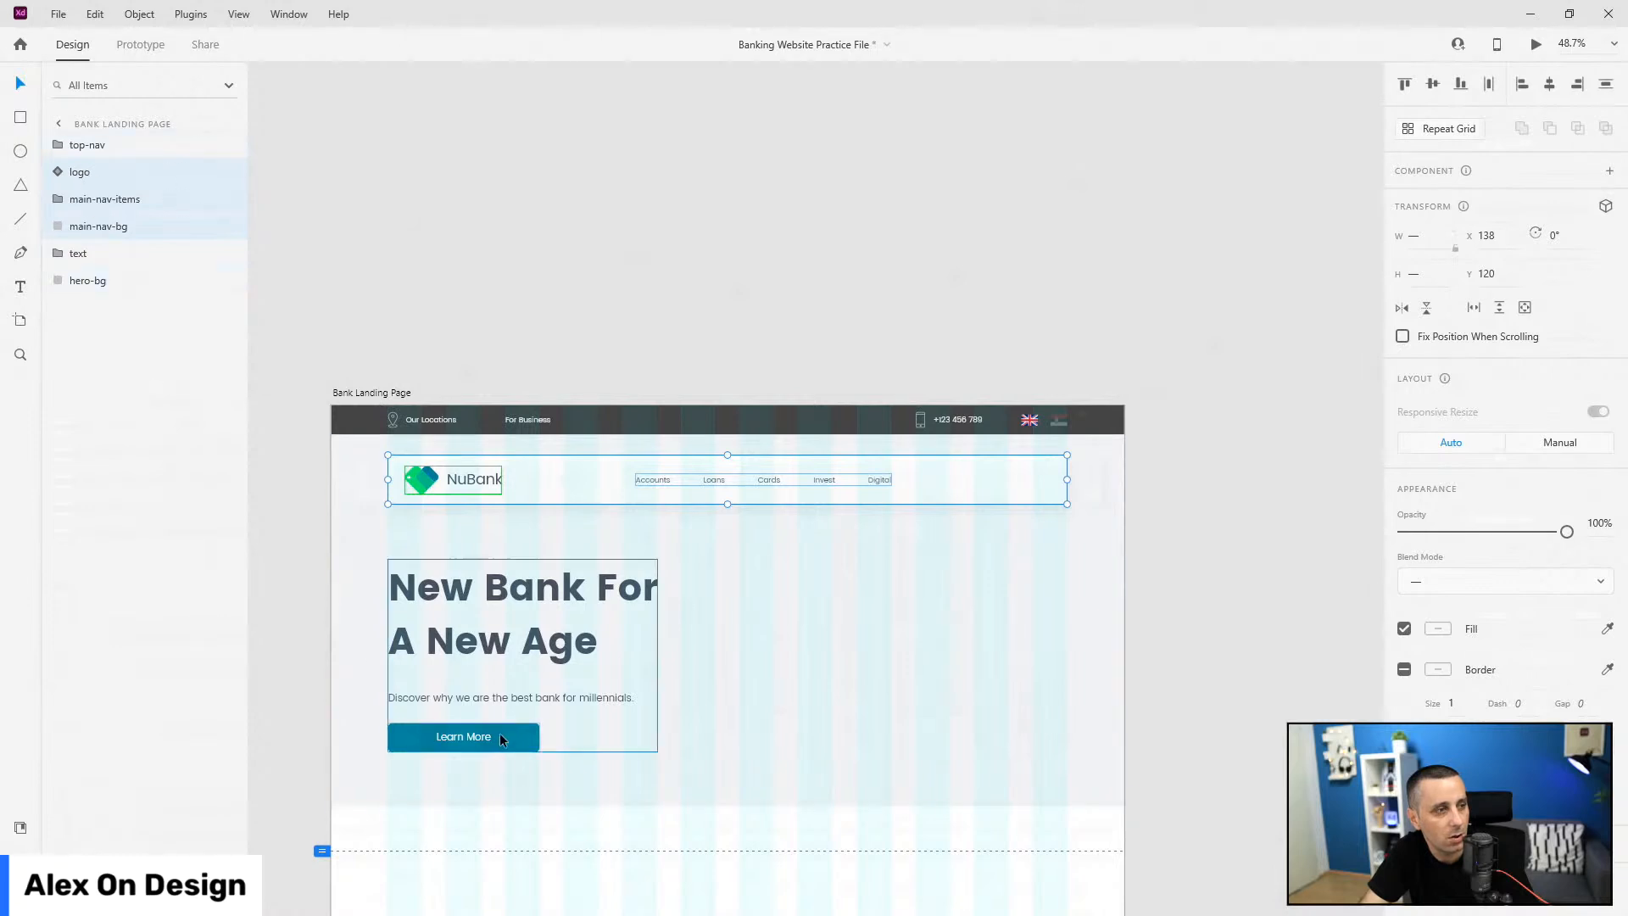
double_click(501, 737)
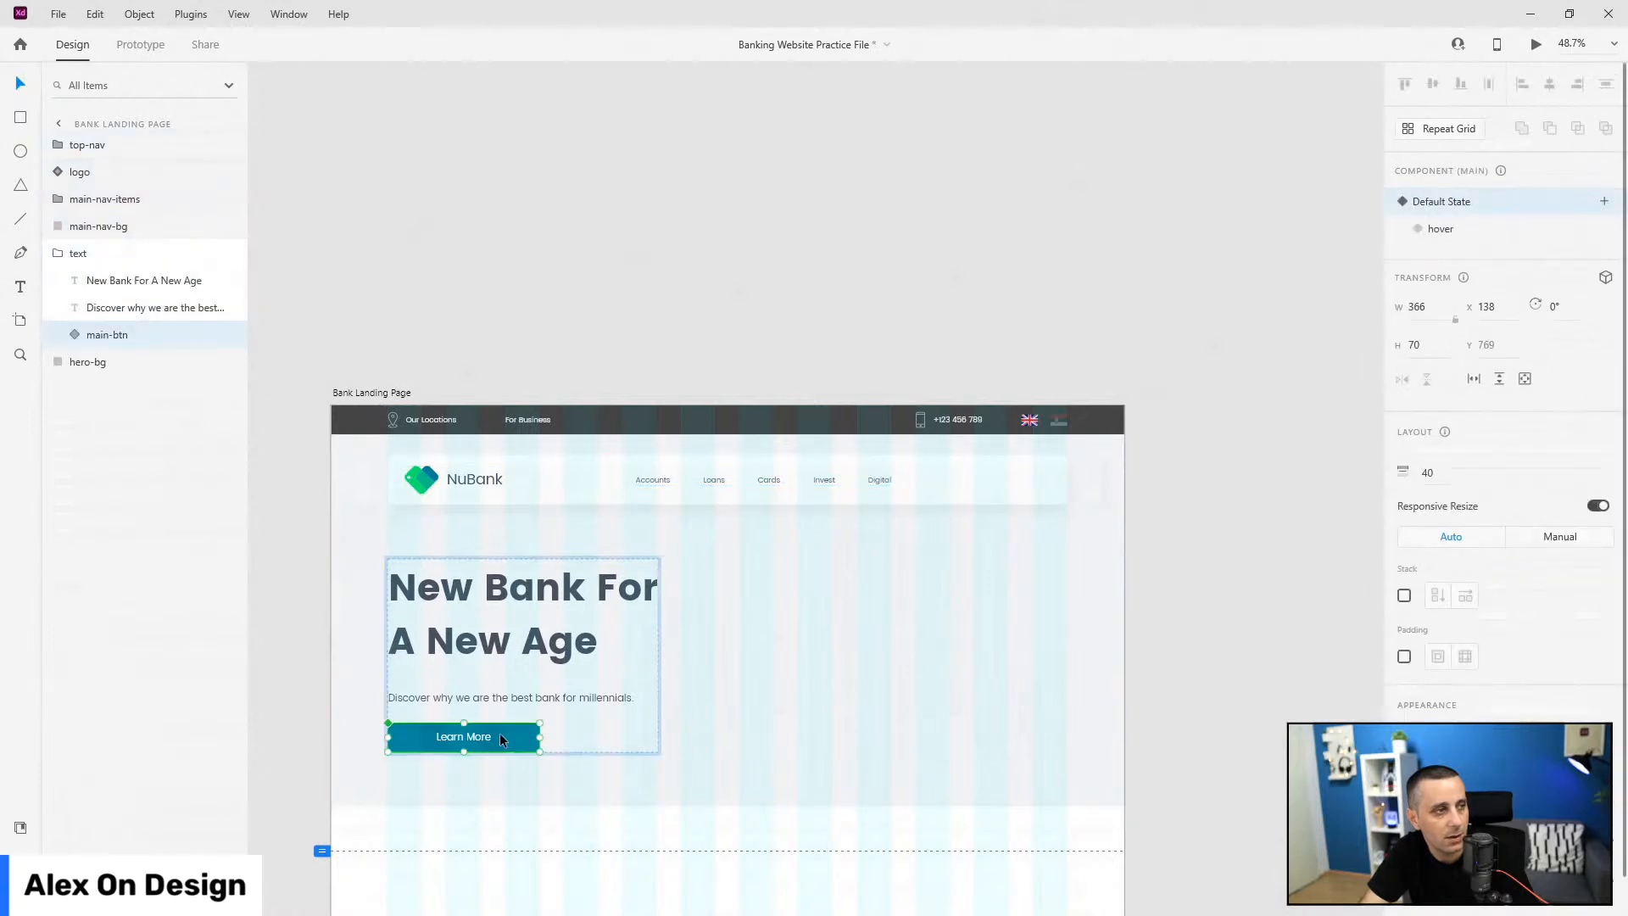
key("Escape")
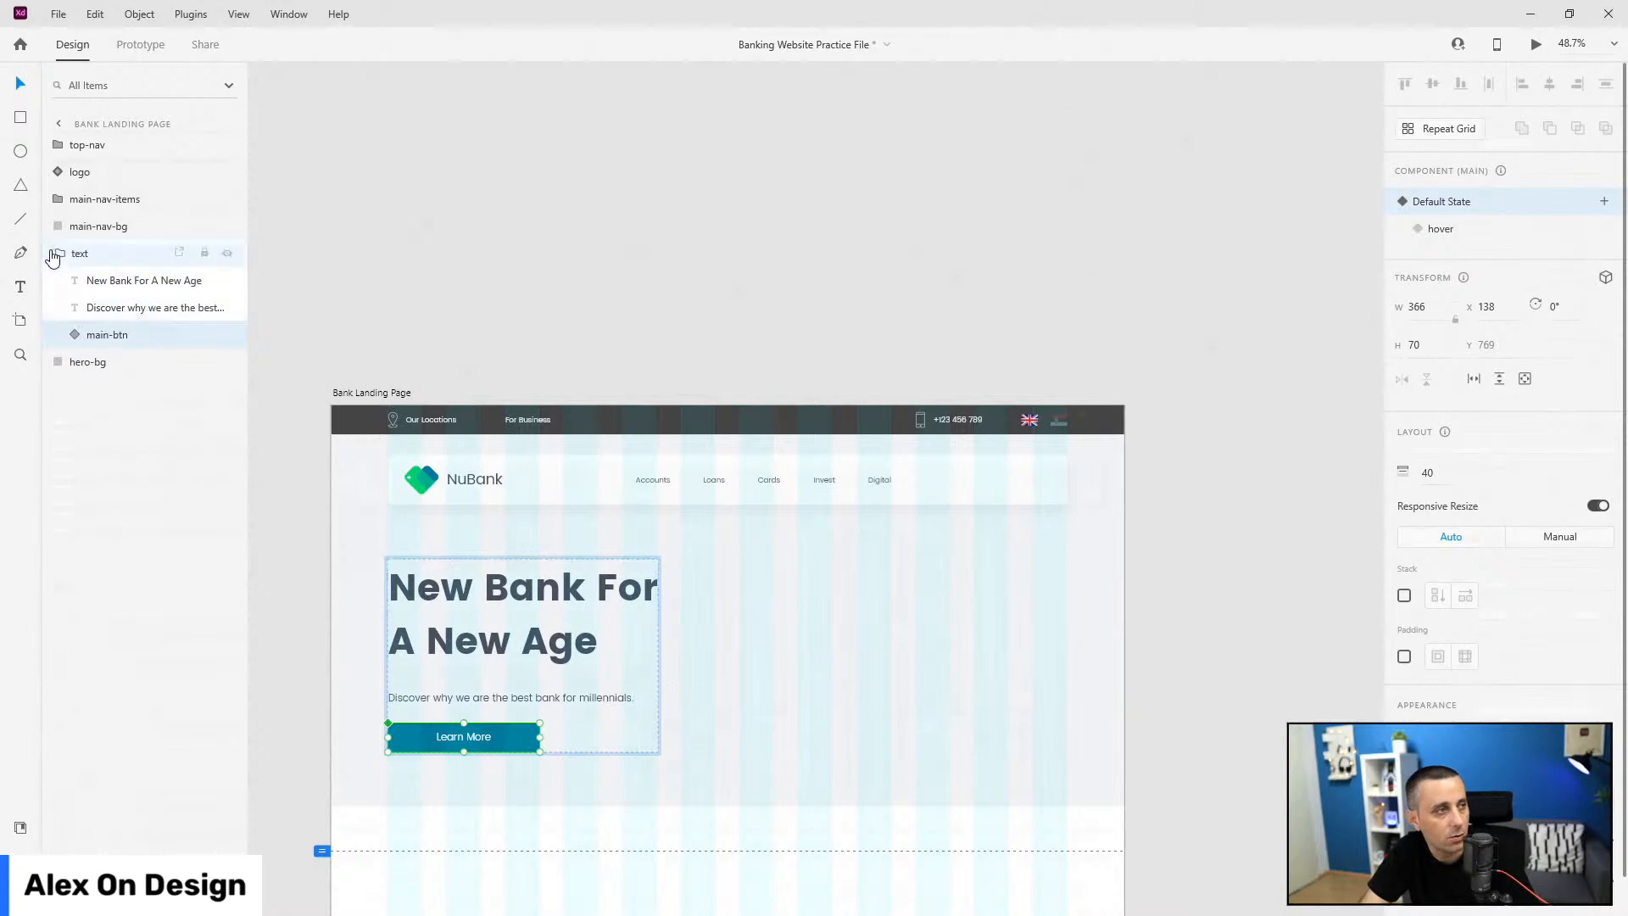
left_click(58, 252)
key("ctrl+v")
Step: Place the button copy in the nav card after Digital, layered between logo and main-nav-items
left_click_drag(463, 736, 990, 485)
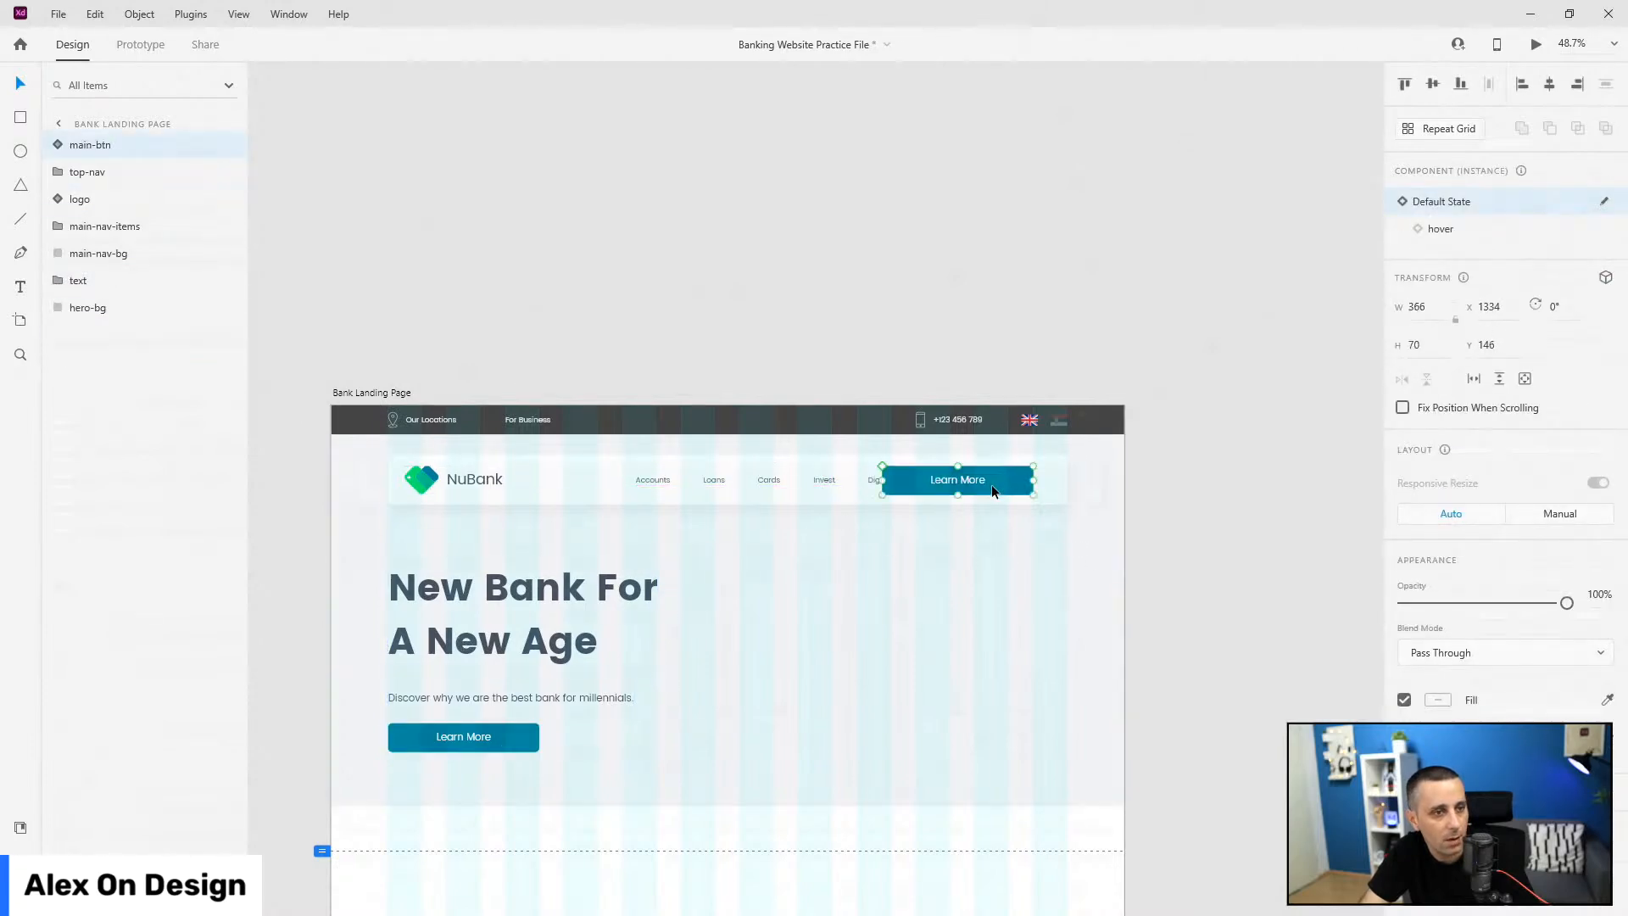
scroll(1028, 484, "up", 3)
scroll(1031, 481, "up", 3)
left_click(1088, 468, "shift")
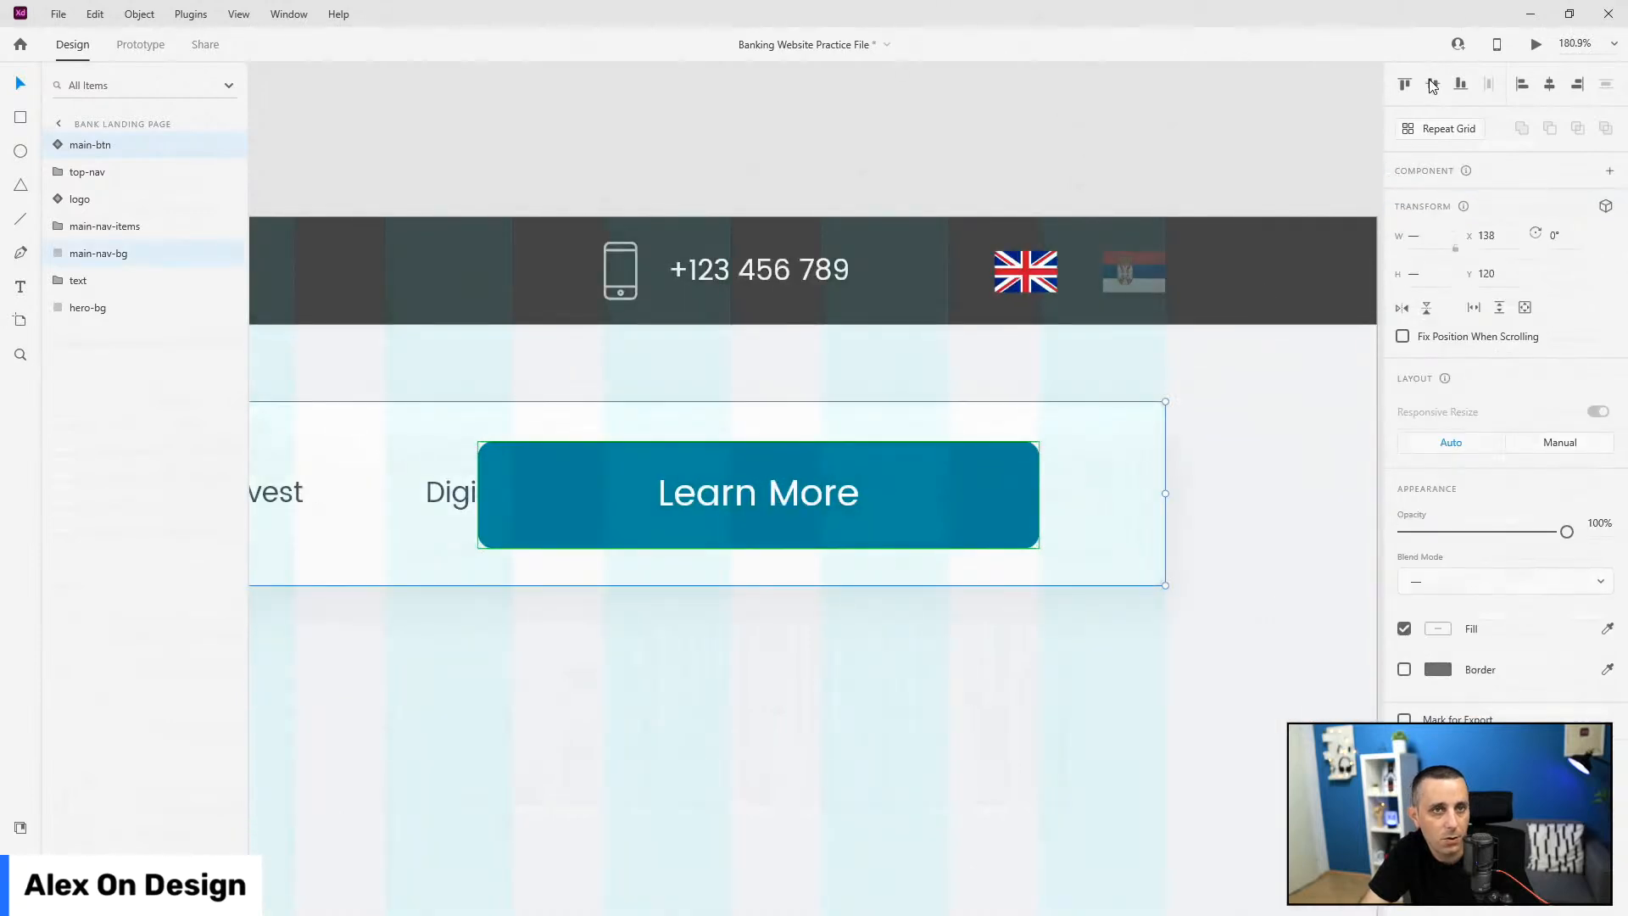
left_click(87, 146)
left_click_drag(102, 150, 113, 246)
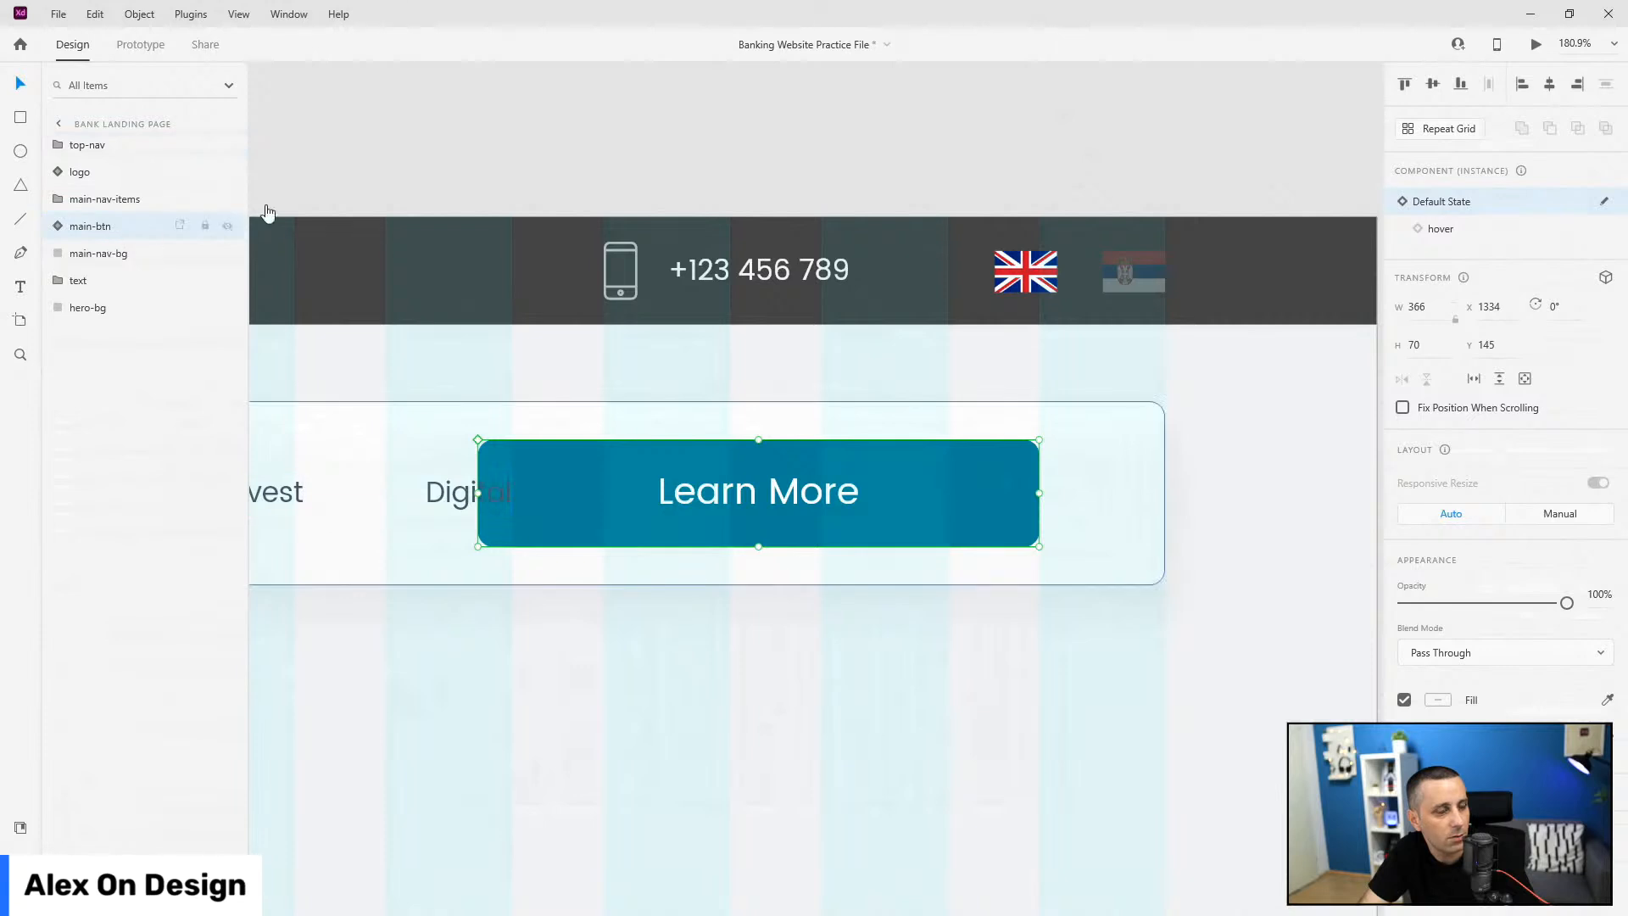
Step: Ungroup the copy's component, regroup it, and rename its background layer to 'small-btn-bg'
right_click(109, 226)
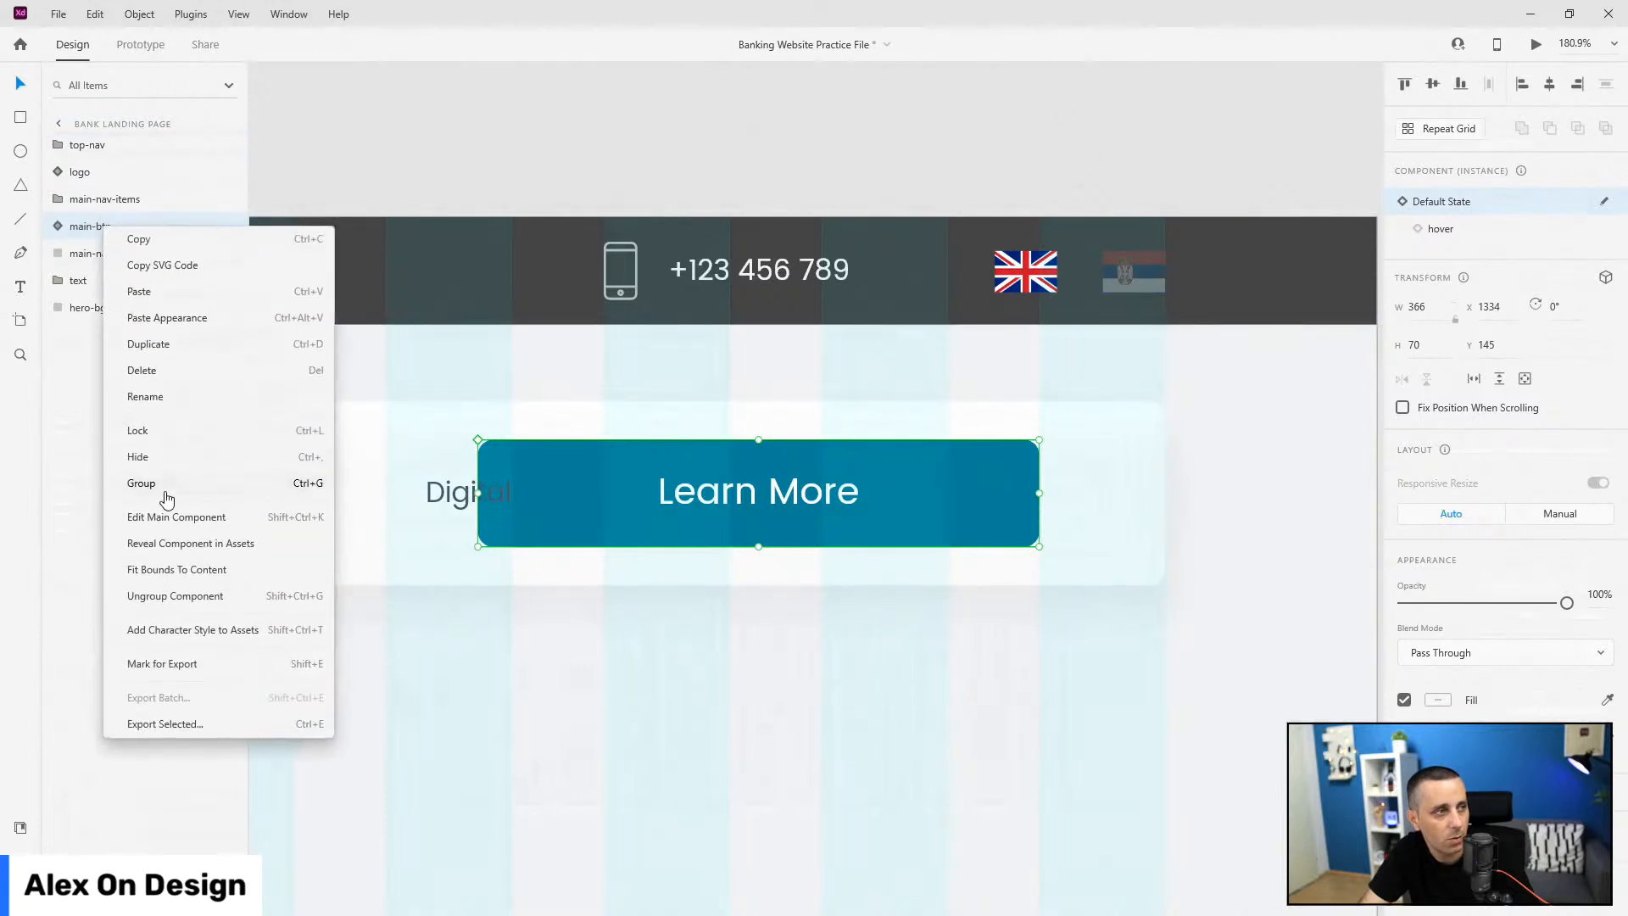
left_click(167, 595)
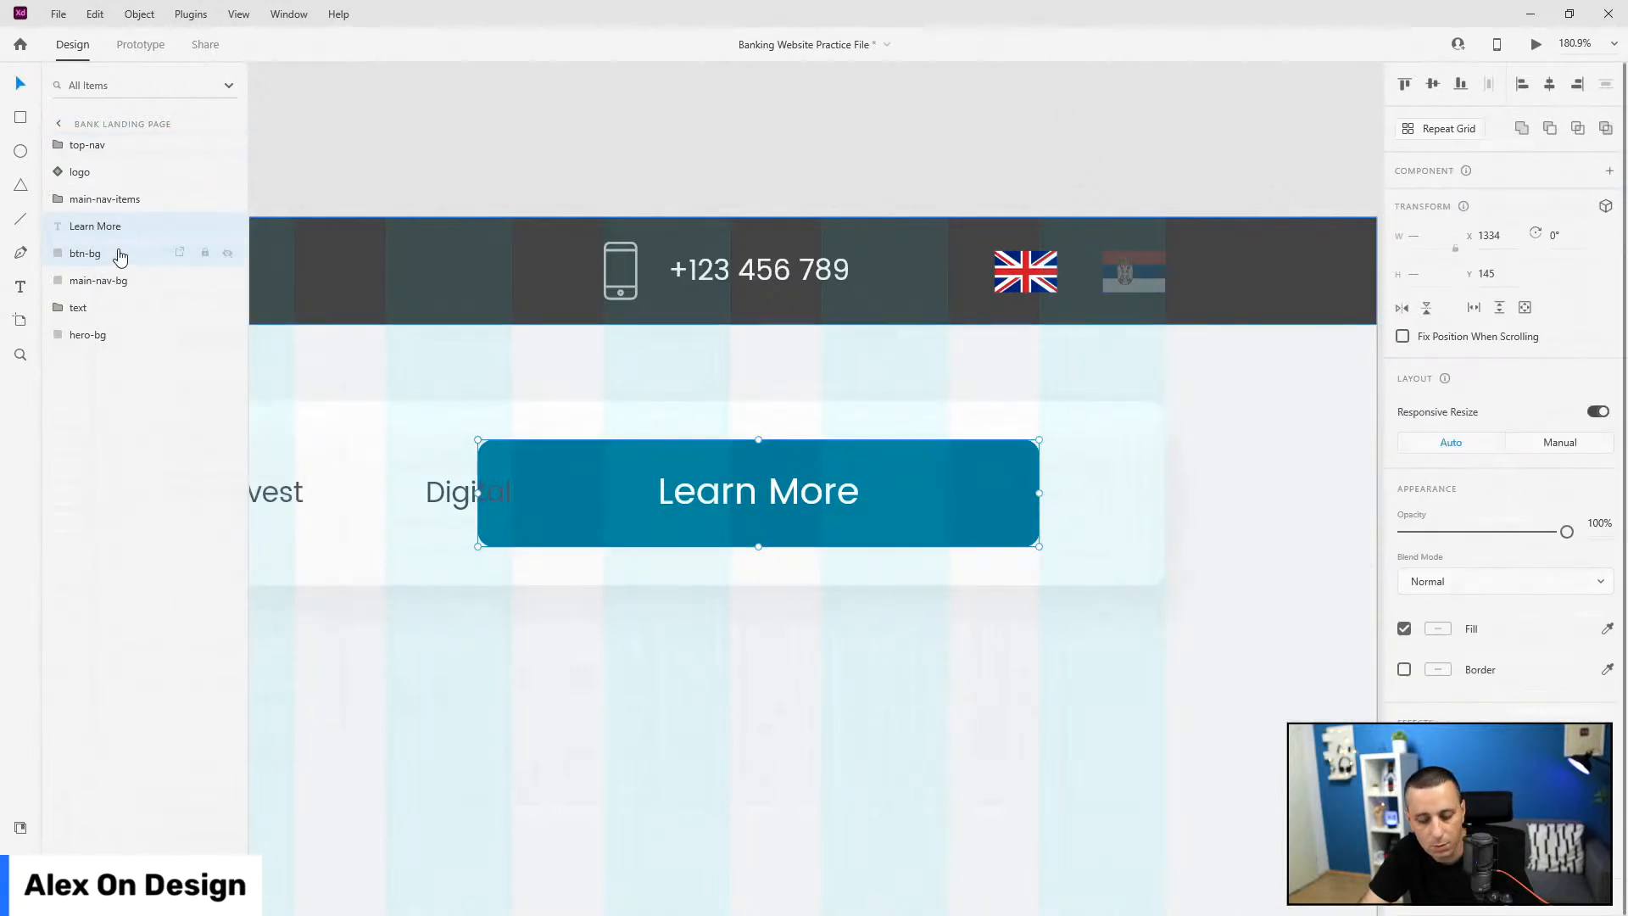
key("ctrl+g")
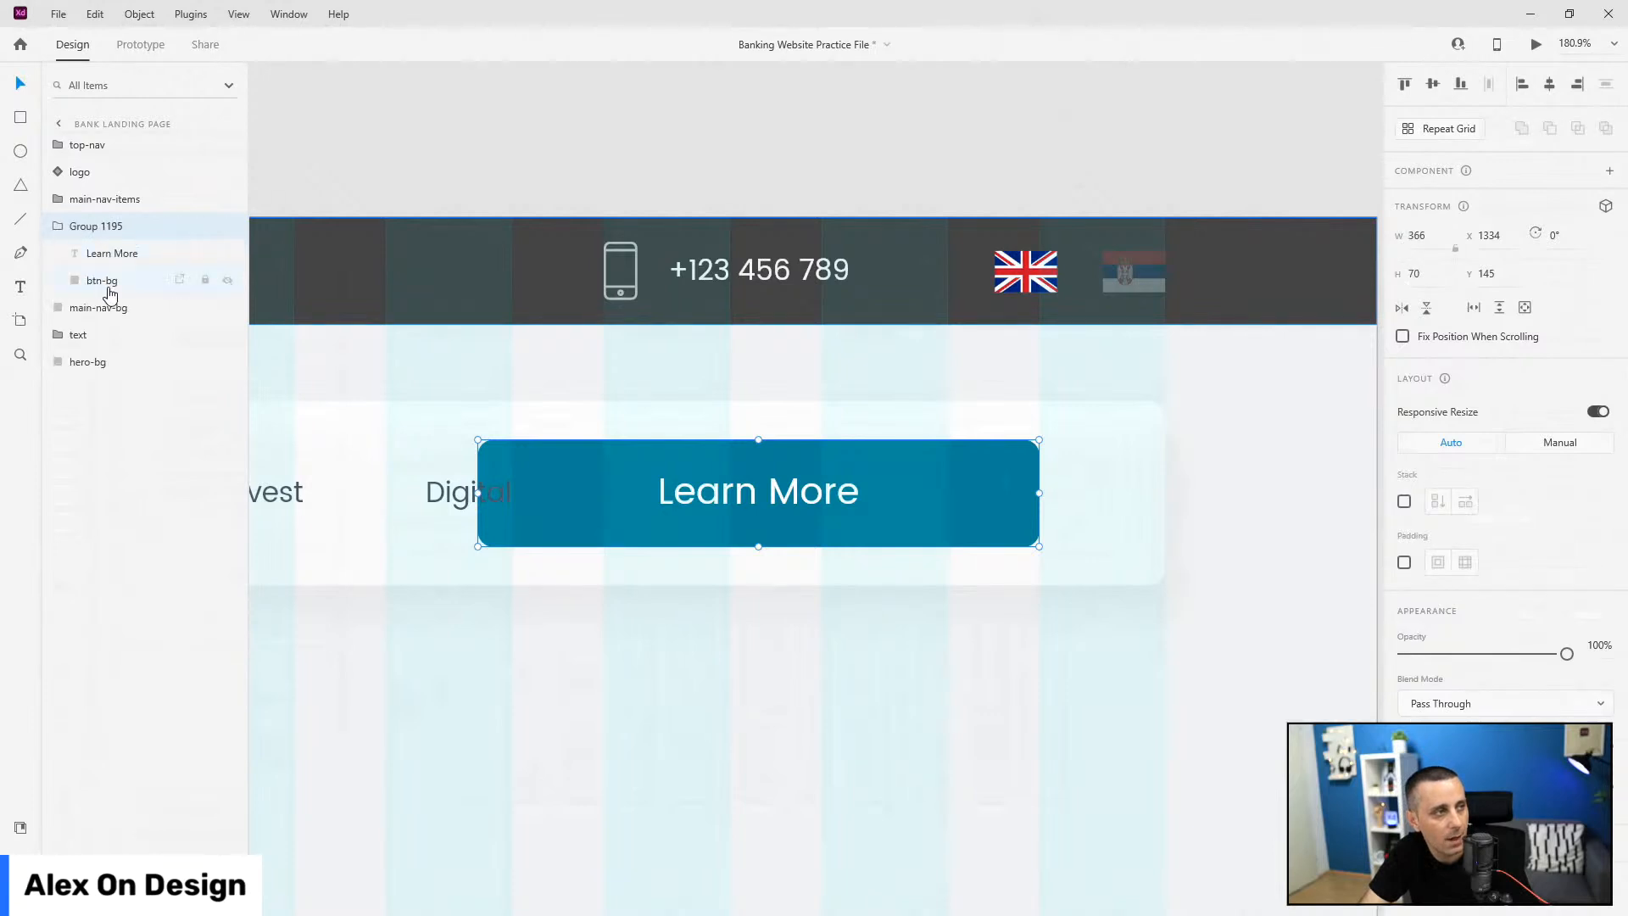
double_click(110, 283)
key("Home")
type("sm")
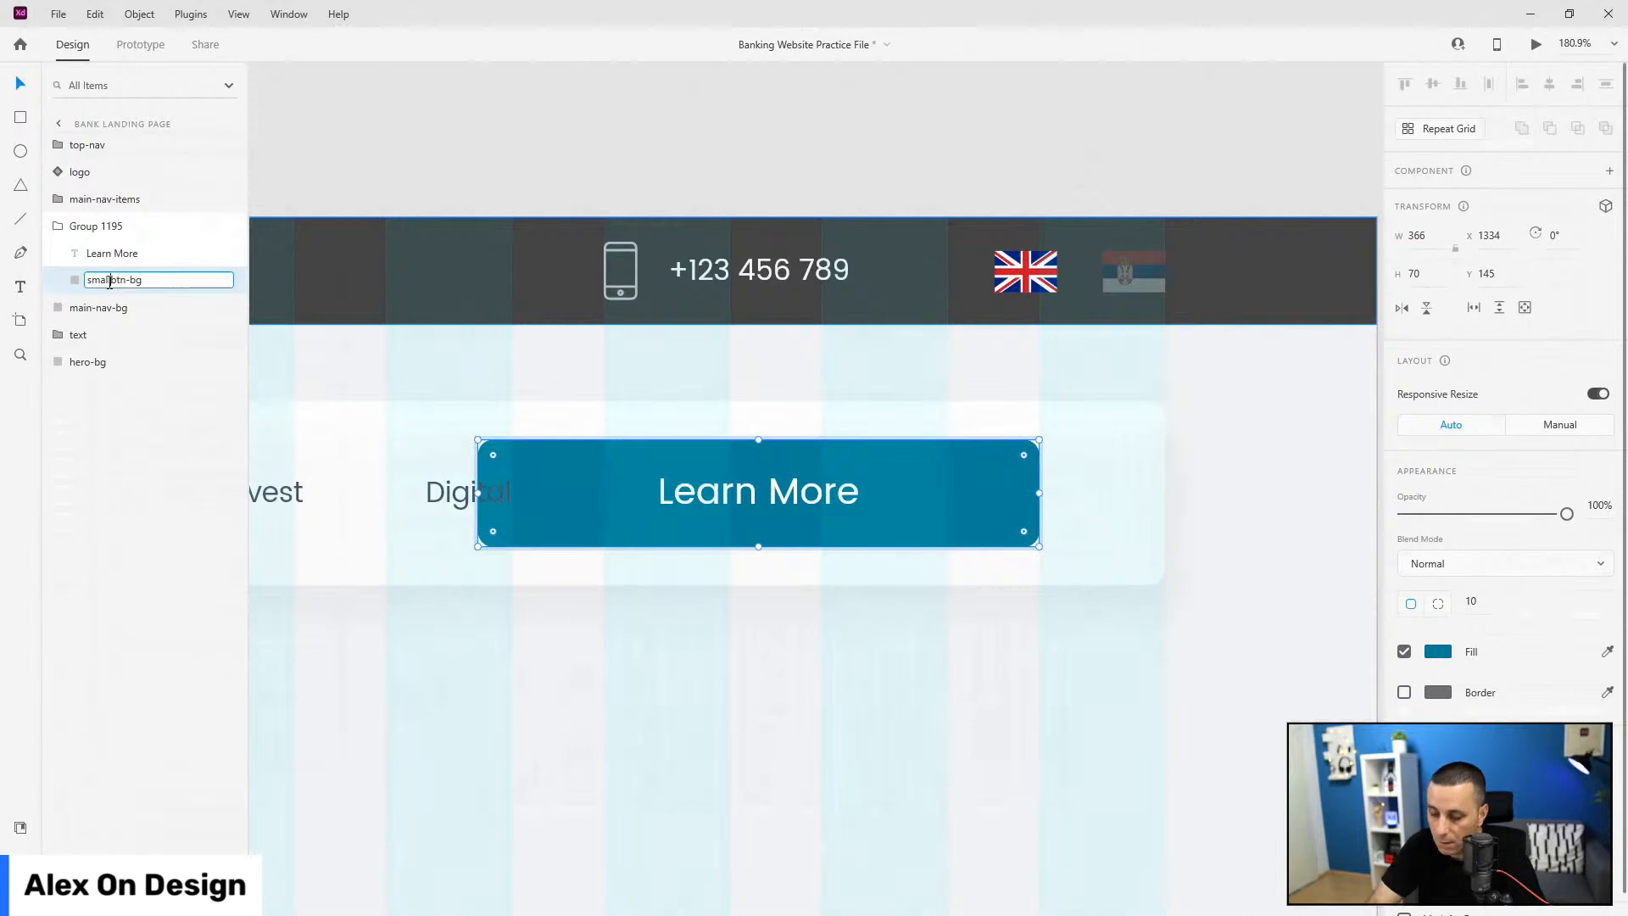
type("all-")
key("Return")
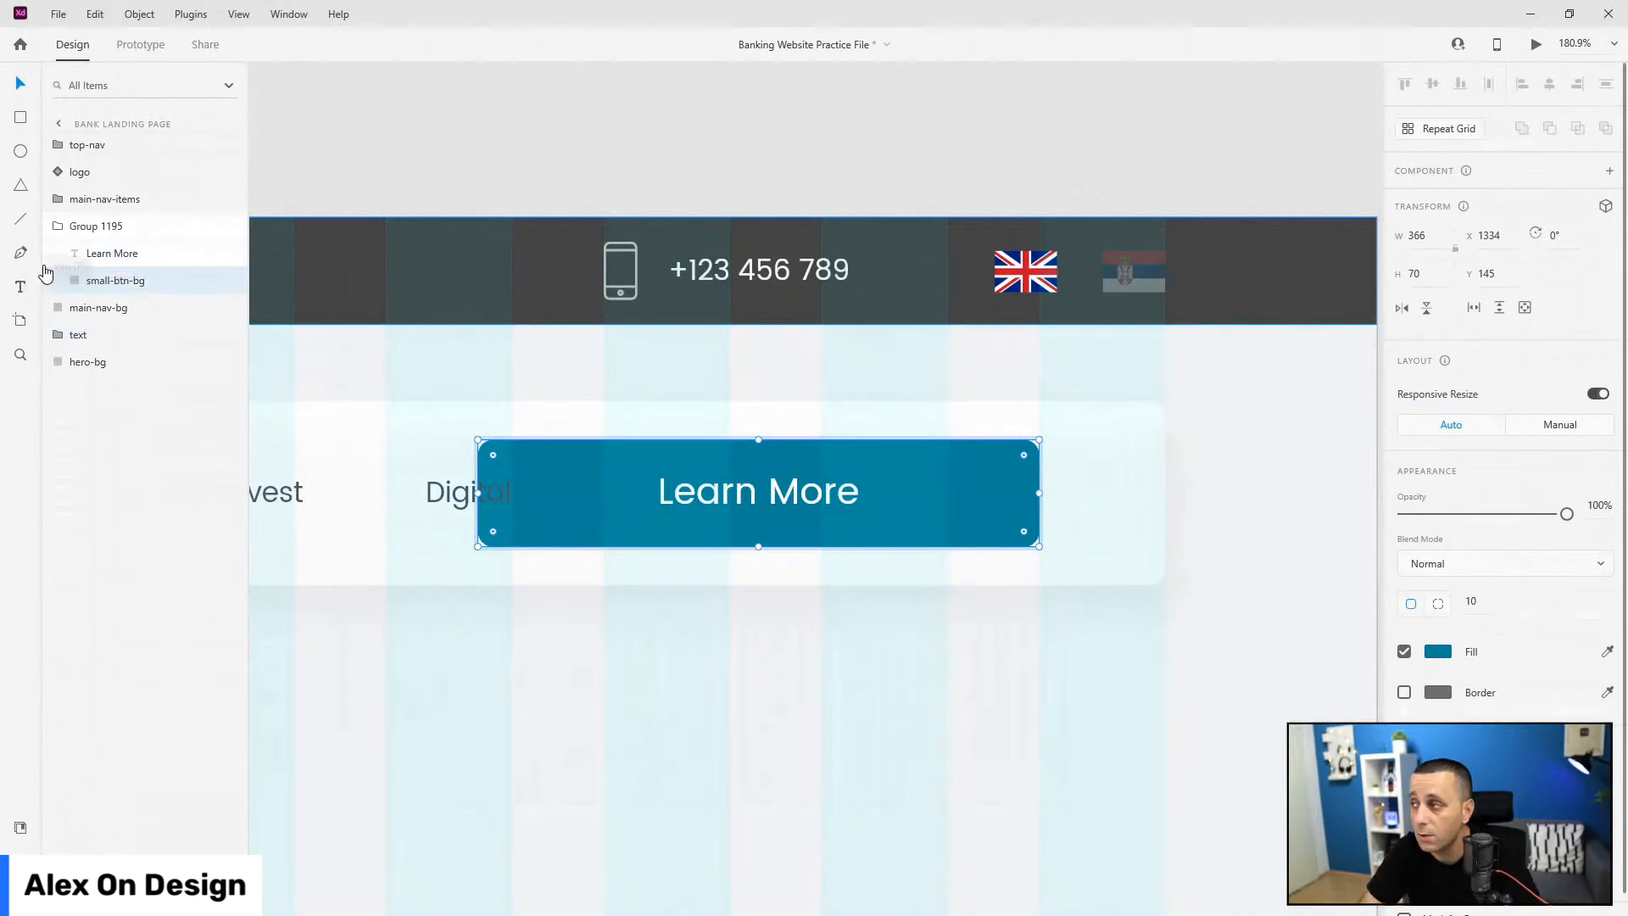
Step: Relabel the button 'Log In', widen its background to 224, and centre the text
double_click(770, 494)
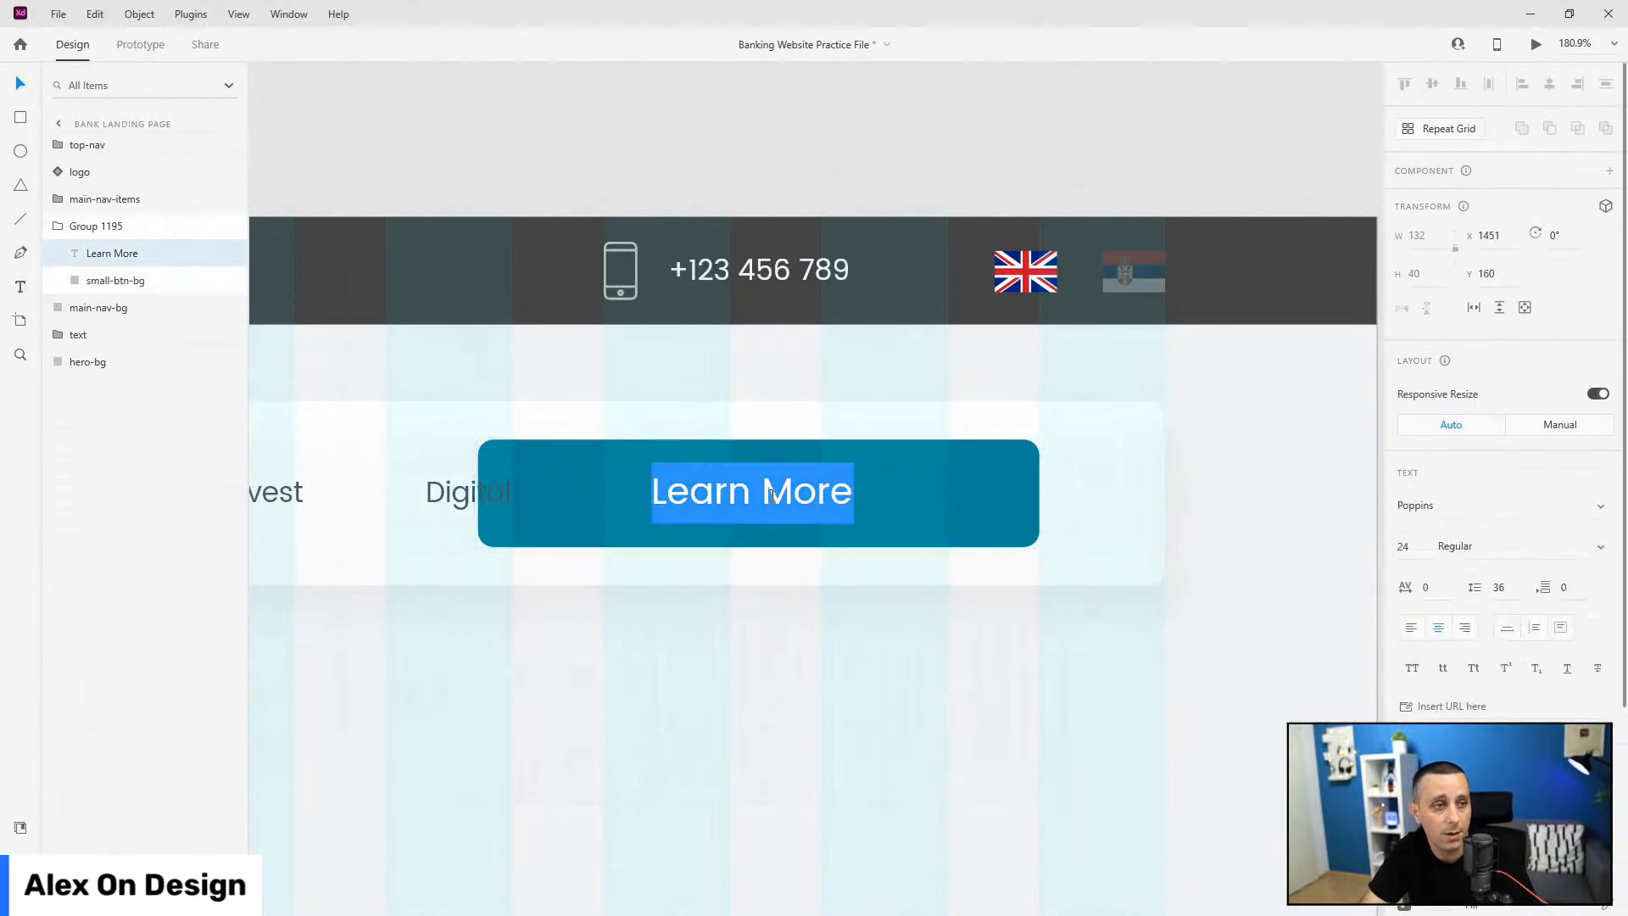
type("Log In")
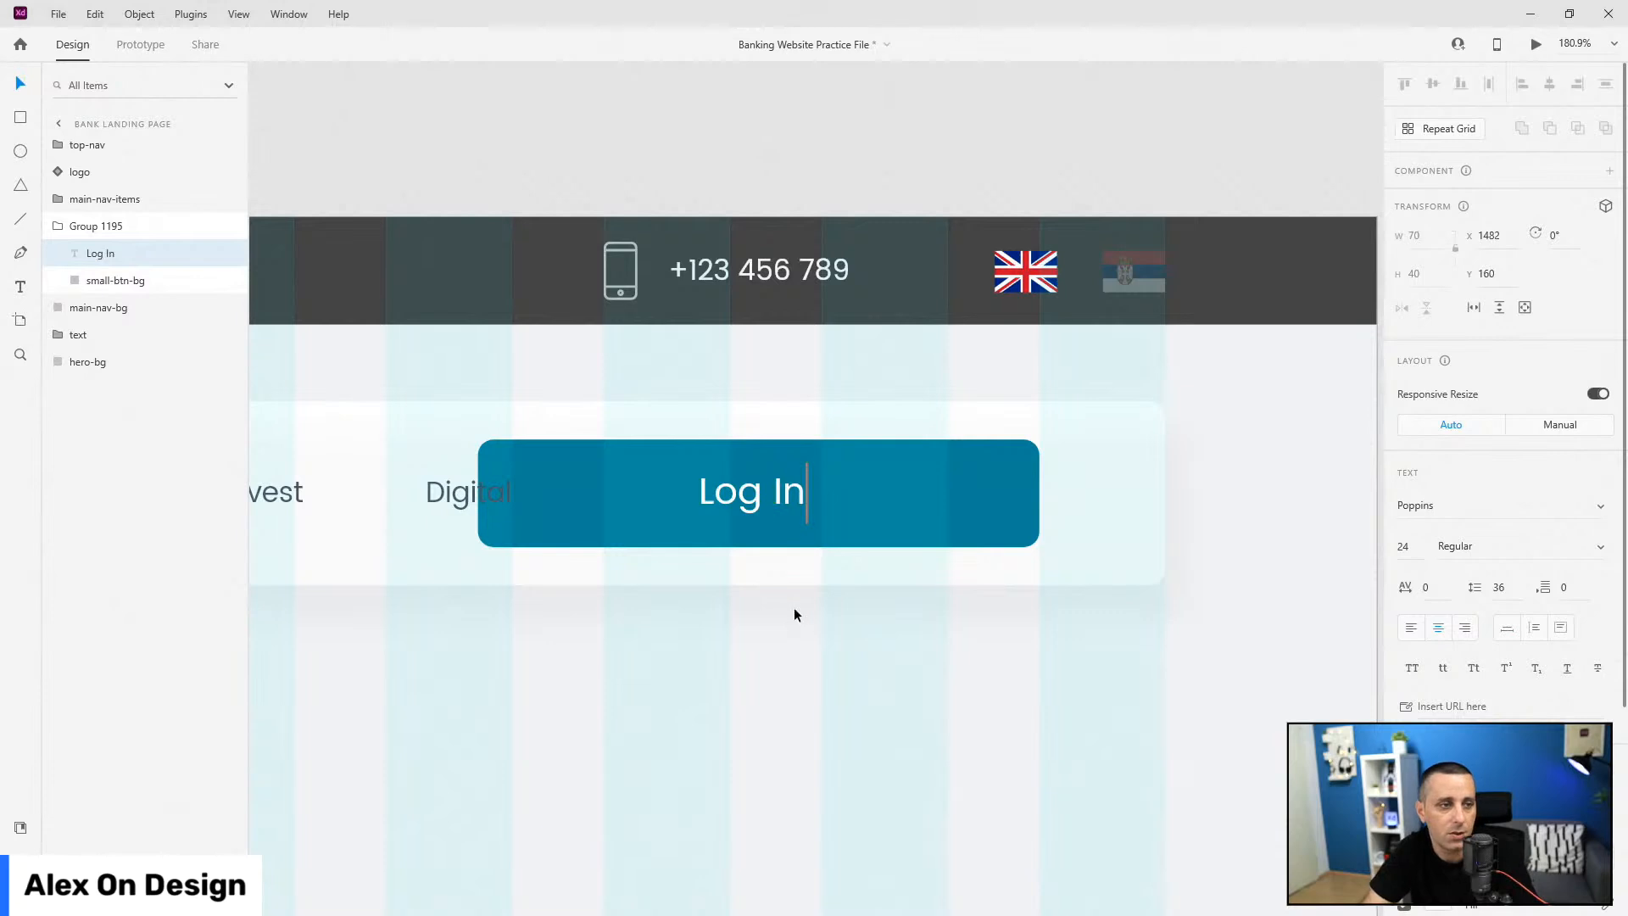
key("Escape")
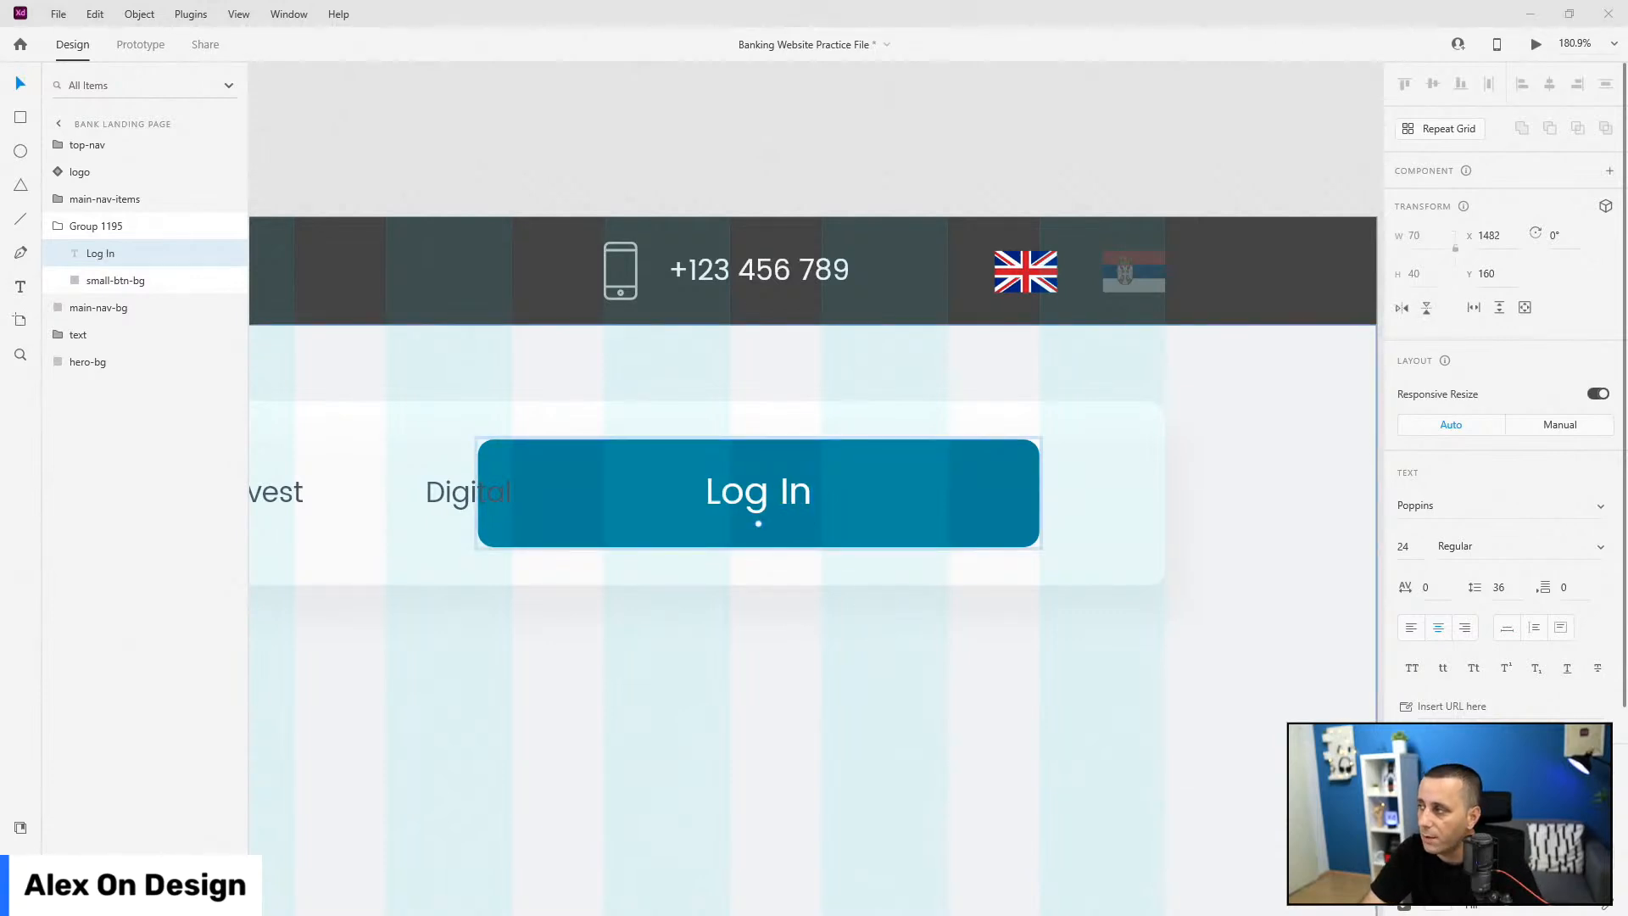
left_click(110, 227)
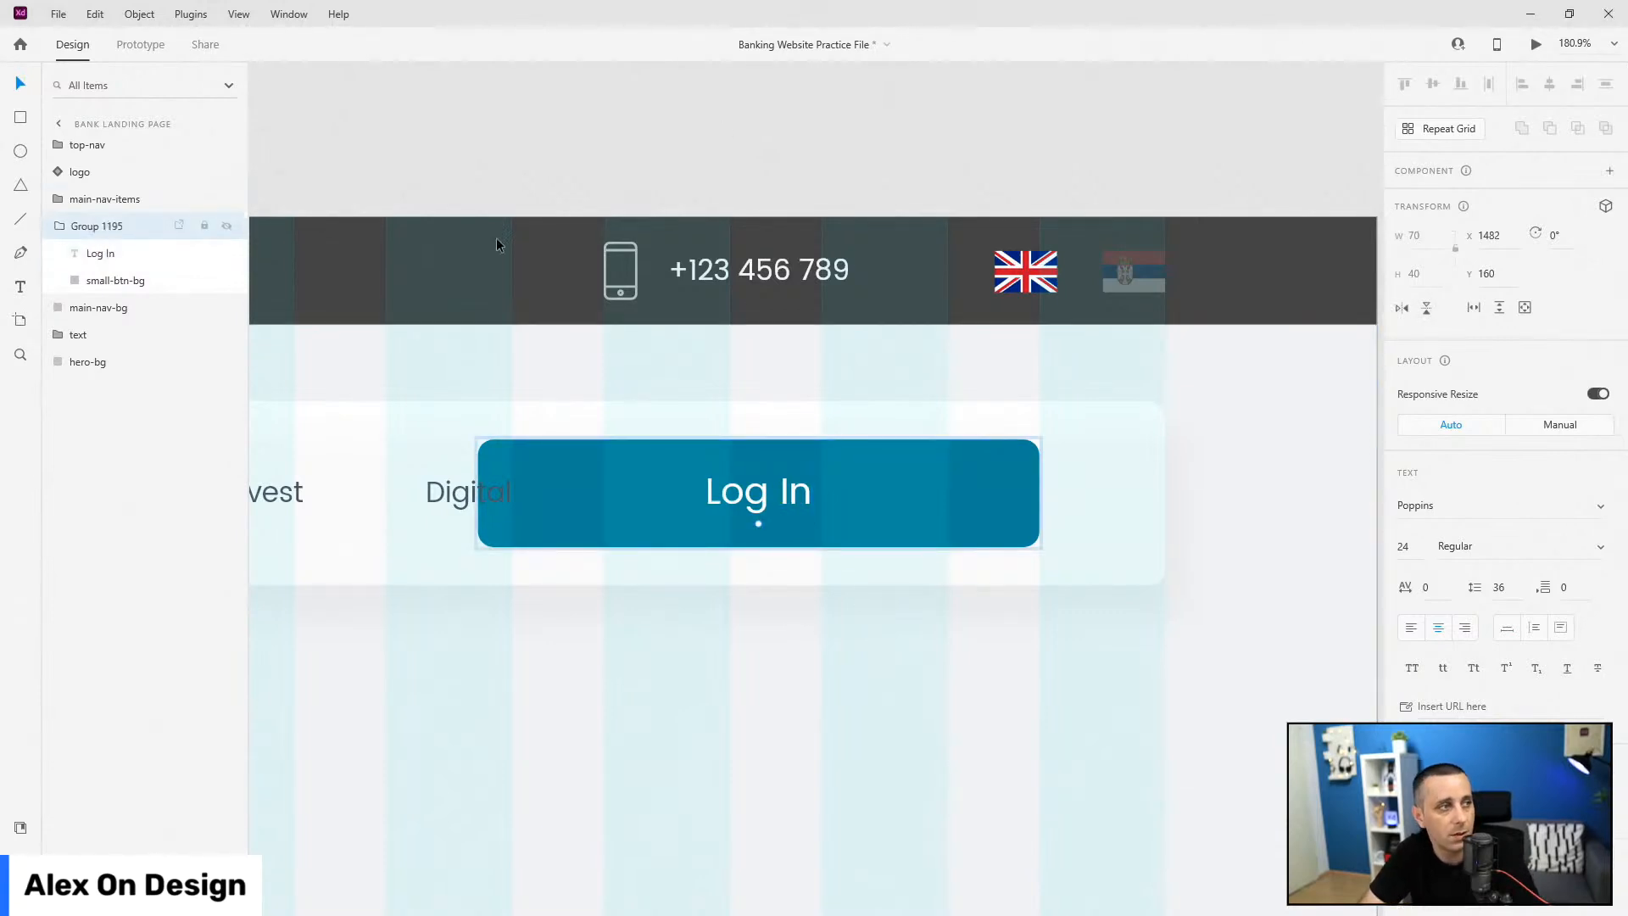
left_click(117, 280)
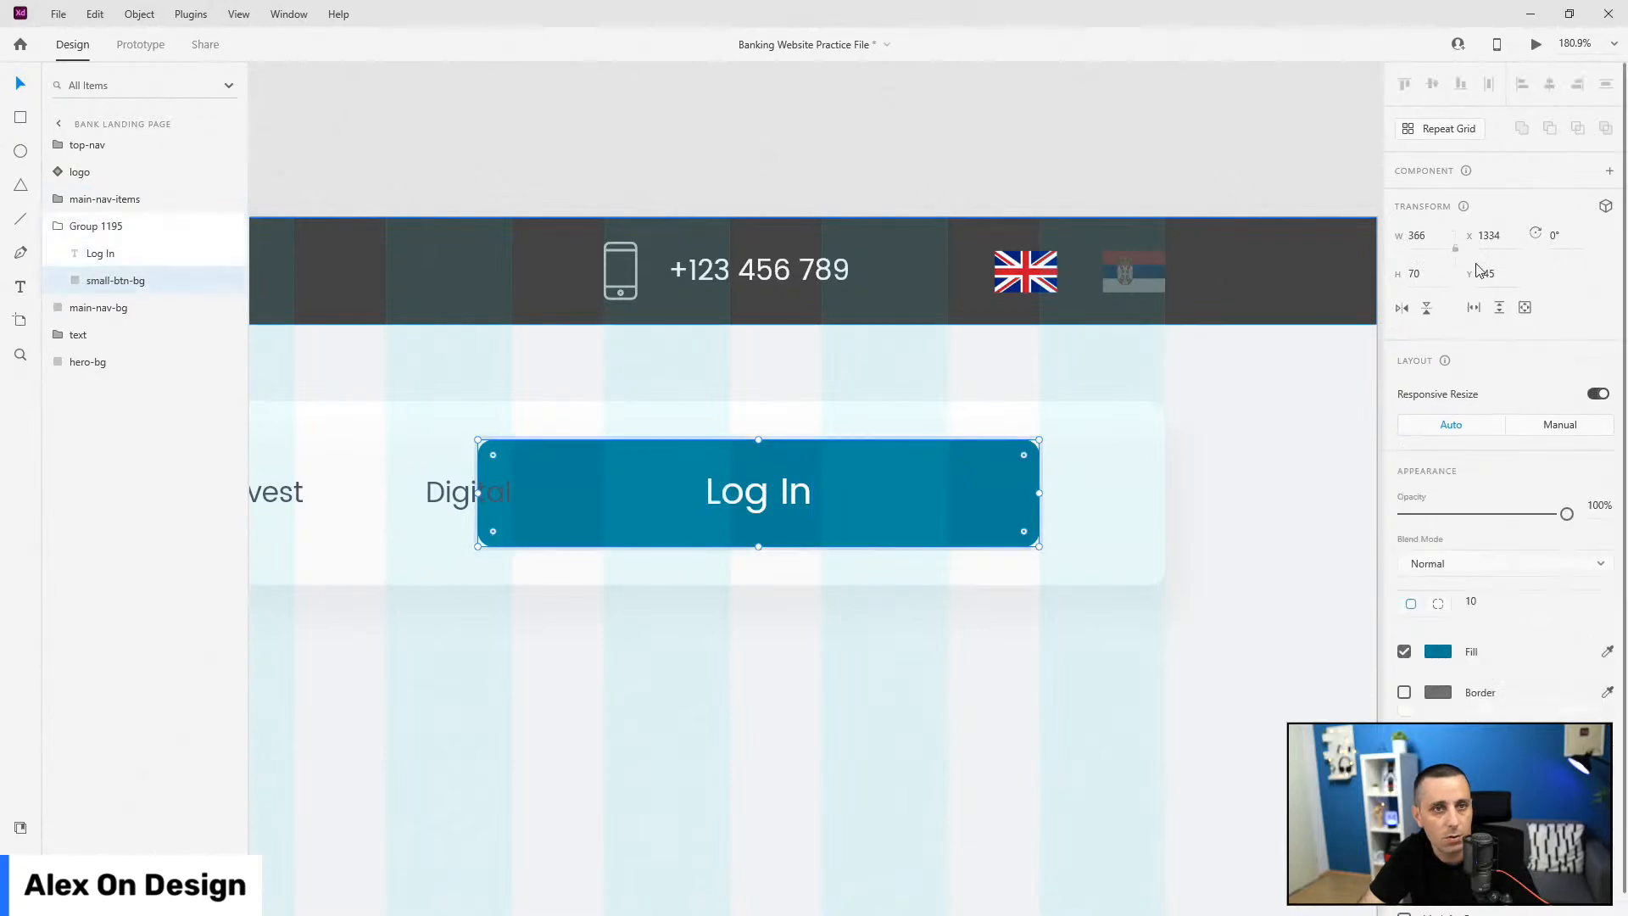
left_click(1427, 239)
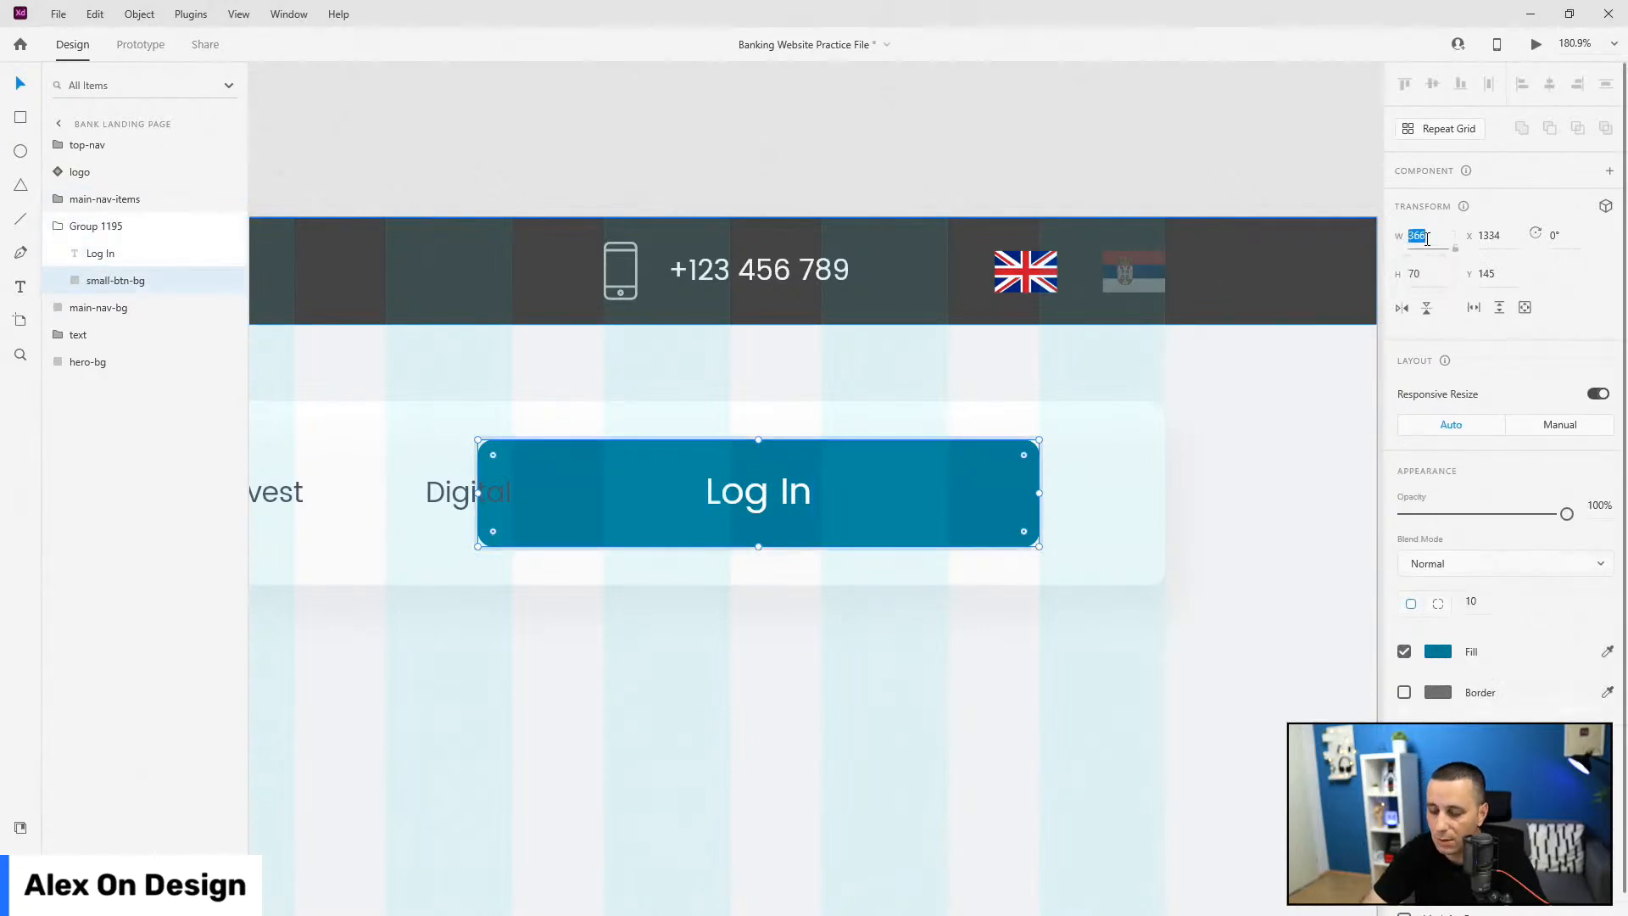
key("Return")
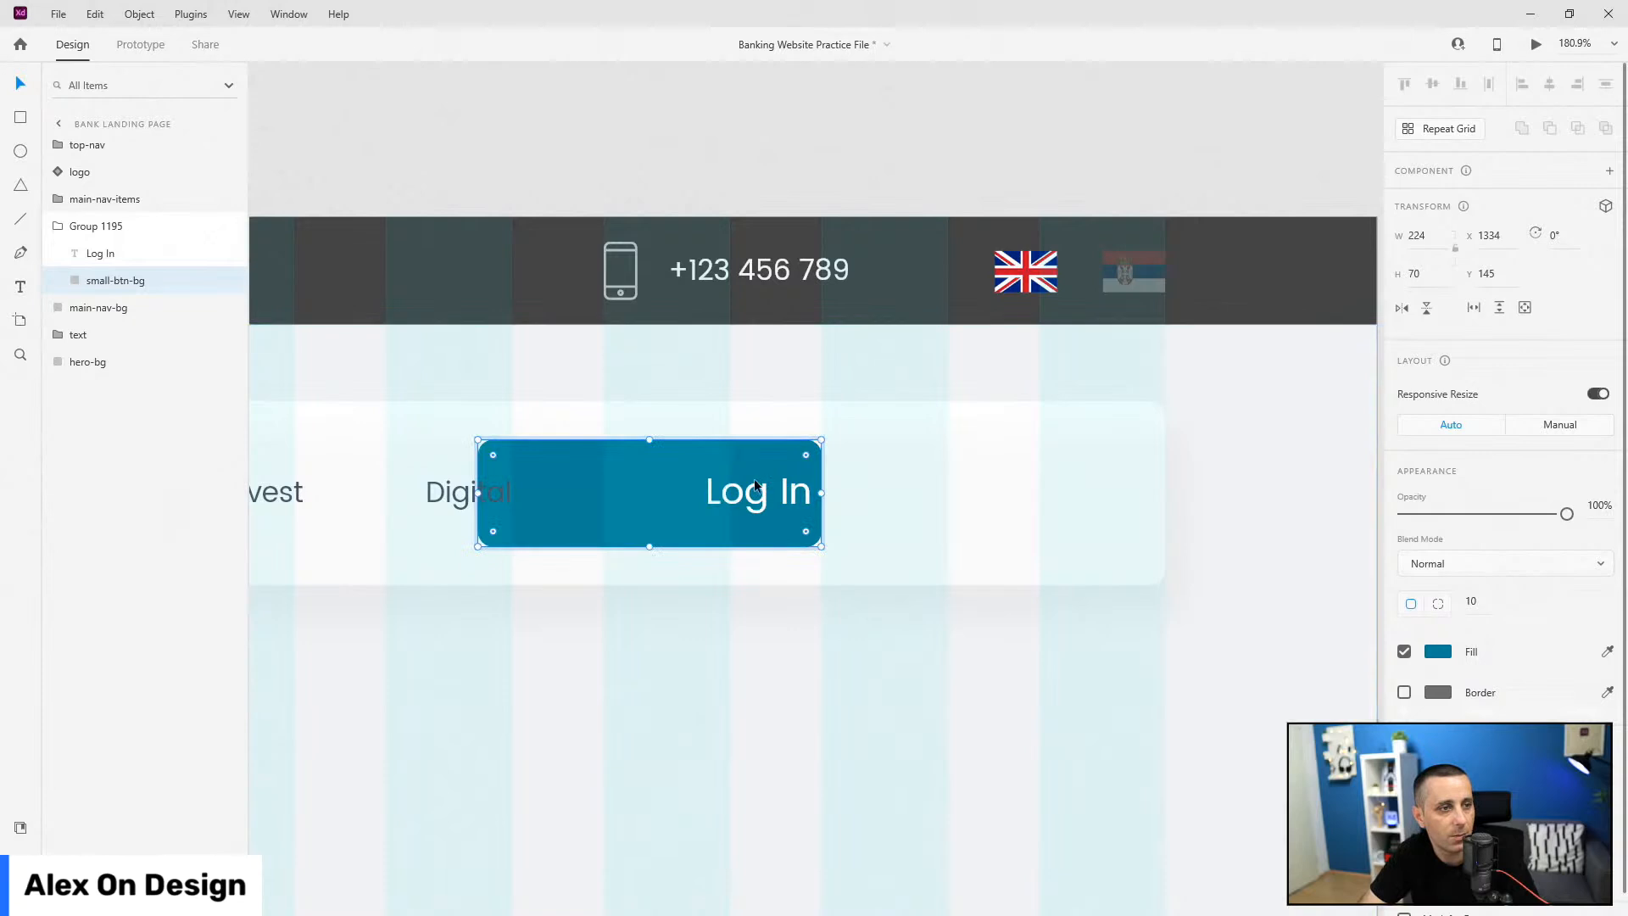
left_click(757, 494, "shift")
left_click(1550, 83)
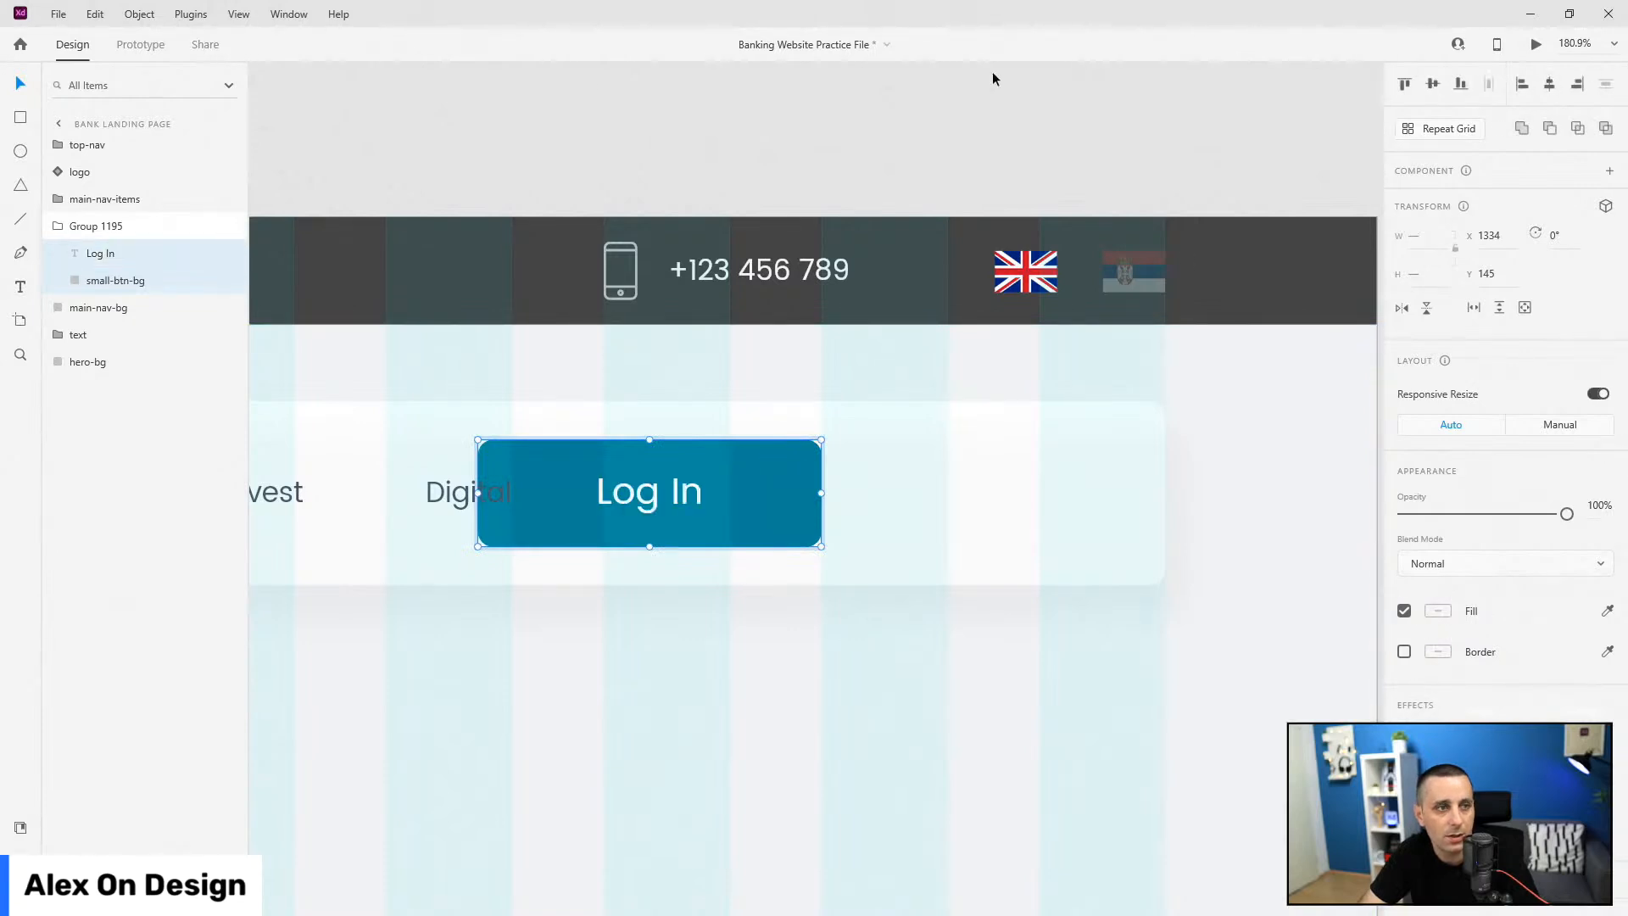
Step: Rename the button group to 'small-btn' and make it a component
left_click(85, 226)
double_click(95, 226)
type("sm")
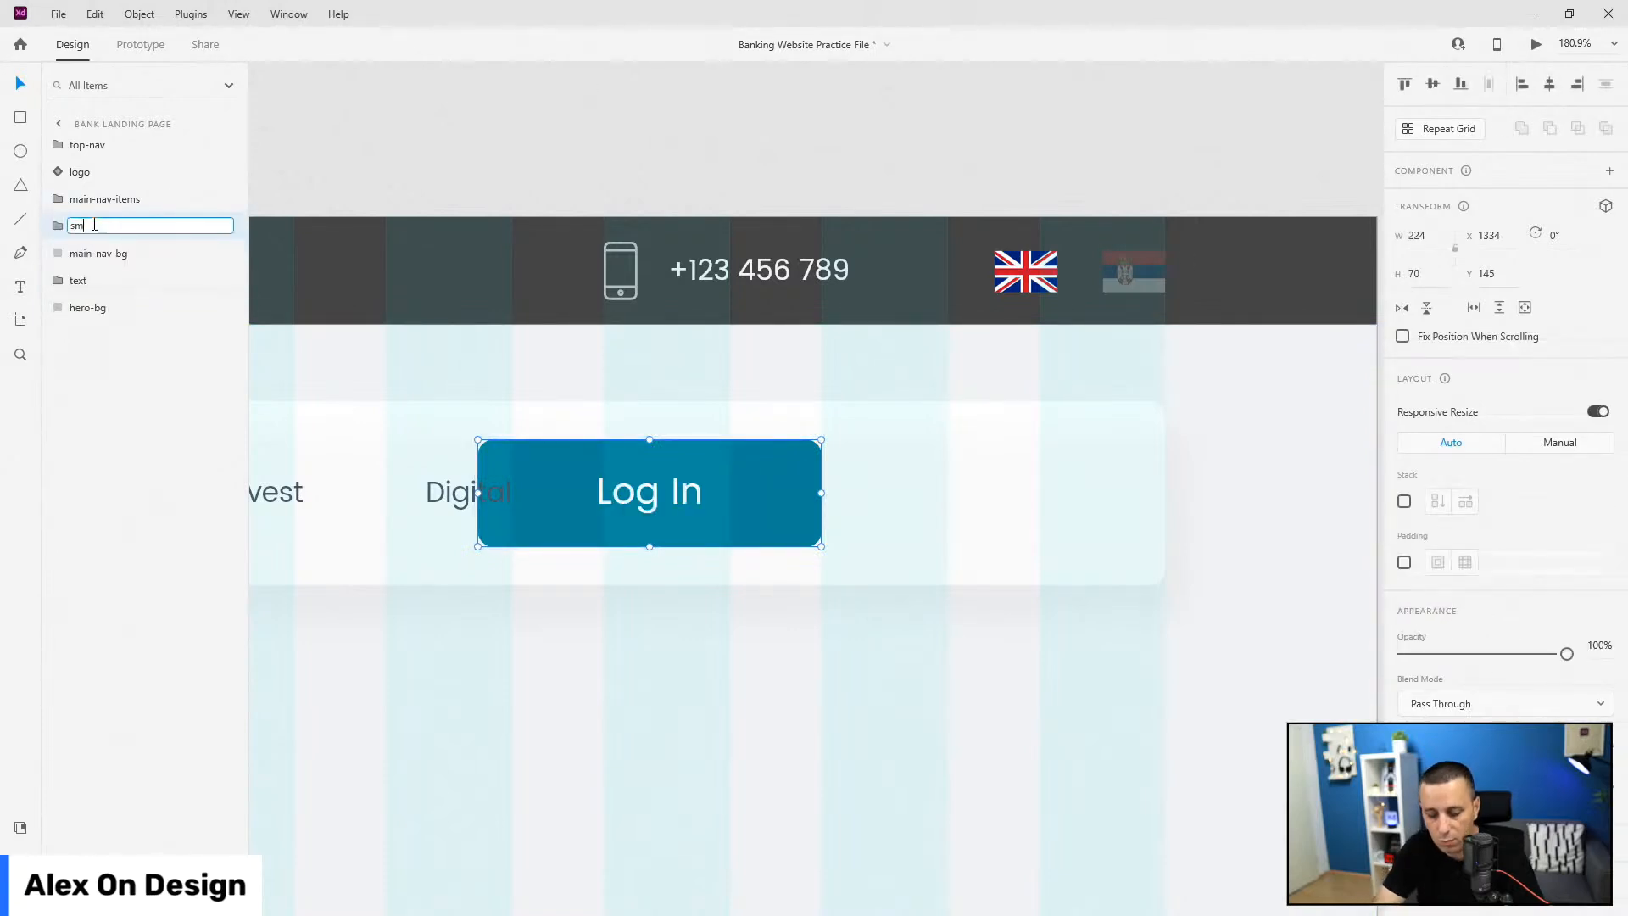
type("all-btn")
key("Return")
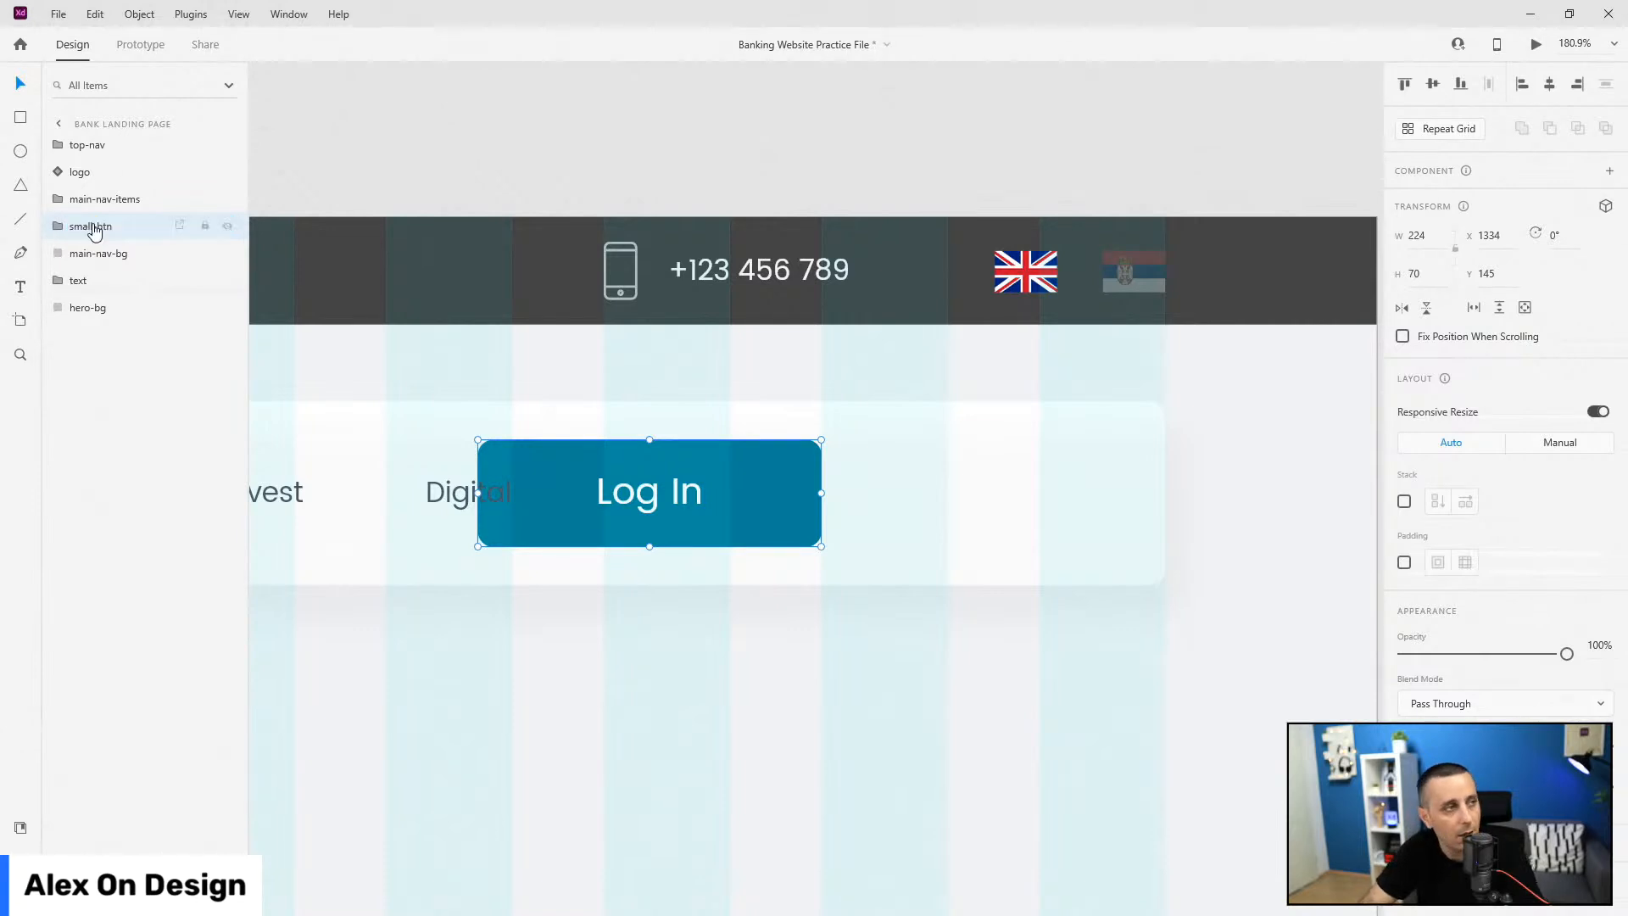
key("ctrl+k")
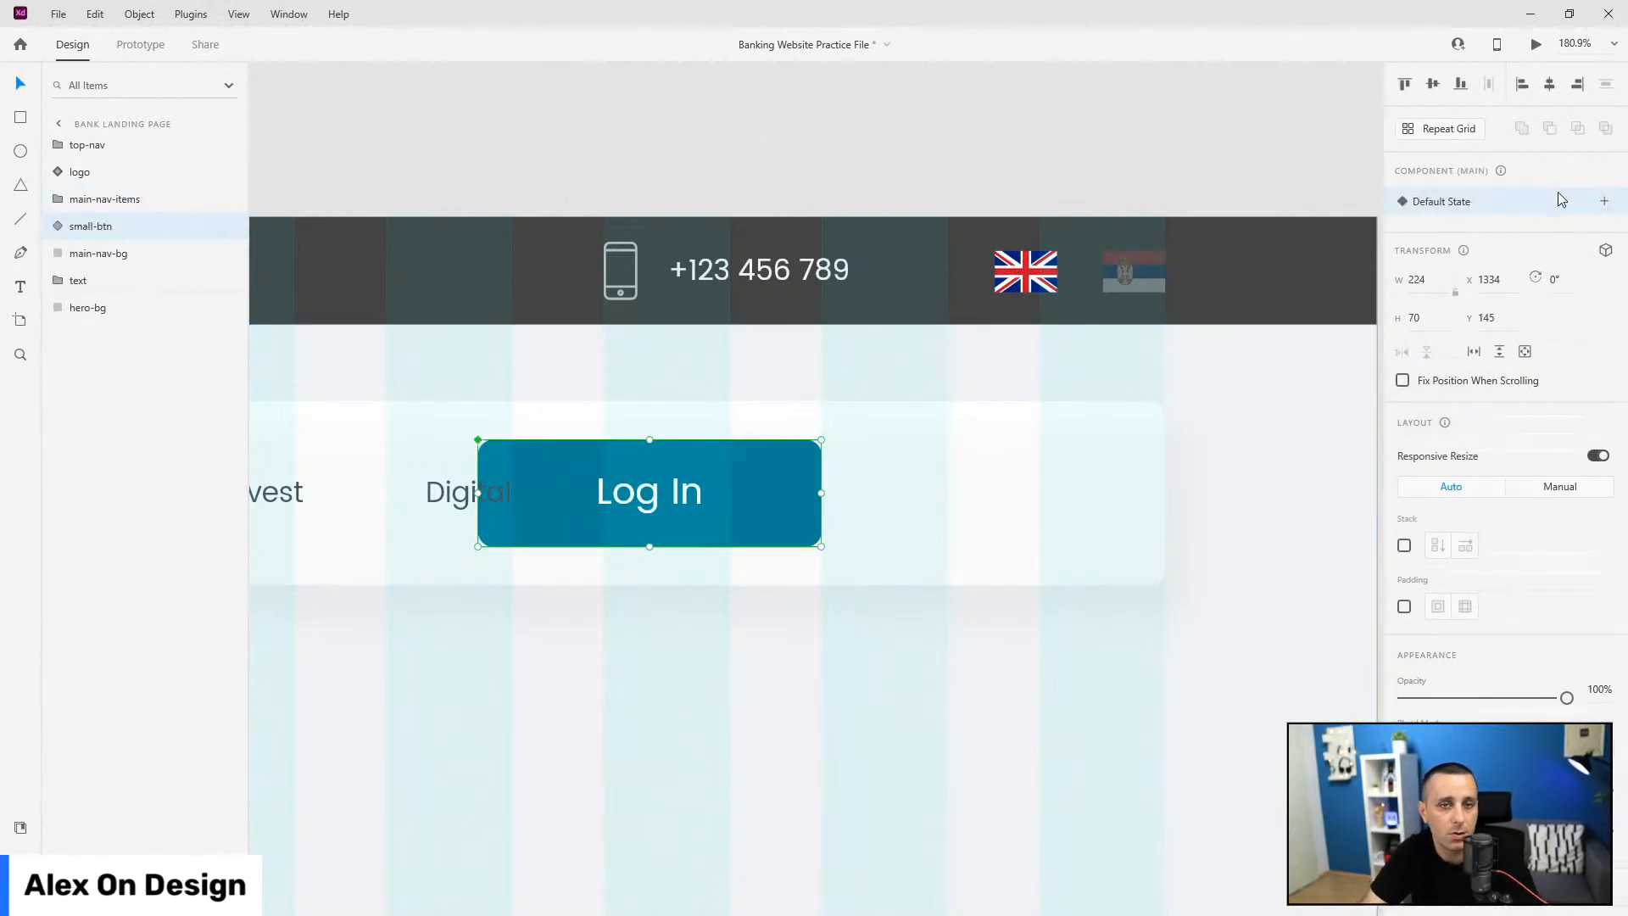
Step: Move the Log In button further right and add a new 'hover' state
left_click_drag(738, 450, 921, 446)
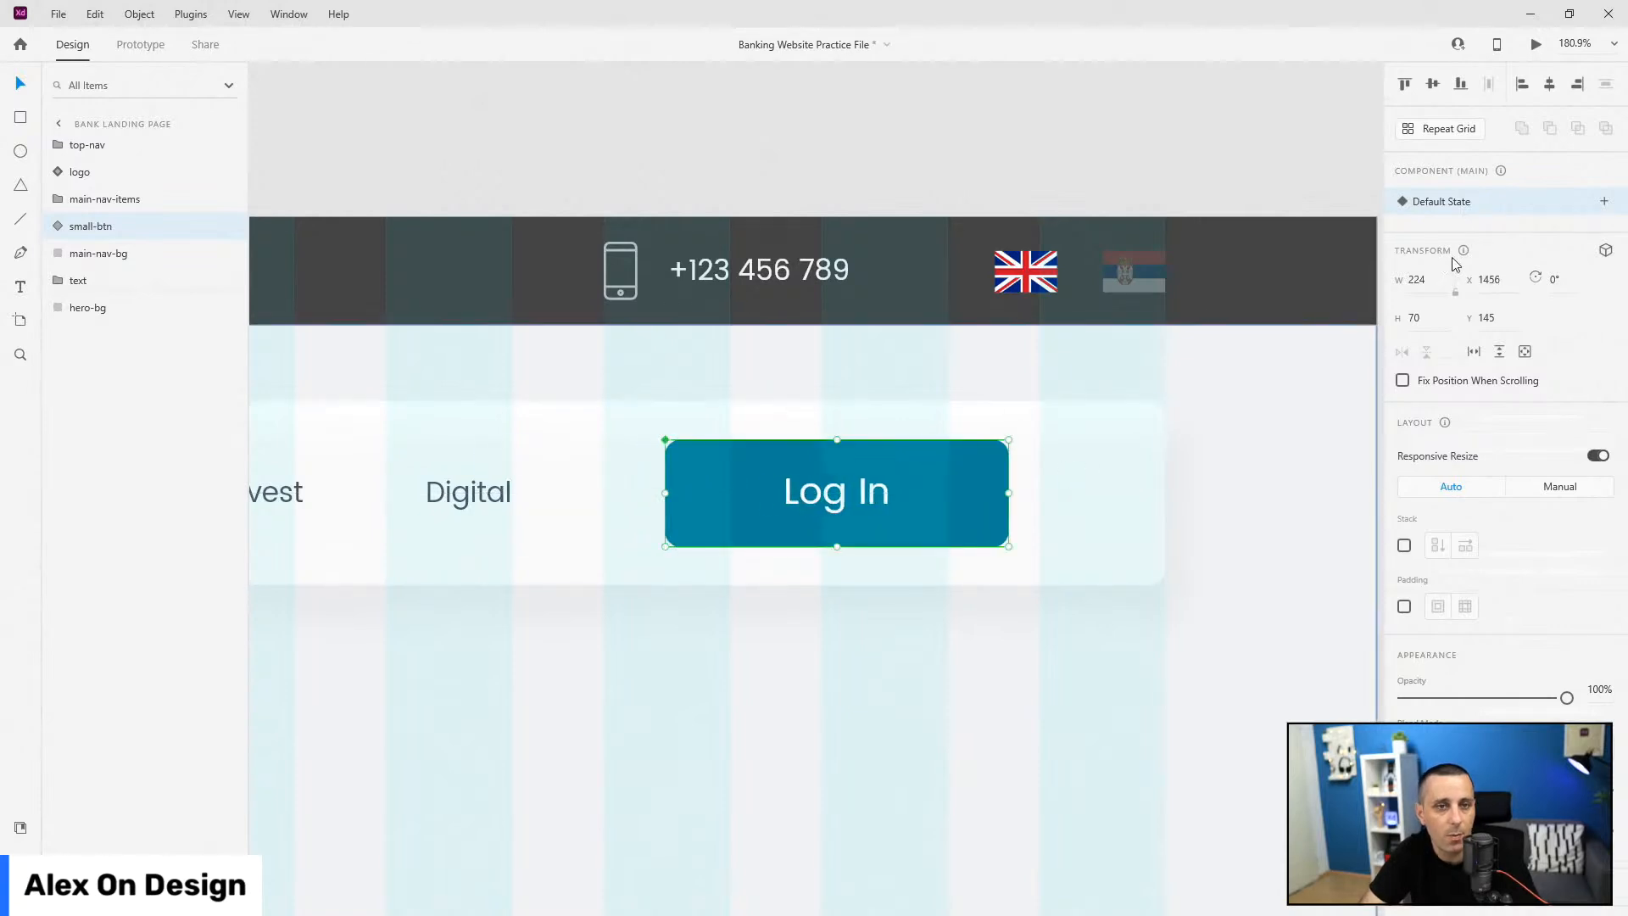
left_click(1605, 201)
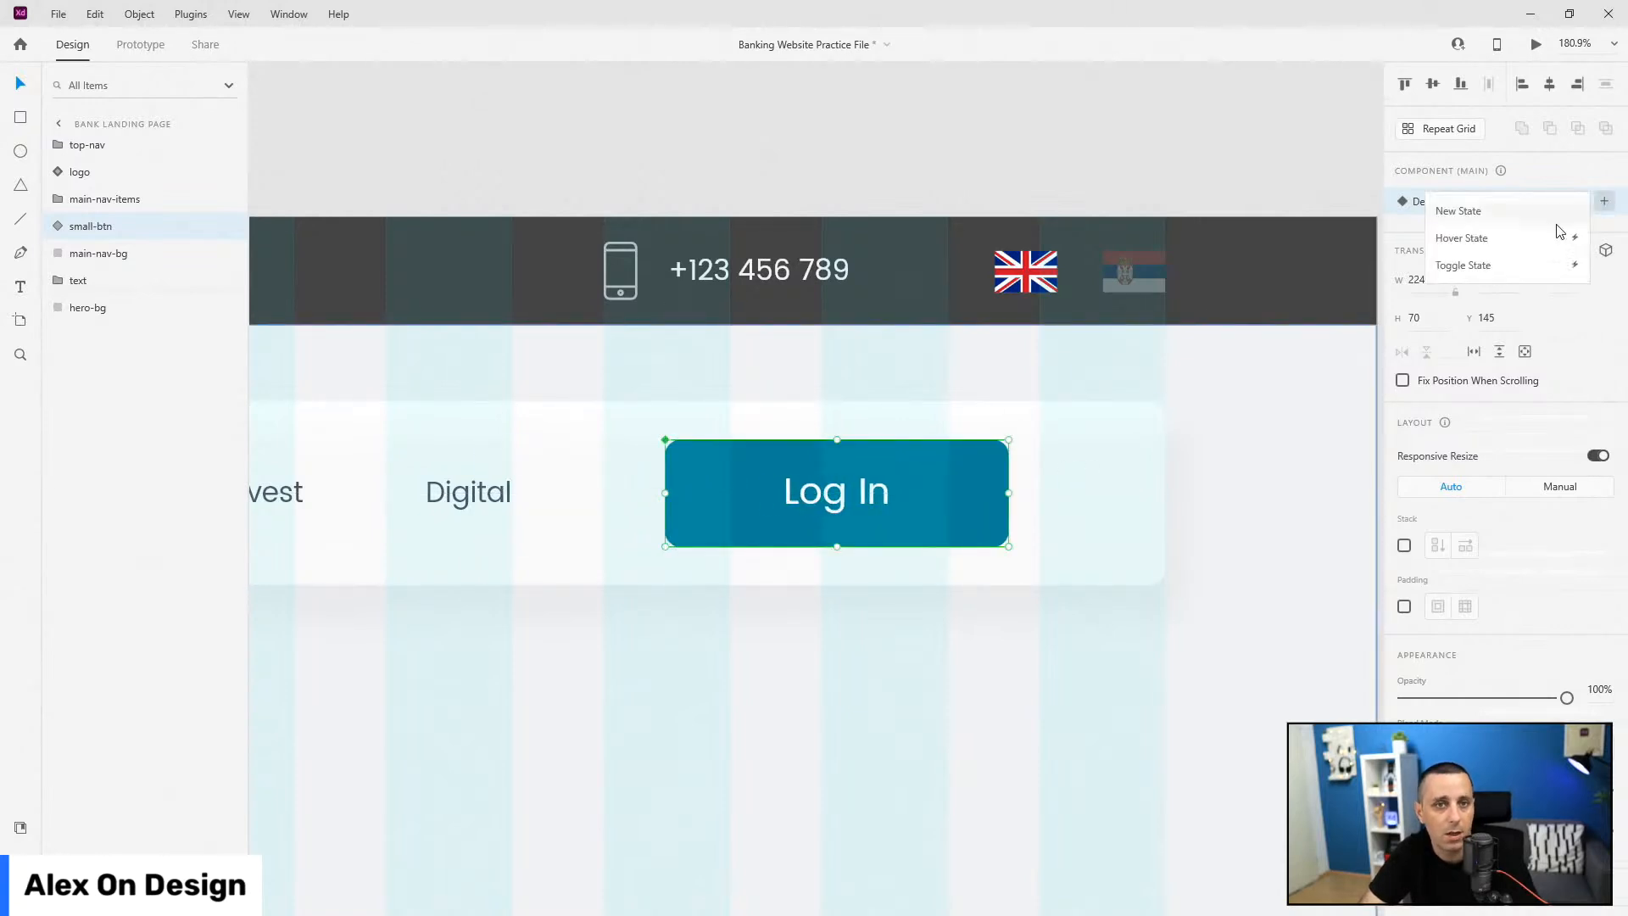
left_click(1535, 239)
type("hover")
key("Return")
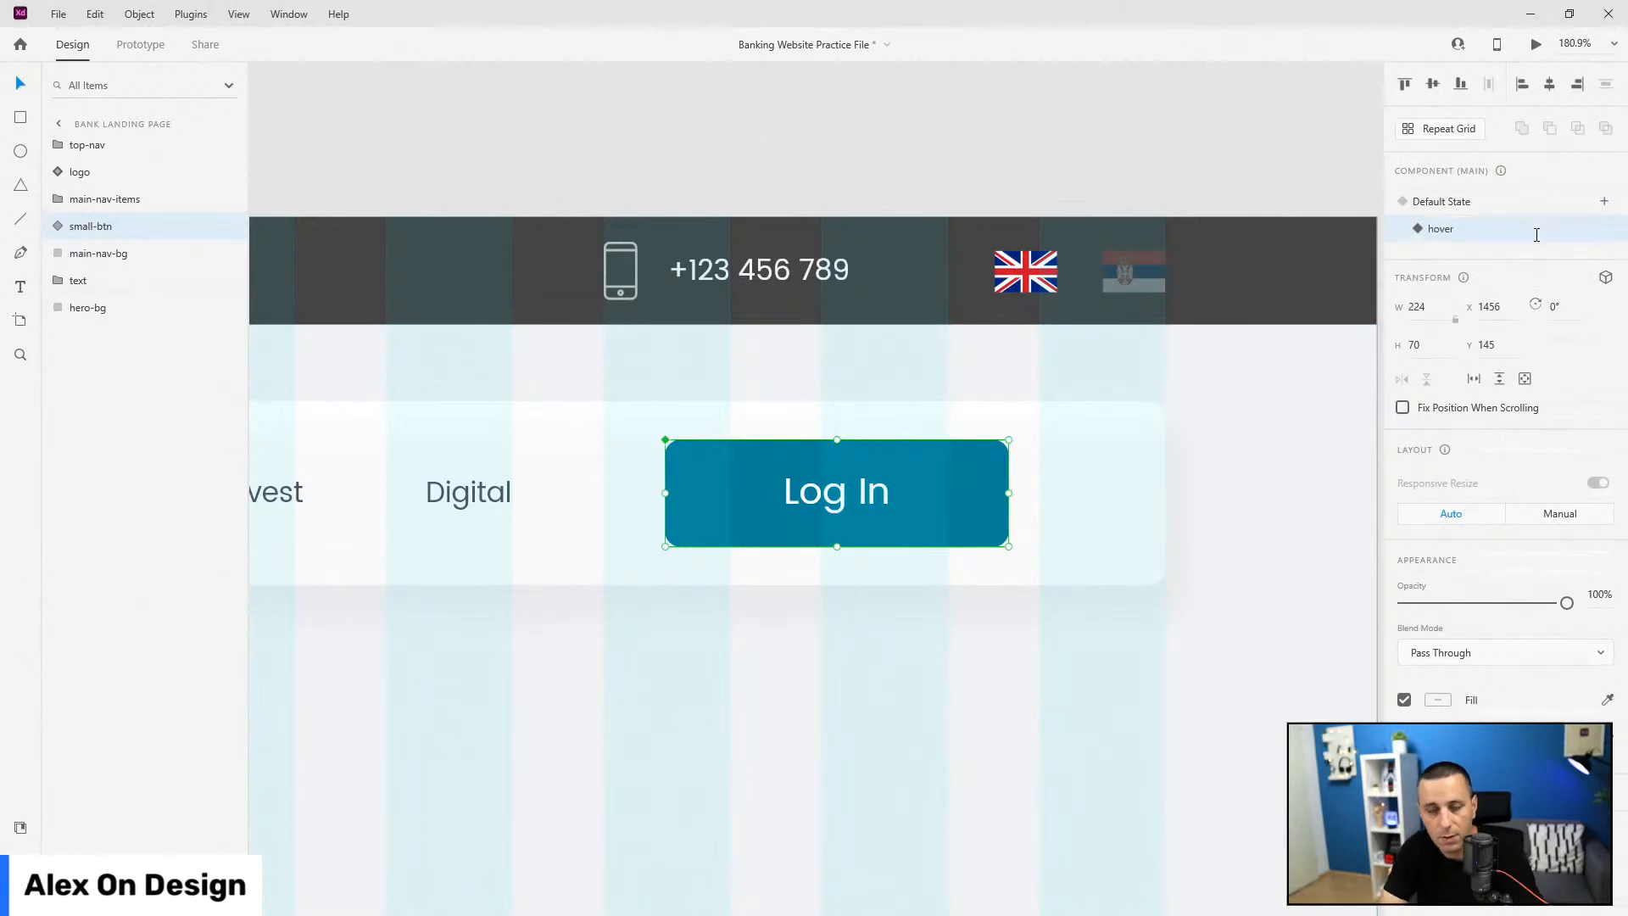
Step: Fill the hover state's background with the green hover swatch, then return to Default State
double_click(720, 490)
key("ctrl+s")
left_click(18, 830)
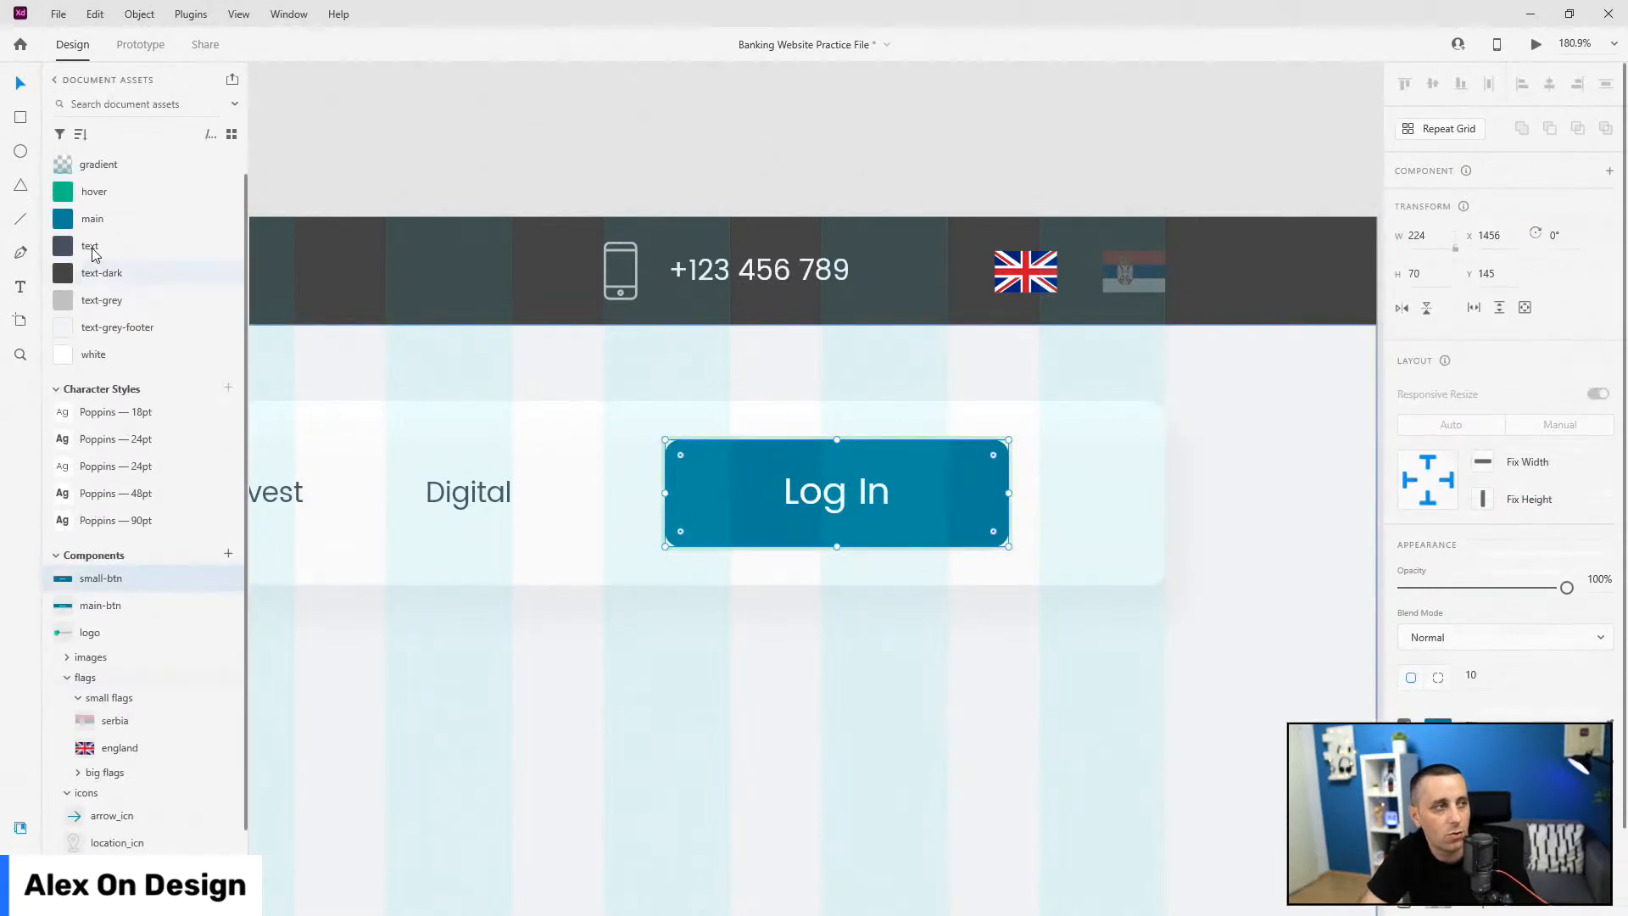
left_click(94, 195)
key("ctrl+y")
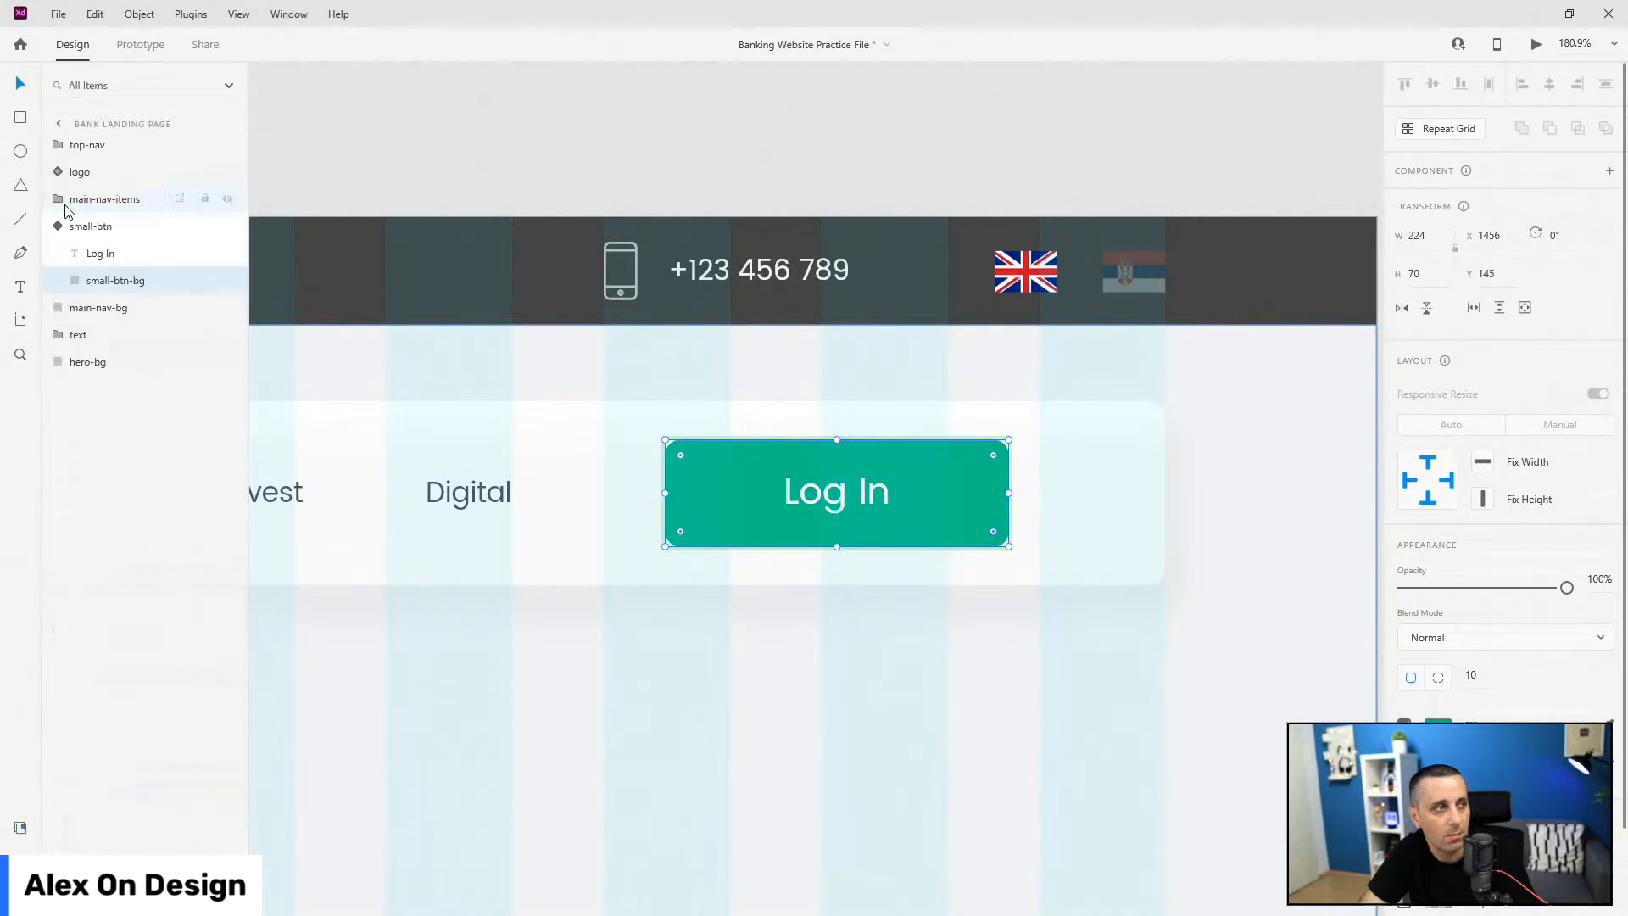
left_click(91, 226)
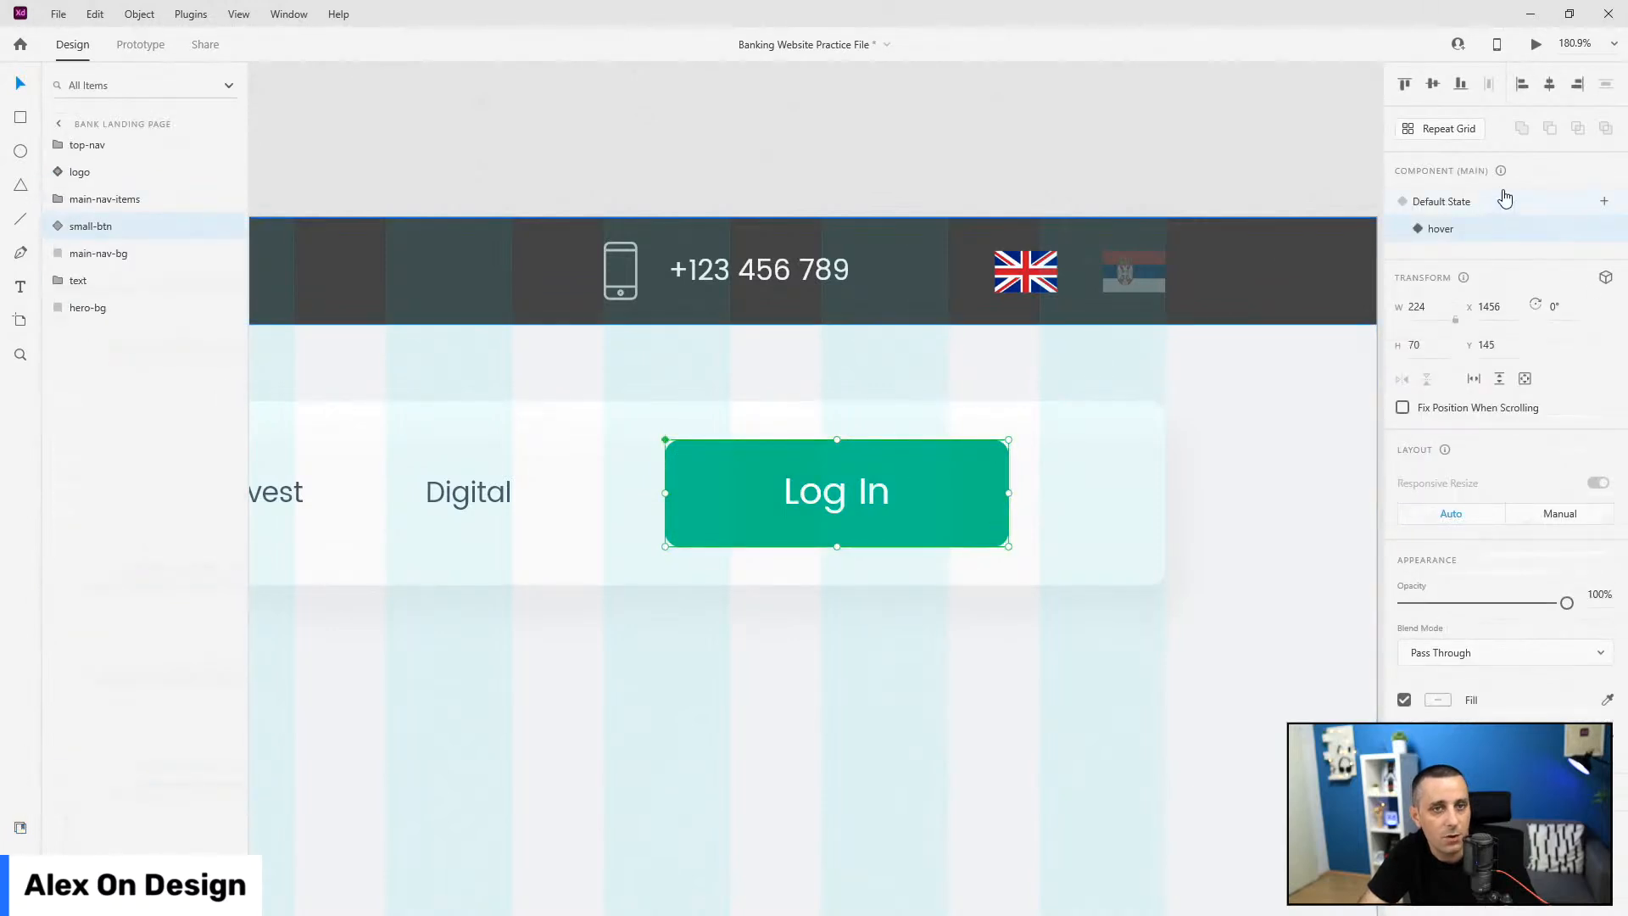
left_click(1501, 200)
left_click(1117, 447, "shift")
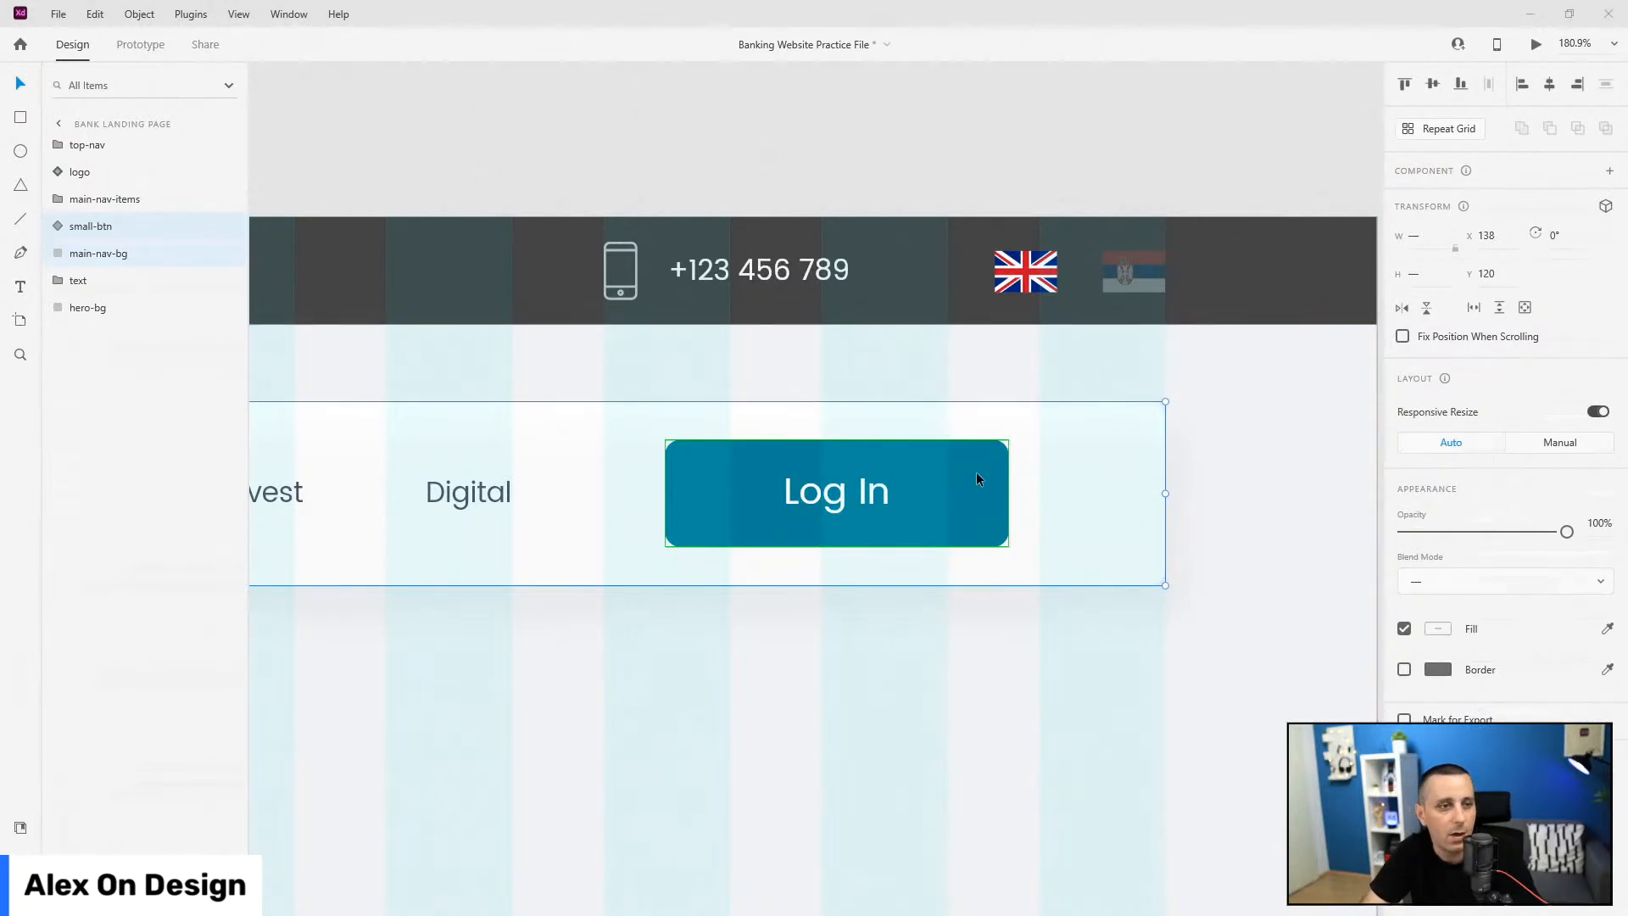
Step: Move the small-btn Log In button toward the nav card's right edge
scroll(1257, 527, "down", 5)
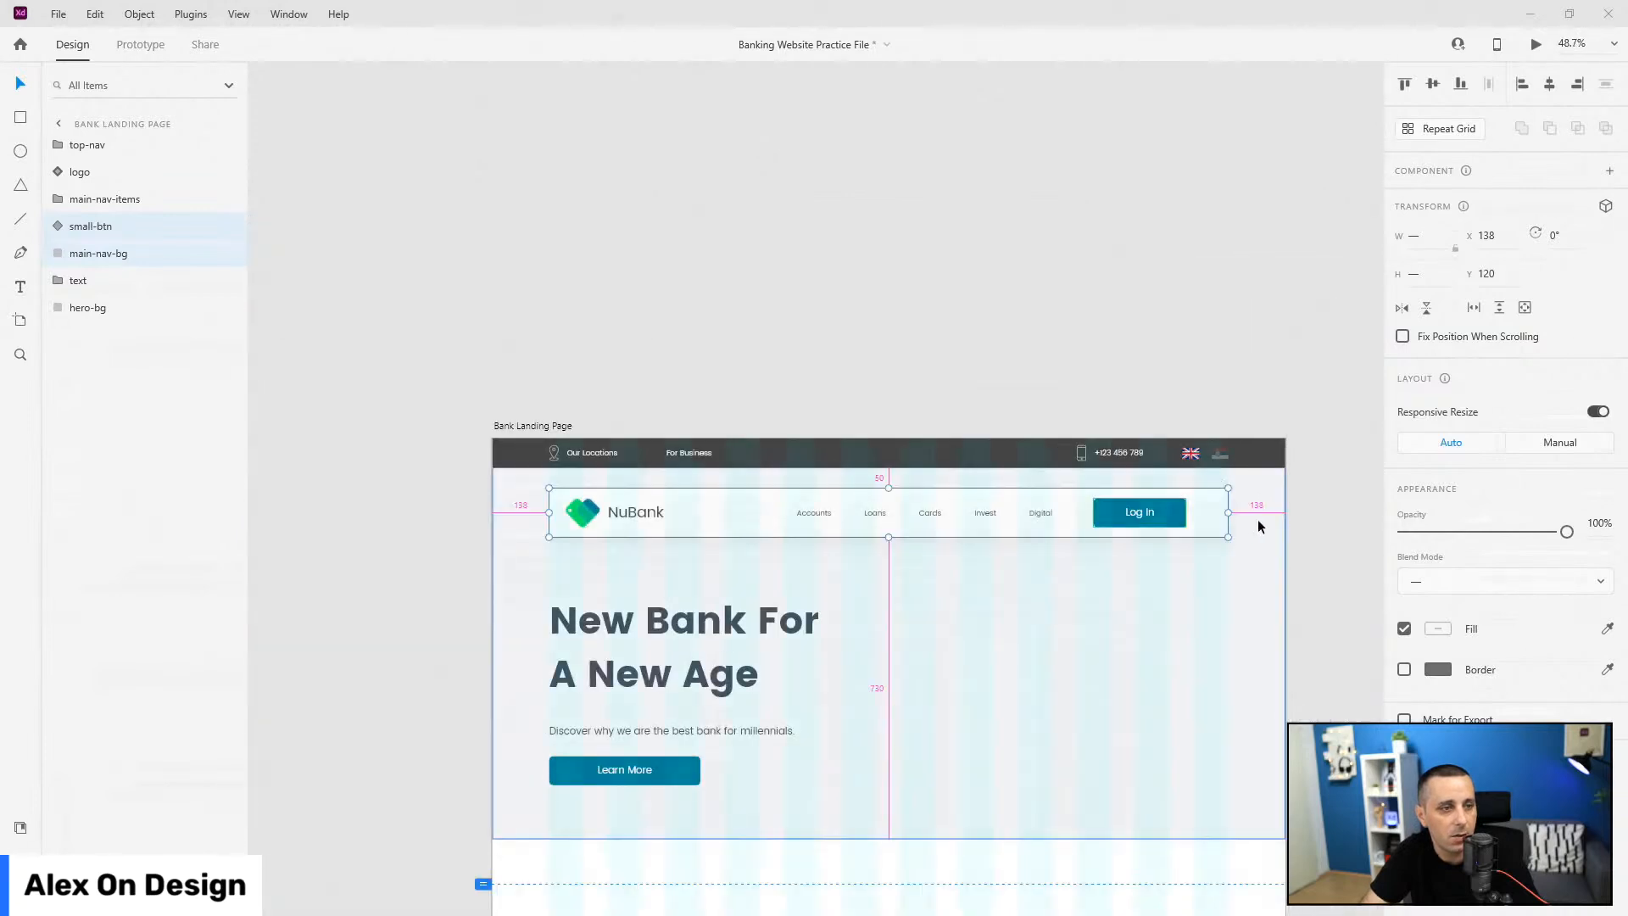
left_click(1169, 510)
left_click(680, 784)
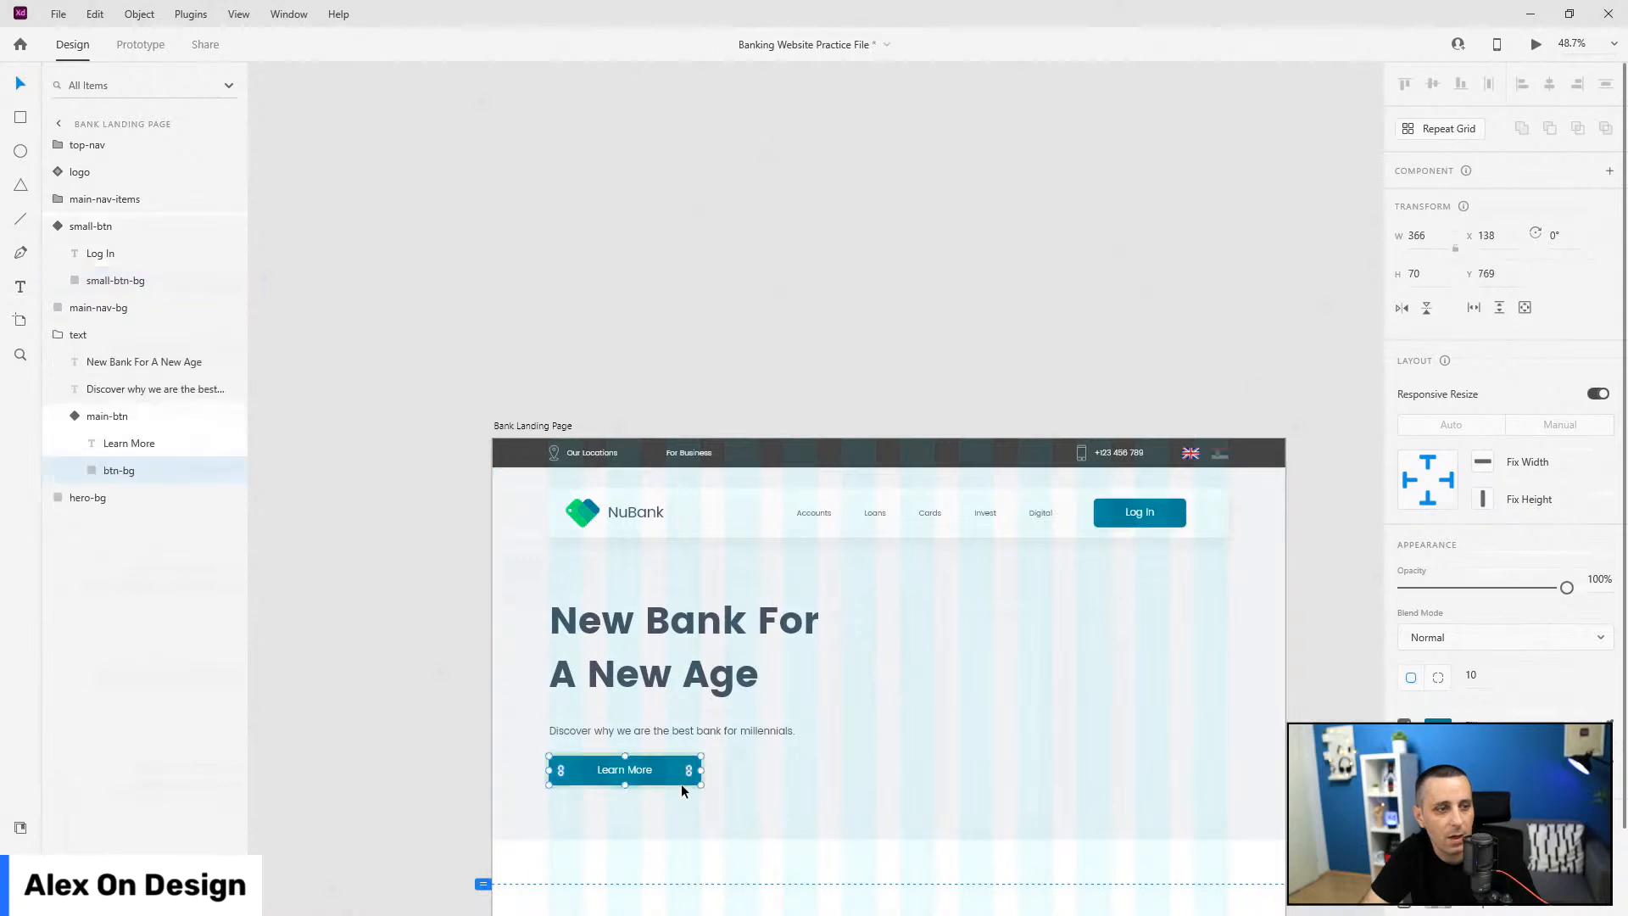
left_click(65, 416)
left_click(56, 334)
left_click(47, 334)
left_click(53, 228)
scroll(1263, 426, "up", 5)
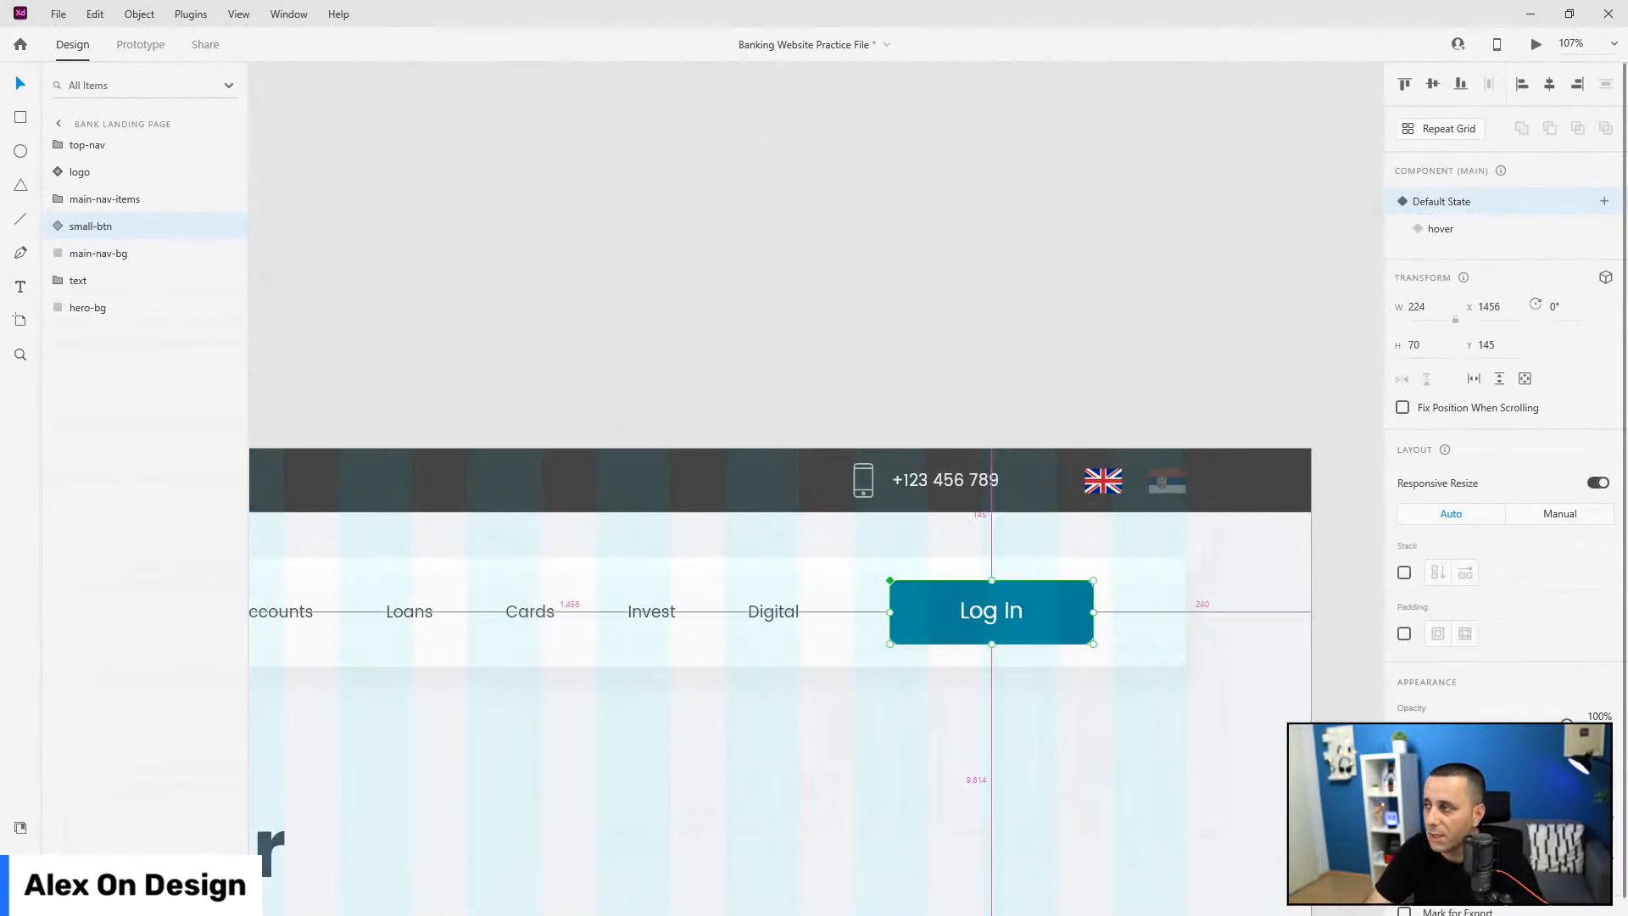
left_click_drag(1042, 589, 1102, 585)
key("Left")
key("Left")
key("Left")
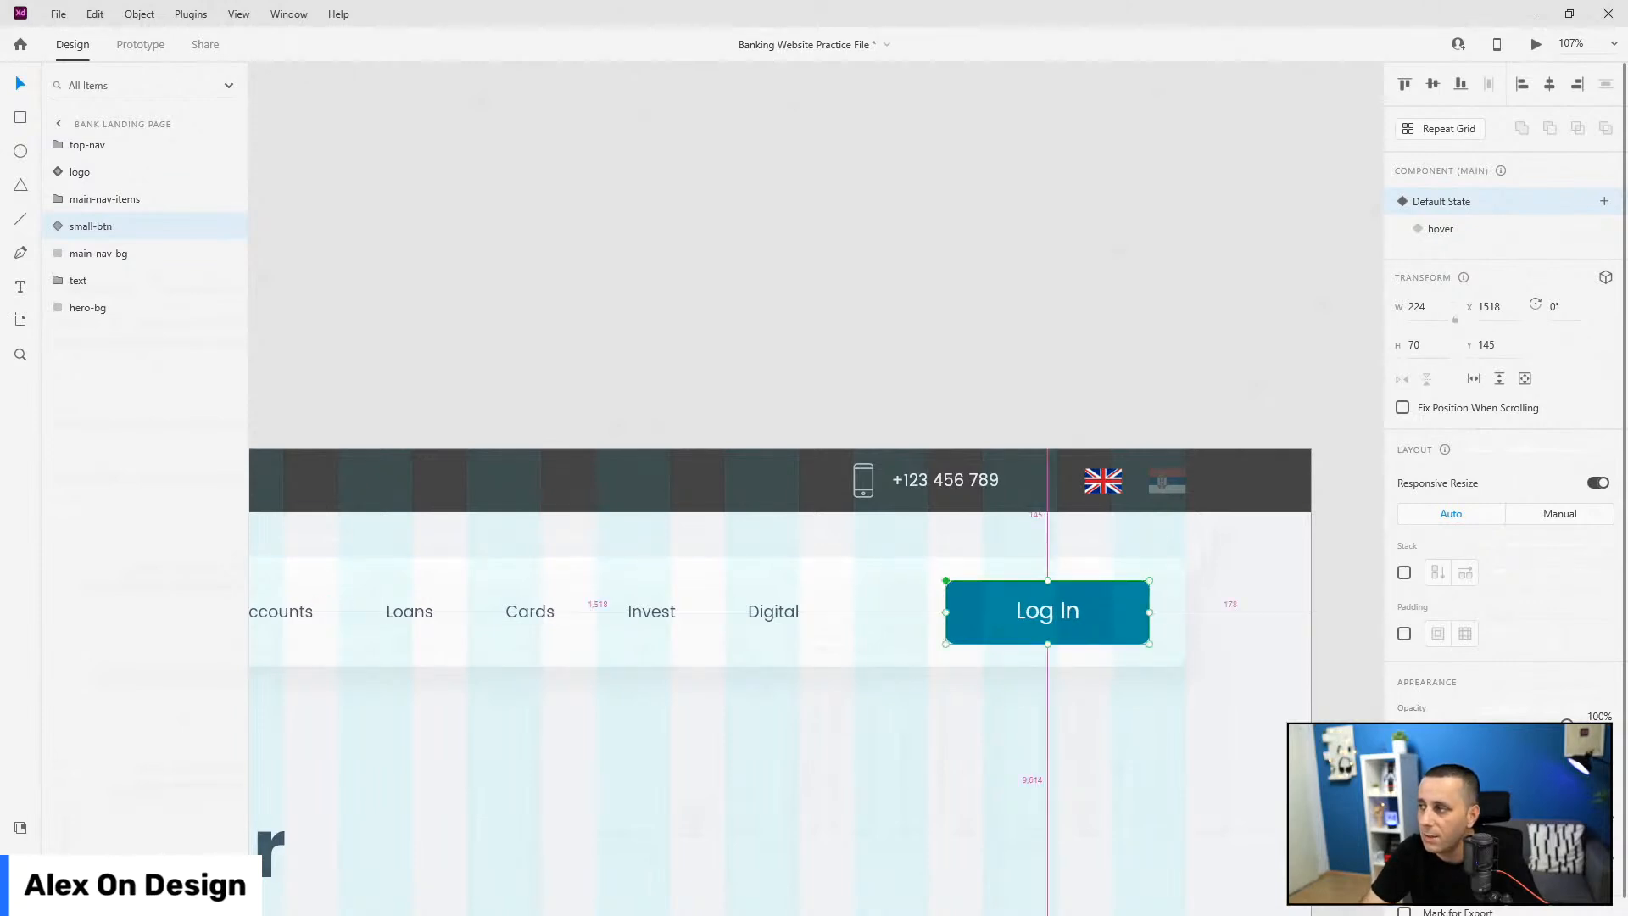
Step: Shift the main-nav-items menu right to x 819, just left of Log In
left_click(786, 607)
scroll(786, 607, "down", 2)
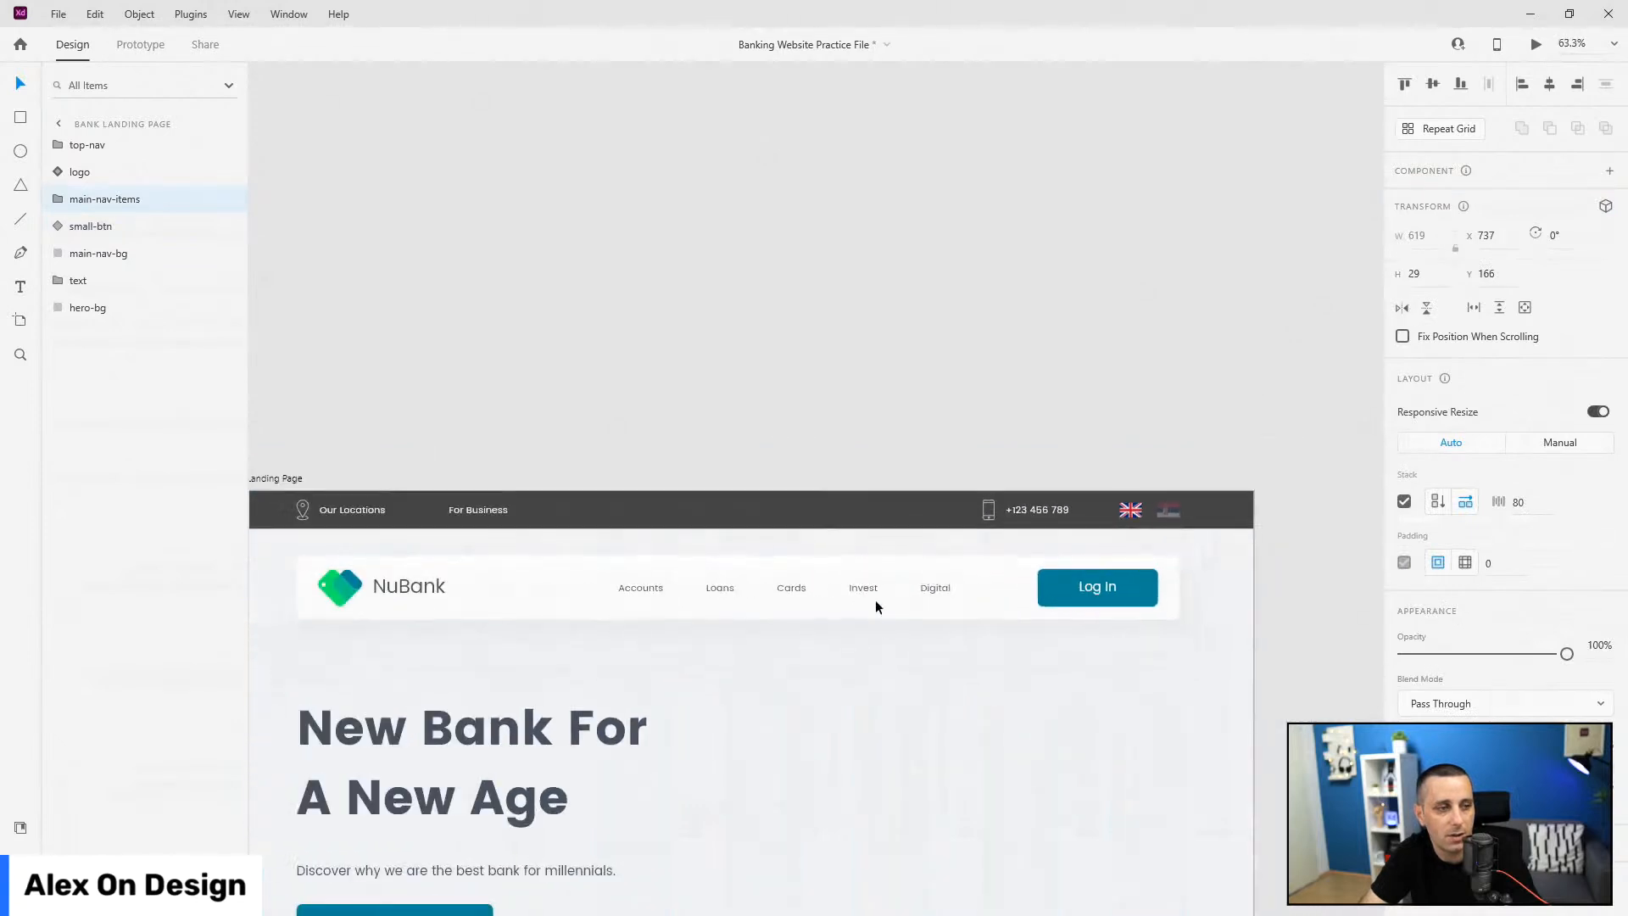
scroll(885, 609, "up", 3)
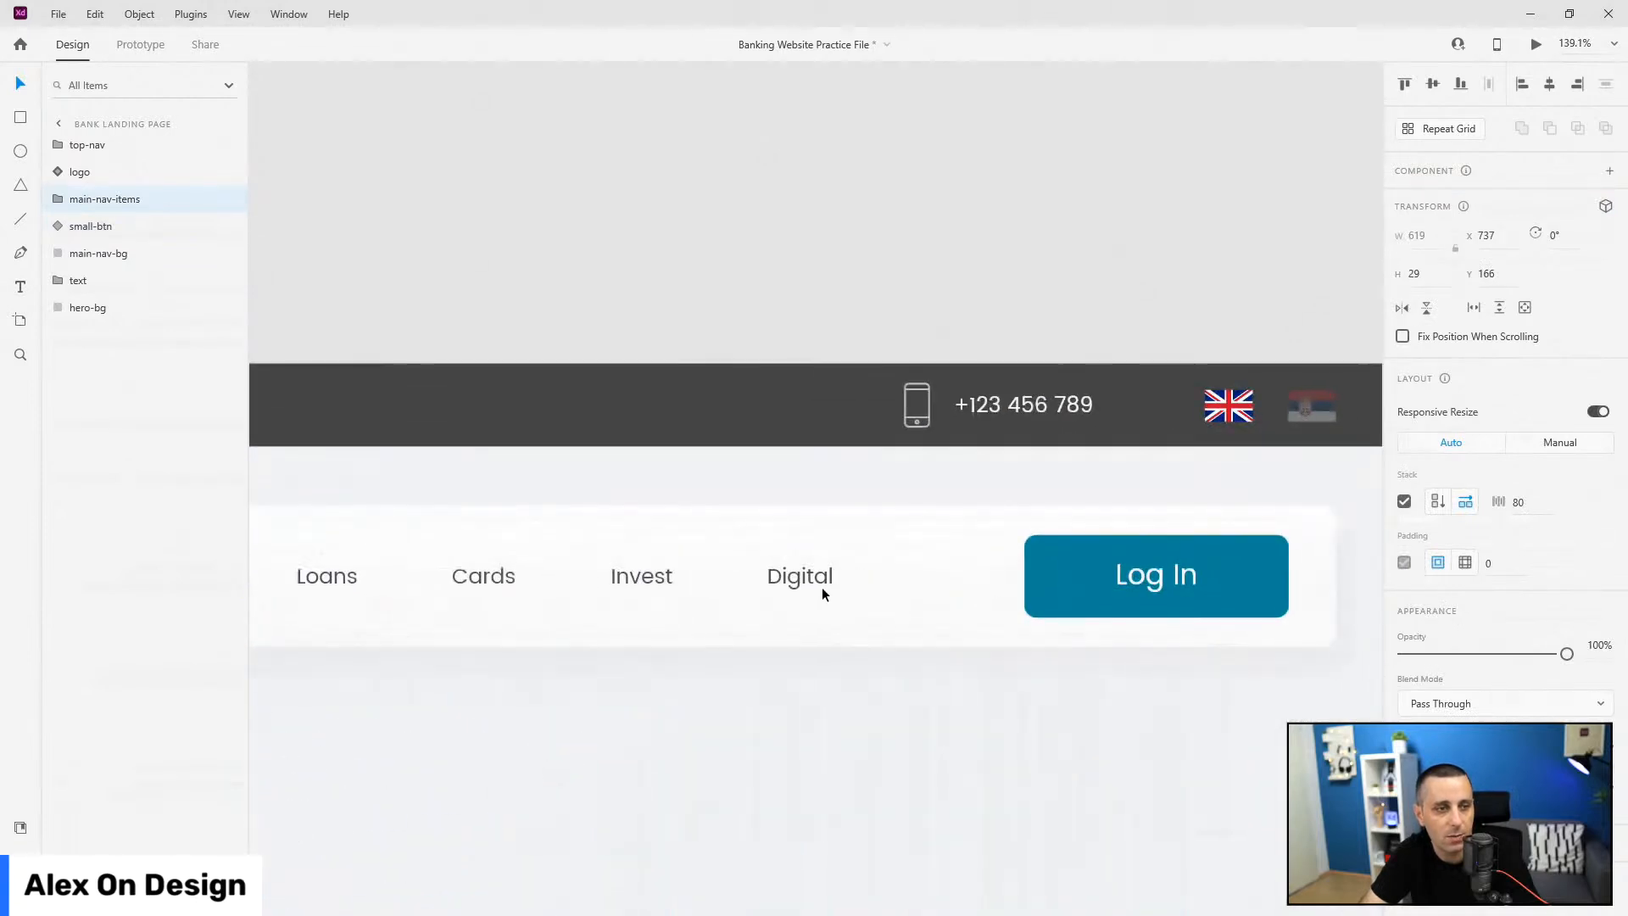
left_click_drag(822, 588, 1006, 582)
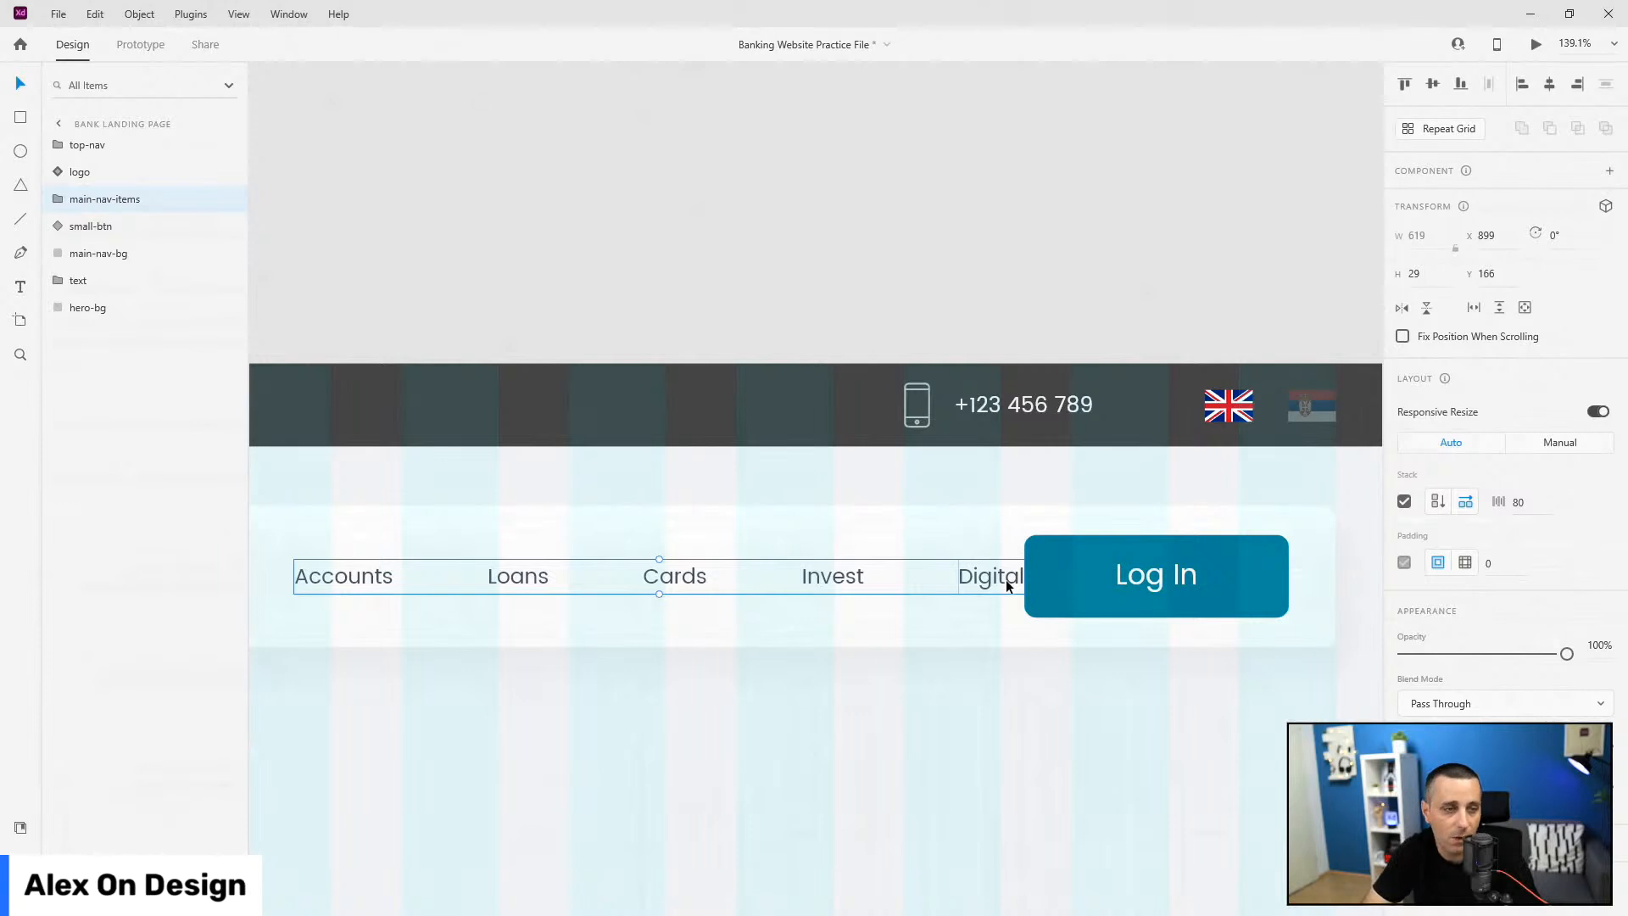
key("shift+Left")
key("shift+Left")
key("shift+Left")
key("shift+Left")
key("shift+Left")
key("shift+Left")
key("shift+Left")
key("shift+Left")
scroll(1007, 577, "down", 5)
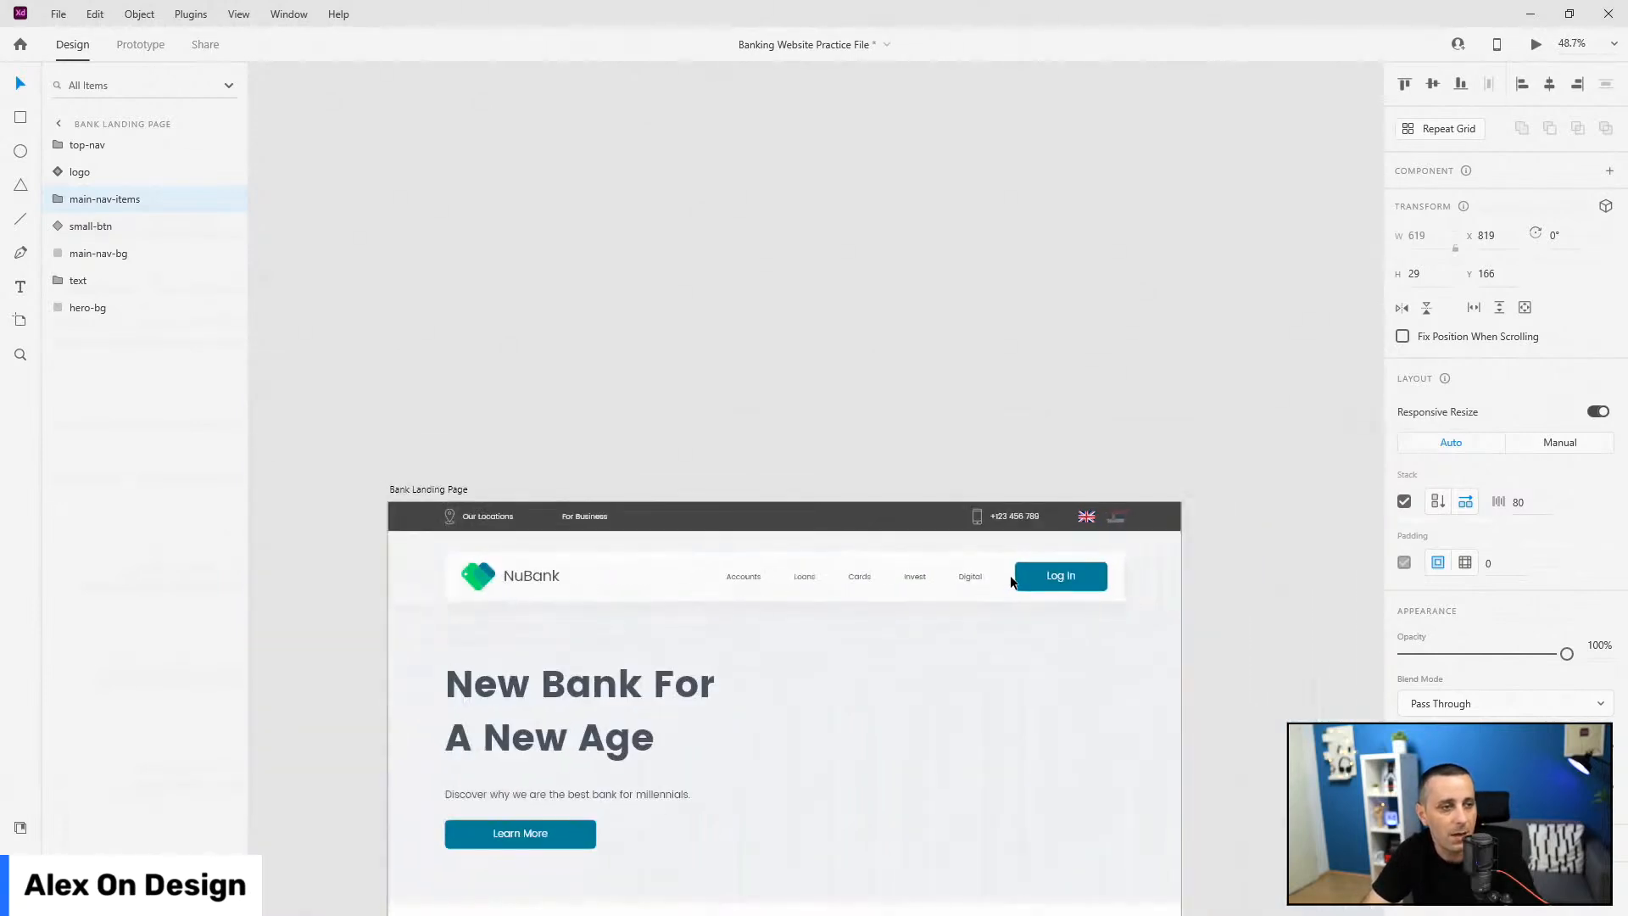
scroll(1010, 575, "down", 2)
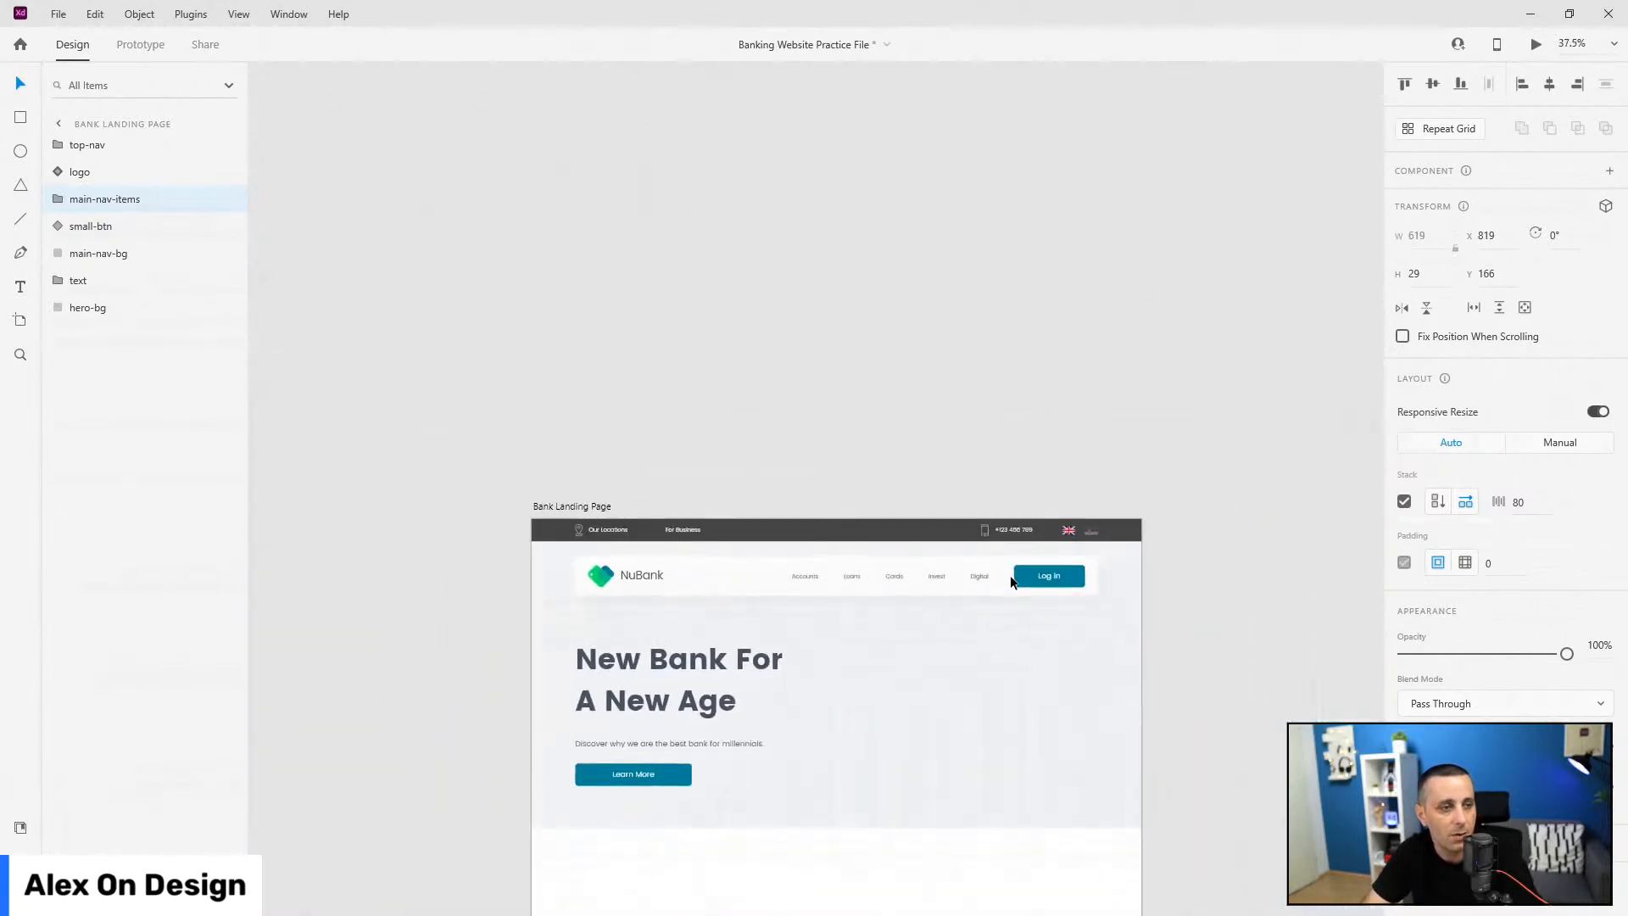
Step: Group logo, main-nav-items, small-btn and main-nav-bg as 'main-nav', then preview the page
left_click(82, 171)
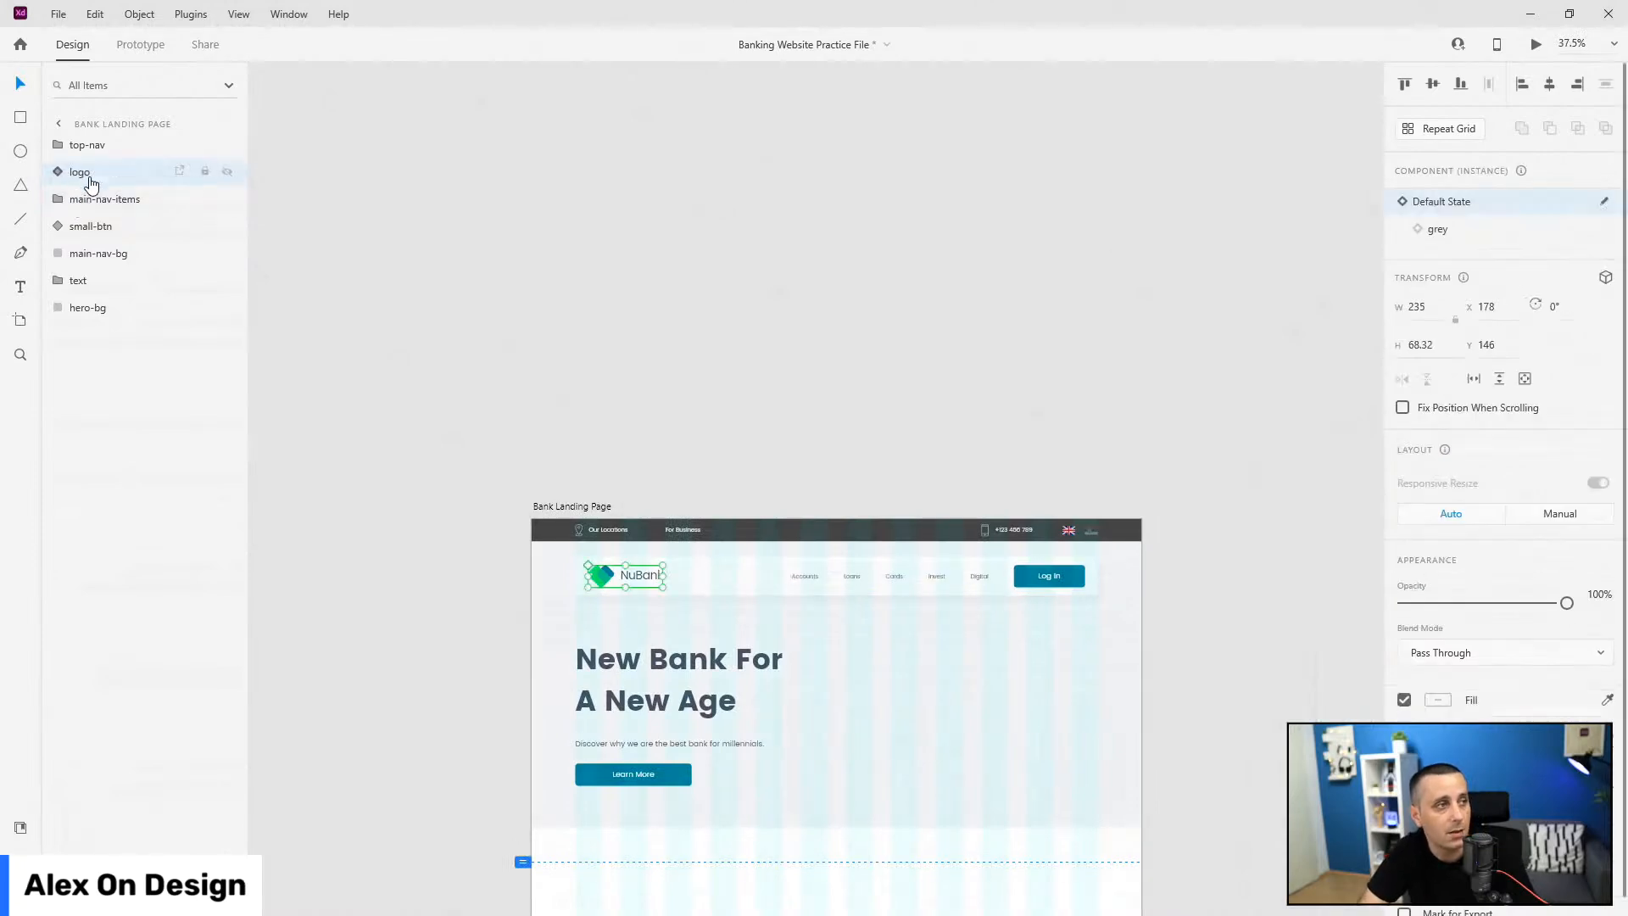
left_click(109, 225, "shift")
left_click(125, 261, "shift")
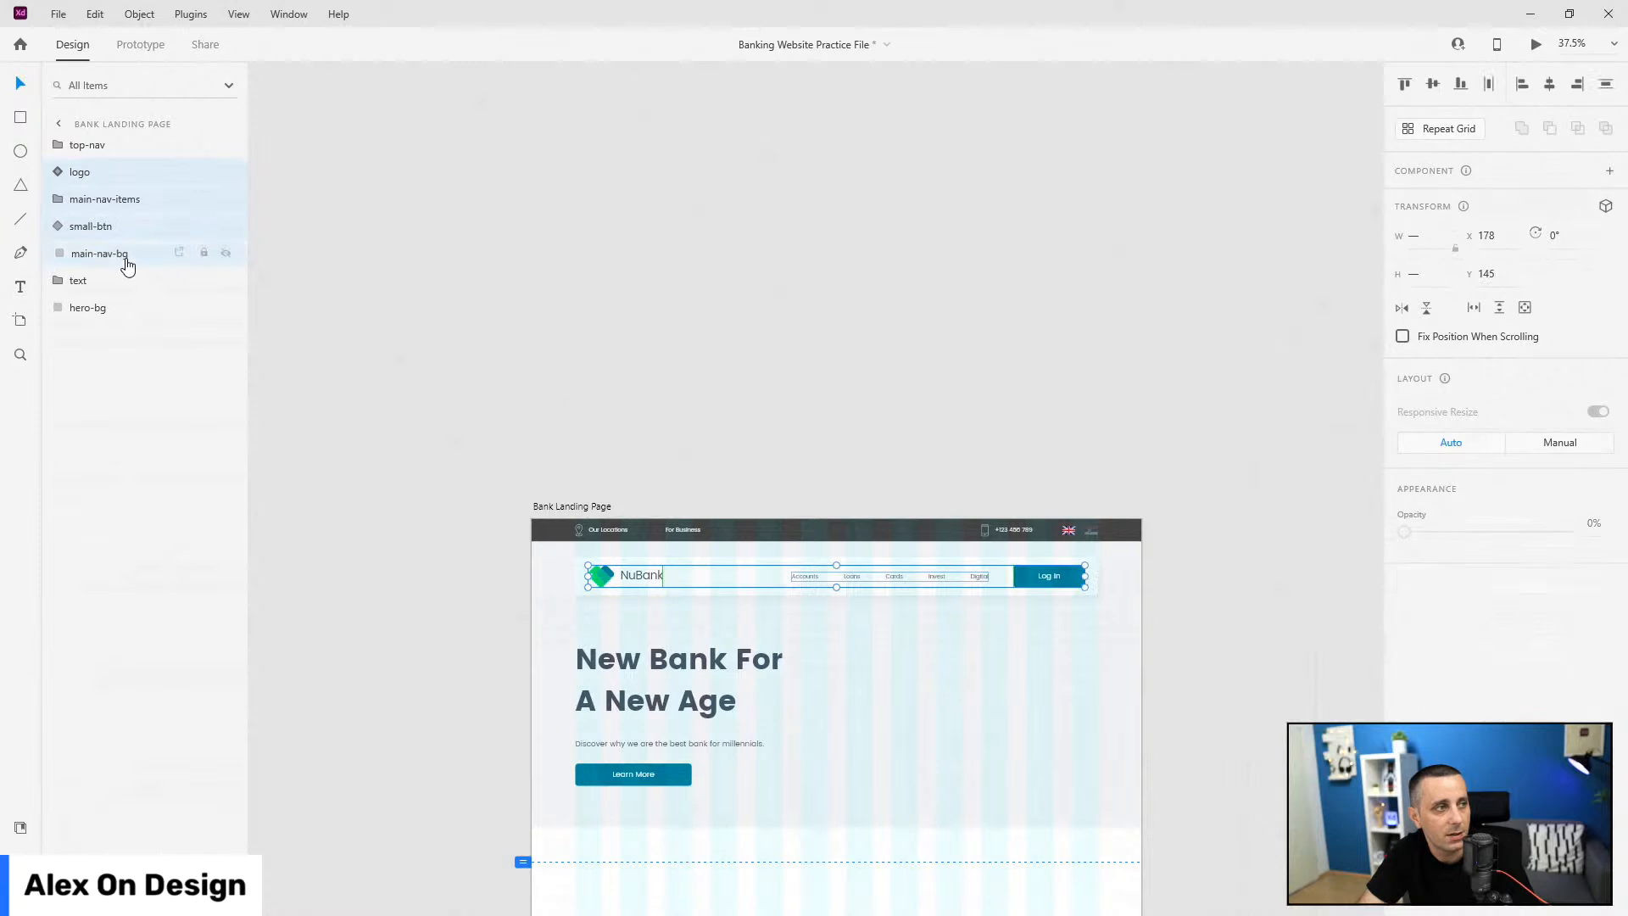
key("ctrl+g")
double_click(93, 171)
type("main-nav")
key("Return")
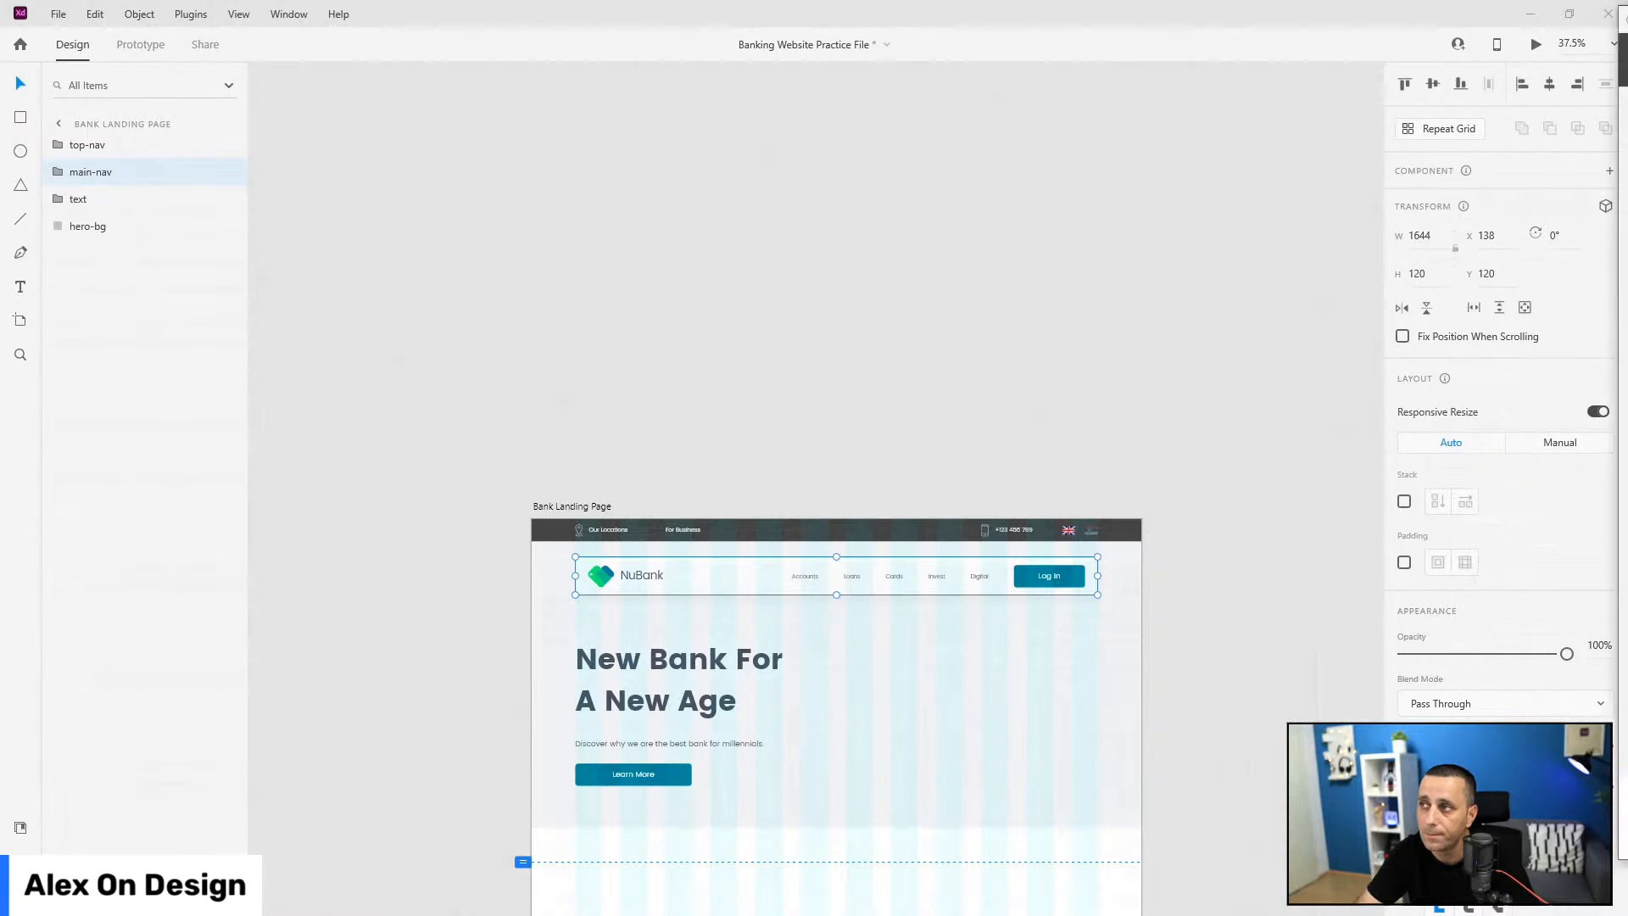
key("ctrl+Return")
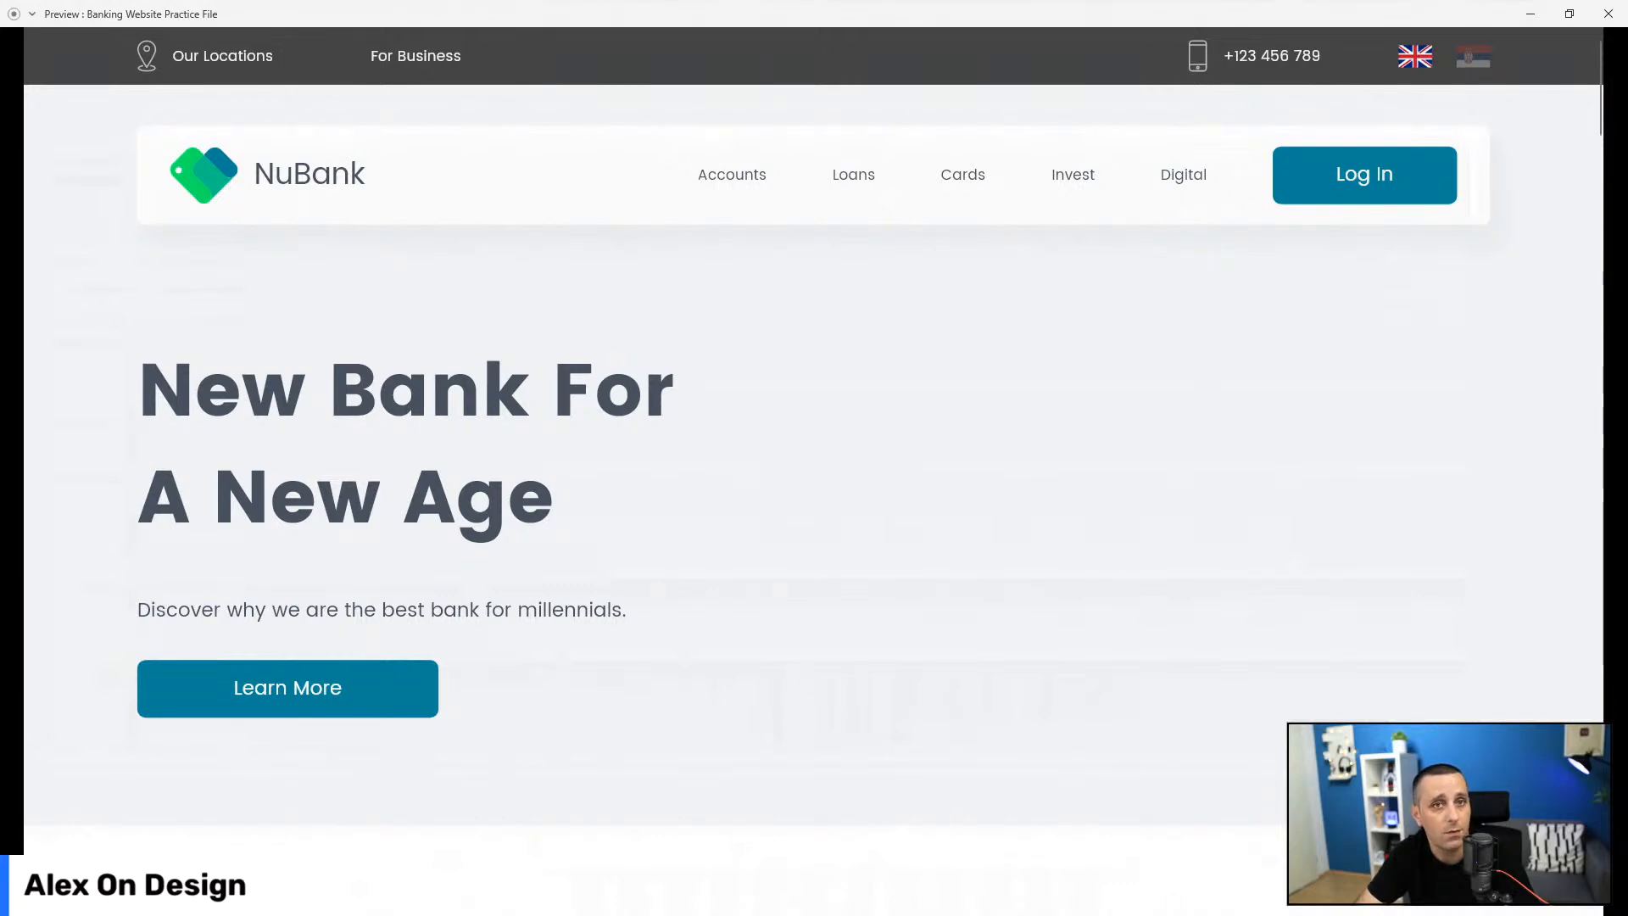
Step: Close the Preview window to return to the Bank Landing Page artboard
left_click(1608, 14)
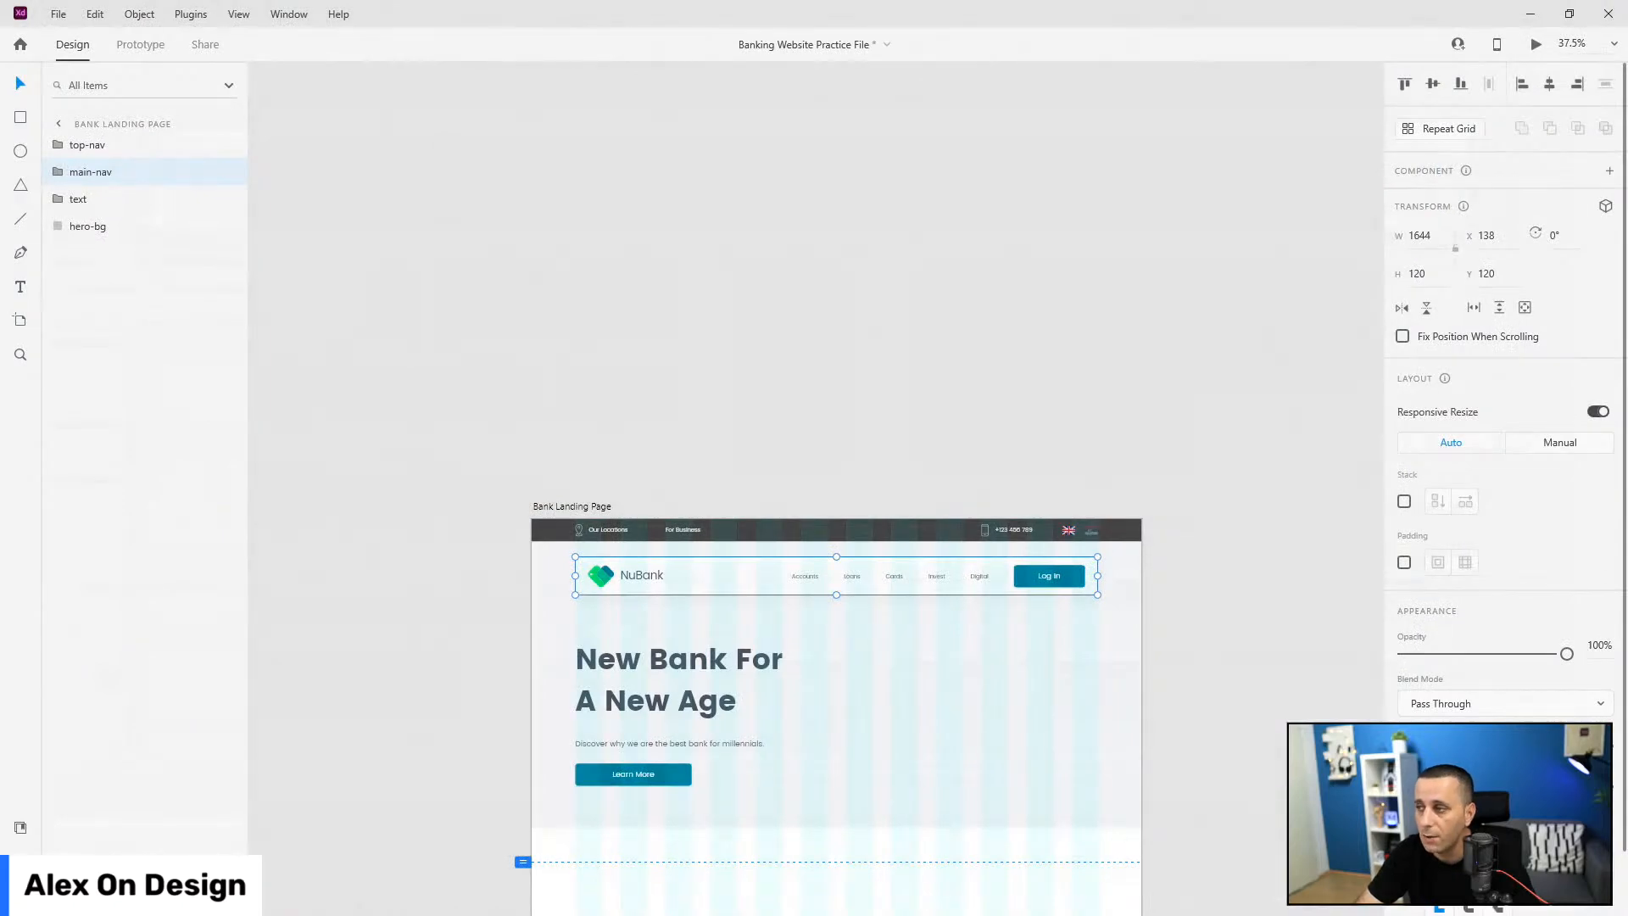
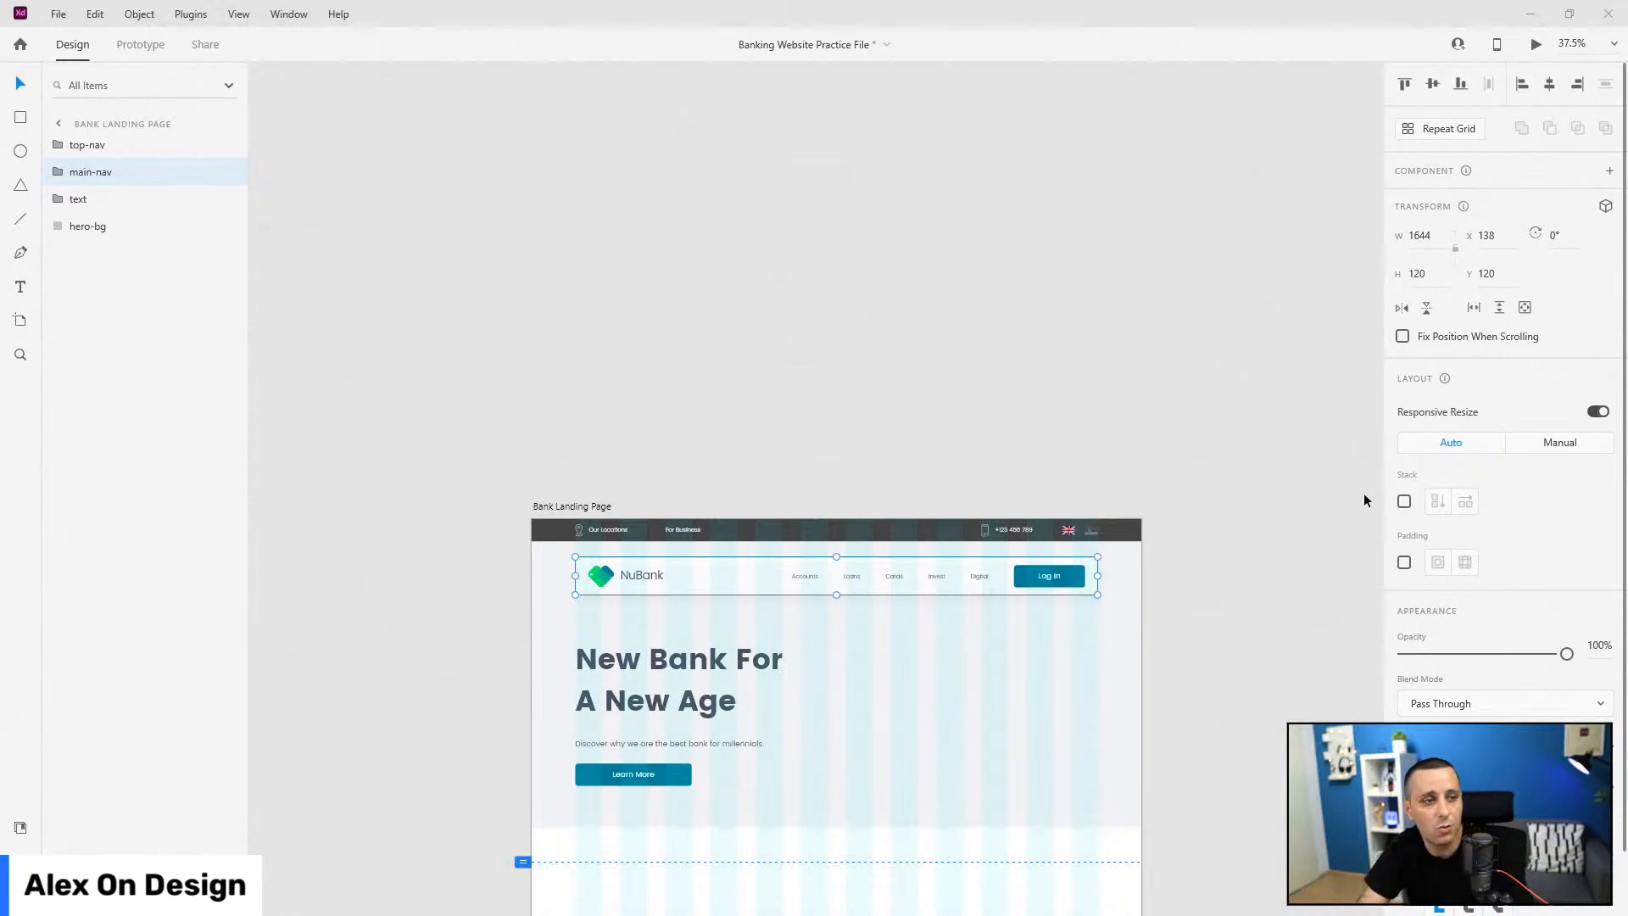
Step: Drag the happy_couple image from the Images assets onto the landing page
scroll(708, 507, "down", 3)
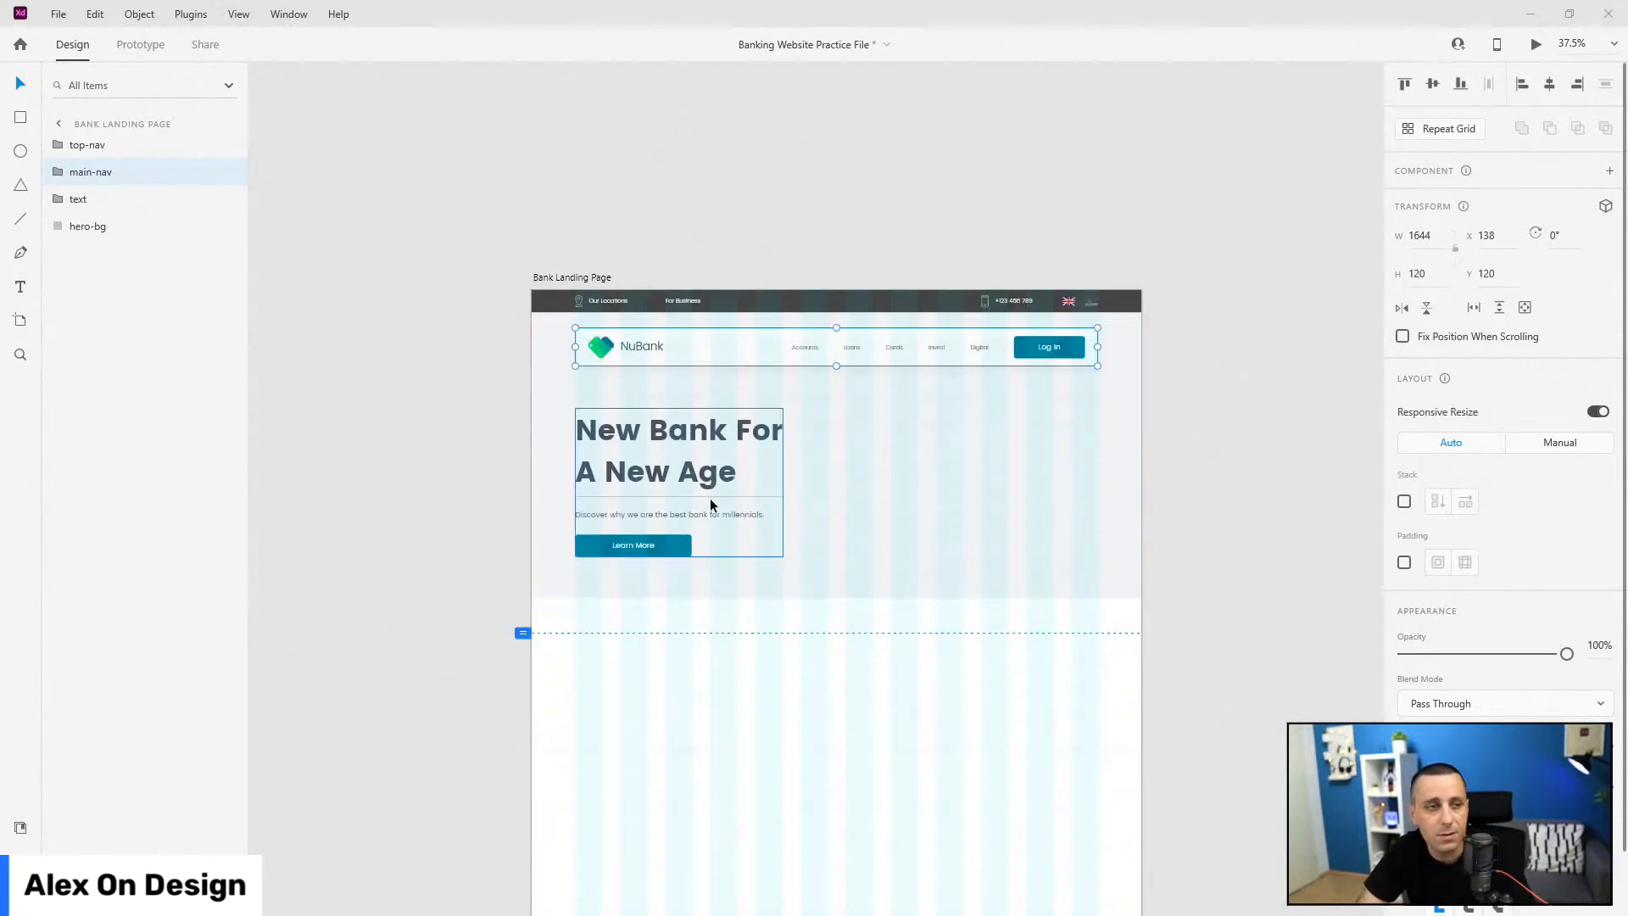
left_click(19, 827)
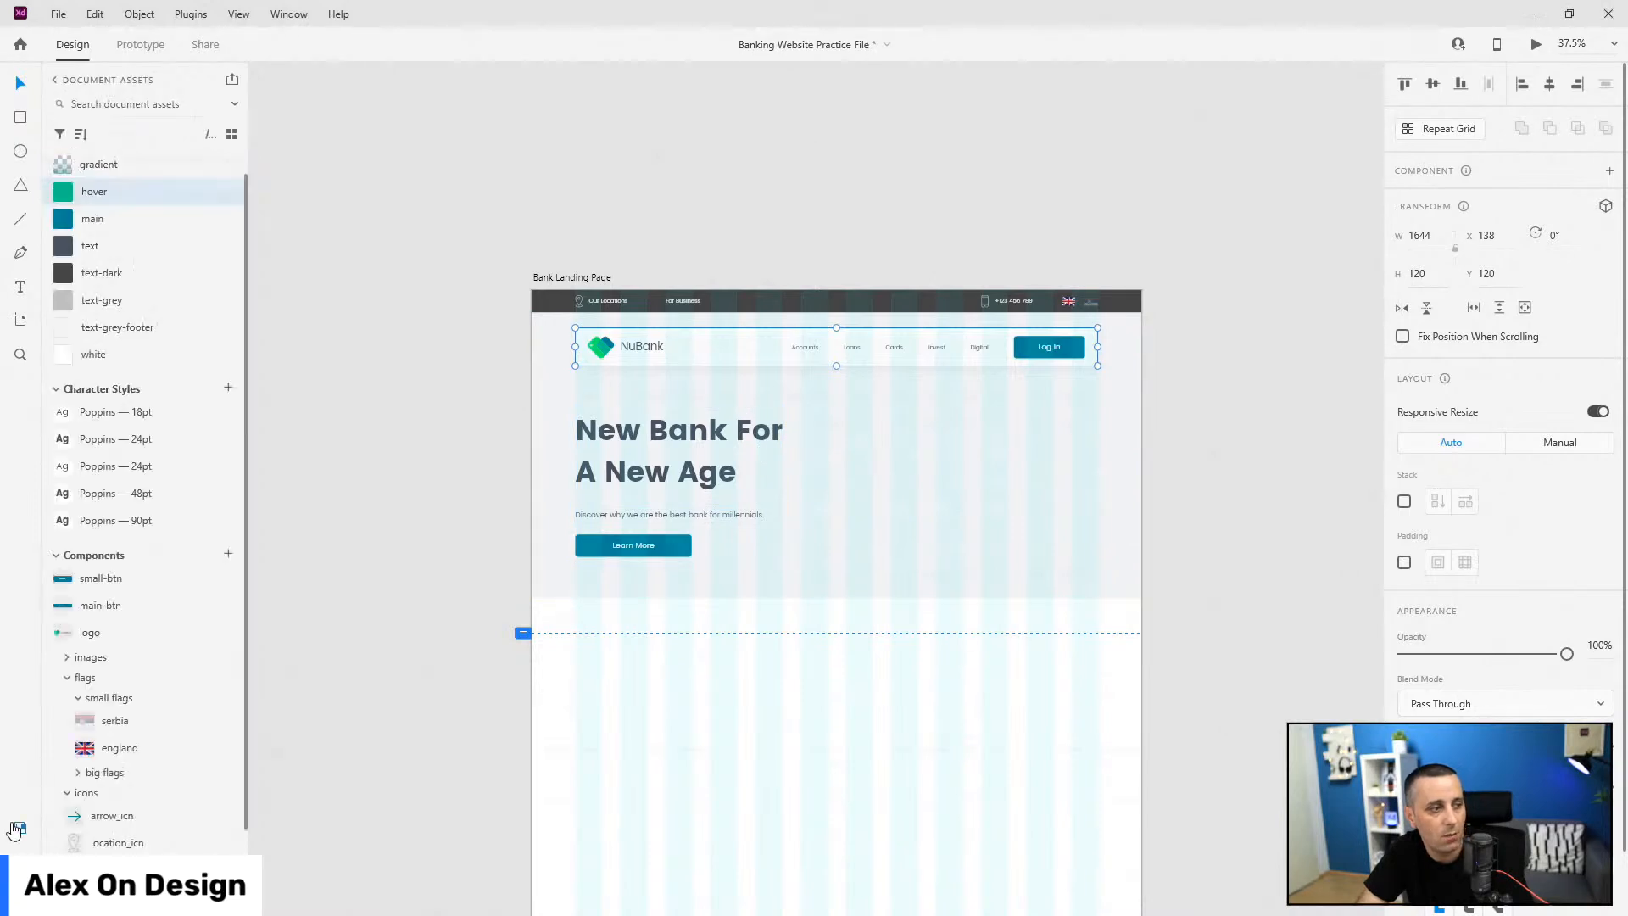
left_click(65, 677)
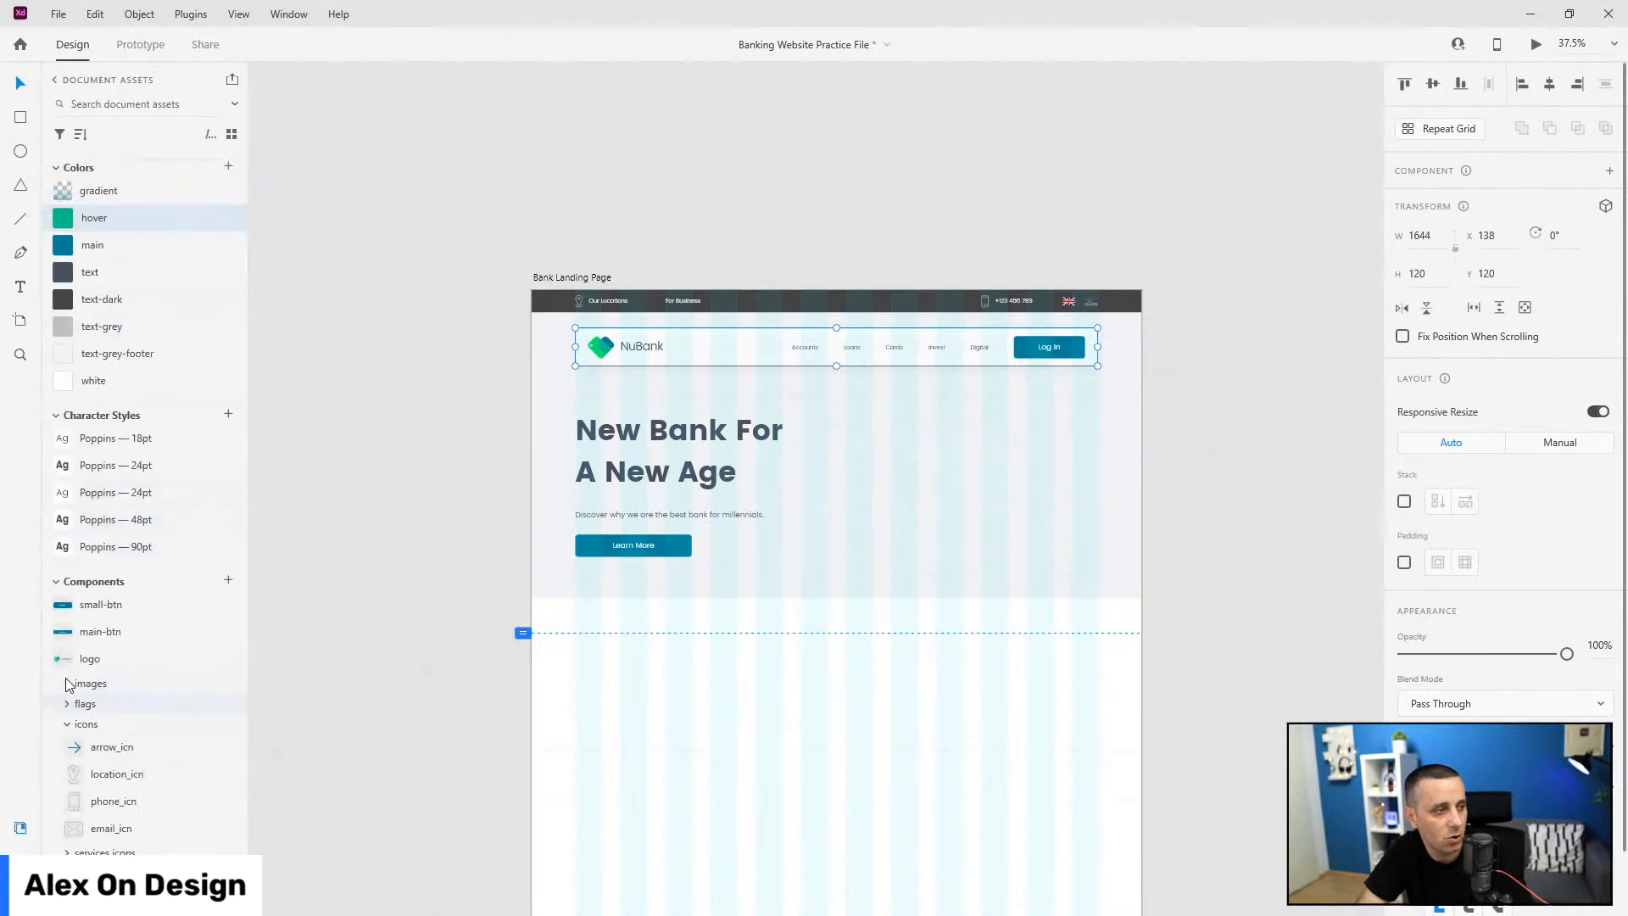
left_click(67, 682)
left_click_drag(90, 706, 887, 436)
Step: Ungroup the happy_couple component, stack it above hero-bg, and place it right of the headline
scroll(887, 436, "up", 5)
scroll(721, 407, "down", 5)
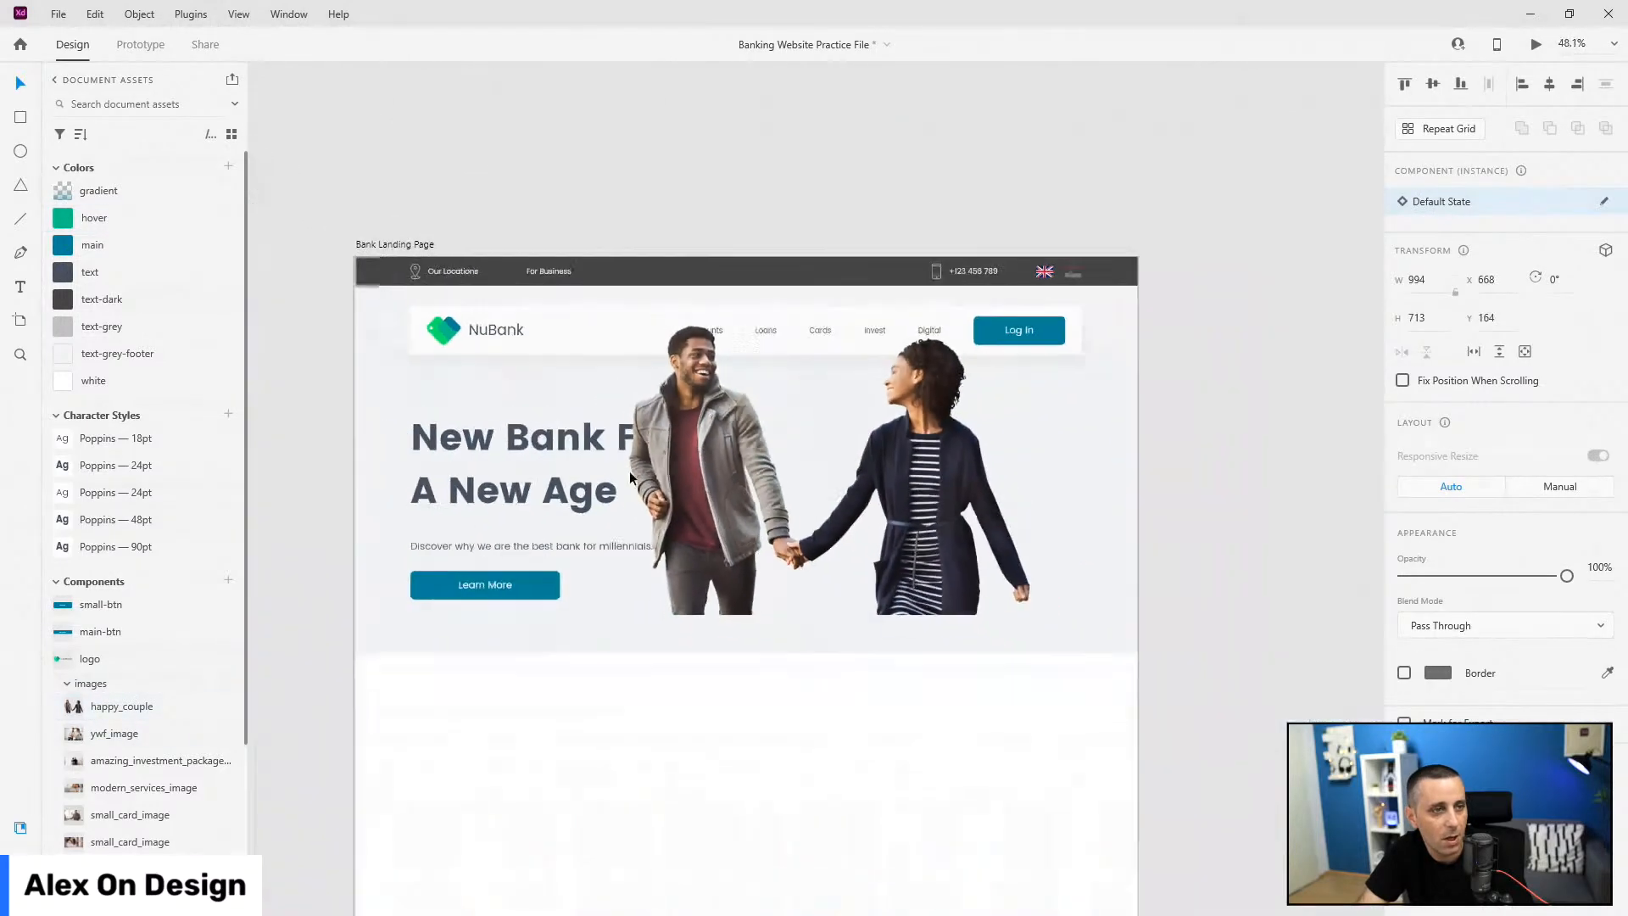
key("ctrl+y")
right_click(93, 151)
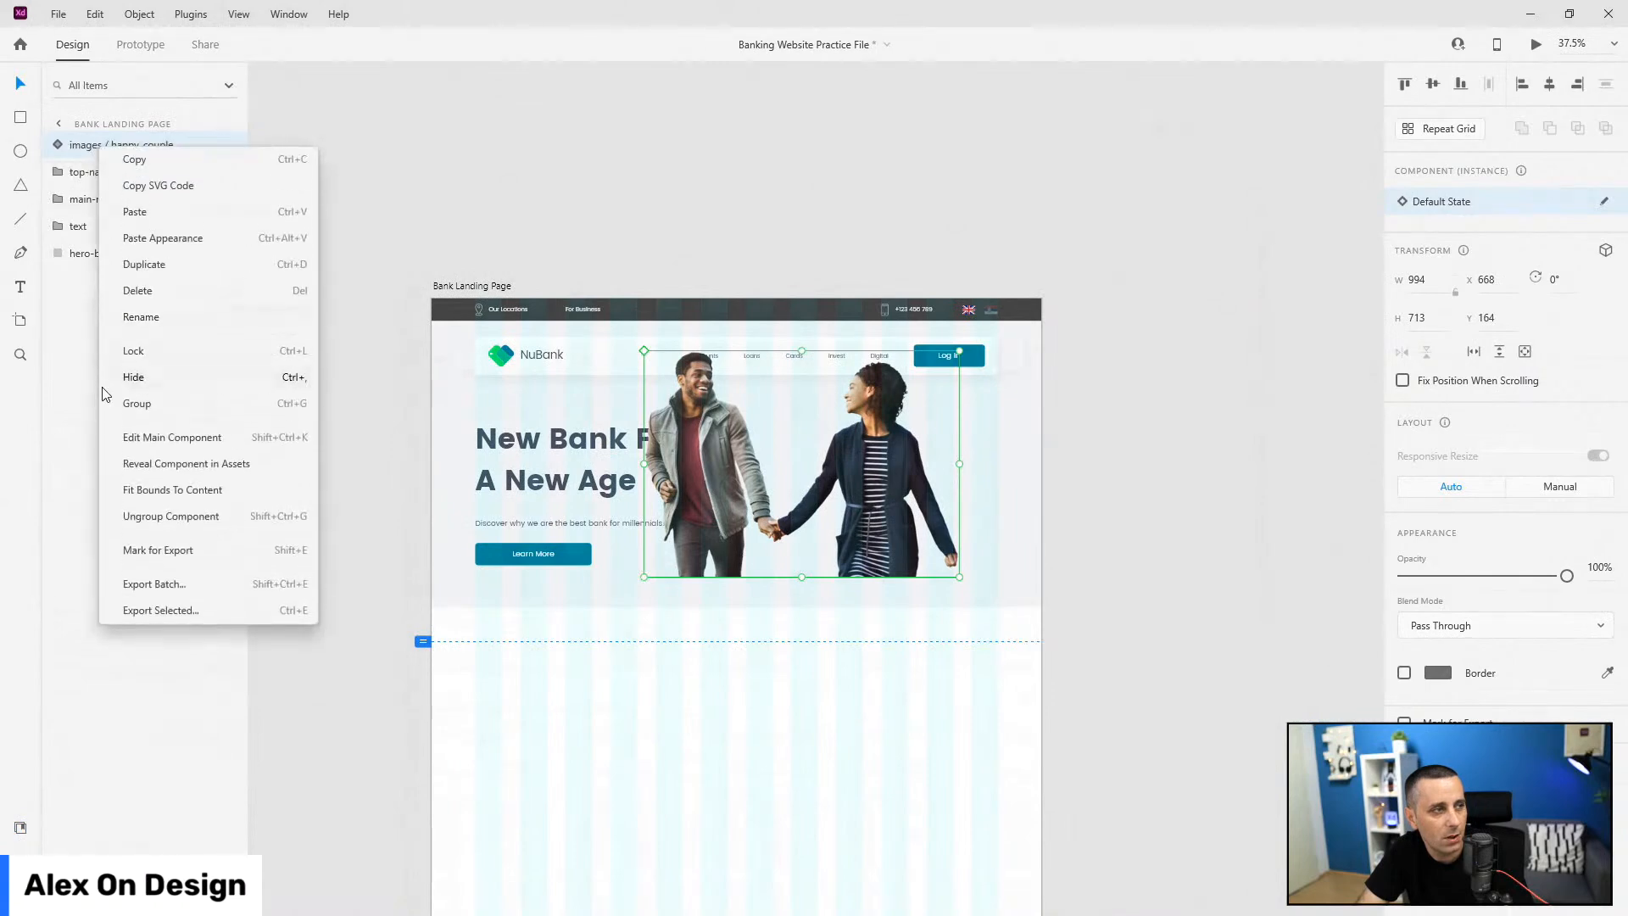
left_click(161, 515)
left_click_drag(119, 146, 102, 237)
scroll(949, 454, "up", 4)
left_click_drag(797, 410, 873, 480)
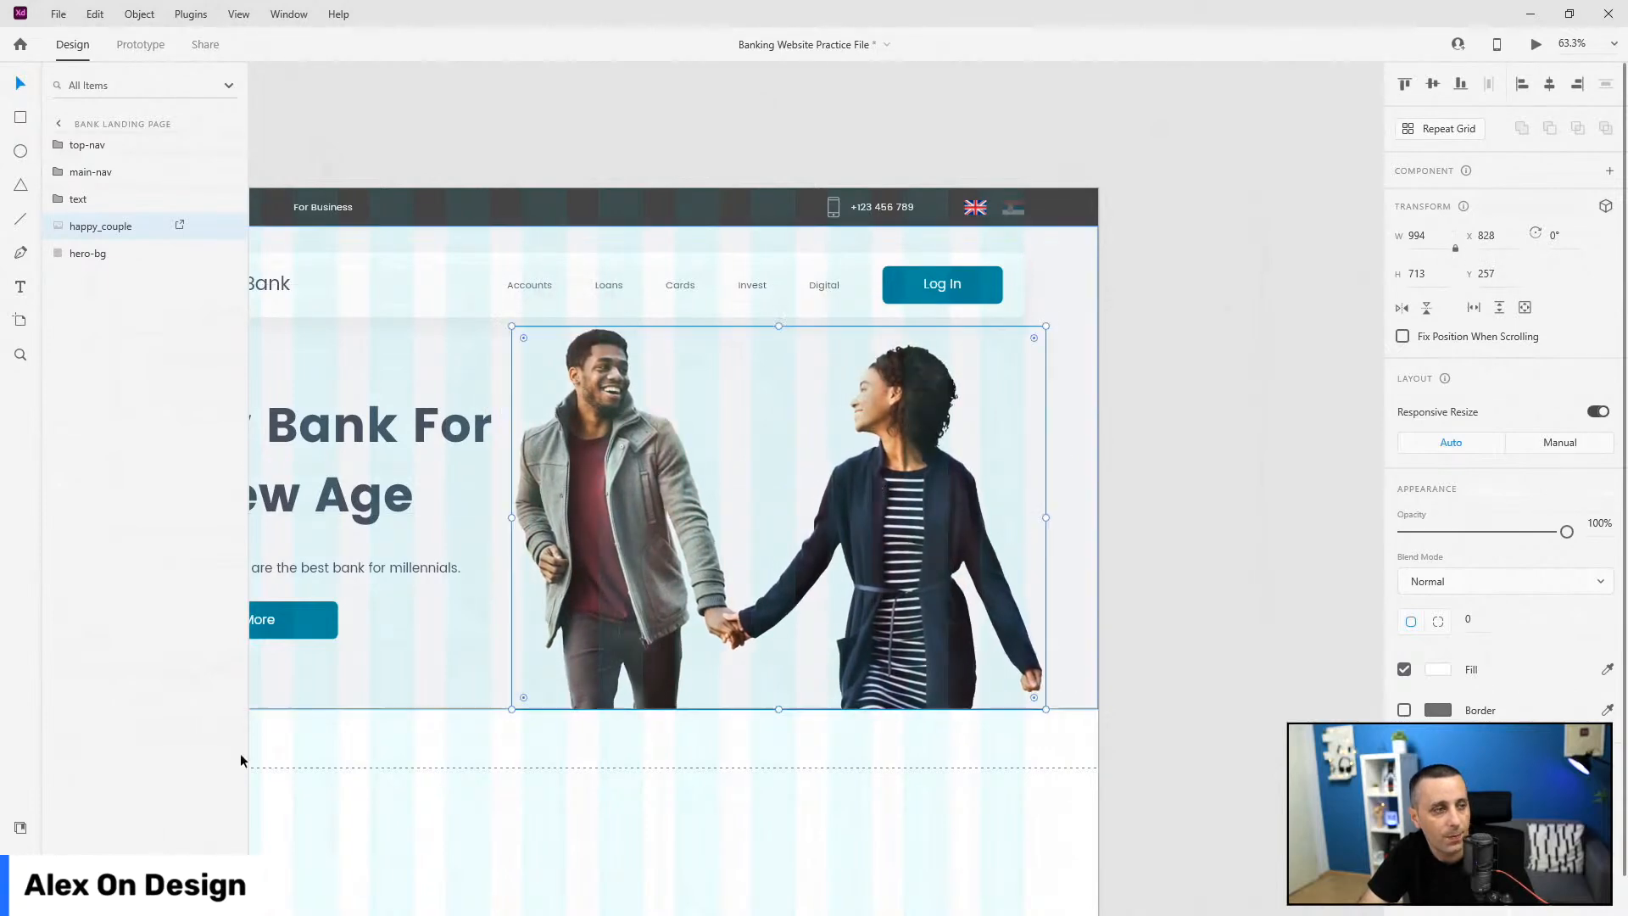
Step: Look through the services icons group in Document Assets
left_click(21, 818)
scroll(46, 761, "down", 3)
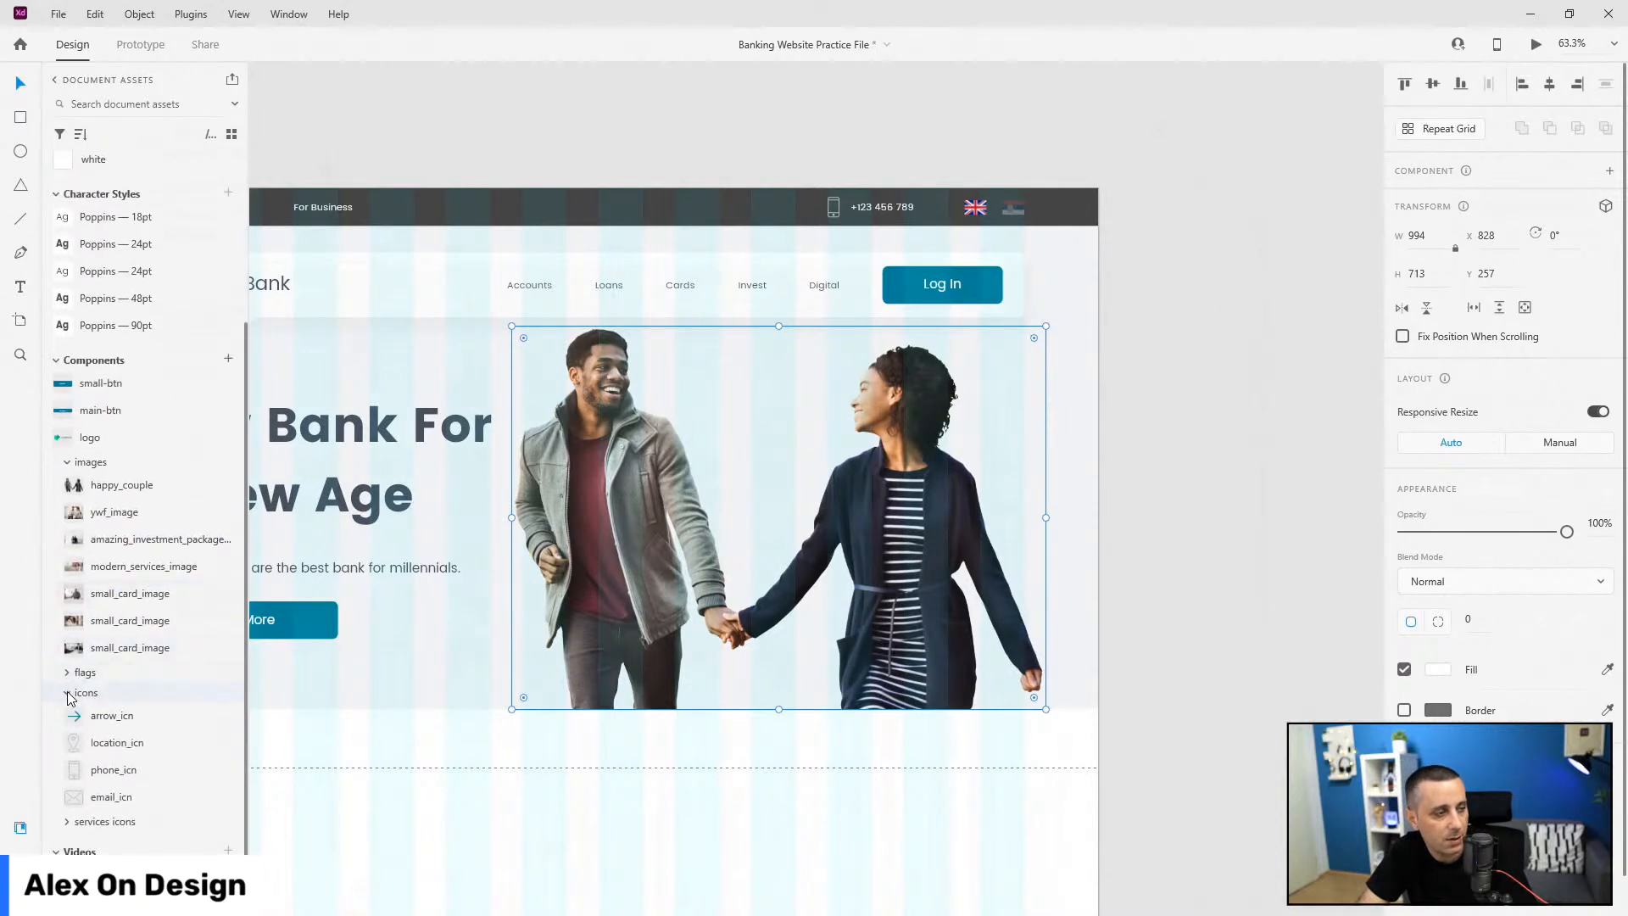
left_click(67, 821)
scroll(72, 788, "down", 1)
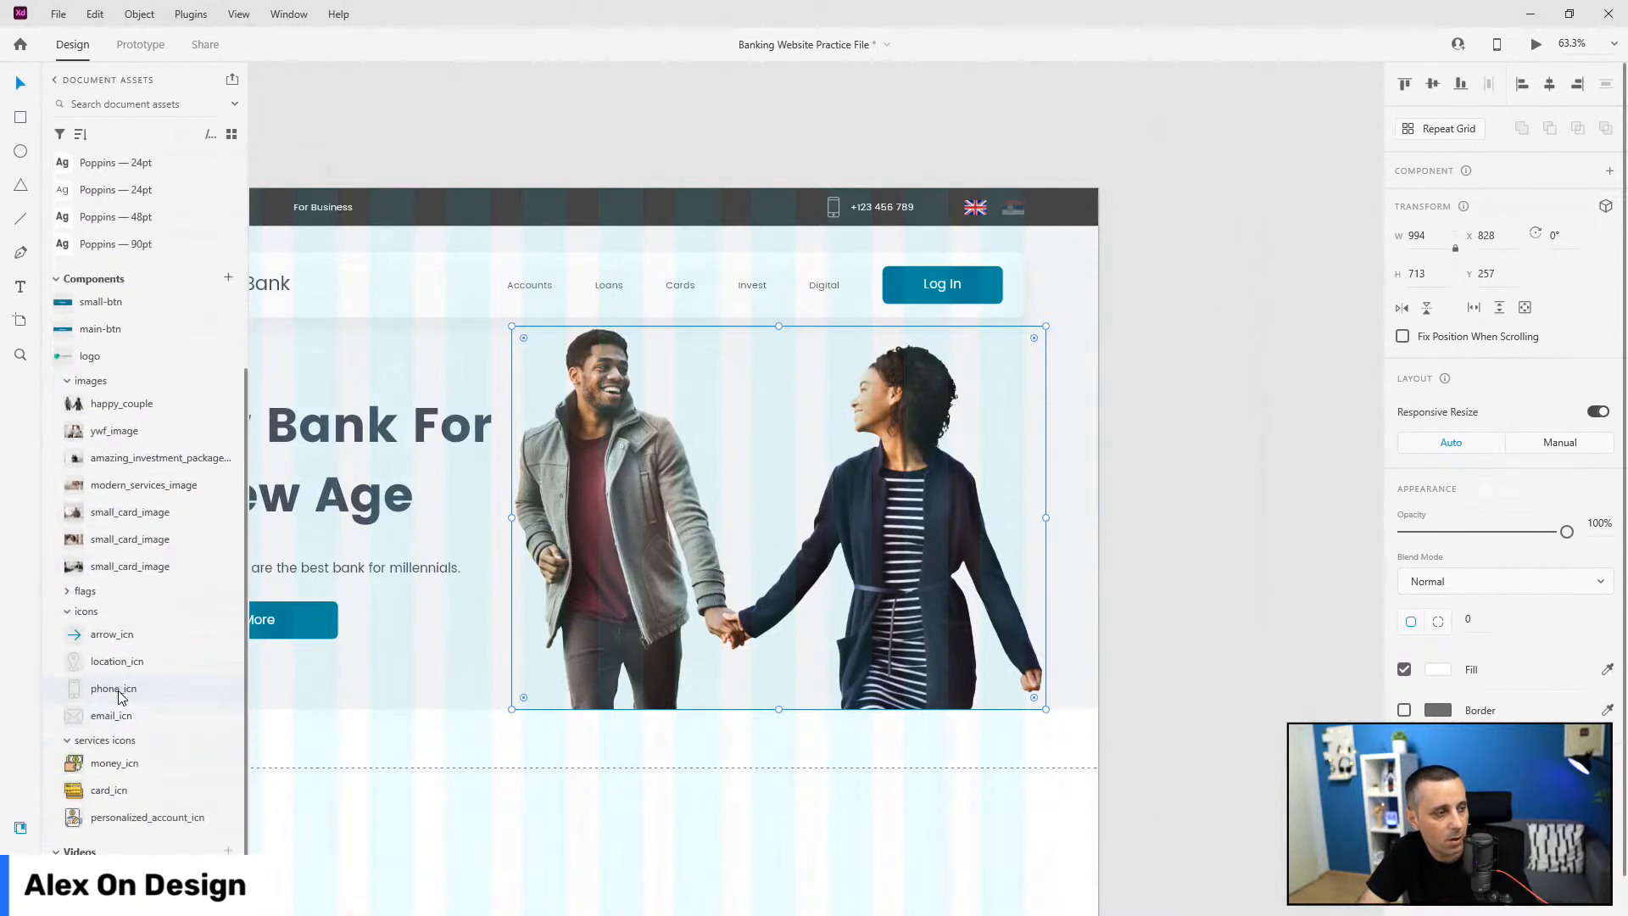
left_click(67, 740)
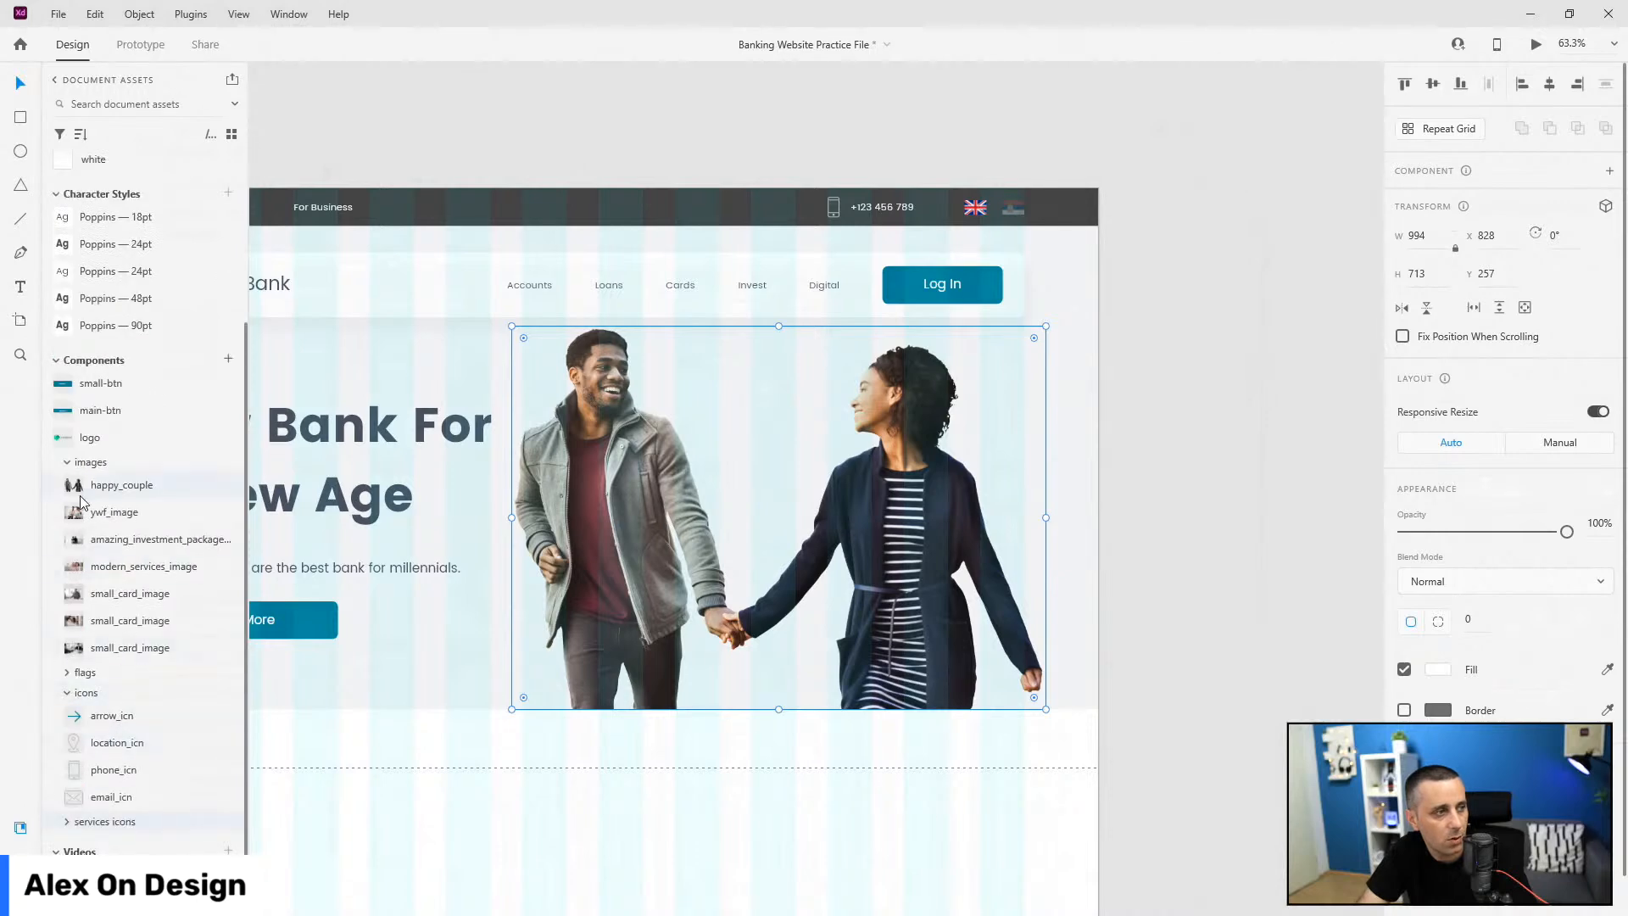
scroll(1170, 458, "down", 3)
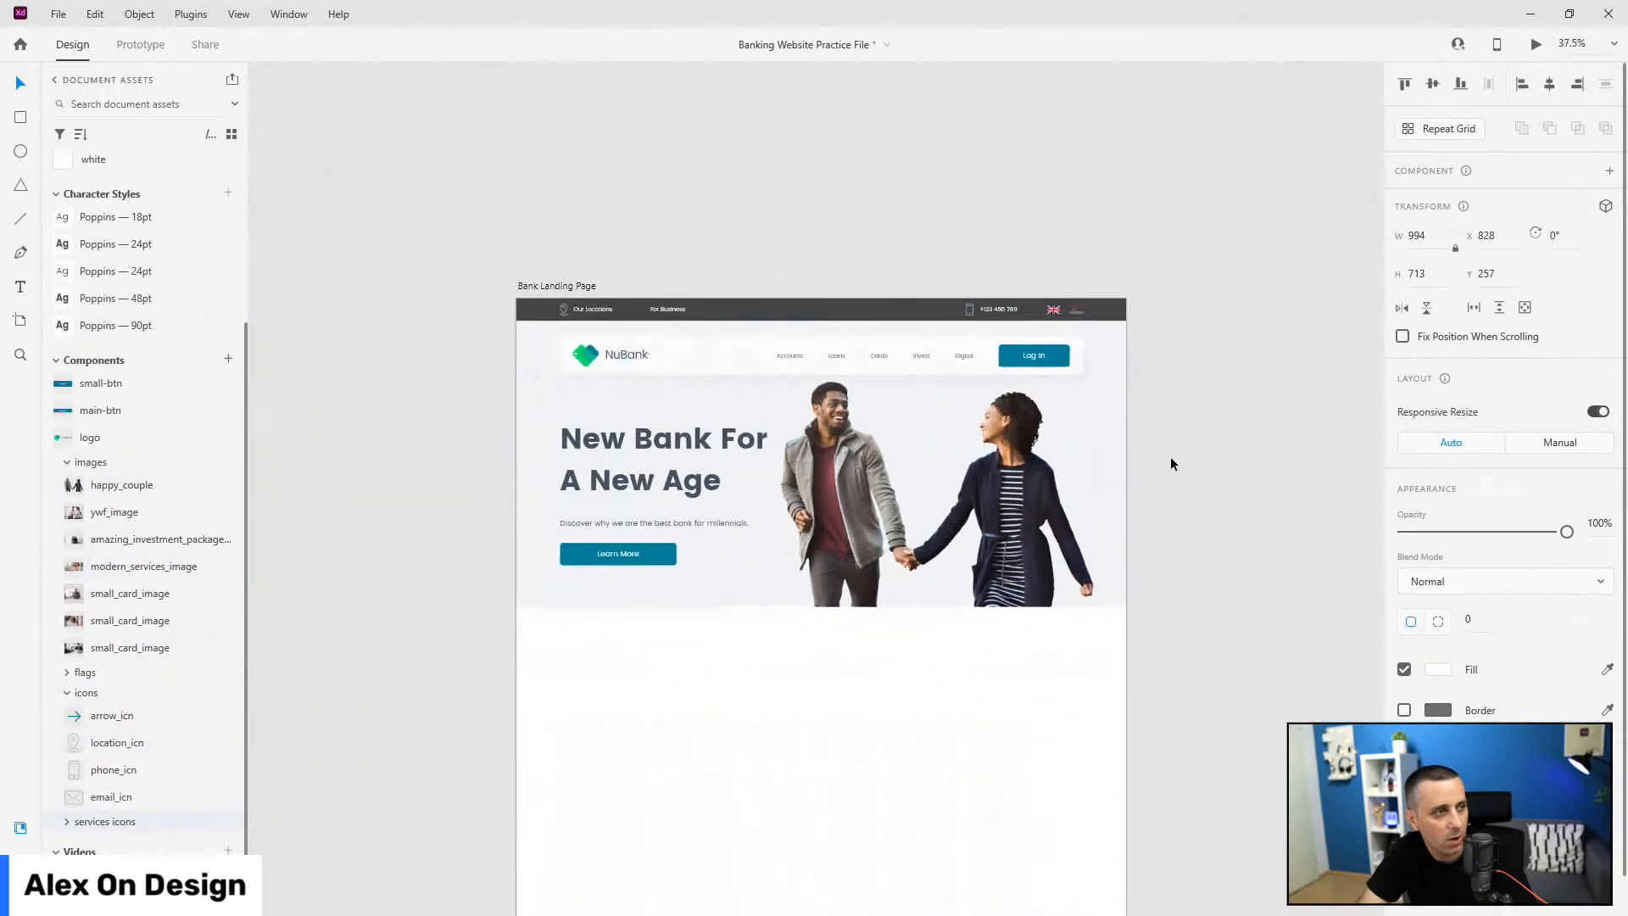
scroll(1007, 429, "up", 3)
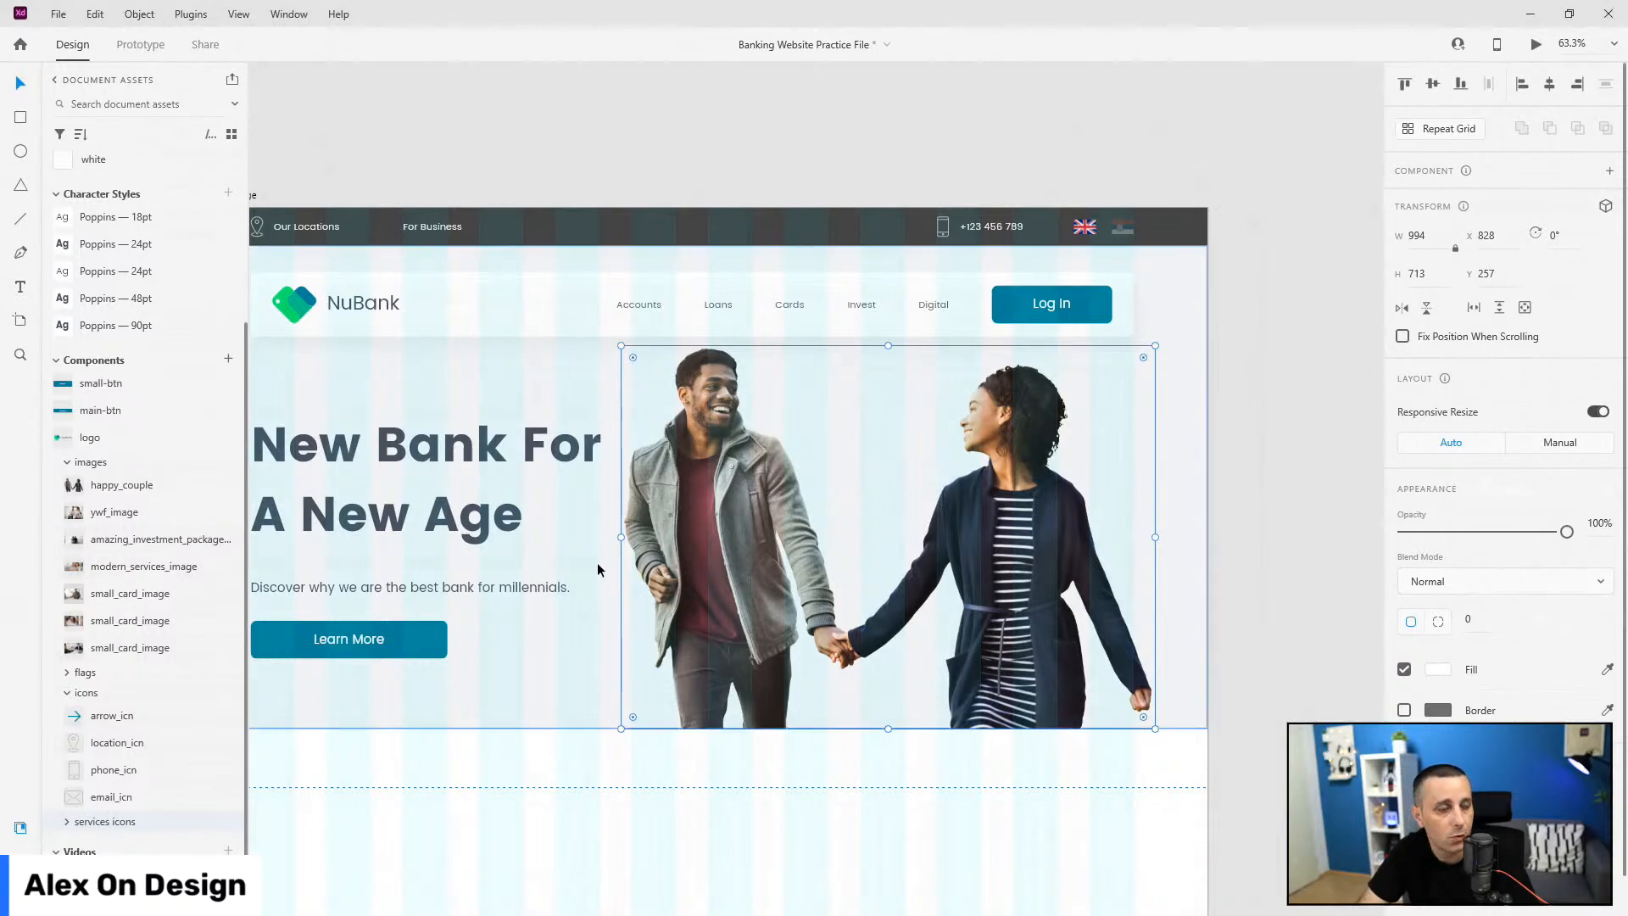
Step: Move the green plus shape left and slightly up
left_click(614, 566)
left_click(1177, 472)
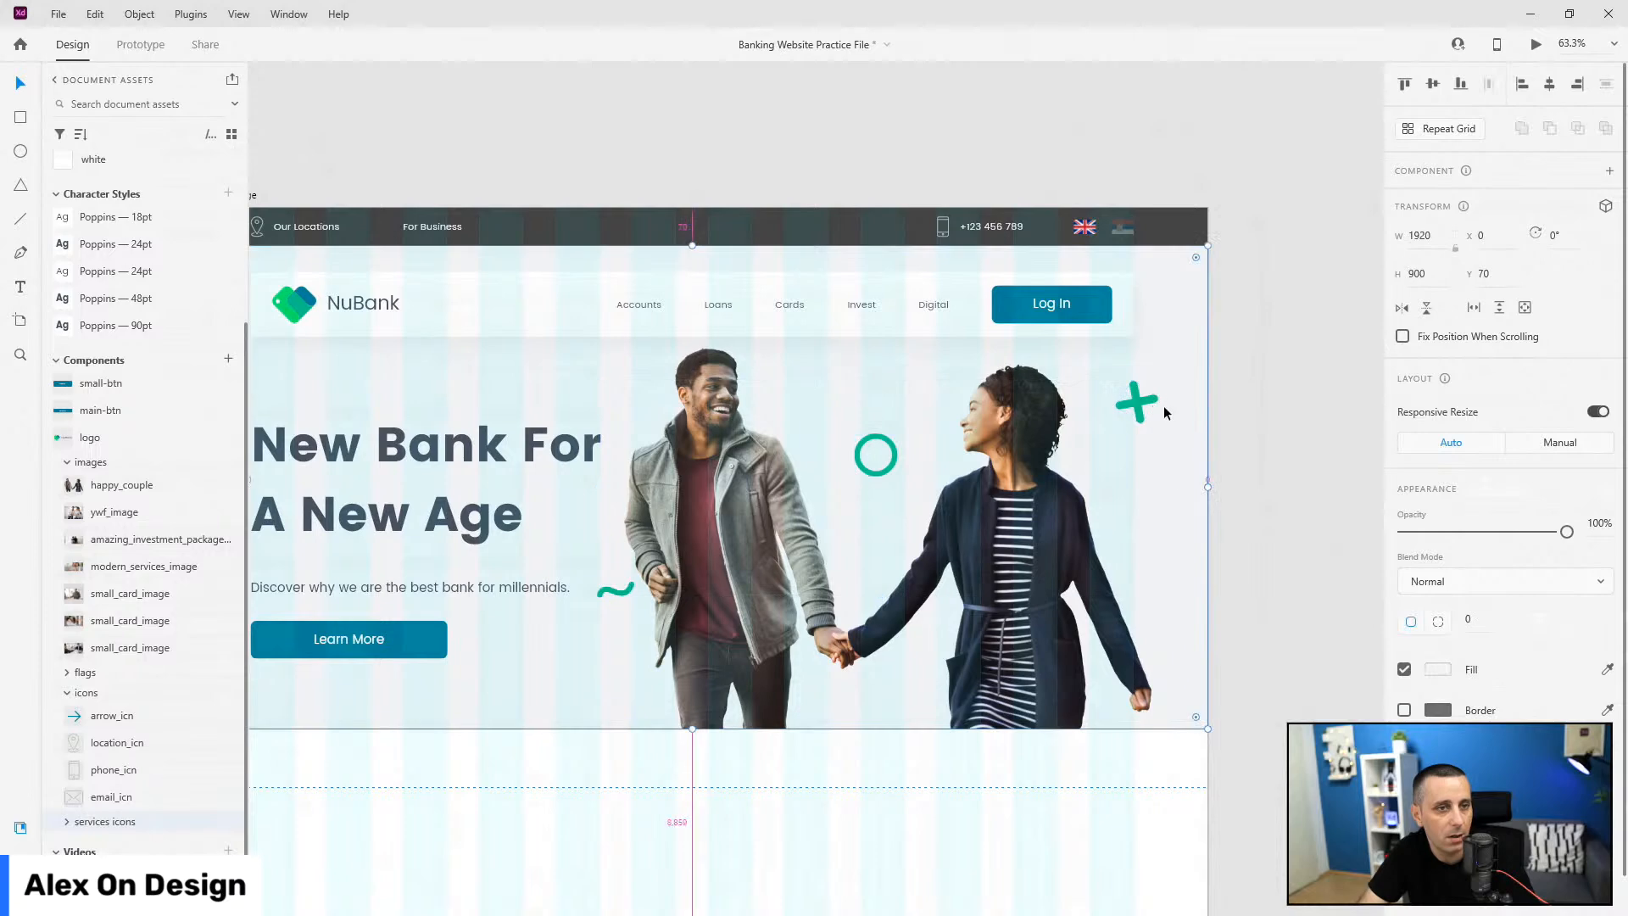
scroll(1164, 406, "up", 5)
key("ctrl+shift+apostrophe")
left_click(1124, 391)
left_click_drag(1124, 396, 1082, 379)
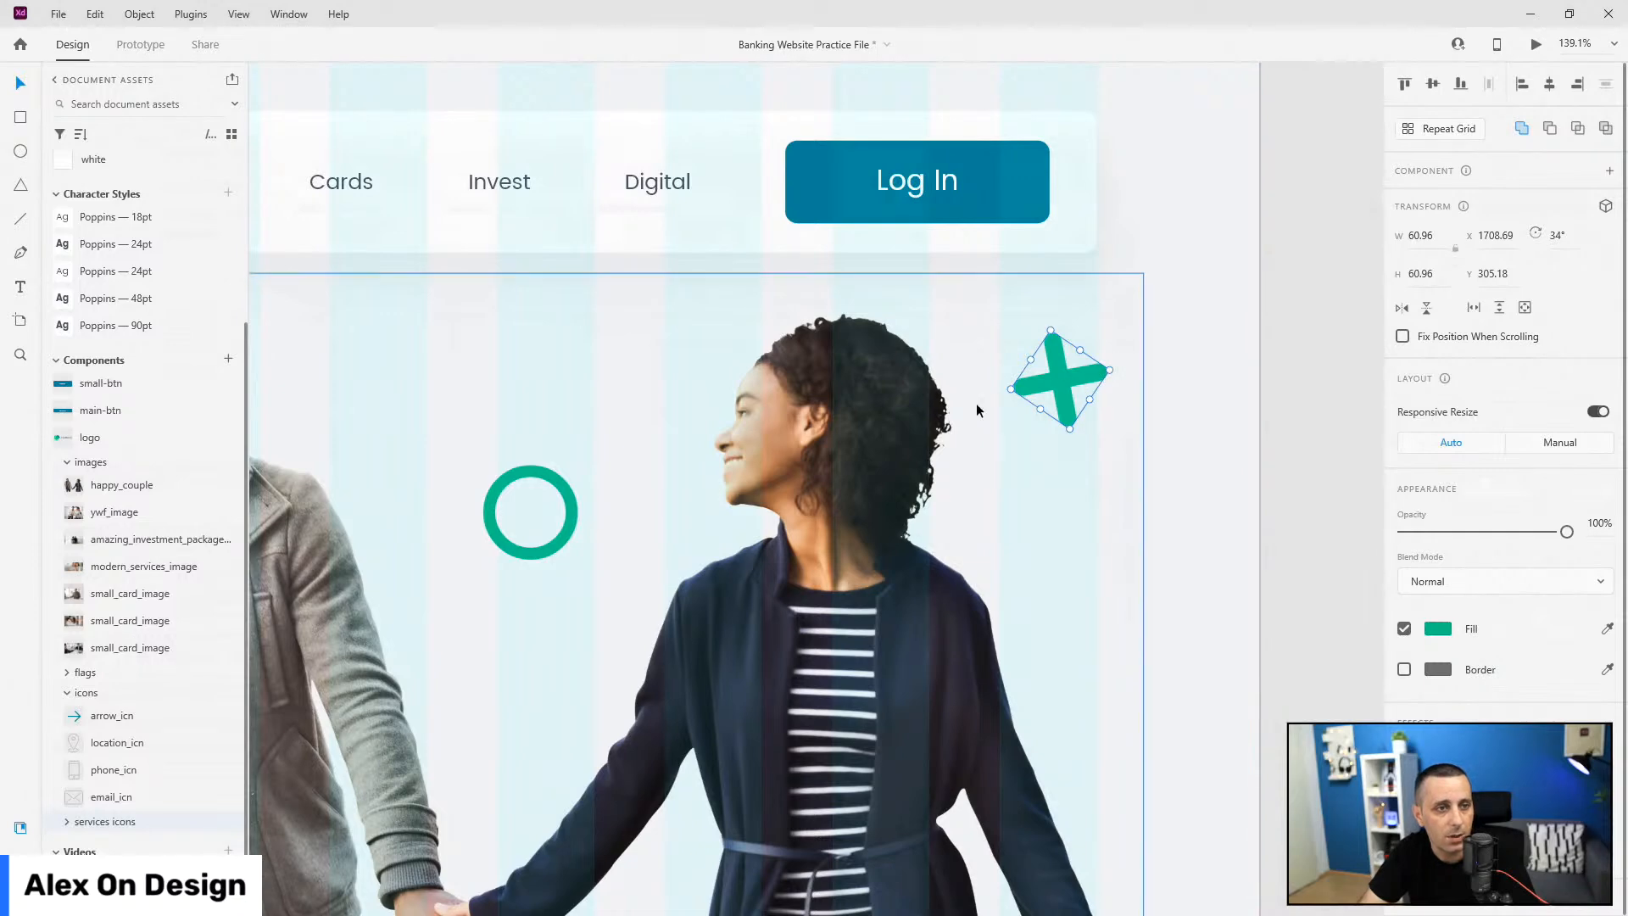
Step: Inspect the cross group's Rectangle 178 and 179 bars in Layers
left_click(21, 862)
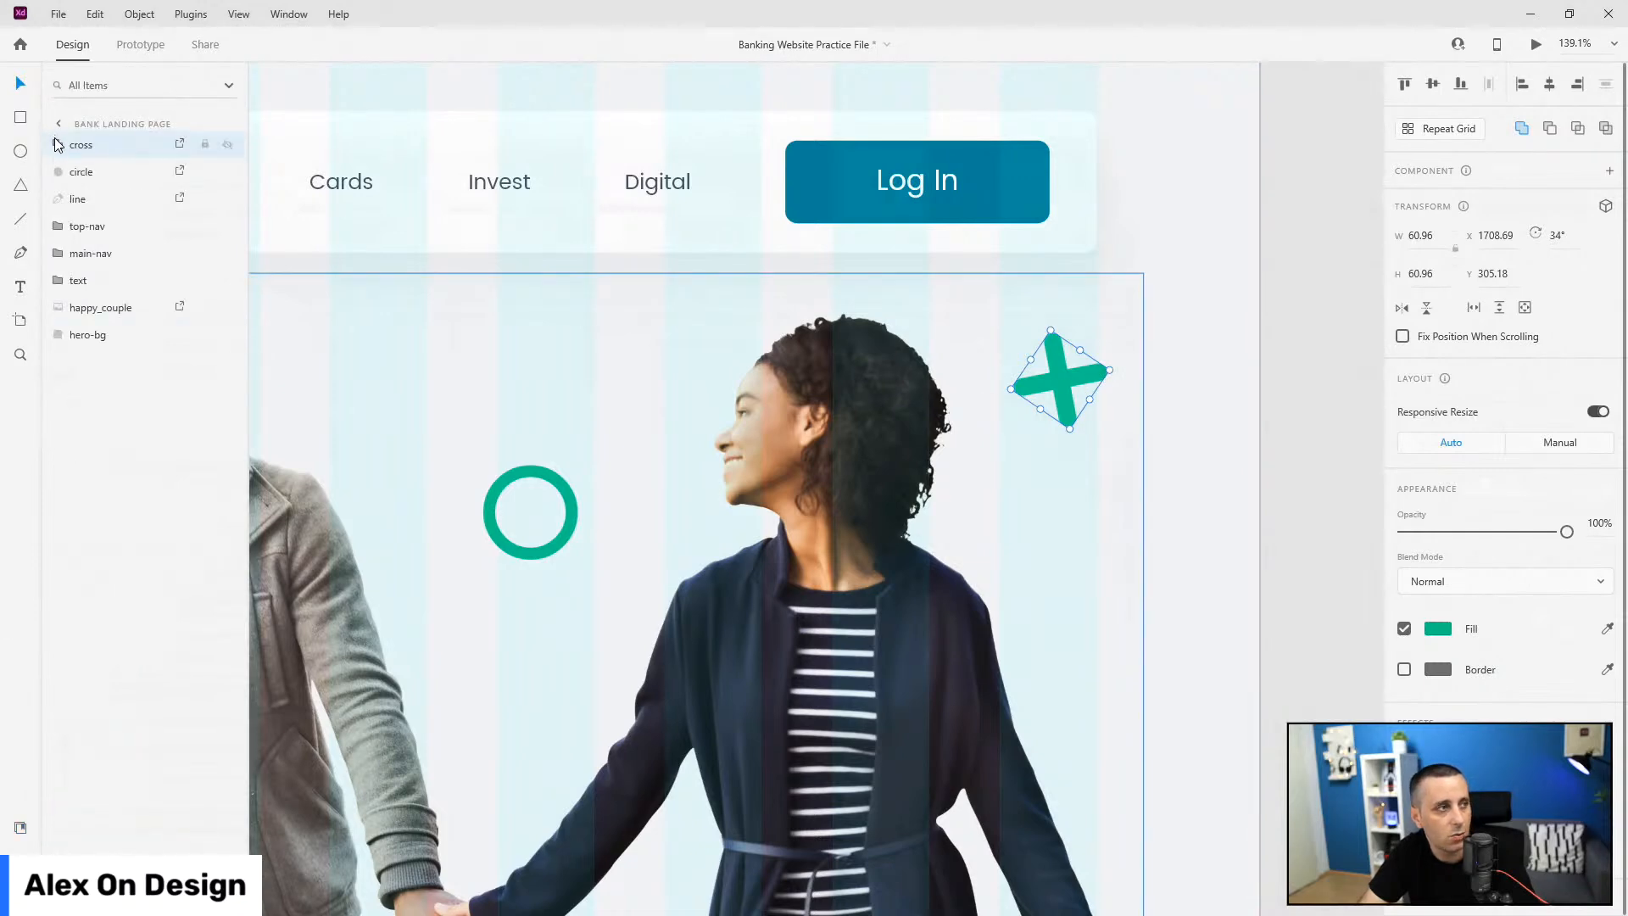
left_click(58, 144)
left_click(104, 176)
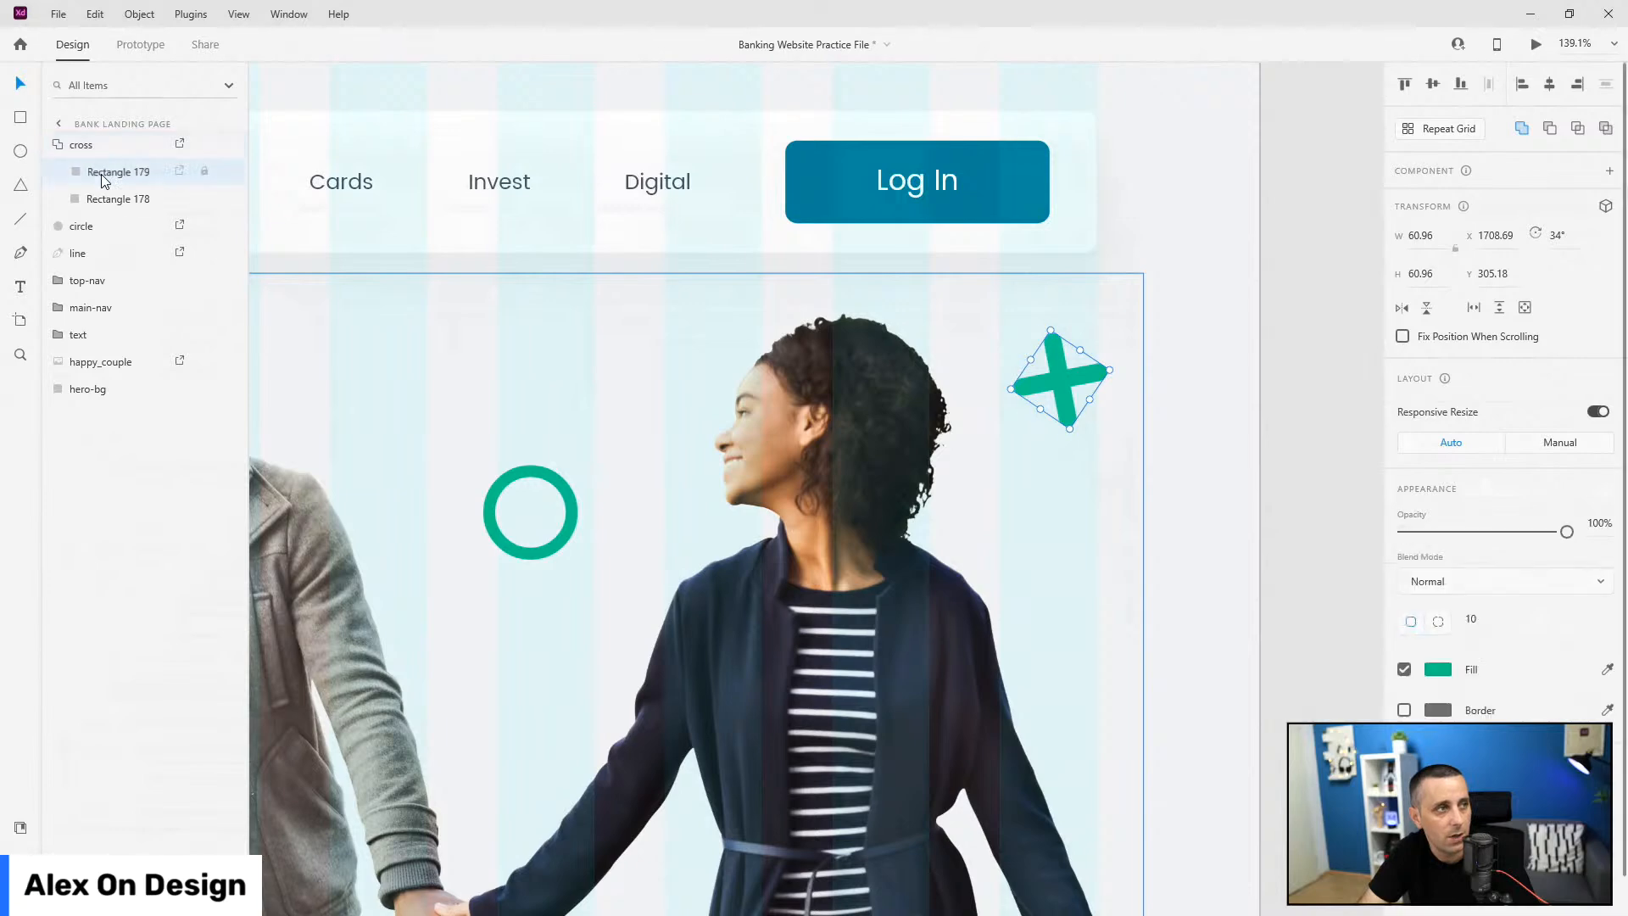
left_click(106, 200)
left_click(106, 200)
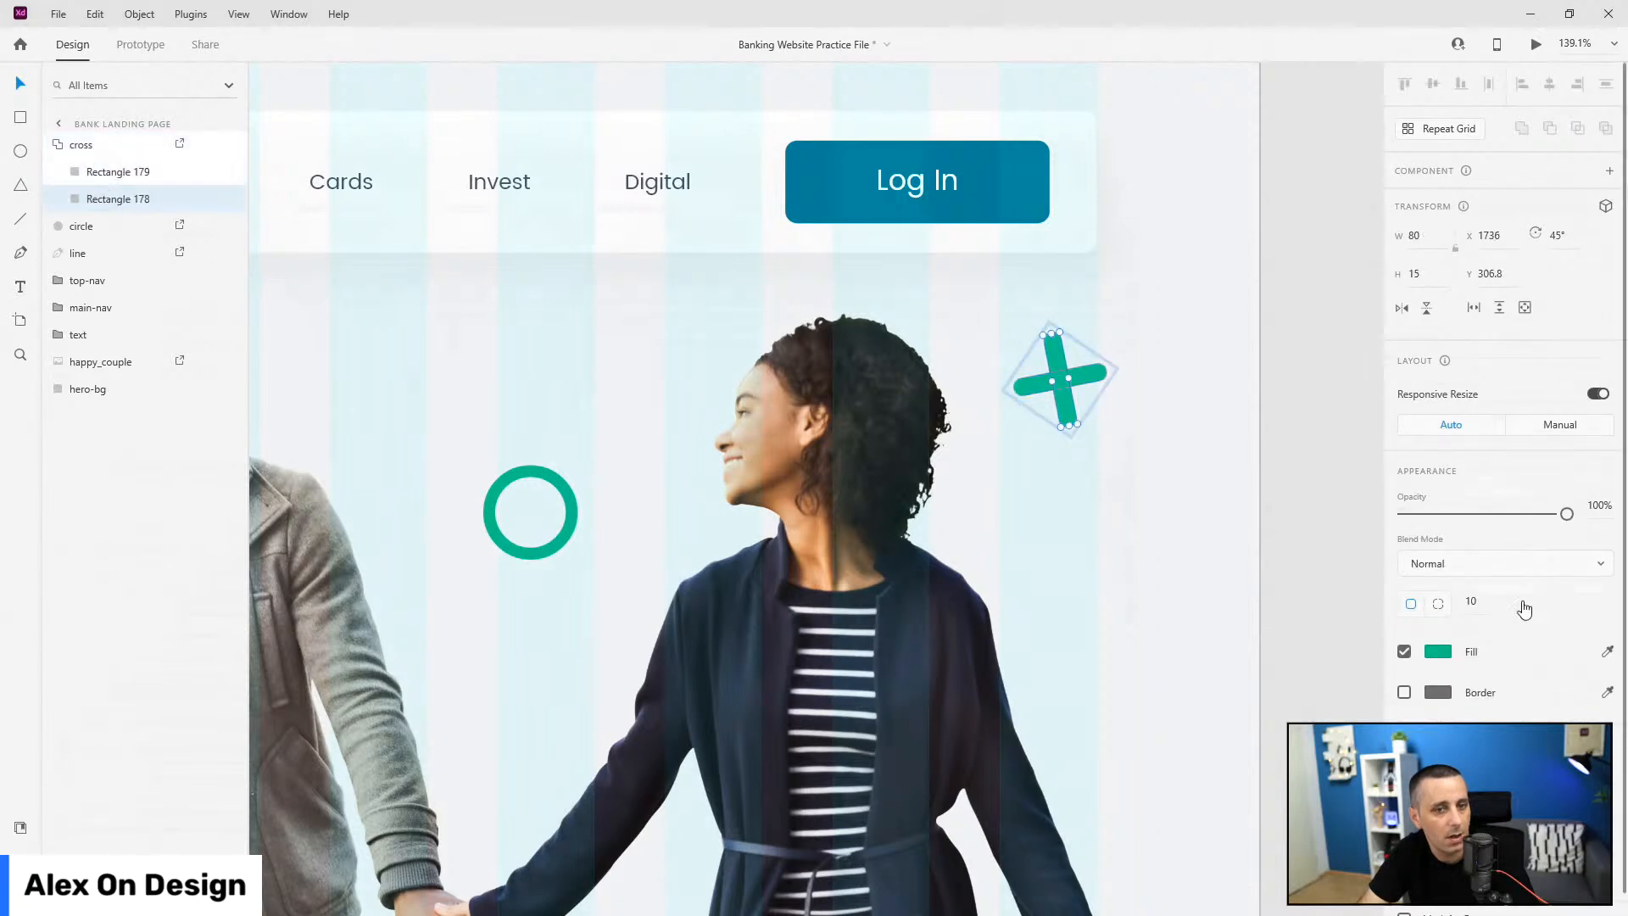
left_click(72, 145)
Step: Nudge the squiggle slightly down and move the green circle up and left
left_click(548, 469)
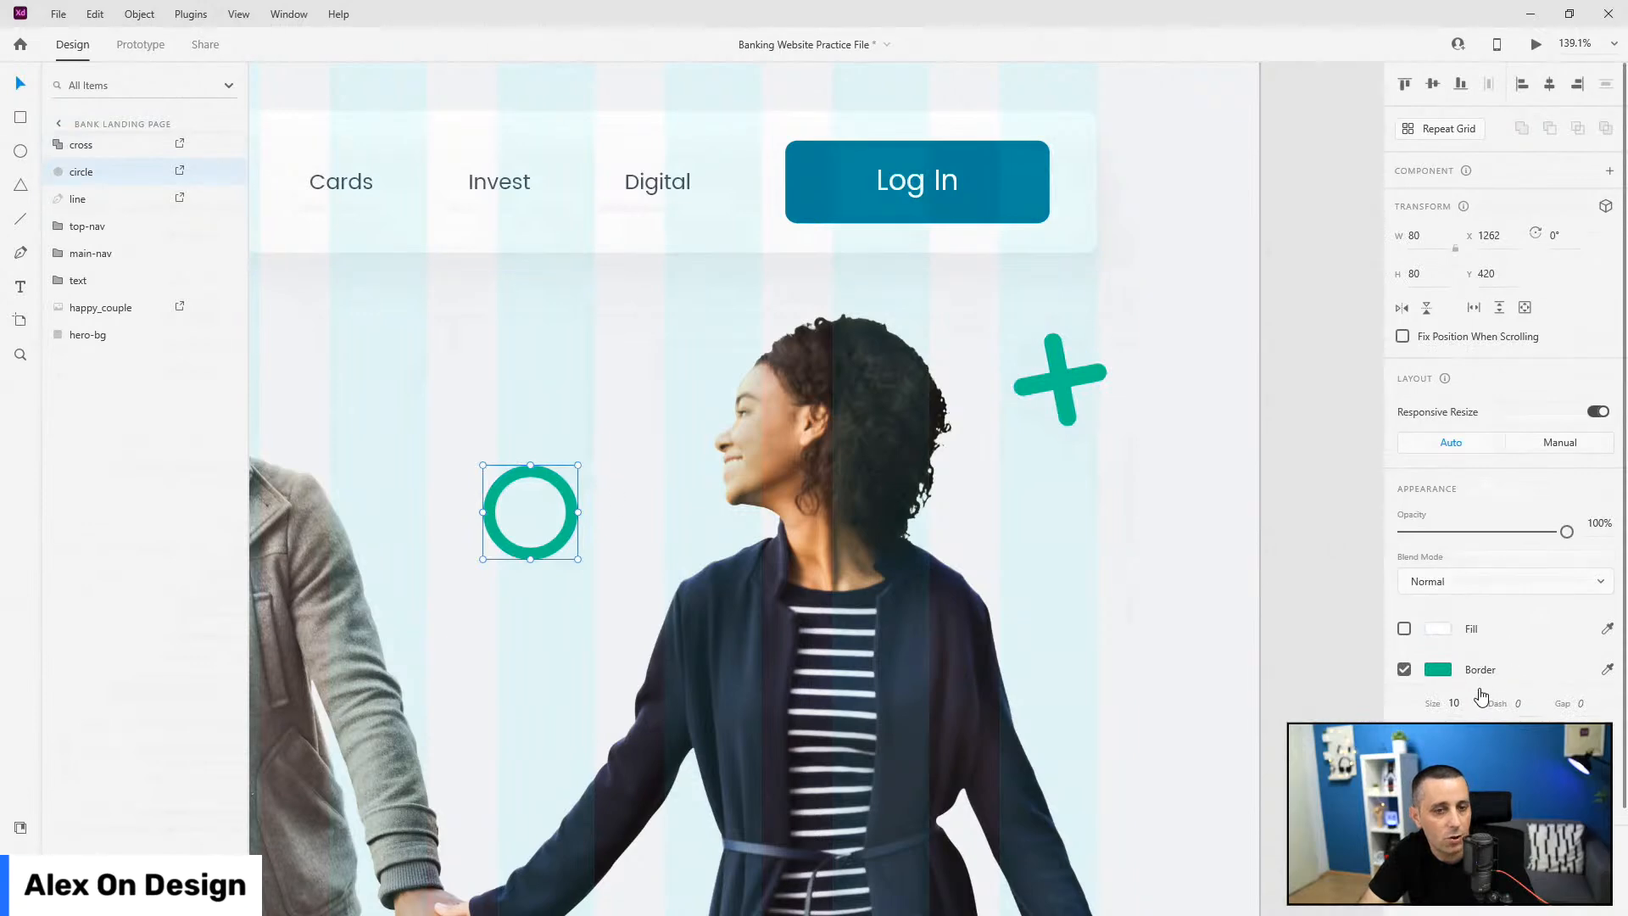
scroll(1465, 712, "down", 2)
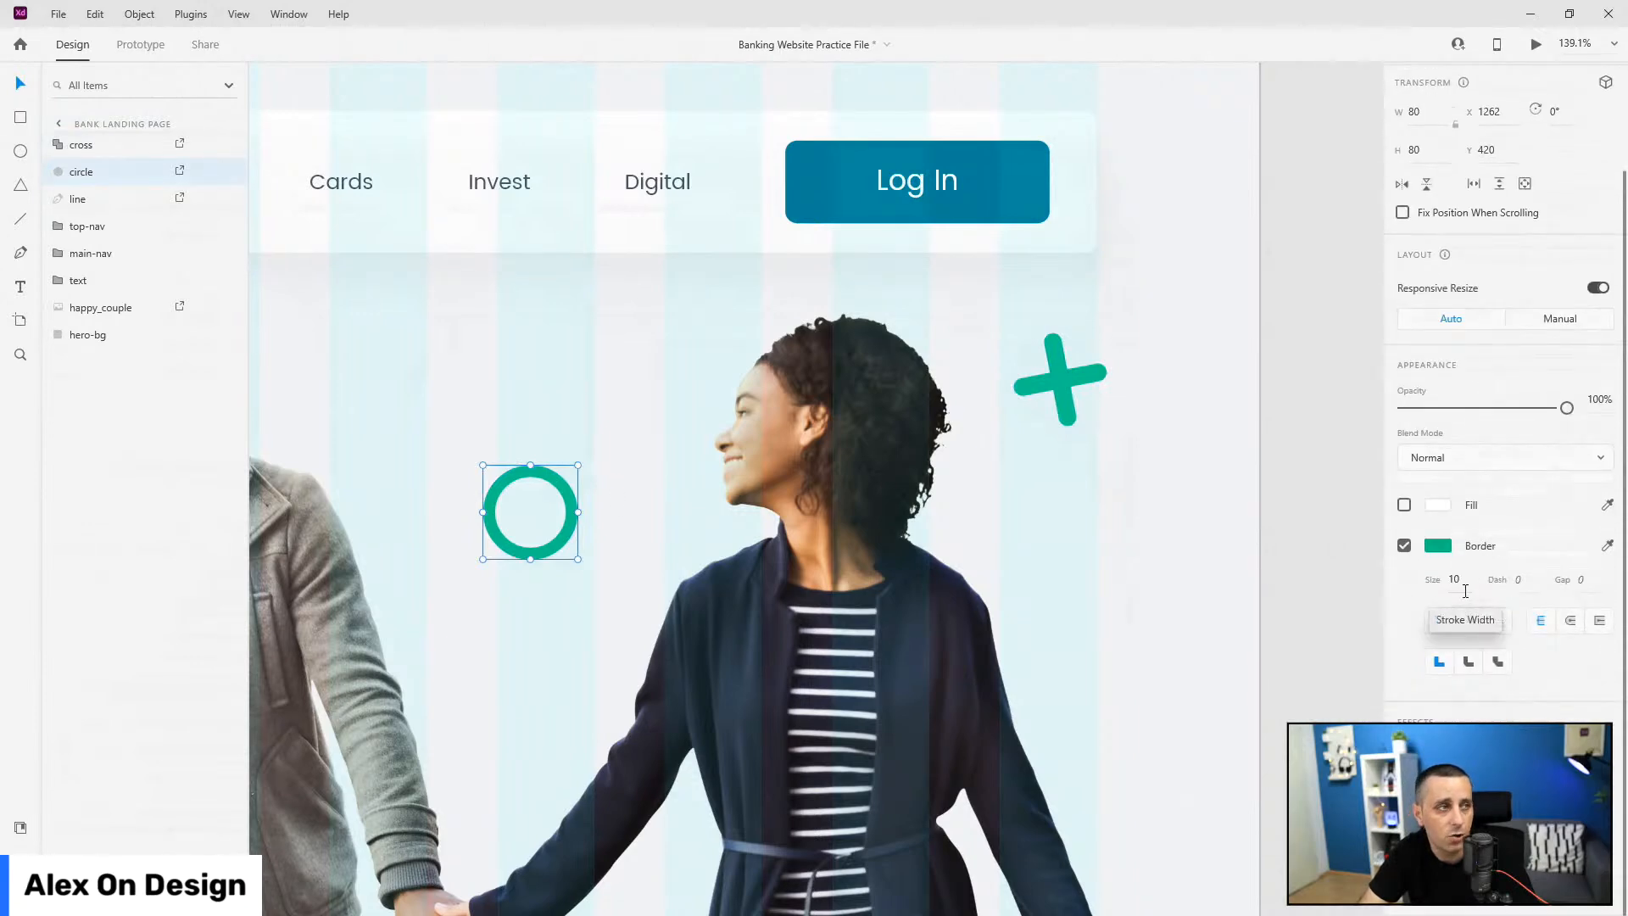
left_click(77, 198)
scroll(1279, 514, "down", 5)
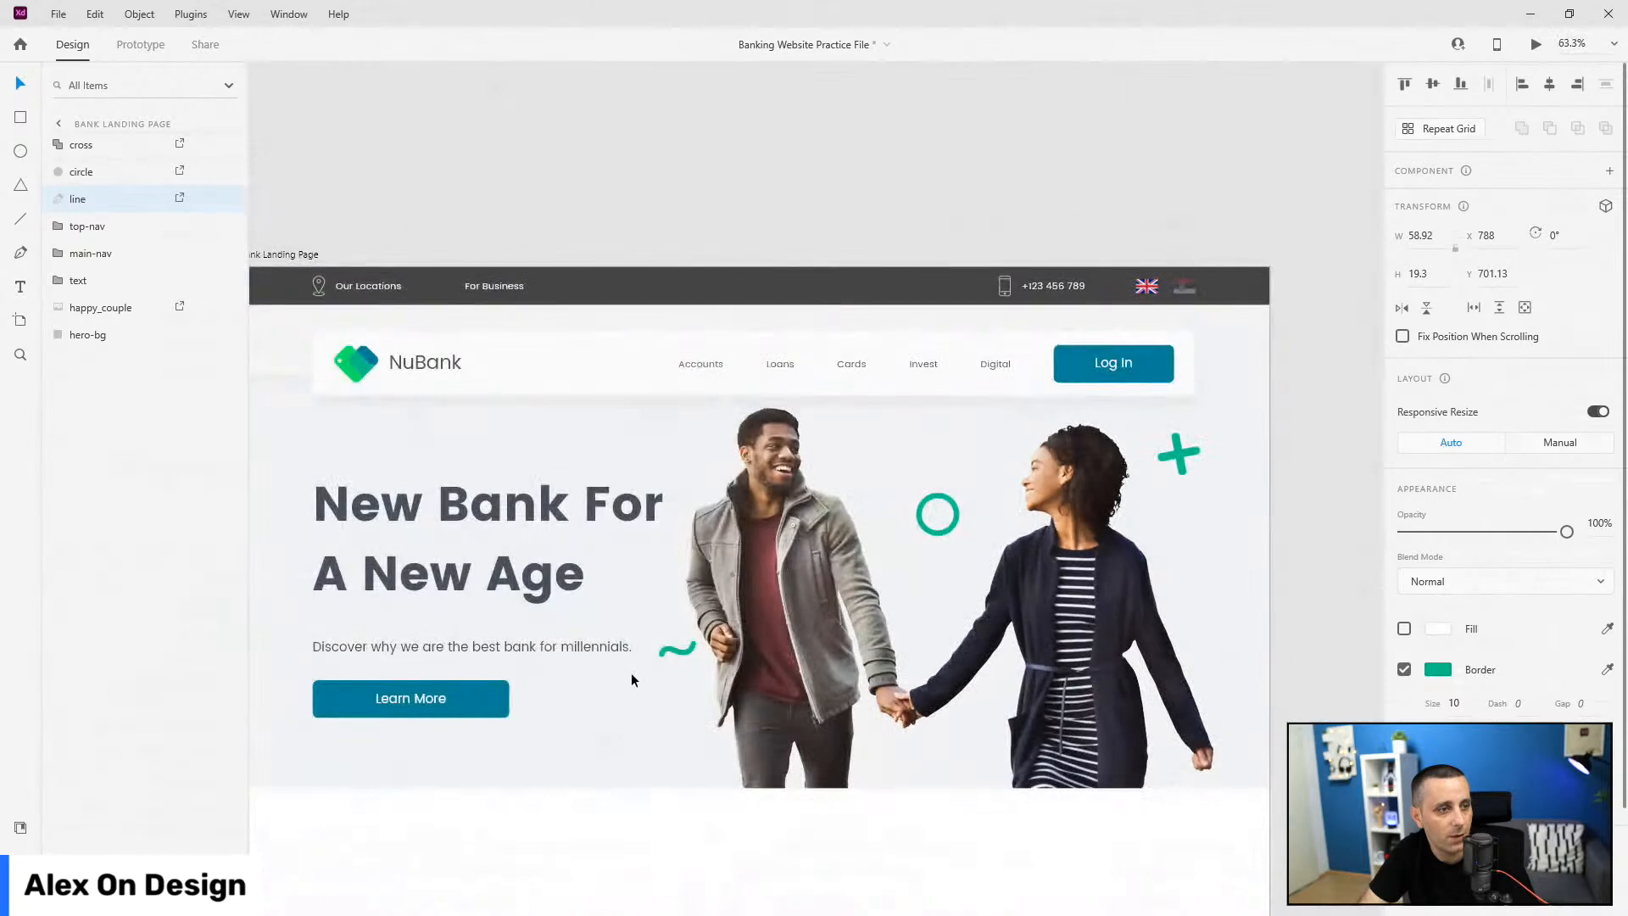
scroll(678, 666, "up", 5)
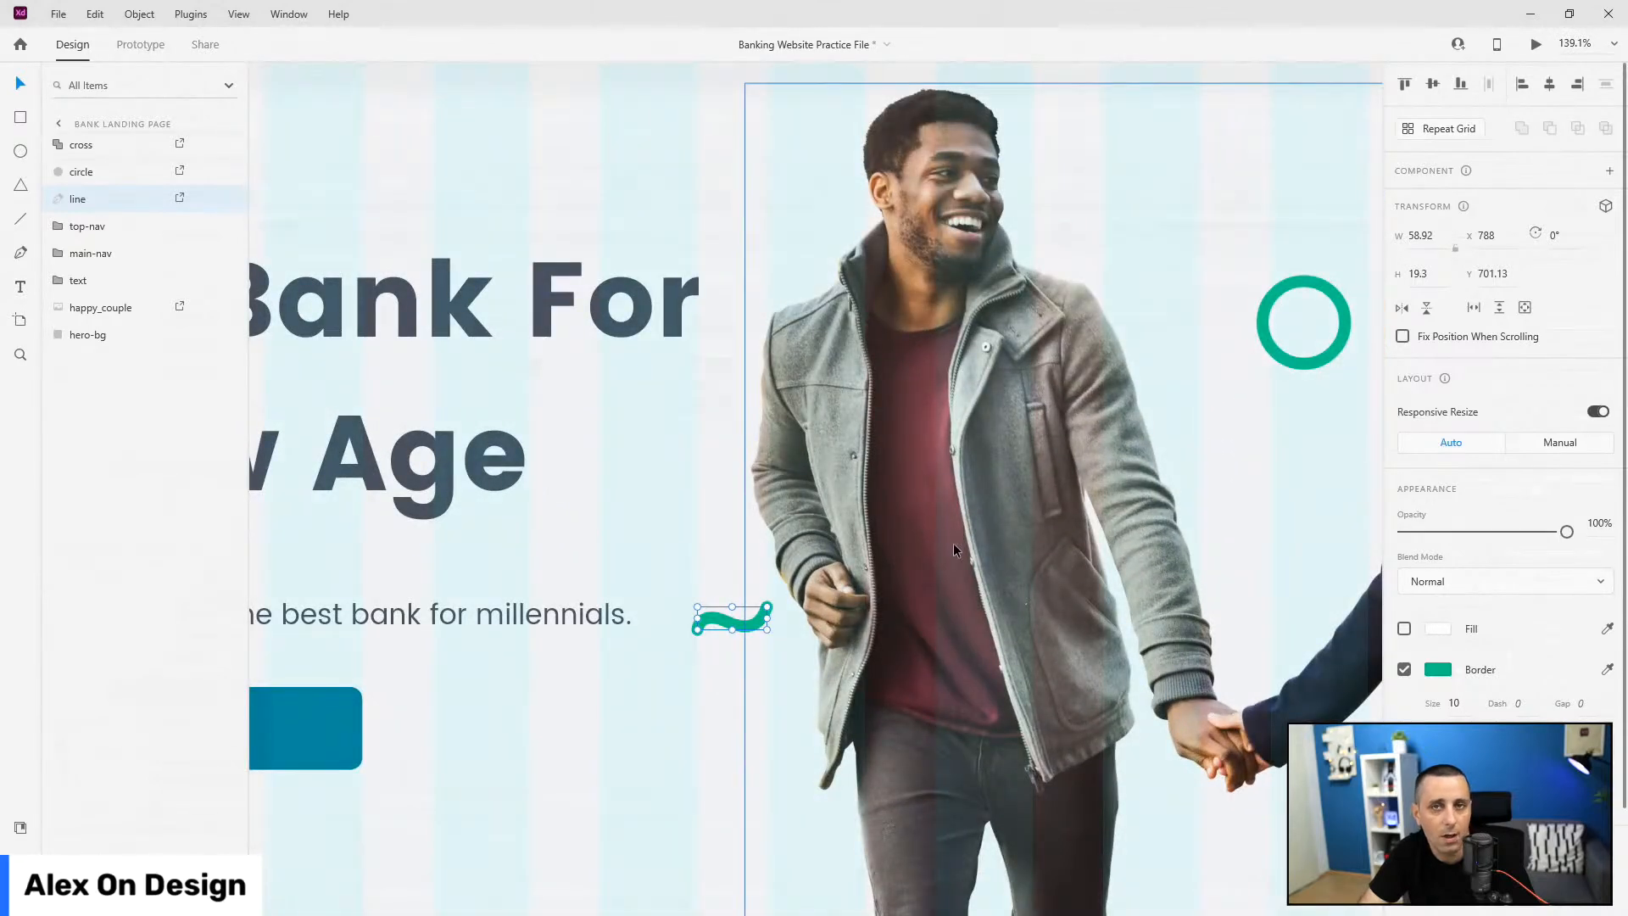
scroll(1179, 502, "down", 1)
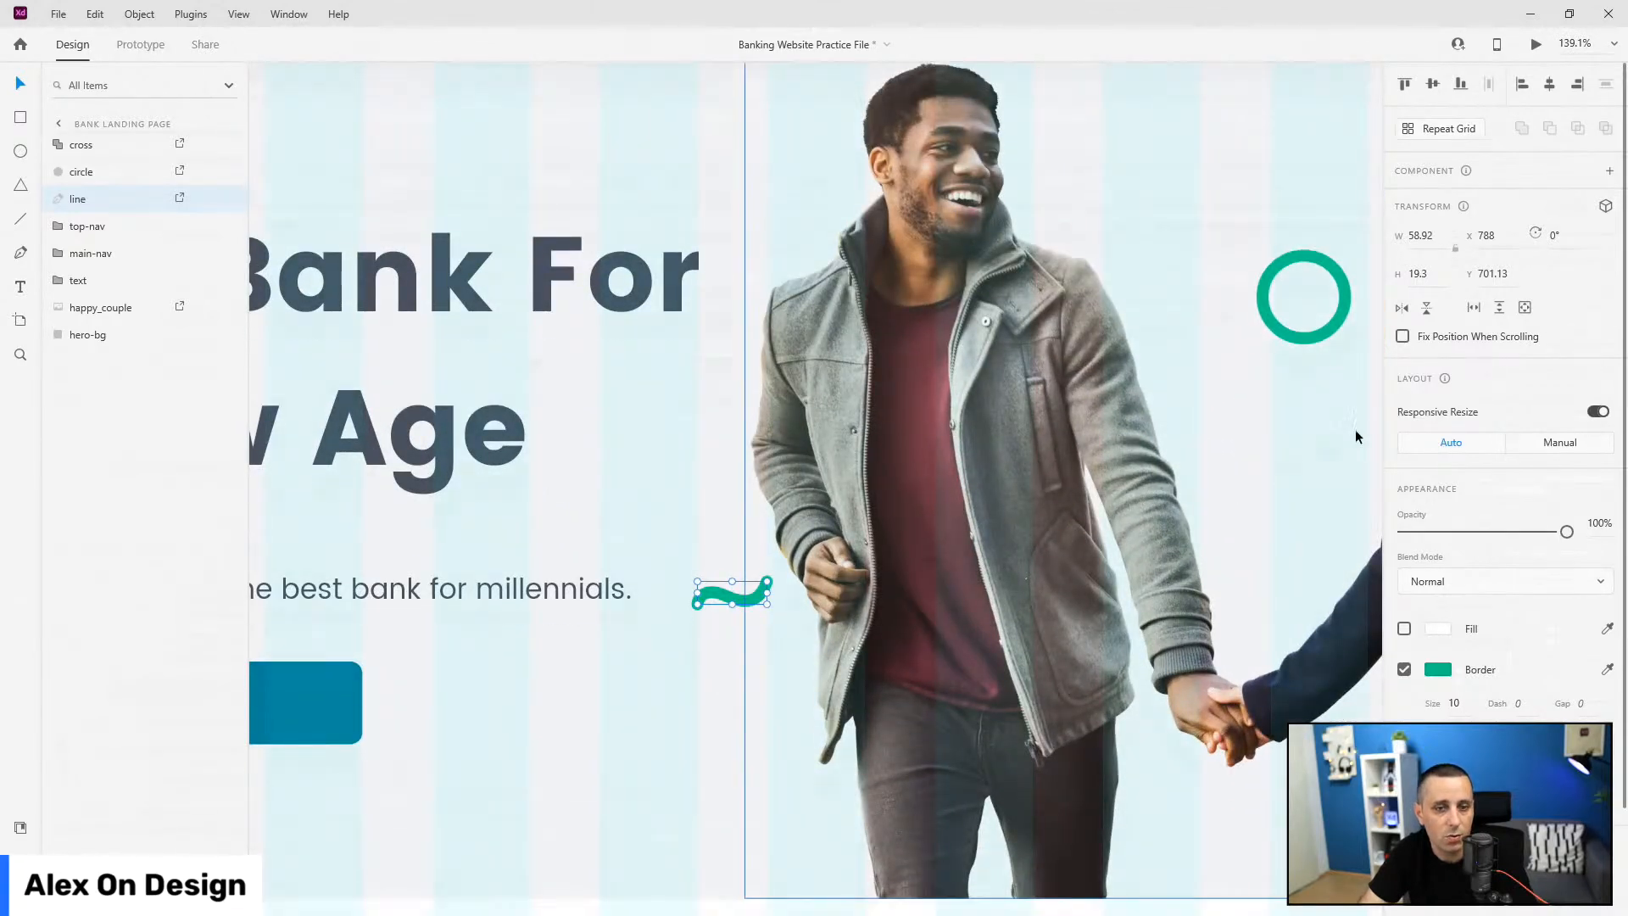
scroll(1526, 491, "down", 2)
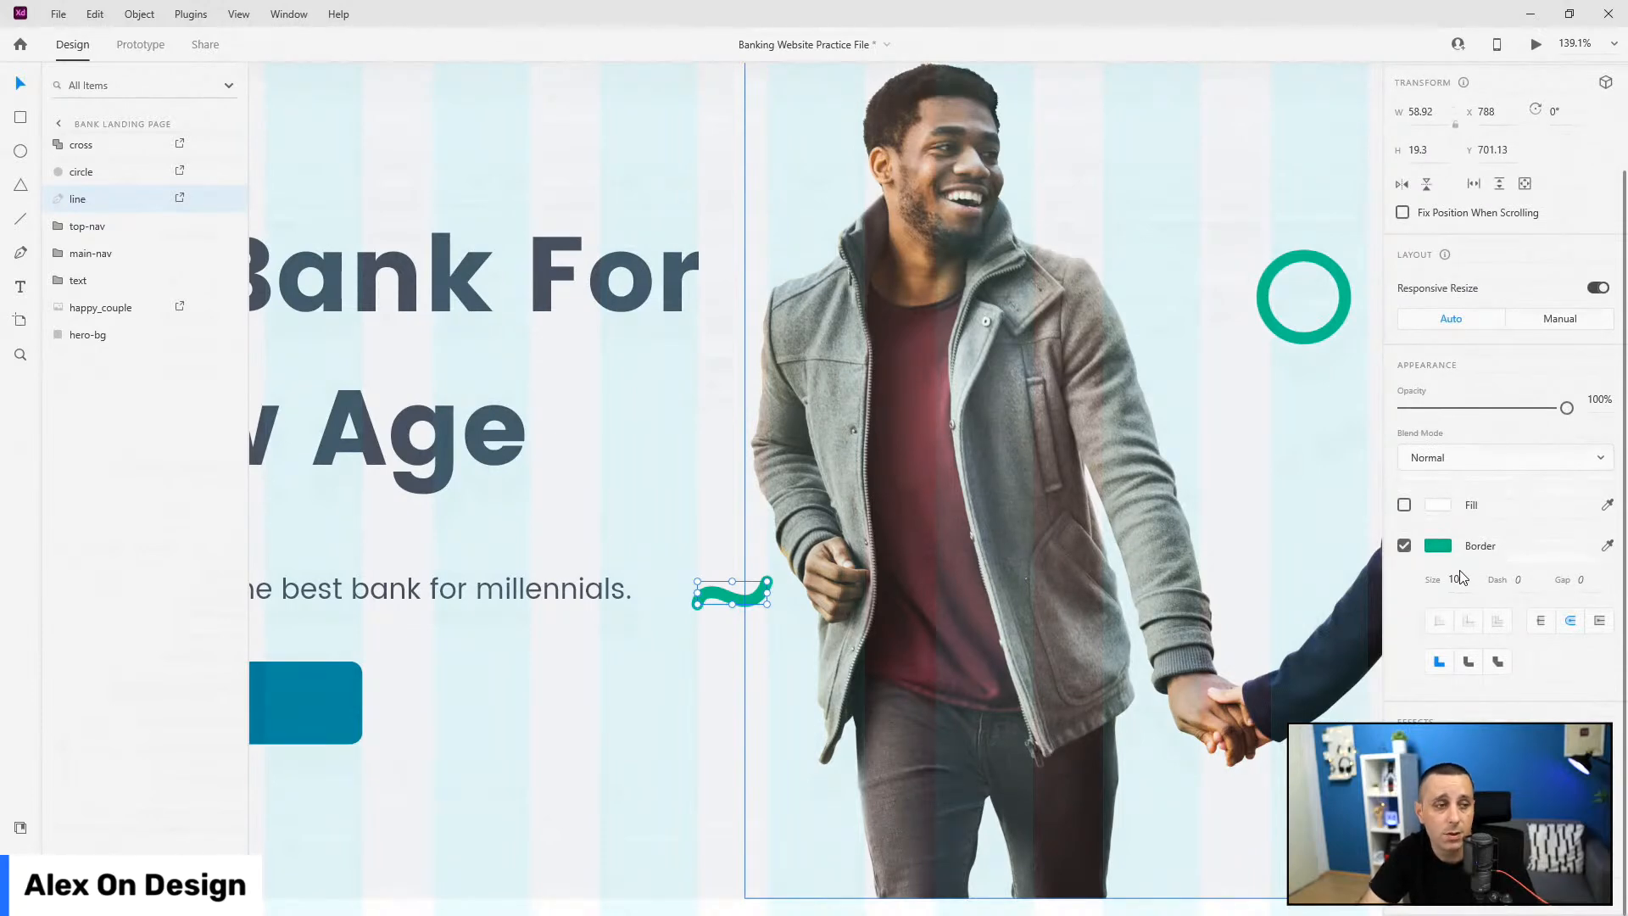
scroll(553, 439, "down", 5)
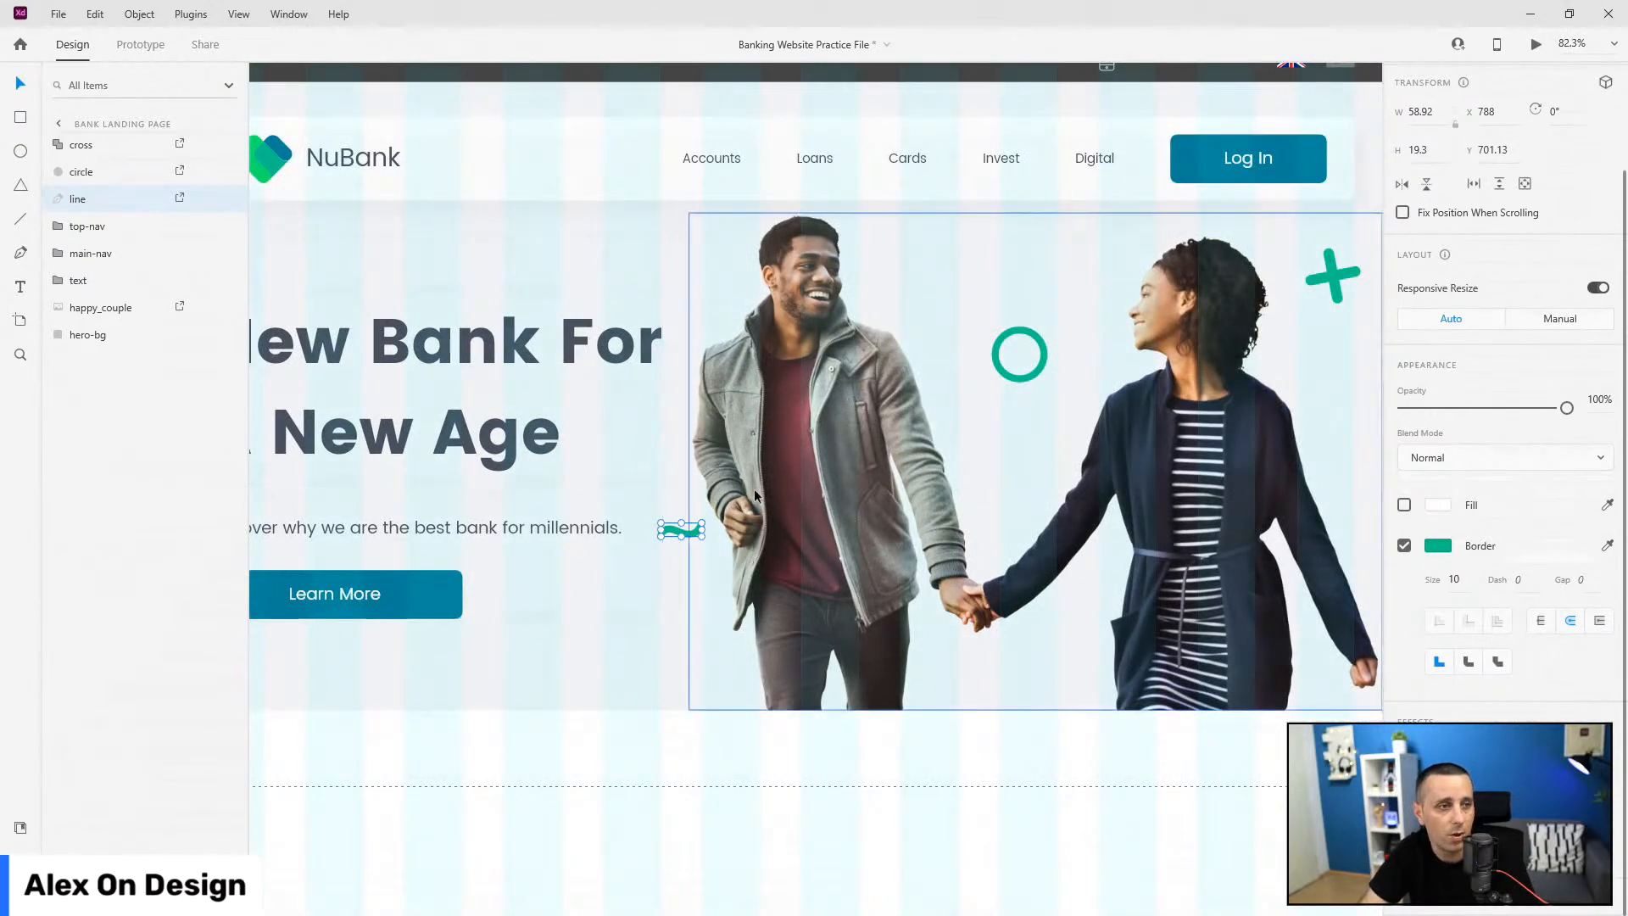
left_click_drag(699, 539, 701, 545)
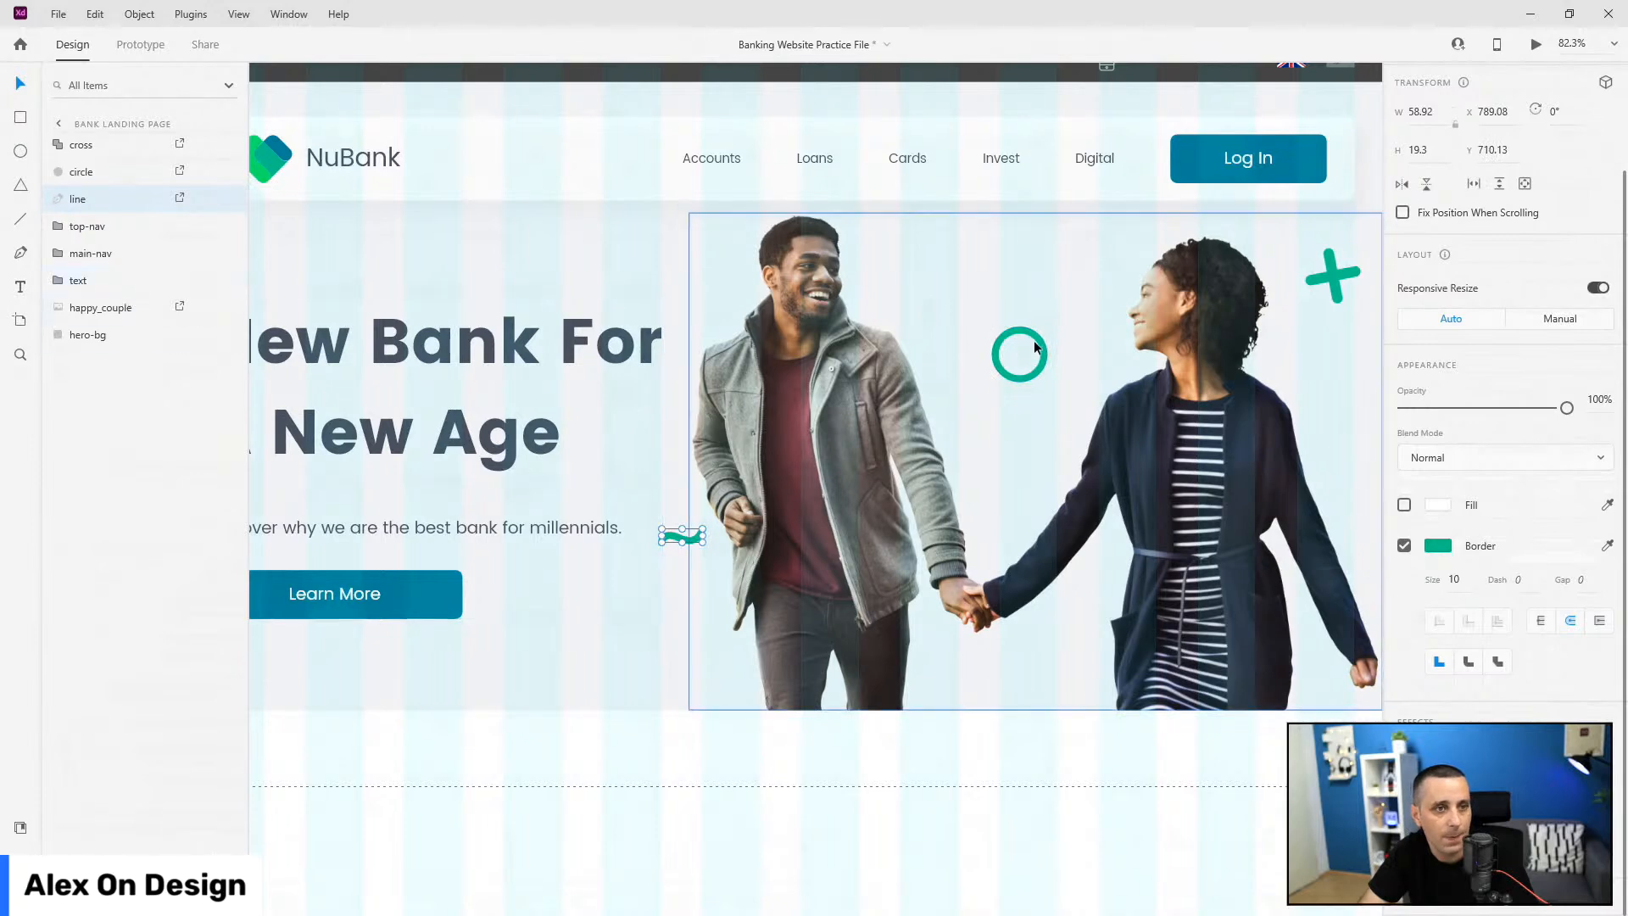
left_click_drag(1044, 354, 1032, 324)
Step: Reposition the green cross, undoing an accidental move of one of its bars
left_click_drag(1128, 359, 905, 331)
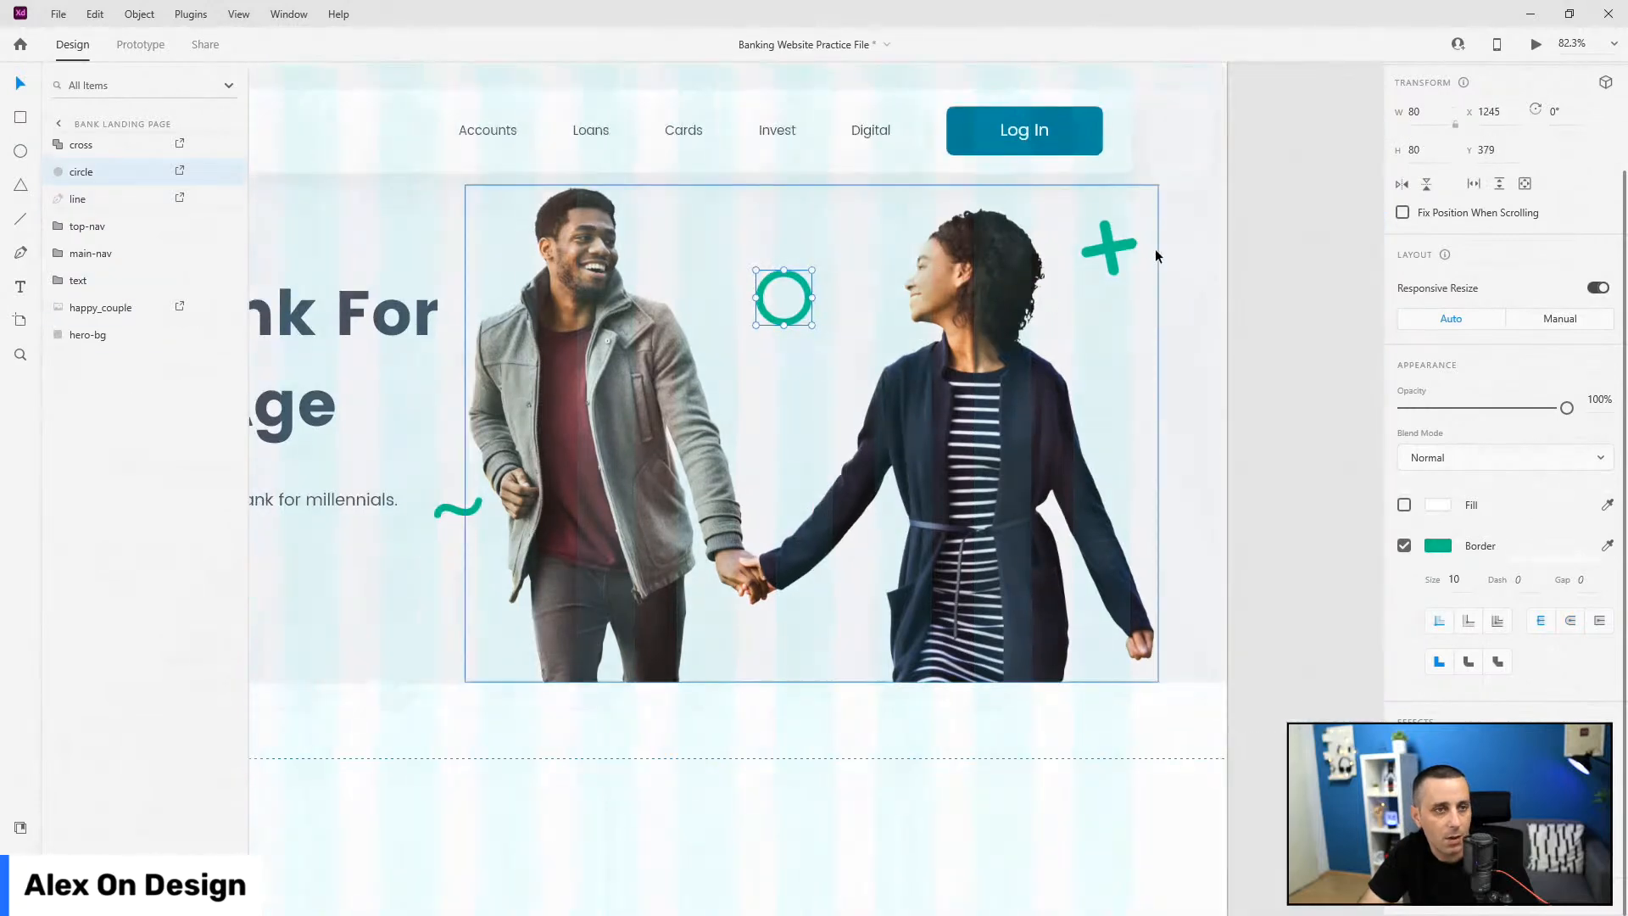
double_click(1130, 243)
left_click_drag(1131, 243, 1136, 276)
key("ctrl+z")
left_click(1183, 255)
left_click(52, 152)
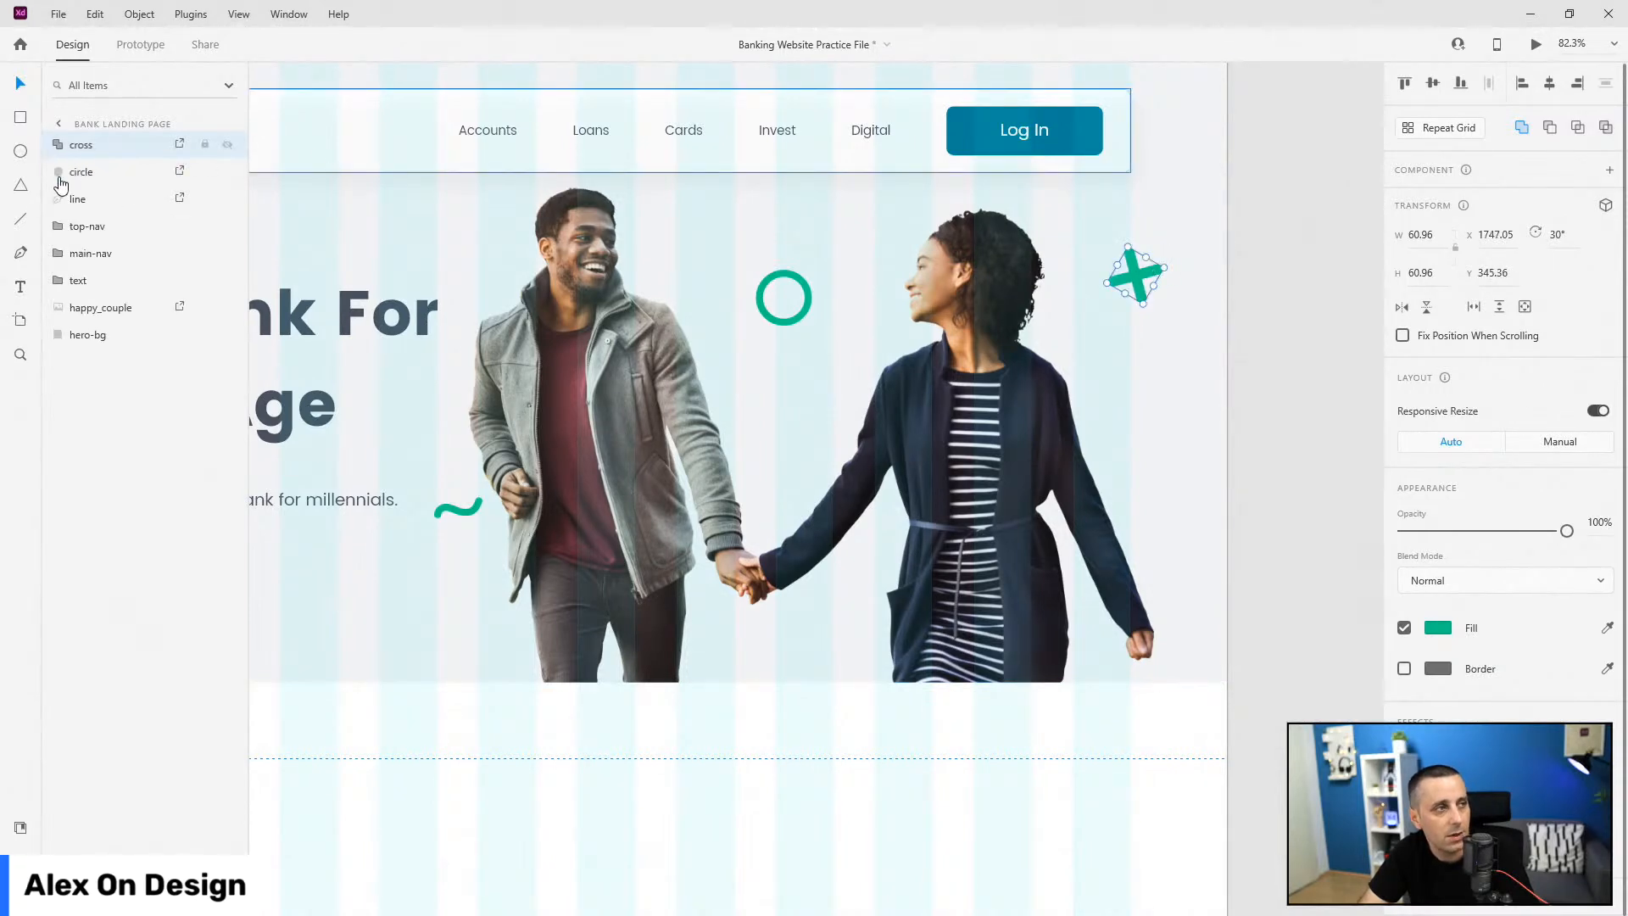
Step: Select the hero background layer and switch to the Pen tool
left_click(95, 335)
scroll(1255, 500, "down", 5)
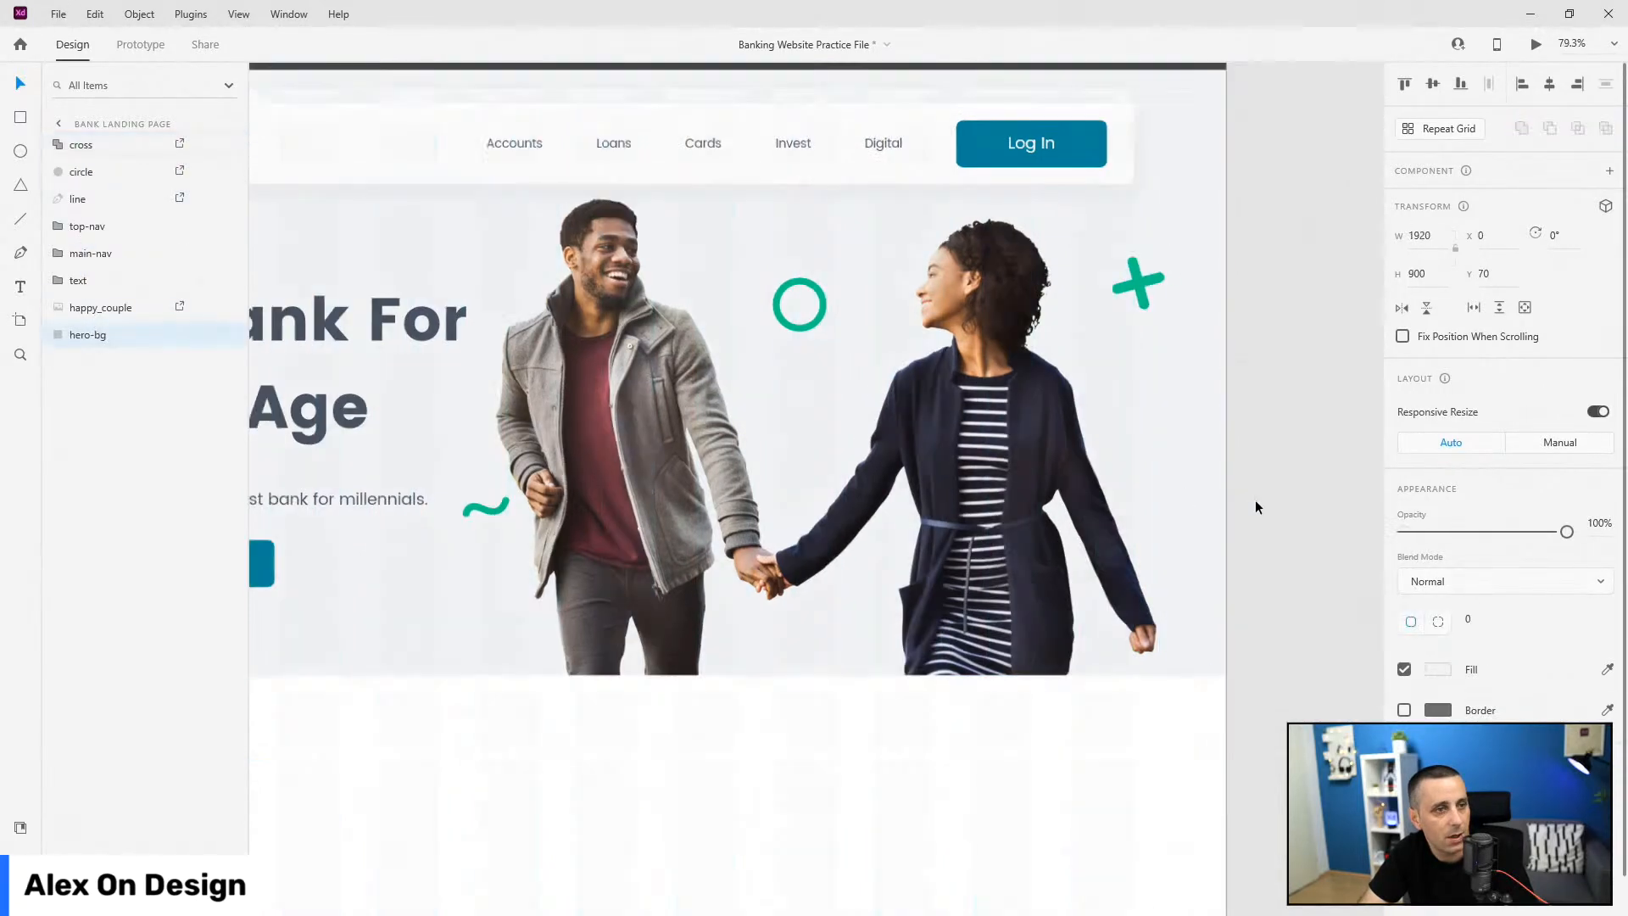
left_click(14, 263)
scroll(933, 618, "up", 3)
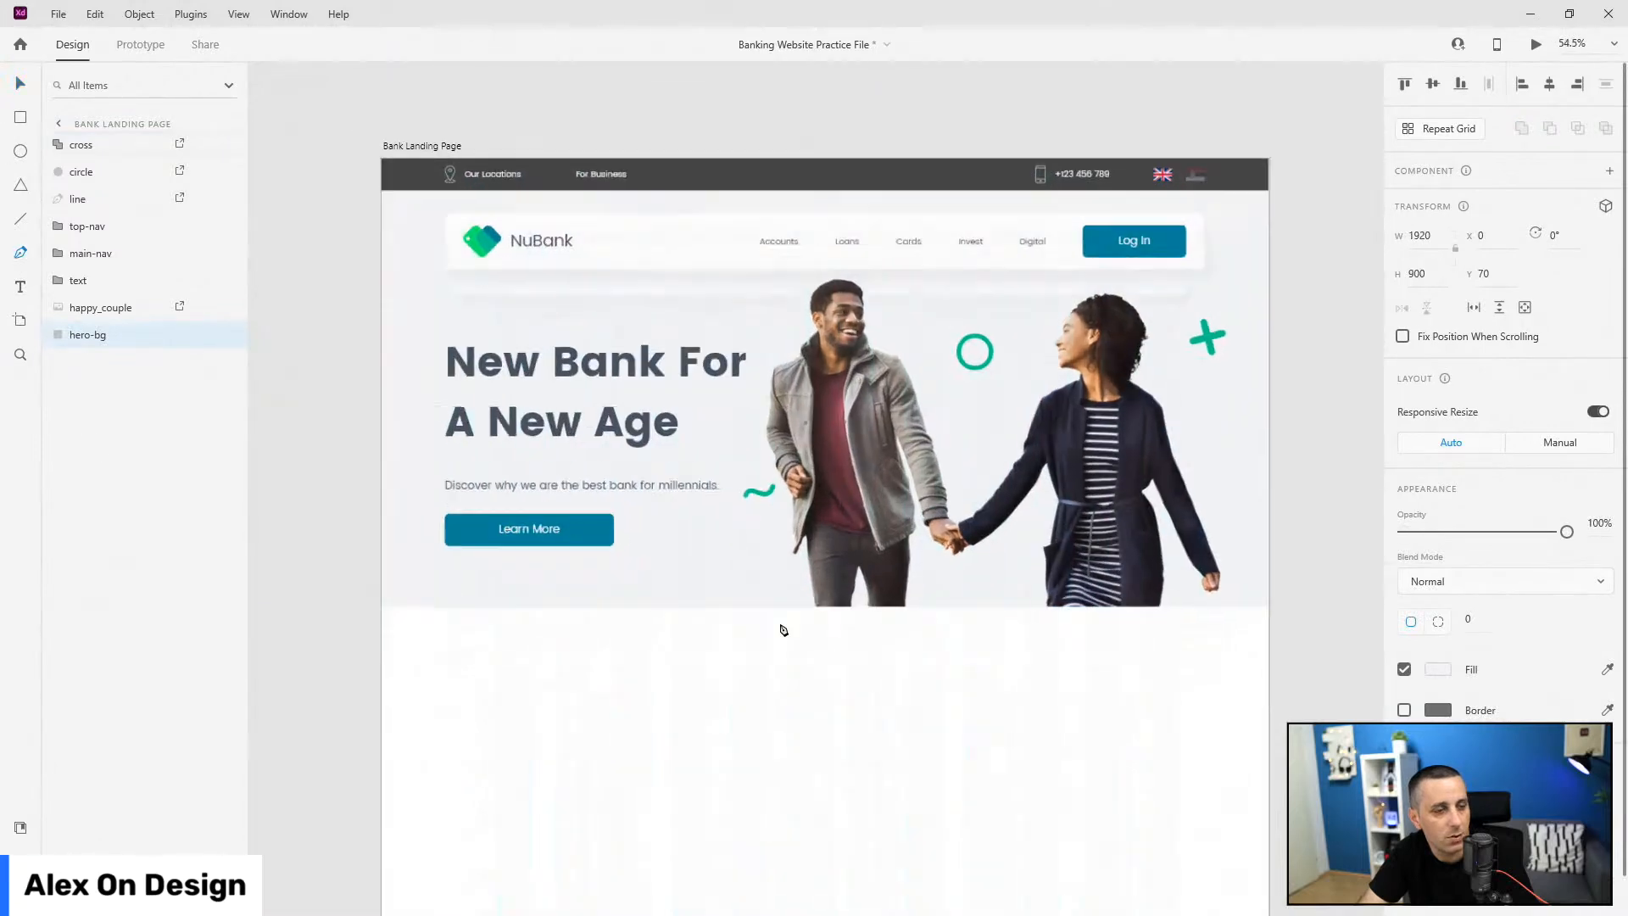
Step: Draw a closed curved wave shape across the bottom of the hero
left_click(638, 606)
left_click_drag(790, 475, 899, 457)
left_click_drag(986, 399, 1251, 349)
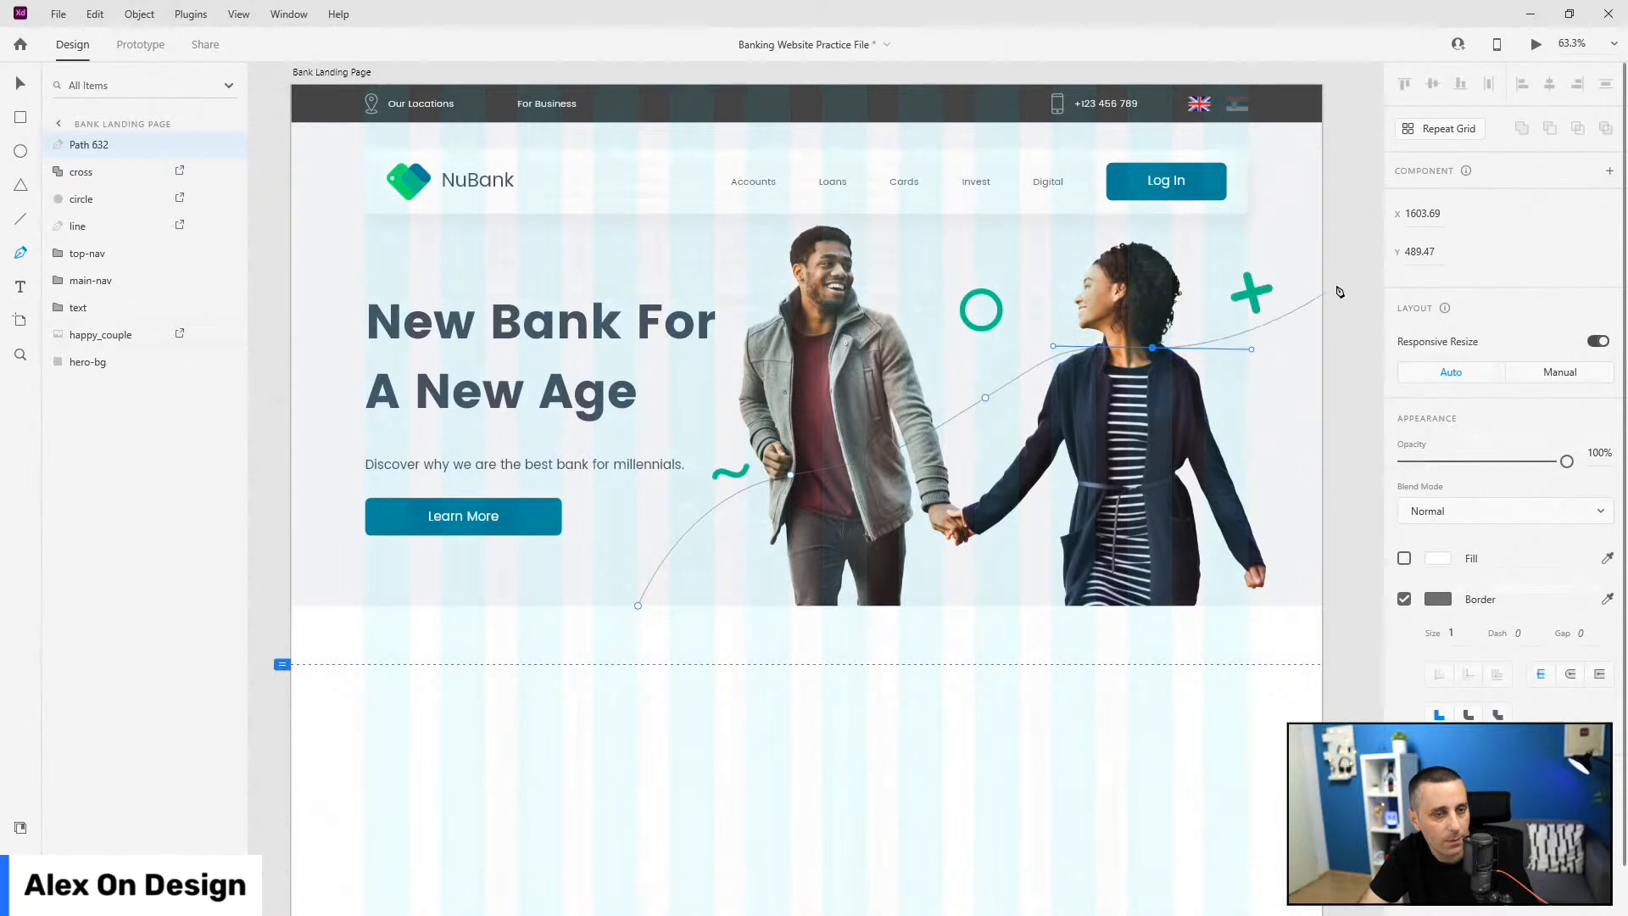
mouse_move(1336, 317)
left_mouse_down()
mouse_move(1374, 300)
mouse_move(1306, 327)
left_mouse_up()
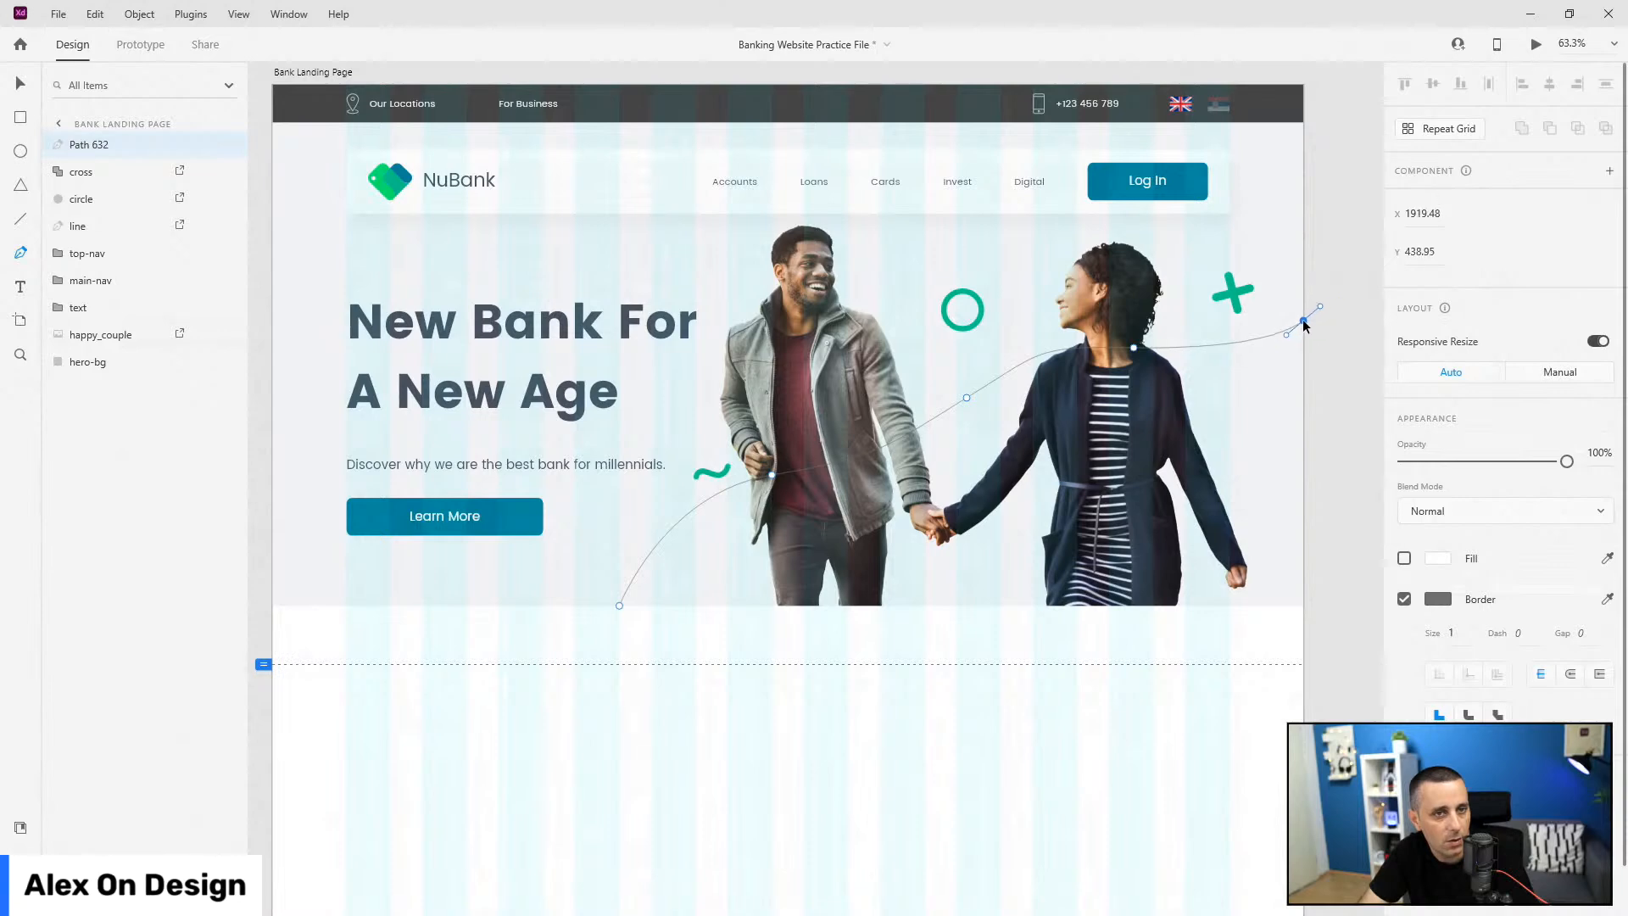
left_click(1317, 605)
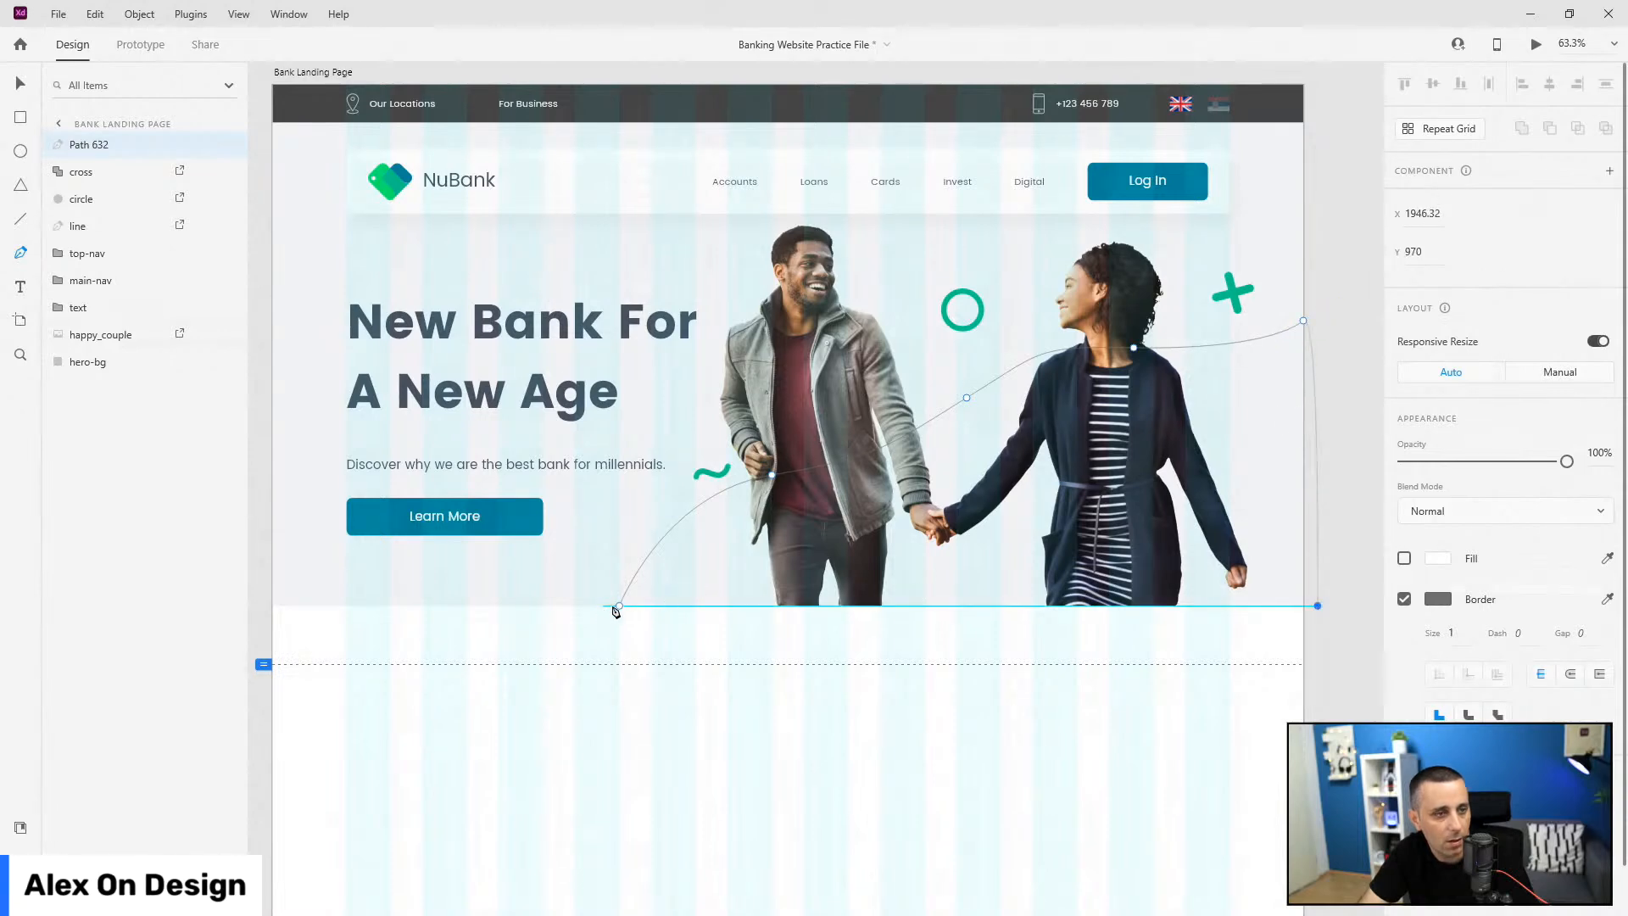
left_click(619, 605)
key("Escape")
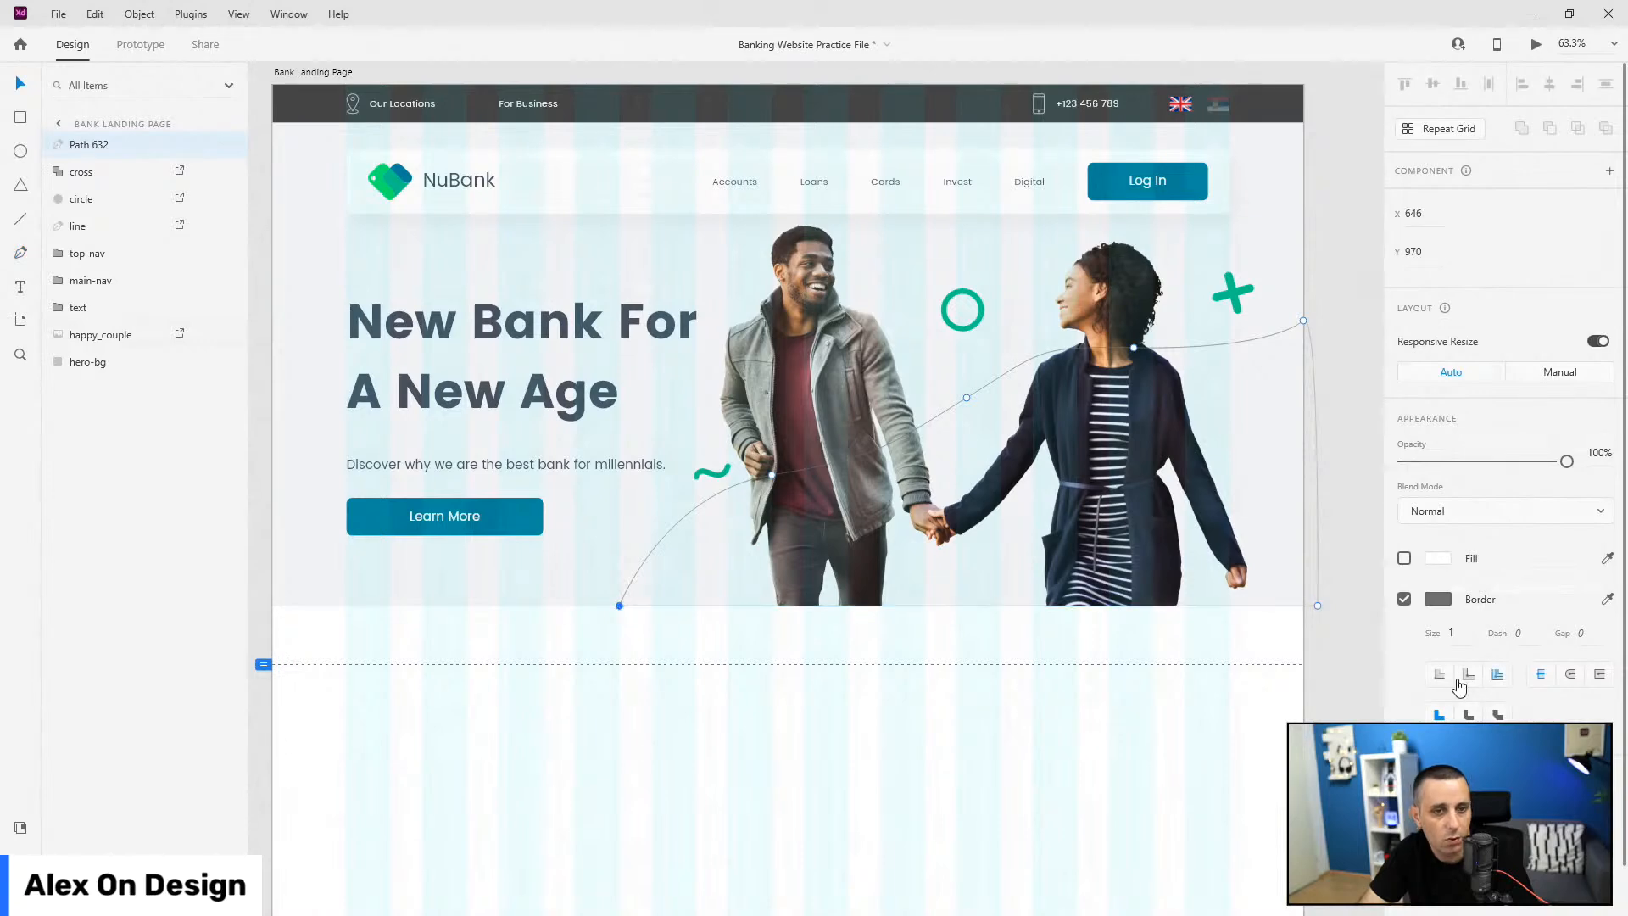
Step: Remove the wave's border and fill it with the gradient from Document Assets
left_click(1404, 600)
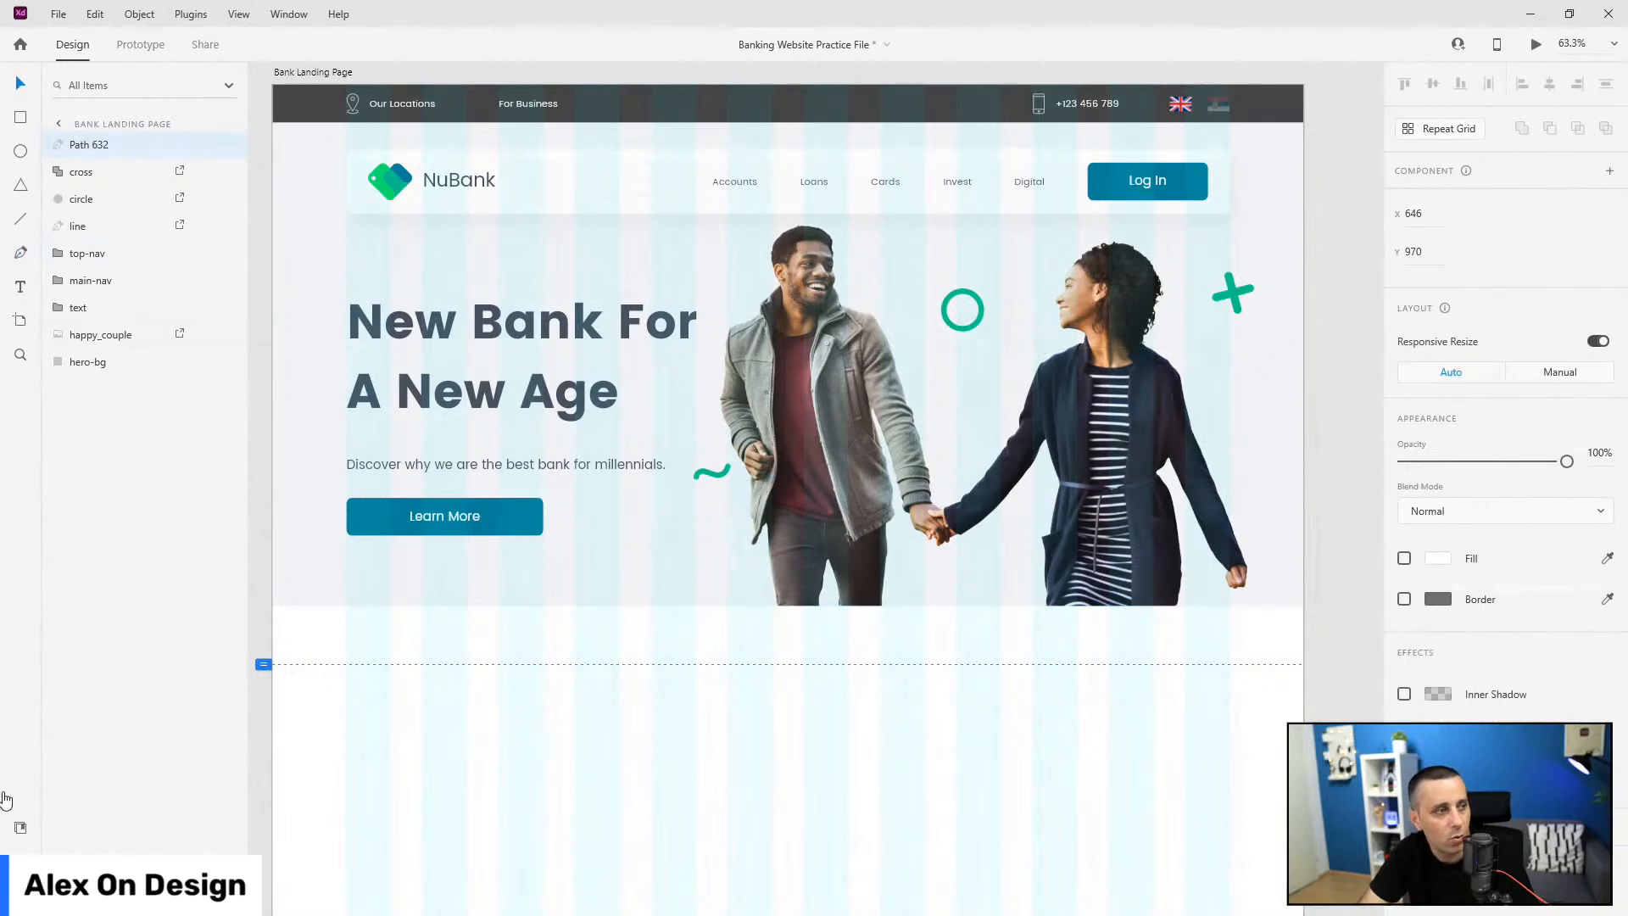
left_click(17, 829)
left_click(95, 192)
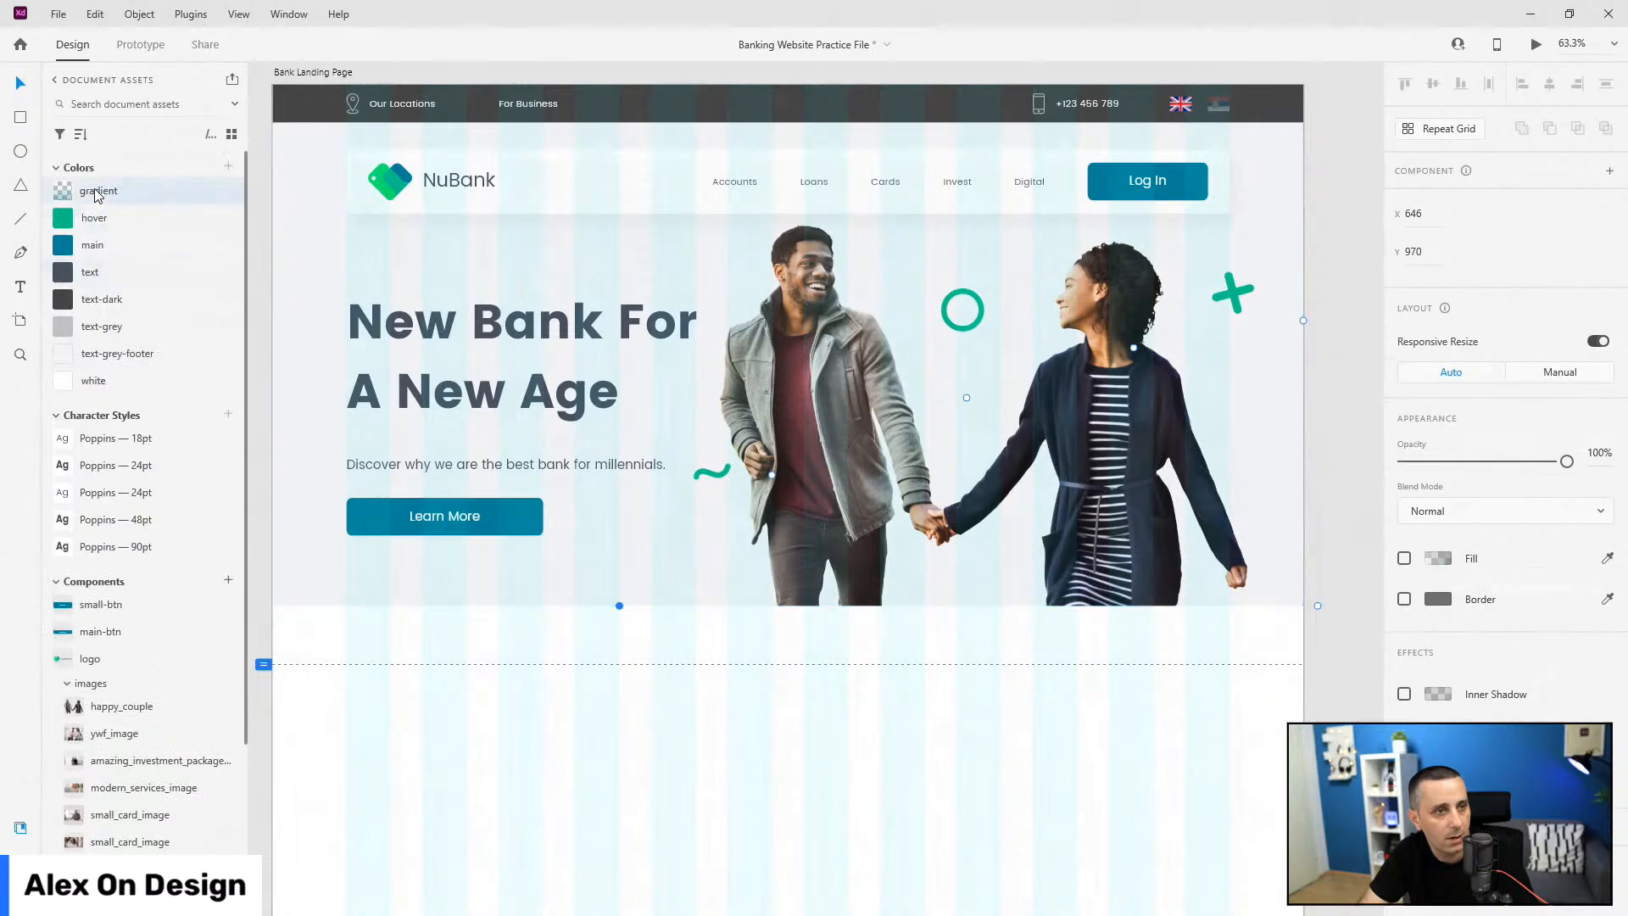
left_click(1405, 559)
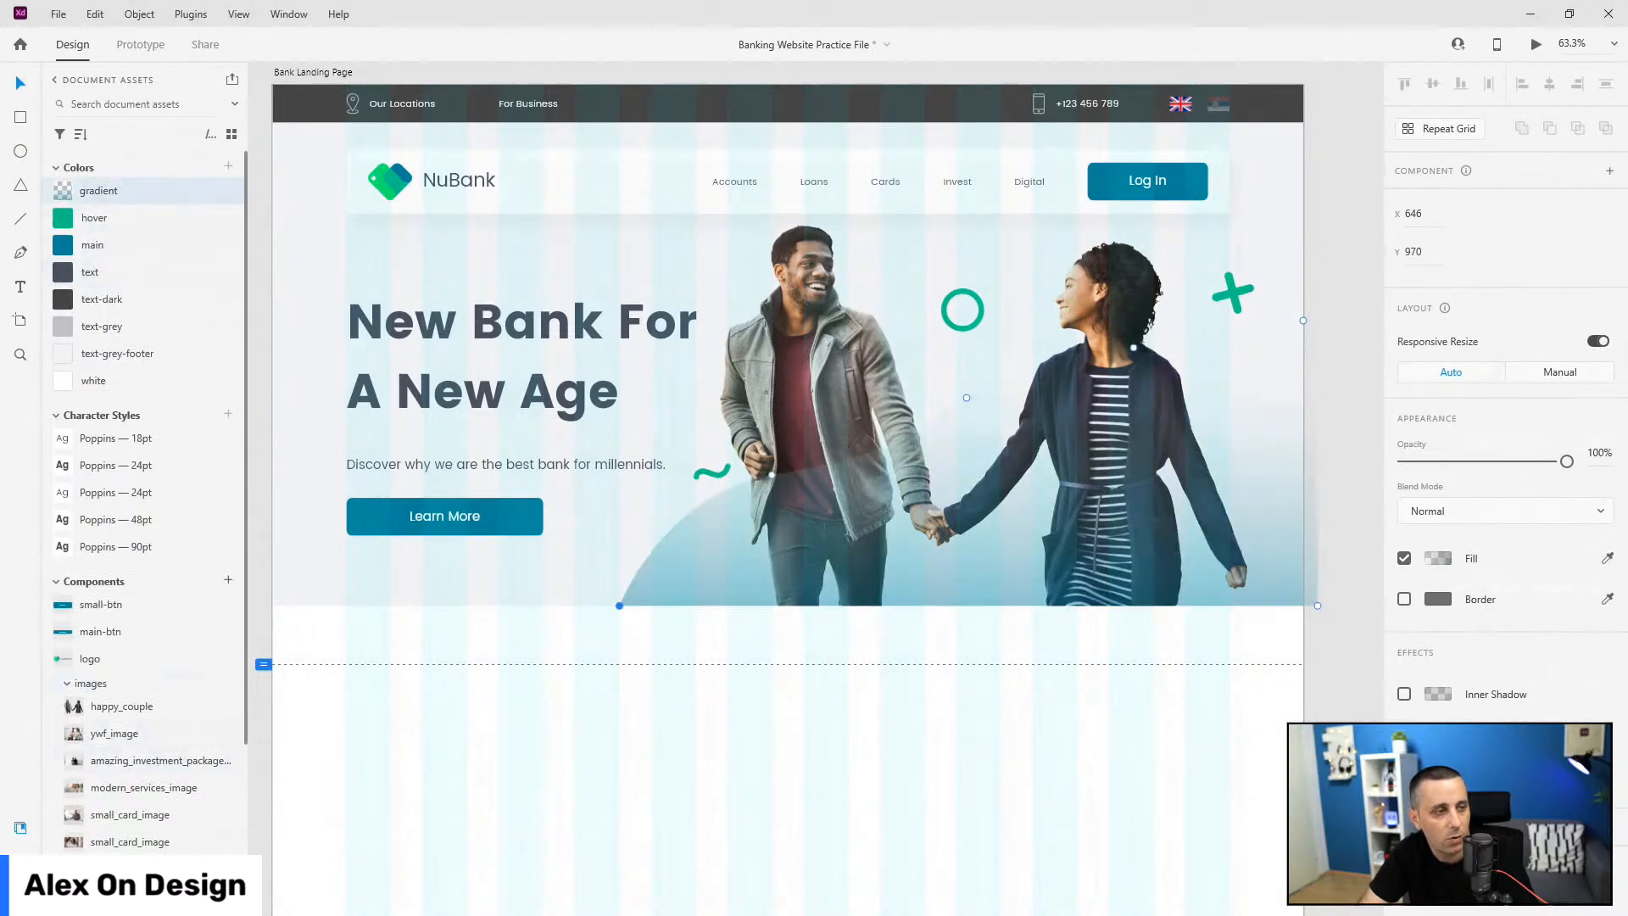
Step: Rename Path 632 to hero-gradient and move it below happy_couple
key("ctrl+y")
double_click(93, 145)
type("hero")
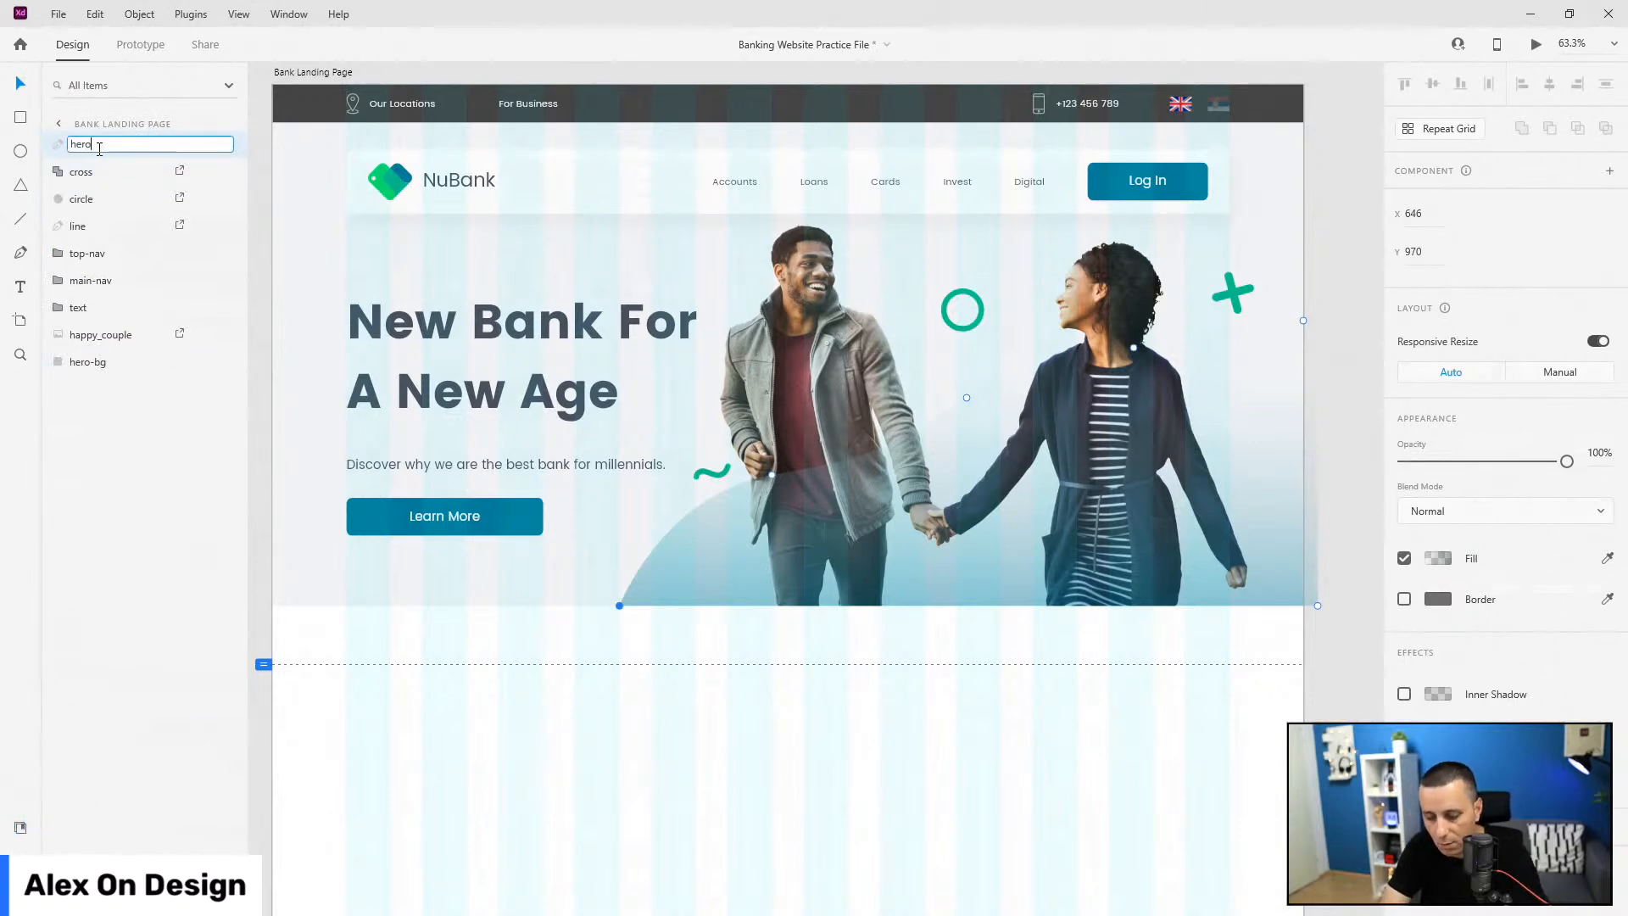
type("-gradient")
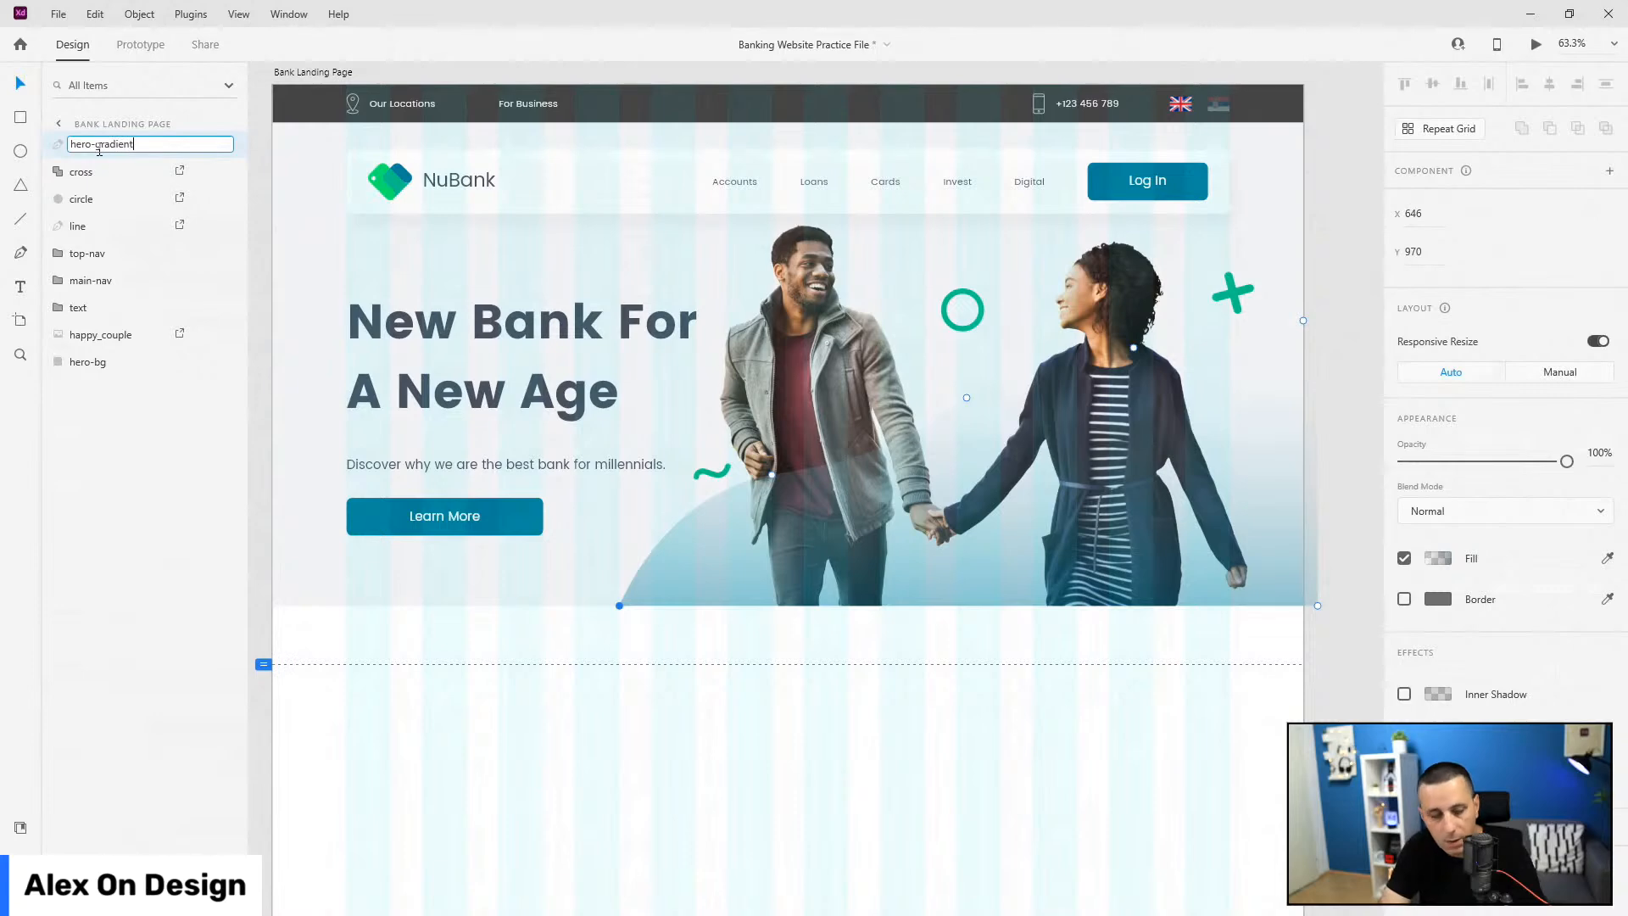
key("Return")
left_click_drag(100, 147, 115, 359)
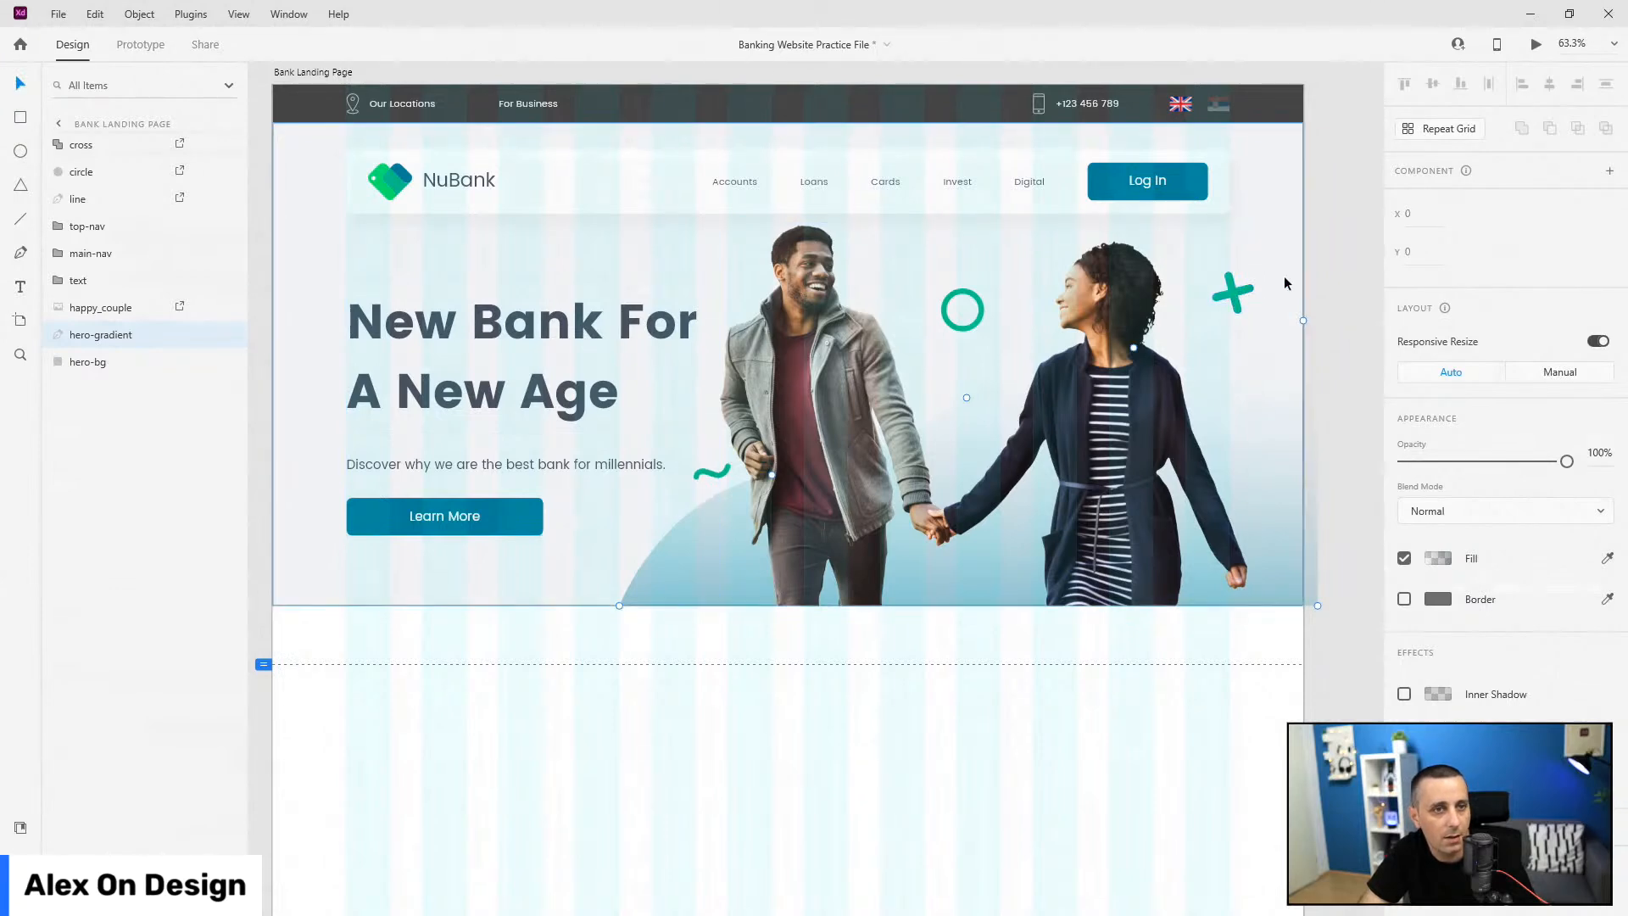
Step: Nudge the green cross slightly down and left
left_click(1347, 276)
left_click(1252, 295)
left_click_drag(1248, 295, 1244, 300)
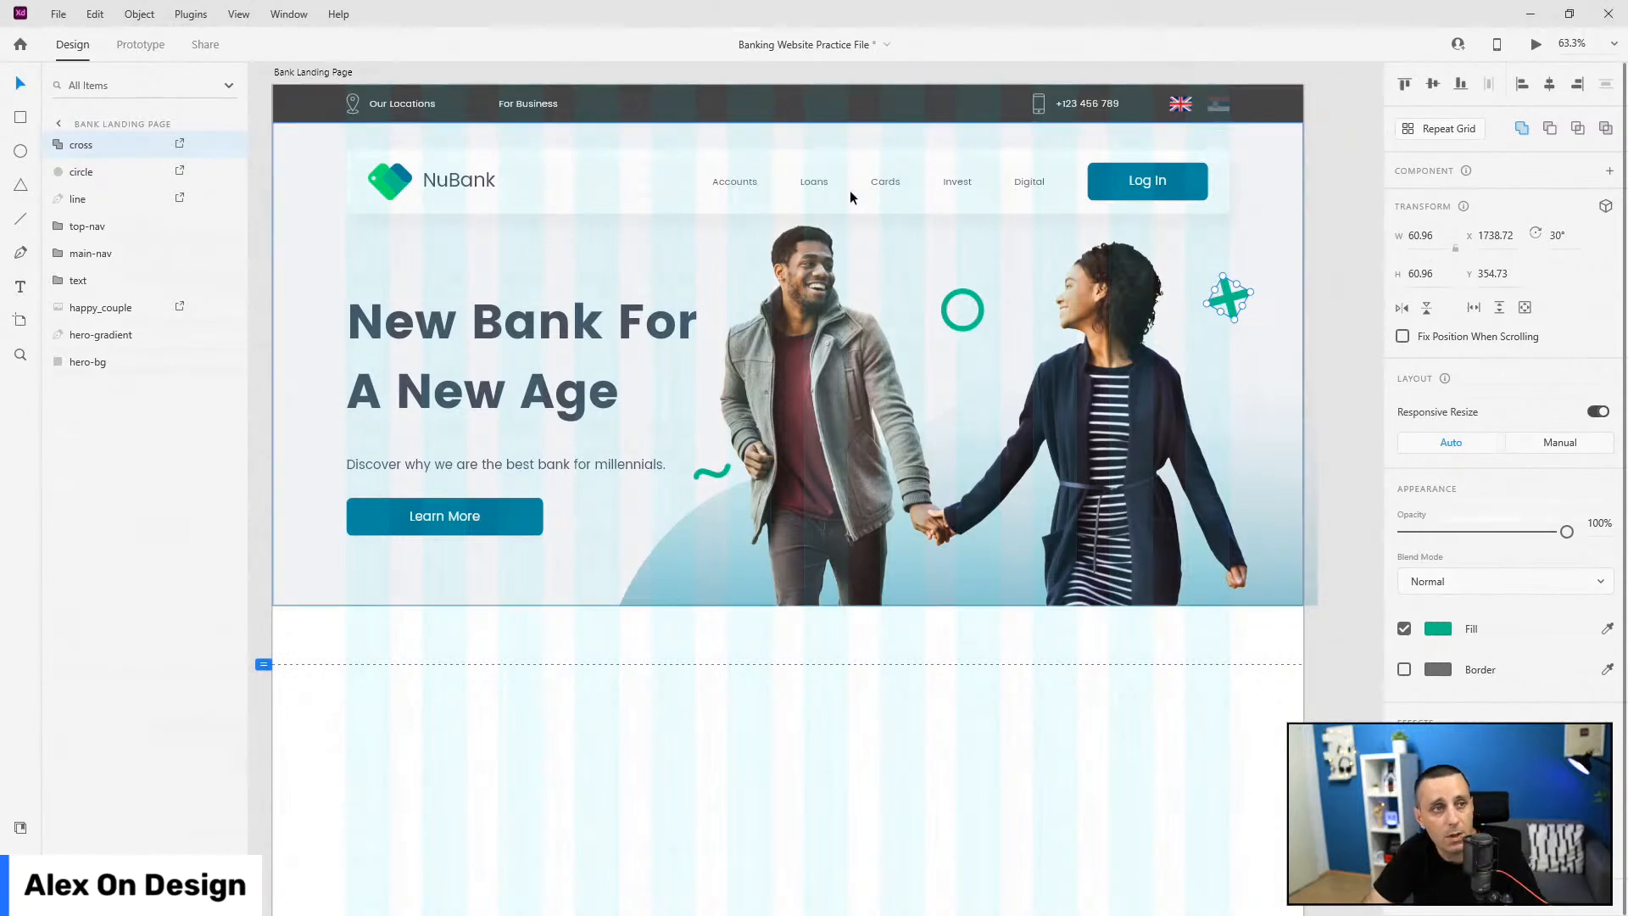
Step: Paste the large blurred hero_circle and stack it between hero-gradient and hero-bg
key("ctrl+v")
scroll(1526, 563, "down", 3)
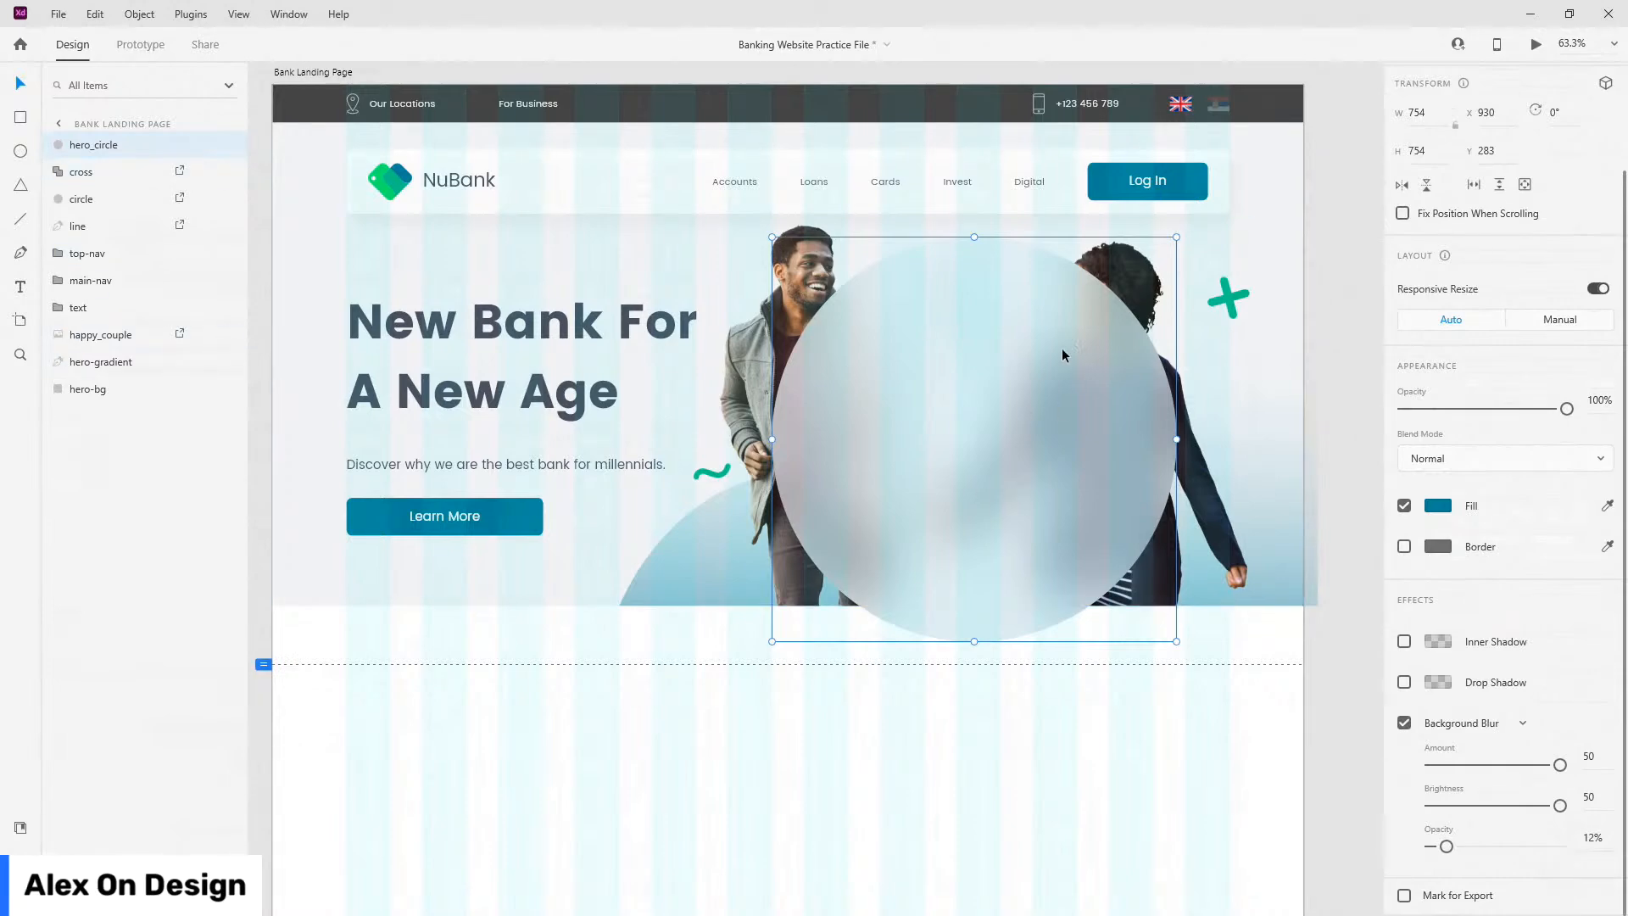
left_click_drag(85, 149, 88, 381)
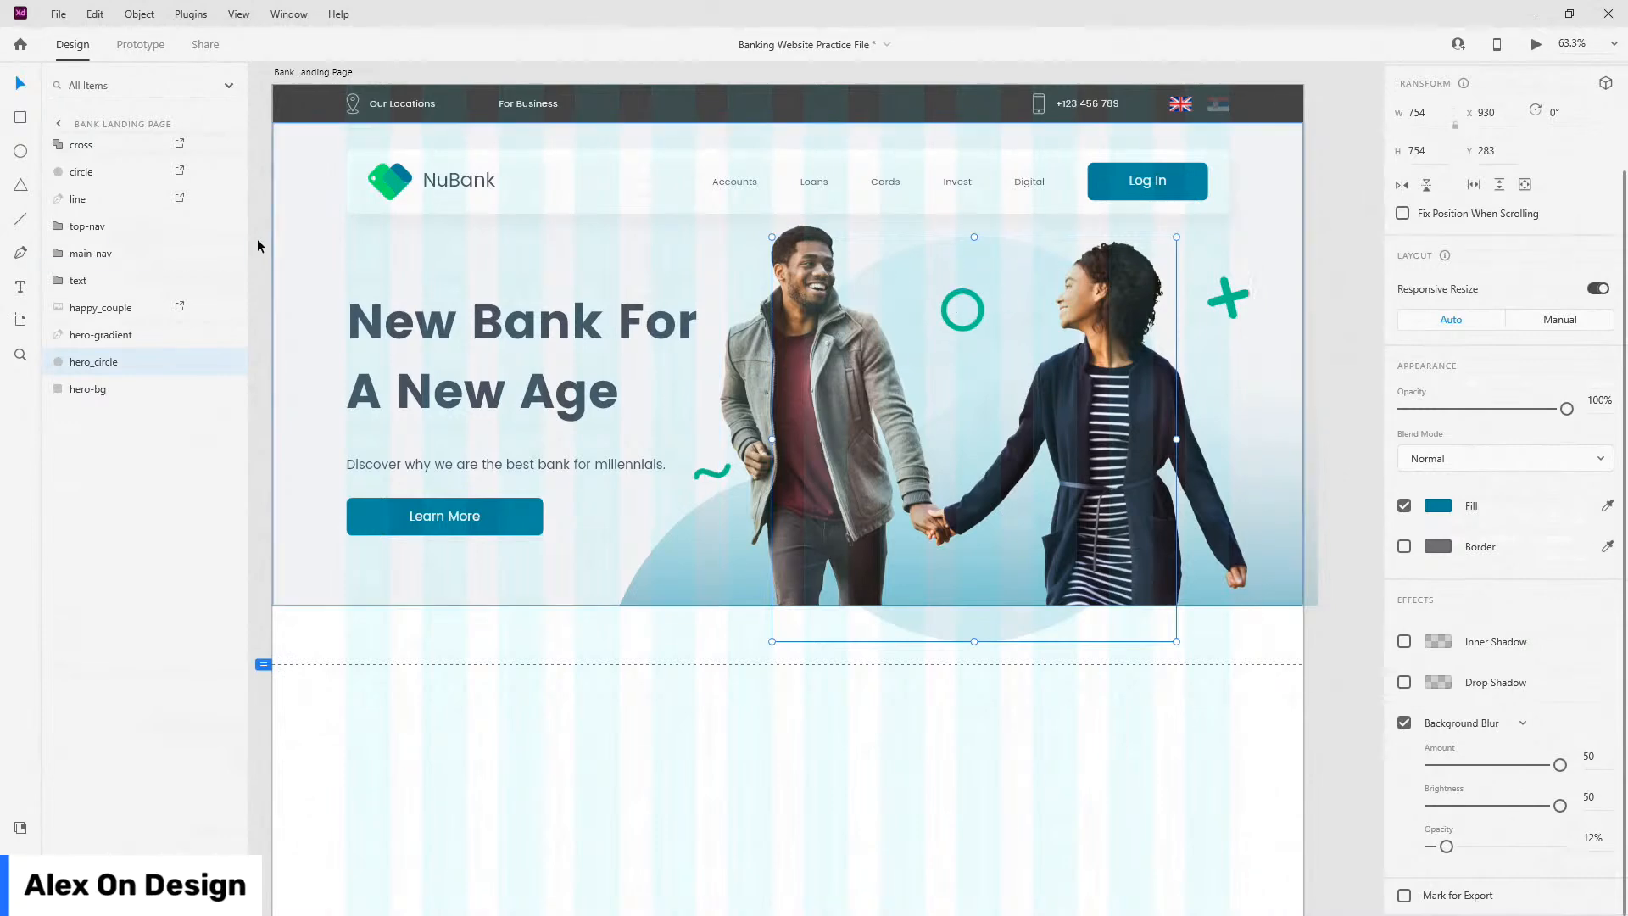
Step: Duplicate hero-bg, name the copy mask, and move it directly above hero_circle
left_click(97, 398)
key("ctrl+d")
double_click(90, 389)
type("mask")
key("BackSpace")
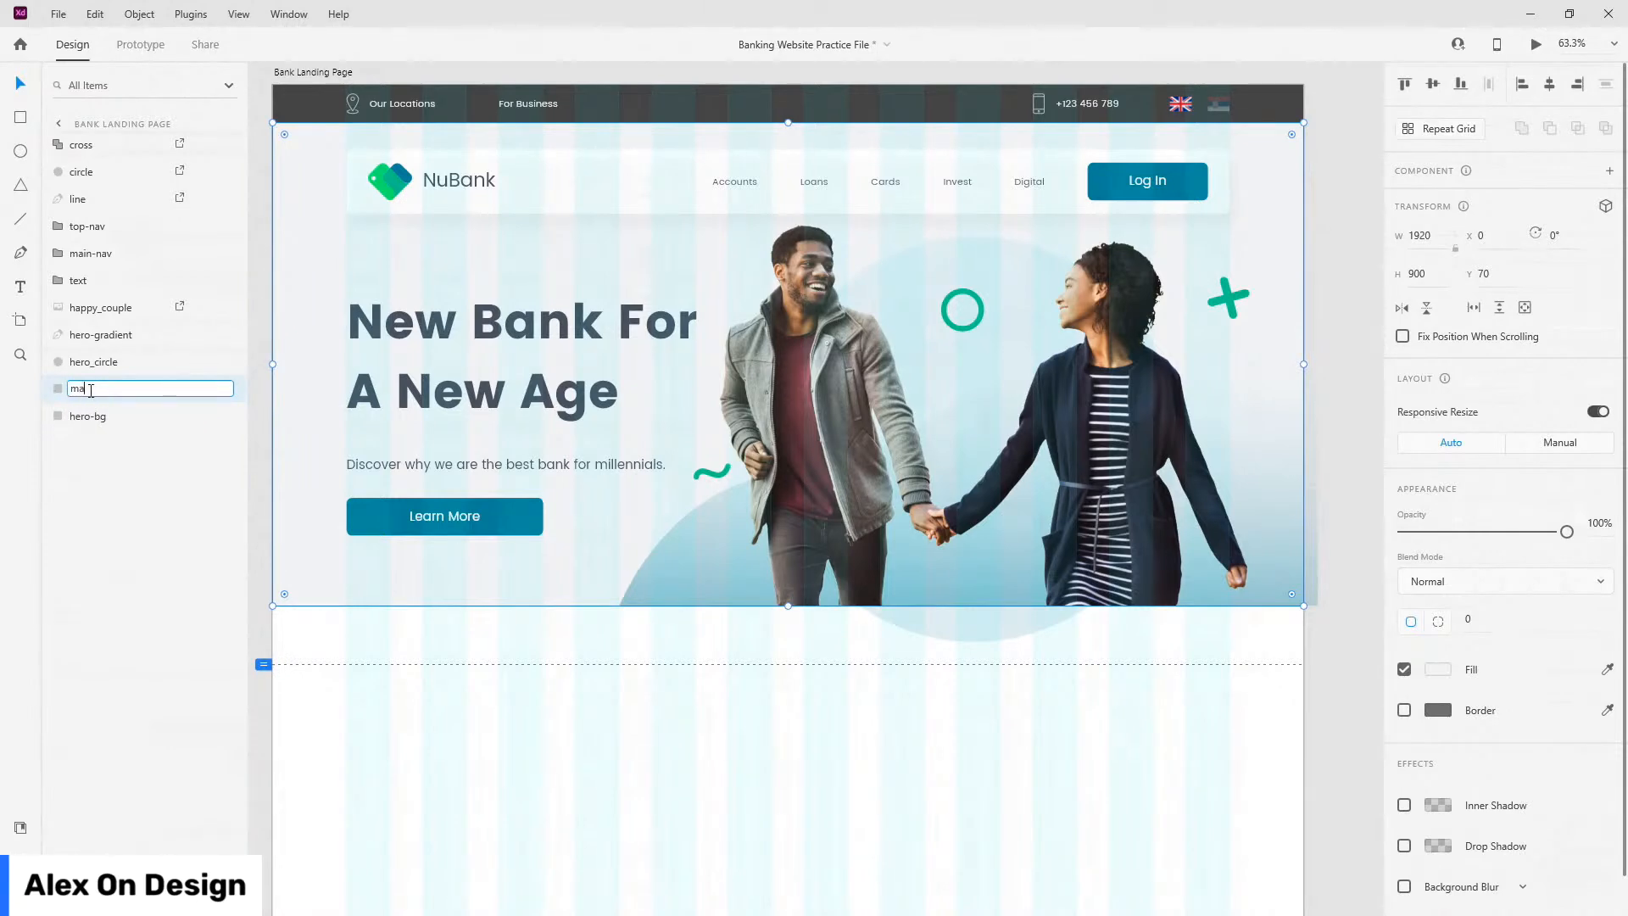
type("sk")
key("Return")
left_click_drag(91, 397, 104, 365)
Step: Mask hero_circle into group bg-circle, shift it 10 px left, and nudge the teal ring
left_click(122, 397, "shift")
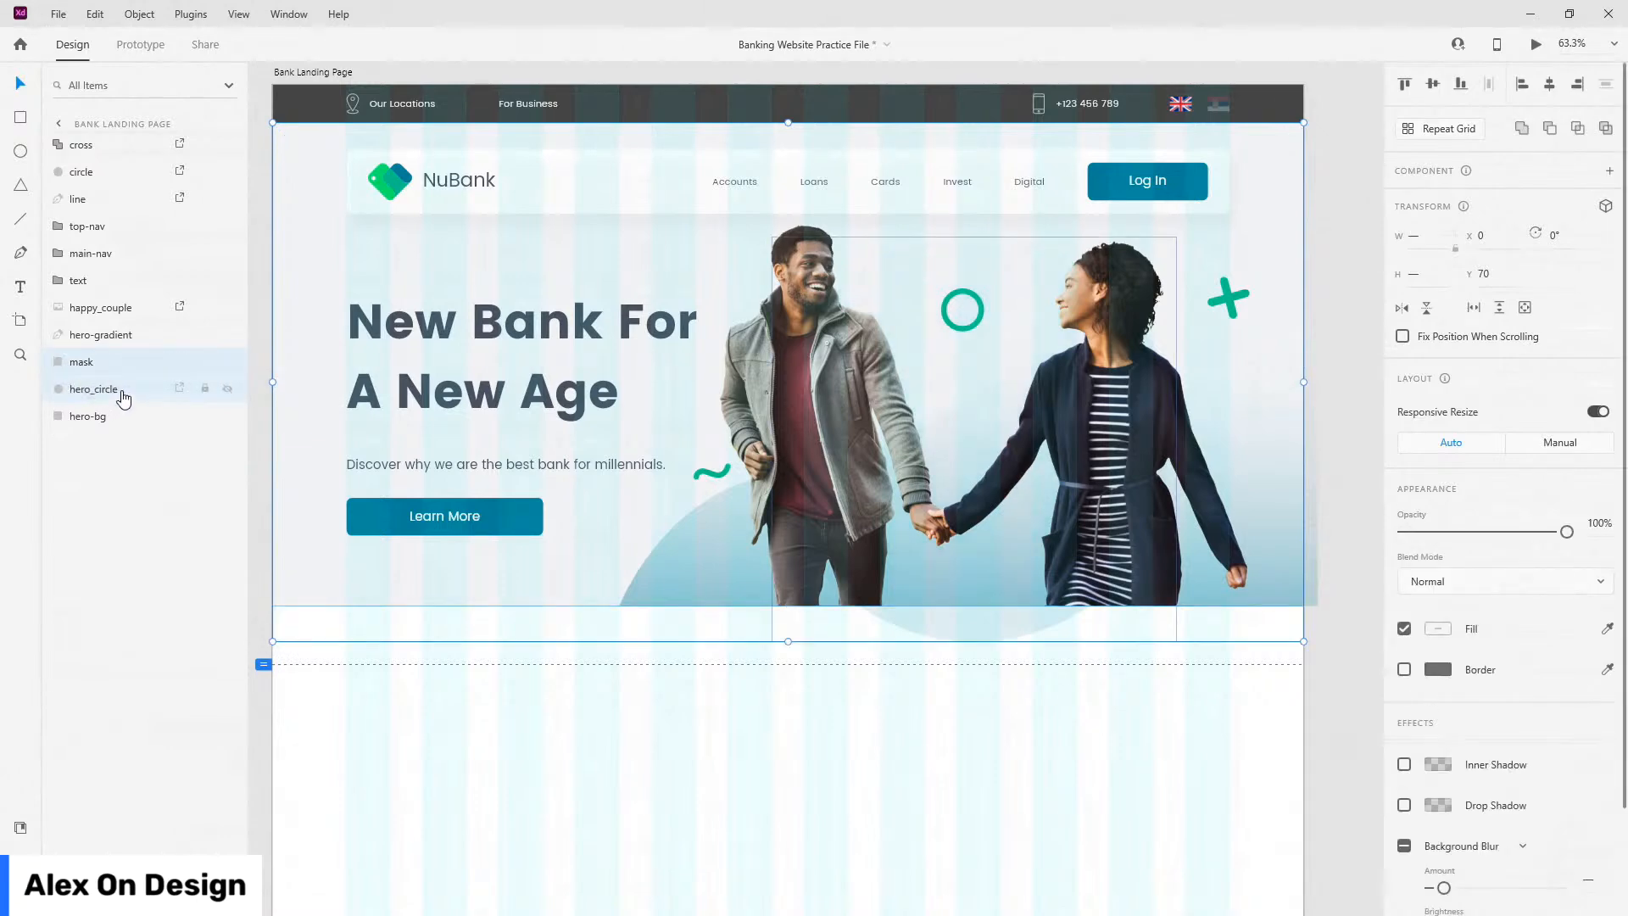
key("ctrl+shift+m")
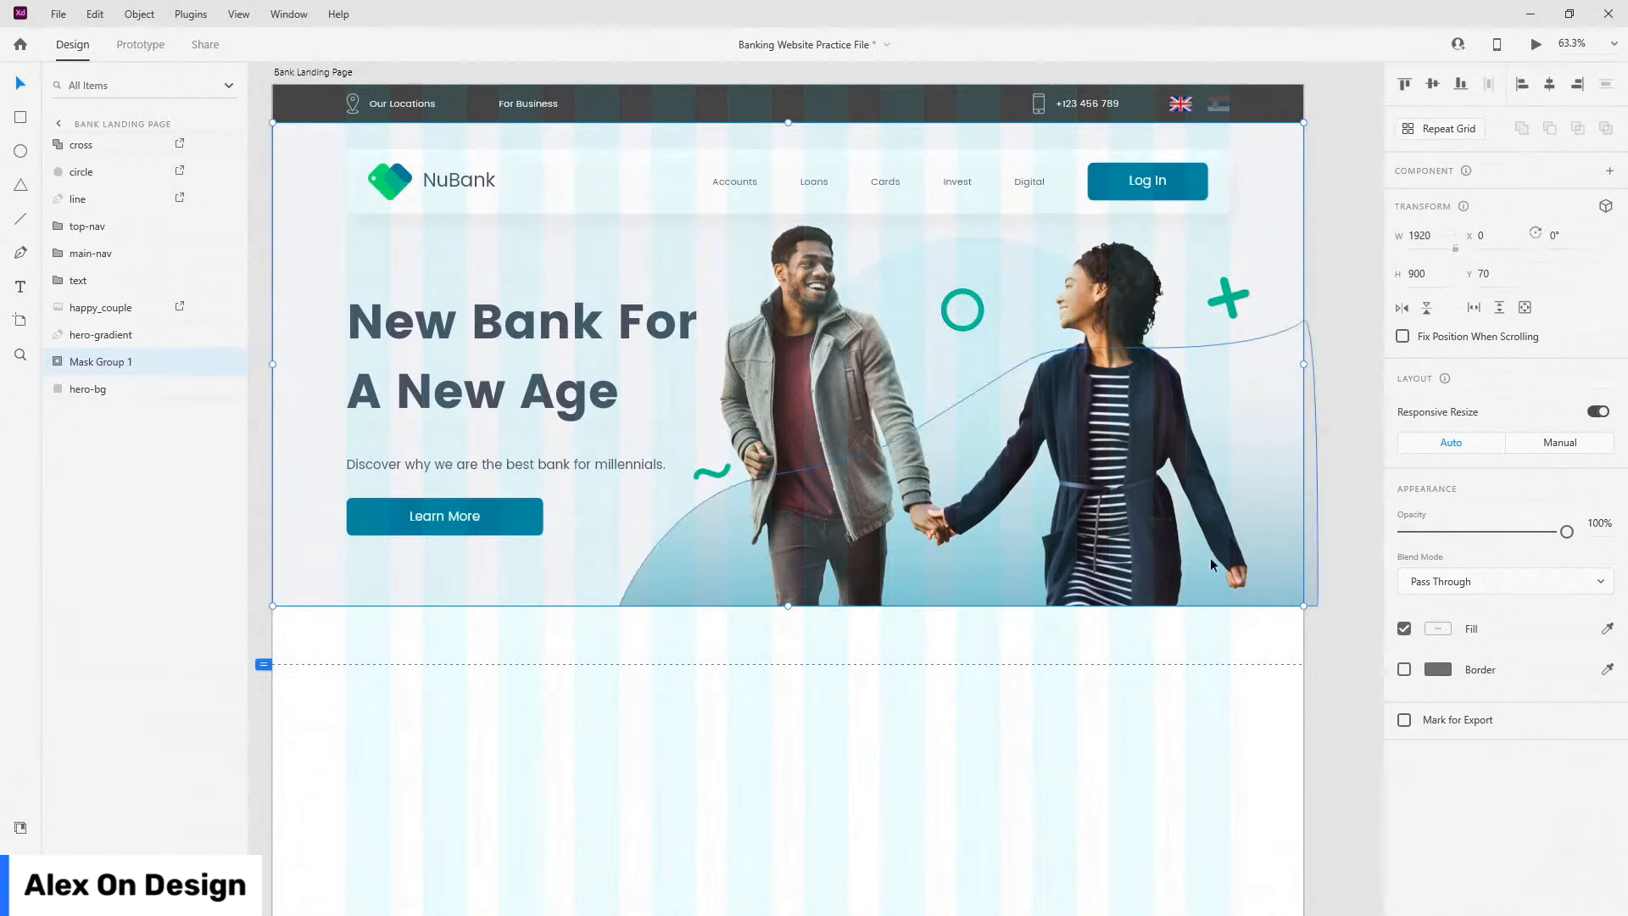
double_click(96, 363)
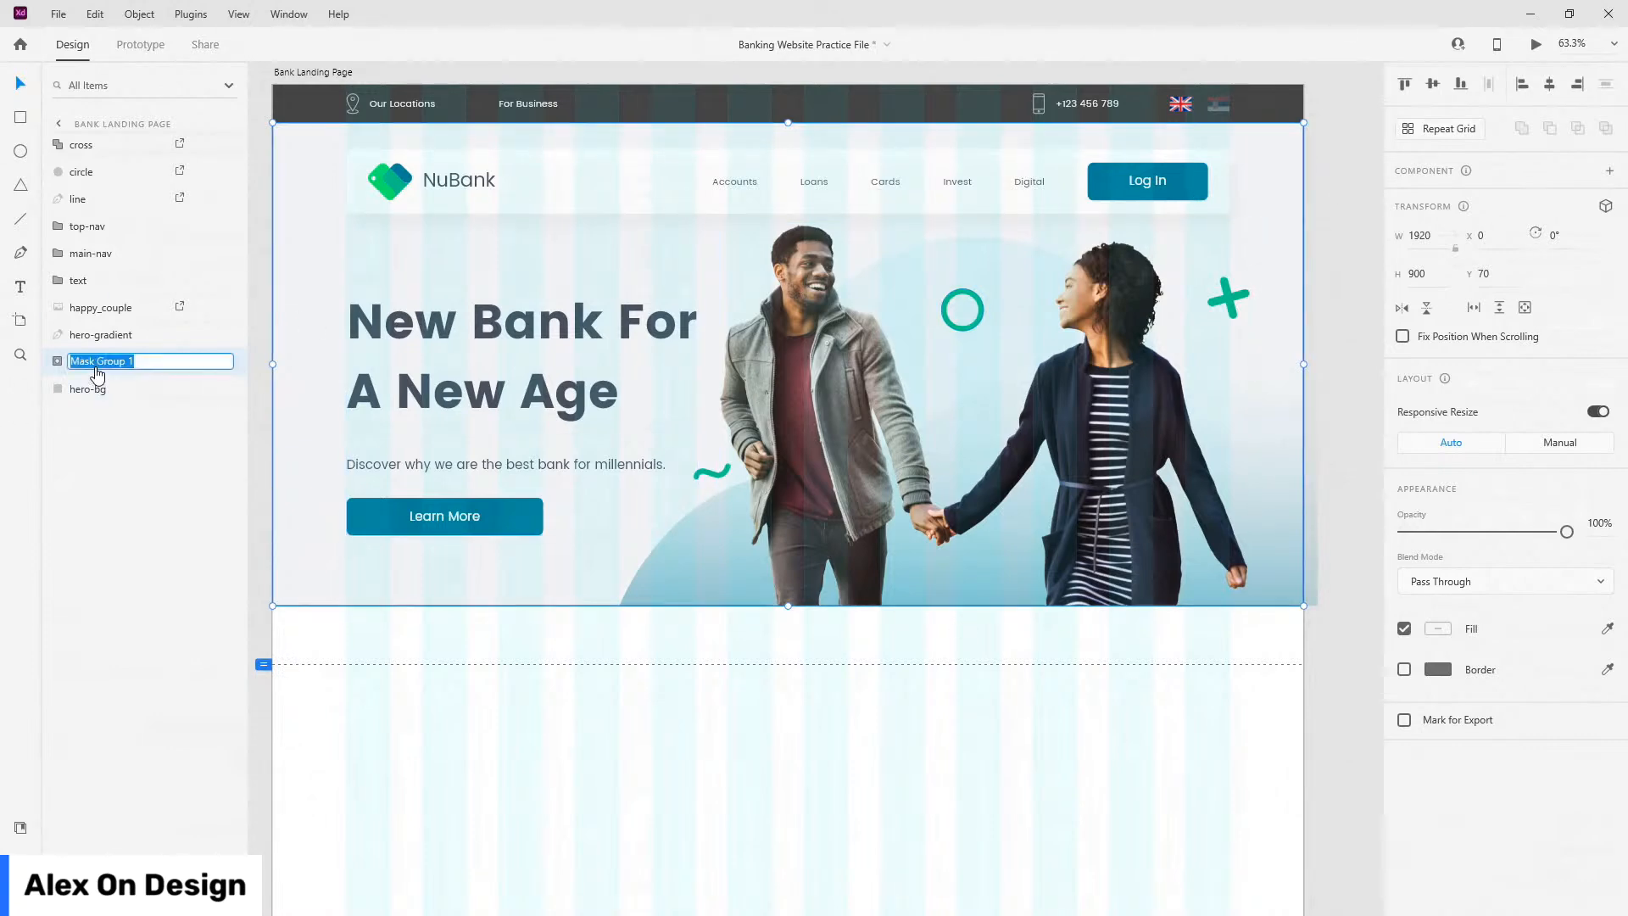
type("bg-circle")
key("Return")
left_click(57, 361)
left_click(116, 419)
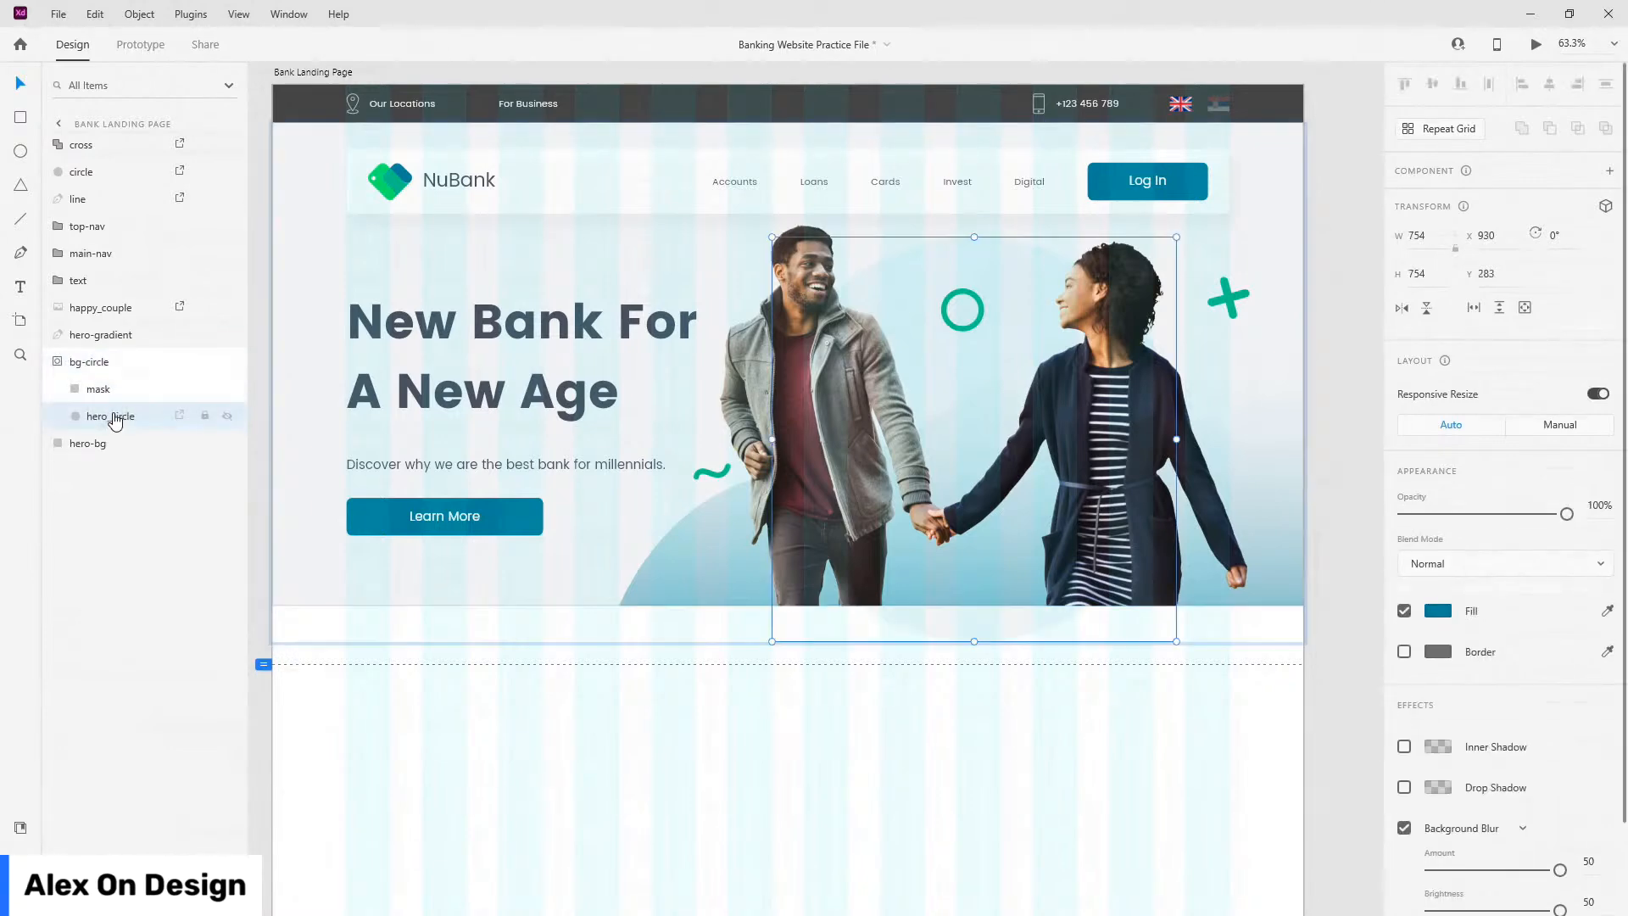
key("shift+Left")
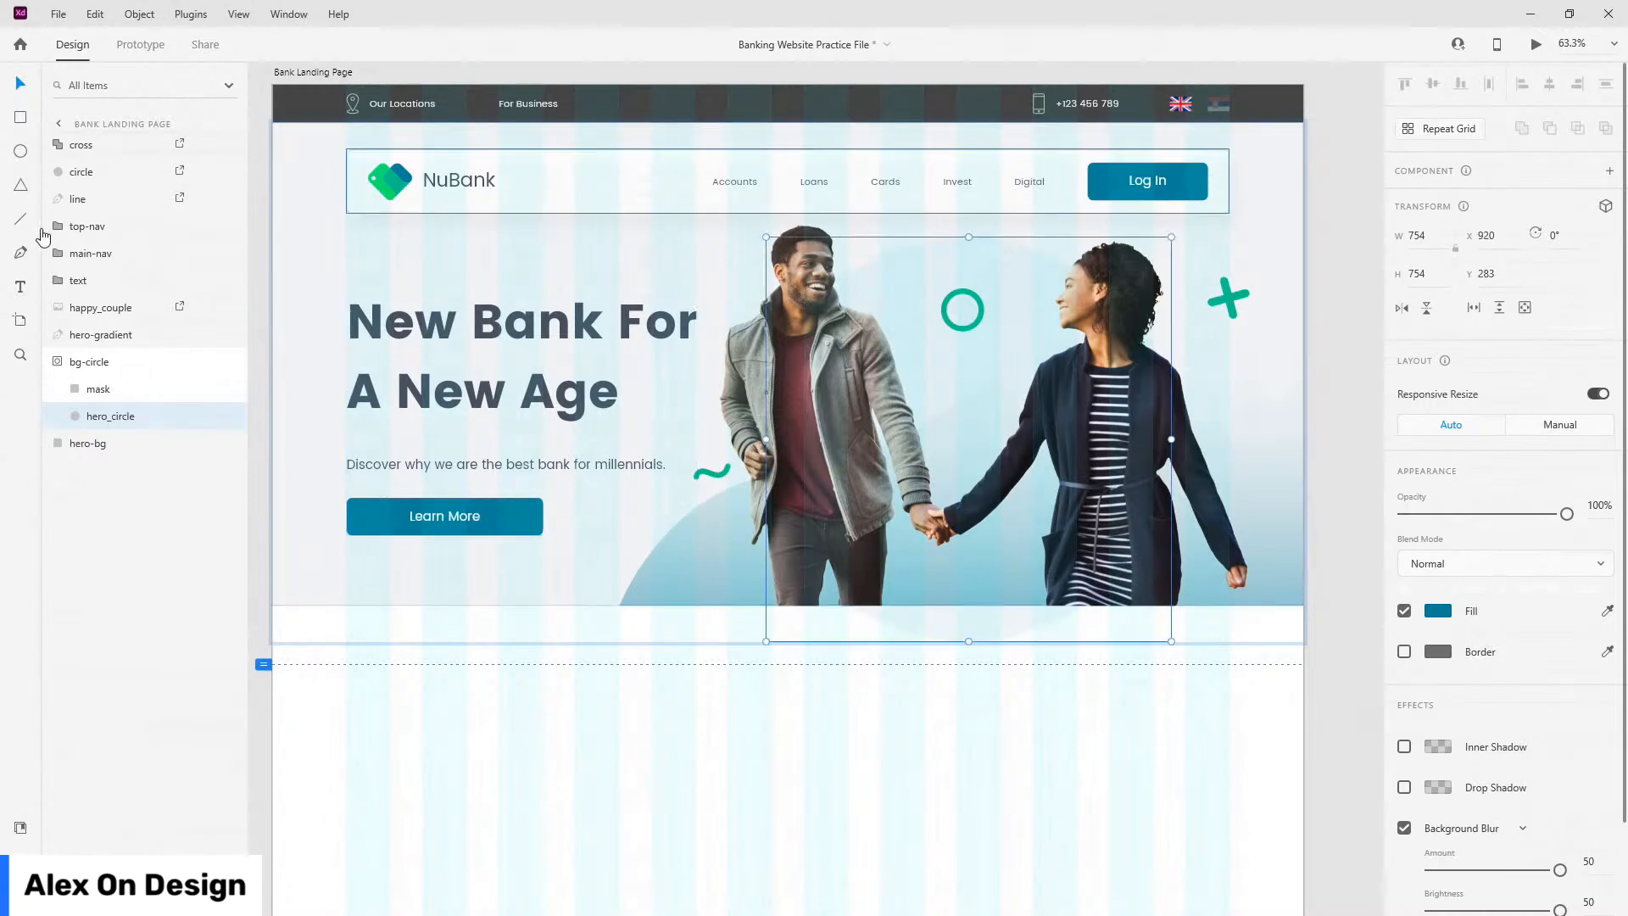
left_click(59, 362)
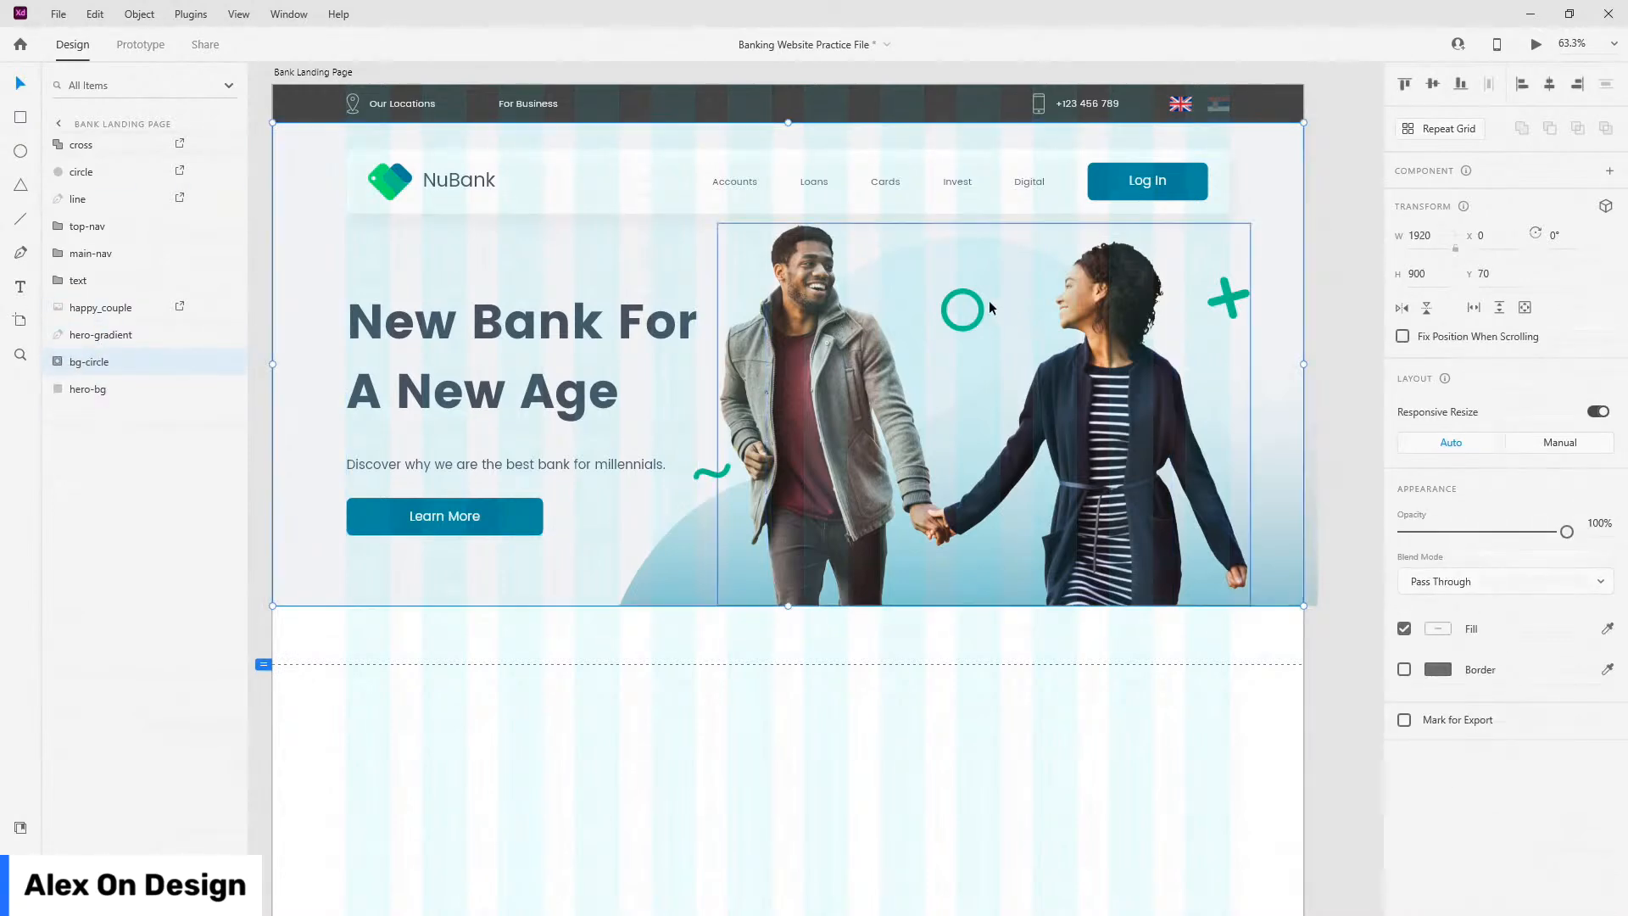
left_click_drag(976, 295, 982, 307)
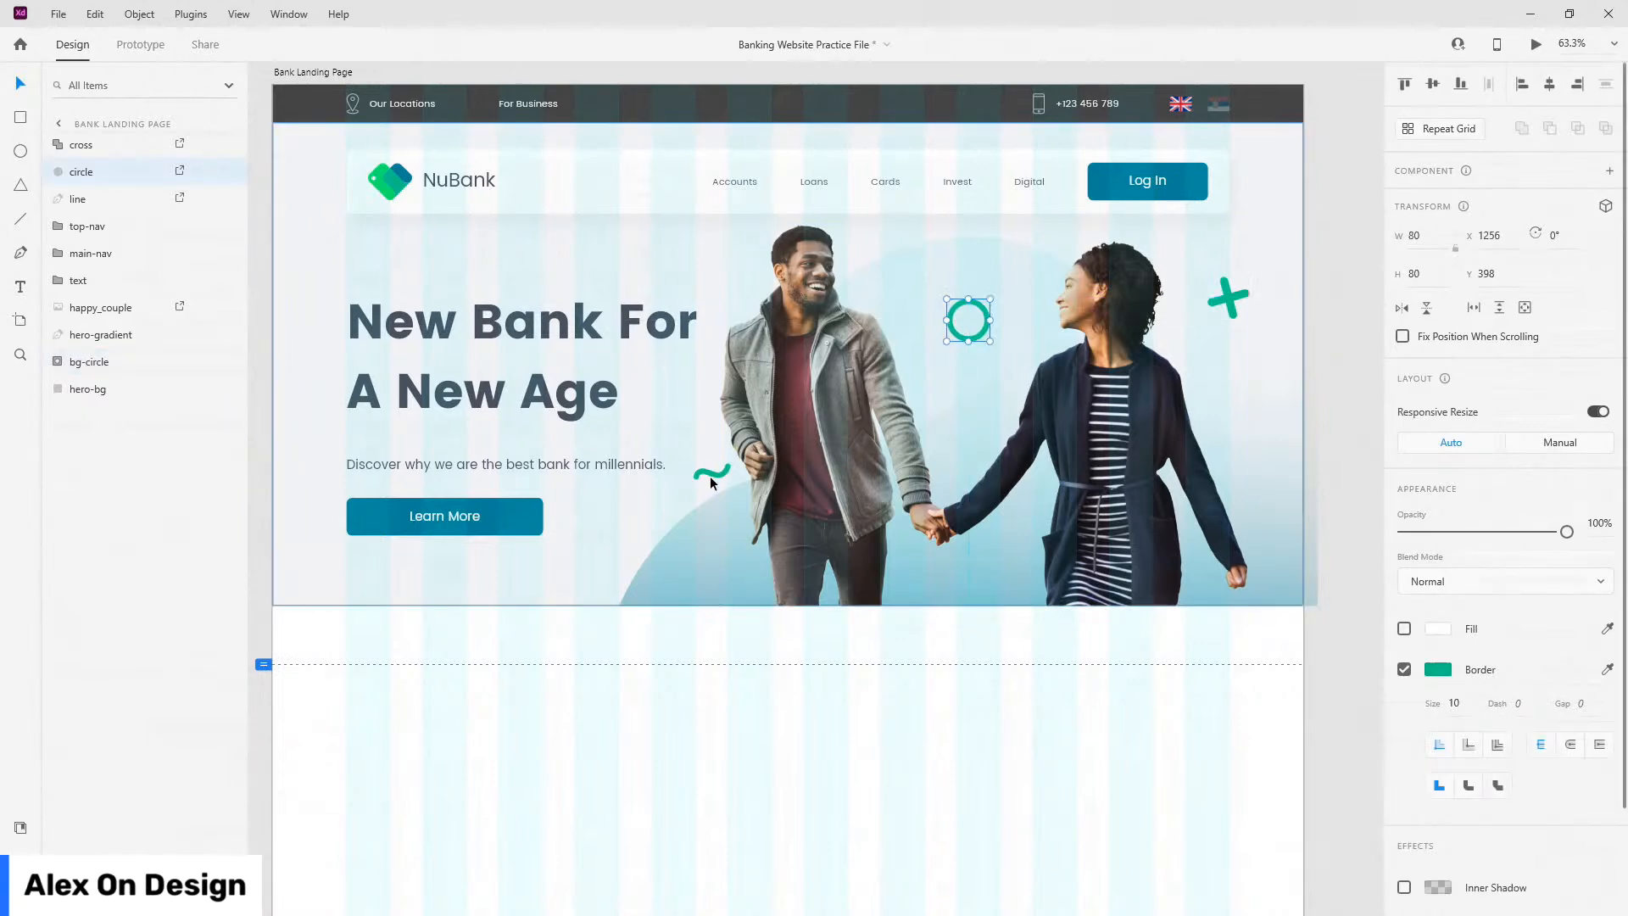
Step: Nudge the squiggle left and the cross lower, then stack cross, circle and line below text
left_click(702, 473)
left_click_drag(702, 475, 697, 475)
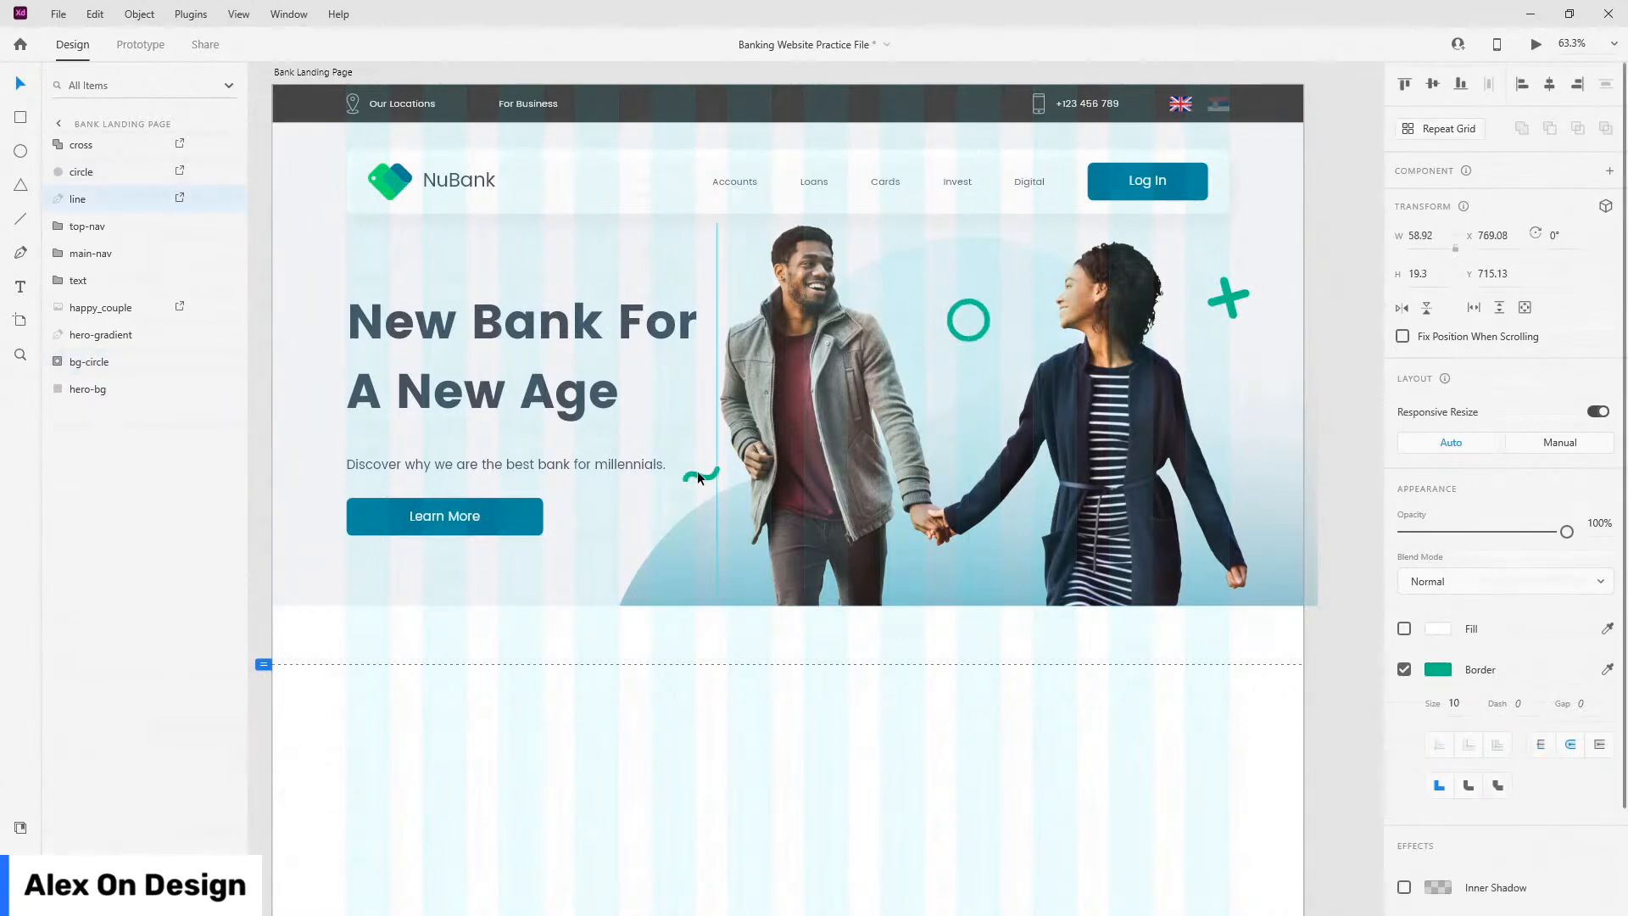
left_click(979, 299)
mouse_move(1230, 297)
left_mouse_down()
mouse_move(1241, 310)
mouse_move(1258, 297)
mouse_move(1234, 309)
left_mouse_up()
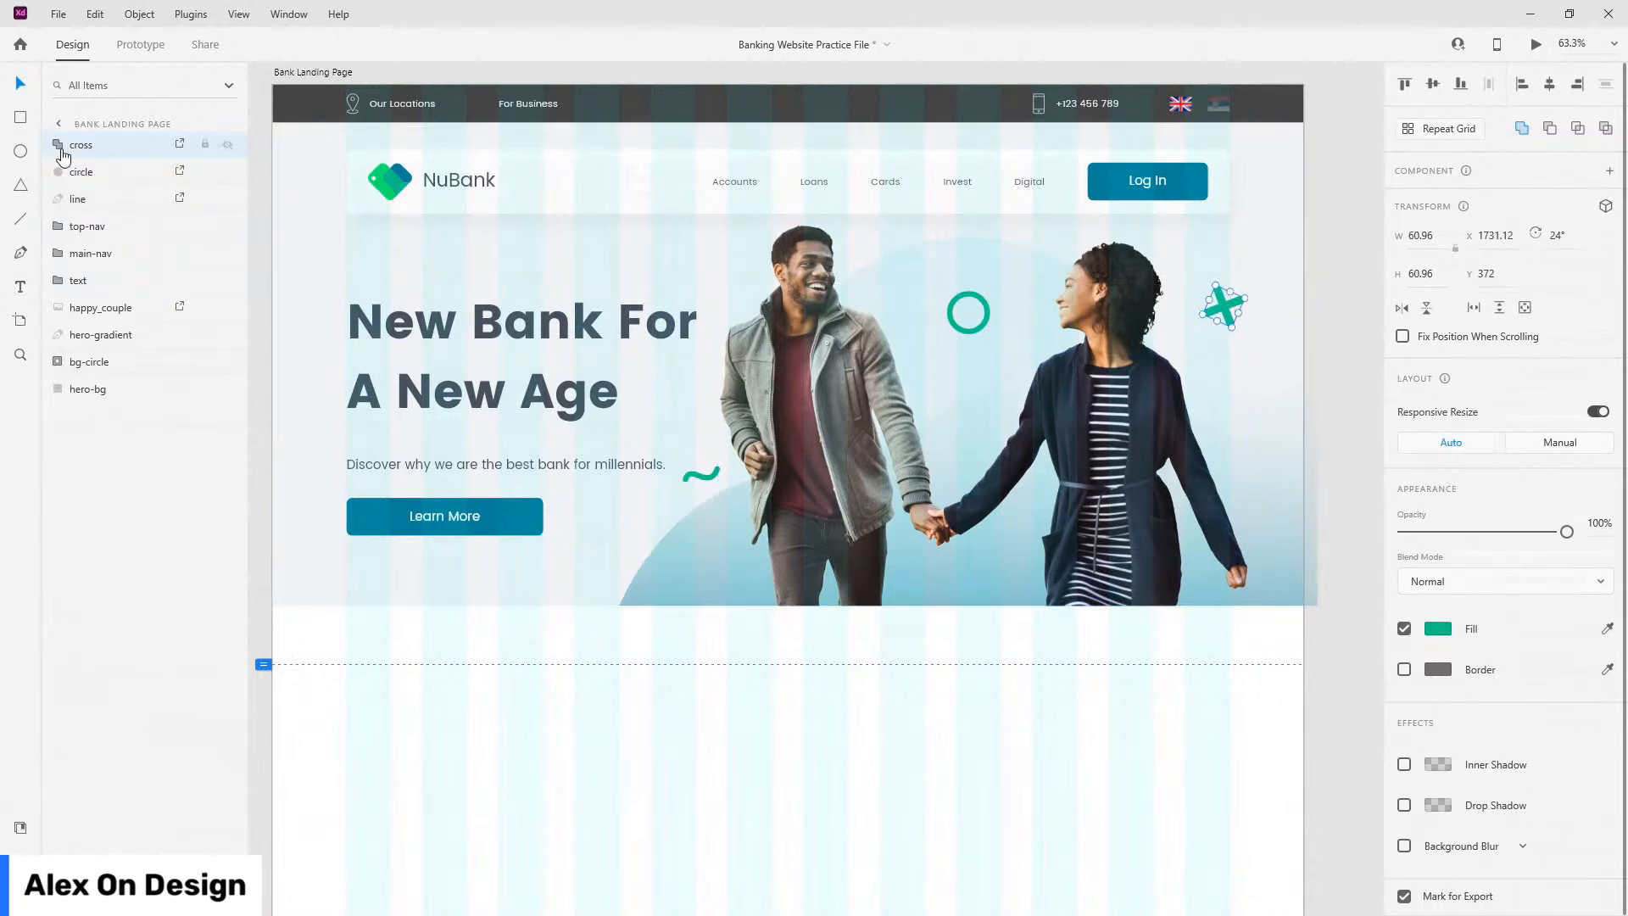
left_click(105, 207, "shift")
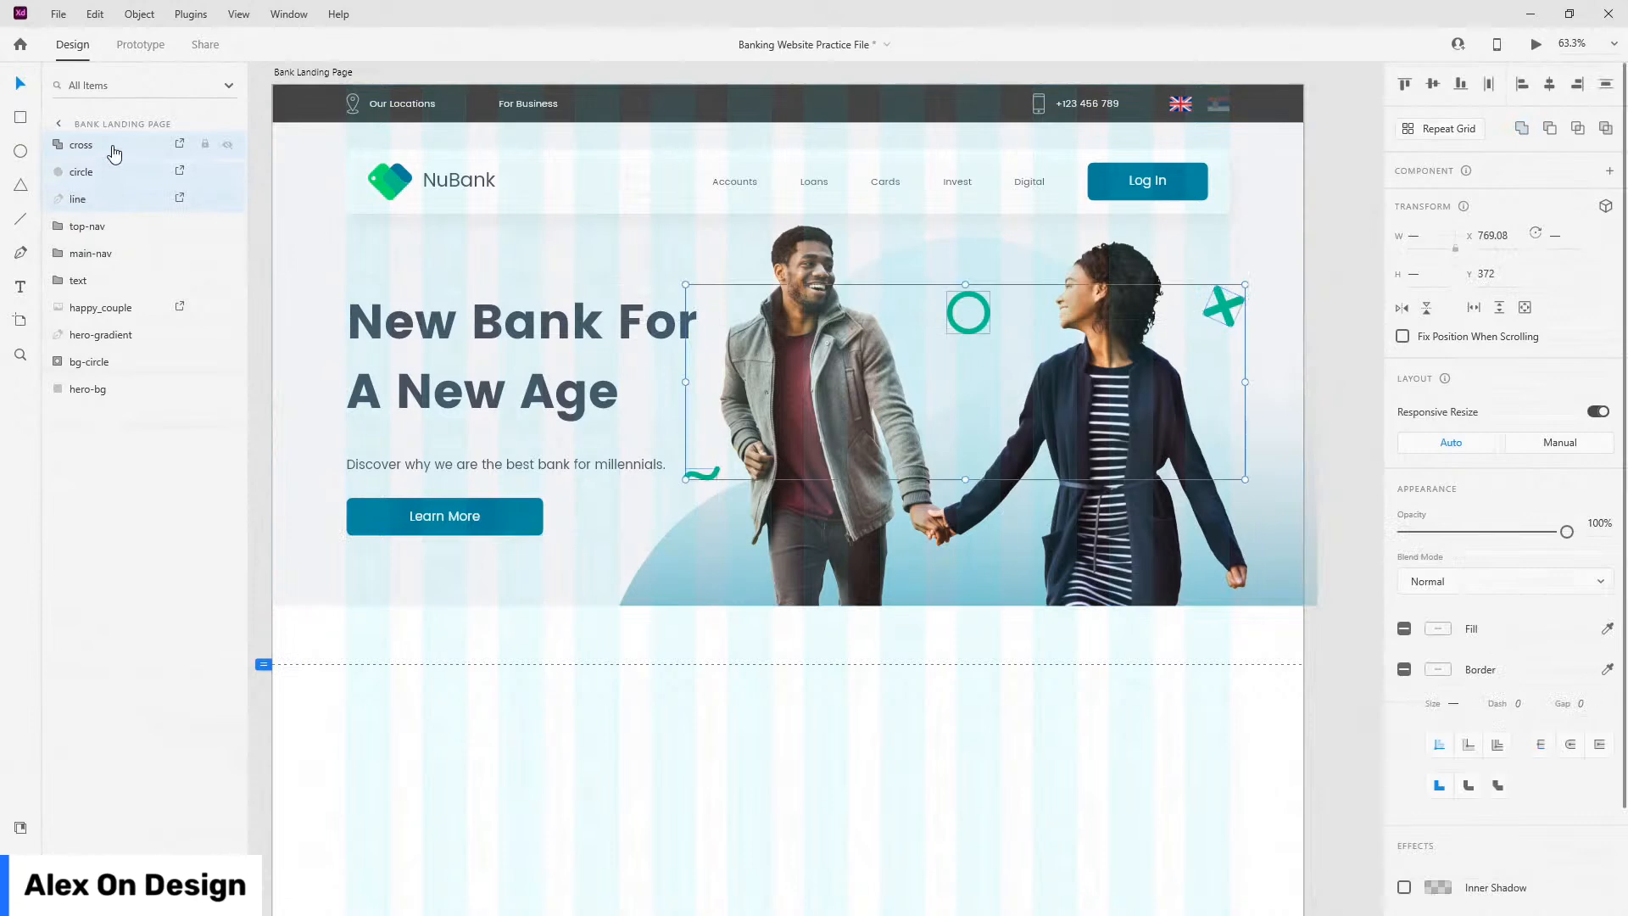
left_click_drag(105, 207, 106, 299)
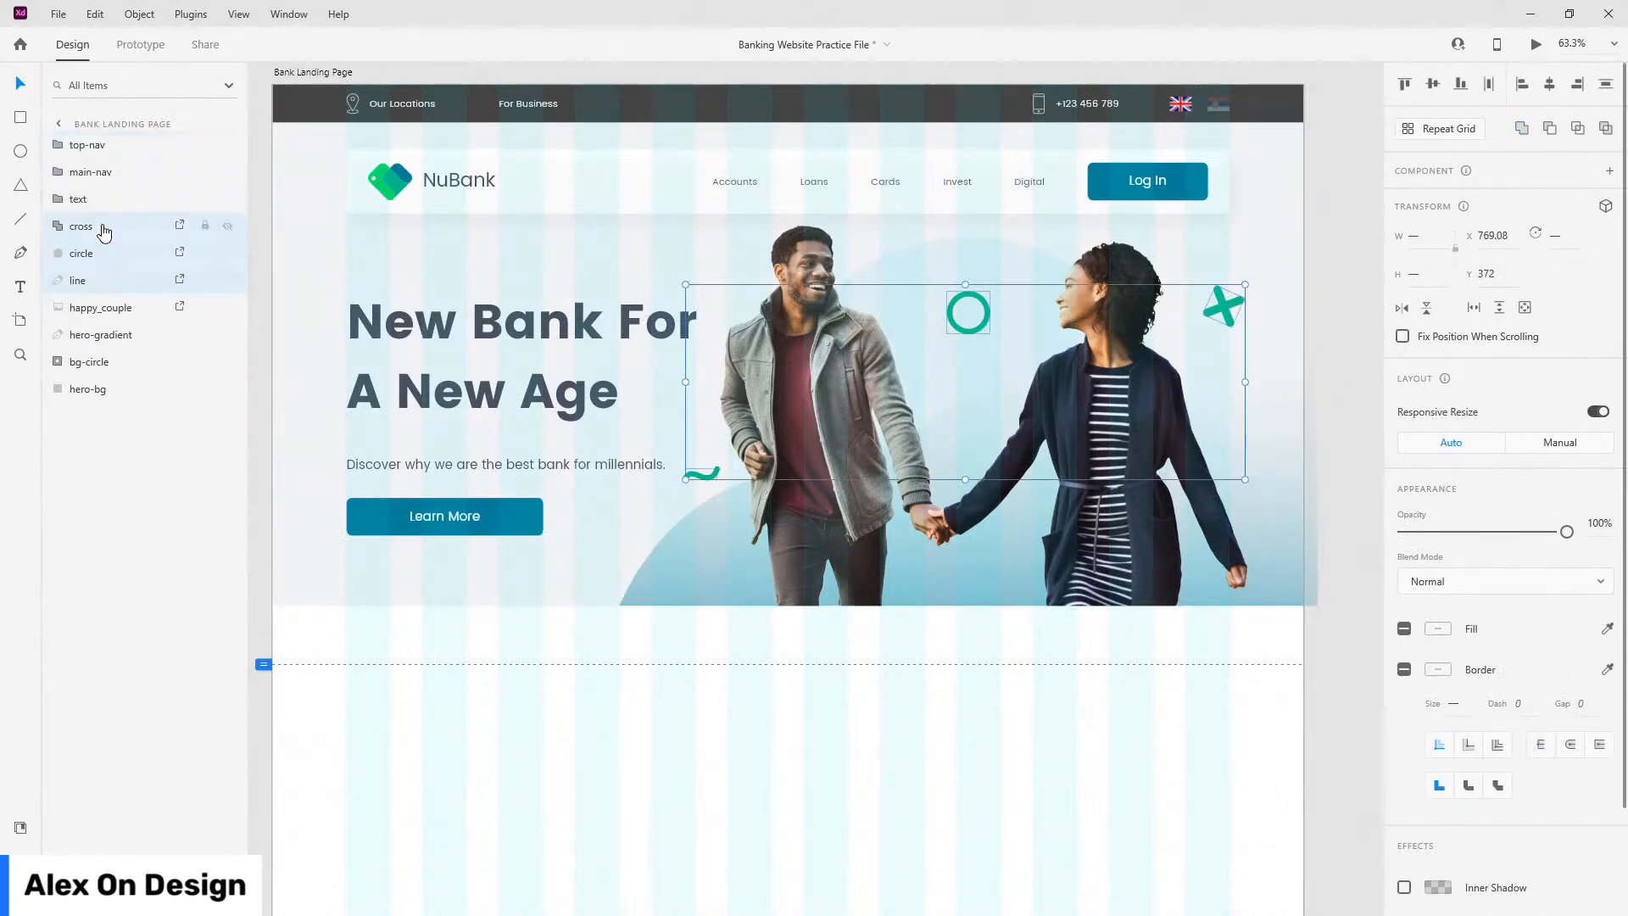
Step: Group all layers from main-nav down to hero-bg and name the group hero
left_click(103, 178)
left_click(102, 390, "shift")
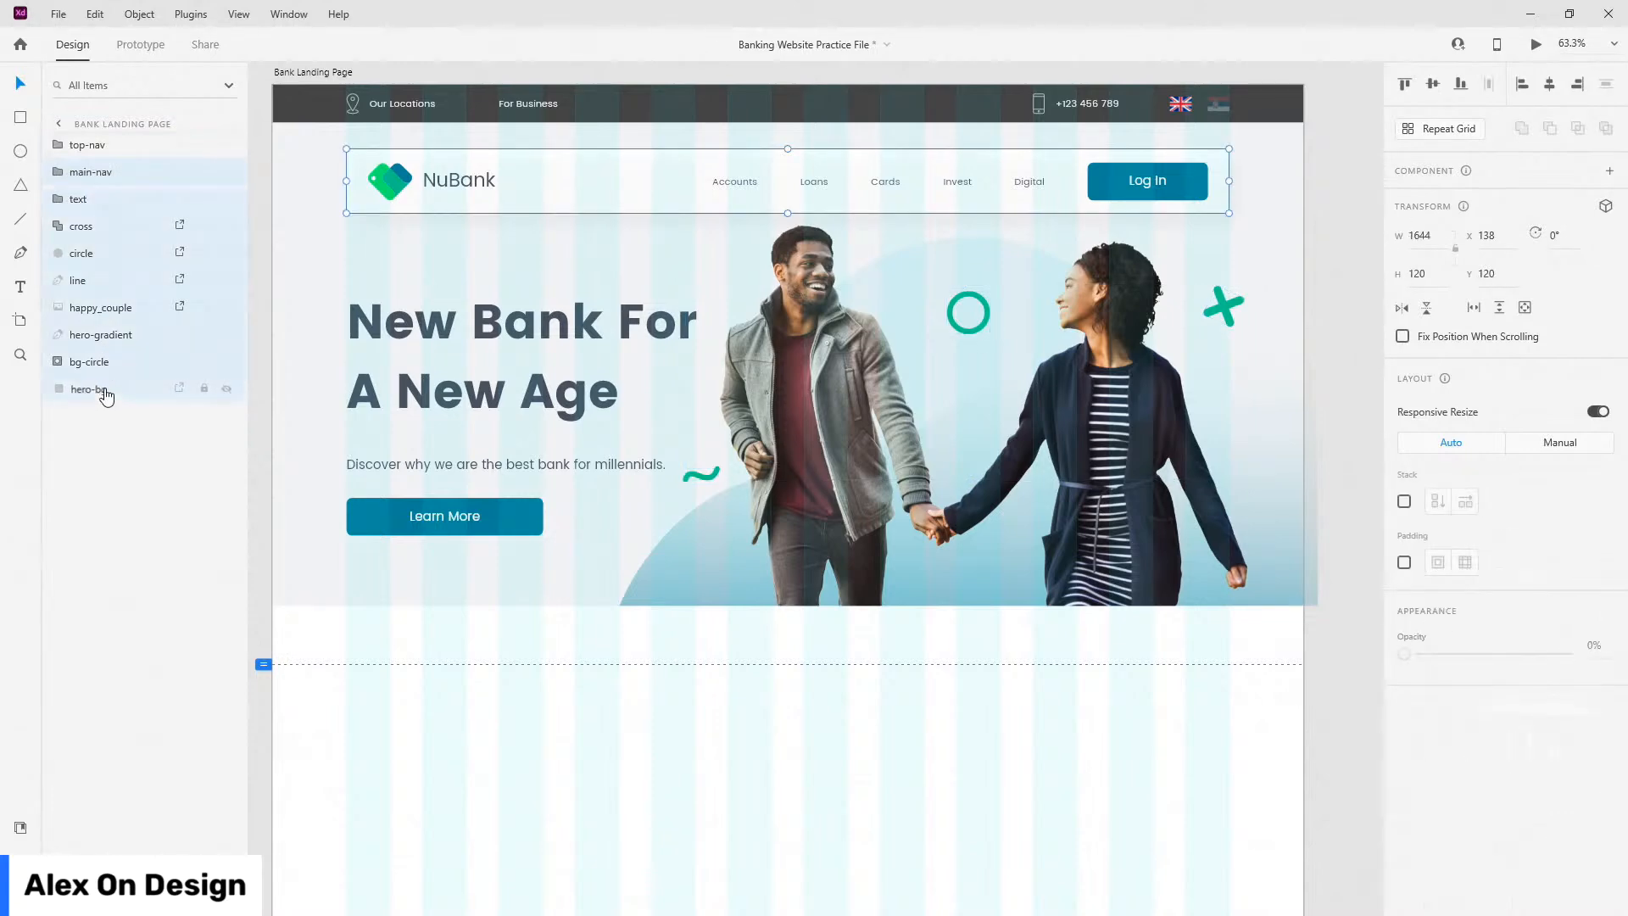
key("ctrl+g")
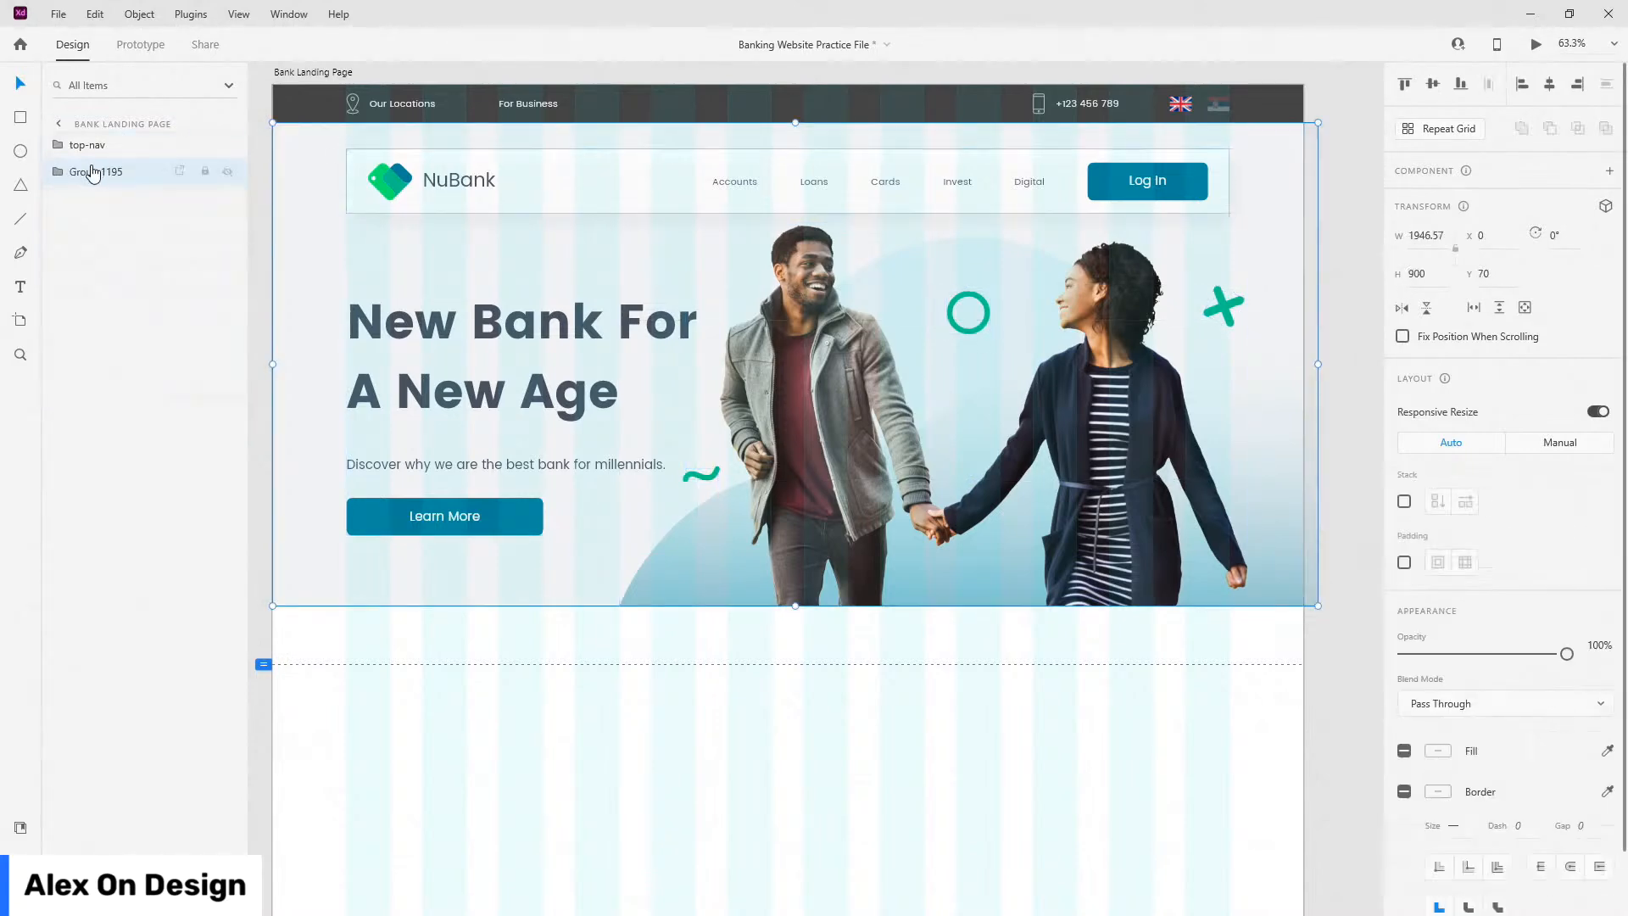
double_click(93, 171)
type("hero")
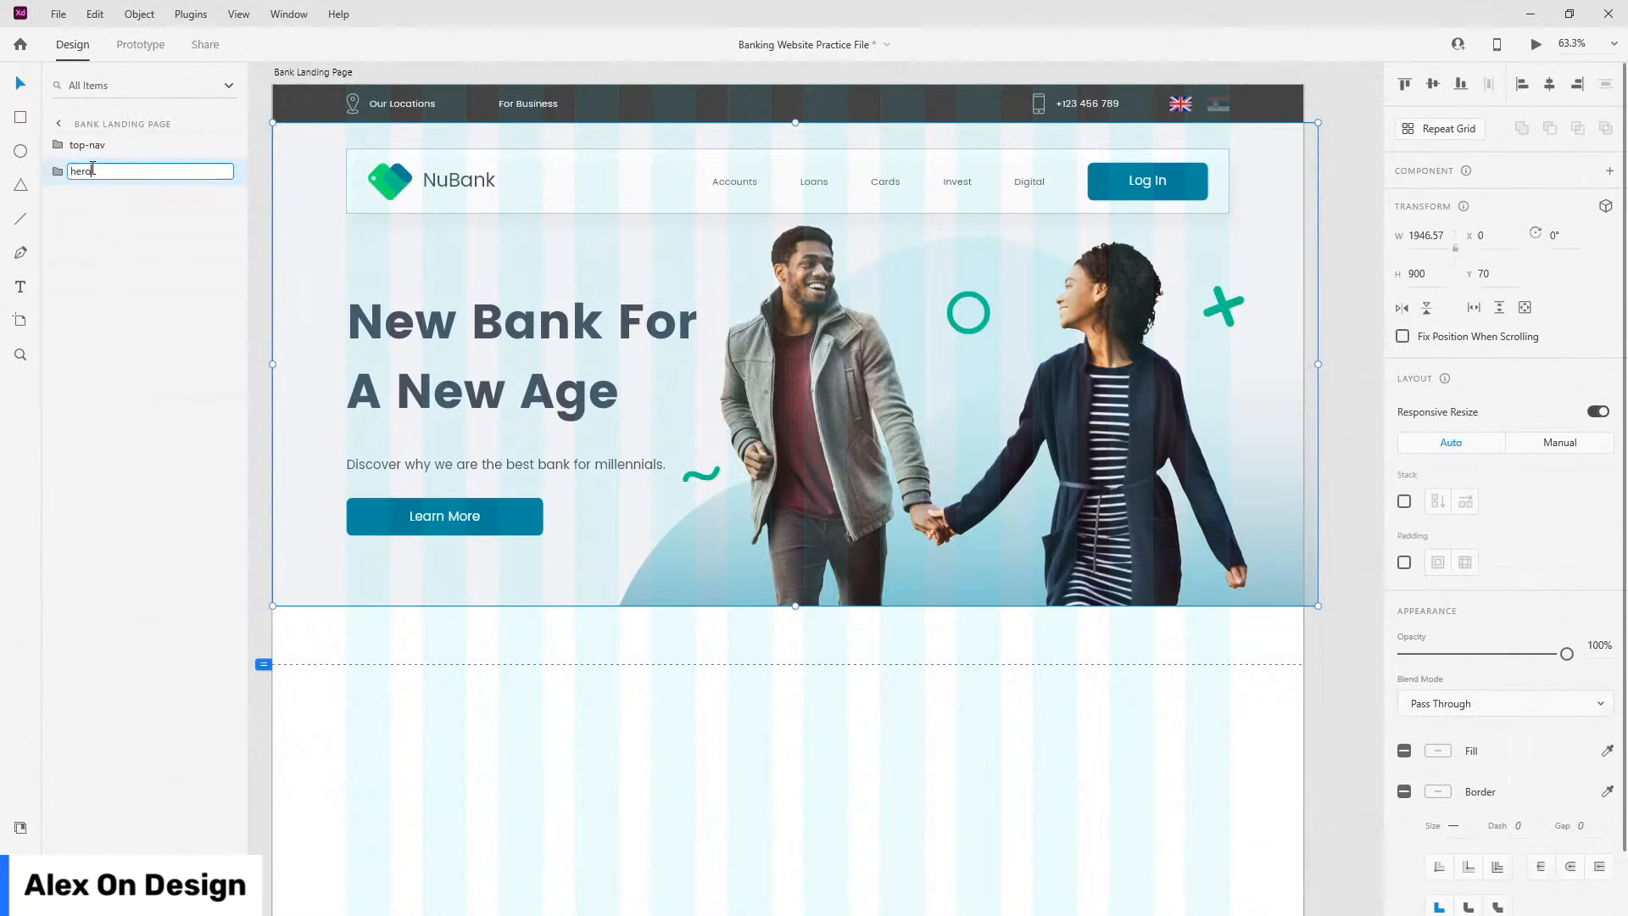
key("Return")
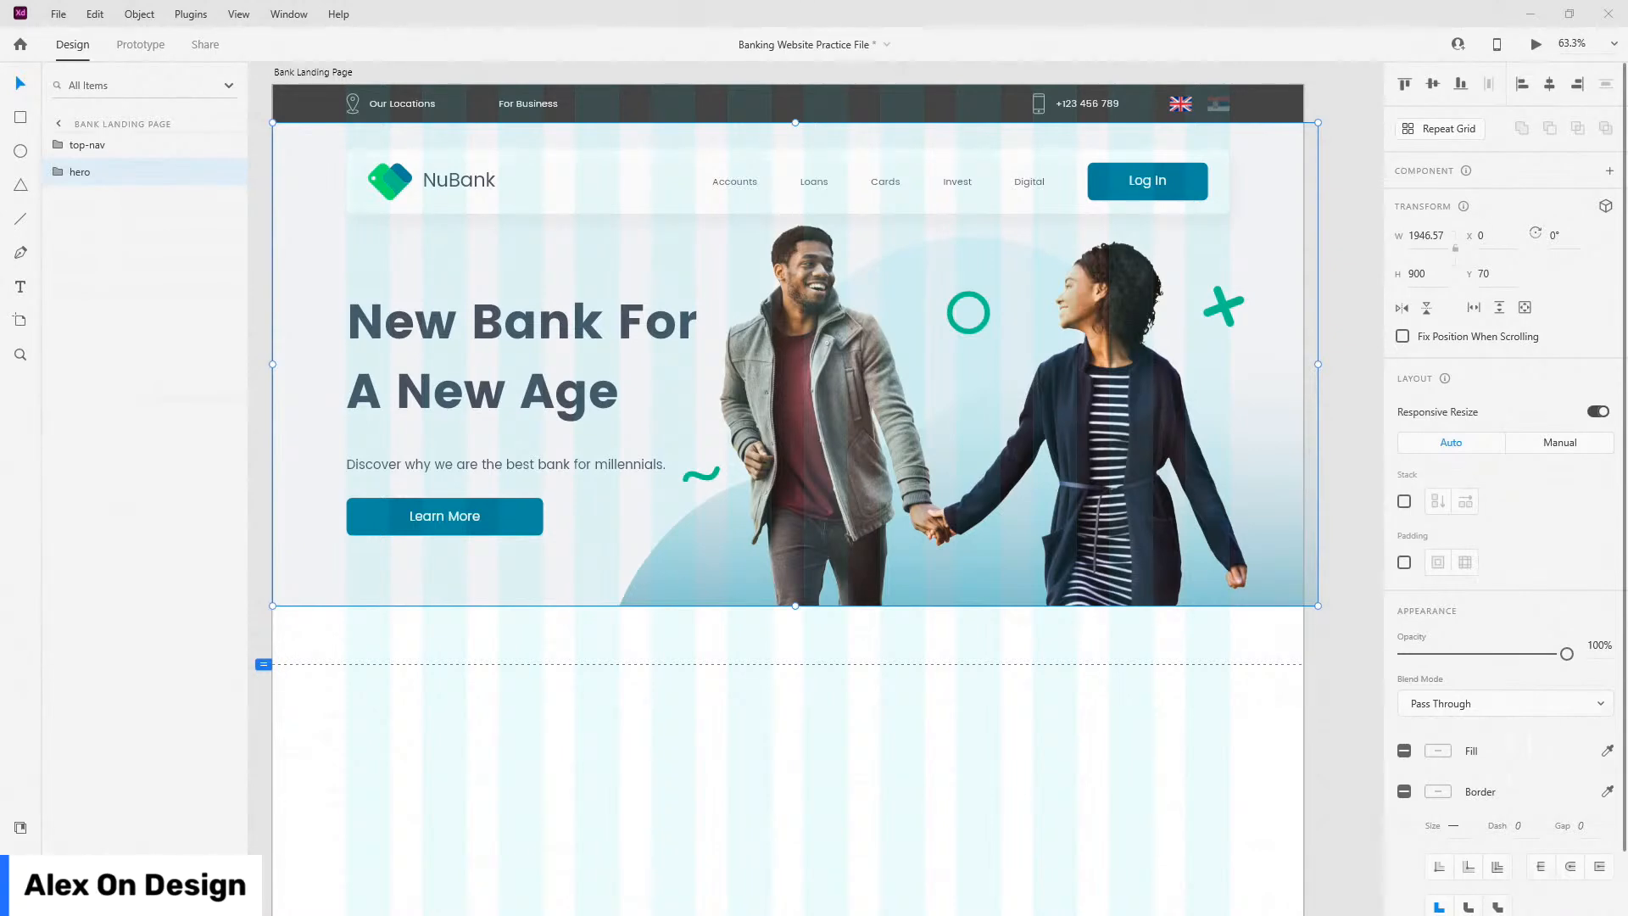
left_click(201, 51)
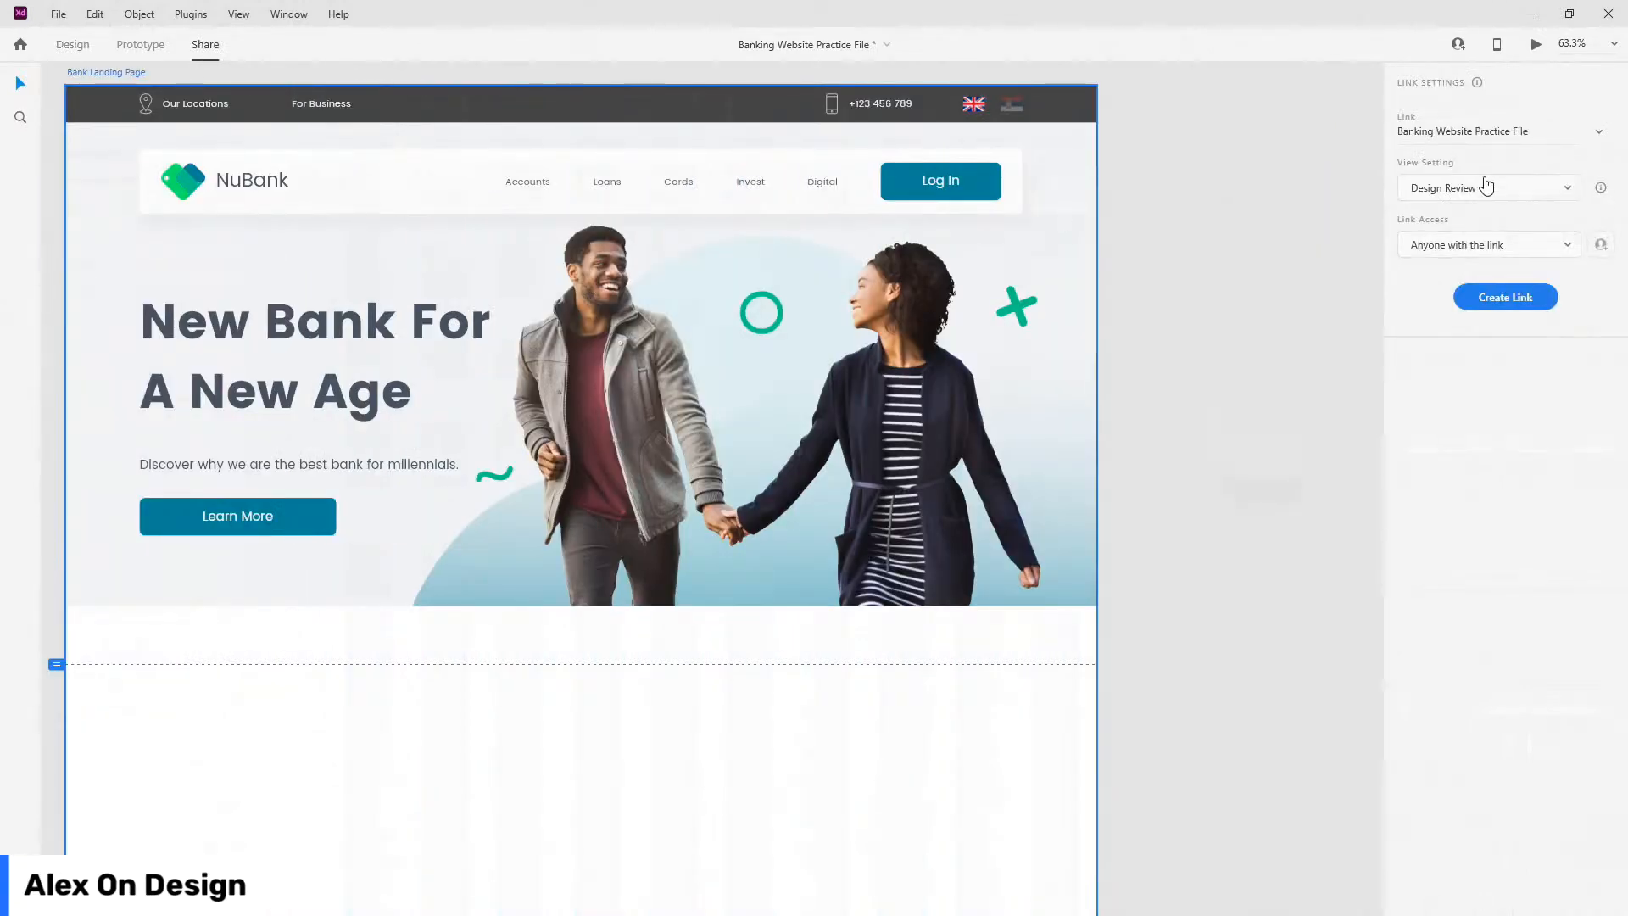
left_click(1487, 185)
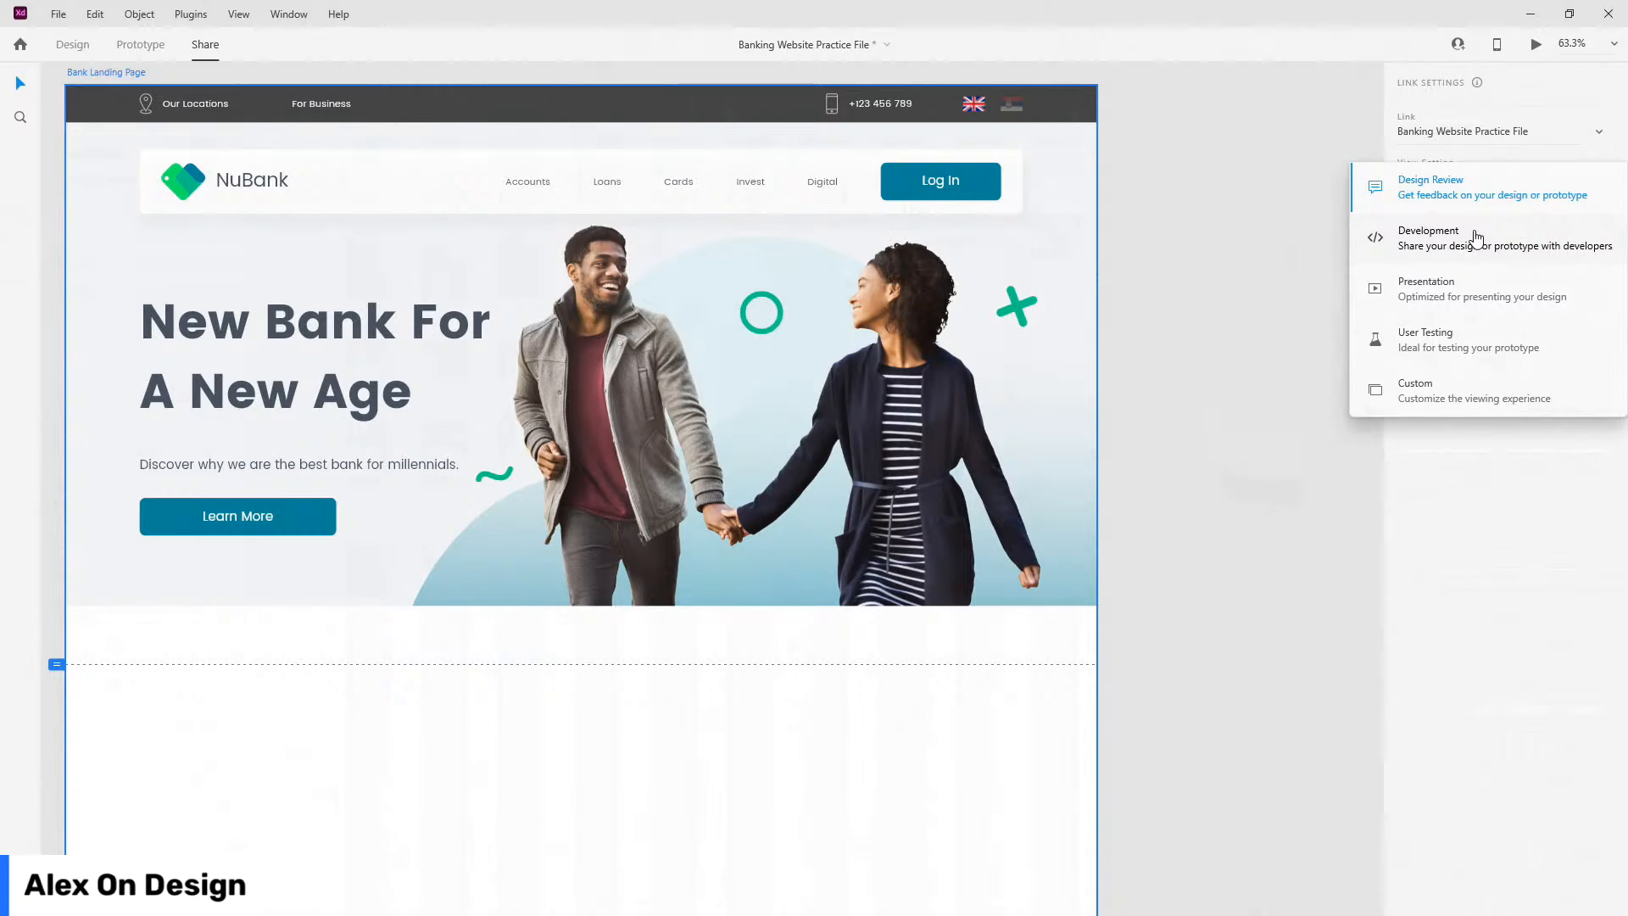
left_click(68, 47)
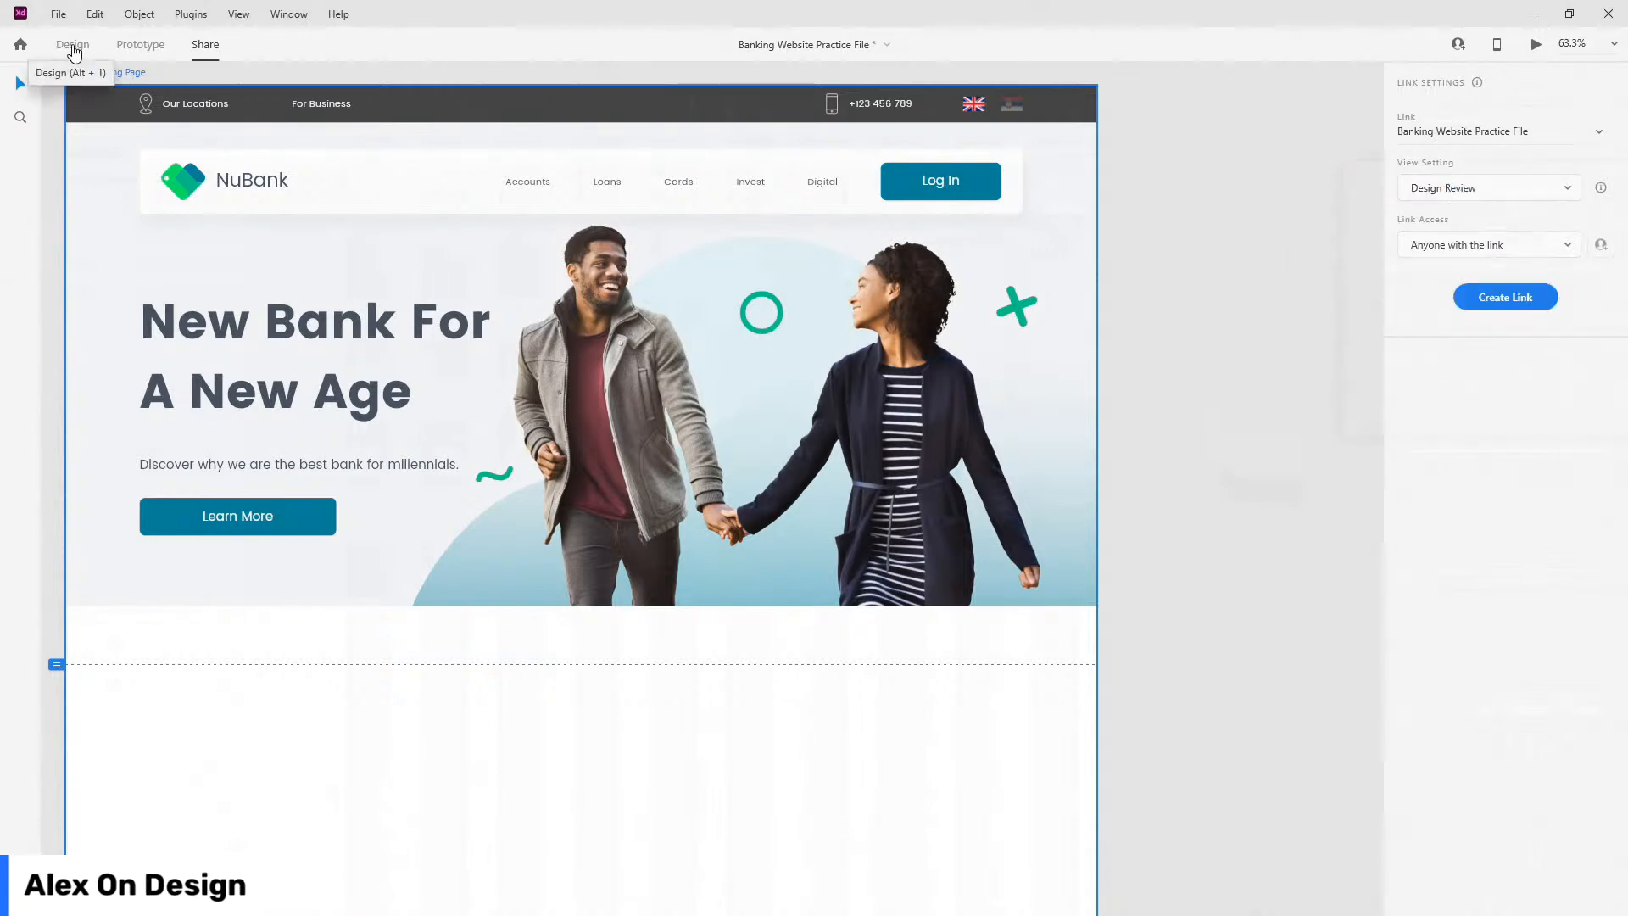
left_click(73, 49)
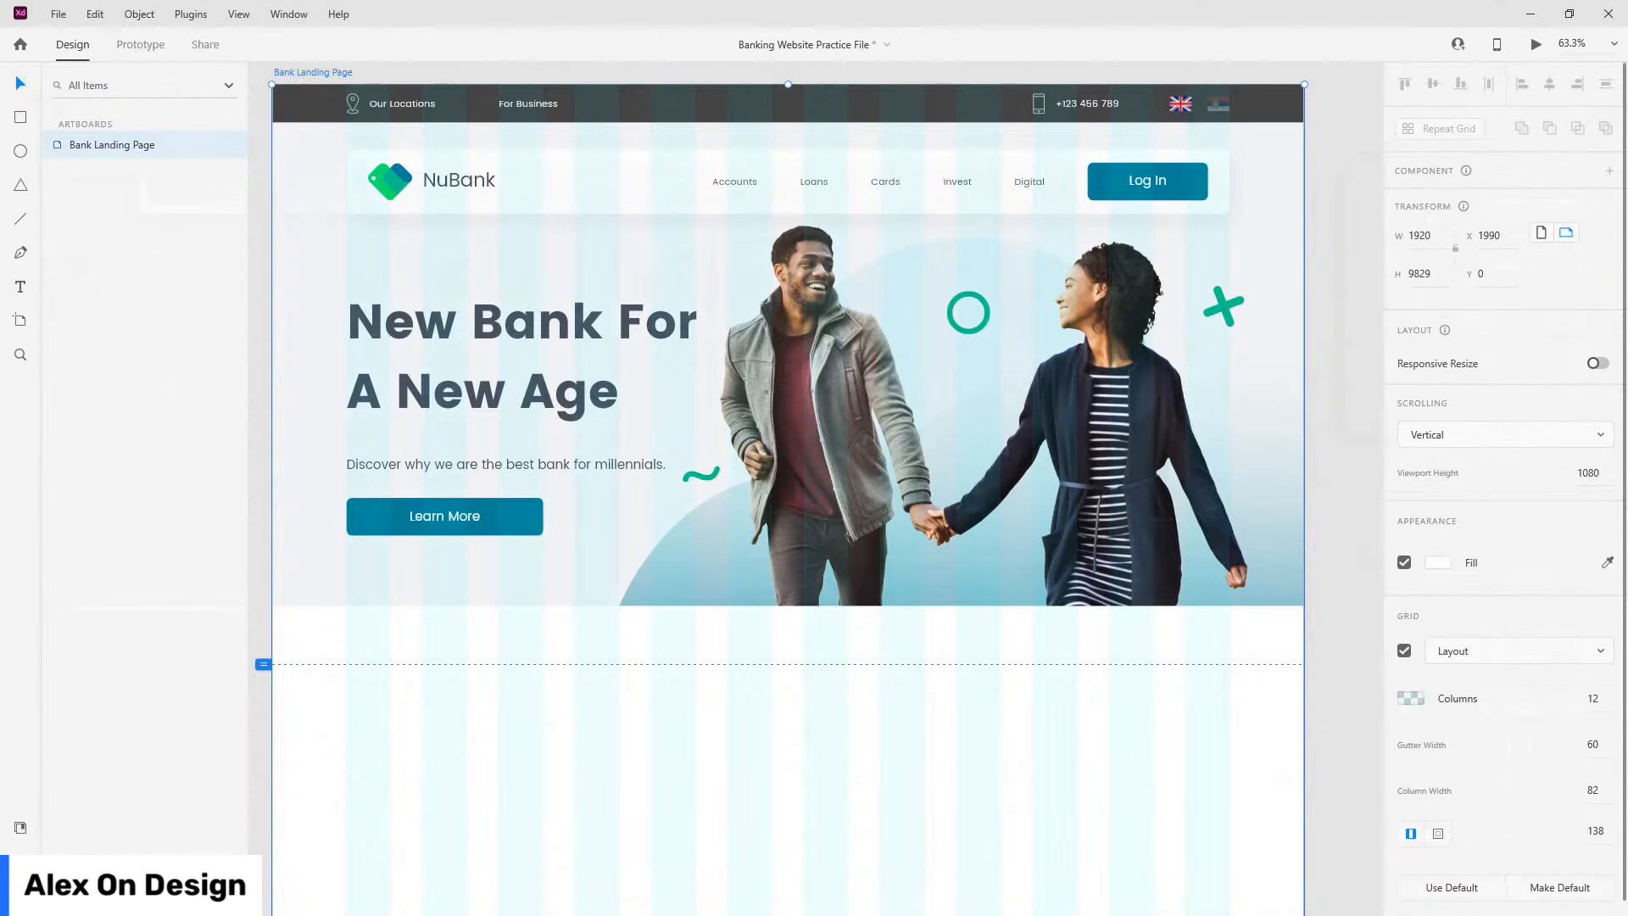
Step: Browse the installed plugins list, then return to the artboard's layer list
left_click(21, 827)
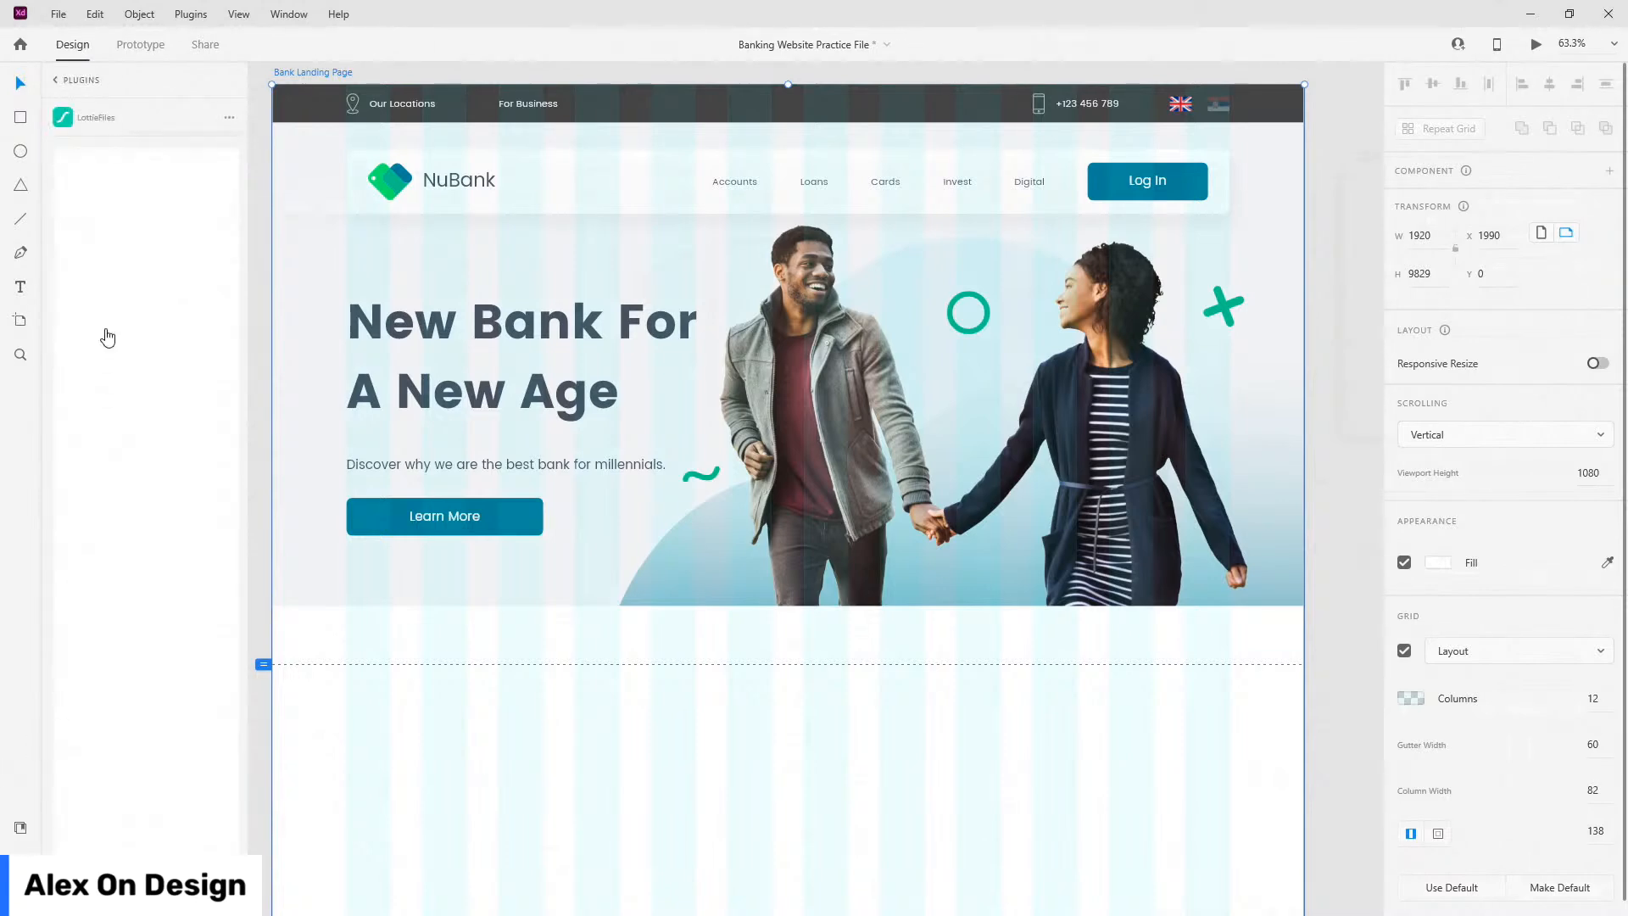
left_click(57, 81)
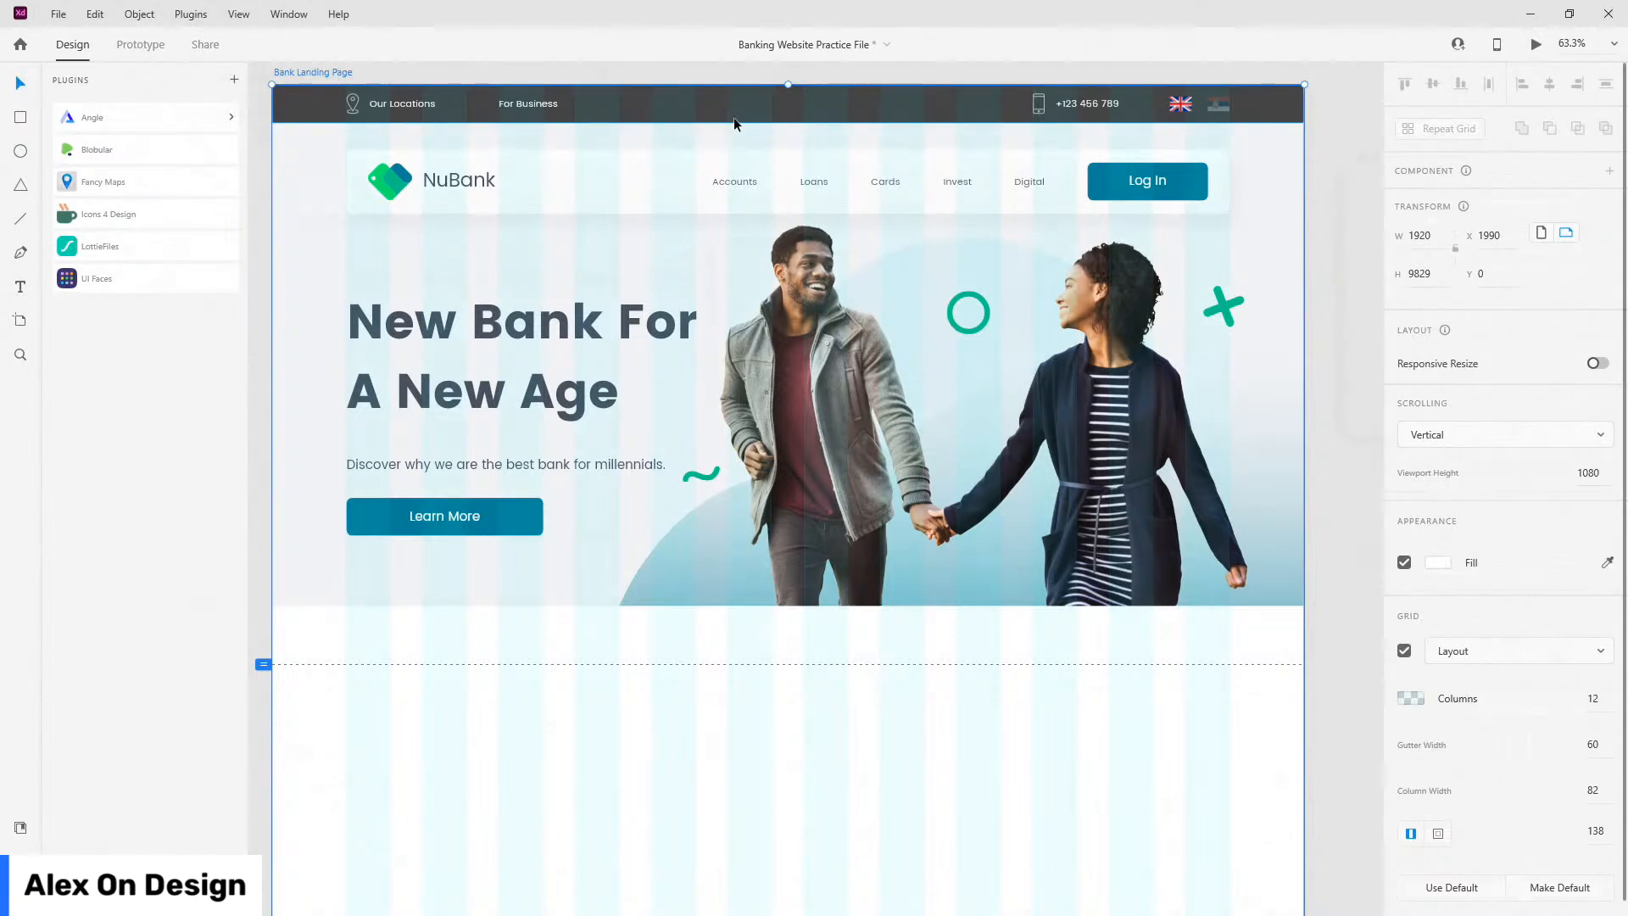
left_click(21, 829)
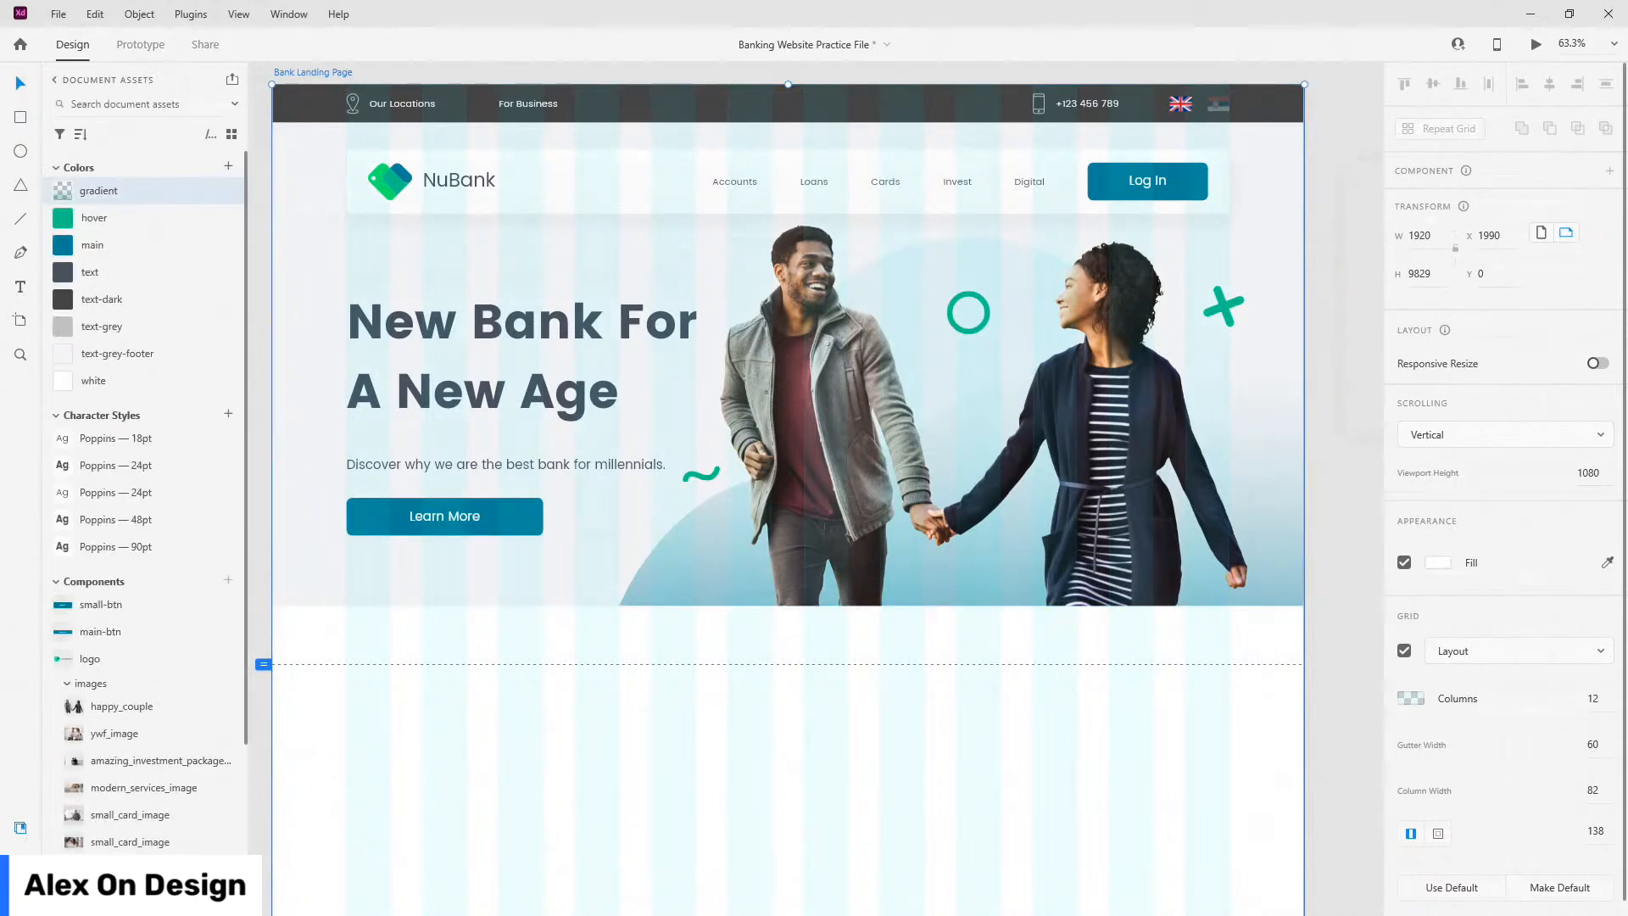
key("ctrl+y")
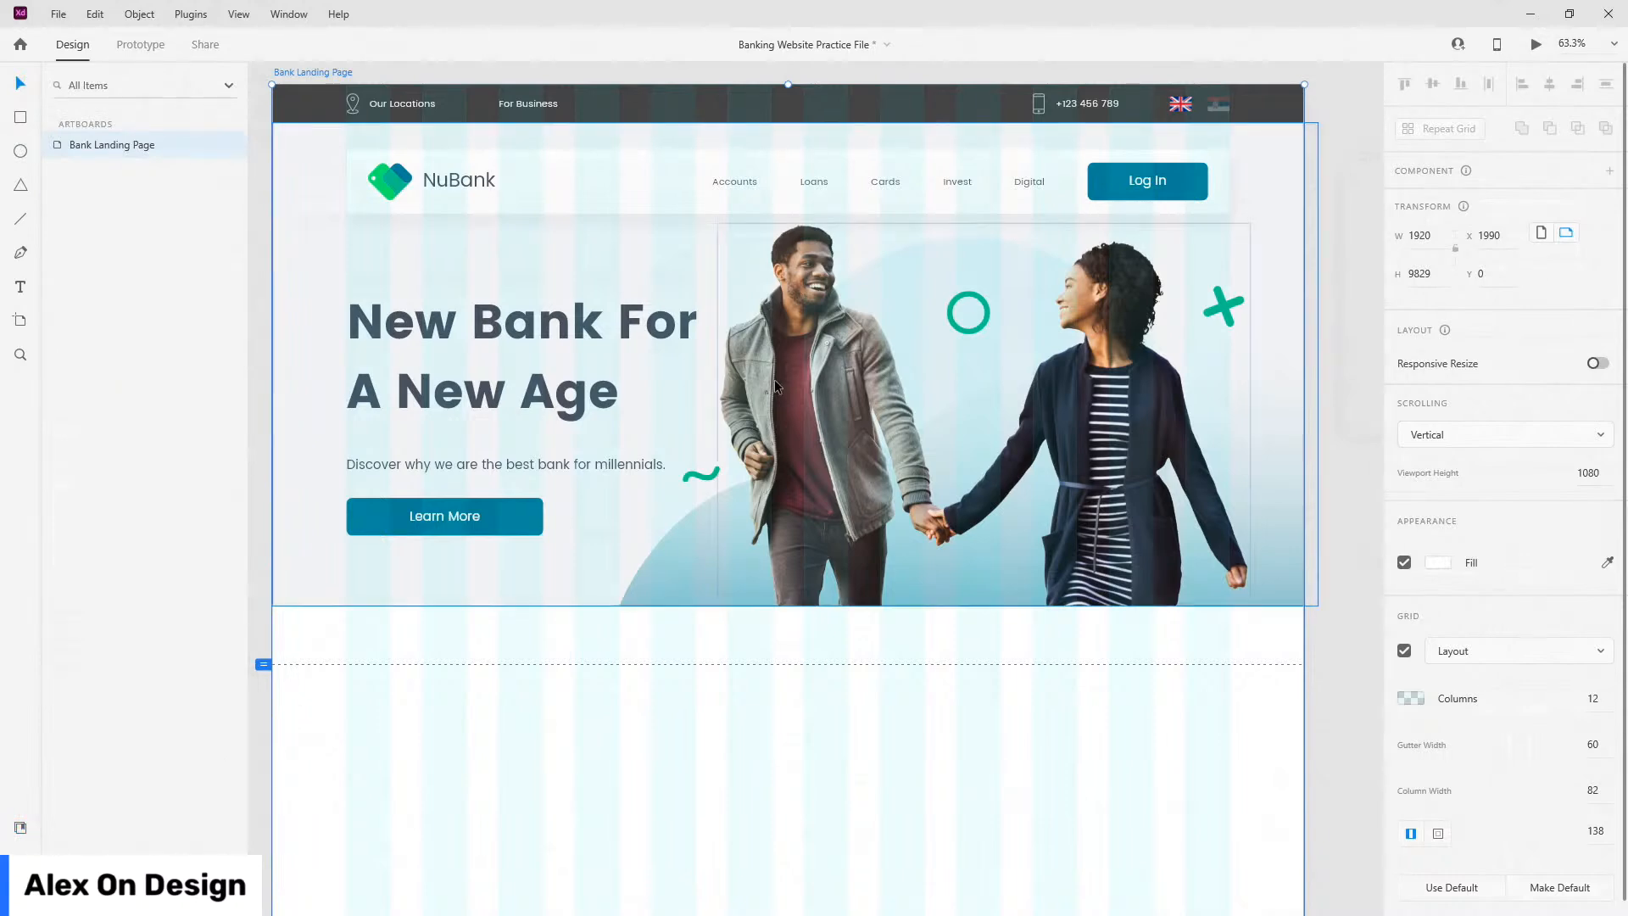
left_click(775, 387)
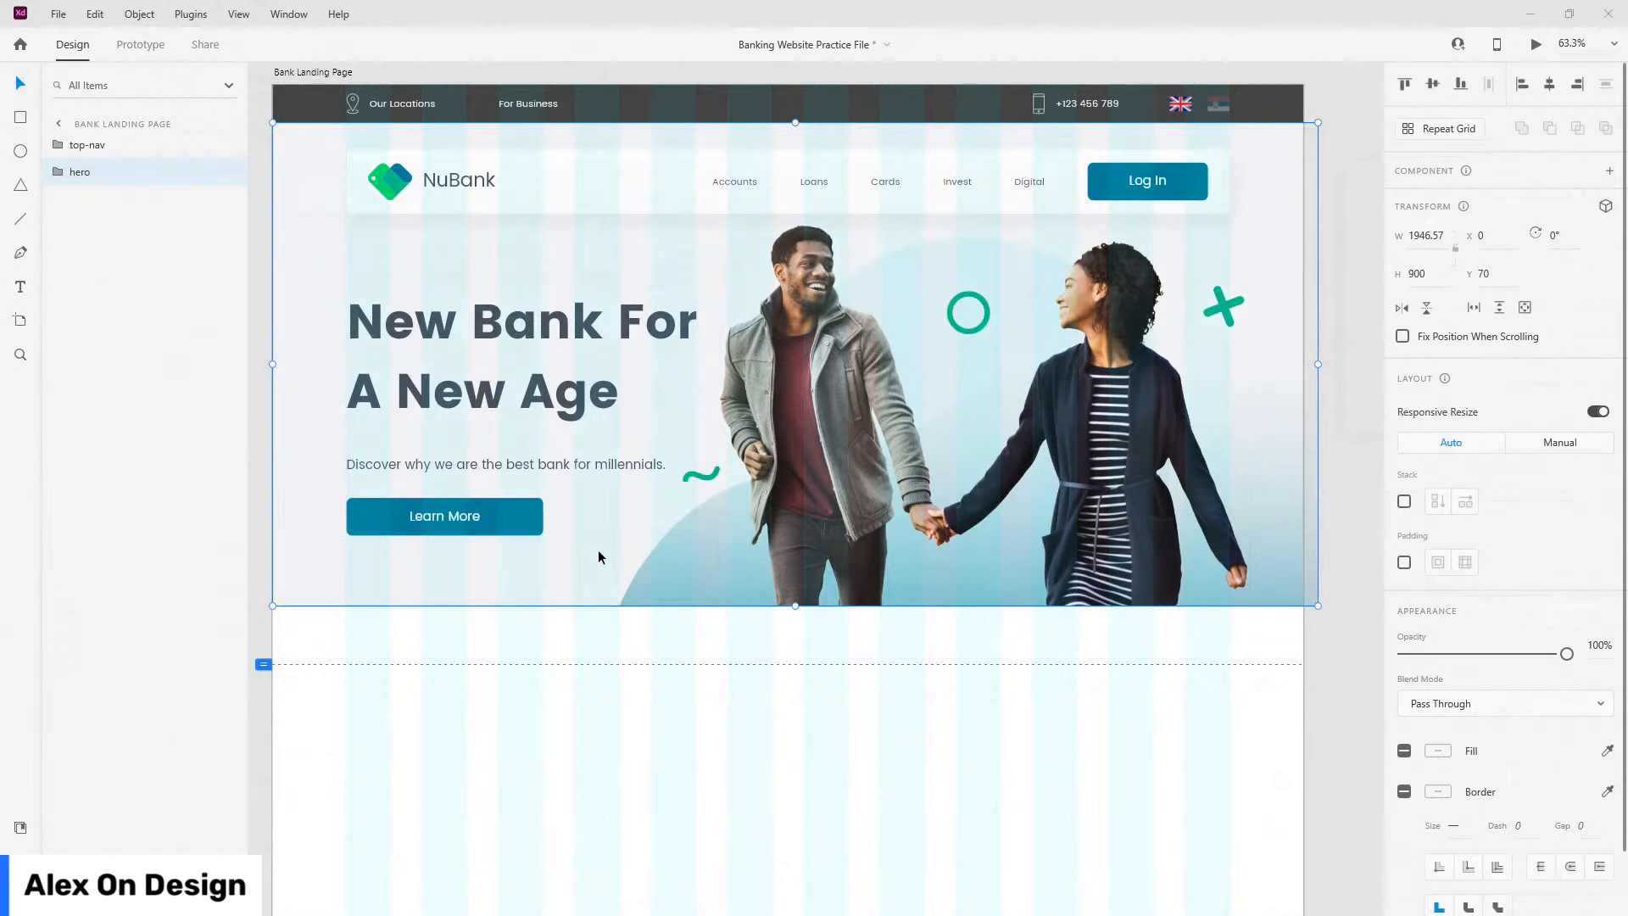
Step: Add a 'Tailor Made Services' text heading just below the hero
scroll(623, 530, "down", 3)
key("t")
left_click(685, 465)
type("Tailor Made Services")
key("Escape")
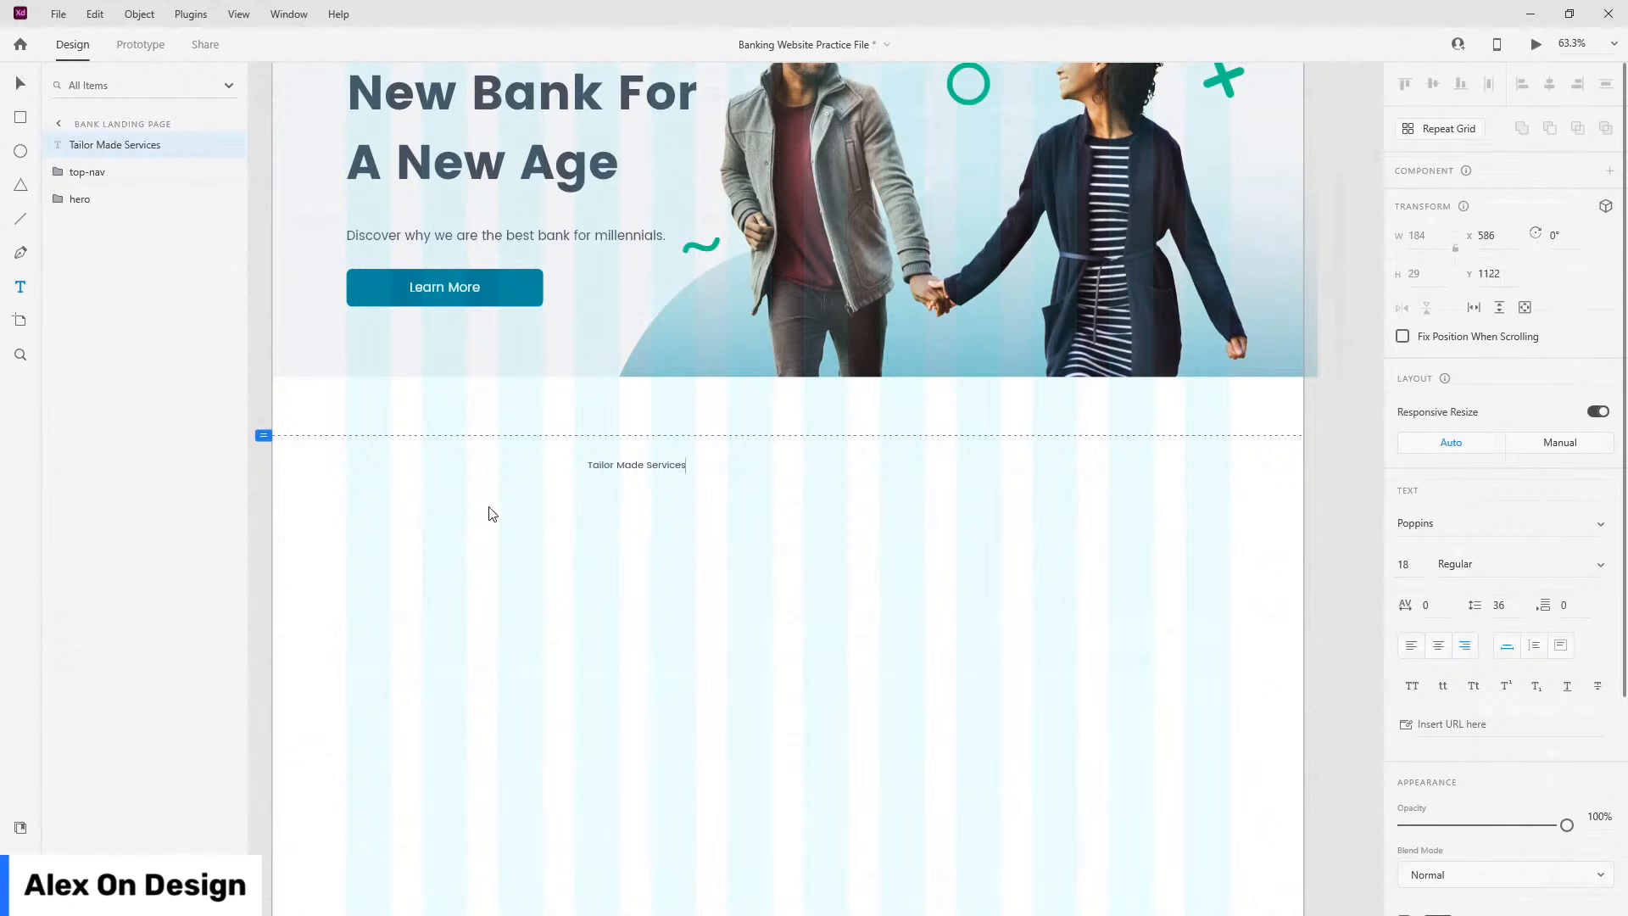
key("Escape")
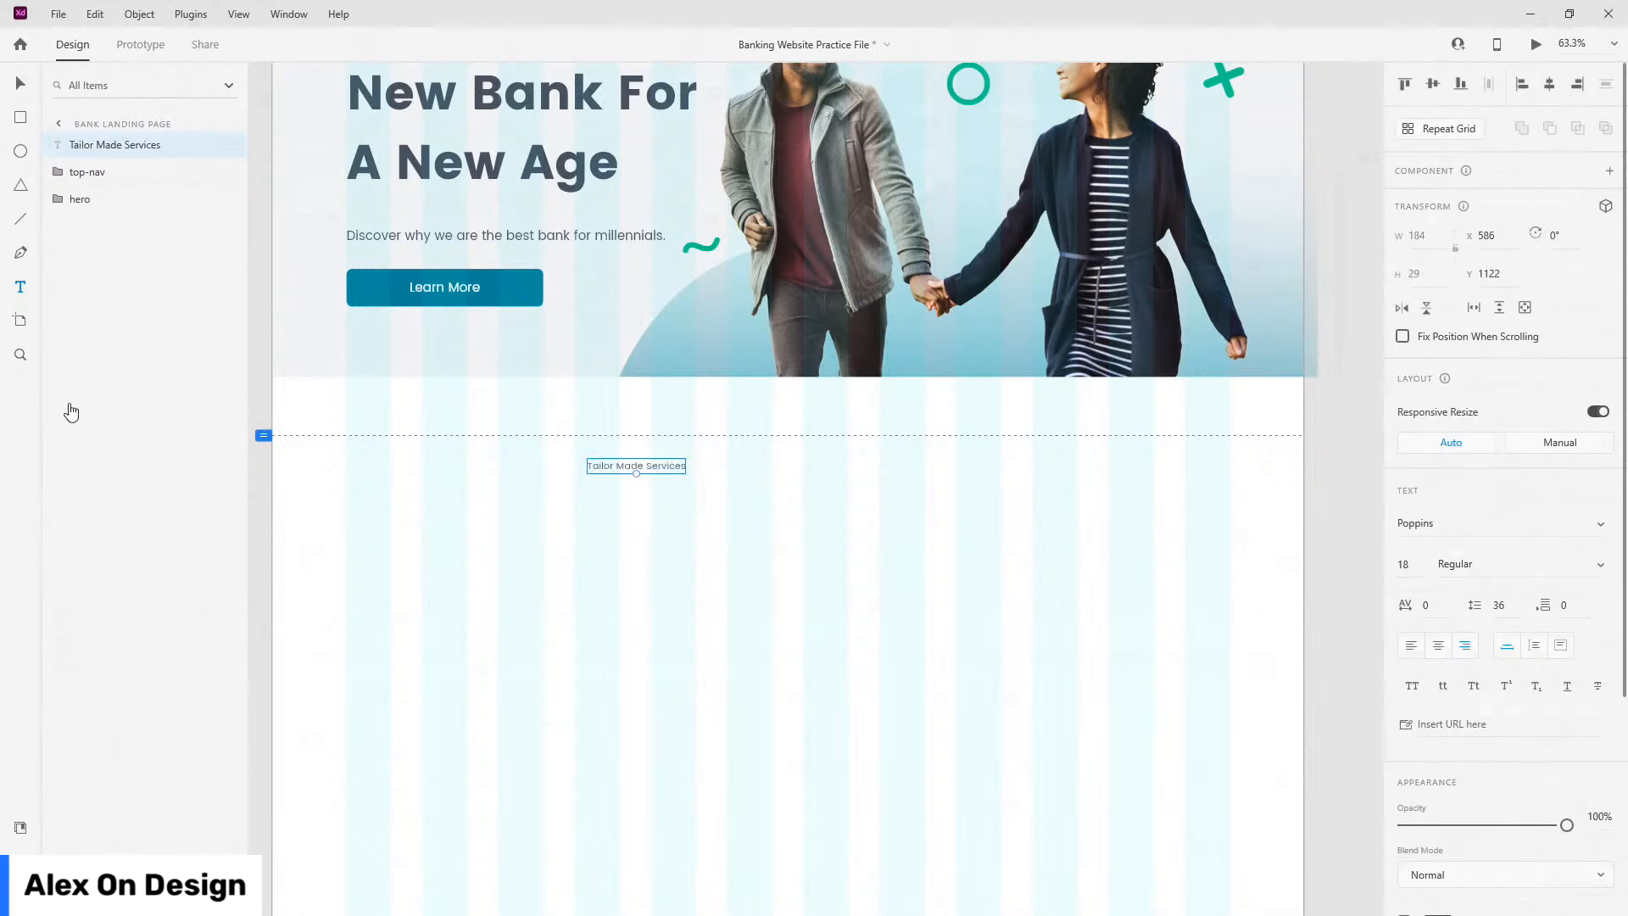
left_click(847, 590)
left_click(20, 82)
left_click_drag(668, 466, 886, 477)
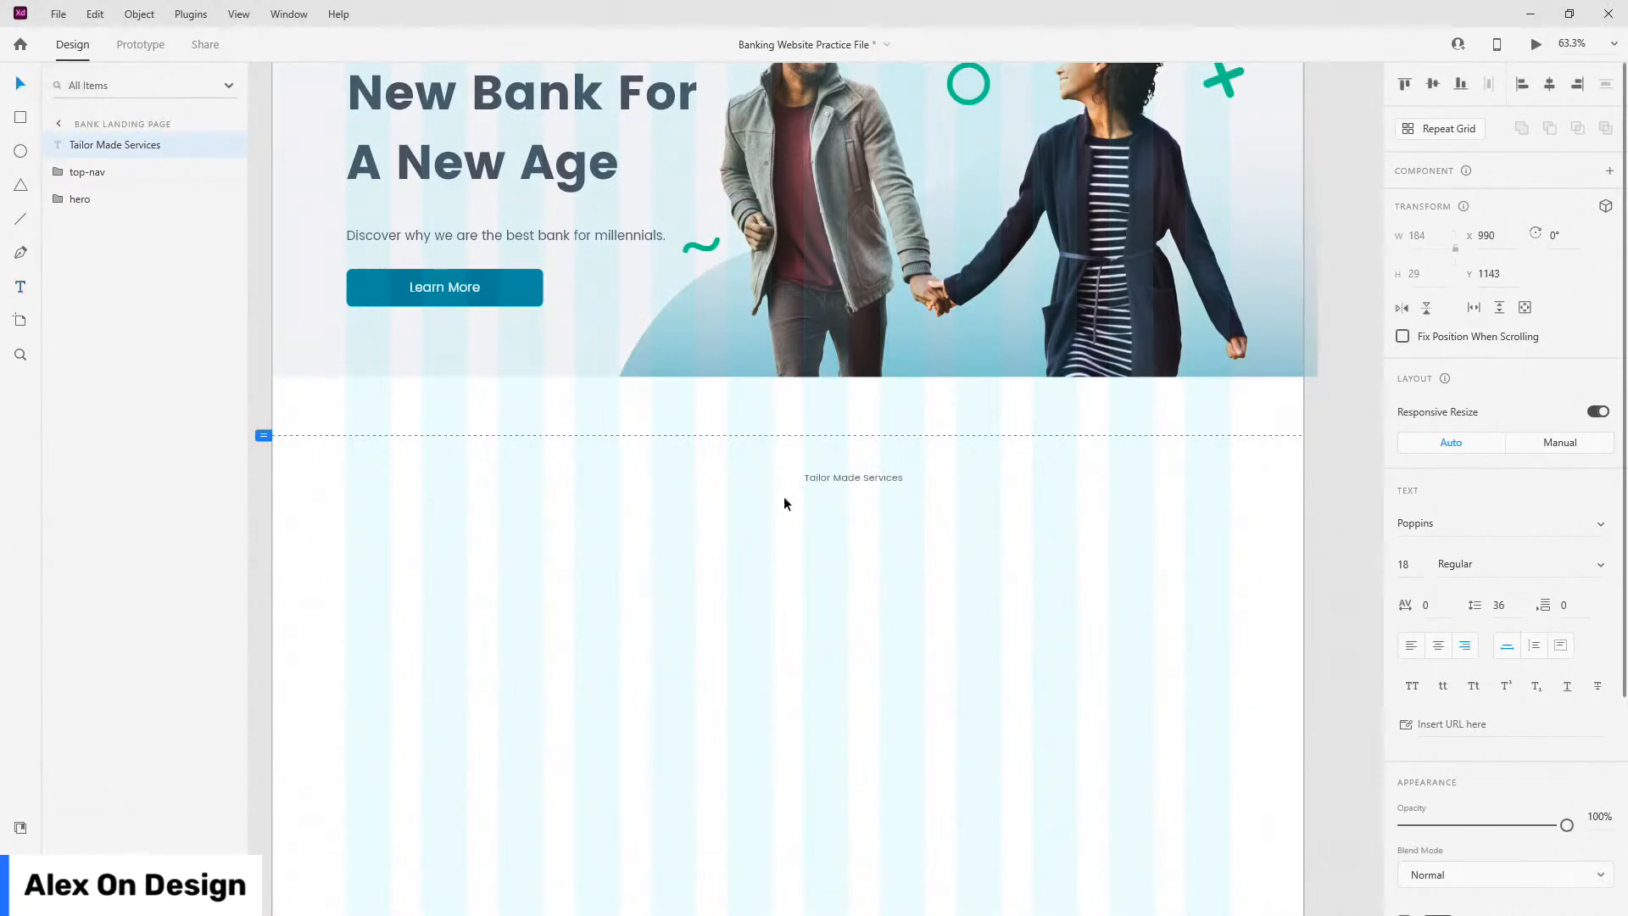
Step: Style the heading Poppins 48pt, centre it horizontally, and place it 100 px below the hero
left_click(21, 827)
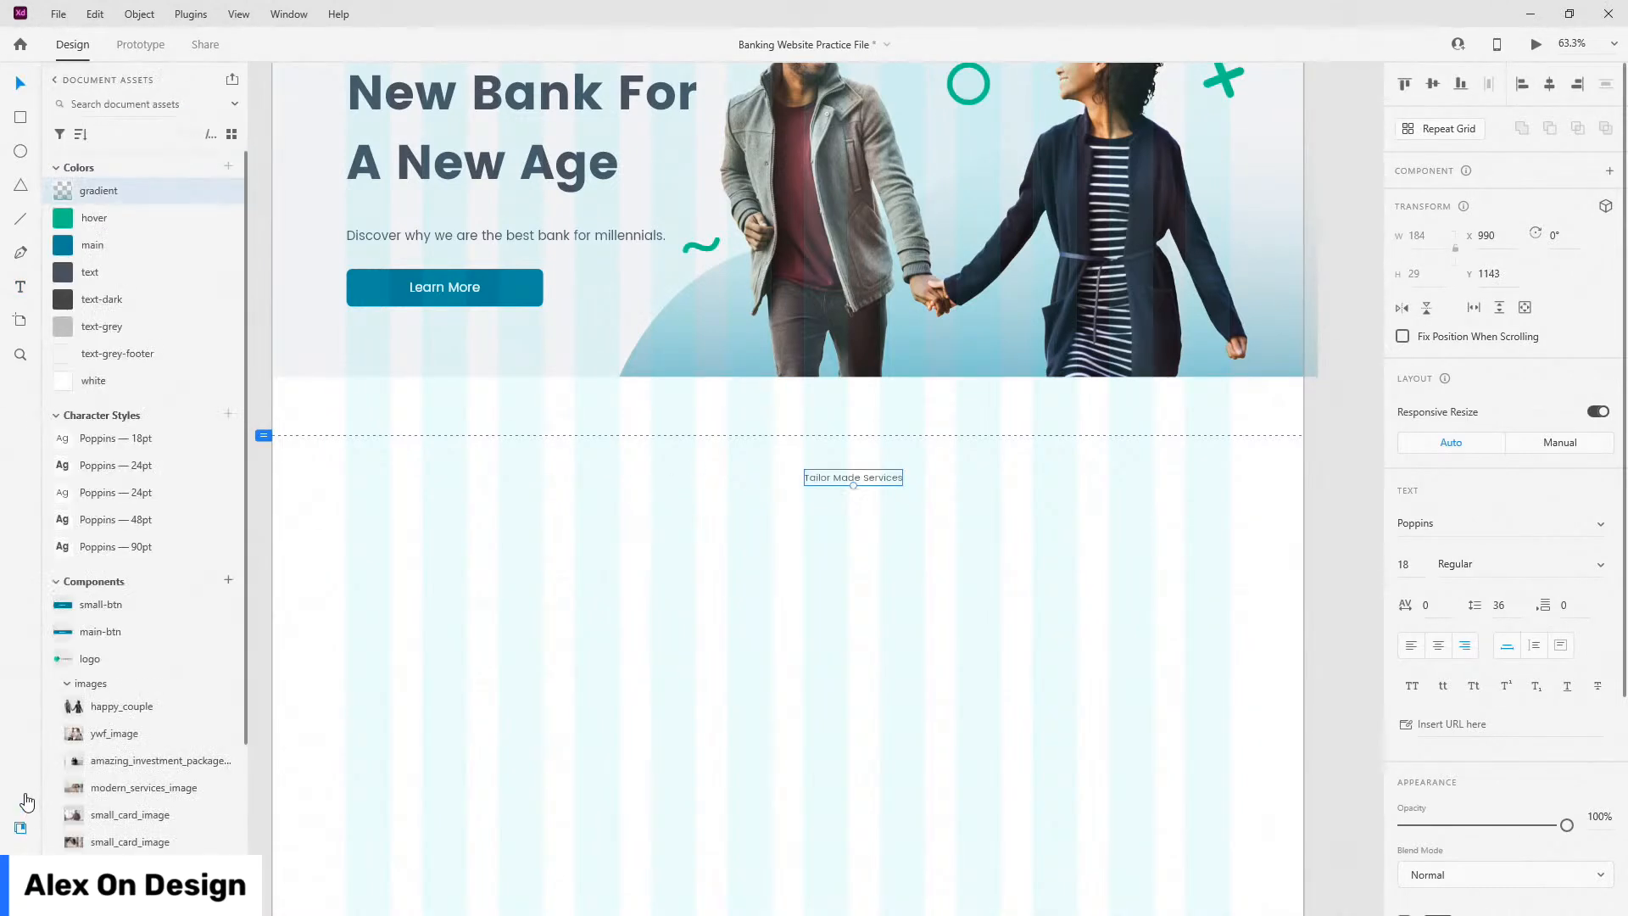
left_click(154, 531)
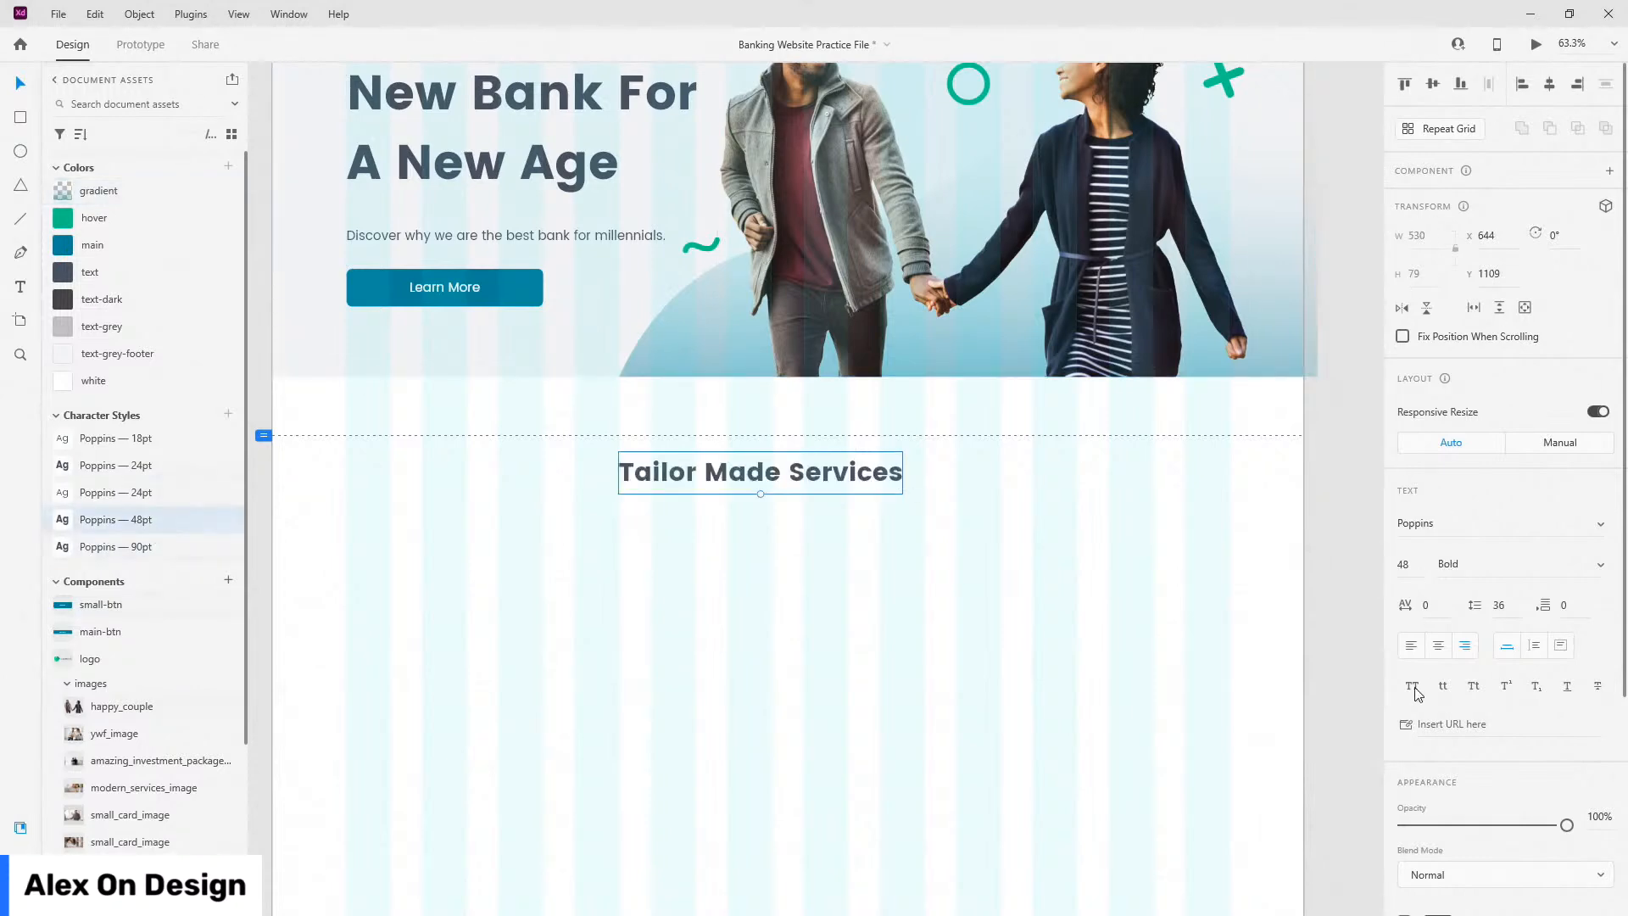
left_click(1550, 84)
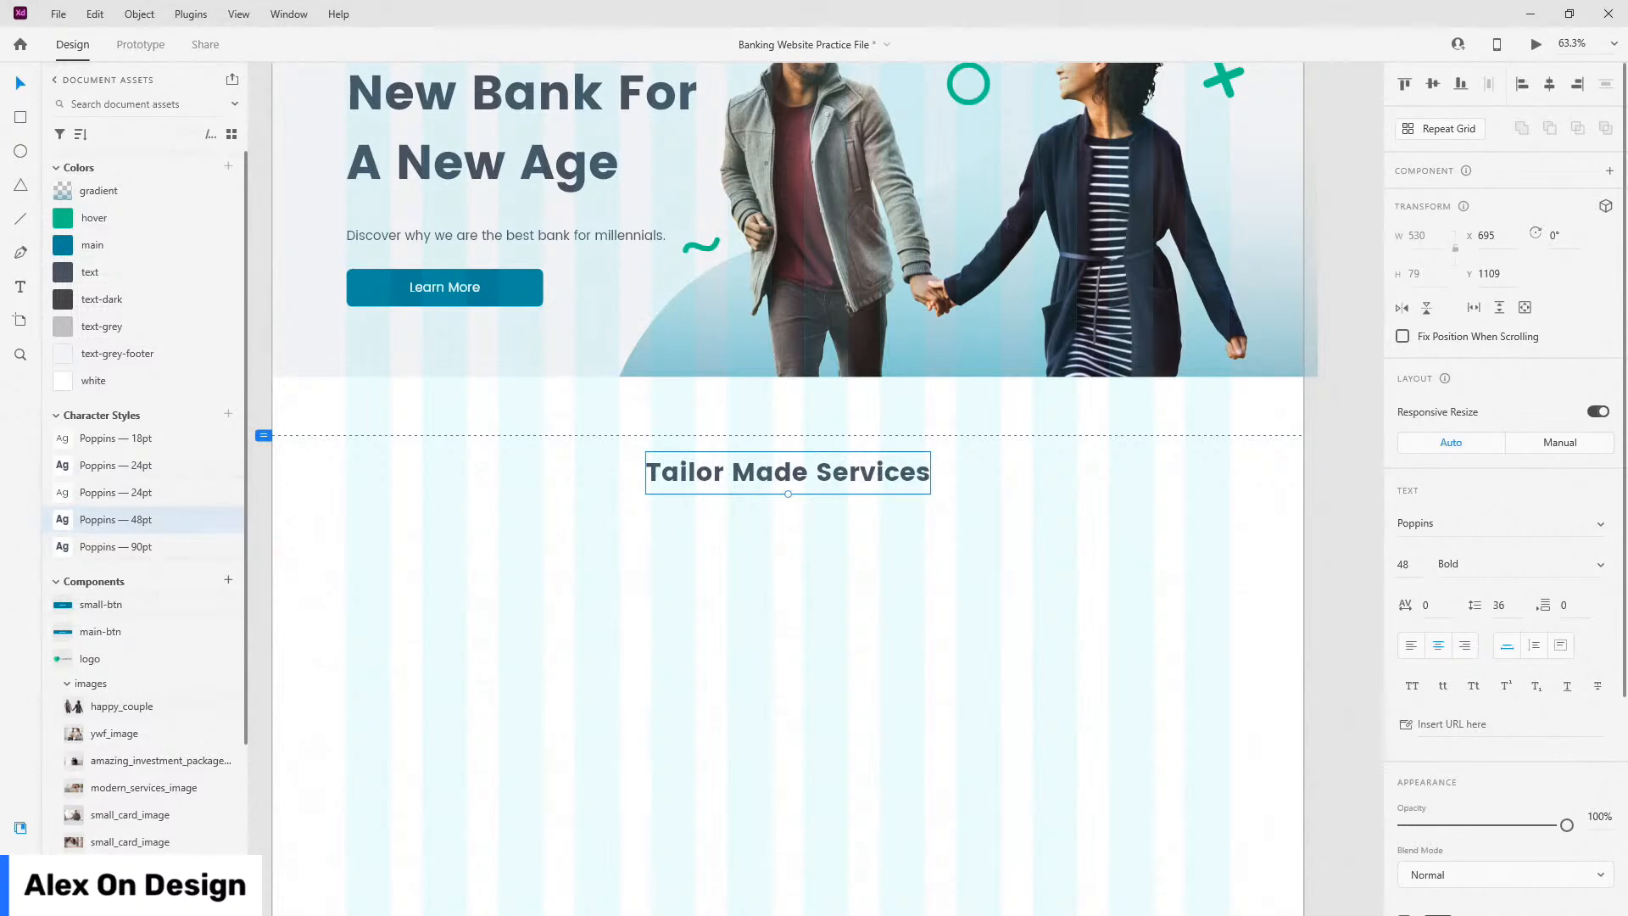
key("Up")
key("Up")
key("Up")
key("Up")
key("Up")
key("Up")
key("Up")
key("Up")
key("Up")
key("shift+Up")
key("shift+Up")
key("Up")
key("Up")
key("Up")
key("Up")
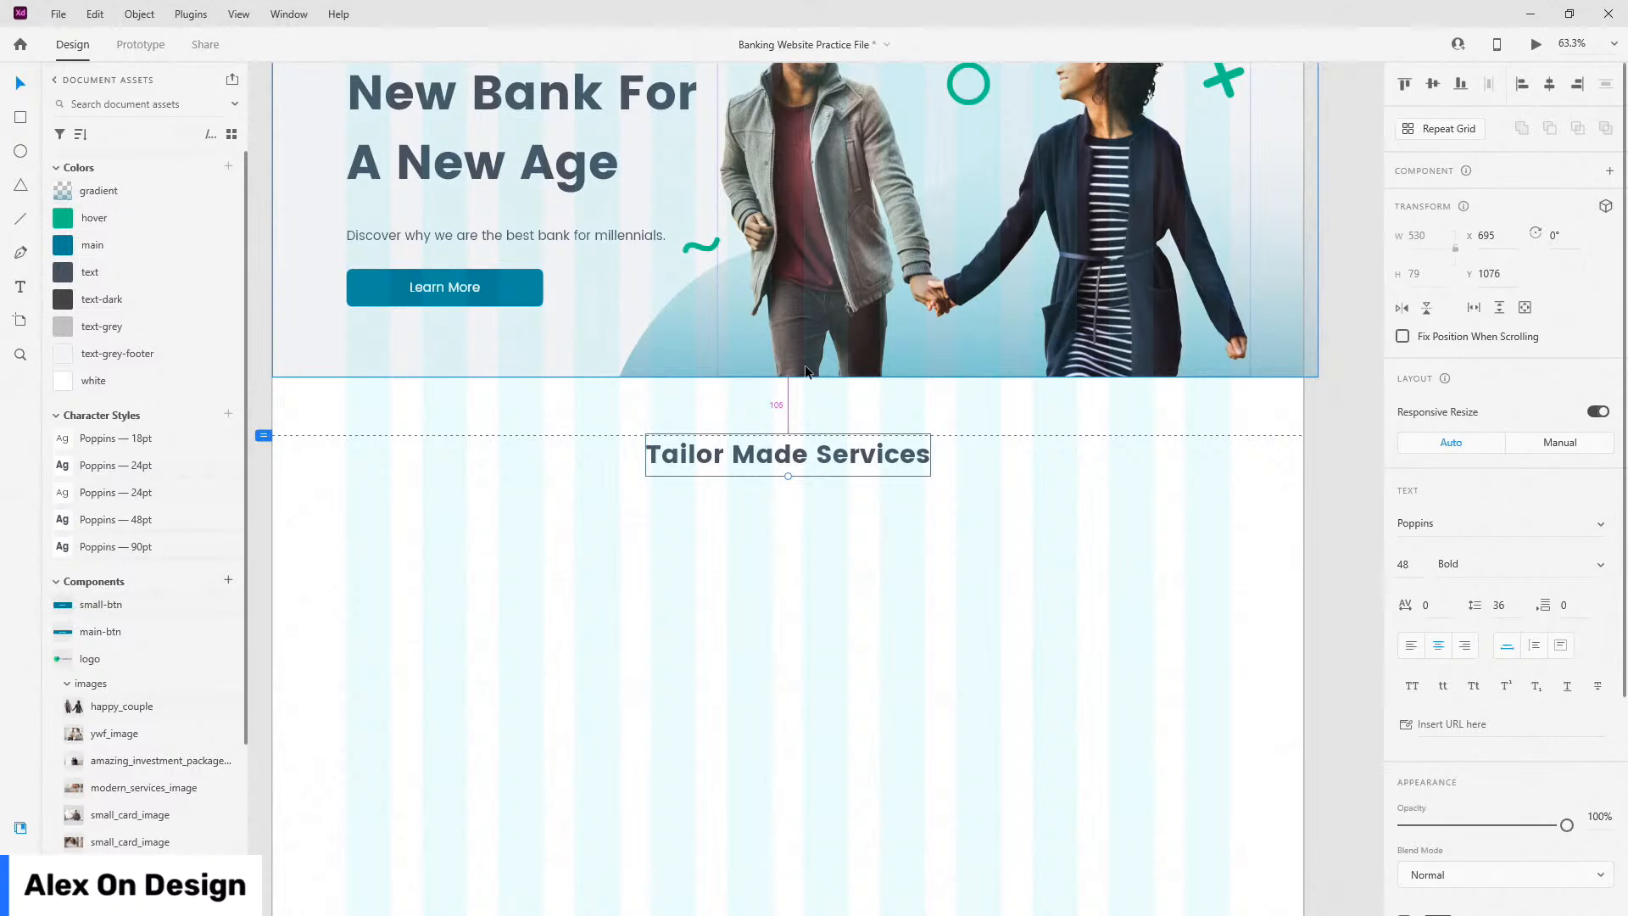
key("Up")
key("Up")
key("Up")
key("Up")
key("Up")
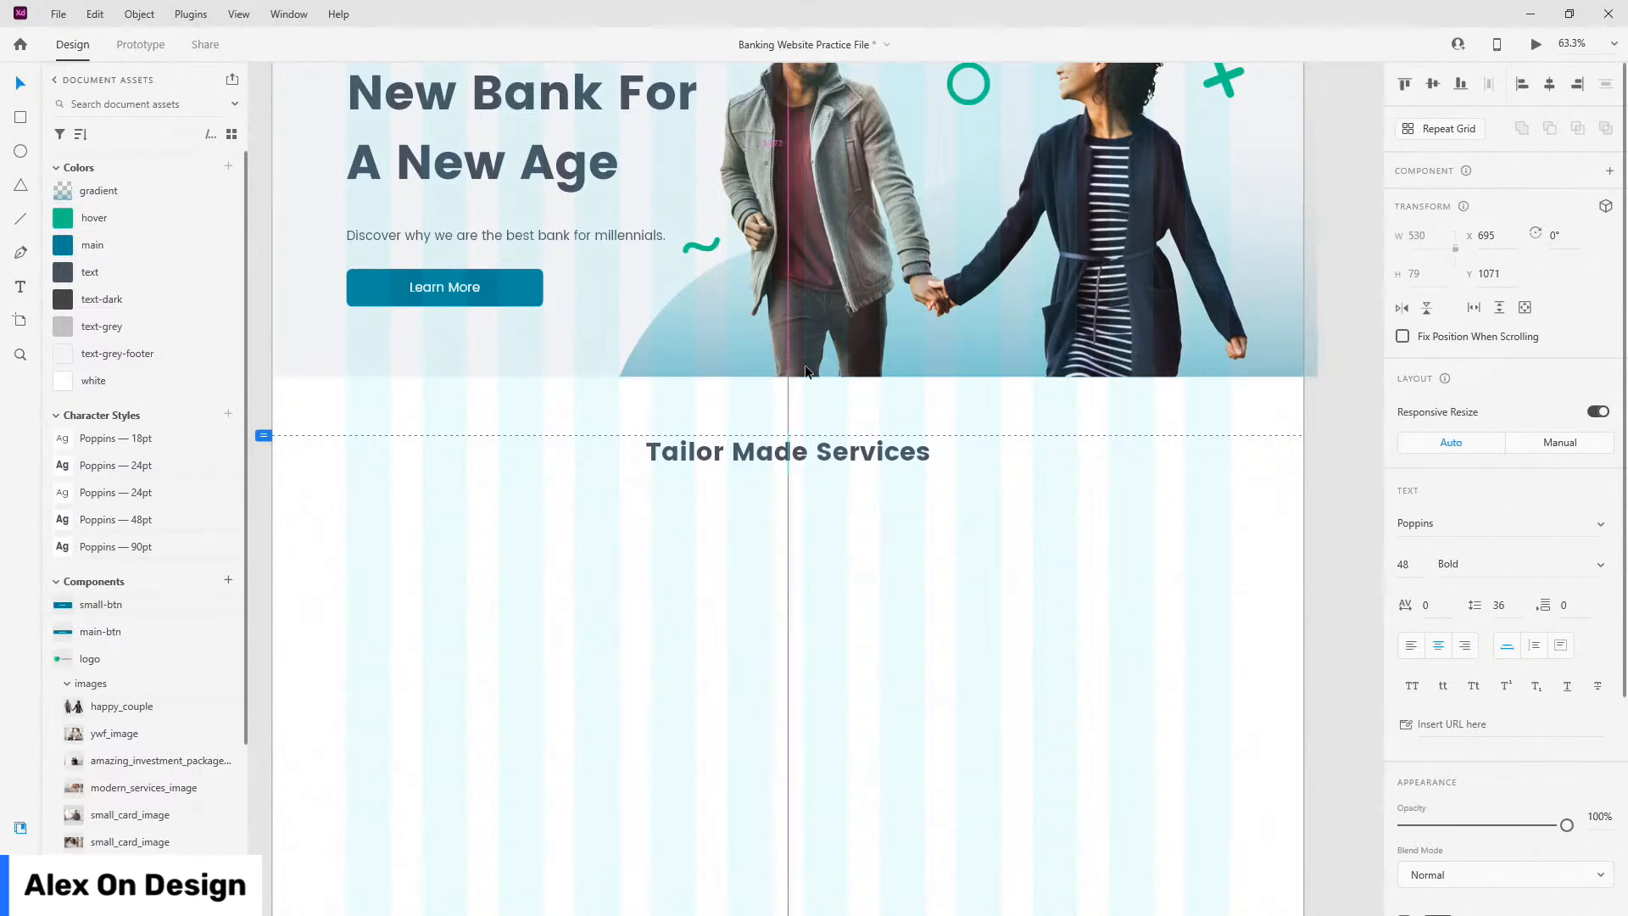
key("Up")
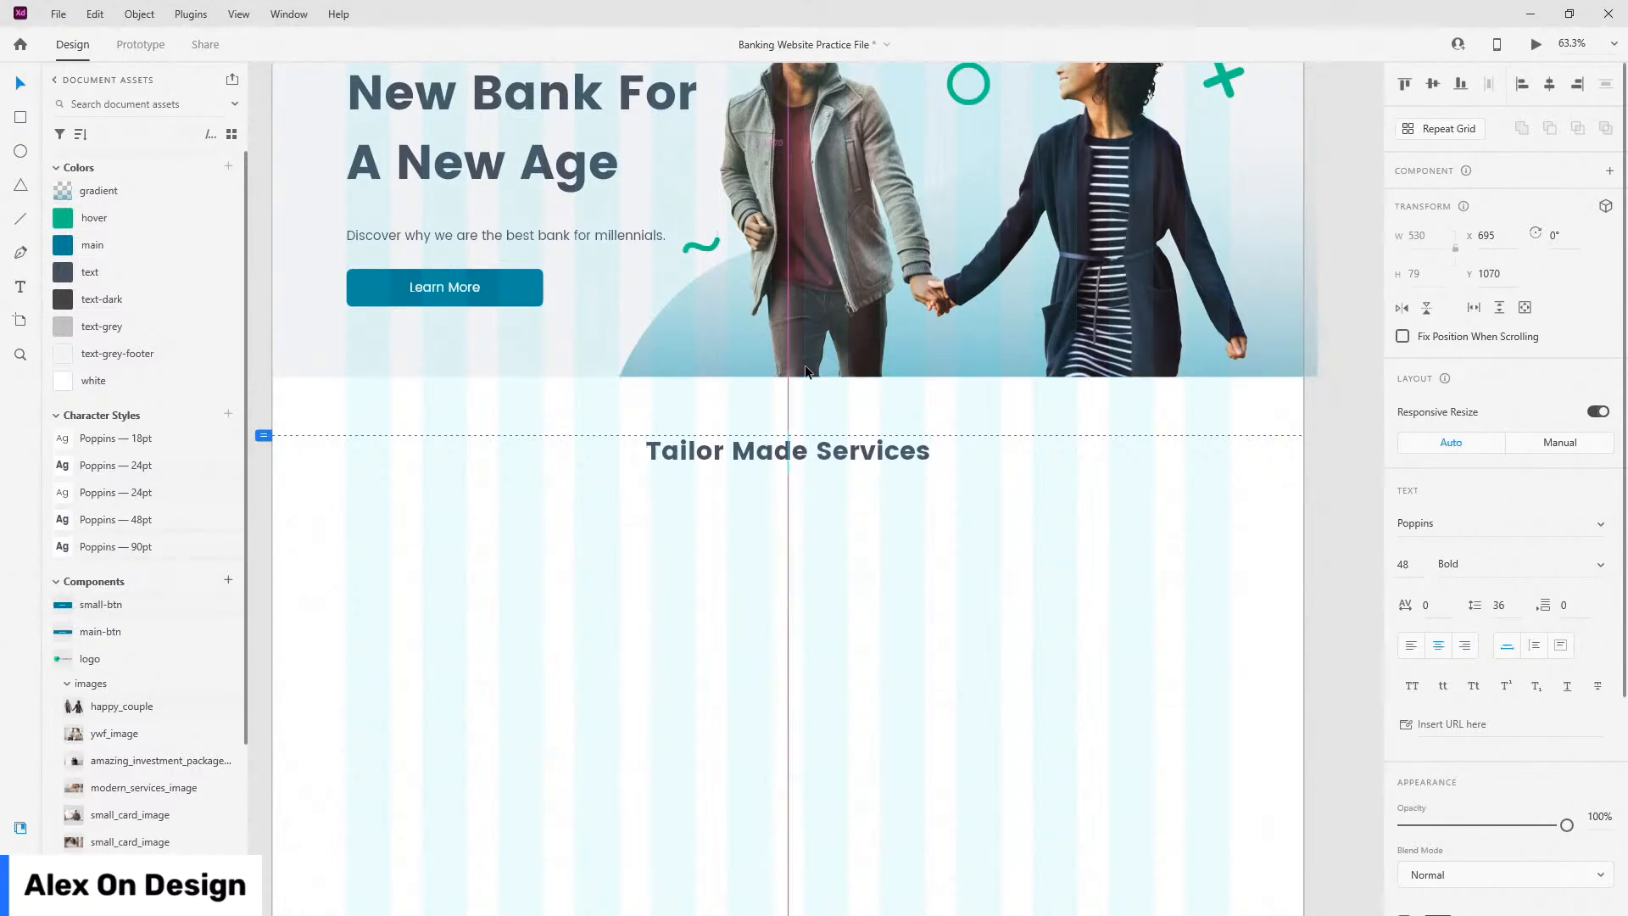
scroll(1051, 481, "down", 3)
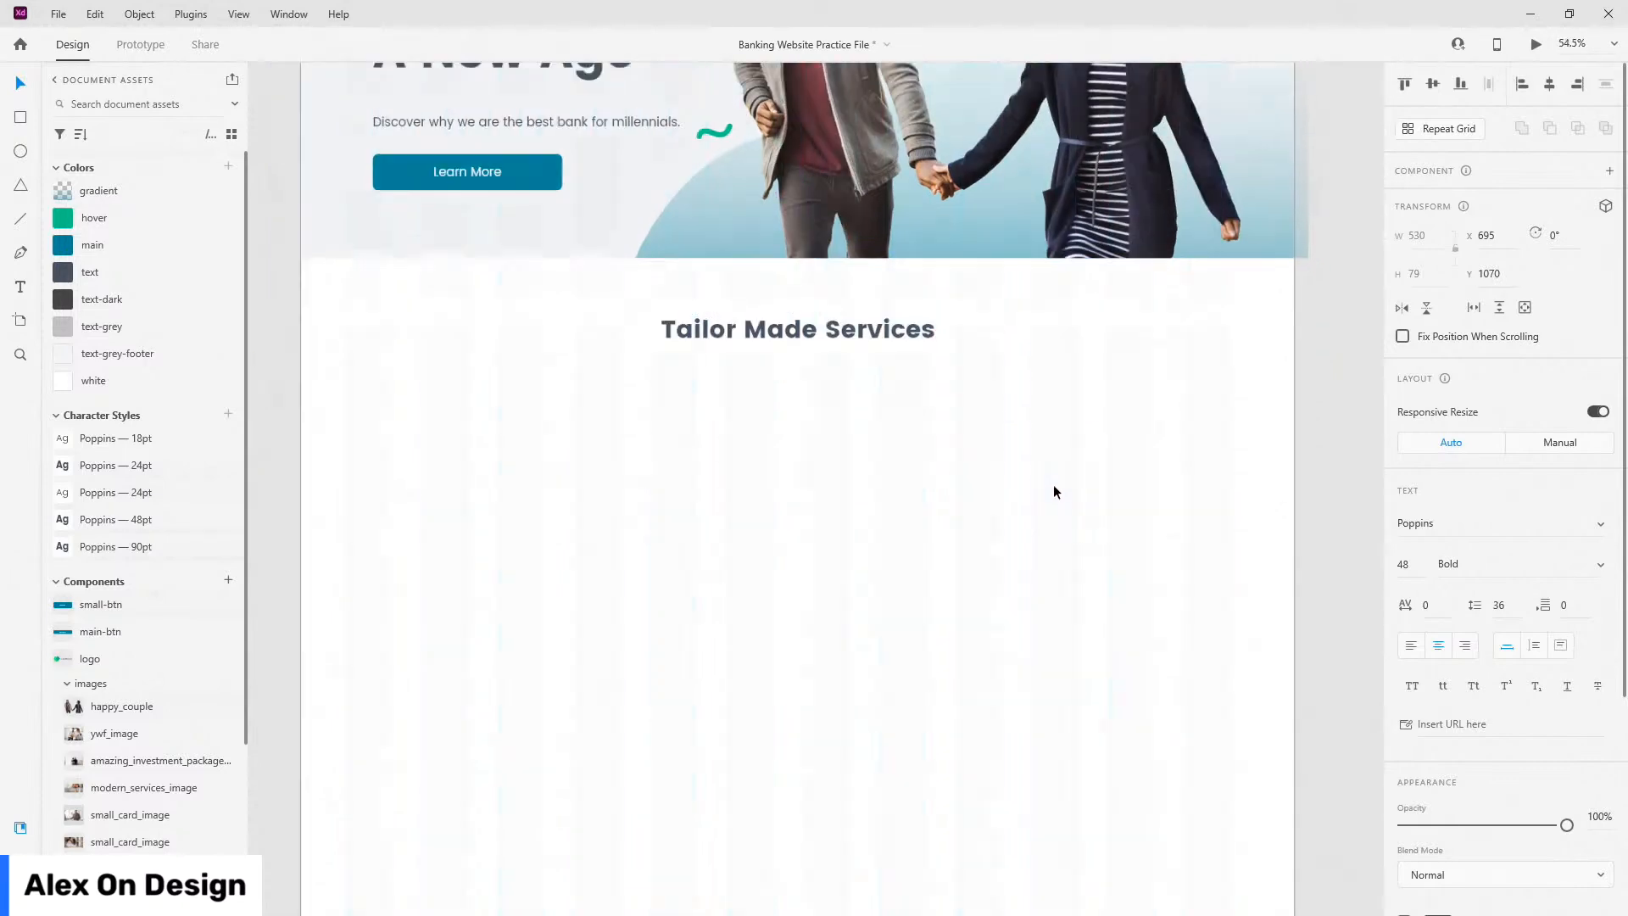
scroll(1053, 485, "down", 3)
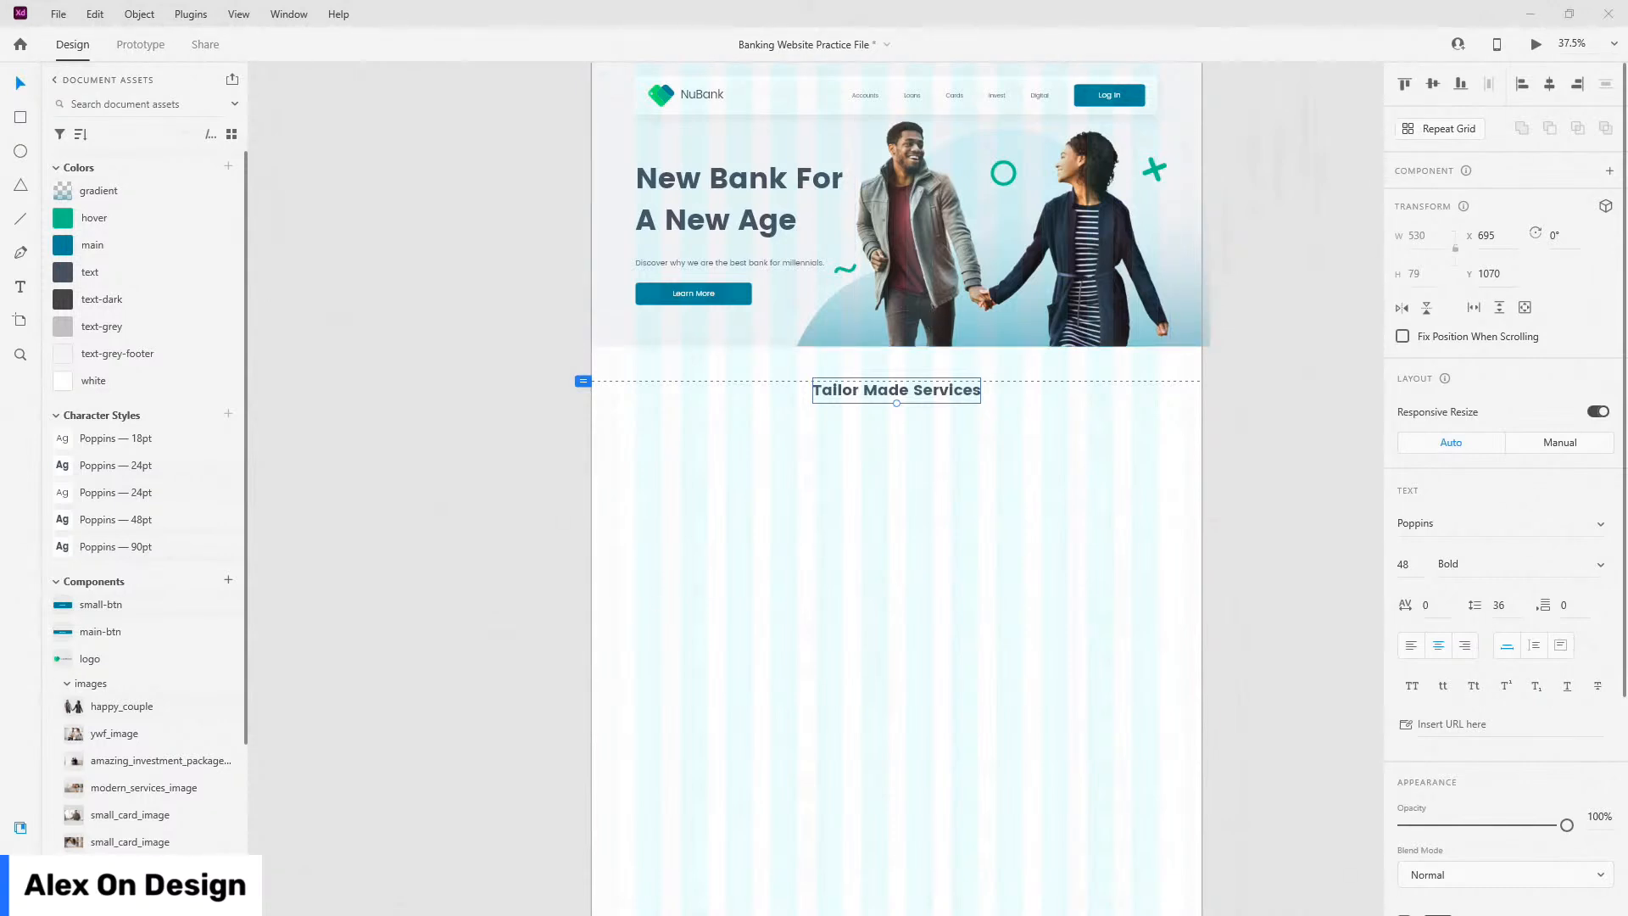
scroll(785, 490, "up", 1)
Step: Draw a tall card rectangle below the heading and round its corners to 20 px
scroll(785, 490, "up", 2)
key("r")
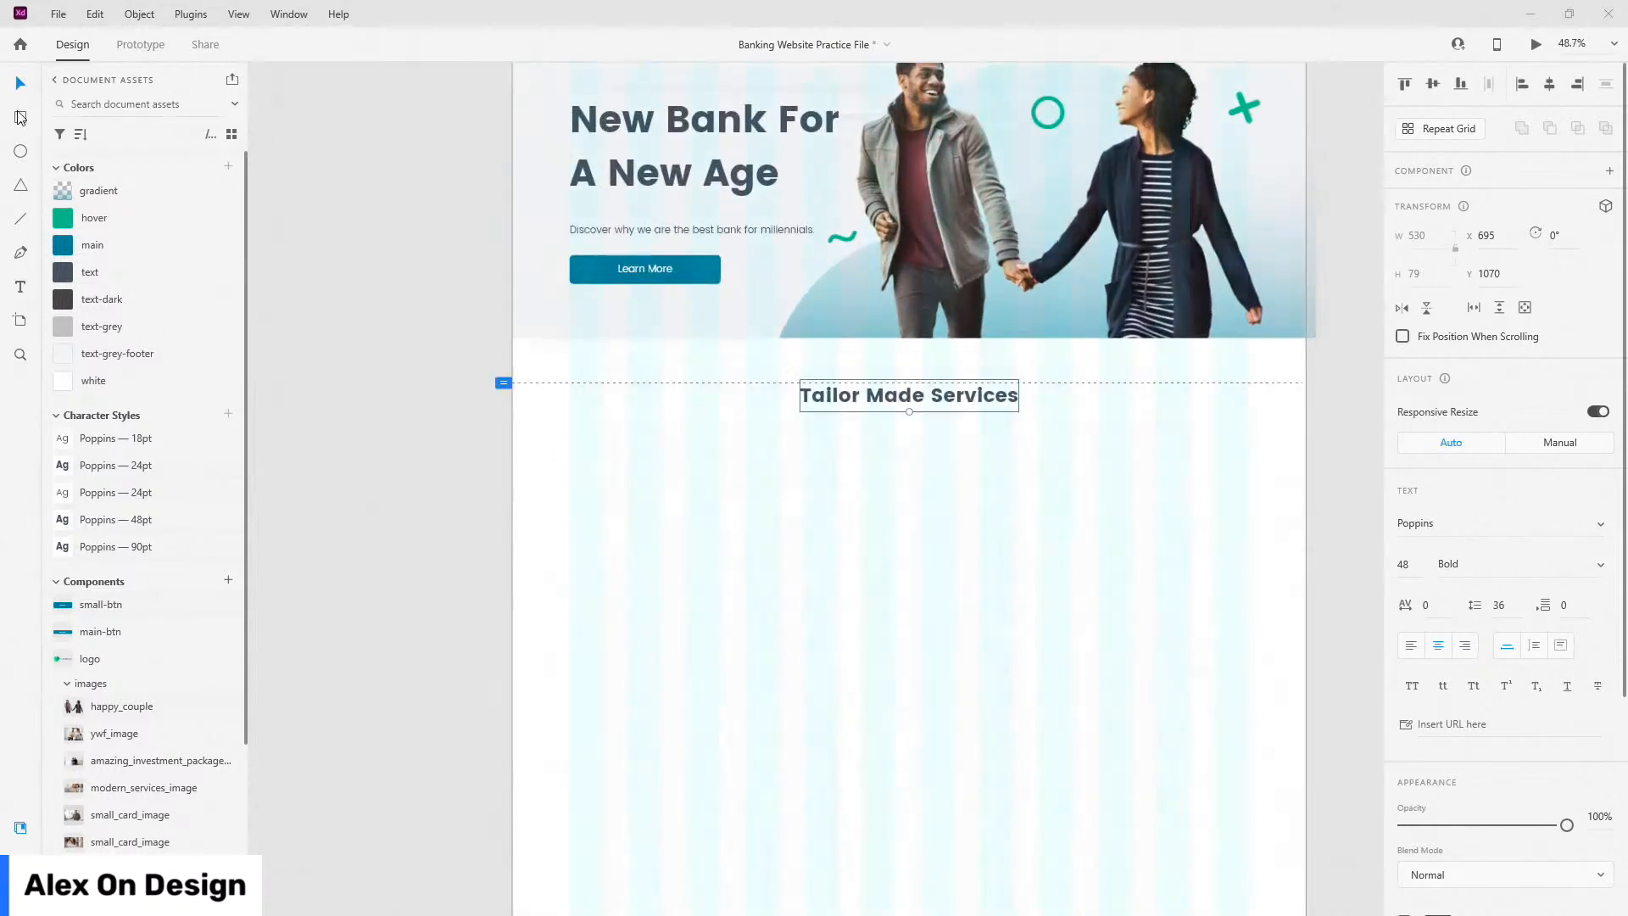
left_click_drag(569, 449, 778, 711)
scroll(767, 574, "up", 2)
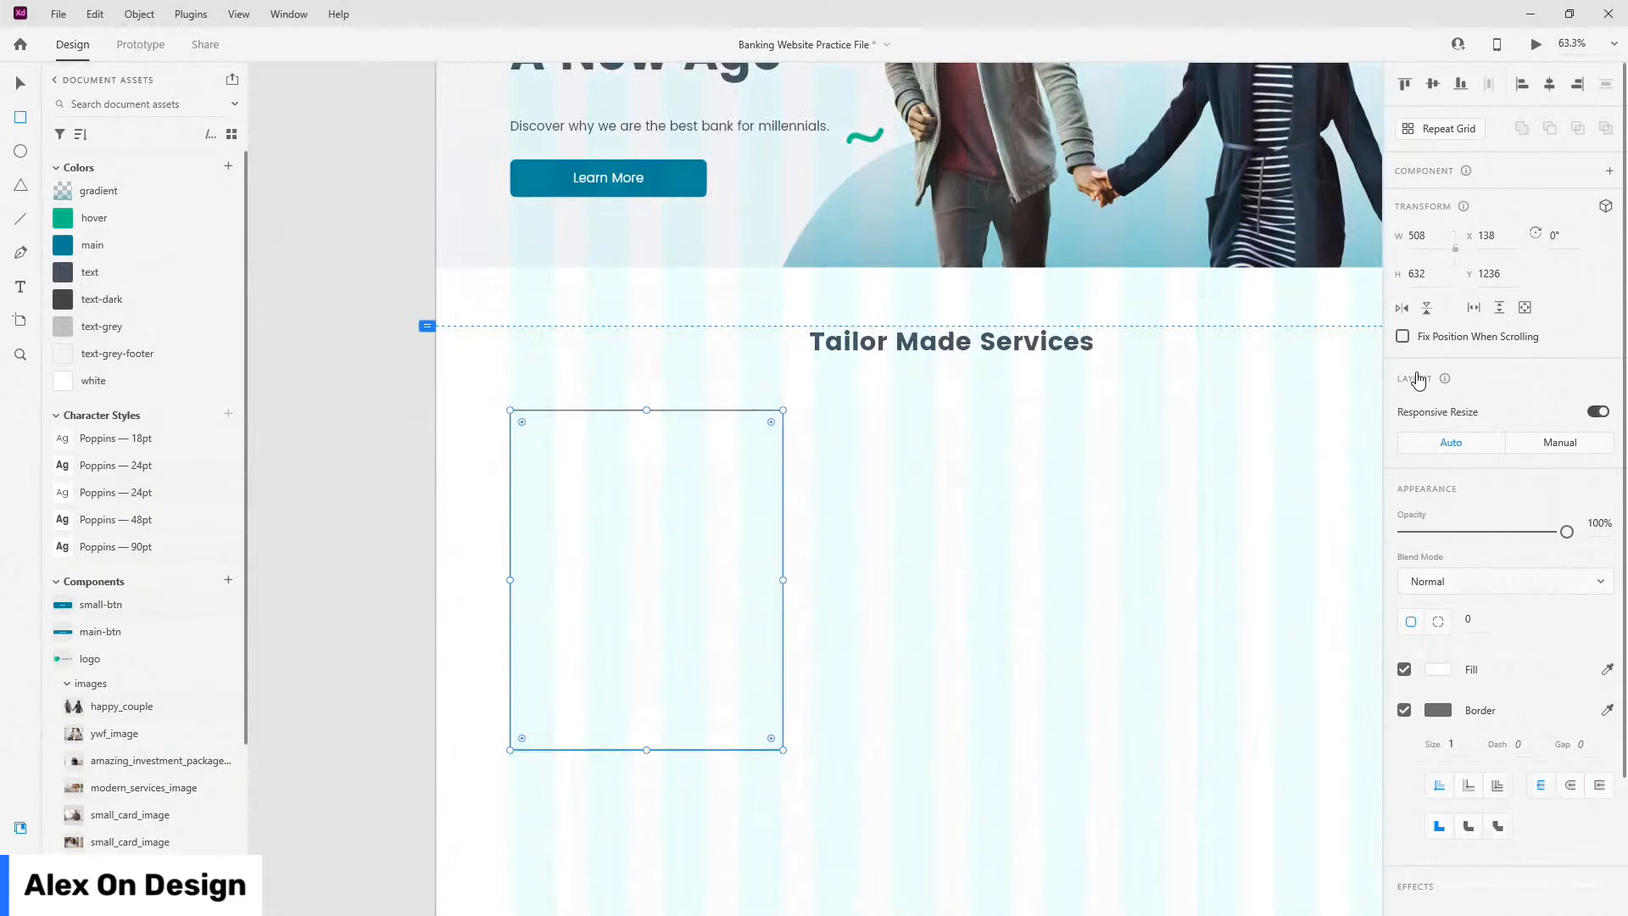
left_click_drag(1312, 436, 1145, 384)
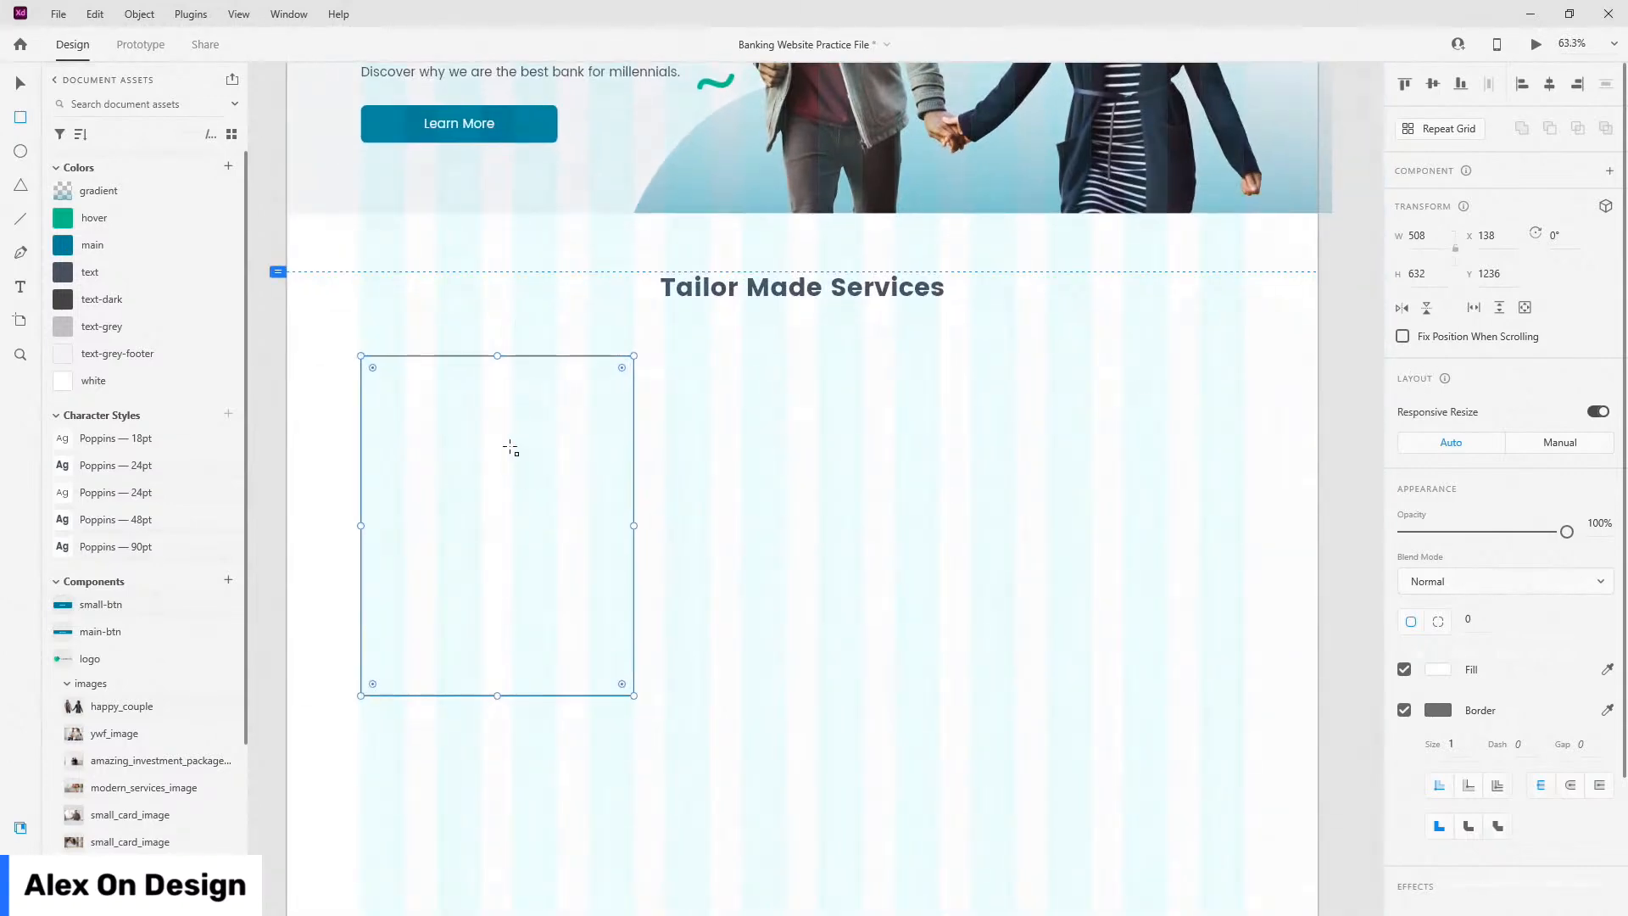
left_click(1484, 619)
type("20")
key("Return")
Step: Fill the card with the text-grey-footer colour and preview the page with Ctrl+Enter
left_click(116, 355)
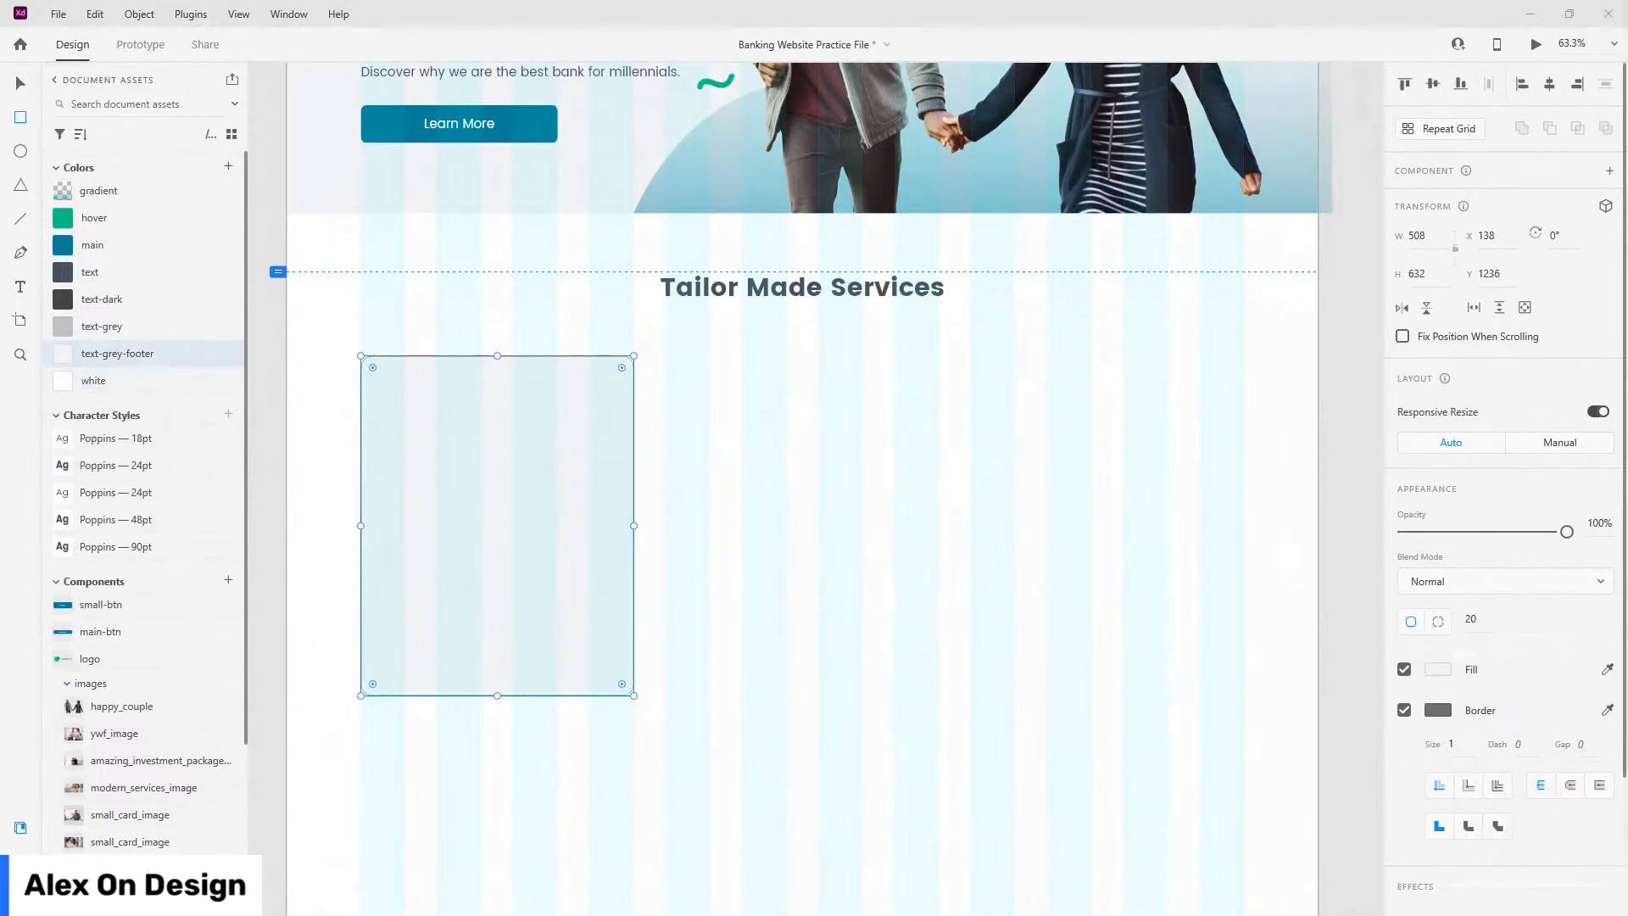
key("ctrl+Return")
scroll(163, 490, "down", 10)
scroll(169, 490, "up", 3)
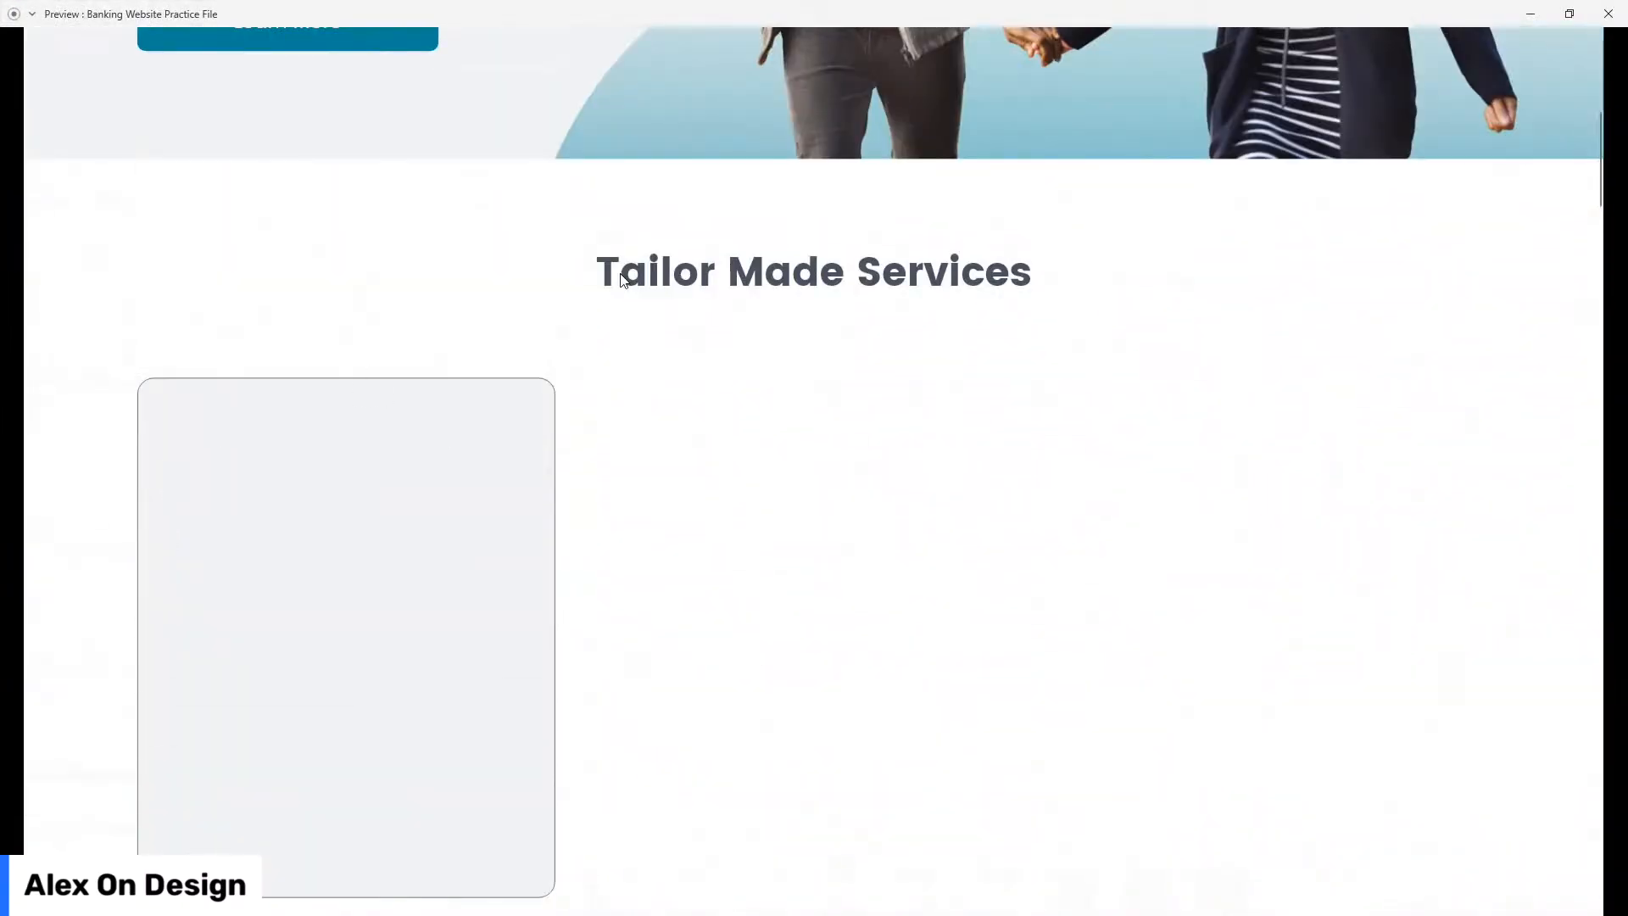
Step: Close the preview, remove the card's border and check its fill colour
scroll(552, 439, "down", 3)
left_click(1607, 15)
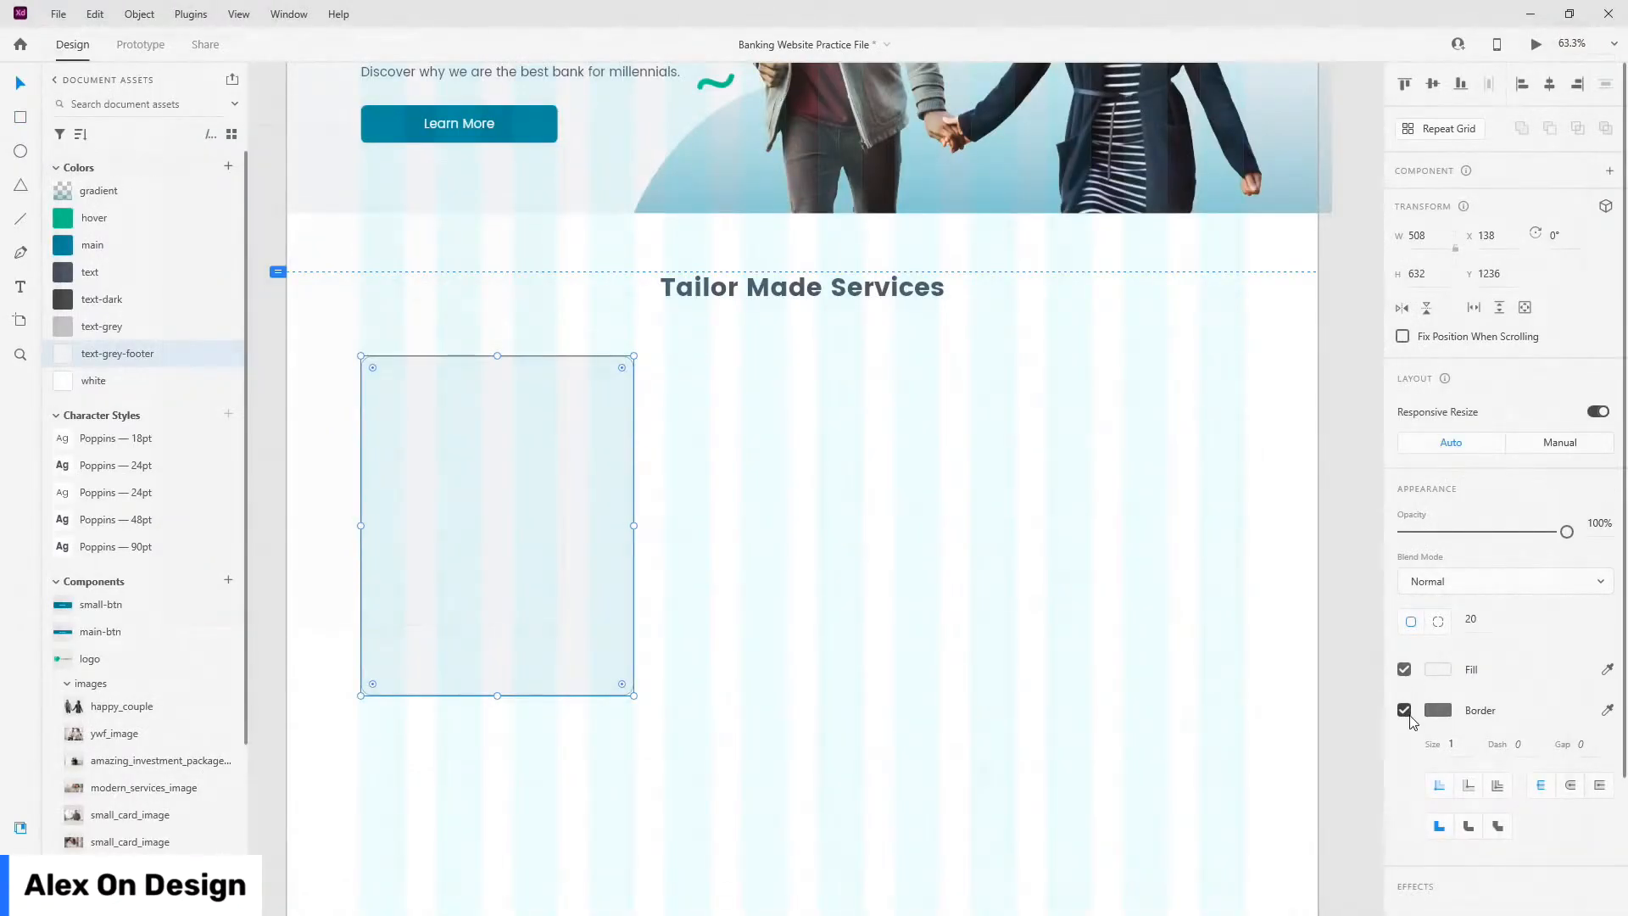
left_click(1404, 711)
scroll(389, 426, "up", 2)
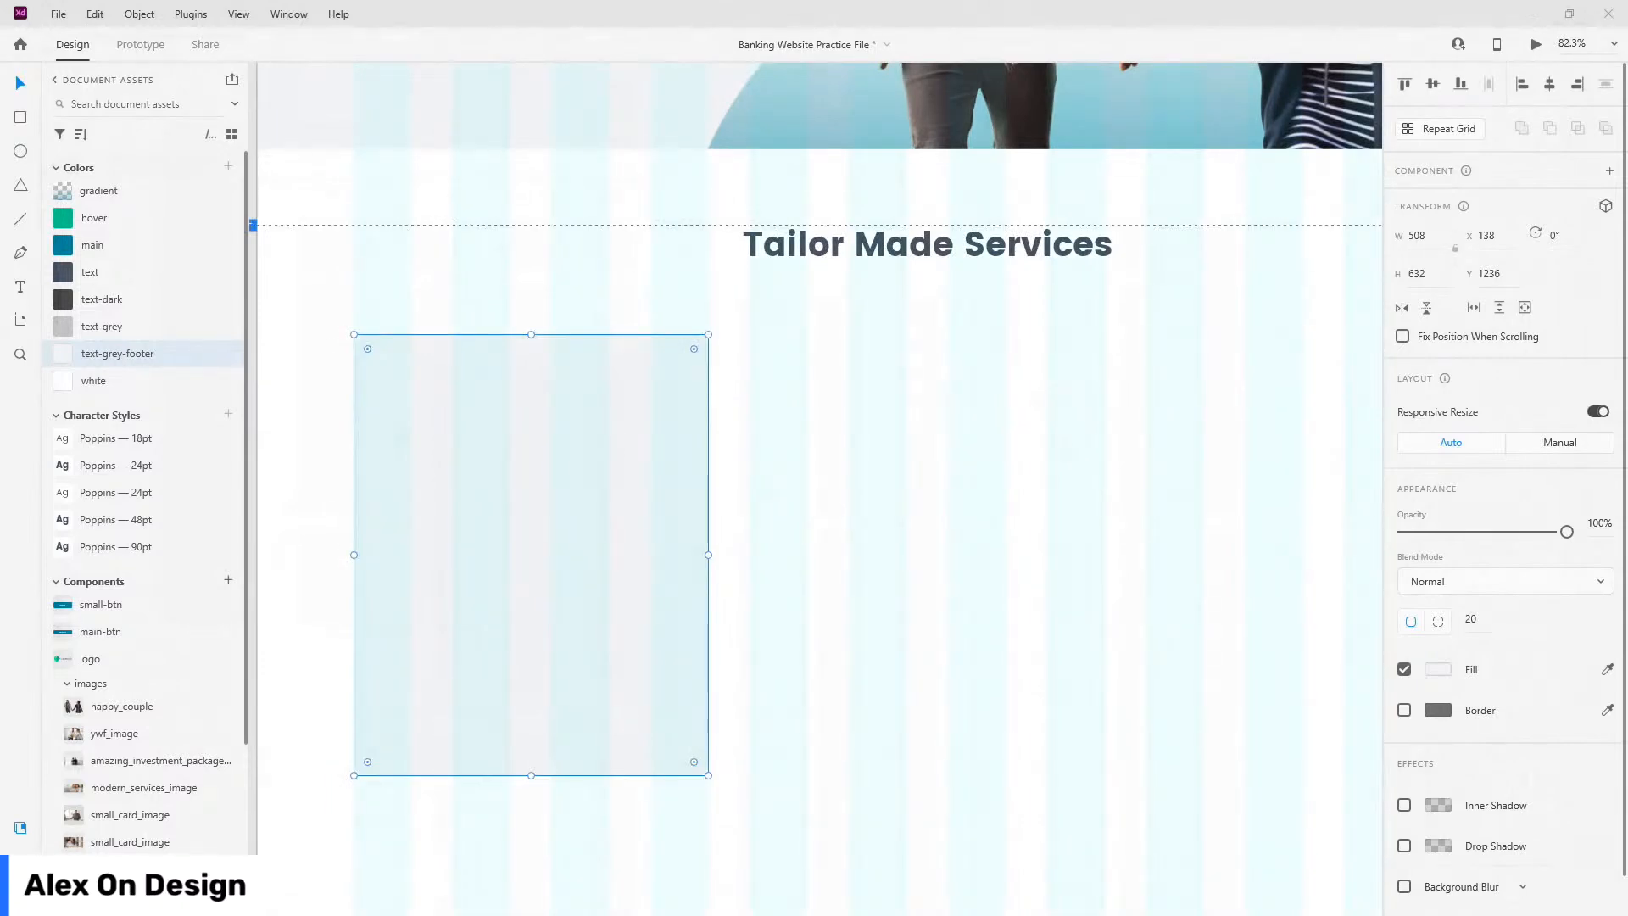
left_click(1439, 670)
key("End")
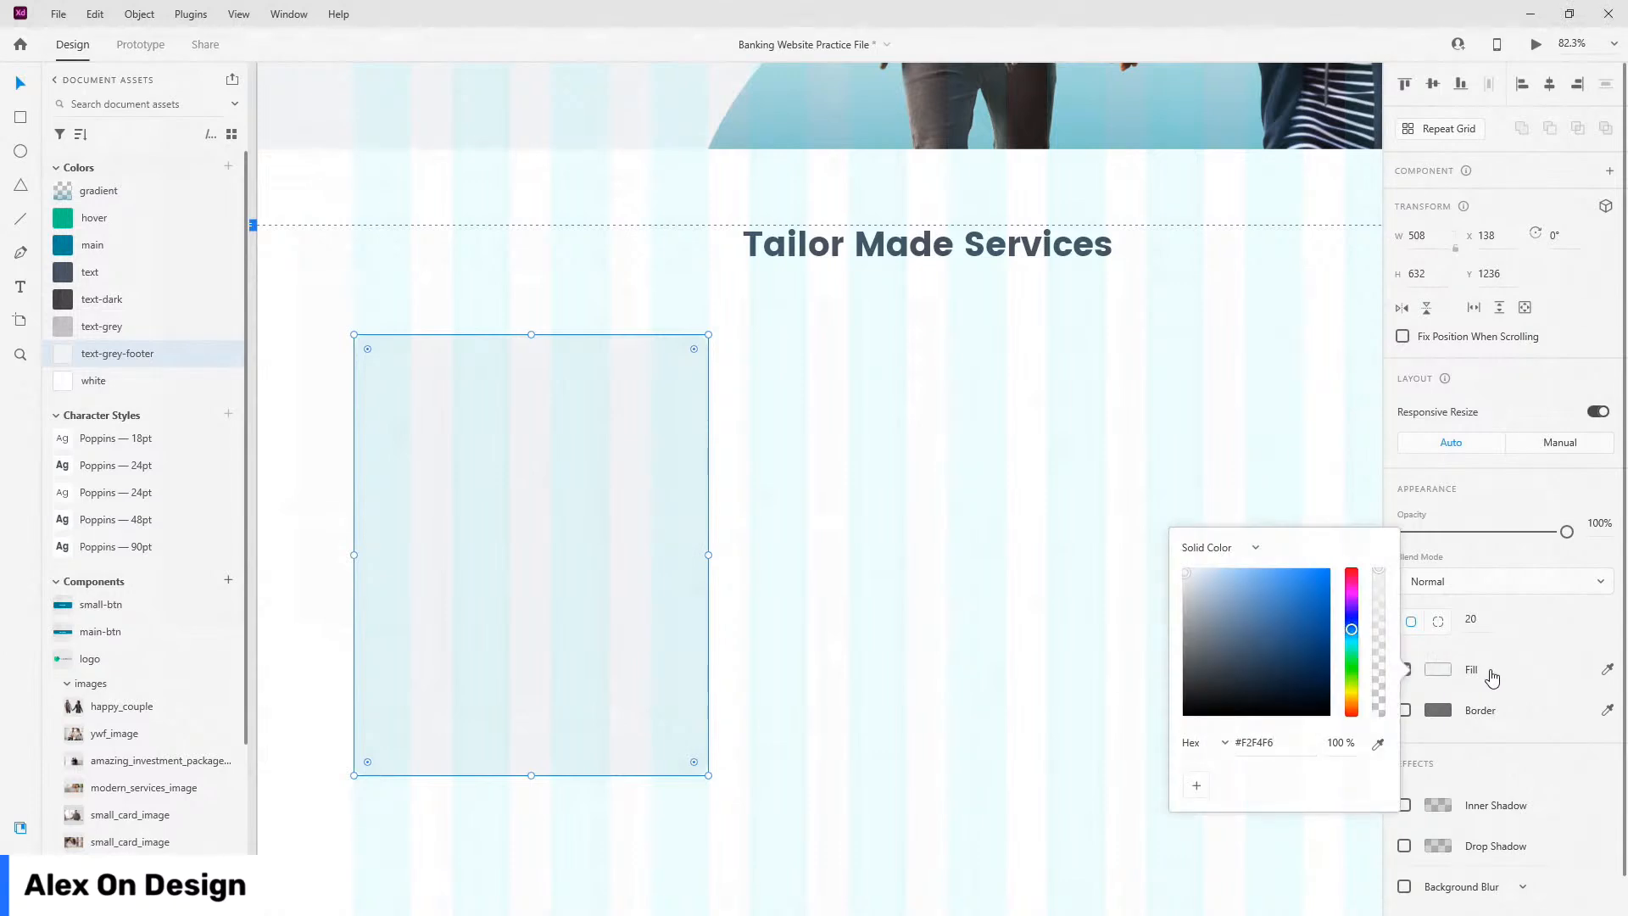
left_click(796, 407)
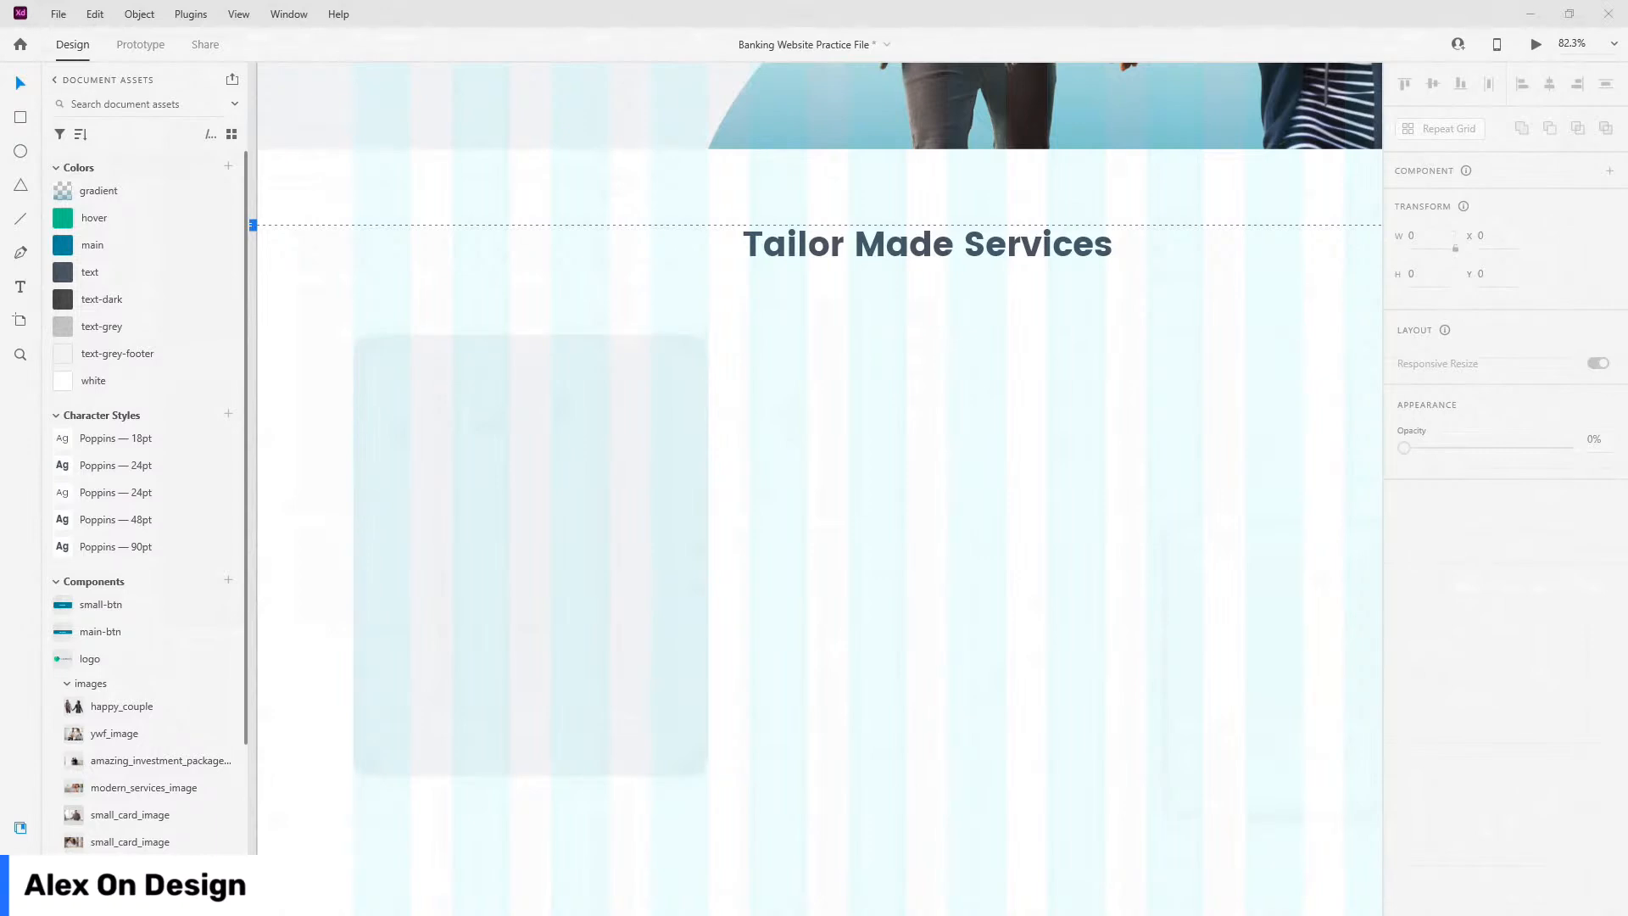
Step: Position the card 100 px below the heading and set its height to 546
left_click_drag(607, 394, 617, 344)
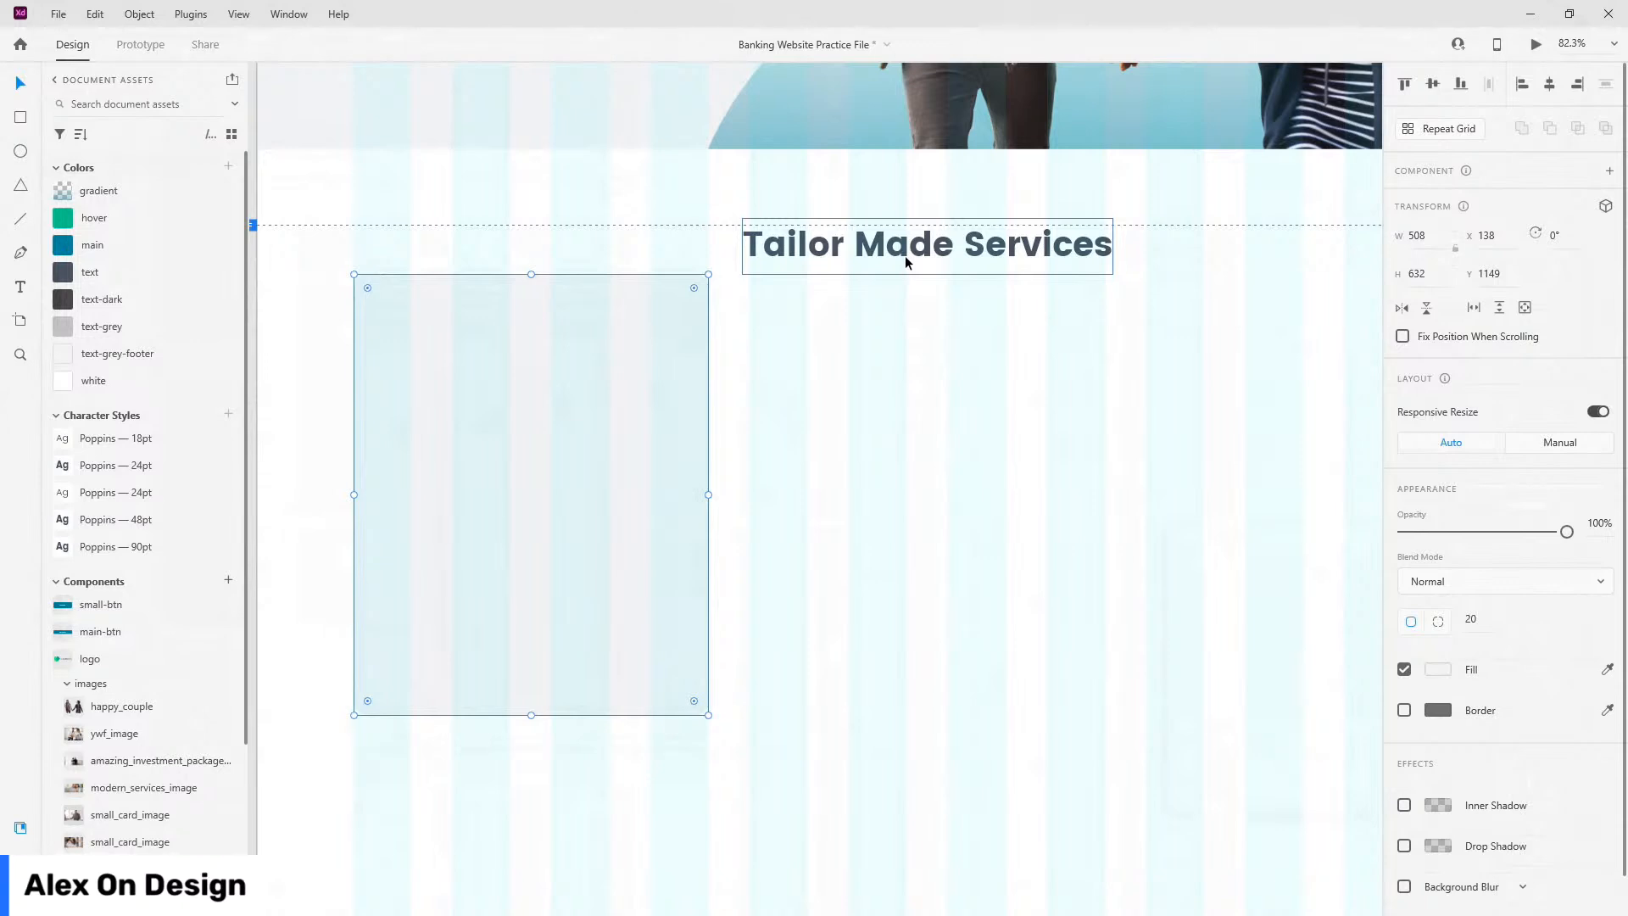
key("shift+Down")
key("shift+Down")
key("shift+Down")
key("shift+Down")
key("shift+Down")
key("shift+Down")
key("shift+Down")
key("shift+Down")
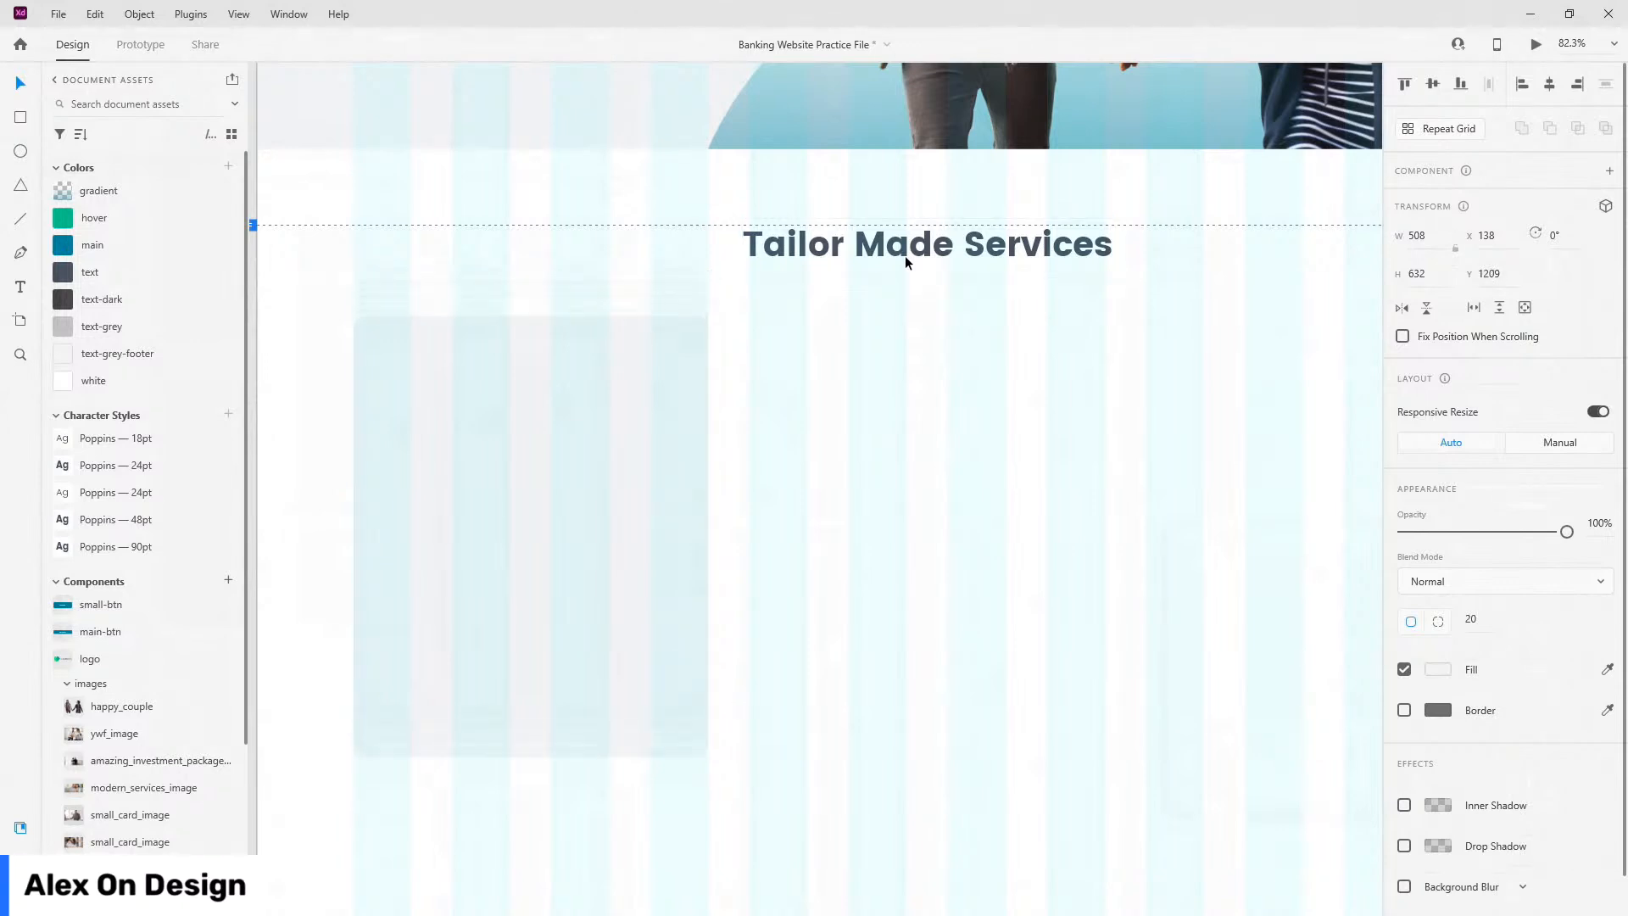
key("alt")
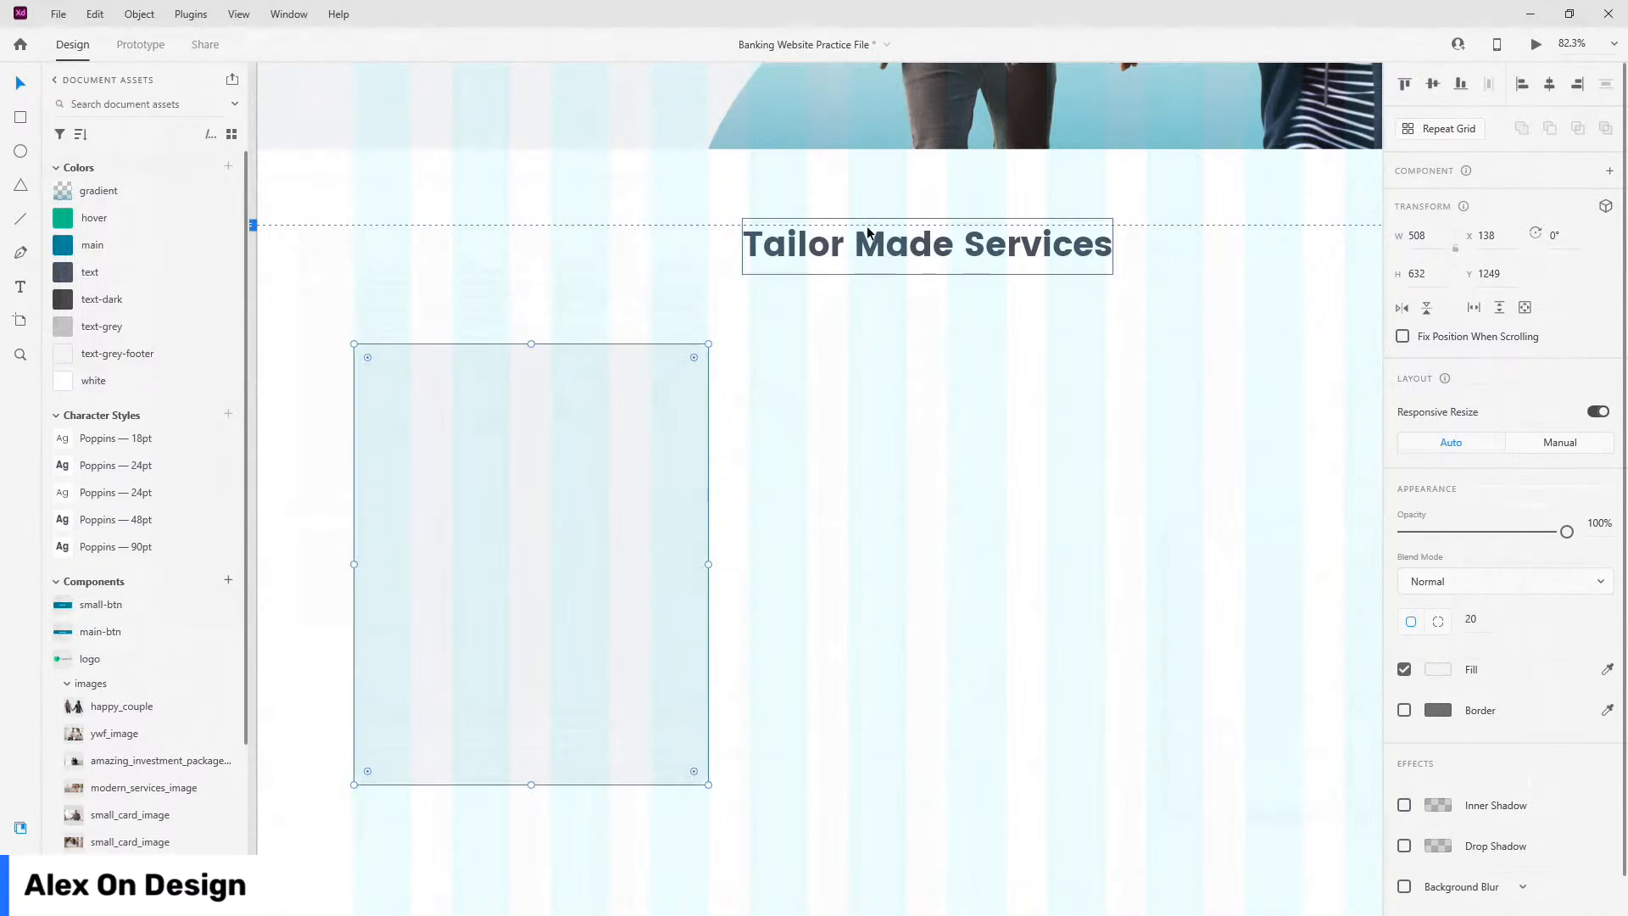
left_click(1426, 275)
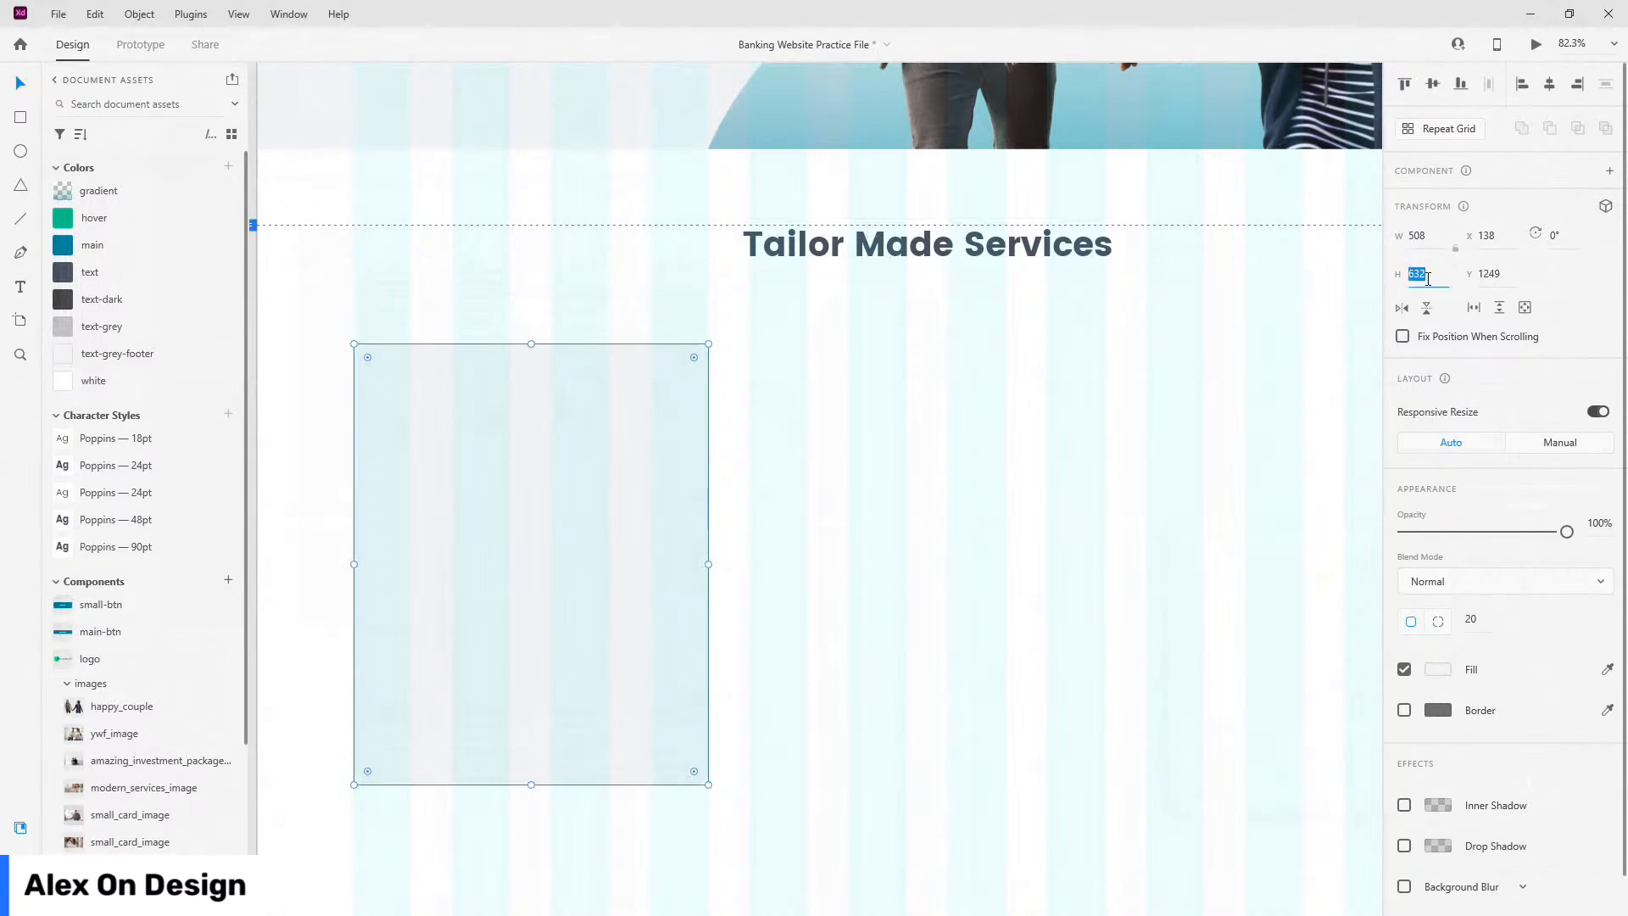
type("546")
key("Return")
Step: Place the personalized_account_icn icon from the services icons assets onto the grey card
scroll(93, 551, "down", 3)
left_click(66, 463)
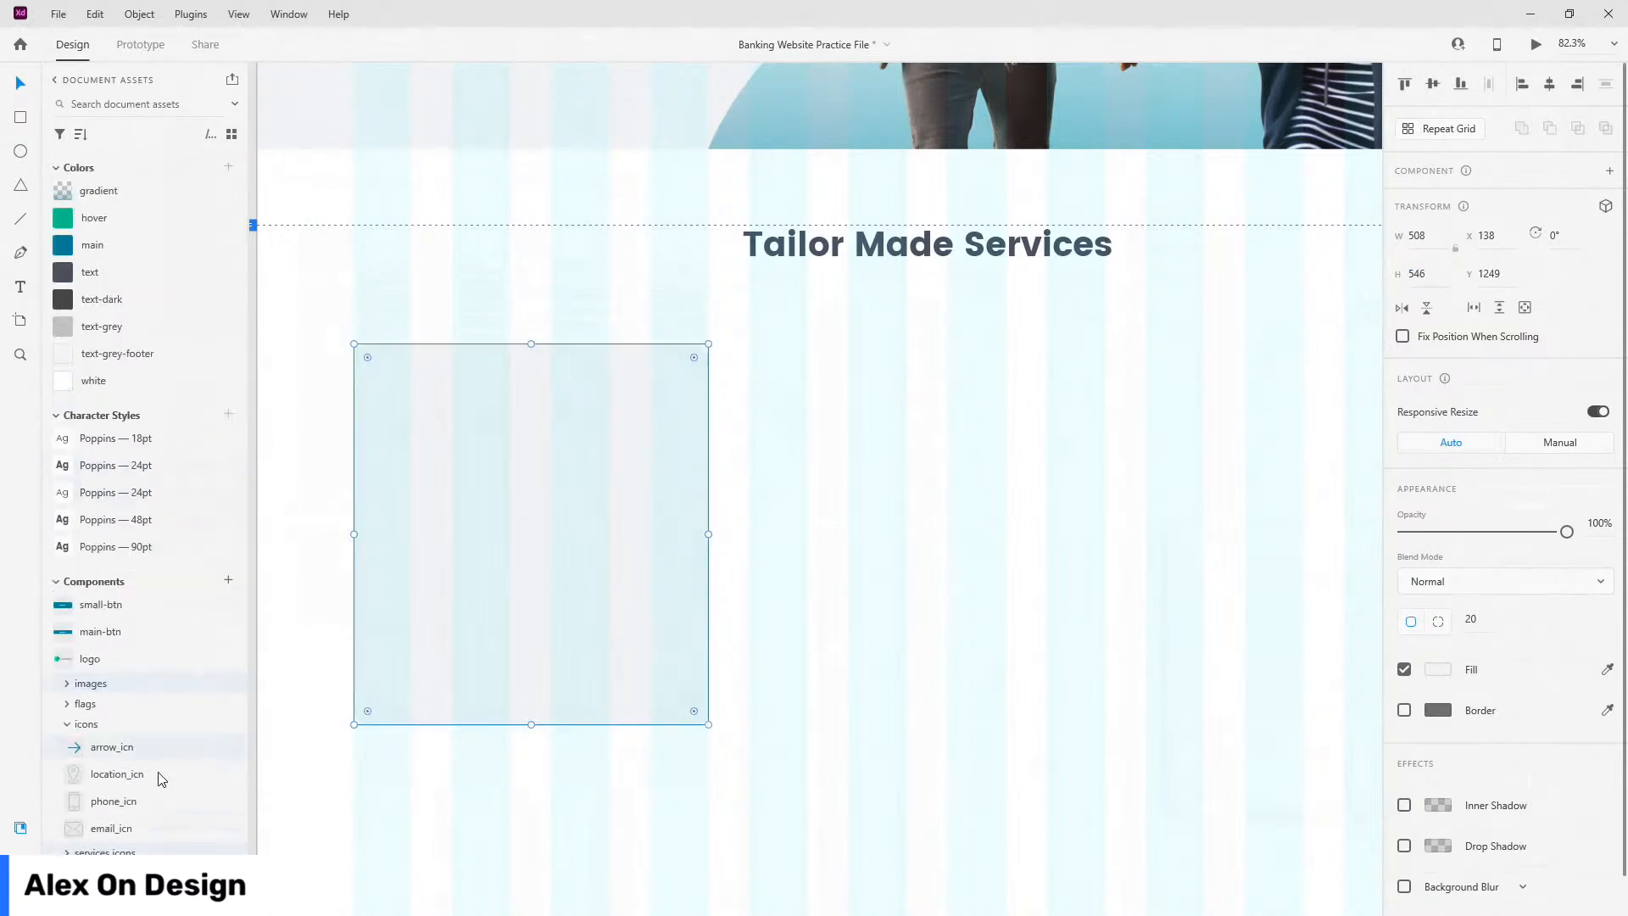
left_click(67, 724)
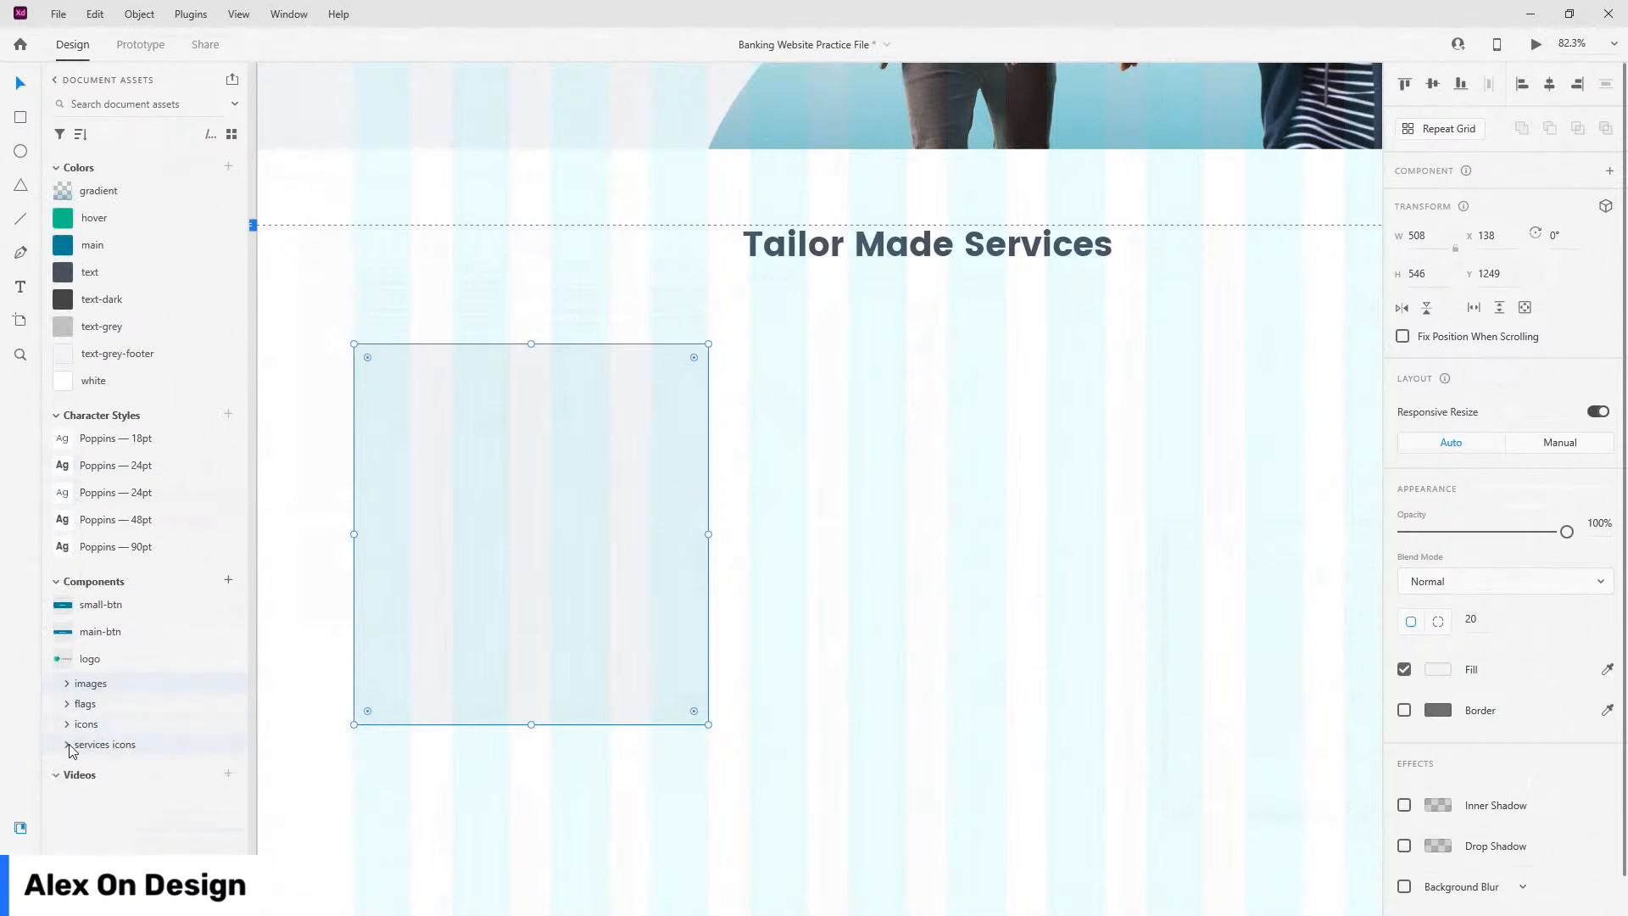
left_click(67, 743)
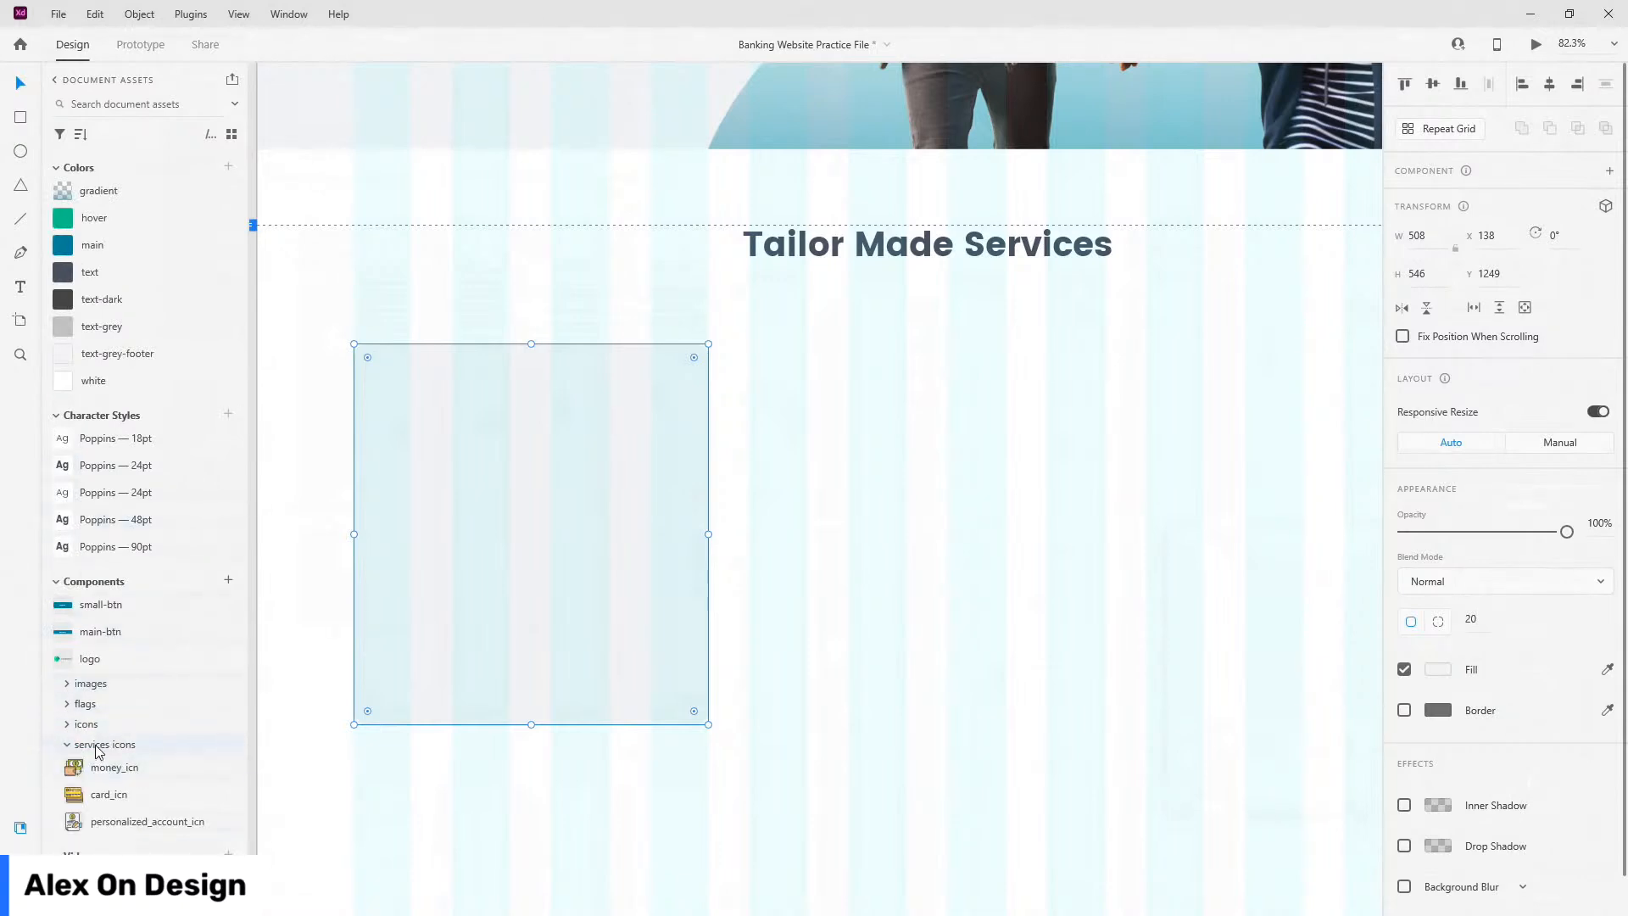
left_click_drag(116, 822, 460, 445)
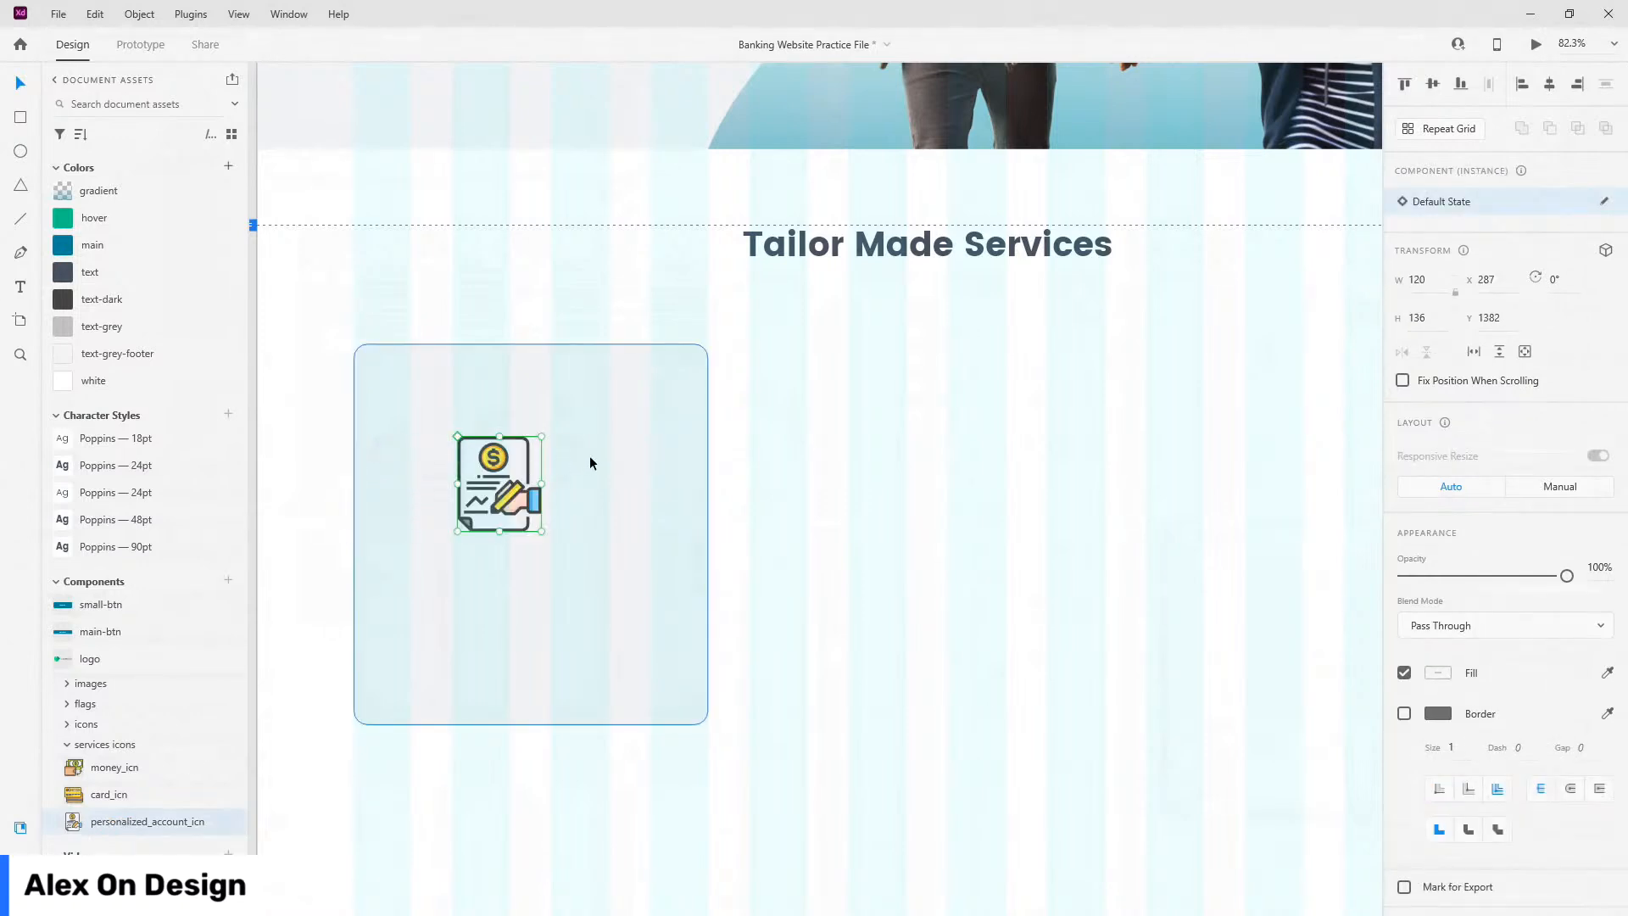
Step: Align the icon to the card's top-left, then nudge it inward right and down
left_click(1522, 84)
left_click(1405, 84)
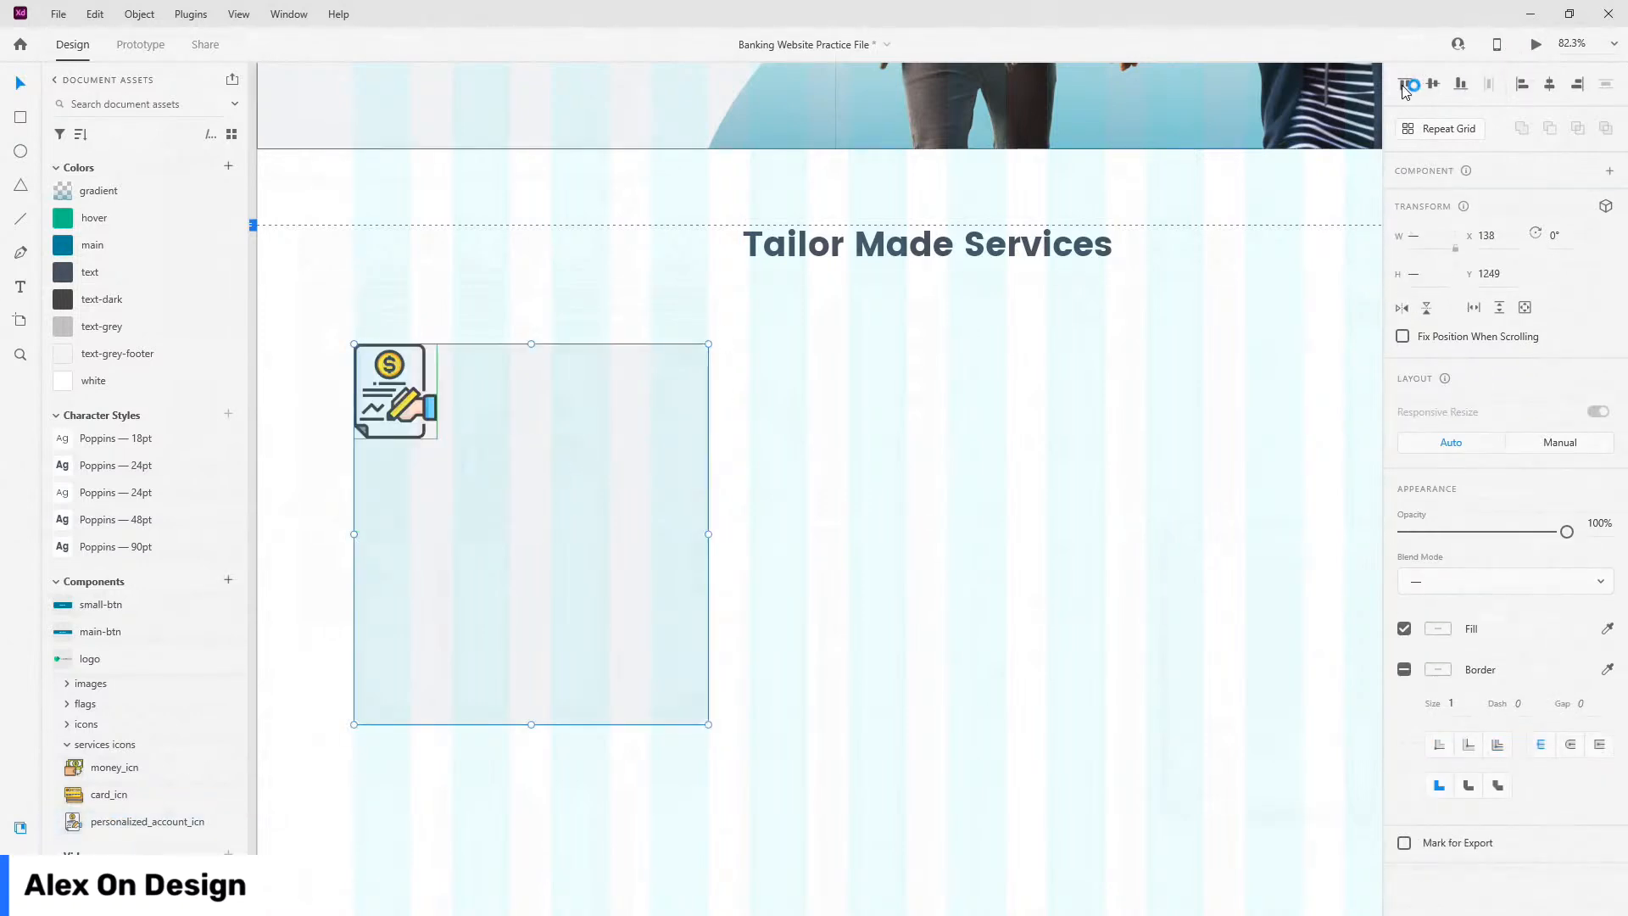
left_click(1112, 356)
left_click(395, 380)
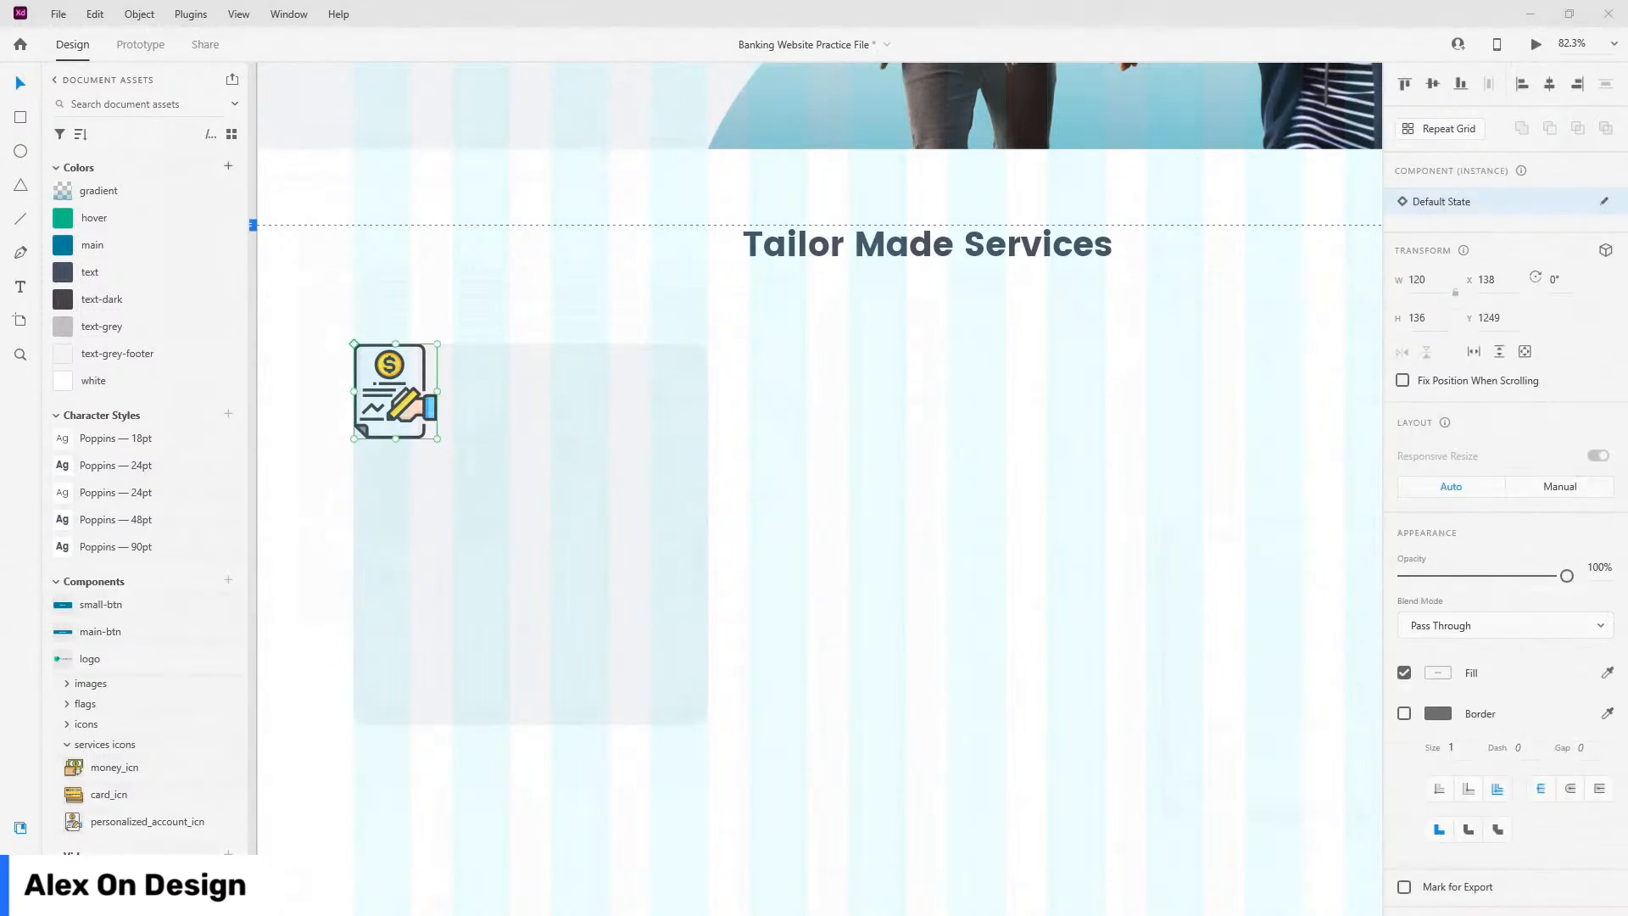
left_click(367, 400)
key("shift+Down")
key("shift+Down")
key("shift+Down")
key("shift+Down")
key("shift+Right")
key("shift+Right")
key("shift+Right")
key("shift+Right")
Step: Add the heading text 'Personalized Accounts' below the icon
key("t")
left_click(404, 513)
type("Persona")
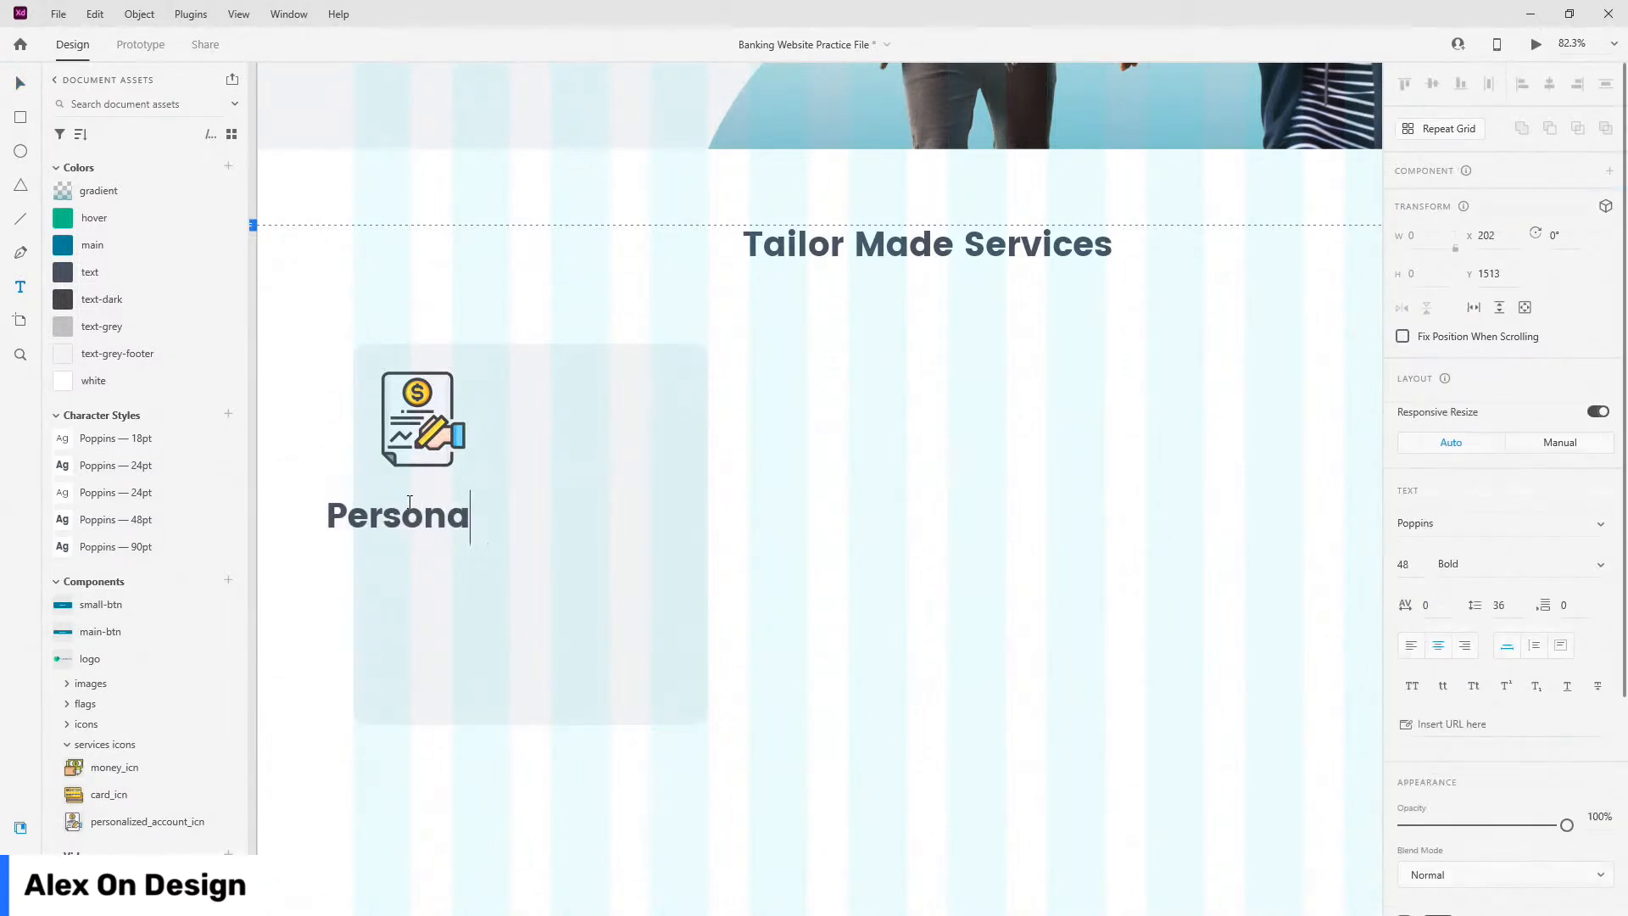
type("lized Accounts")
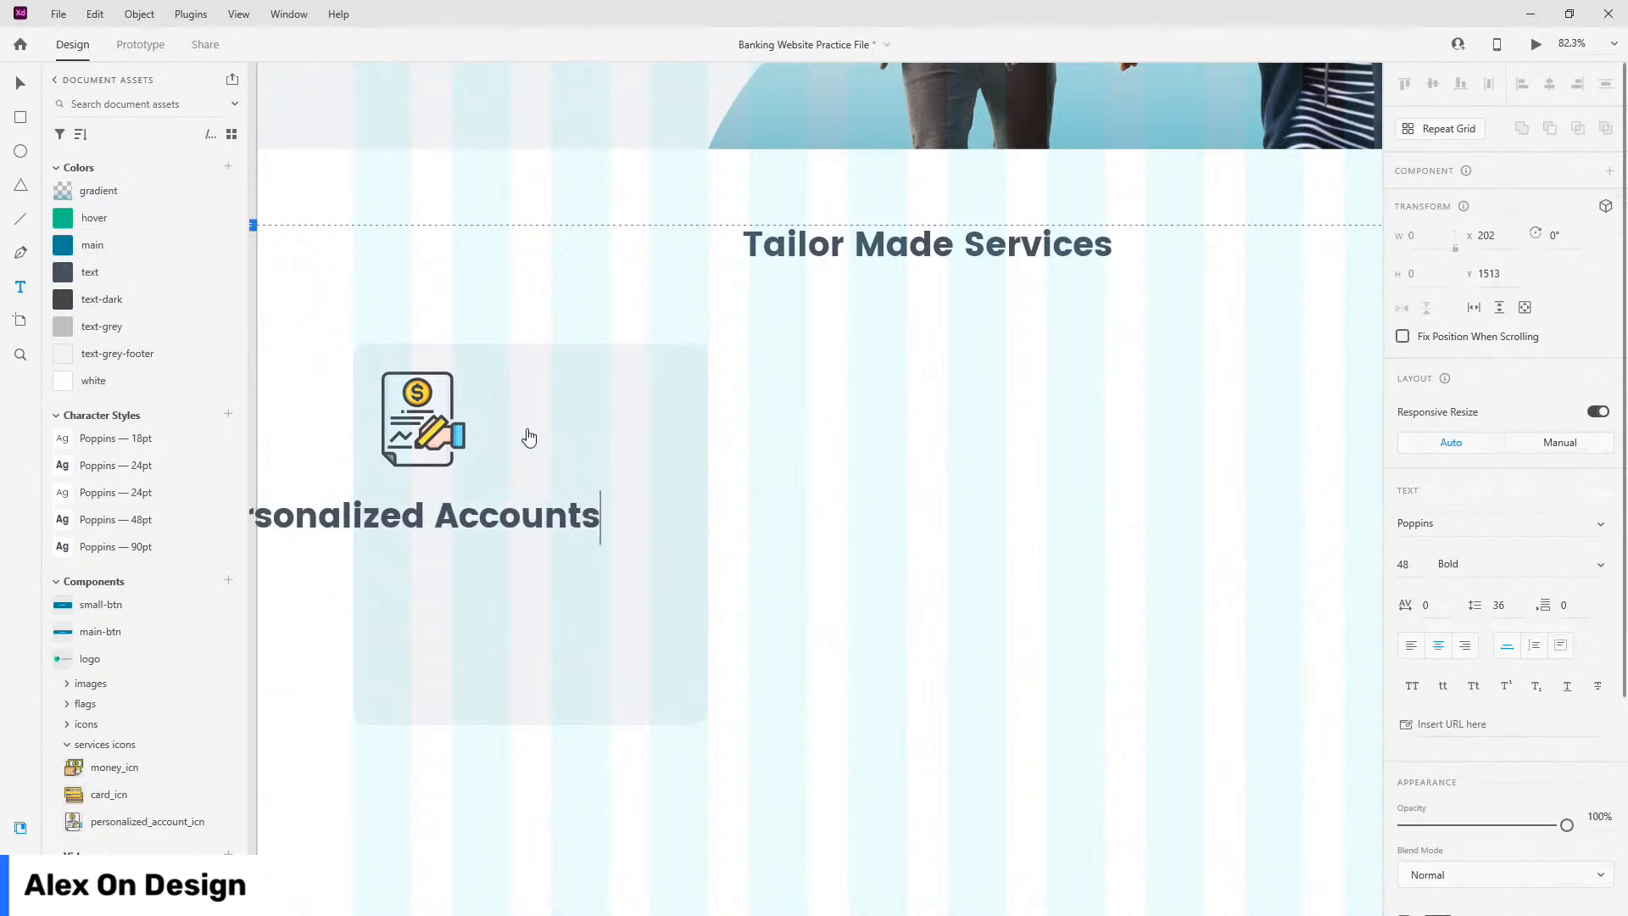
key("Escape")
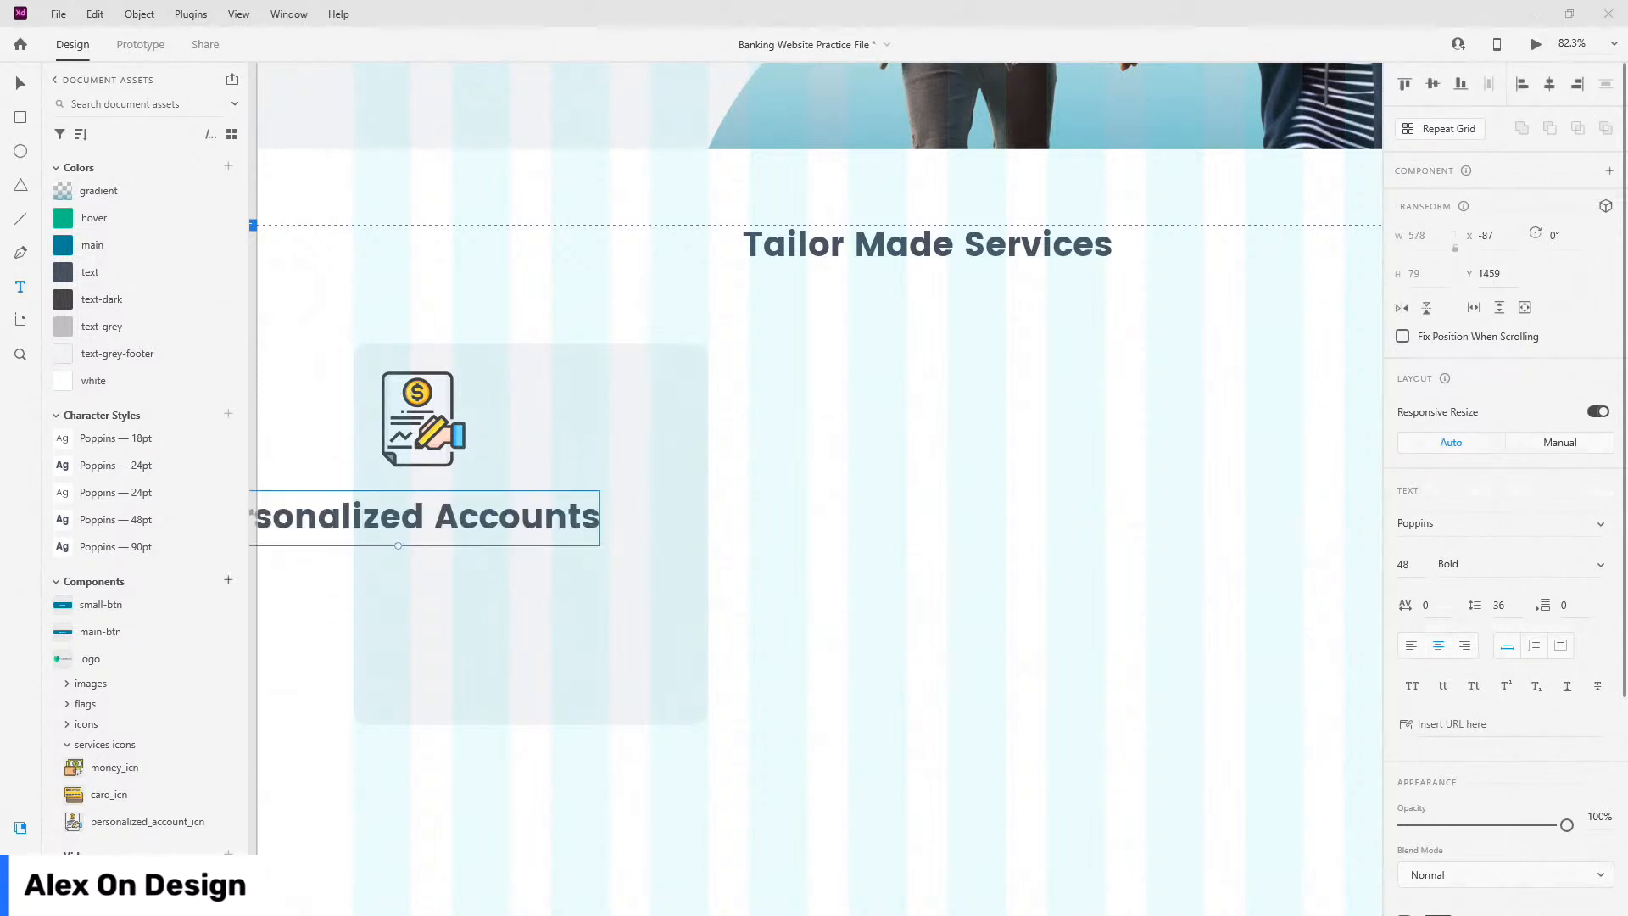
Step: Style the heading Poppins 24pt, left-aligned, and move it under the icon
left_click(20, 827)
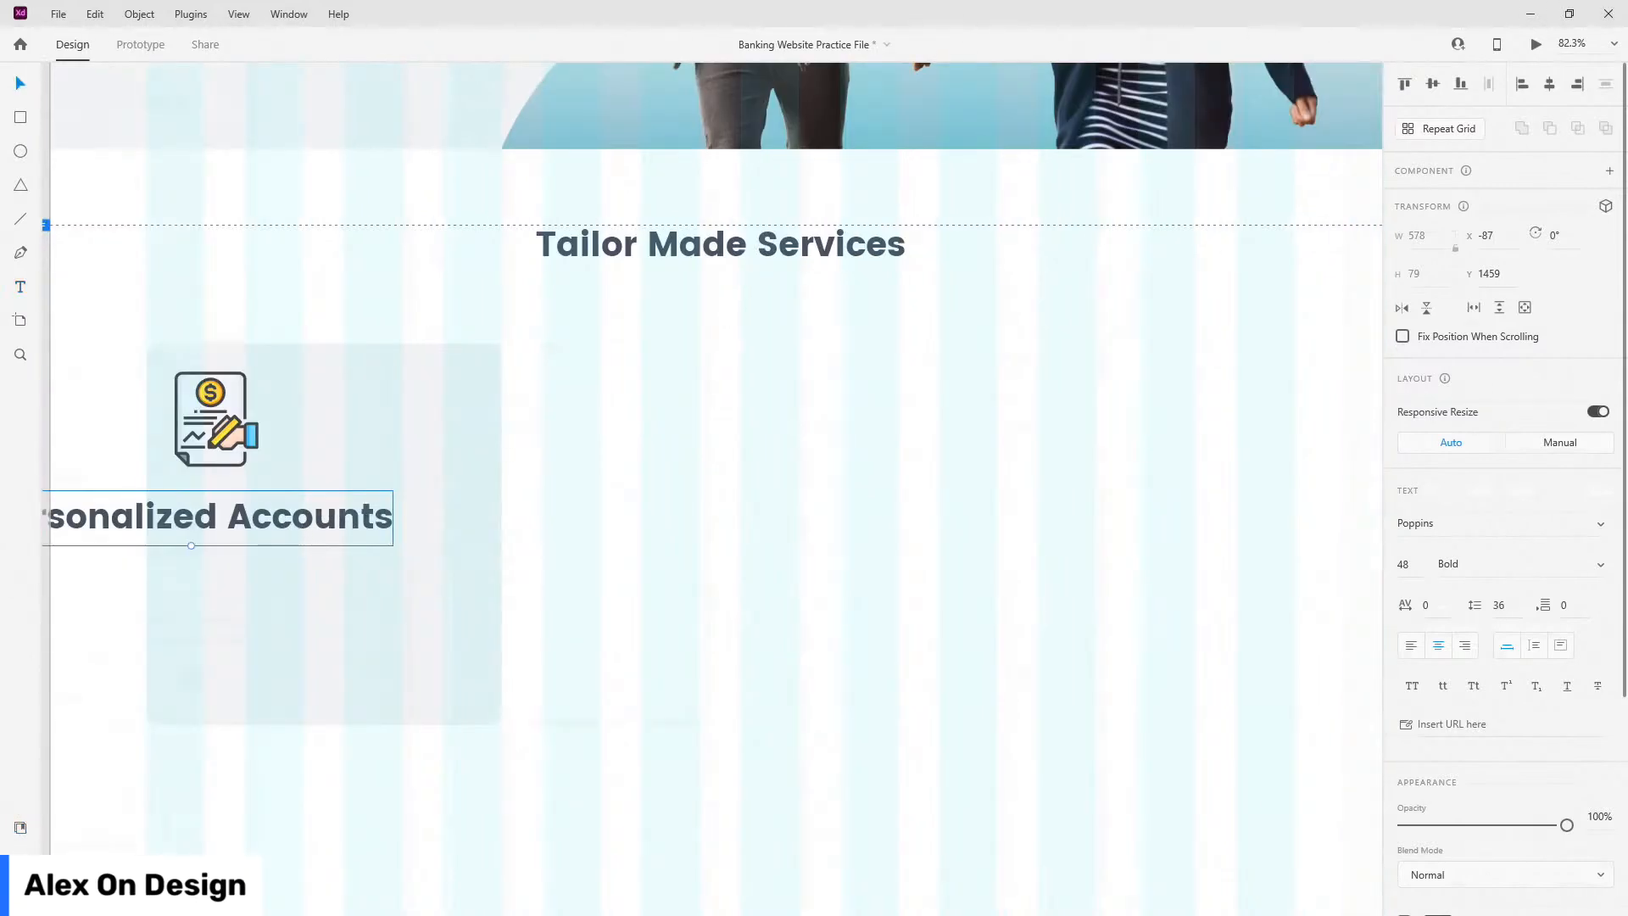
left_click(20, 827)
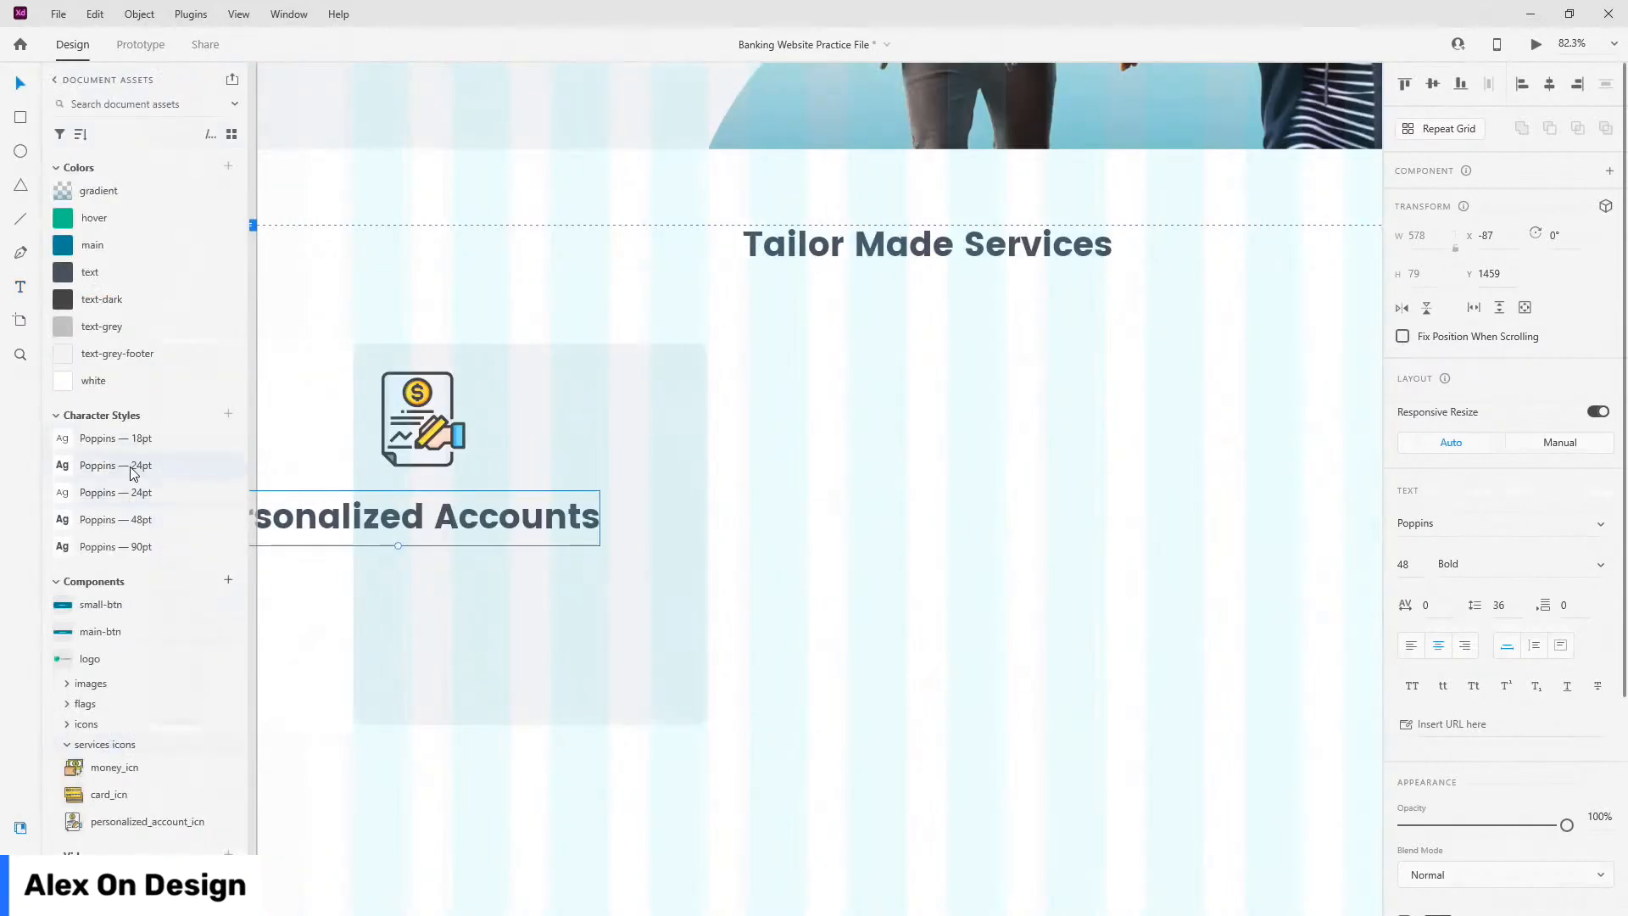
left_click(133, 467)
left_click(1411, 646)
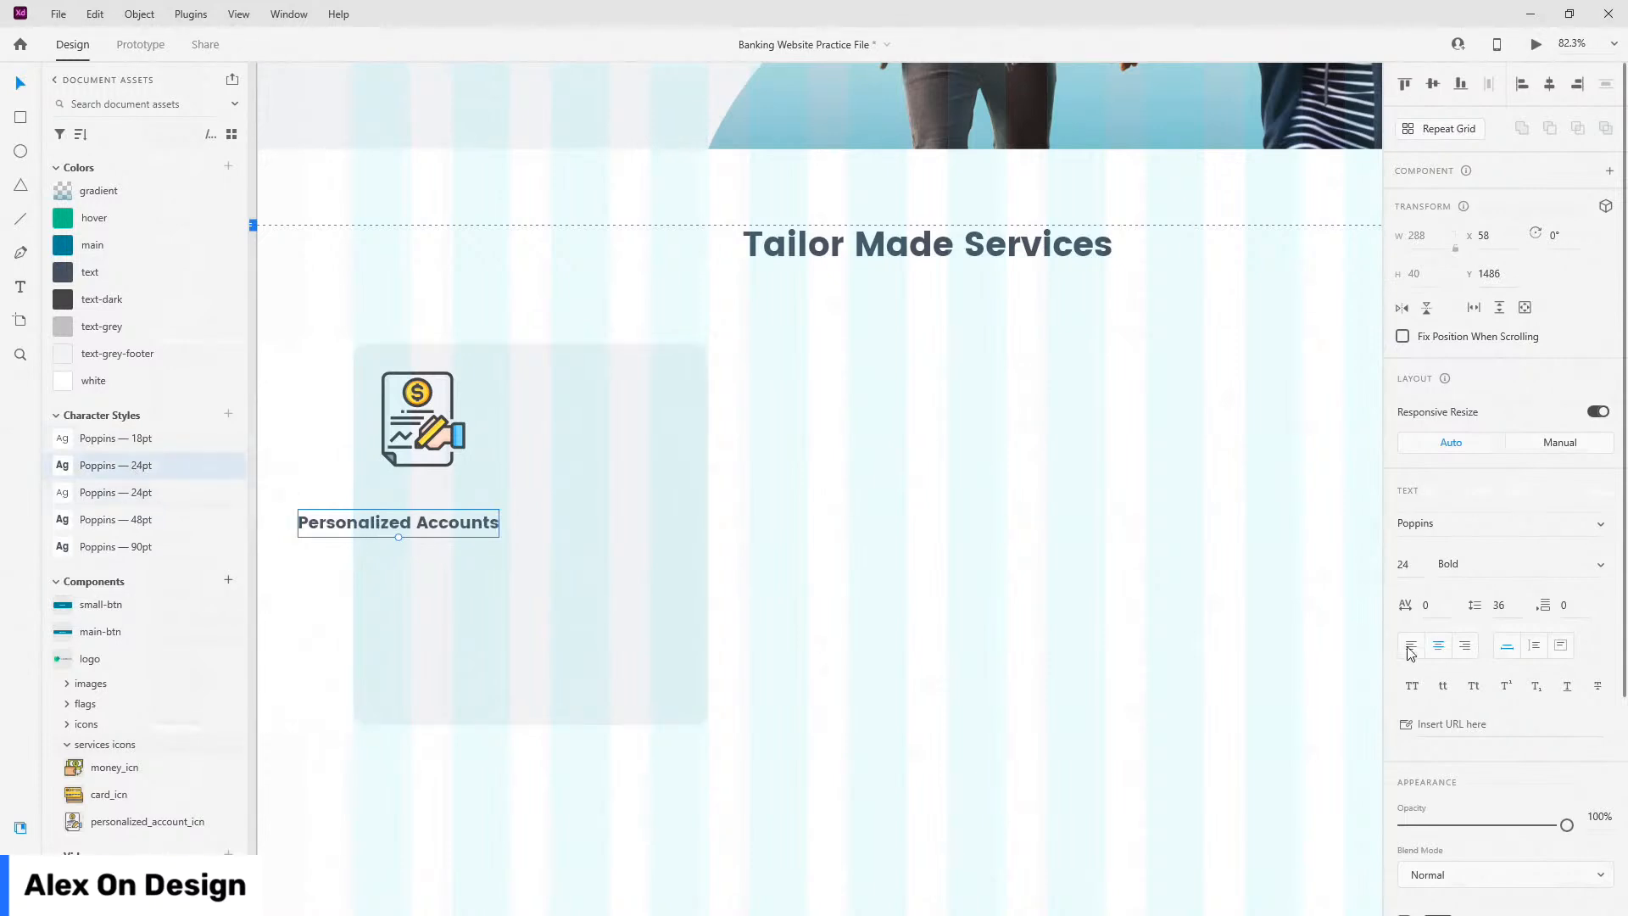
left_click_drag(365, 526, 450, 523)
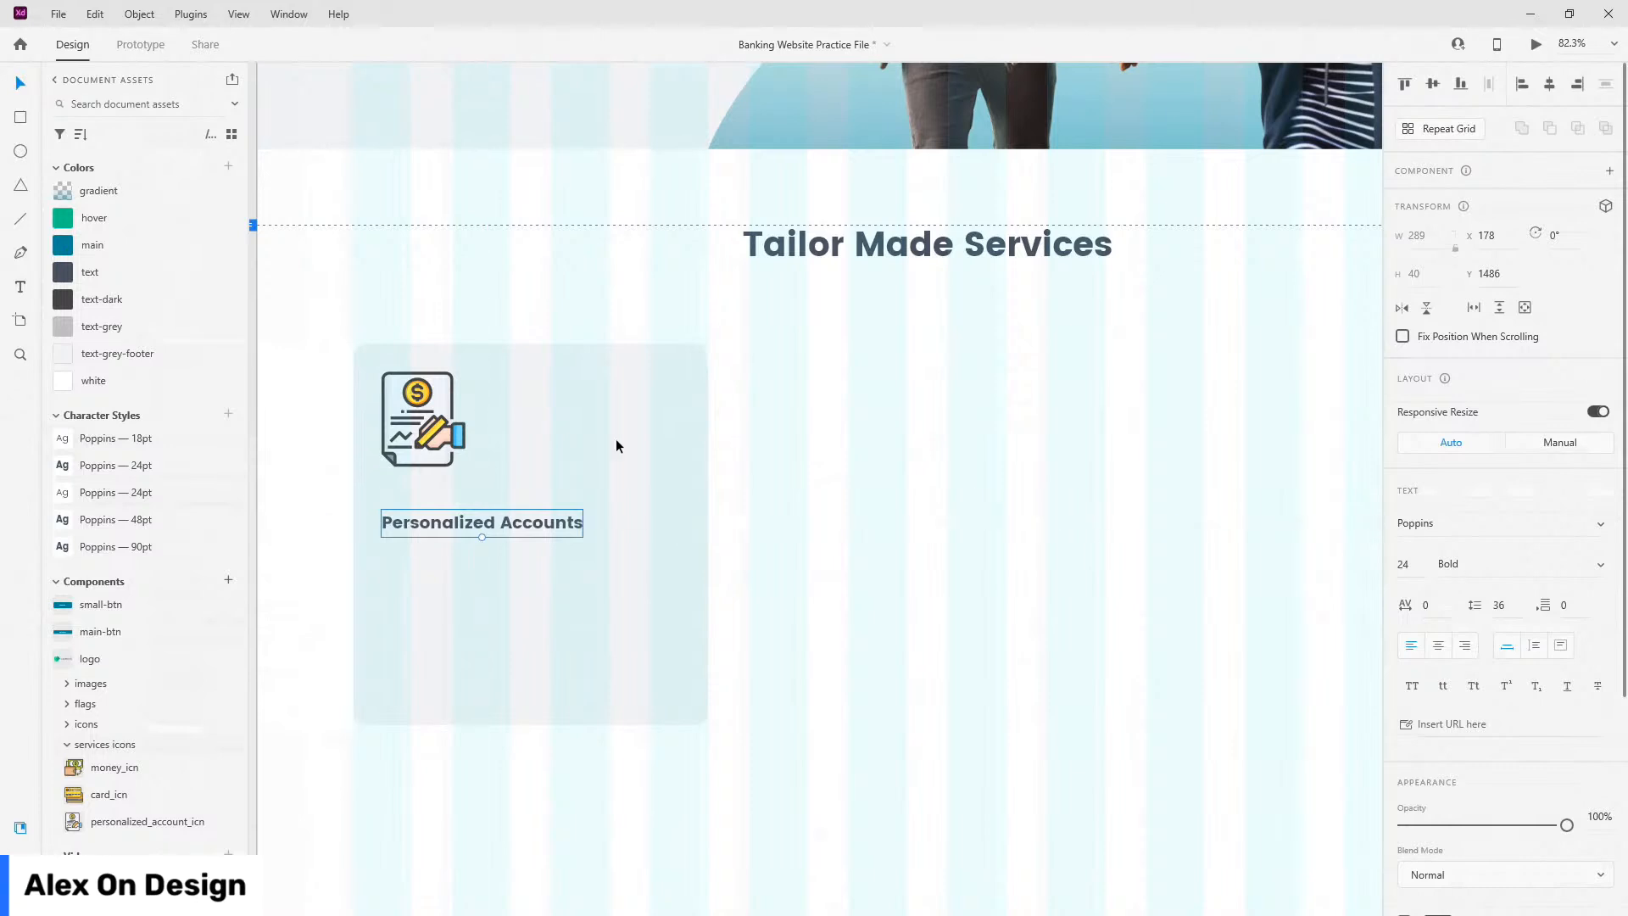
mouse_move(528, 525)
left_mouse_down()
mouse_move(527, 507)
mouse_move(528, 549)
left_mouse_up()
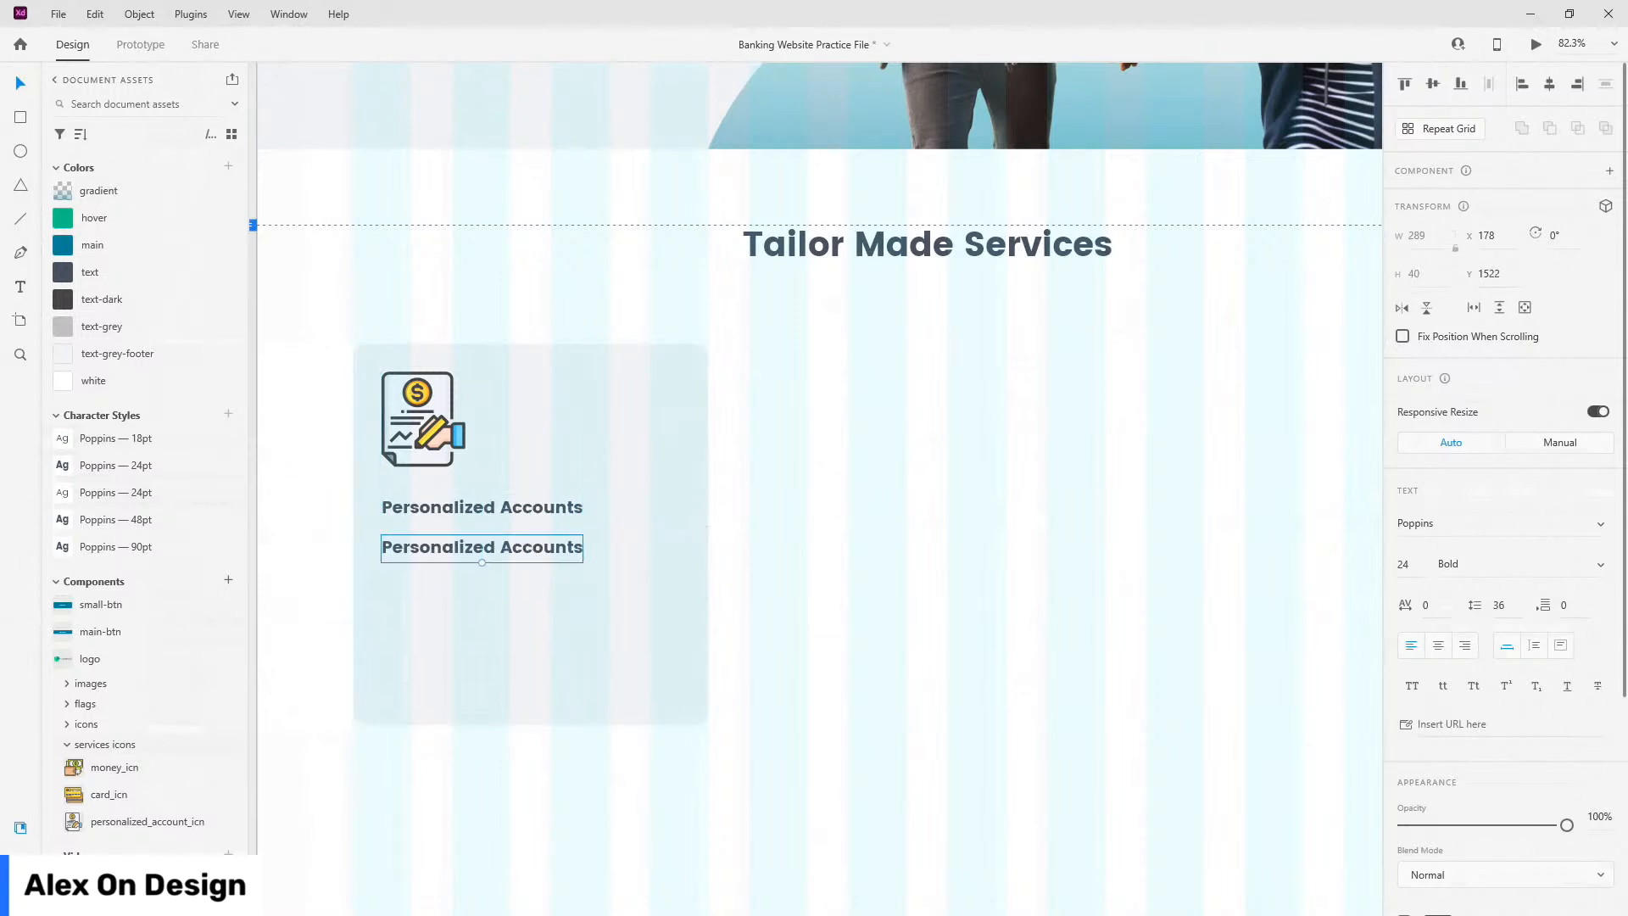
Step: Restyle the heading copy as Poppins 18pt and resize it into a fixed text area
key("alt")
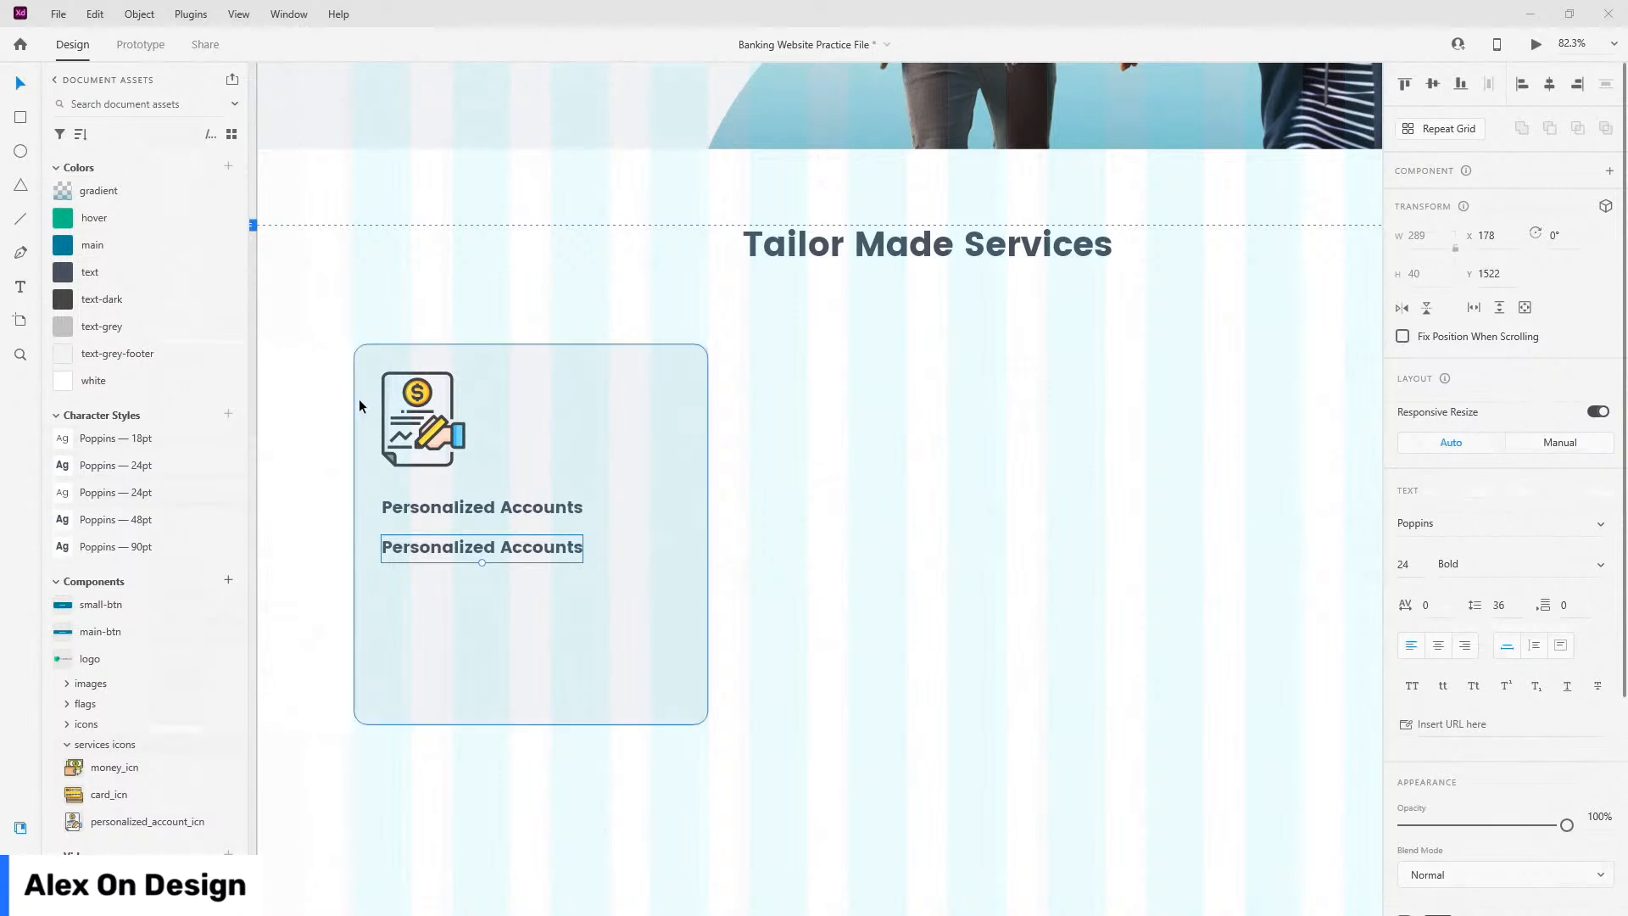
left_click(165, 446)
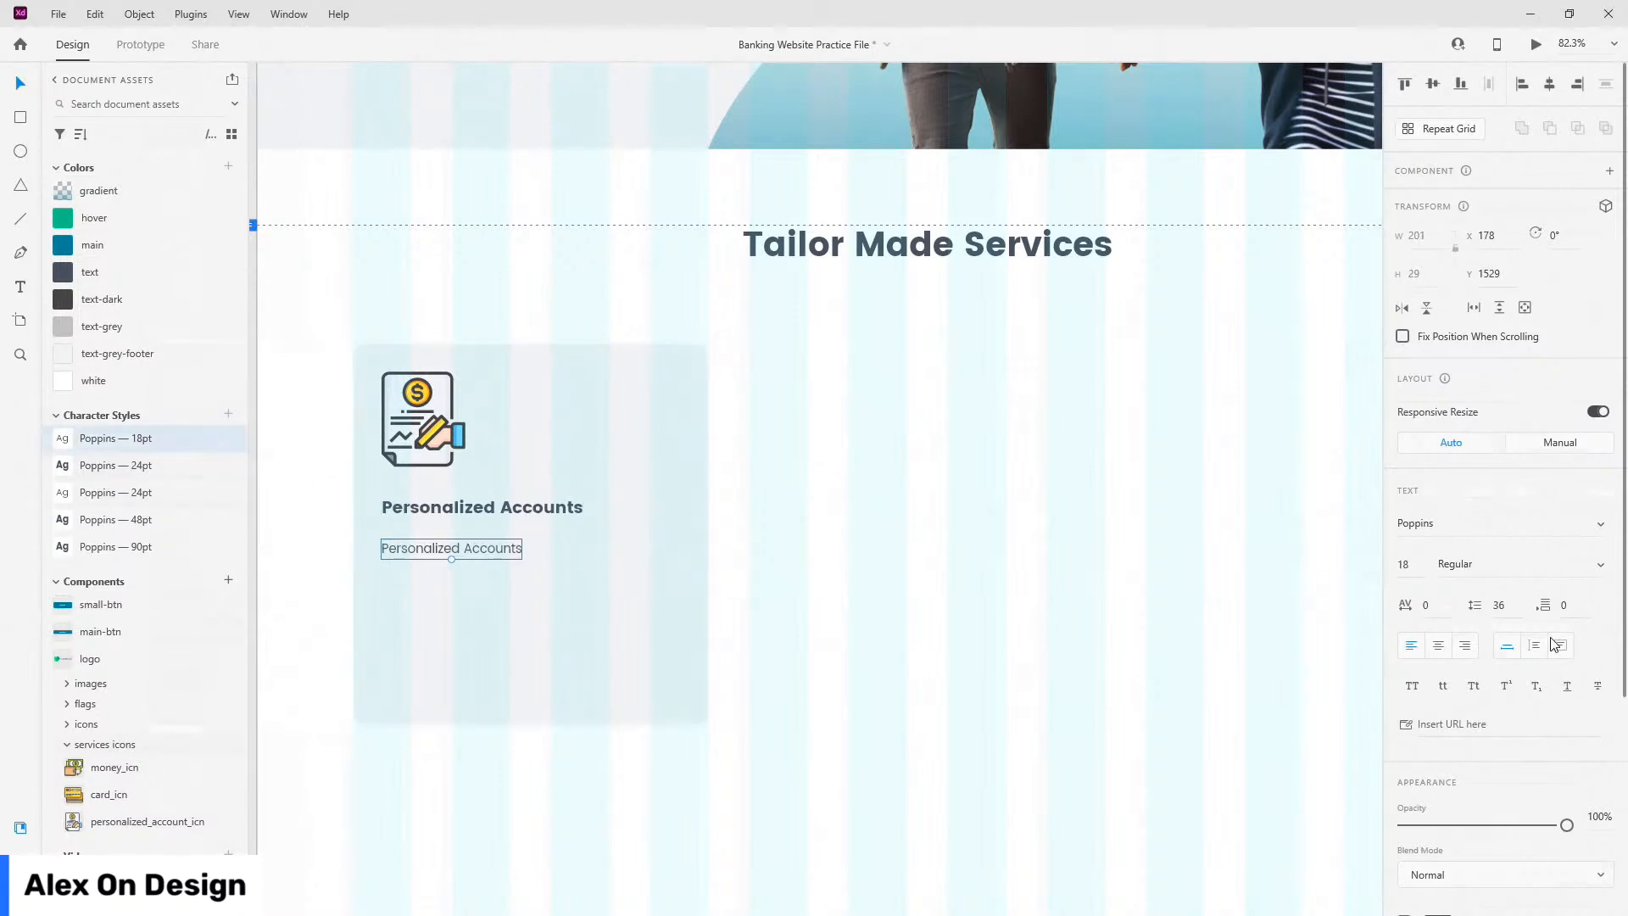
left_click_drag(522, 549, 679, 549)
left_click_drag(531, 560, 531, 641)
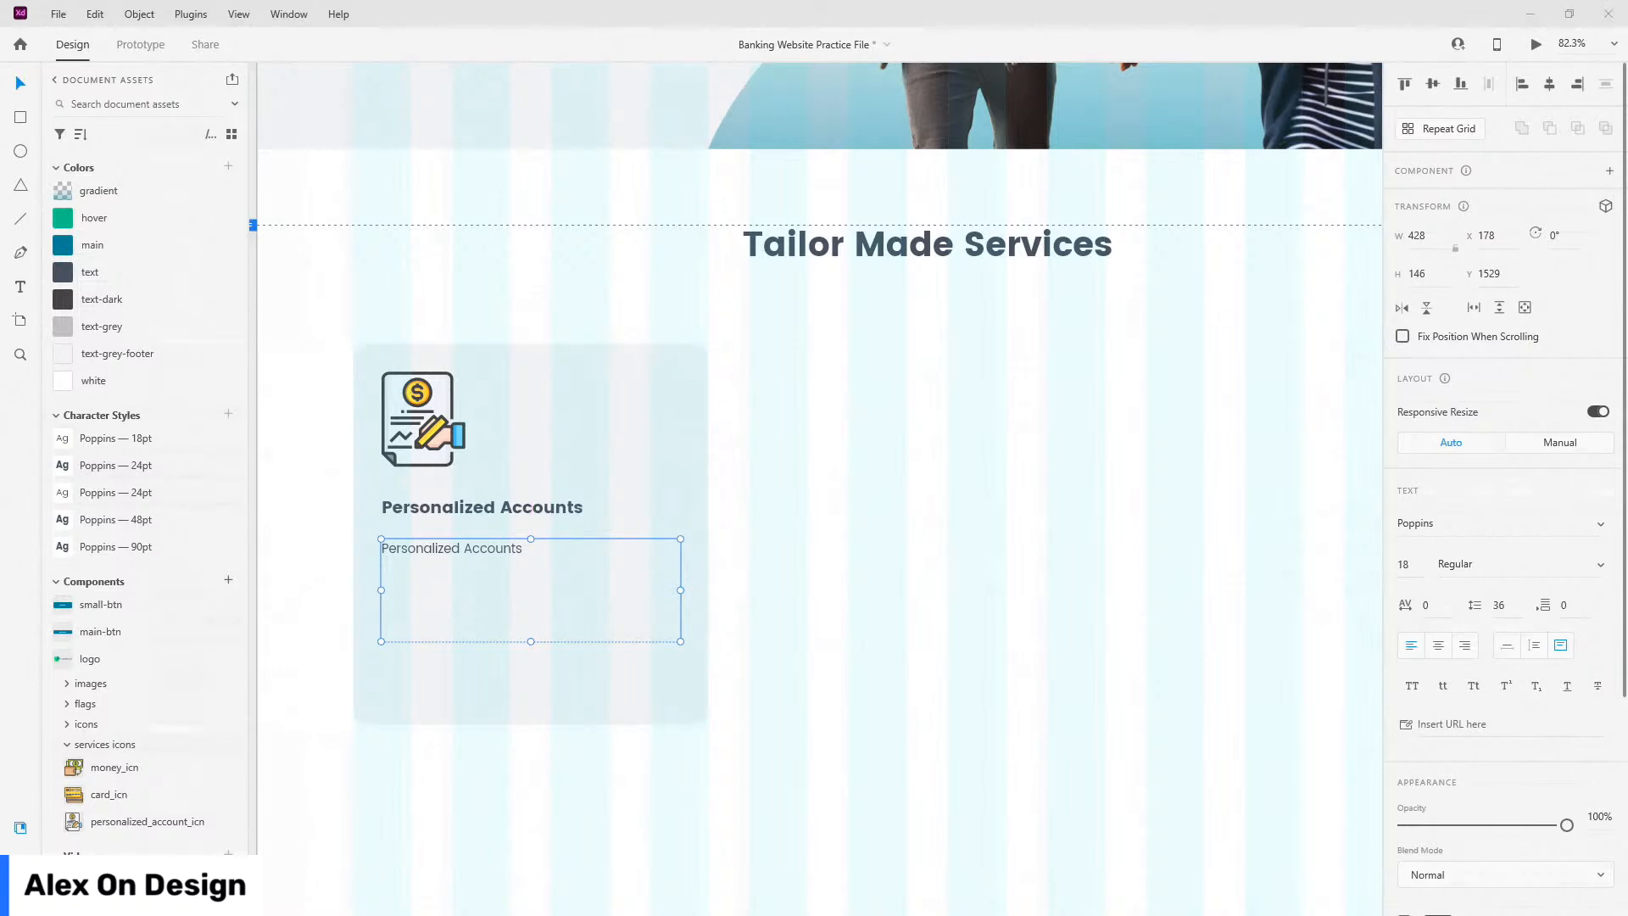
Step: Replace the copy's text with the pasted service description and trim the box to fit
double_click(444, 563)
key("ctrl+a")
type("Personalized accounts for every occasion and need. You can make a tailored account to suit your needs and choose from wide range of account options")
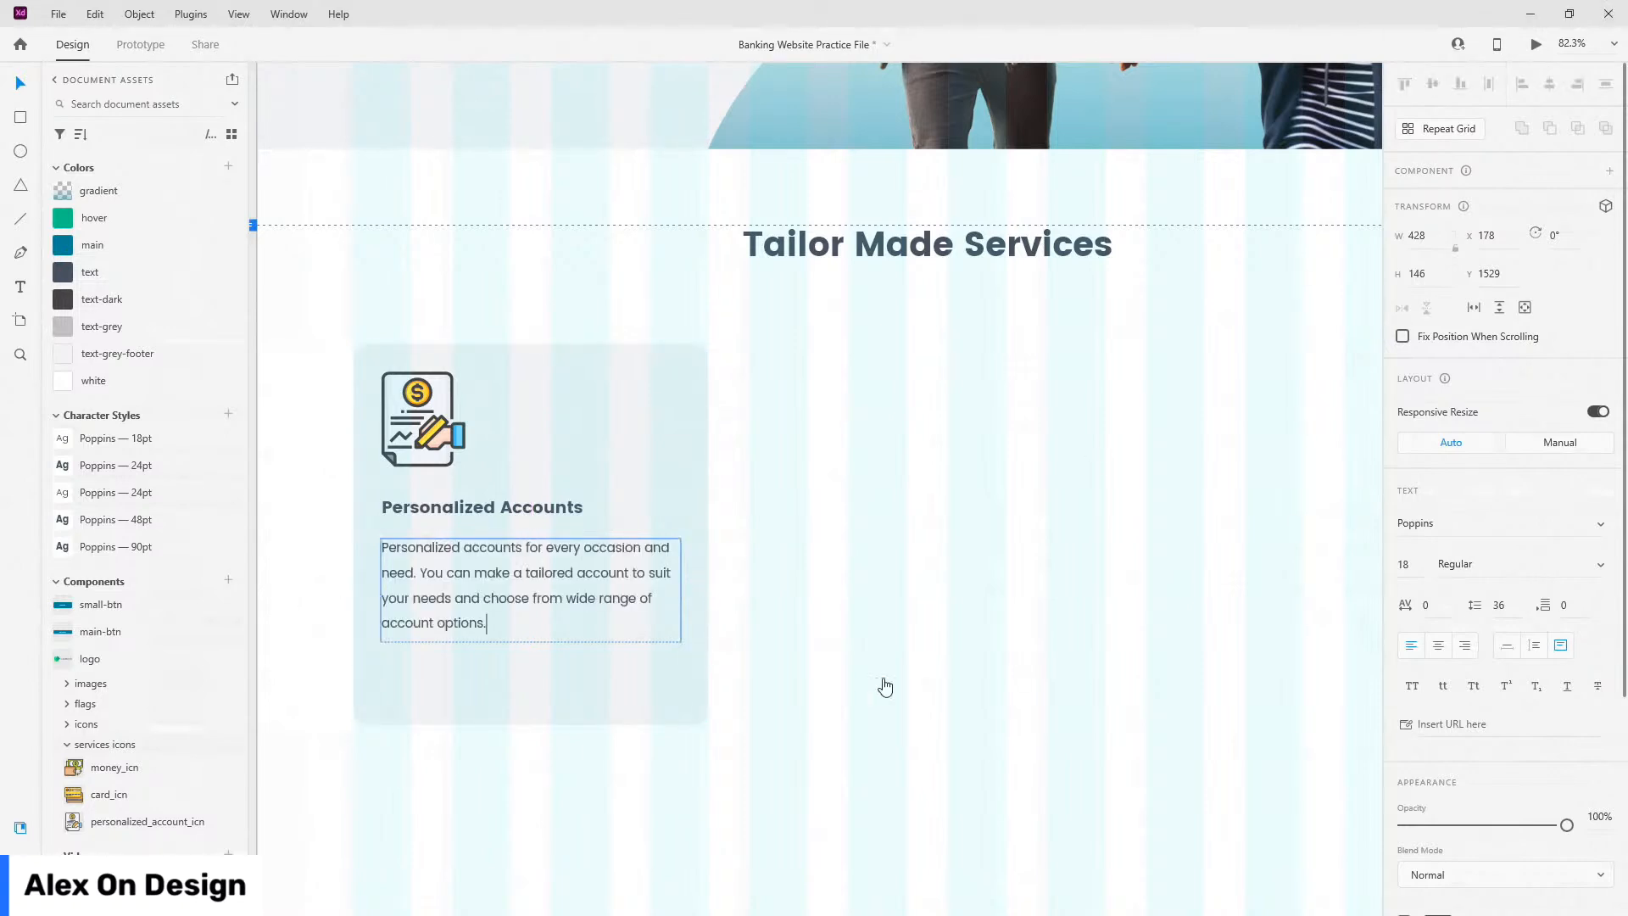
key("Escape")
left_click_drag(531, 640, 540, 636)
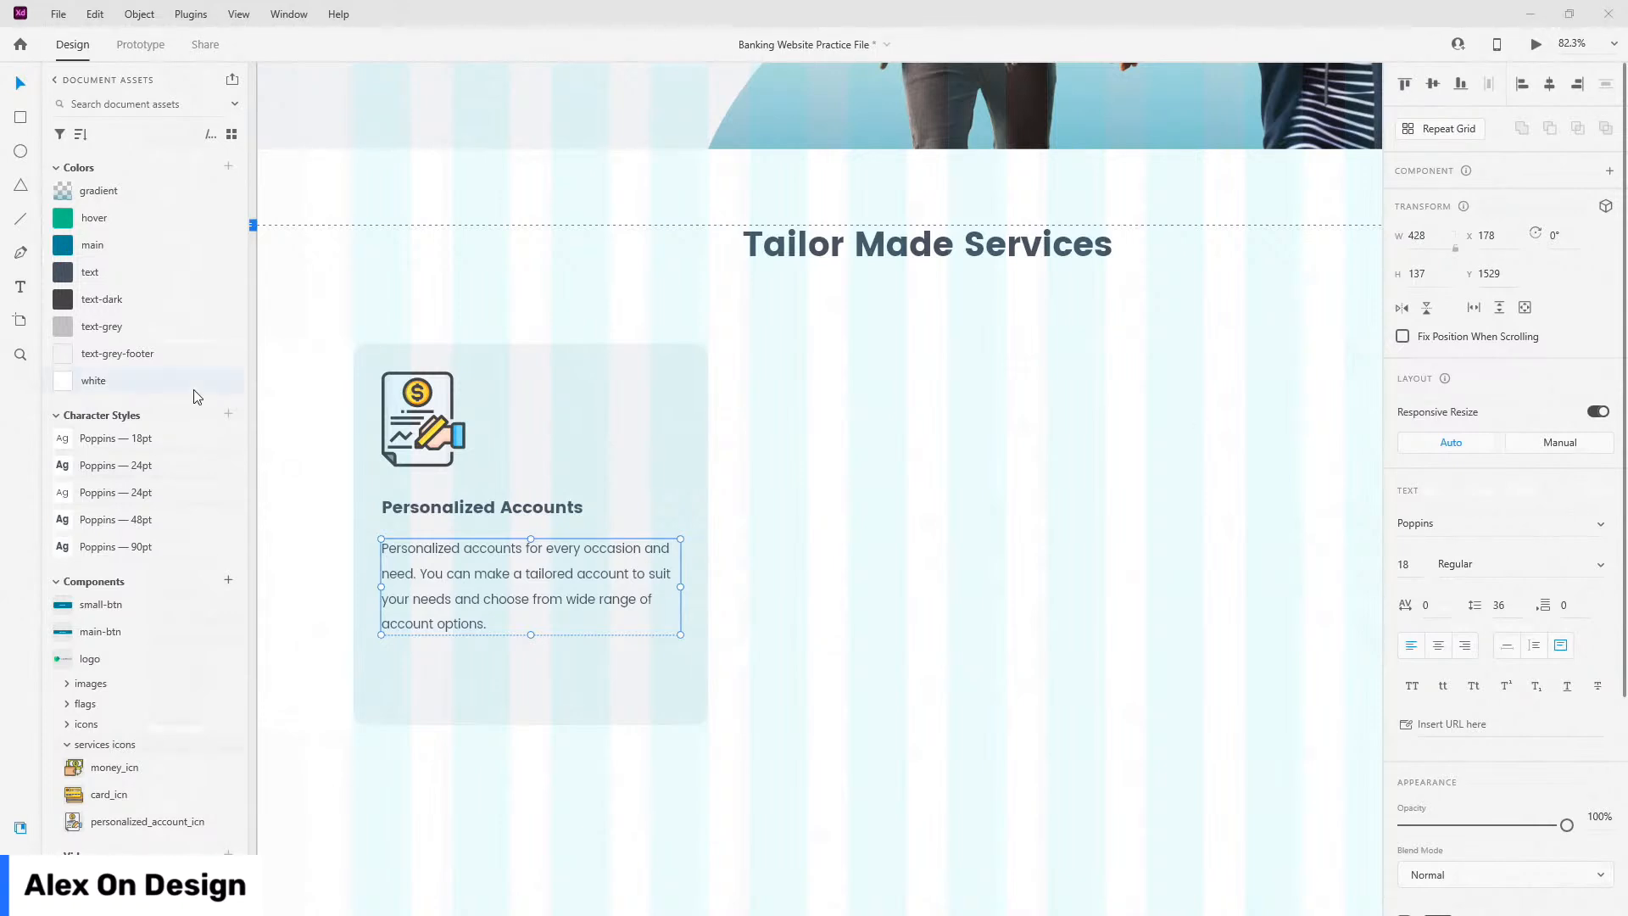
Step: Place a second copy of the paragraph further down the card, auto-sized to its content
left_click_drag(562, 558, 561, 711)
key("ctrl+z")
double_click(563, 698)
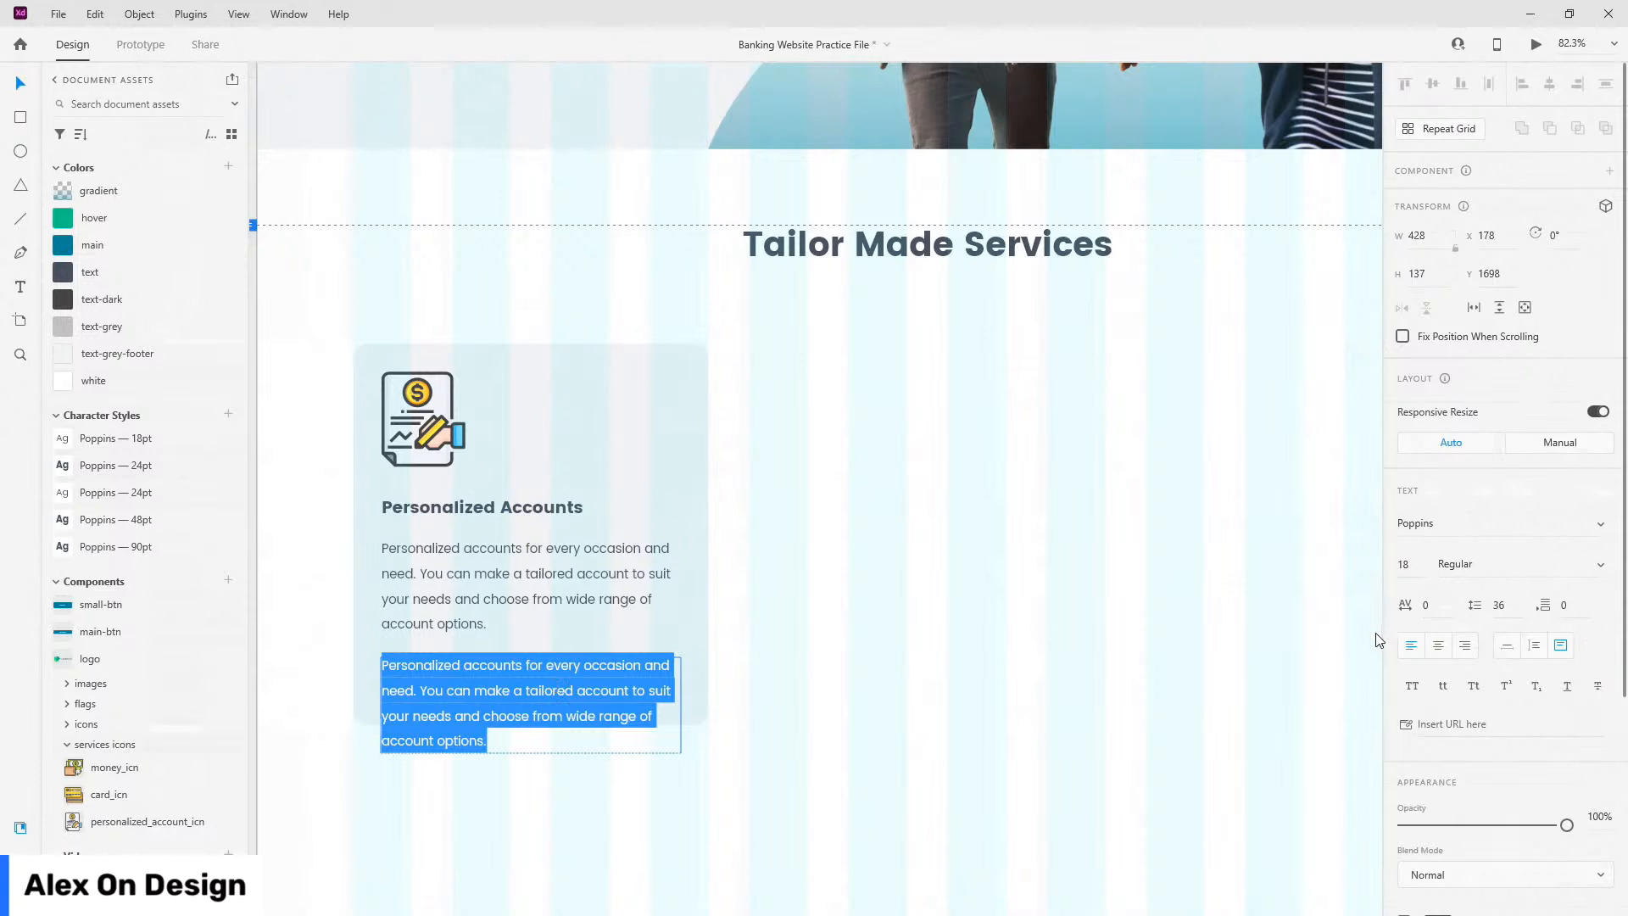
left_click(1507, 647)
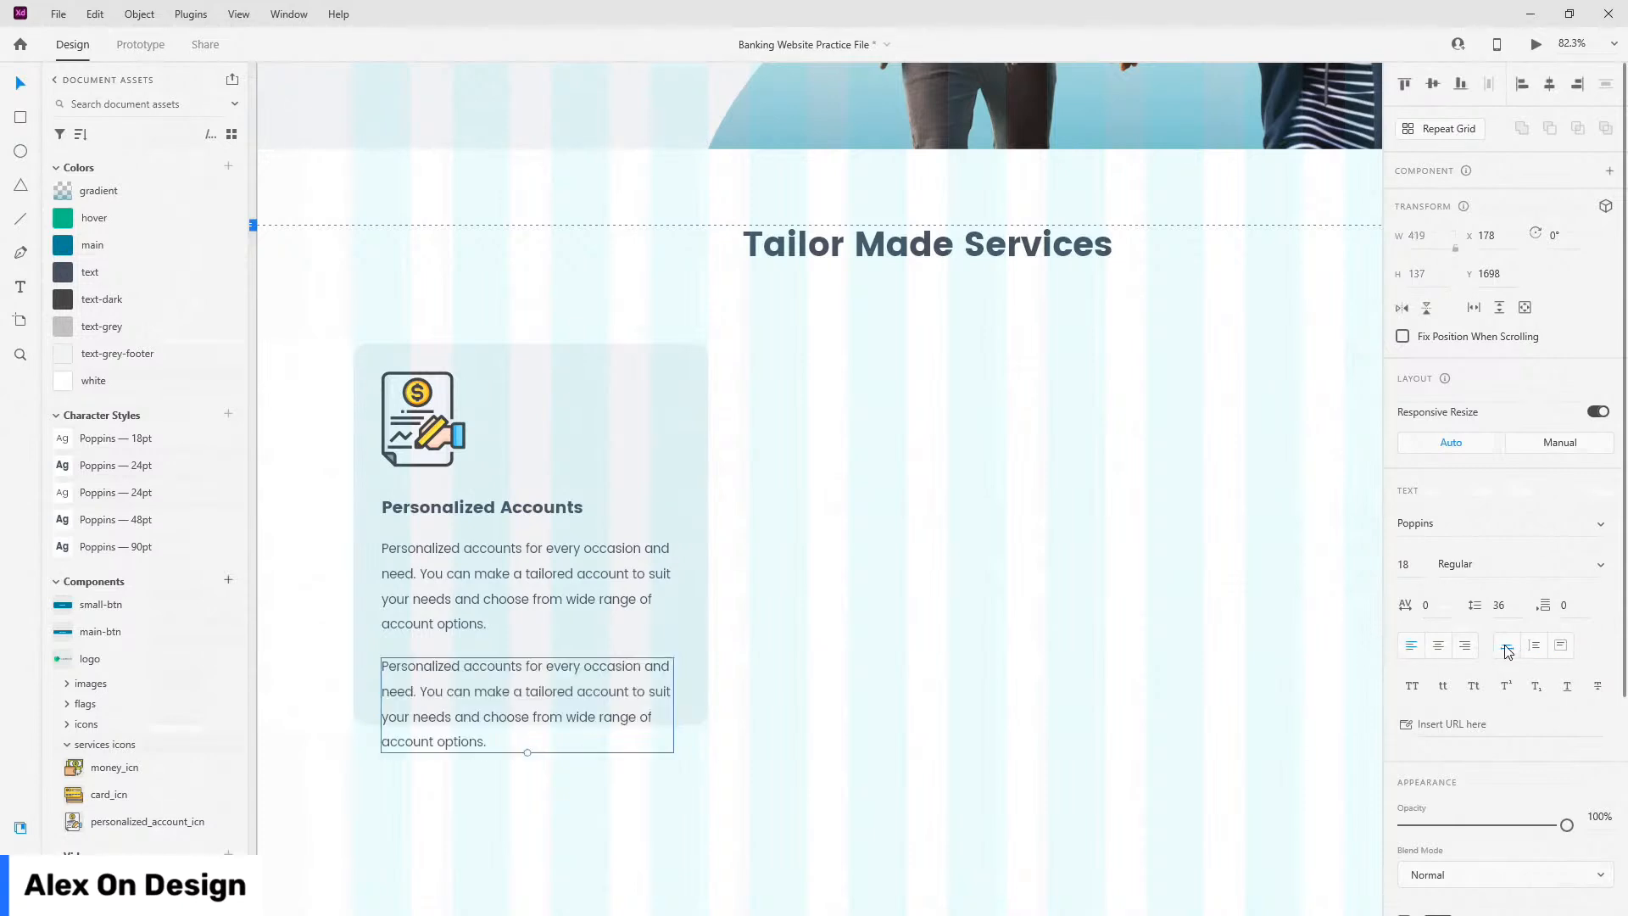
scroll(1507, 658, "down", 5)
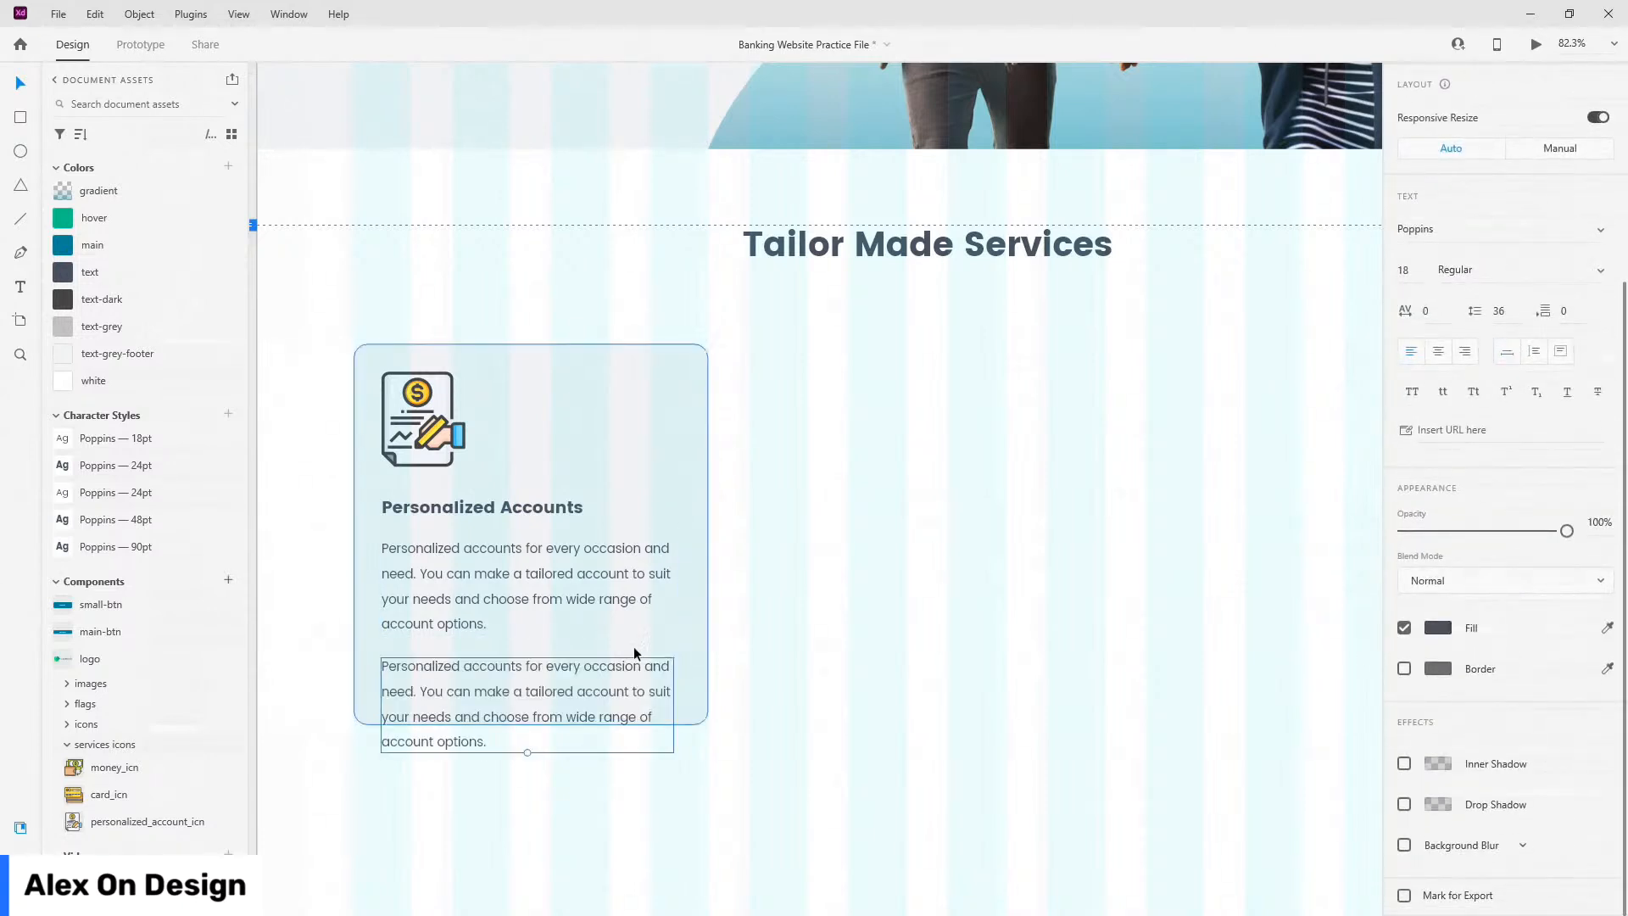
Step: Change the lower copy's text to 'Learn More' in the teal main colour
double_click(607, 668)
key("BackSpace")
type("Learn Mo")
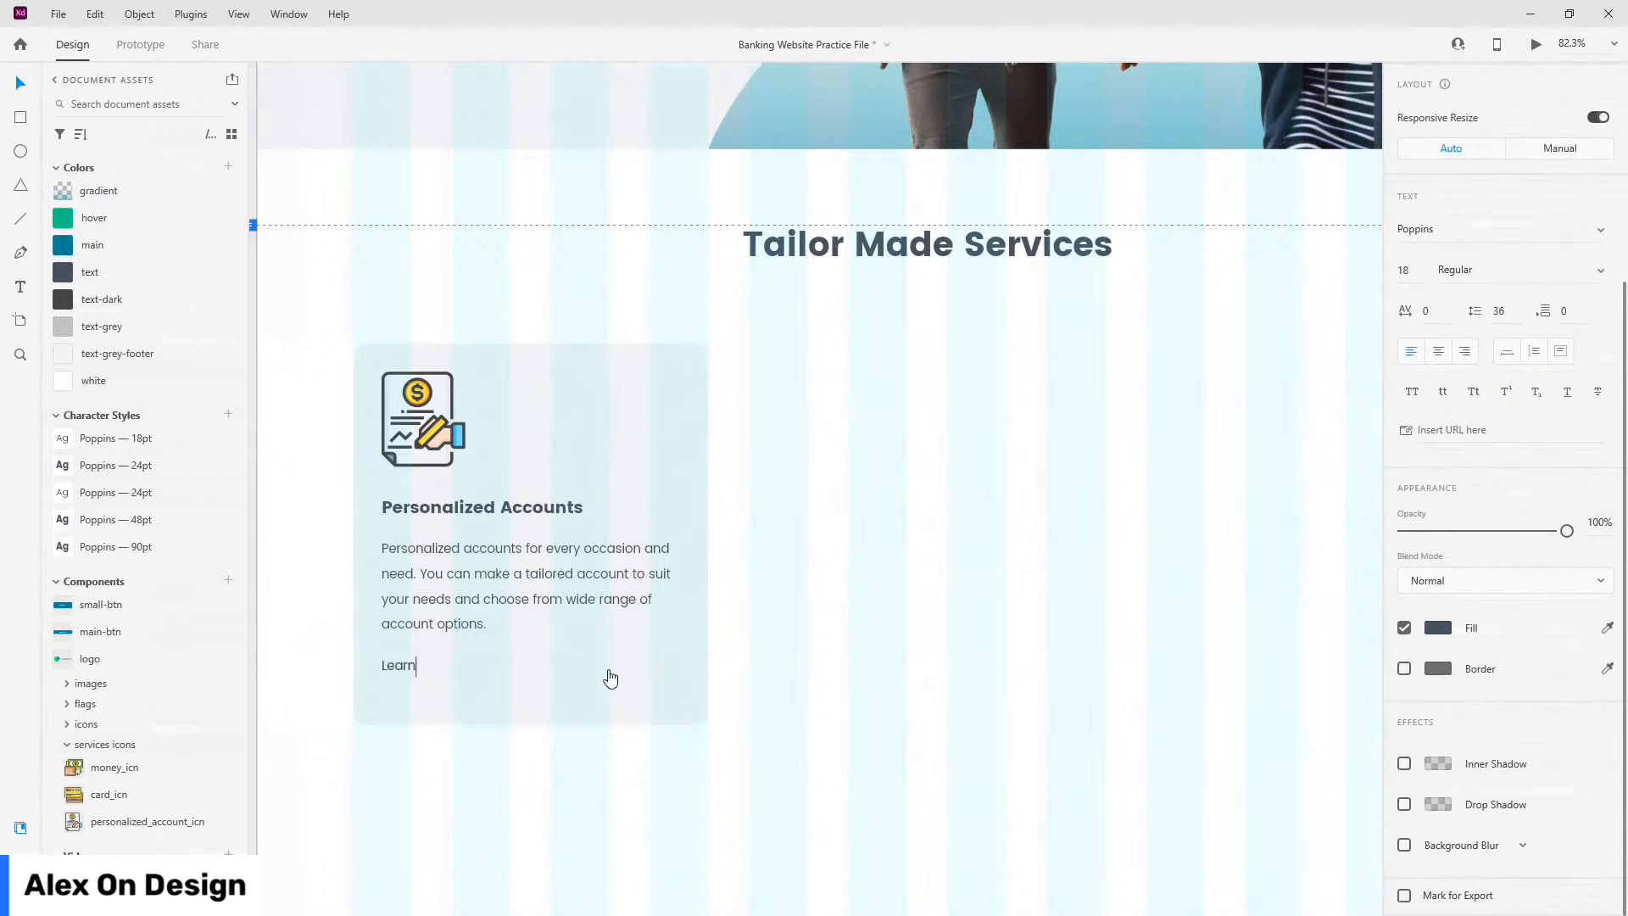
key("Escape")
left_click(172, 243)
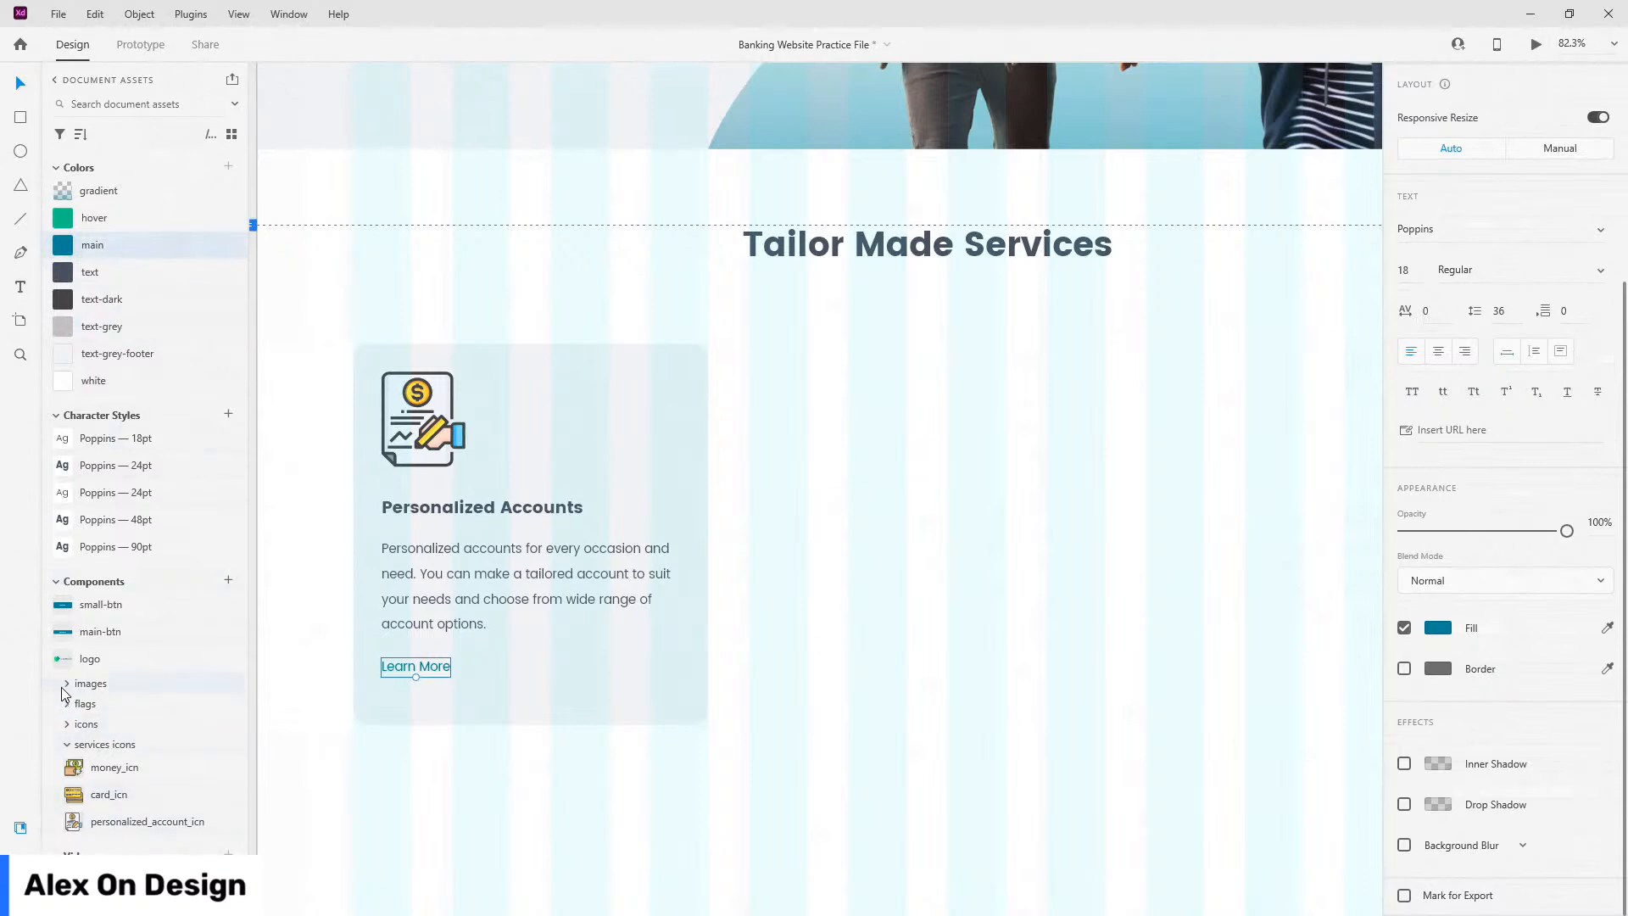
Step: Place the arrow_icn icon 20 px to the right of Learn More
left_click(70, 724)
scroll(72, 728, "down", 2)
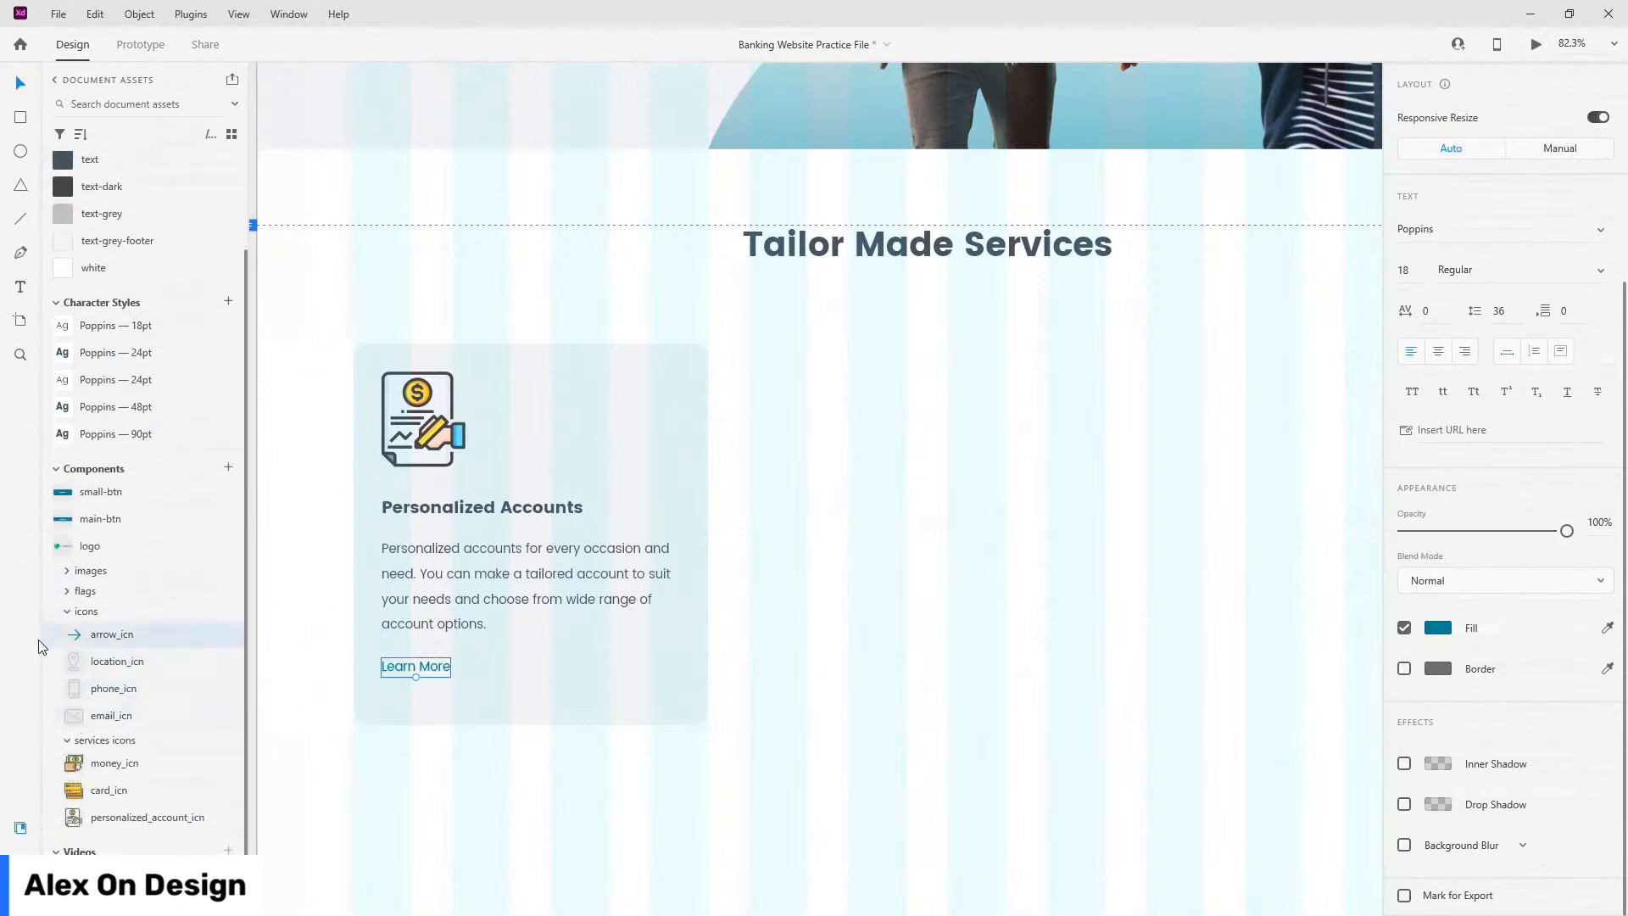
left_click_drag(141, 642, 485, 672)
scroll(366, 687, "up", 5)
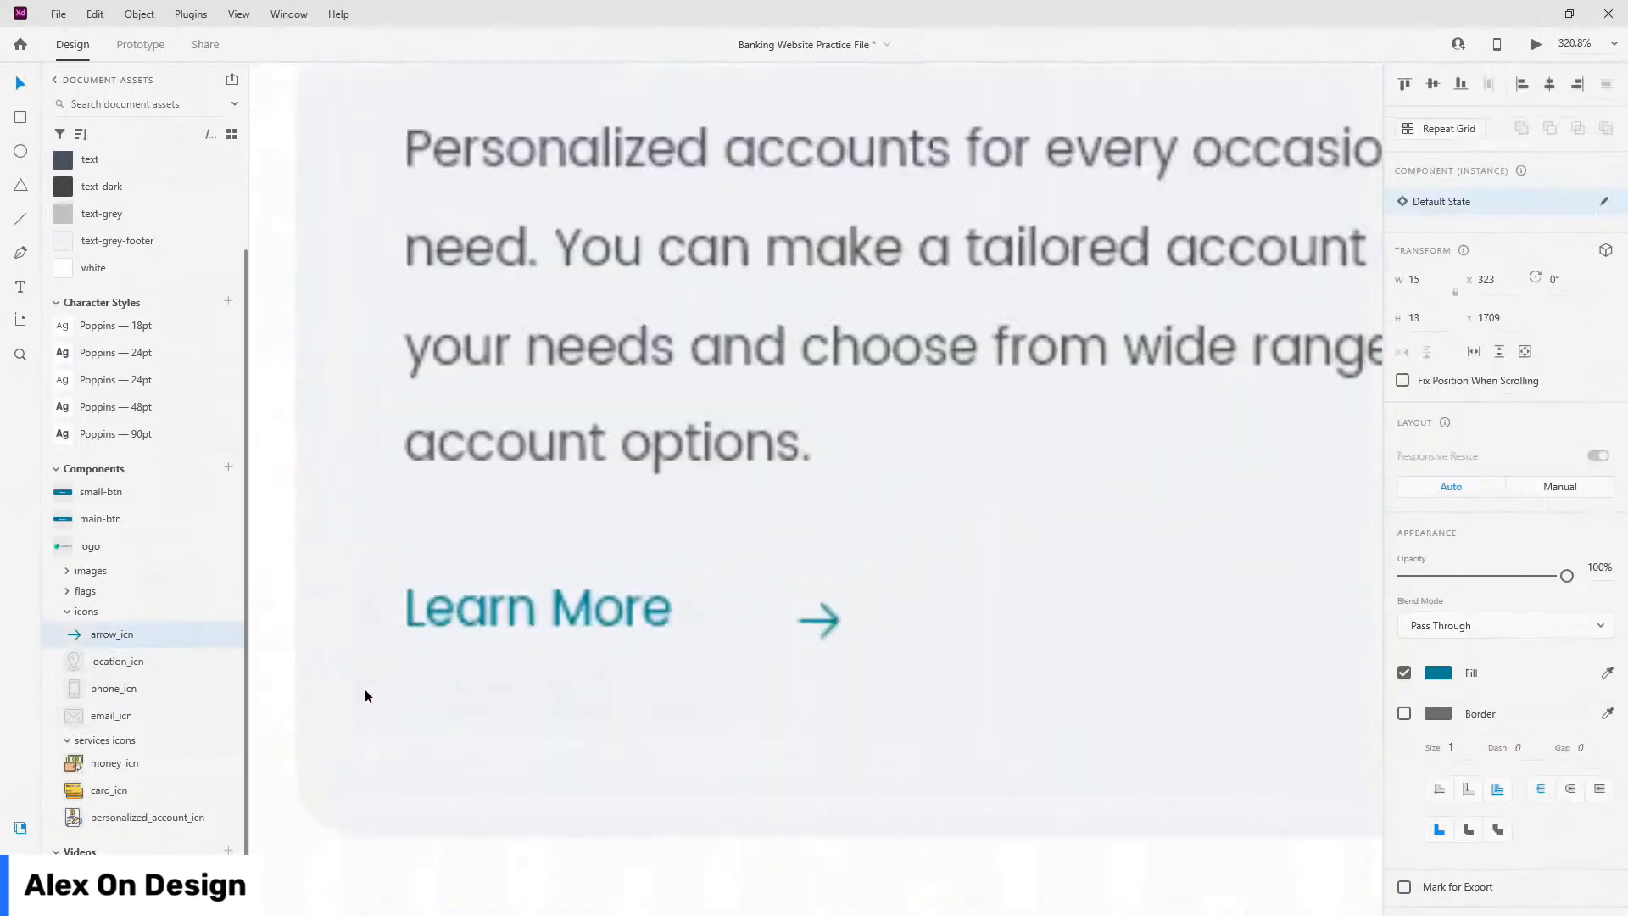
left_click_drag(947, 609, 876, 599)
key("Left")
key("Left")
key("Left")
key("Left")
key("Left")
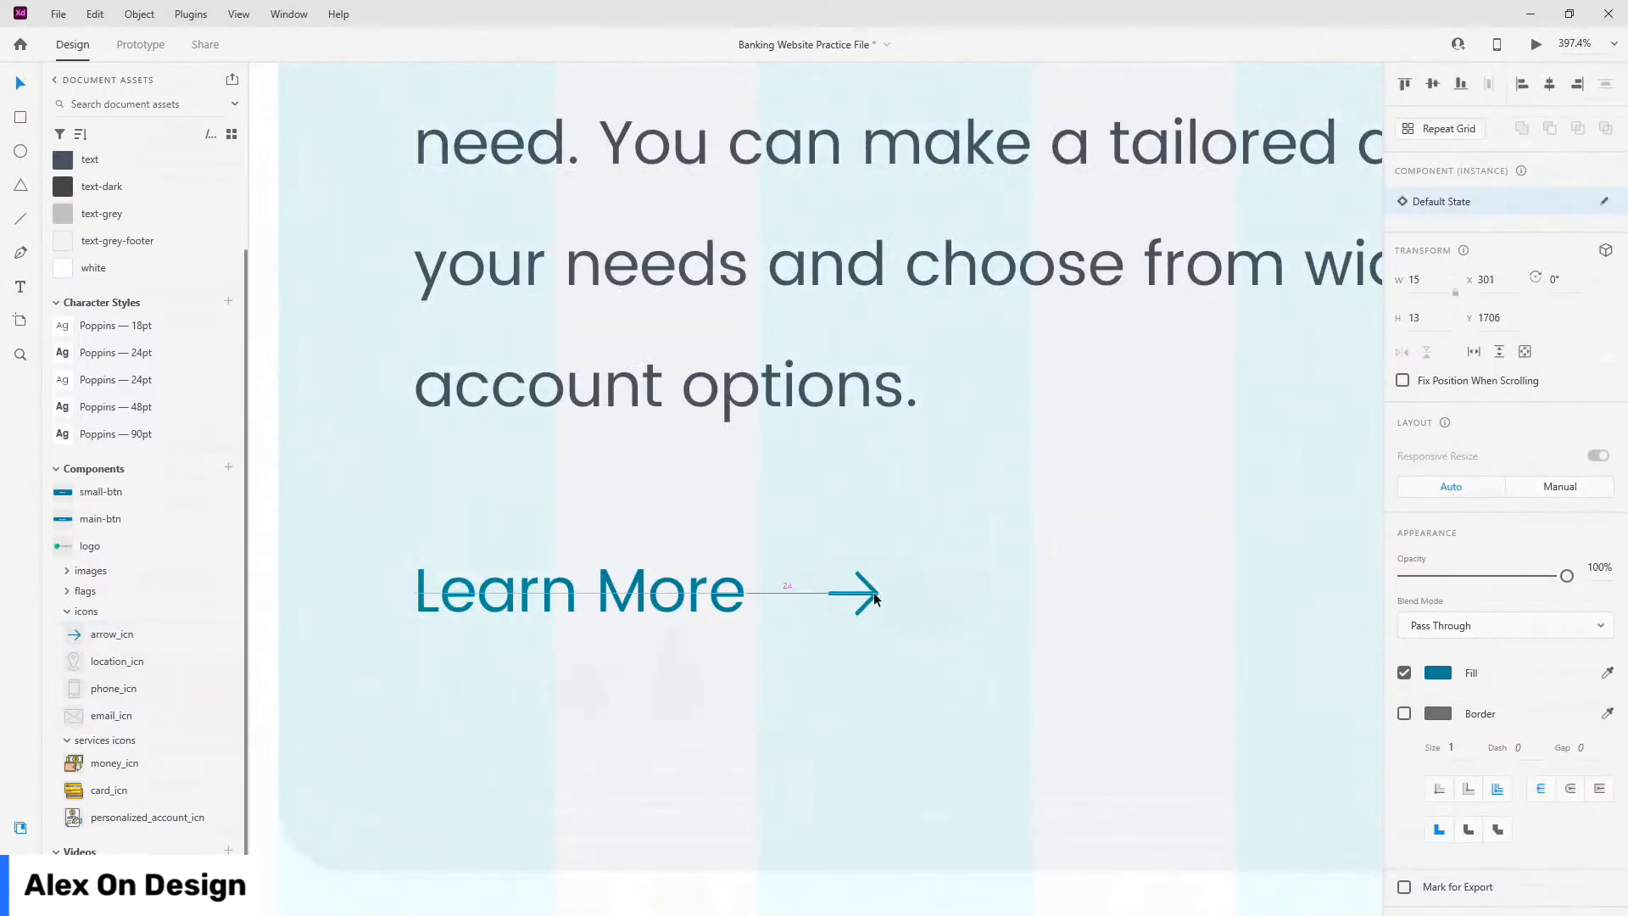
key("Left")
Step: Group Learn More with the arrow and name the group learn-more
left_click(692, 591, "shift")
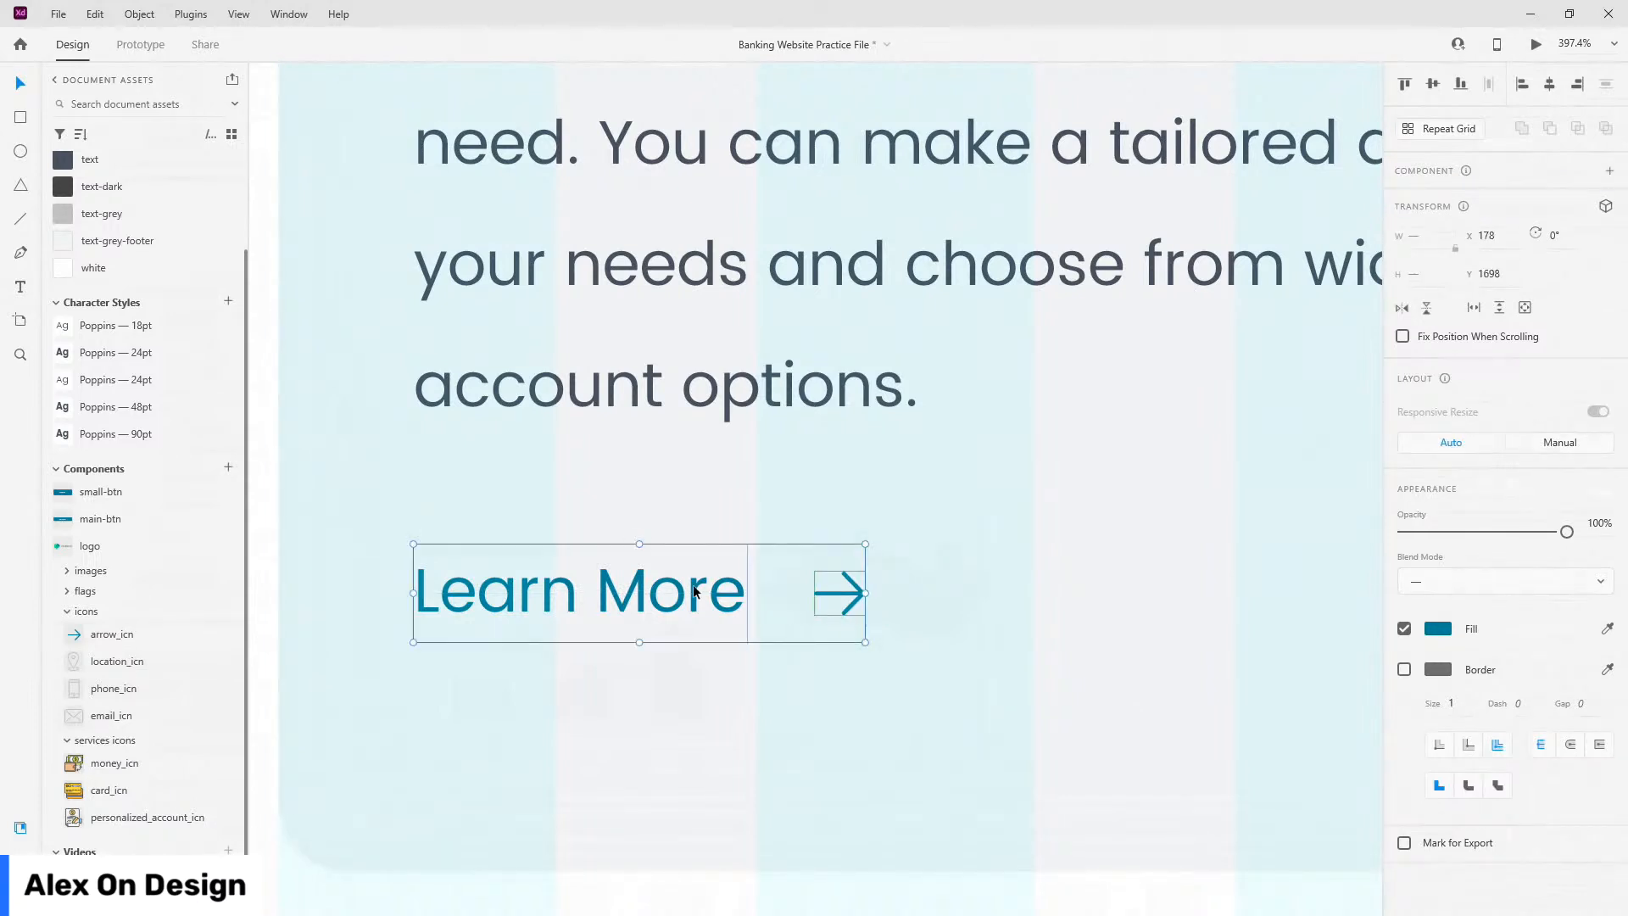
key("ctrl+g")
key("ctrl+y")
double_click(93, 146)
type("learn-more")
key("Return")
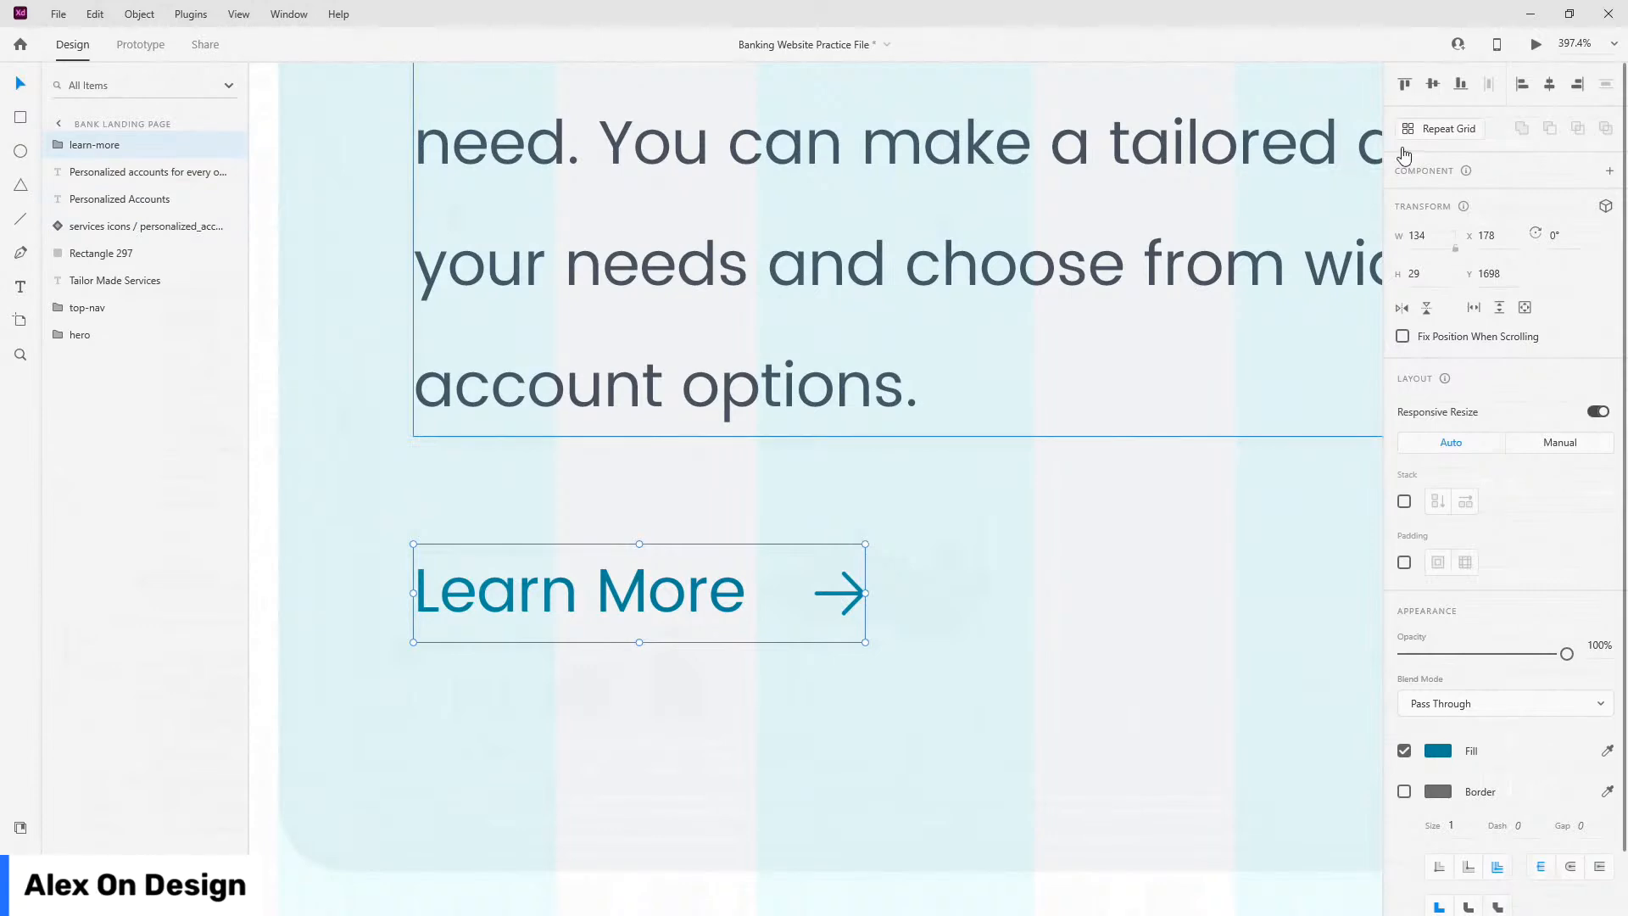
Step: Make learn-more a component with a hover state whose arrow shifts further right
key("ctrl+k")
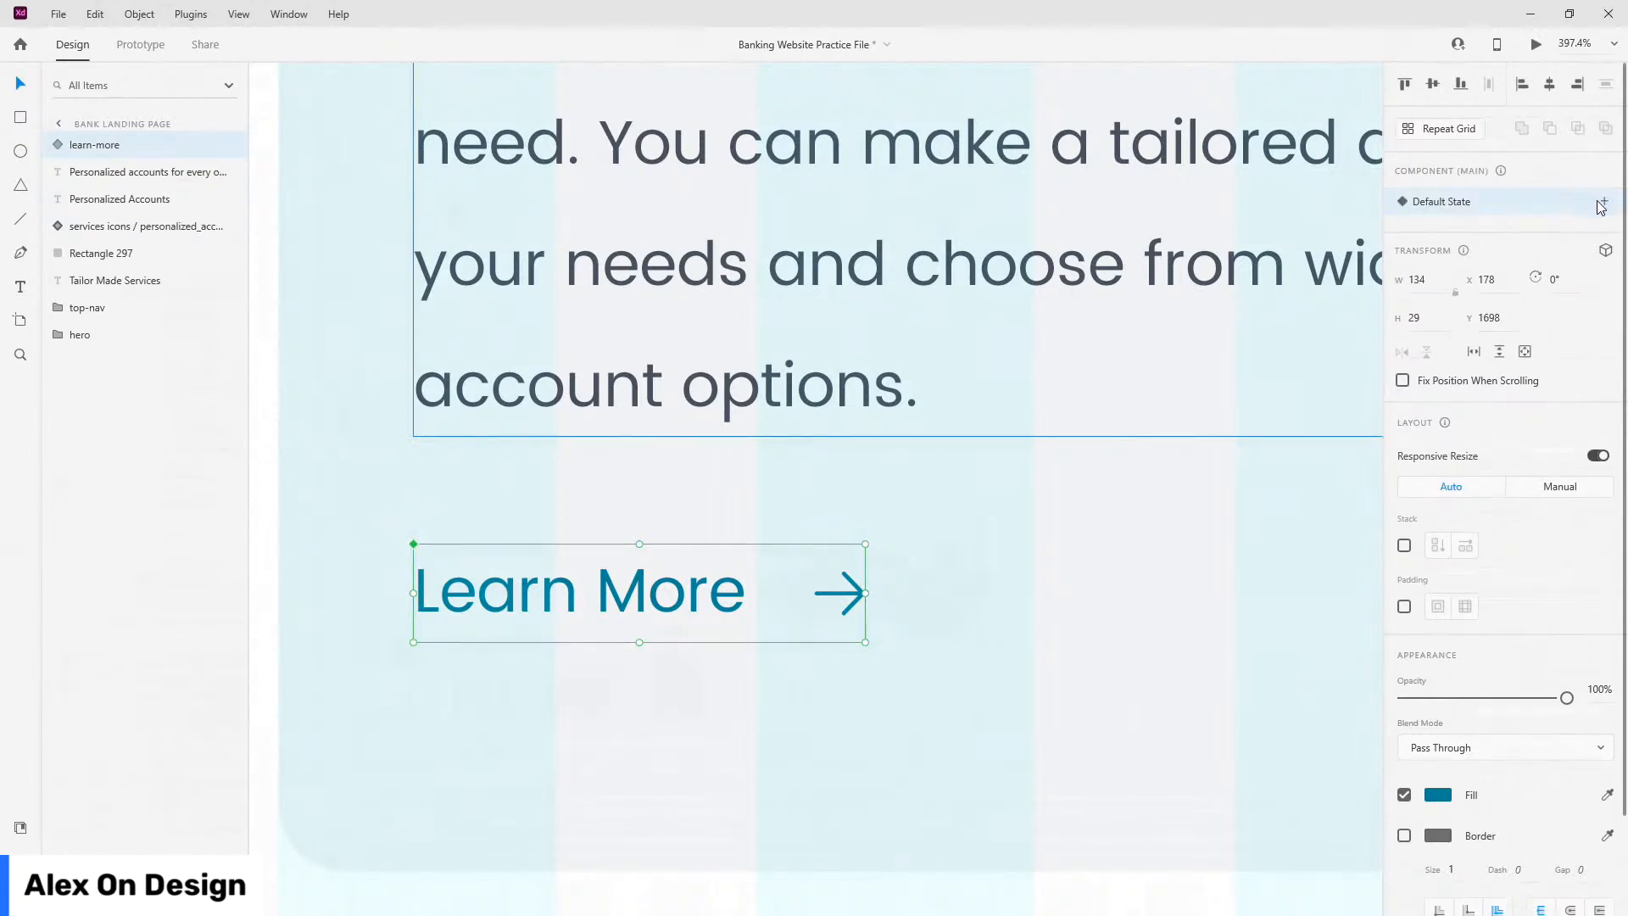
left_click(1605, 201)
left_click(1503, 246)
type("hover")
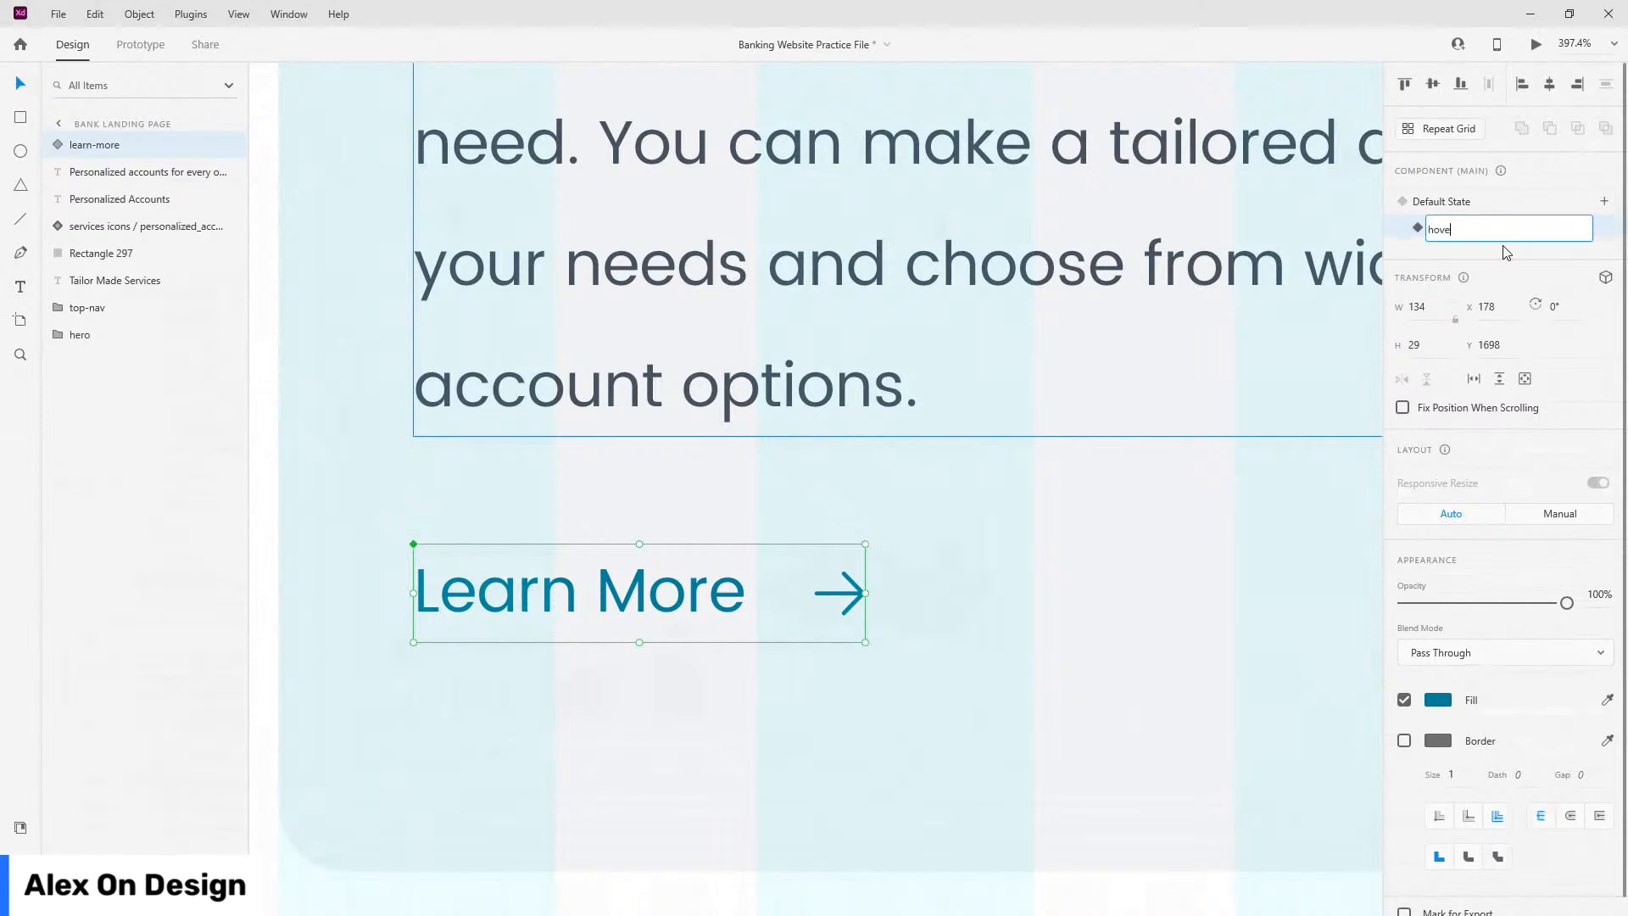
key("Return")
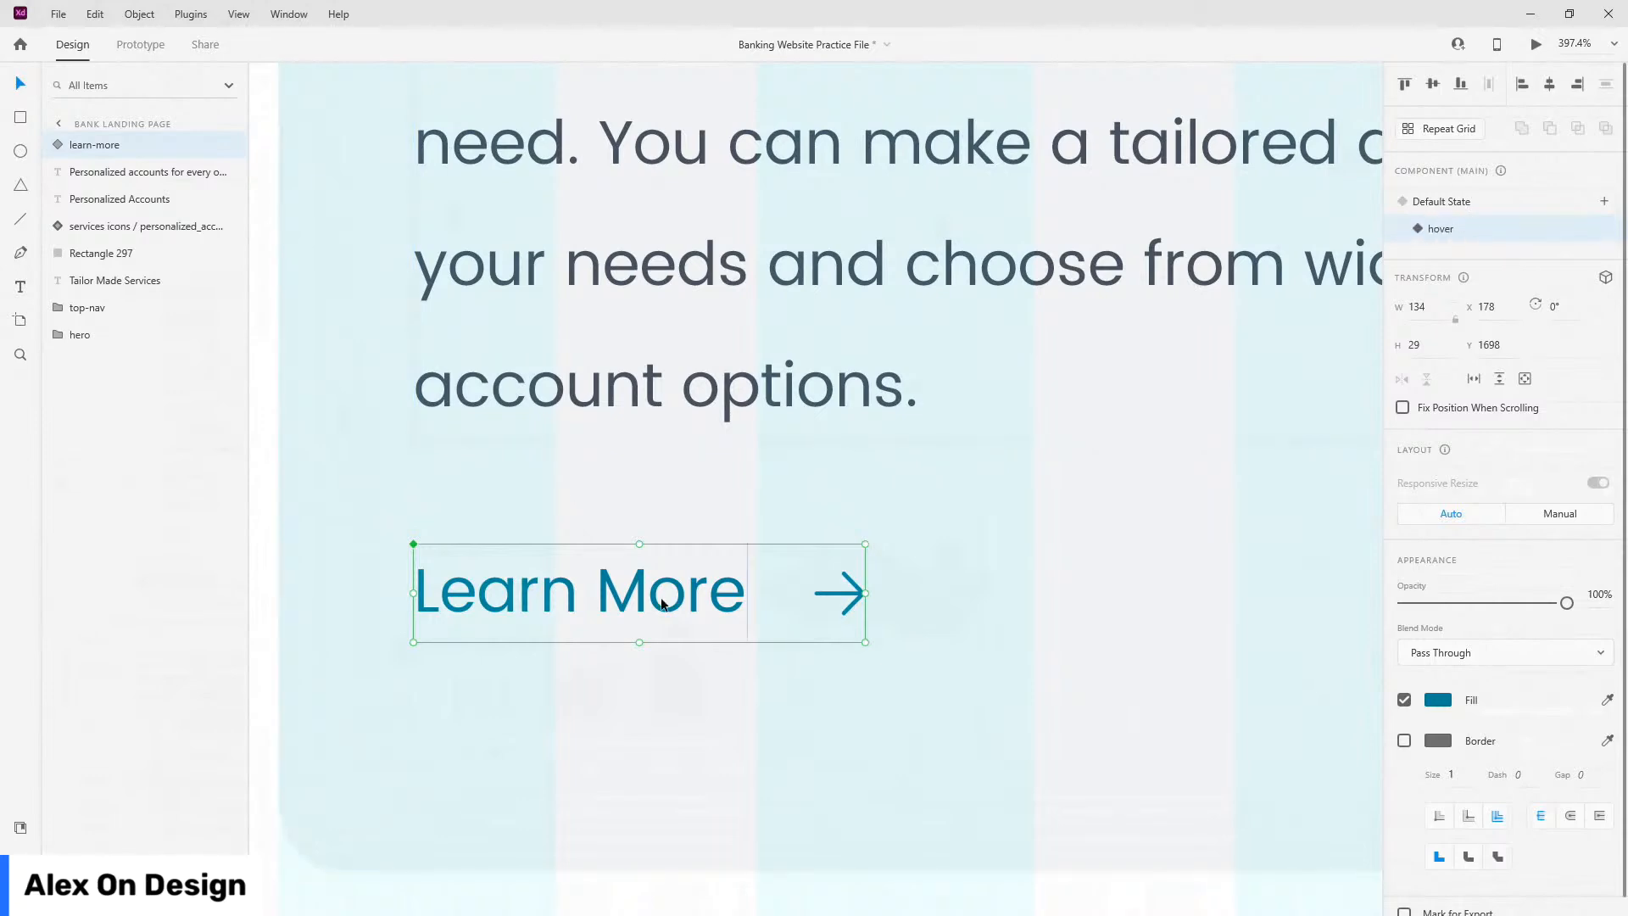
double_click(830, 593)
key("shift+Right")
key("shift+Right")
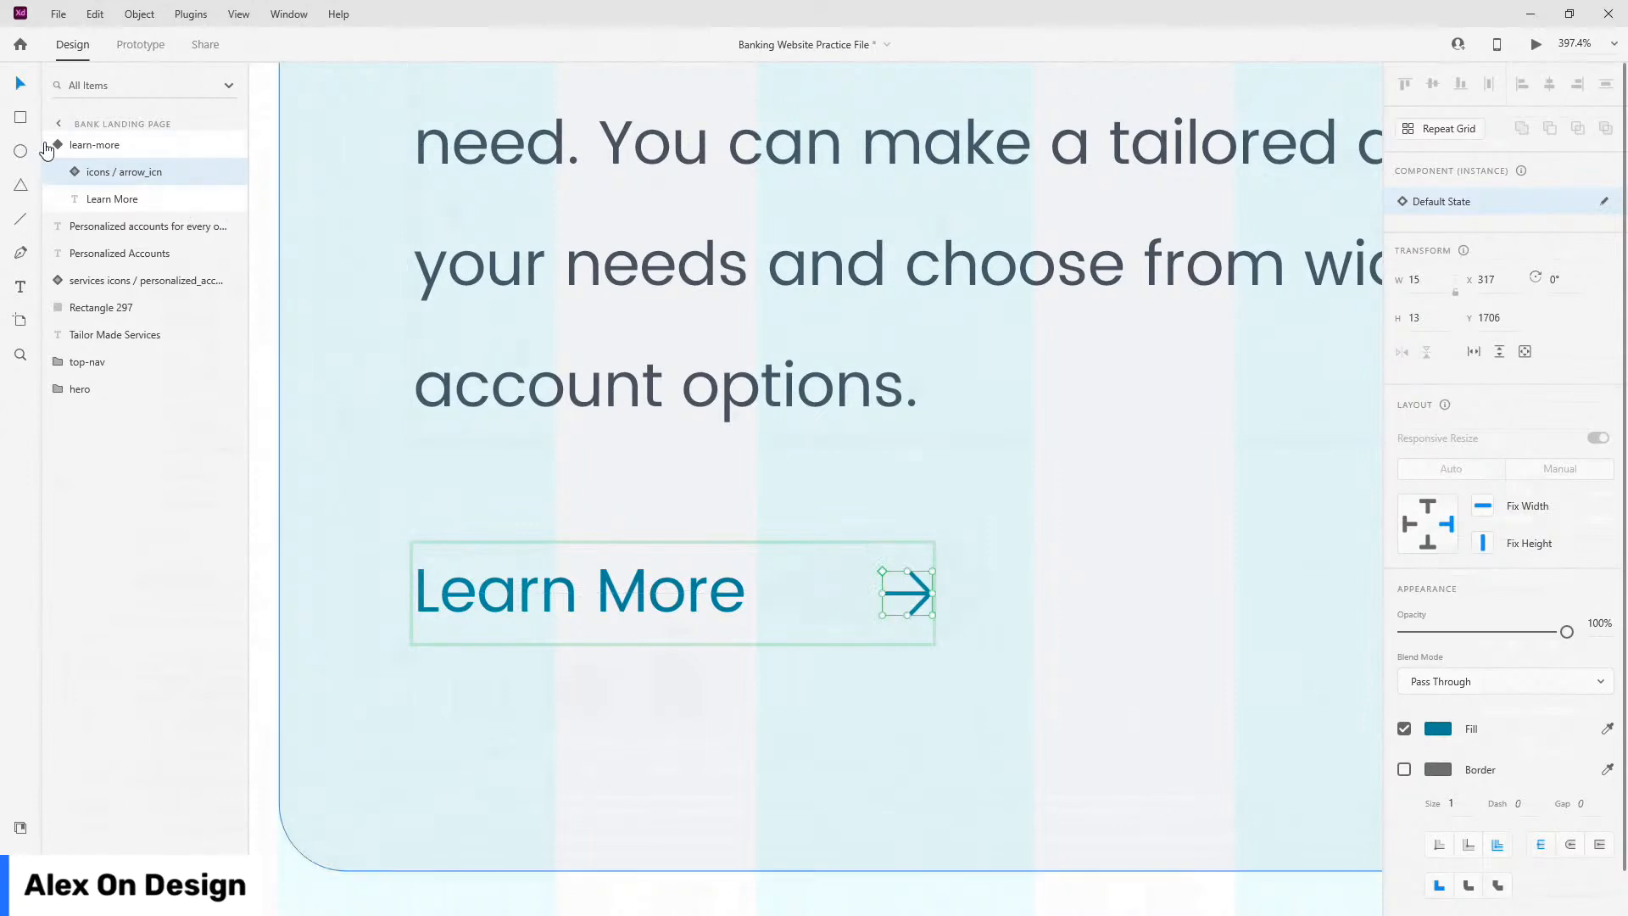
Step: Move learn-more below the heading in the layers and rename the card rectangle services-card-bg
left_click(127, 146)
left_click_drag(136, 150, 134, 200)
scroll(683, 475, "down", 5)
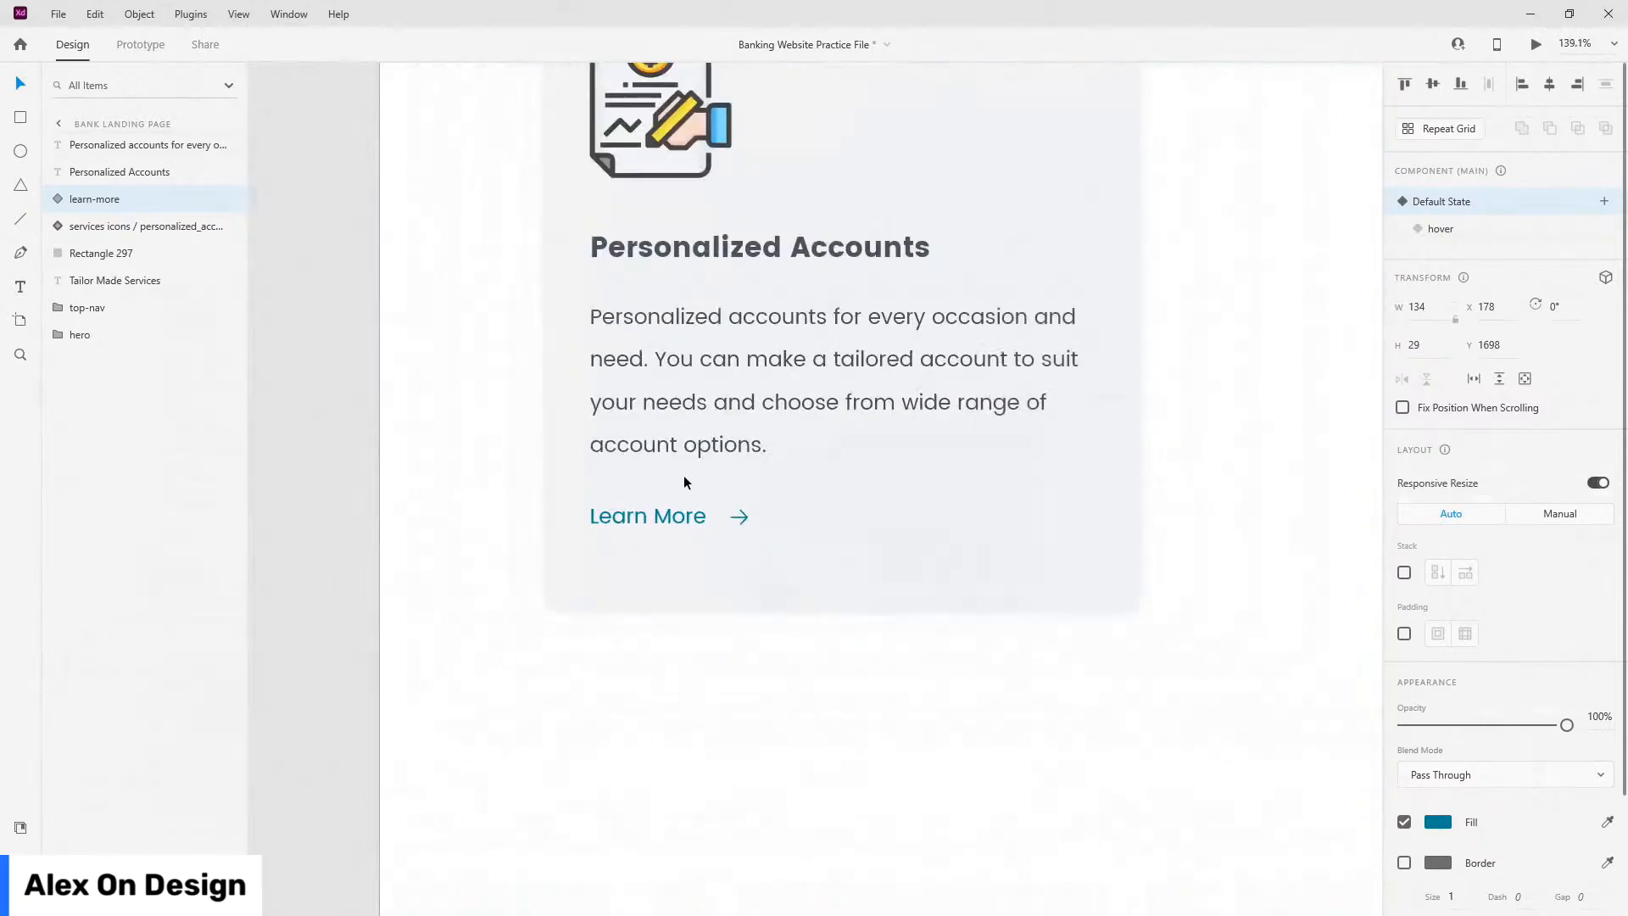
left_click(1003, 560)
double_click(82, 254)
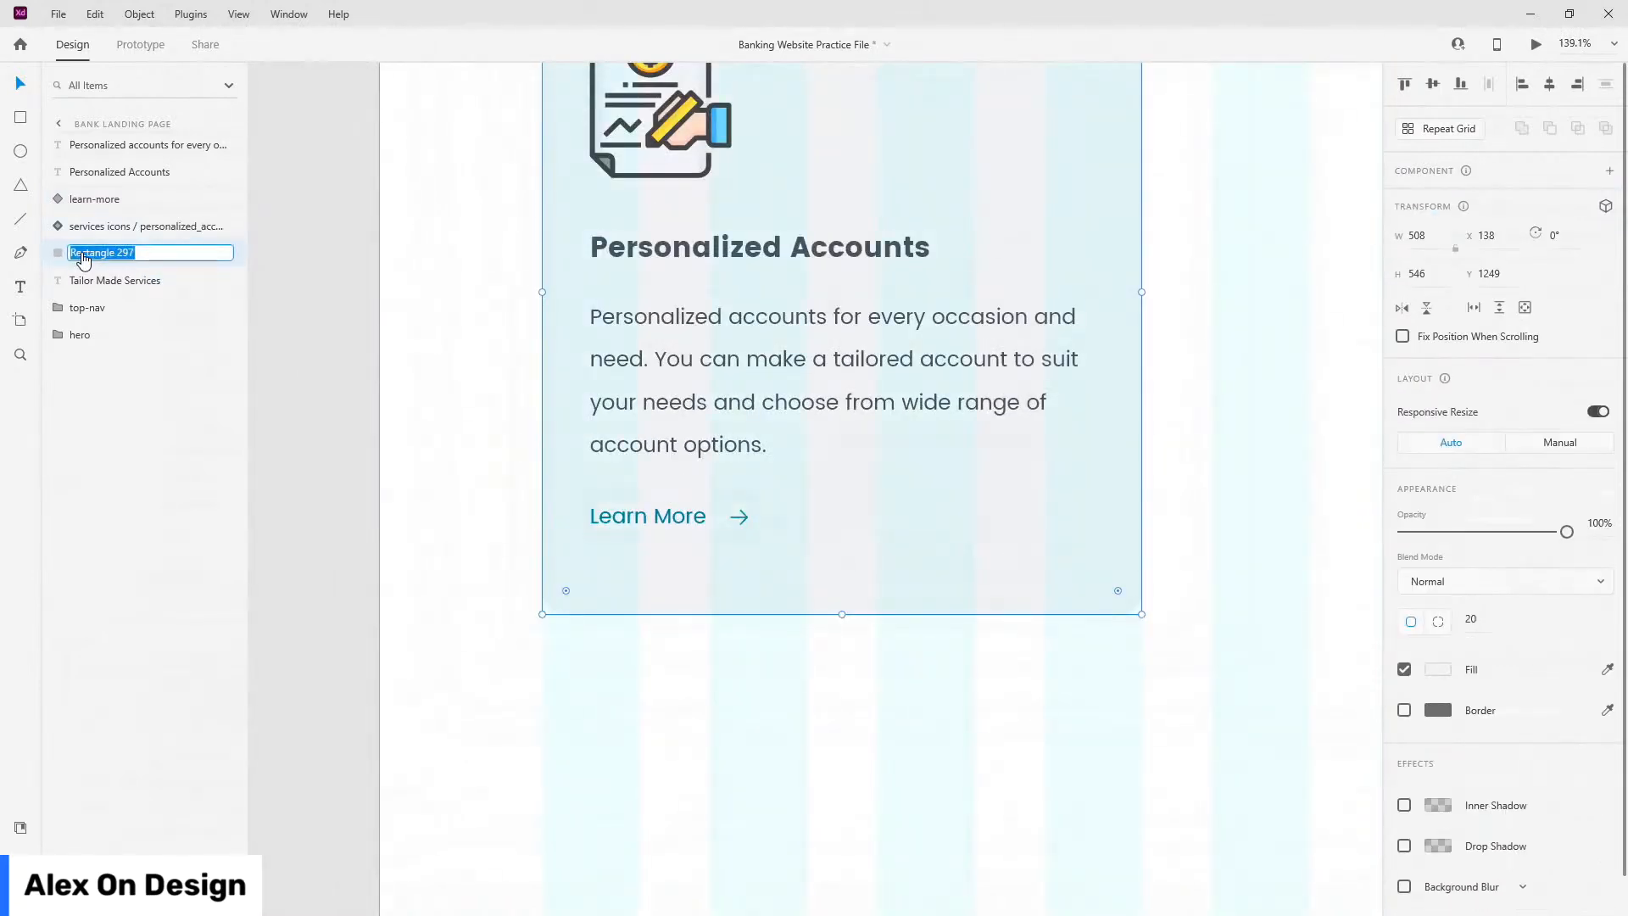
type("services-card-bg")
key("Return")
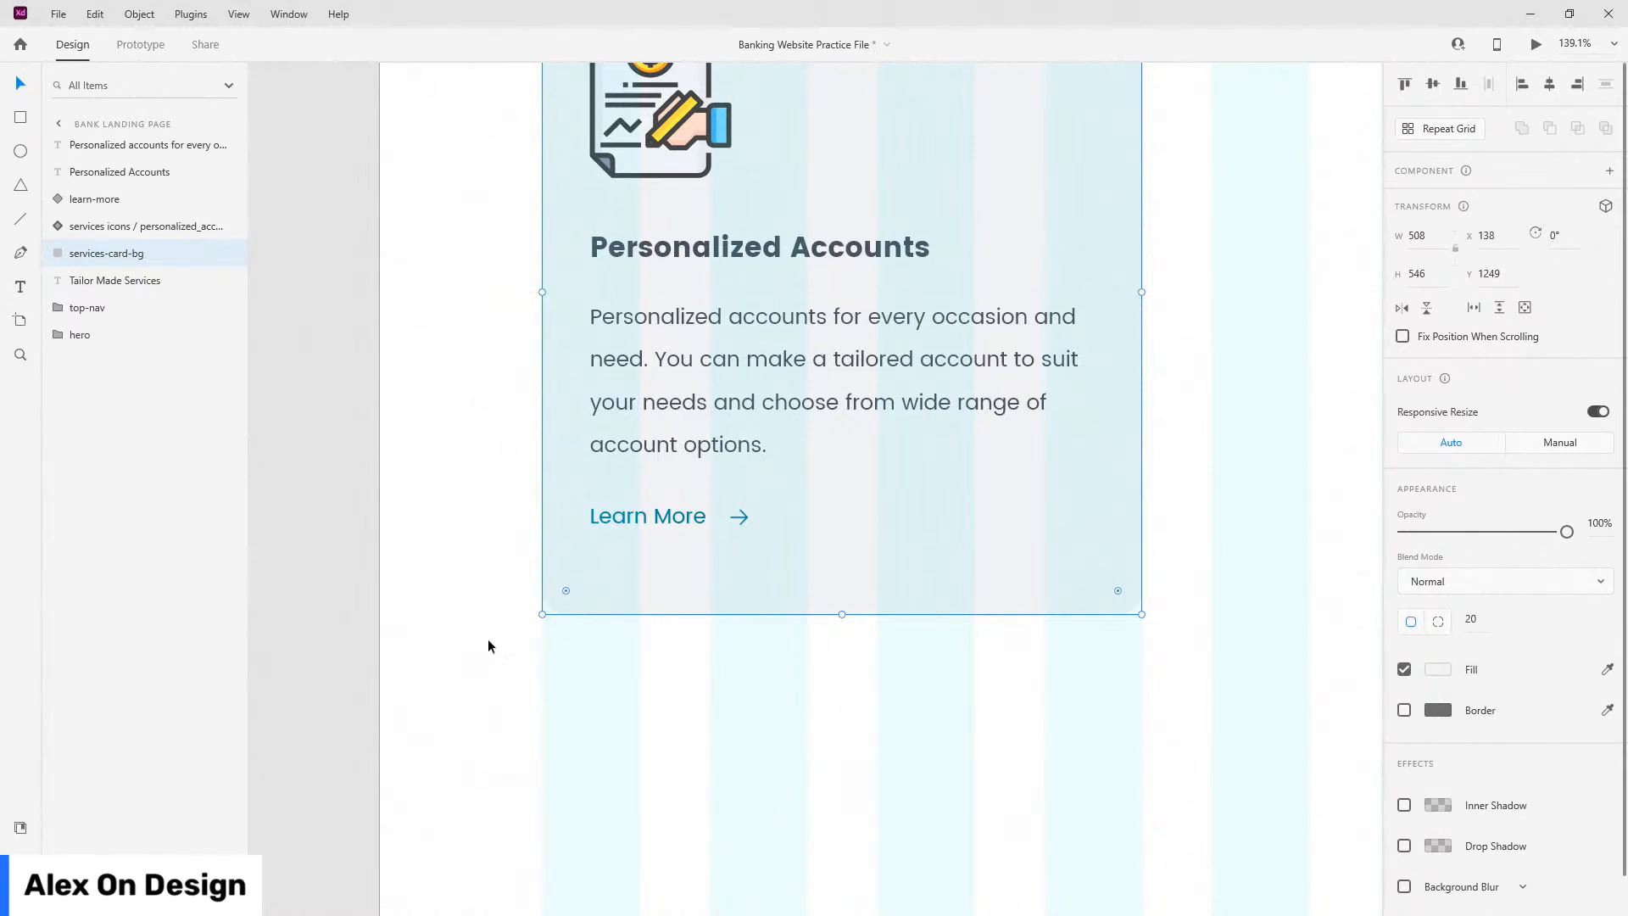
Step: Move the learn-more link lower in the card
left_click(664, 519)
left_click_drag(664, 519, 668, 600)
key("Up")
key("Up")
key("Up")
key("Up")
key("Up")
key("Up")
key("Up")
key("Up")
key("Up")
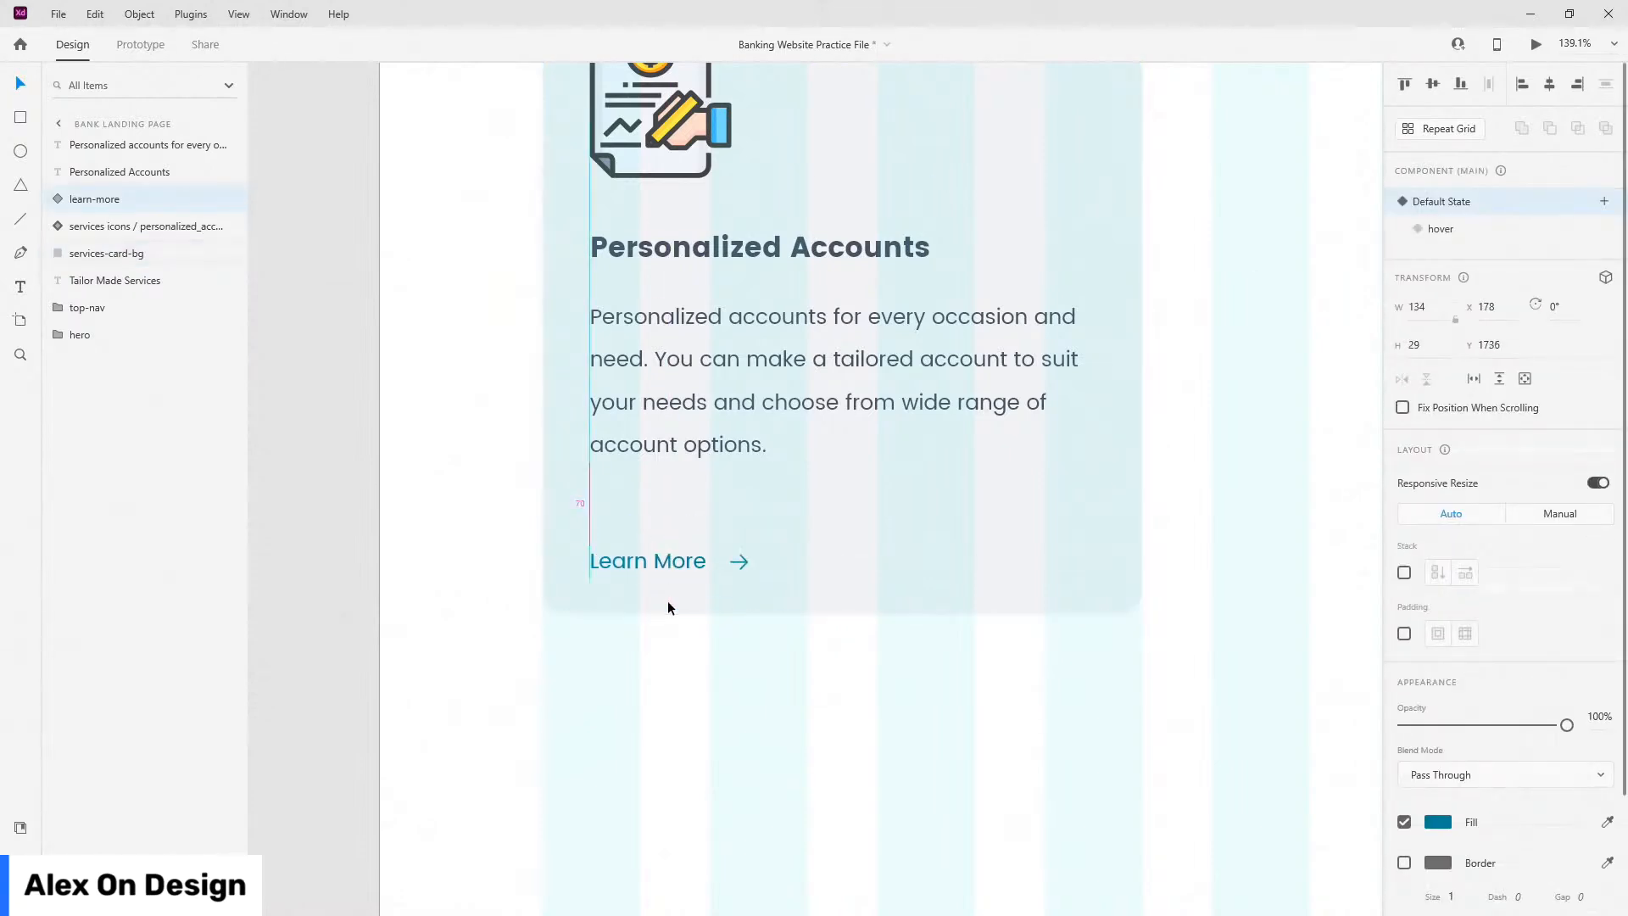
Step: Nudge the description paragraph a few pixels lower, closer to Learn More
mouse_move(670, 434)
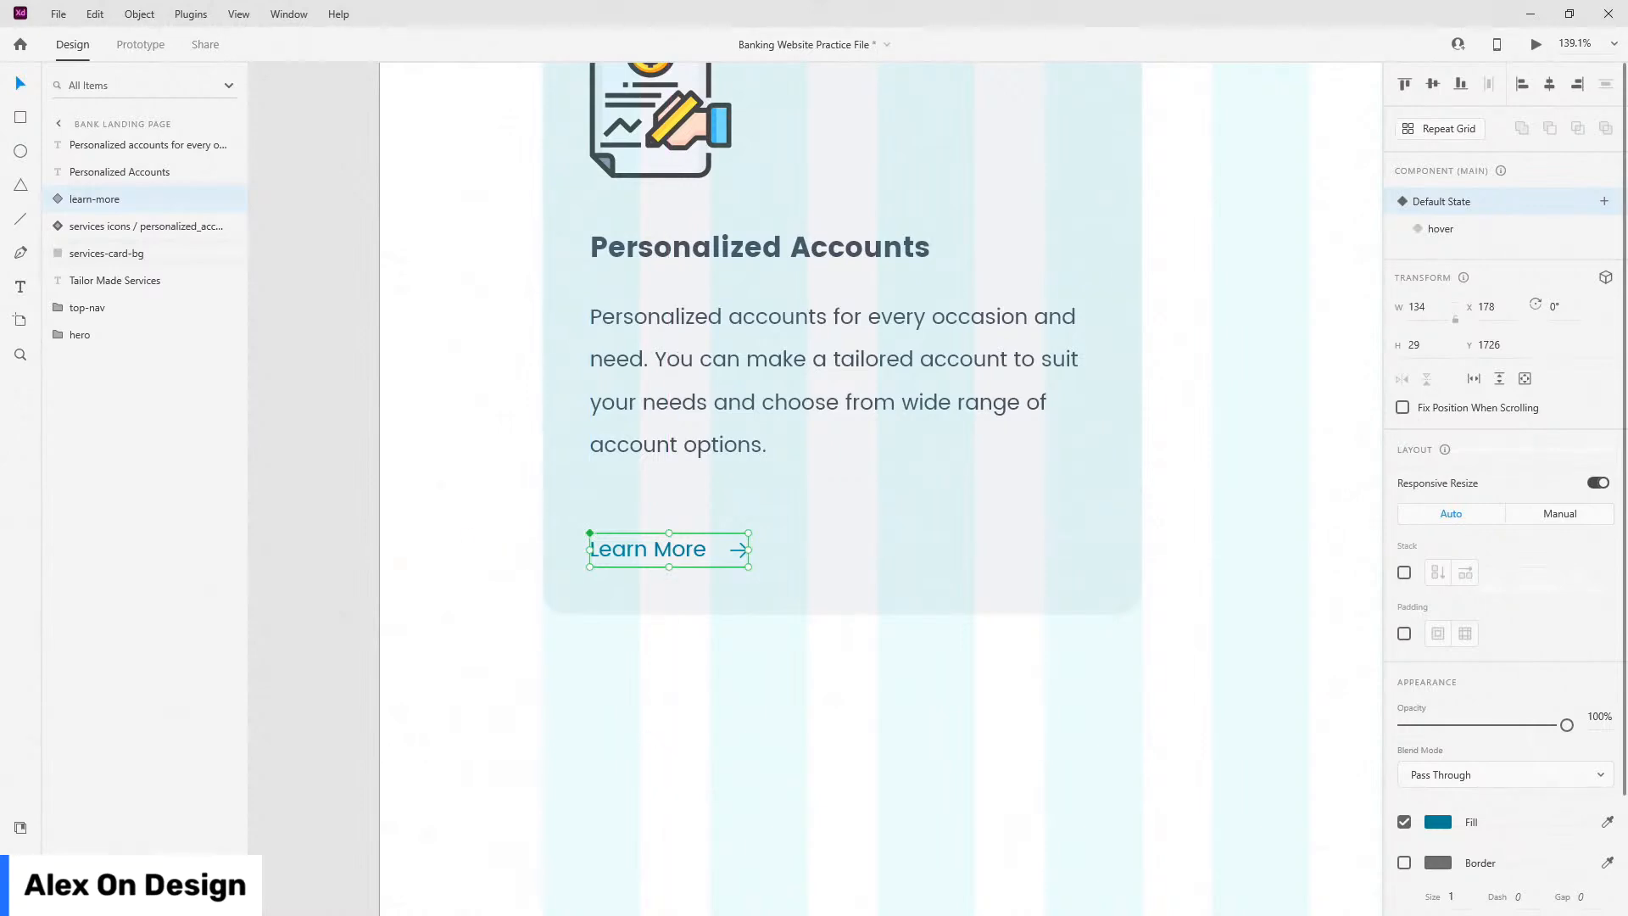
scroll(597, 417, "down", 5)
left_click(631, 394)
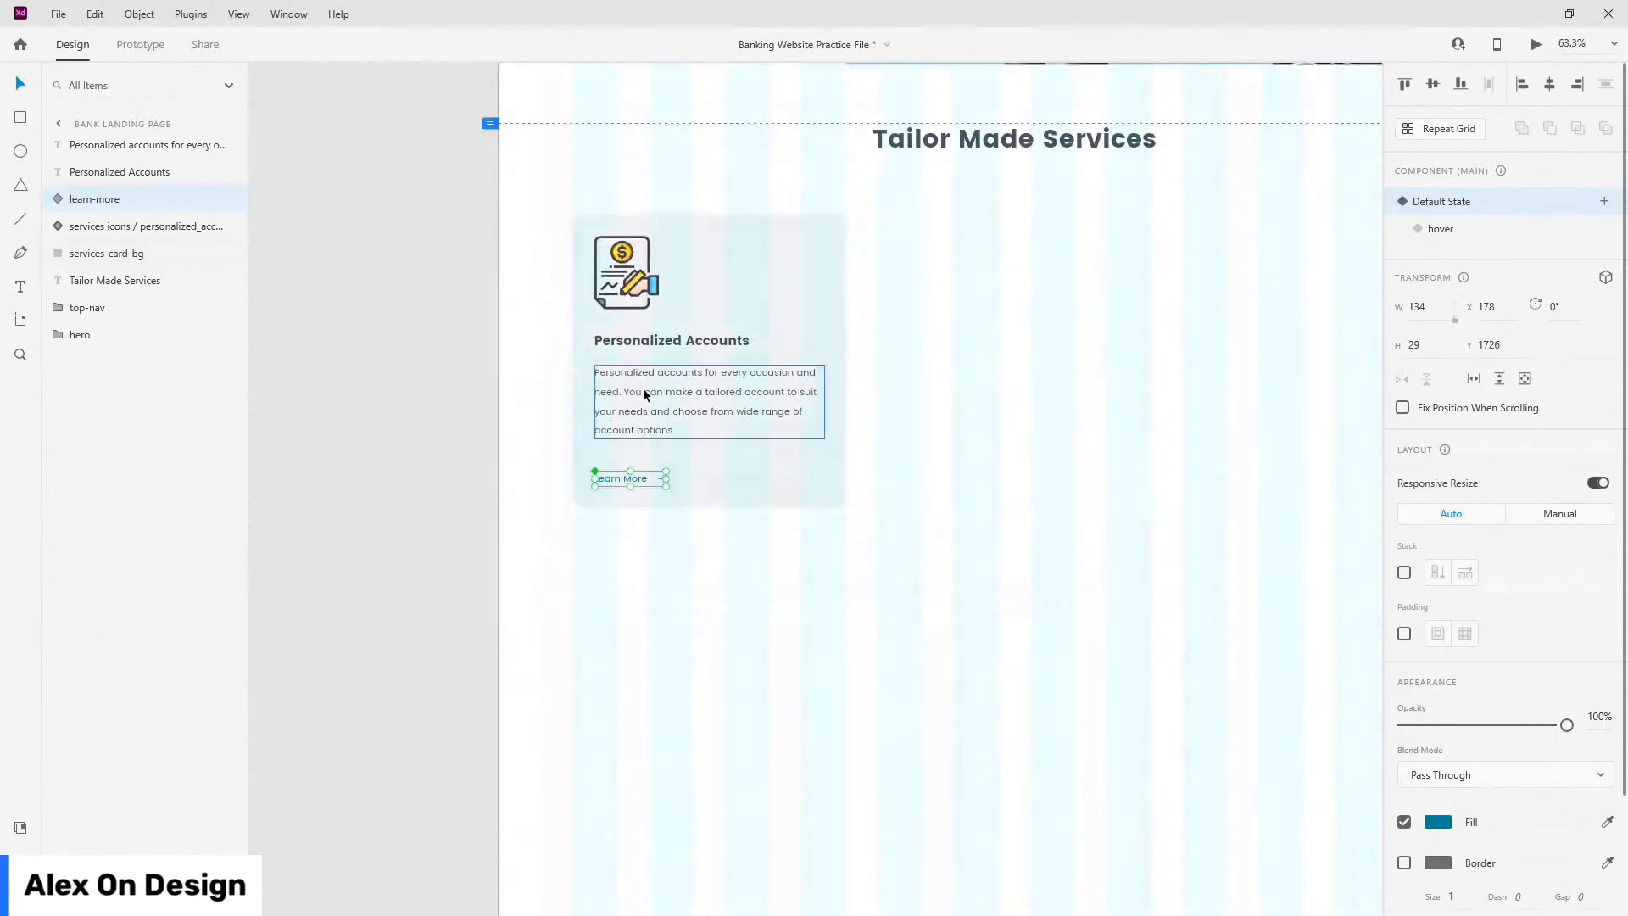
left_click_drag(664, 370, 663, 374)
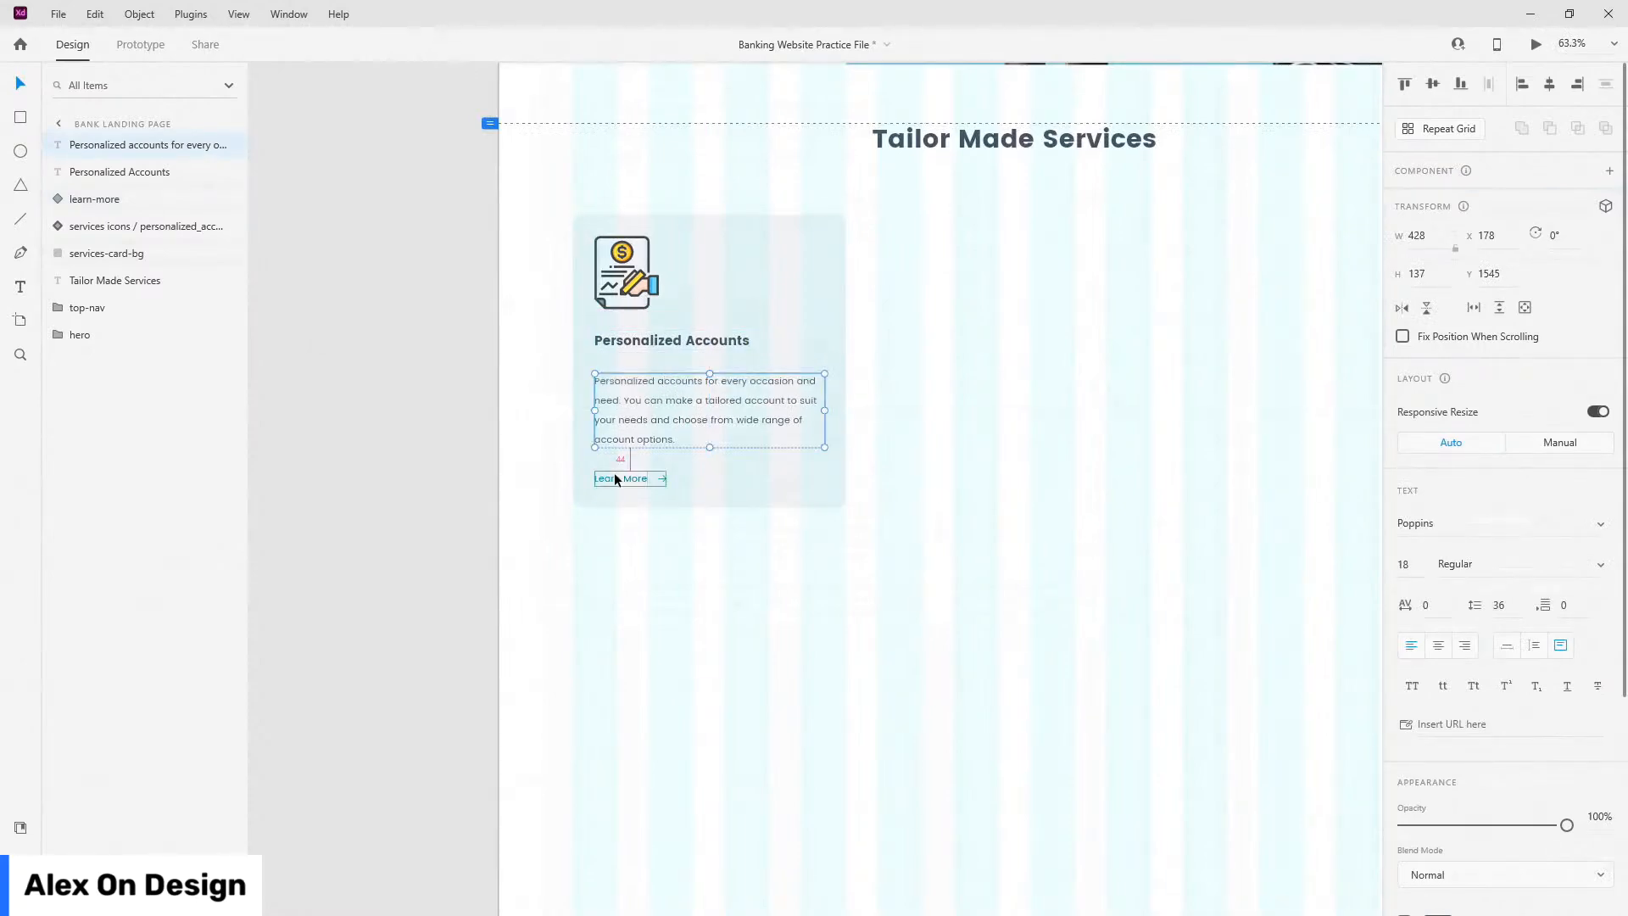
scroll(760, 476, "down", 3)
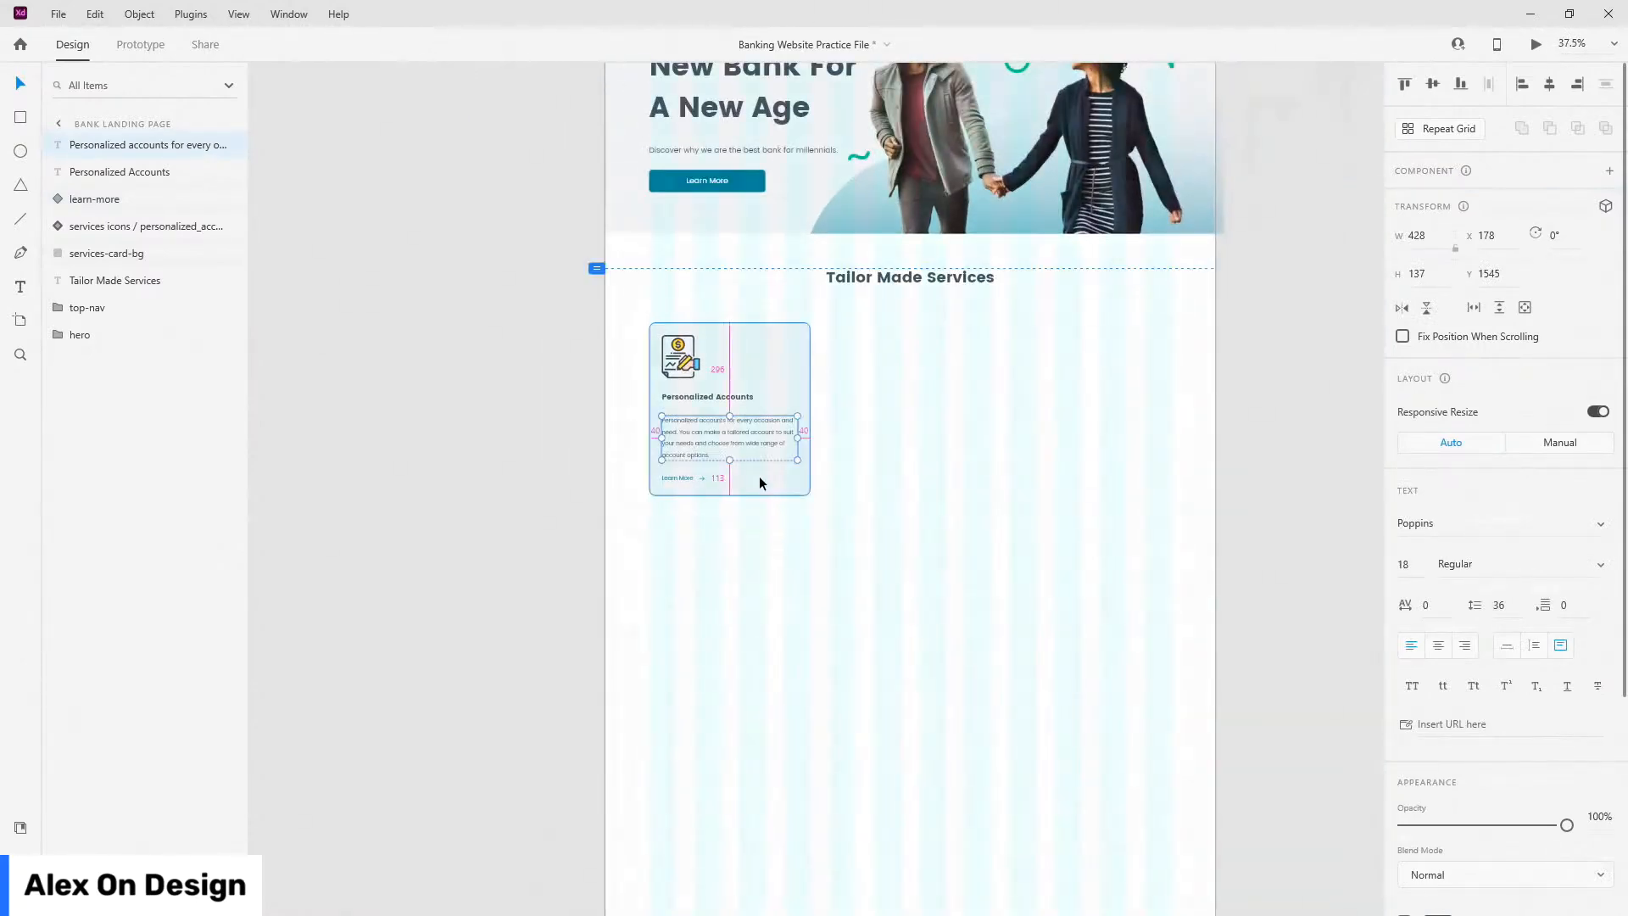
scroll(760, 475, "up", 3)
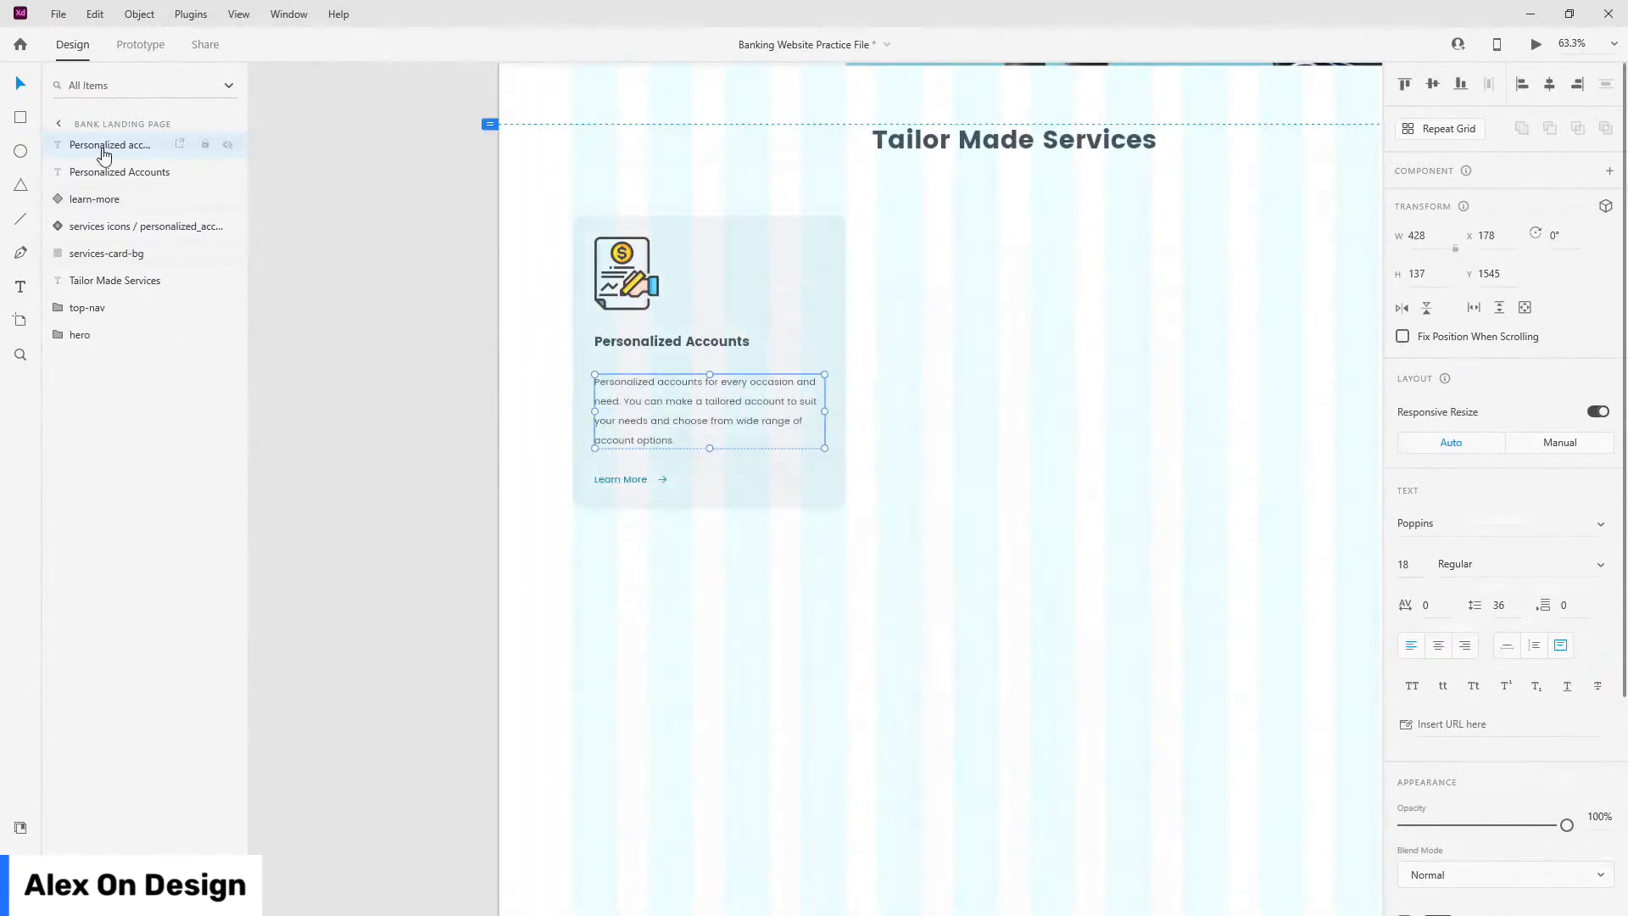
Step: Group all the card's elements into a group named card1
left_click(109, 253)
left_click(123, 146, "shift")
key("ctrl+g")
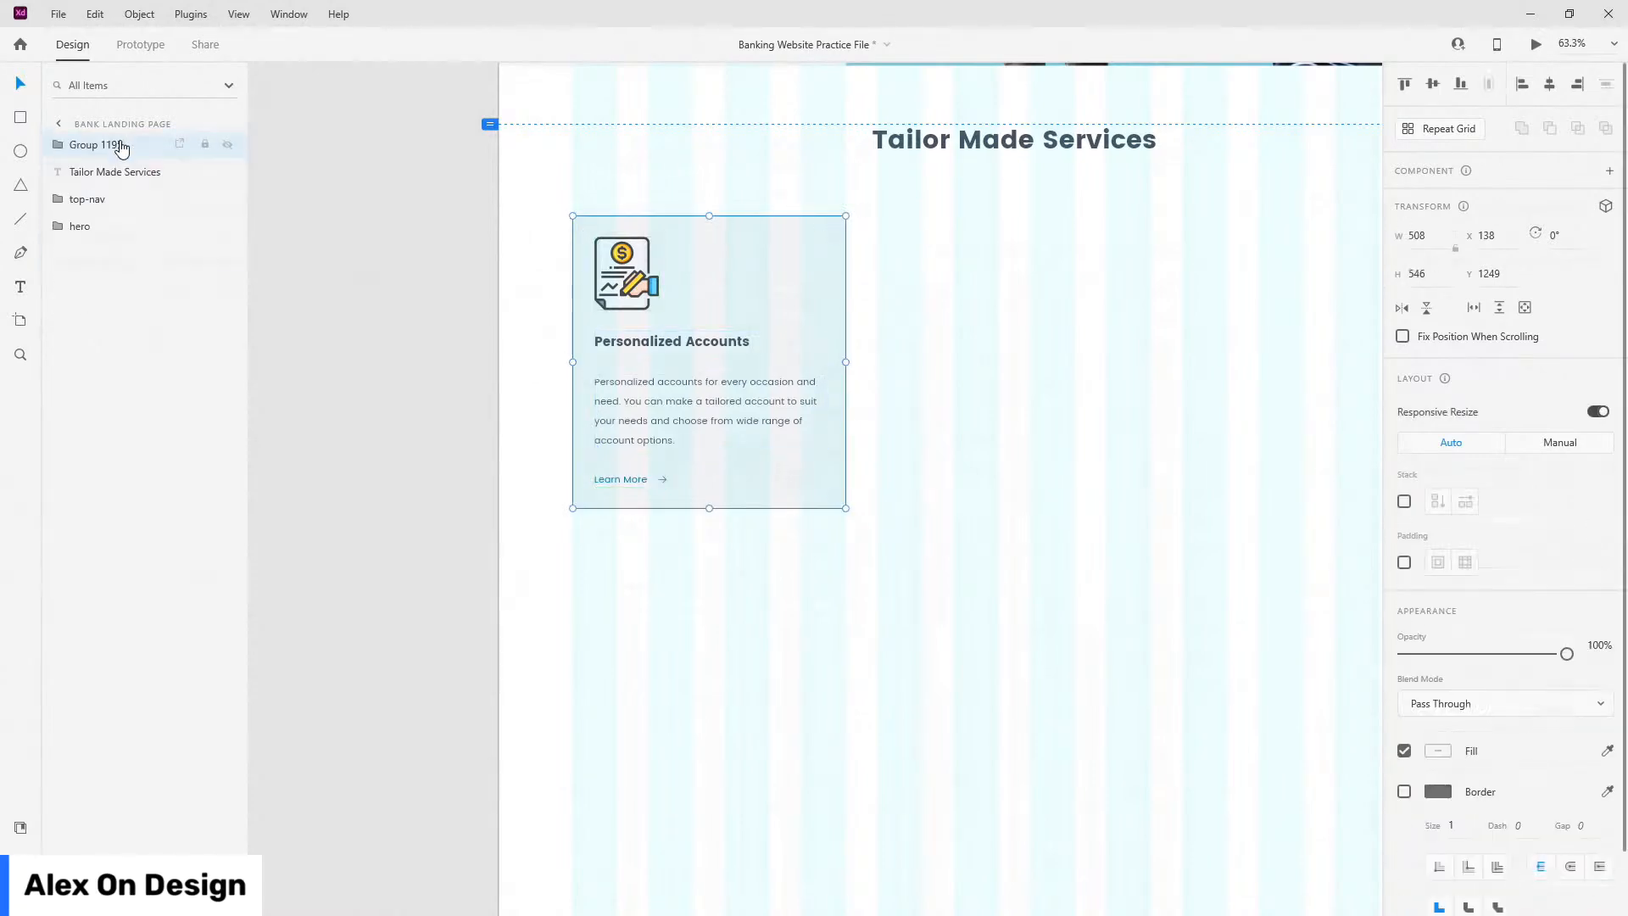
double_click(115, 145)
type("card1")
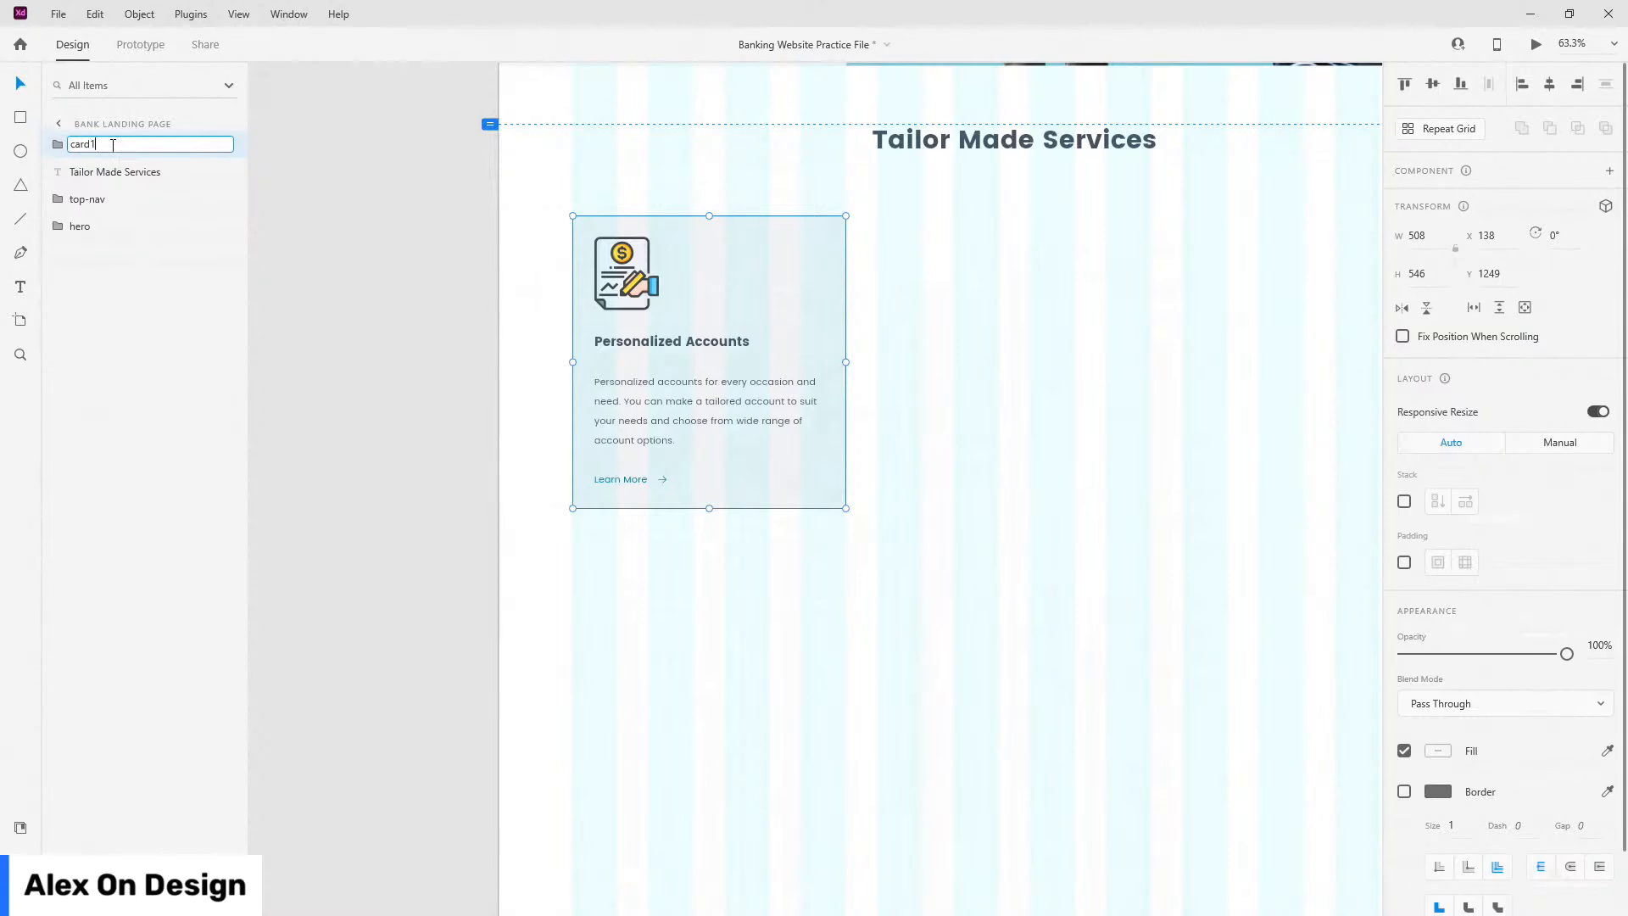
key("Return")
Step: Reorder card1's layers: learn-more below the icon, heading above the body text
left_click(56, 145)
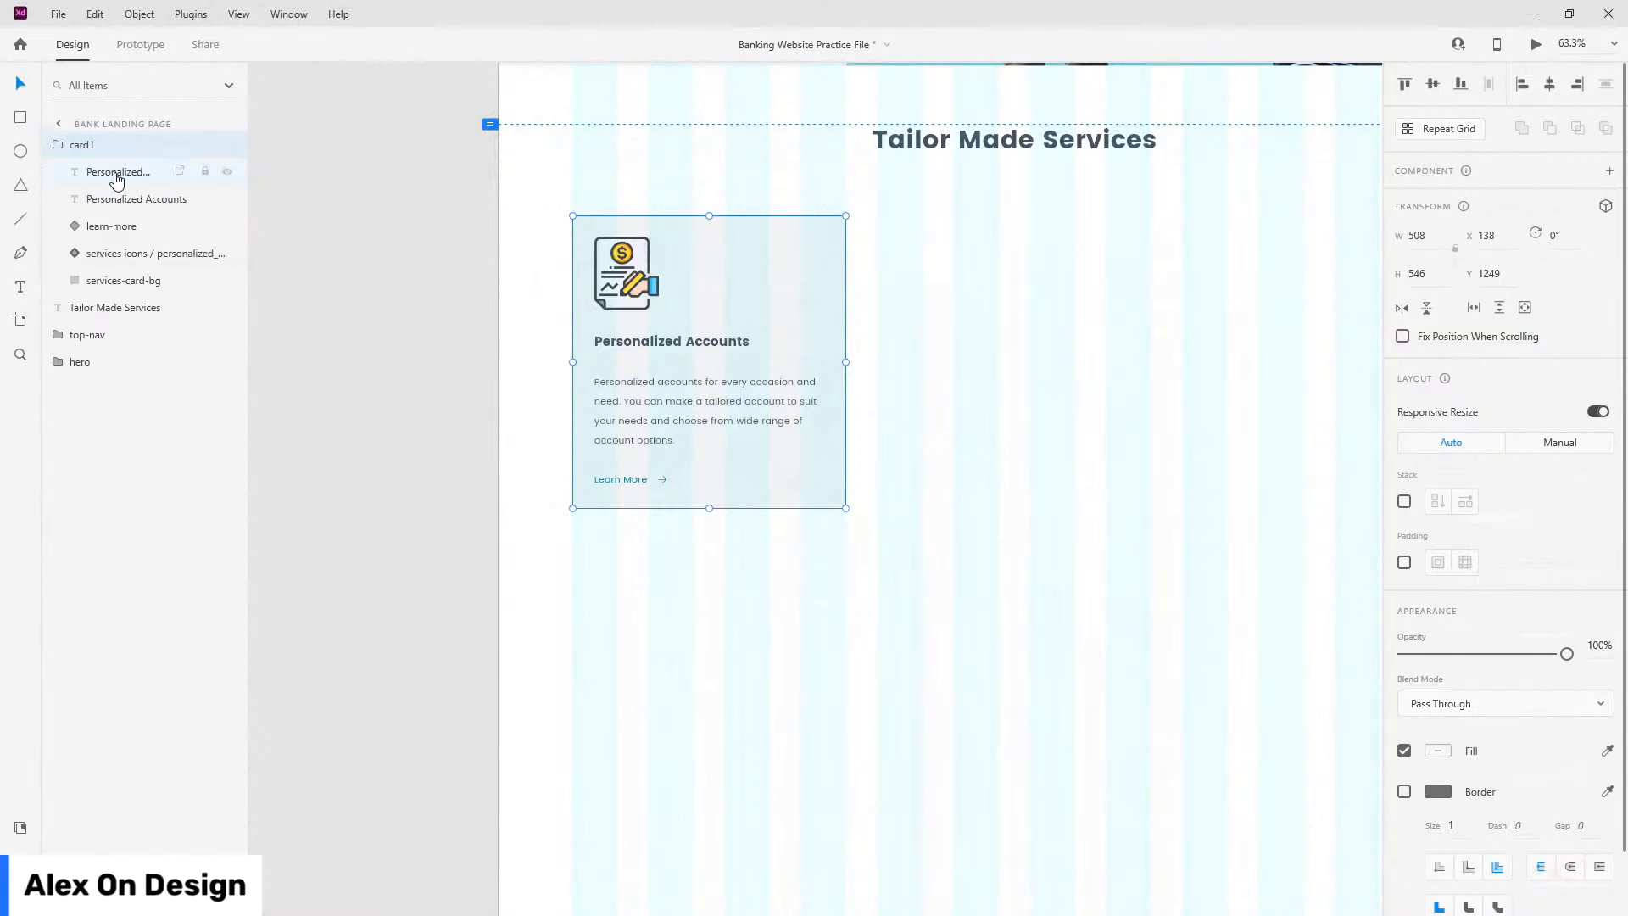
left_click(125, 227)
left_click_drag(126, 234, 110, 166)
left_click_drag(118, 235, 119, 200)
left_click(119, 236)
left_click(110, 254)
left_click(52, 145)
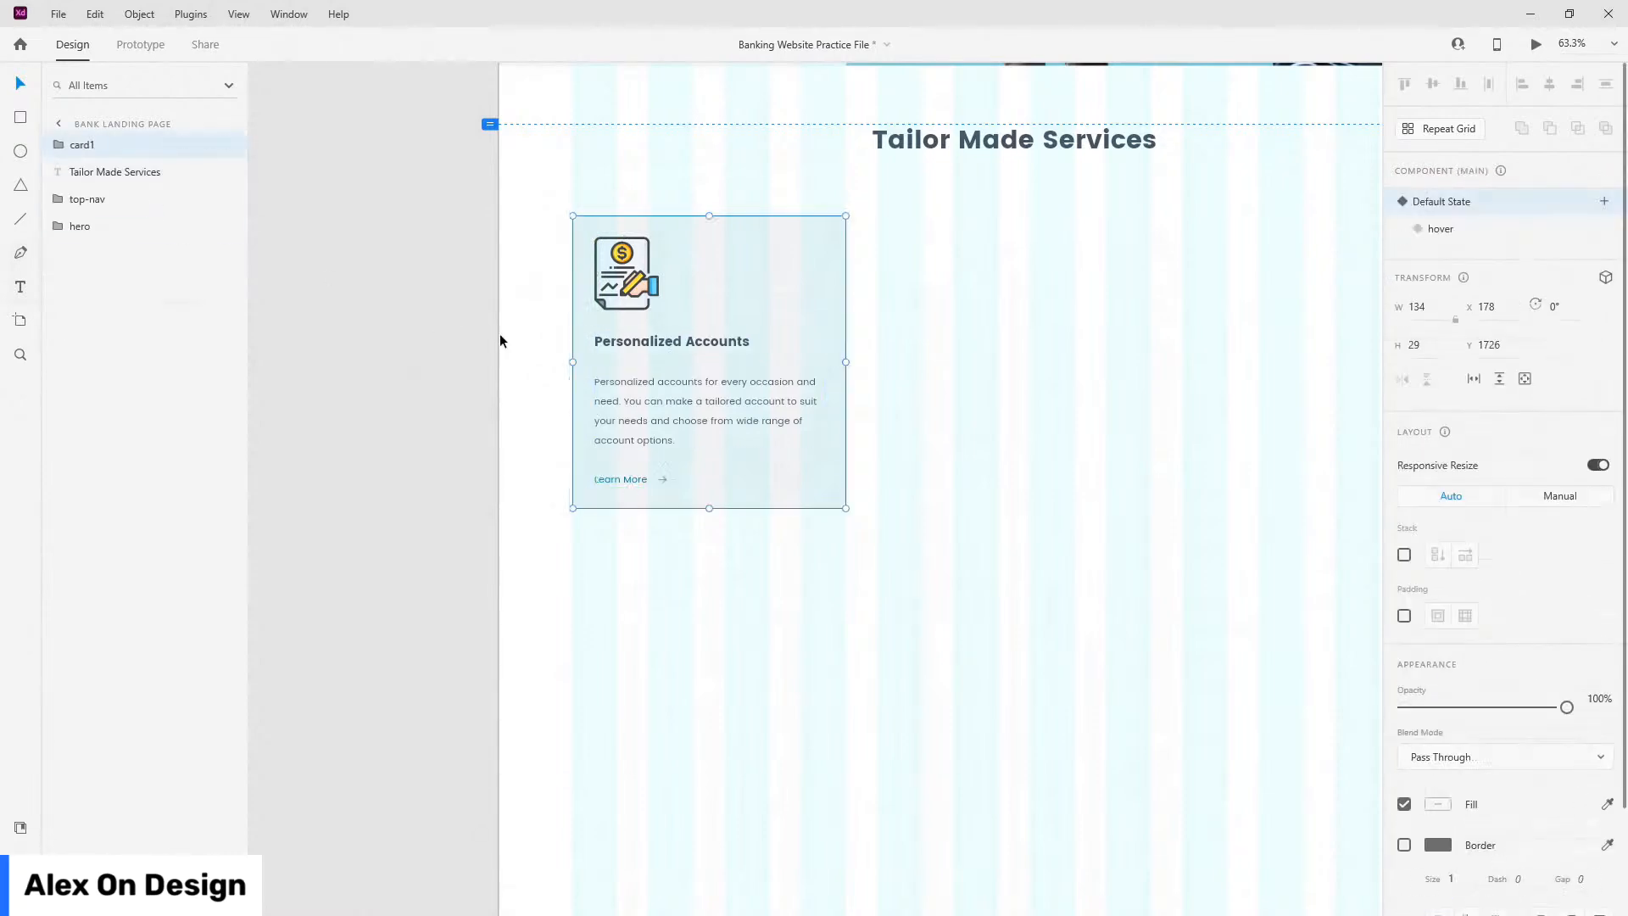
Step: Name the outer group 'cards' and turn on Stack layout
scroll(507, 353, "down", 5)
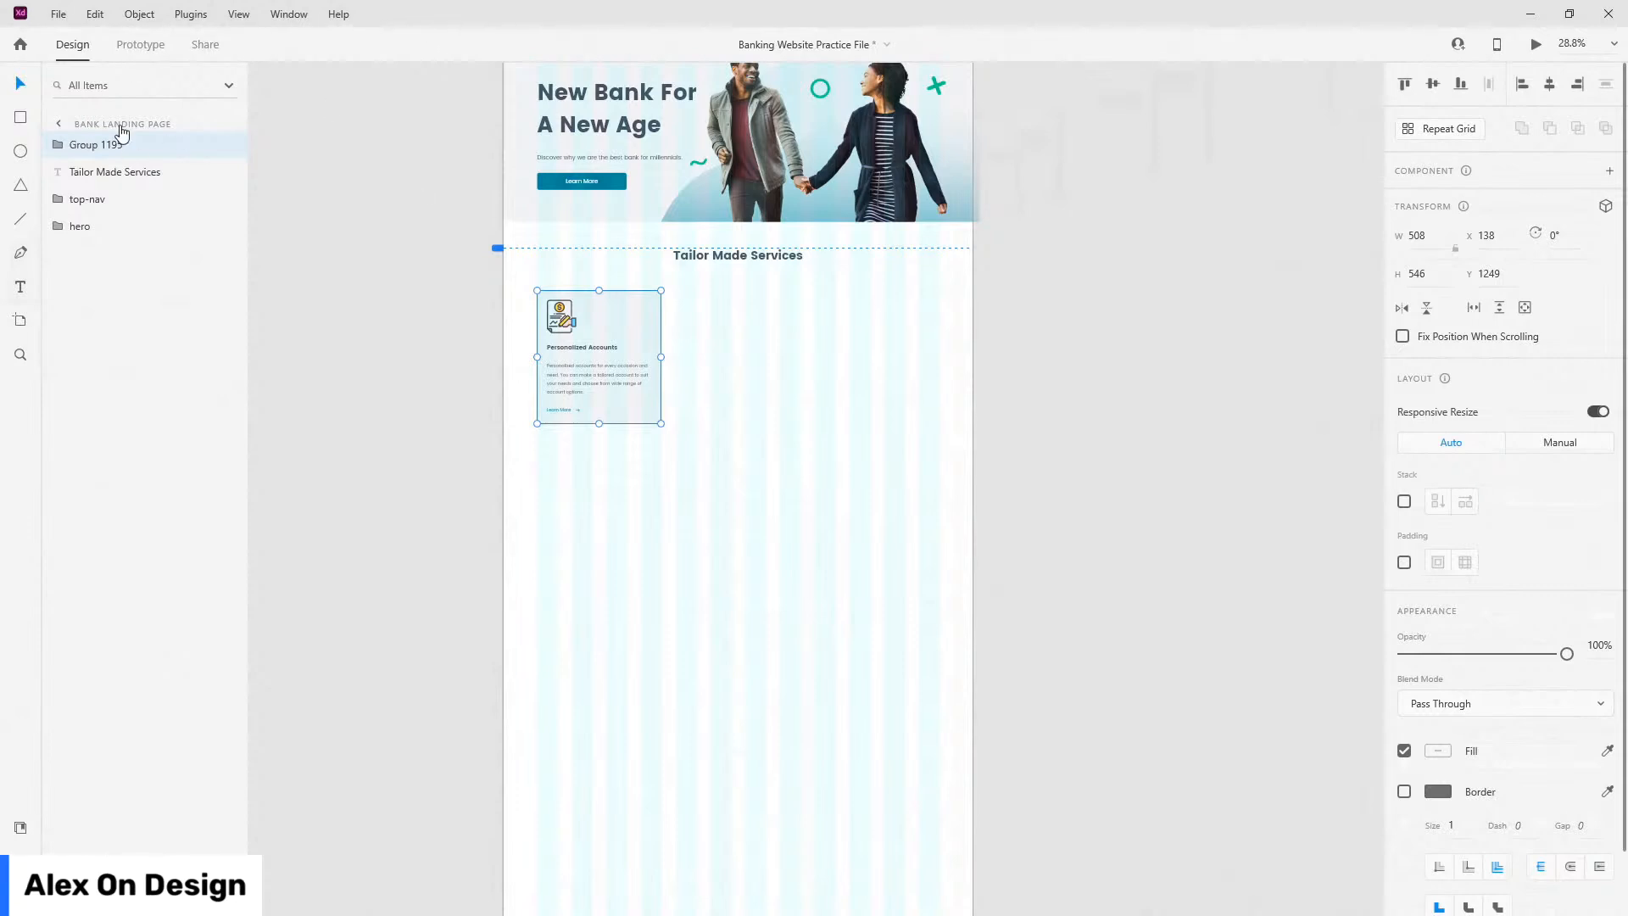
double_click(78, 144)
type("cards")
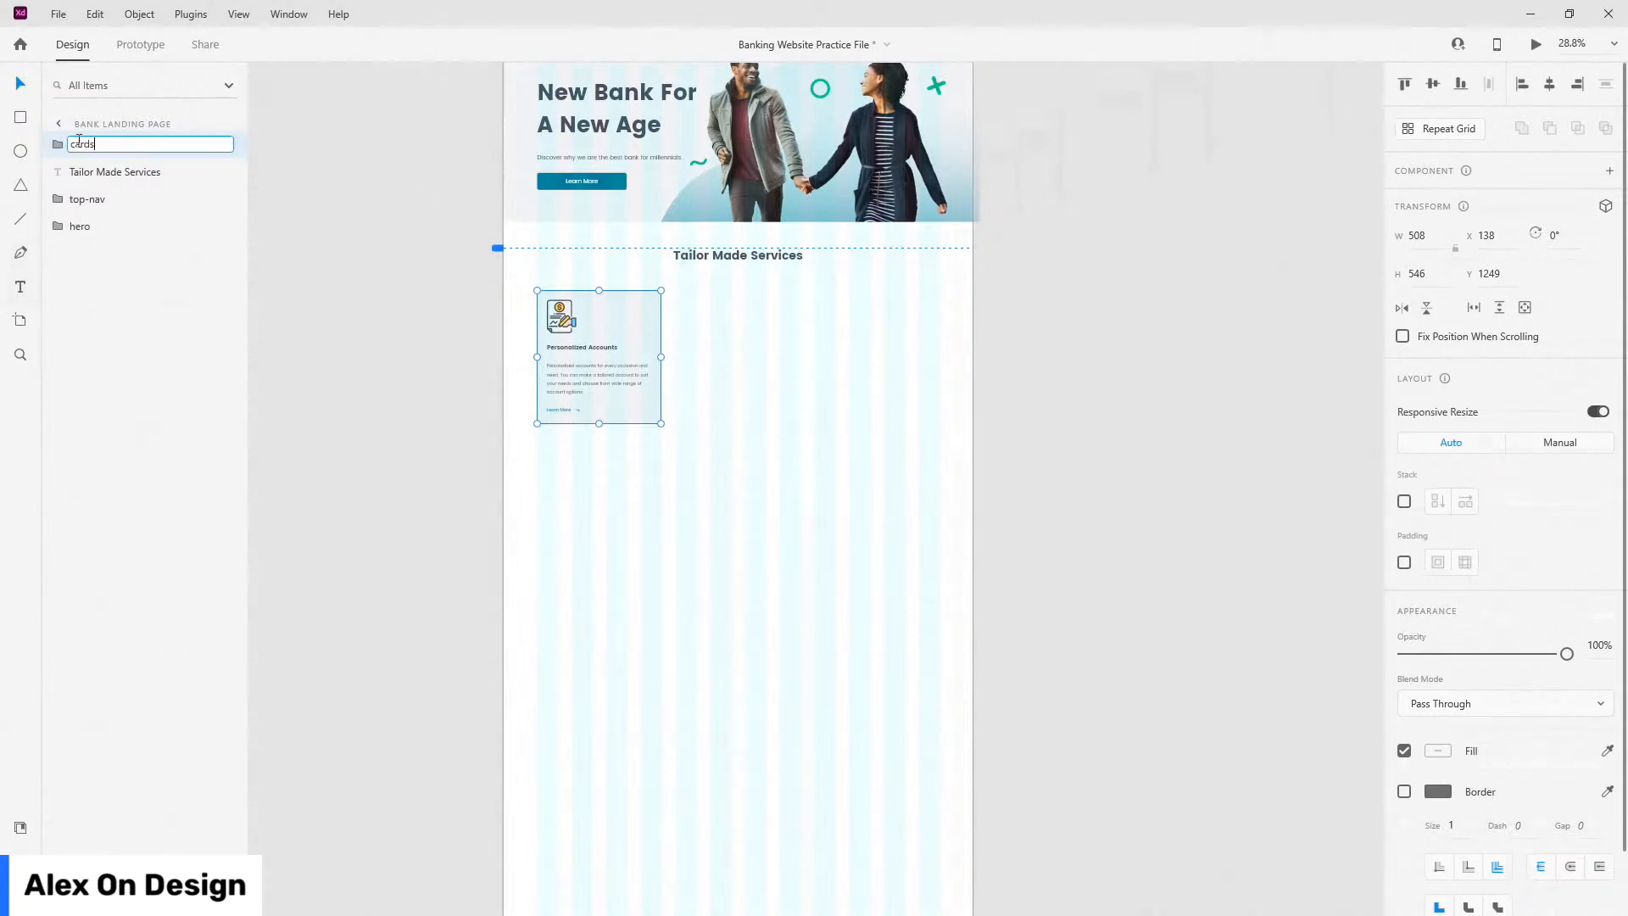
key("Return")
left_click(1404, 500)
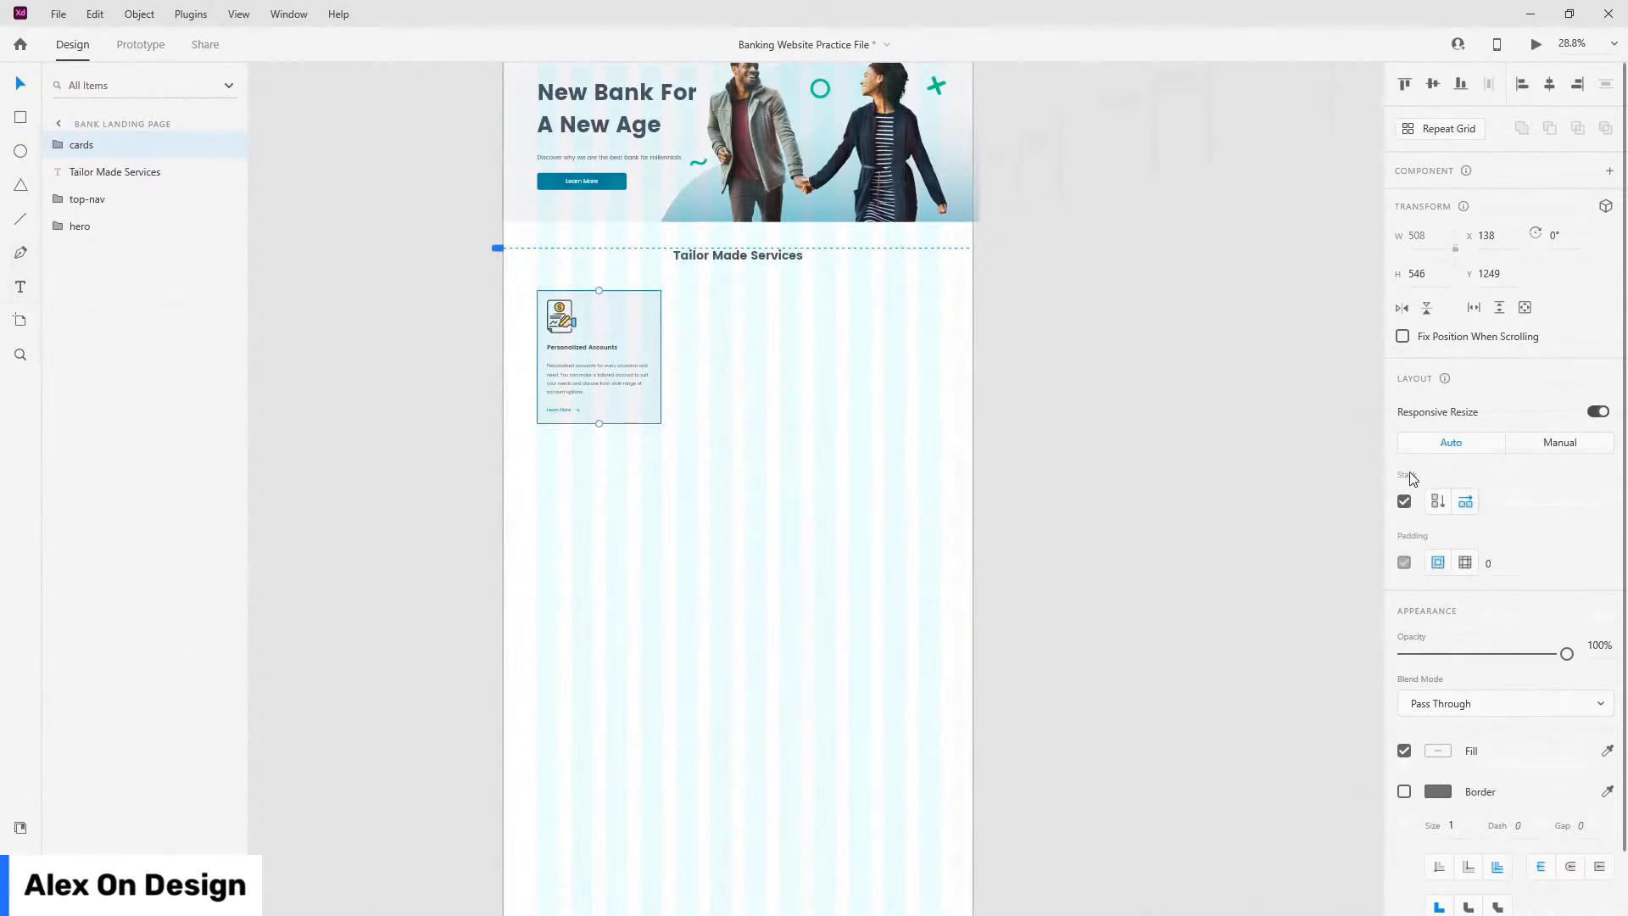
Step: Duplicate card1 inside the cards stack and set the gap between cards to 60
left_click(56, 145)
left_click(103, 173)
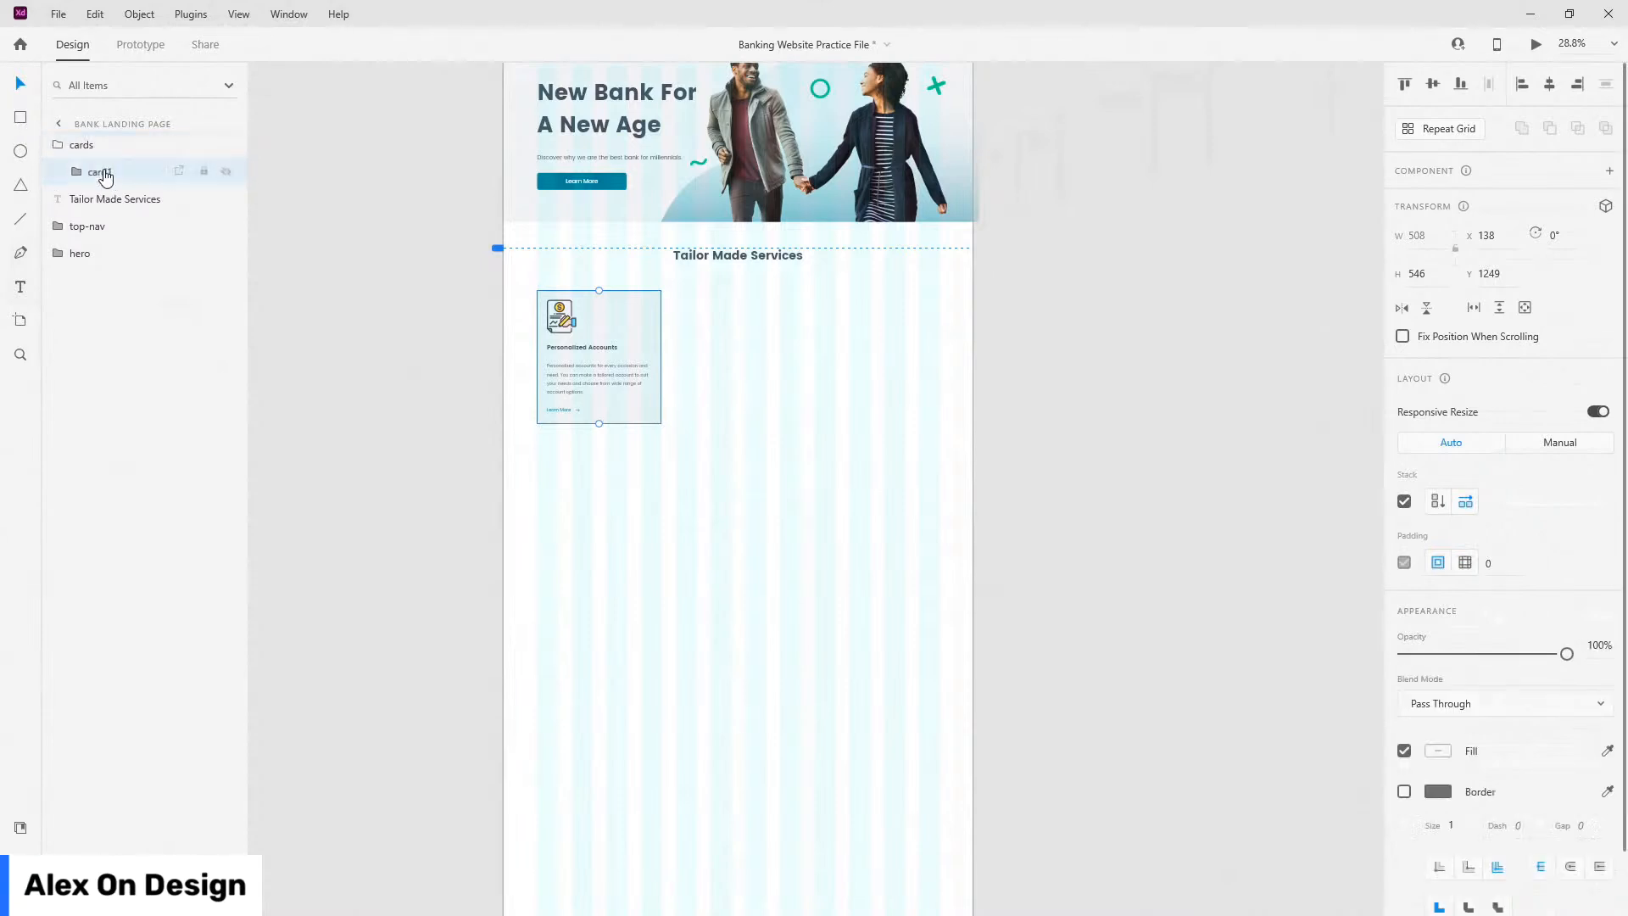
key("ctrl+d")
key("ctrl+d")
left_click(102, 147)
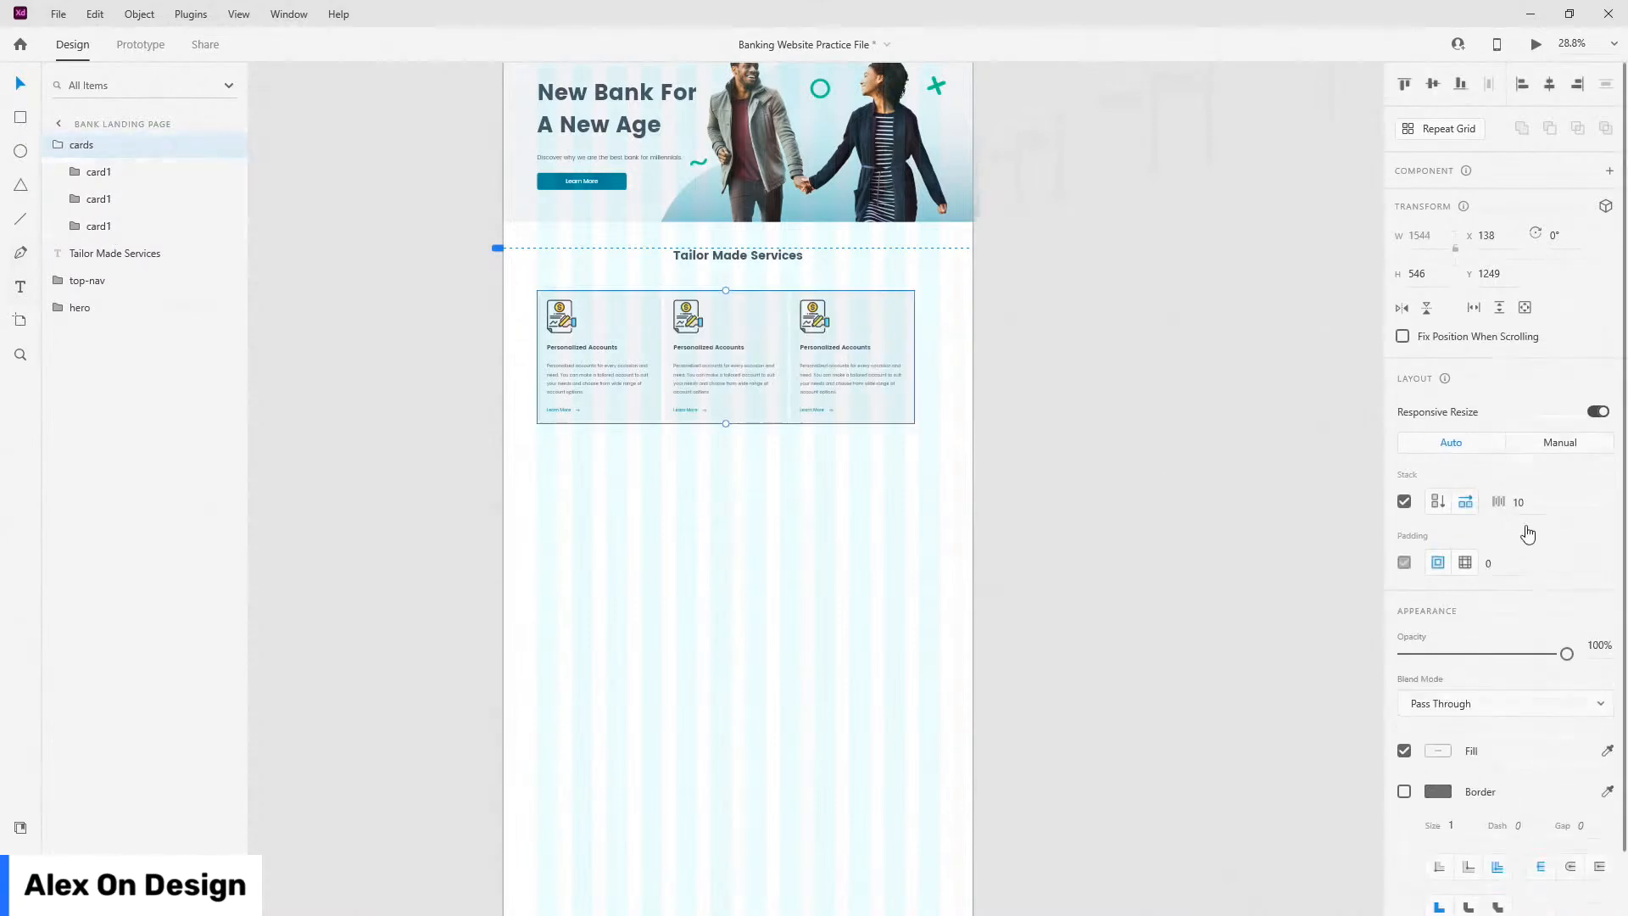
key("Return")
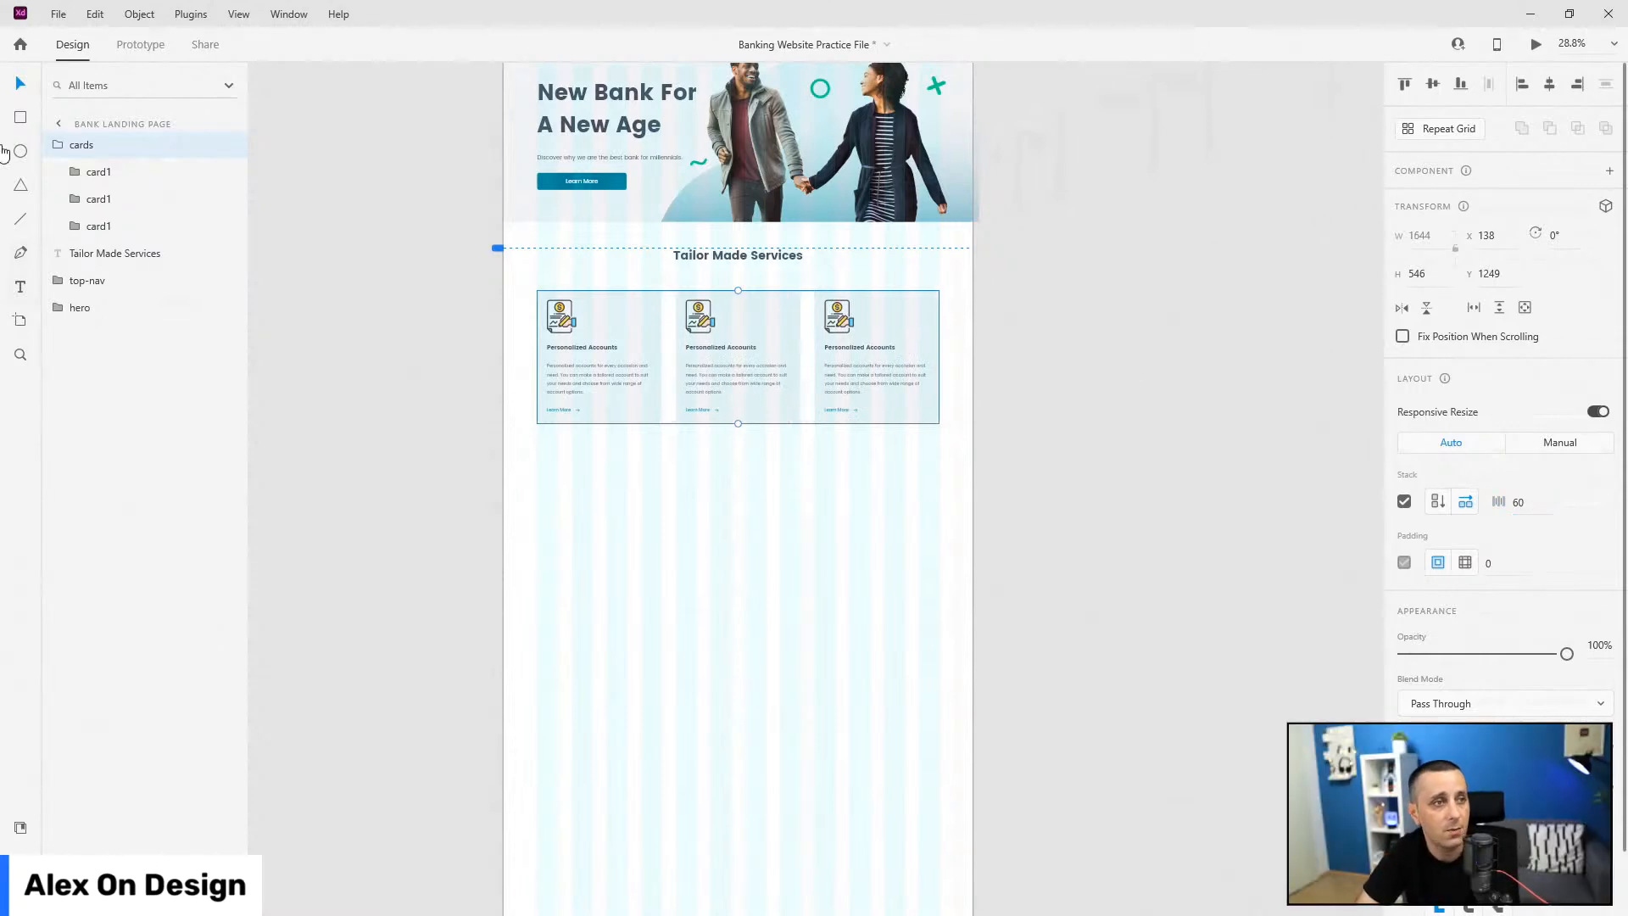
Step: Rename the second card layer card2
double_click(99, 199)
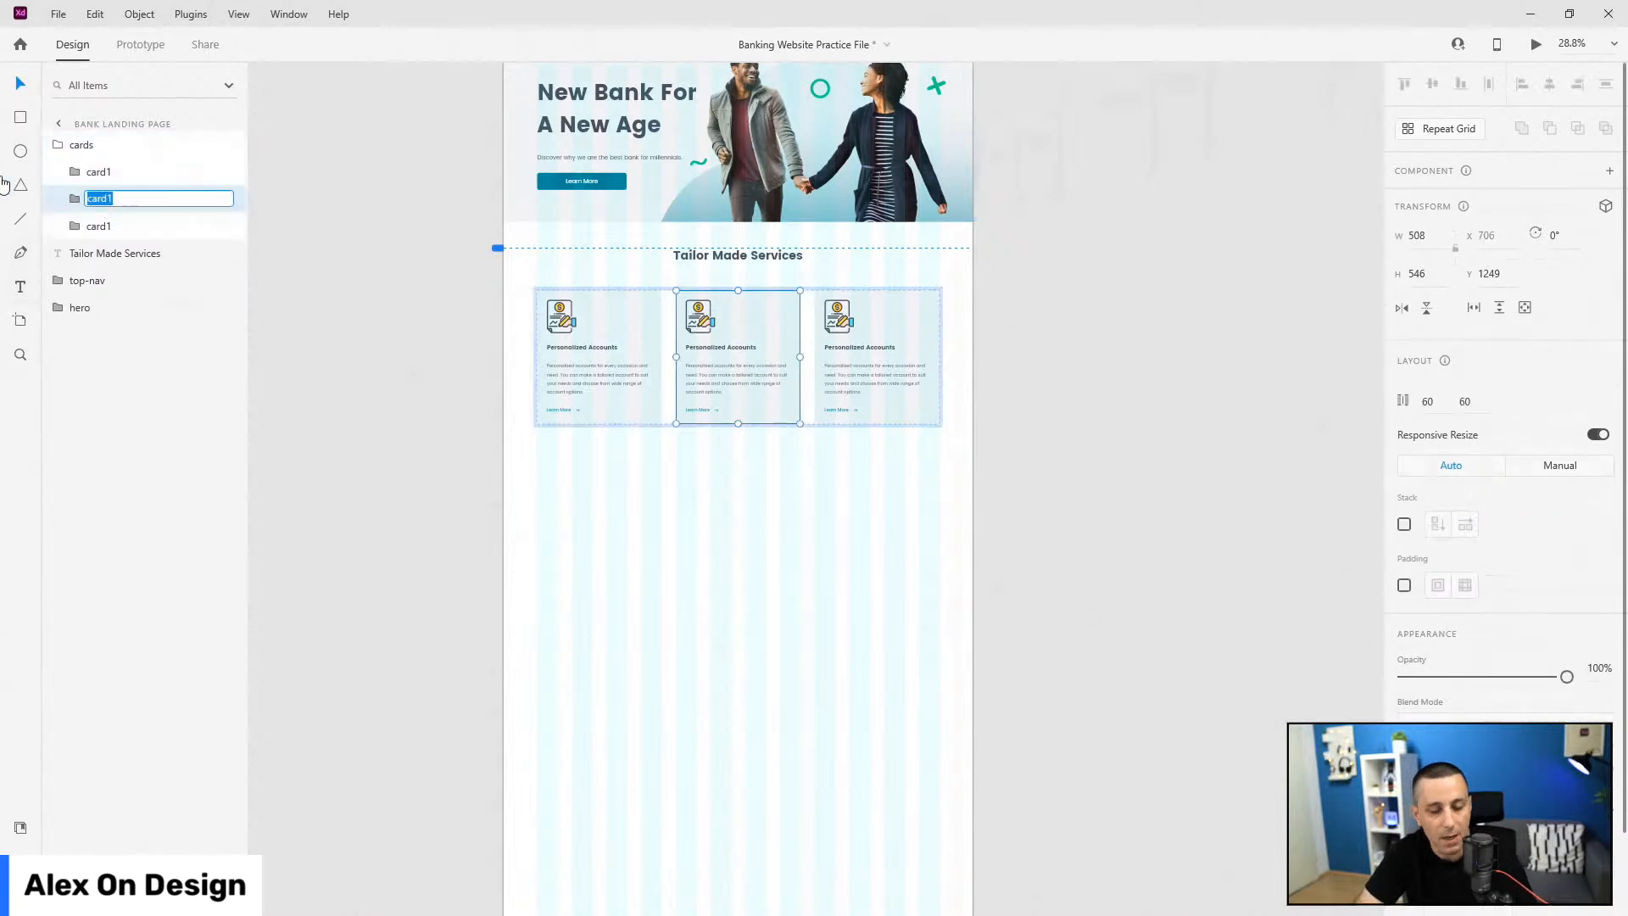
key("BackSpace")
type("2")
key("Return")
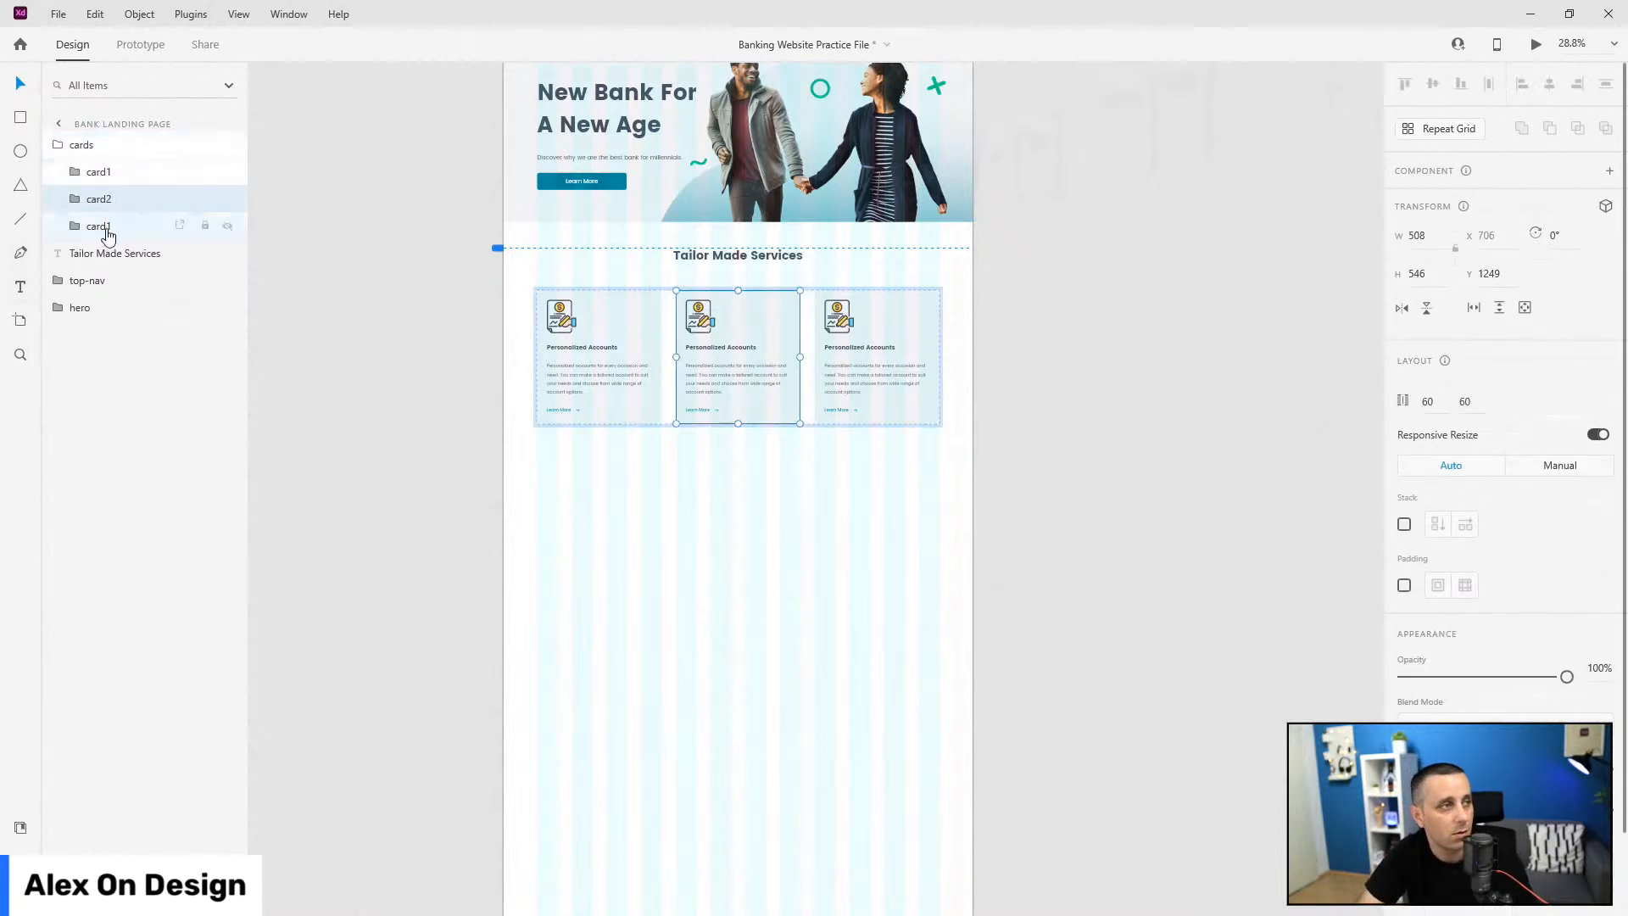
double_click(100, 227)
Step: Rename the third card card3, then swap the middle and right icons for money_icn and card_icn
type("card3")
key("Return")
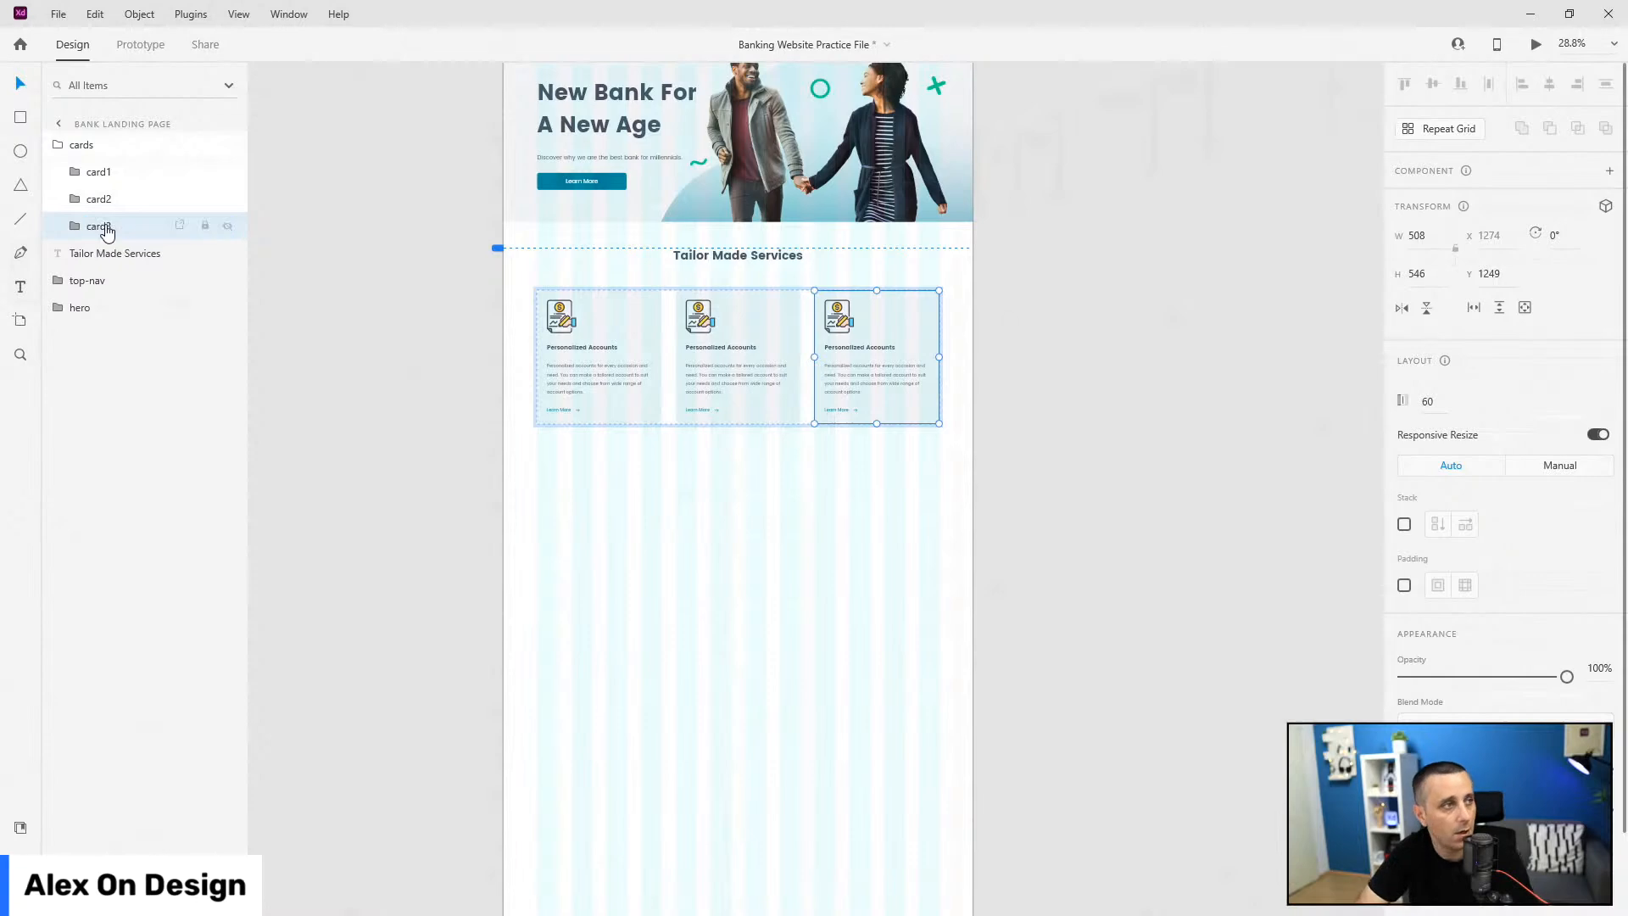
scroll(668, 254, "up", 8)
left_click(642, 441)
double_click(642, 441)
left_click(21, 827)
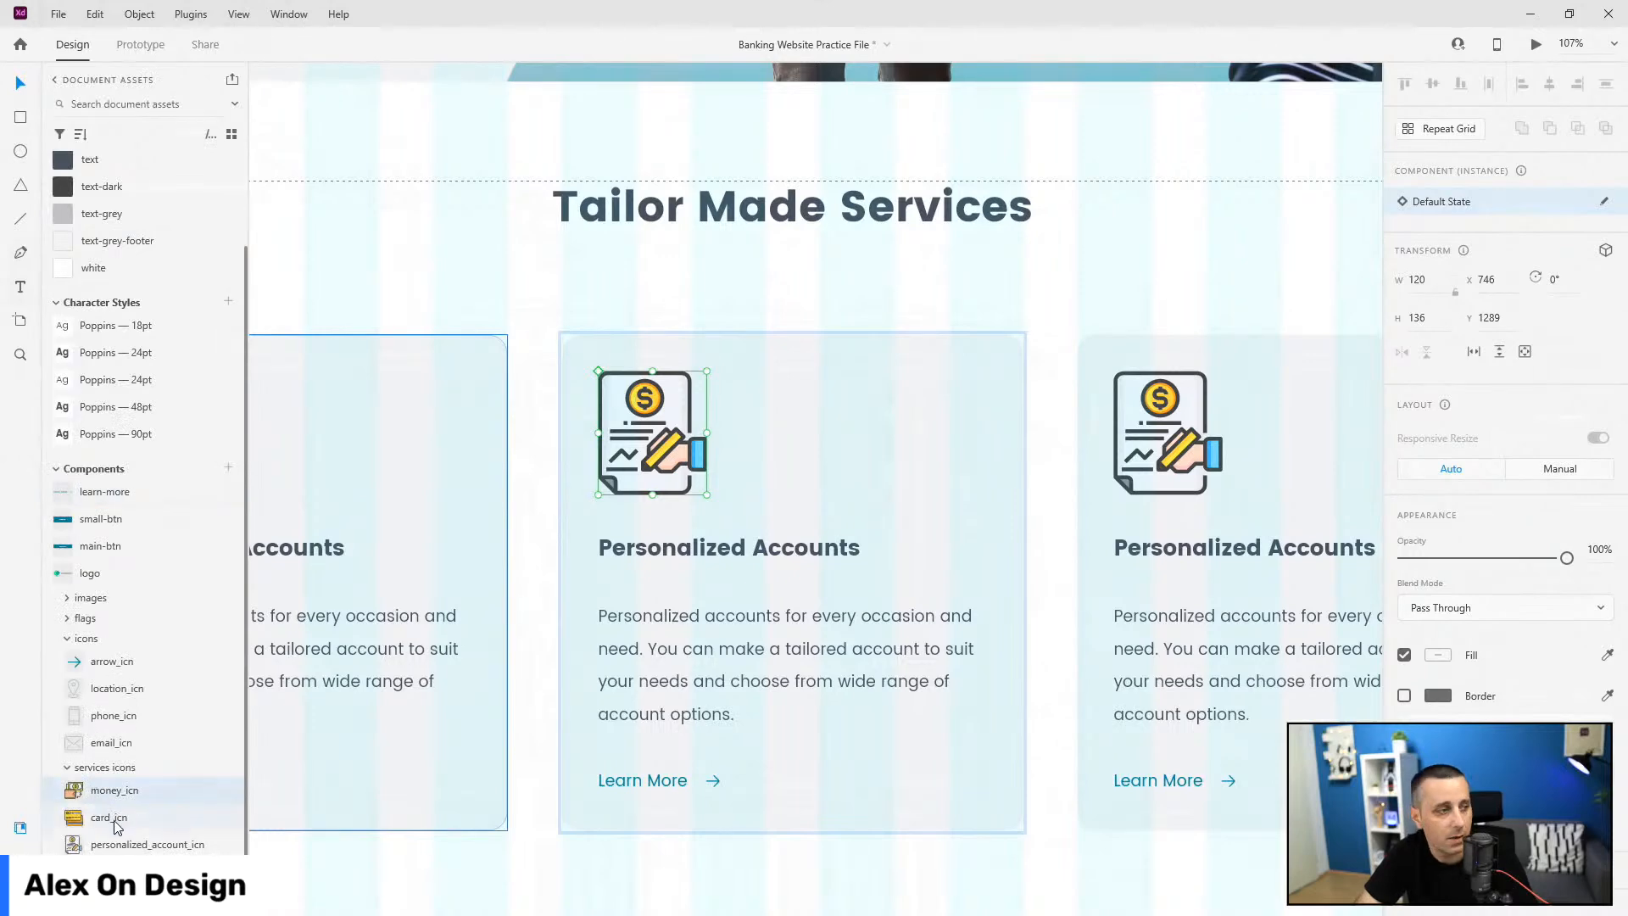
left_click_drag(119, 797, 622, 451)
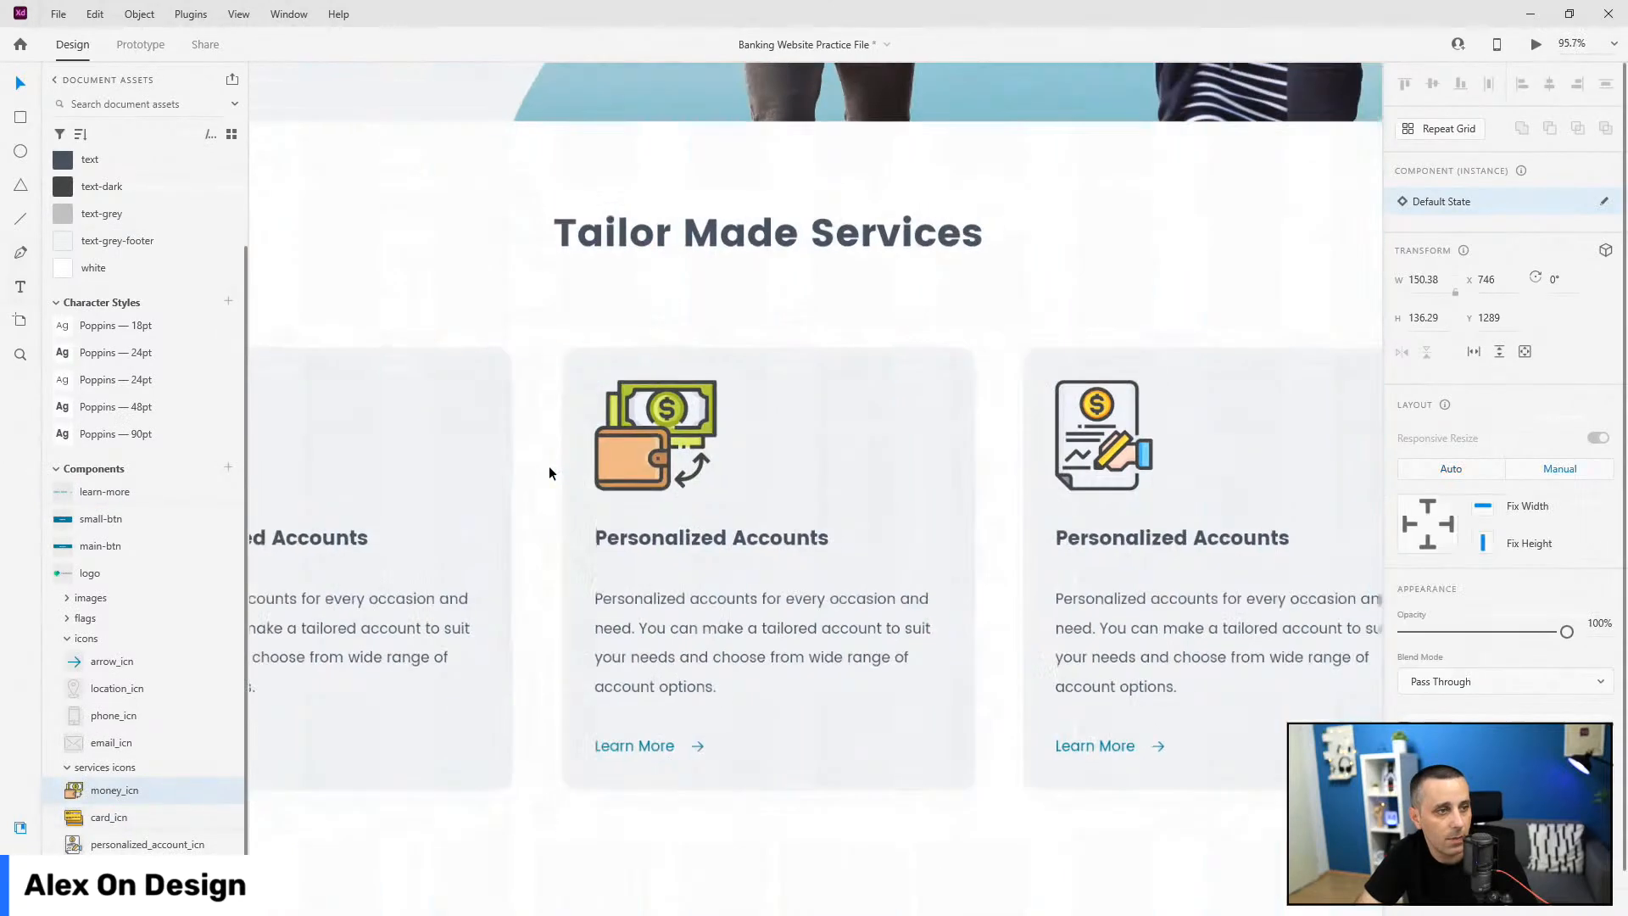
scroll(548, 466, "down", 5)
double_click(916, 445)
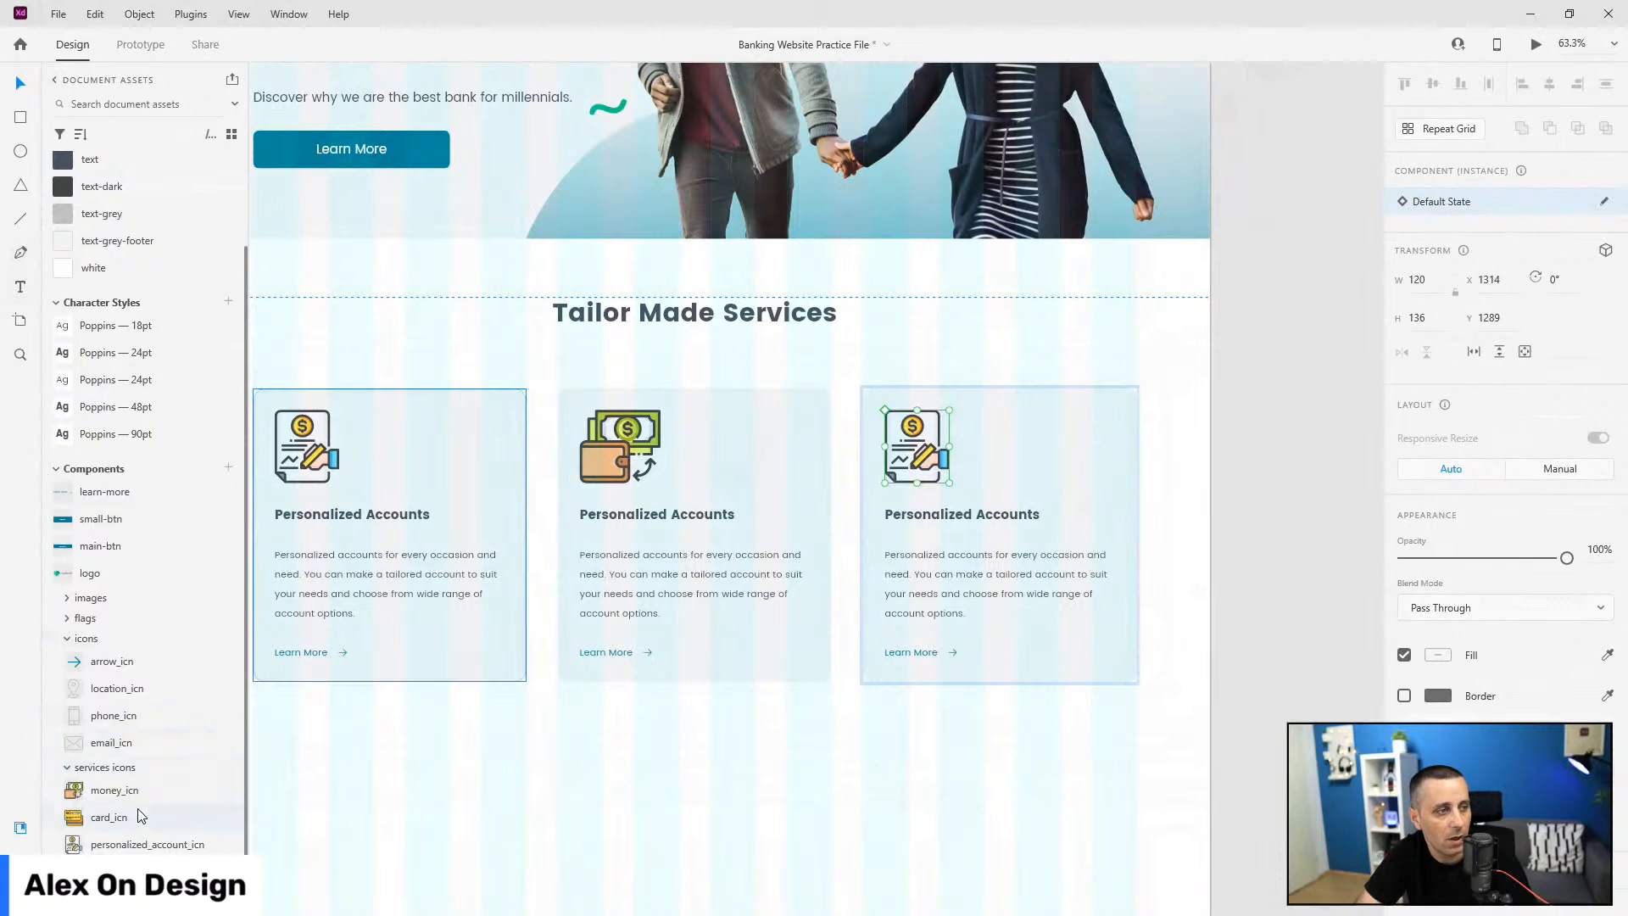
left_click_drag(120, 825, 911, 447)
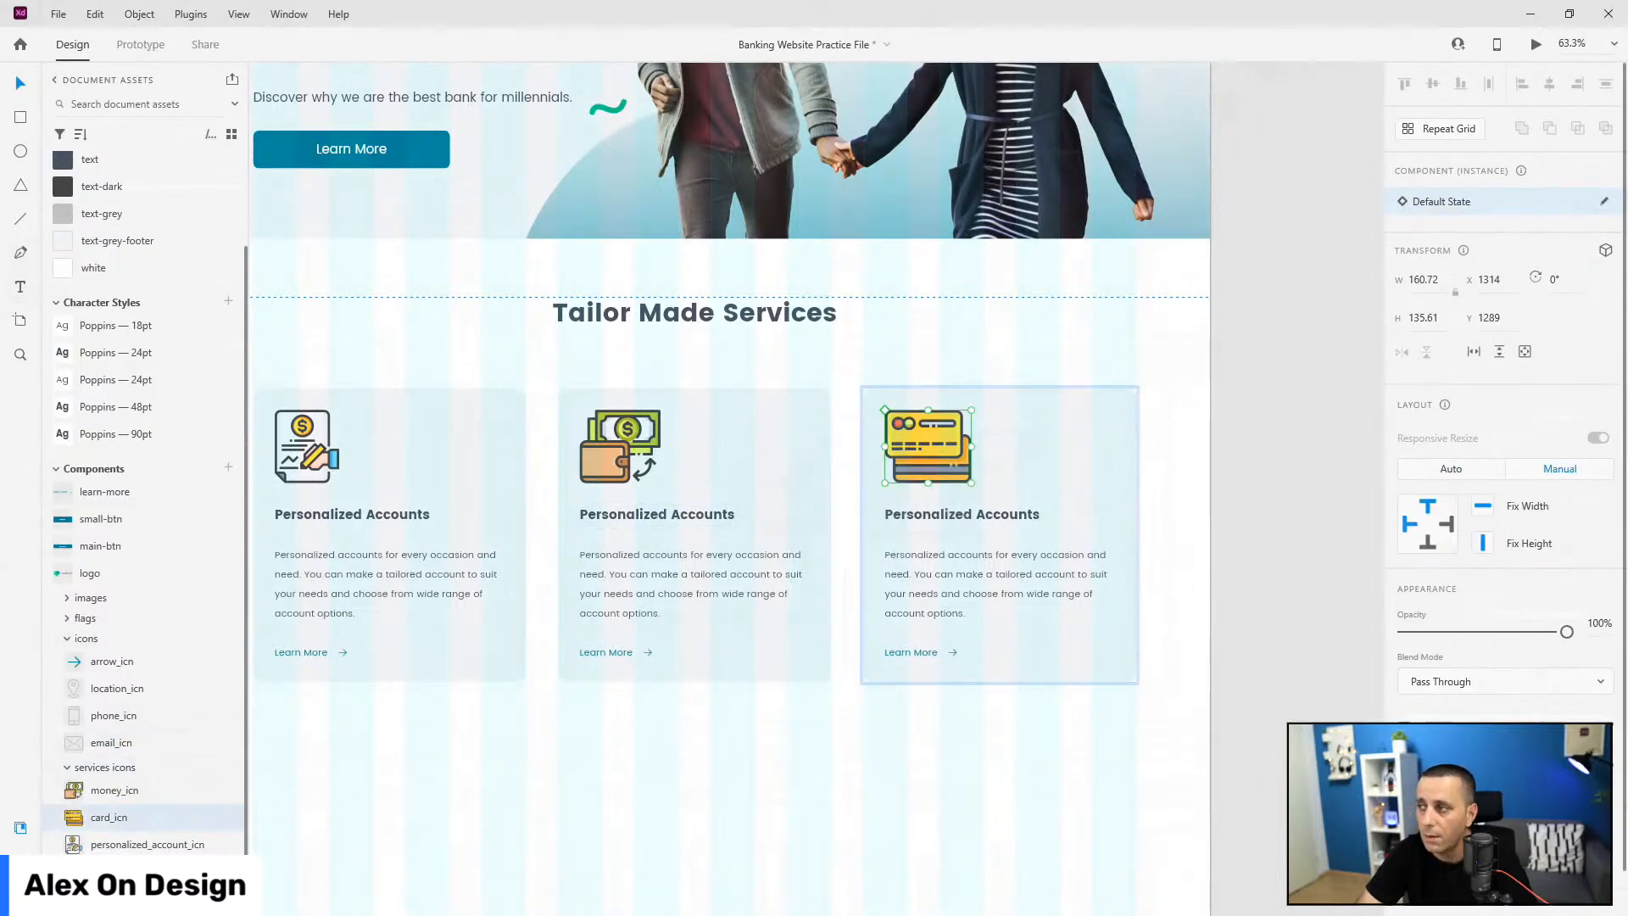
Step: Retitle the middle card 'Customized Savings' and paste in its new savings description
double_click(673, 515)
double_click(674, 515)
type("Customized Savings")
key("Escape")
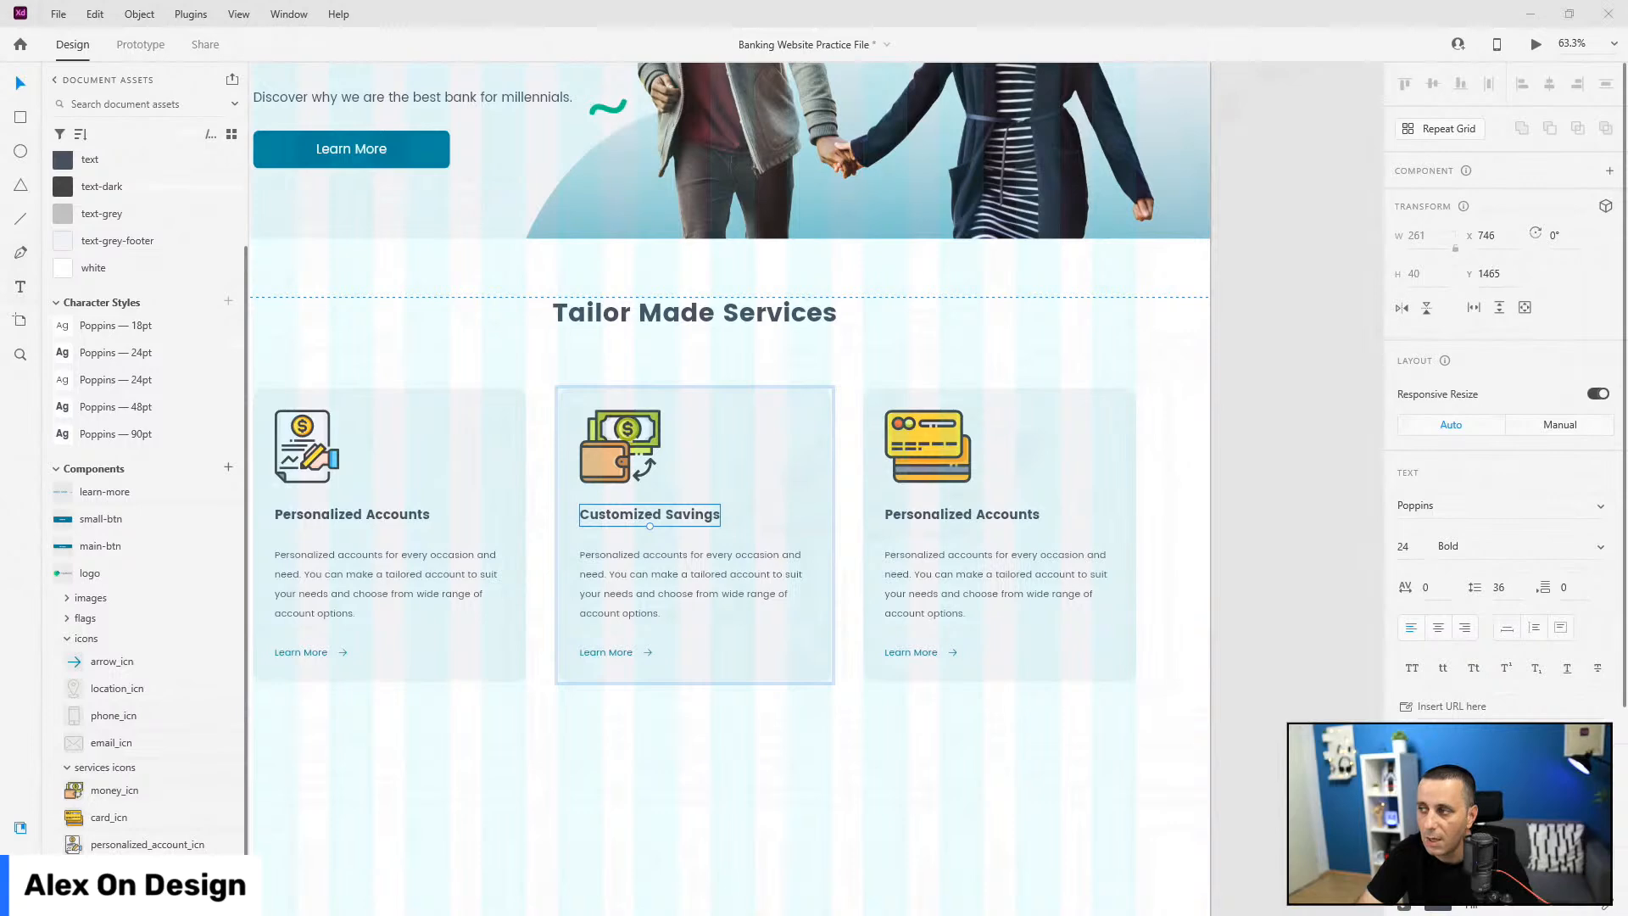
double_click(602, 592)
key("BackSpace")
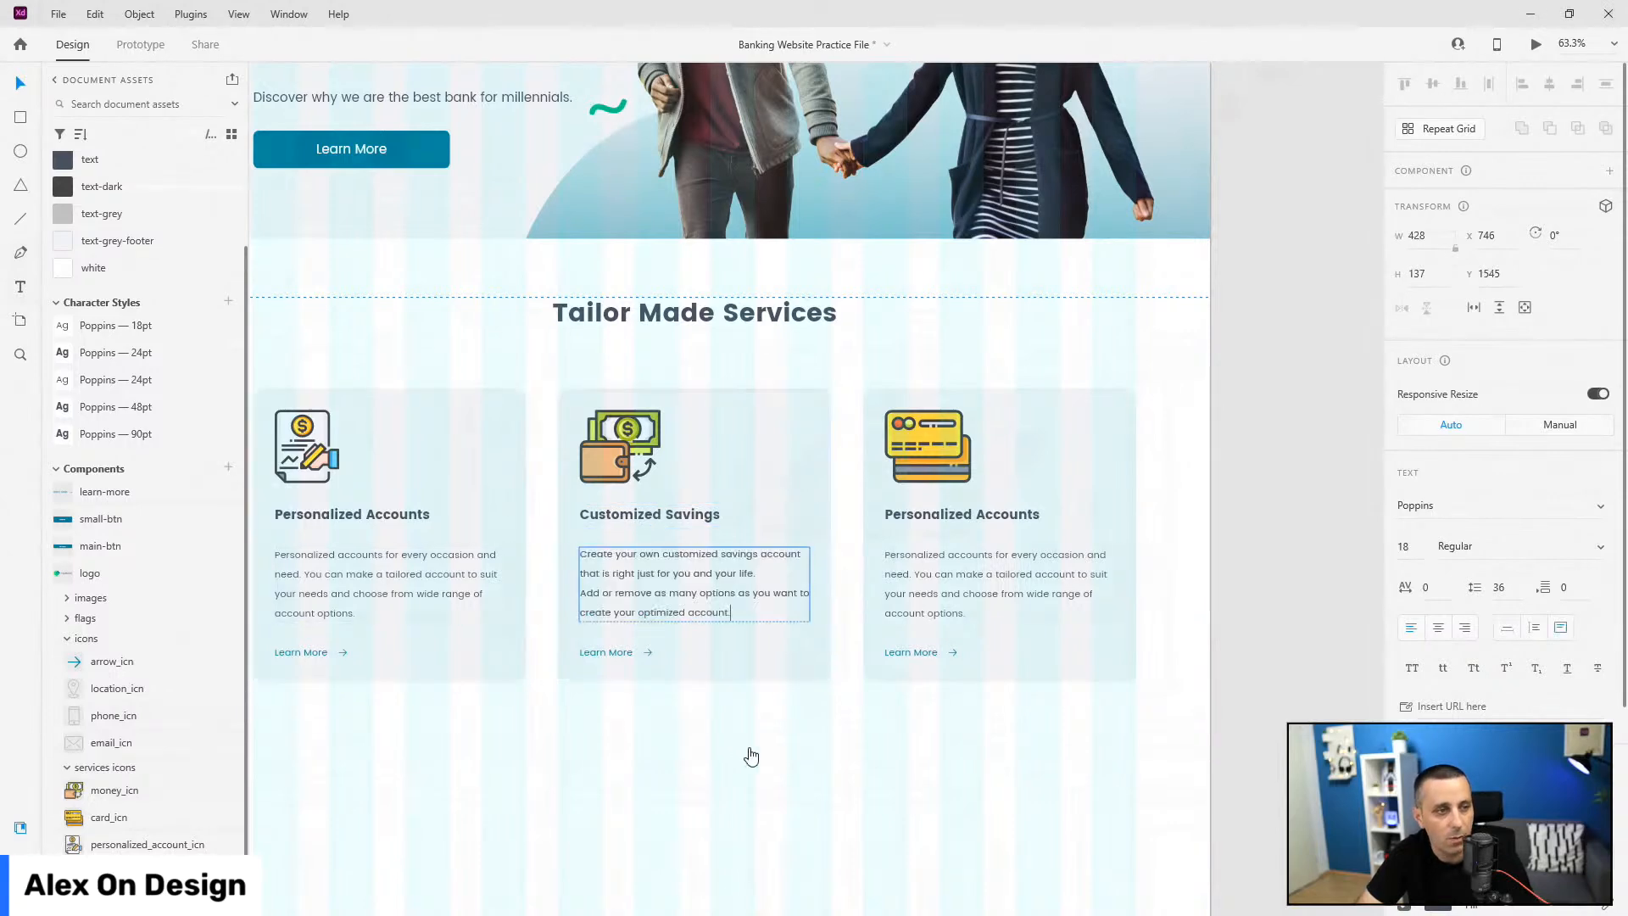
type("Create your own customized savings account that is right just for you and your life. Add or remove as many options as you want to create your optimized account.")
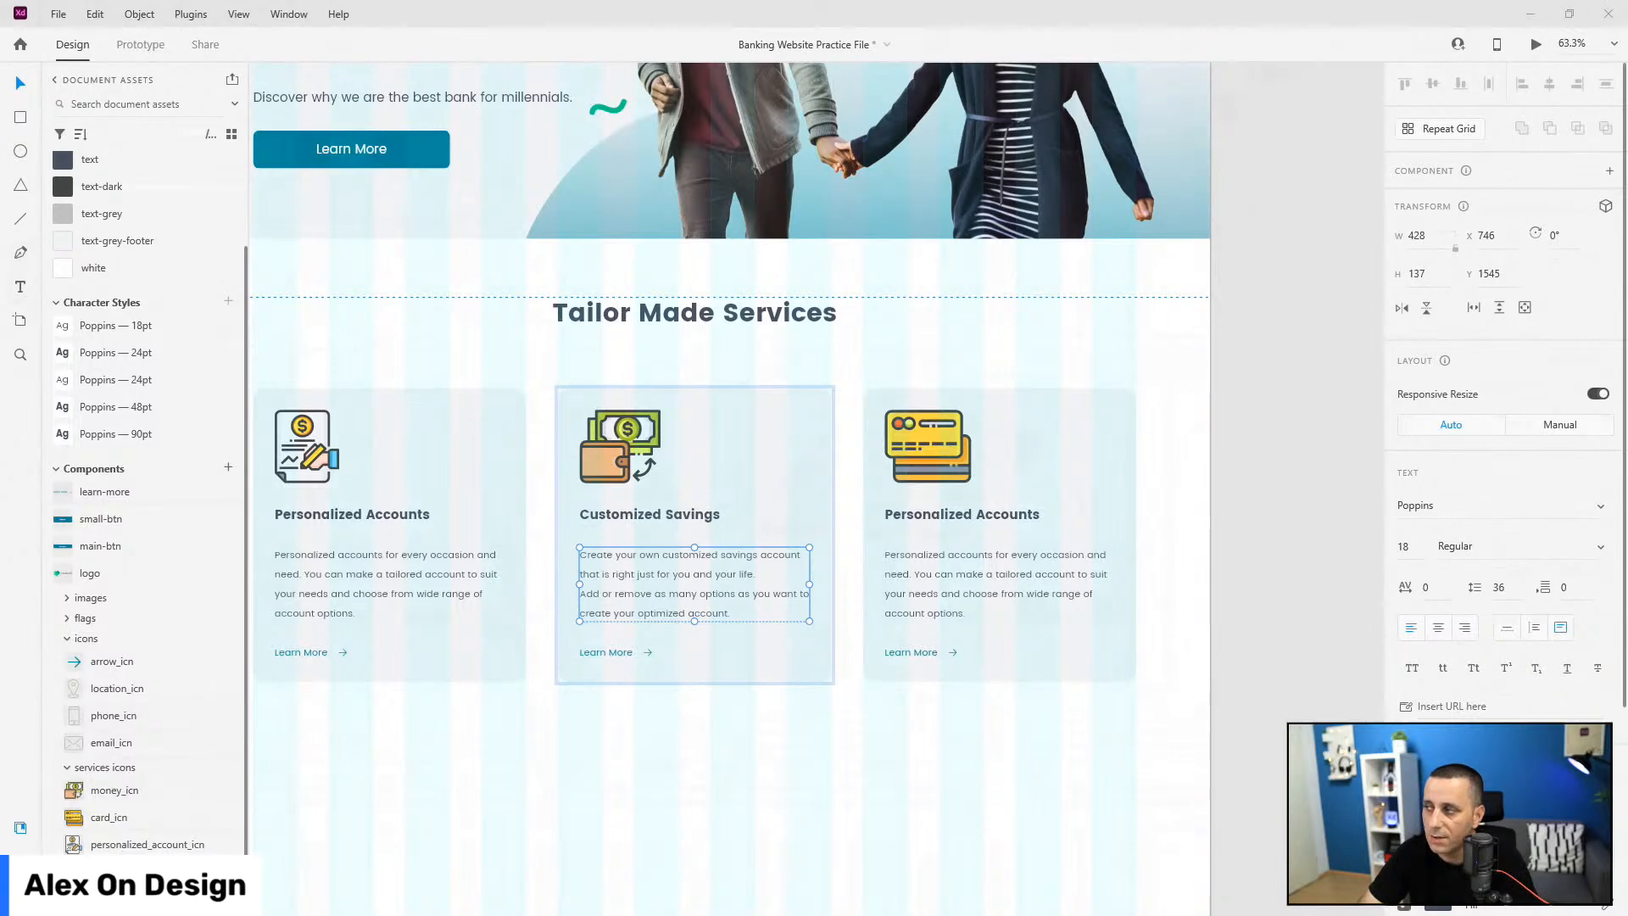
Step: Give the right card the debit card description and the heading 'Personalized Debit Cards'
left_click(989, 591)
double_click(989, 591)
type("When you open your account you have the option to personalize your debit card with one of our 20 designs. You can choose colors and prints, shapes and much more.")
key("Escape")
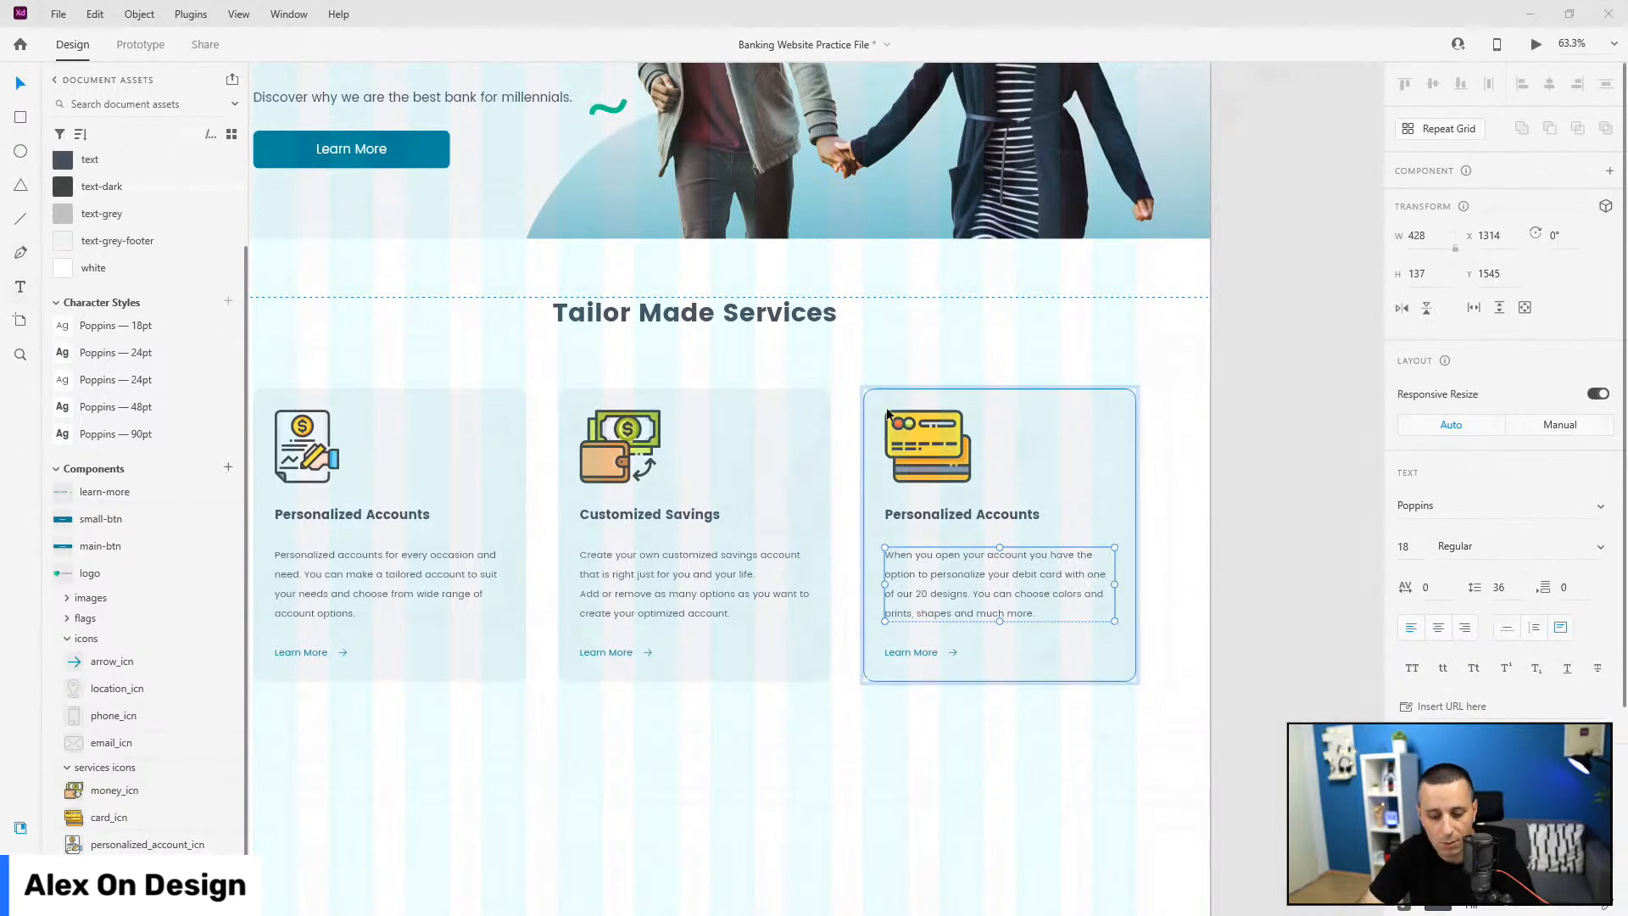
double_click(954, 512)
type("Personalized Debit Cards")
key("Escape")
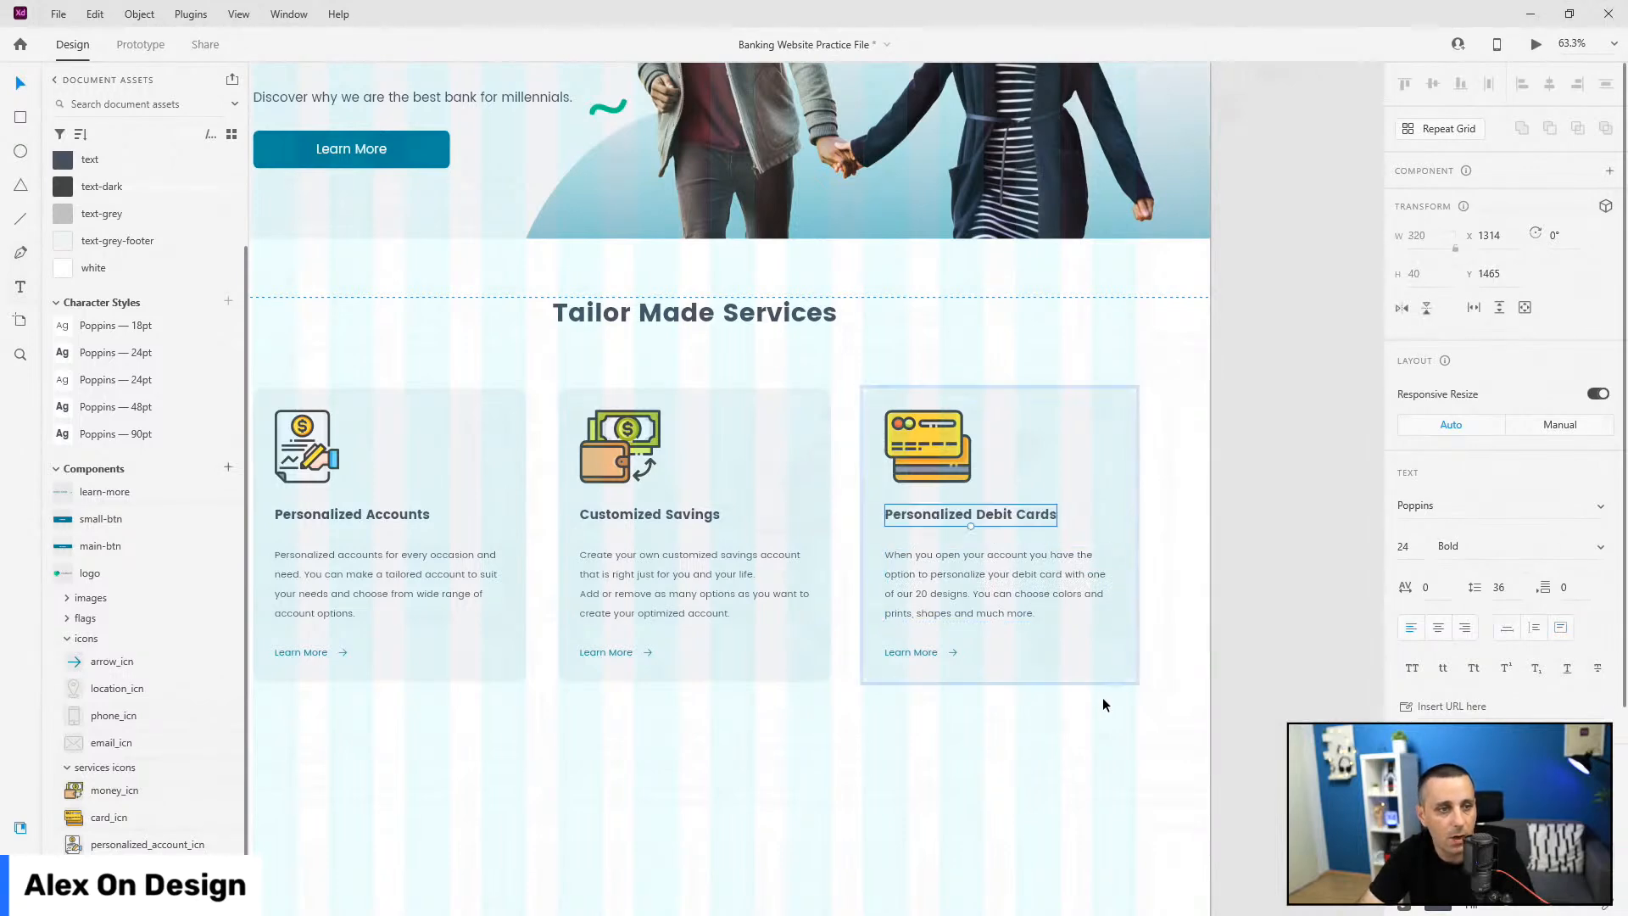
Step: Select the whole cards group in Layers and launch a live preview with Ctrl+Enter
left_click(20, 858)
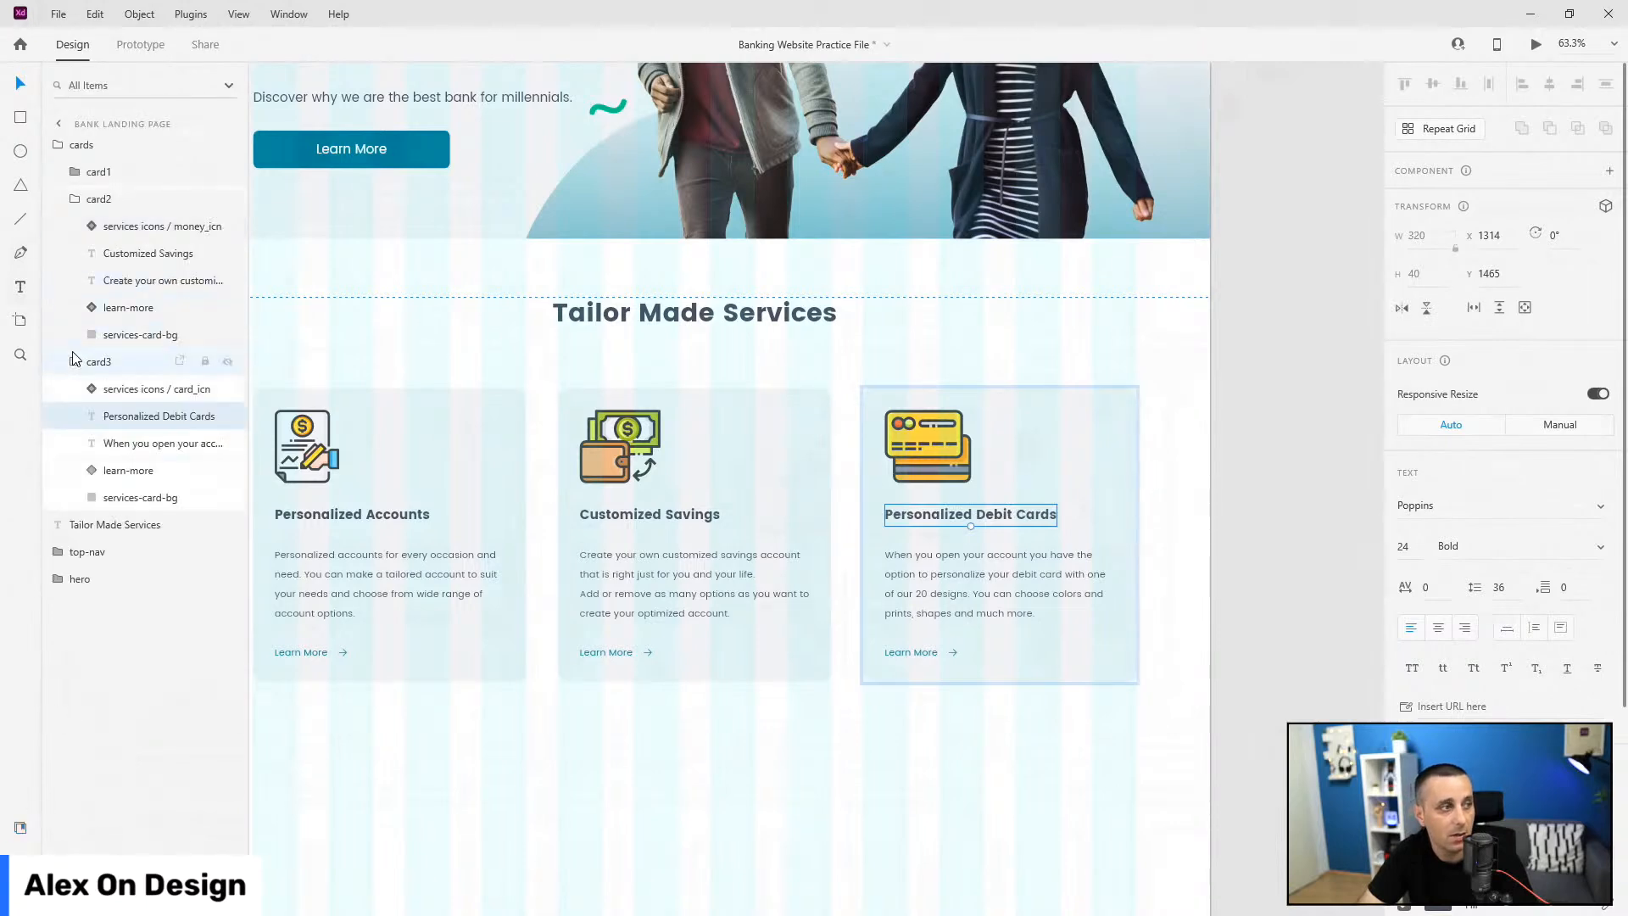
left_click(122, 473)
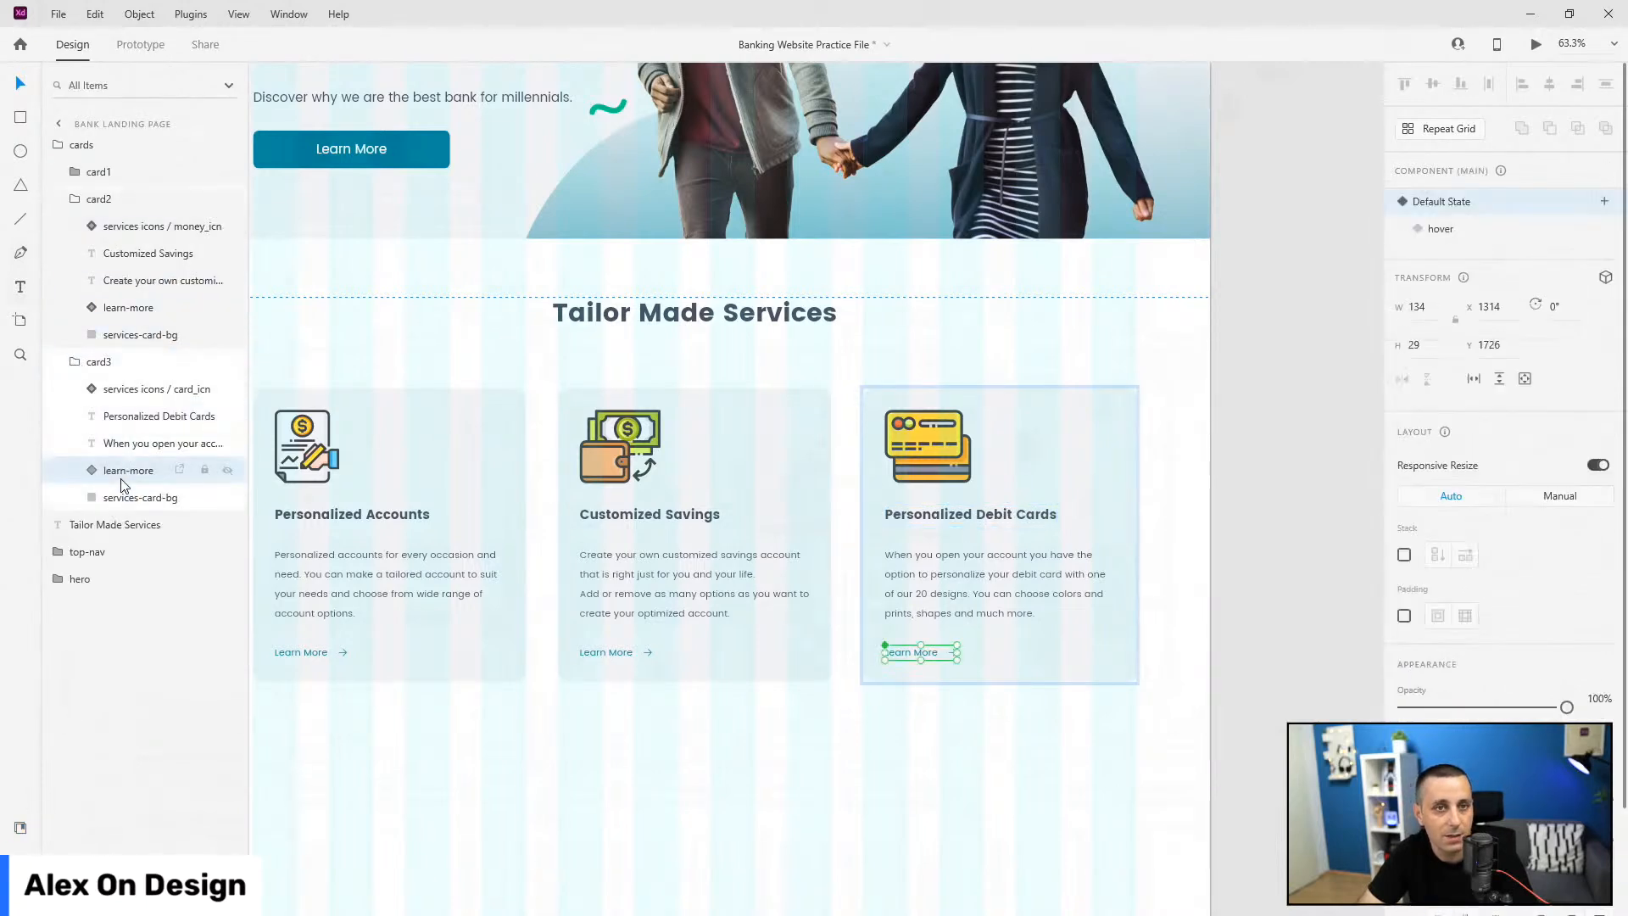
key("Escape")
key("Escape")
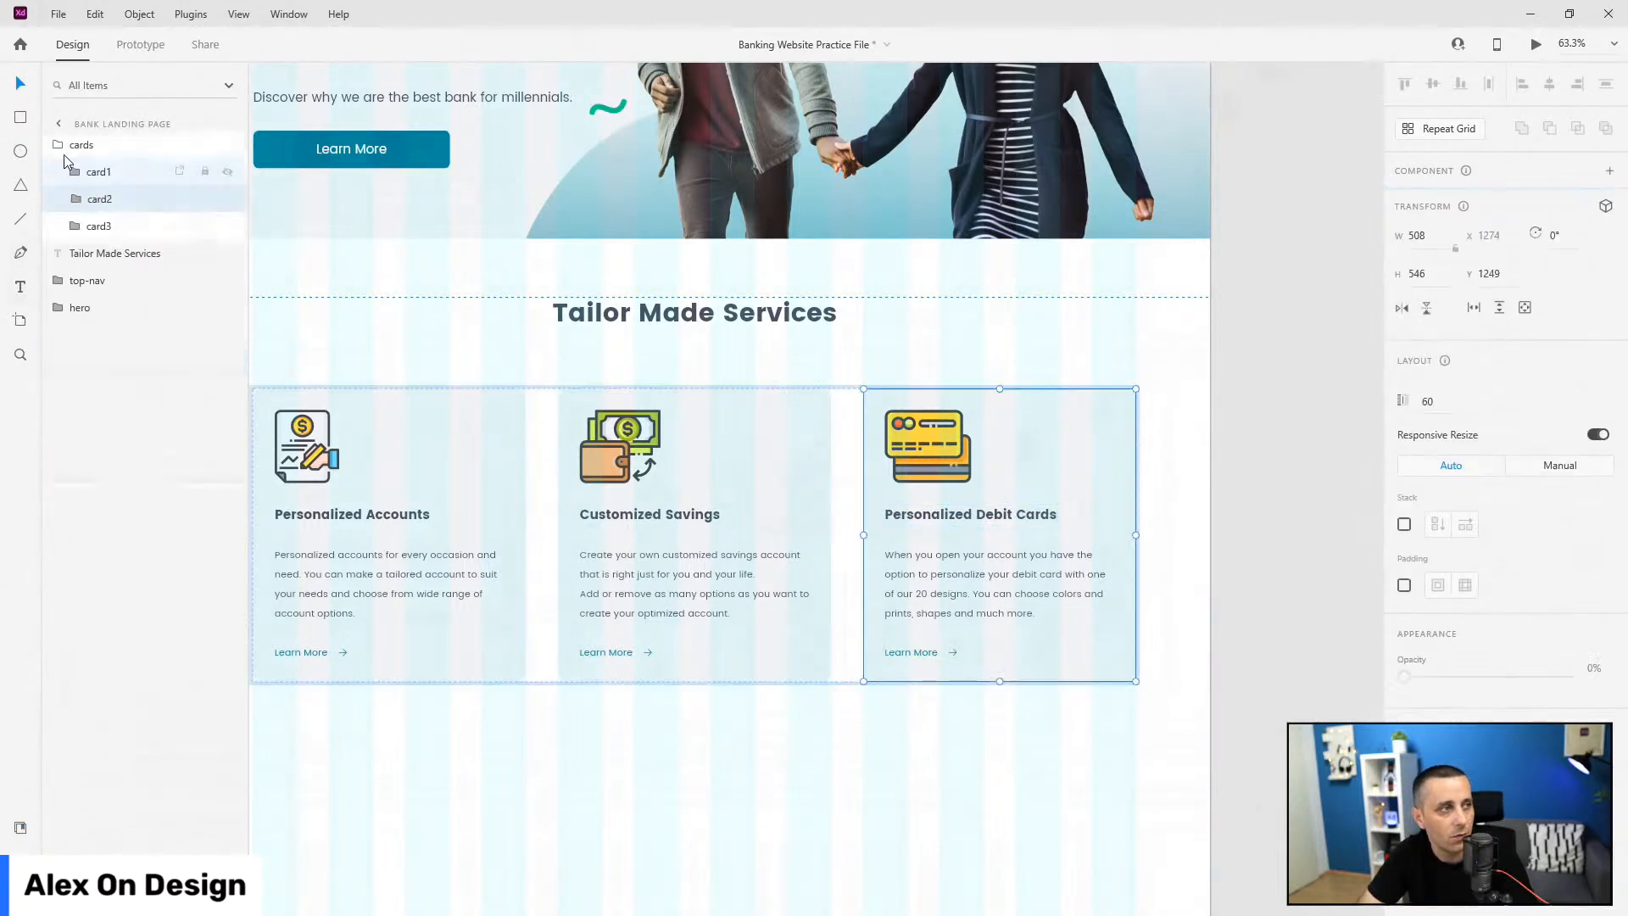
left_click(61, 146)
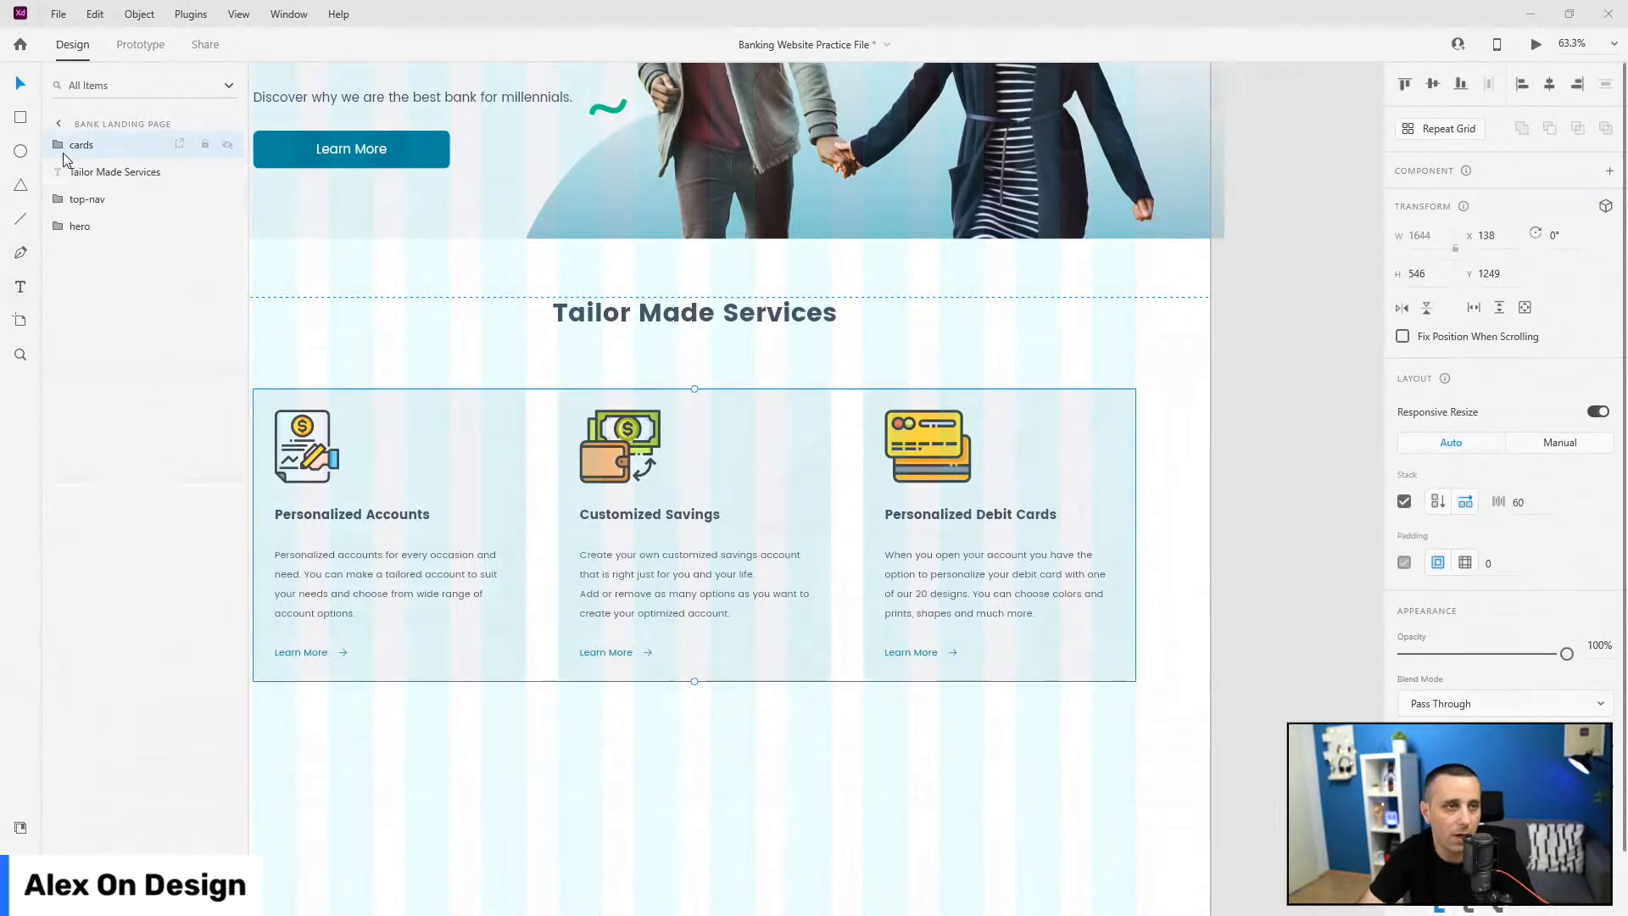
key("ctrl+Return")
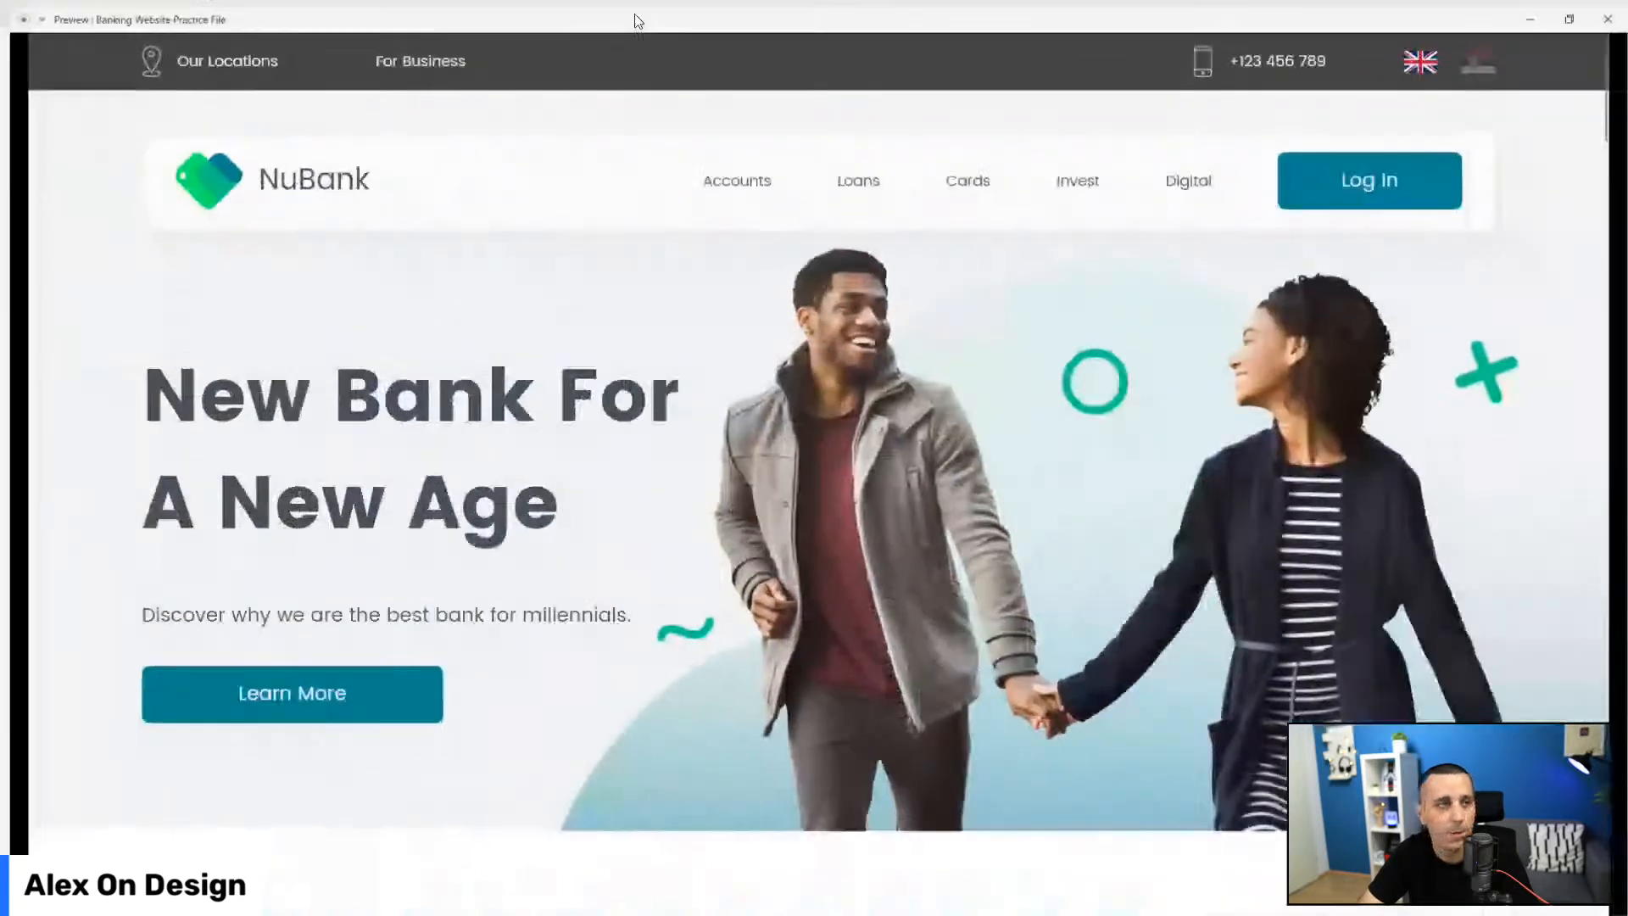
Step: Scroll through the live preview of the NuBank page, then close it to return to the design
scroll(62, 545, "down", 6)
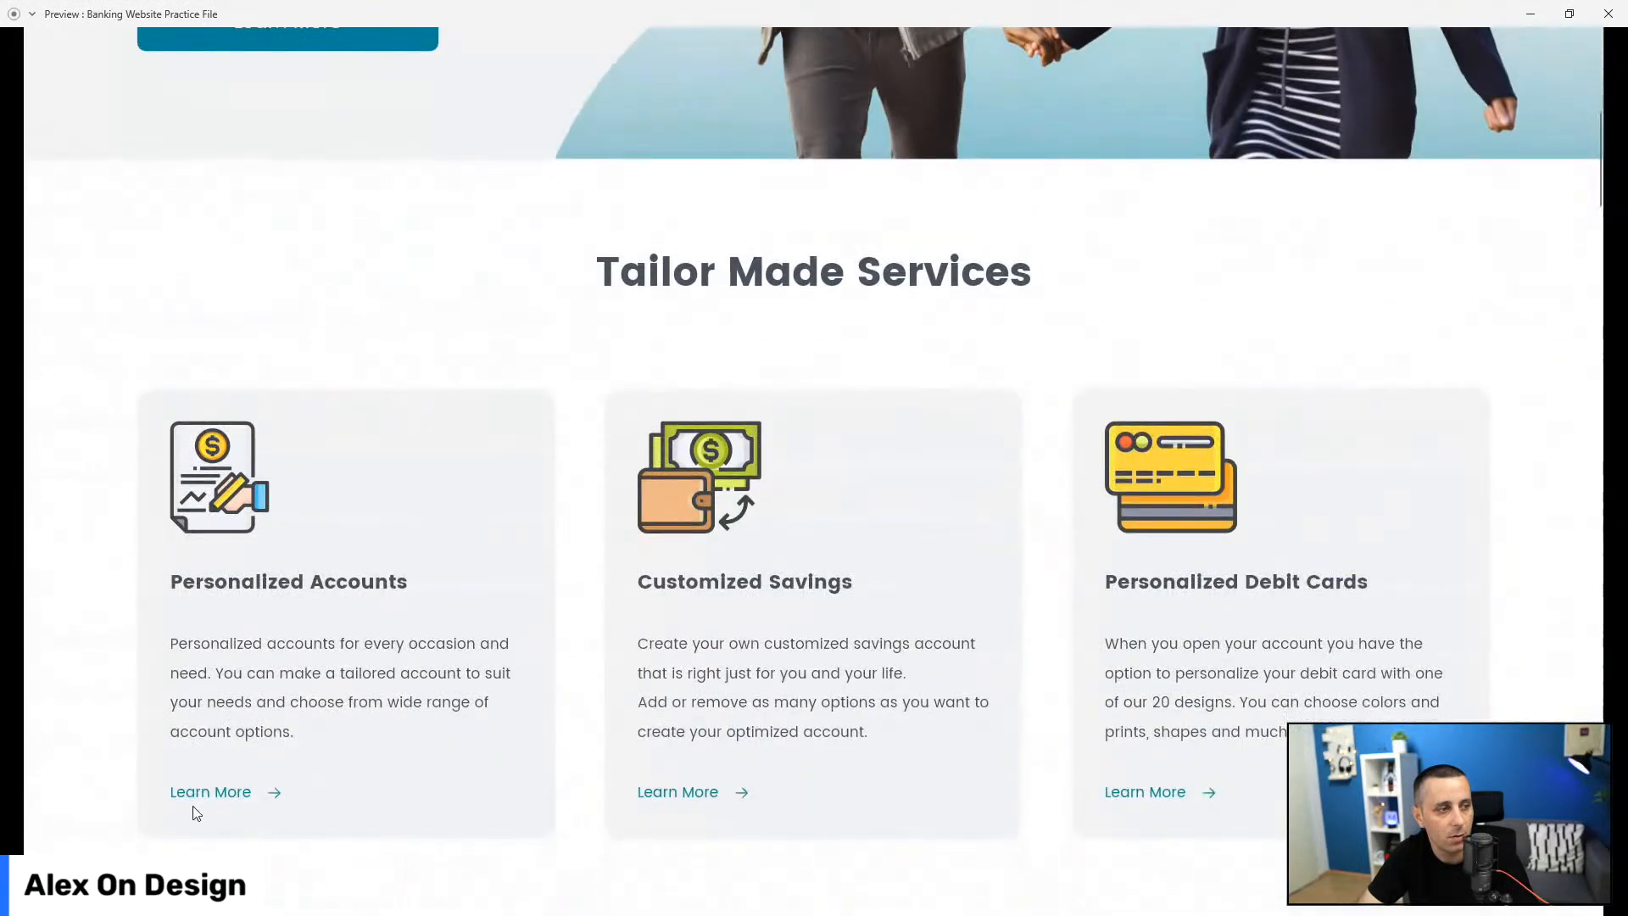
scroll(1075, 545, "down", 3)
scroll(1060, 542, "up", 2)
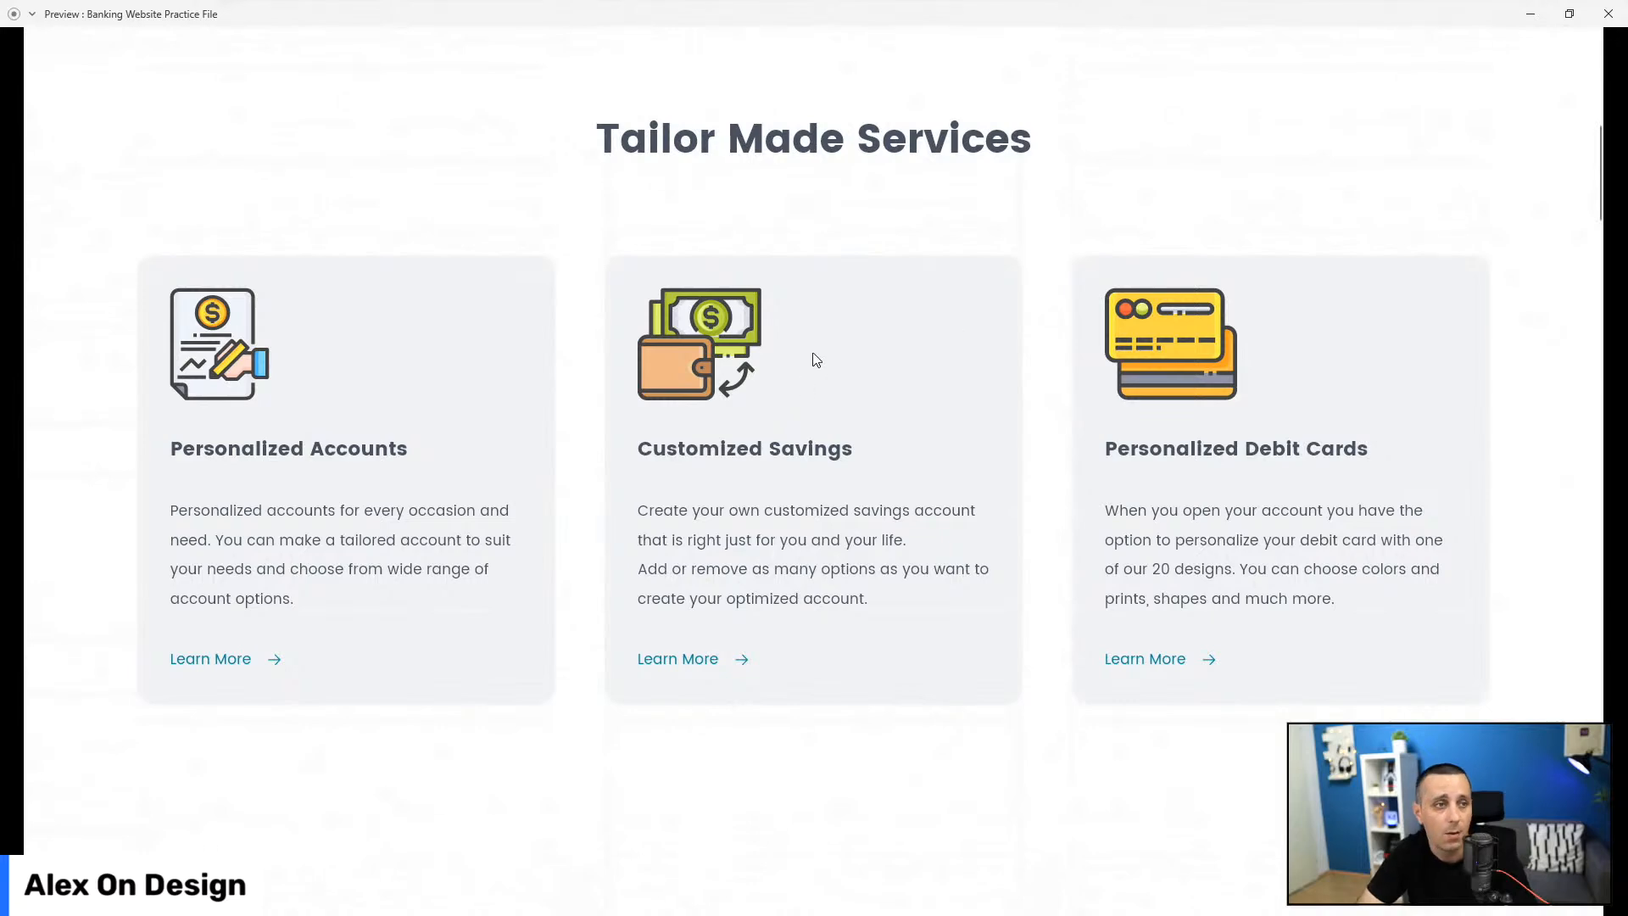
left_click(1609, 13)
scroll(1133, 428, "down", 3)
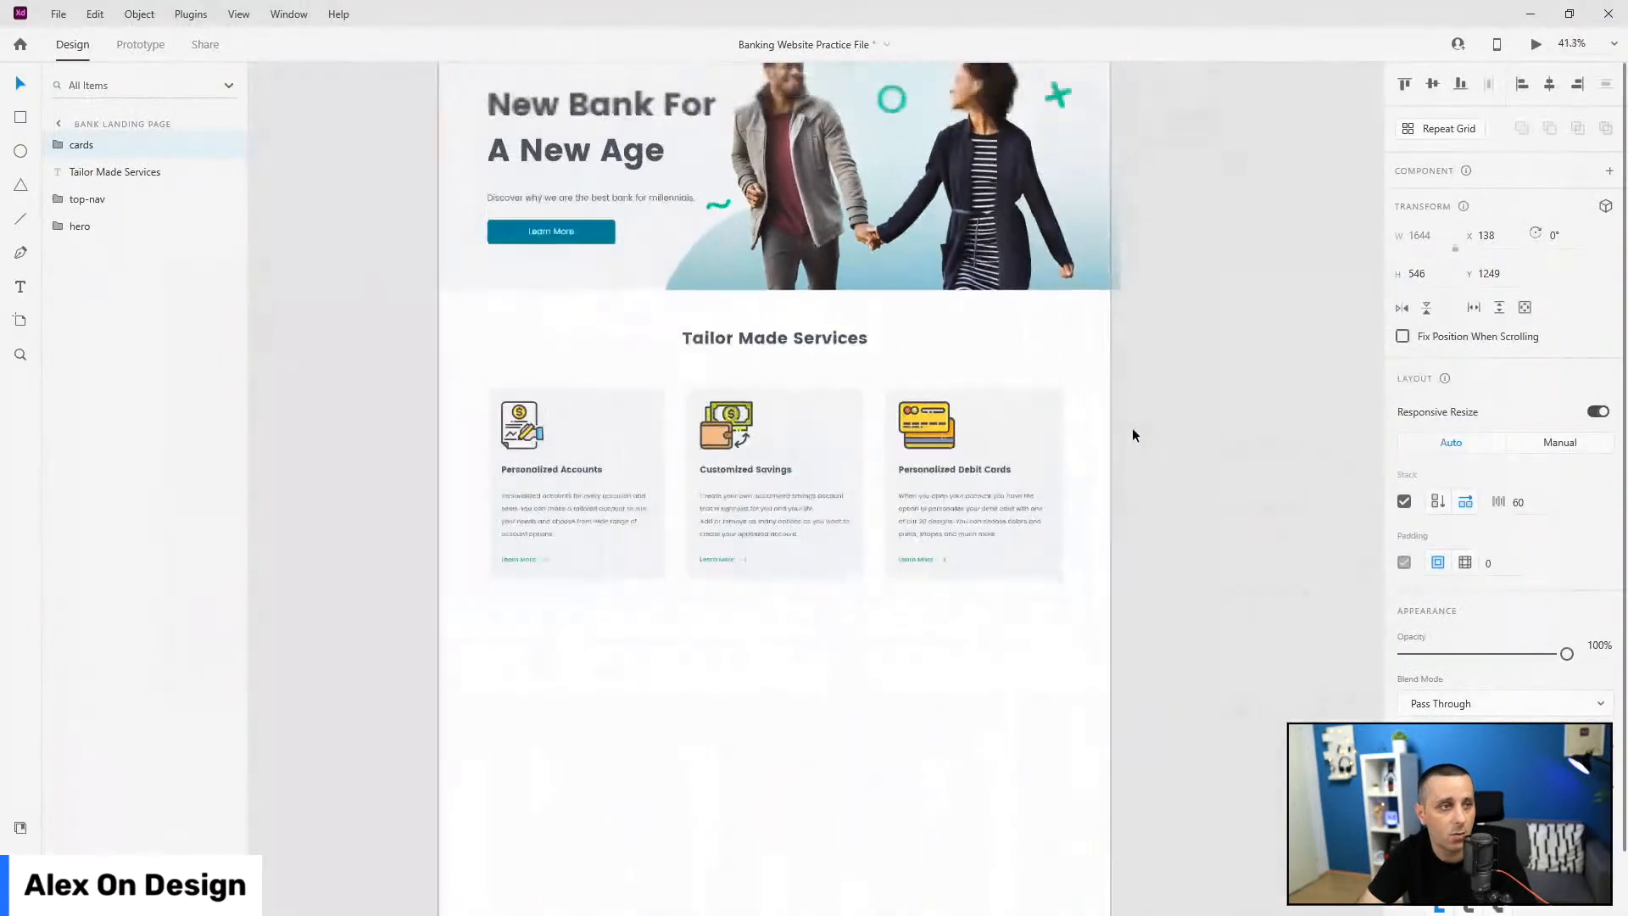
Step: Group the Tailor Made Services heading with its cards as 'tailor made' and bring up the plugins list
left_click_drag(101, 145, 119, 264)
left_click(101, 145, "shift")
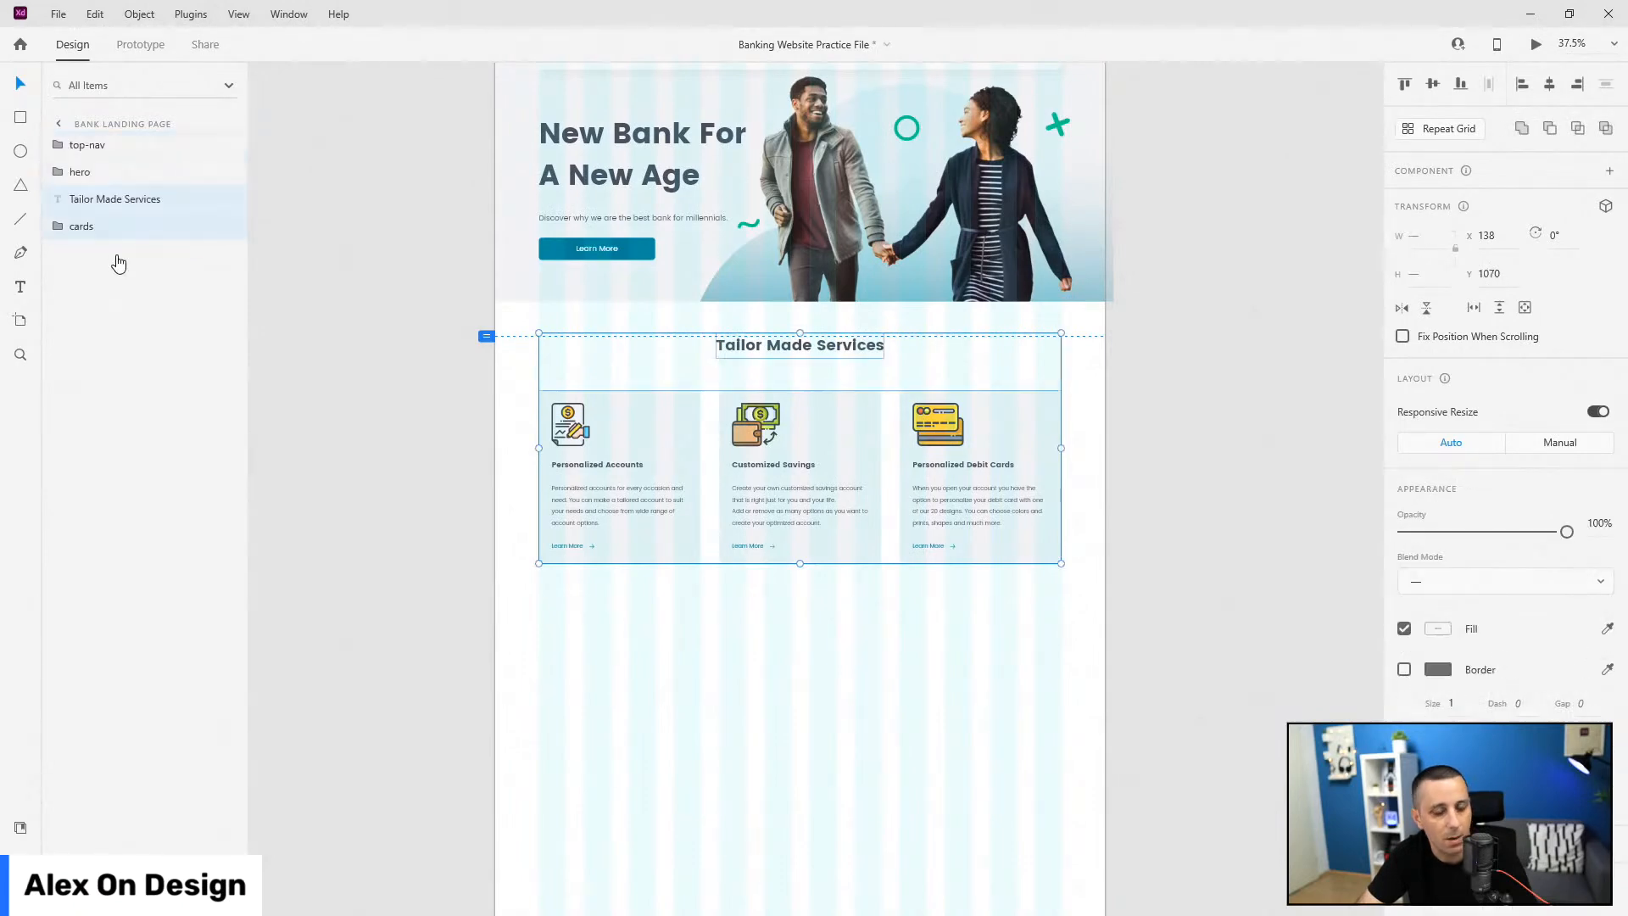
key("ctrl+g")
double_click(84, 199)
type("tailor madew")
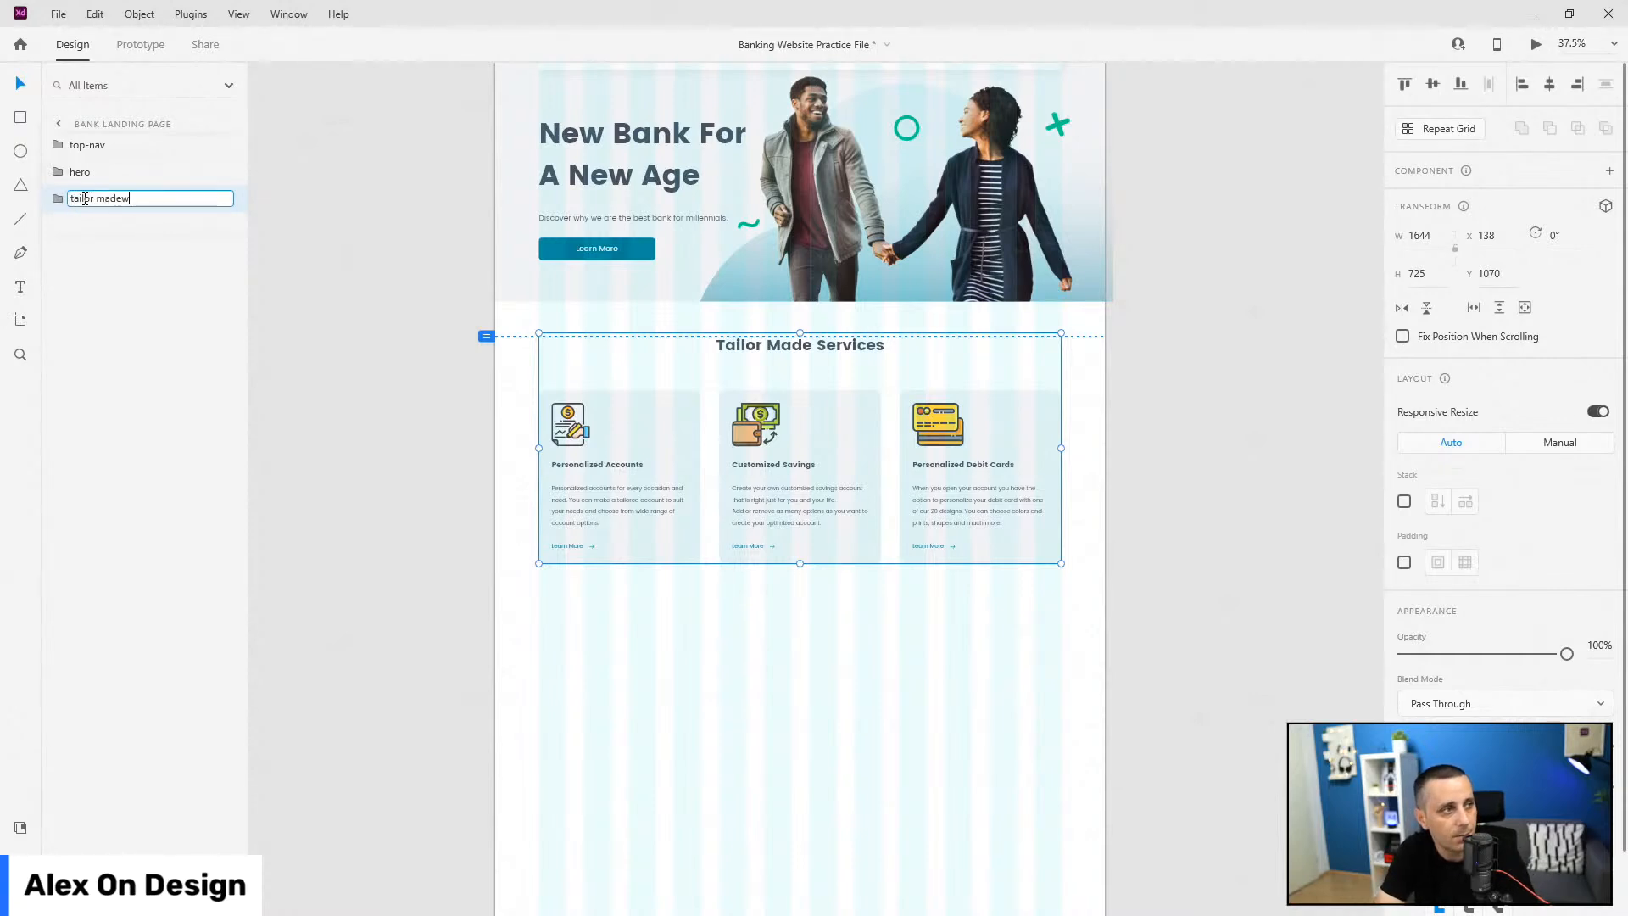
key("Return")
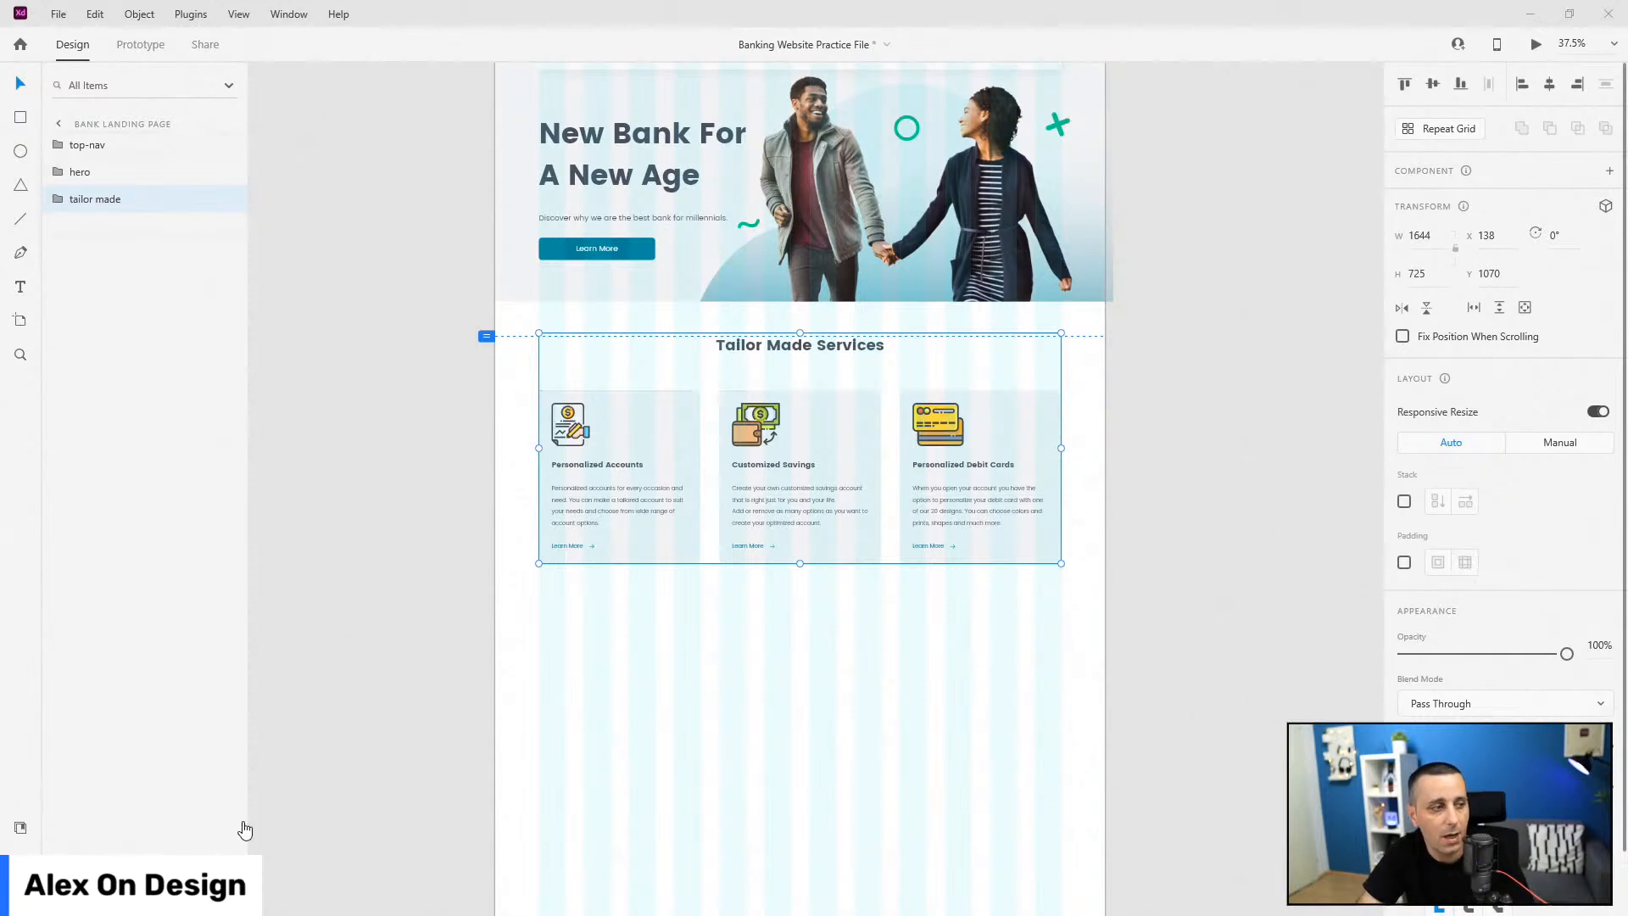
key("ctrl+shift+p")
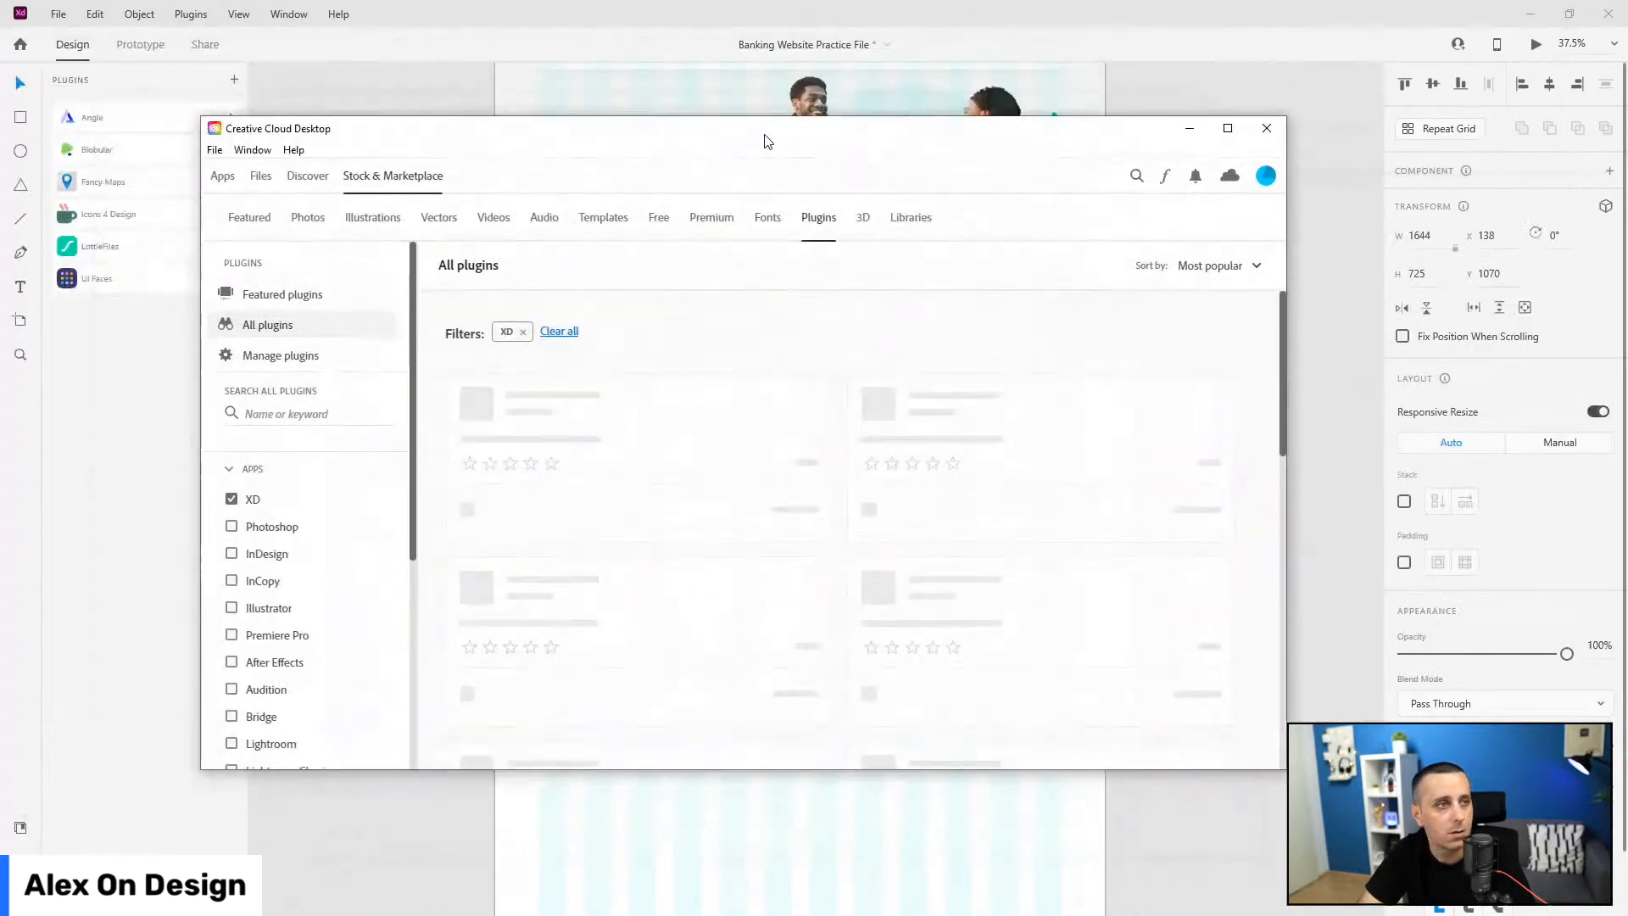
Step: Search the plugin marketplace for 'flags' and open the uilogos plugin details
left_click(343, 414)
type("flags")
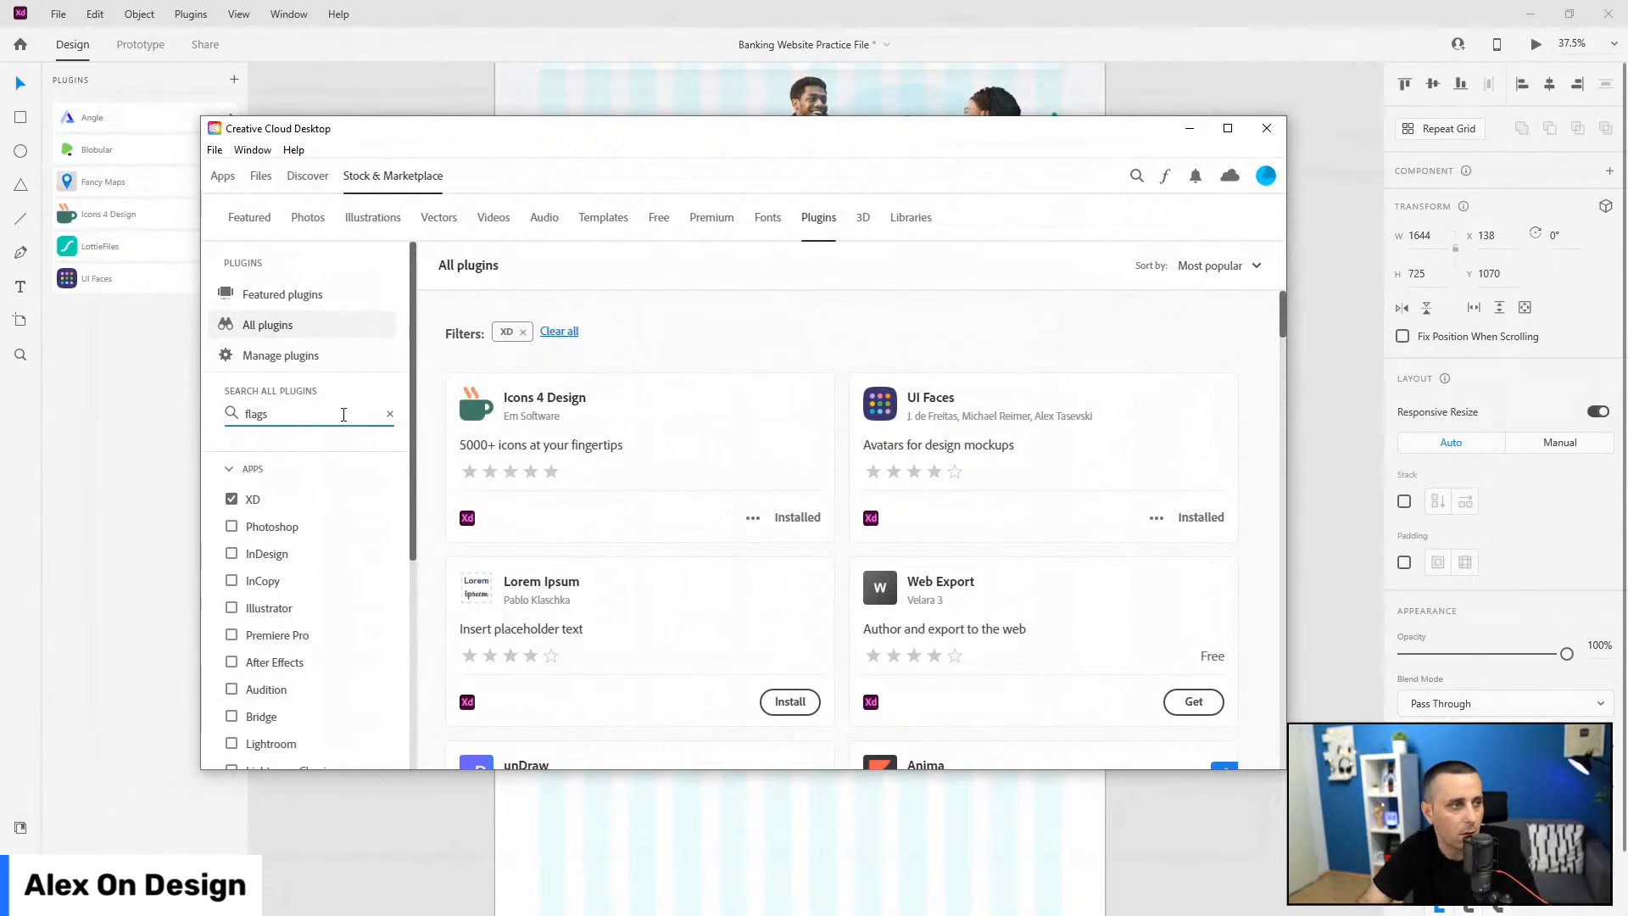
key("Return")
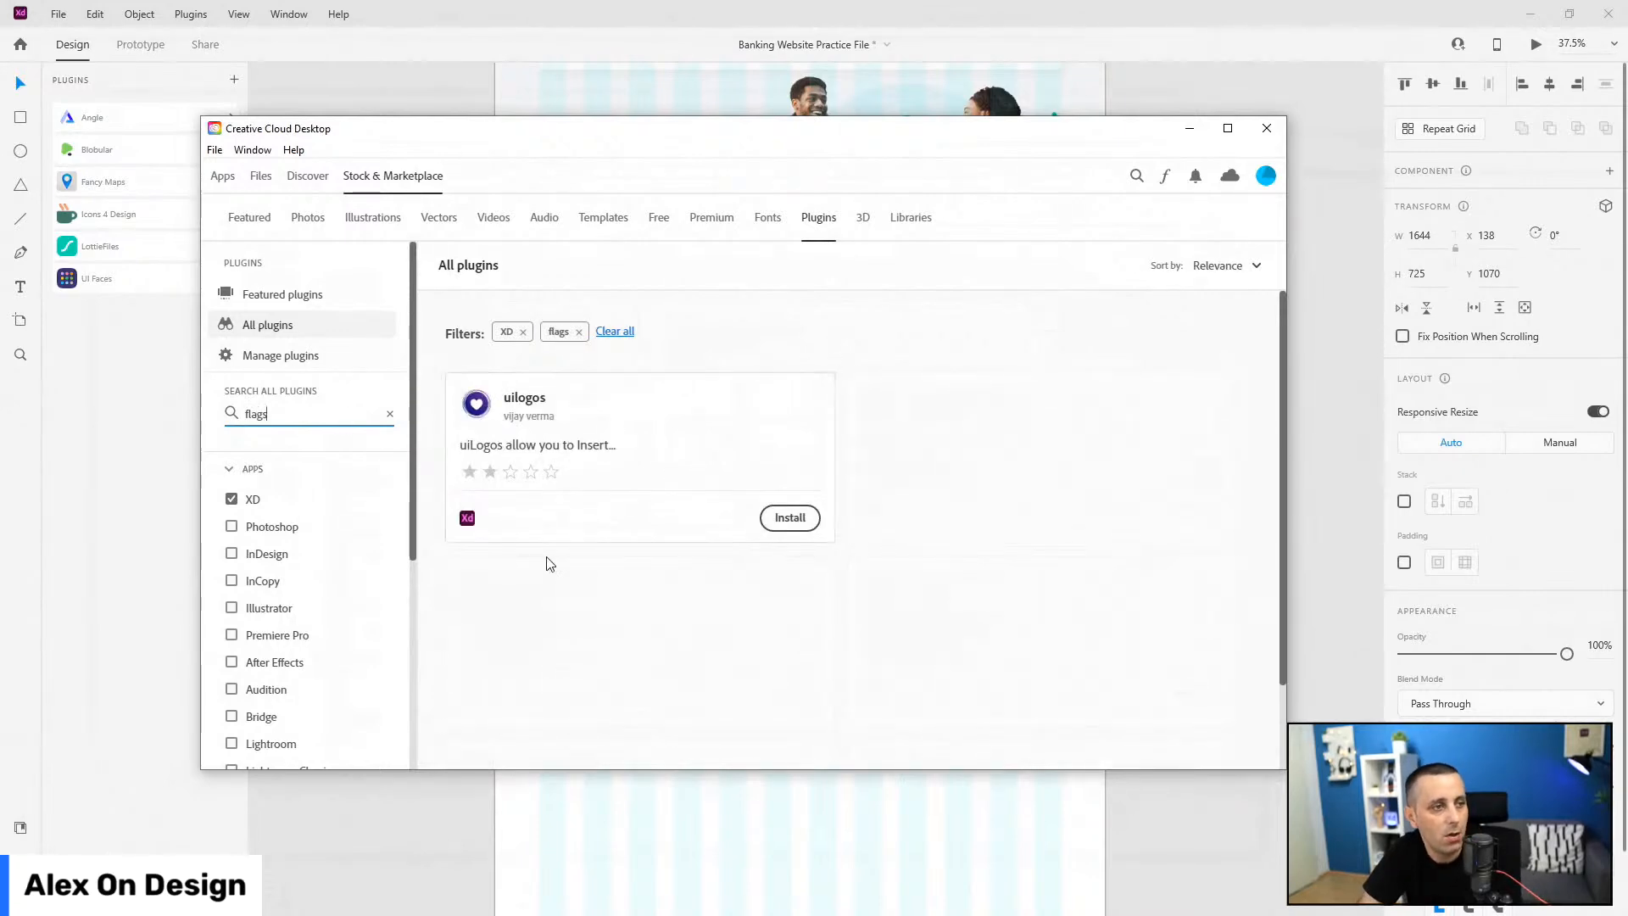
left_click(525, 401)
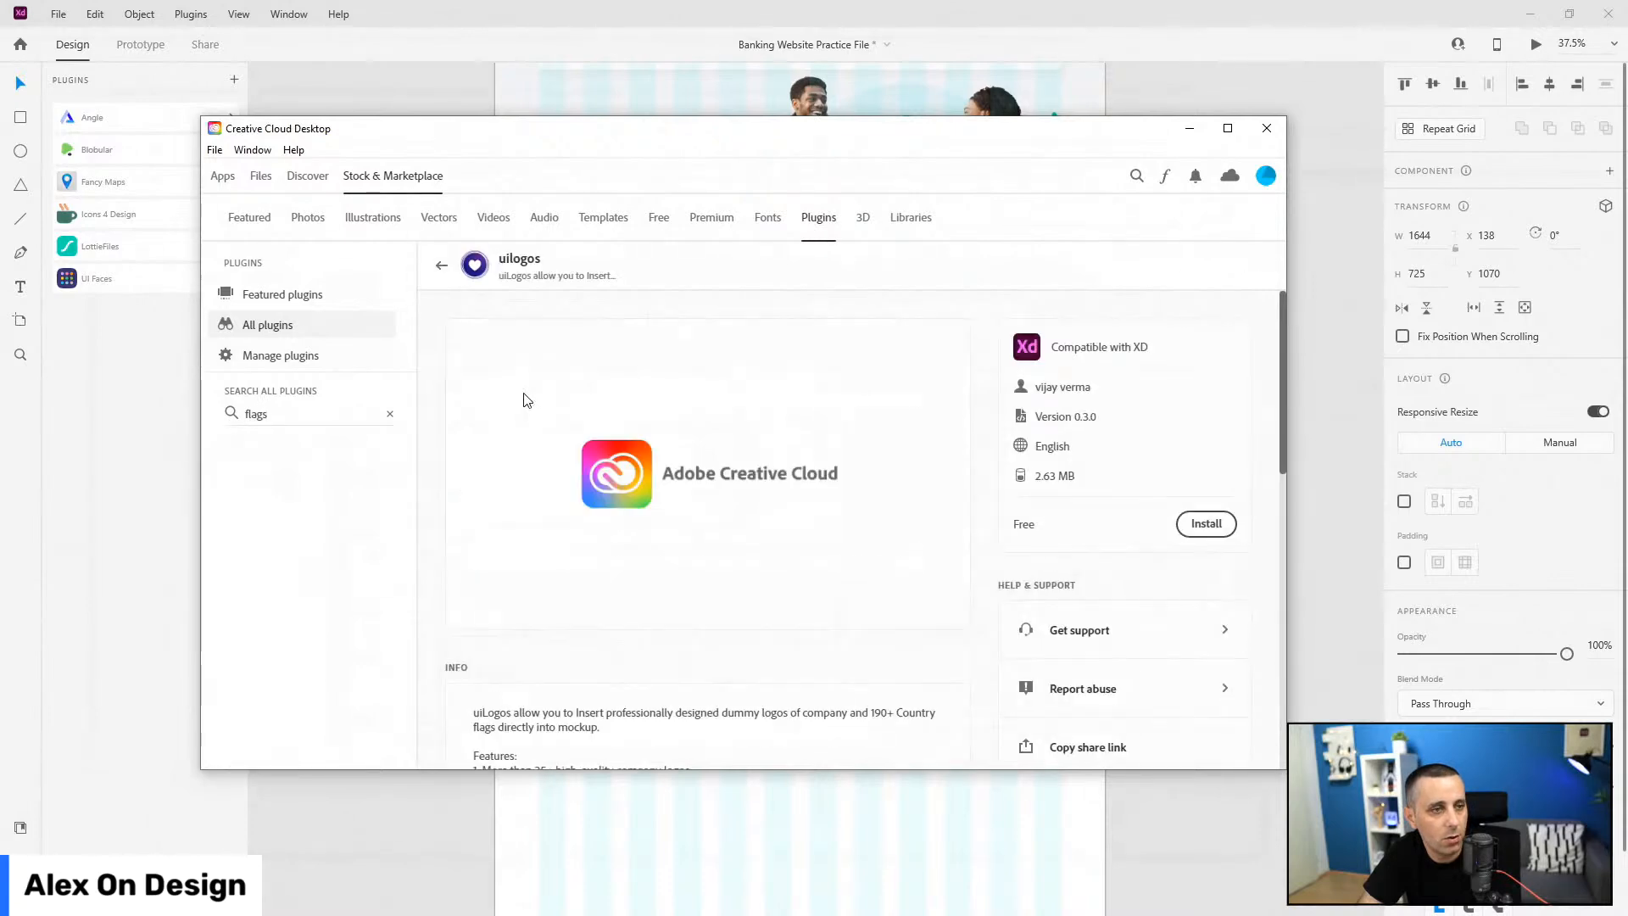
Step: Install uilogos, accept the third-party plugin warning, and move the Creative Cloud window aside
scroll(625, 443, "down", 2)
scroll(628, 449, "down", 2)
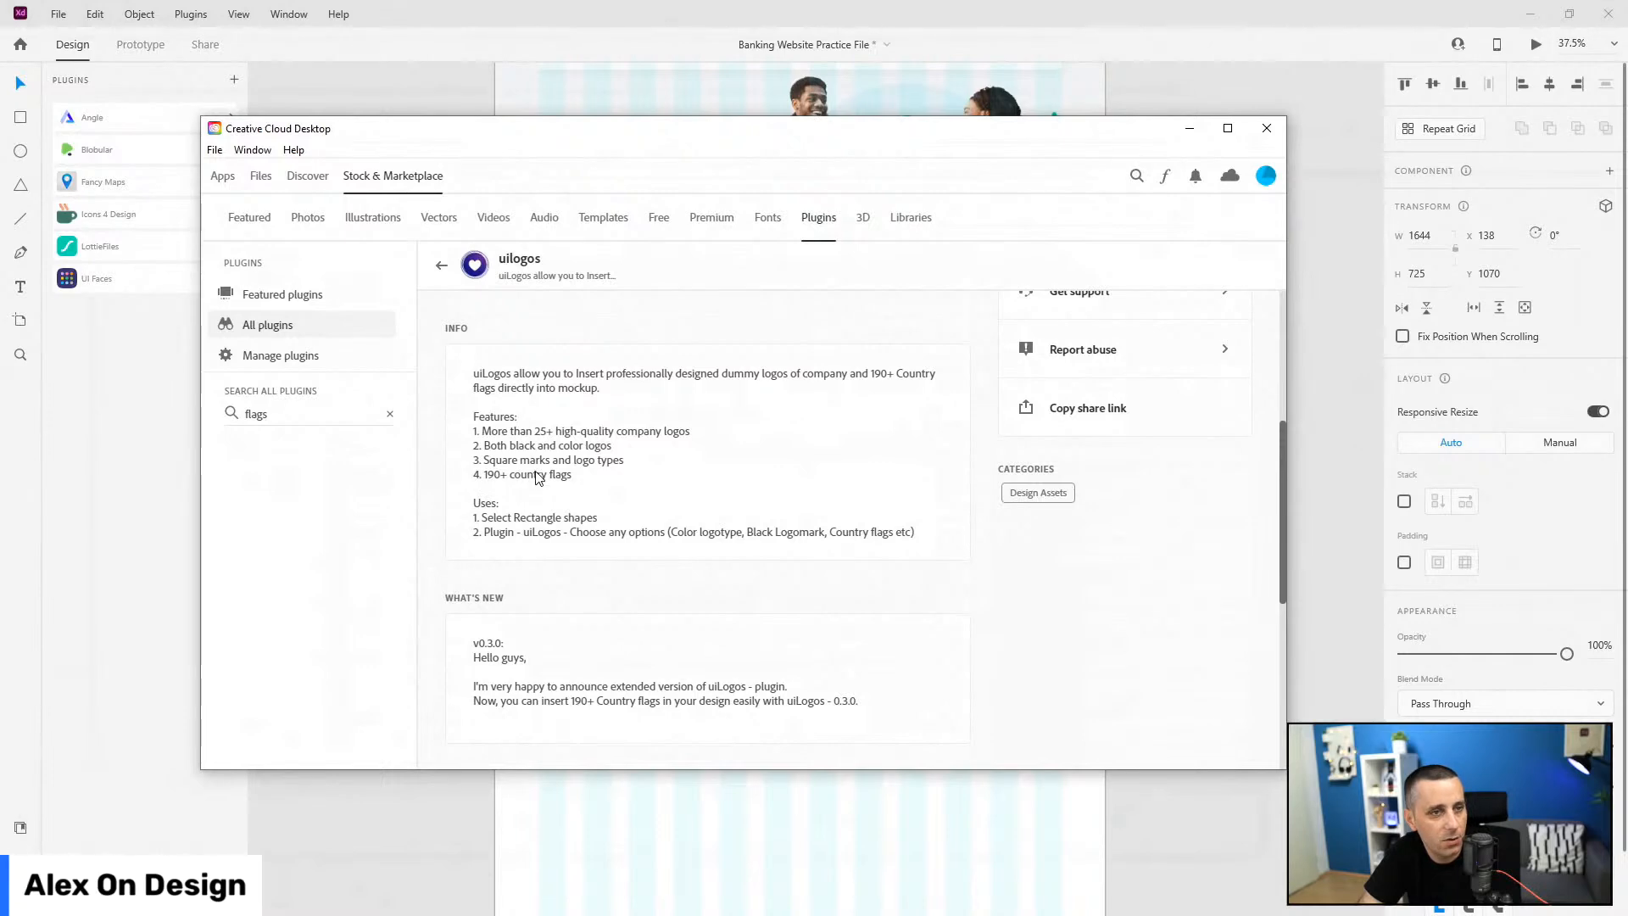
scroll(542, 475, "up", 4)
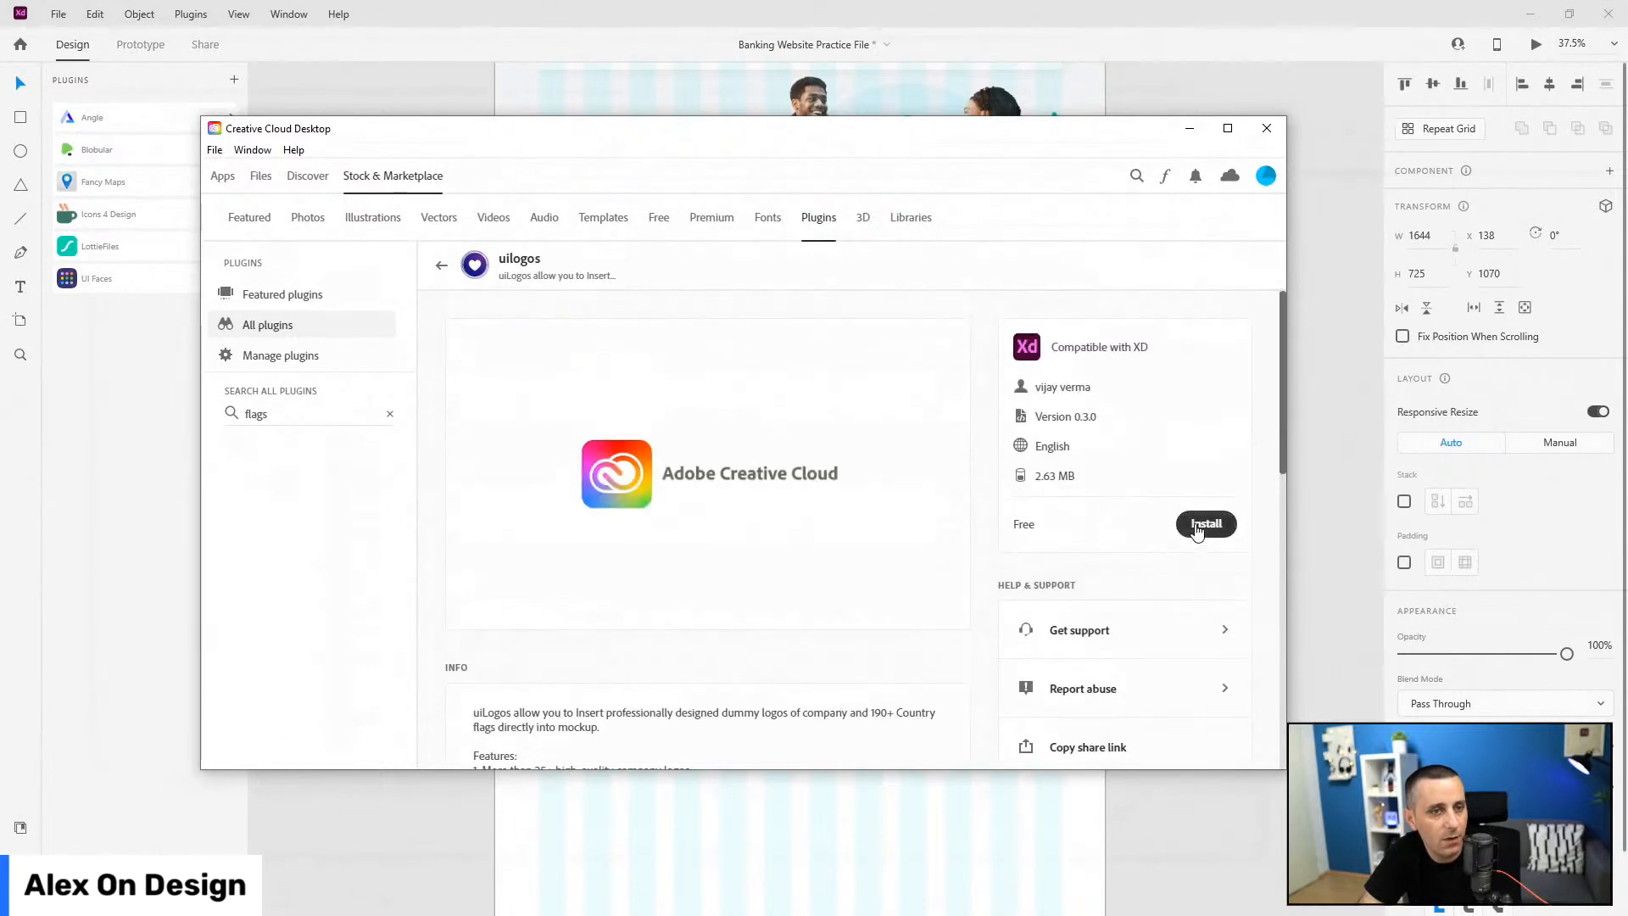
left_click(1197, 527)
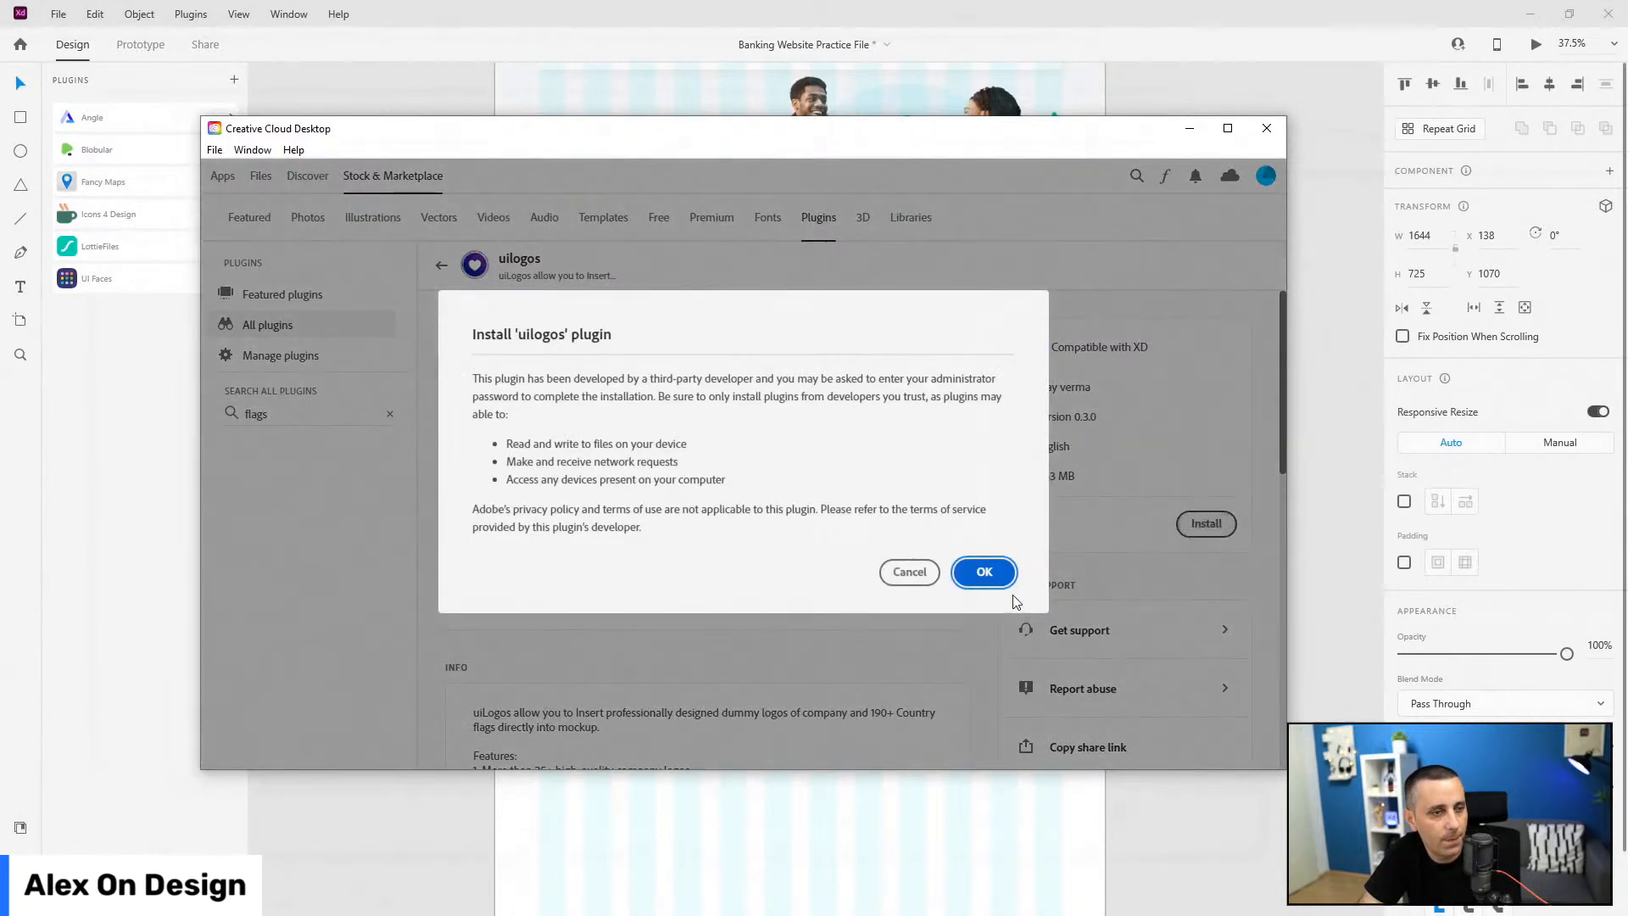
left_click(984, 573)
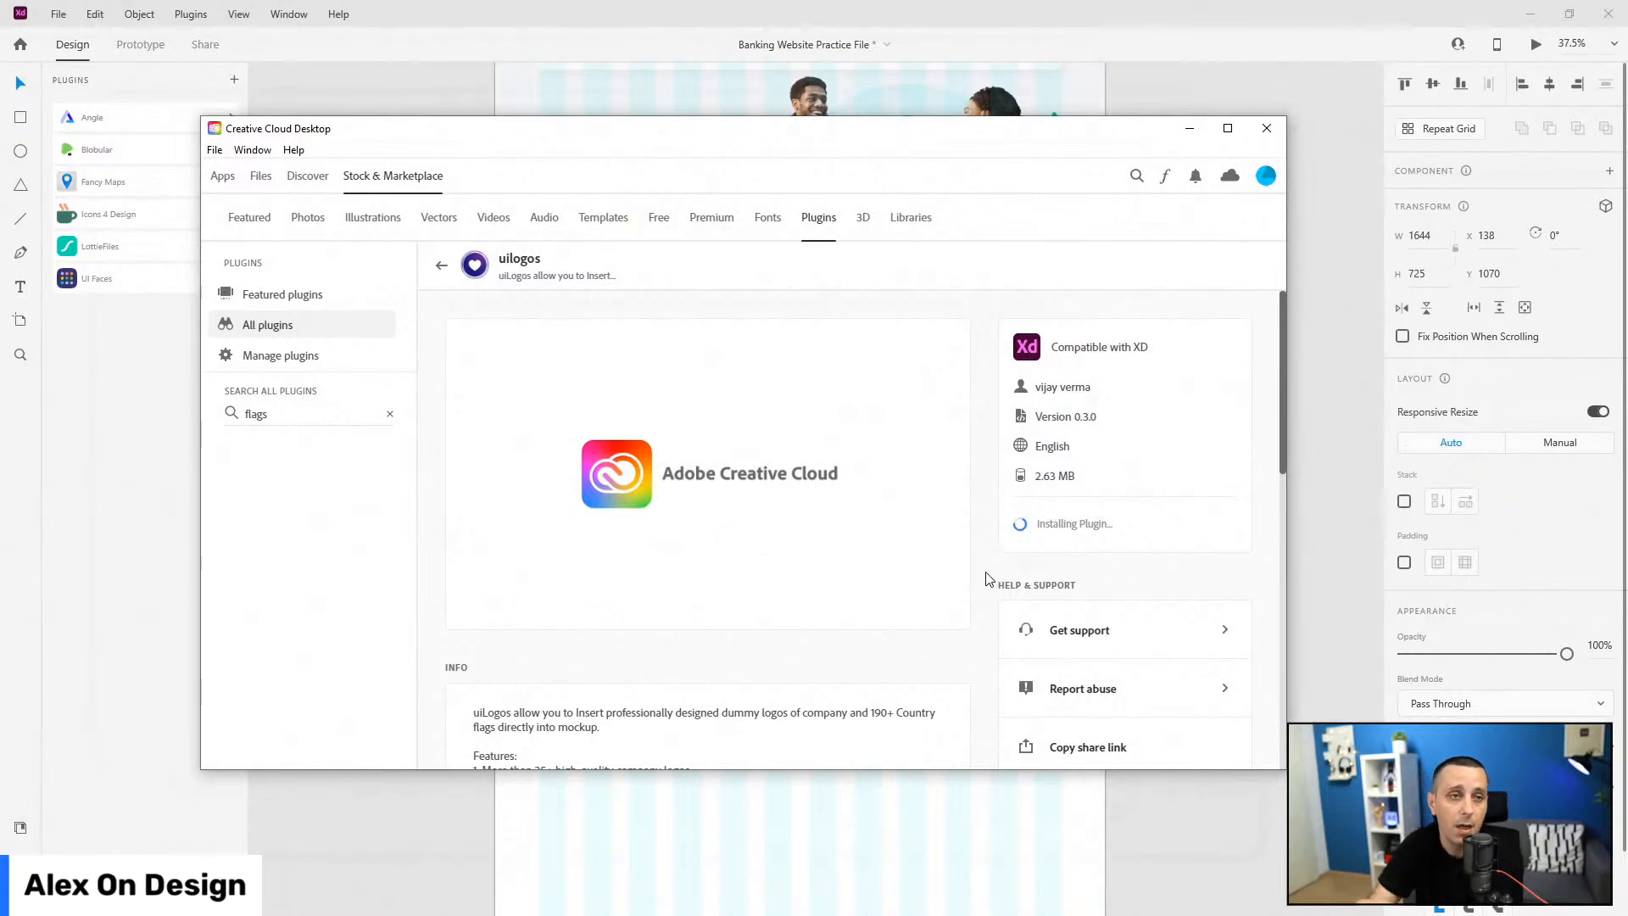
left_click_drag(1108, 124, 974, 113)
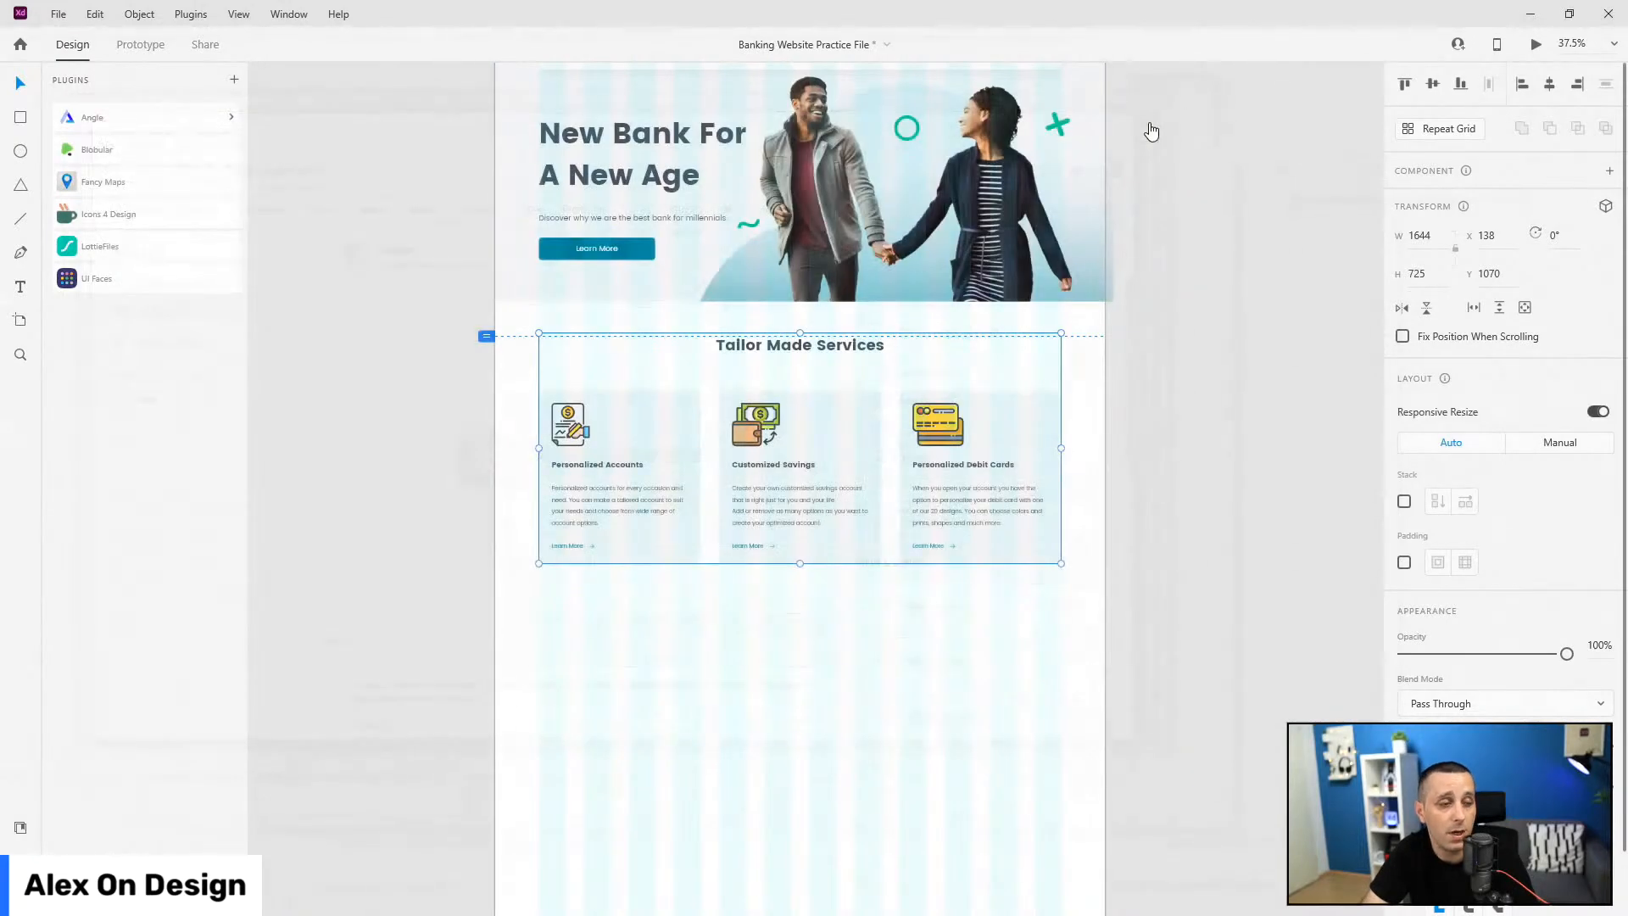
Step: Return to the layers list, briefly check Document Assets, and pick the Rectangle tool
scroll(772, 519, "down", 1)
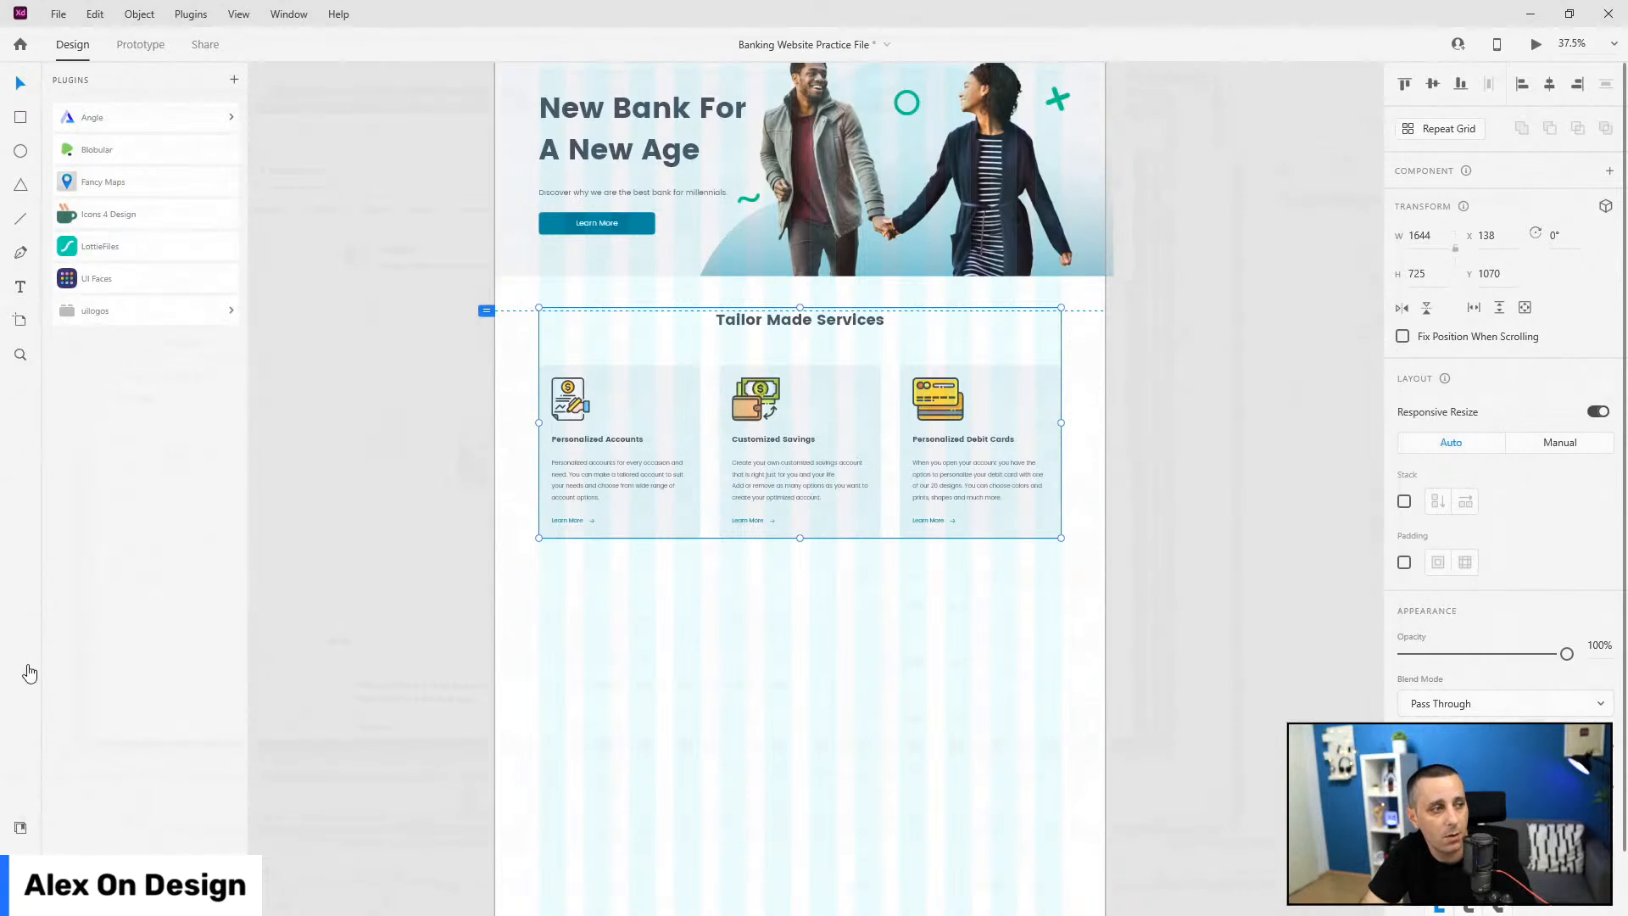
left_click(17, 852)
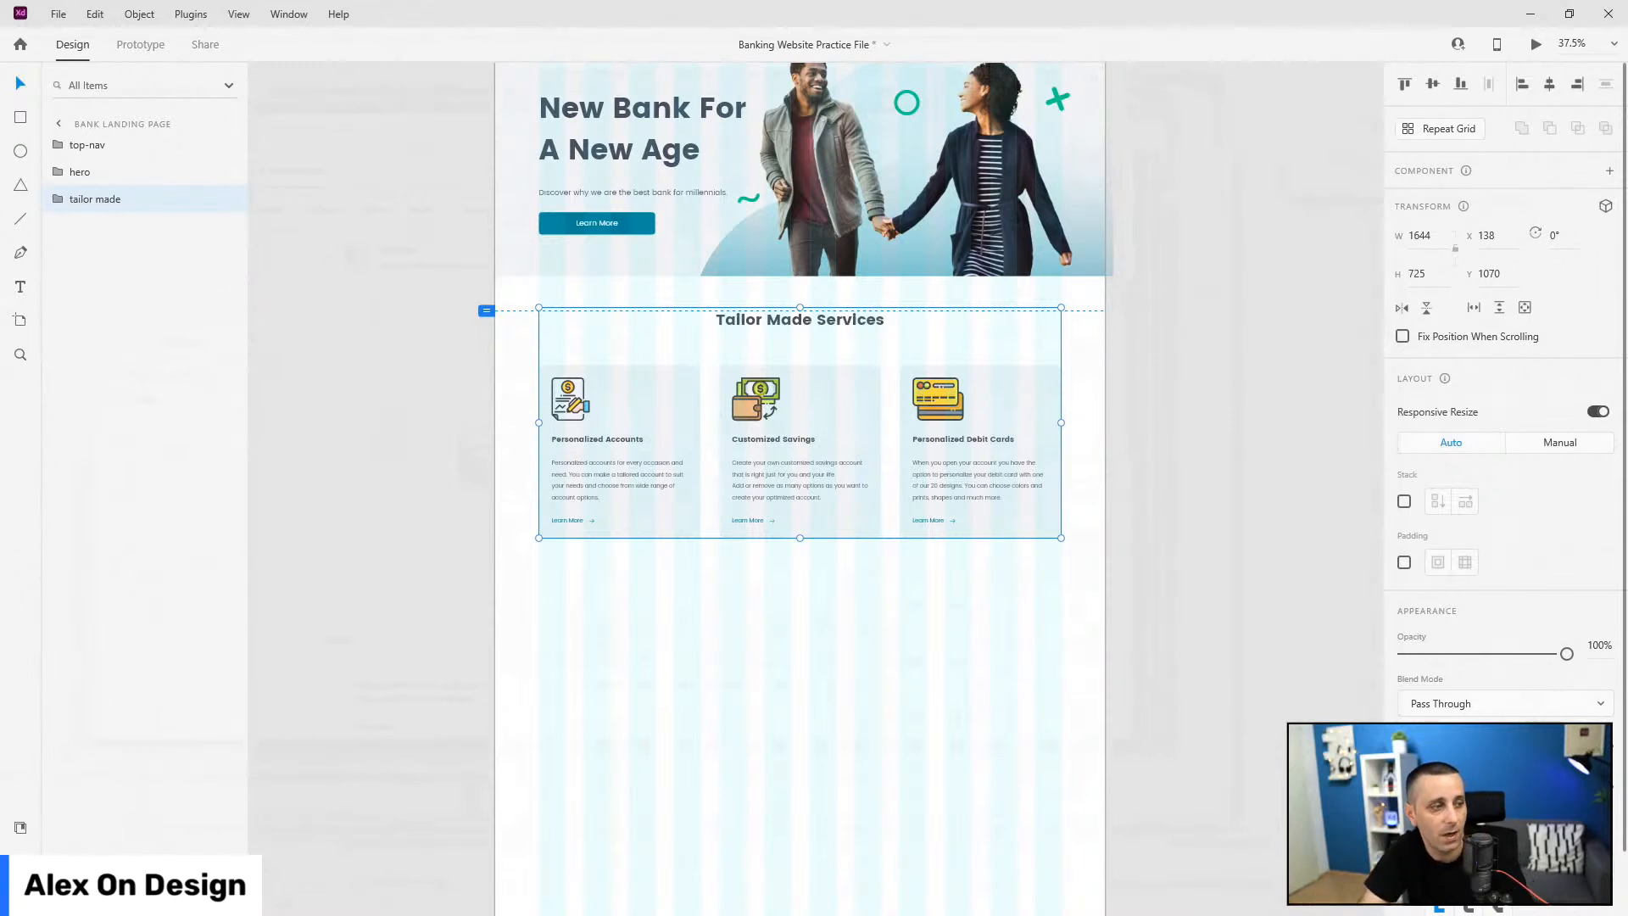
left_click(17, 825)
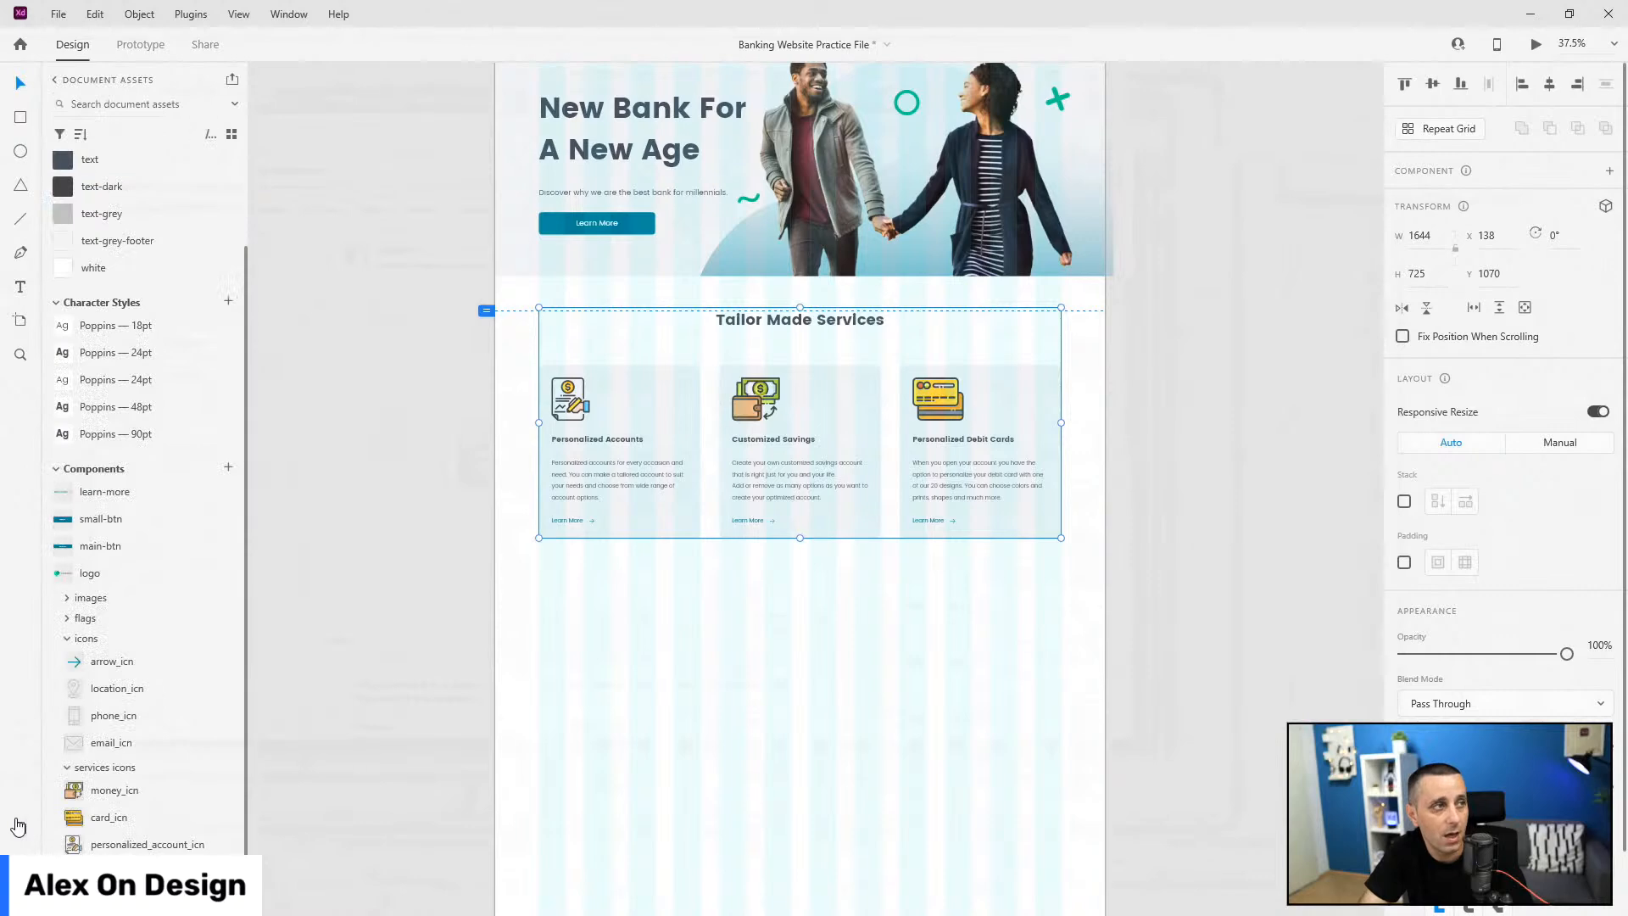
left_click(17, 825)
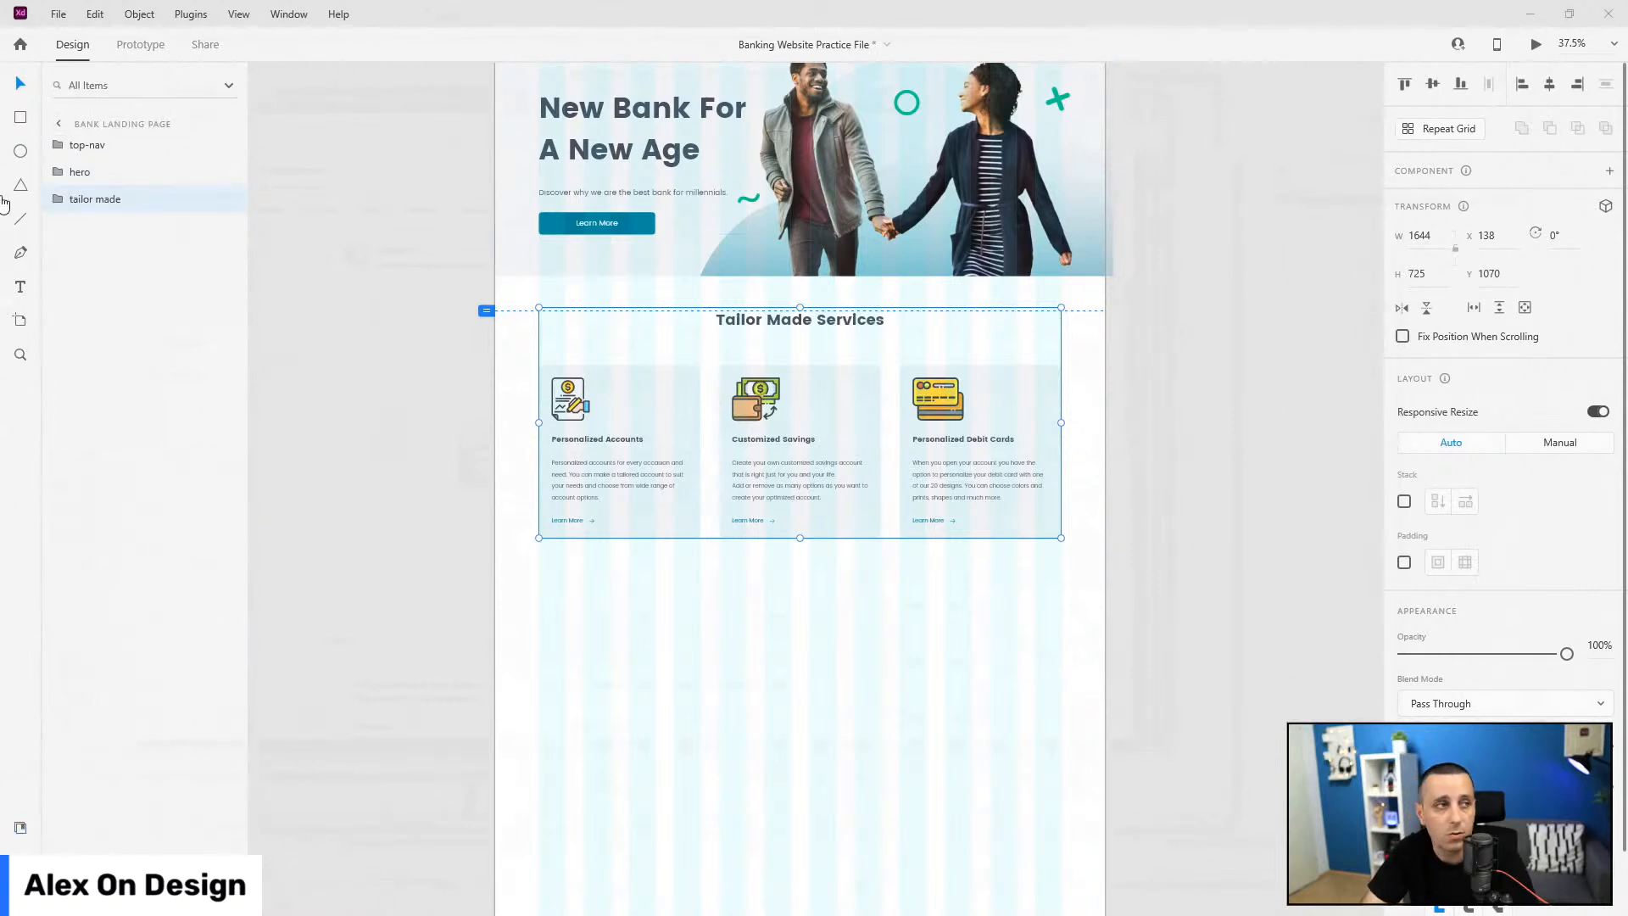
left_click(20, 117)
scroll(490, 539, "down", 1)
Step: Draw a full-width rectangle below the services cards, set its height to 242, and move it up
left_click_drag(492, 521, 1109, 630)
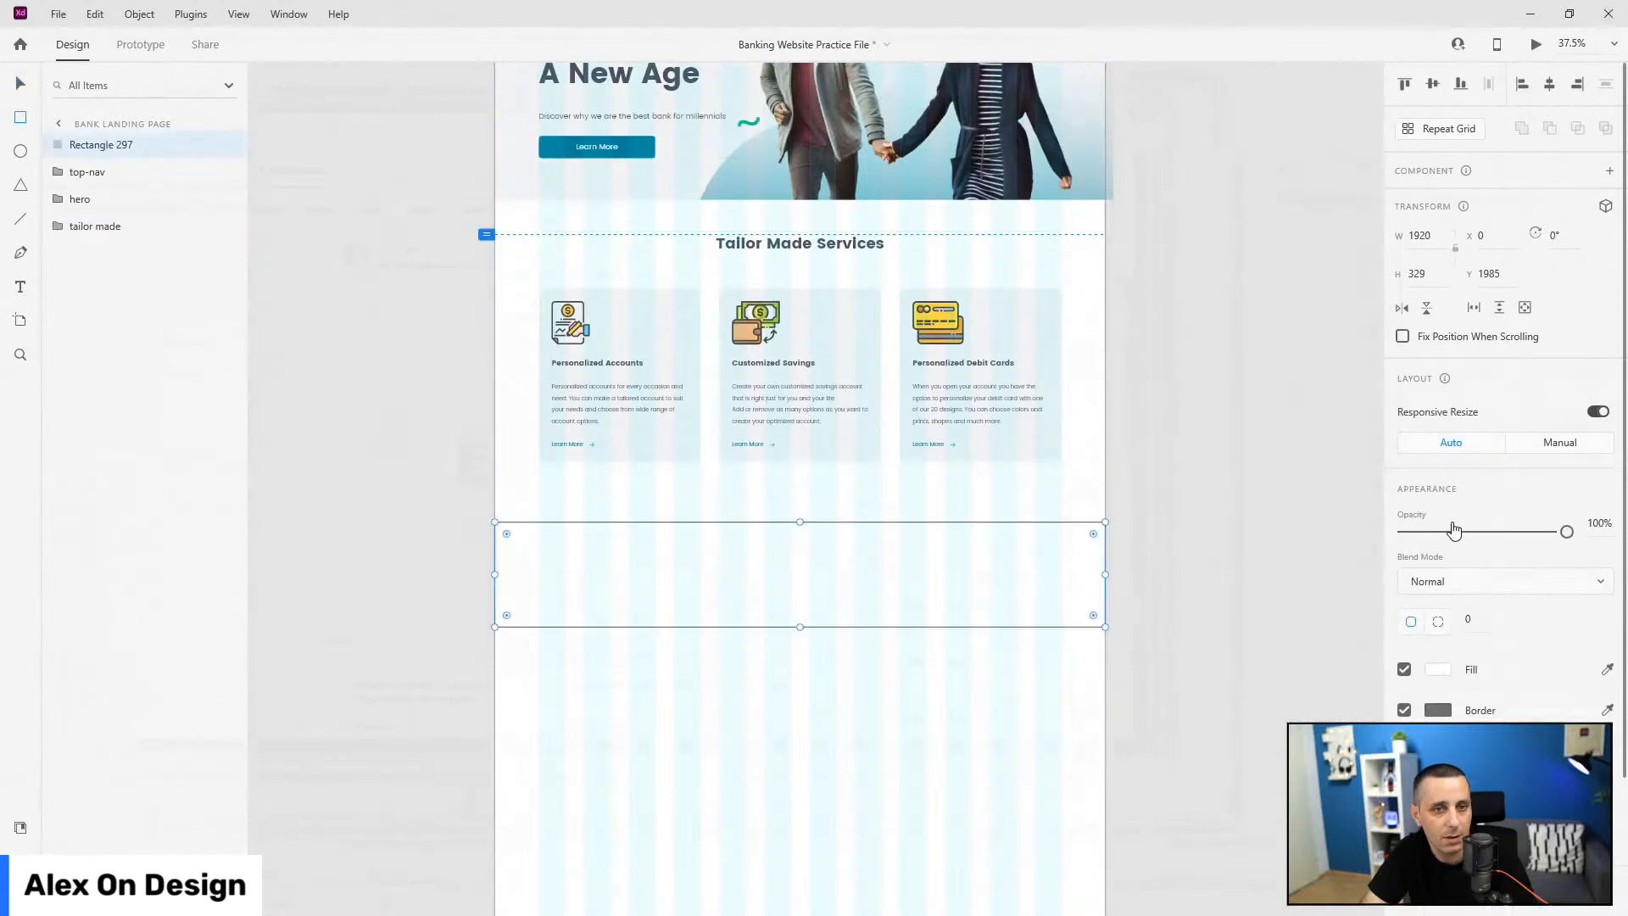
left_click(1436, 272)
type("242")
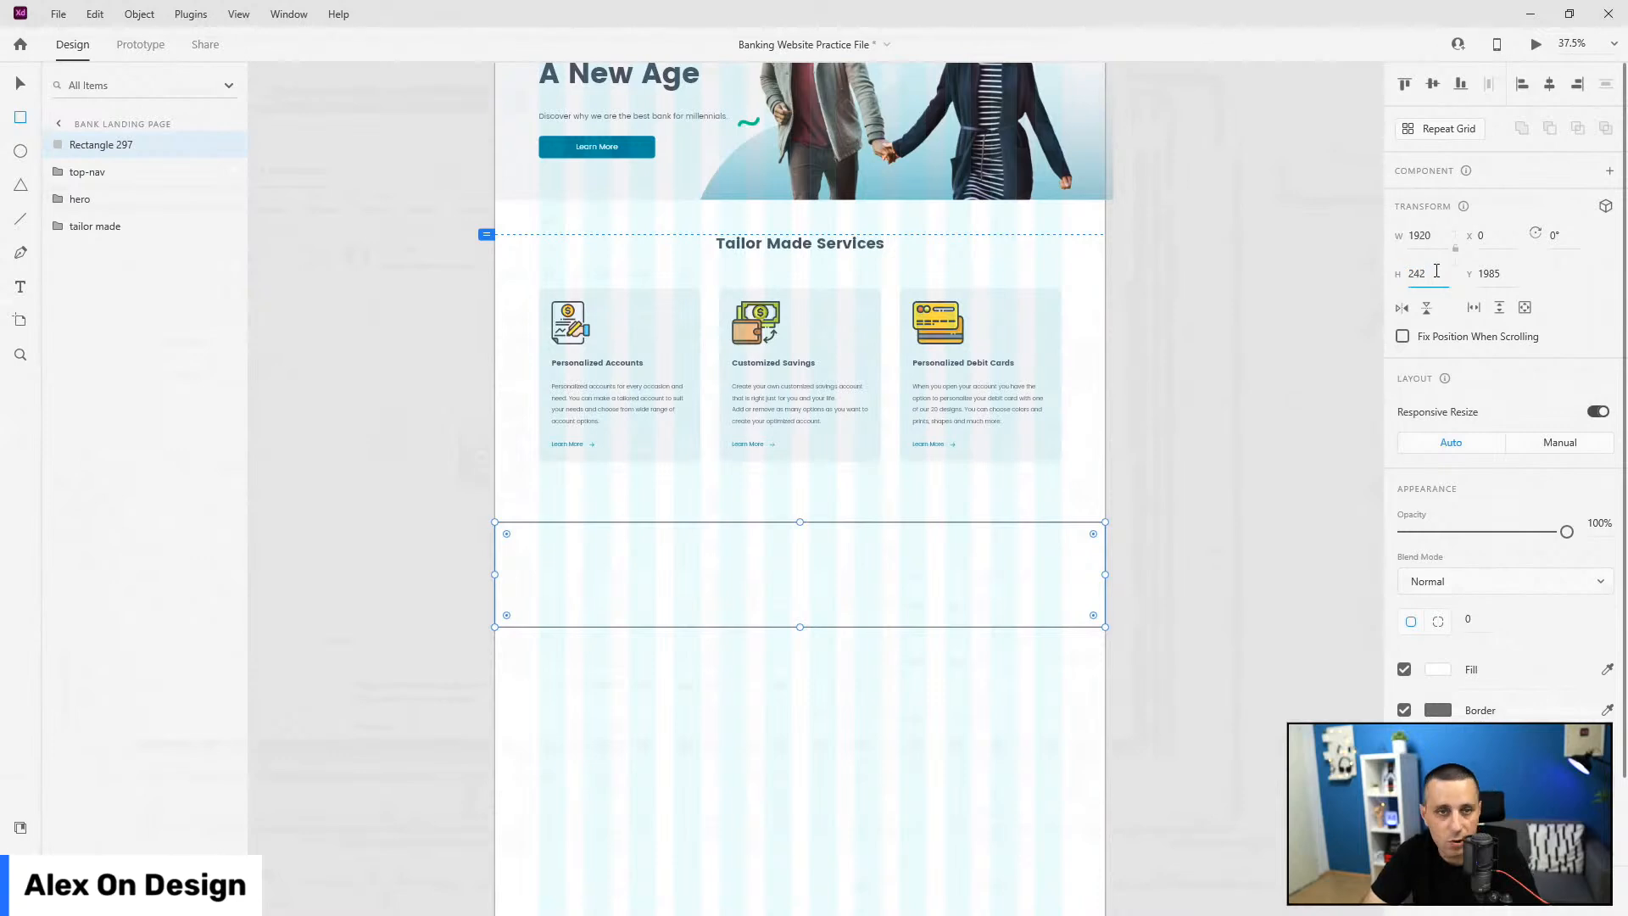
key("Return")
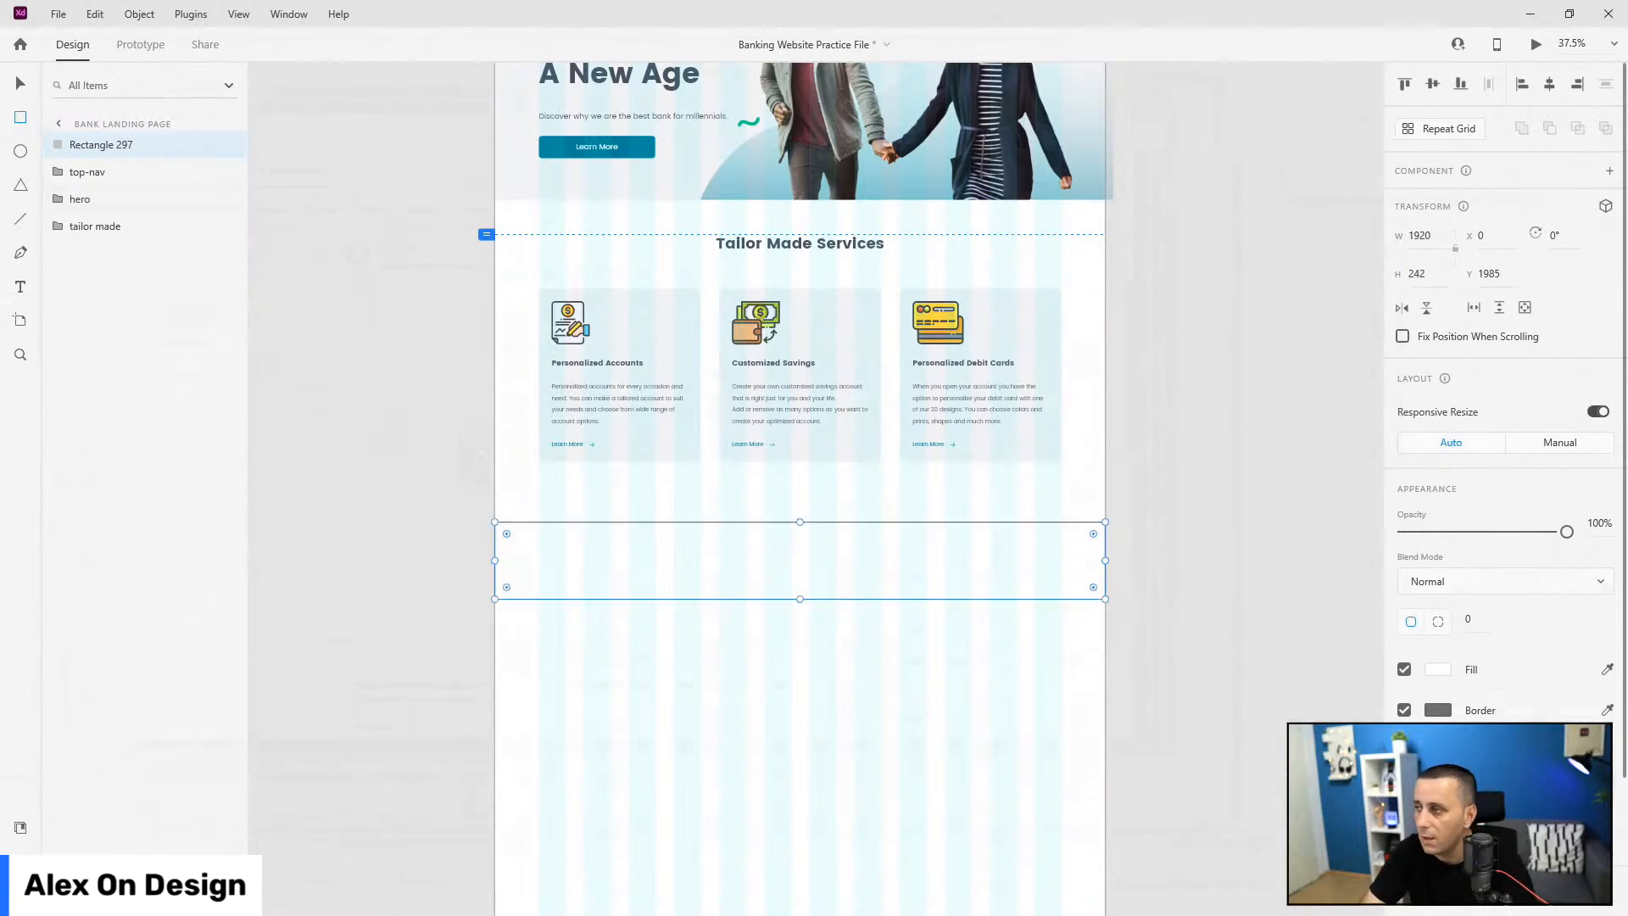
key("v")
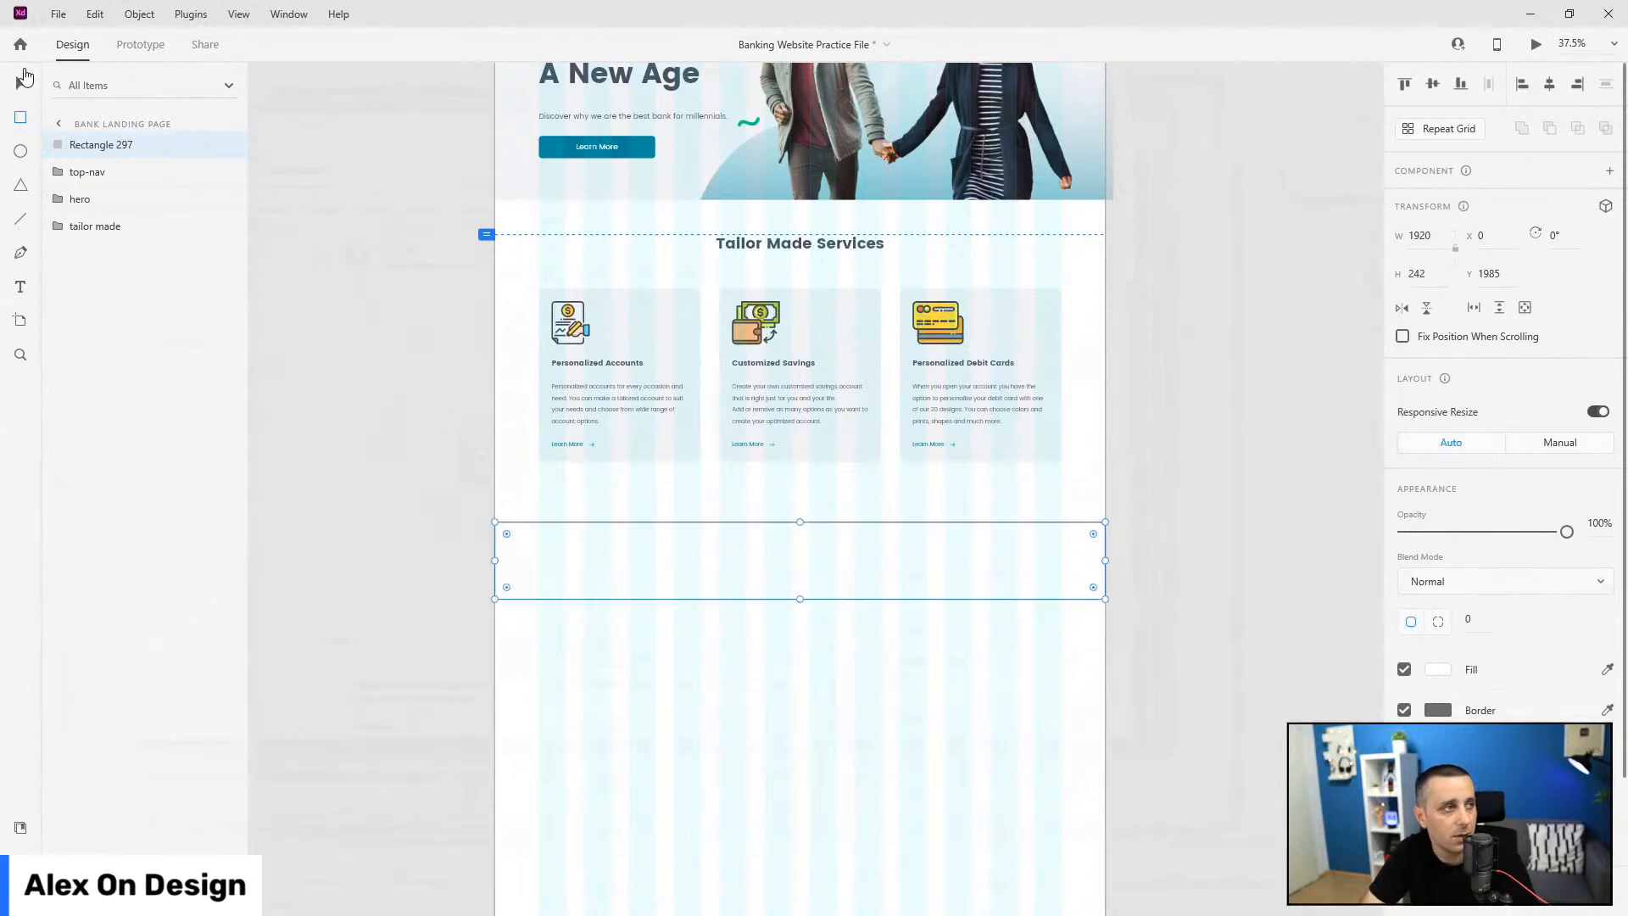
left_click_drag(709, 525, 715, 514)
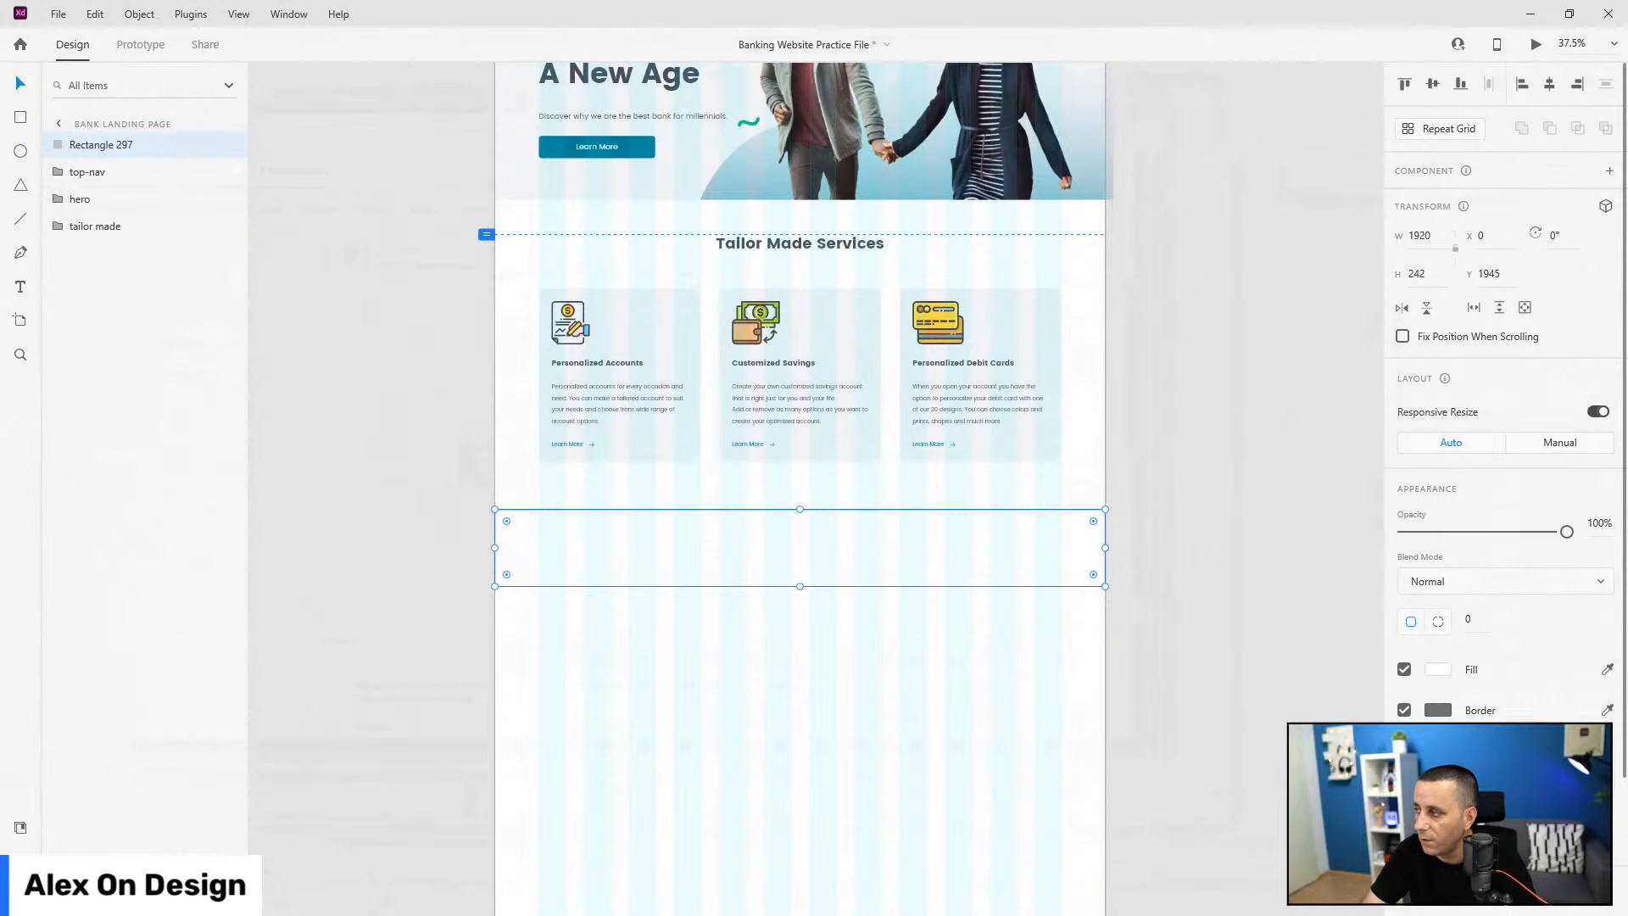
Step: Fill the rectangle with the text-grey-footer colour and remove its border
left_click(20, 827)
left_click(128, 246)
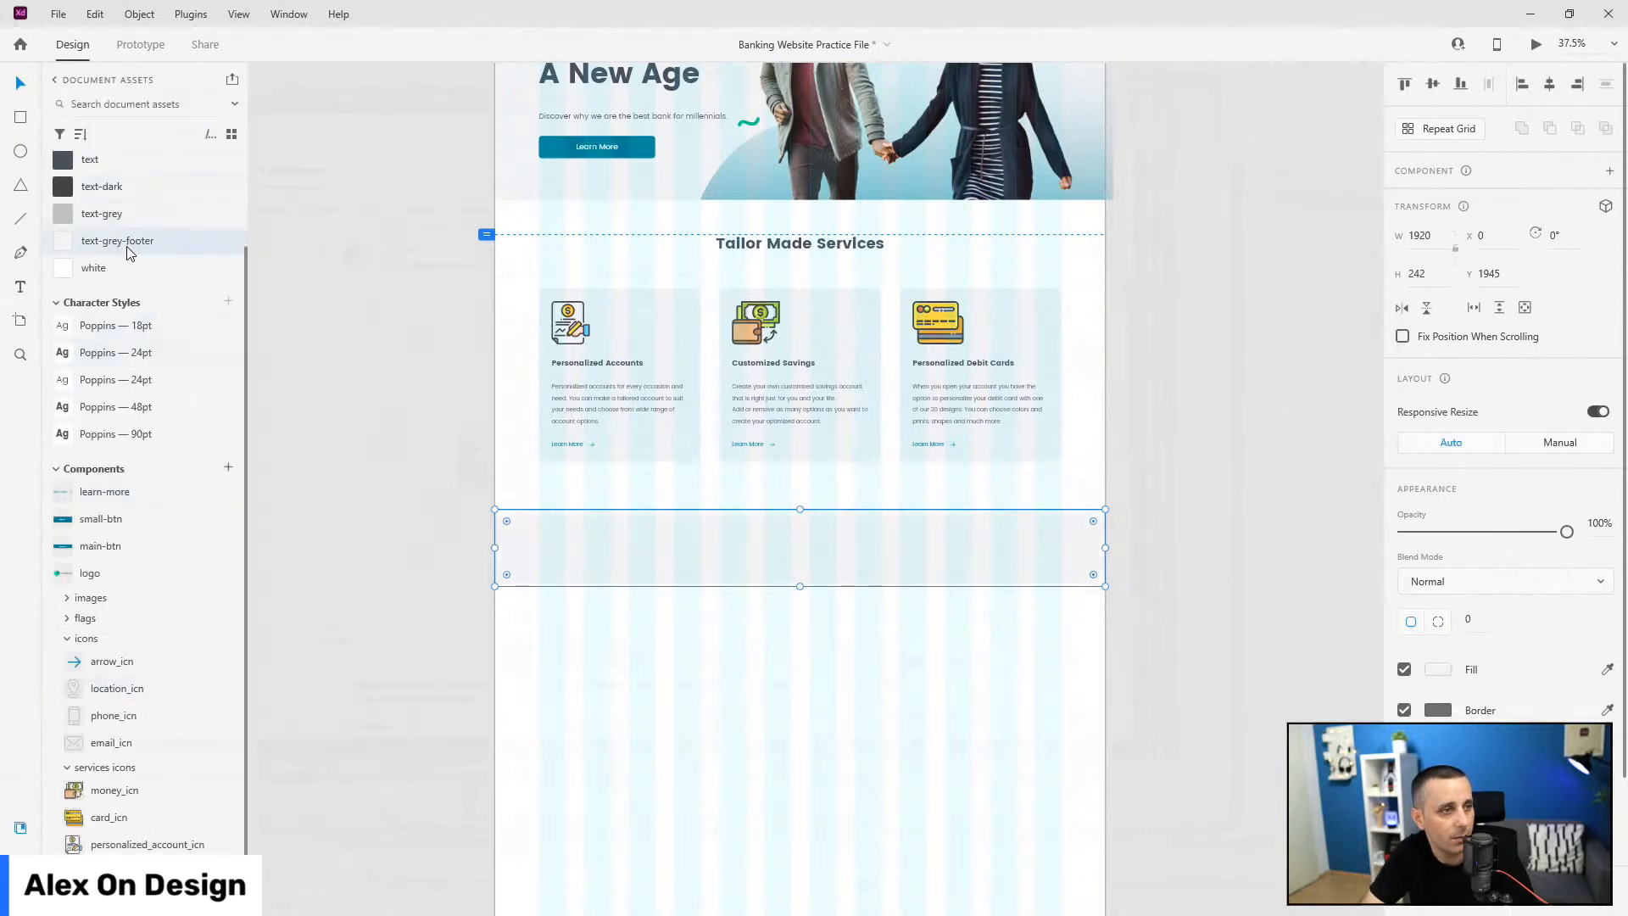
left_click(1404, 711)
scroll(1404, 715, "down", 1)
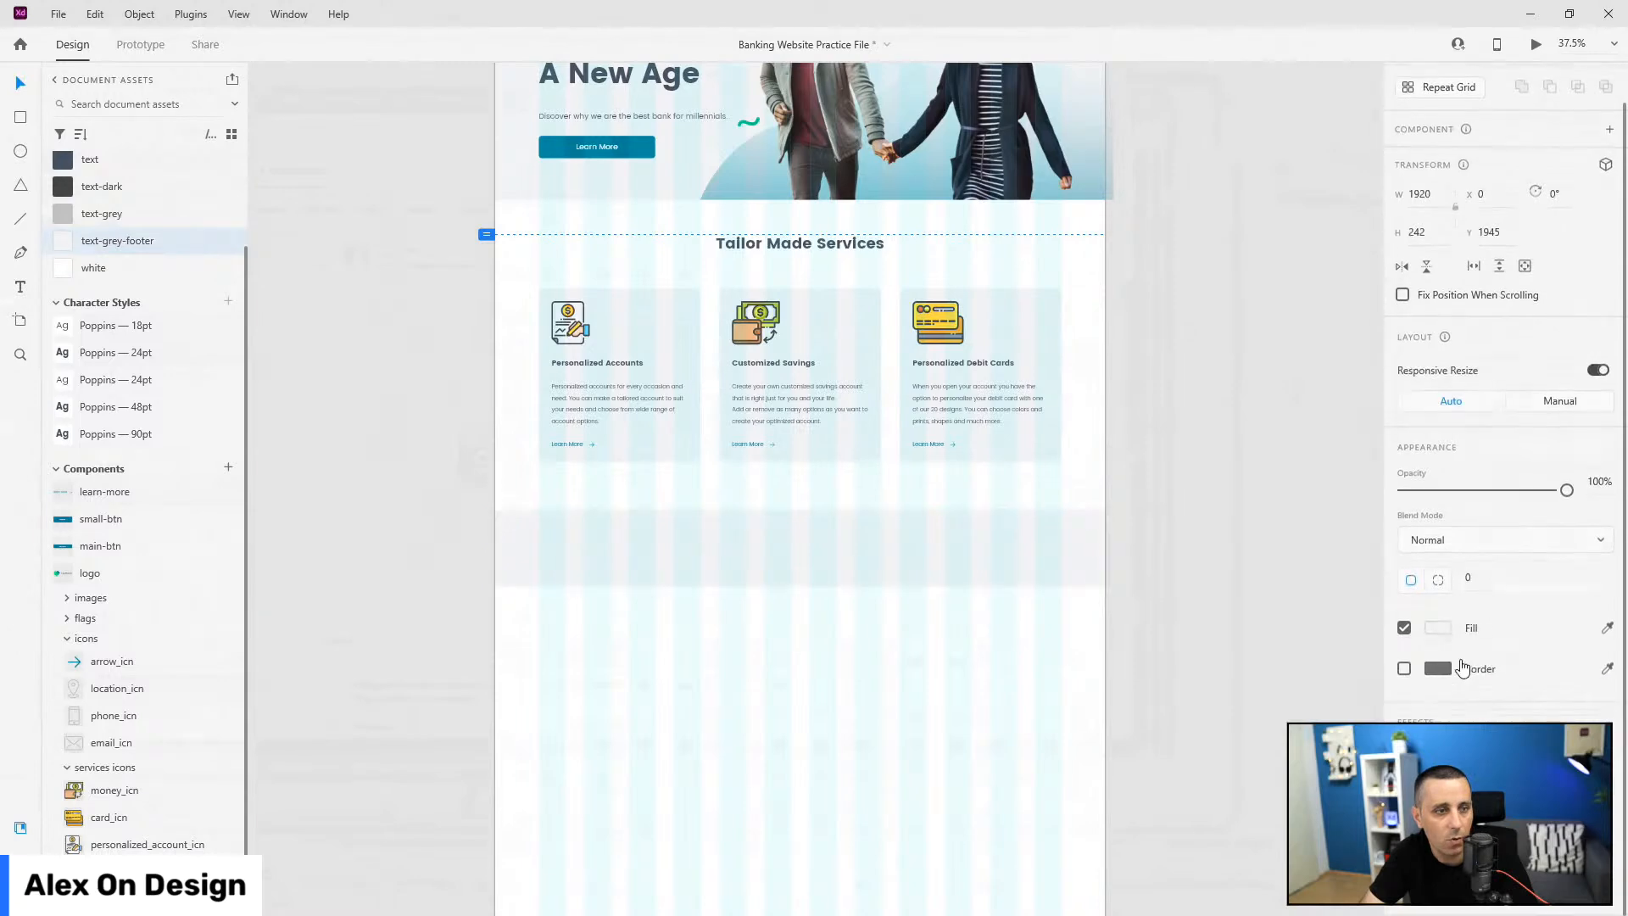
scroll(753, 583, "up", 1)
scroll(751, 575, "up", 2)
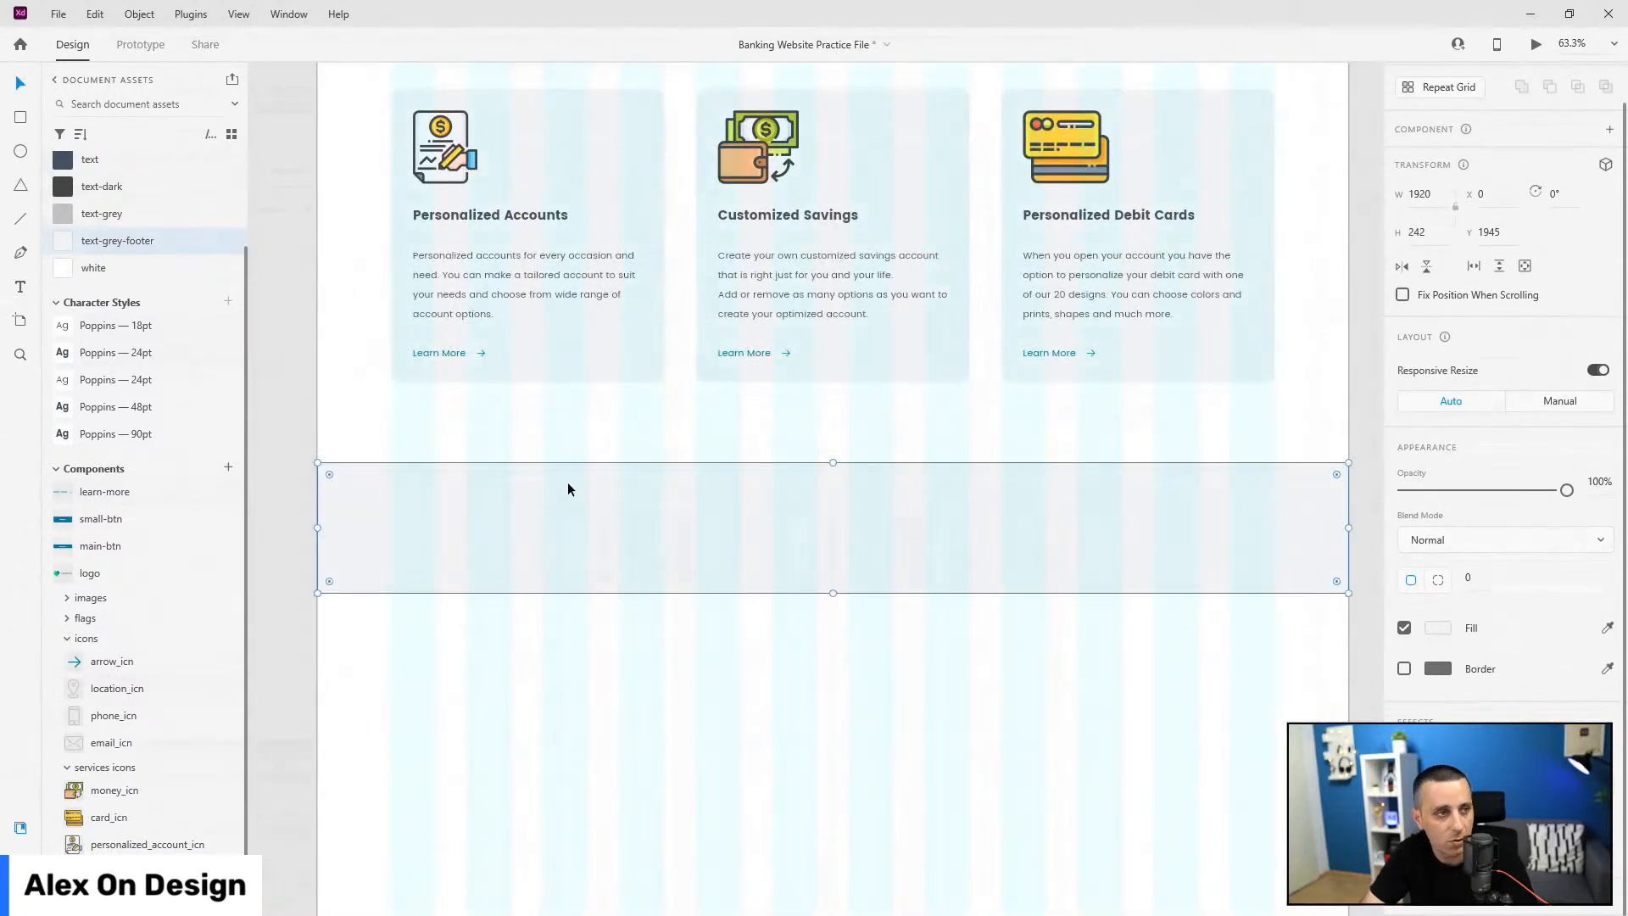
Step: Select the Personalized Accounts card title text to copy it
left_click(529, 216)
double_click(528, 214)
left_click(20, 827)
key("Escape")
key("Escape")
key("Escape")
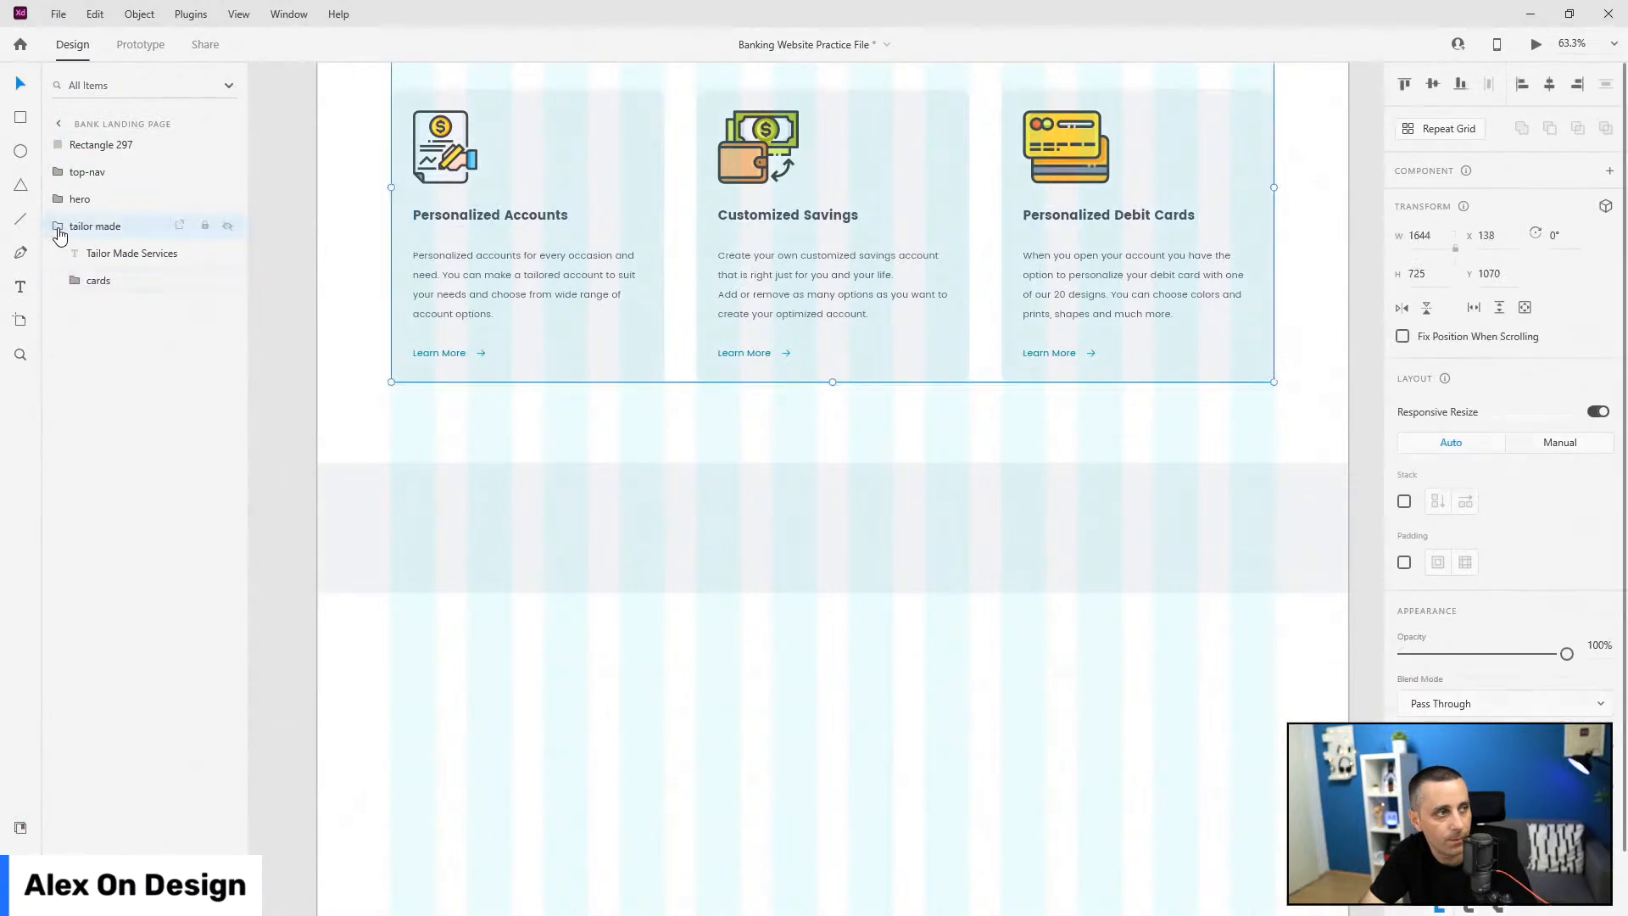
Step: Paste the card title onto the grey band, retype it as 'Exchange Rate', and drag a copy to the right
left_click(58, 229)
key("ctrl+v")
left_click_drag(526, 218, 507, 489)
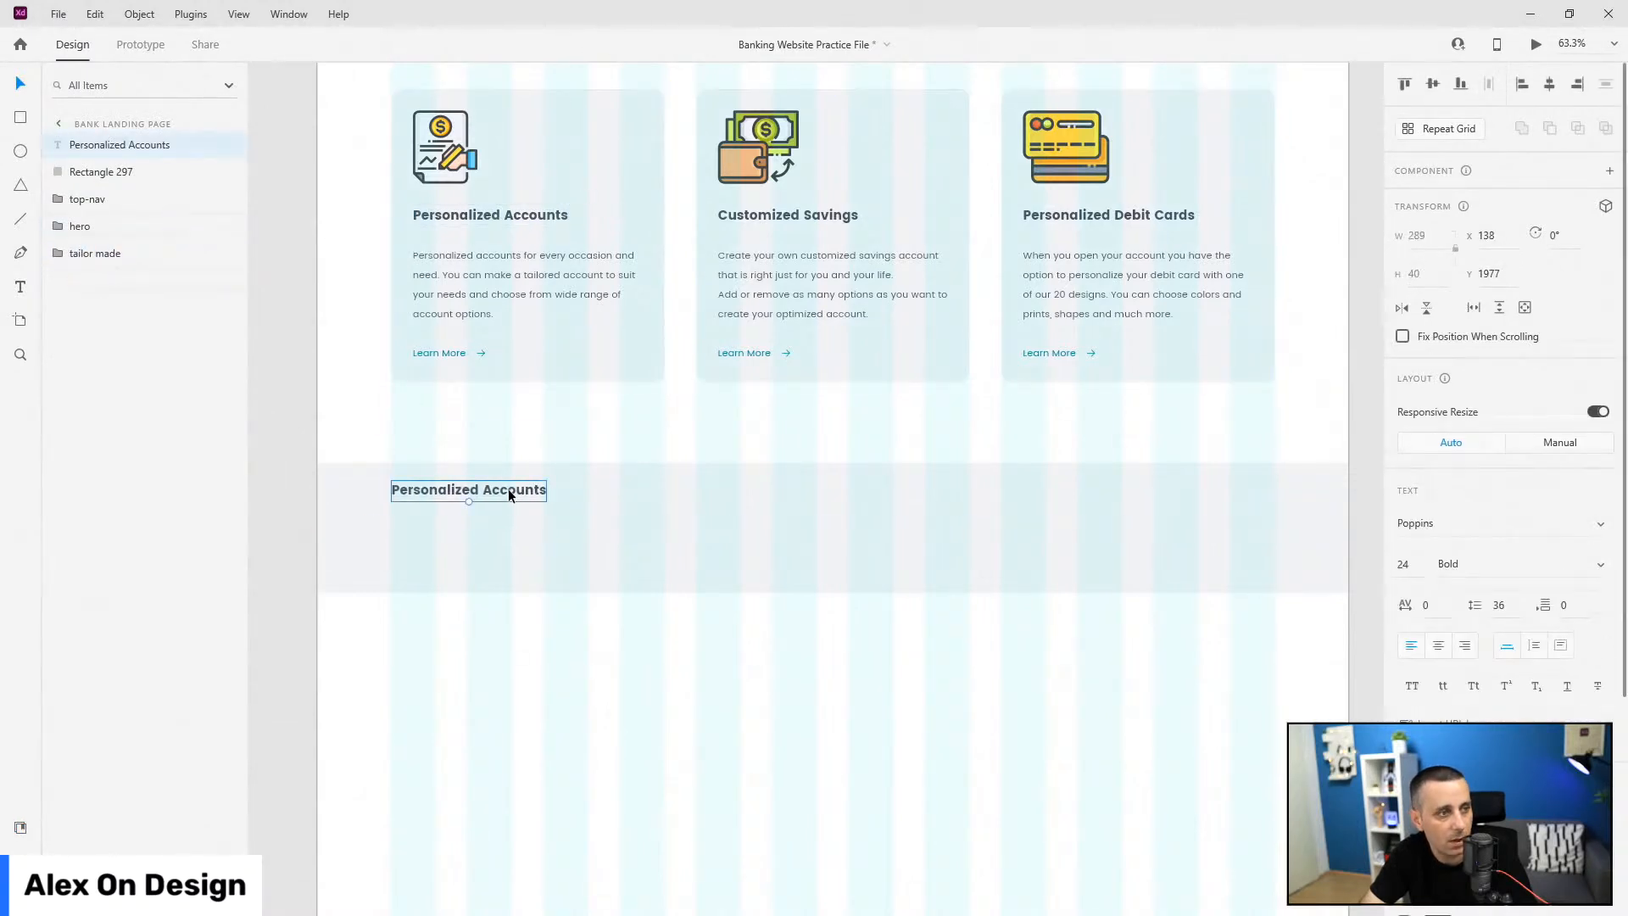
double_click(507, 489)
type("Ex")
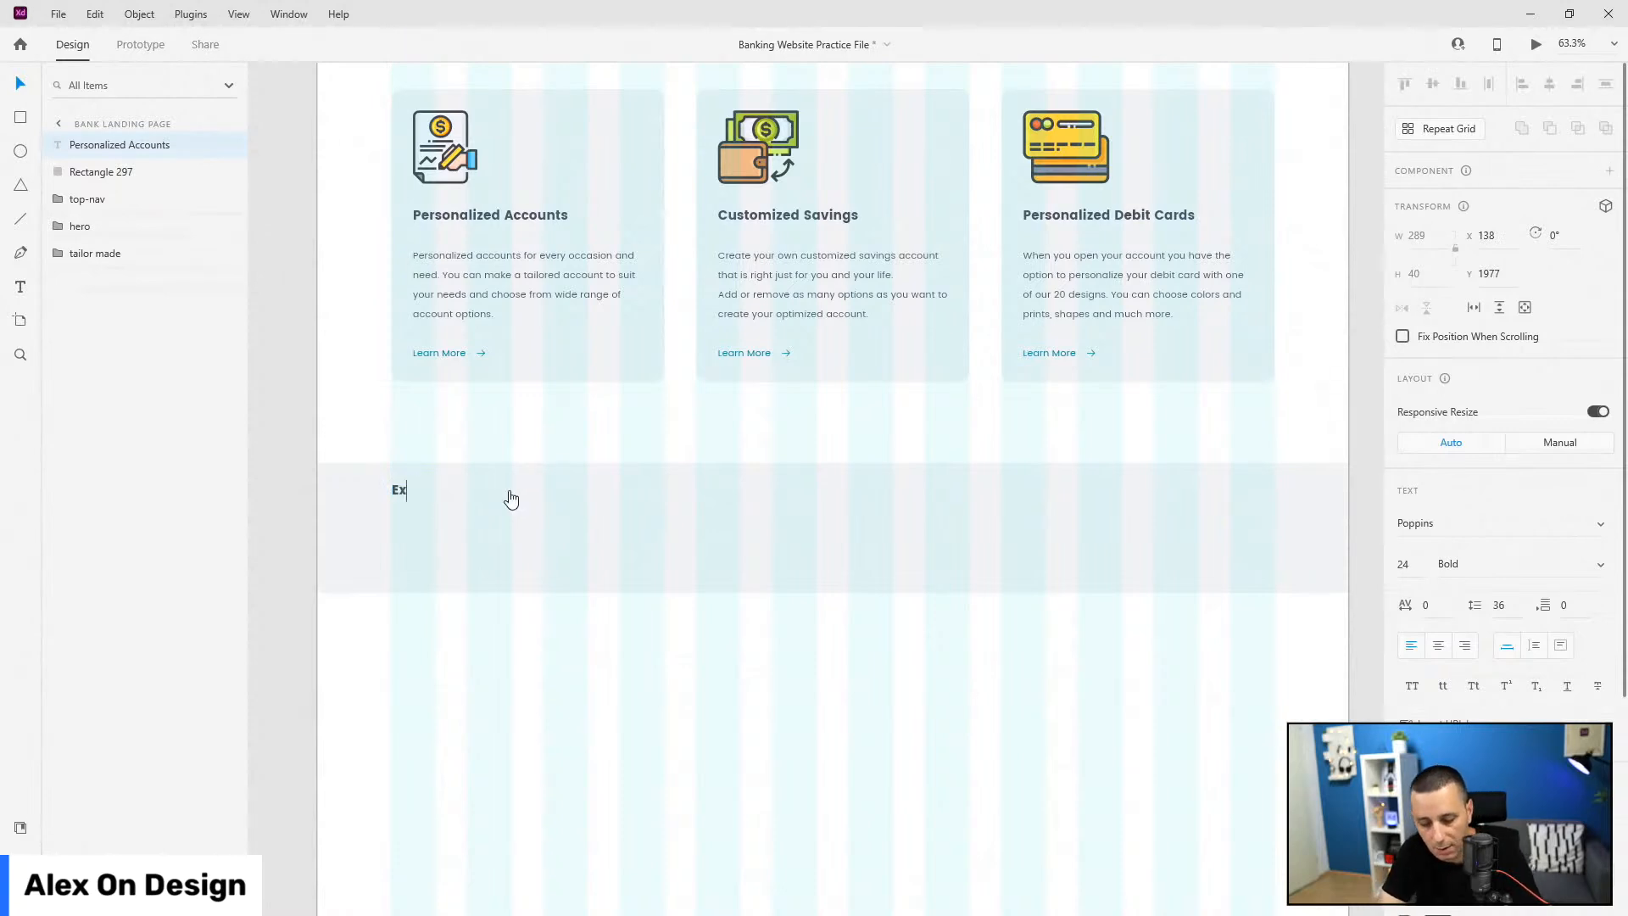
type("change Rate")
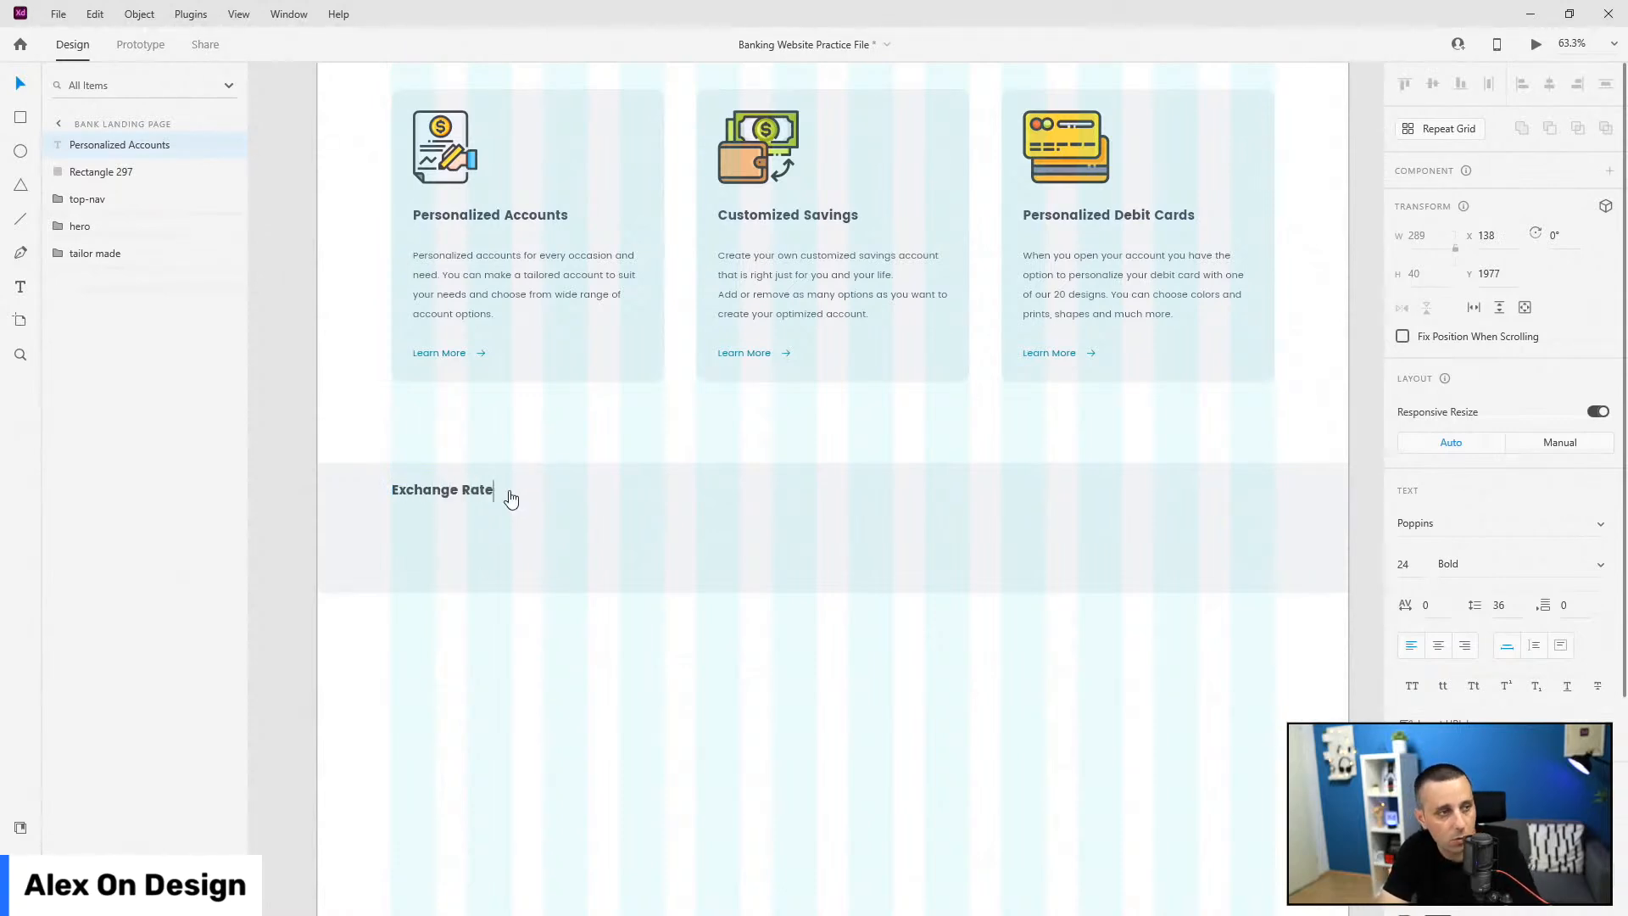
key("Escape")
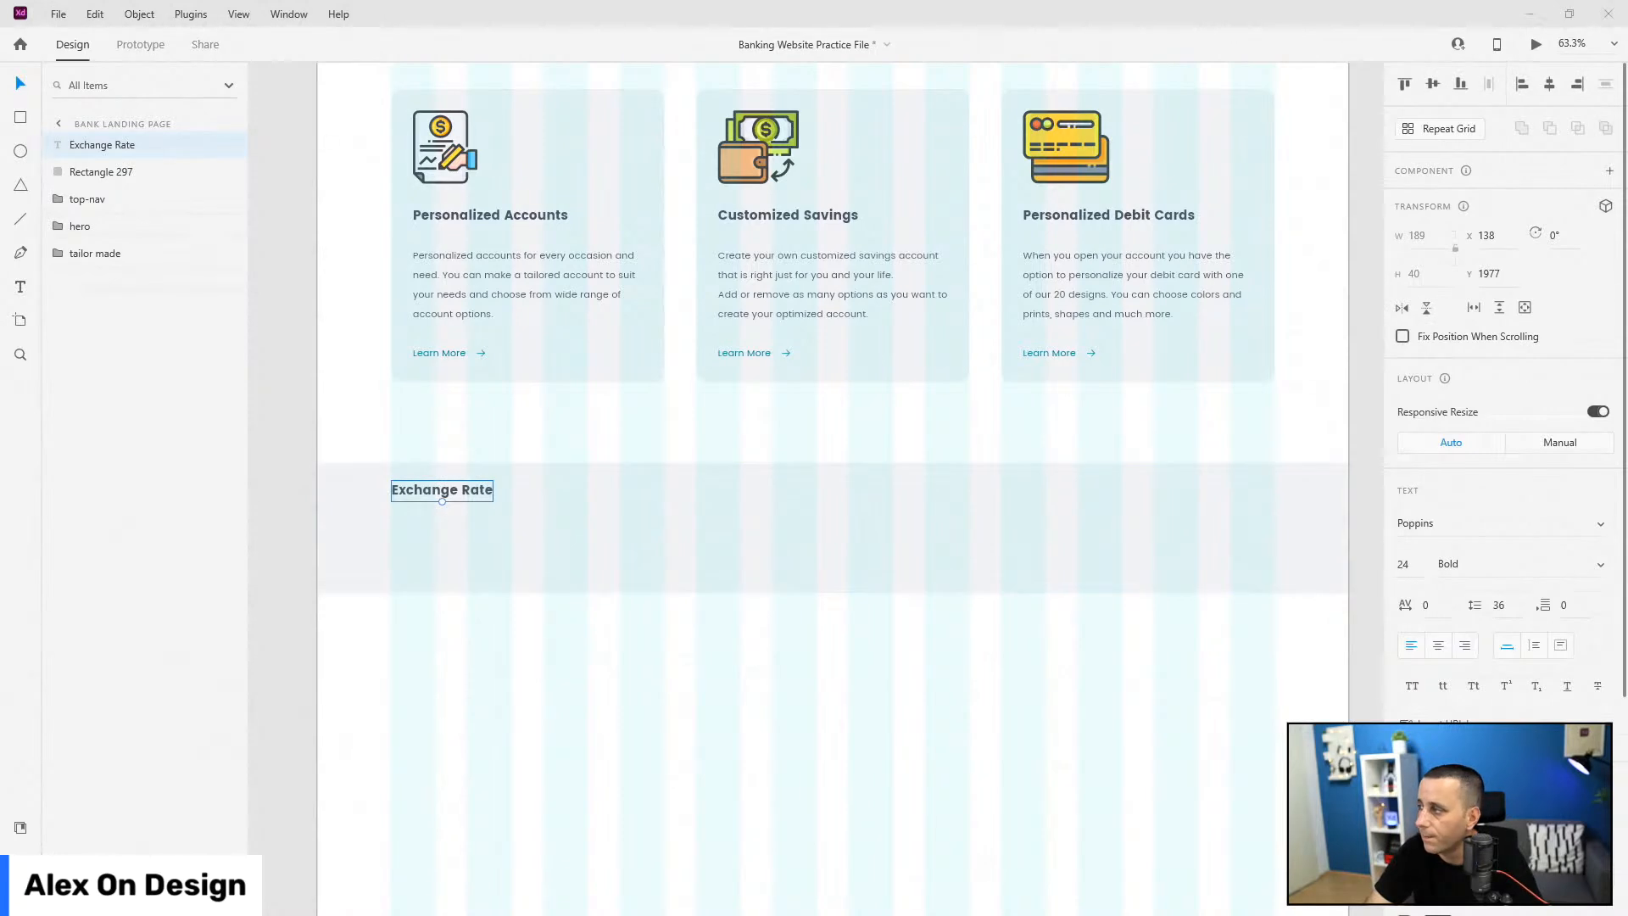
scroll(1519, 563, "down", 4)
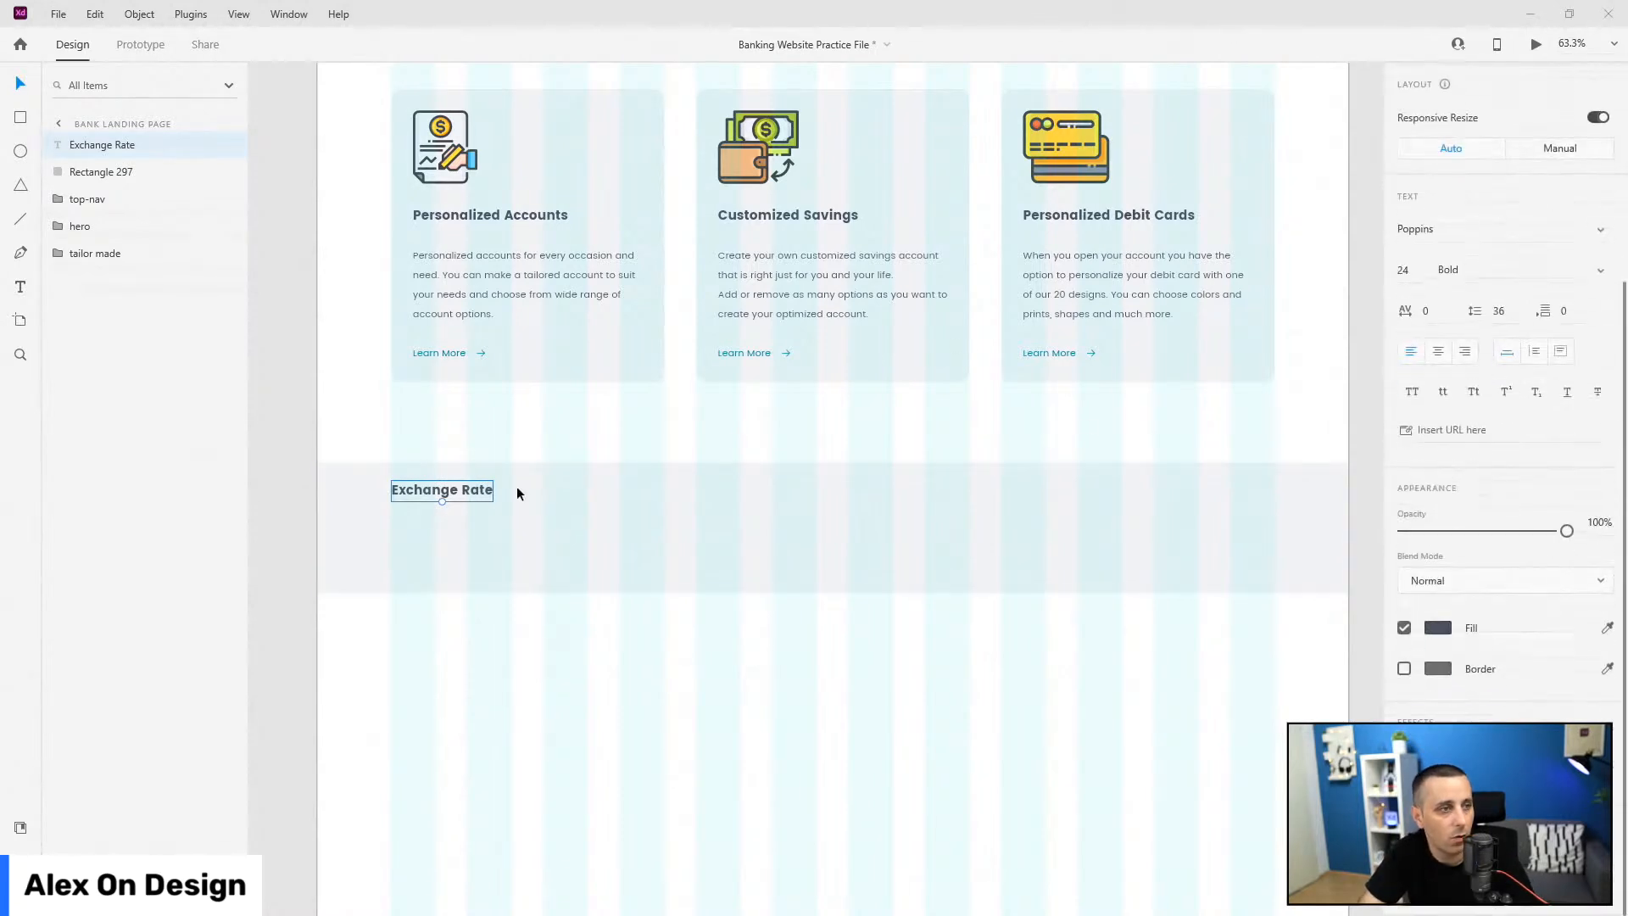
left_click_drag(476, 490, 1257, 490)
Step: Turn the copy into a regular-weight, right-aligned '6.13.2022' at the cards' right edge
left_click(17, 828)
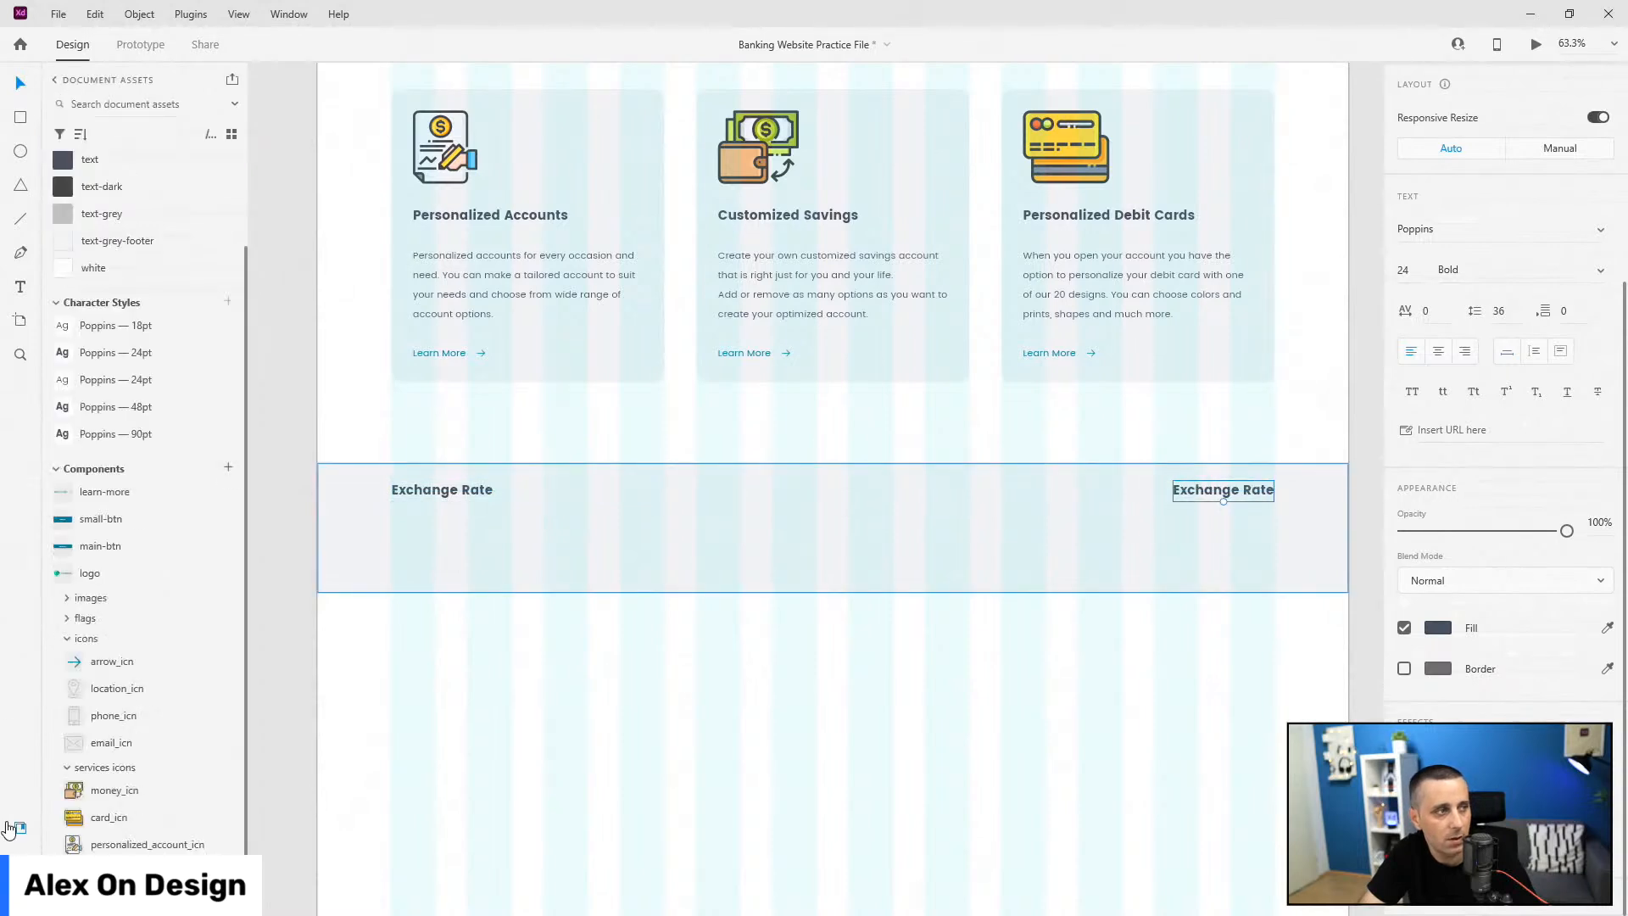
left_click(125, 379)
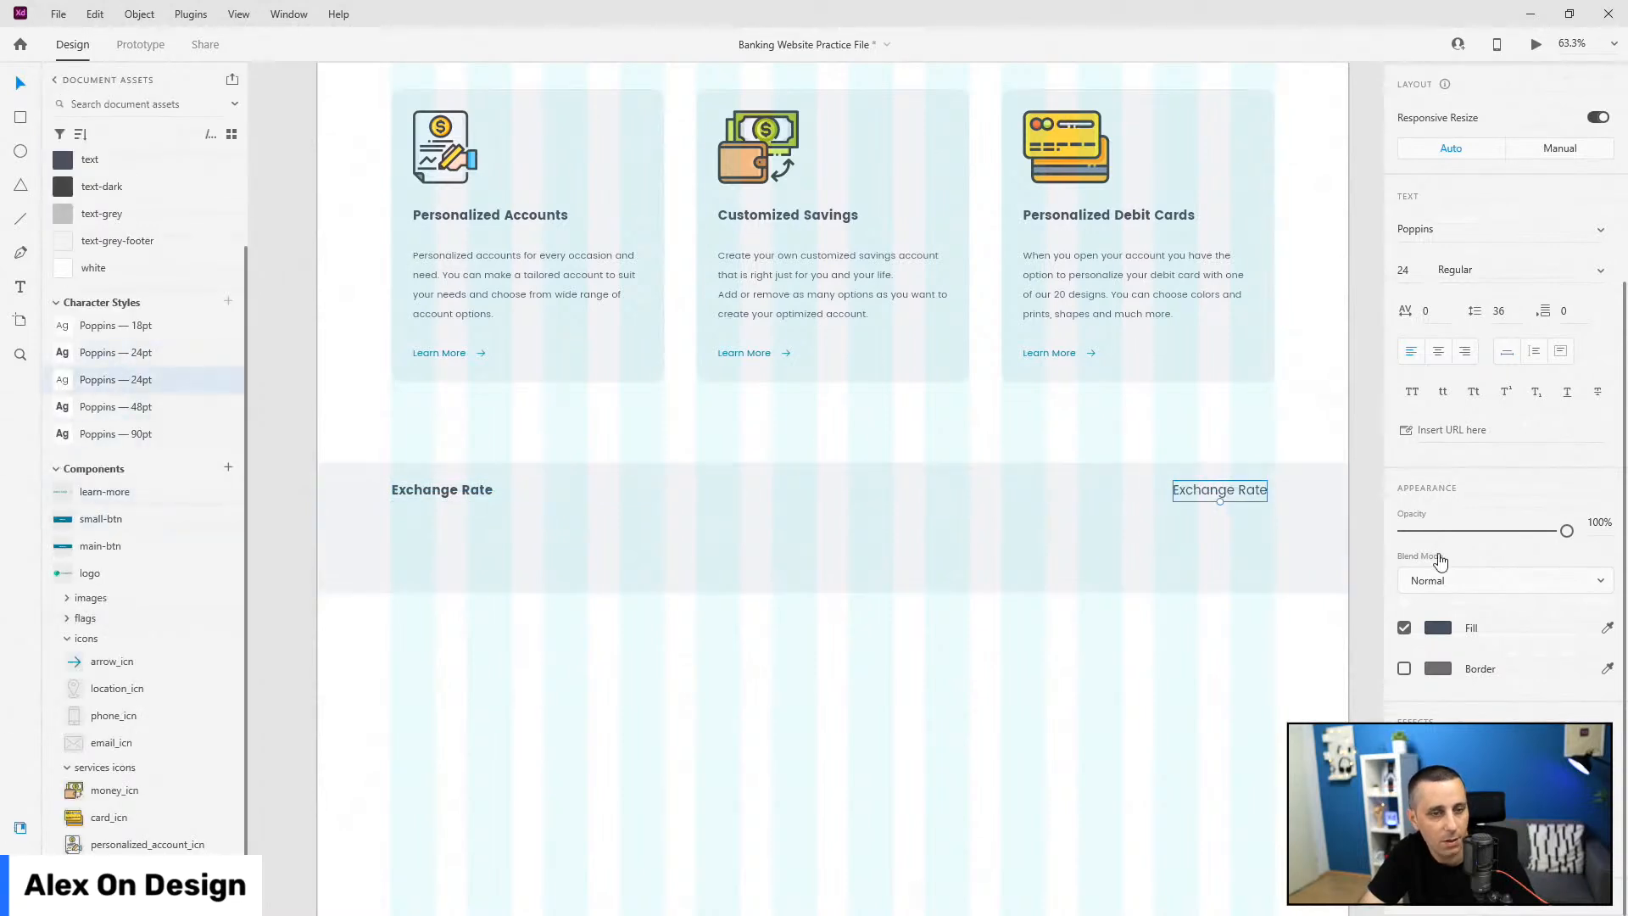
left_click(1464, 351)
double_click(1259, 492)
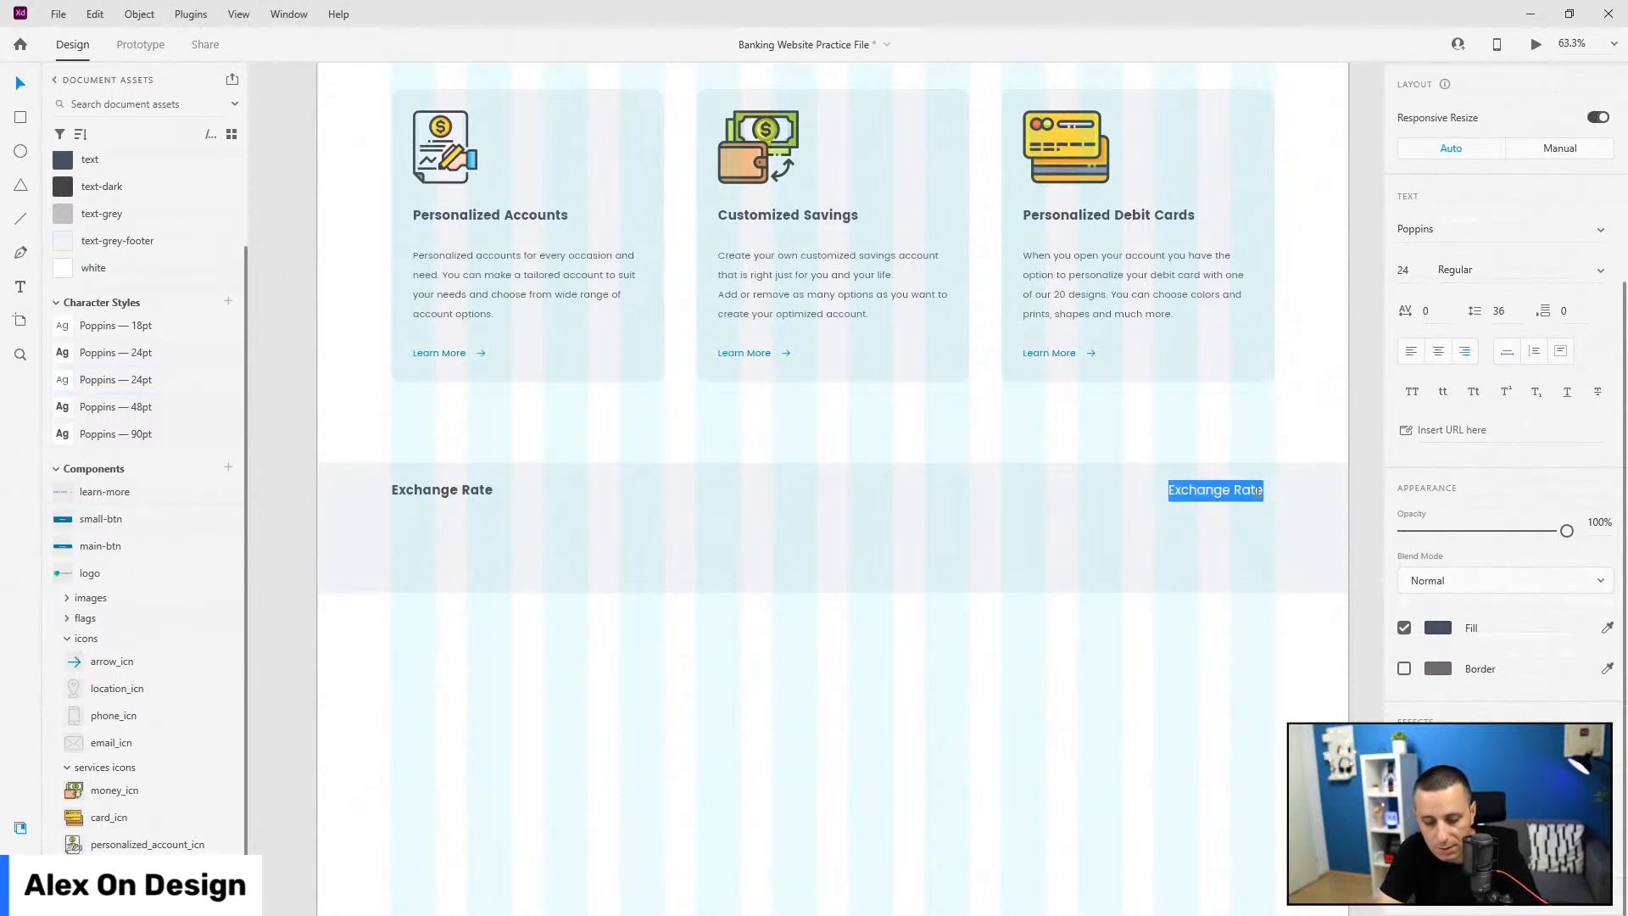
type("6")
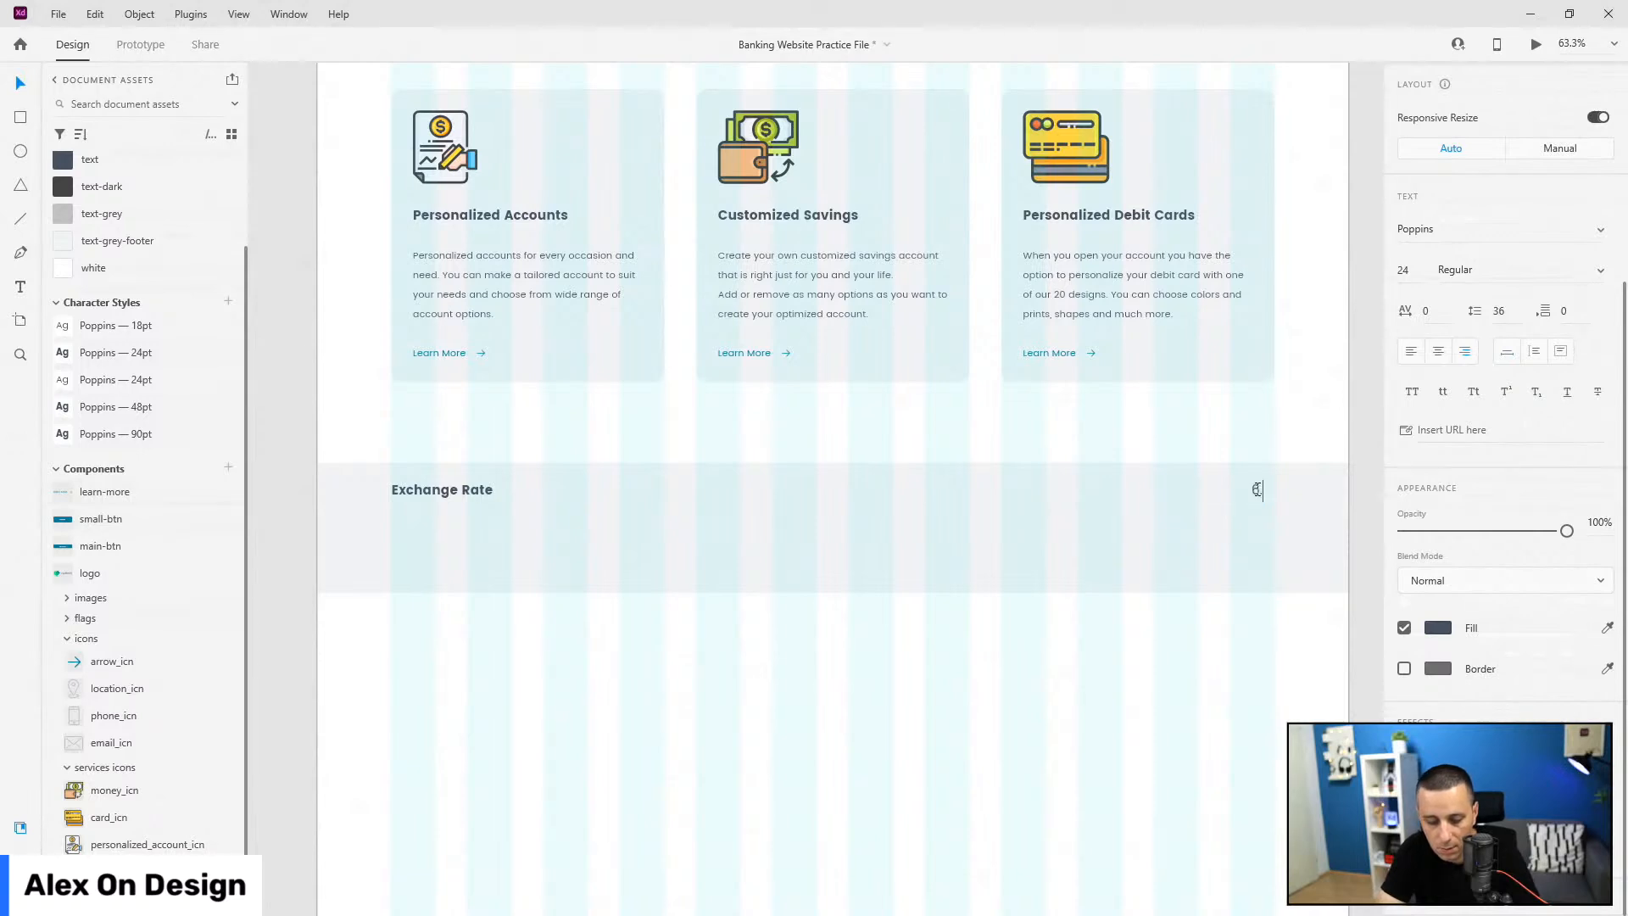
type(".13.2022")
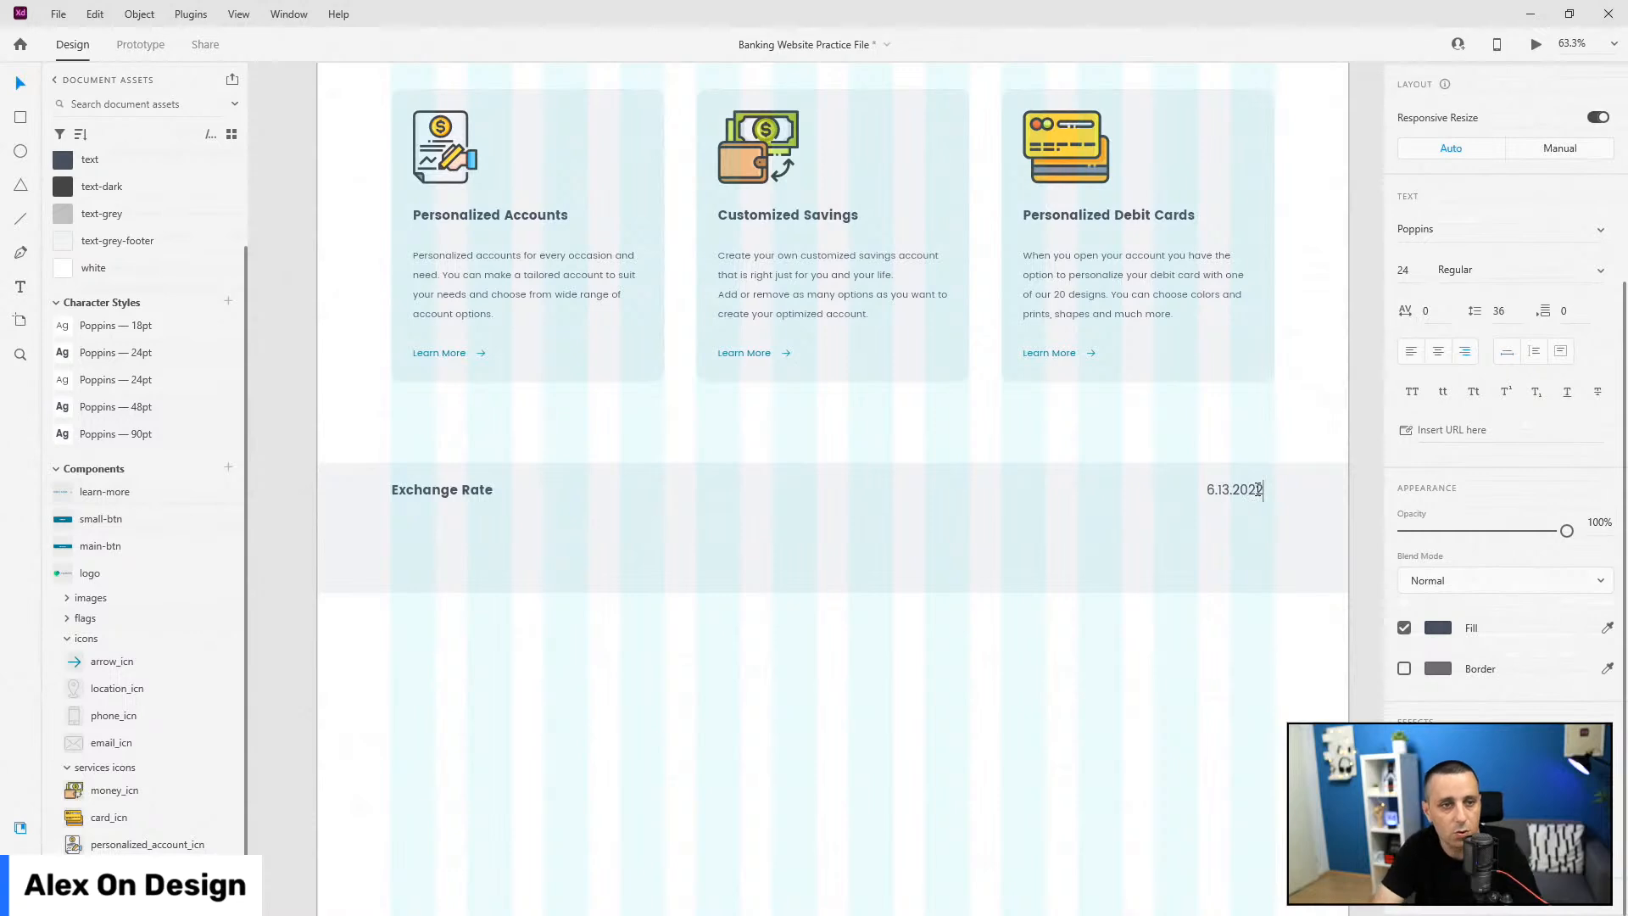
key("Escape")
left_click_drag(1261, 497, 1272, 492)
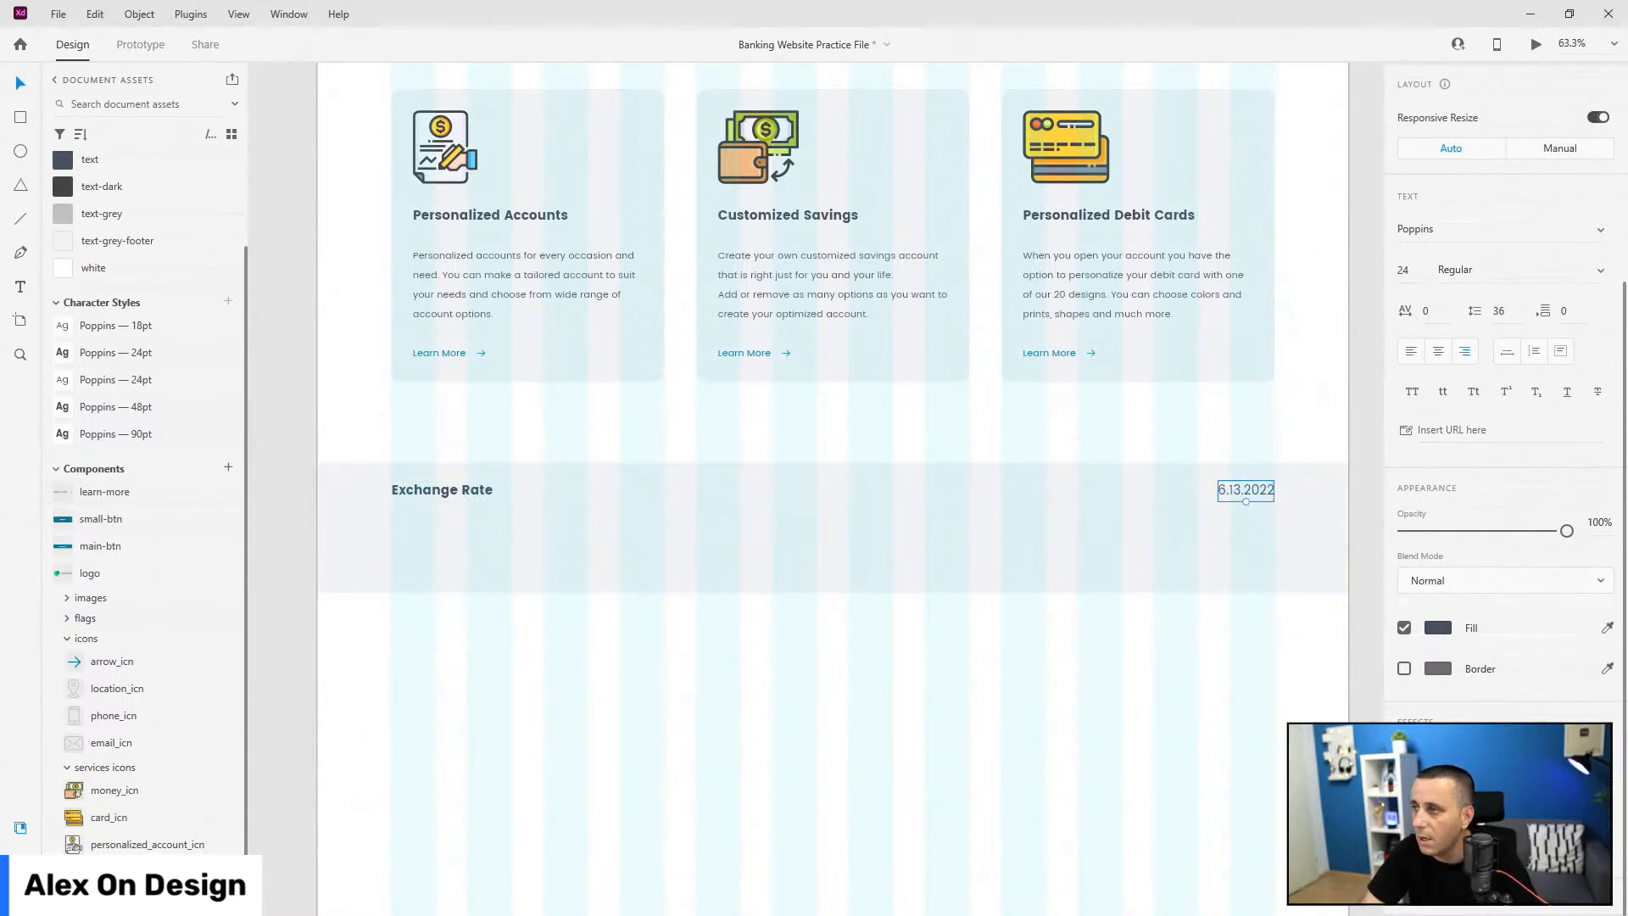
Step: Move the Exchange Rate heading and date together up into position in the band
left_click(475, 498, "shift")
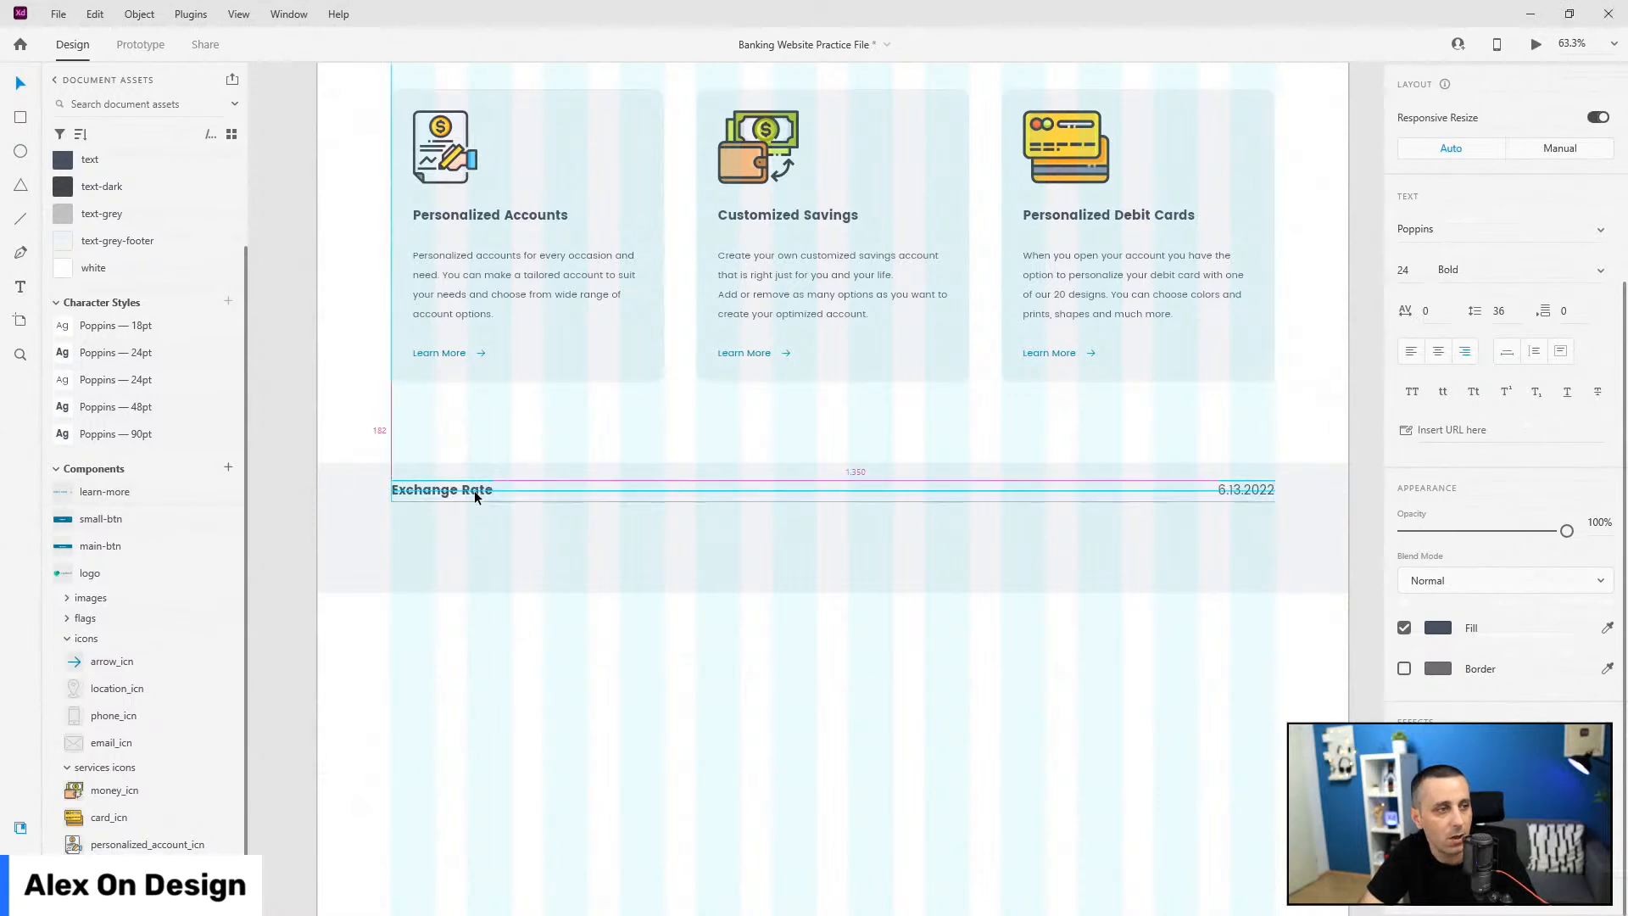
left_click_drag(429, 491, 431, 481)
key("shift+Down")
key("shift+Down")
key("shift+Down")
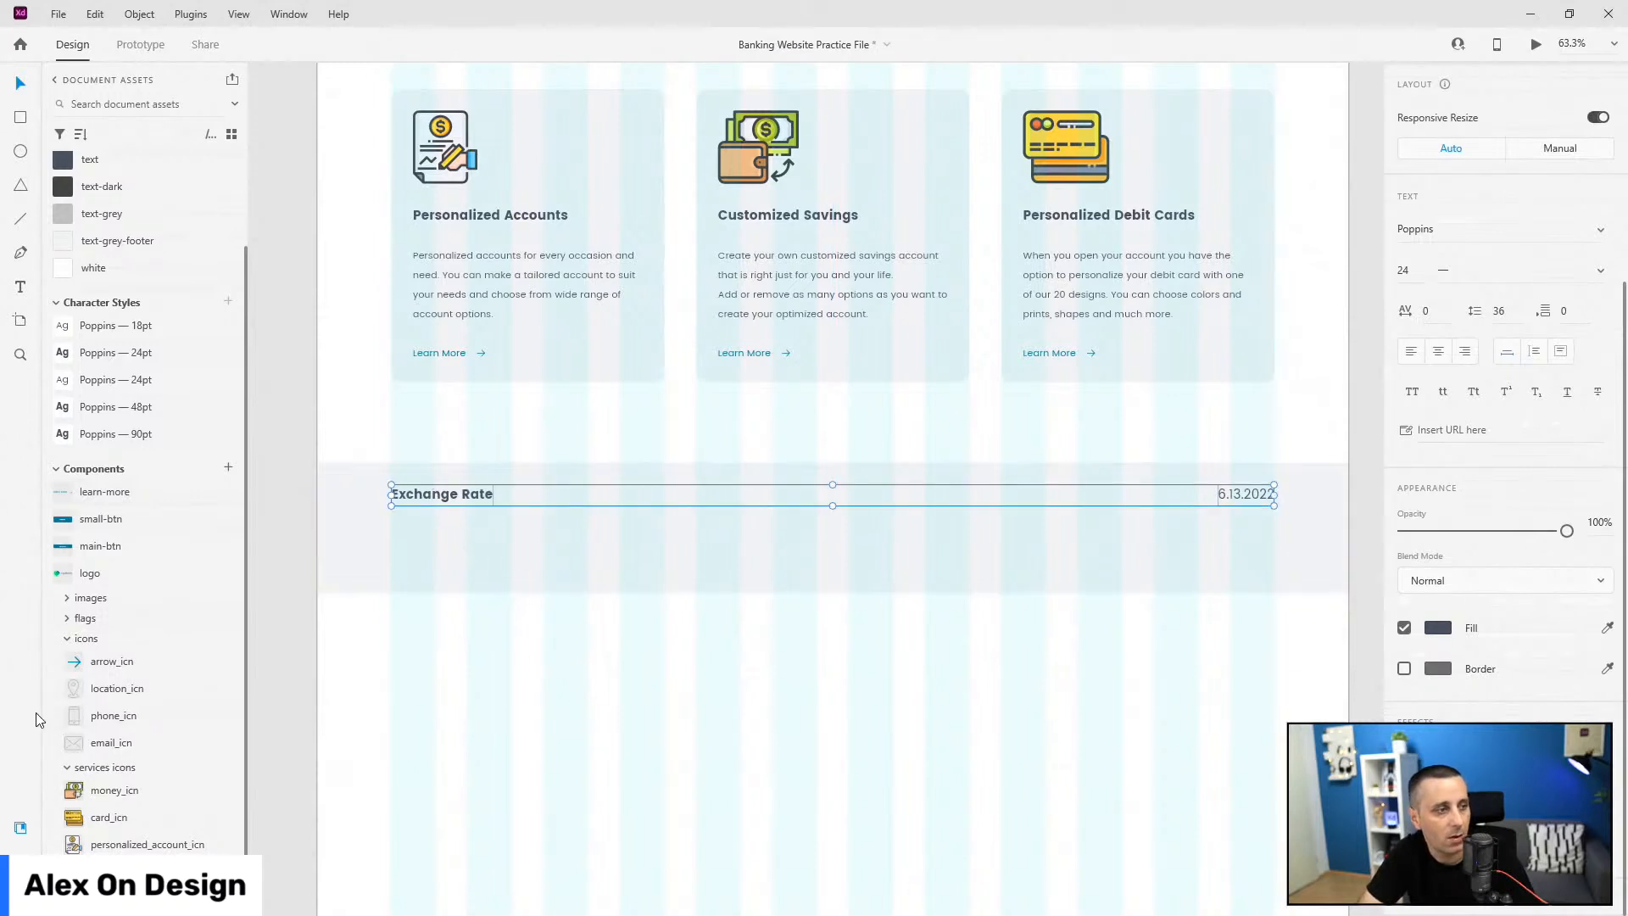
Step: Expand the big flags components in Assets, briefly checking the uilogos plugin options
left_click(68, 619)
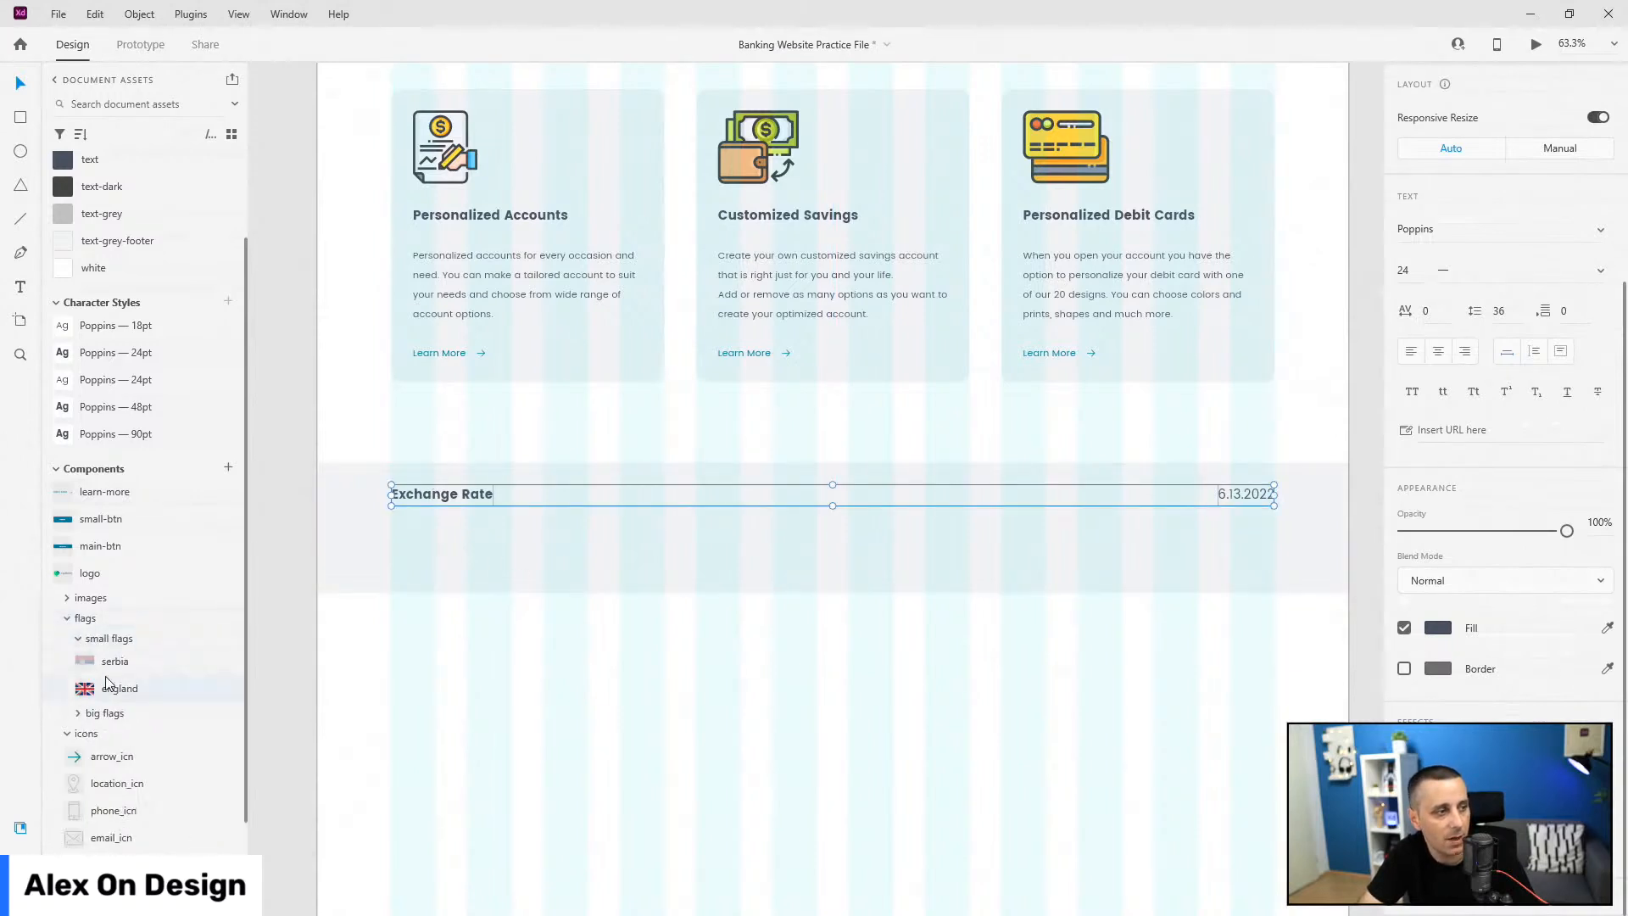
left_click(79, 640)
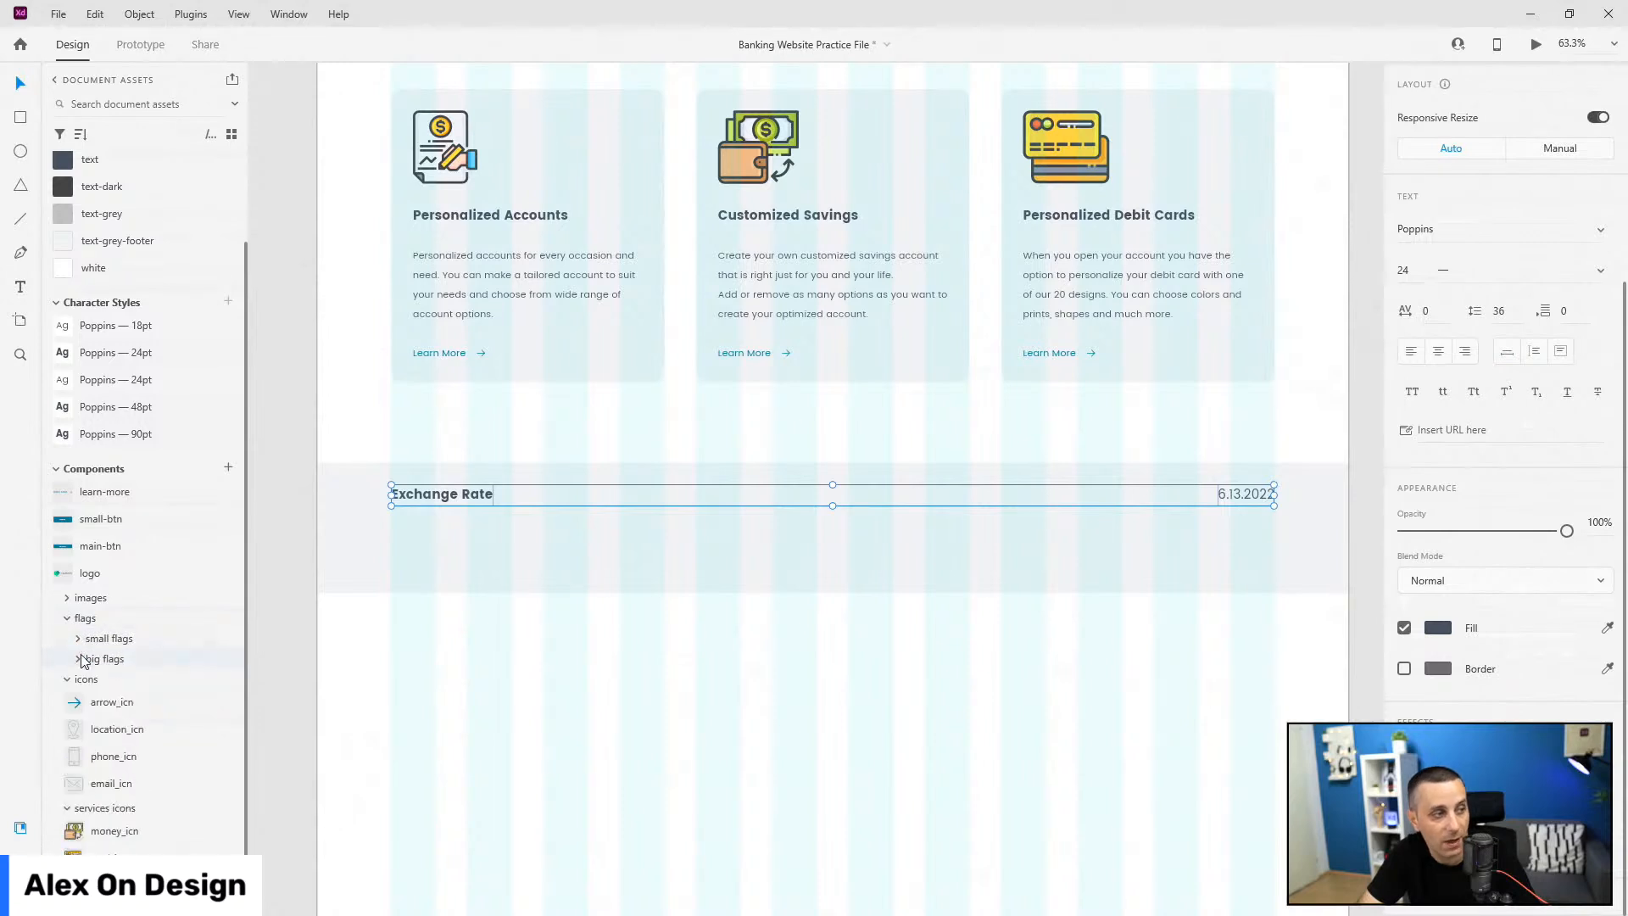
left_click(79, 659)
key("alt+shift+p")
left_click(164, 311)
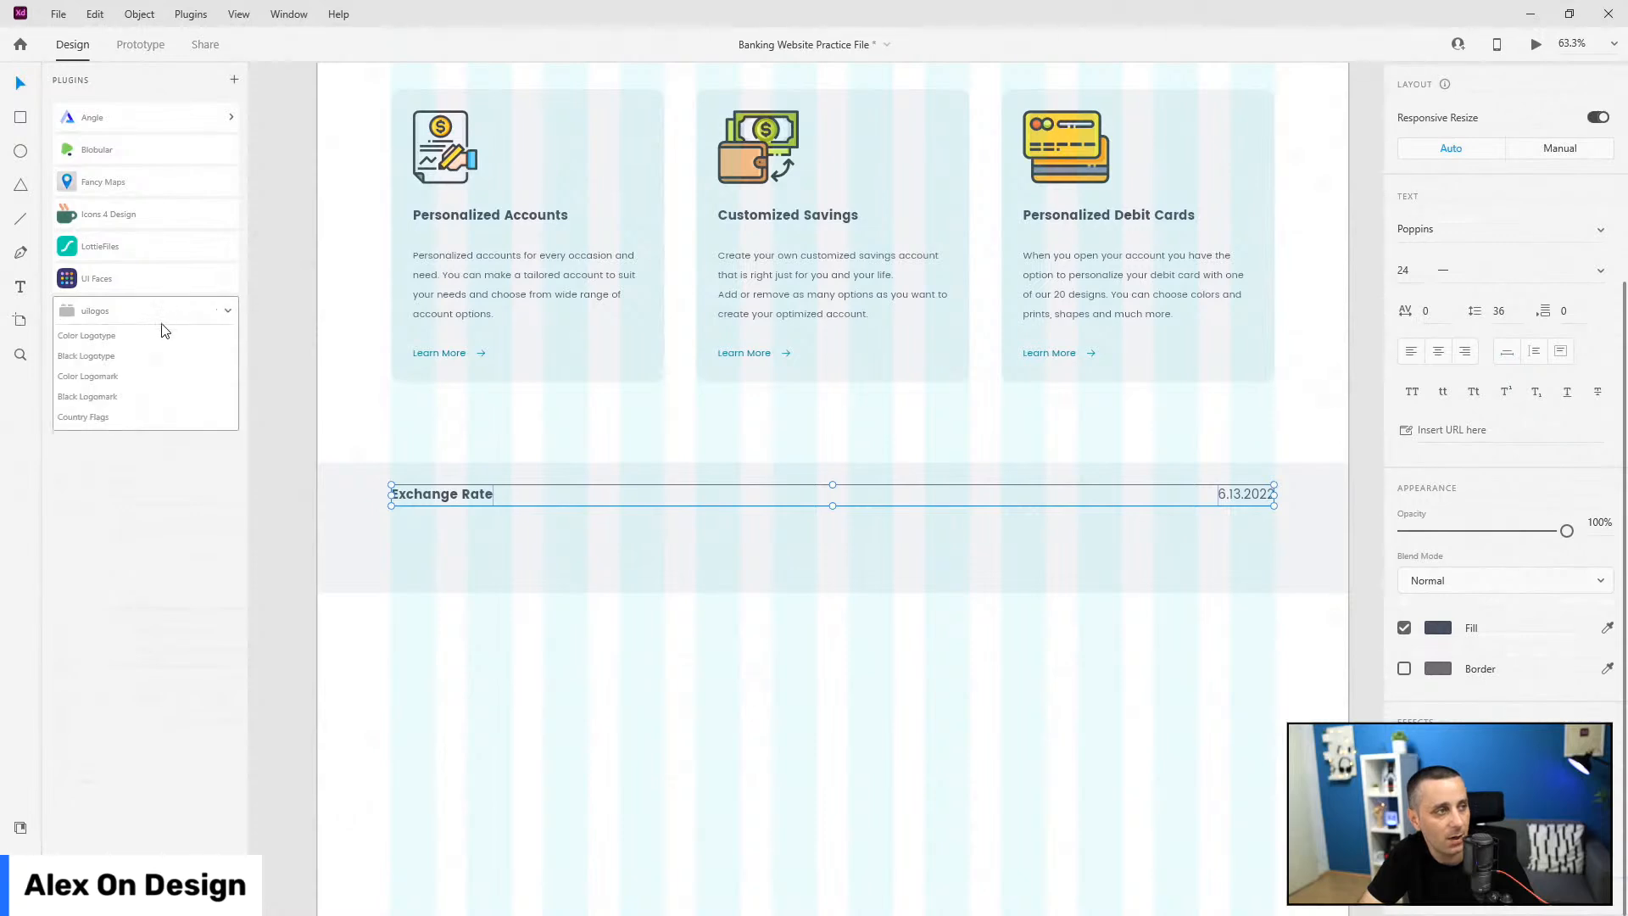
left_click(20, 861)
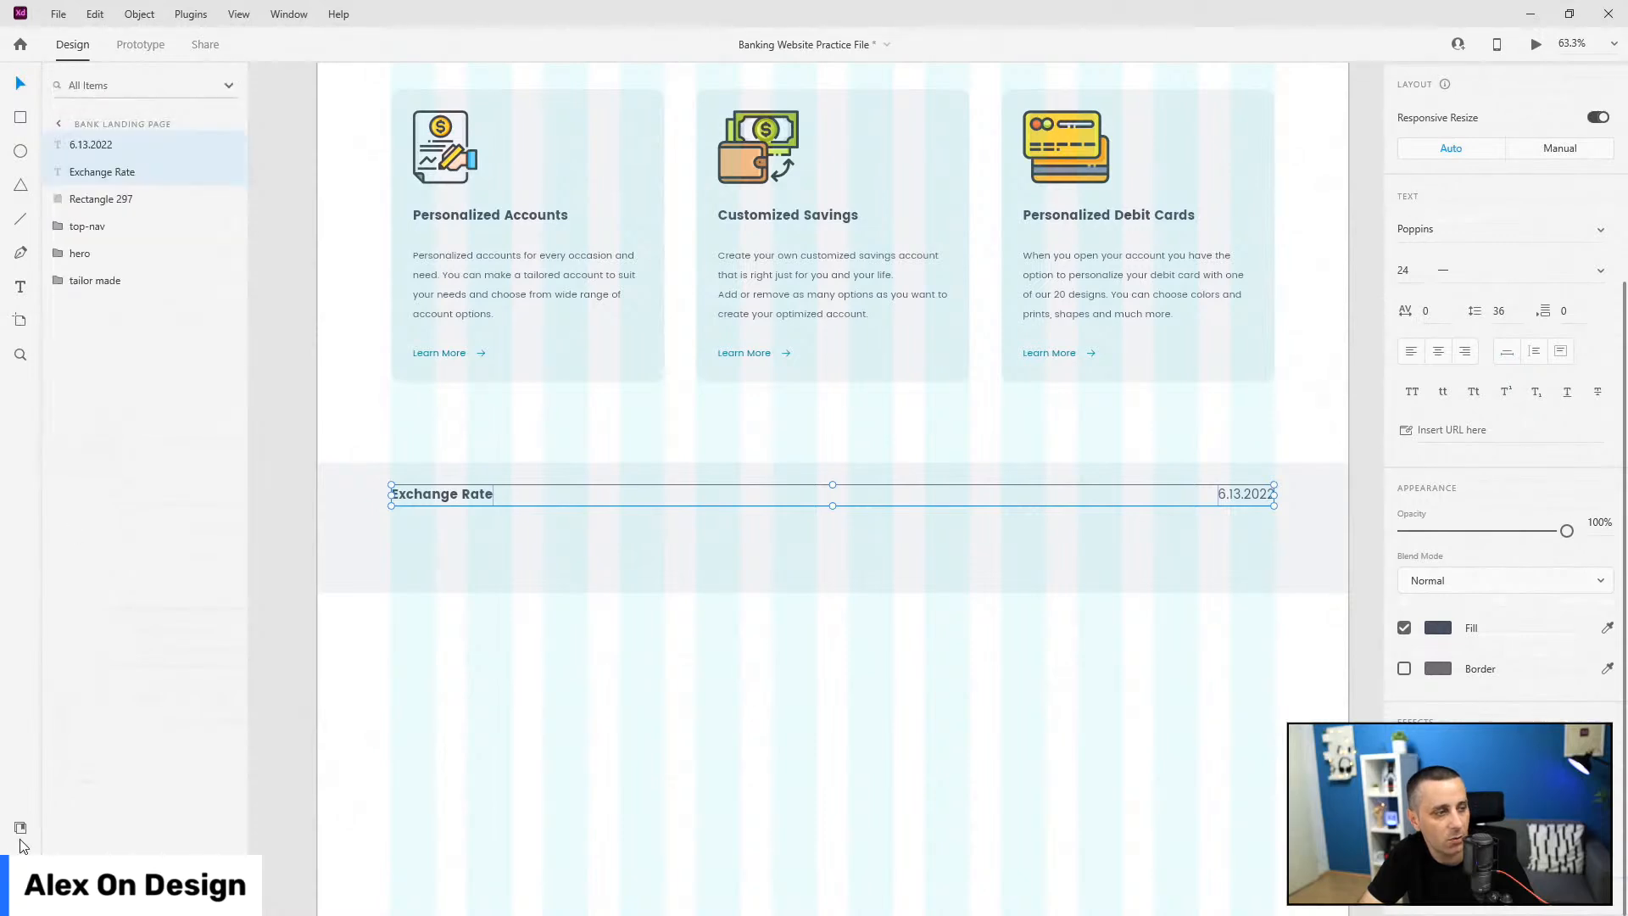
left_click(20, 833)
scroll(125, 638, "down", 3)
Step: Place all six big flags below the Exchange Rate heading, aligned with its left edge
left_click(123, 567)
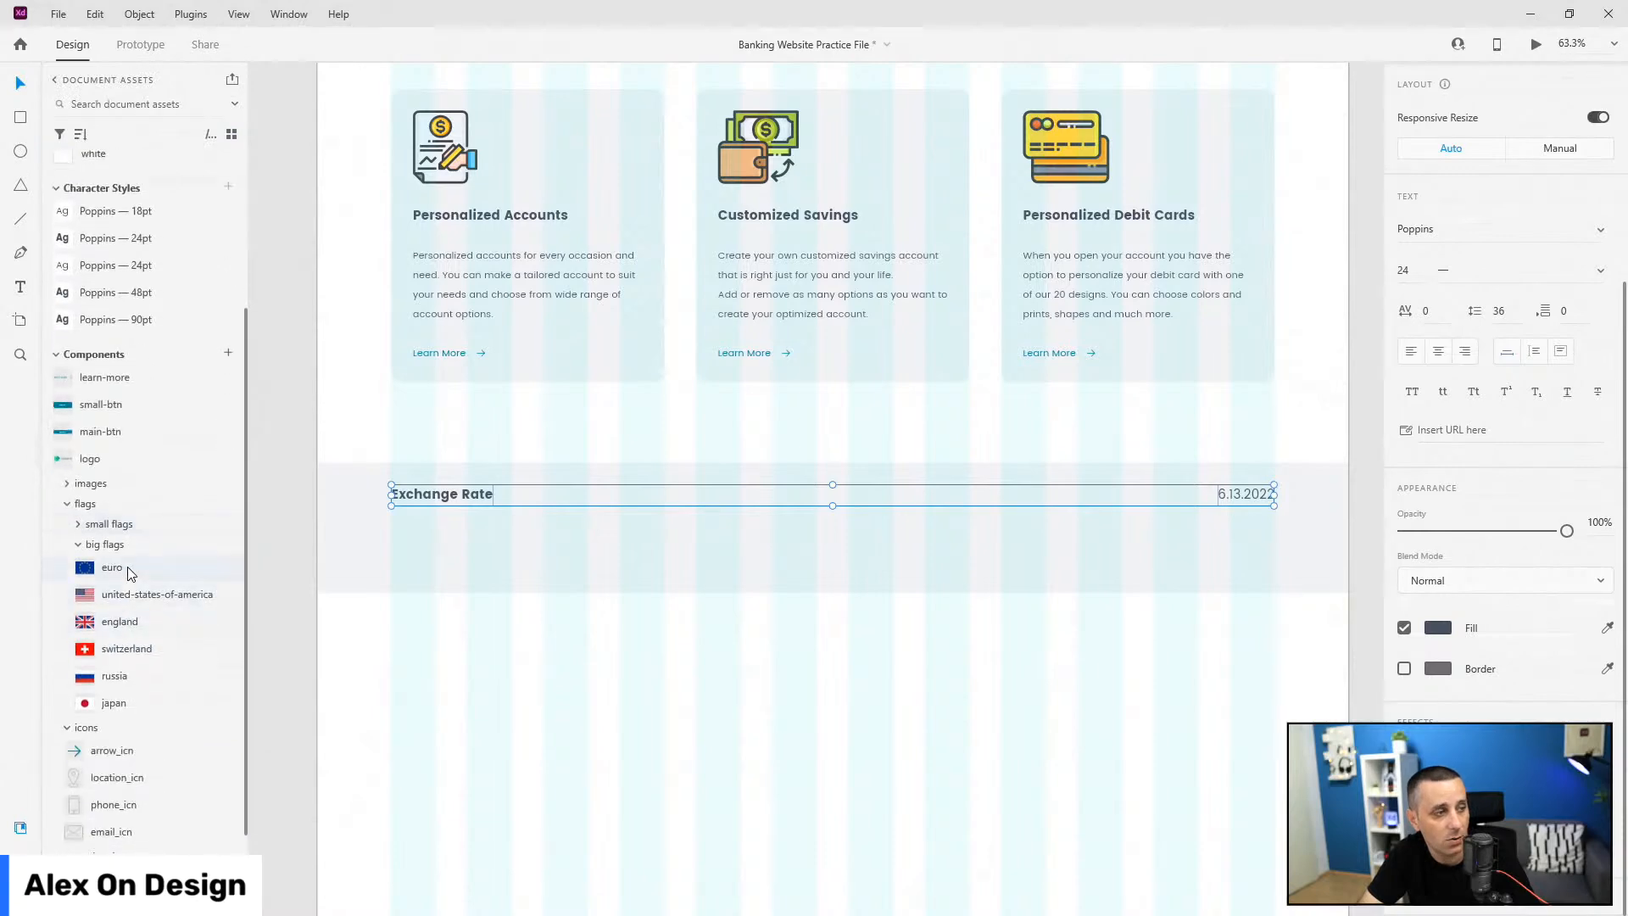
left_click(131, 700, "shift")
left_click_drag(106, 576, 386, 538)
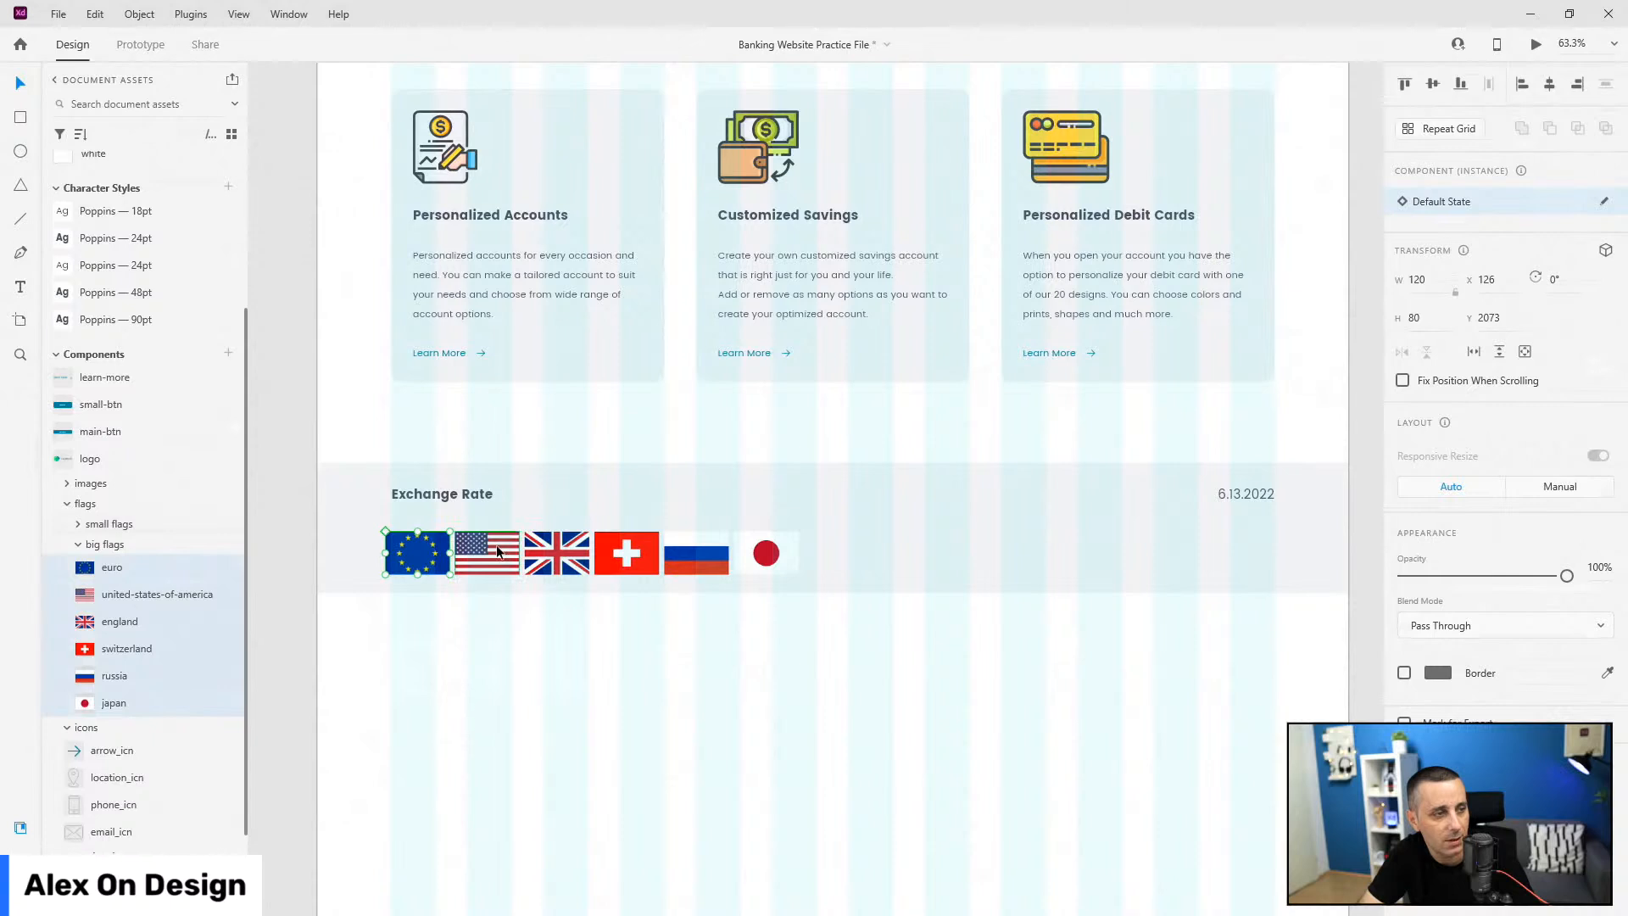
left_click(487, 552, "shift")
left_click(556, 553, "shift")
left_click(626, 553, "shift")
left_click(696, 553, "shift")
left_click(782, 553, "shift")
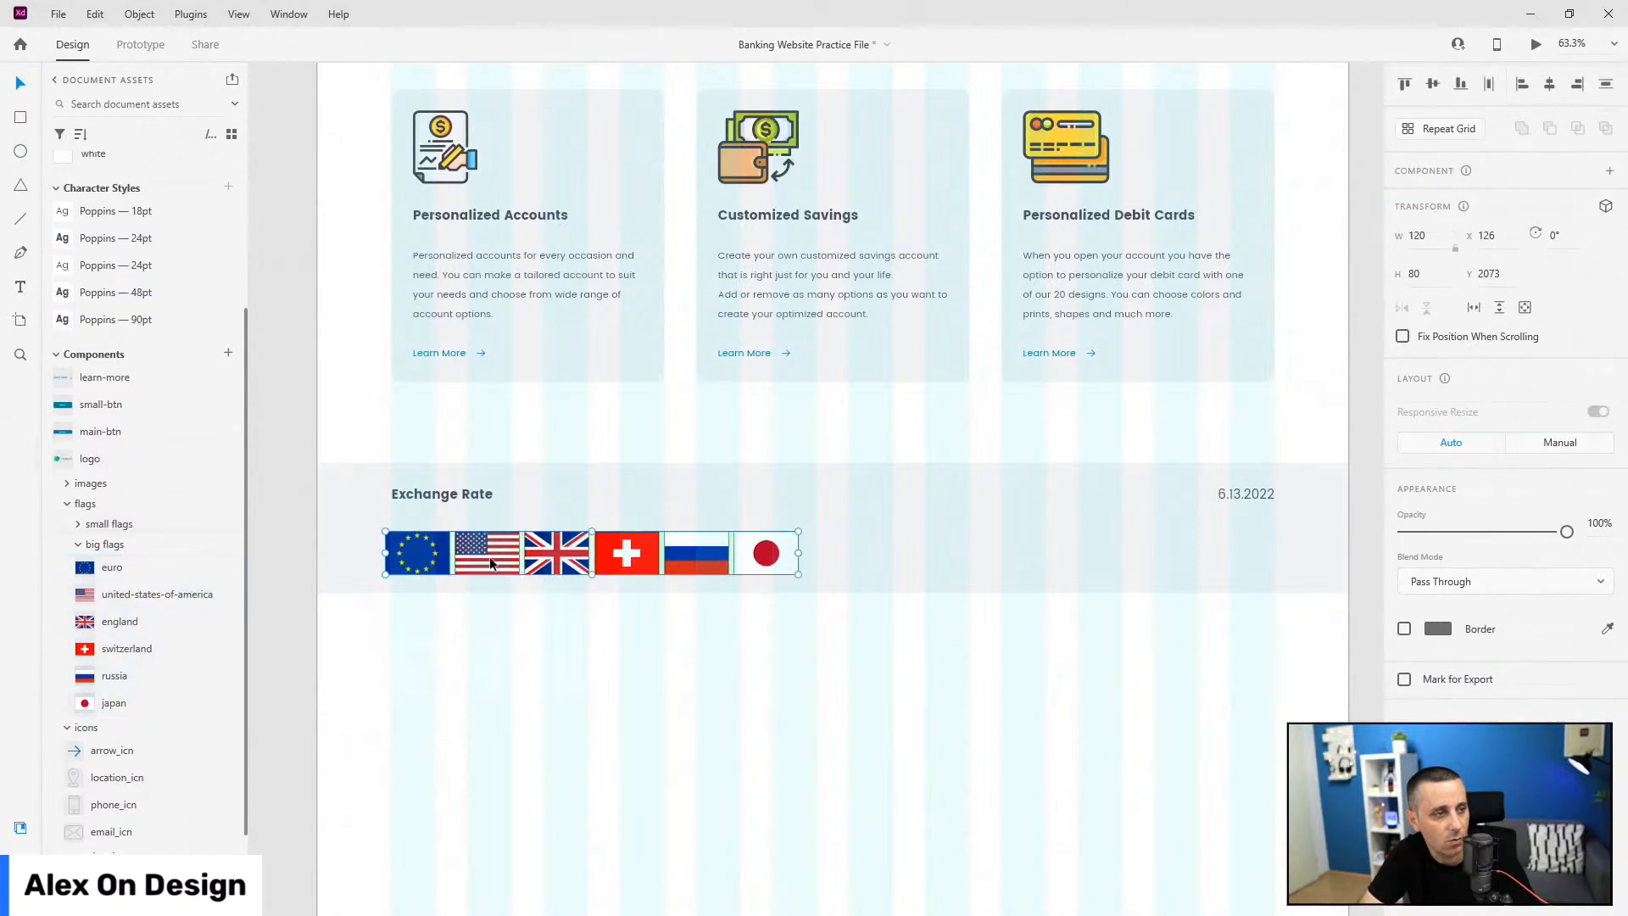
left_click_drag(422, 560, 428, 560)
left_click(473, 666)
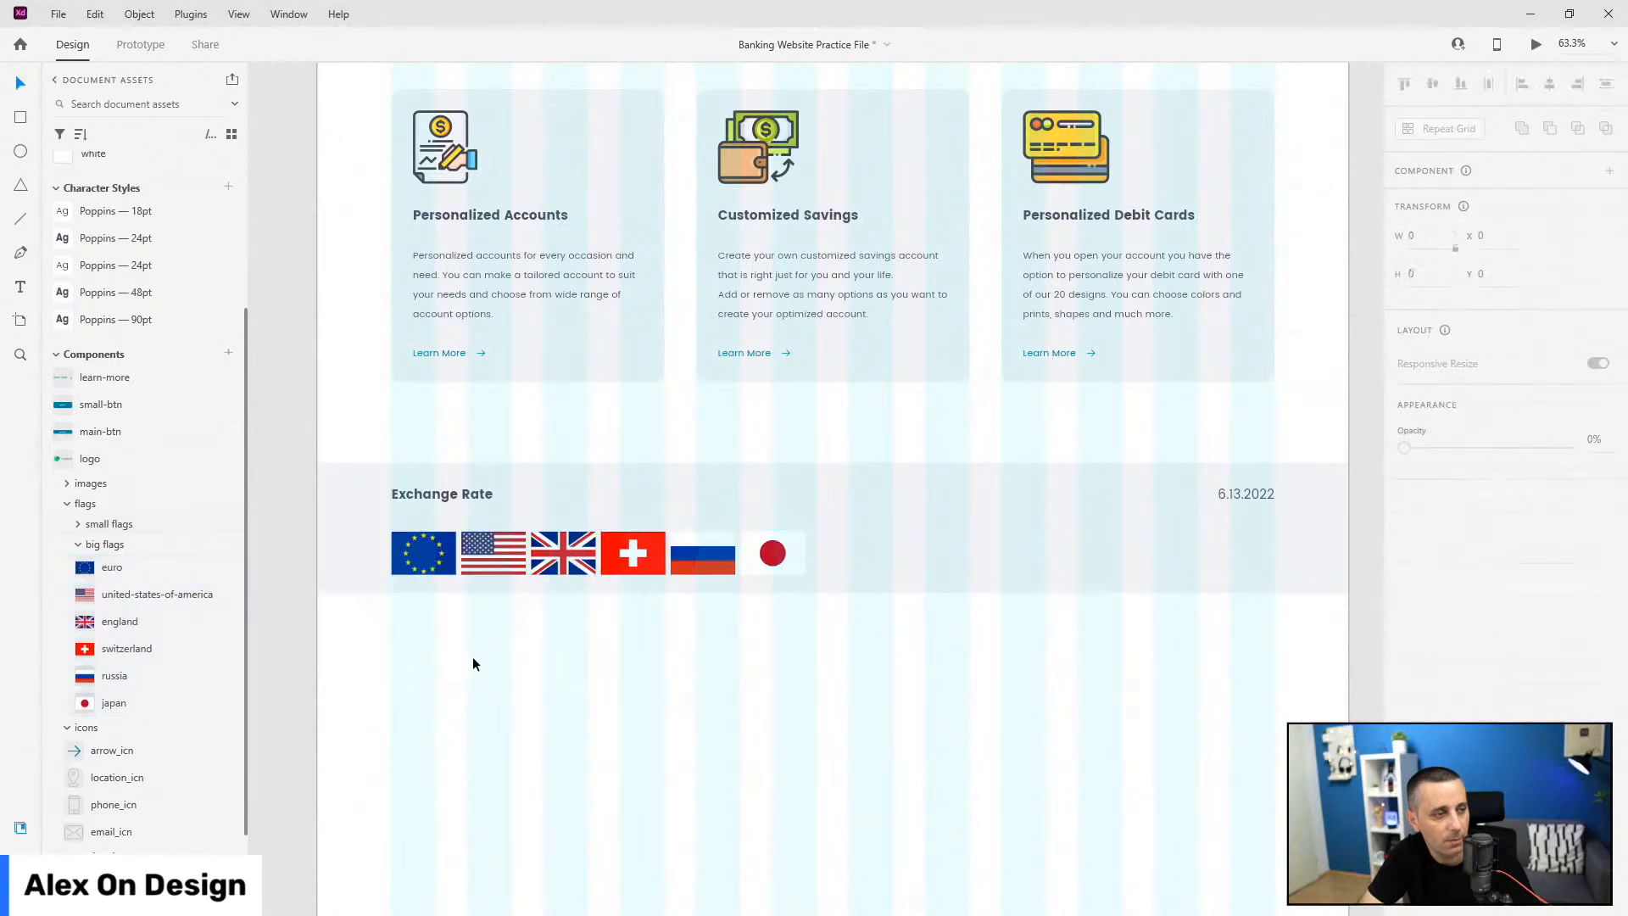
Step: Delete the US, England, Switzerland, Russia and Japan flags, keeping only the euro flag
left_click(492, 552)
left_click(563, 552, "shift")
left_click(633, 553, "shift")
left_click(702, 553, "shift")
left_click(769, 553, "shift")
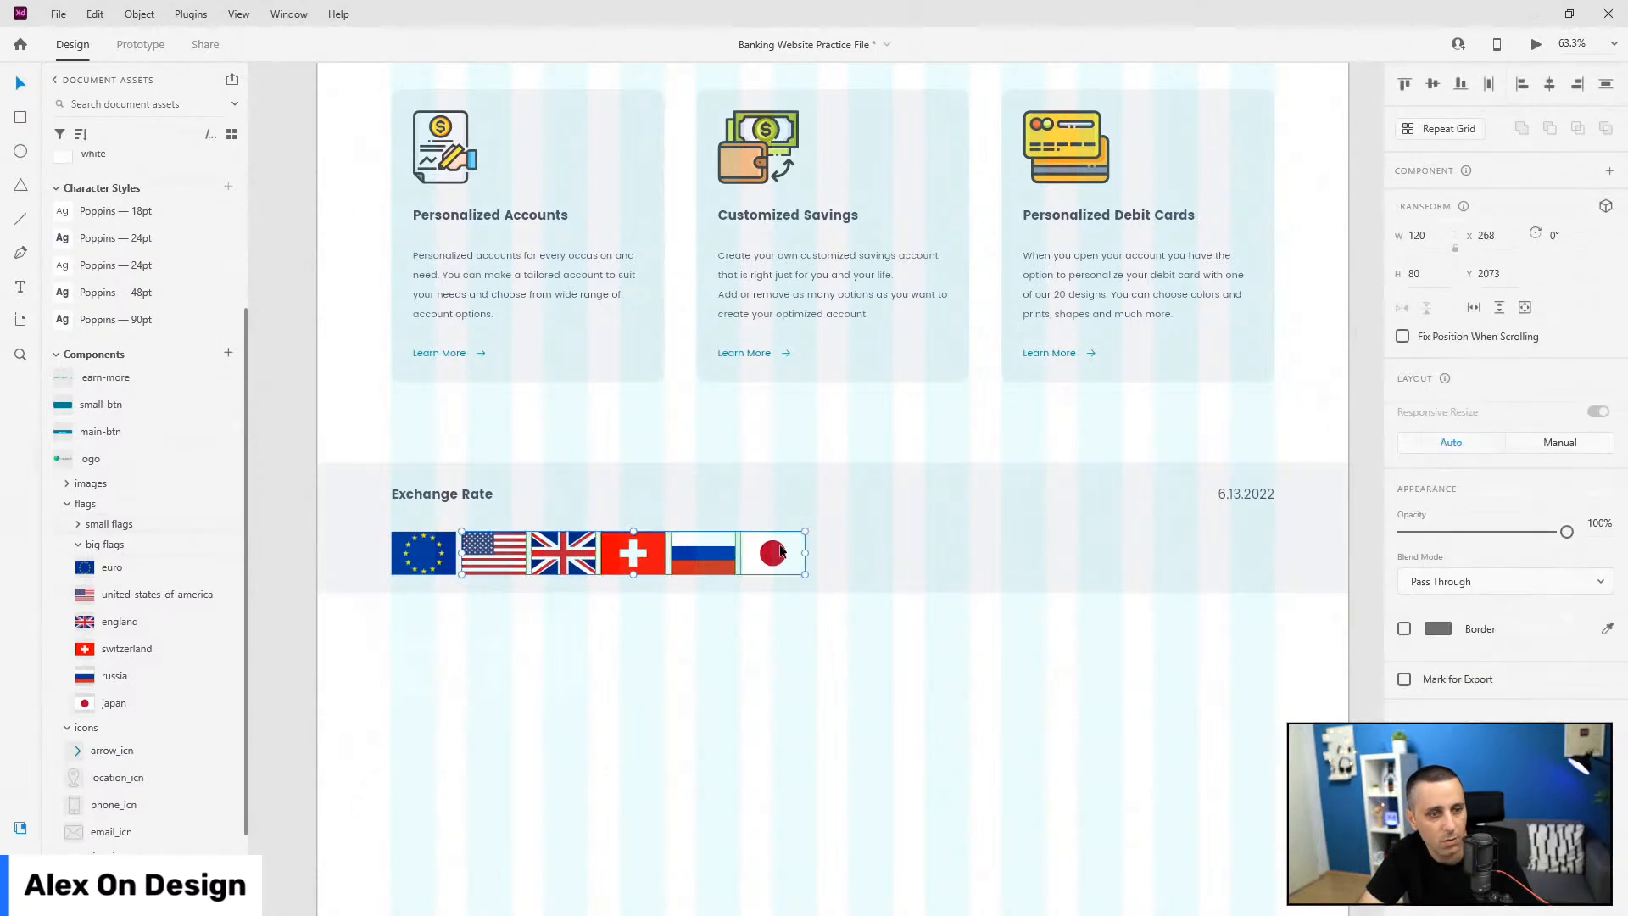
key("Delete")
left_click(428, 570)
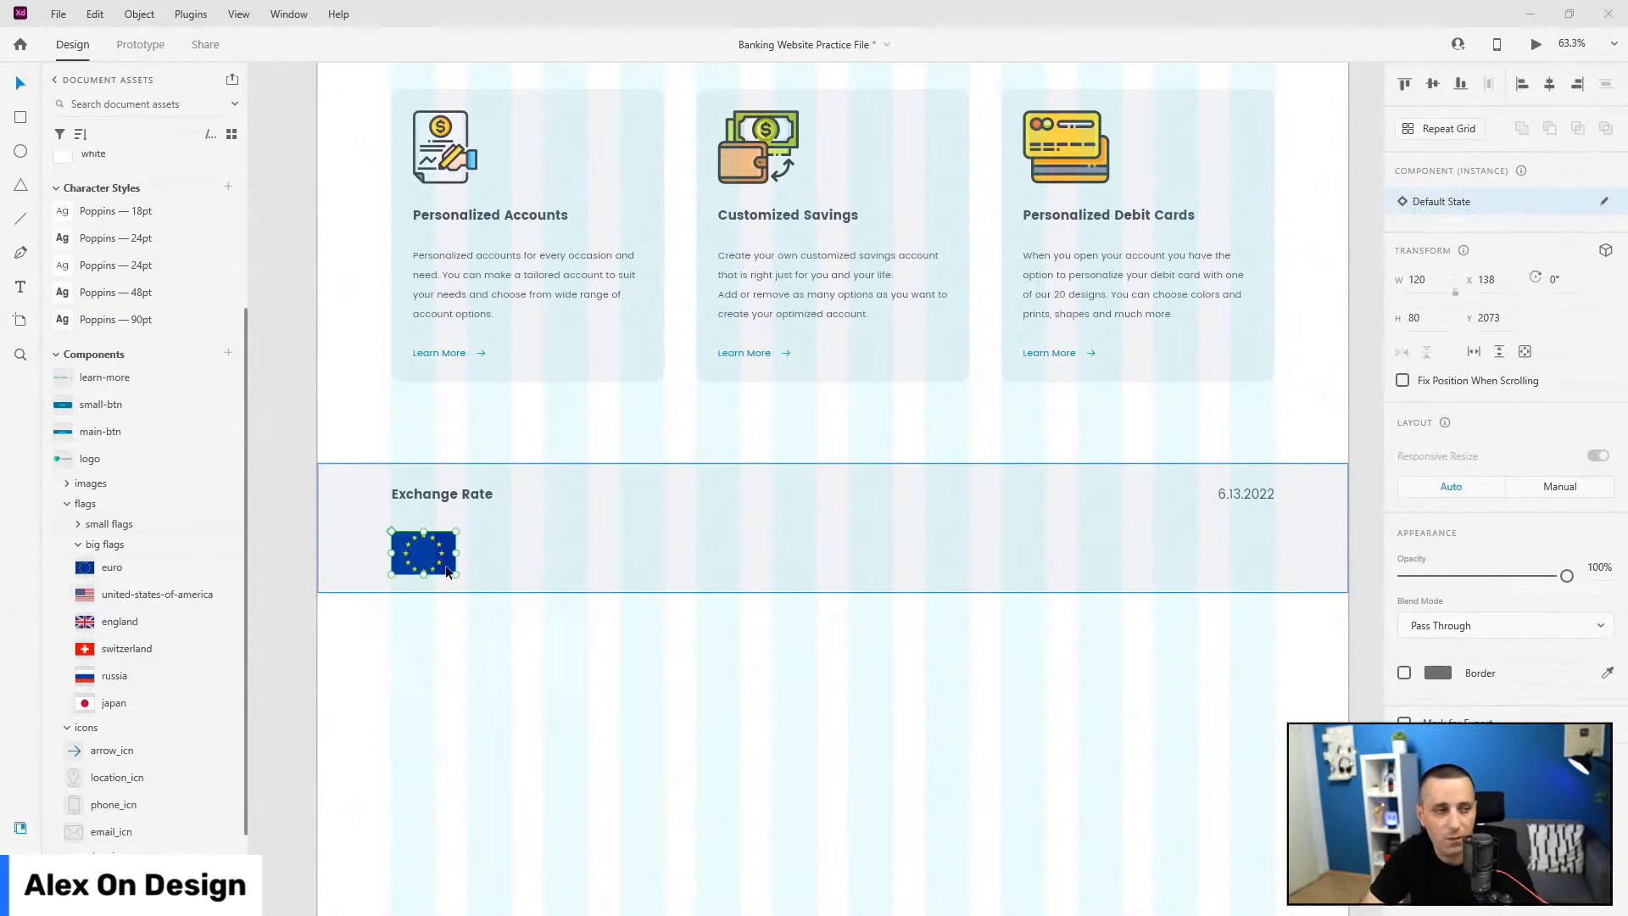
Step: Nudge the euro flag into place and add an 'EUR' text label beside it
scroll(447, 572, "up", 5)
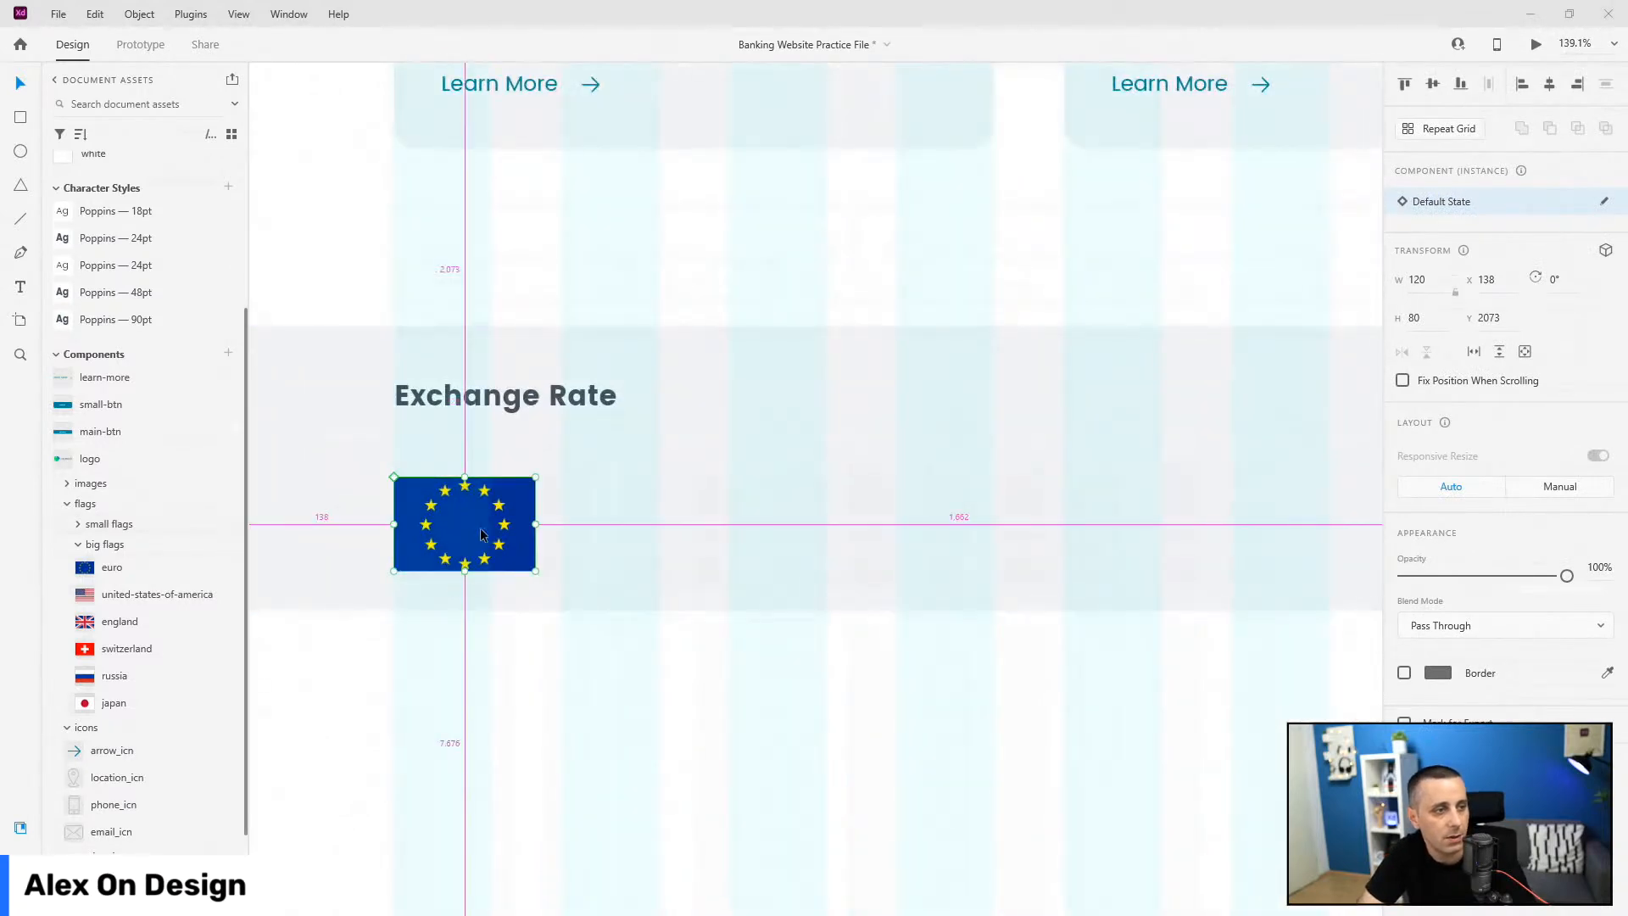
left_click_drag(480, 534, 481, 526)
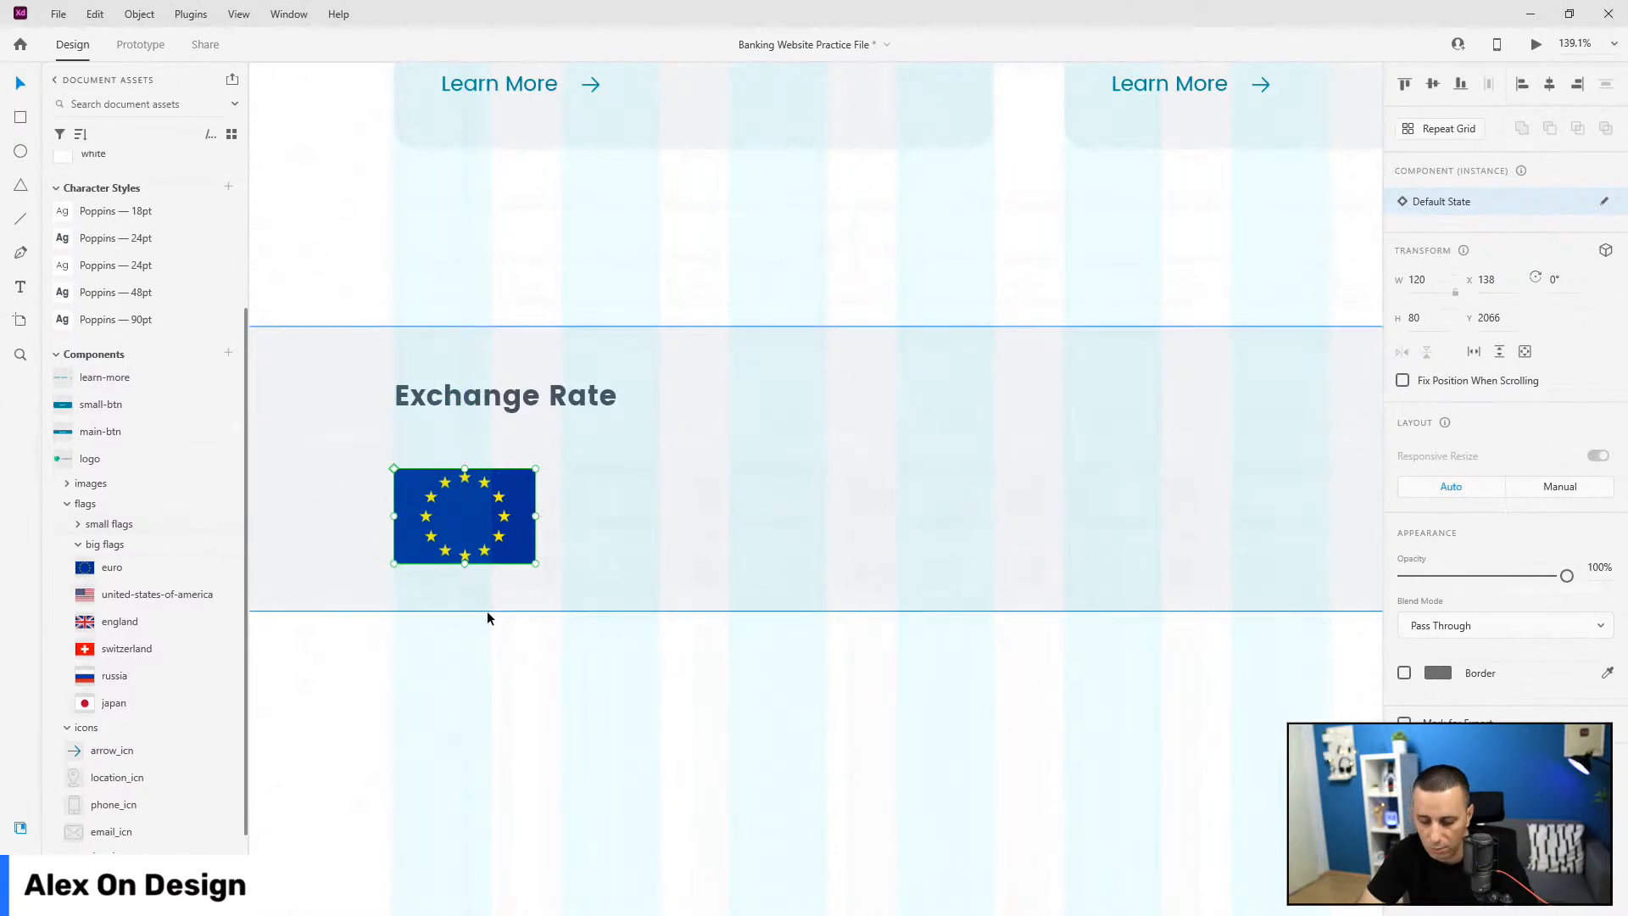
key("Down")
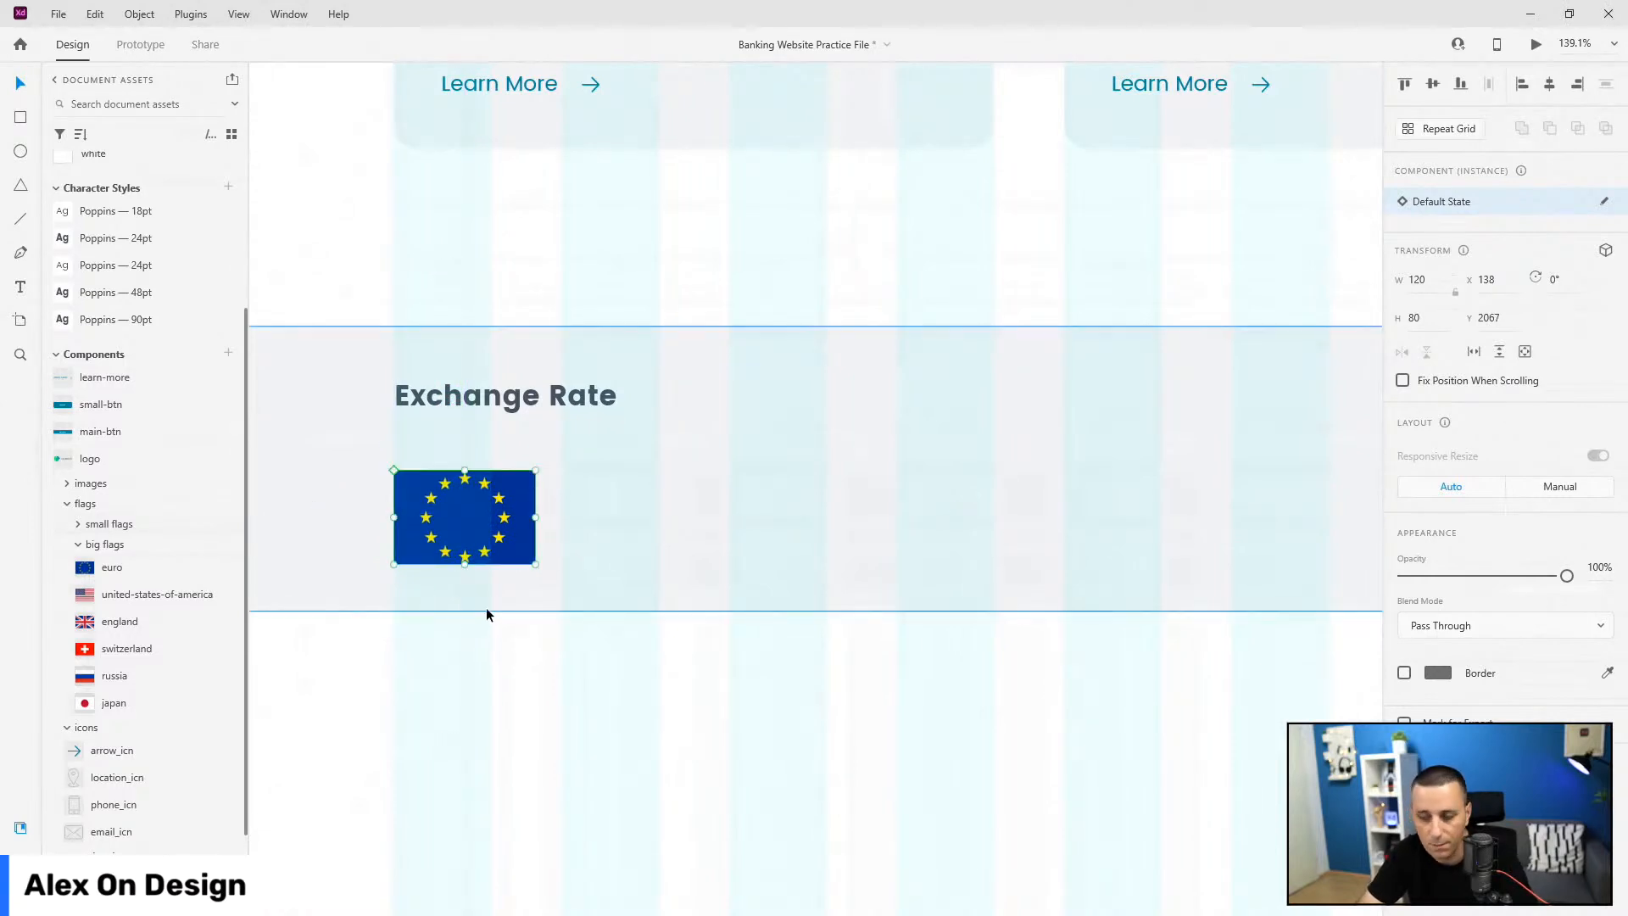
key("t")
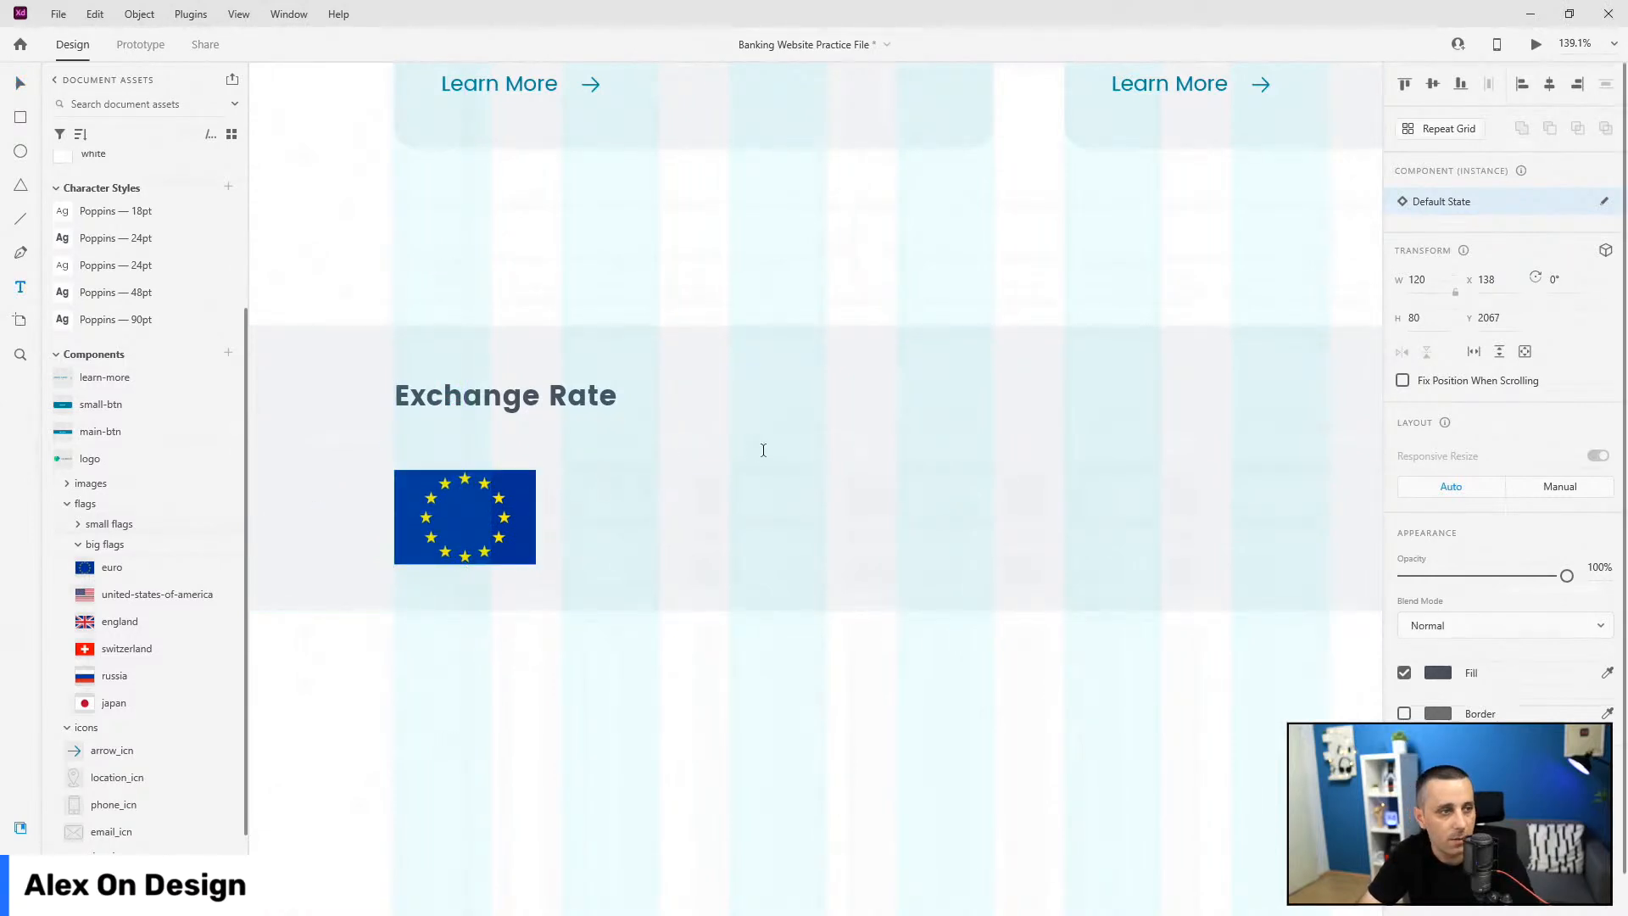
left_click(594, 473)
type("EUR")
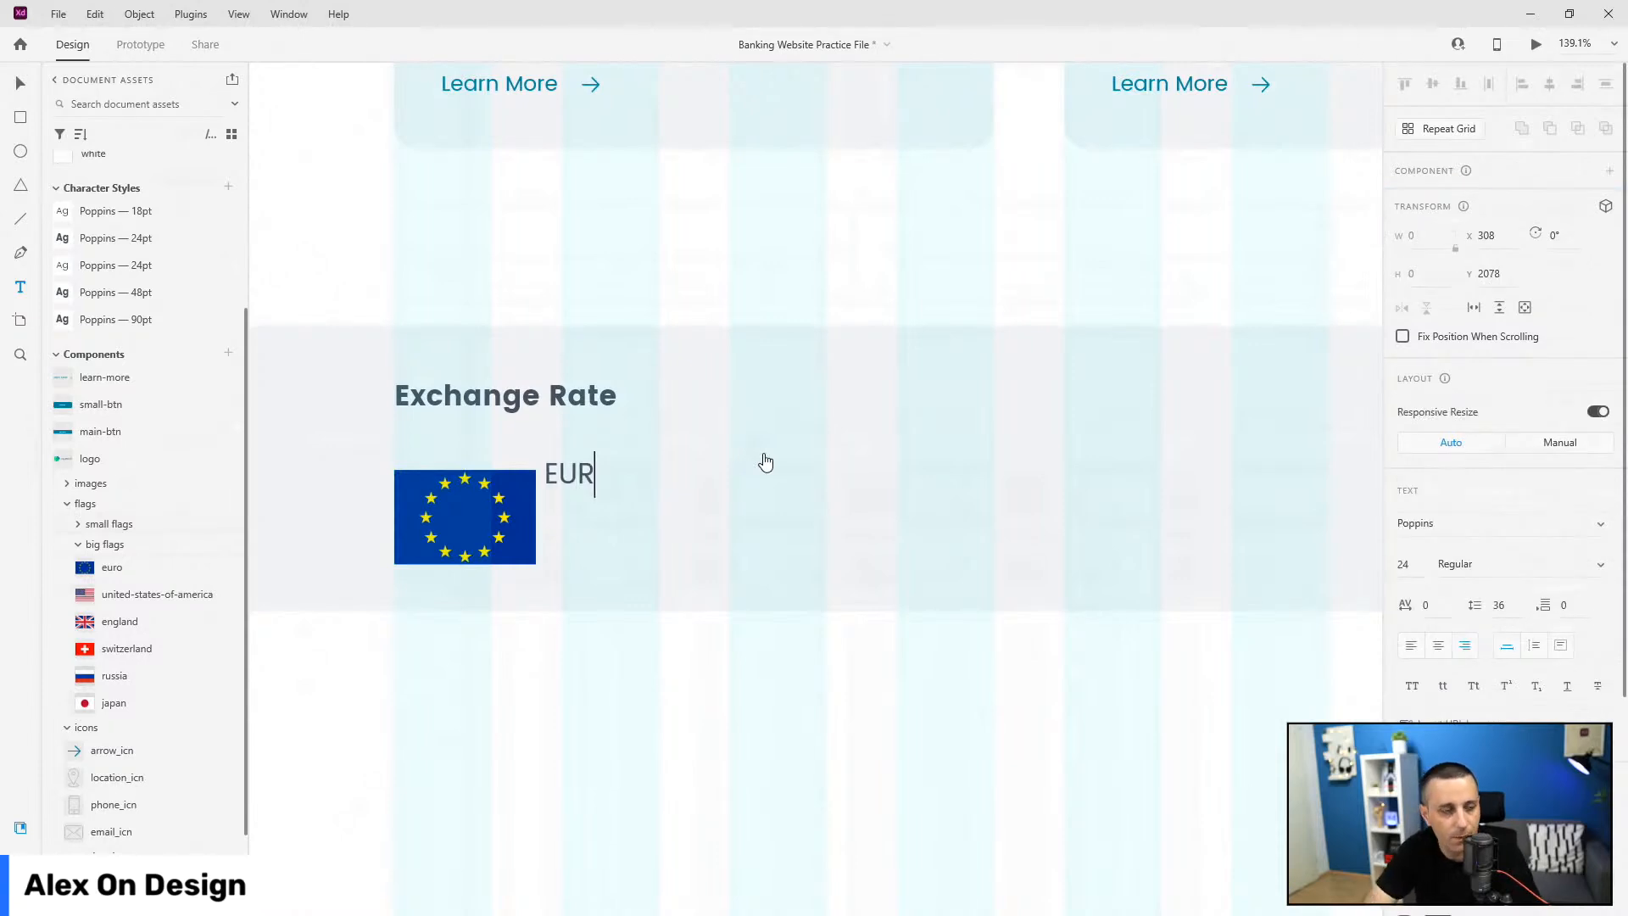
key("Escape")
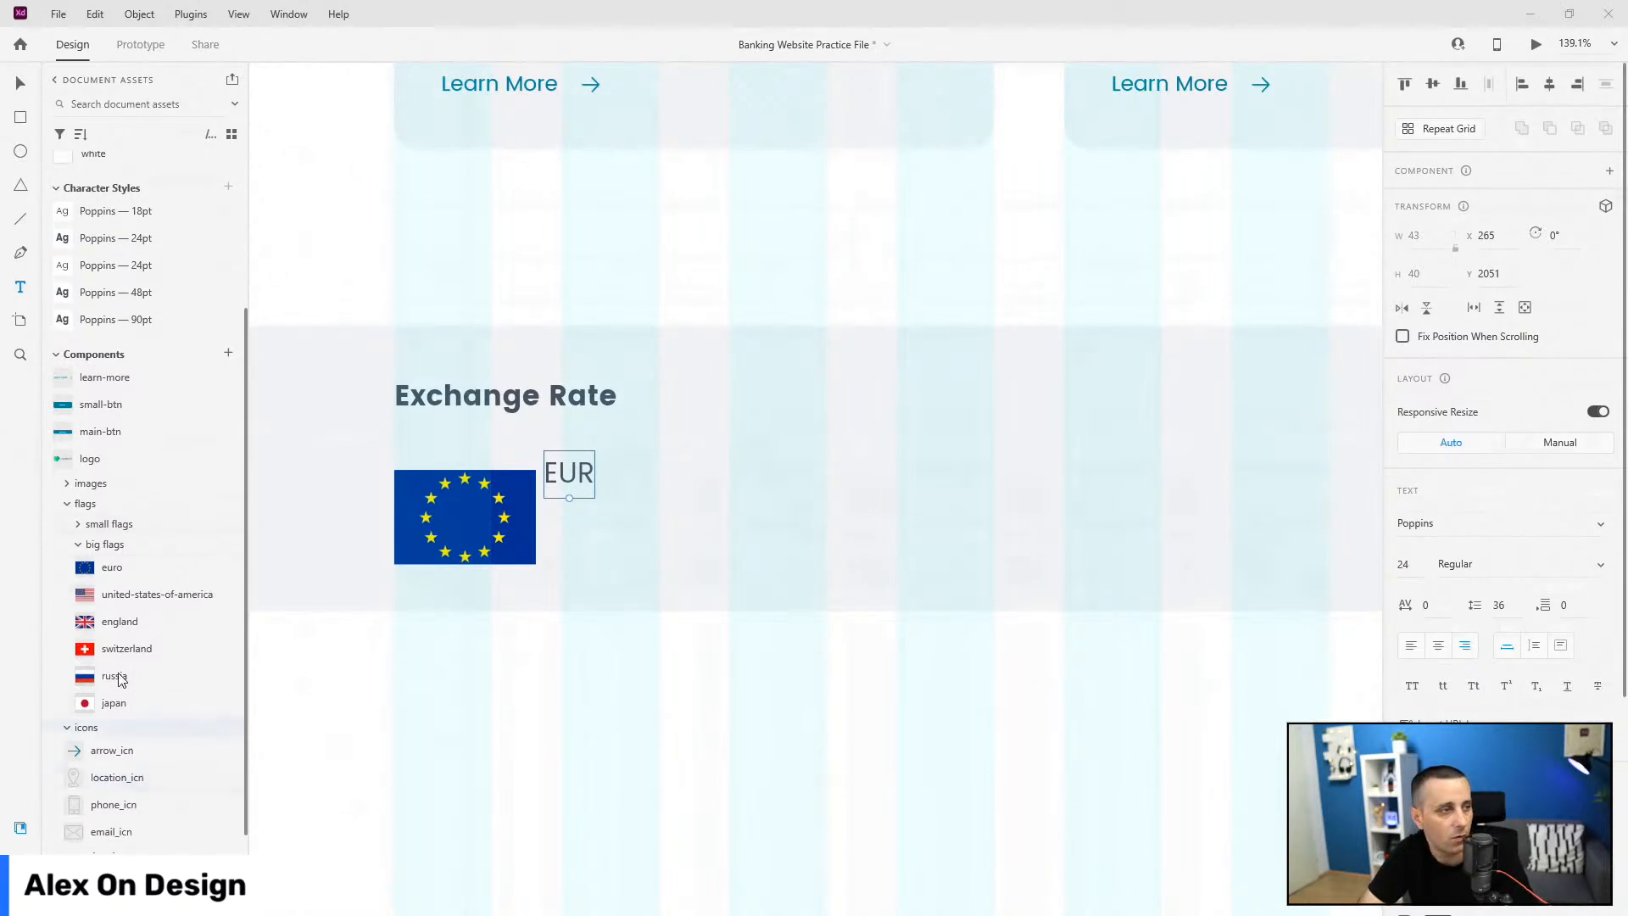
Step: Make the EUR label bold and position it just right of the flag
left_click(144, 238)
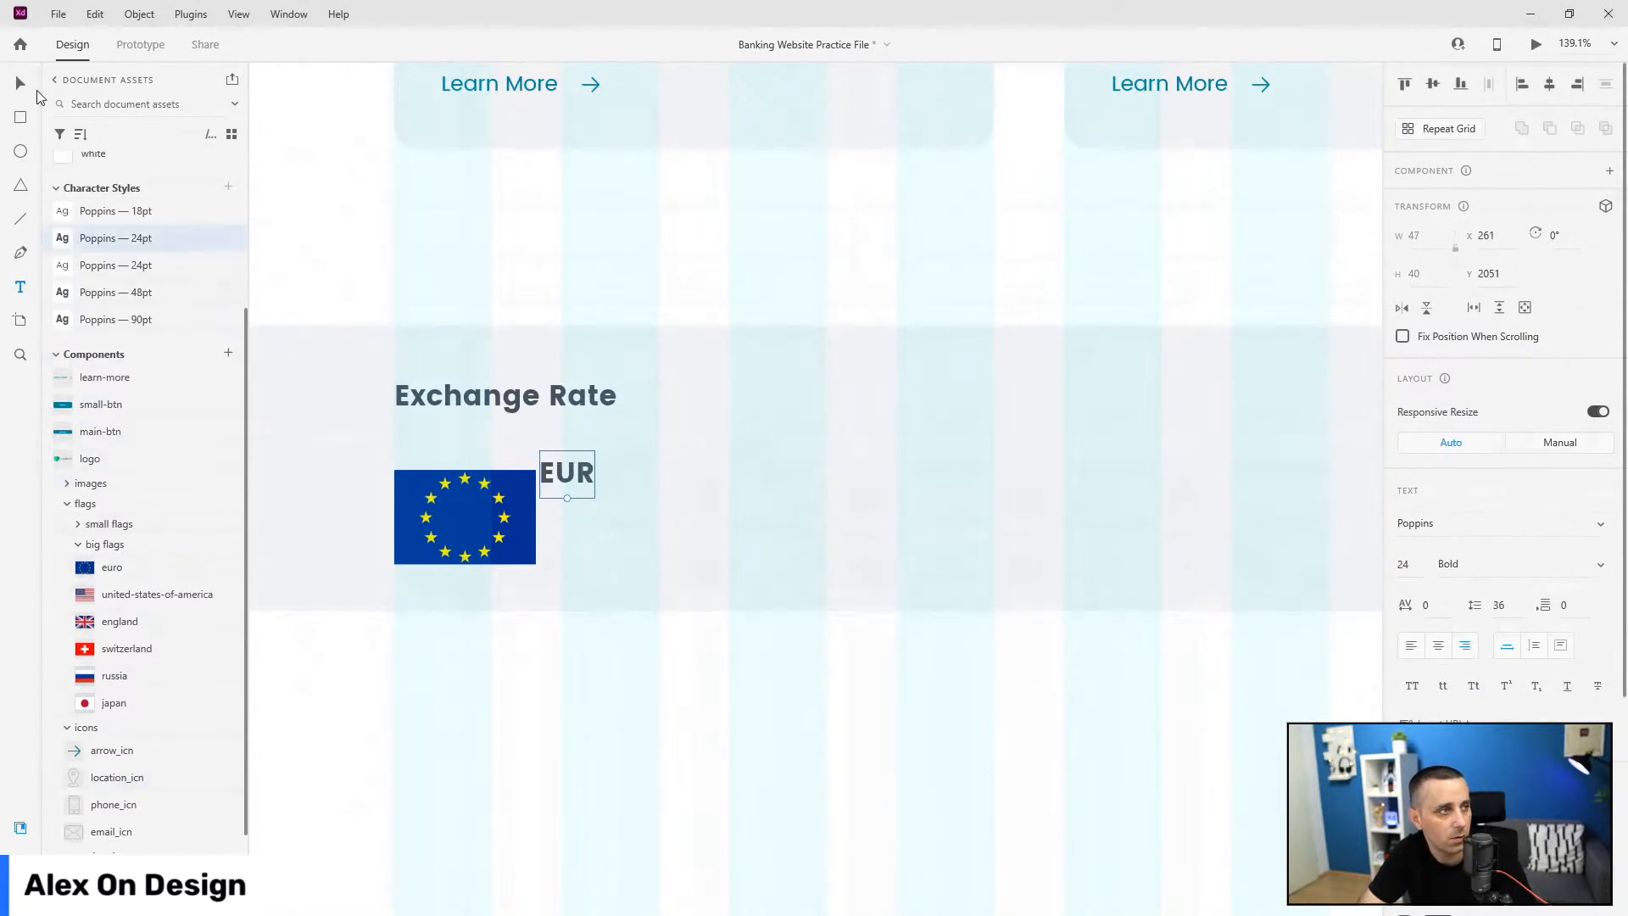
left_click(21, 82)
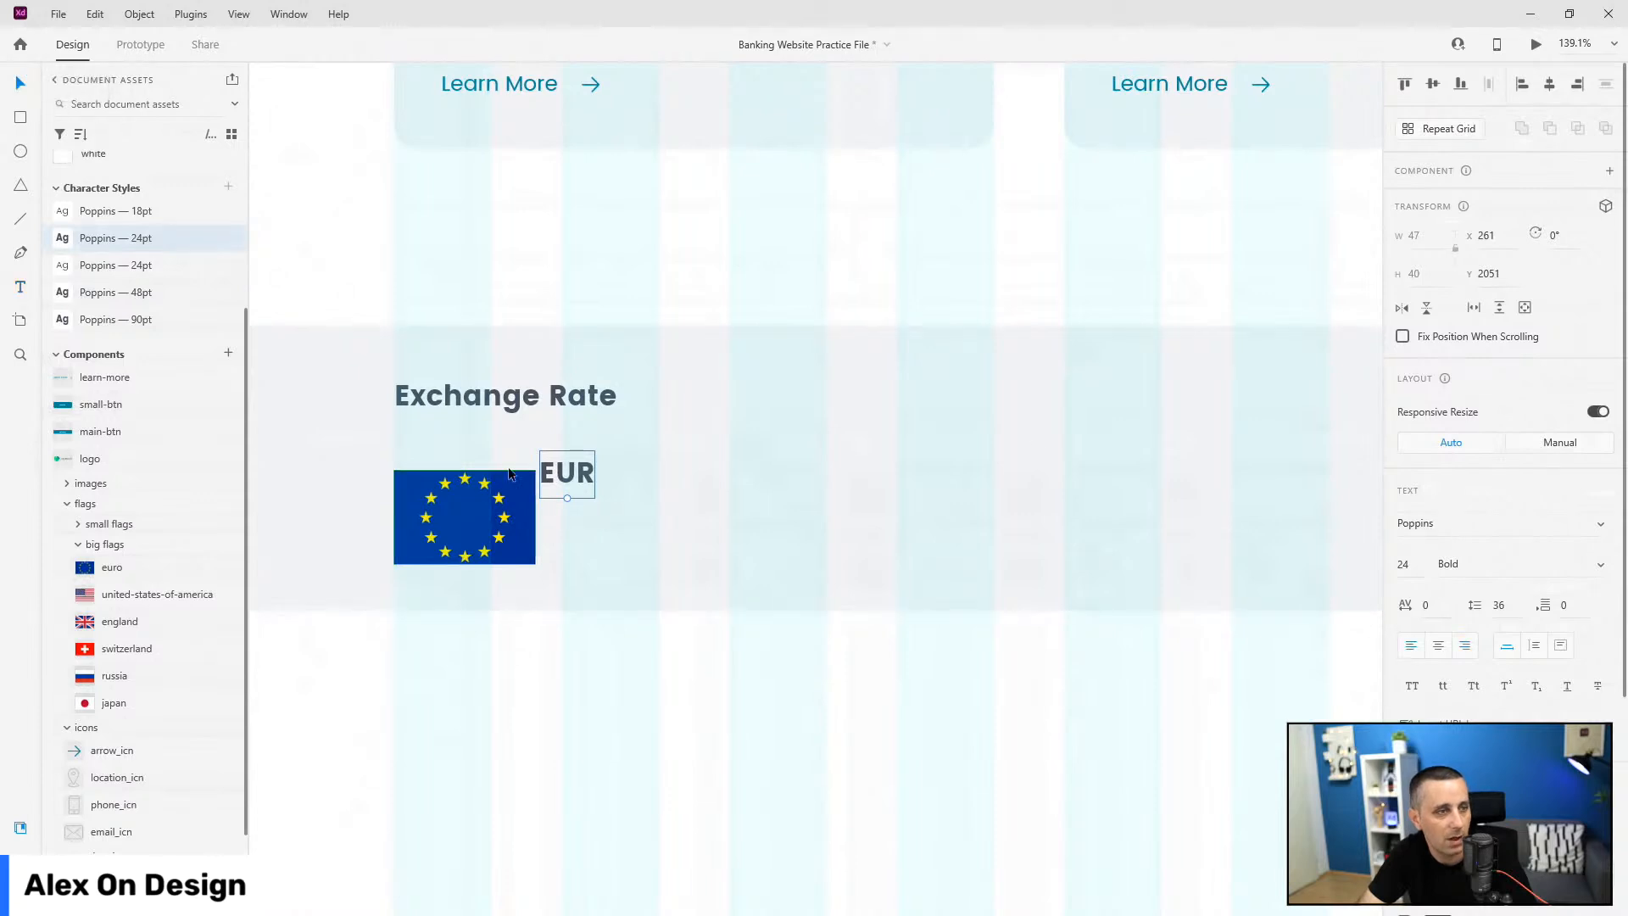
left_click_drag(560, 467, 582, 478)
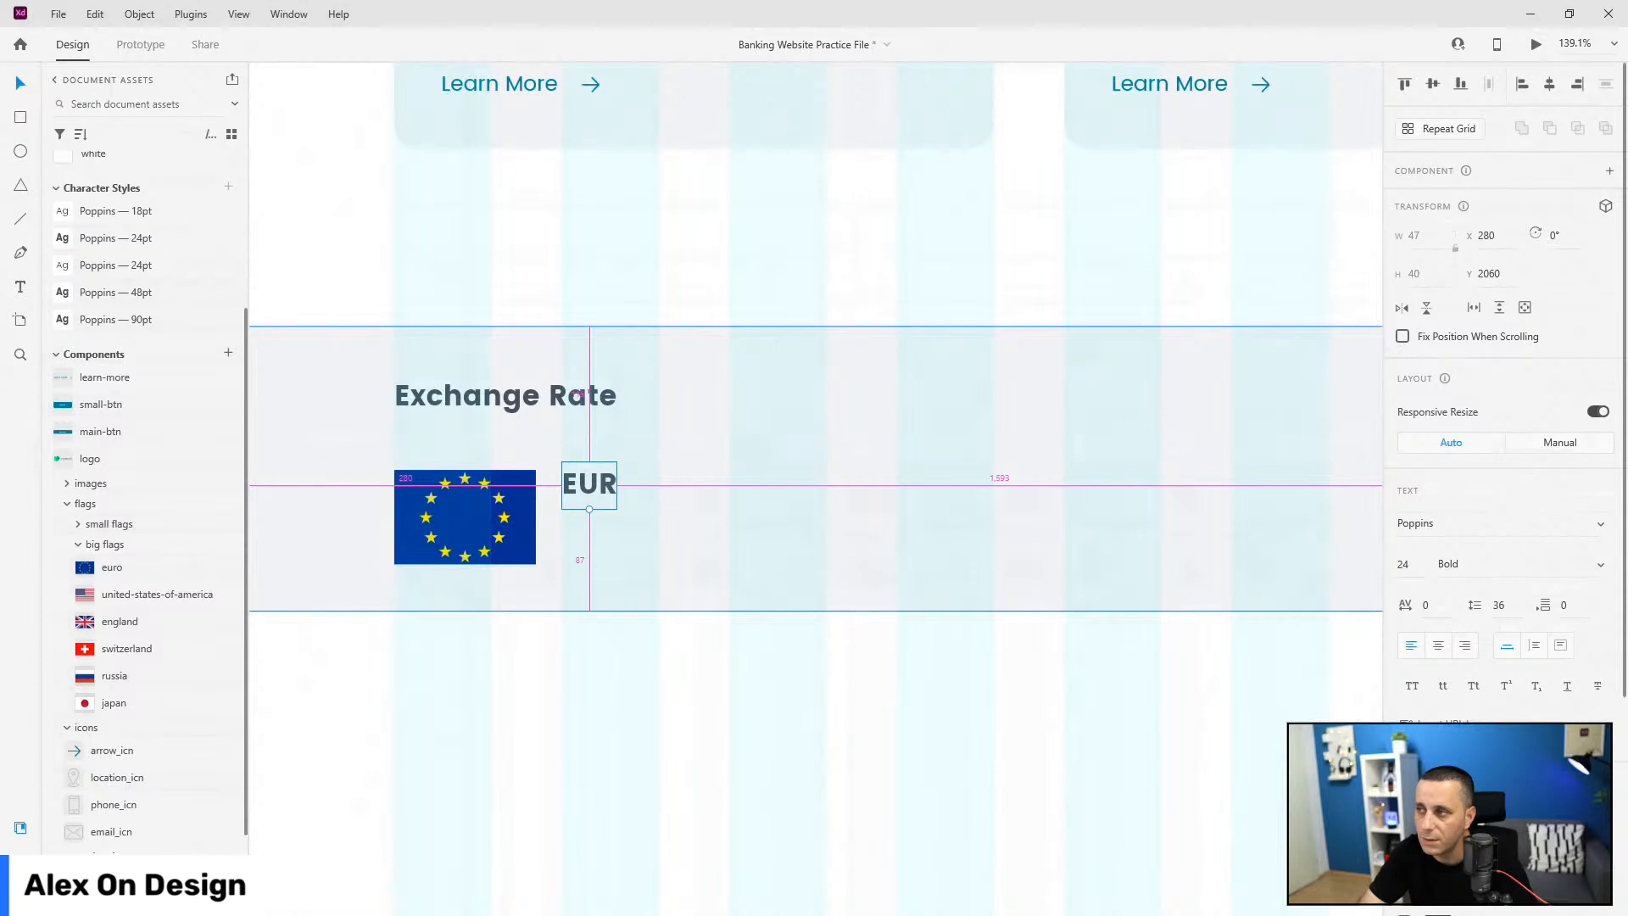
left_click_drag(576, 484, 561, 485)
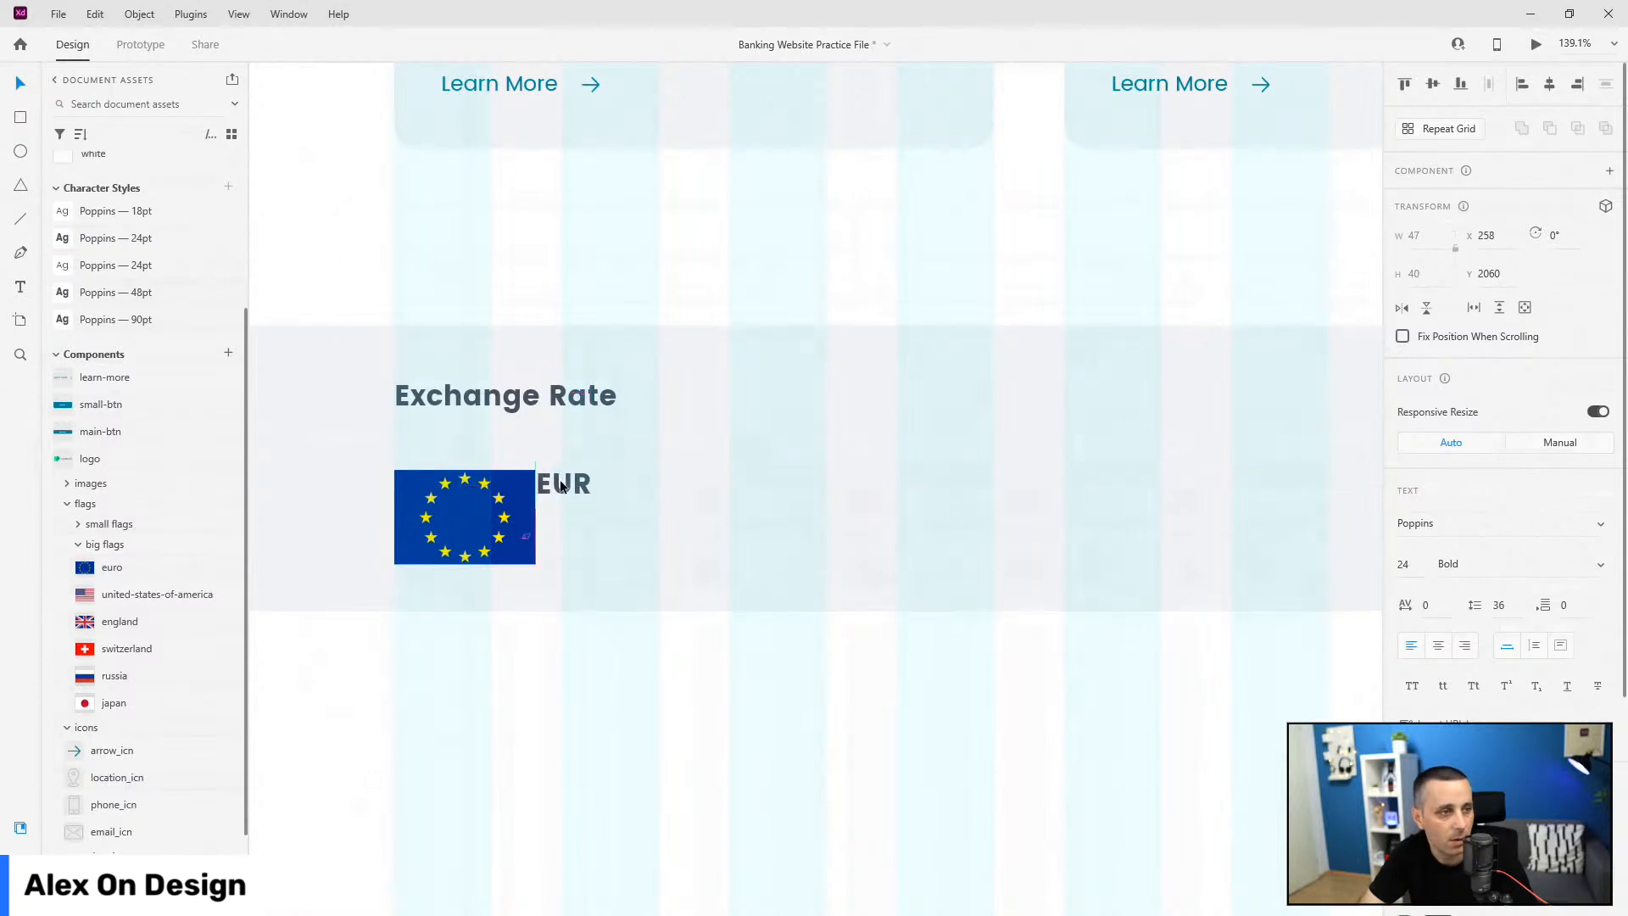
key("shift+Right")
key("shift+Right")
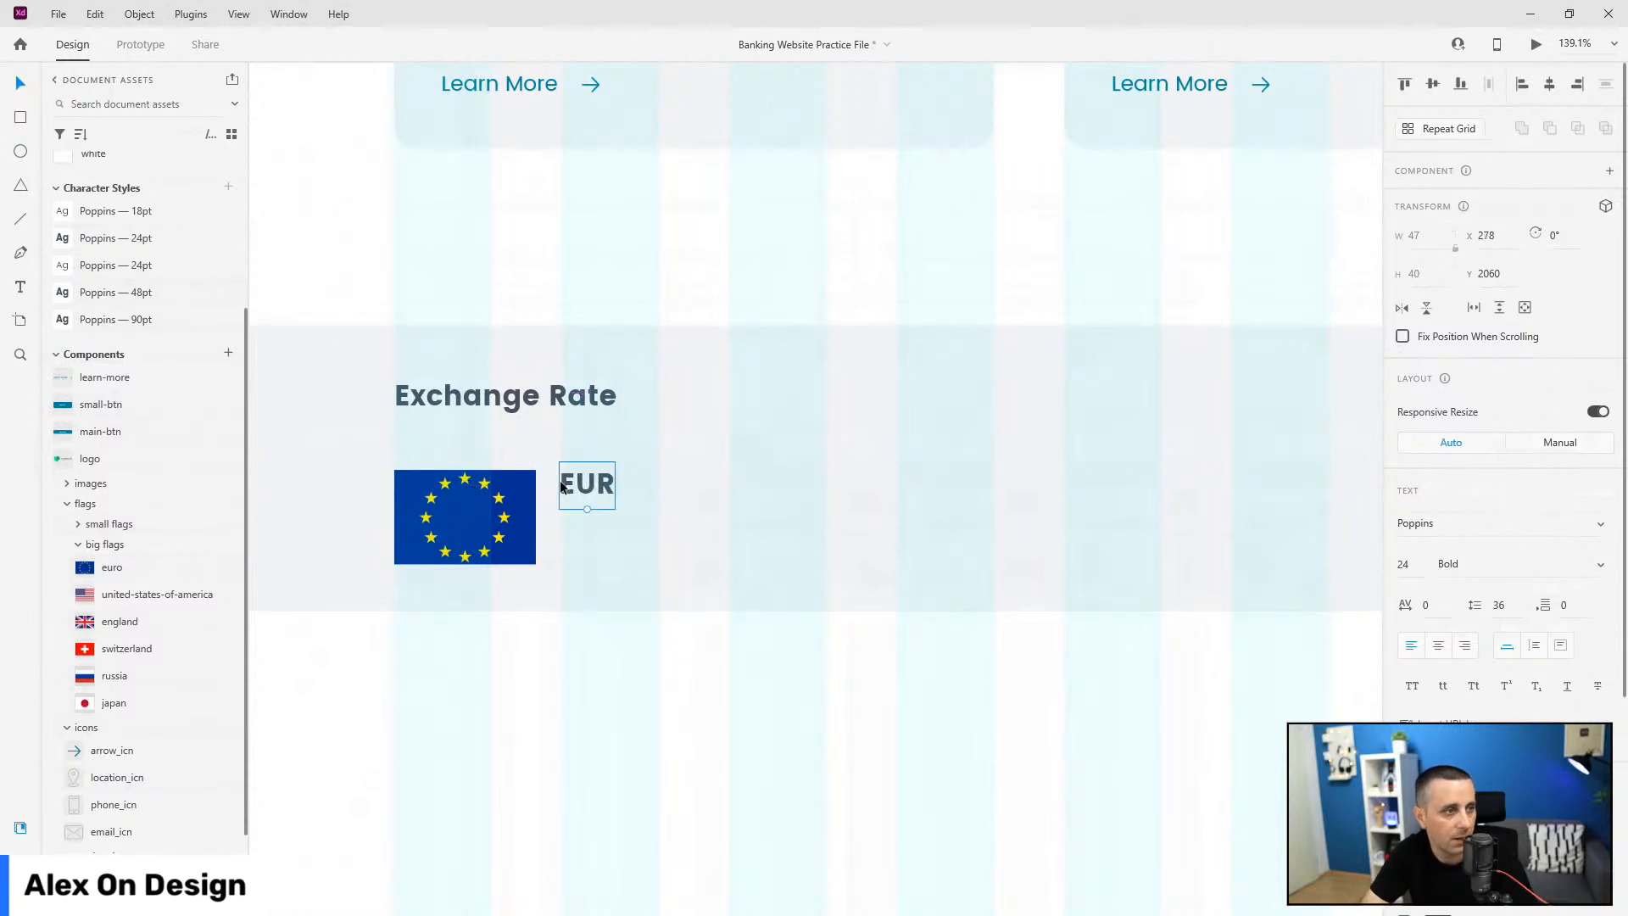
Step: Duplicate the label below as a regular-weight '117.59' rate value
left_click_drag(612, 501, 599, 553)
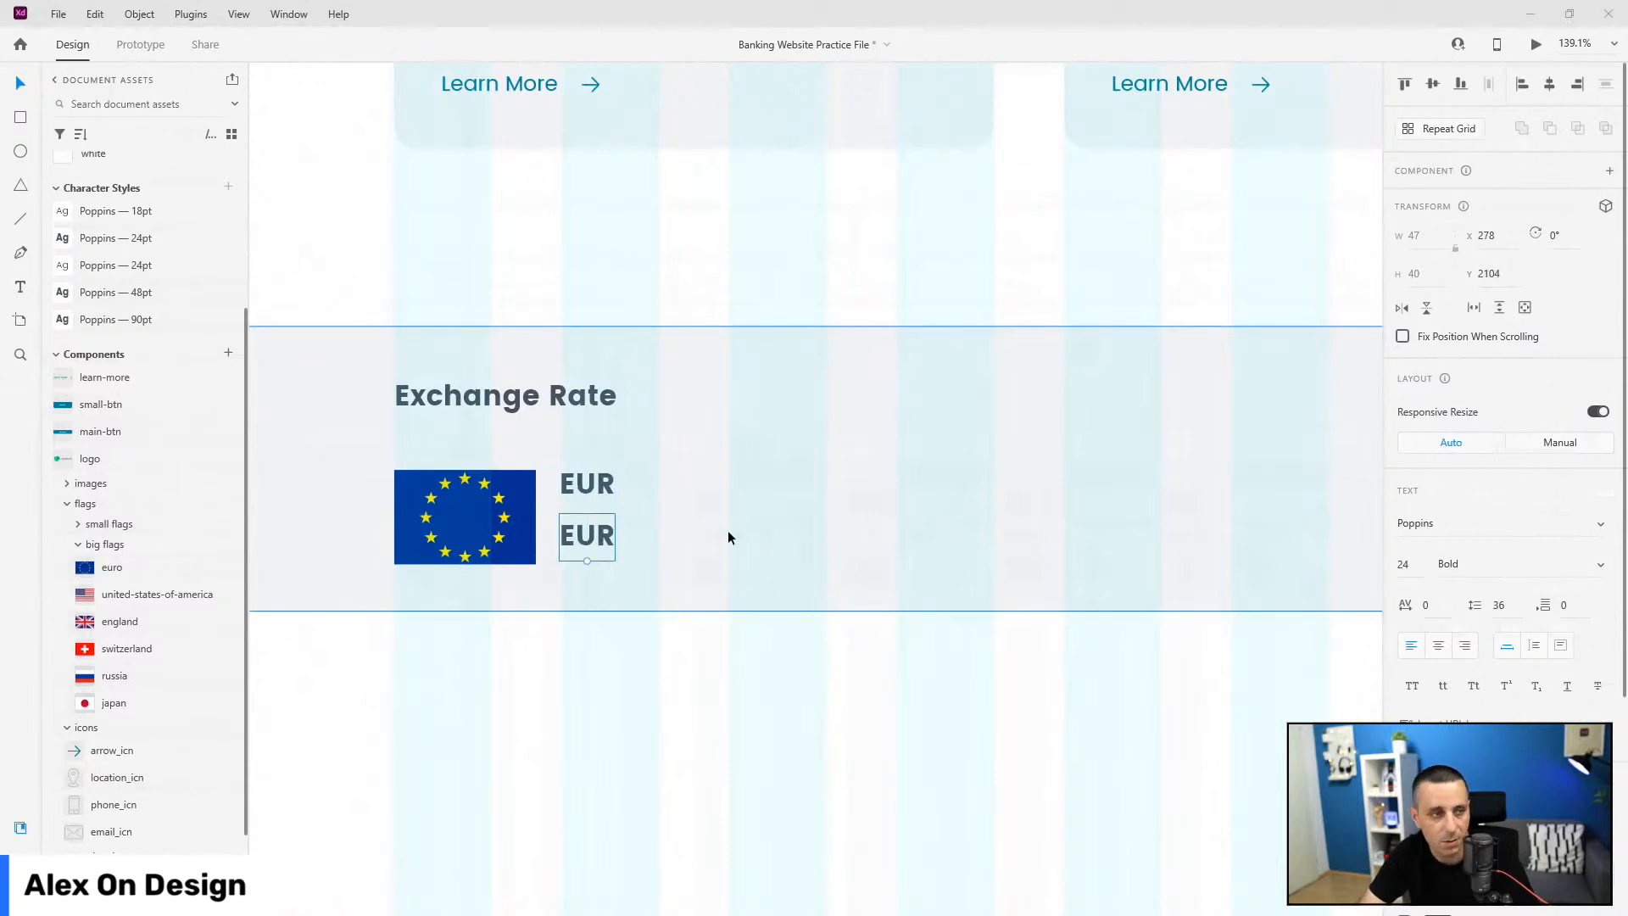
key("Return")
type("117.59")
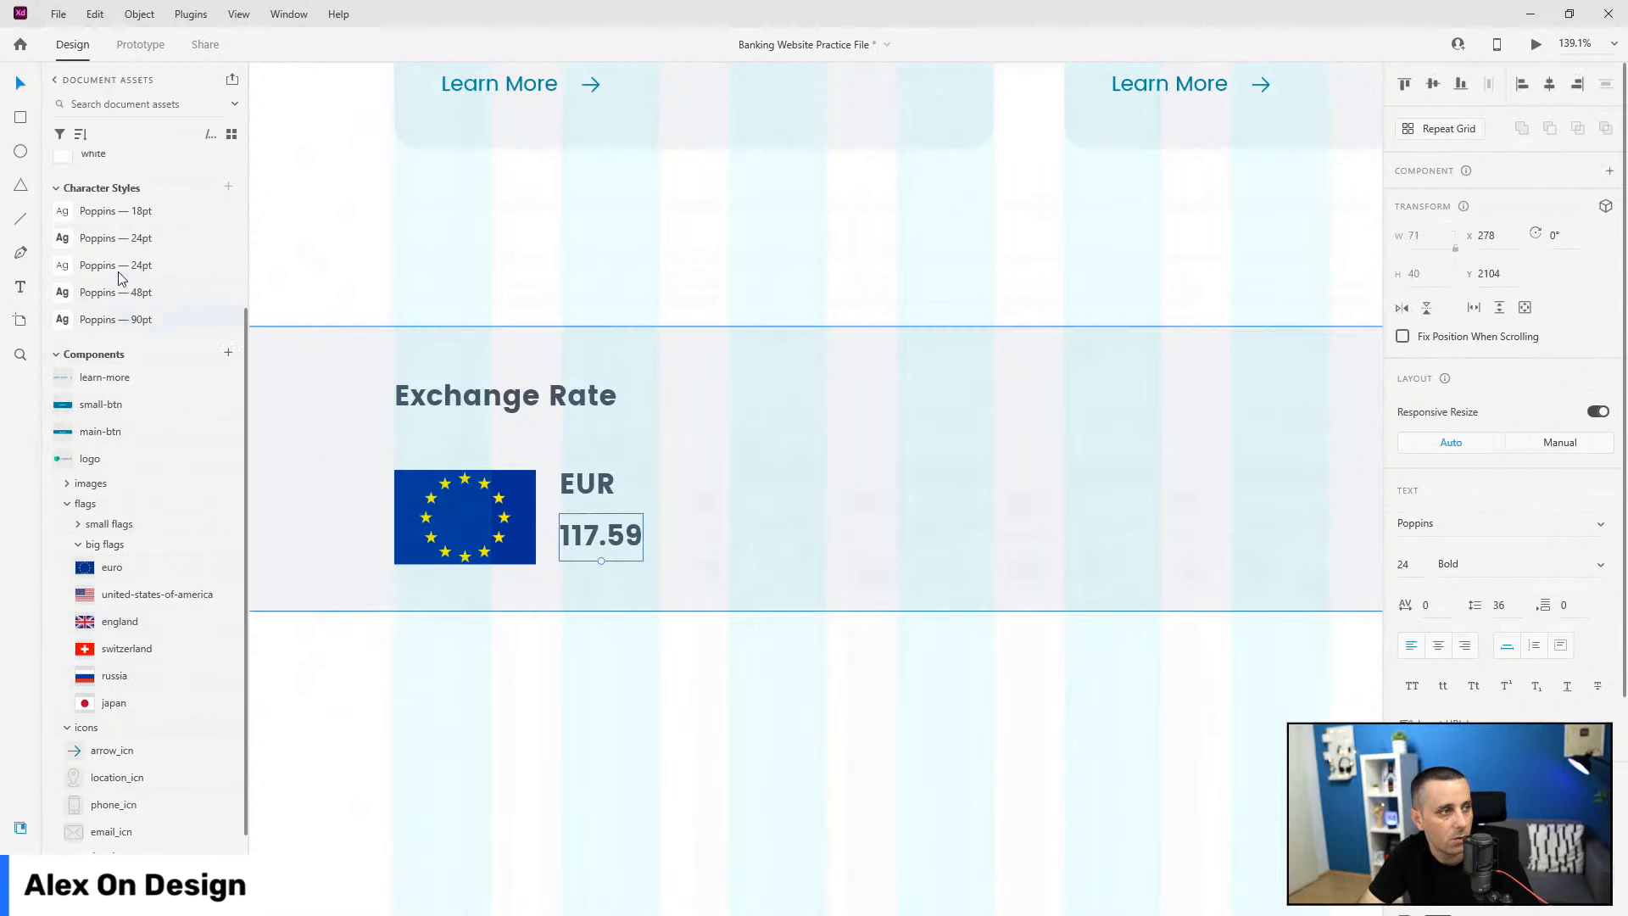
left_click(129, 272)
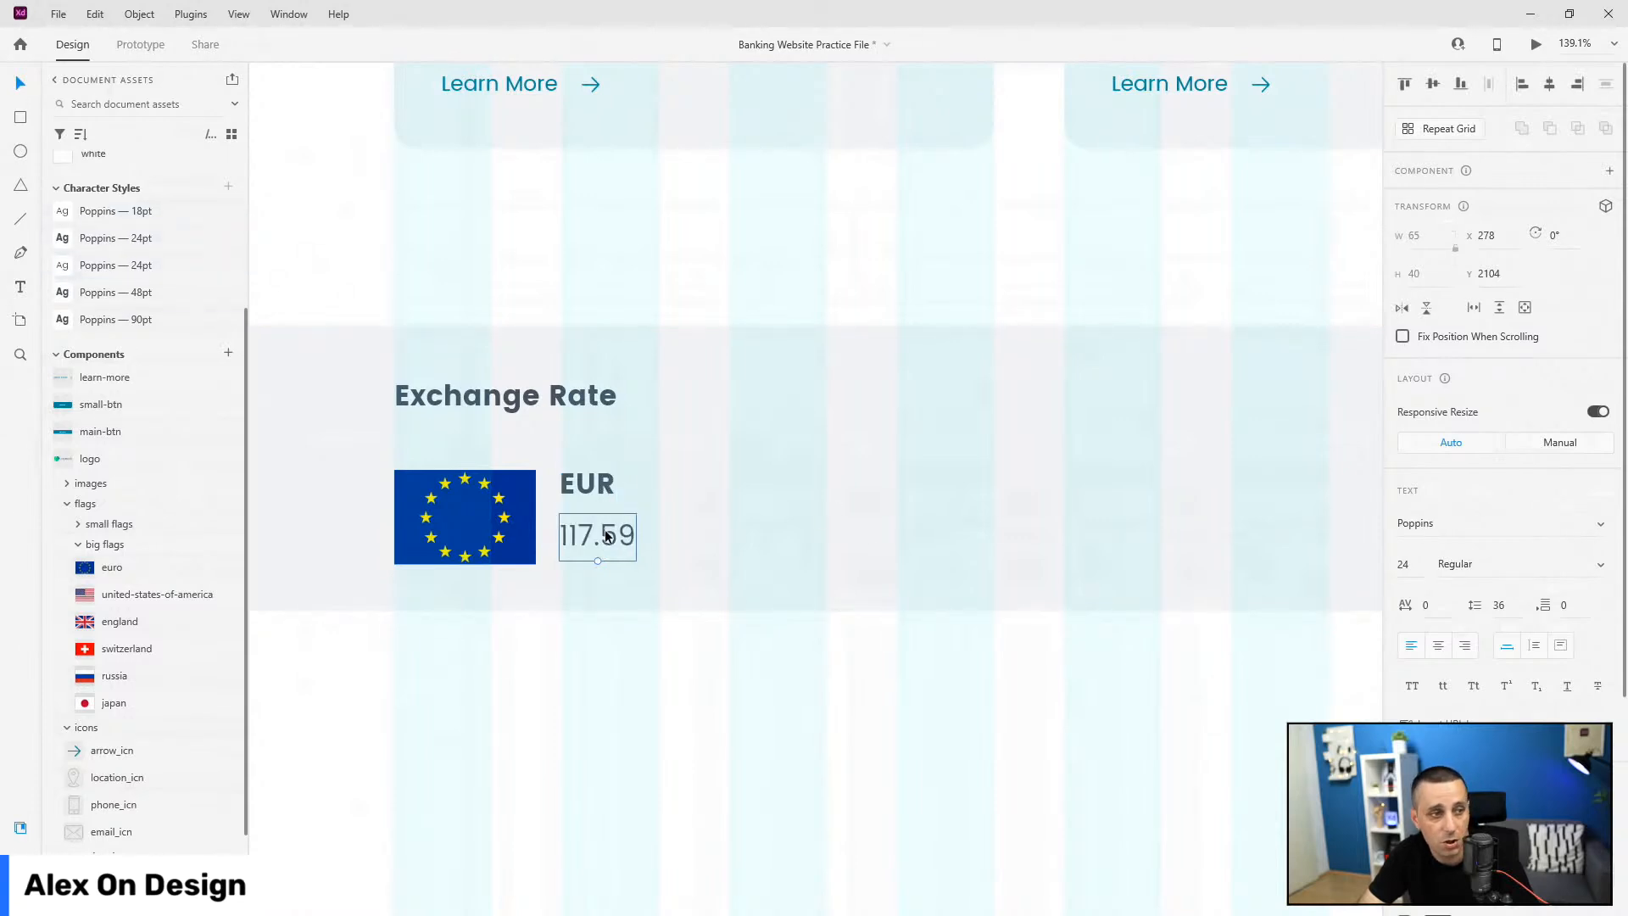
left_click_drag(604, 531, 607, 539)
Step: Nudge EUR down into alignment and select the label, rate and flag together
left_click(597, 491)
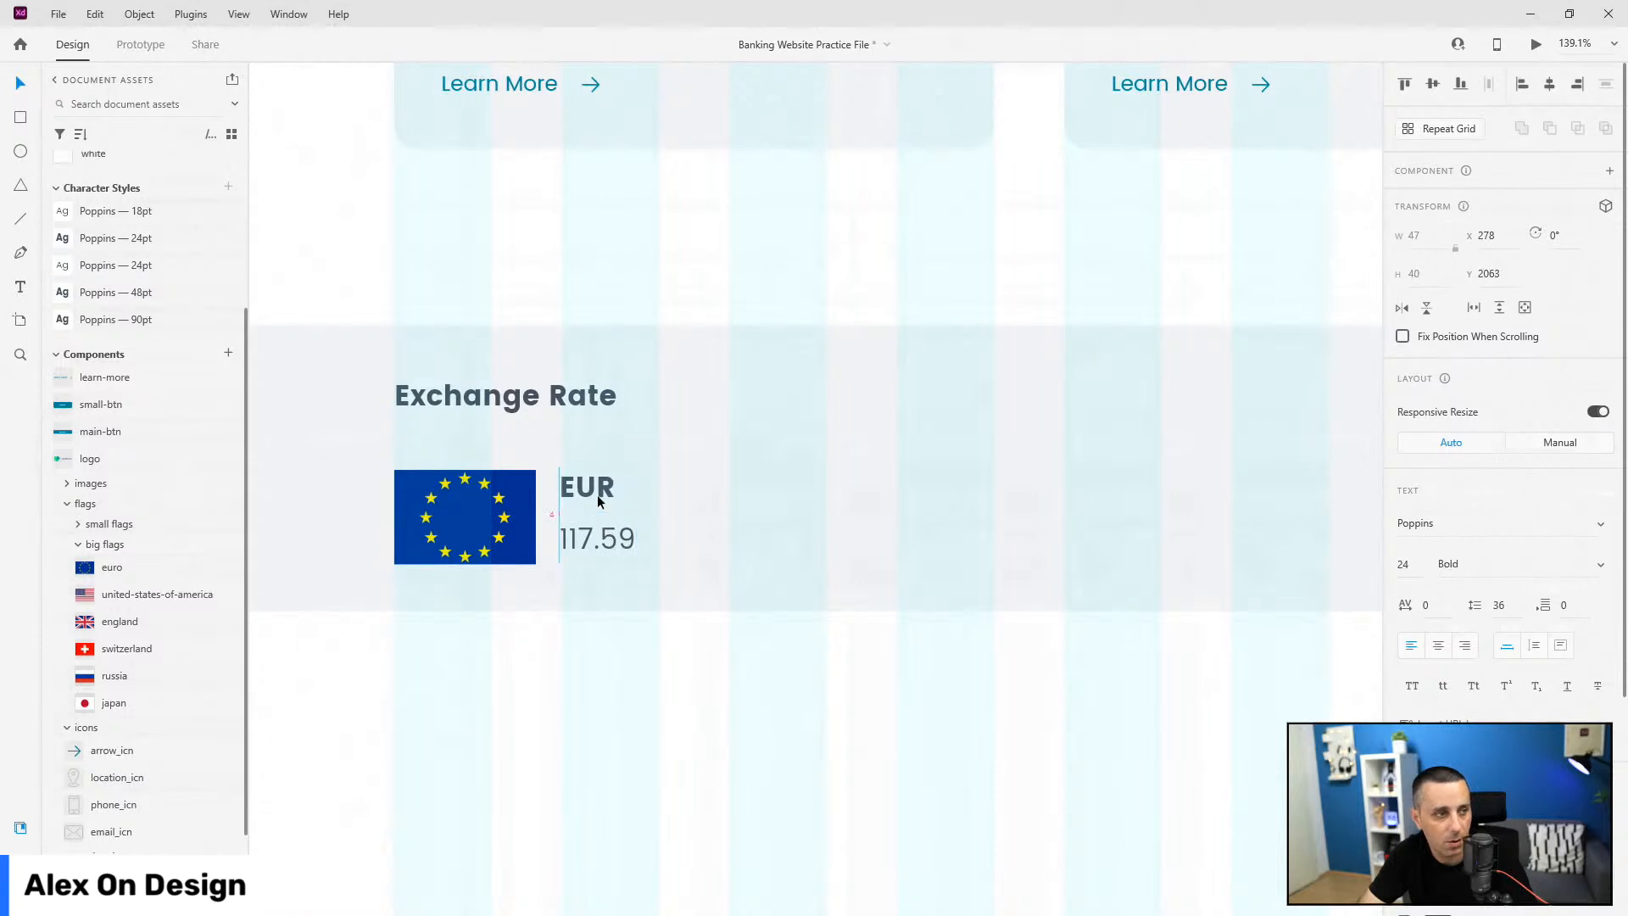
key("Down")
key("Down")
key("Down")
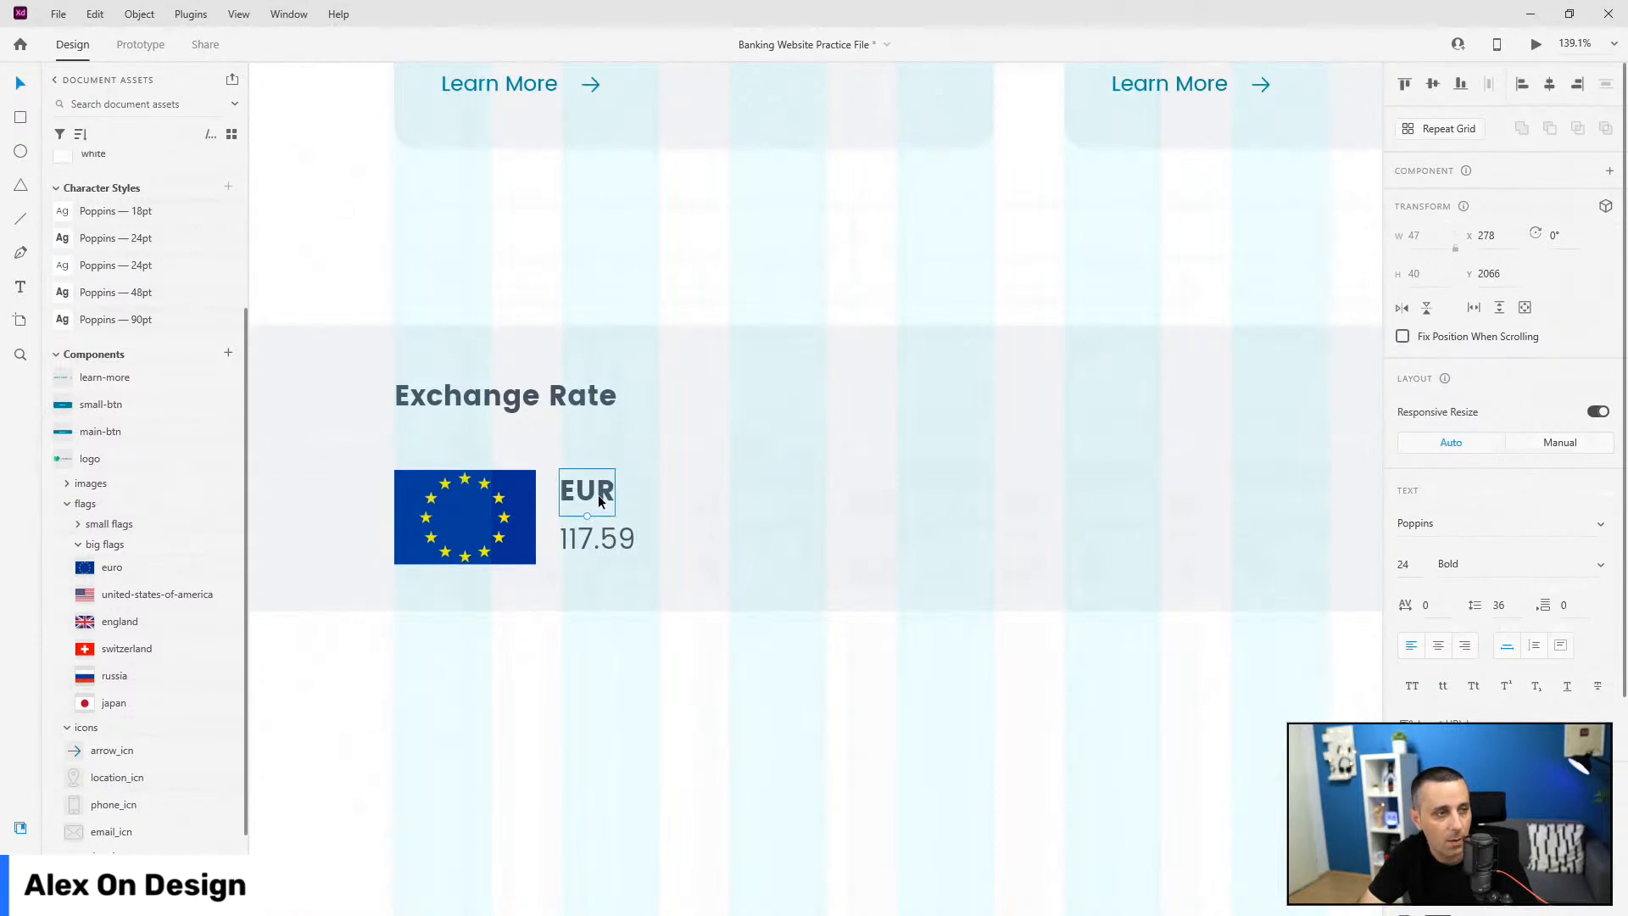
left_click(597, 539, "shift")
left_click(465, 517, "shift")
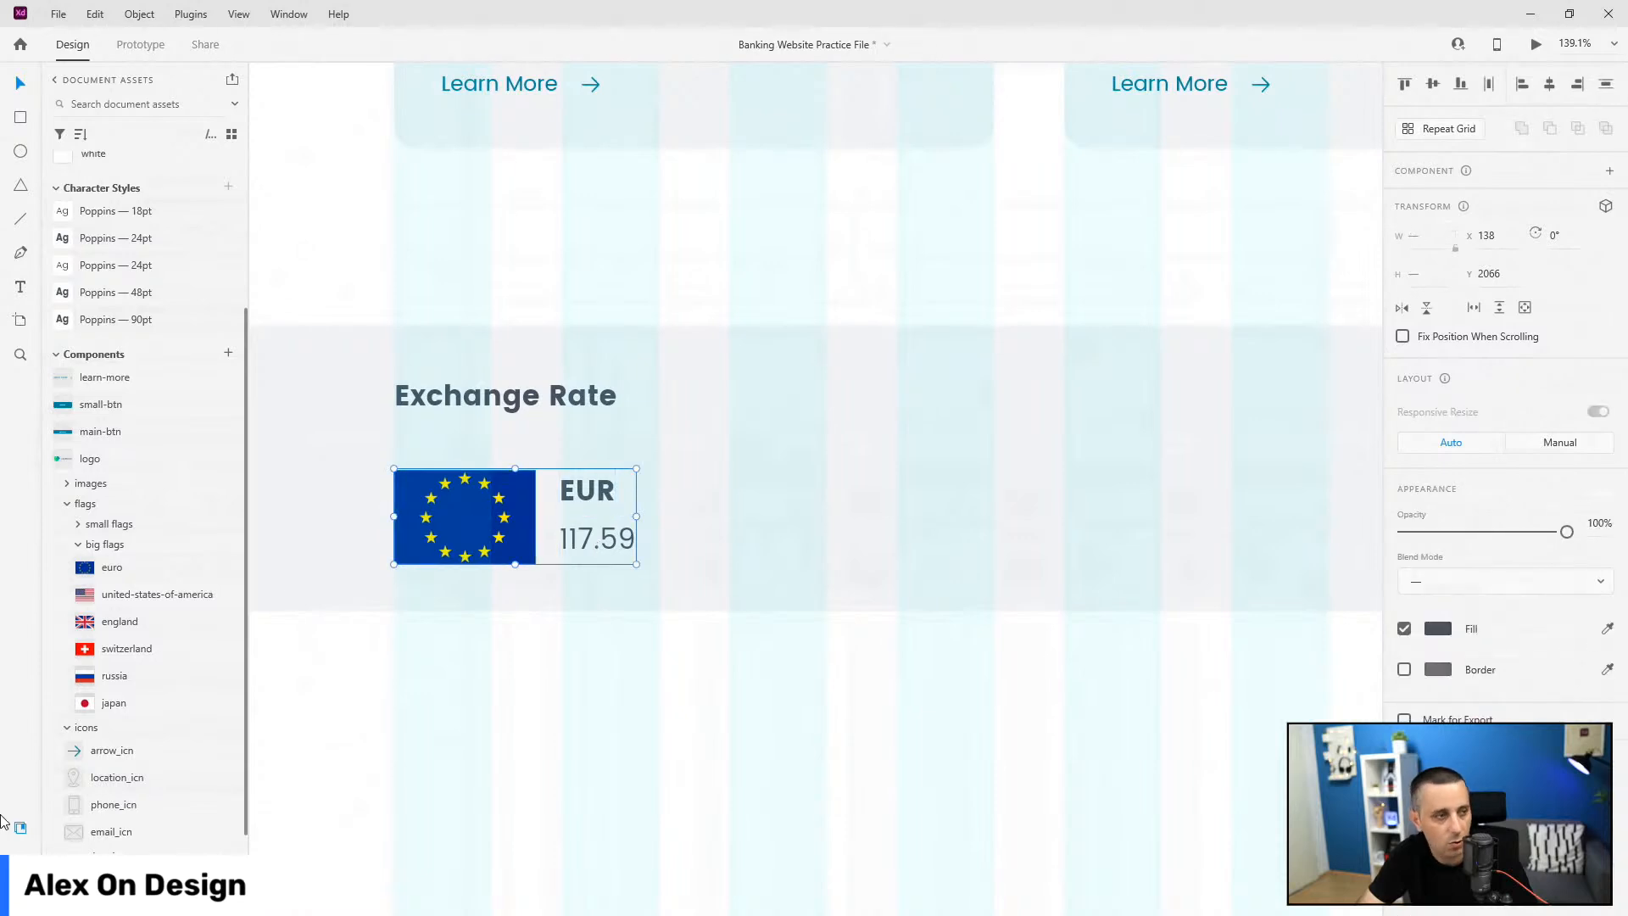
Step: Group the flag, EUR and 117.59 as 'eur' and place it and the date layer below Exchange Rate
key("ctrl+g")
key("ctrl+y")
double_click(106, 145)
type("eur")
key("Return")
left_click_drag(108, 145, 117, 210)
mouse_move(110, 153)
left_mouse_down()
mouse_move(134, 150)
mouse_move(127, 174)
left_mouse_up()
Step: Rename the band's background Rectangle 297 to 'exchange-rate-bg'
double_click(95, 227)
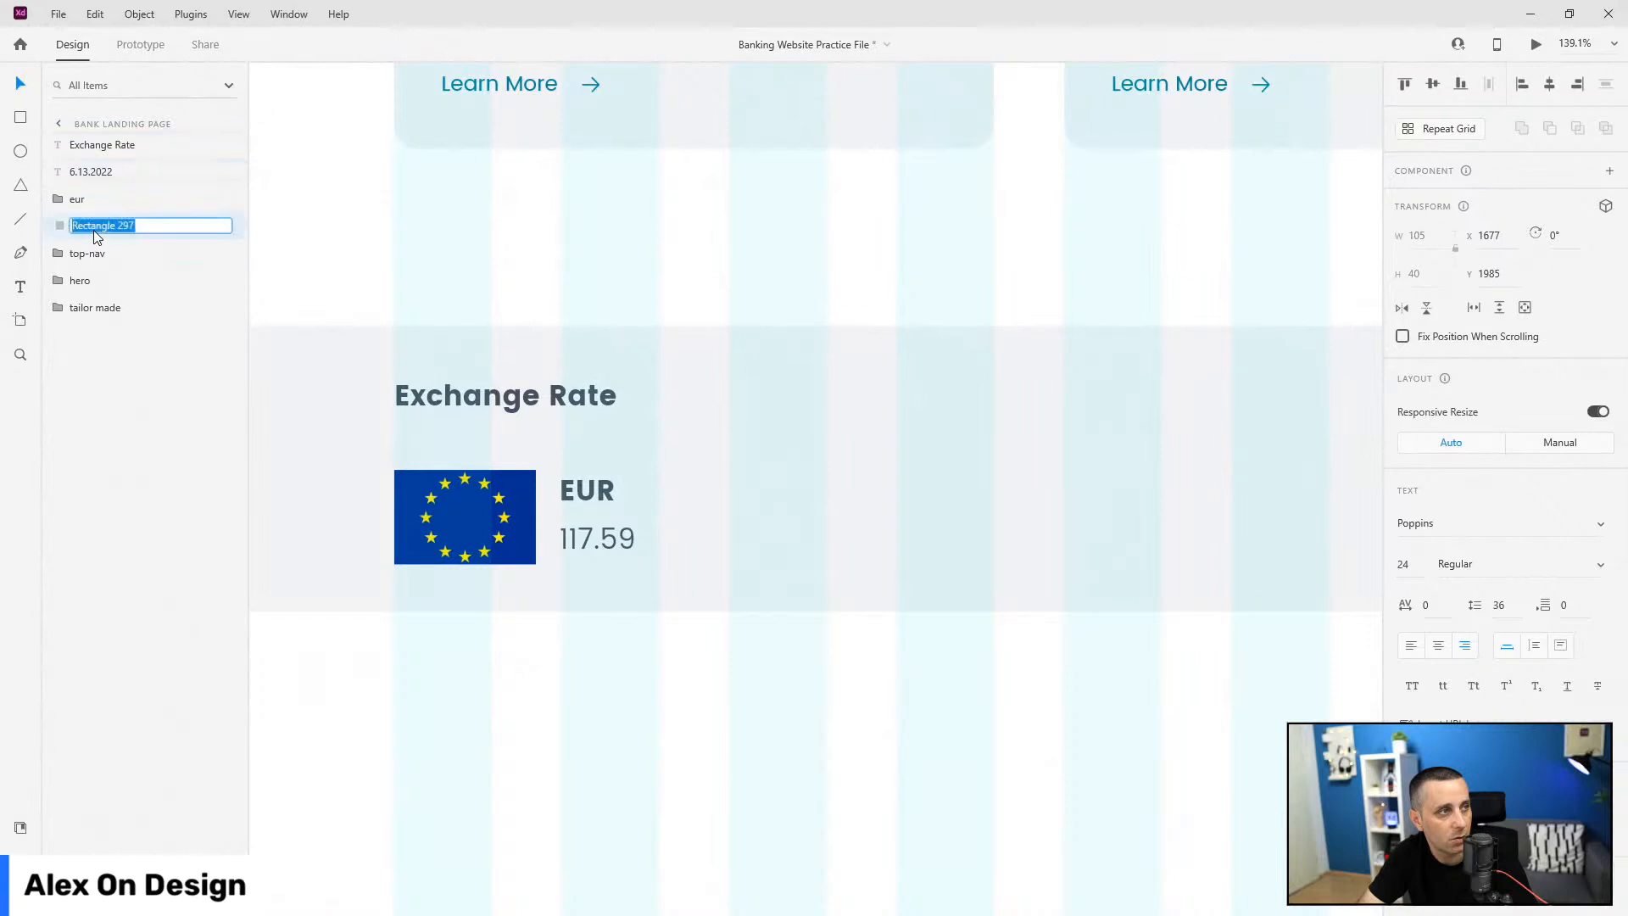
double_click(115, 151)
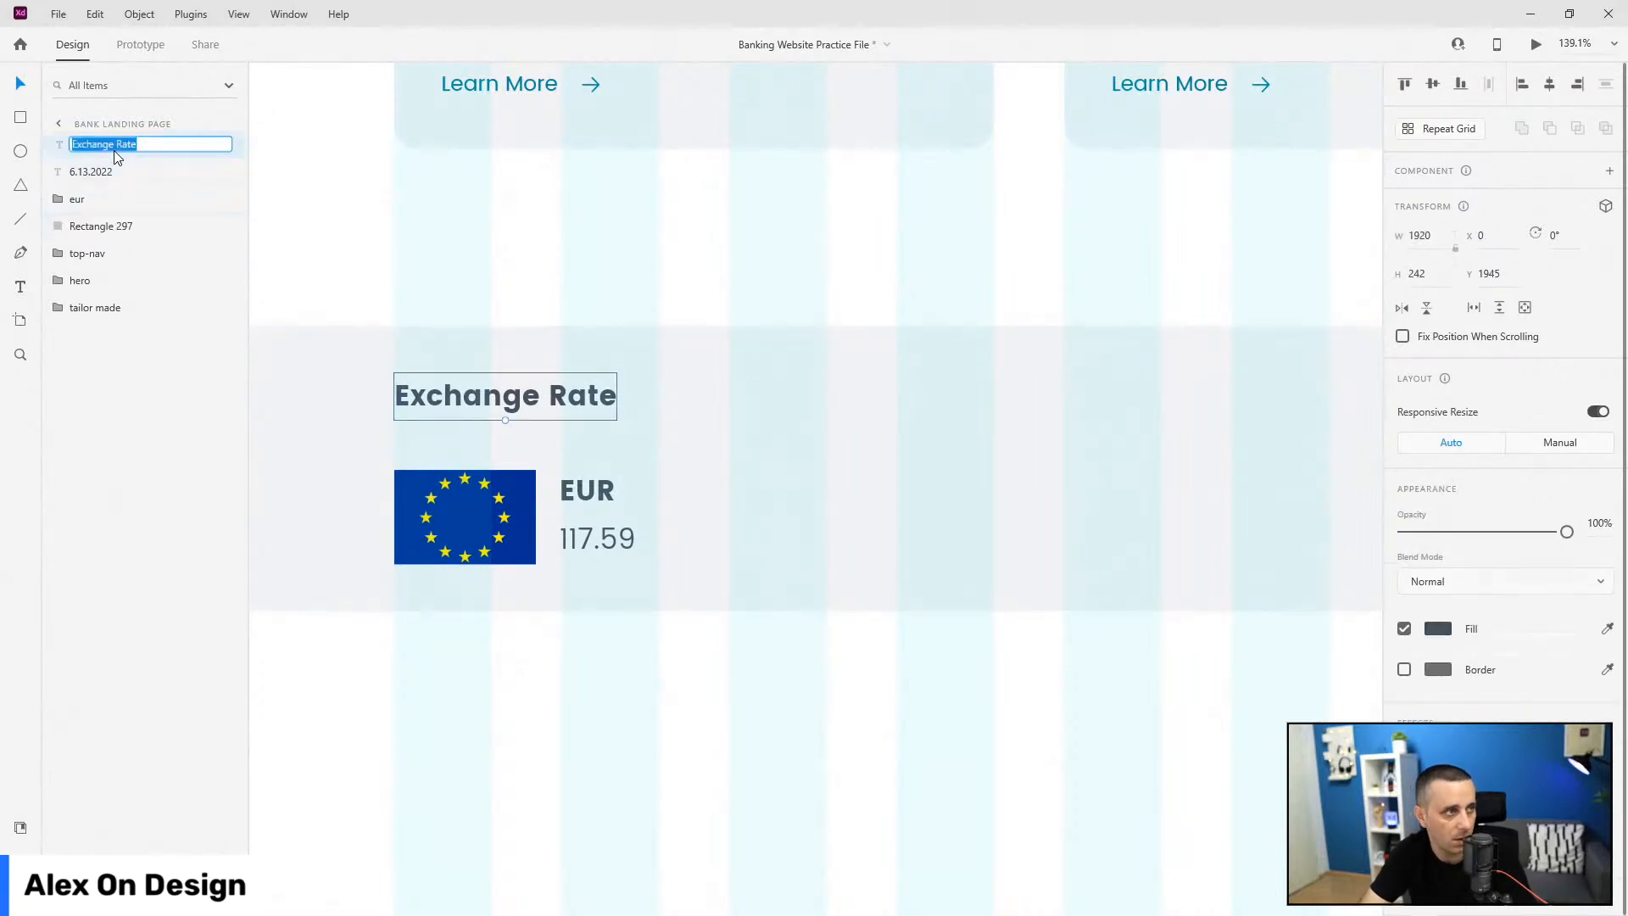
key("ctrl+c")
double_click(85, 226)
key("ctrl+v")
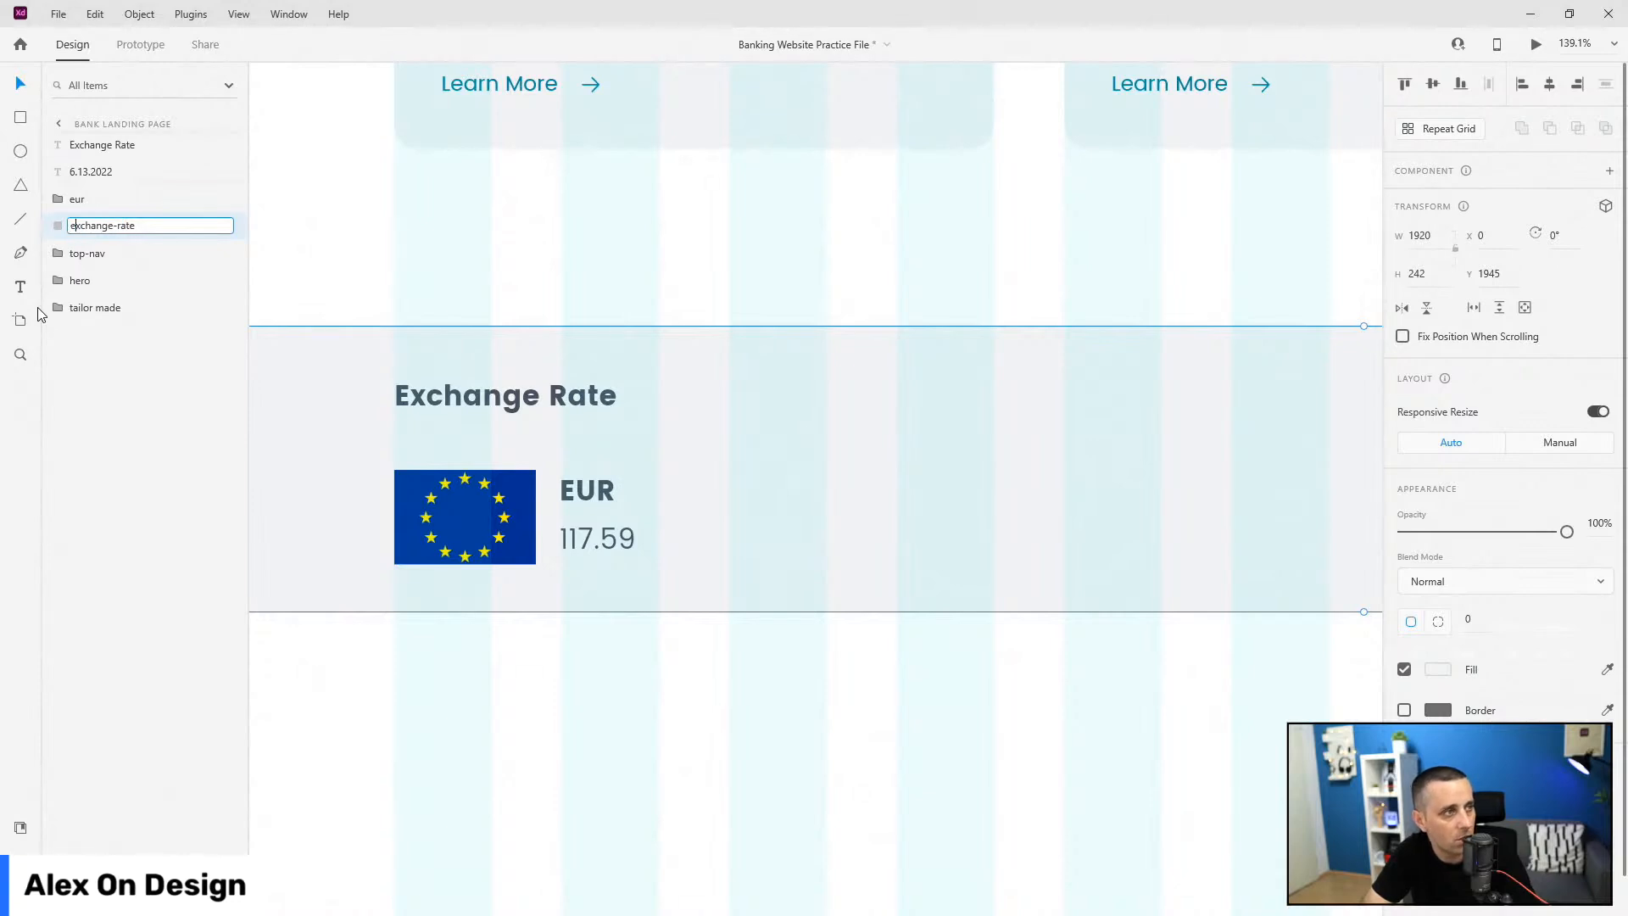
type("-bg")
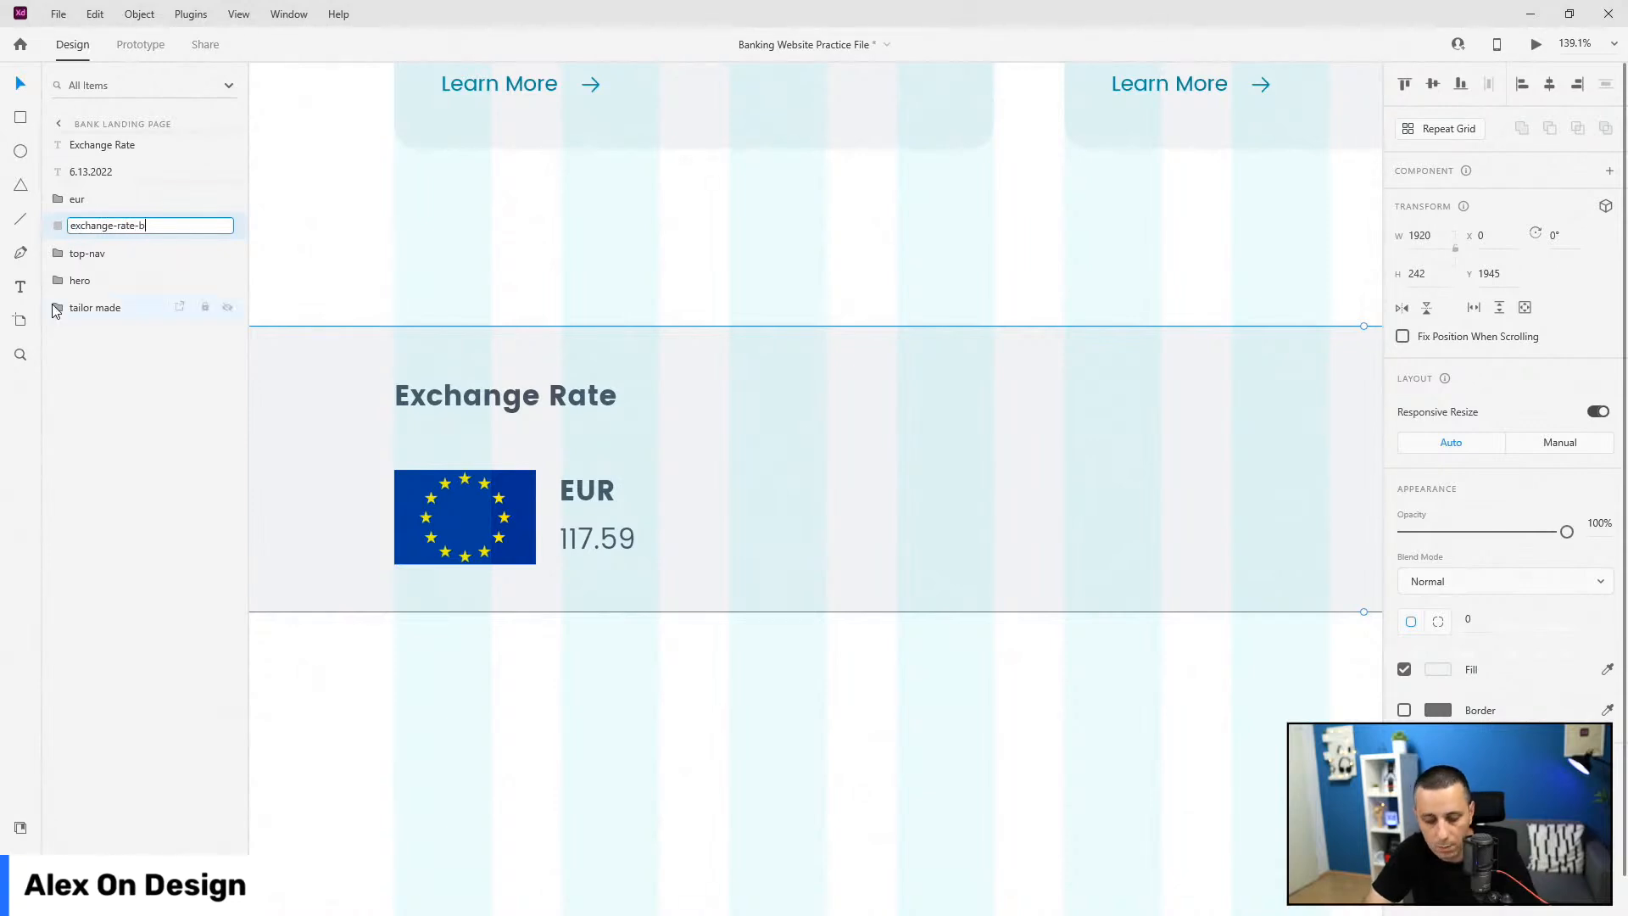
key("Return")
scroll(356, 394, "down", 5)
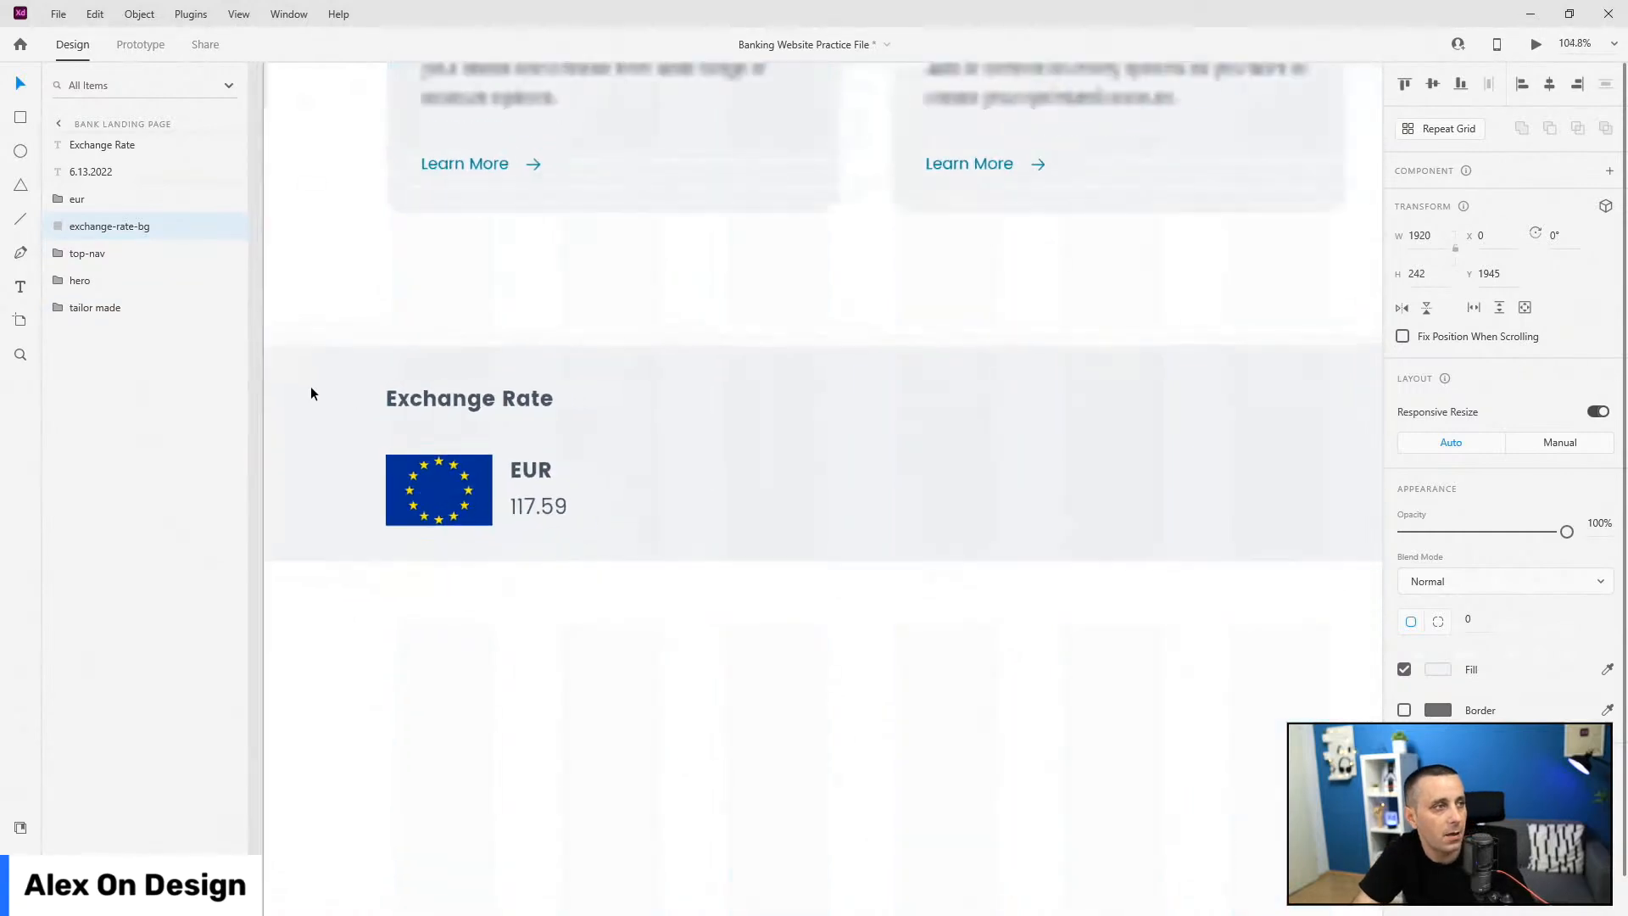
Step: Turn the eur card into a Repeat Grid stretched across the band
left_click(405, 460)
scroll(404, 456, "down", 3)
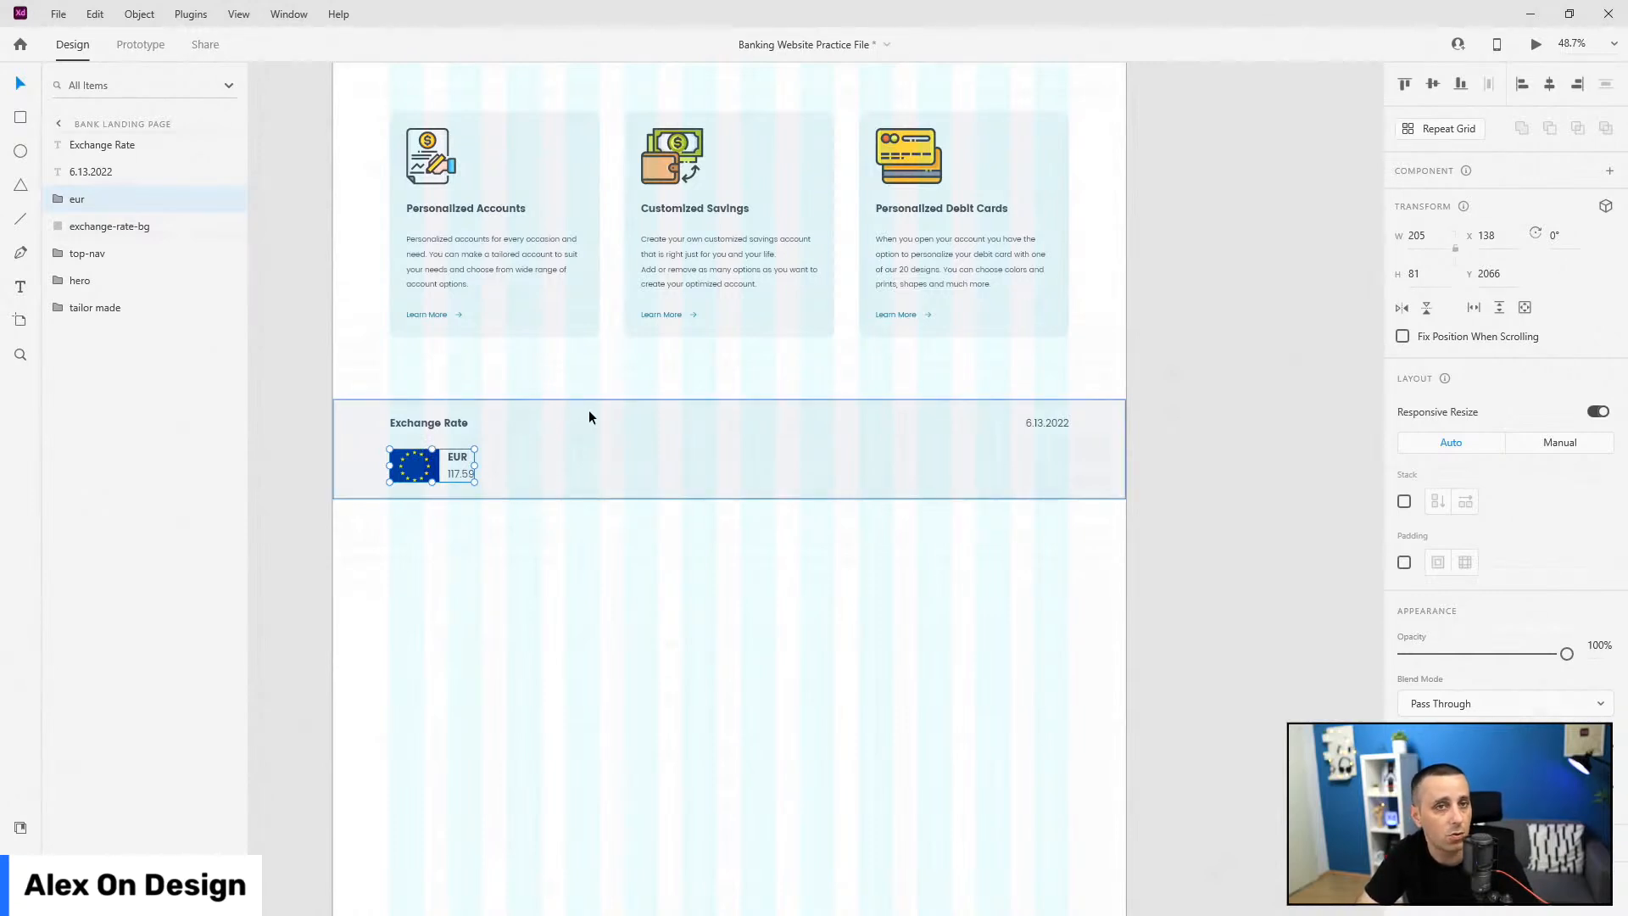
left_click(1442, 128)
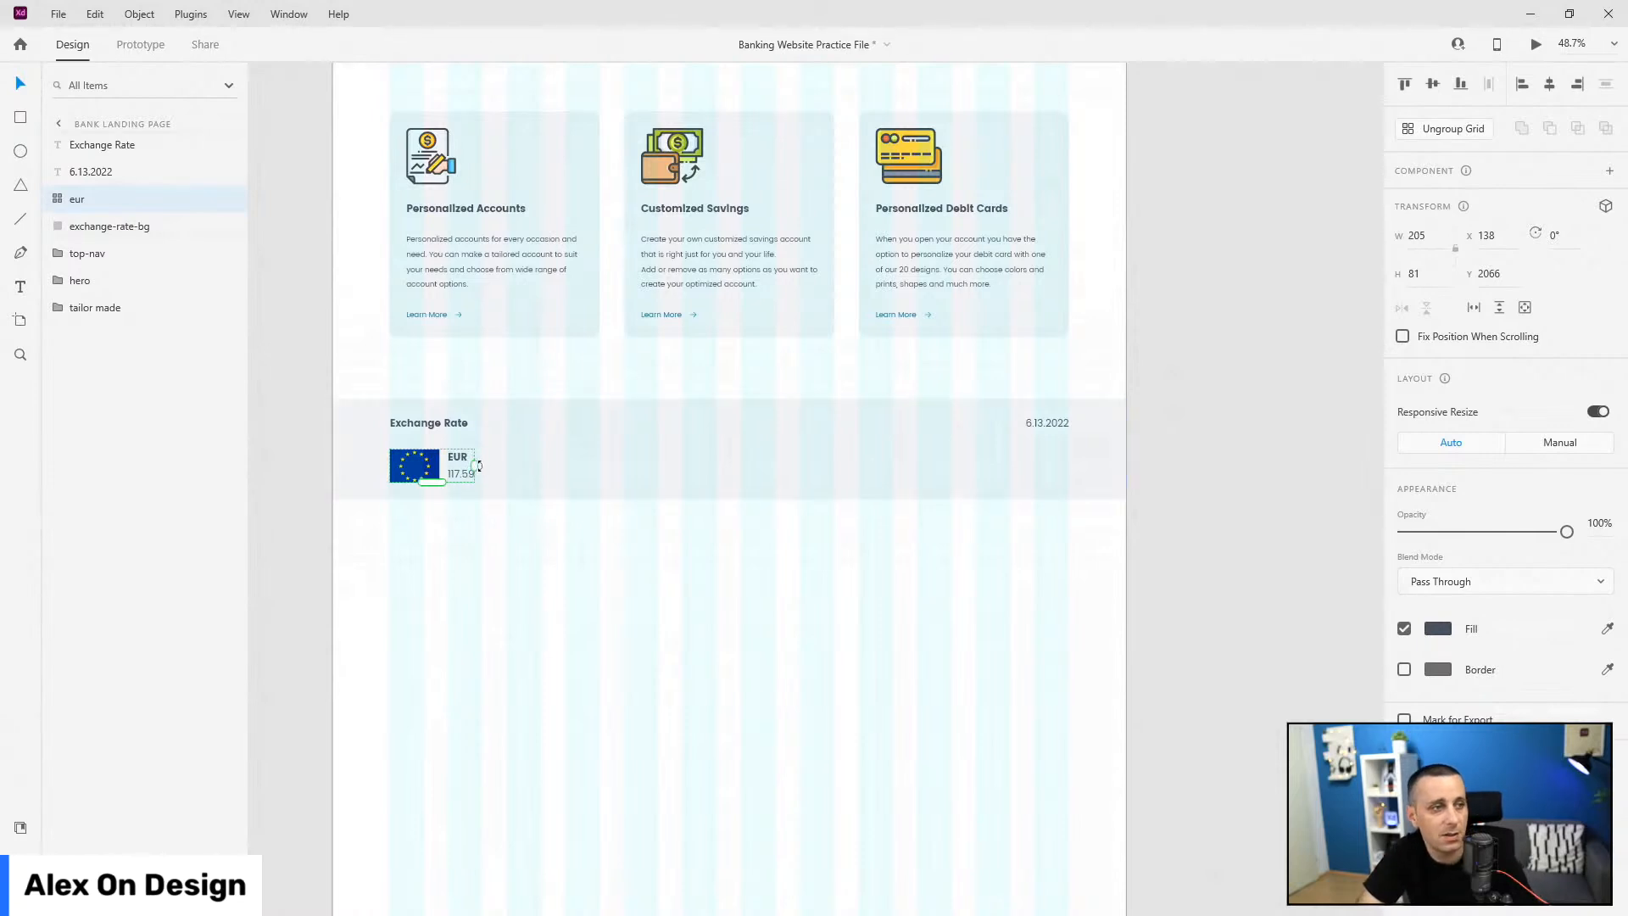
left_click_drag(474, 465, 943, 452)
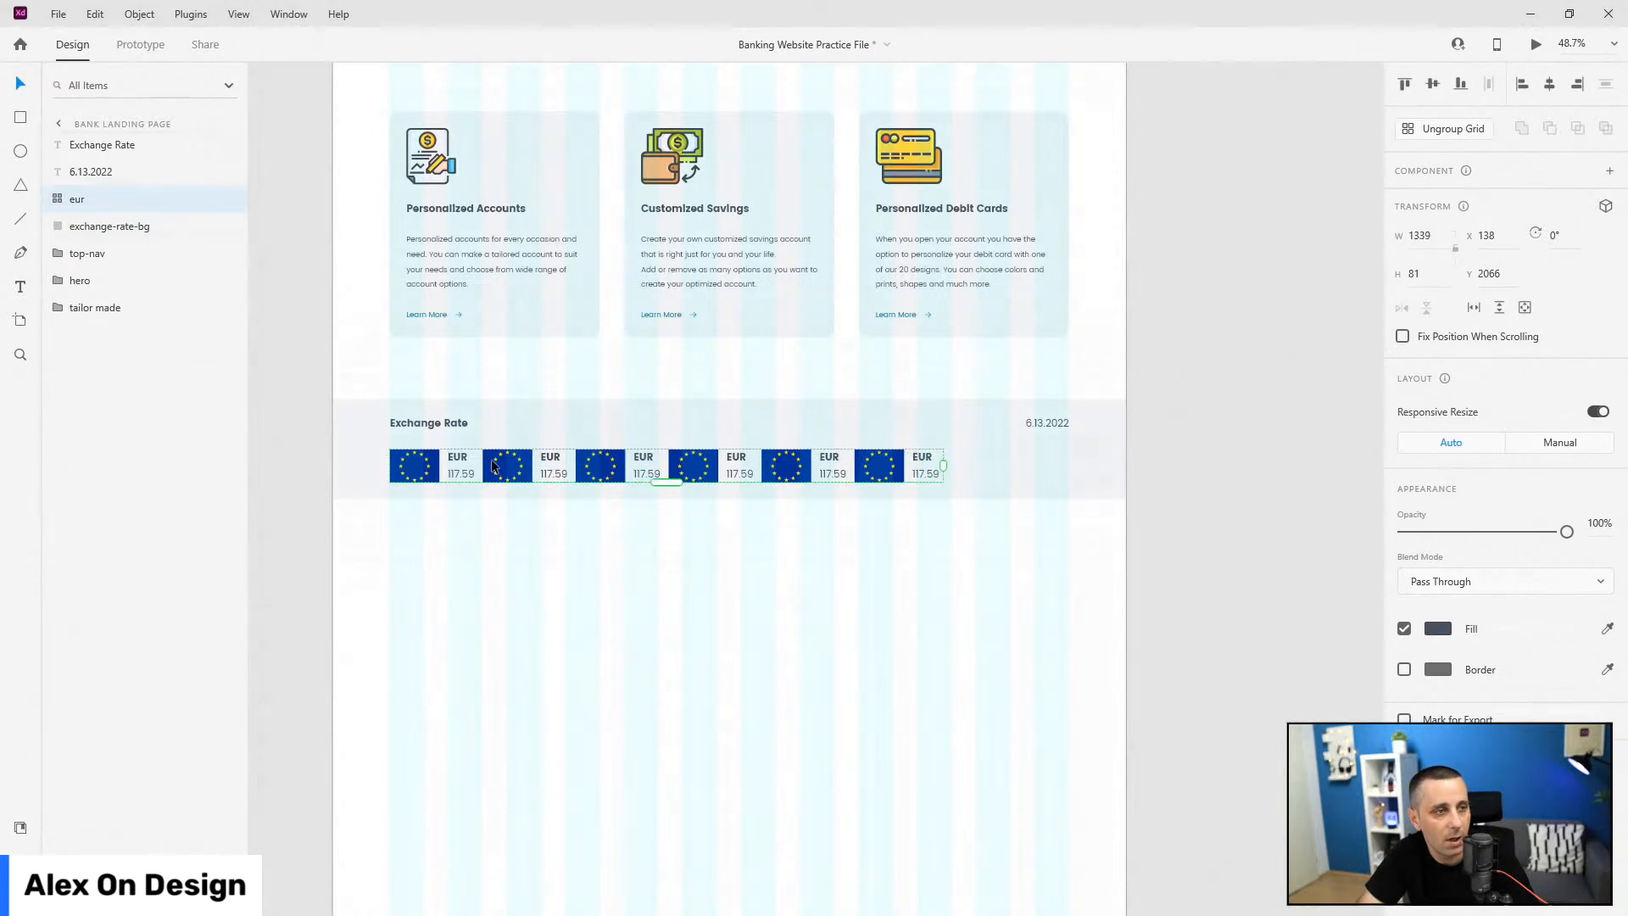
Step: Widen the gaps between the six cards and ungroup the grid into separate groups
left_click_drag(482, 462, 505, 461)
scroll(1171, 481, "up", 1)
scroll(1172, 476, "up", 3)
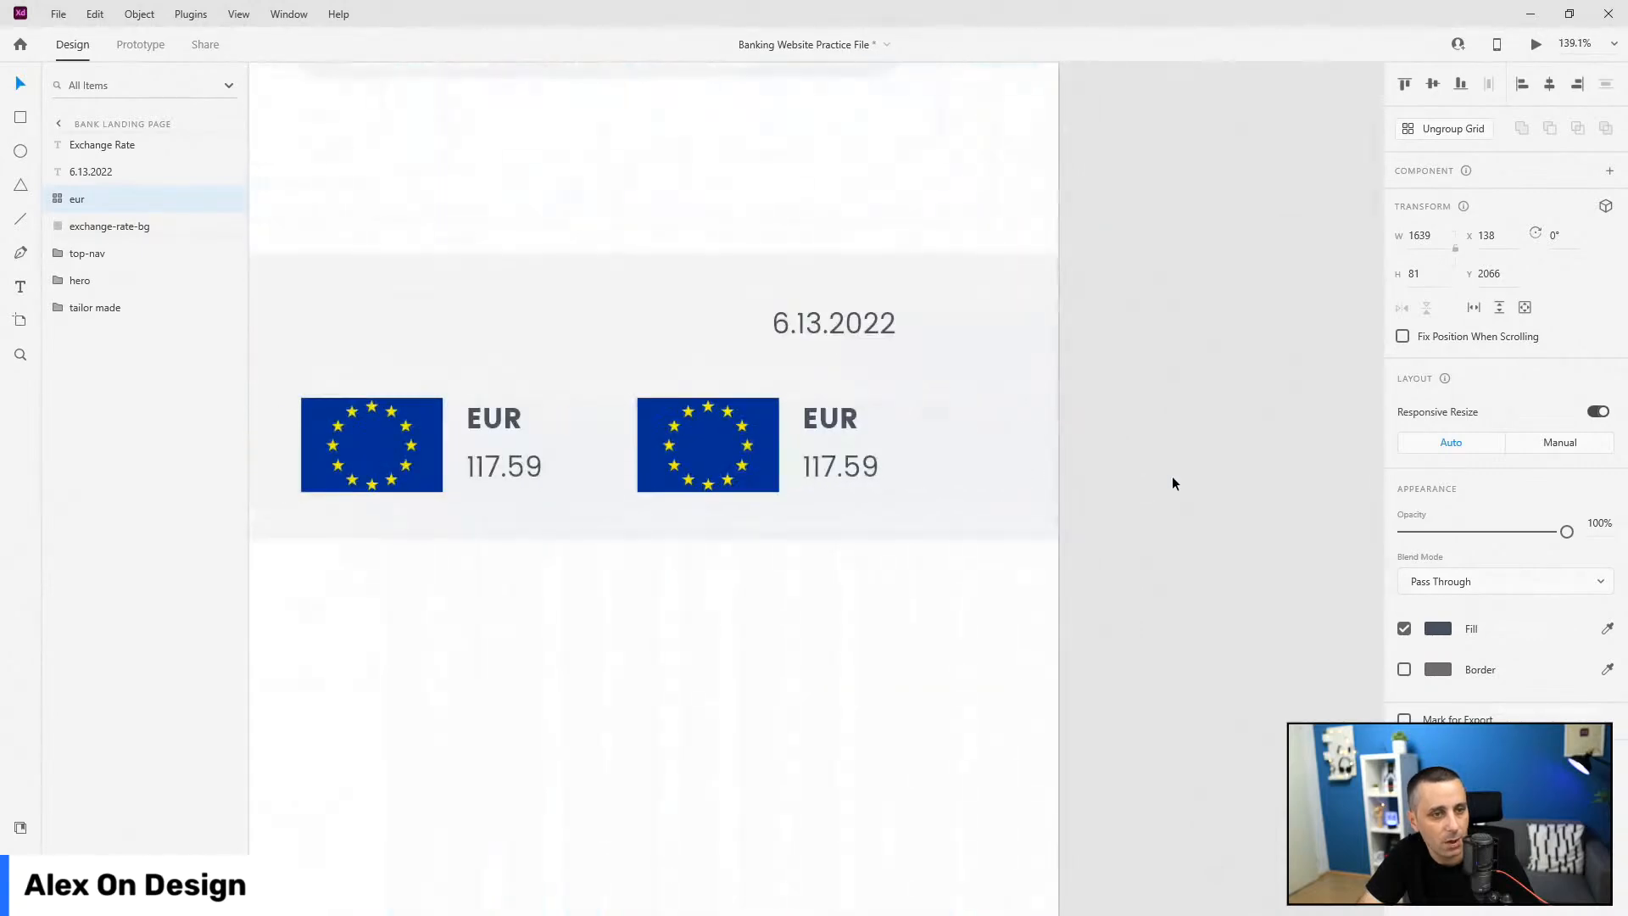
scroll(964, 455, "down", 2)
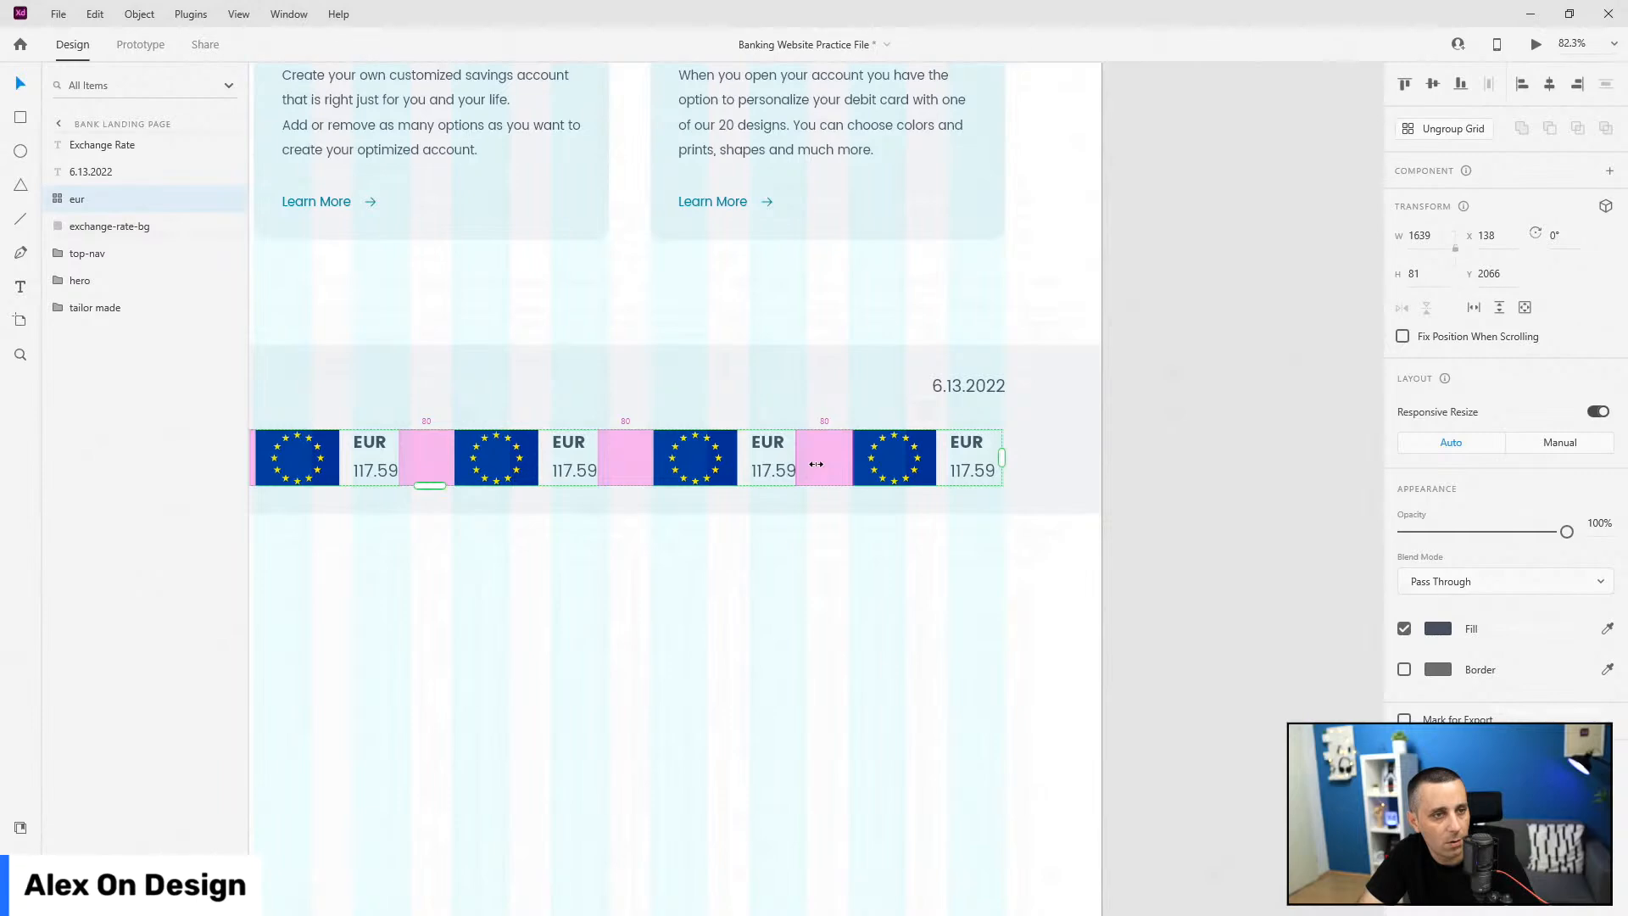
left_click_drag(816, 464, 818, 464)
scroll(1306, 573, "down", 4)
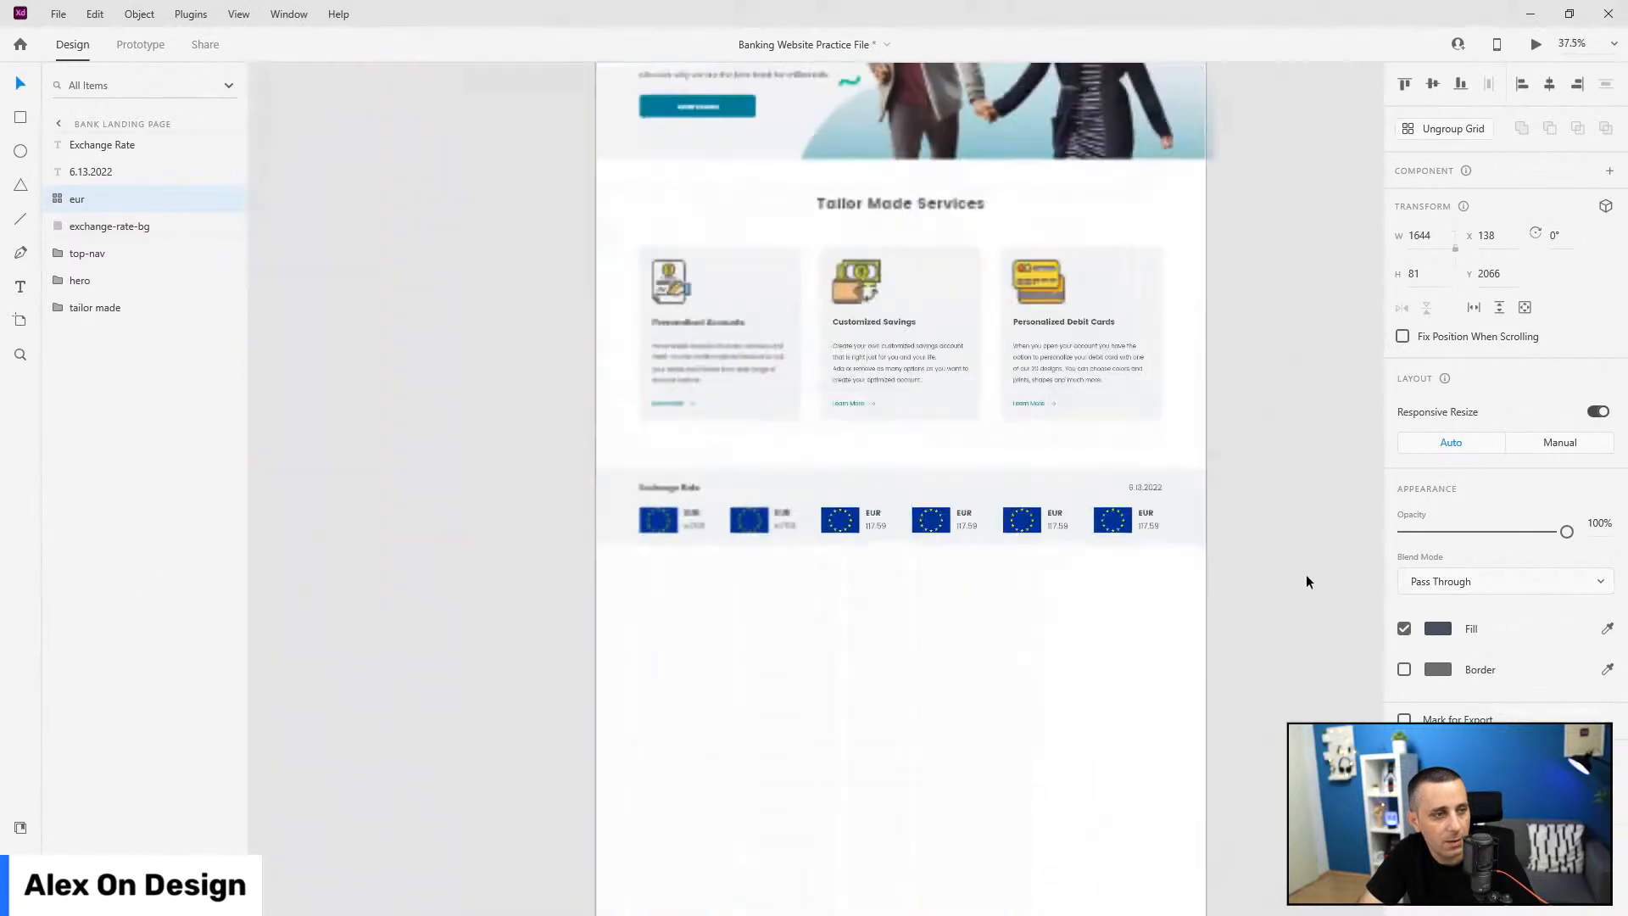
left_click(1441, 128)
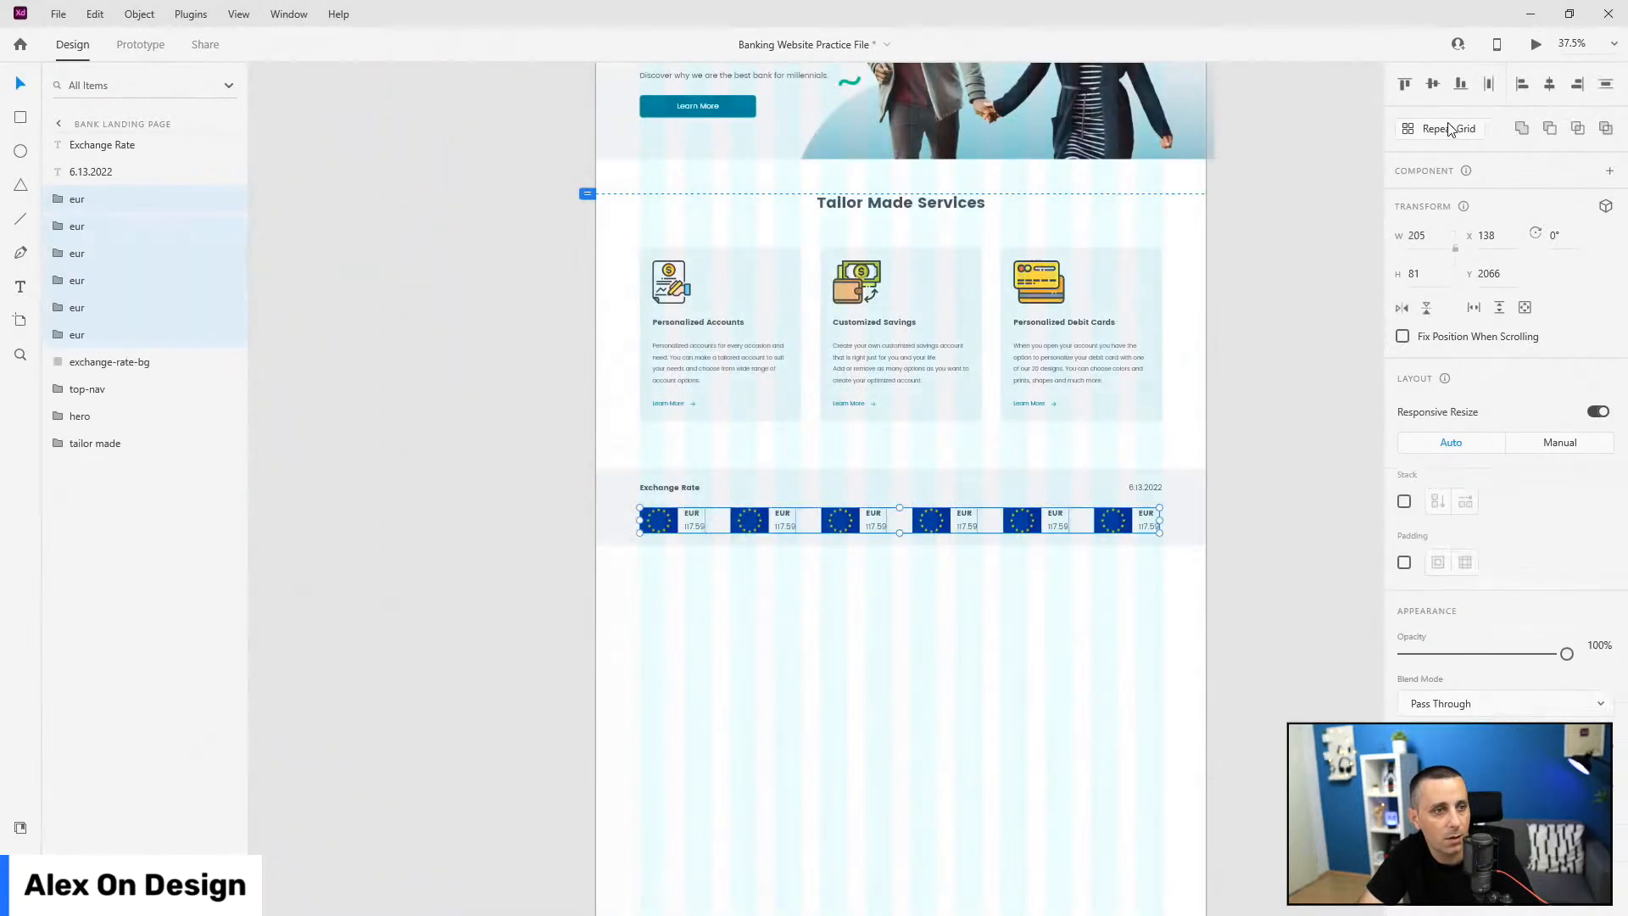
left_click(108, 198)
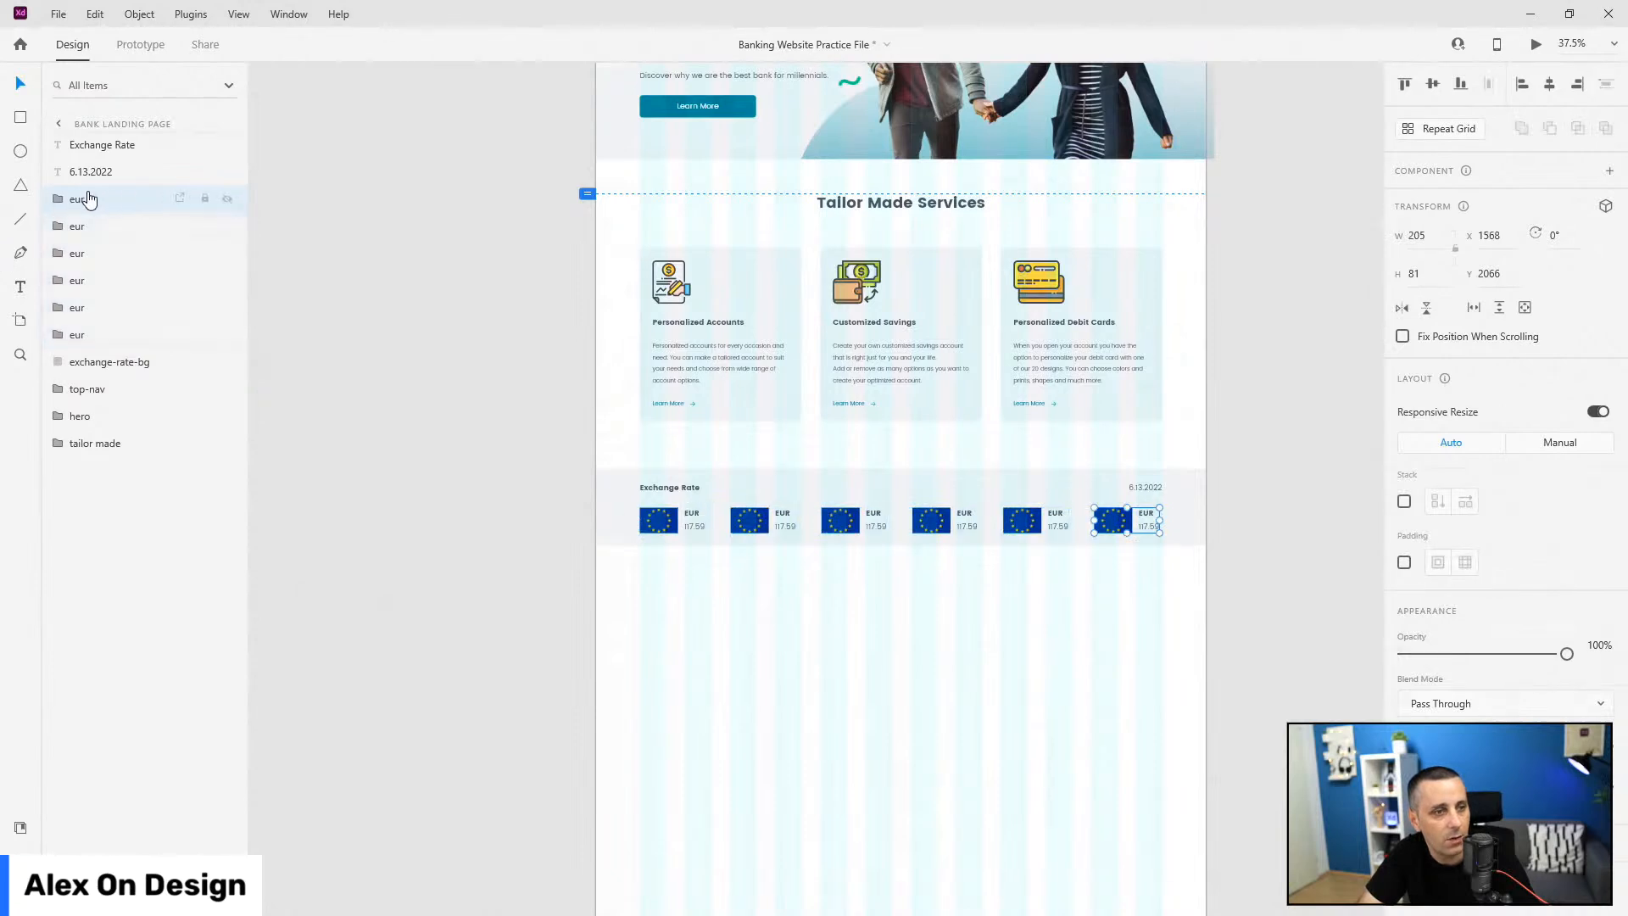
Step: Move the first card's layer to the top, and rename the second card's layer 'usd' in second place
left_click(97, 334, "shift")
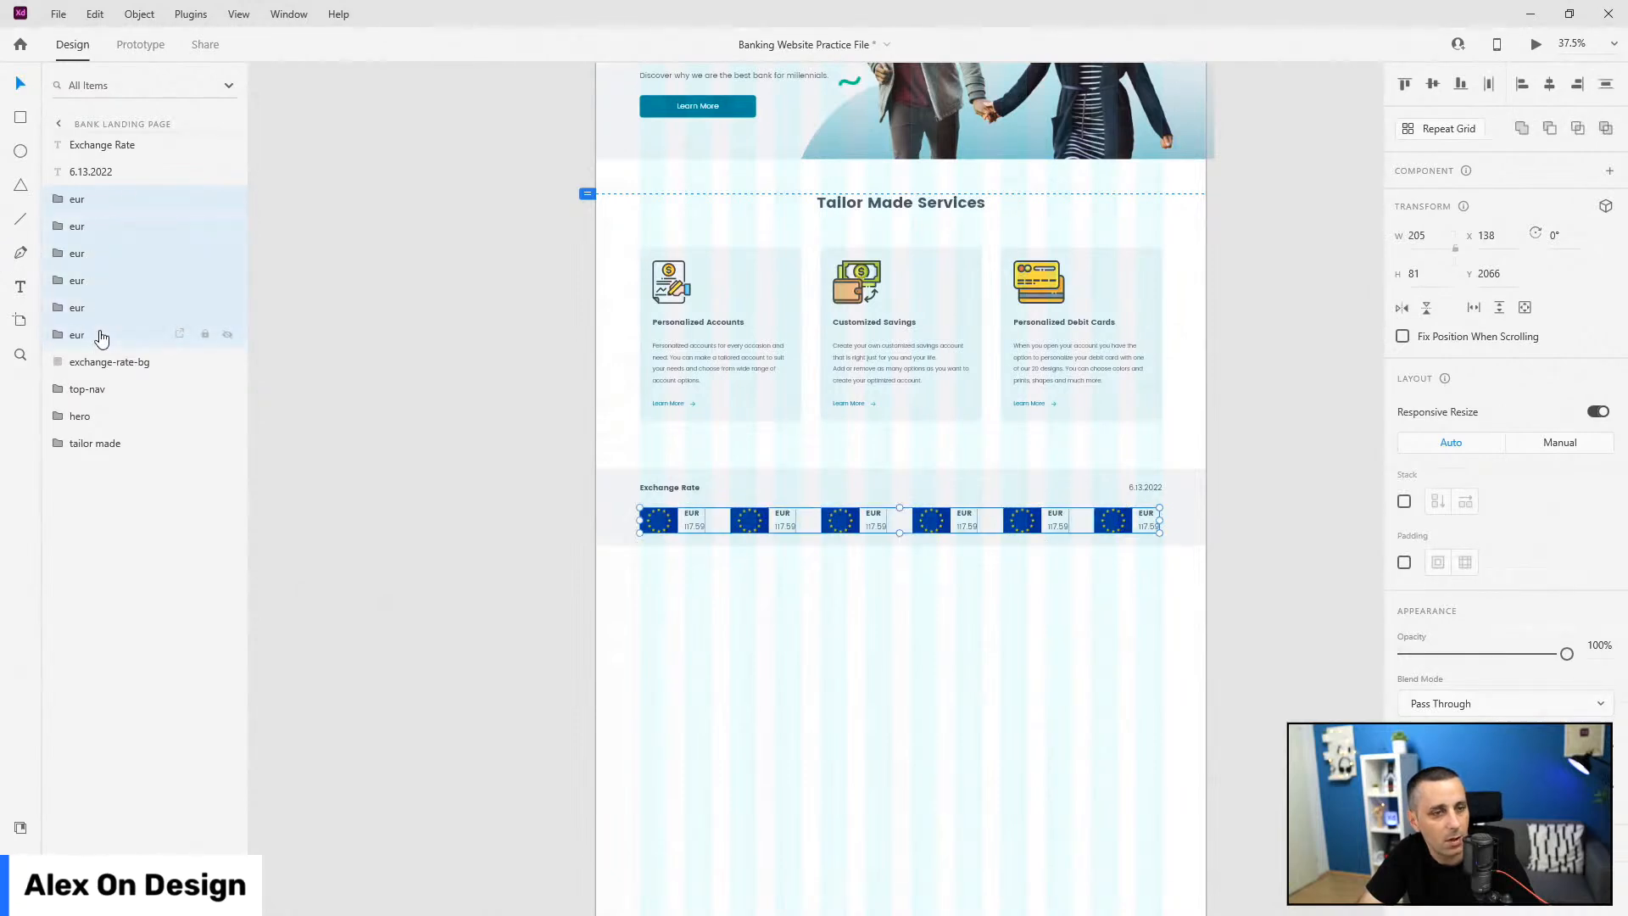
left_click(98, 227)
left_click(99, 201)
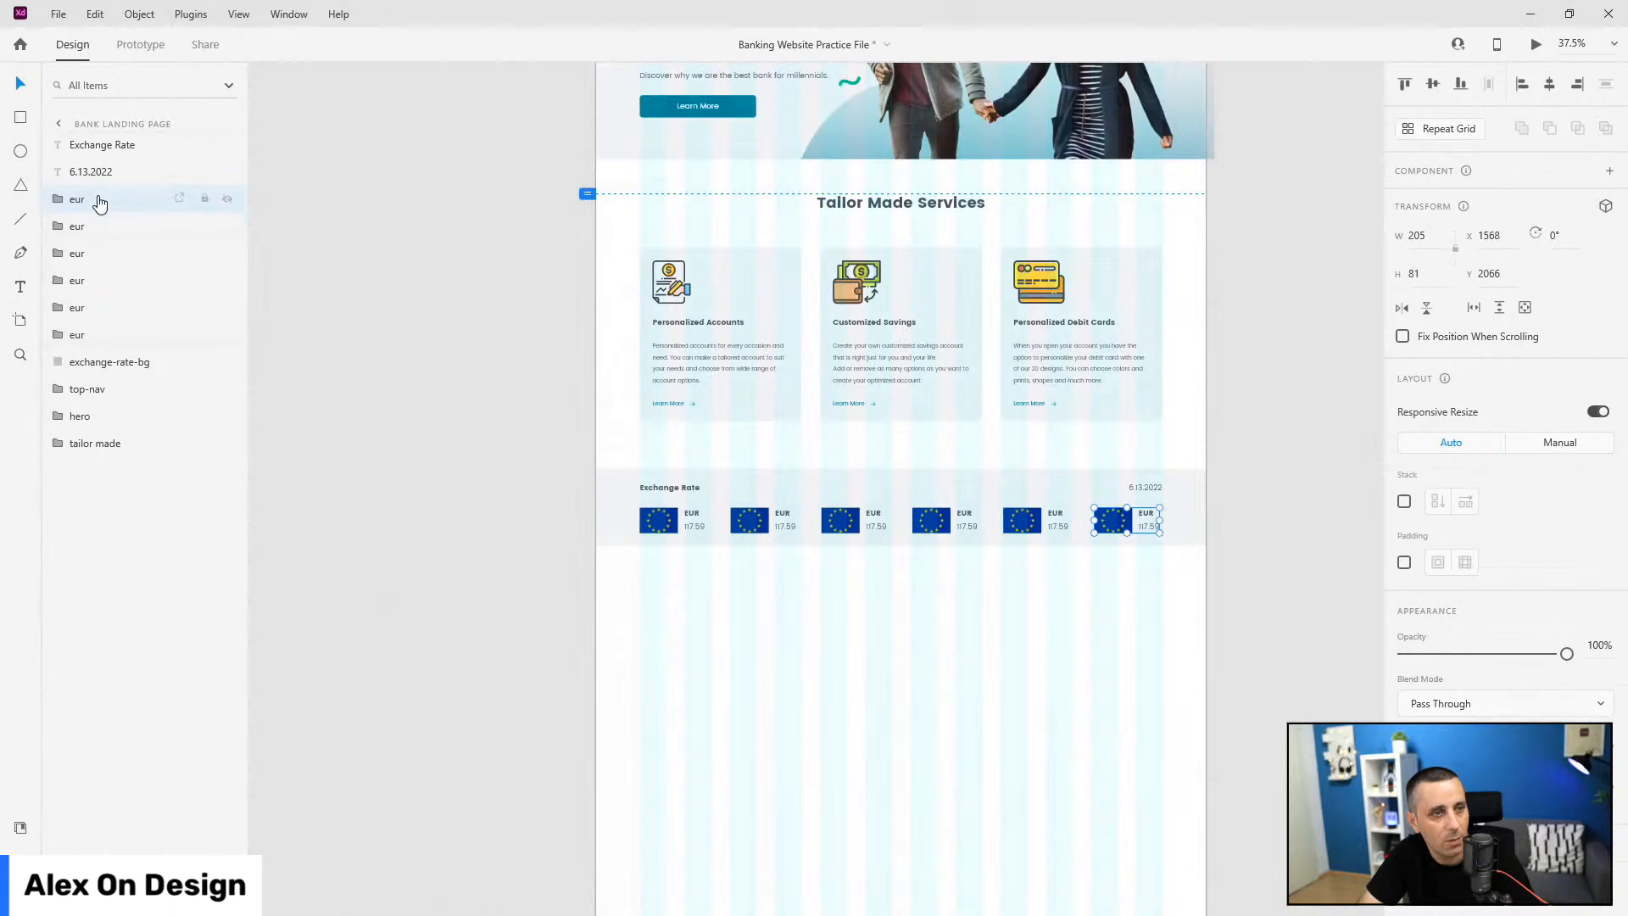
left_click(648, 526)
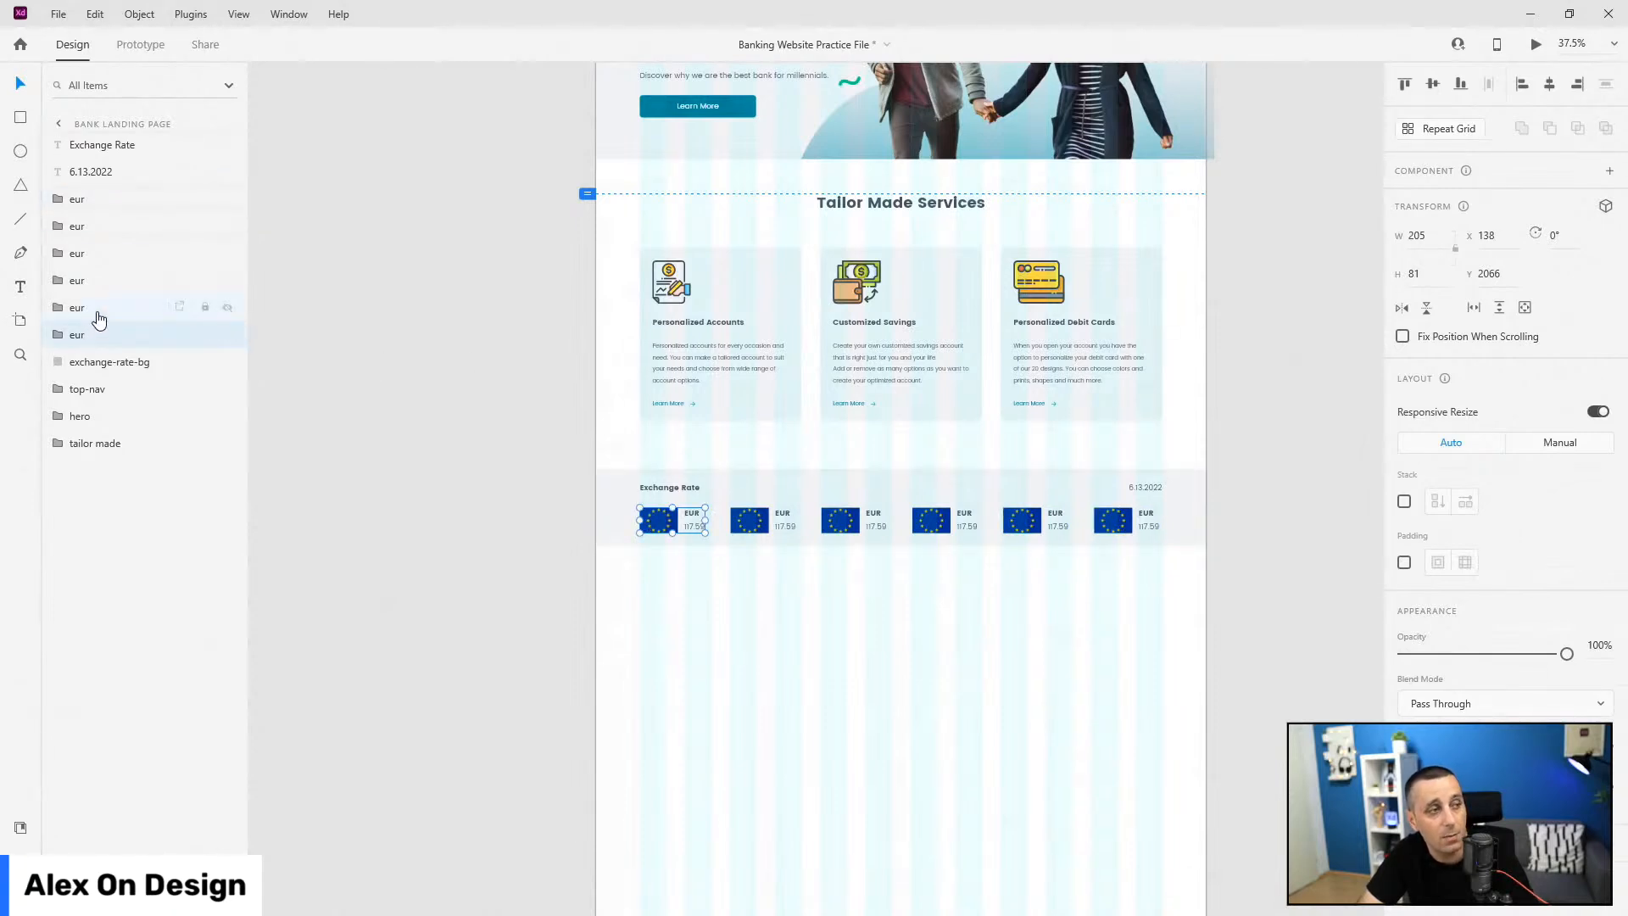
left_click_drag(98, 334, 110, 192)
double_click(82, 335)
type("us")
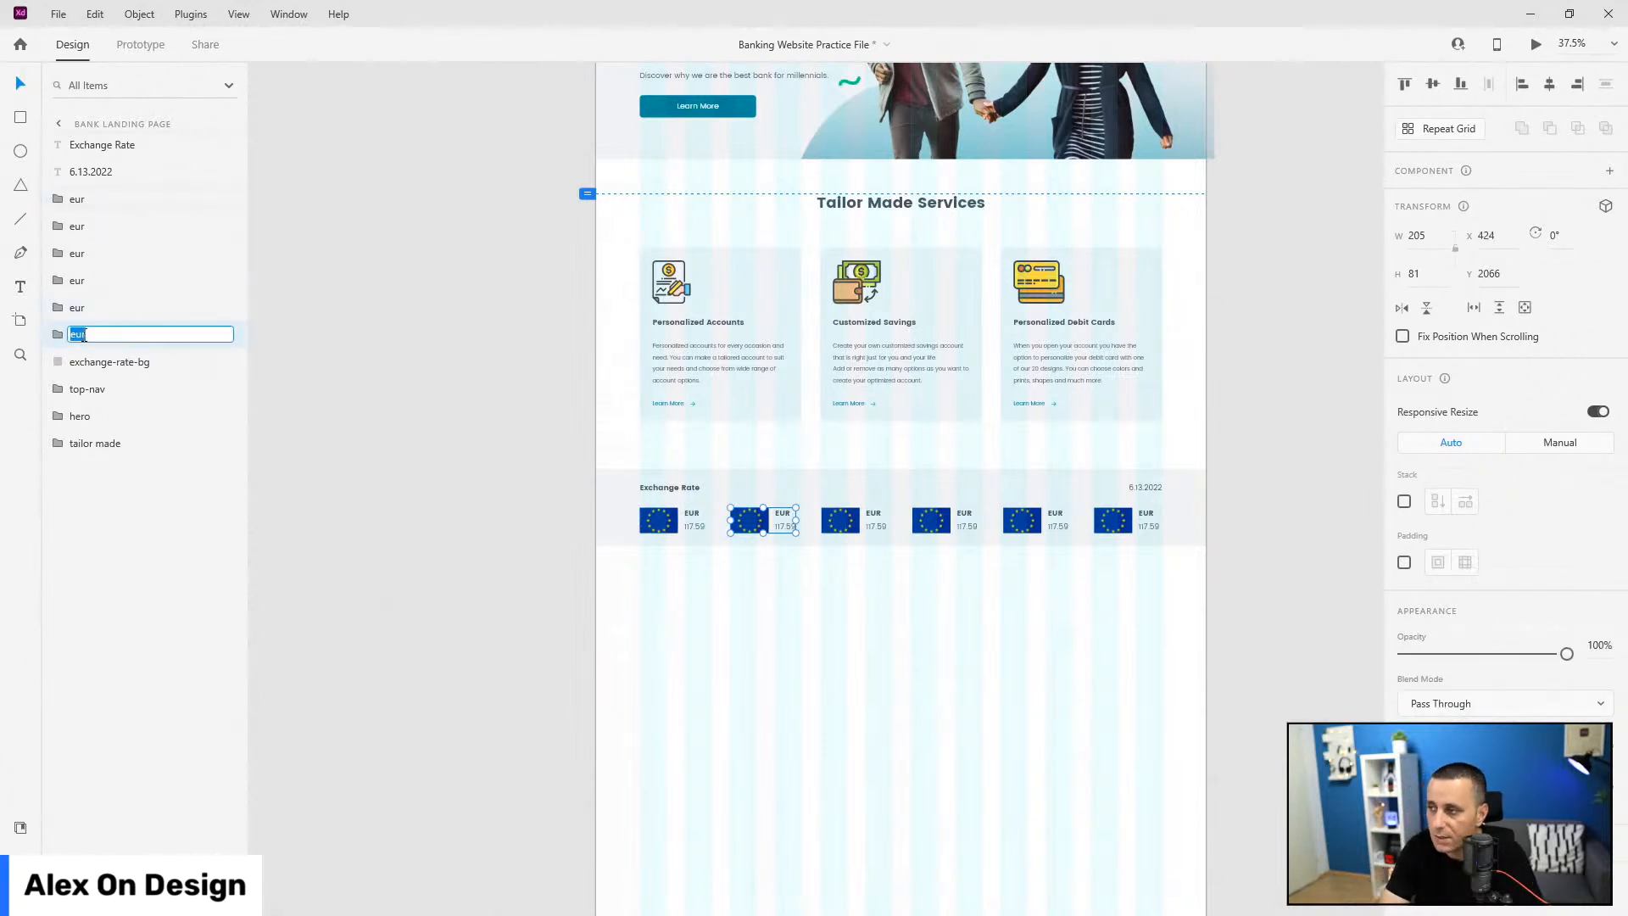
type("d")
key("Return")
left_click_drag(120, 339, 135, 215)
Step: Rename the third and fourth card layers 'gbp' and 'chf', ordering them third and fourth
double_click(78, 335)
type("GB")
key("Escape")
left_click_drag(78, 341, 79, 252)
double_click(79, 253)
type("gbp")
key("Return")
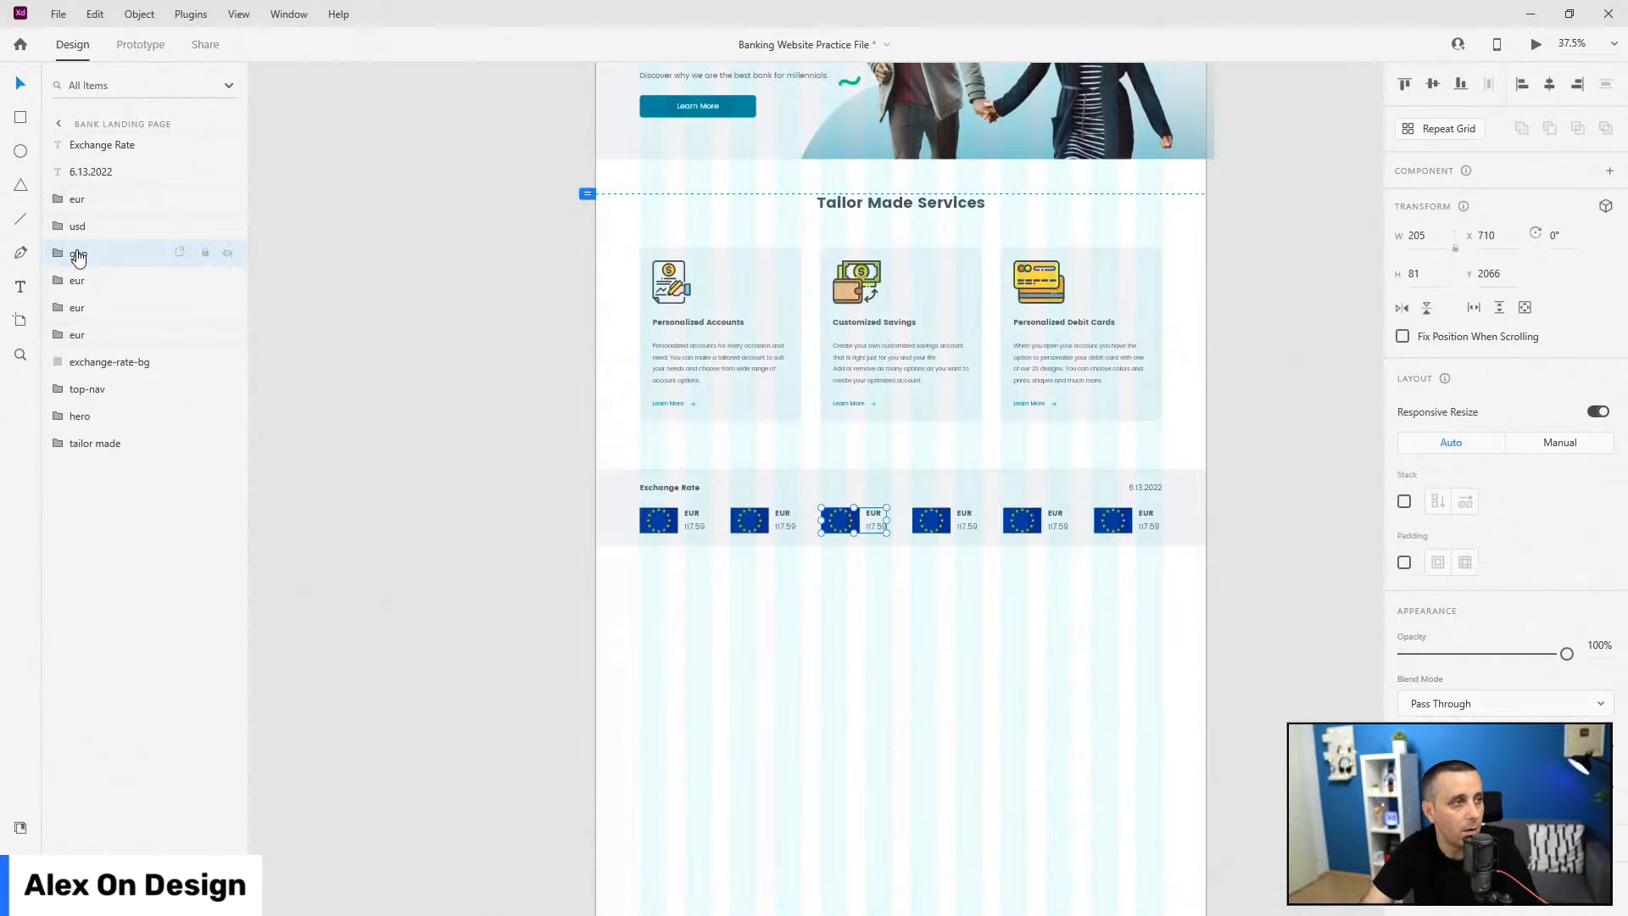
left_click(60, 335)
left_click(65, 338)
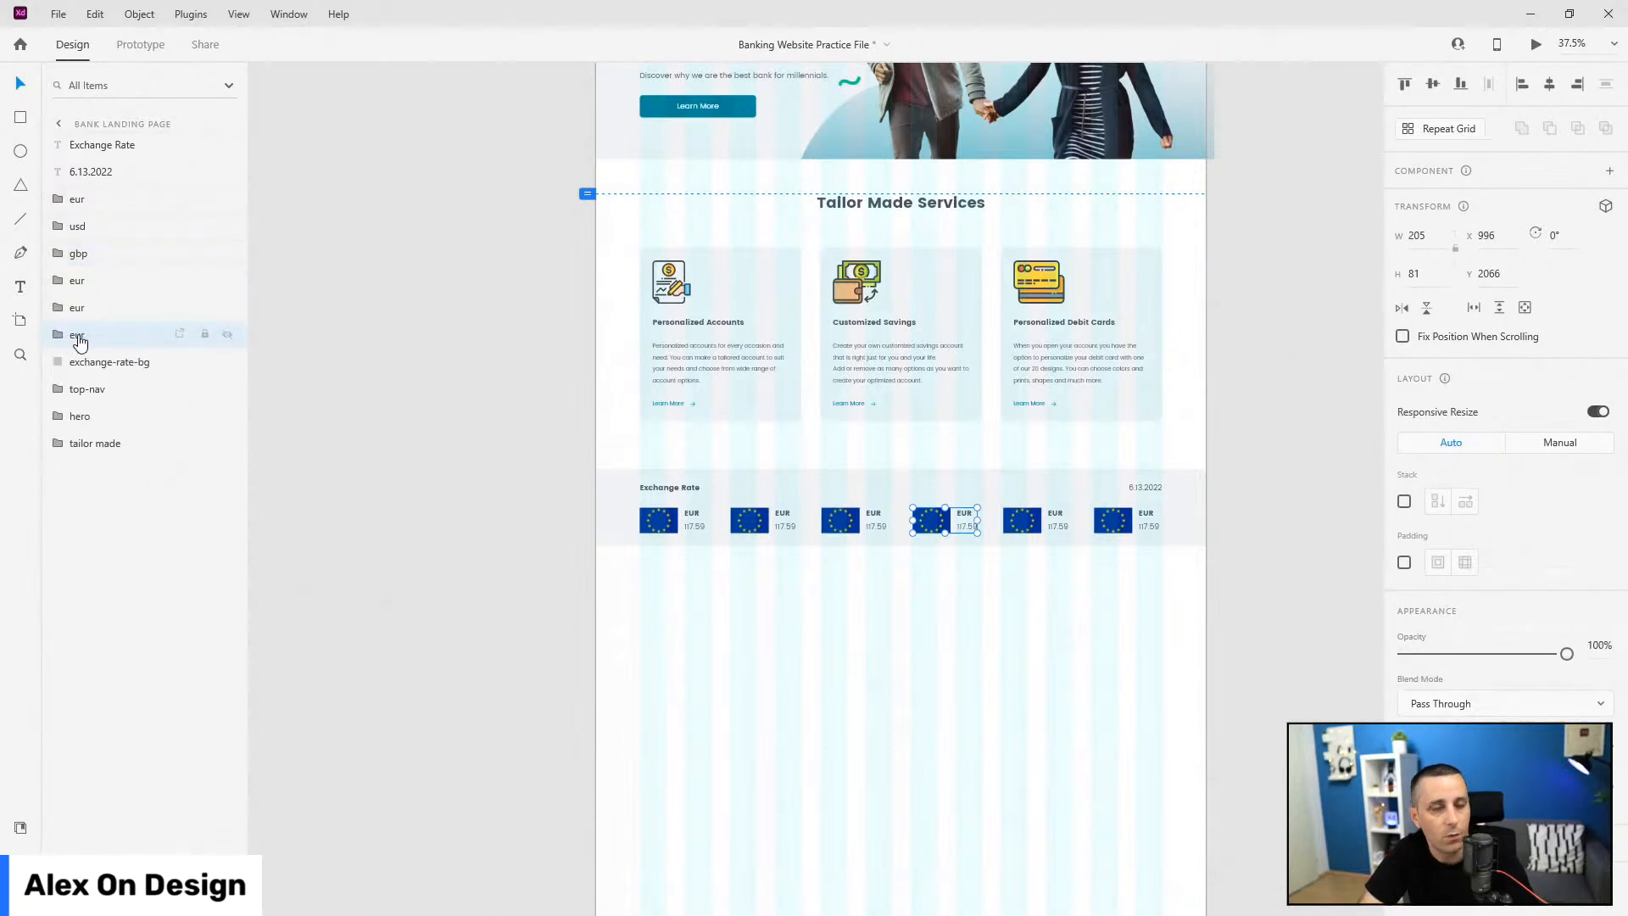
double_click(78, 335)
type("chf")
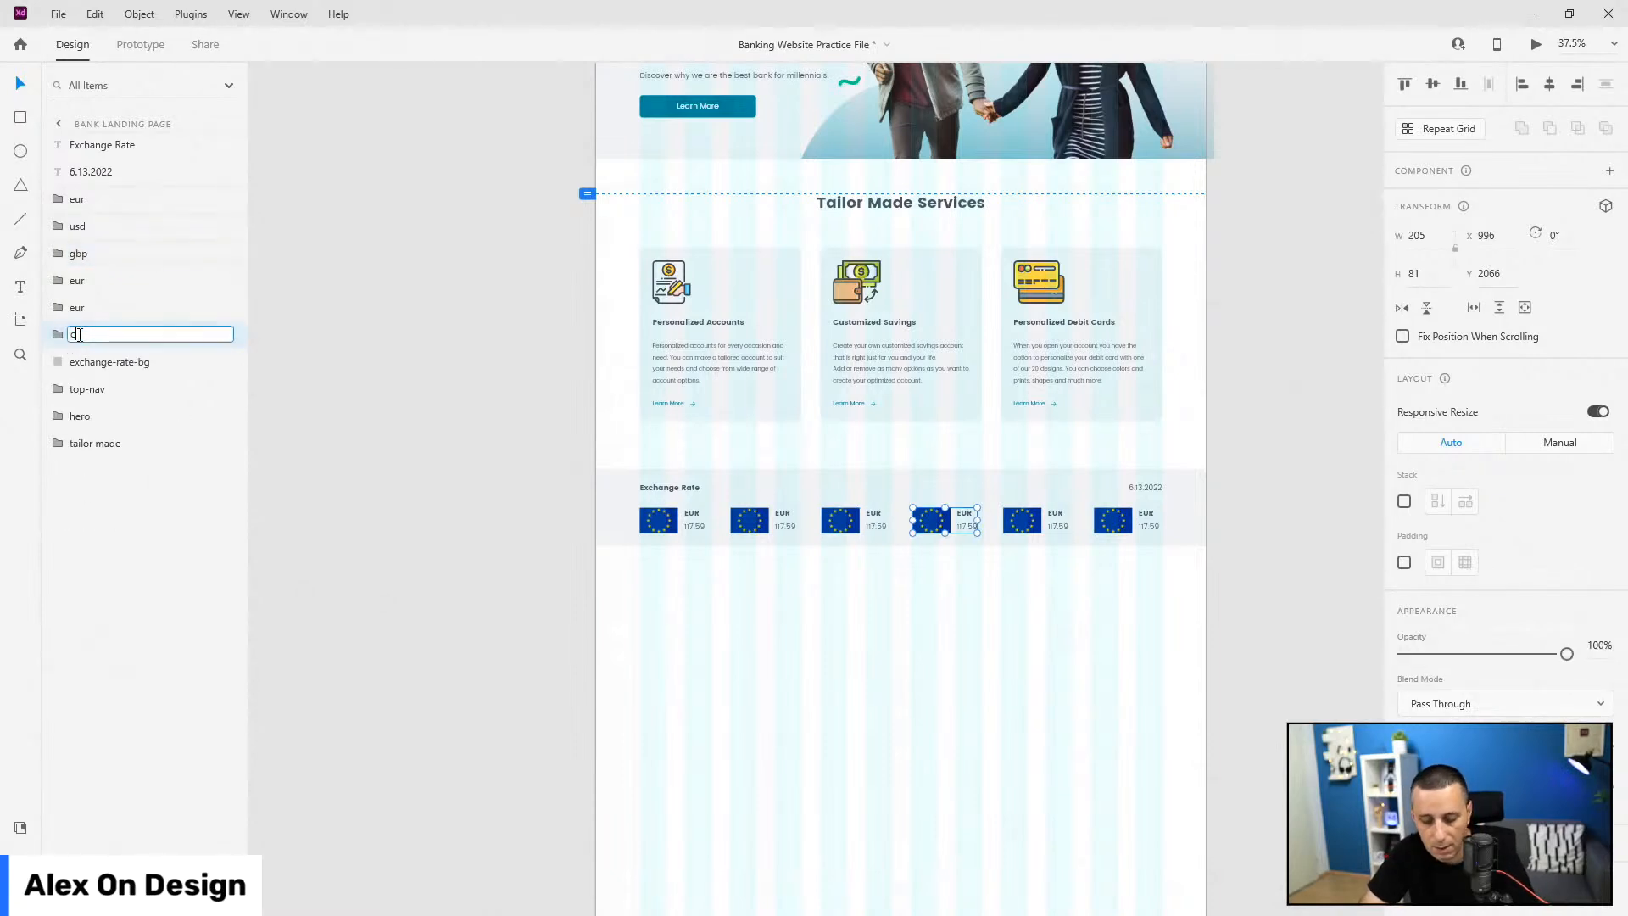
key("Return")
left_click_drag(174, 332, 113, 271)
Step: Rename the last two card layers 'rub' and 'jpy', with rub in fifth place
double_click(77, 335)
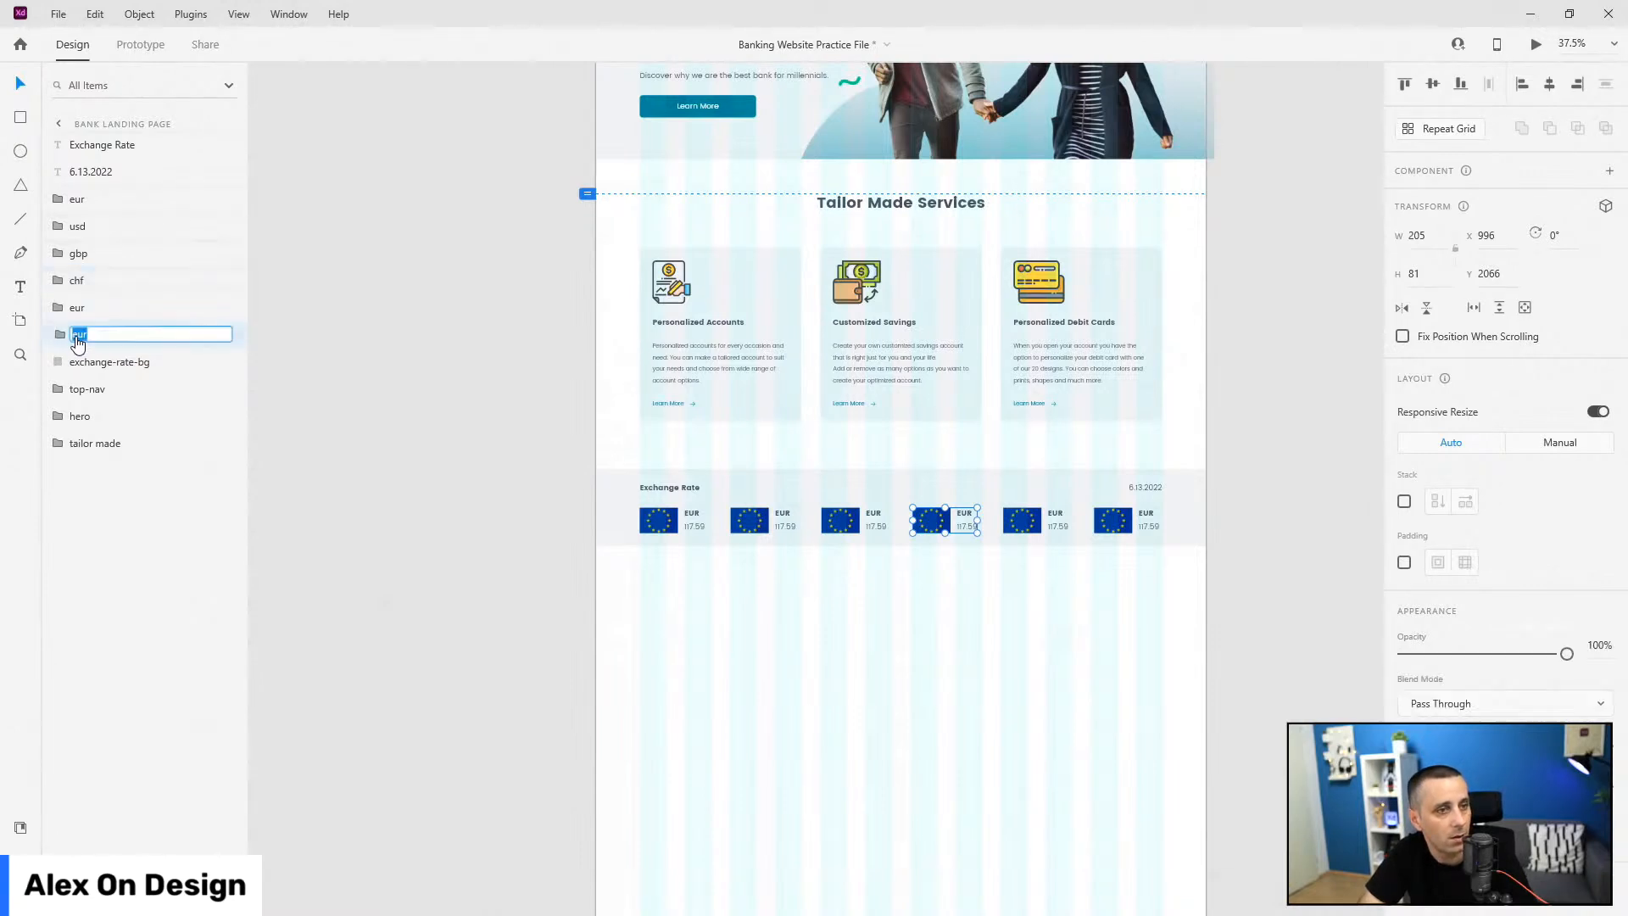
type("r")
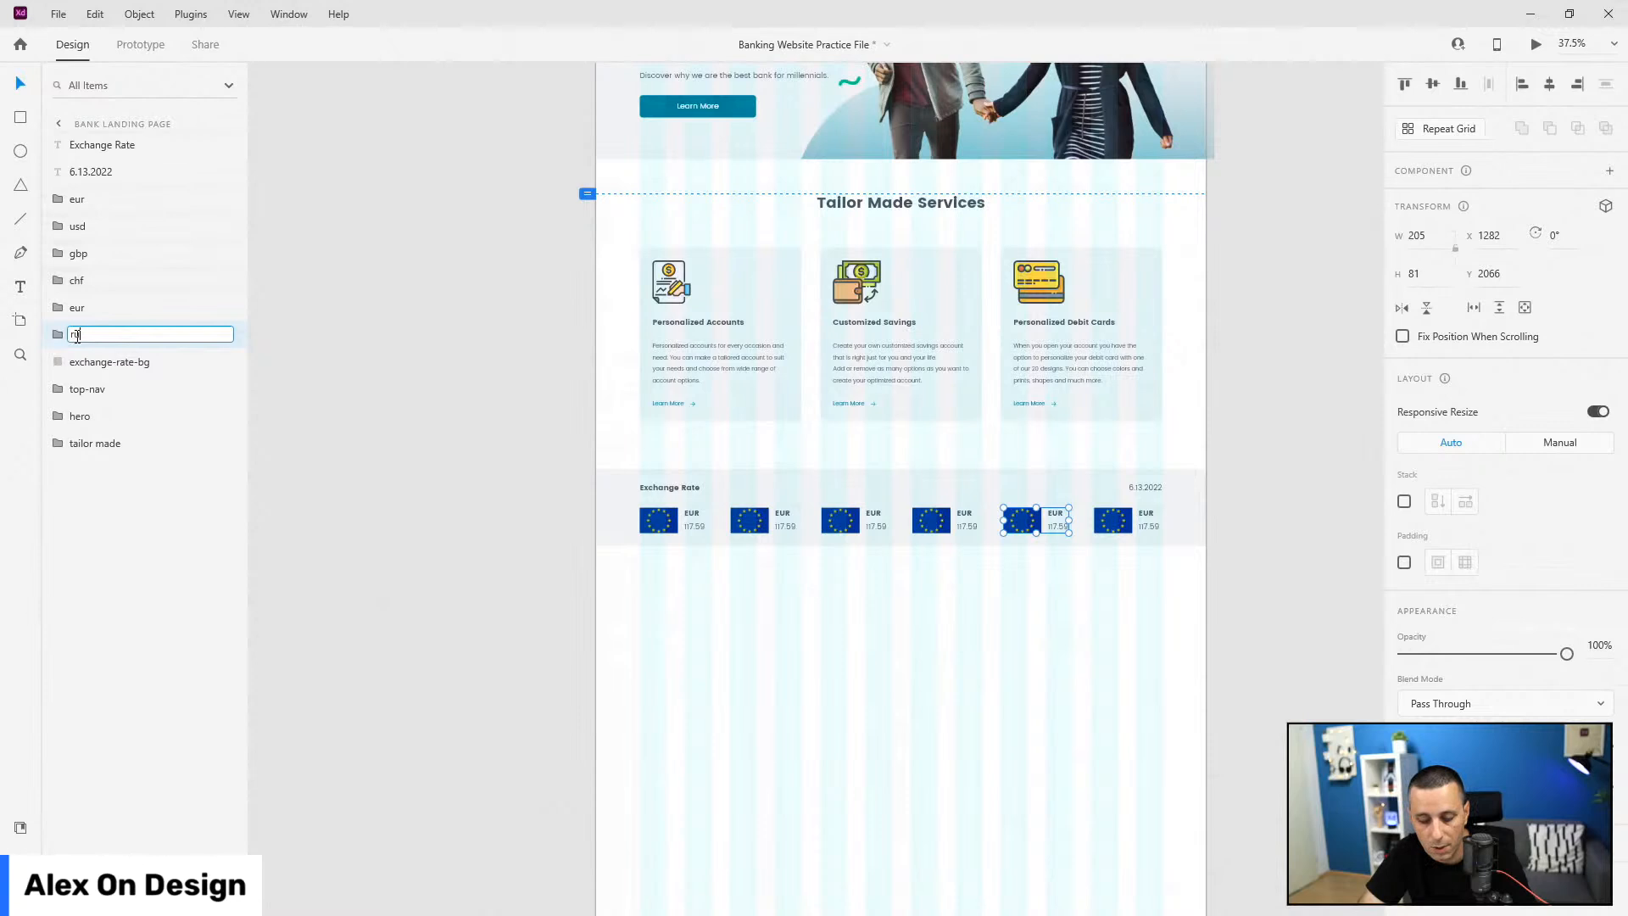
type("ub")
key("Return")
left_click_drag(78, 336, 84, 314)
left_click(85, 337)
double_click(78, 335)
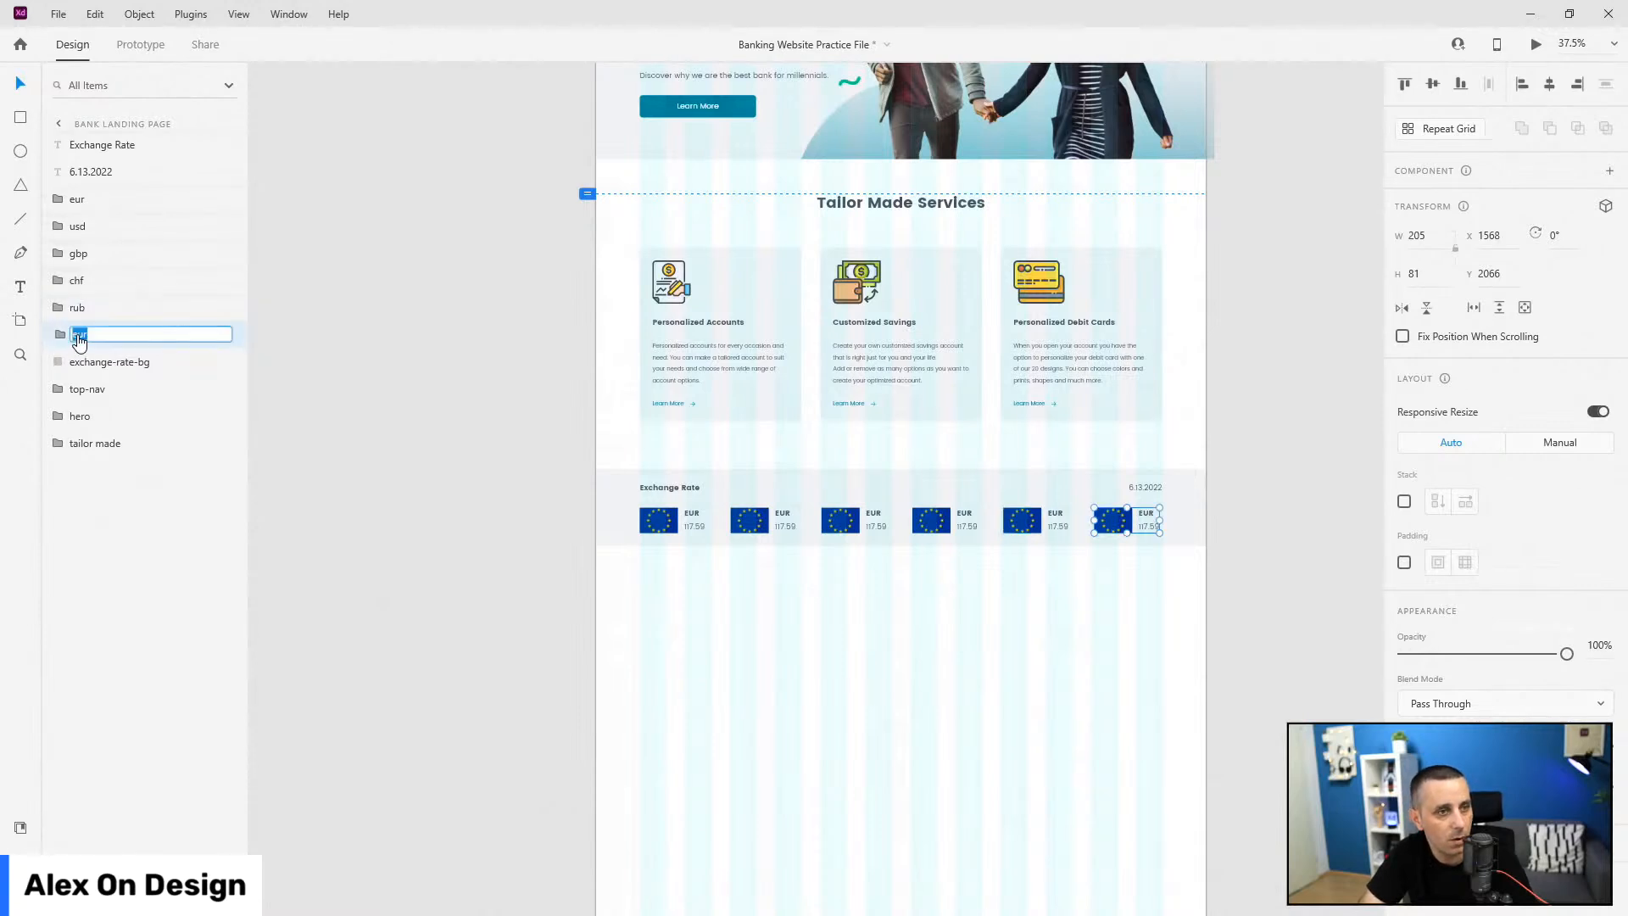
type("jpy")
key("Return")
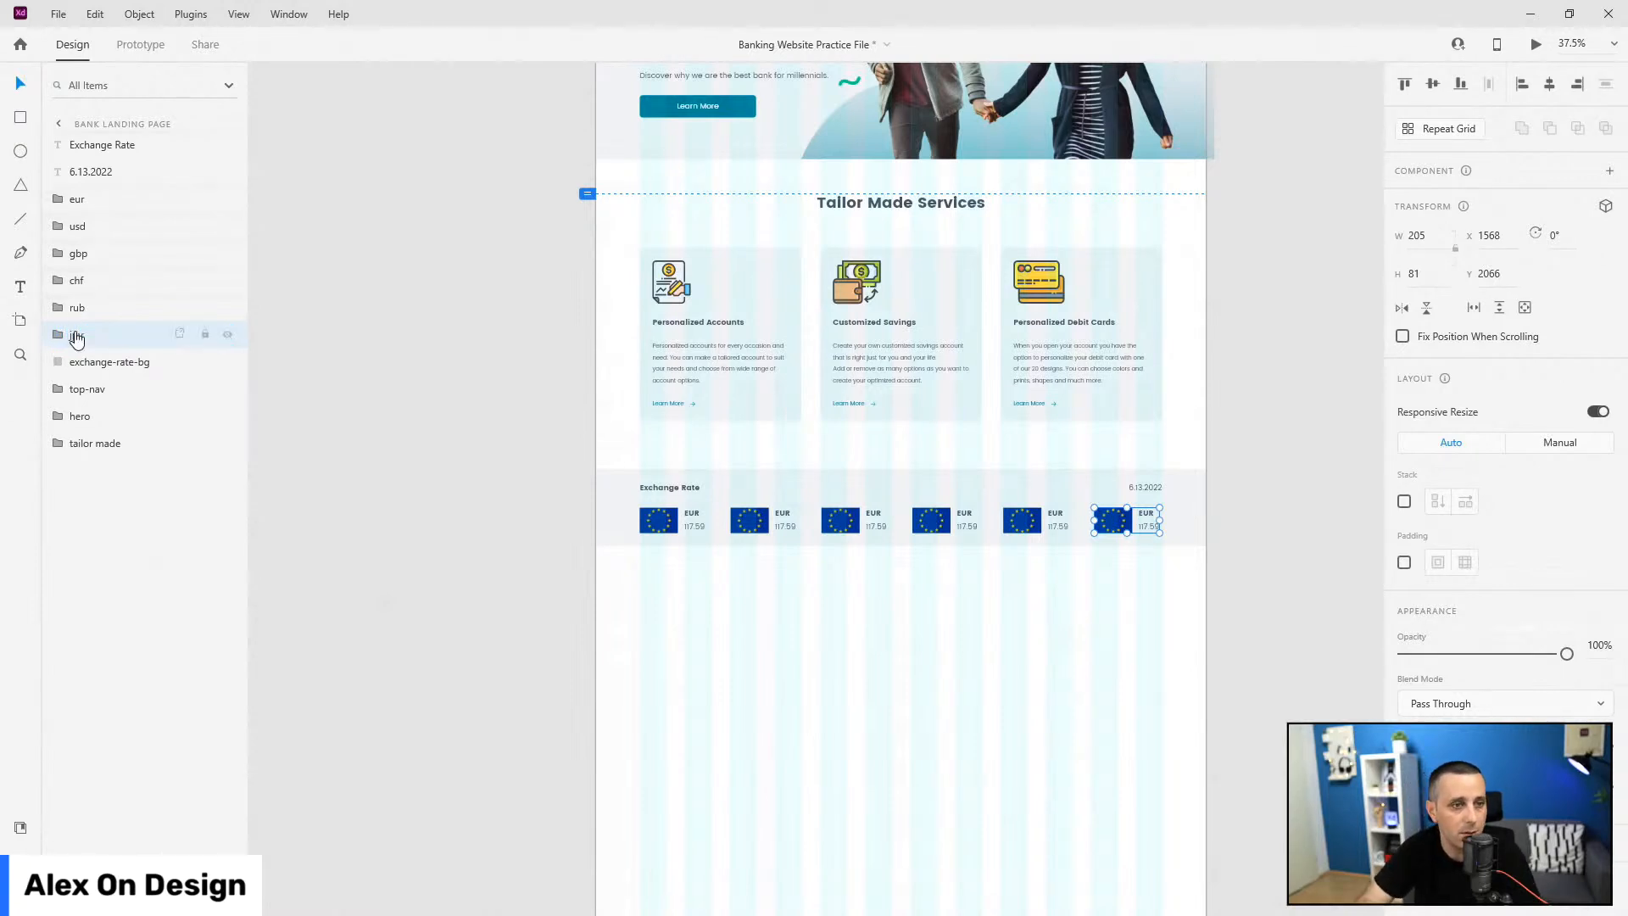
Step: Change the second, third and fourth card labels from EUR to USD, GBP and CHF
double_click(780, 513)
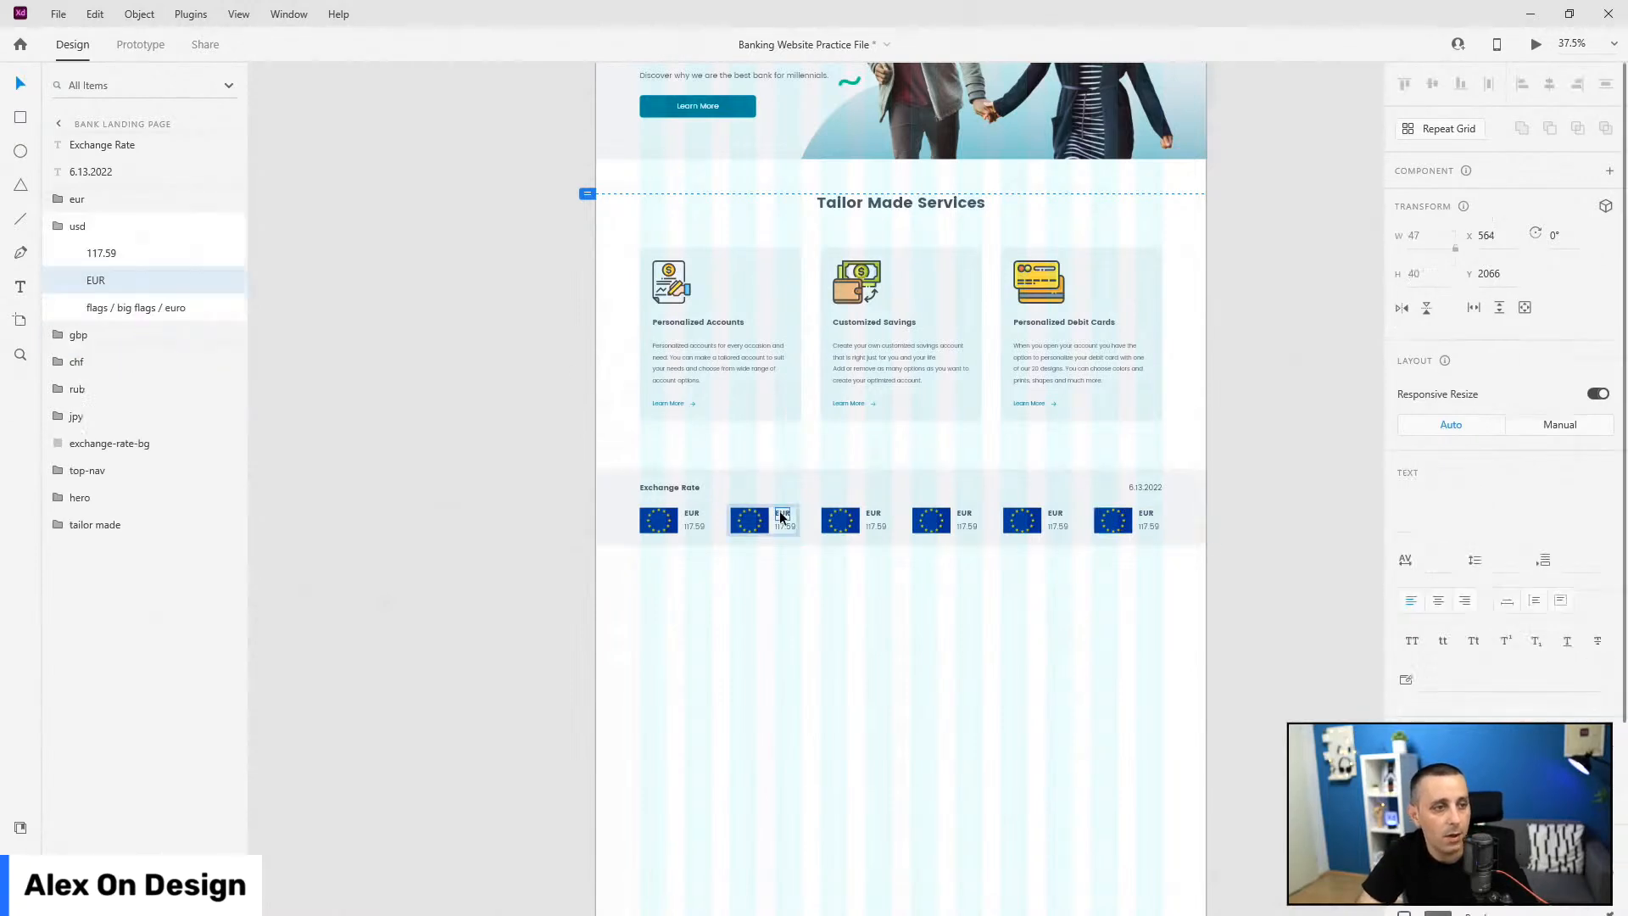
type("U")
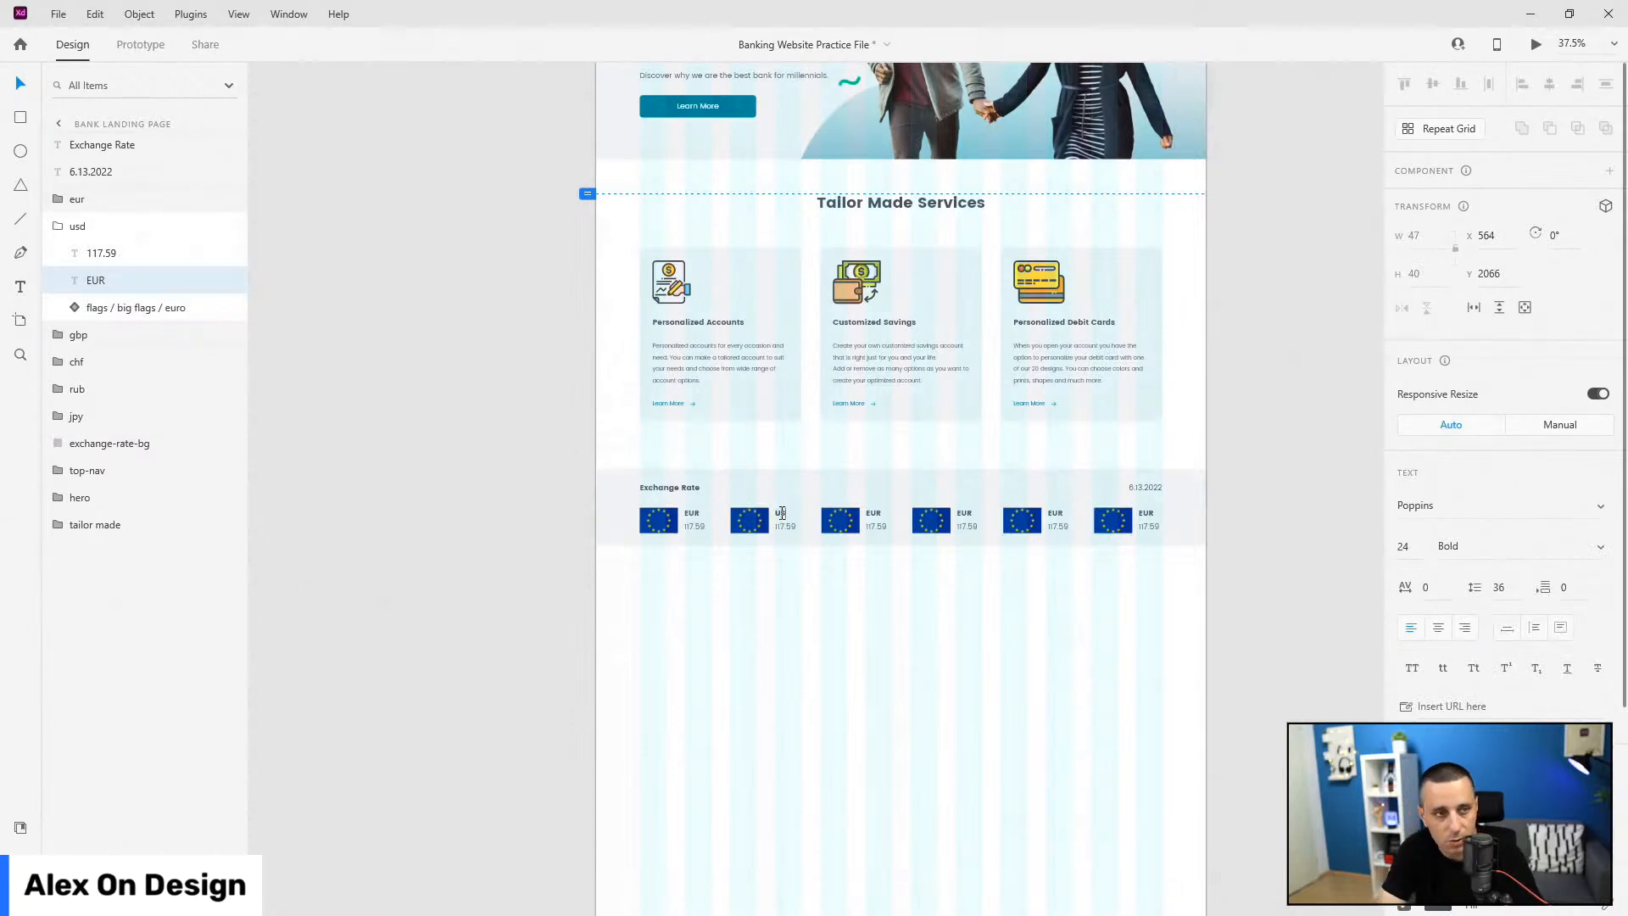
type("SD")
key("Escape")
left_click(874, 514)
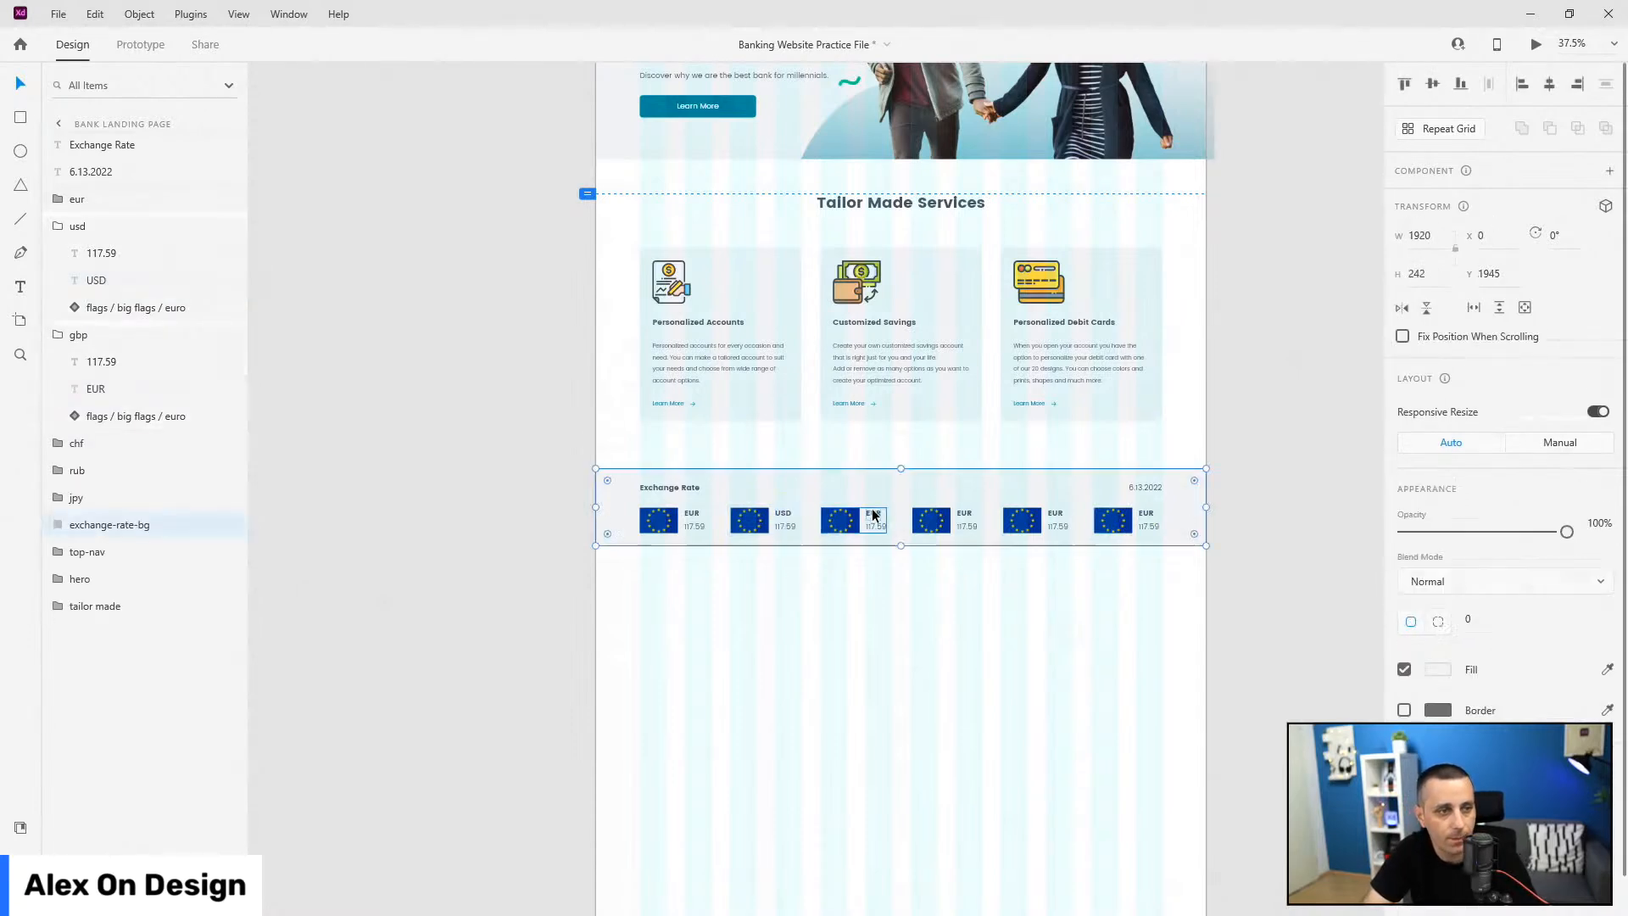
double_click(876, 515)
double_click(876, 514)
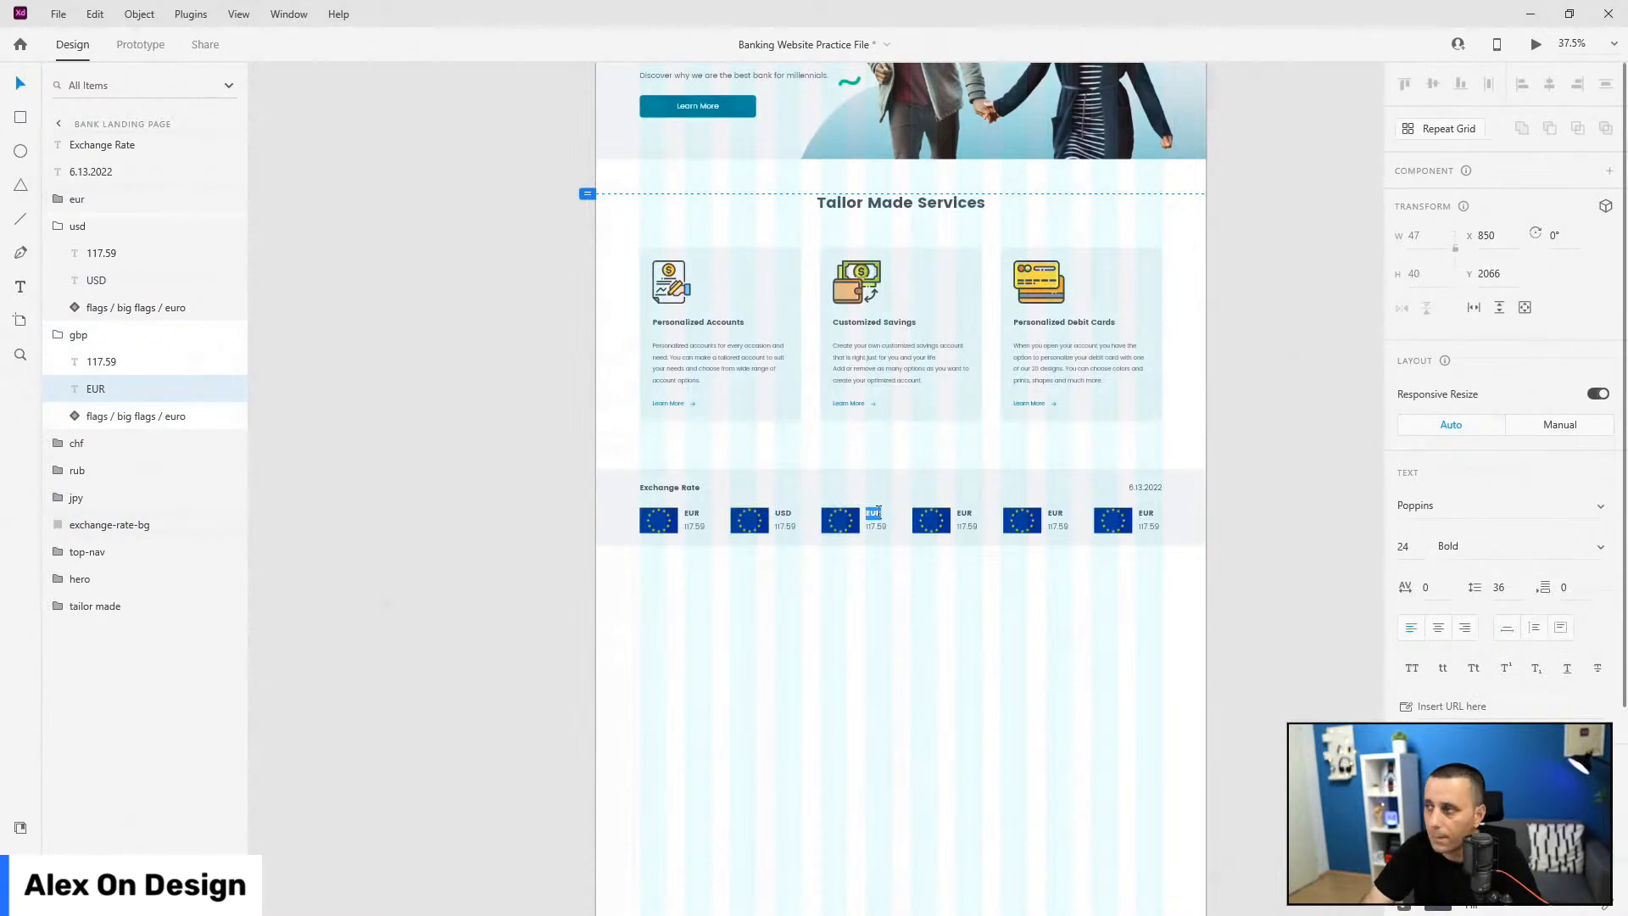
type("GBP")
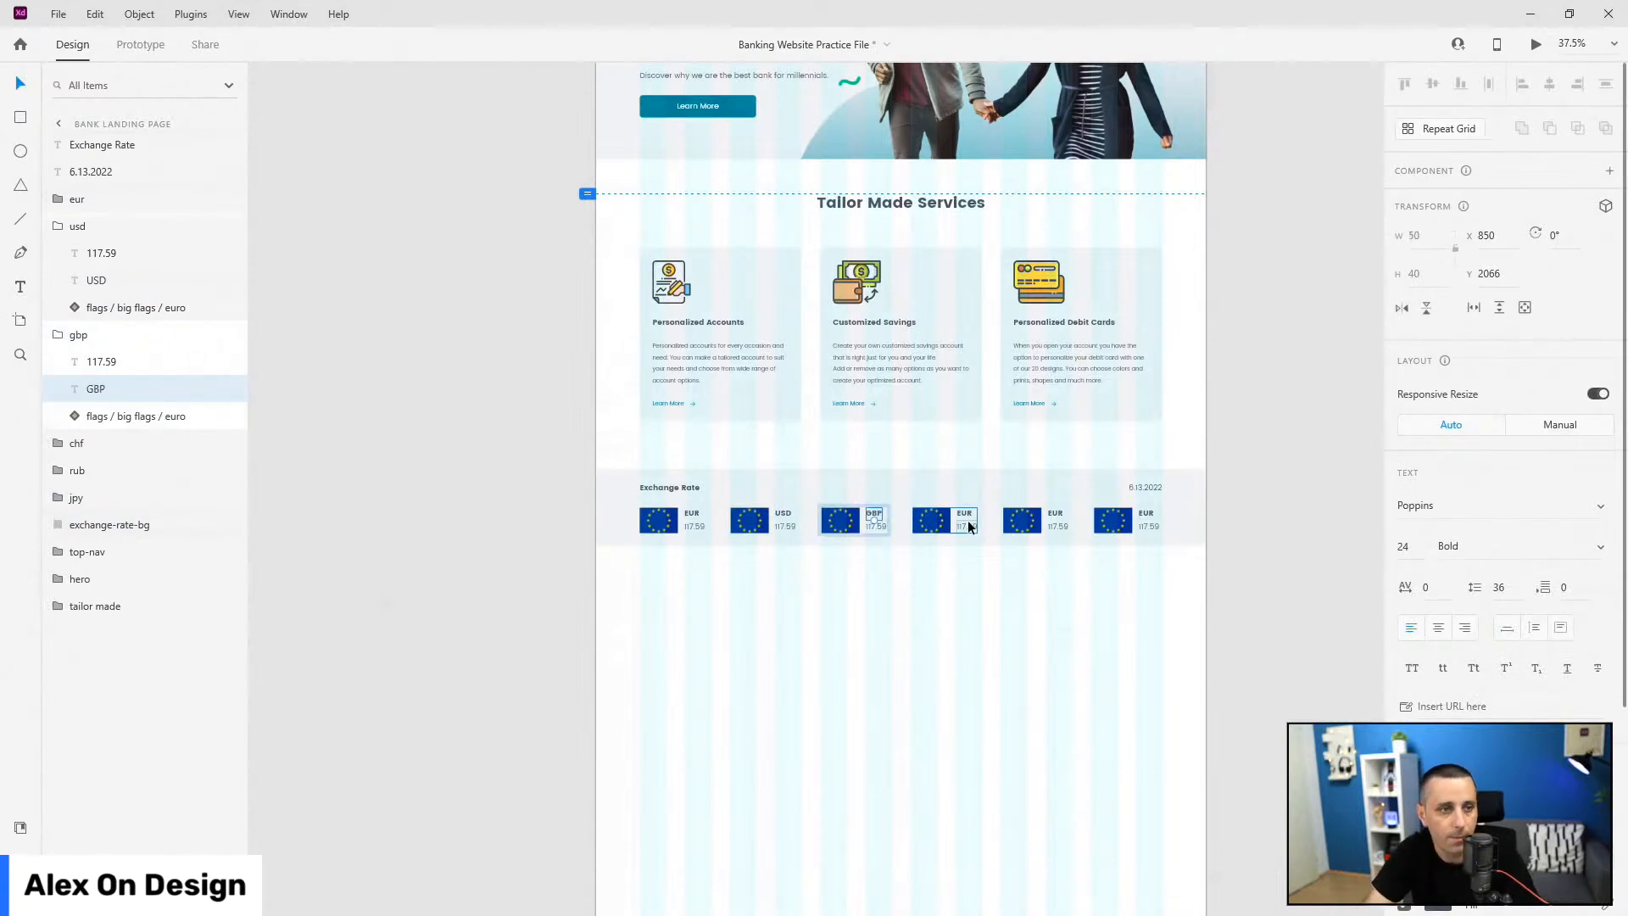
double_click(965, 514)
double_click(964, 514)
type("CHF")
key("Escape")
Step: Change the fifth and sixth card labels from EUR to RUB and JPY
double_click(1058, 519)
type("RUB")
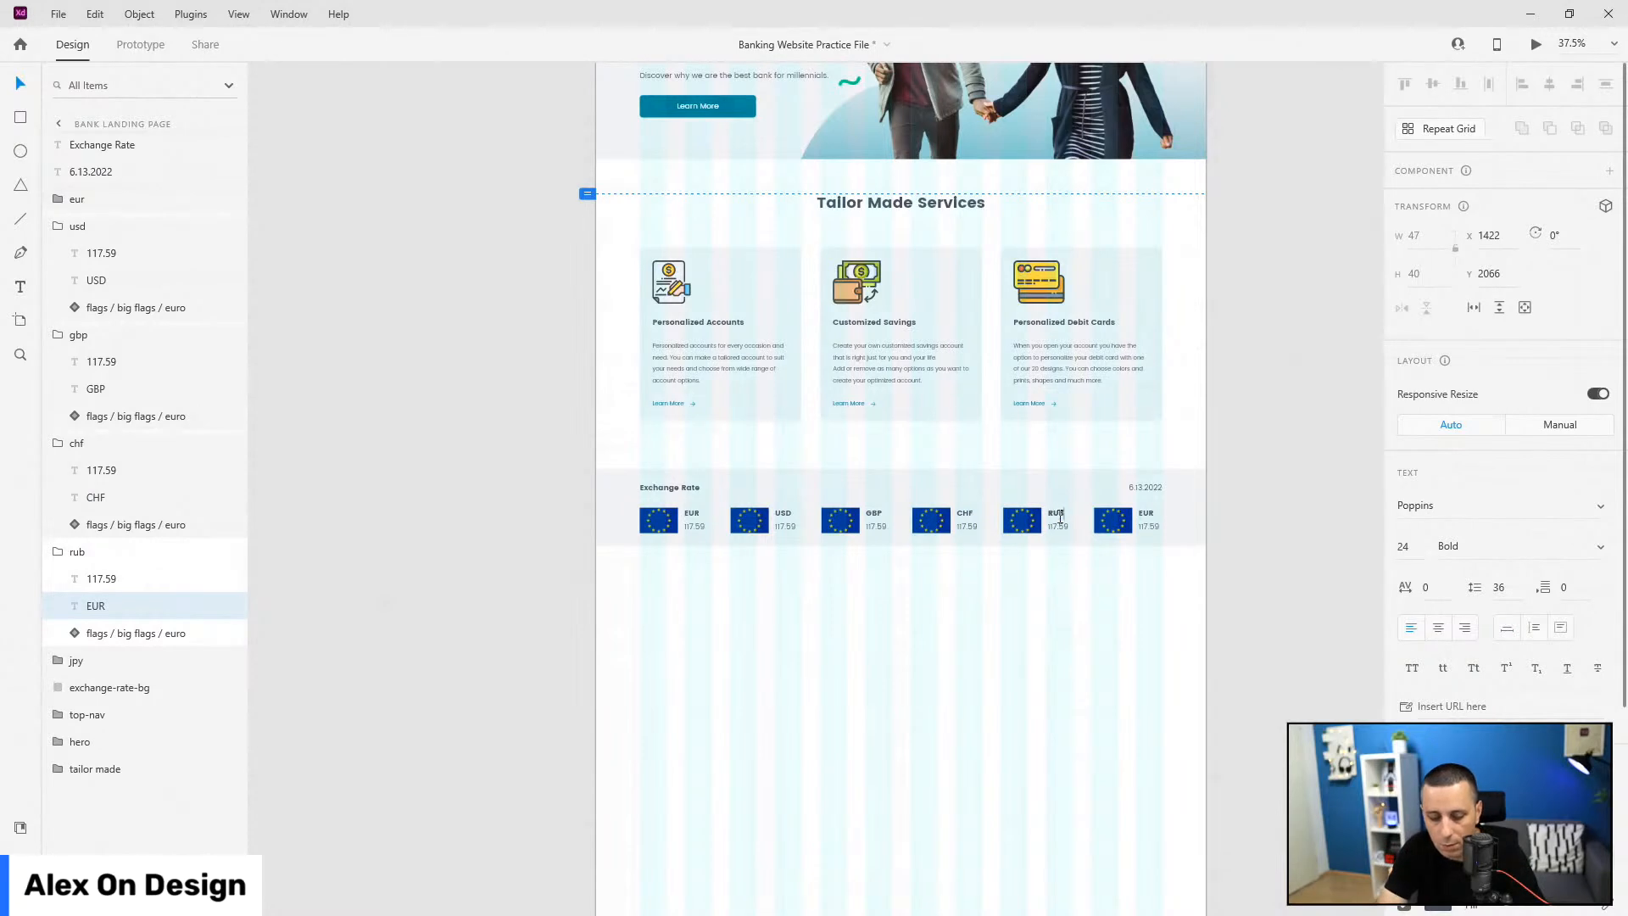
key("Escape")
double_click(1142, 515)
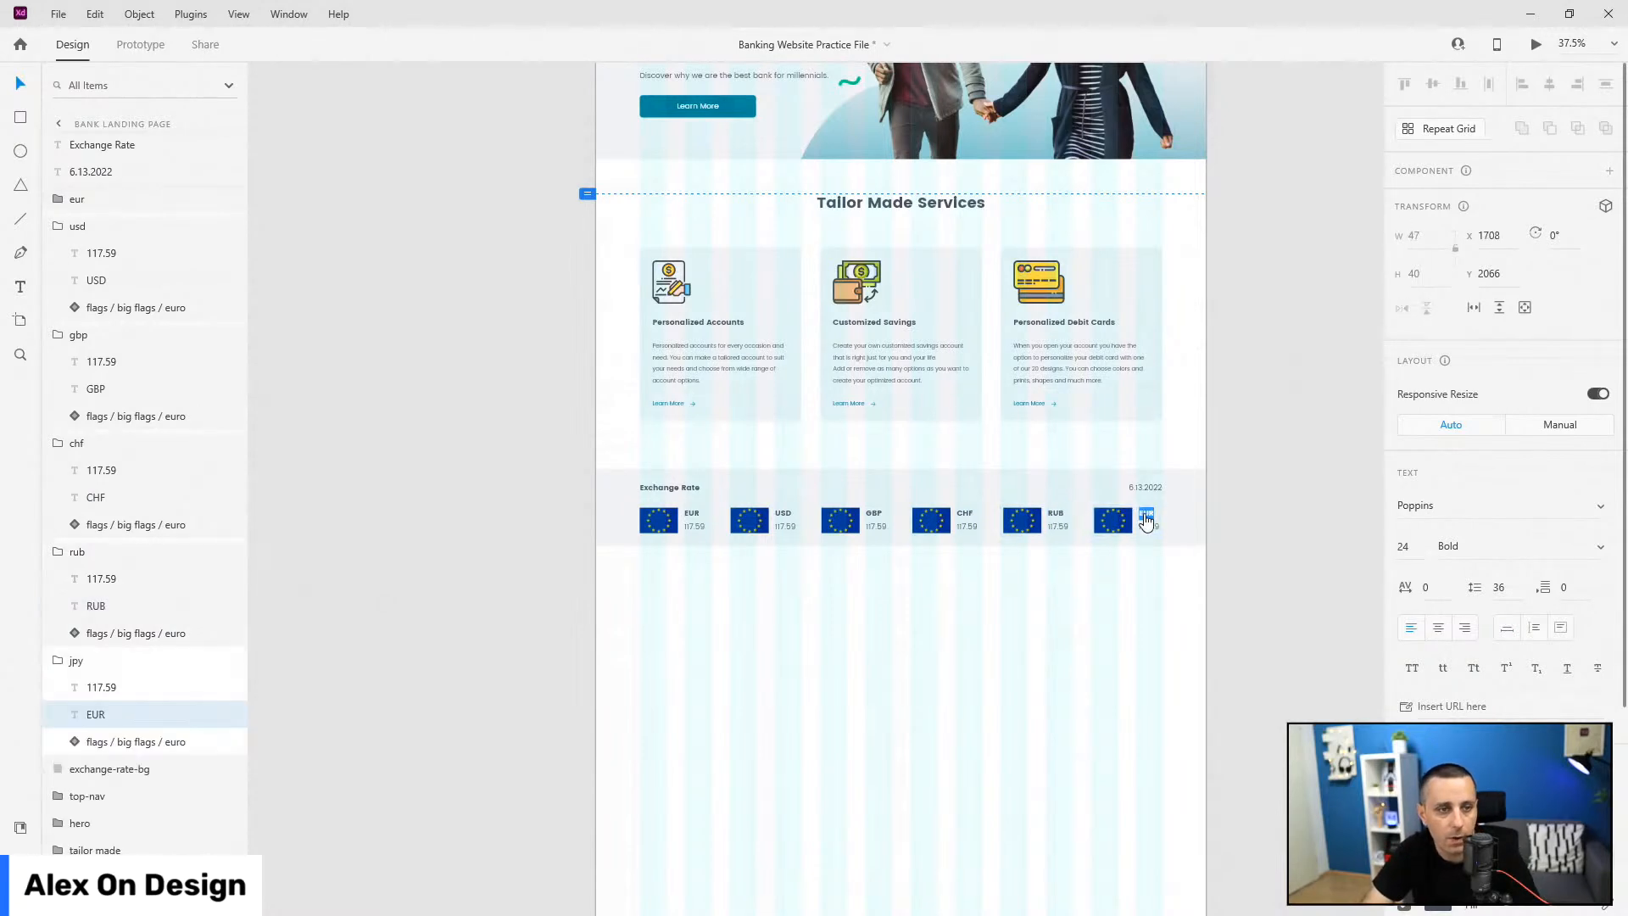
type("JPY")
key("Escape")
double_click(734, 520)
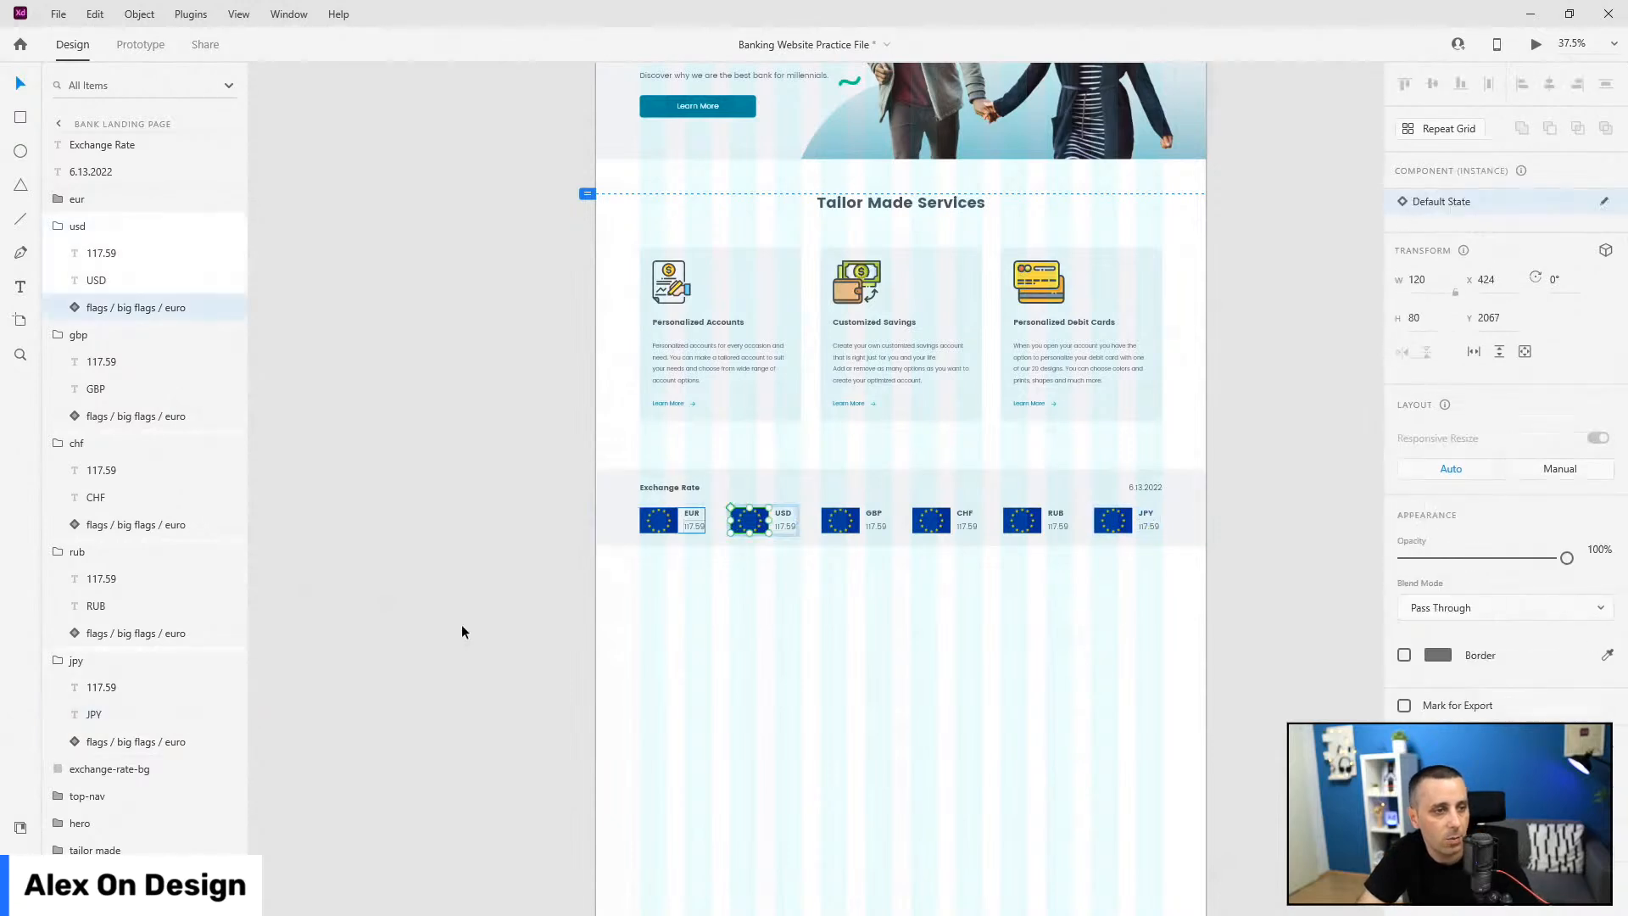
Step: Replace the USD and GBP cards' euro flags with the US and England flag components
left_click(20, 827)
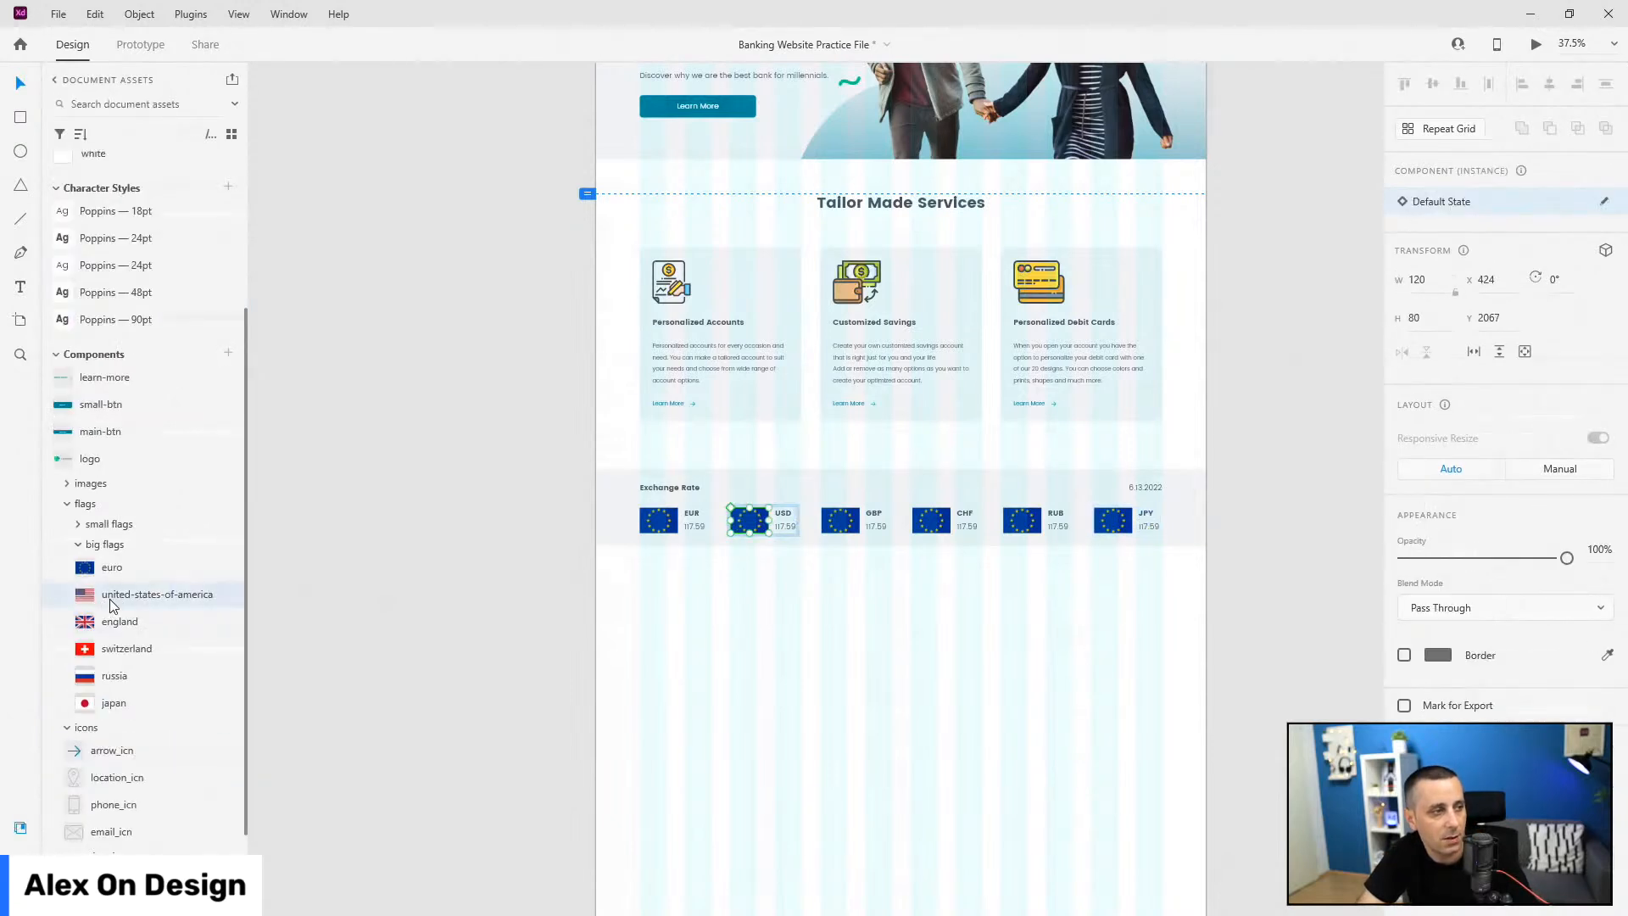
left_click_drag(653, 551, 750, 521)
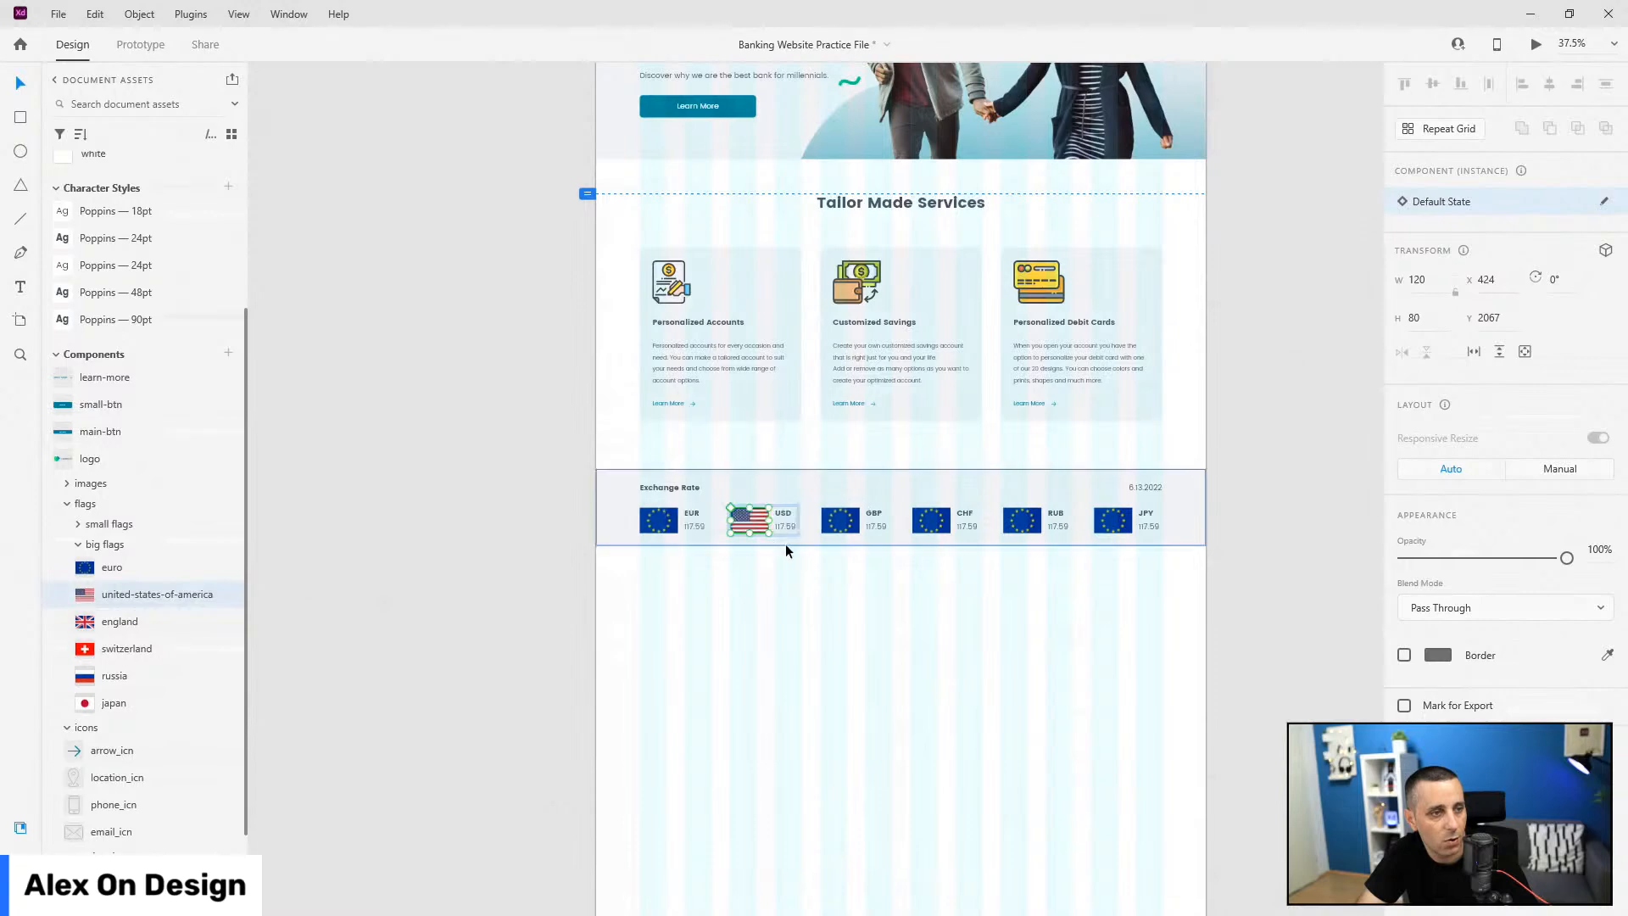
scroll(873, 551, "up", 1)
scroll(744, 554, "up", 3)
scroll(1026, 633, "down", 2)
scroll(781, 570, "right", 2)
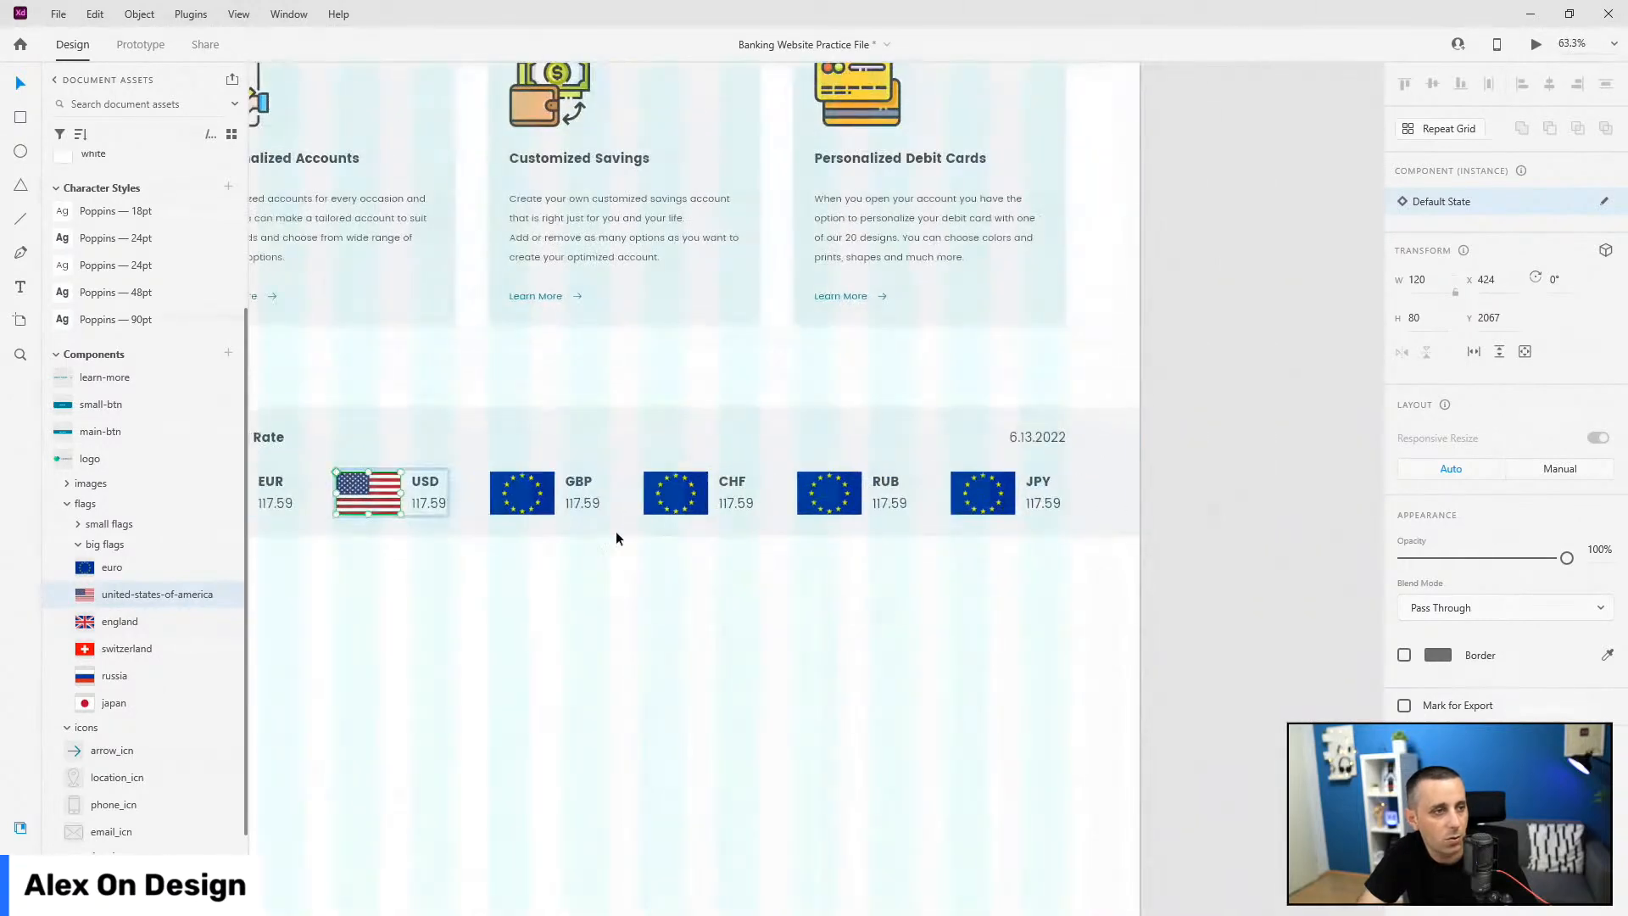
left_click(526, 502)
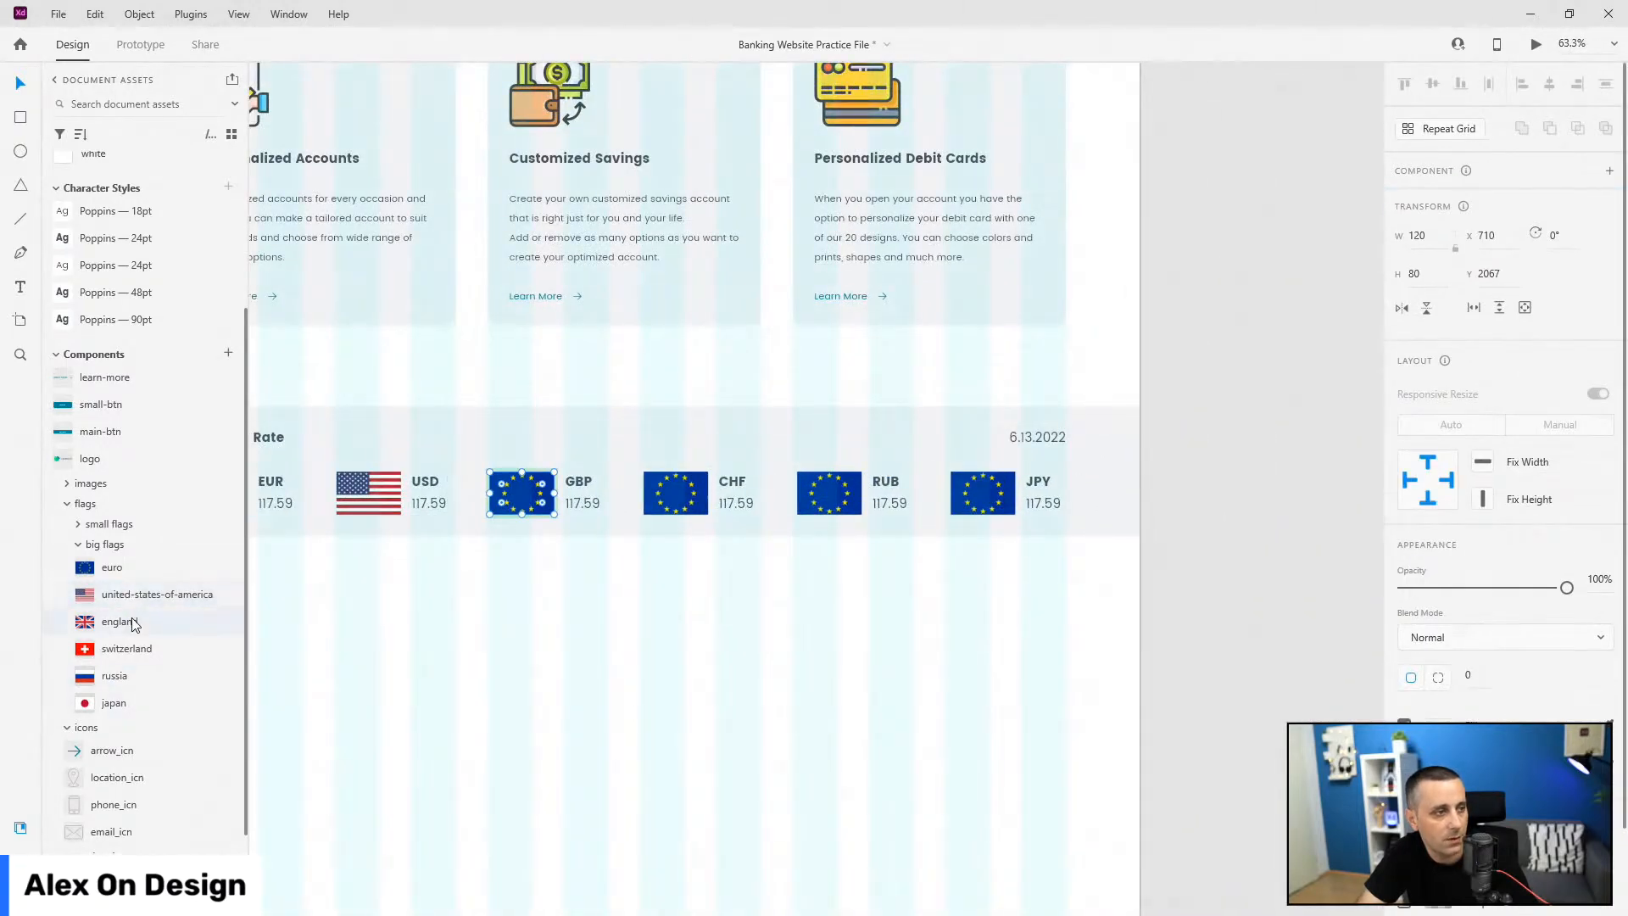
left_click_drag(126, 628, 510, 629)
key("ctrl+z")
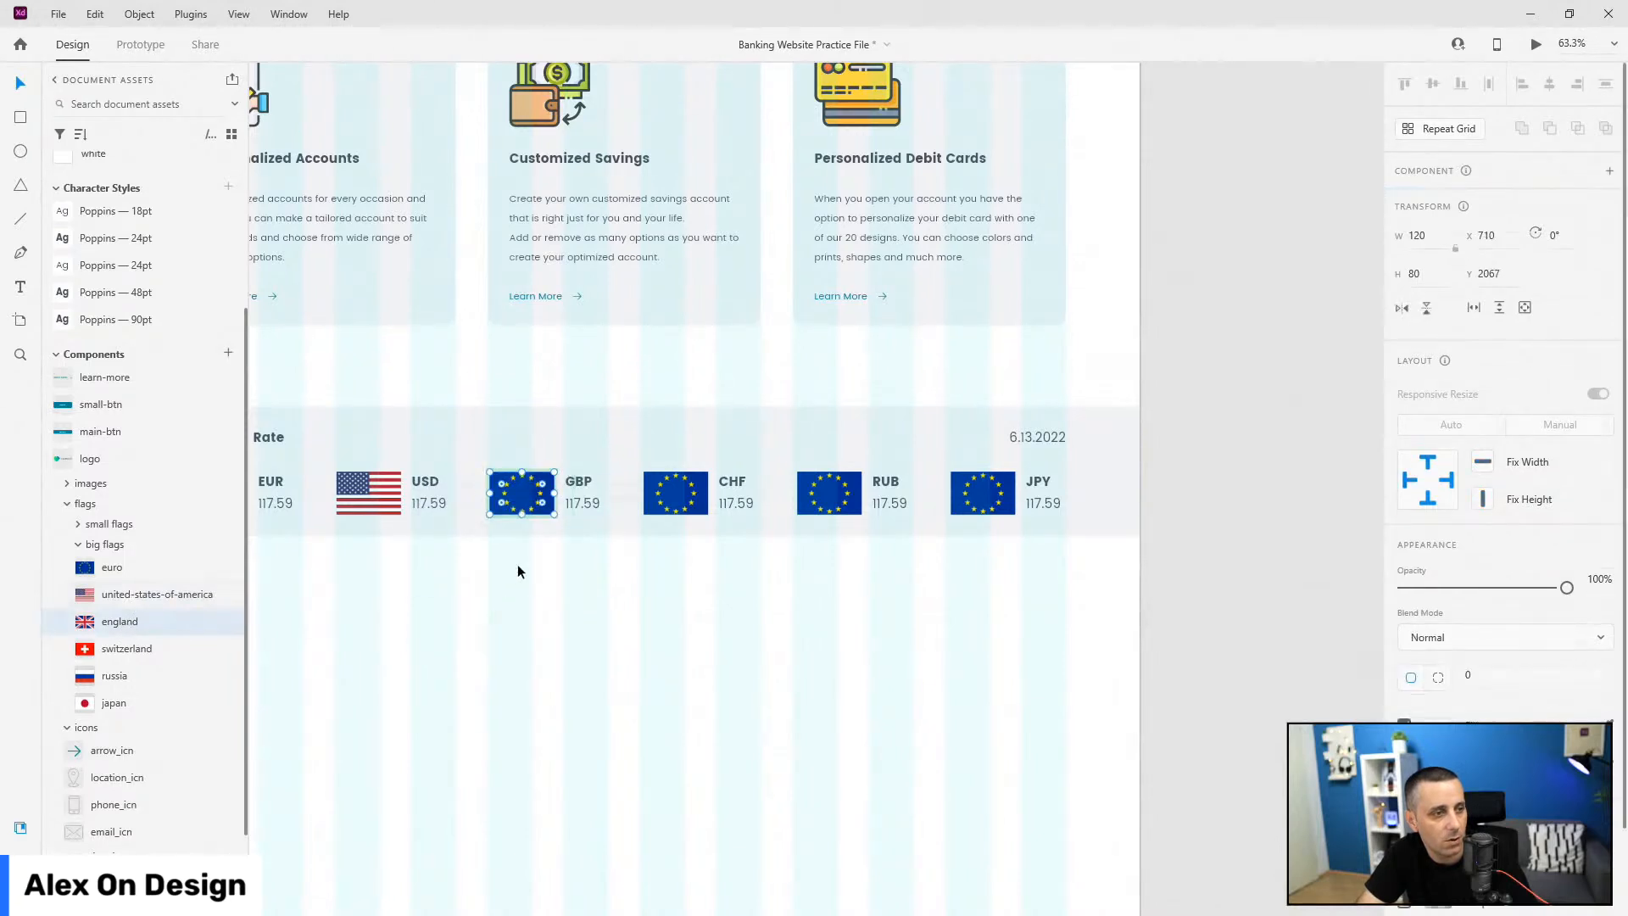
left_click(521, 493)
left_click_drag(149, 622, 524, 494)
Step: Replace the CHF, RUB and JPY cards' flags with the Swiss, Russian and Japanese flags
left_click(695, 496)
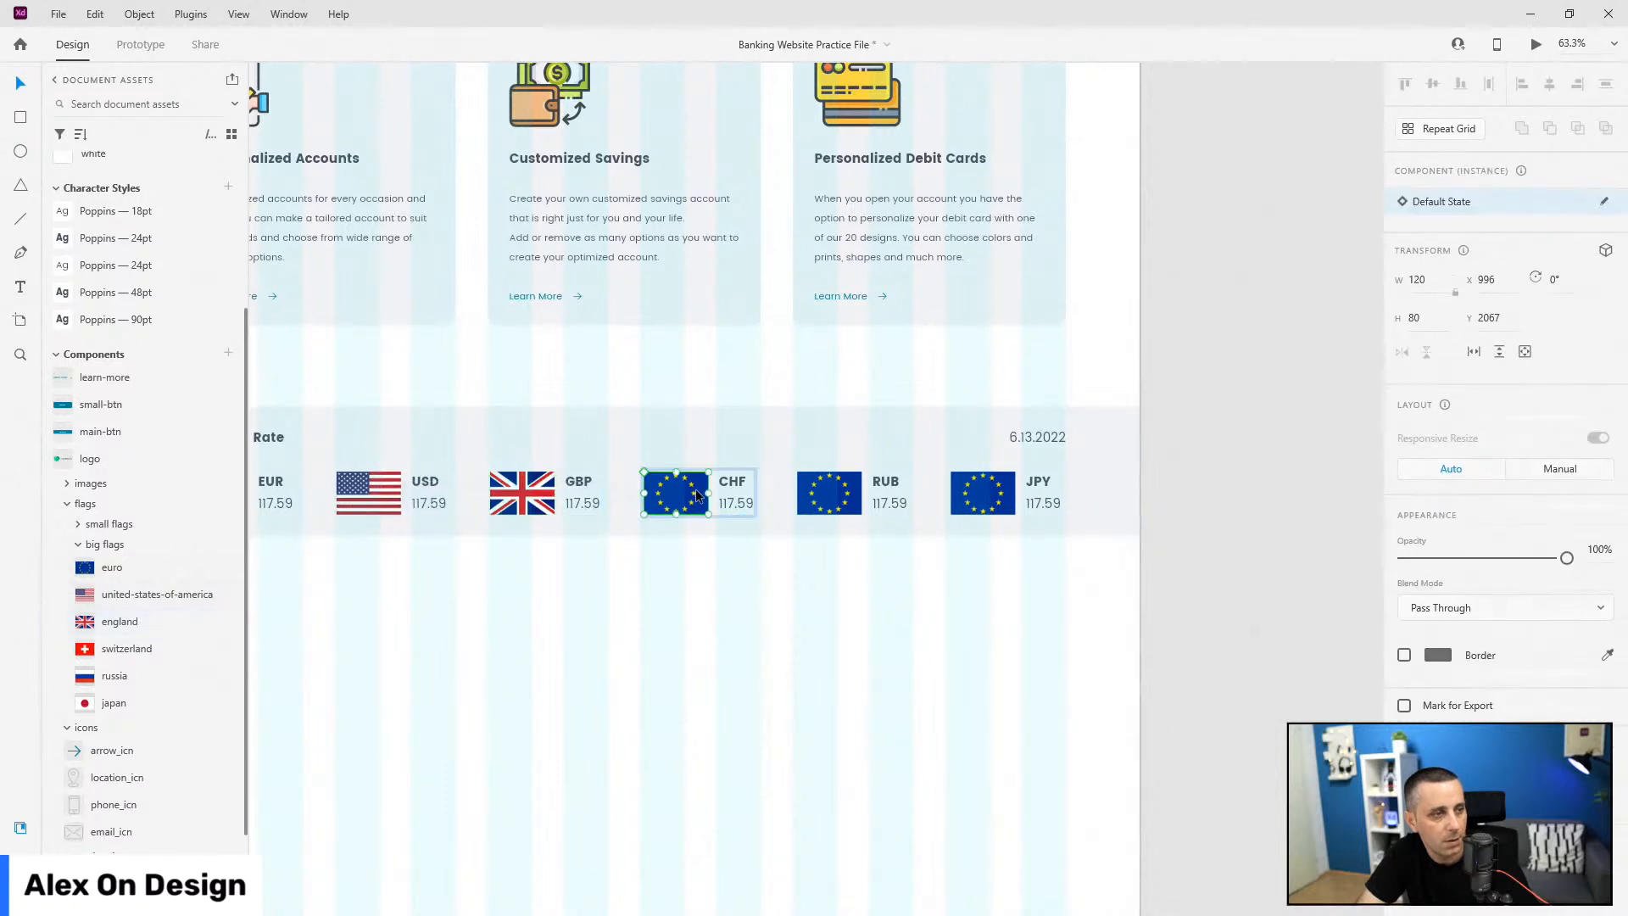
left_click_drag(123, 649, 675, 496)
left_click(829, 494)
left_click_drag(113, 676, 831, 496)
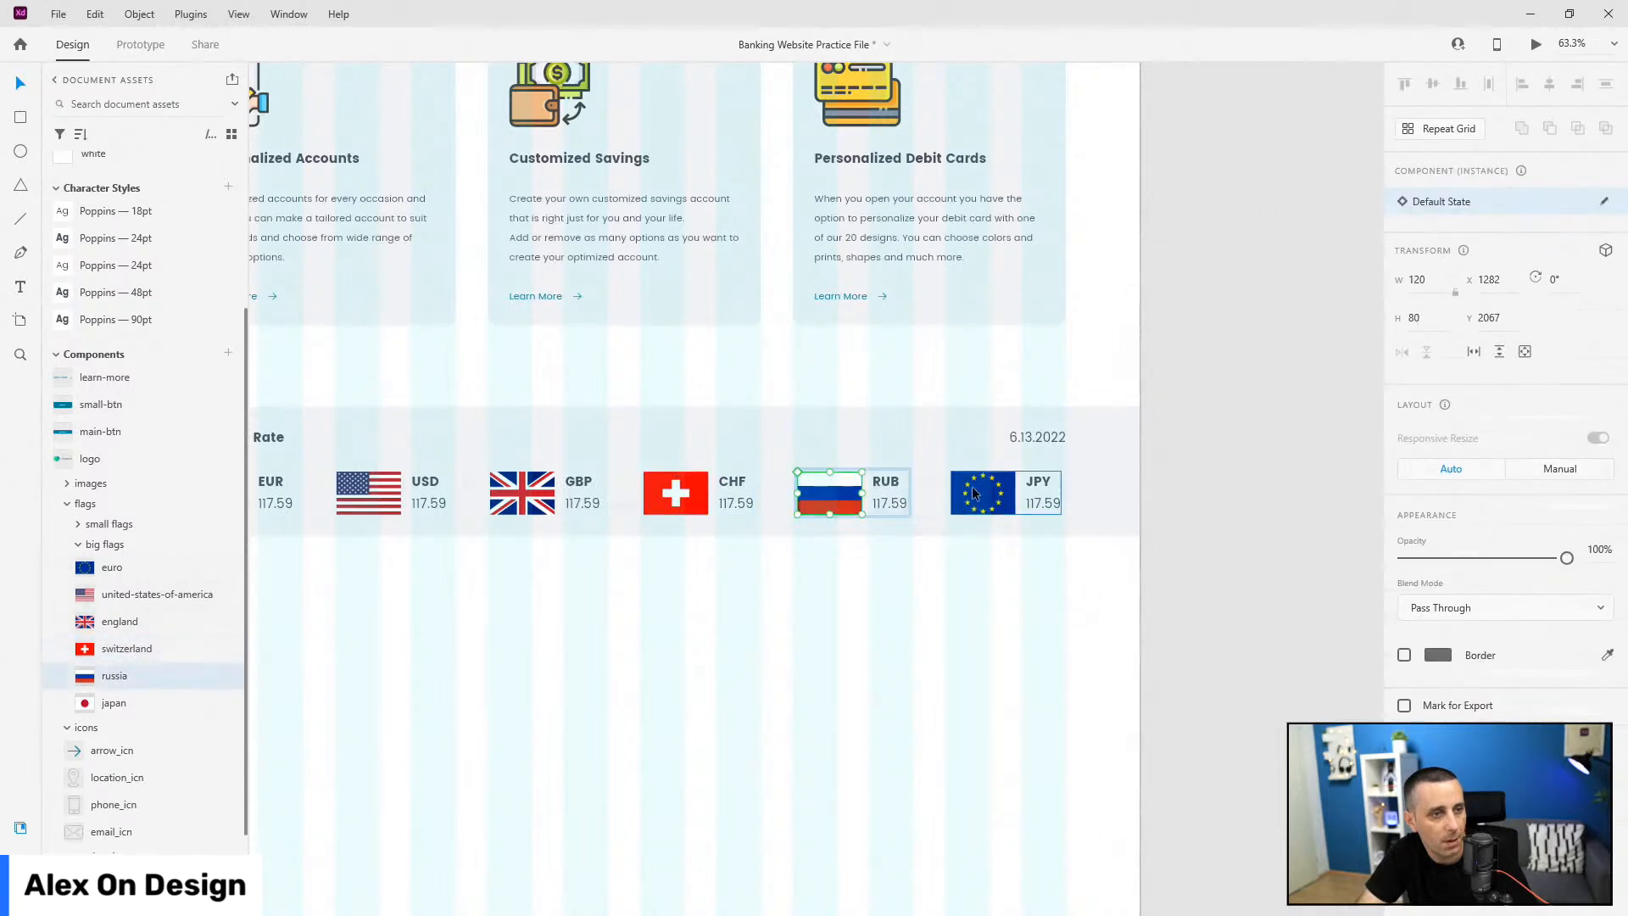
left_click(982, 492)
left_click_drag(125, 704, 982, 493)
key("ctrl+y")
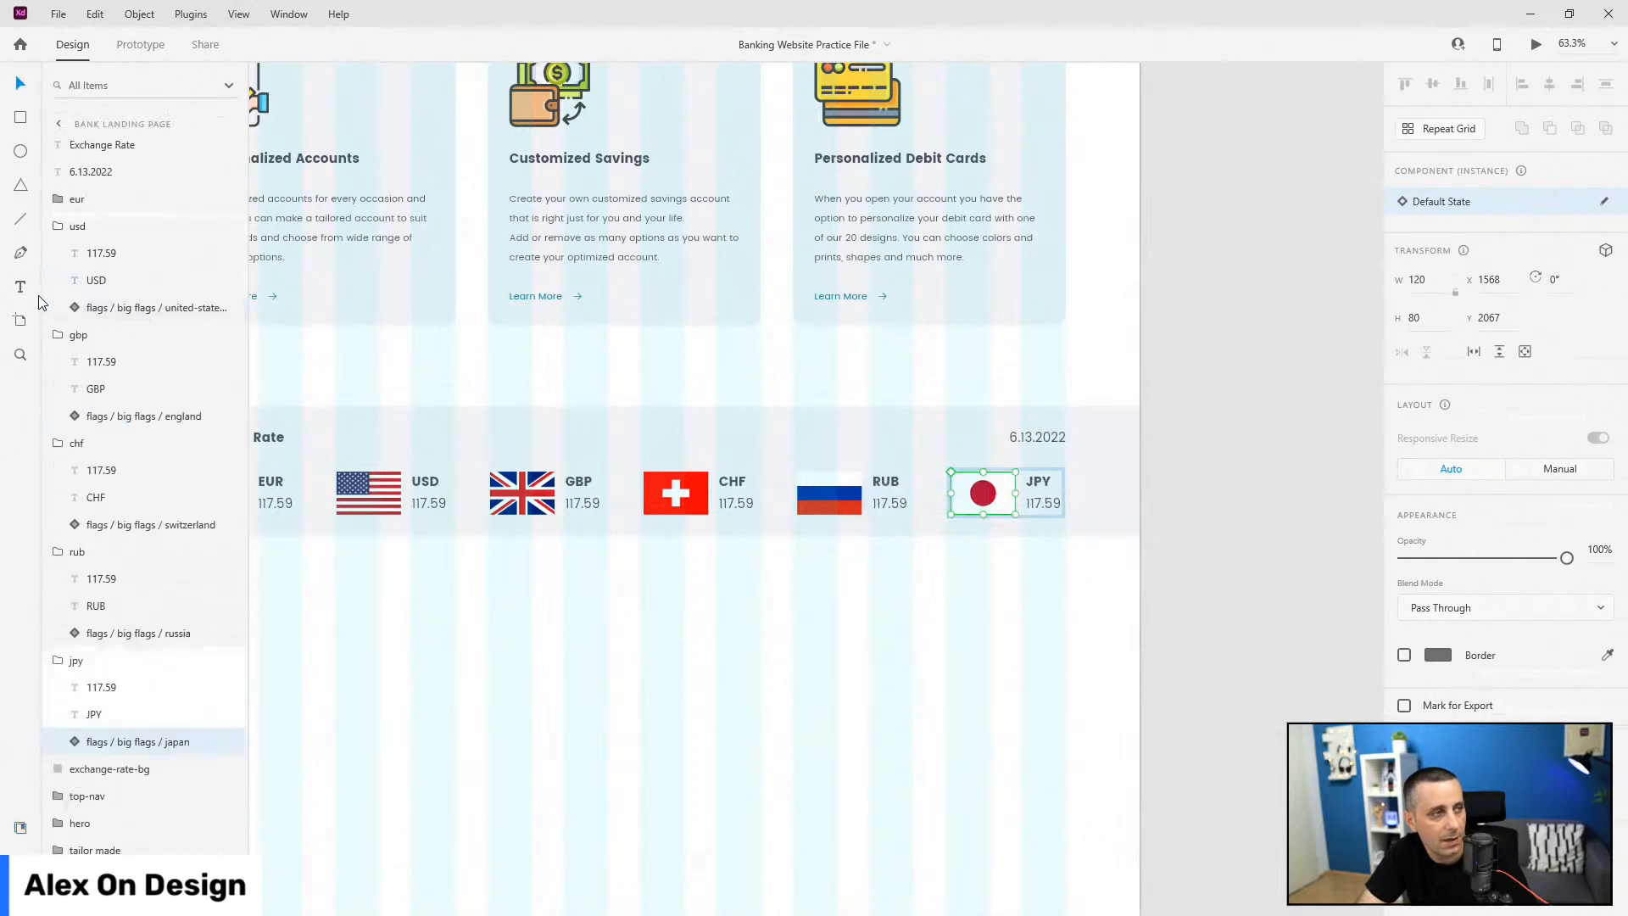
key("Escape")
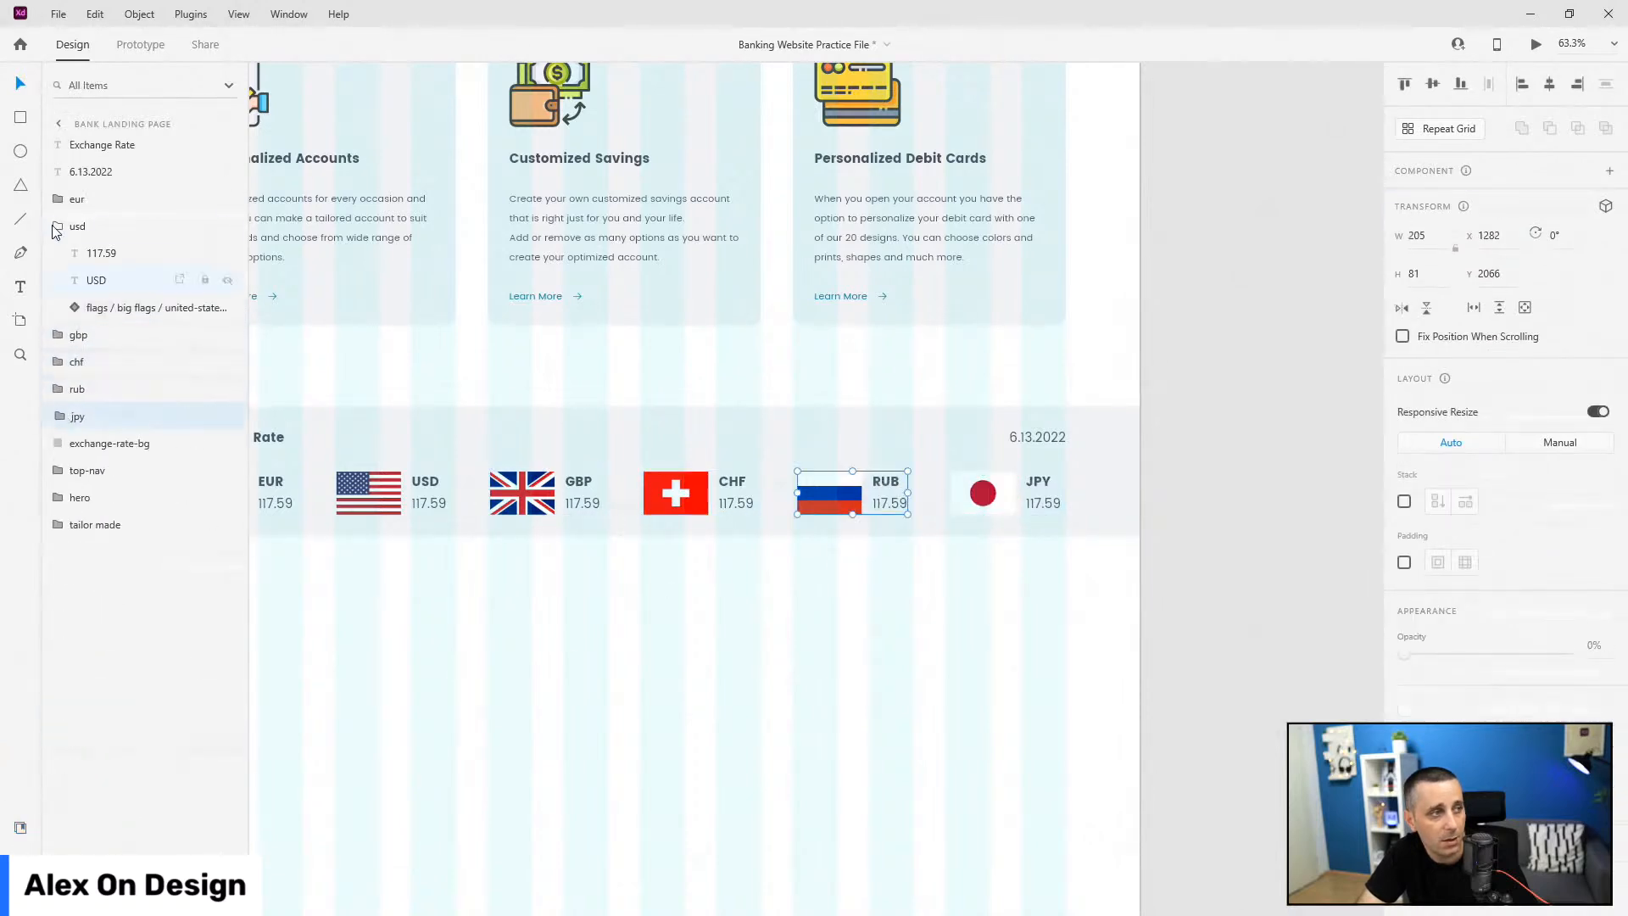
left_click(59, 224)
scroll(880, 598, "down", 3)
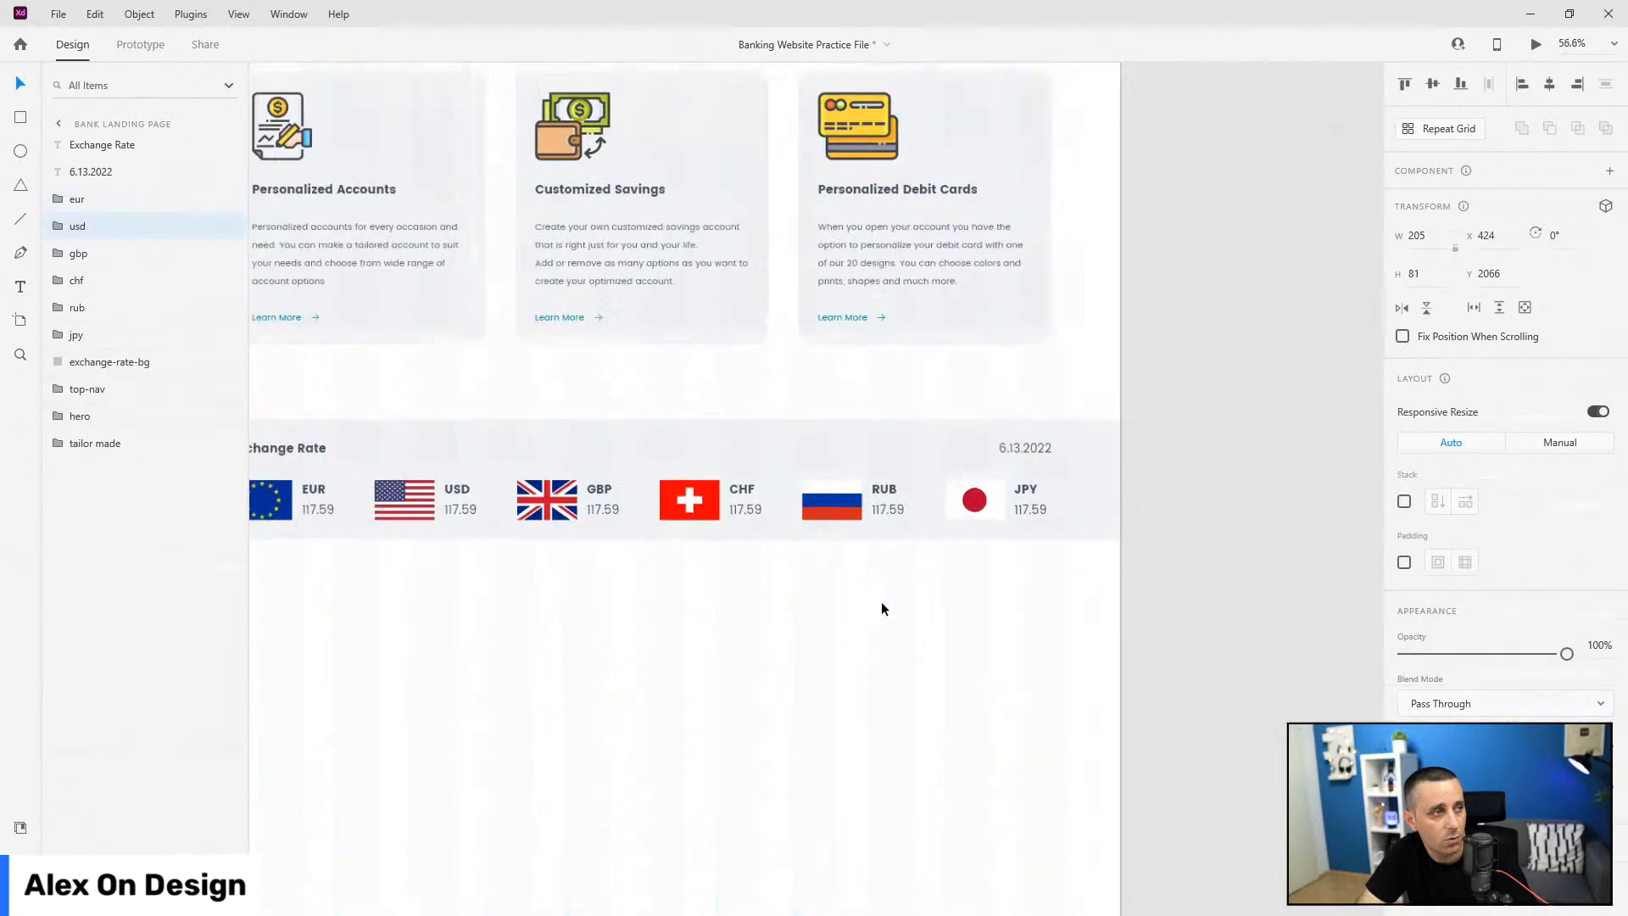
Step: Group the layers from Exchange Rate to exchange-rate-bg and name the group 'exchange rate'
left_click(109, 362)
left_click(132, 159, "shift")
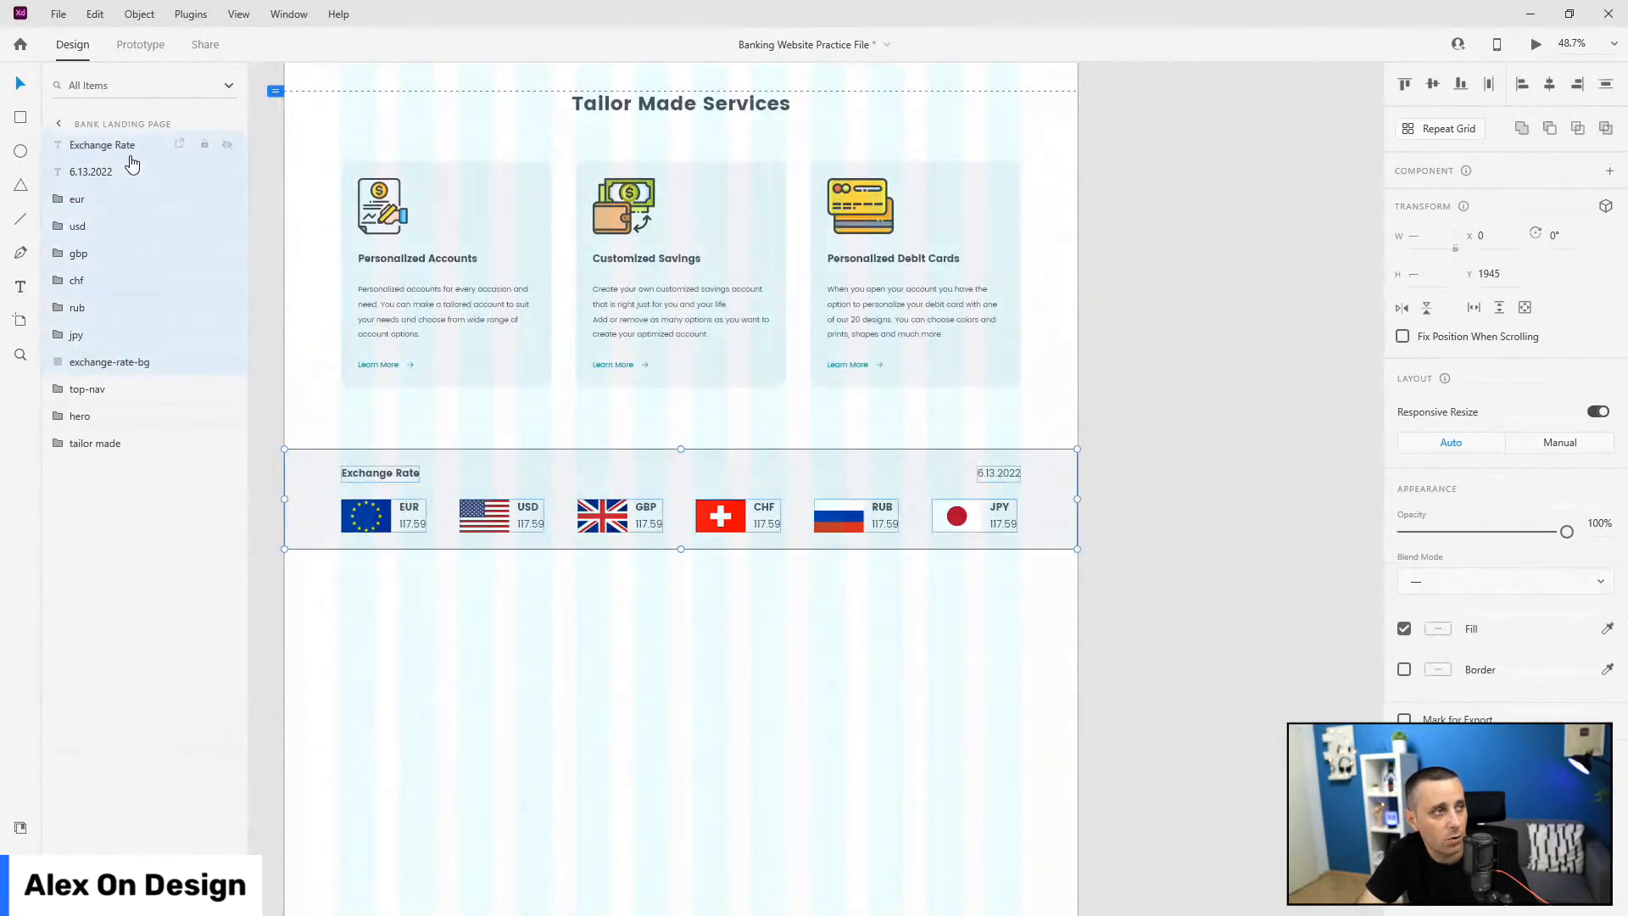
key("ctrl+g")
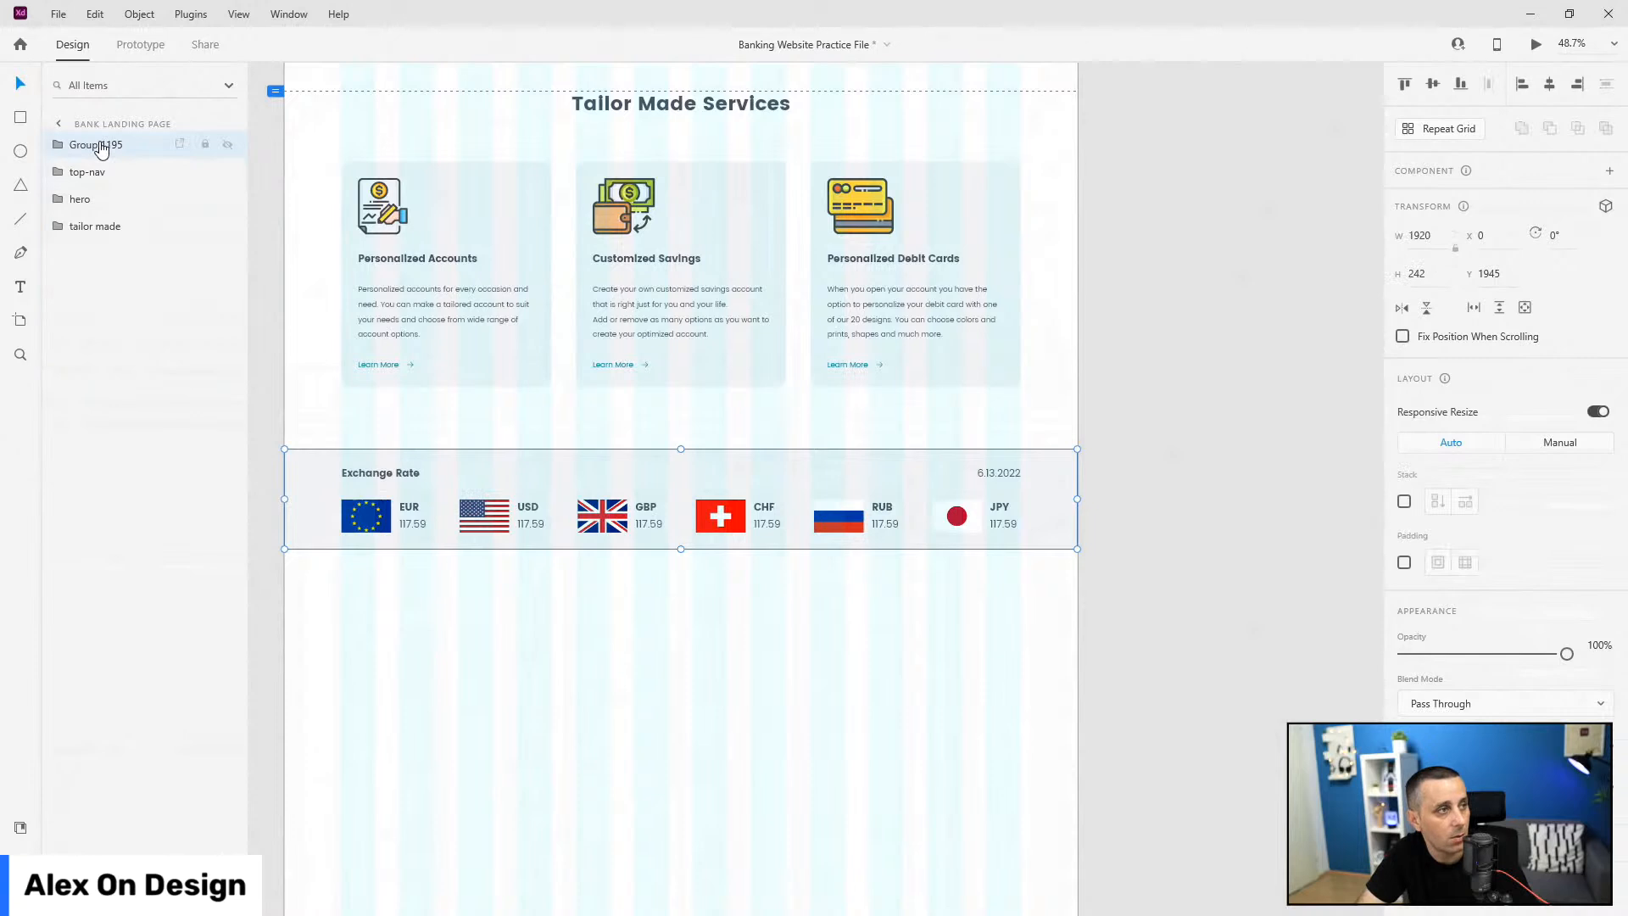
double_click(96, 145)
left_click(58, 144)
double_click(126, 389)
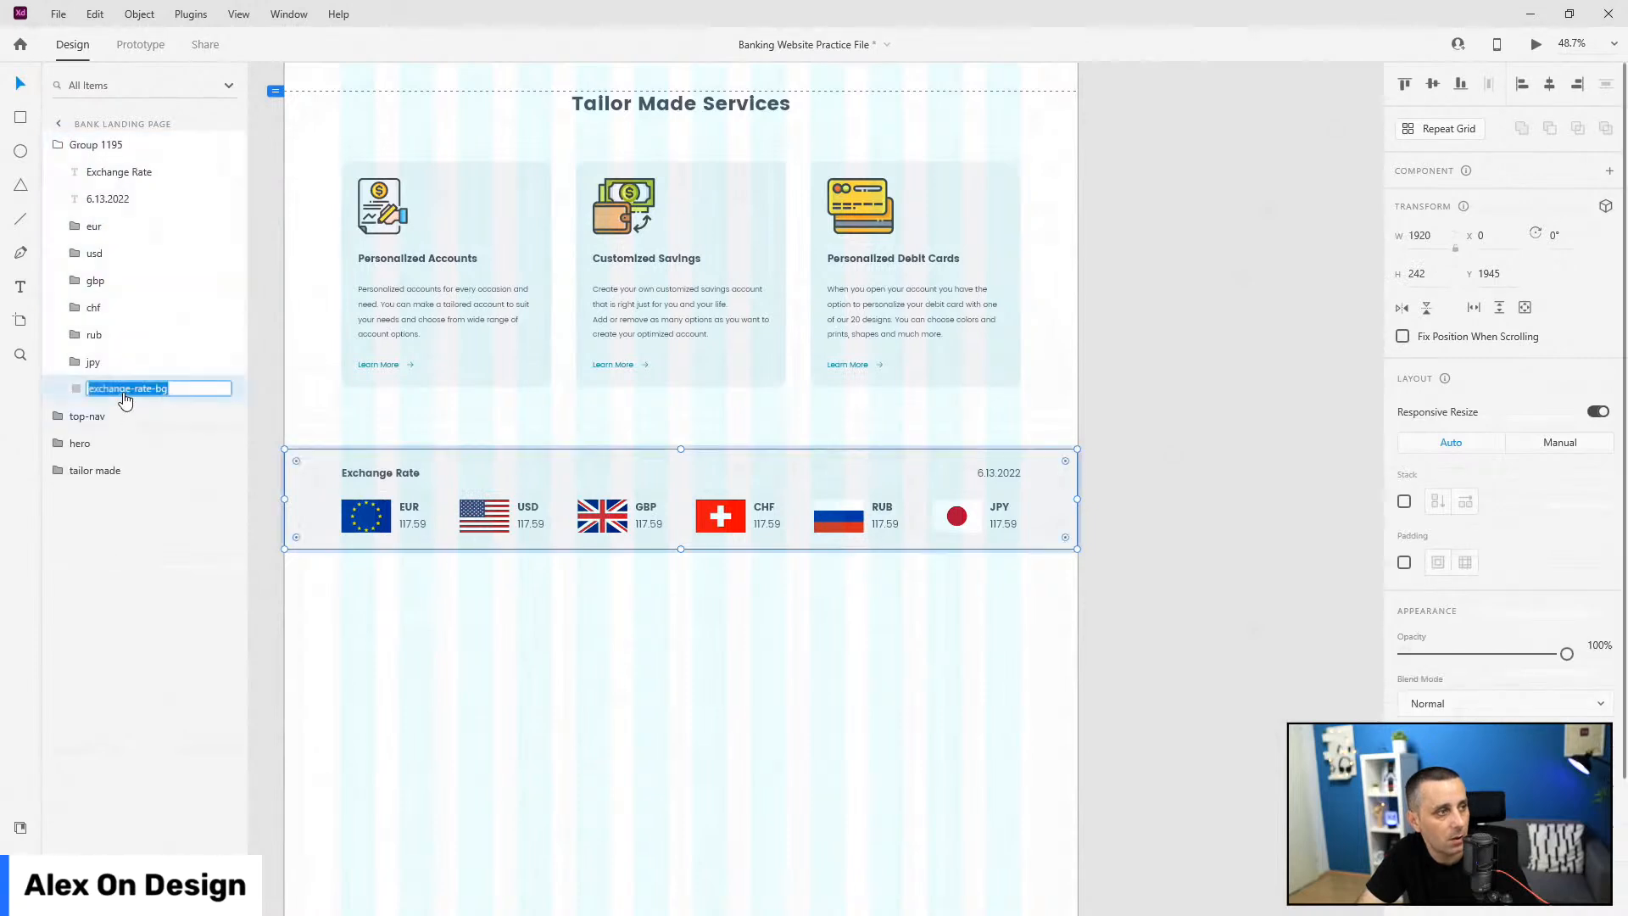
left_click(82, 146)
double_click(82, 146)
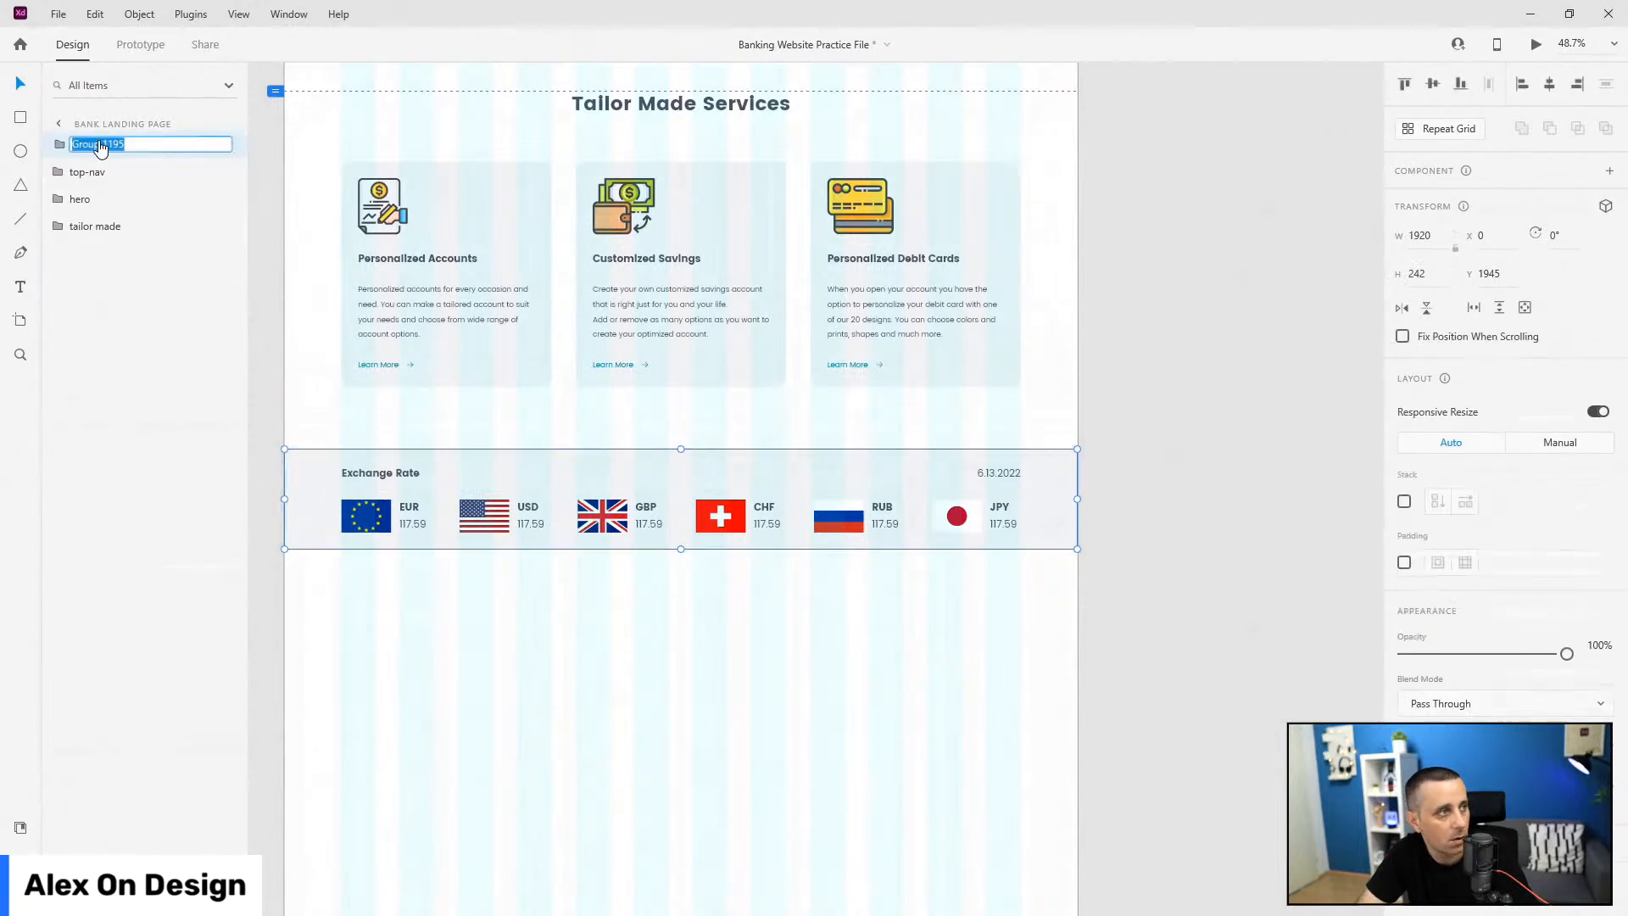
type("exchange-rate-bg")
key("BackSpace")
key("BackSpace")
key("BackSpace")
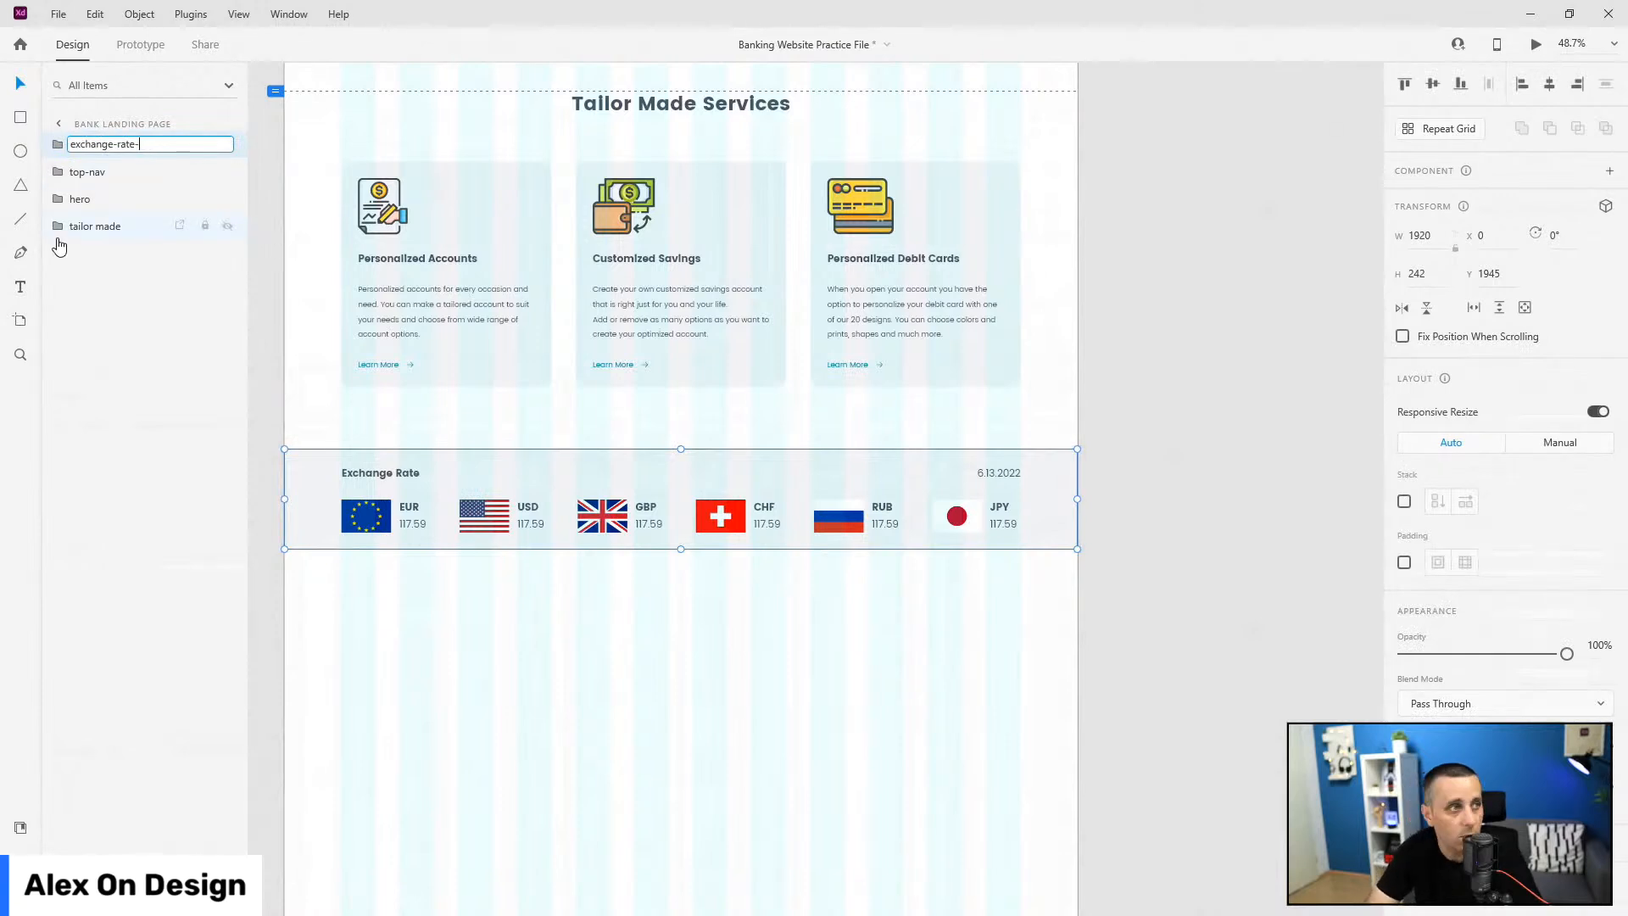
key("BackSpace")
key("Return")
Step: Move the exchange rate group to the bottom of the layers list
left_click_drag(117, 204, 229, 276)
scroll(782, 375, "down", 3)
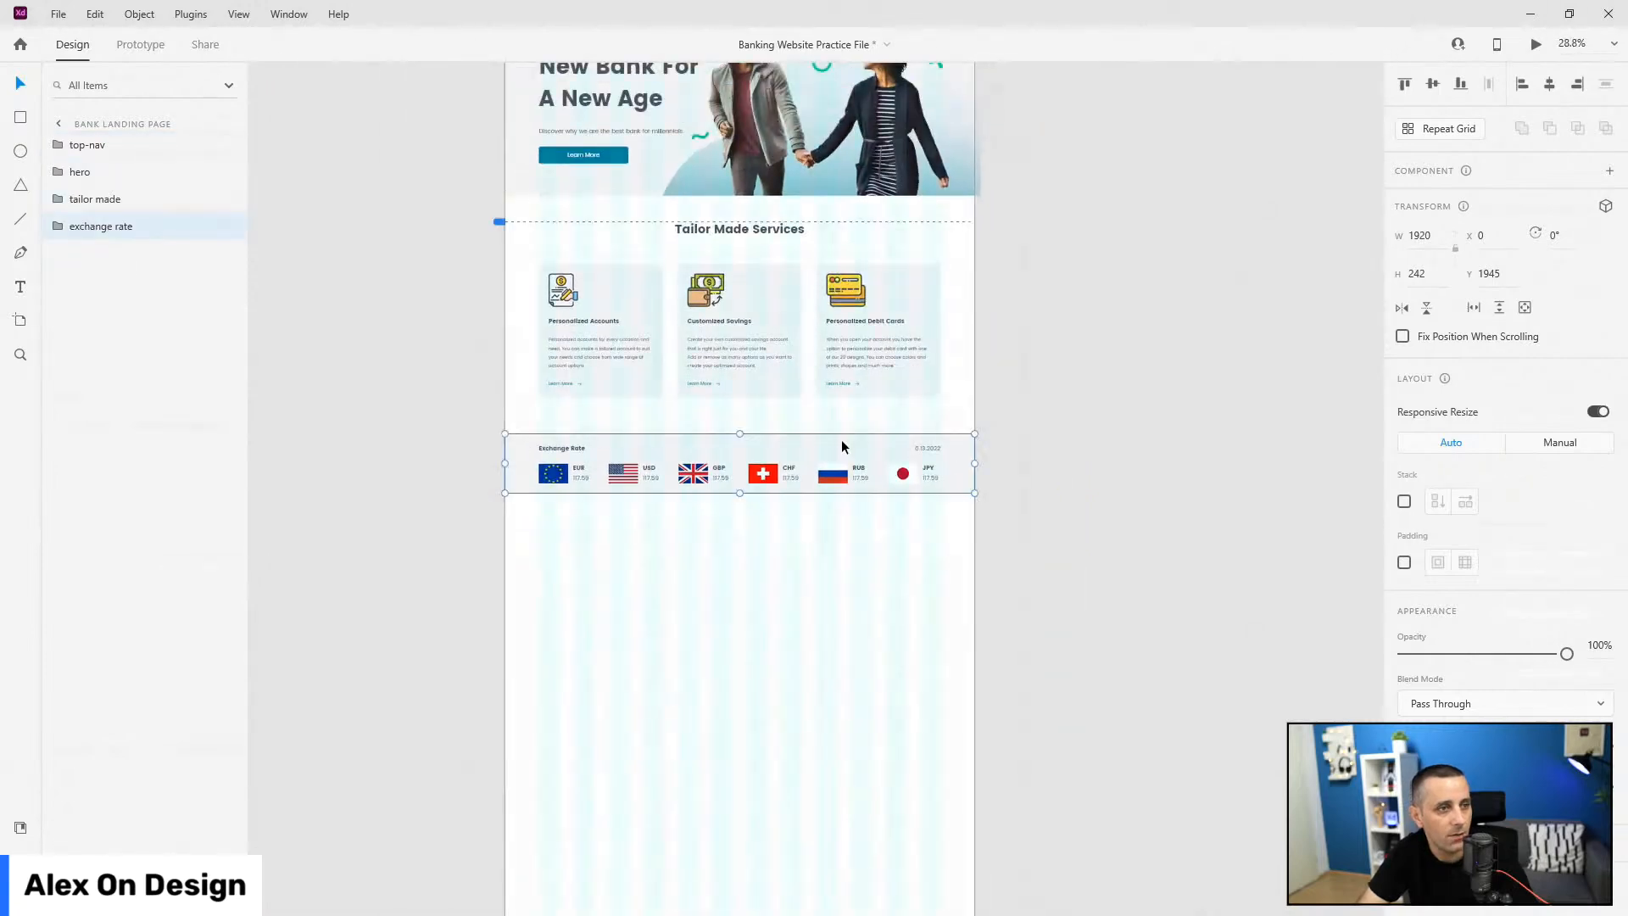
scroll(842, 447, "up", 2)
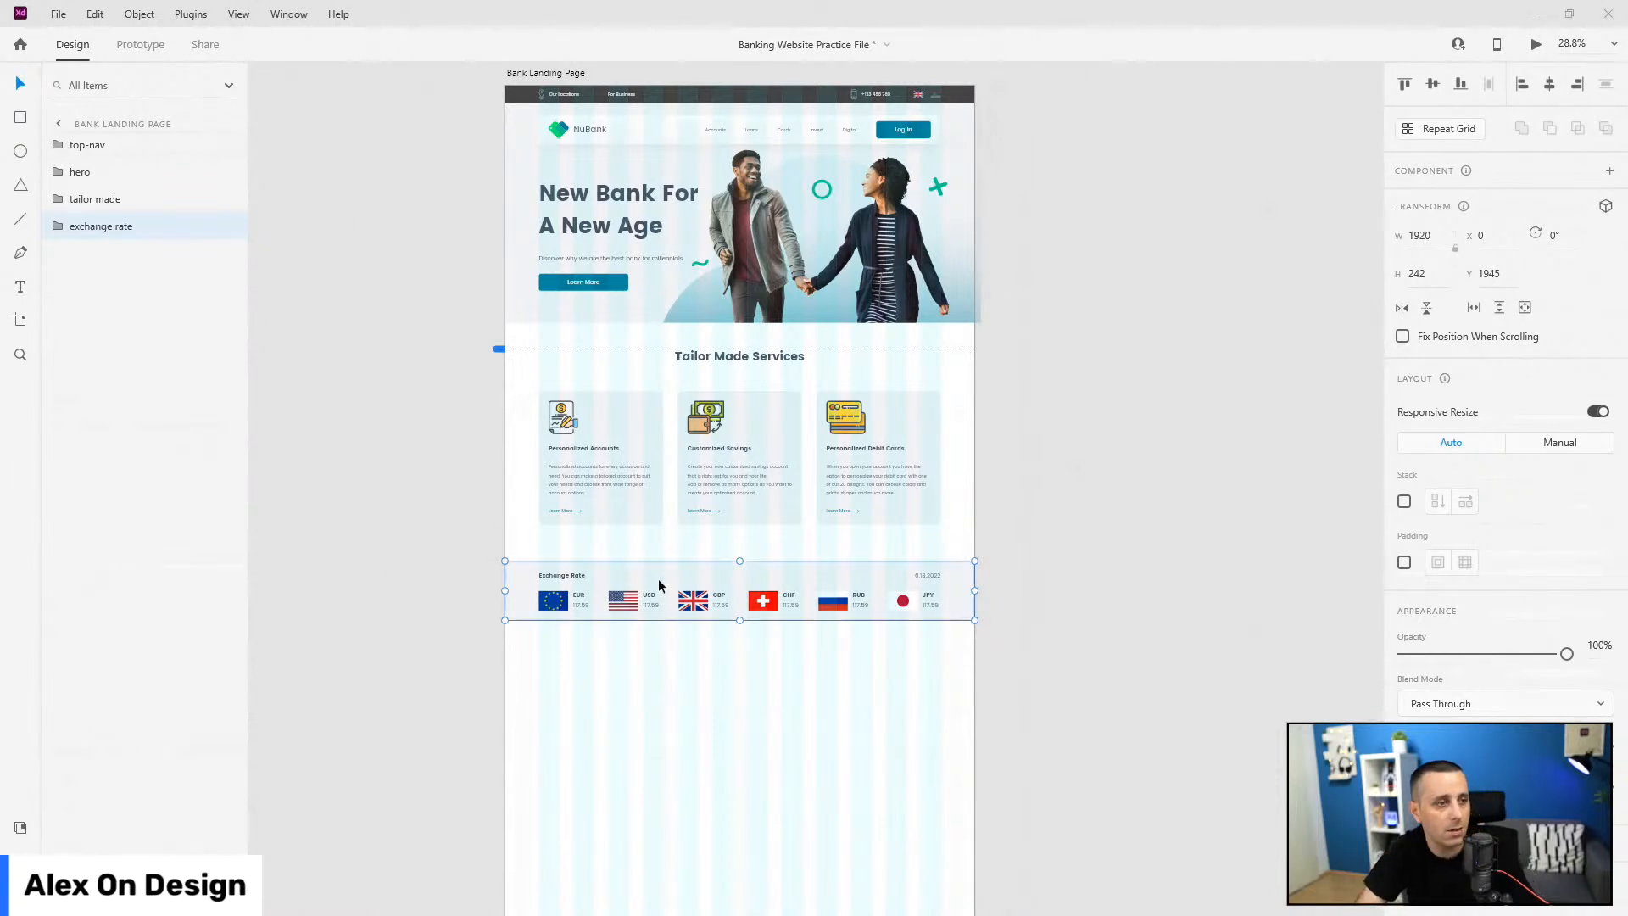
scroll(658, 578, "down", 5)
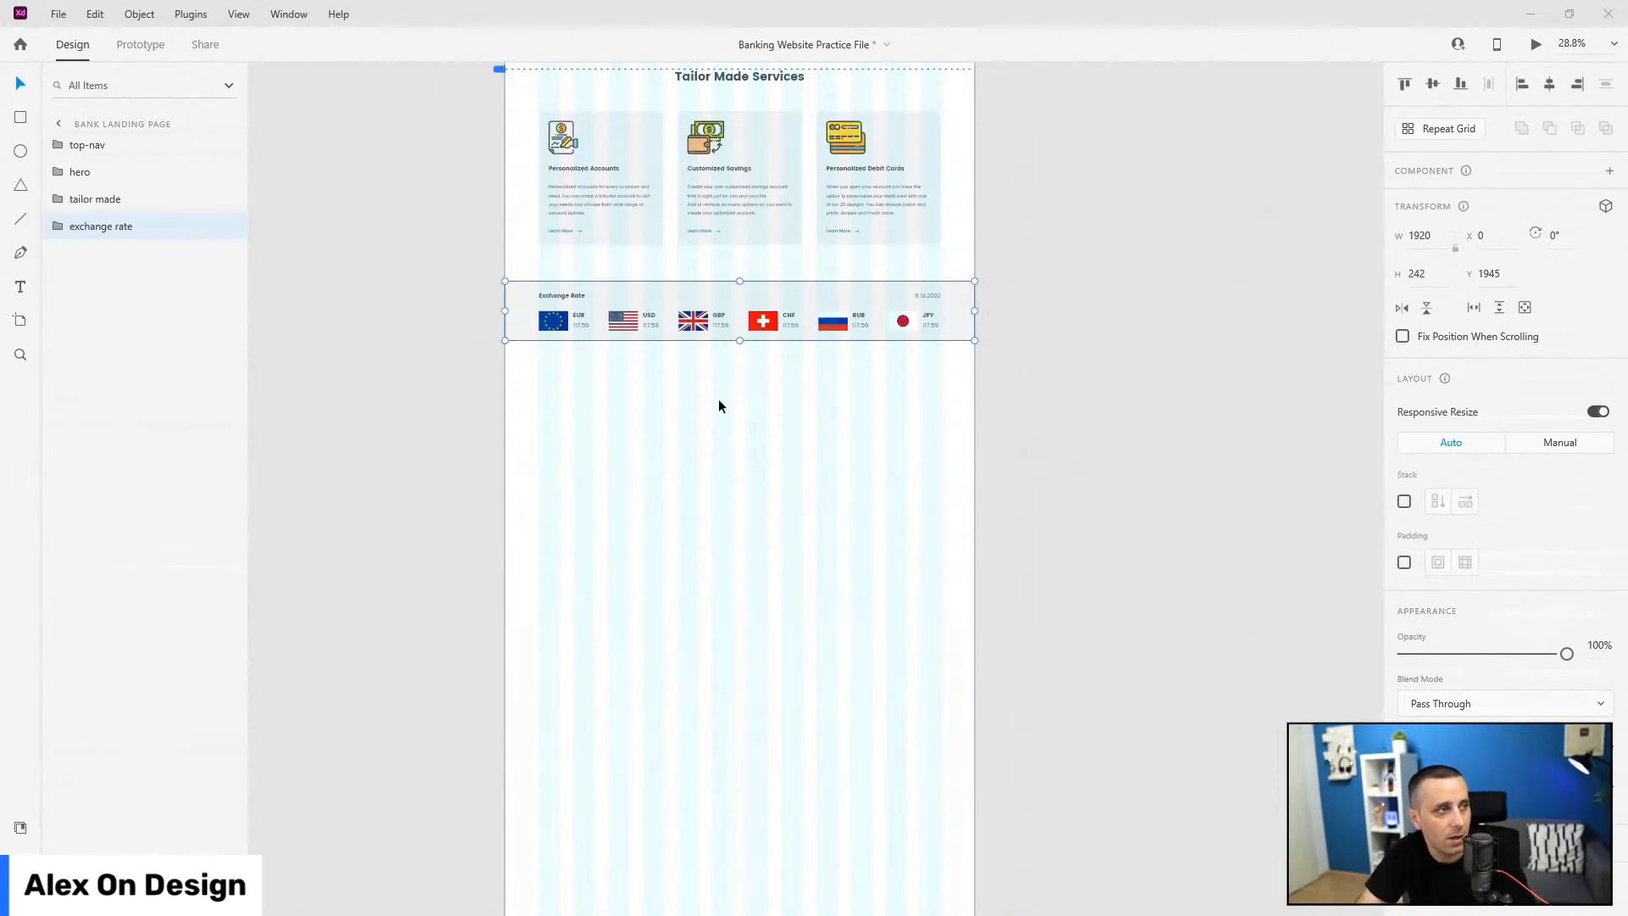
Step: Place the ywf_image photo below the band, aligned left with an even gap beneath it
left_click(21, 827)
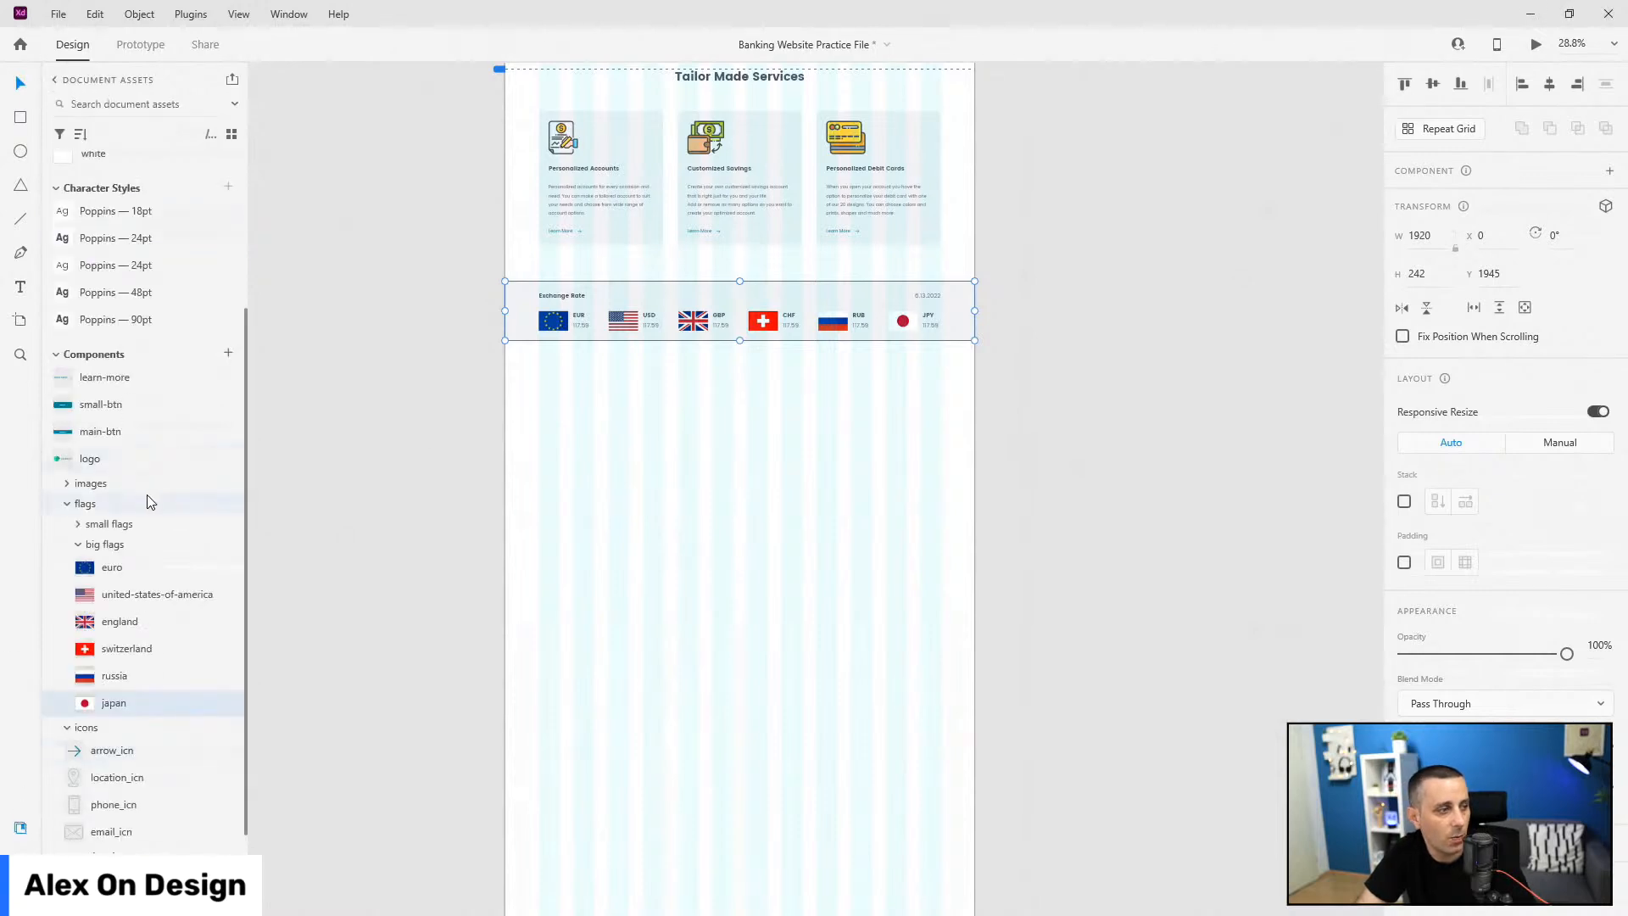
left_click(78, 546)
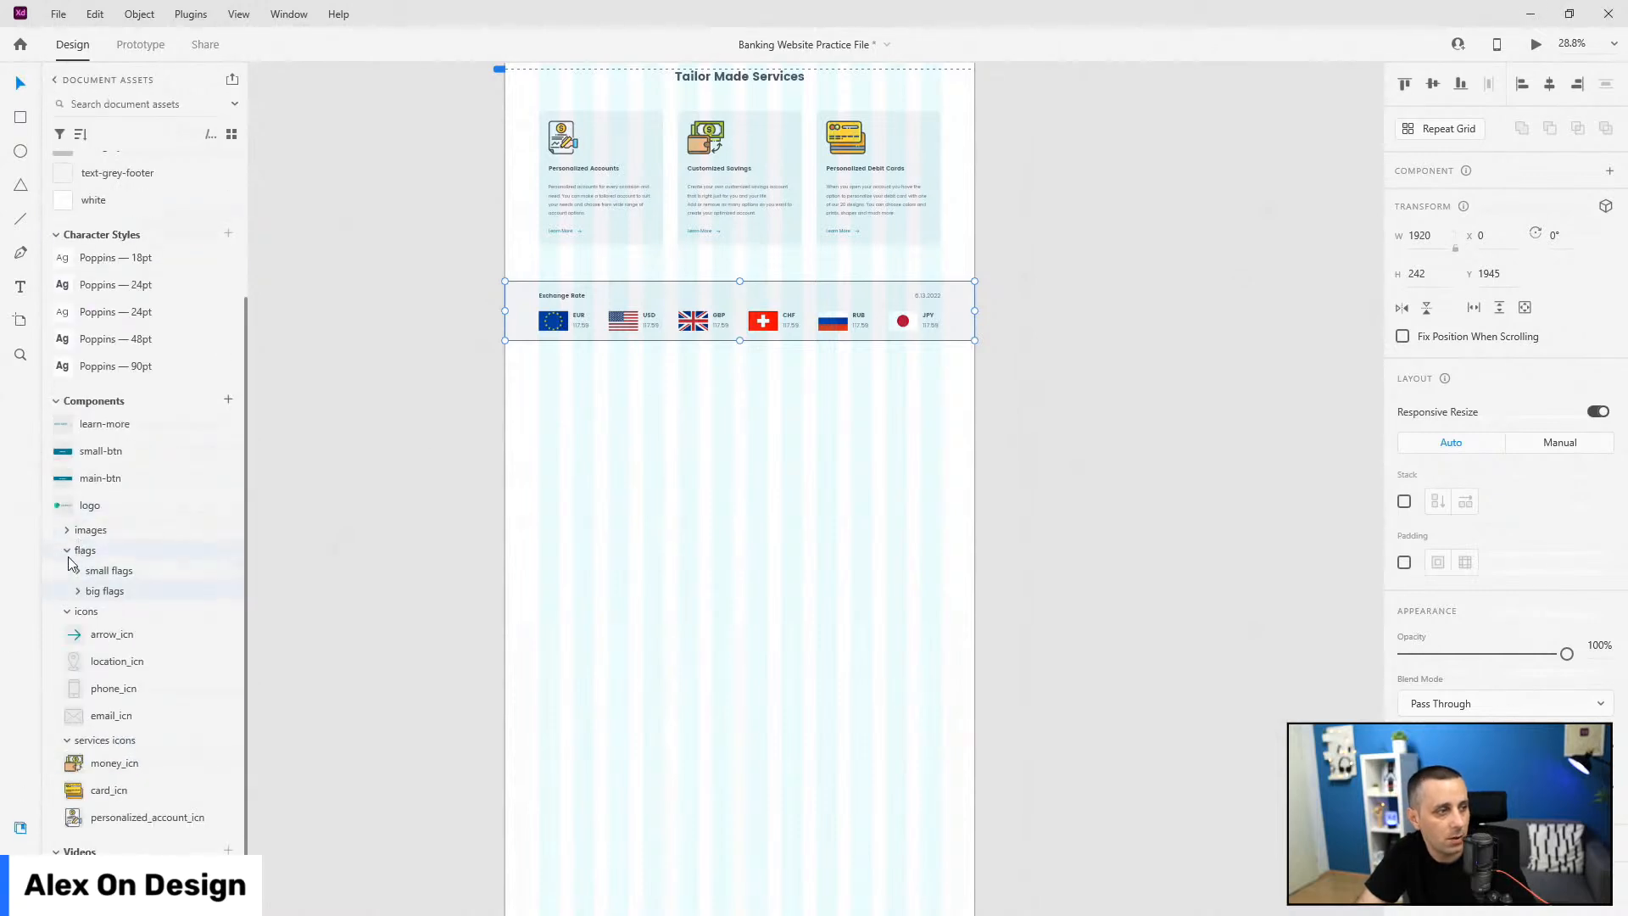
left_click(68, 552)
left_click(68, 571)
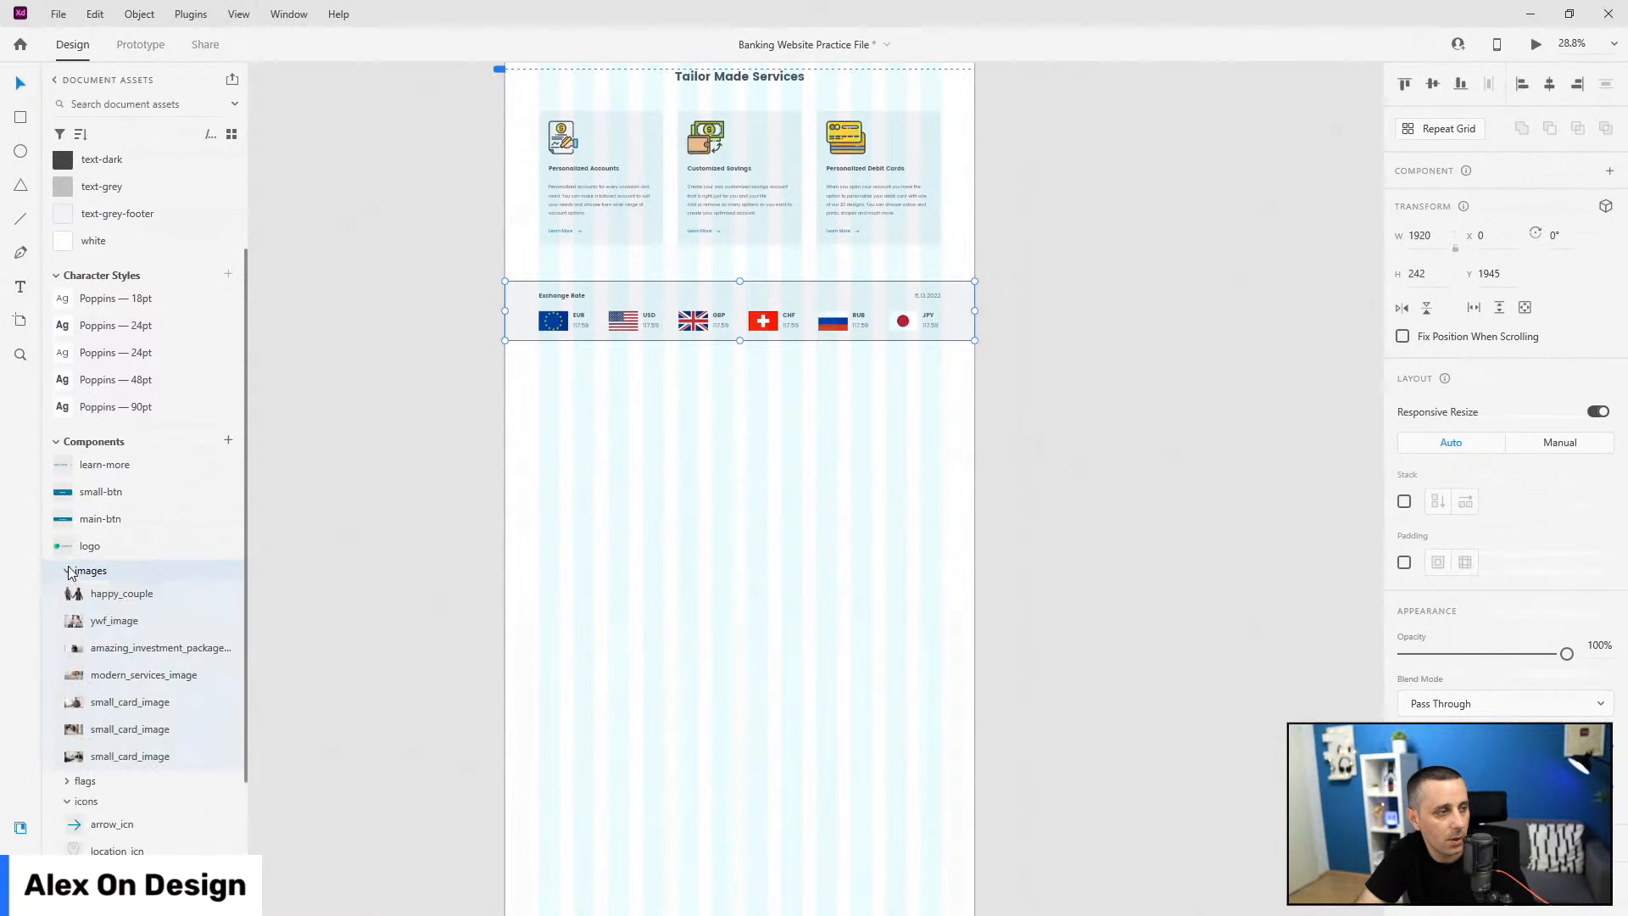
left_click_drag(163, 608, 581, 407)
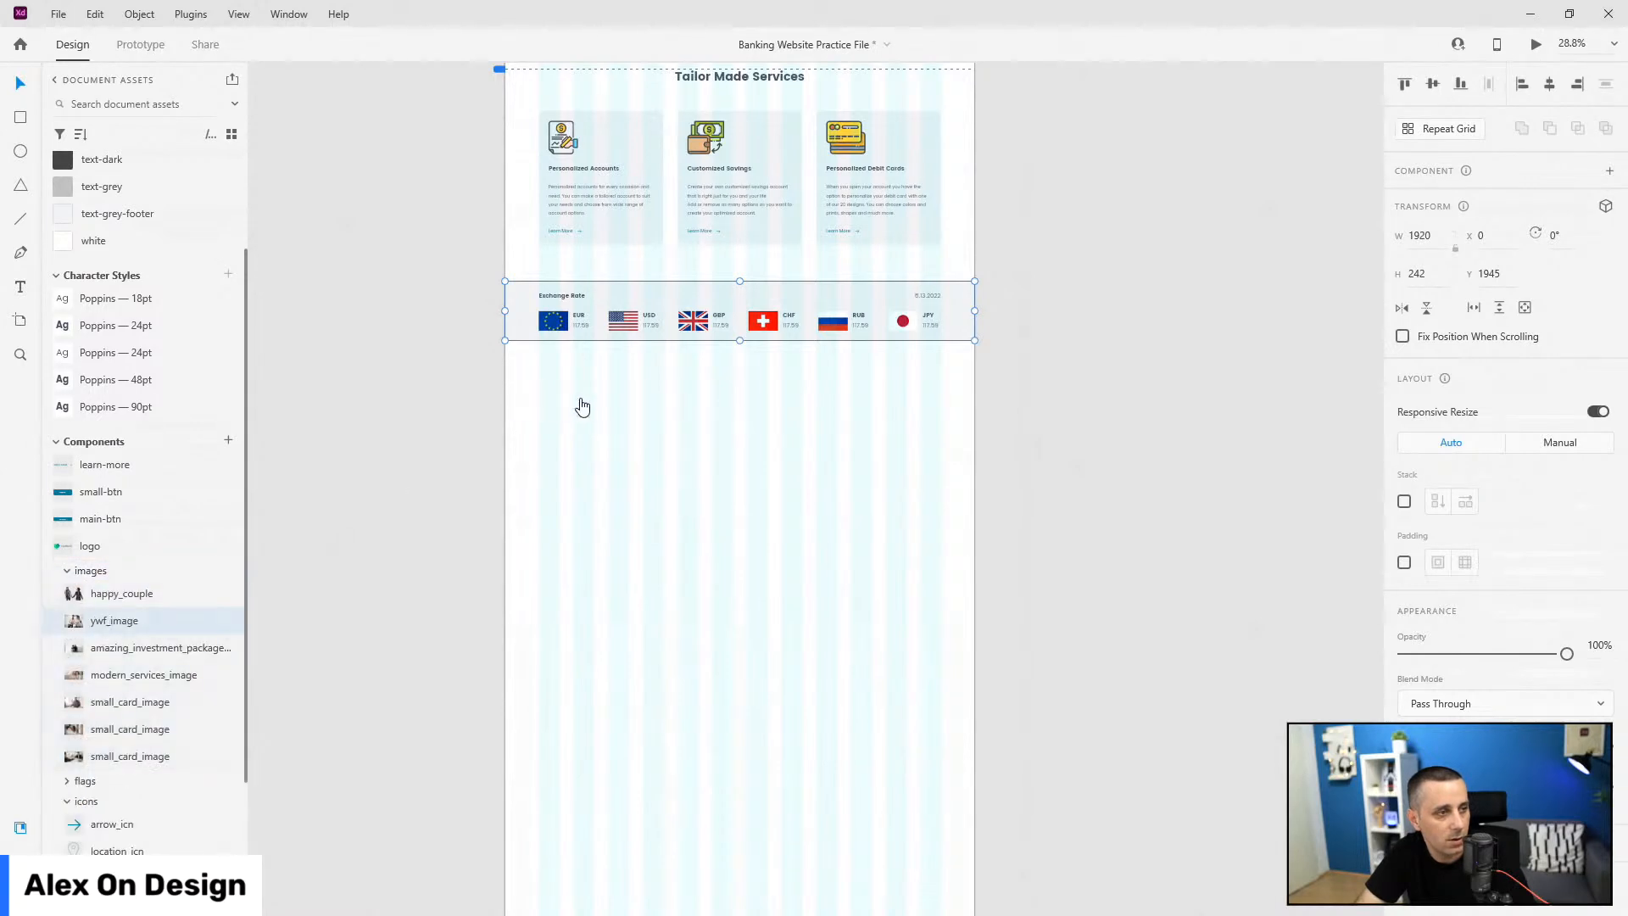
left_click(1522, 84)
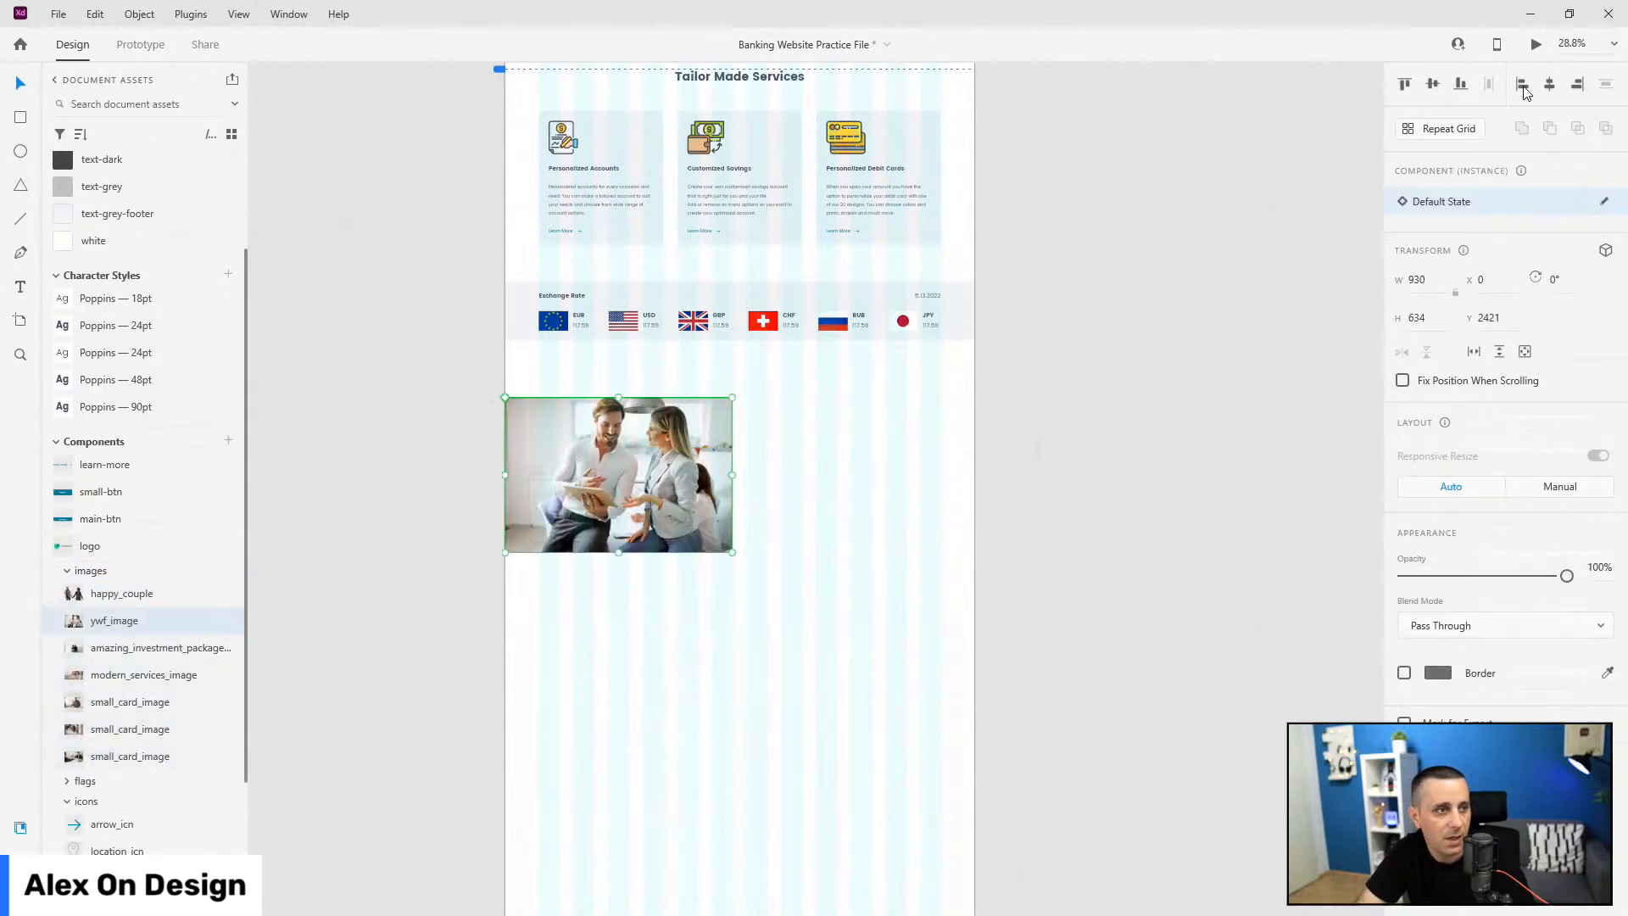
scroll(568, 404, "up", 3)
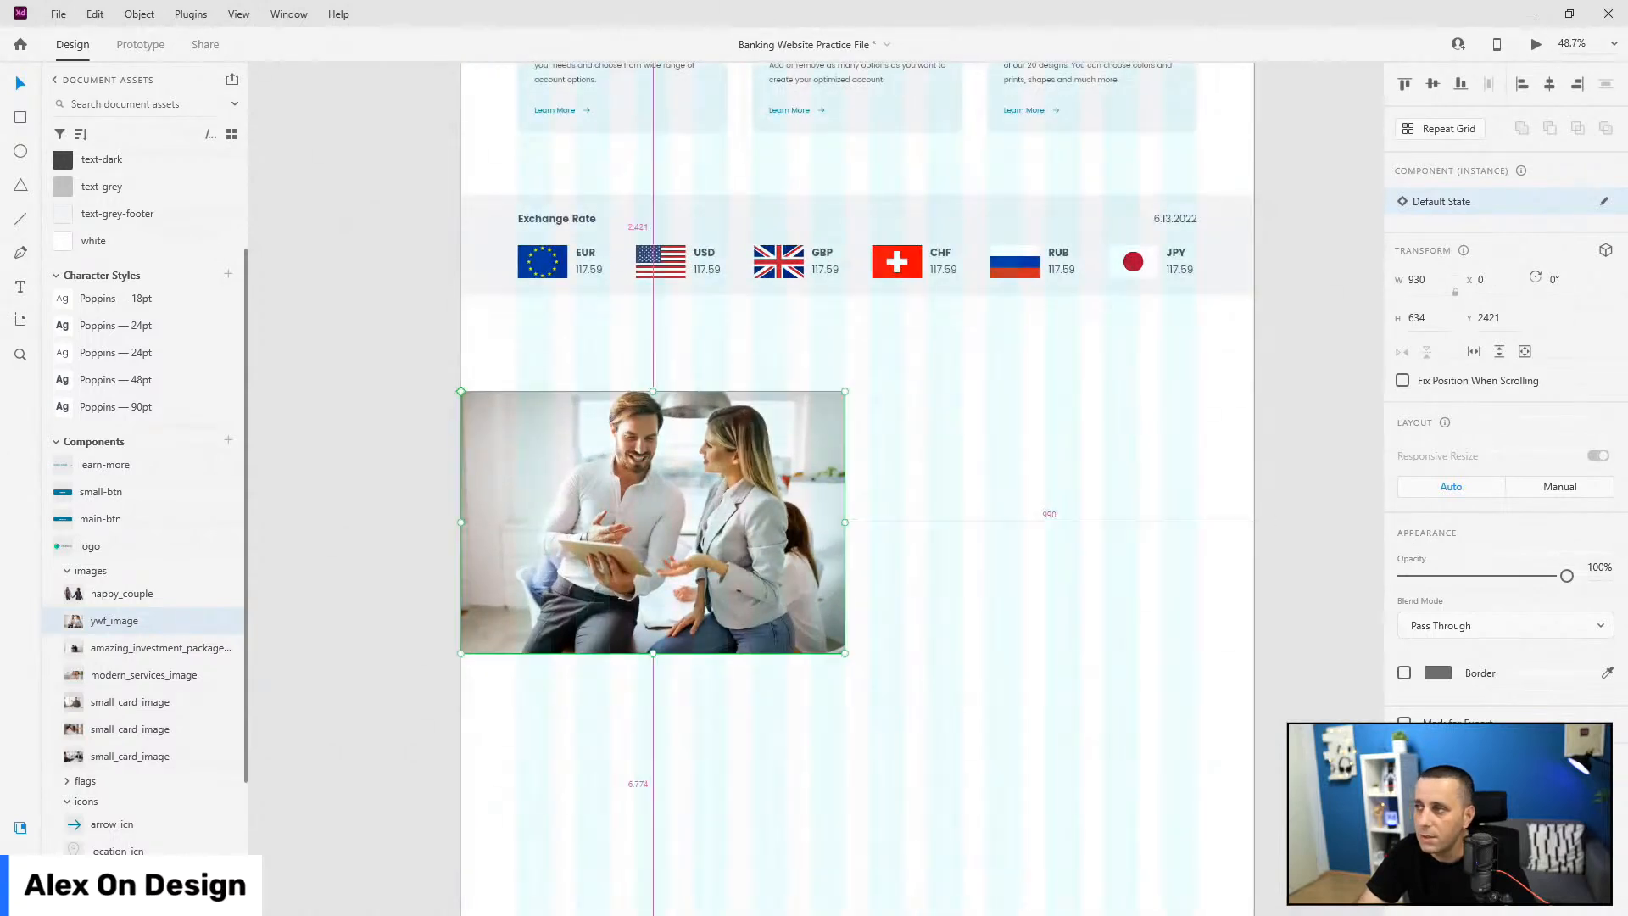
left_click_drag(709, 445, 709, 430)
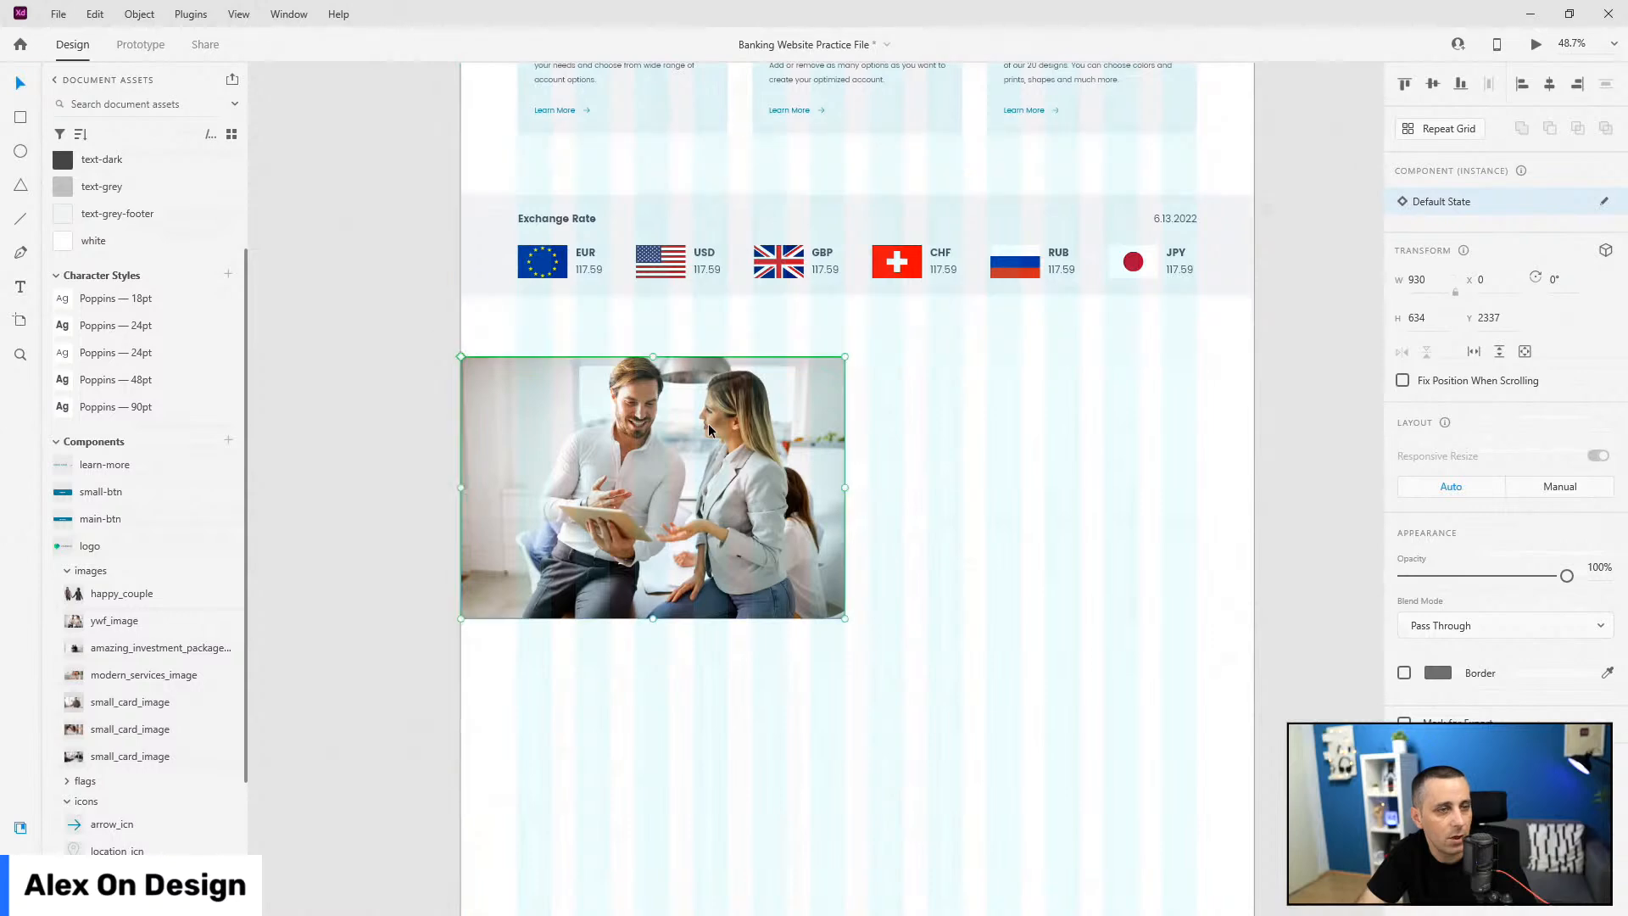
scroll(1204, 402, "up", 1)
scroll(1206, 405, "up", 1)
left_click_drag(1205, 405, 1132, 399)
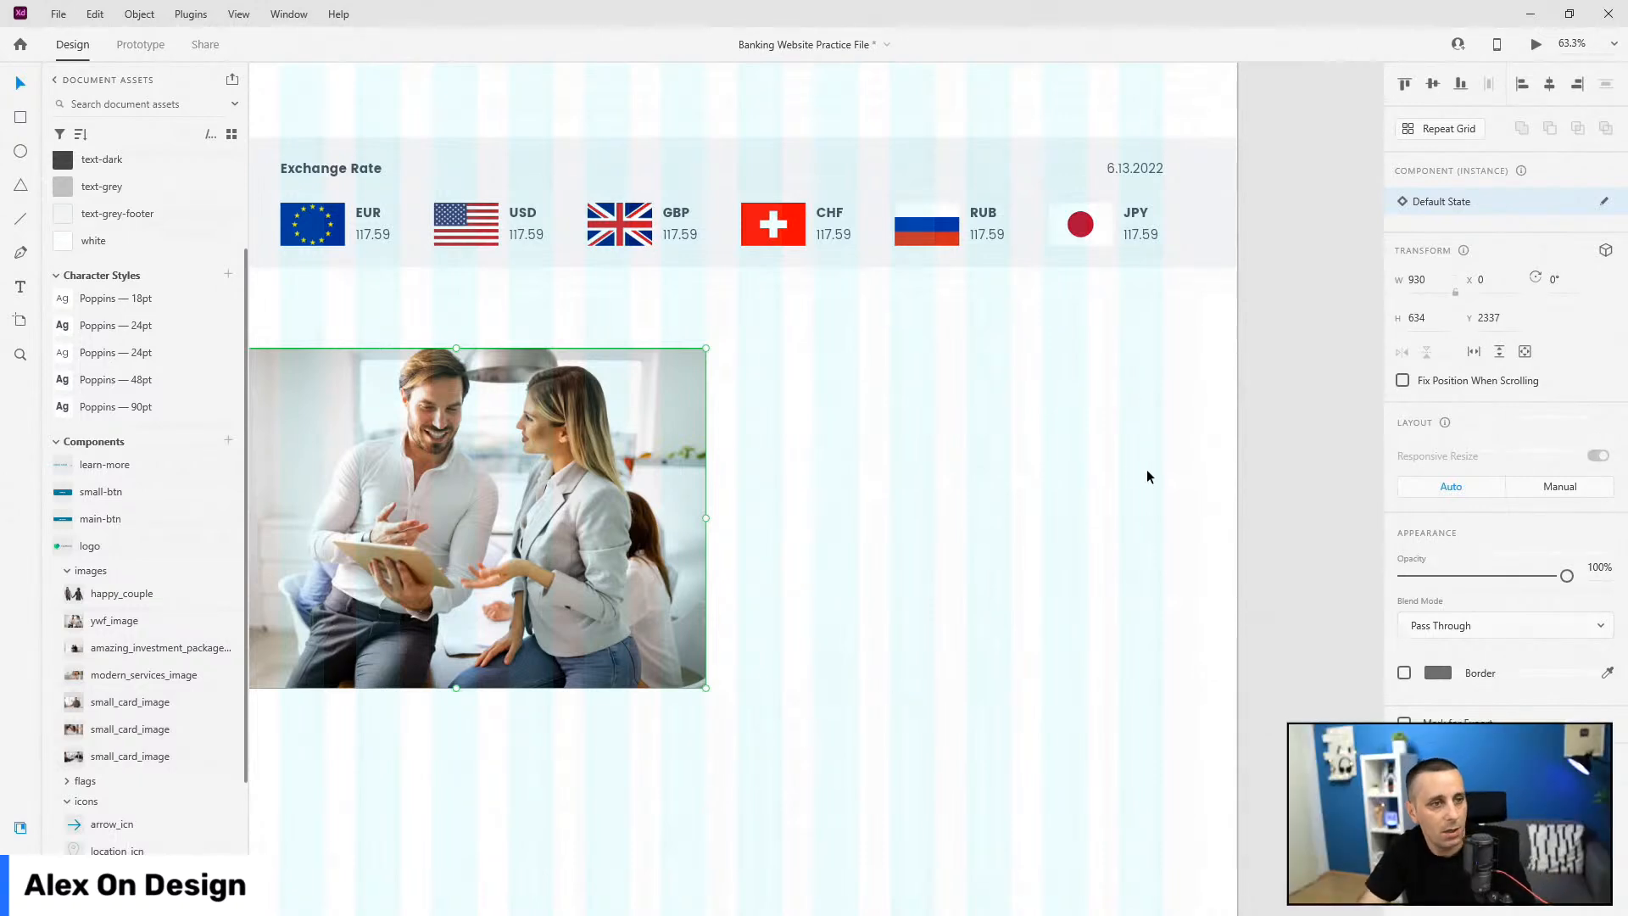
Step: Add the heading 'Youth Week Festival' to the right of the photo
key("t")
left_click(860, 386)
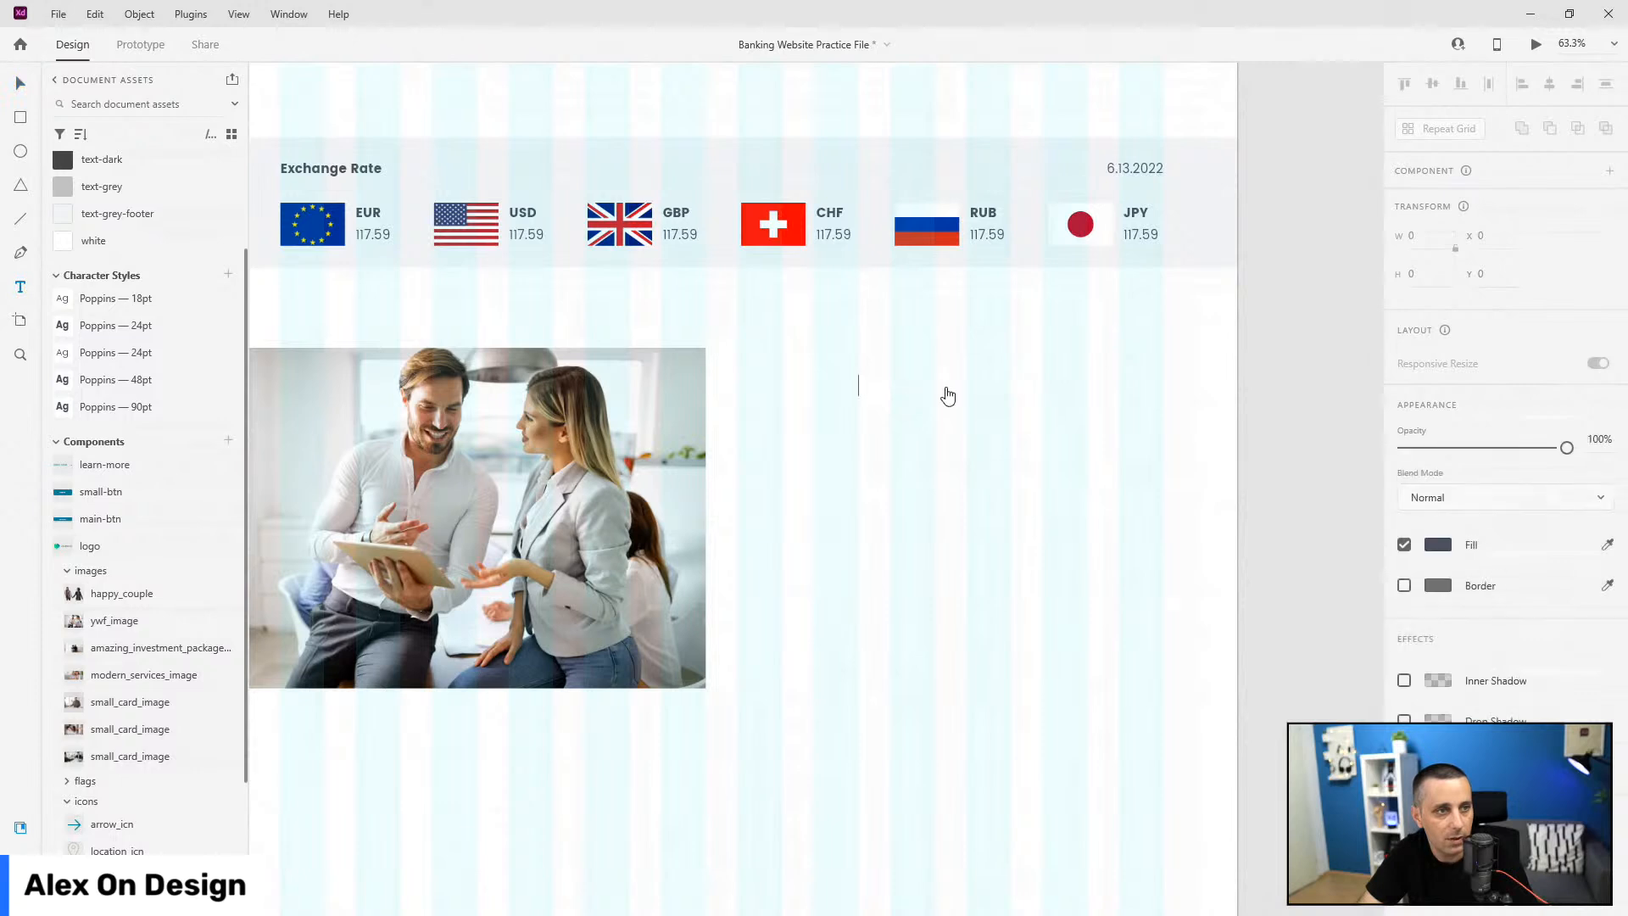
type("Youth Week Festival")
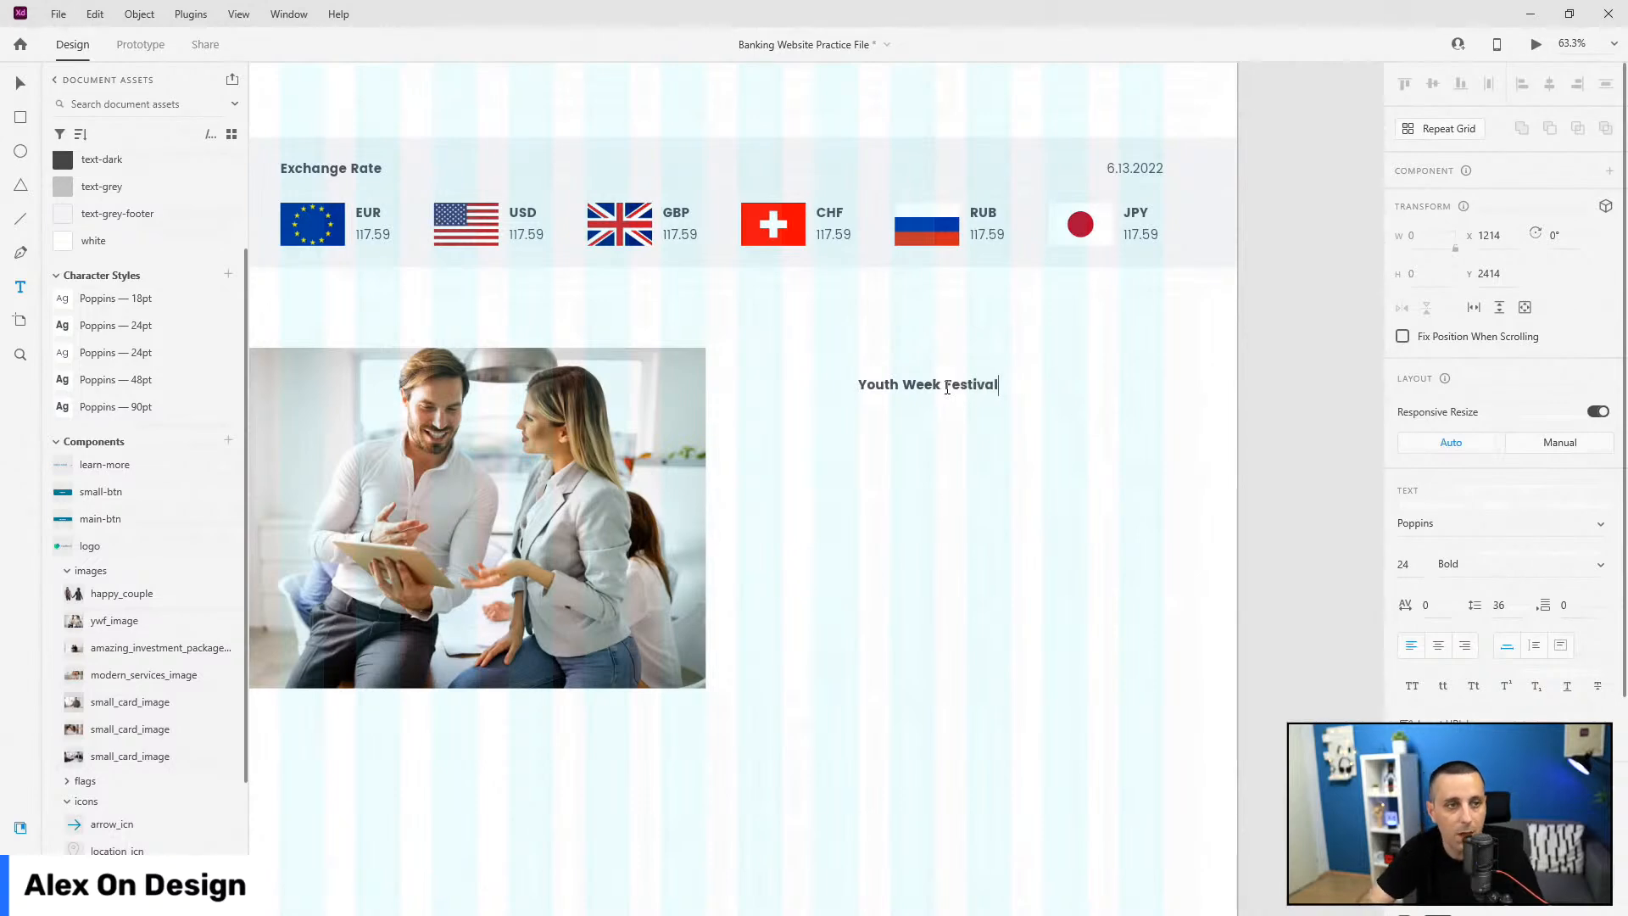
key("Escape")
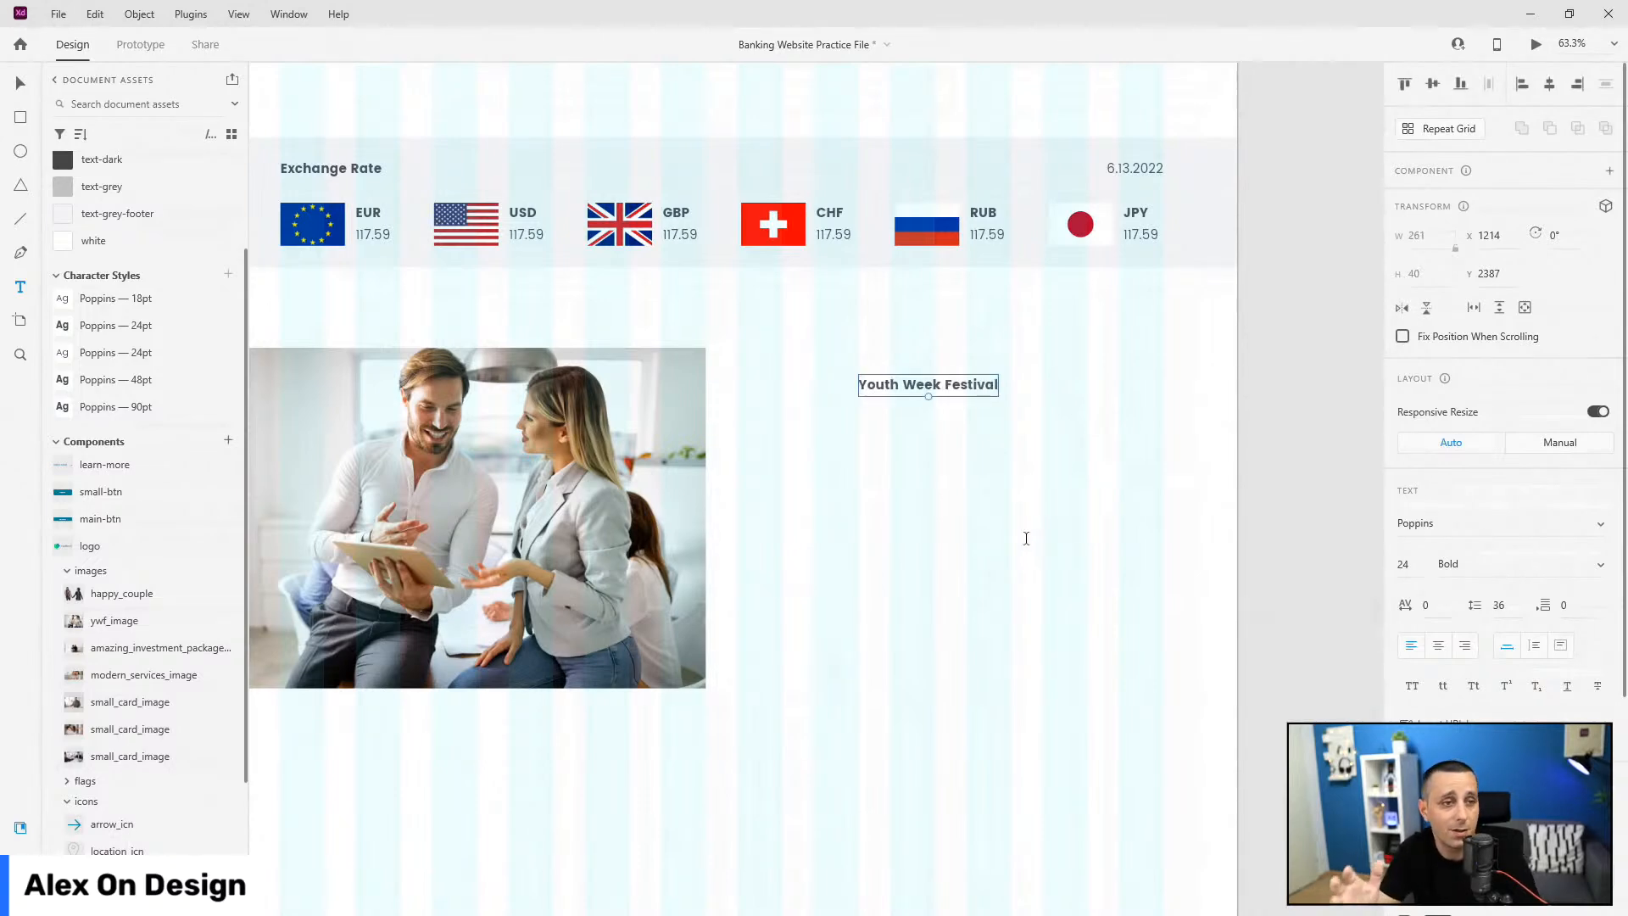
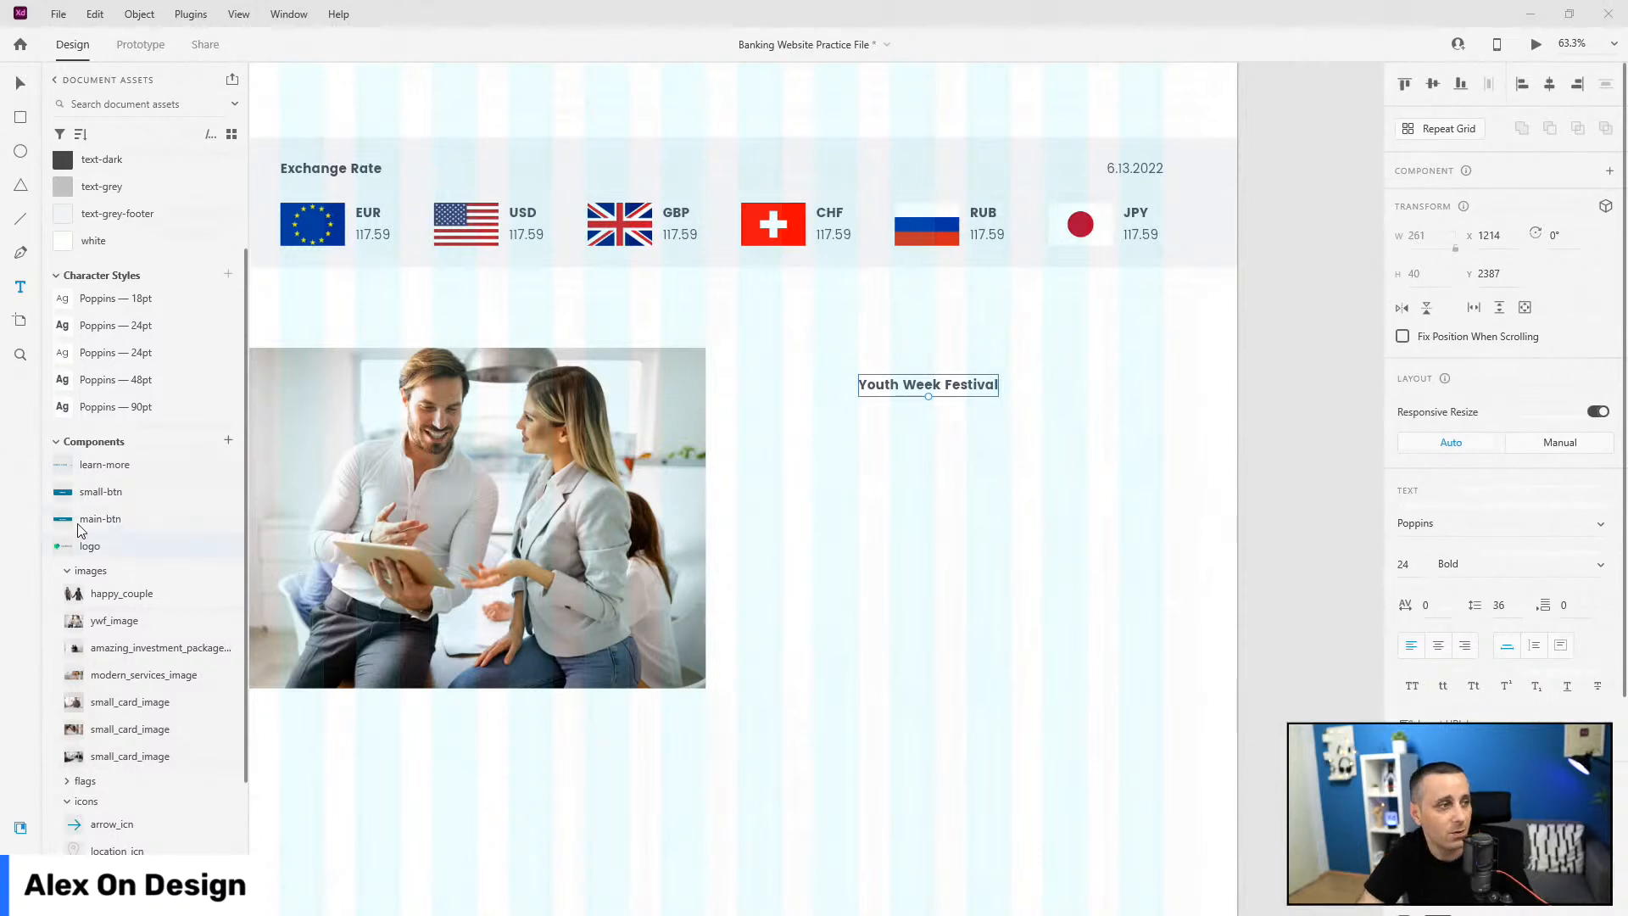
Step: Apply the Poppins 48pt style to the Youth Week Festival heading and shift it left
left_click(109, 379)
left_click(20, 83)
left_click_drag(1057, 380, 1011, 382)
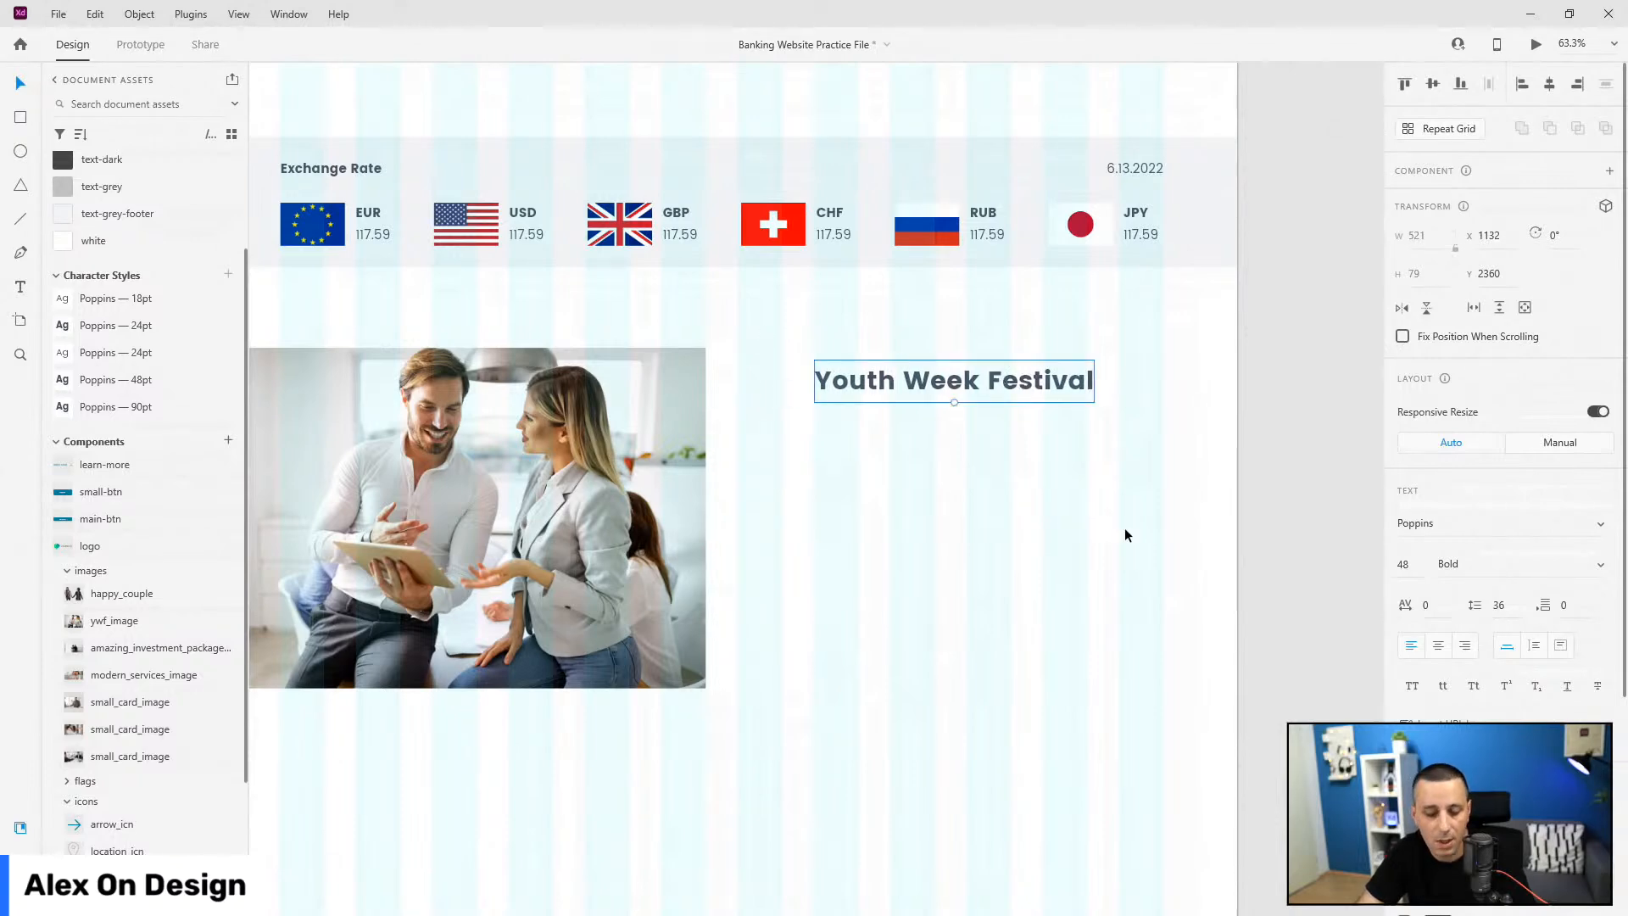
Step: Duplicate the heading below, restyle the copy as Poppins 24pt Regular, and resize its box to 650×253
key("ctrl+d")
left_click_drag(989, 404, 989, 454)
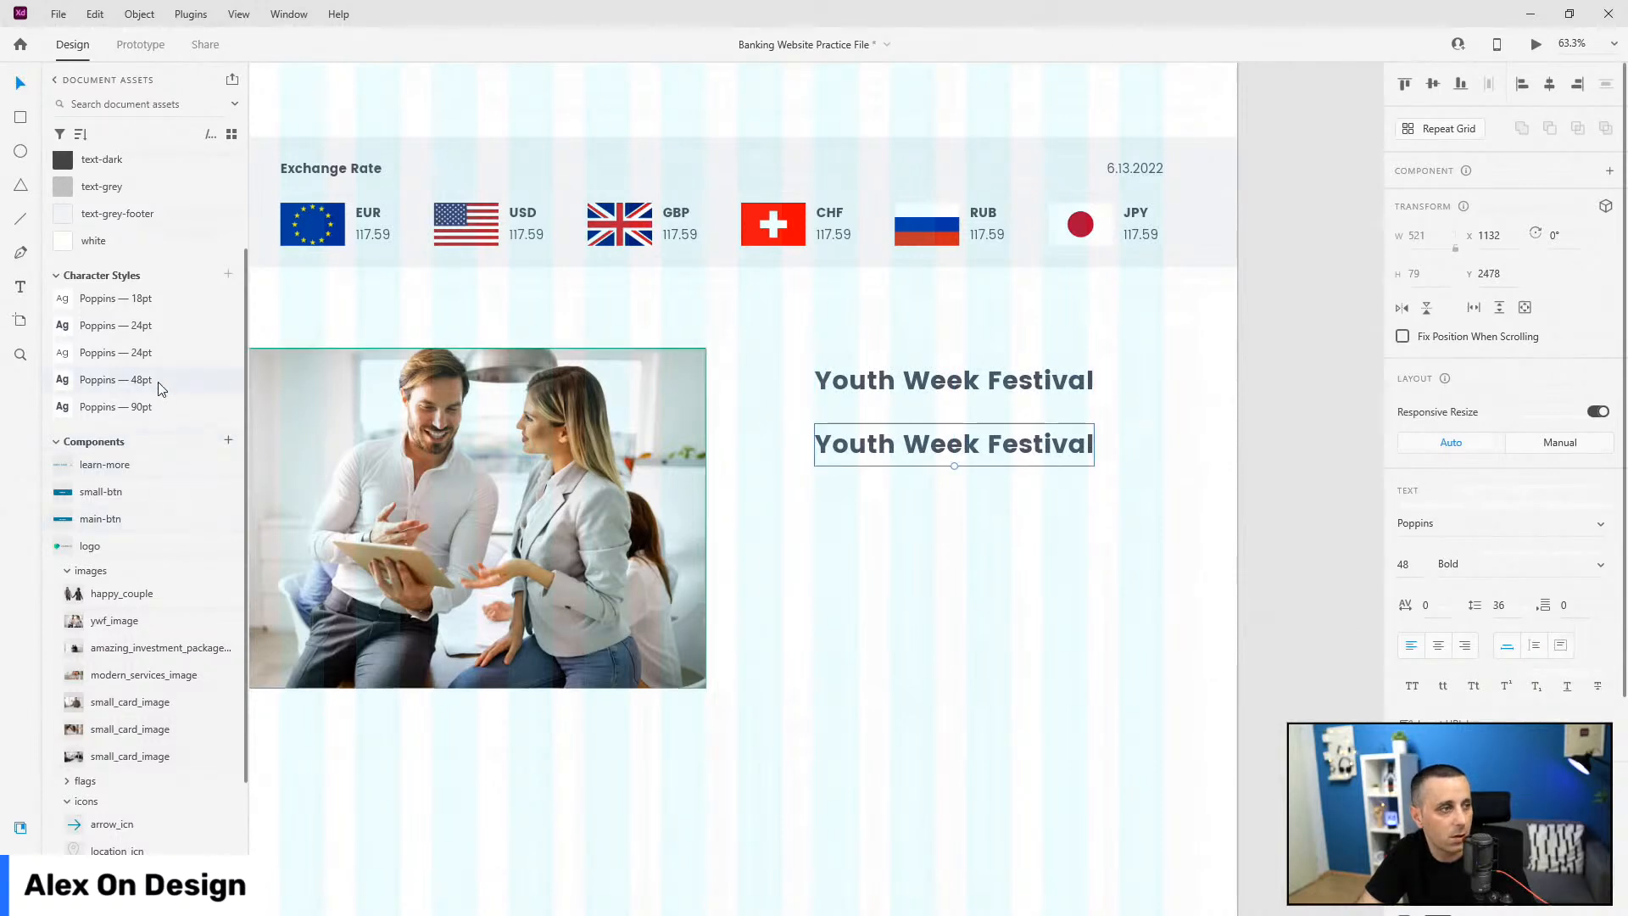
left_click(149, 357)
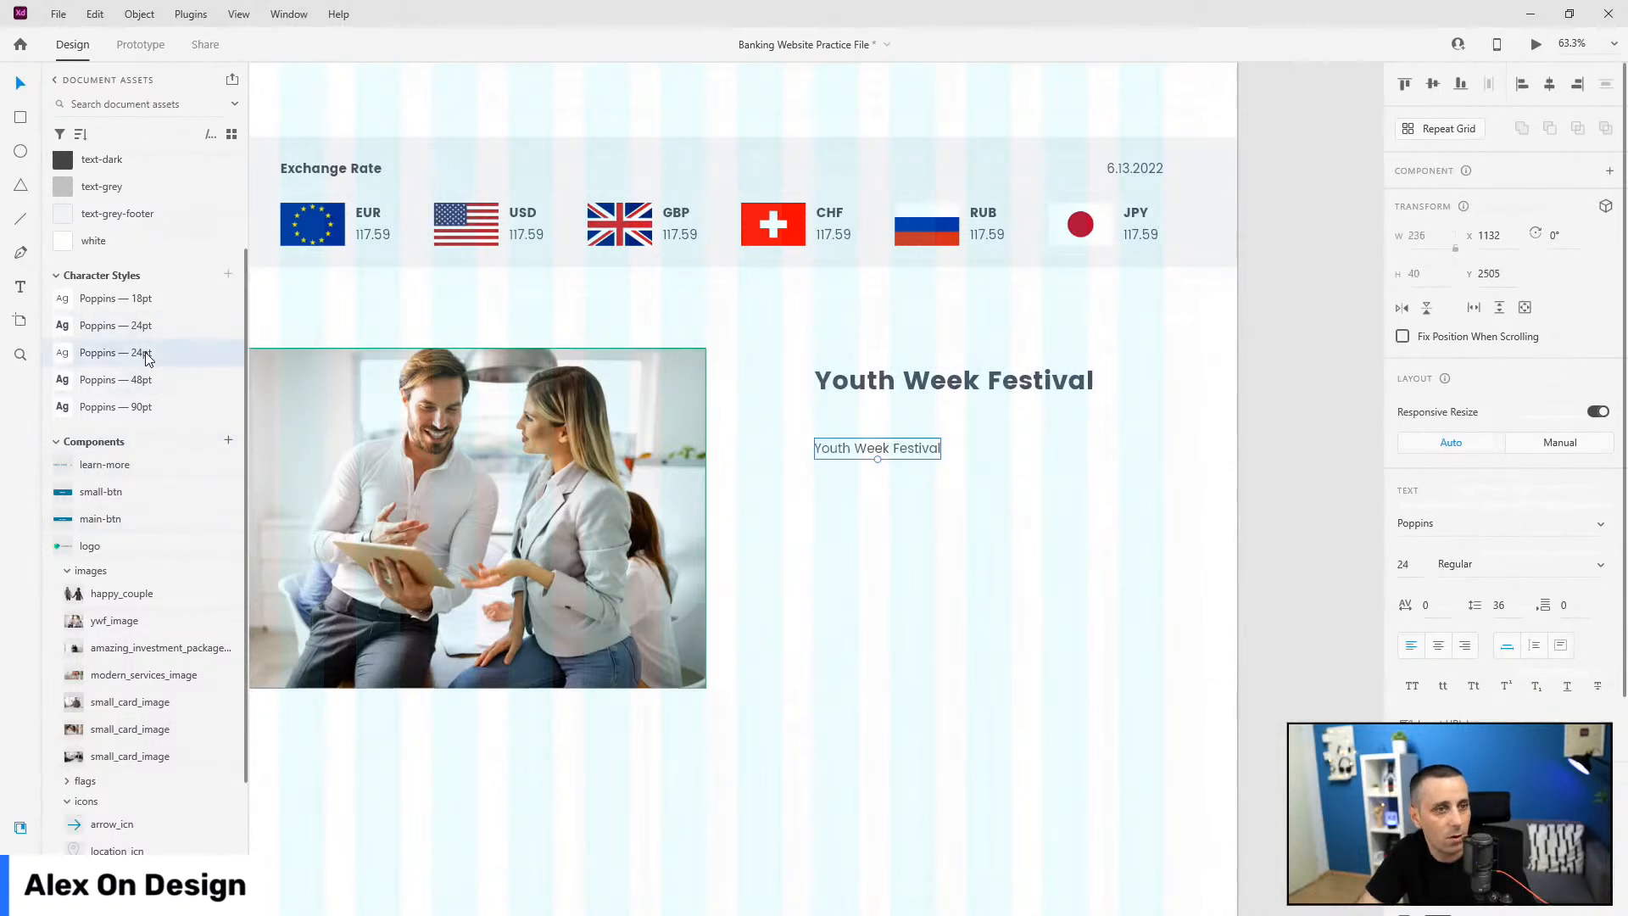
left_click_drag(941, 442, 1163, 441)
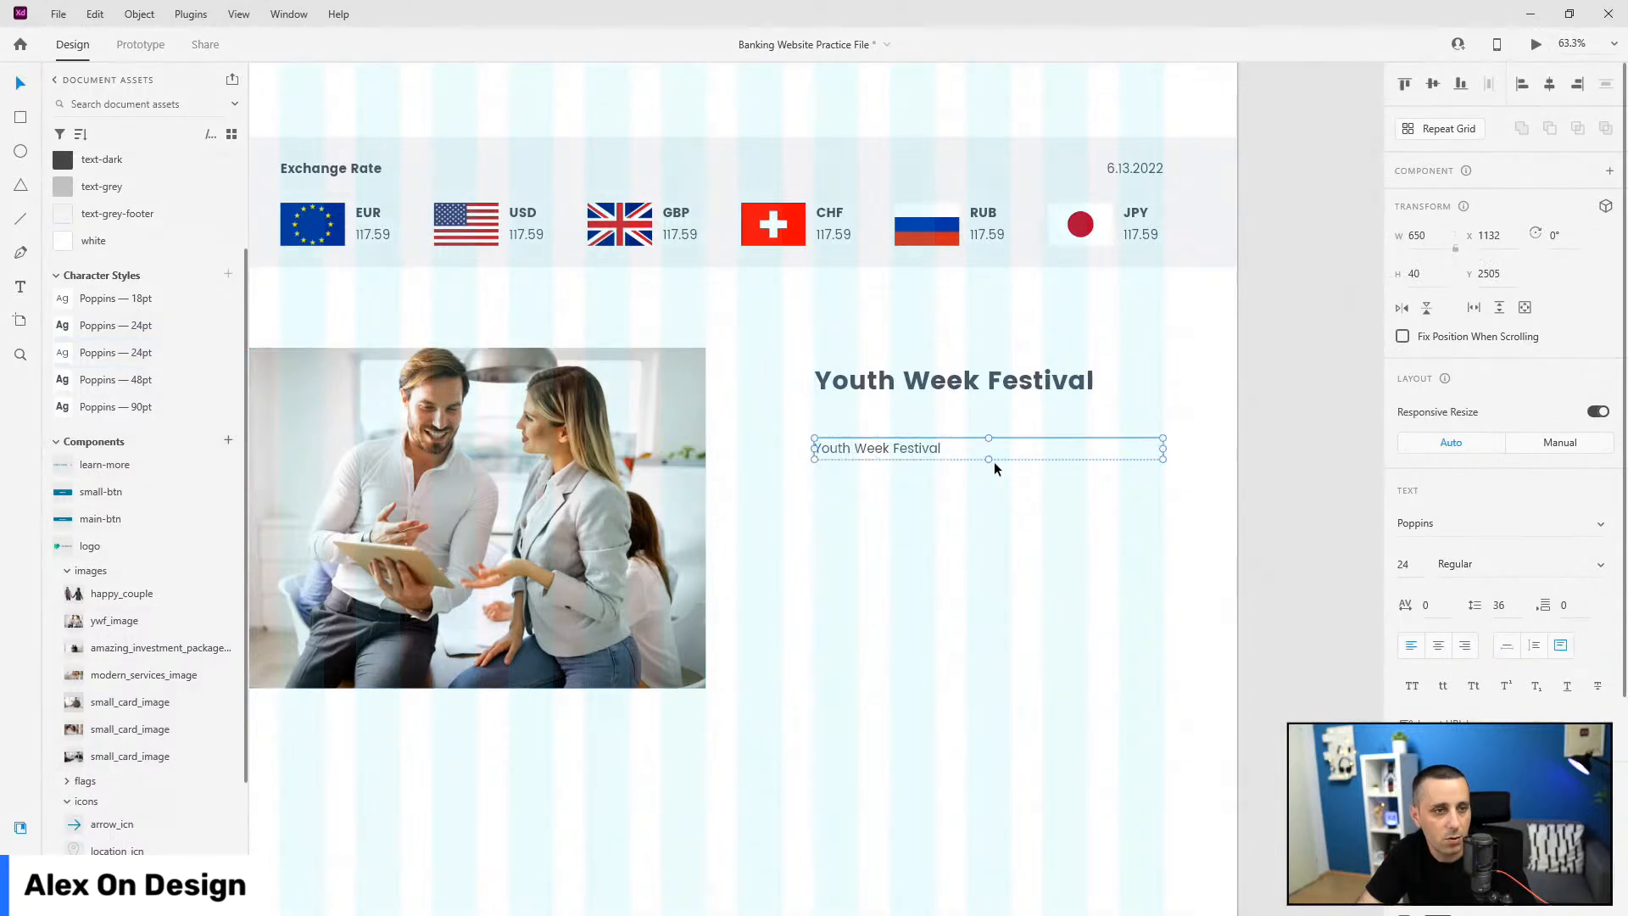
left_click_drag(989, 459, 988, 574)
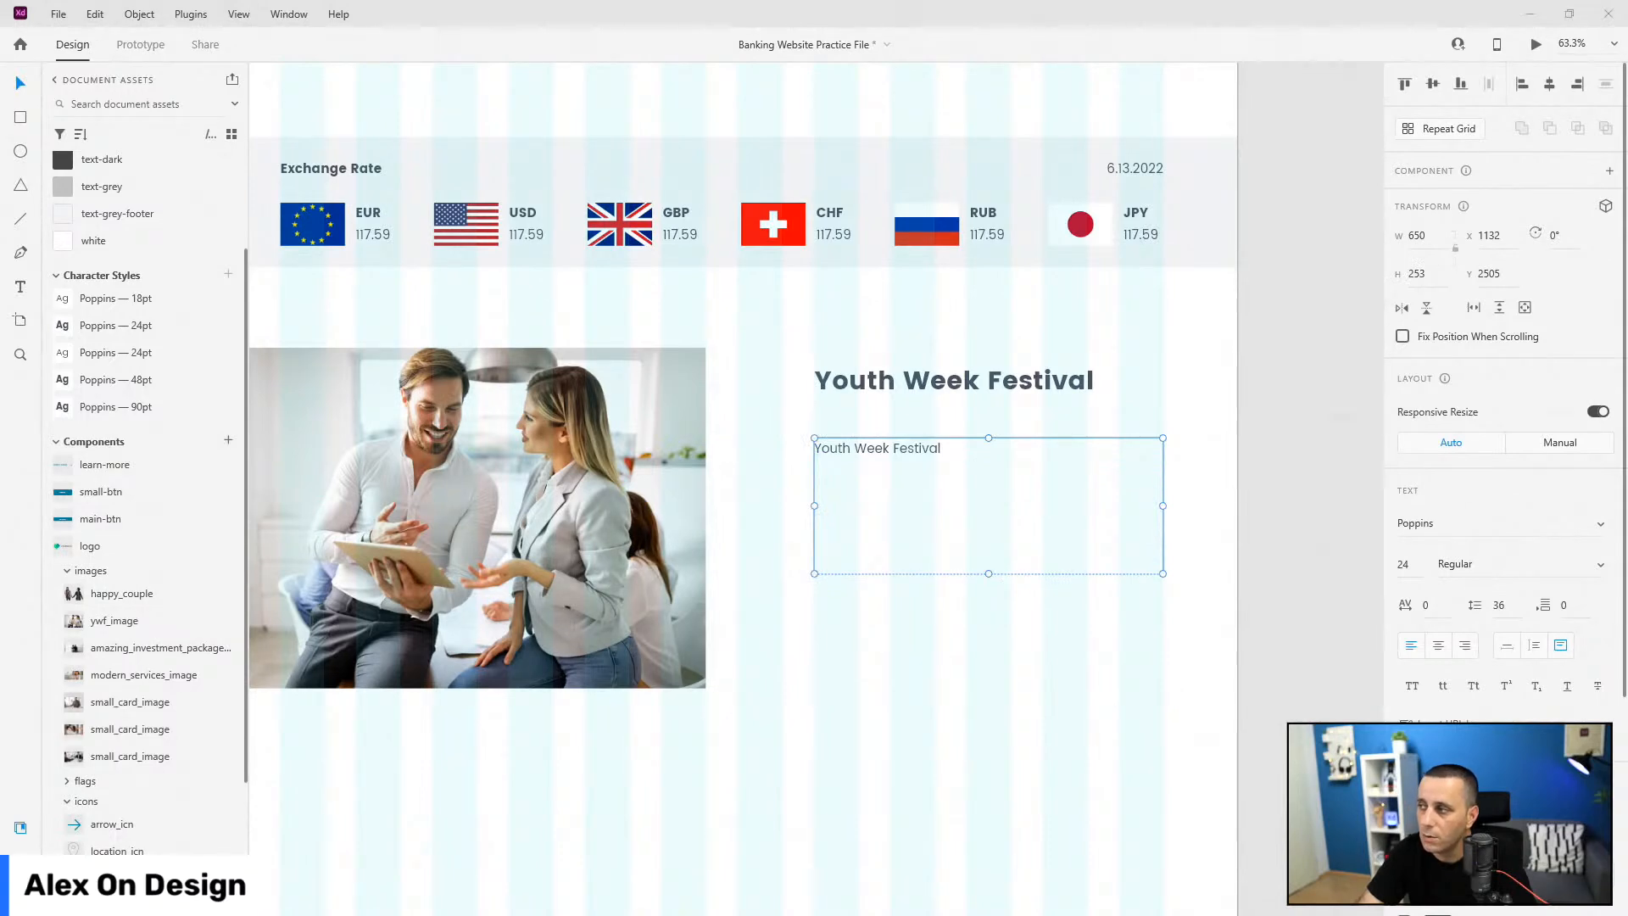
Step: Replace the copy's text with the festival description paragraph, shorten its box, and move it up
double_click(900, 445)
type("Every year at this time we are running youth week festival at which we are giving away prizes, running contests and inspire young people to do more good. If you are interested in attending, you can apply using a simple form where you will get more details.")
key("Escape")
left_click_drag(990, 576, 1004, 537)
left_click_drag(1036, 453, 1036, 431)
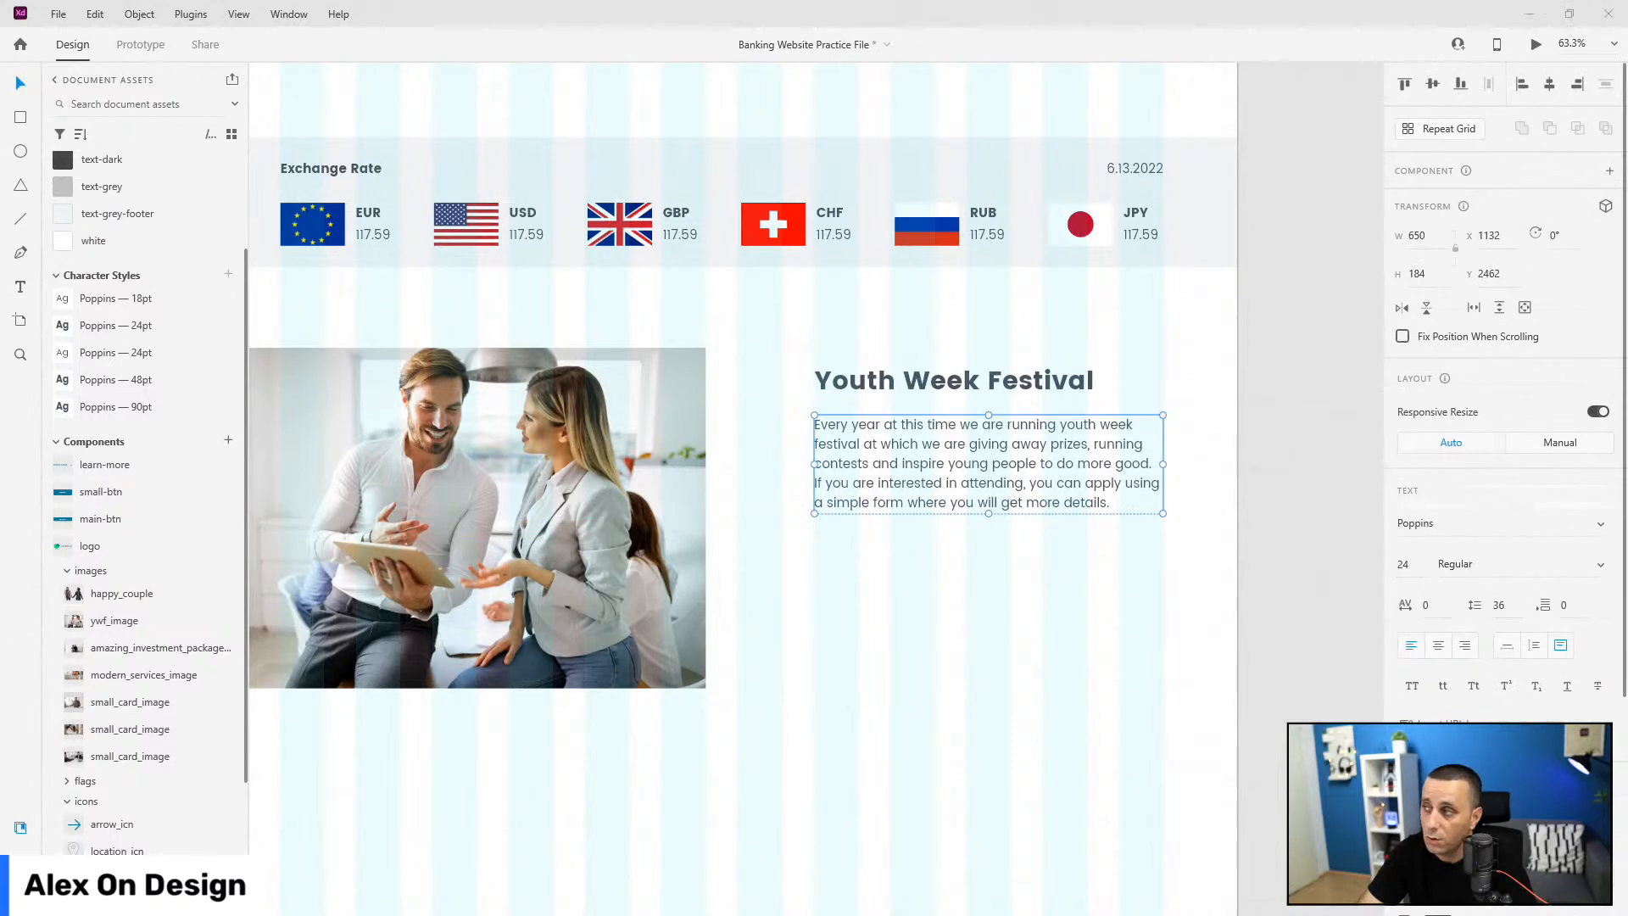
Step: Even the paragraph spacing, add a main-btn Learn More button beneath it, and select all three elements
left_click(914, 392)
left_click(944, 438)
left_click_drag(958, 447, 954, 452)
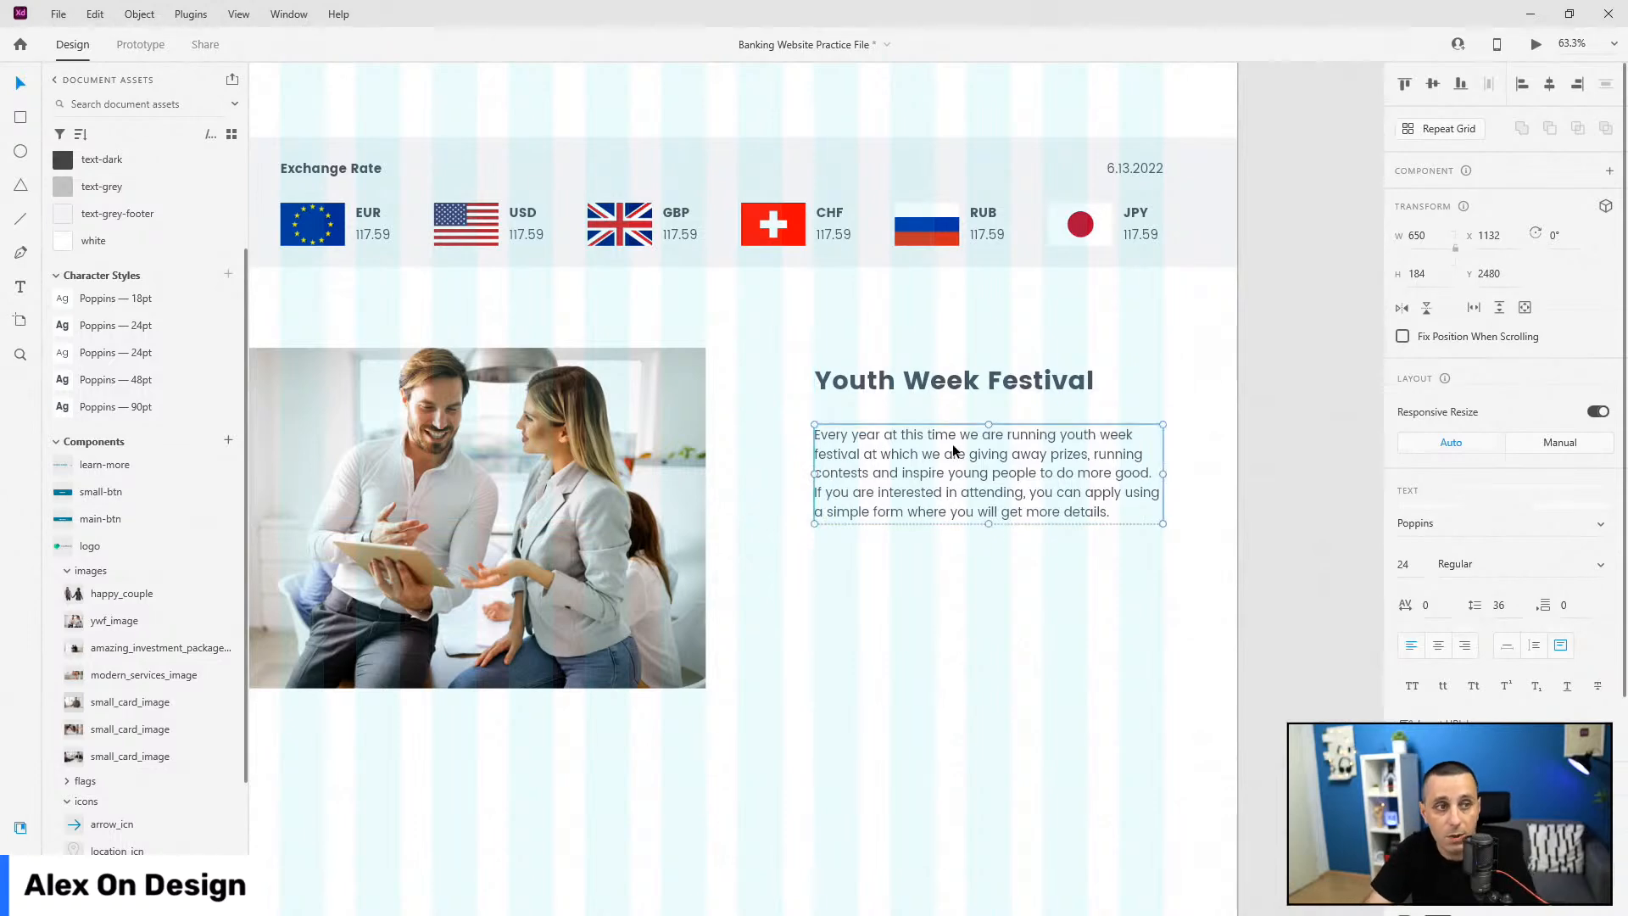
scroll(96, 572, "down", 1)
scroll(95, 573, "up", 2)
left_click_drag(92, 562, 978, 562)
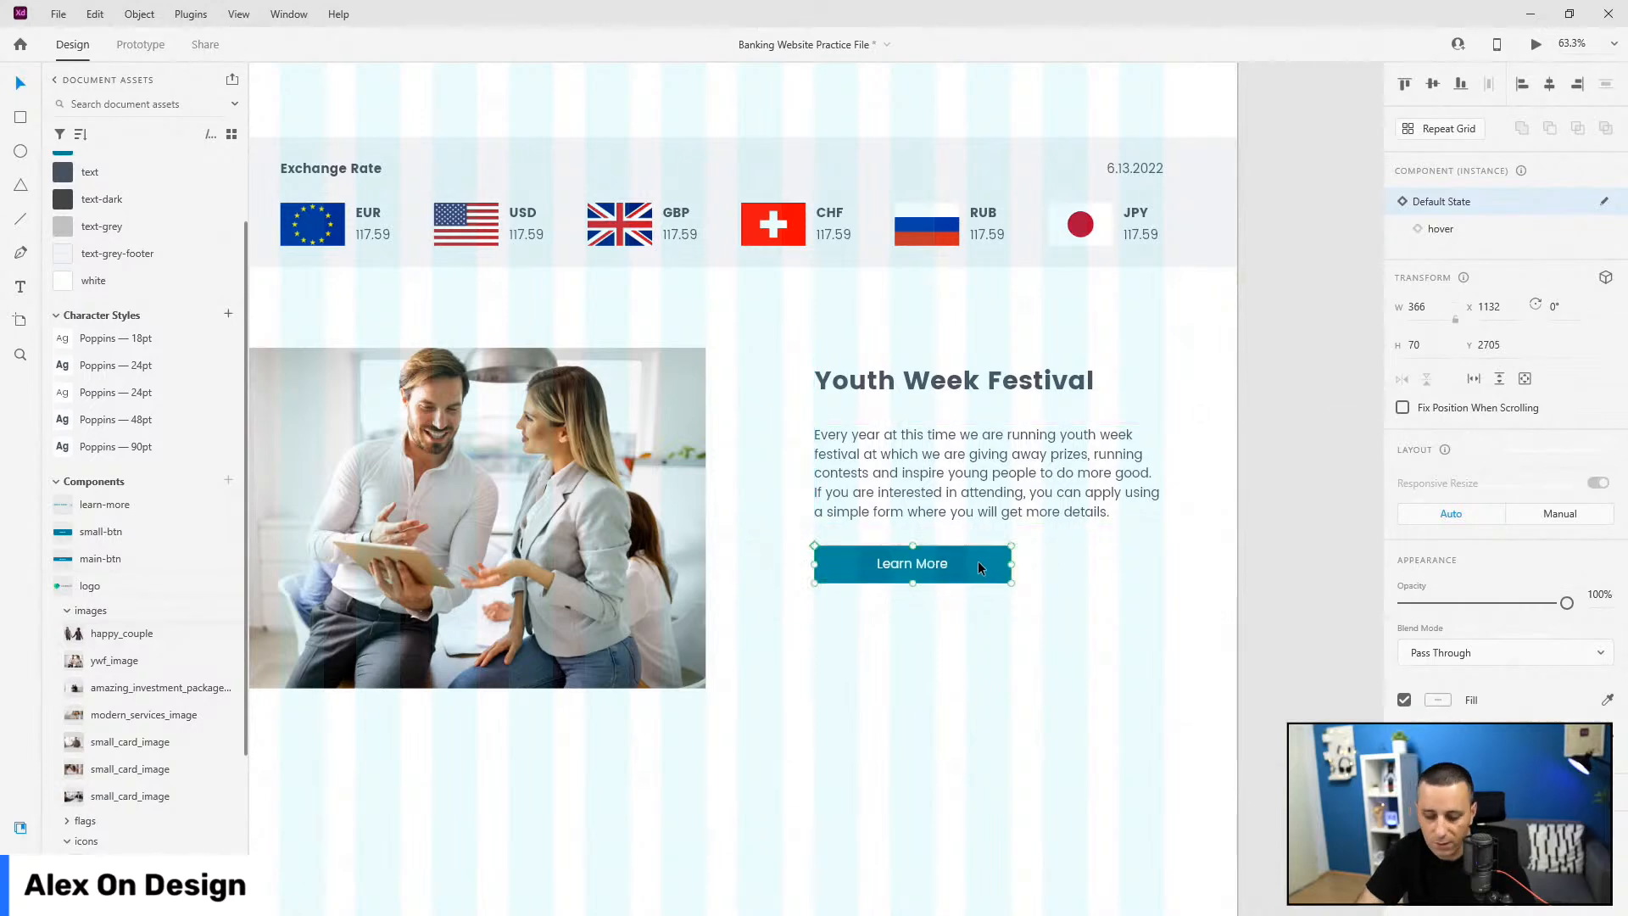
left_click(975, 505, "shift")
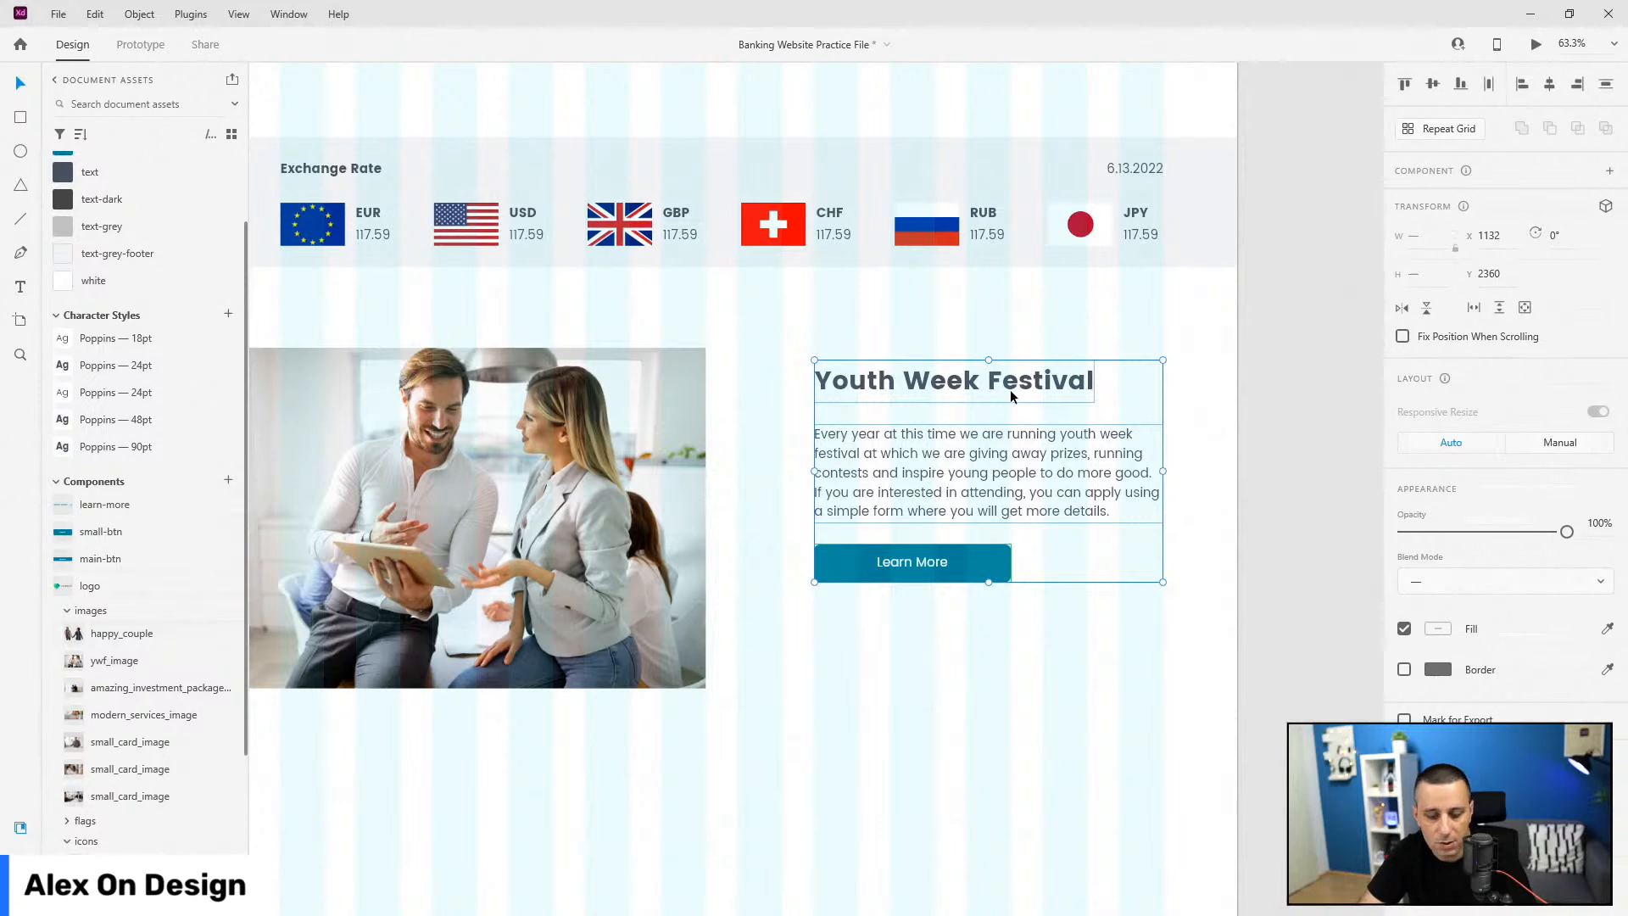
Step: Group the heading, paragraph and button as 'text' and move it below the photo layer
key("ctrl+g")
left_click(21, 827)
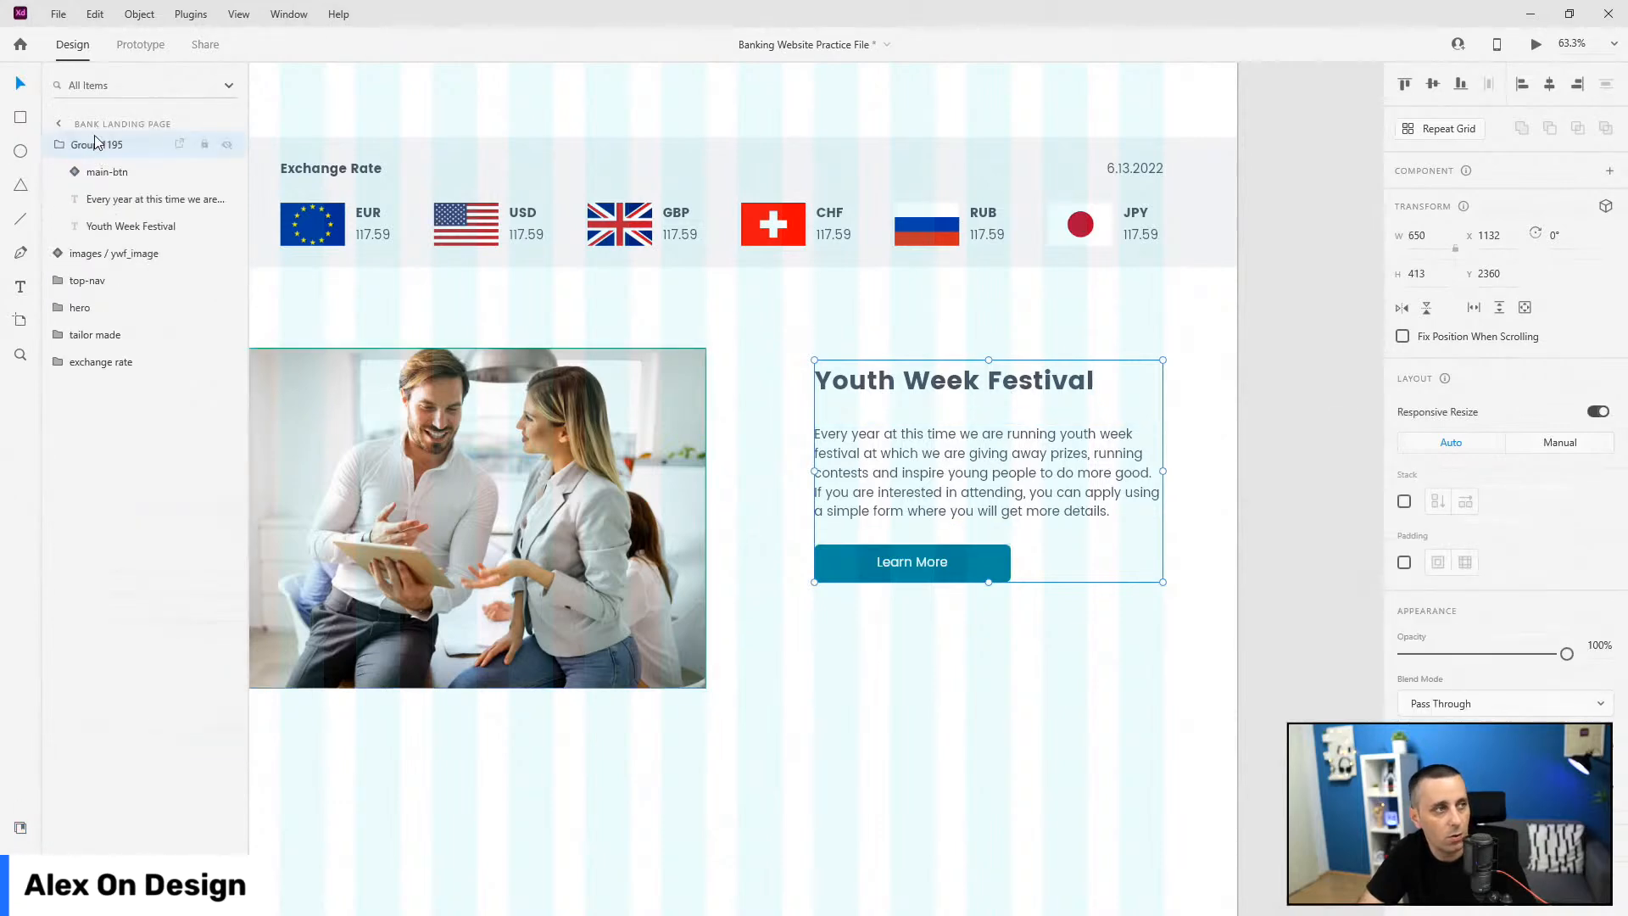
double_click(96, 144)
type("text")
key("Return")
left_click(56, 149)
left_click_drag(80, 152, 97, 180)
Step: Align the text group middle with the photo, group them, and name the group 'service'
left_click(110, 145, "shift")
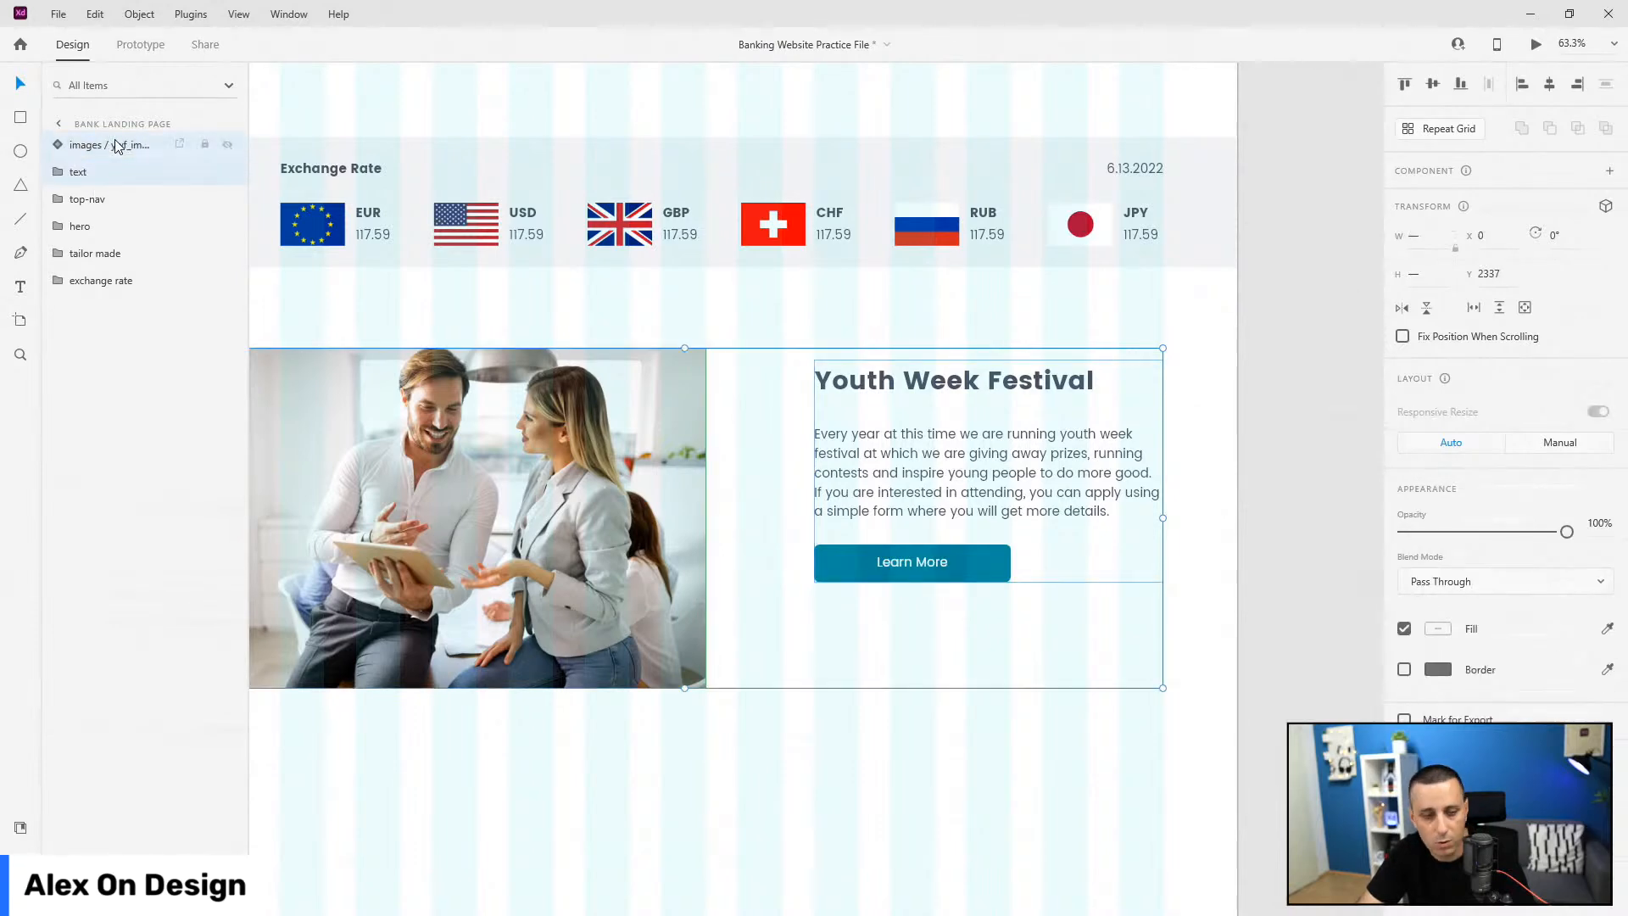
left_click(1435, 85)
key("ctrl+g")
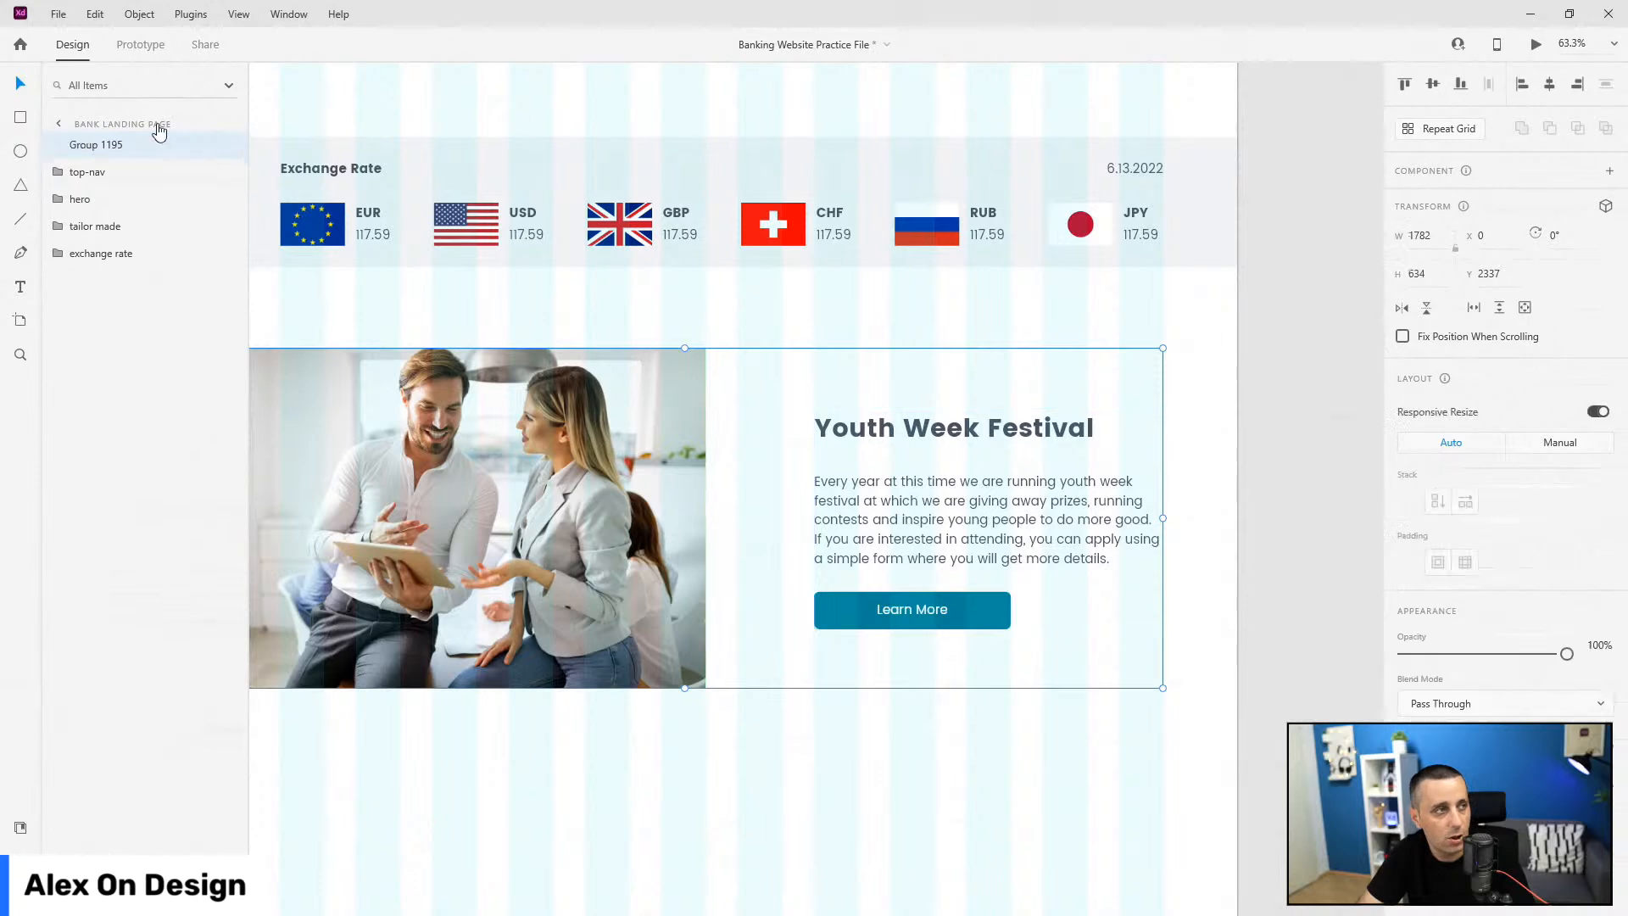
left_click_drag(105, 146, 100, 258)
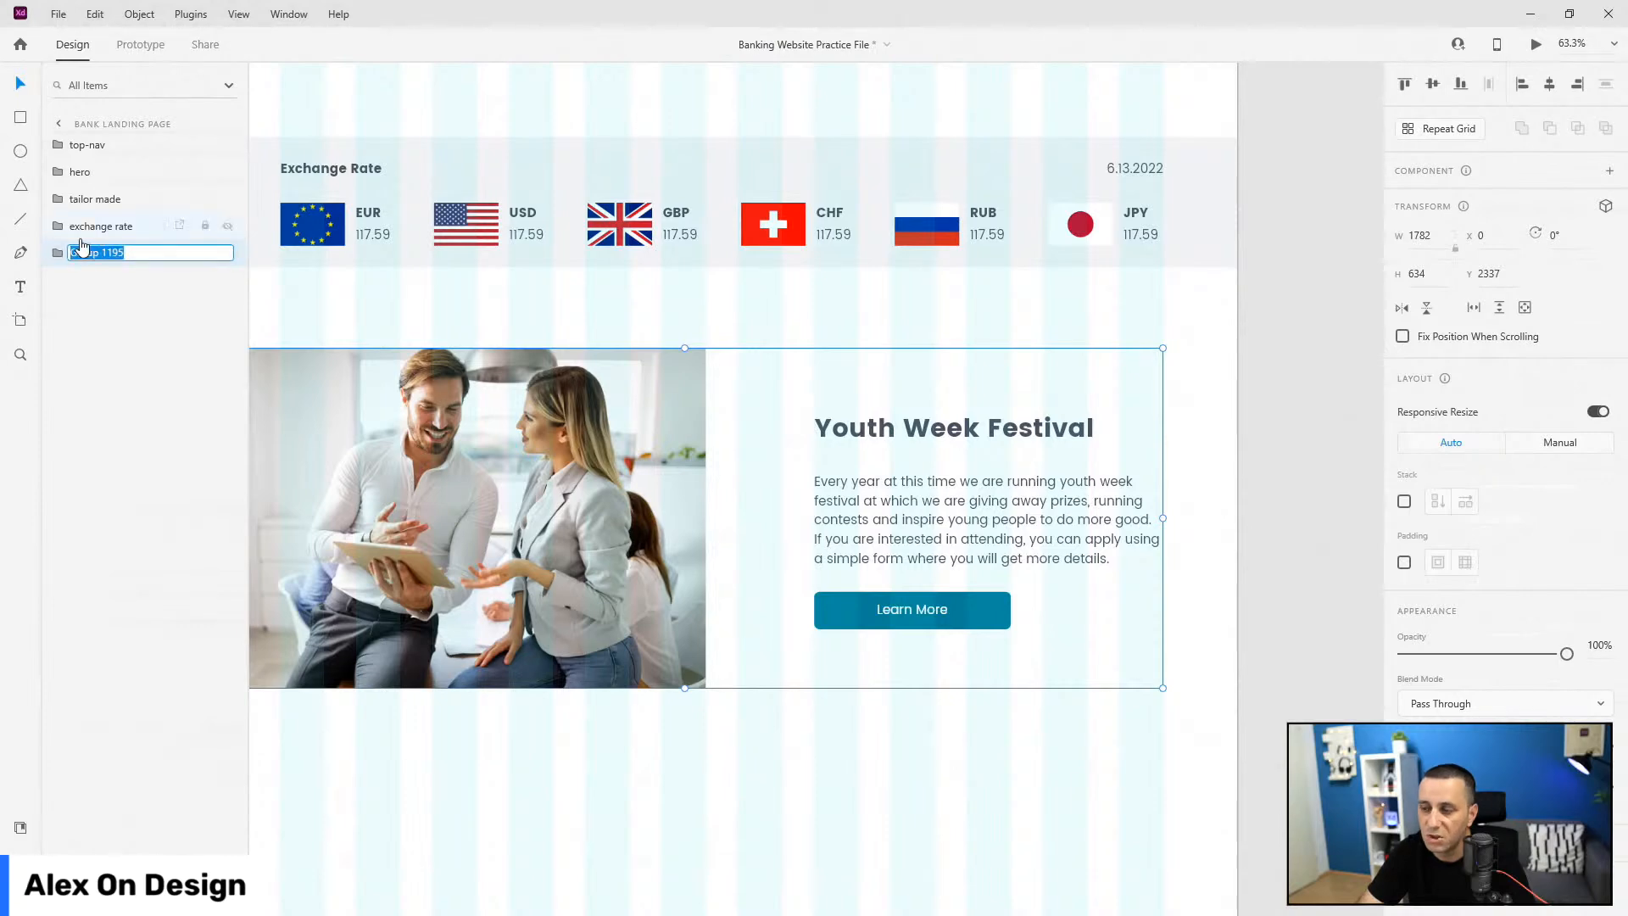
type("space")
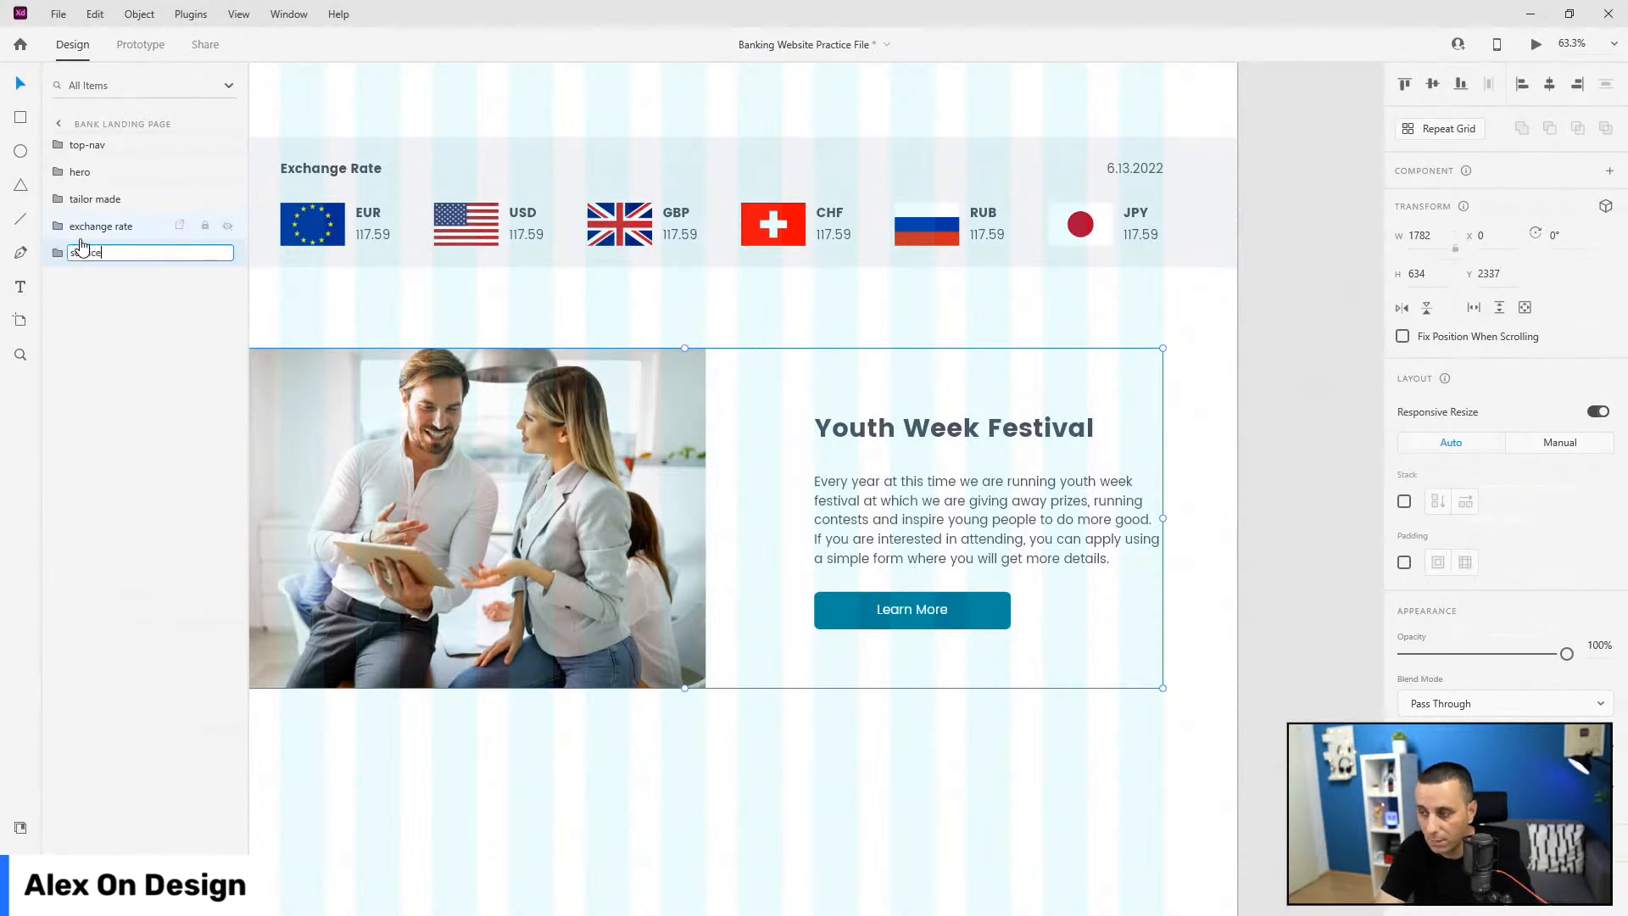
key("Return")
scroll(1161, 481, "down", 3)
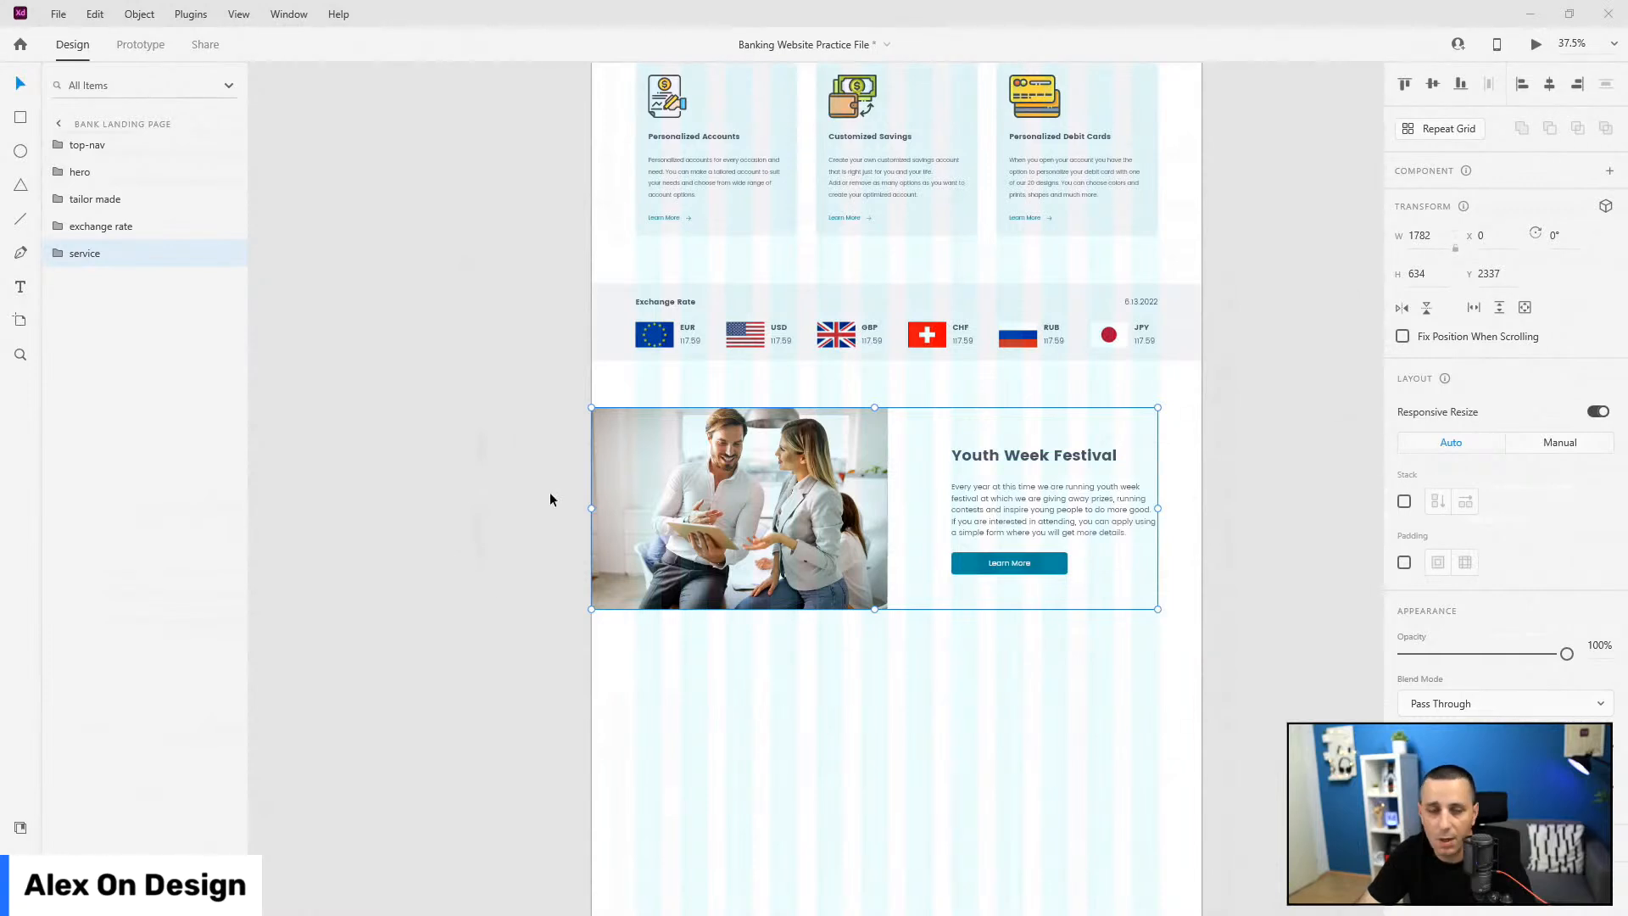
Step: Place the amazing_investment_package couple photo from Document Assets below the festival section
scroll(678, 499, "down", 5)
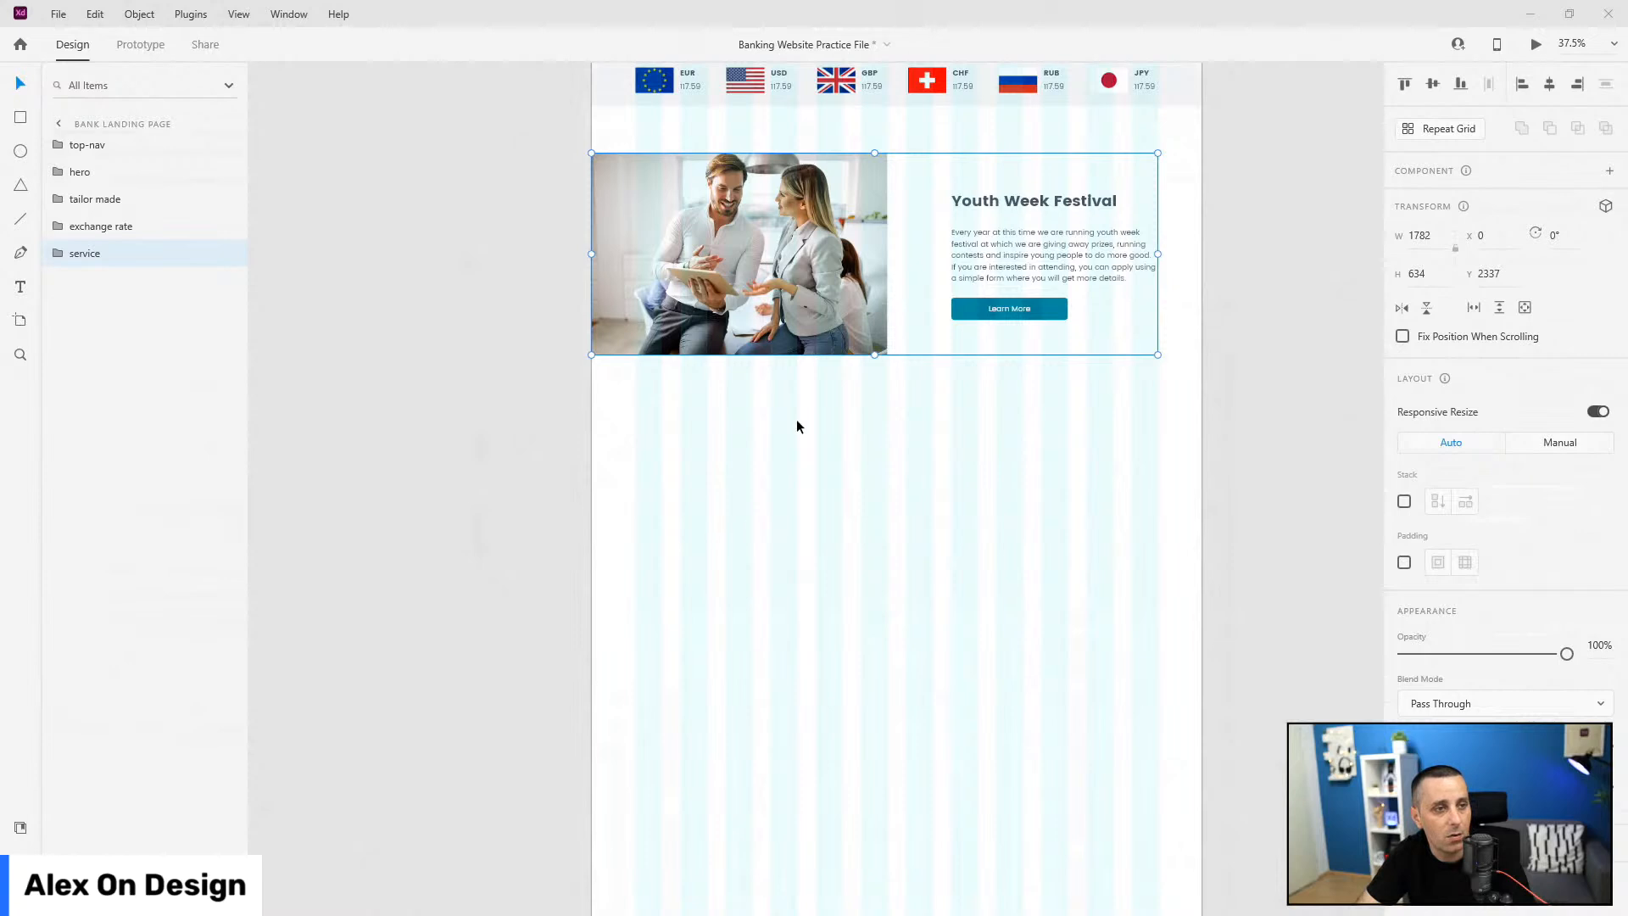
left_click(20, 827)
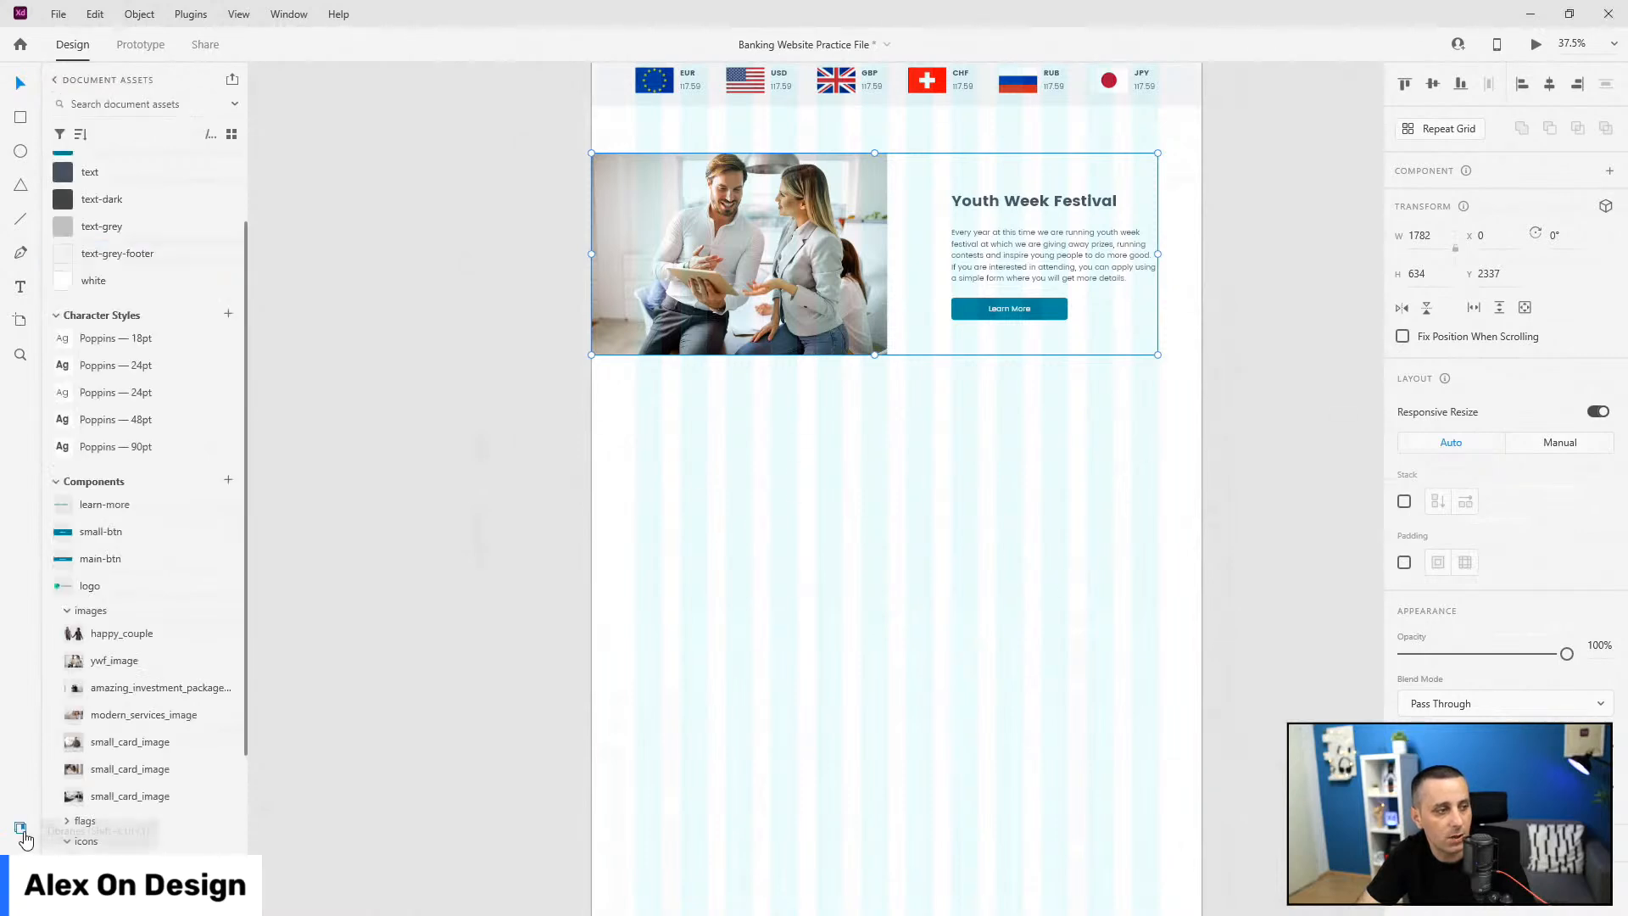
scroll(127, 593, "down", 3)
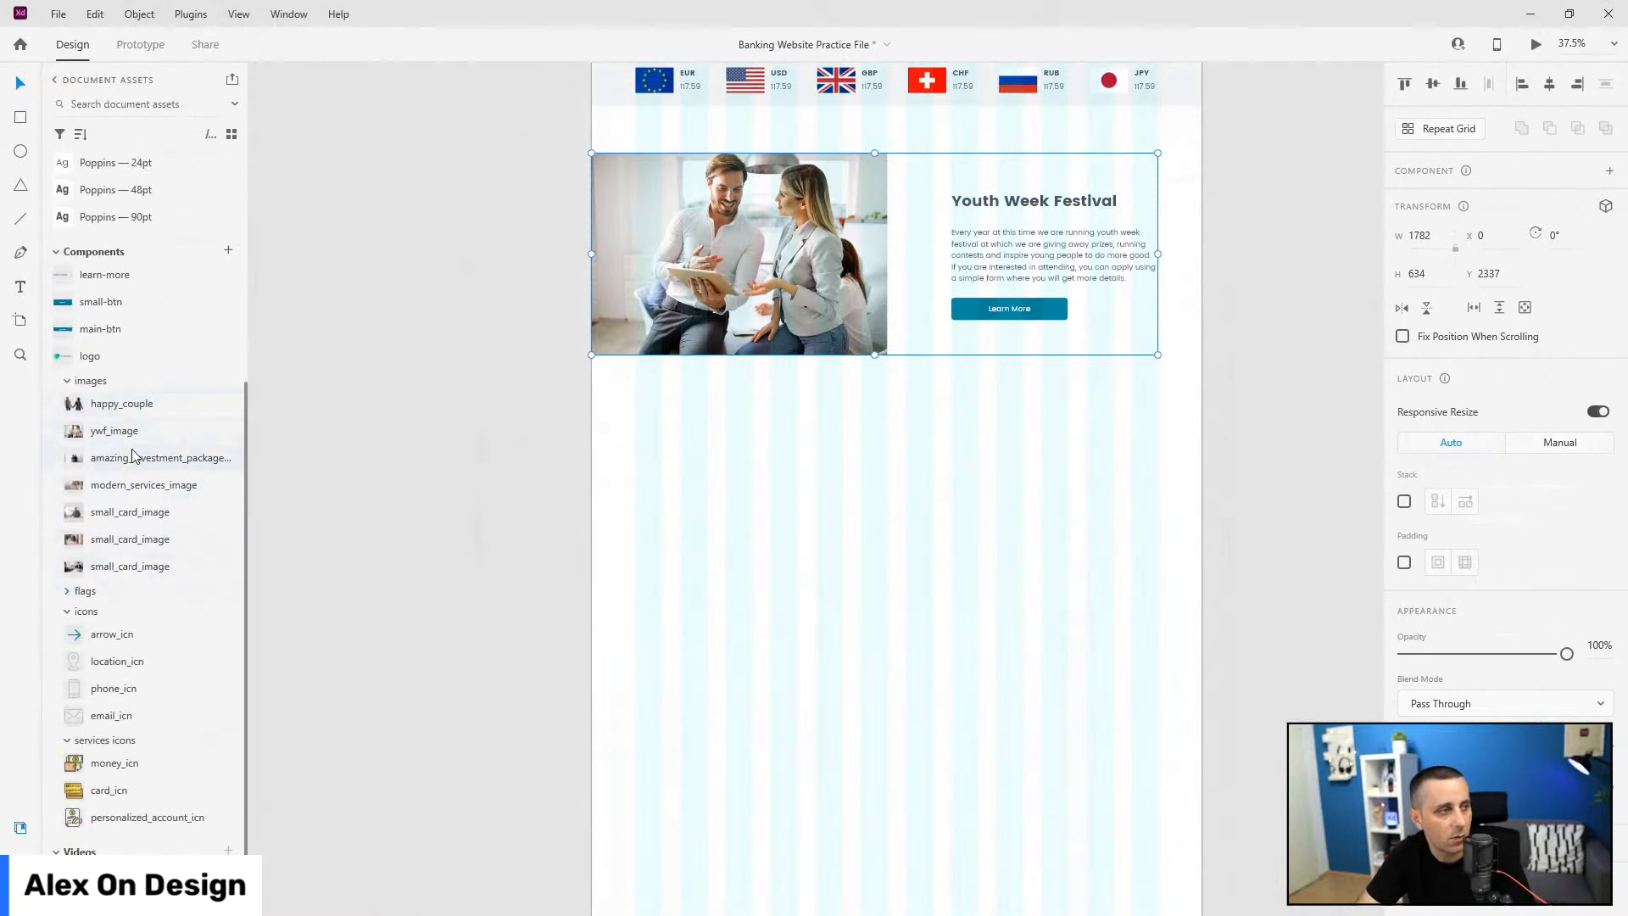
left_click_drag(132, 458, 757, 453)
scroll(847, 483, "up", 4)
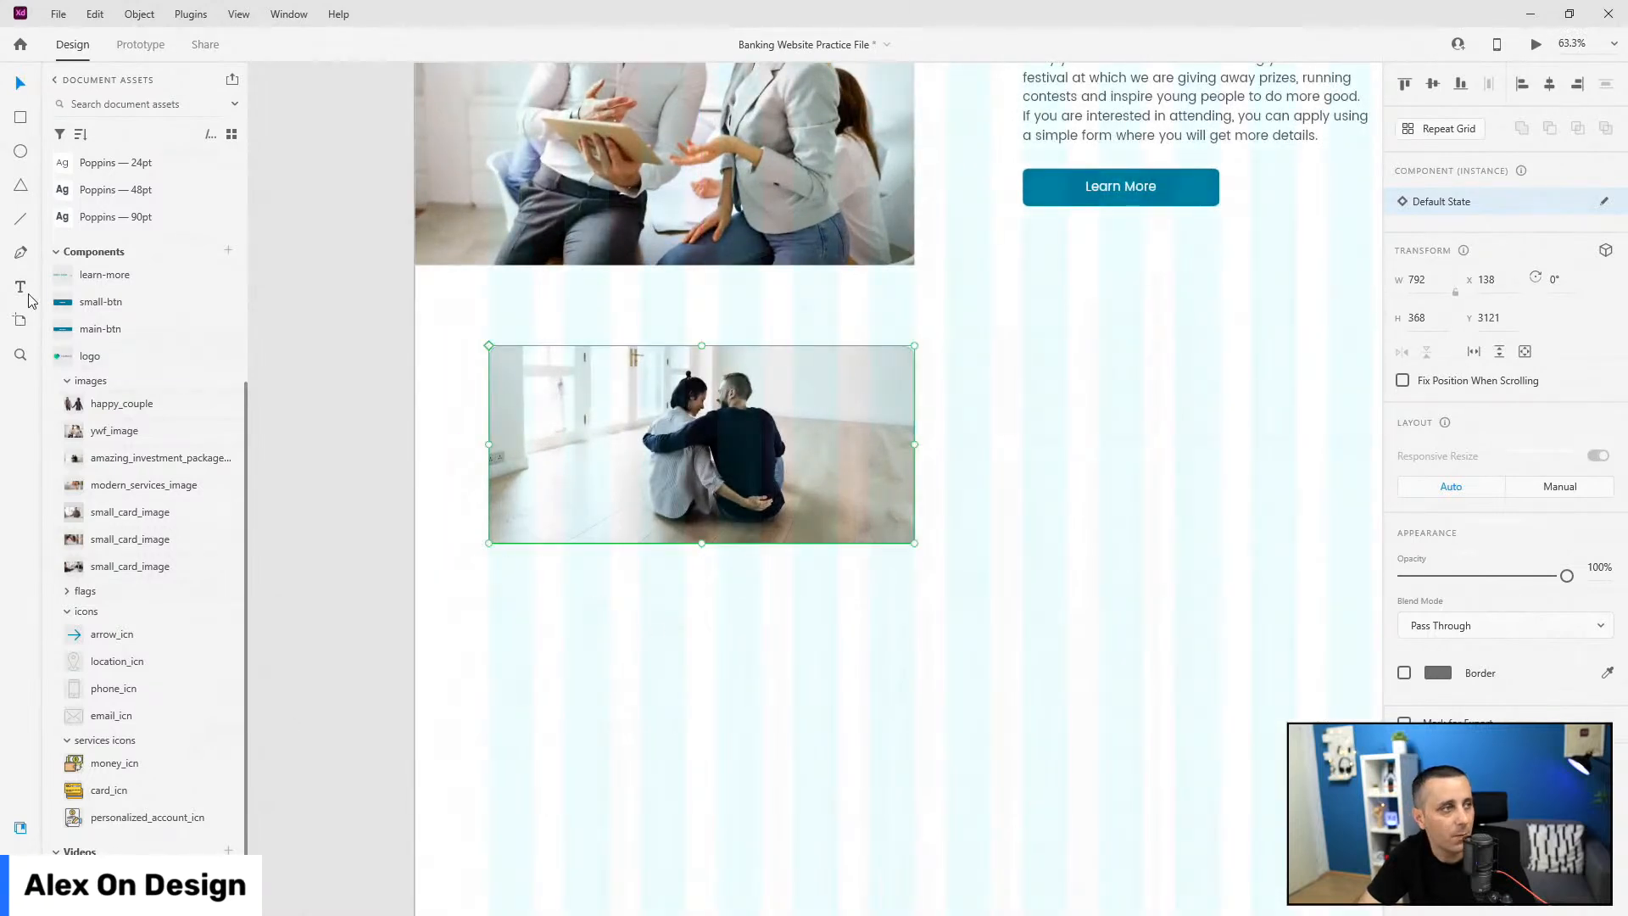
left_click(21, 117)
Step: Draw a rectangle snapped under the couple photo with text-grey-footer fill and no border
left_click_drag(490, 573, 918, 796)
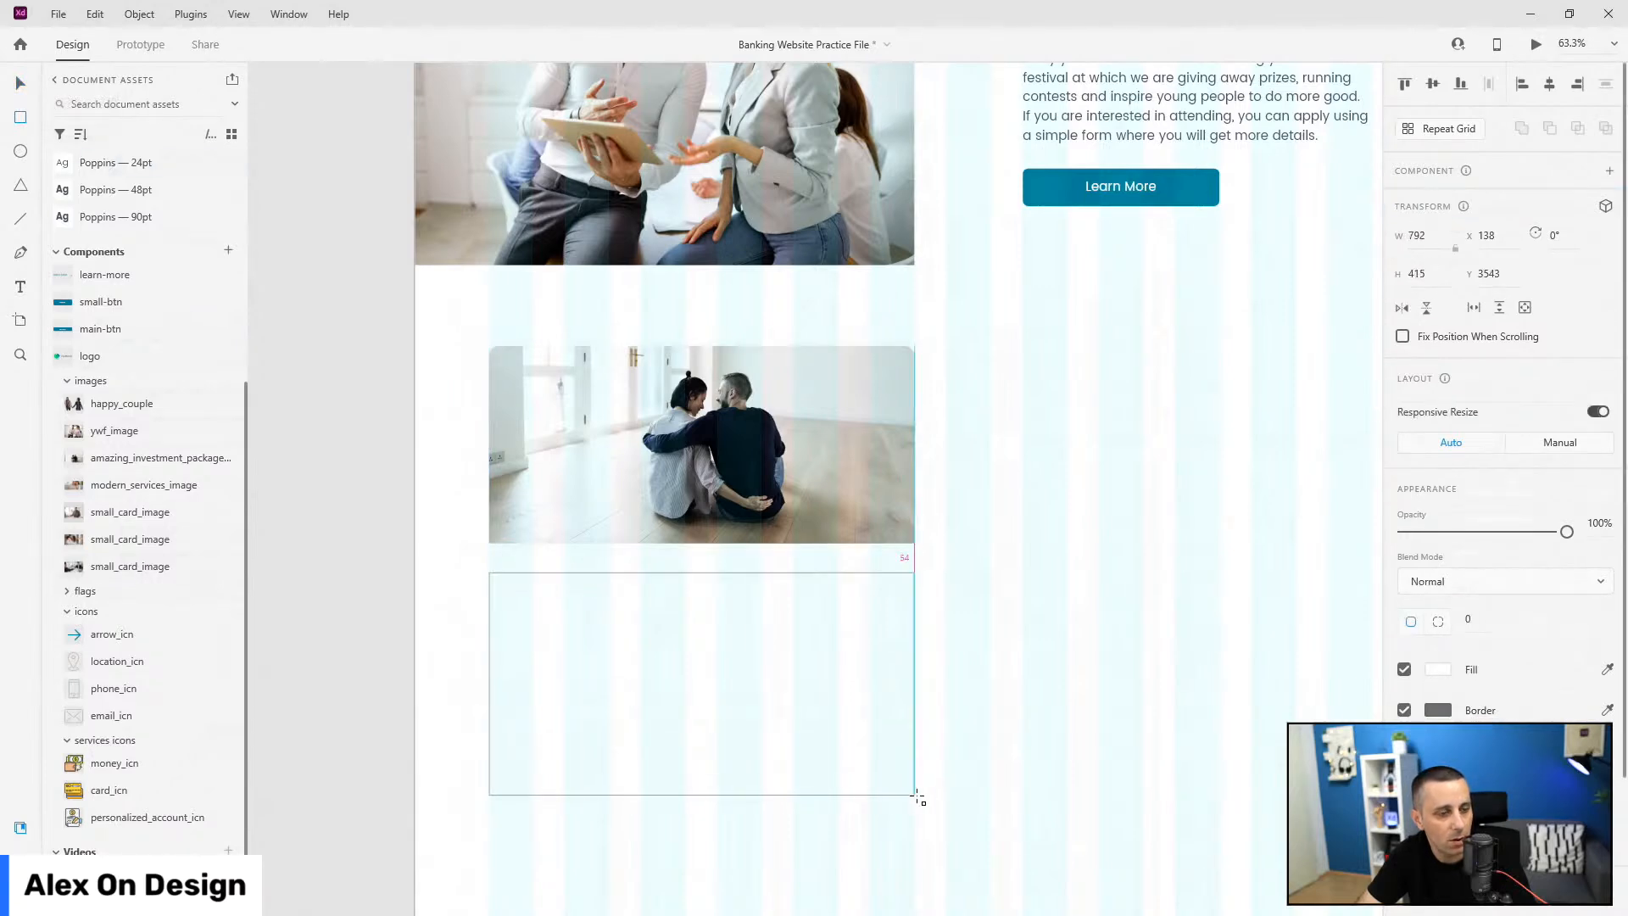
left_click_drag(702, 573, 706, 543)
scroll(123, 332, "up", 5)
left_click(128, 254)
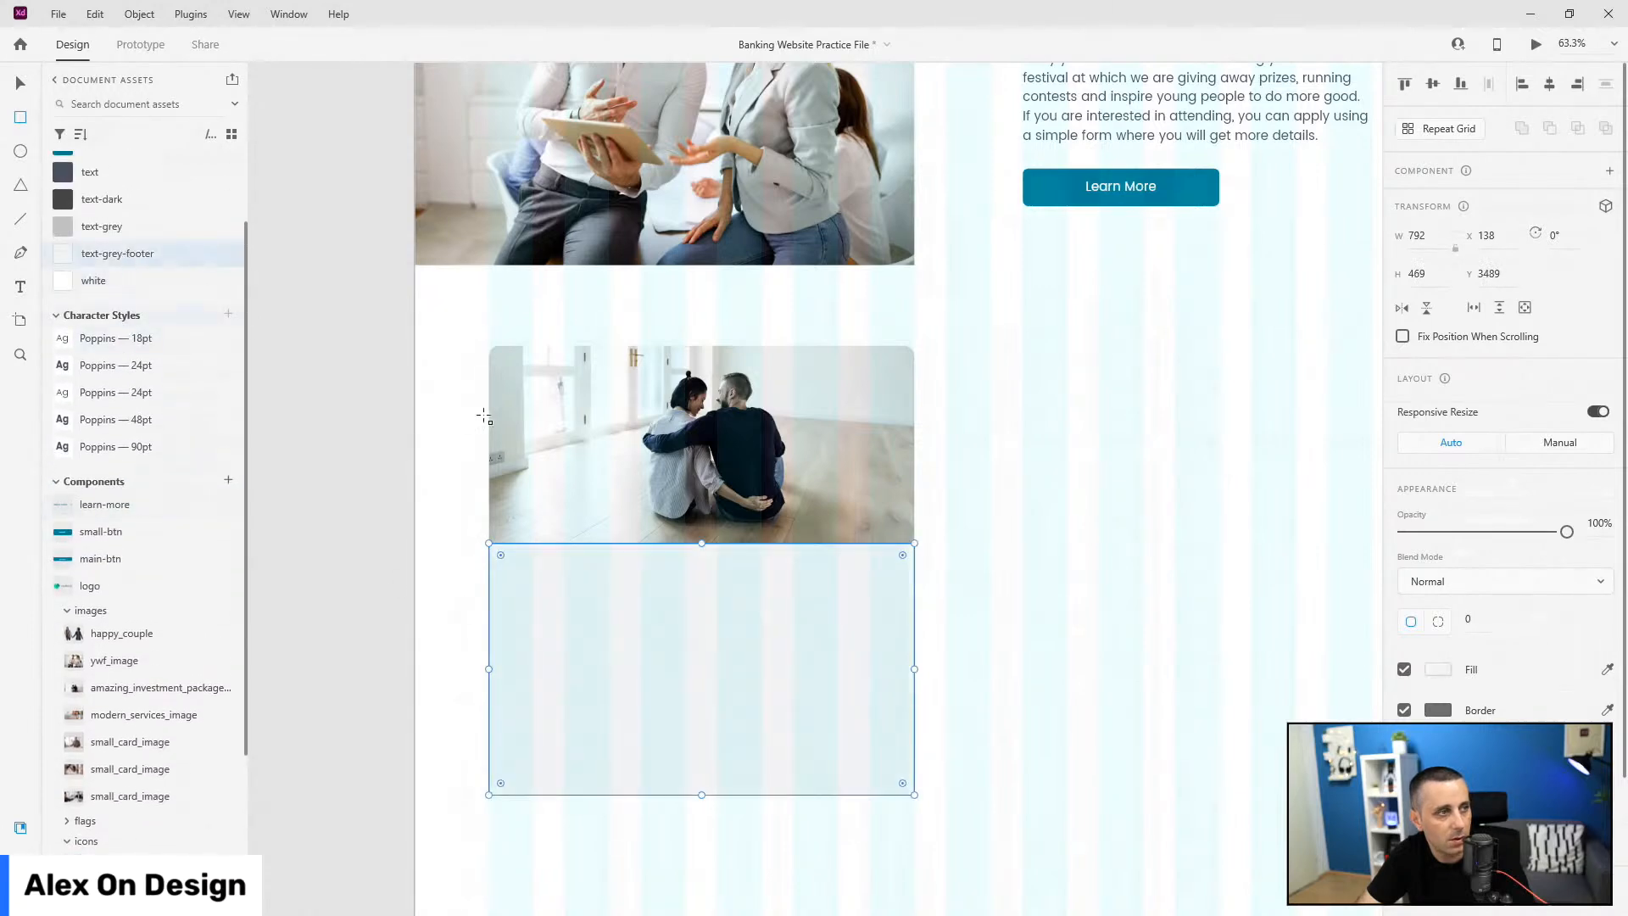
left_click(1404, 710)
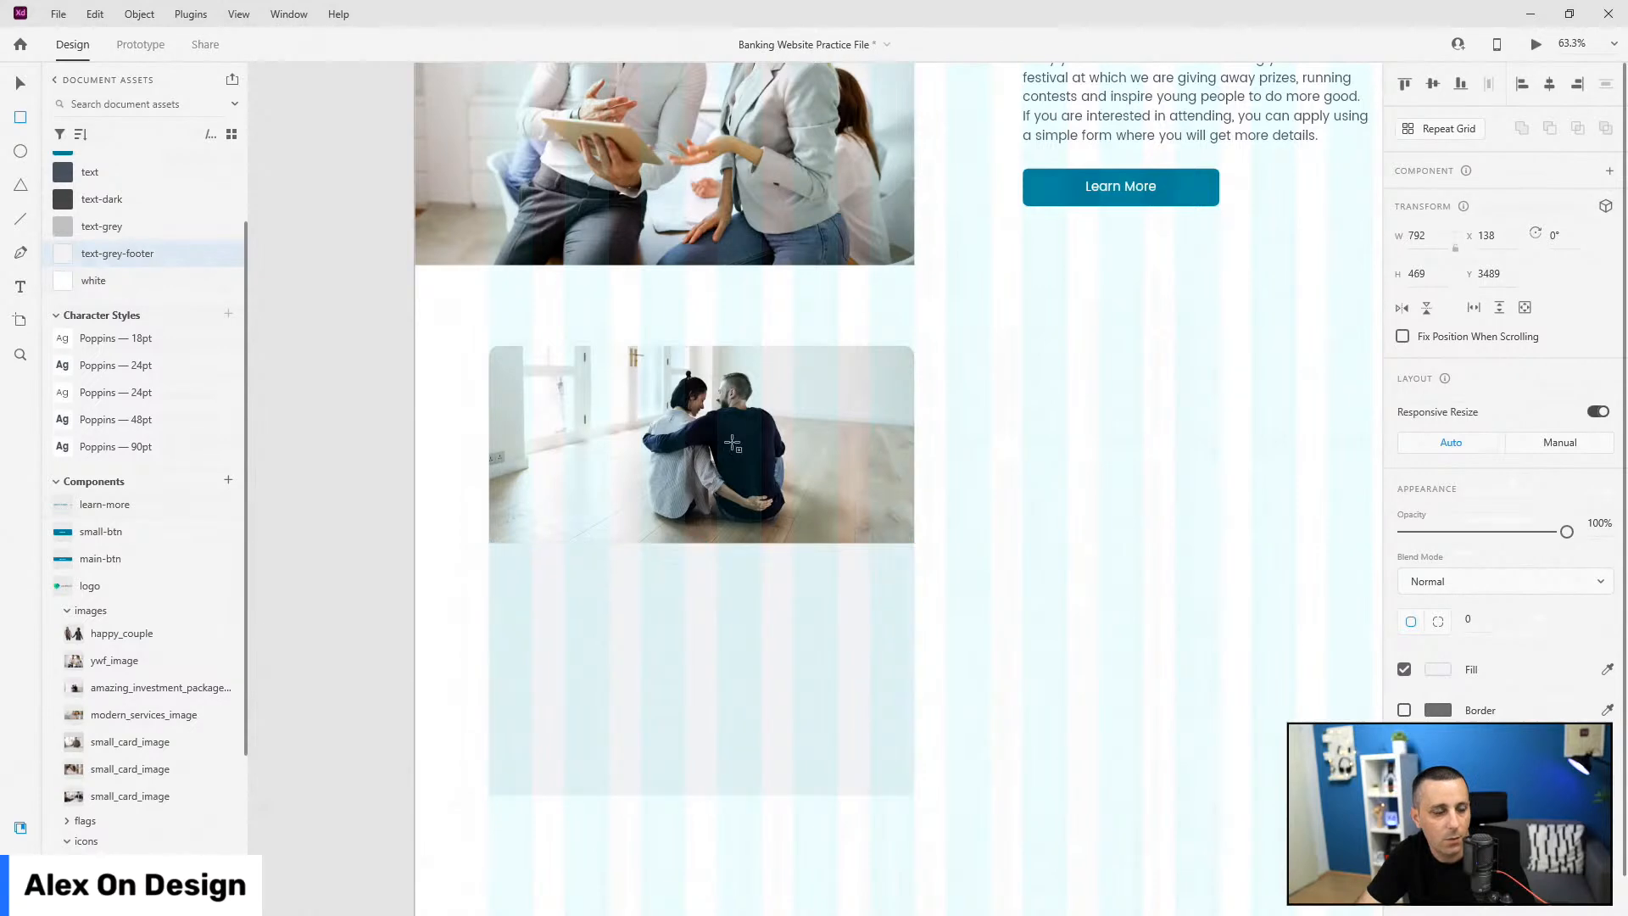
Step: Open and dismiss the artboard grid column colour, then reselect the grey rectangle
left_click(1042, 540)
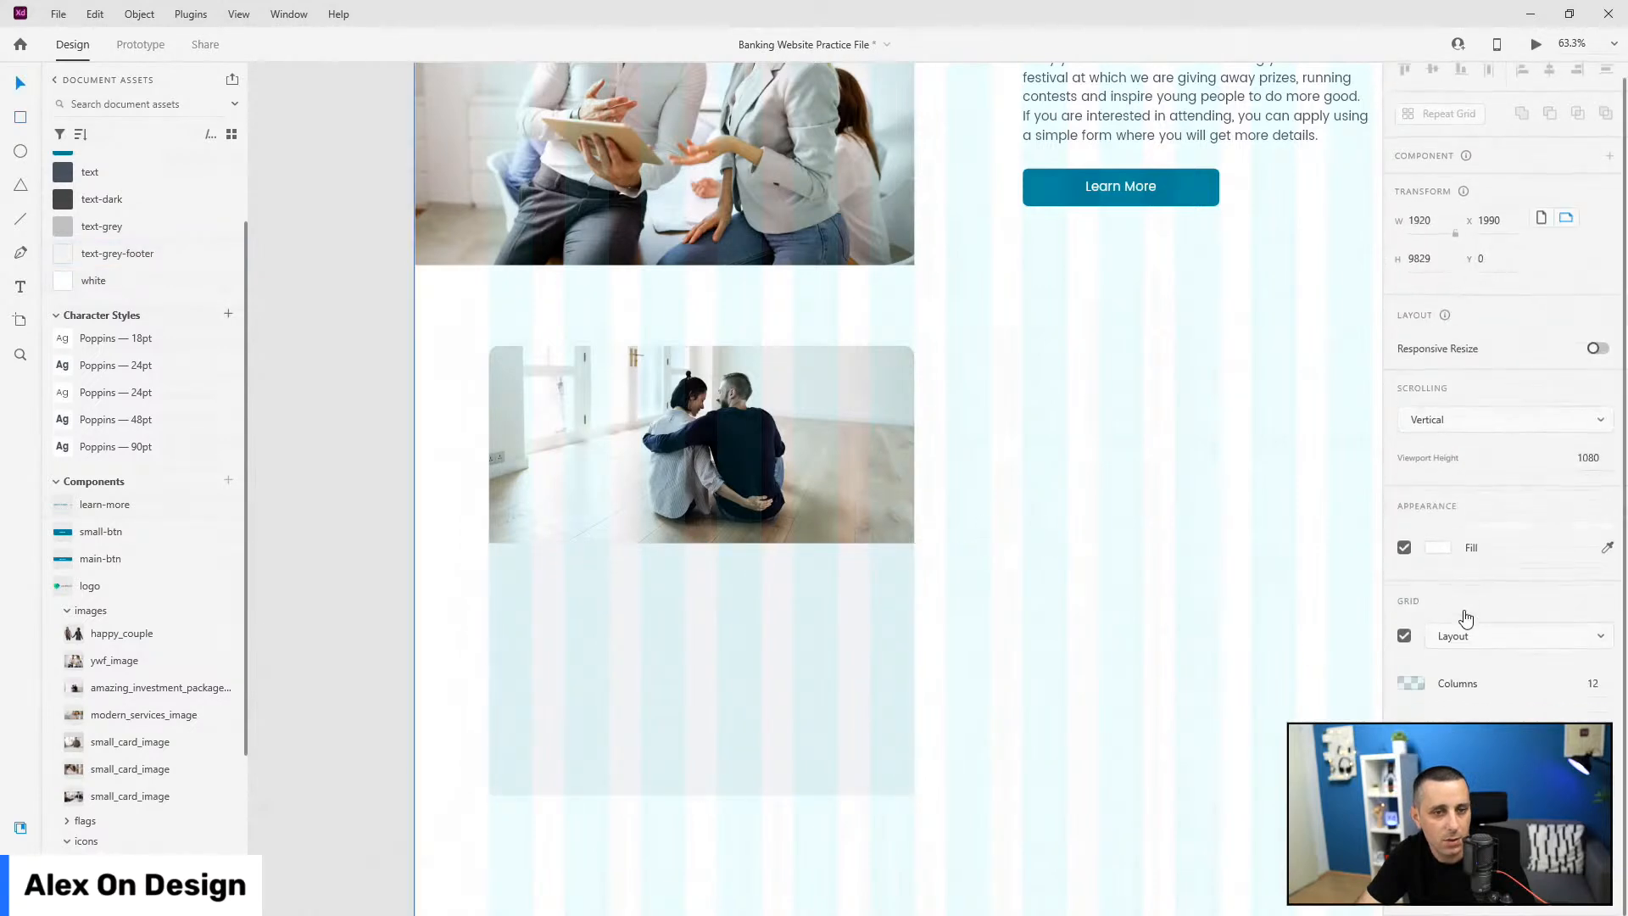
left_click(1410, 684)
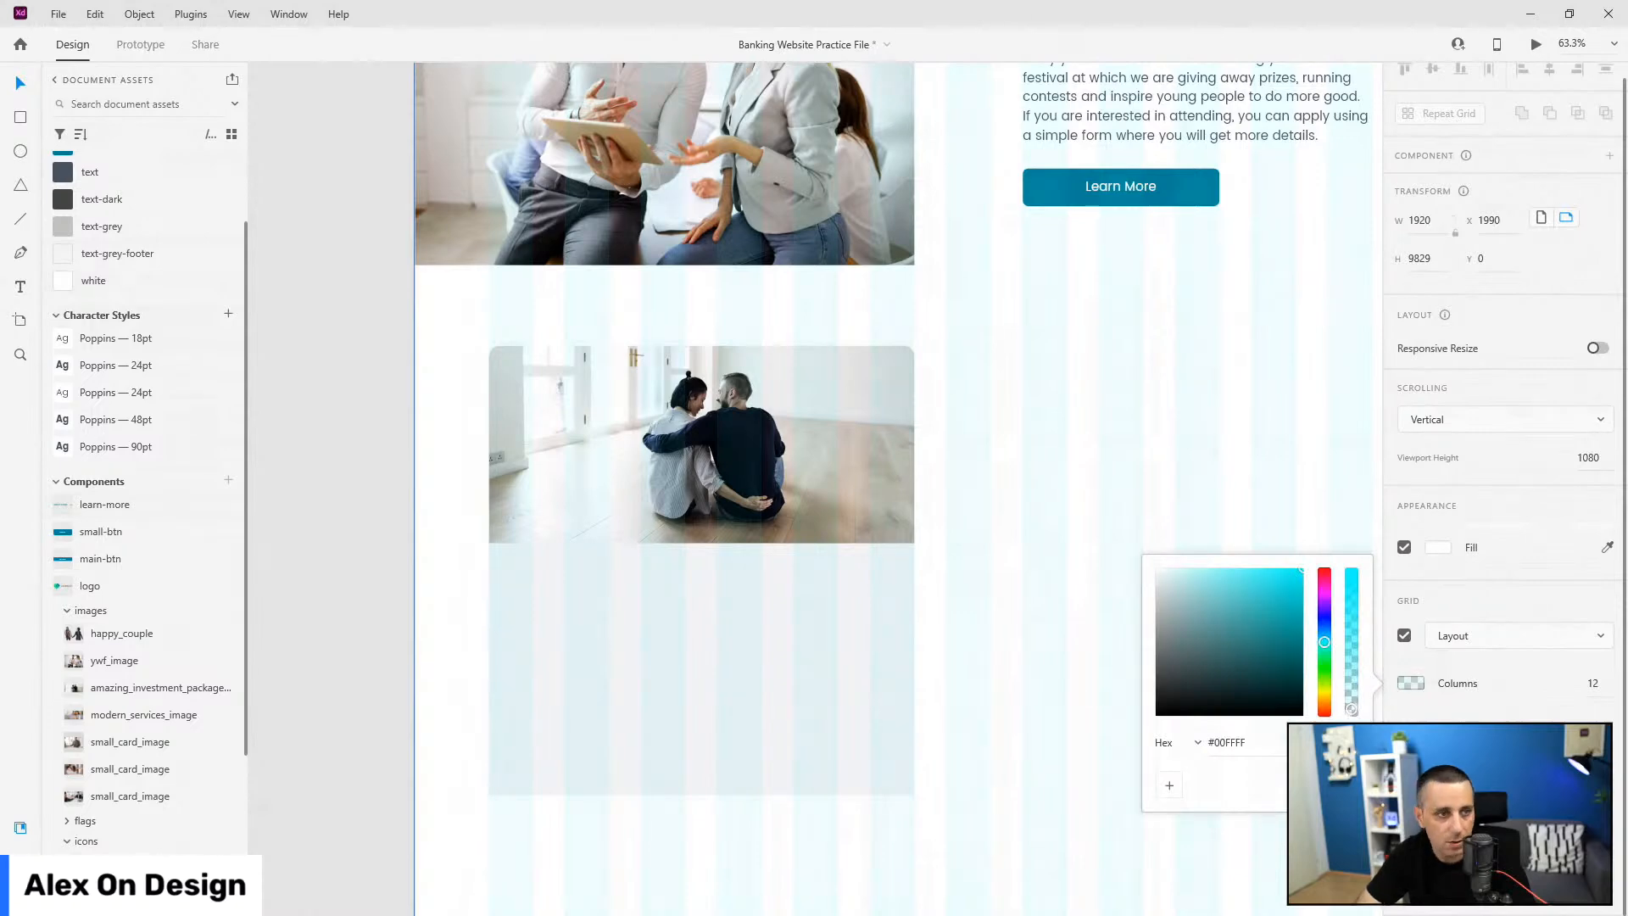
left_click(1097, 270)
left_click(831, 643)
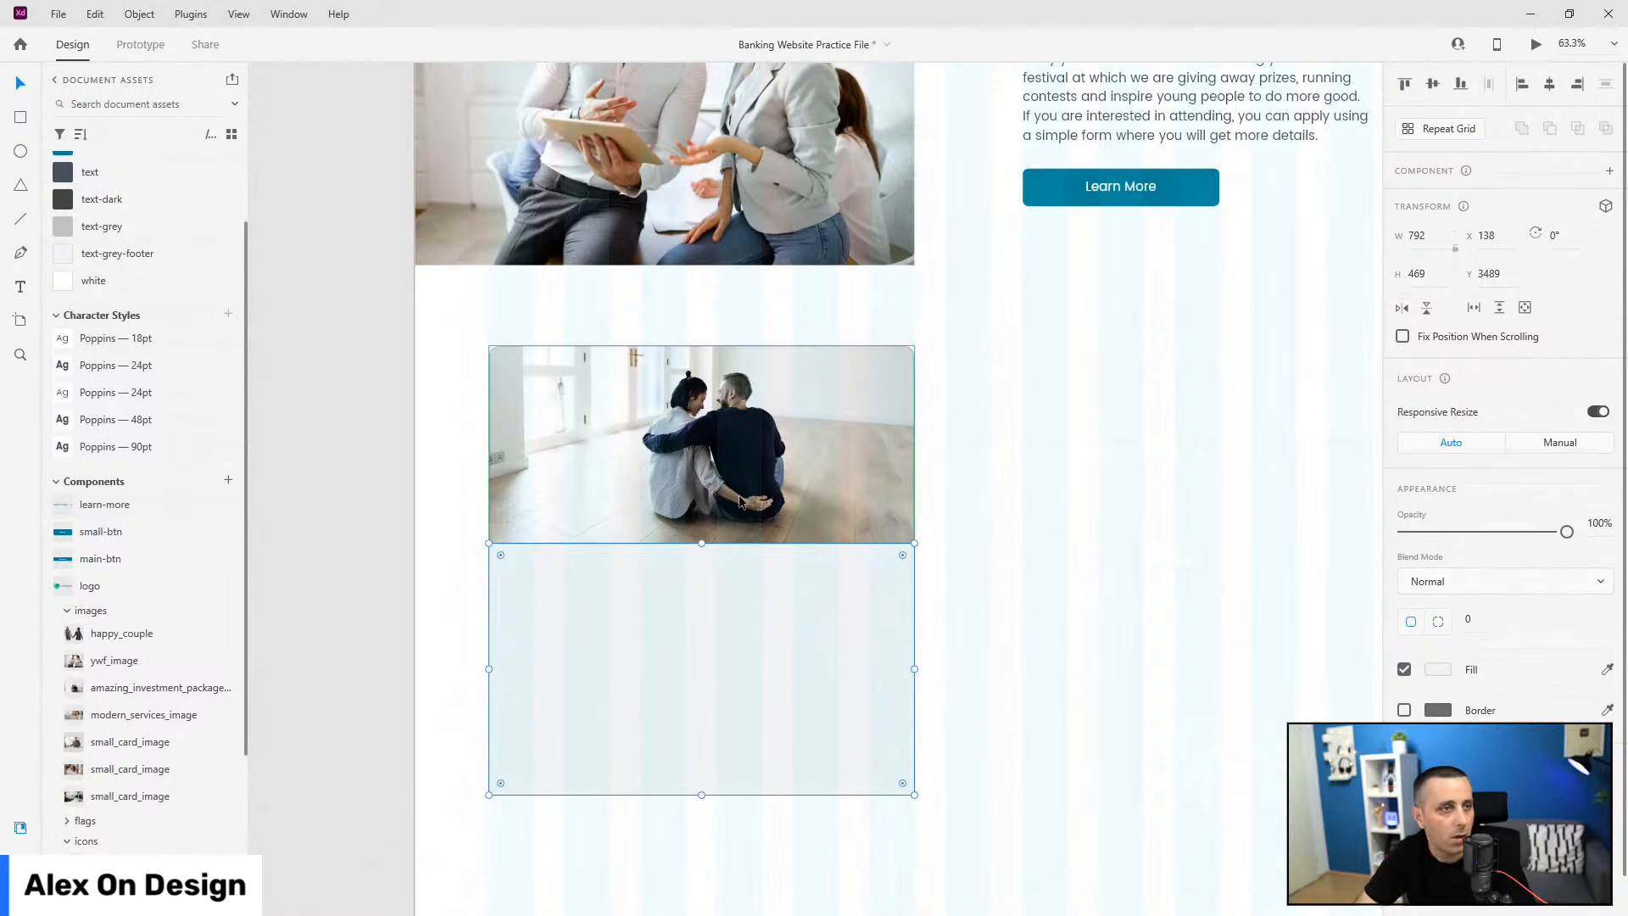
scroll(603, 524, "down", 5)
scroll(573, 420, "up", 5)
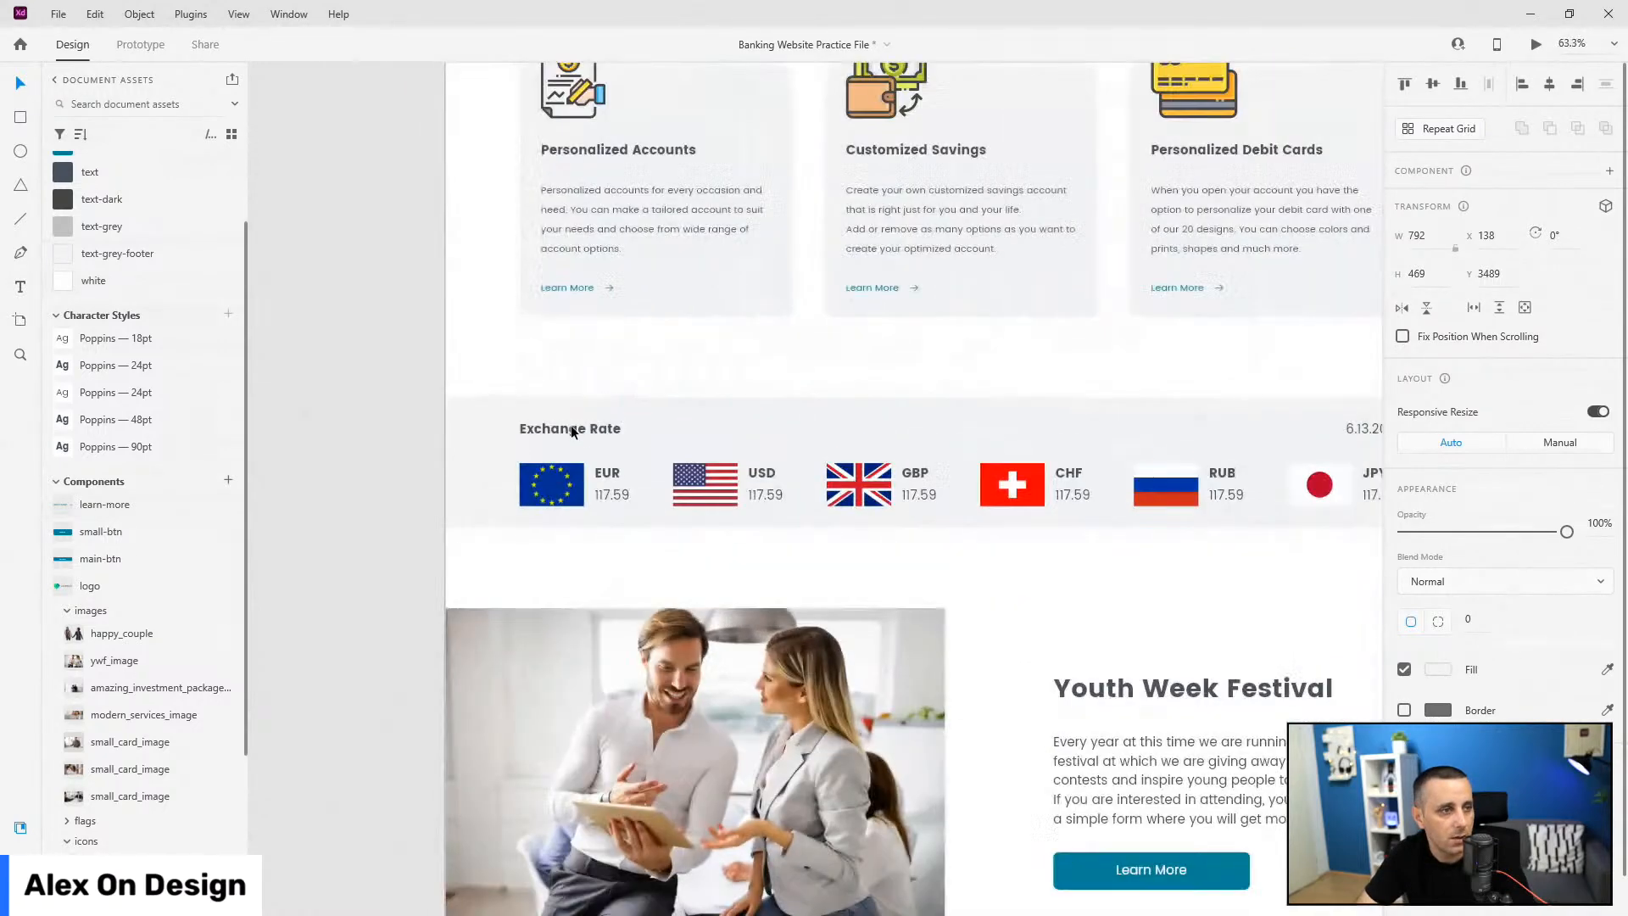
Step: Copy the bold 24pt Exchange Rate heading and paste it onto the grey card
left_click(573, 424)
scroll(641, 471, "down", 3)
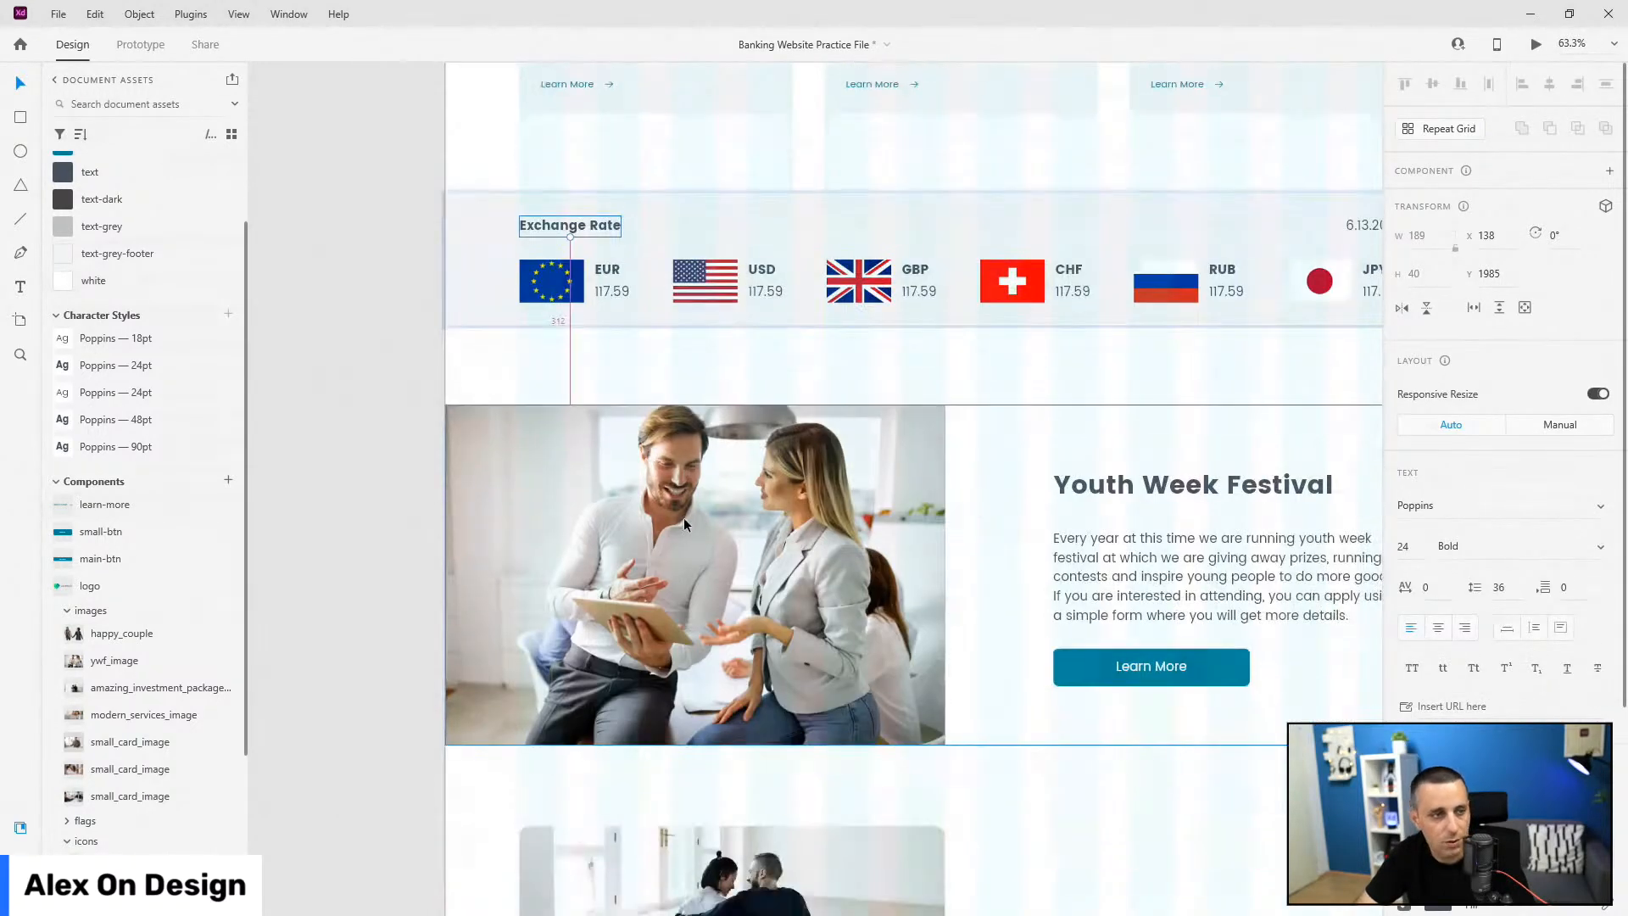
scroll(683, 517, "down", 4)
scroll(646, 836, "up", 6)
left_click(583, 479)
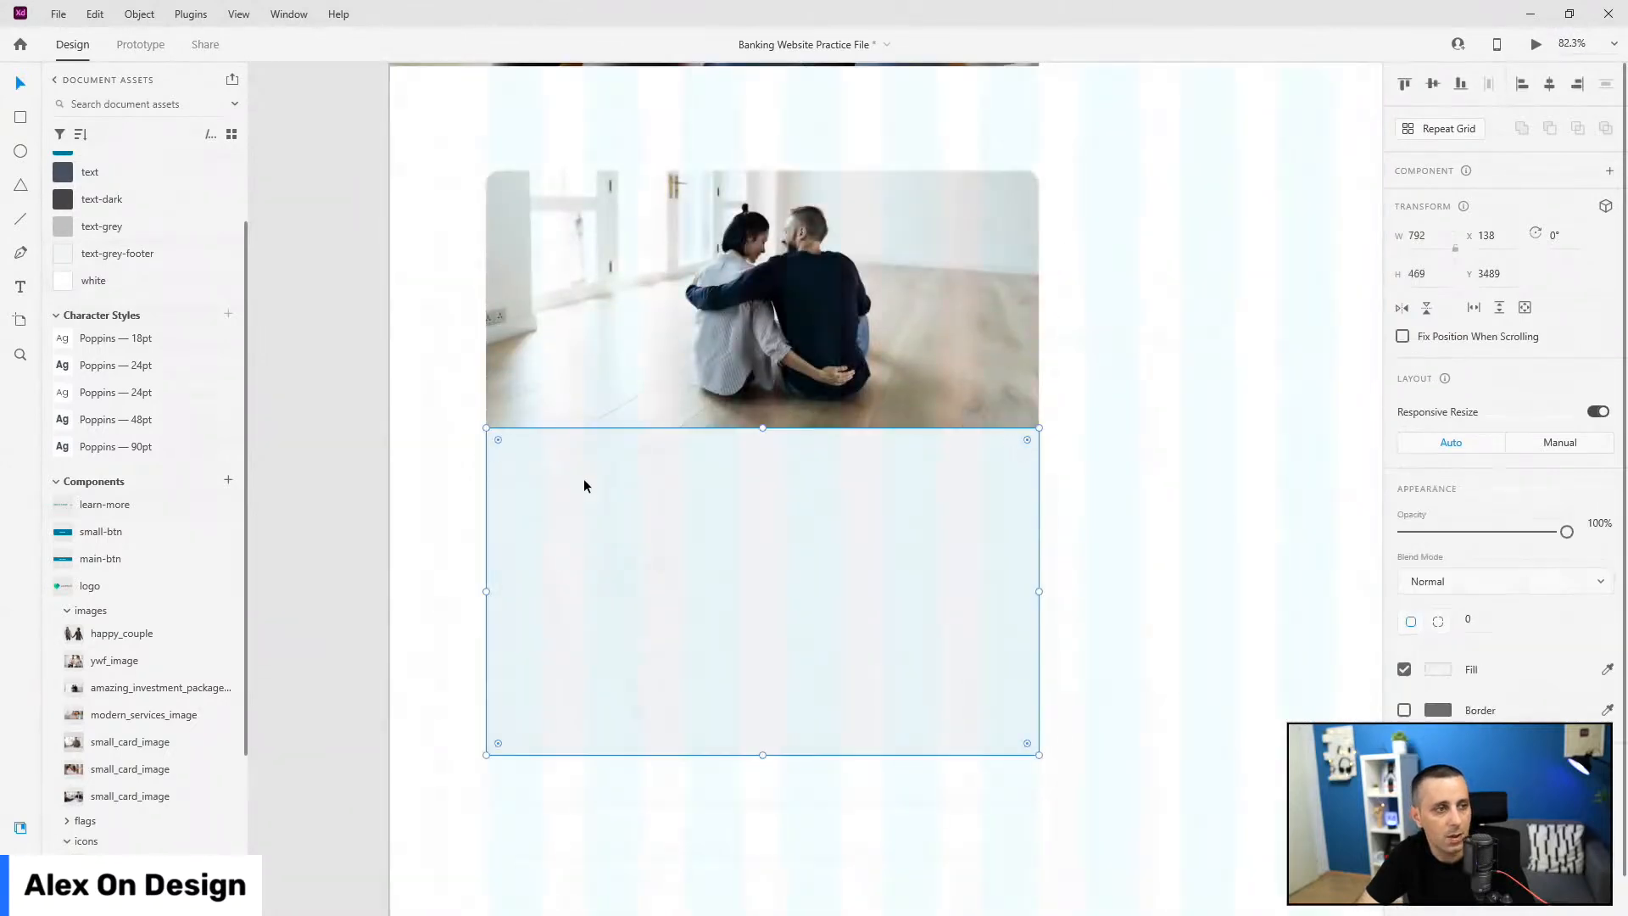
key("ctrl+v")
Step: Change the pasted heading to 'Amazing Investment Packages' and inset it at the card's top-left
left_click_drag(839, 500, 582, 487)
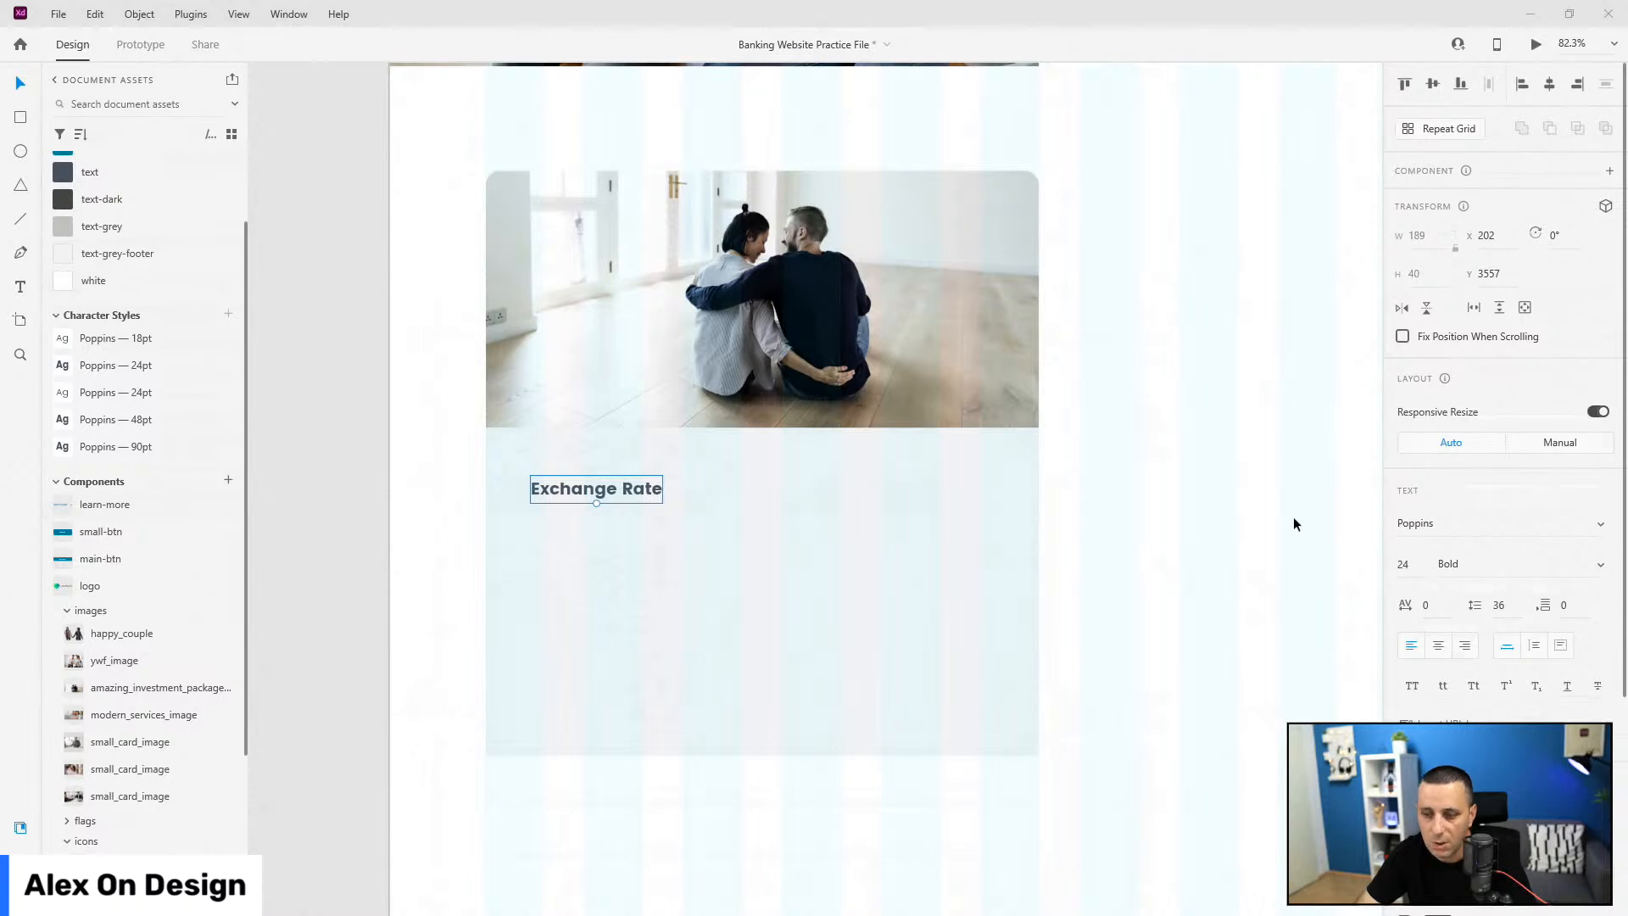
double_click(619, 487)
key("ctrl+a")
type("Amazing Investment Packages")
key("Escape")
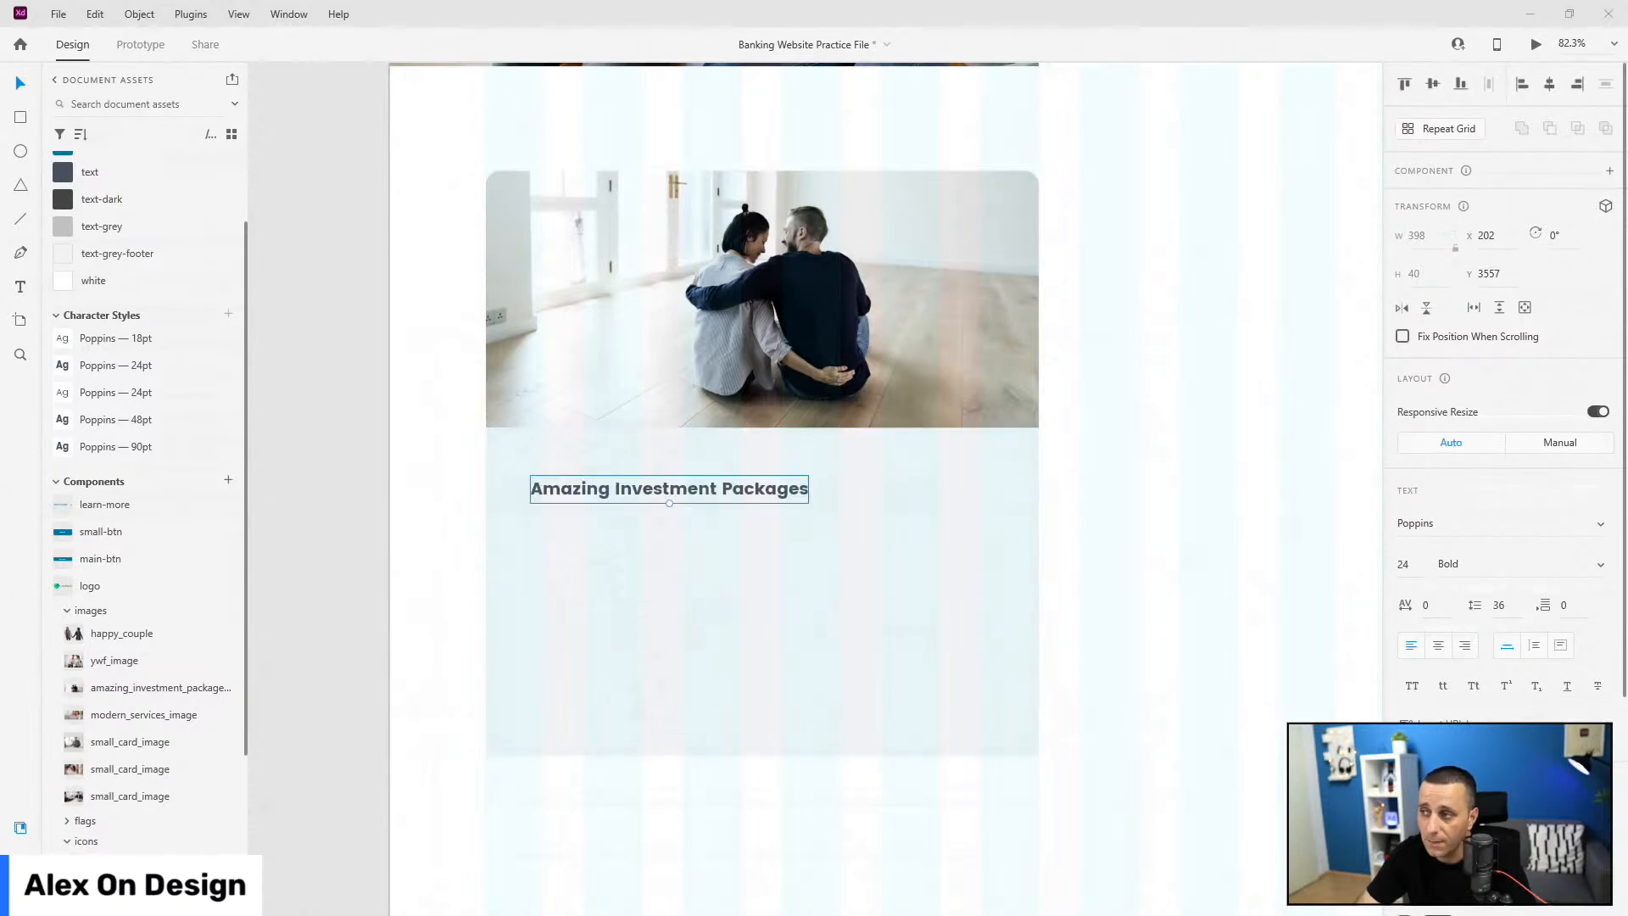
left_click_drag(704, 491, 661, 435)
key("shift+Right")
key("shift+Right")
key("shift+Right")
key("shift+Right")
key("shift+Down")
key("shift+Down")
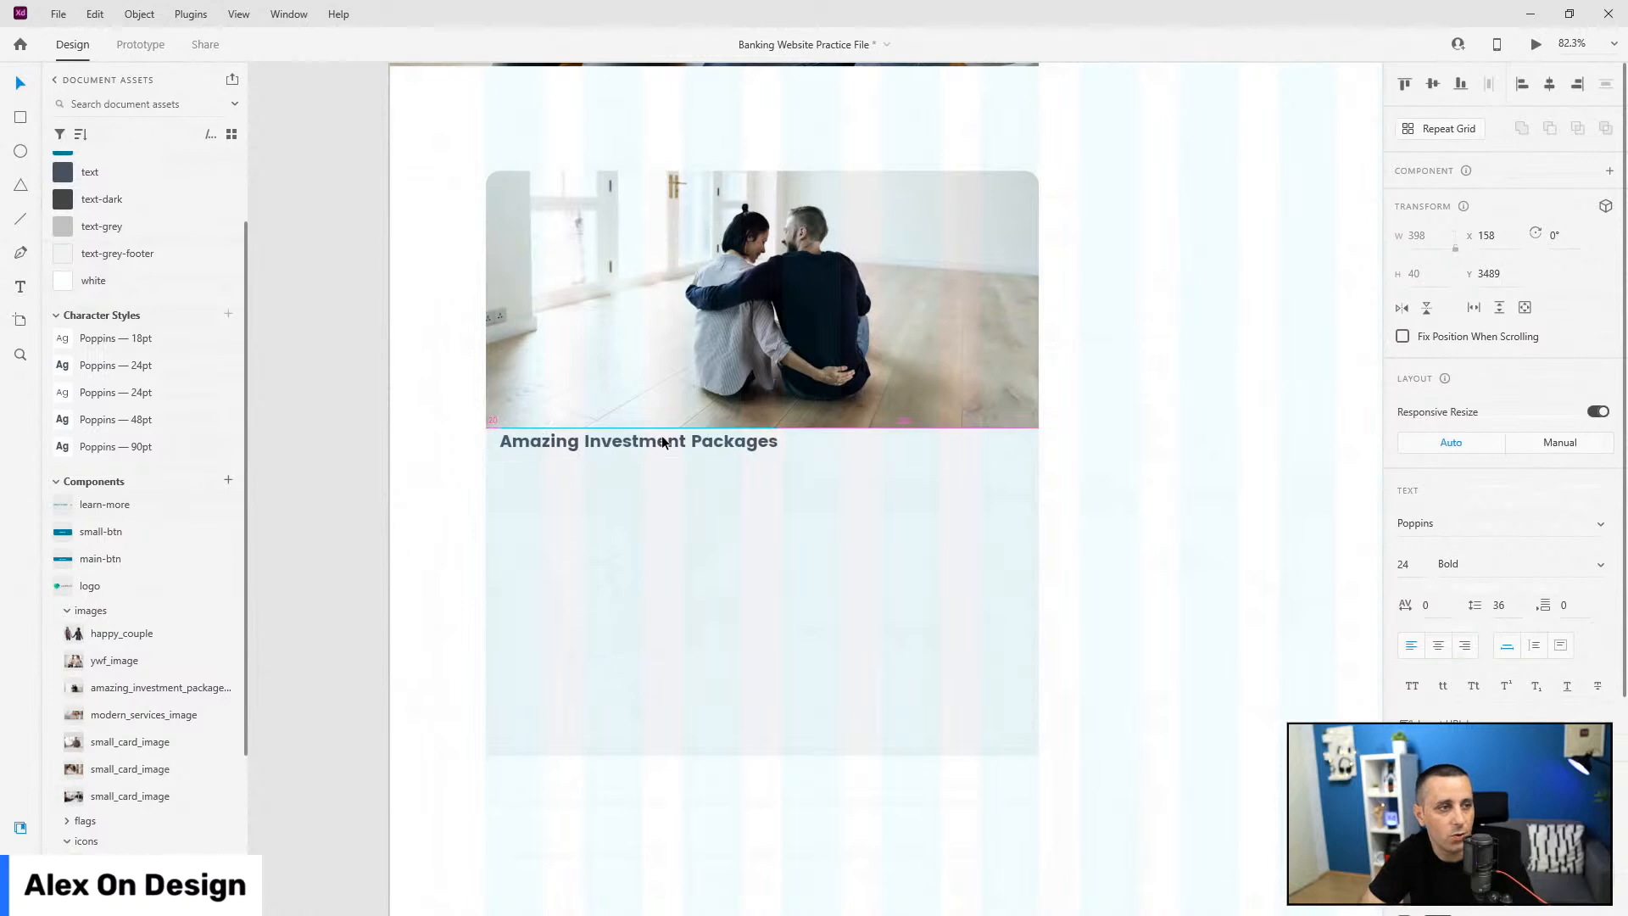
key("shift+Down")
key("shift+Down")
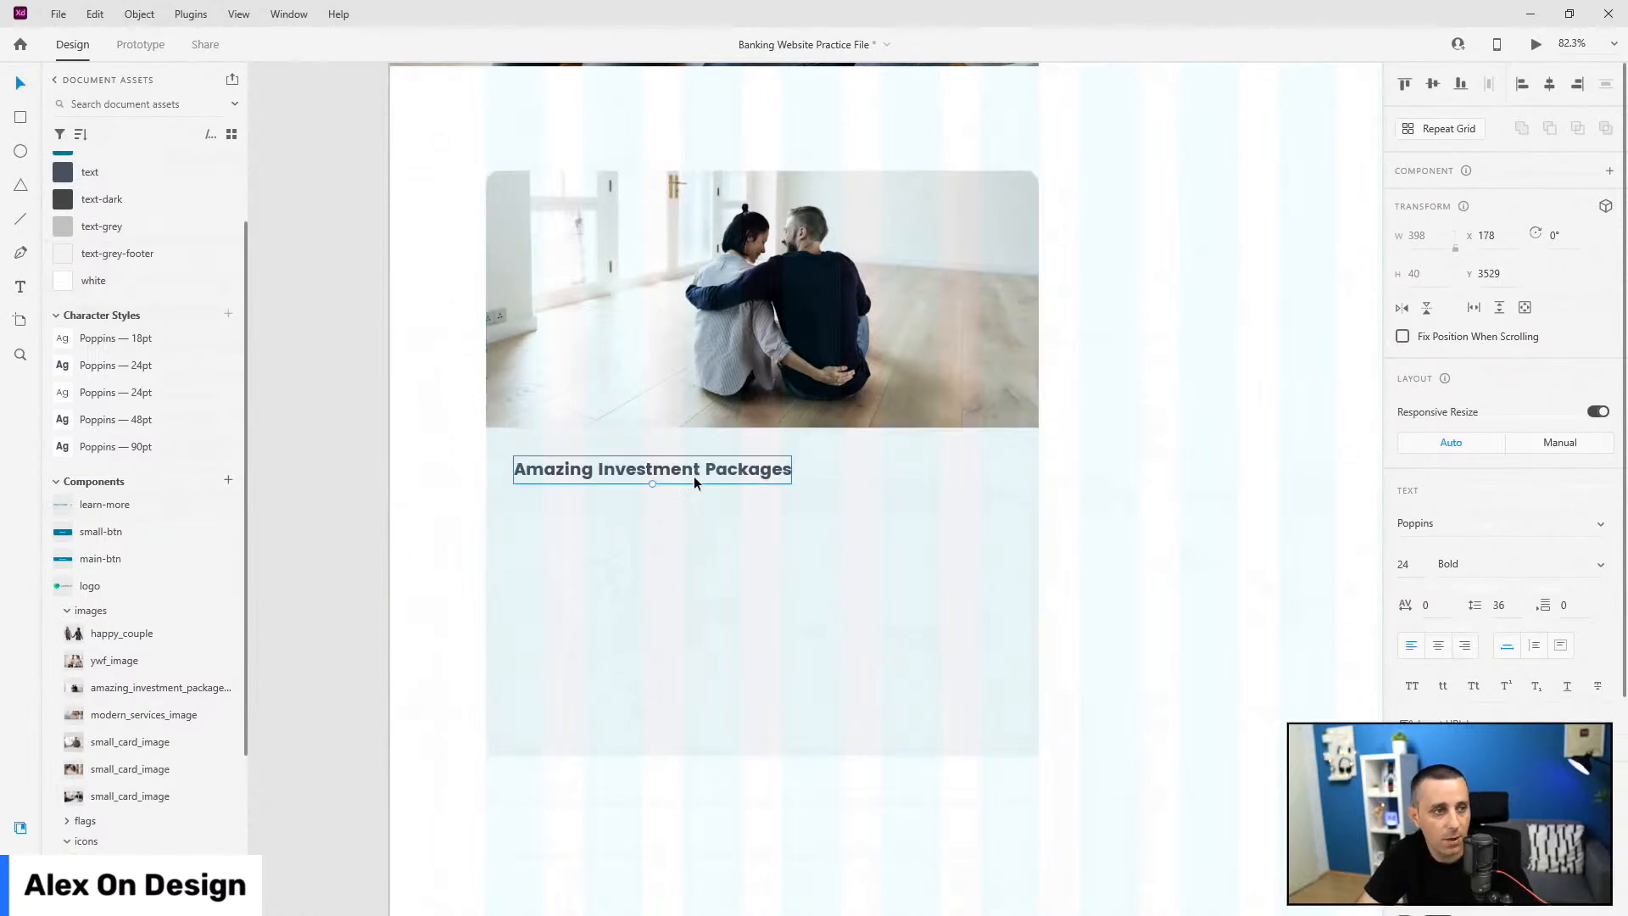
Step: Duplicate the heading 40 px below as regular weight, fixed-size, widened to 712
left_click_drag(695, 475, 698, 520)
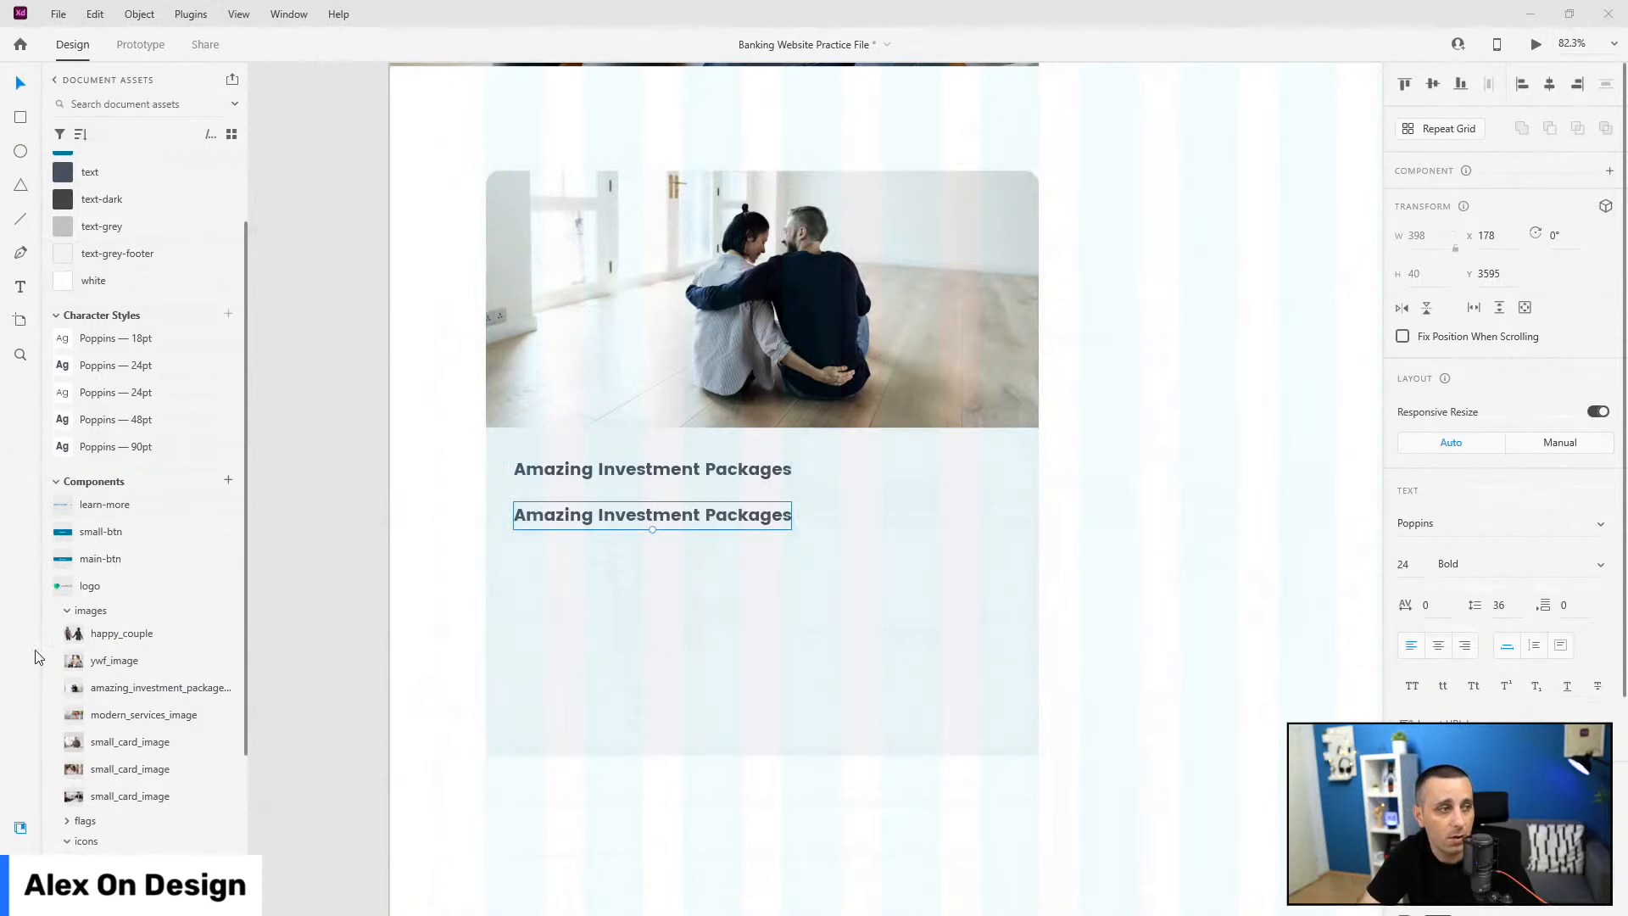
left_click(117, 396)
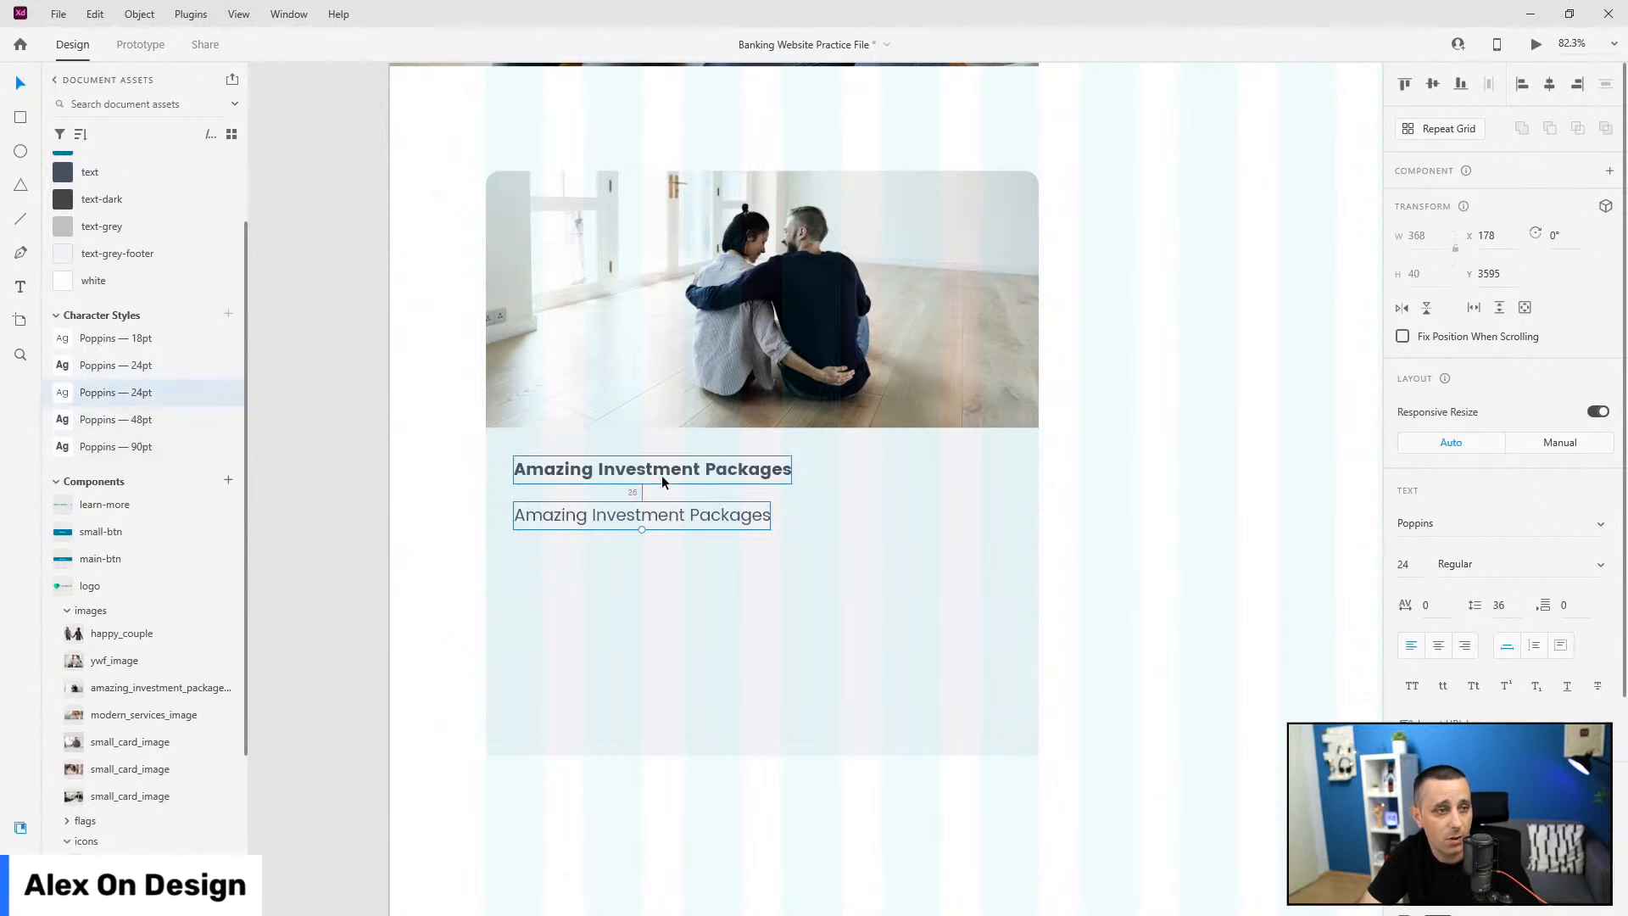
left_click_drag(650, 503, 648, 512)
left_click(1560, 646)
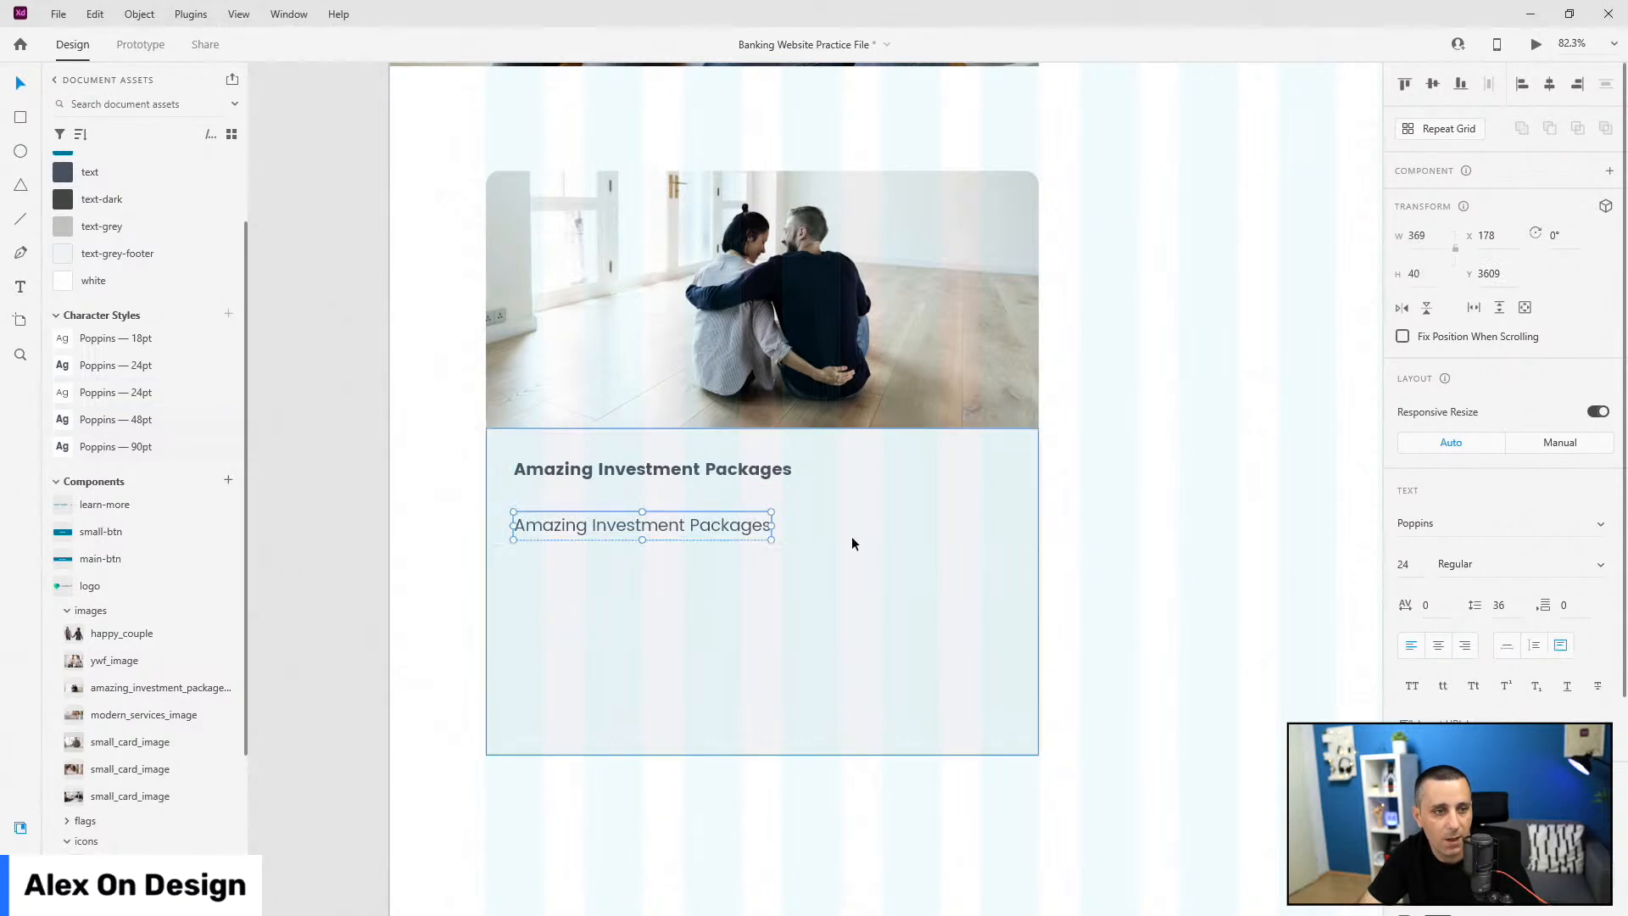
left_click_drag(771, 525, 949, 536)
scroll(1032, 523, "up", 5)
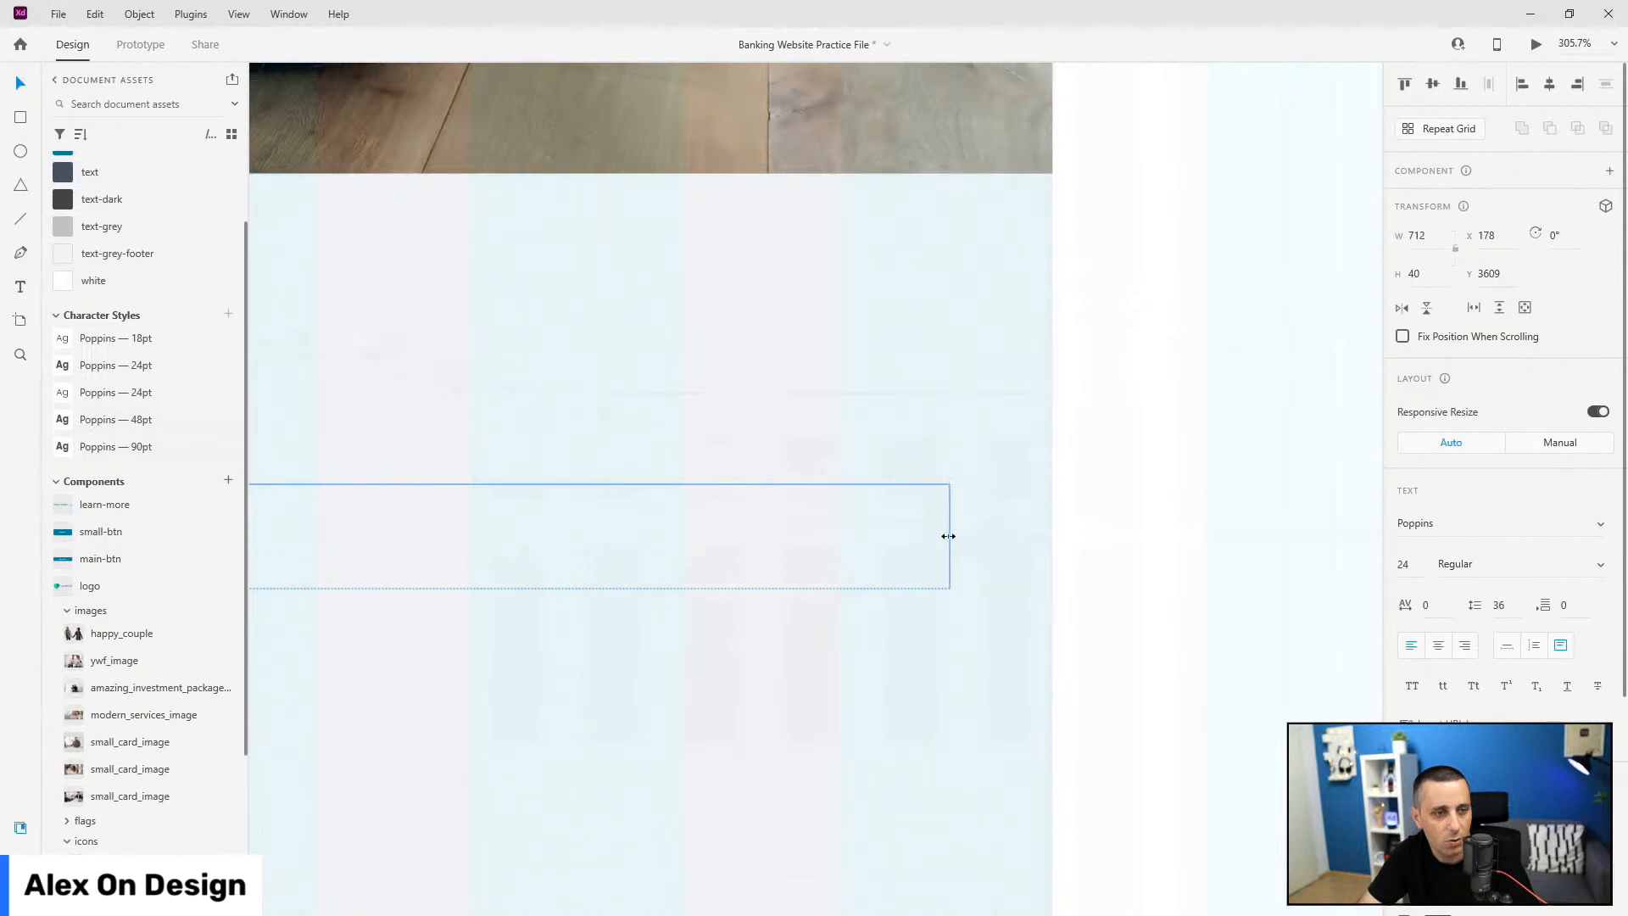
scroll(1042, 513, "down", 6)
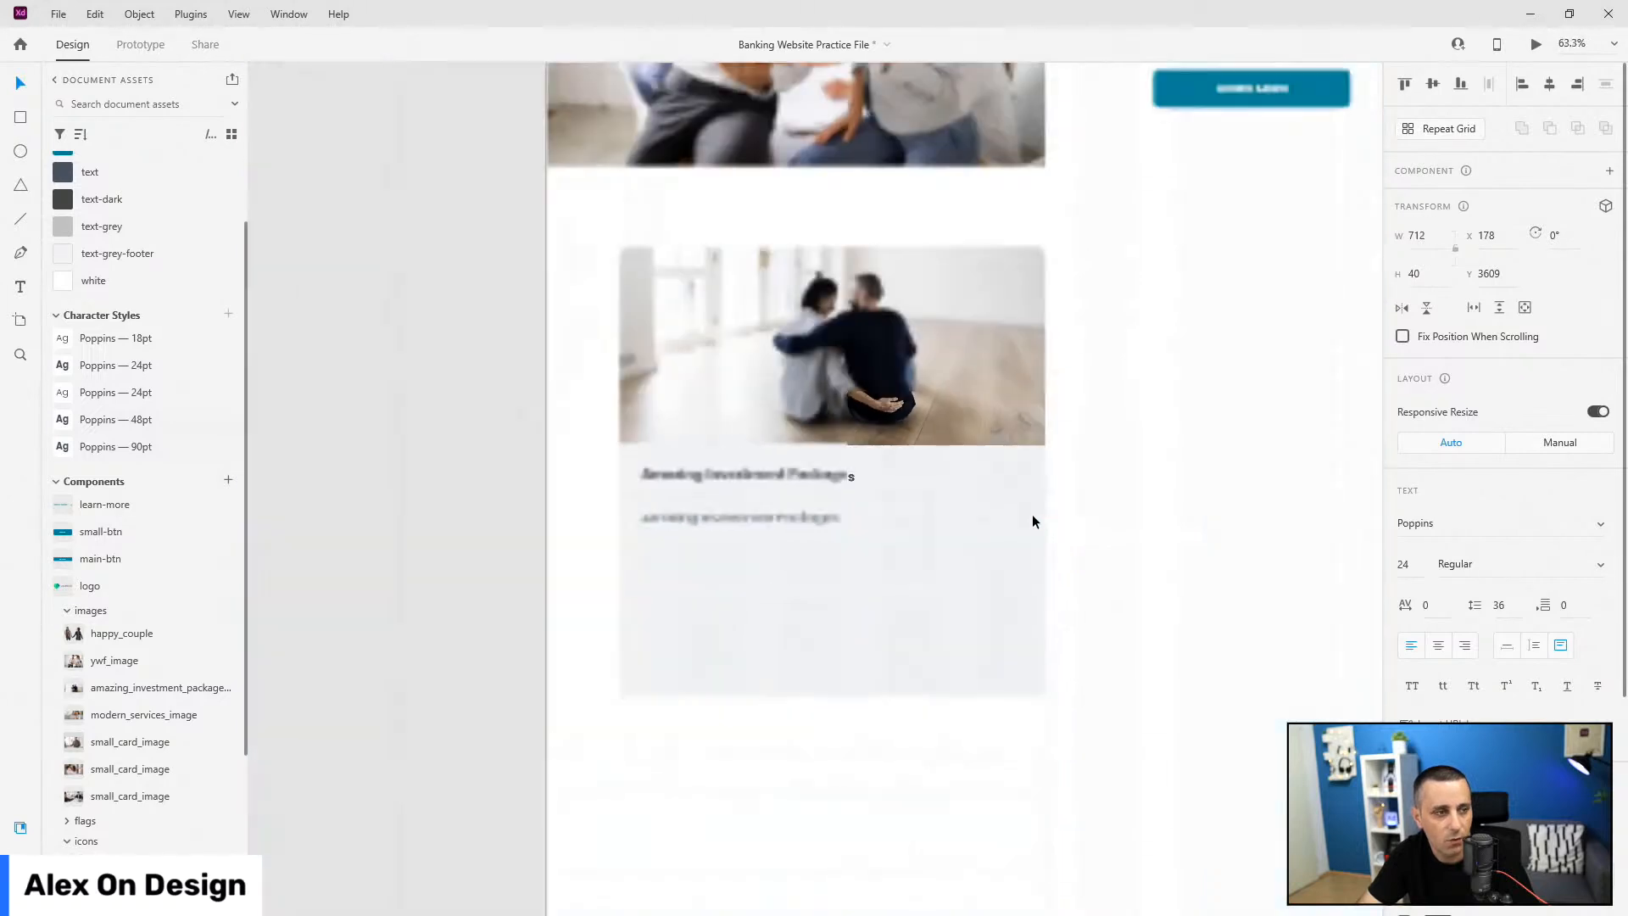
Step: Paste the two-paragraph body text into the copy and apply the Poppins 18pt style
left_click_drag(833, 533, 833, 609)
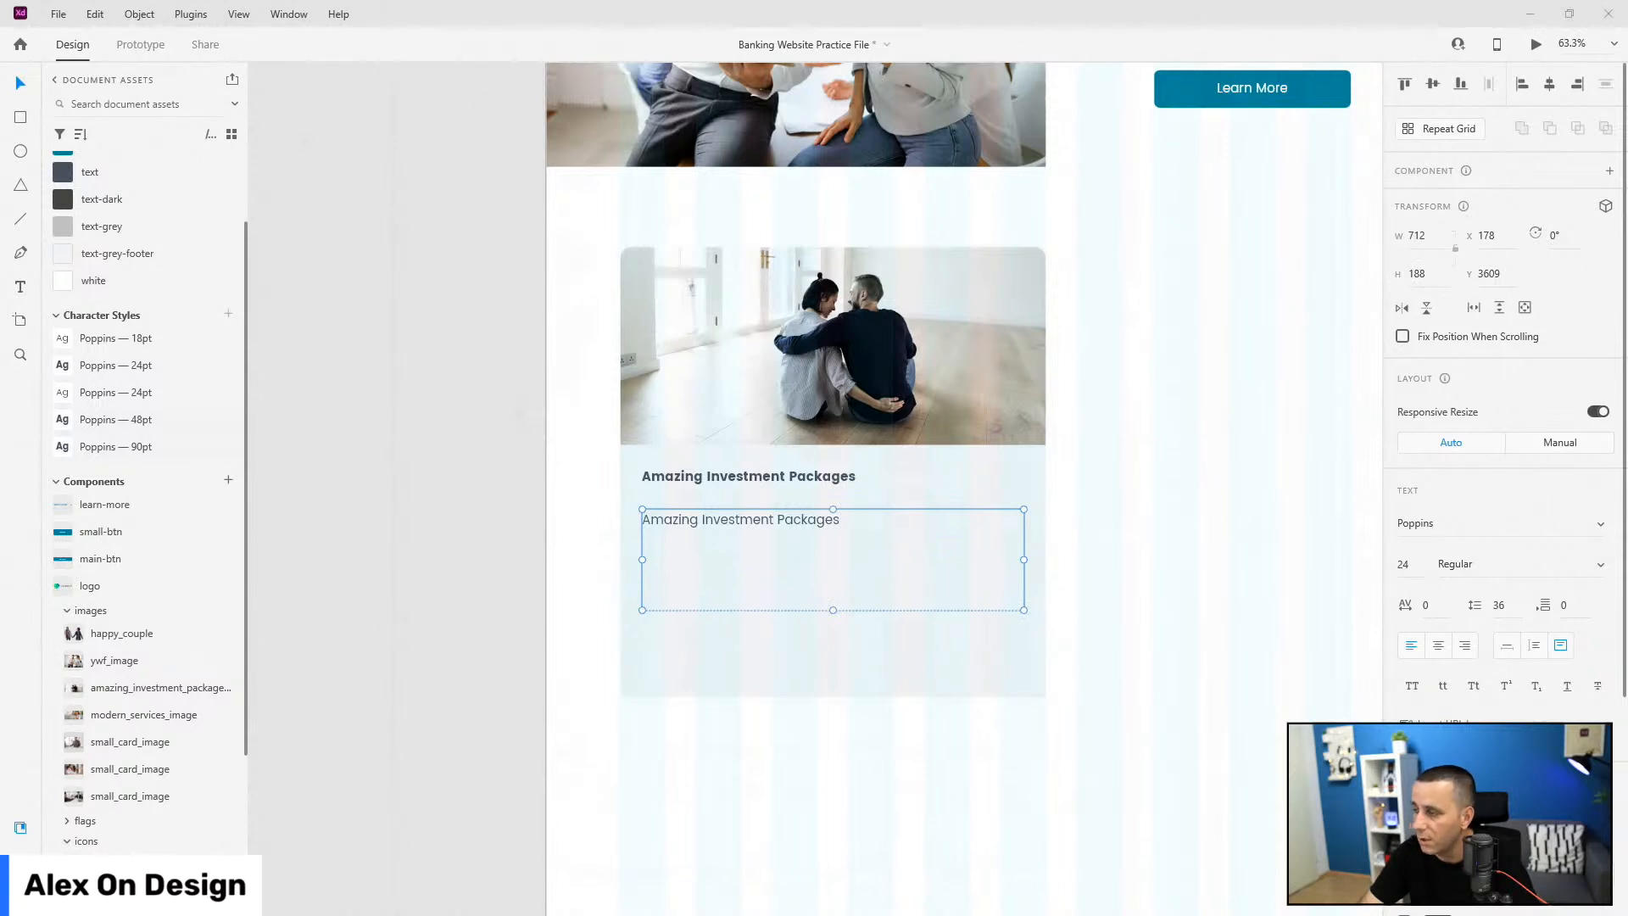
double_click(653, 531)
key("ctrl+v")
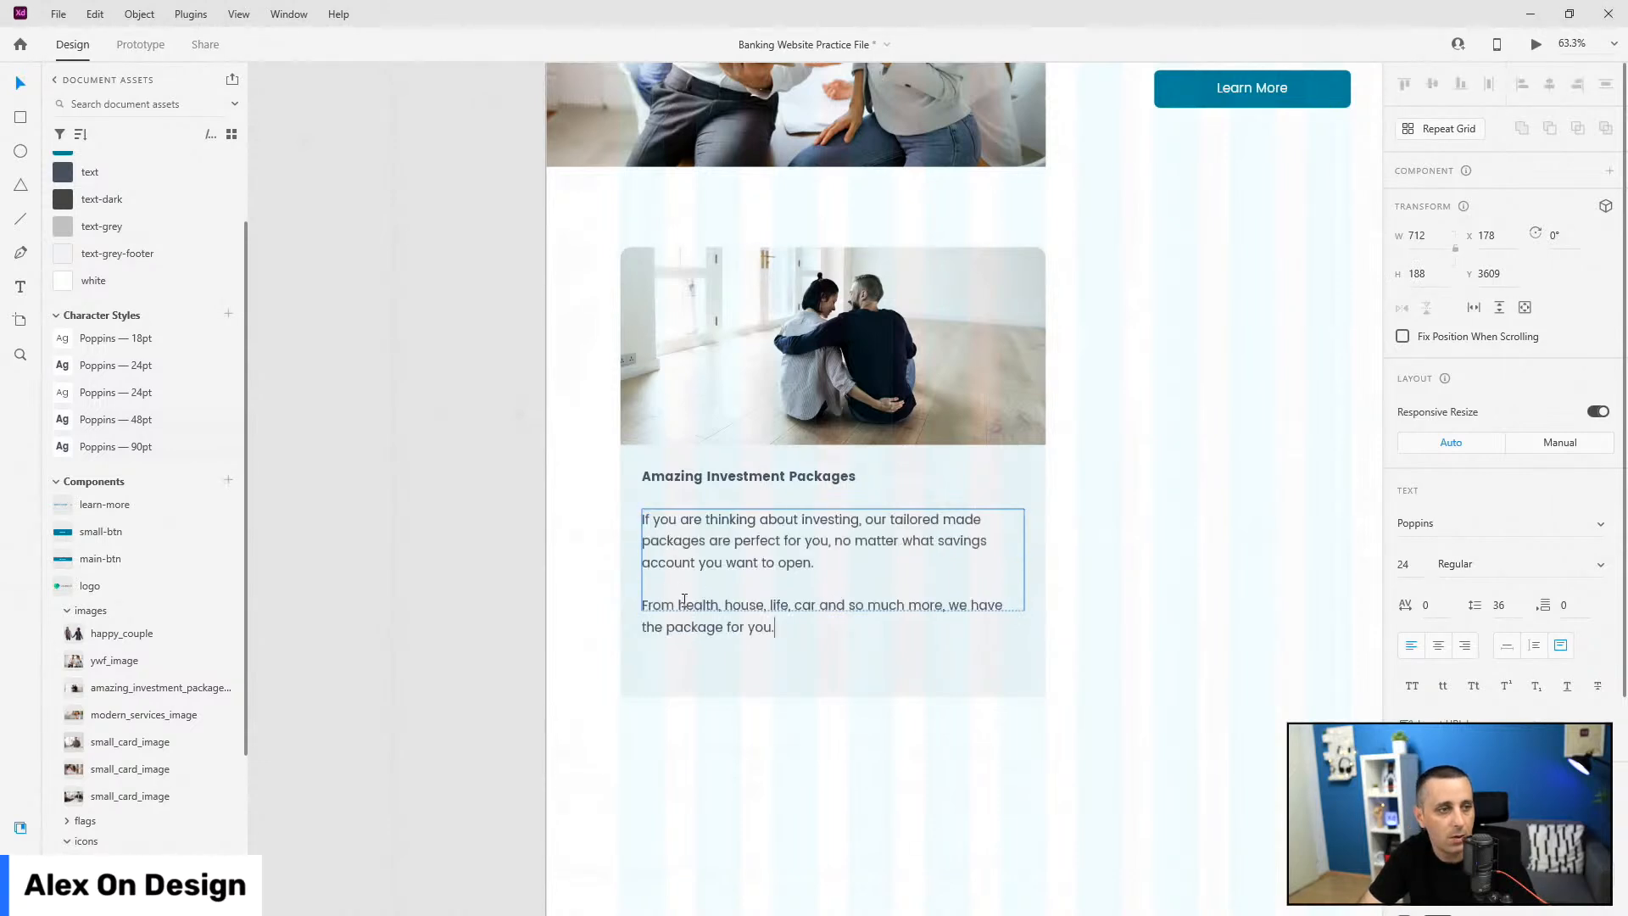
key("Escape")
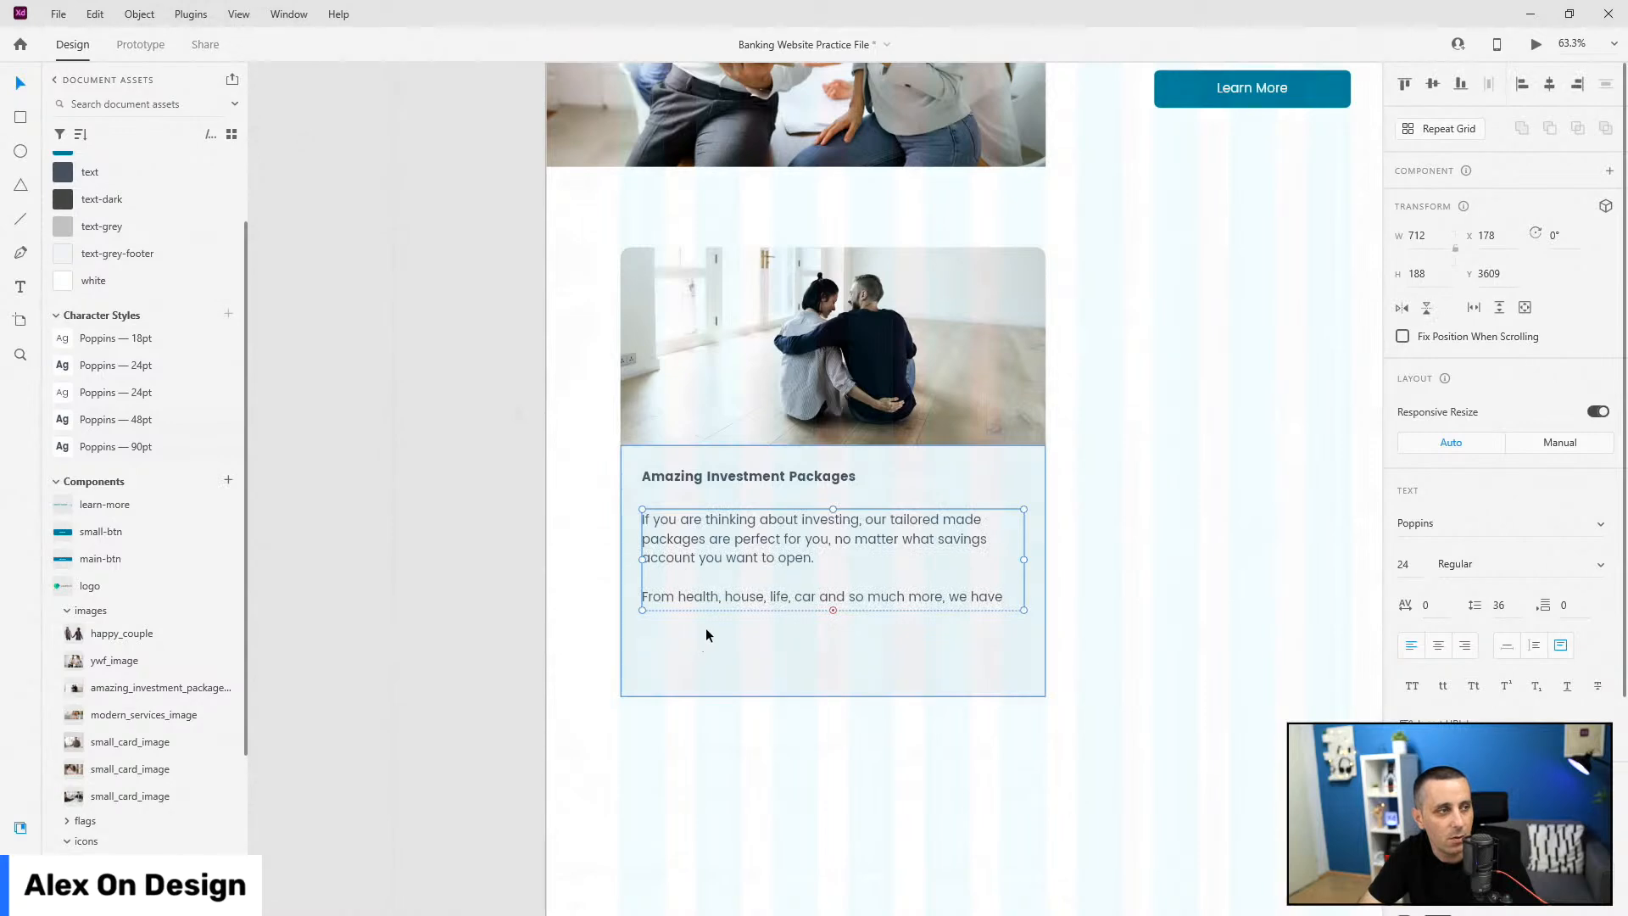
left_click(127, 339)
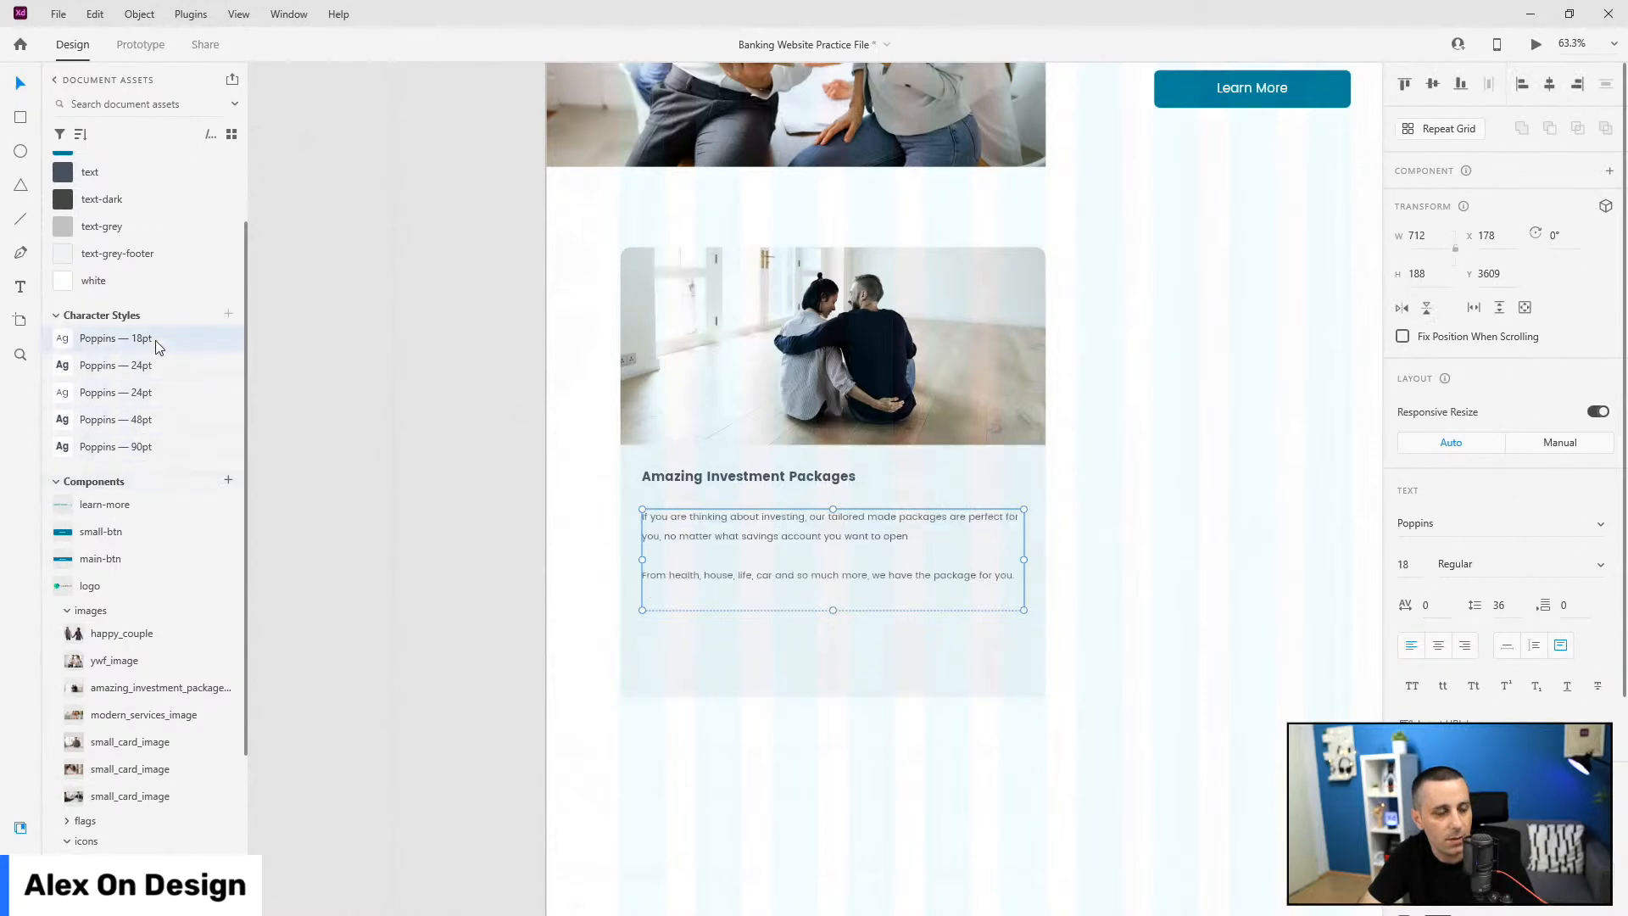
left_click_drag(831, 609, 836, 582)
Step: Set the body text's line spacing to 32 and trim its box to the last line
scroll(848, 572, "up", 1)
scroll(860, 564, "up", 3)
left_click(797, 577)
scroll(705, 577, "down", 1)
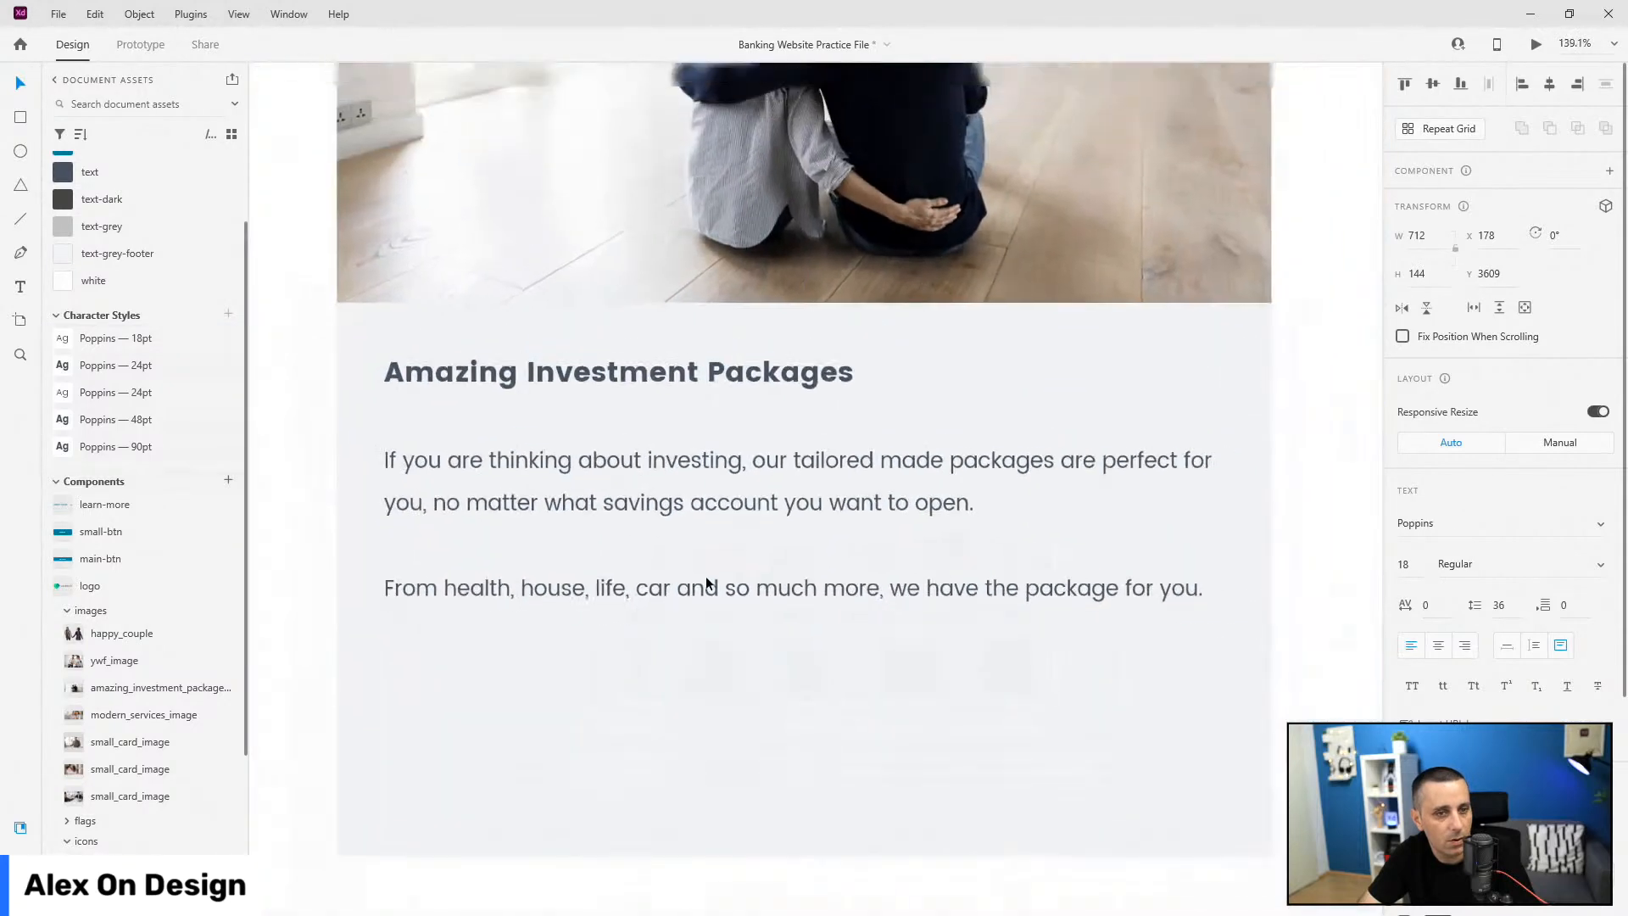
left_click(1508, 605)
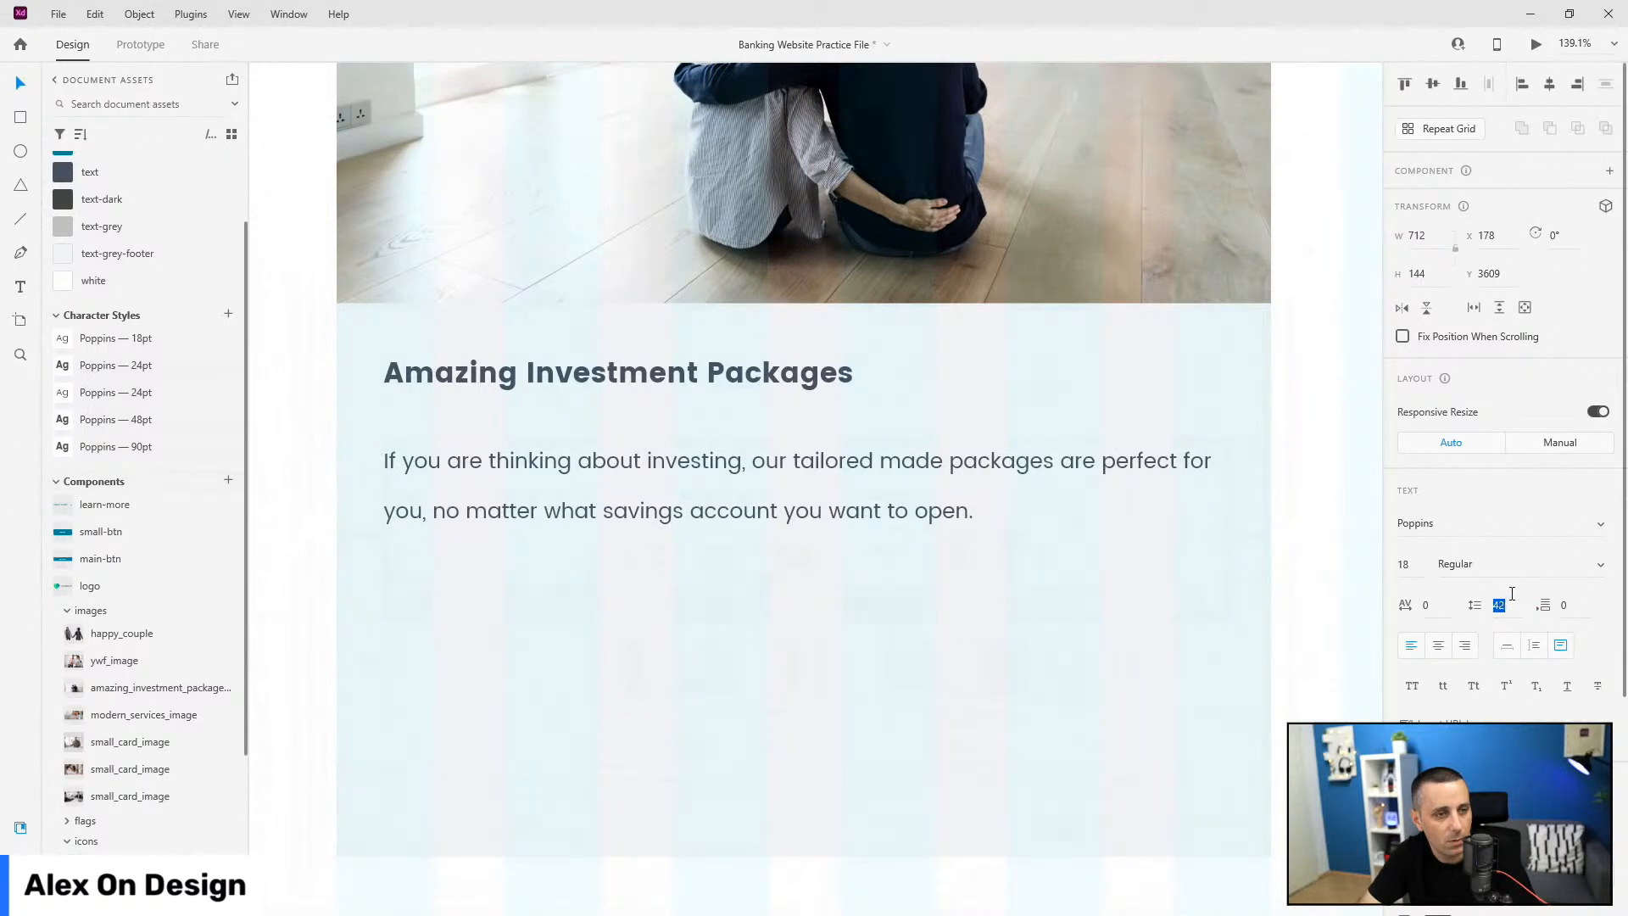
key("Down")
key("Down")
key("Down")
key("Down")
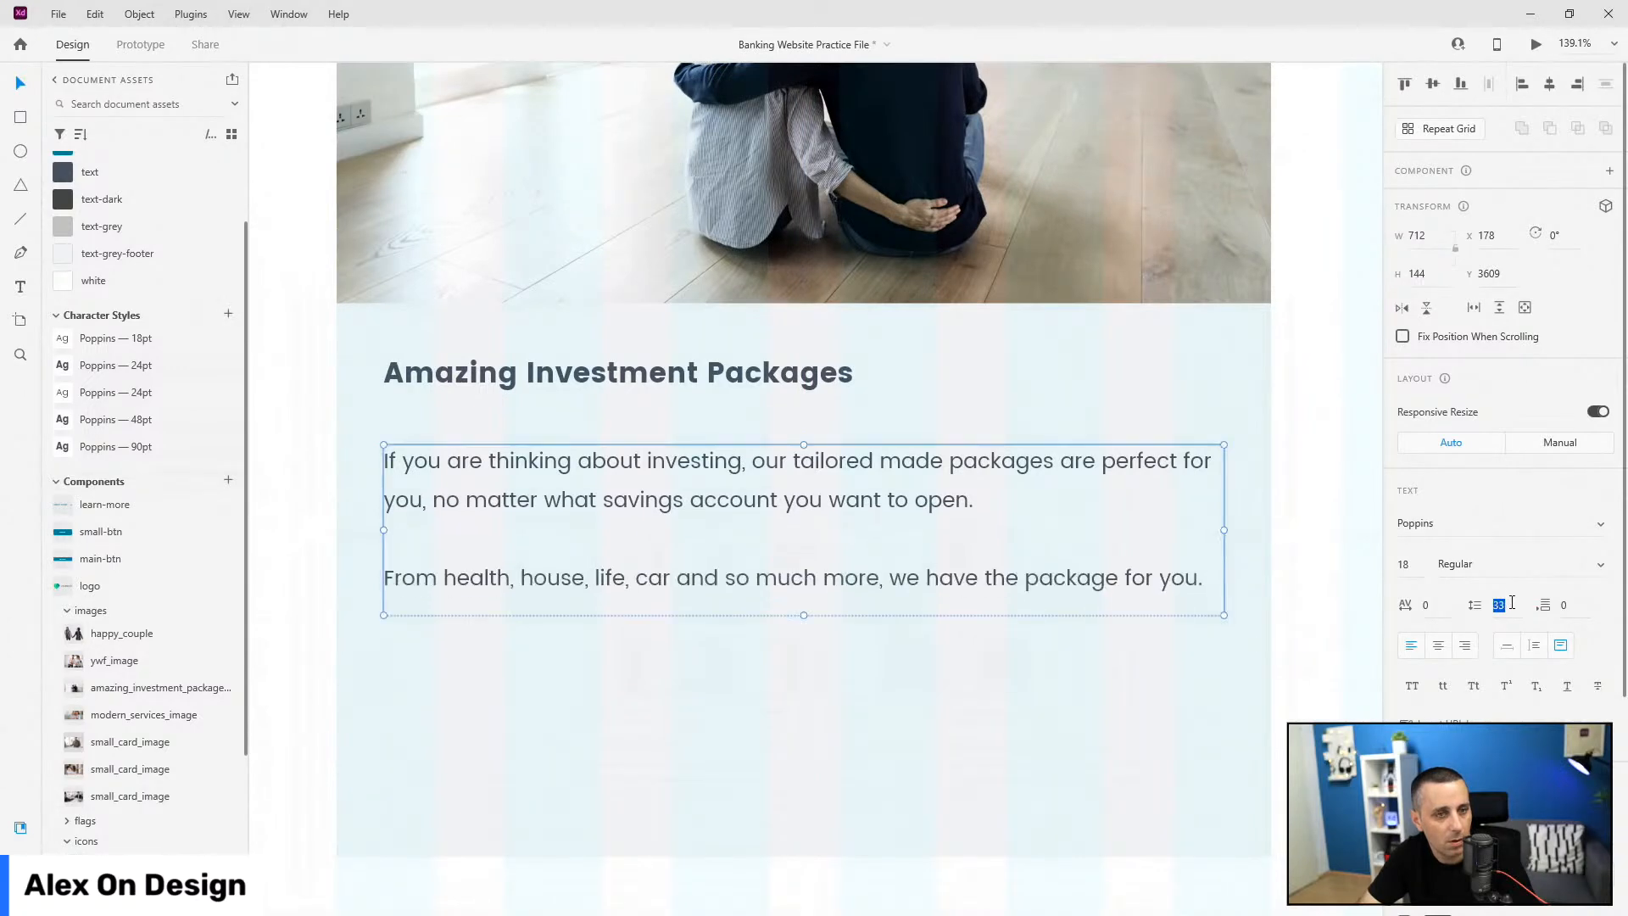
type("32")
key("Return")
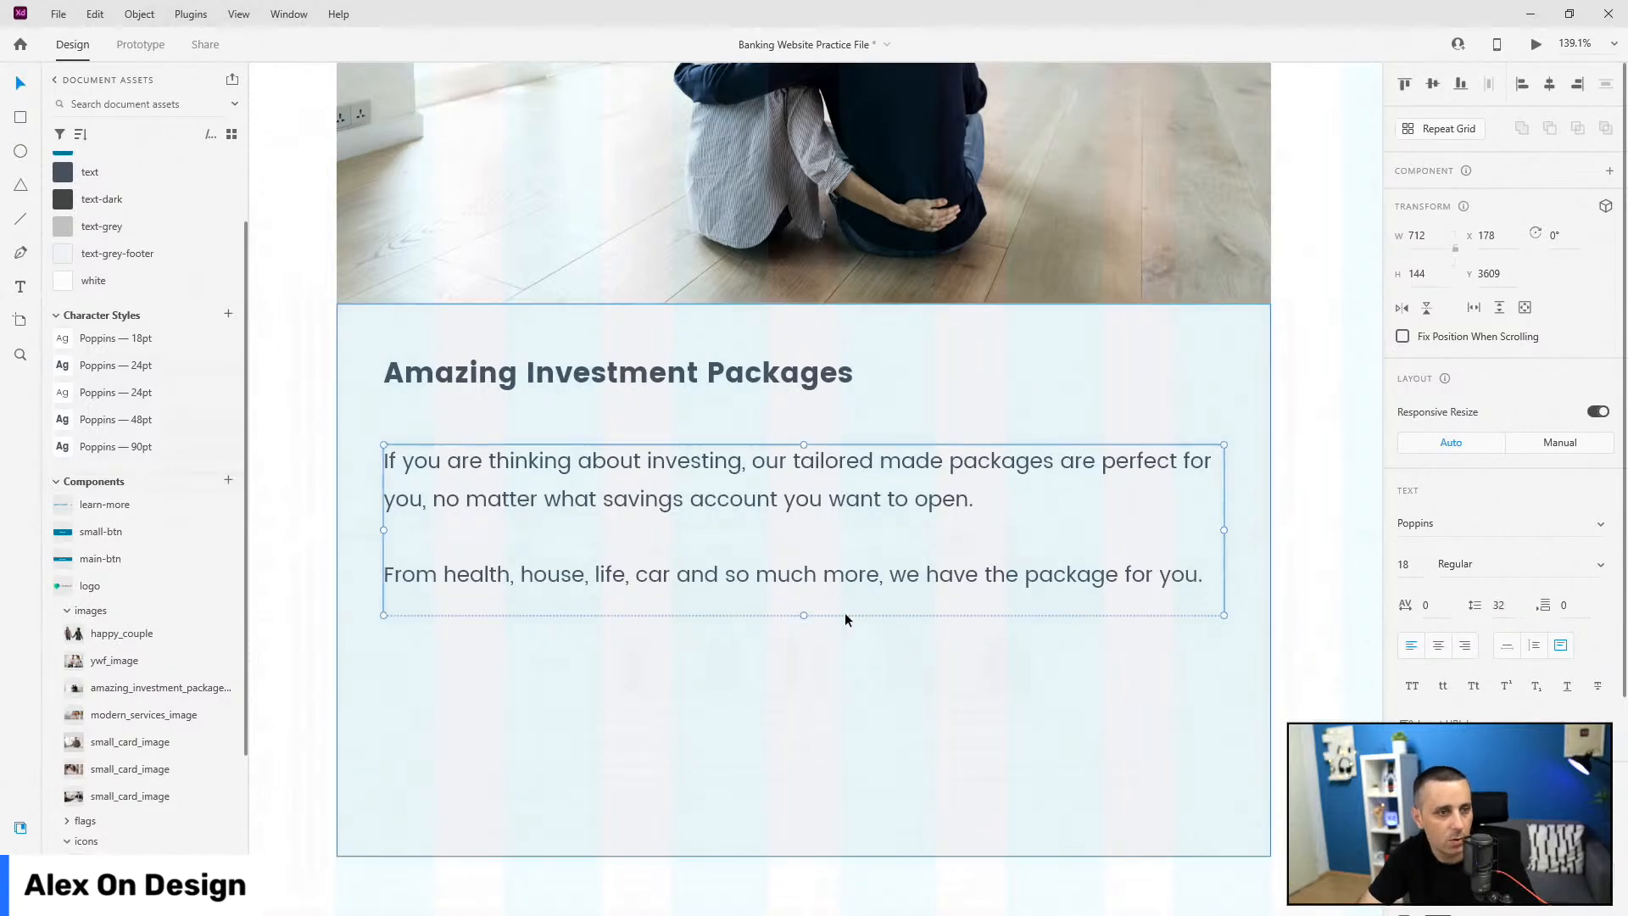
mouse_move(803, 617)
left_mouse_down()
mouse_move(803, 665)
mouse_move(820, 593)
left_mouse_up()
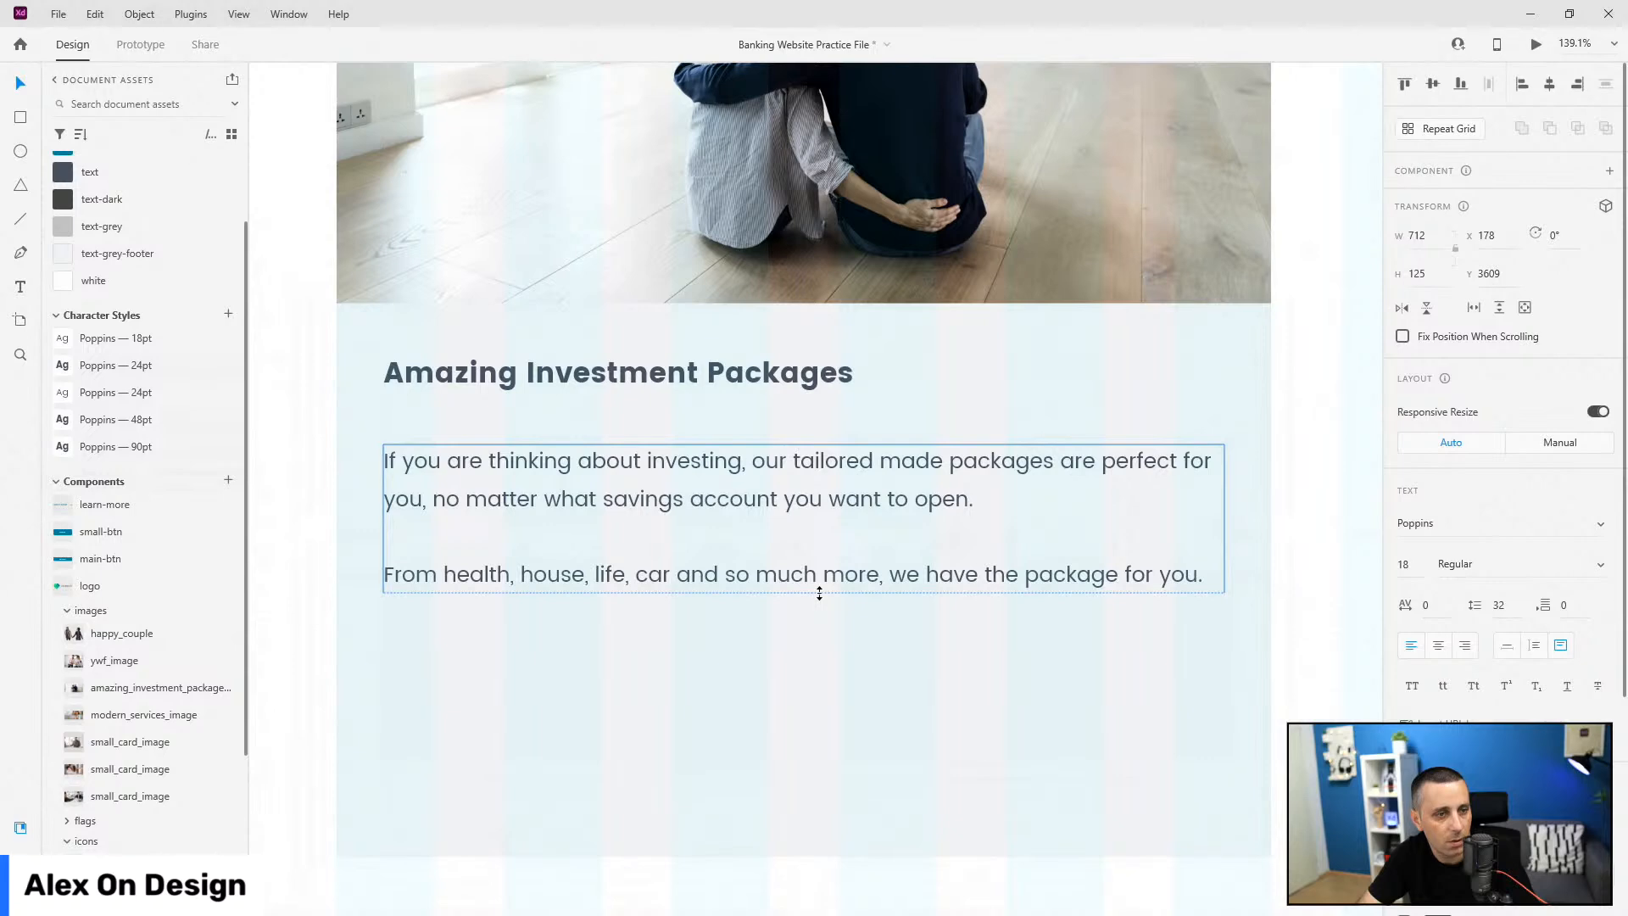
Step: Shorten the card background to 388 and add a main-btn Learn More button inside
scroll(704, 625, "down", 5, "ctrl")
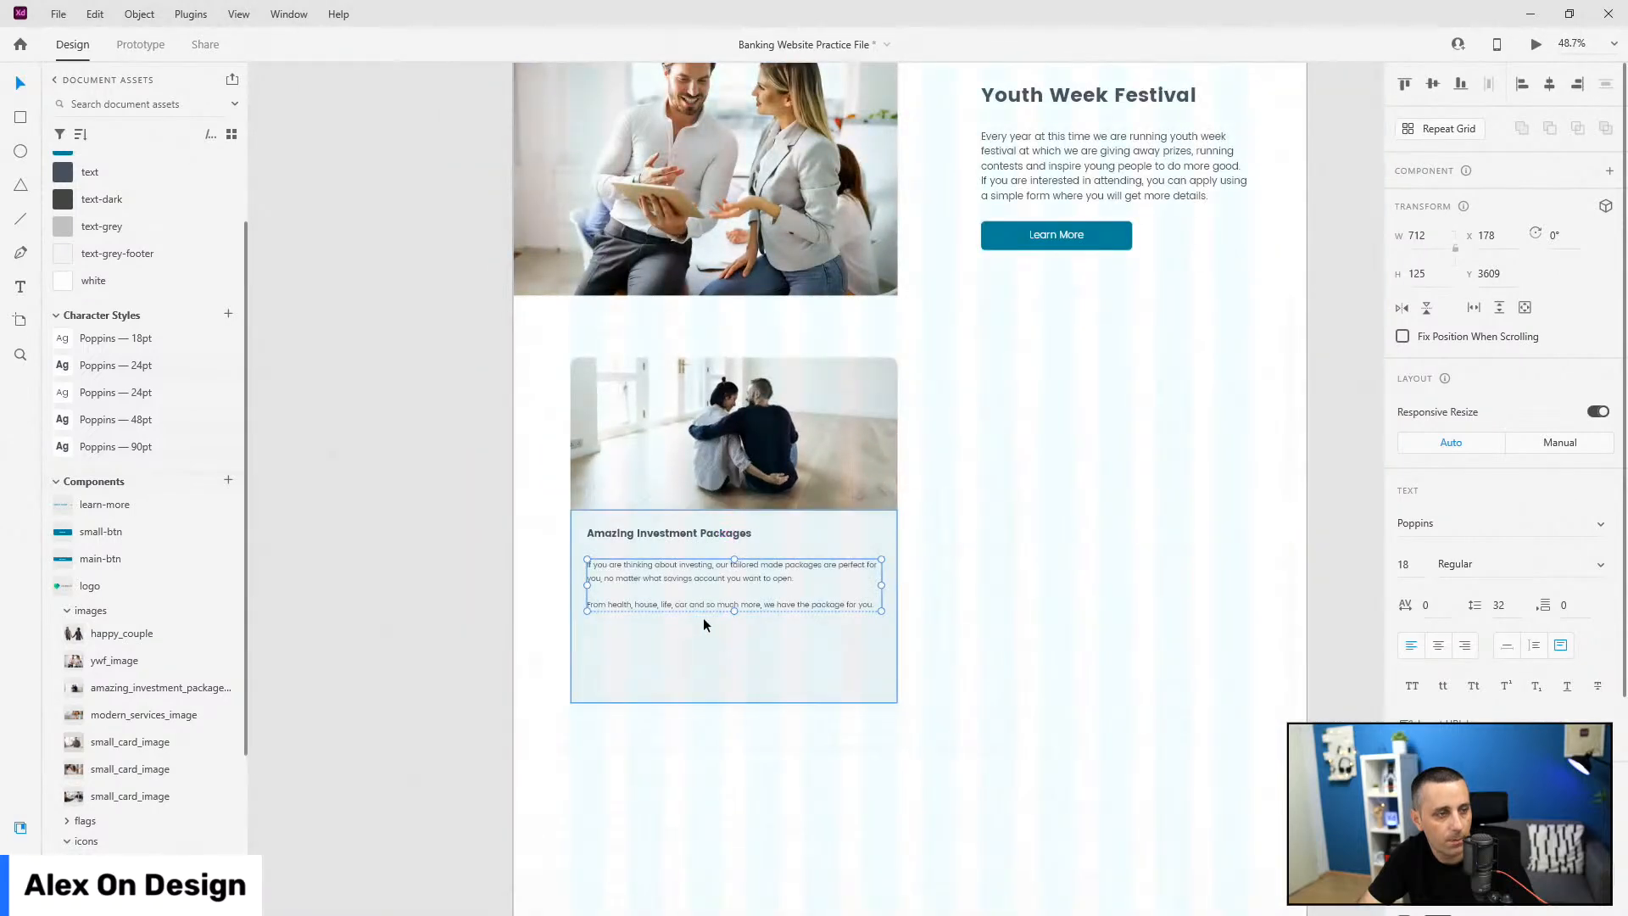
left_click(705, 701)
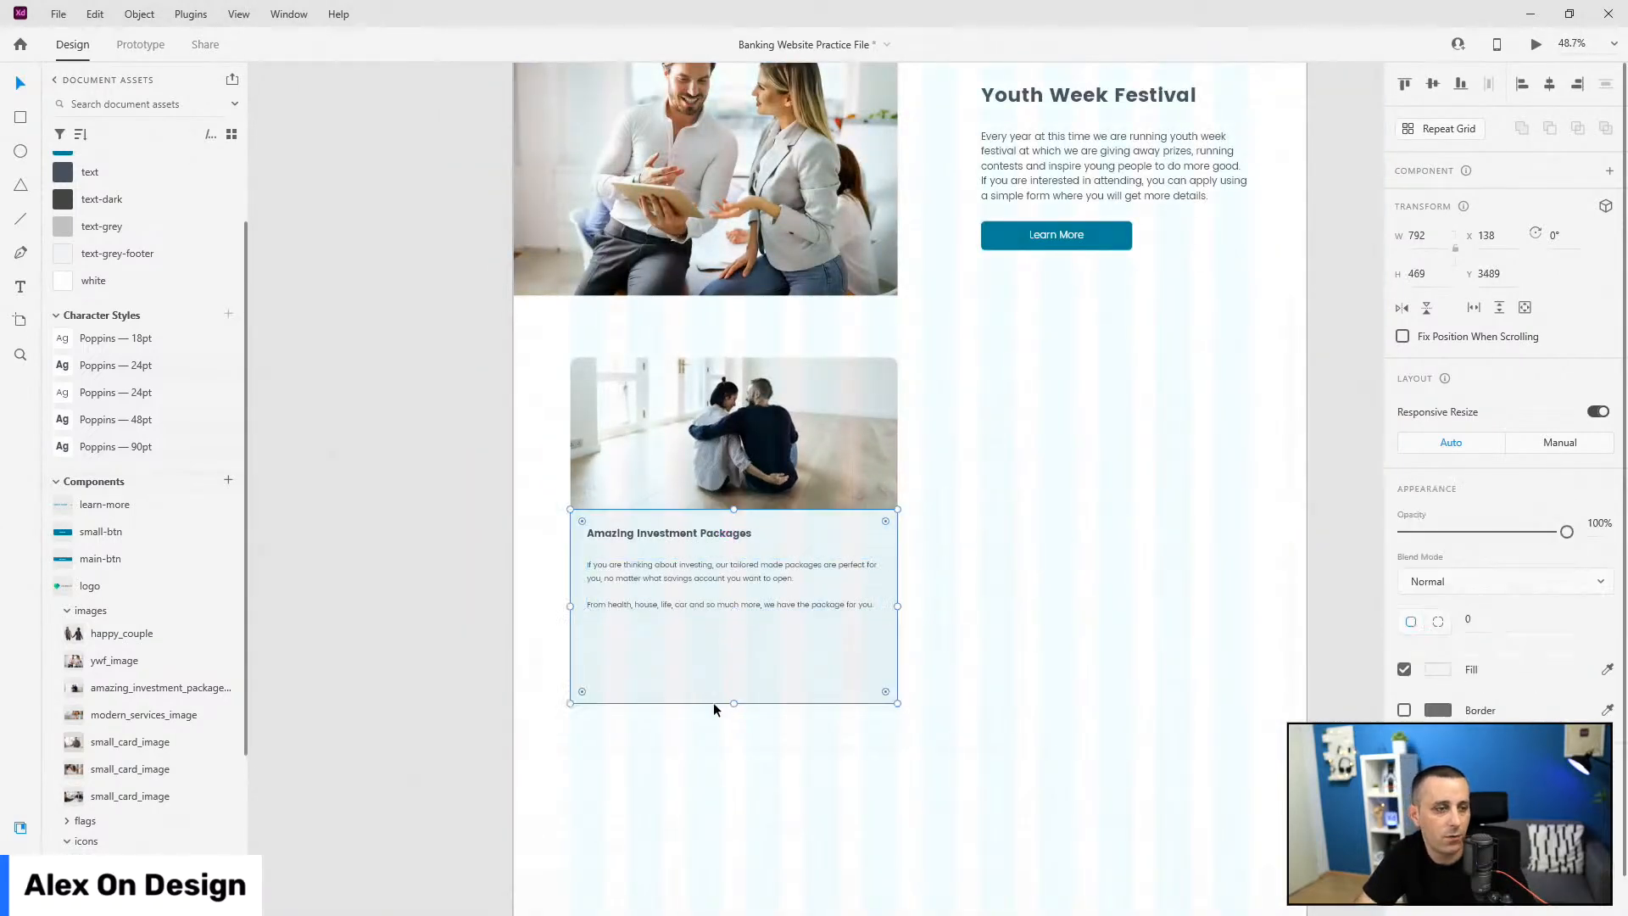
left_click_drag(738, 683, 737, 650)
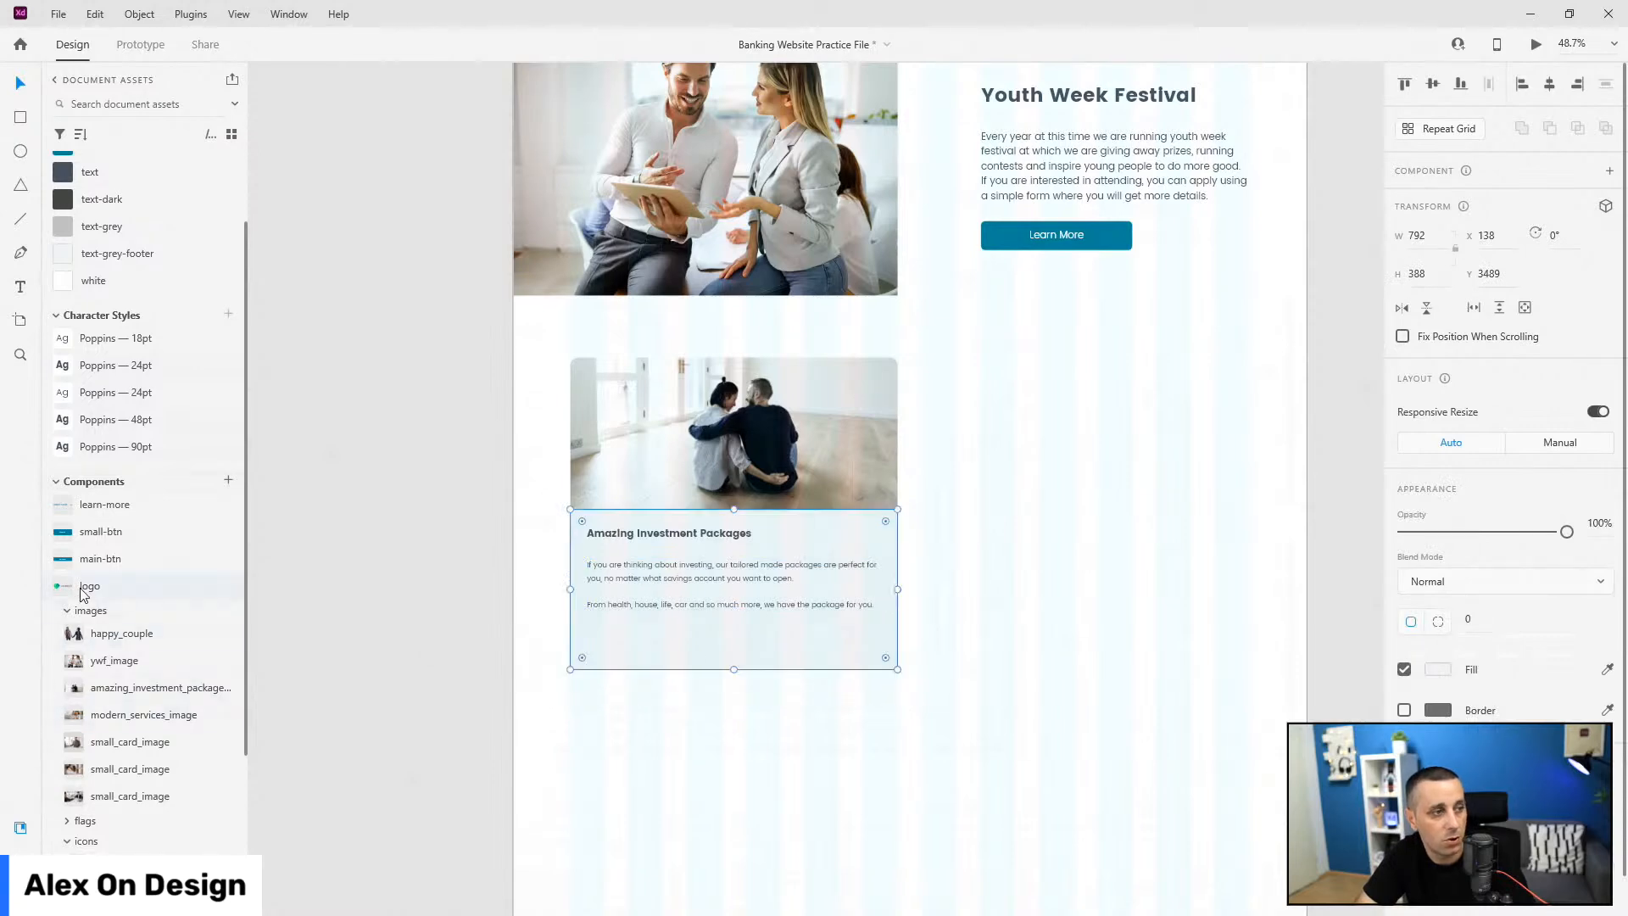
left_click_drag(434, 614, 761, 573)
Step: Move the Learn More button down and right, then shorten the card's height
scroll(815, 658, "up", 5)
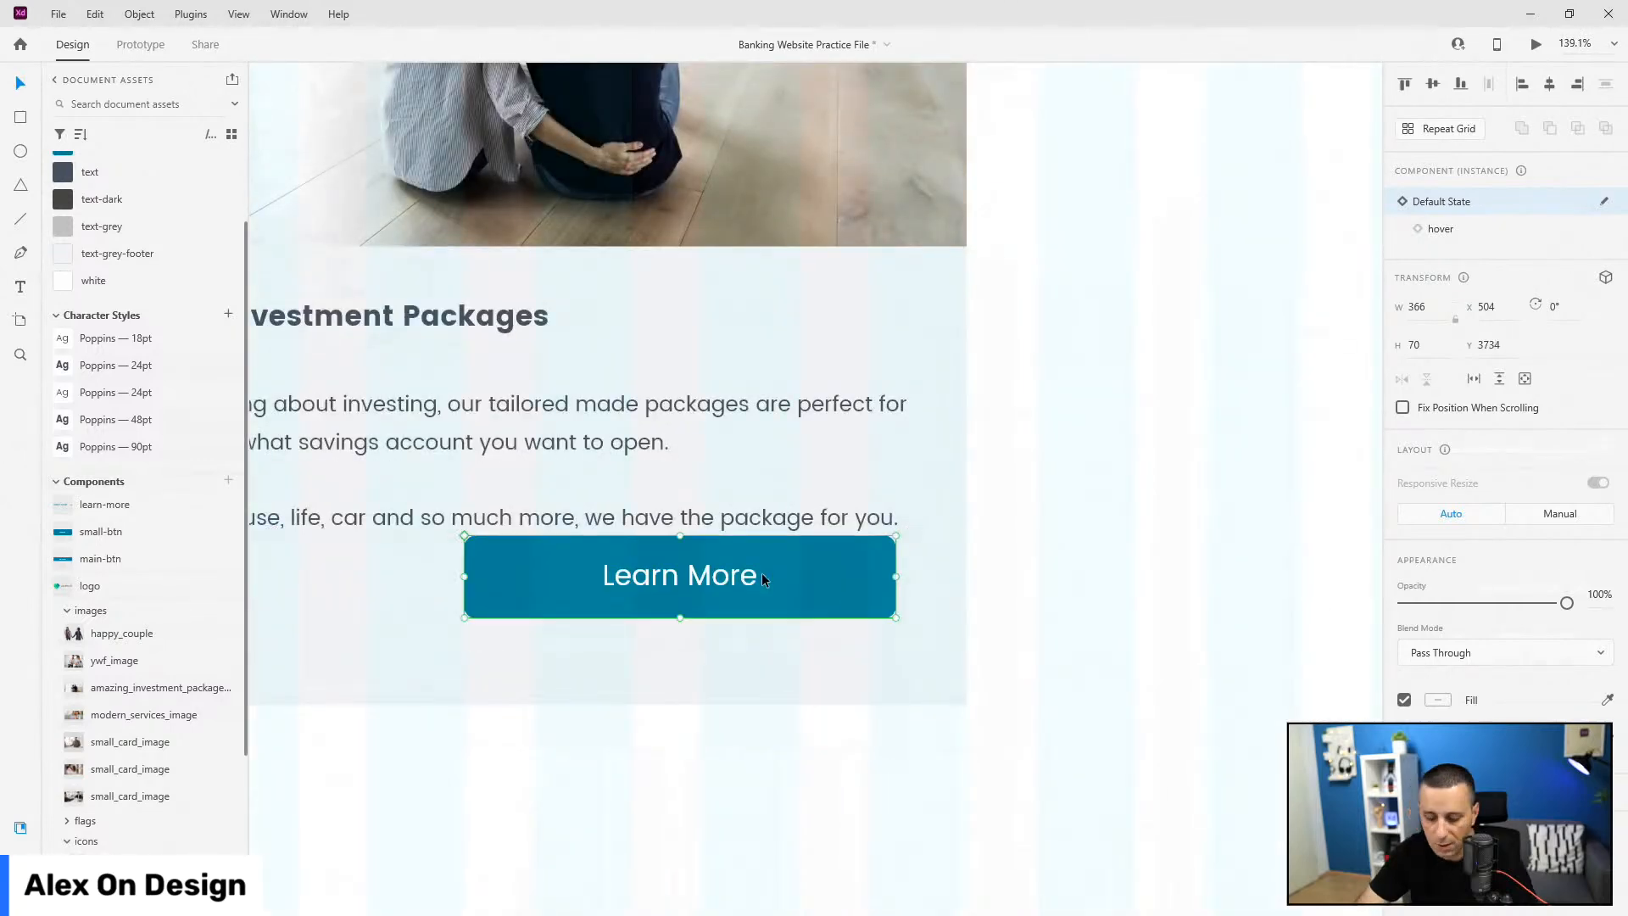
key("shift+Down")
key("shift+Down")
key("shift+Down")
key("shift+Down")
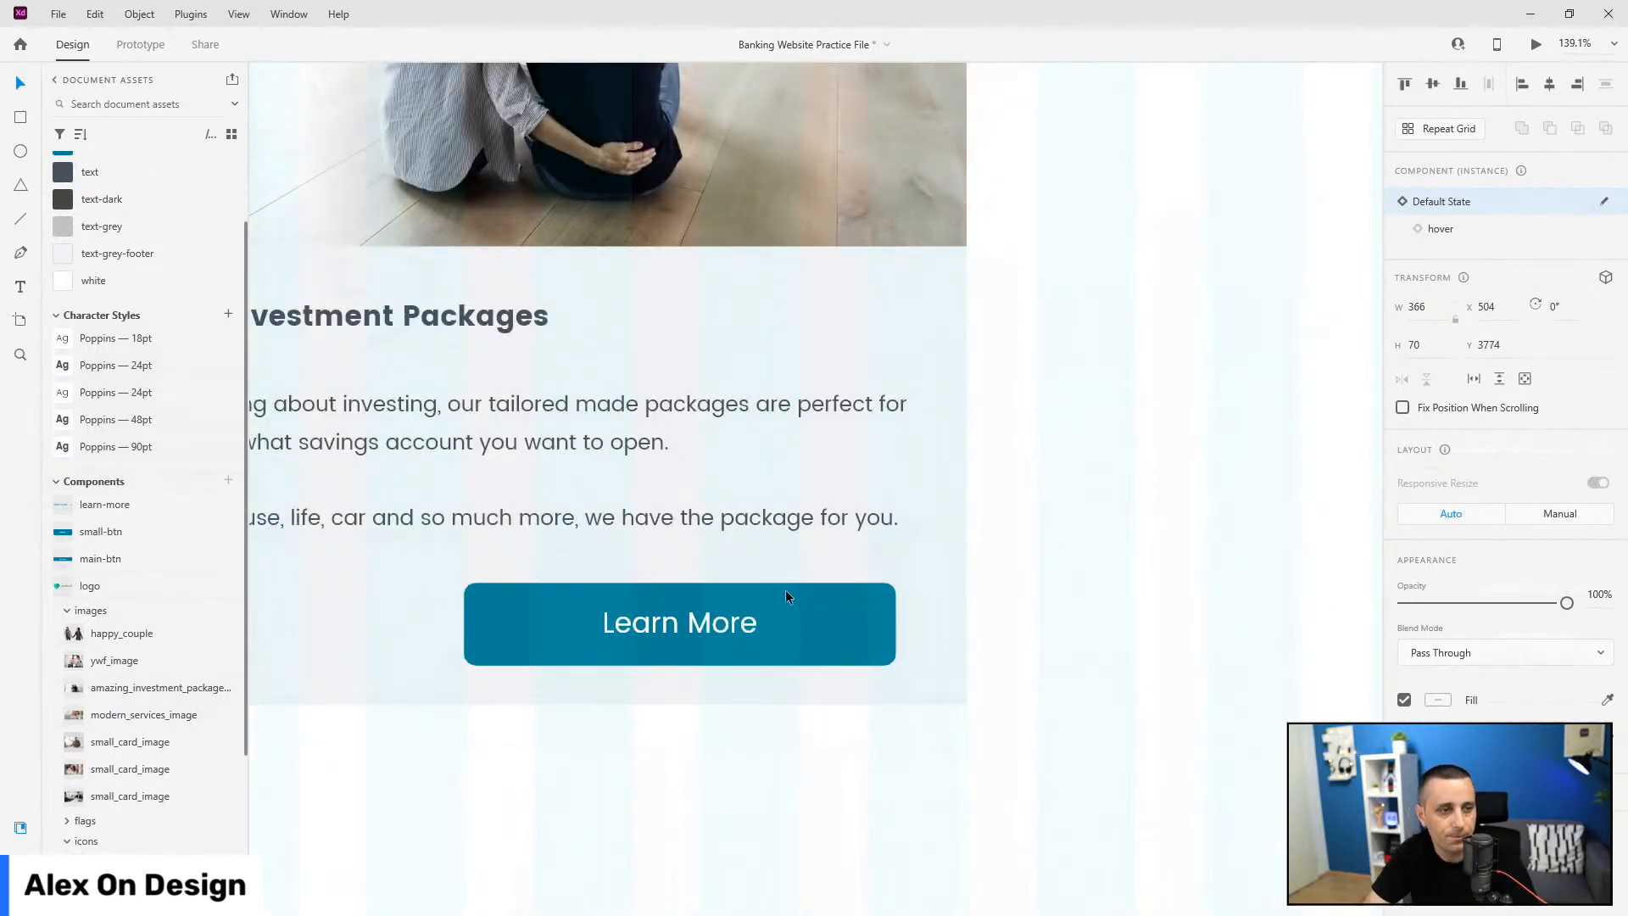
left_click_drag(797, 610, 848, 604)
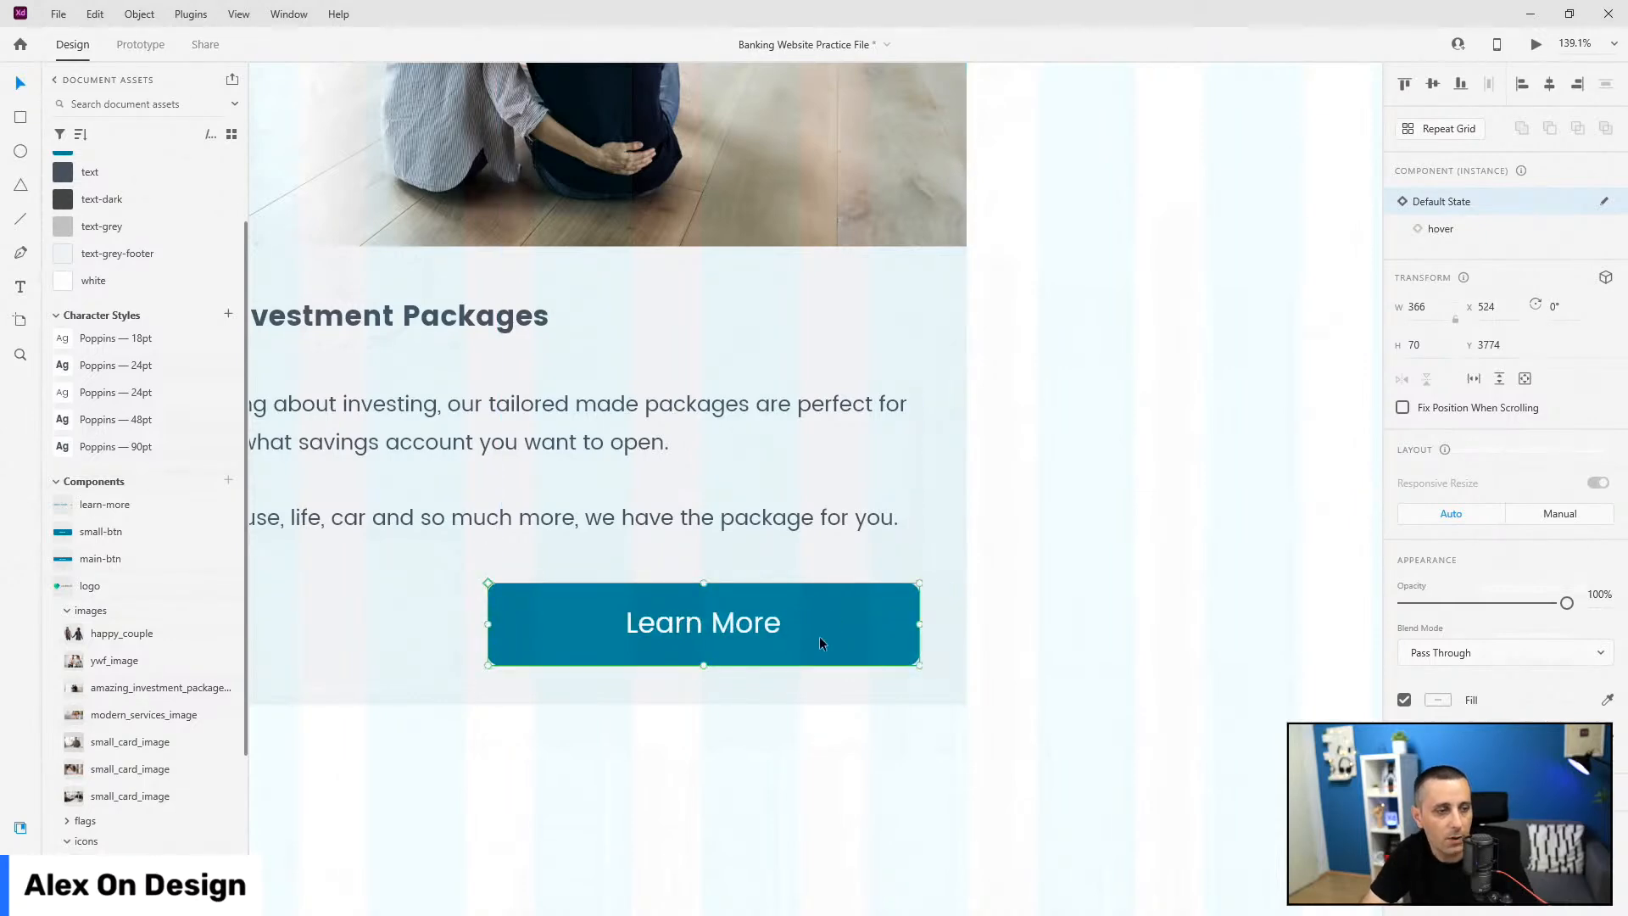
scroll(1212, 711, "down", 3)
left_click(636, 702)
left_click_drag(665, 706, 690, 645)
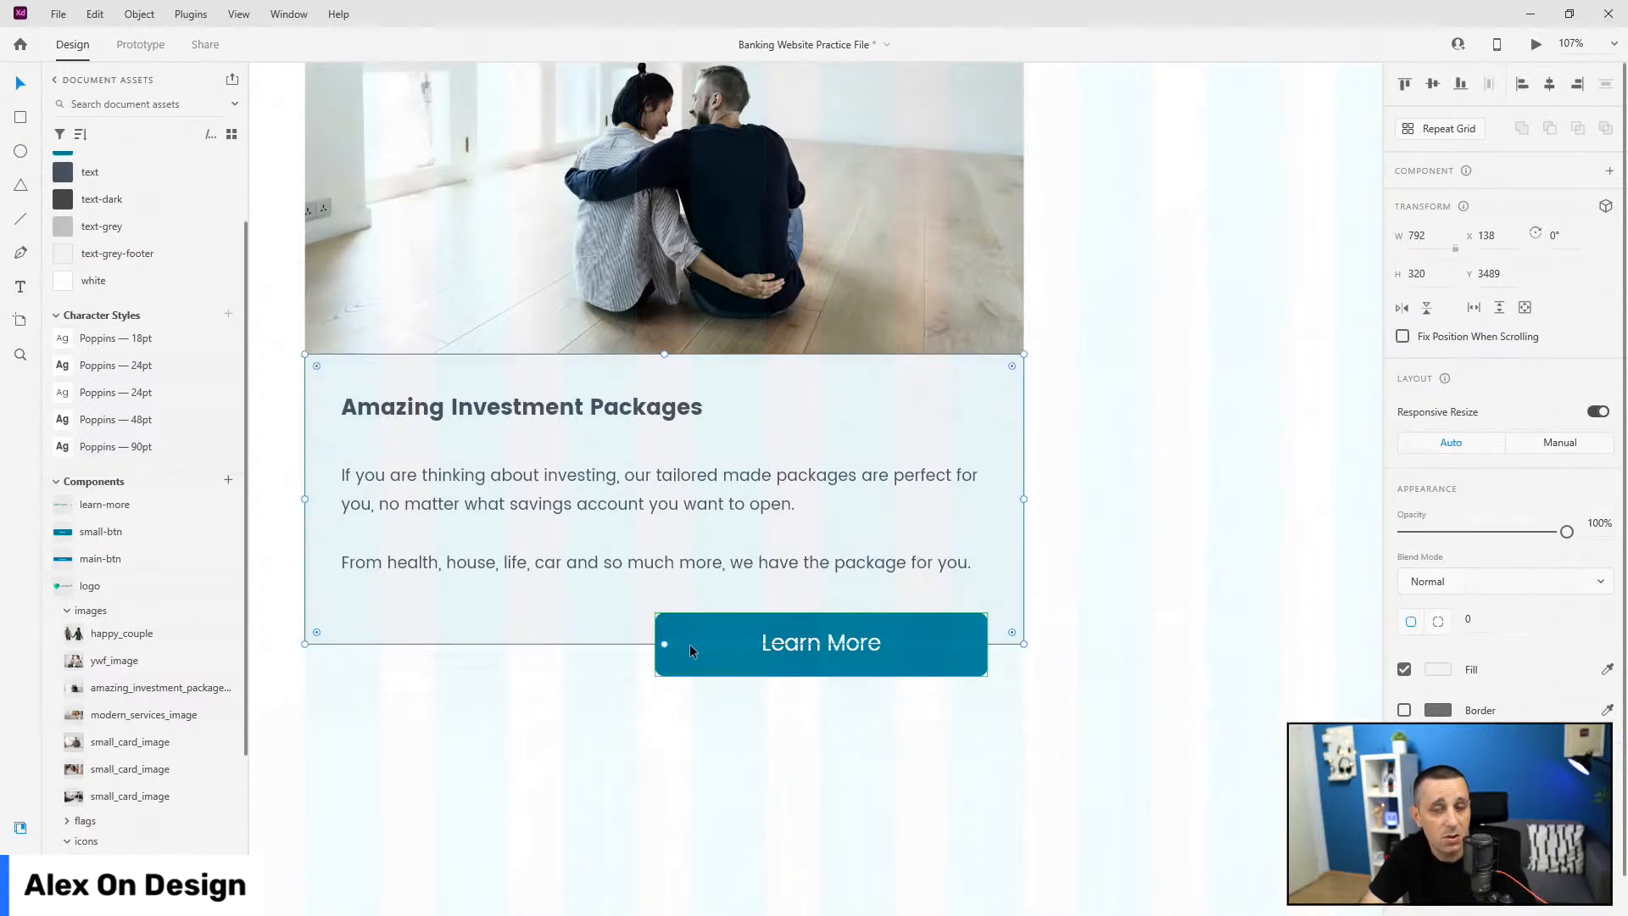
Step: Switch to per-corner radius values and select the image inside the couple photo
scroll(853, 675, "up", 3)
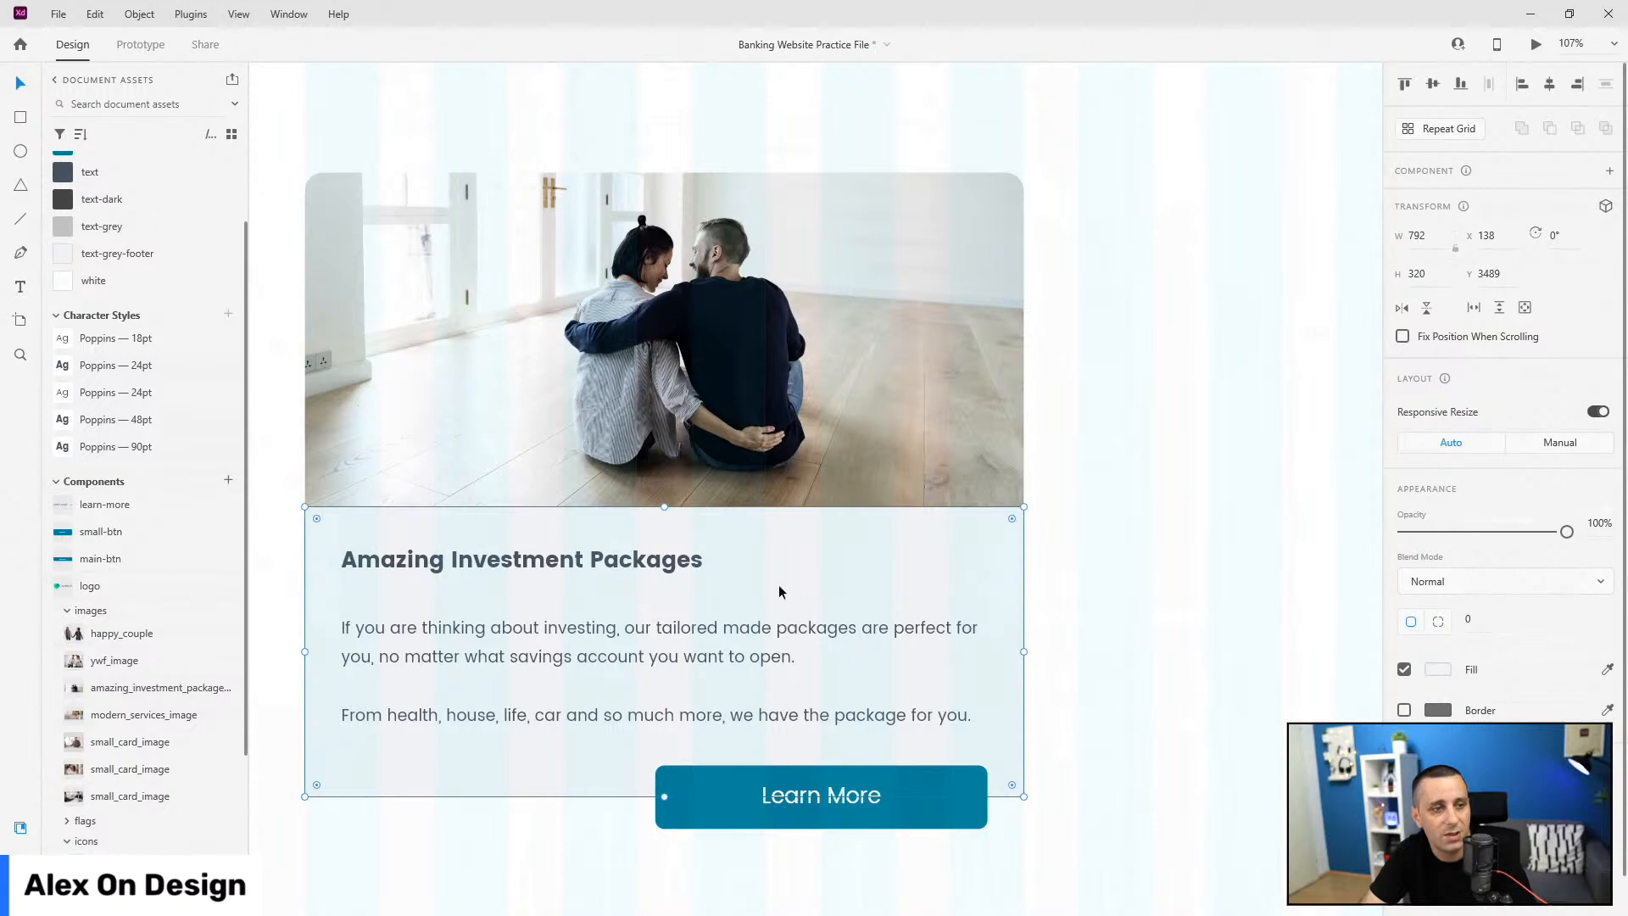
left_click(1438, 621)
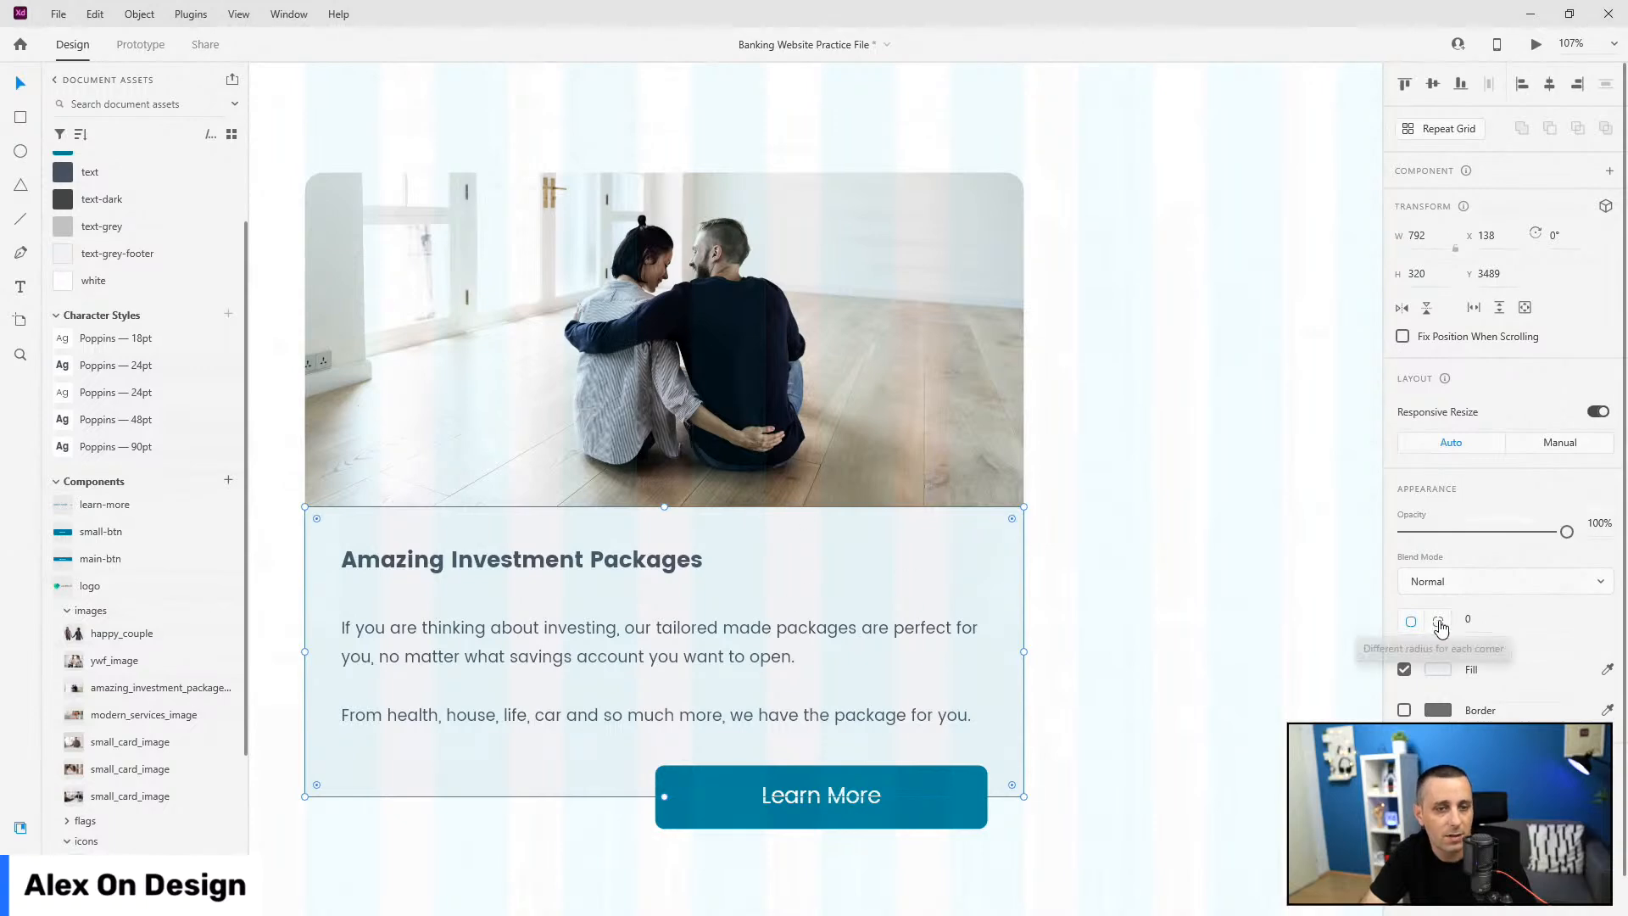
scroll(1450, 628, "down", 1)
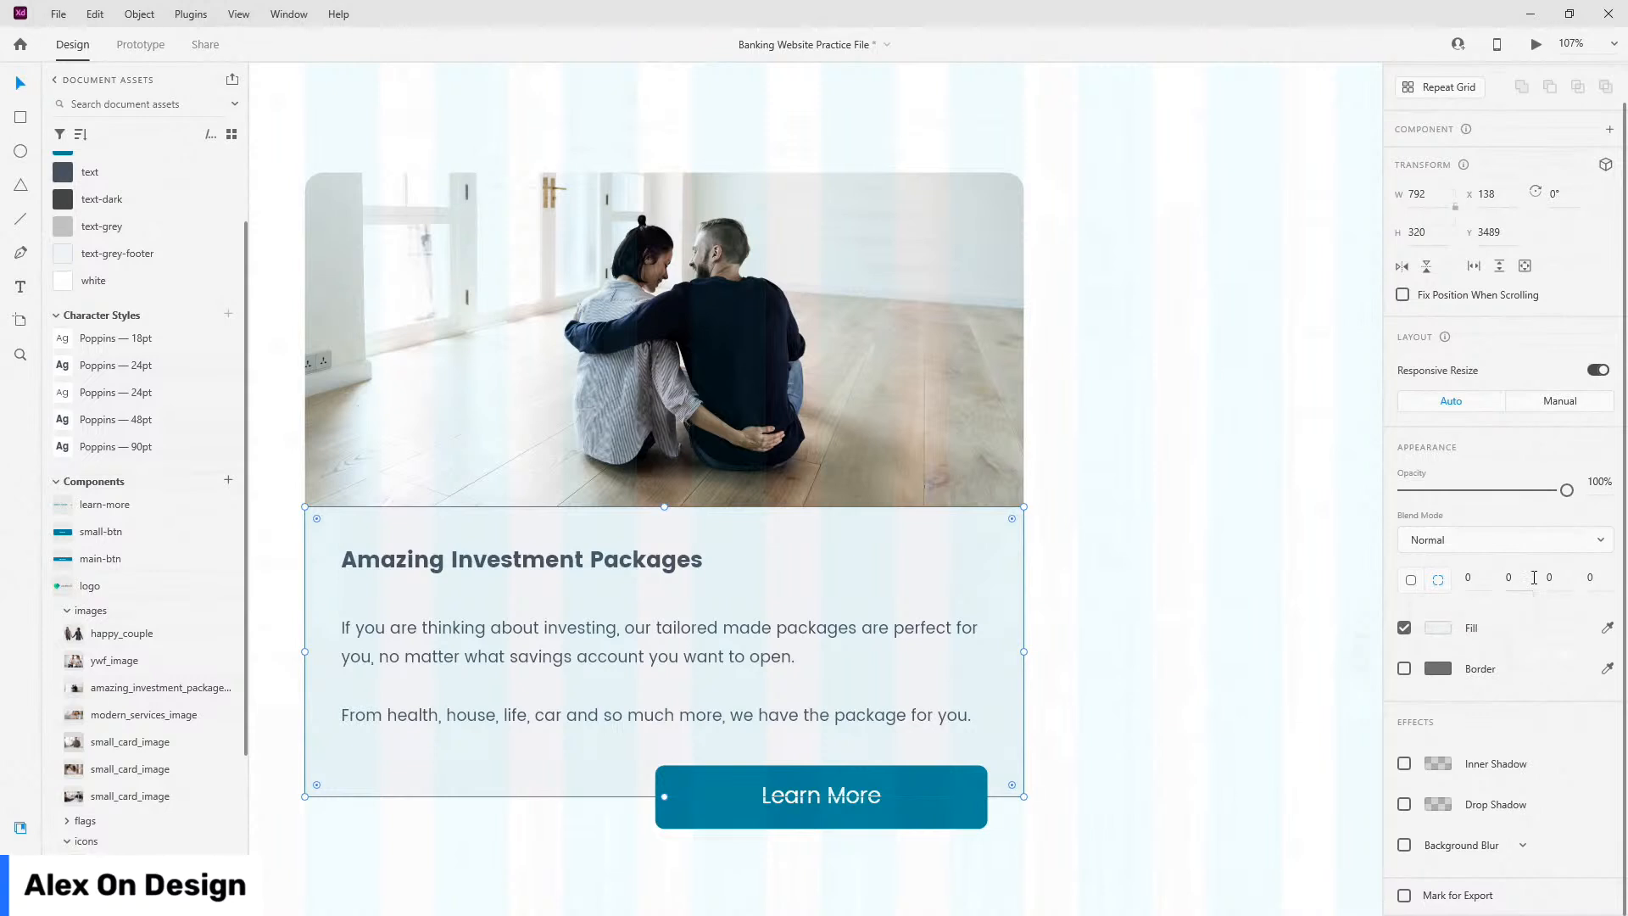
left_click(1558, 579)
left_click(954, 274)
double_click(962, 259)
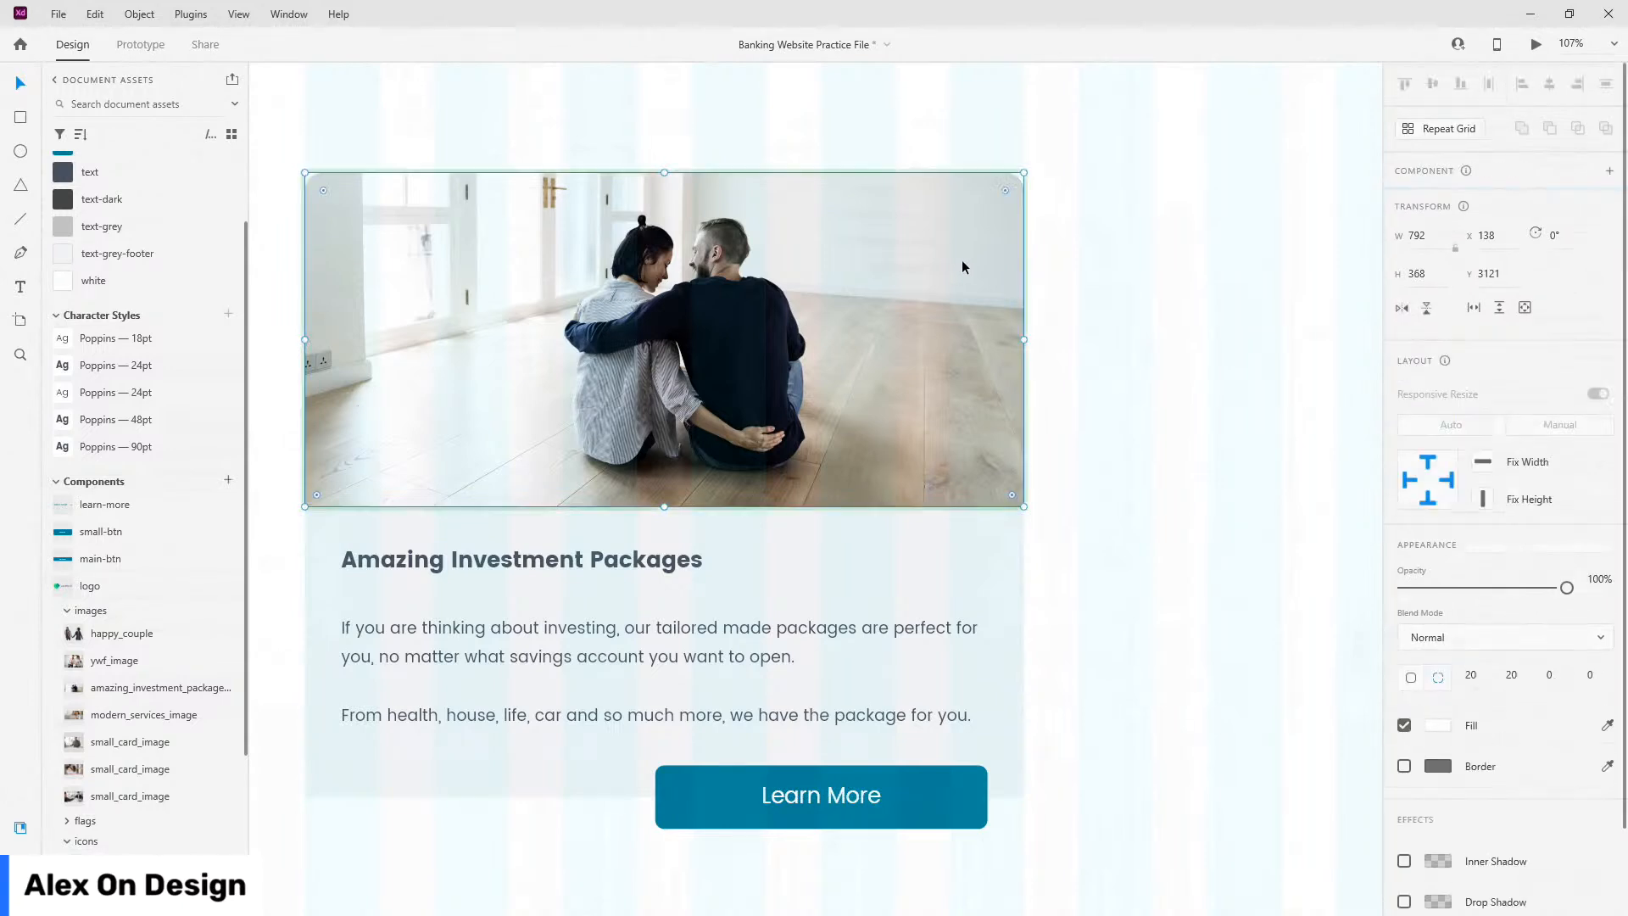
Step: Give the card's text background rectangle 20 px bottom-right and bottom-left corner radii
left_click(911, 575)
left_click(1438, 621)
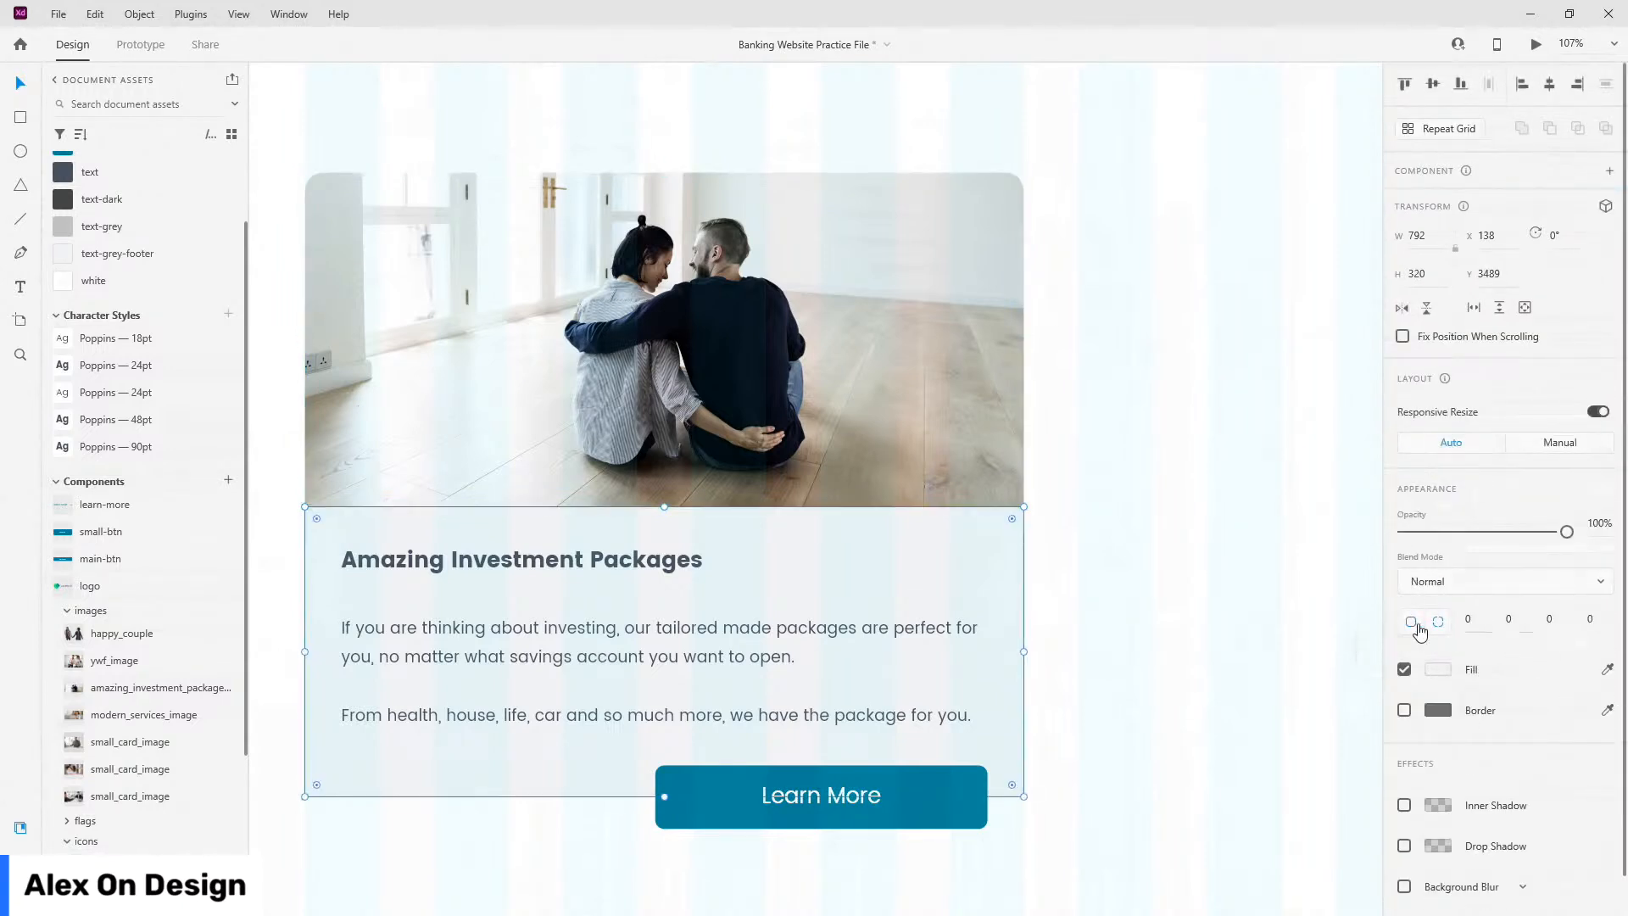
left_click(1557, 625)
type("20")
left_click(1590, 619)
type("20")
key("Return")
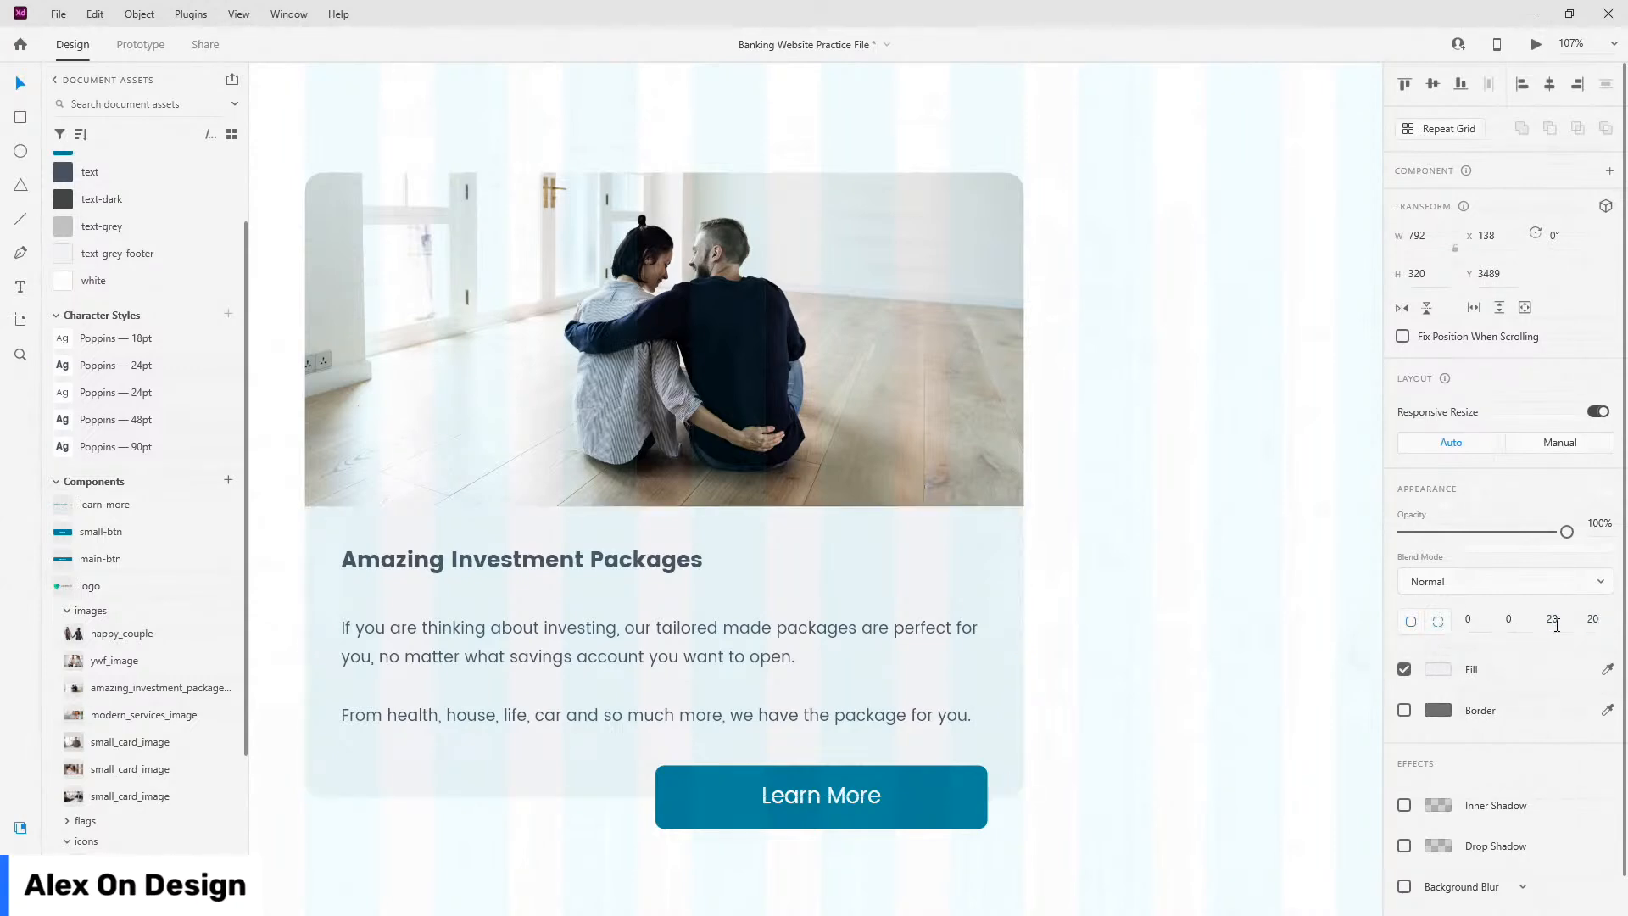
left_click(363, 818)
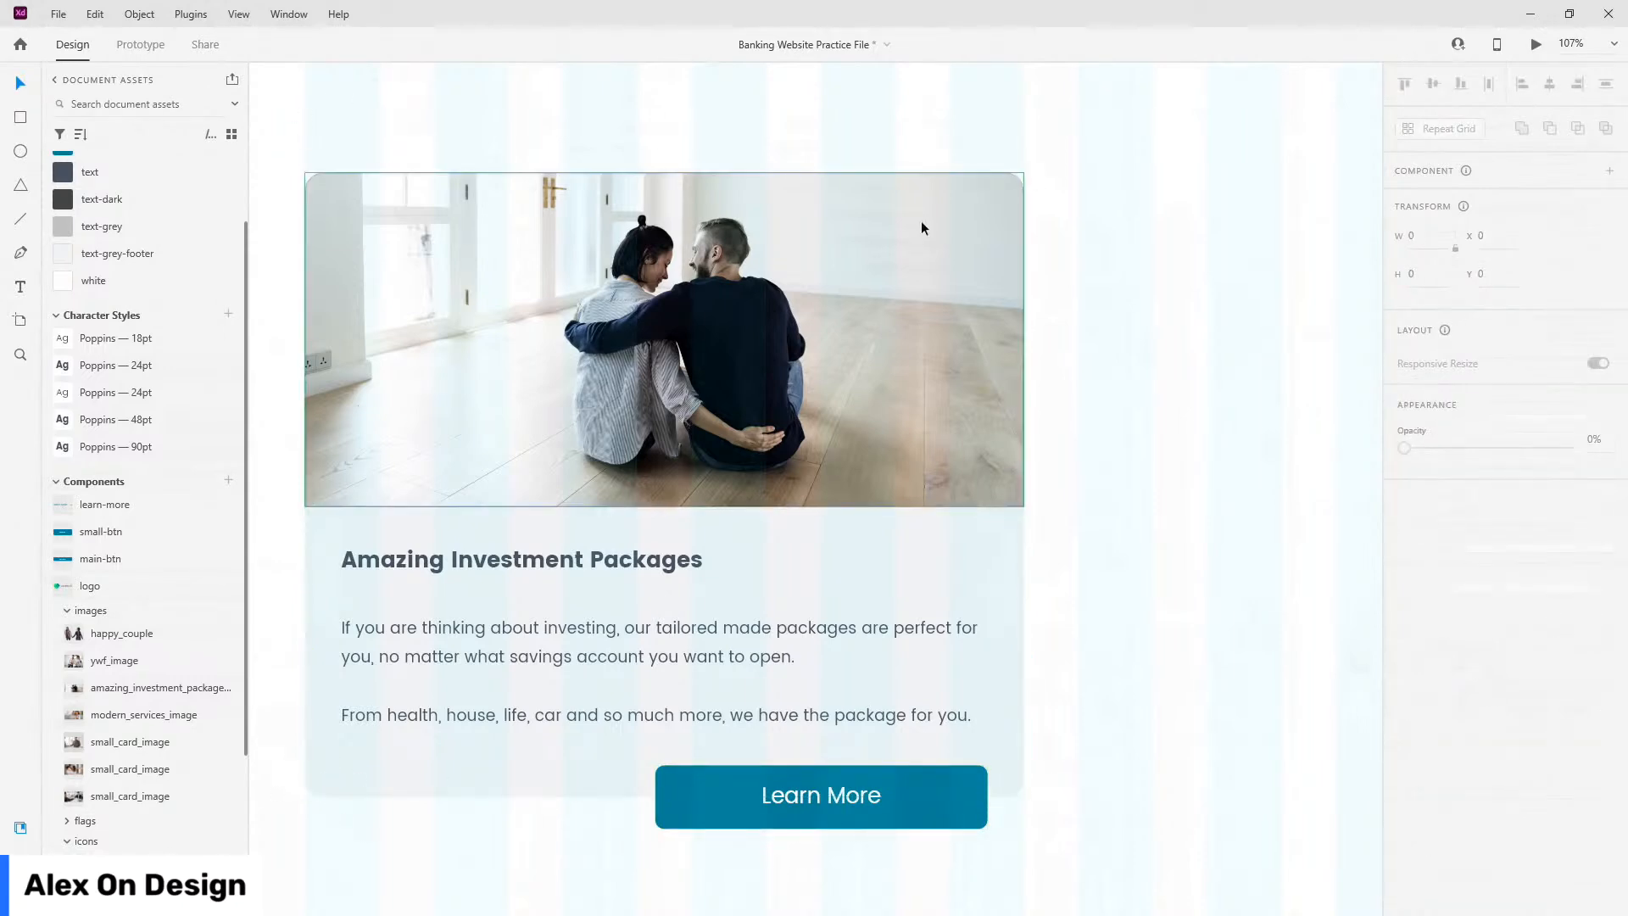
scroll(1029, 332, "down", 5)
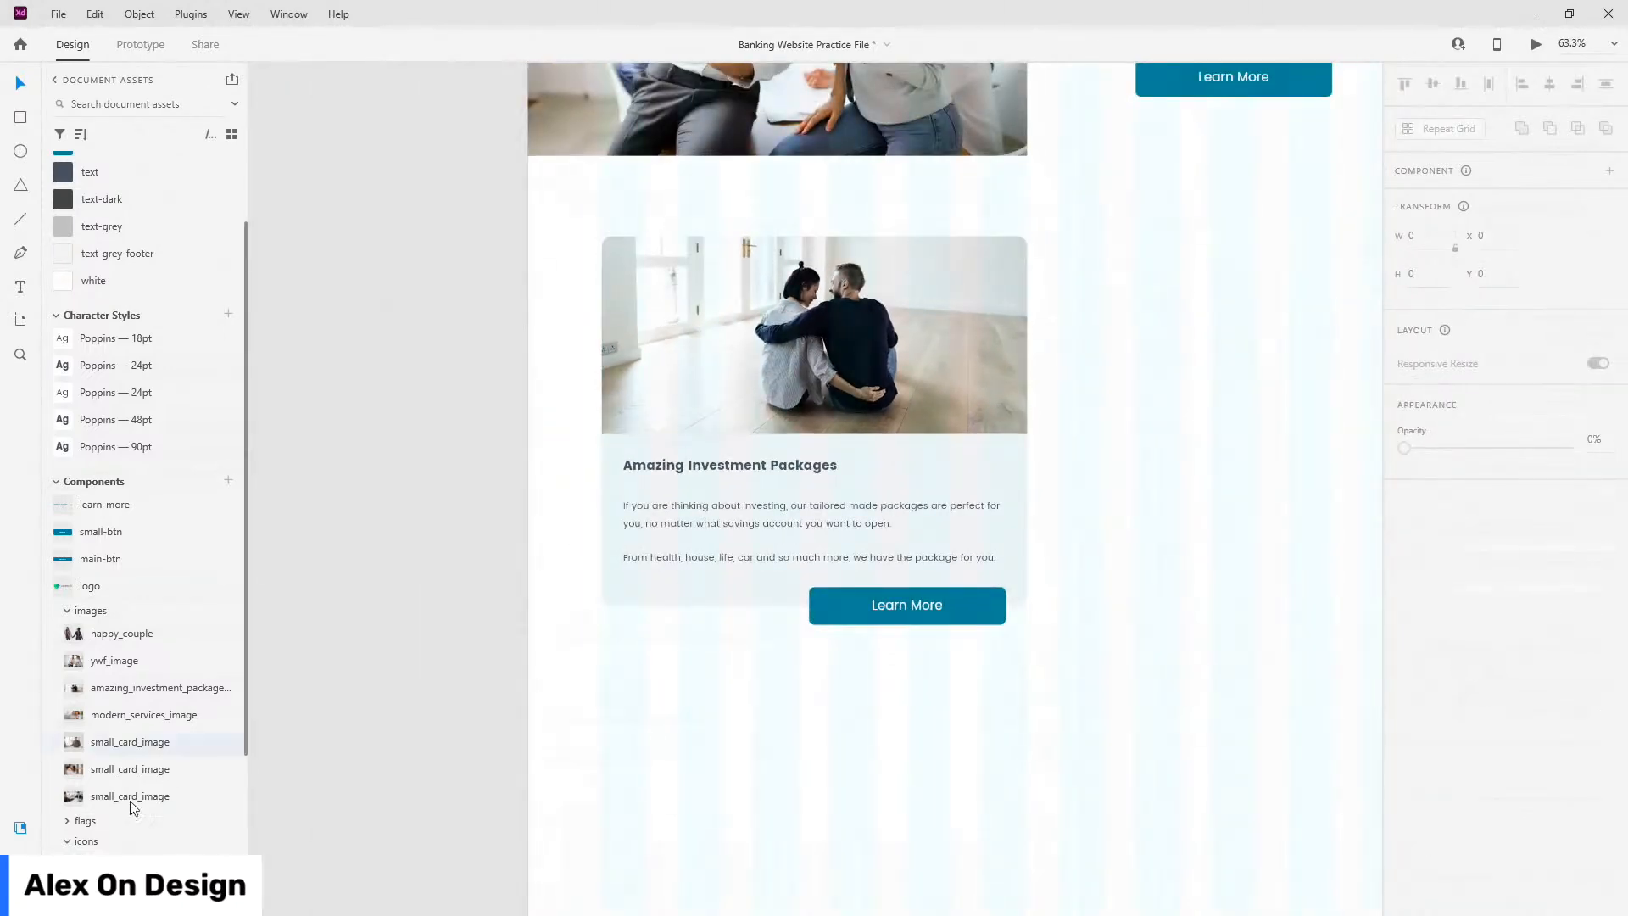
Step: Rename the card background layer 'small-card-text-bg' and move the image layer to the top
key("ctrl+y")
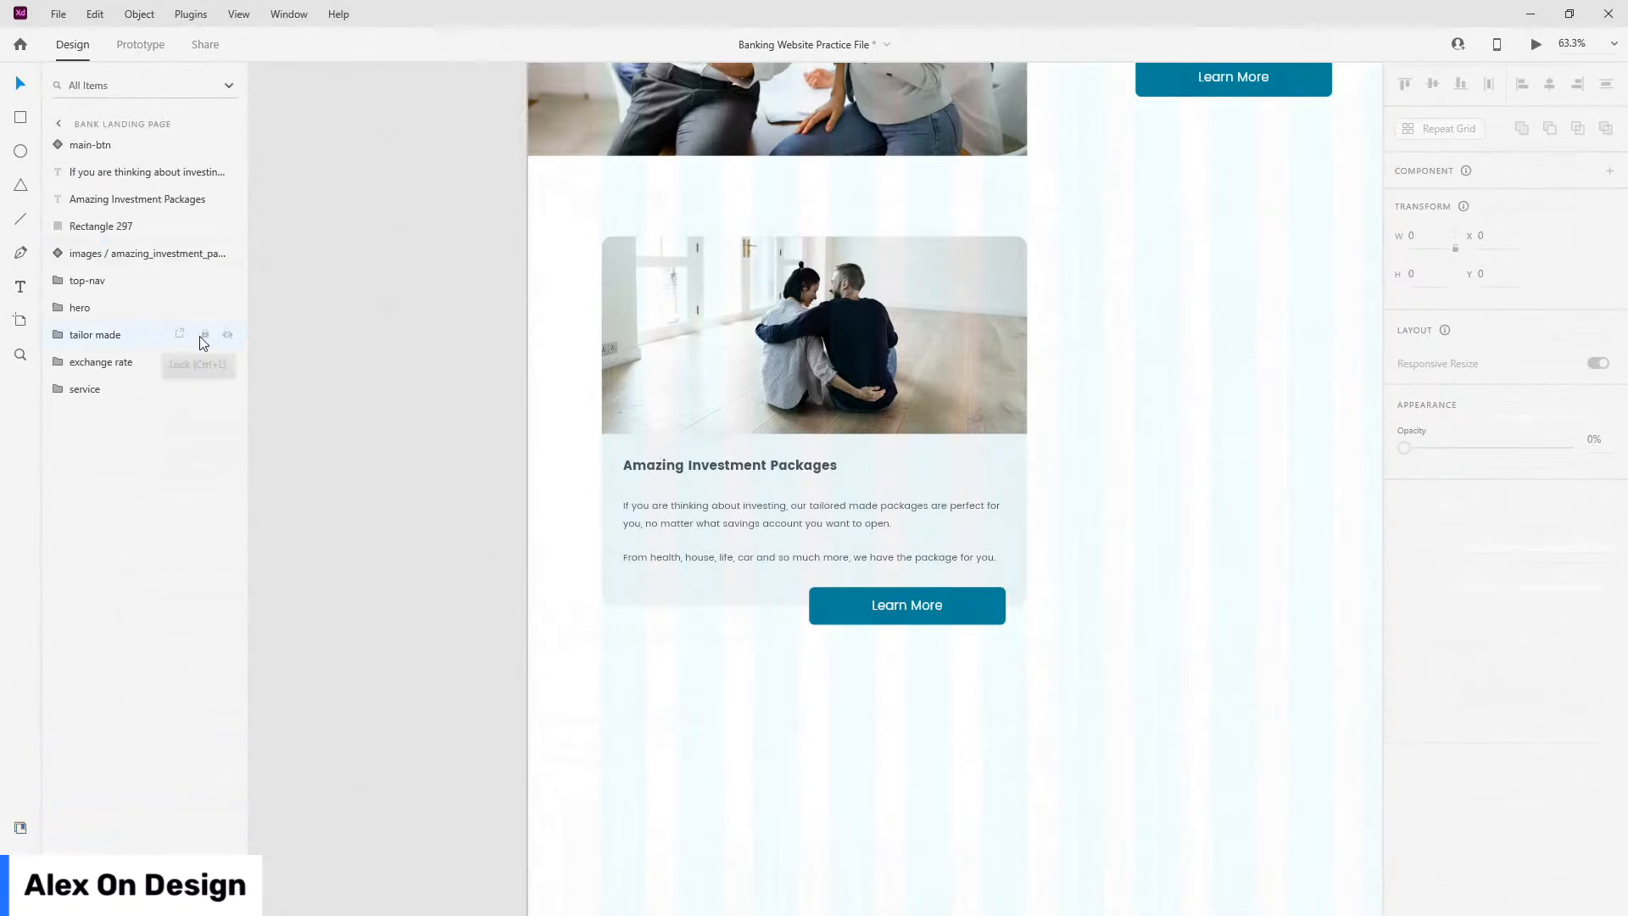
double_click(105, 226)
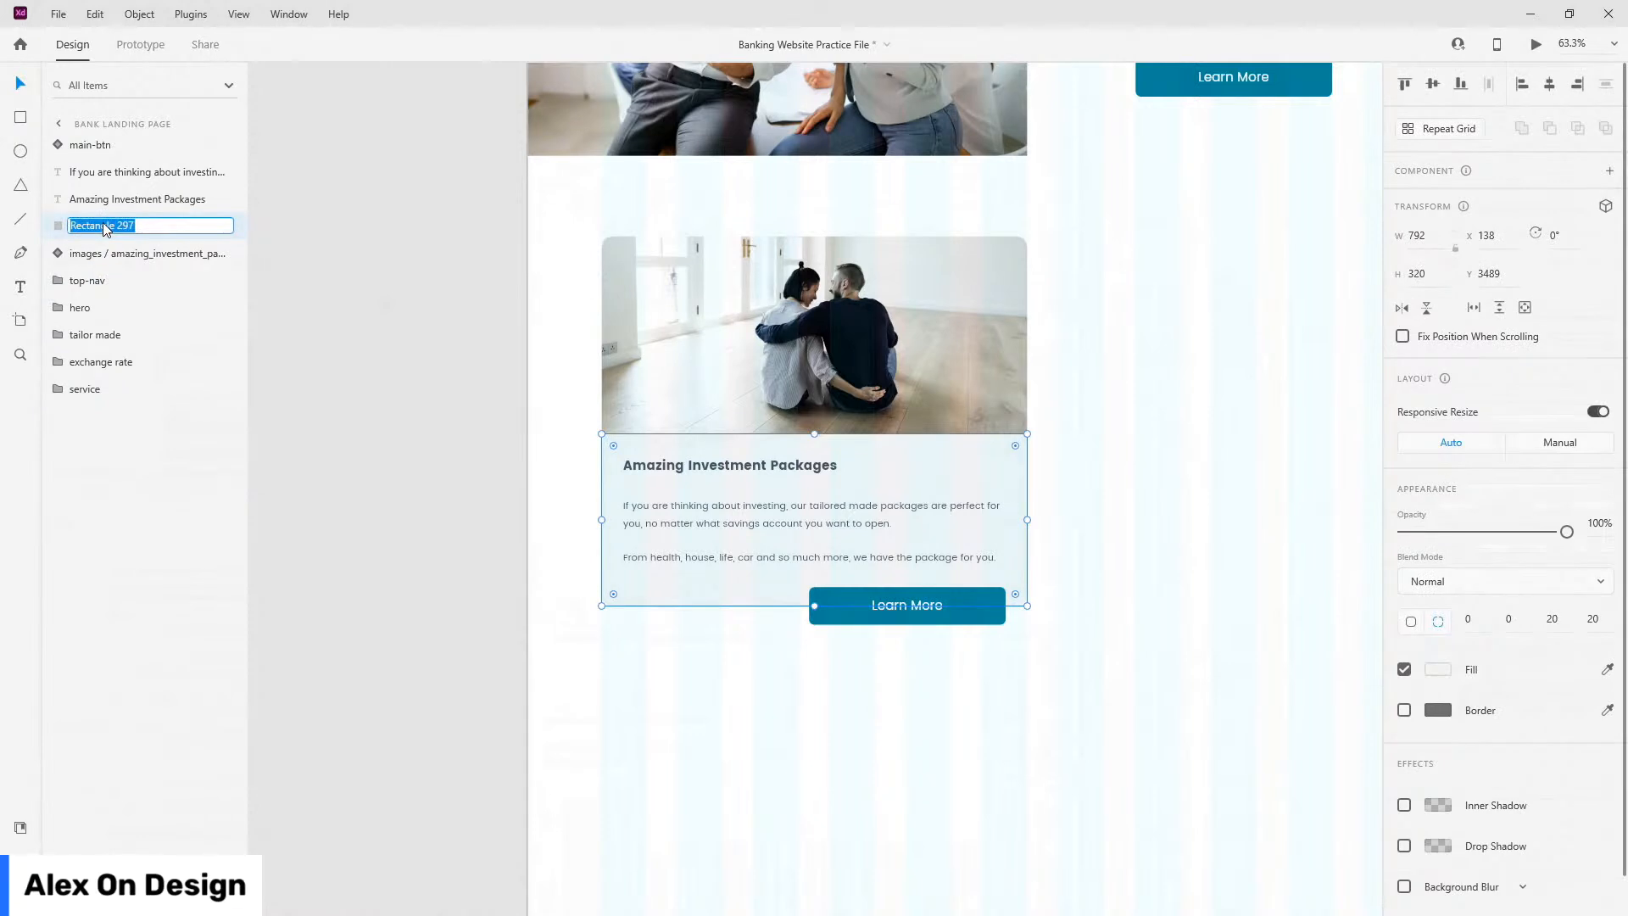
type("small-card-text-bg")
key("Return")
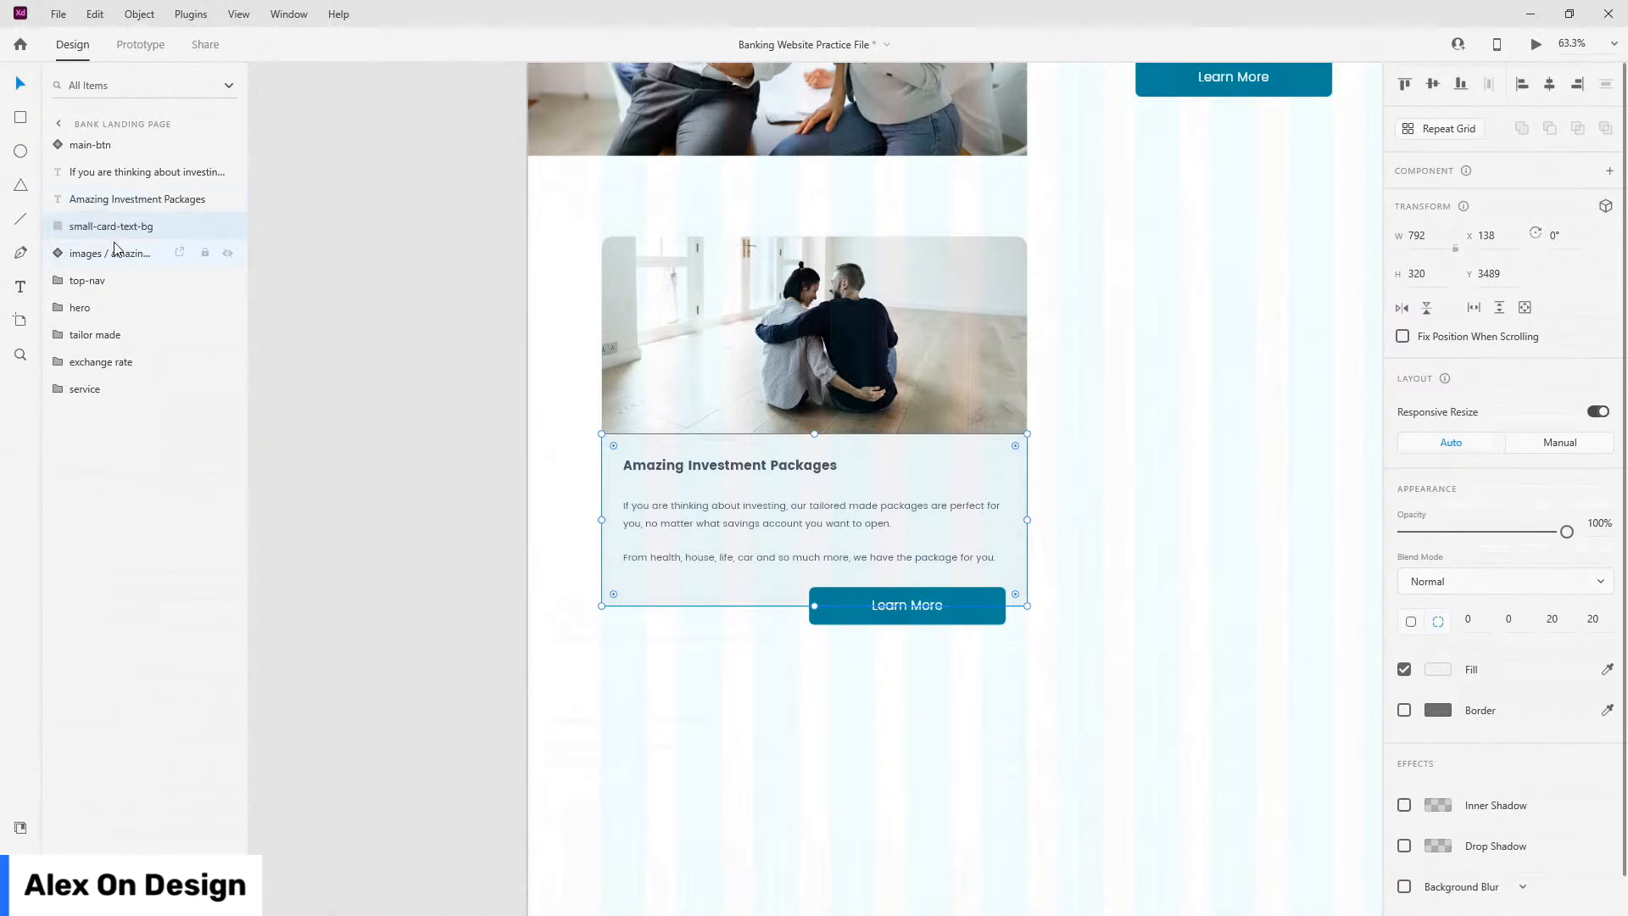
left_click(121, 253)
left_click_drag(120, 253, 130, 165)
Step: Group the card's five layers as 'small-card' and move it to the bottom of the list
left_click(130, 141)
left_click(127, 254, "shift")
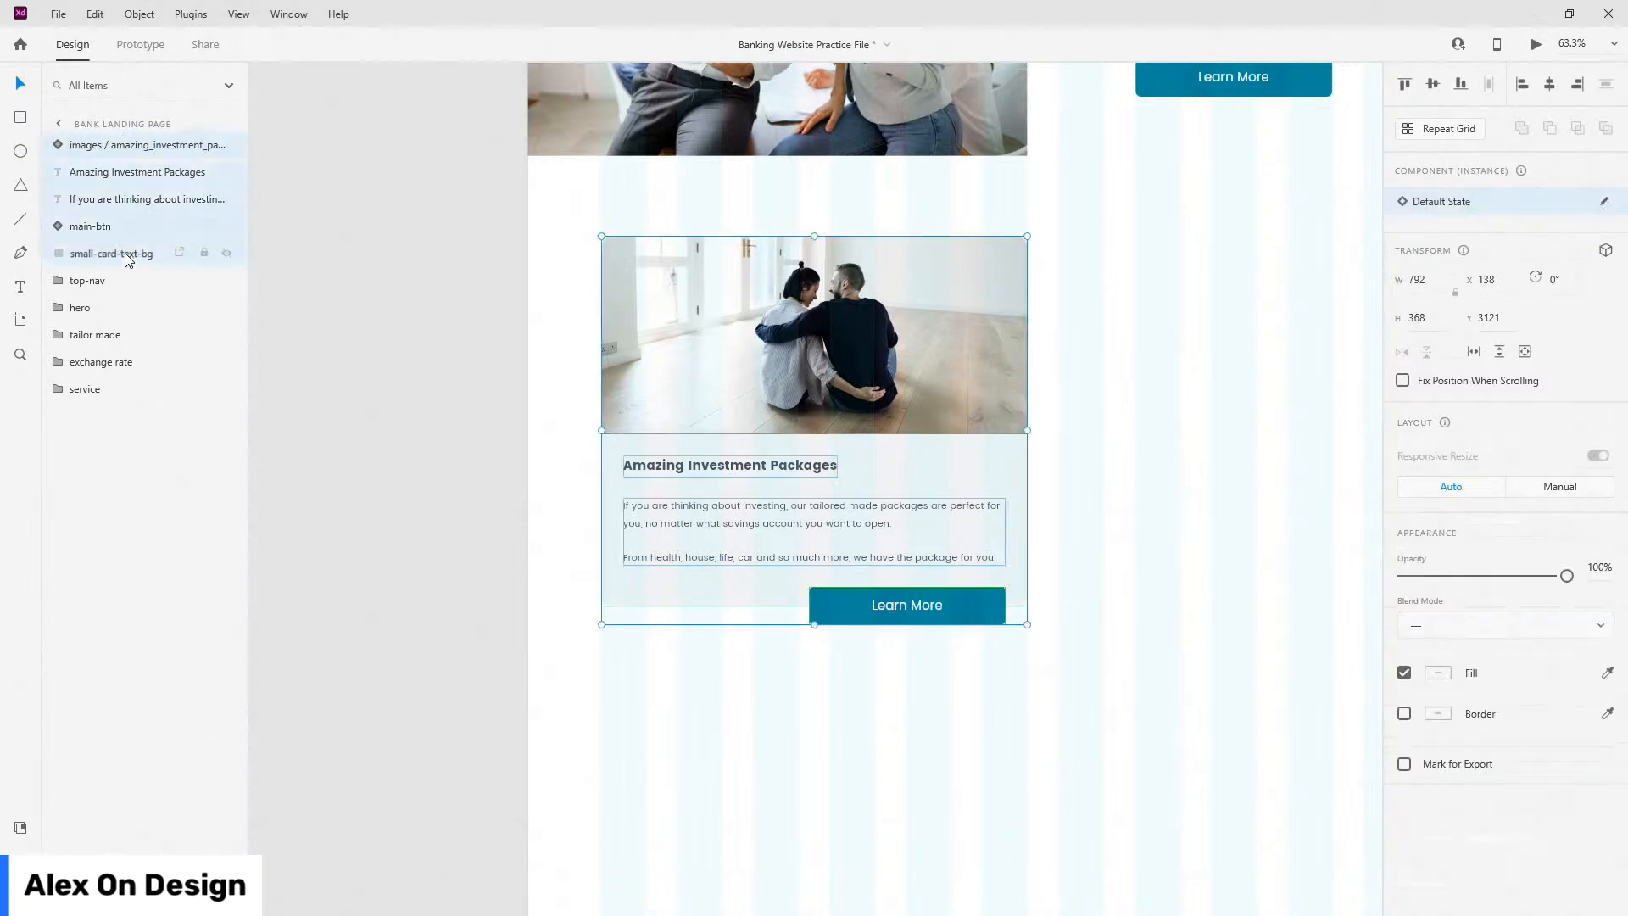
key("ctrl+g")
double_click(90, 145)
type("small-ca")
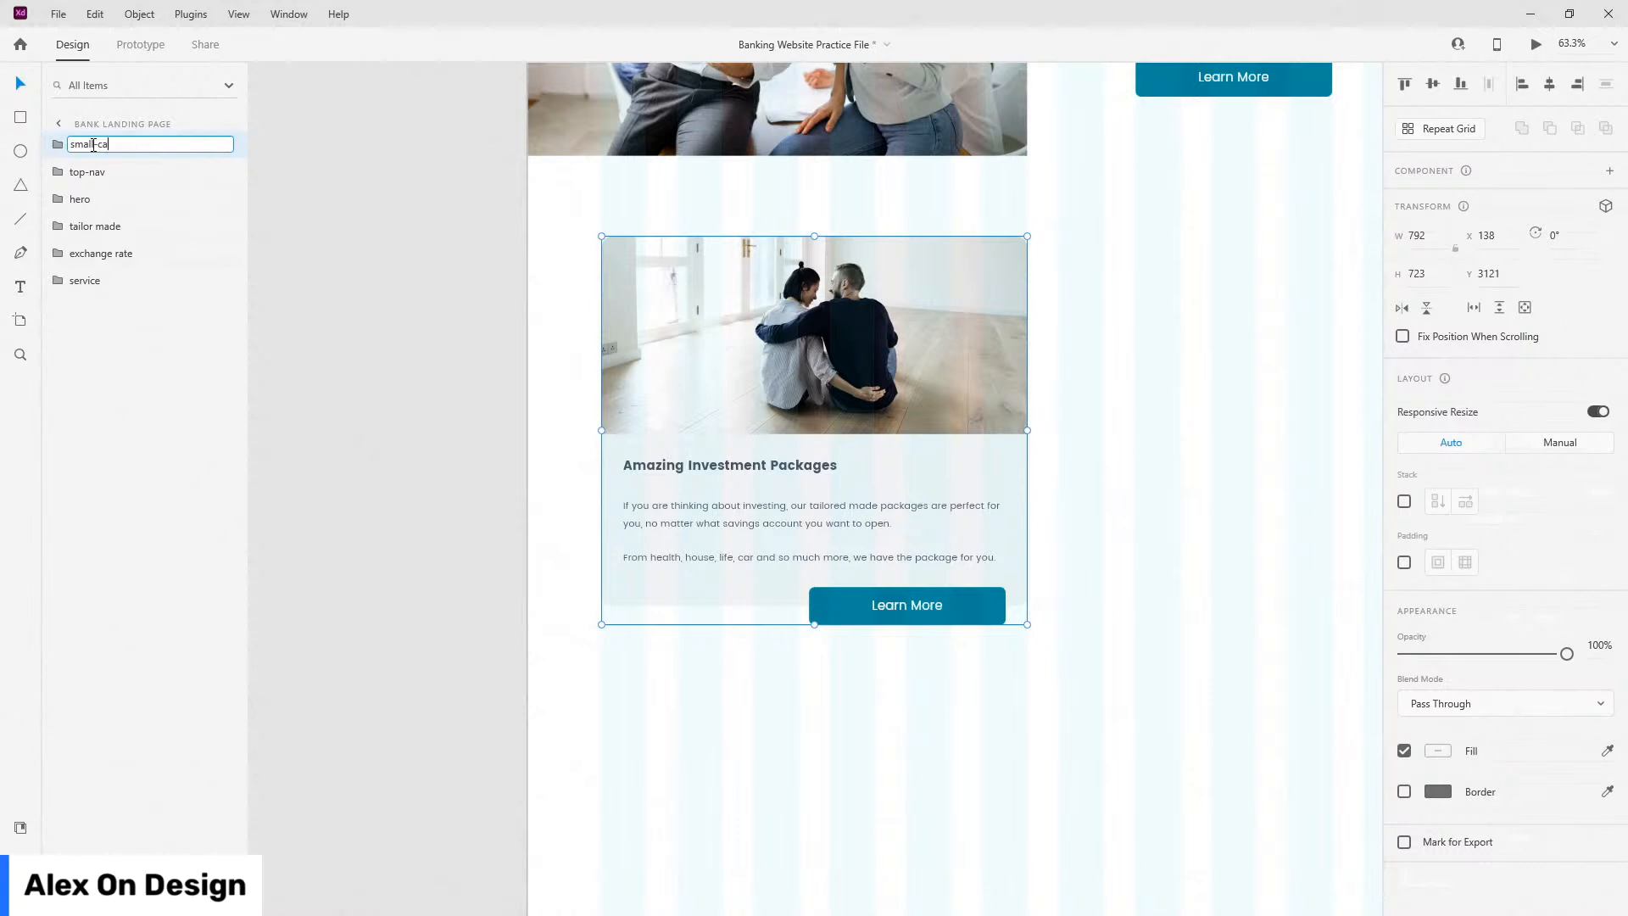
type("rd")
key("Return")
left_click_drag(91, 144, 85, 288)
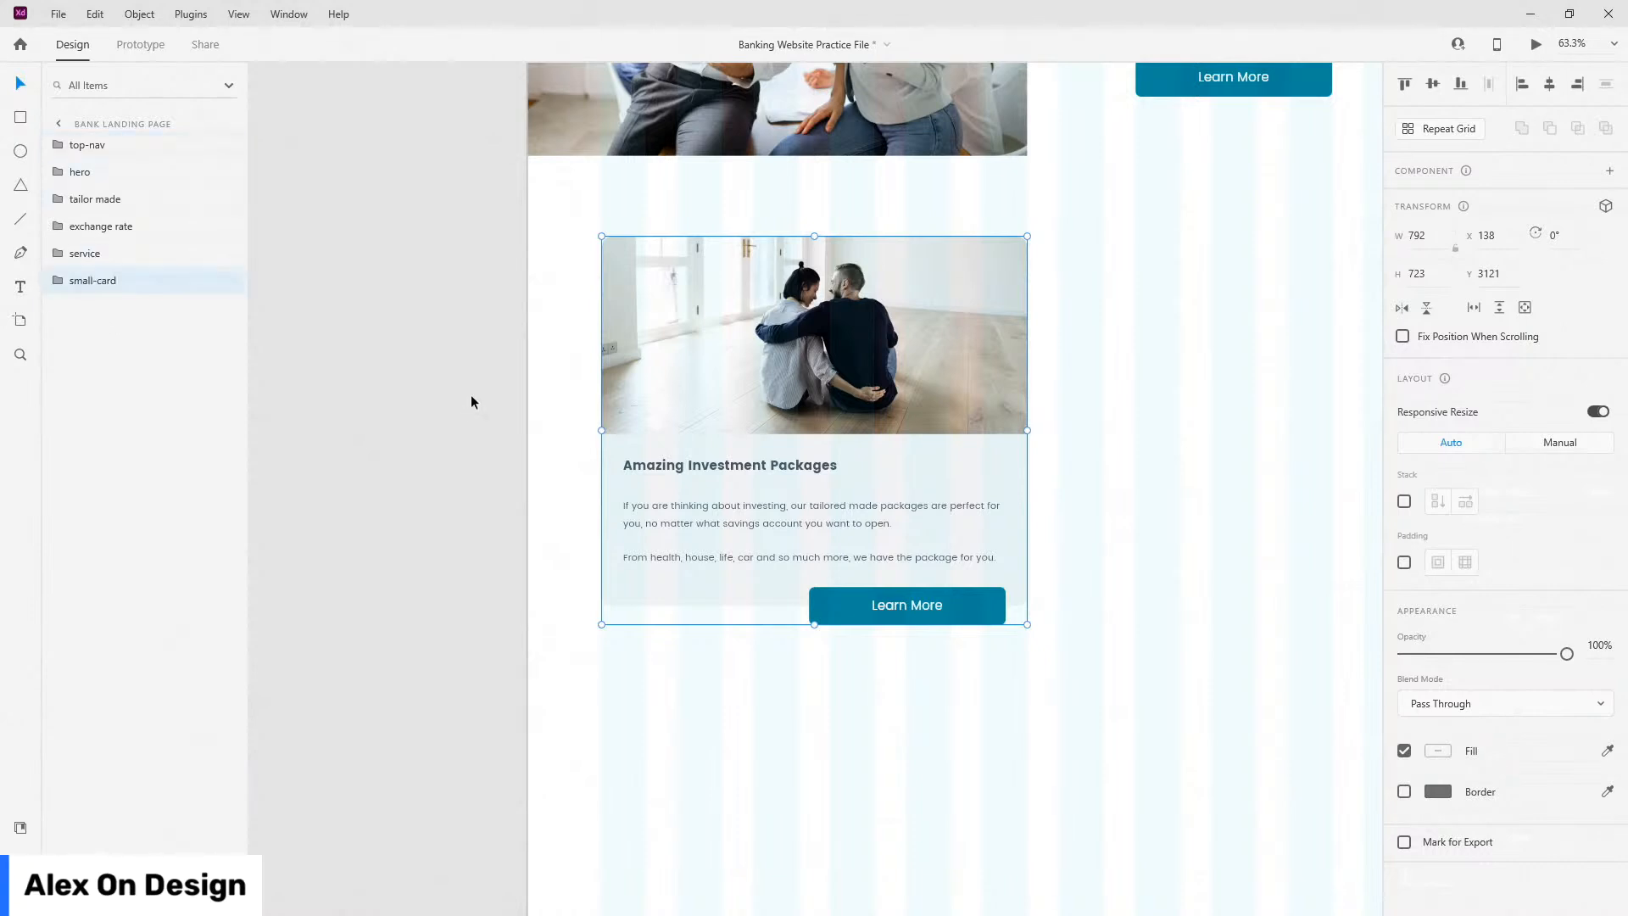
Step: Check the card's spacing to its surroundings and duplicate the small-card group
key("alt")
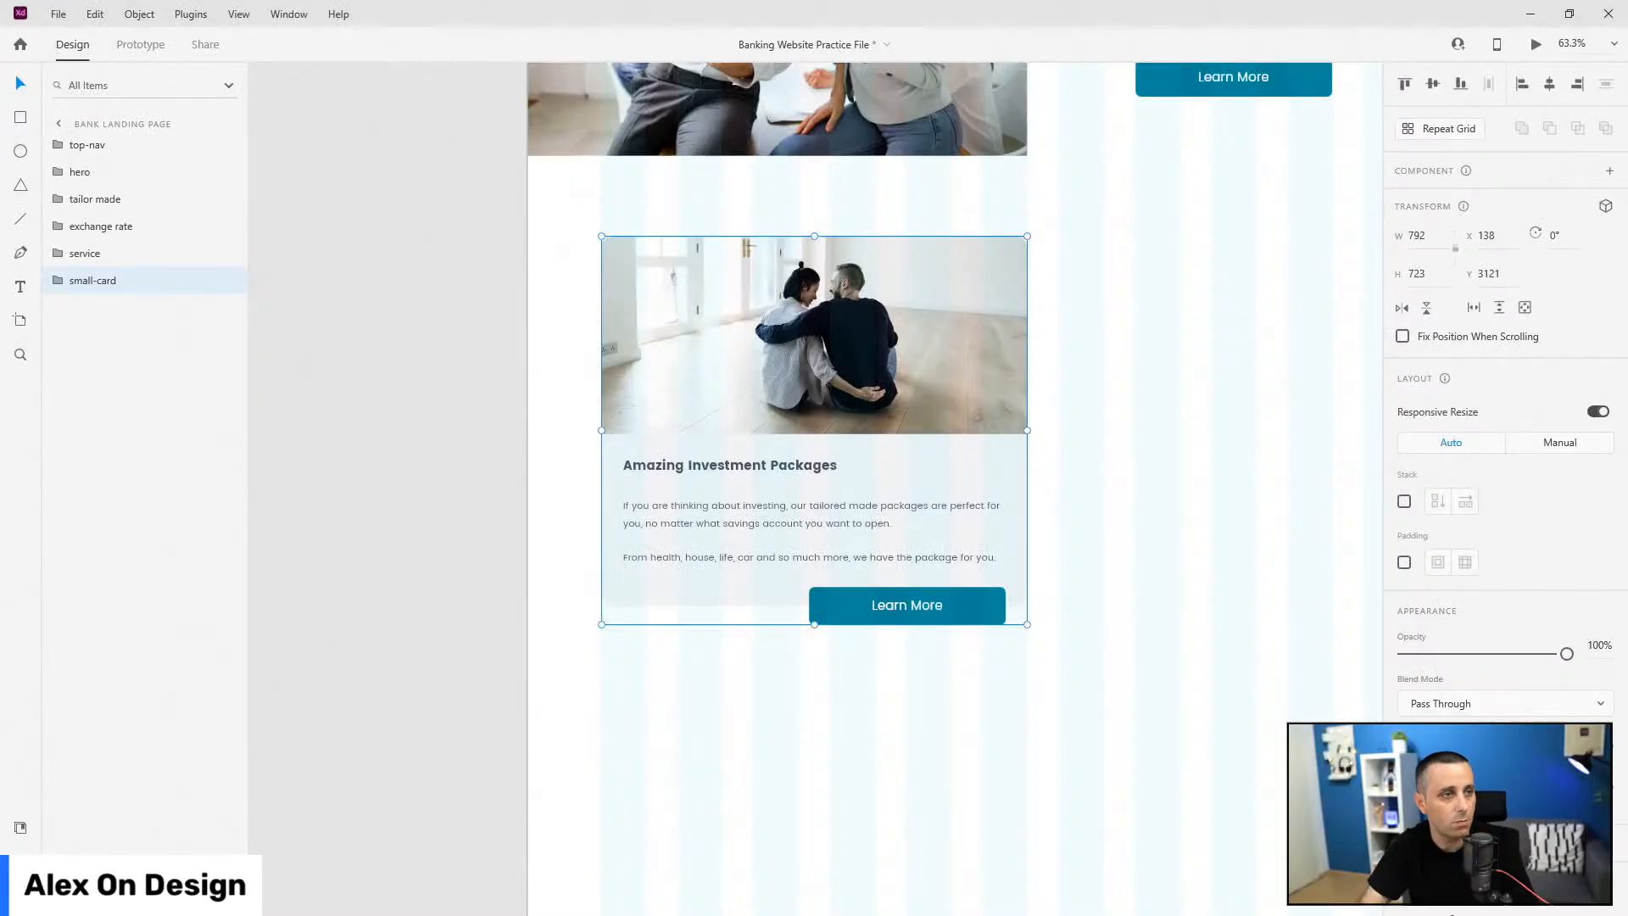
key("alt")
scroll(550, 334, "down", 2)
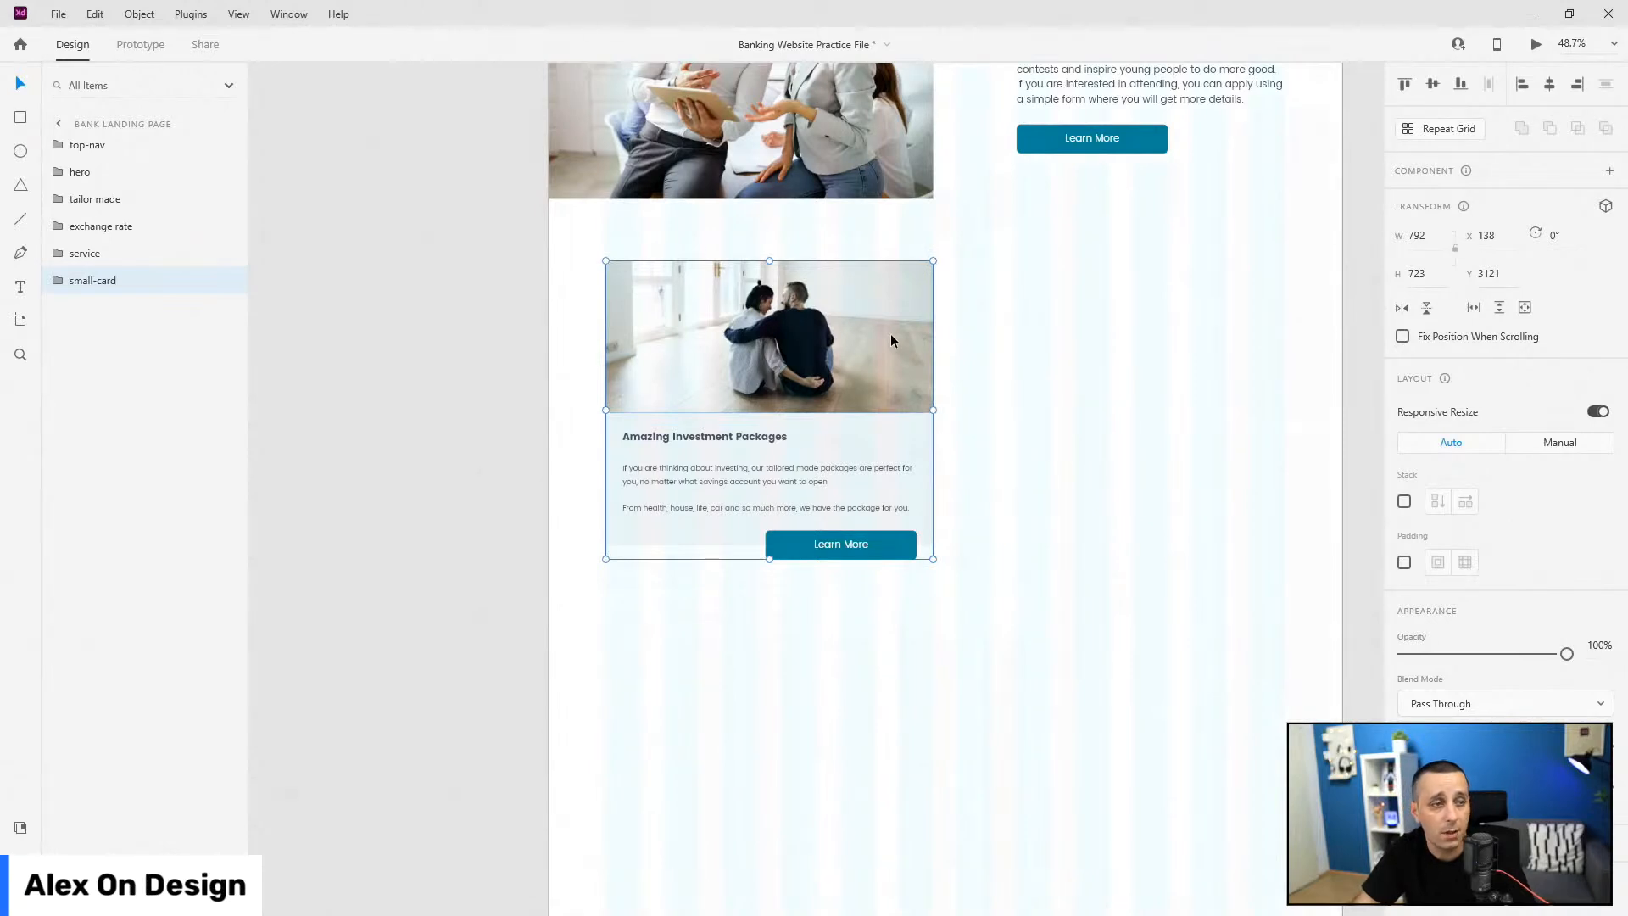
key("ctrl+d")
Step: Move the duplicate card to X 990 and name the groups small-card1 and small-card2
left_click_drag(744, 333, 1096, 332)
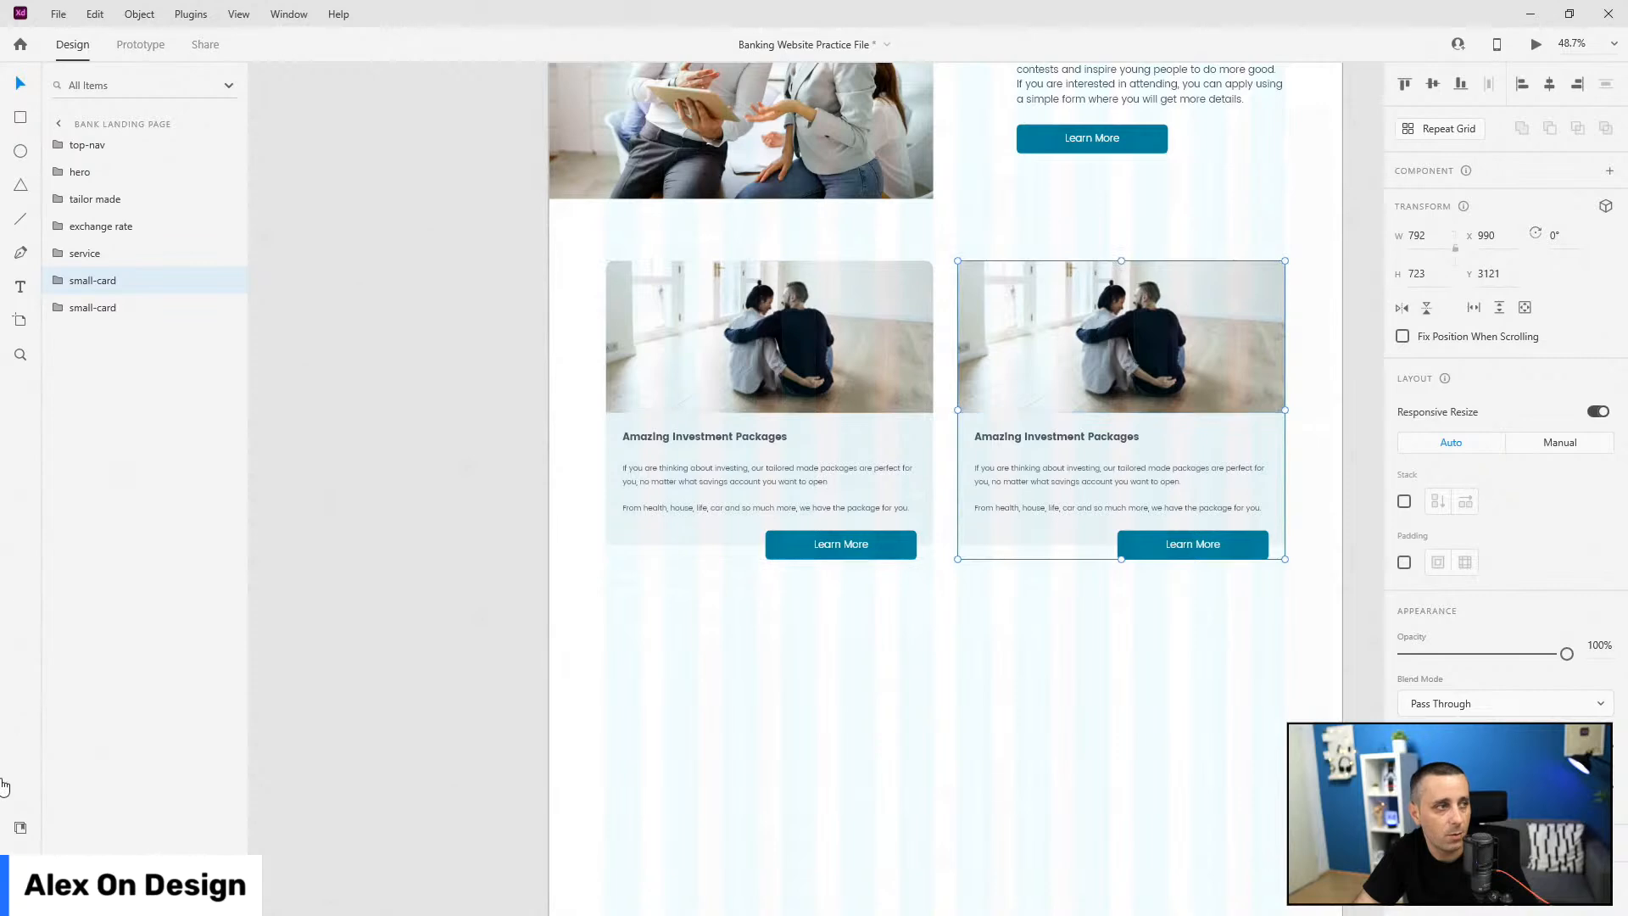
double_click(100, 280)
left_click(111, 280)
key("BackSpace")
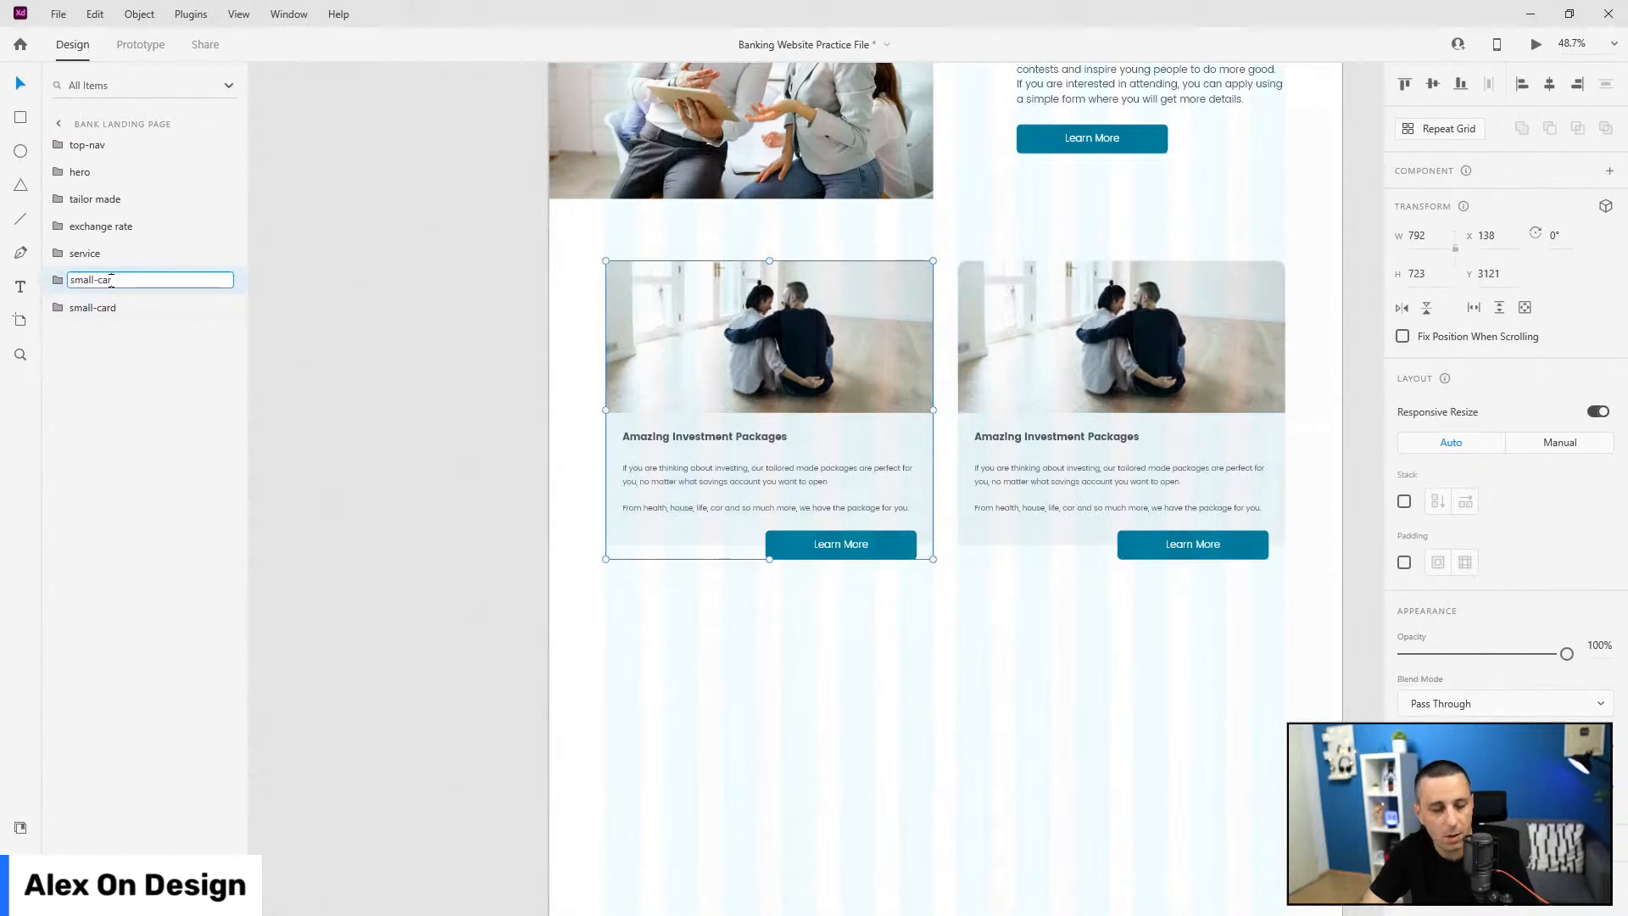
type("d1")
key("Return")
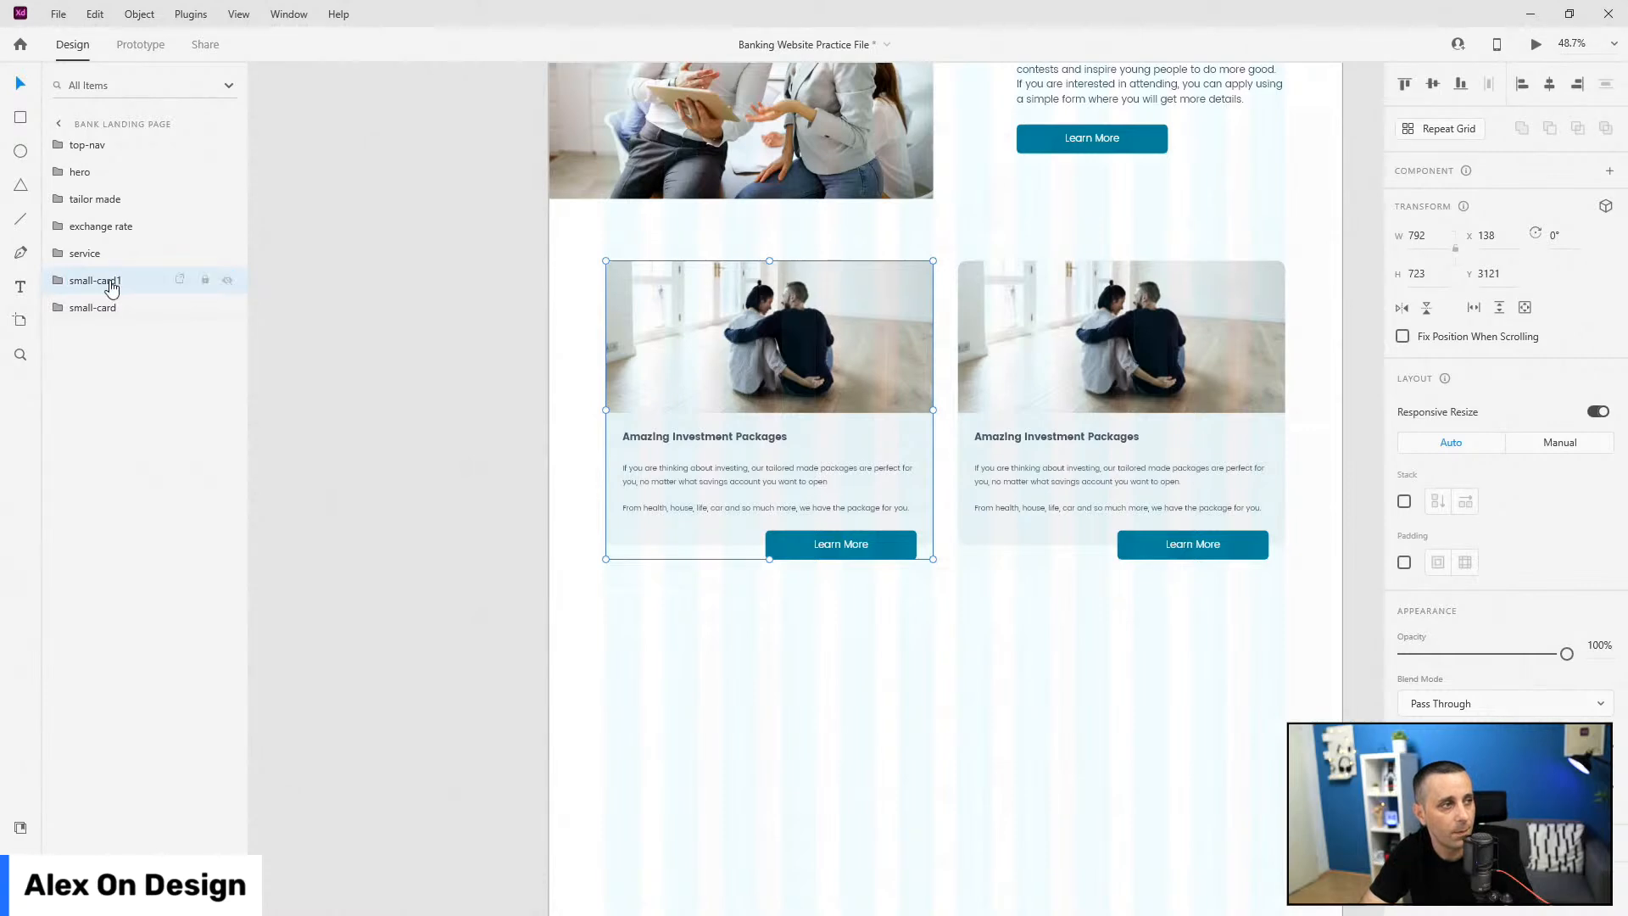
double_click(100, 308)
left_click(101, 310)
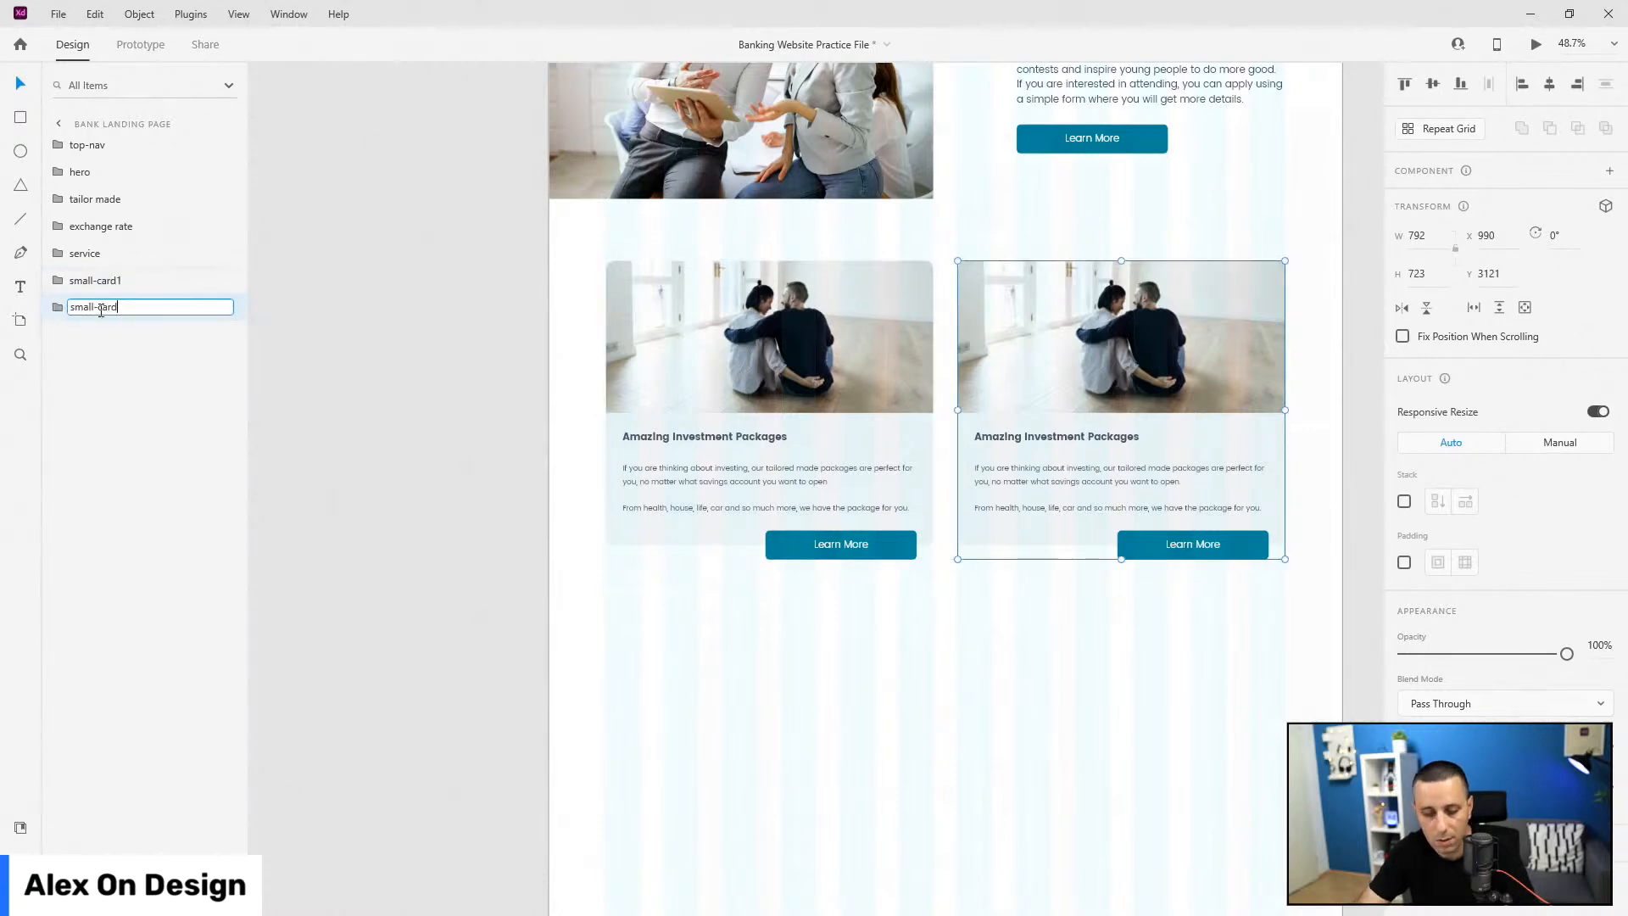
key("Return")
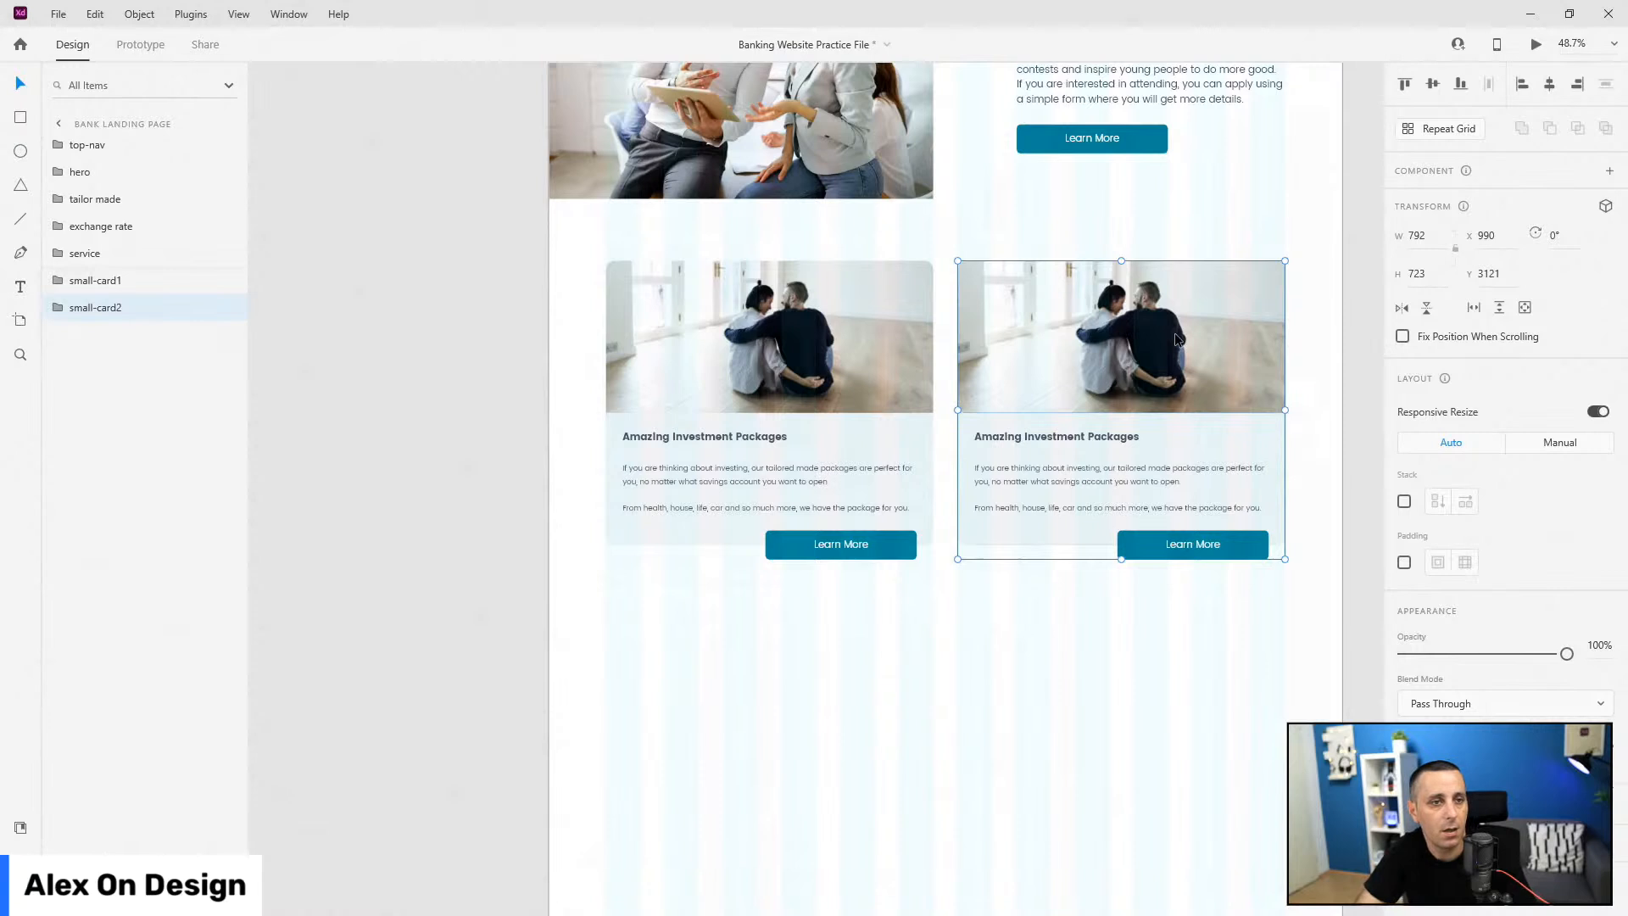
Step: Replace the second card's photo with modern_services_image from the document assets
double_click(1178, 339)
left_click(20, 828)
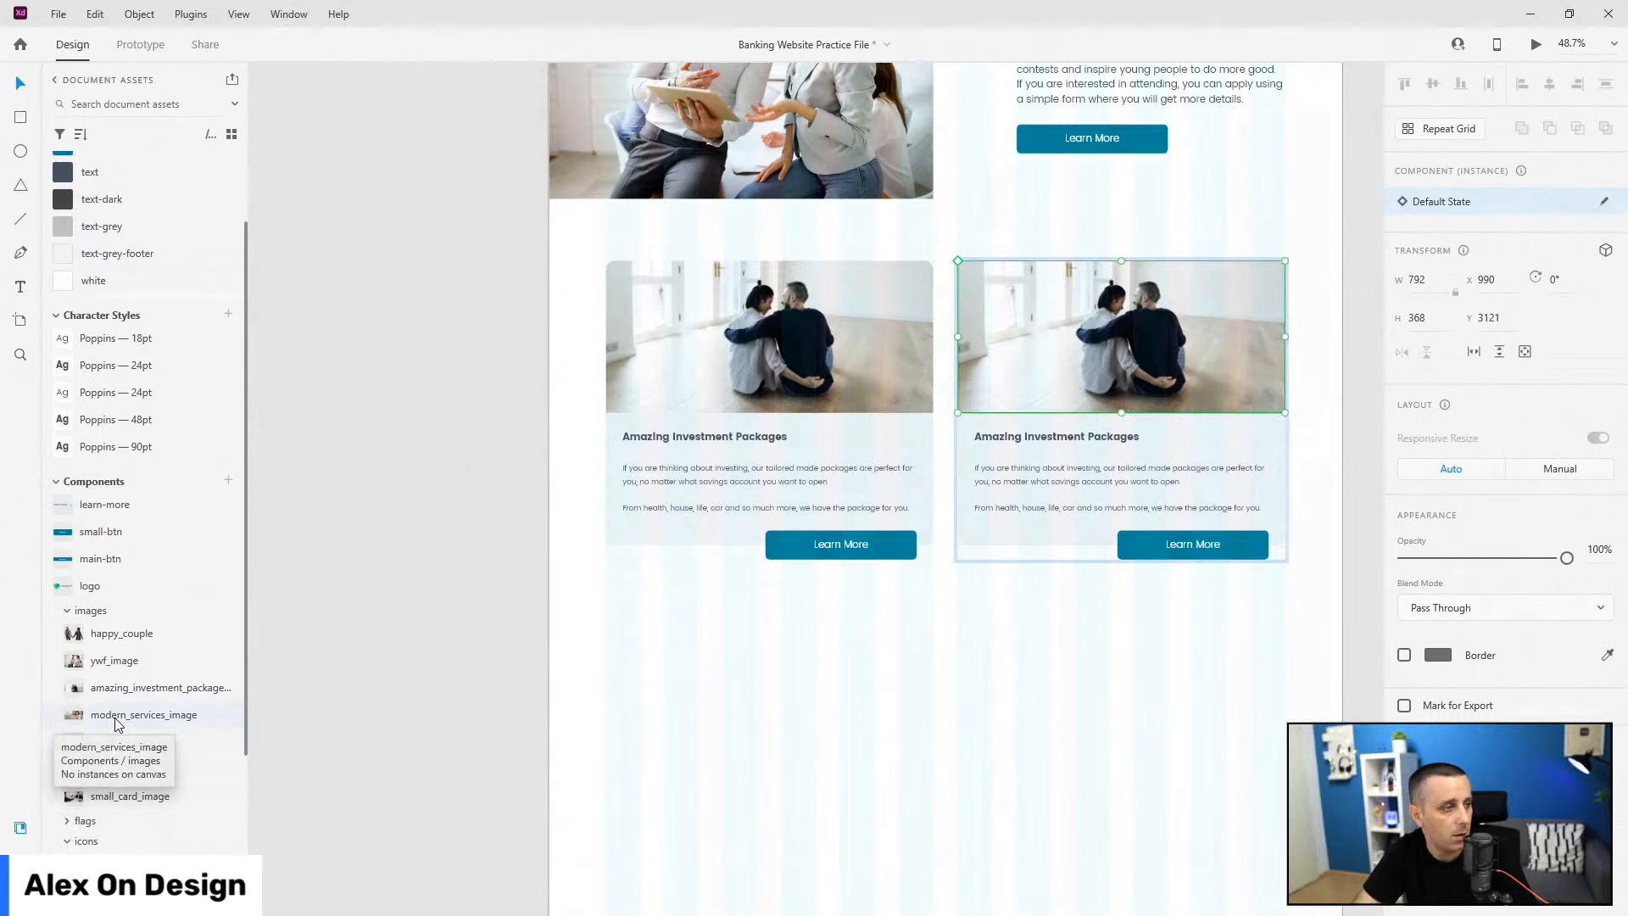
left_click_drag(132, 711, 979, 346)
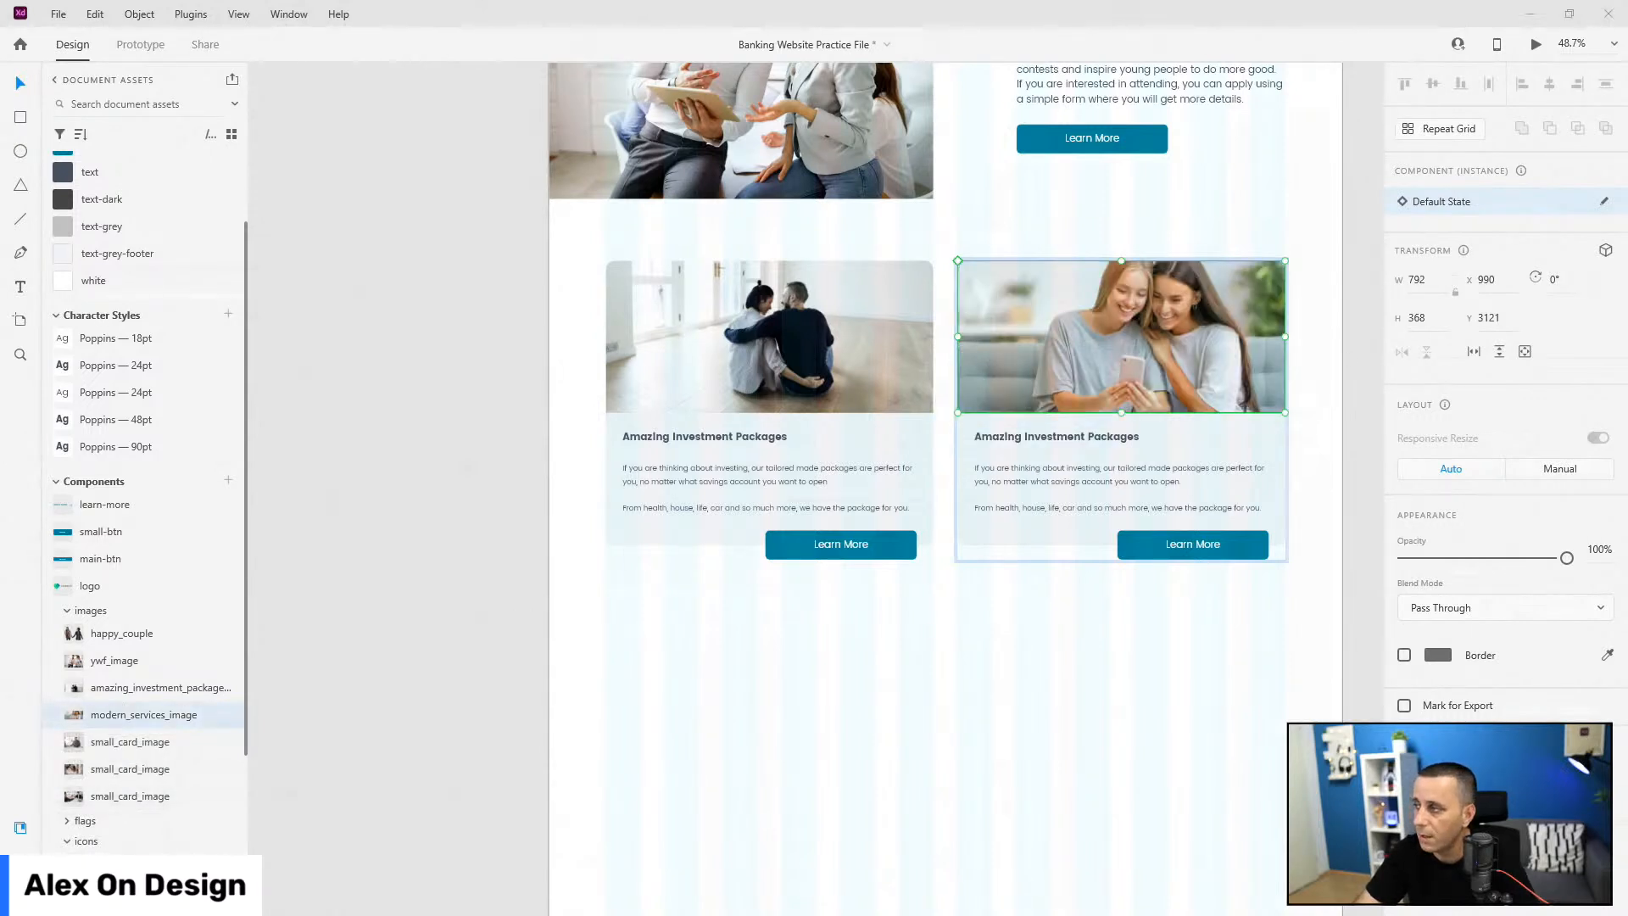
Step: Retitle the second card Modern Digital Services and paste in the AI-technology body text
double_click(1065, 439)
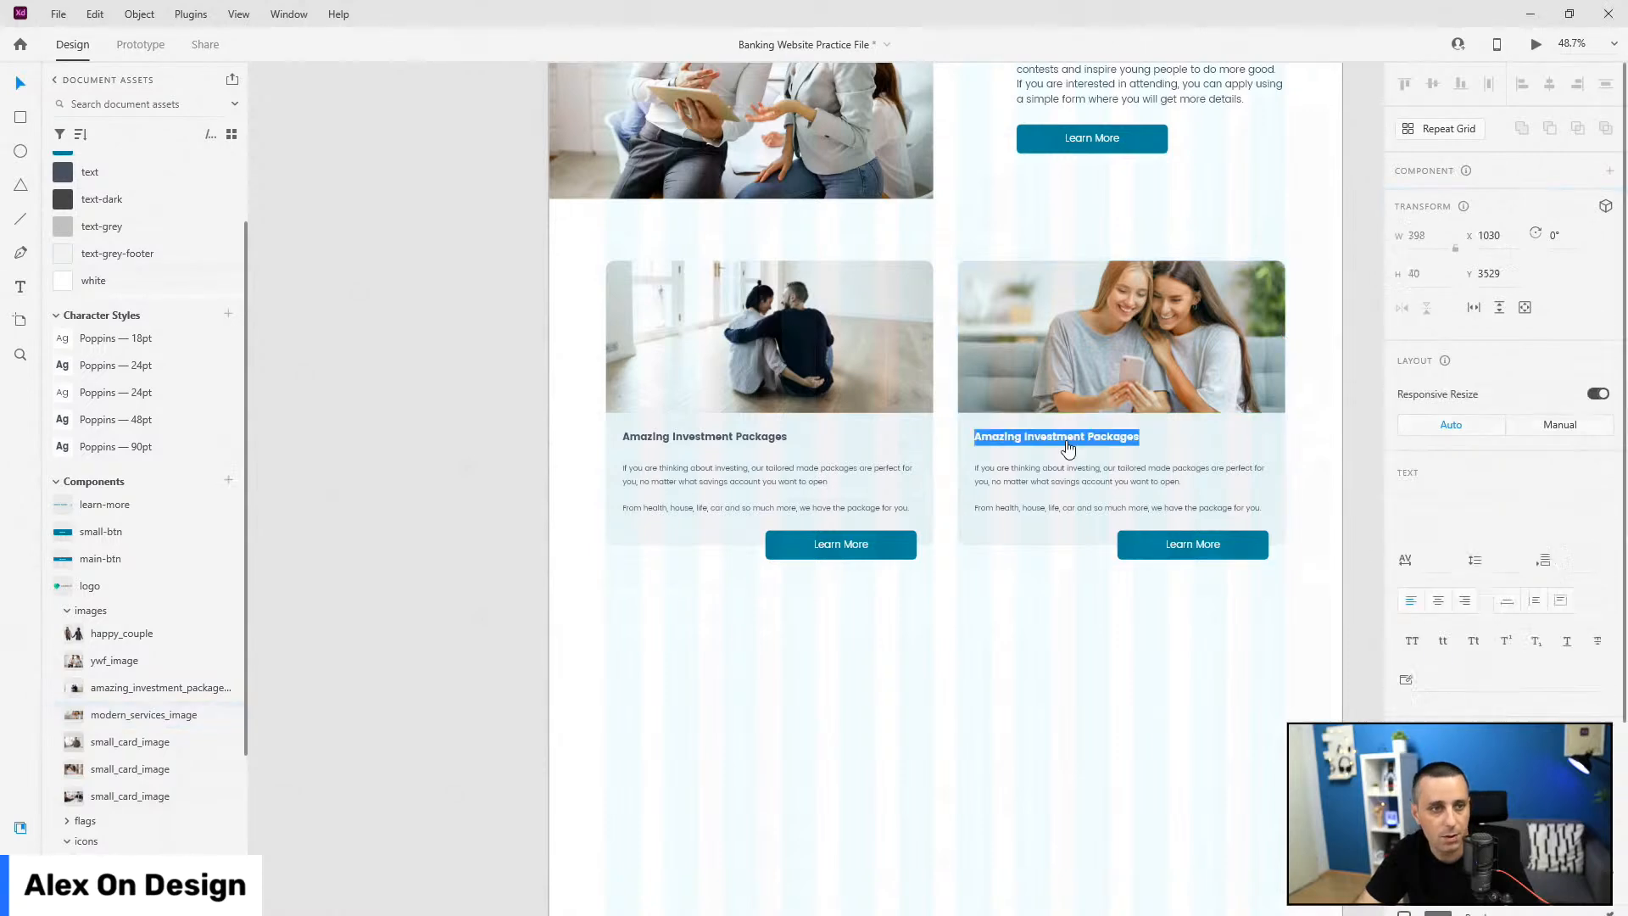
type("Modern Digital Services")
scroll(1358, 506, "up", 2)
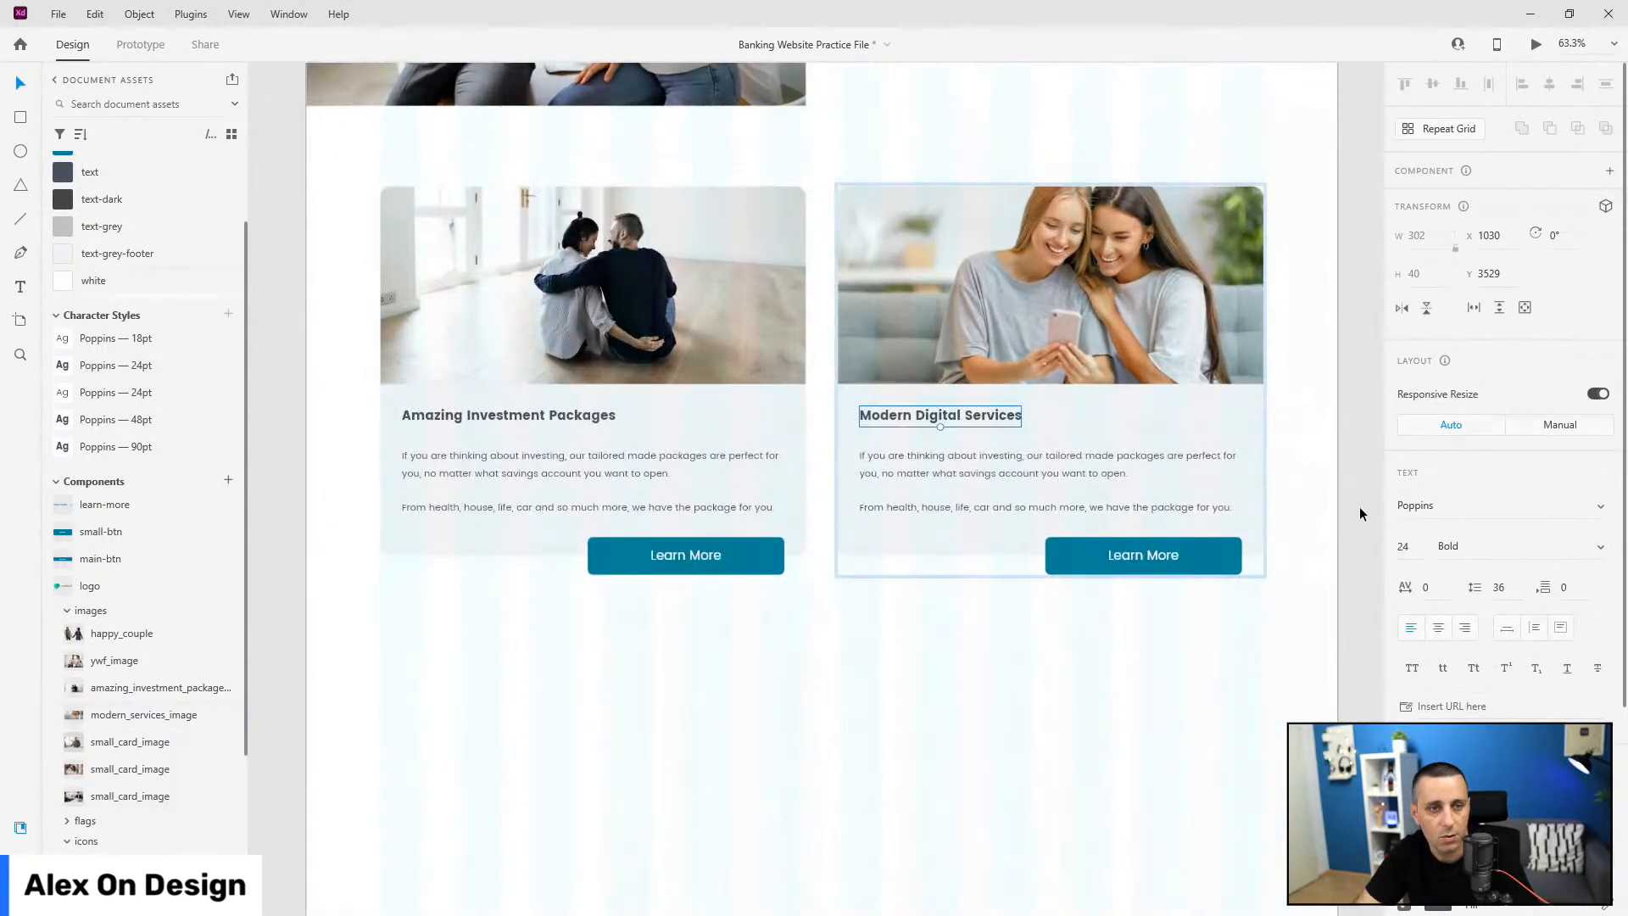
double_click(985, 472)
key("ctrl+a")
type("Our state of the art AI technology can help you navigate the complex world of banking with ease. It can adapt to your demanding lifestyle, help you save more money and invest wisely using information you give to it. Helpful staff is always there for you 24/7 in case you need any help.")
key("Escape")
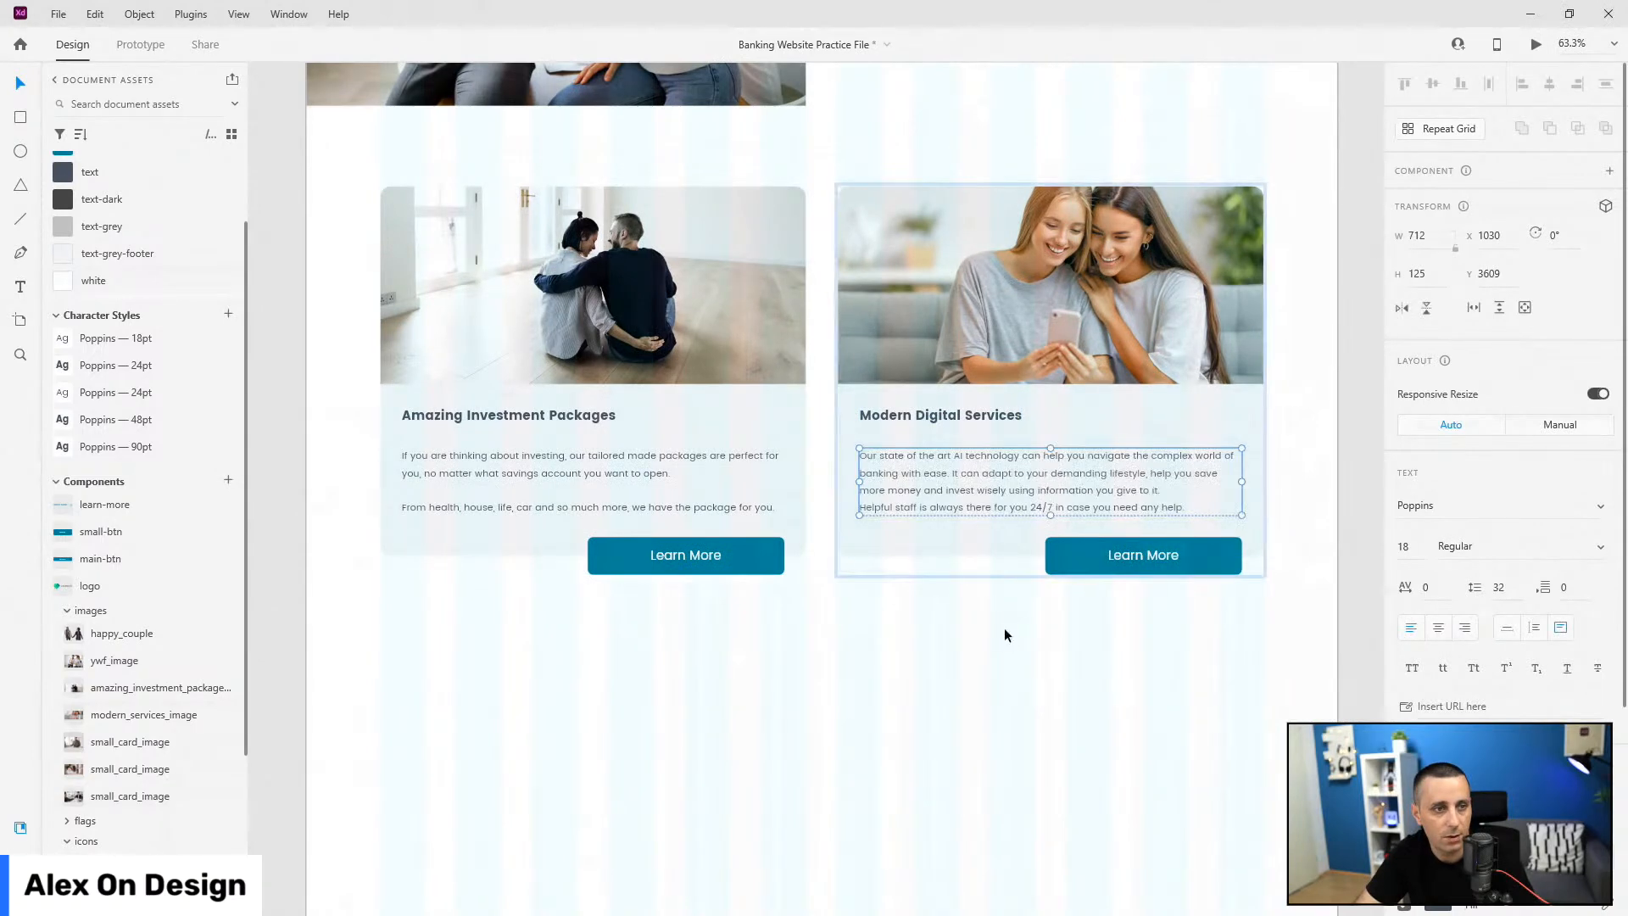
scroll(1137, 641, "down", 3)
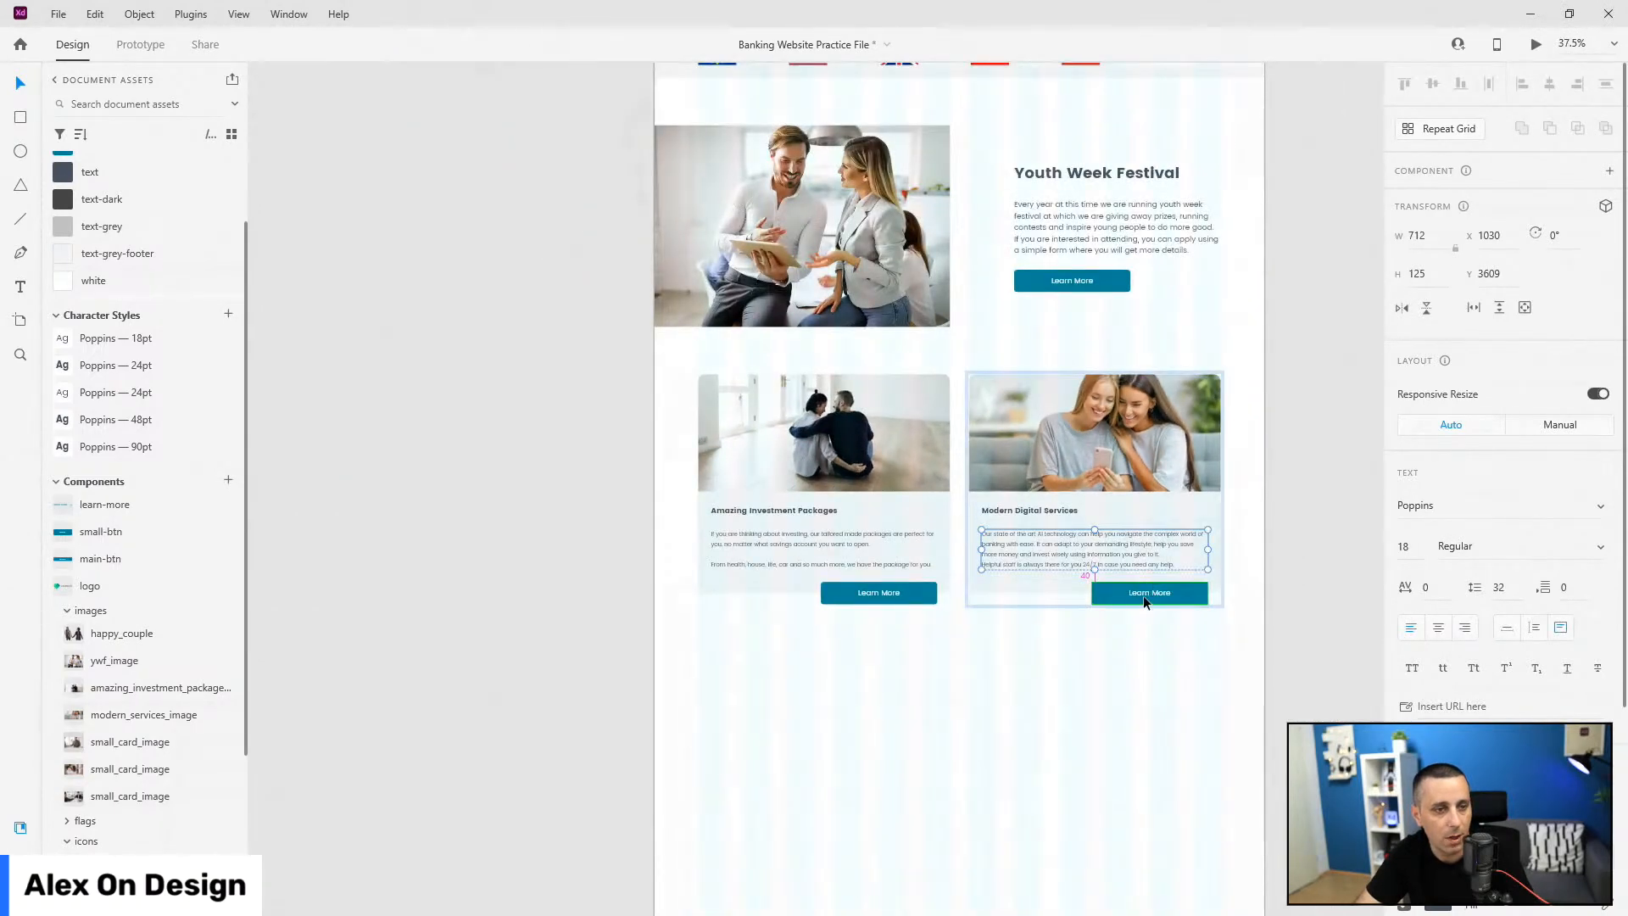
key("ctrl+y")
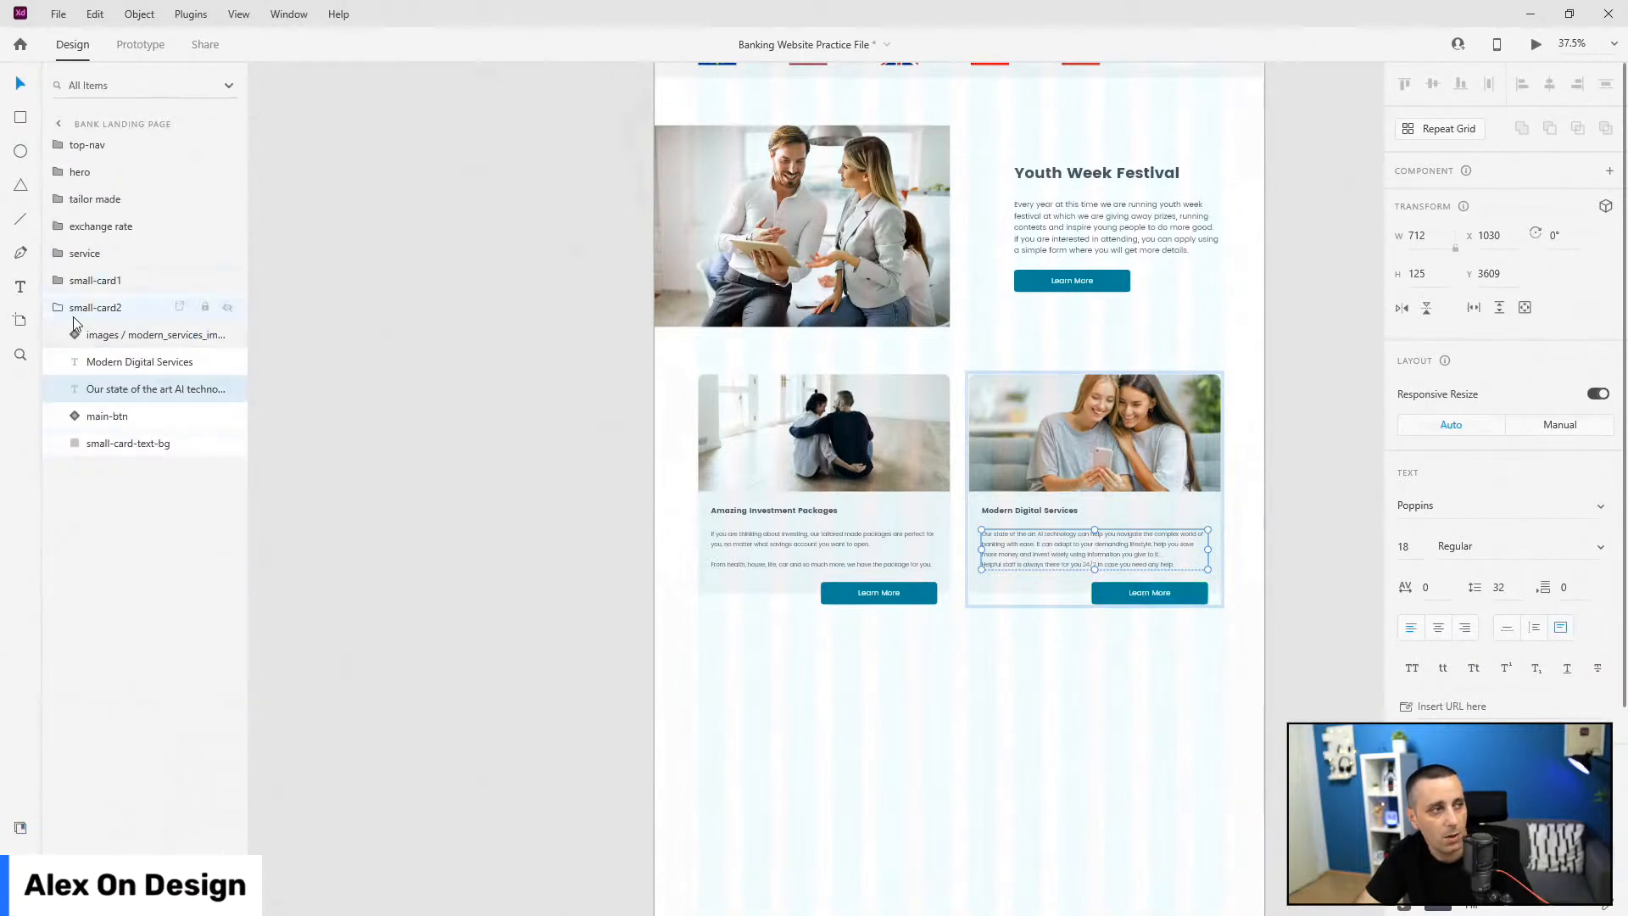
Step: Group small-card1 and small-card2 into a layer named cards
left_click(88, 293)
key("ctrl+g")
double_click(85, 280)
type("c")
key("Return")
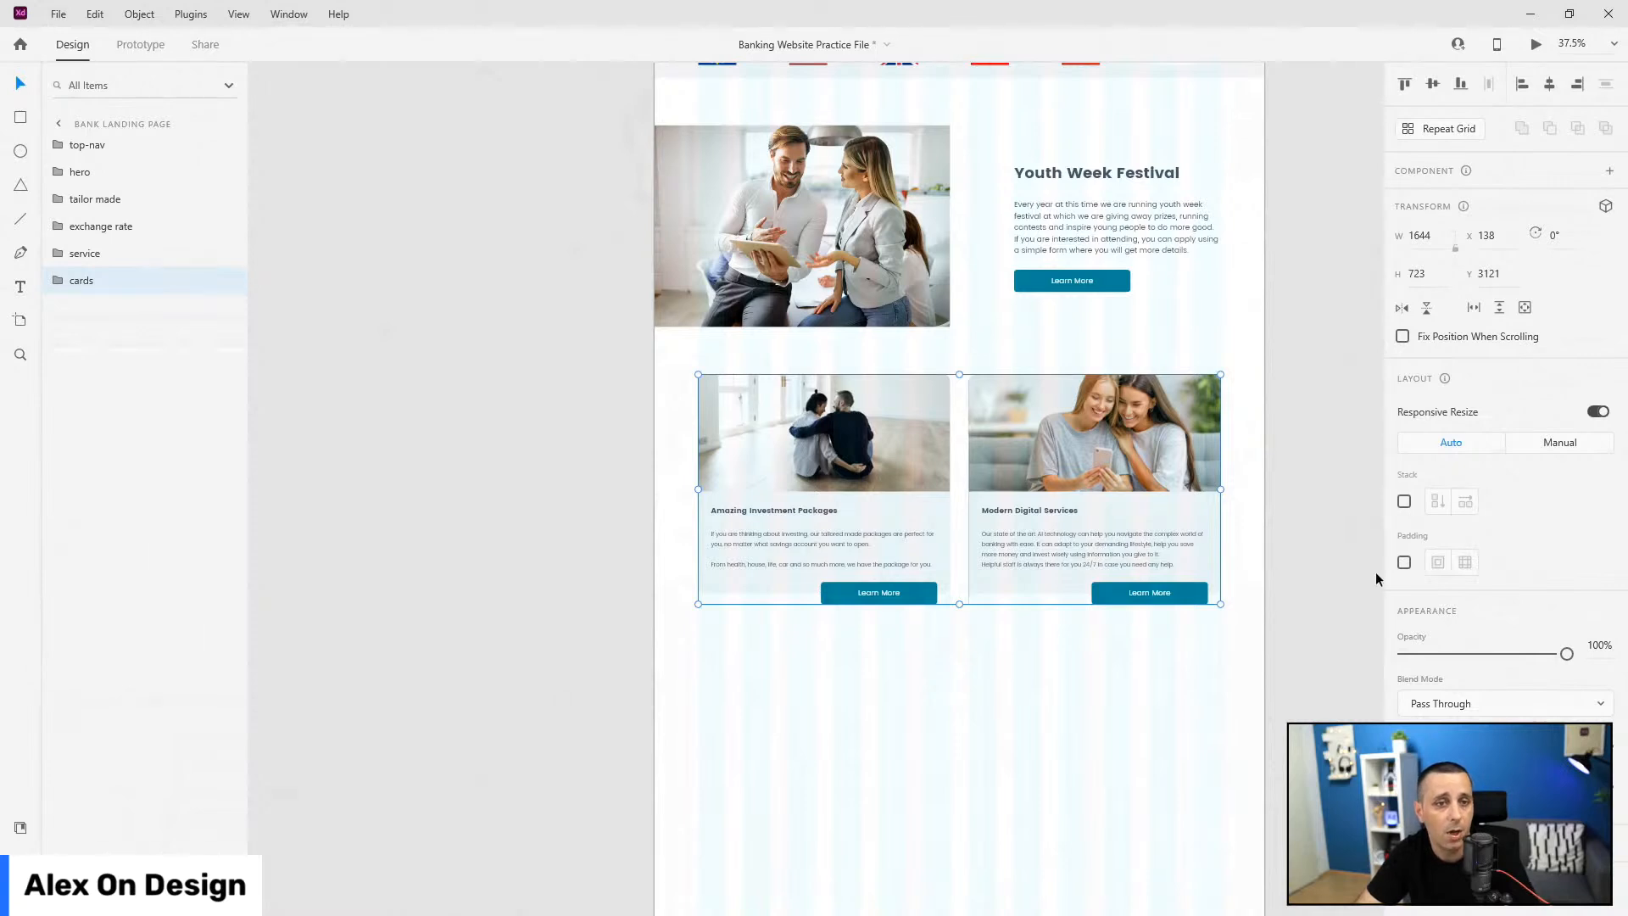
Step: Try vertical and horizontal Stack layouts on the cards group, then turn Stack off
left_click(1404, 501)
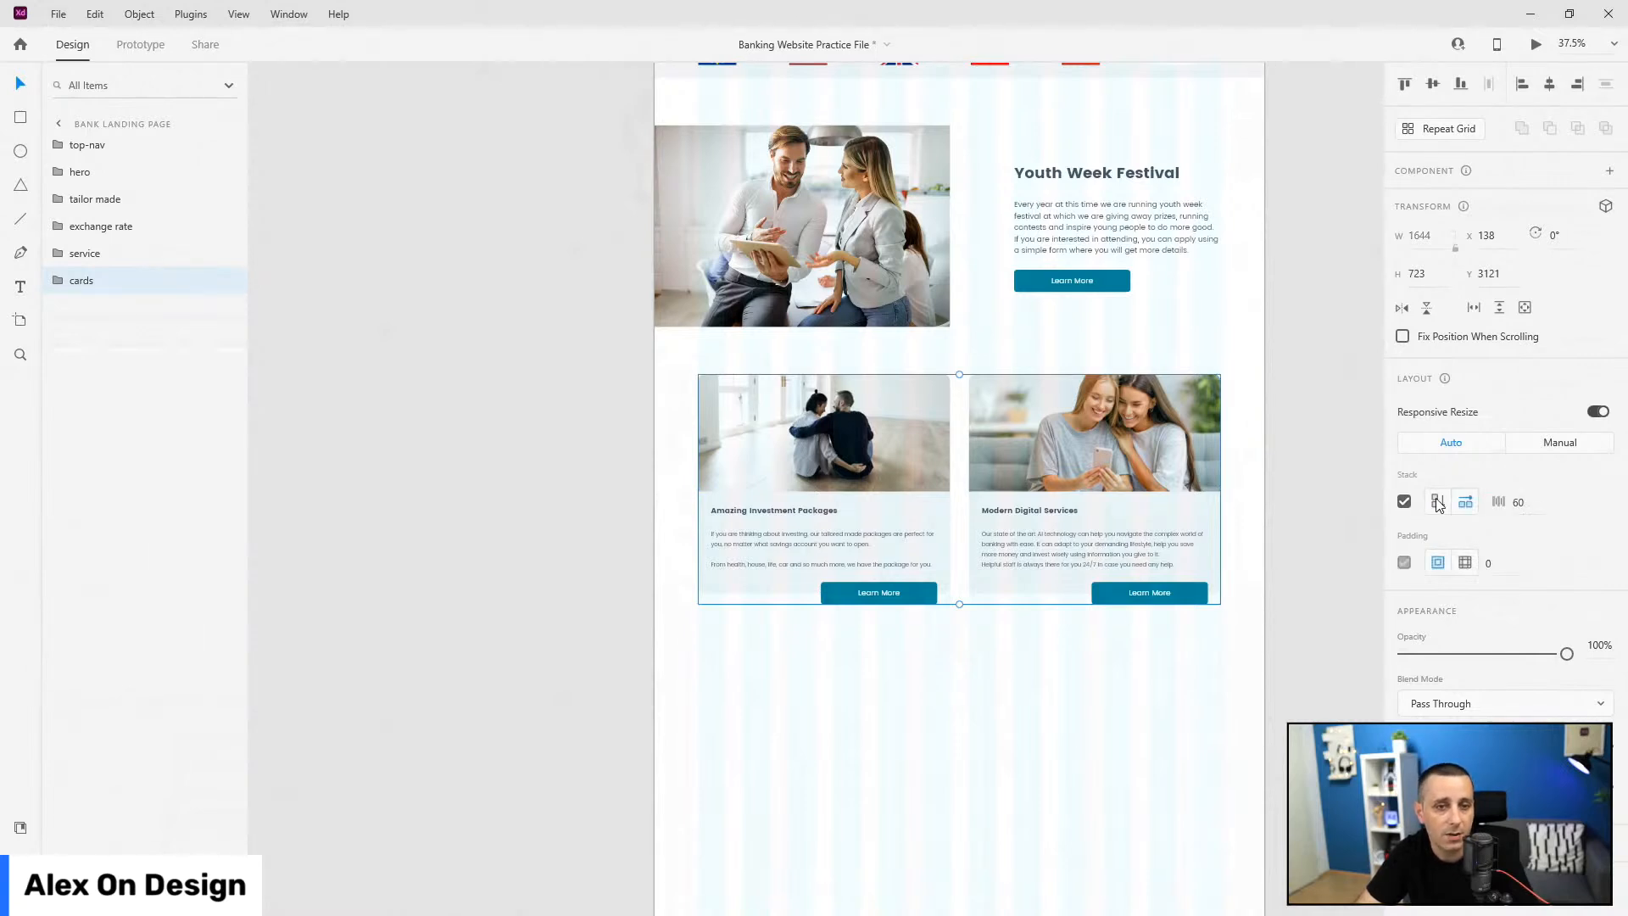
left_click(1438, 502)
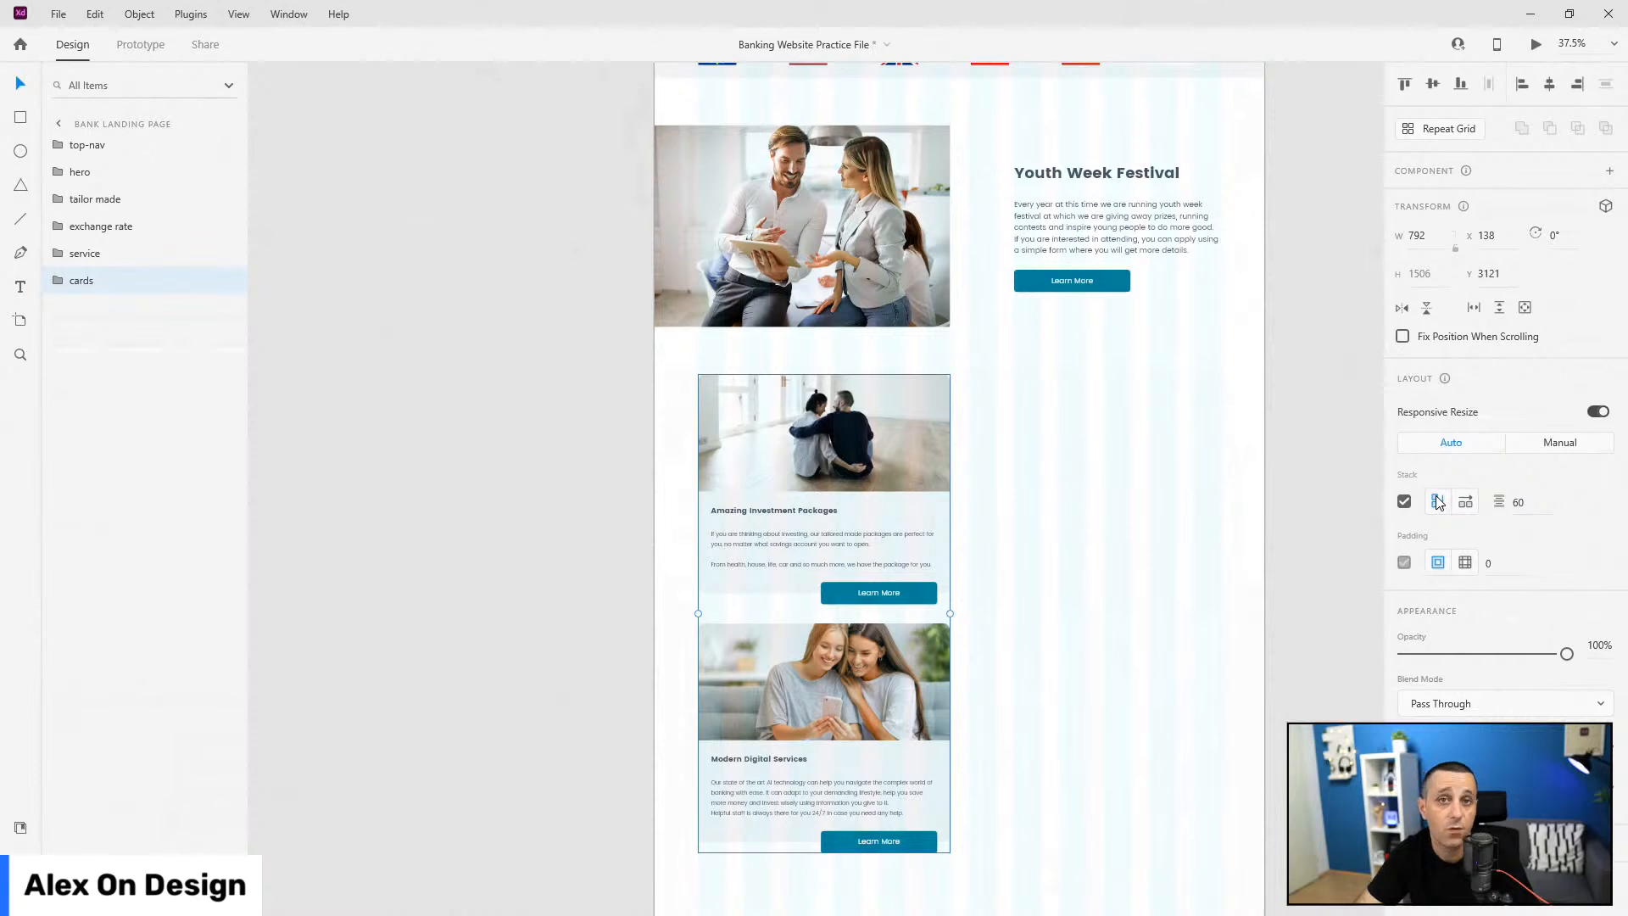
left_click(1466, 501)
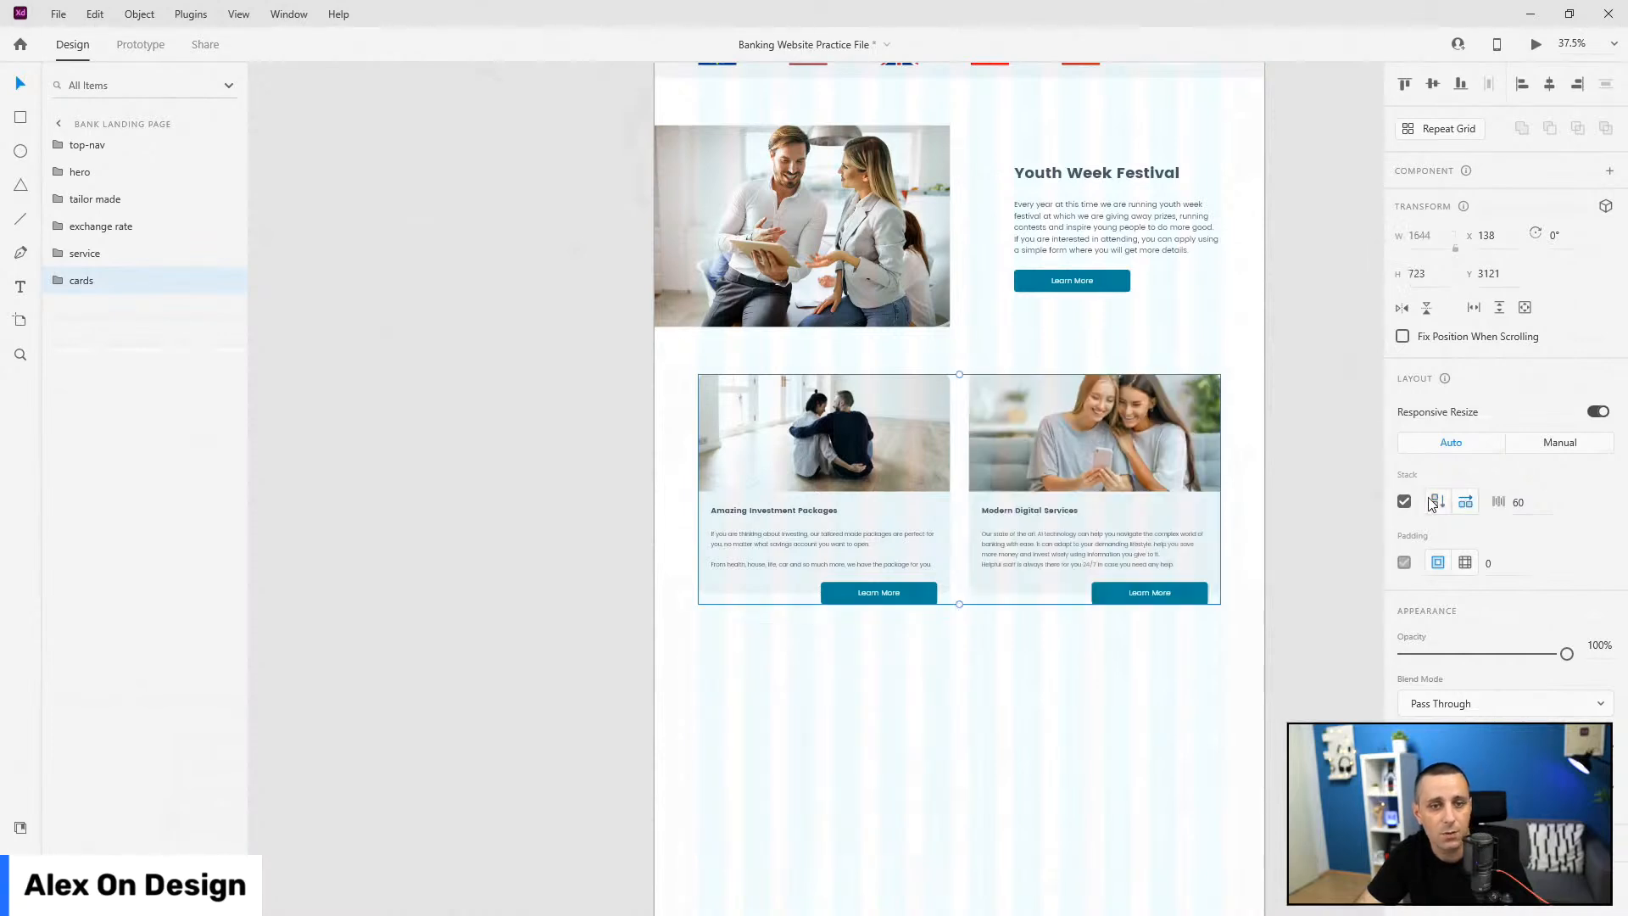
left_click(1404, 501)
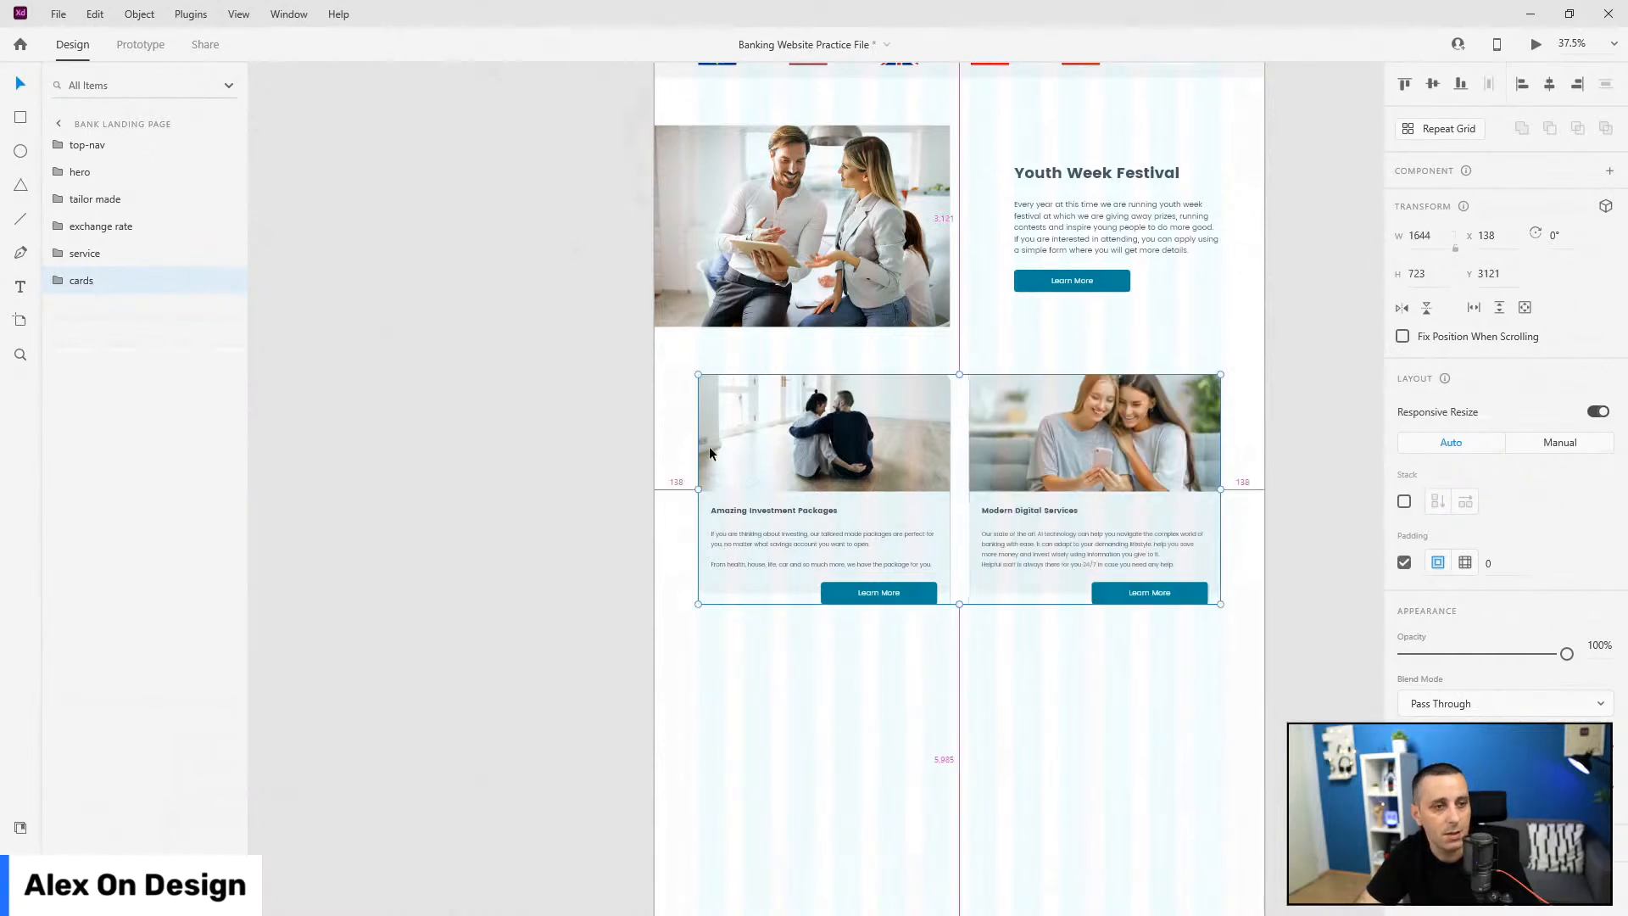
scroll(922, 446, "down", 5)
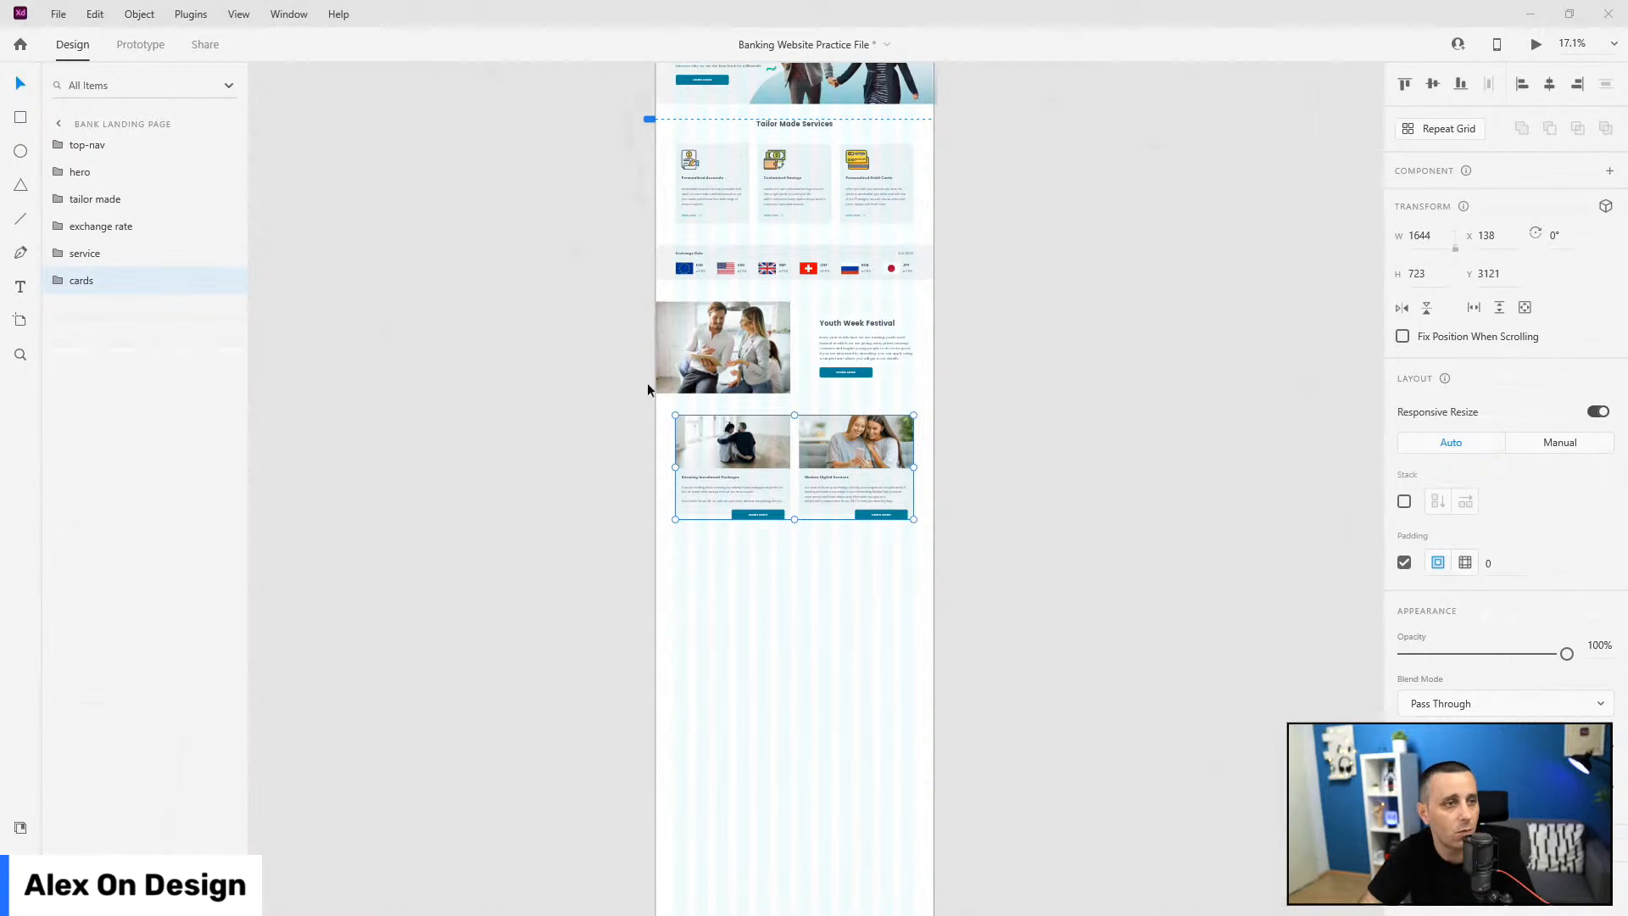
scroll(775, 368, "up", 5)
Step: Paste a copy of the Tailor Made Services heading below the cards section
double_click(794, 327)
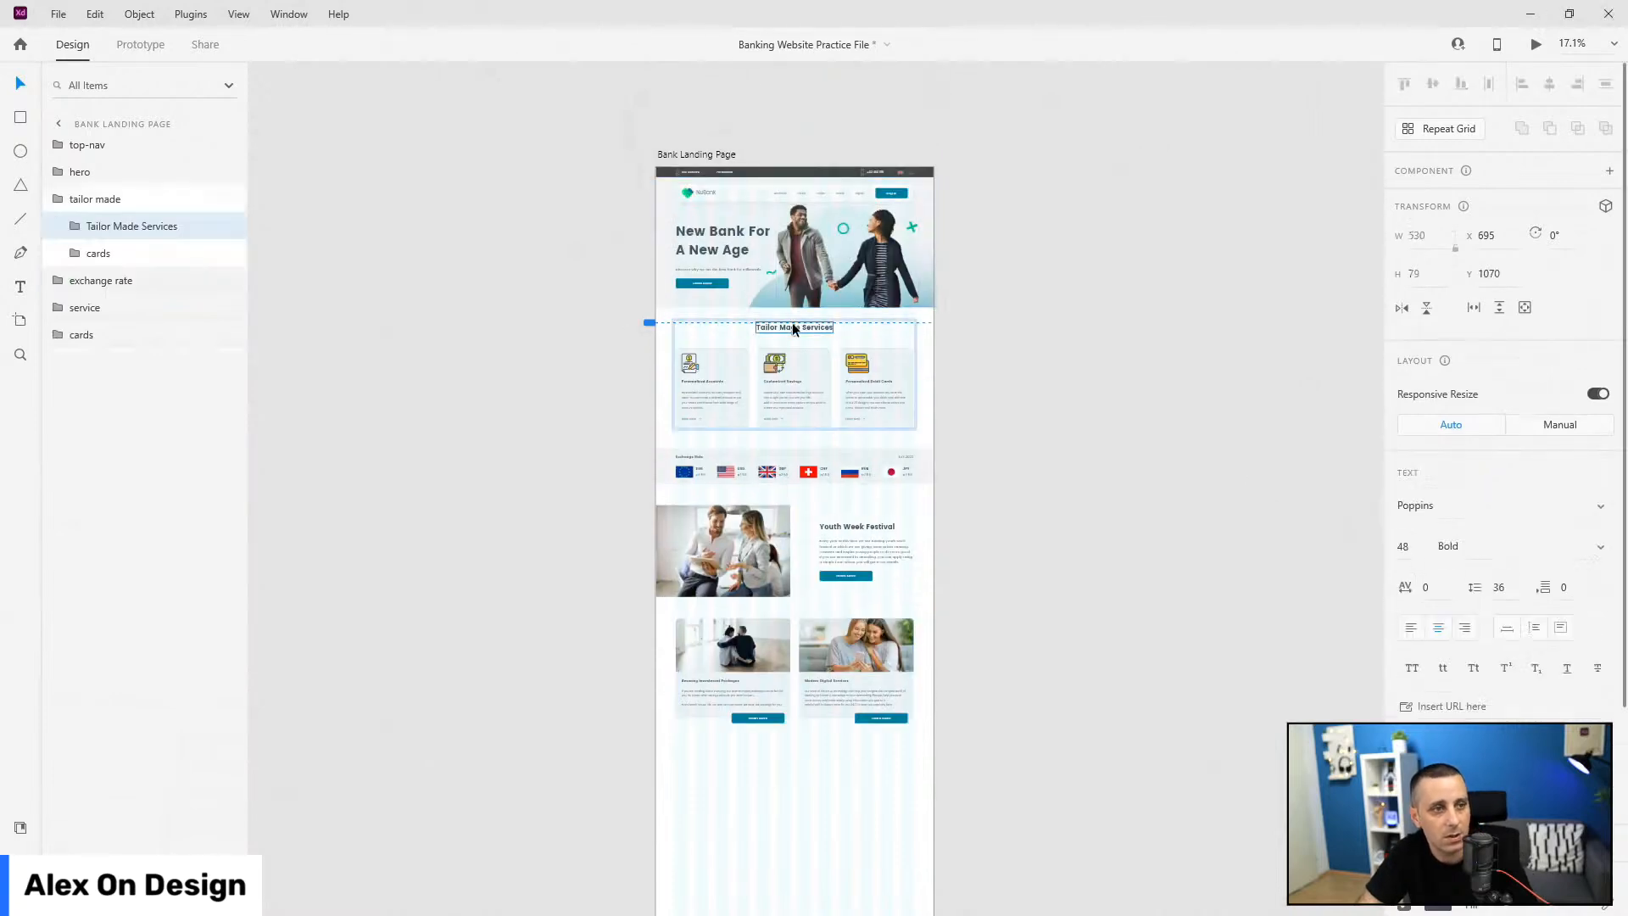
left_click(58, 199)
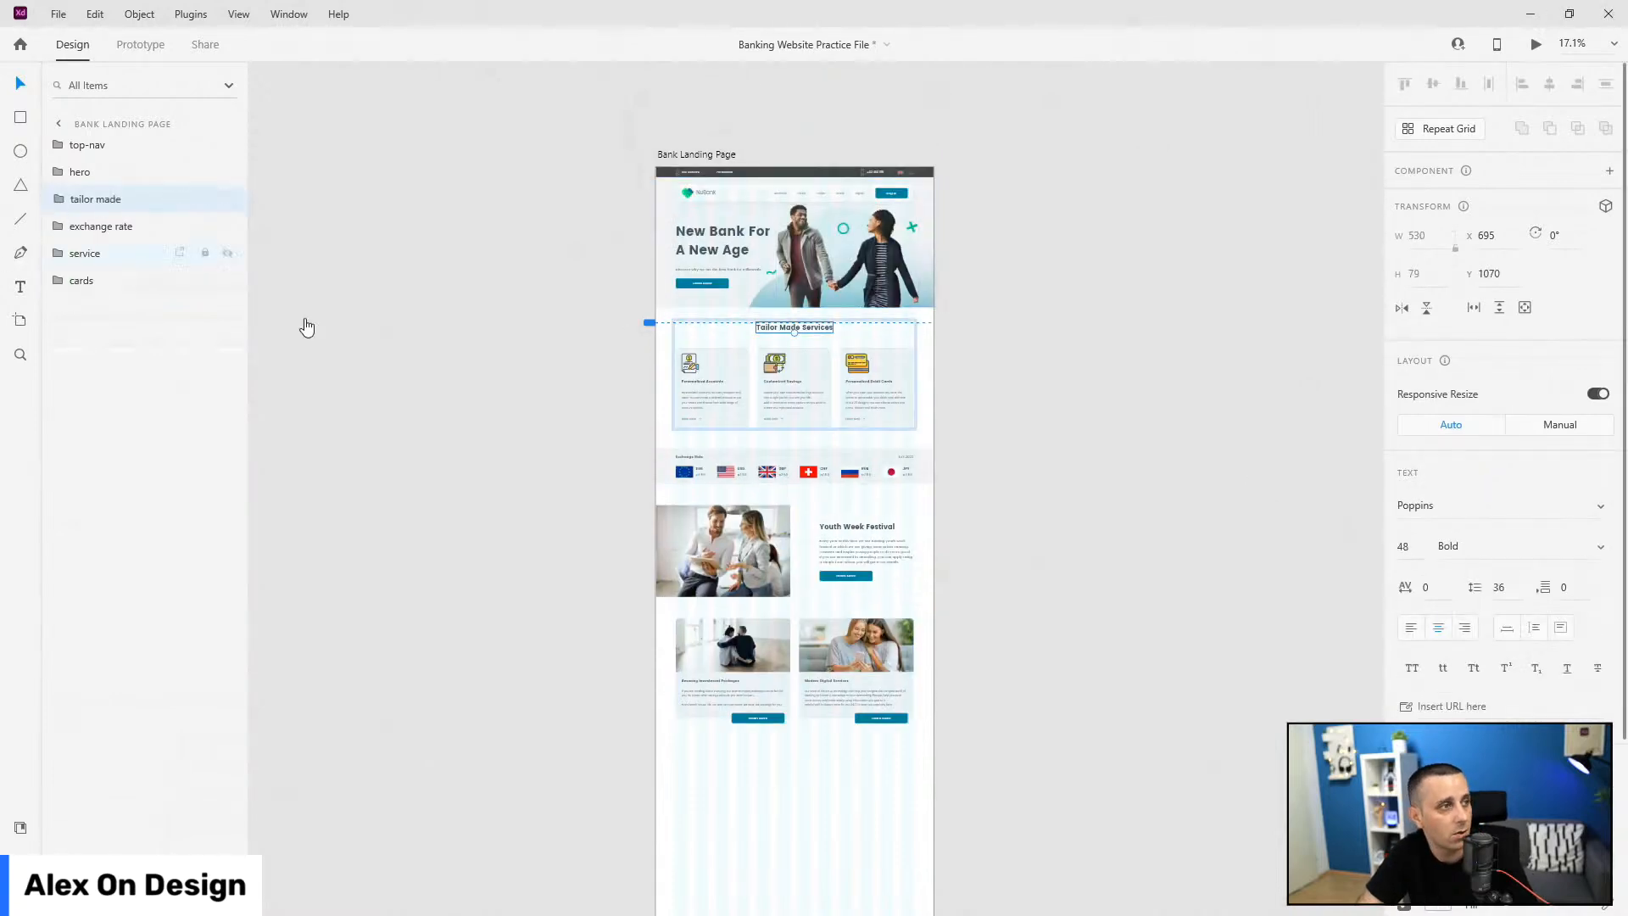
key("ctrl+v")
left_click_drag(801, 324, 812, 746)
scroll(811, 746, "down", 3)
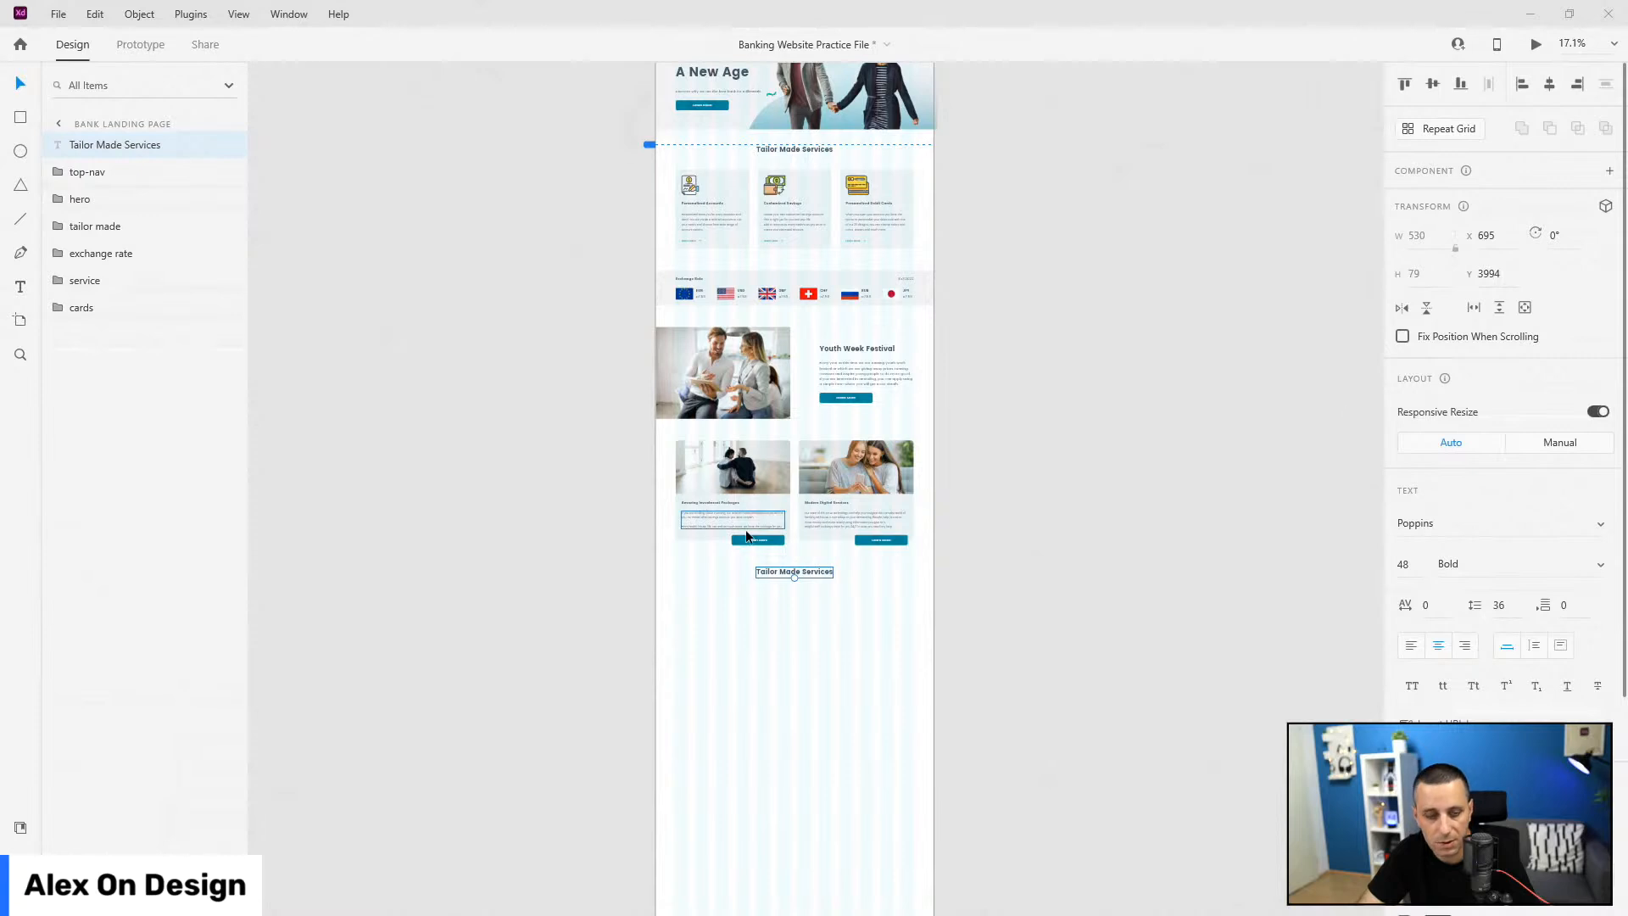
Step: Change the copied heading to 'Our Latest News' and move its layer below cards
triple_click(788, 572)
type("Our Latest News")
key("Escape")
scroll(795, 608, "up", 5)
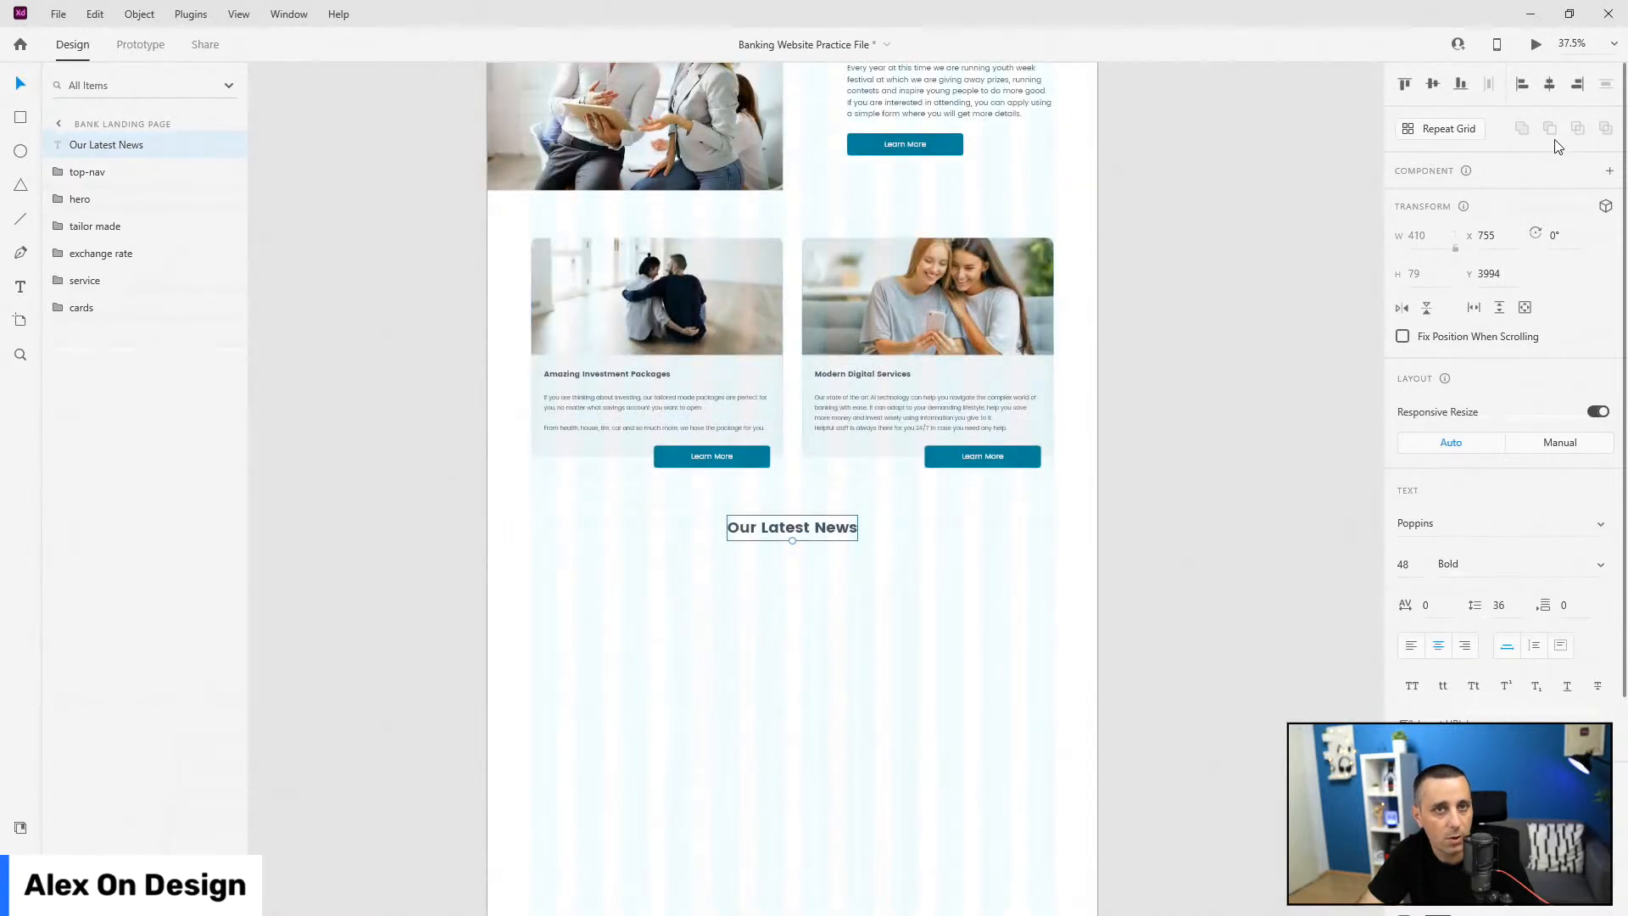
left_click_drag(106, 146, 113, 360)
Step: Draw a tall rectangle beneath the Our Latest News heading
scroll(761, 661, "up", 3)
scroll(749, 679, "down", 2)
left_click(14, 118)
mouse_move(381, 358)
left_mouse_down()
mouse_move(581, 738)
mouse_move(653, 731)
left_mouse_up()
Step: Inspect card1's background and spacing in the Tailor Made section
left_click(26, 87)
scroll(923, 477, "down", 6)
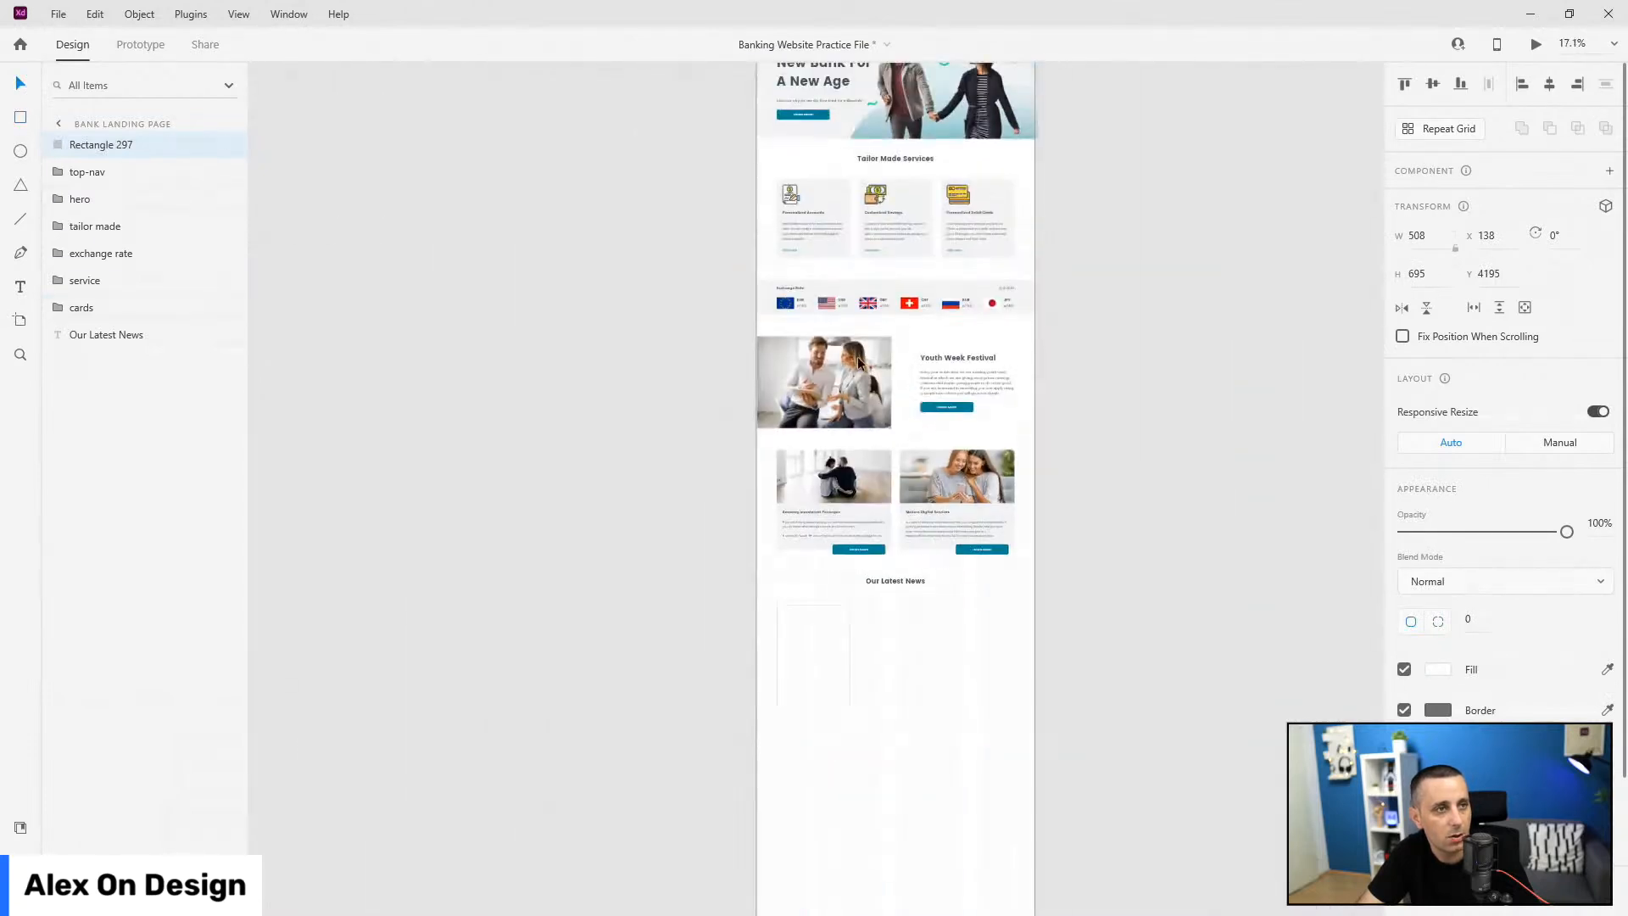
left_click(835, 202, "ctrl")
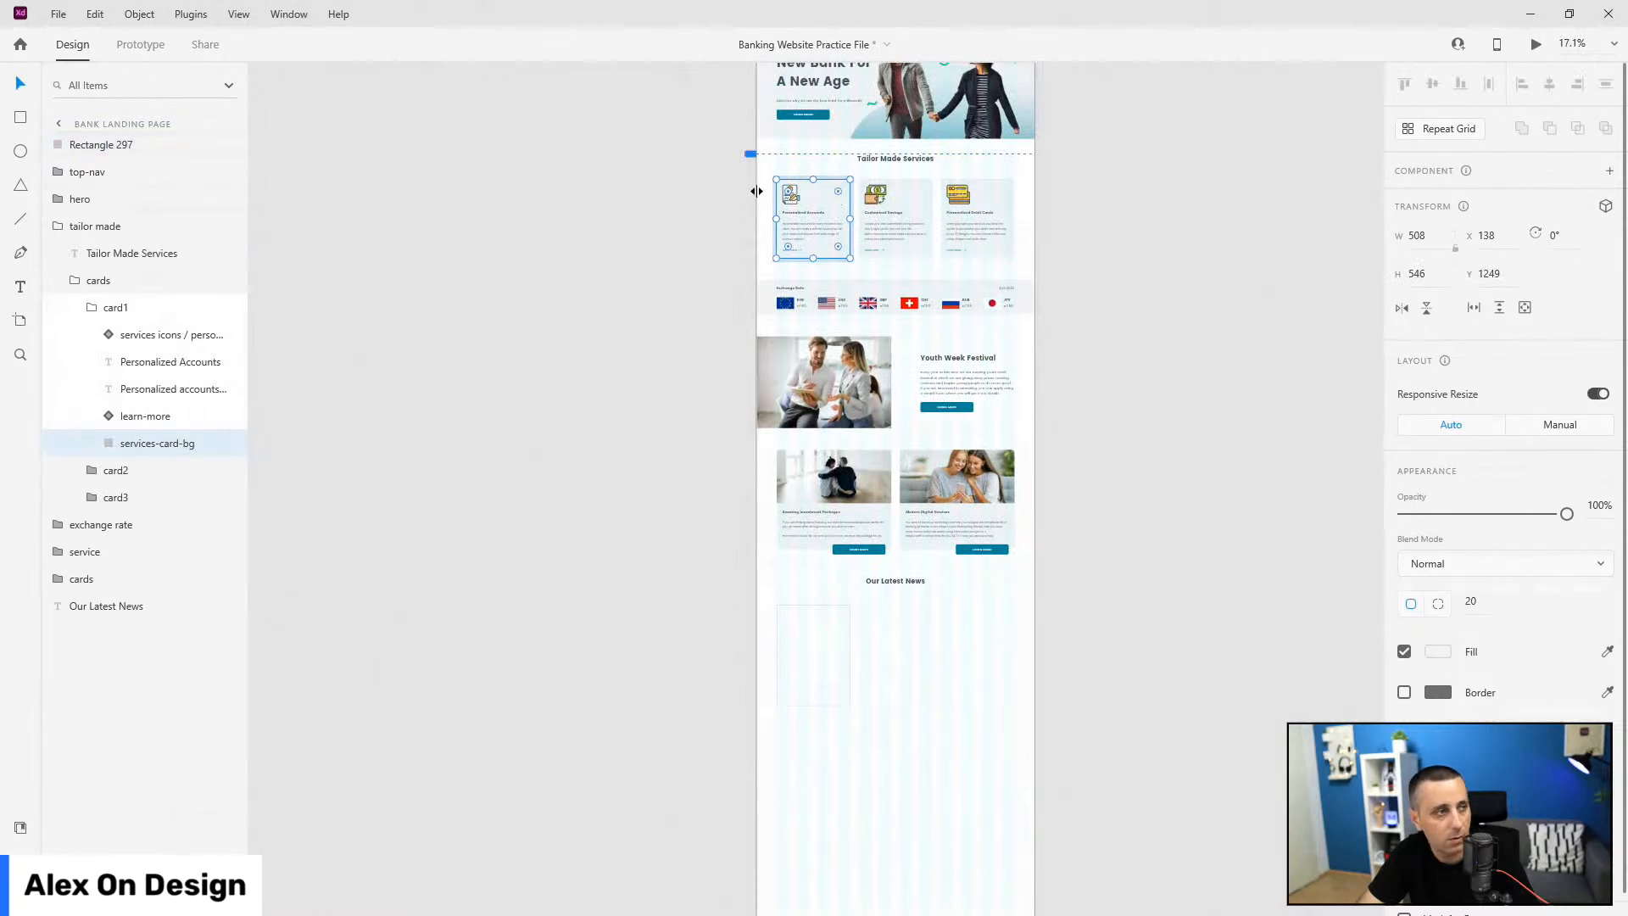
key("alt")
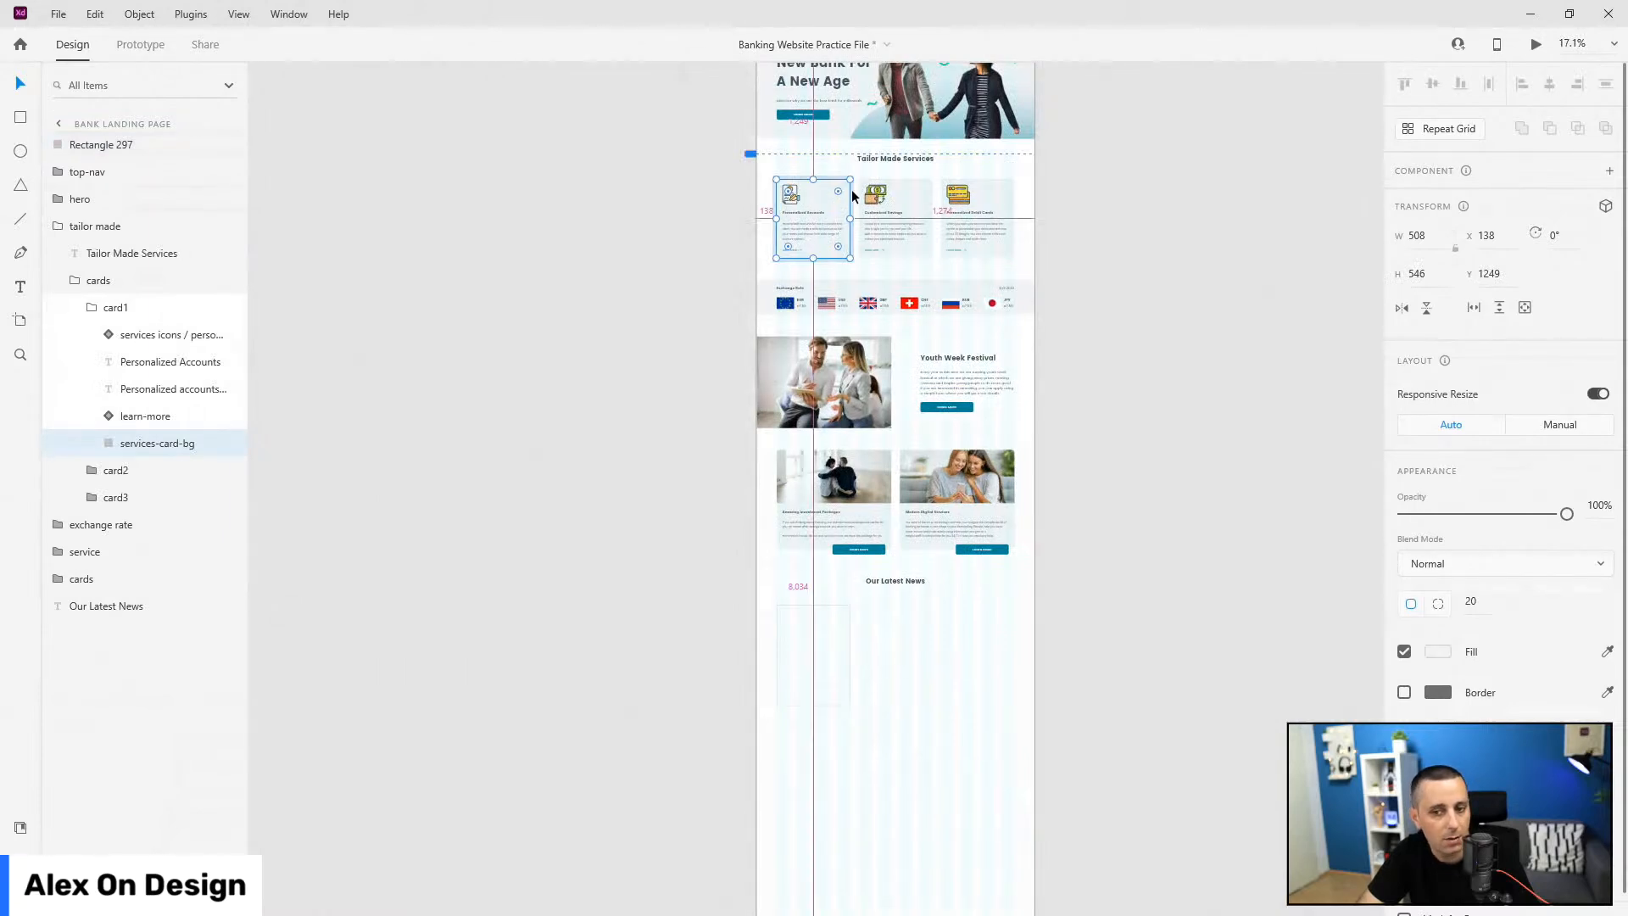
scroll(851, 195, "up", 5)
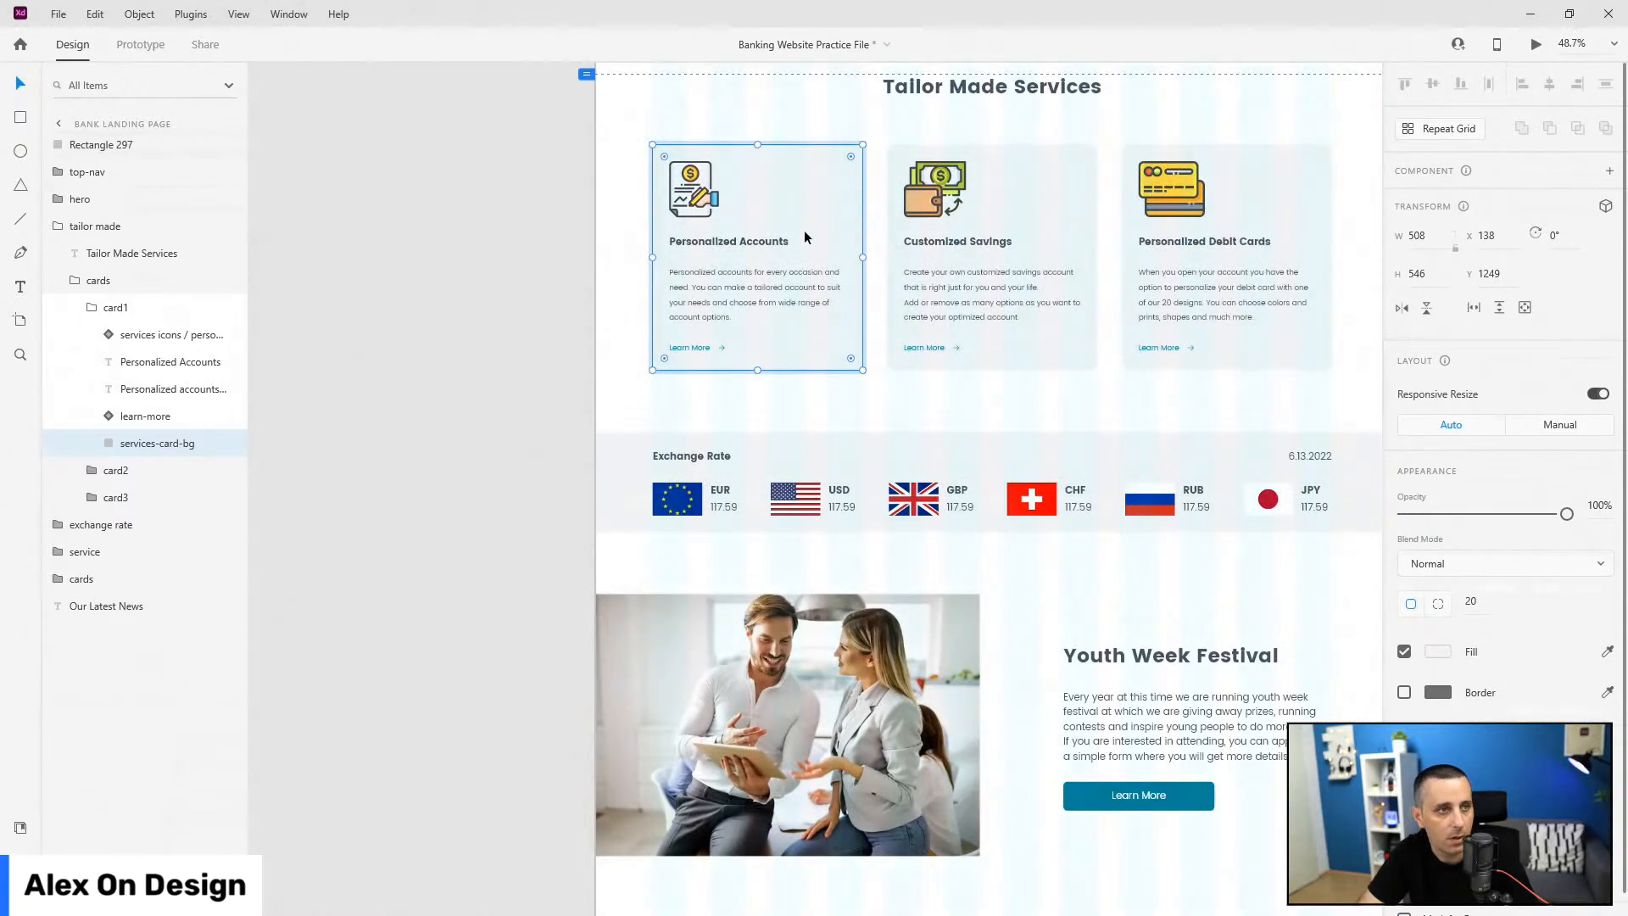
left_click(110, 307)
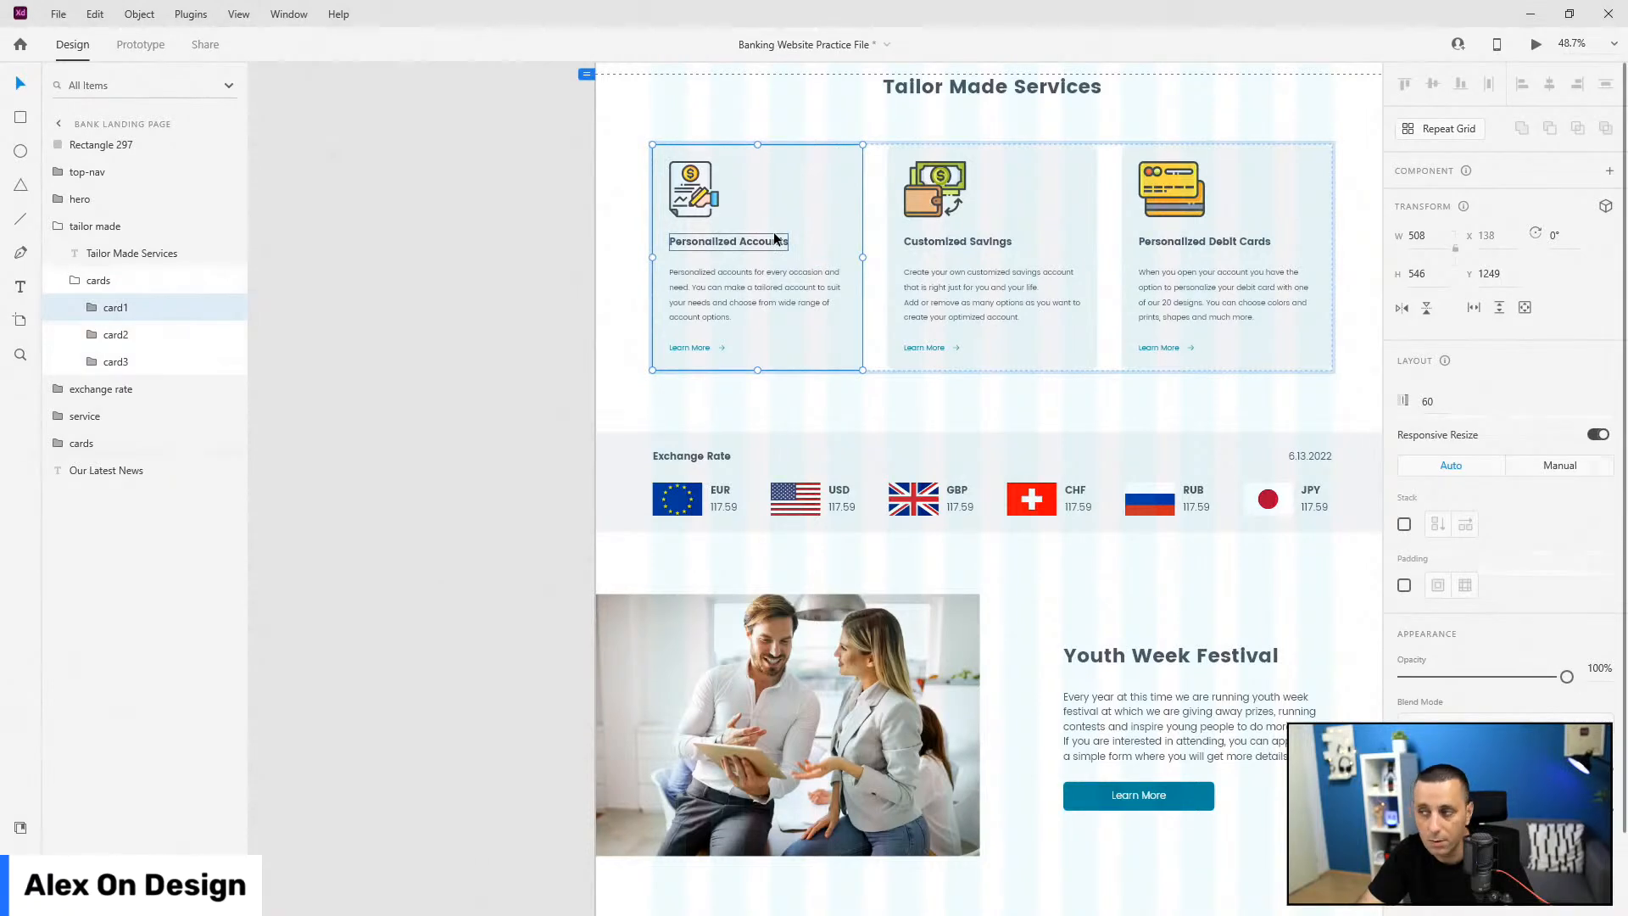
left_click(75, 280)
left_click(58, 226)
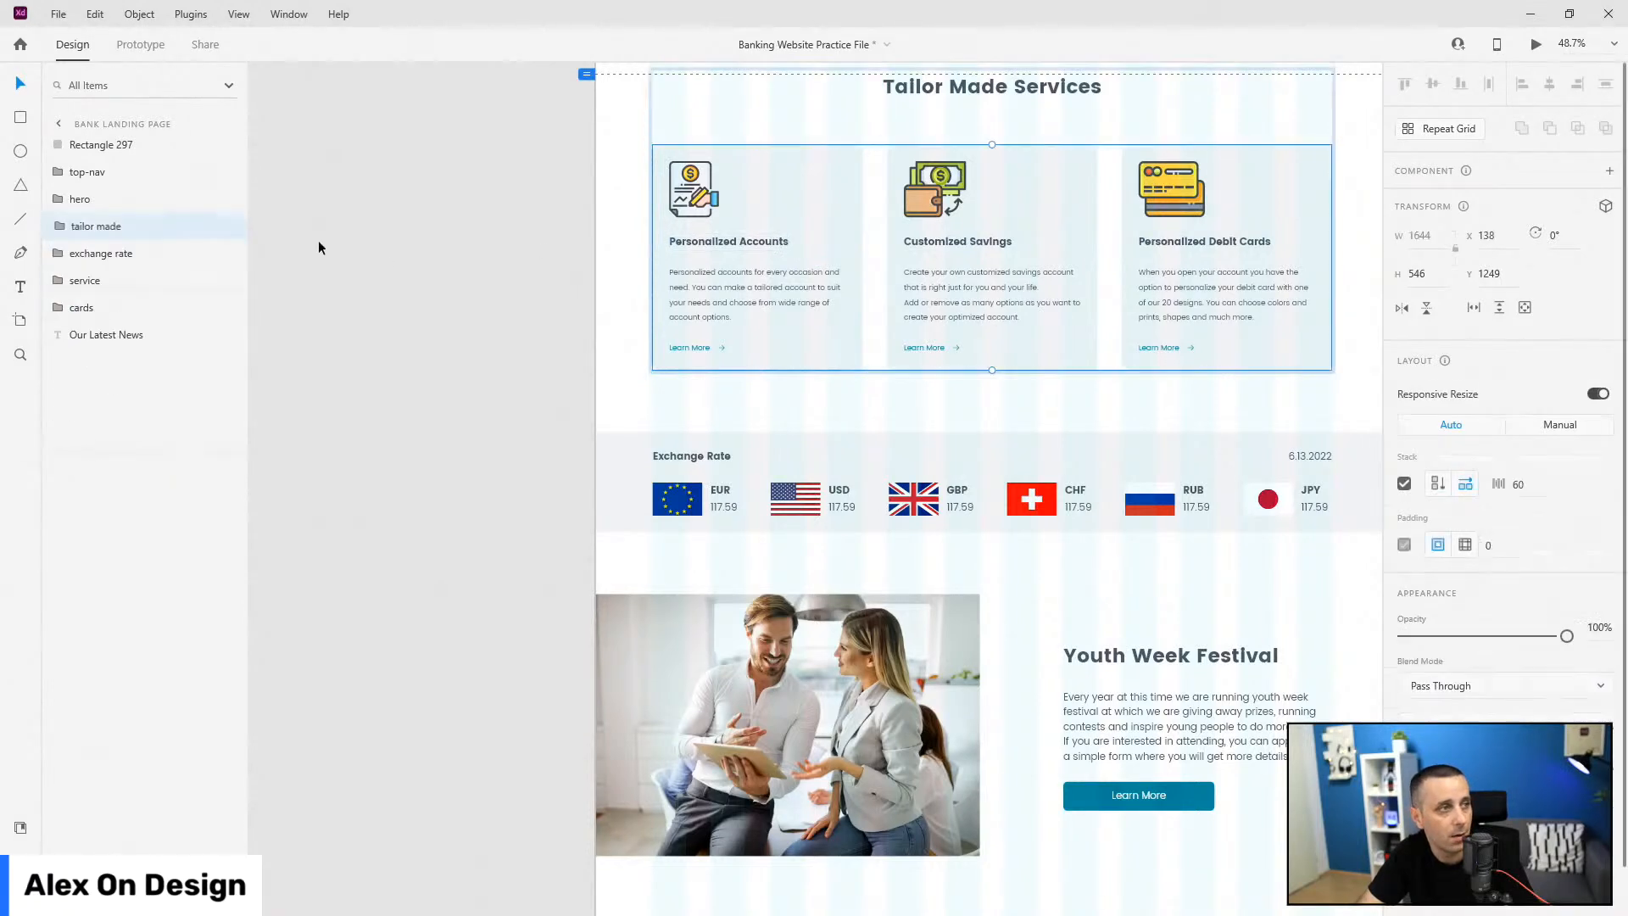
Step: Delete the placeholder Rectangle 297 and paste a copy of the card1 group
left_click(100, 145)
scroll(821, 436, "down", 5)
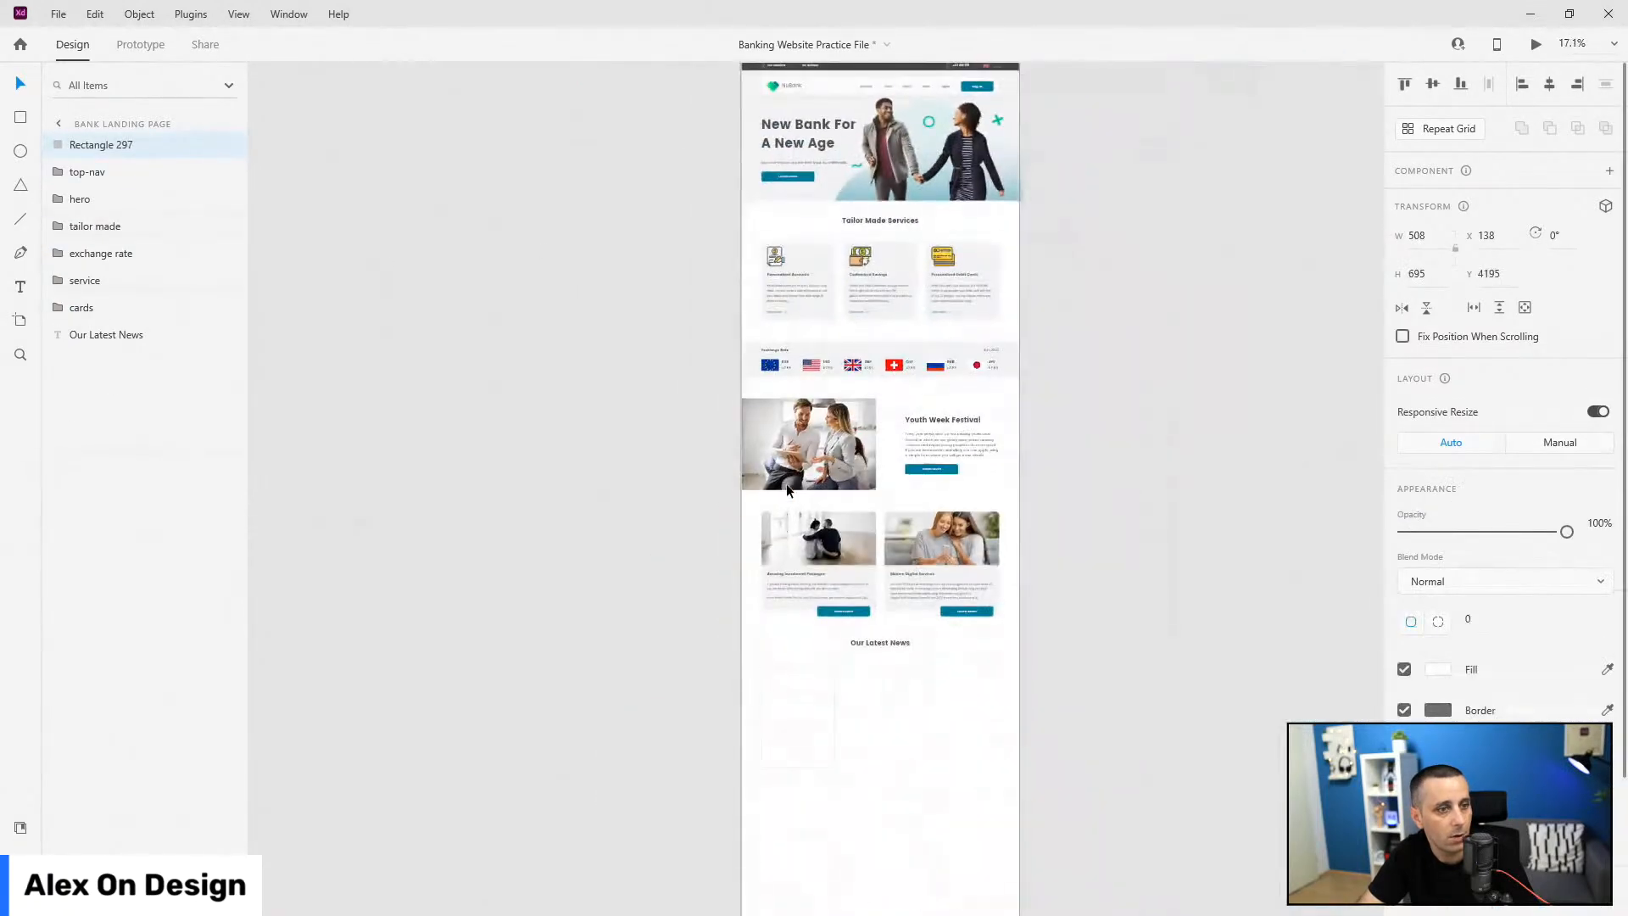
key("Delete")
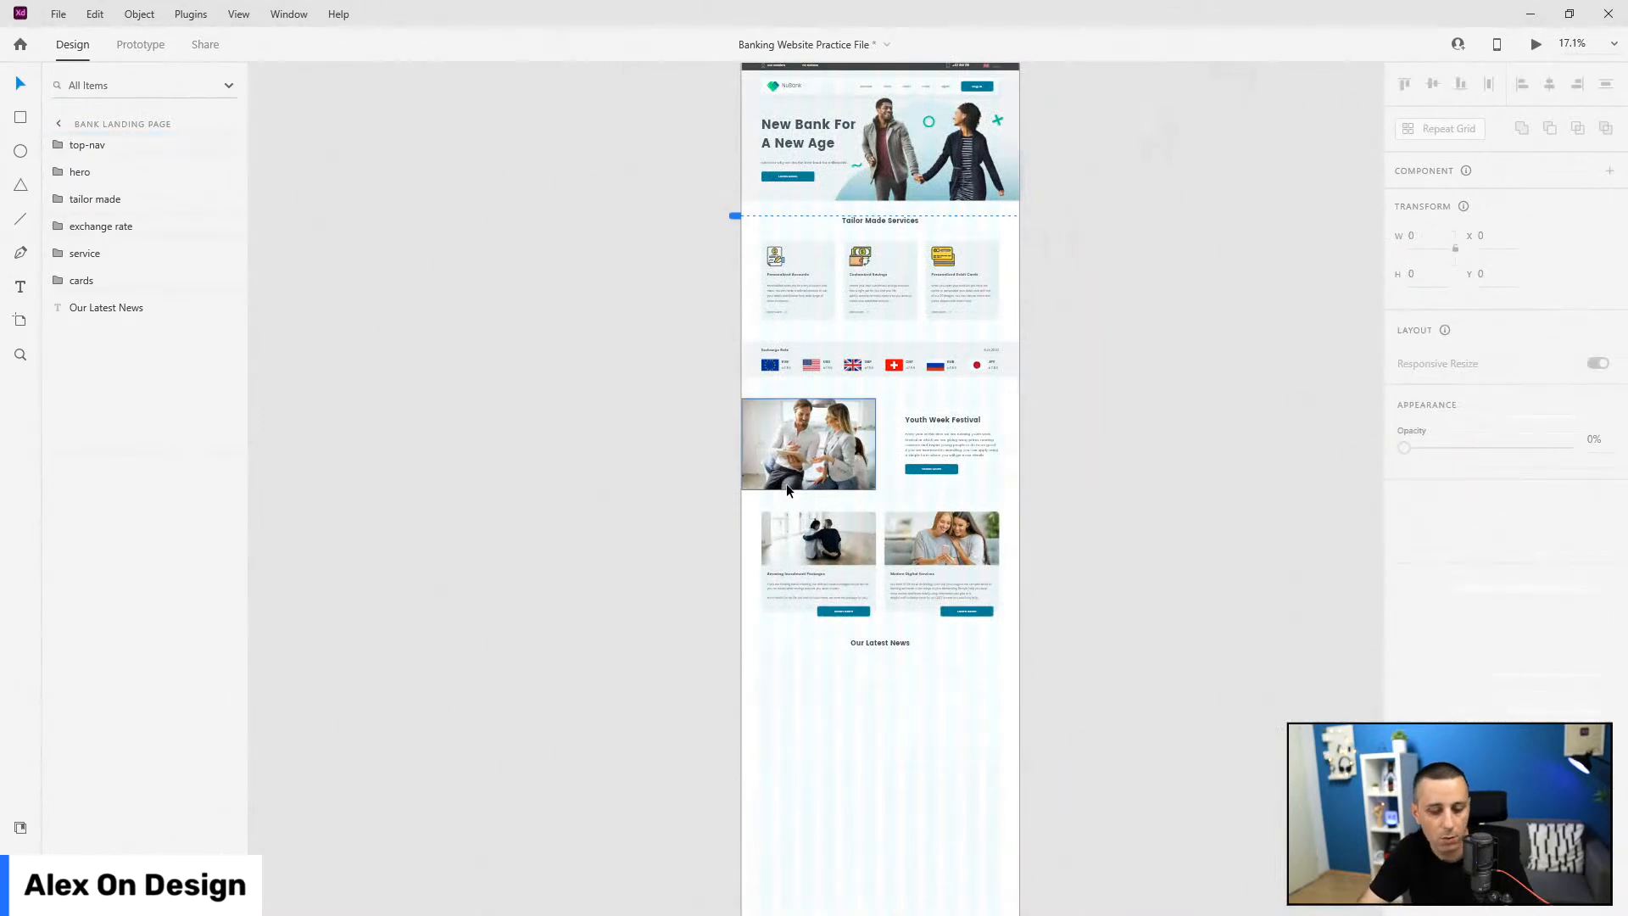
key("ctrl+v")
Step: Position the pasted card 100 px below Our Latest News and move its layer there
left_click_drag(771, 253, 786, 673)
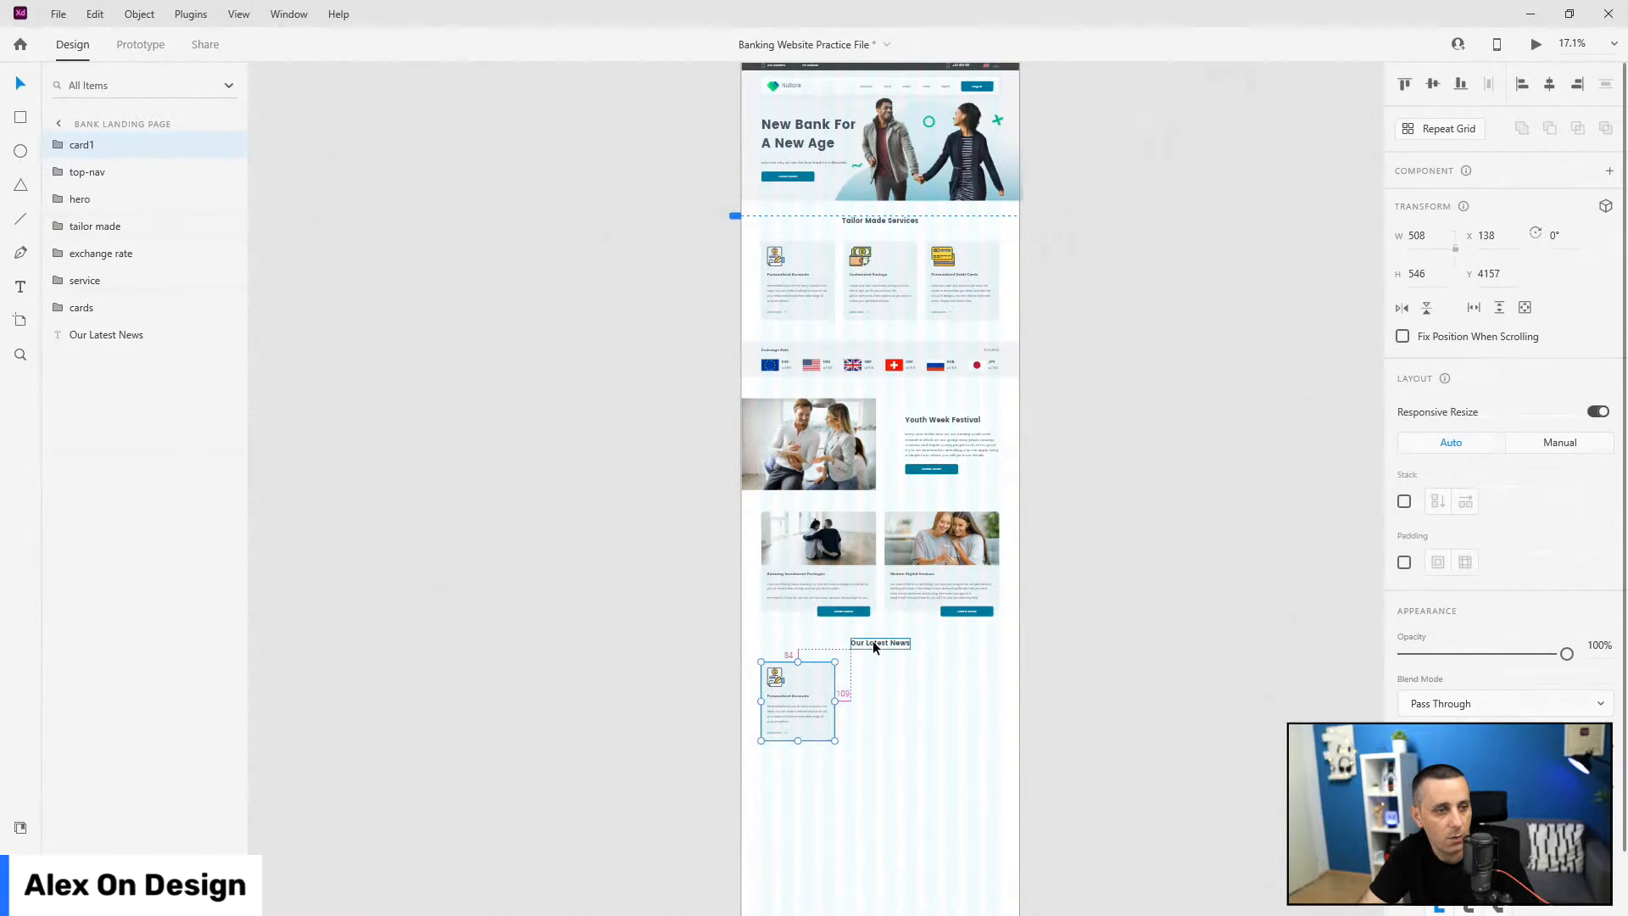
scroll(873, 639, "up", 5)
left_click_drag(648, 727, 650, 733)
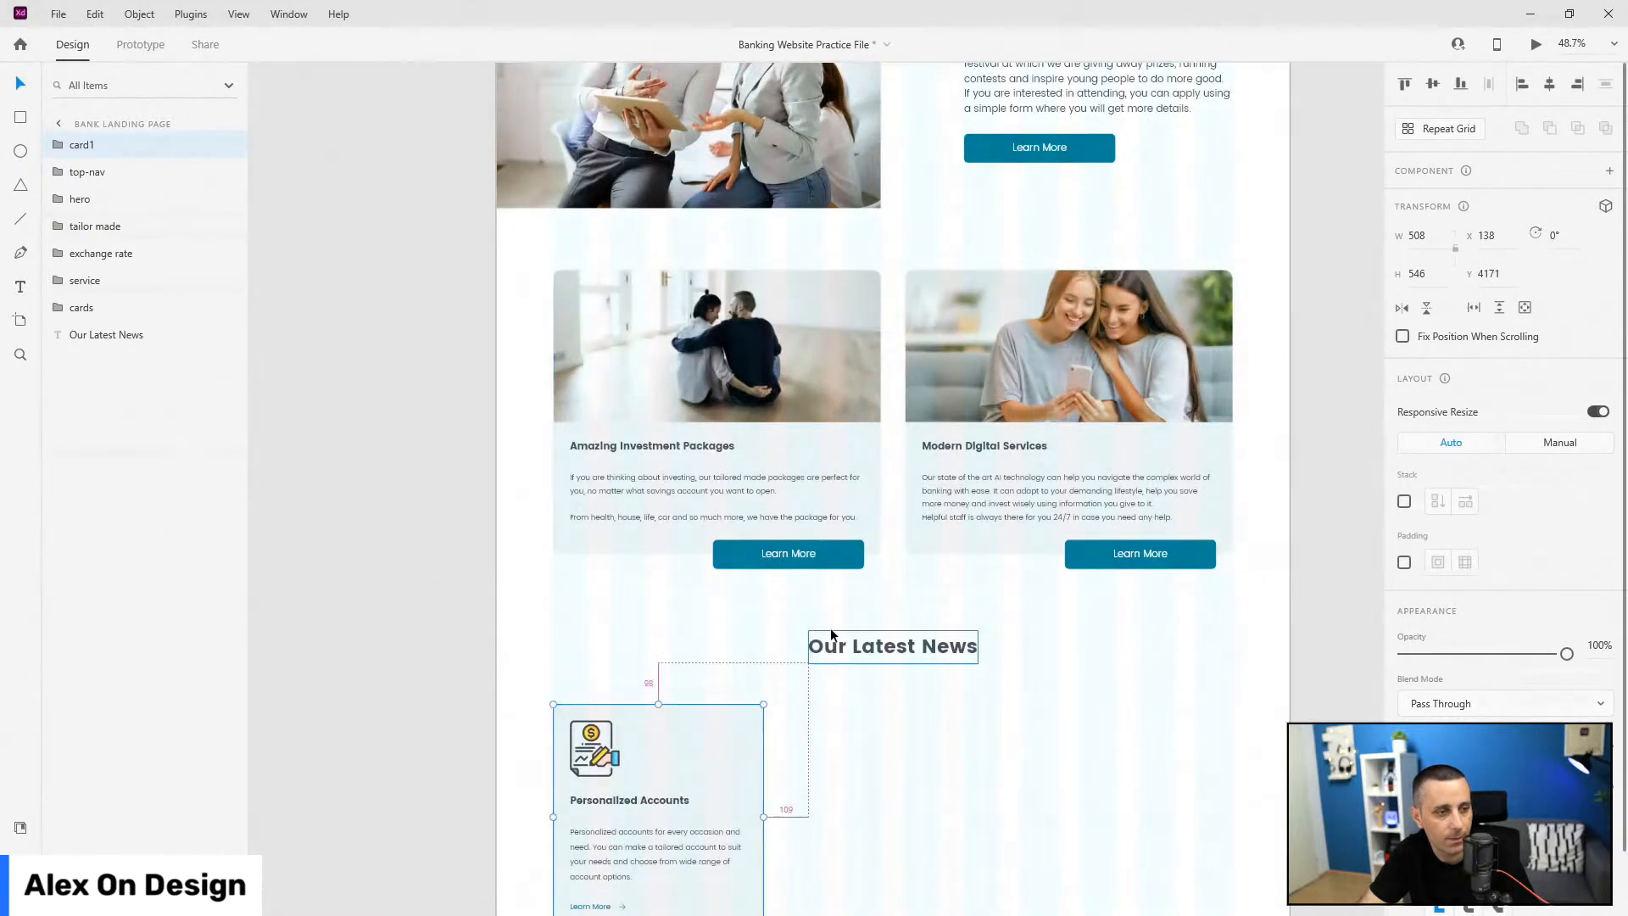
key("Down")
key("Down")
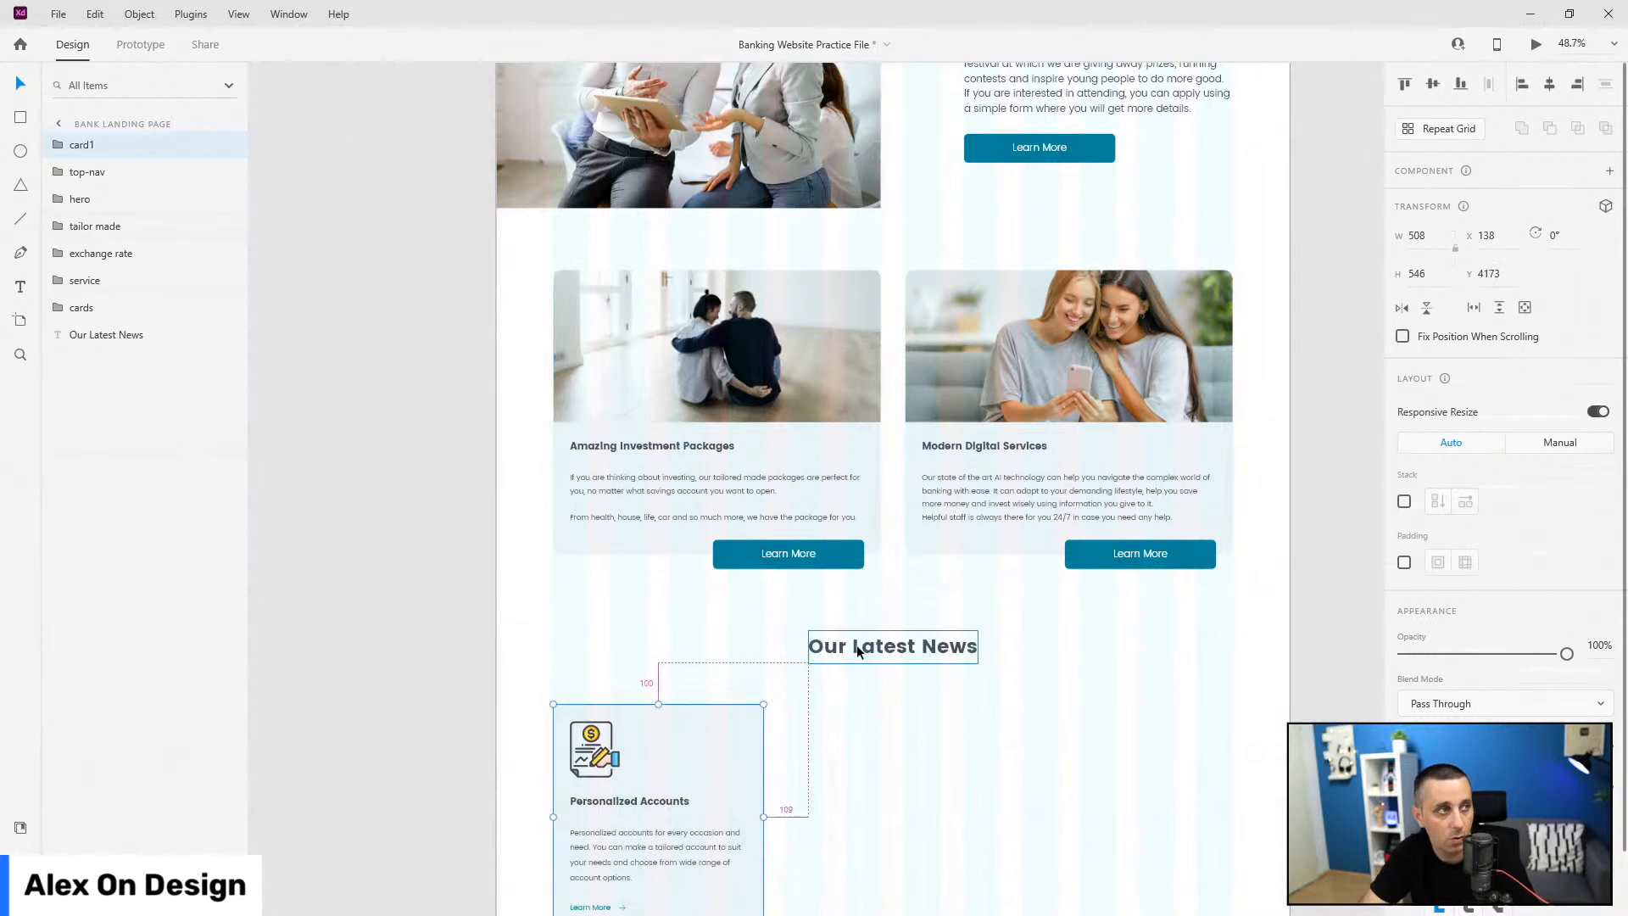
left_click_drag(91, 146, 91, 339)
Step: Rename the card group blog-card1 and its background rectangle blog-card-bg
double_click(84, 334)
type("b")
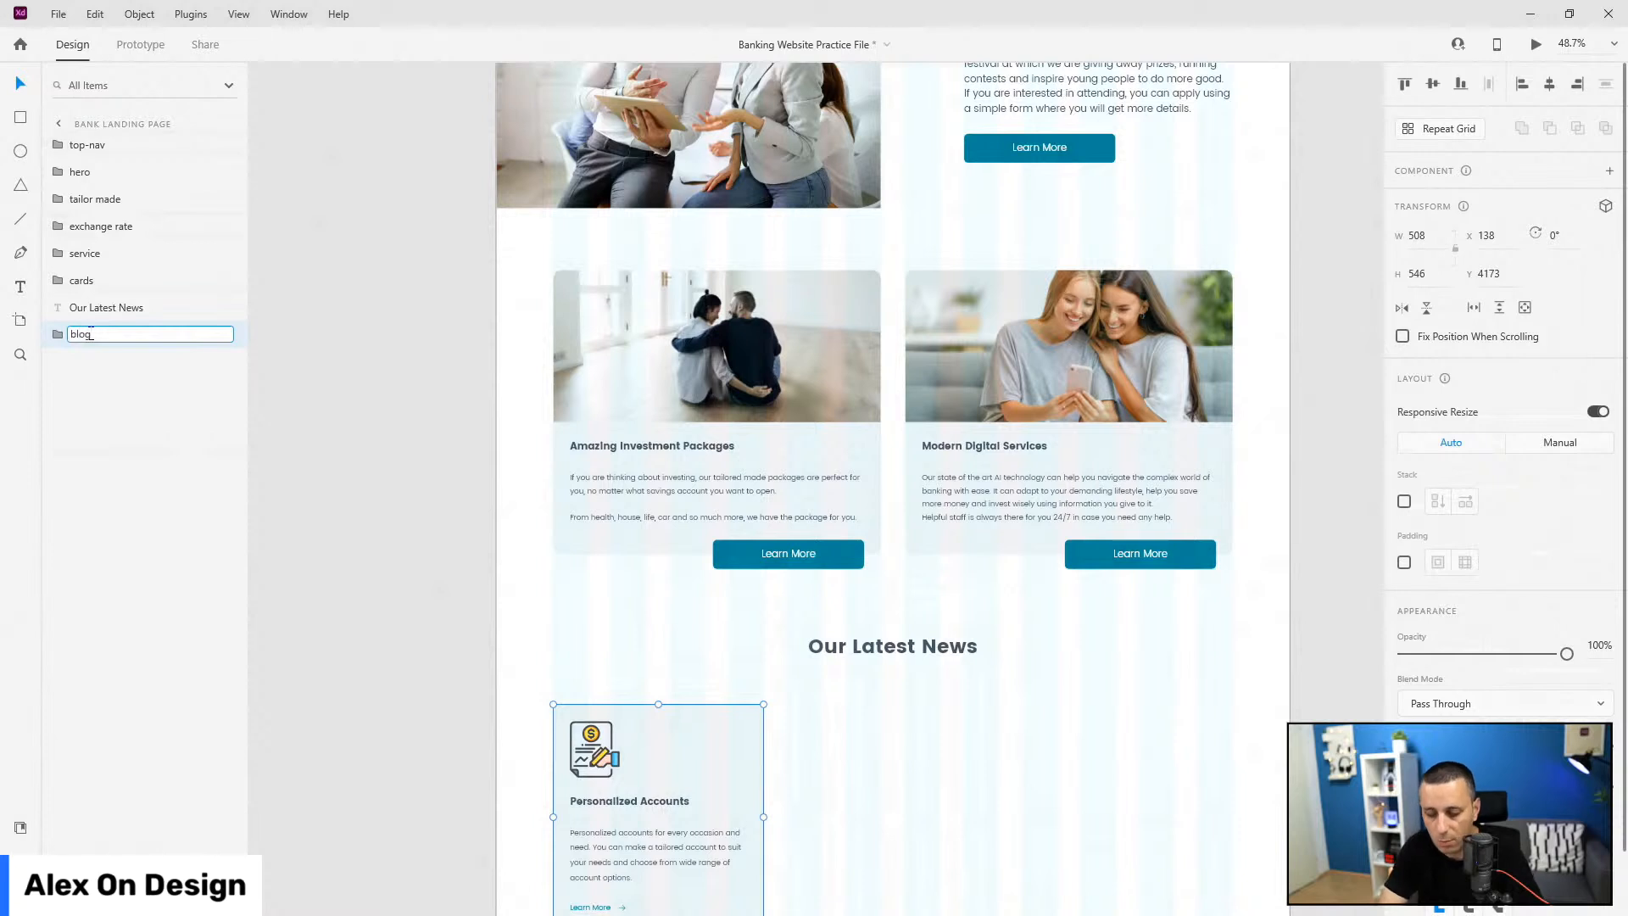
type("log-card")
key("ctrl+a")
key("ctrl+c")
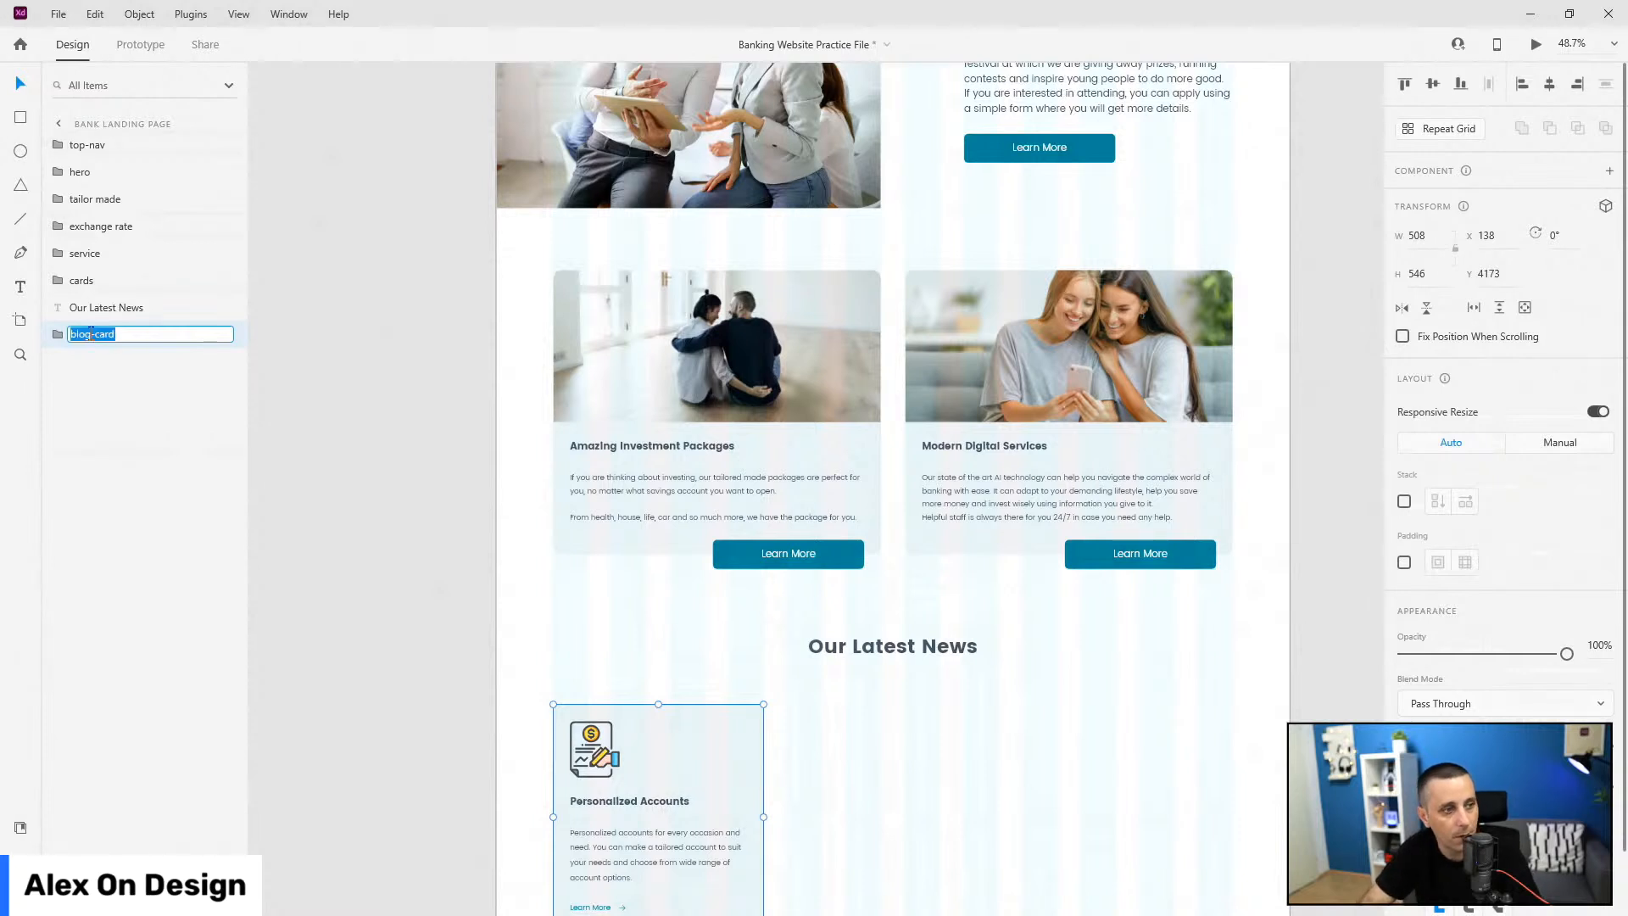
key("Right")
type("1")
key("Return")
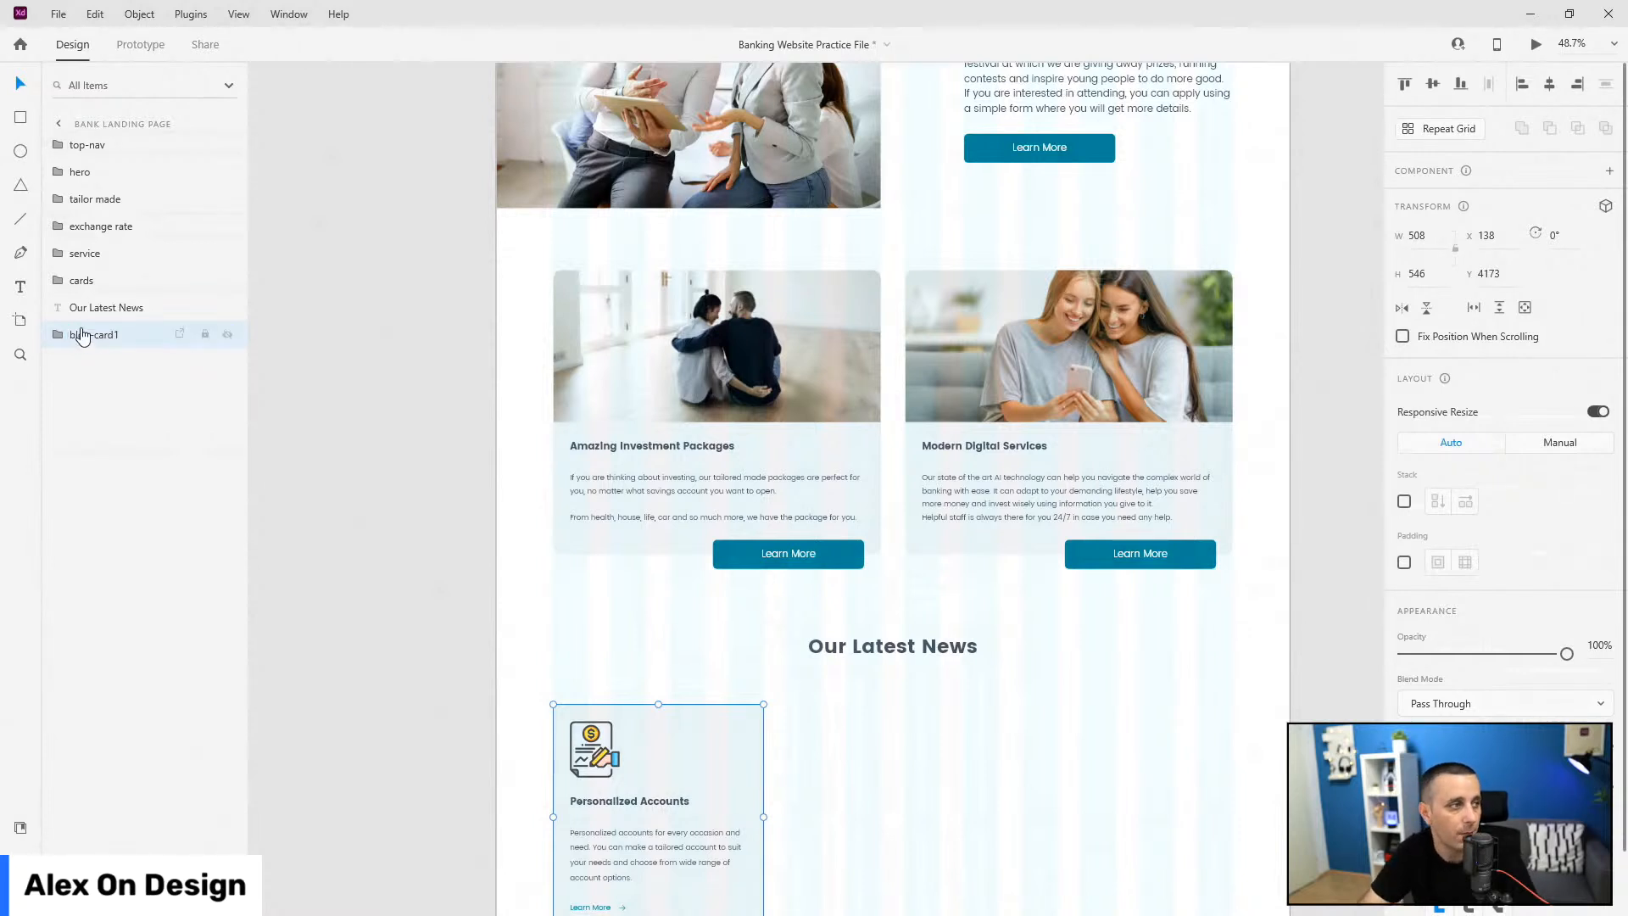
left_click(62, 339)
double_click(93, 469)
key("ctrl+v")
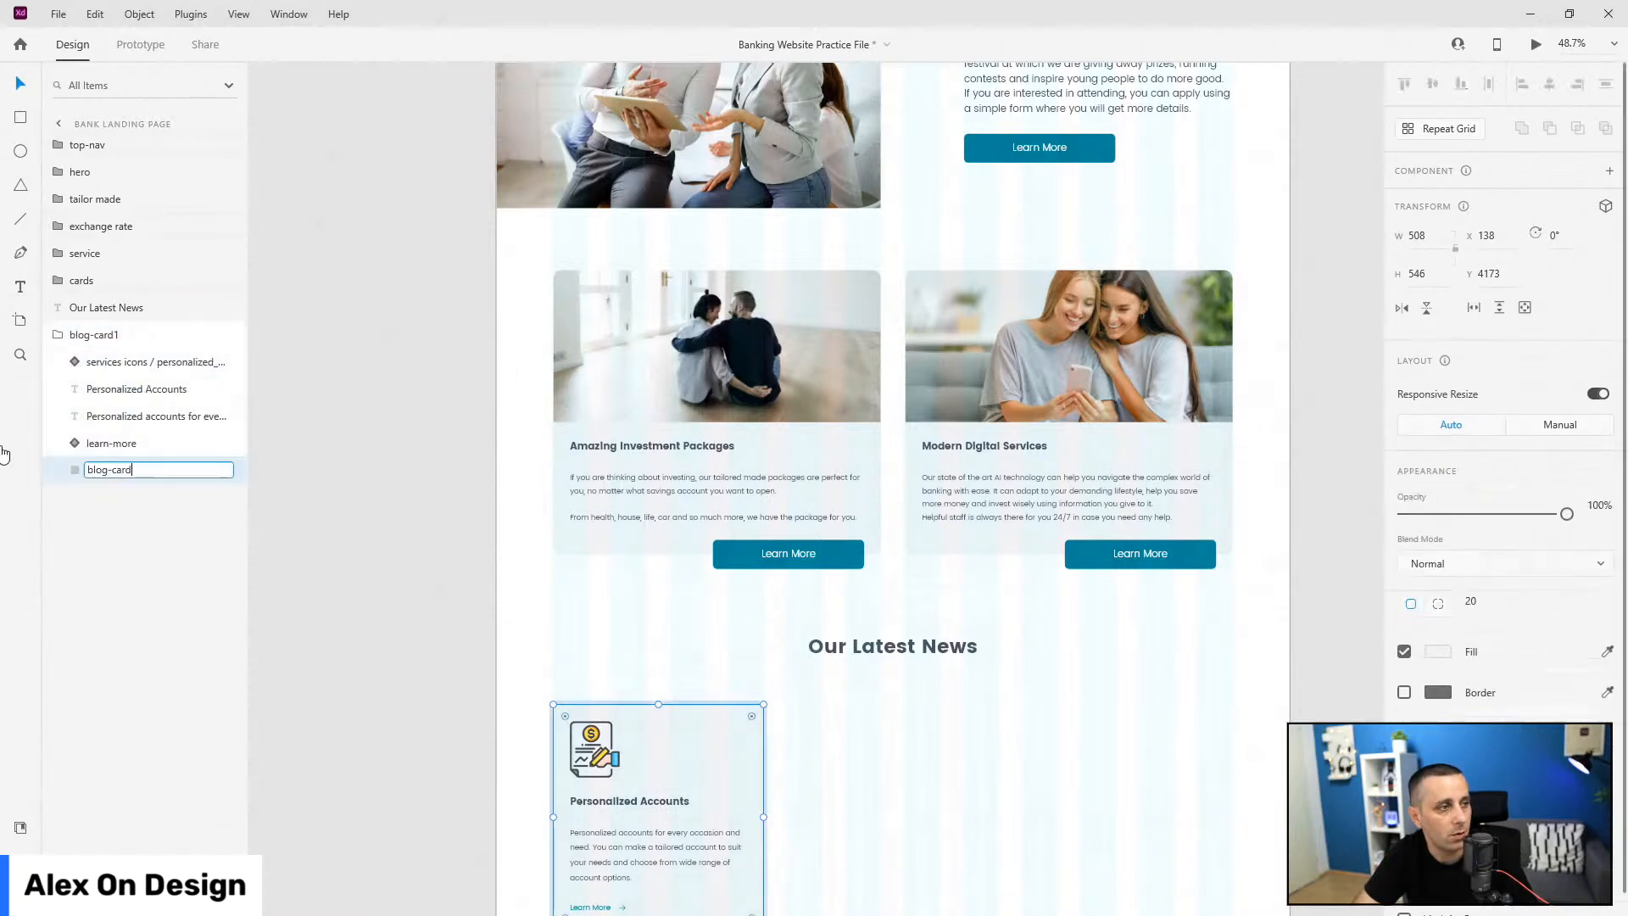
type("-bg")
key("Return")
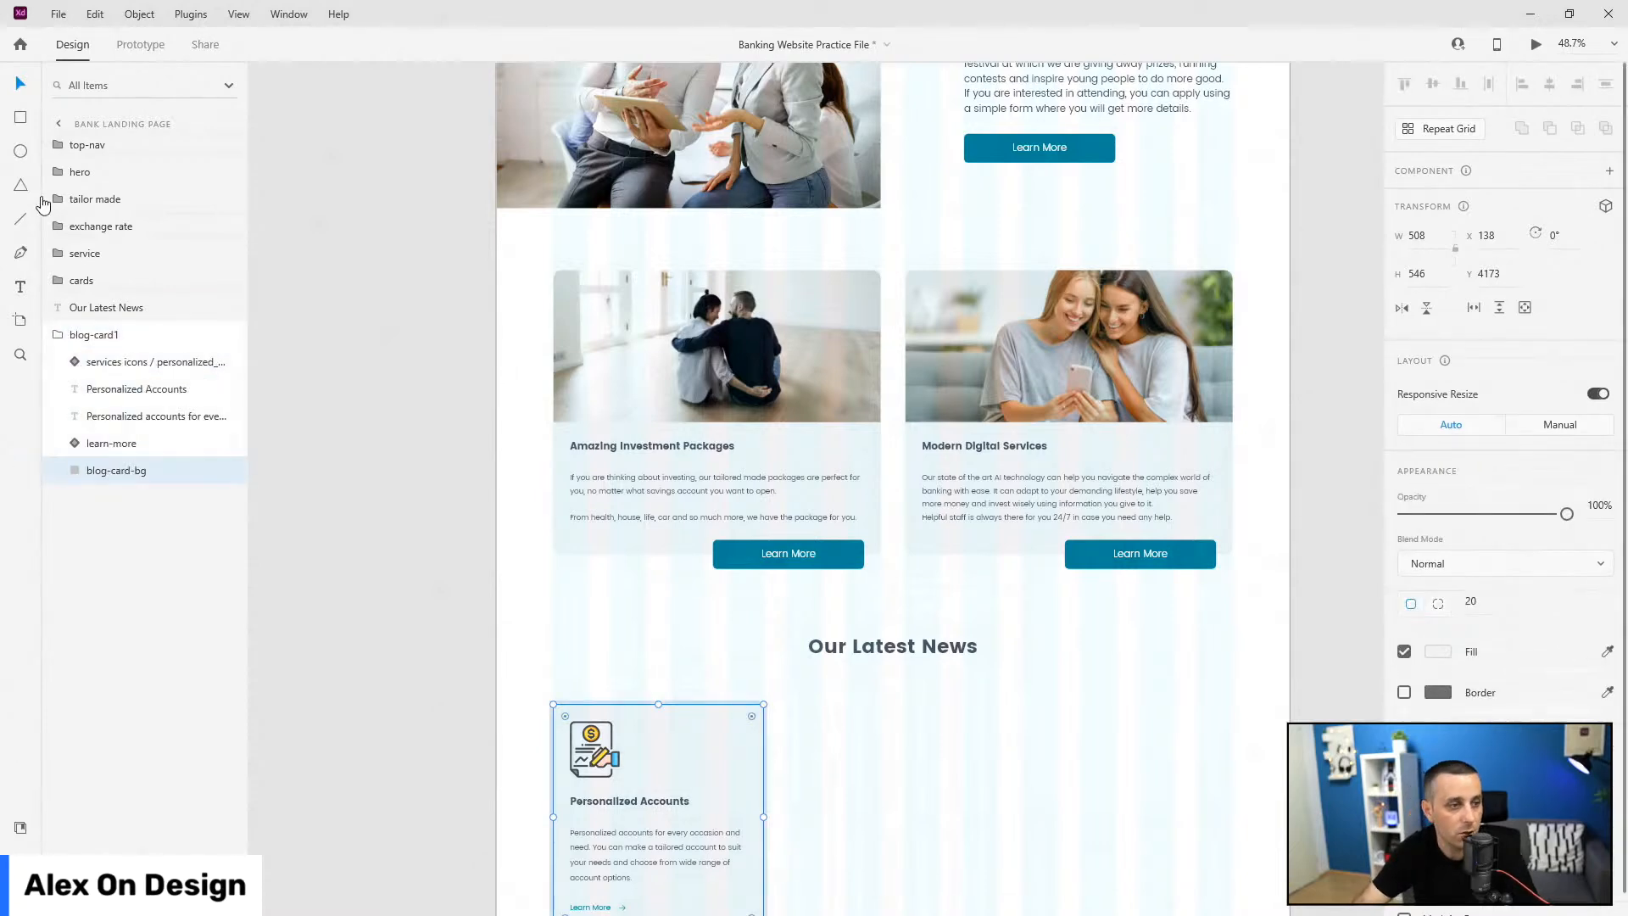
scroll(684, 527, "down", 3)
scroll(633, 633, "up", 3)
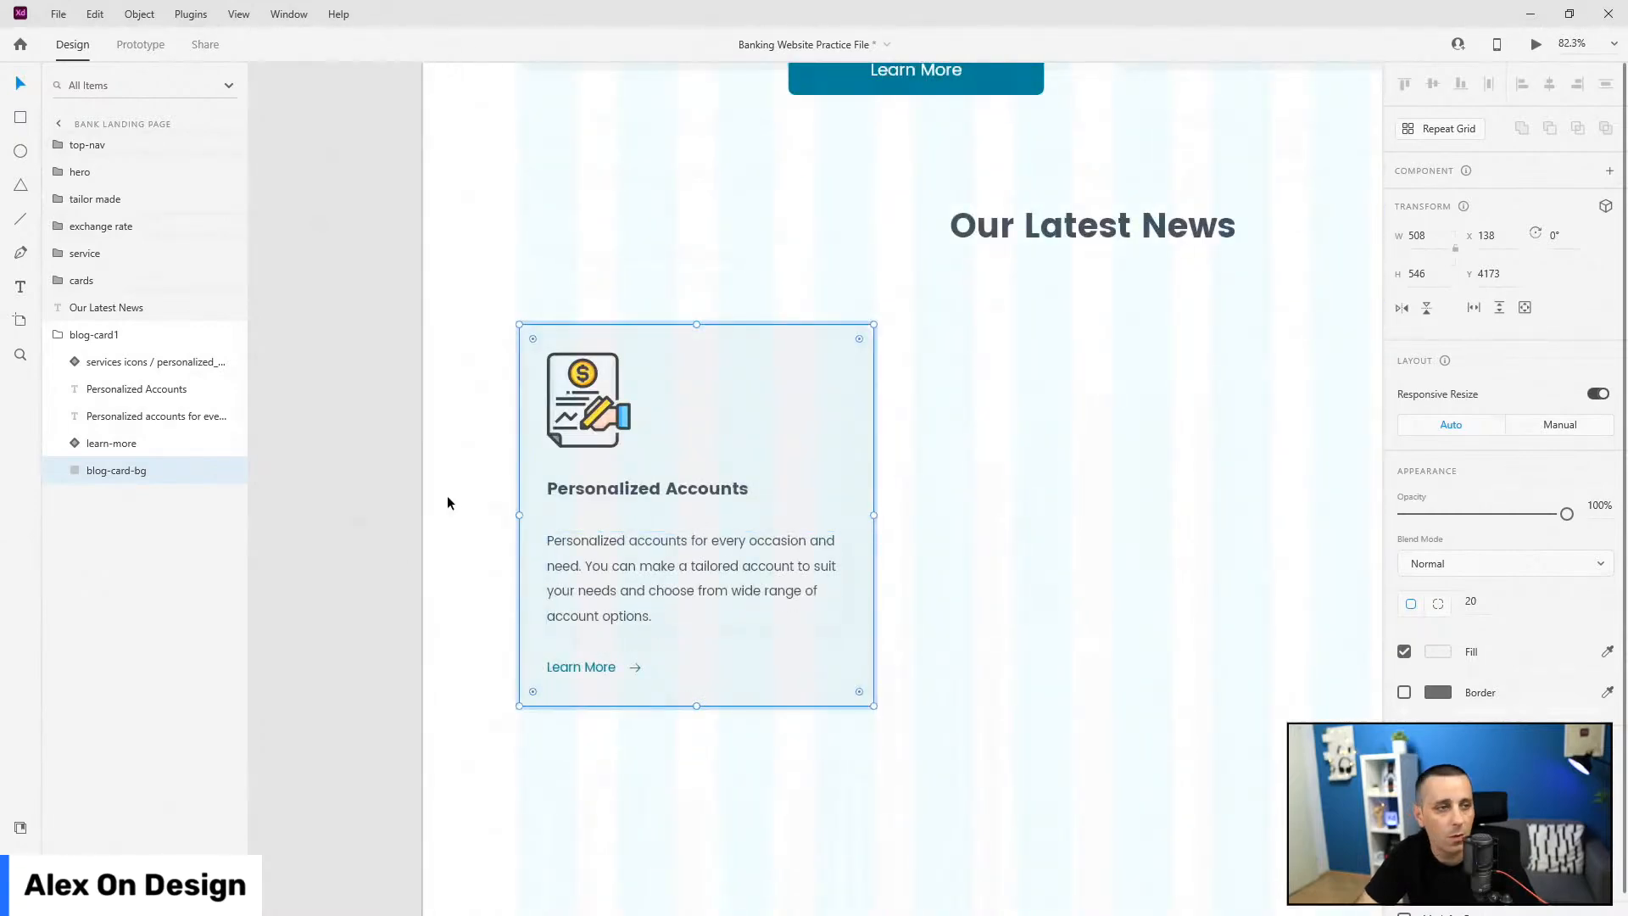
Step: Delete the blog card's icon and set blog-card-bg height to 631
left_click(613, 402)
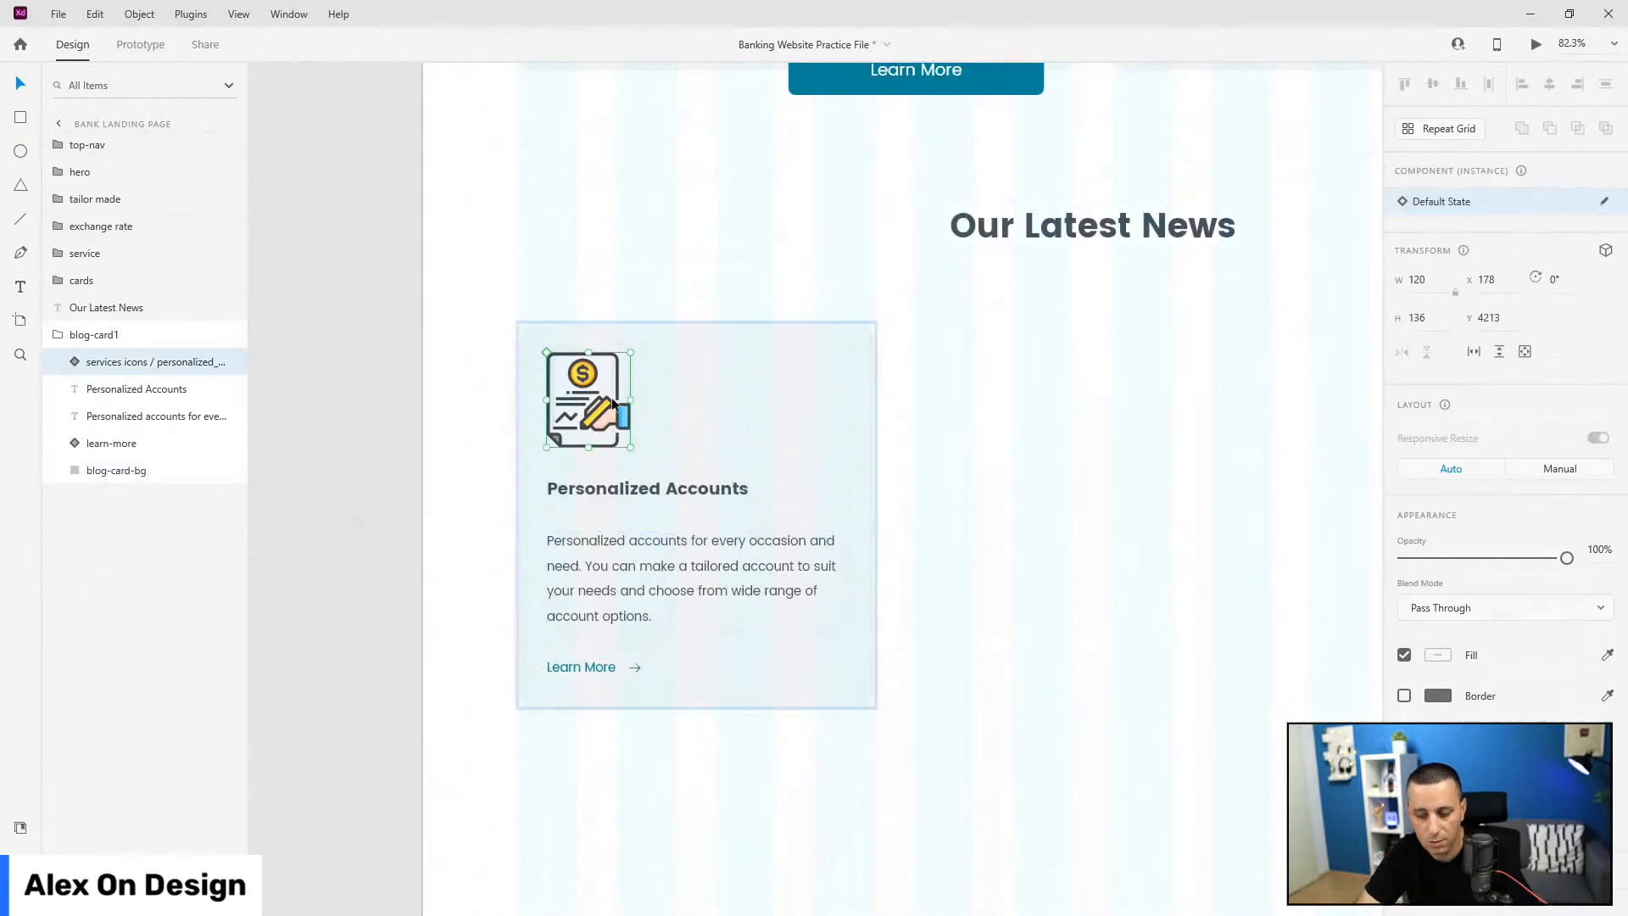
key("Delete")
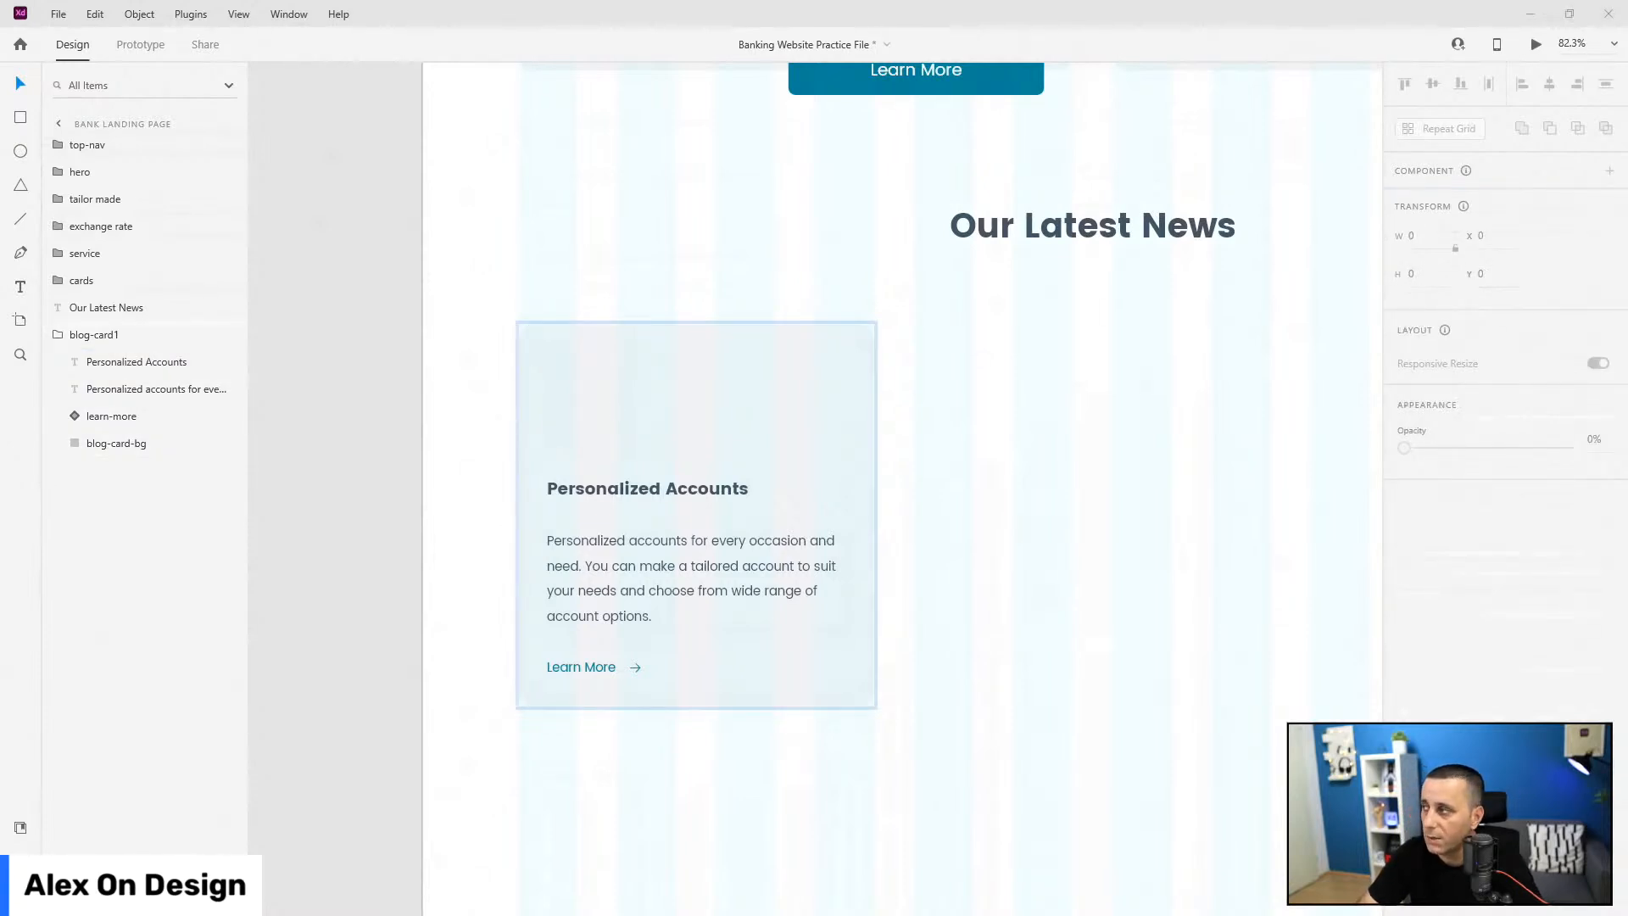
left_click(111, 443)
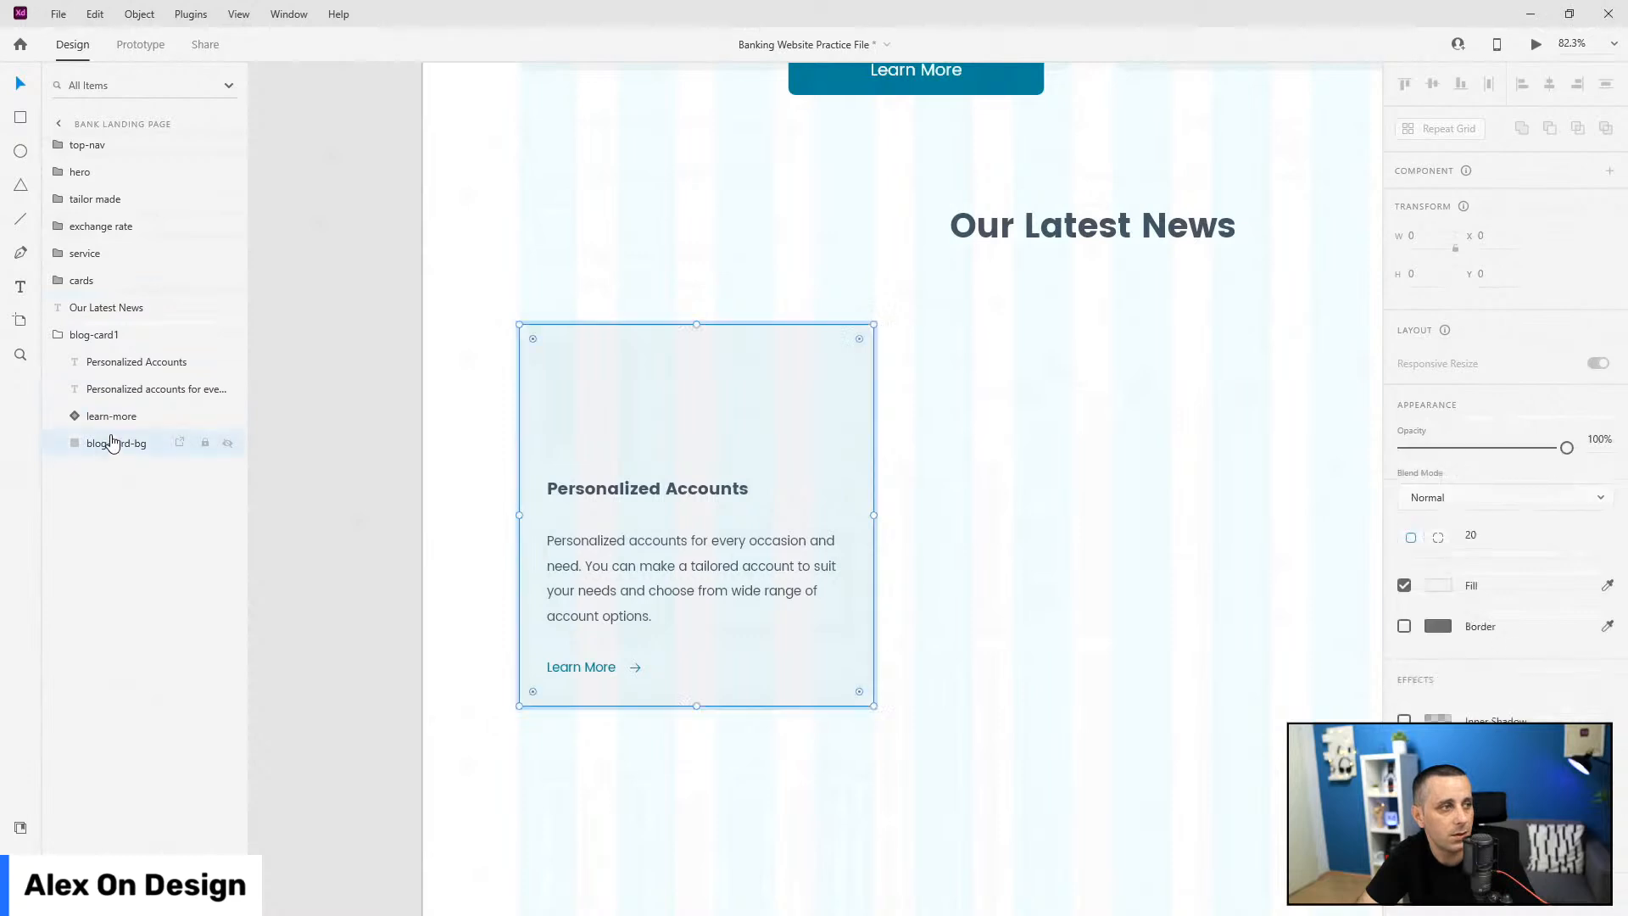
left_click(1434, 283)
type("6")
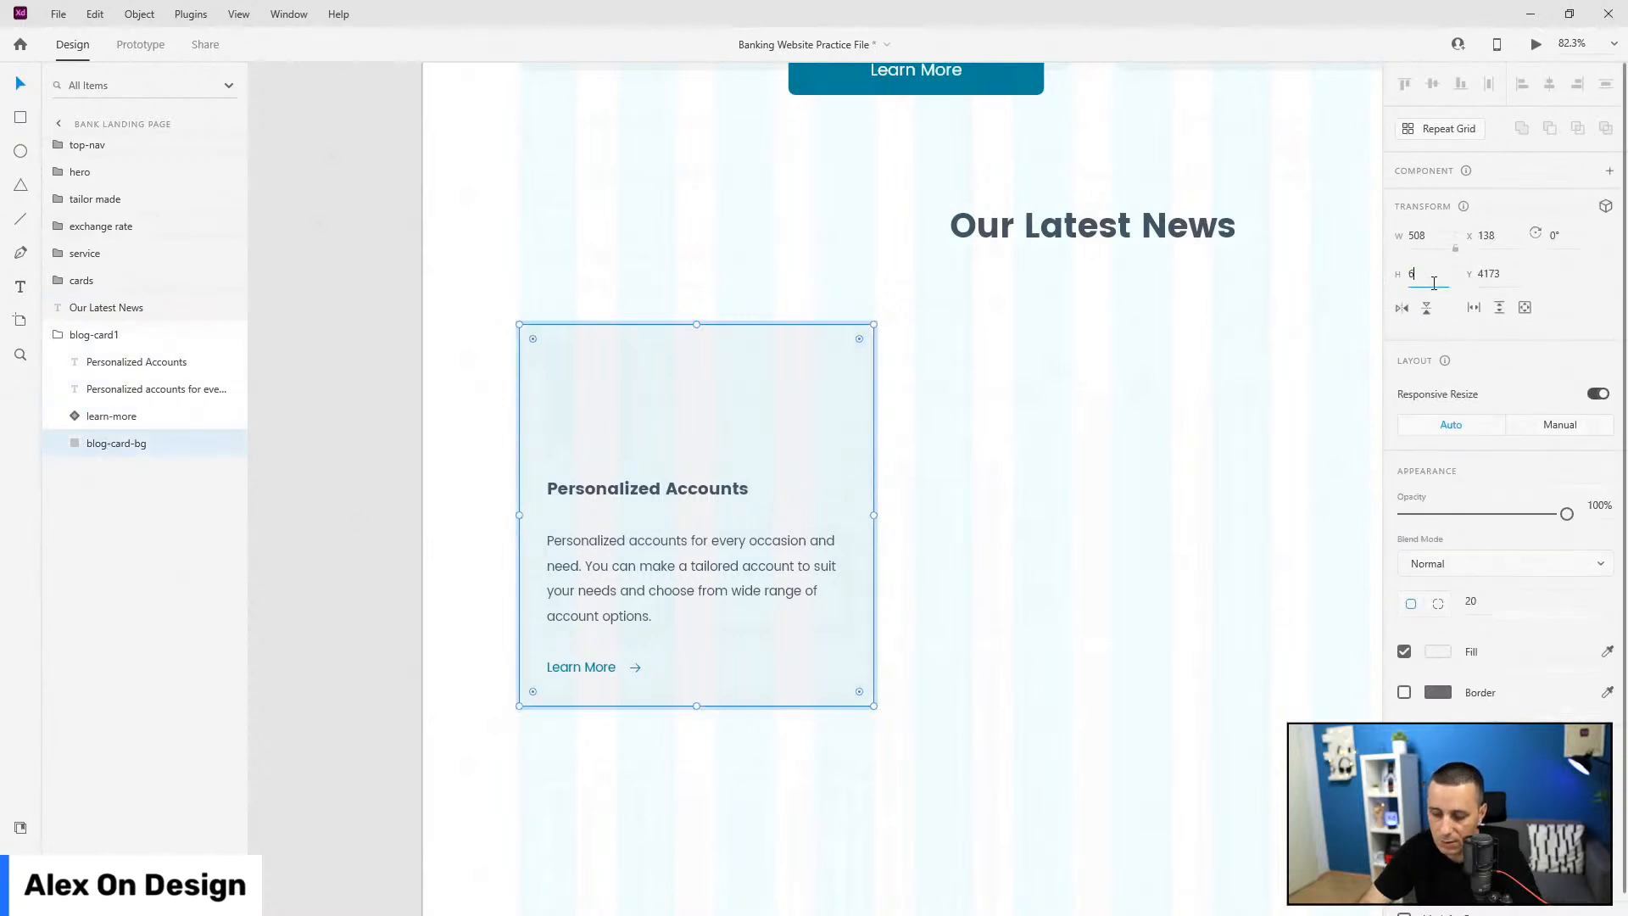
type("31")
key("Return")
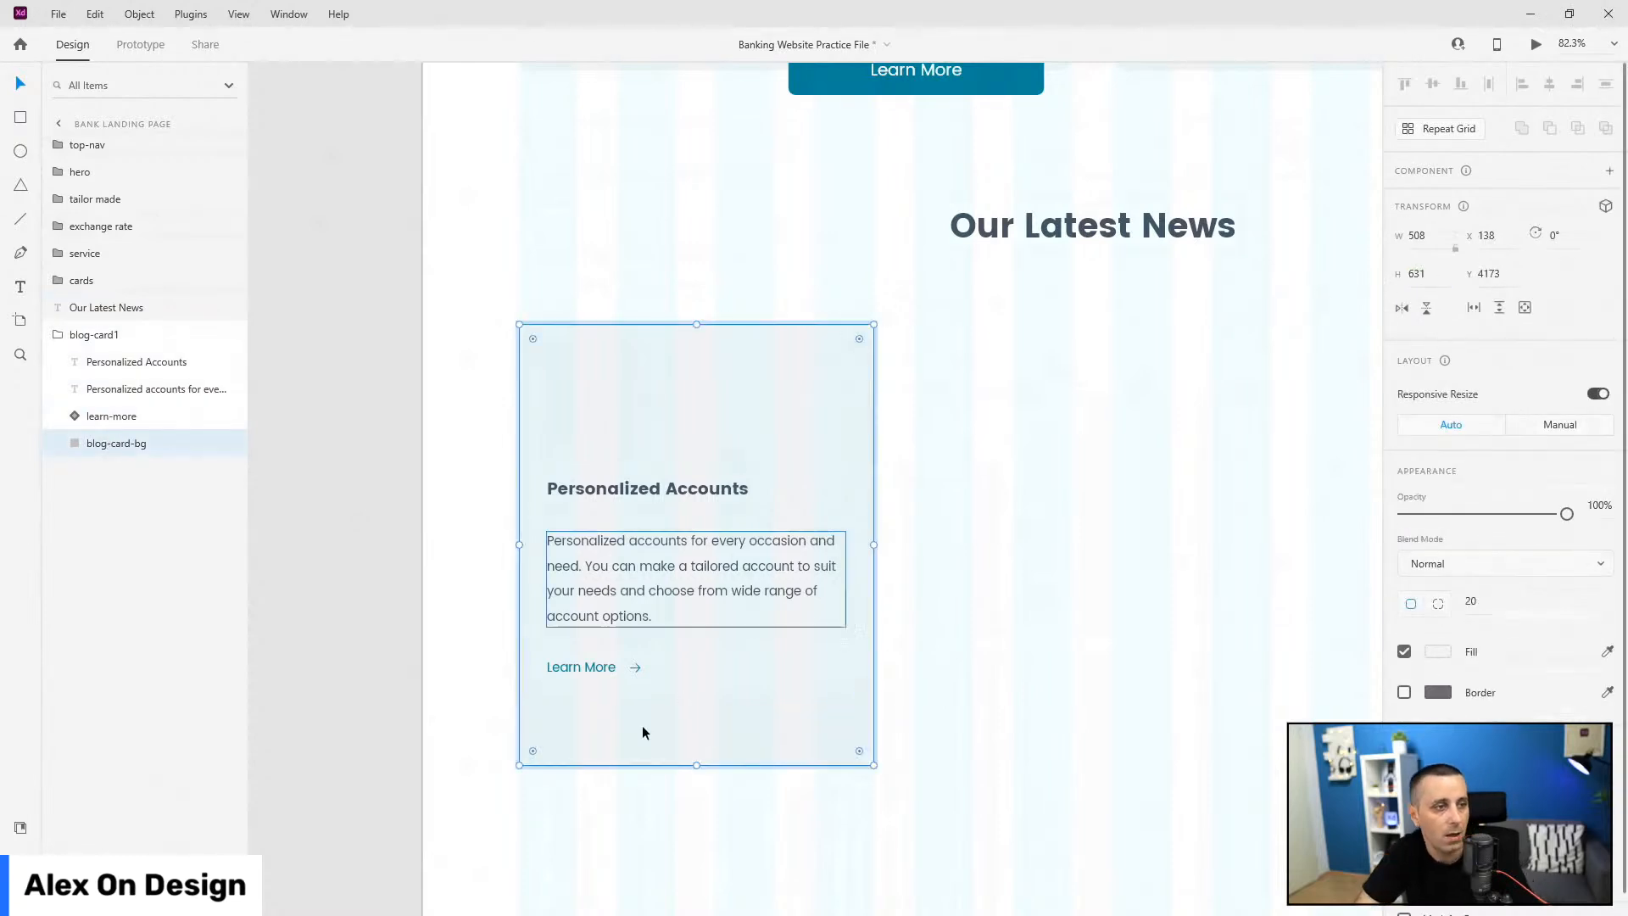
Step: Shift the title, paragraph and Learn More link lower in the card, then show Document Assets
left_click(607, 670)
left_click(629, 578, "shift")
left_click(654, 496, "shift")
left_click_drag(654, 496, 669, 572)
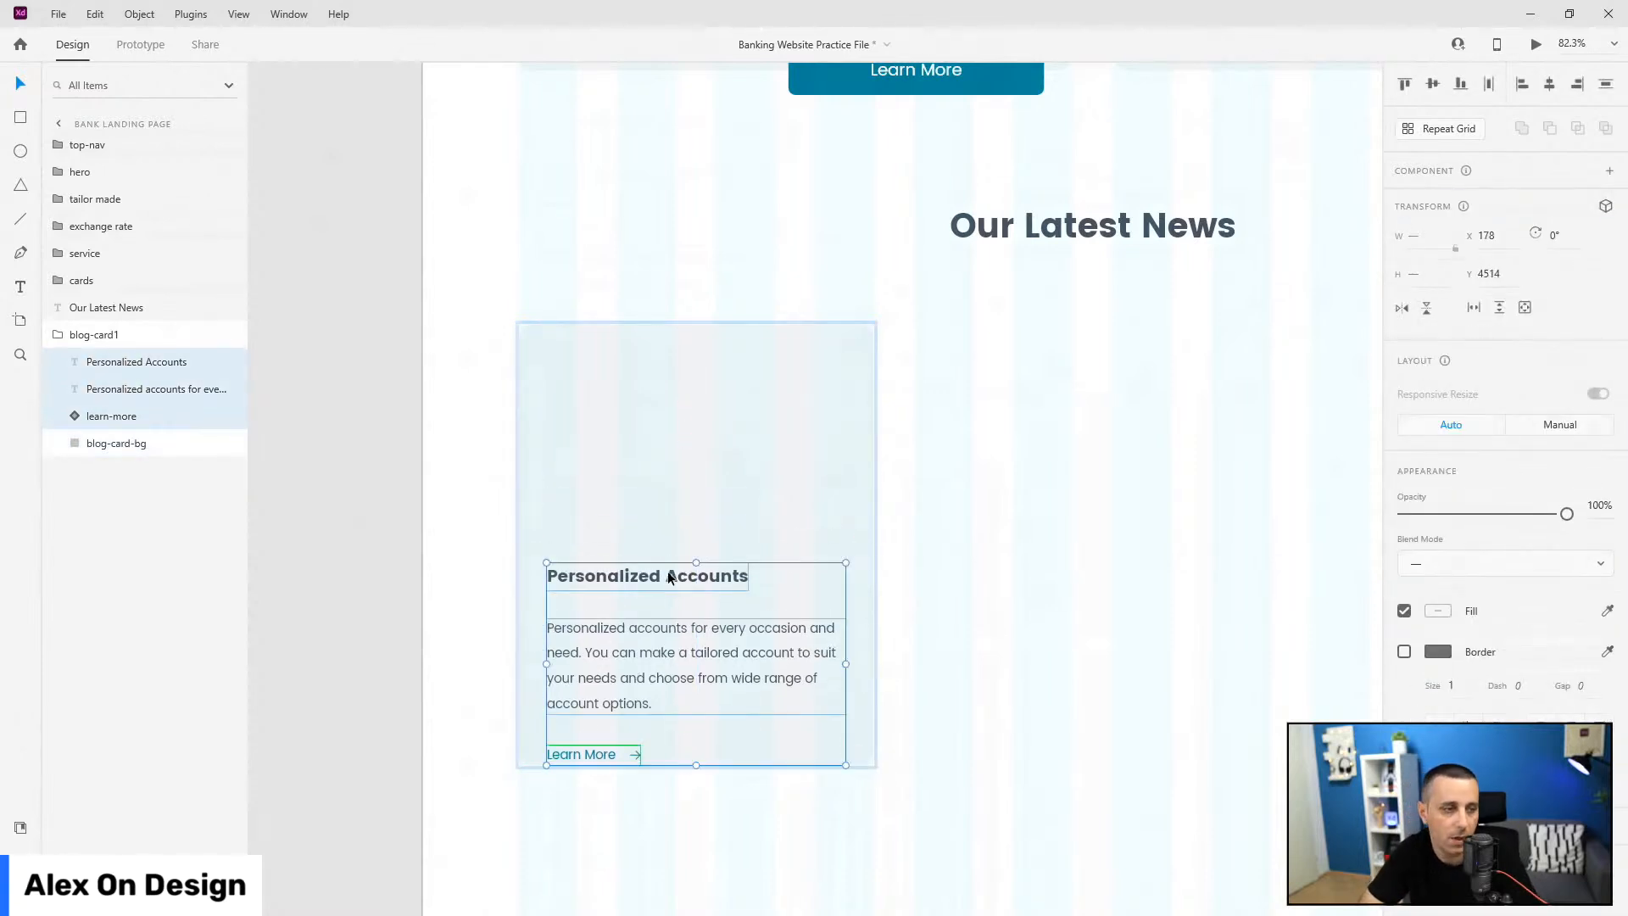
key("shift+Up")
key("shift+Up")
key("shift+Up")
key("shift+Up")
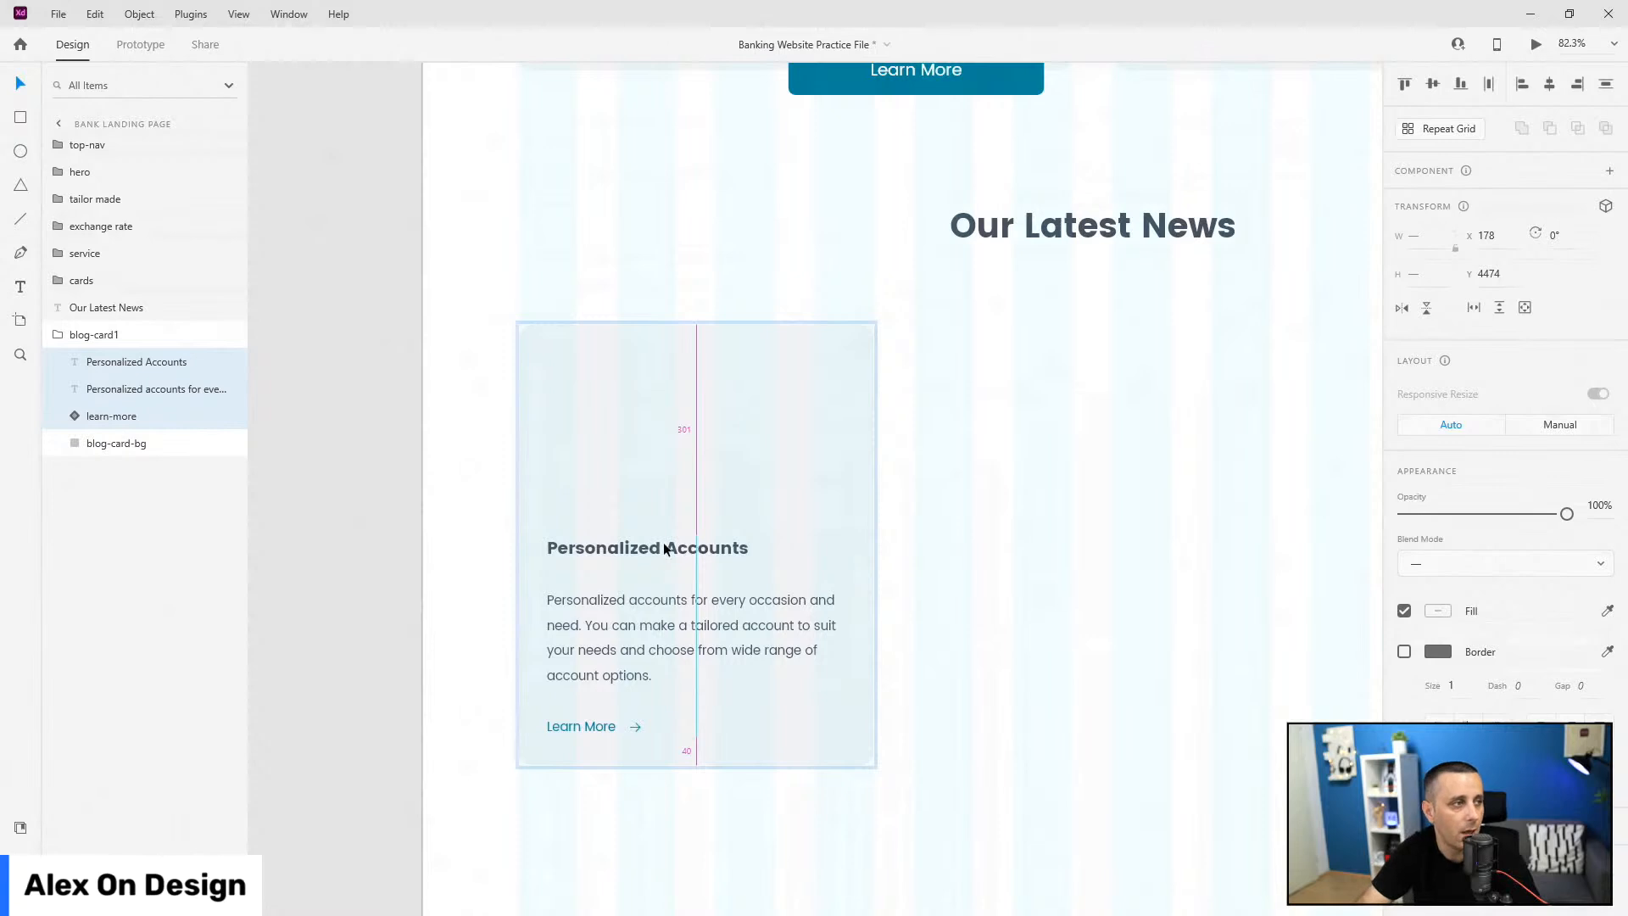
left_click(110, 447)
key("ctrl+shift+y")
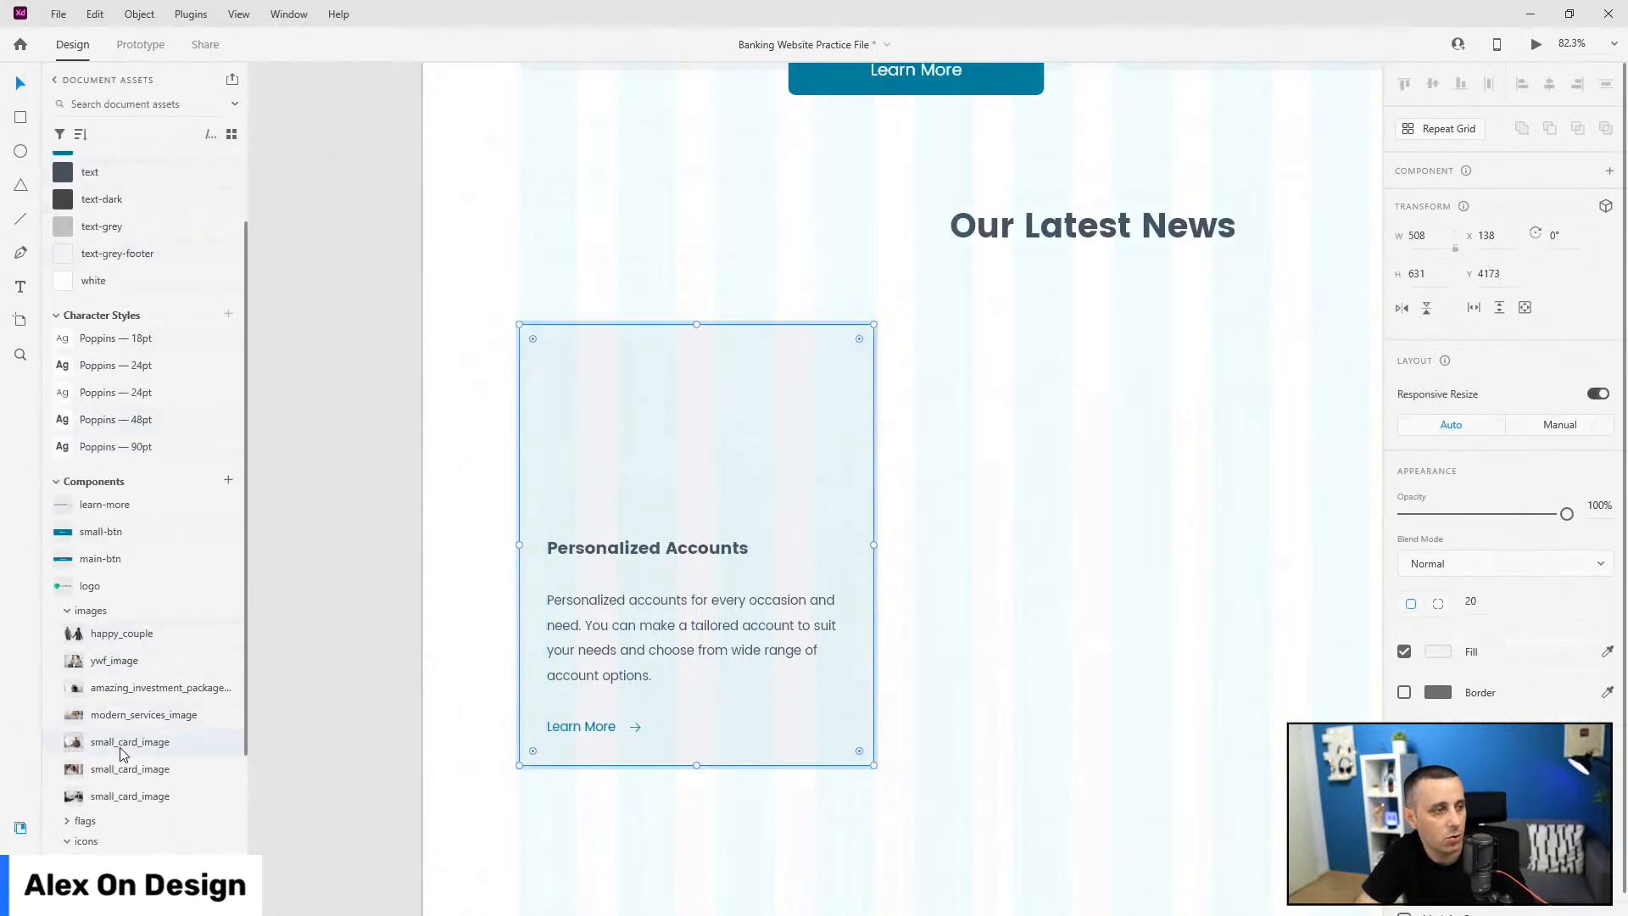
Step: Place small_card_image as a 508×287 photo atop the blog card and set the heading to Y 4500
left_click_drag(140, 748, 649, 386)
key("alt")
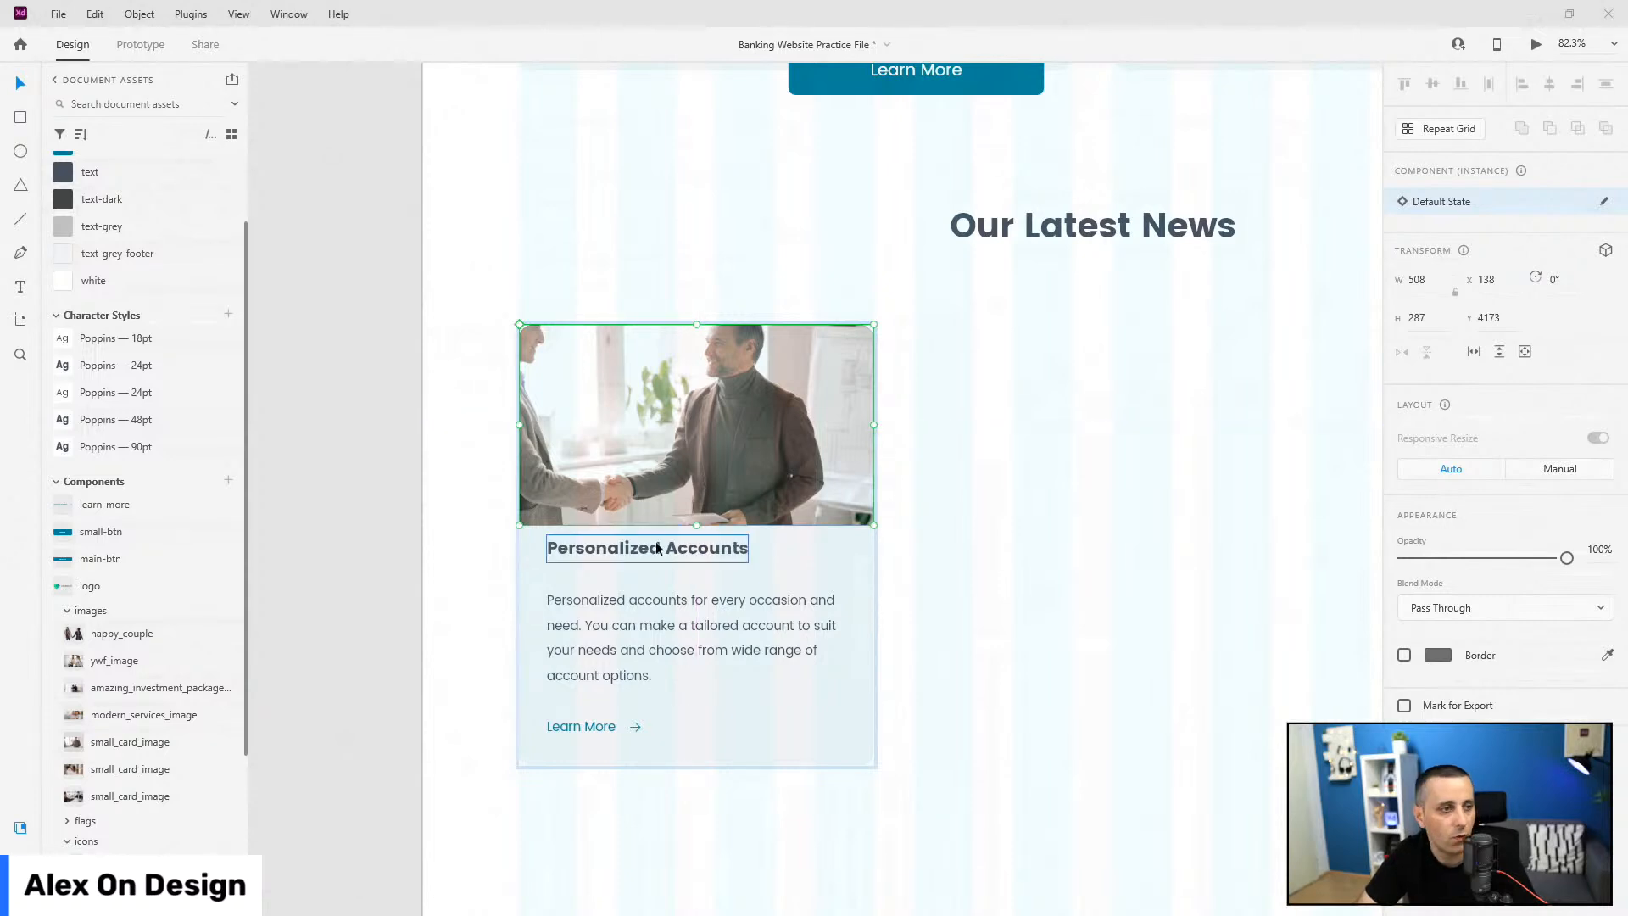
left_click(606, 548)
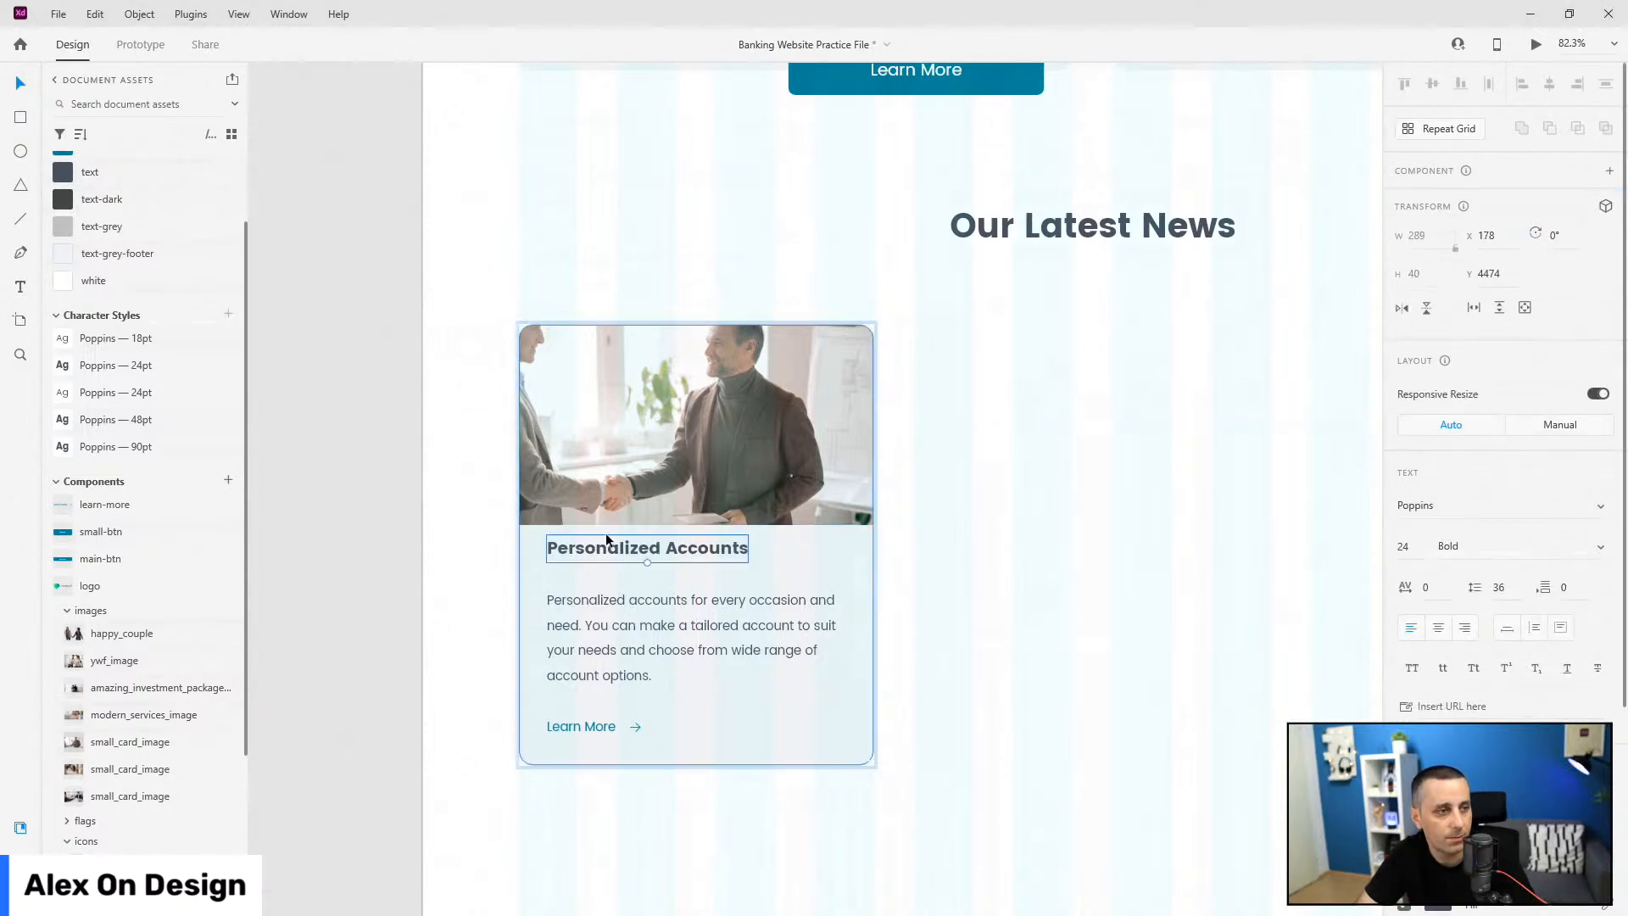
left_click_drag(610, 546, 611, 532)
left_click(610, 535)
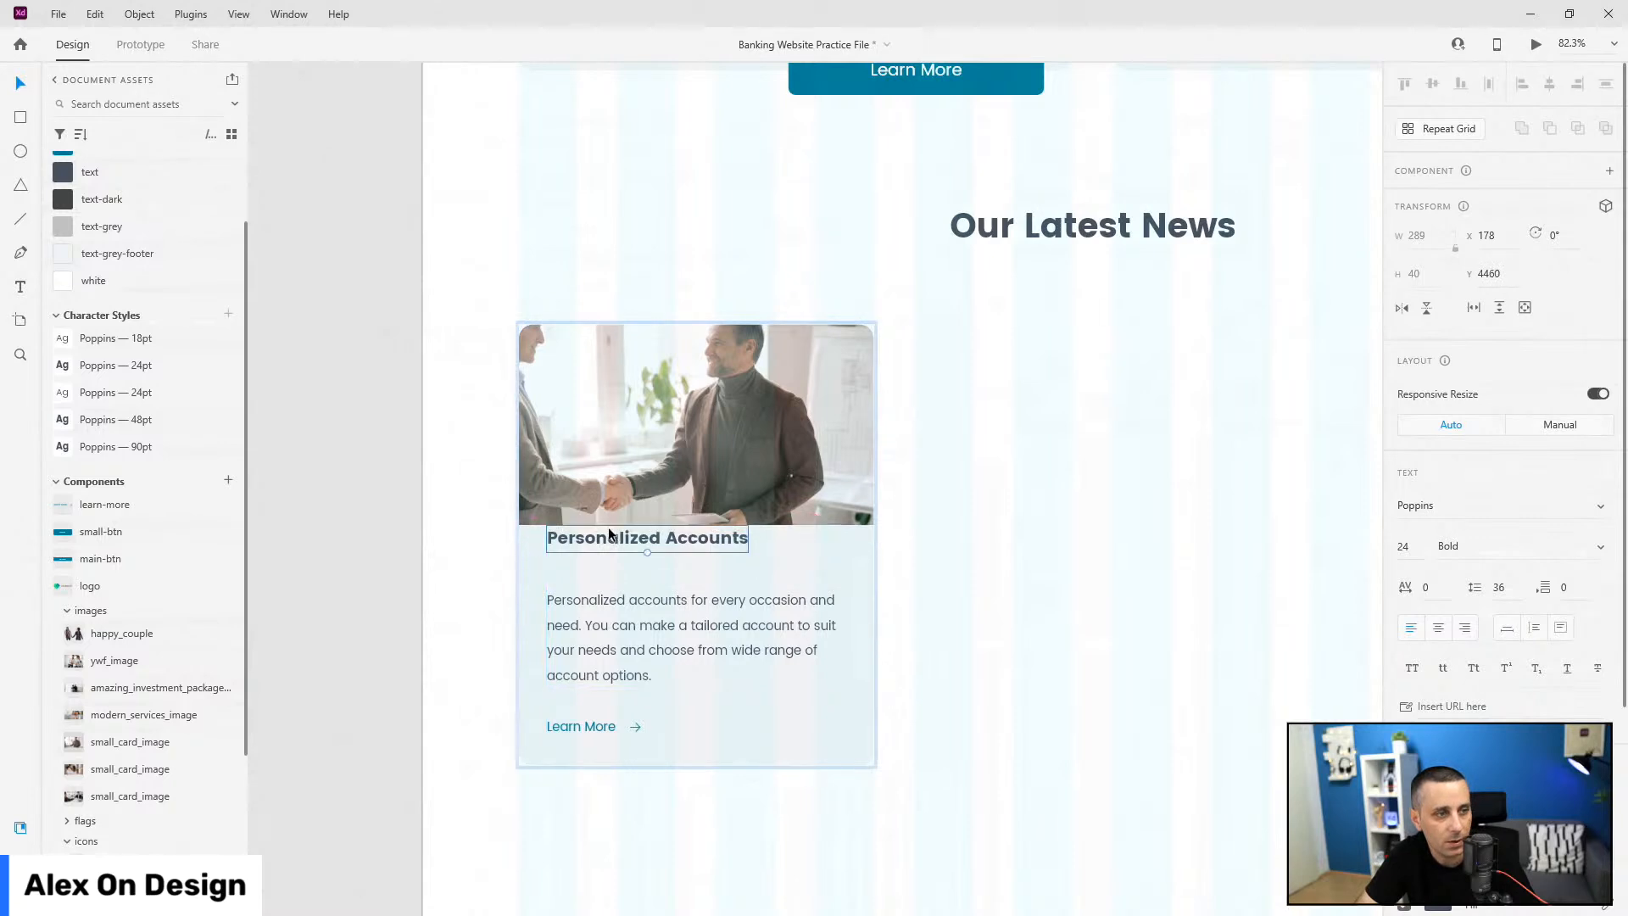
key("shift+Down")
key("shift+Down")
key("shift+Down")
key("shift+Down")
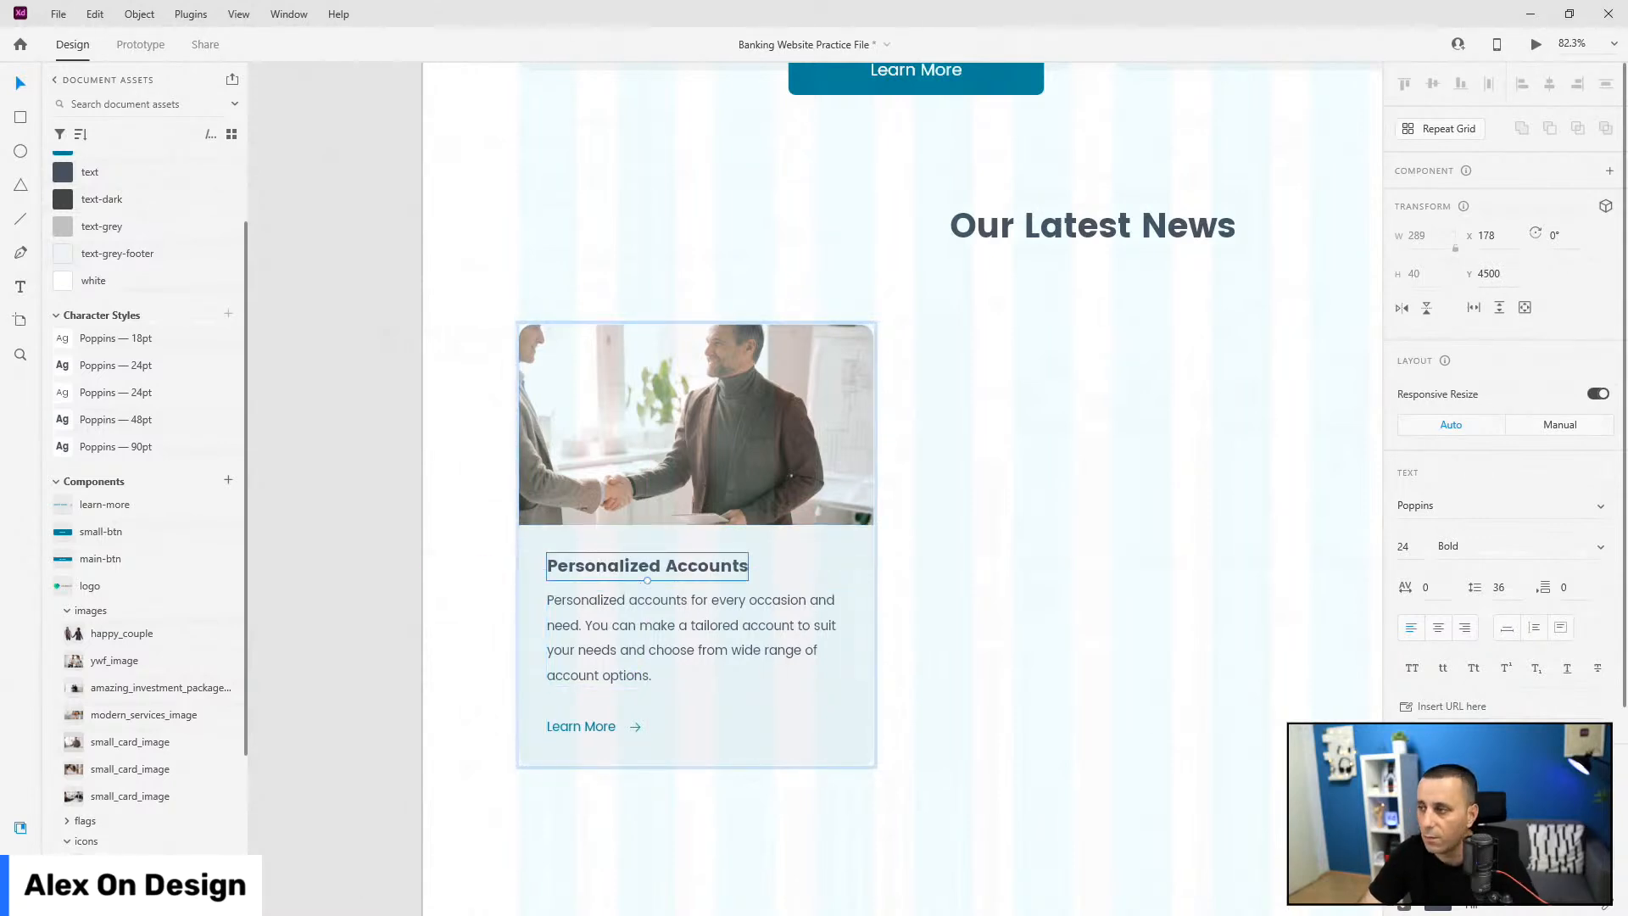
Step: Replace the card paragraph with the Excellence Award 2021 sentence and shorten its box to two lines
scroll(504, 701, "up", 5)
left_click(658, 480)
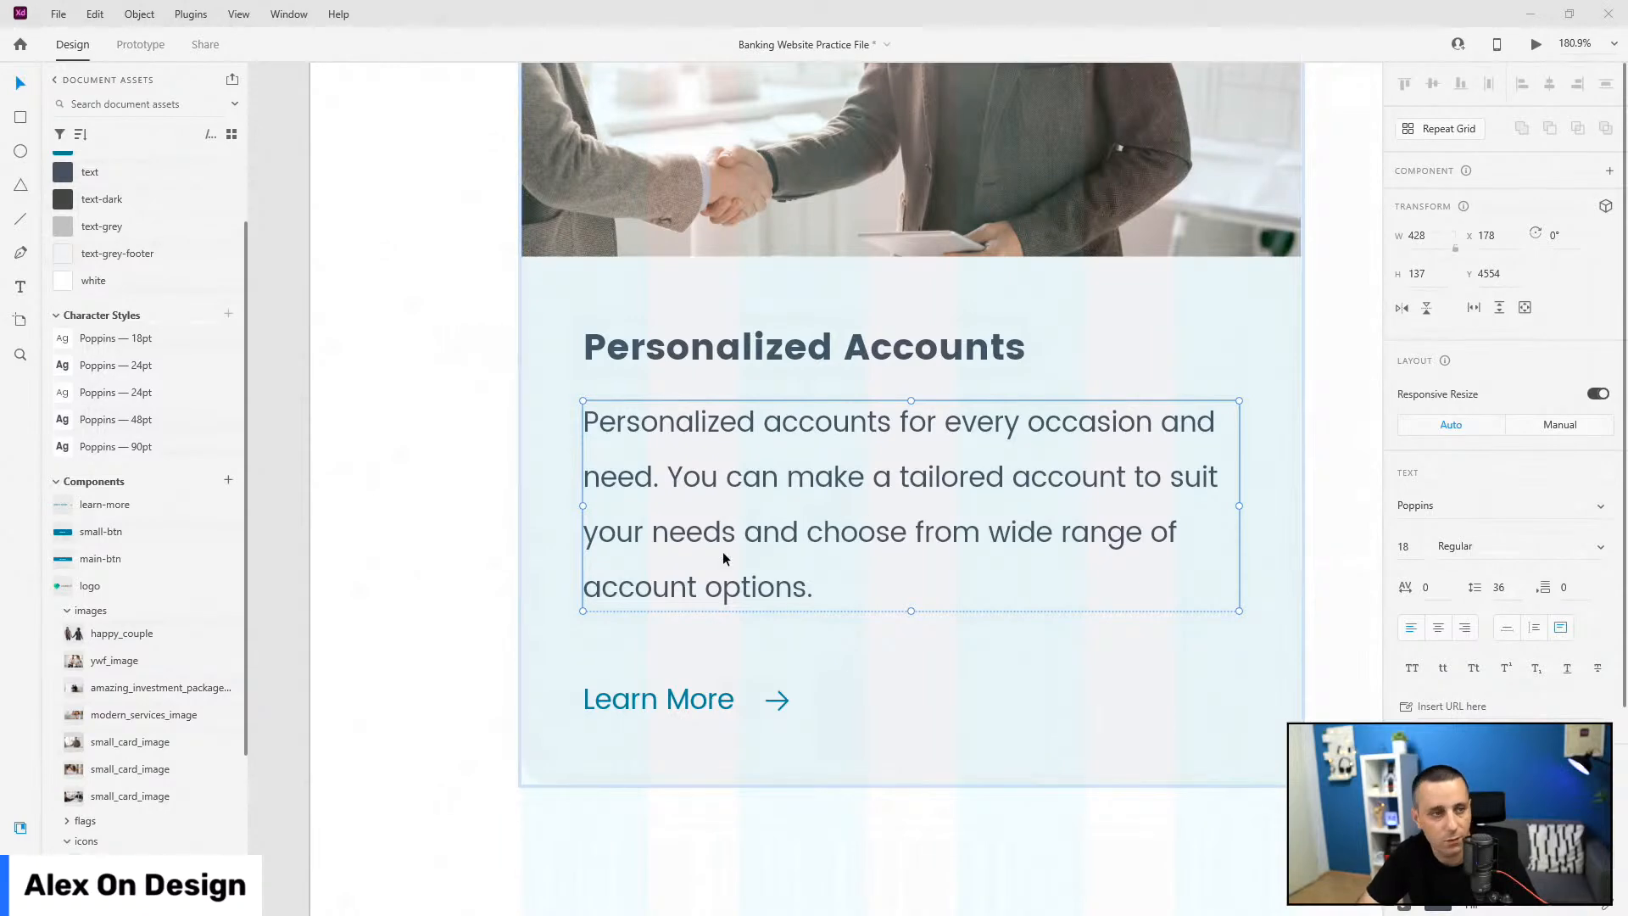
double_click(753, 540)
key("ctrl+a")
type("We are nominated for Excellence Award in worldwide banking for 2021.")
key("Escape")
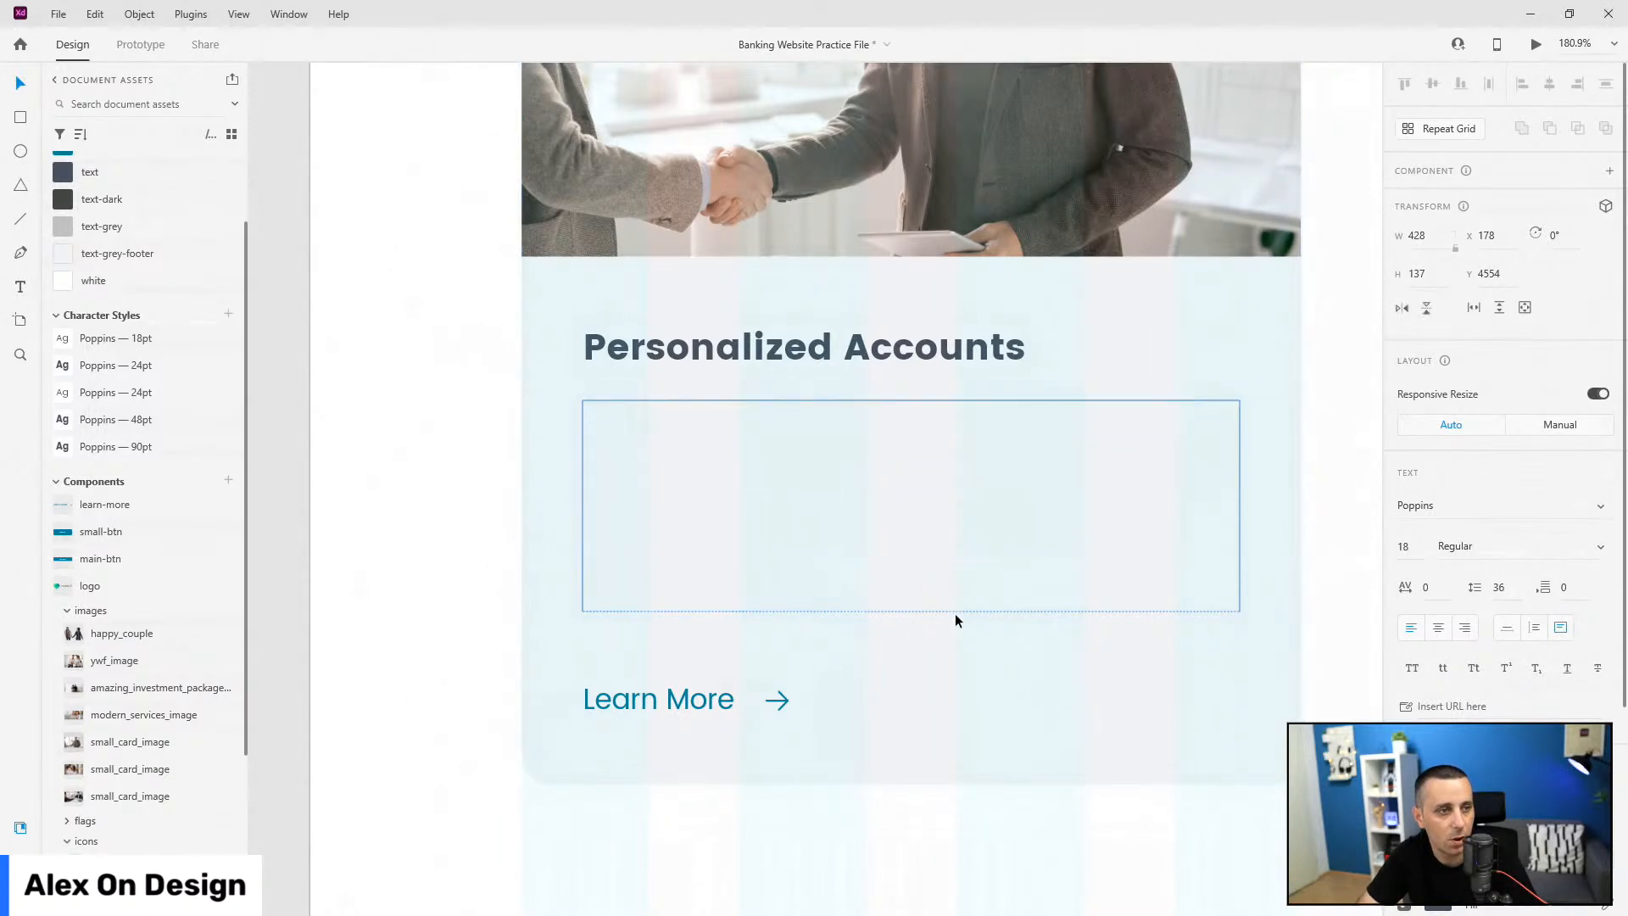
left_click_drag(922, 580, 943, 502)
Step: Alt-drag a copy of the paragraph above it and apply the text-grey swatch
mouse_move(966, 441)
left_mouse_down()
mouse_move(949, 557)
mouse_move(938, 431)
left_mouse_up()
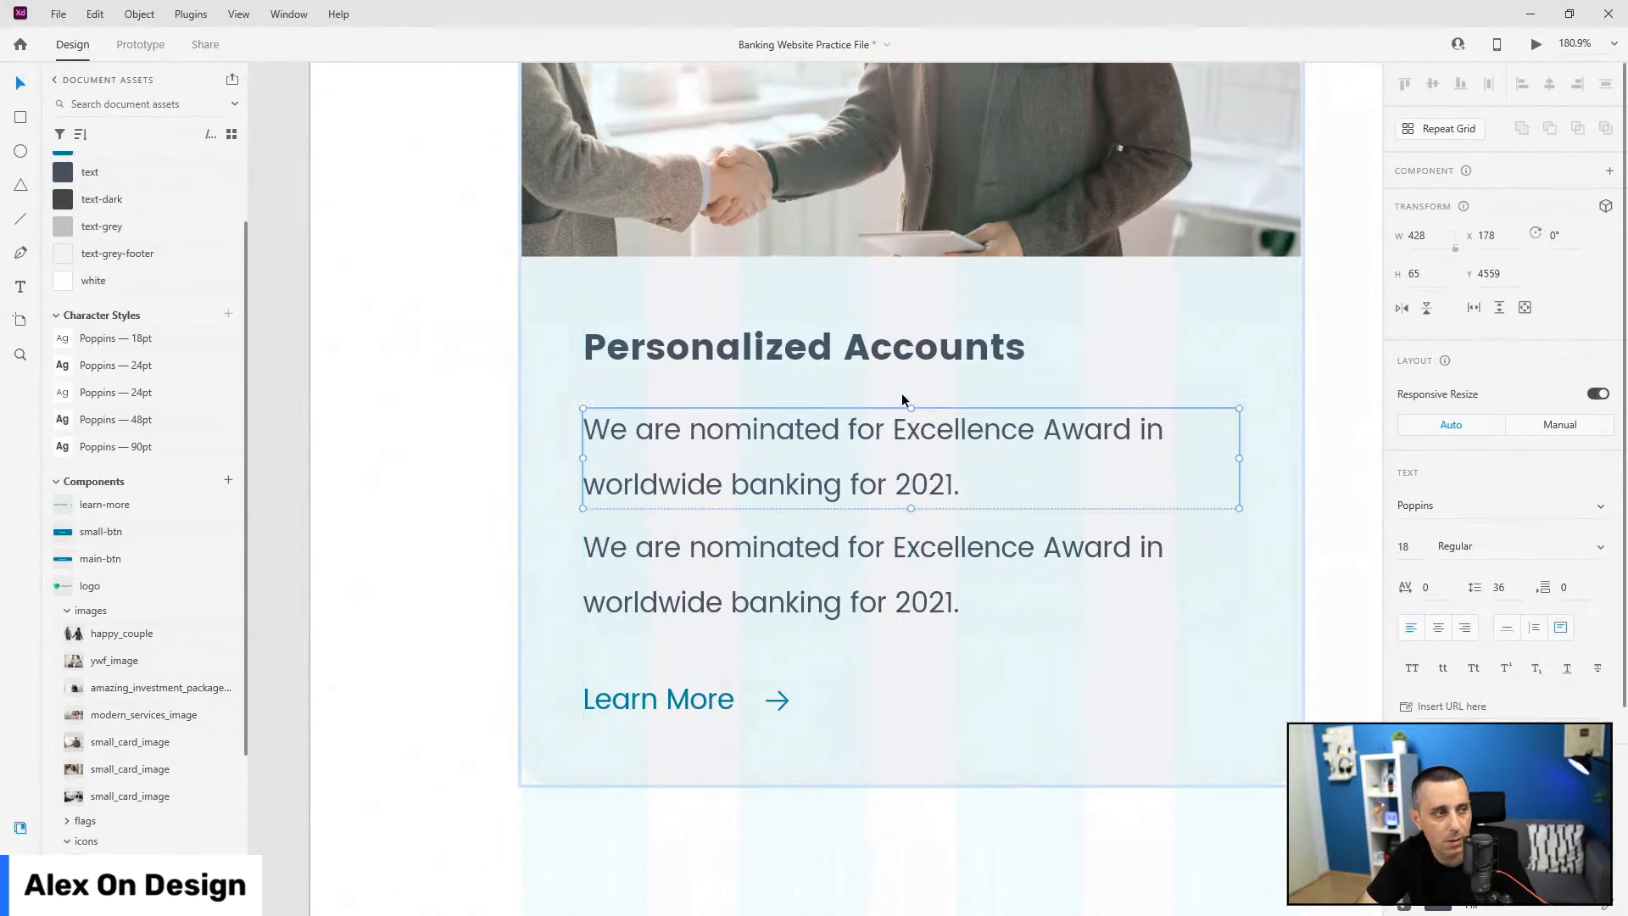
left_click(132, 229)
double_click(840, 431)
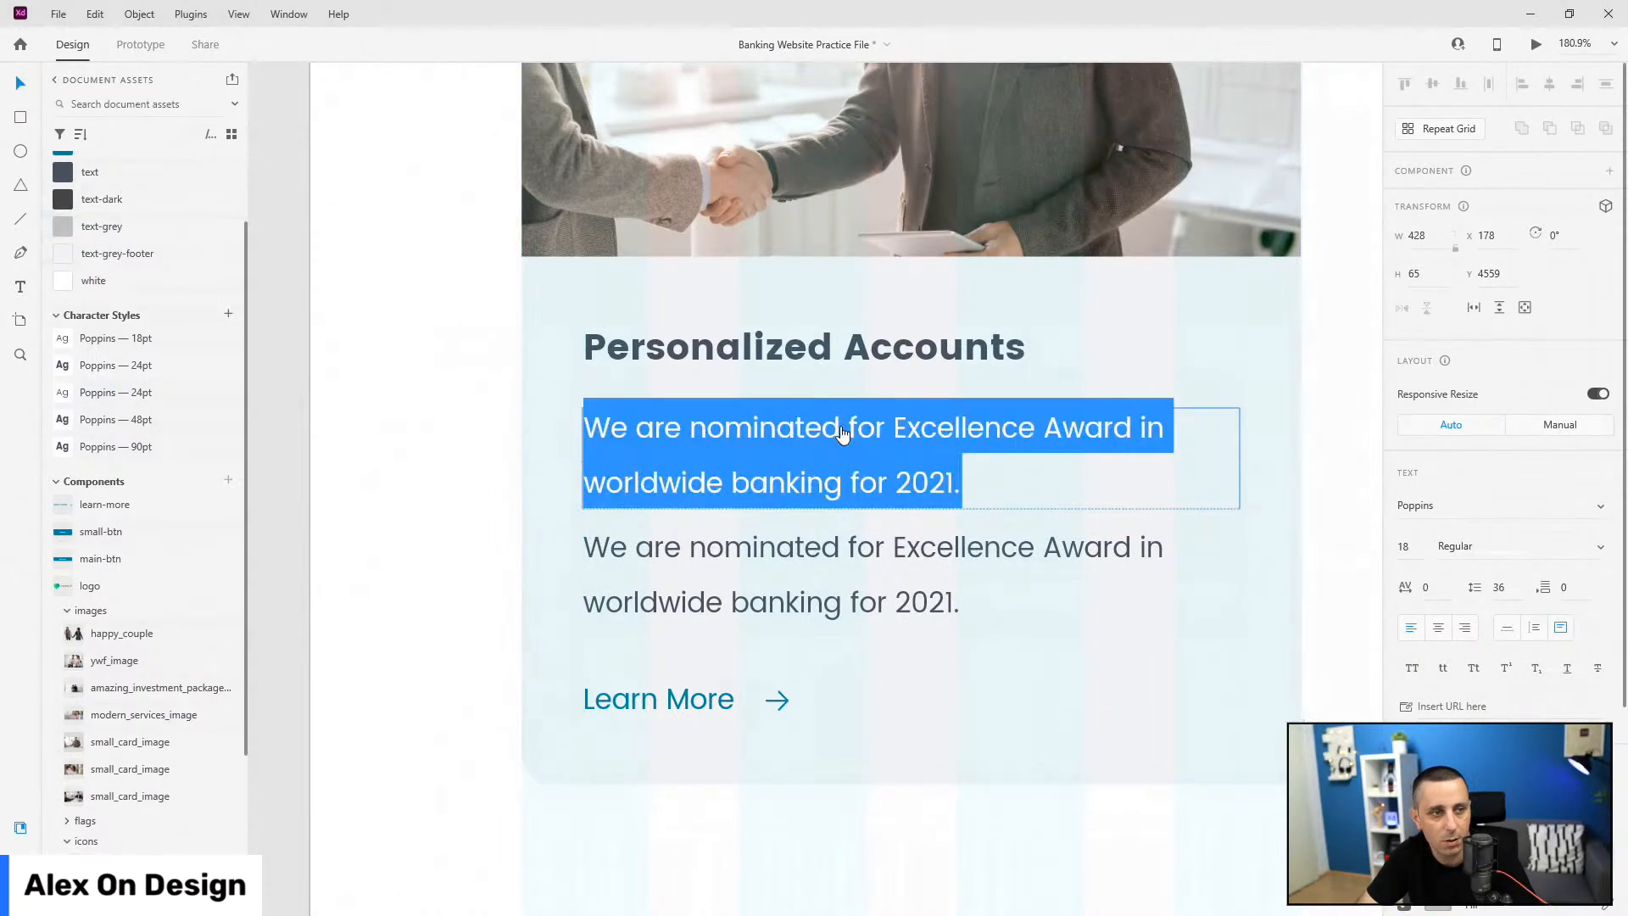
key("Escape")
scroll(636, 567, "down", 5)
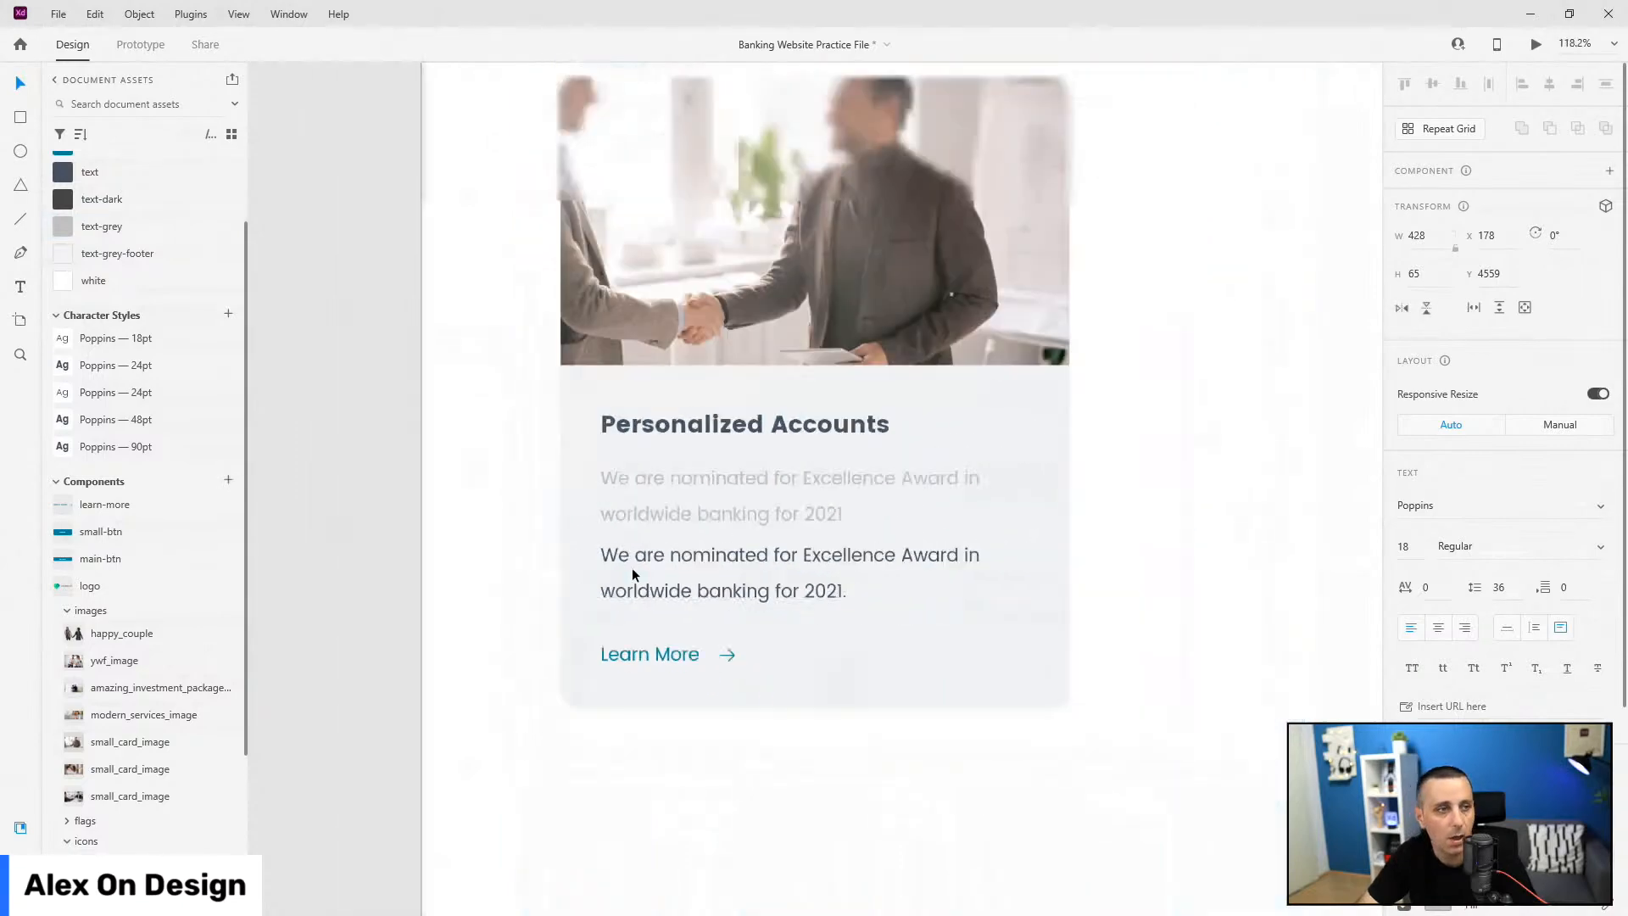
Step: Edit the Exchange Rate bar's date to read 06.13.2022 with a leading zero
scroll(636, 567, "up", 5)
left_click(1275, 385)
double_click(1260, 384)
double_click(1261, 383)
key("Escape")
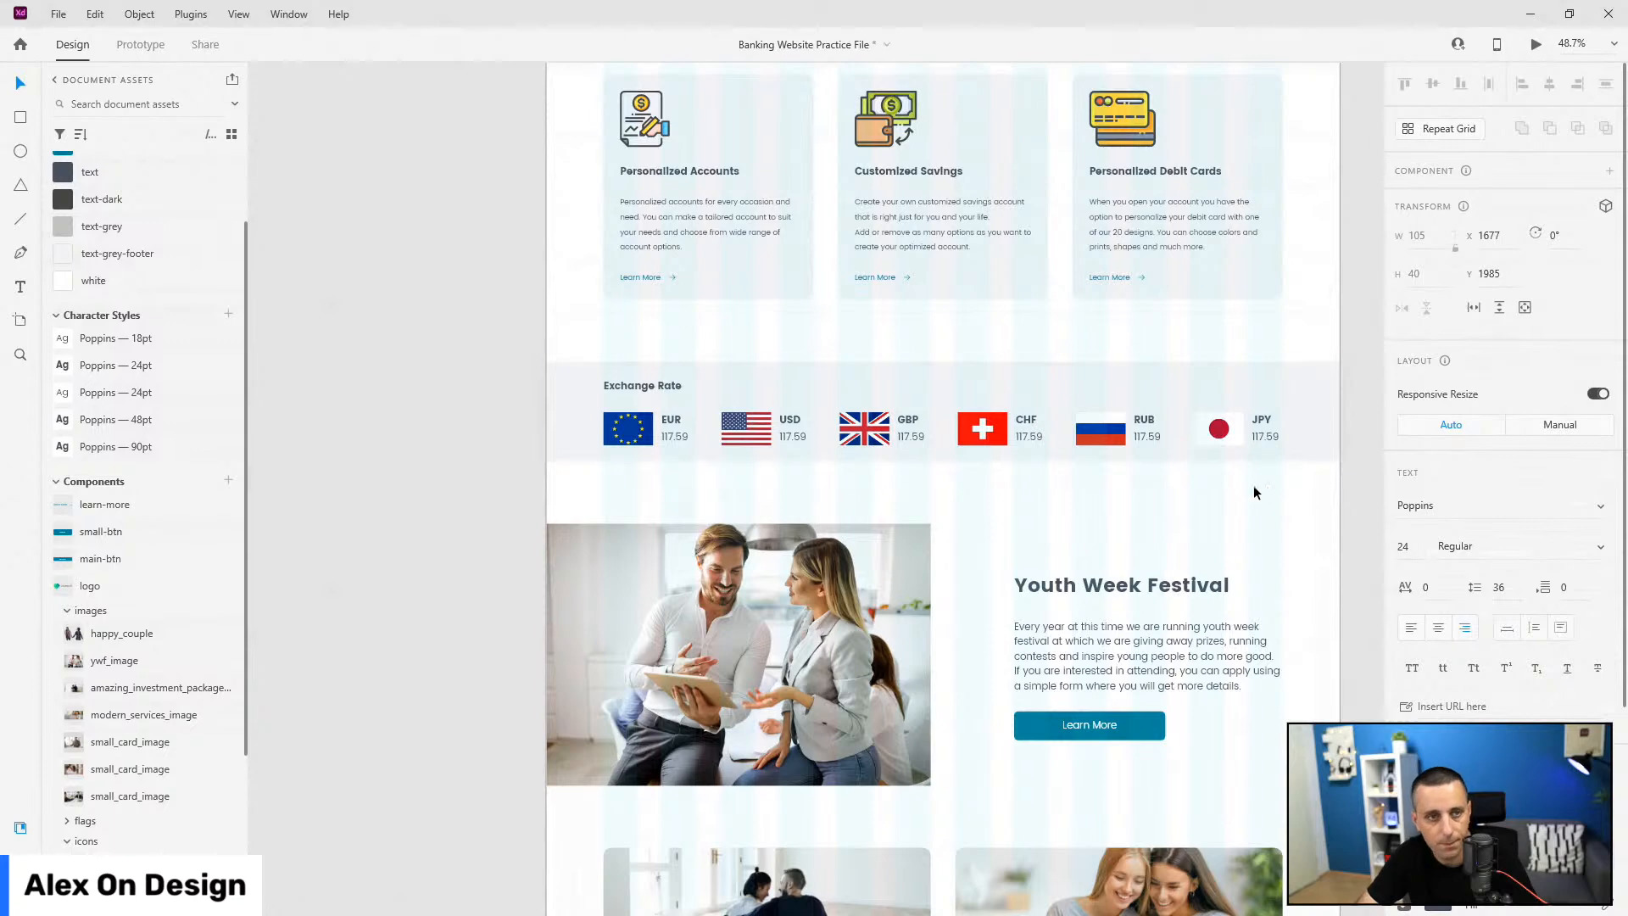
scroll(1214, 578, "down", 5)
scroll(1214, 578, "up", 4)
double_click(1247, 309)
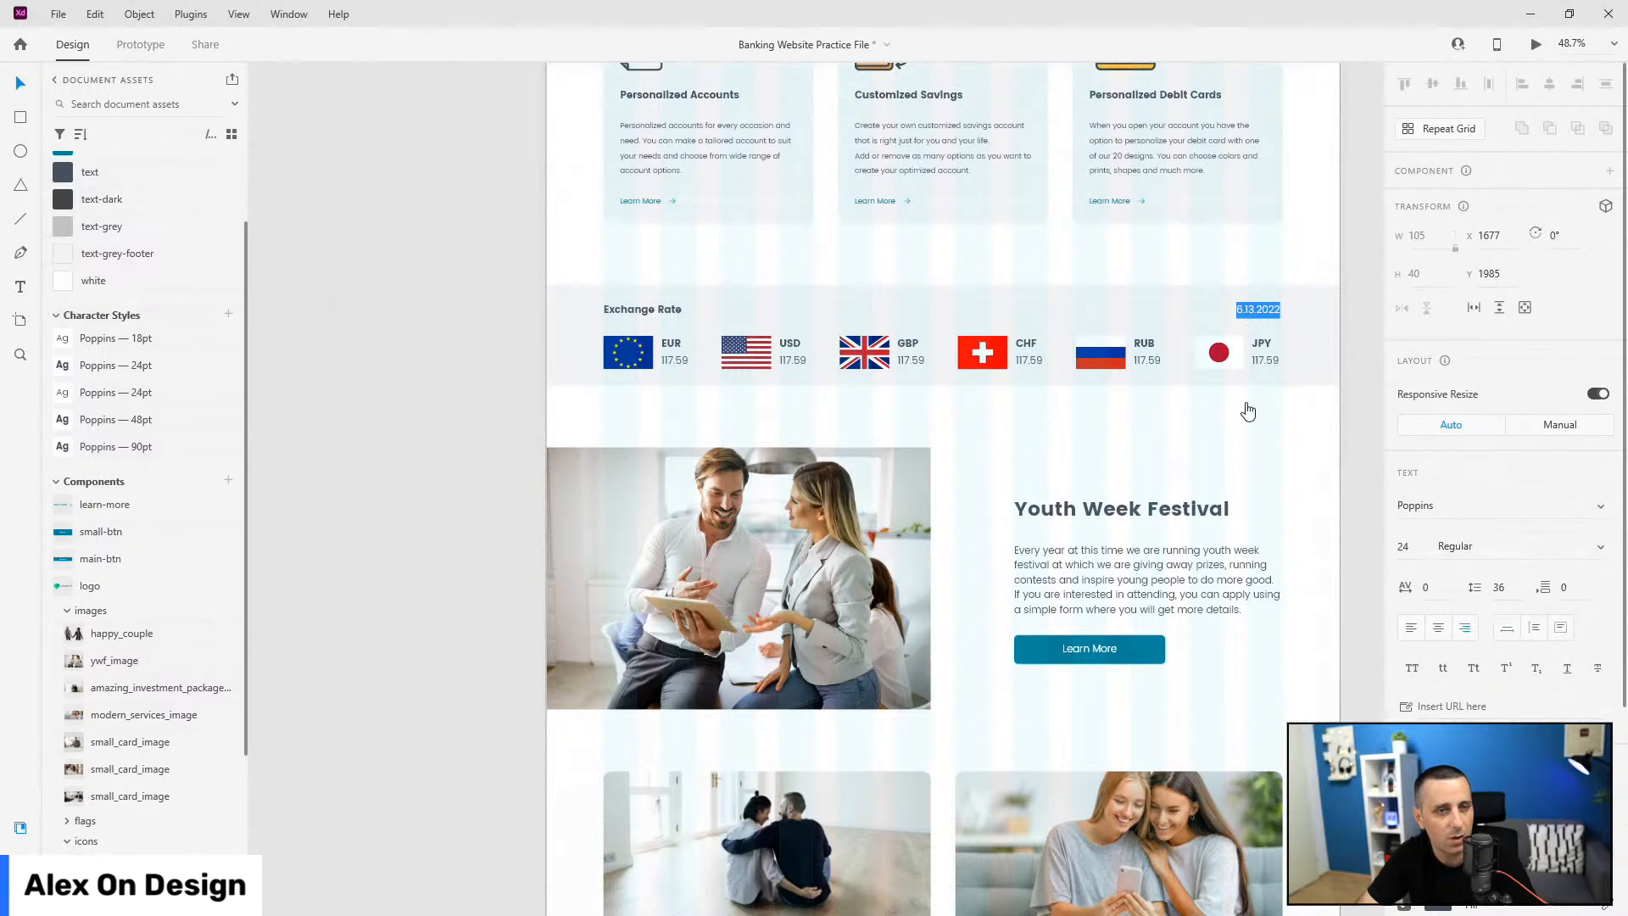
key("Left")
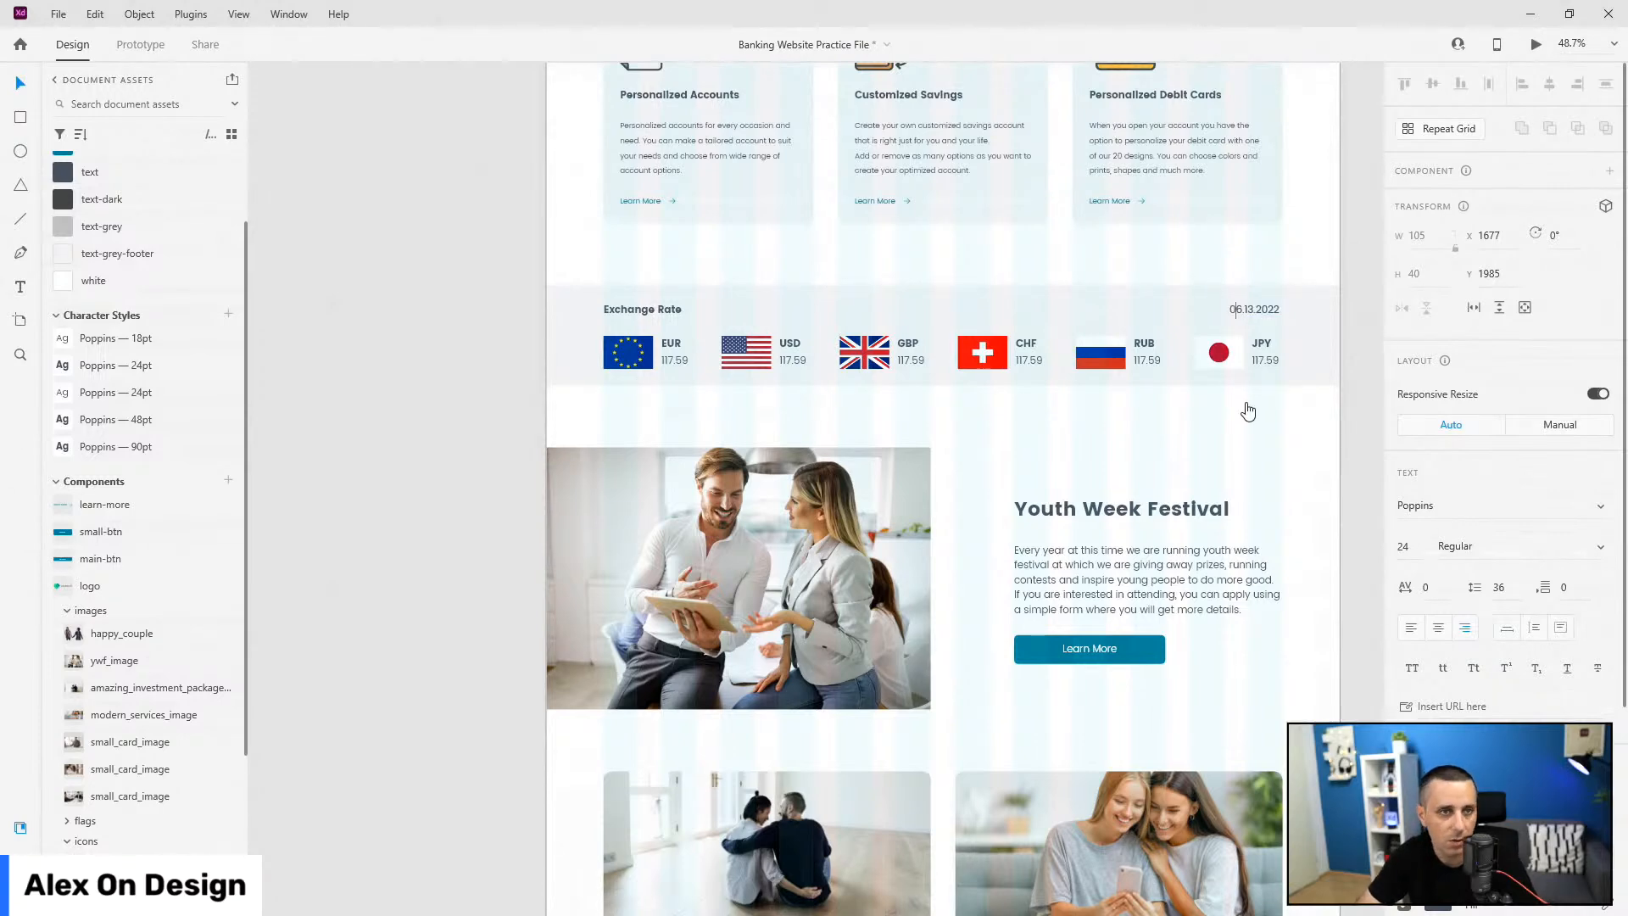
key("Escape")
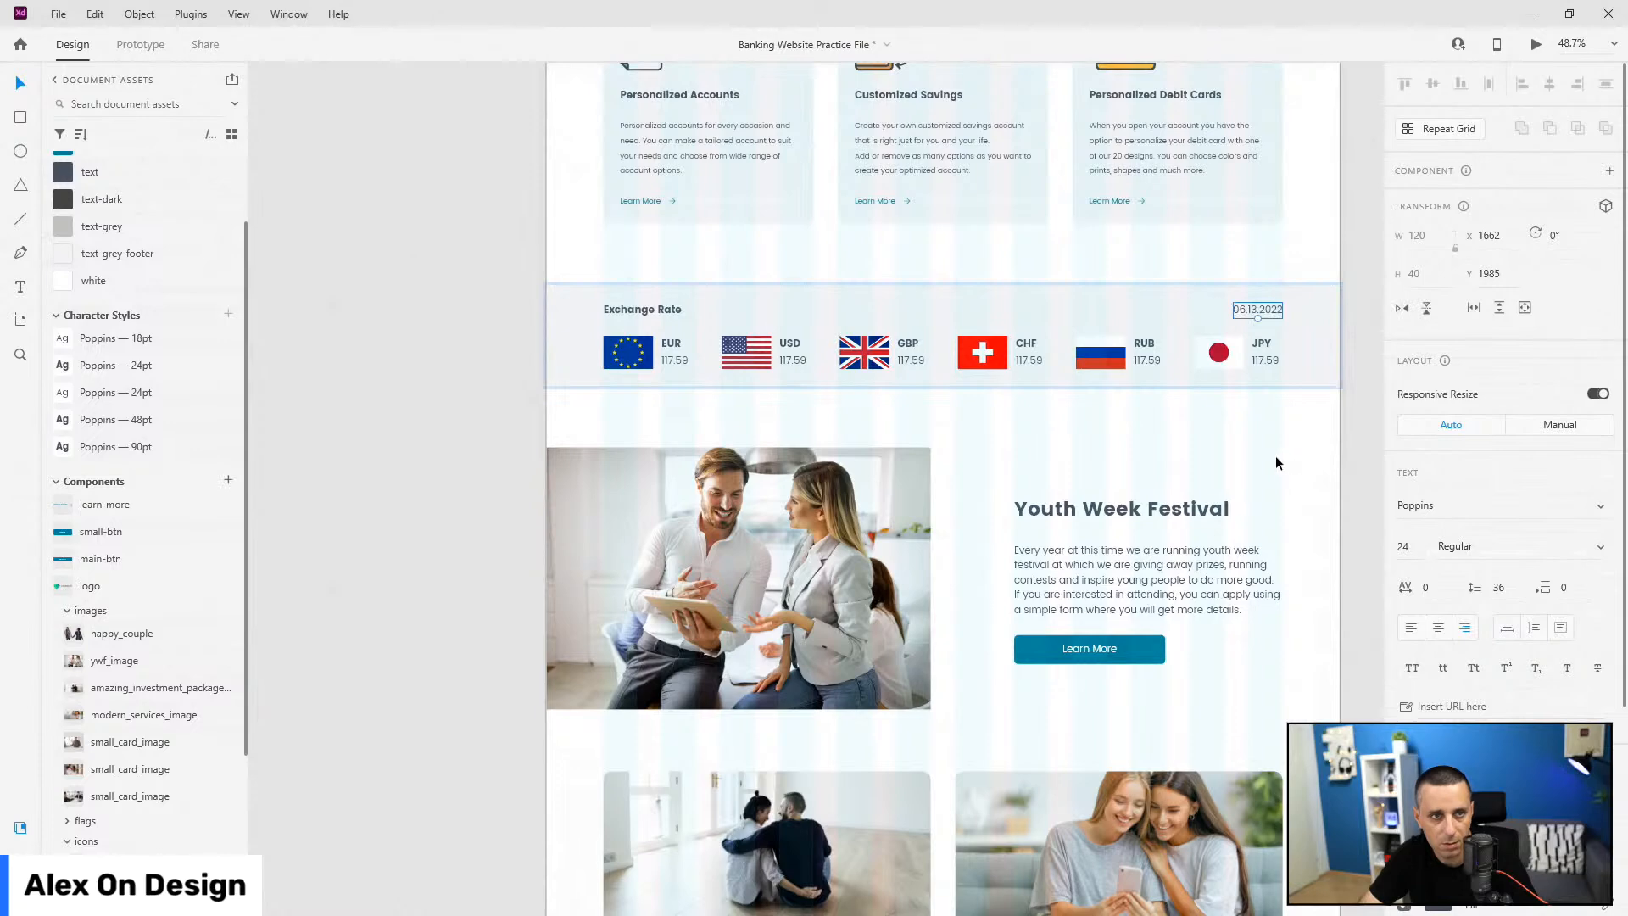
Step: Replace the grey paragraph copy with the date 06.13.2022 and set it to auto width
scroll(1274, 456, "down", 10)
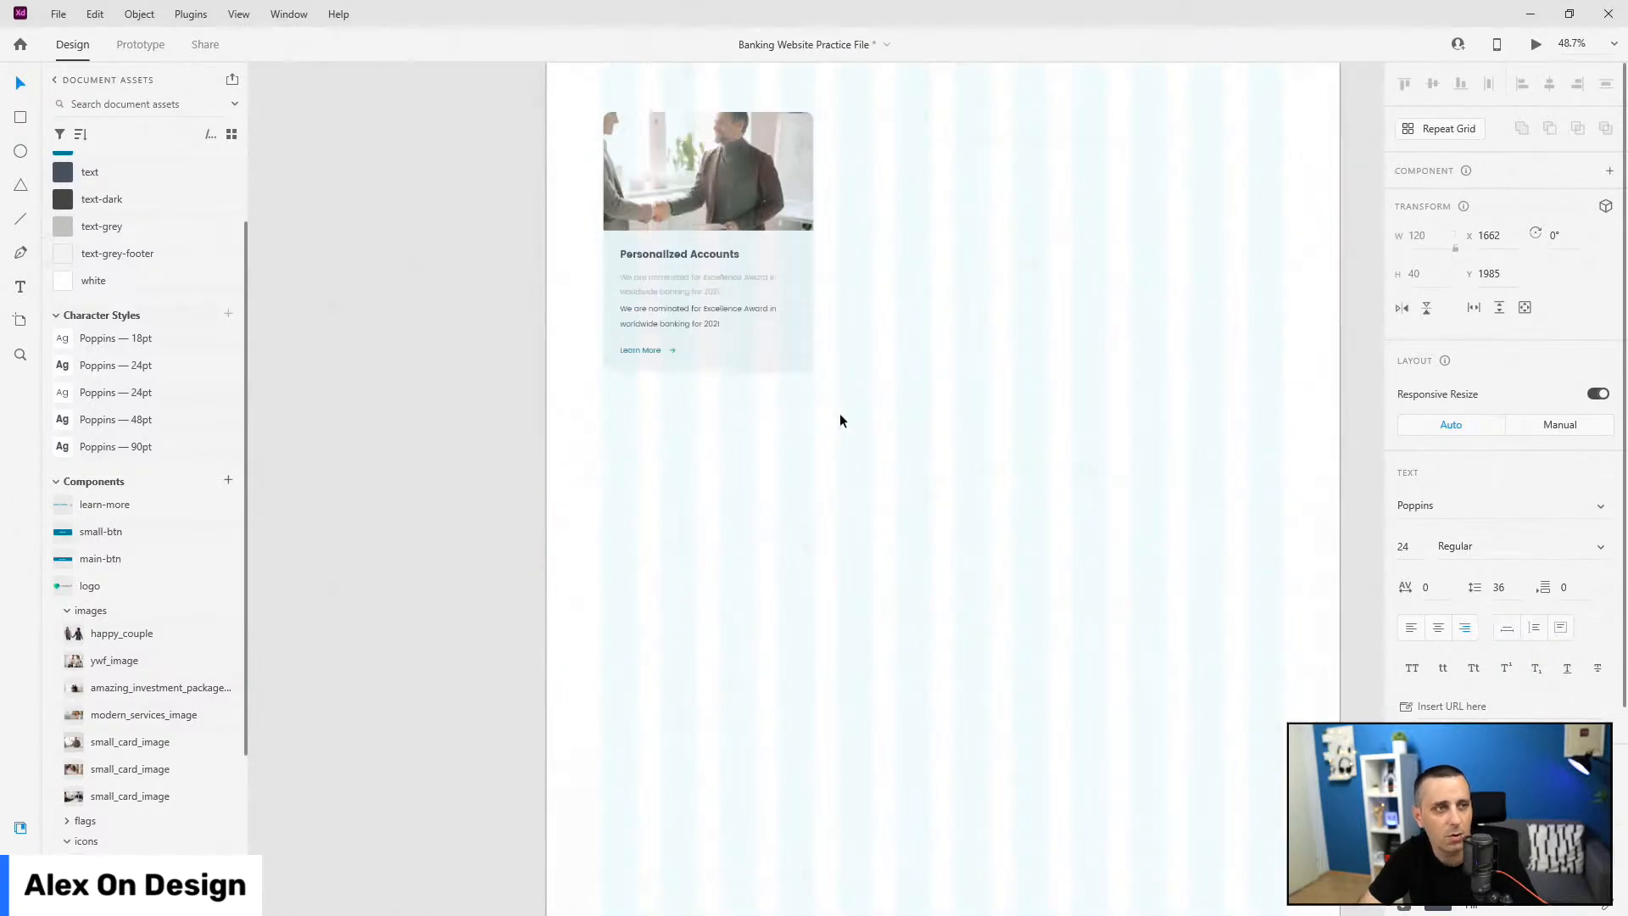
scroll(586, 268, "up", 5)
left_click(810, 417)
double_click(812, 409)
type("06.13.2022")
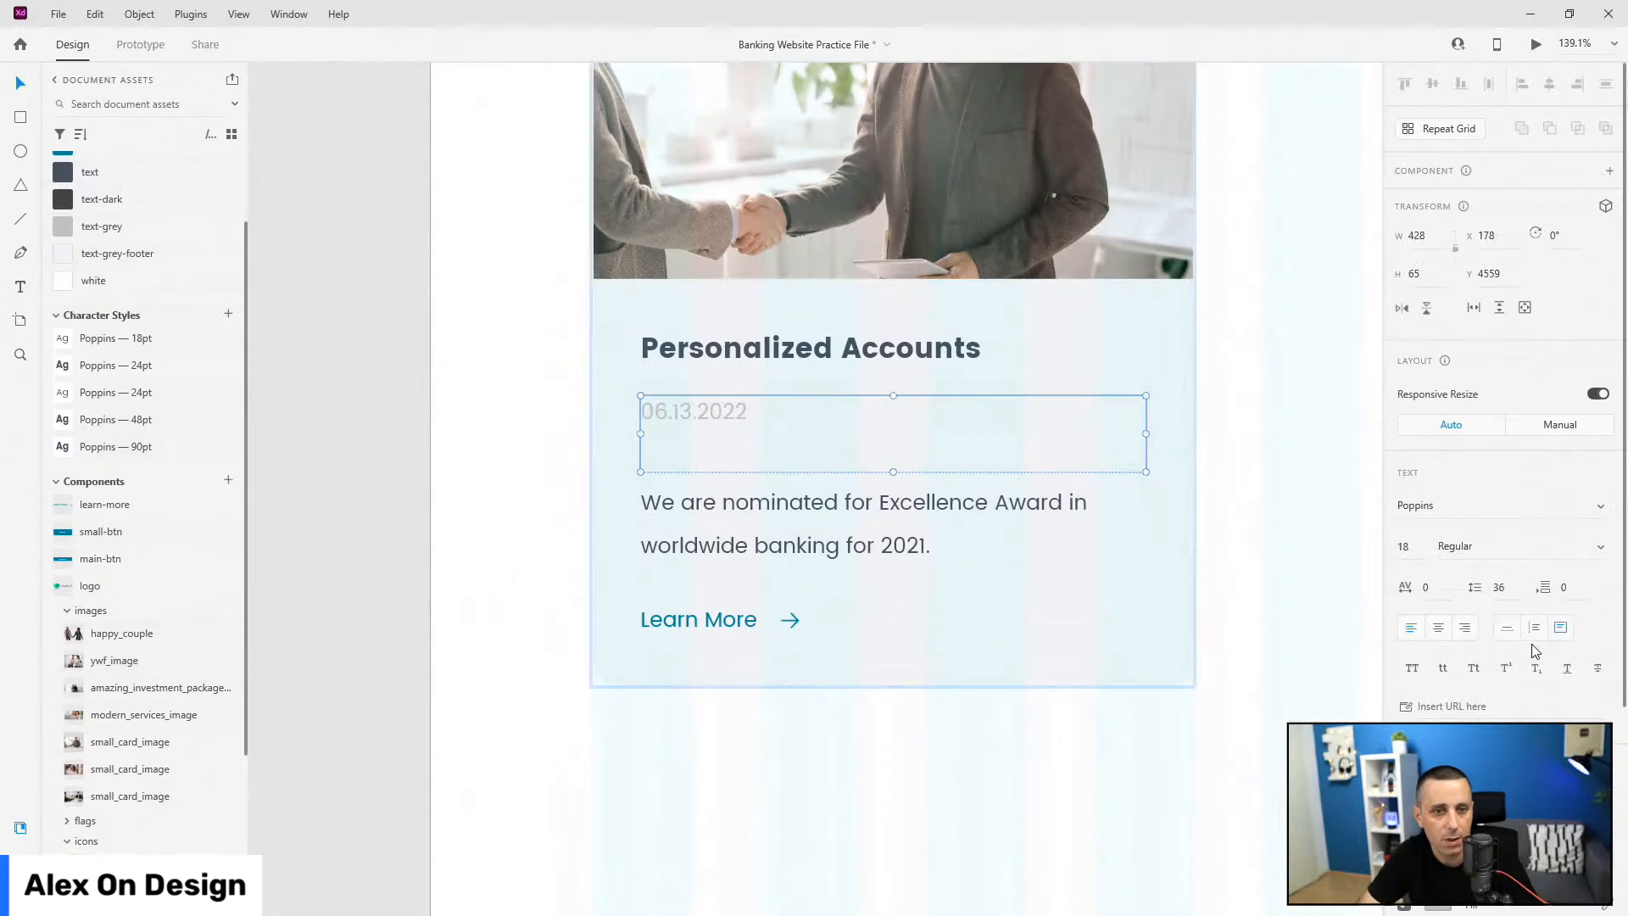
left_click(1503, 624)
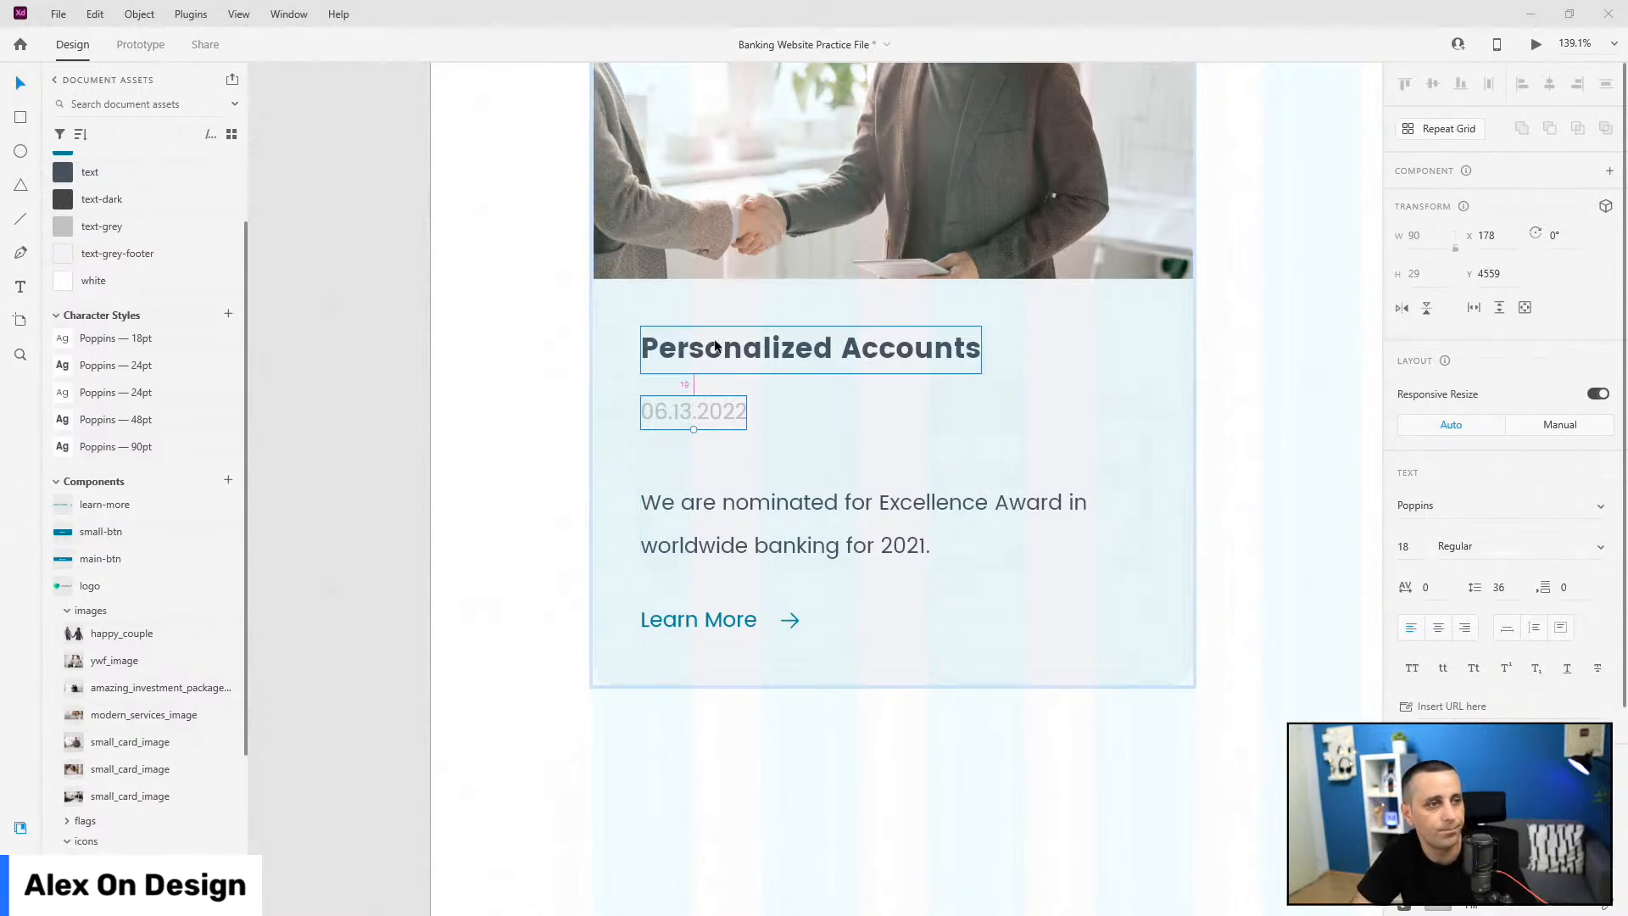
Step: Space the date 40 px below the heading and align the paragraph beneath it
left_click_drag(709, 414, 710, 438)
mouse_move(742, 500)
left_mouse_down()
mouse_move(745, 483)
mouse_move(745, 501)
left_mouse_up()
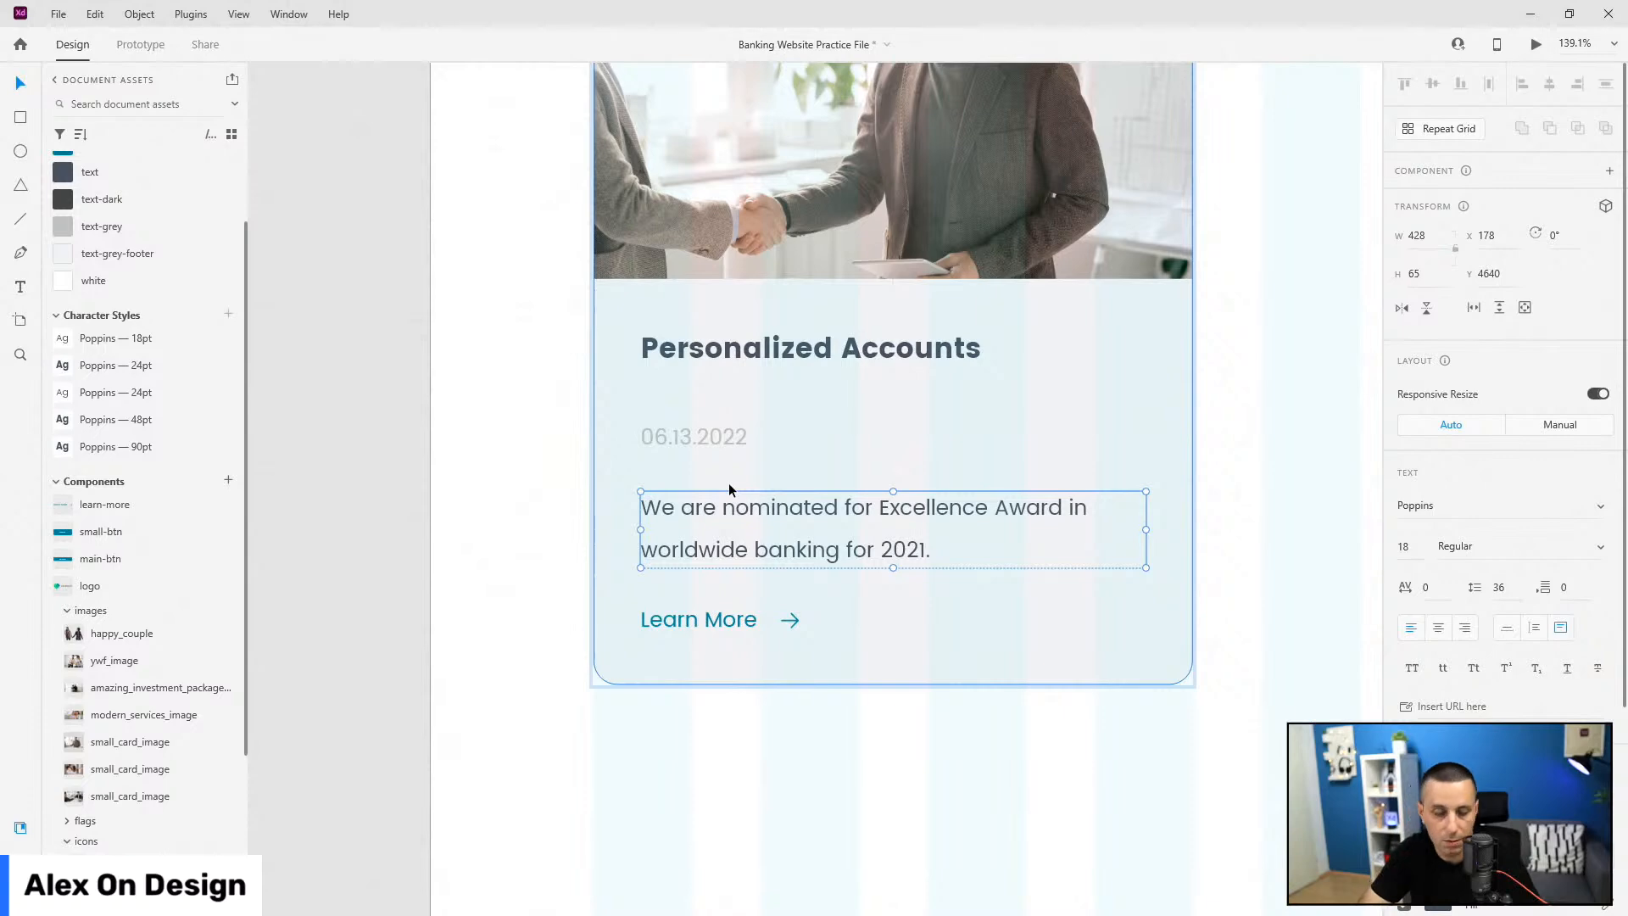
key("Up")
key("shift+Up")
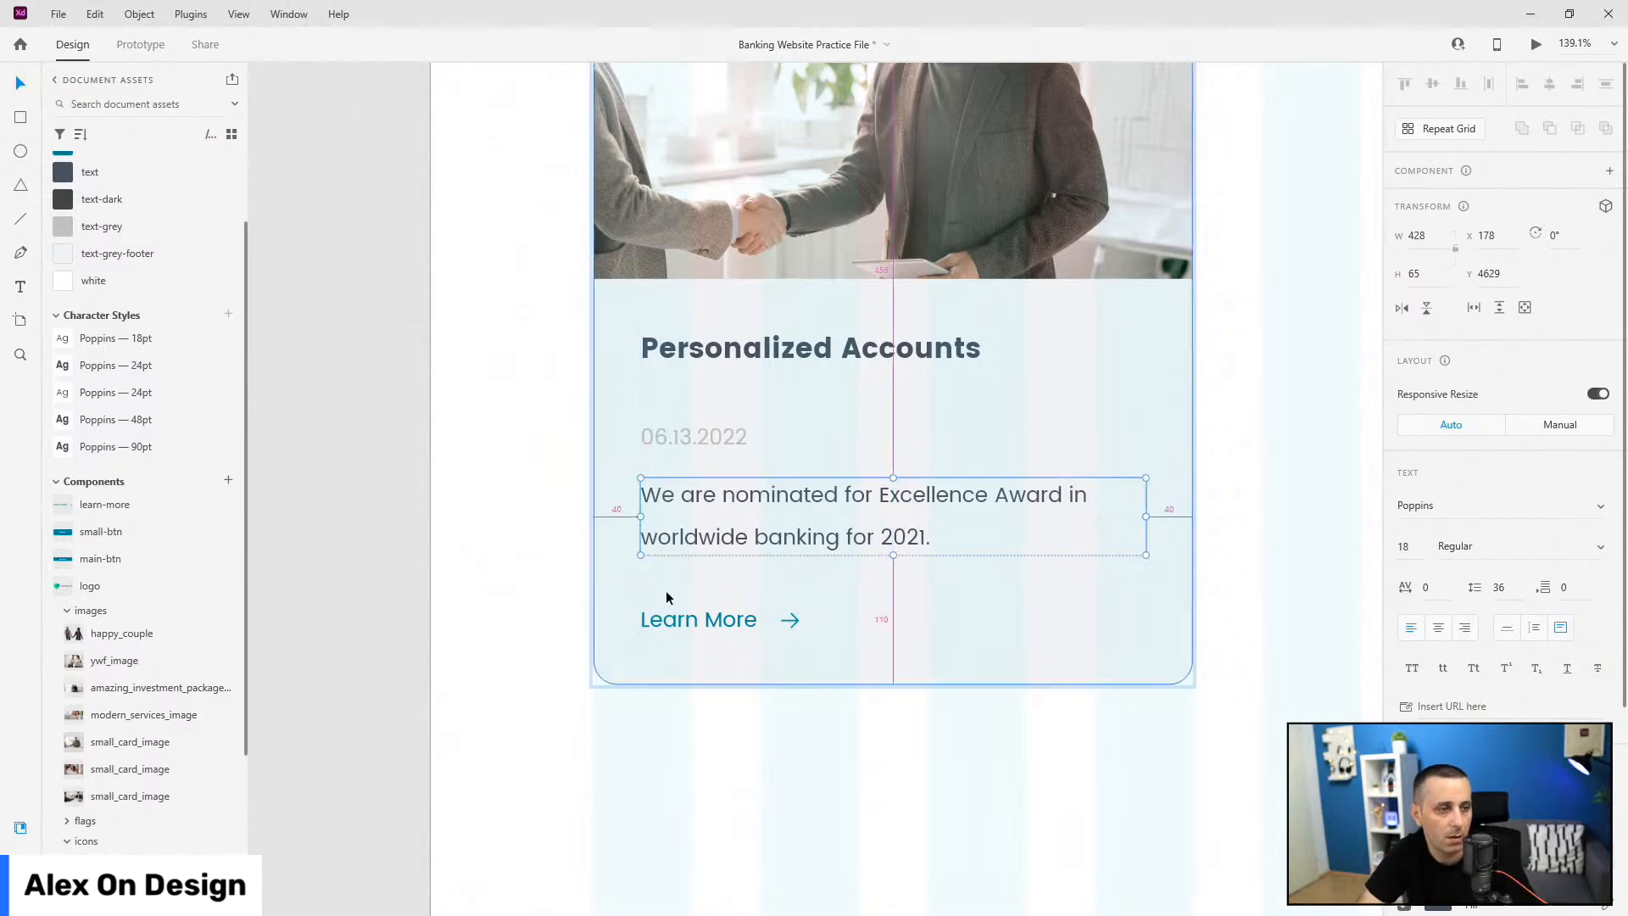
left_click(711, 435, "shift")
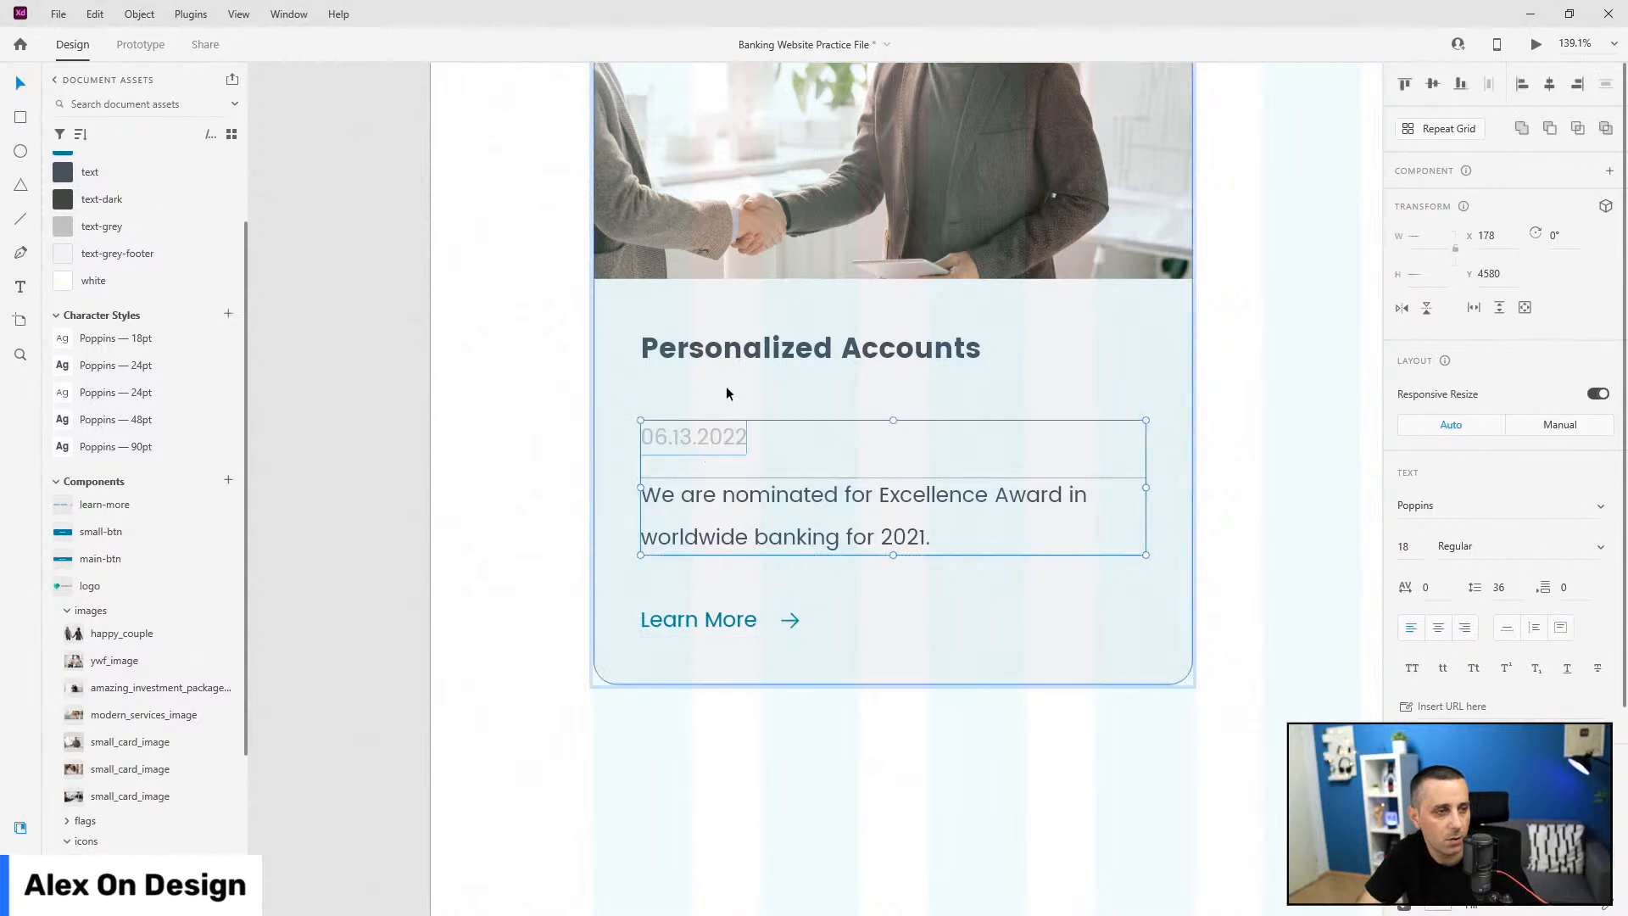
key("Down")
left_click(743, 358)
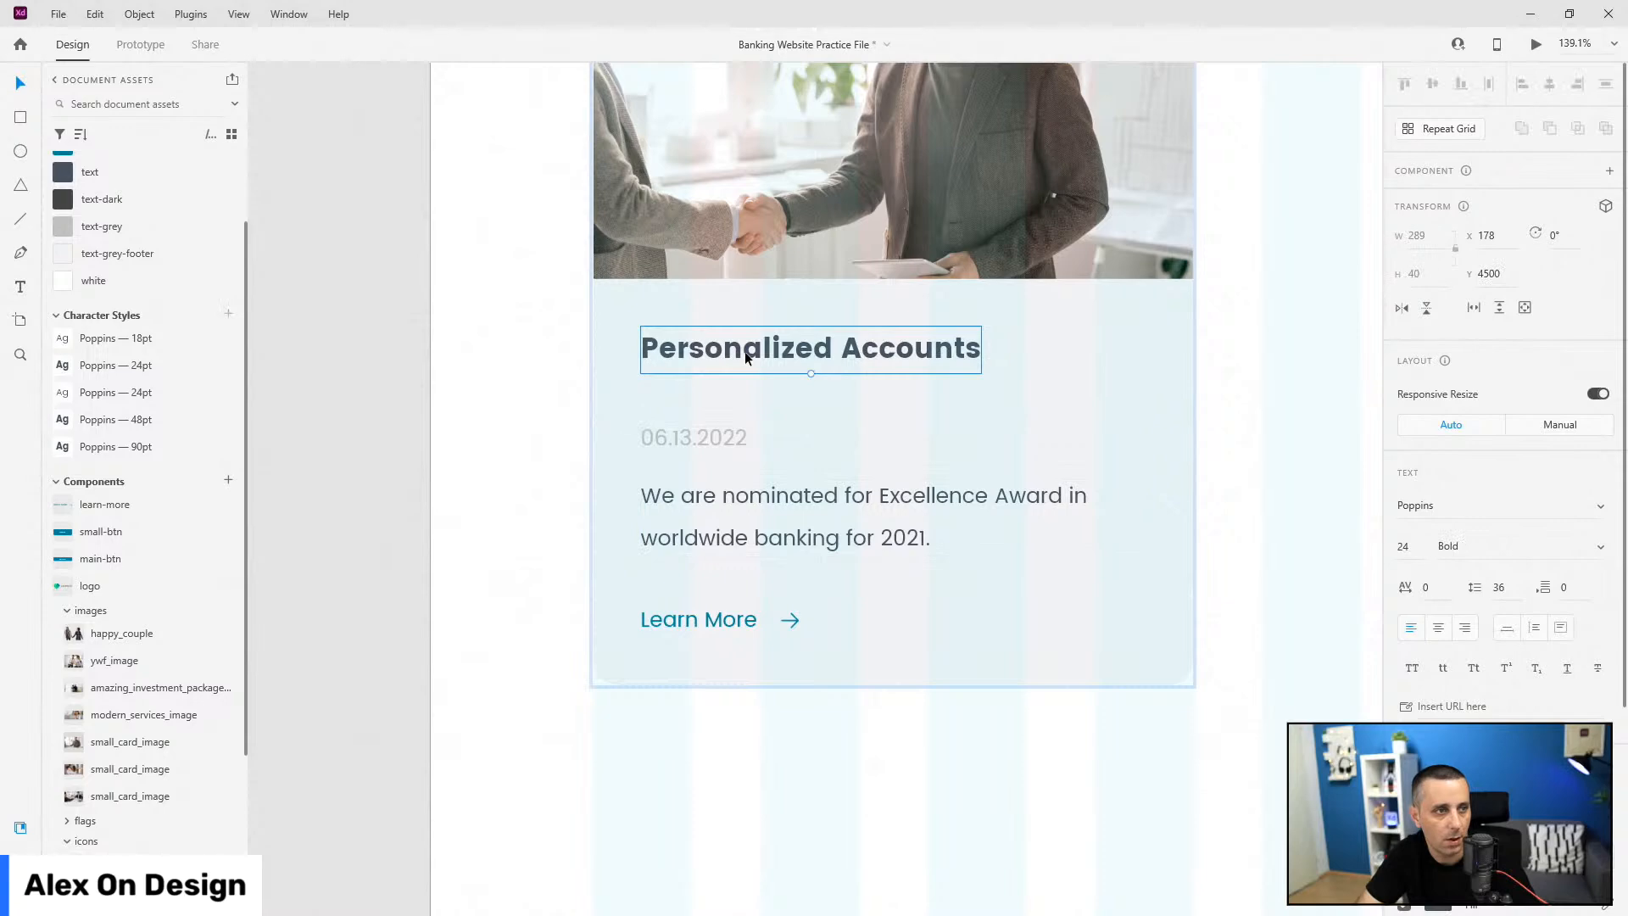
key("Down")
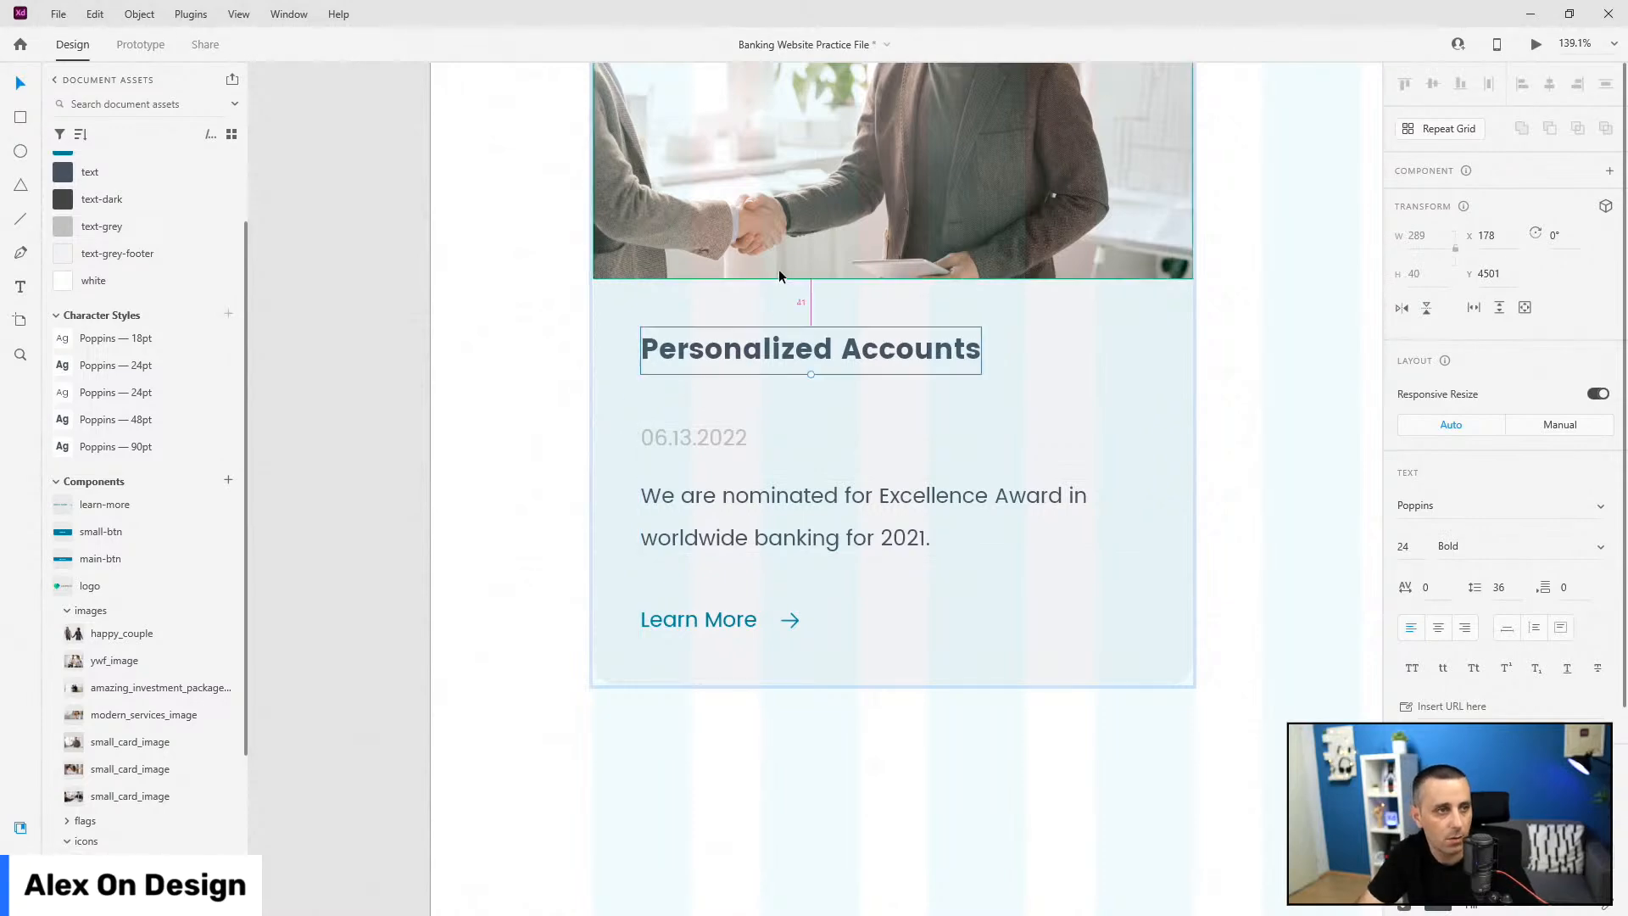
Step: Align the card background's top edge with the handshake image
left_click(776, 268)
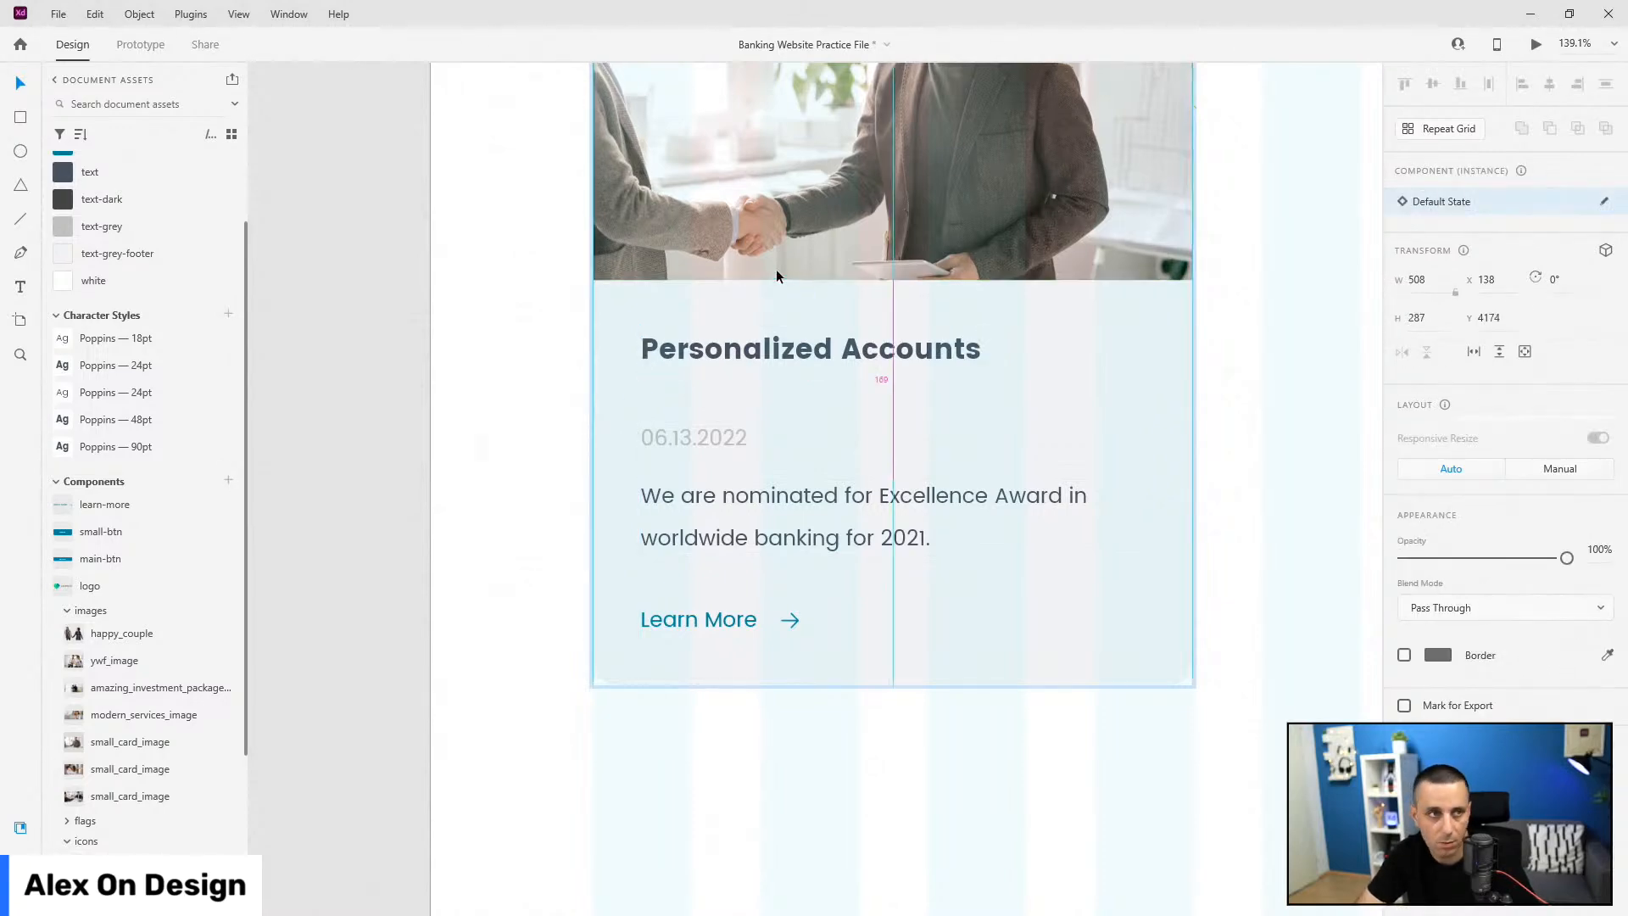
scroll(823, 399, "up", 5)
left_click(1087, 665)
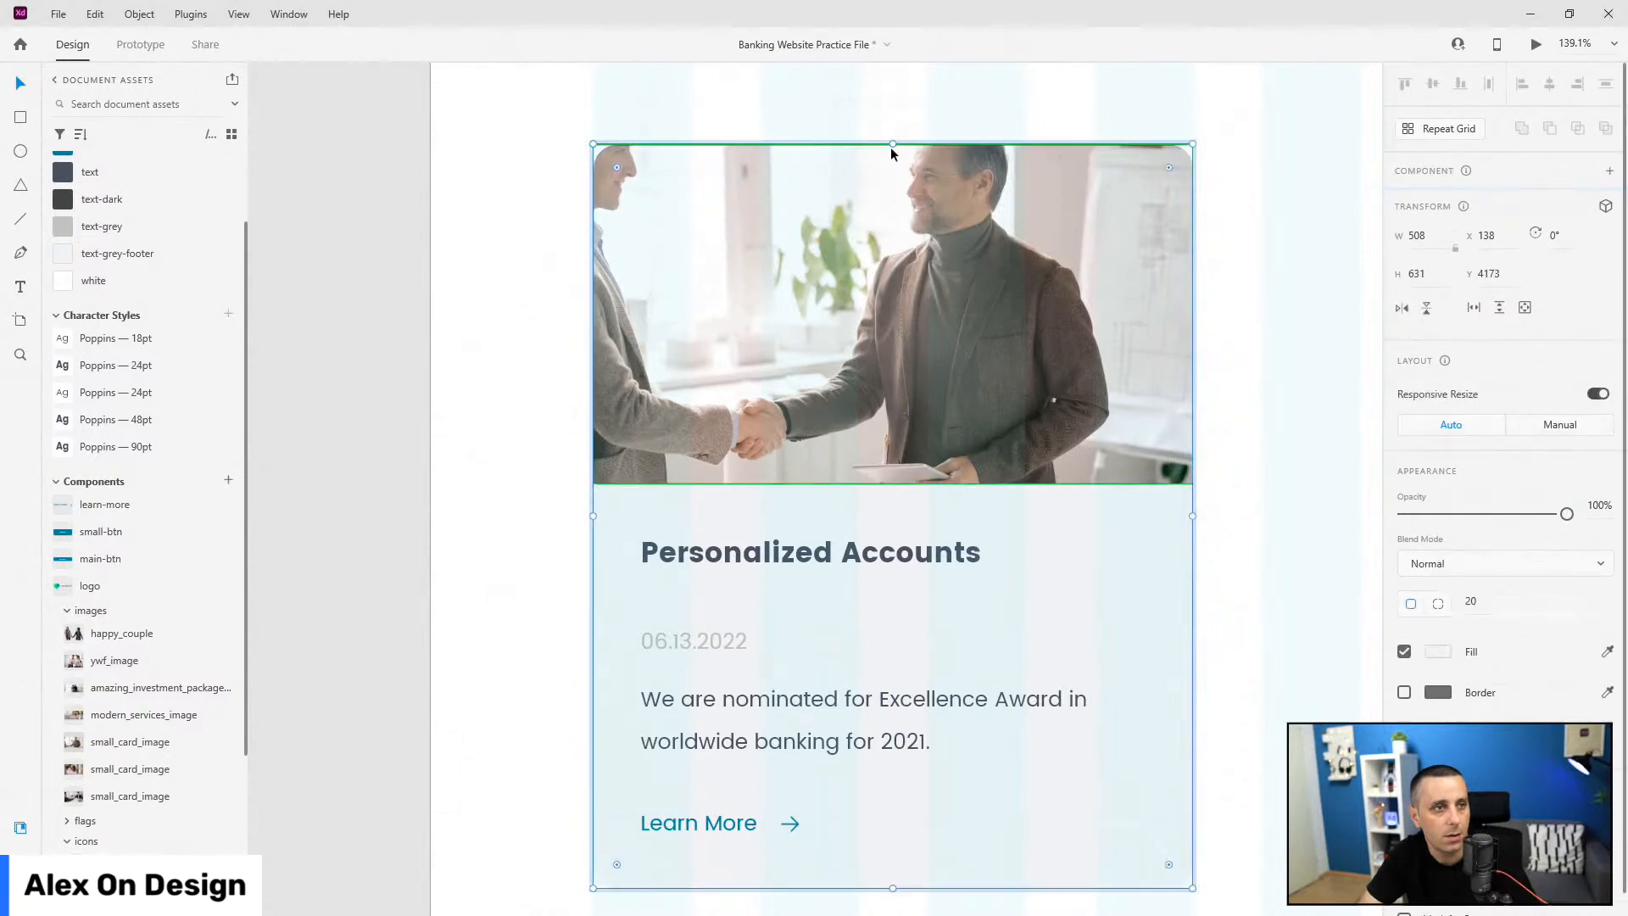
left_click_drag(893, 143, 899, 147)
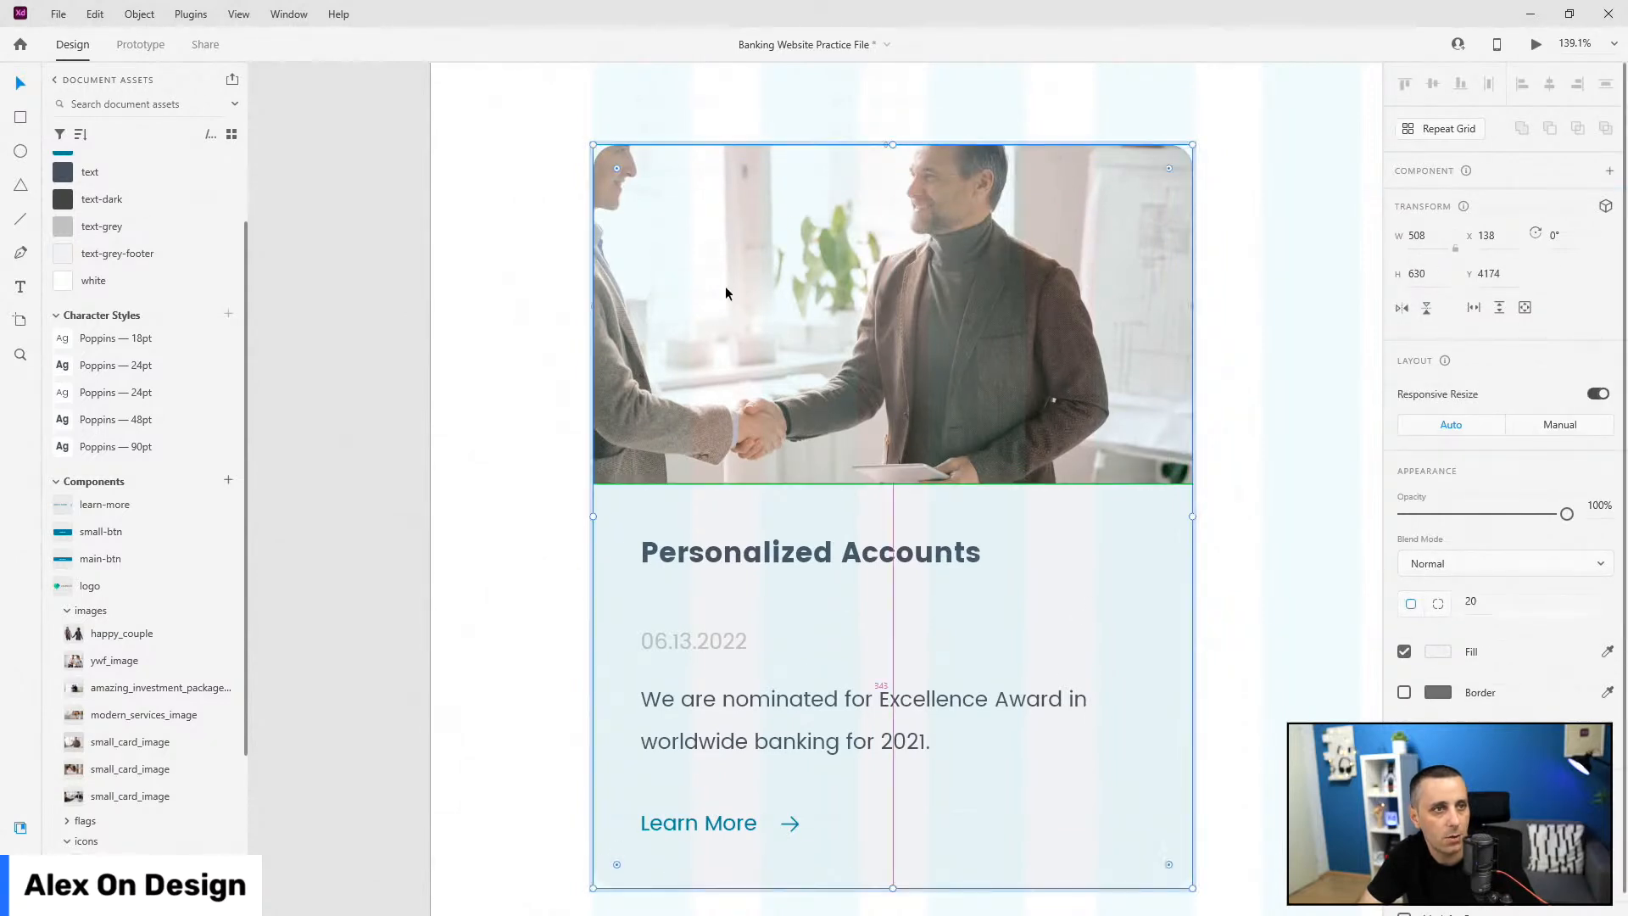
scroll(727, 292, "down", 5)
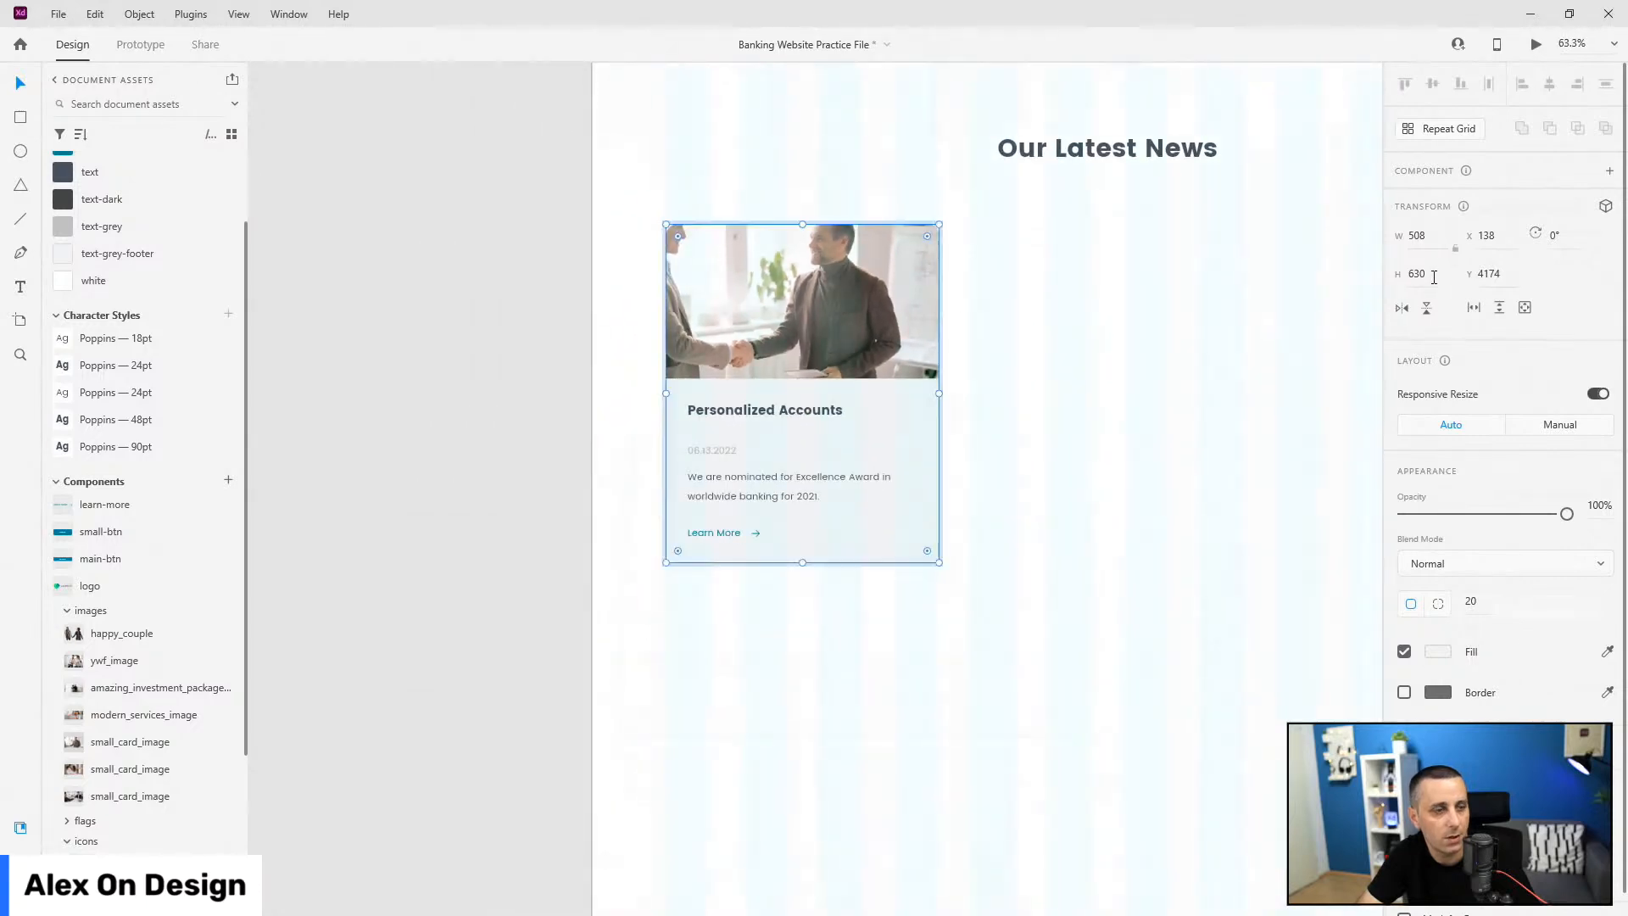
Step: Rename the group holding the blog-card1 layer to blog-cards
left_click(20, 858)
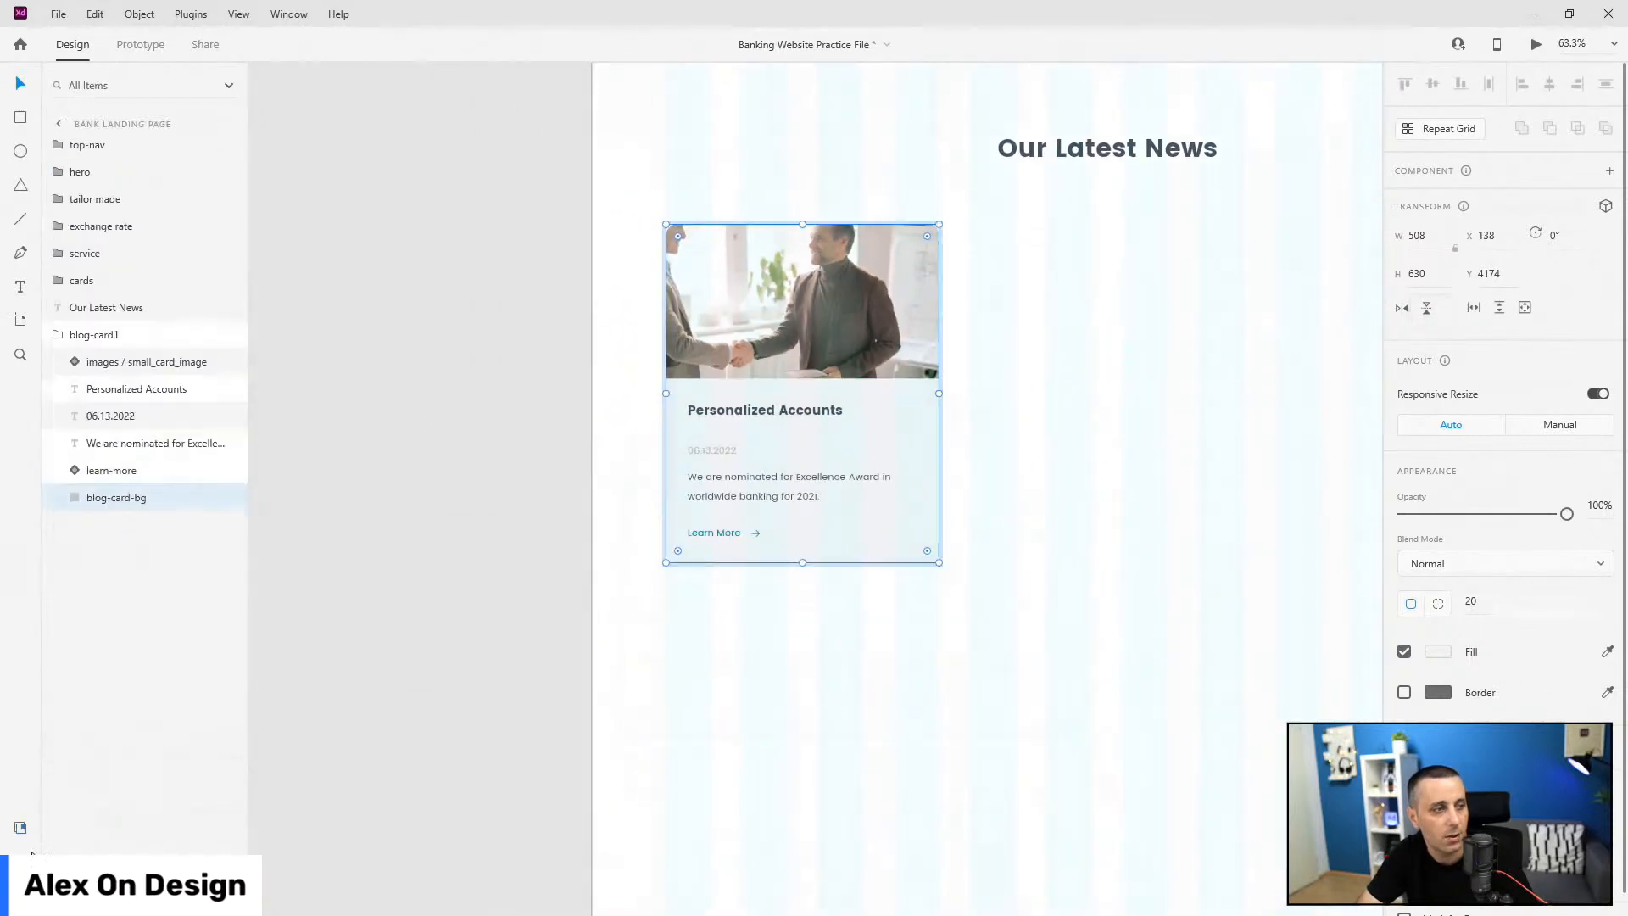
left_click(137, 471)
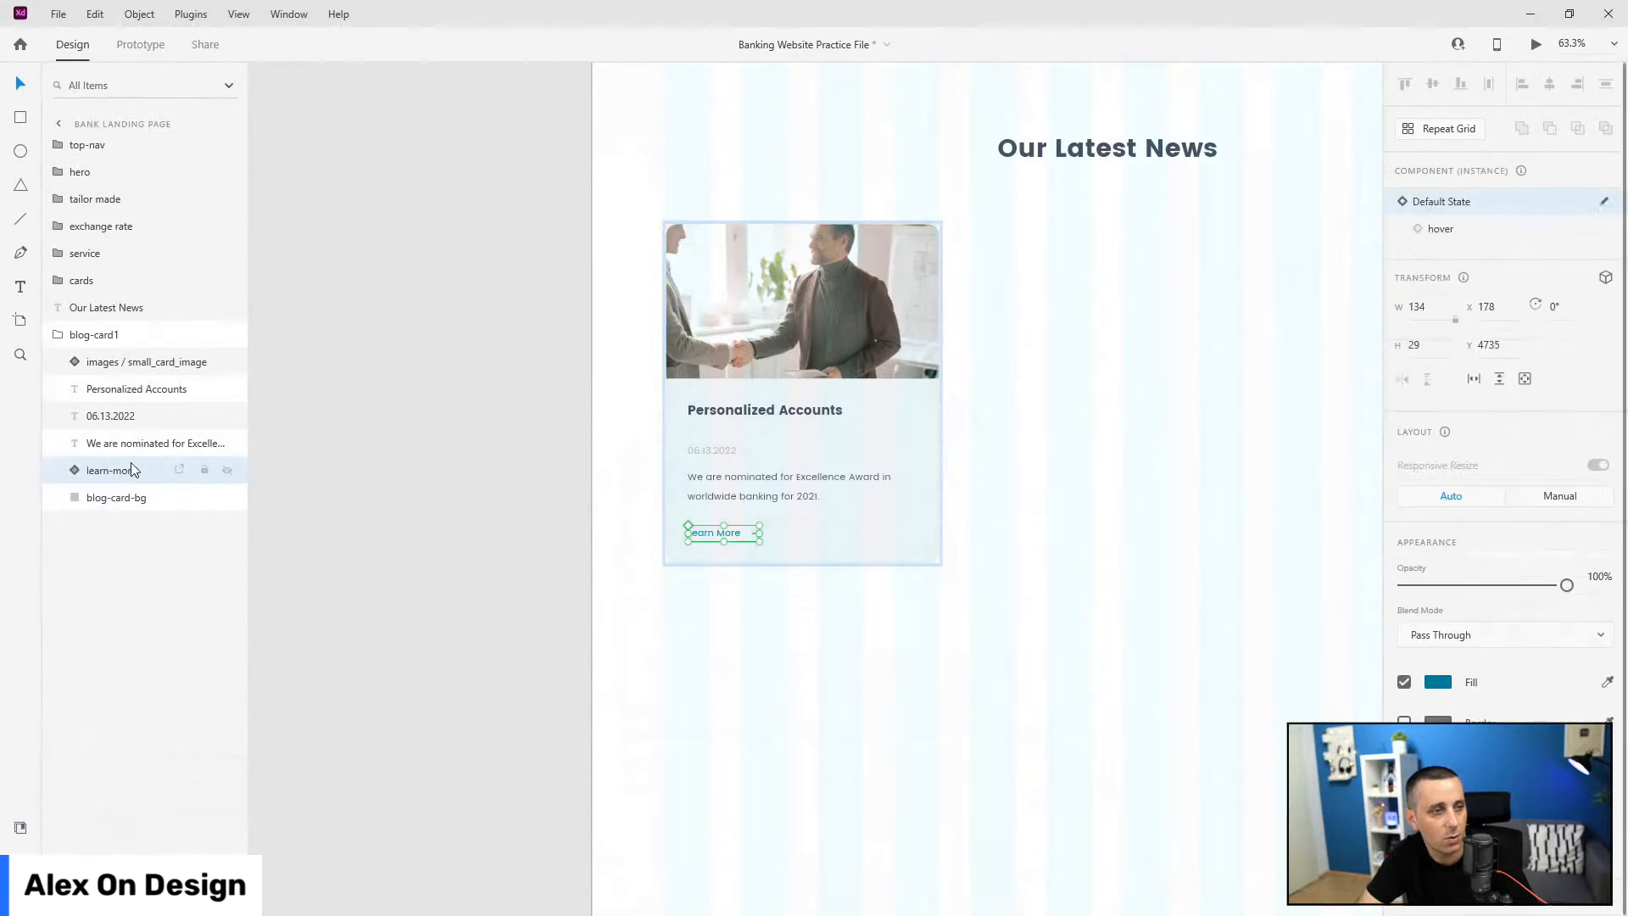
left_click(134, 442)
left_click(123, 419)
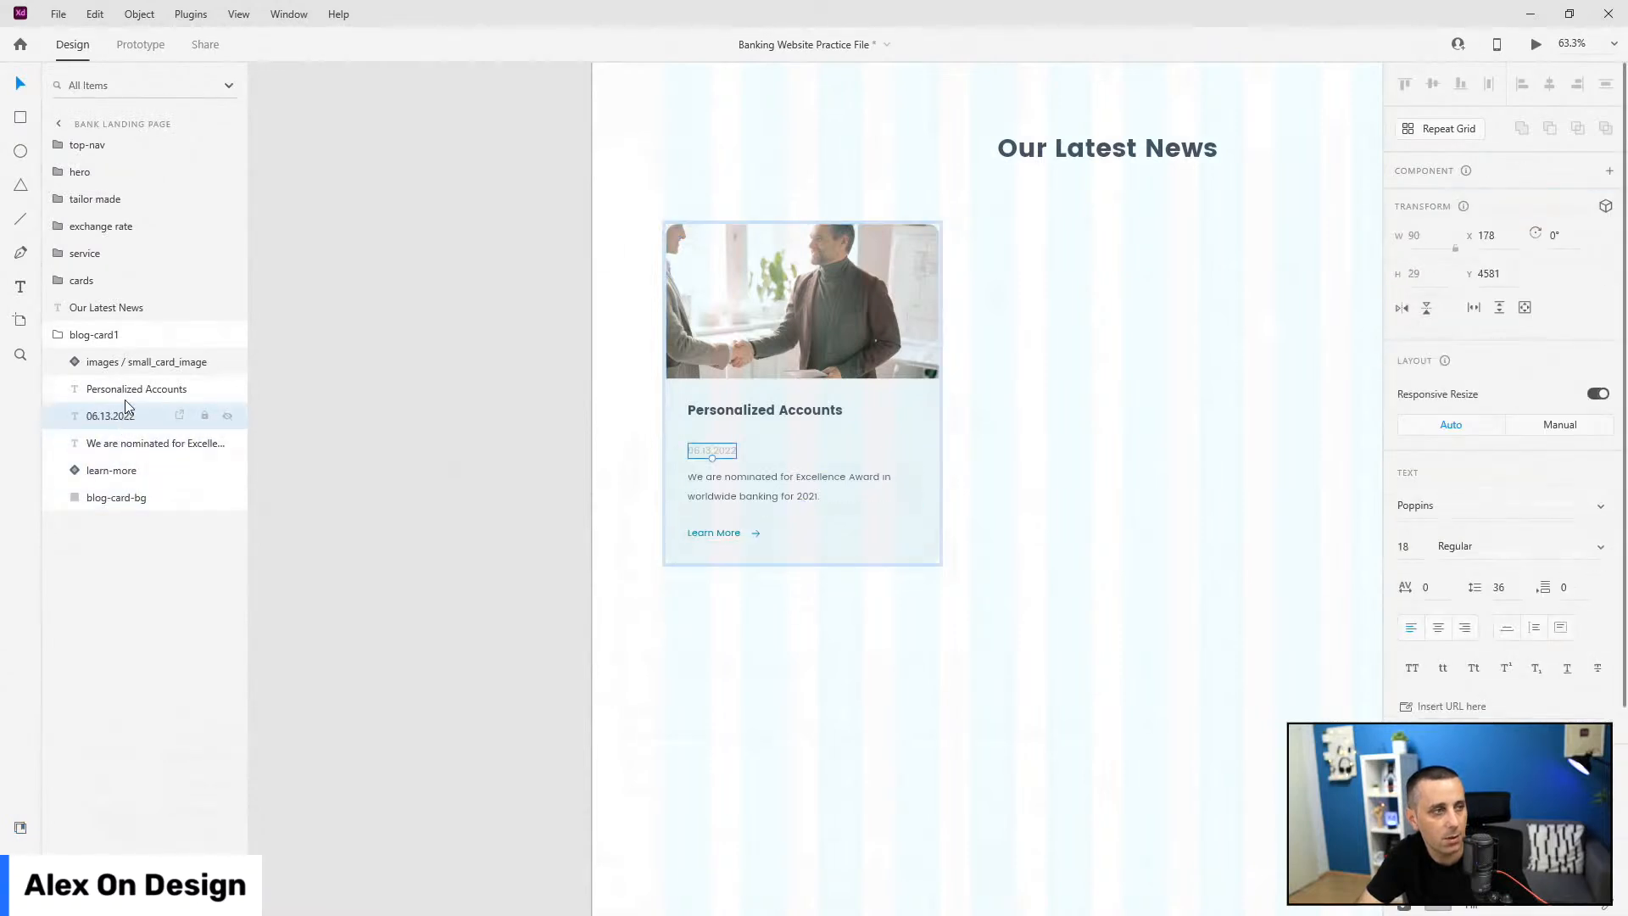
left_click(127, 389)
left_click(133, 363)
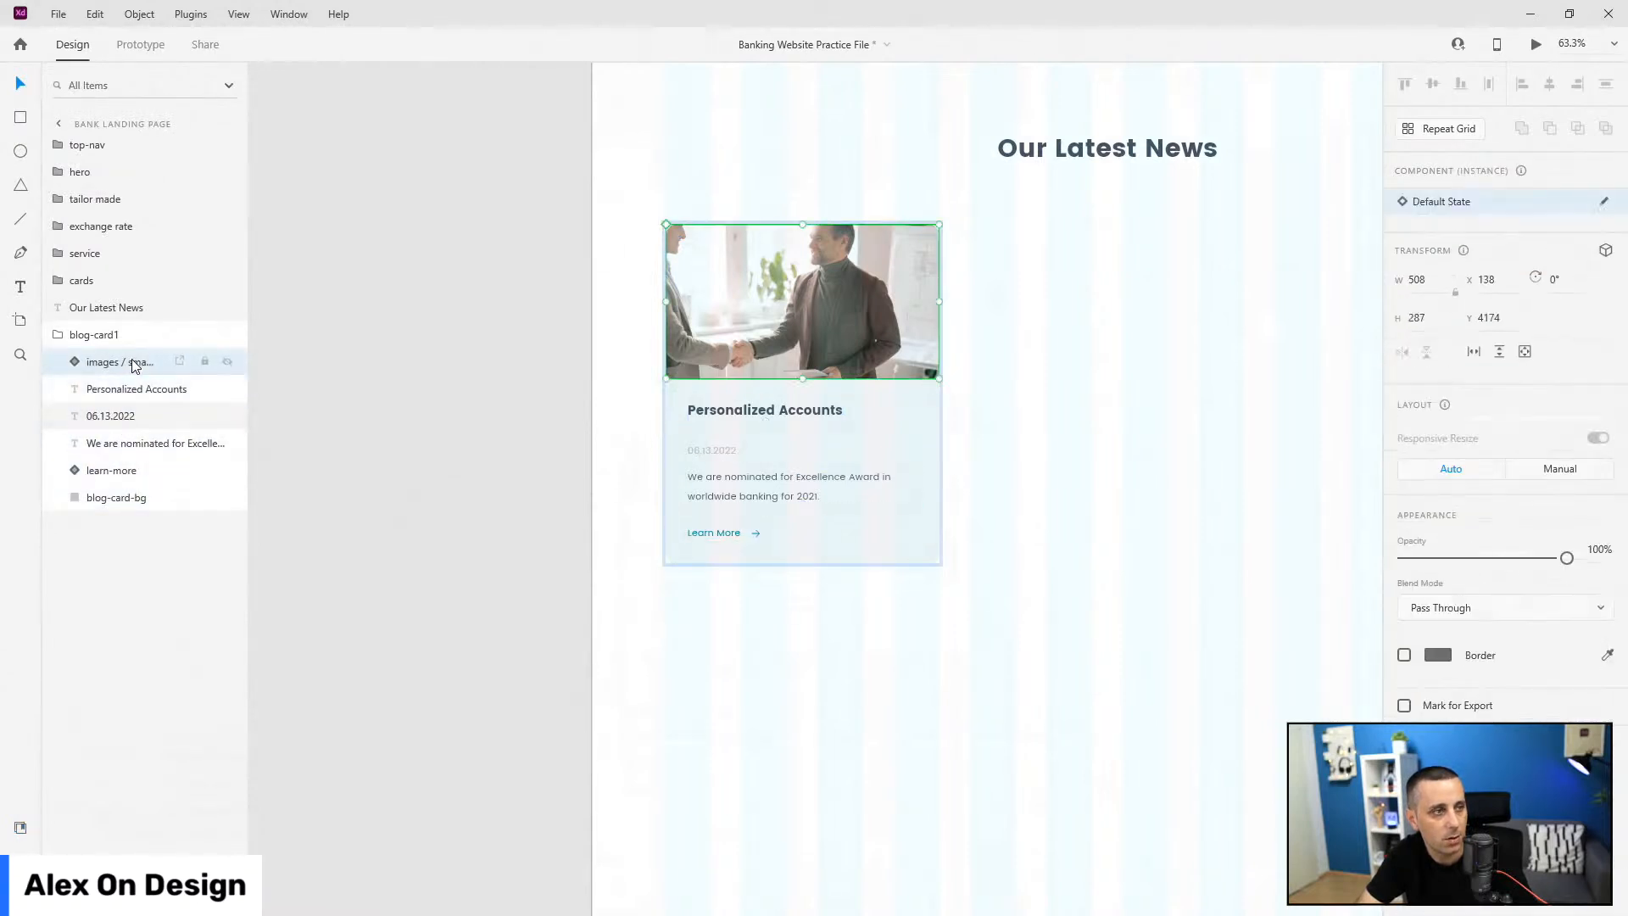
left_click(61, 337)
scroll(678, 391, "down", 3)
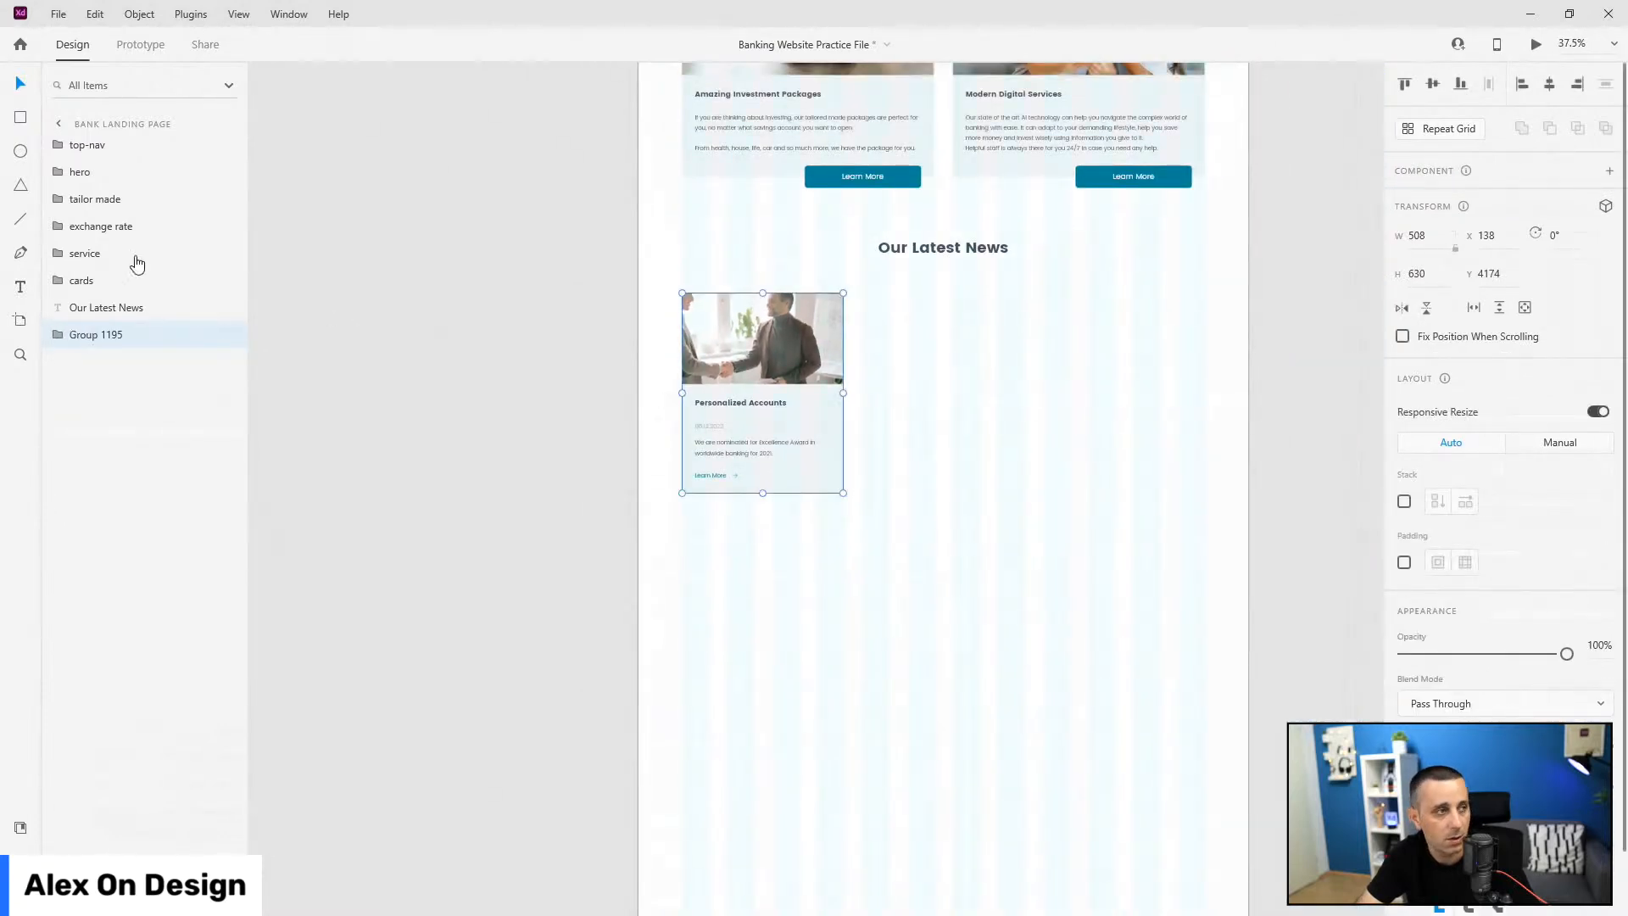
double_click(75, 334)
type("blog")
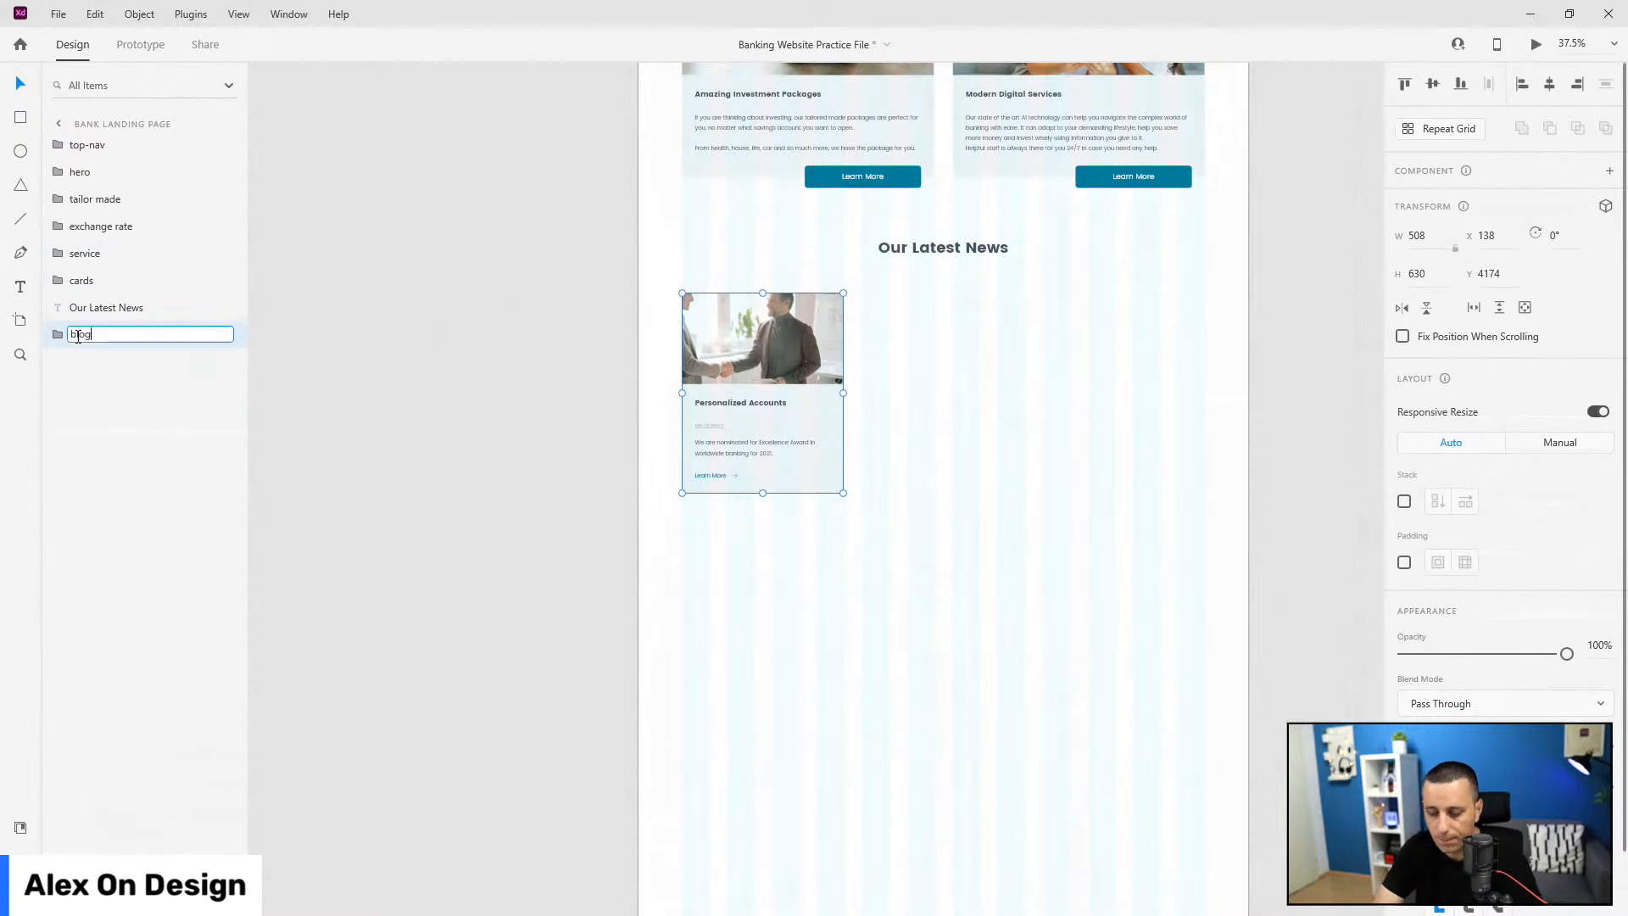
type("-cards")
key("Return")
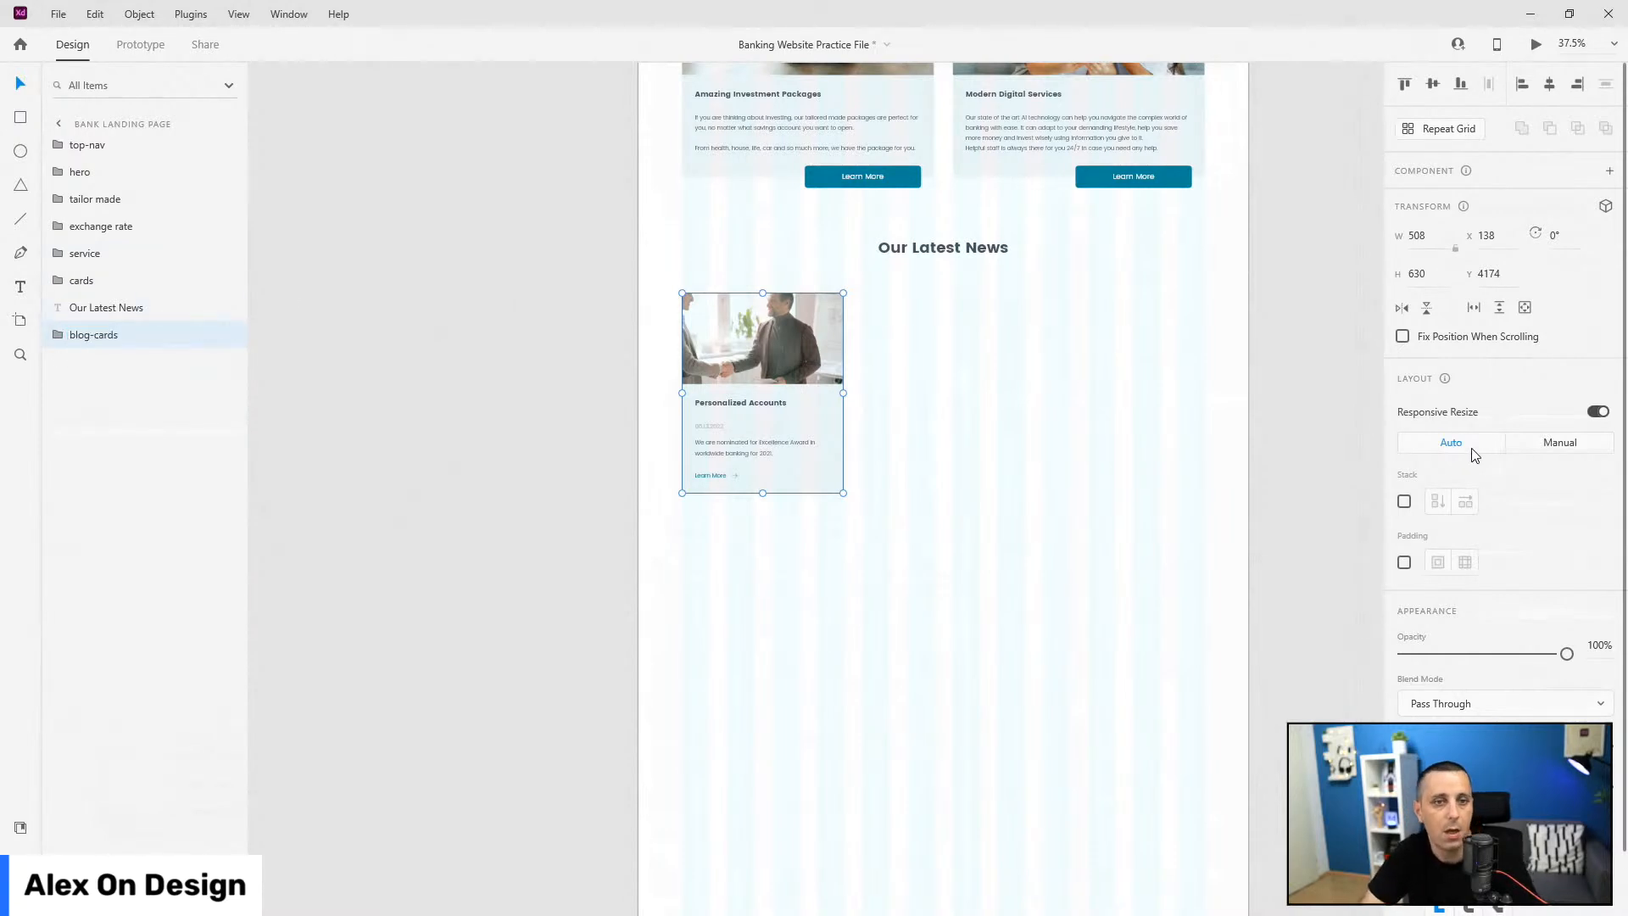
Step: Turn on stack layout for blog-cards, duplicate blog-card1 into three cards, and space them 60 apart
left_click(1406, 503)
left_click(72, 335)
left_click(108, 370)
key("ctrl+d")
key("ctrl+d")
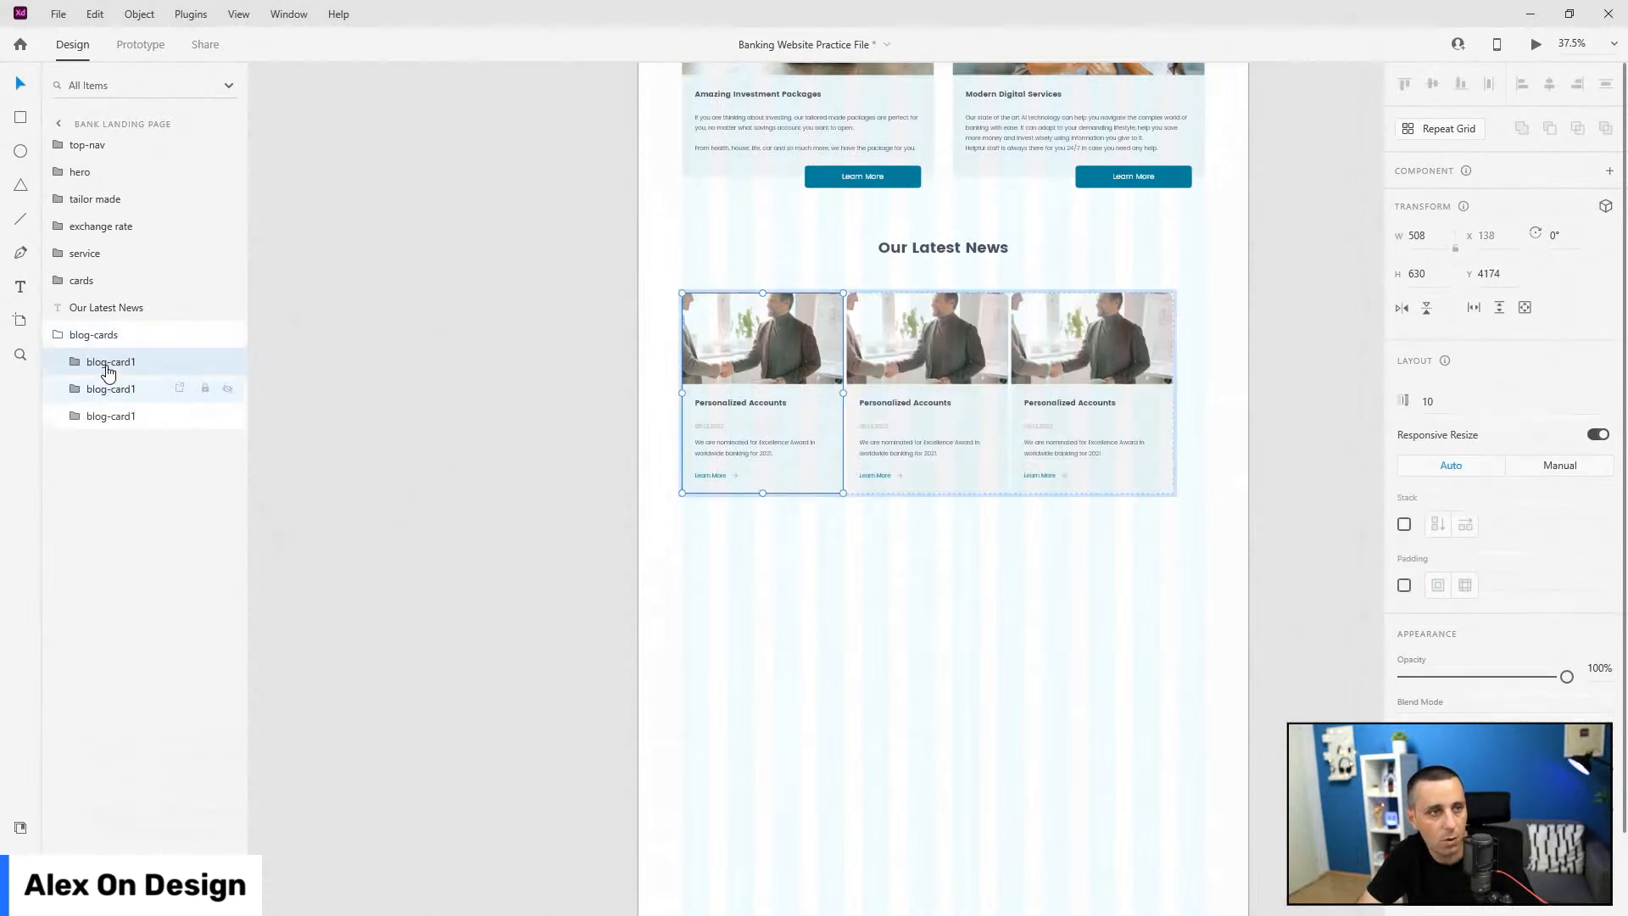
left_click(107, 336)
left_click(1529, 508)
type("60")
key("Return")
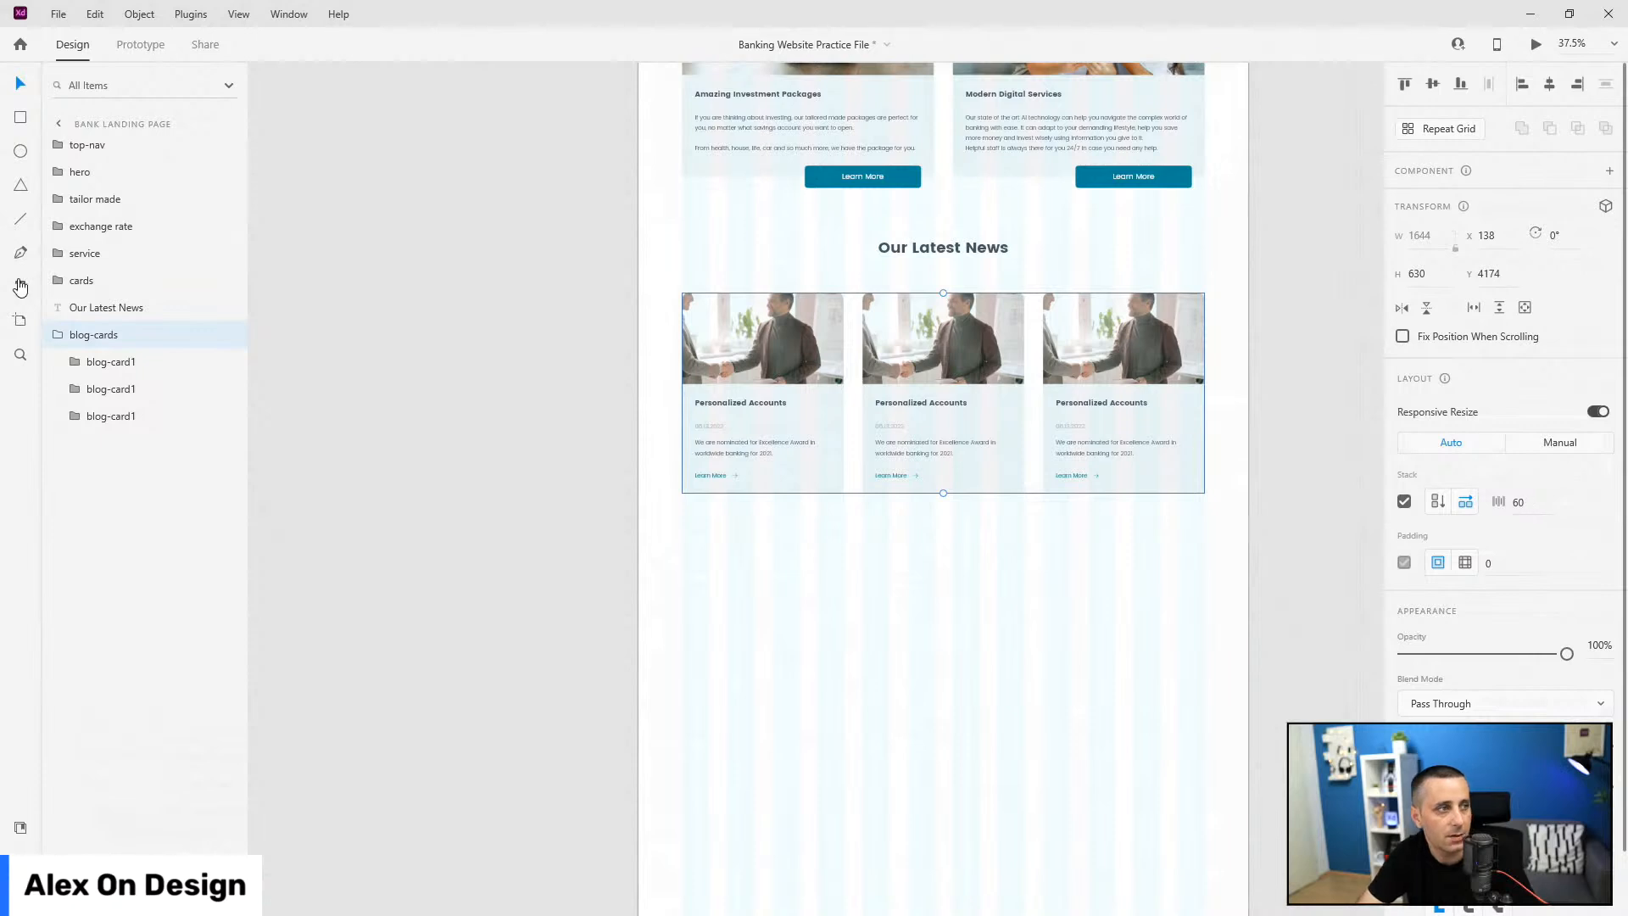
Step: Rename the second and third card layers blog-card2 and blog-card3
double_click(106, 389)
key("Right")
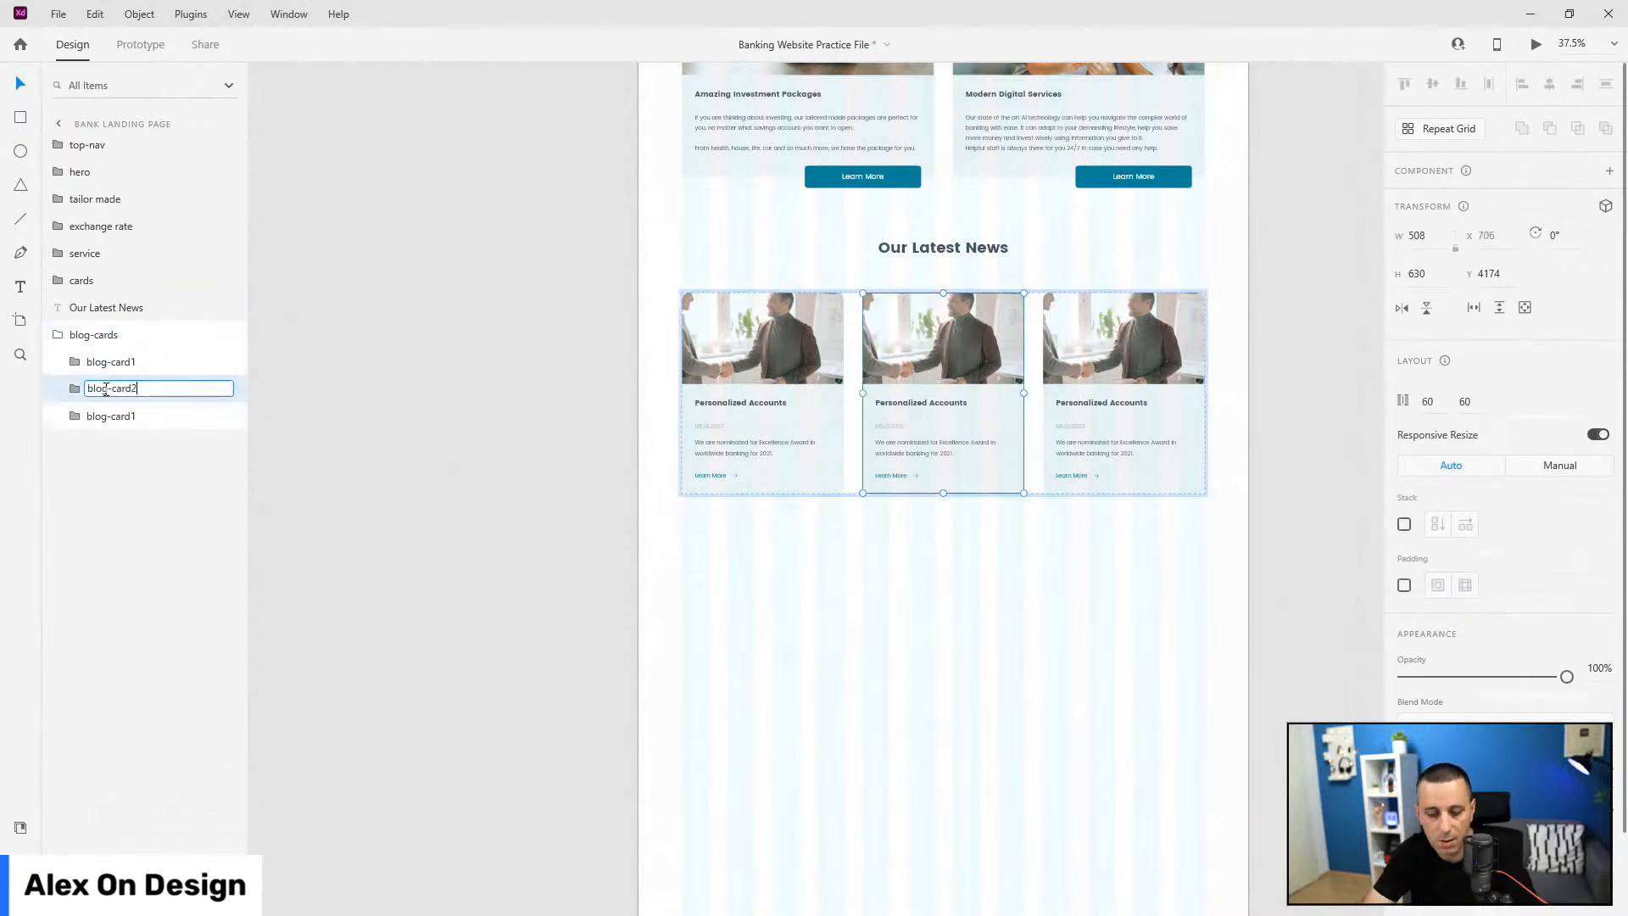
type("2")
key("Return")
double_click(106, 415)
key("Right")
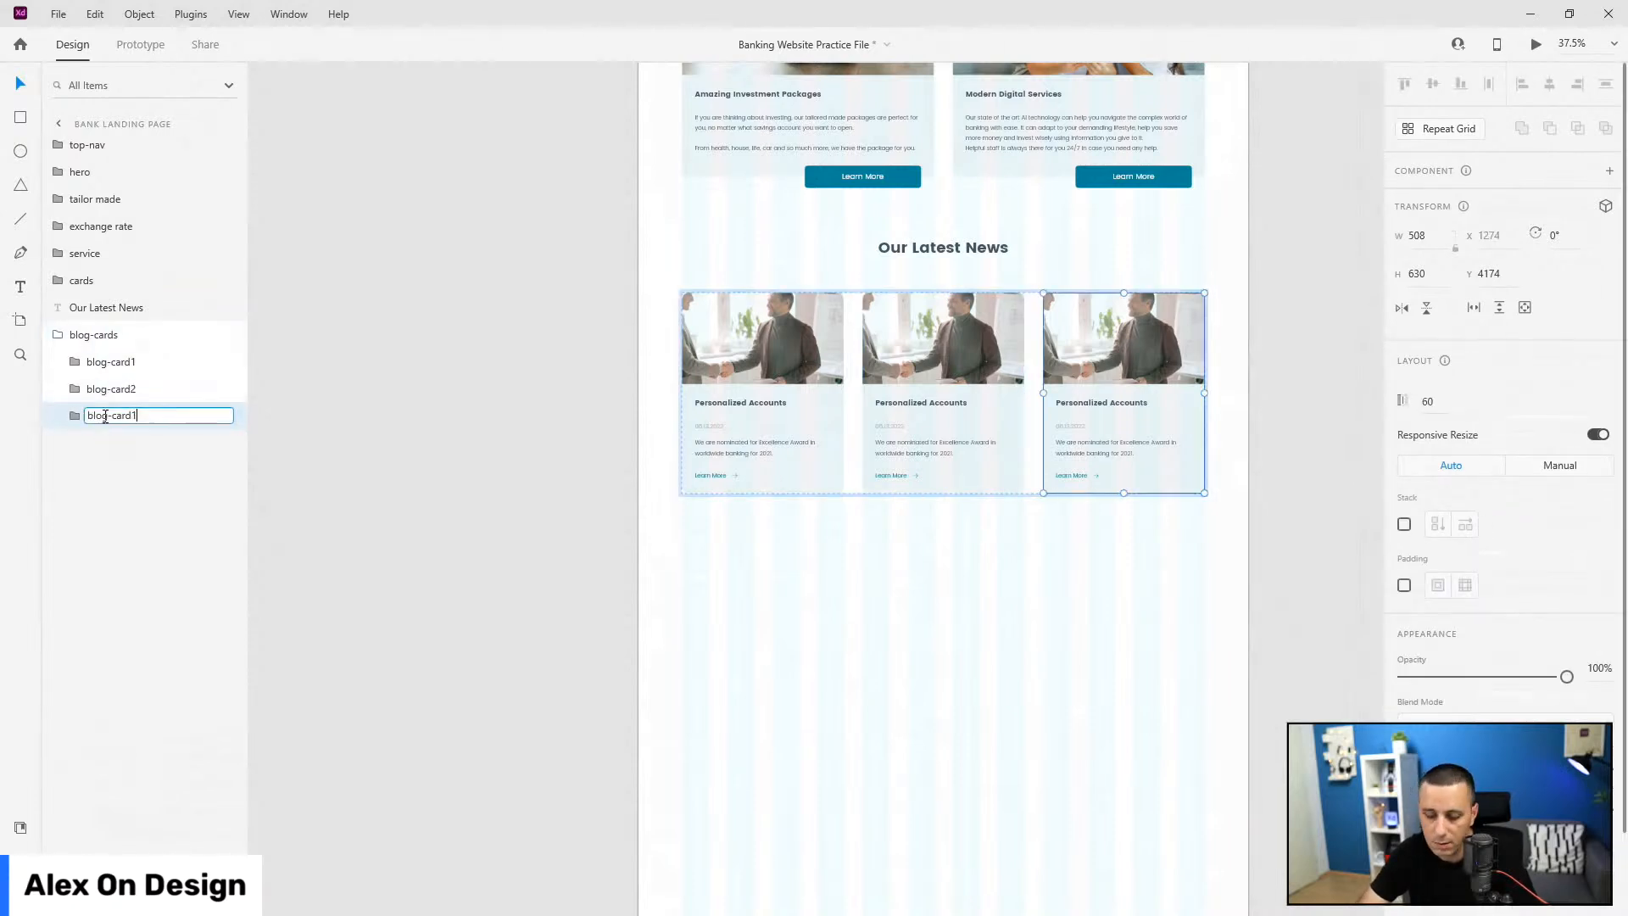
type("3")
key("Return")
left_click(967, 339)
double_click(967, 339)
Step: Replace the middle and right card images with the mother-and-child and desk handshake photos
left_click(21, 827)
scroll(164, 593, "down", 3)
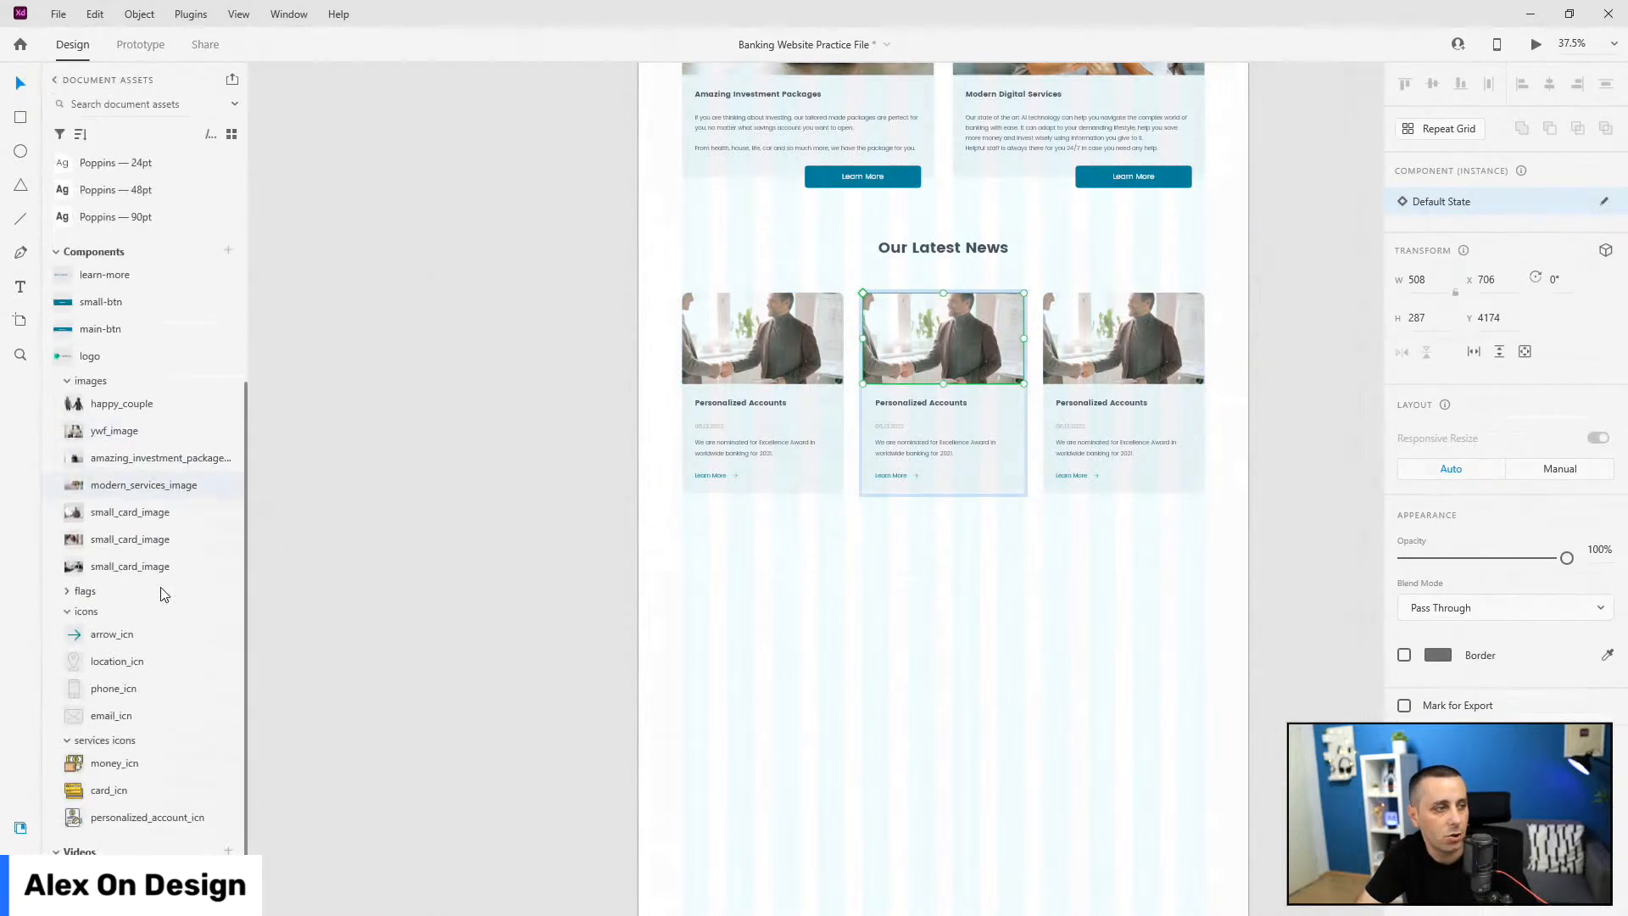
left_click_drag(95, 543, 912, 338)
double_click(1073, 348)
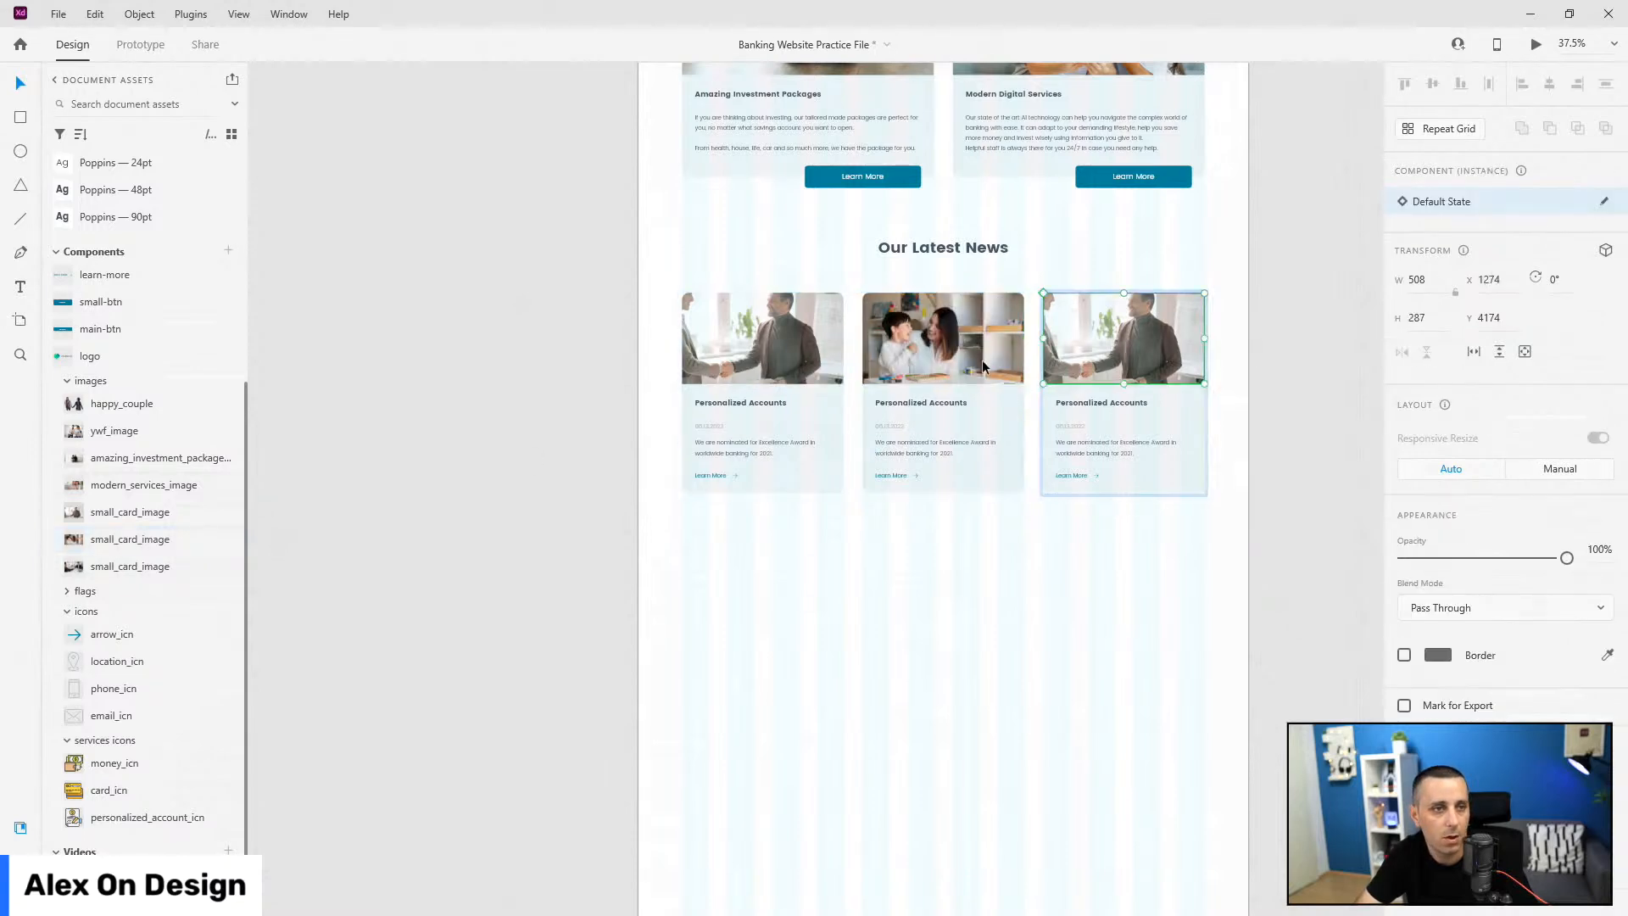
left_click_drag(125, 569, 1124, 341)
scroll(1051, 403, "up", 4)
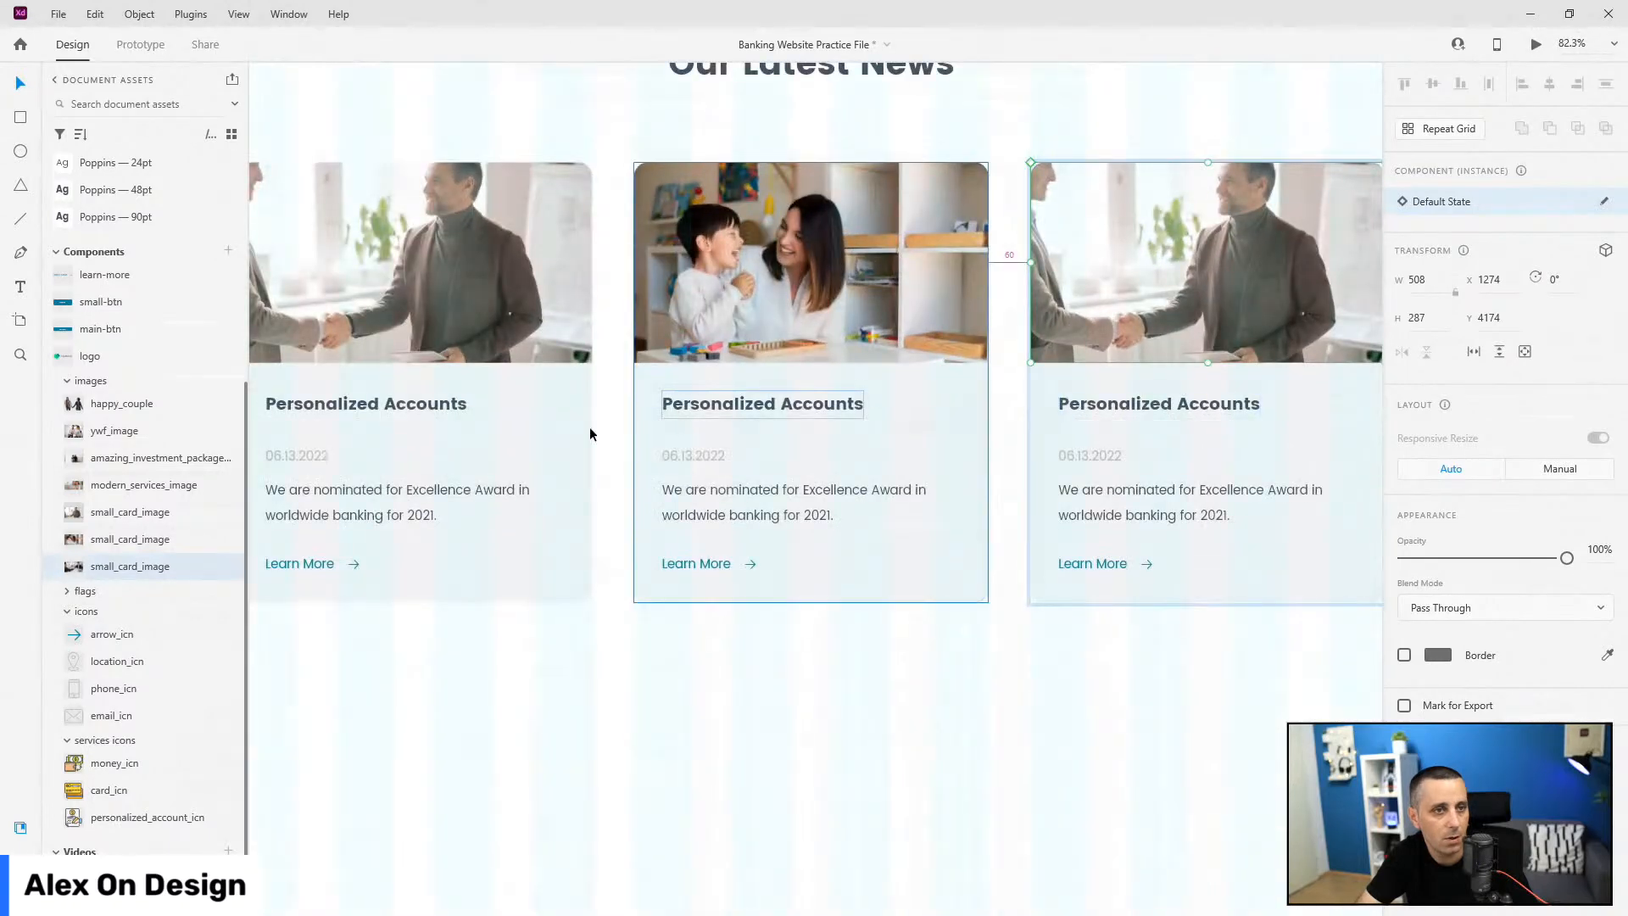
scroll(424, 438, "down", 2)
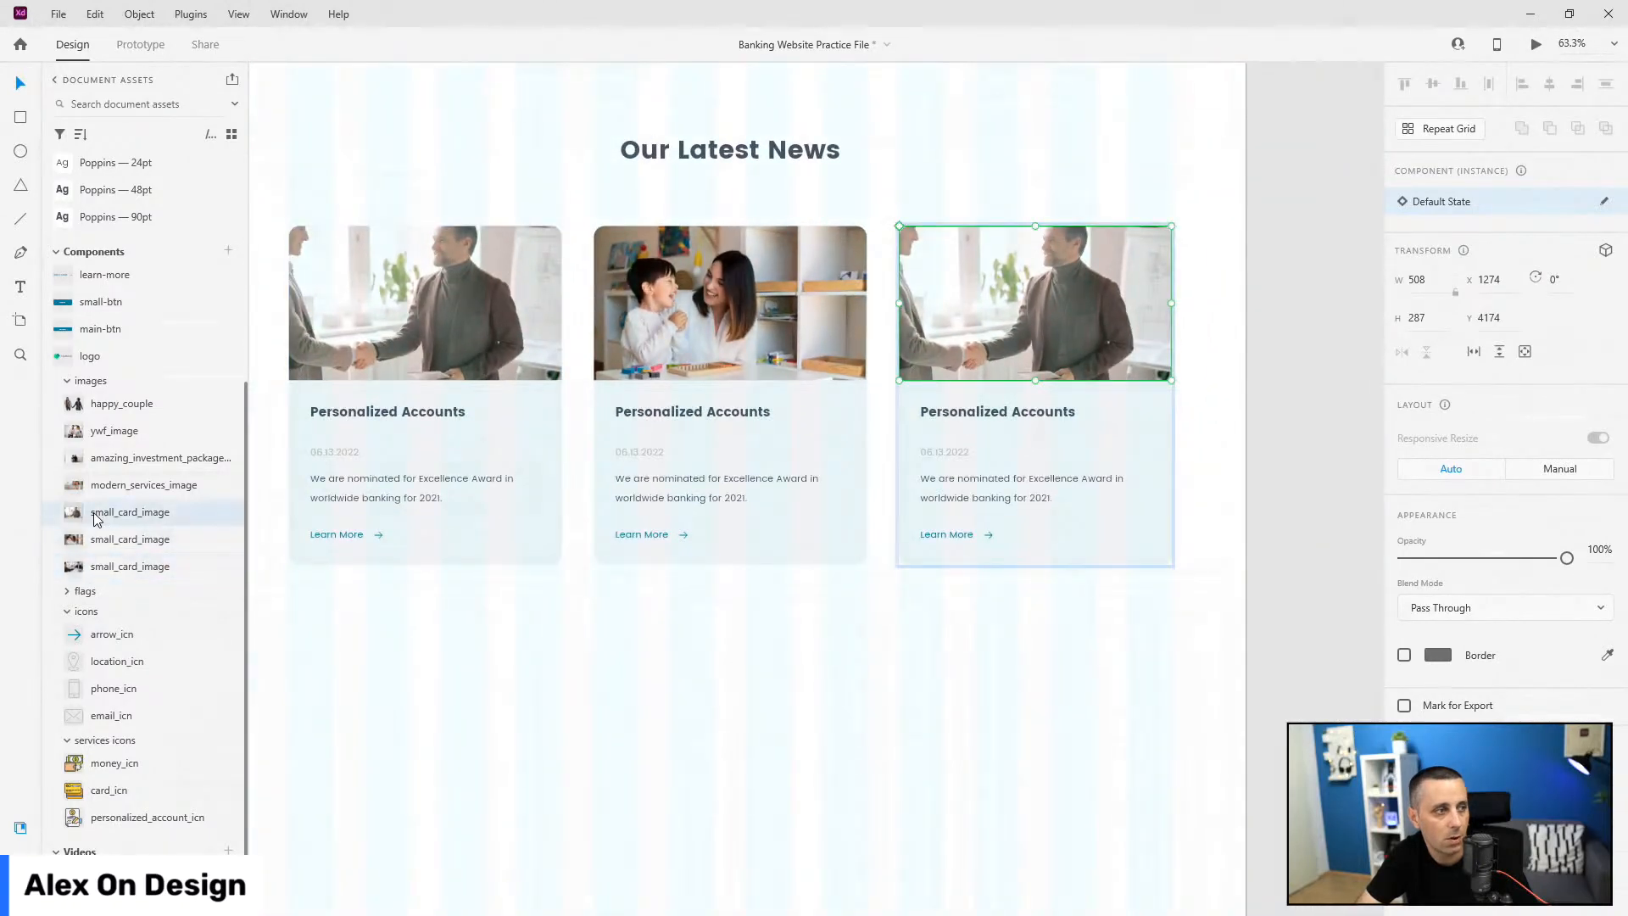
left_click_drag(105, 566, 1077, 349)
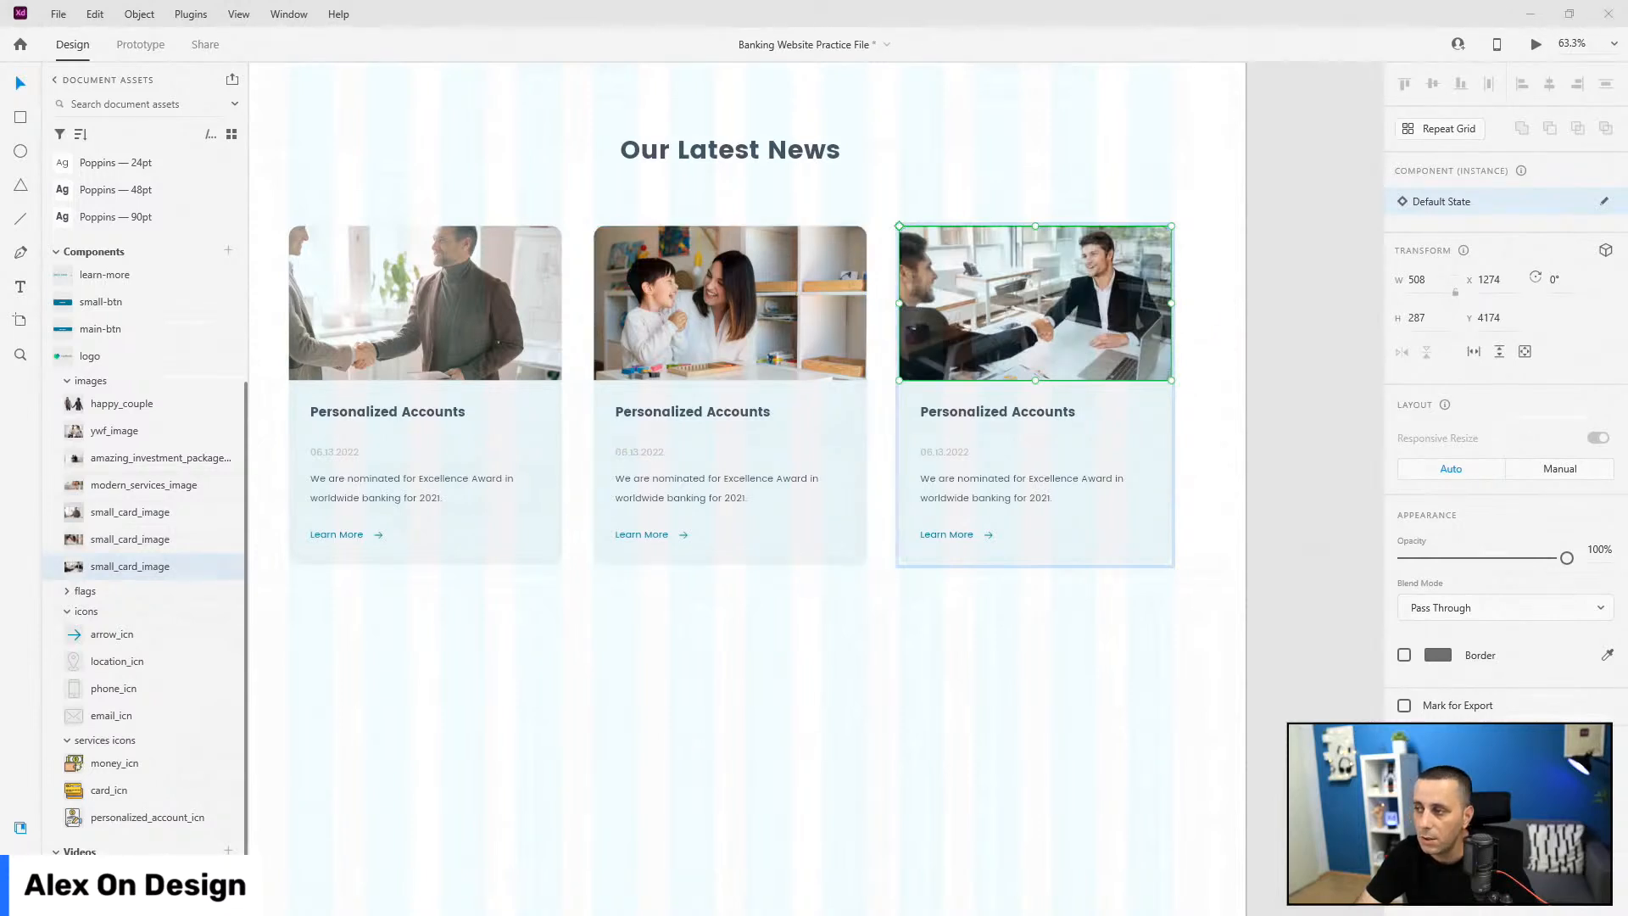
Step: Paste 'Giving back to community' as the middle card's title and paste its new paragraph
left_click(726, 414)
double_click(726, 414)
double_click(726, 413)
type("Giving back to community")
key("Escape")
scroll(707, 475, "up", 3)
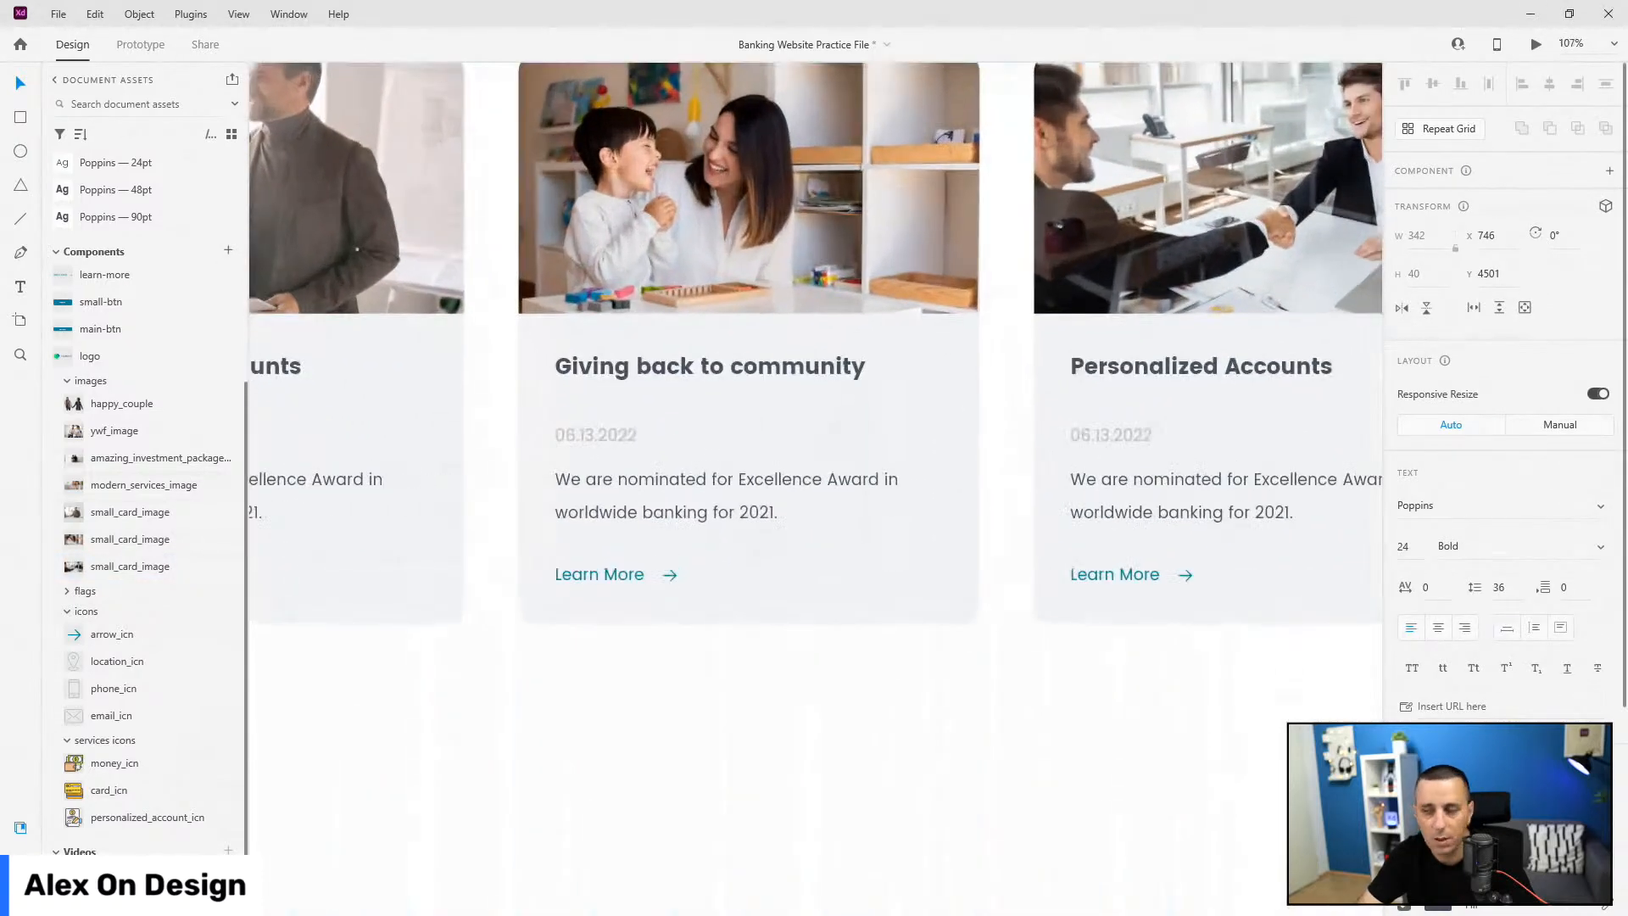
left_click(567, 479)
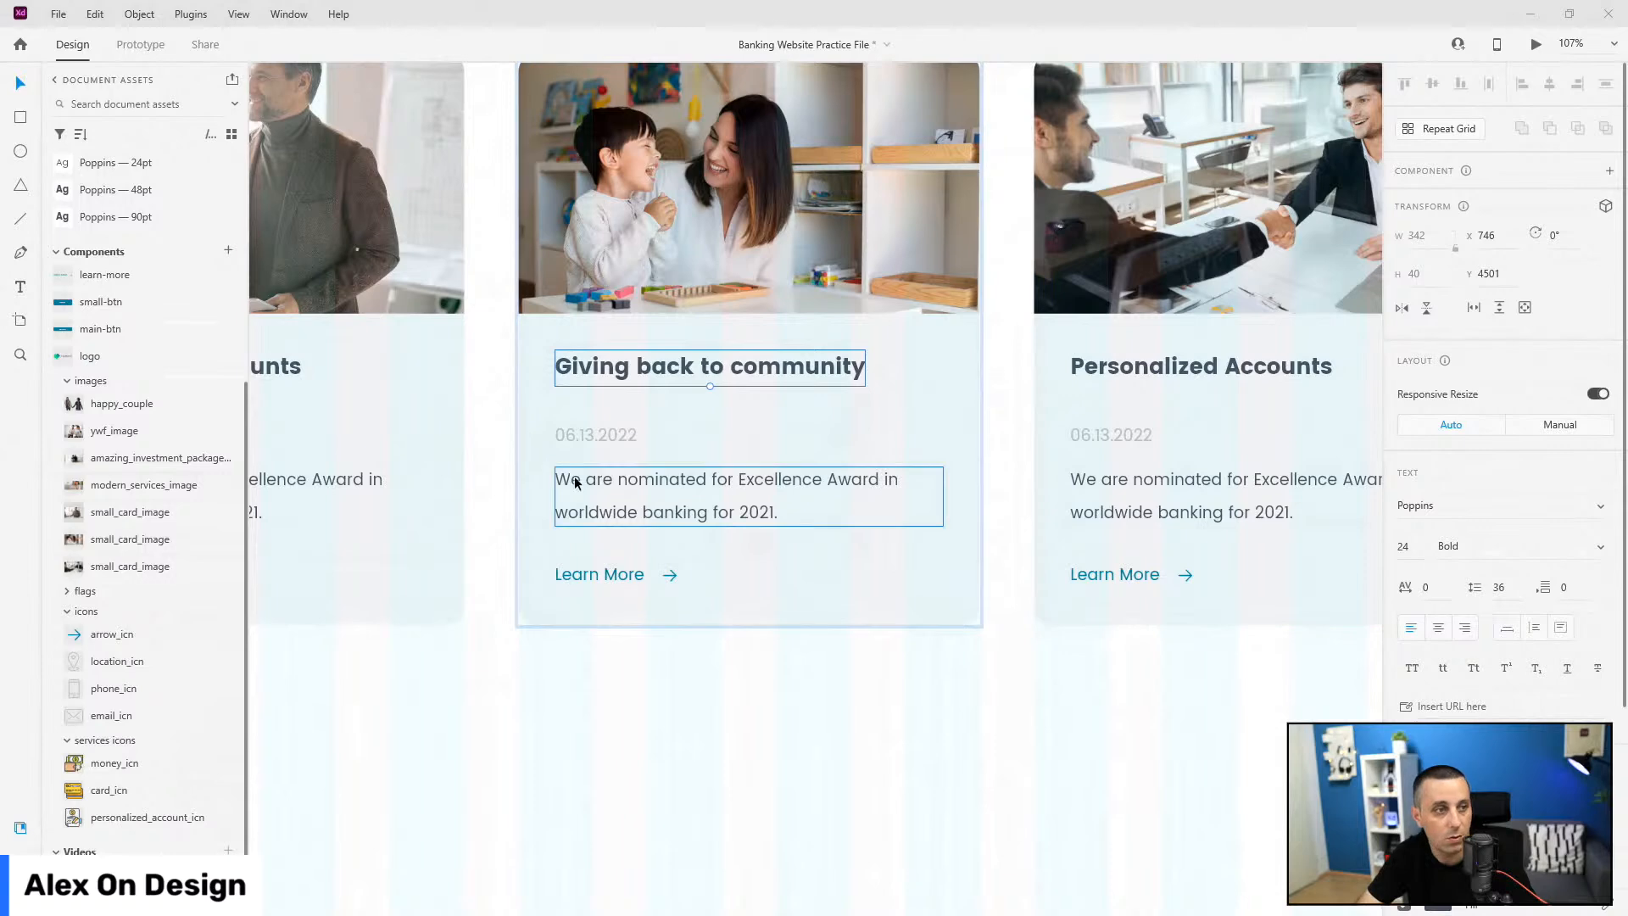
double_click(583, 485)
type("This year we helped more families then ever through our give back initiative.")
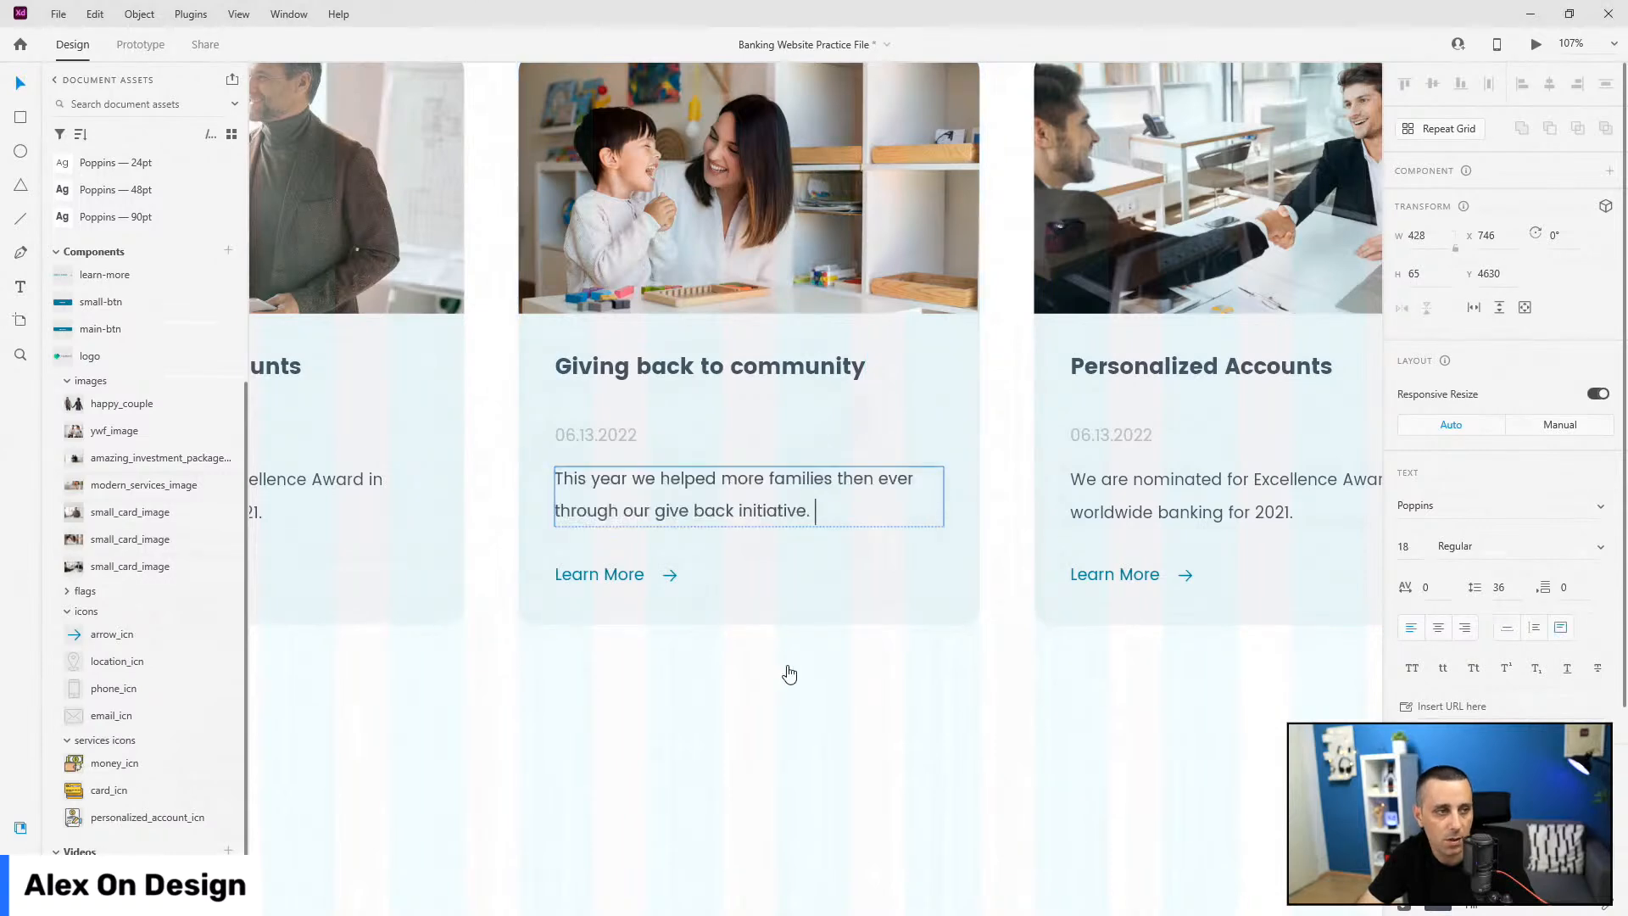
scroll(490, 631, "down", 1)
Step: Paste 'We are hiring!' as the right card's title and paste its new paragraph
scroll(431, 650, "down", 2)
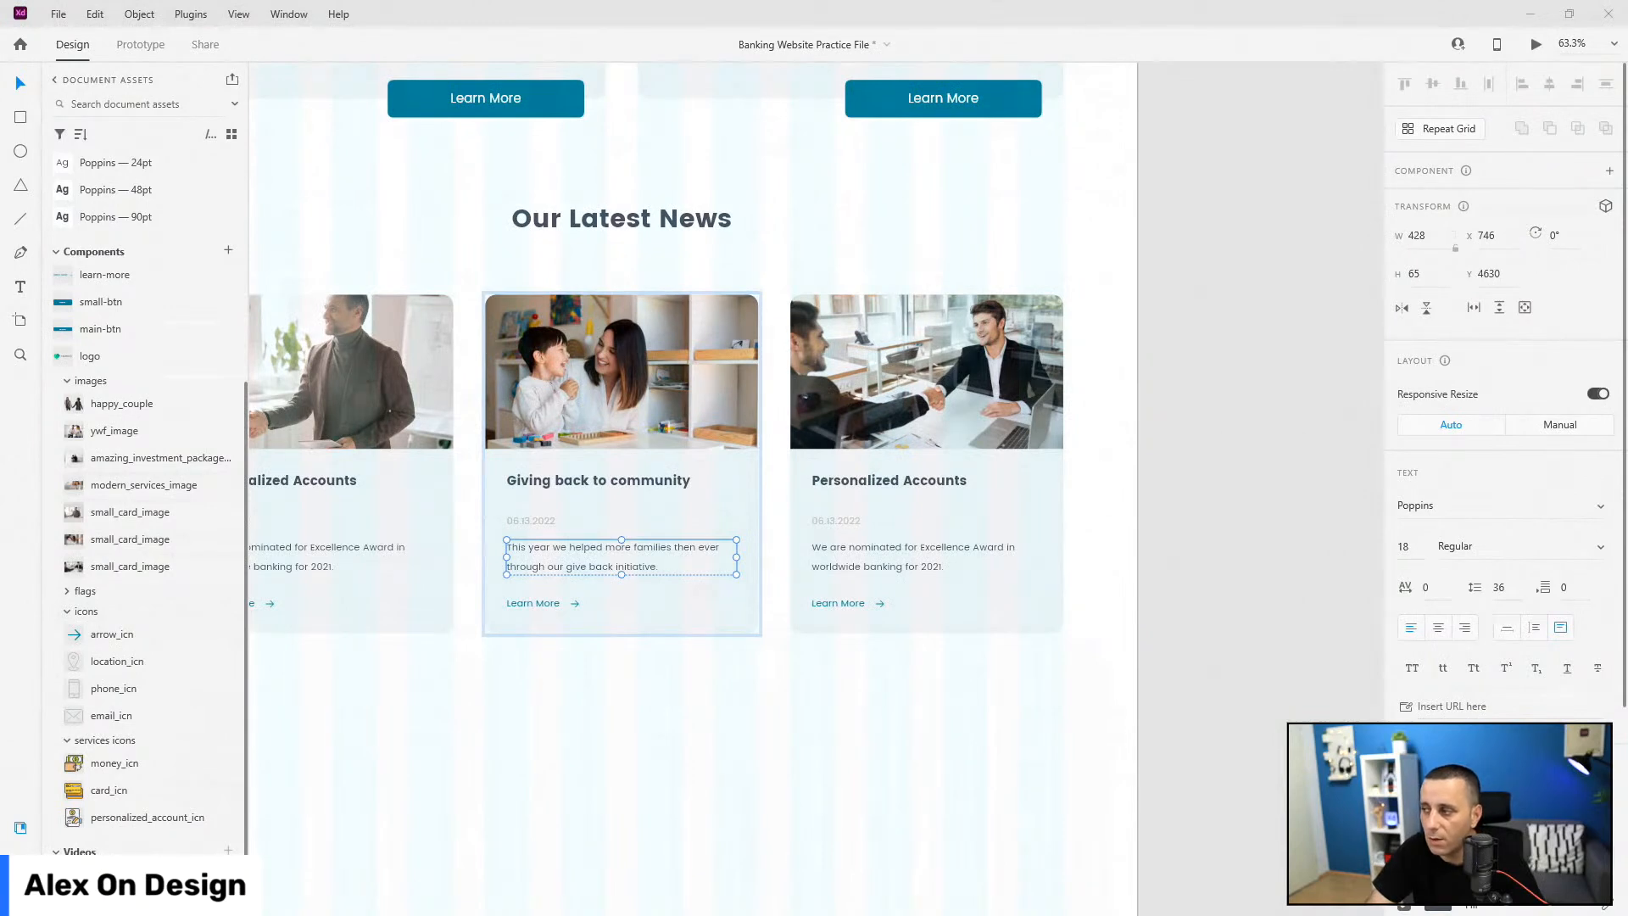
left_click(929, 508)
double_click(919, 483)
double_click(925, 486)
type("We are hiring!")
key("Escape")
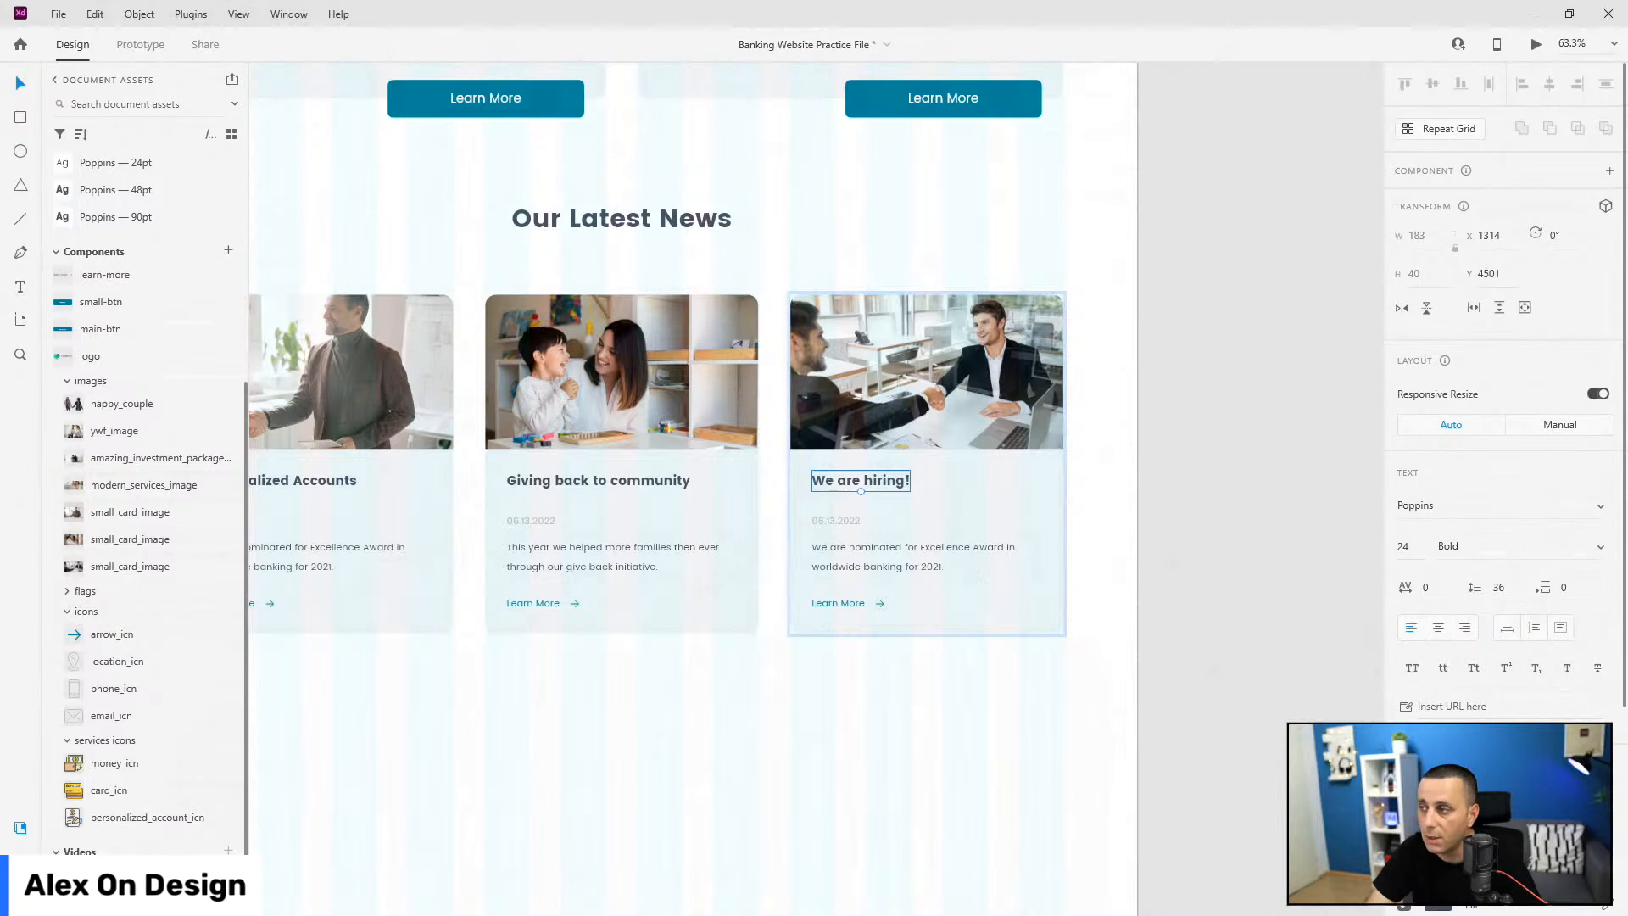
left_click(938, 543)
double_click(939, 539)
type("If you want to work in a young and dynamic environment, we would love to meet you.")
key("Escape")
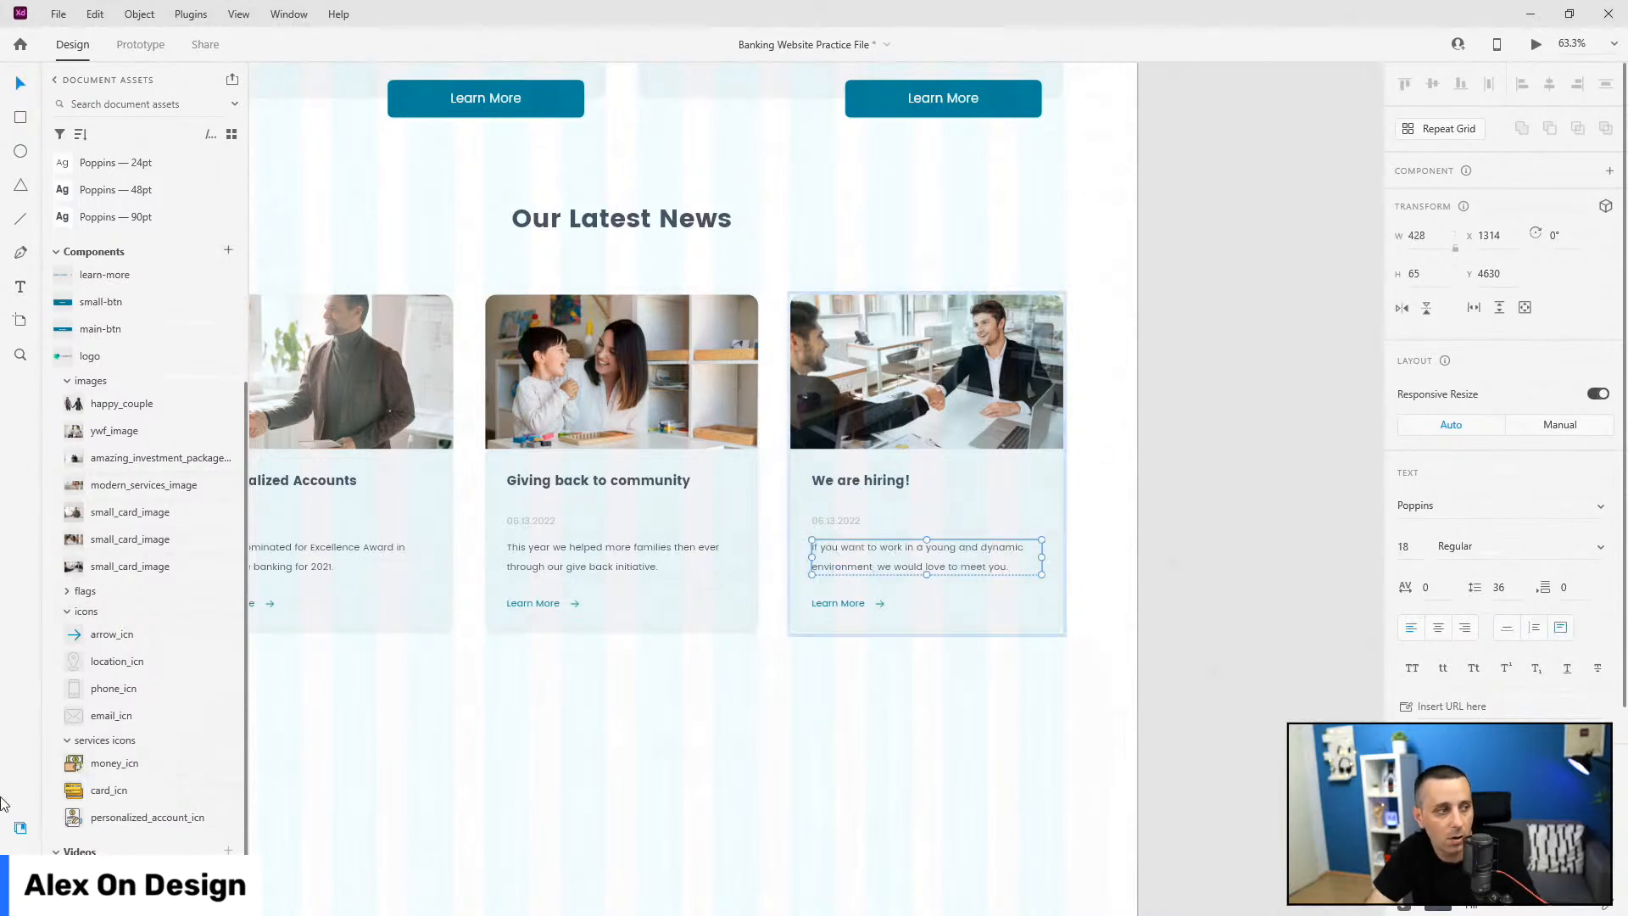
key("ctrl+y")
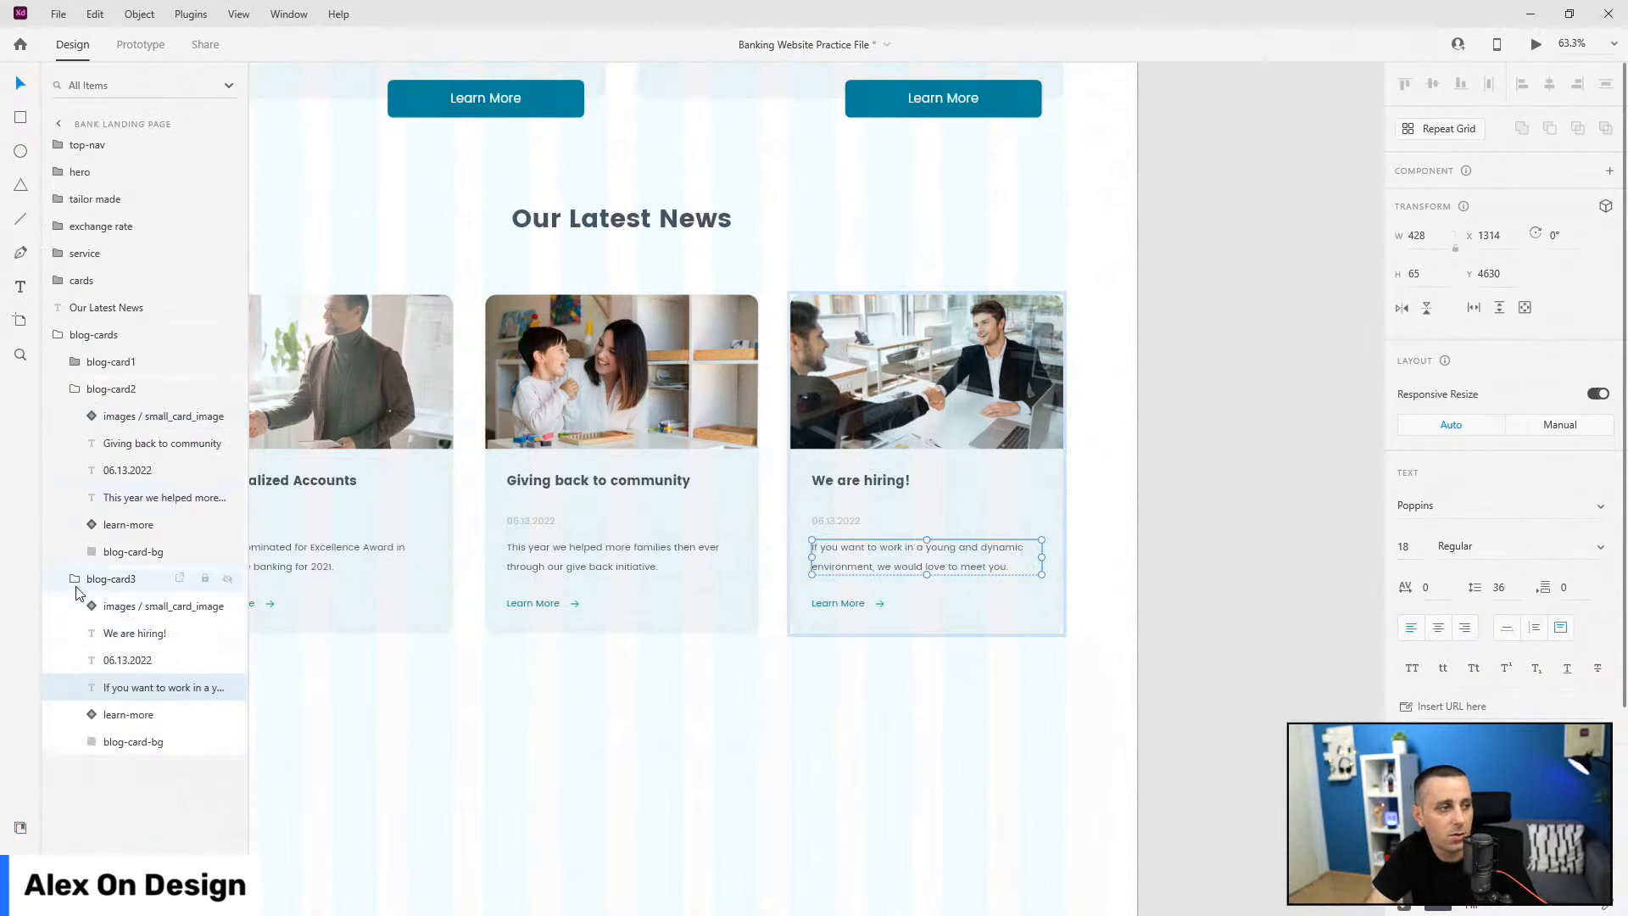
Step: Collapse the card layers, group the Our Latest News heading with blog-cards, and name it news
left_click(75, 578)
left_click(74, 388)
left_click(57, 334)
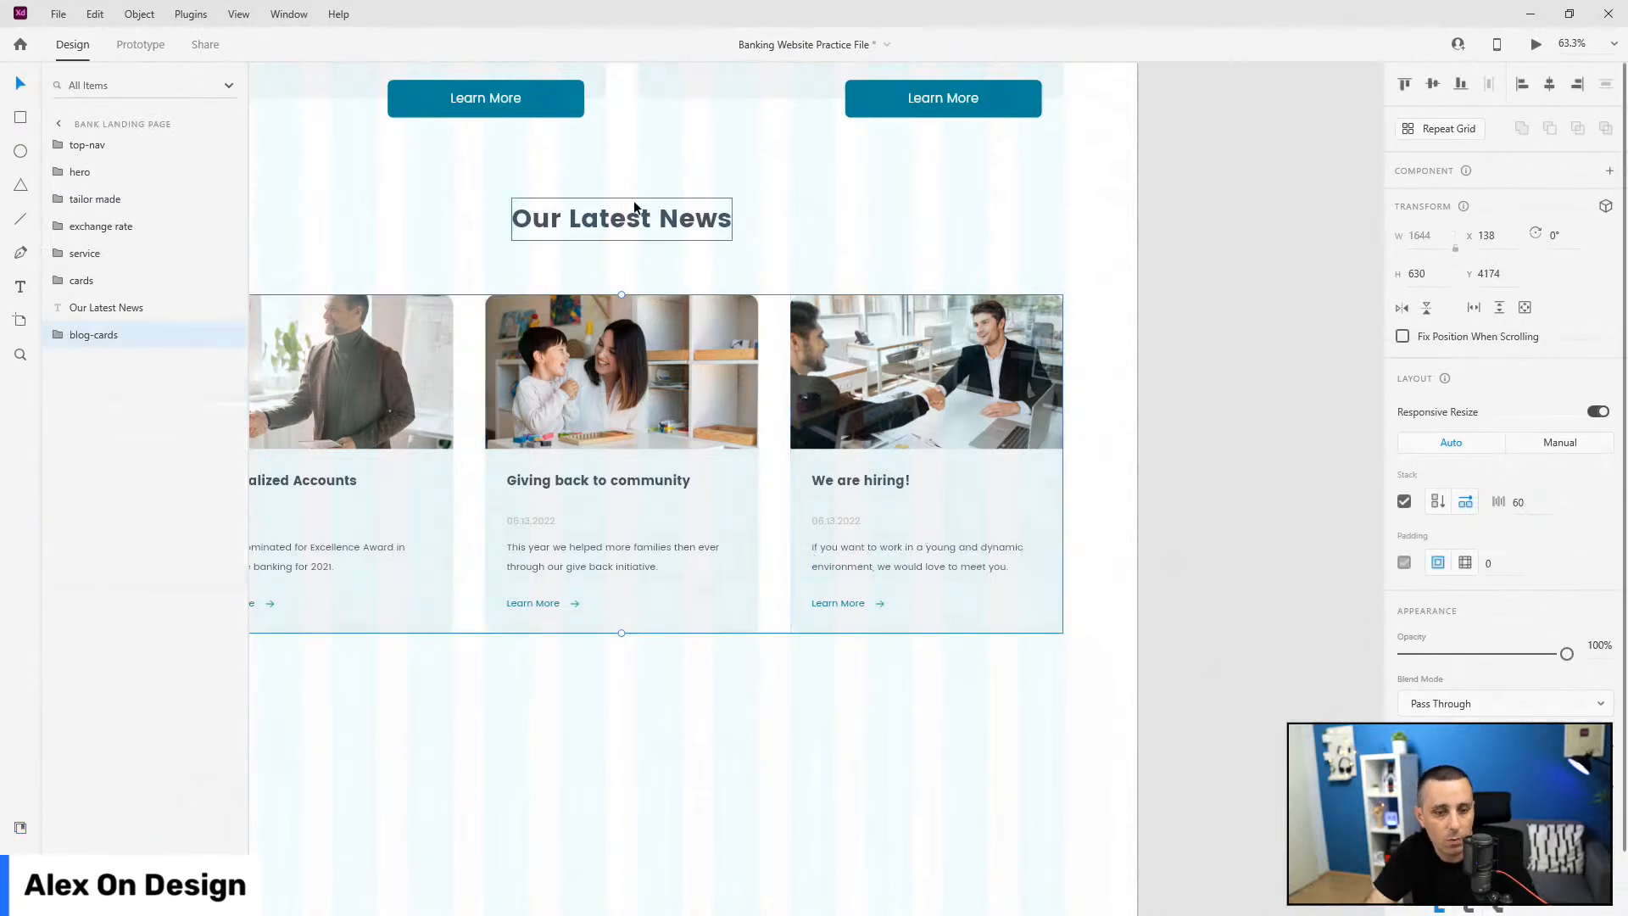
key("Up")
scroll(1153, 399, "down", 5)
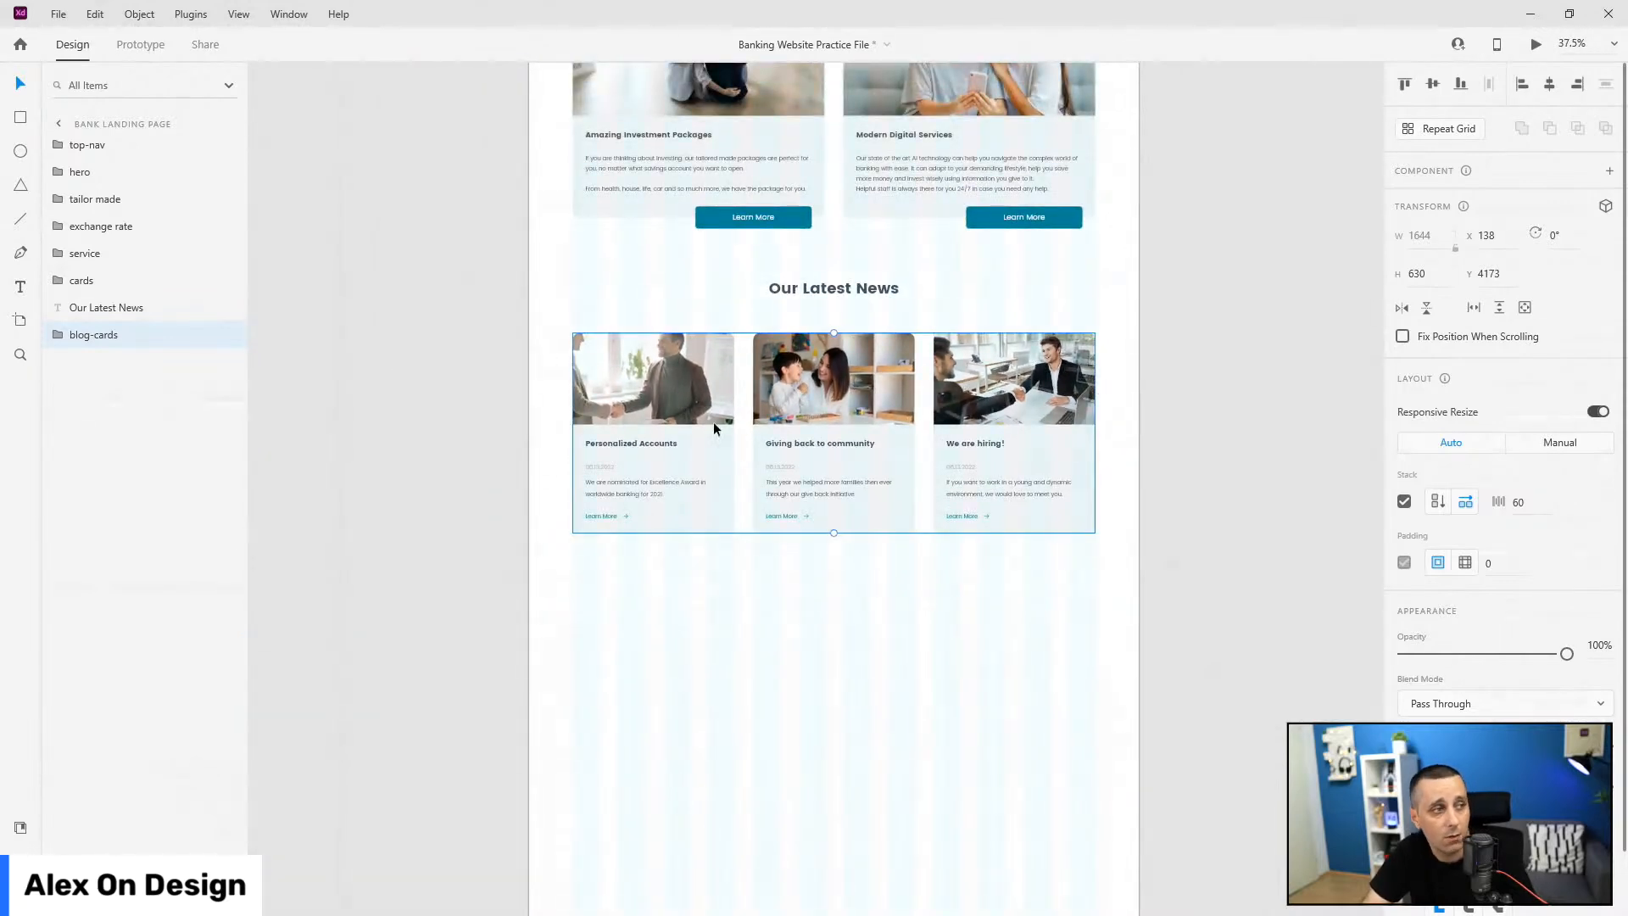
left_click(102, 308, "shift")
key("ctrl+g")
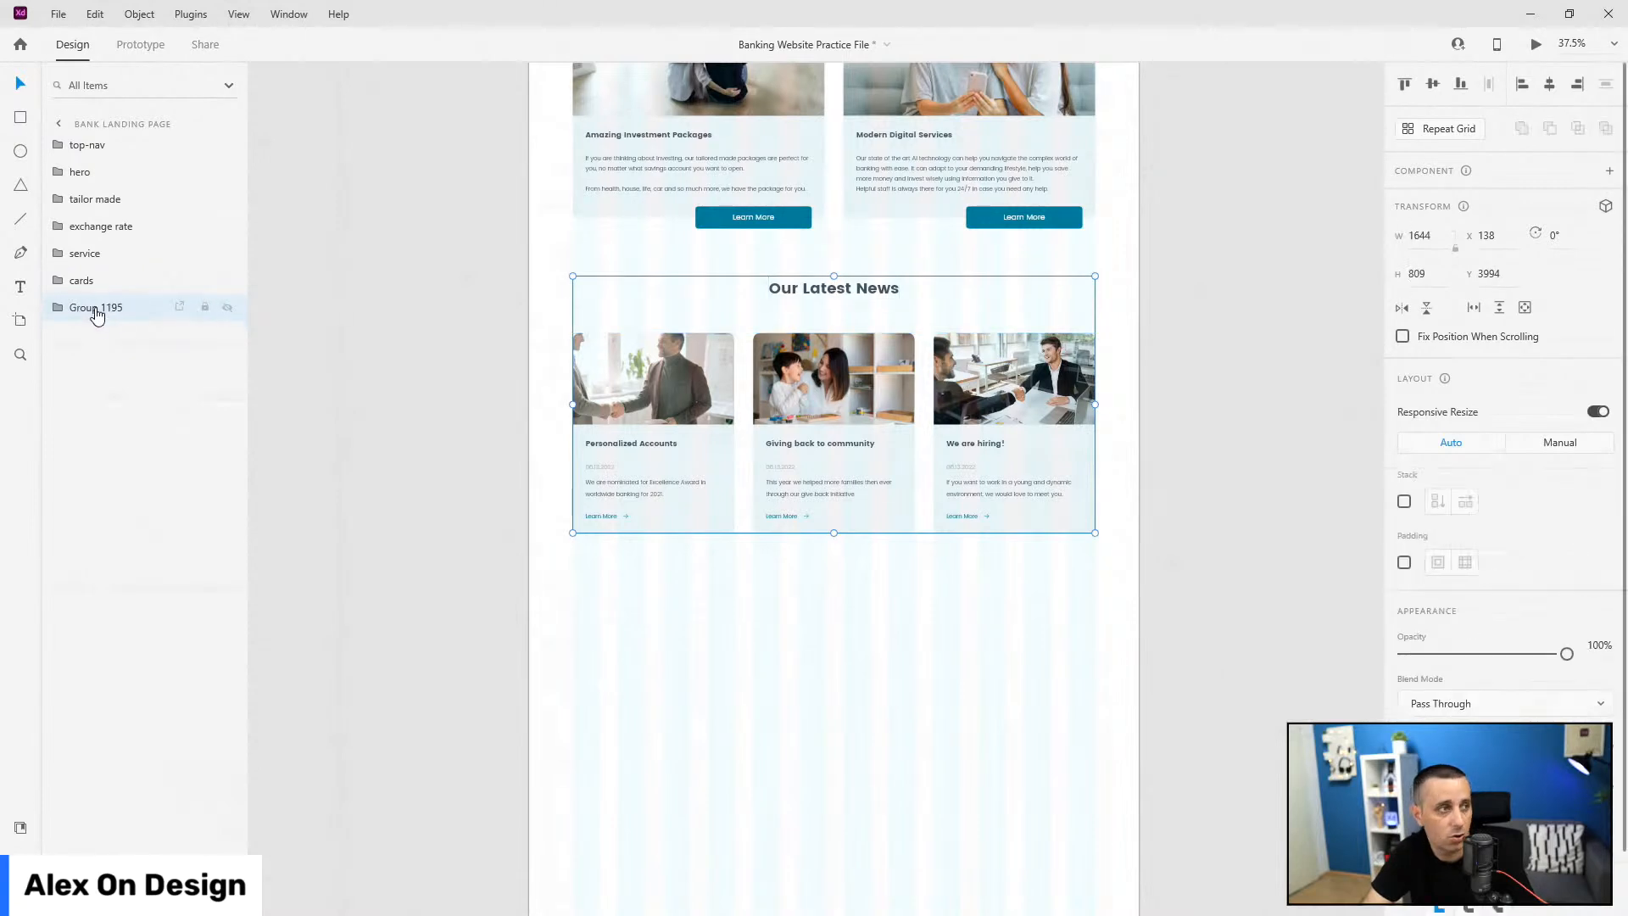
double_click(97, 311)
type("new")
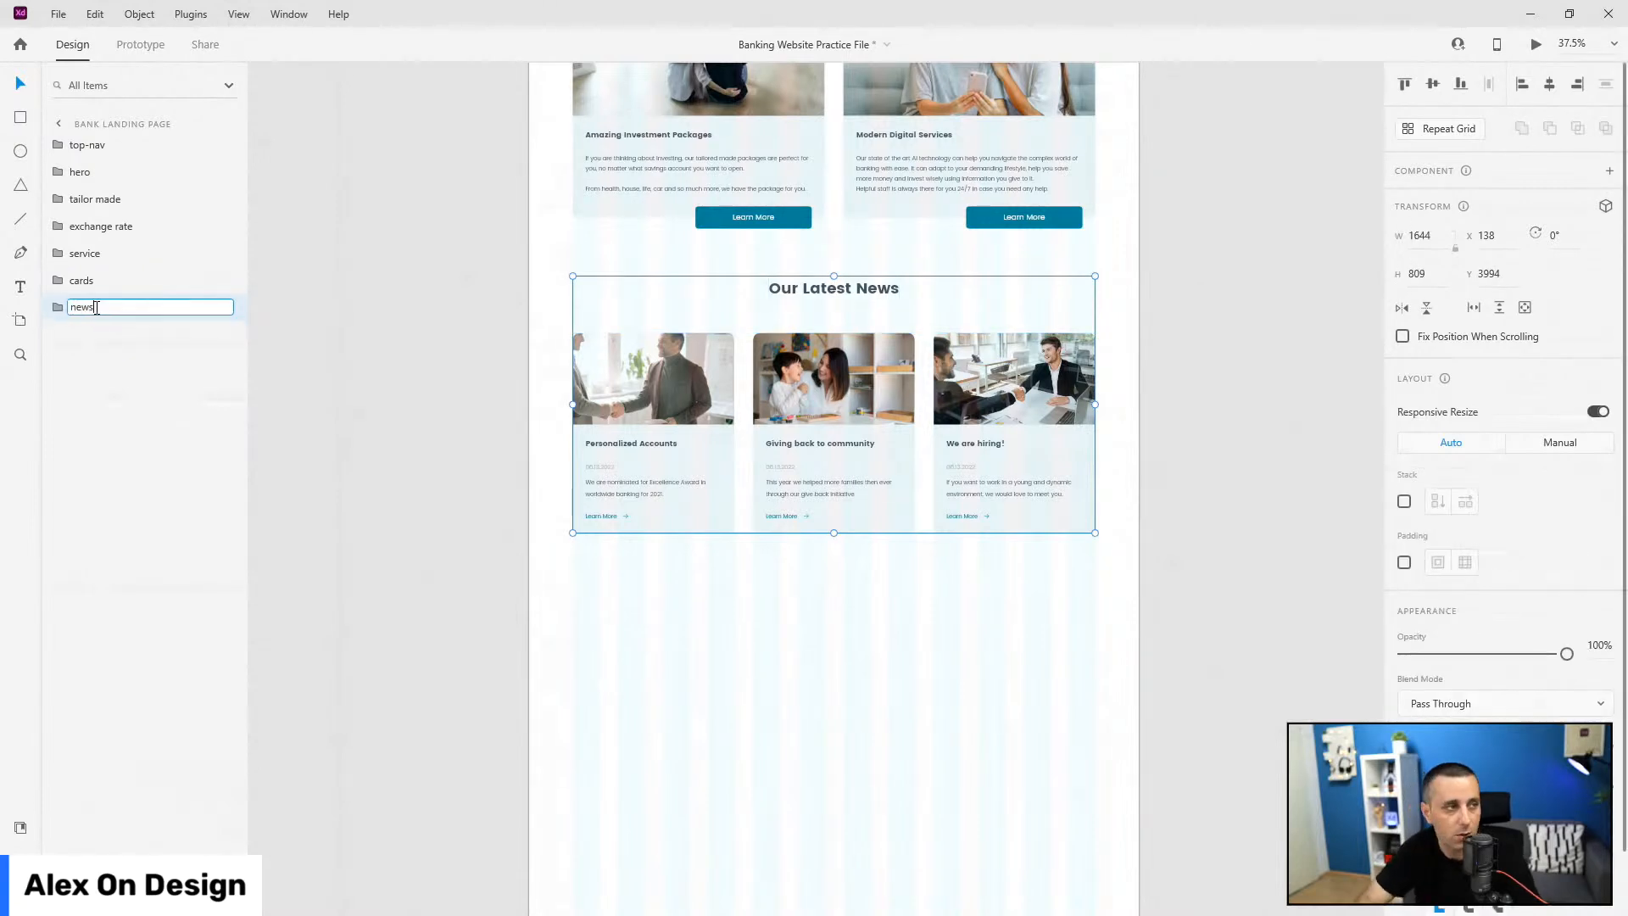
type("s")
key("Return")
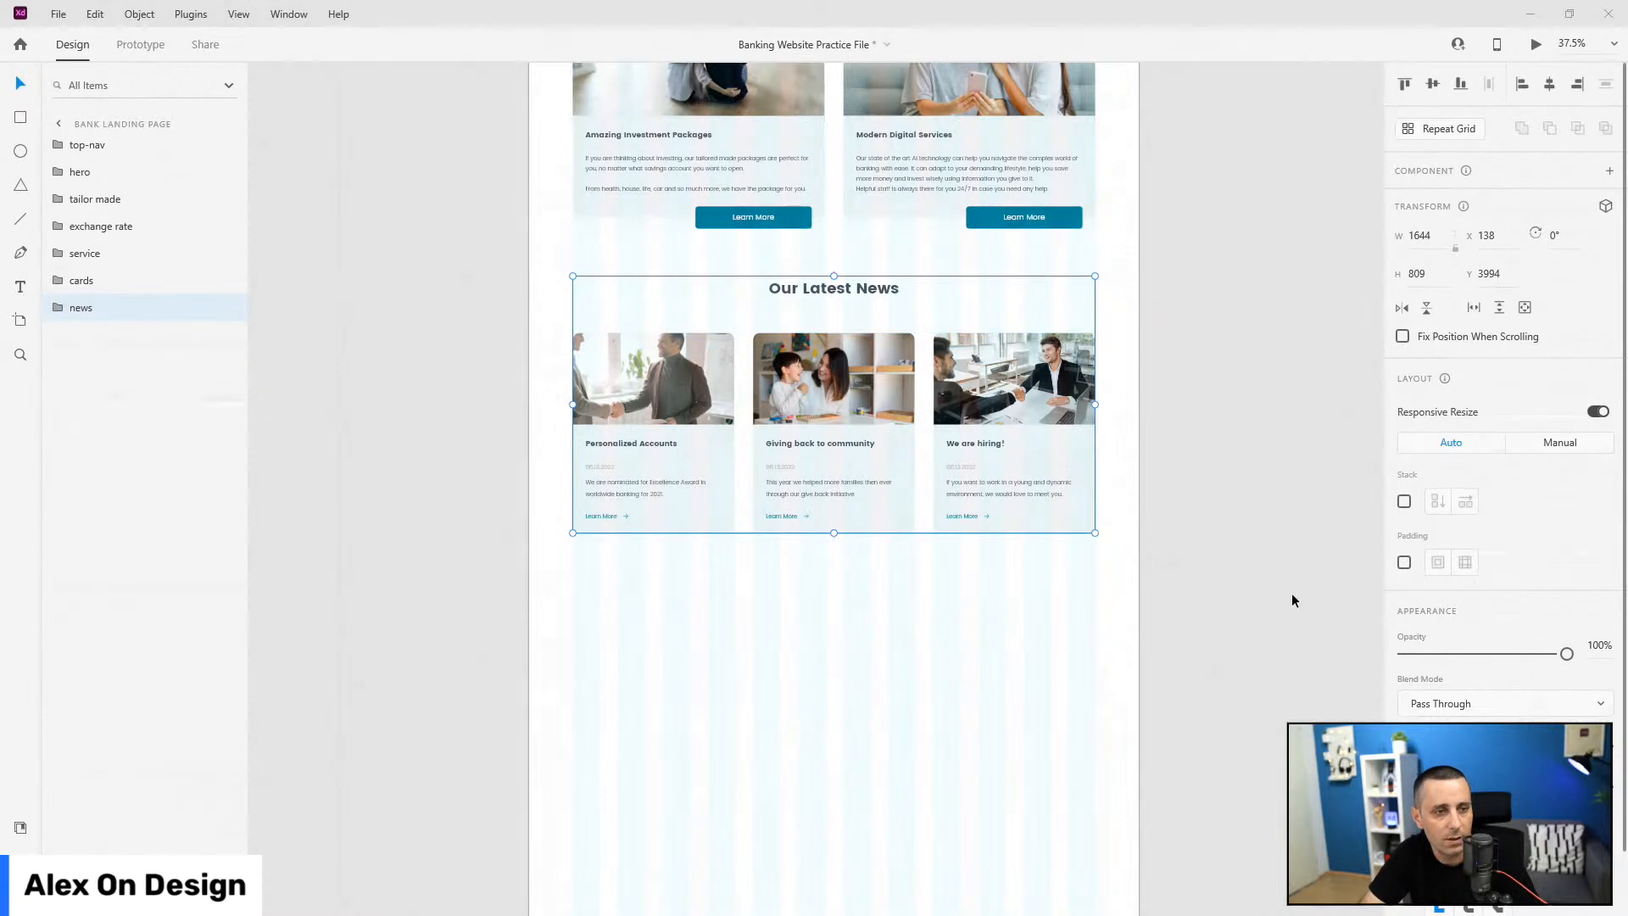
Step: Draw a full-width rectangle below the news cards with a height of 180
left_click(20, 118)
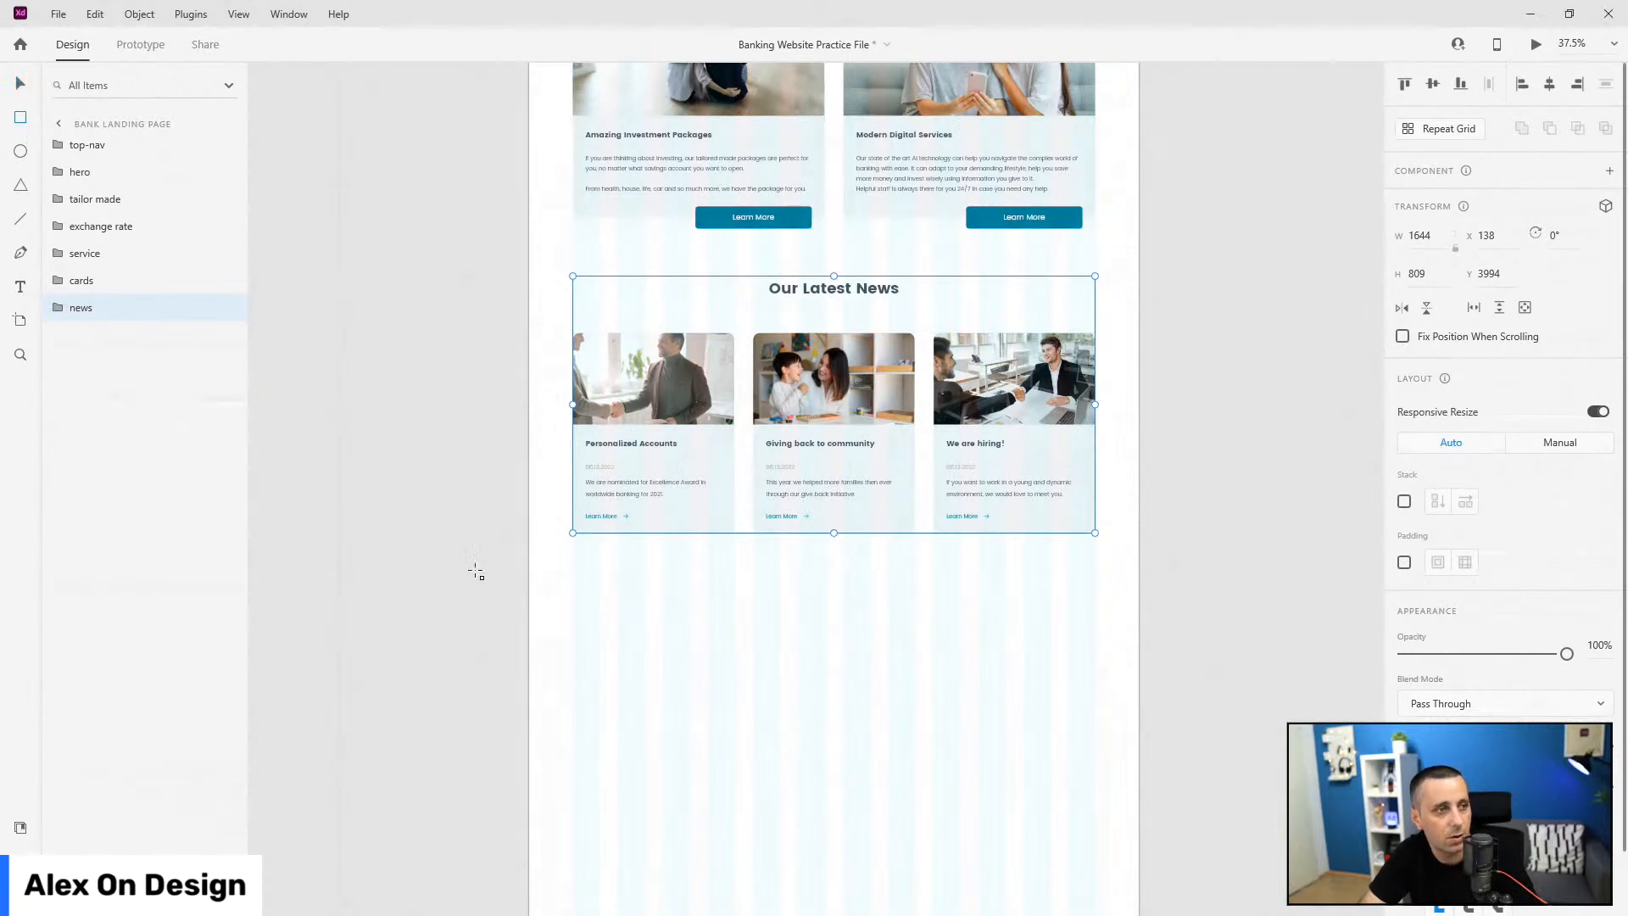
left_click_drag(530, 582, 1139, 658)
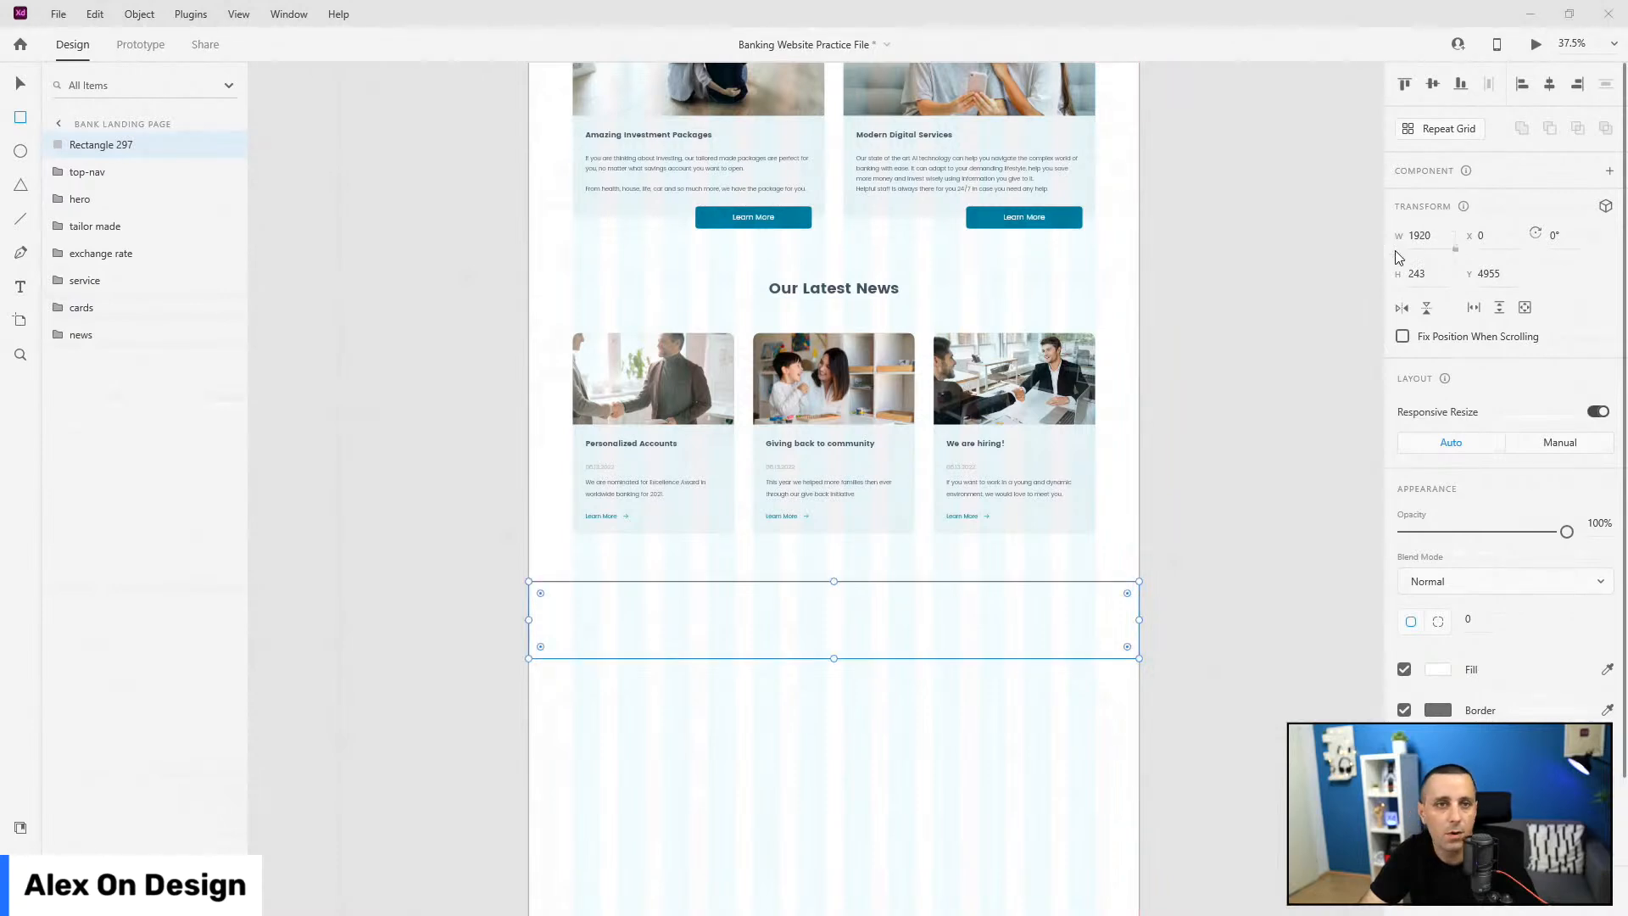
left_click(1432, 281)
type("180")
key("Return")
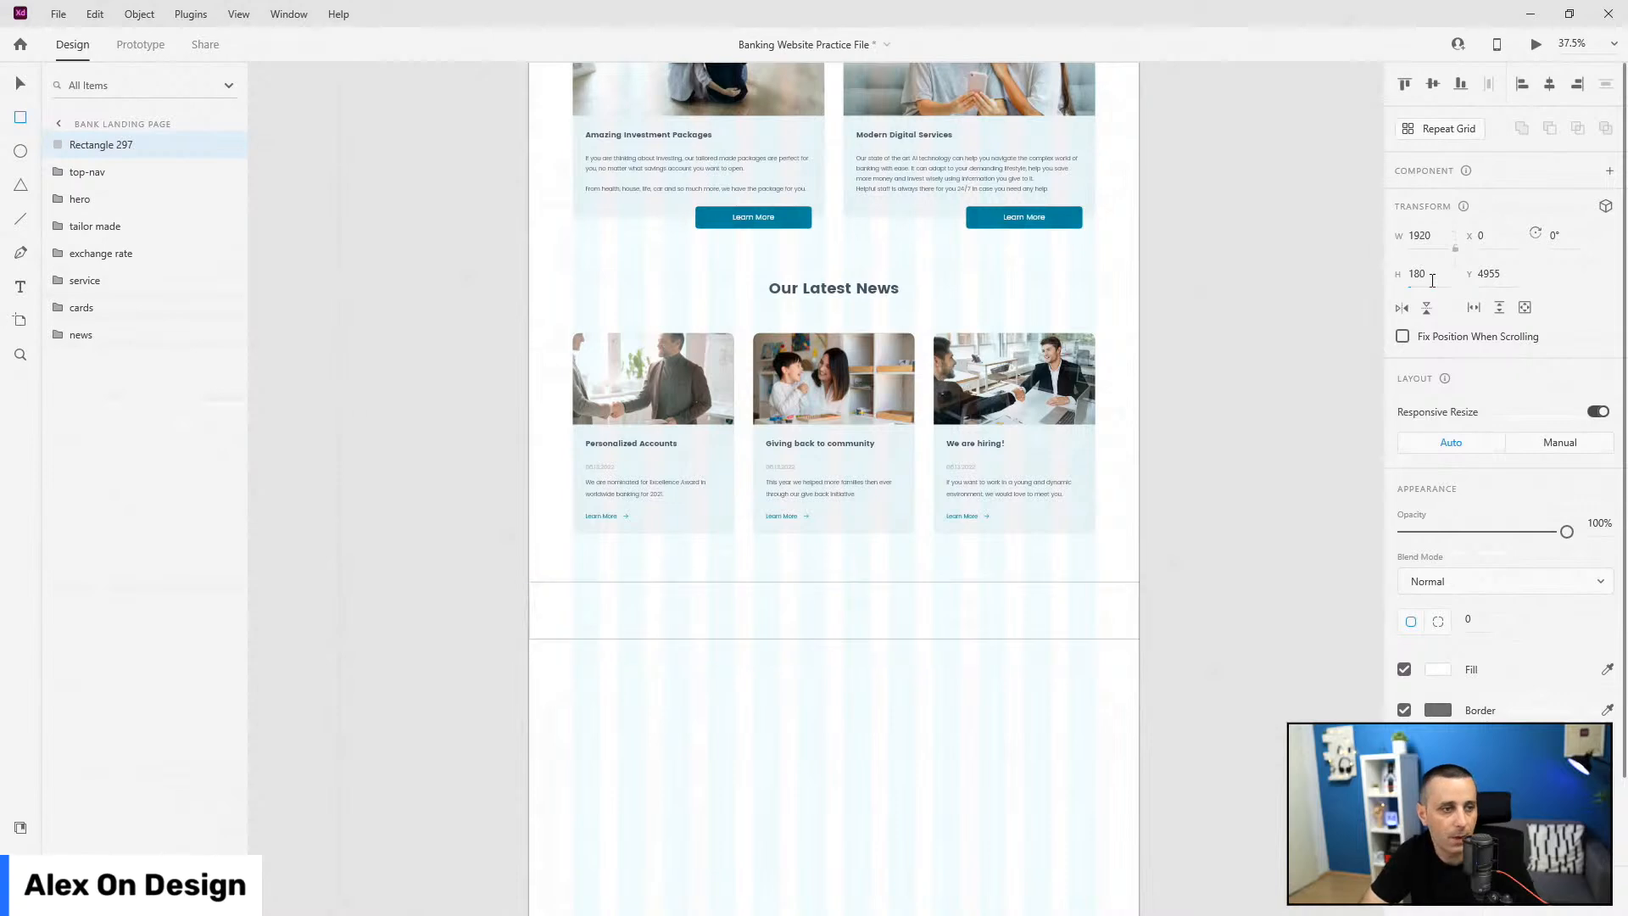
Step: Fill the rectangle with the dark 'text' colour asset and remove its border
left_click(20, 827)
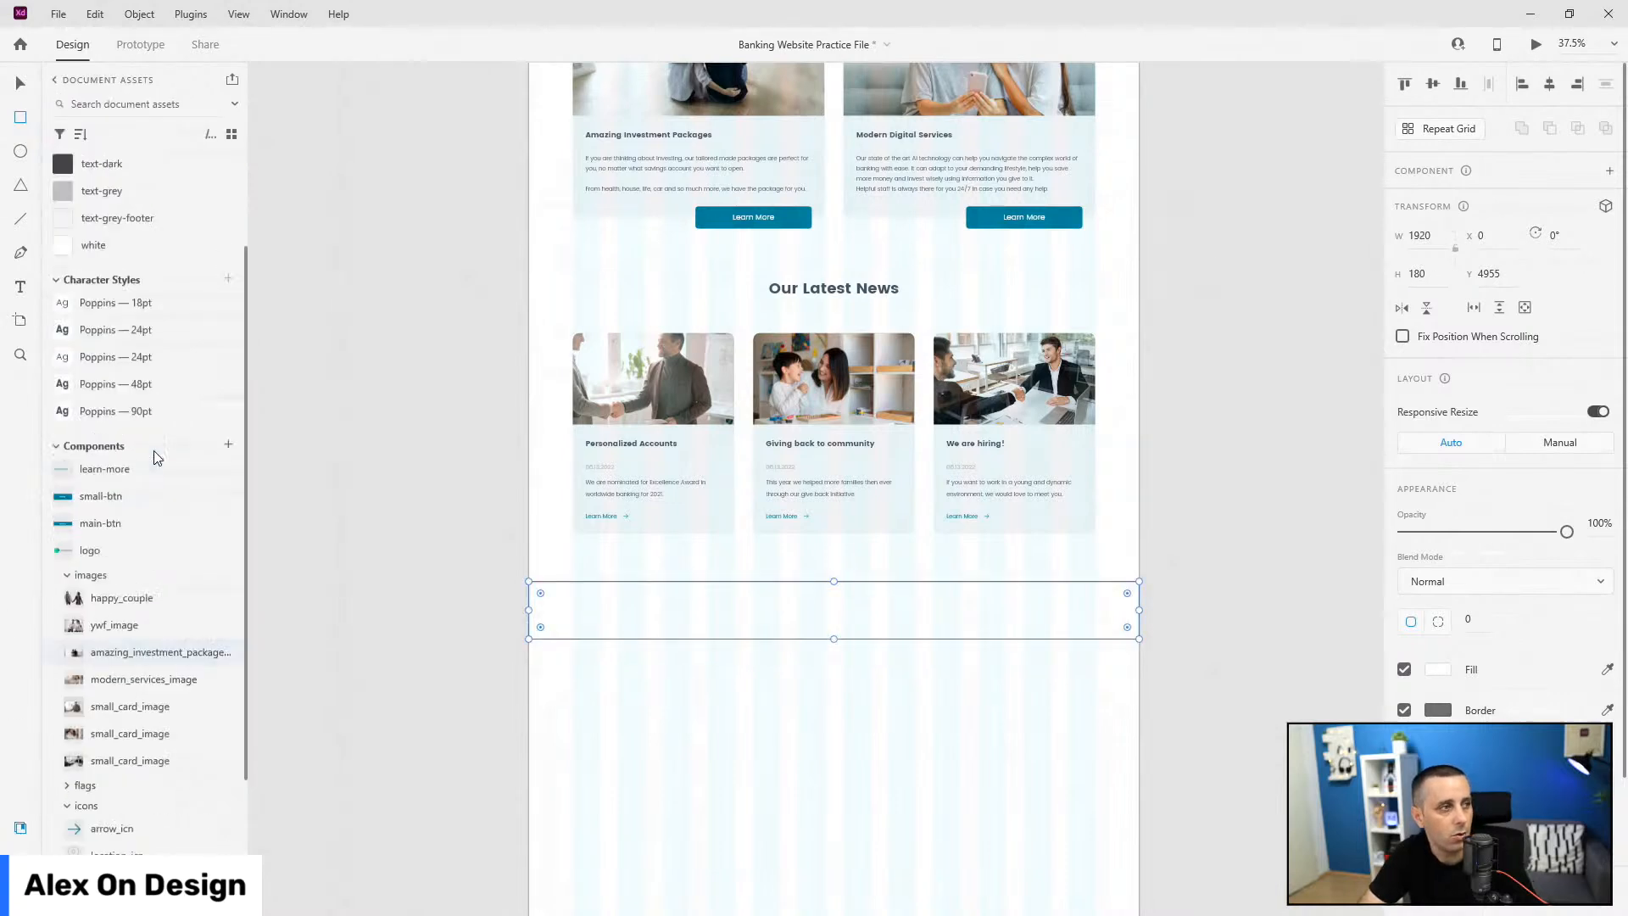
left_click(115, 278)
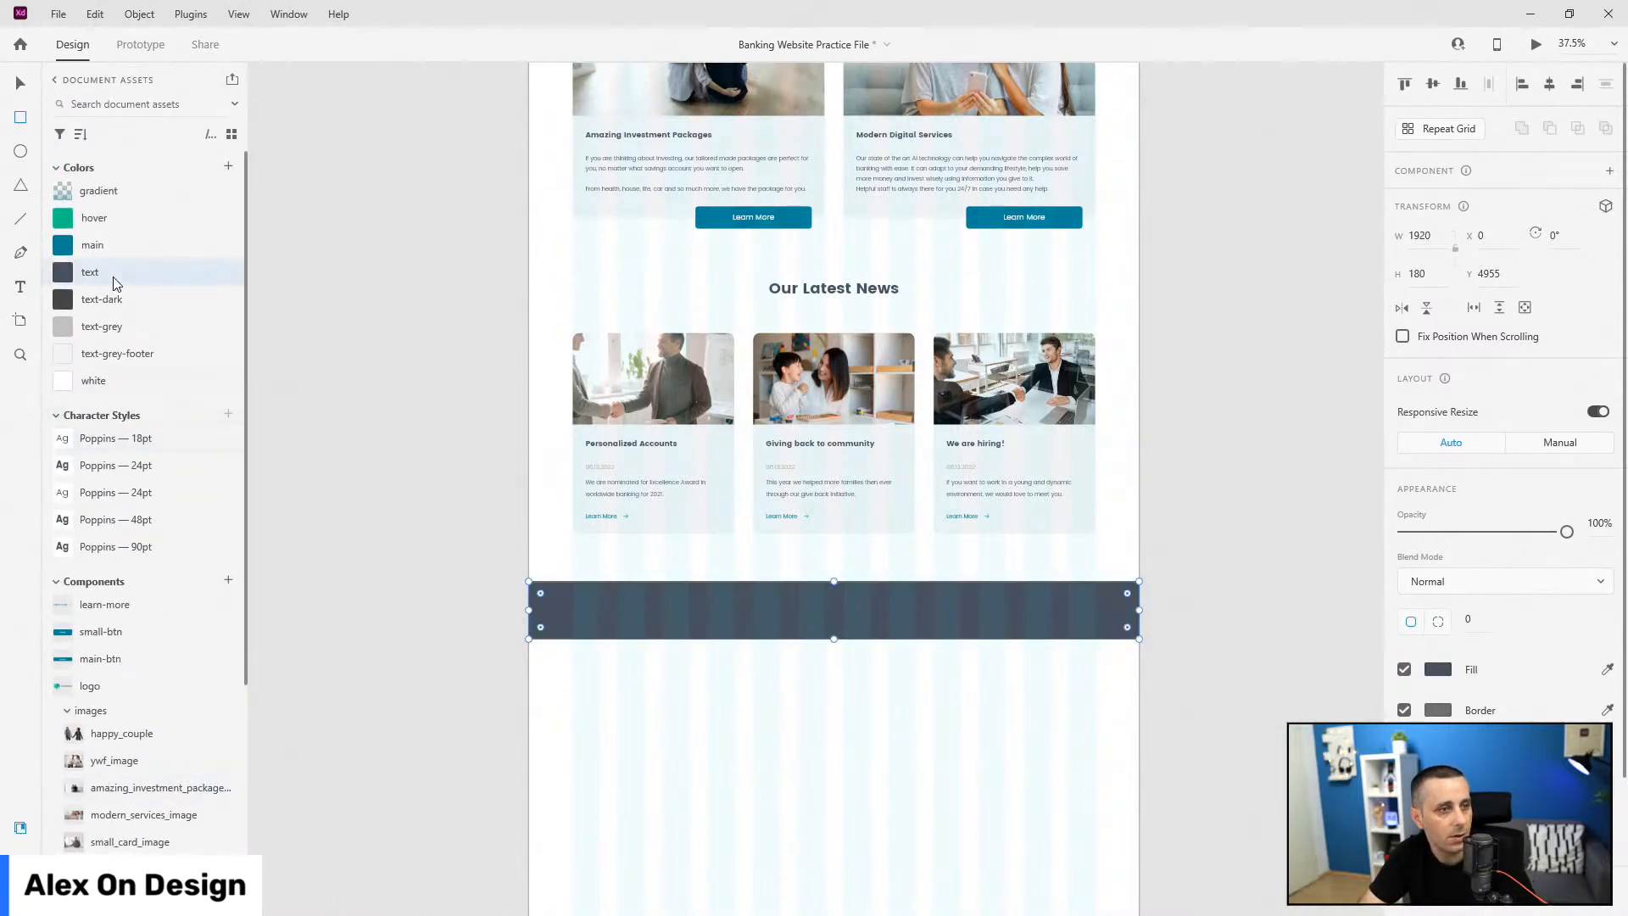
left_click(1404, 711)
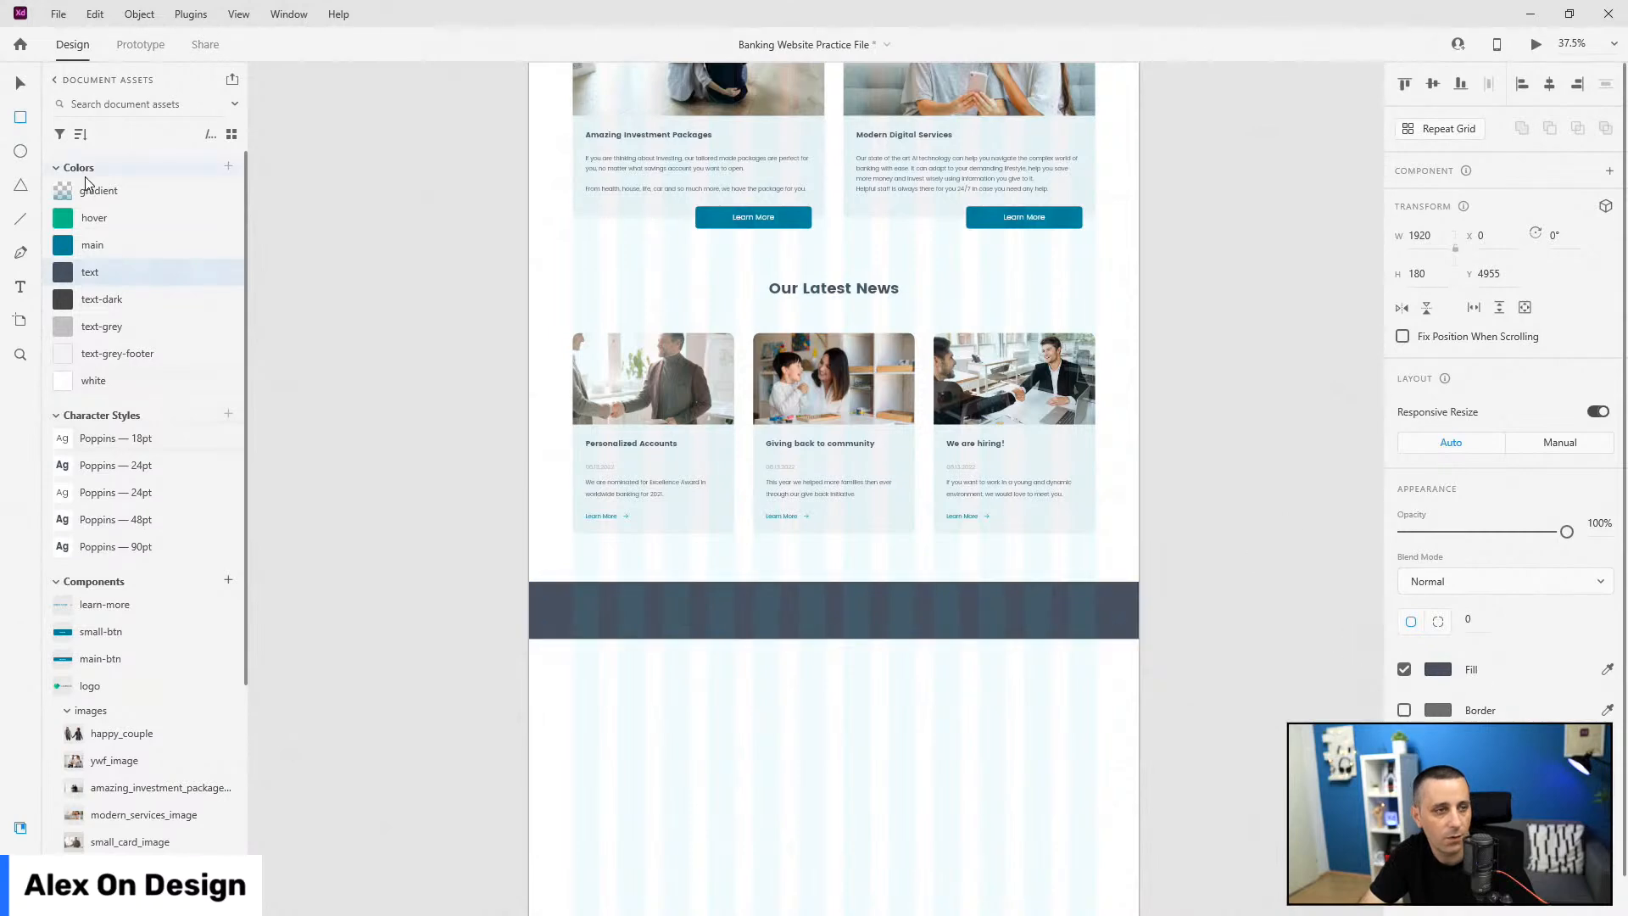
left_click_drag(926, 620, 925, 618)
scroll(747, 642, "up", 2)
scroll(747, 643, "up", 1)
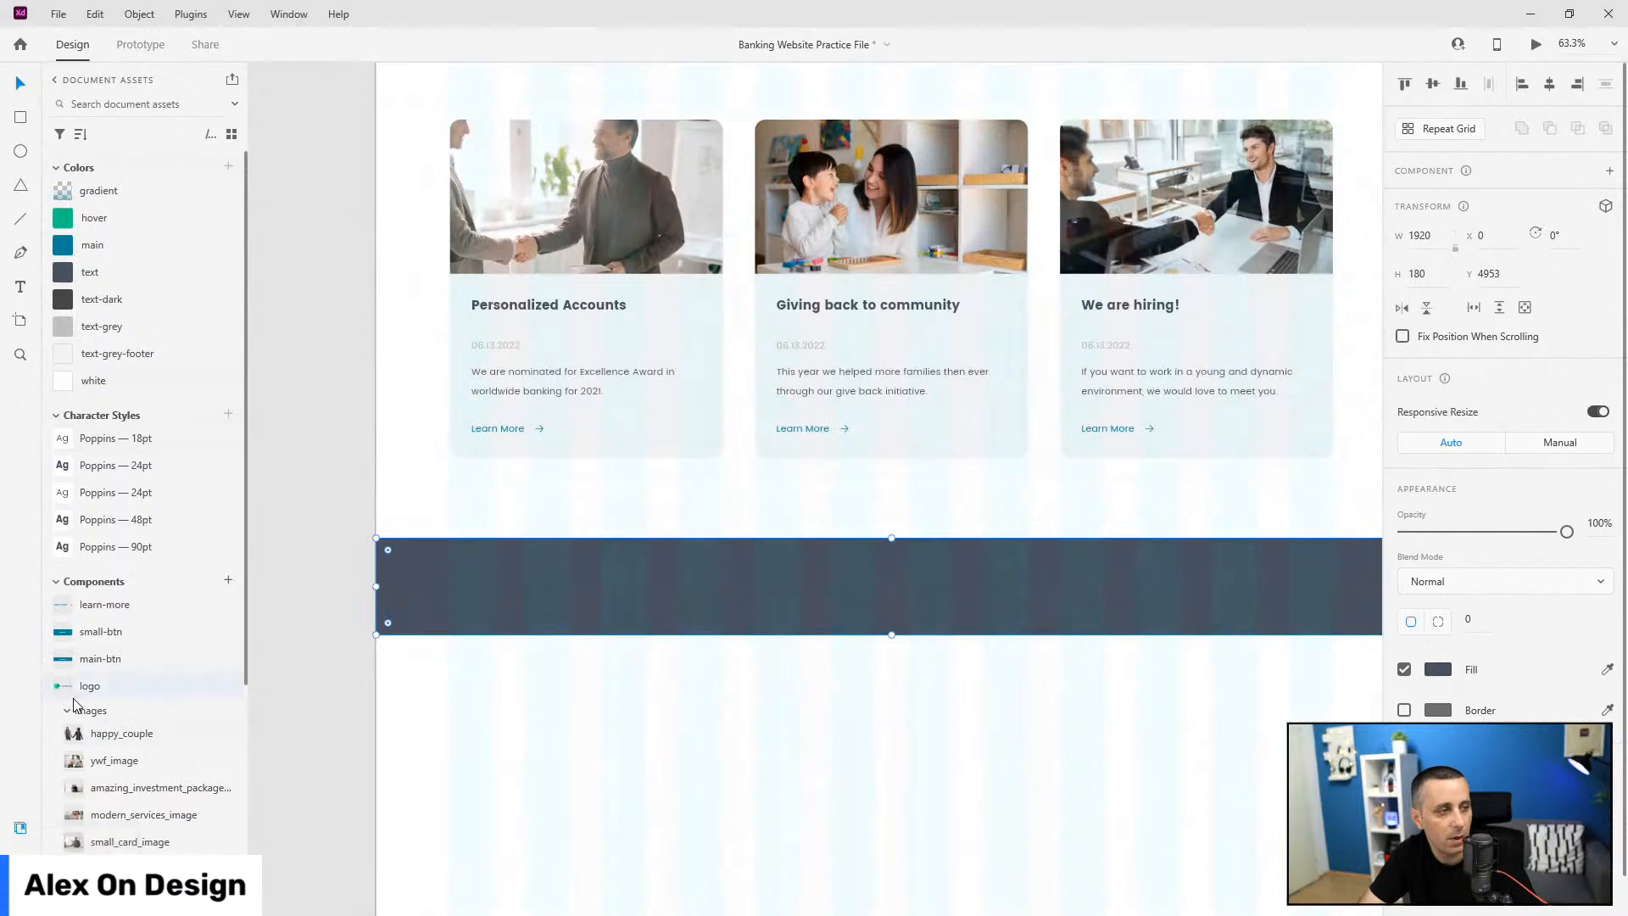
Step: Place the NuBank logo at the left of the dark footer bar and switch it to grey
left_click_drag(109, 697, 463, 589)
scroll(433, 616, "up", 6)
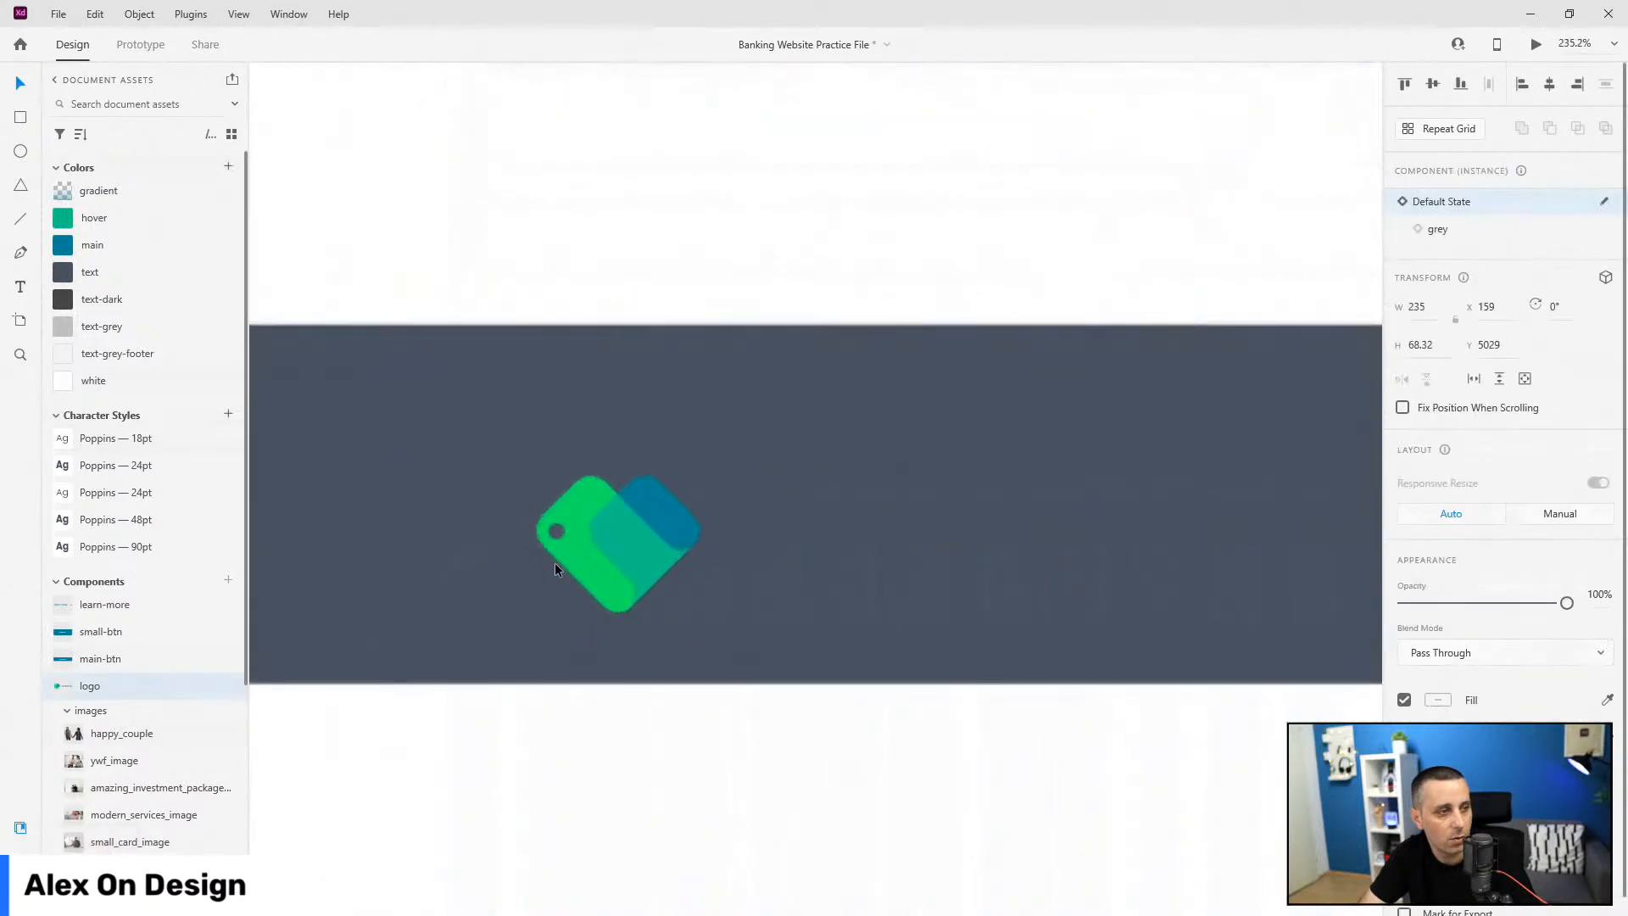
left_click_drag(570, 550, 531, 510)
left_click(378, 397, "shift")
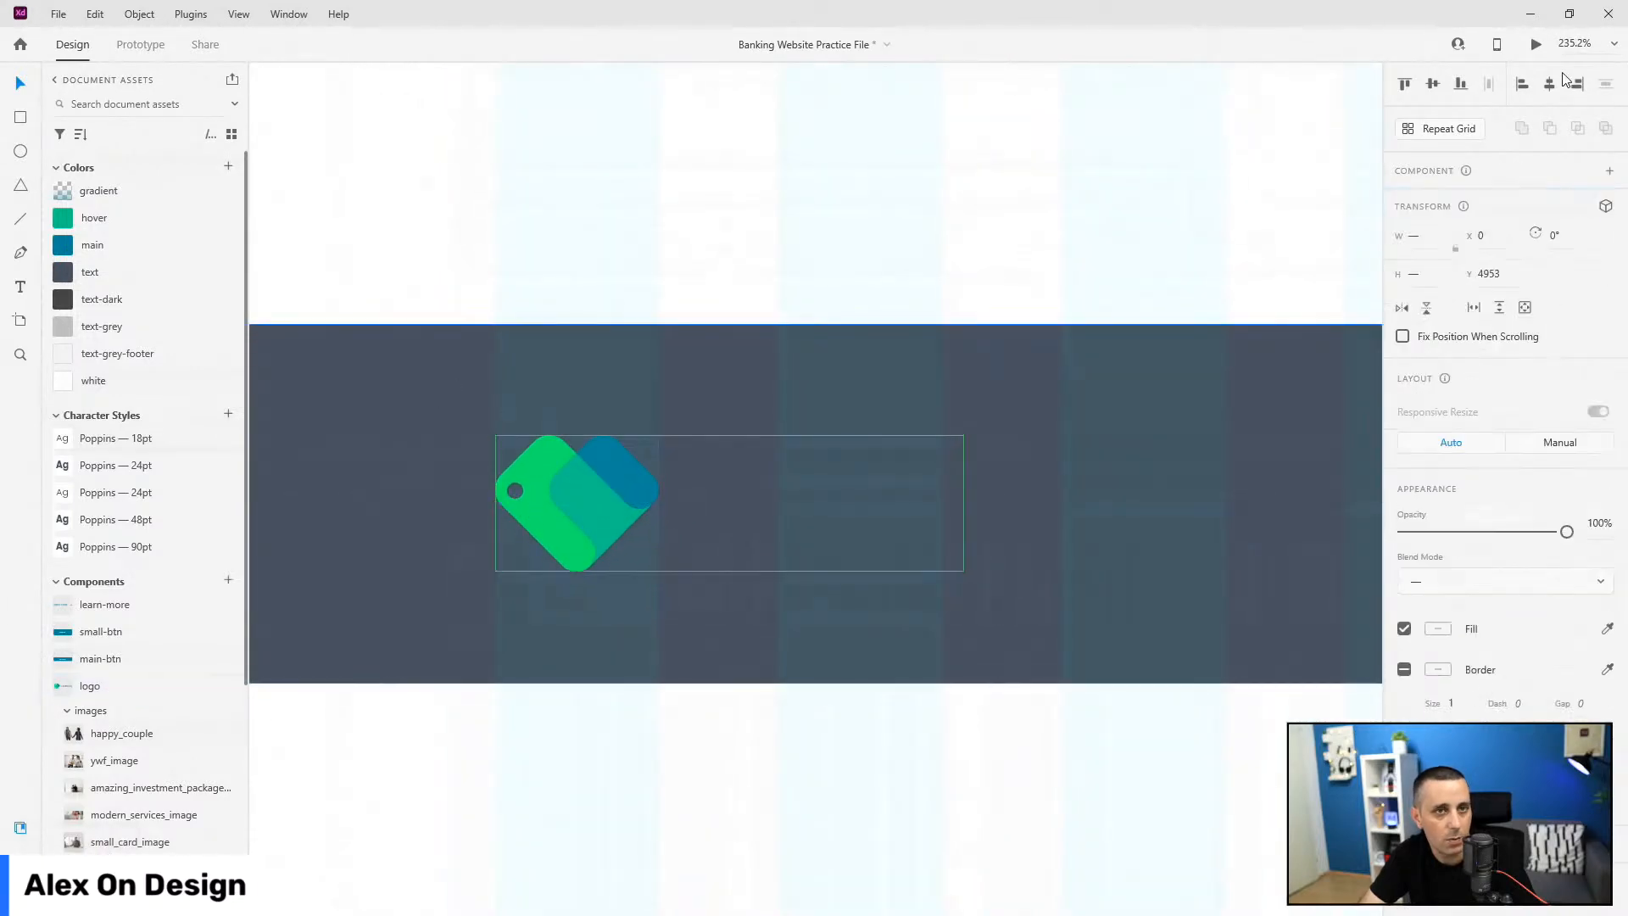
left_click(632, 490)
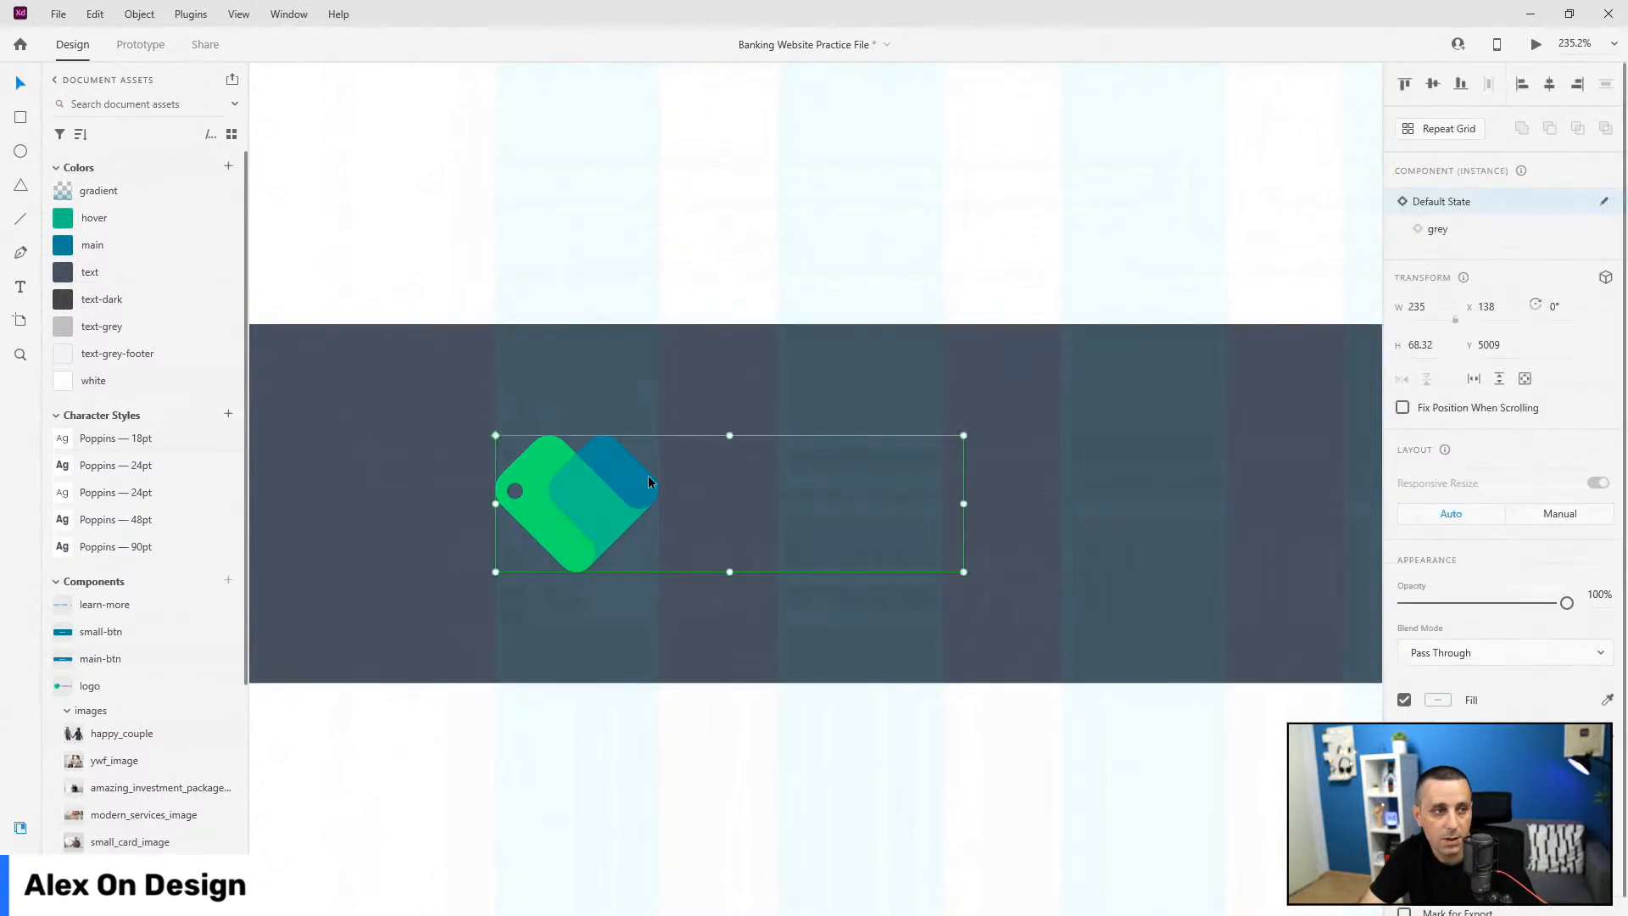
left_click(1465, 242)
scroll(424, 463, "down", 5)
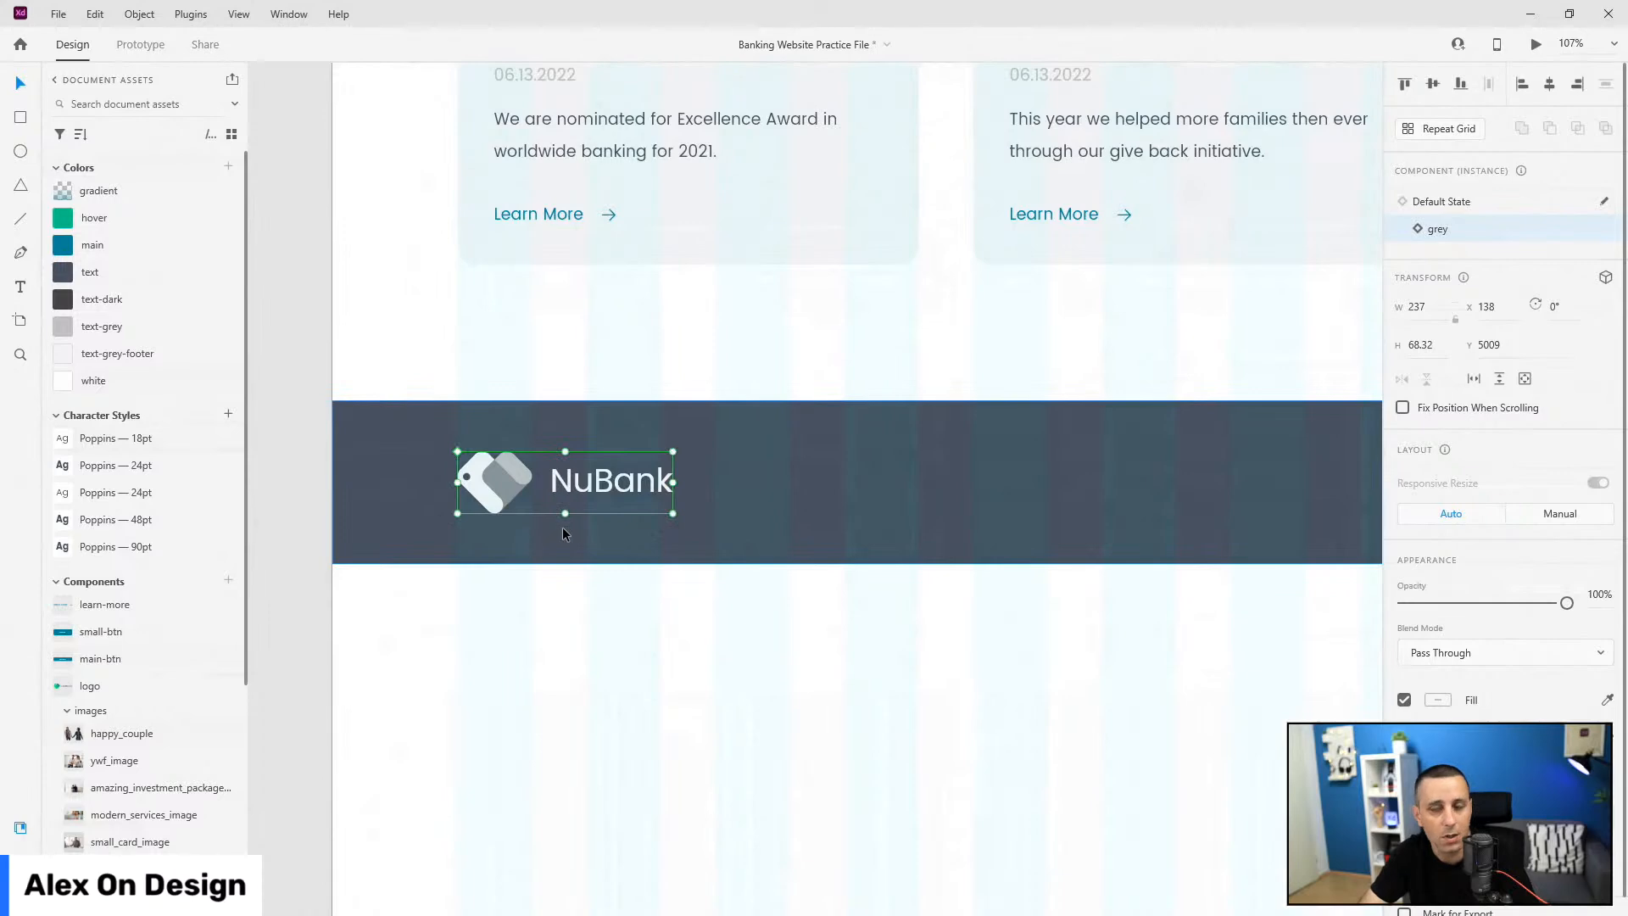
scroll(800, 607, "down", 3)
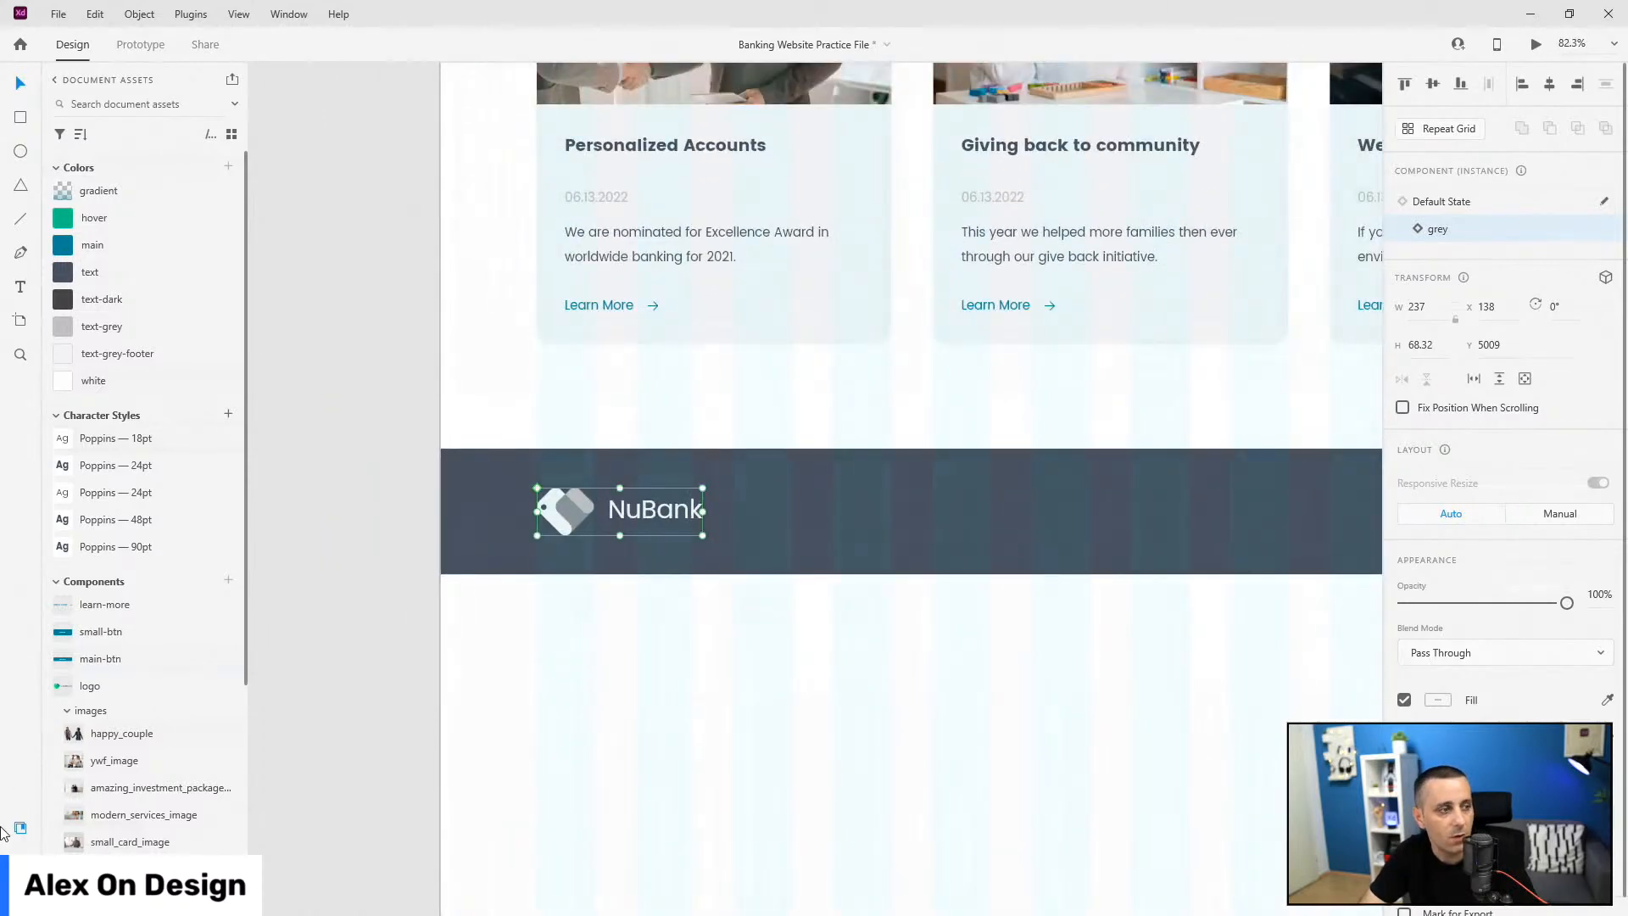
key("ctrl+y")
Step: Paste the top-nav Our Locations group into the footer beside the NuBank logo
left_click(57, 199)
left_click(123, 227)
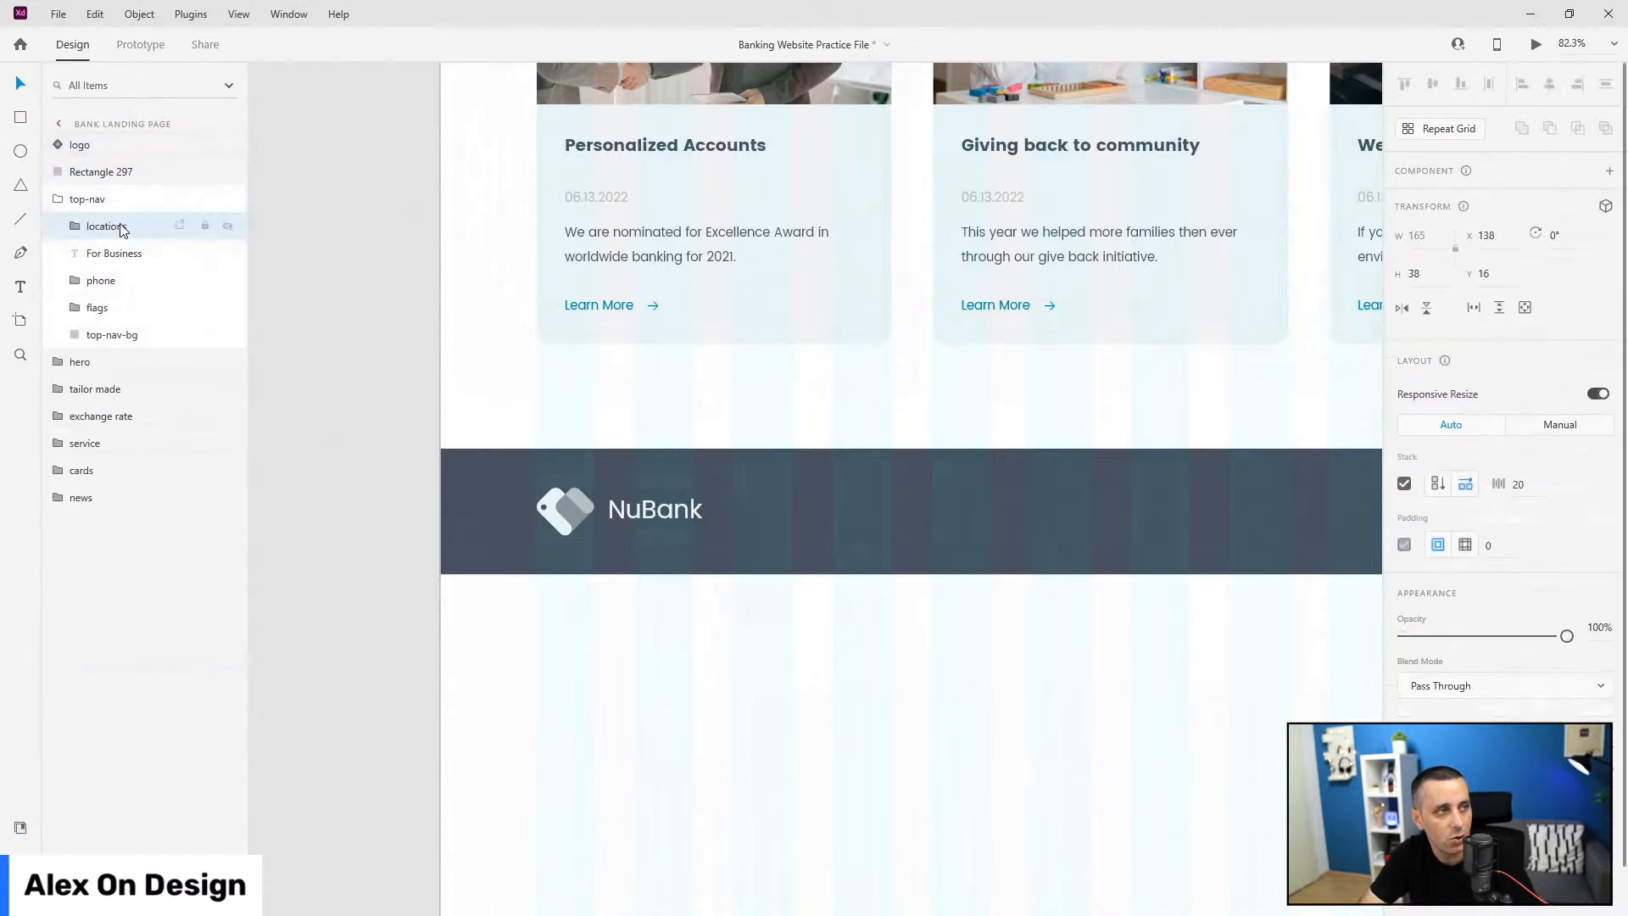
left_click(59, 201)
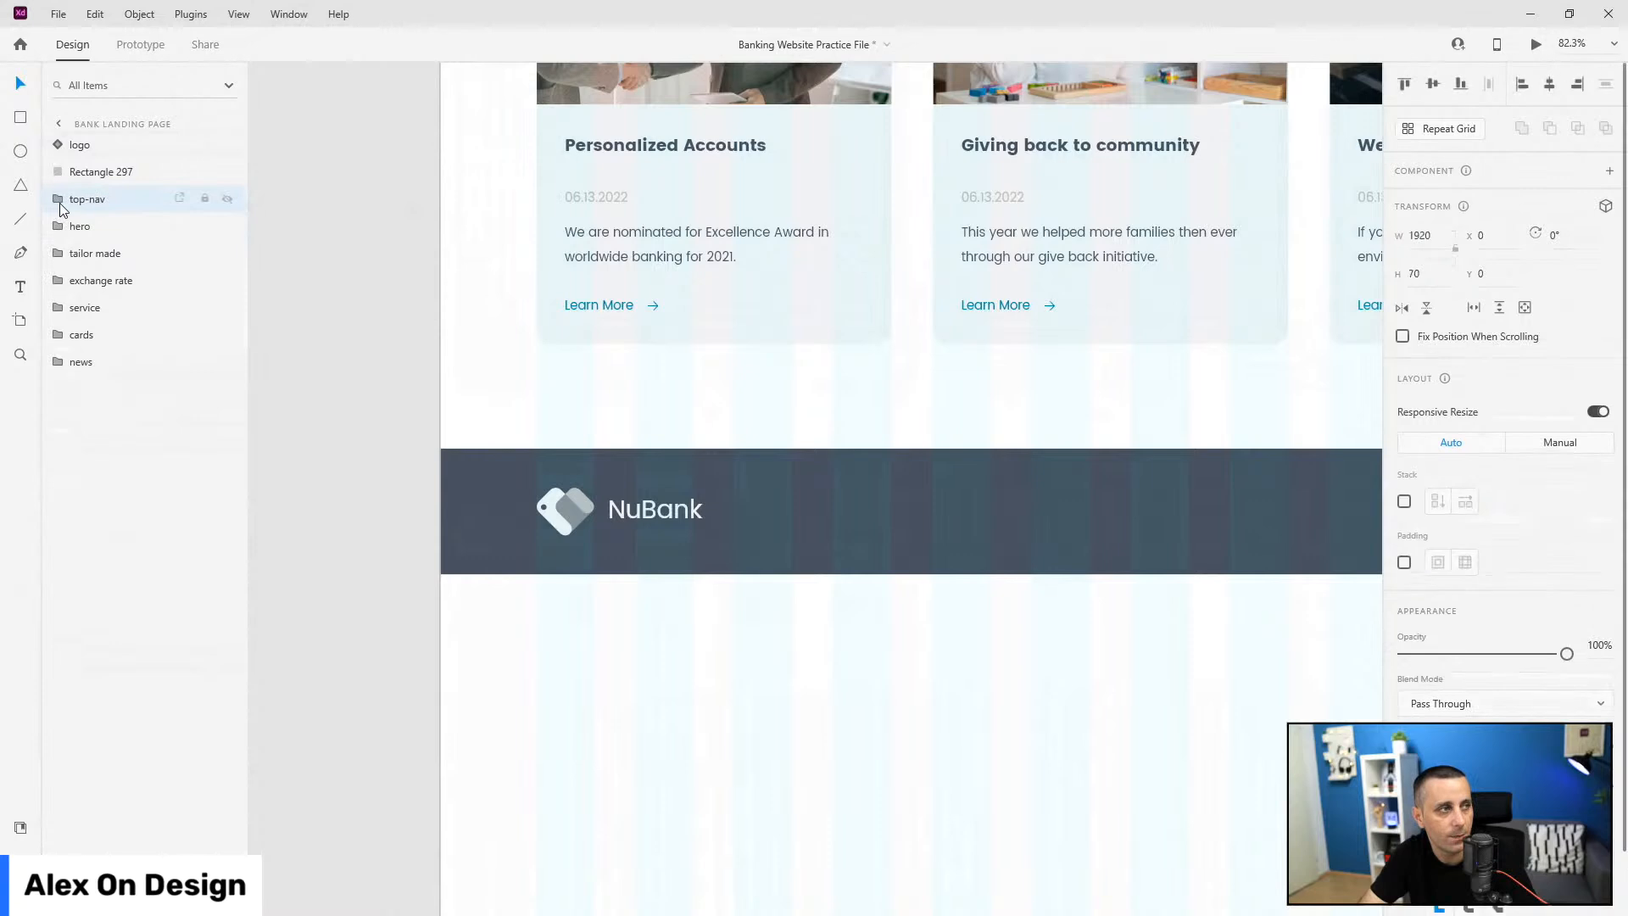
key("ctrl+v")
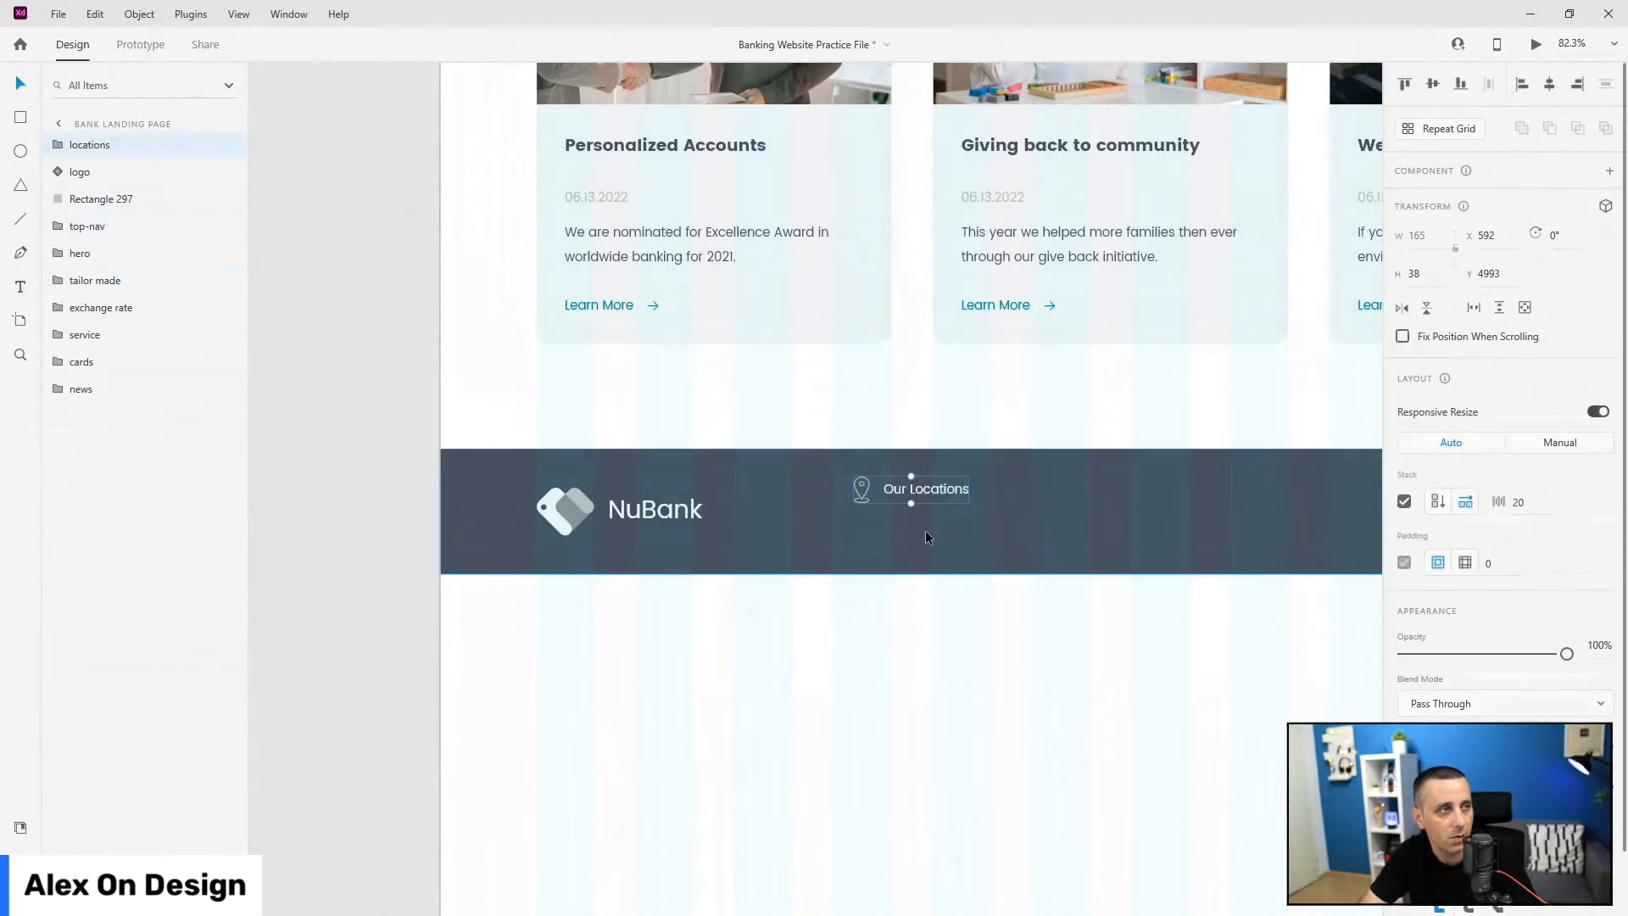
left_click_drag(958, 498, 939, 520)
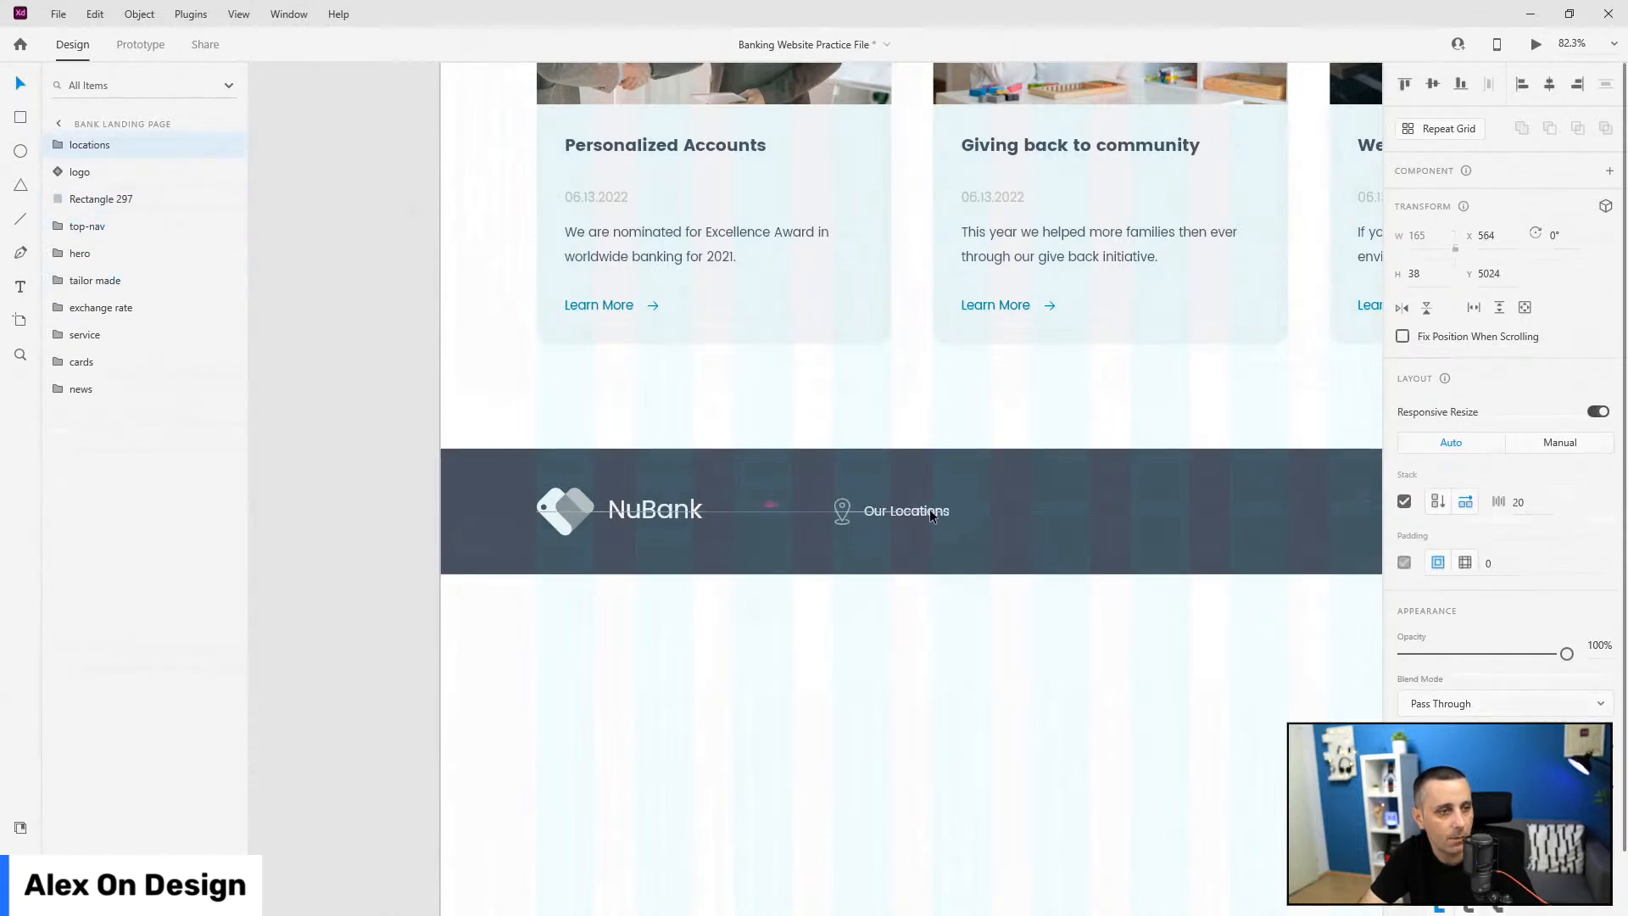
left_click(1094, 458, "shift")
key("Escape")
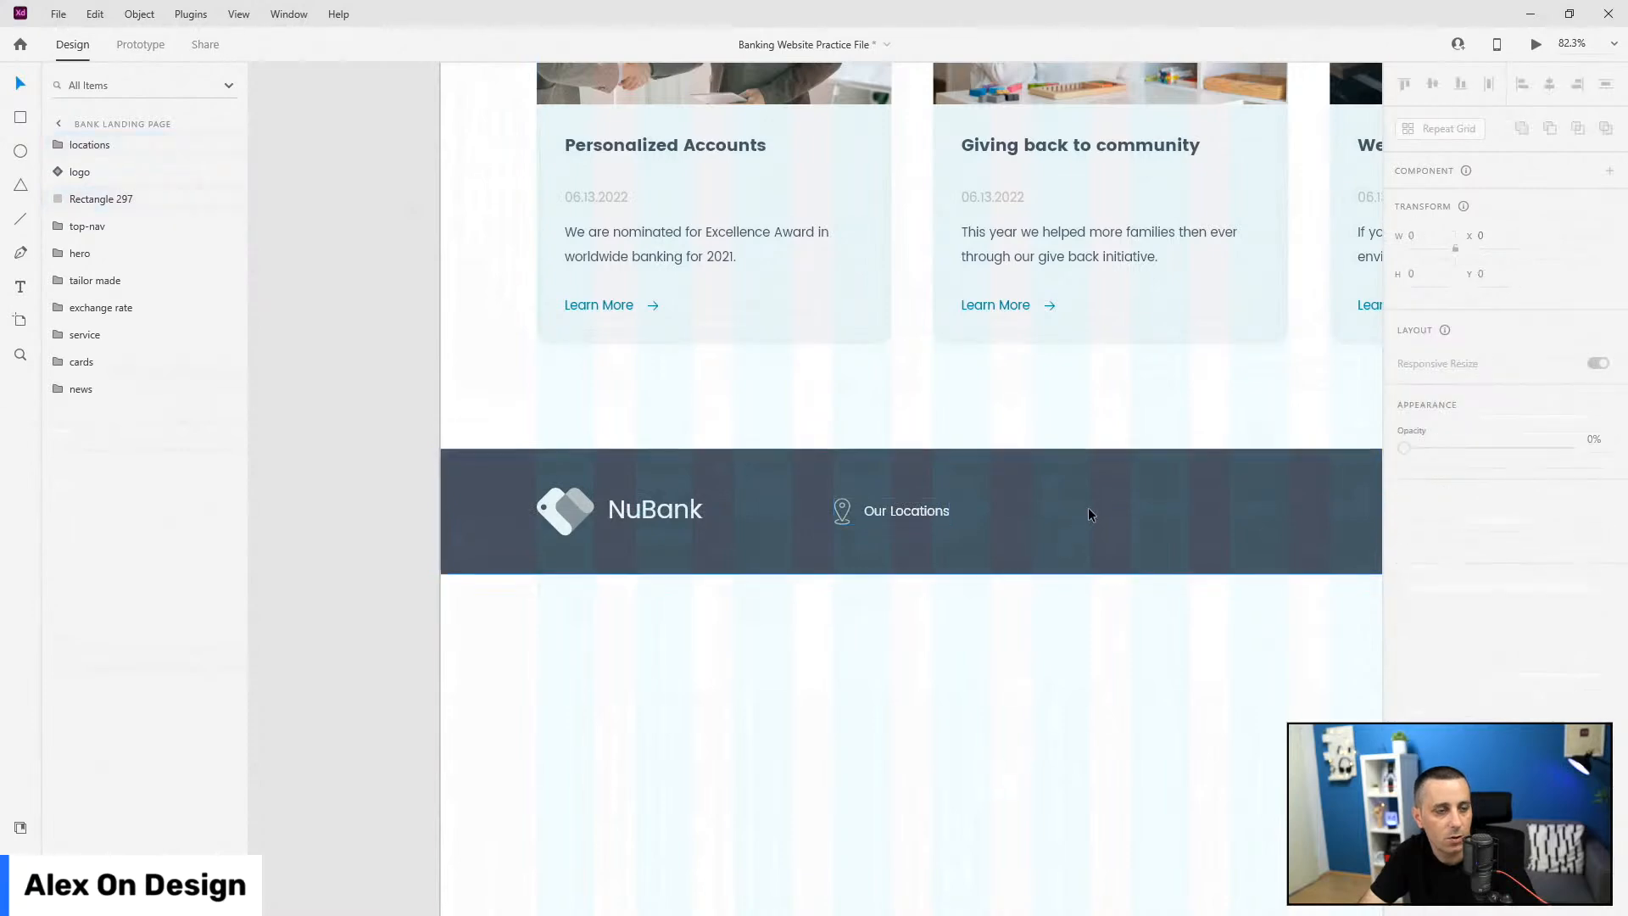
scroll(1087, 509, "up", 5)
left_click(677, 501)
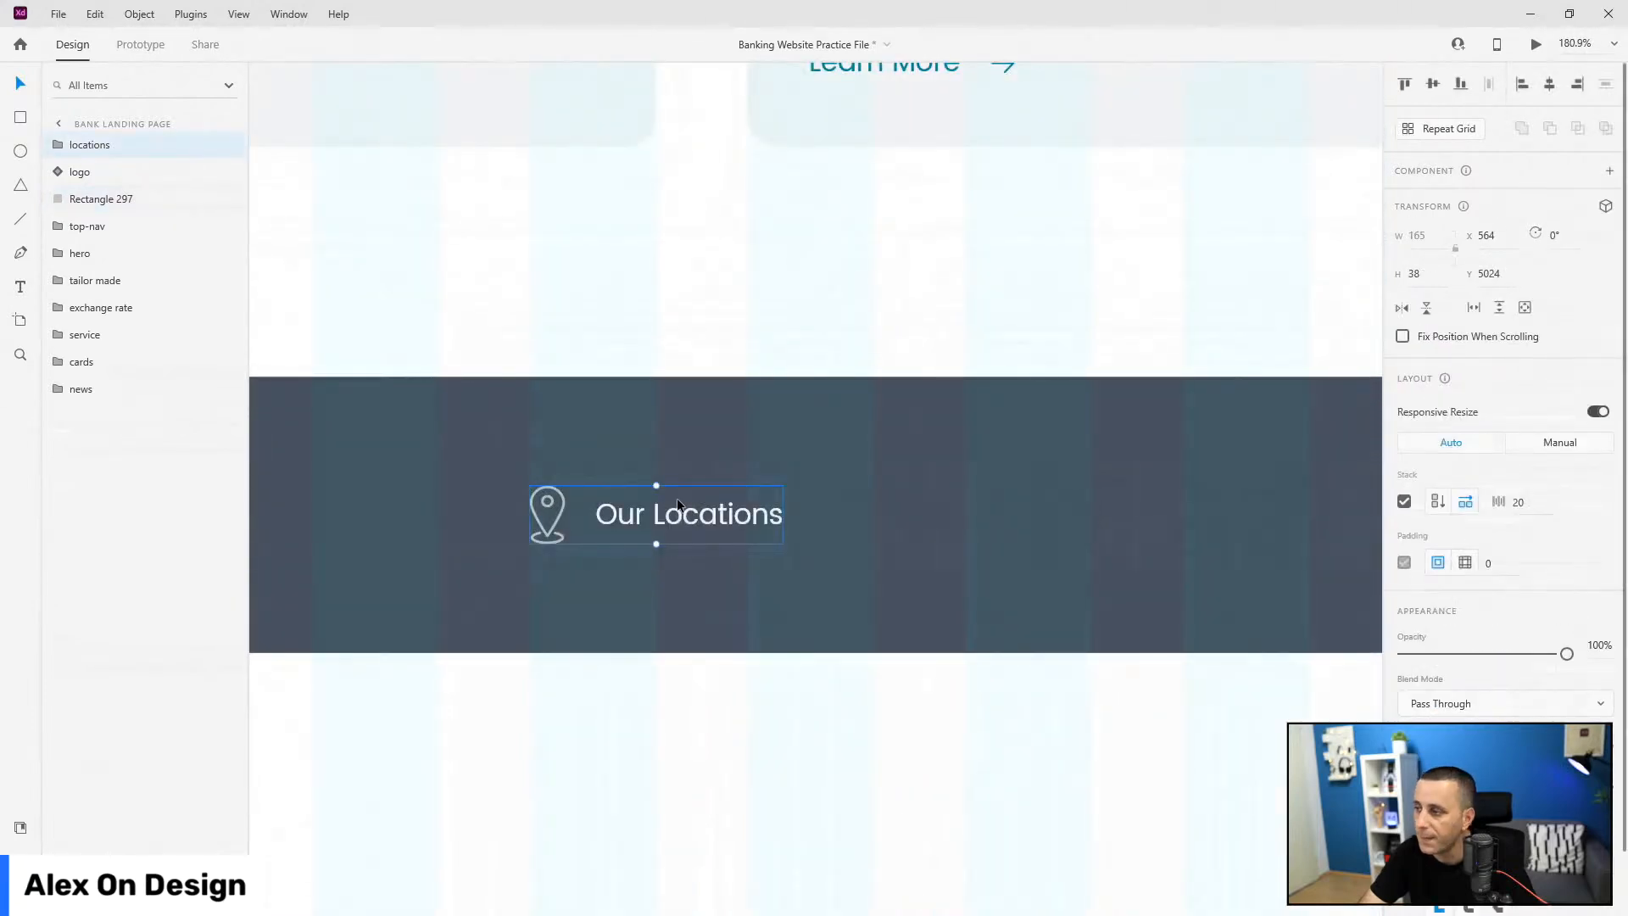
scroll(517, 553, "down", 5)
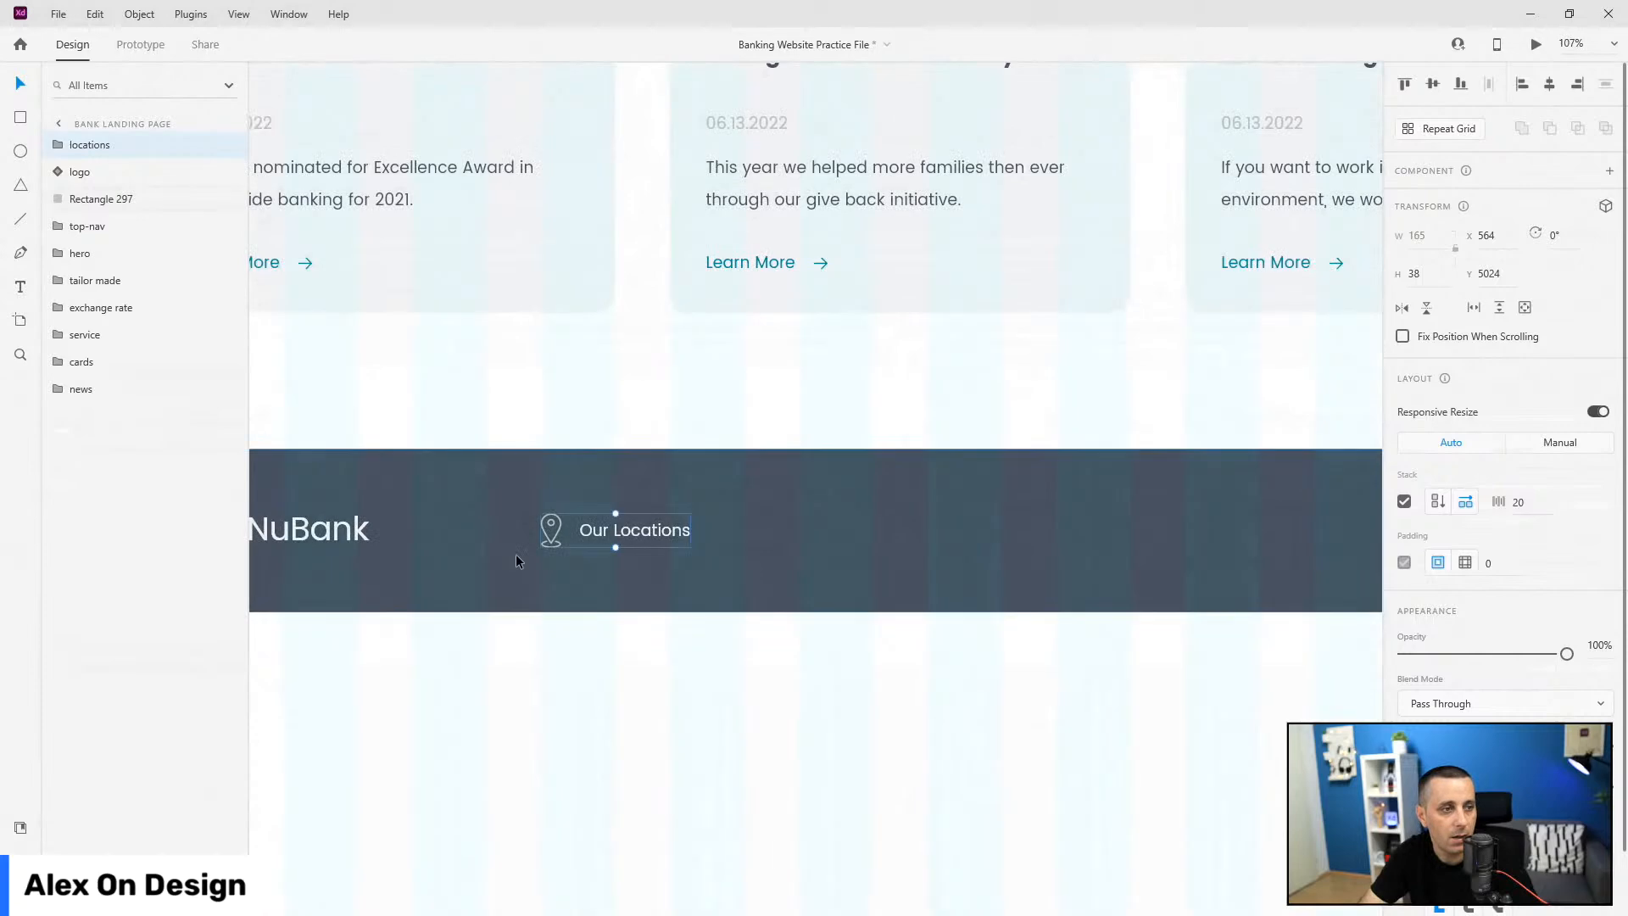
Step: Make two more copies of the Our Locations item and spread the three along the footer
key("ctrl+d")
left_click_drag(609, 535, 1114, 531)
scroll(1163, 658, "right", 5)
key("ctrl+d")
left_click_drag(611, 531, 866, 534)
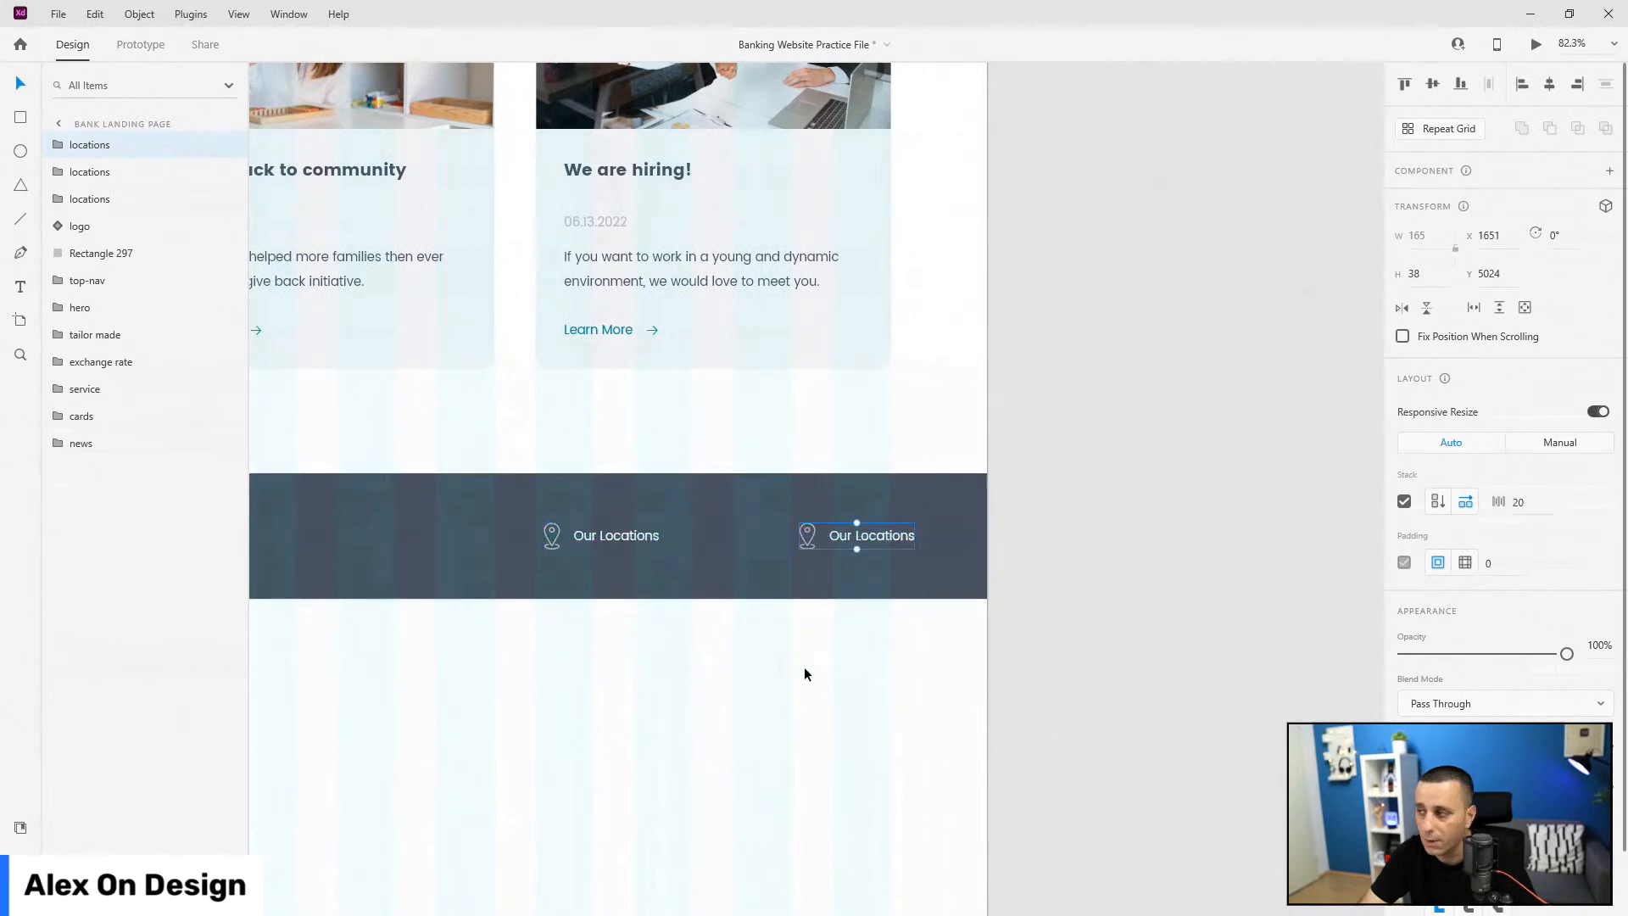
left_click_drag(620, 537, 439, 537)
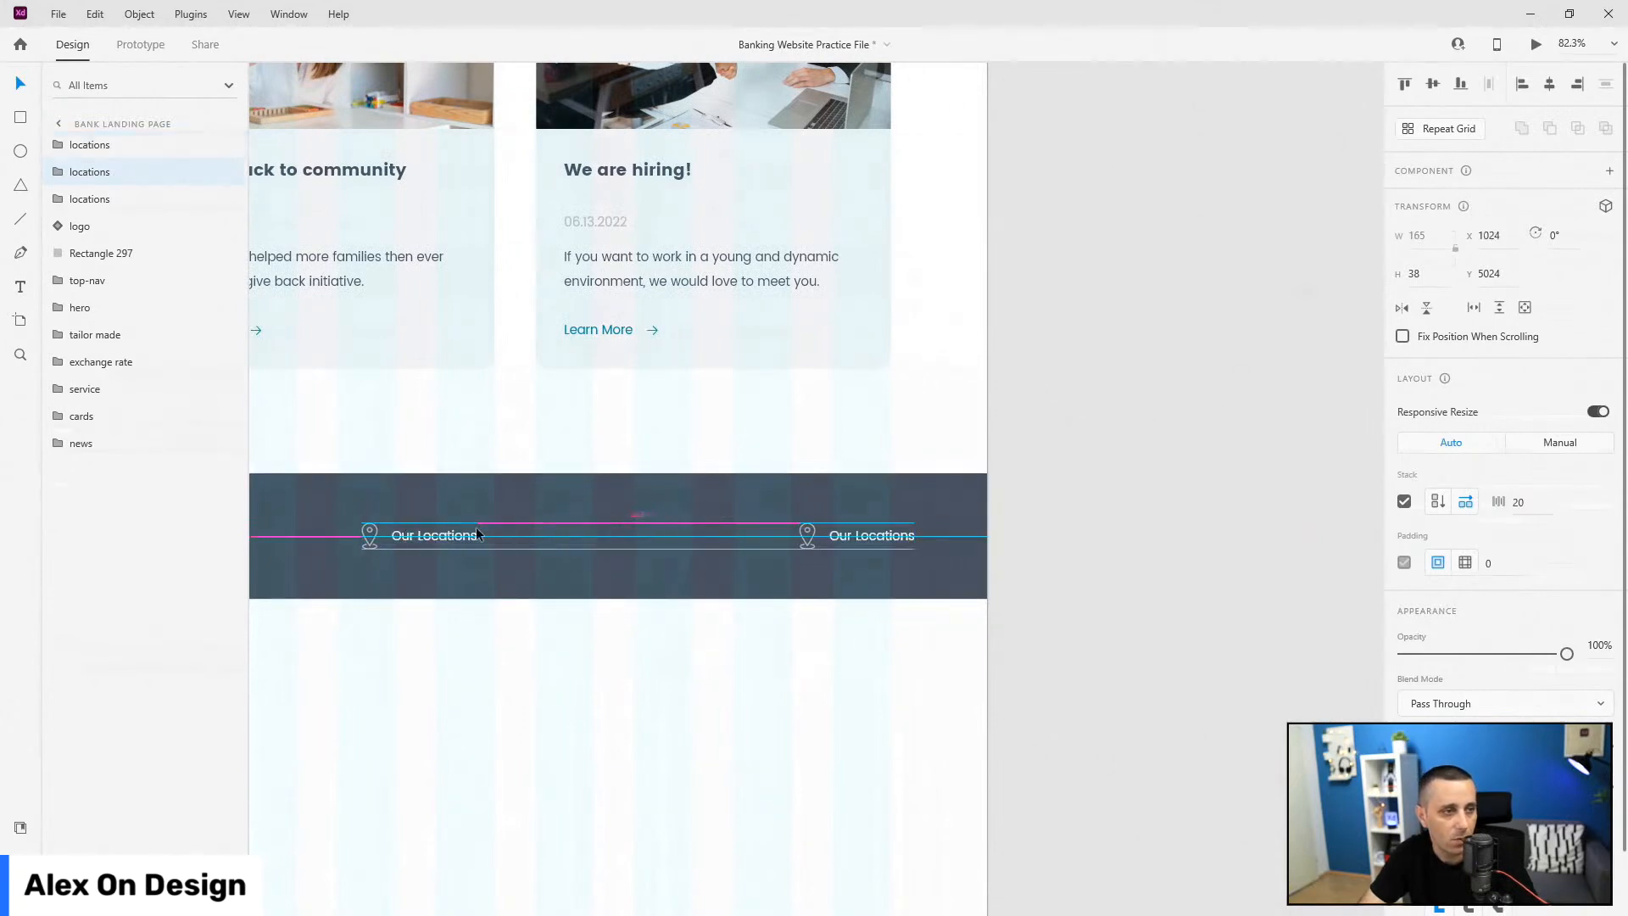
left_click(874, 535)
left_click_drag(875, 535, 775, 535)
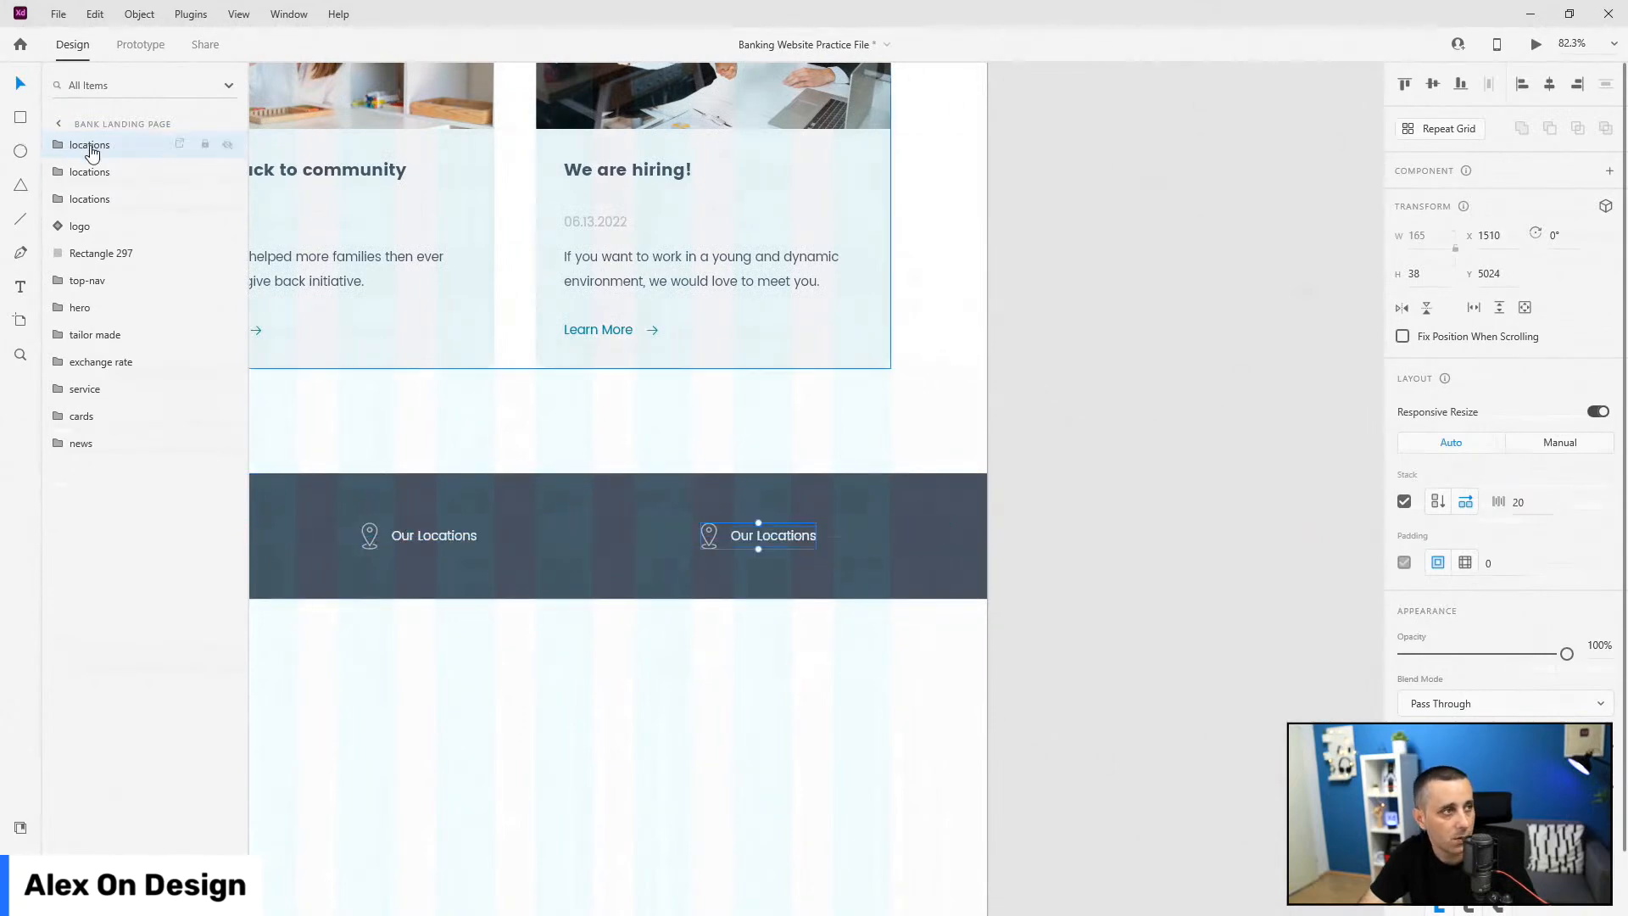
Step: Rename the copied layers email and phone, reorder them, and move the logo layer to the top
double_click(91, 145)
type("email")
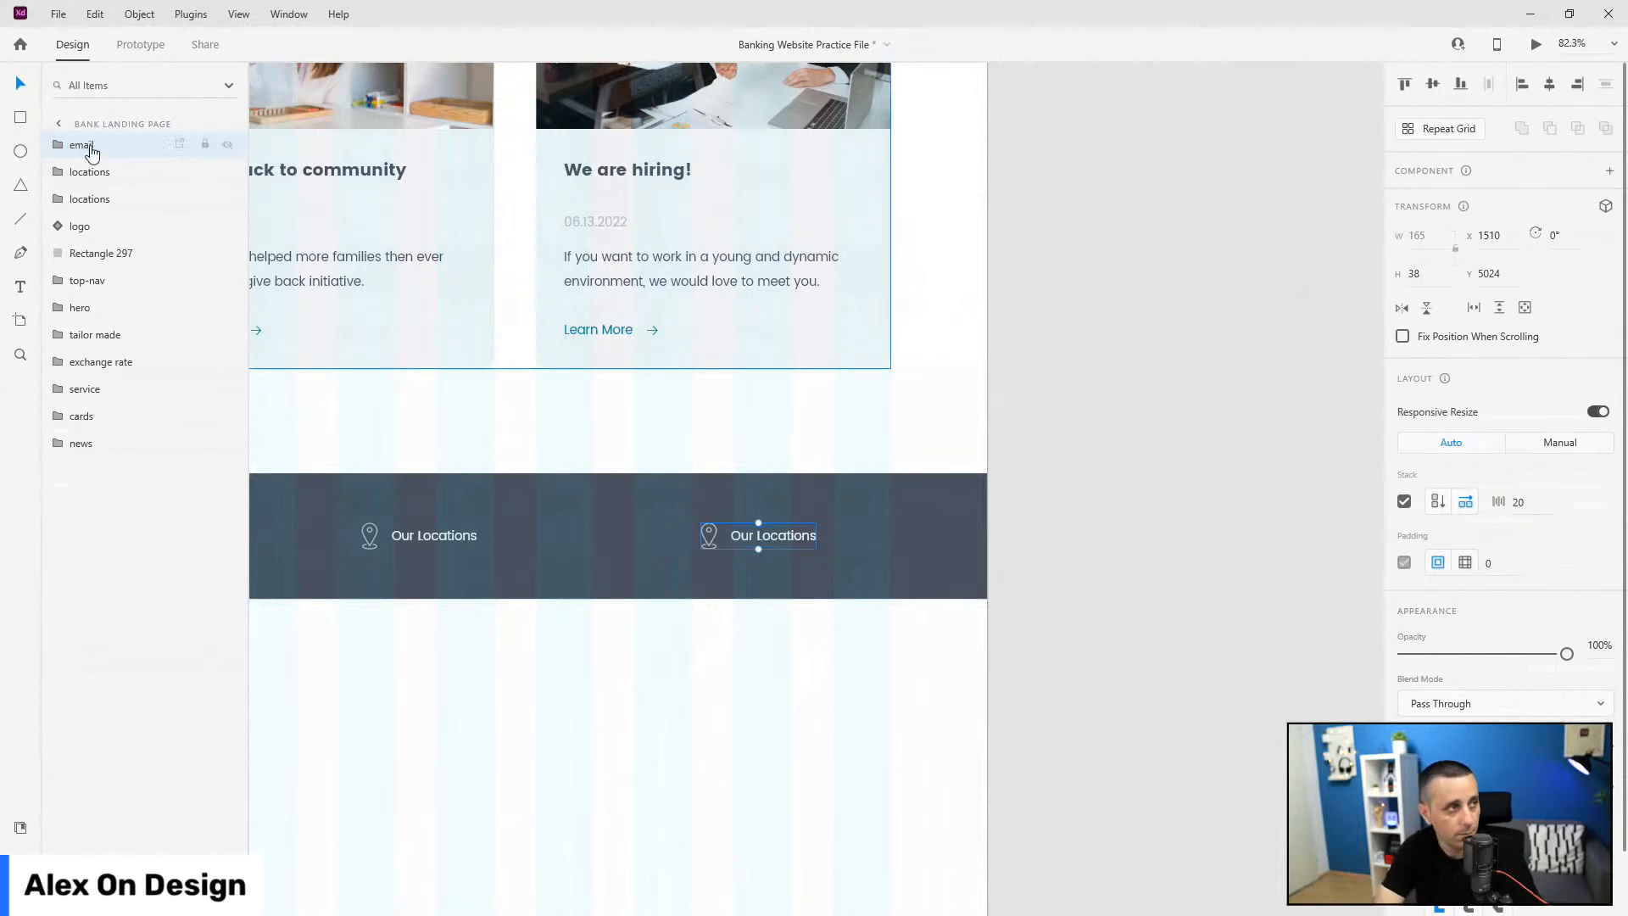
key("Return")
mouse_move(92, 145)
left_mouse_down()
mouse_move(106, 218)
mouse_move(101, 160)
left_mouse_up()
scroll(1007, 723, "left", 5)
left_click(994, 509)
left_click_drag(76, 146, 95, 180)
double_click(94, 172)
type("phone")
key("Return")
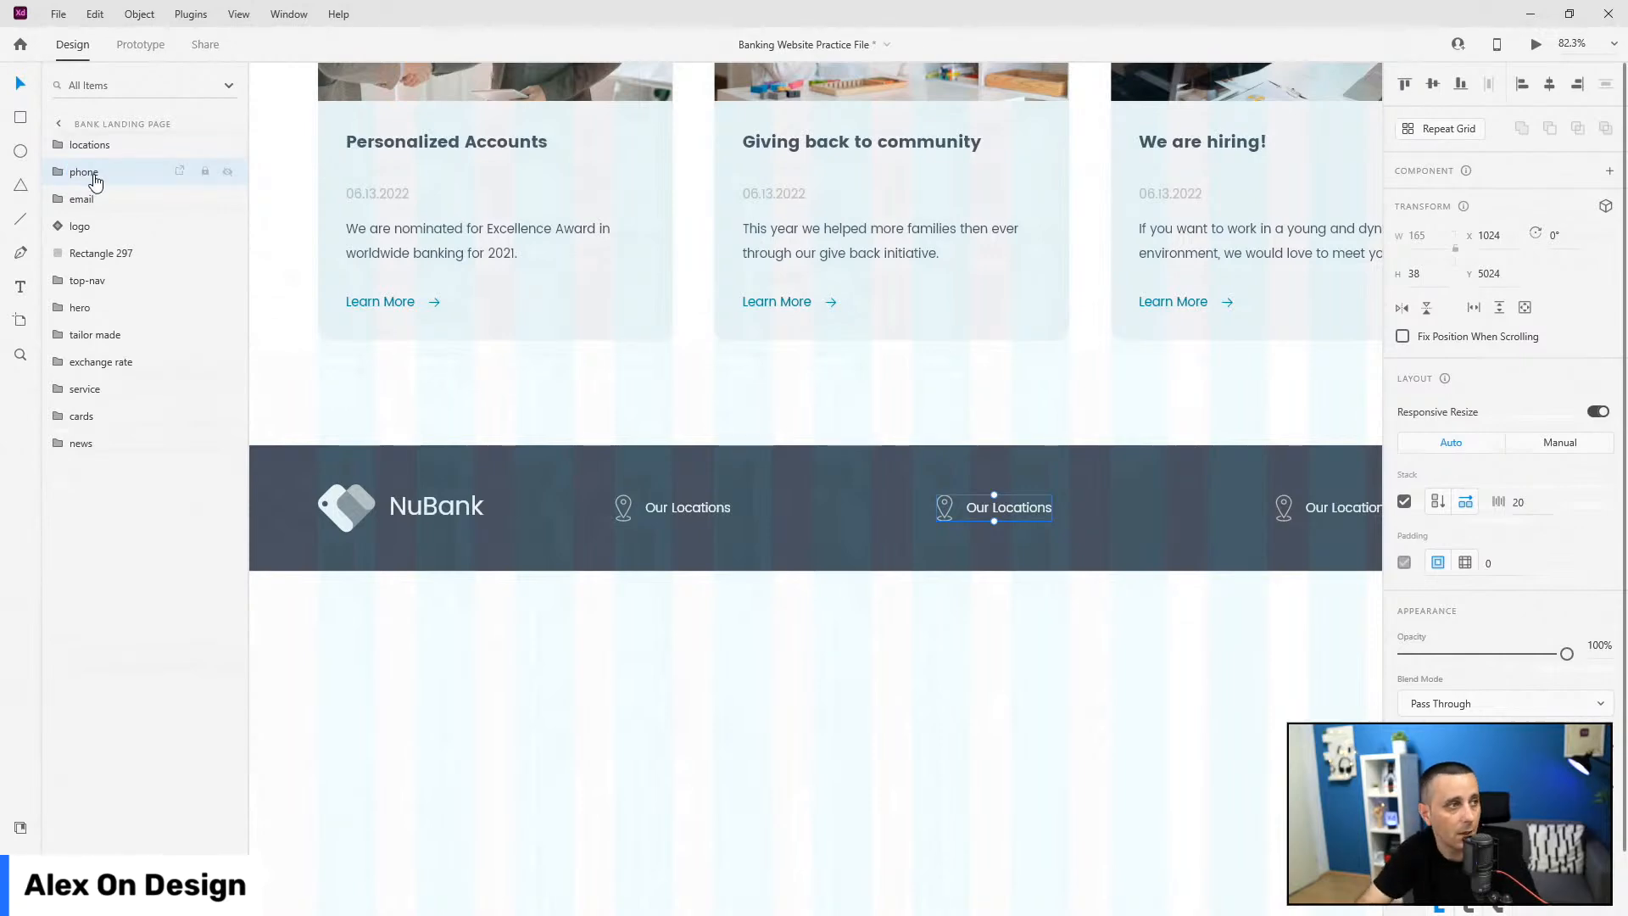
left_click(93, 226)
left_click_drag(93, 226, 97, 139)
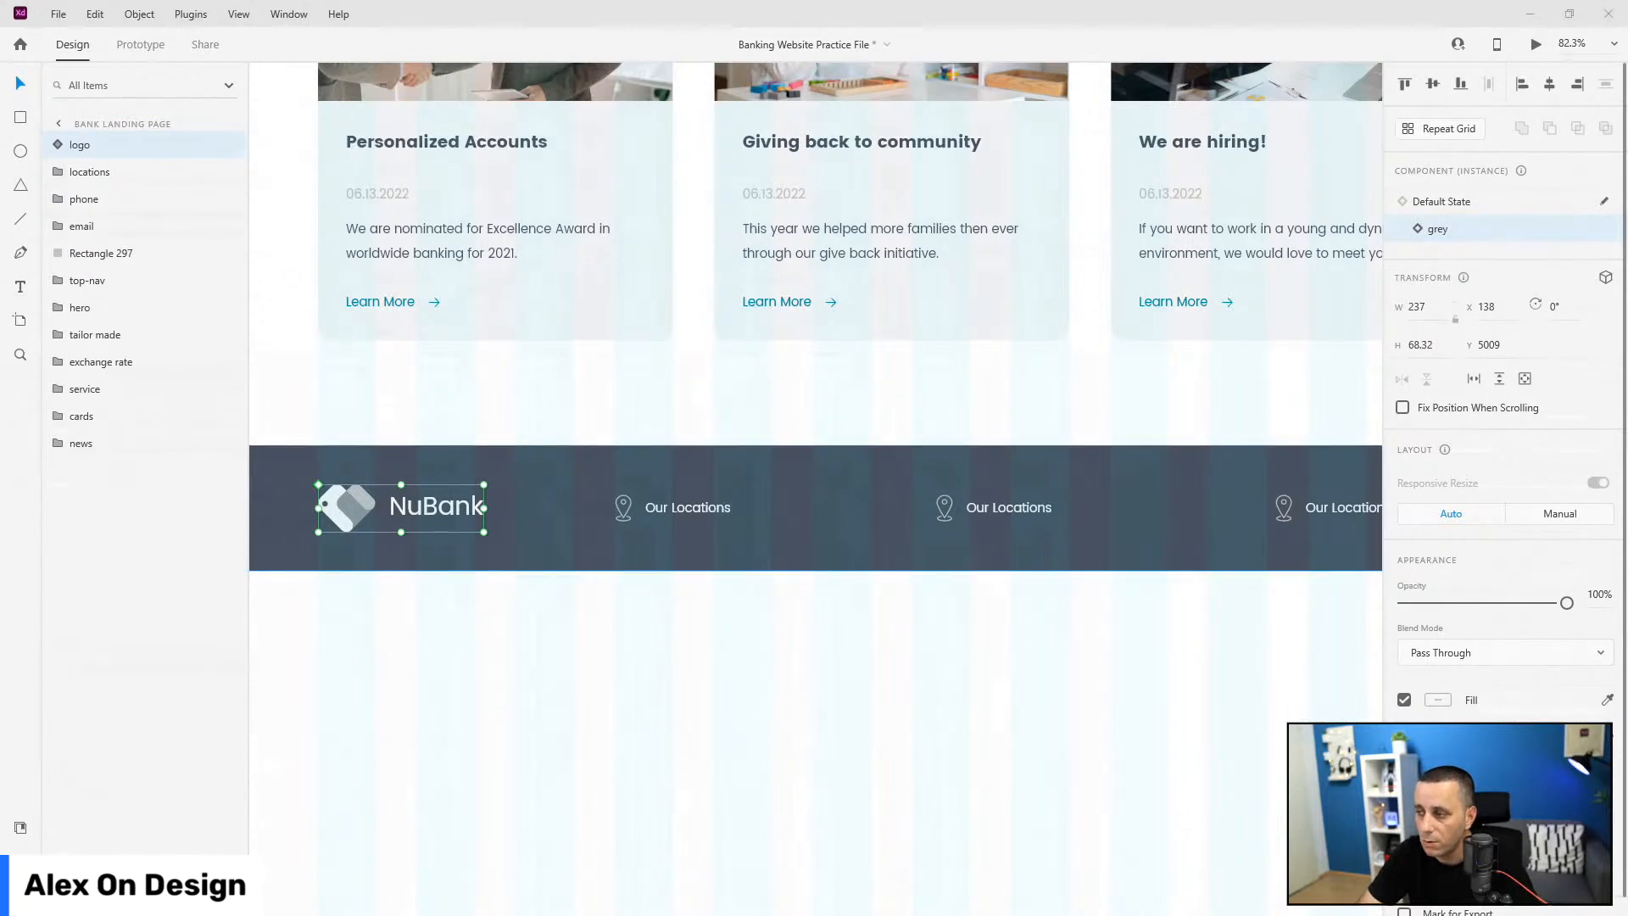
Step: Replace the first footer item's Our Locations text with a pasted street address
left_click(694, 510)
double_click(691, 511)
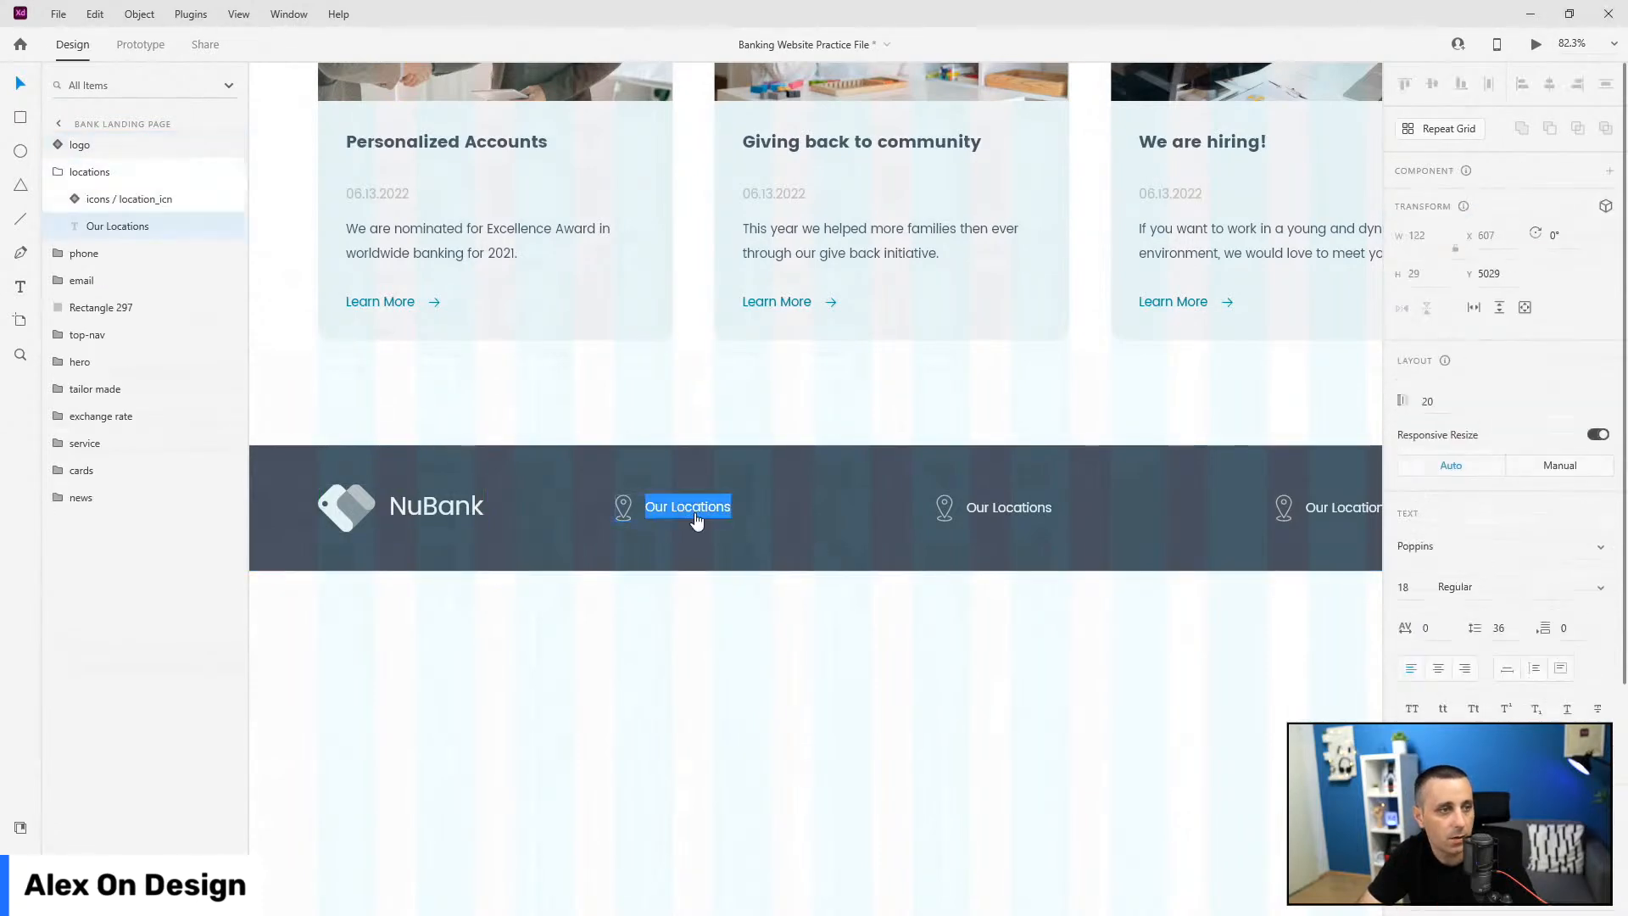
left_click(79, 171)
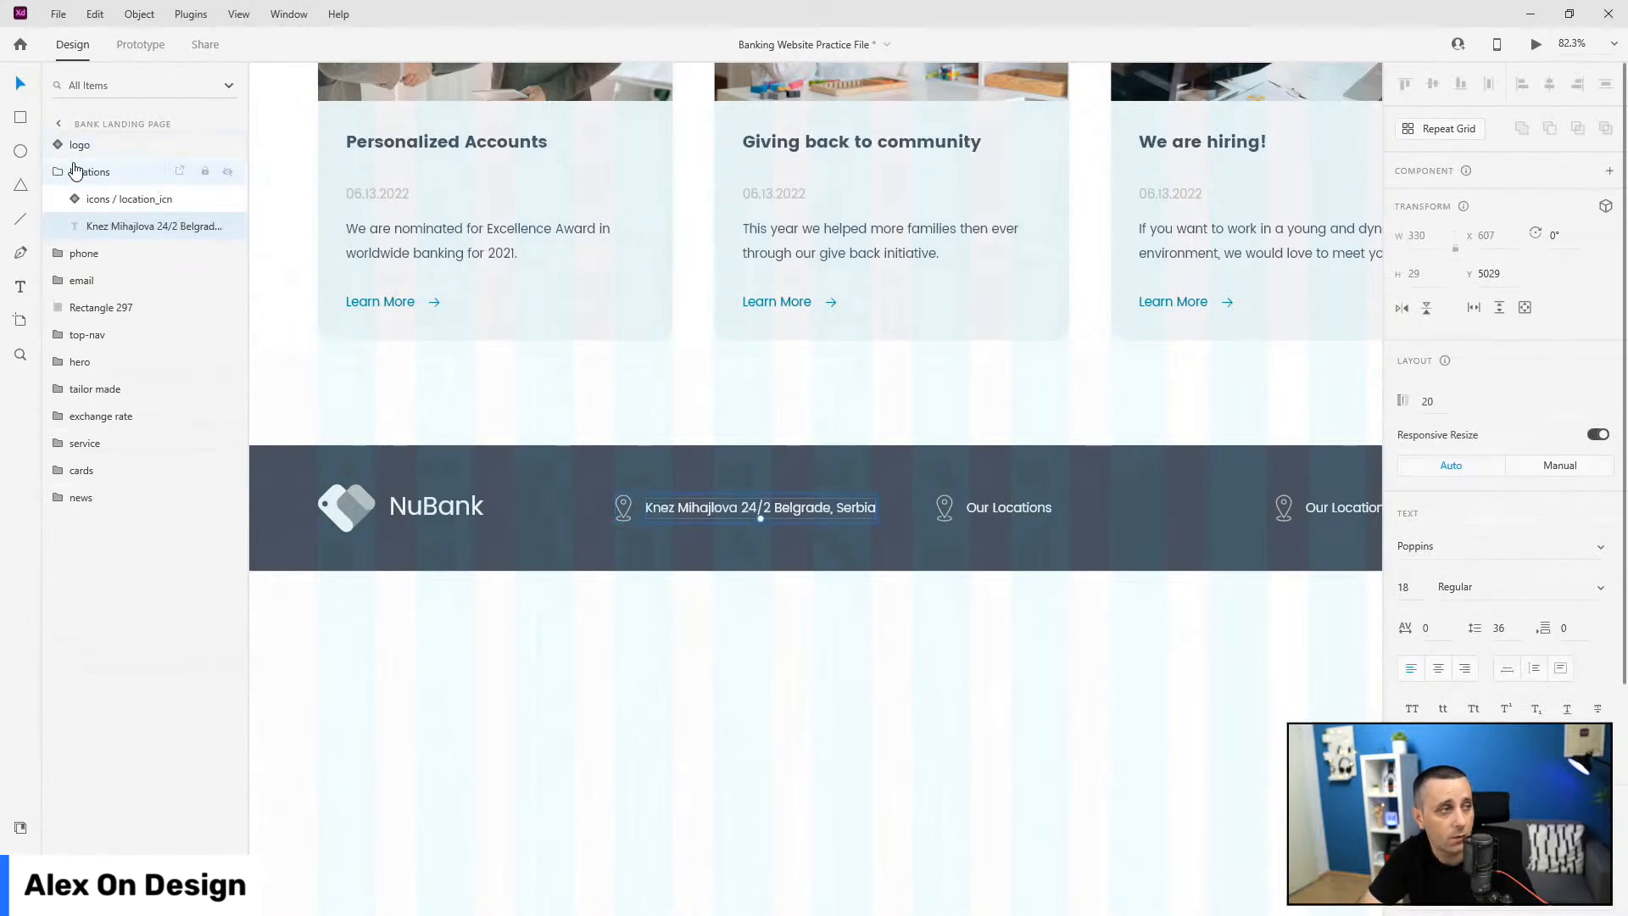
left_click(57, 171)
Step: Enter a sample phone number in the middle item and a sample e-mail address in the right item
left_click_drag(1040, 654, 800, 631)
left_click(792, 490)
double_click(792, 486)
double_click(792, 487)
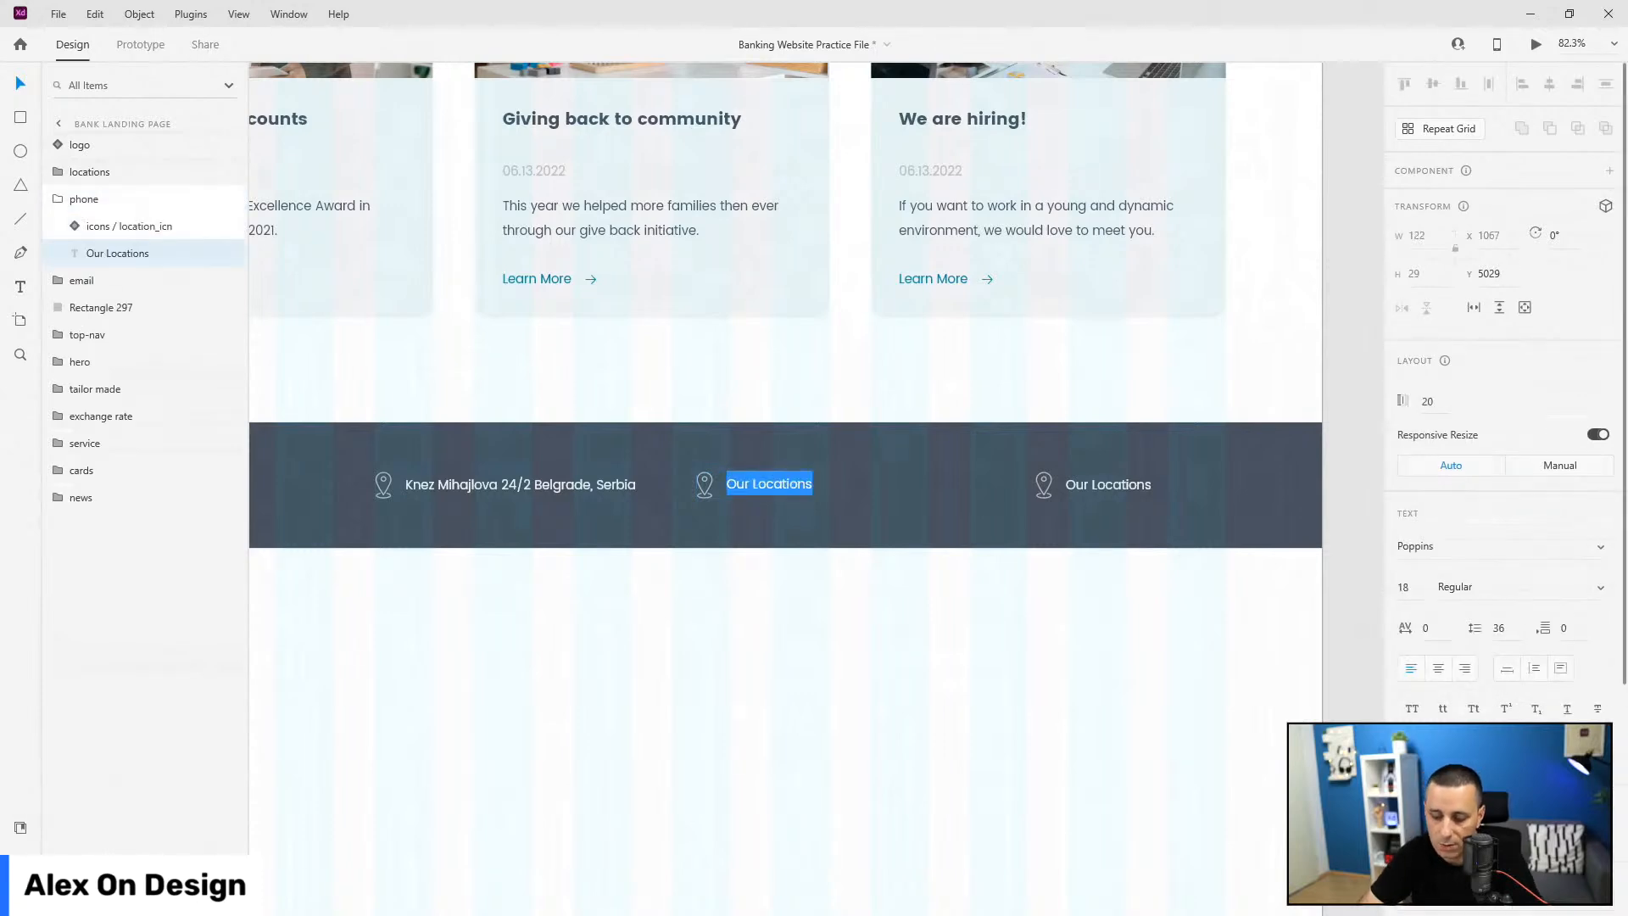
type("+ 123 456")
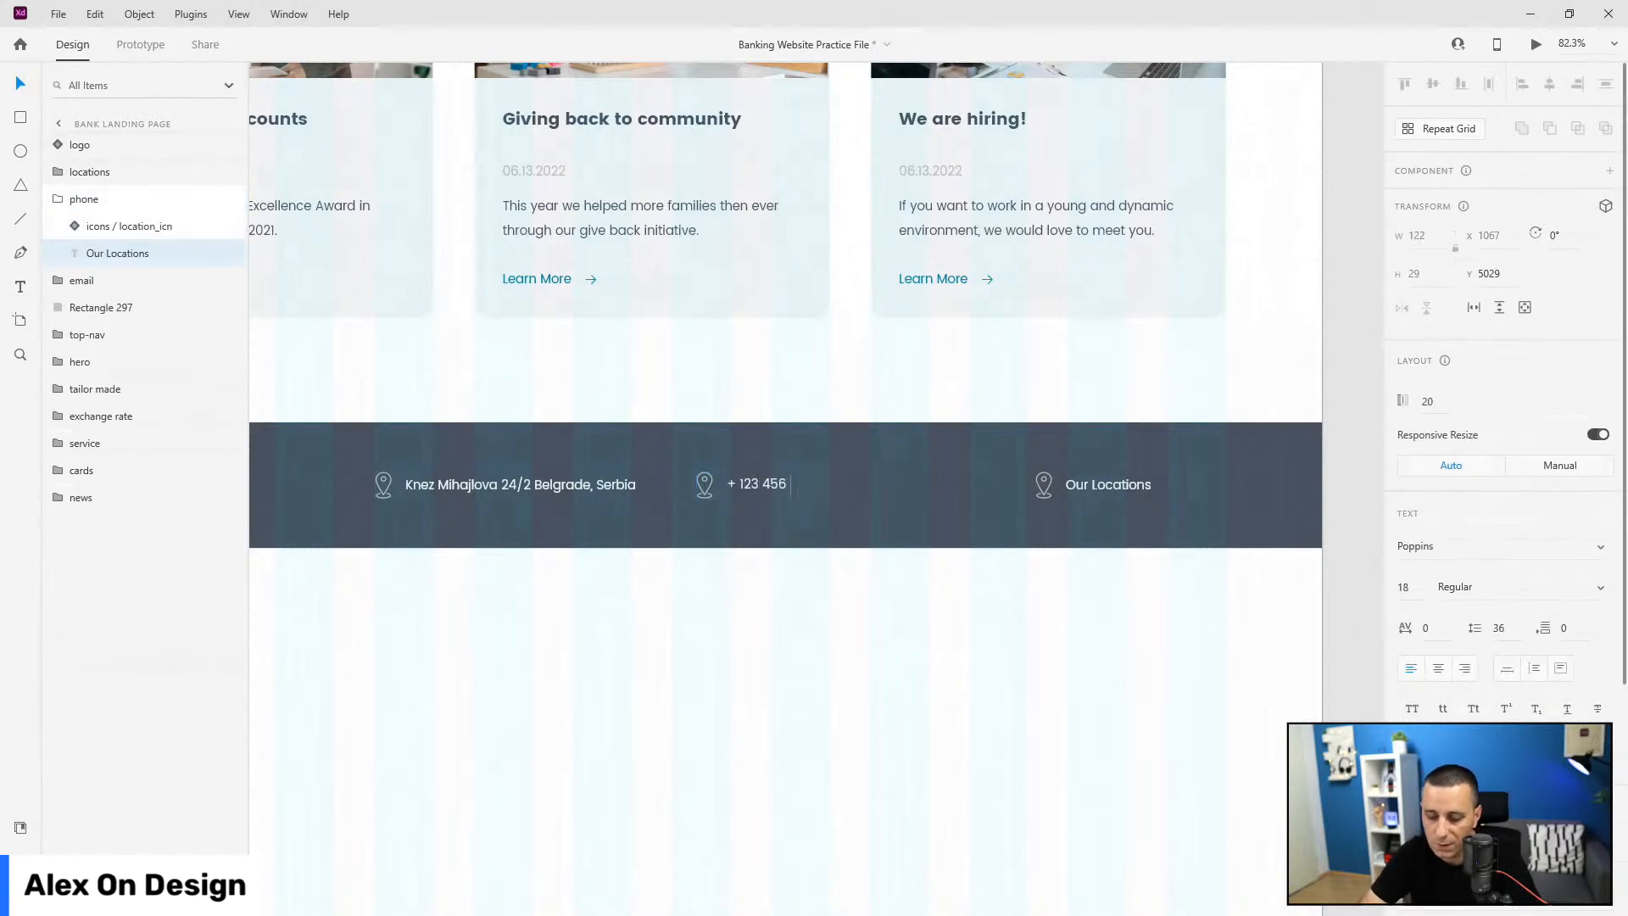
type(" 789")
key("Escape")
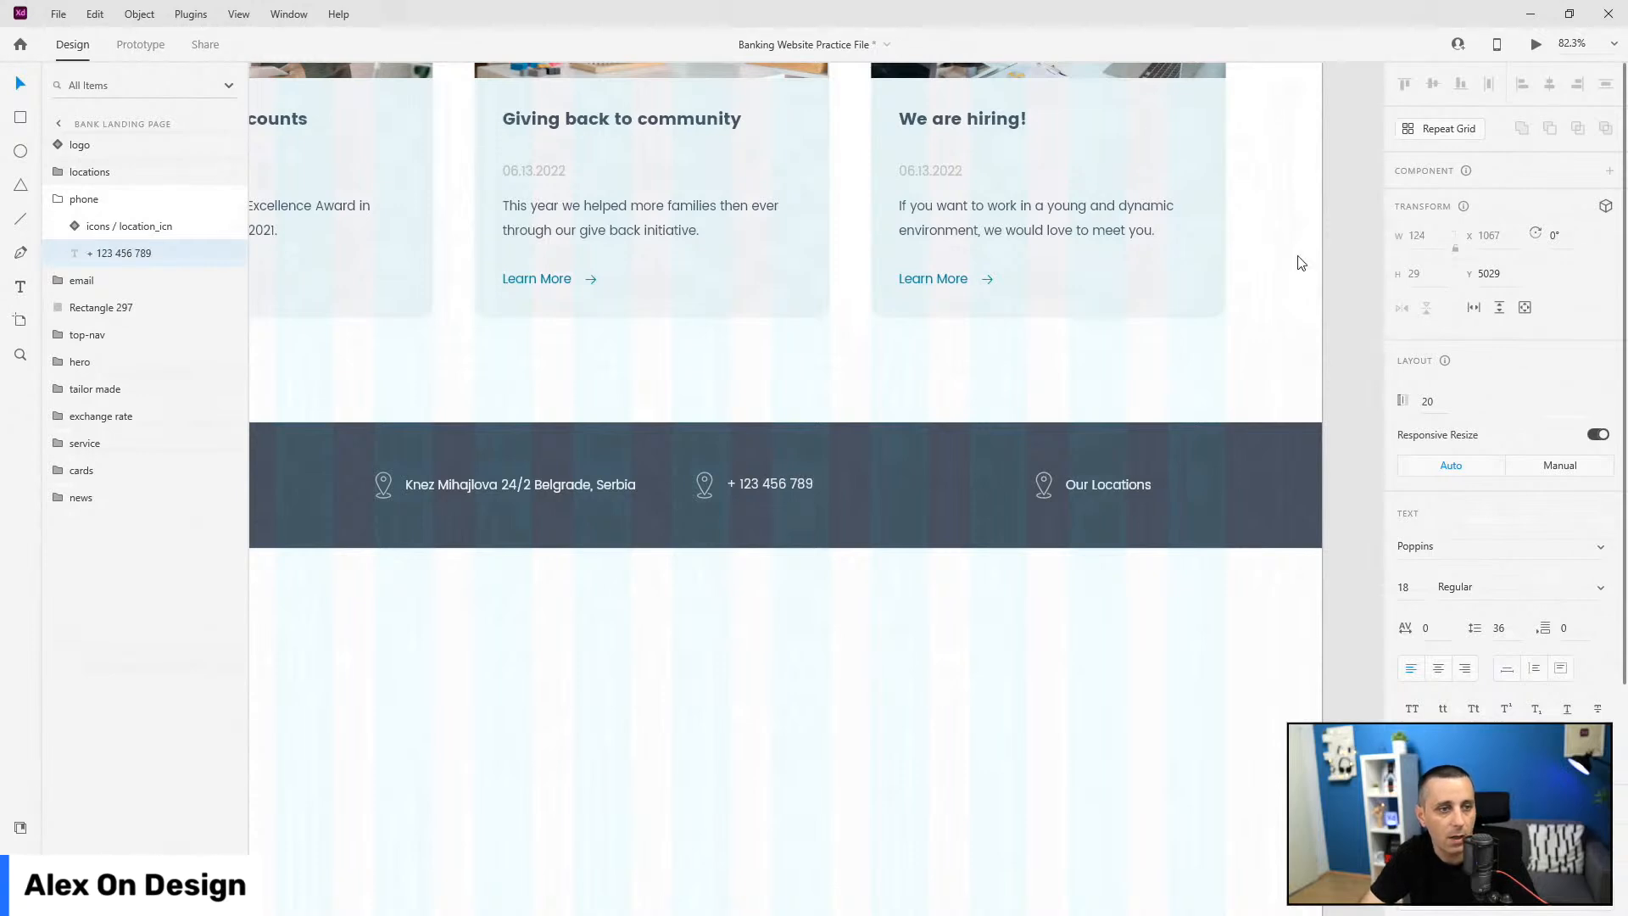
double_click(1129, 485)
double_click(1130, 485)
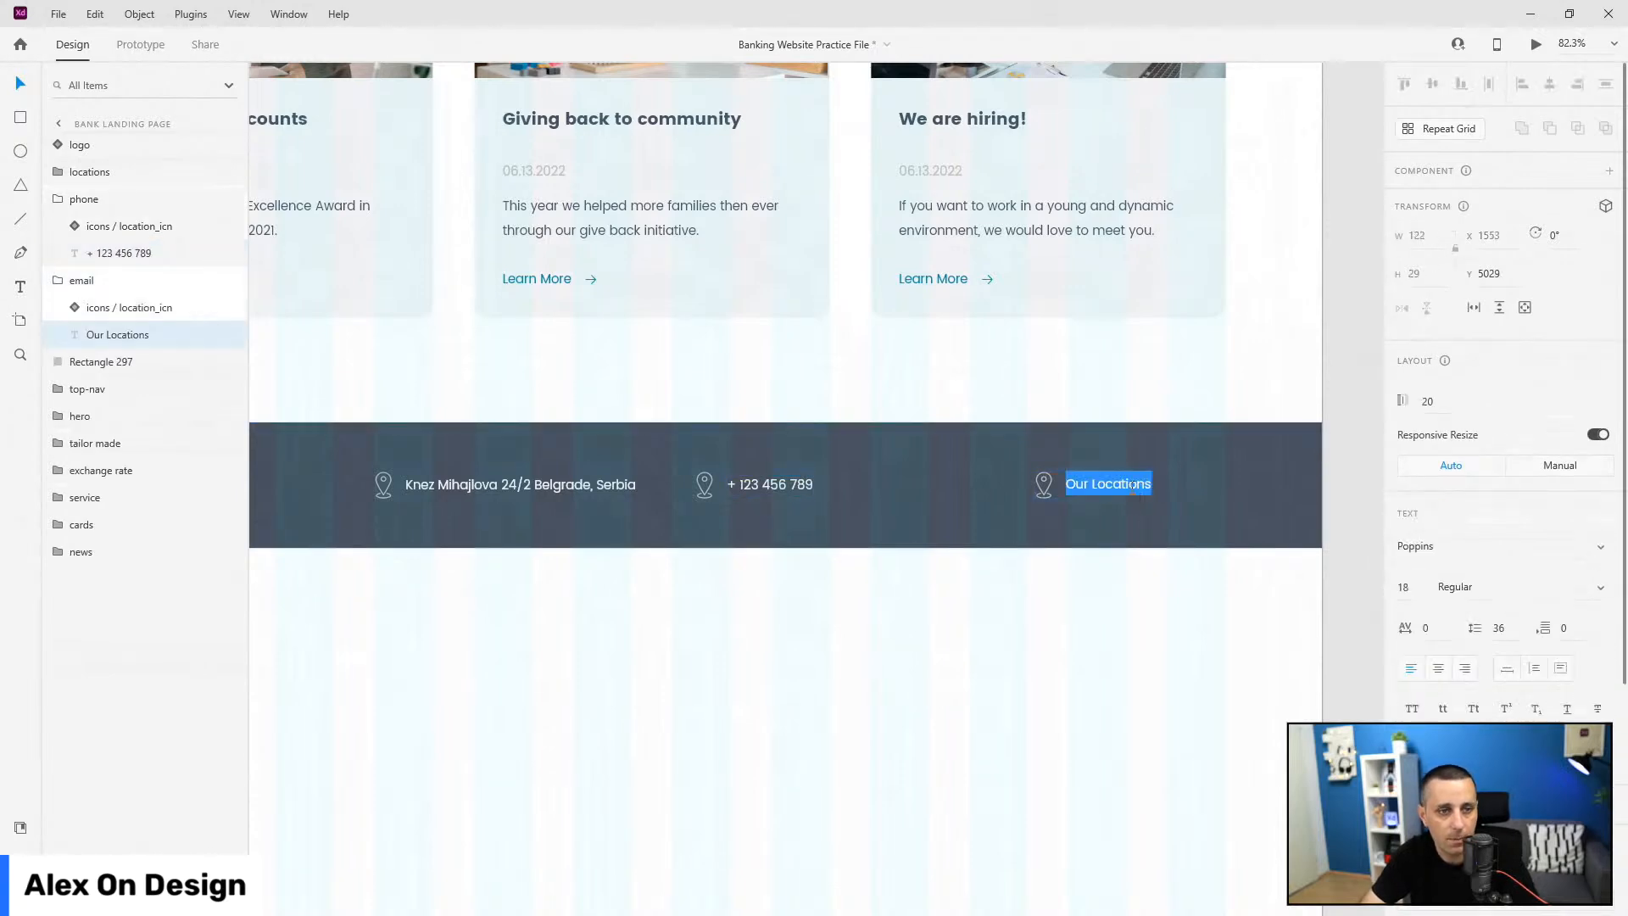
type("hello@bank")
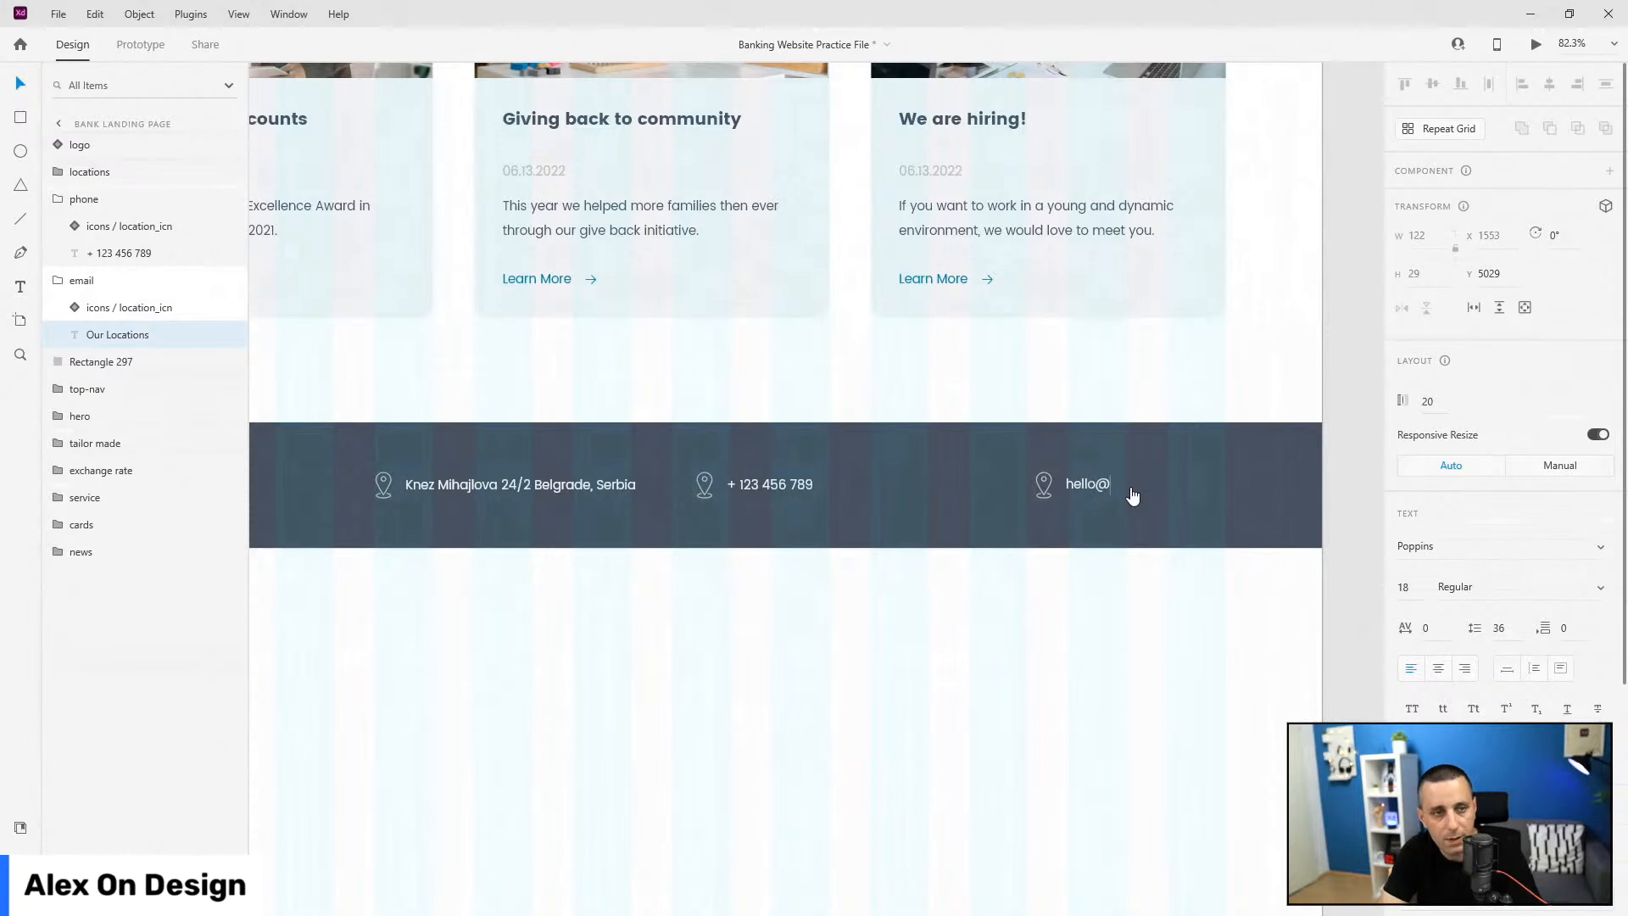
key("Escape")
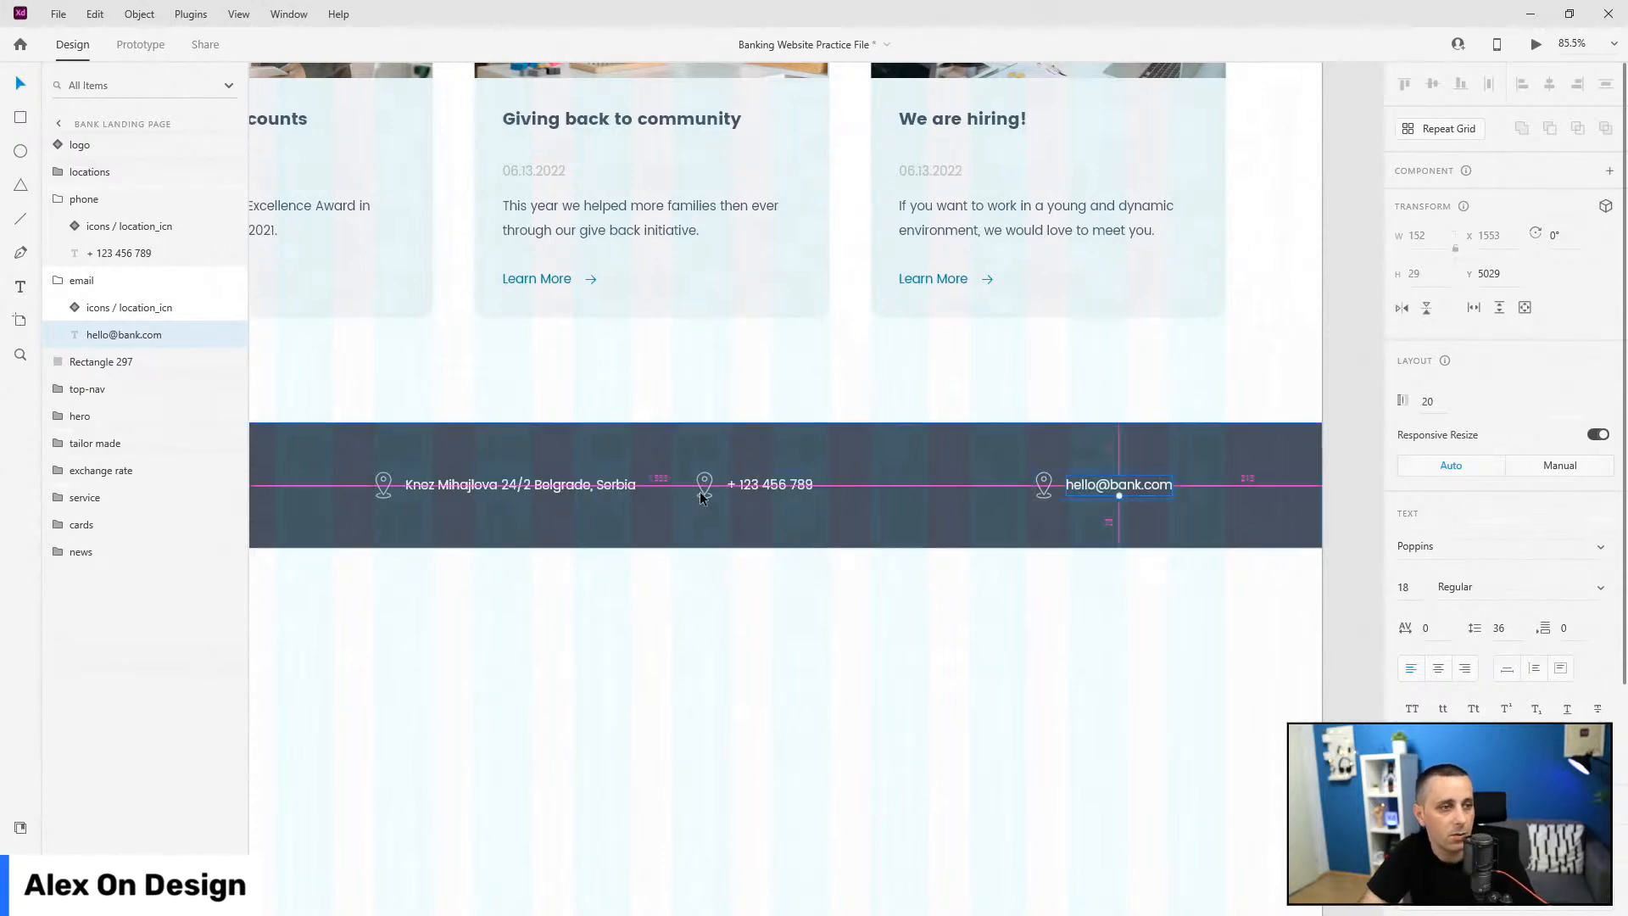
Step: Replace the pin icons with the phone_icn and email_icn assets
scroll(704, 475, "up", 5)
double_click(731, 453)
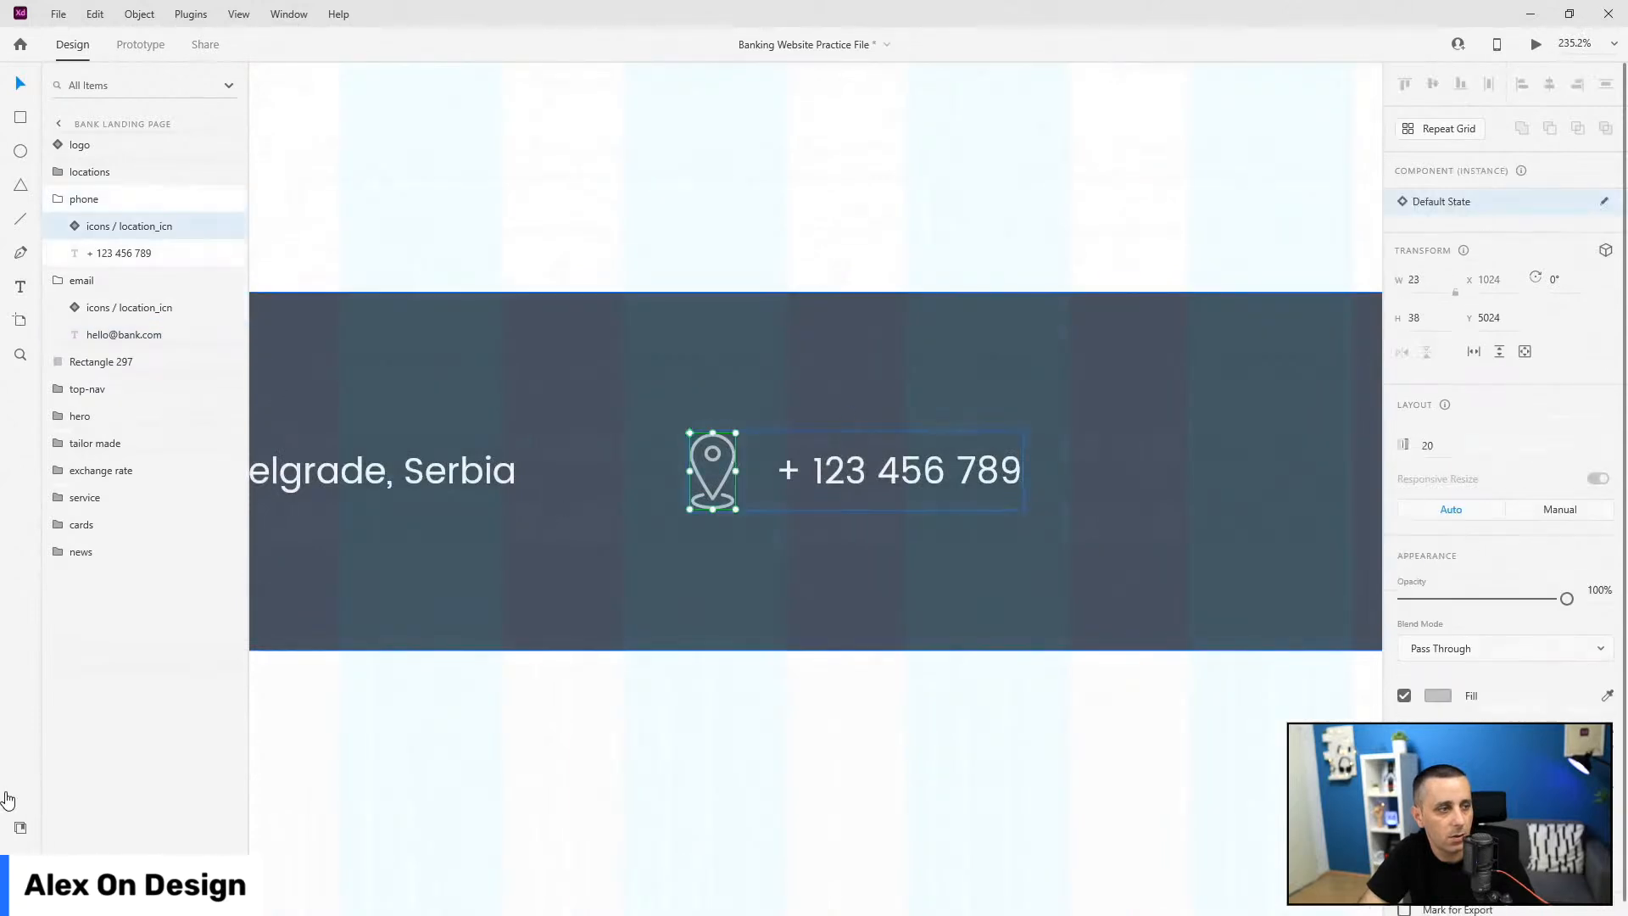
left_click(20, 827)
scroll(149, 632, "down", 5)
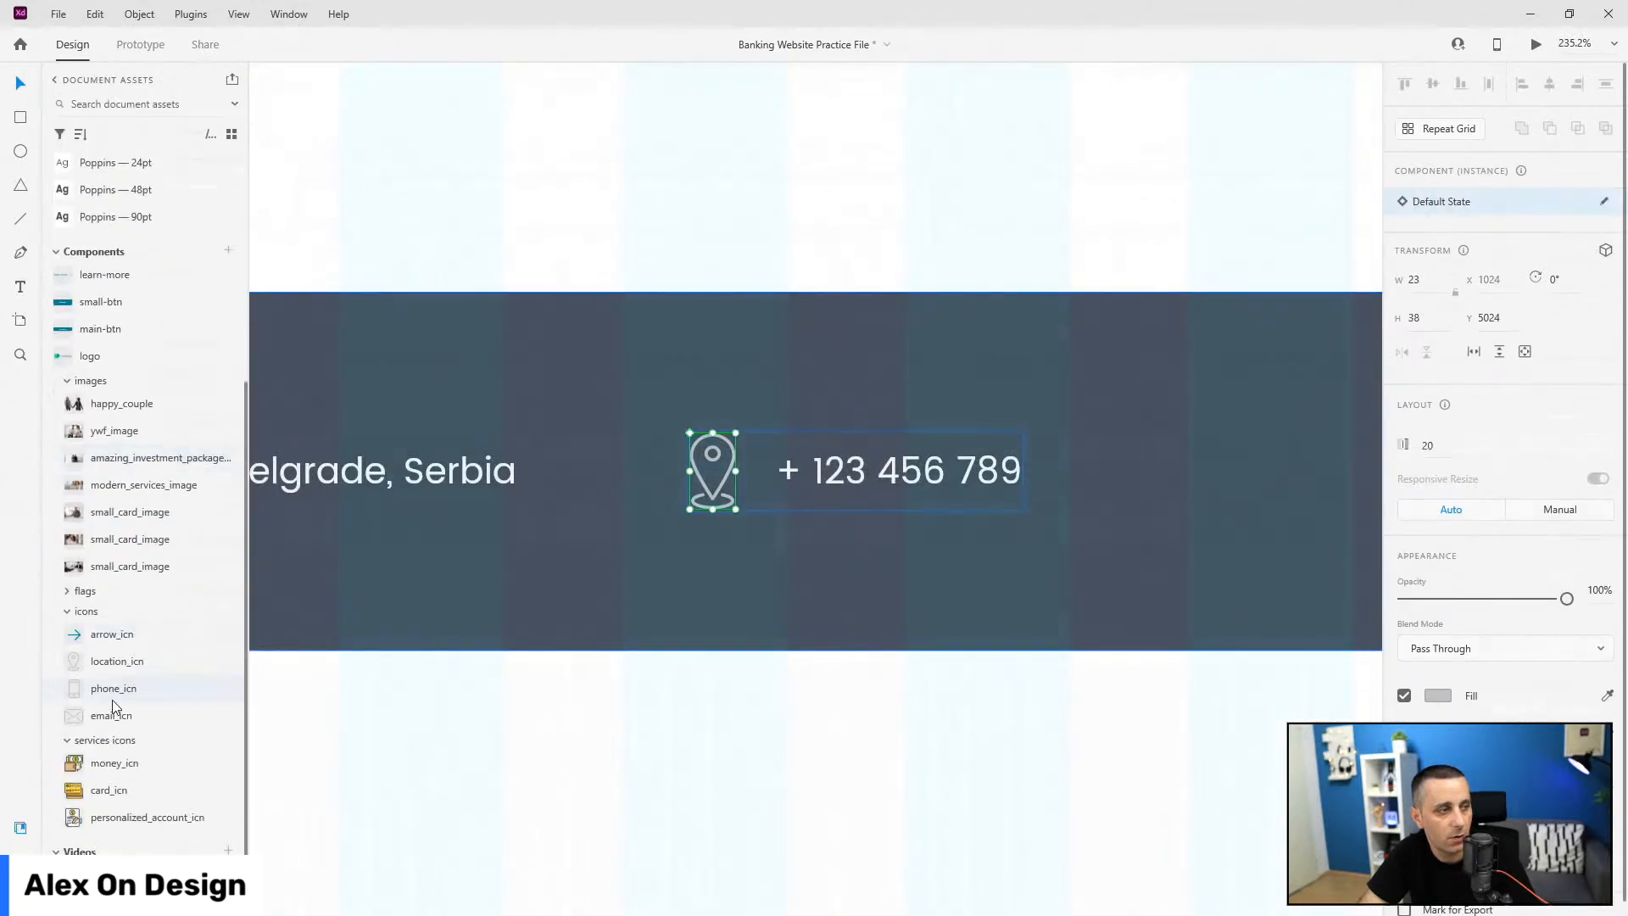
left_click_drag(119, 689, 725, 474)
scroll(642, 569, "right", 5)
scroll(643, 570, "down", 2)
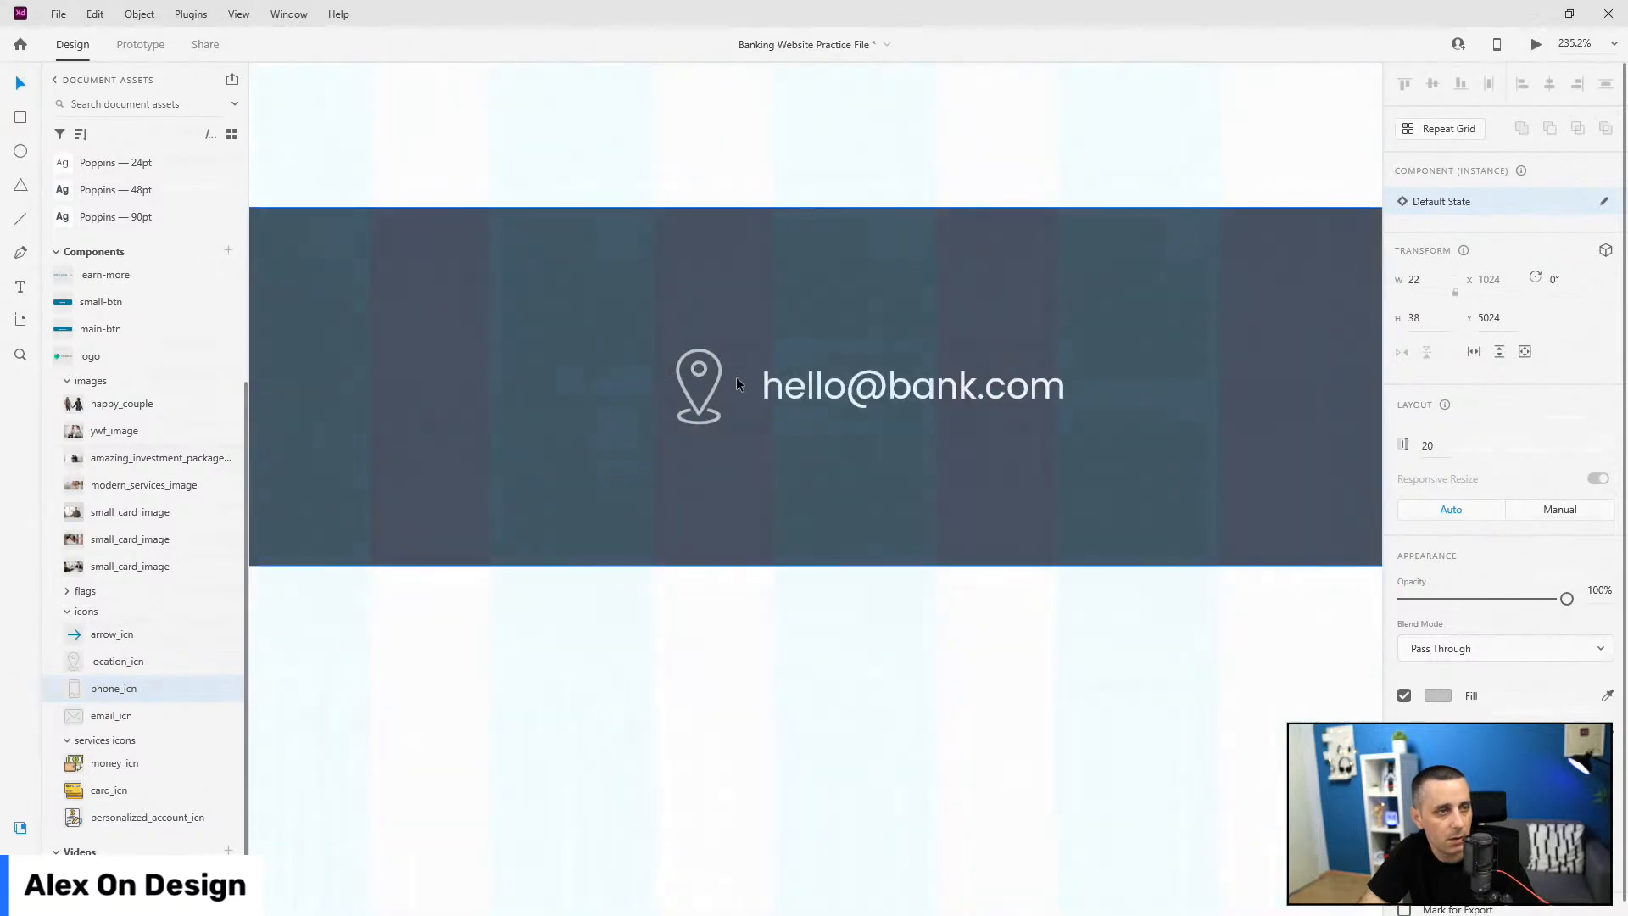
double_click(718, 371)
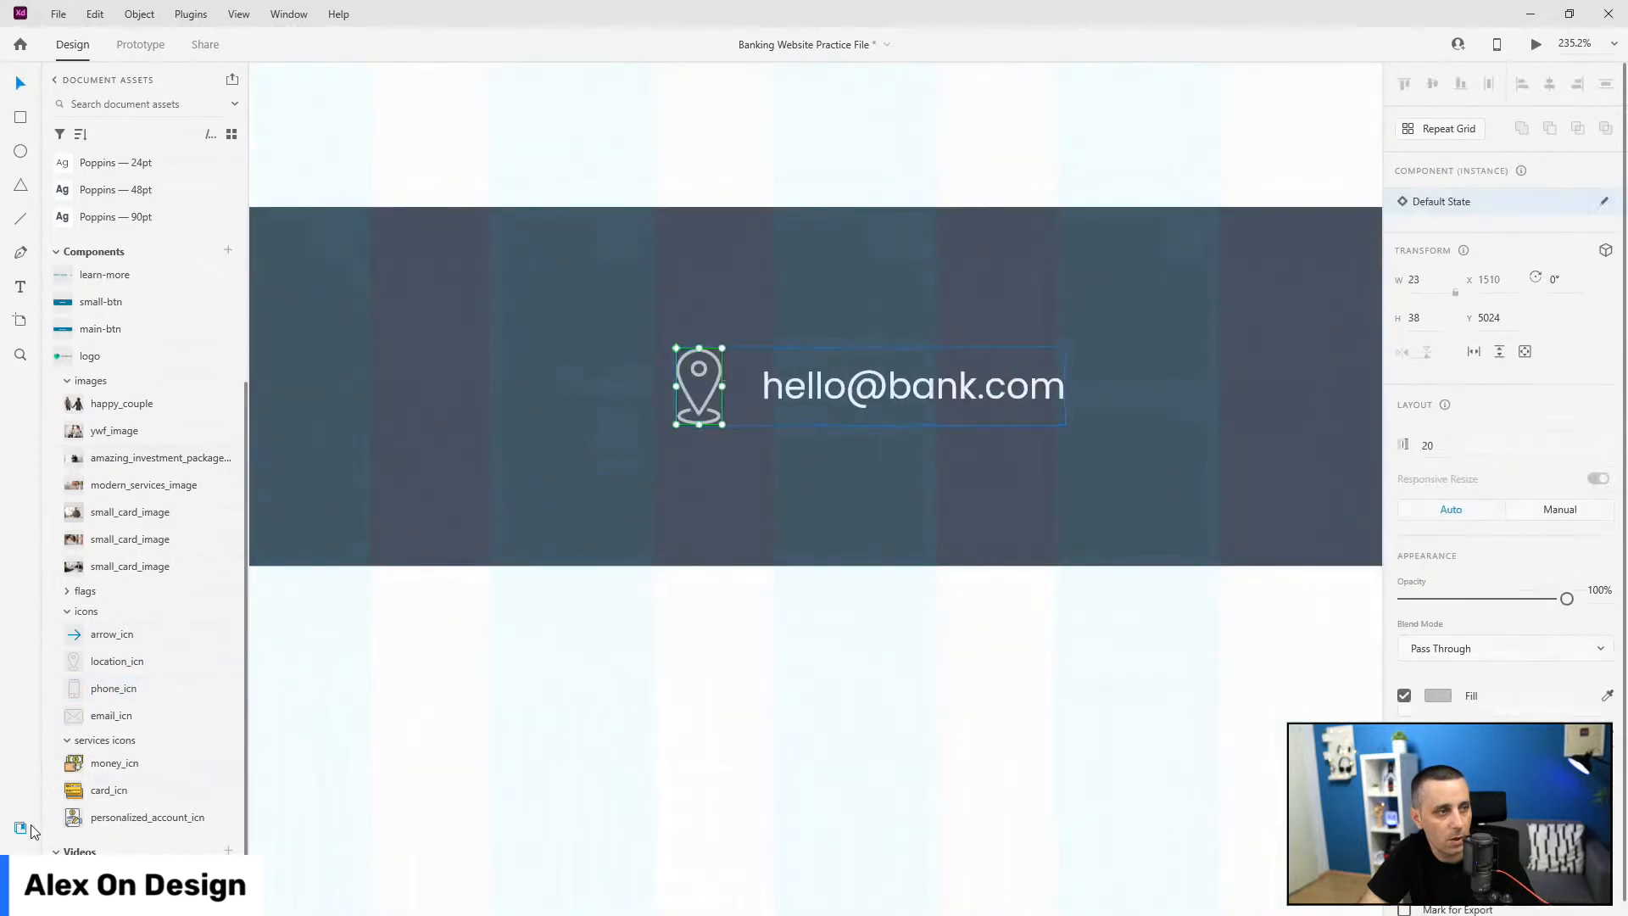
left_click_drag(124, 719, 699, 373)
Step: Select the email, phone and locations groups together with the footer rectangle
key("ctrl+y")
key("Escape")
scroll(676, 447, "down", 6)
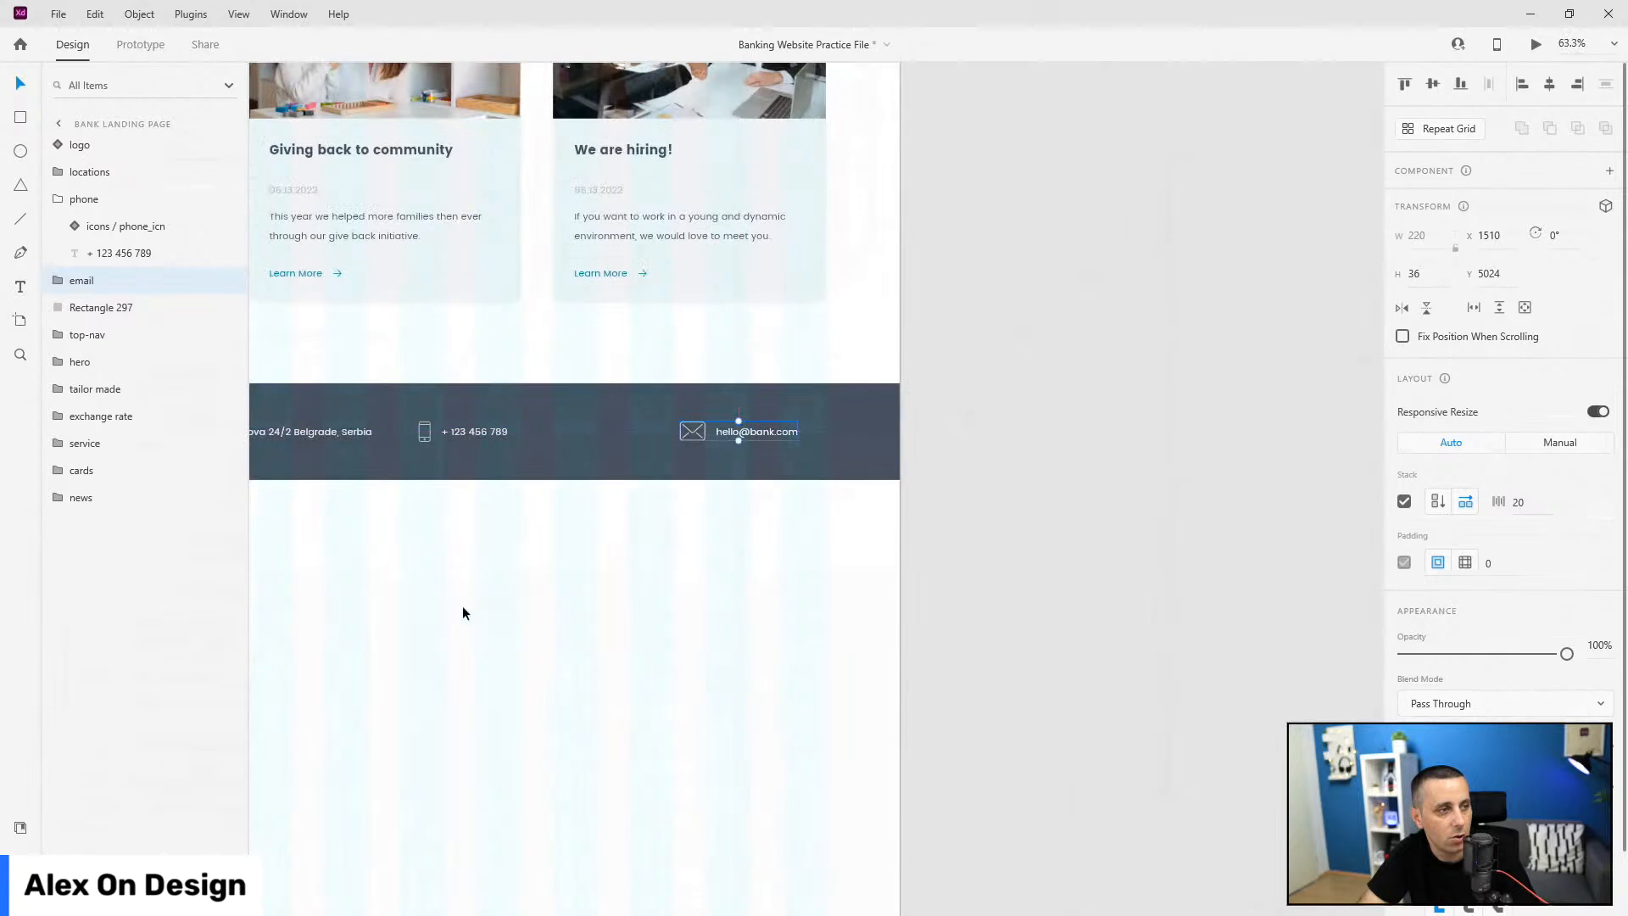
left_click_drag(498, 600, 766, 646)
left_click(768, 465, "shift")
left_click(614, 477, "shift")
left_click(617, 470, "shift")
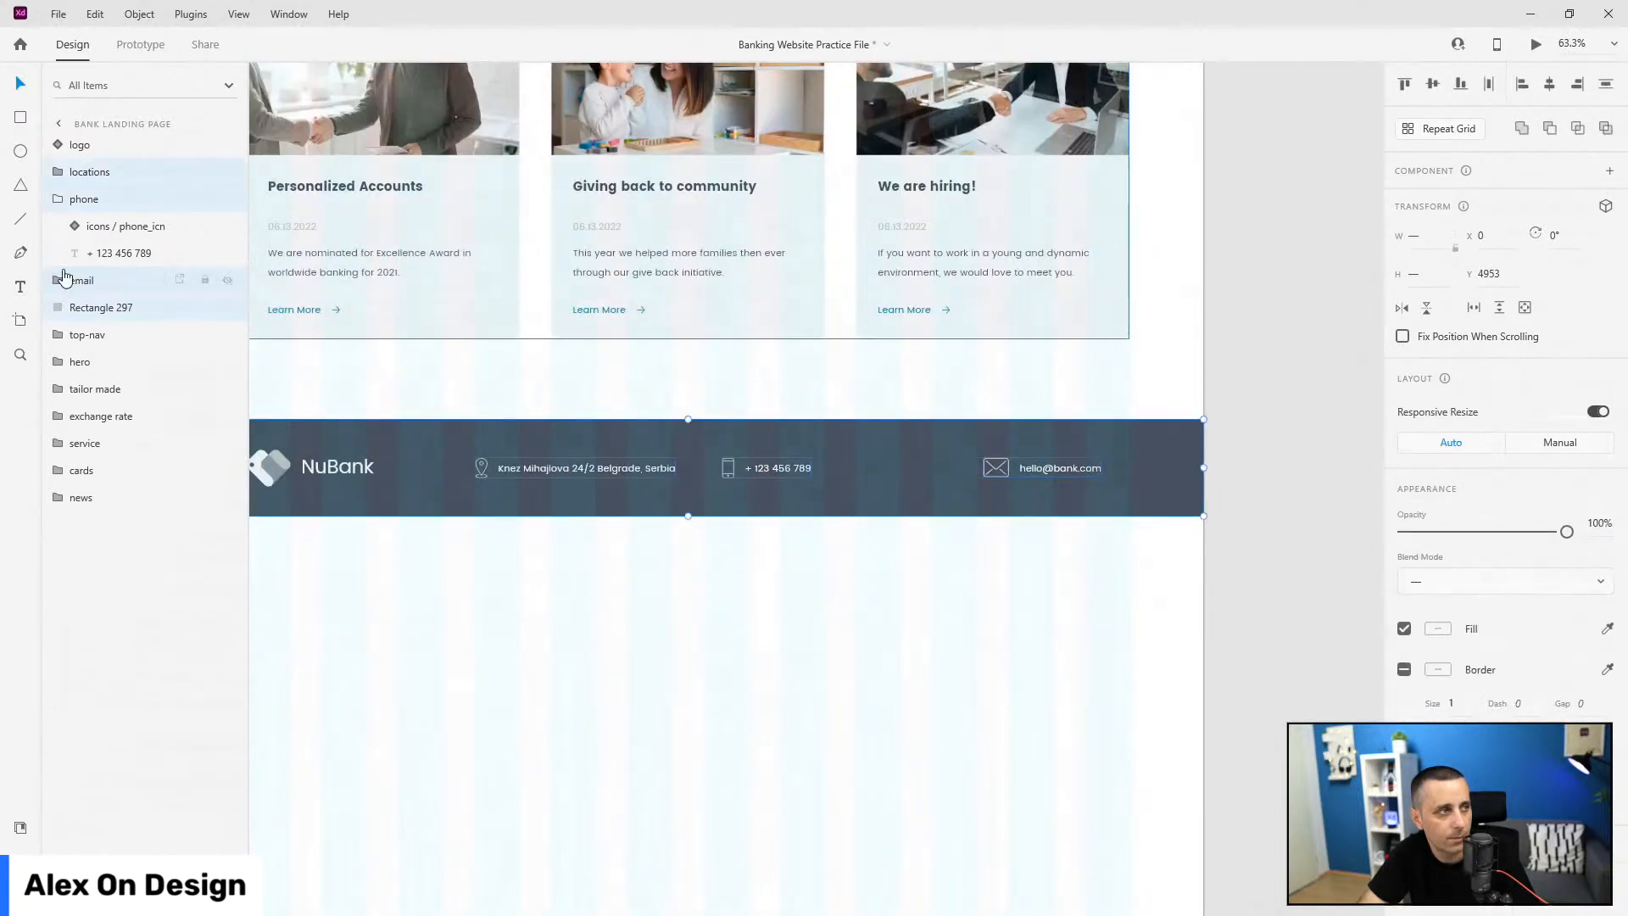
Step: Nudge the email item right and space the three contact items evenly
left_click(1177, 298)
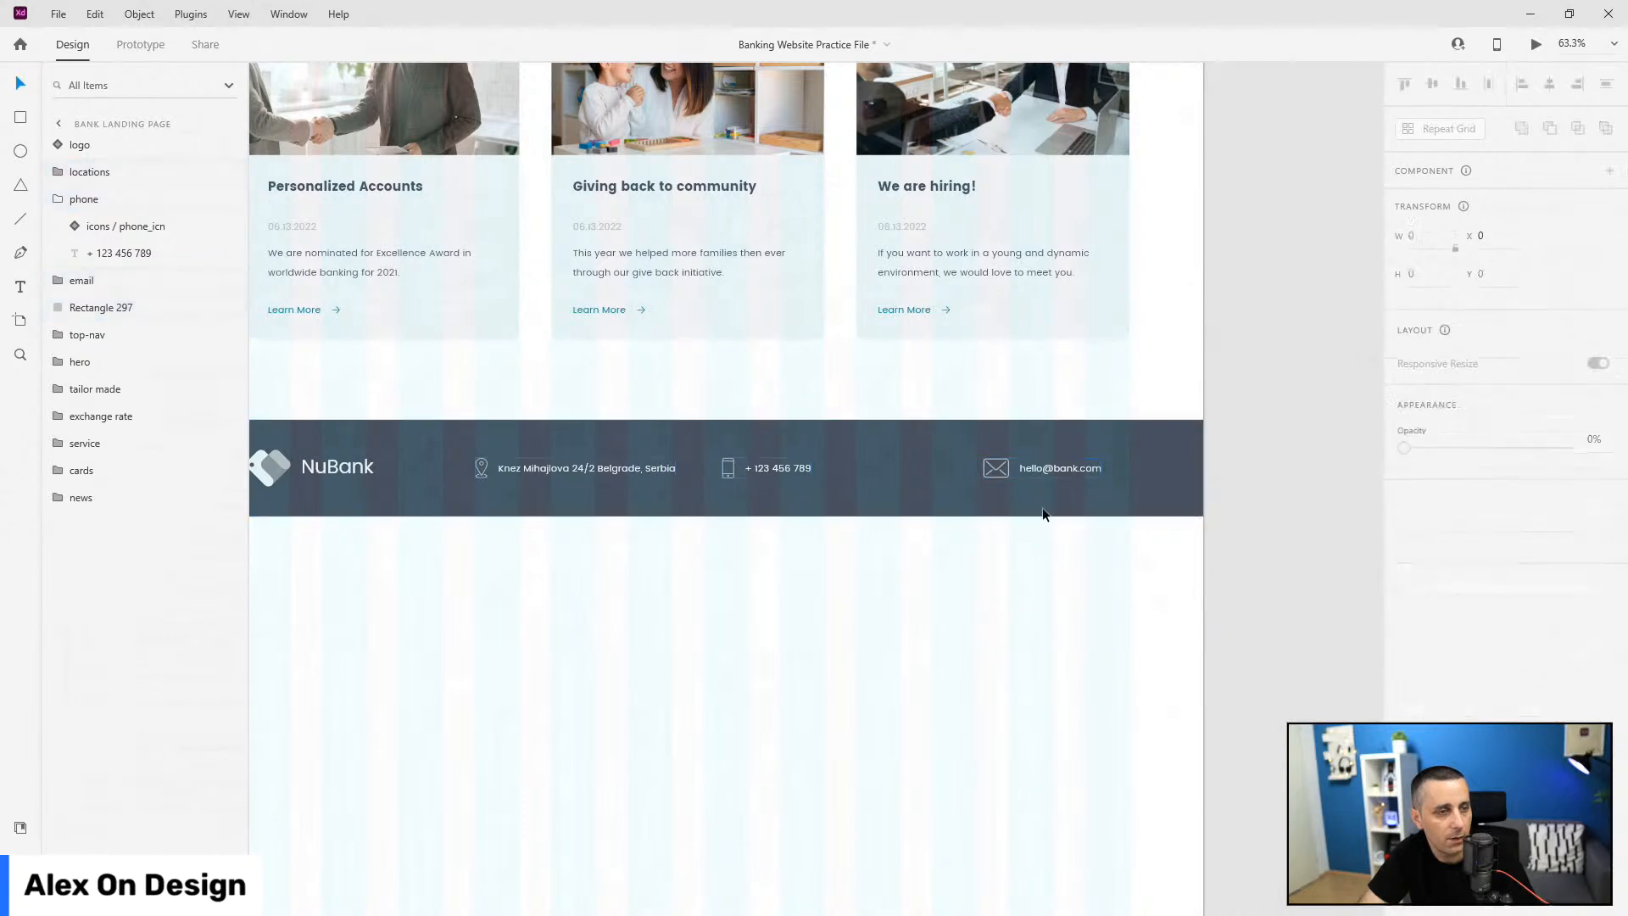
left_click_drag(1056, 466, 1087, 465)
left_click(770, 472, "shift")
left_click(567, 476, "shift")
left_click(1495, 84)
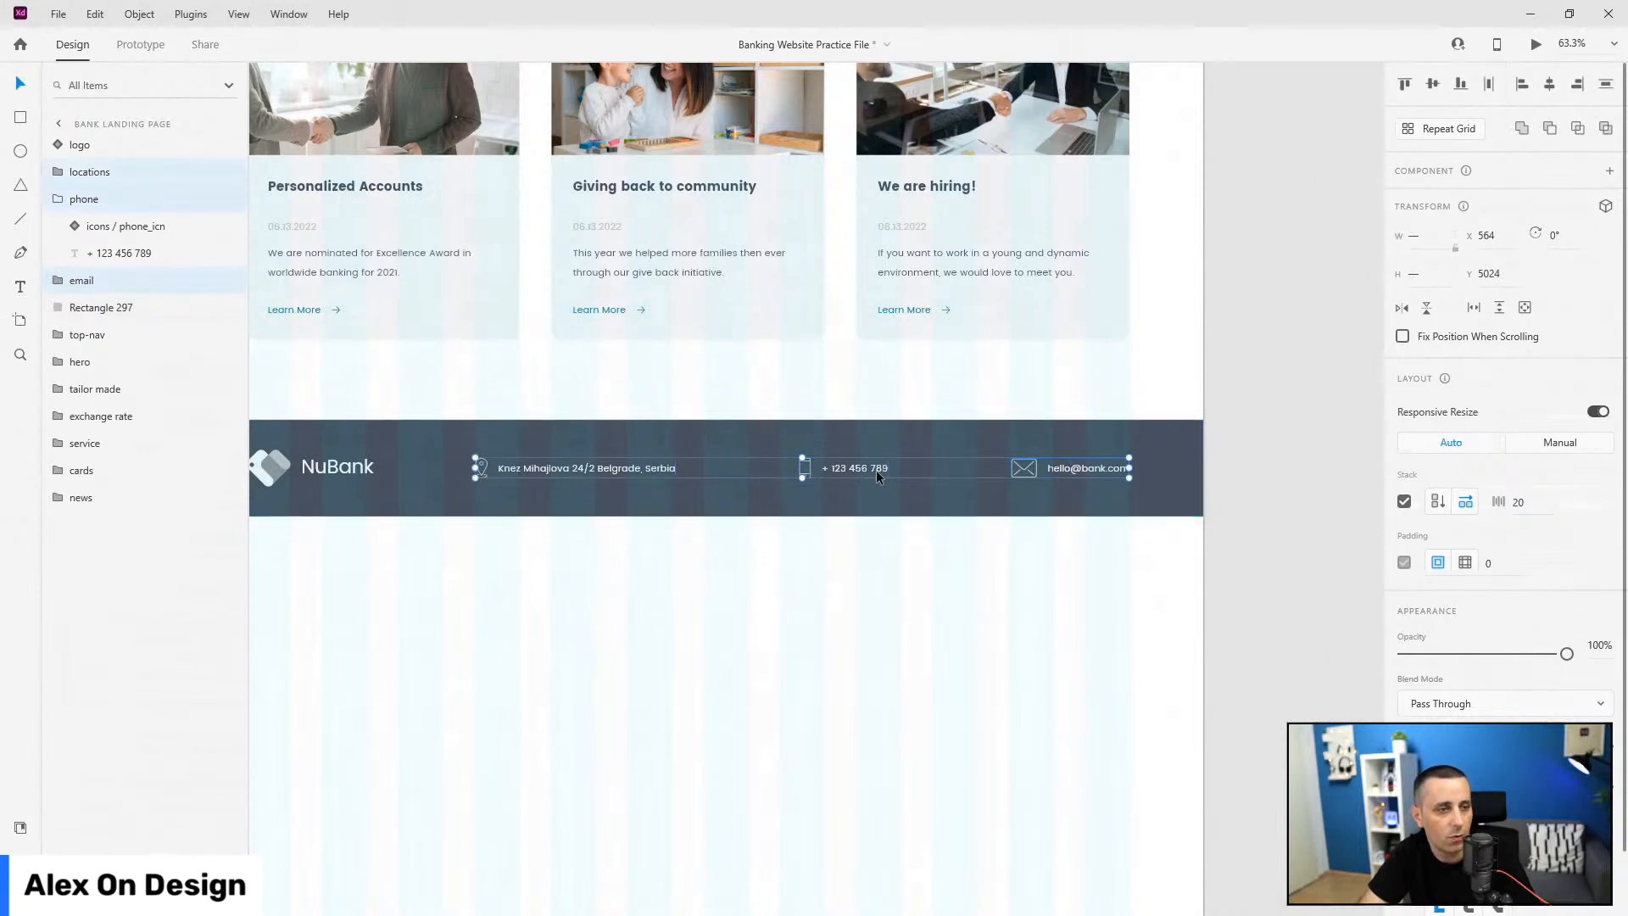
Step: Rename the strip's background rectangle layer to info_strip_bg
left_click(59, 199)
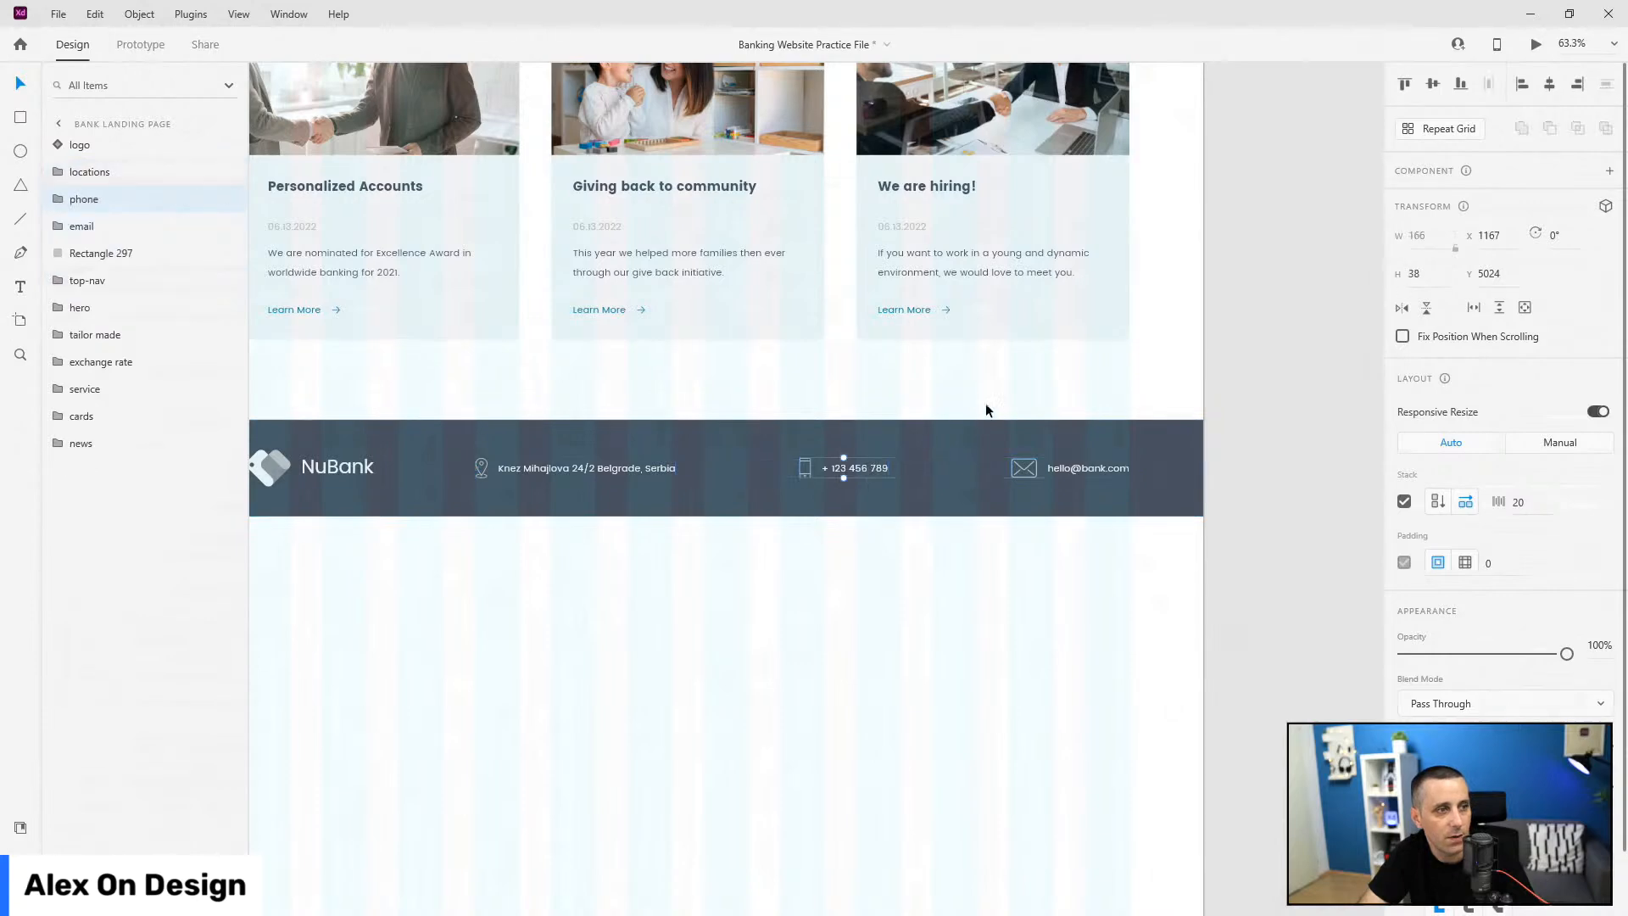
scroll(1219, 593, "down", 4)
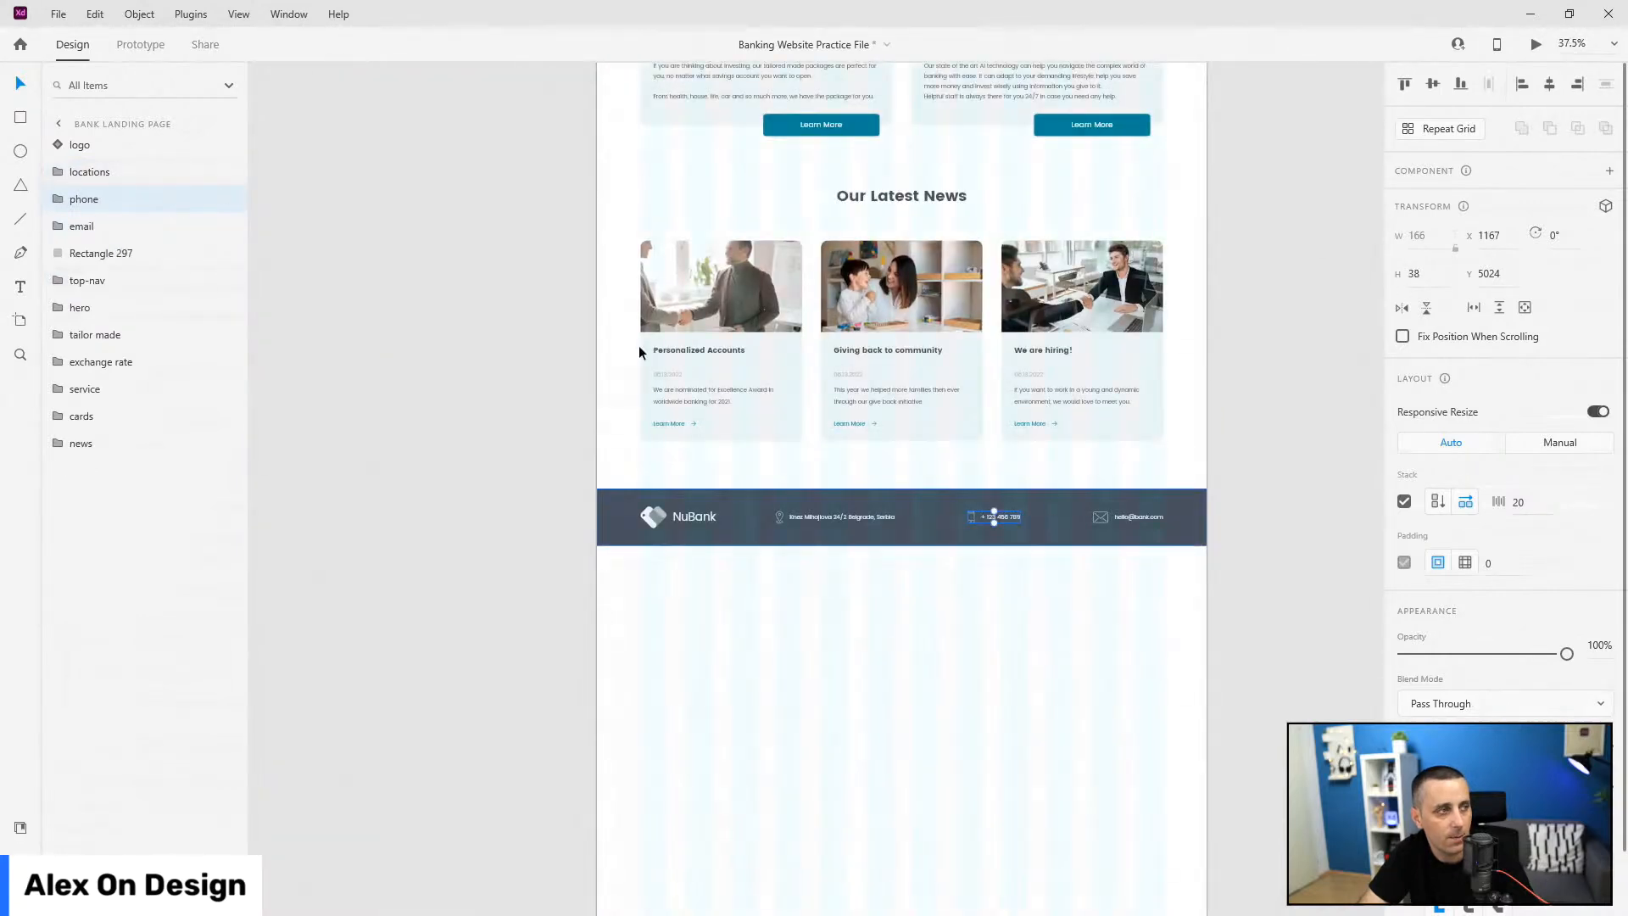
left_click(106, 254)
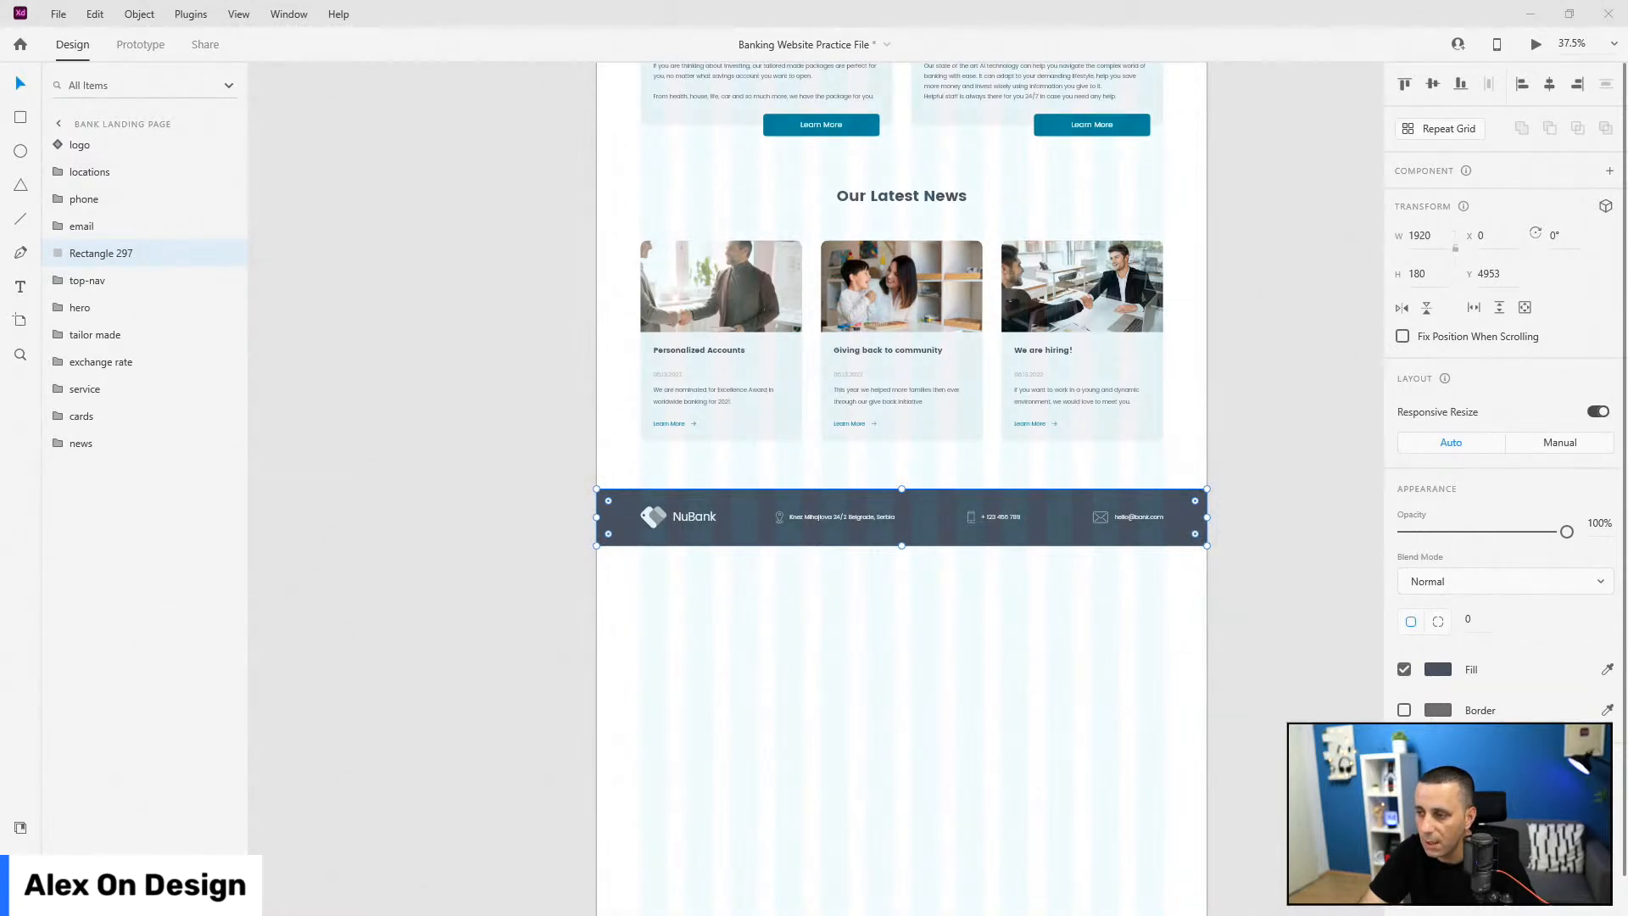
double_click(97, 255)
type("info_strip_bg")
key("Return")
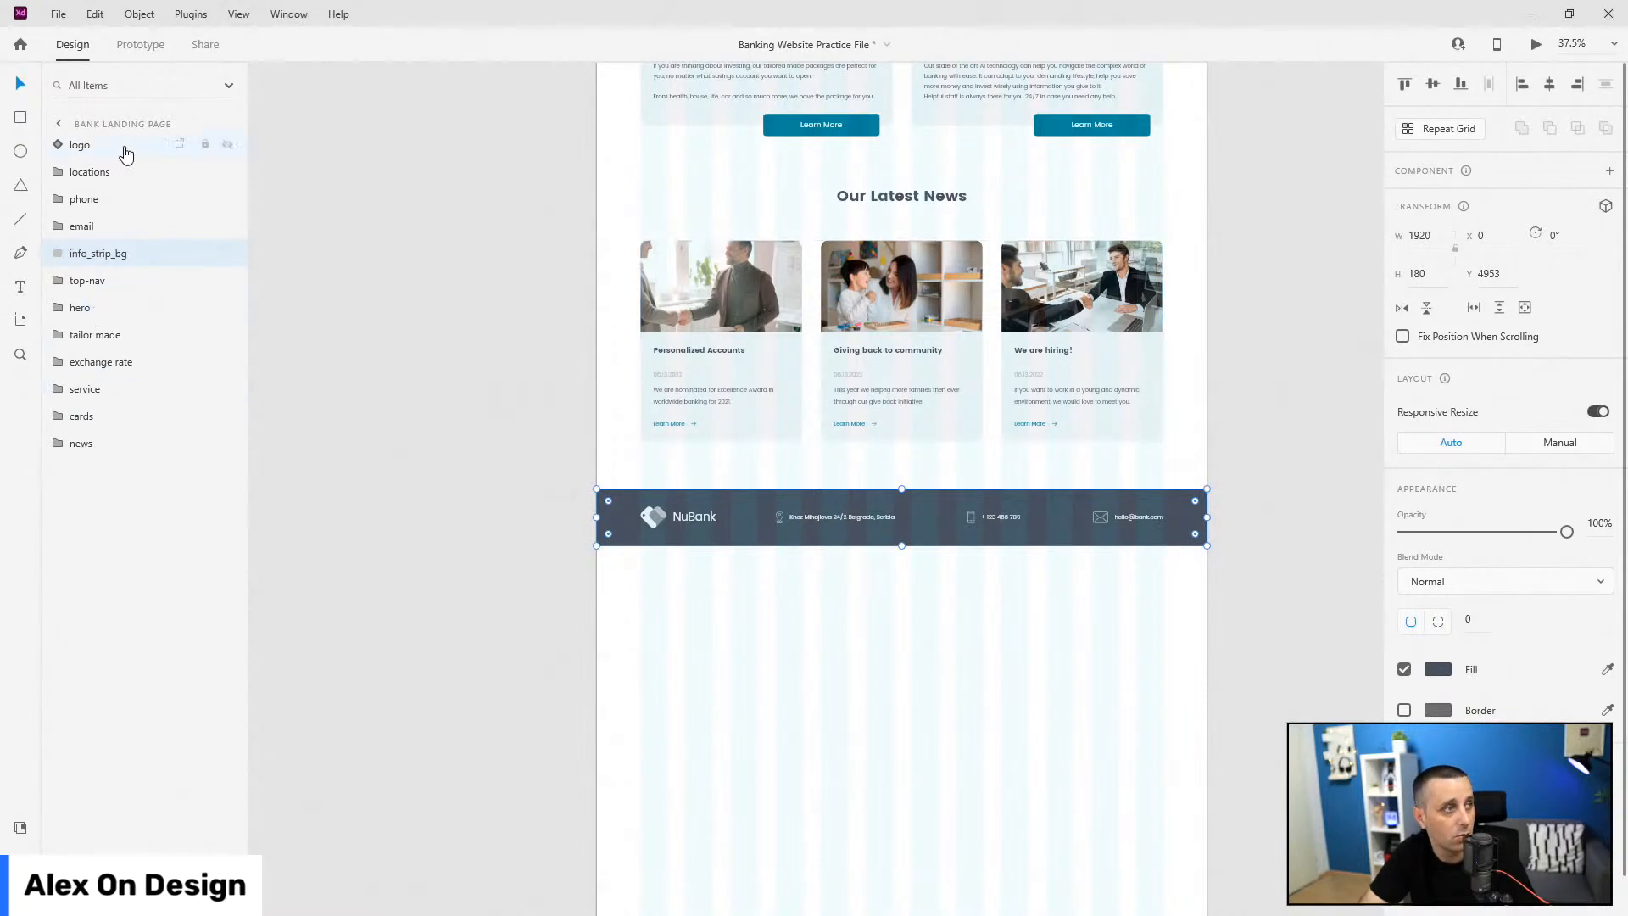
Step: Group logo through info_strip_bg as 'info-strip' and move it below news in Layers
left_click(125, 147, "shift")
key("ctrl+g")
double_click(85, 145)
type("info-strip")
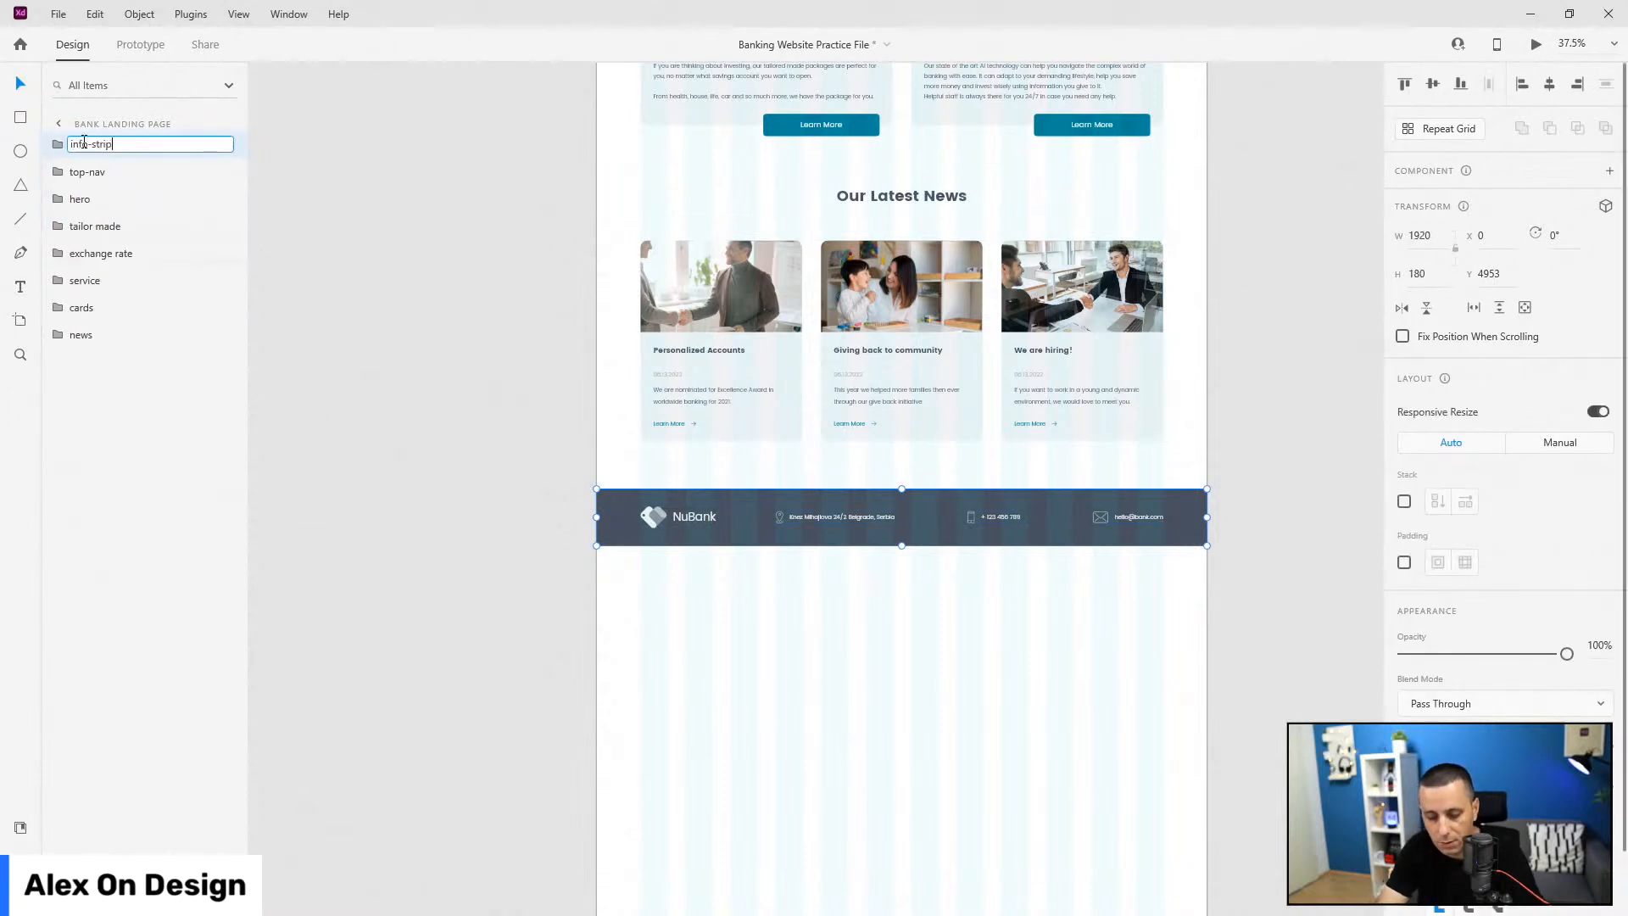
key("Return")
left_click_drag(84, 144, 98, 396)
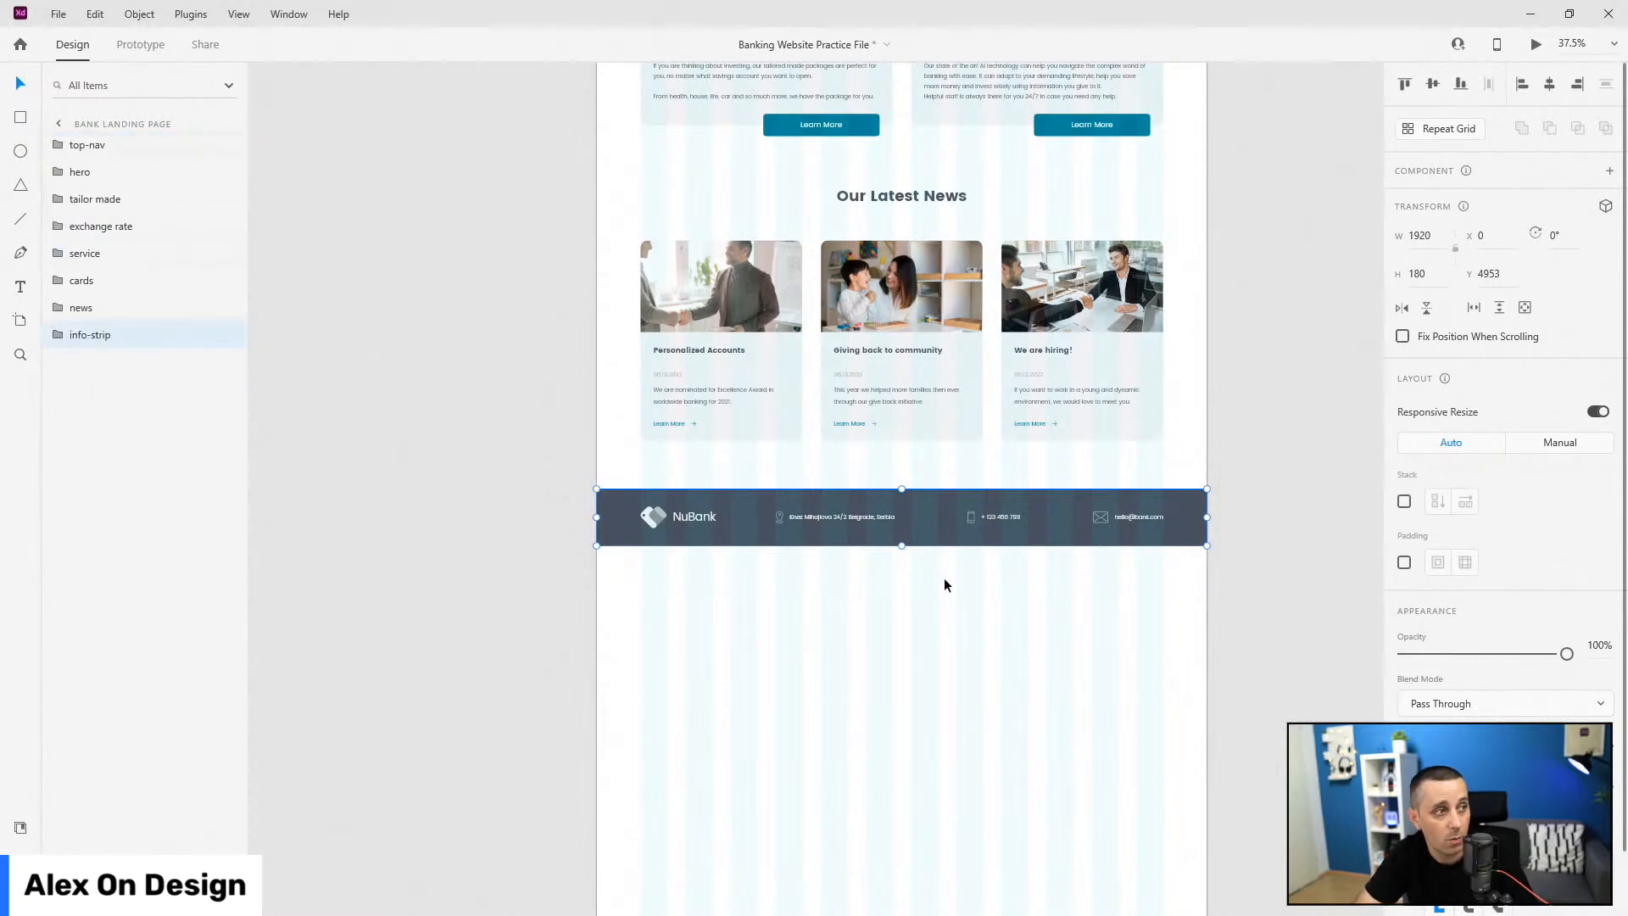
left_click(20, 117)
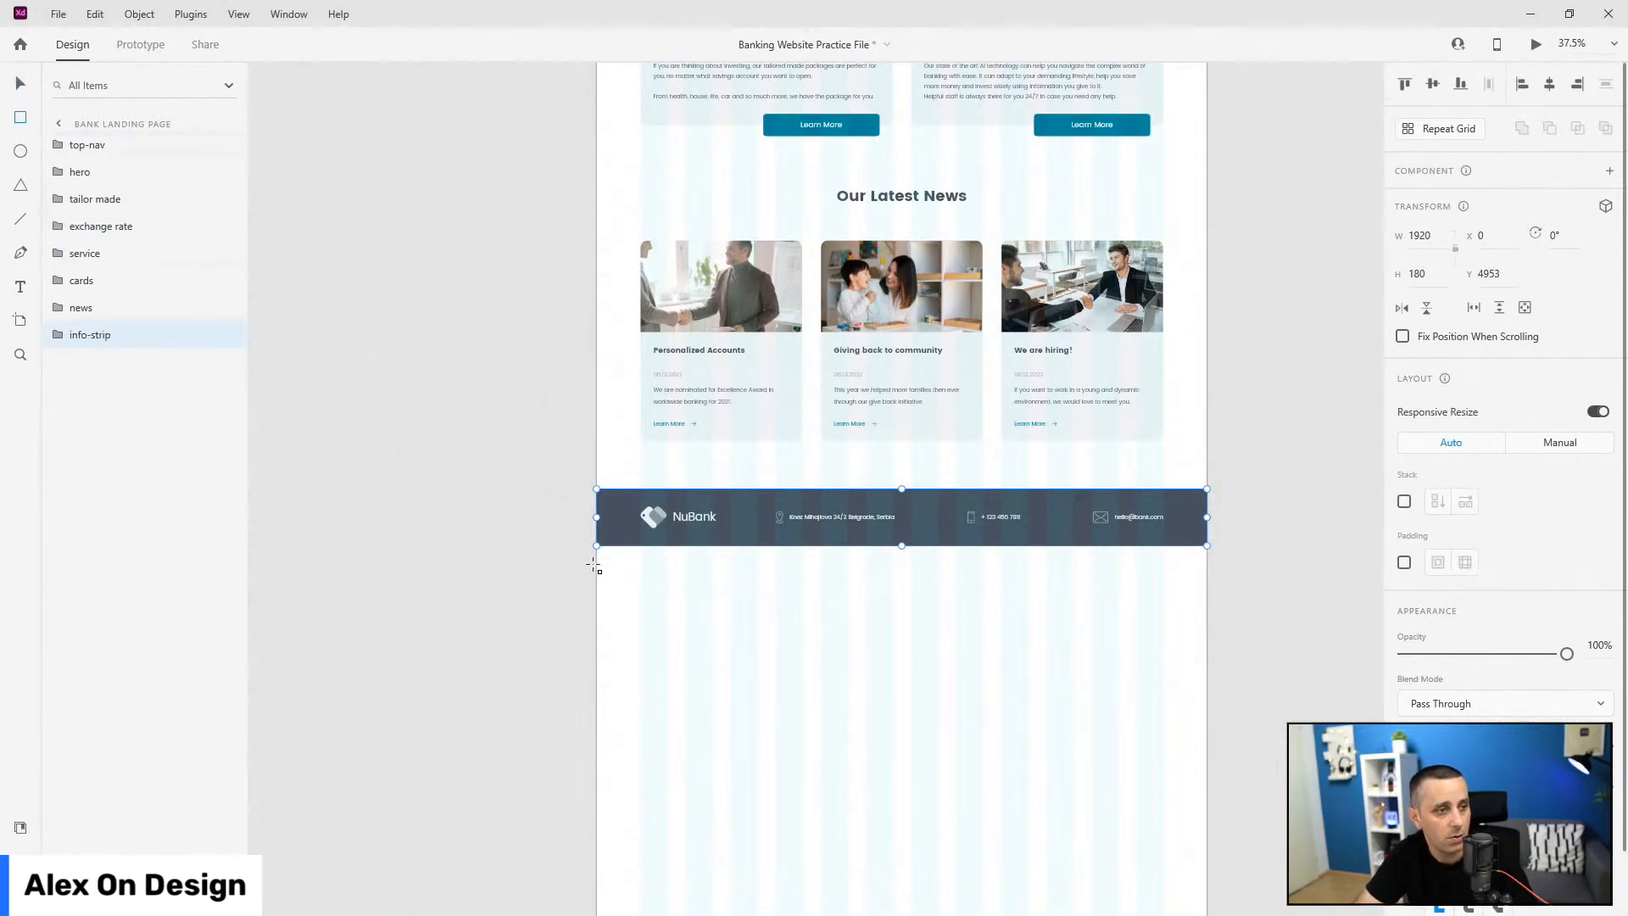
Step: Draw a 1920 × 843 rectangle snapped under the strip and fill it with text-dark
left_click_drag(596, 566, 1205, 832)
left_click_drag(1015, 605, 1012, 588)
left_click(18, 827)
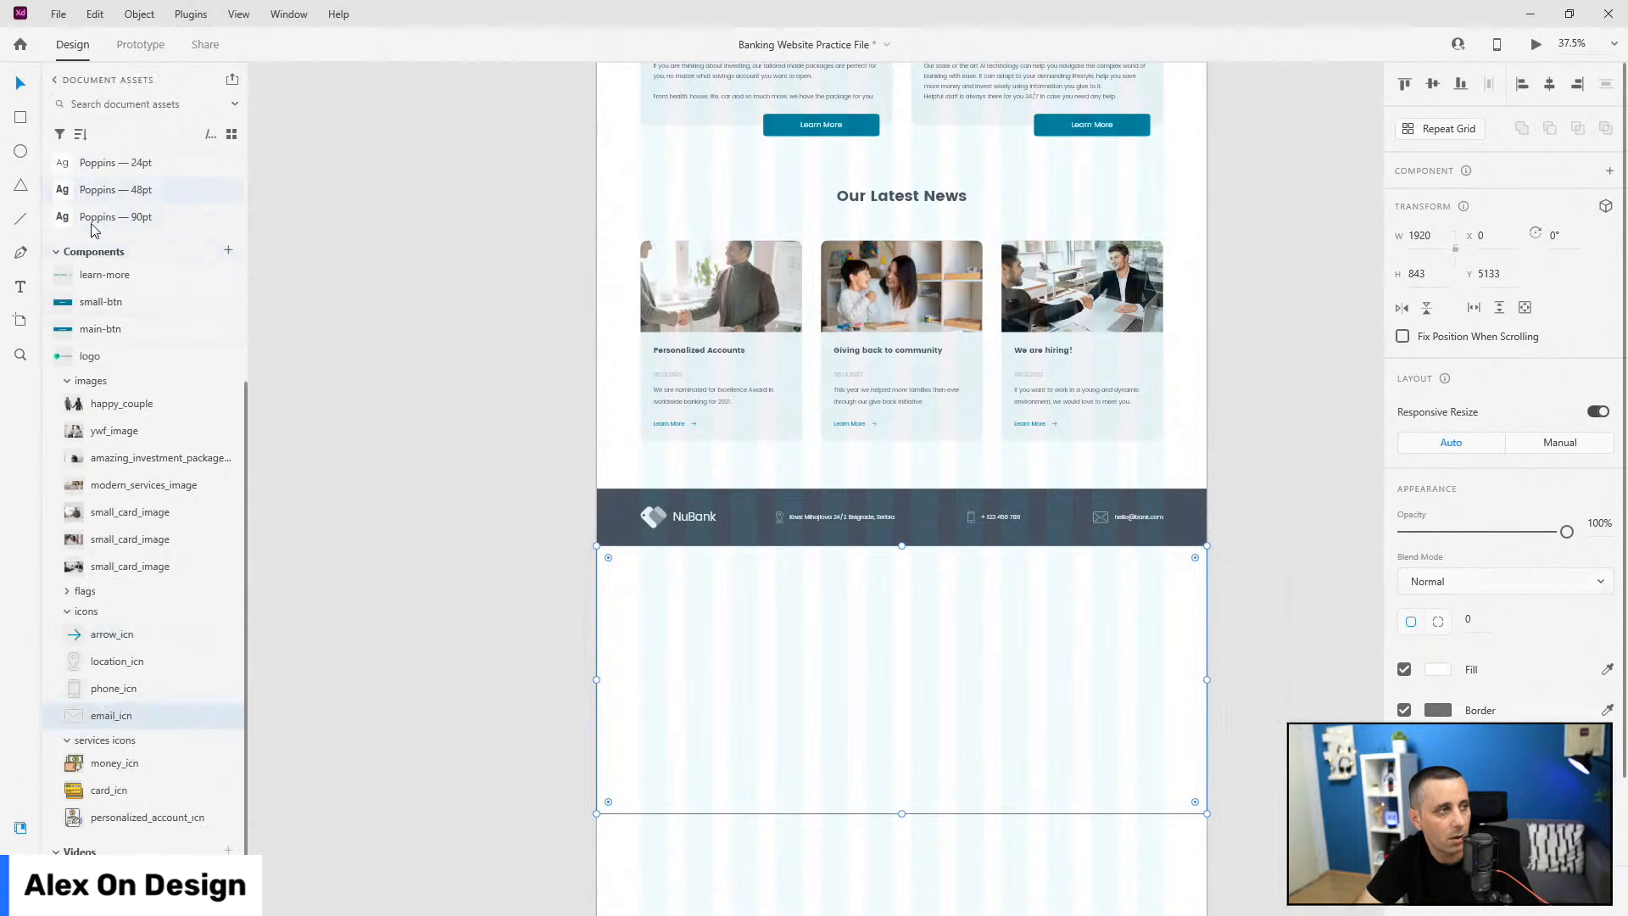
left_click(104, 300)
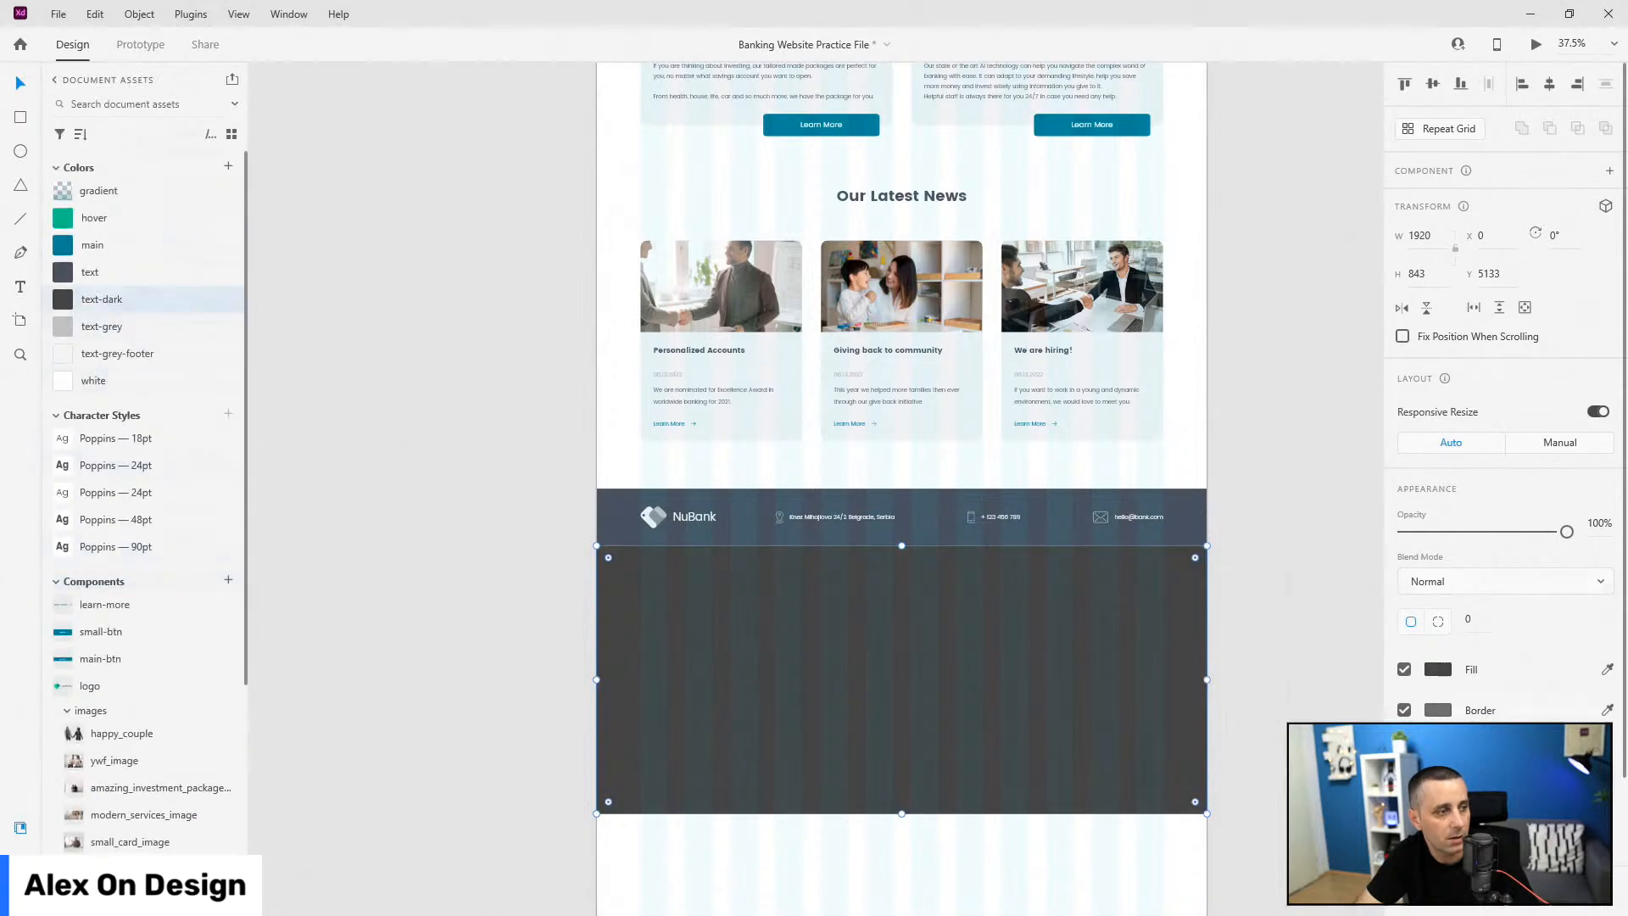
Step: Name the rectangle layer footer-bg and place it below info-strip
key("ctrl+y")
double_click(95, 146)
type("foot")
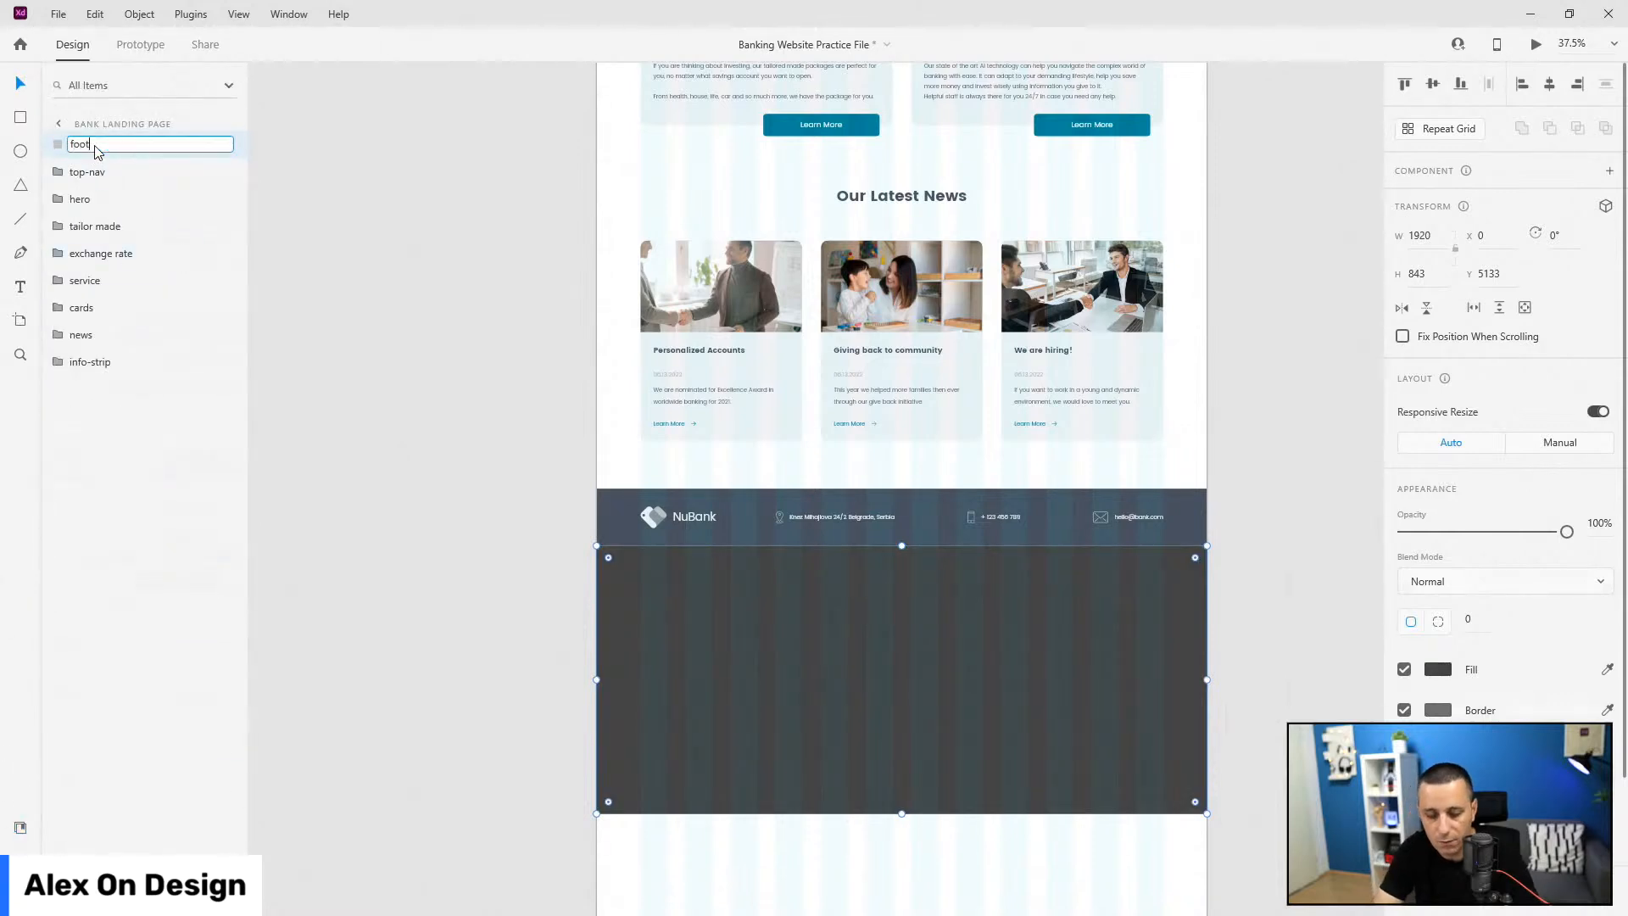
type("er-bg")
key("Return")
left_click_drag(95, 146, 85, 454)
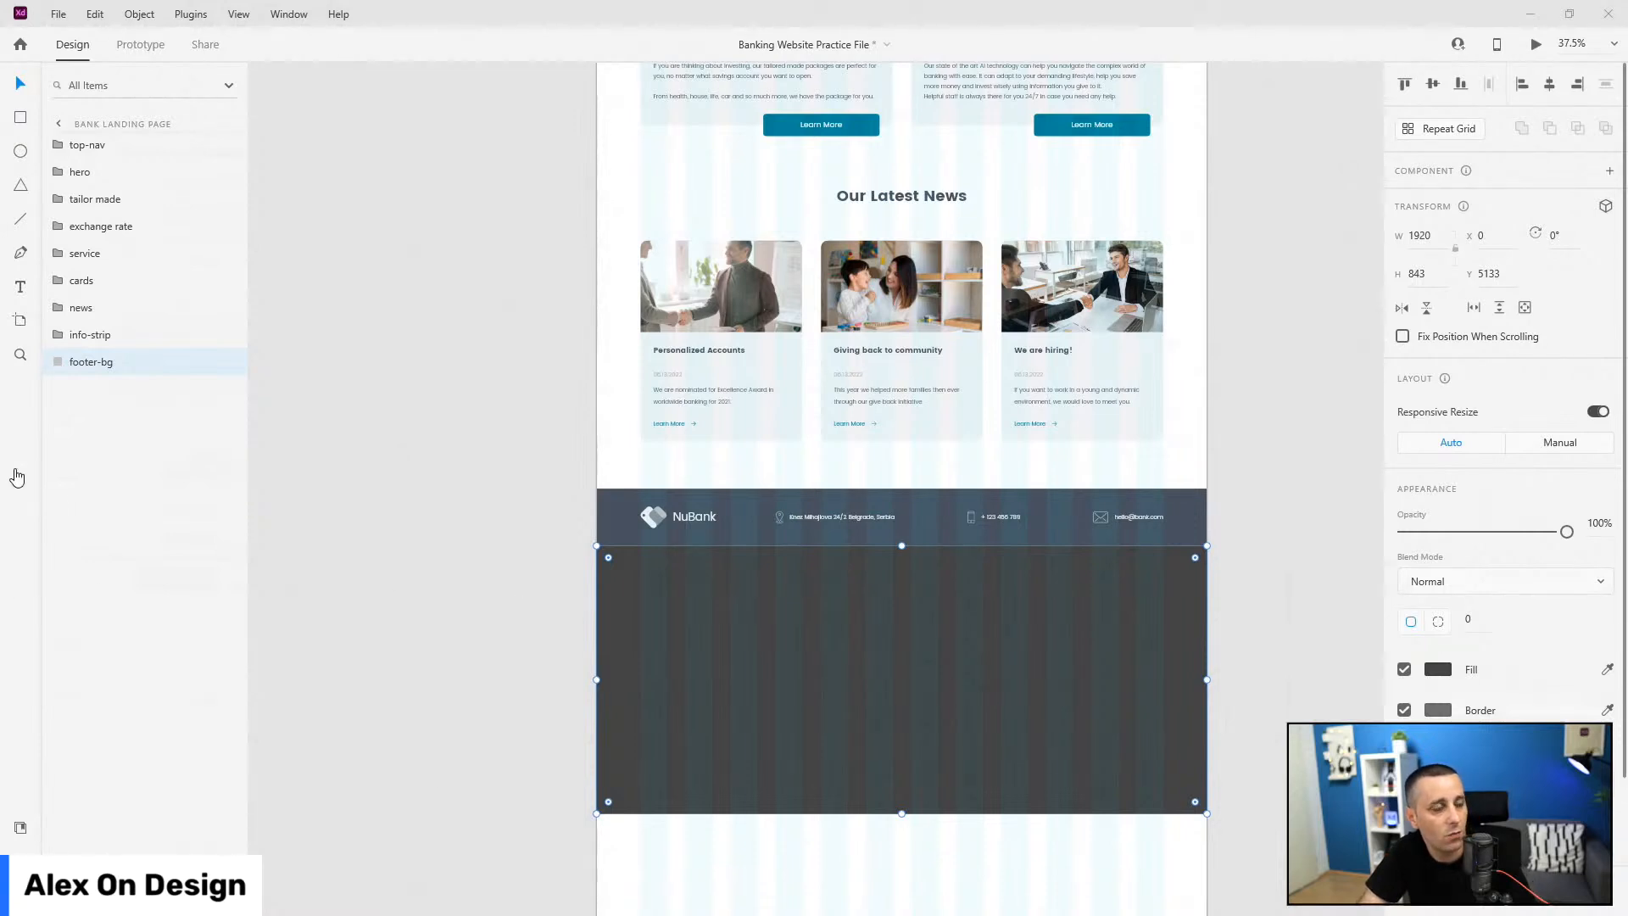
Step: Add an Accounts text in Poppins 24pt bold with the text-grey-footer colour
left_click(21, 287)
left_click(646, 597)
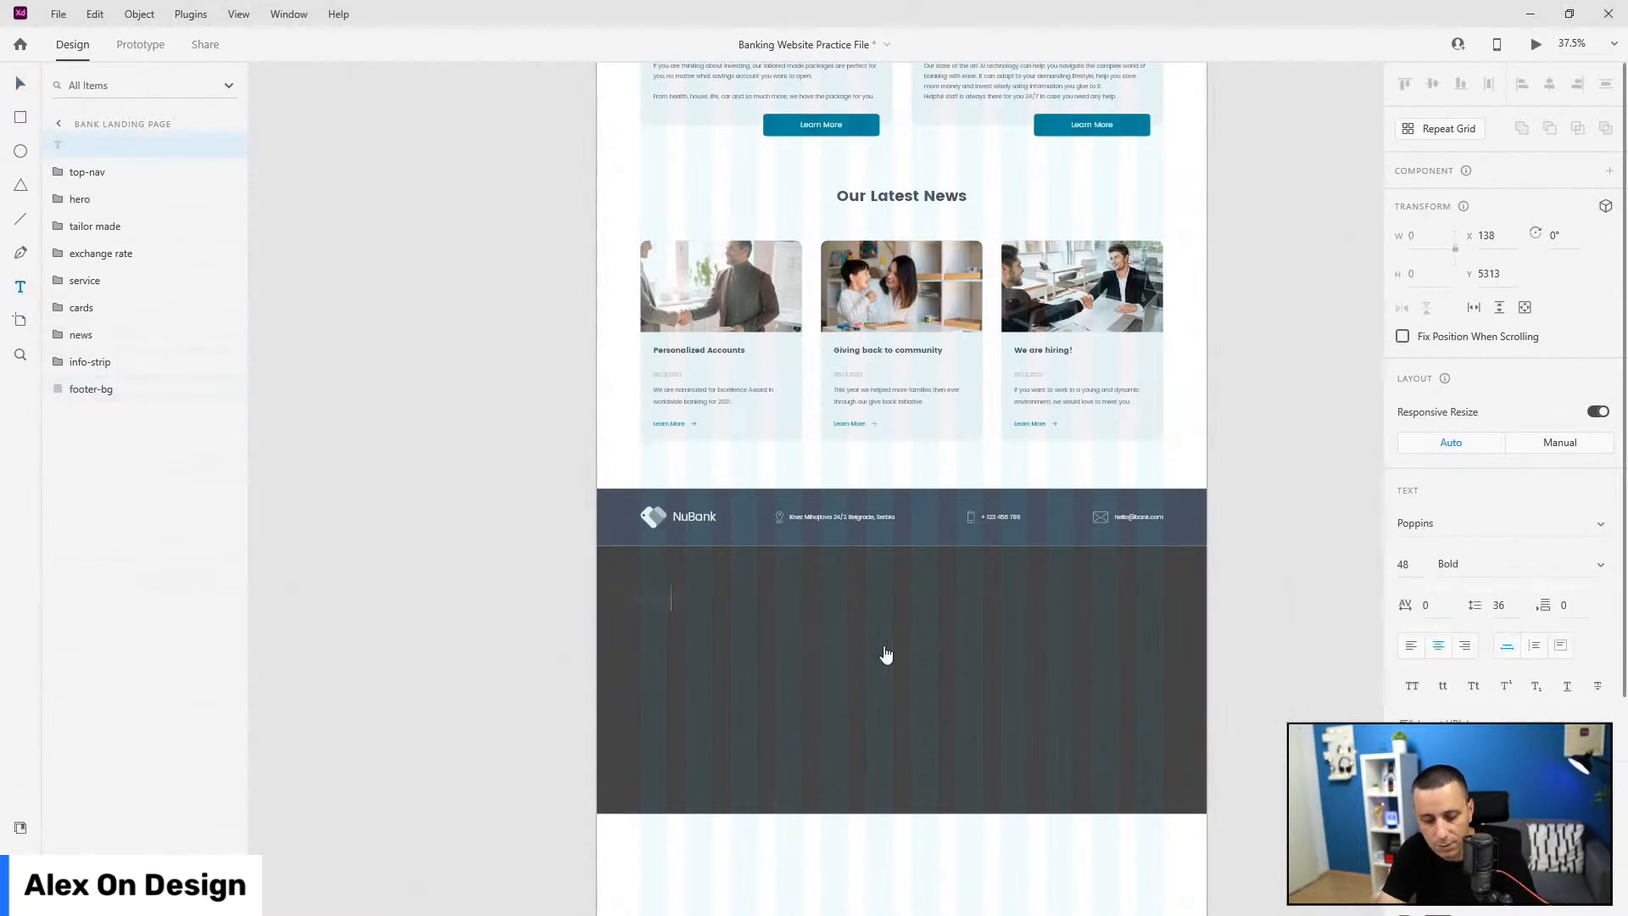
key("Escape")
left_click(20, 827)
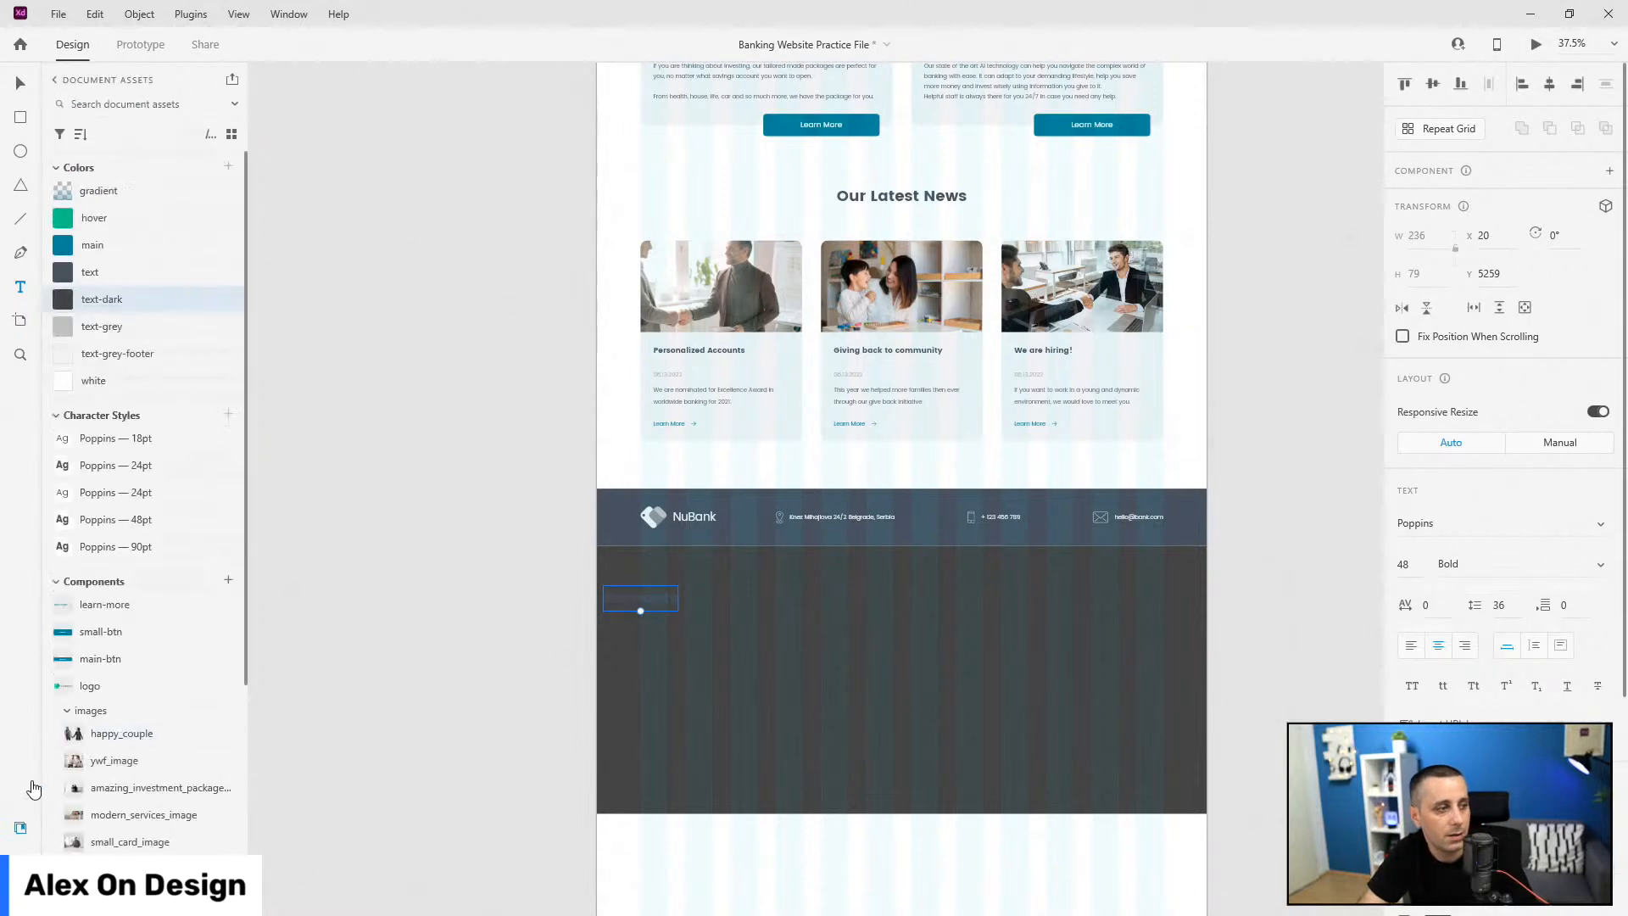
left_click(141, 466)
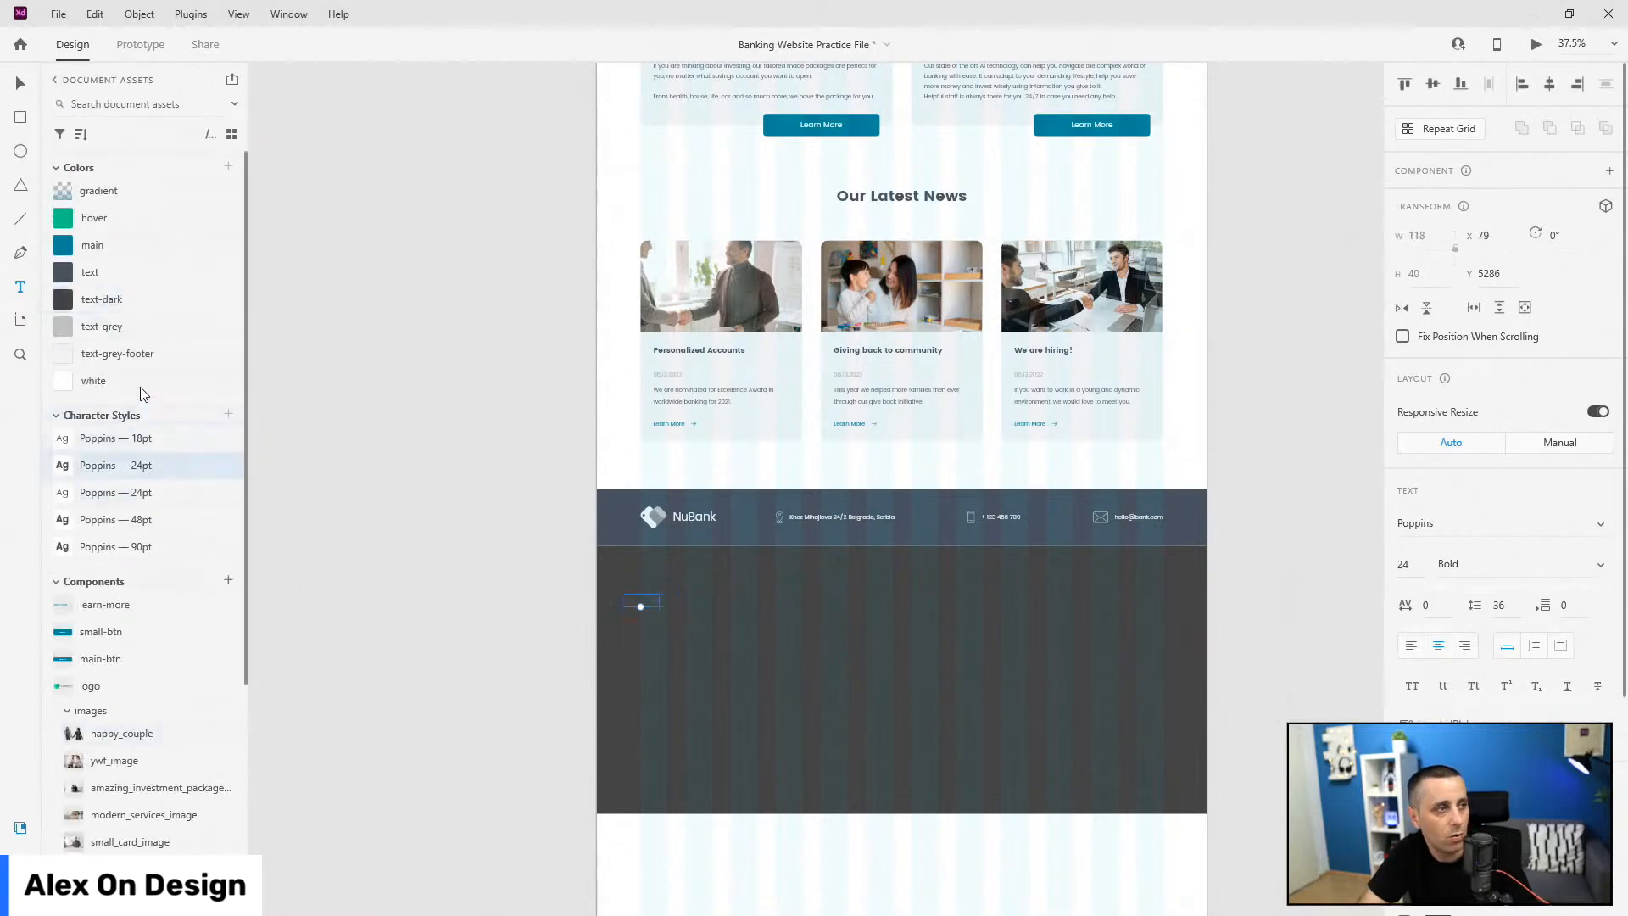
left_click(138, 354)
Step: Position the Accounts heading in line with the logo, just below the NuBank strip
left_click(20, 82)
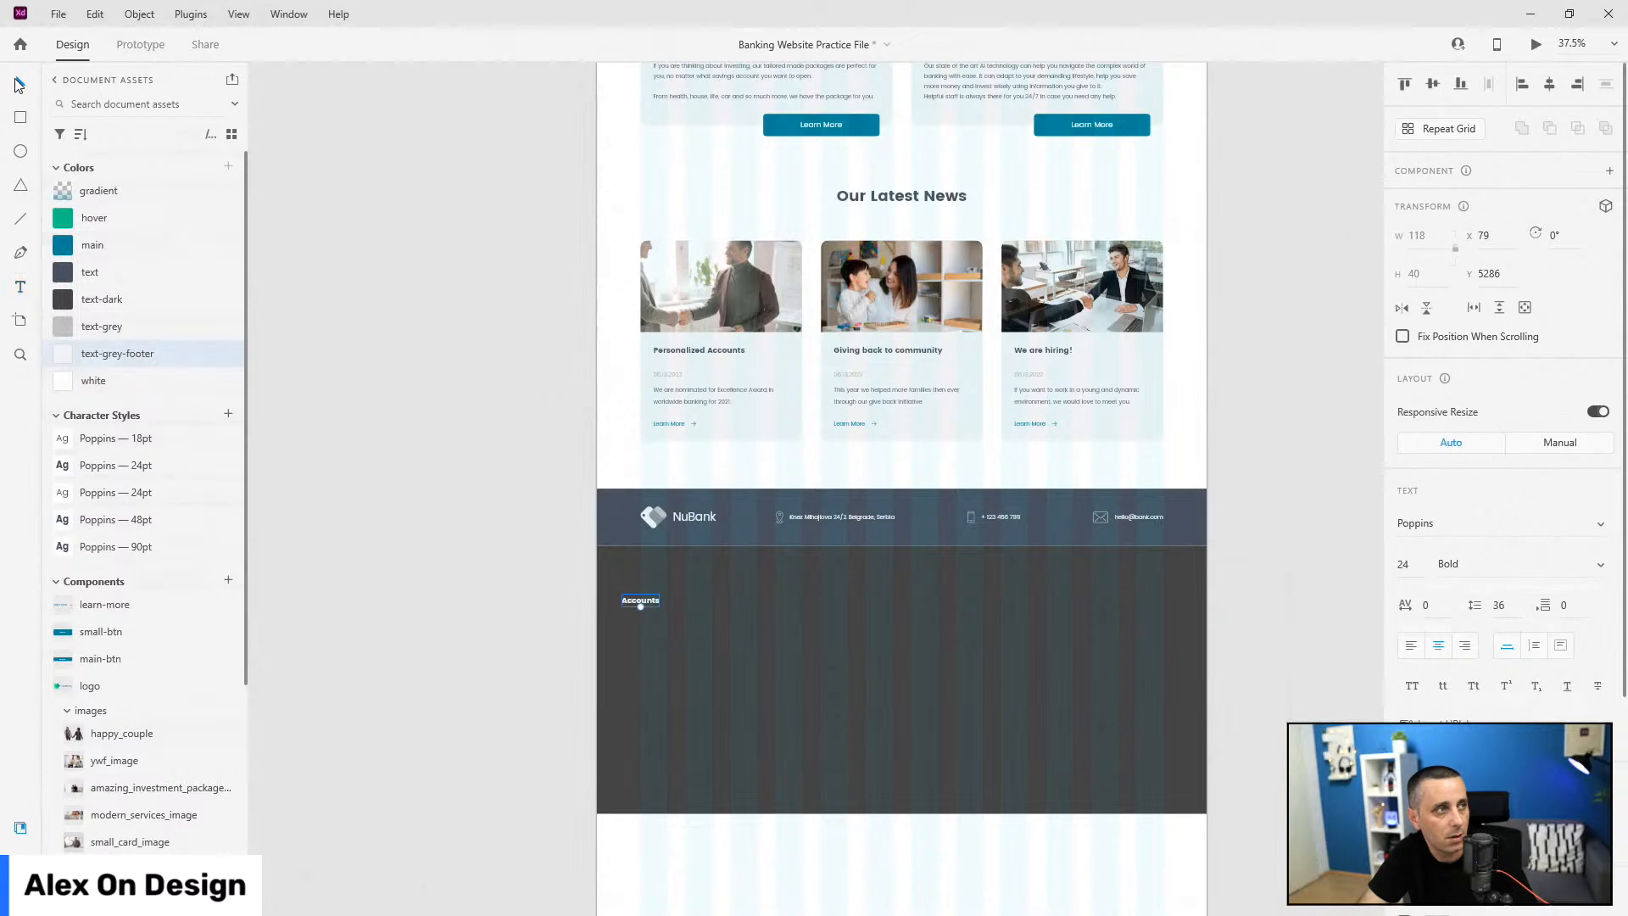
left_click_drag(649, 602, 668, 602)
scroll(683, 582, "up", 5)
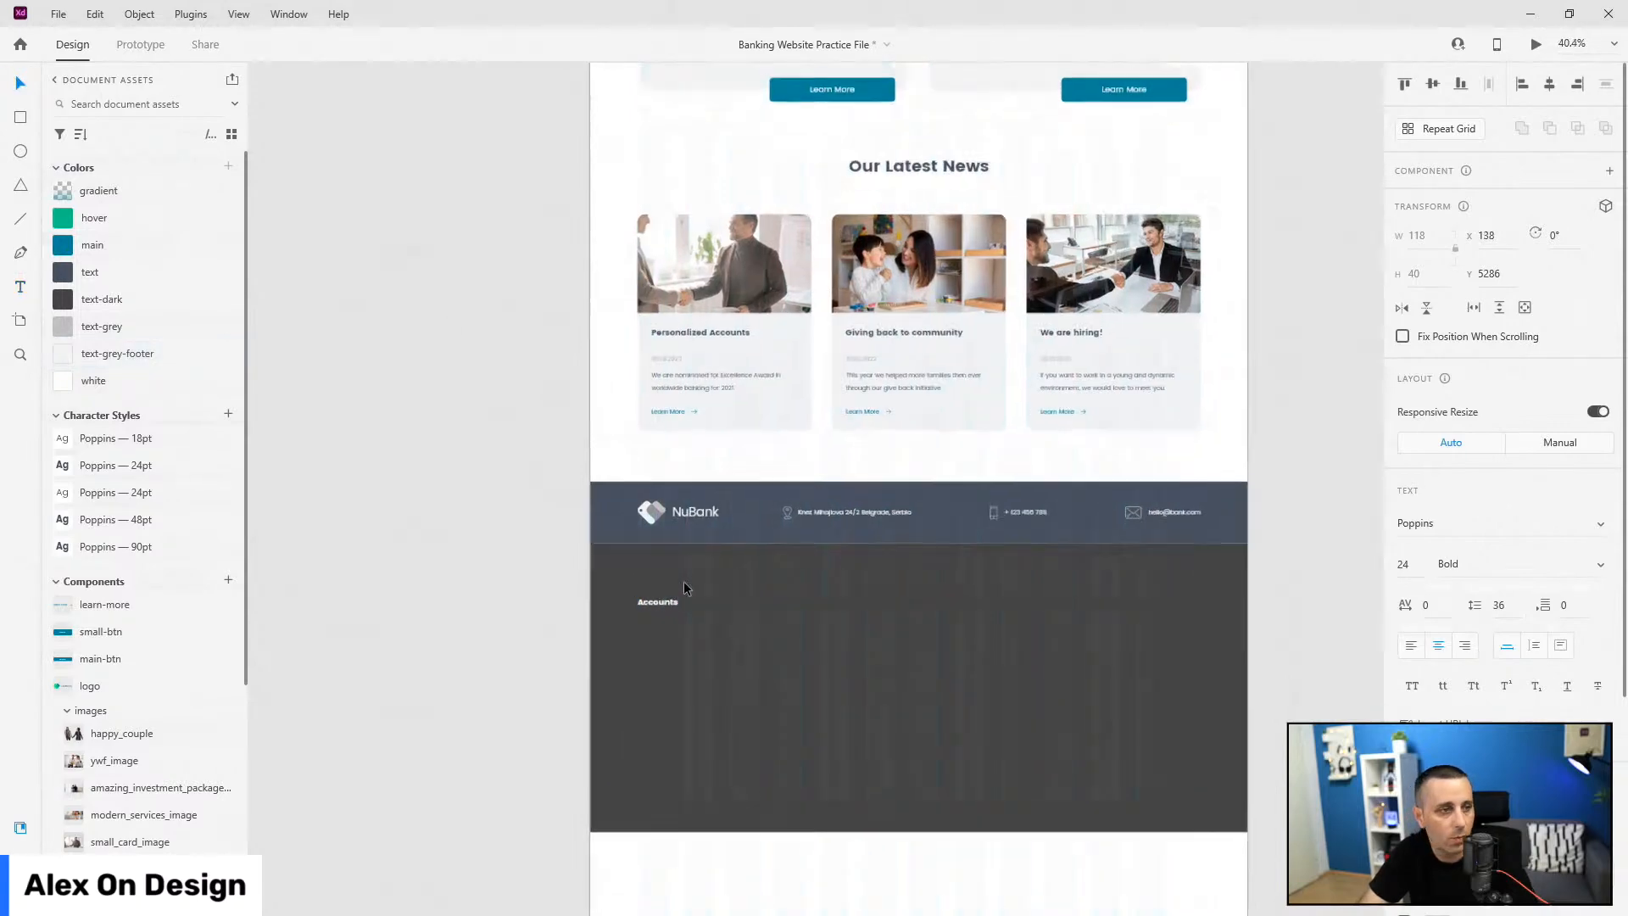
left_click_drag(604, 641, 604, 604)
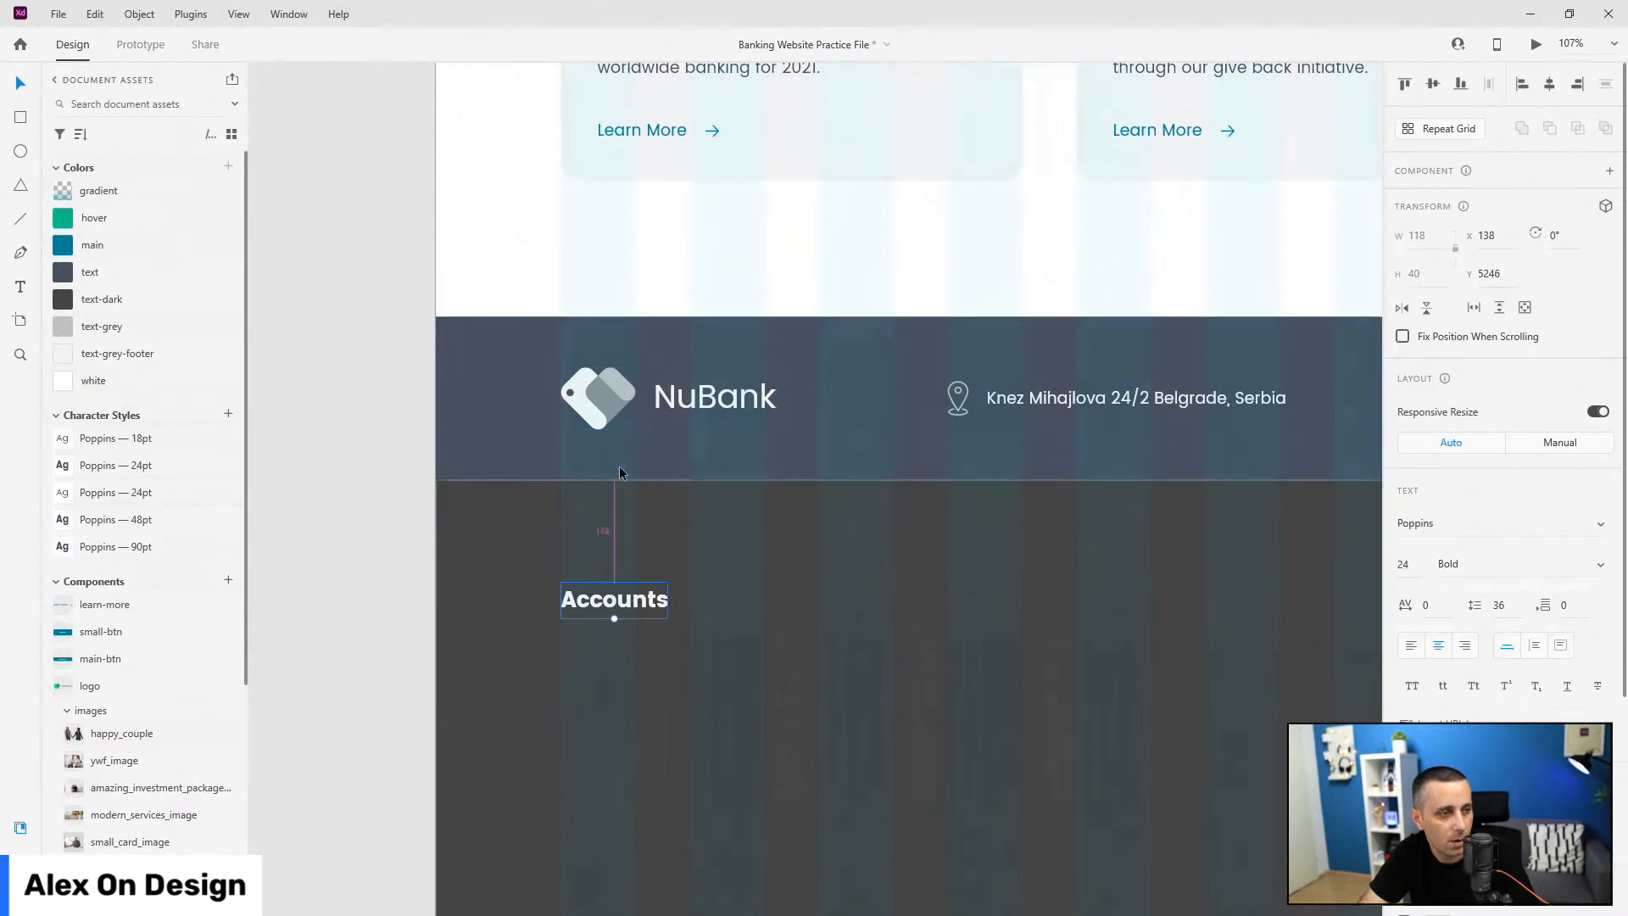
key("shift+Up")
key("Up")
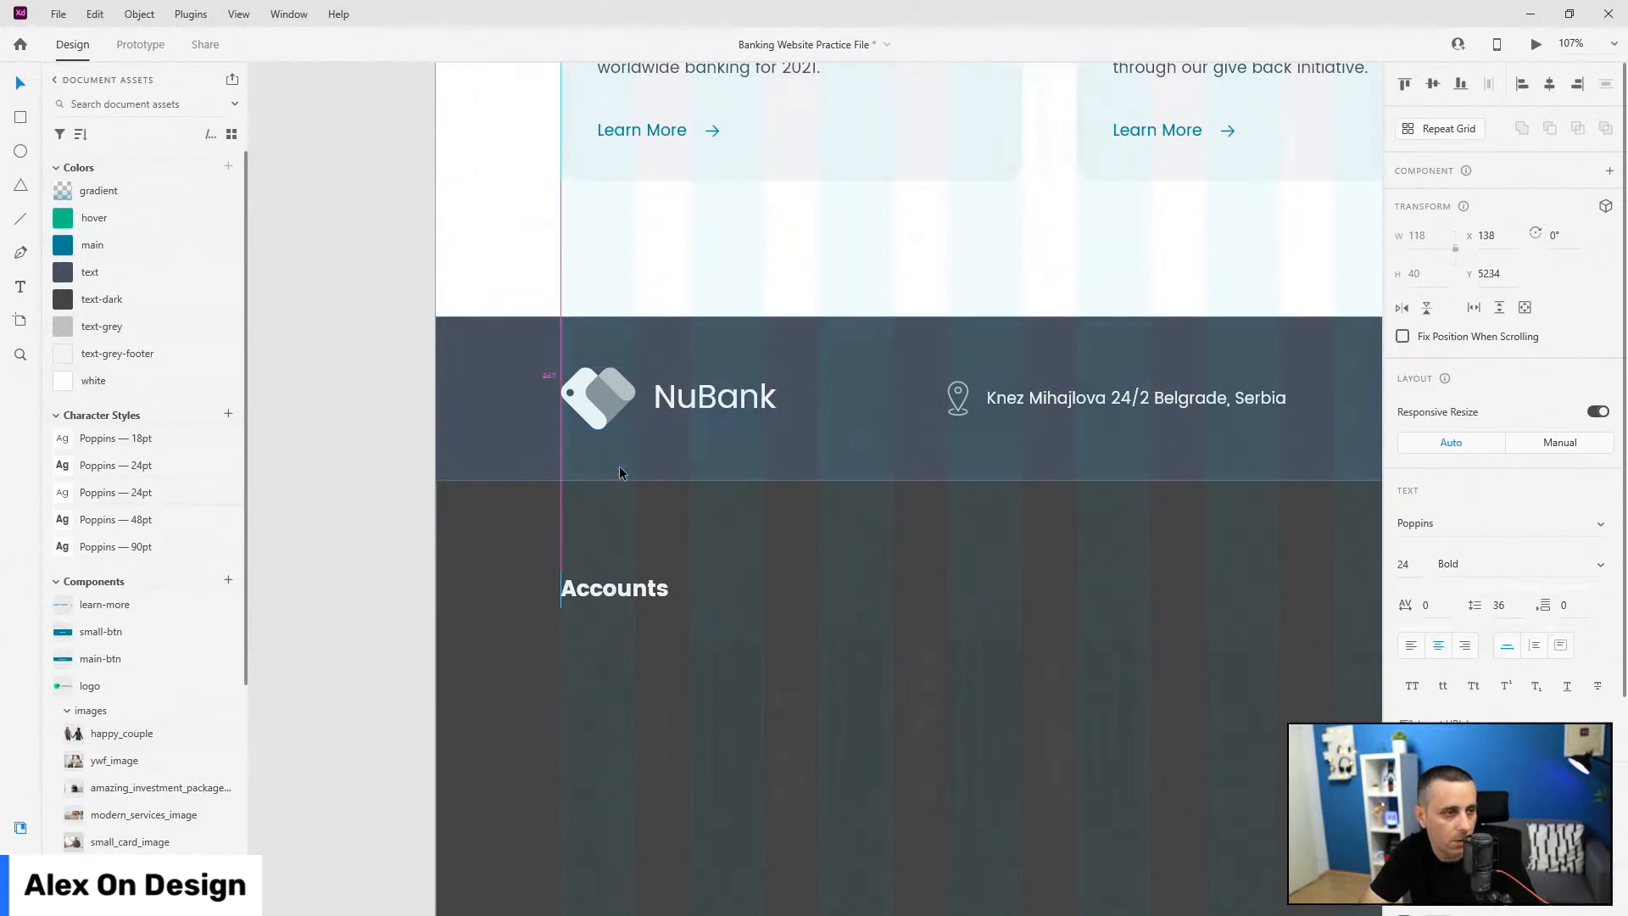
key("Up")
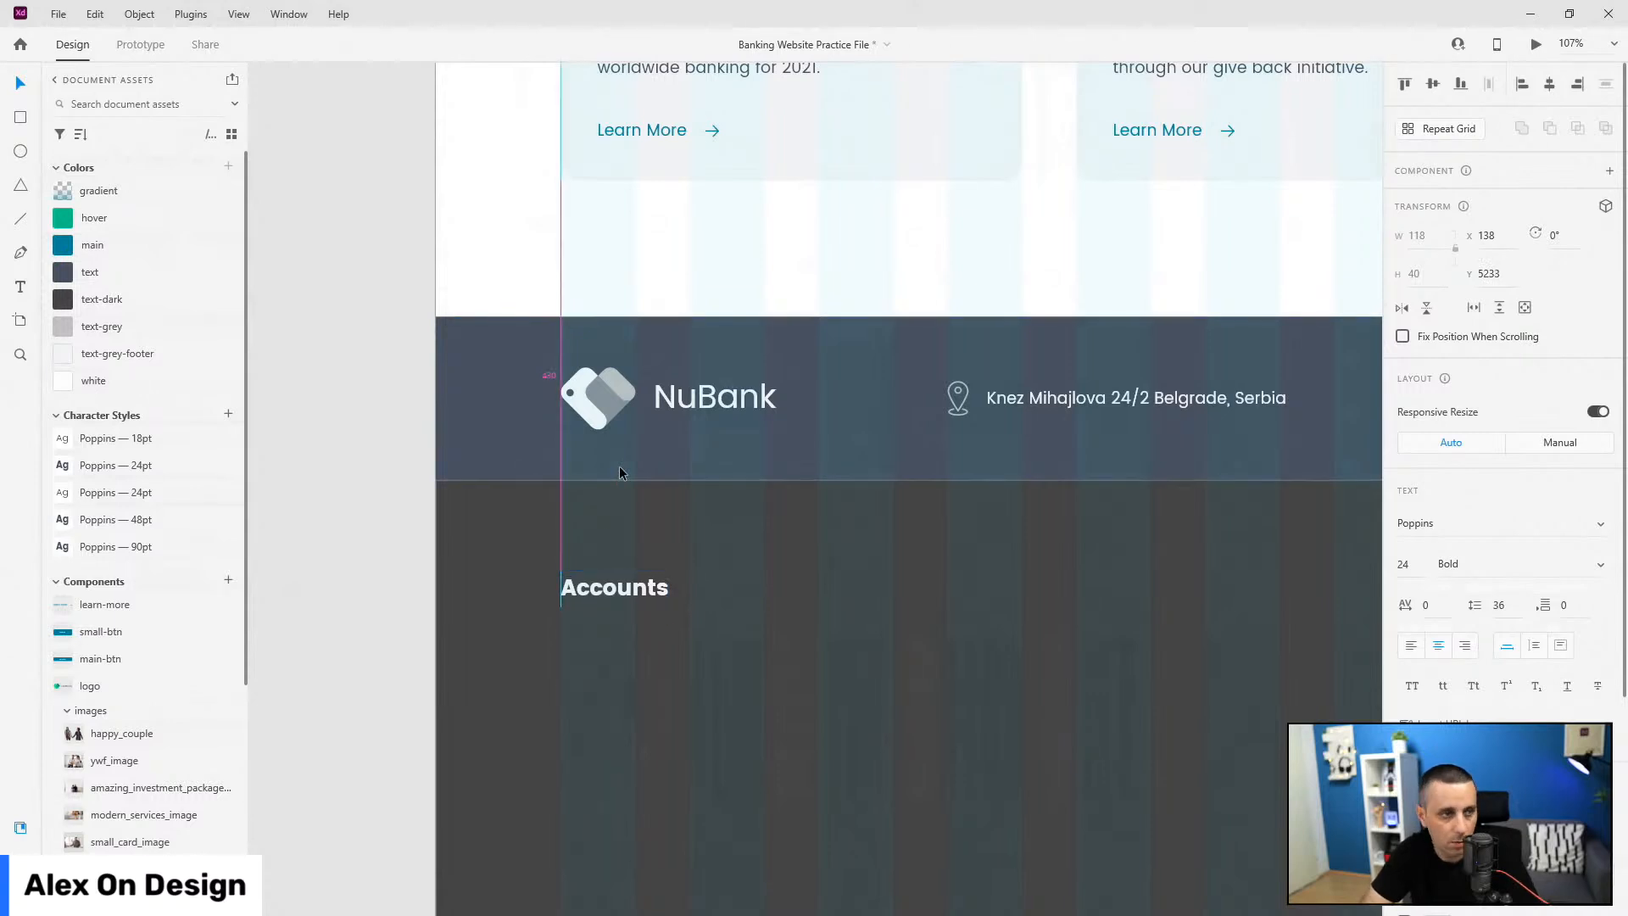
scroll(619, 465, "down", 1)
scroll(593, 487, "down", 3)
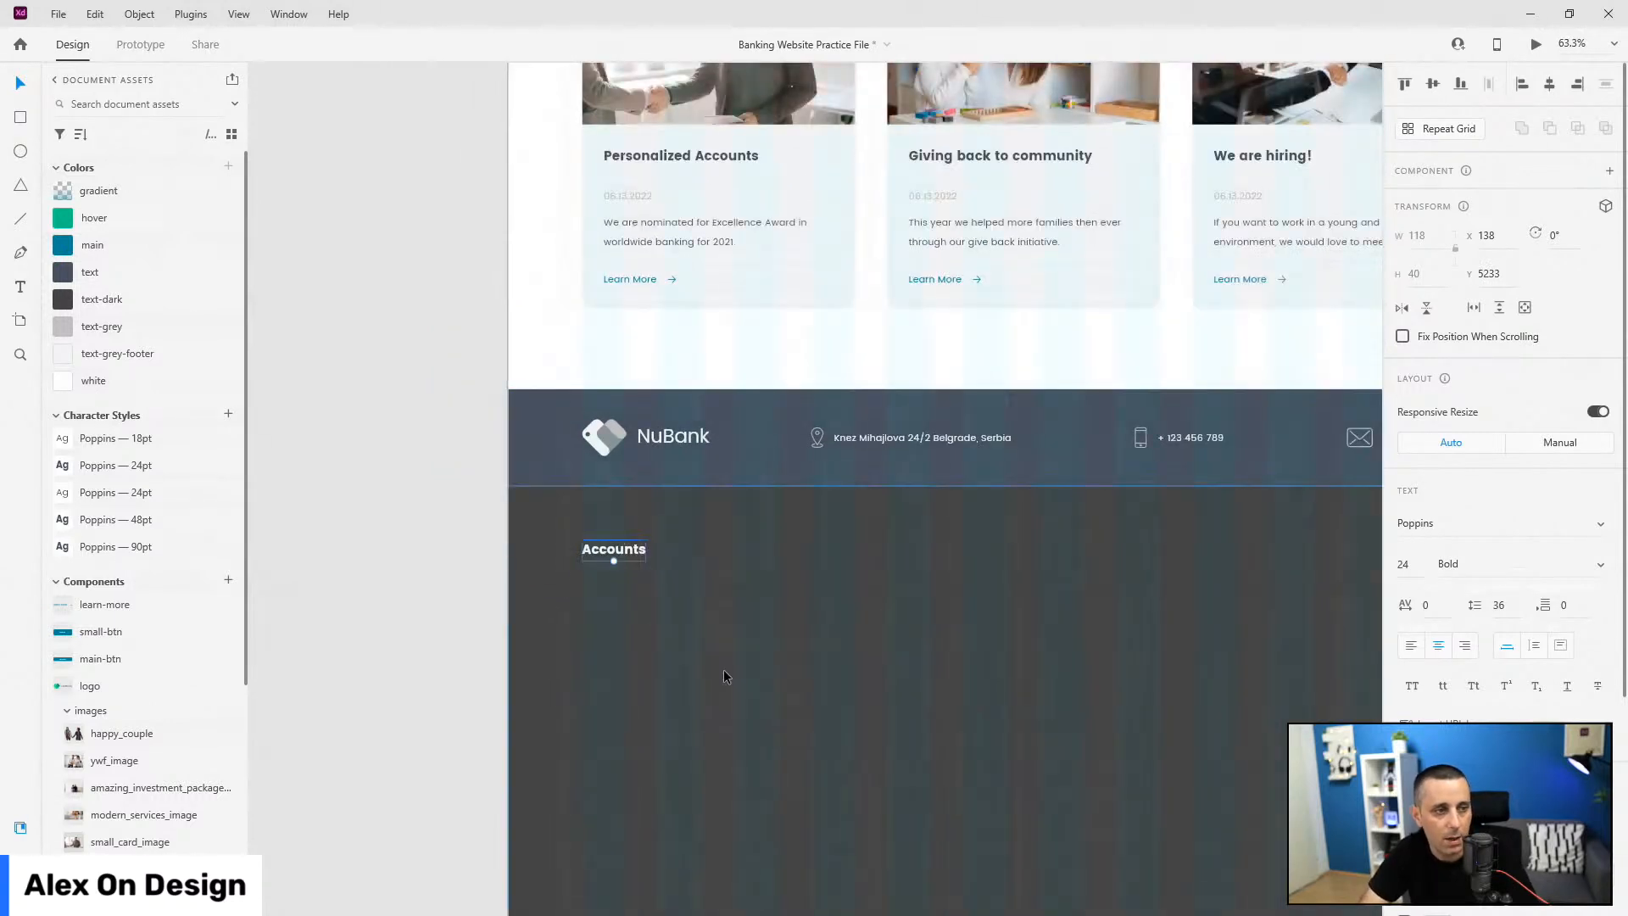
scroll(738, 661, "up", 2)
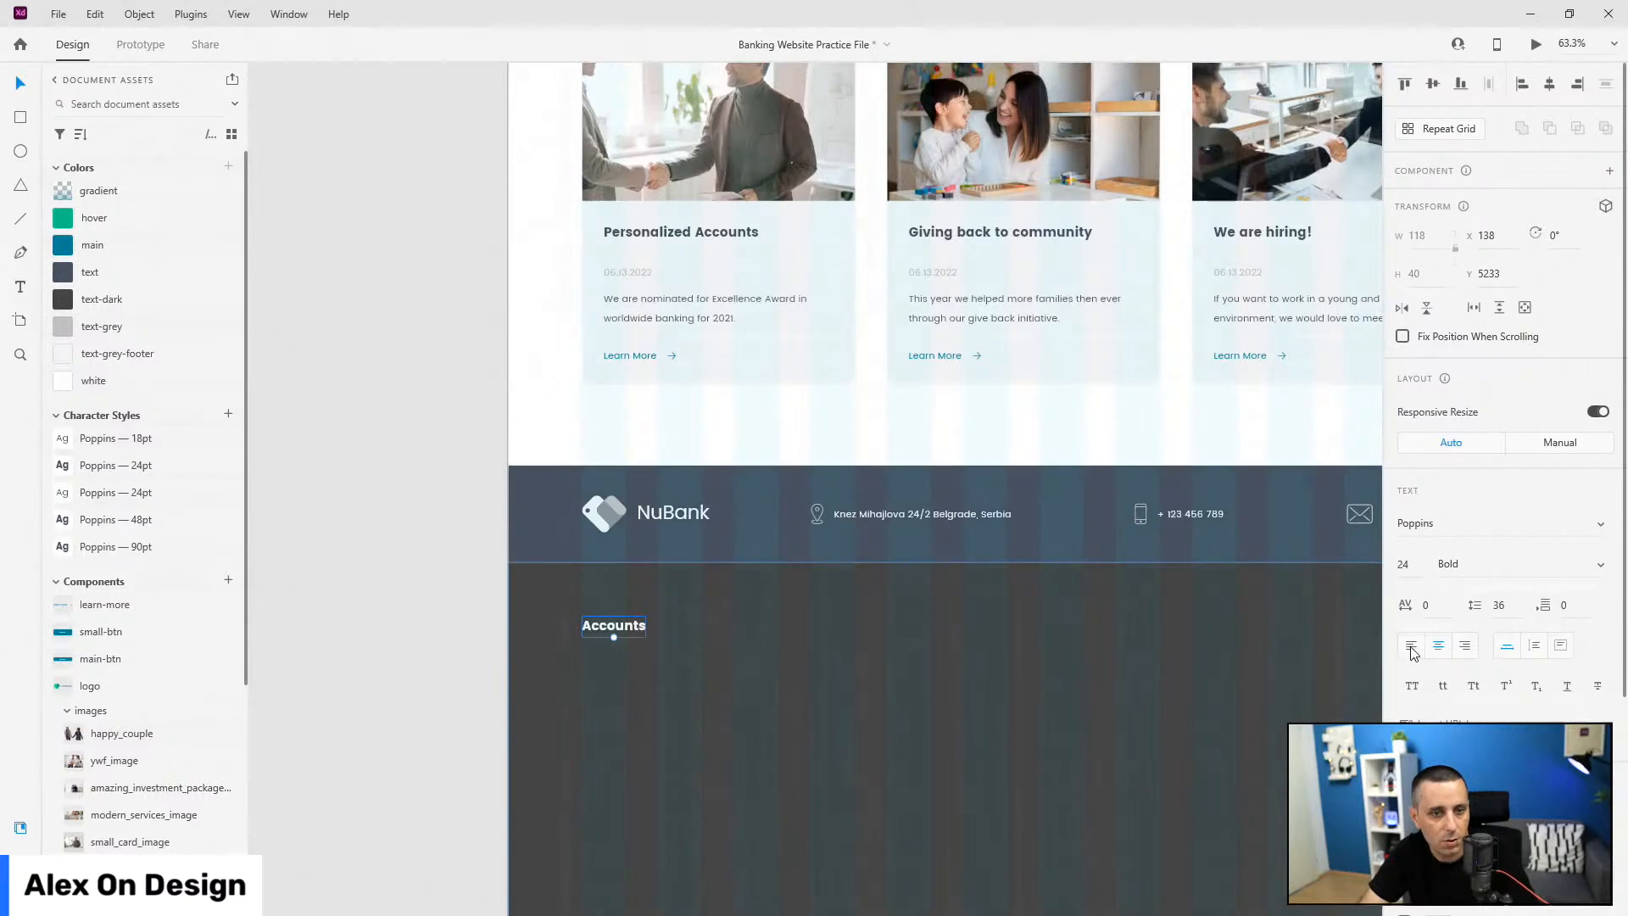
scroll(577, 731, "up", 5)
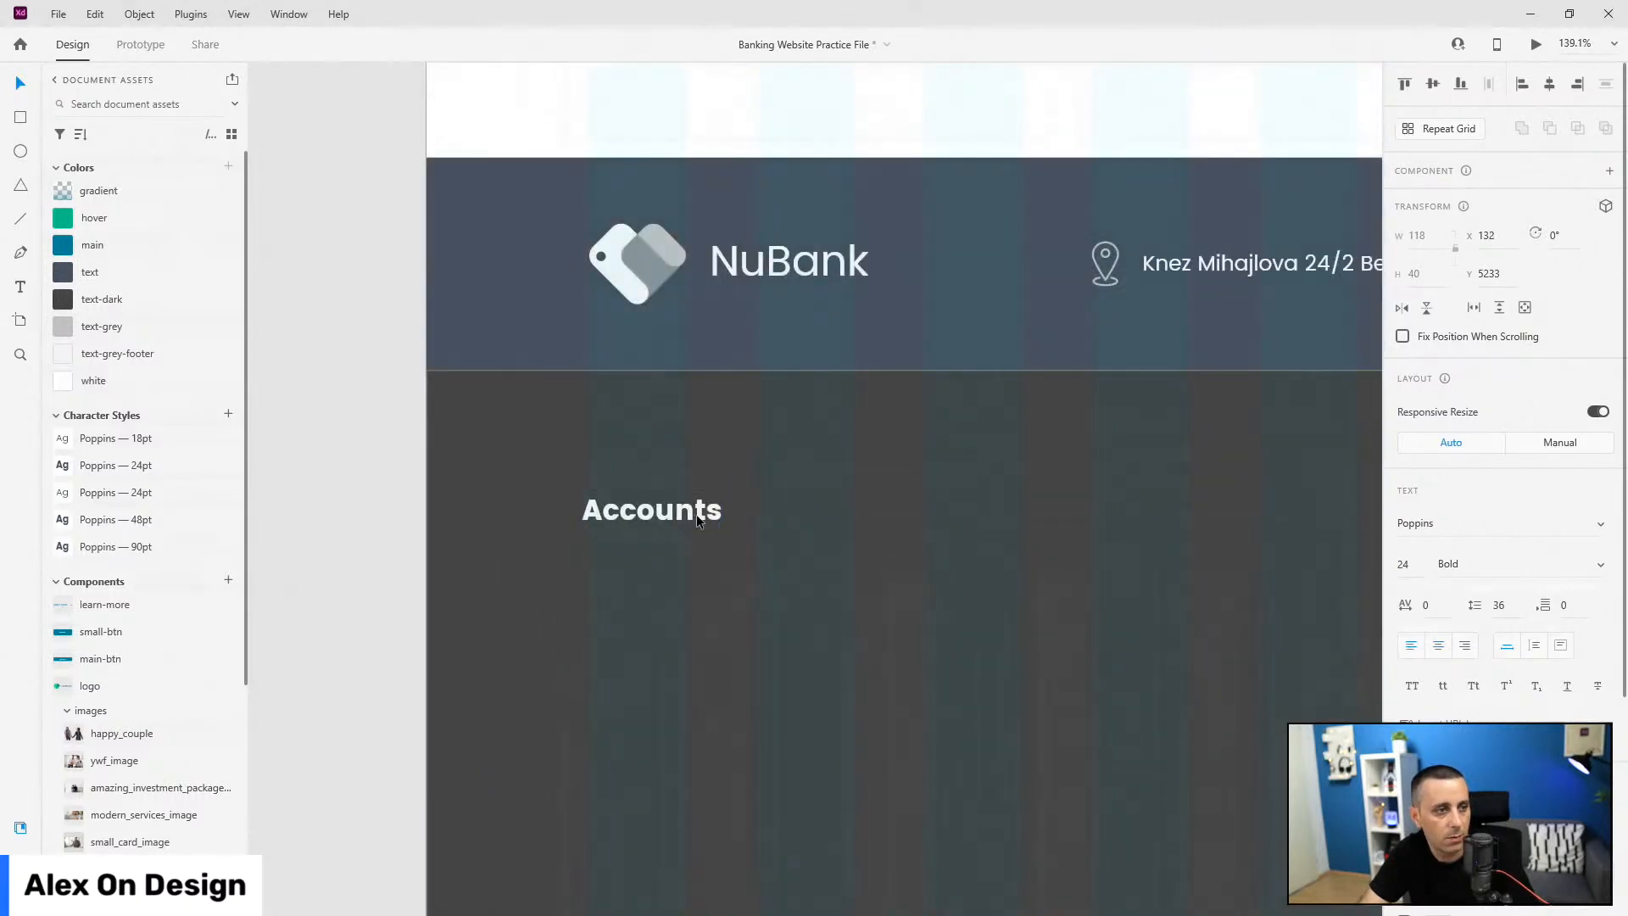
scroll(678, 526, "down", 3)
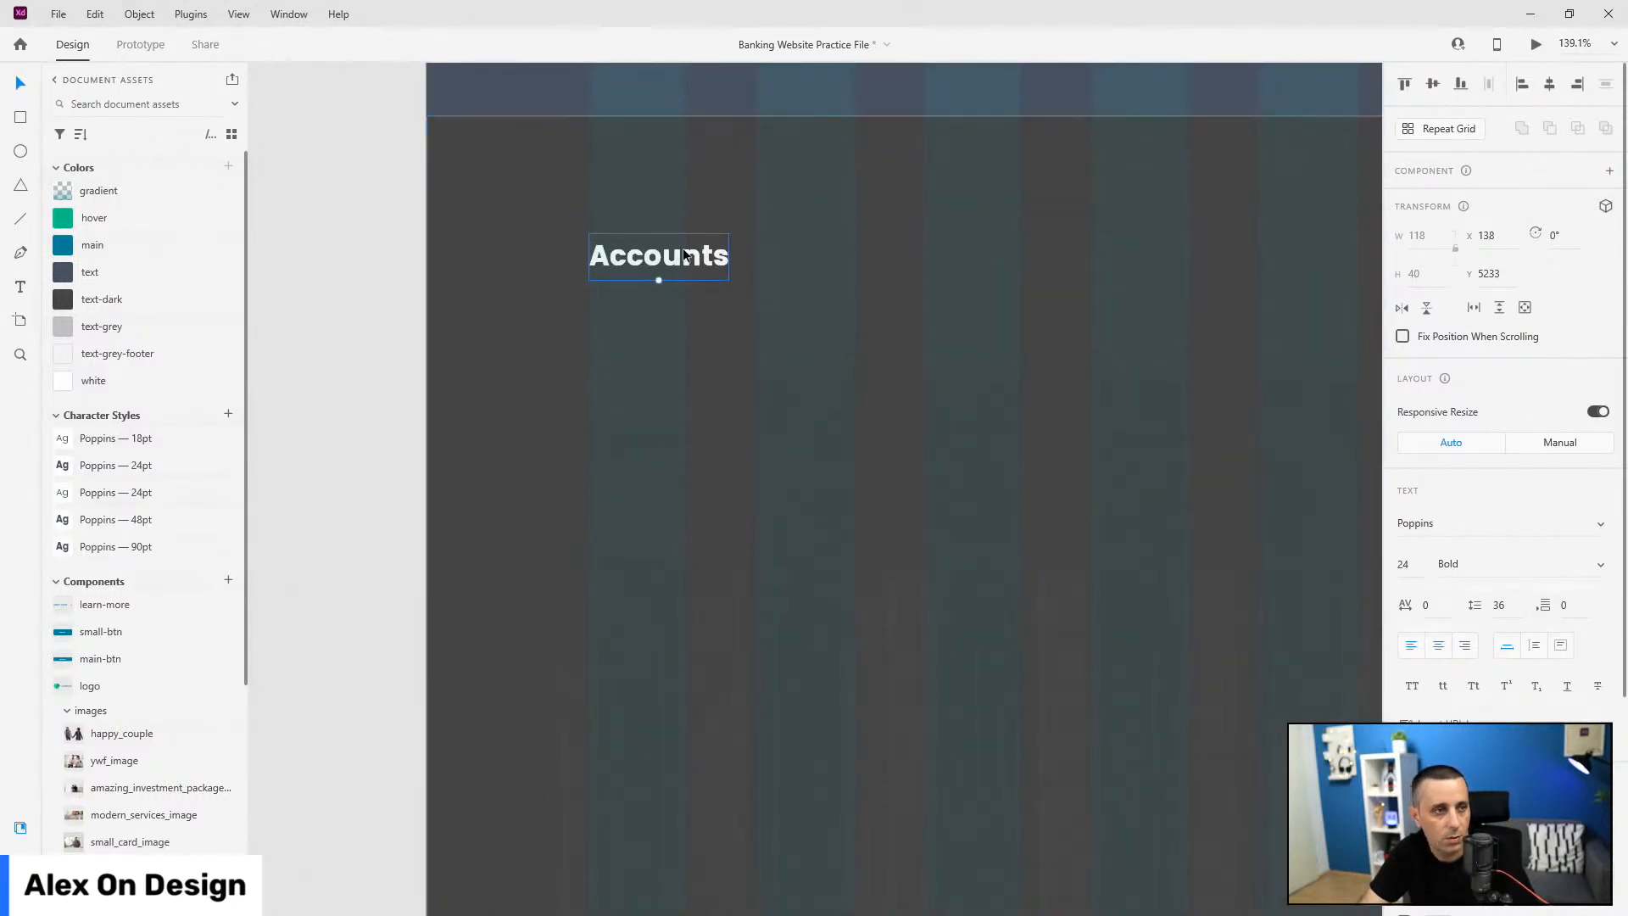
Step: Make a Regular-weight copy reading 'Start Account' below it and group it
left_click_drag(685, 256, 679, 366)
left_click(145, 492)
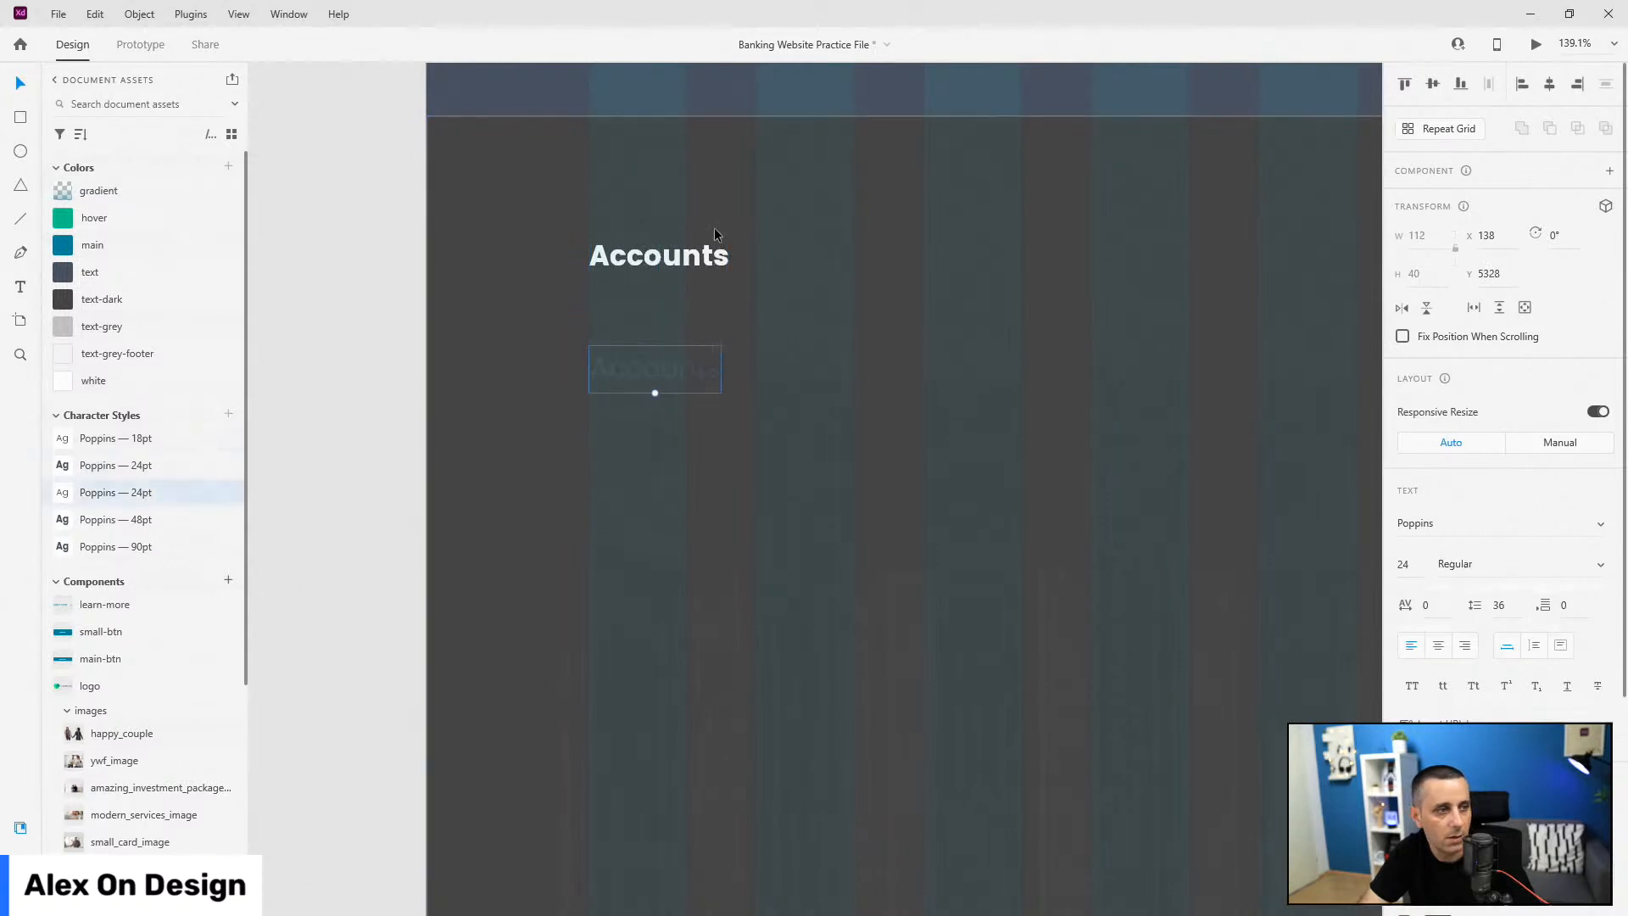
left_click(113, 357)
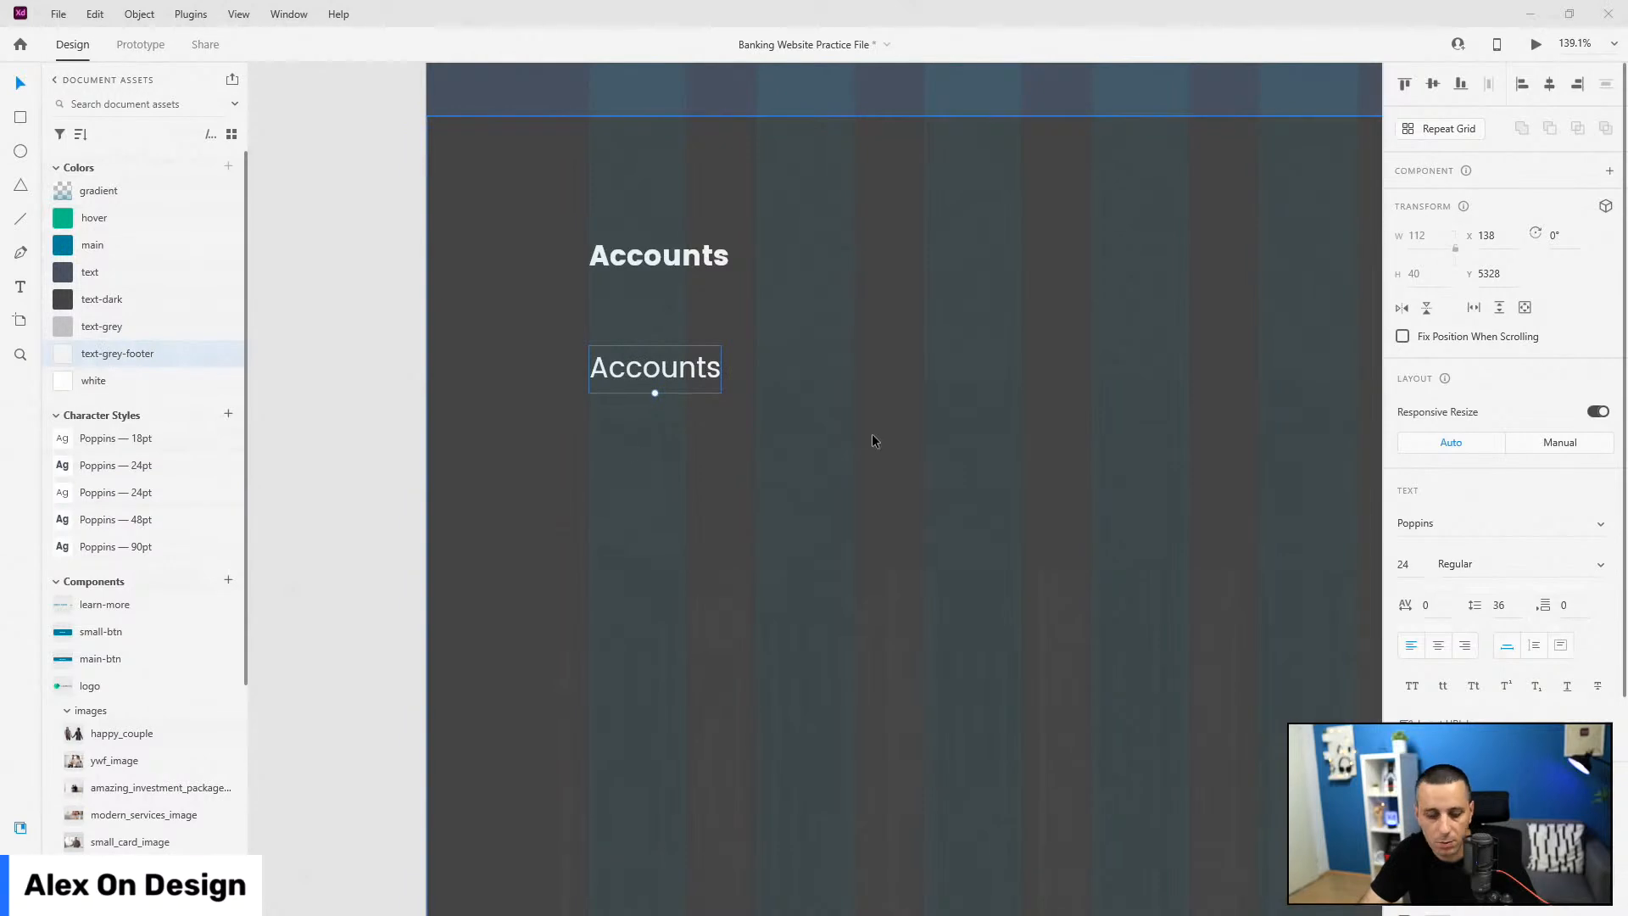
double_click(691, 359)
type("Start Account")
key("Escape")
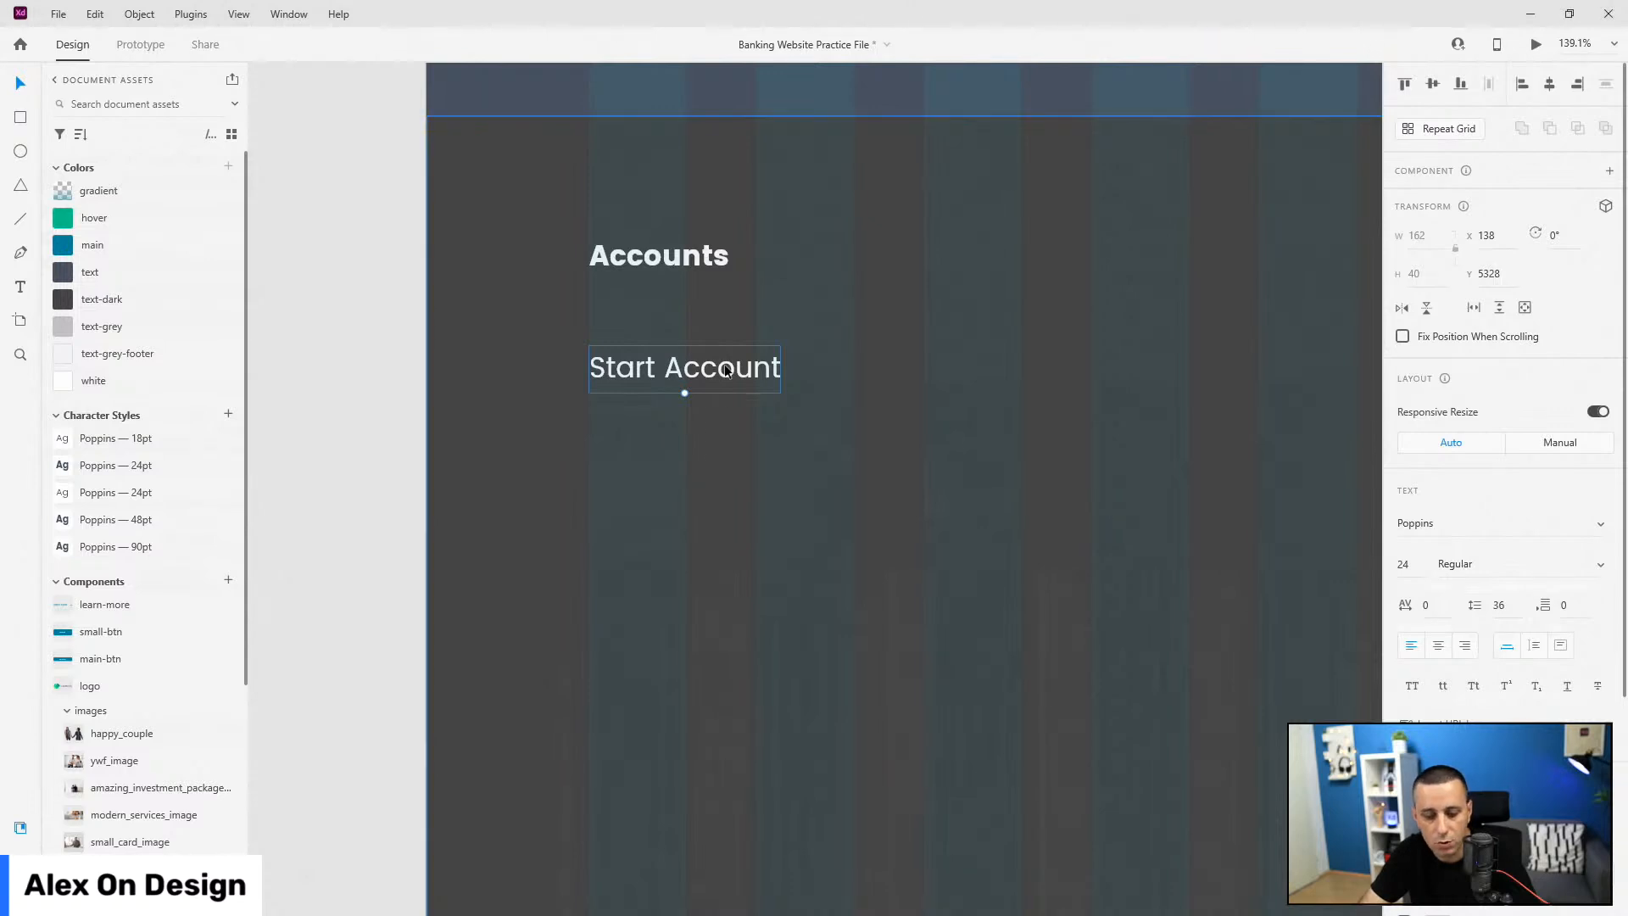
key("ctrl+g")
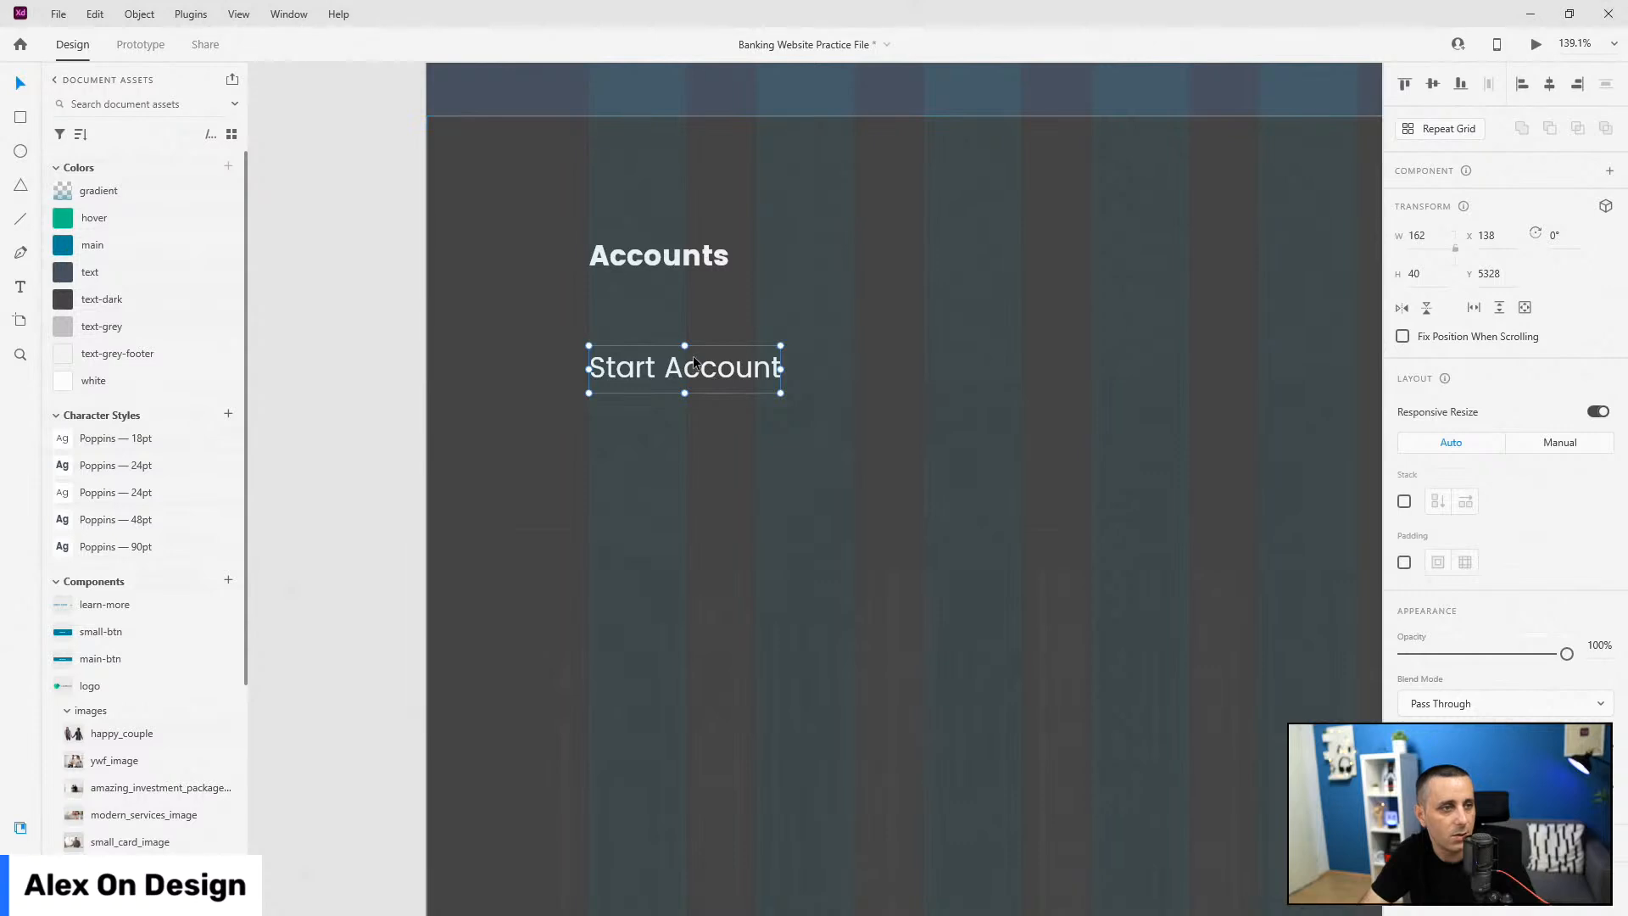
Step: Style Start Account as Poppins 18pt in text-grey-footer
double_click(694, 360)
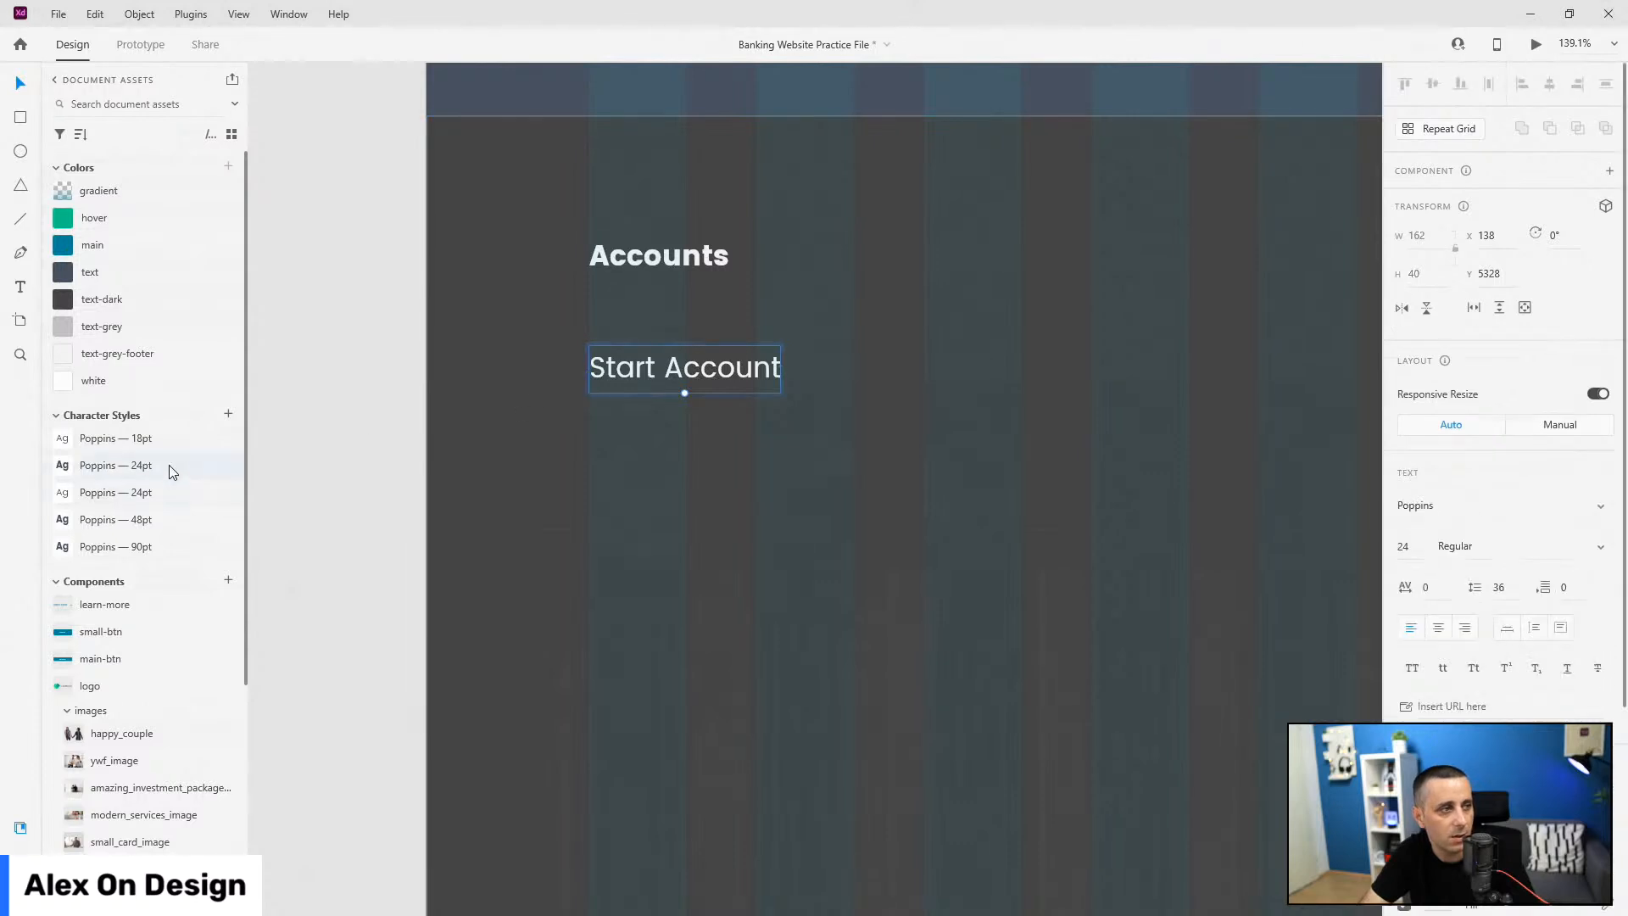
left_click(161, 438)
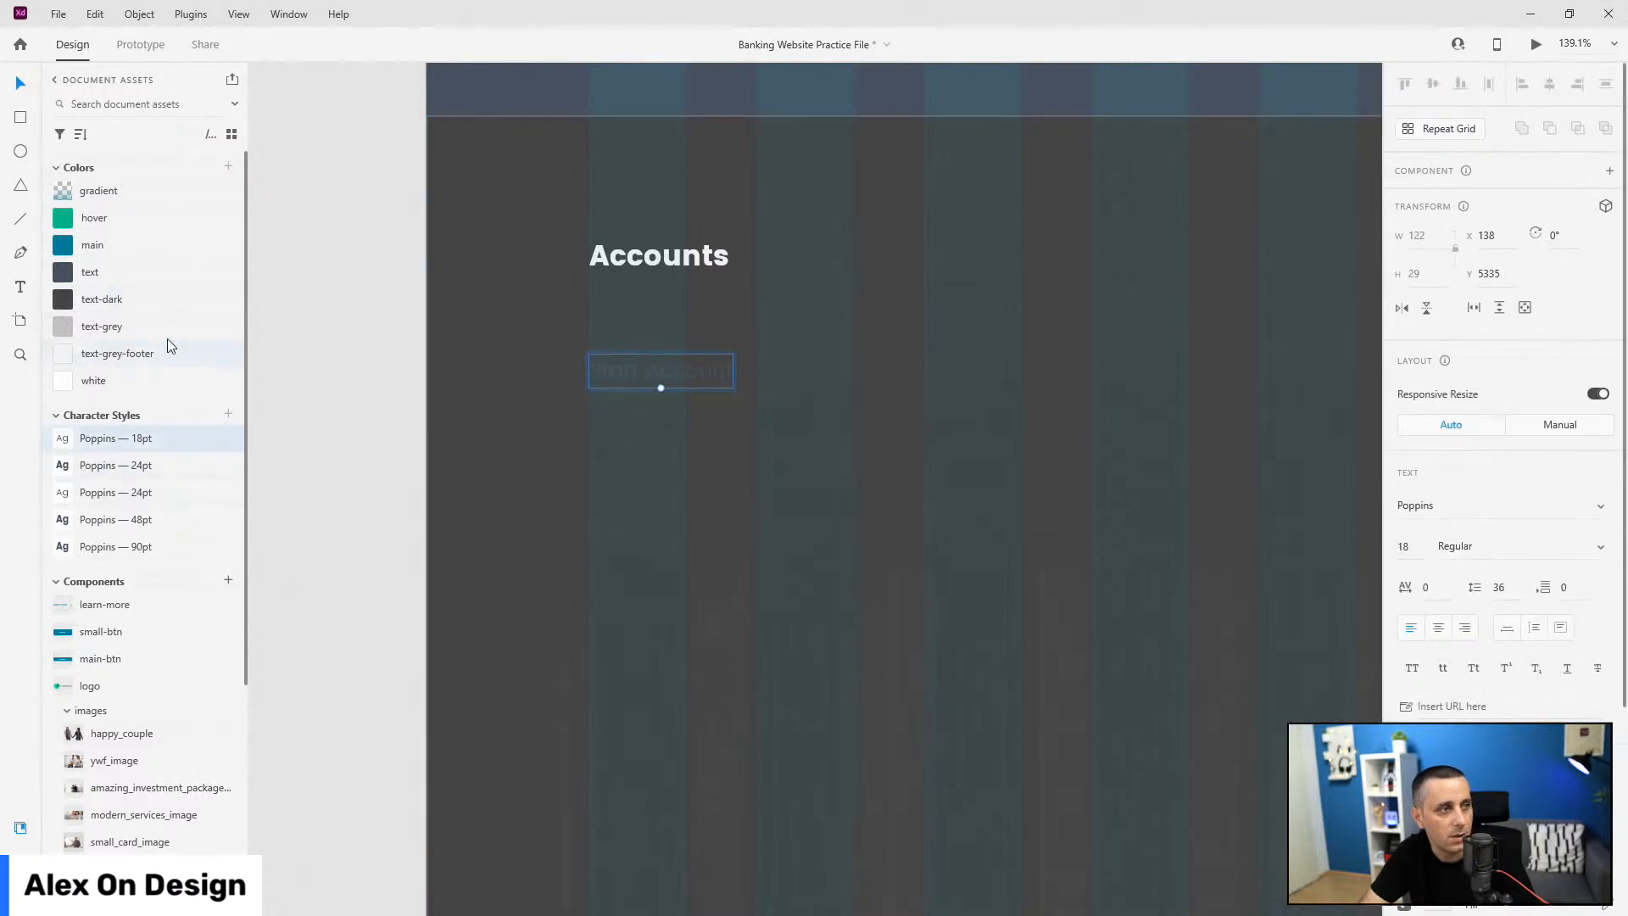
left_click(119, 353)
key("ctrl+y")
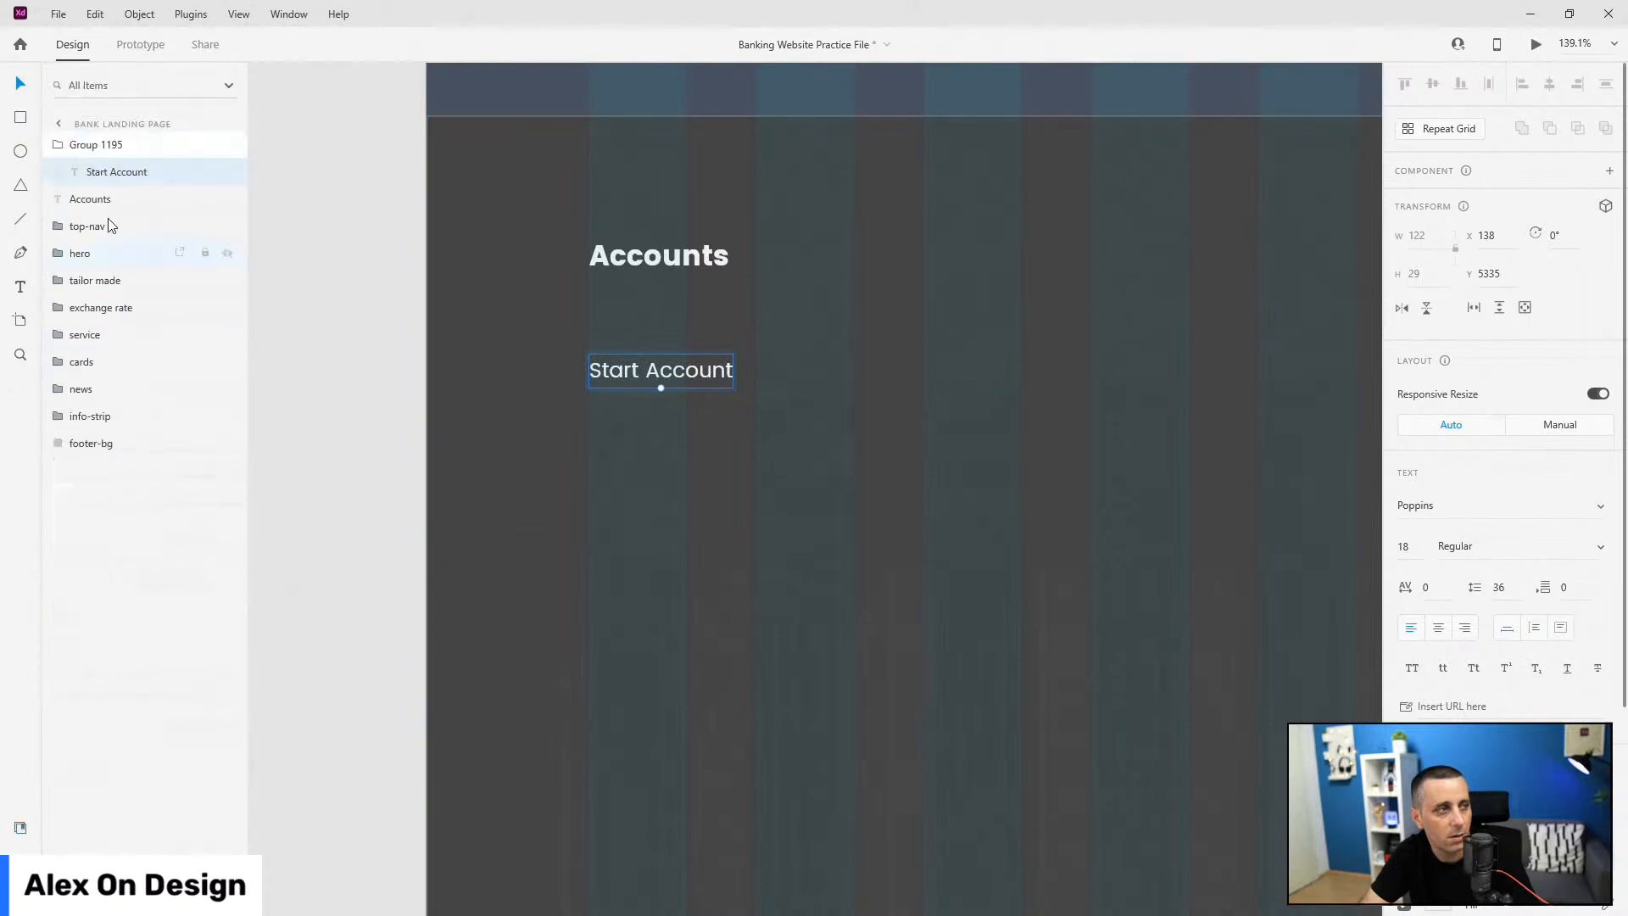
Step: Rename Group 1195 to category-items
double_click(95, 146)
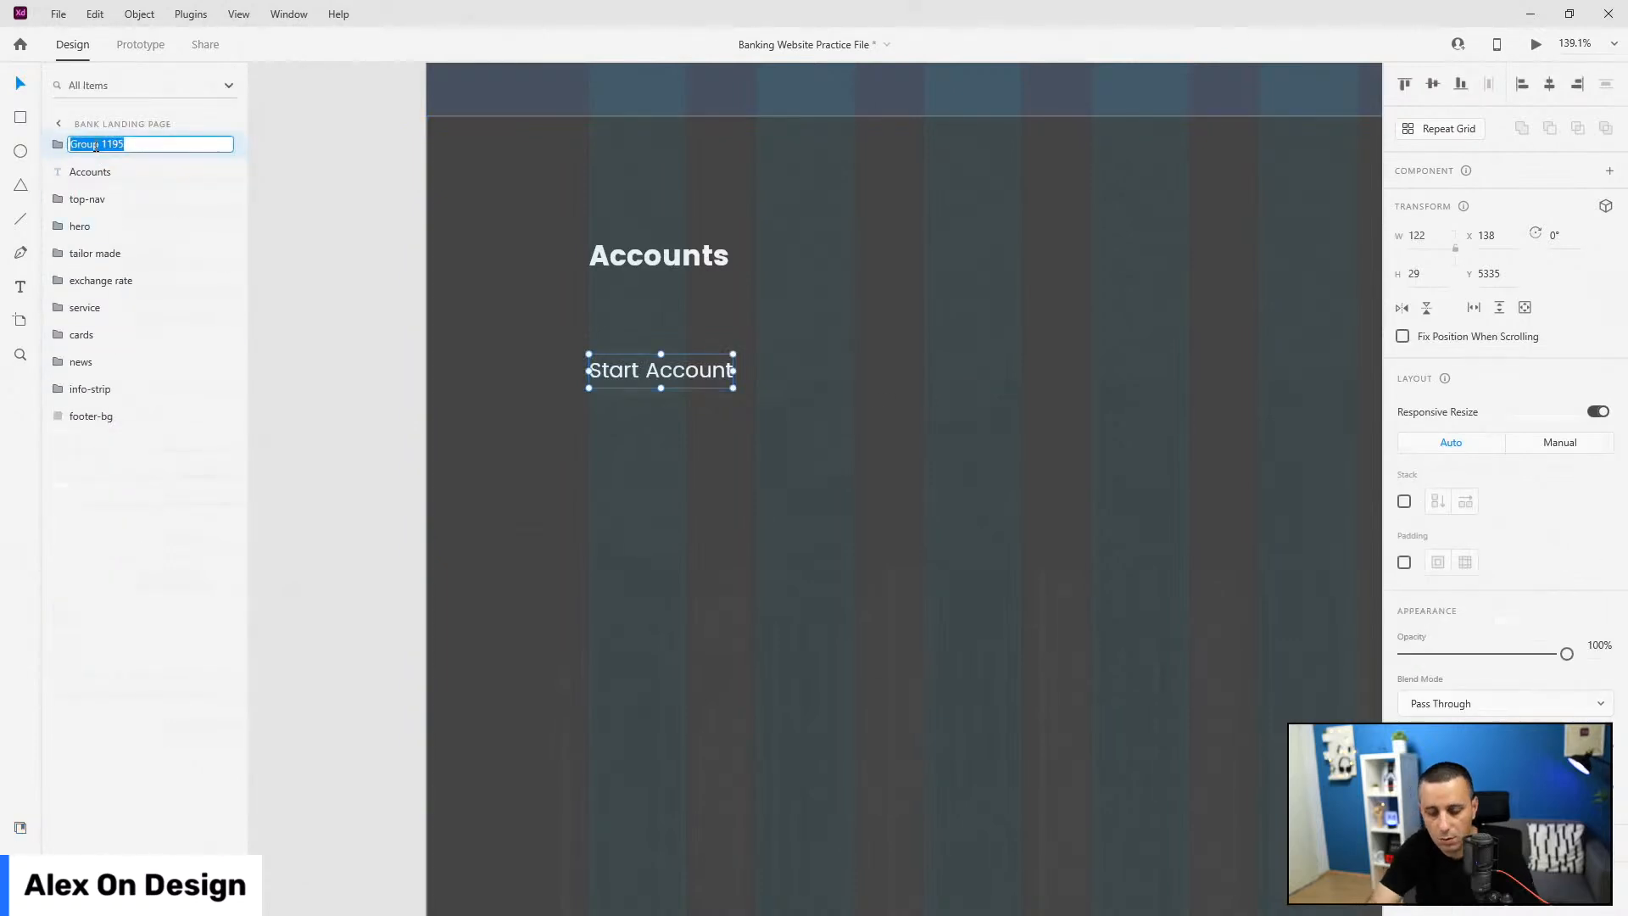
key("BackSpace")
double_click(96, 145)
type("cate")
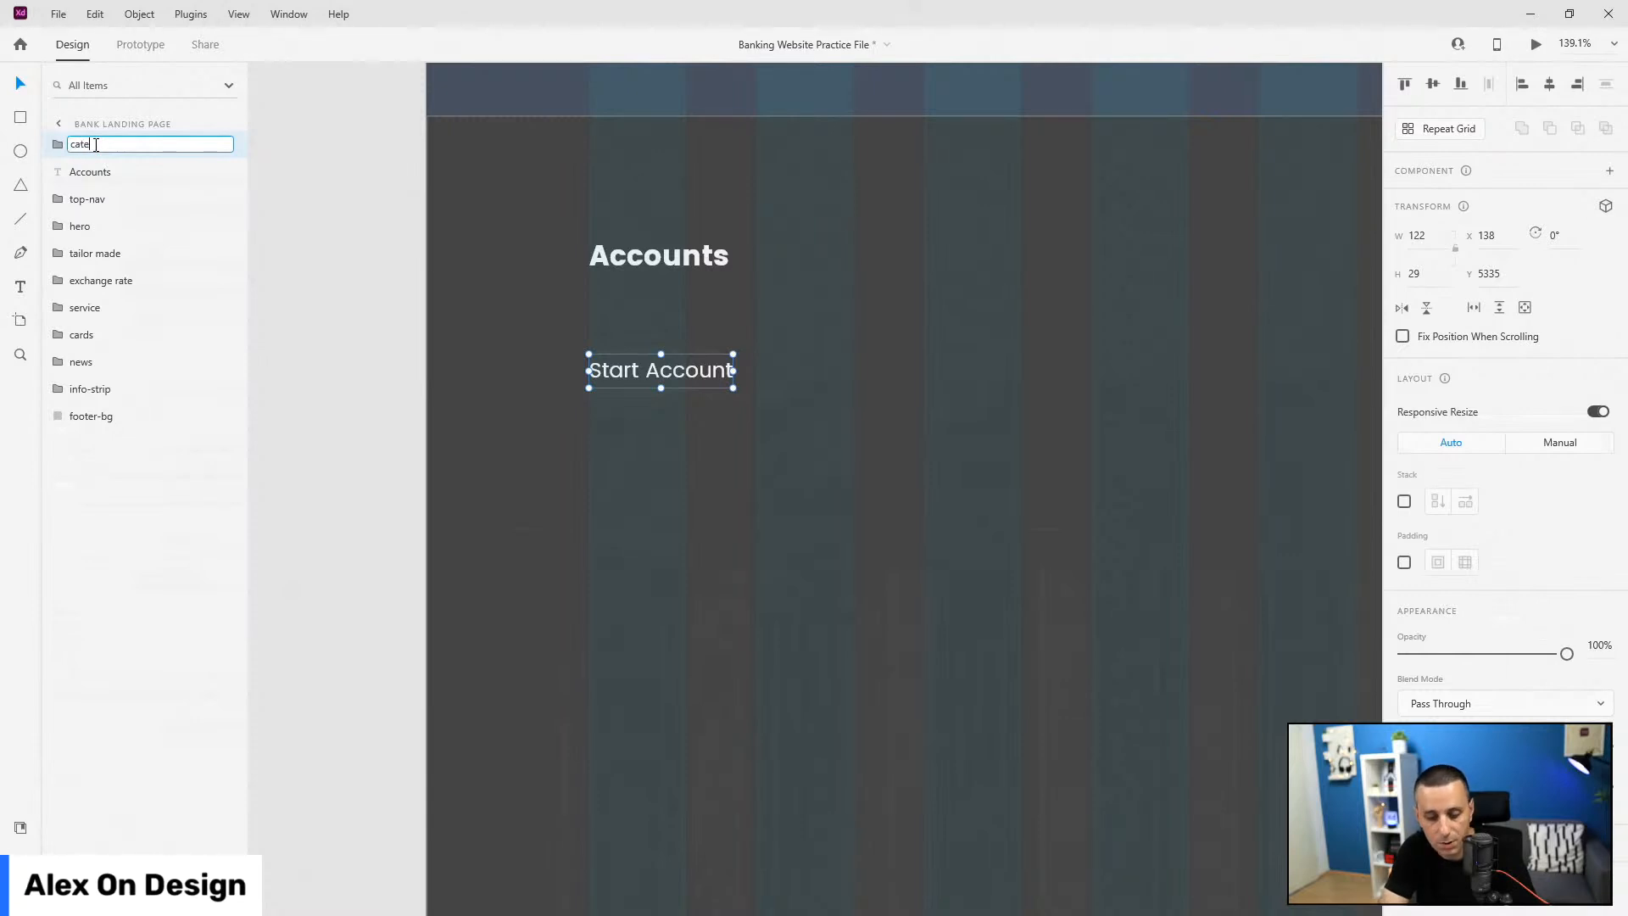
type("gory-items")
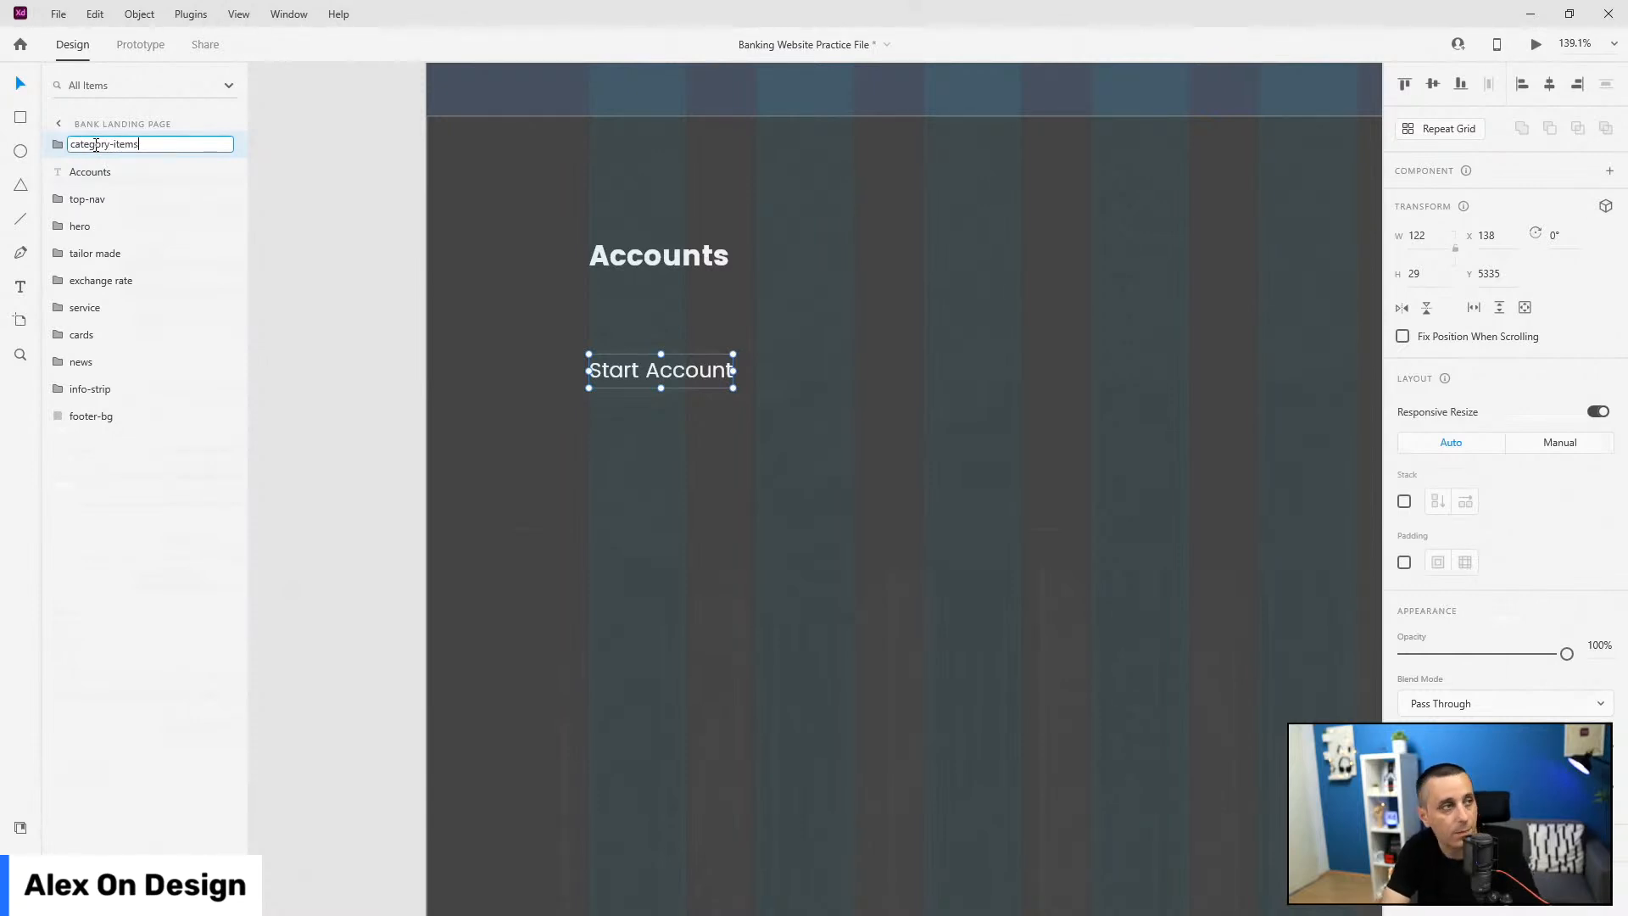
key("Return")
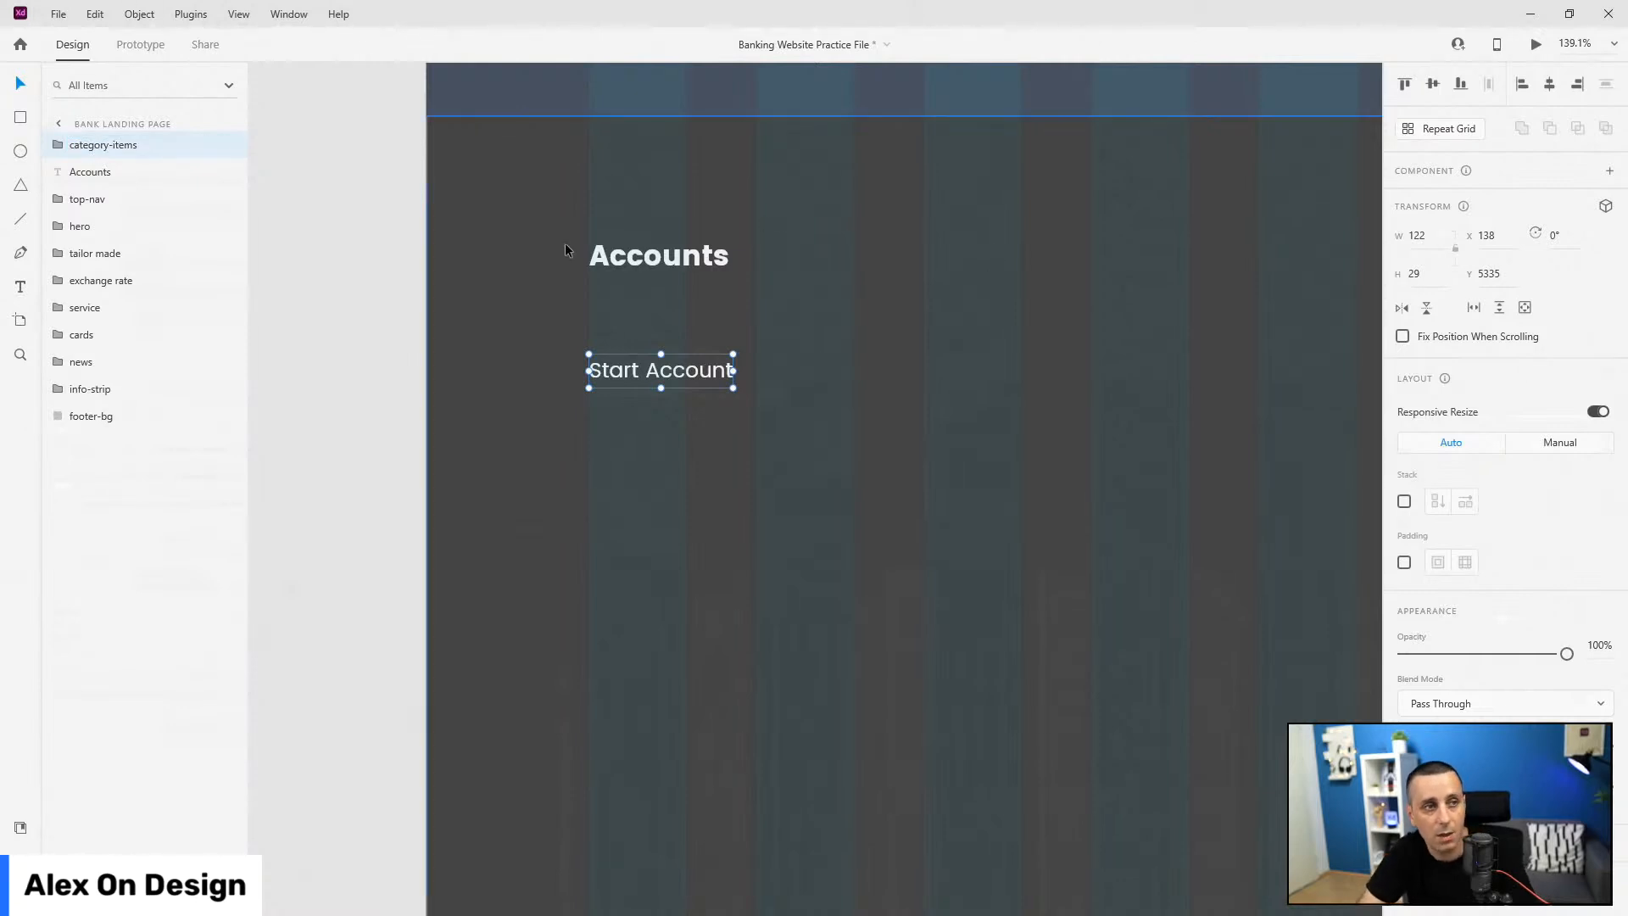
Step: Move Start Account closer to Accounts, enable Stack on category-items and duplicate the link
left_click_drag(677, 369, 678, 343)
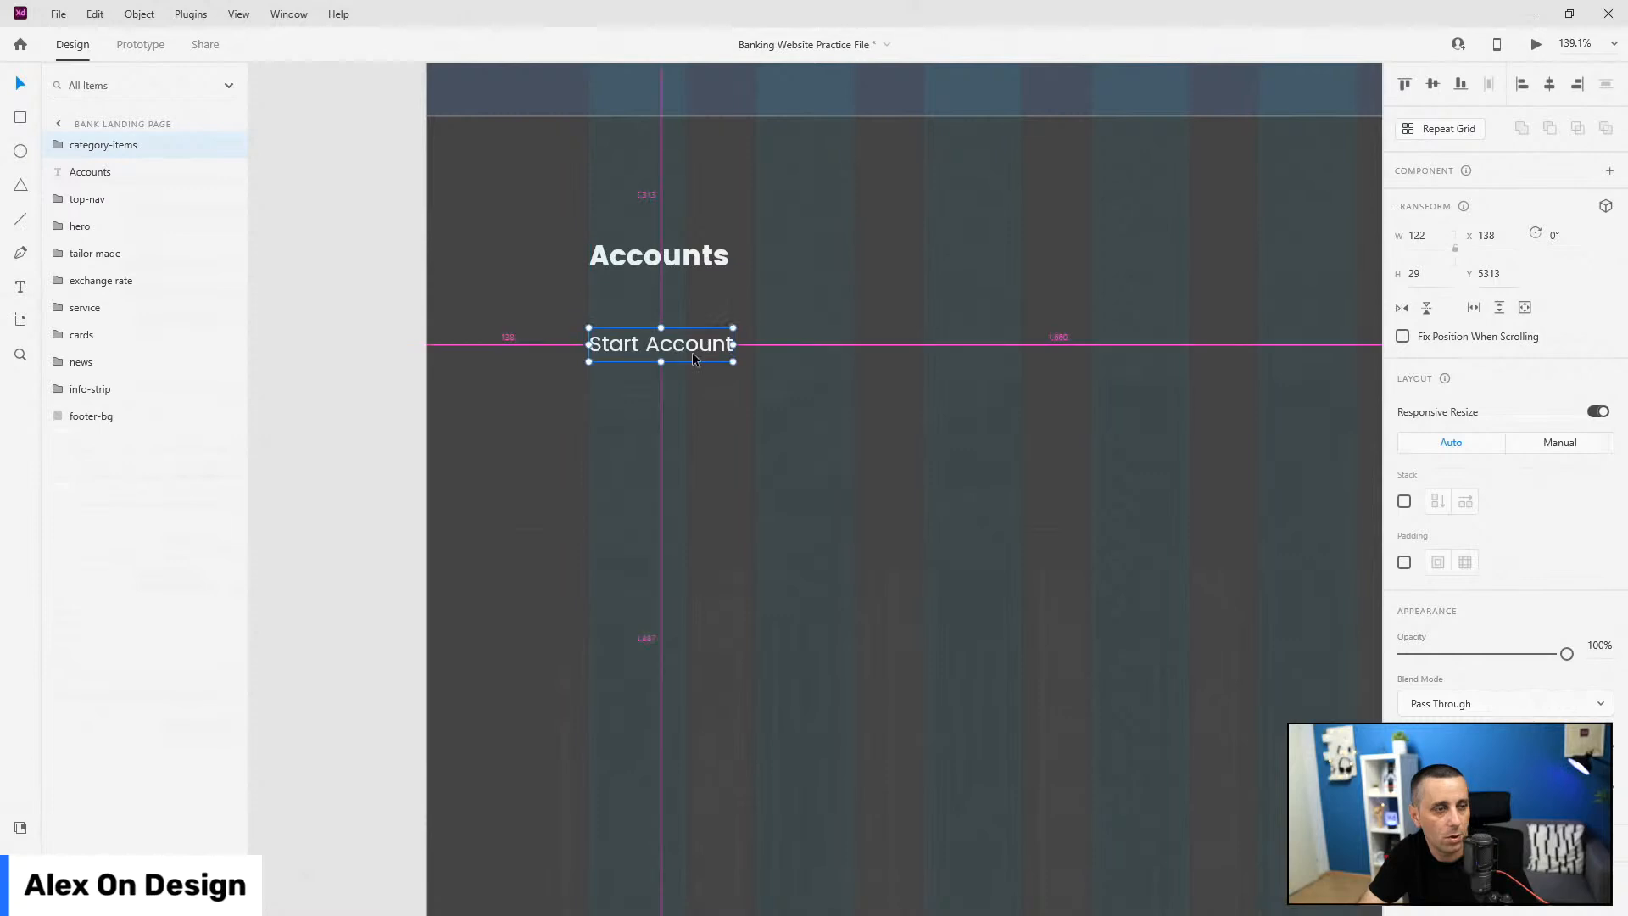
scroll(645, 356, "down", 3)
left_click_drag(163, 145, 134, 178)
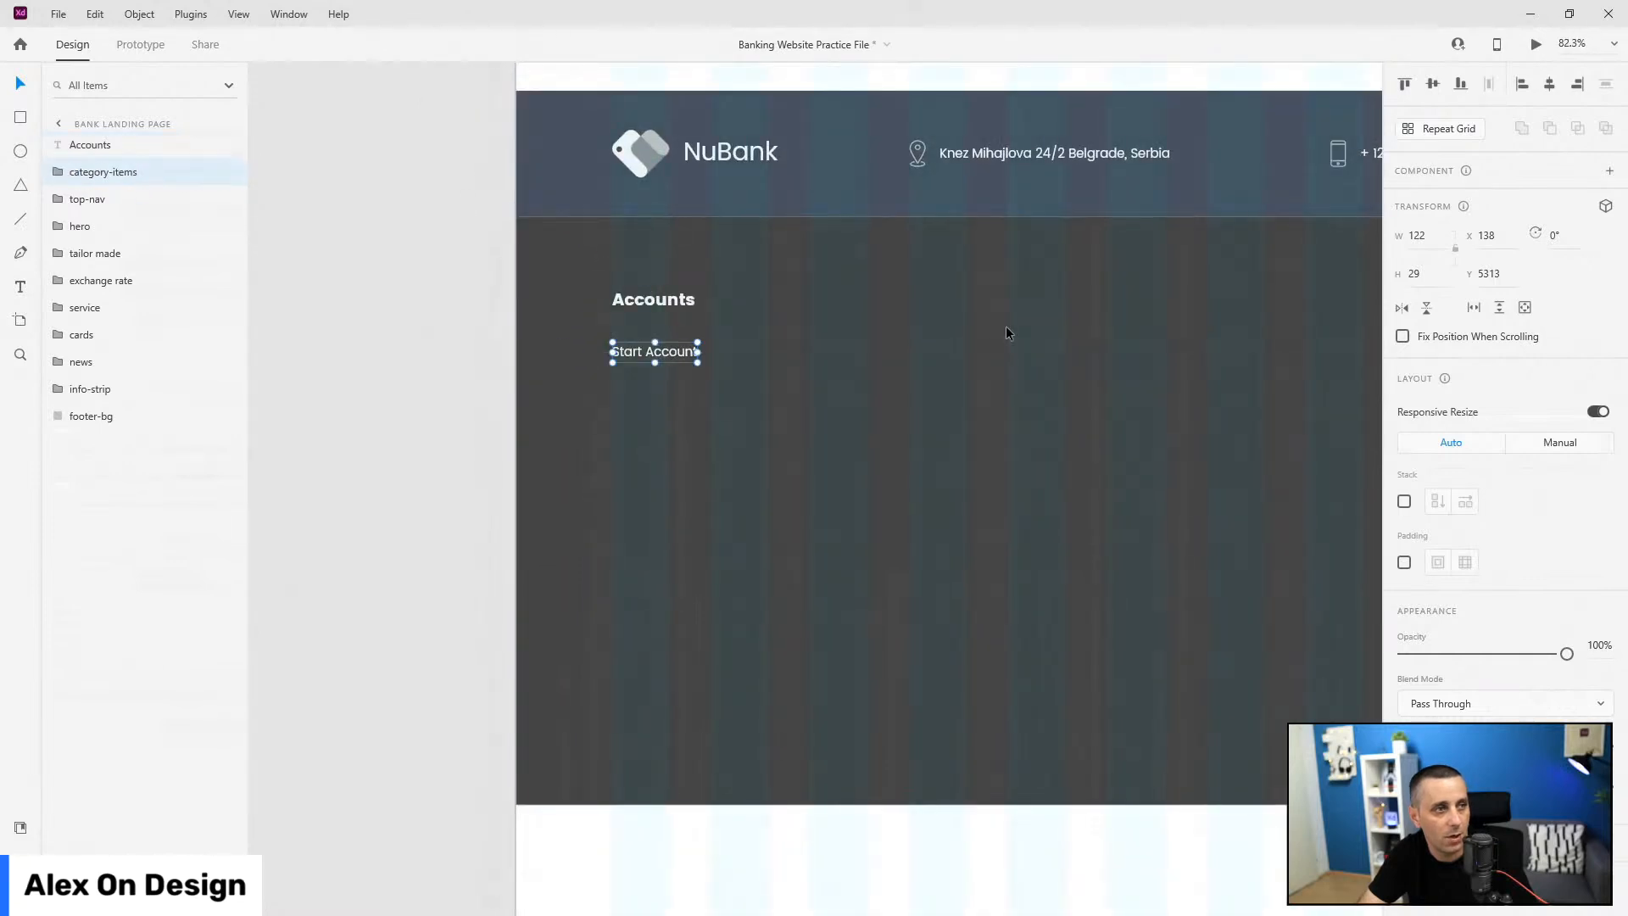
left_click(1404, 502)
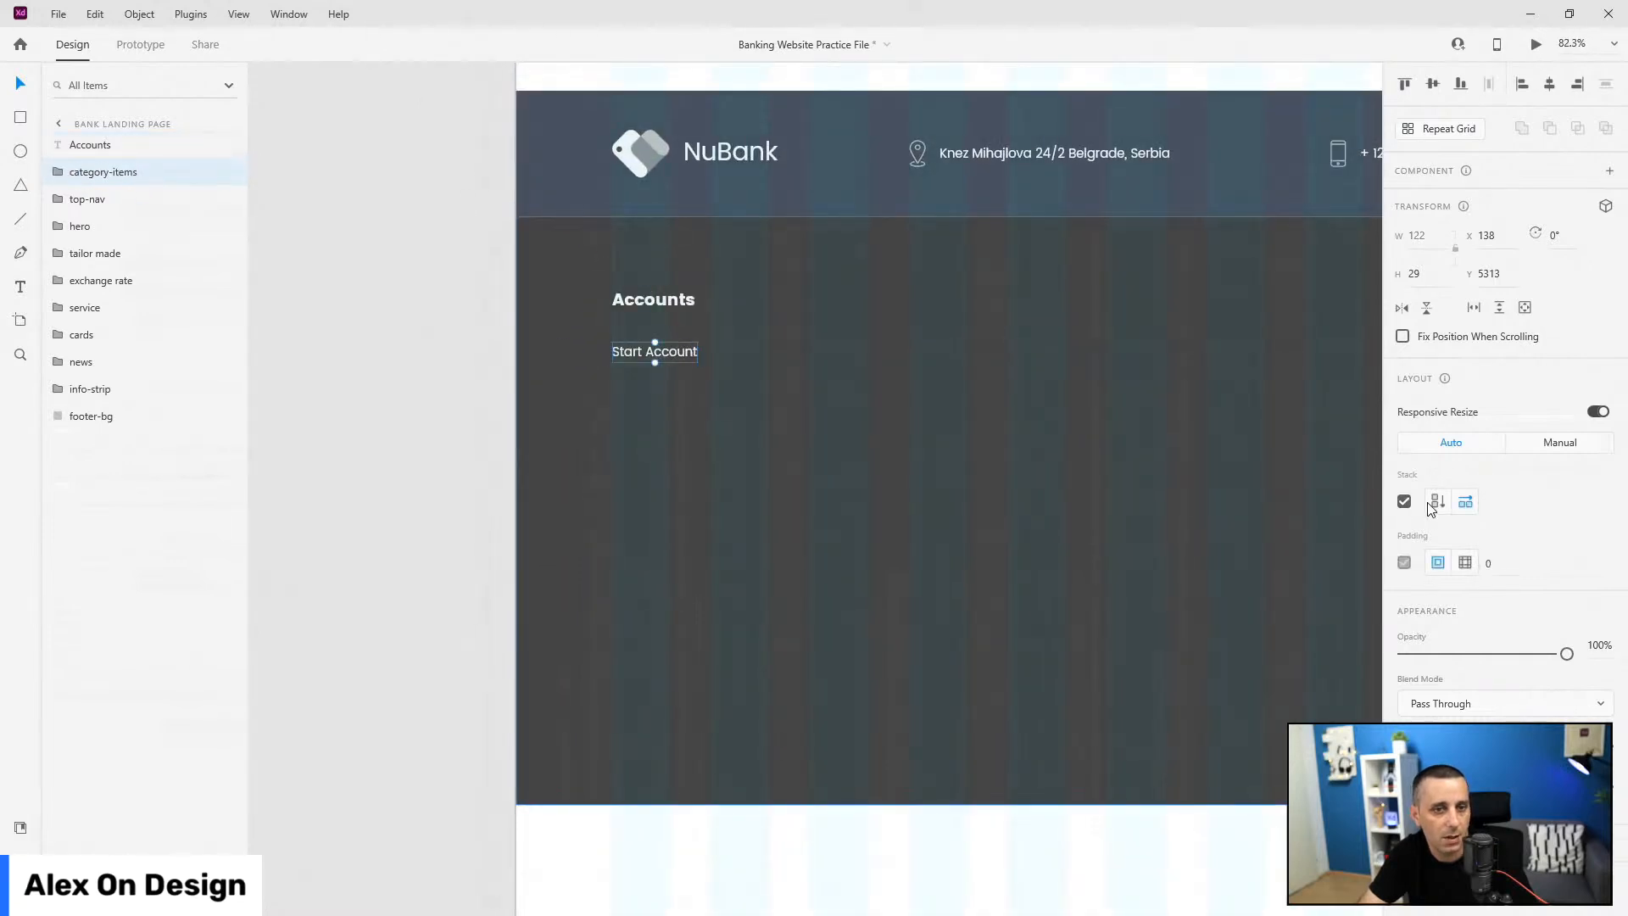
left_click(56, 172)
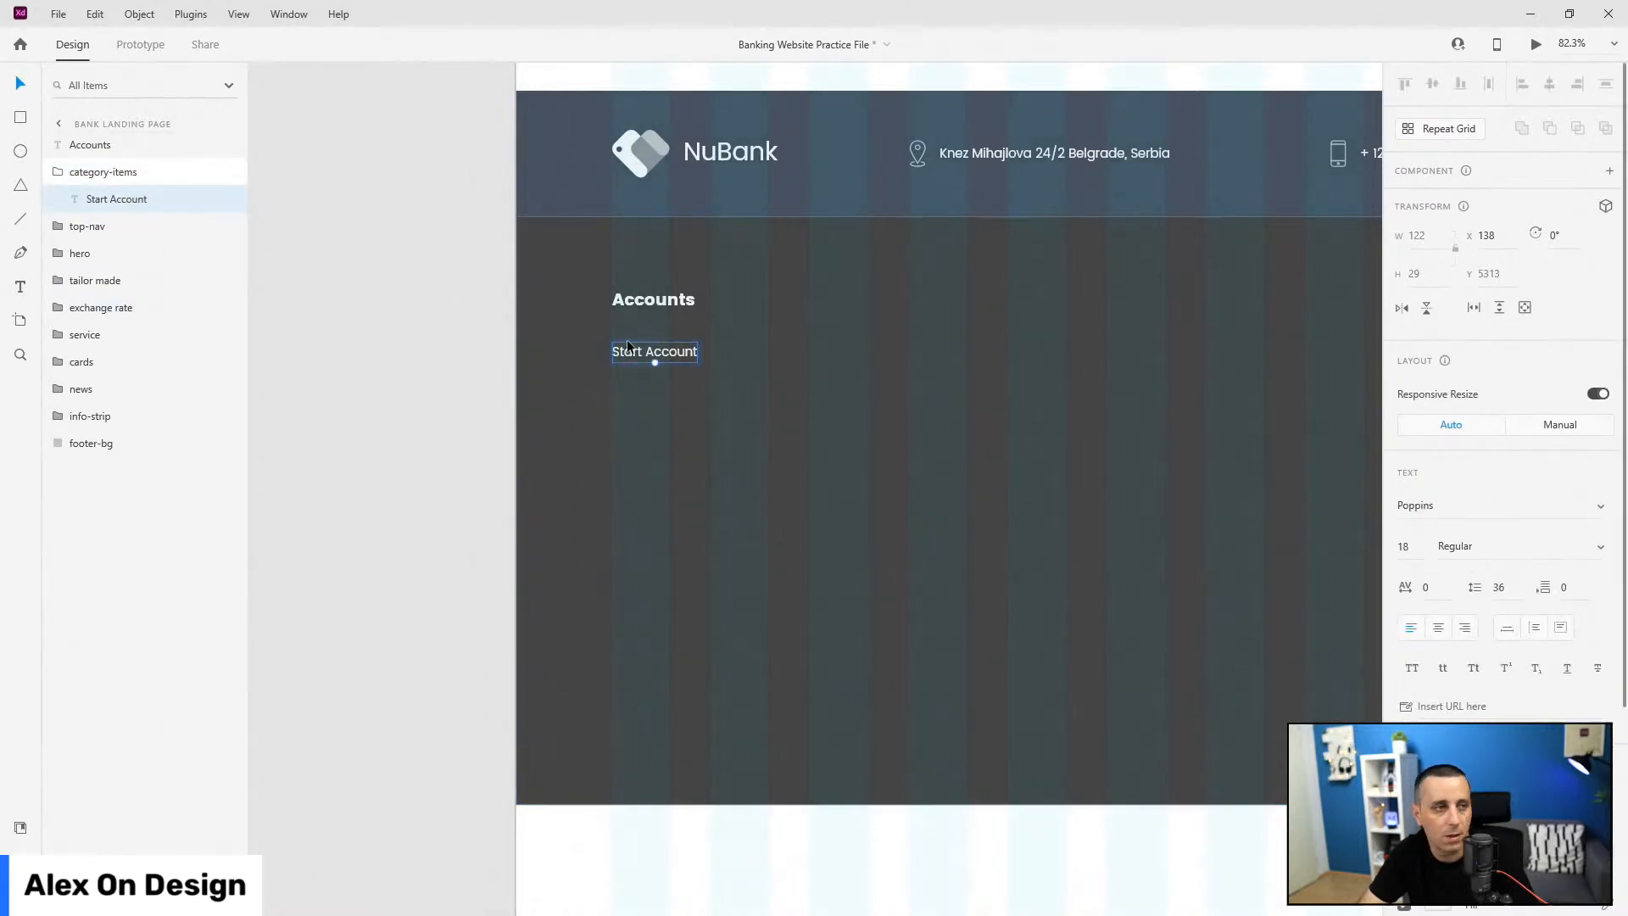
key("ctrl+d")
key("ctrl+d")
key("ctrl+d")
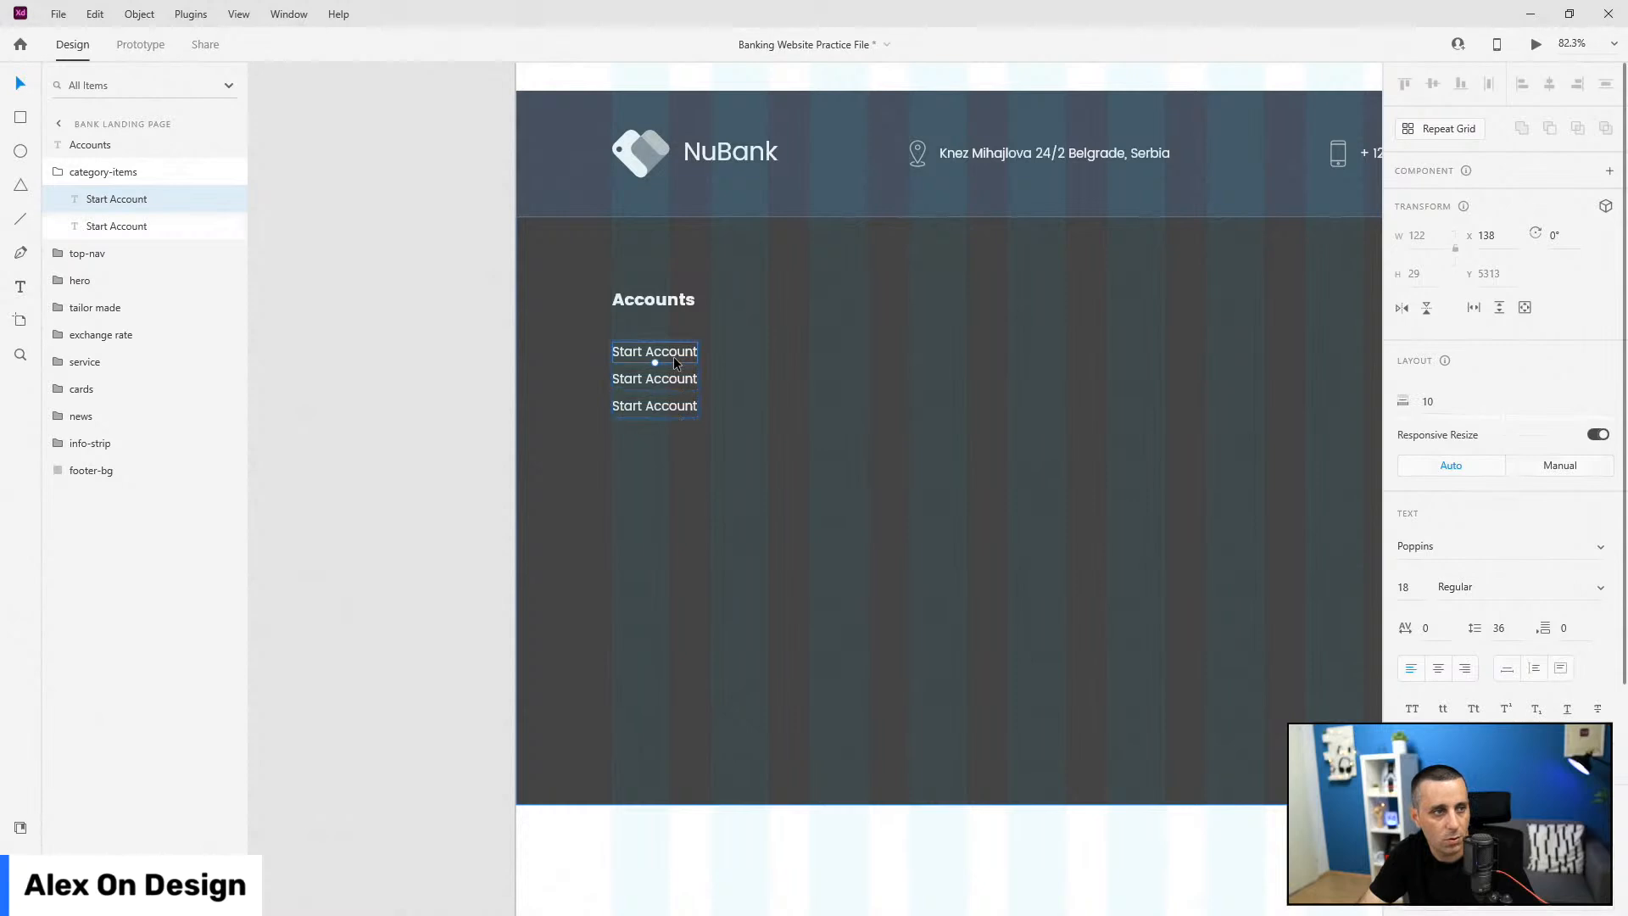
Step: Set the category-items stack spacing to 40
left_click(121, 171)
left_click(1533, 501)
type("40")
key("Return")
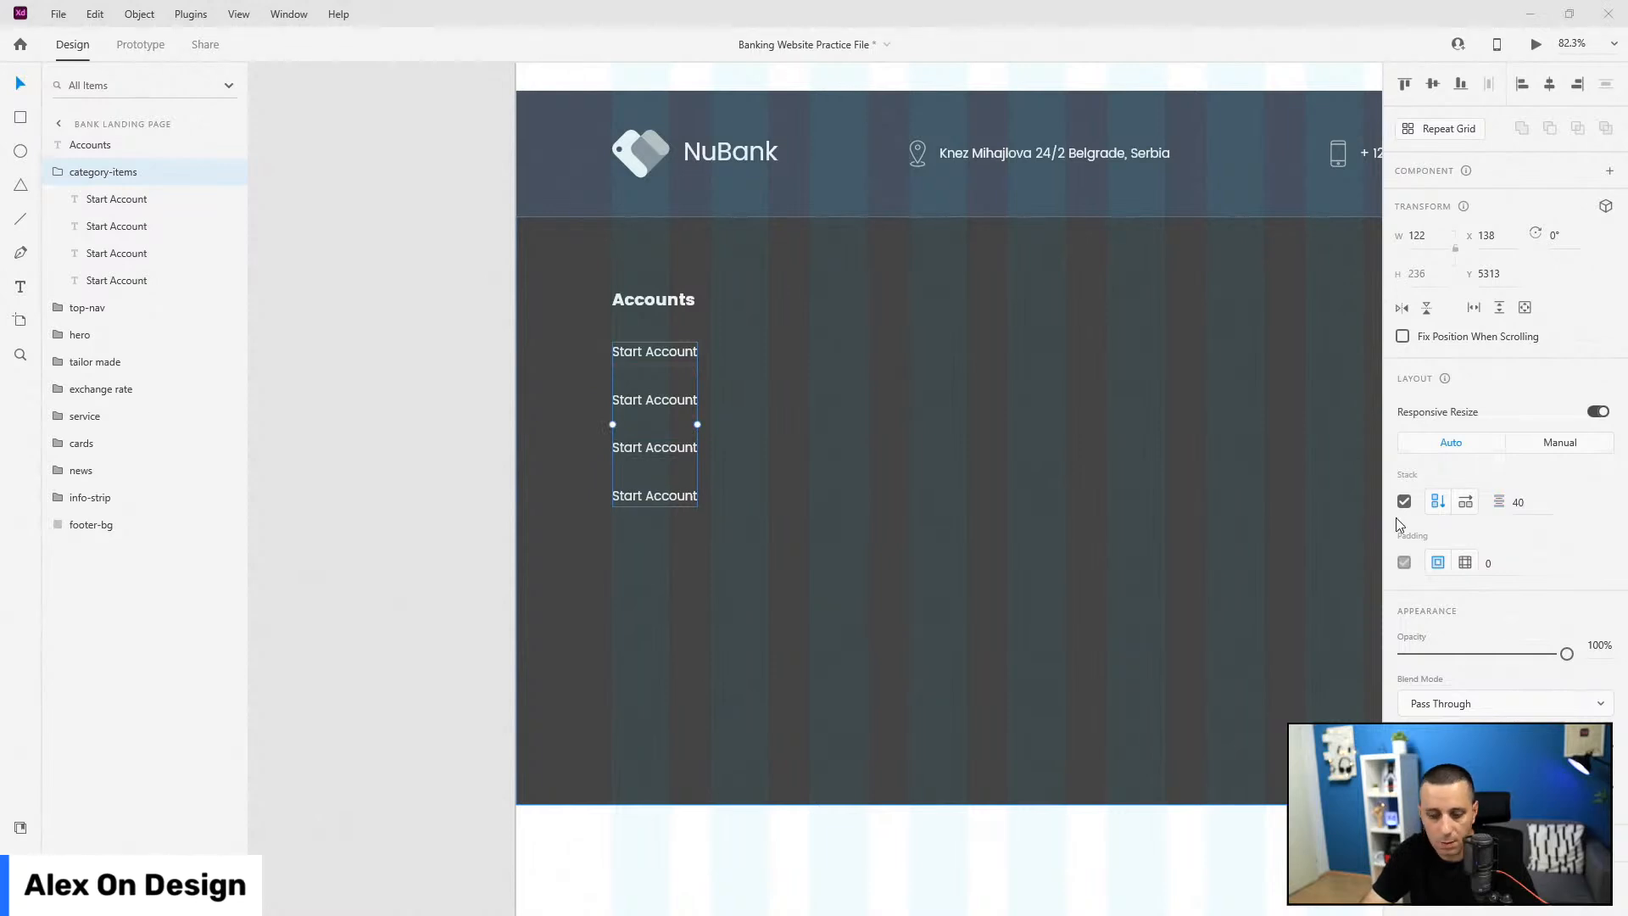
Step: Retype the copied links as Foreign Account, Millennial Account and Premium Package
double_click(664, 398)
key("Return")
type("Foreign Account")
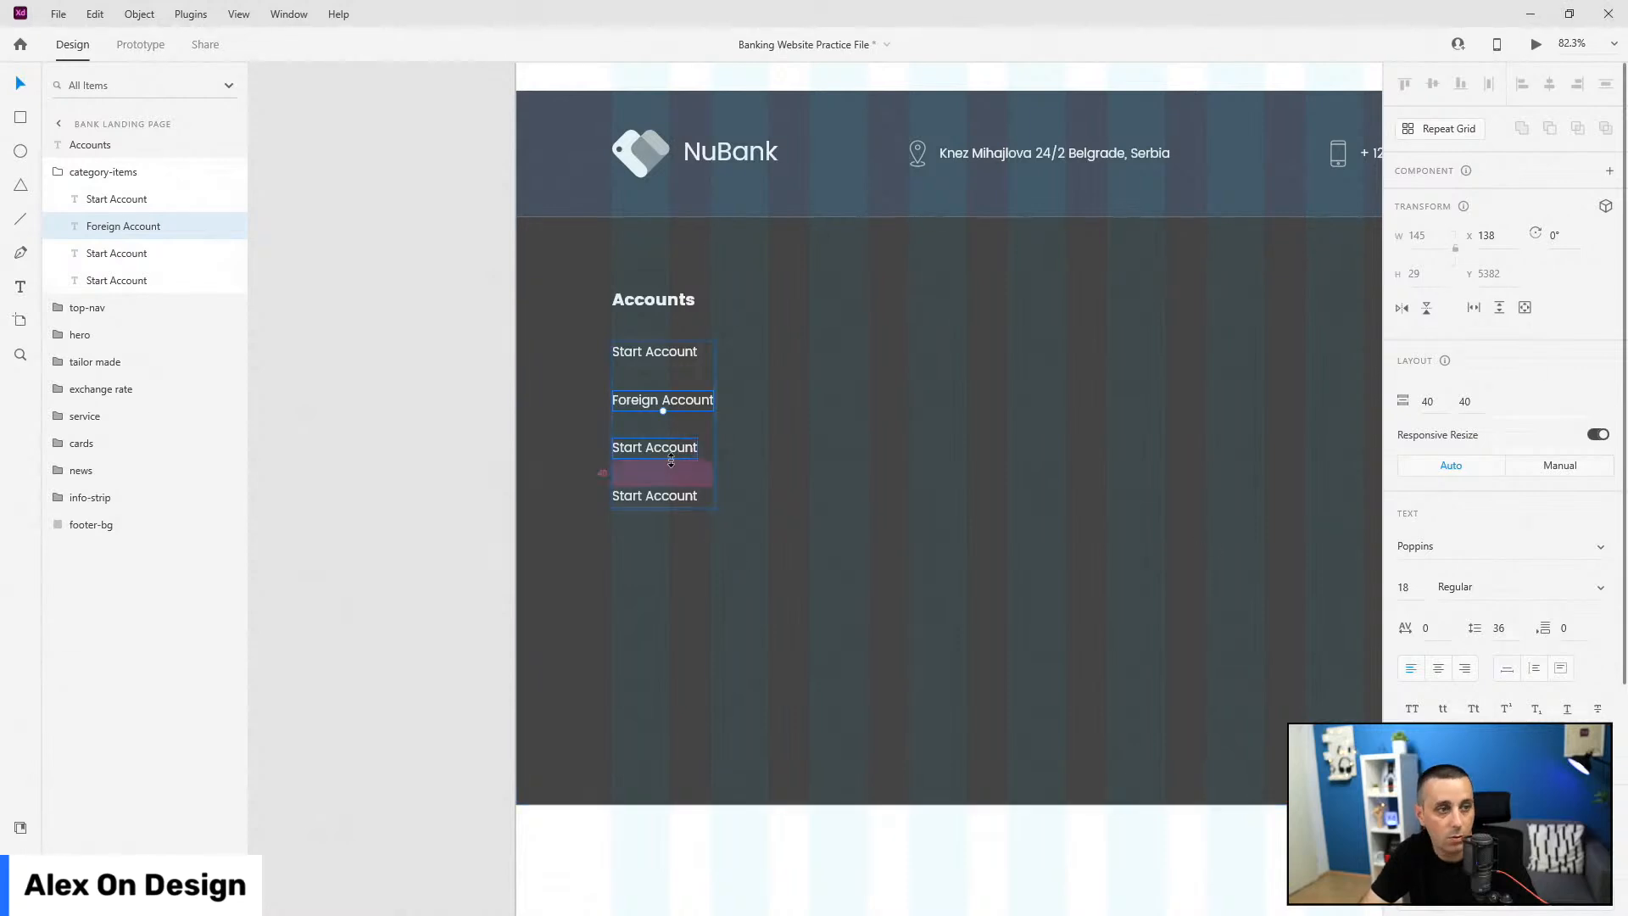
left_click(655, 447)
key("Return")
type("Millennial Account")
key("Escape")
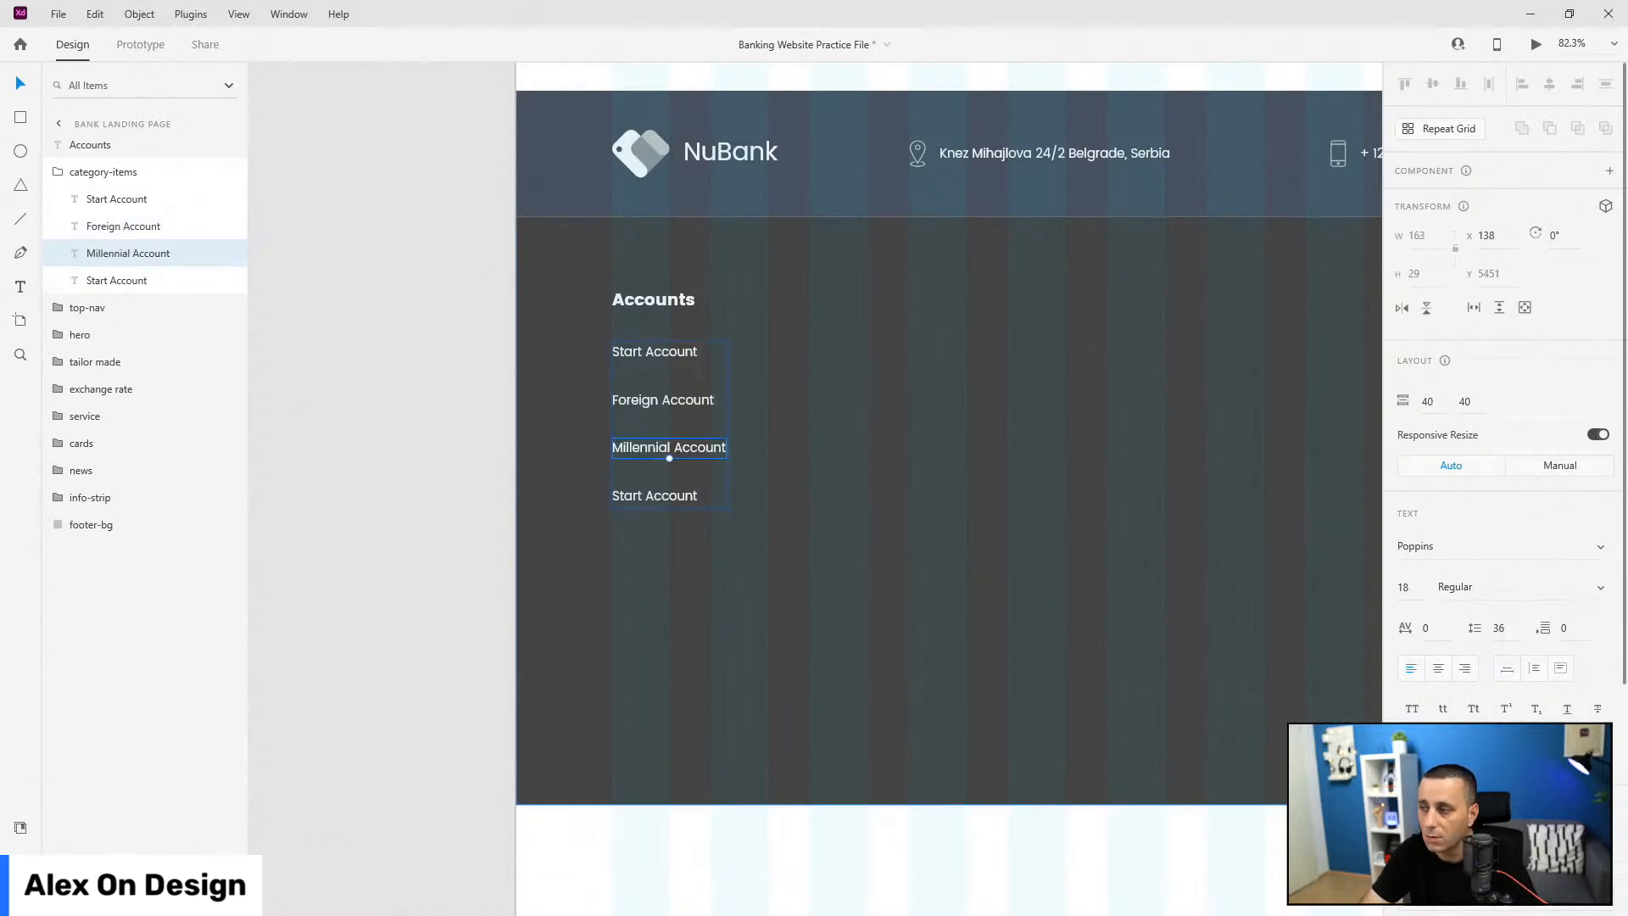
left_click(618, 500)
key("Return")
type("Premium Package")
key("Escape")
Step: Group the Accounts heading with category-items and name the group accounts
left_click(103, 171)
left_click(48, 172)
left_click(93, 145, "shift")
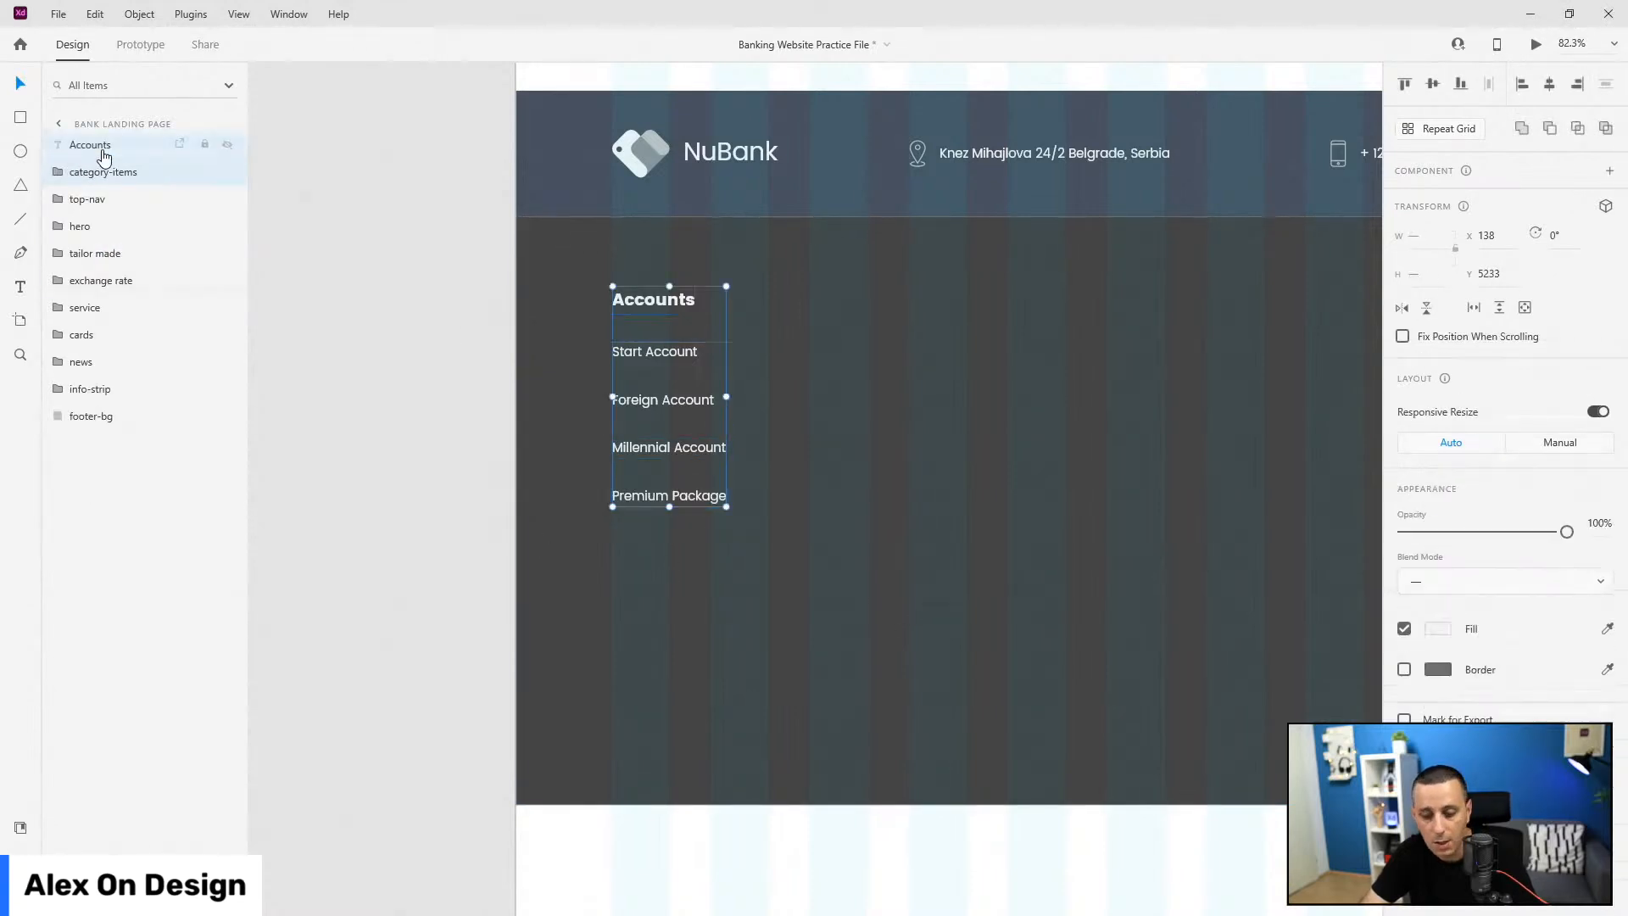
key("ctrl+g")
double_click(101, 145)
type("accounts")
key("Return")
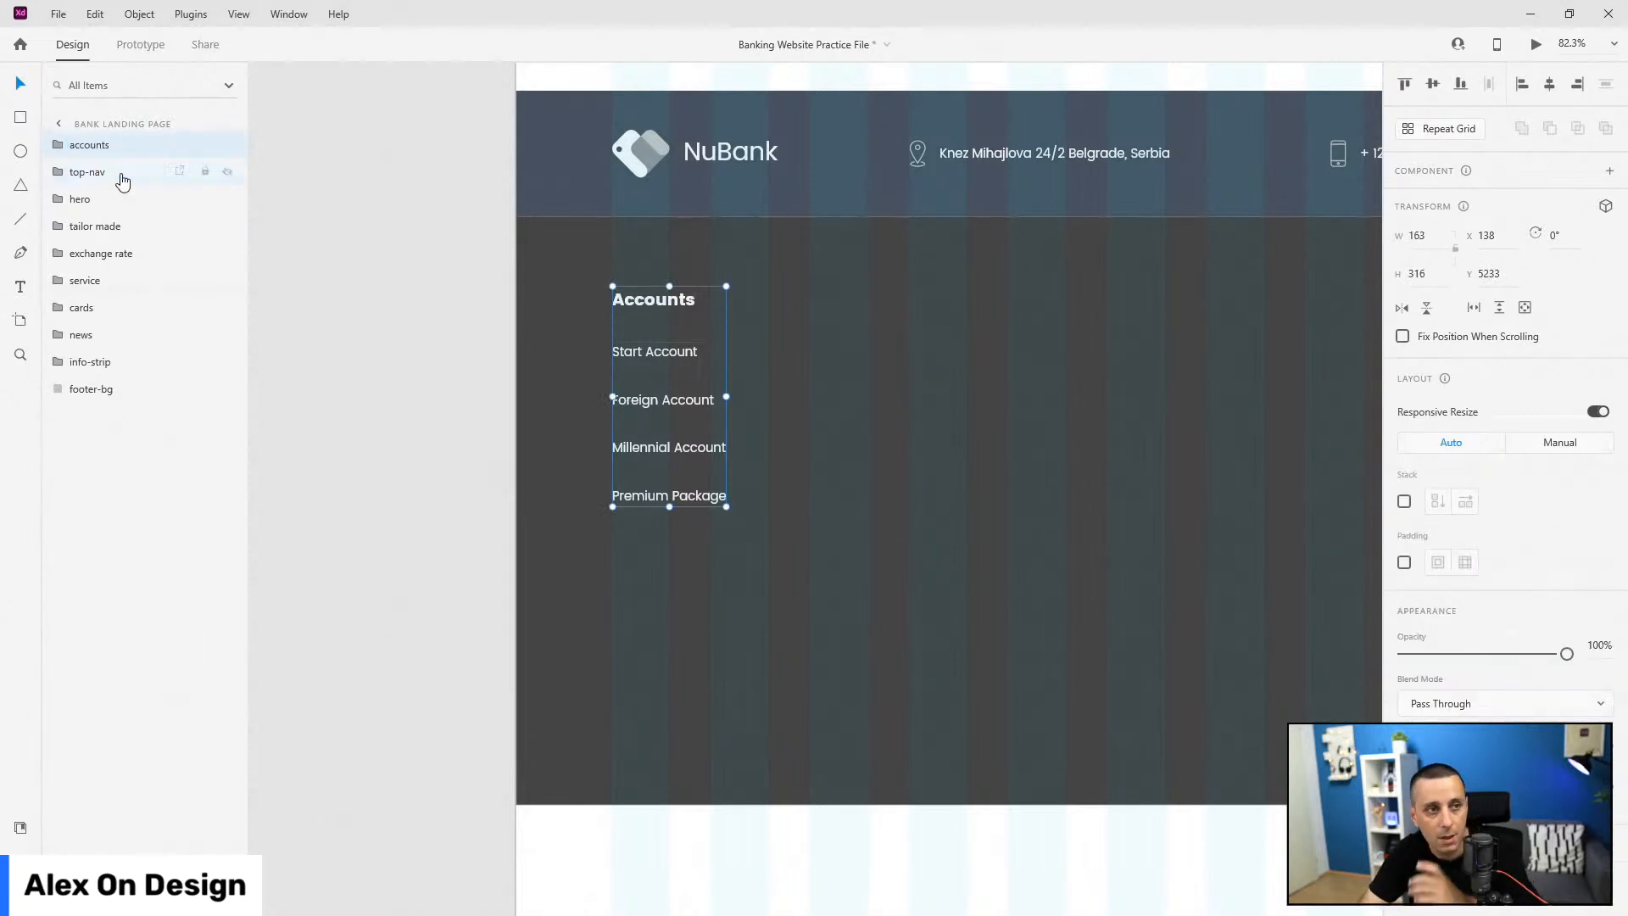
Step: Wrap accounts in an outer group named footer-items with Stack turned on
scroll(1132, 407, "down", 6)
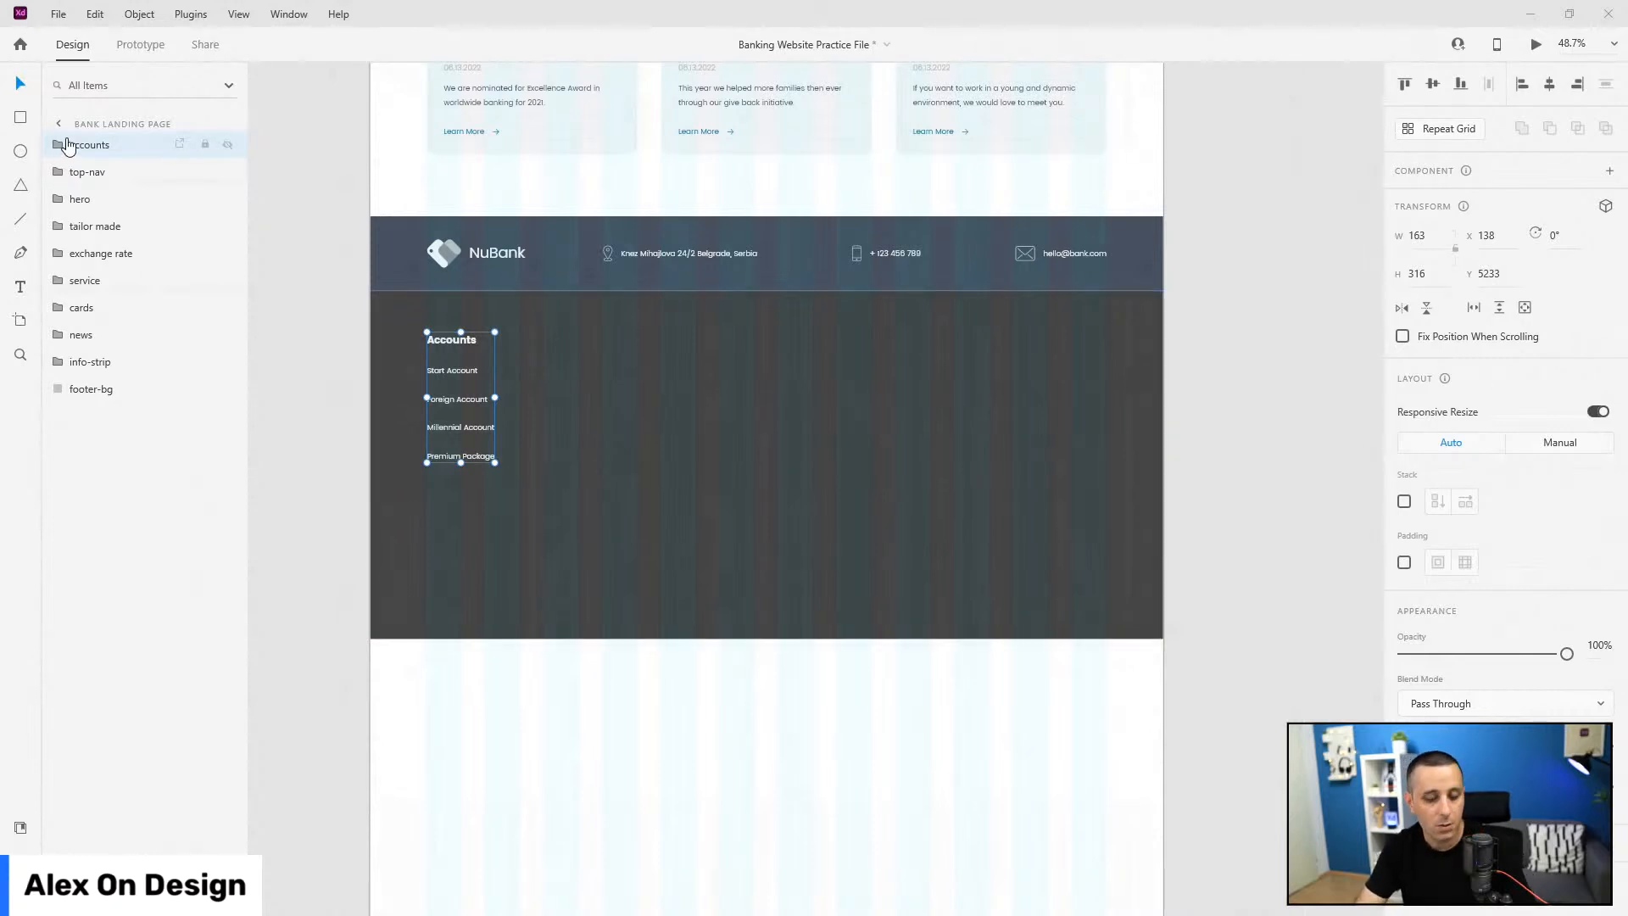
key("ctrl+z")
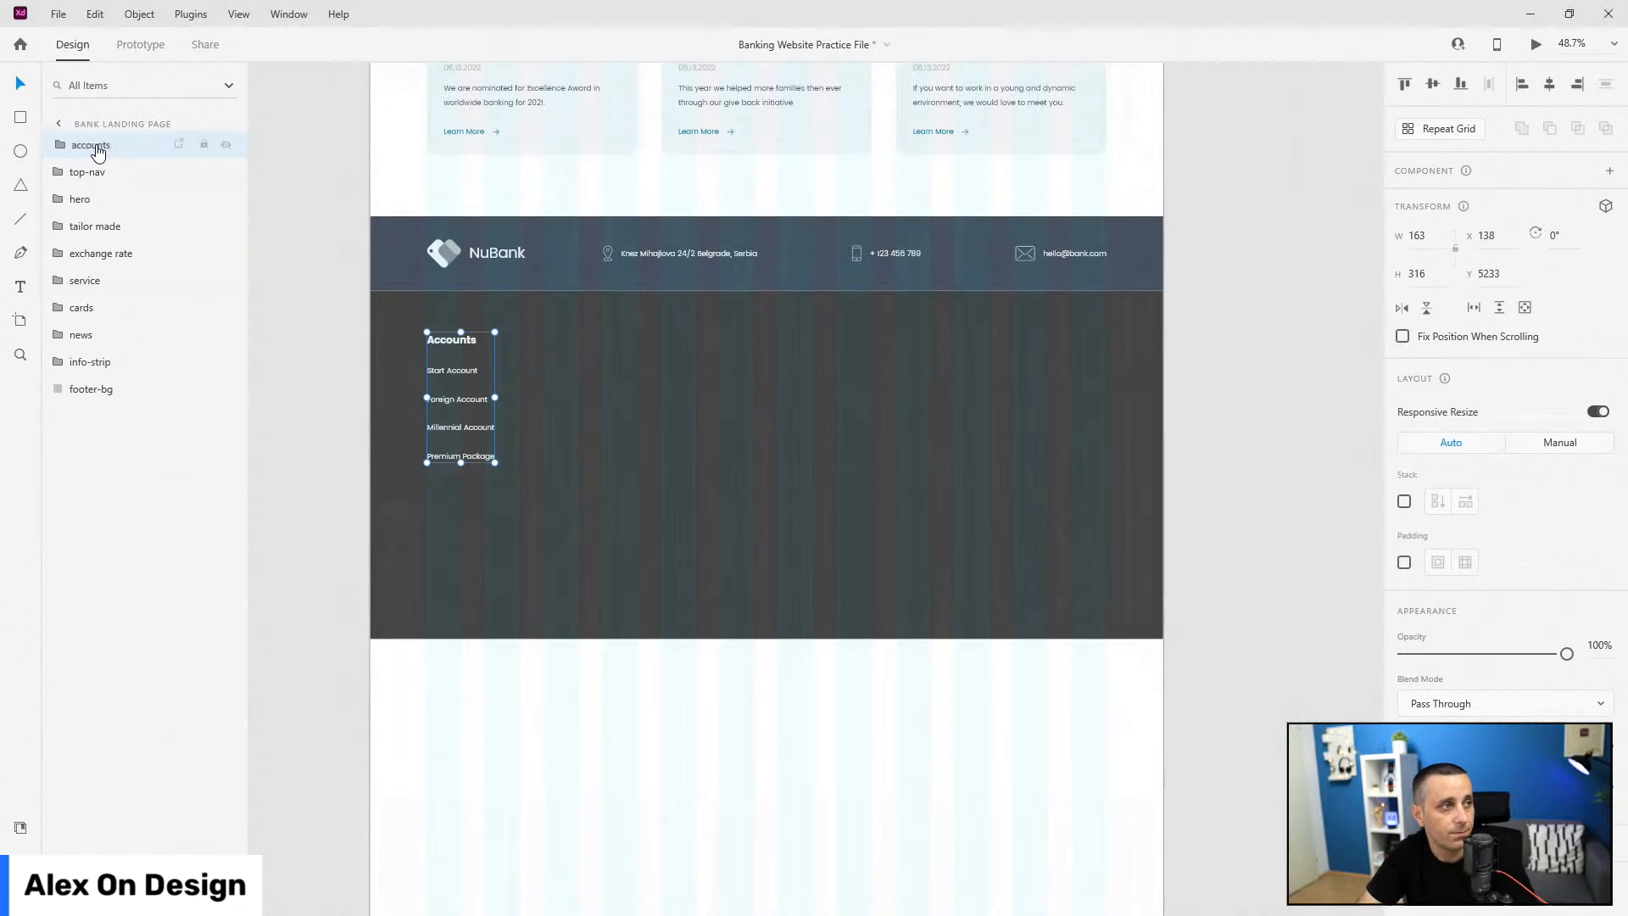
double_click(98, 146)
type("footer-items")
key("Return")
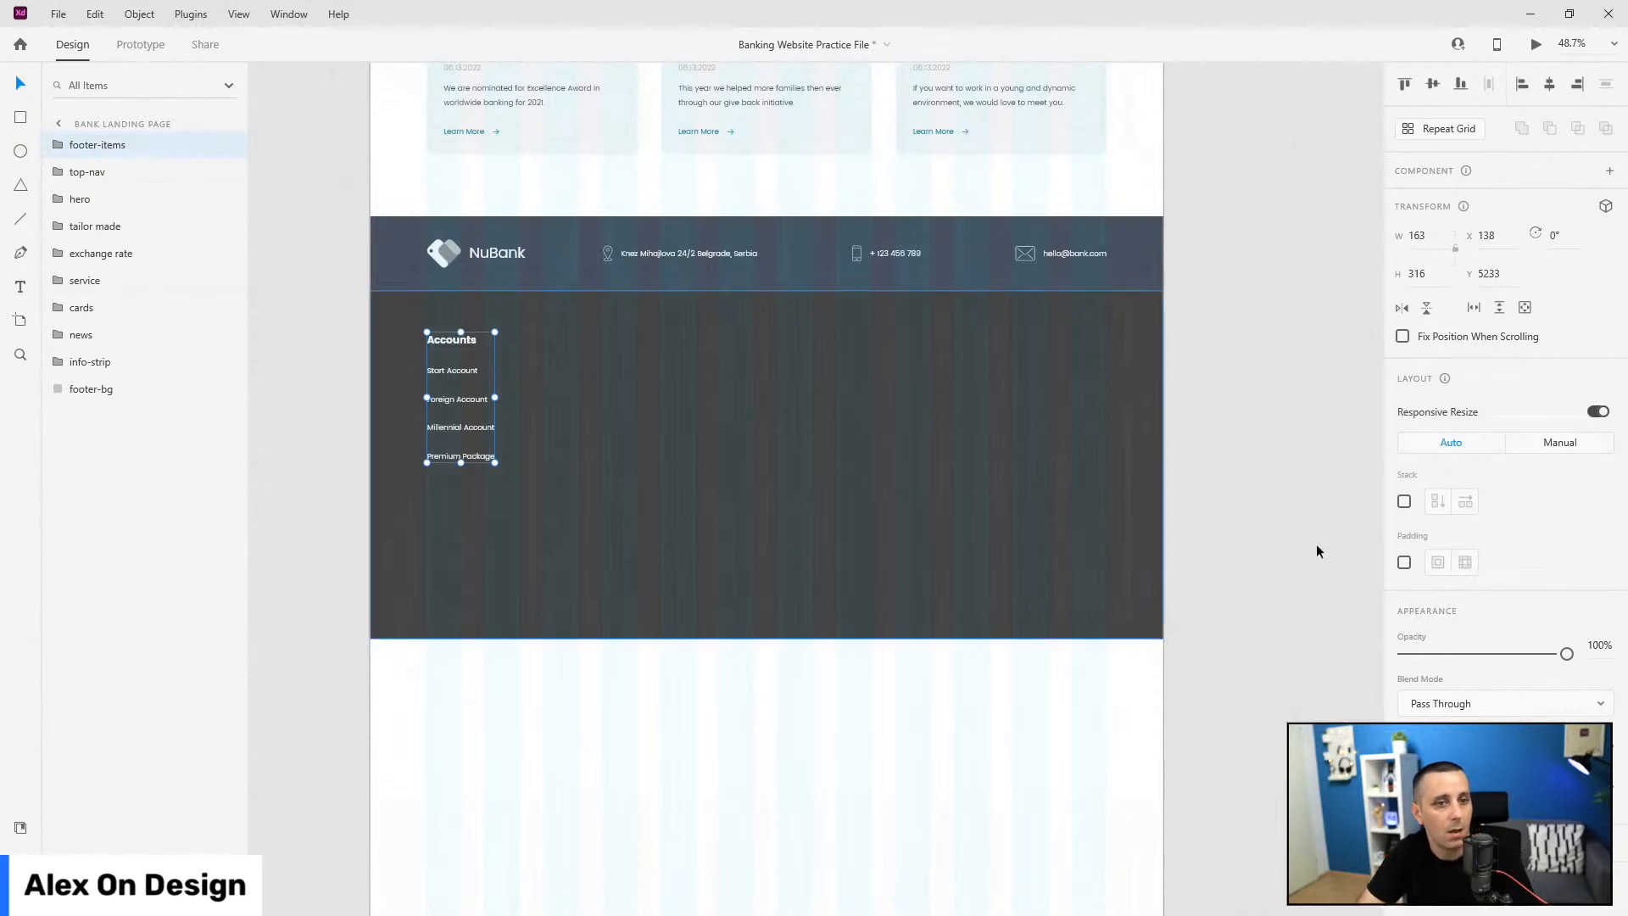
left_click(1404, 501)
Step: Duplicate the accounts column into six copies and enable Stack on footer-items
left_click(58, 145)
left_click(125, 182)
key("ctrl+d")
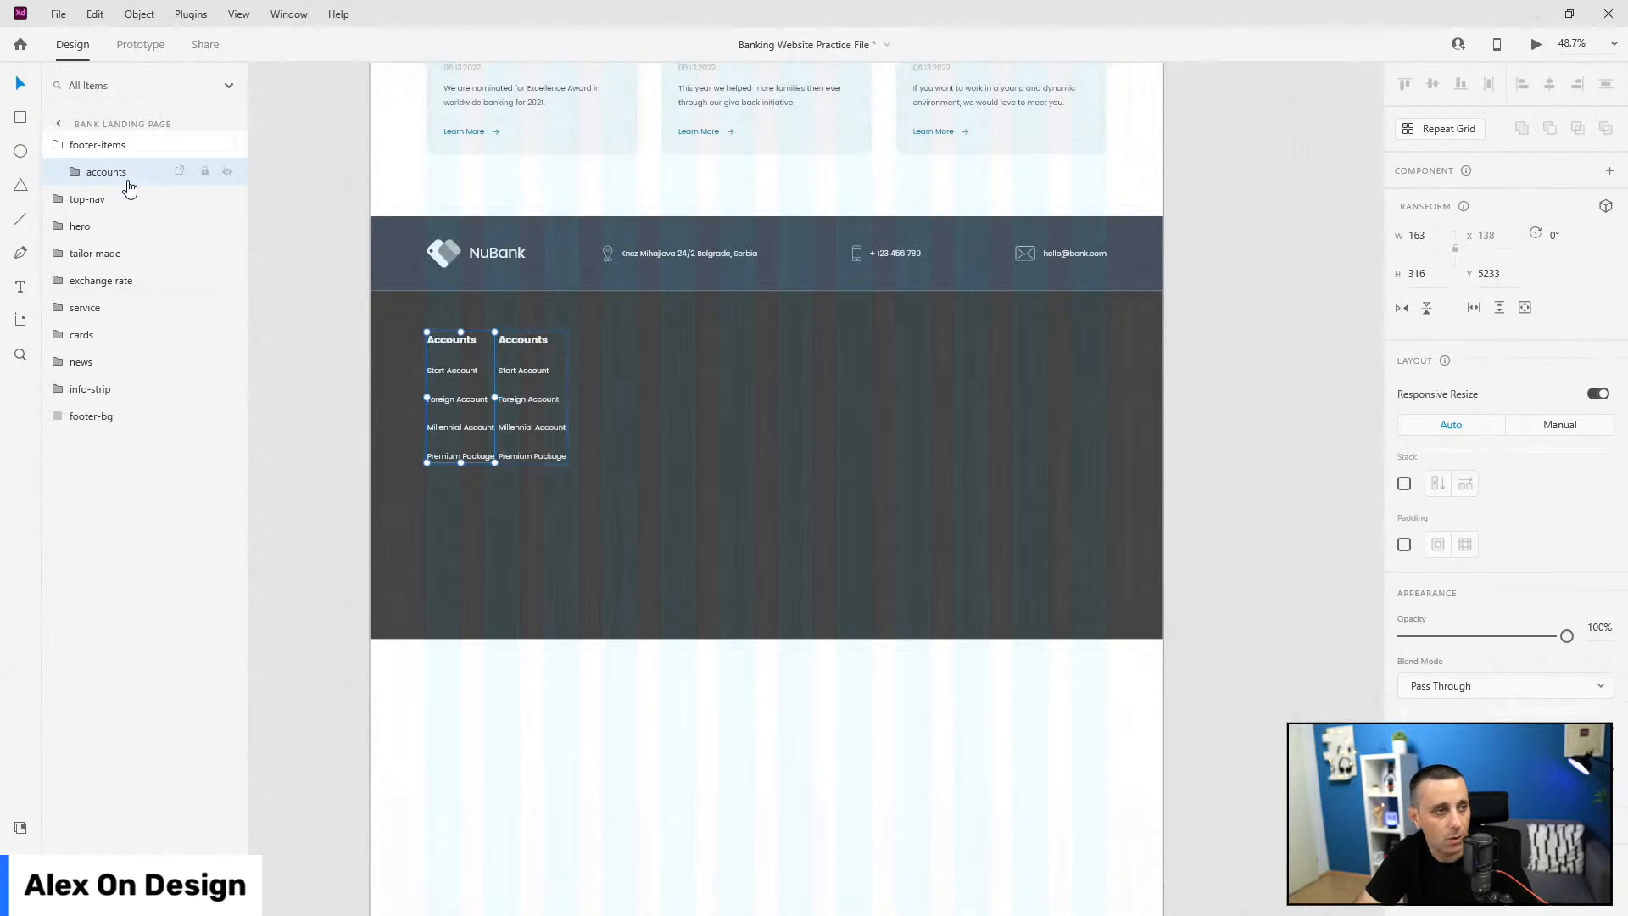
key("ctrl+d")
key("ctrl+d")
key("ctrl+d")
key("ctrl+d")
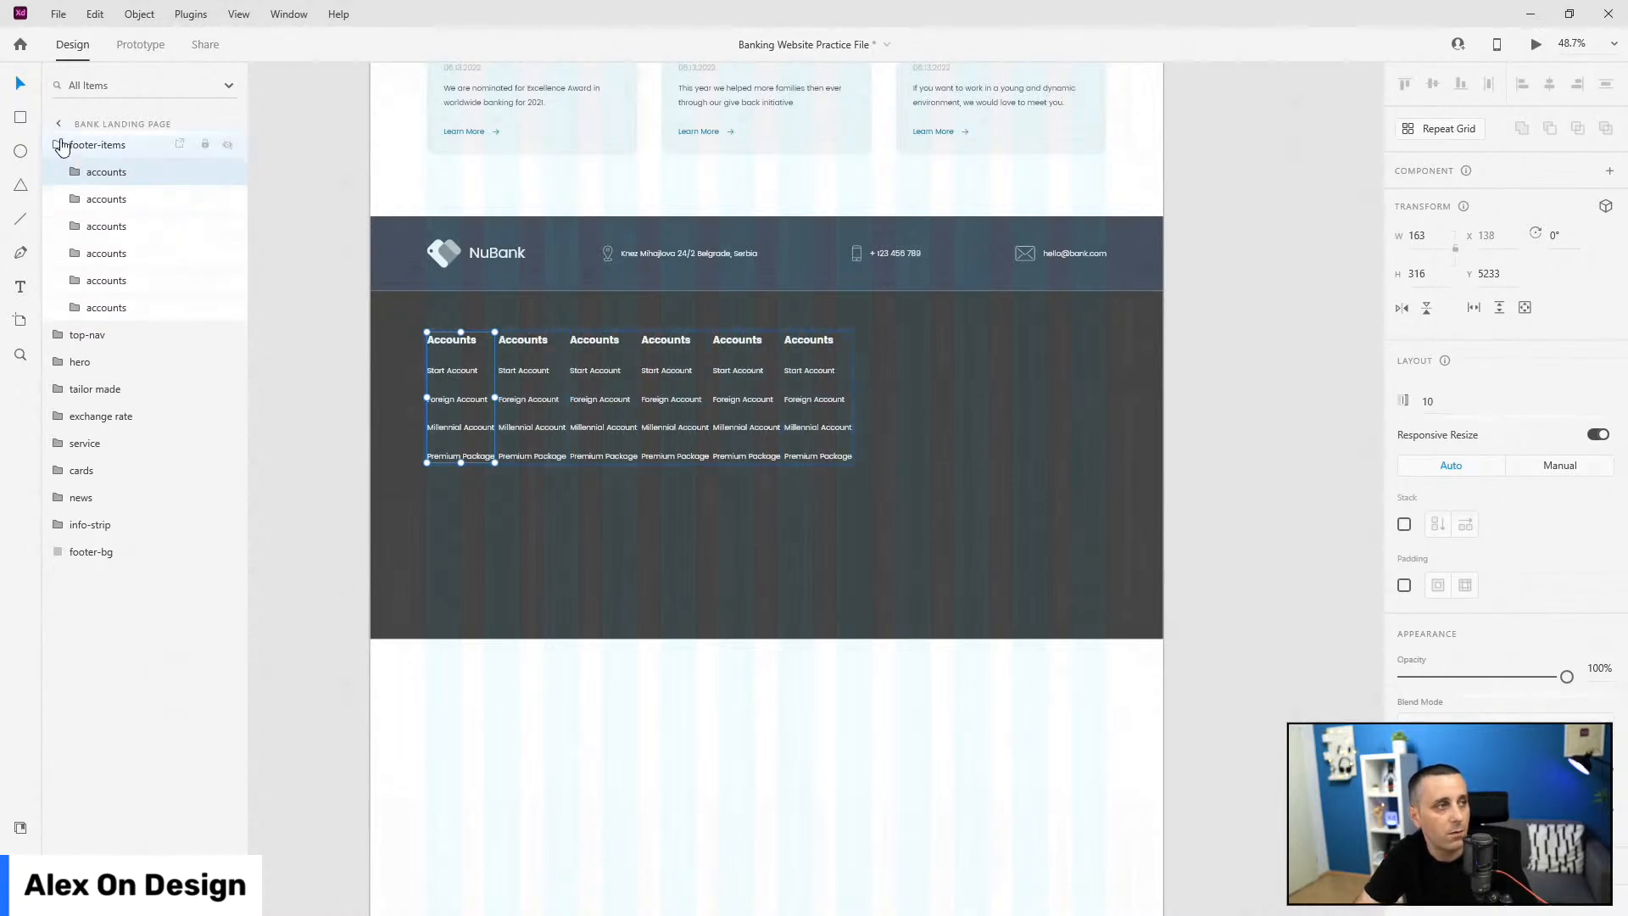
left_click(61, 145)
left_click(68, 150)
left_click(1404, 501)
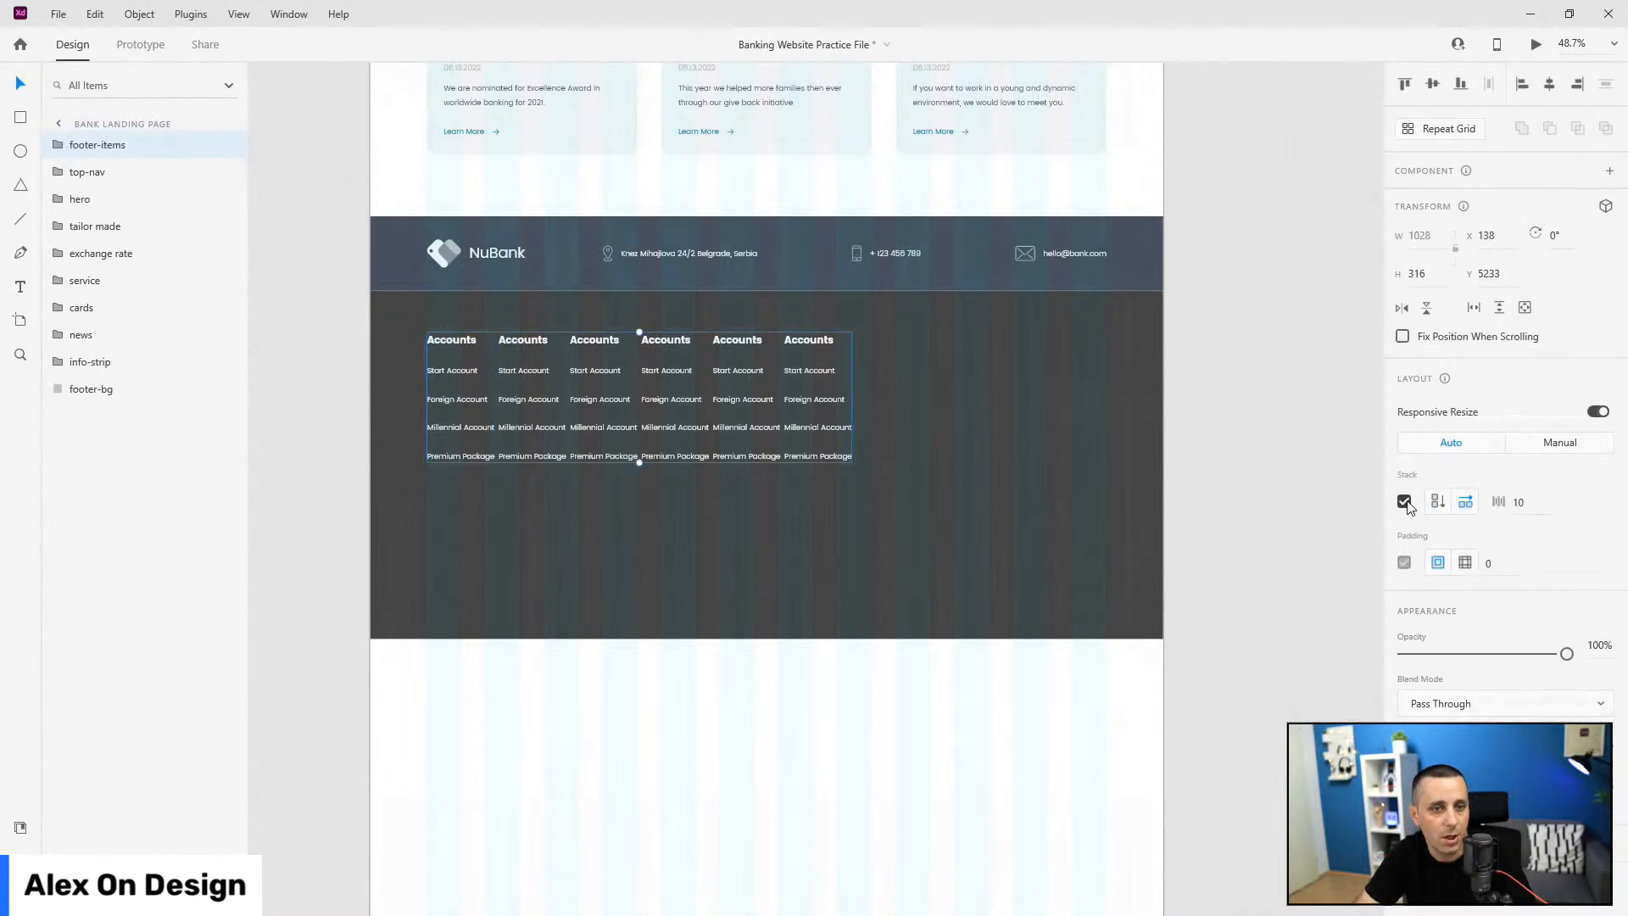
Step: Drag the columns apart so the six span the footer evenly, about 121 apart
double_click(805, 341)
left_click_drag(805, 341, 1034, 338)
left_click_drag(751, 340, 919, 340)
left_click_drag(654, 340, 697, 338)
left_click_drag(533, 339, 582, 338)
left_click_drag(695, 340, 695, 339)
left_click(805, 337)
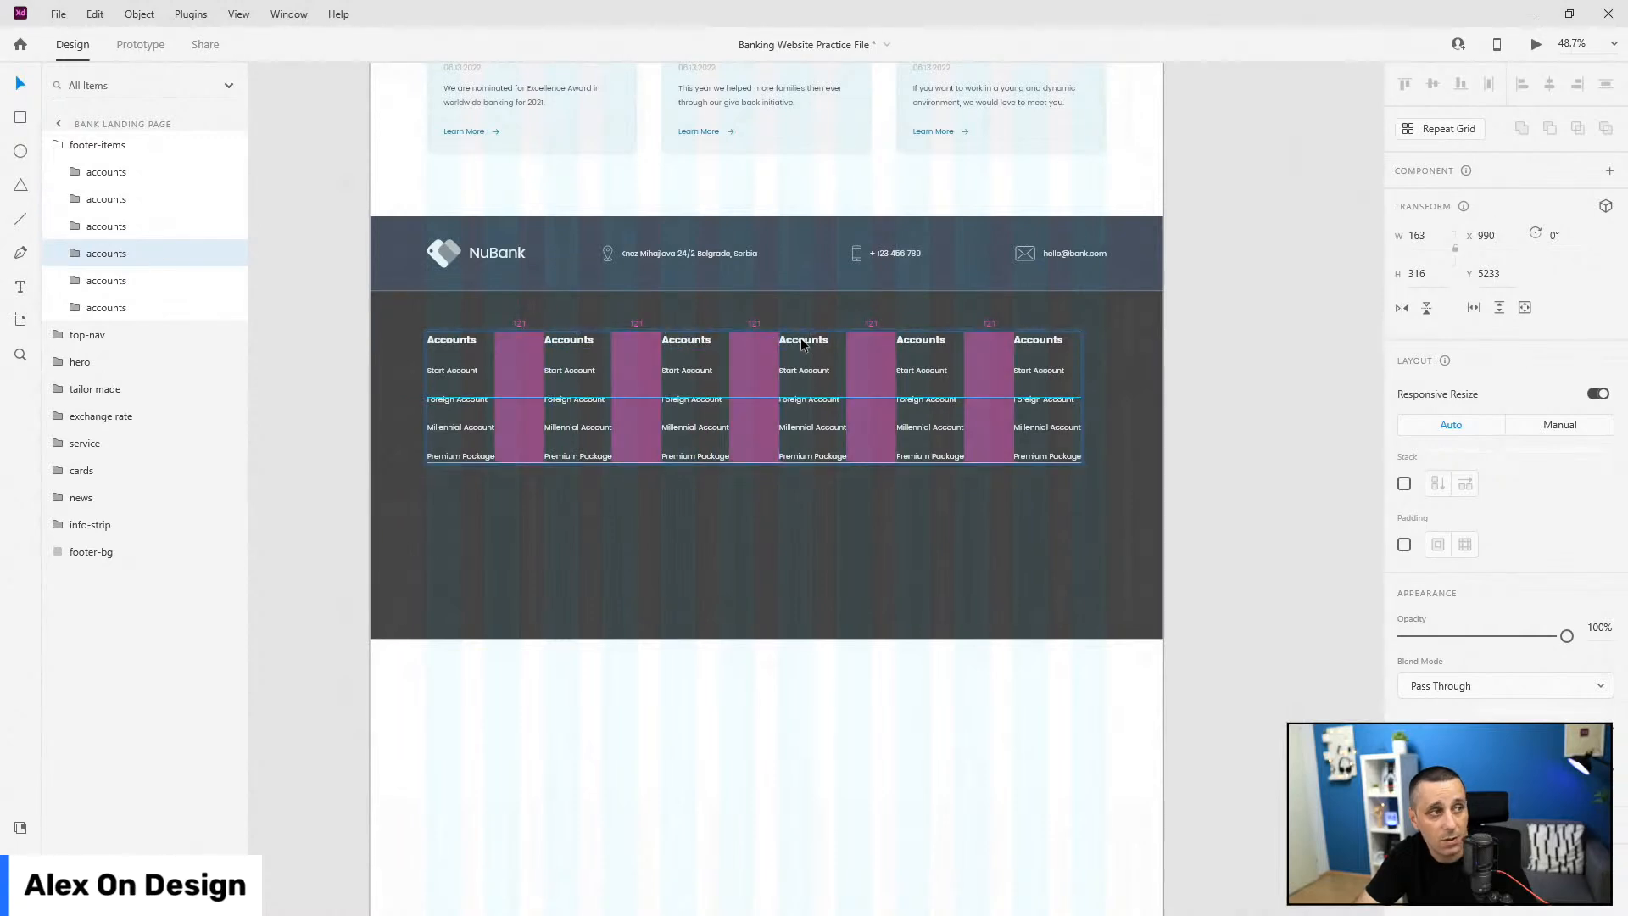
Step: Rename the second and third column groups to 'loans' and 'cards'
left_click(119, 200)
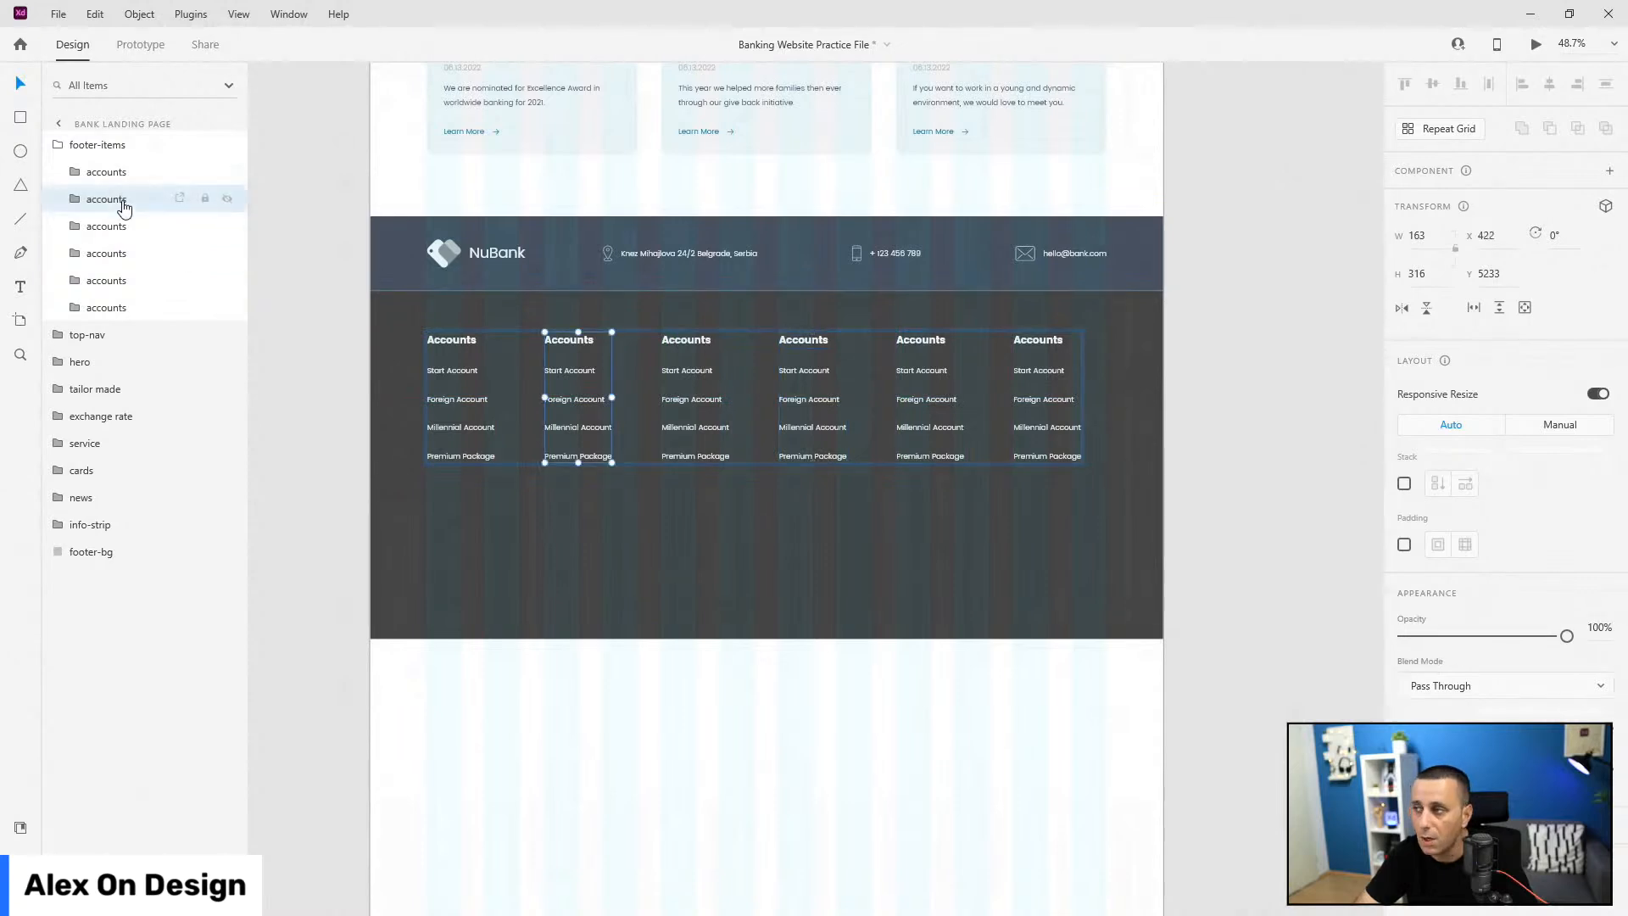
double_click(118, 200)
key("BackSpace")
type("loans")
key("Return")
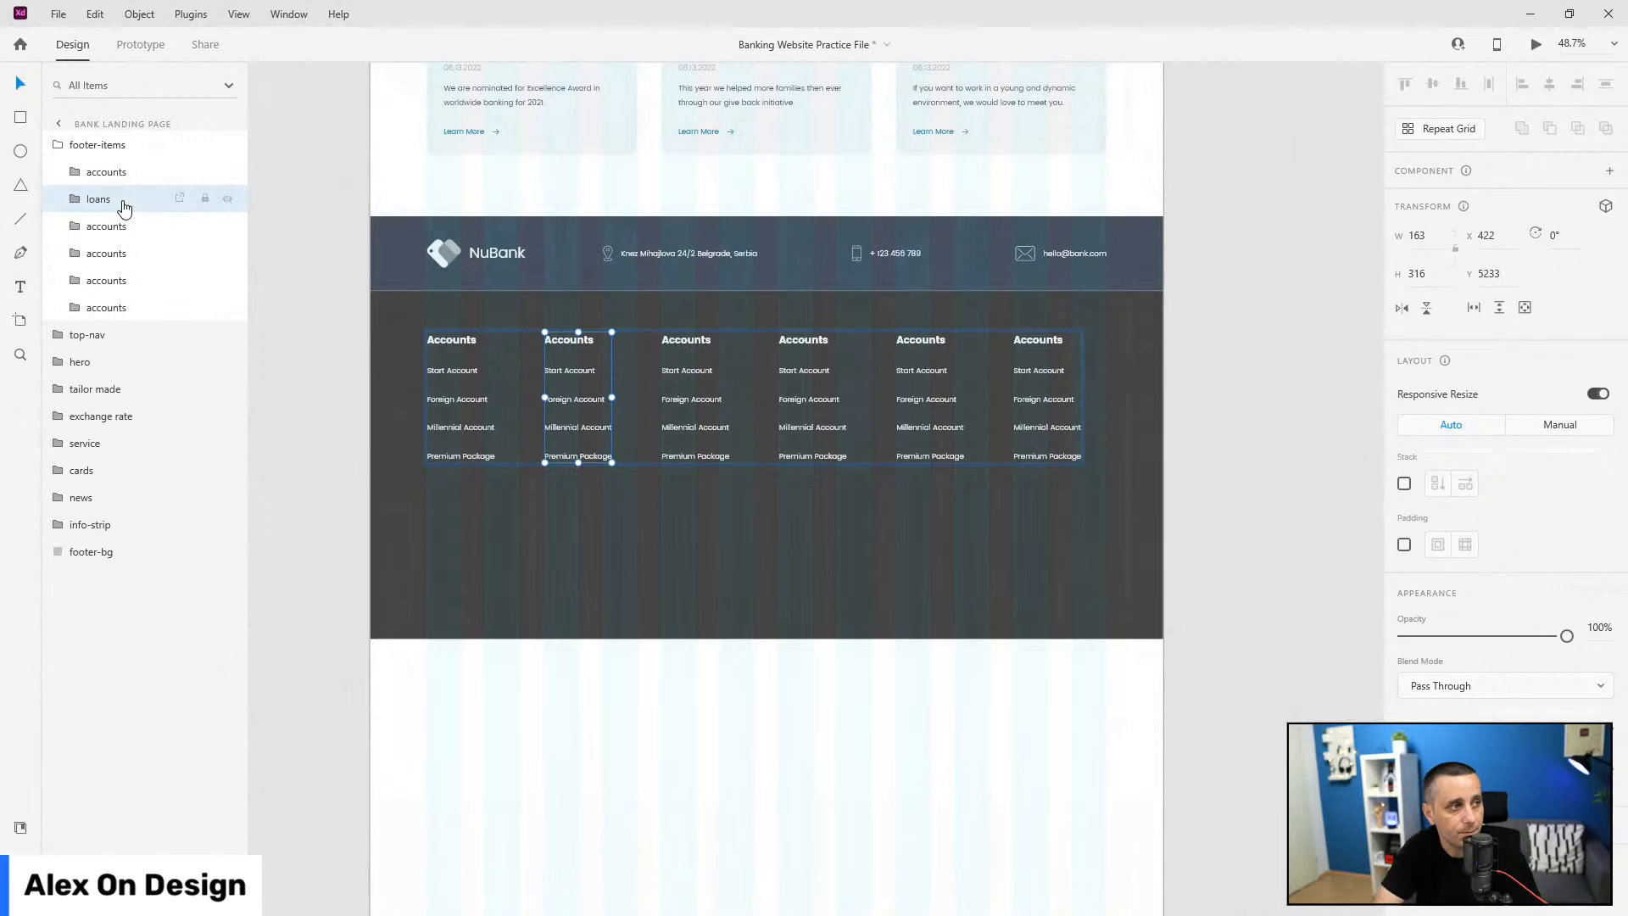
double_click(112, 227)
type("cards")
key("Return")
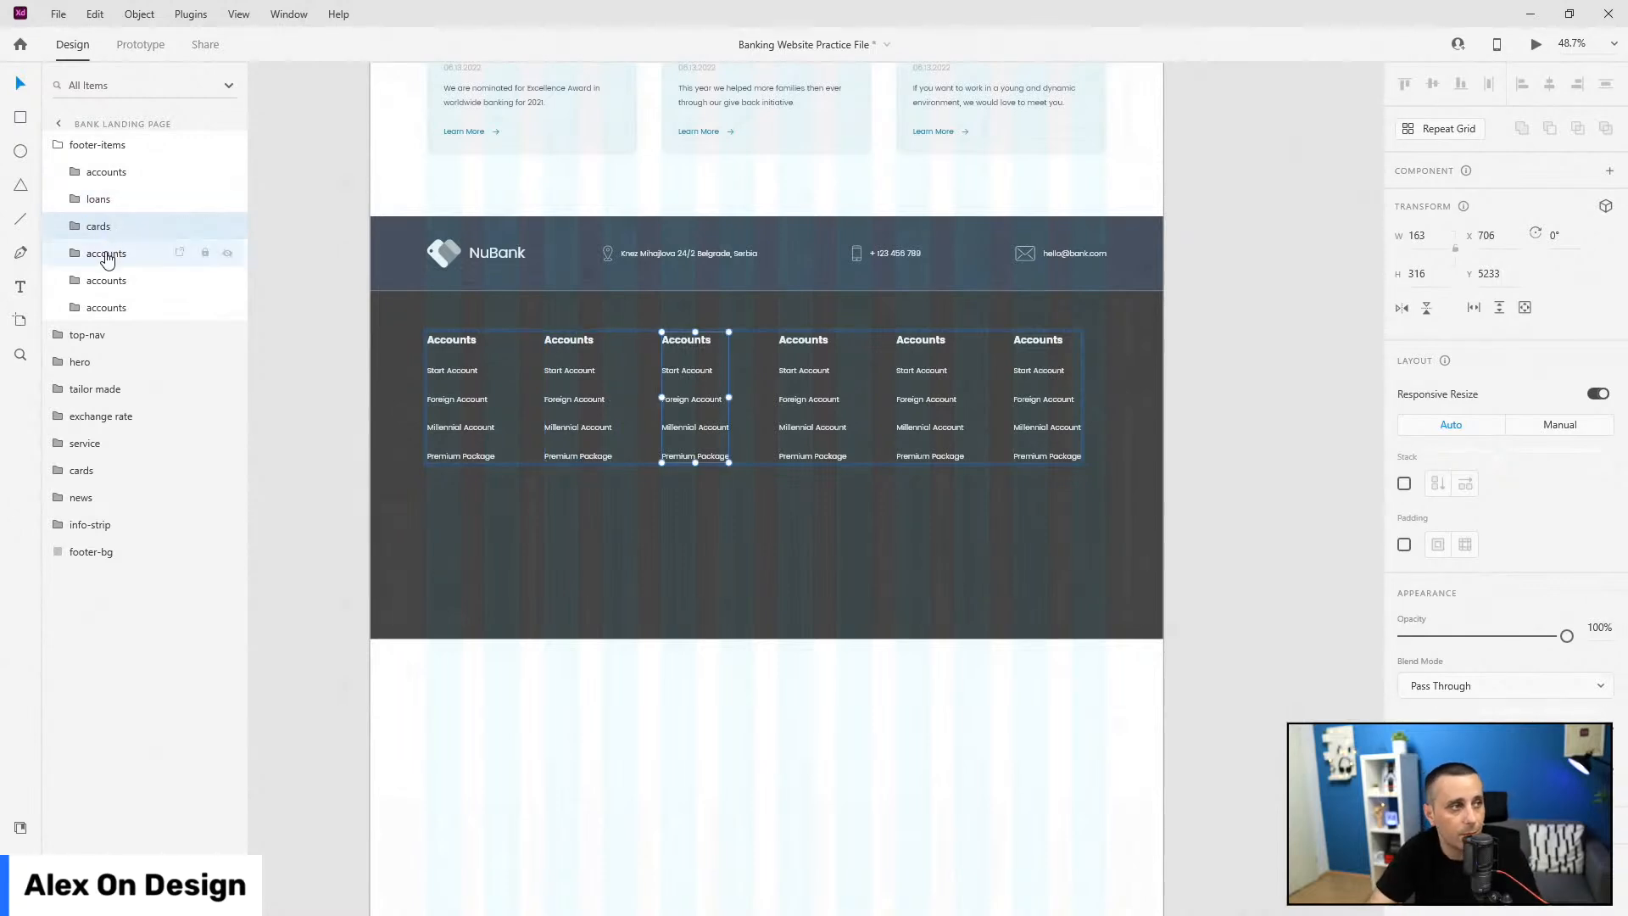
Step: Rename the fourth, fifth and sixth column groups to 'invest', 'digital' and 'other links'
double_click(105, 253)
type("invest")
key("Return")
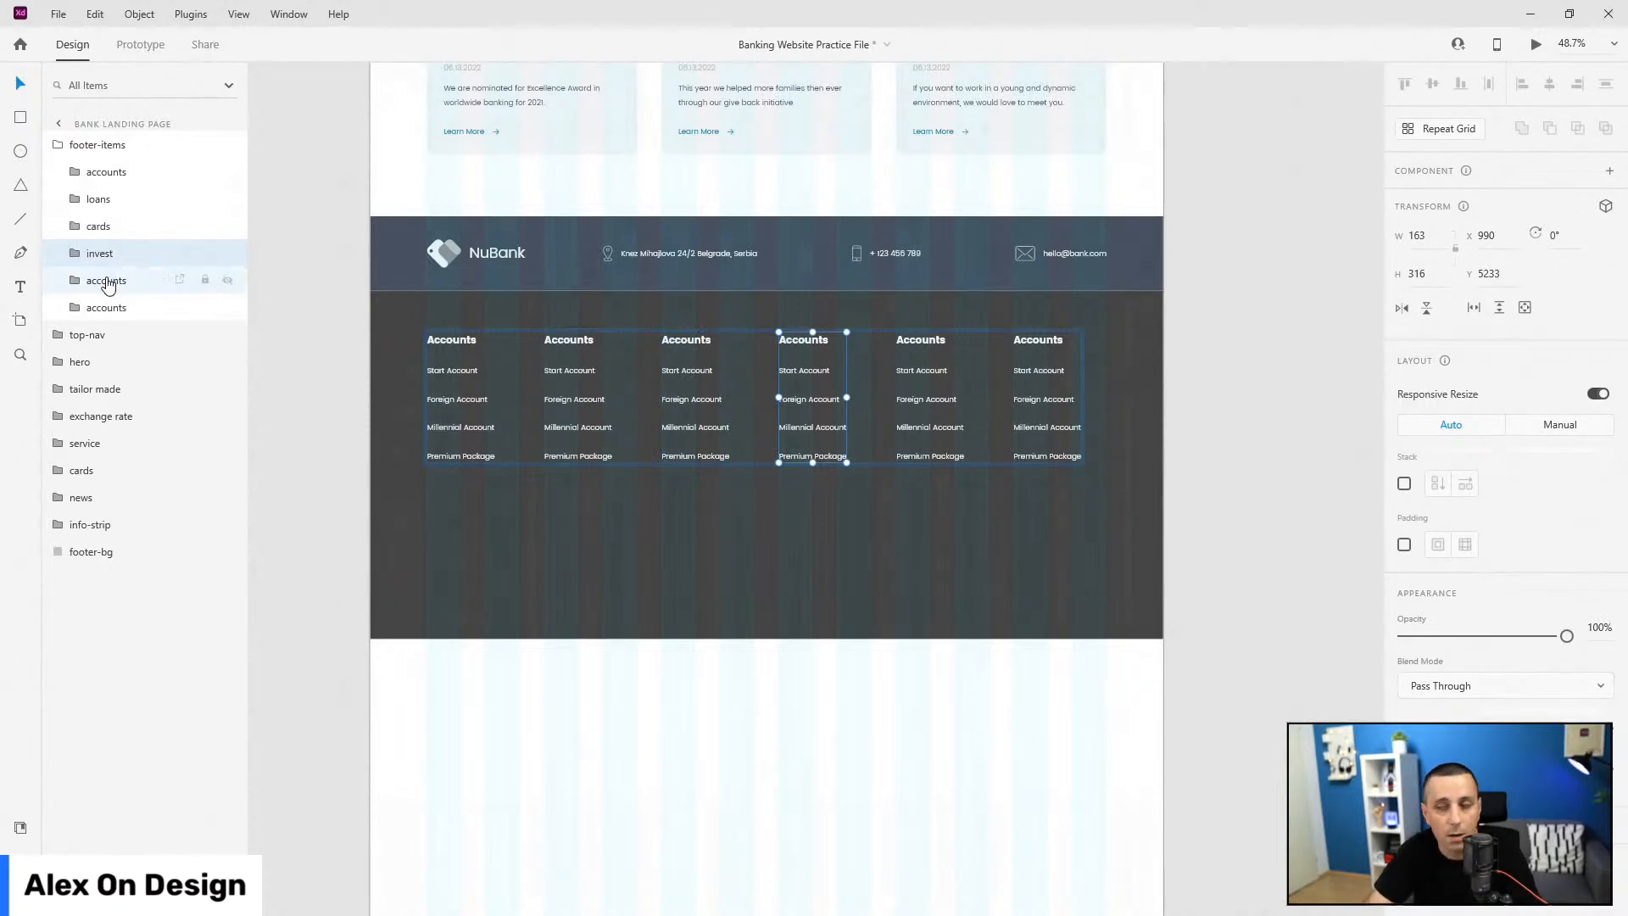
double_click(106, 279)
type("digi")
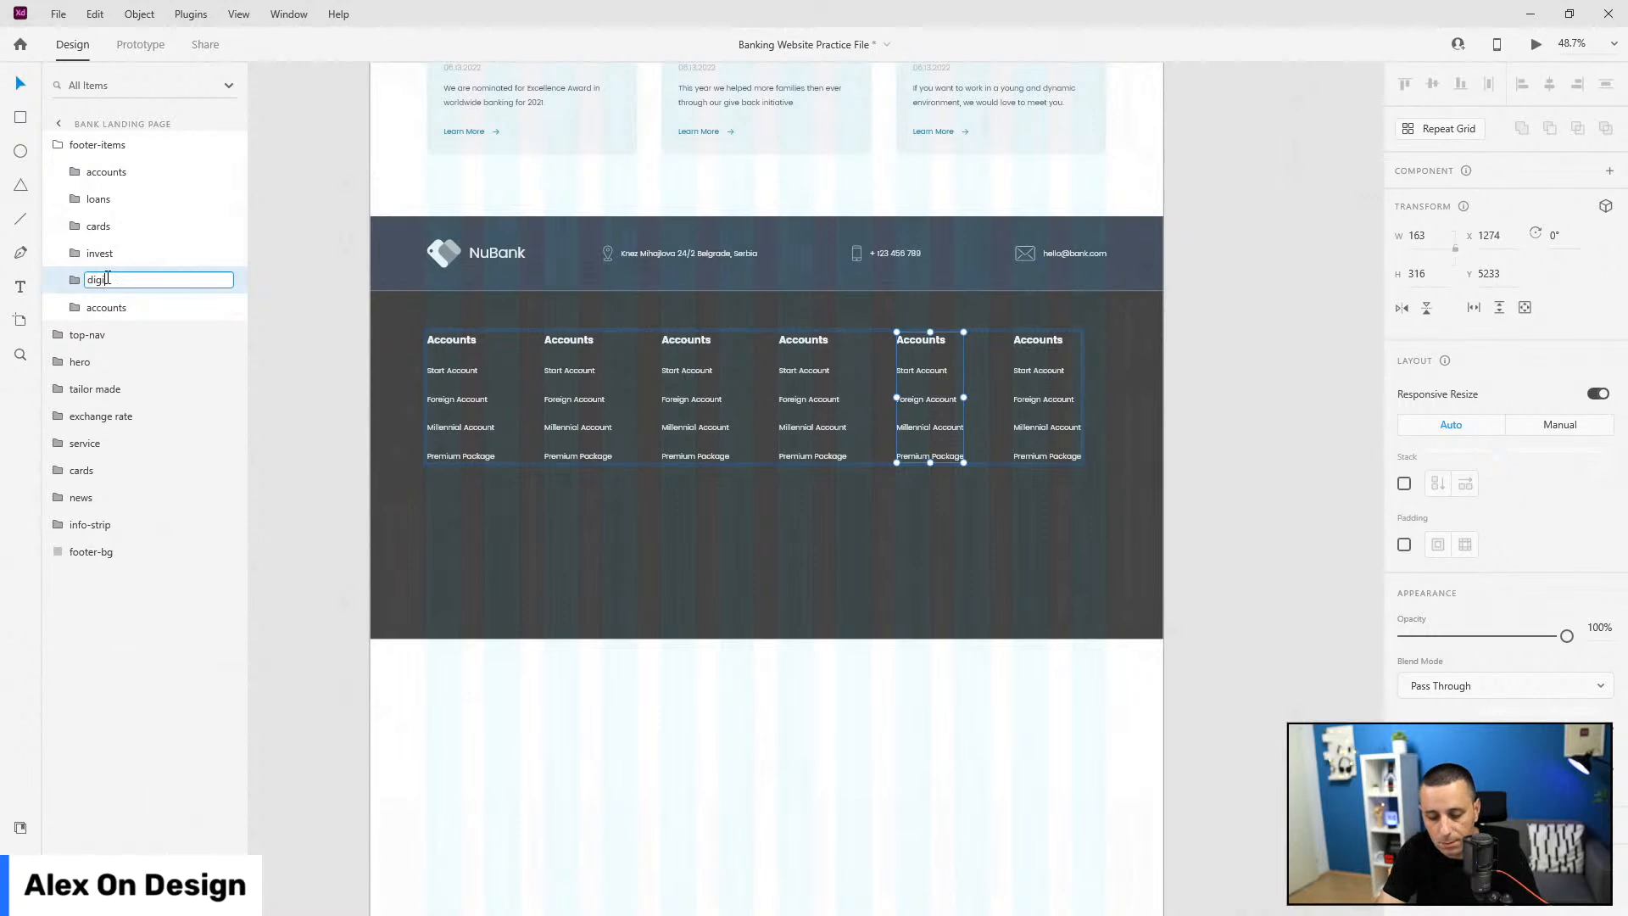
type("tal")
key("Return")
left_click(120, 307)
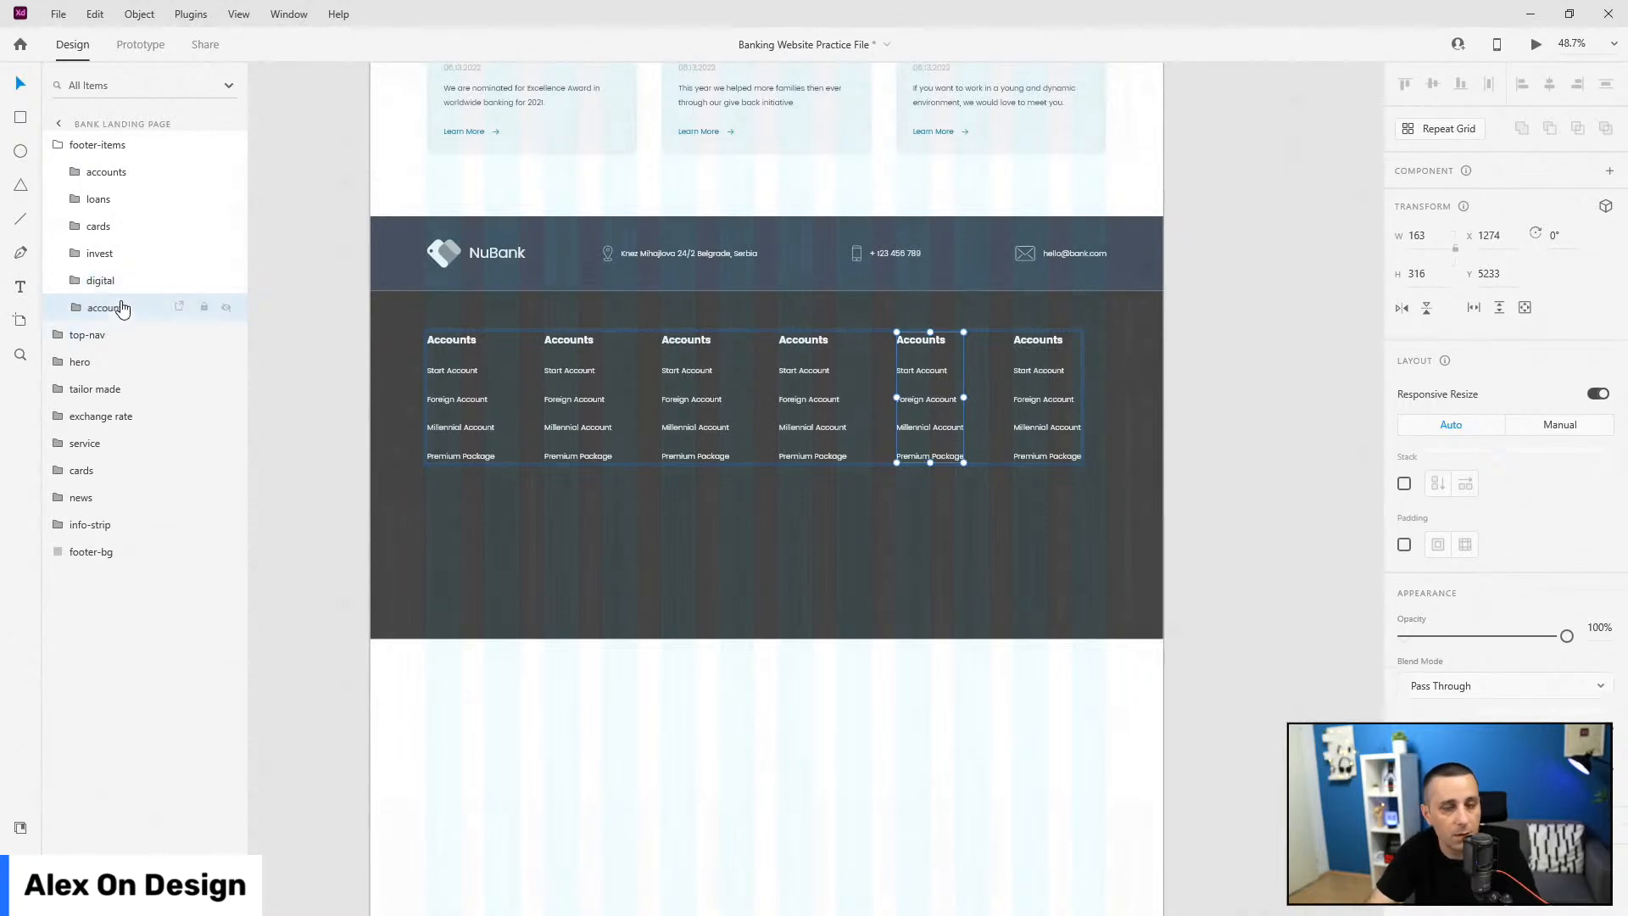
double_click(118, 307)
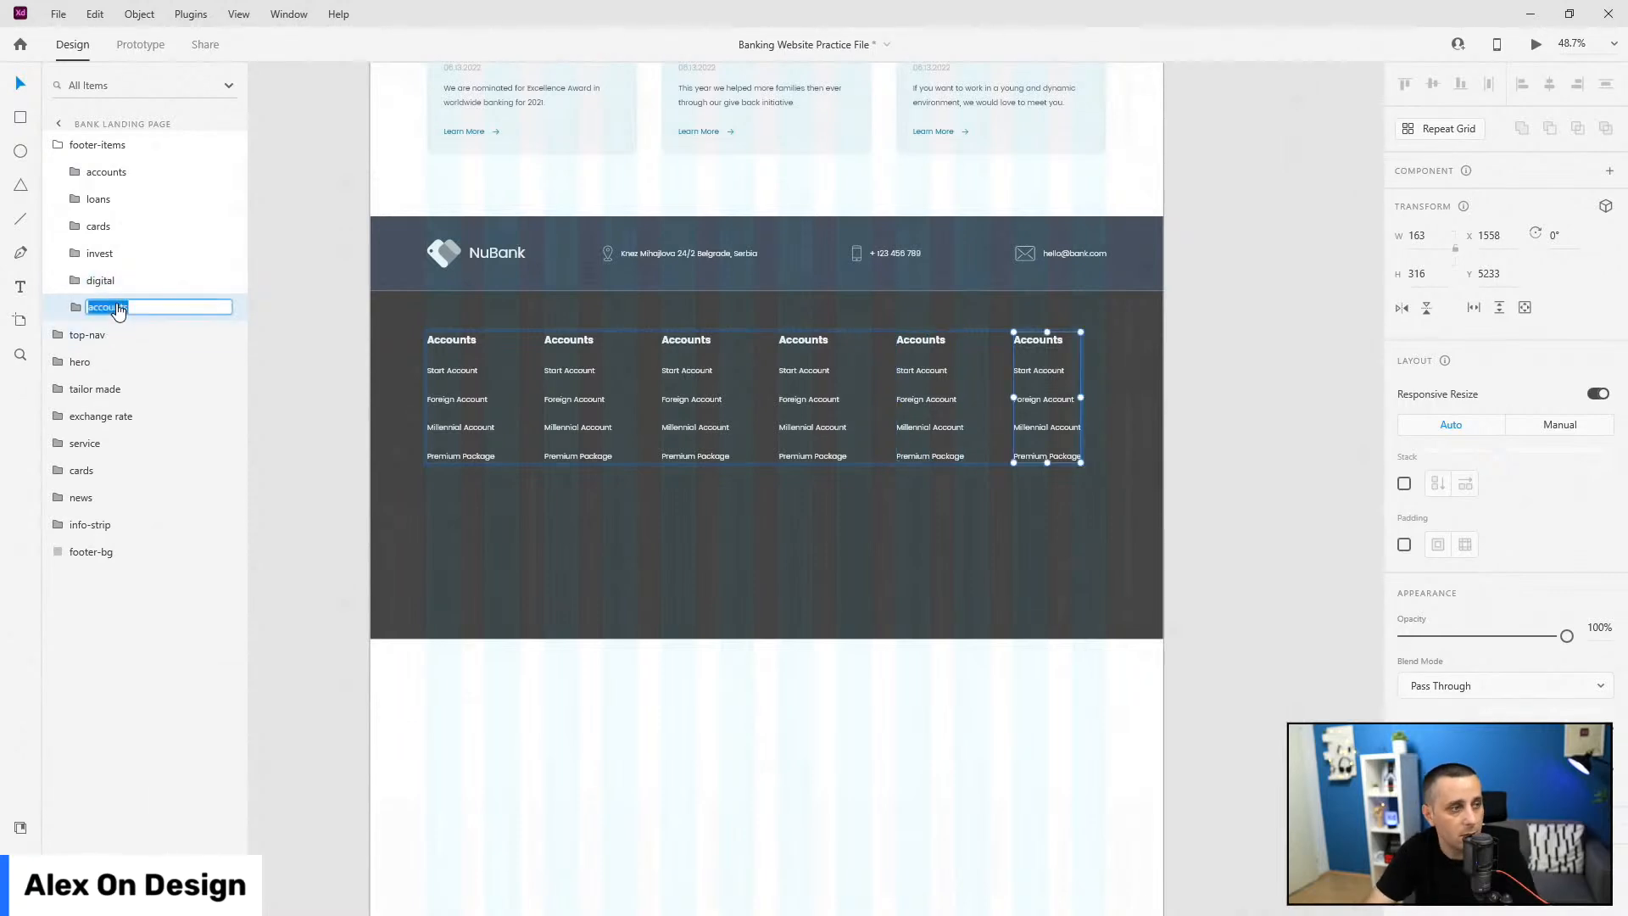
type("other links")
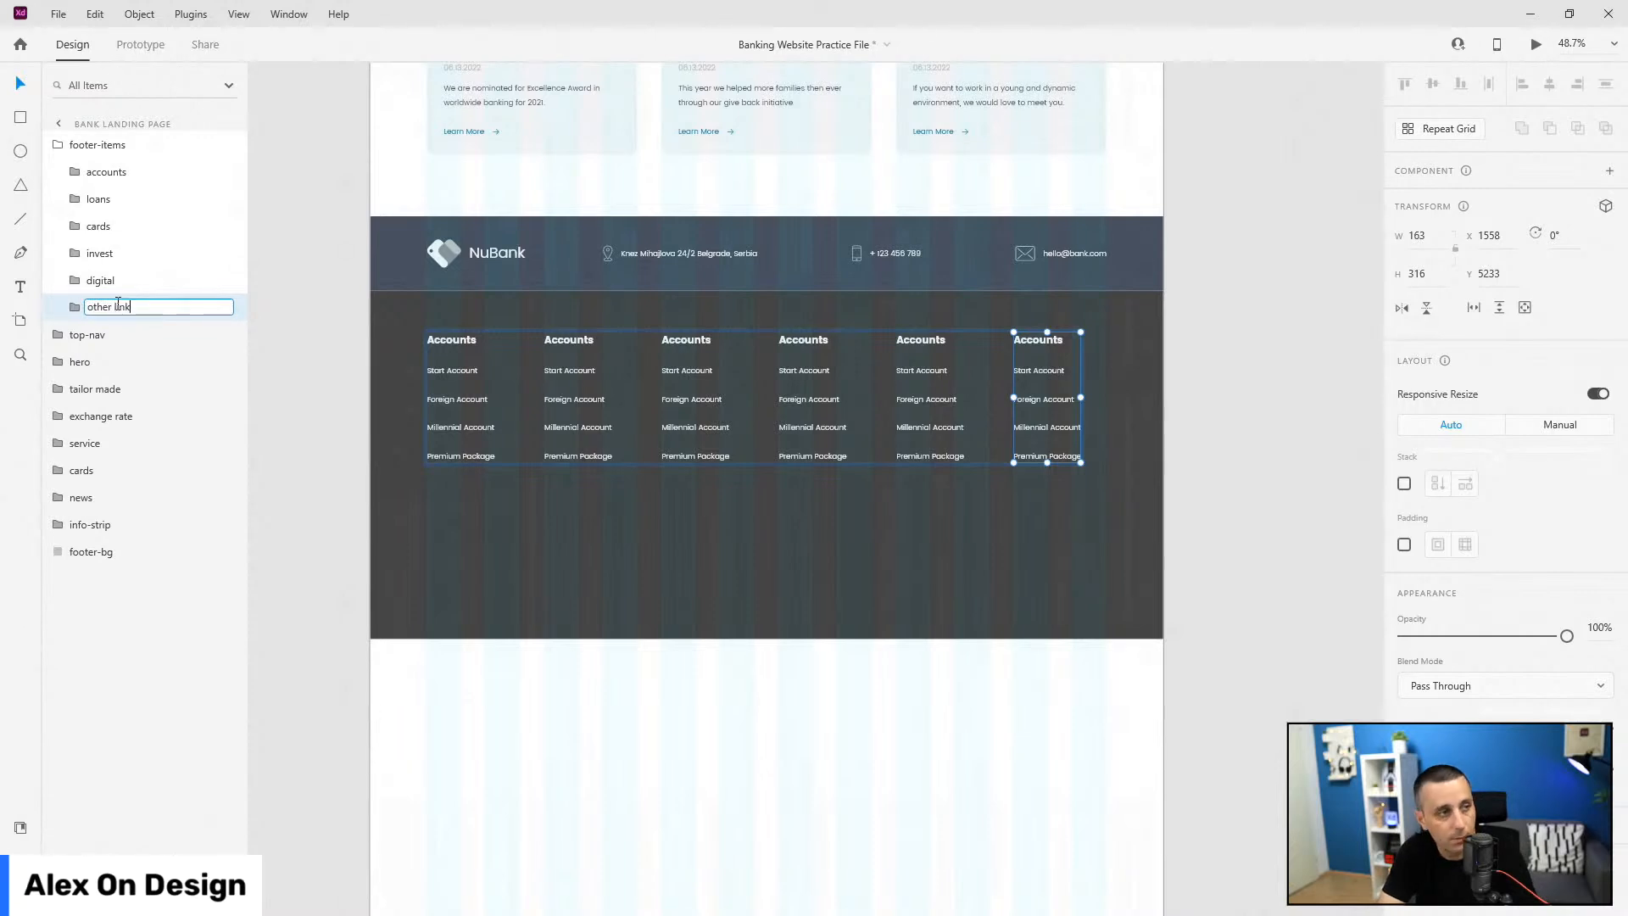
key("Return")
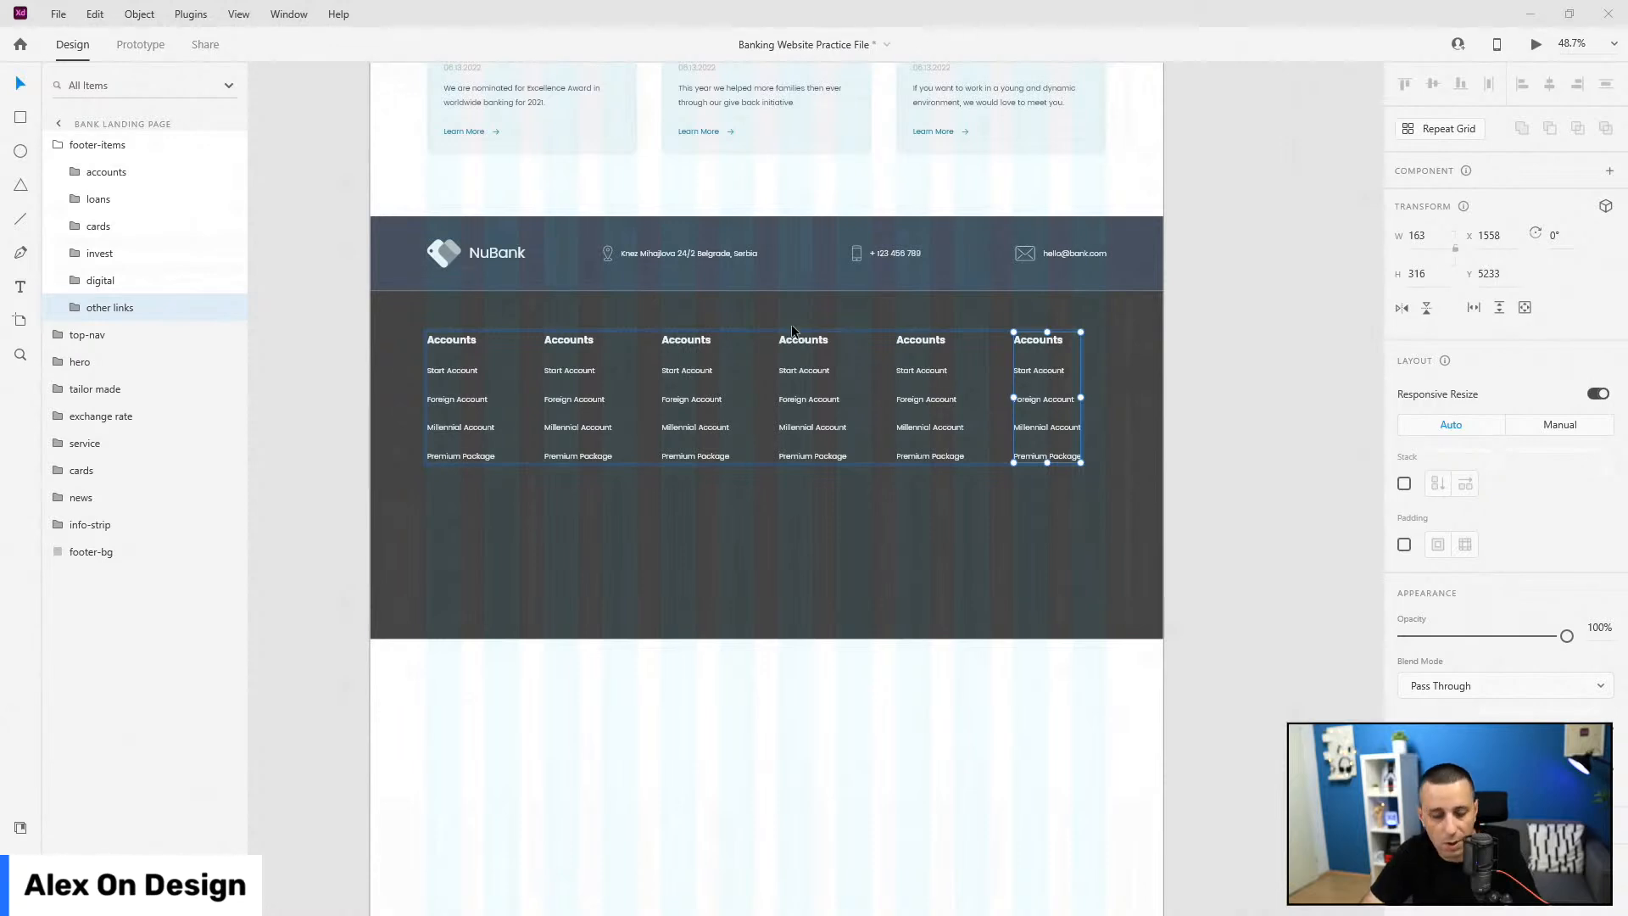
Step: Replace the five duplicate columns with the pasted Loans–Other Links columns, aligned level with Accounts
left_click(119, 209)
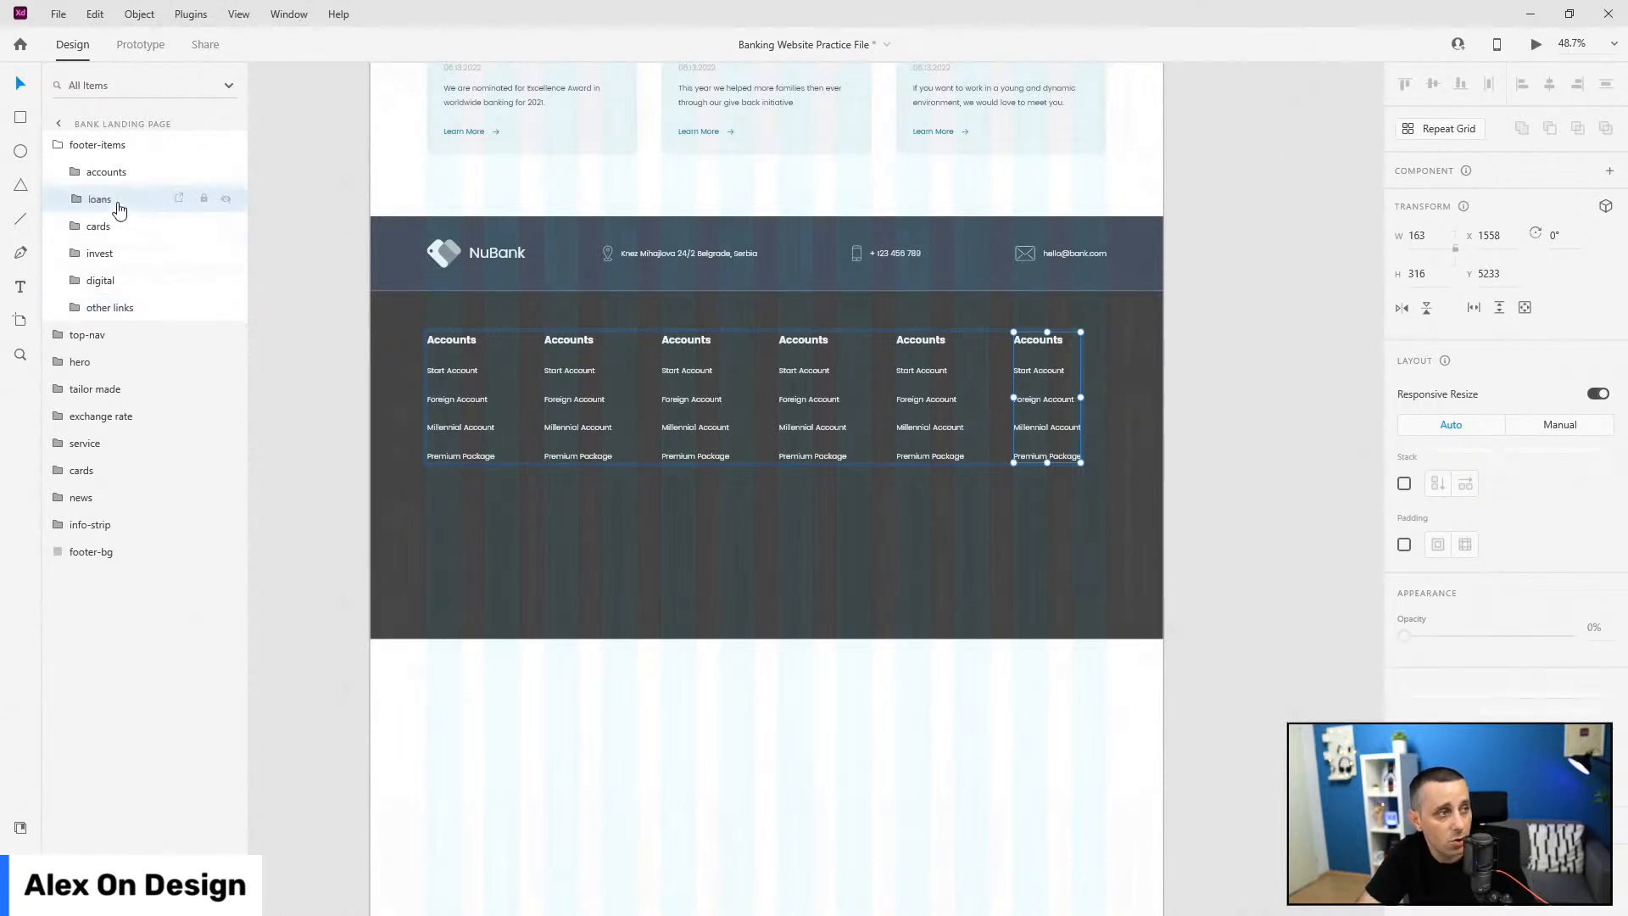
left_click(131, 294, "shift")
key("Delete")
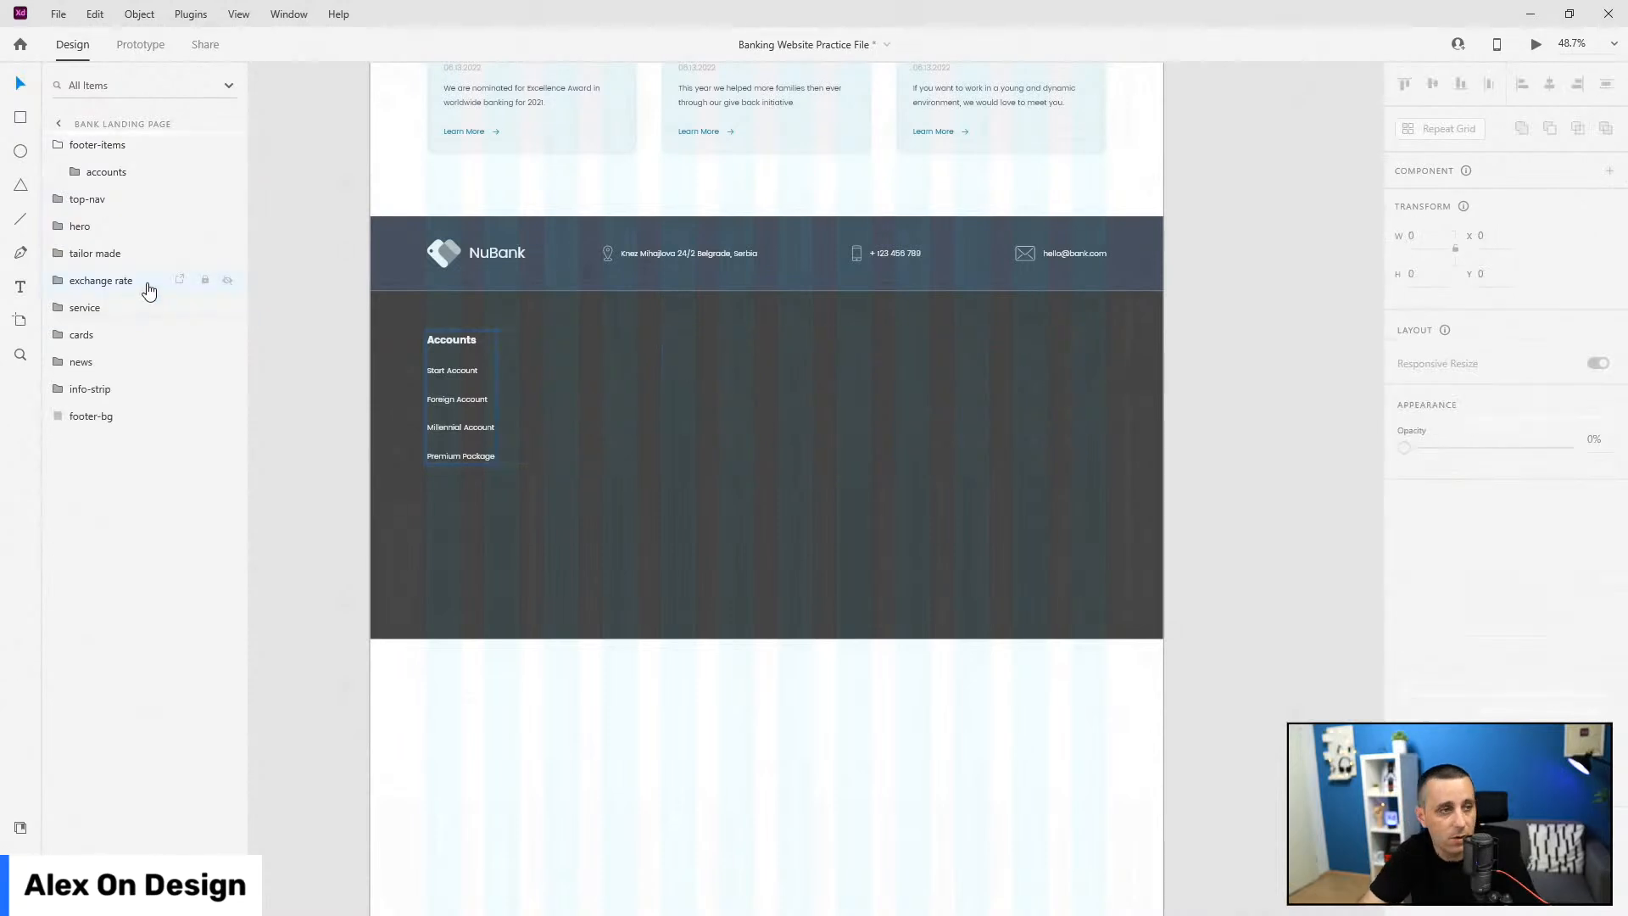
key("ctrl+v")
left_click_drag(561, 368, 559, 346)
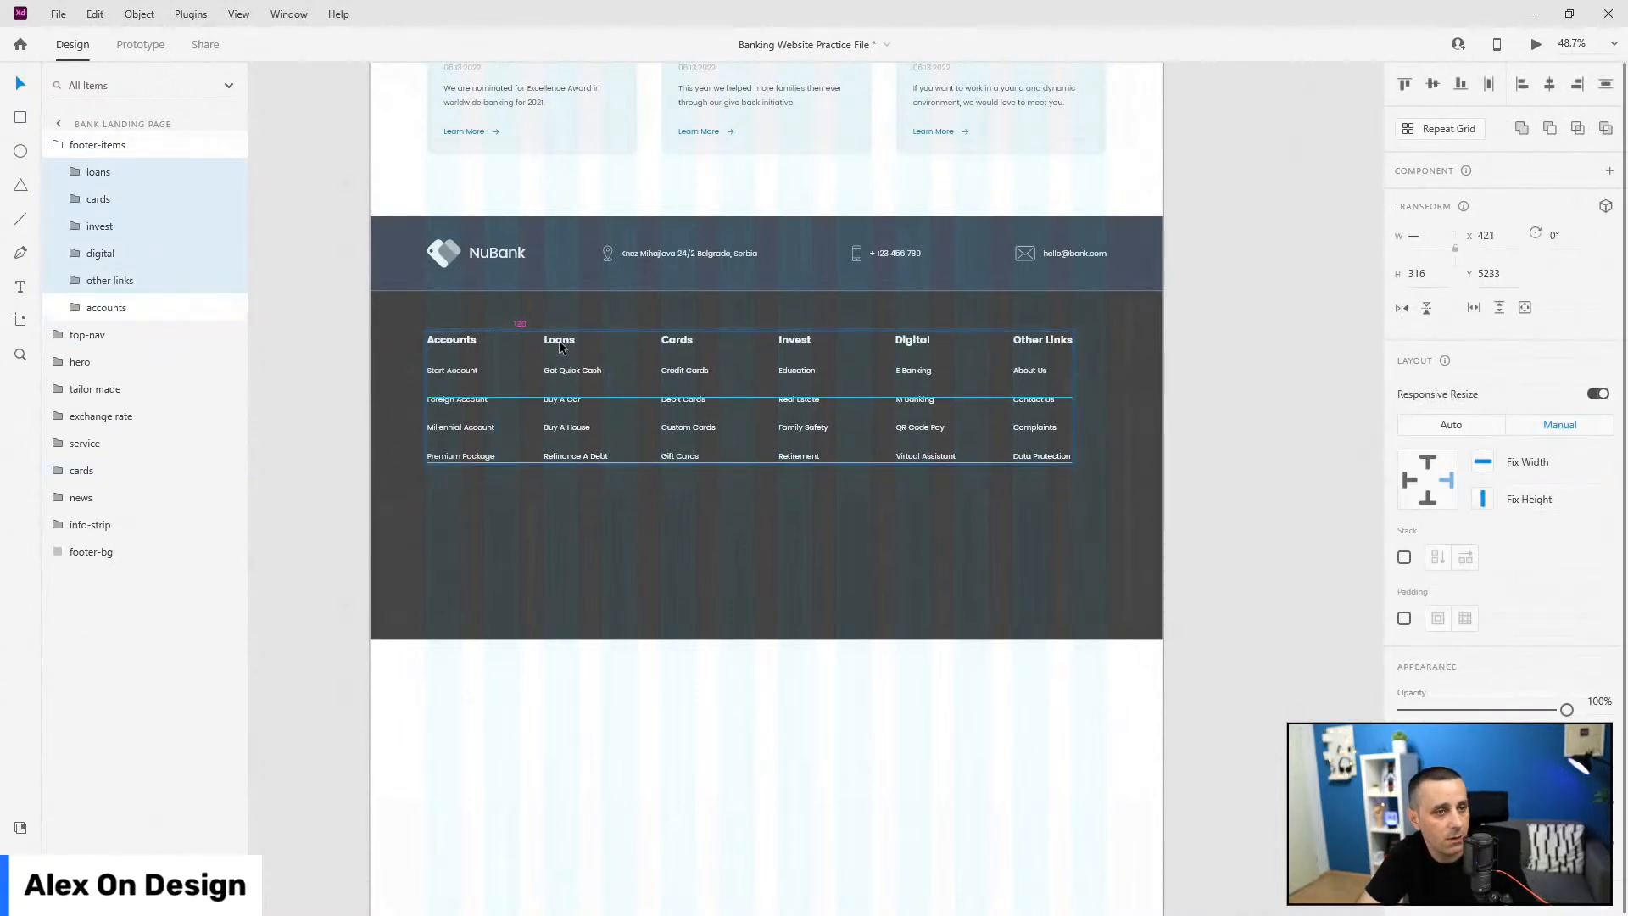
scroll(559, 348, "up", 5)
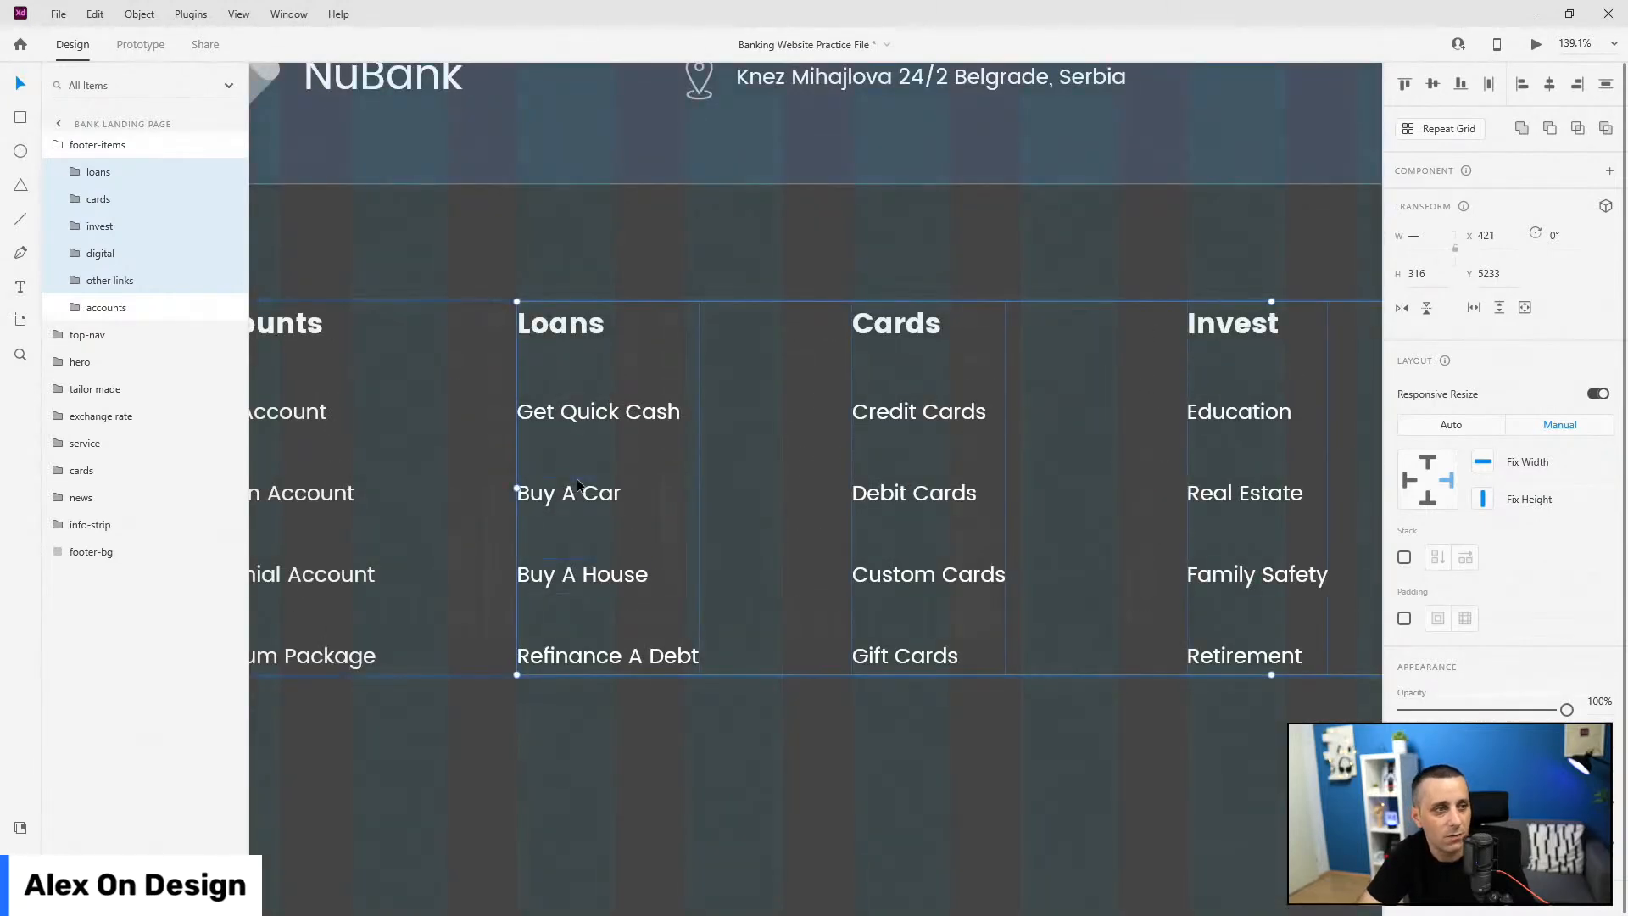
scroll(497, 395, "down", 4)
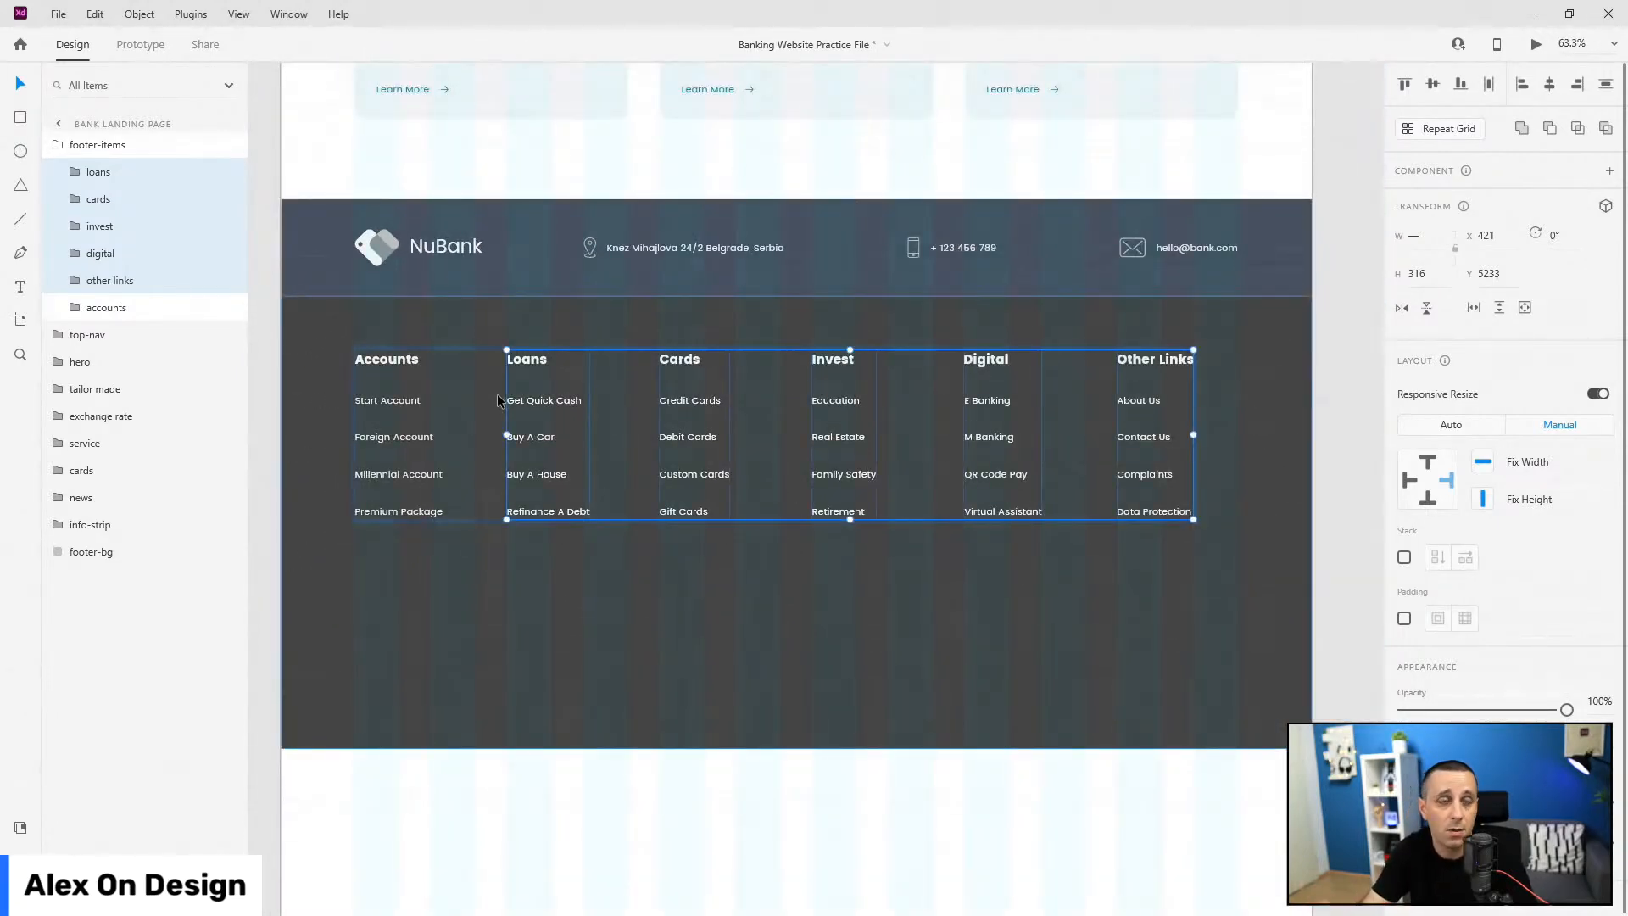
left_click(106, 307)
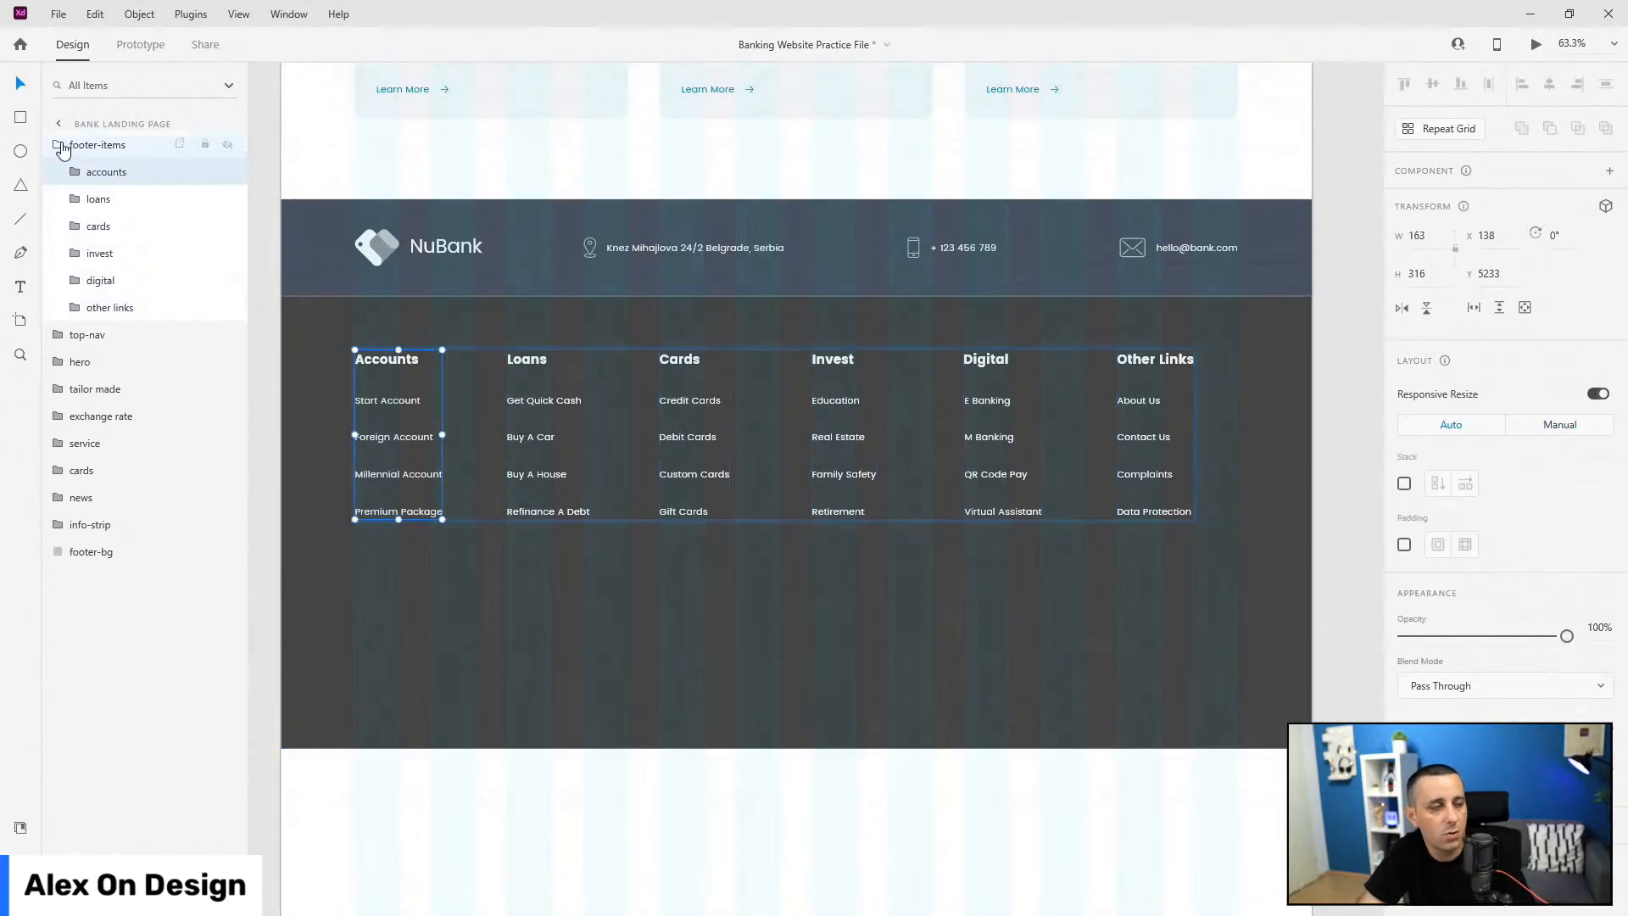
left_click(60, 146)
left_click(168, 154)
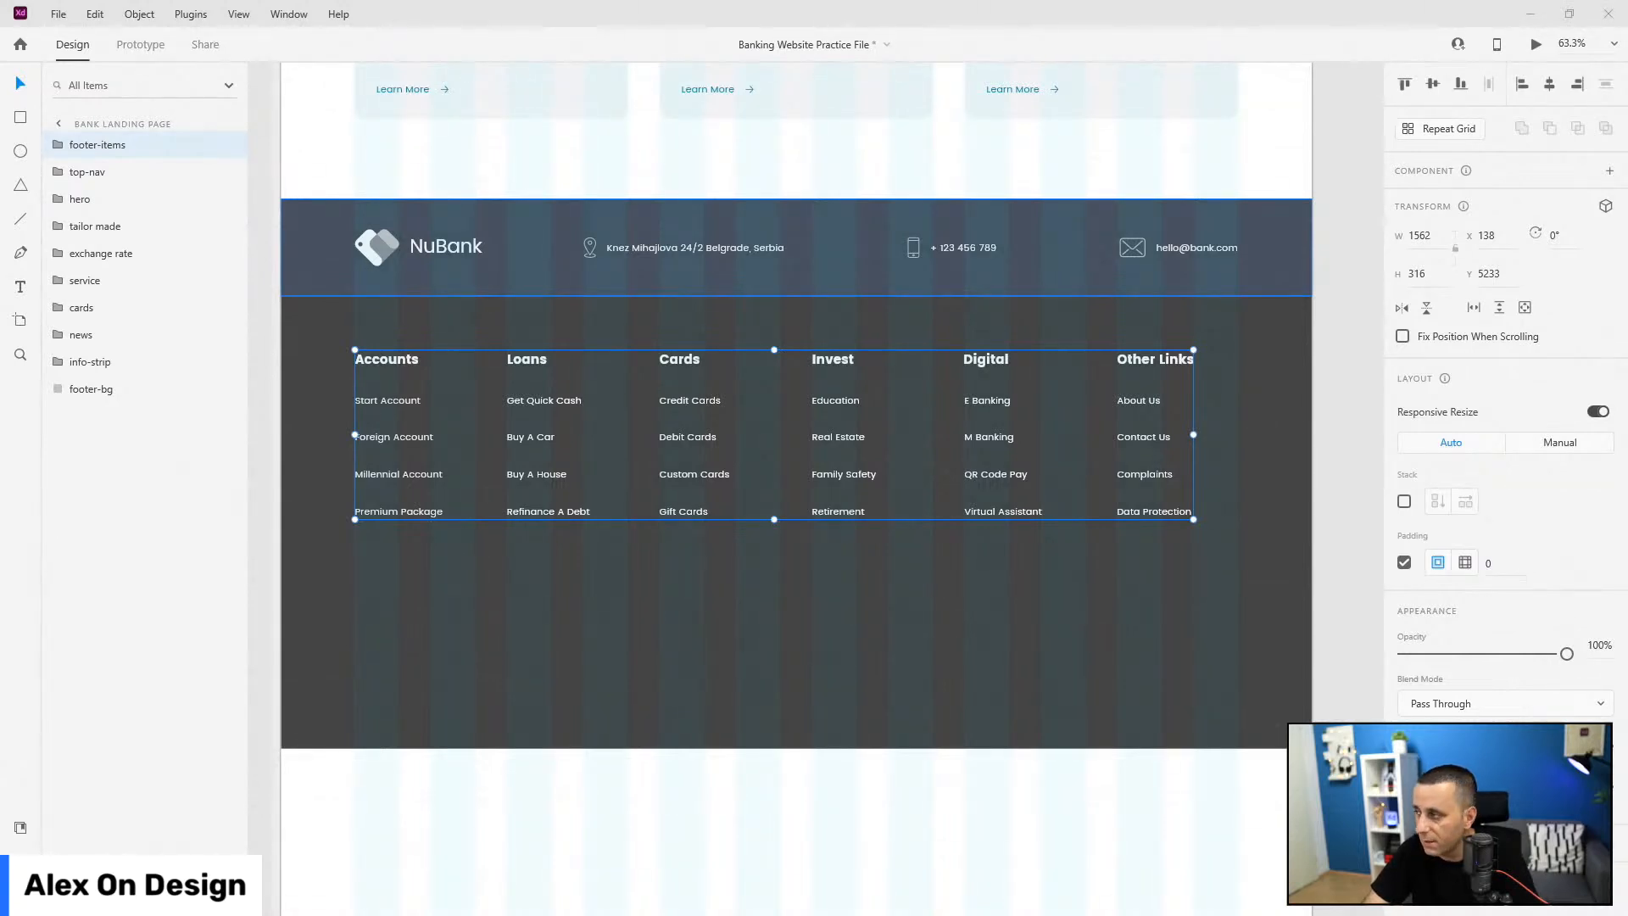
Step: Add a text line reading '© NuBank Limited 2022' on the footer
left_click(766, 642)
key("t")
left_click(735, 573)
key("ctrl+v")
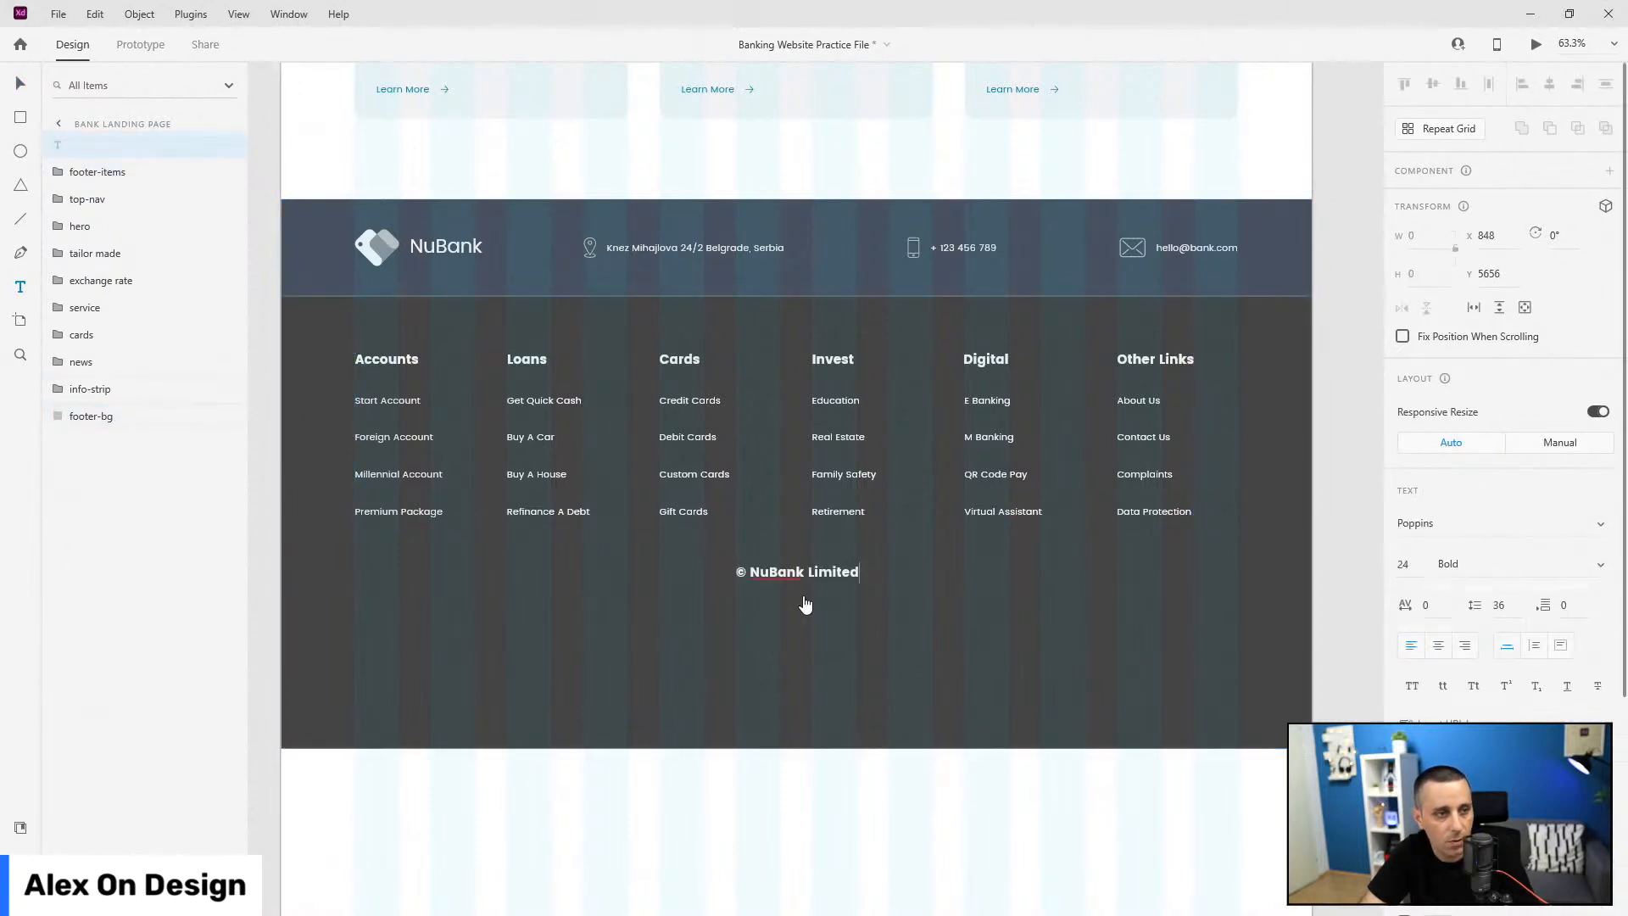
type("2022")
key("Escape")
Step: Style the copyright in Poppins 18pt with text-grey-footer colour, centred slightly lower
left_click(18, 826)
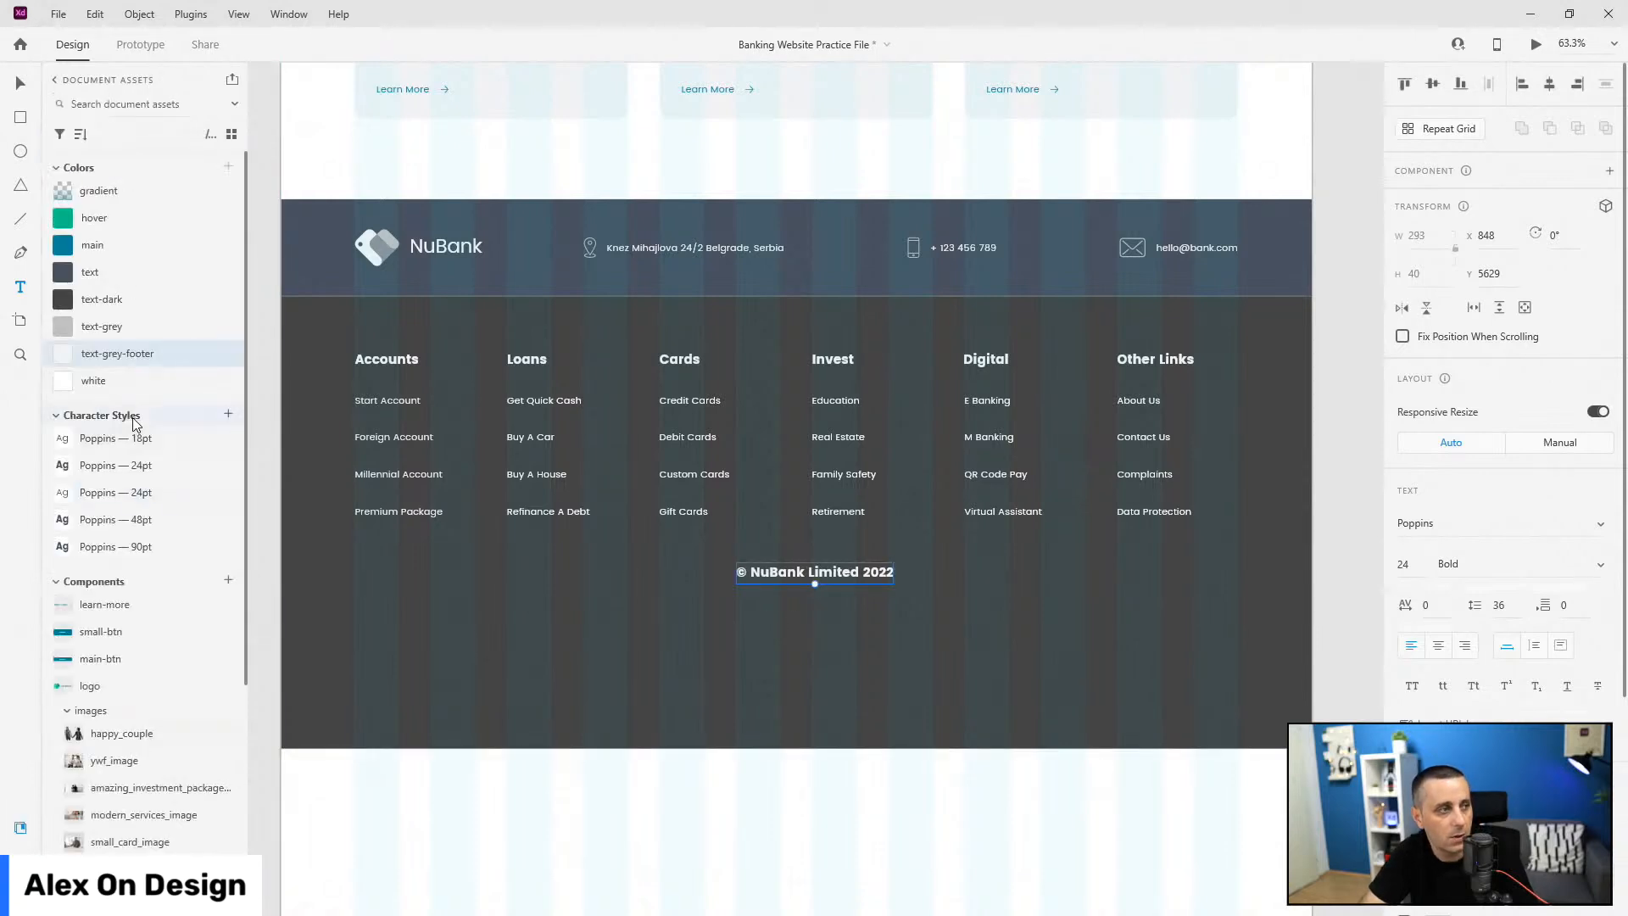
left_click(140, 438)
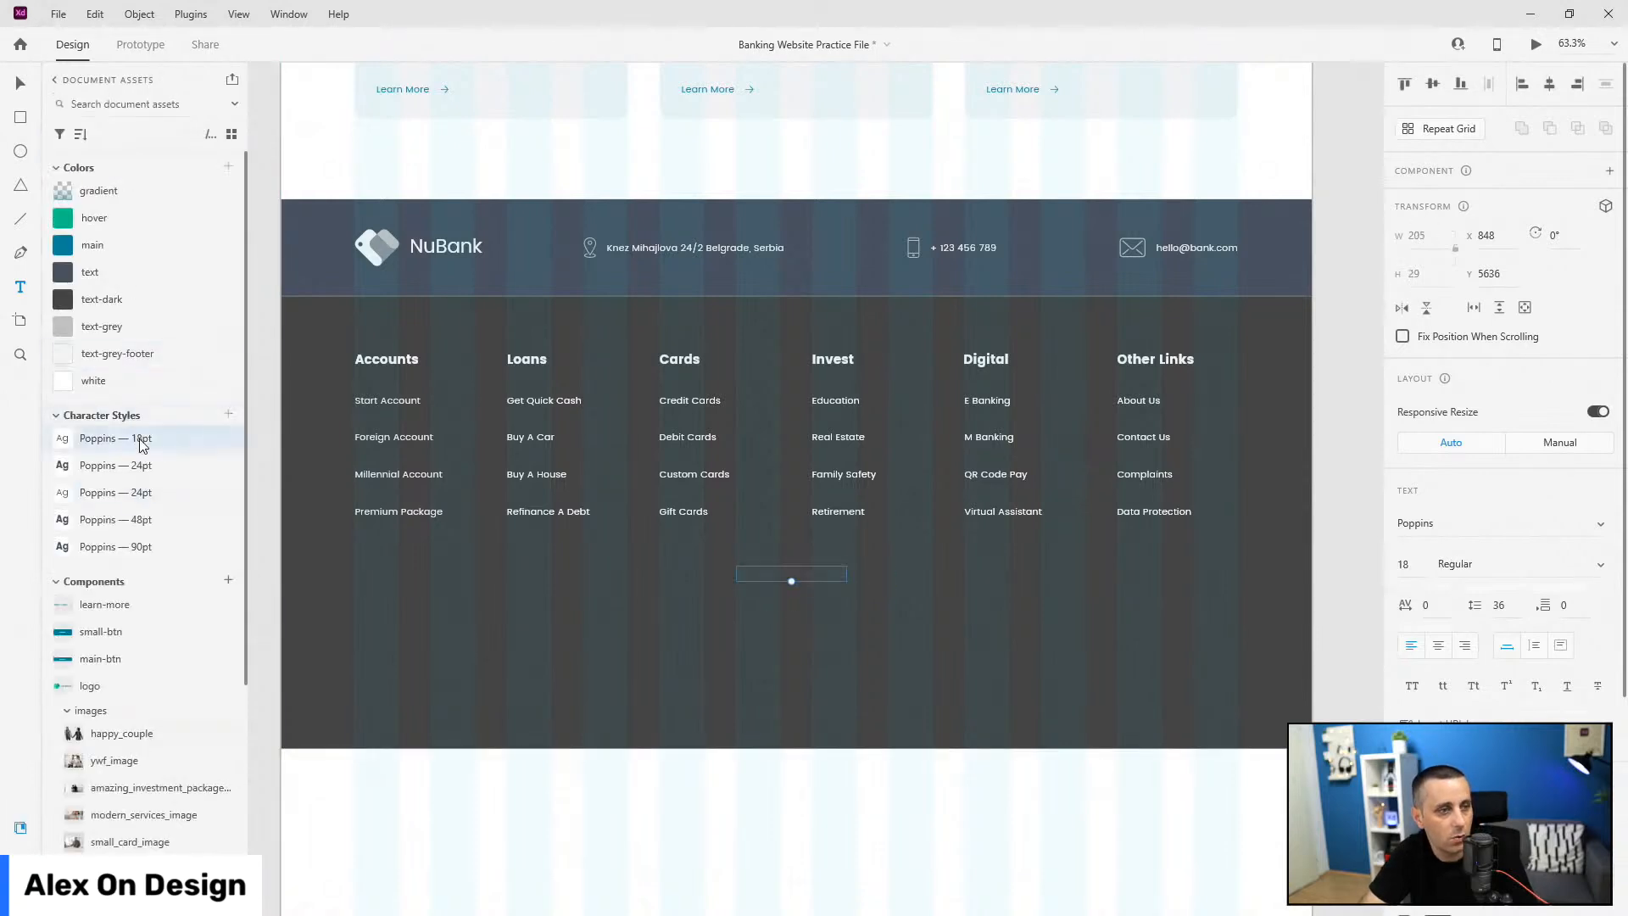
left_click(127, 359)
key("shift+Right")
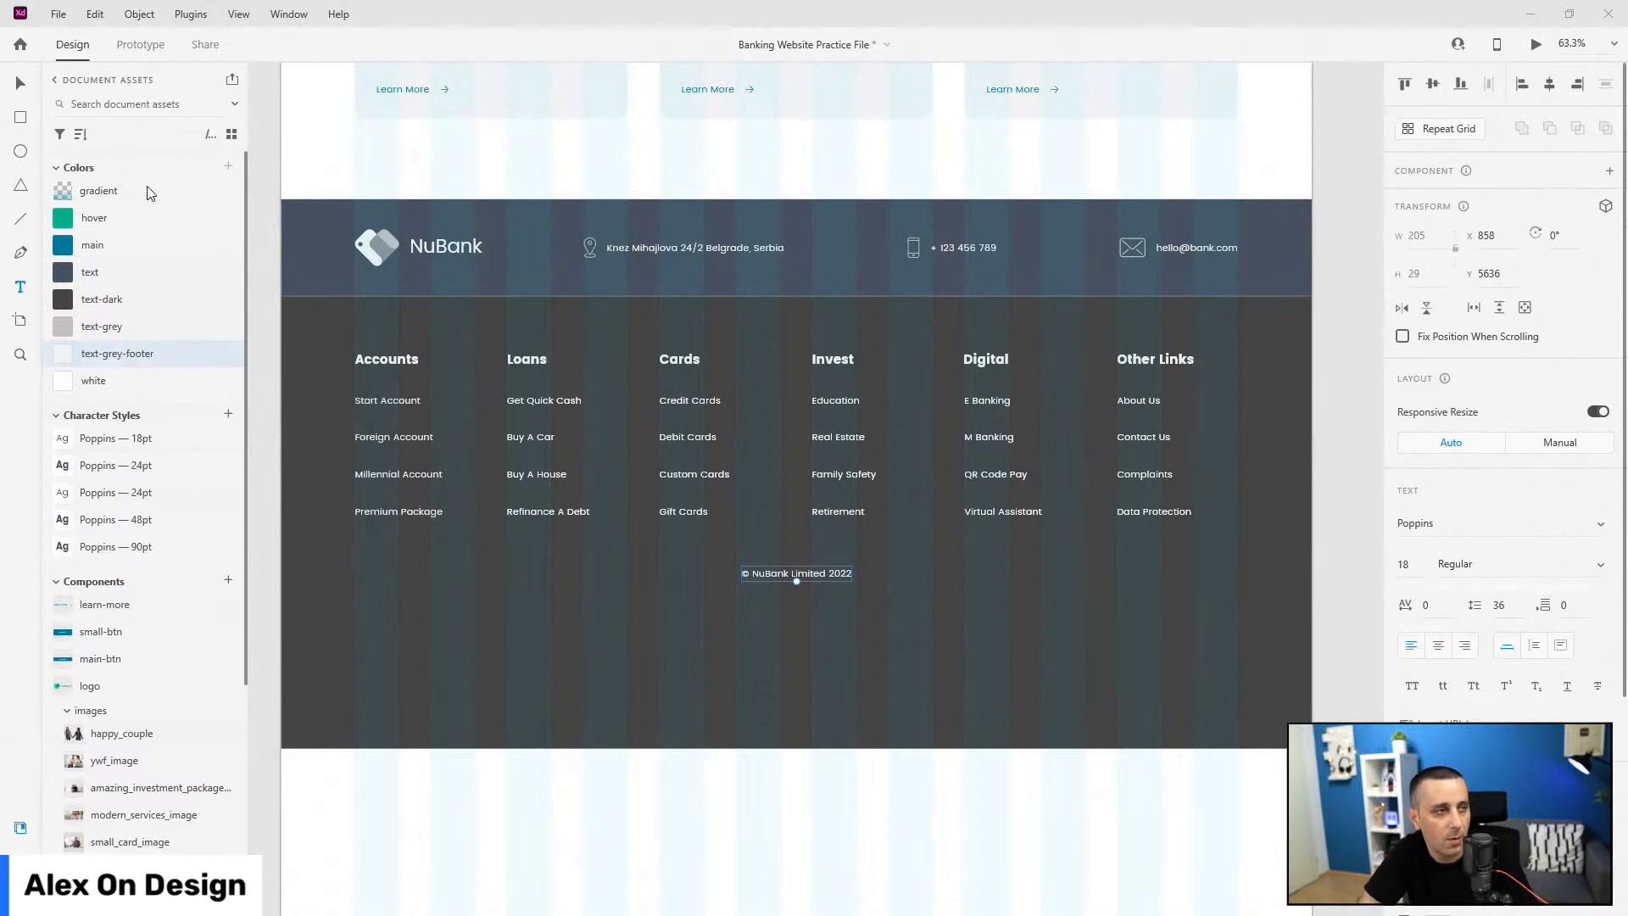
left_click(20, 85)
left_click_drag(834, 575, 836, 582)
left_click(844, 668)
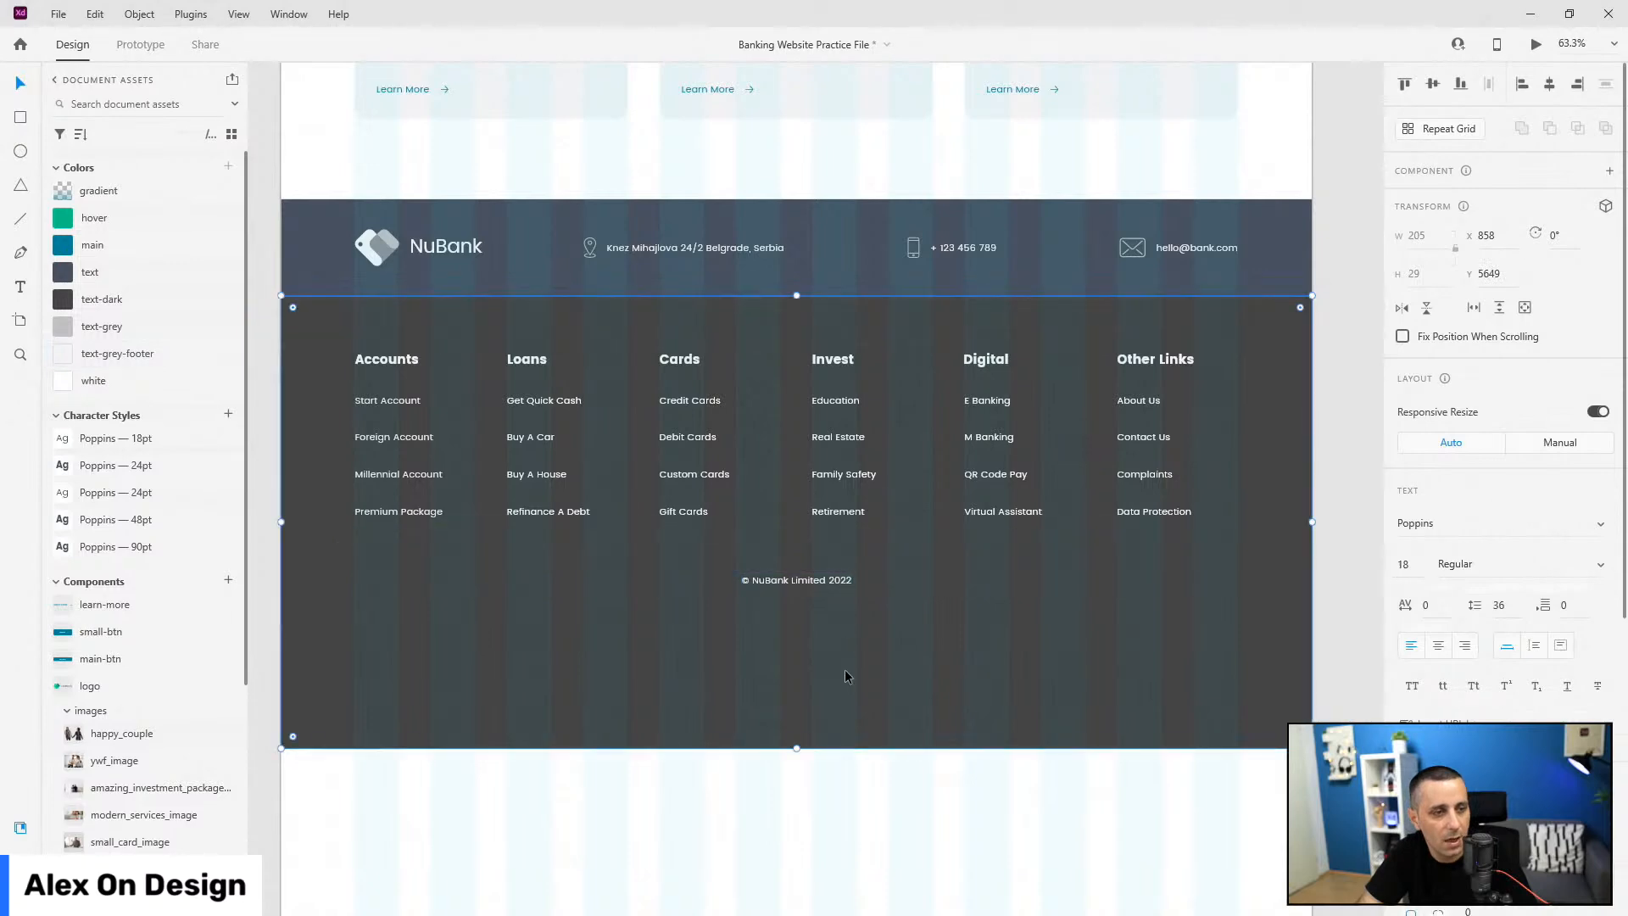
Step: Trim the footer-bg rectangle to 585 px high, just below the copyright, with its border unchecked
double_click(746, 681)
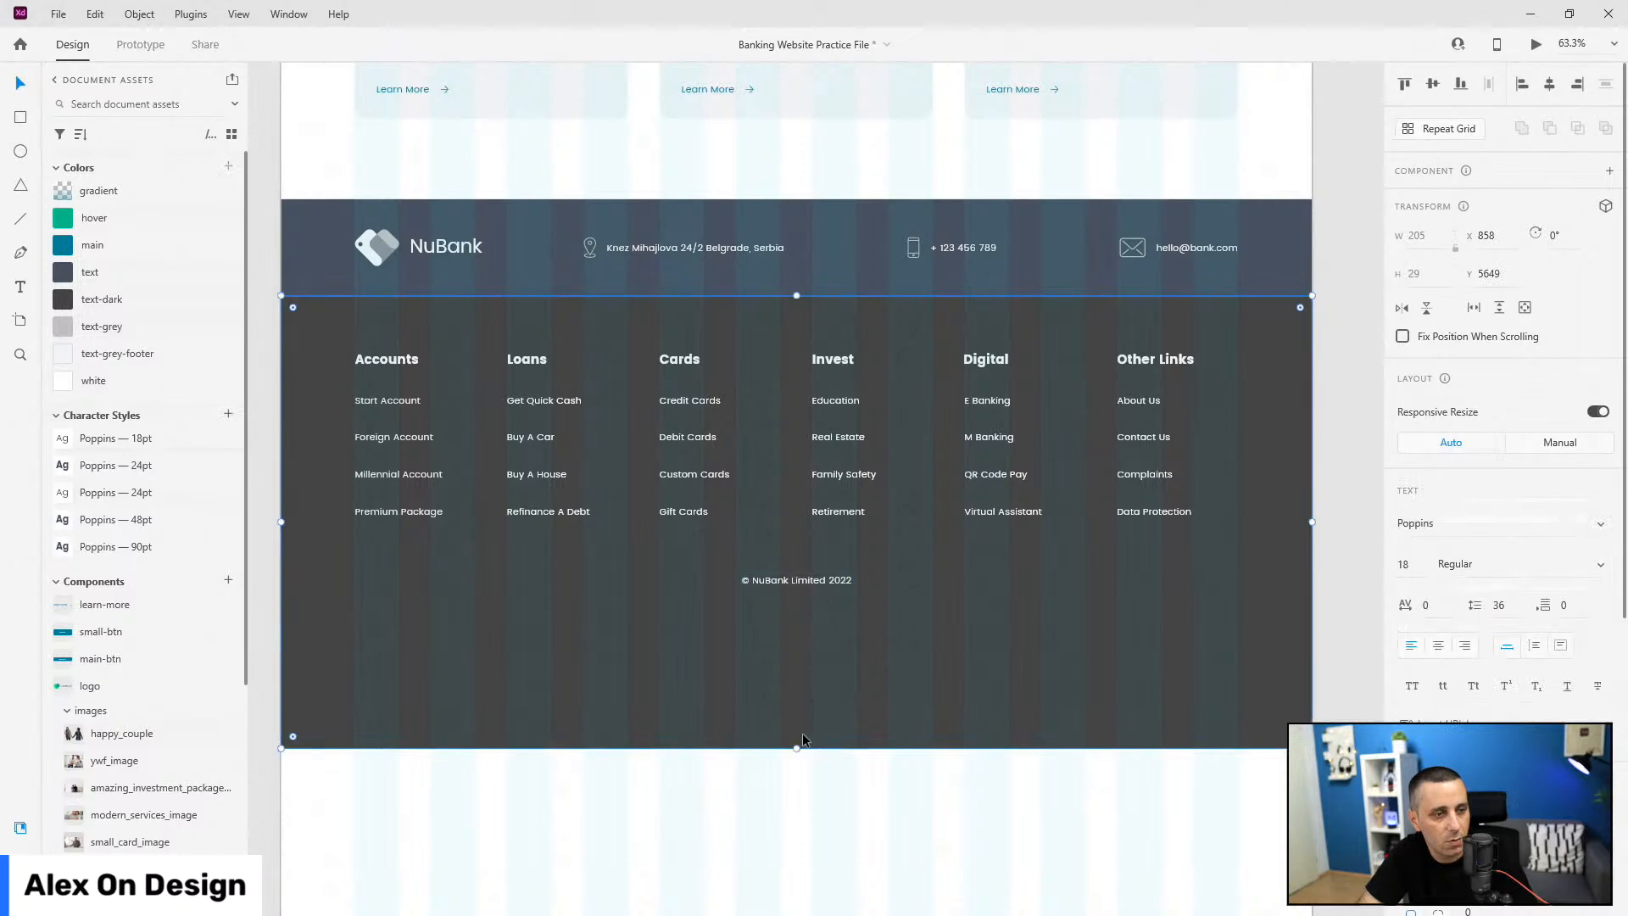
left_click_drag(795, 749, 807, 627)
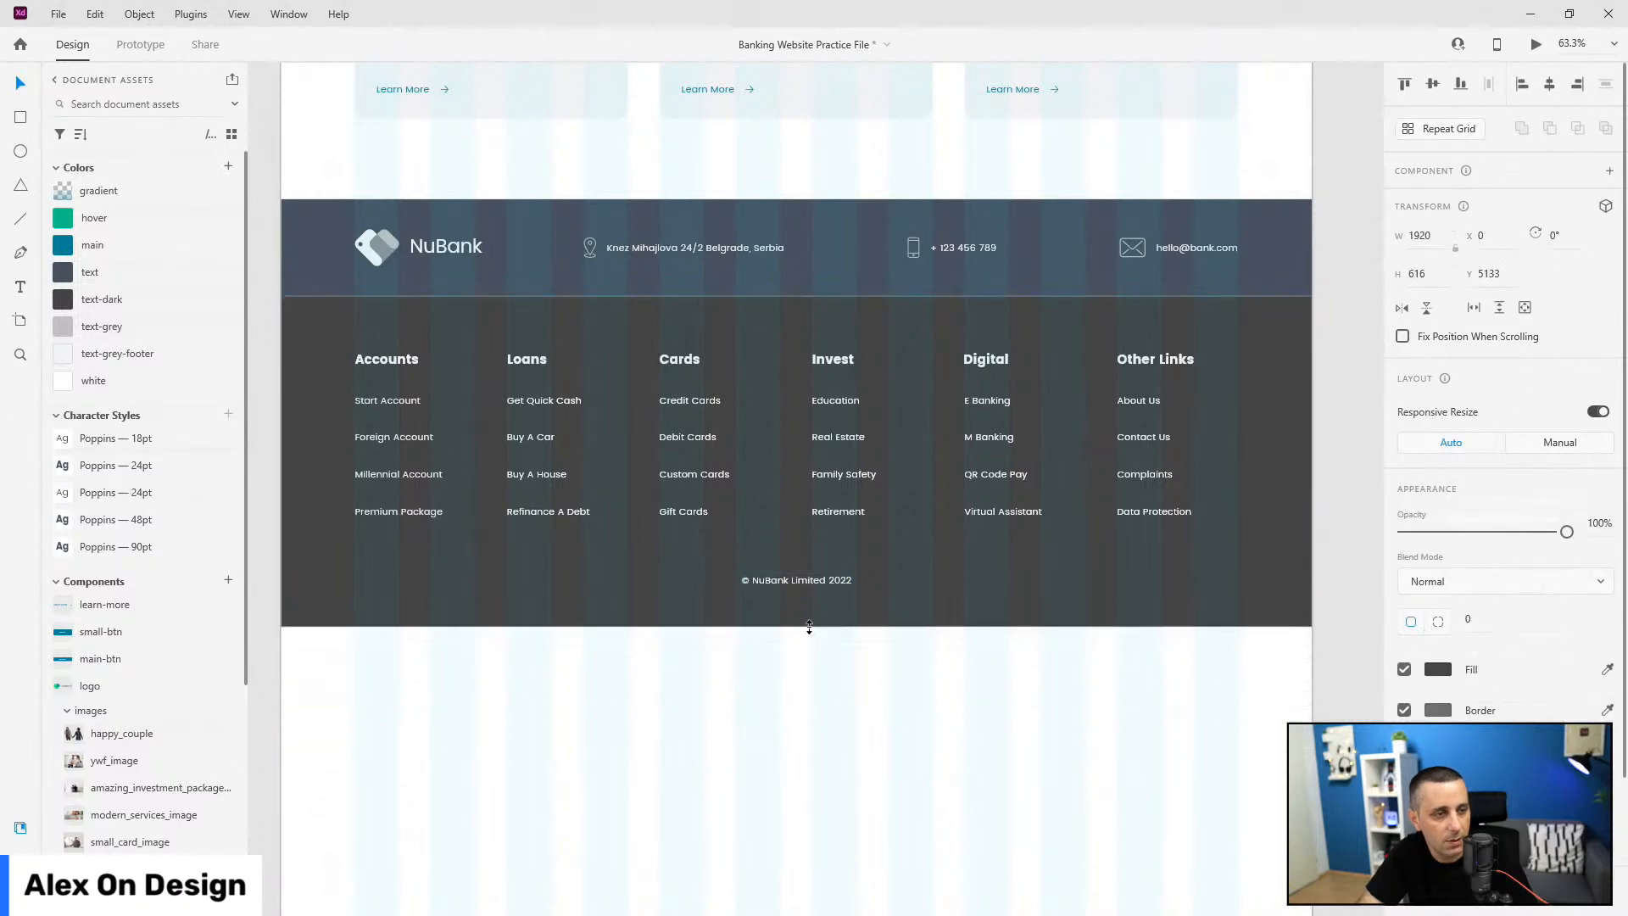
scroll(815, 585, "up", 8)
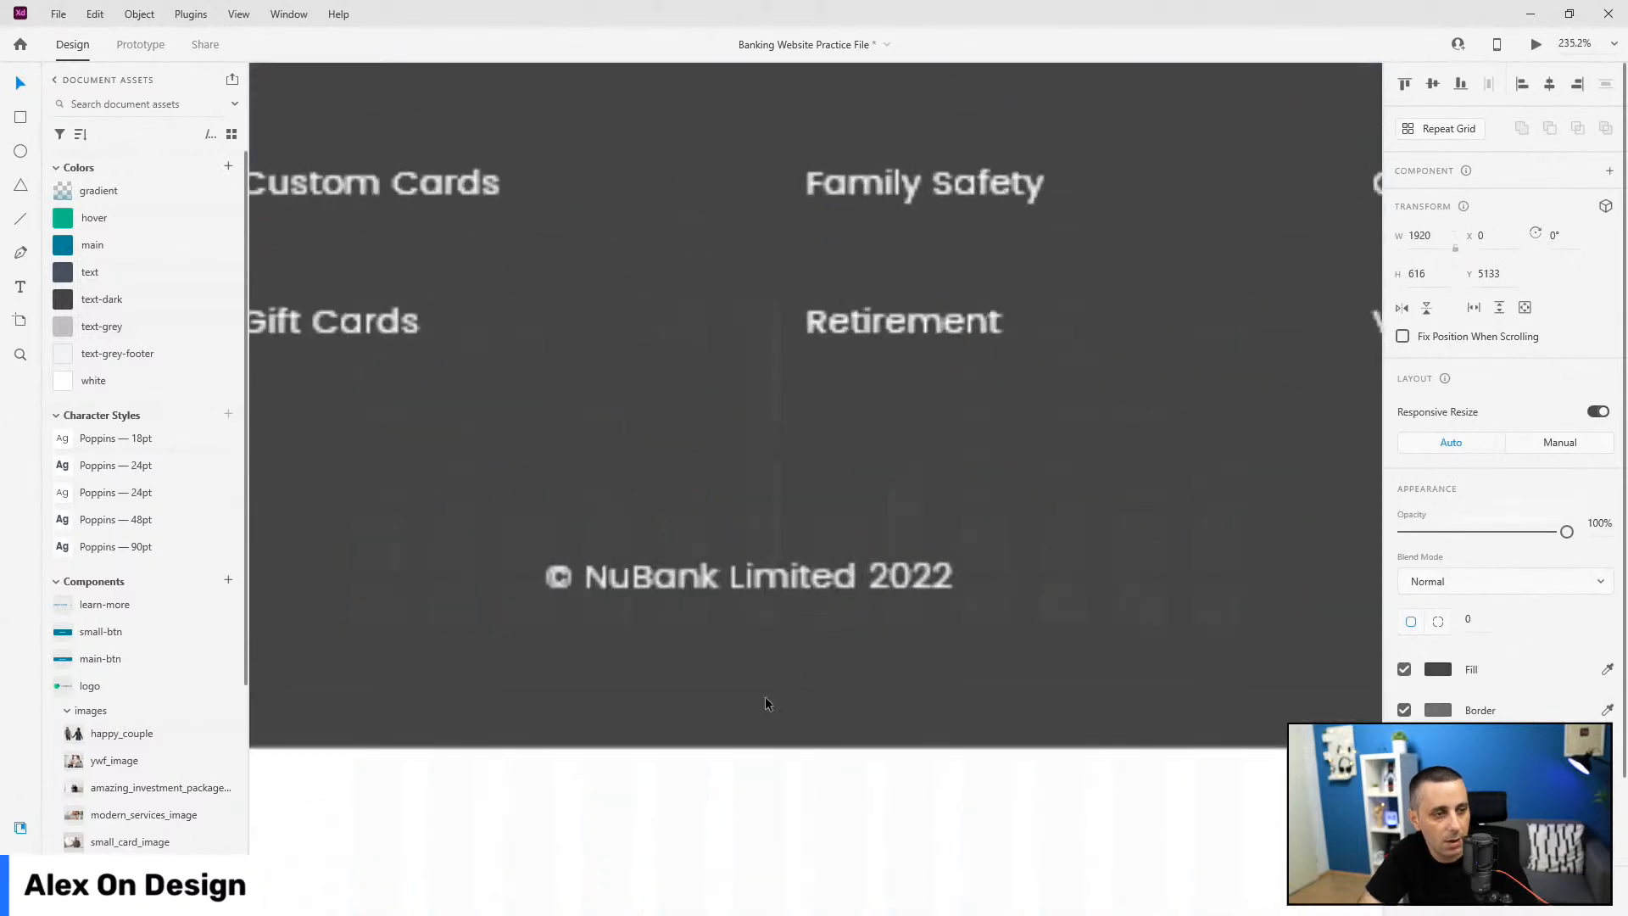
left_click_drag(768, 749, 759, 693)
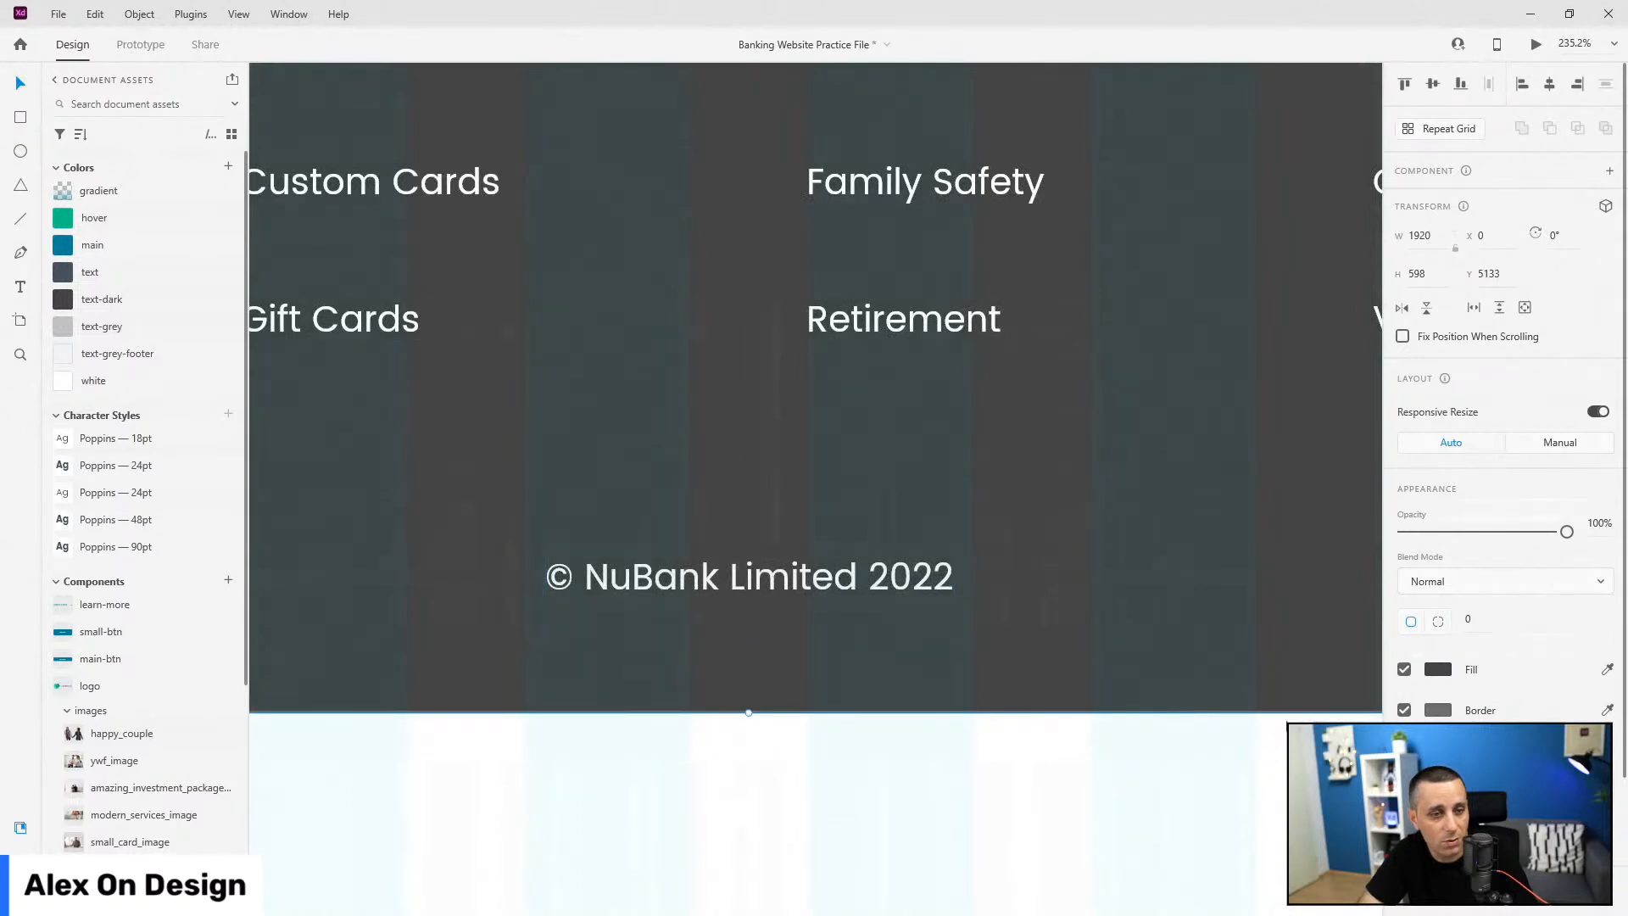
left_click(1404, 710)
left_click_drag(755, 712, 749, 680)
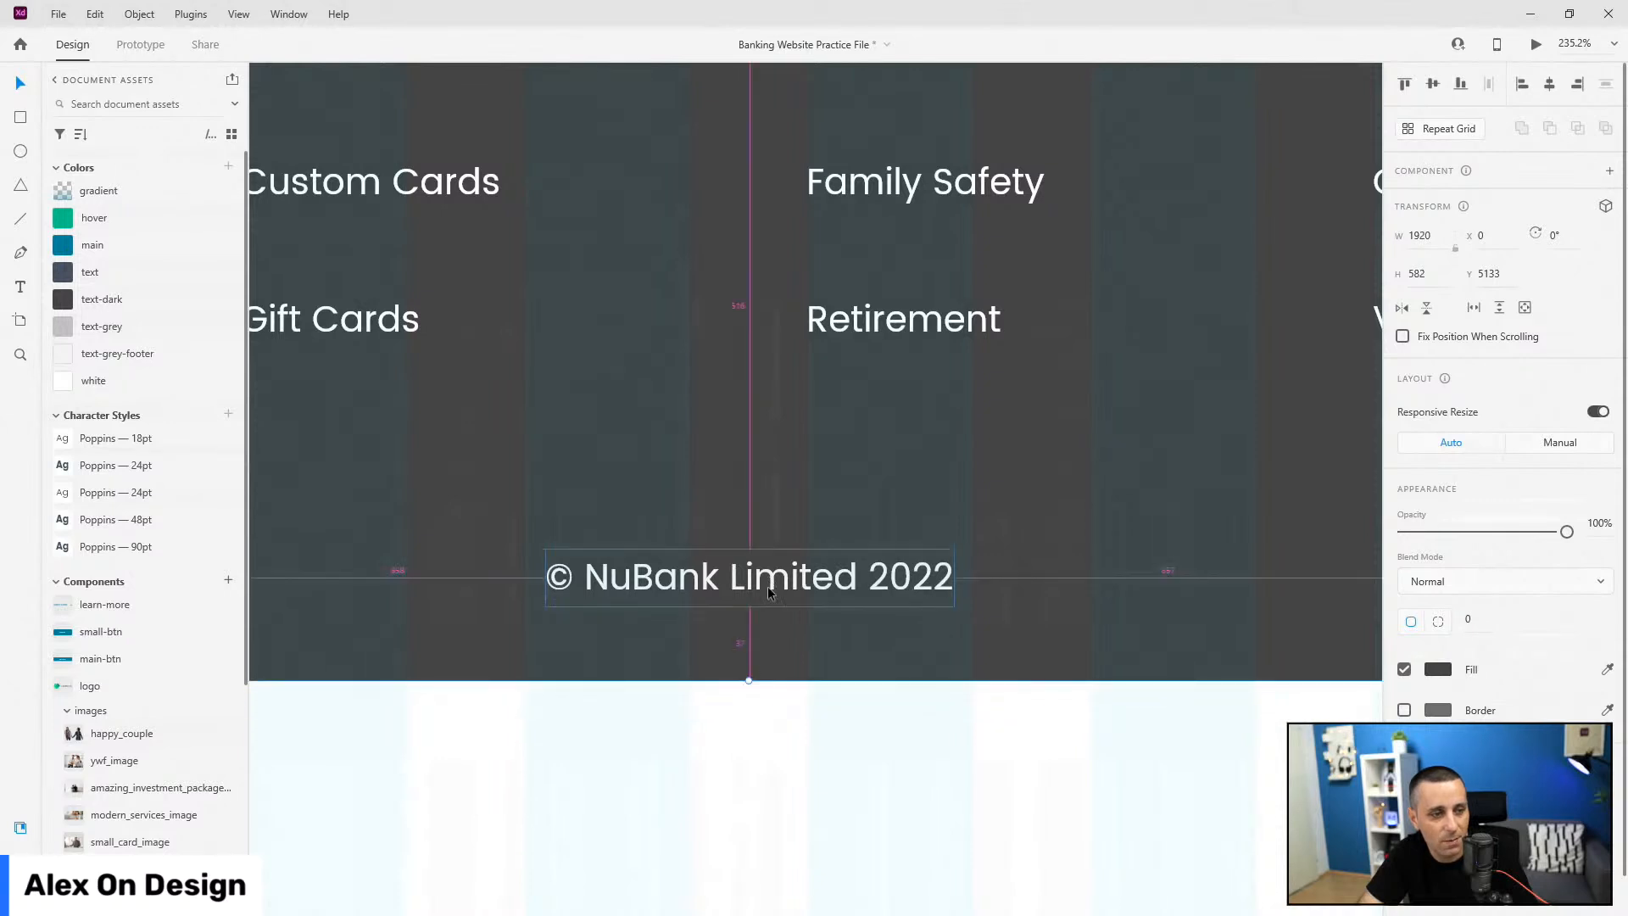
scroll(768, 582, "up", 4)
left_click_drag(734, 728, 732, 738)
scroll(791, 574, "down", 8)
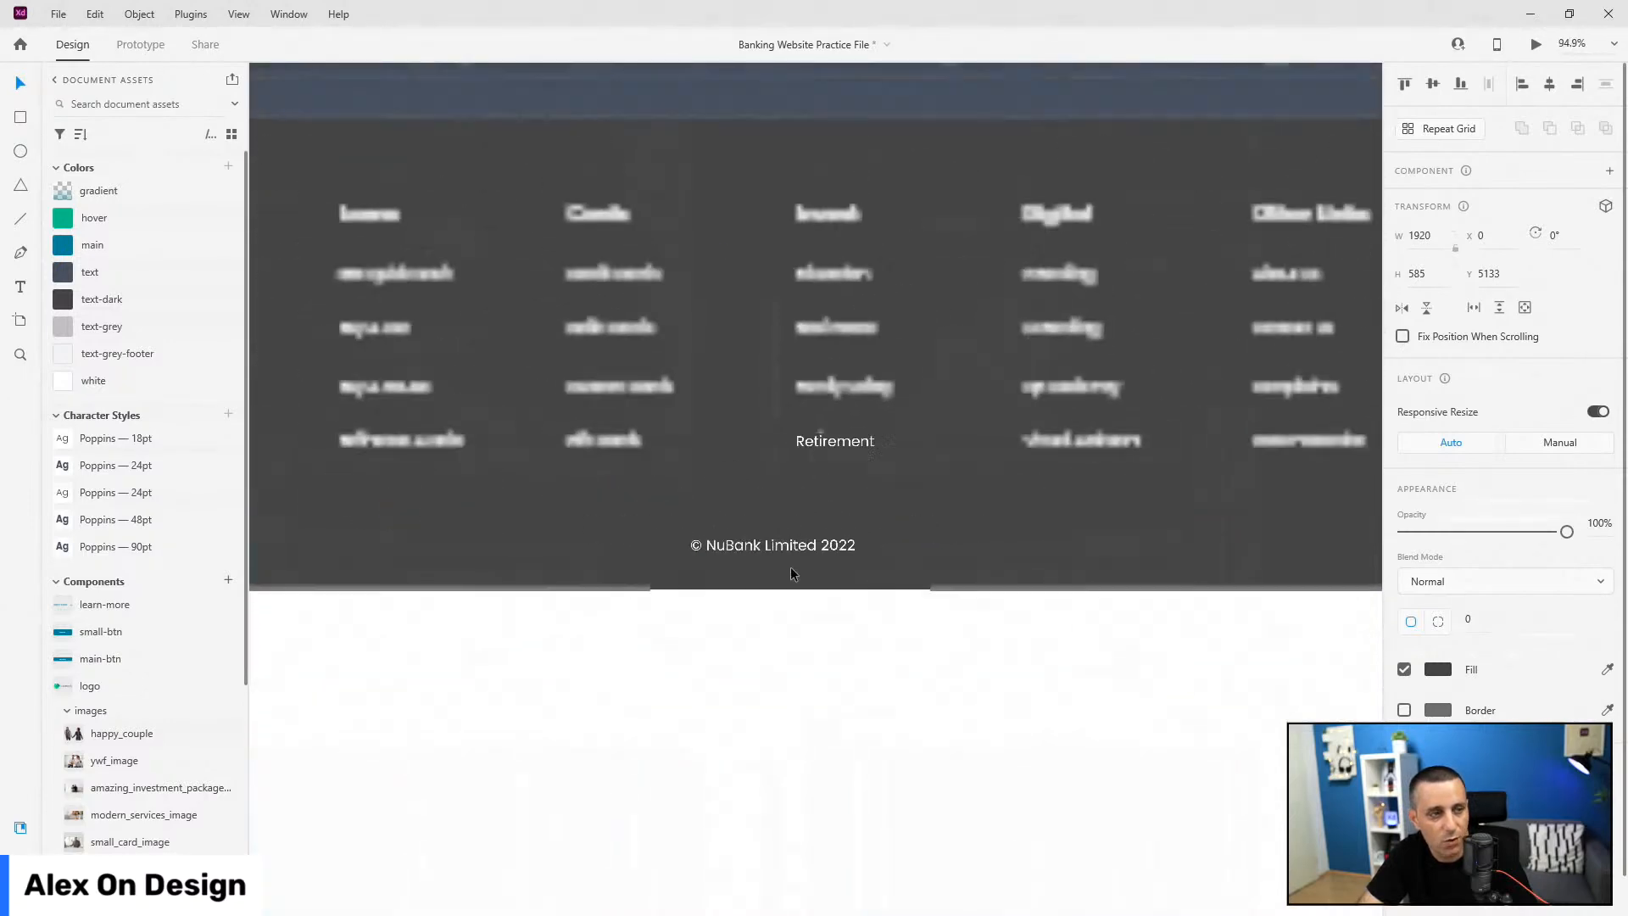
scroll(791, 574, "down", 5)
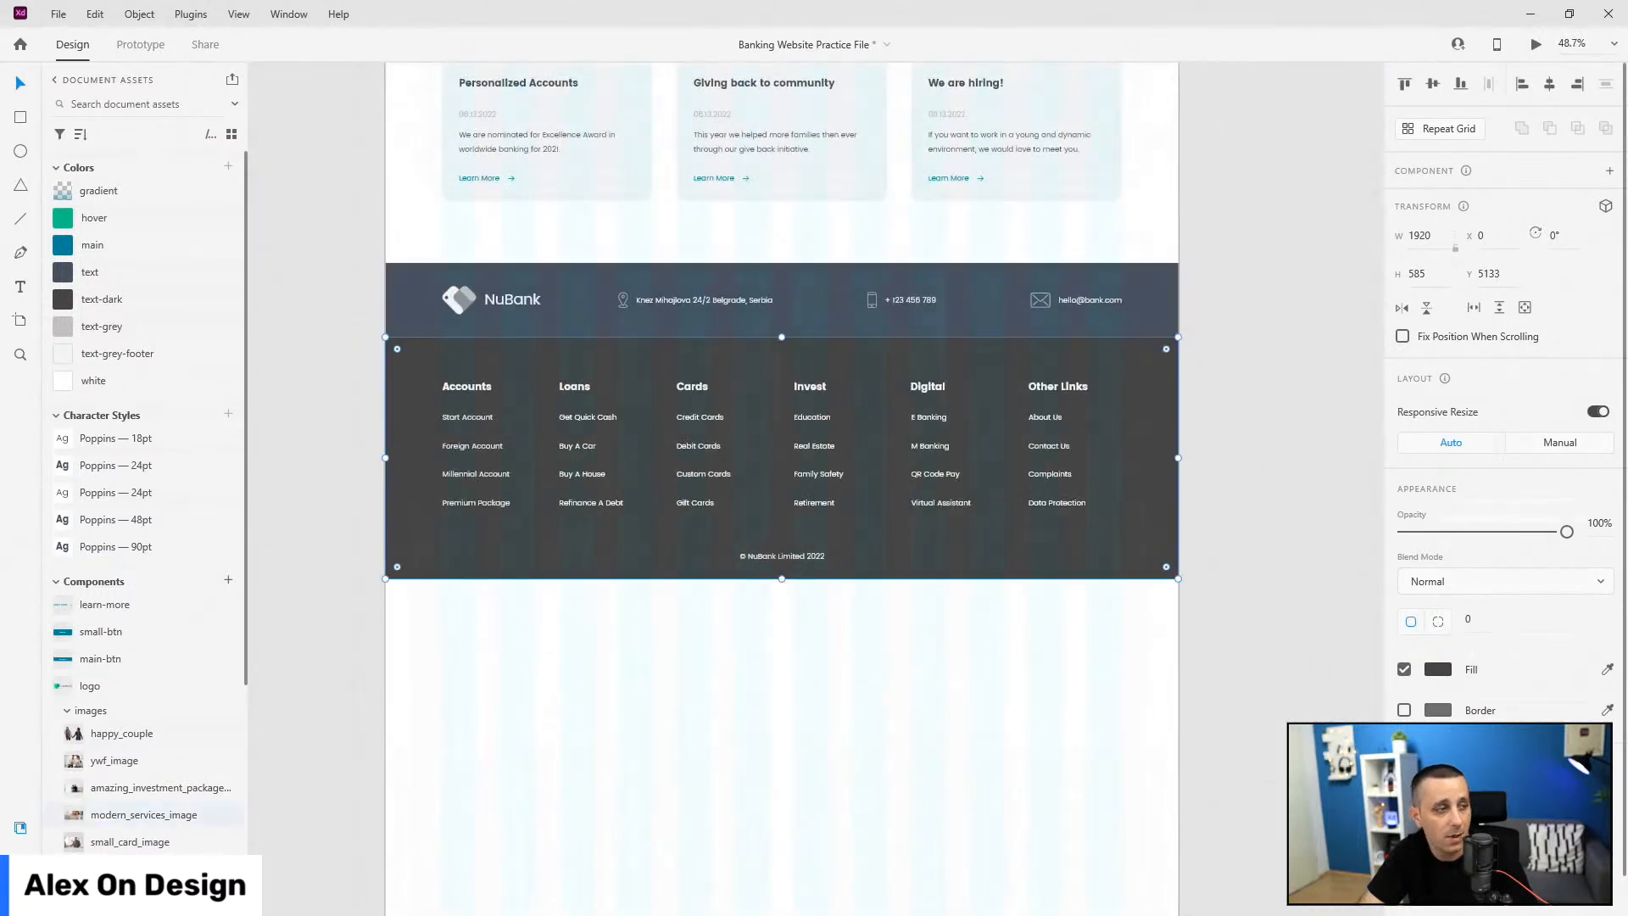
key("ctrl+y")
scroll(781, 702, "down", 1)
scroll(781, 701, "down", 5)
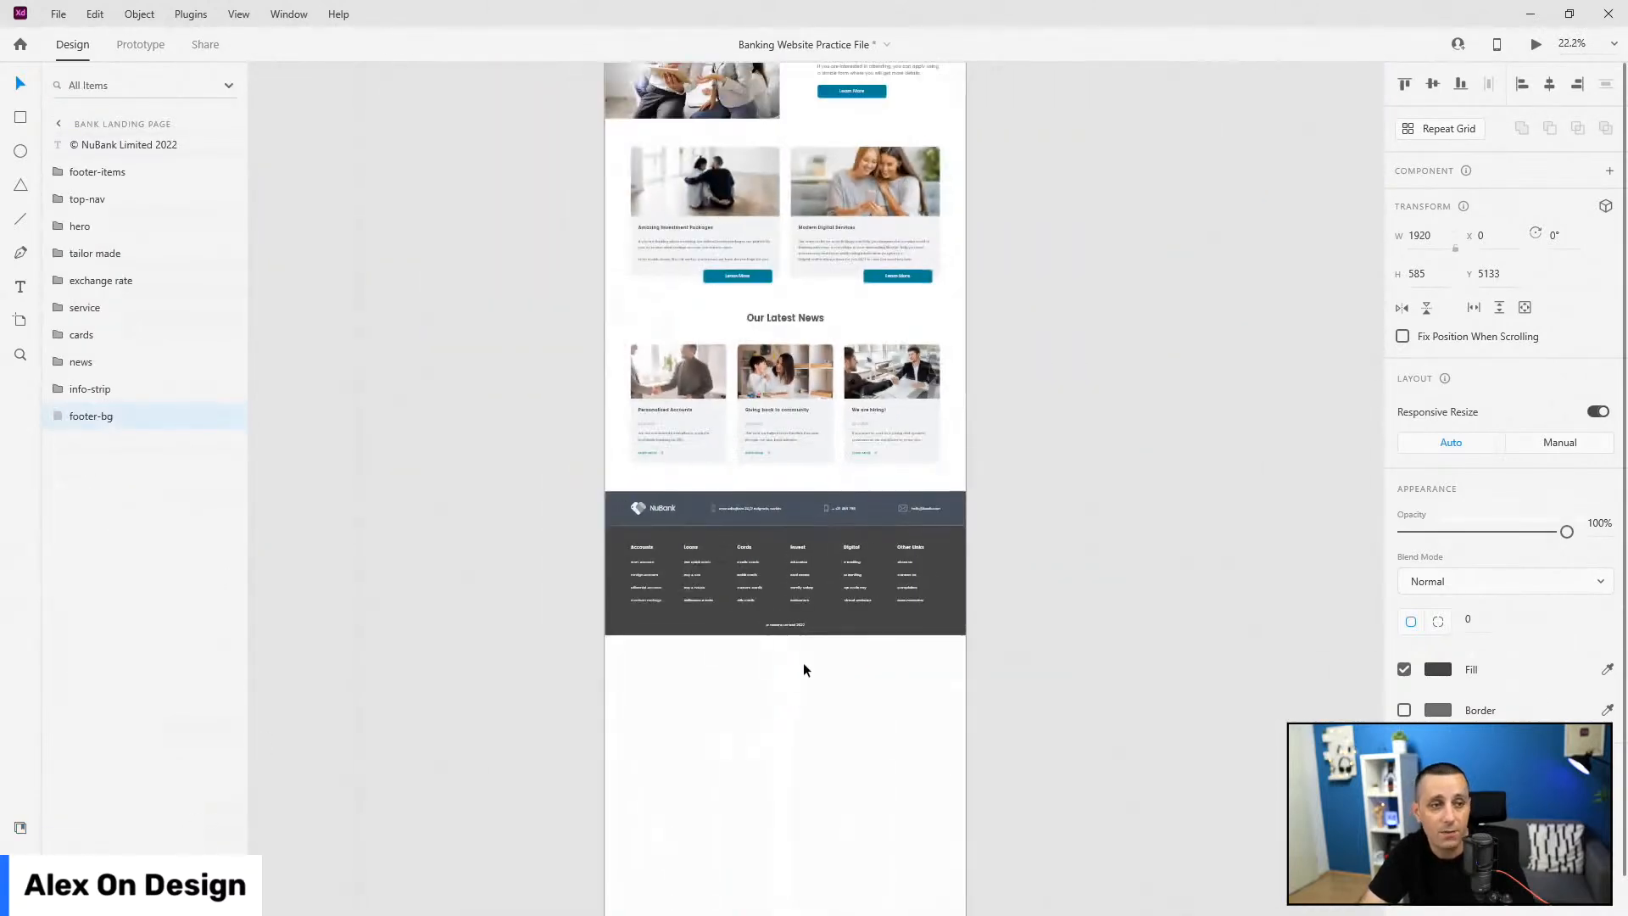
Step: Shorten the Bank Landing Page artboard so its bottom meets the footer's bottom edge
left_click(871, 691)
scroll(781, 654, "down", 5)
scroll(780, 655, "down", 5)
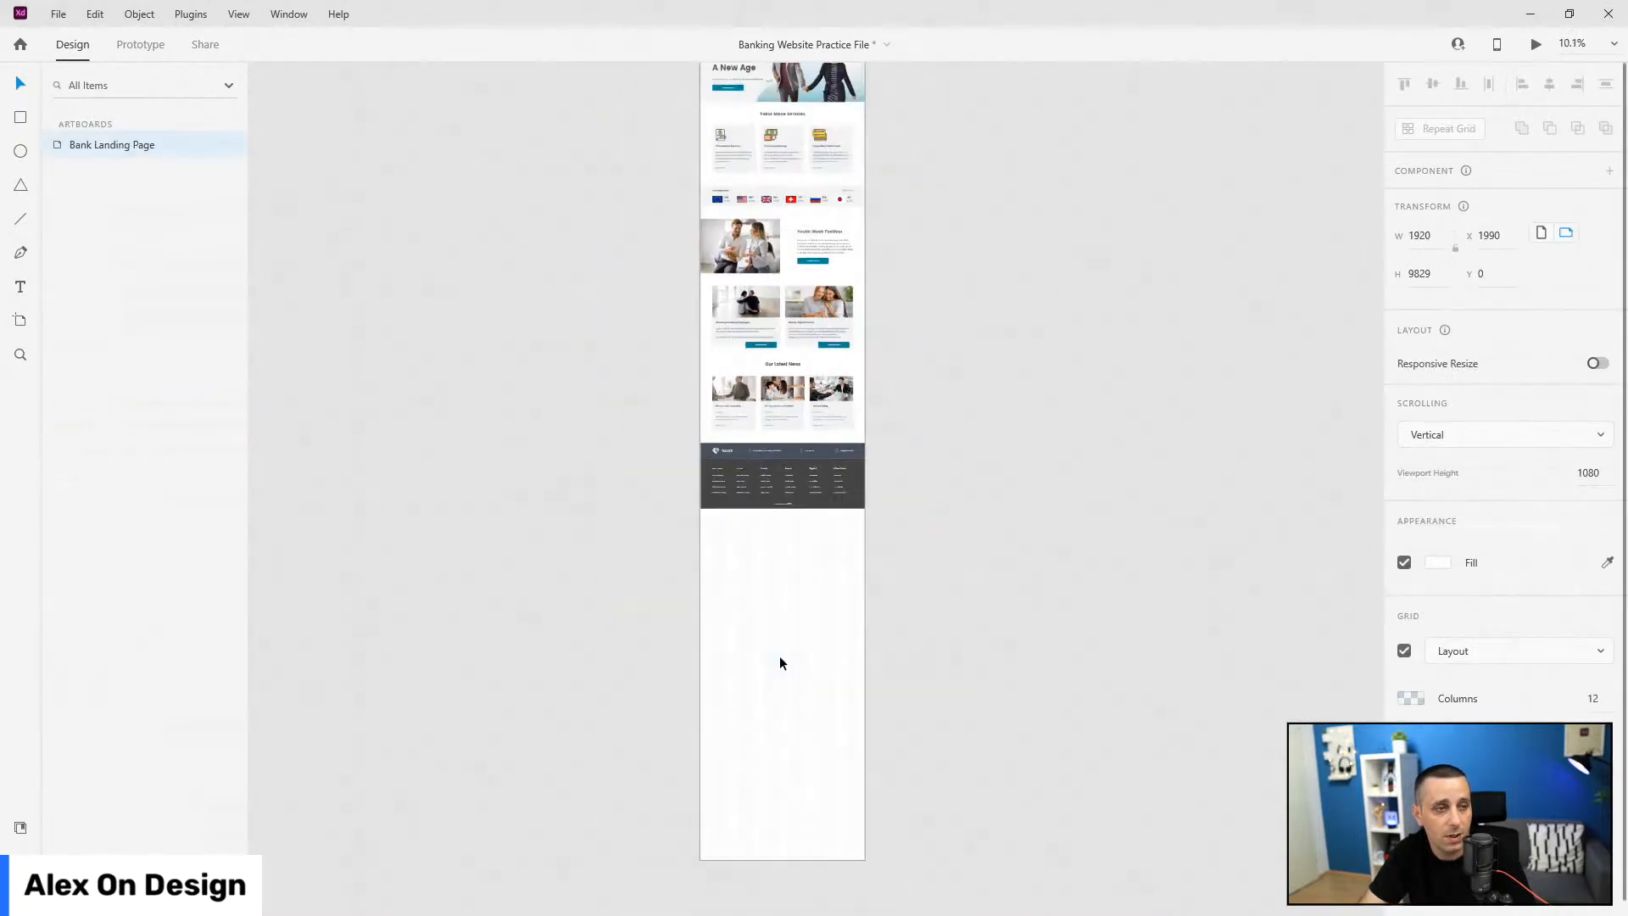
scroll(781, 662, "down", 2)
left_click_drag(781, 783, 796, 439)
scroll(795, 439, "up", 5)
scroll(799, 404, "up", 3)
left_click_drag(608, 593, 632, 444)
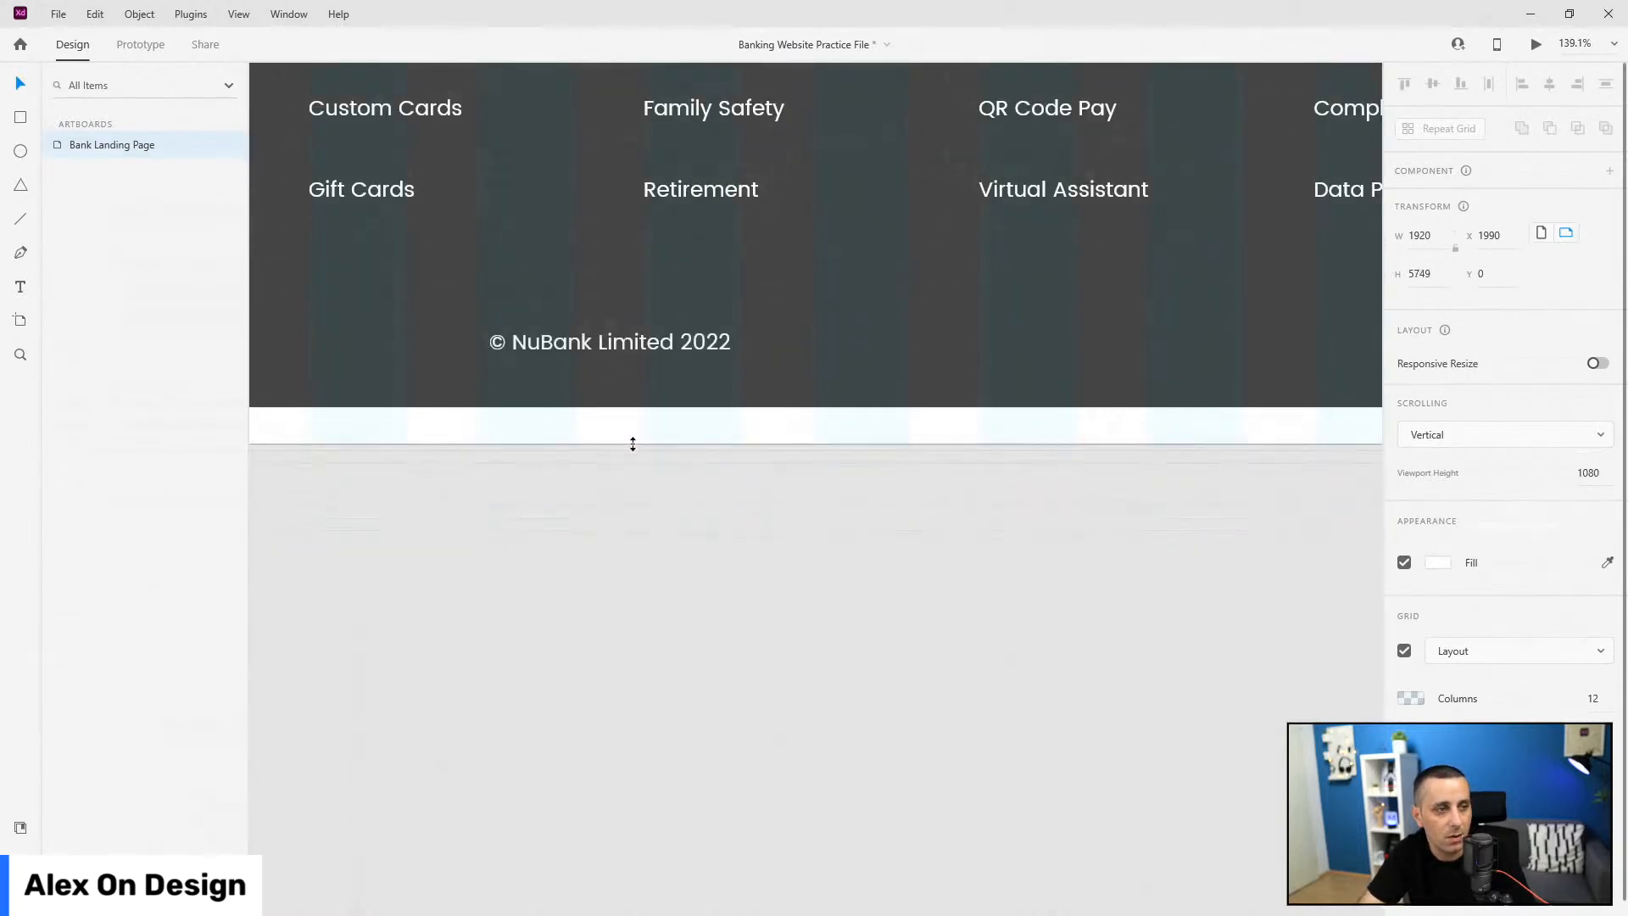
scroll(594, 386, "up", 6)
left_click_drag(650, 604, 653, 492)
scroll(645, 496, "up", 5)
left_click_drag(634, 555, 647, 494)
scroll(1045, 804, "down", 2)
scroll(1044, 803, "down", 6)
scroll(874, 684, "down", 2)
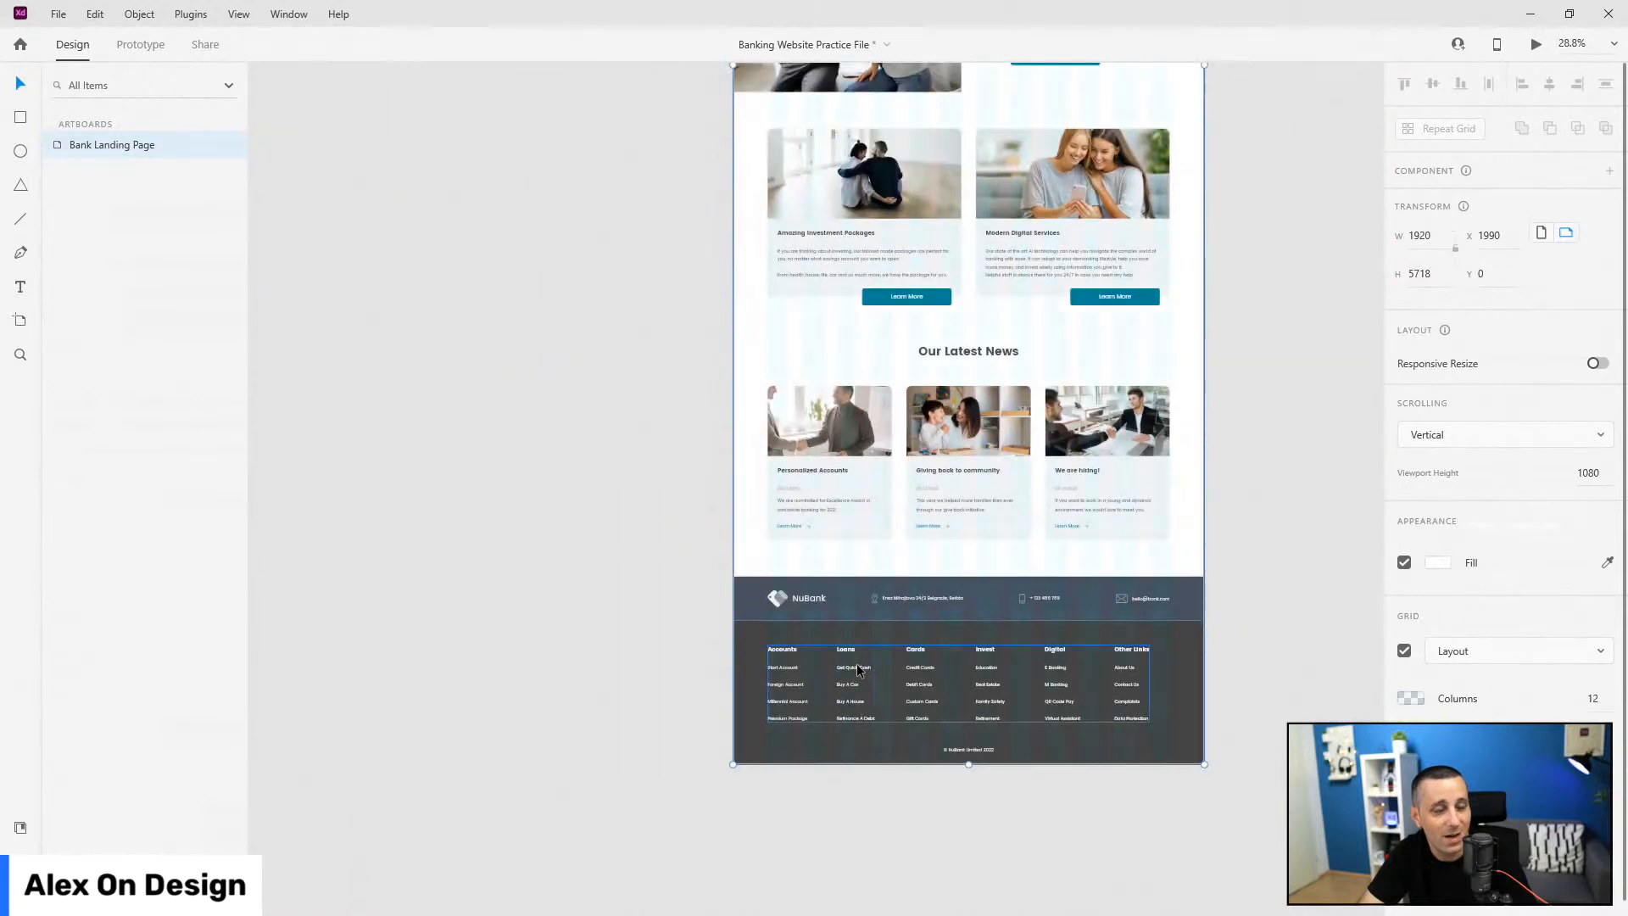
Step: Group footer-items, the copyright line and footer-bg into a layer named 'footer'
left_click(750, 636)
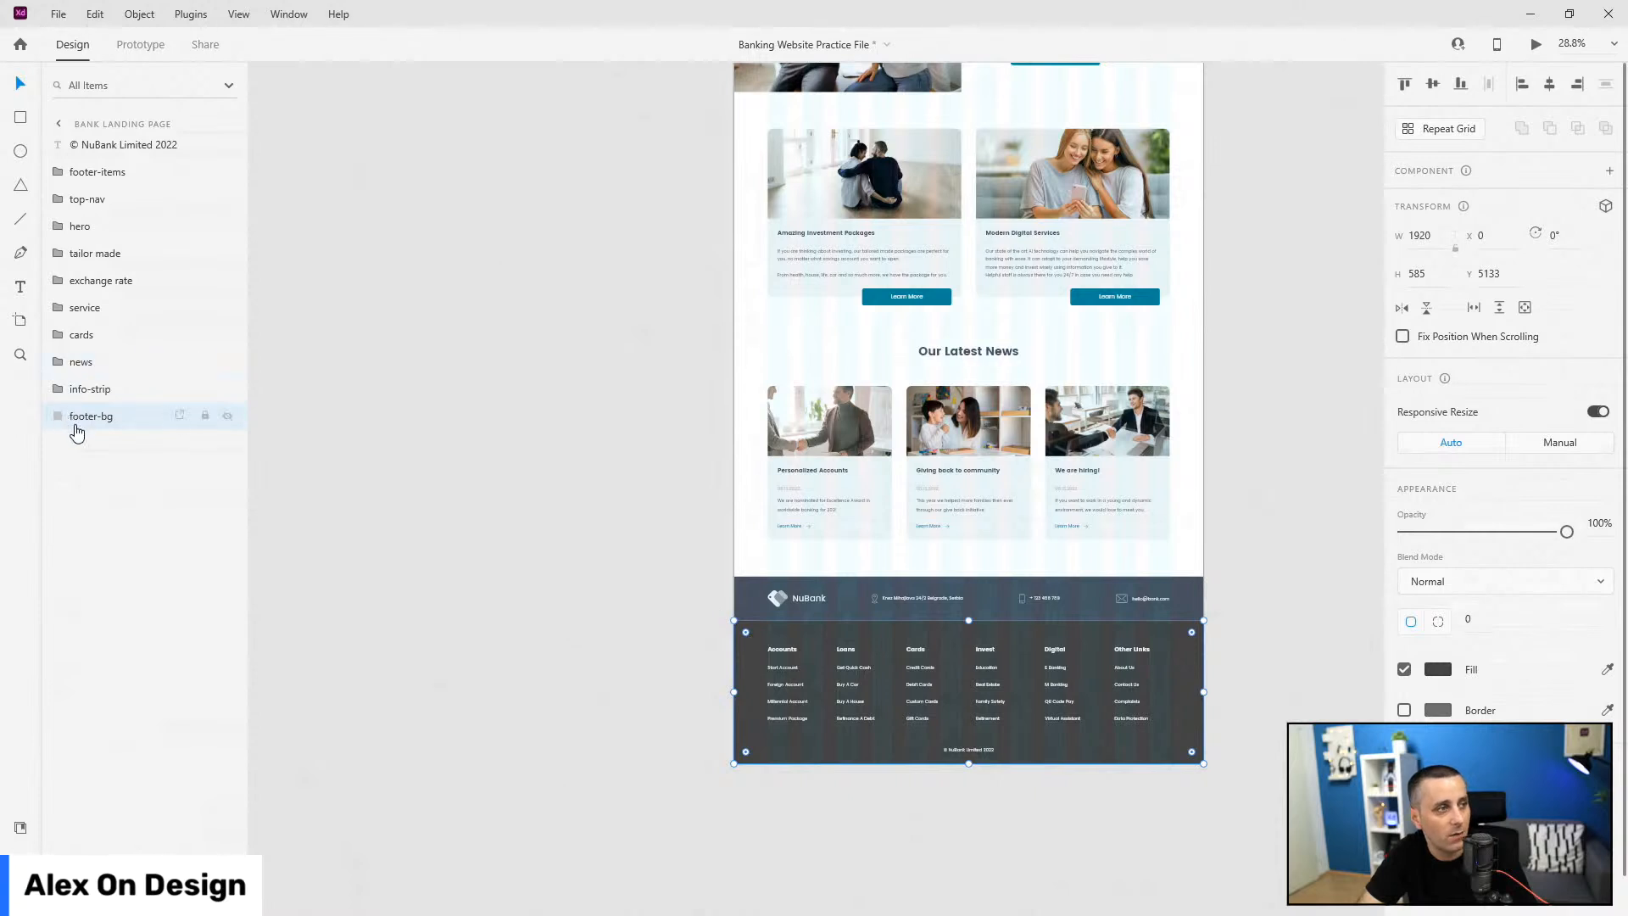
left_click_drag(98, 151, 115, 397)
left_click_drag(99, 154, 124, 418)
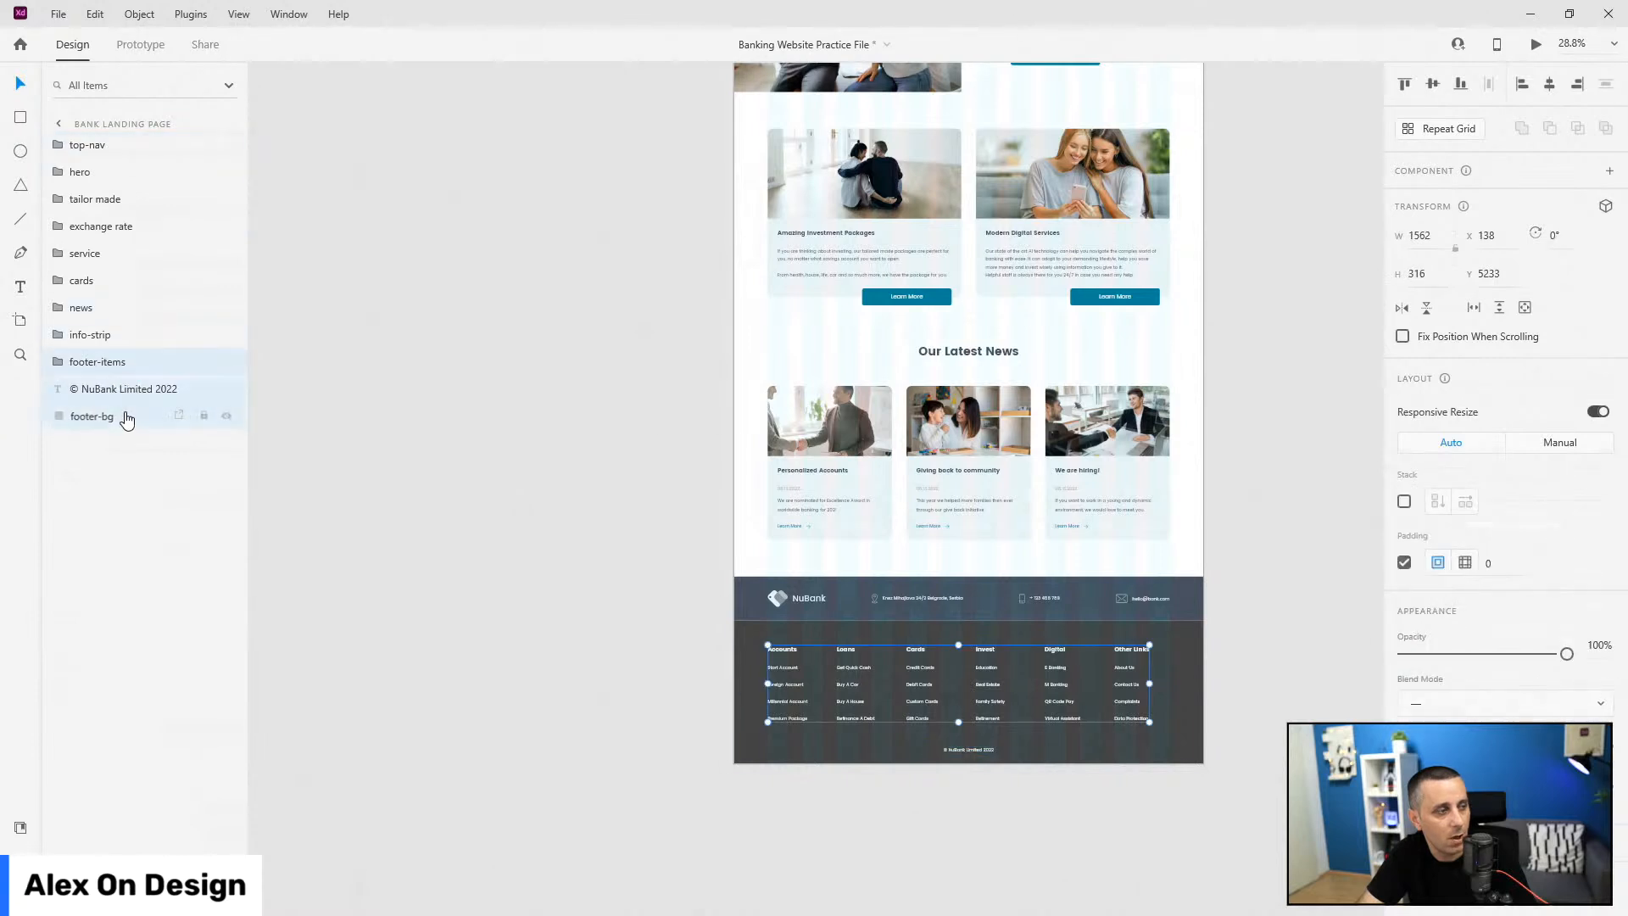
left_click(126, 418, "shift")
key("ctrl+g")
double_click(102, 360)
type("footer")
key("Return")
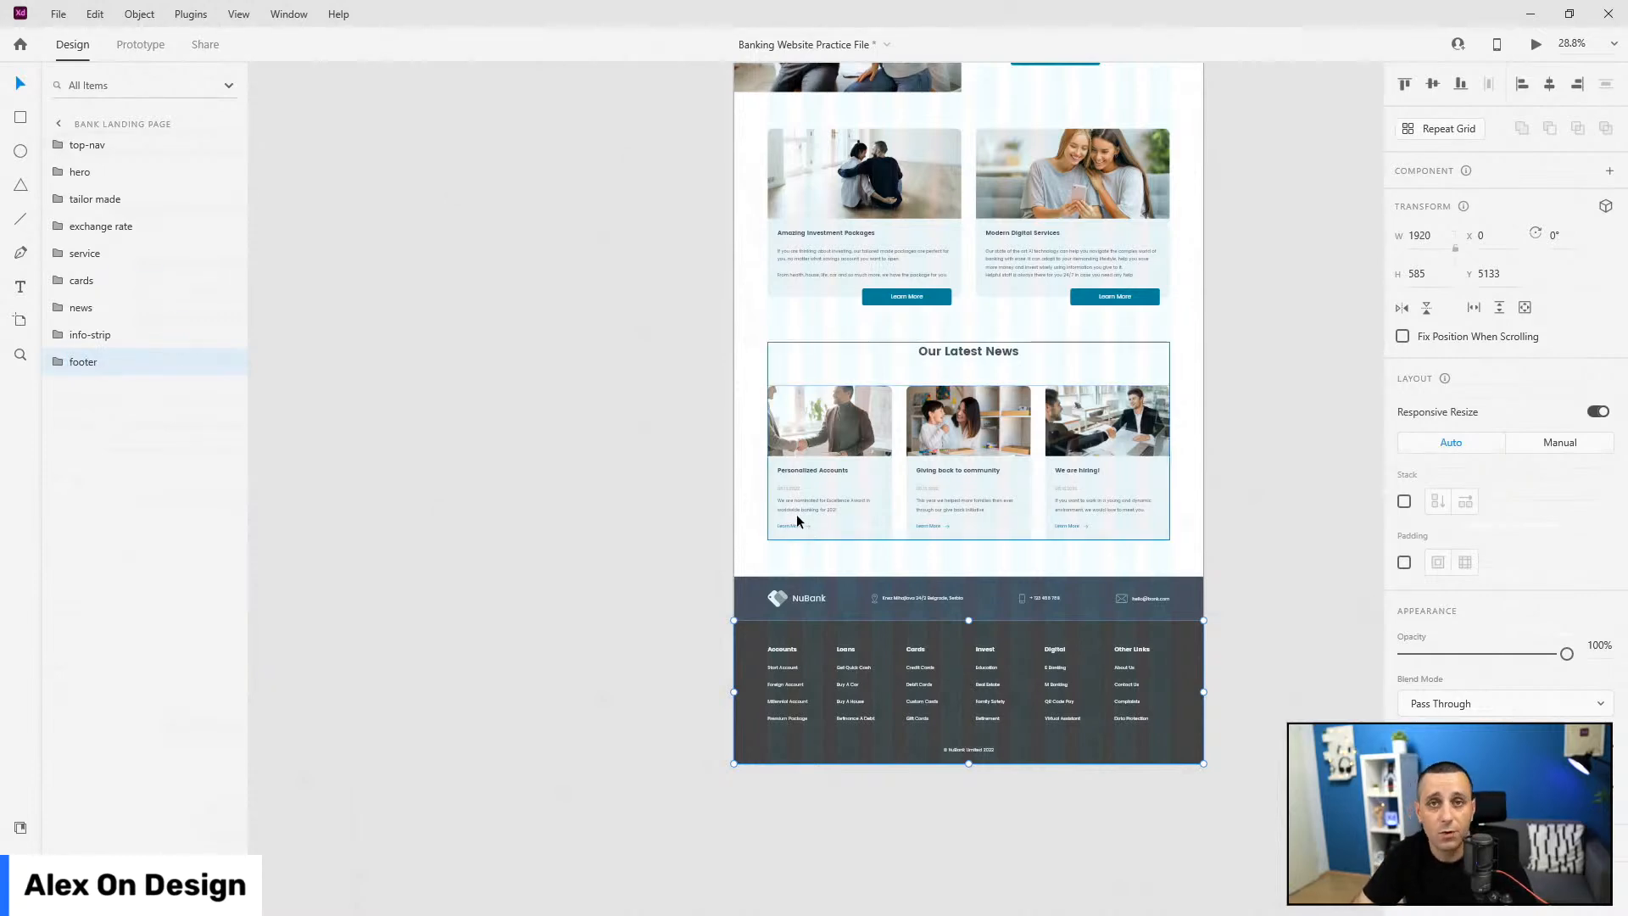
key("ctrl+0")
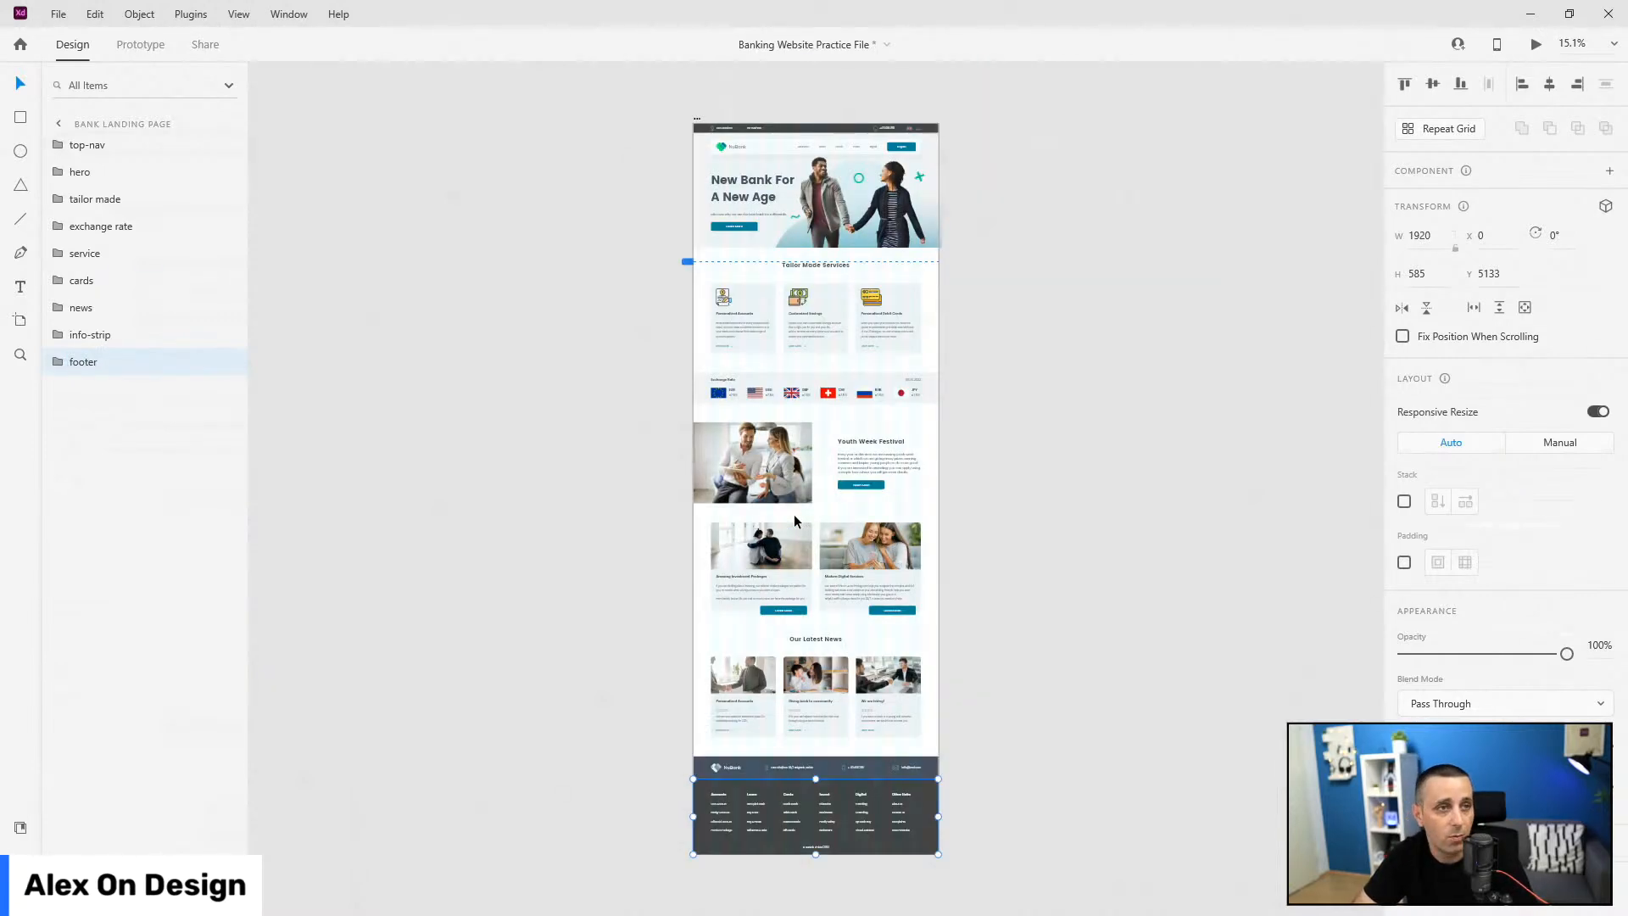
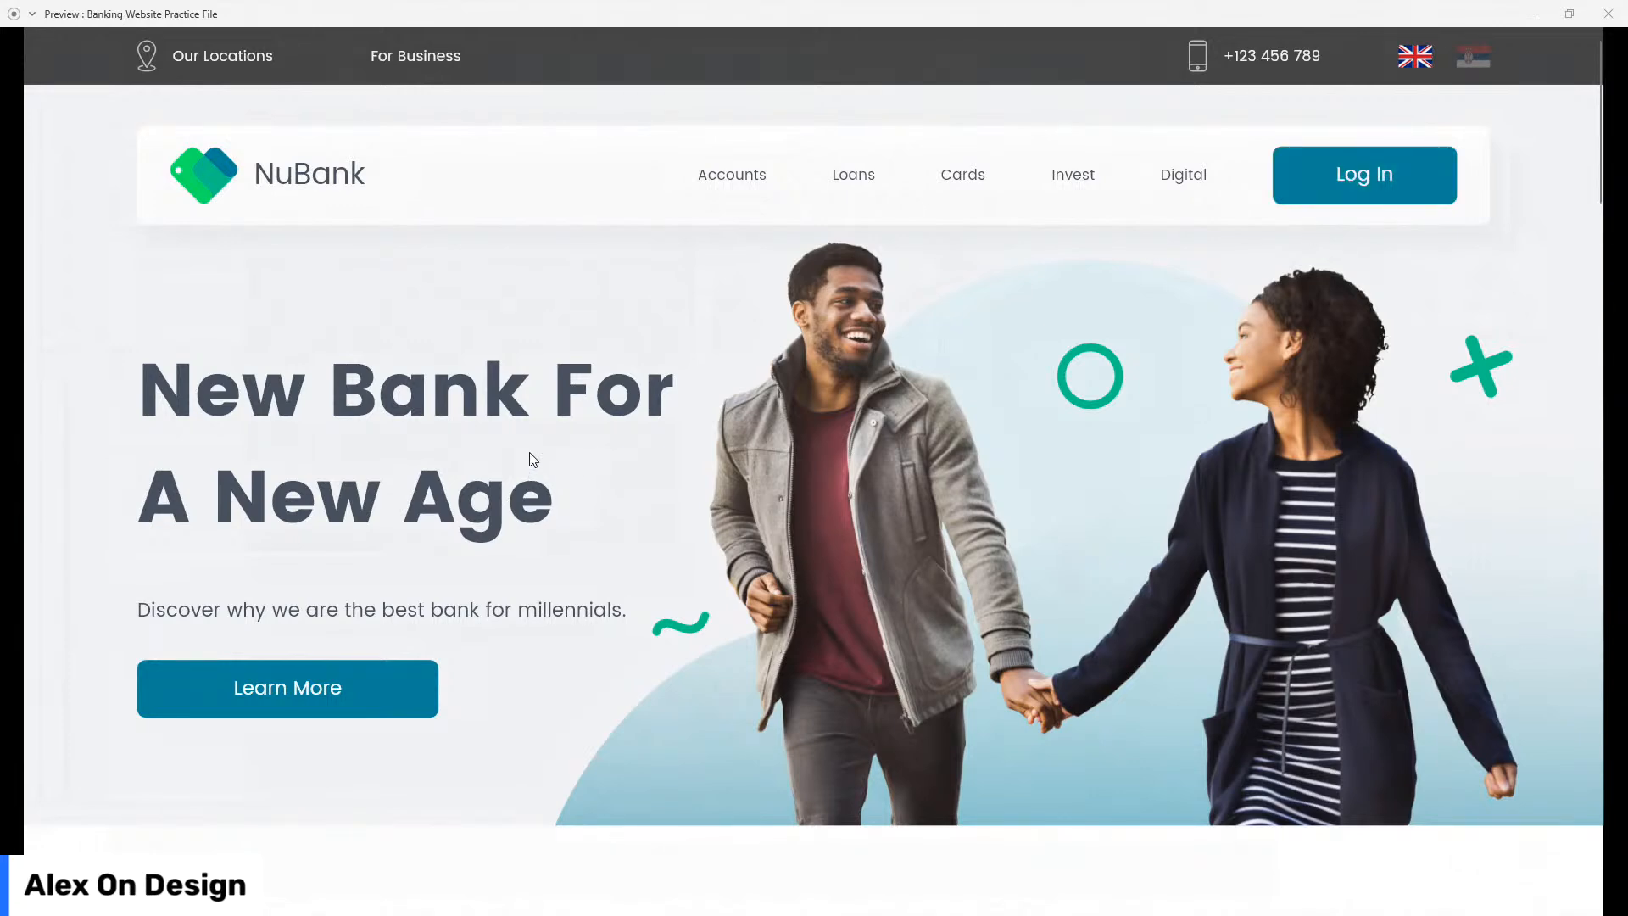
Step: Scroll down through the landing page preview, then close the Preview window
scroll(313, 399, "down", 3)
scroll(288, 466, "down", 3)
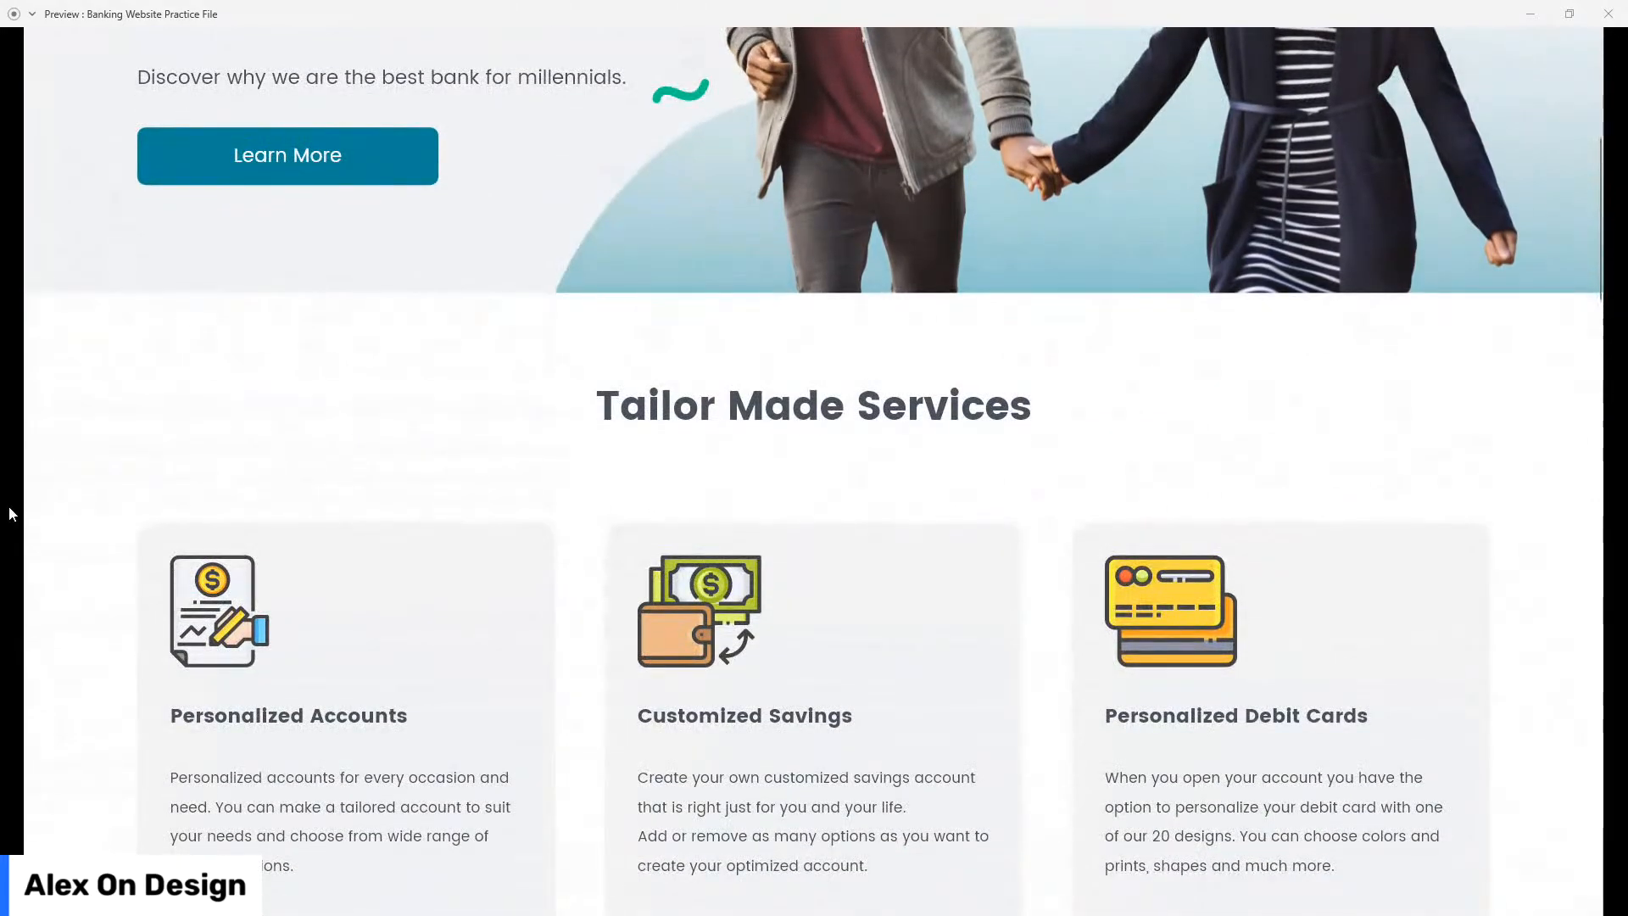
scroll(108, 526, "down", 3)
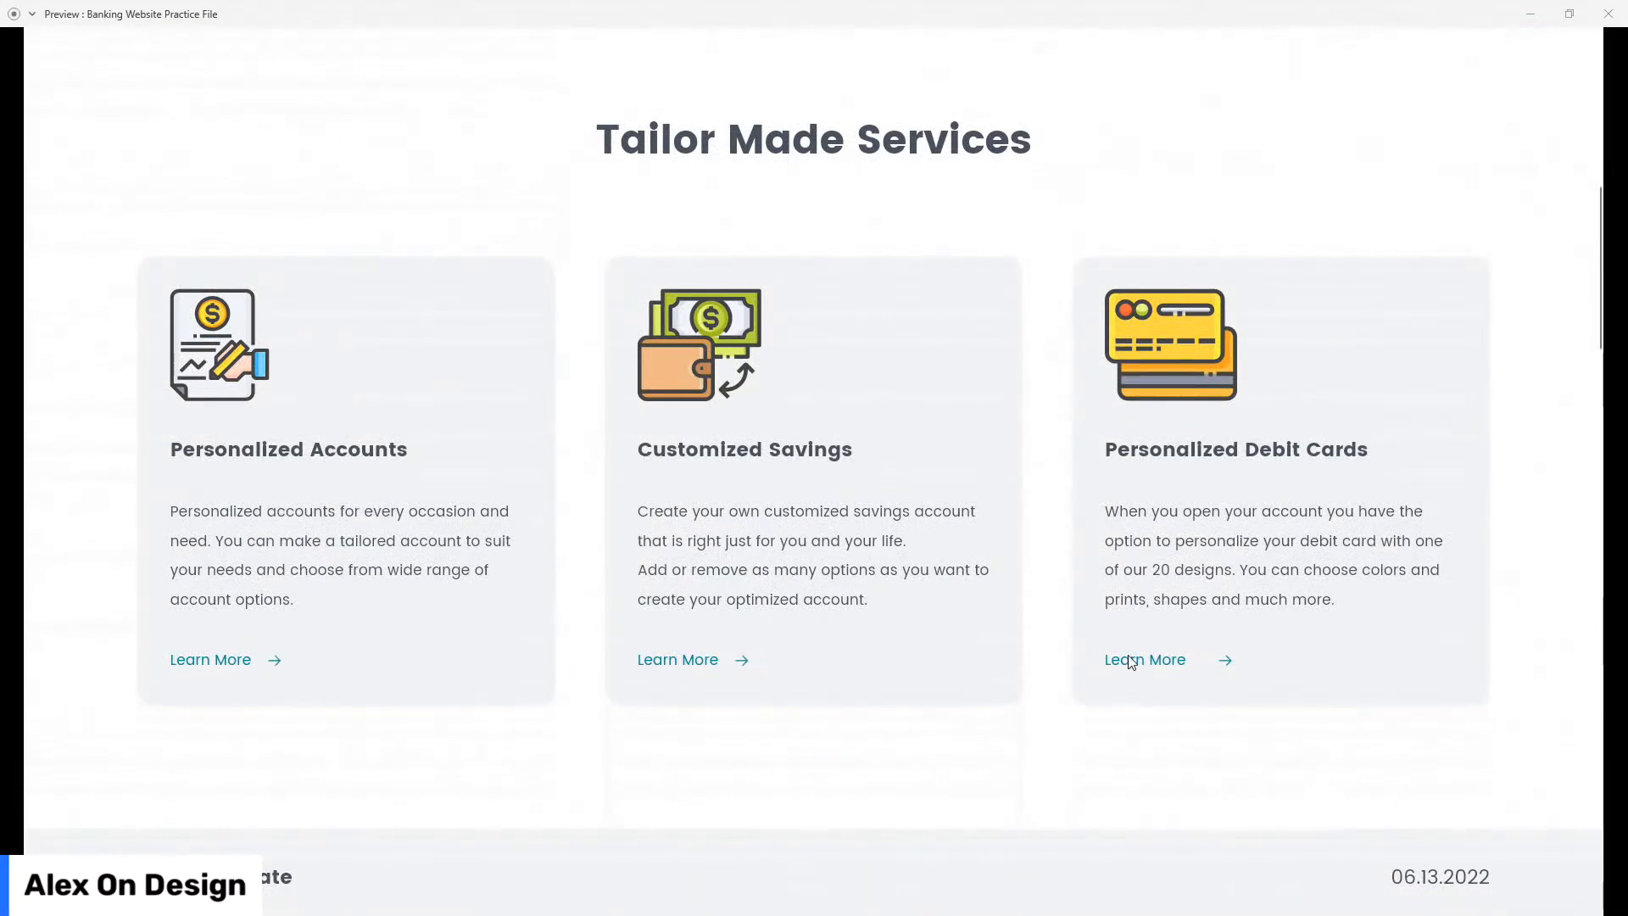
scroll(54, 502, "down", 5)
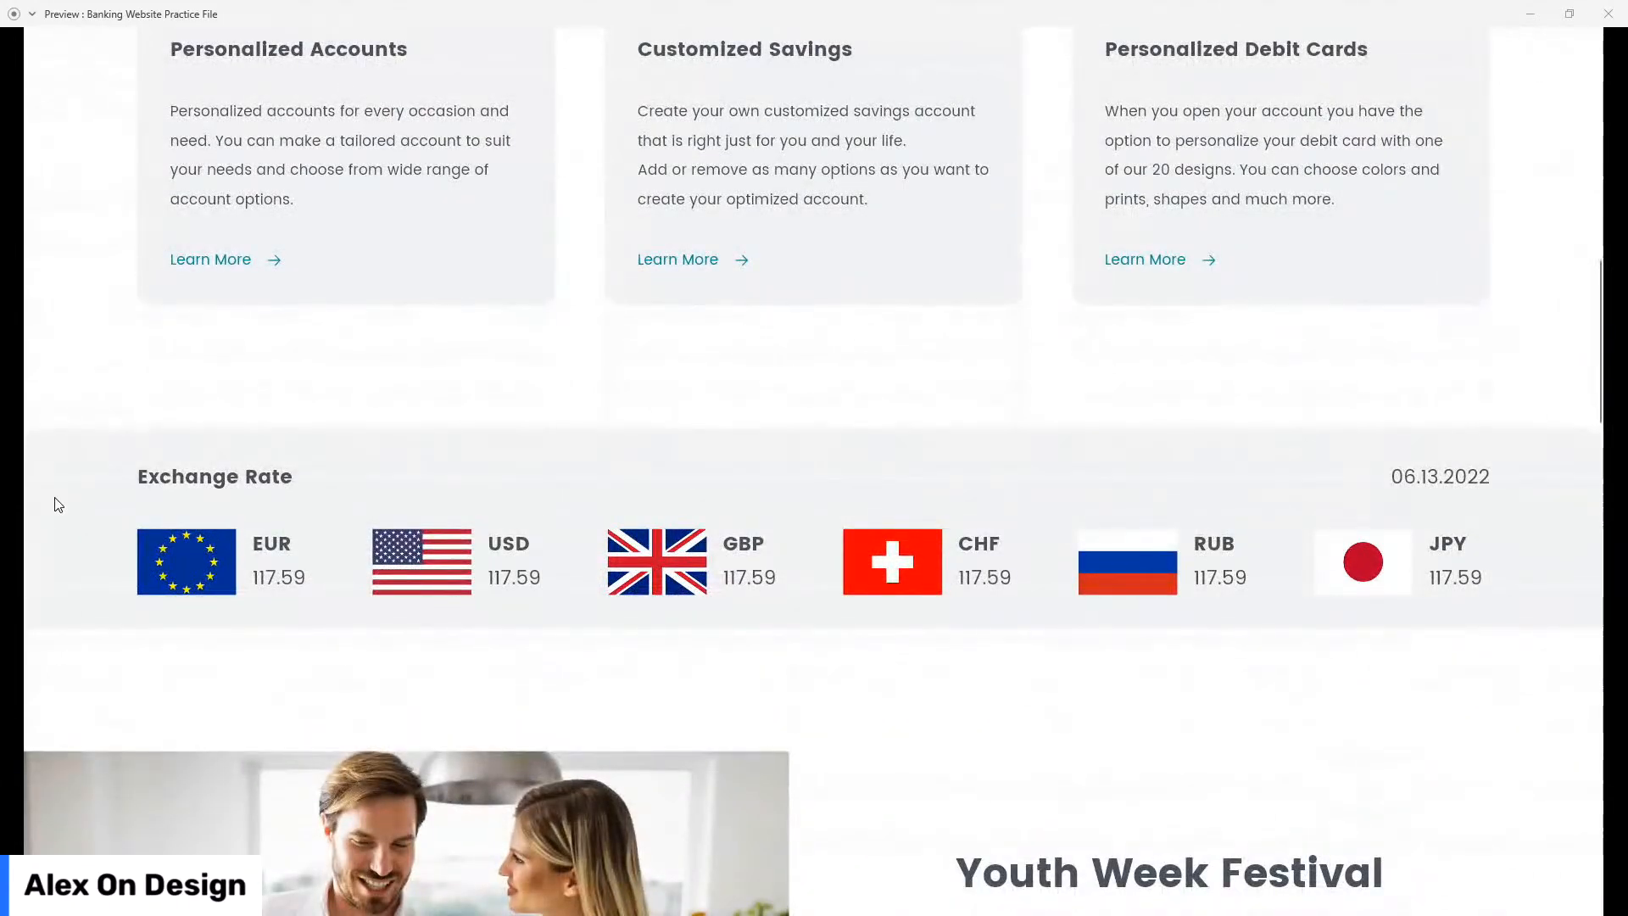
scroll(87, 506, "down", 3)
scroll(781, 746, "down", 3)
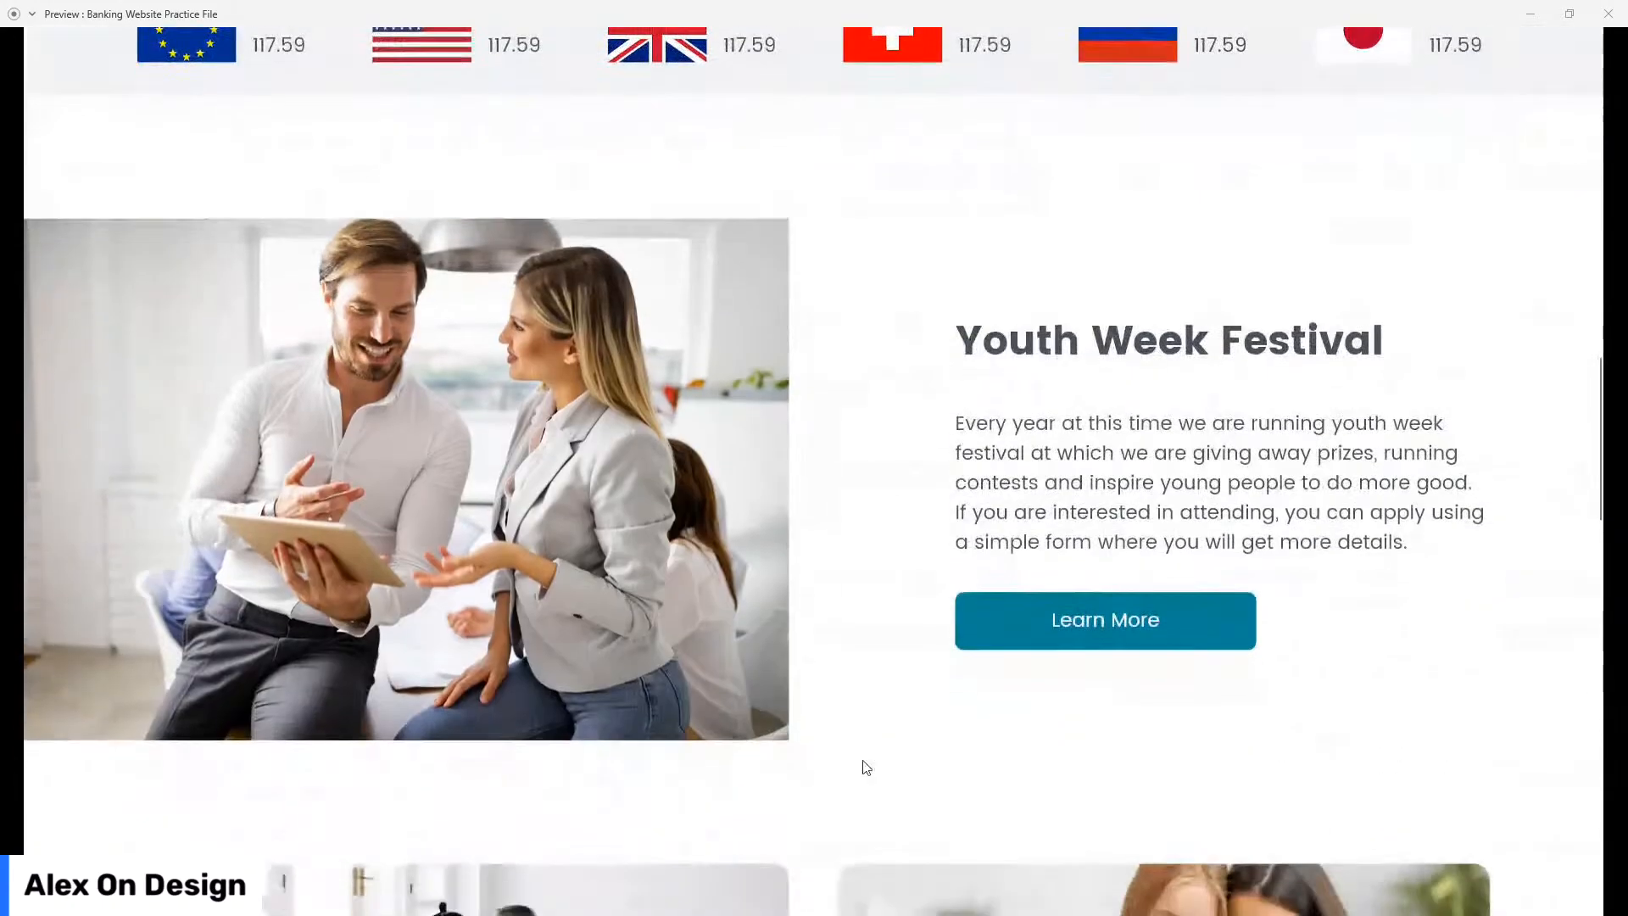
scroll(28, 496, "down", 9)
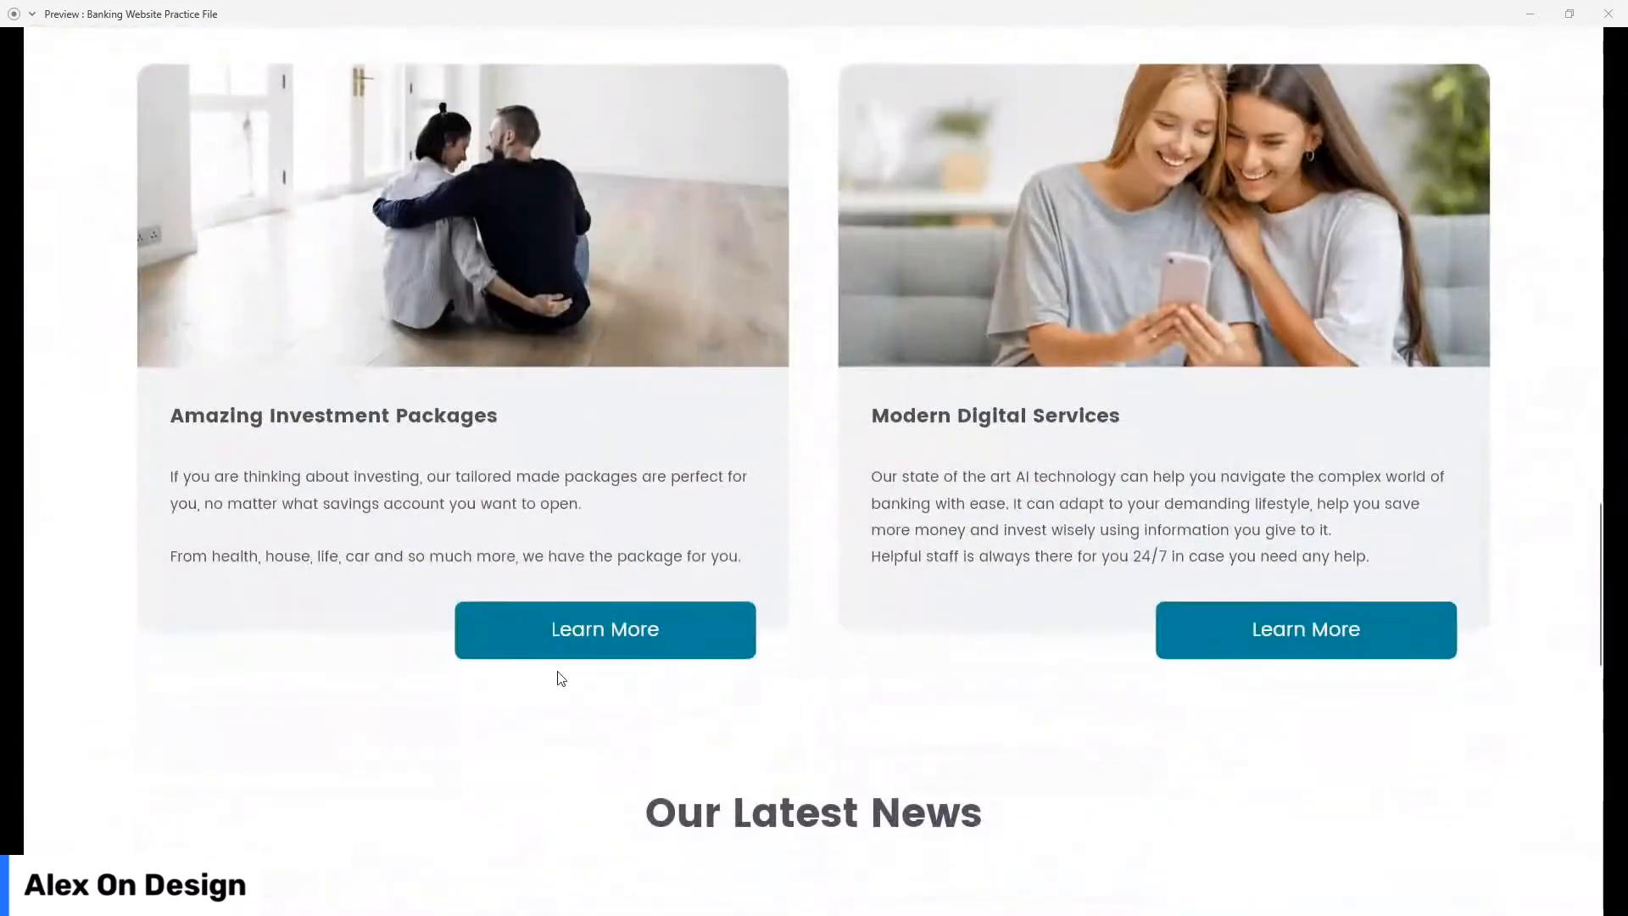
scroll(320, 556, "down", 6)
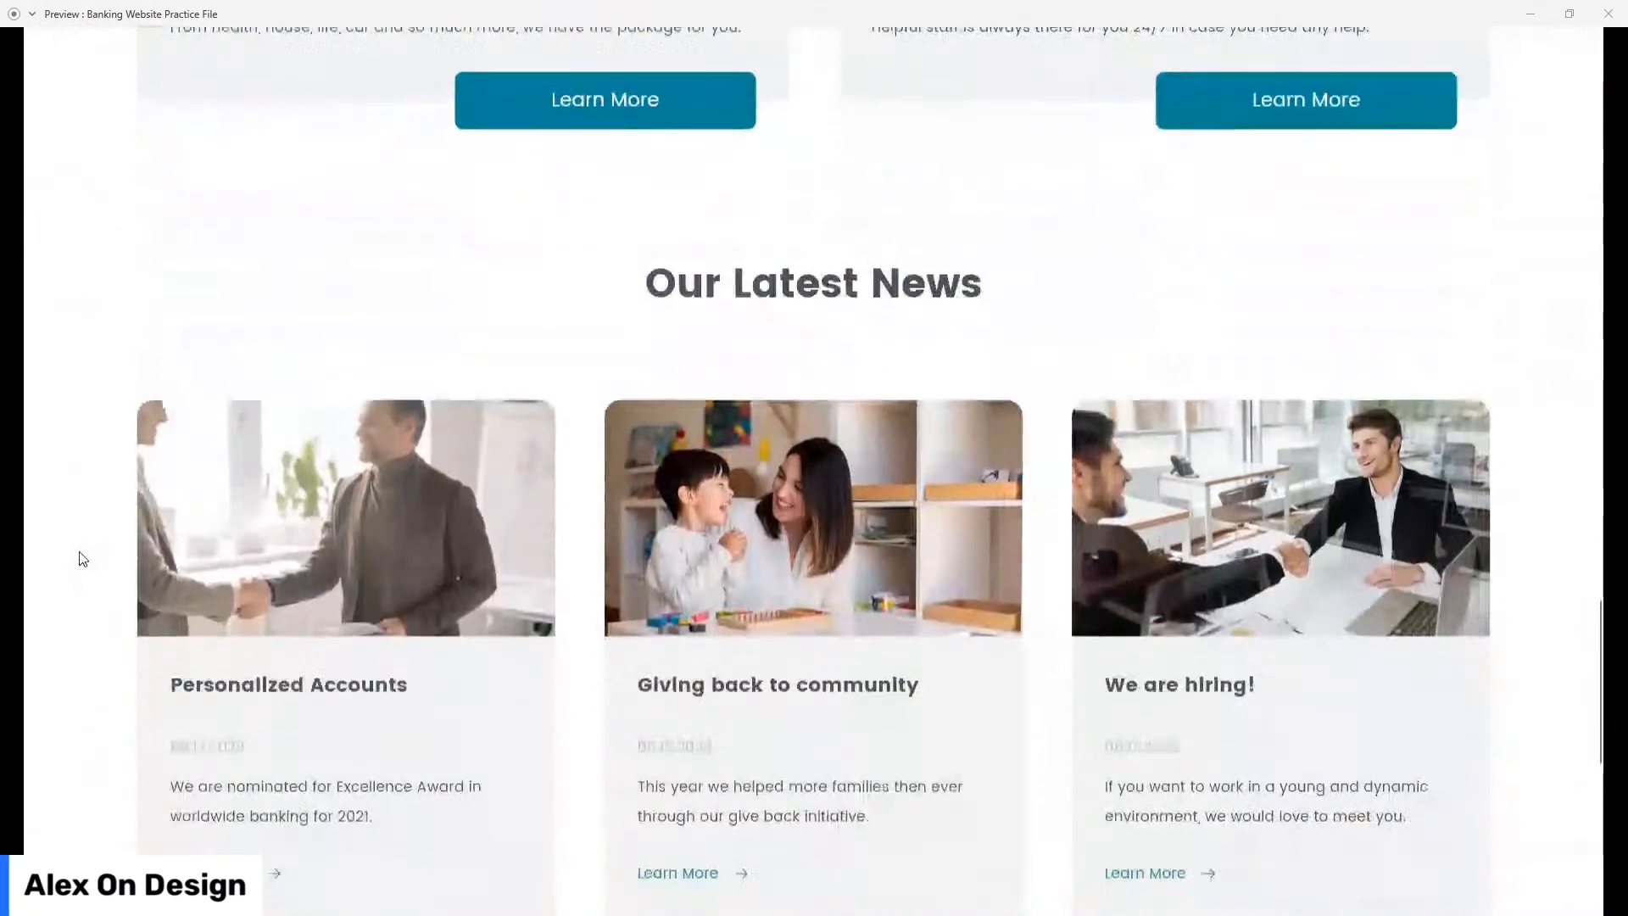
scroll(83, 562, "down", 2)
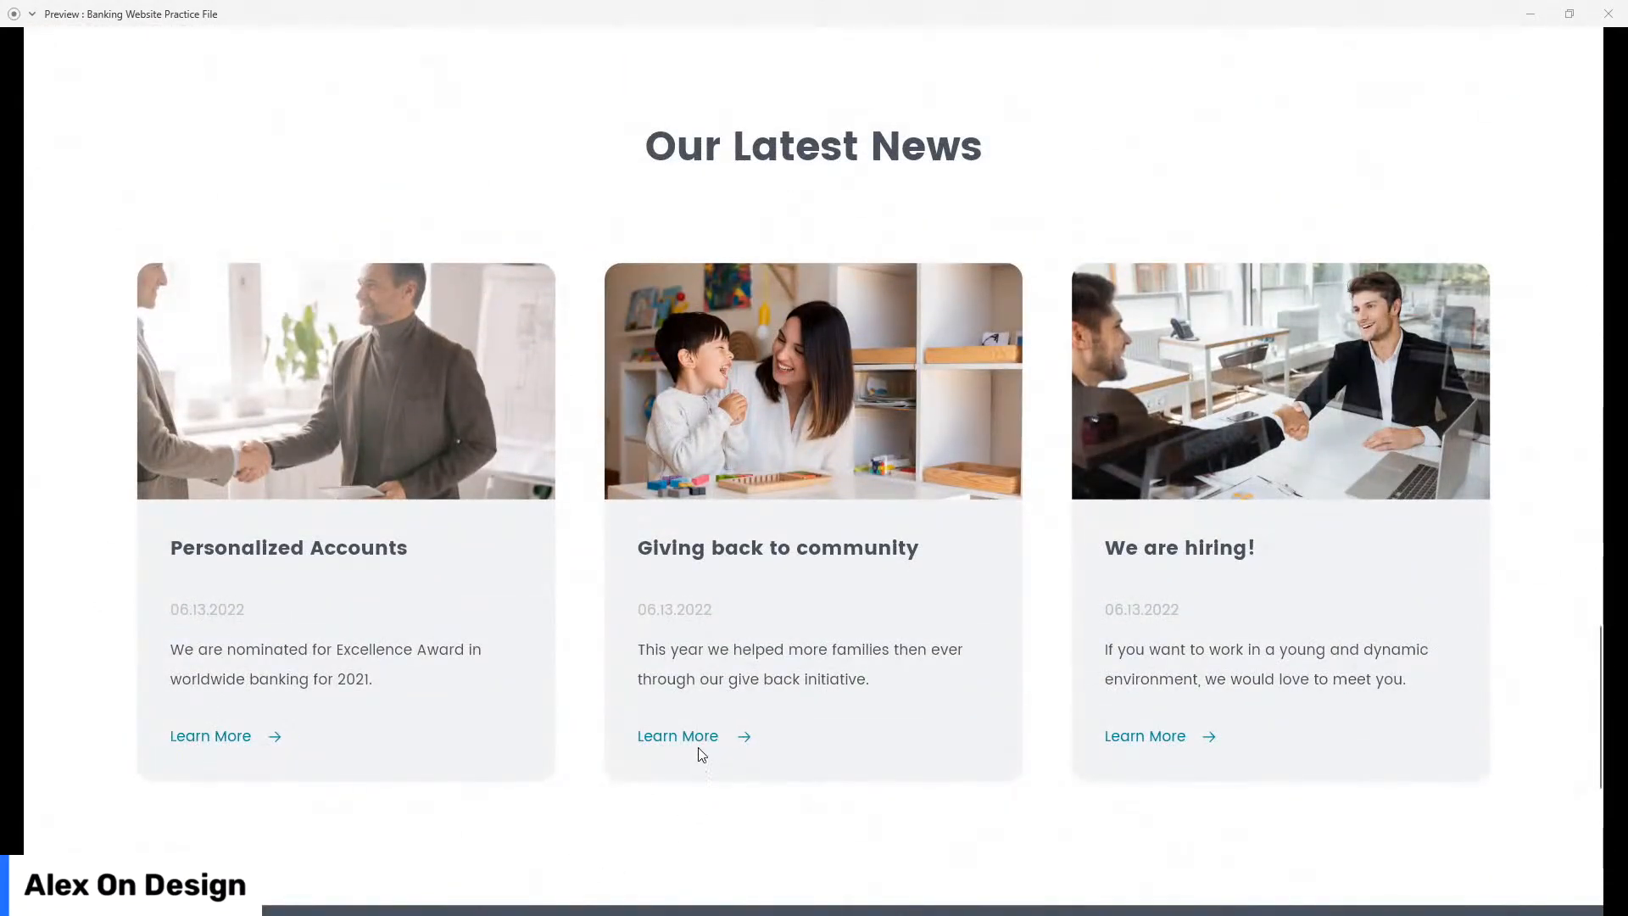
scroll(76, 534, "down", 5)
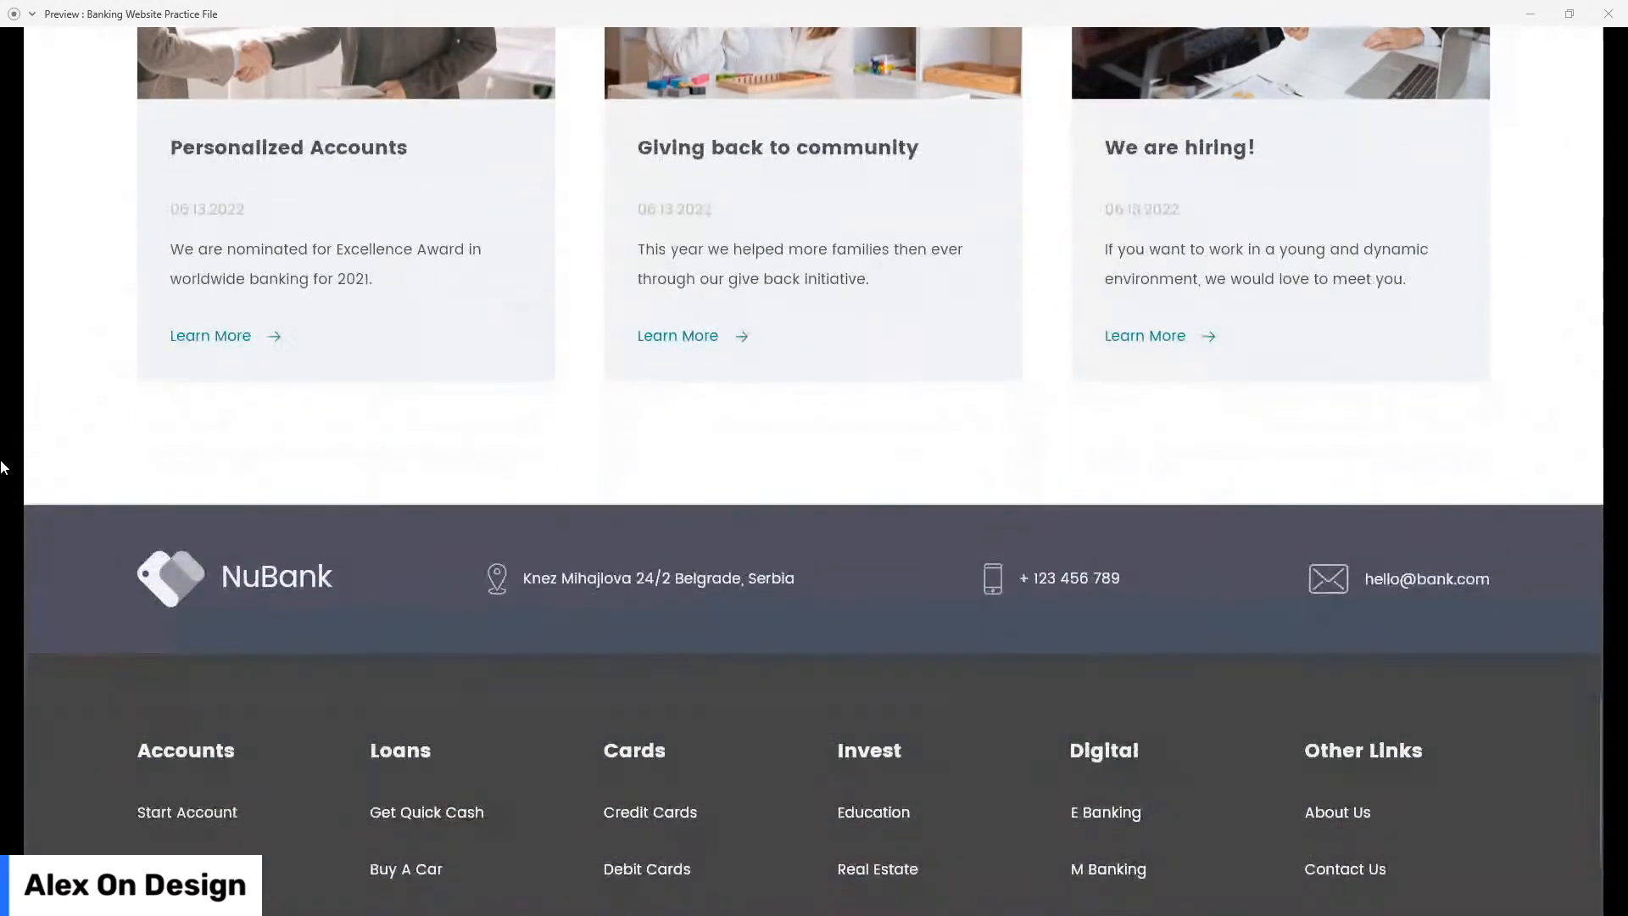
scroll(648, 570, "down", 3)
left_click(1620, 25)
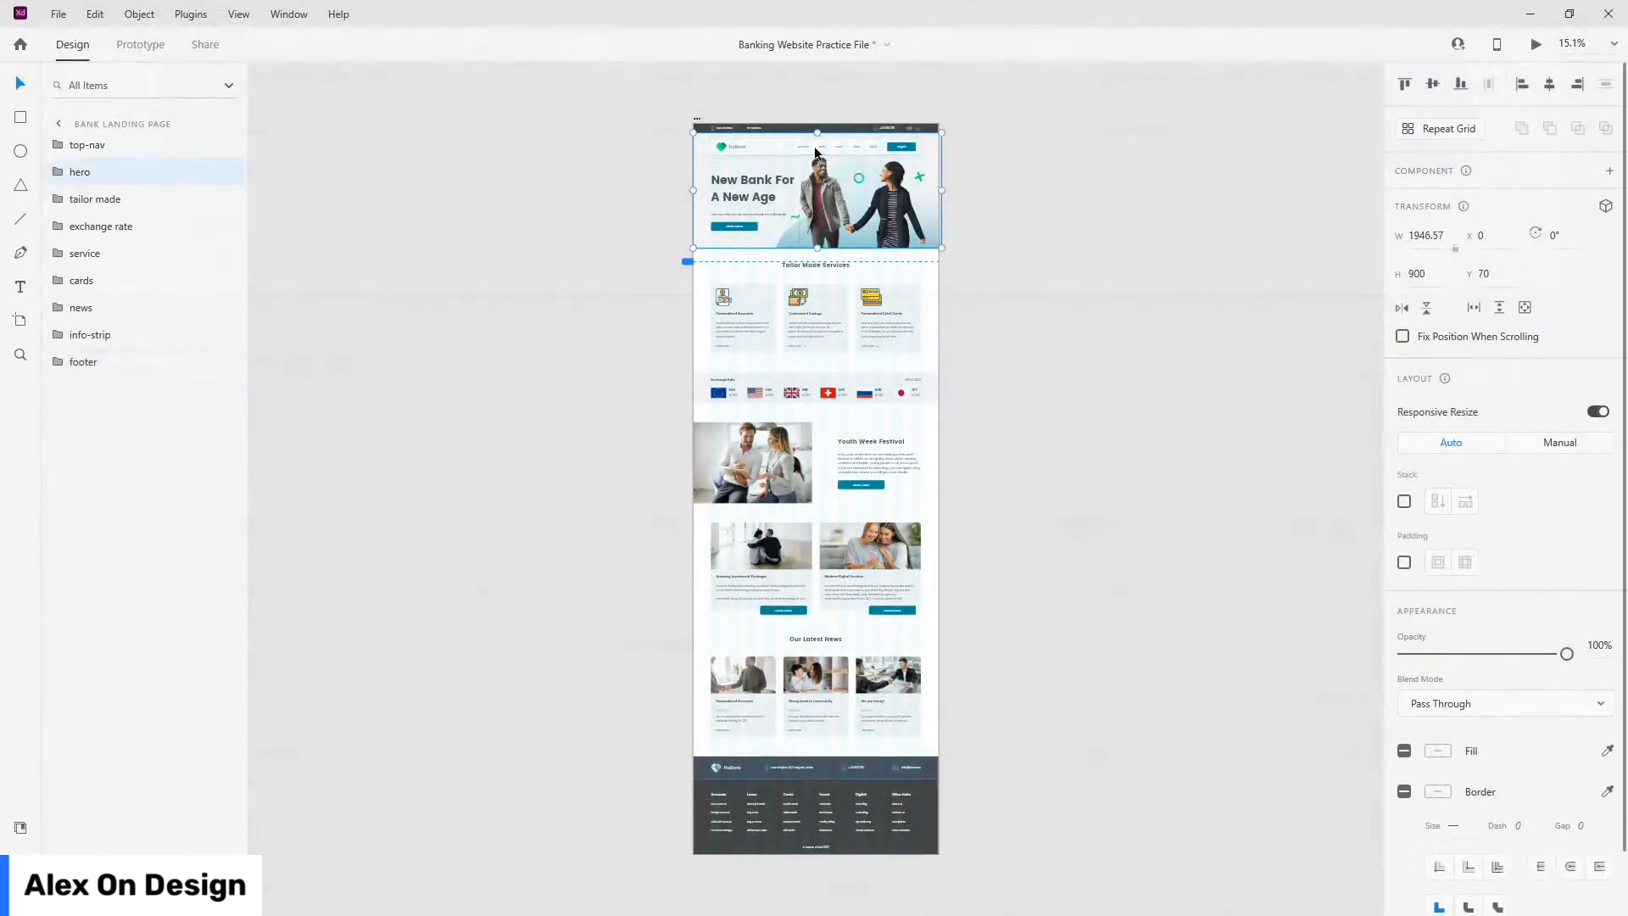
Step: Expand the hero group and select main-nav, glancing at Prototype mode before returning to Design
left_click(57, 172)
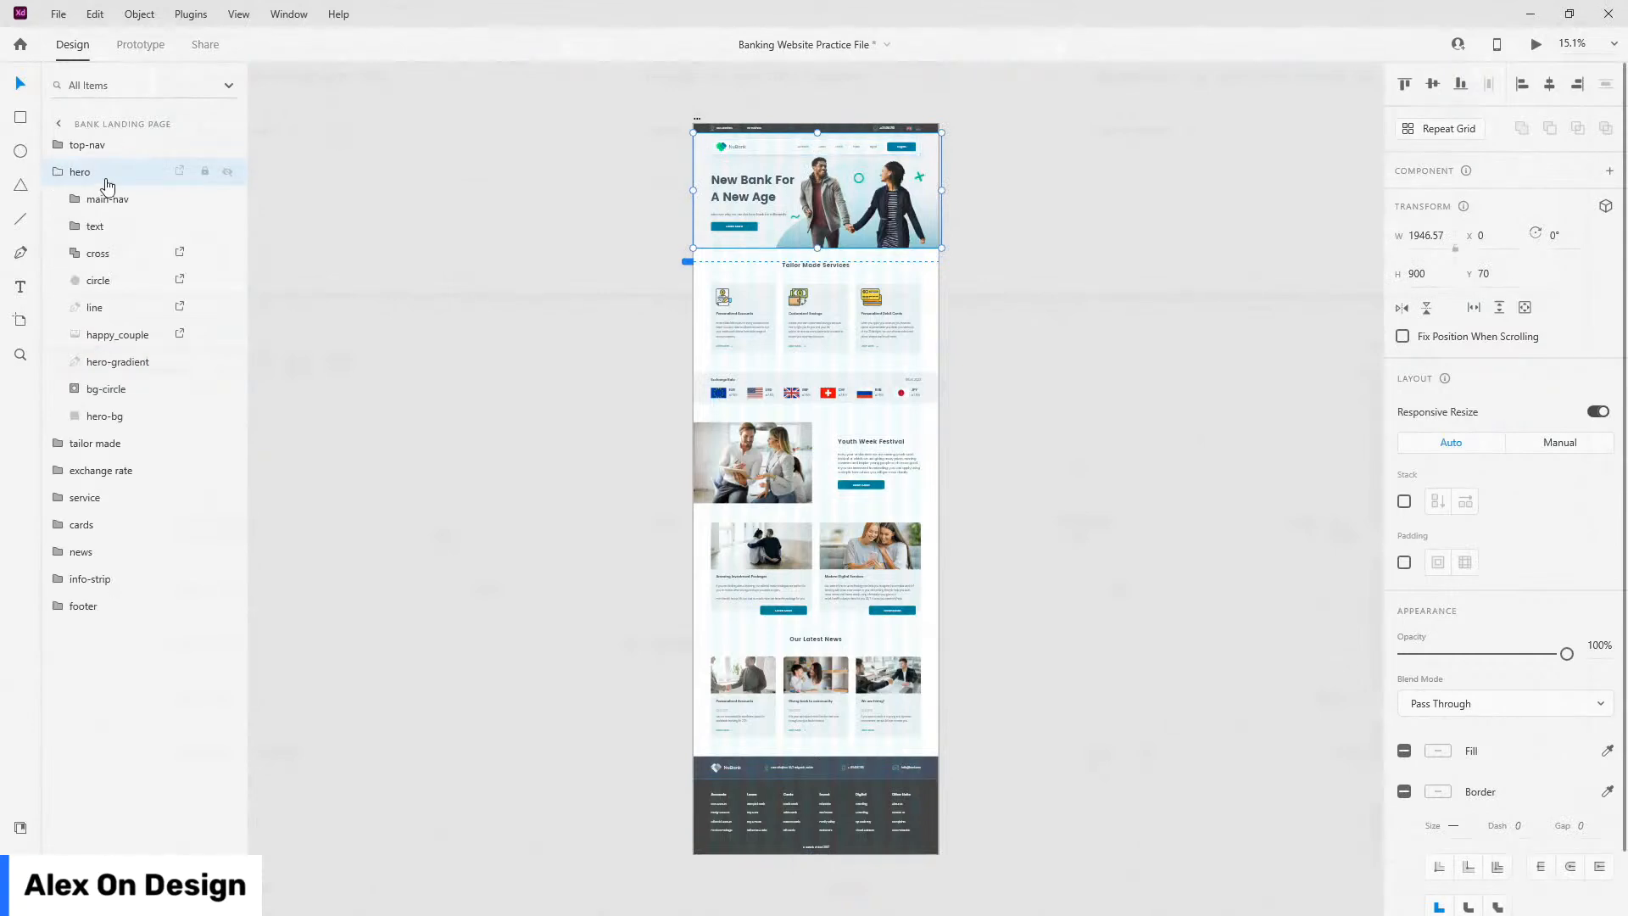
left_click(107, 201)
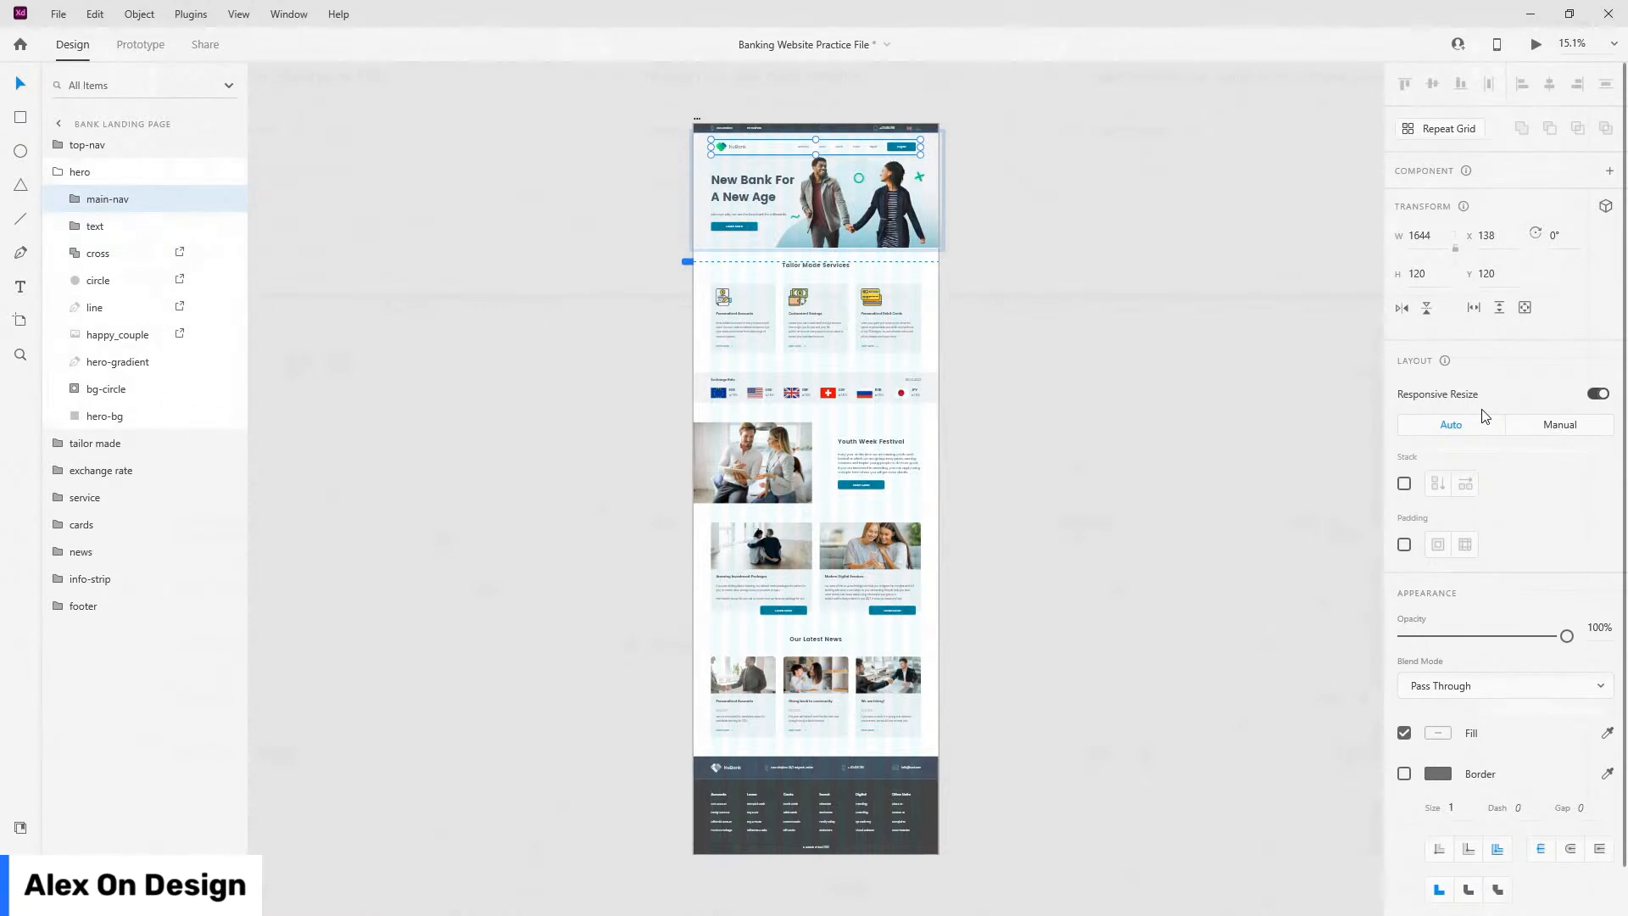
scroll(1474, 308, "down", 1)
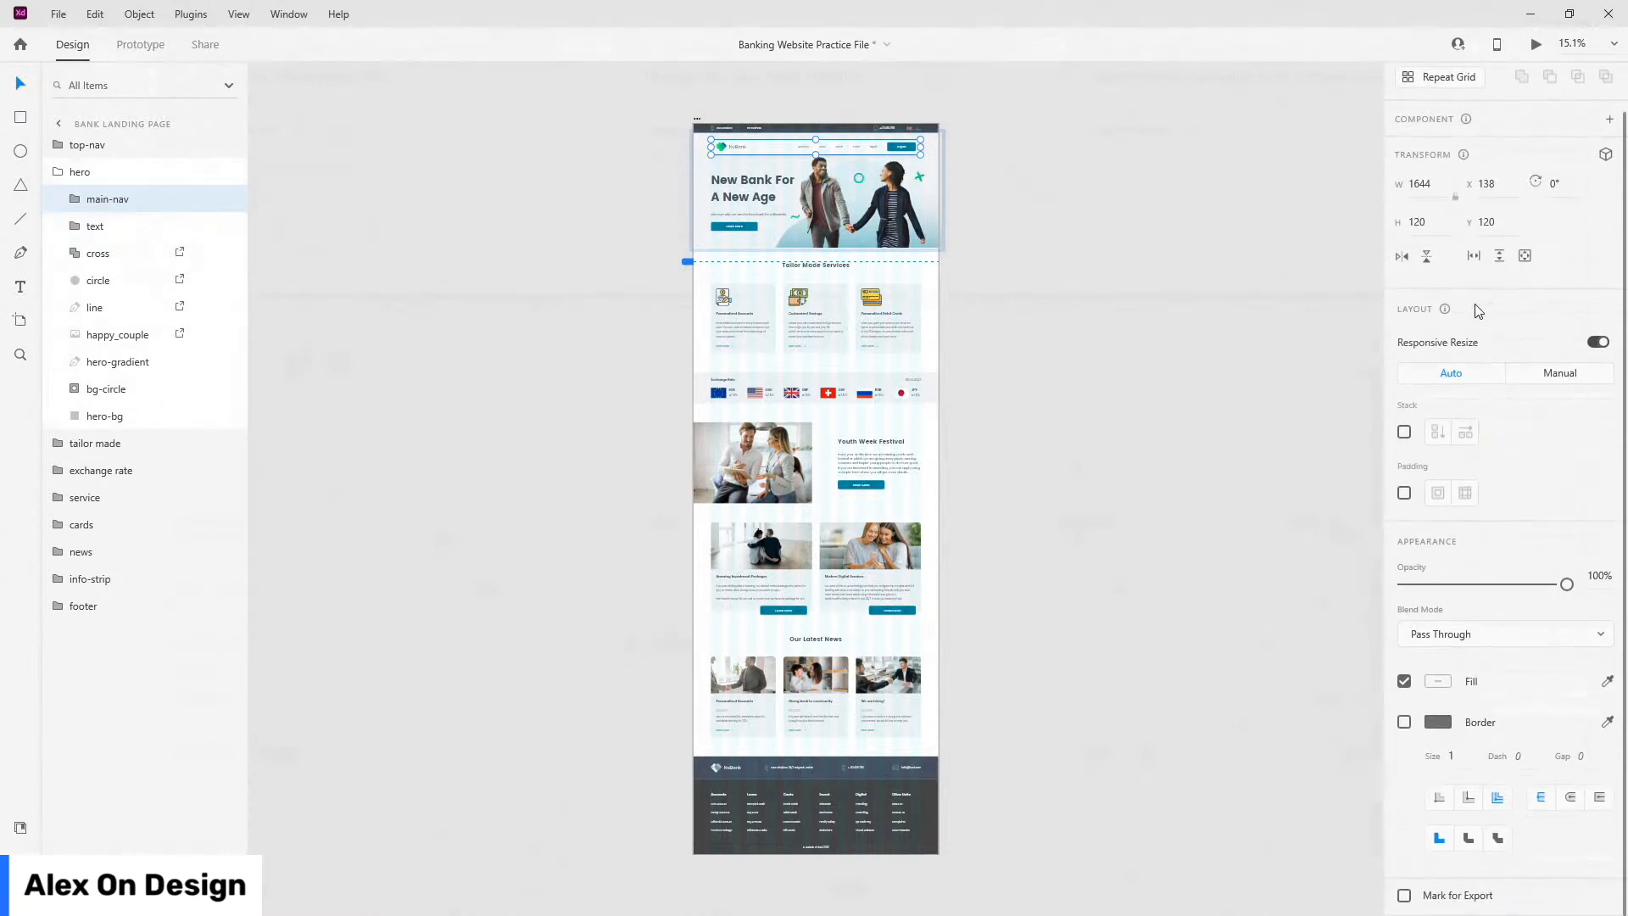
scroll(1475, 311, "up", 1)
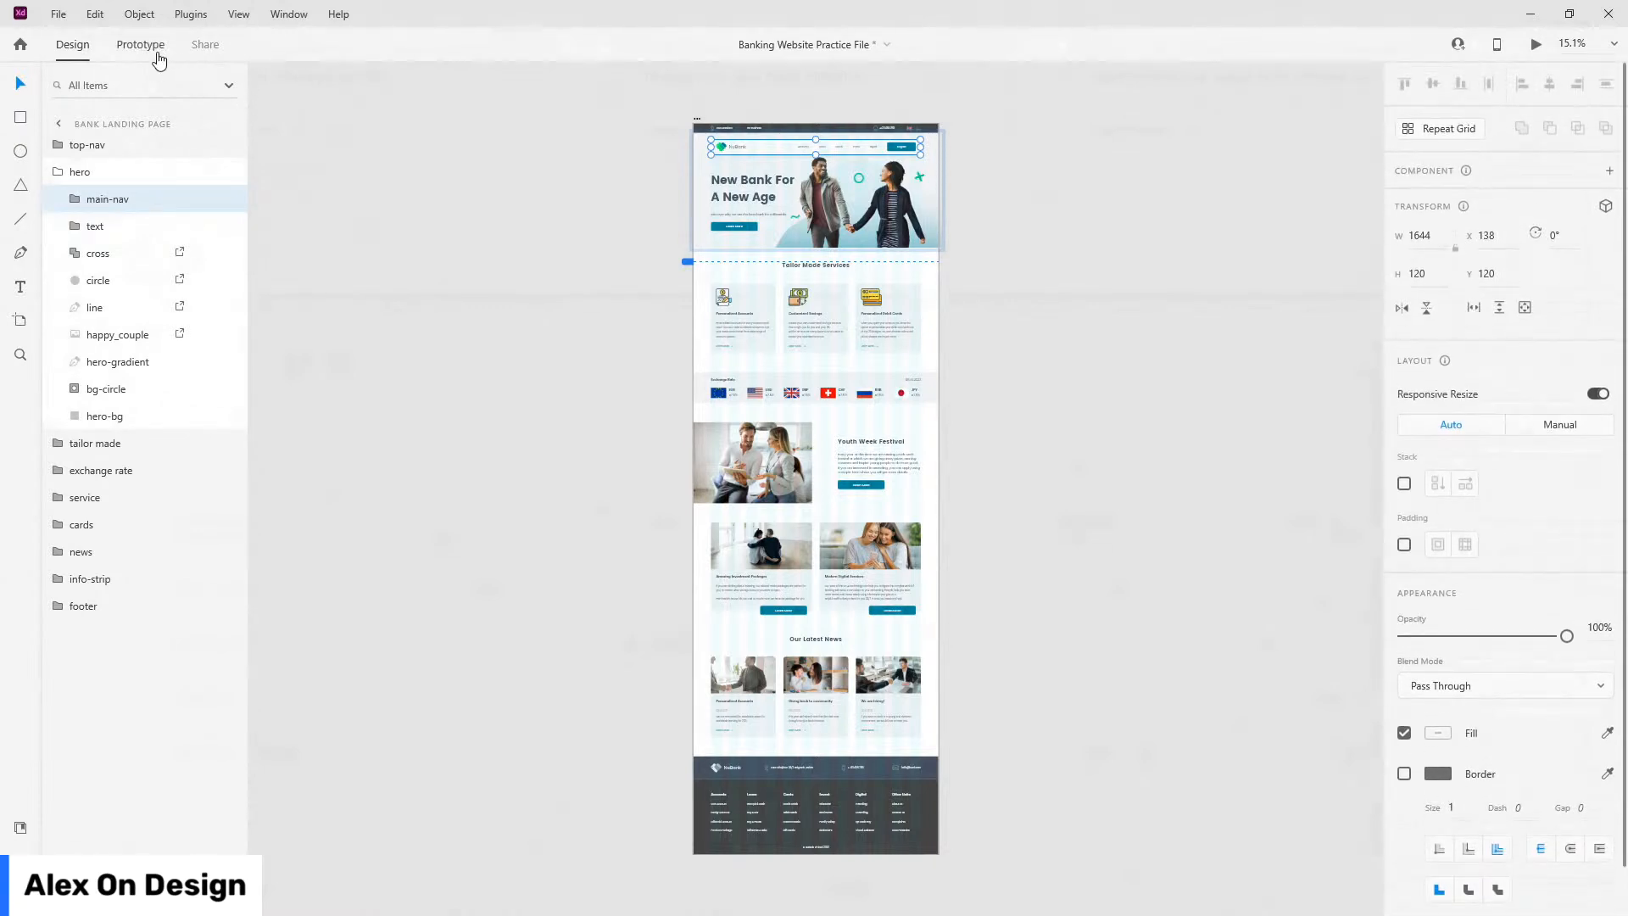
left_click(158, 53)
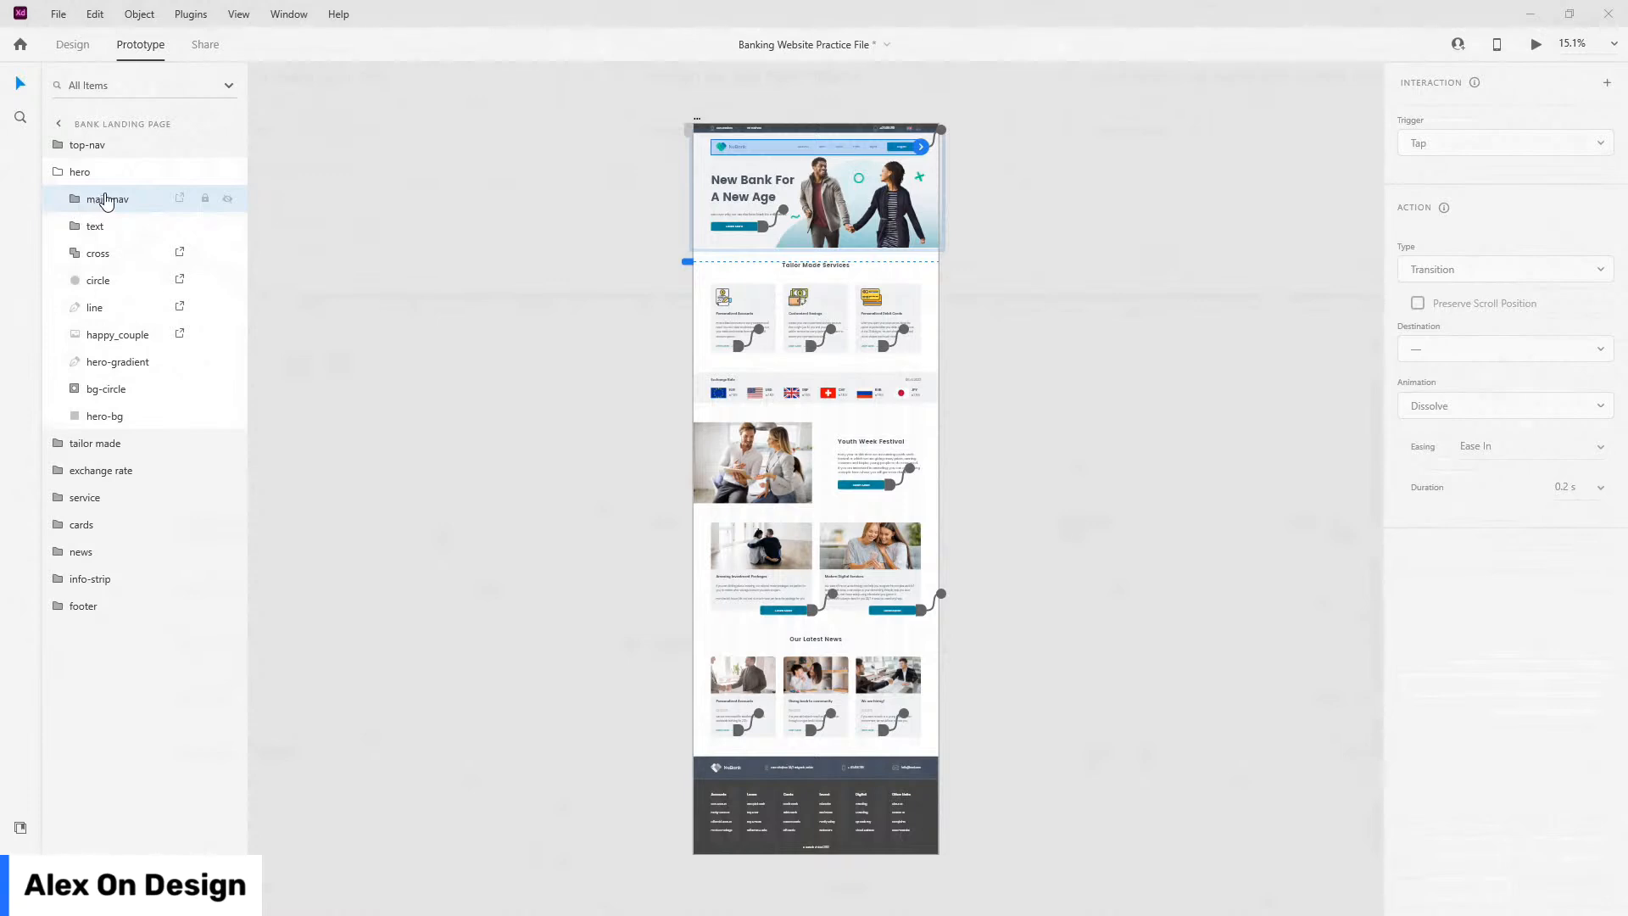
left_click(72, 47)
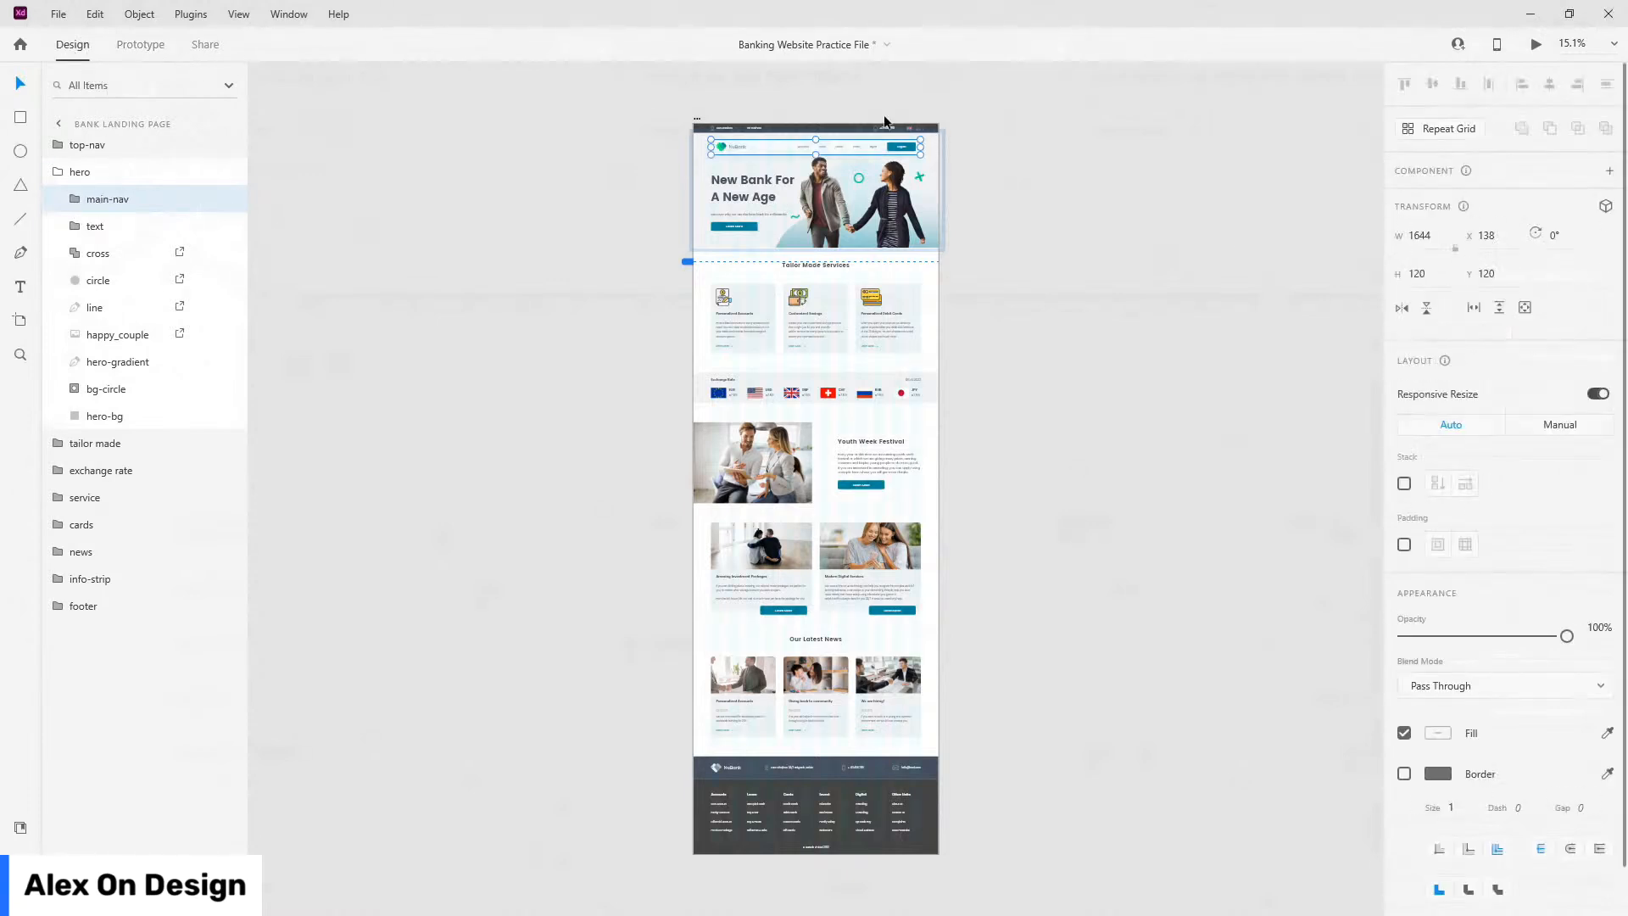
scroll(1469, 887, "down", 2)
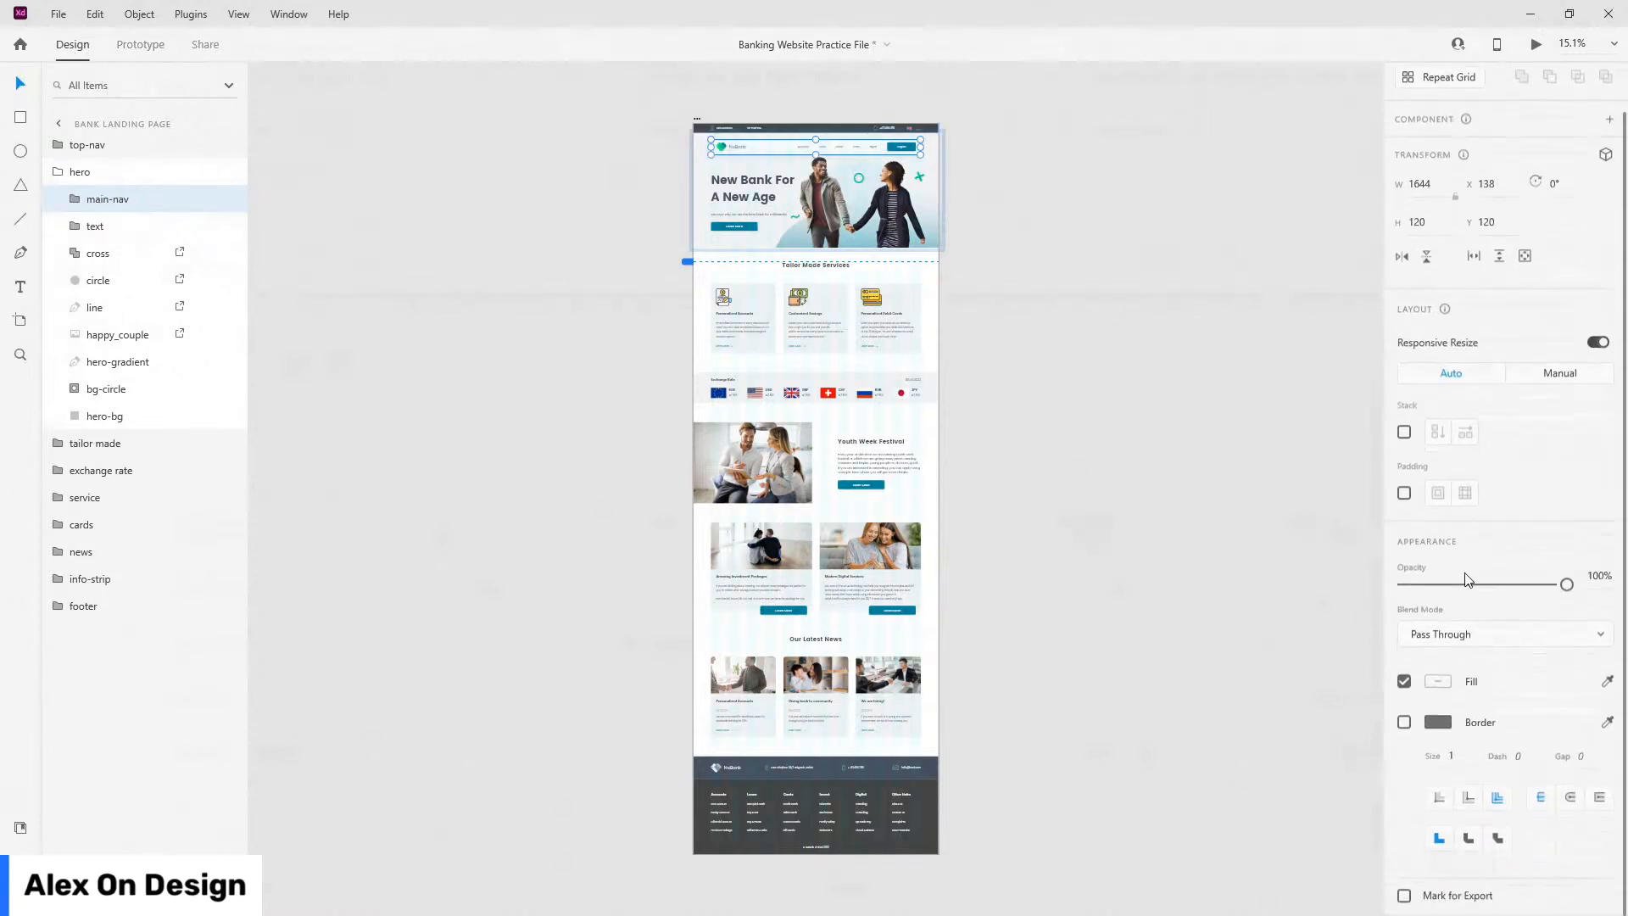
scroll(1450, 676, "up", 2)
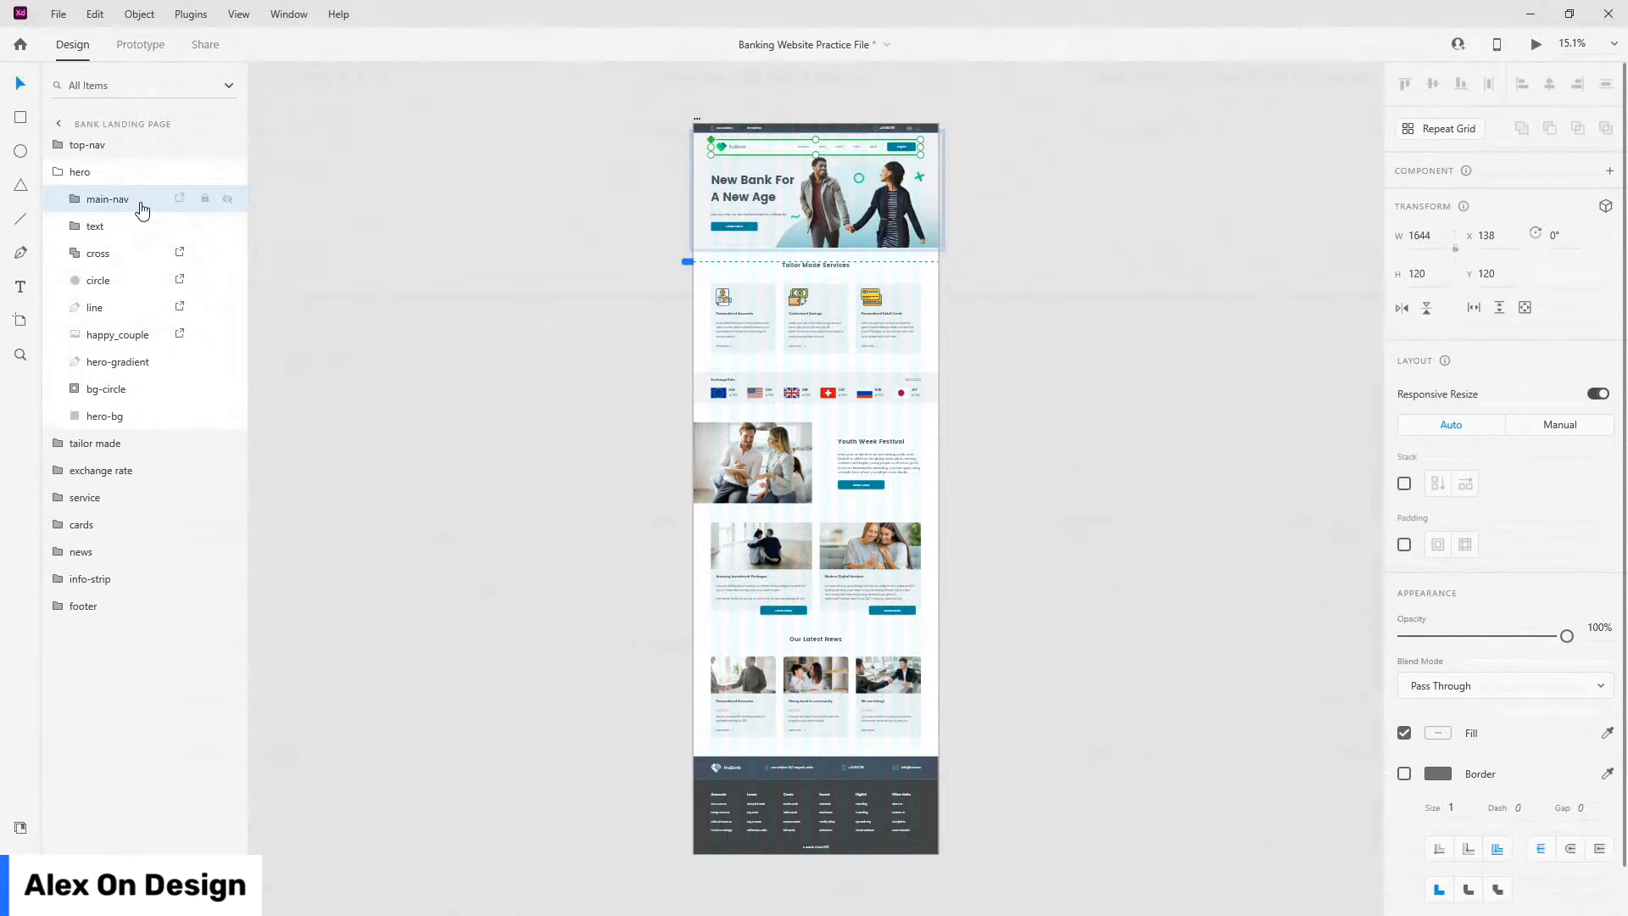
Step: Make main-nav a main component with Ctrl+K, checking Prototype mode before returning to Design
key("ctrl+k")
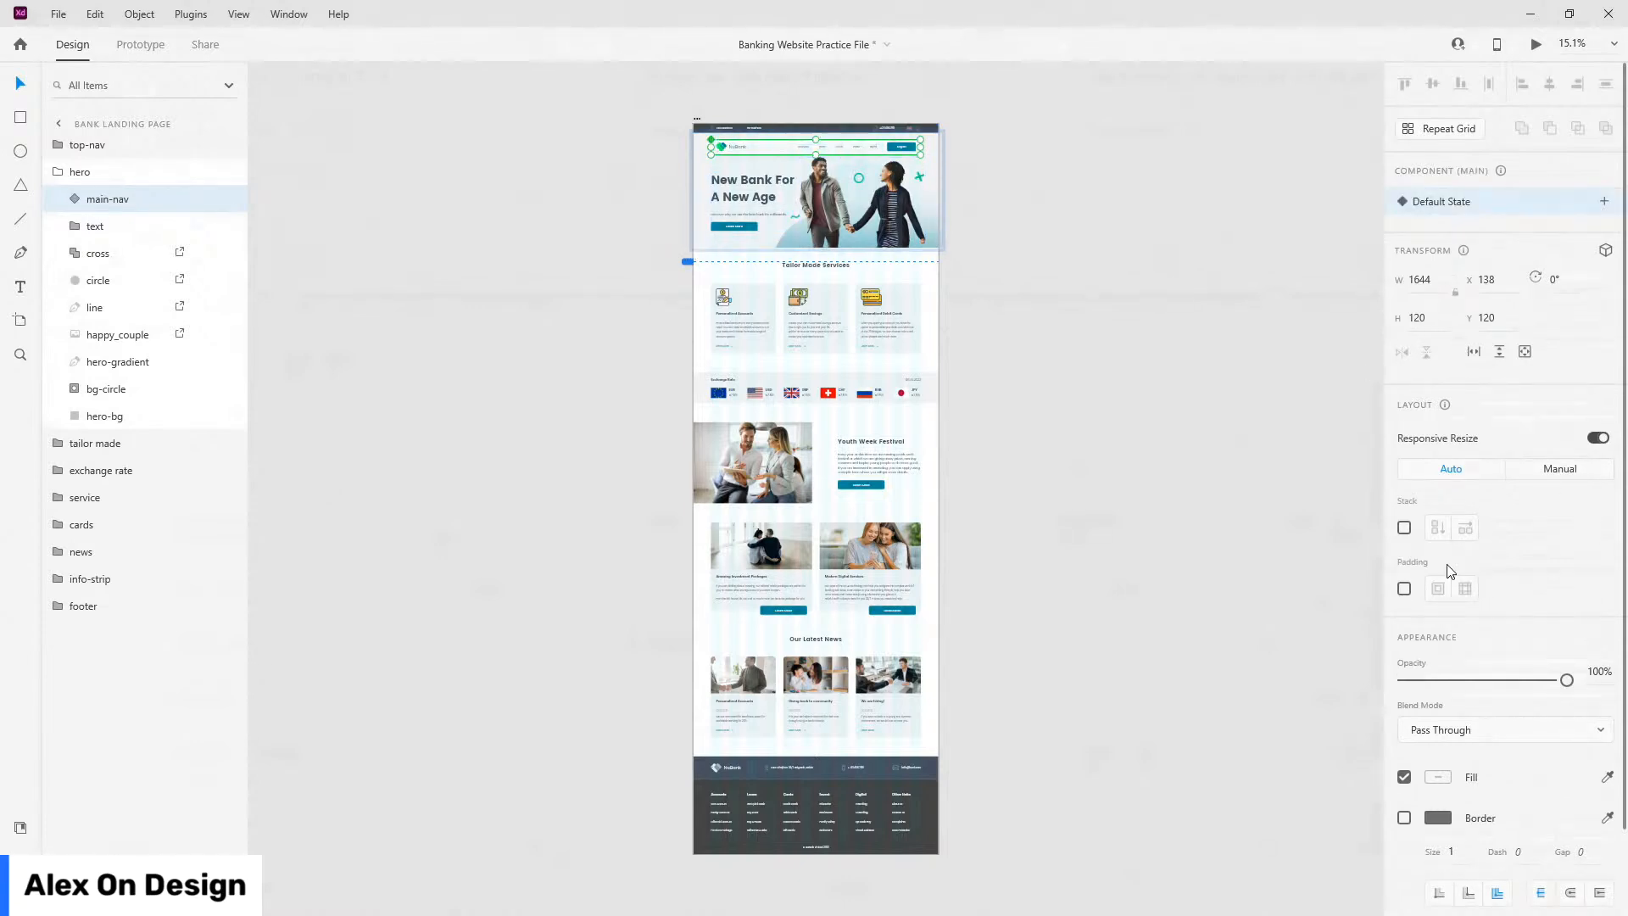
scroll(1423, 597, "down", 2)
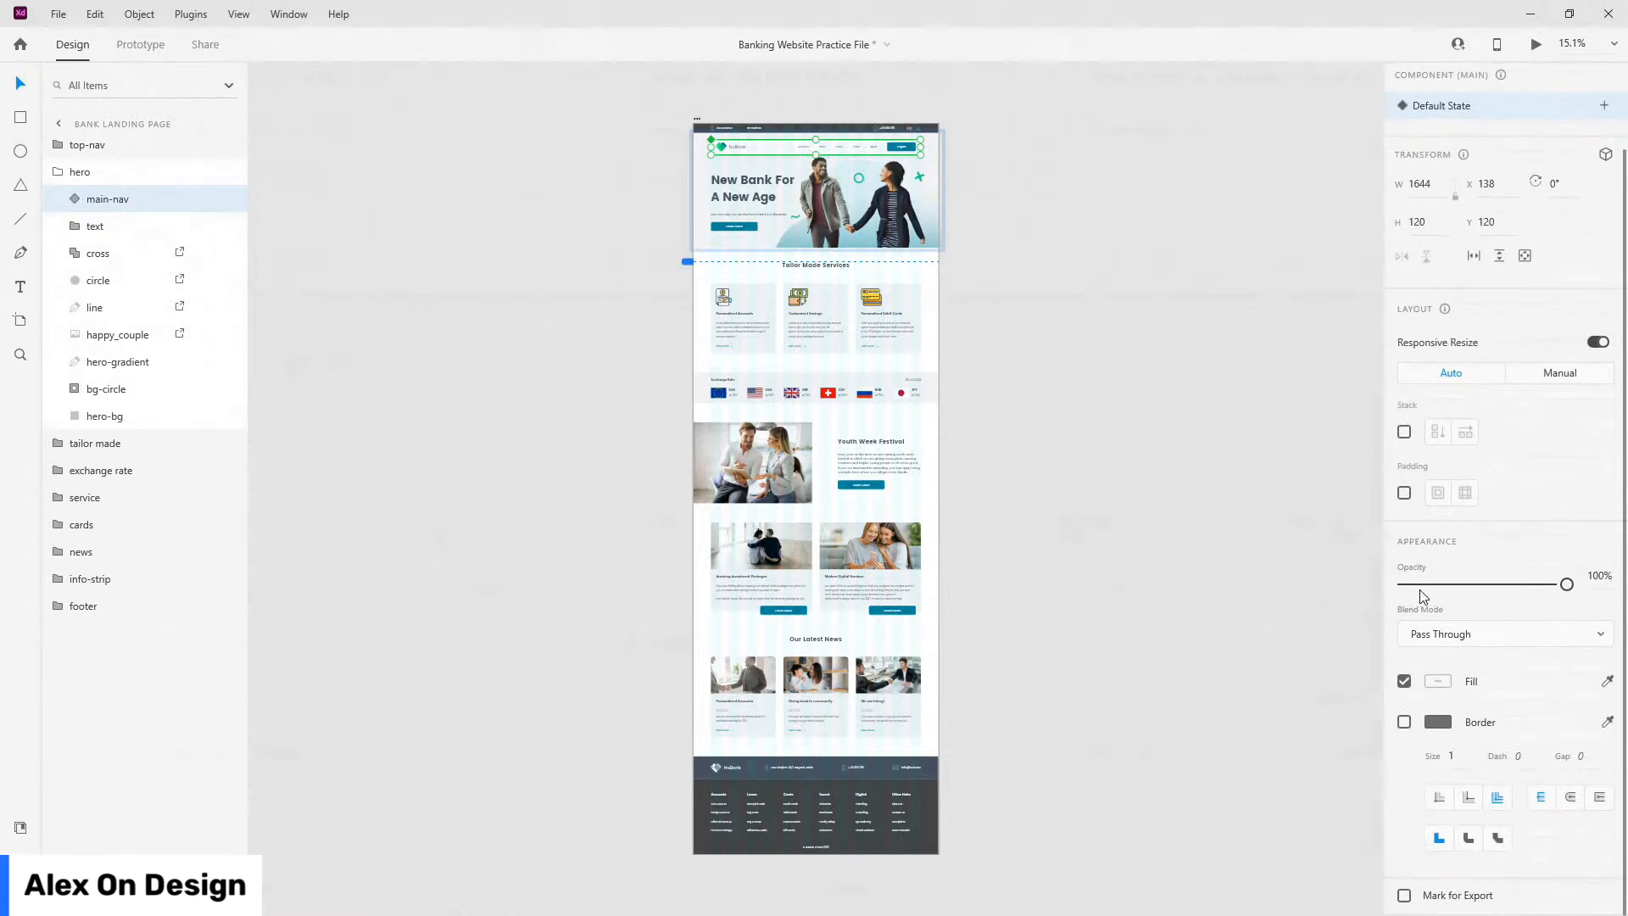
scroll(1423, 596, "up", 2)
left_click(163, 54)
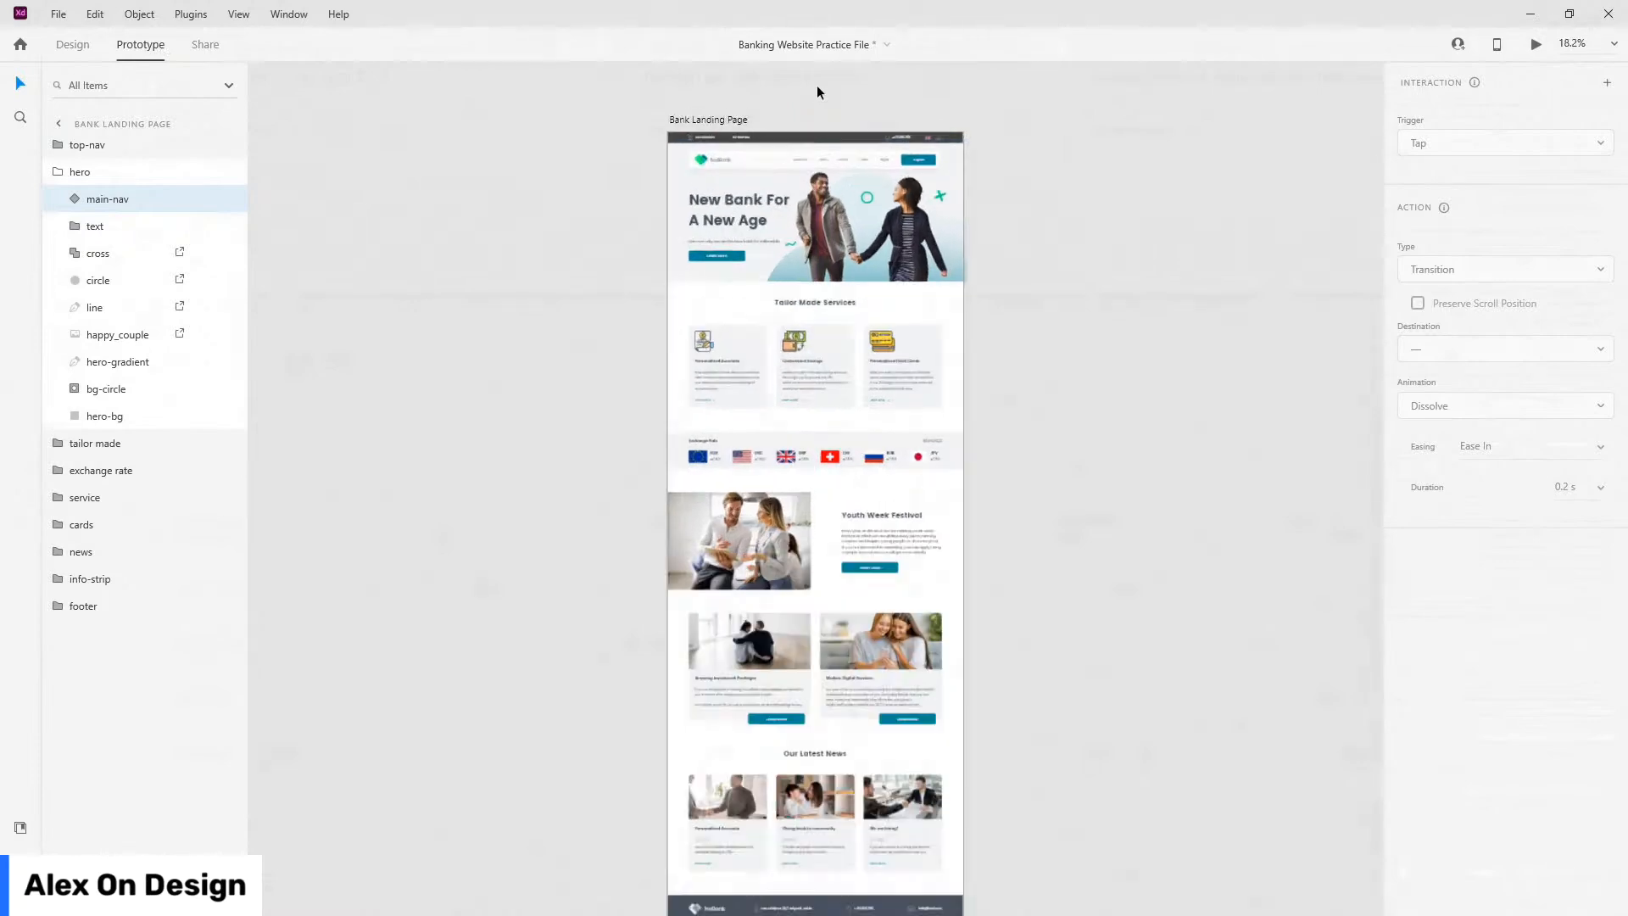
scroll(817, 85, "up", 4)
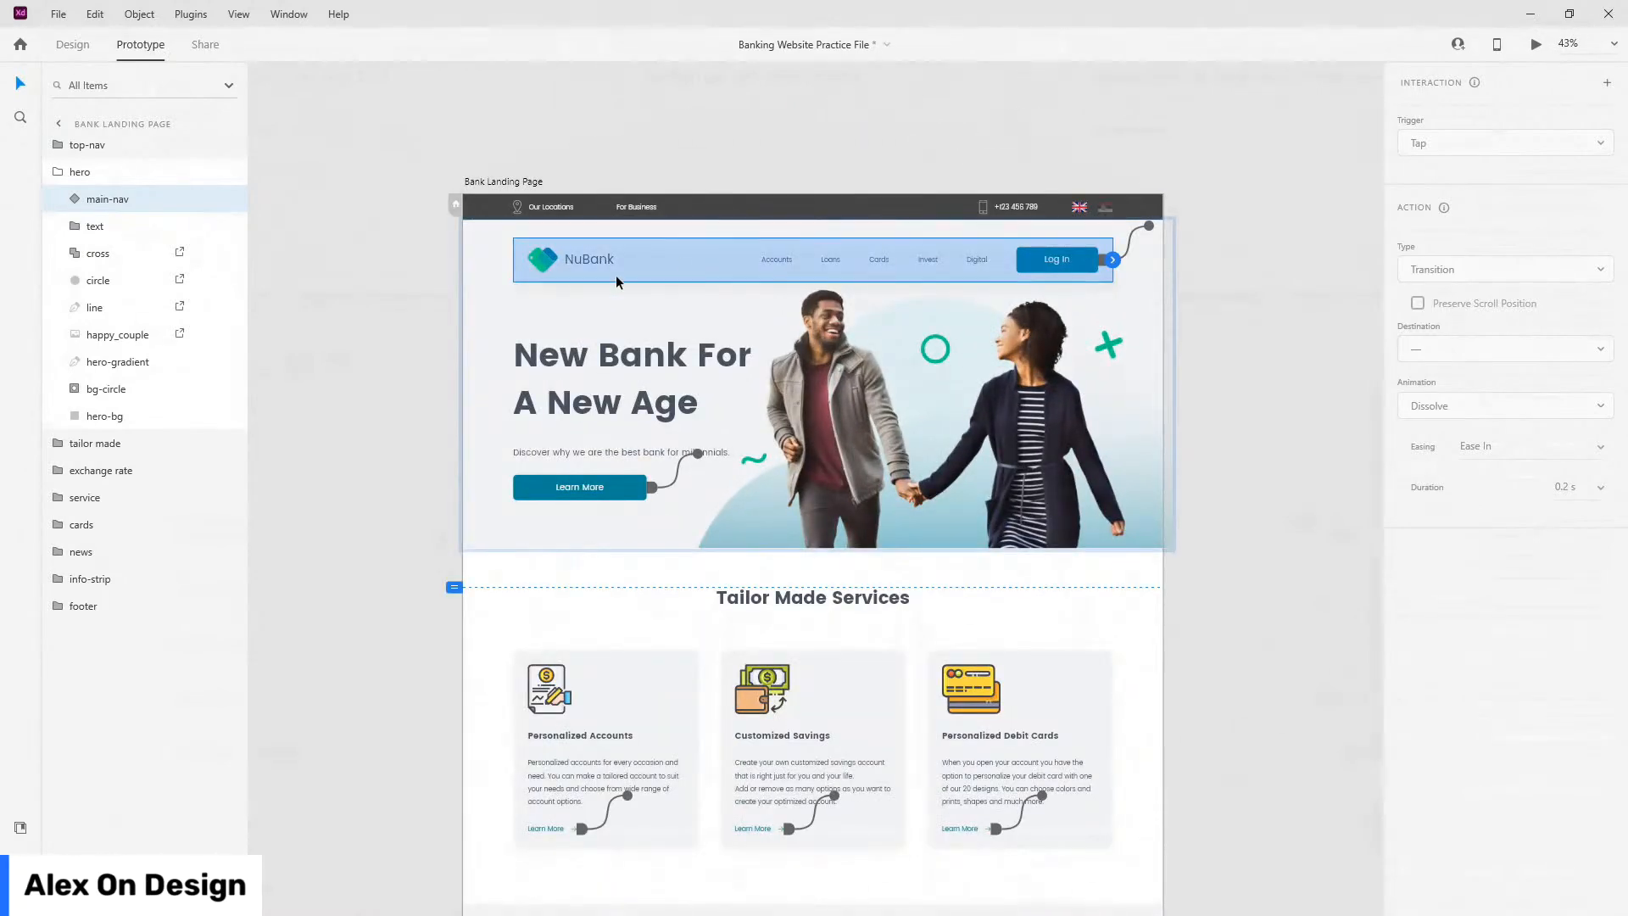
left_click(66, 45)
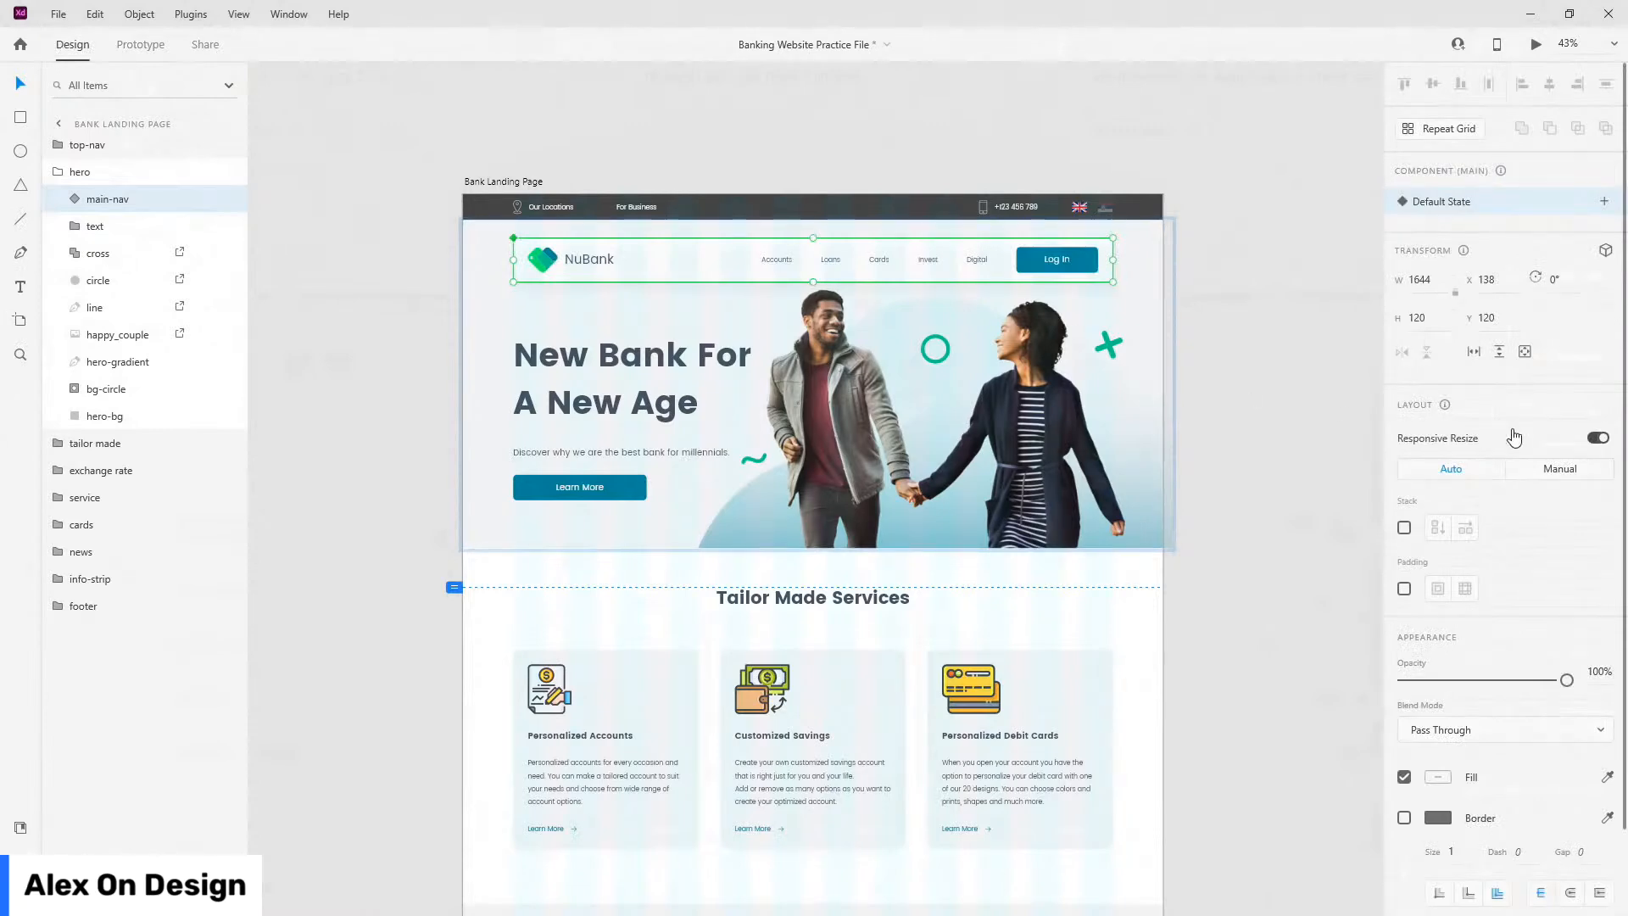
scroll(1514, 436, "down", 2)
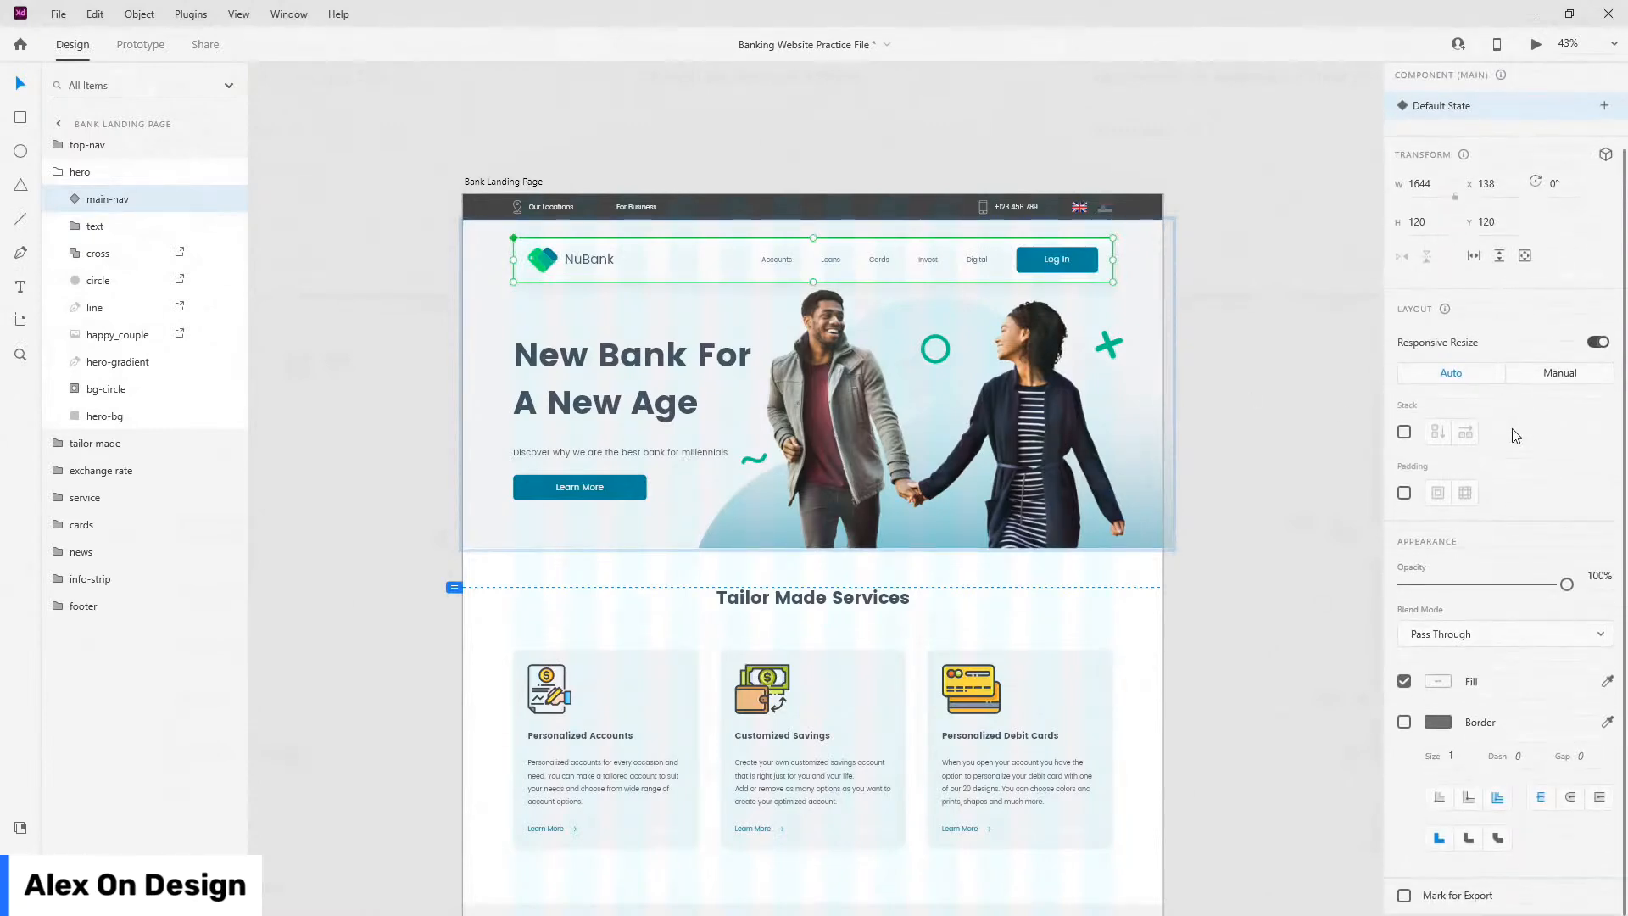
scroll(1515, 437, "up", 2)
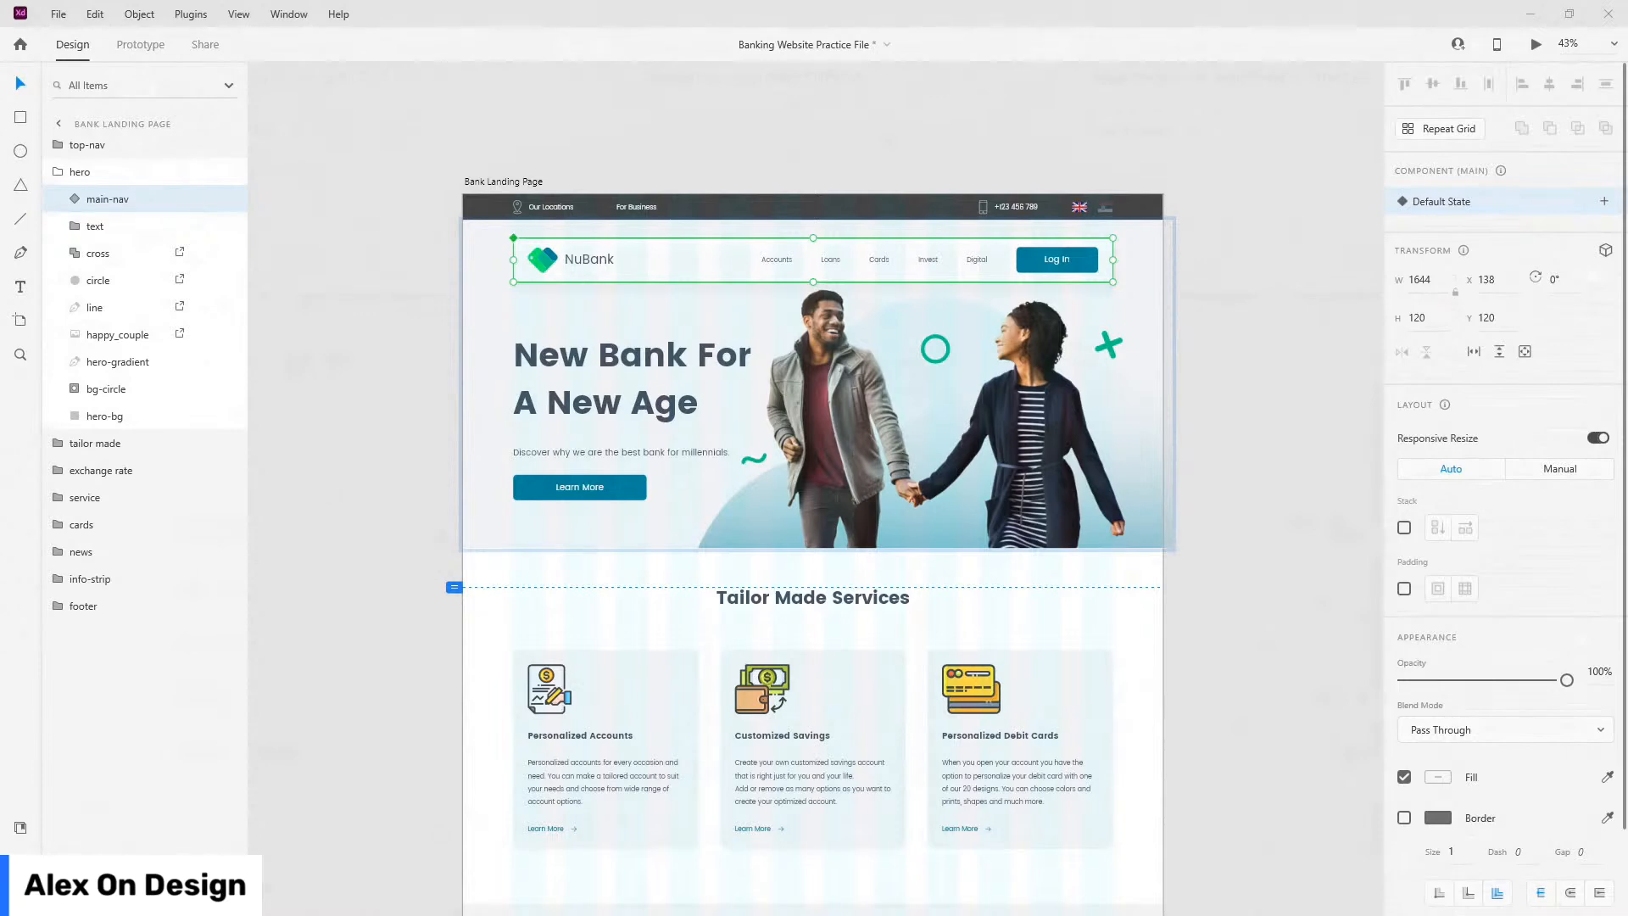
Step: Move main-nav out of the hero group to sit between top-nav and hero, and select it
left_click(115, 173)
left_click_drag(85, 200, 102, 167)
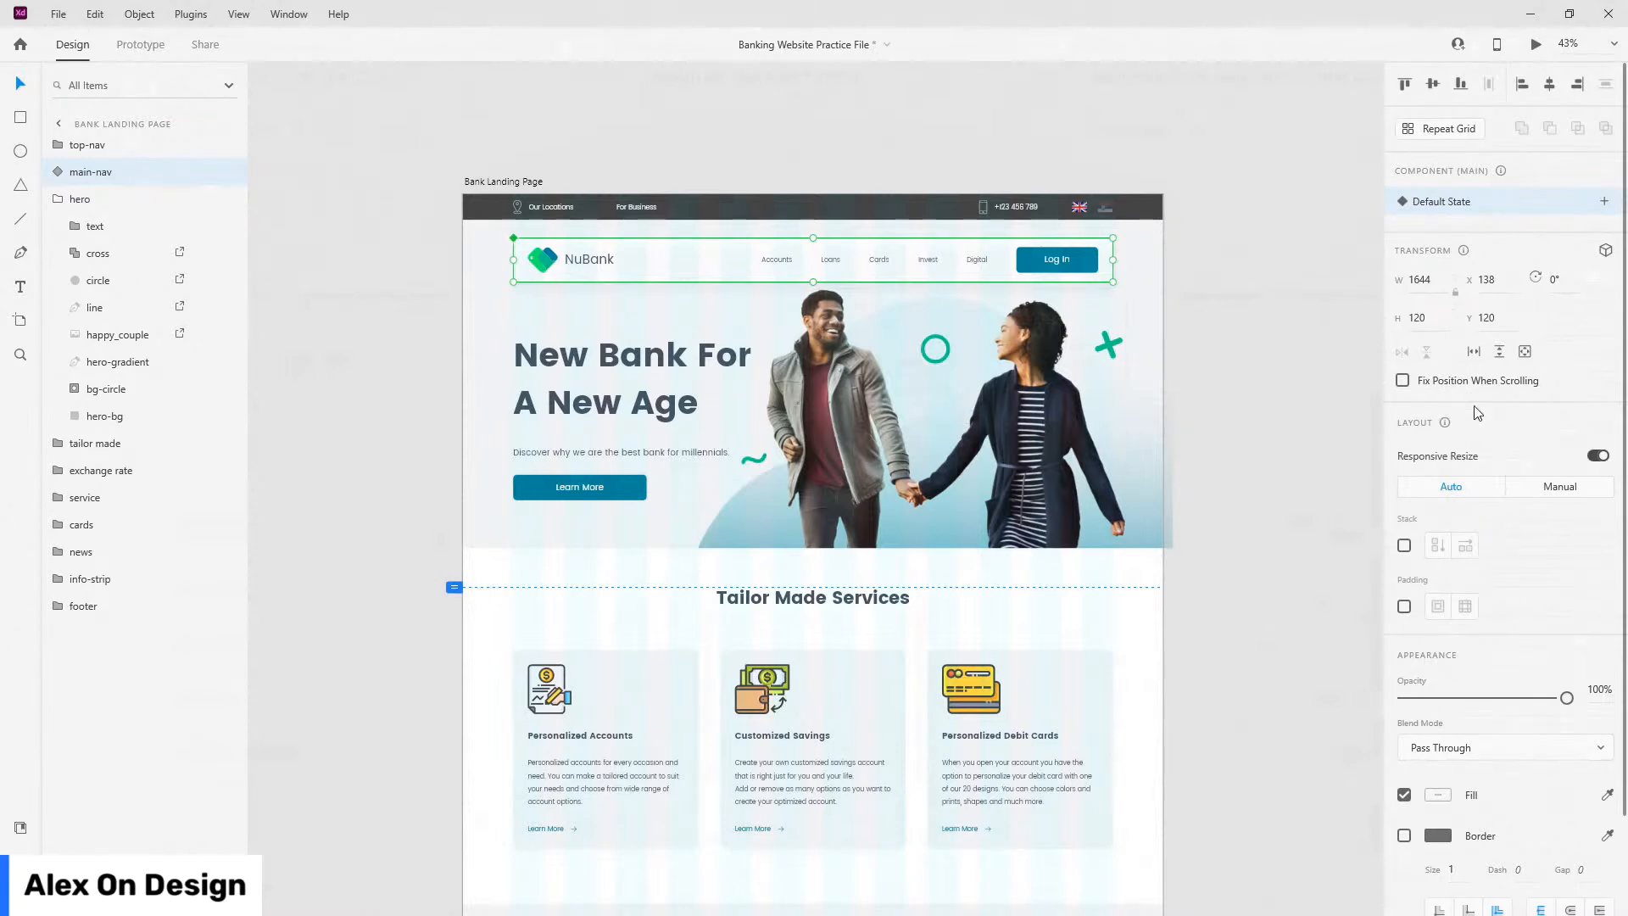
left_click_drag(91, 172, 89, 219)
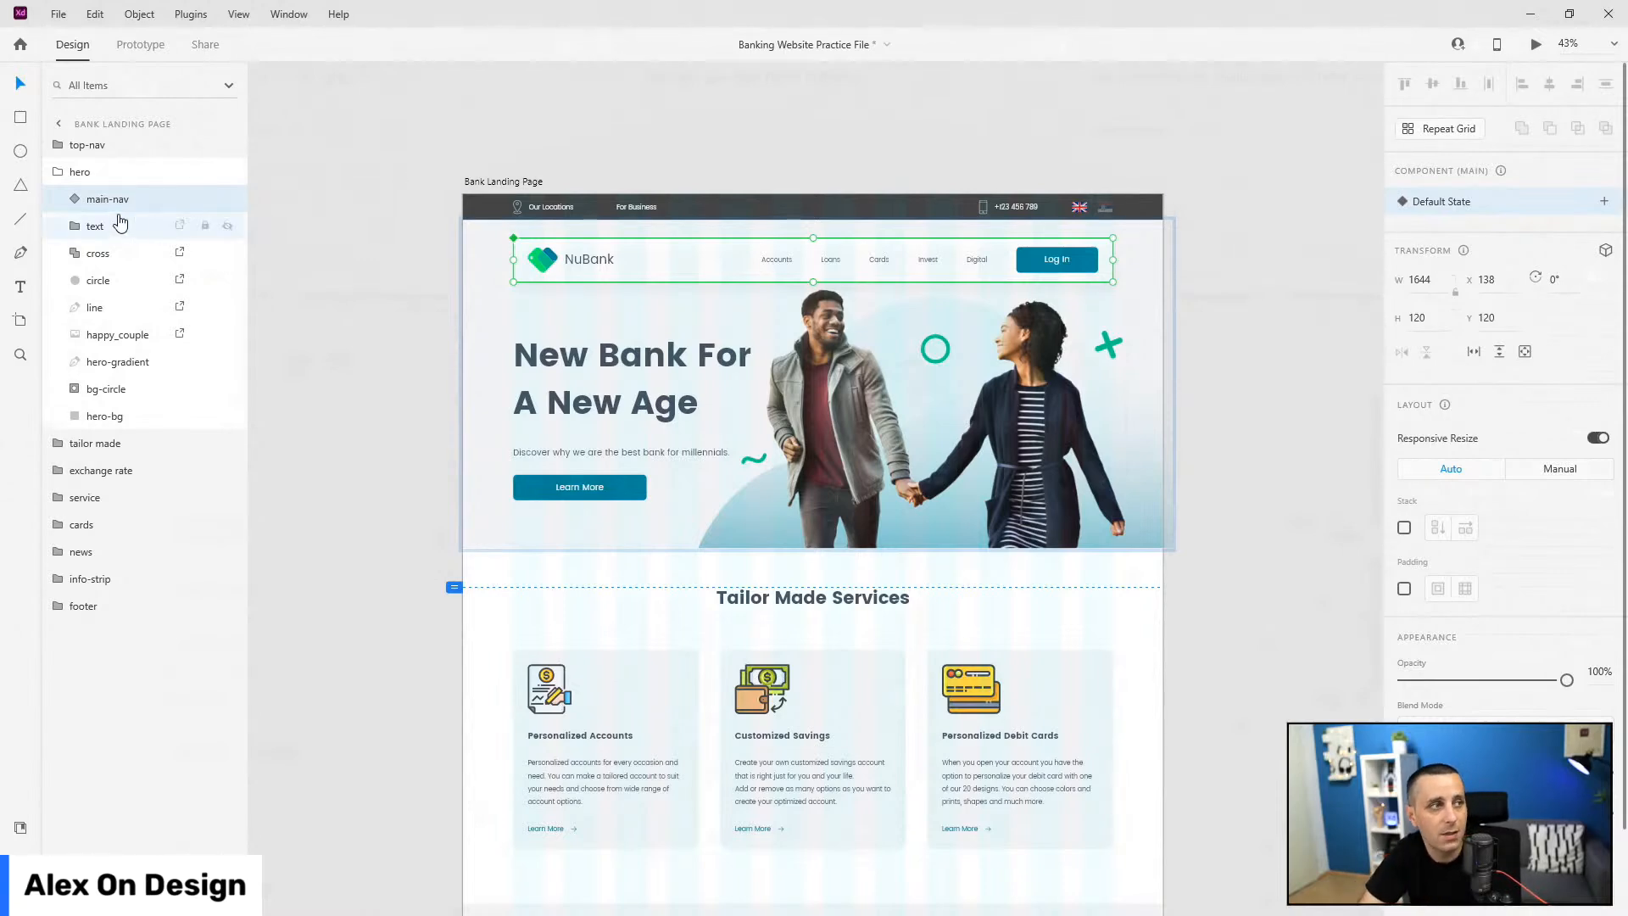
left_click_drag(127, 201, 126, 172)
left_click_drag(125, 158, 118, 161)
left_click(88, 173)
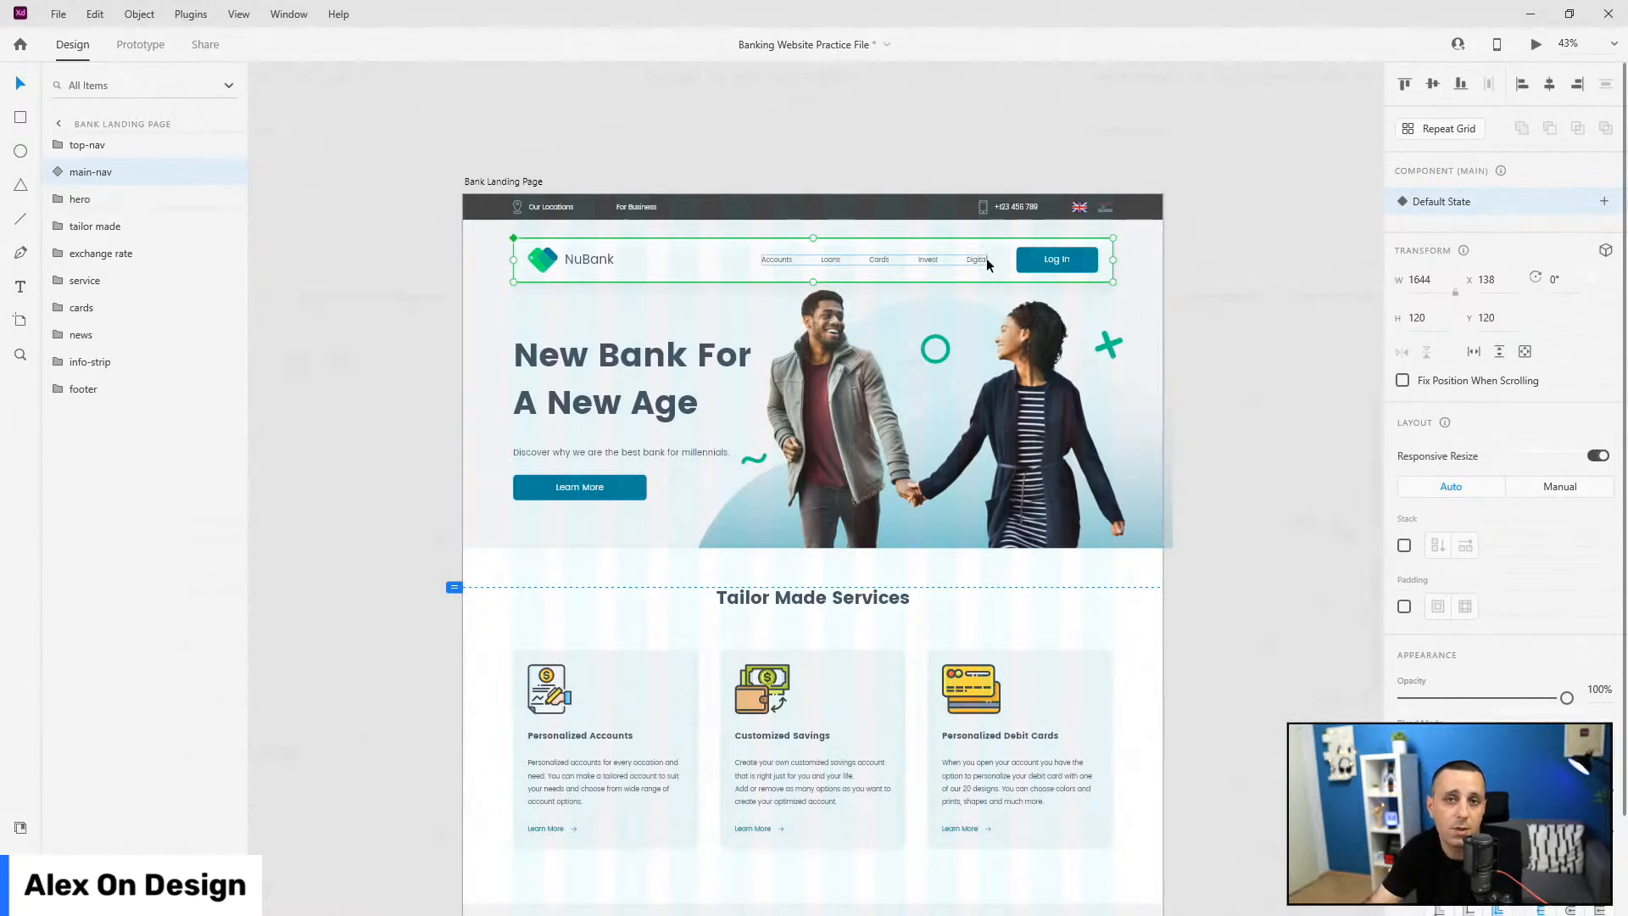
Step: Turn on Fix Position When Scrolling for main-nav and launch the desktop preview
left_click(1402, 381)
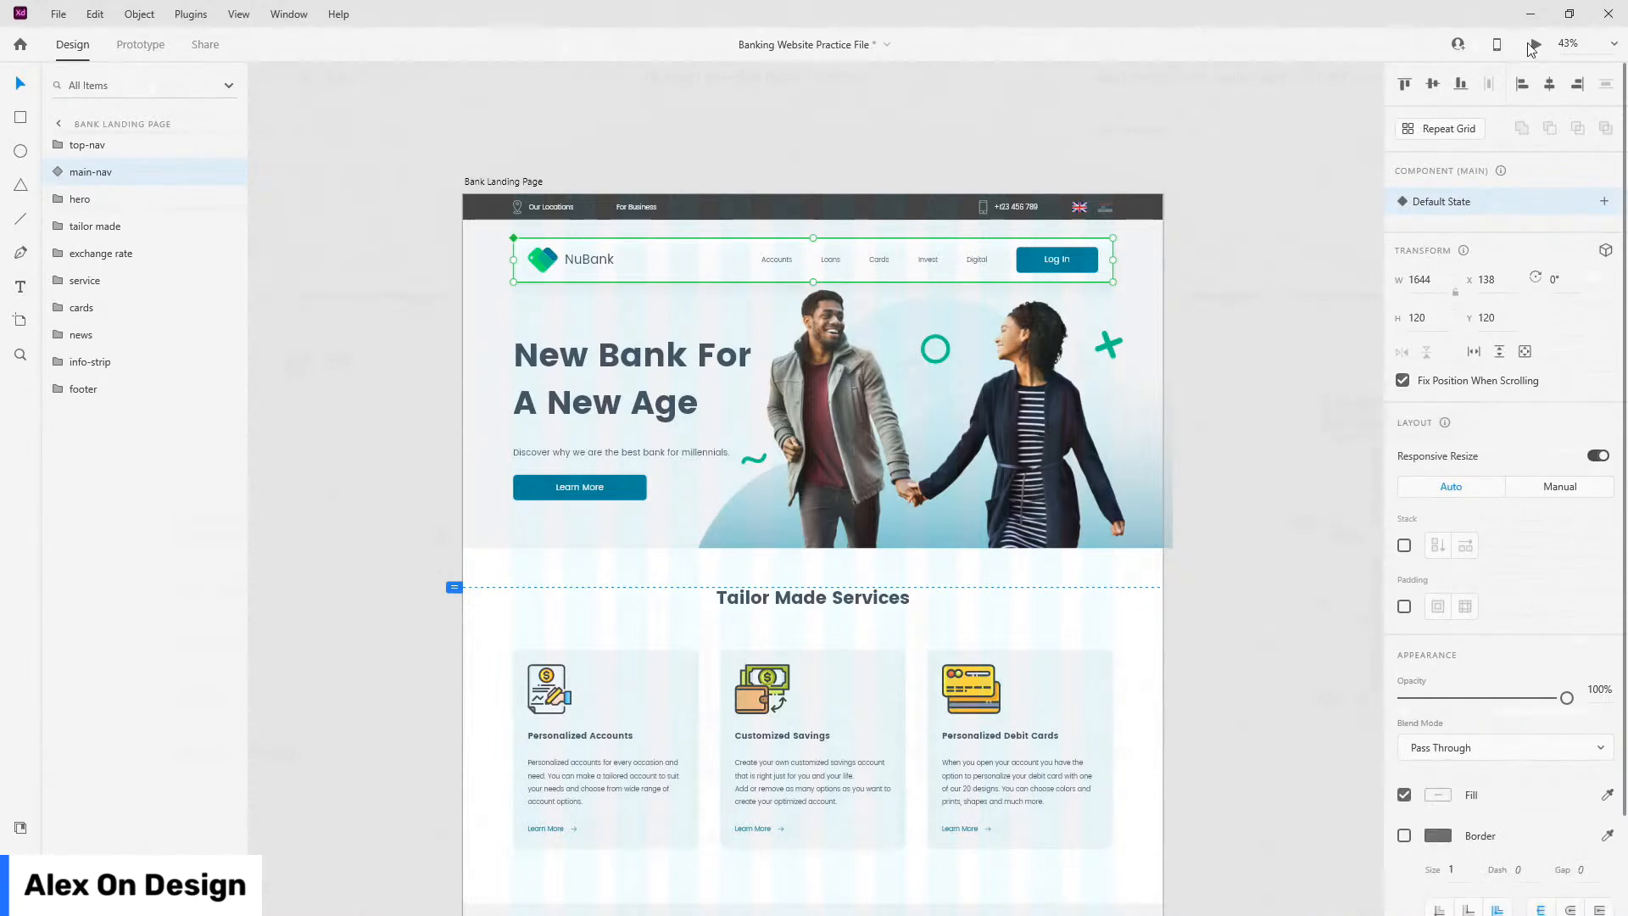
left_click(1533, 46)
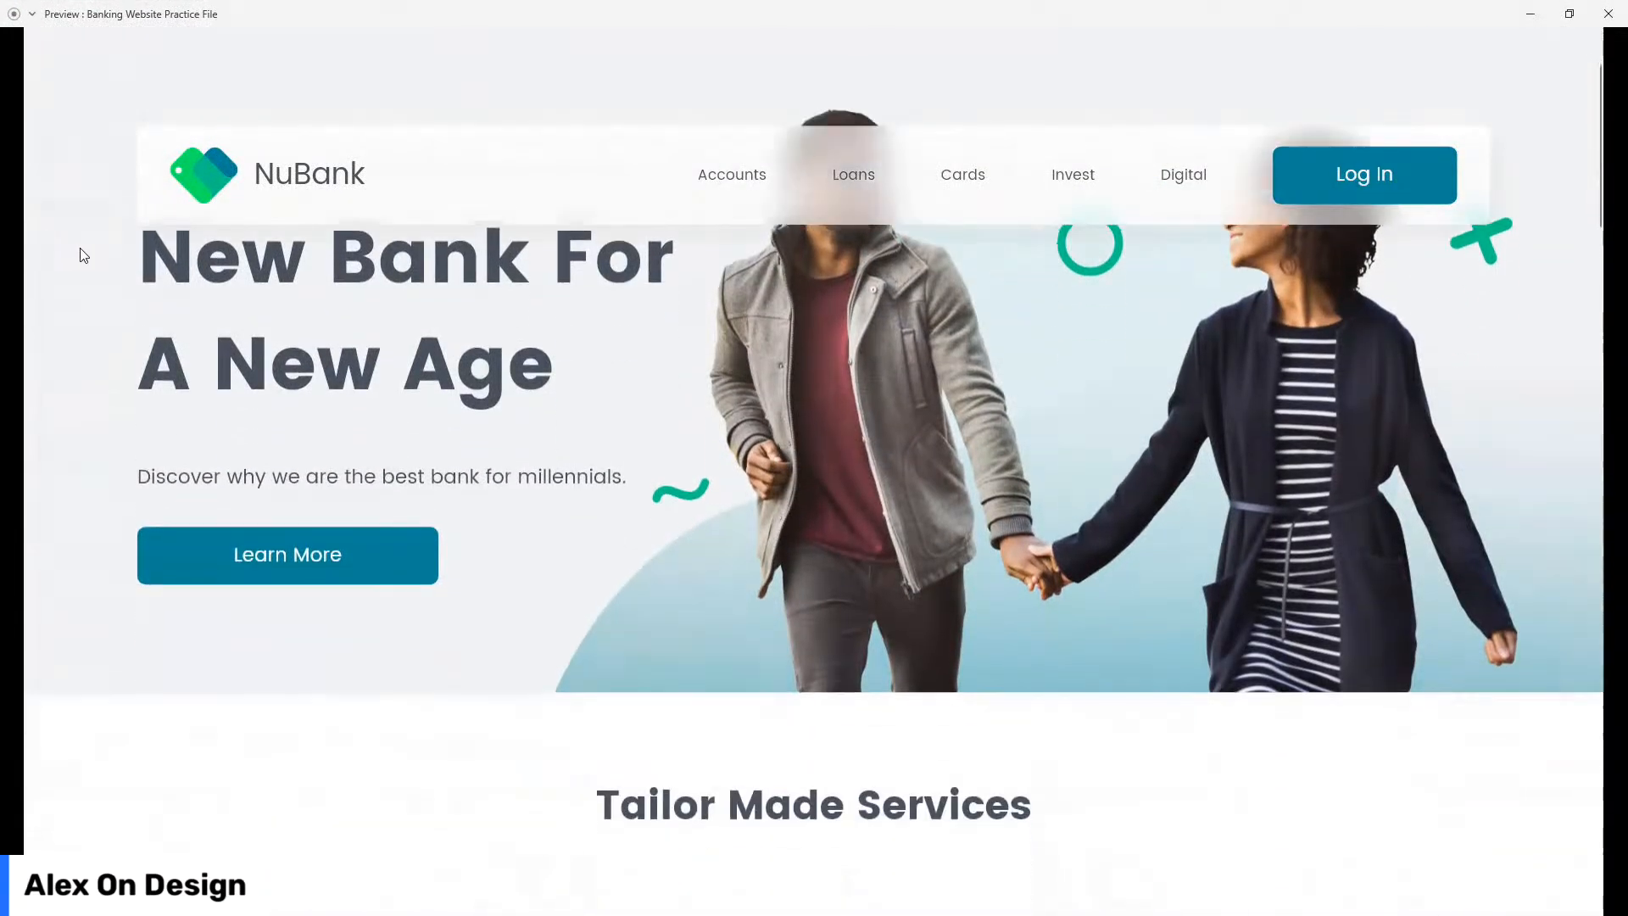
Step: Scroll the preview down to the footer and back, confirming the nav stays pinned, then close it
scroll(83, 255, "down", 4)
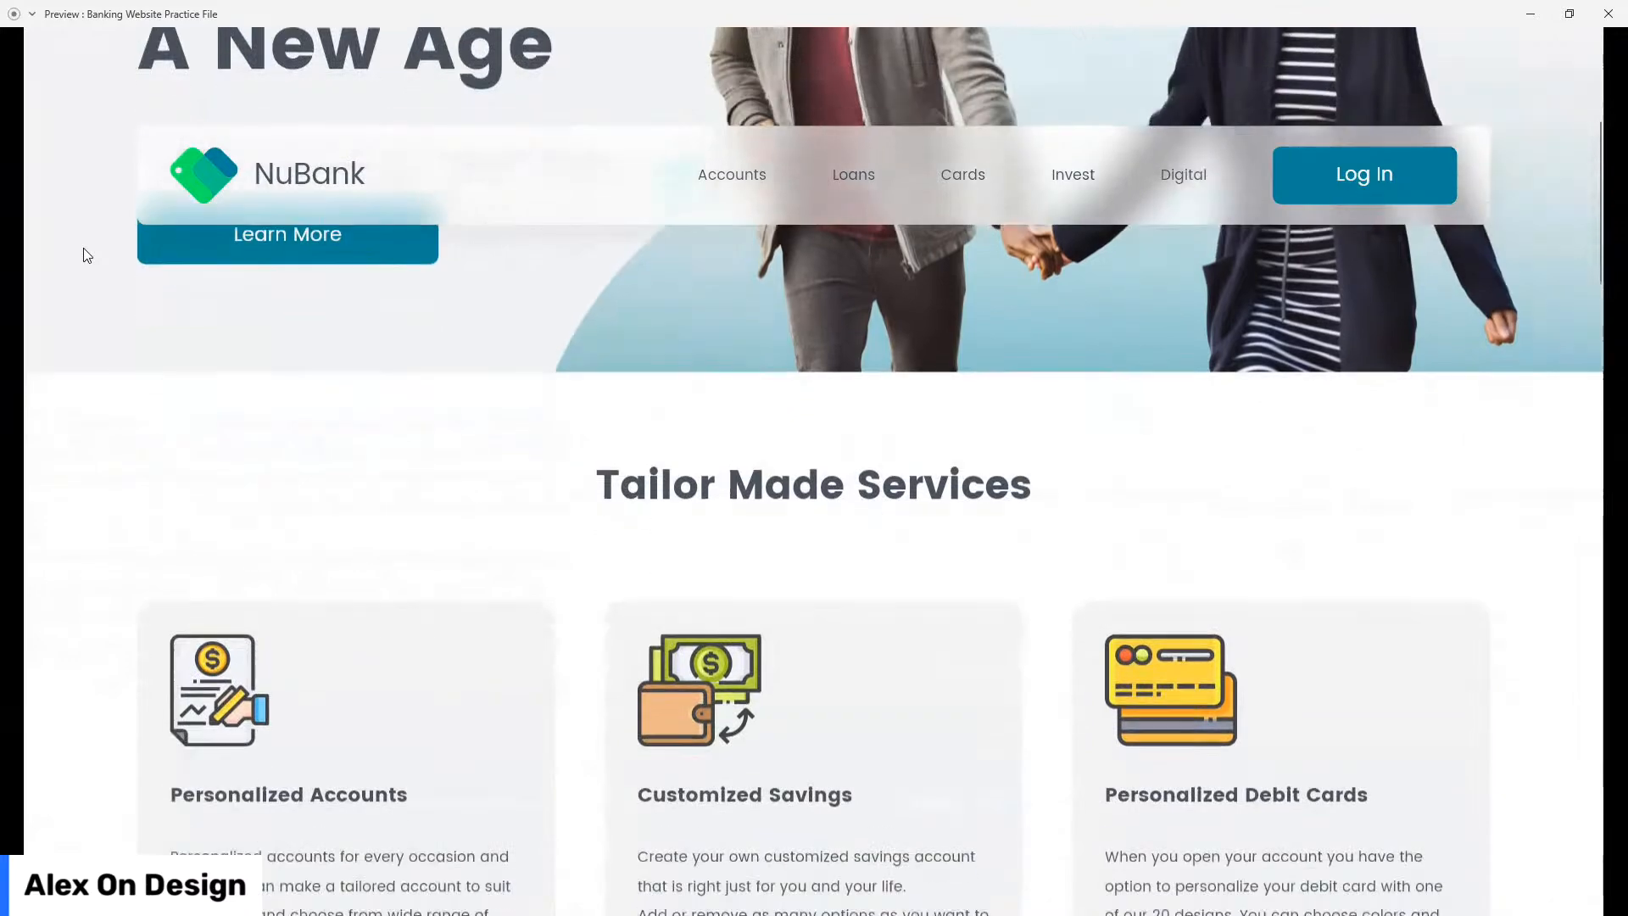
scroll(84, 250, "down", 5)
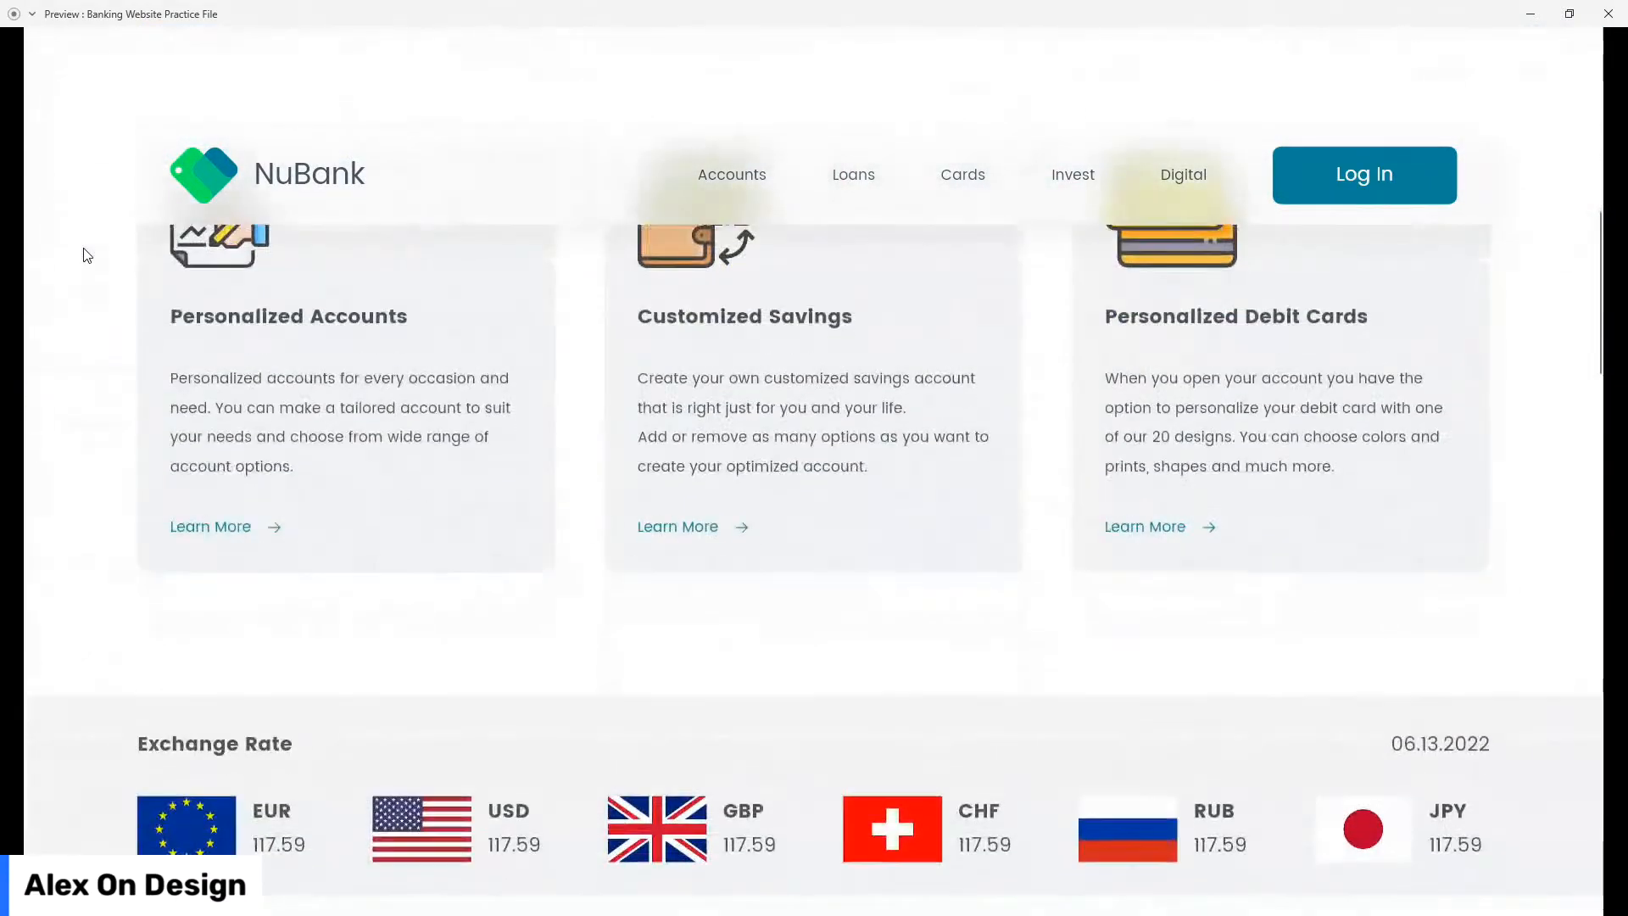
scroll(86, 254, "down", 2)
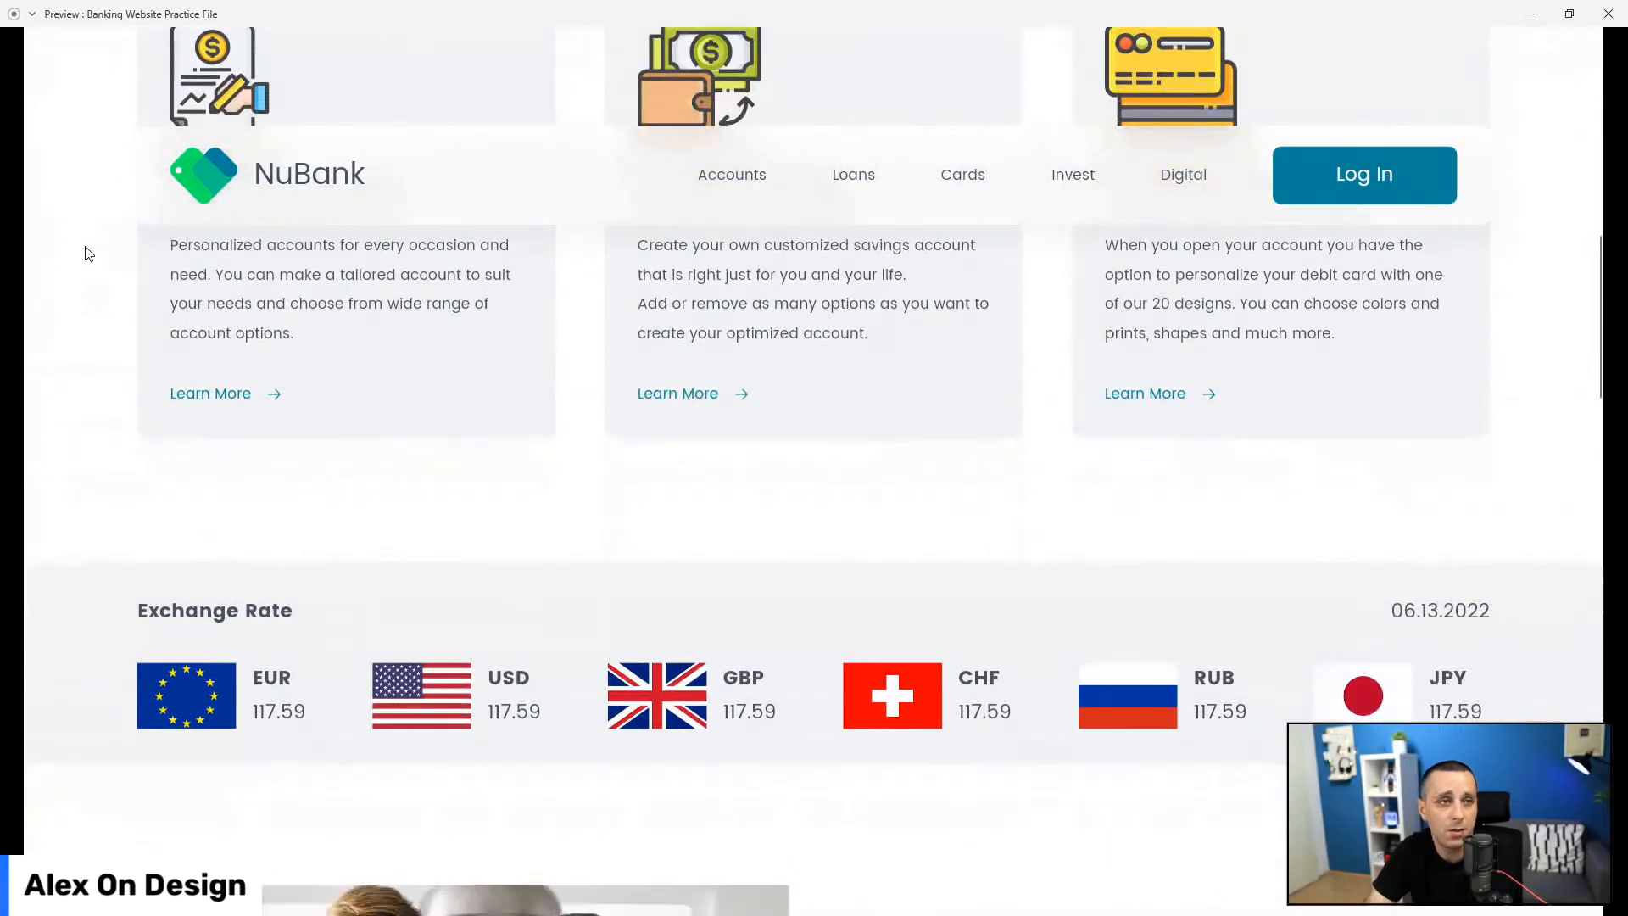
scroll(88, 253, "down", 5)
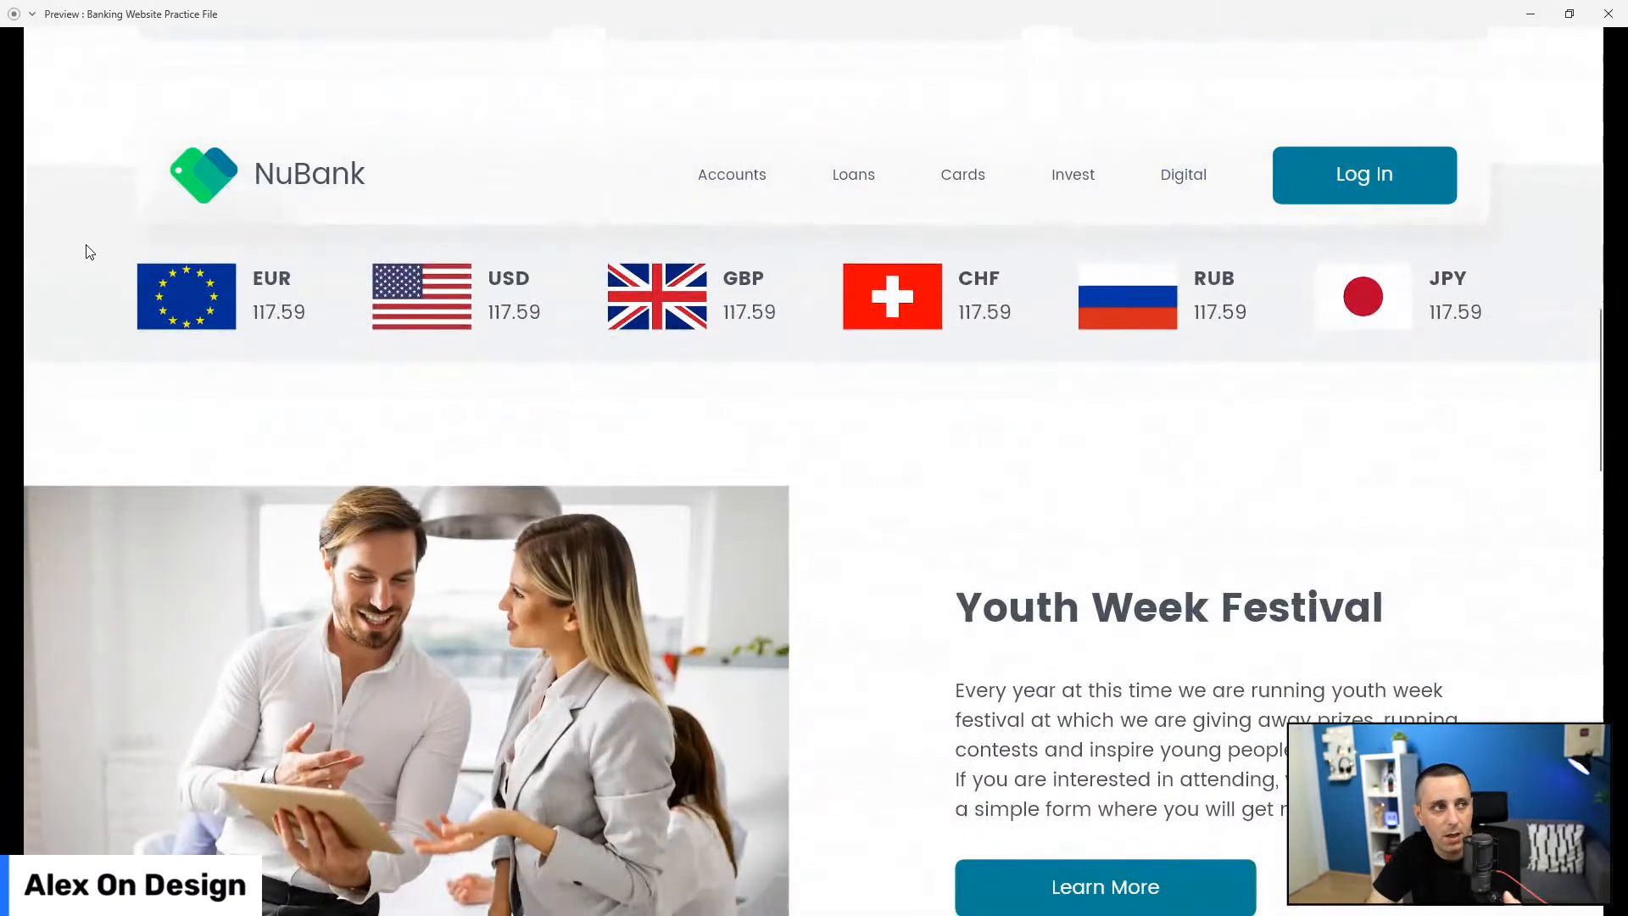
scroll(89, 252, "down", 5)
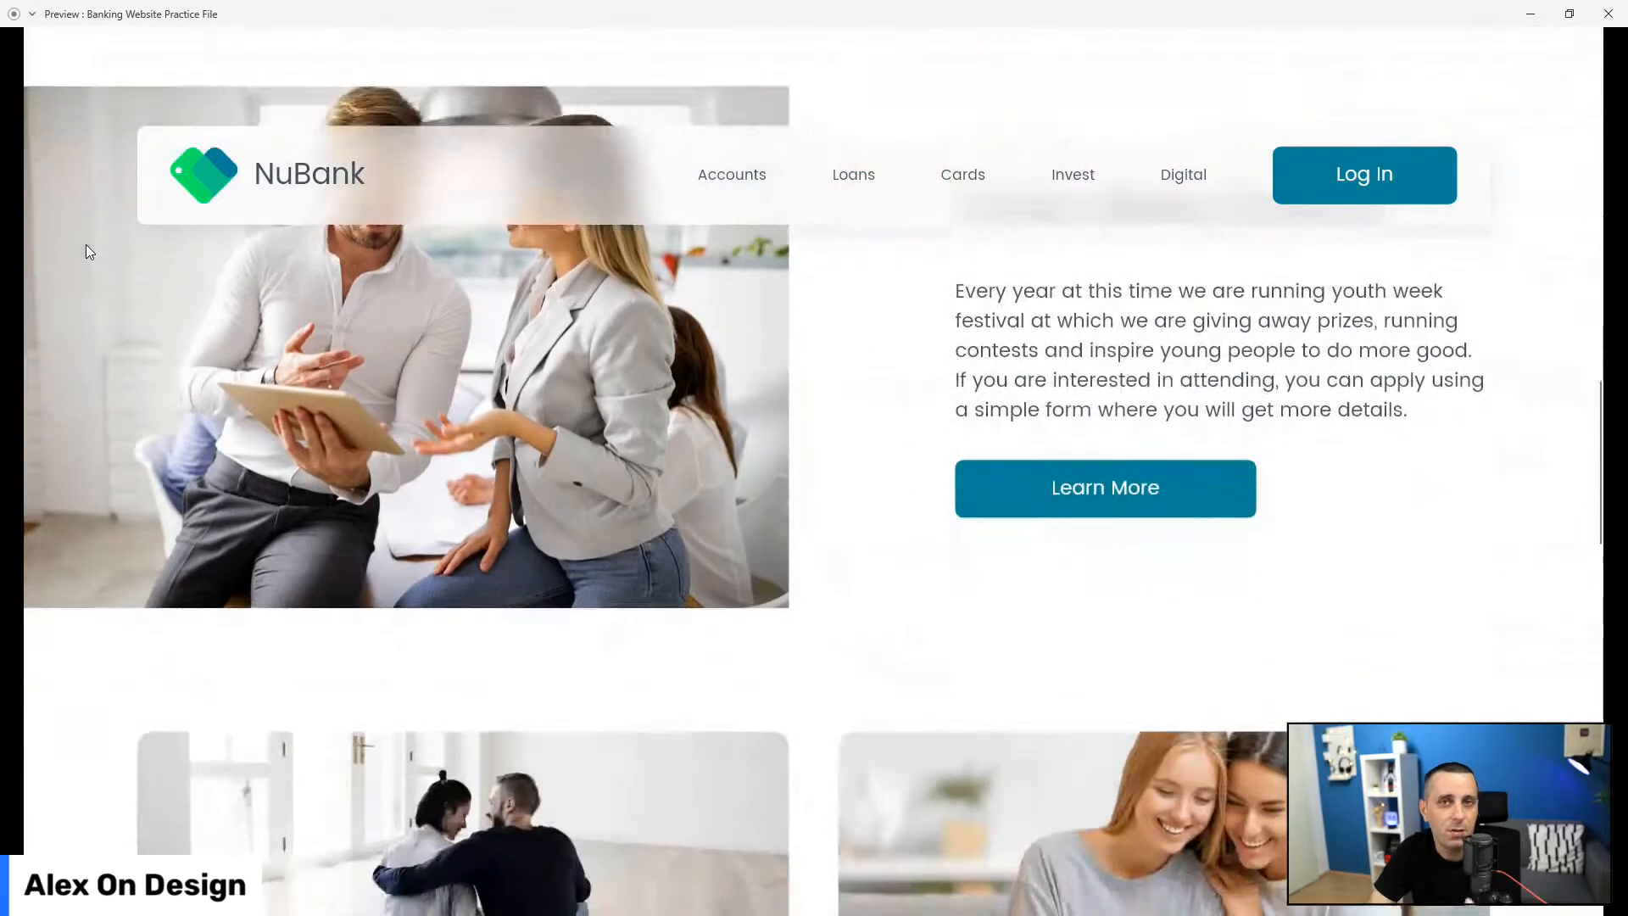
scroll(88, 251, "down", 2)
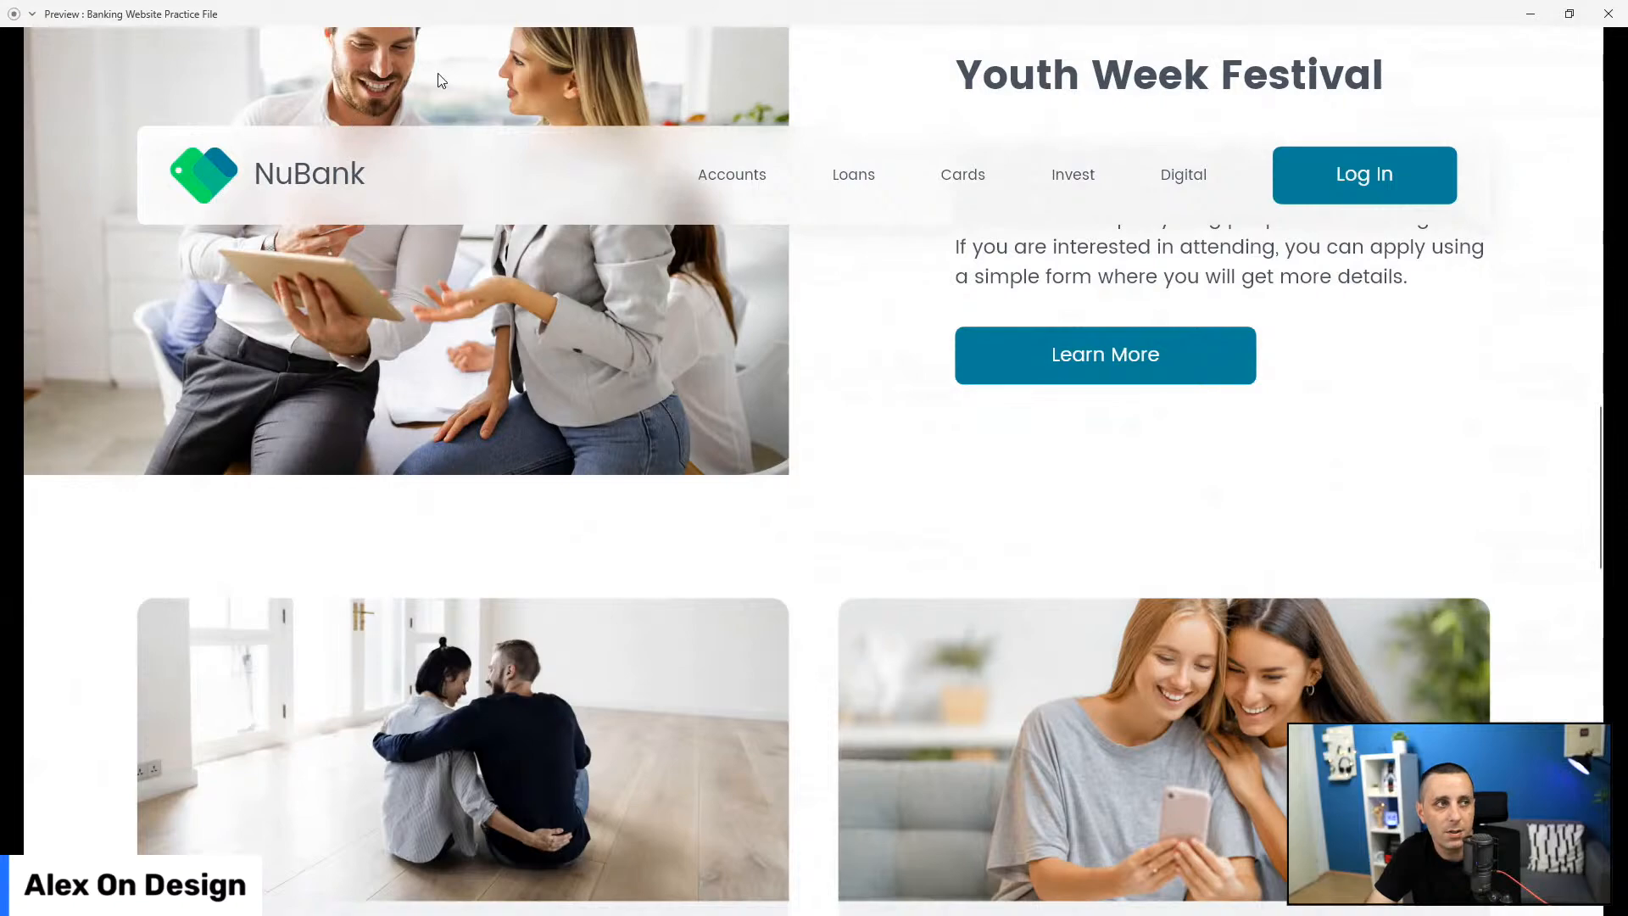
scroll(88, 215, "down", 4)
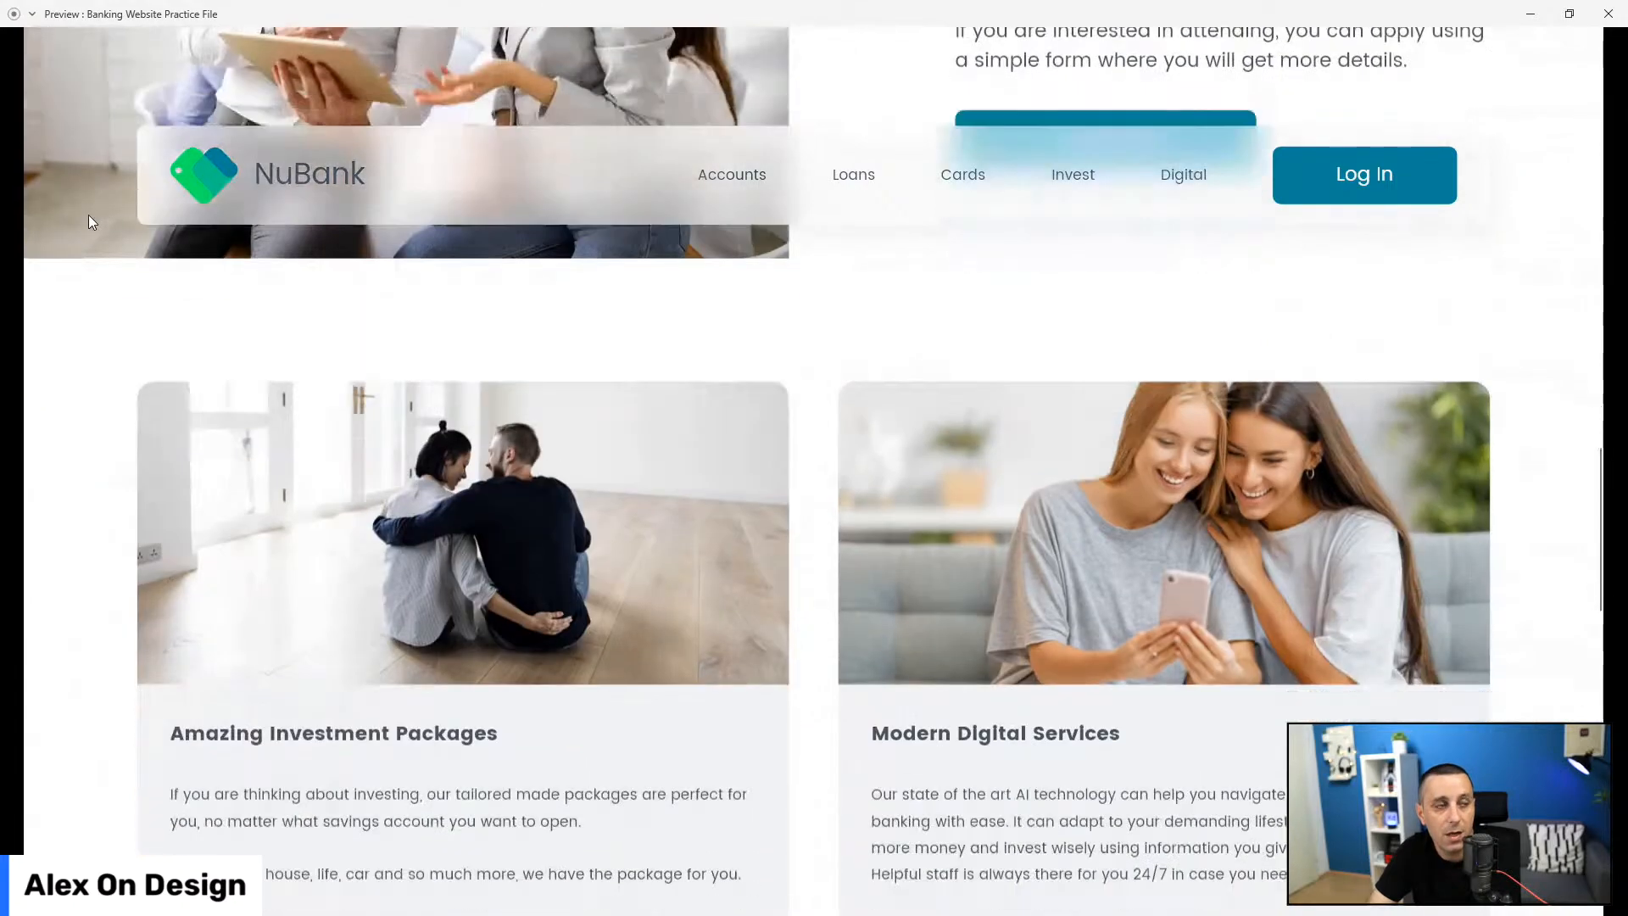
scroll(91, 223, "down", 10)
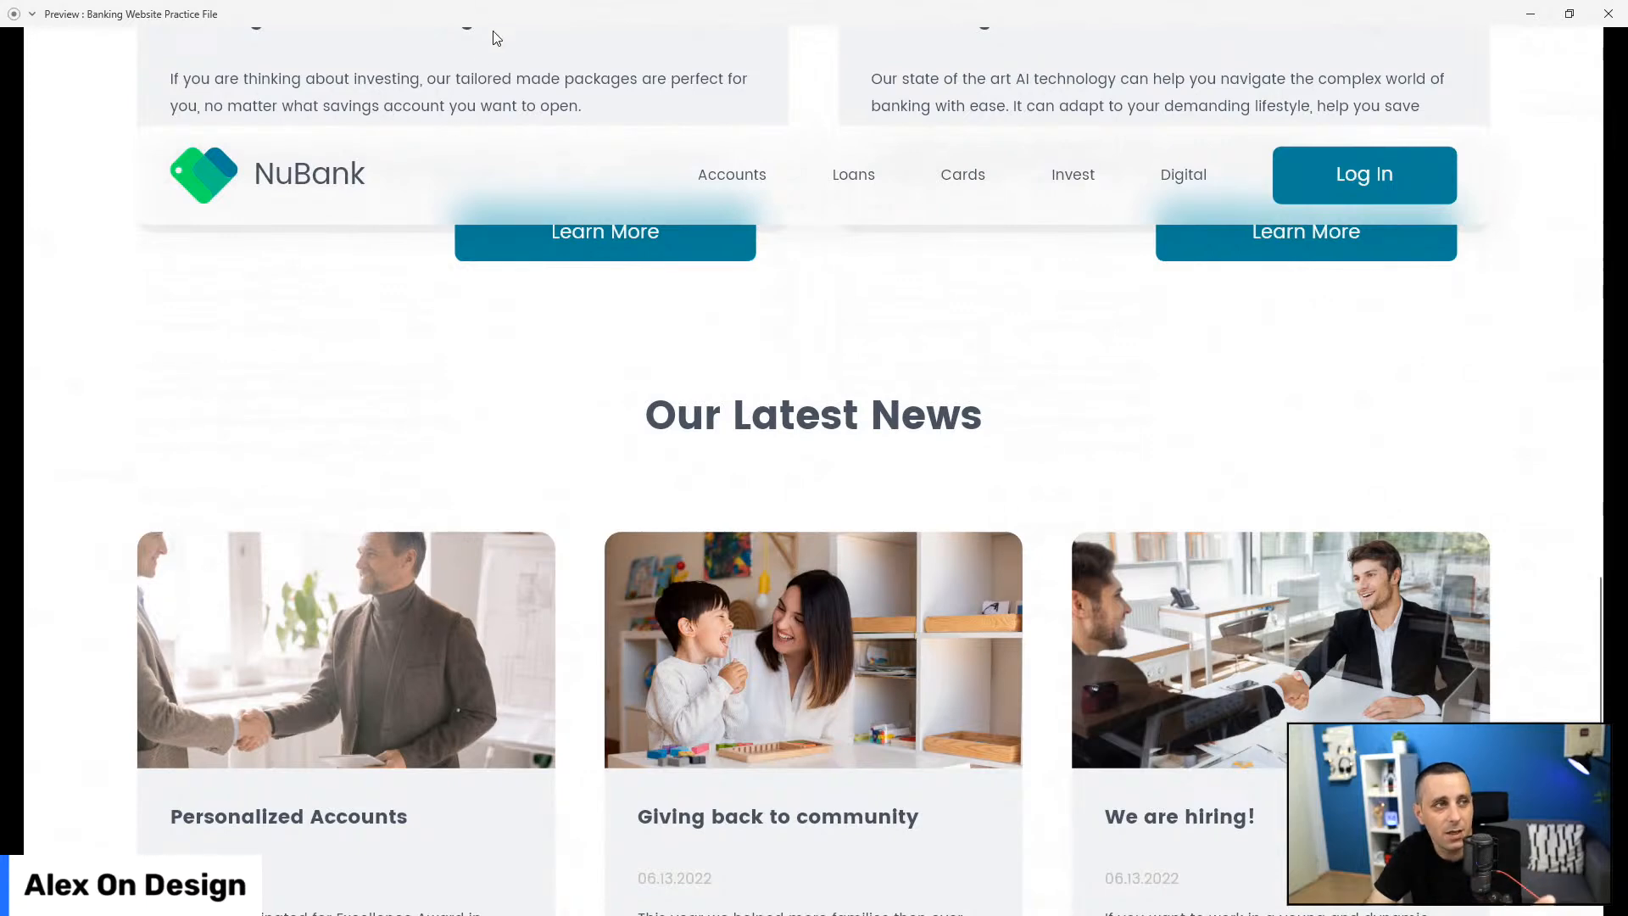
scroll(232, 271, "down", 5)
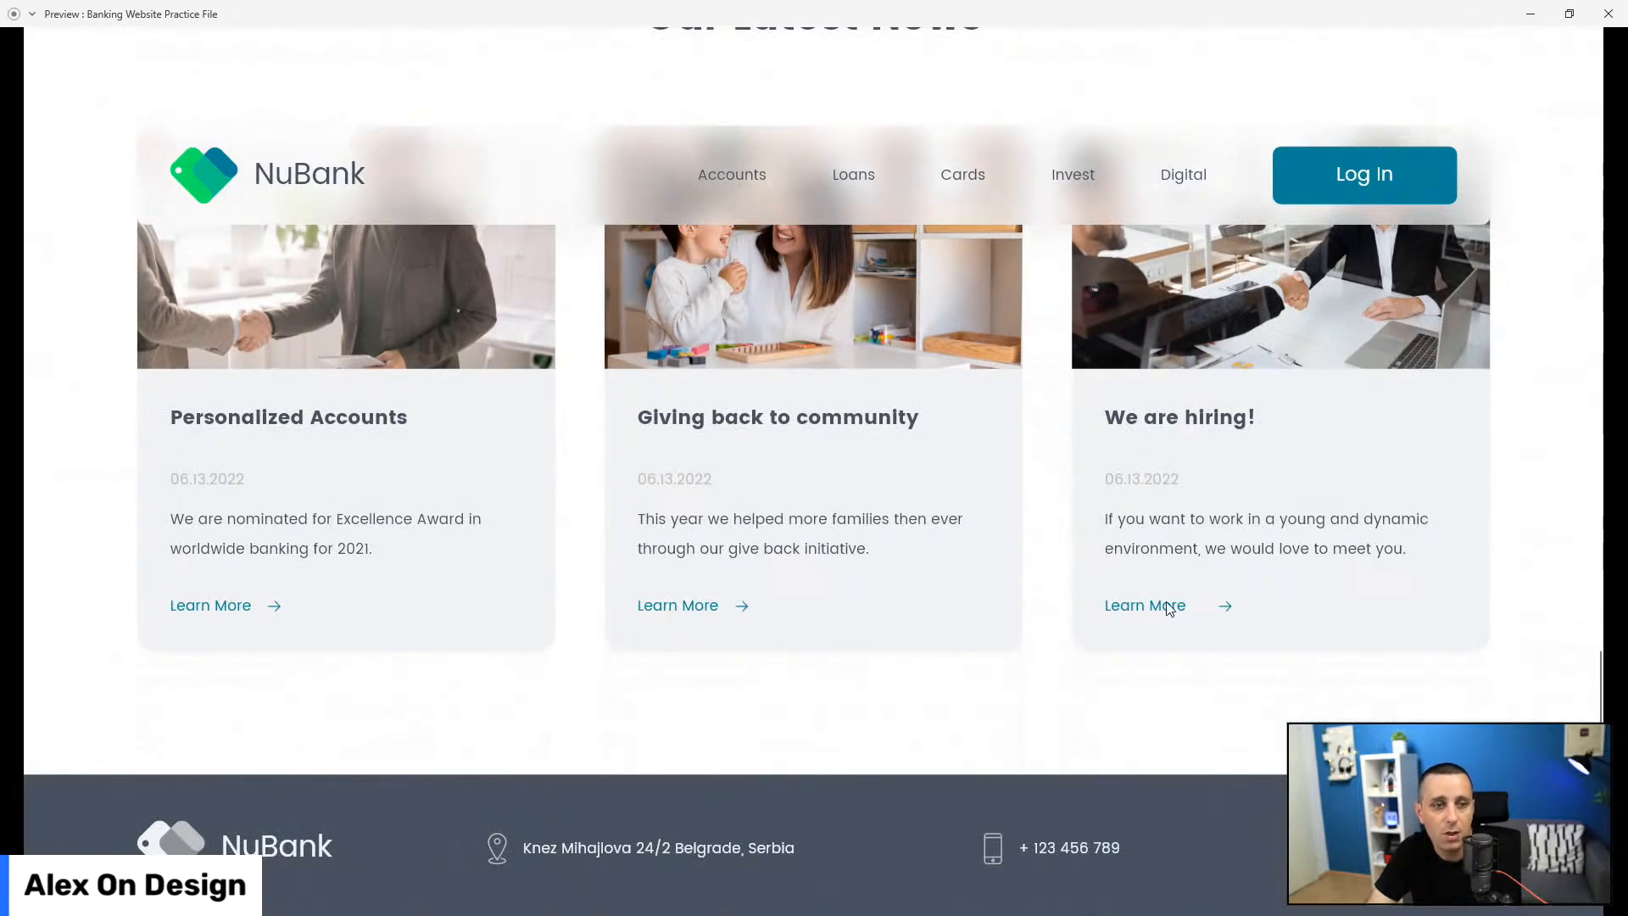
scroll(159, 490, "down", 5)
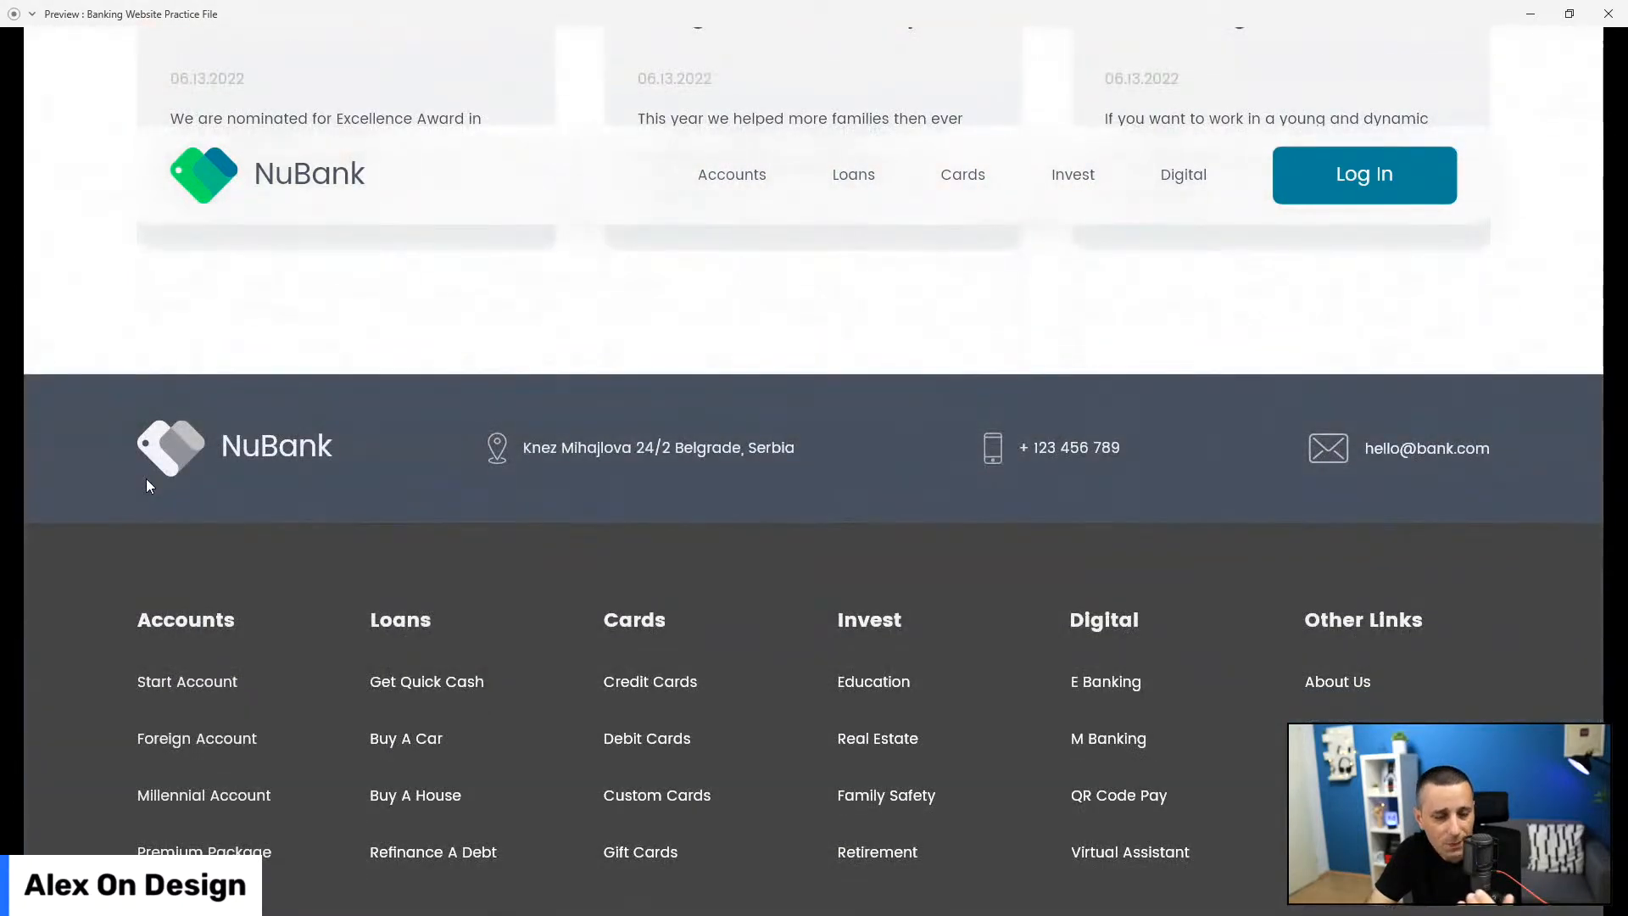
scroll(146, 480, "down", 1)
scroll(146, 478, "up", 20)
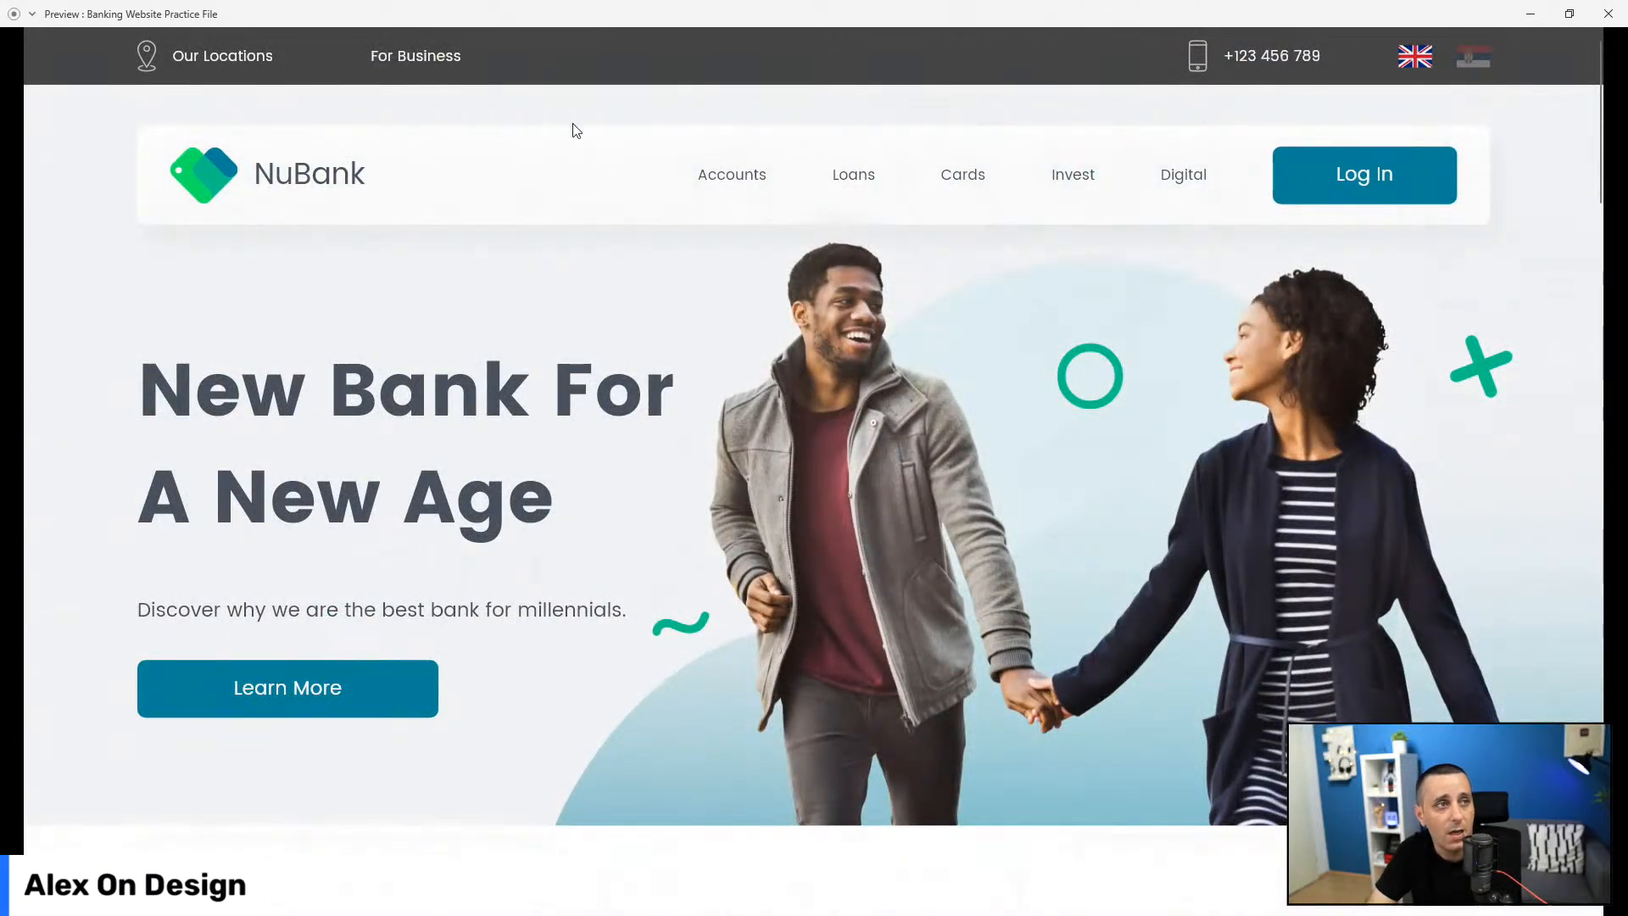
scroll(480, 212, "down", 2)
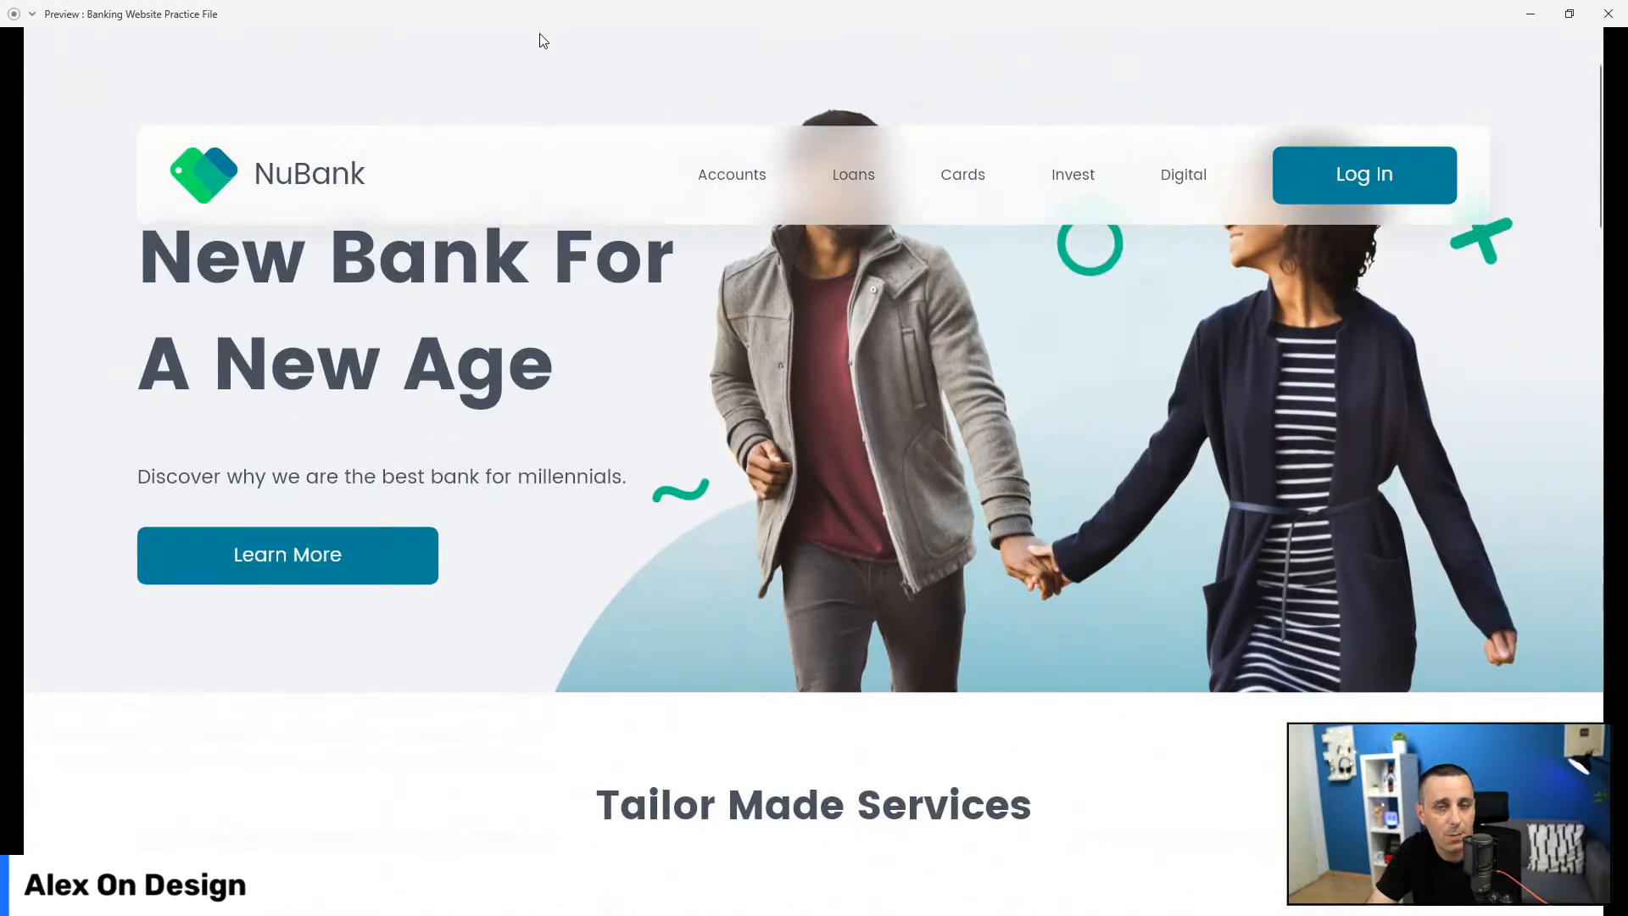
scroll(571, 43, "up", 2)
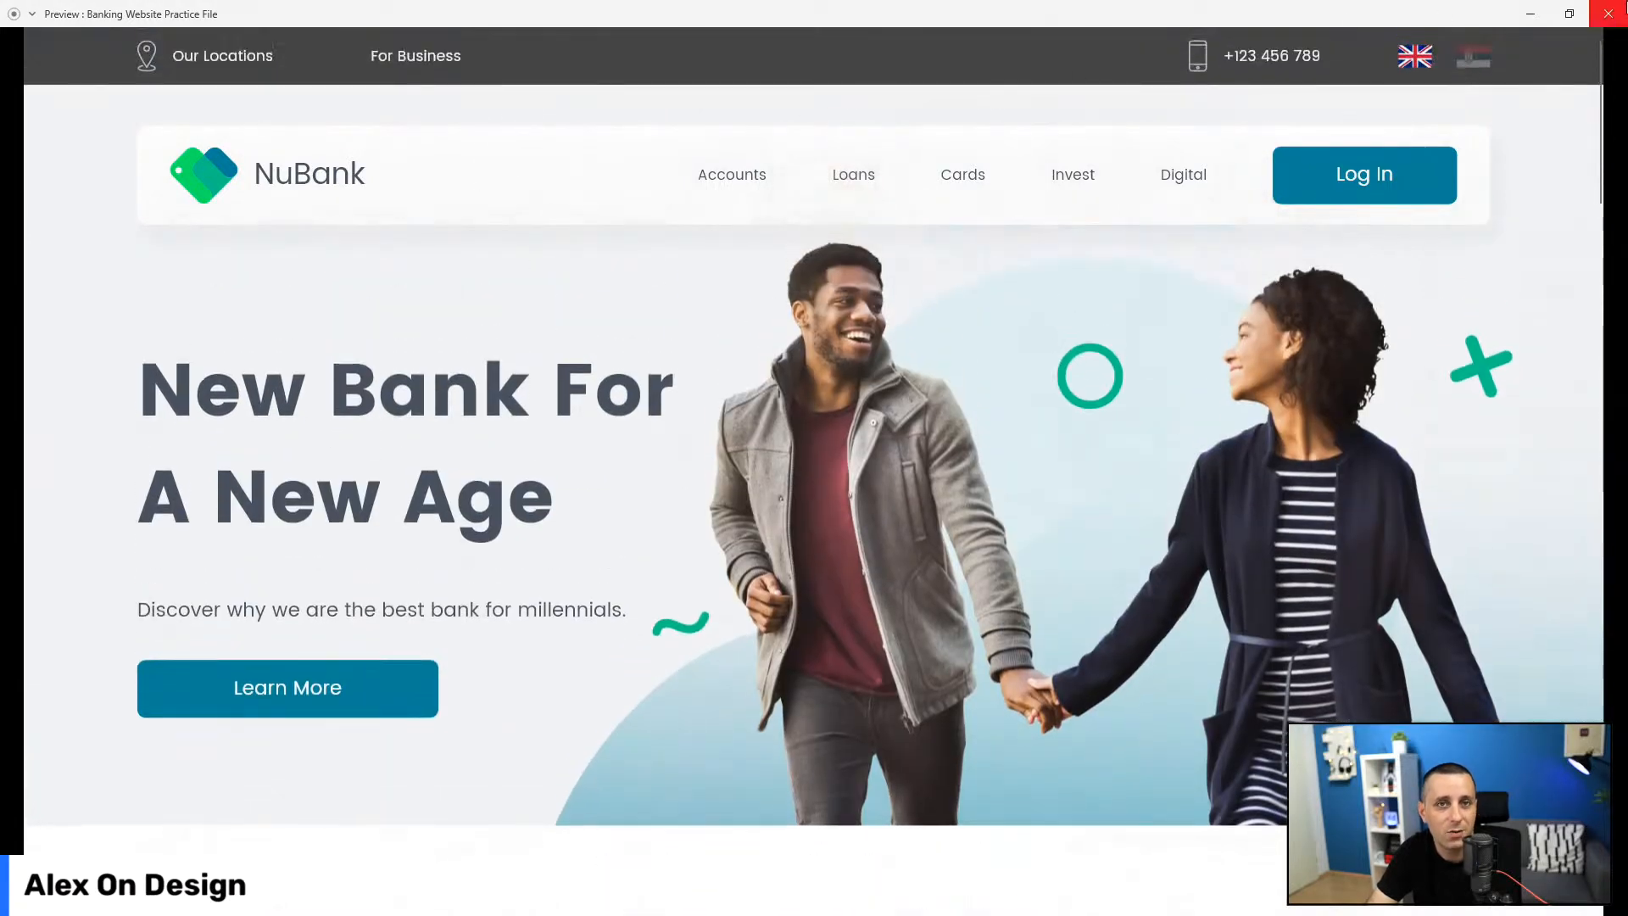
left_click(1609, 13)
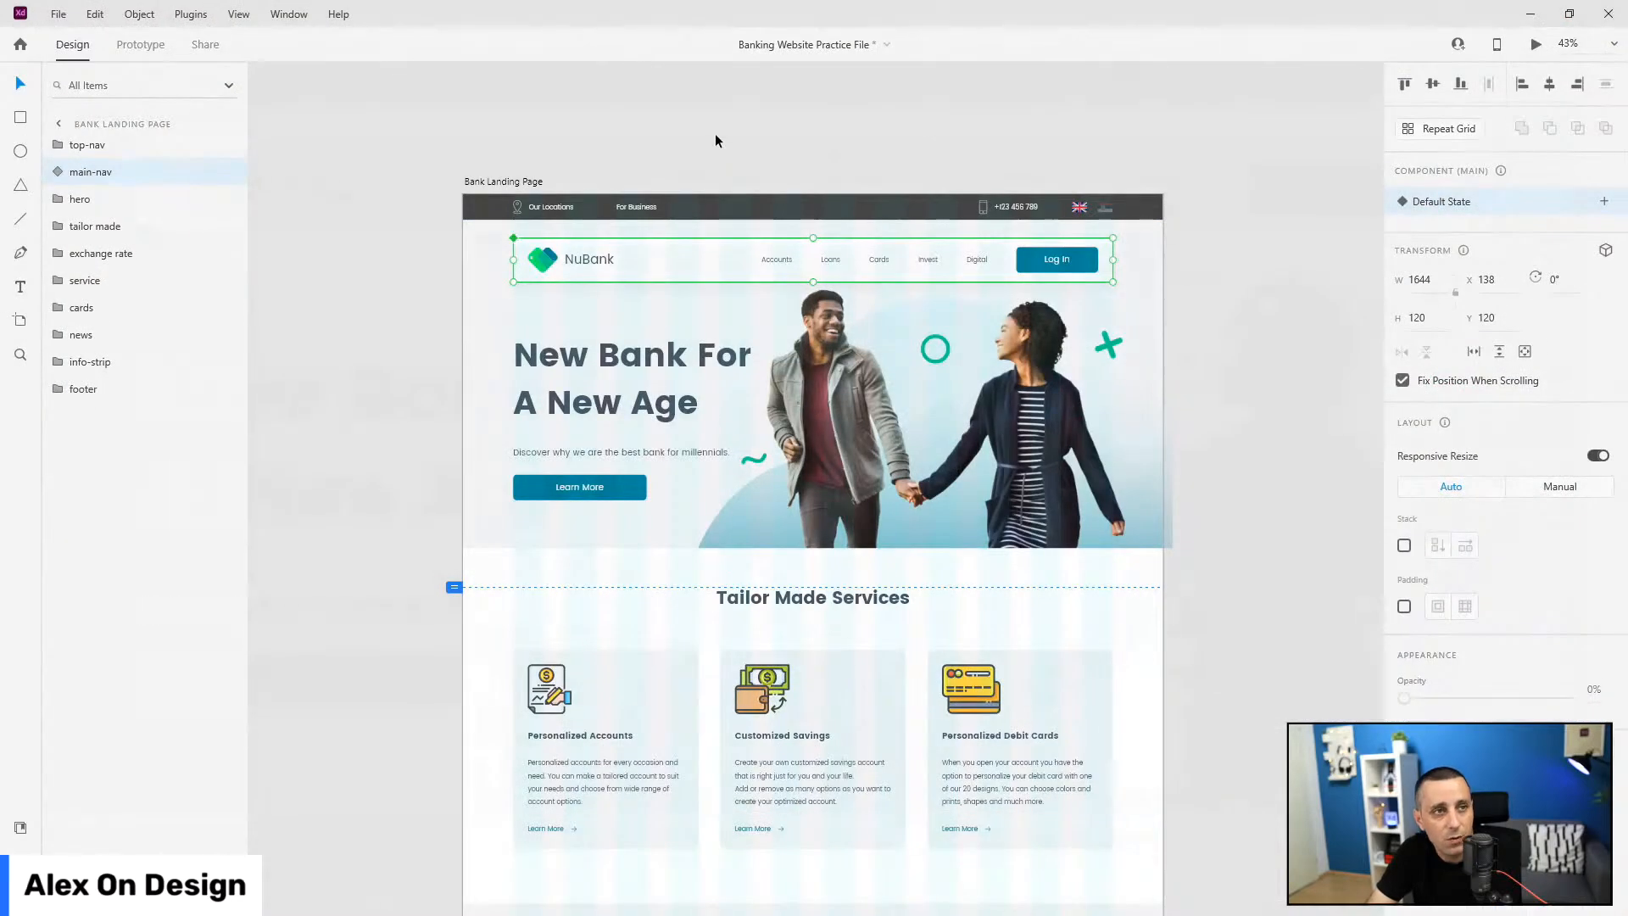
Step: Fit the landing page artboard in view and show its layout grid
key("ctrl+0")
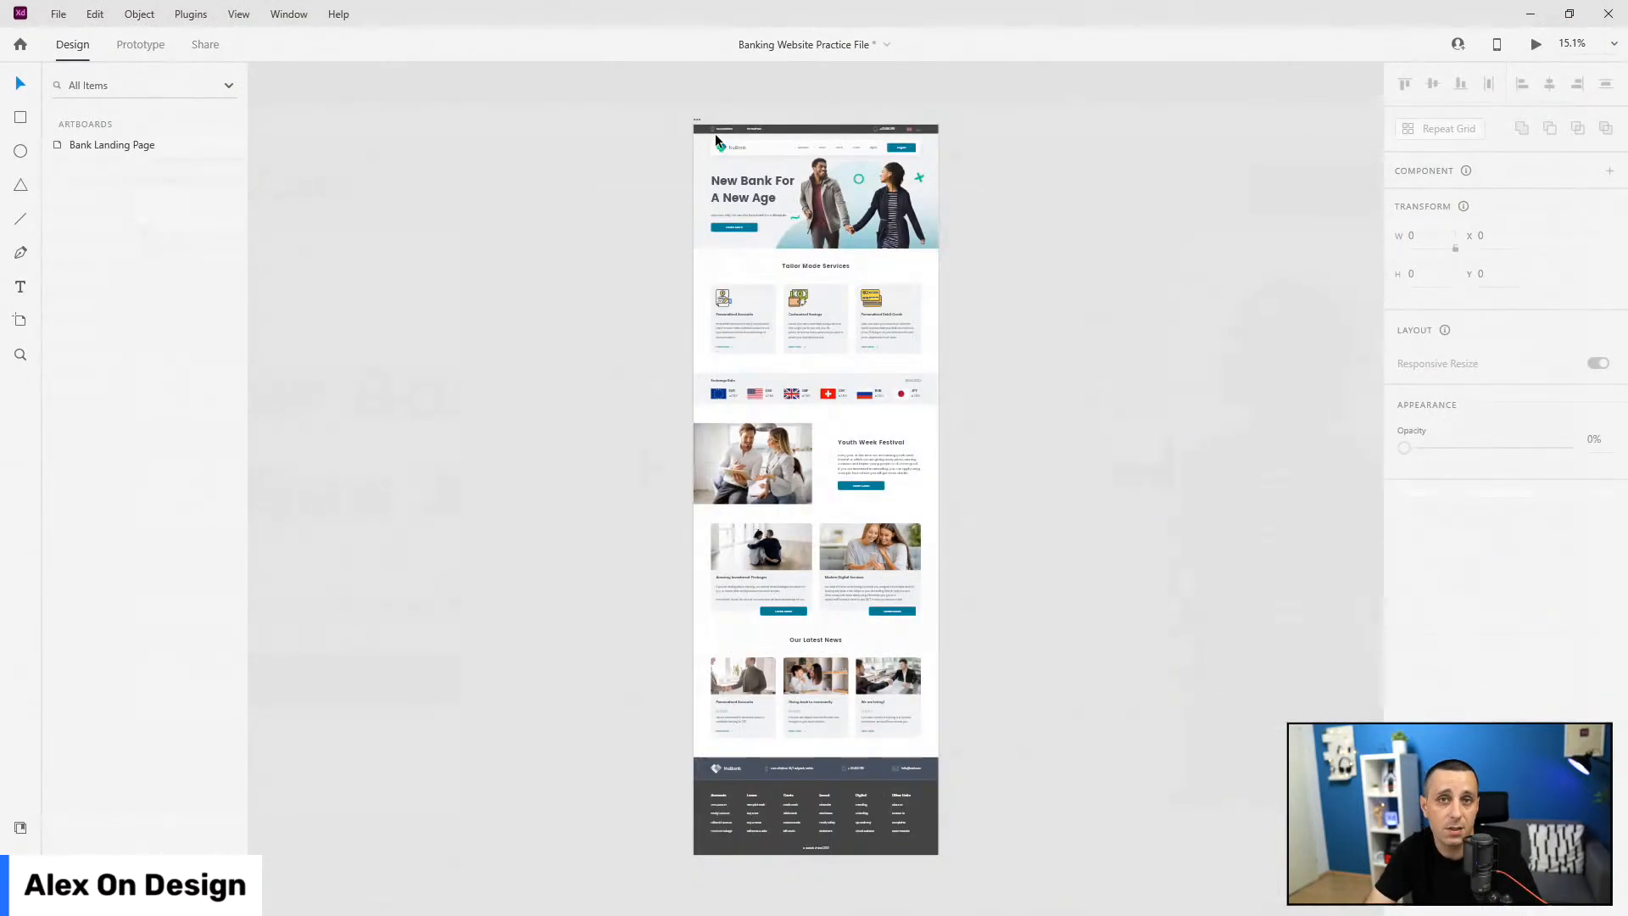
key("ctrl+shift+'")
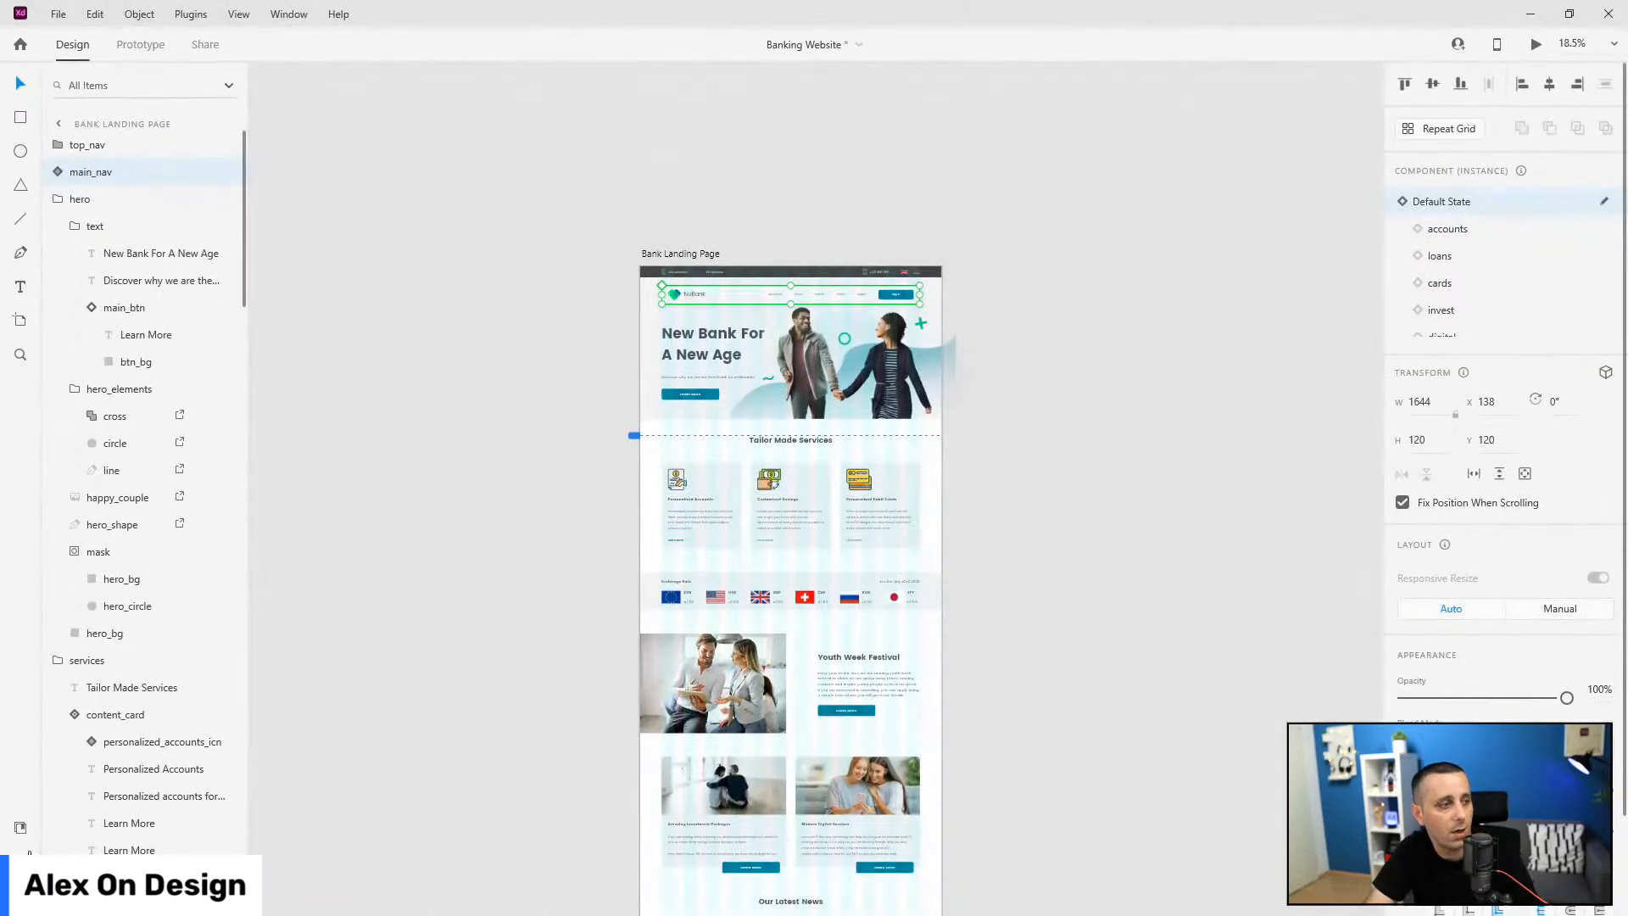
Step: Hide the Layers list and cycle main_nav through accounts, loans, cards, invest and digital, ending on Default State
left_click(21, 827)
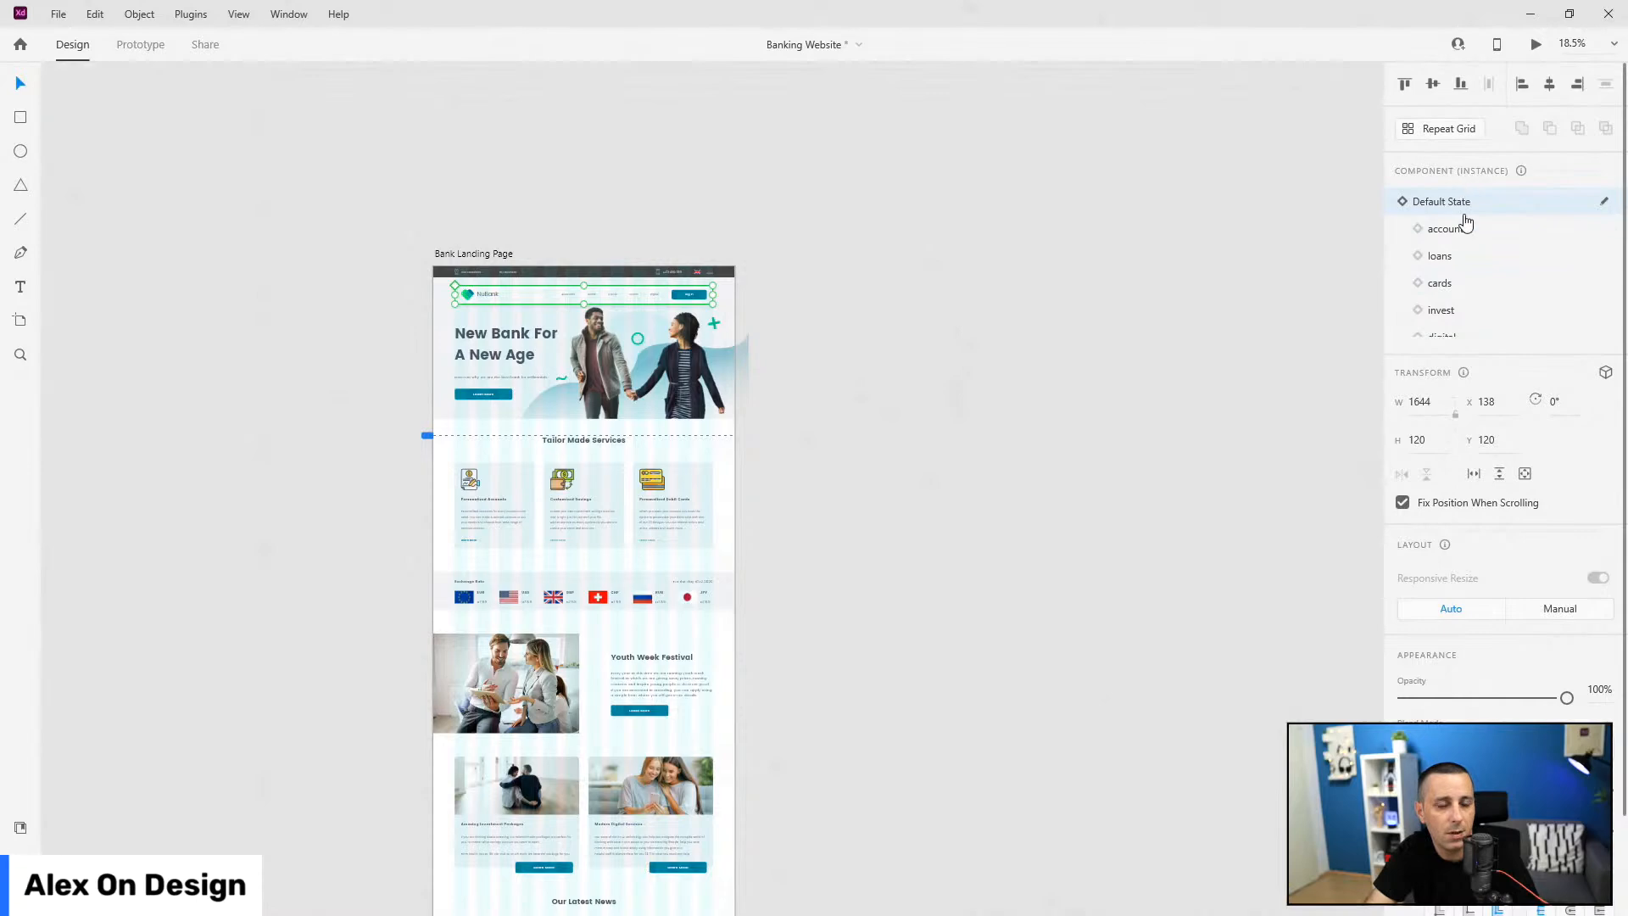
scroll(443, 284, "up", 5)
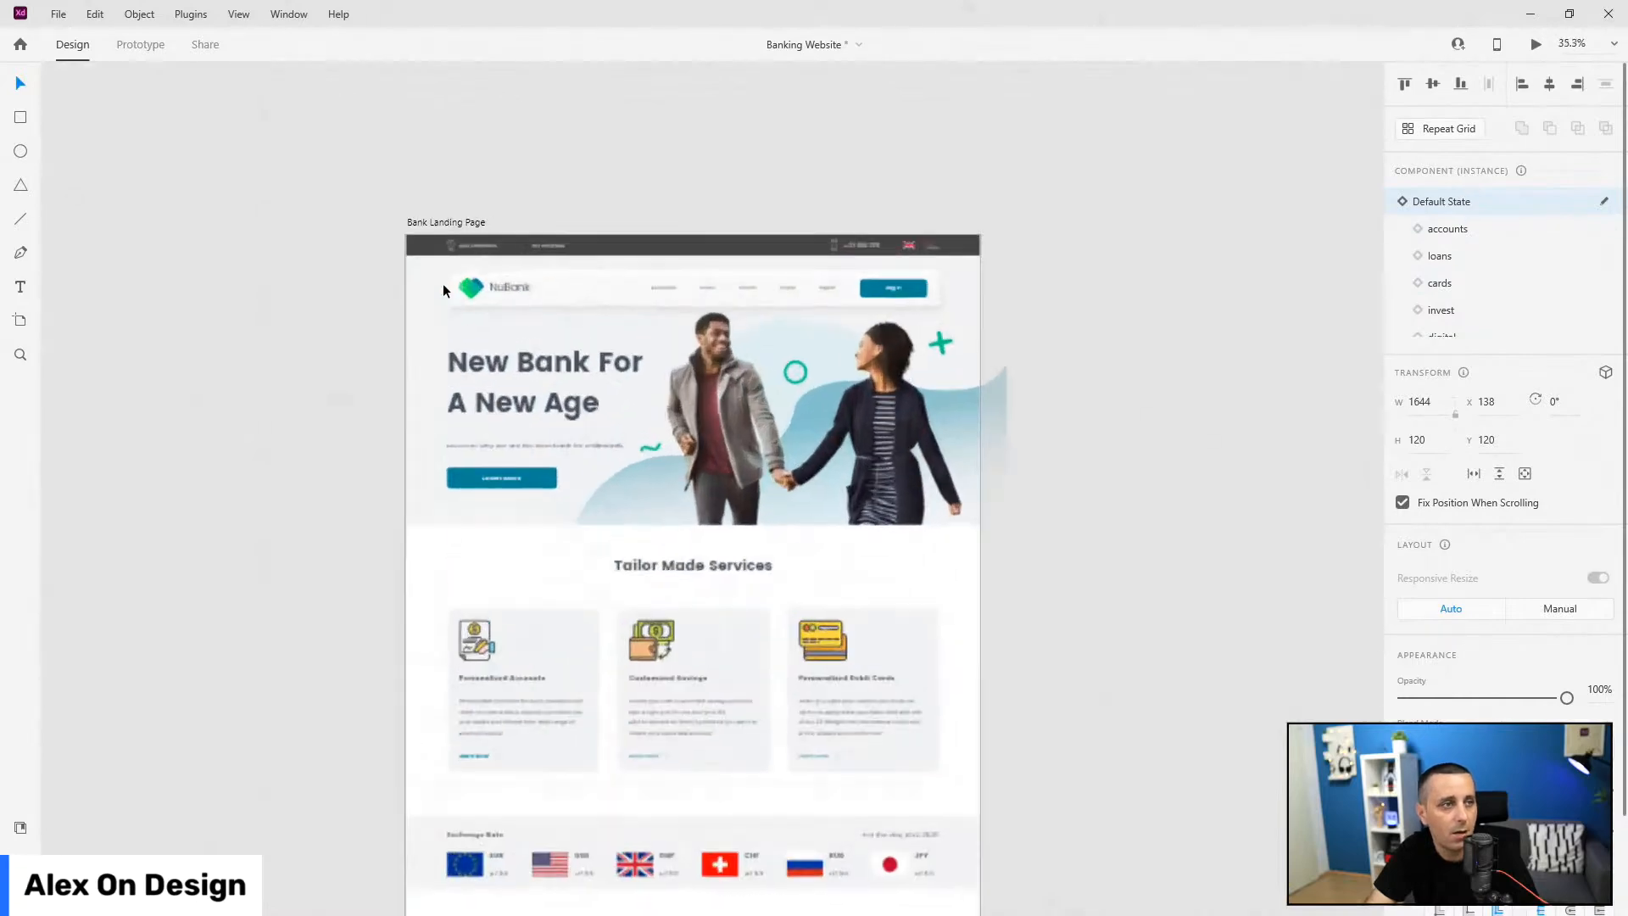
scroll(980, 364, "up", 1)
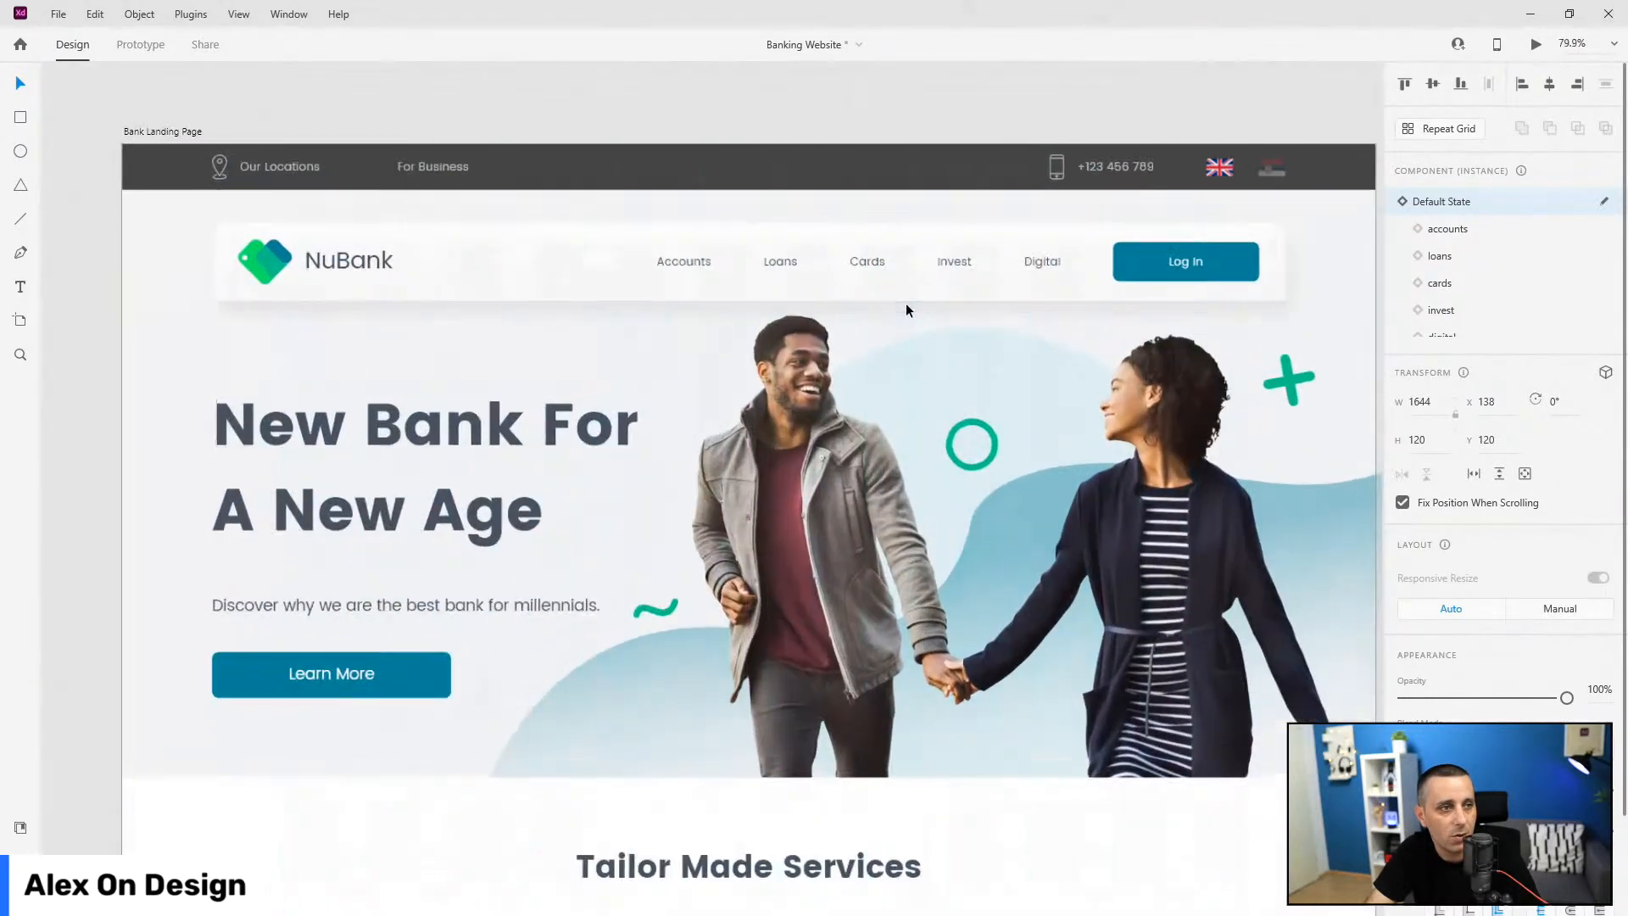
left_click(1486, 238)
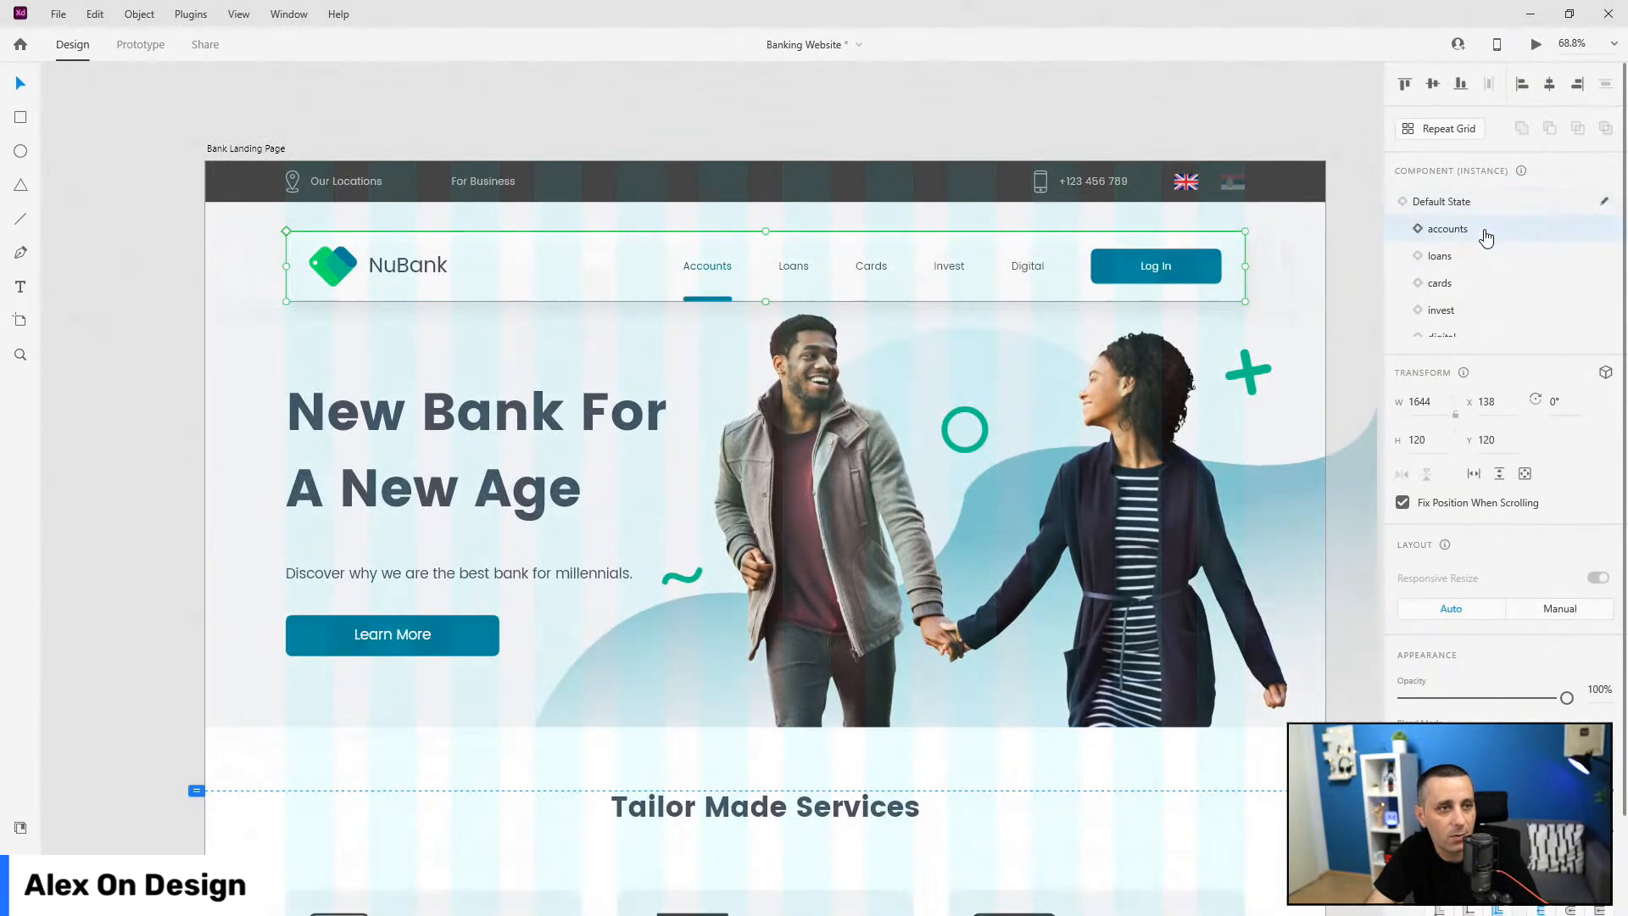
left_click(1478, 257)
left_click(1480, 283)
left_click(1471, 310)
scroll(1470, 322, "down", 1)
left_click(1472, 326)
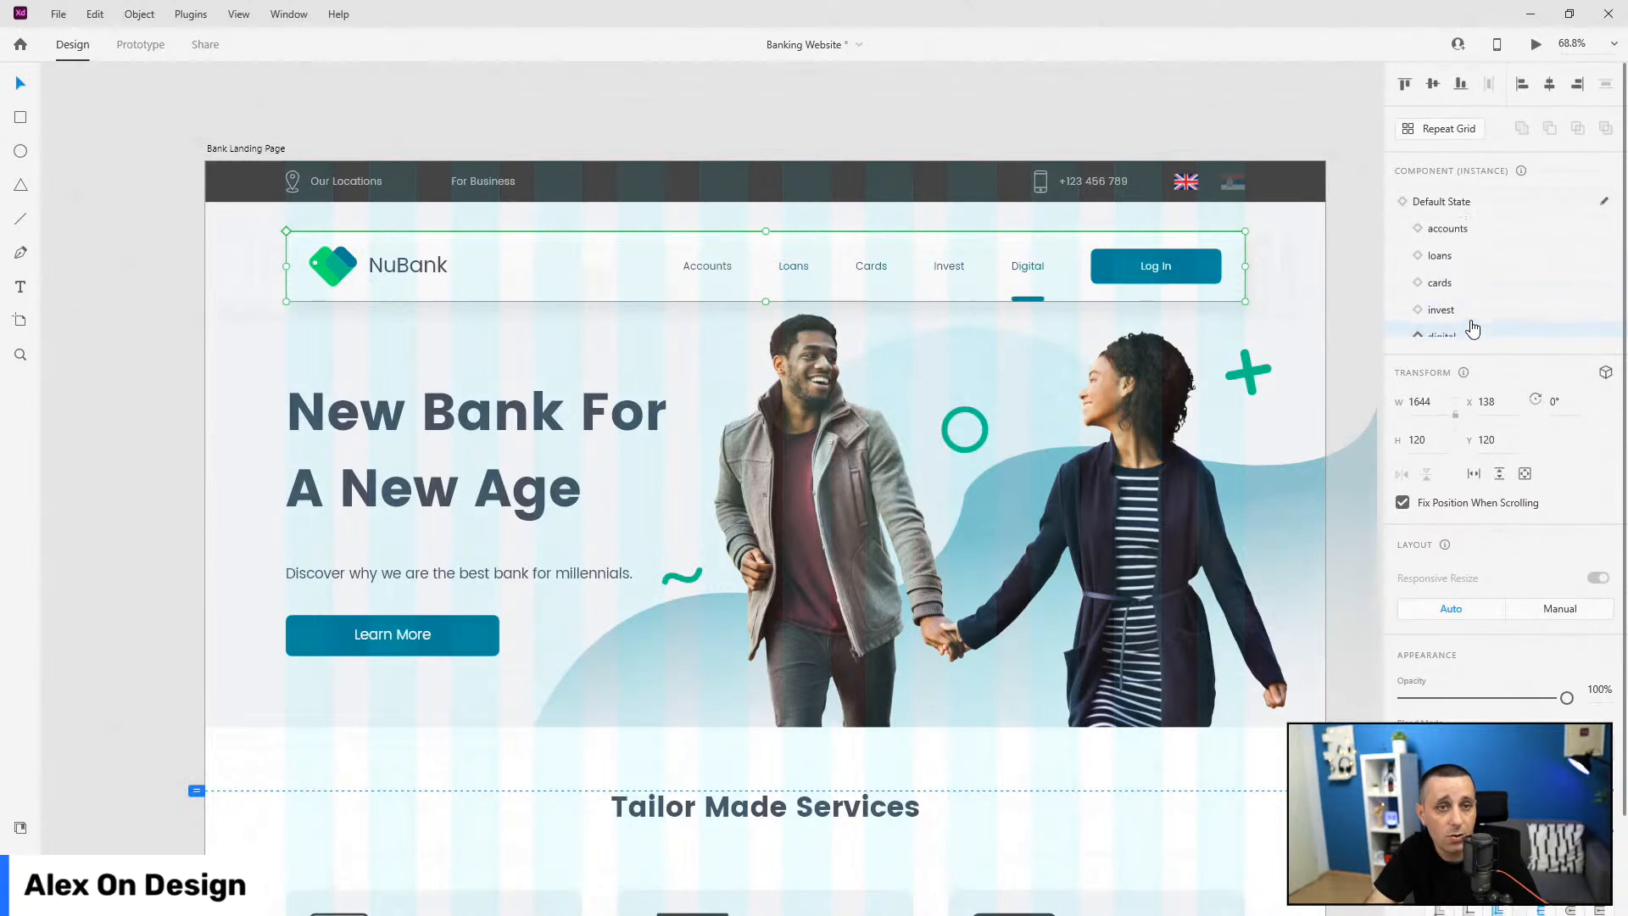
left_click(1463, 203)
Step: Select the footer section and fit the whole artboard in view
scroll(564, 455, "down", 1)
scroll(564, 455, "down", 6)
scroll(563, 459, "down", 5)
left_click(679, 284)
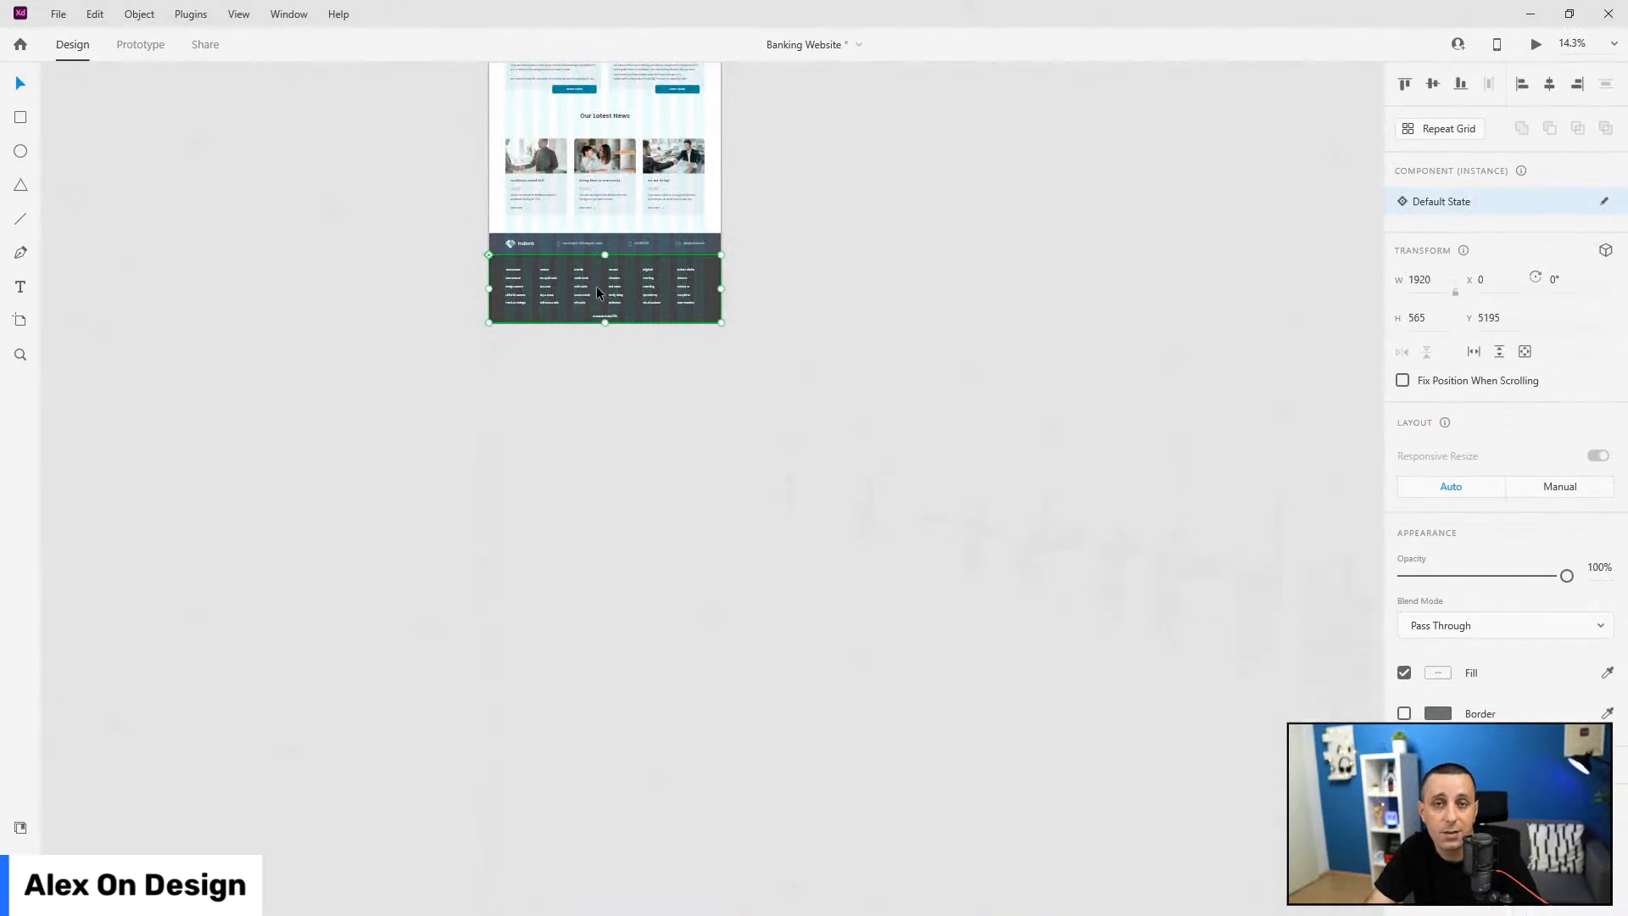
key("ctrl+0")
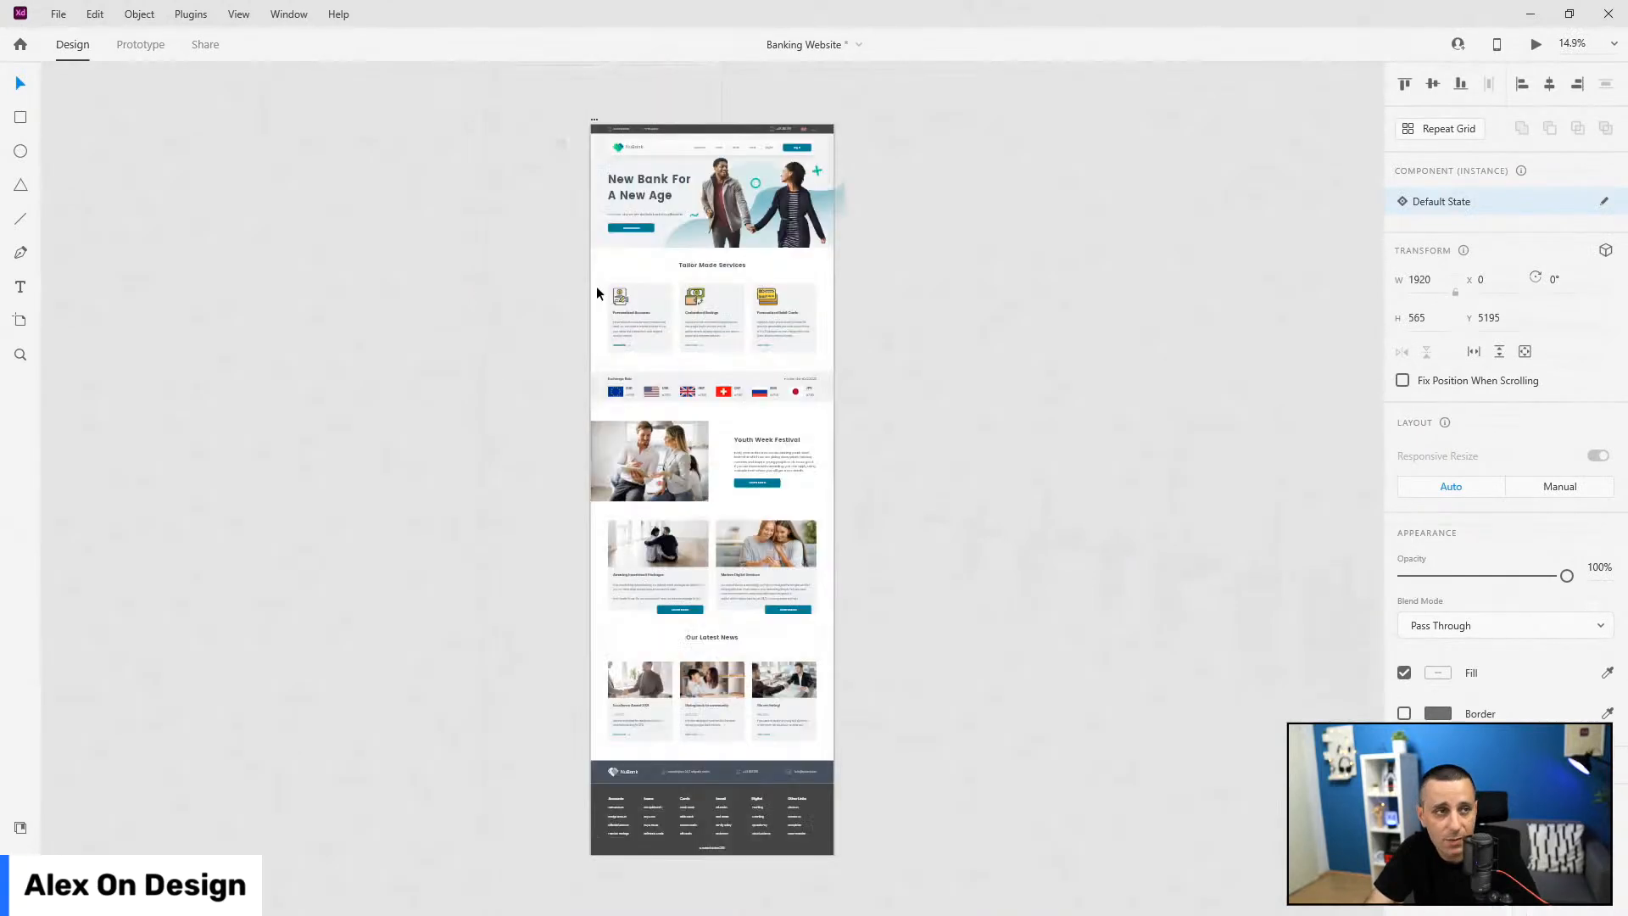